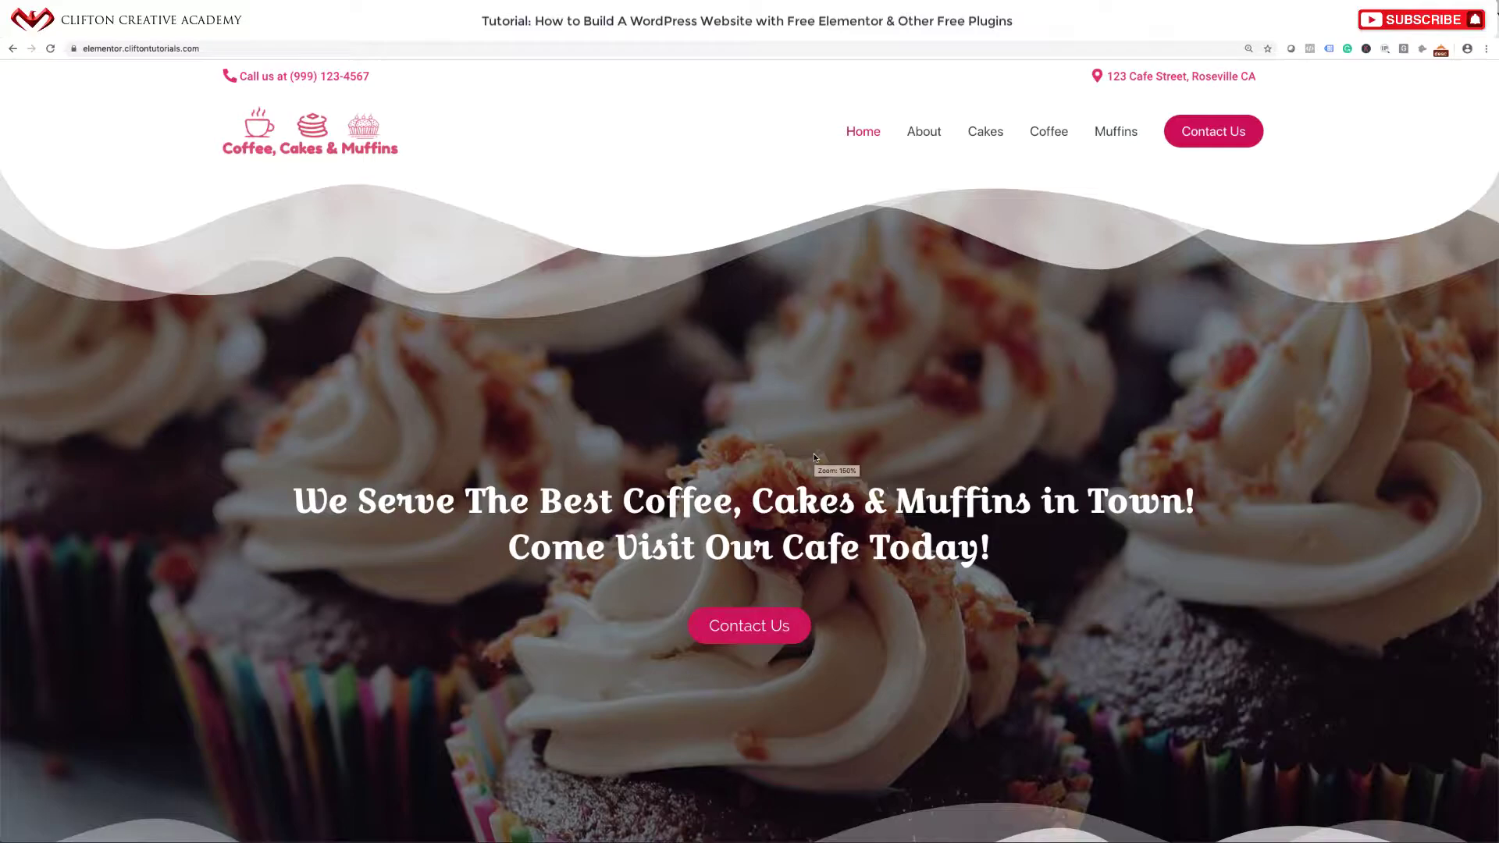
# Scroll partway down the demo cafe site and back up to its hero.
pyautogui.scroll(-10, 815, 457)
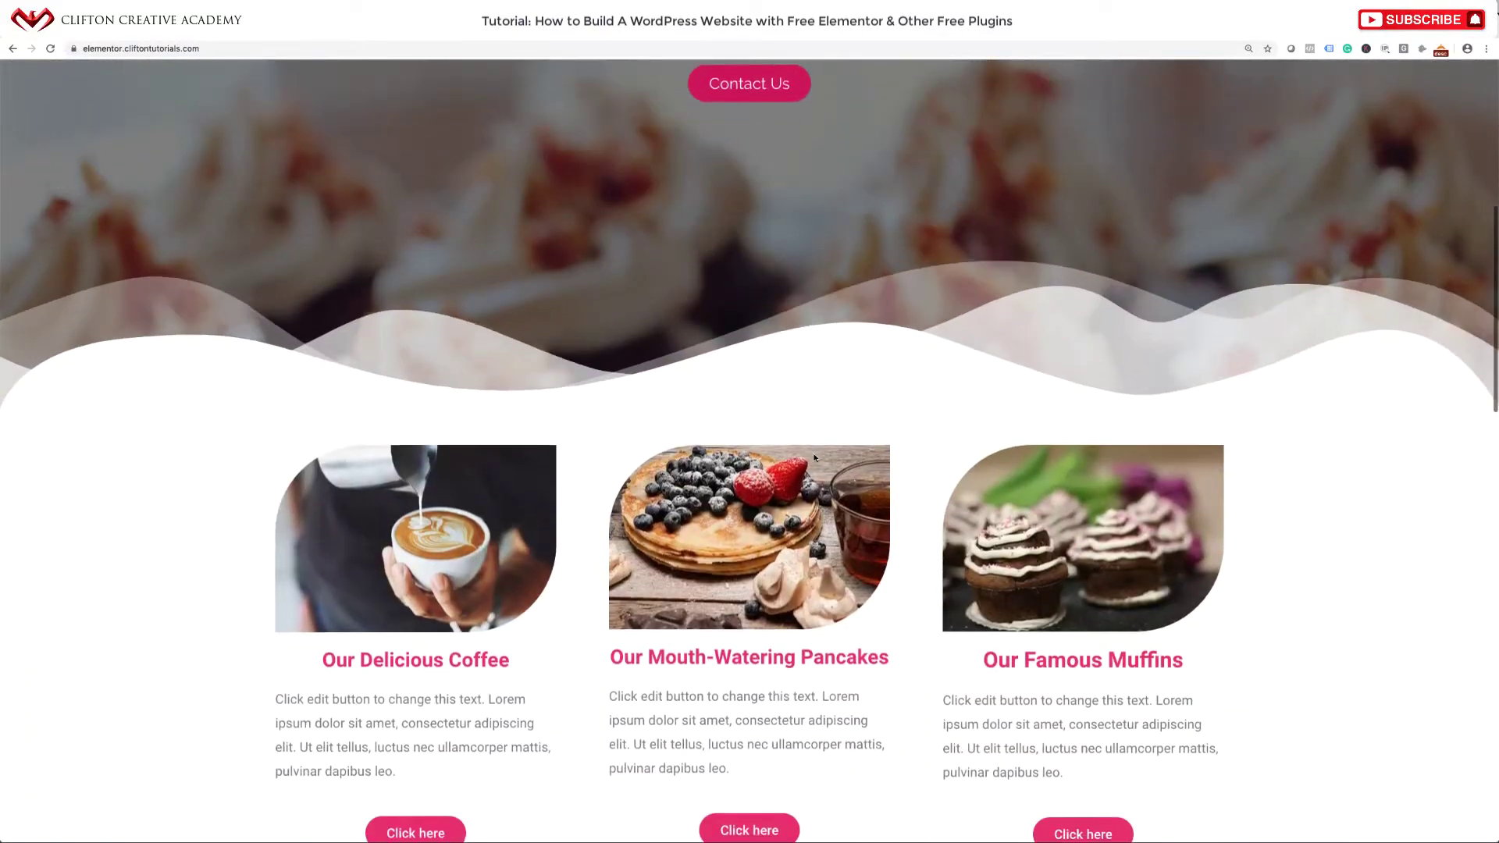
pyautogui.scroll(-15, 815, 457)
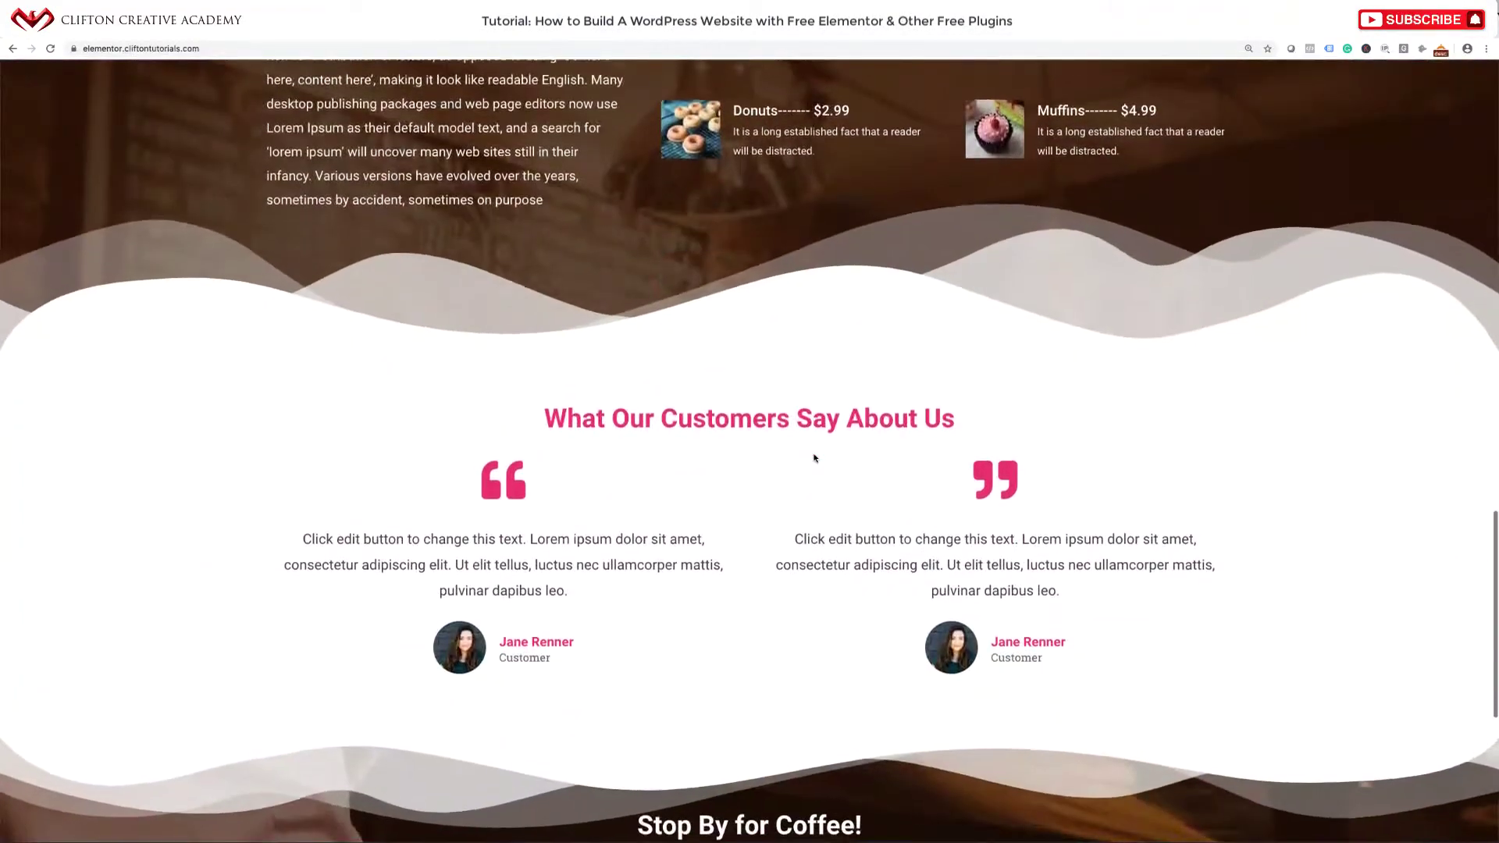
pyautogui.scroll(-3, 815, 457)
pyautogui.scroll(10, 814, 458)
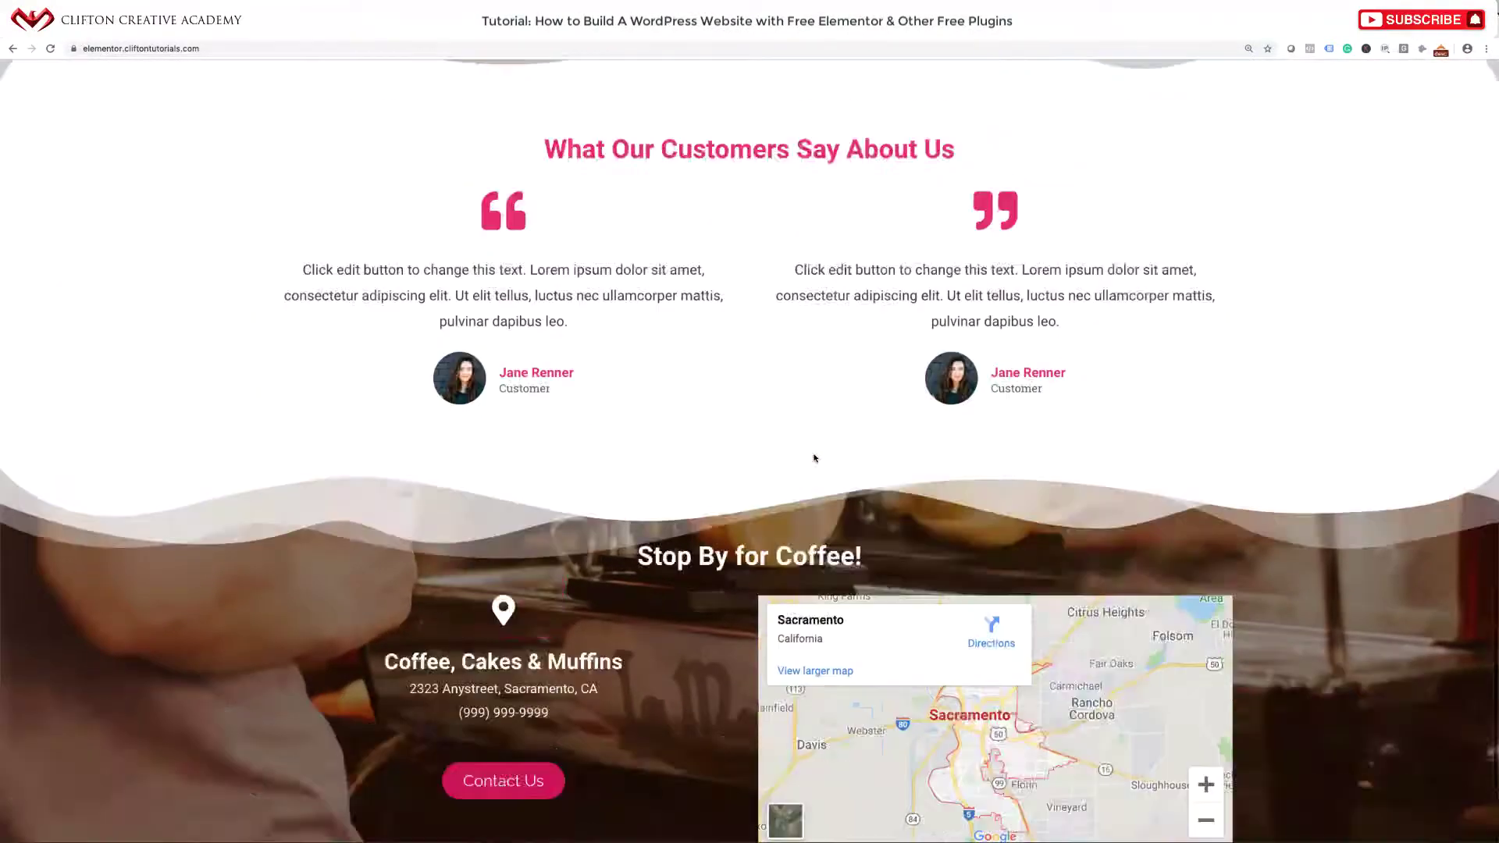
pyautogui.scroll(15, 815, 457)
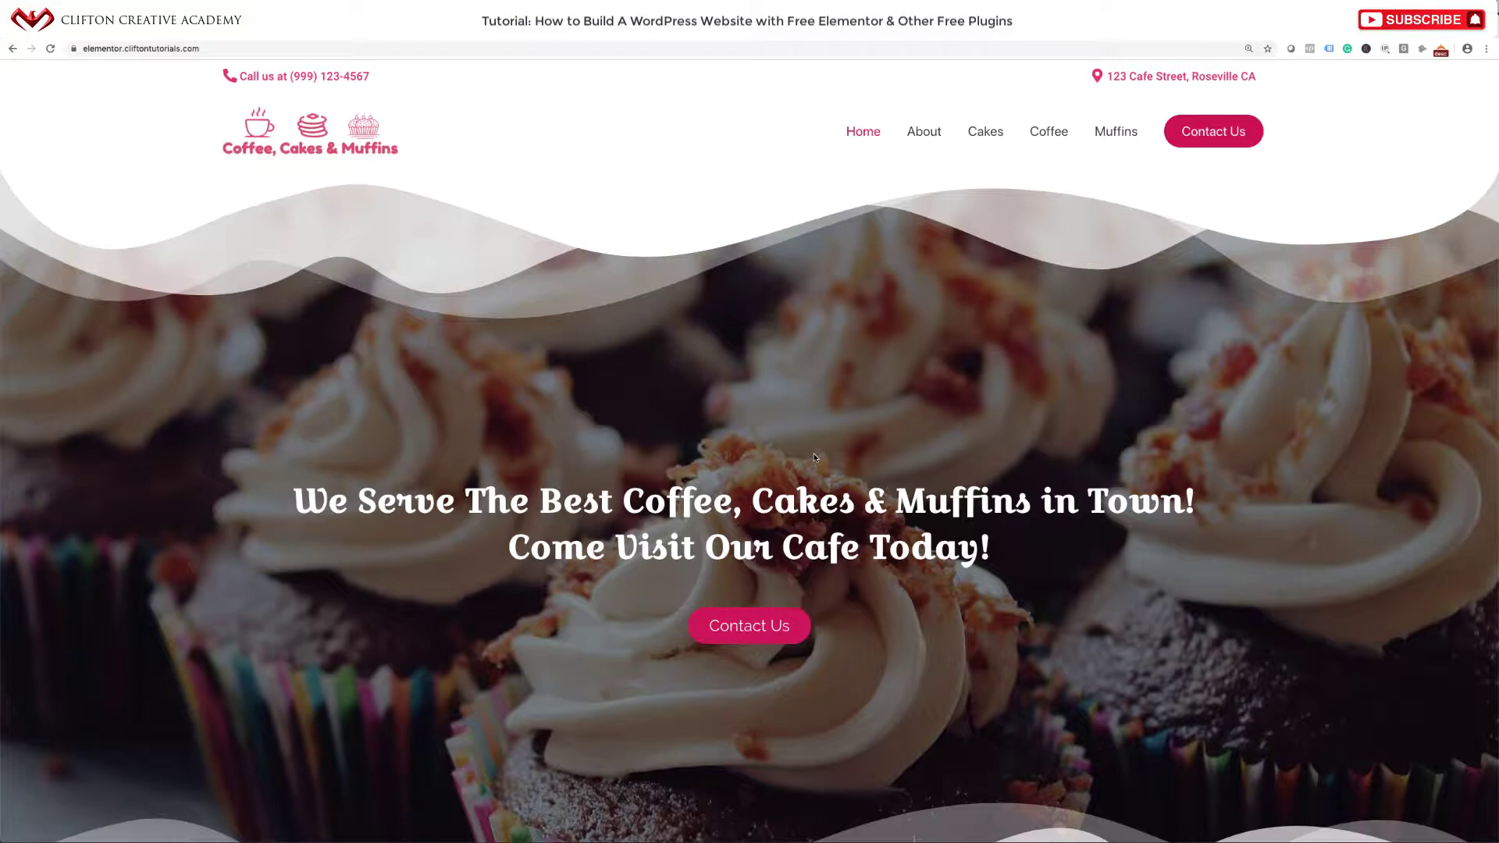
# Scroll further through the cafe site, then select the site address in the address bar.
pyautogui.scroll(-3, 814, 457)
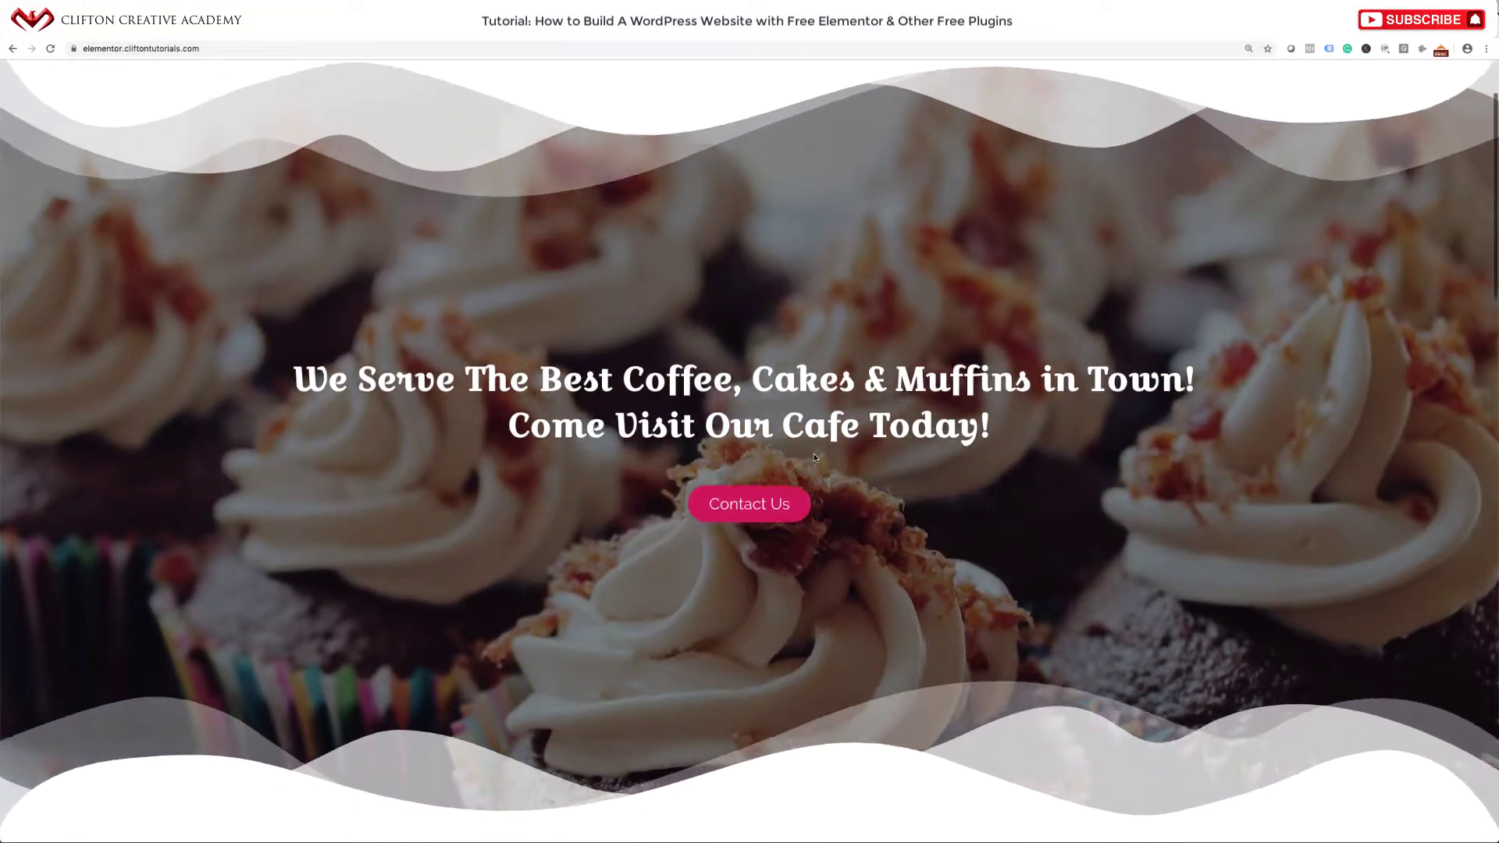
pyautogui.scroll(-6, 838, 537)
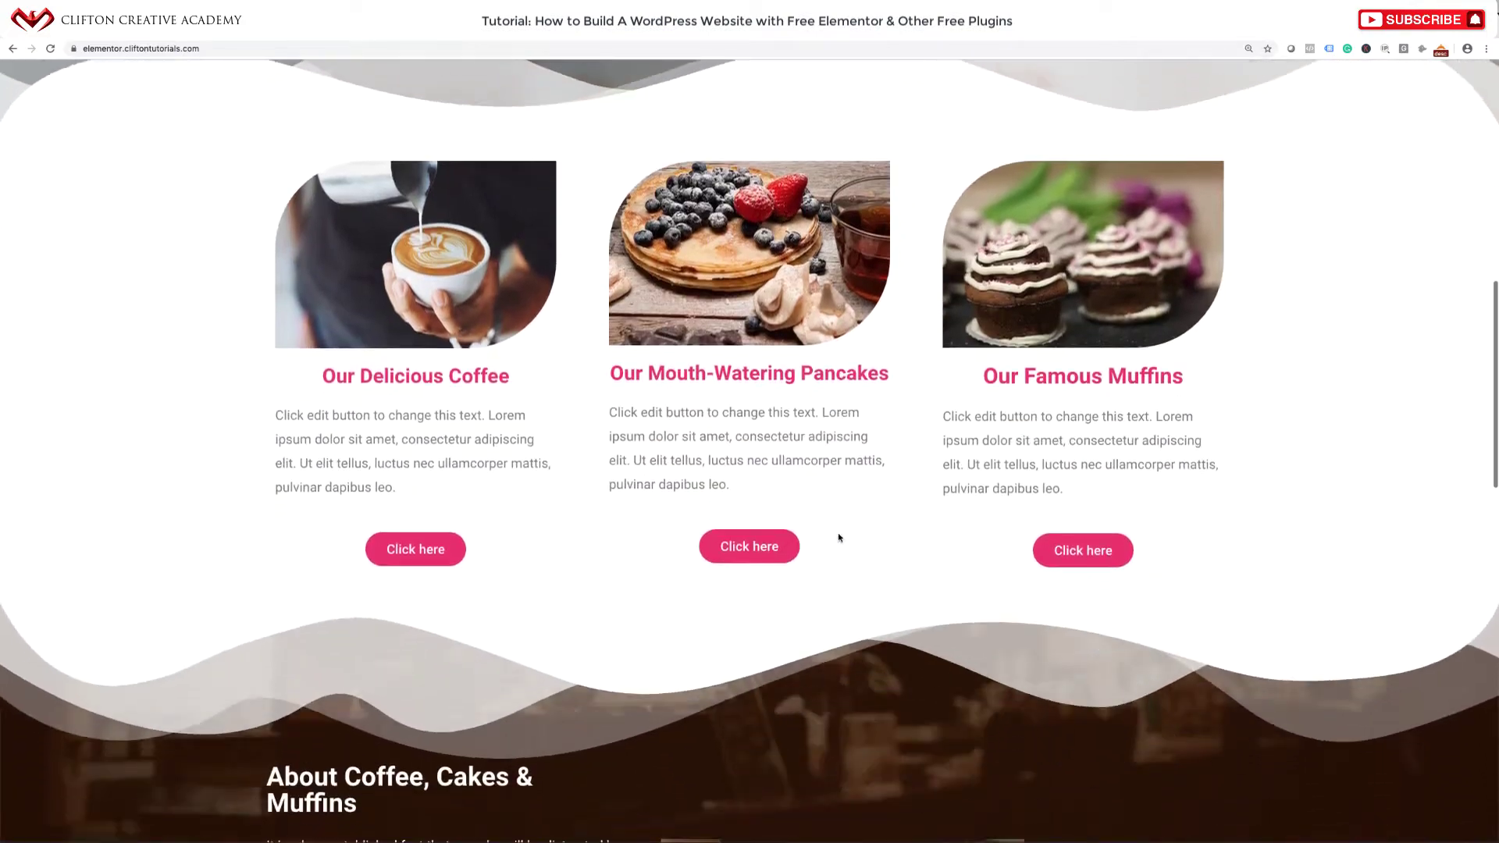
pyautogui.scroll(-4, 839, 538)
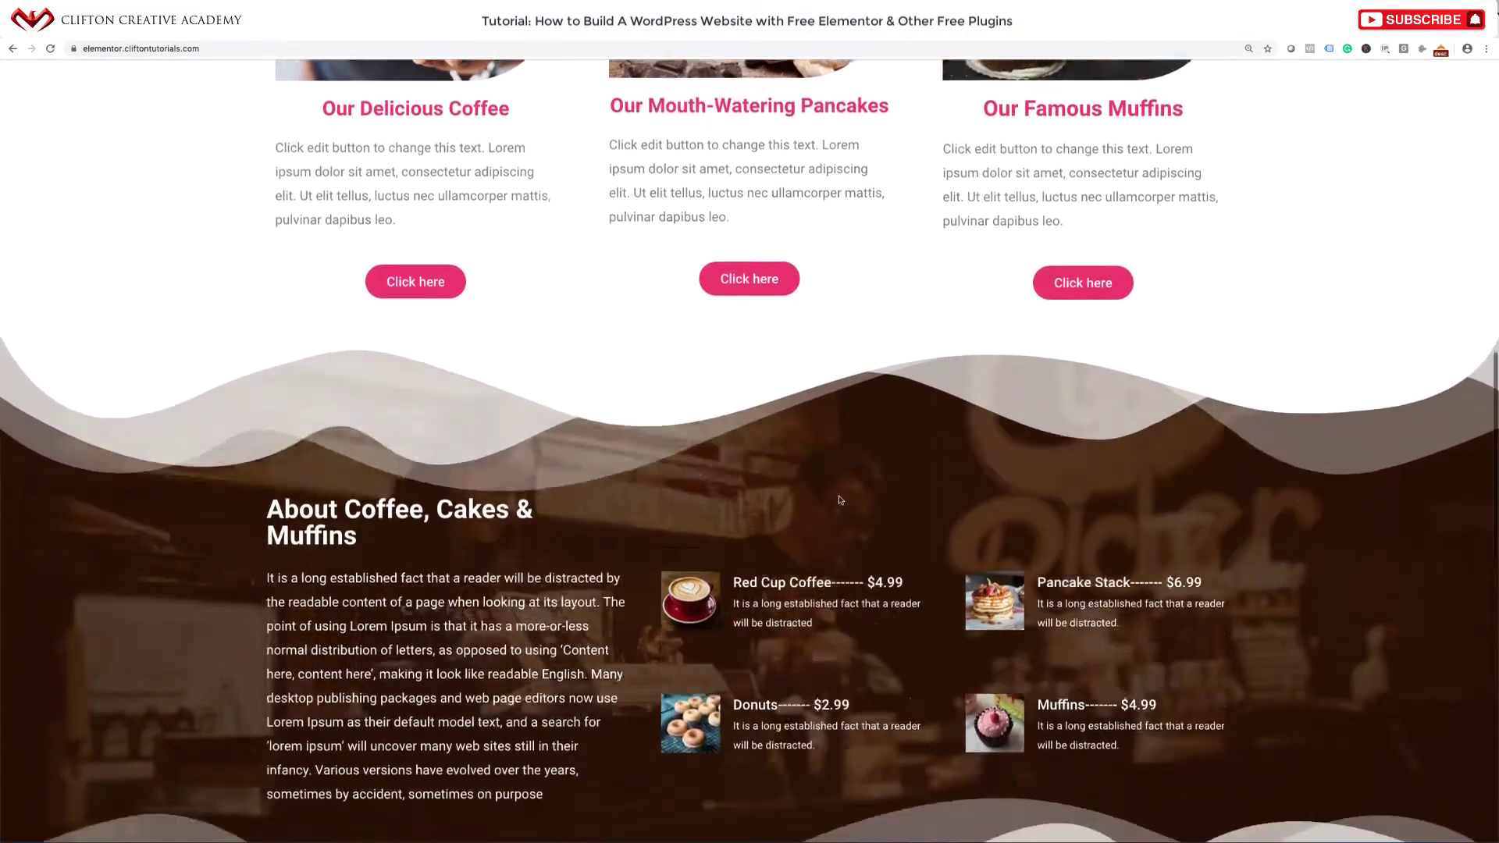
pyautogui.scroll(-7, 841, 500)
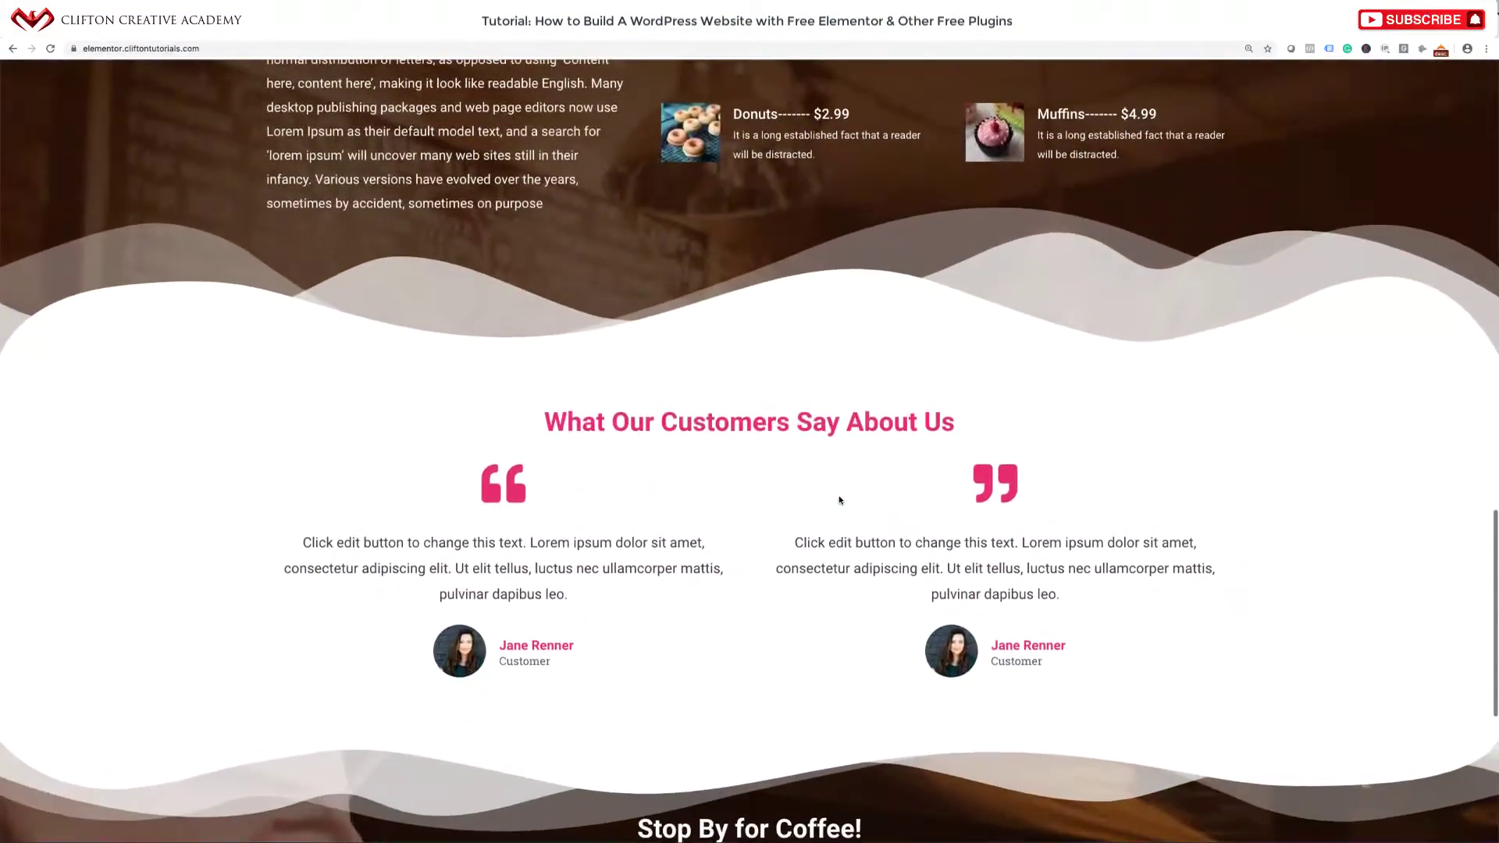
pyautogui.scroll(-3, 839, 500)
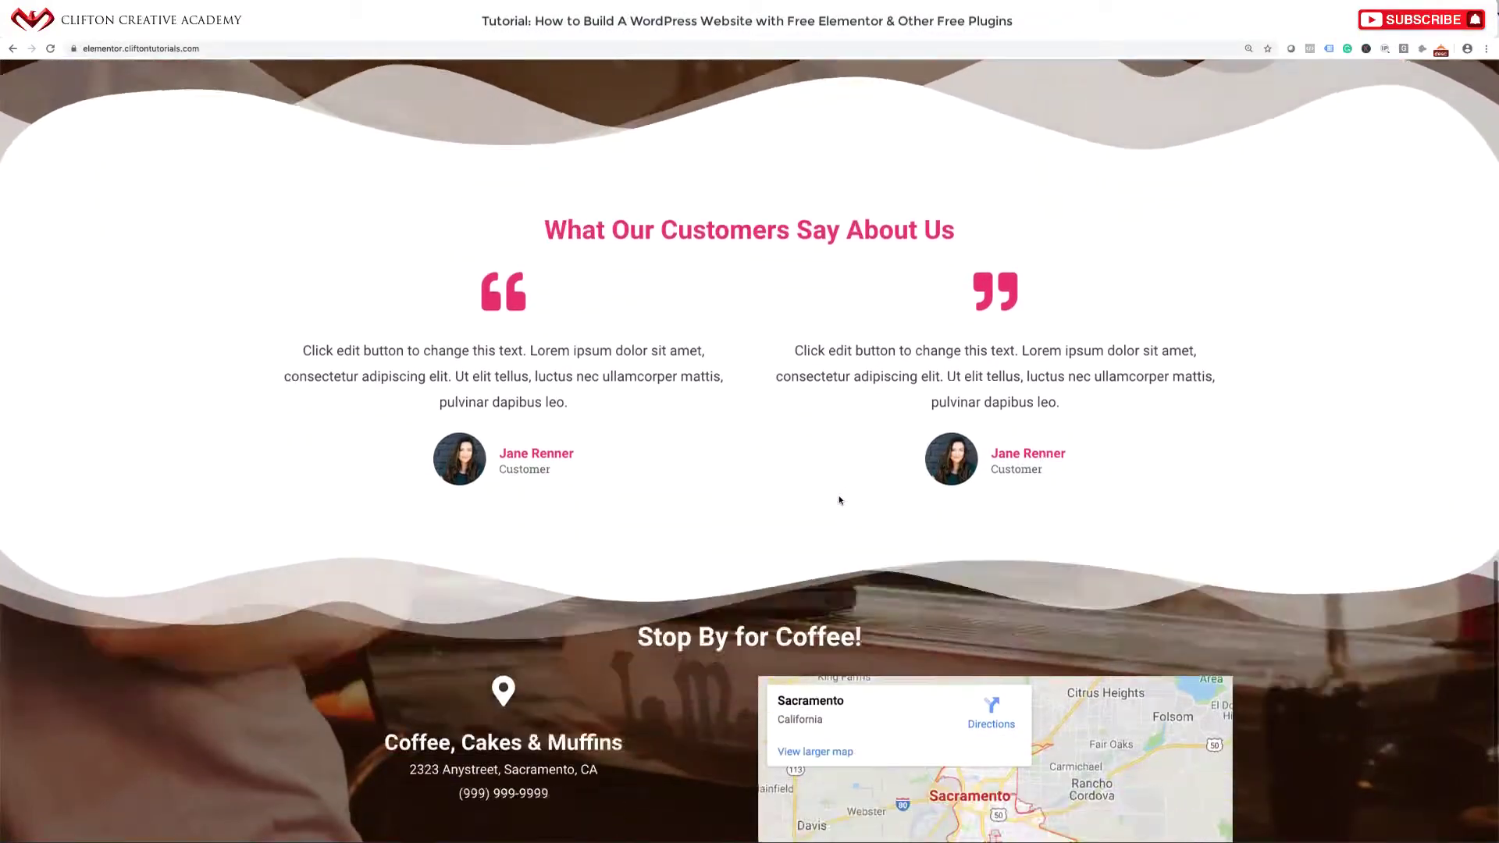
pyautogui.scroll(-4, 839, 499)
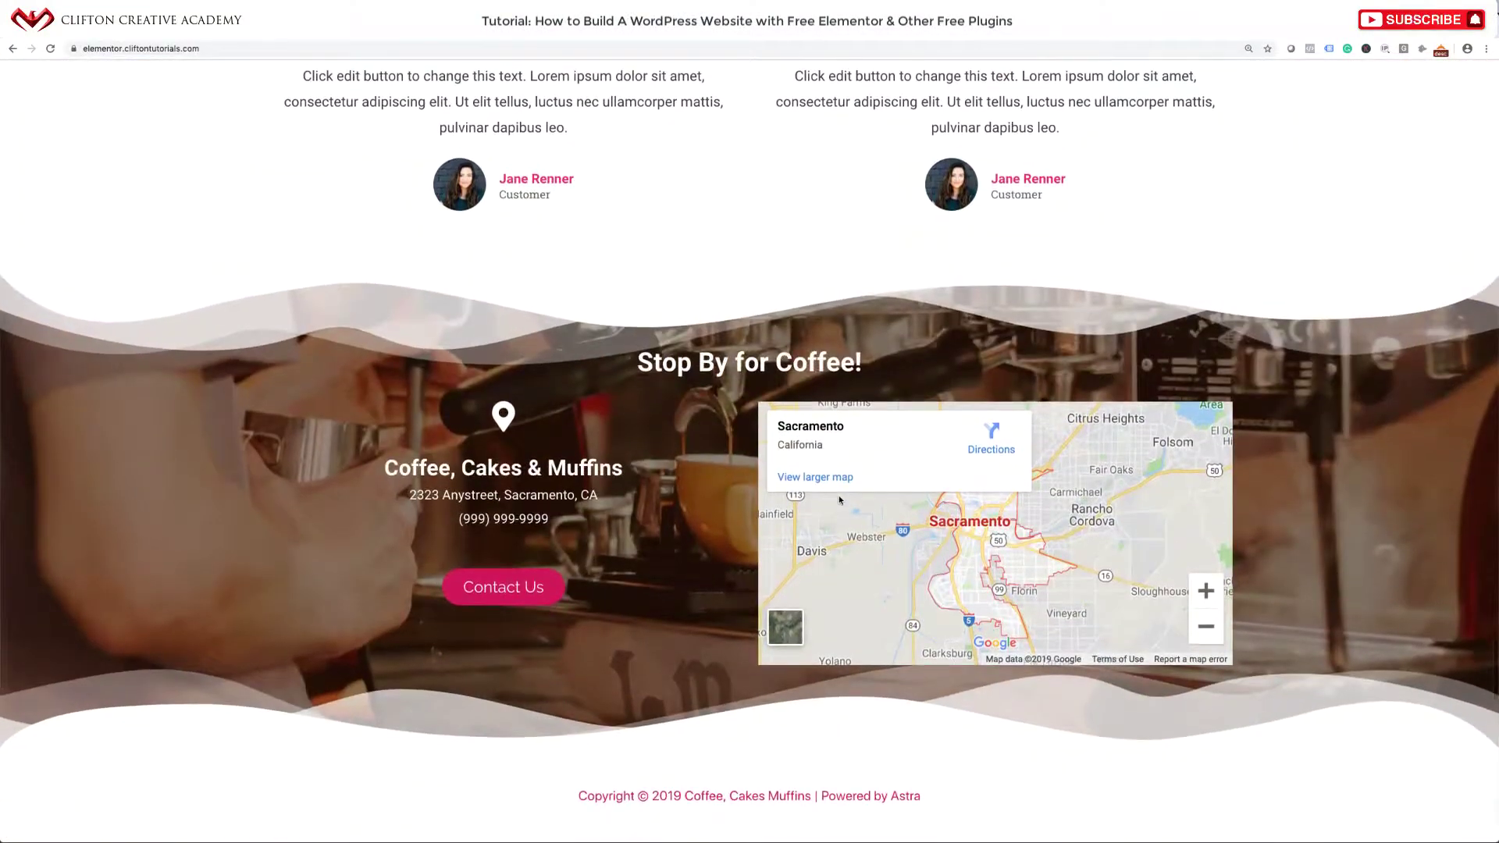
pyautogui.scroll(20, 839, 495)
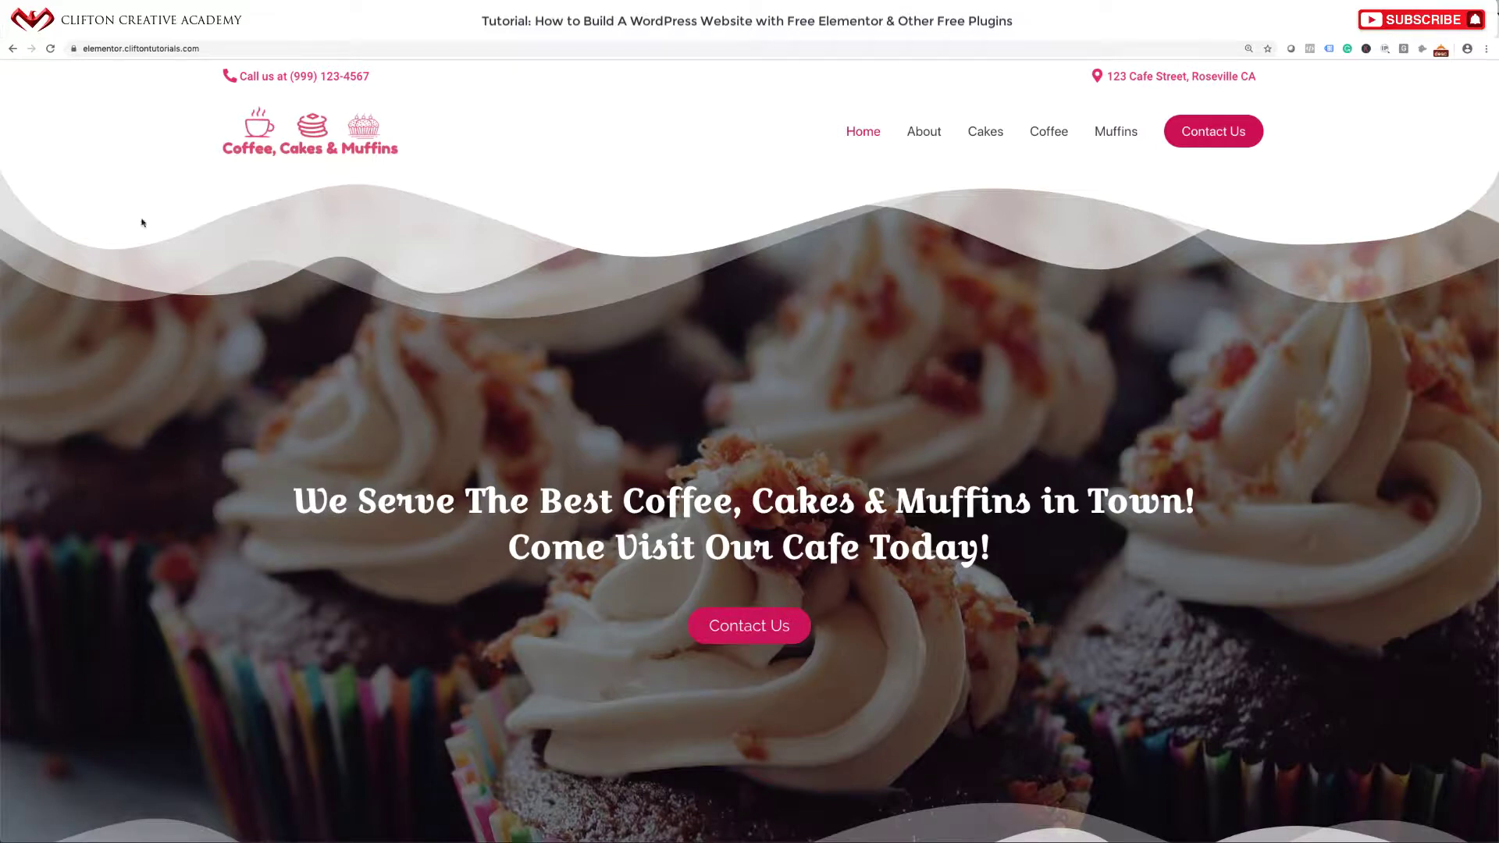
pyautogui.moveTo(201, 48); pyautogui.dragTo(68, 56)
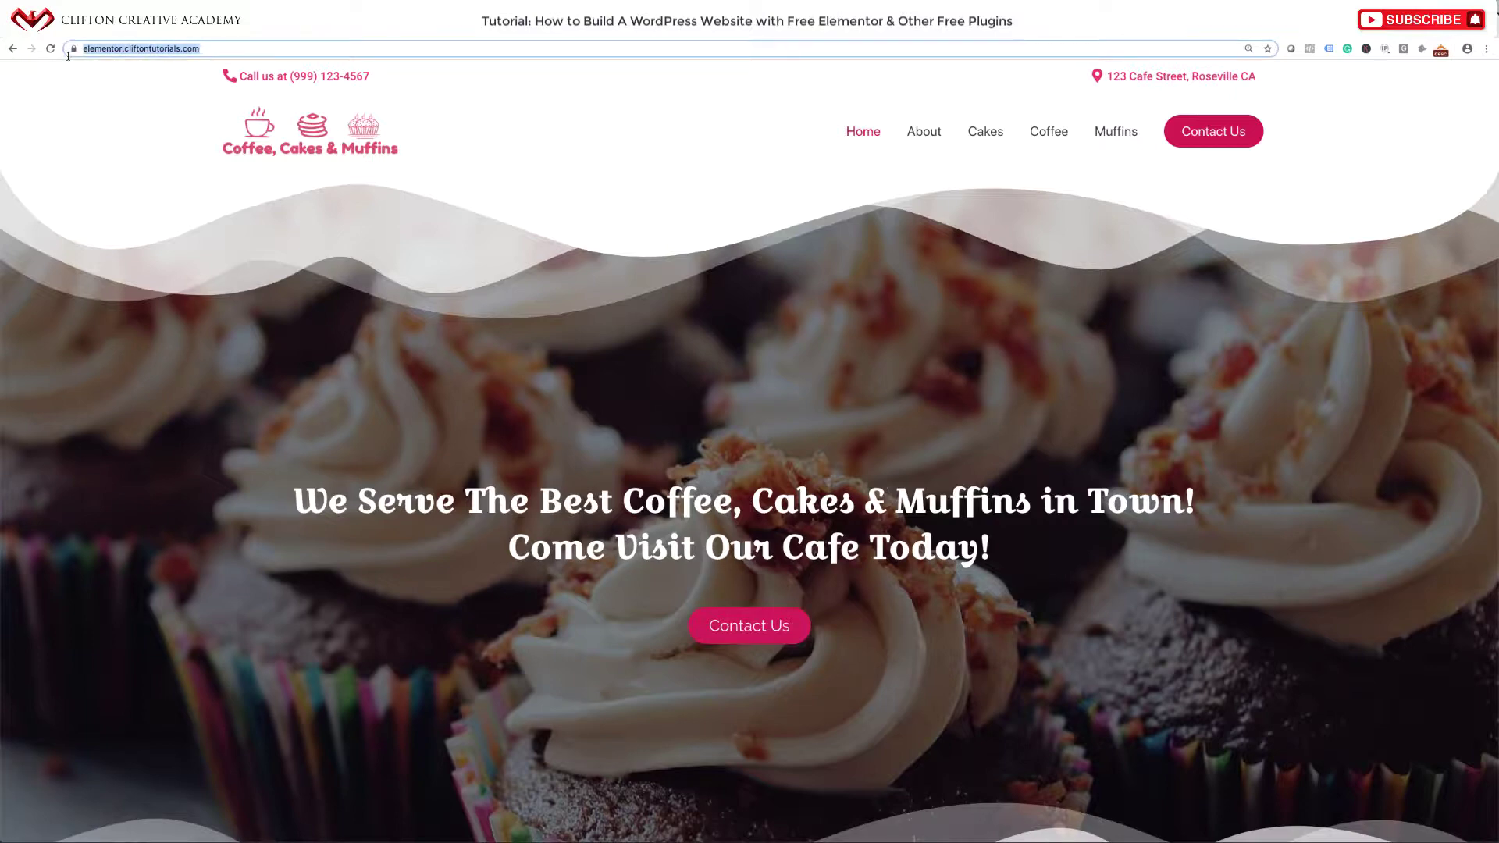
pyautogui.click(101, 185)
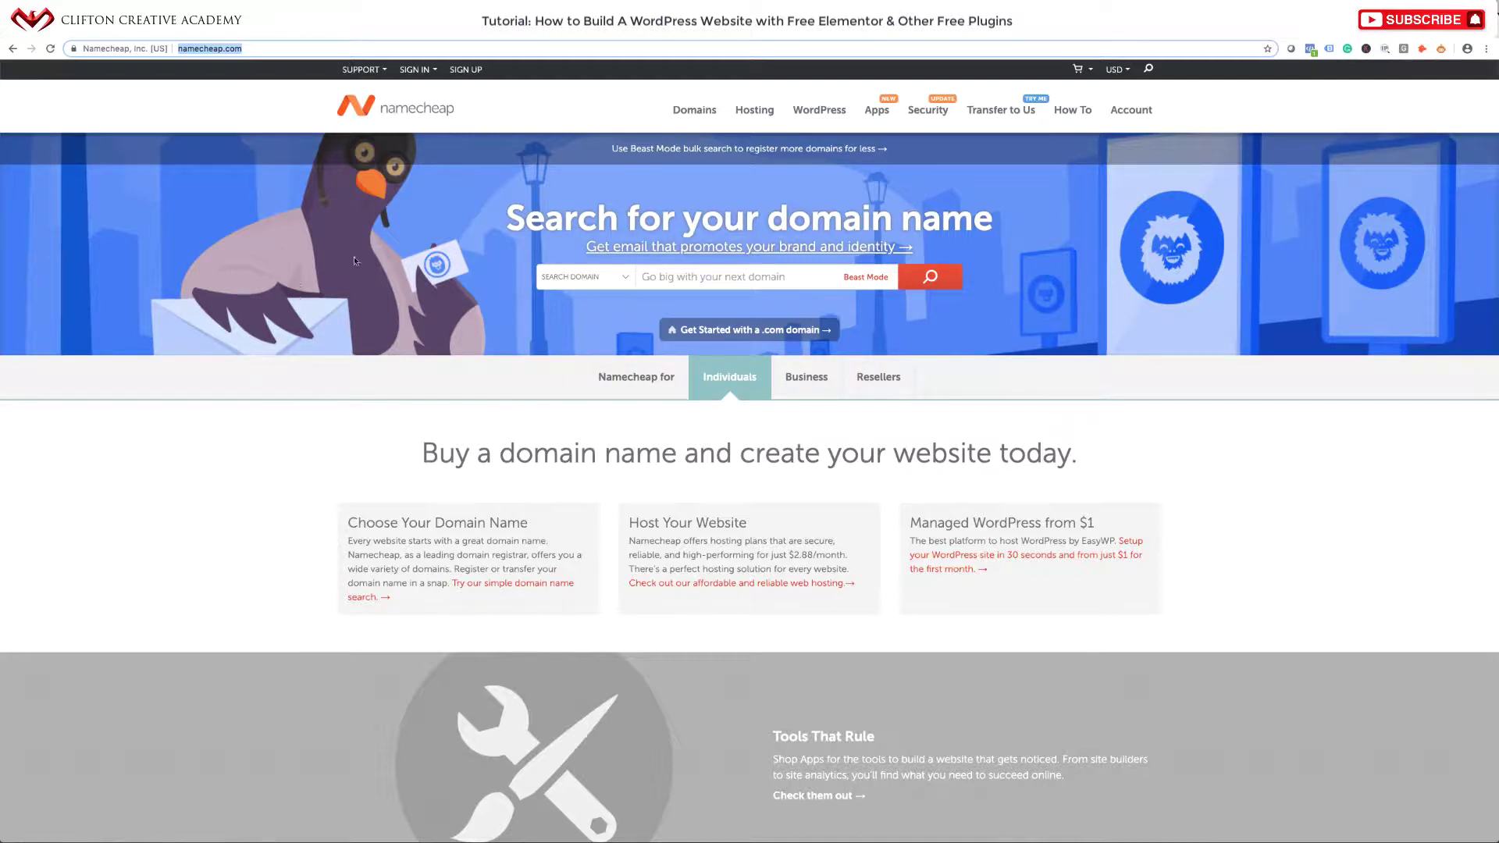
# Search Namecheap for the domain cakecafecoolplace.com, fixing typos in the name.
pyautogui.click(678, 283)
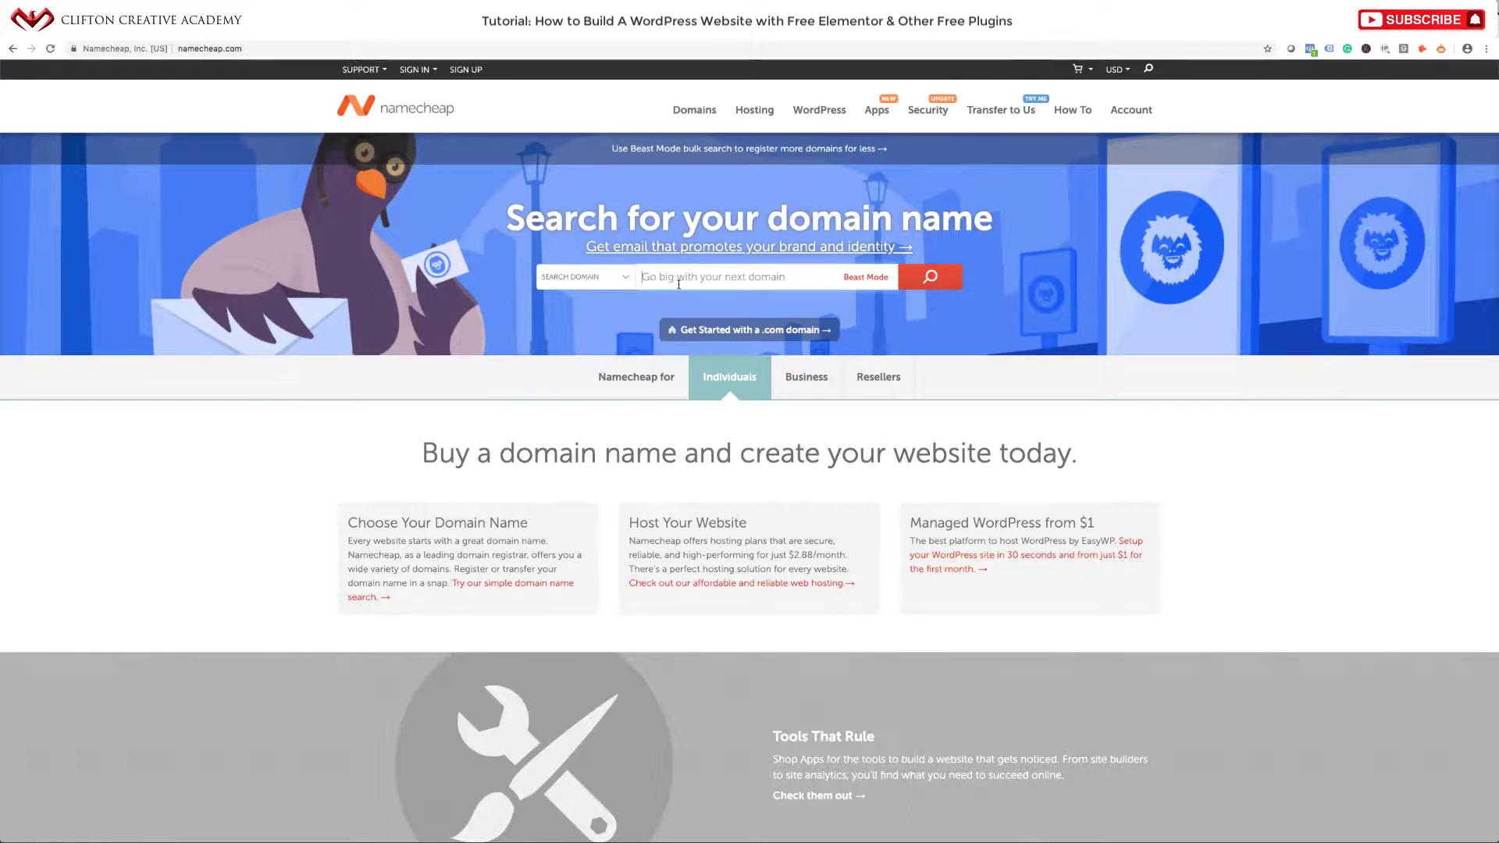
pyautogui.write('ckecafe')
pyautogui.press('BackSpace')
pyautogui.press('BackSpace')
pyautogui.press('BackSpace')
pyautogui.press('BackSpace')
pyautogui.press('BackSpace')
pyautogui.press('BackSpace')
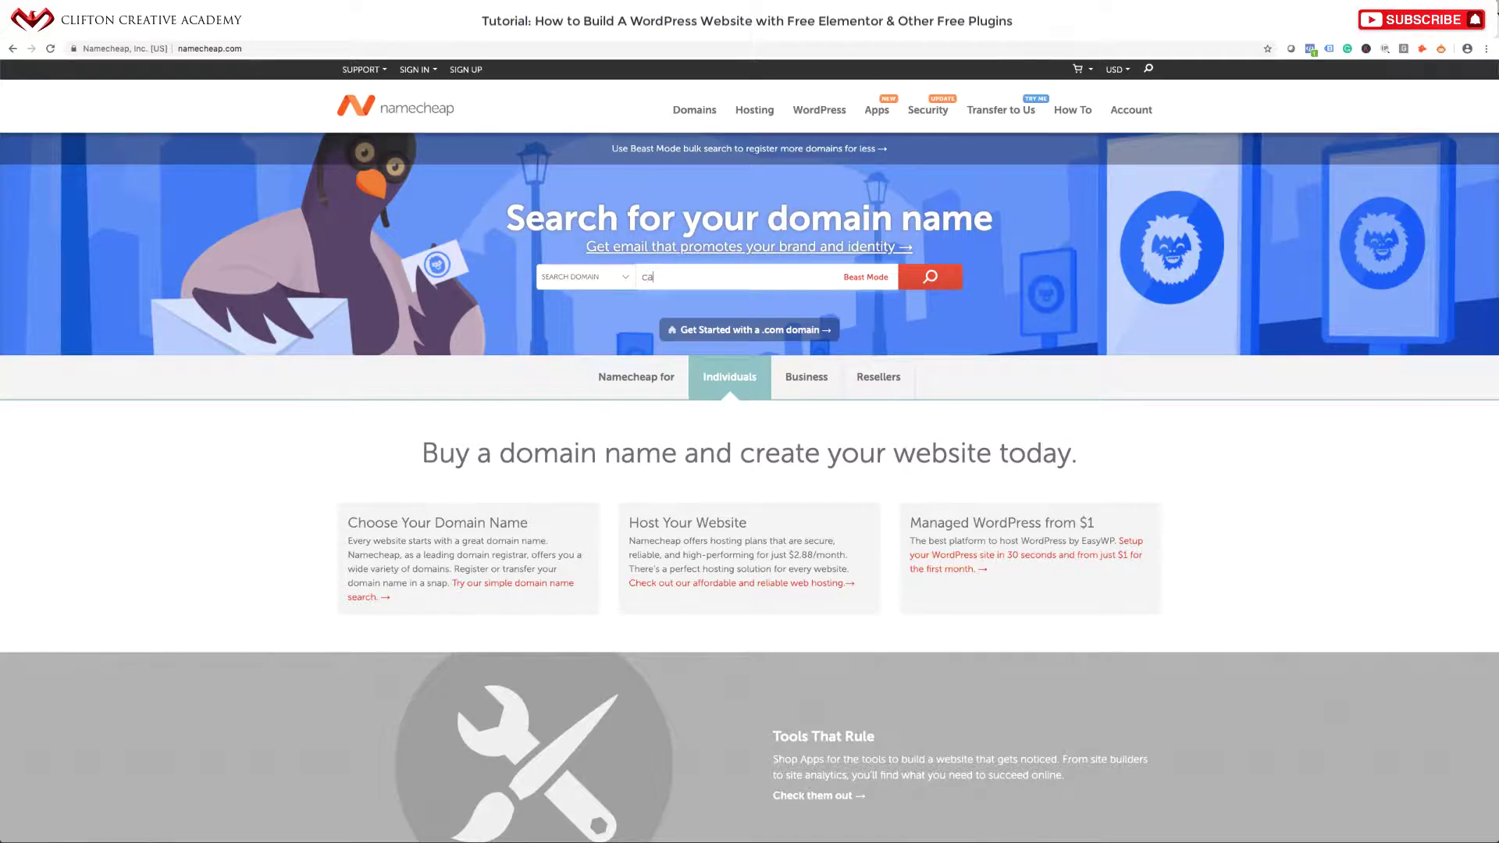
pyautogui.write('akecafecoolplace.co,')
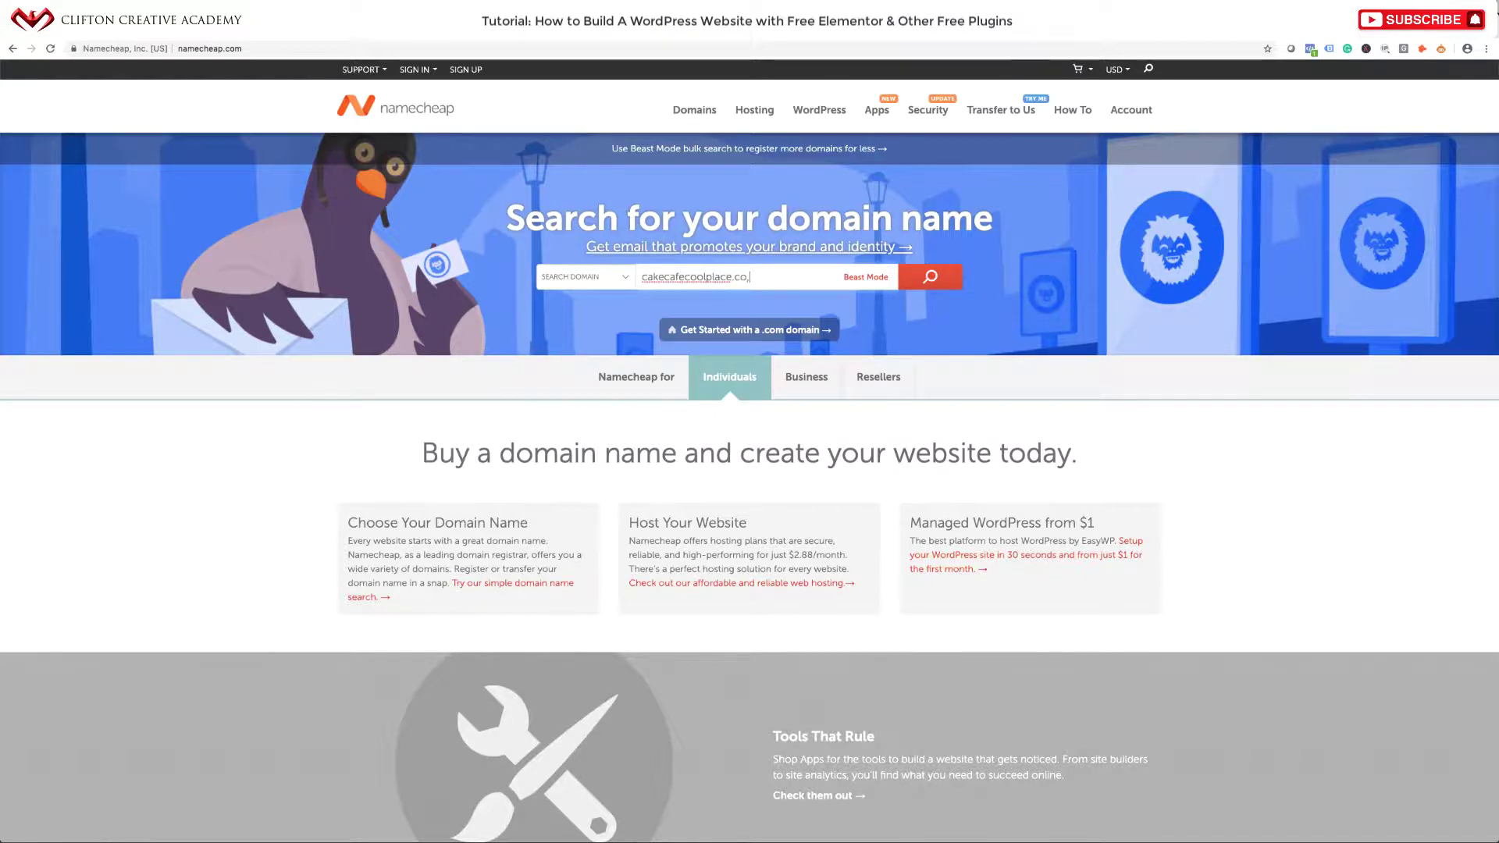
pyautogui.press('BackSpace')
pyautogui.write('m')
pyautogui.click(926, 278)
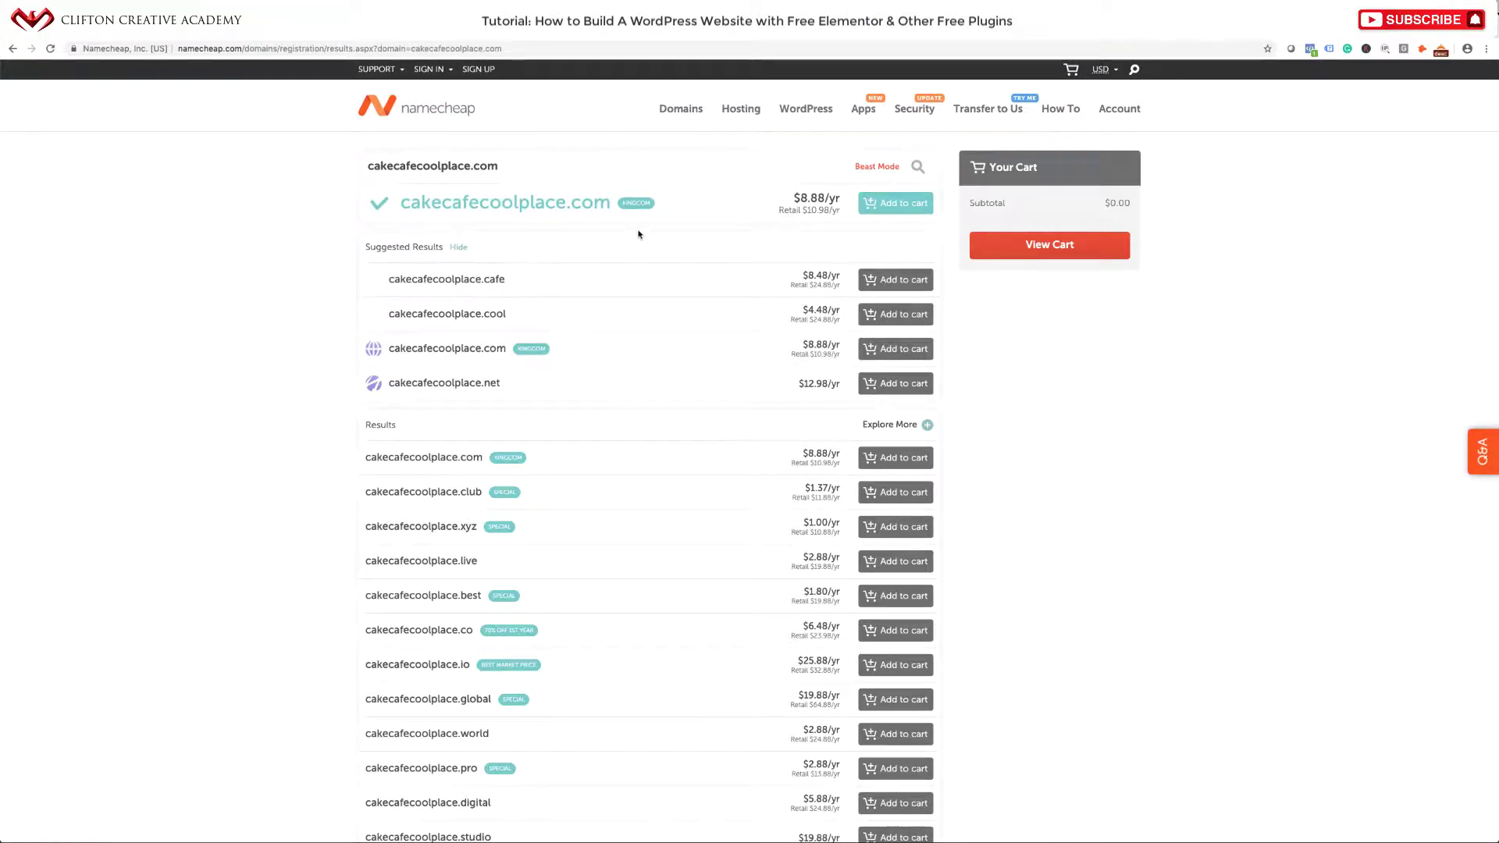
# Add cakecafecoolplace.com to the cart, review the cart and confirm the order.
pyautogui.click(915, 204)
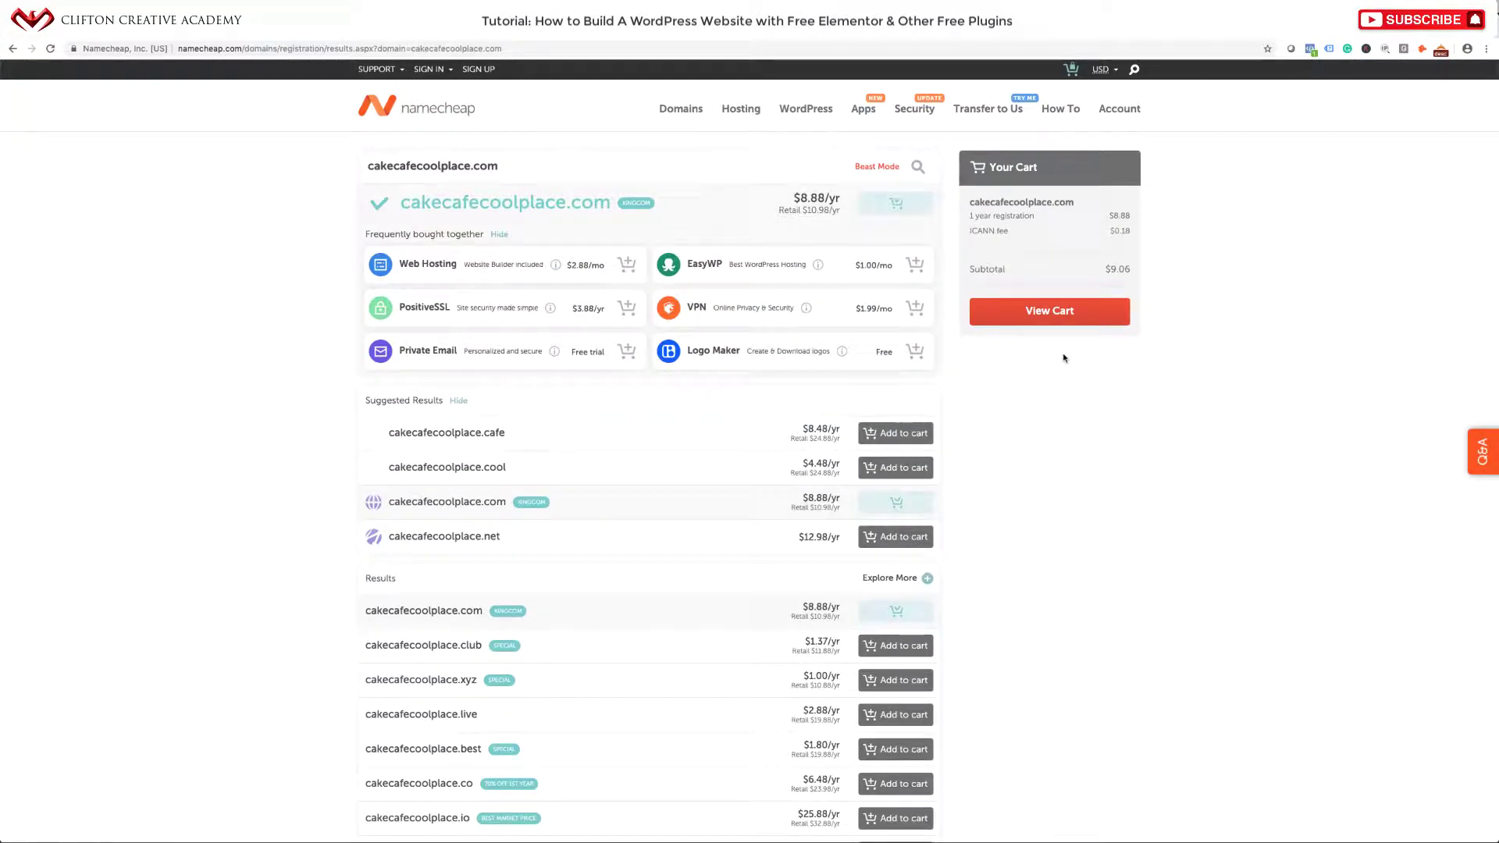
pyautogui.click(1067, 316)
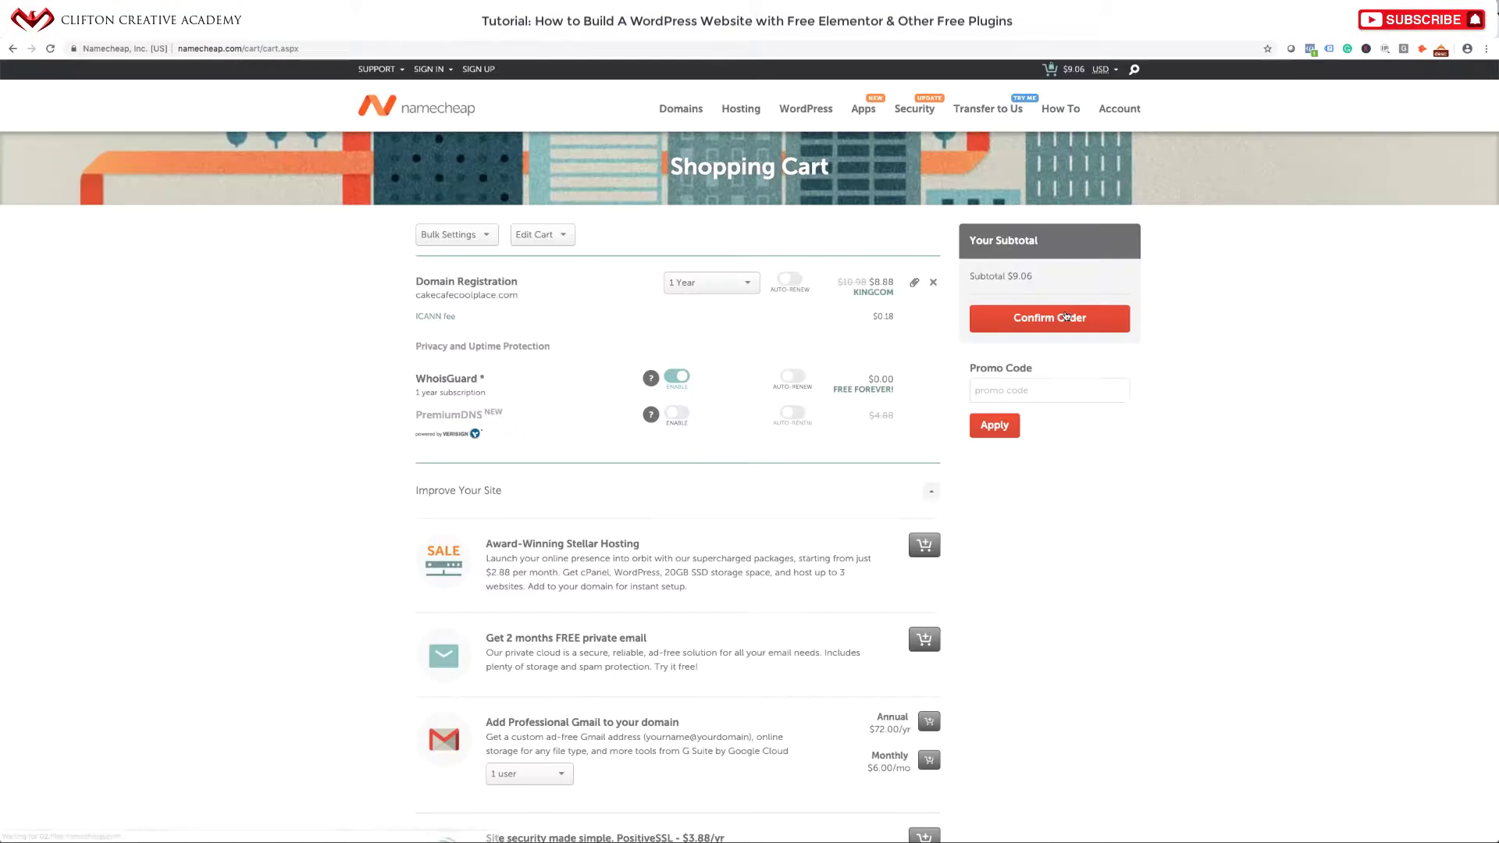
pyautogui.scroll(-2, 626, 414)
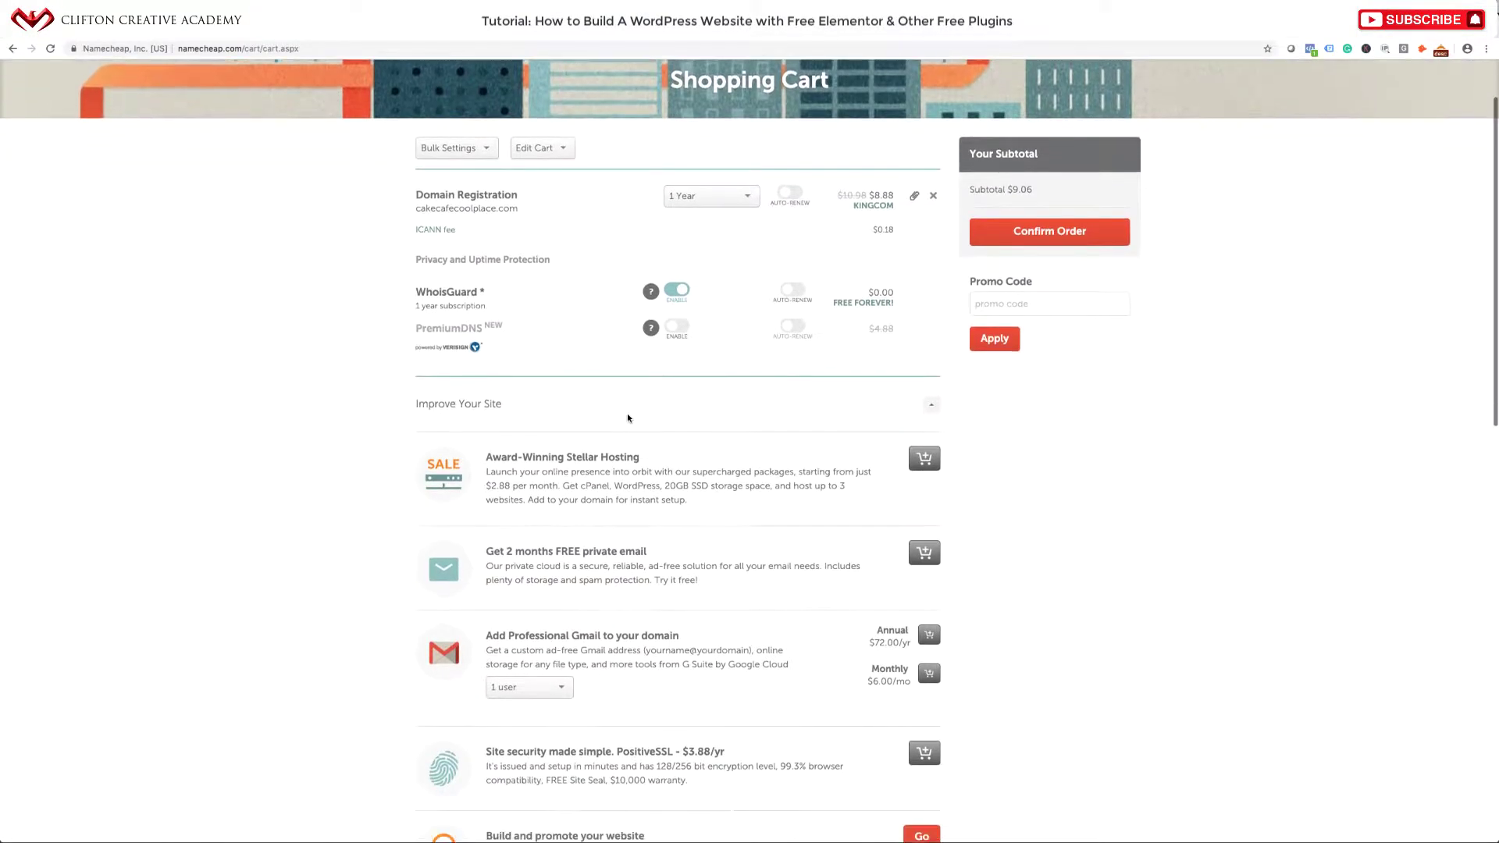
pyautogui.scroll(2, 626, 414)
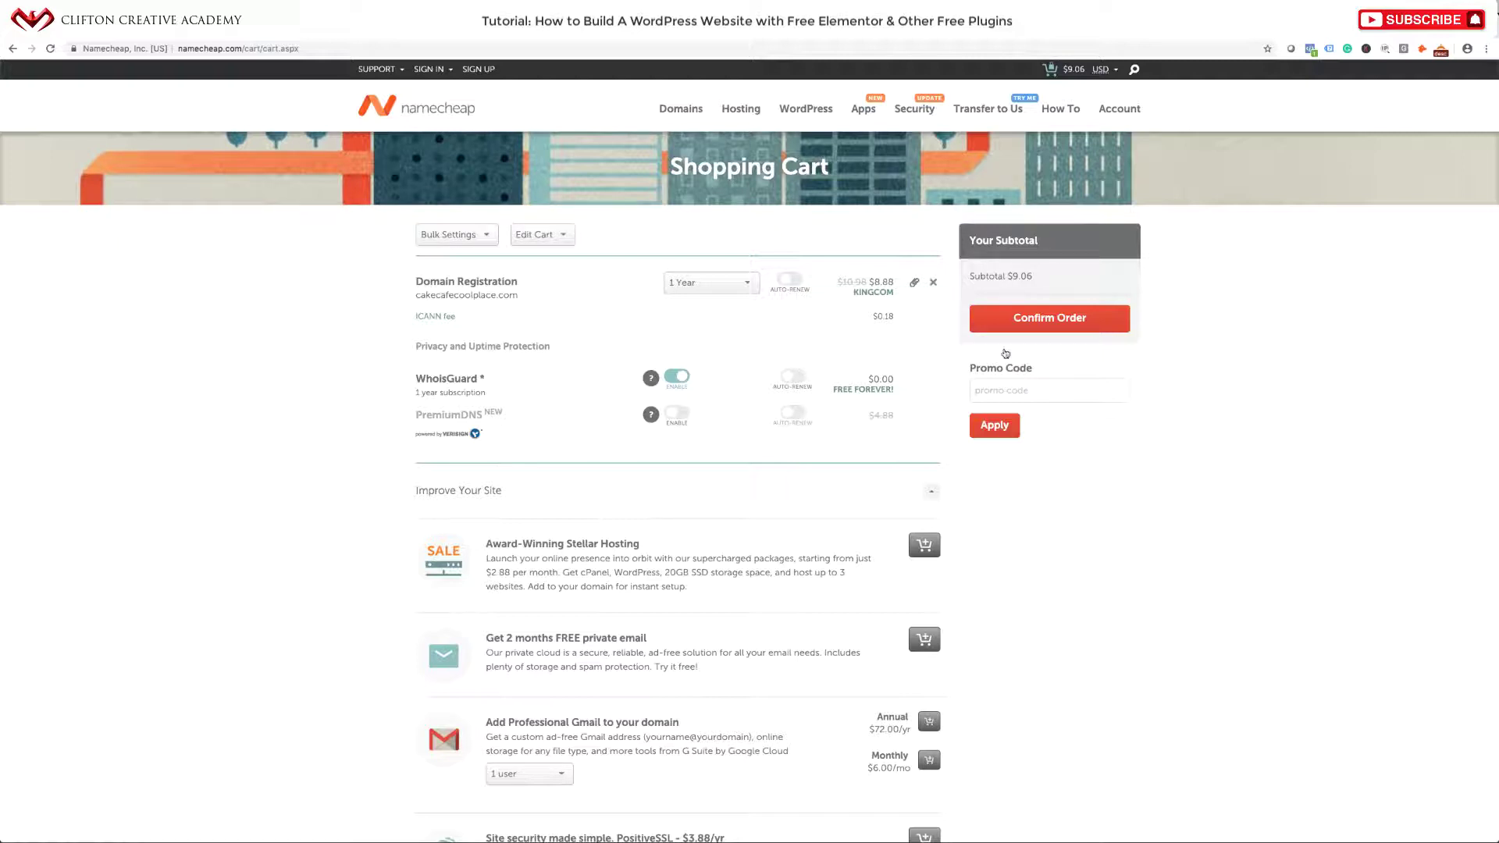
pyautogui.click(992, 330)
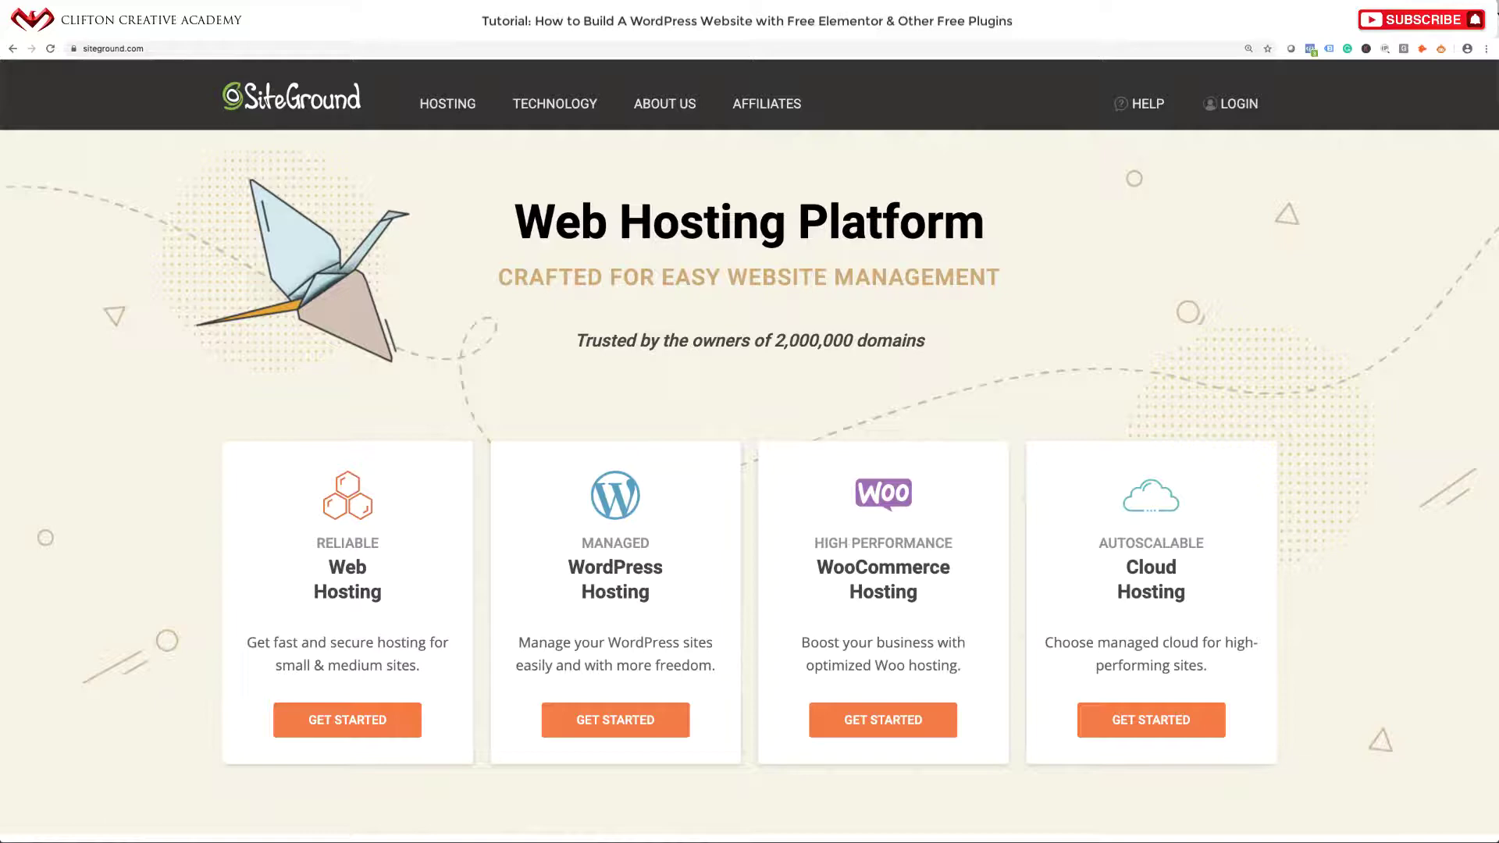
# Scroll down the SiteGround home page and back up to the hosting plan cards.
pyautogui.scroll(-6, 434, 313)
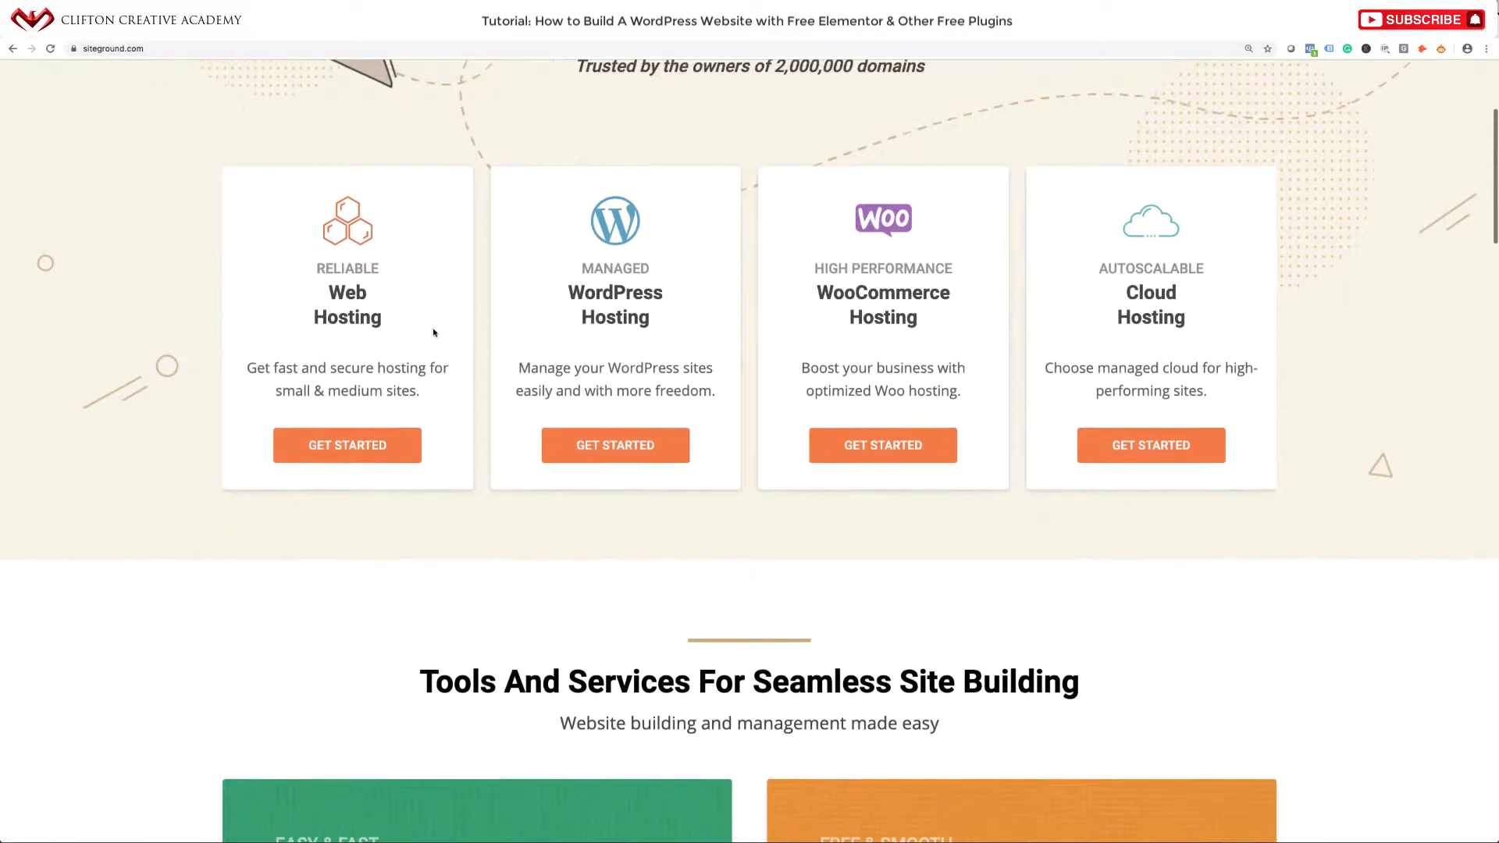
pyautogui.scroll(-5, 434, 333)
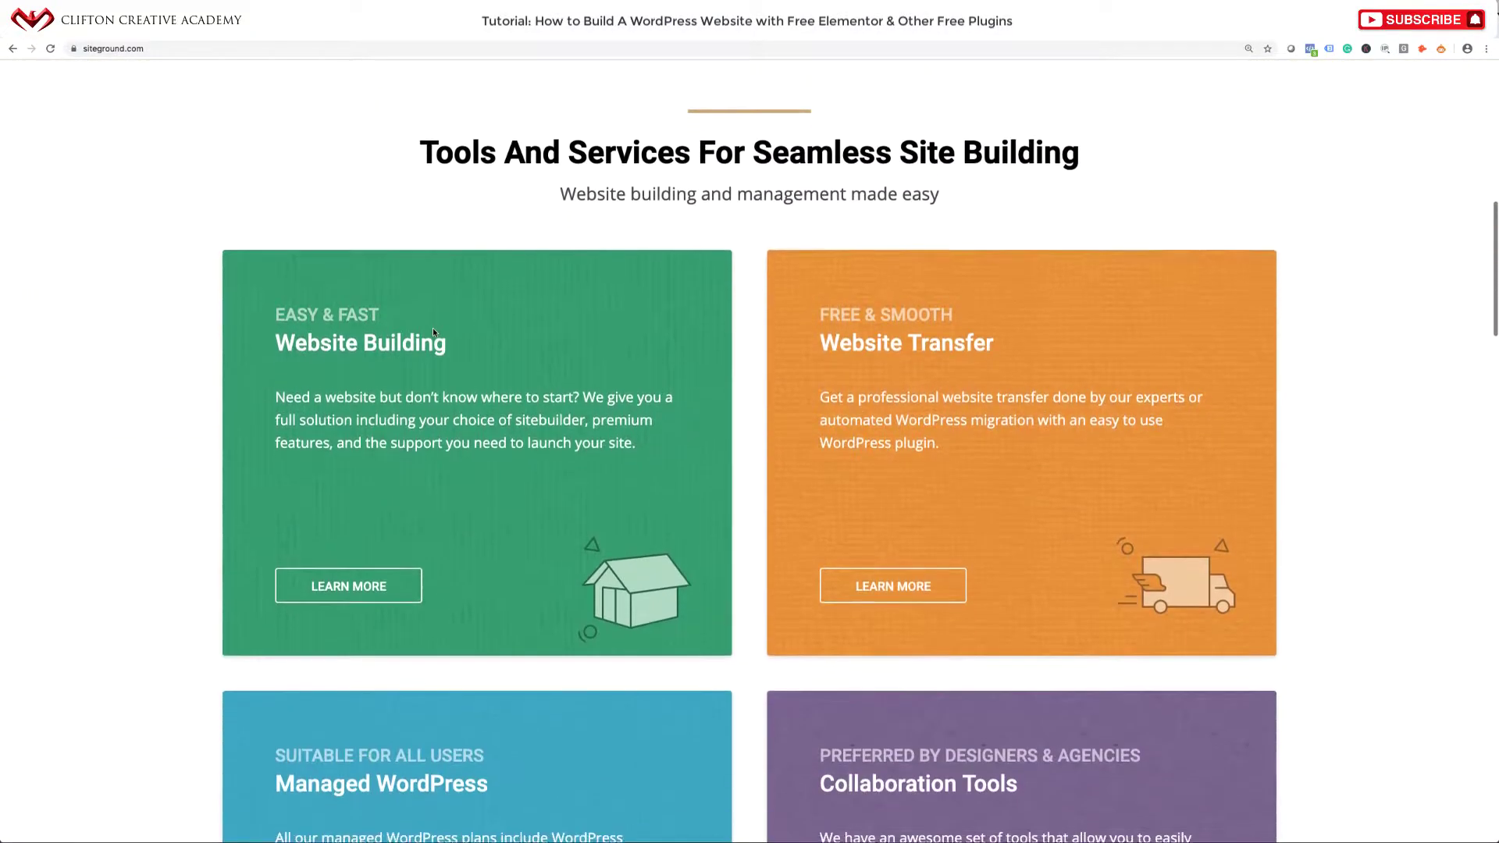
pyautogui.scroll(-3, 433, 328)
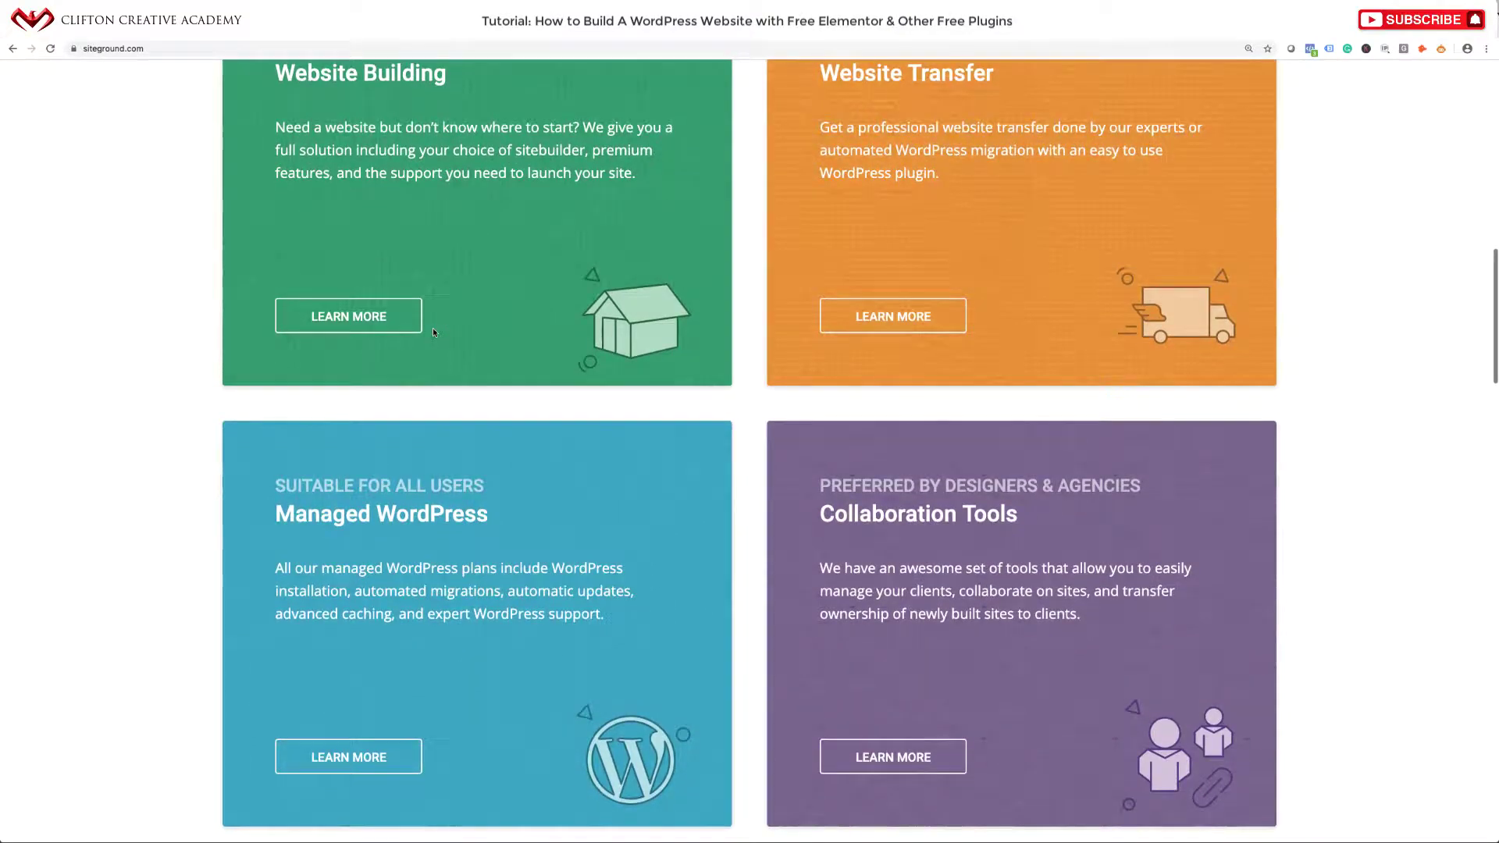
pyautogui.scroll(-4, 434, 332)
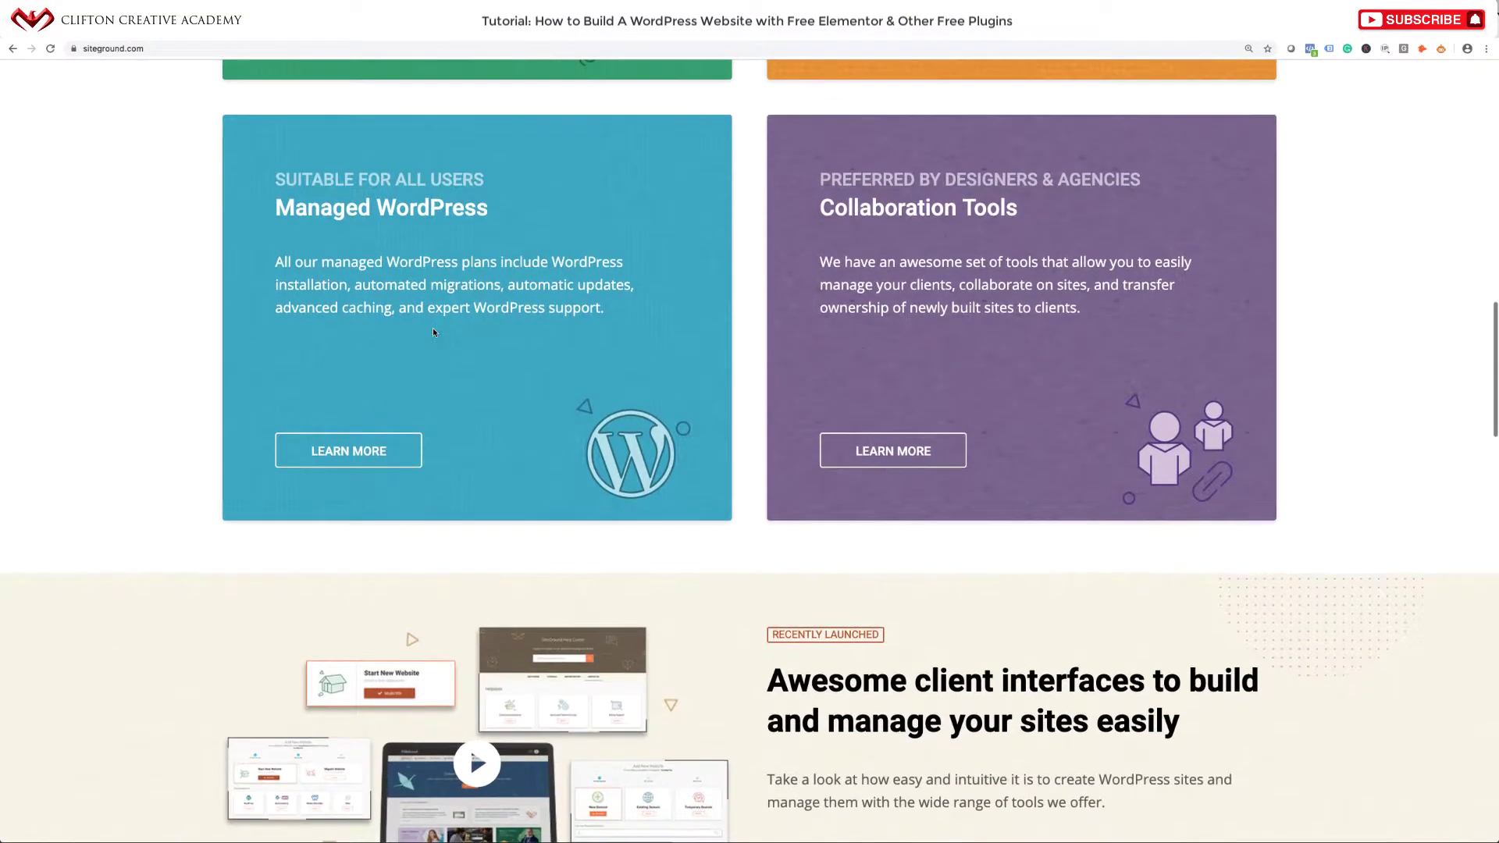
pyautogui.scroll(-6, 434, 332)
pyautogui.scroll(-1, 433, 333)
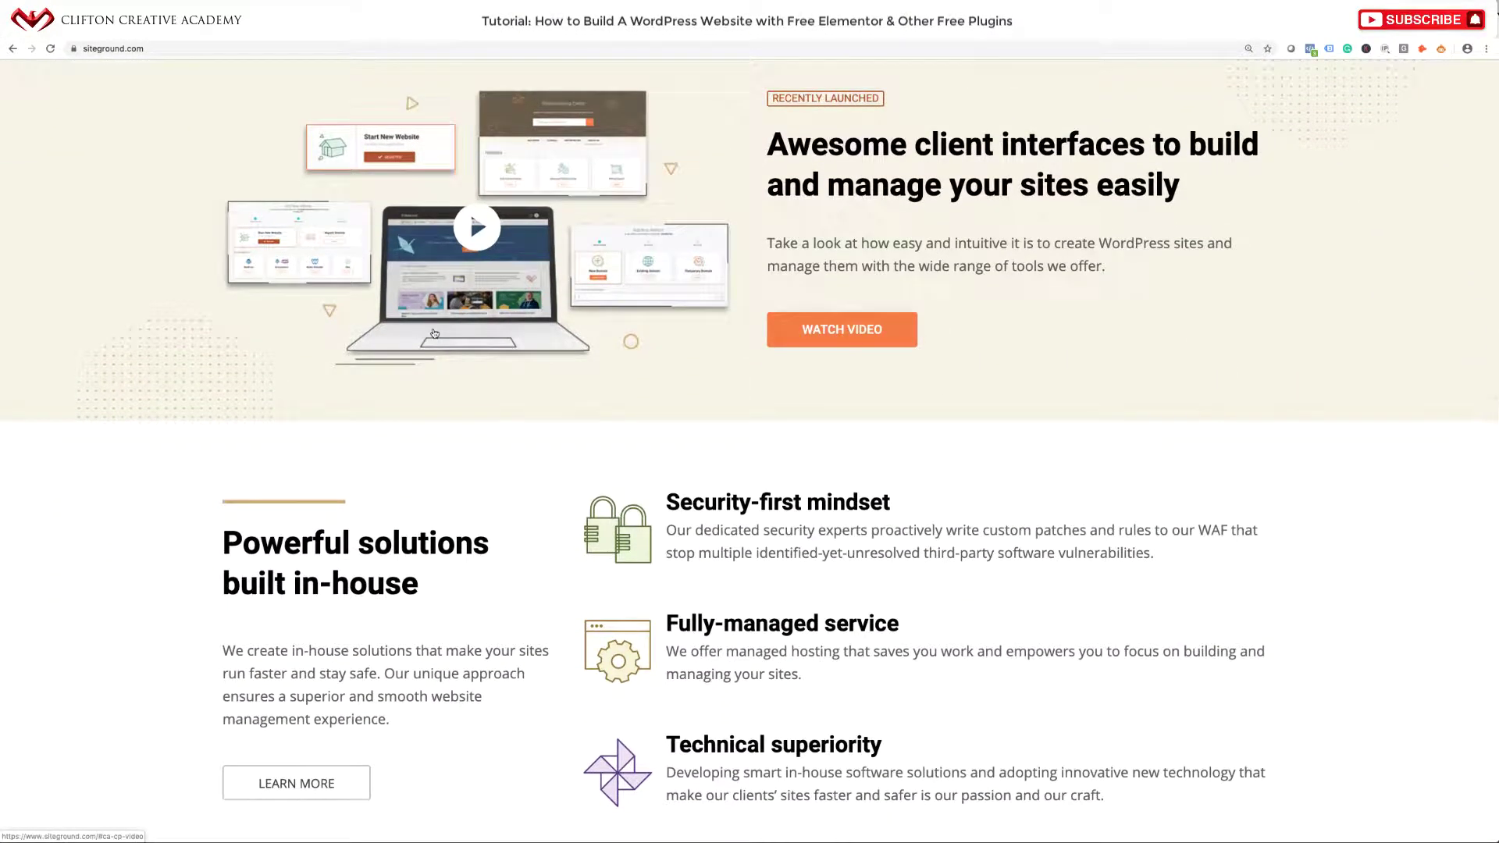
pyautogui.scroll(-3, 434, 334)
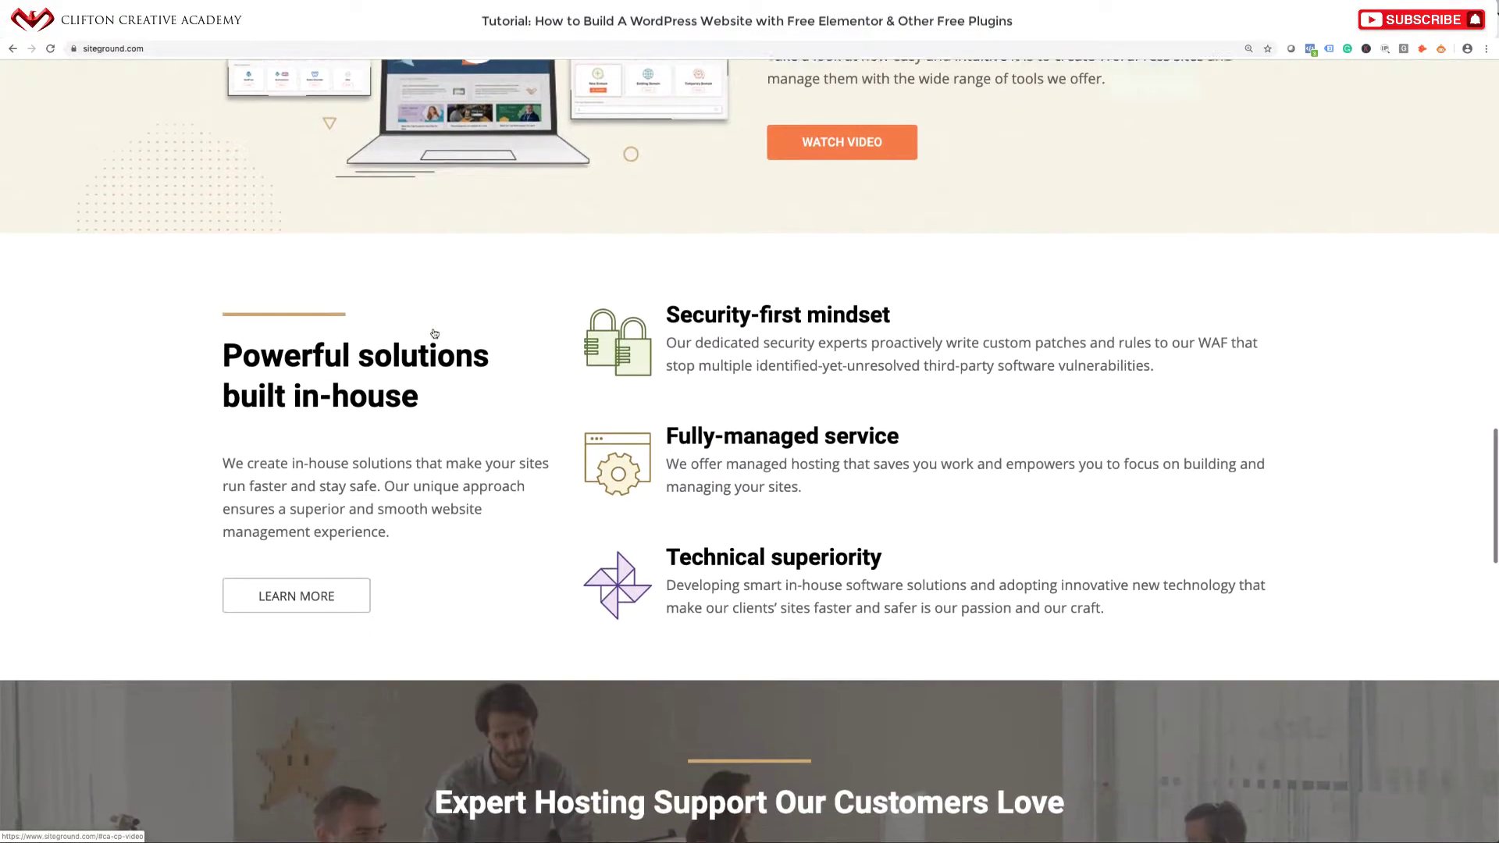
pyautogui.scroll(-10, 433, 330)
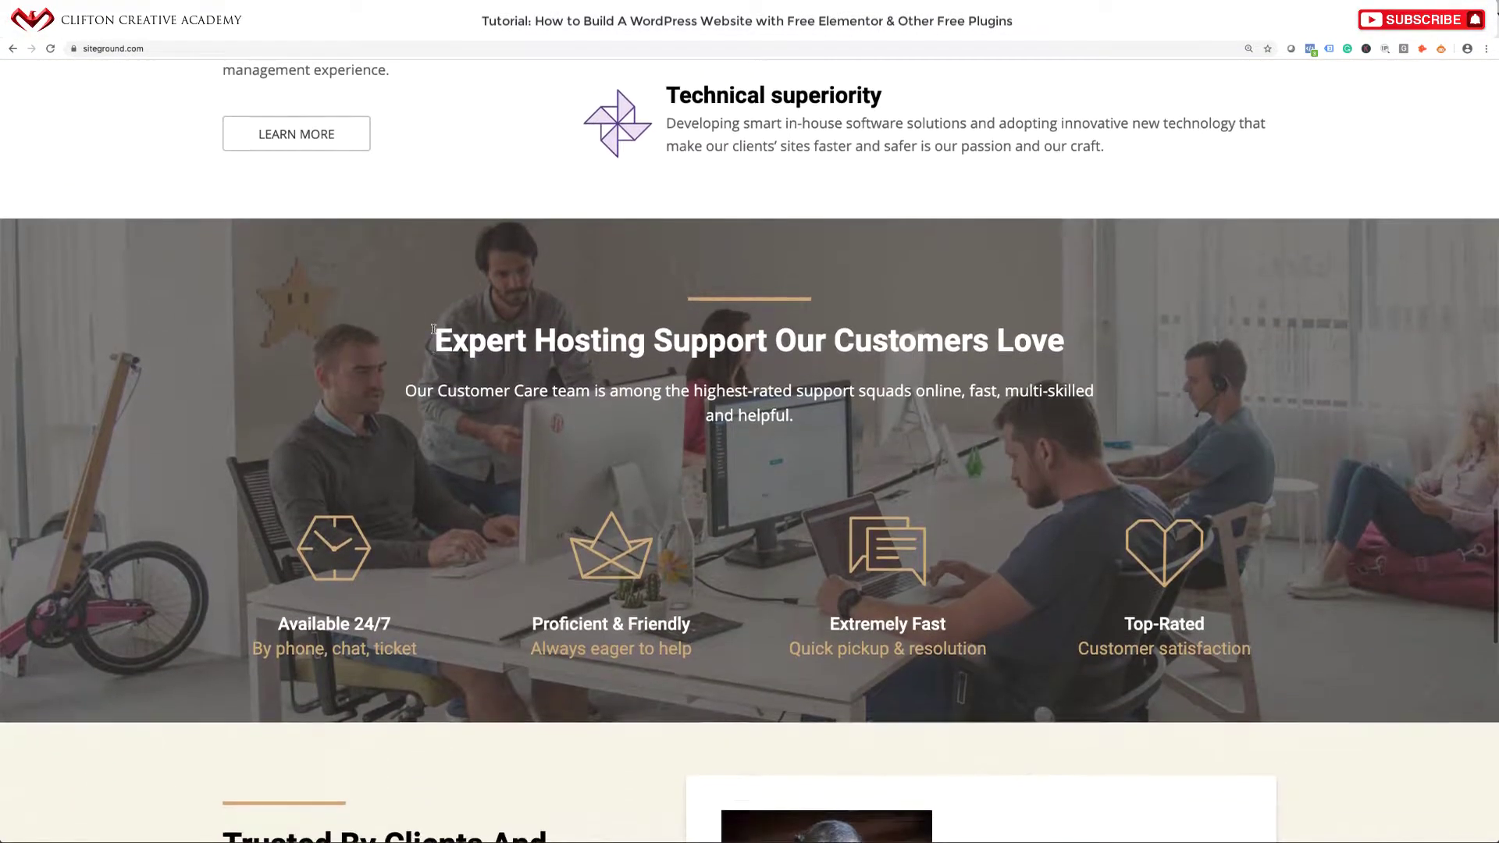
pyautogui.scroll(-4, 434, 333)
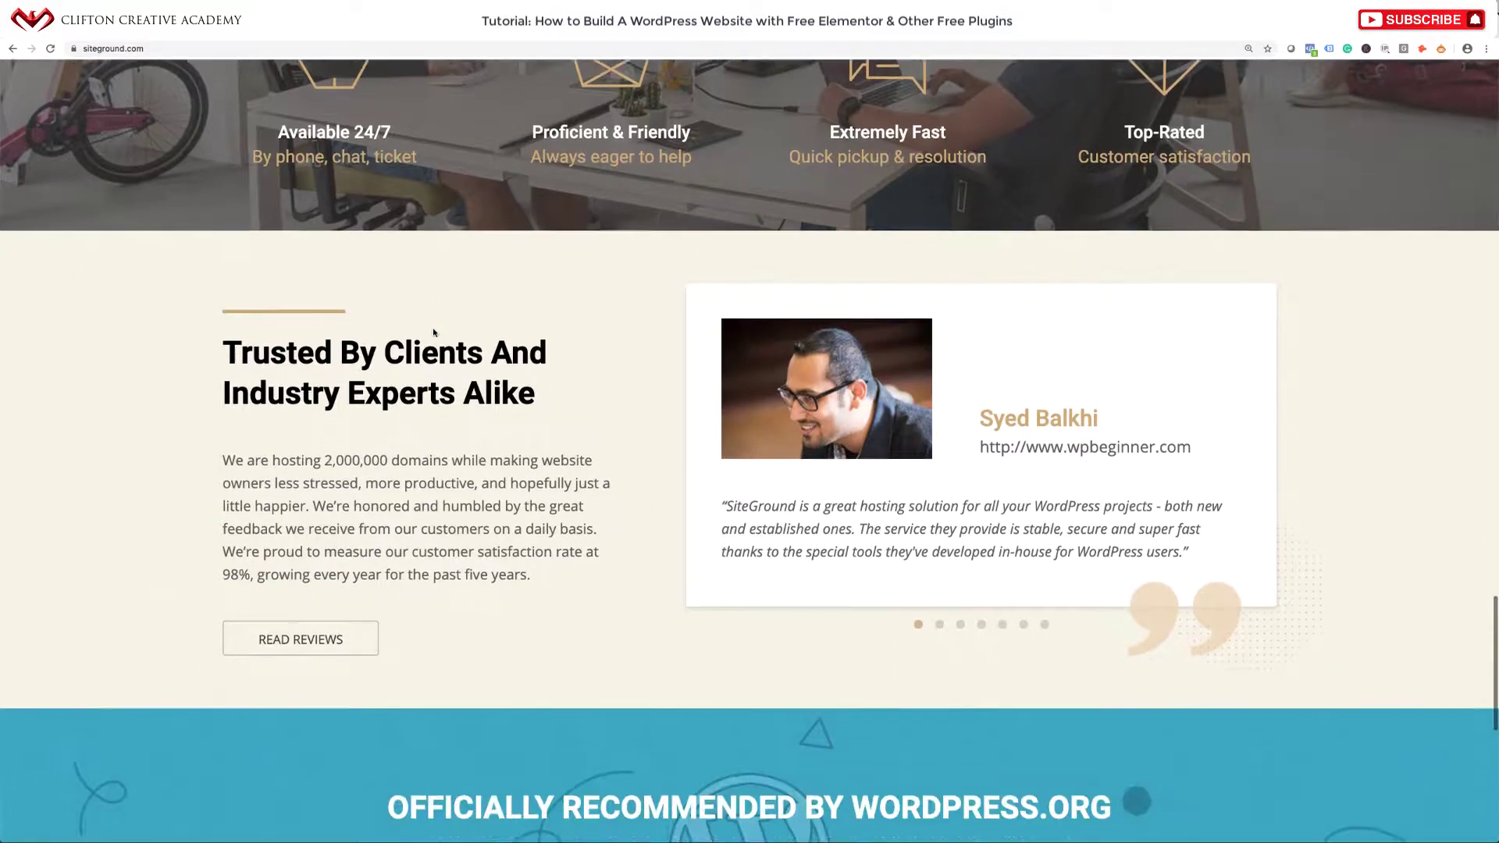
pyautogui.scroll(-4, 434, 330)
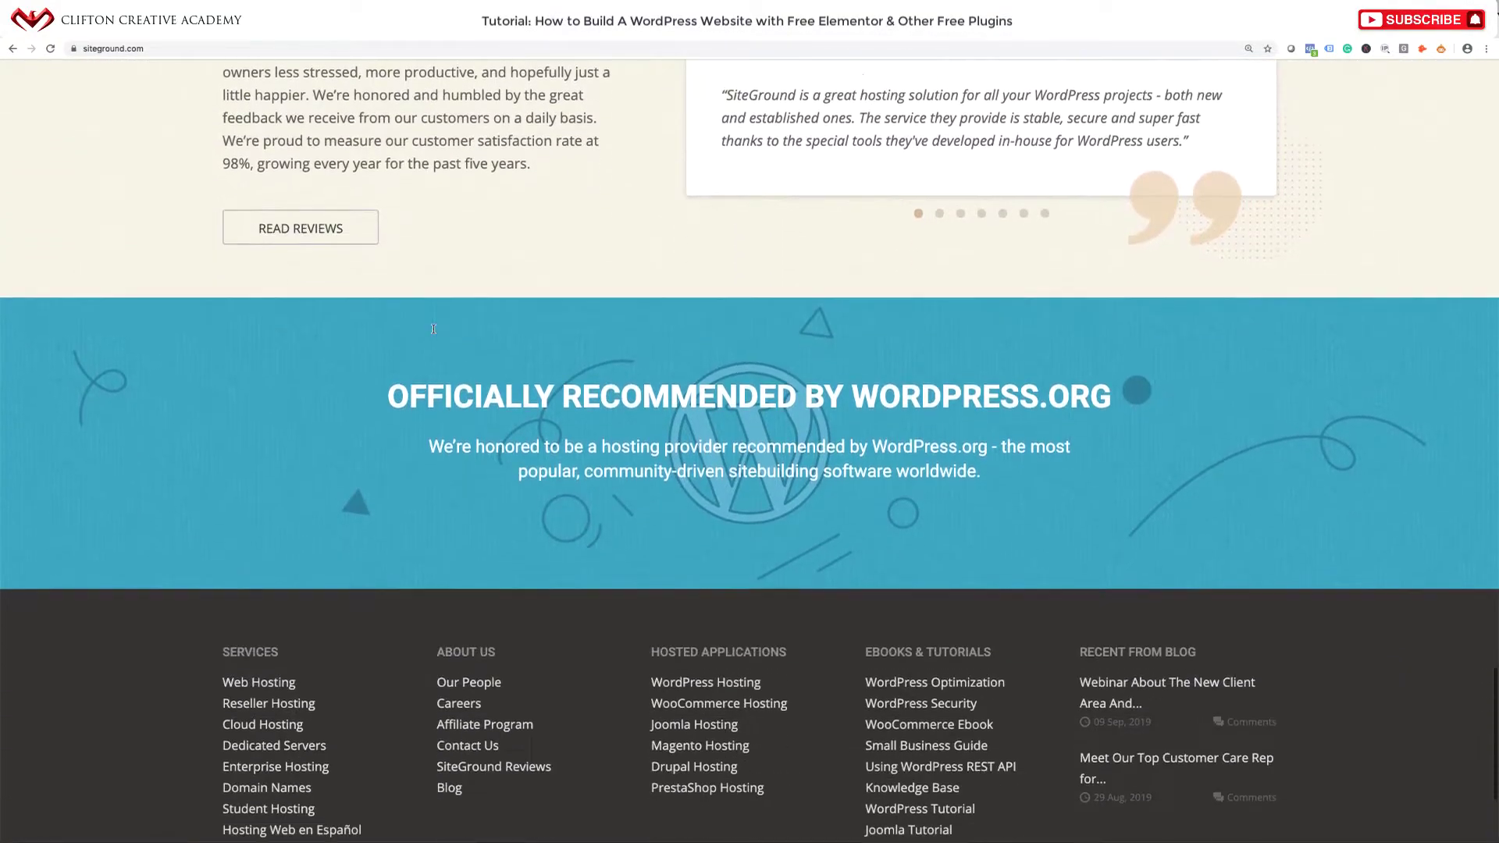
pyautogui.scroll(20, 433, 327)
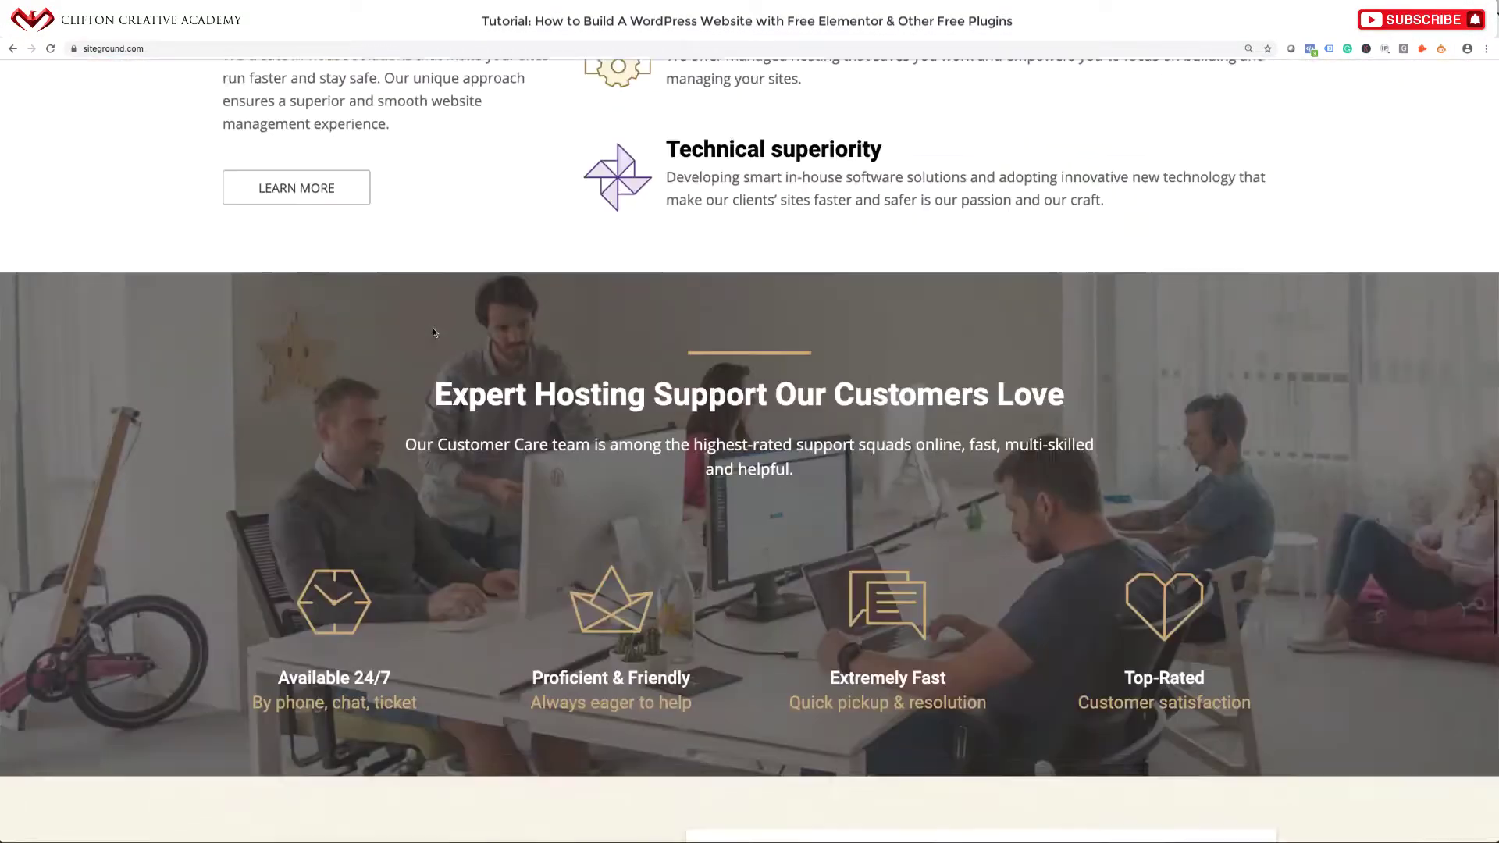
pyautogui.scroll(12, 433, 328)
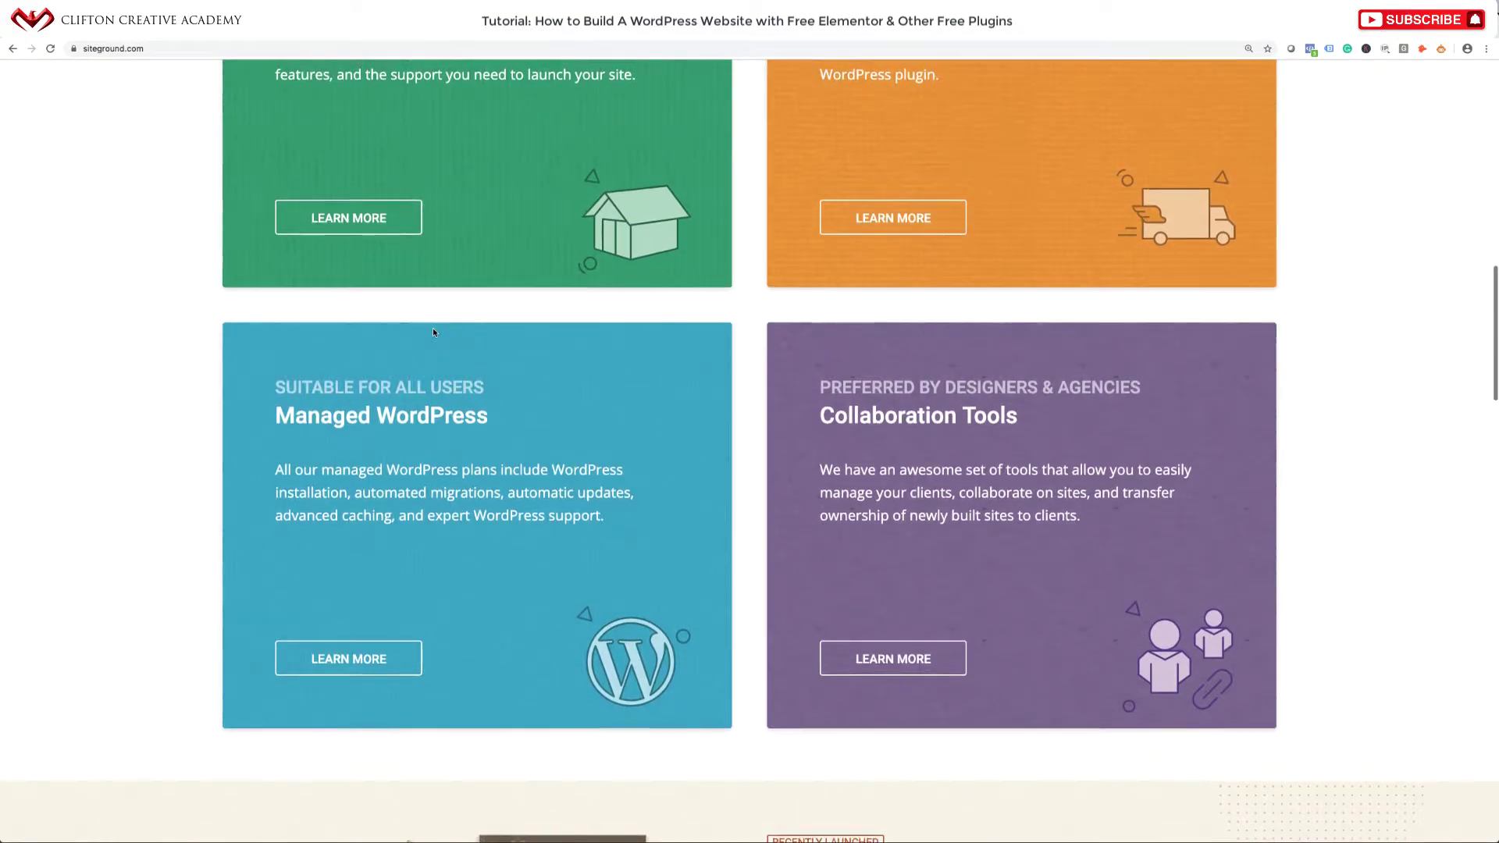
pyautogui.scroll(4, 433, 331)
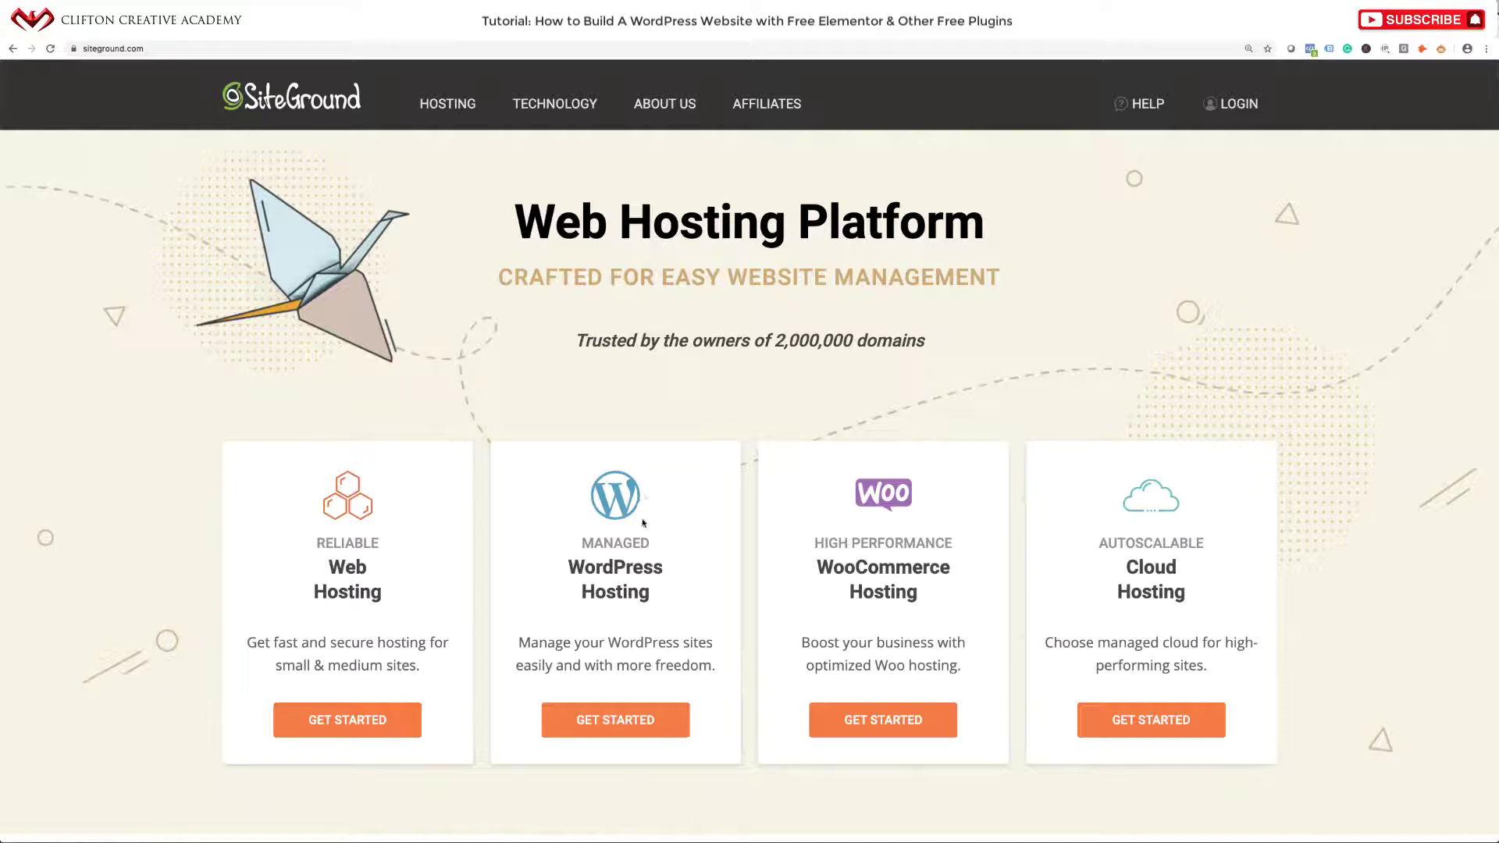
# Open the Managed WordPress Hosting plans and scroll down to the plan comparison.
pyautogui.click(615, 720)
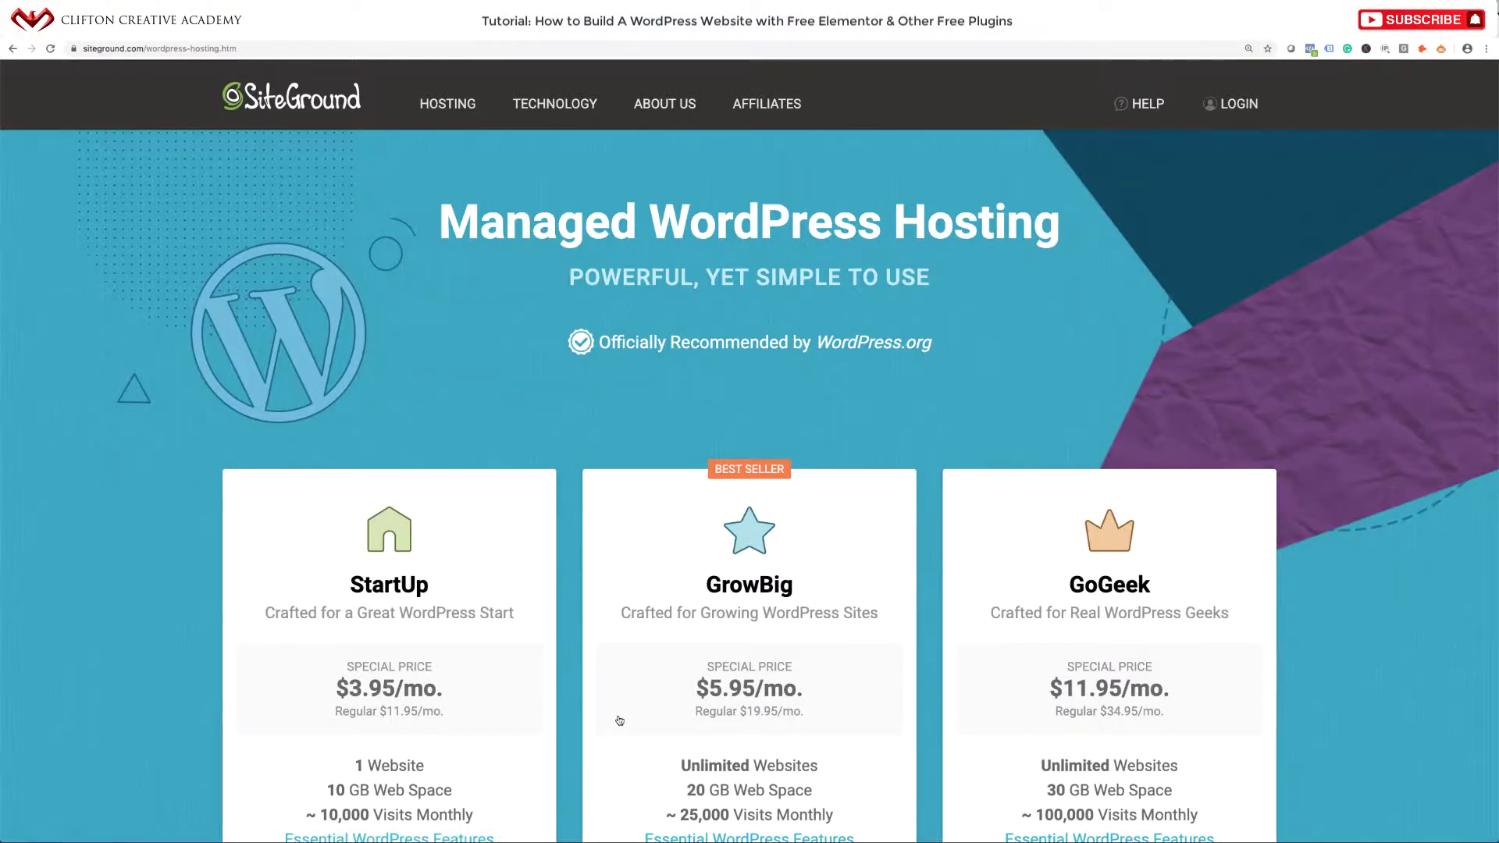
pyautogui.scroll(-2, 620, 720)
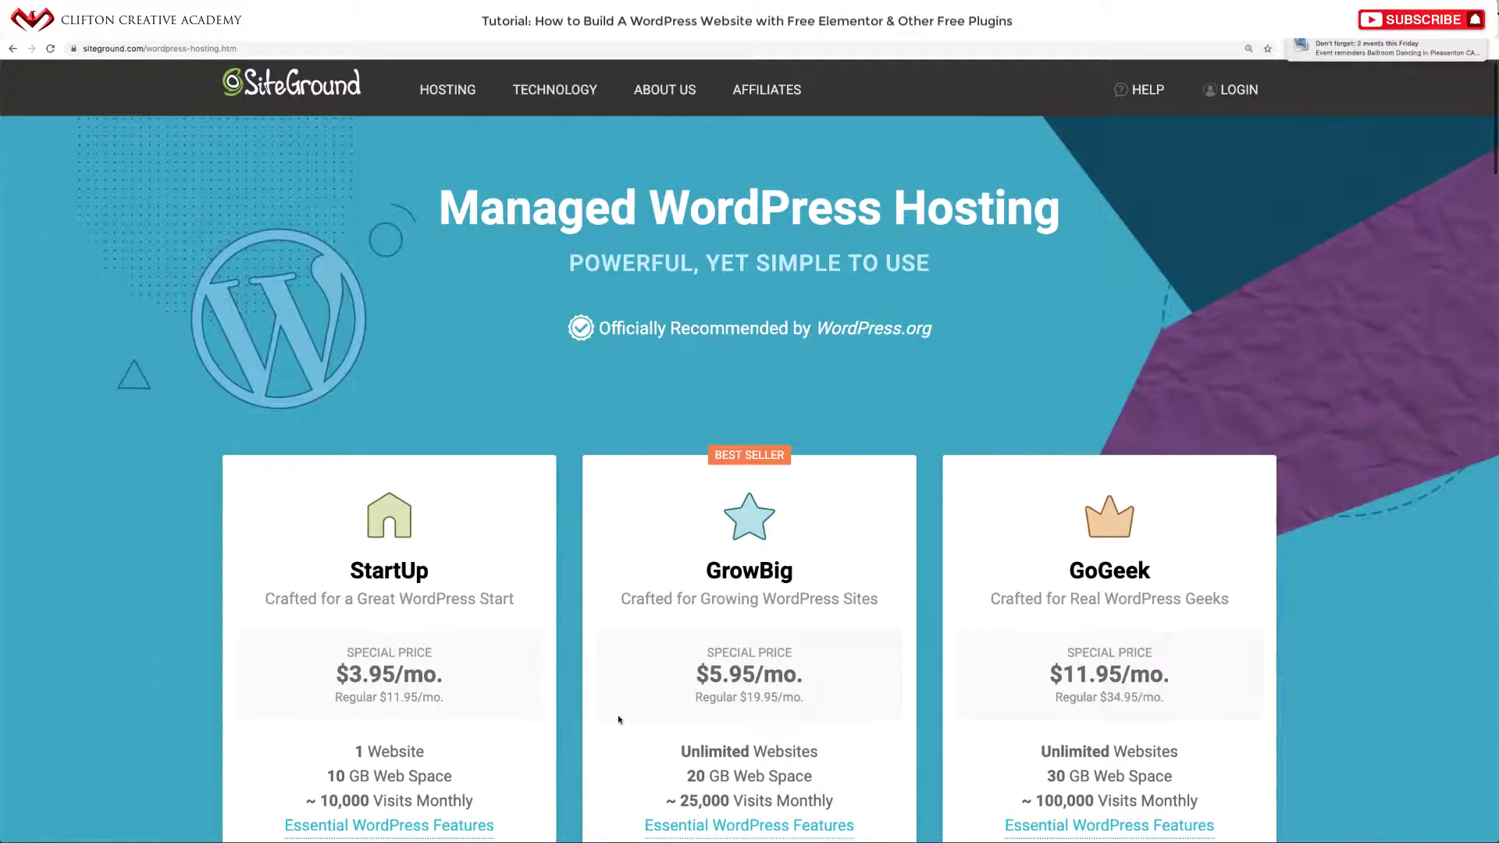
pyautogui.scroll(-2, 619, 720)
pyautogui.scroll(-5, 619, 719)
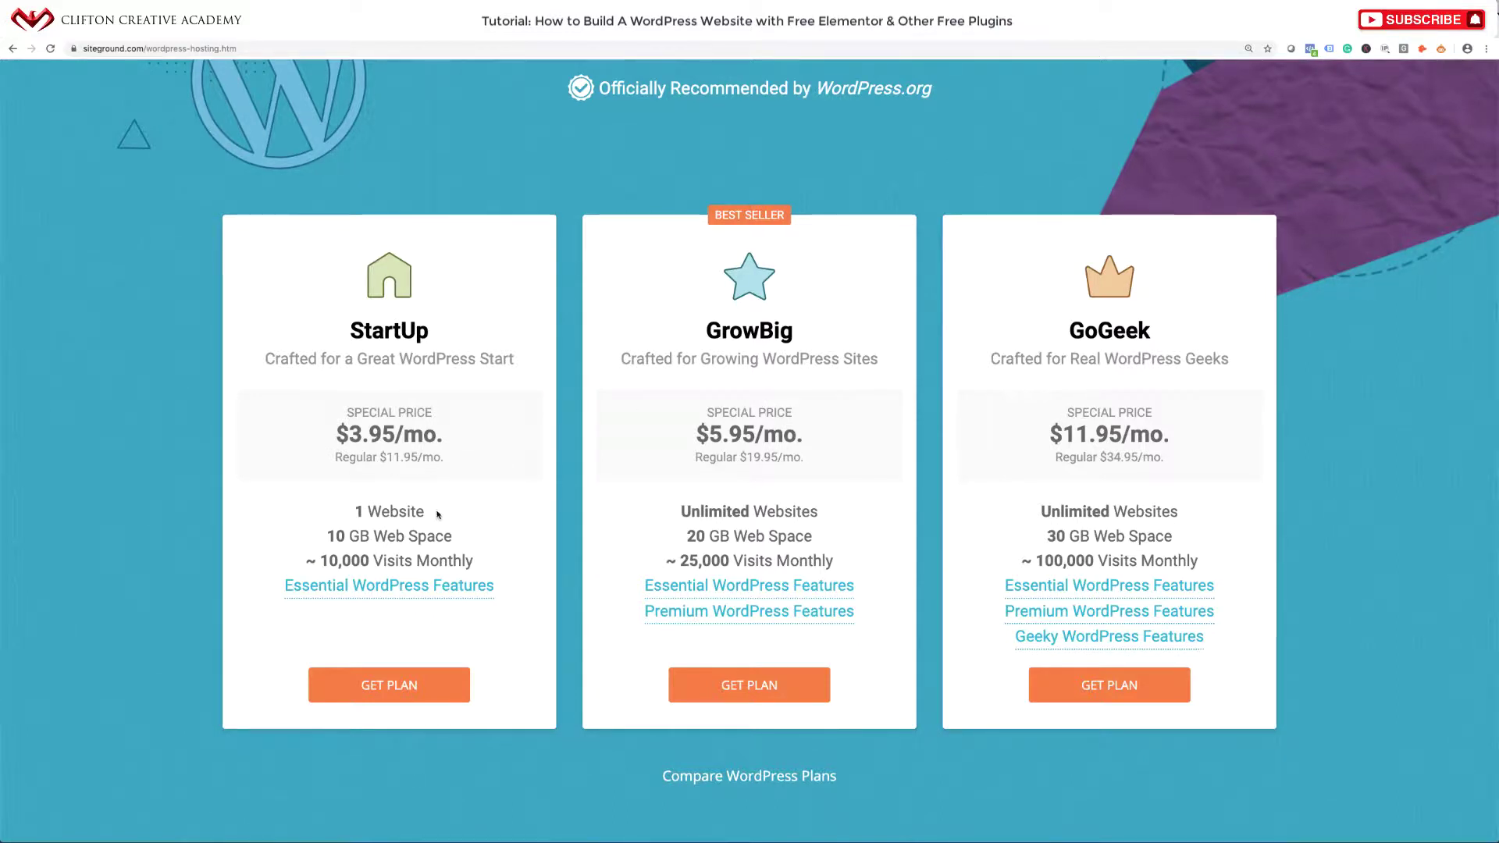
# Compare StartUp's 1 Website limit with GrowBig's Unlimited Websites, then choose GrowBig.
pyautogui.moveTo(430, 513); pyautogui.dragTo(351, 515)
pyautogui.click(501, 505)
pyautogui.moveTo(662, 516); pyautogui.dragTo(825, 512)
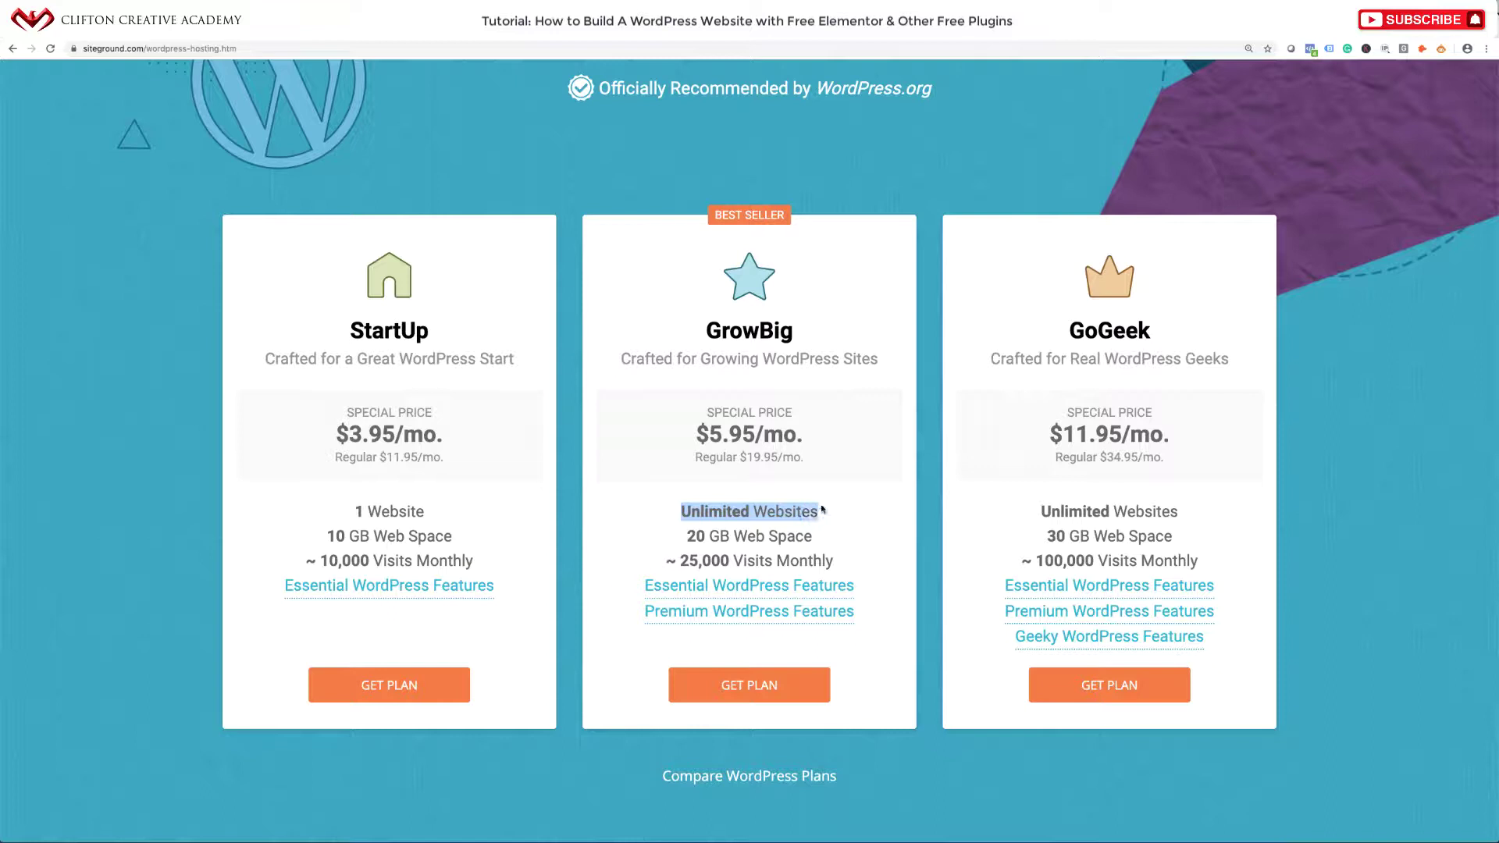
pyautogui.click(656, 519)
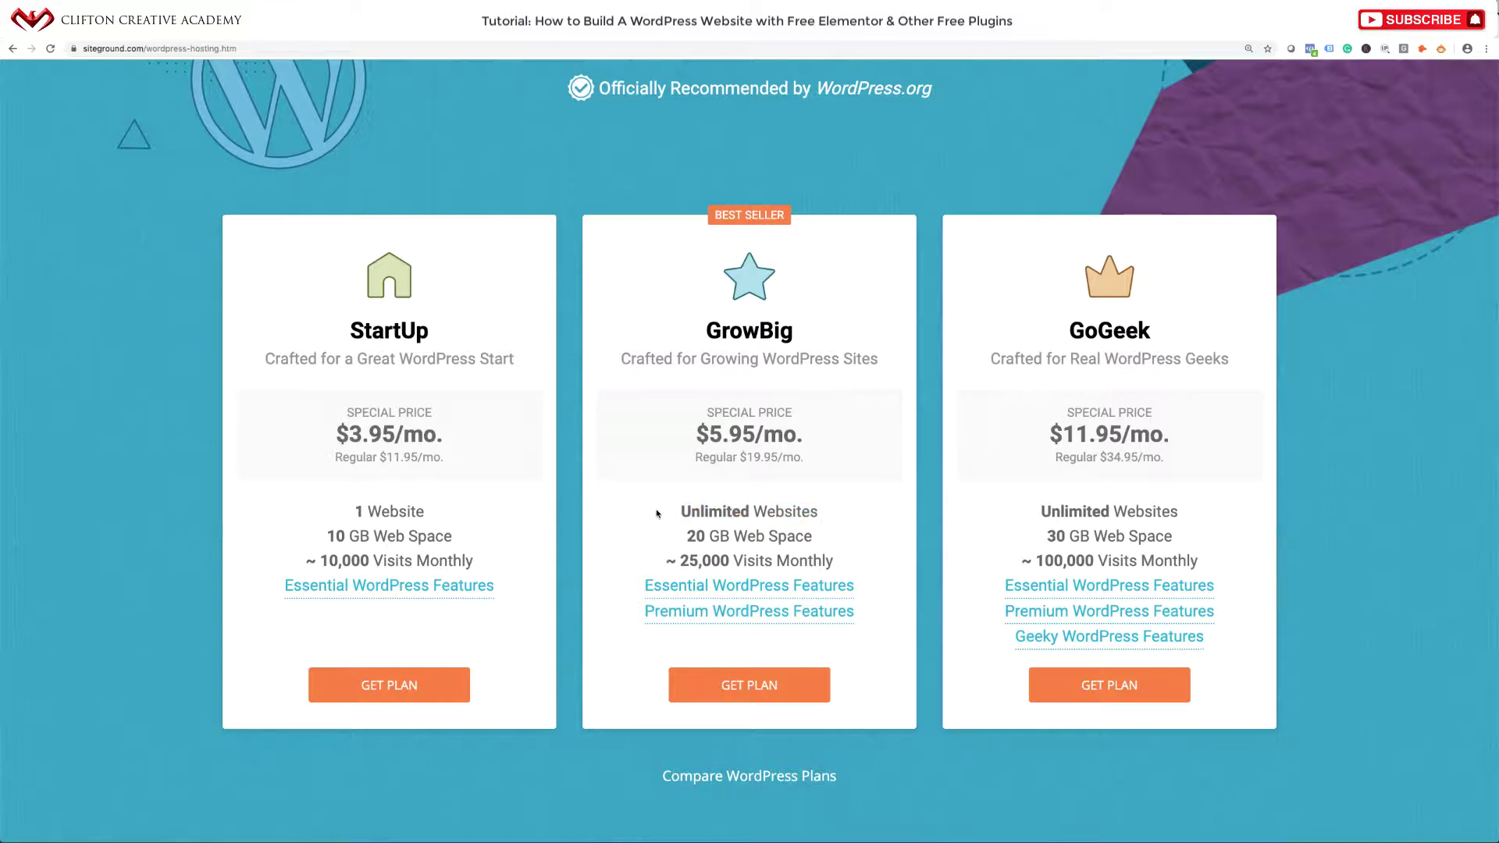
pyautogui.moveTo(657, 514); pyautogui.dragTo(830, 512)
pyautogui.click(830, 545)
pyautogui.scroll(1, 1006, 294)
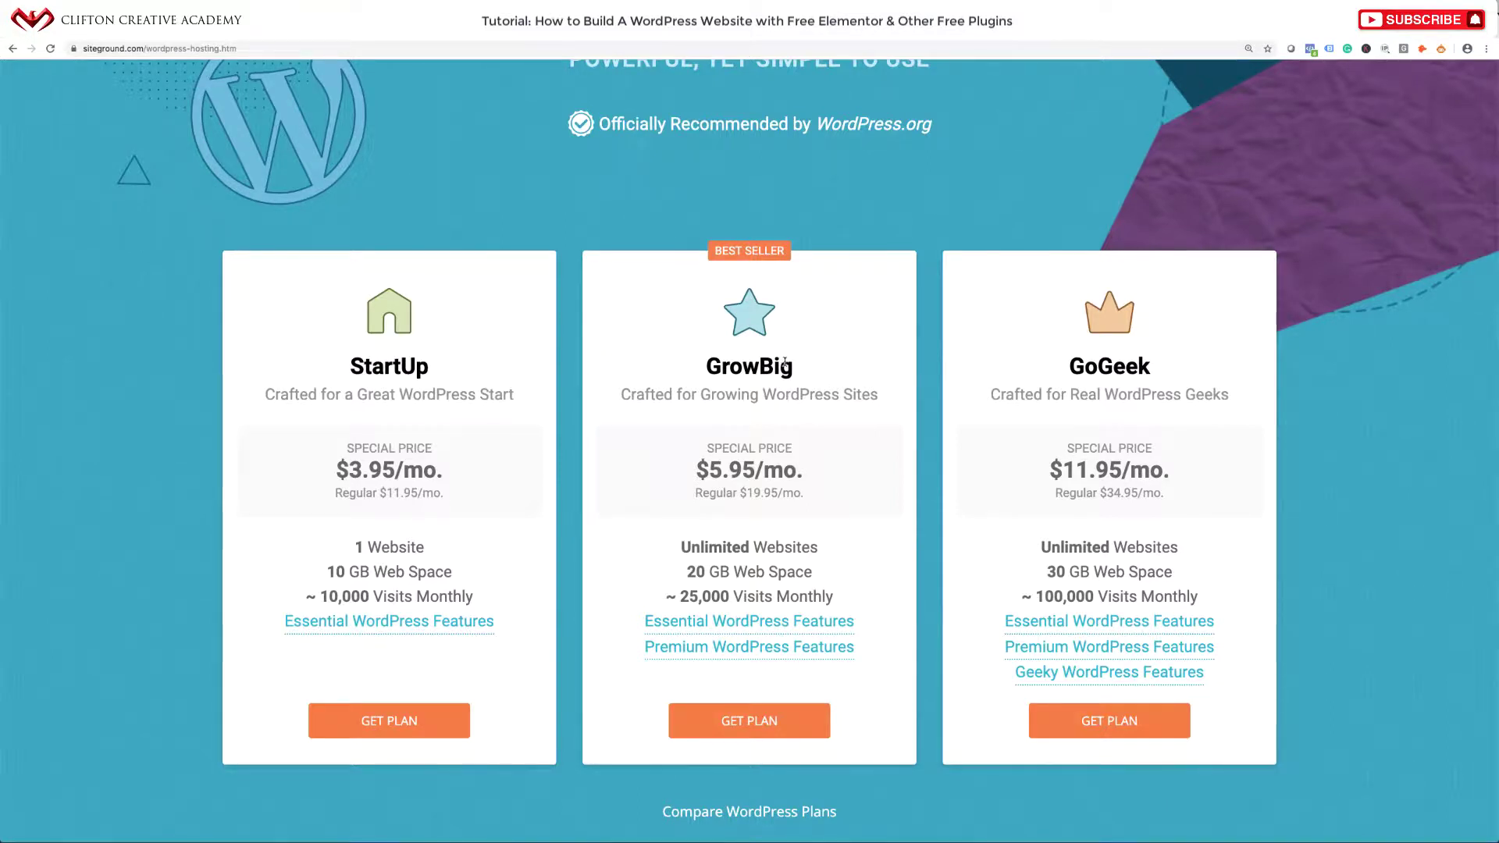
pyautogui.click(732, 726)
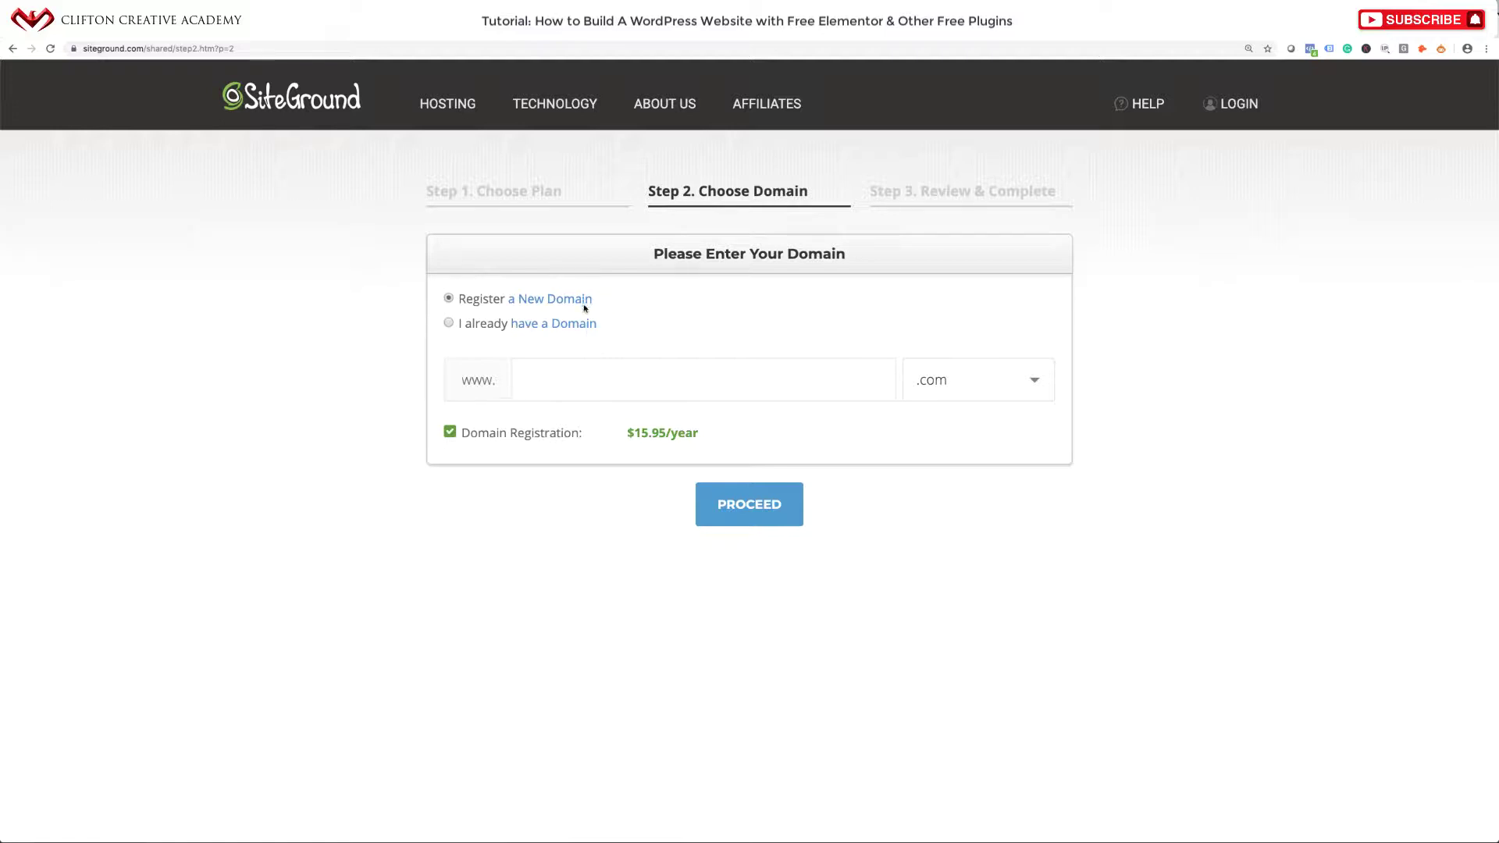
# Register cakecafecoolplace with .com as the new domain and proceed to review.
pyautogui.click(562, 381)
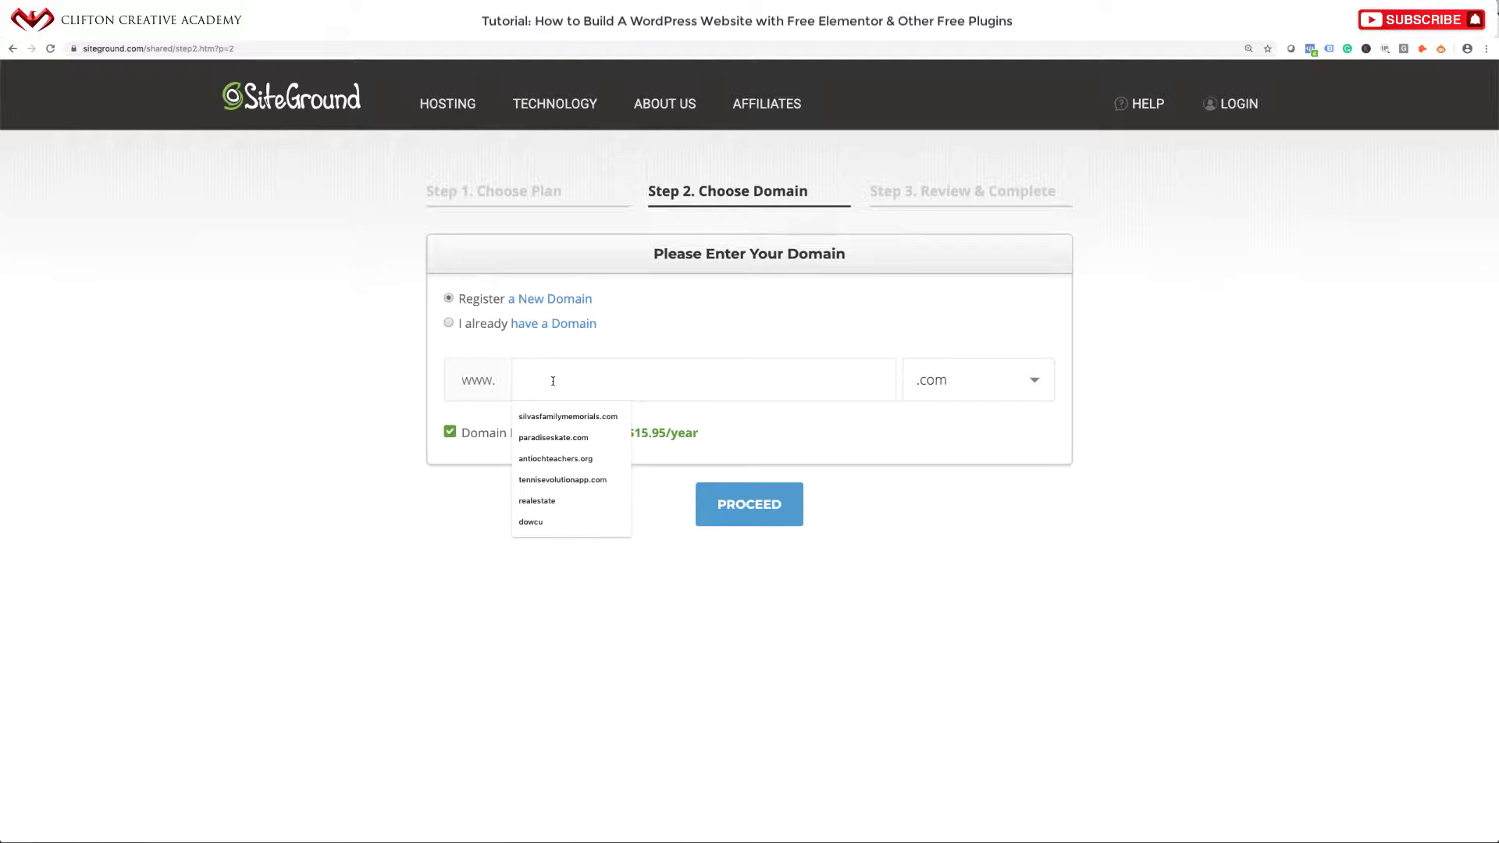
pyautogui.write('cake')
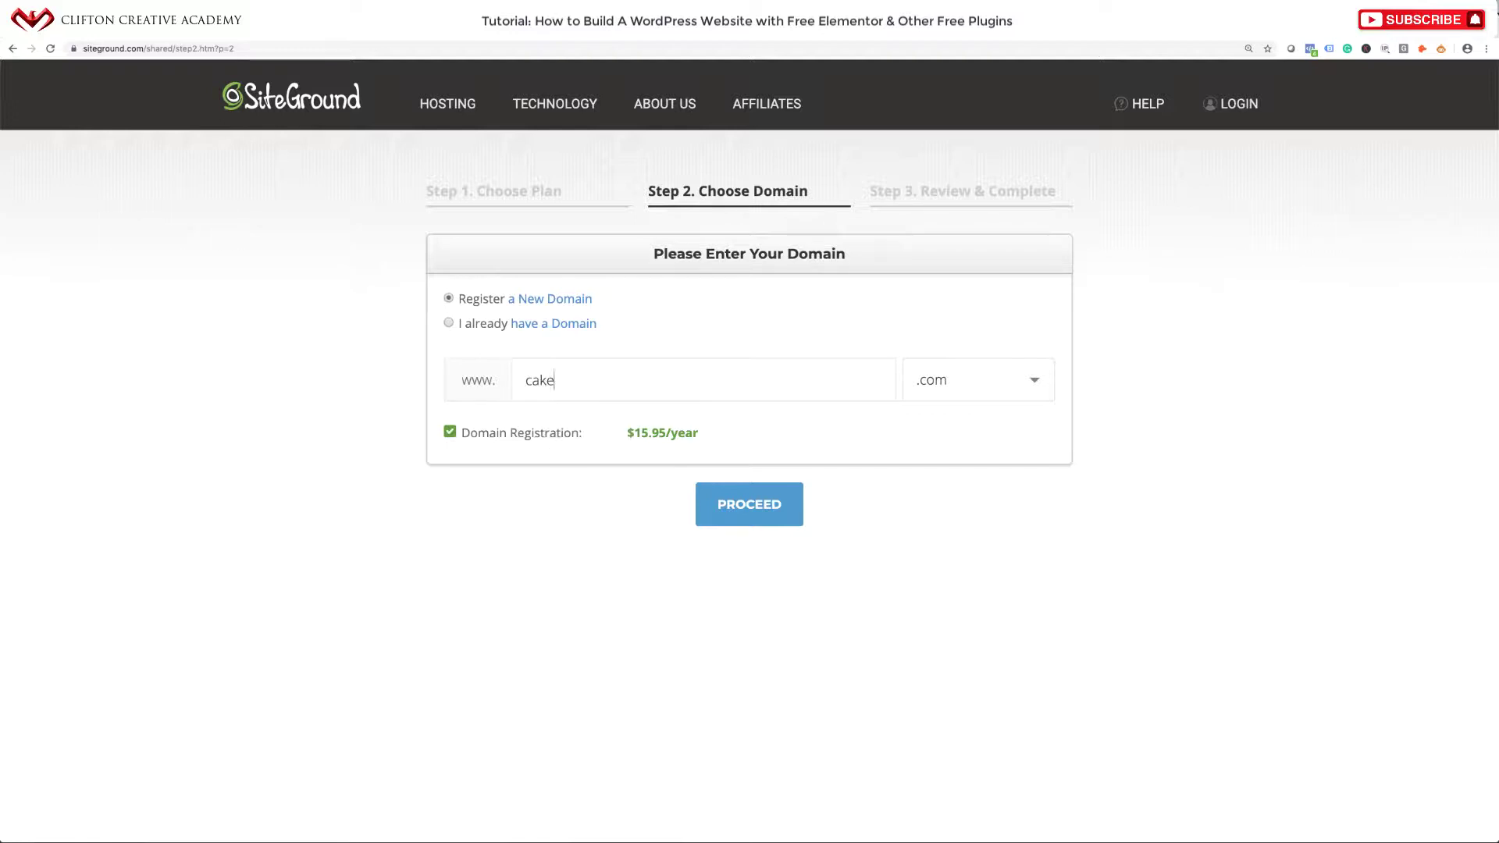
pyautogui.write('cafecoolplace')
pyautogui.click(752, 508)
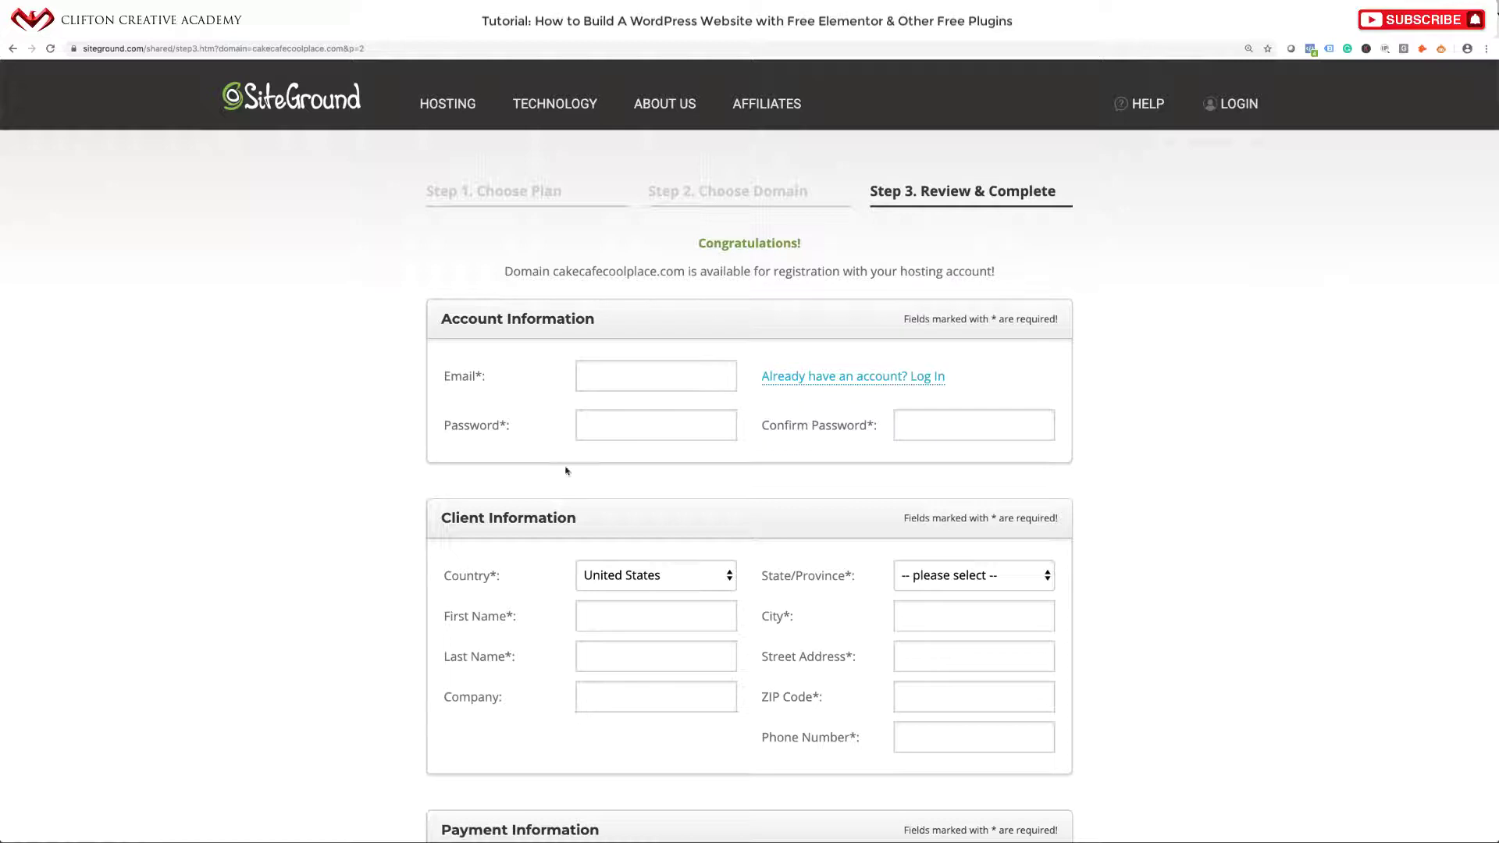
# Scroll down the Review & Complete form and keep the 12-month hosting period.
pyautogui.scroll(-1, 599, 488)
pyautogui.scroll(-3, 598, 488)
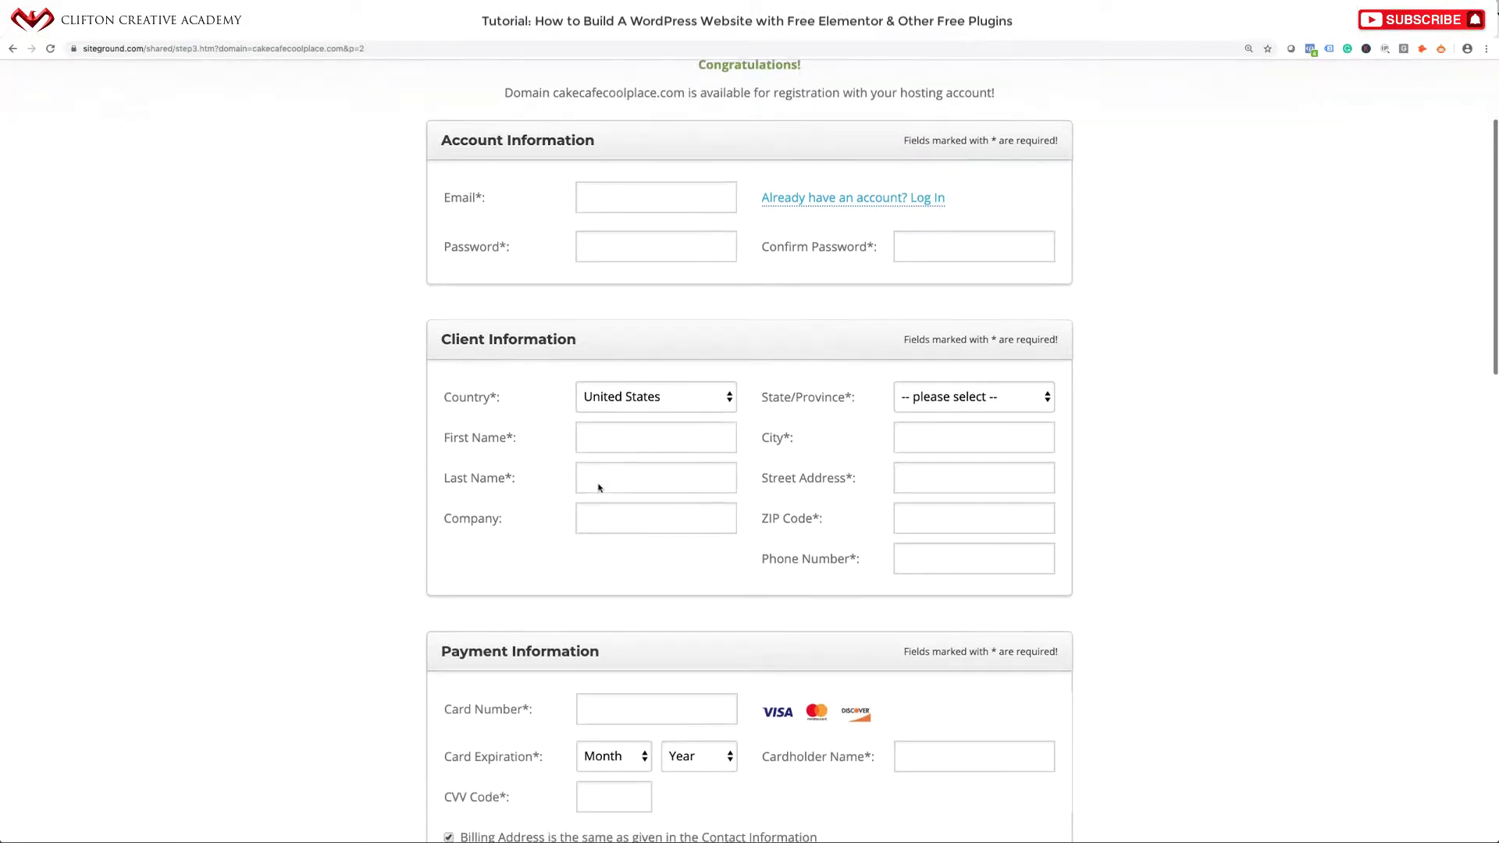
pyautogui.scroll(-5, 600, 484)
pyautogui.scroll(-1, 600, 481)
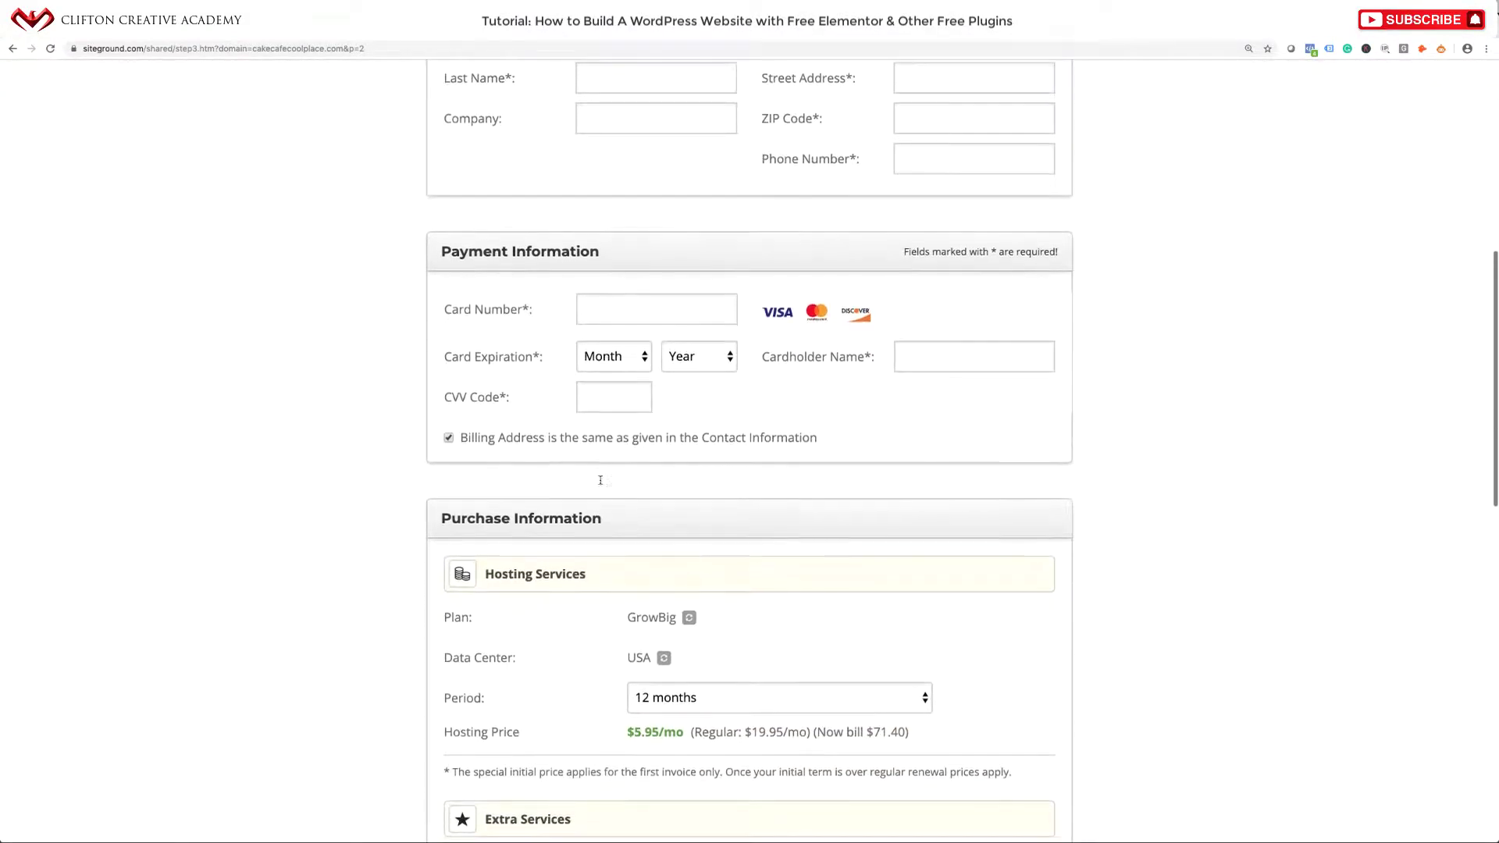
pyautogui.scroll(-3, 601, 485)
pyautogui.scroll(-3, 602, 485)
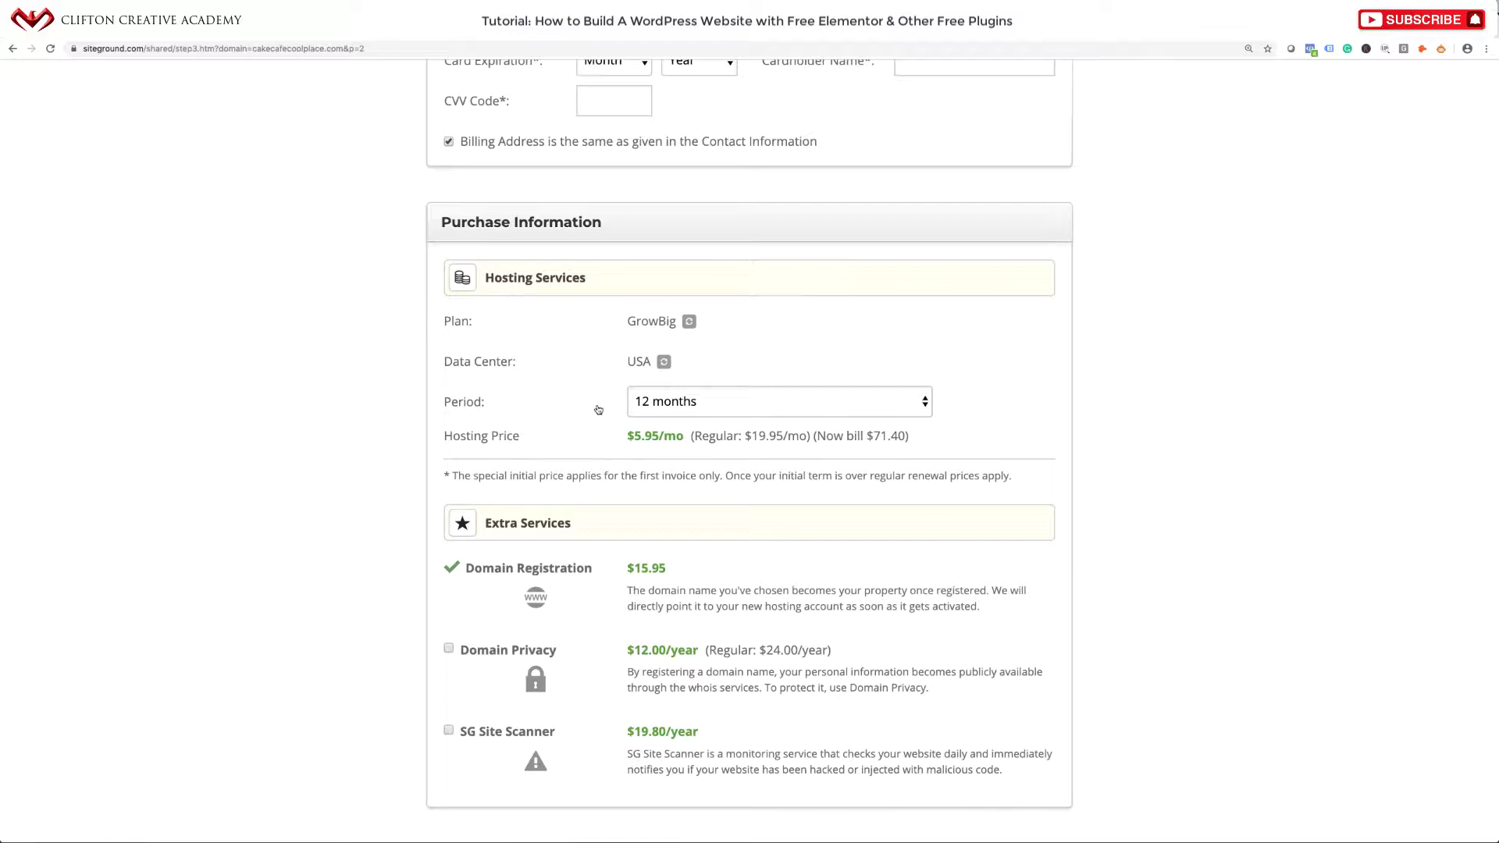
pyautogui.click(719, 401)
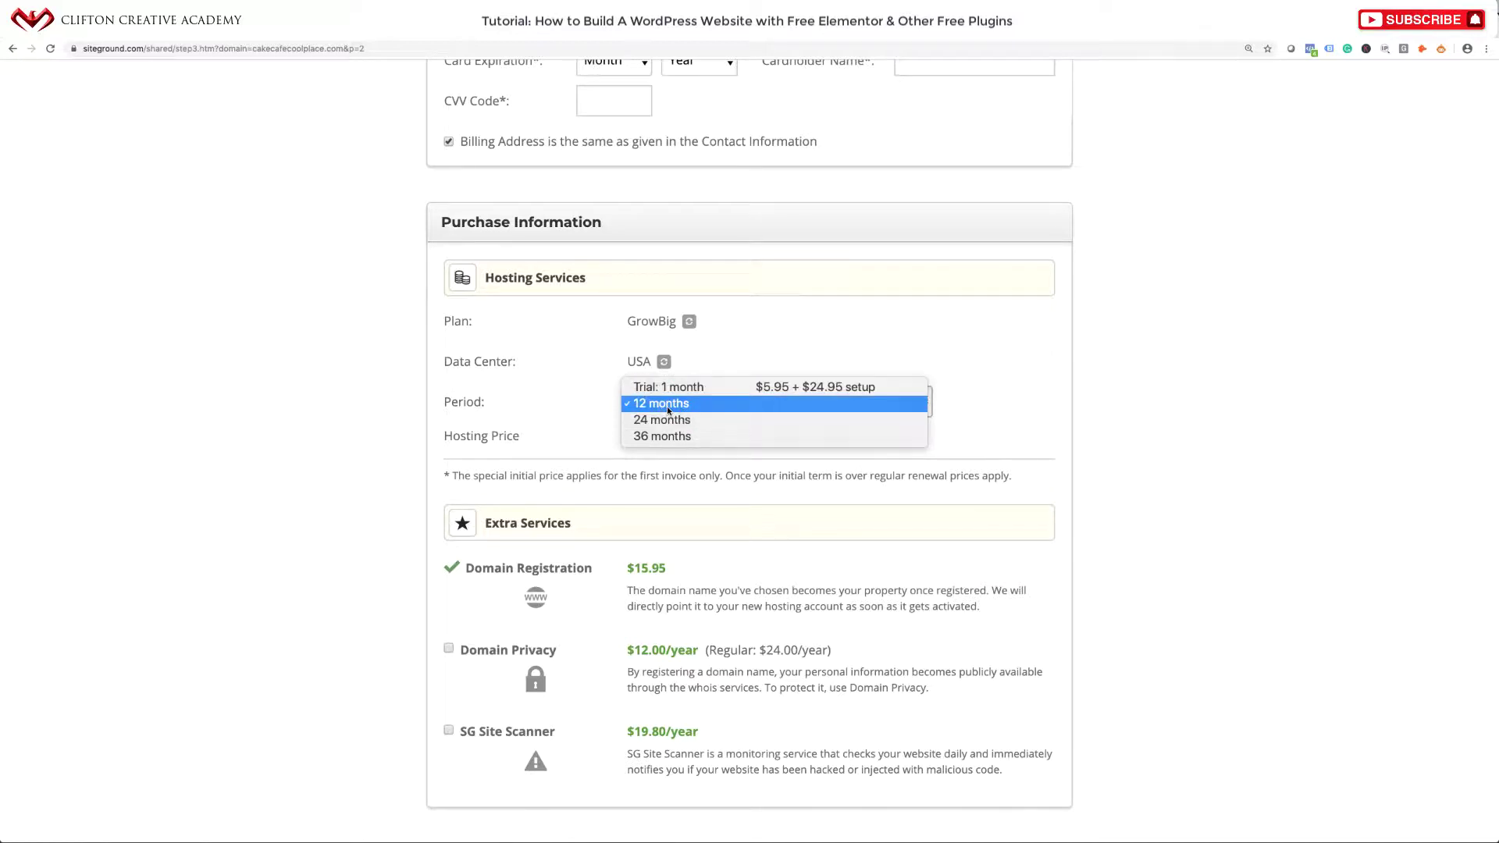
pyautogui.click(586, 433)
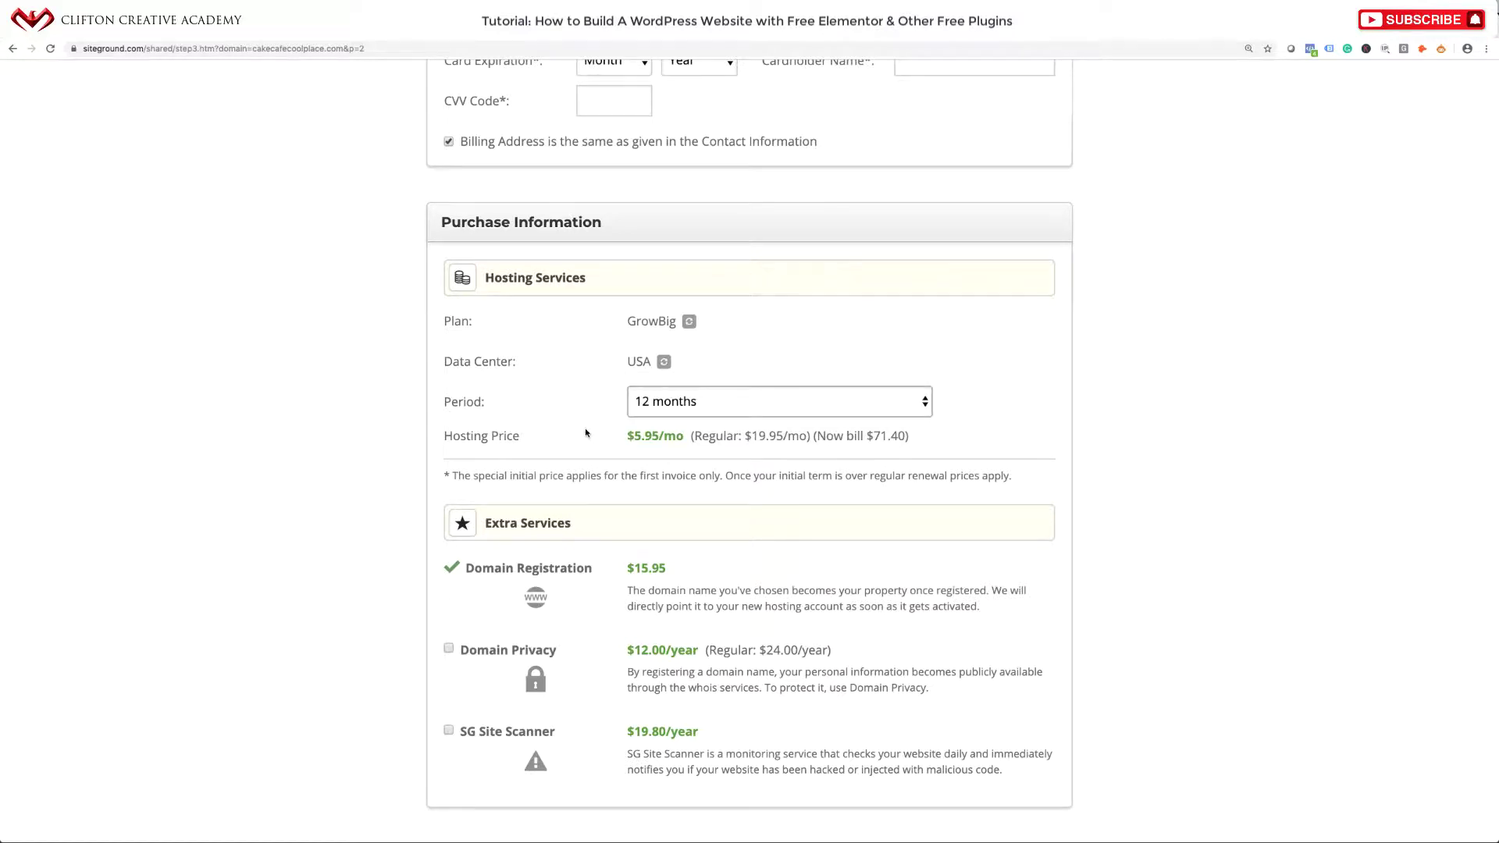
pyautogui.scroll(-1, 586, 433)
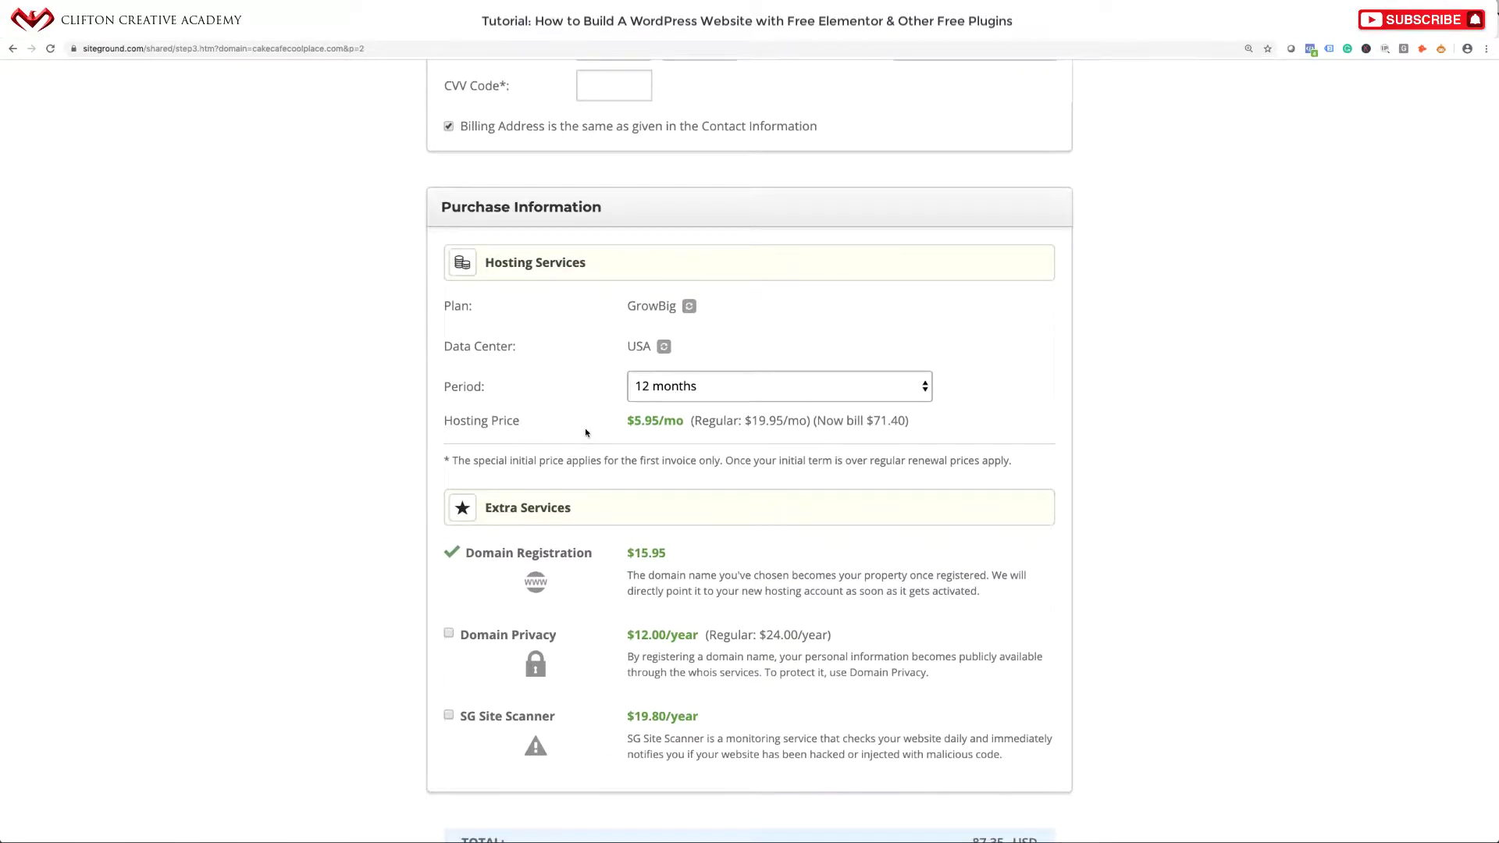
pyautogui.scroll(-3, 586, 433)
pyautogui.scroll(-5, 586, 433)
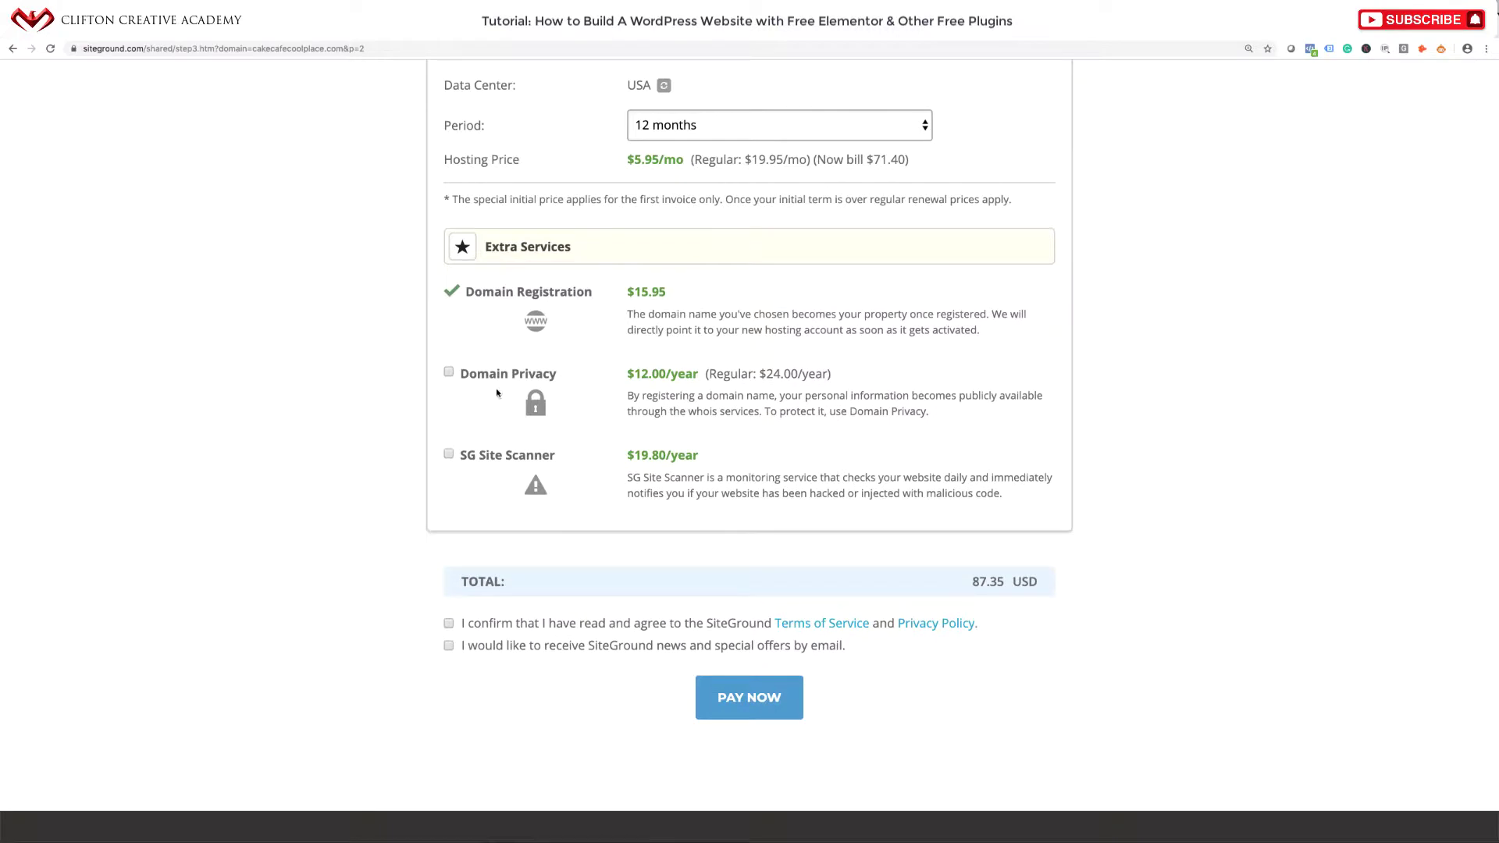
# Add Domain Privacy and SG Site Scanner extras and check the 119.15 USD total.
pyautogui.click(448, 373)
pyautogui.click(449, 455)
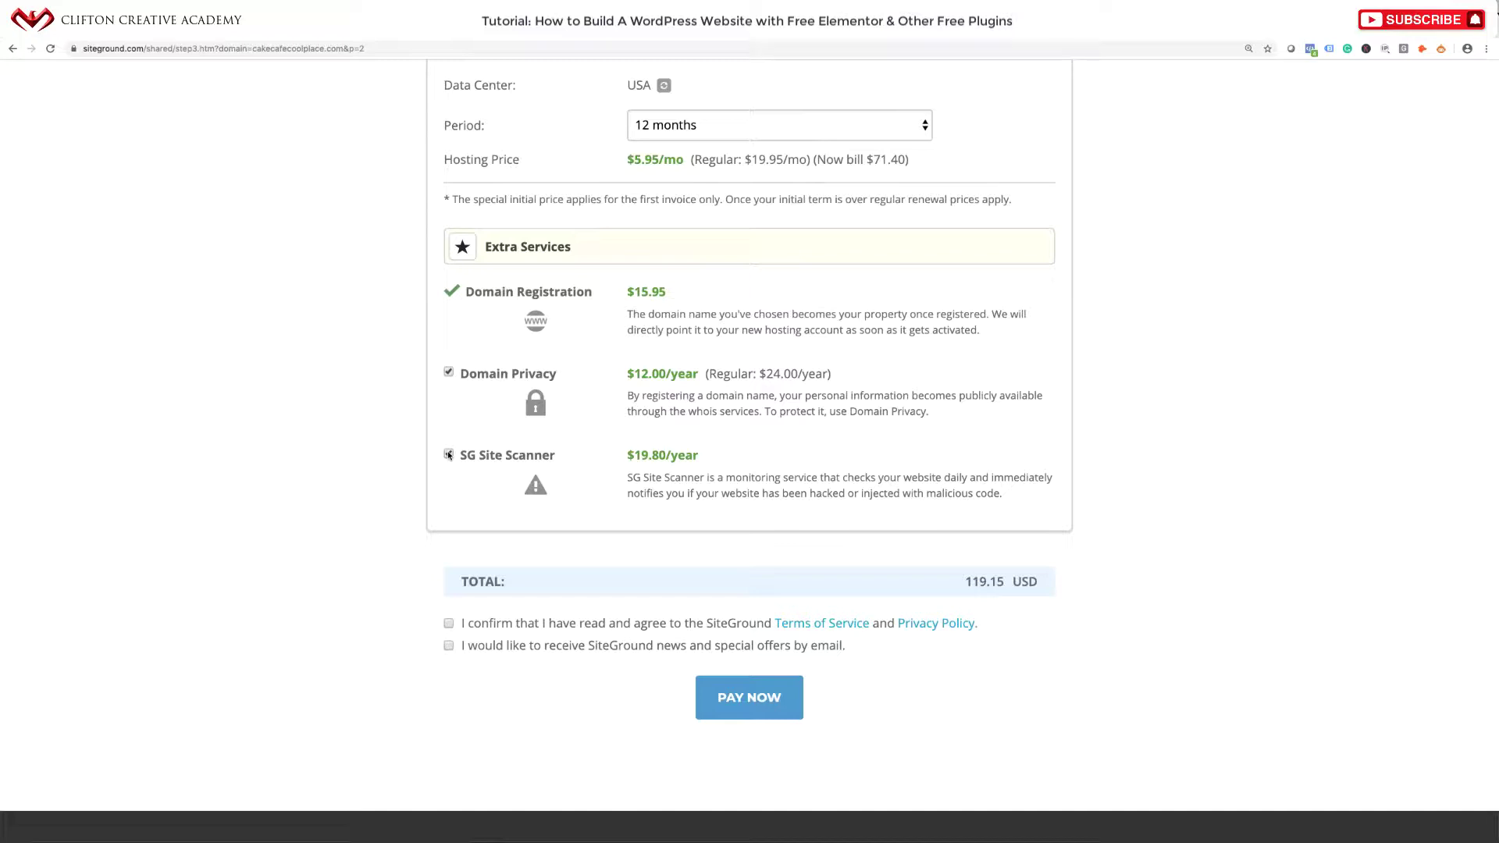
pyautogui.scroll(-3, 492, 617)
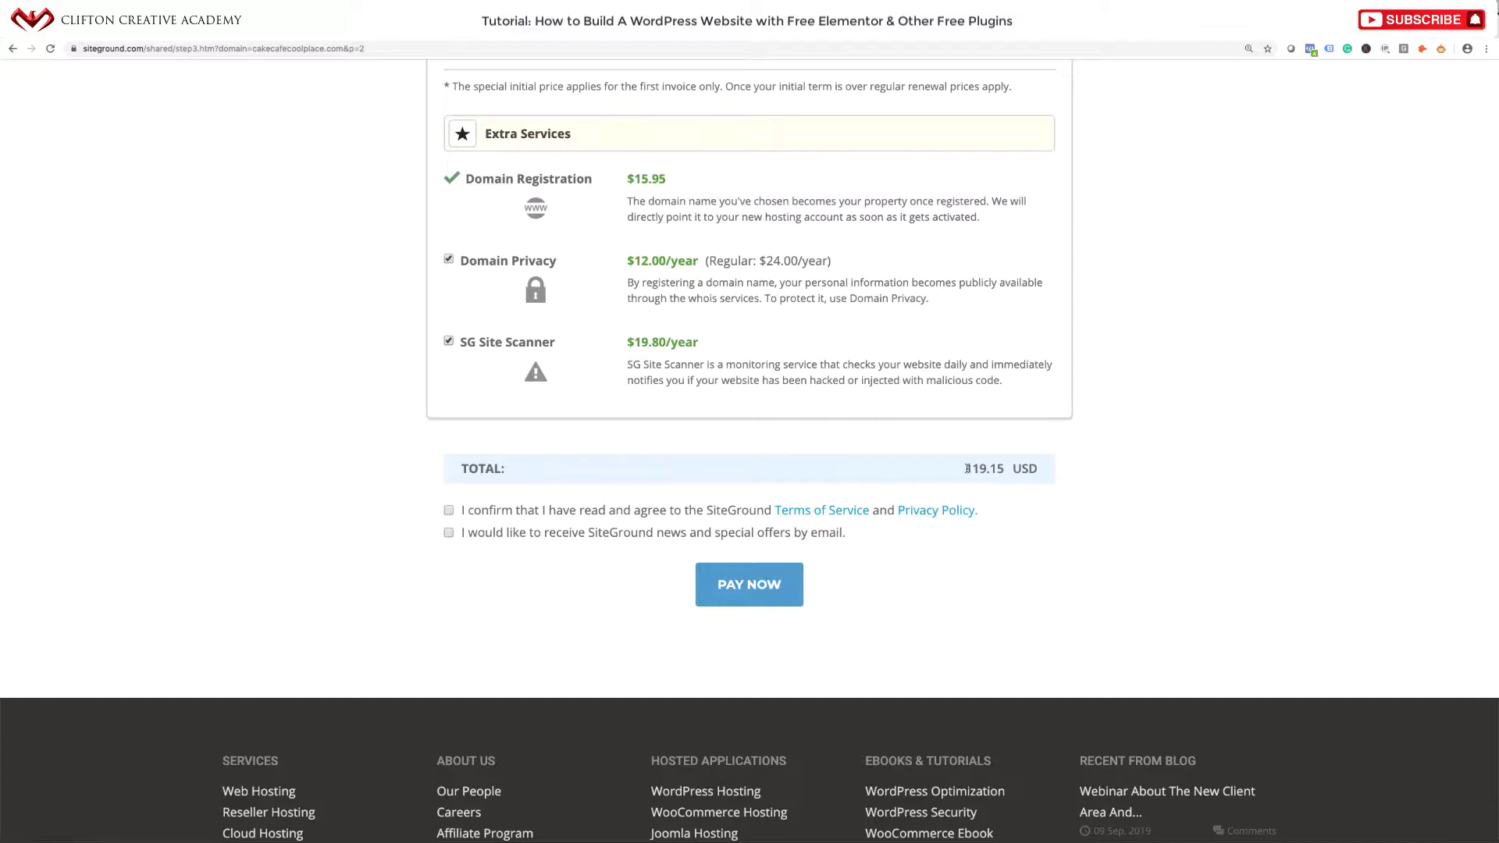
pyautogui.moveTo(968, 468); pyautogui.dragTo(1038, 470)
pyautogui.click(963, 498)
pyautogui.scroll(5, 972, 498)
pyautogui.scroll(-3, 884, 451)
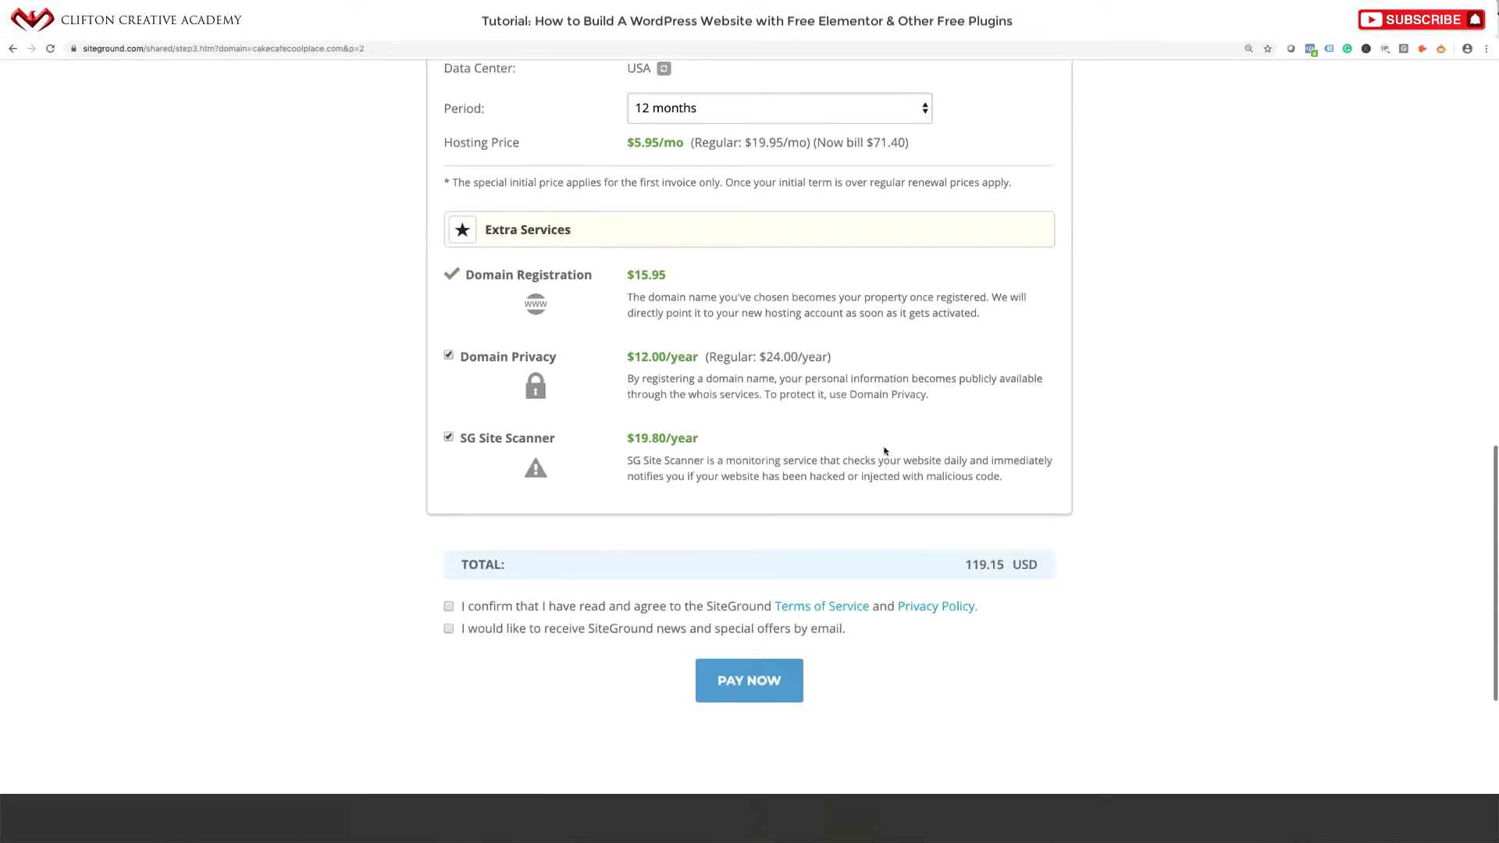
pyautogui.scroll(-2, 885, 451)
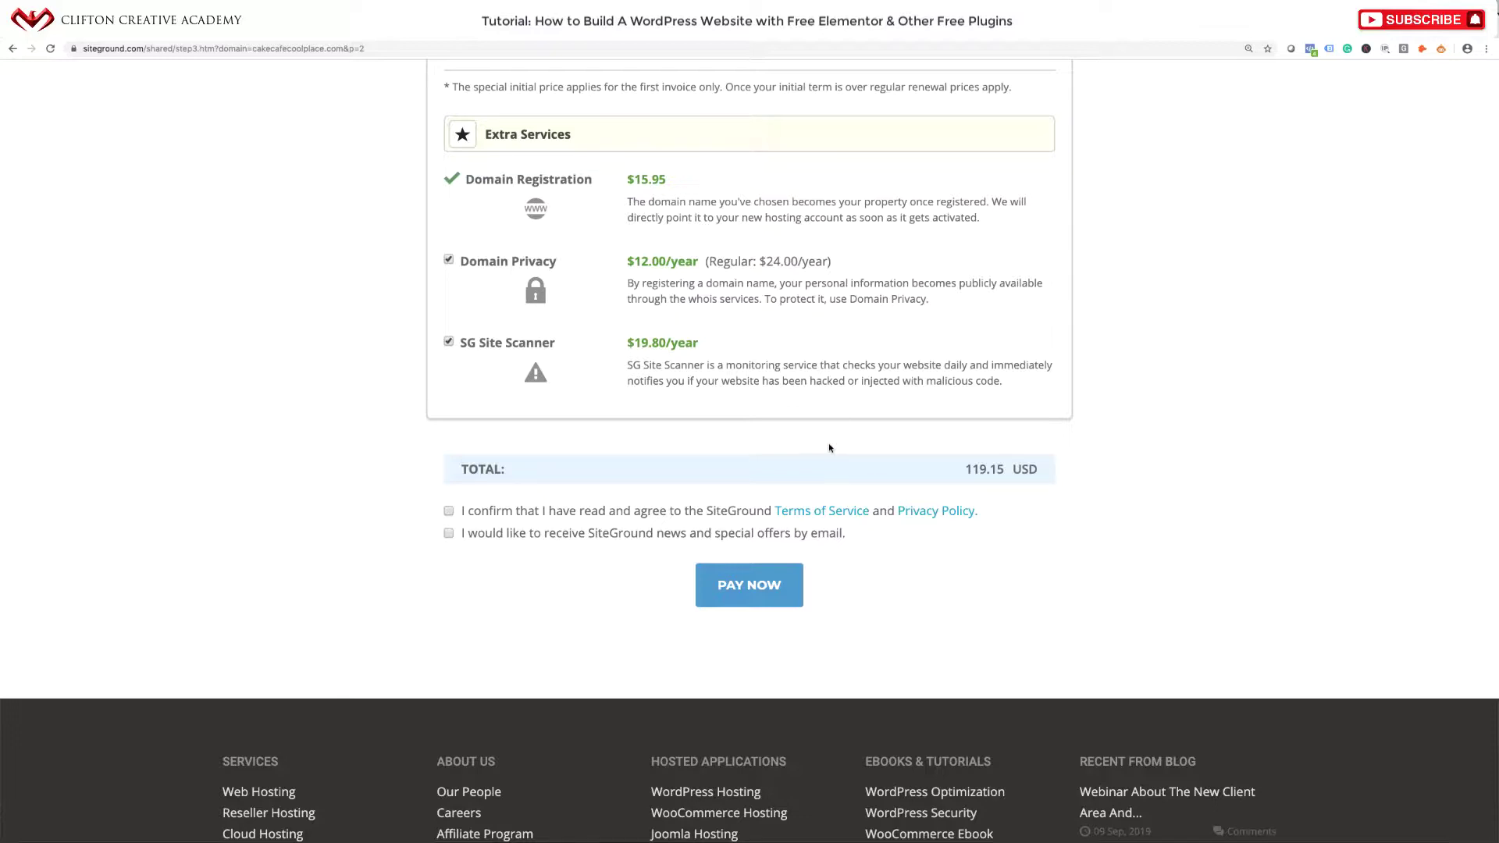
pyautogui.scroll(10, 829, 448)
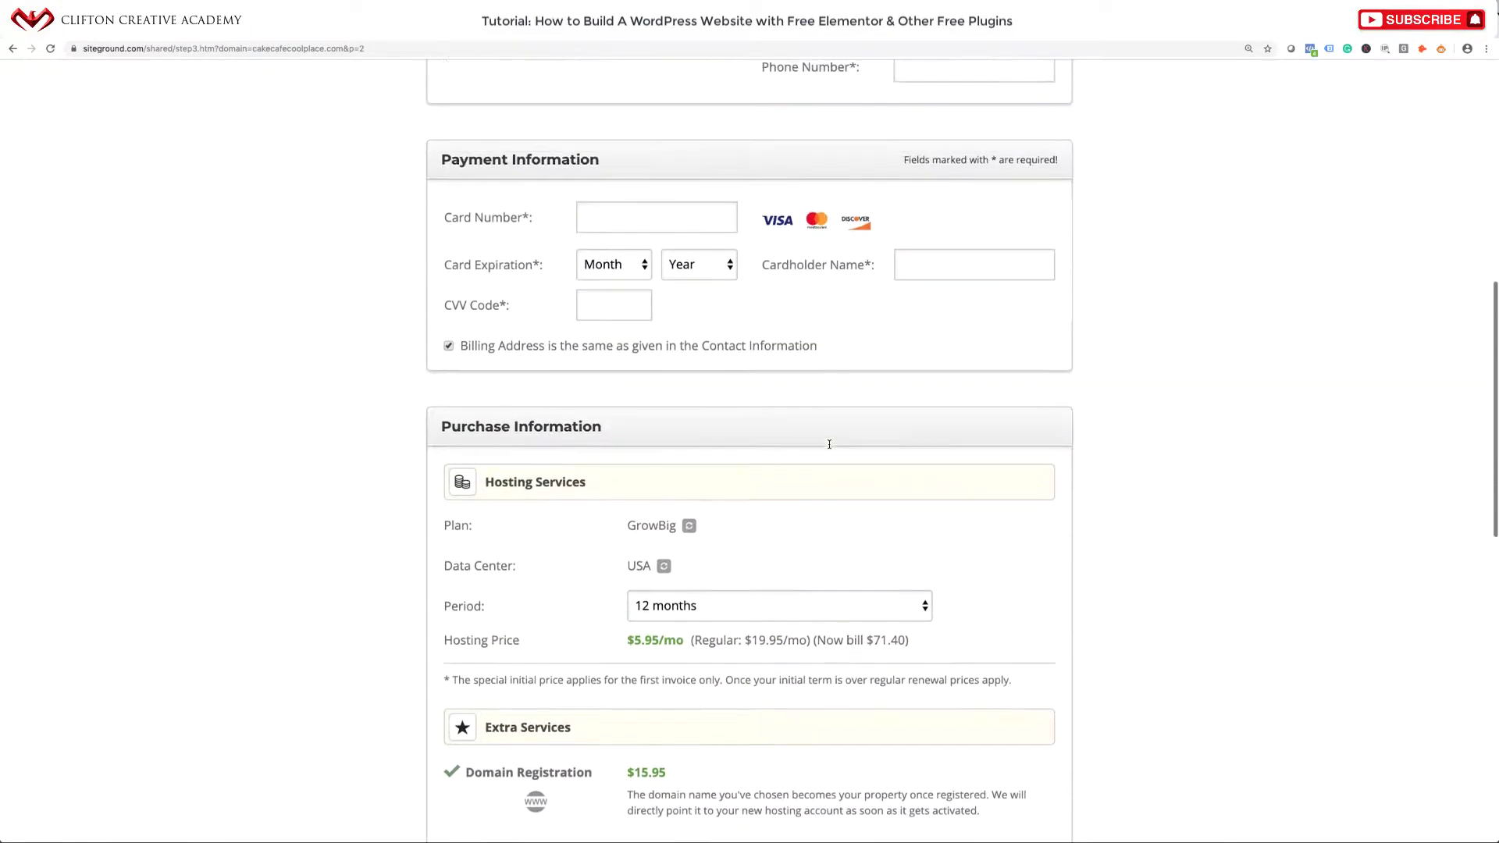
pyautogui.scroll(10, 829, 445)
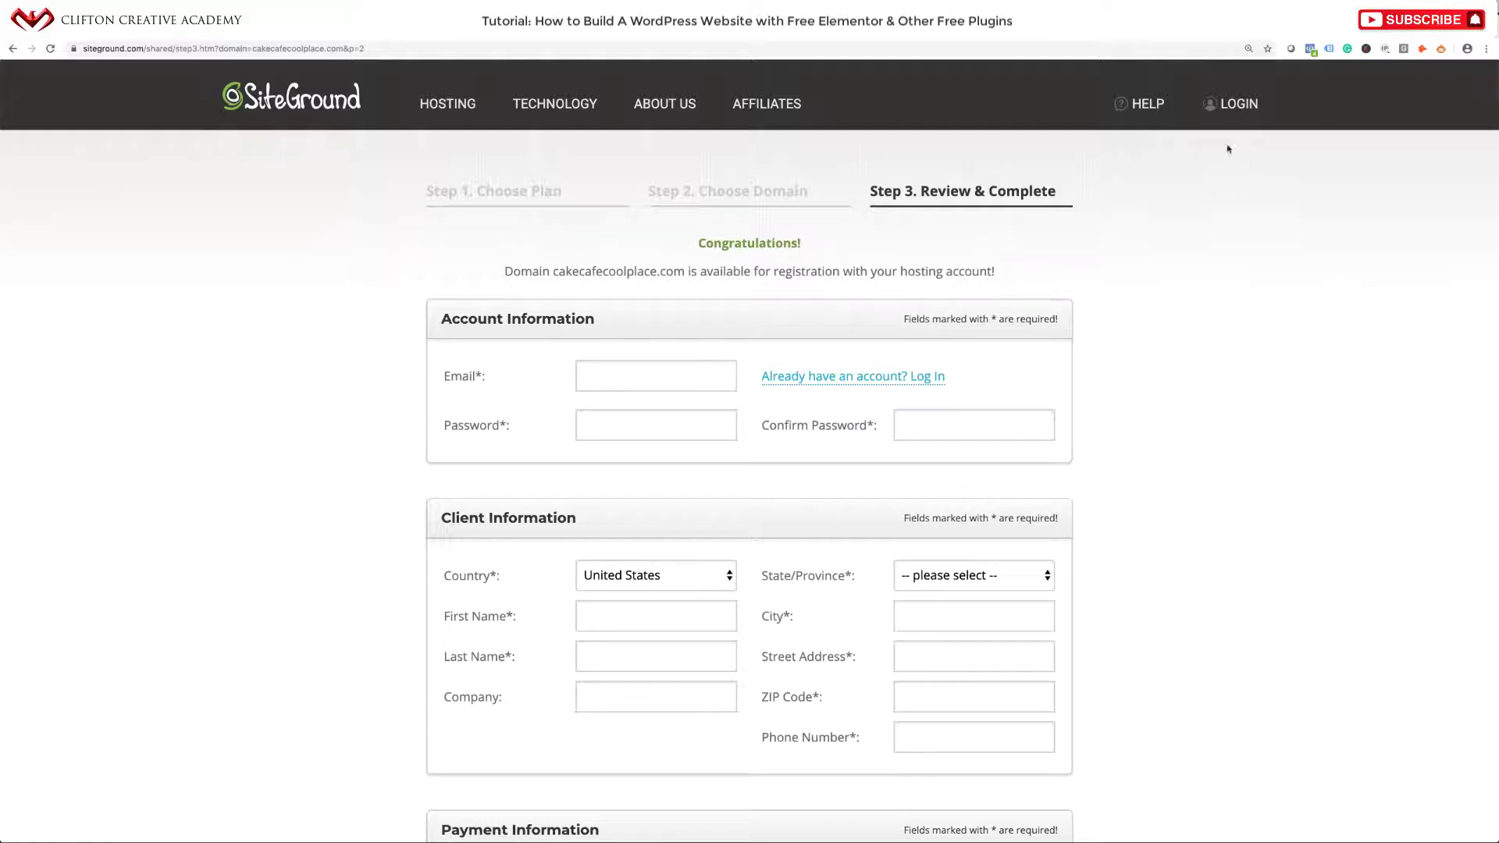
# Log in to SiteGround and open the existing hosting account's cPanel from My Accounts.
pyautogui.click(1232, 117)
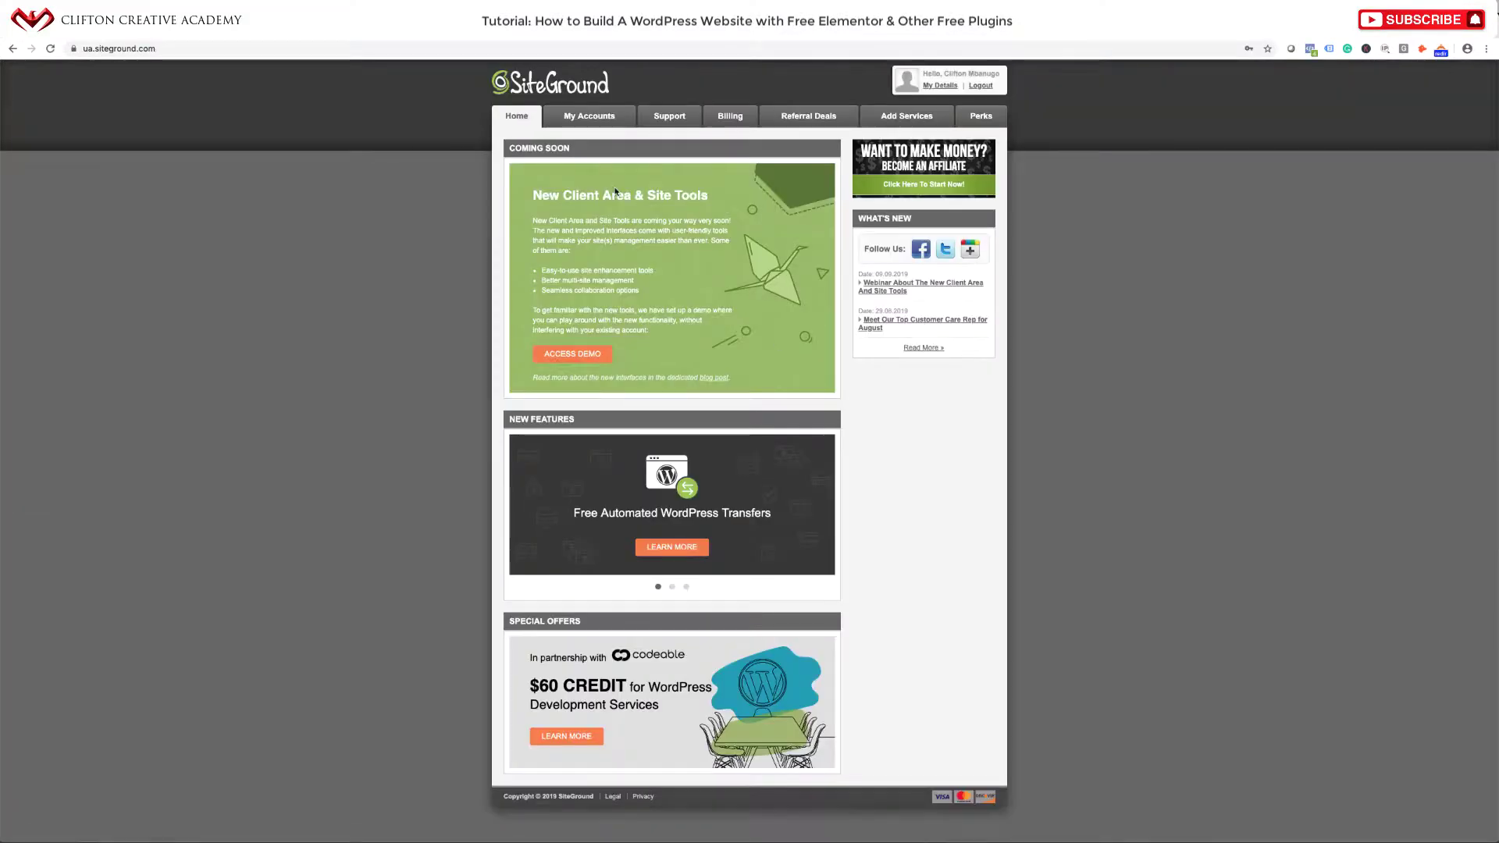
pyautogui.click(609, 121)
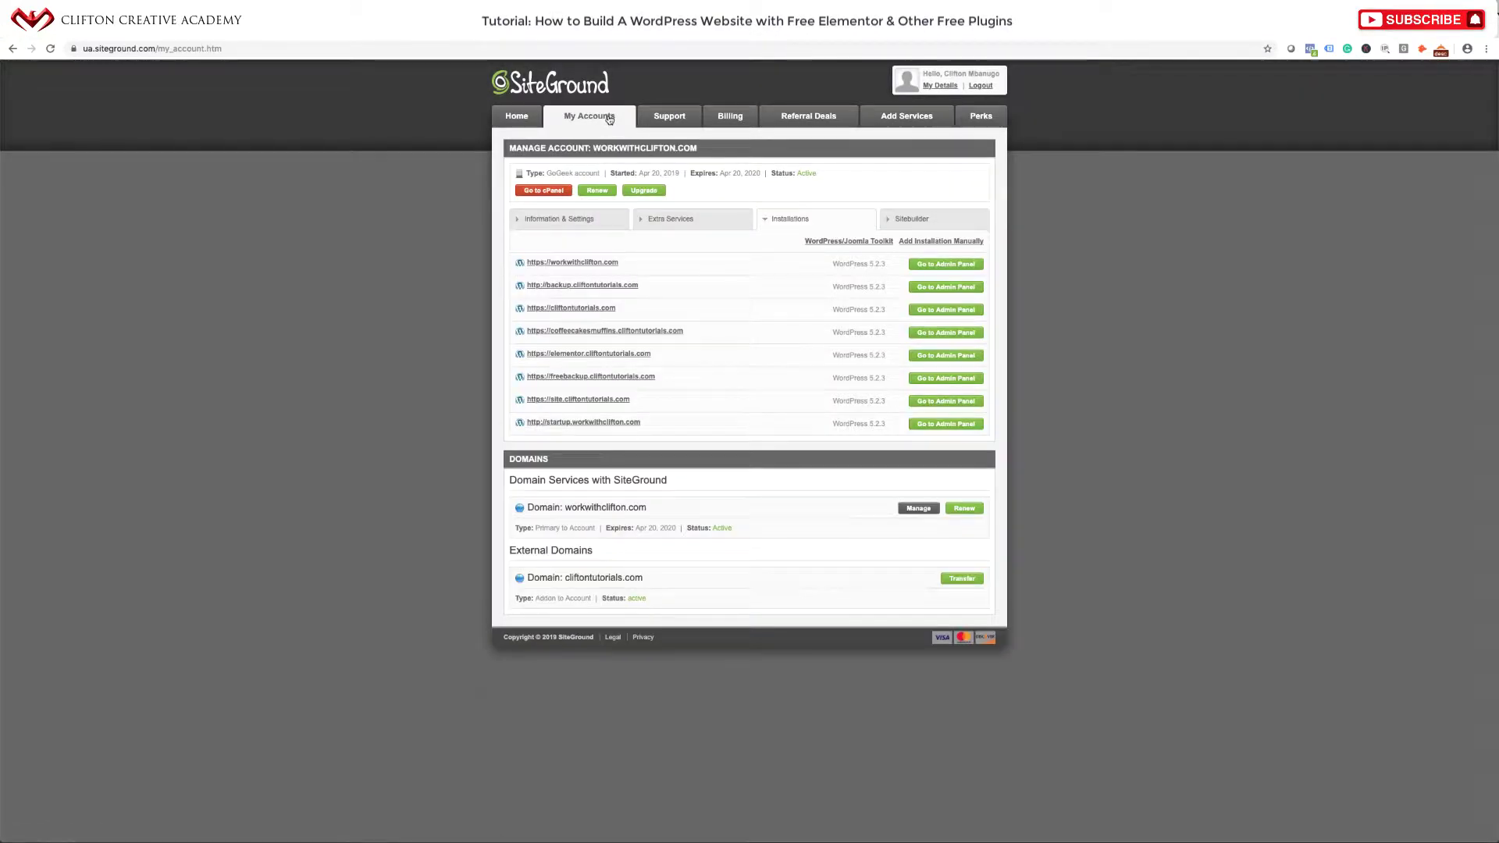
pyautogui.click(551, 193)
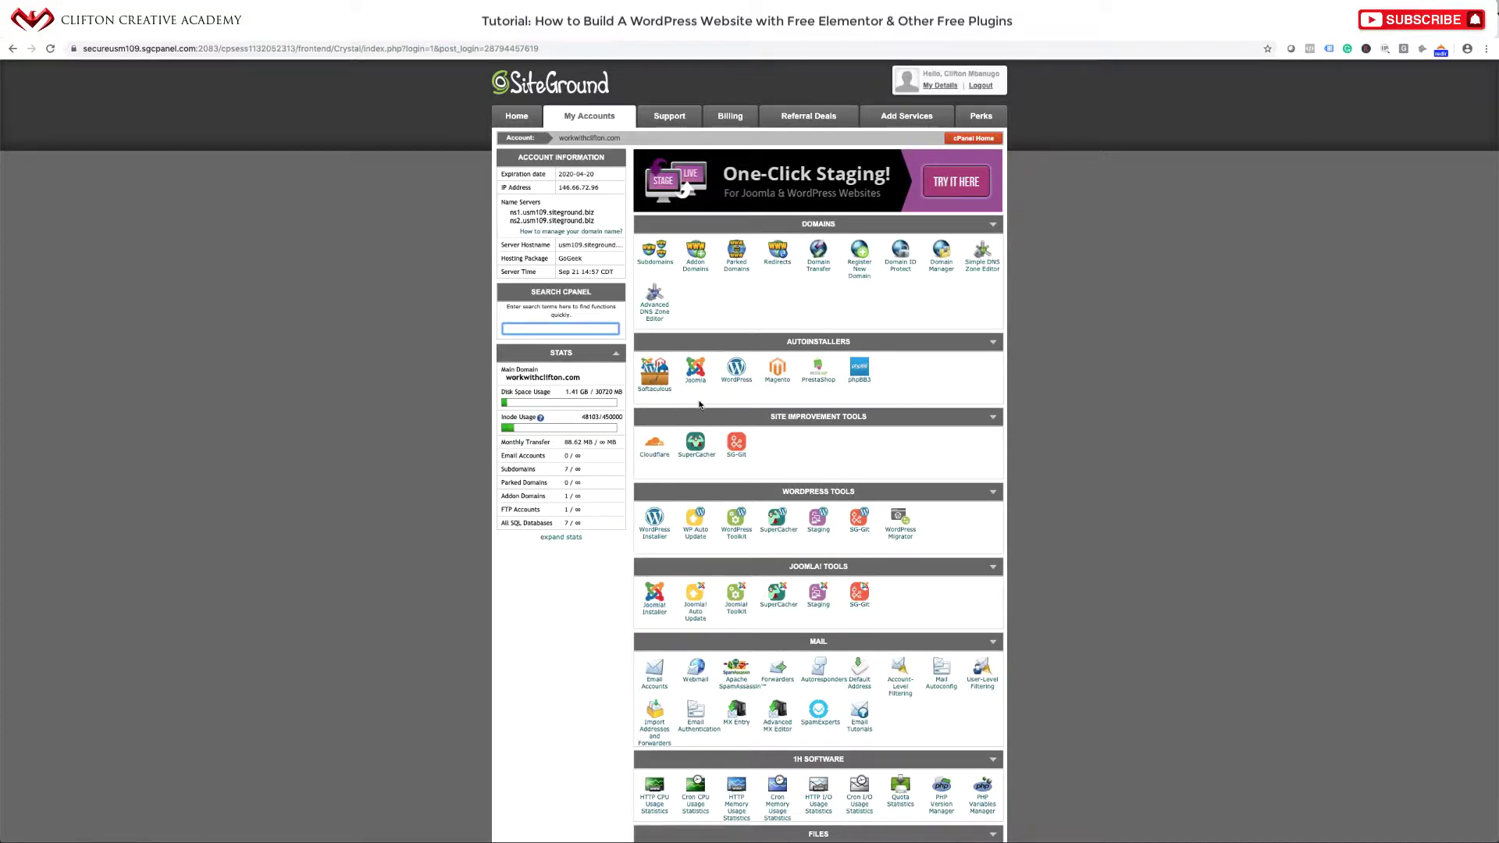
# Scroll the cPanel and highlight the main domain workwithclifton.com.
pyautogui.scroll(-5, 701, 406)
pyautogui.scroll(-10, 701, 405)
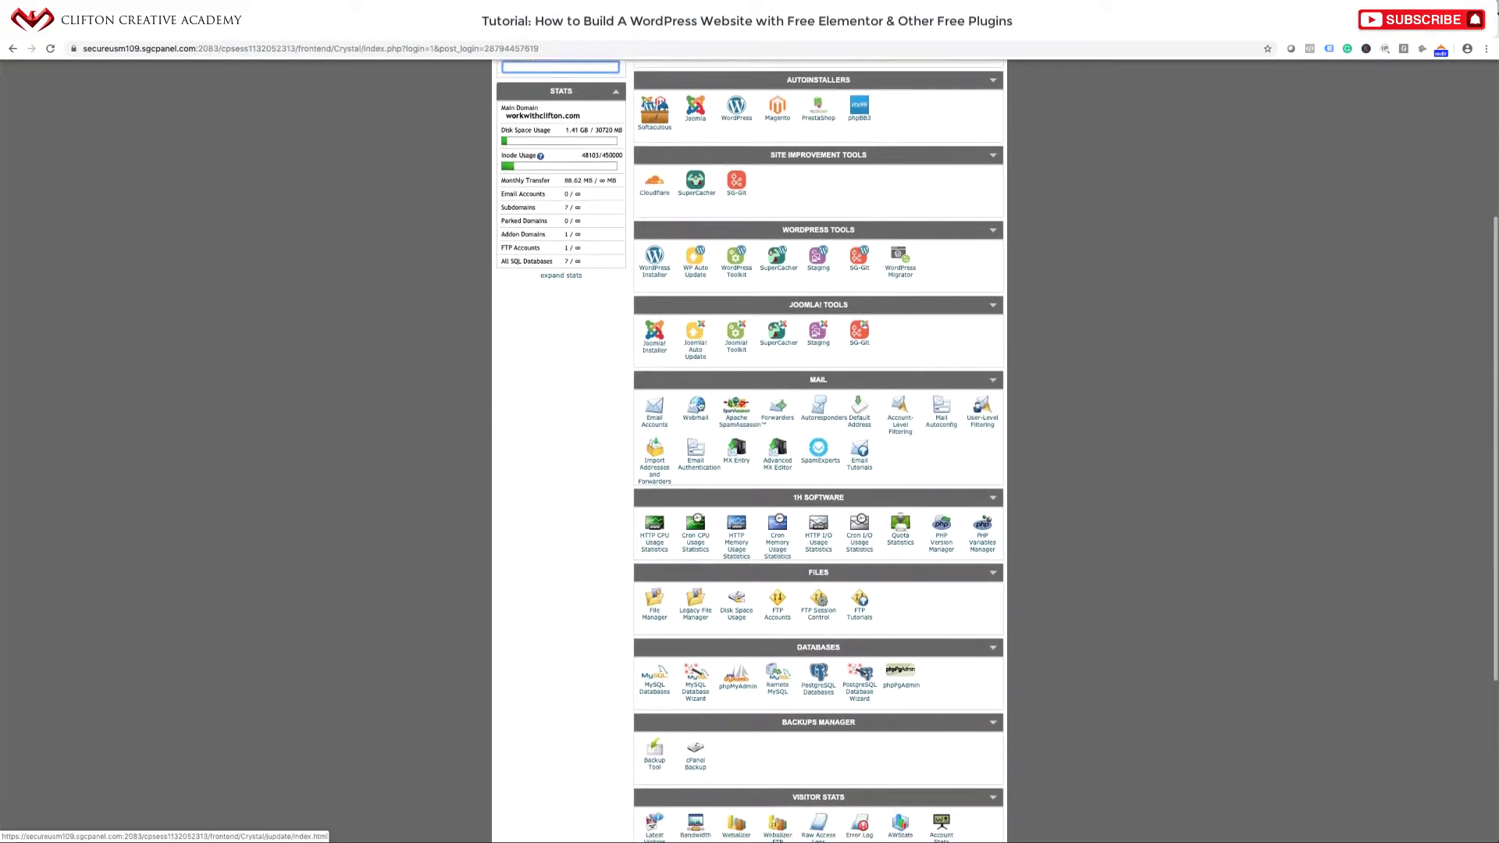
pyautogui.scroll(15, 700, 404)
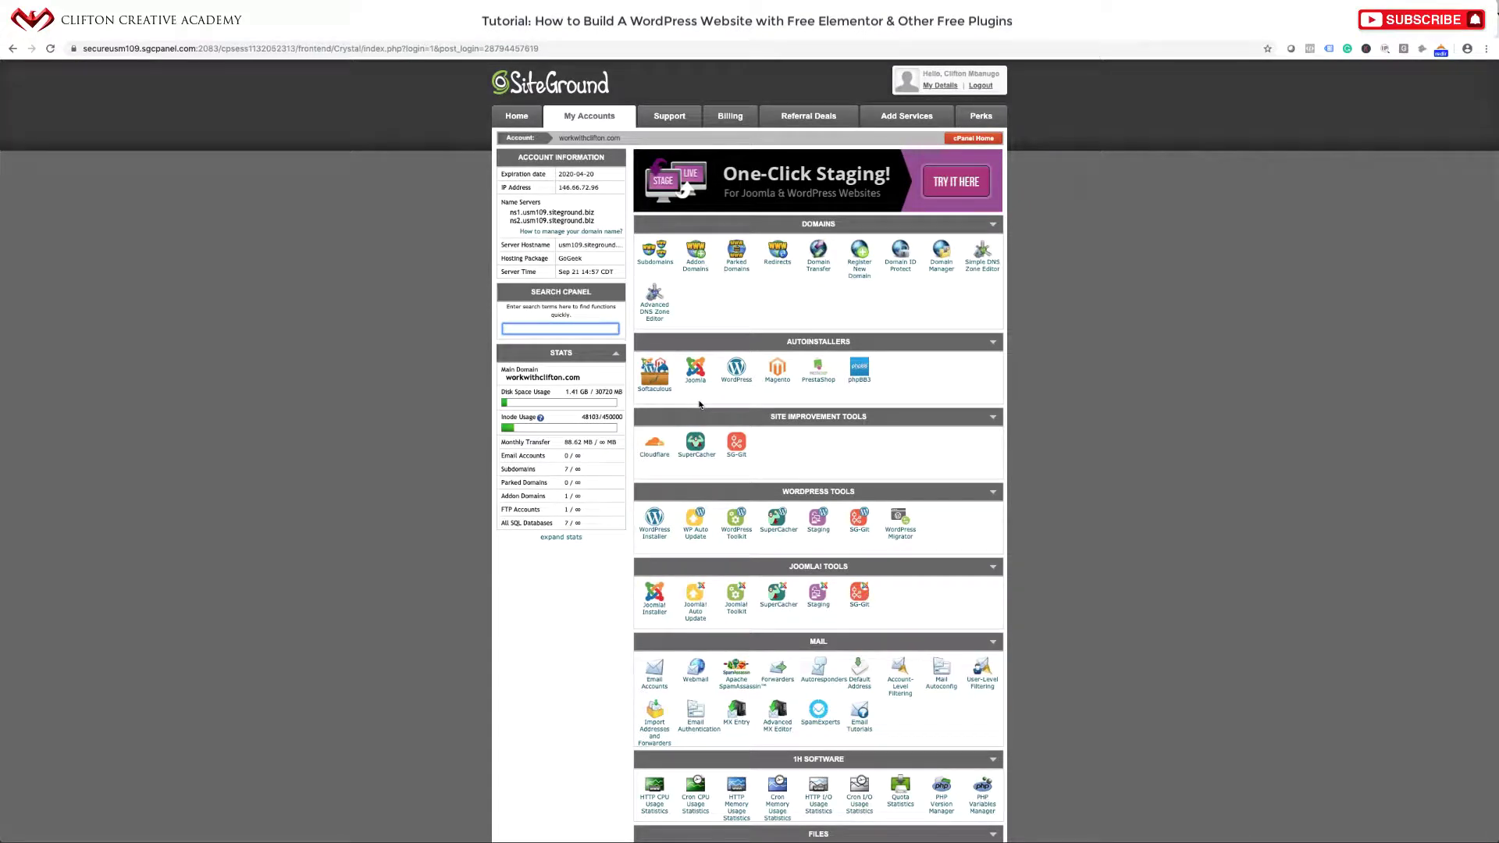
pyautogui.scroll(-1, 700, 405)
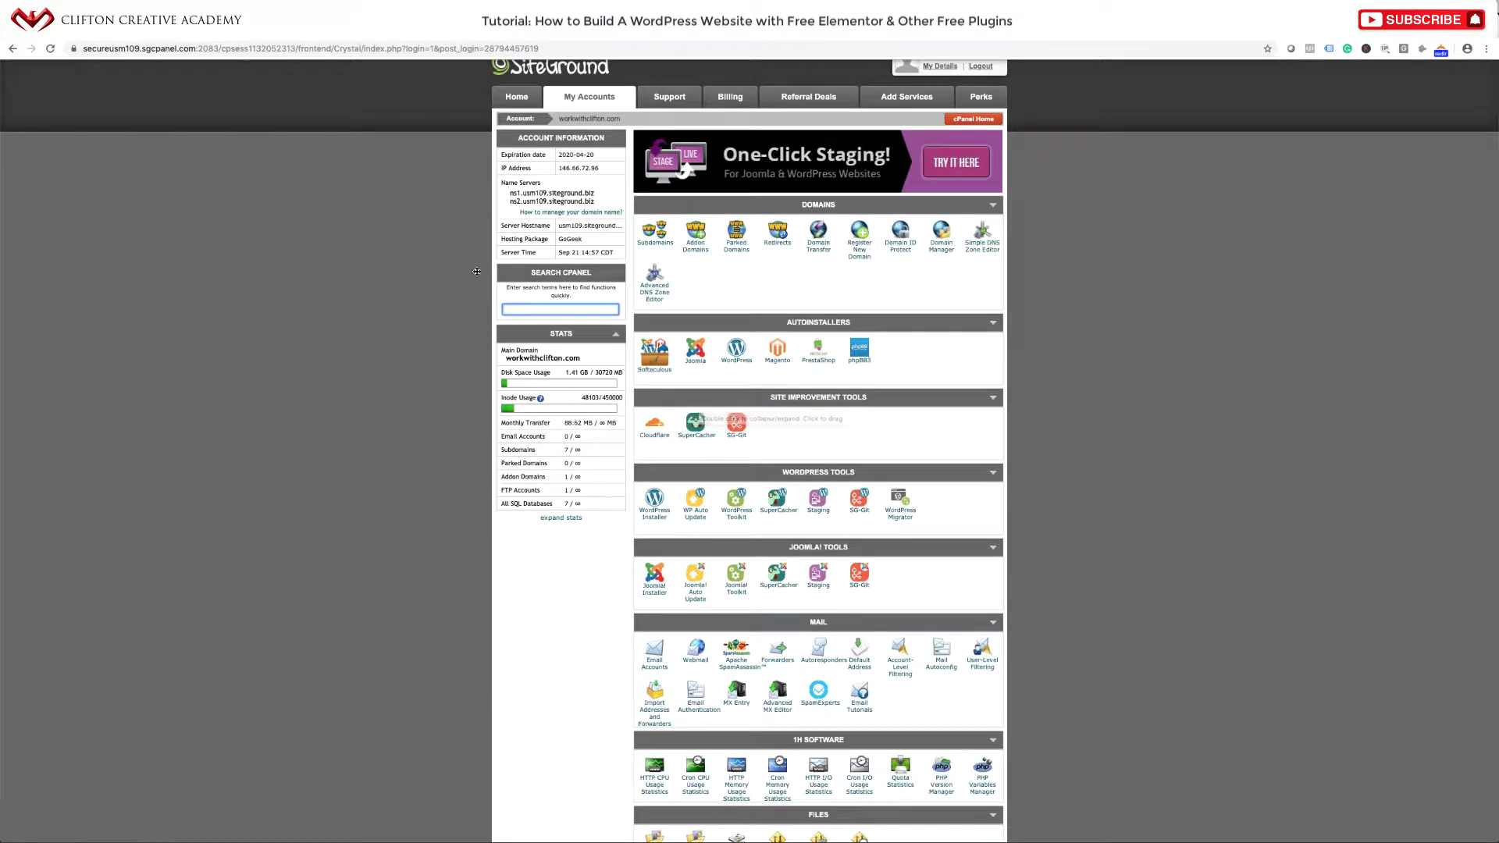
pyautogui.moveTo(592, 360); pyautogui.dragTo(508, 361)
pyautogui.click(591, 365)
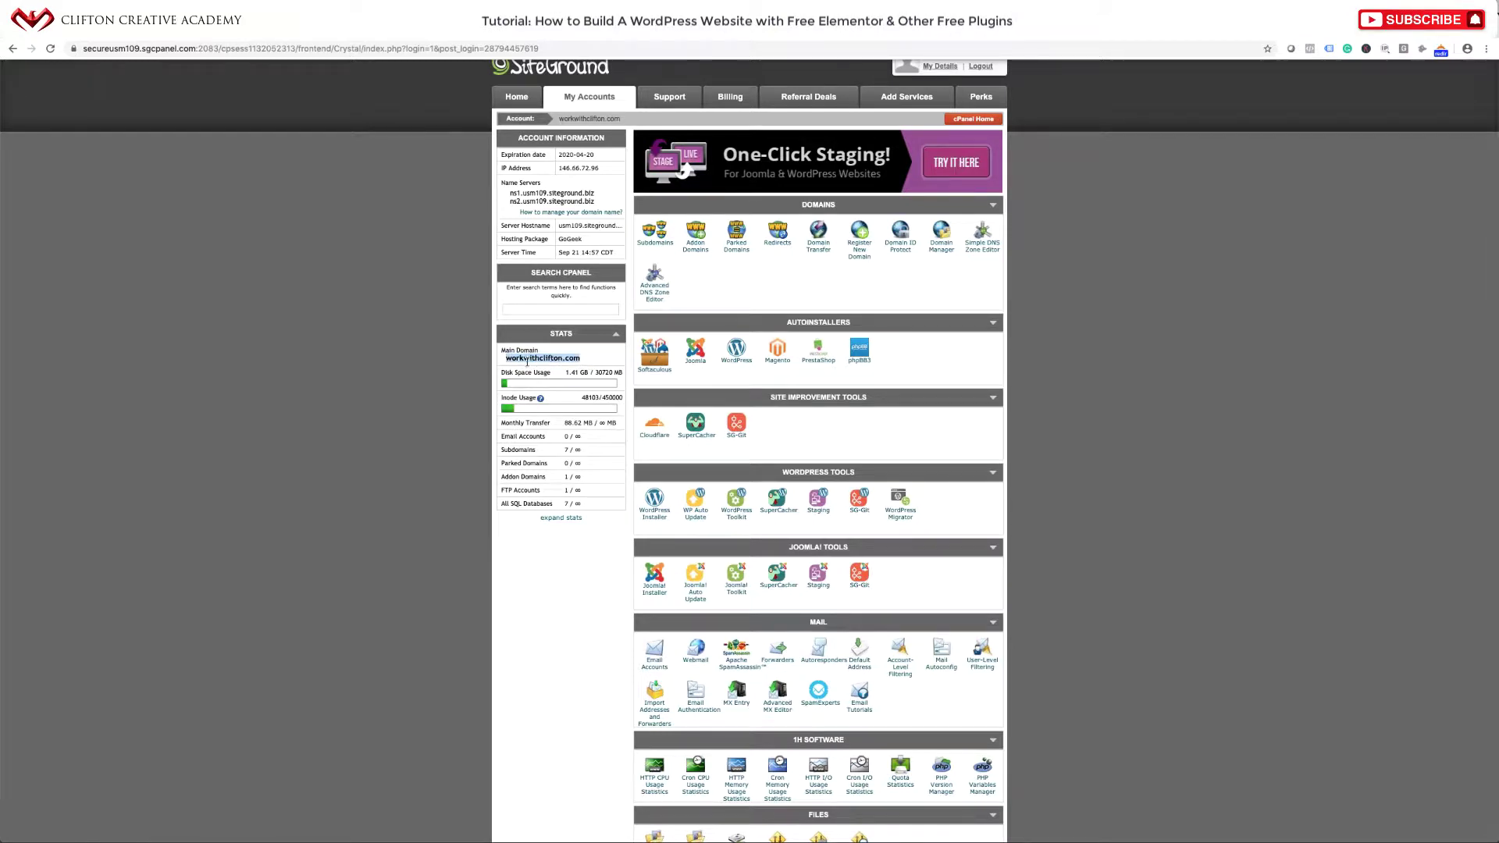
pyautogui.click(587, 366)
# Zoom the page to 150% and launch the WordPress autoinstaller.
pyautogui.hotkey('ctrl', '+')
pyautogui.hotkey('ctrl', '+')
pyautogui.hotkey('ctrl', '+')
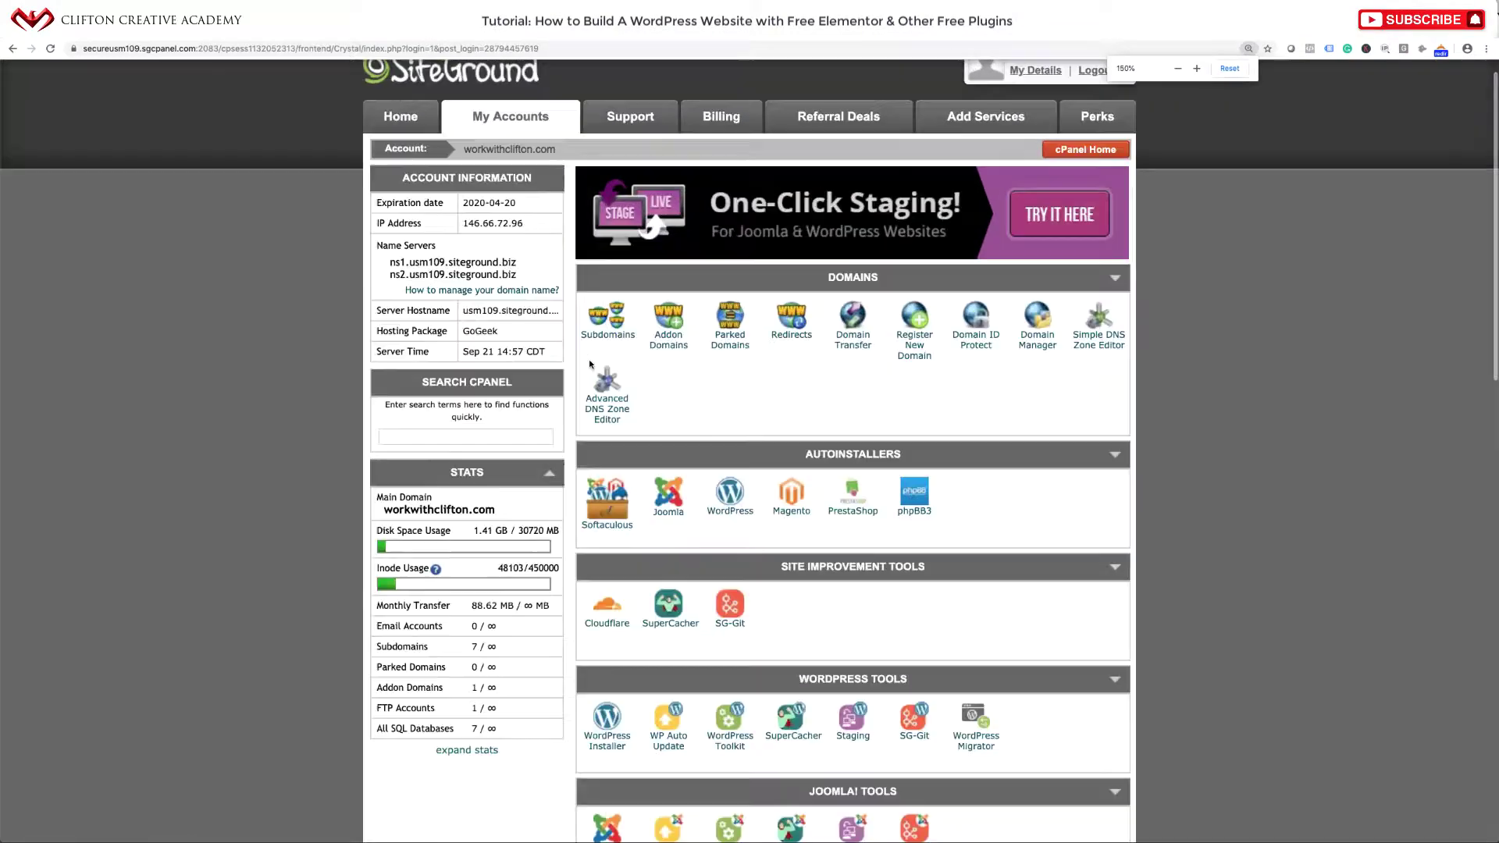
pyautogui.scroll(-4, 769, 506)
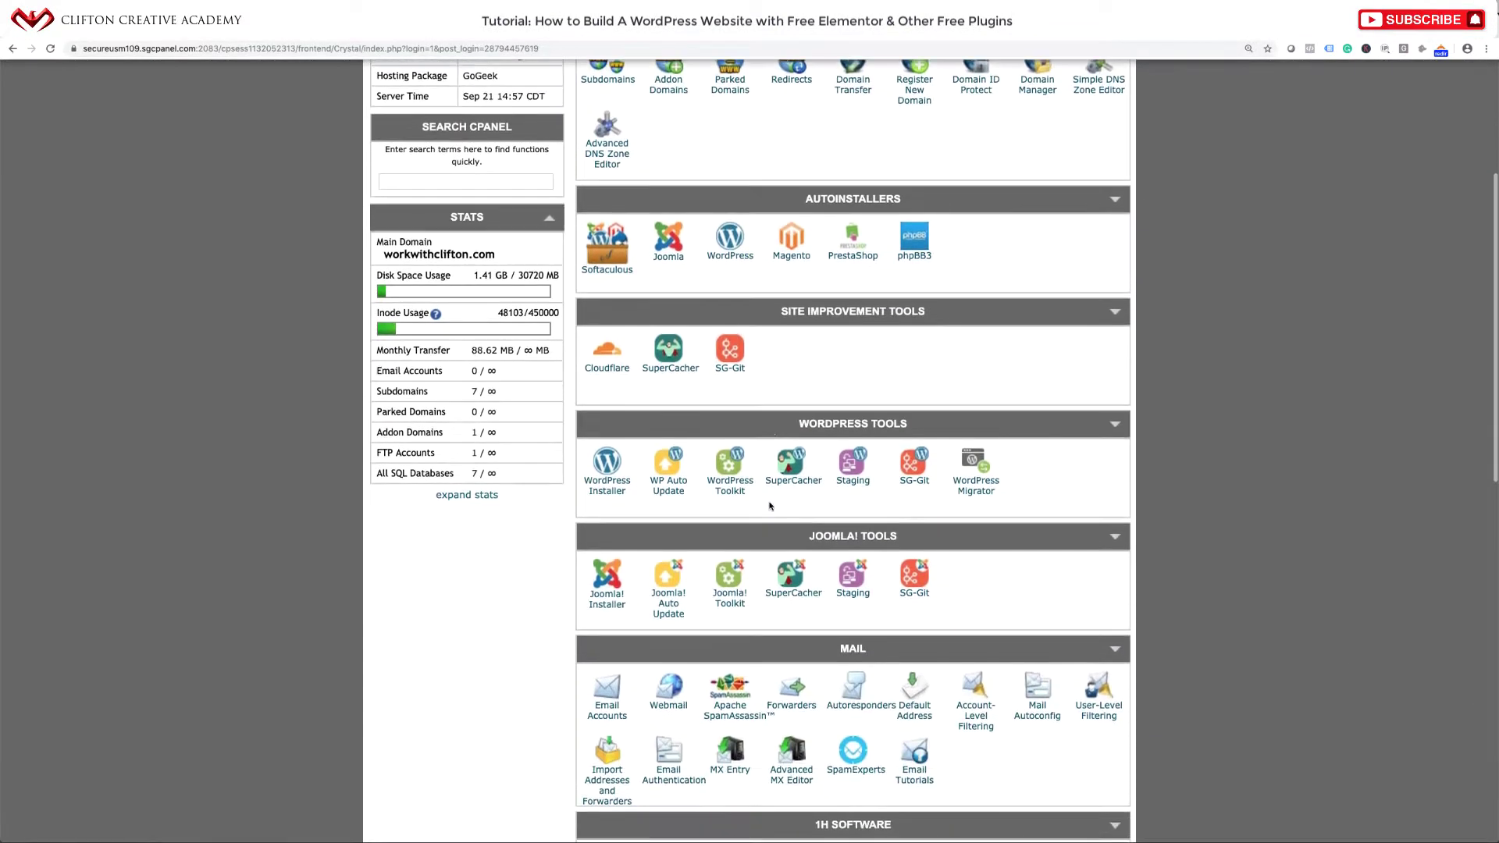
pyautogui.scroll(2, 726, 367)
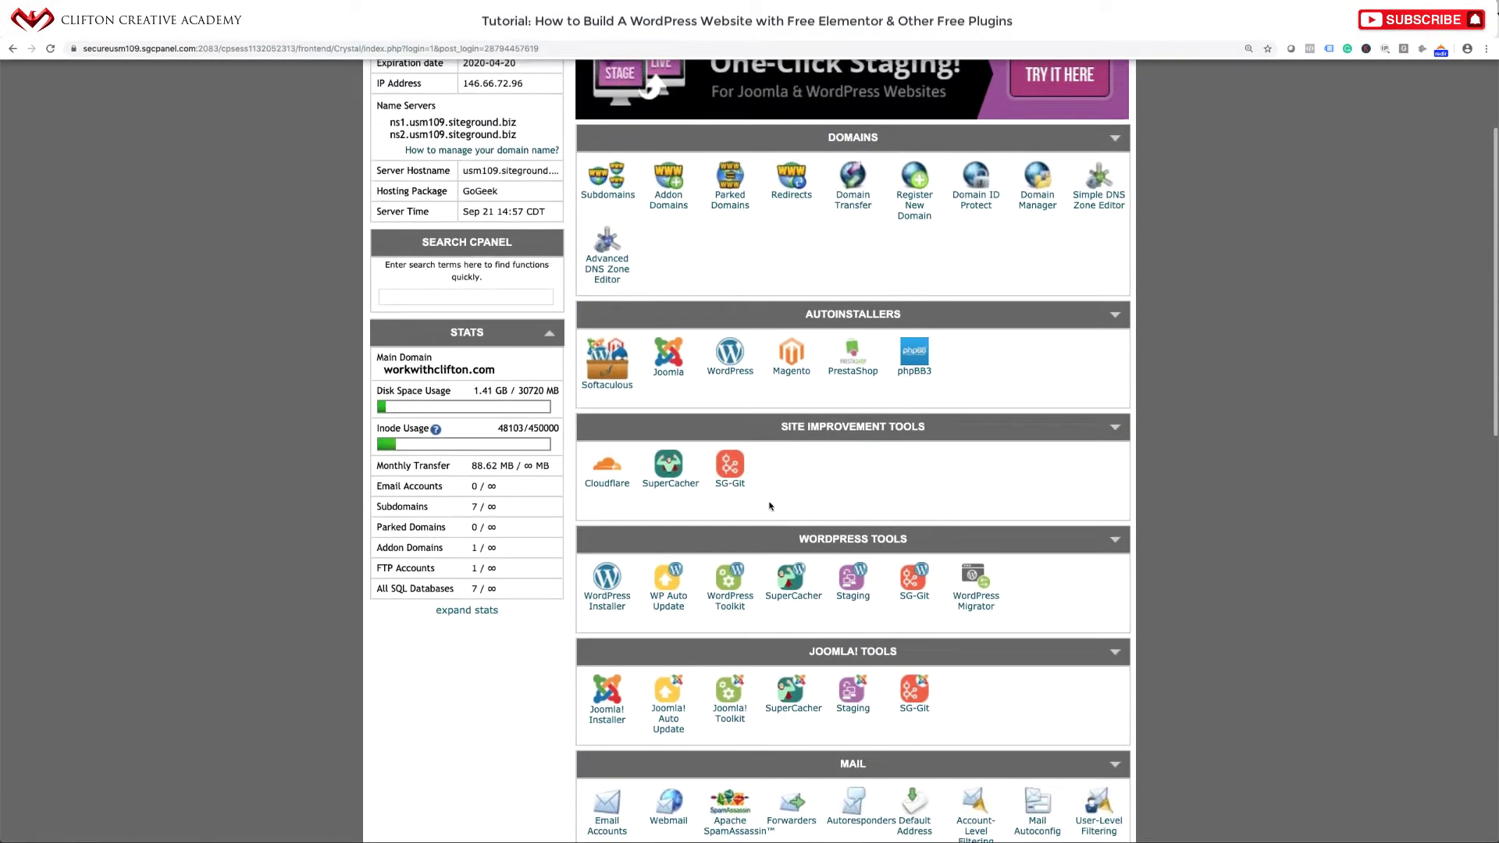
pyautogui.click(731, 374)
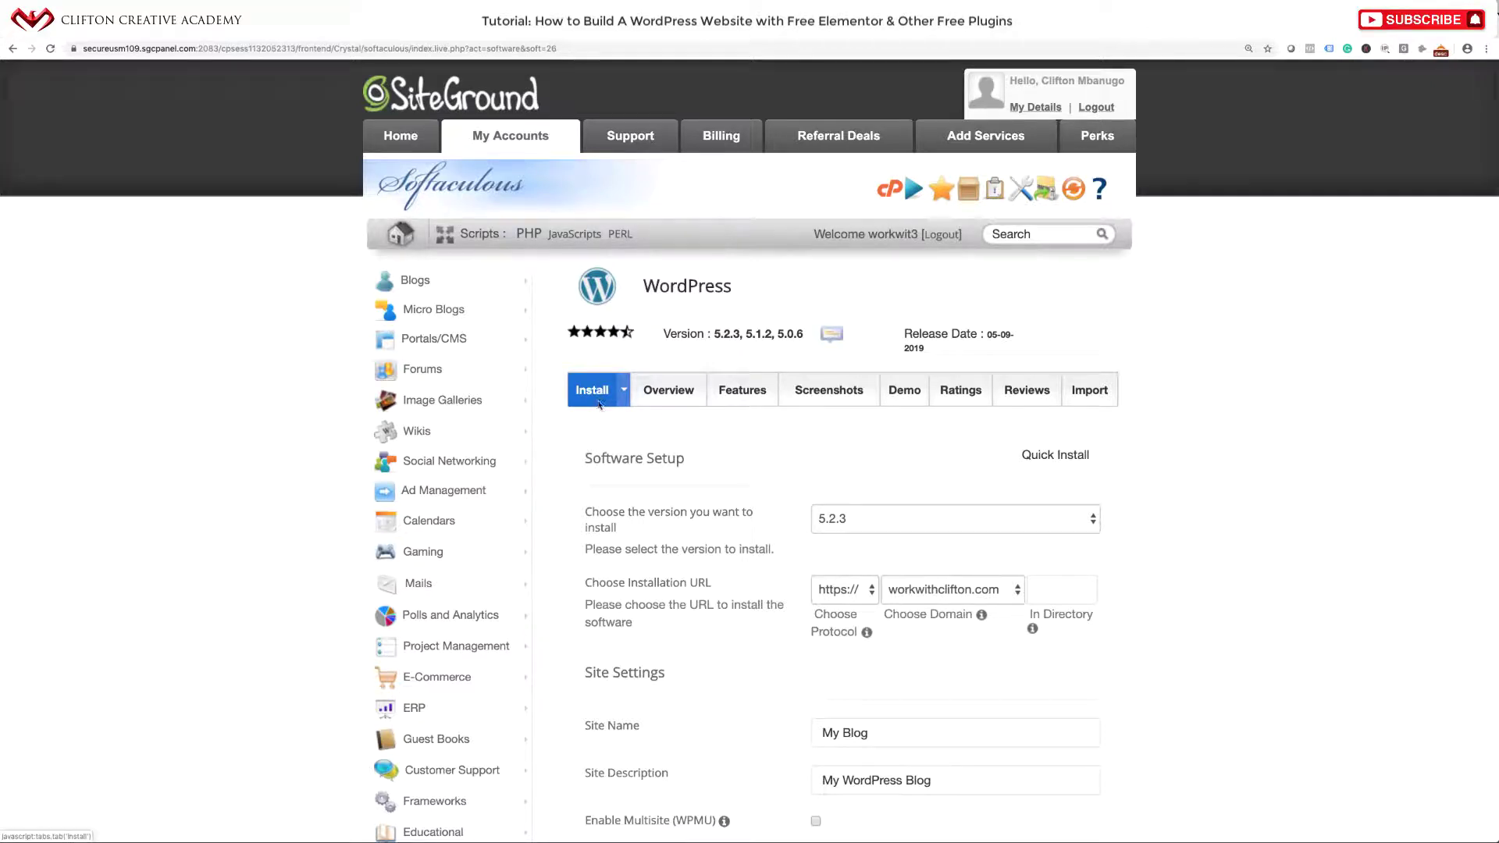
# Choose site.cliftontutorials.com as the WordPress install domain.
pyautogui.click(937, 517)
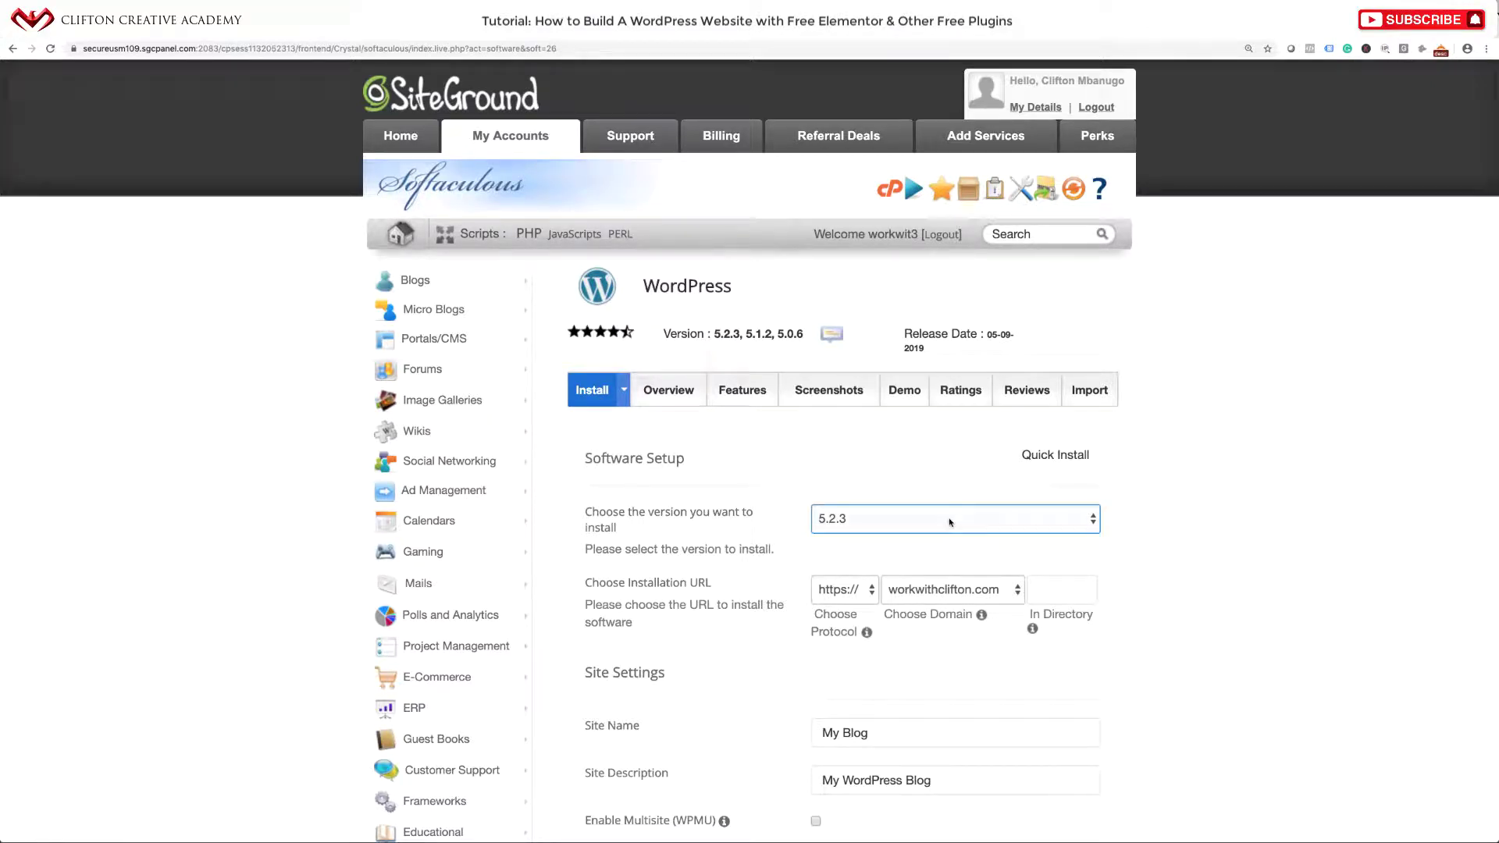
pyautogui.click(941, 589)
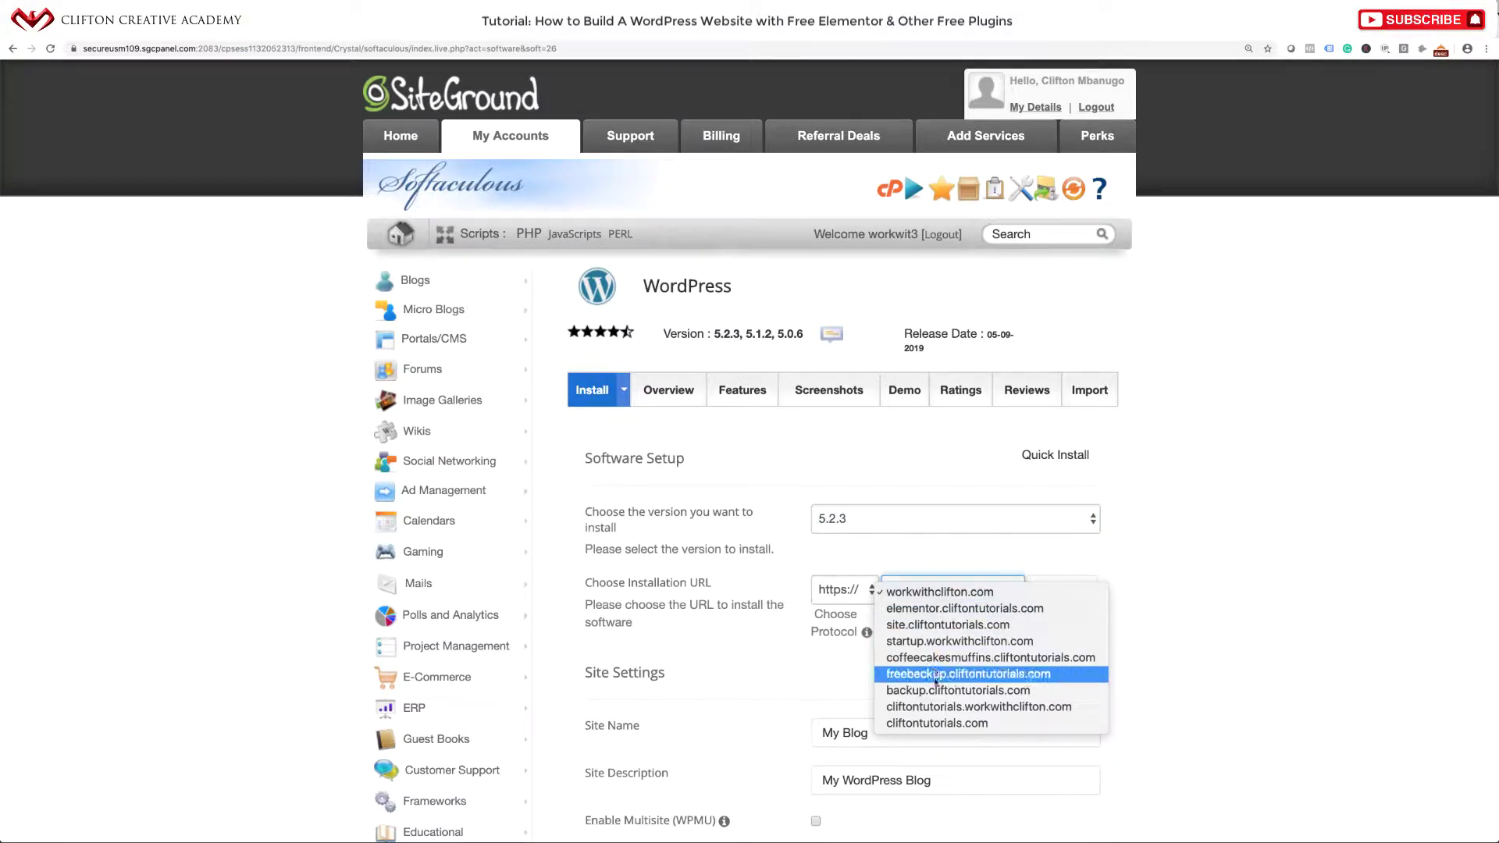
pyautogui.click(939, 630)
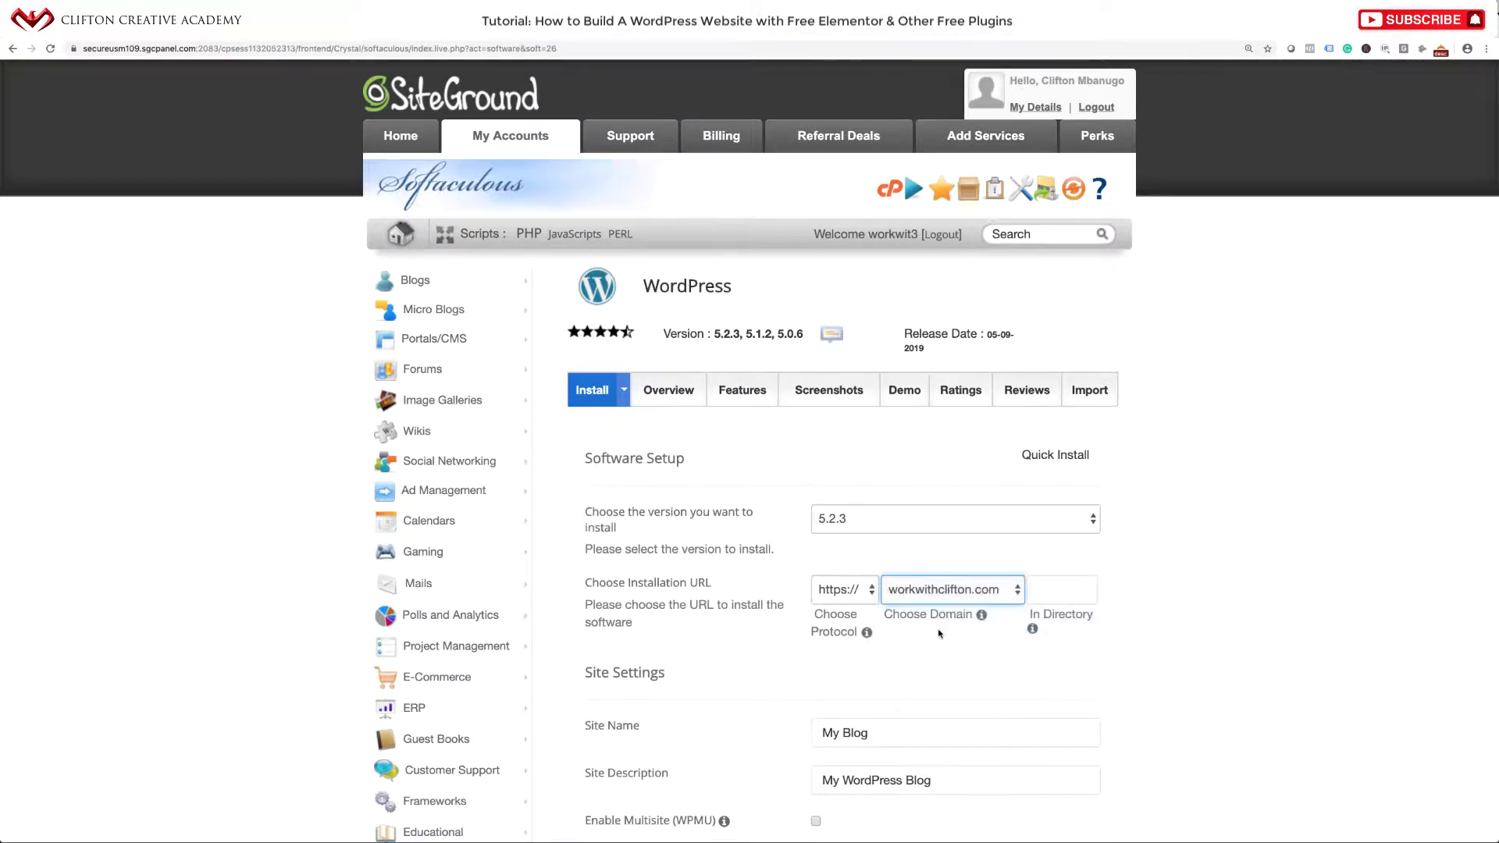
pyautogui.scroll(-1, 1074, 679)
pyautogui.press('Tab')
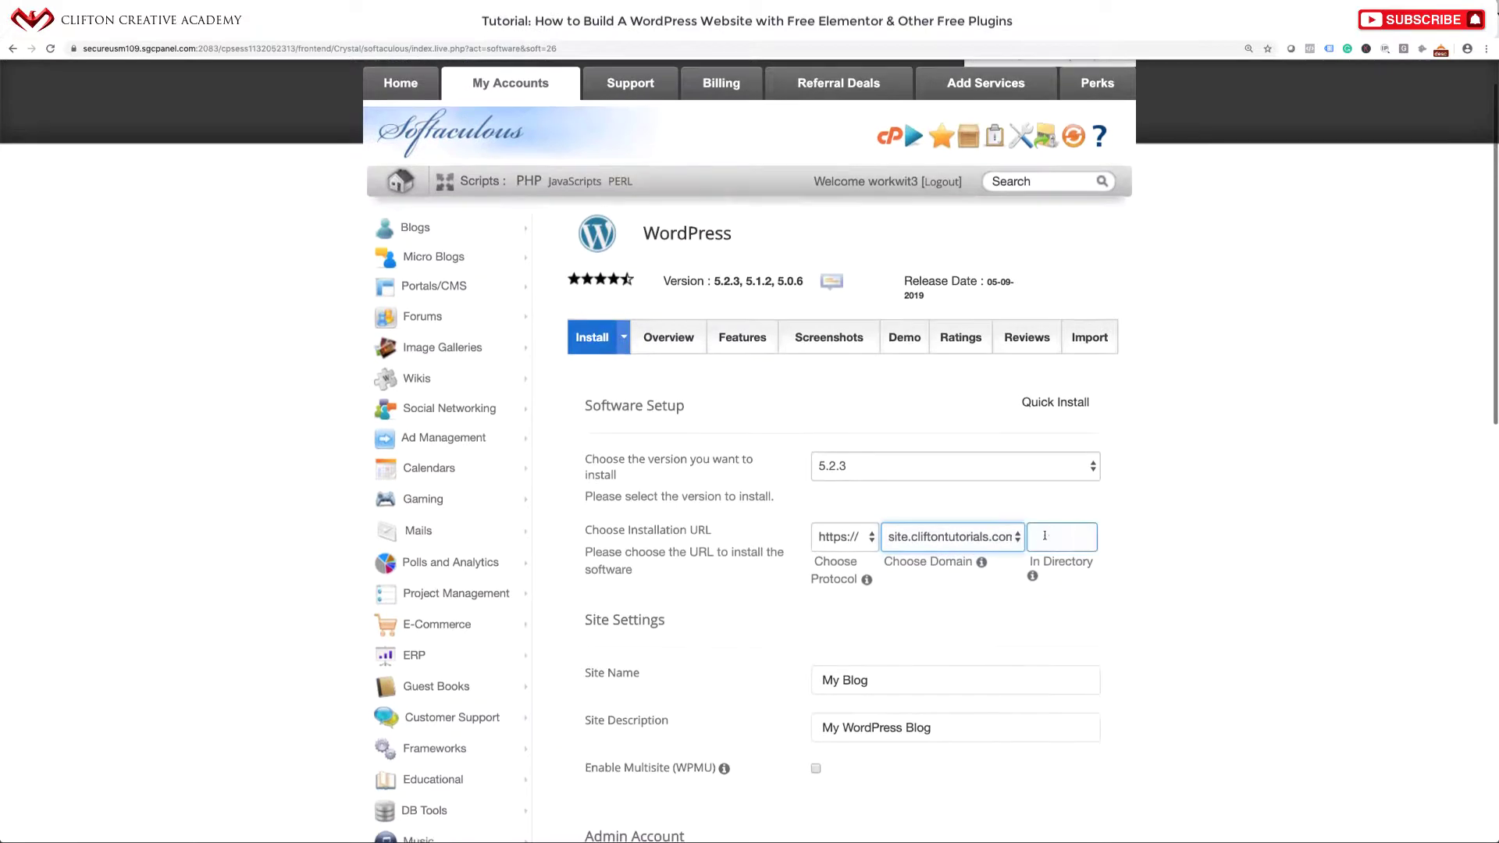
pyautogui.scroll(-1, 1085, 606)
pyautogui.scroll(-2, 1084, 606)
# Set Site Name to 'Coffee, Cakes and Muffins' and description to 'The Best Coffee and Caked in Town'.
pyautogui.doubleClick(888, 515)
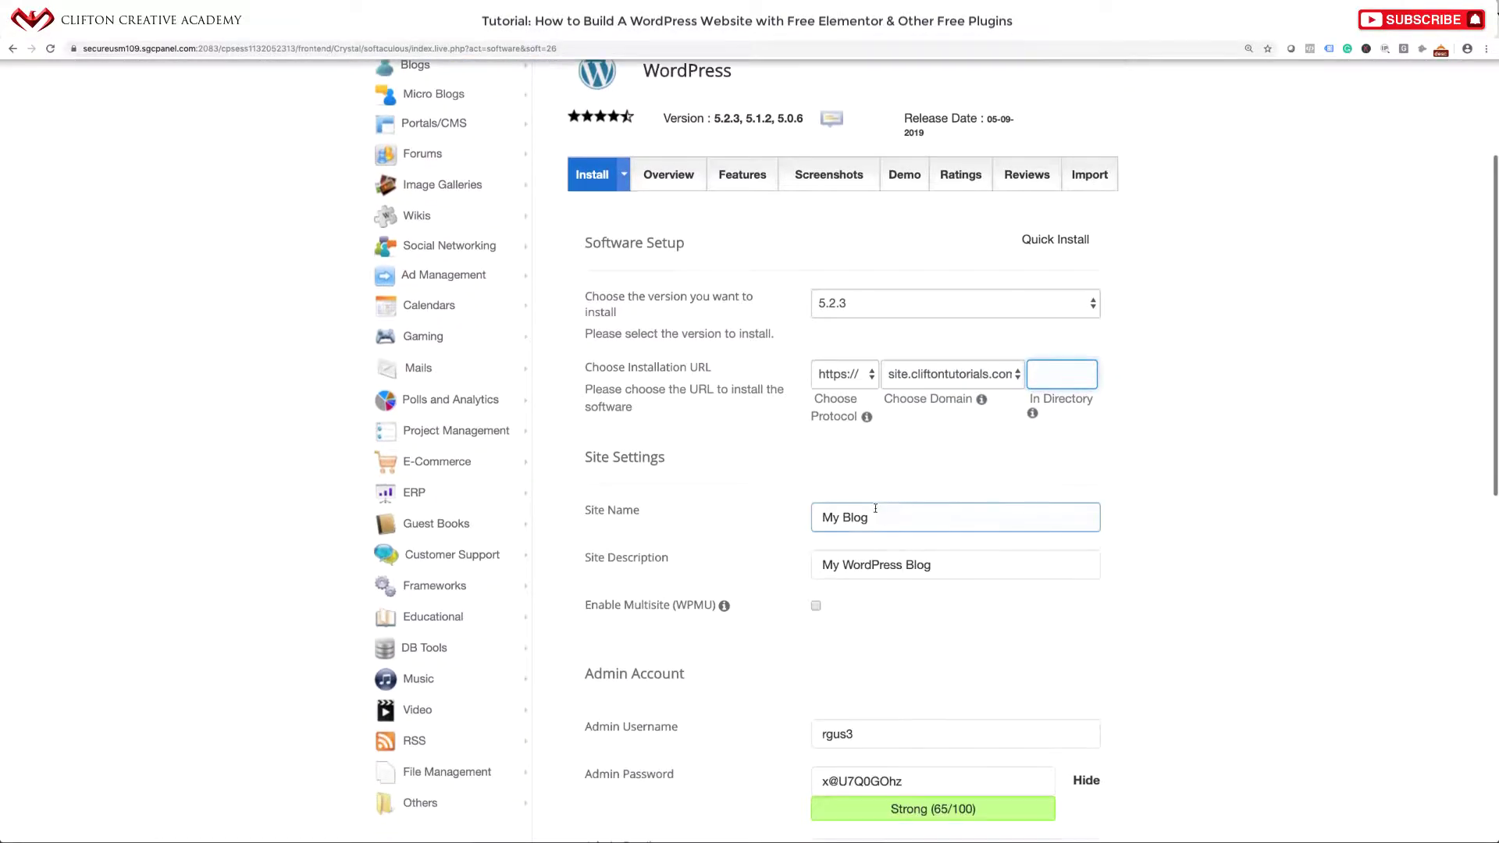
pyautogui.tripleClick(888, 515)
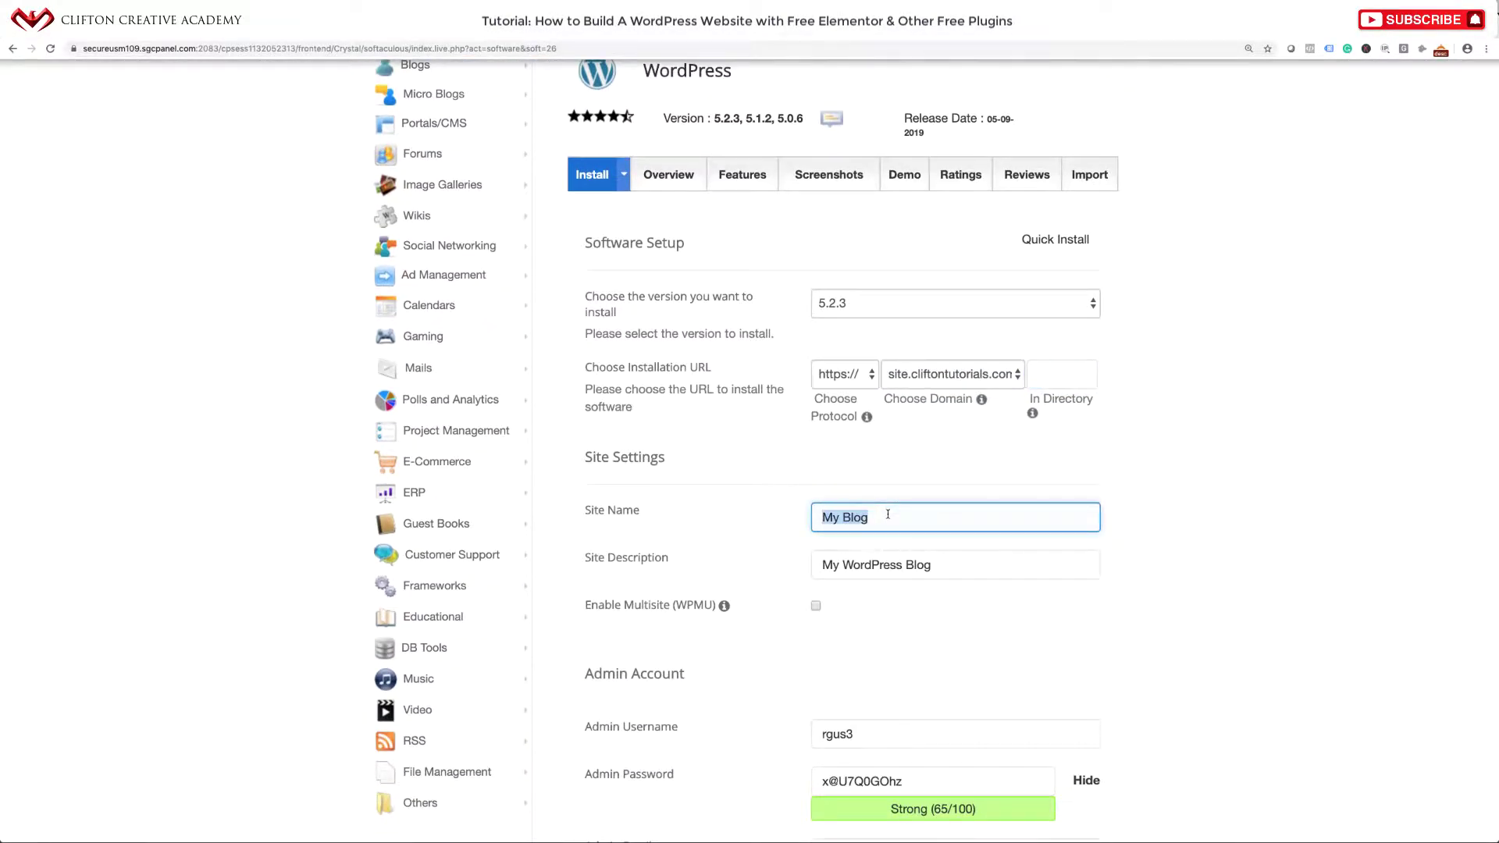
pyautogui.write('Coffee, Cakes and Muffins')
pyautogui.click(892, 565)
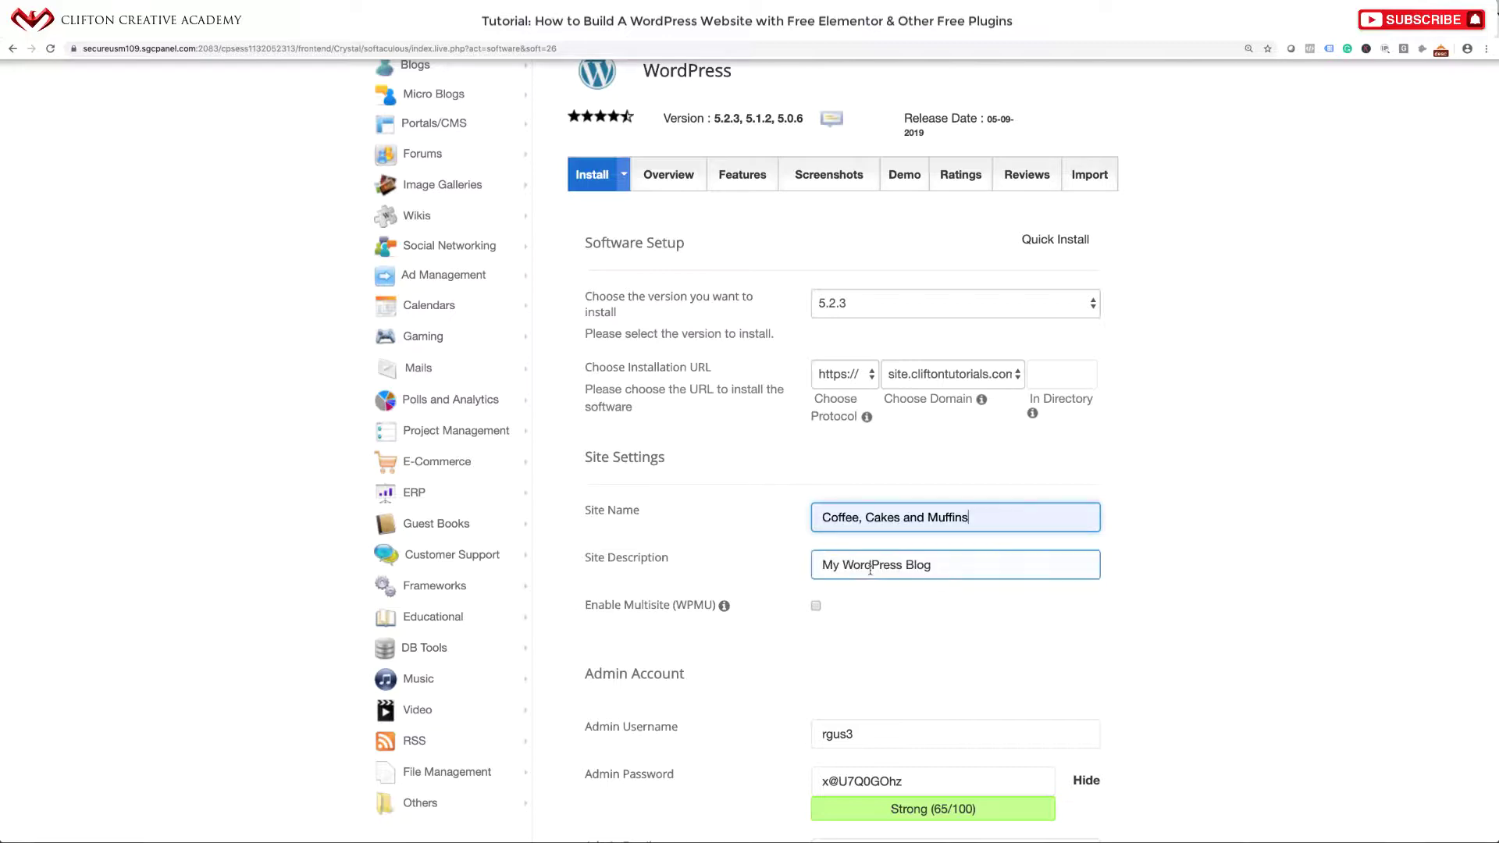
pyautogui.tripleClick(895, 565)
pyautogui.write('Th')
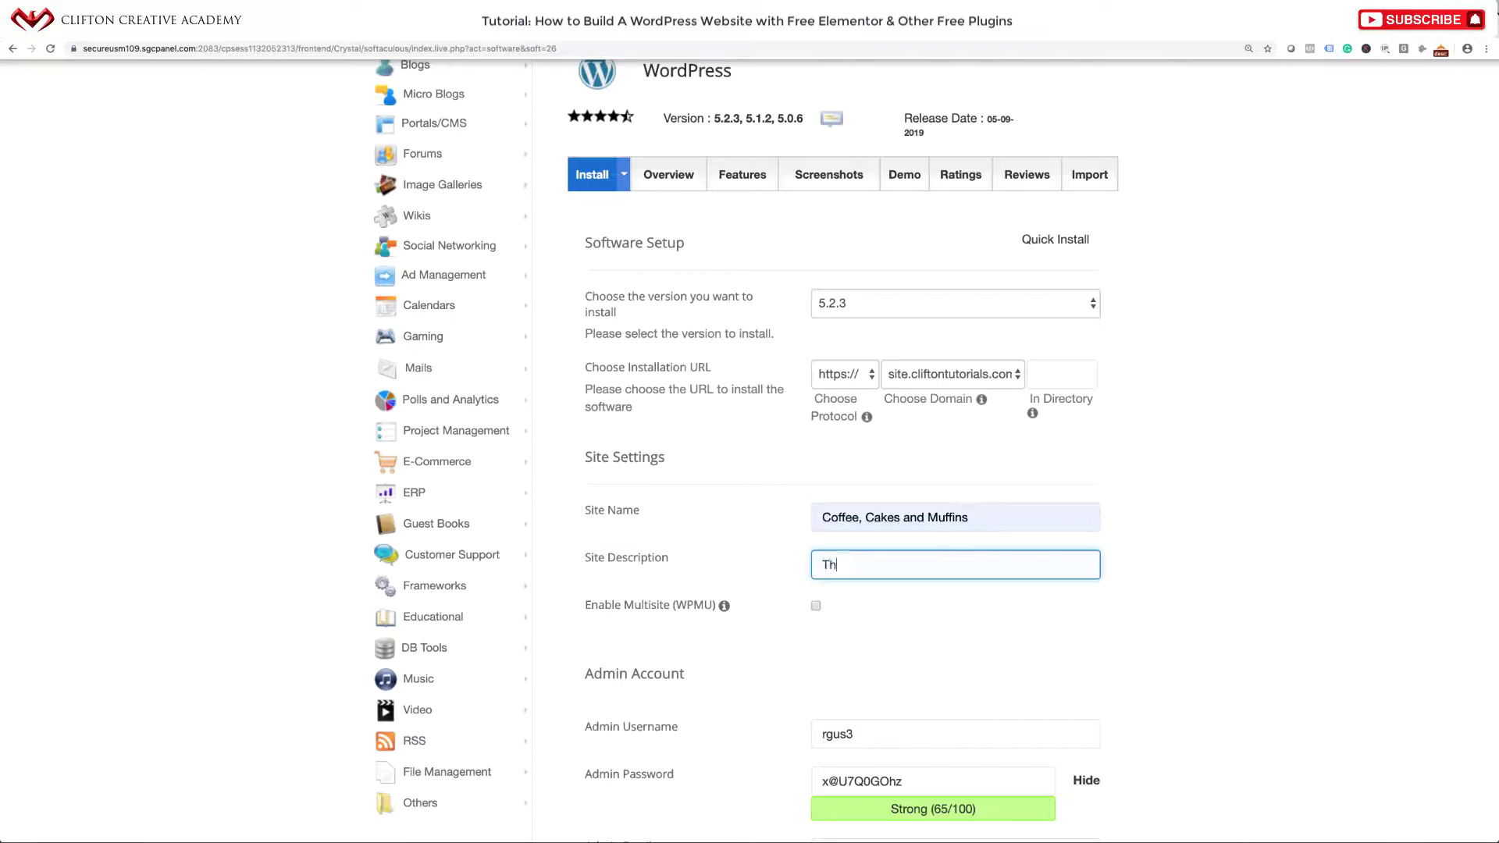
pyautogui.write('e Best Coffee and Caked in Town')
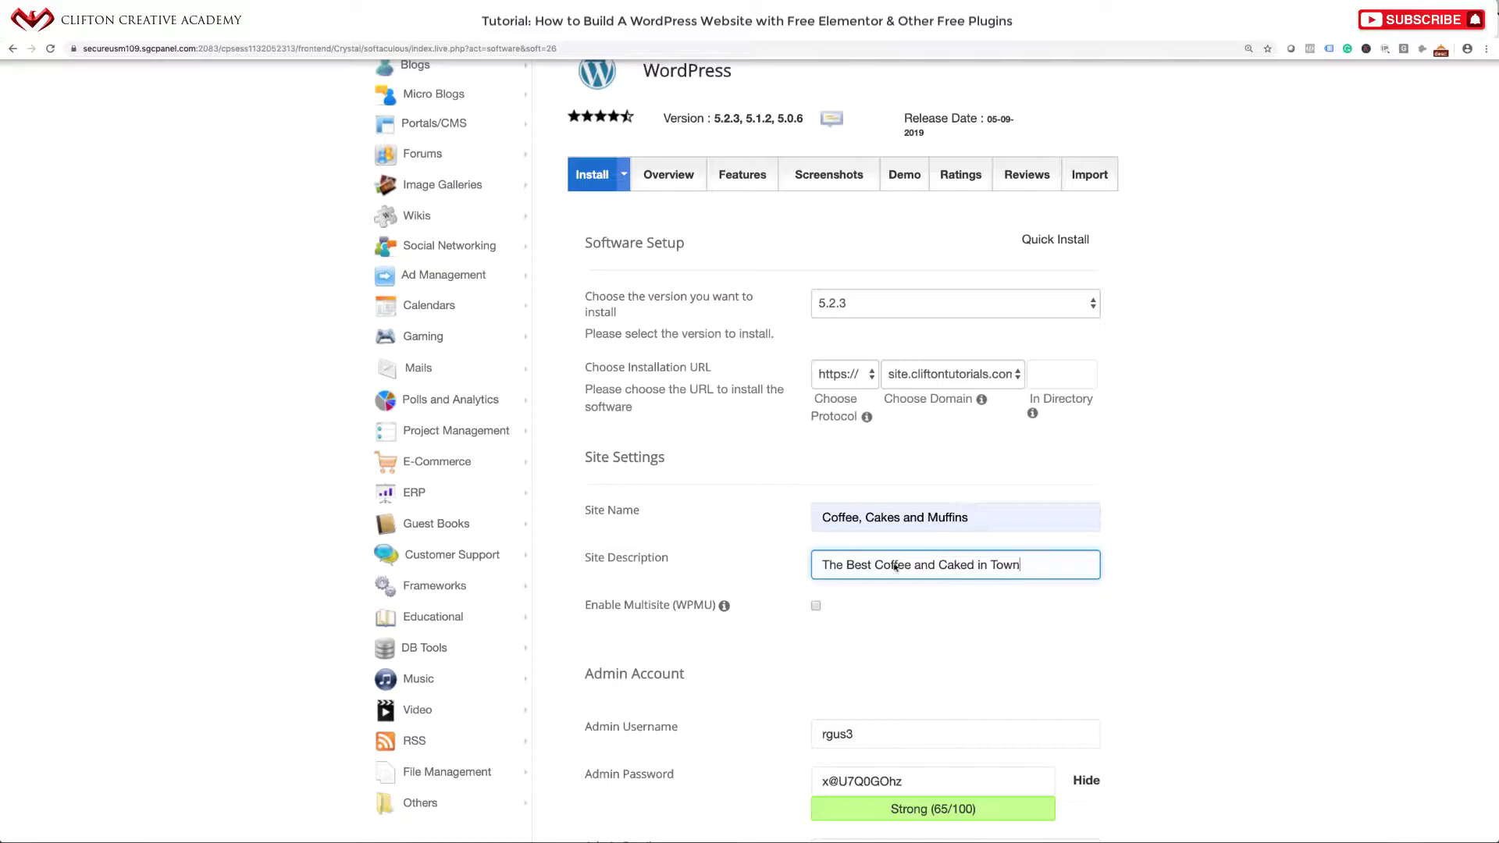
# Replace the default admin username and set a strong admin password.
pyautogui.scroll(-5, 1006, 687)
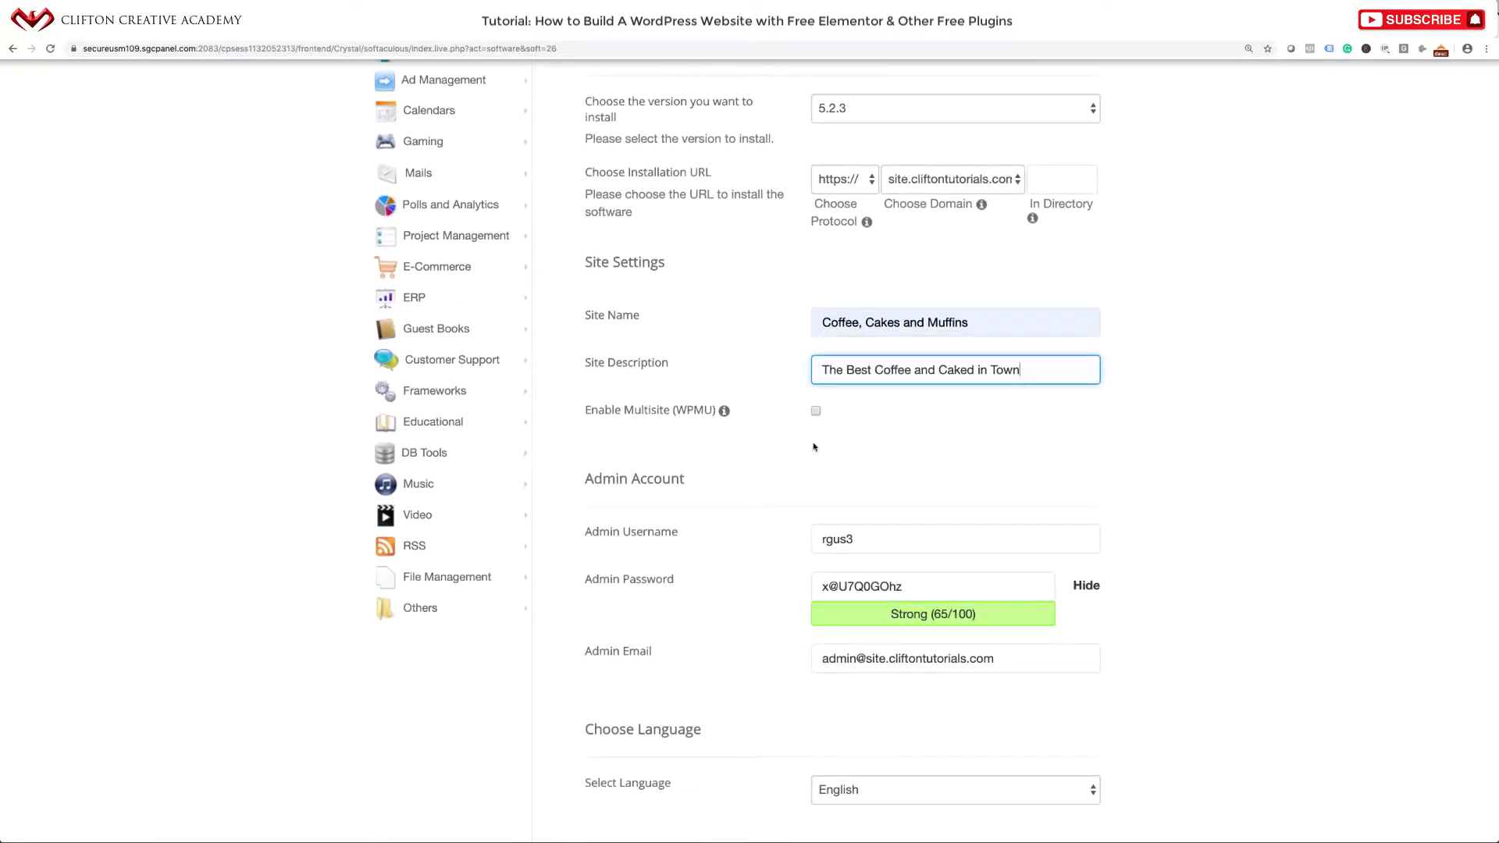
pyautogui.scroll(-5, 814, 446)
pyautogui.doubleClick(875, 336)
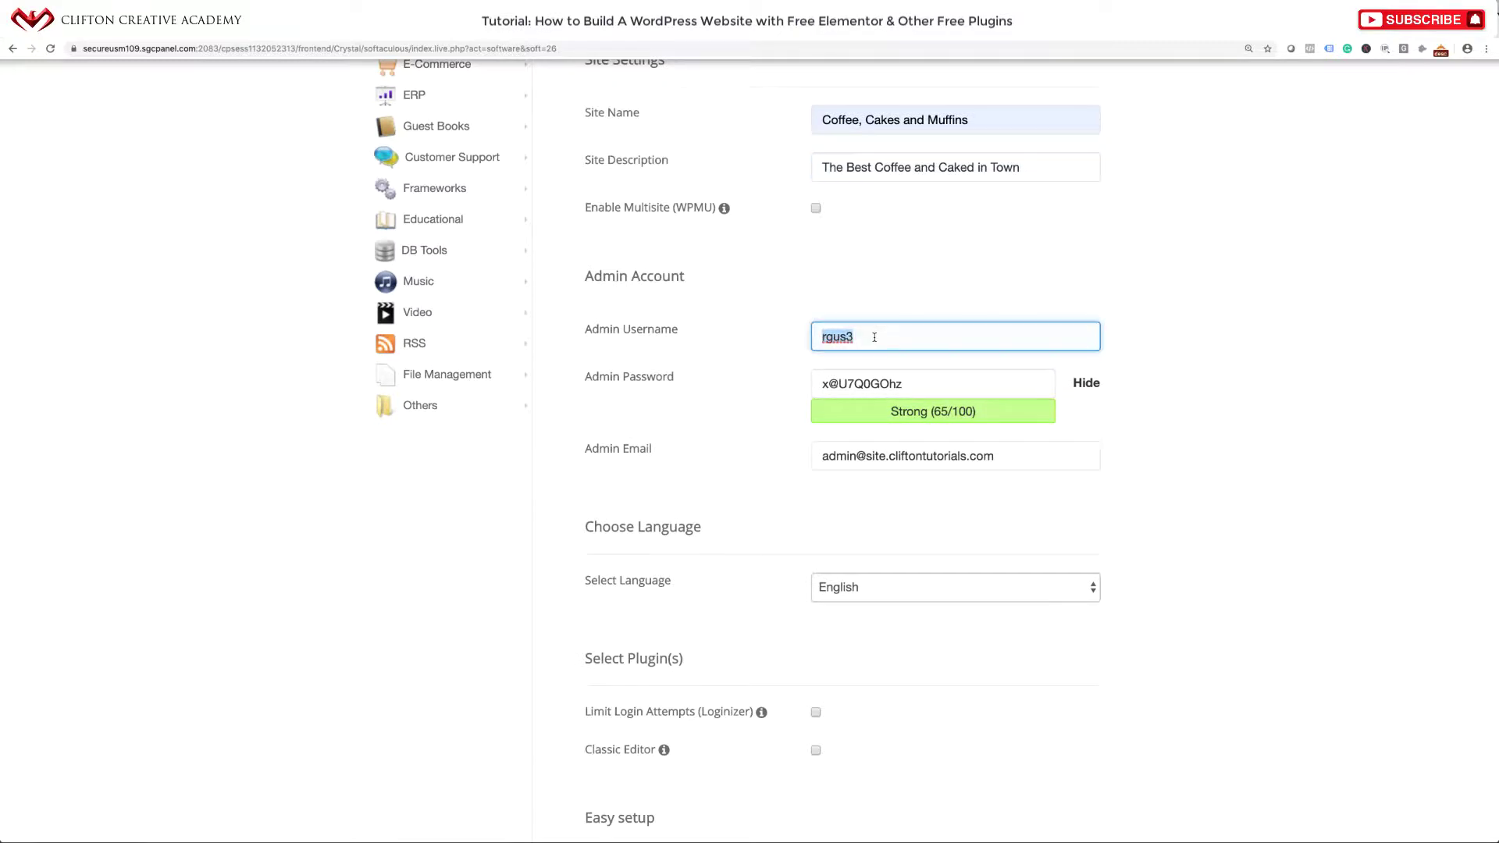
pyautogui.write('ca')
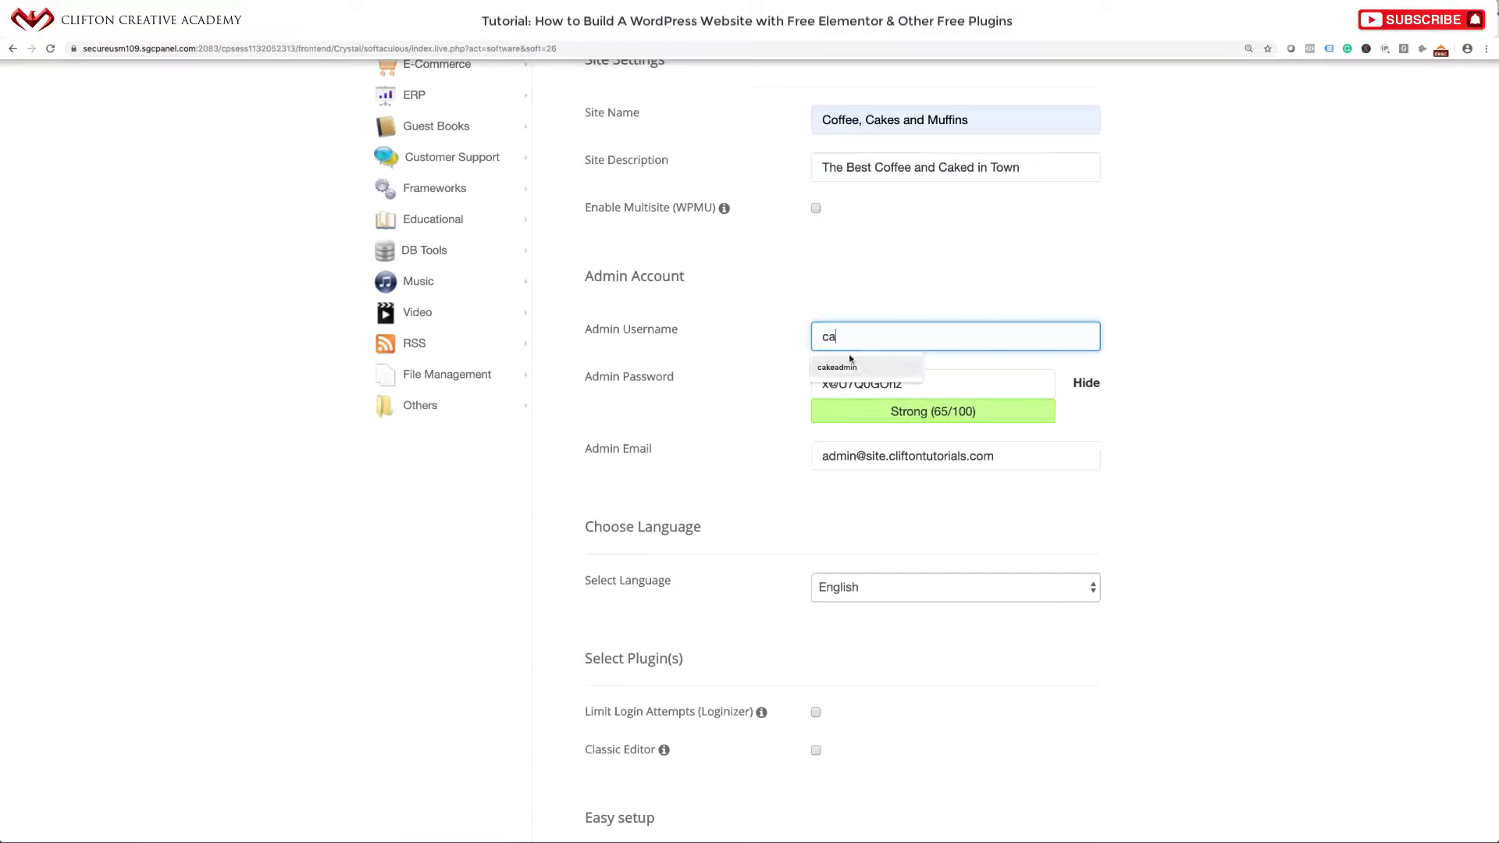
pyautogui.click(841, 367)
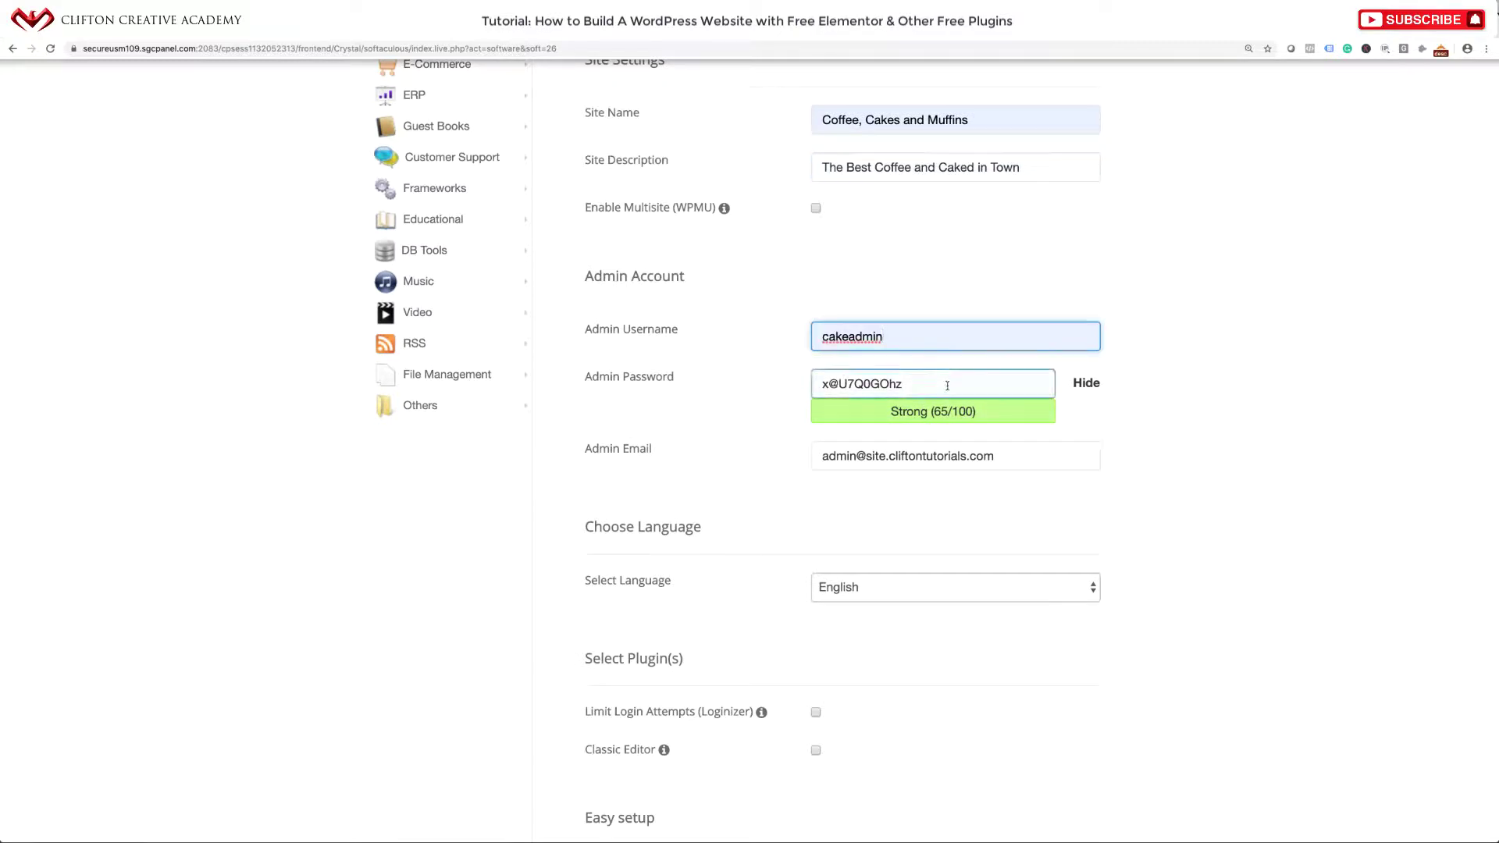
pyautogui.click(1090, 387)
pyautogui.doubleClick(986, 386)
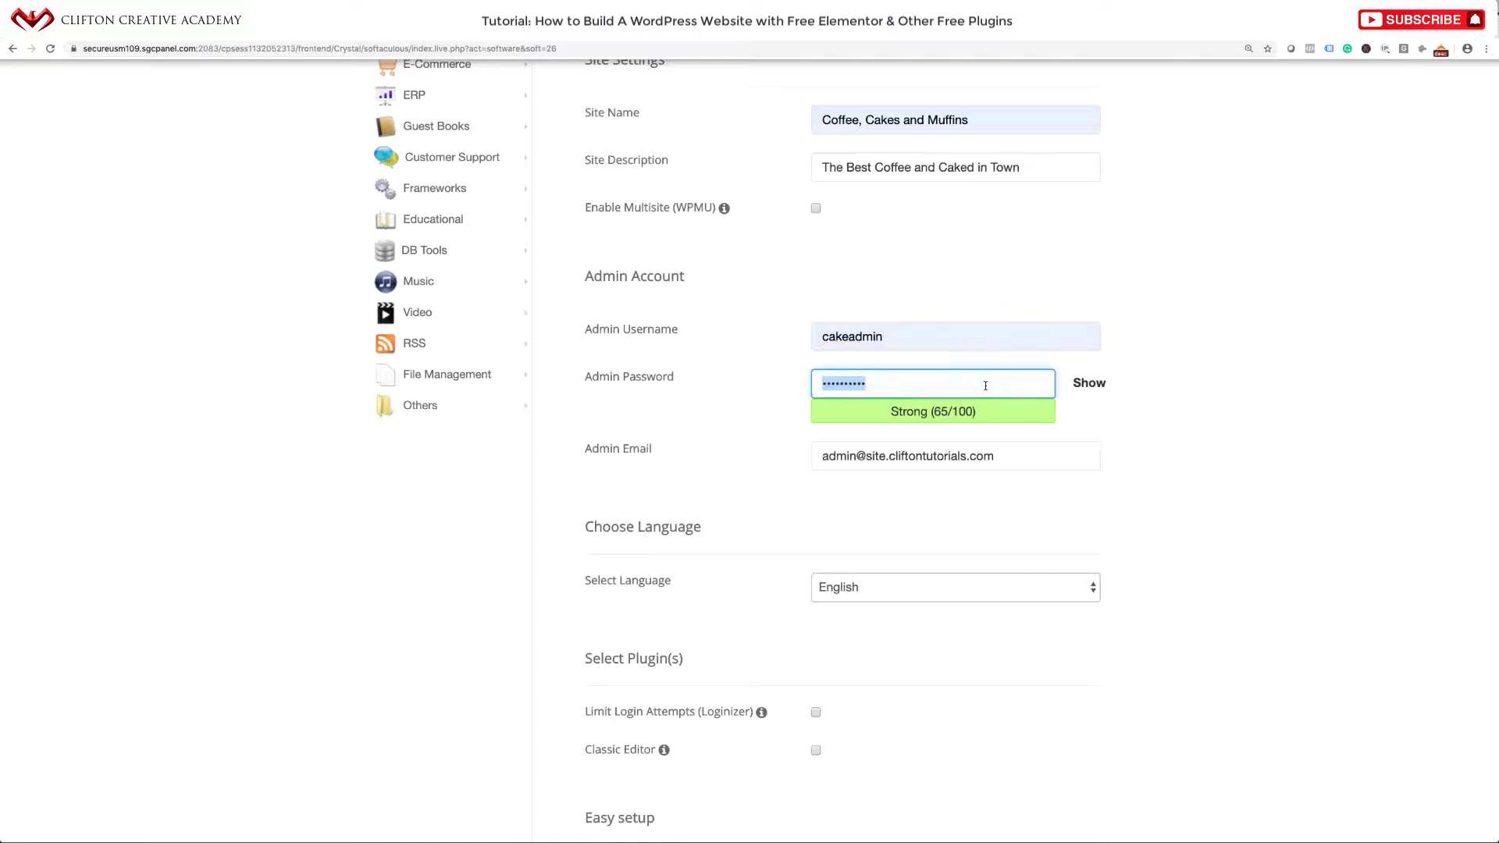
pyautogui.write('•••••••••••')
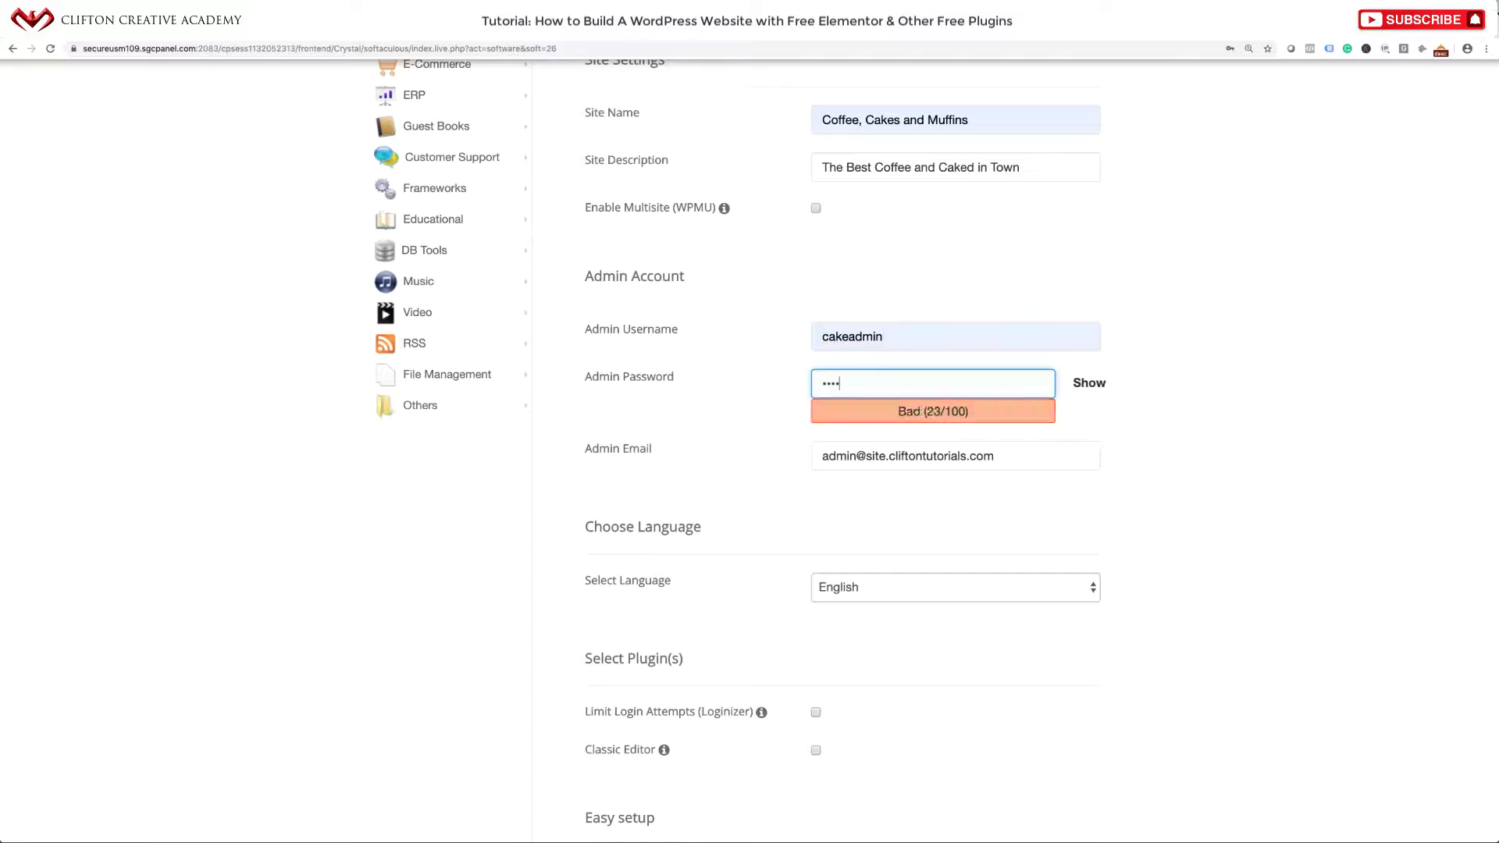
pyautogui.write('••••••••••')
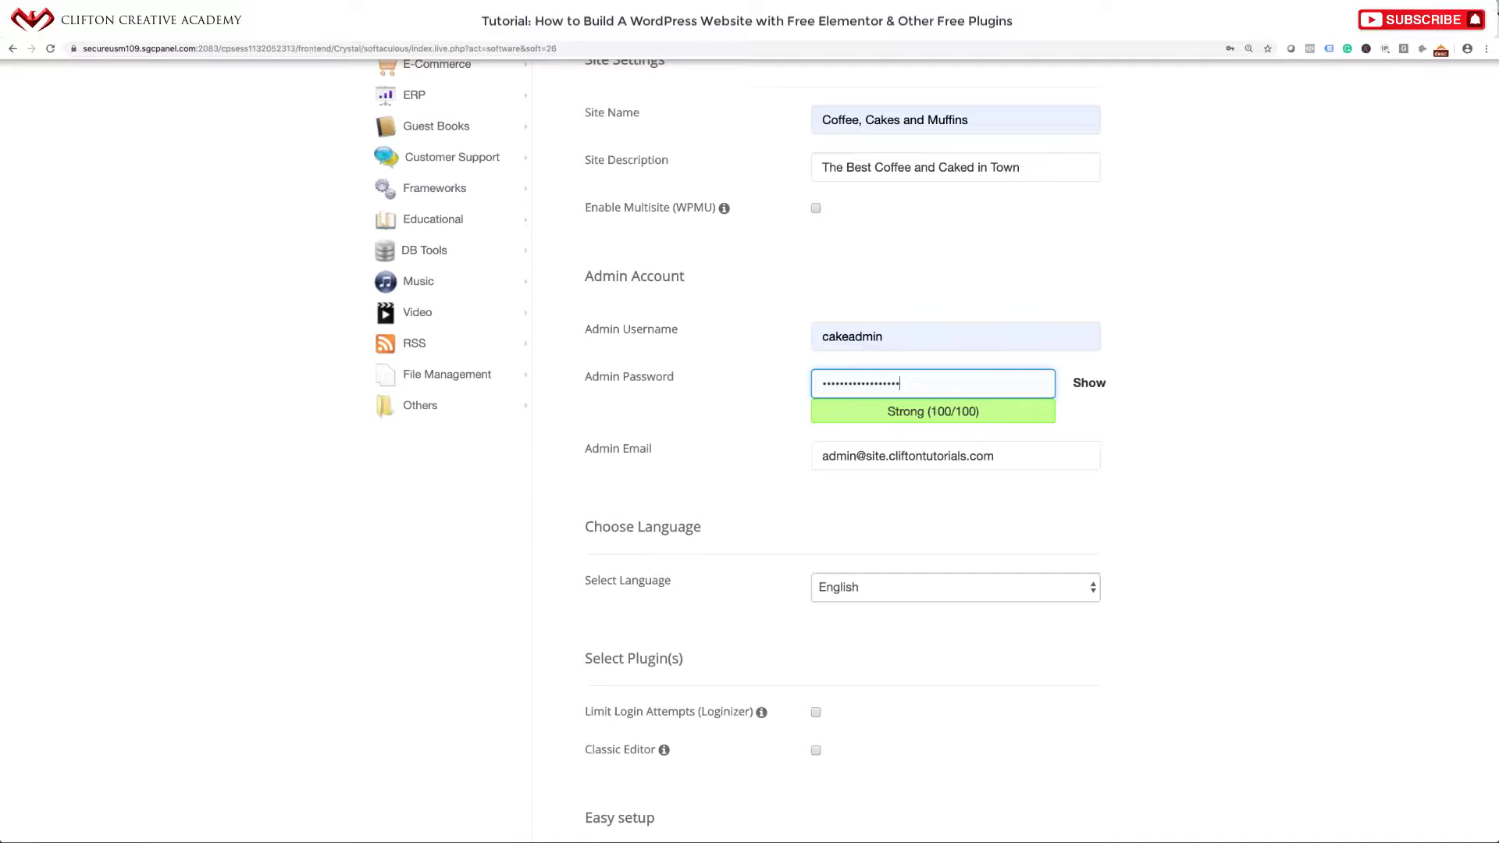
pyautogui.write('••••••')
# Enter the owner's e-mail address as the admin e-mail, fixing its typo.
pyautogui.tripleClick(959, 459)
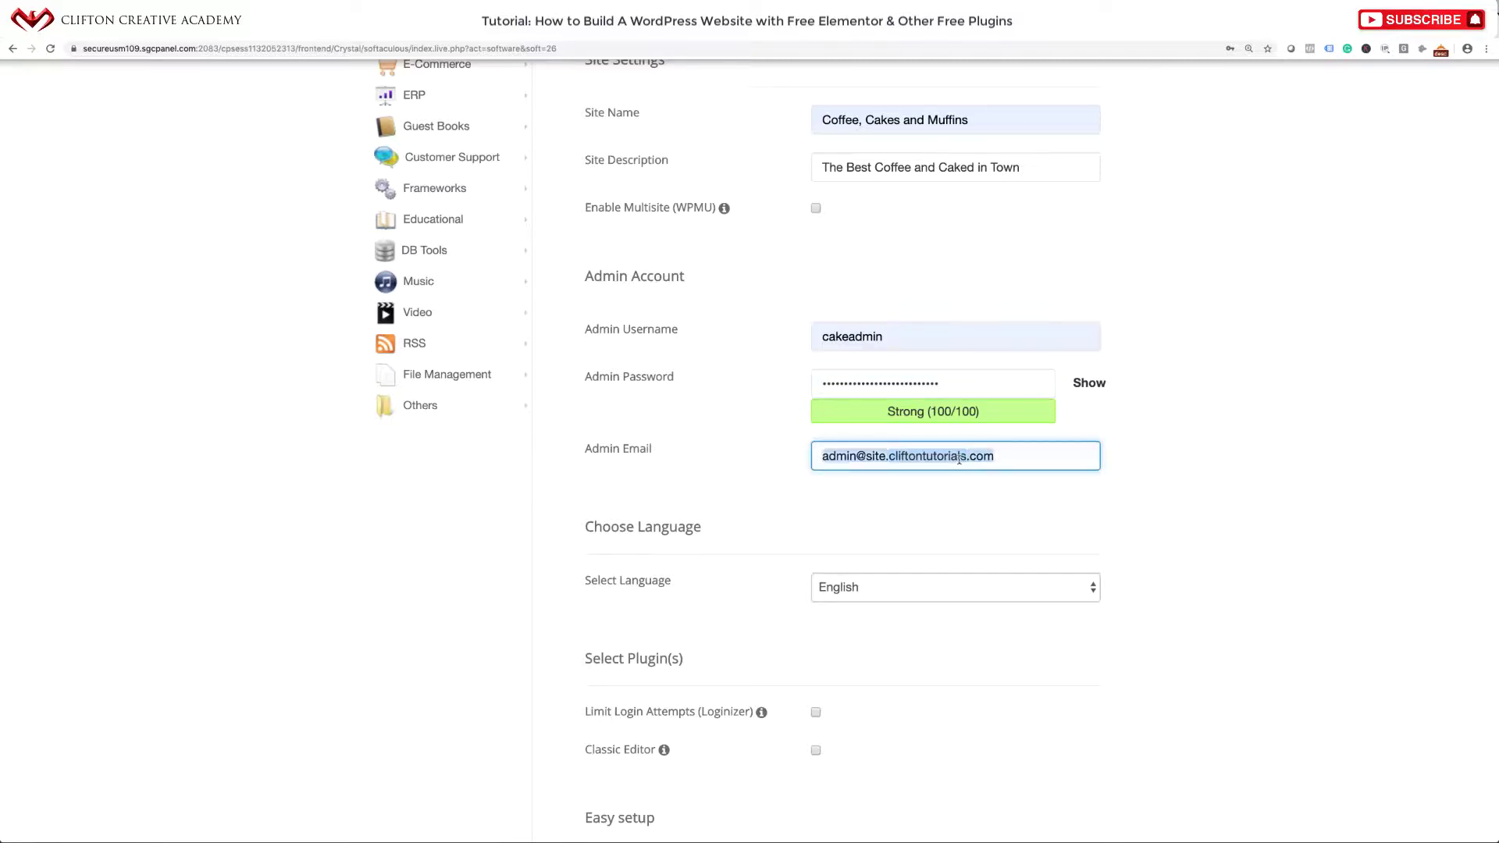
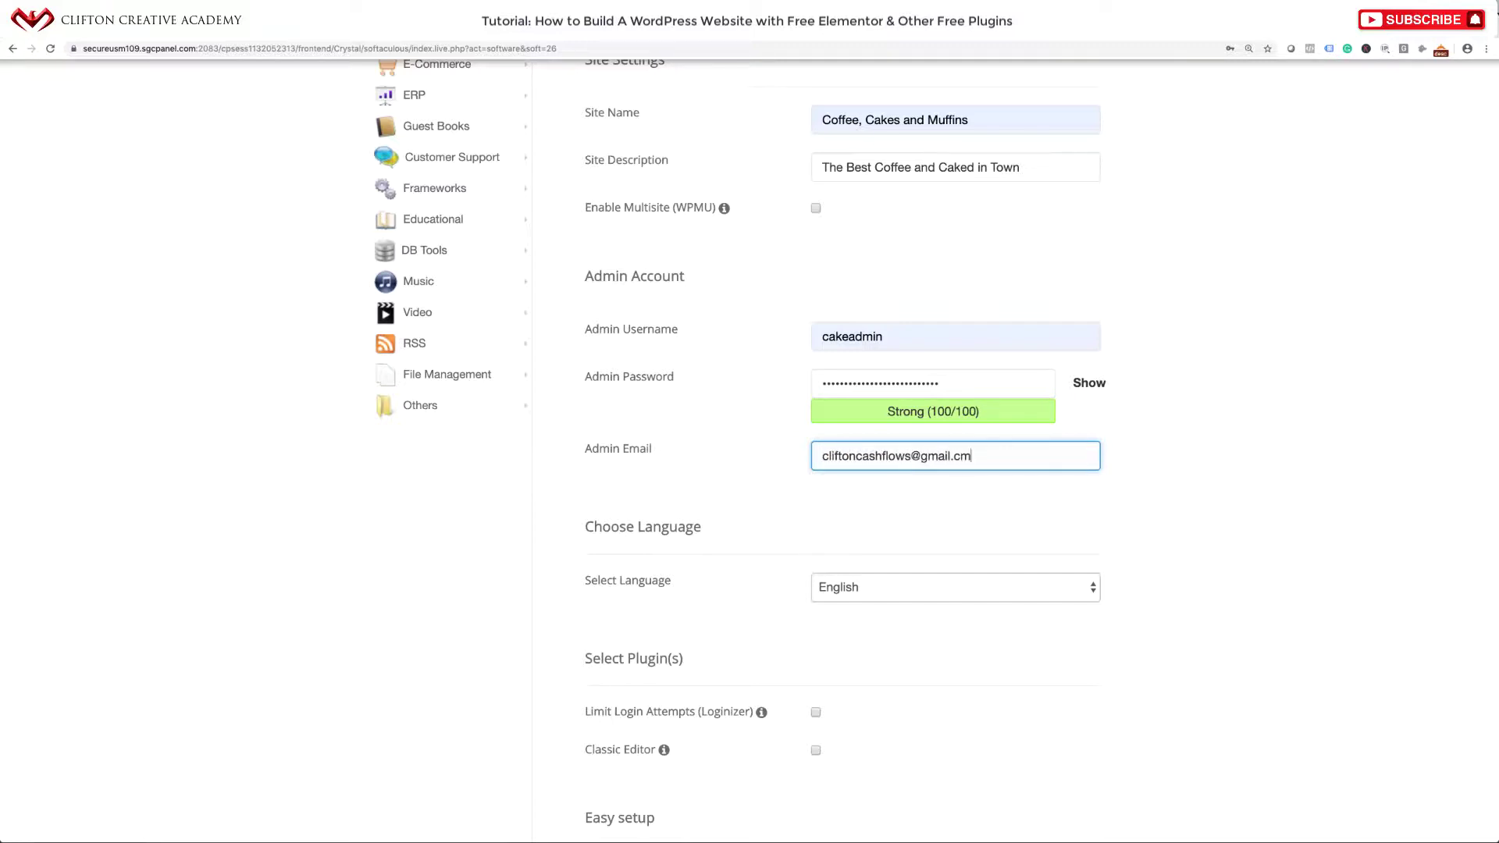
pyautogui.press('Left')
pyautogui.click(947, 502)
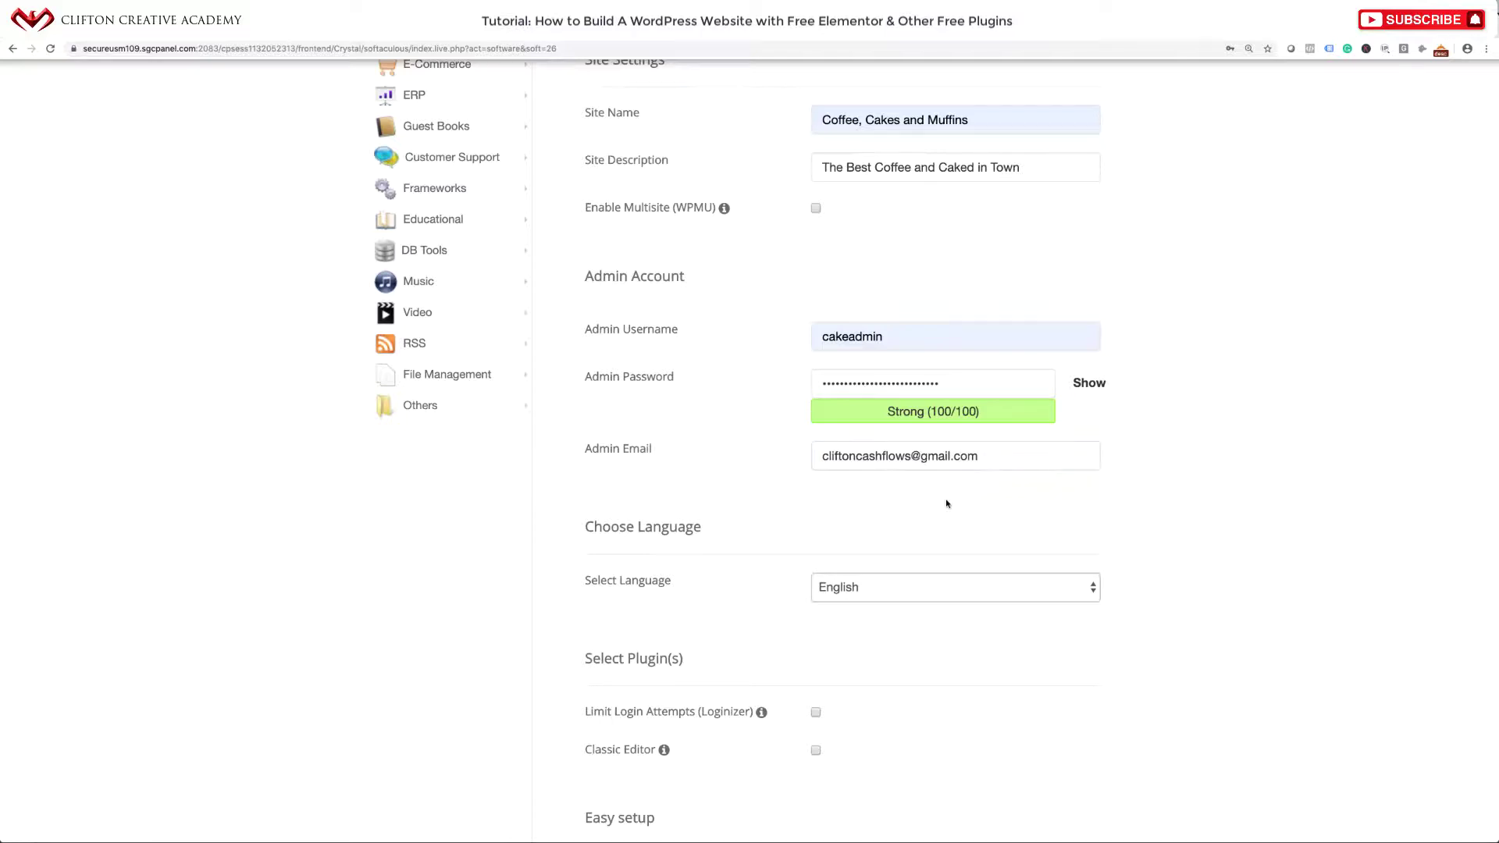
# Uncheck WordPress Starter, then expand and collapse Advanced Options.
pyautogui.scroll(-2, 947, 504)
pyautogui.scroll(-5, 947, 503)
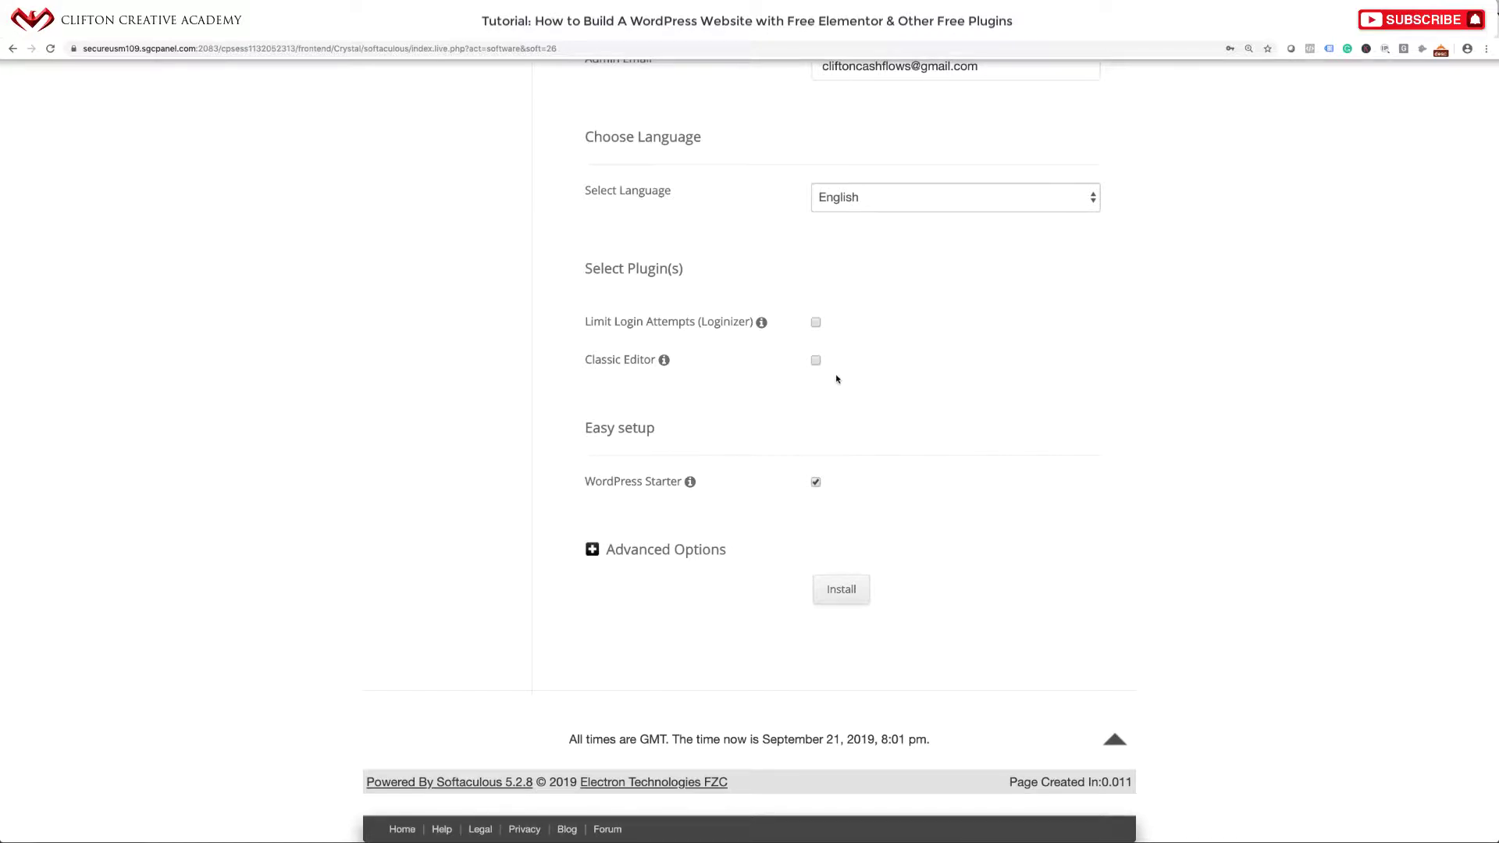
pyautogui.click(816, 482)
pyautogui.click(592, 550)
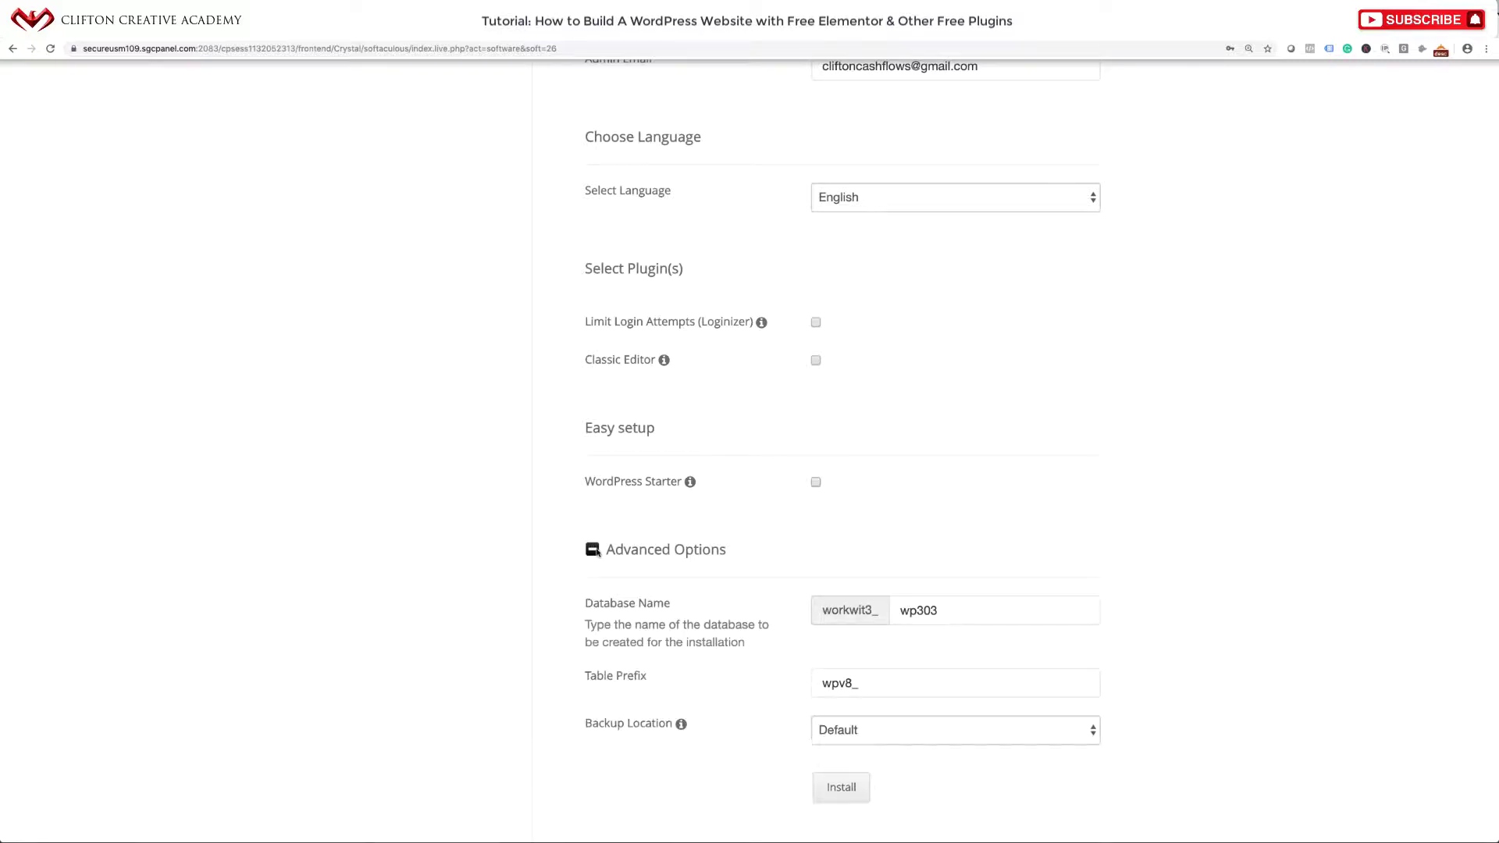
pyautogui.scroll(-3, 600, 594)
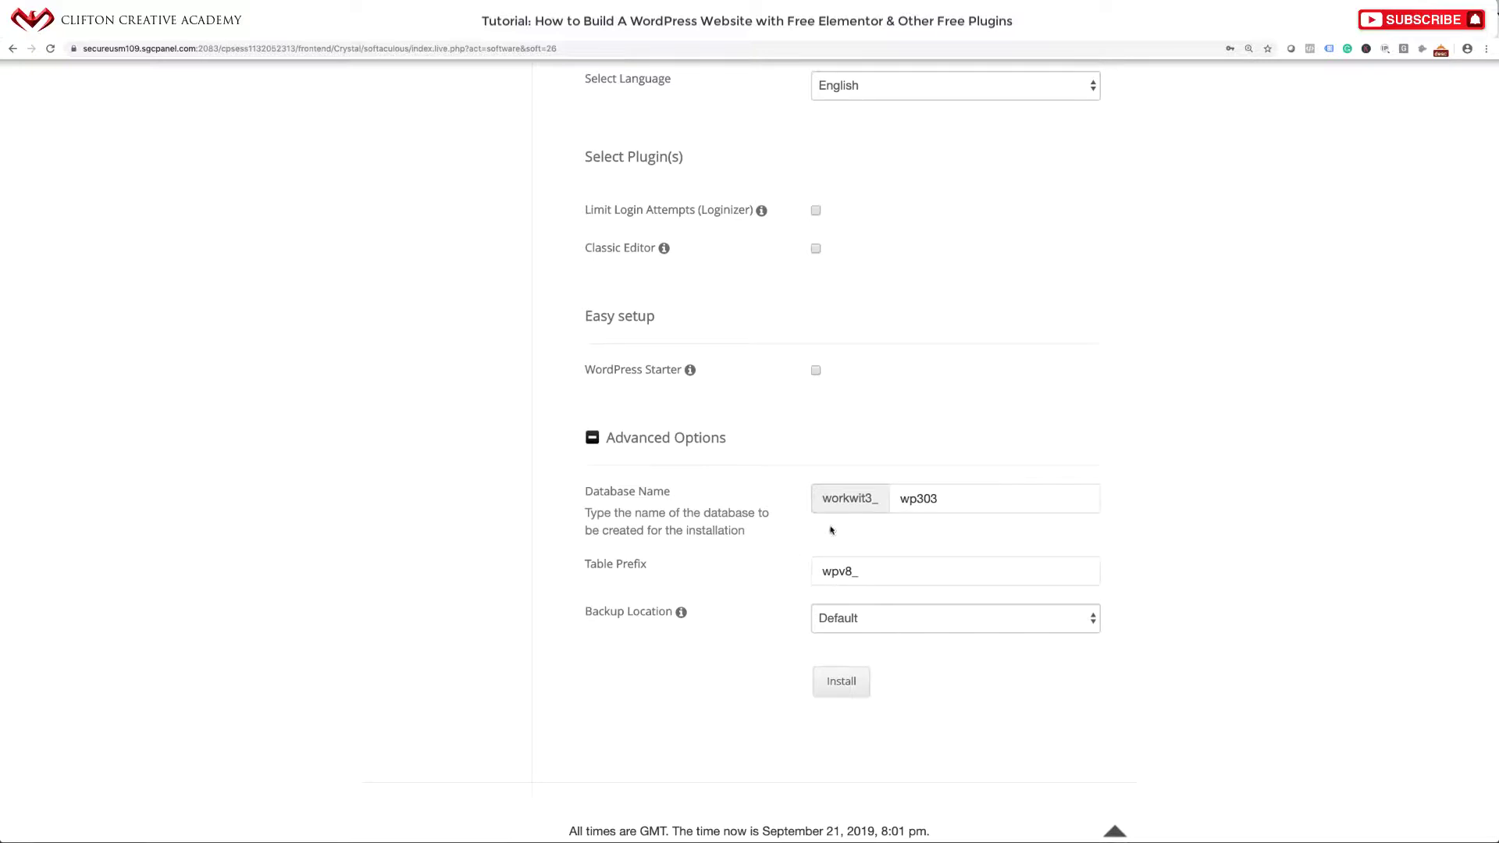
pyautogui.click(592, 437)
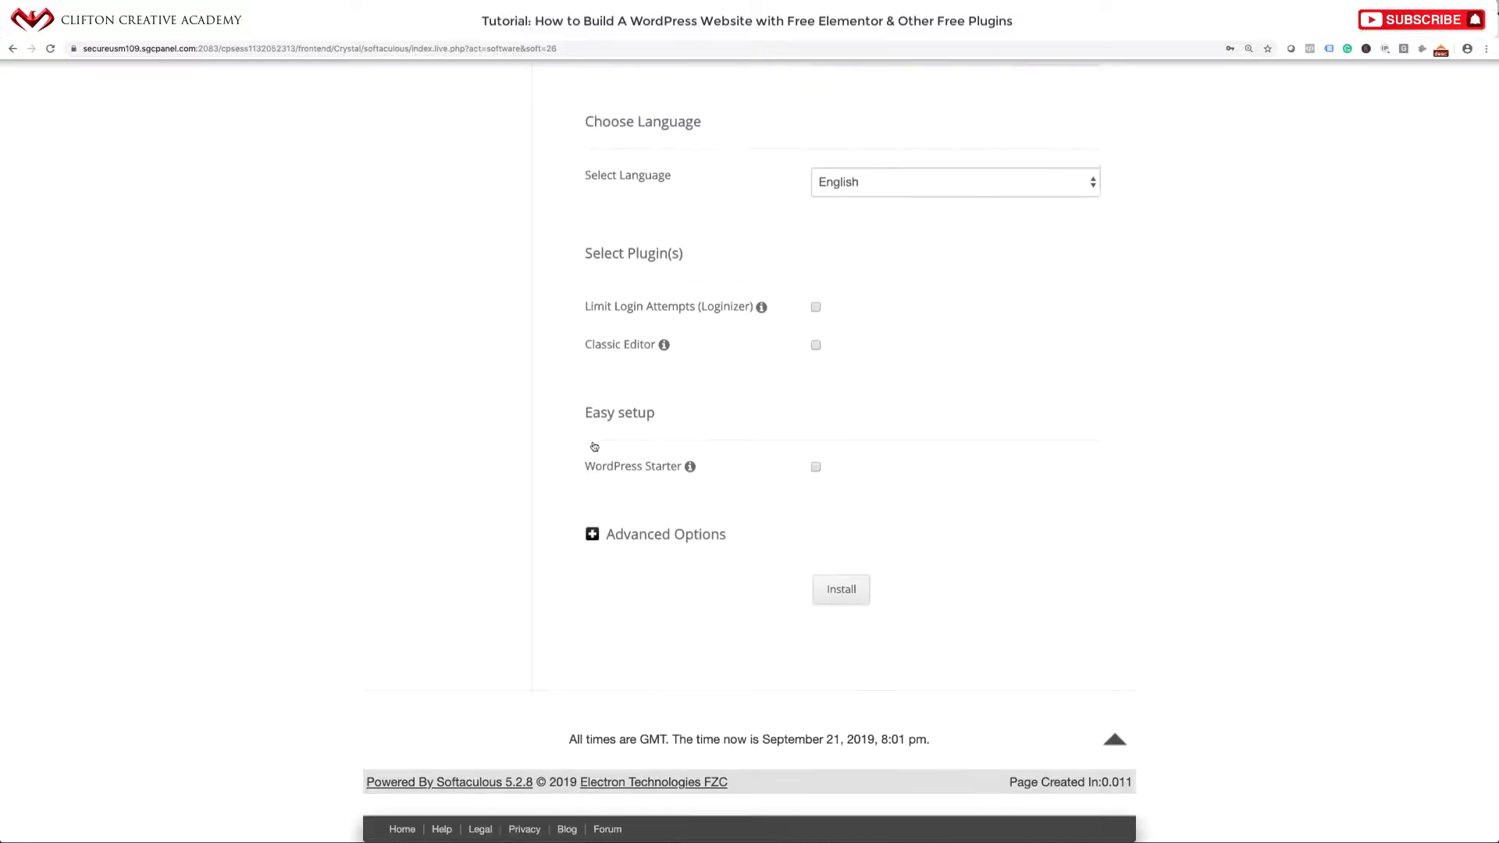
# Install WordPress 5.2.3 and open the Coffee, Cakes and Muffins admin dashboard.
pyautogui.click(845, 596)
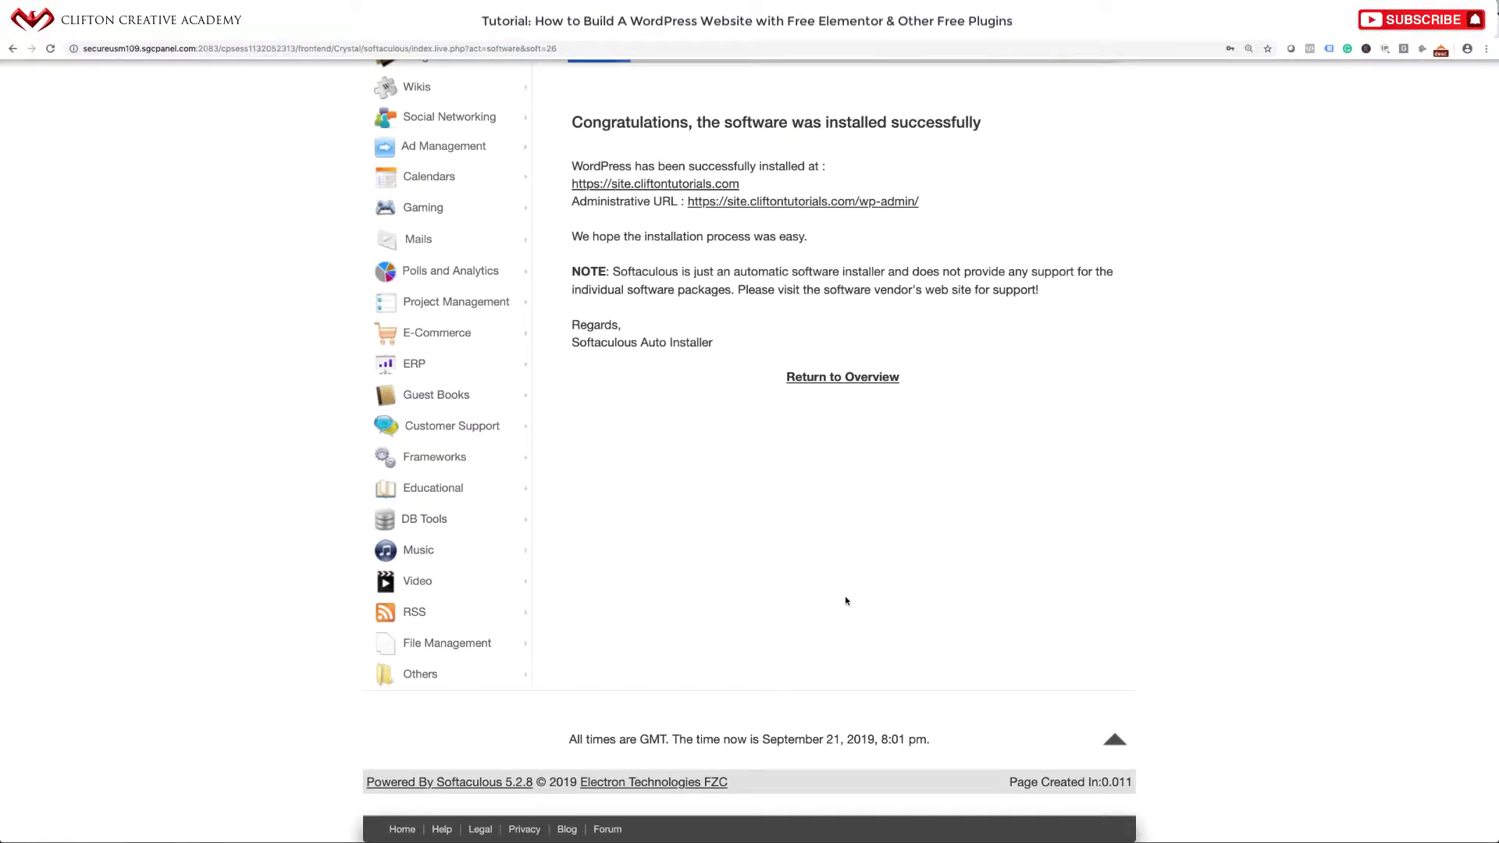
pyautogui.click(823, 206)
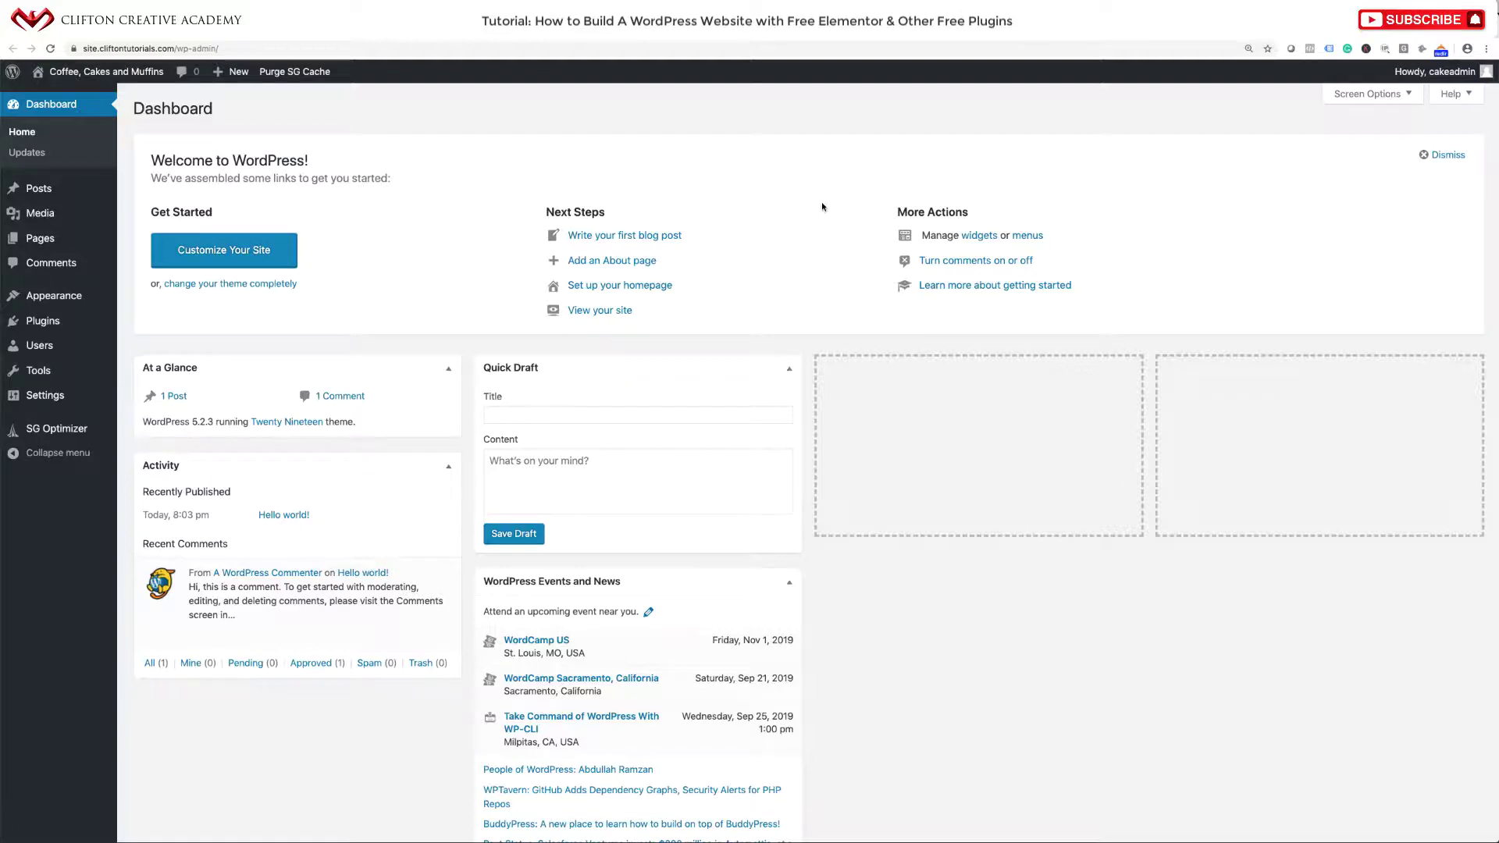
# Show Installed Plugins, listing only the active SG Optimizer 5.3.0.
pyautogui.press('super+equal')
pyautogui.press('super+equal')
pyautogui.press('super+equal')
pyautogui.press('super+equal')
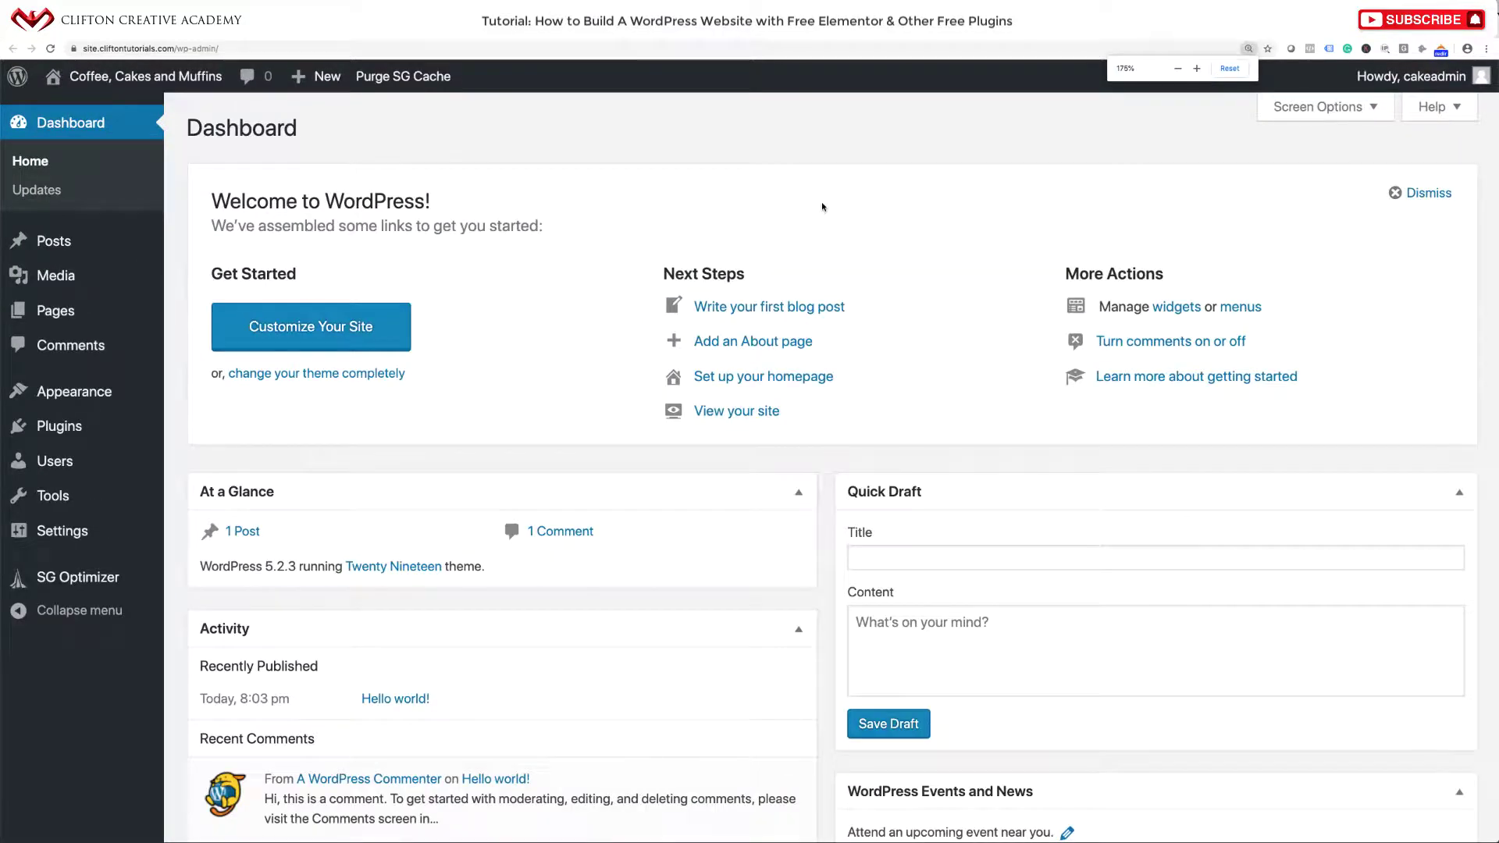
pyautogui.press('super+minus')
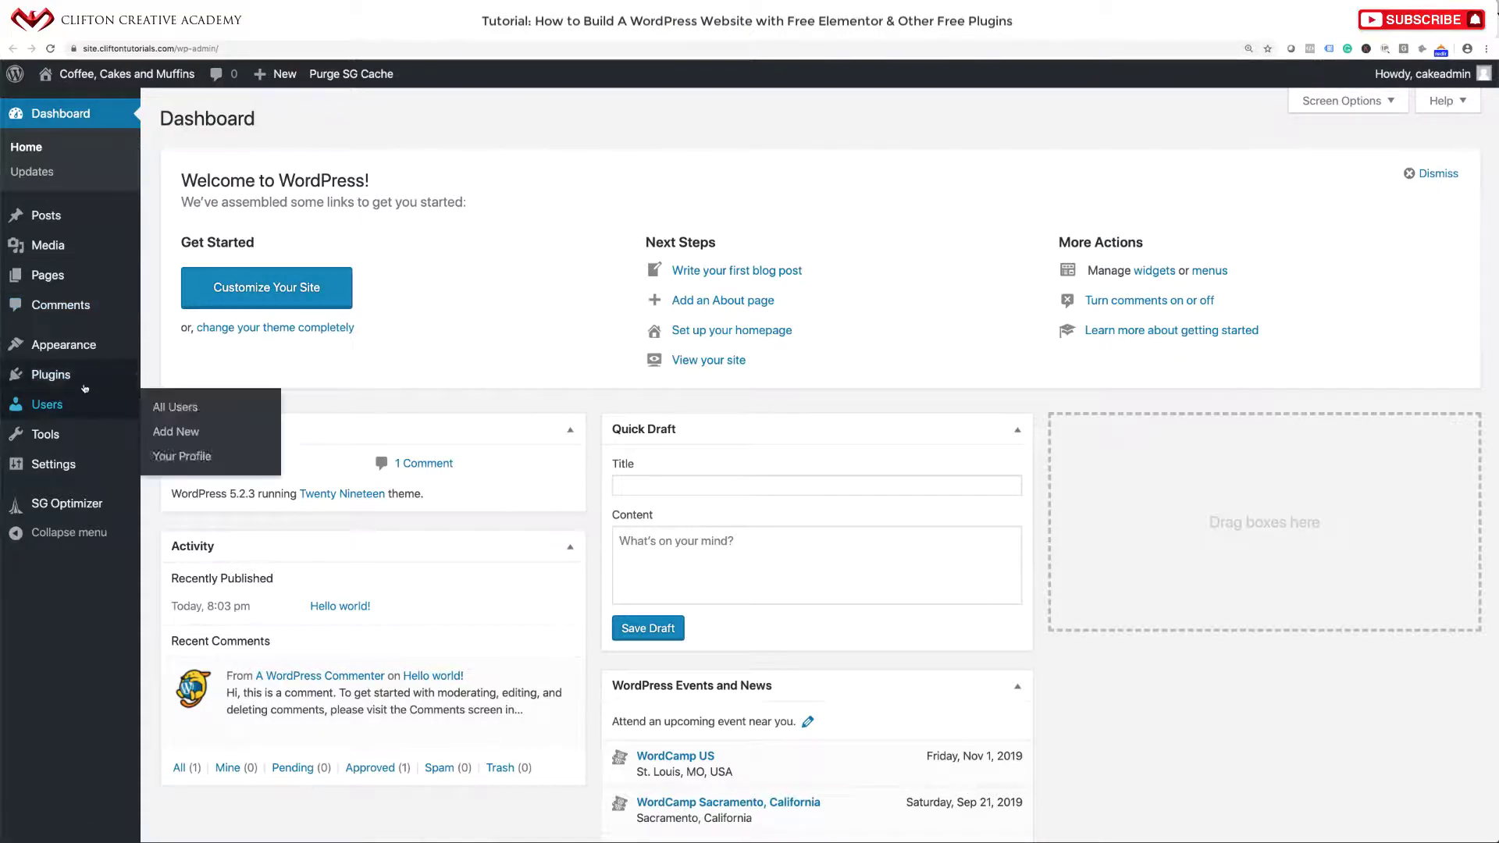
pyautogui.moveTo(84, 385)
pyautogui.click(170, 383)
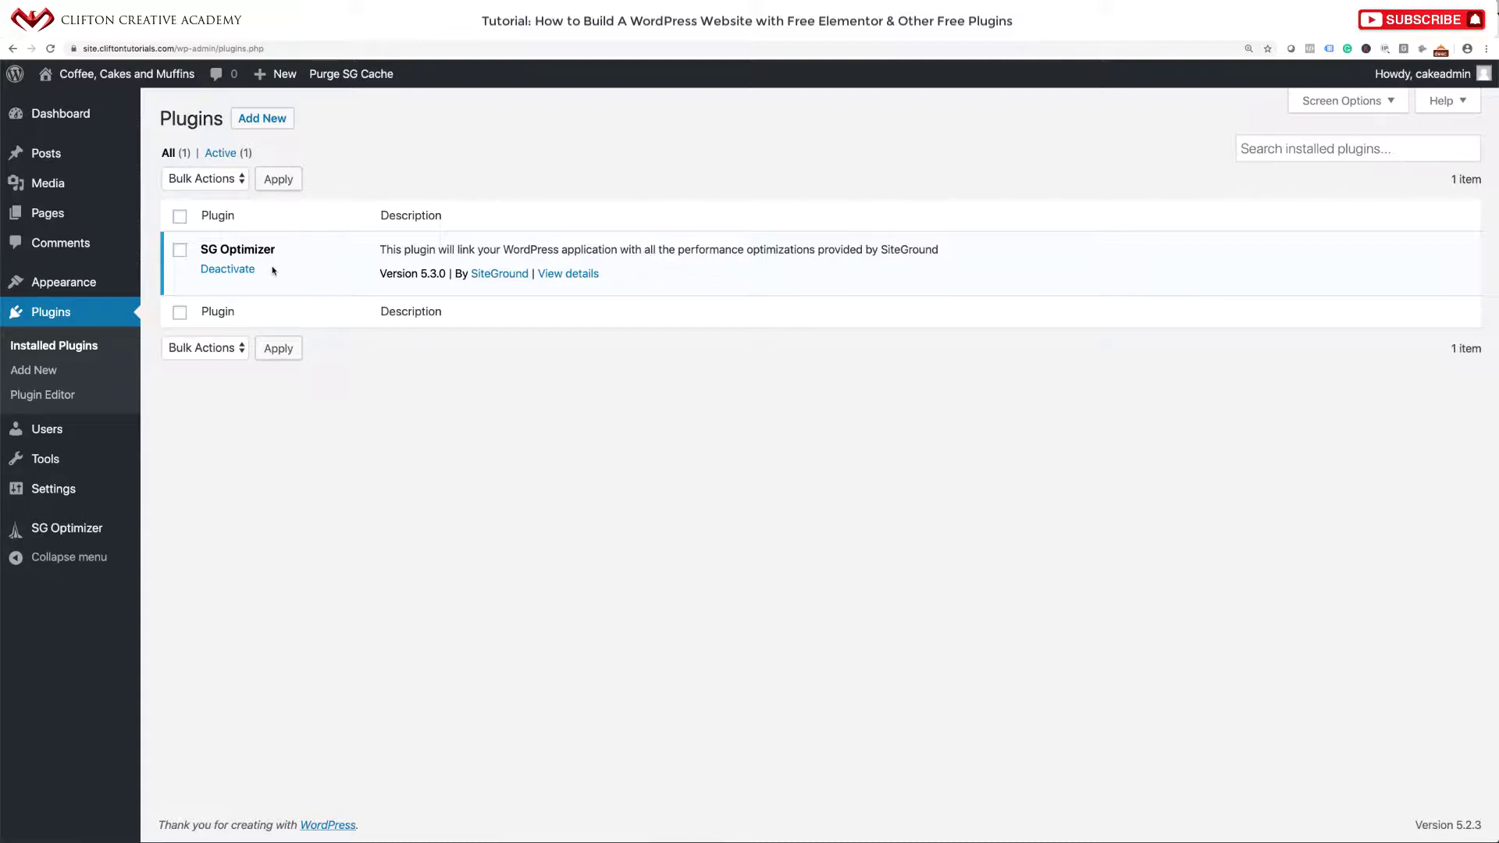
# Deactivate SG Optimizer and delete it, confirming with OK.
pyautogui.click(180, 217)
pyautogui.click(229, 274)
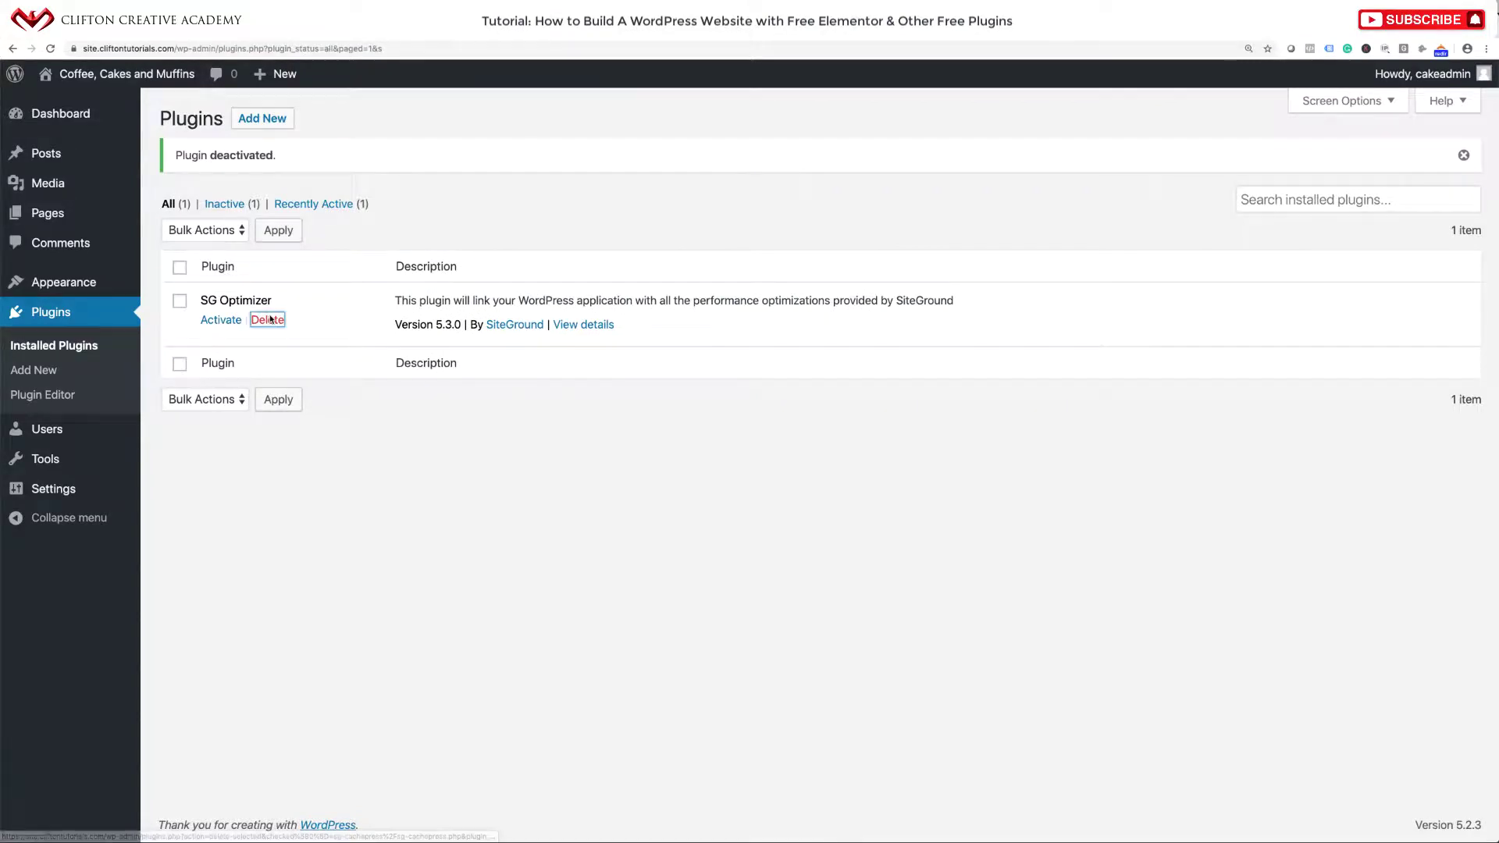
pyautogui.click(269, 320)
pyautogui.click(851, 116)
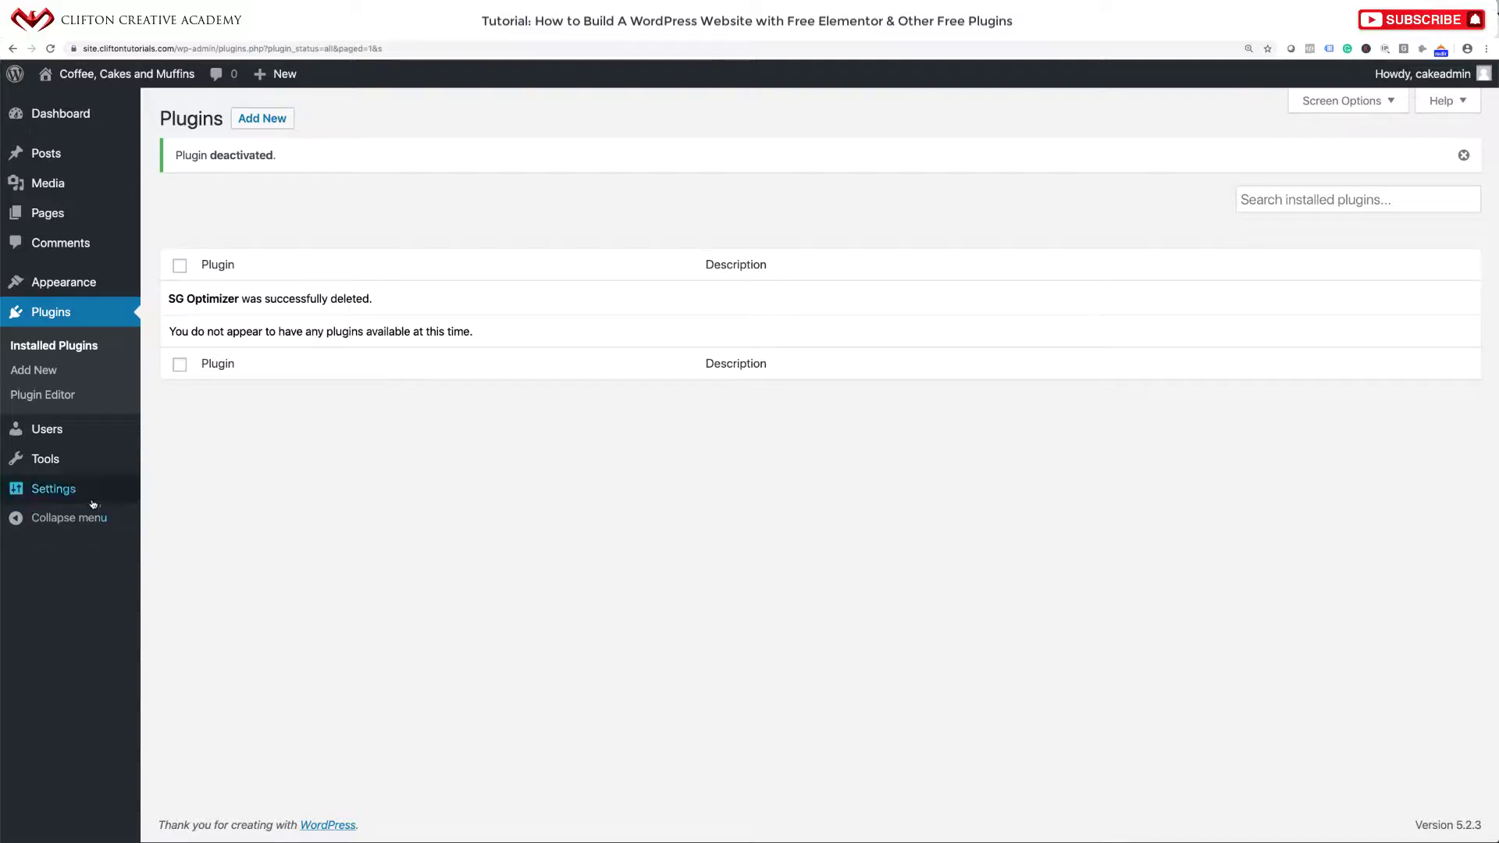
pyautogui.moveTo(84, 502)
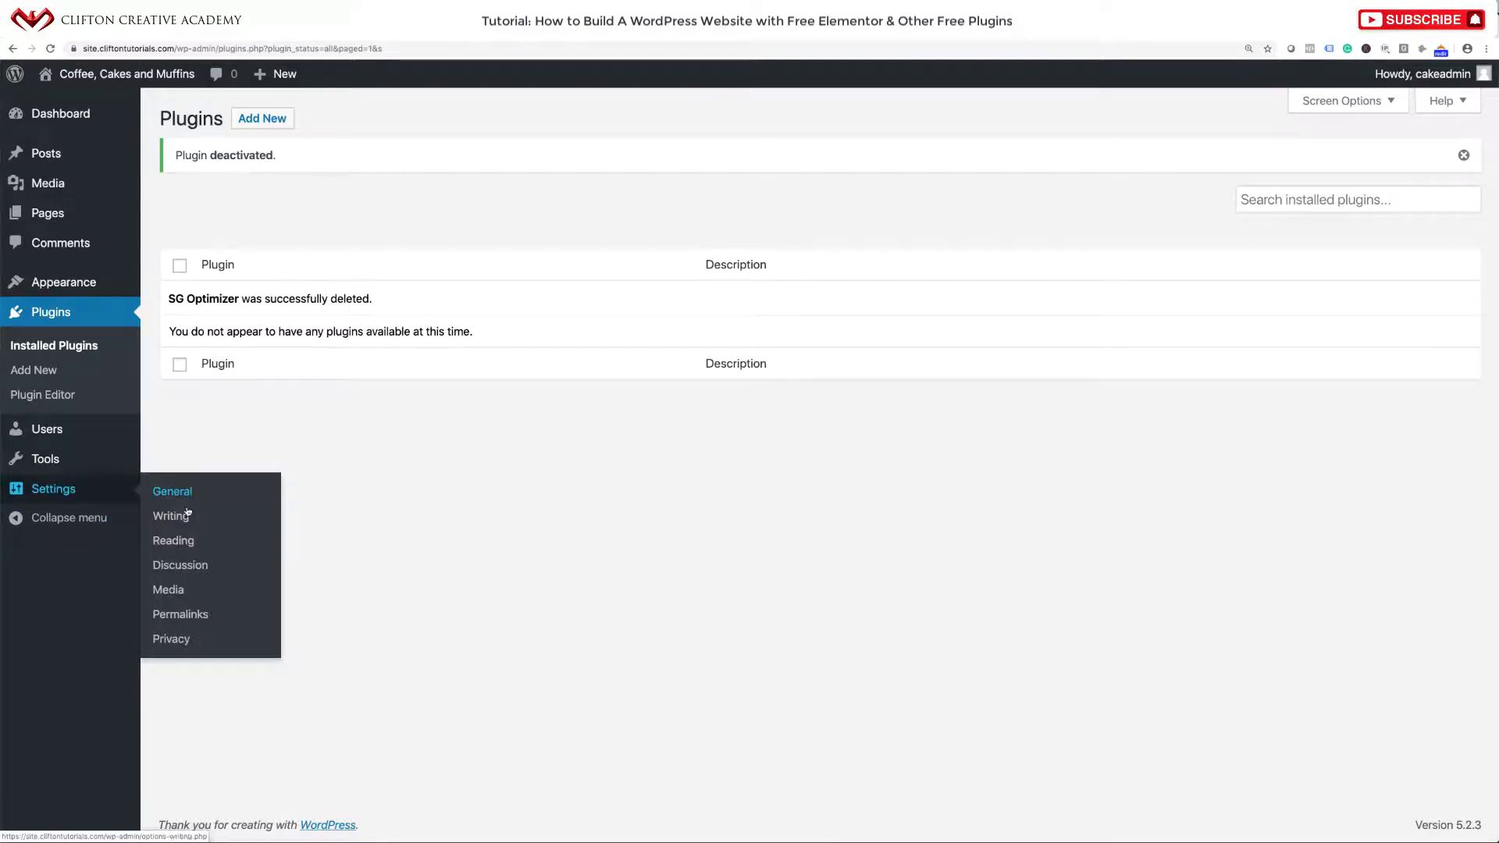
# Switch permalinks to Post name (/%postname%/) and save the change.
pyautogui.click(181, 615)
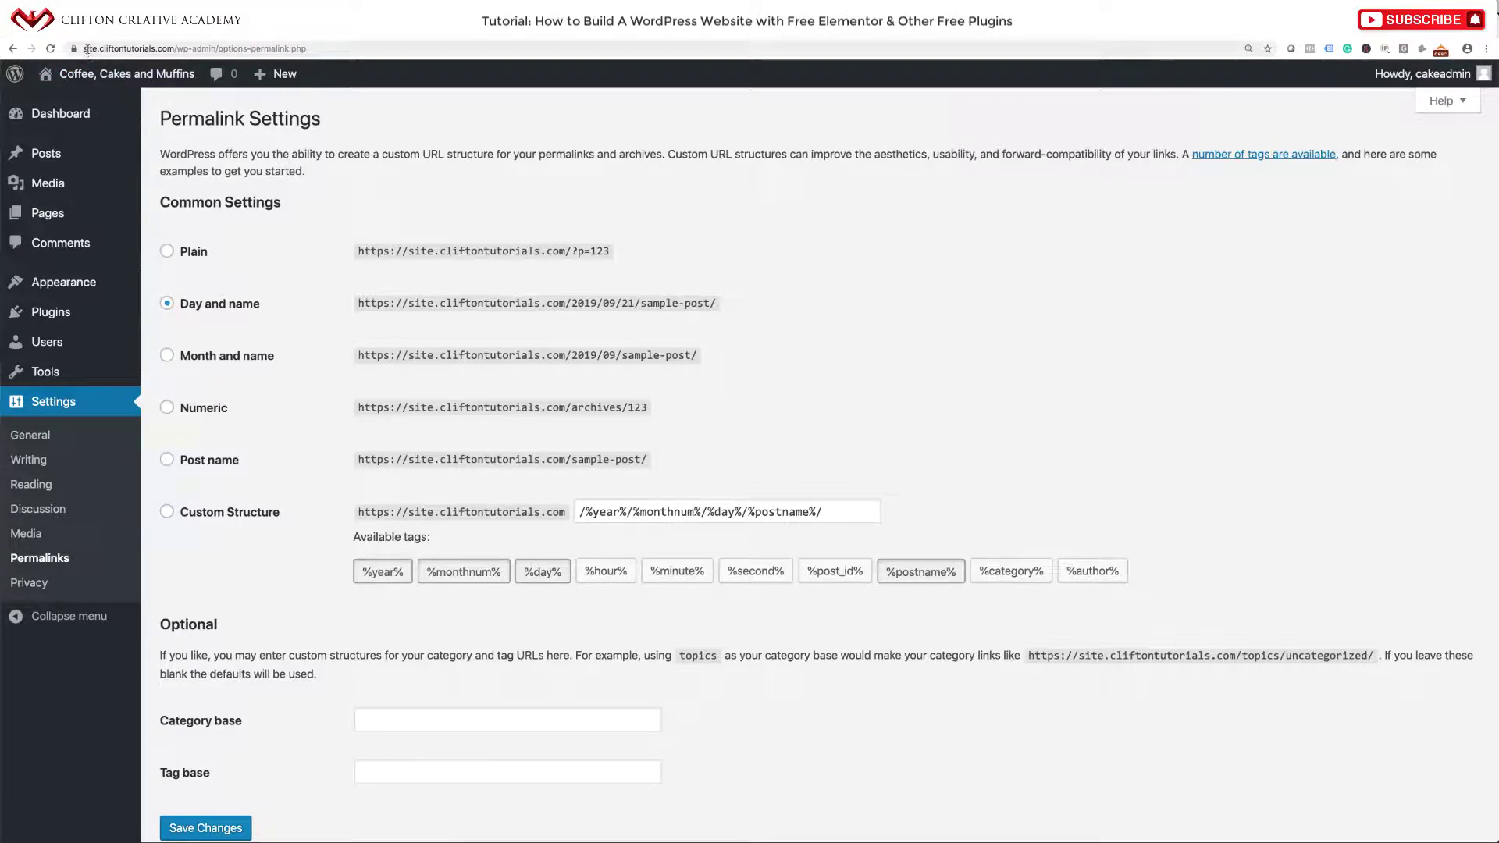
pyautogui.moveTo(84, 49); pyautogui.dragTo(312, 47)
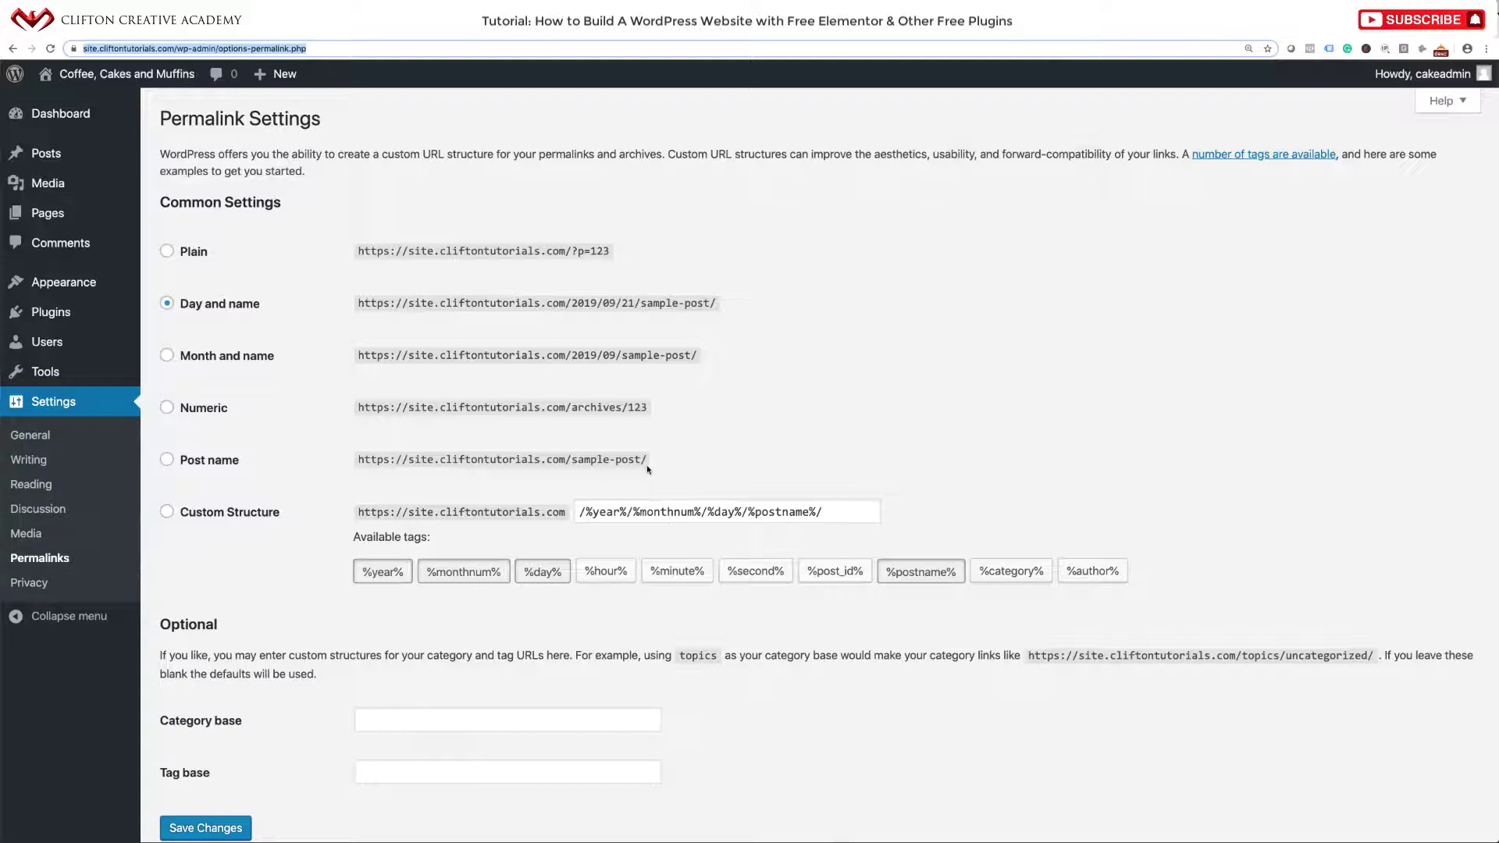
pyautogui.click(167, 462)
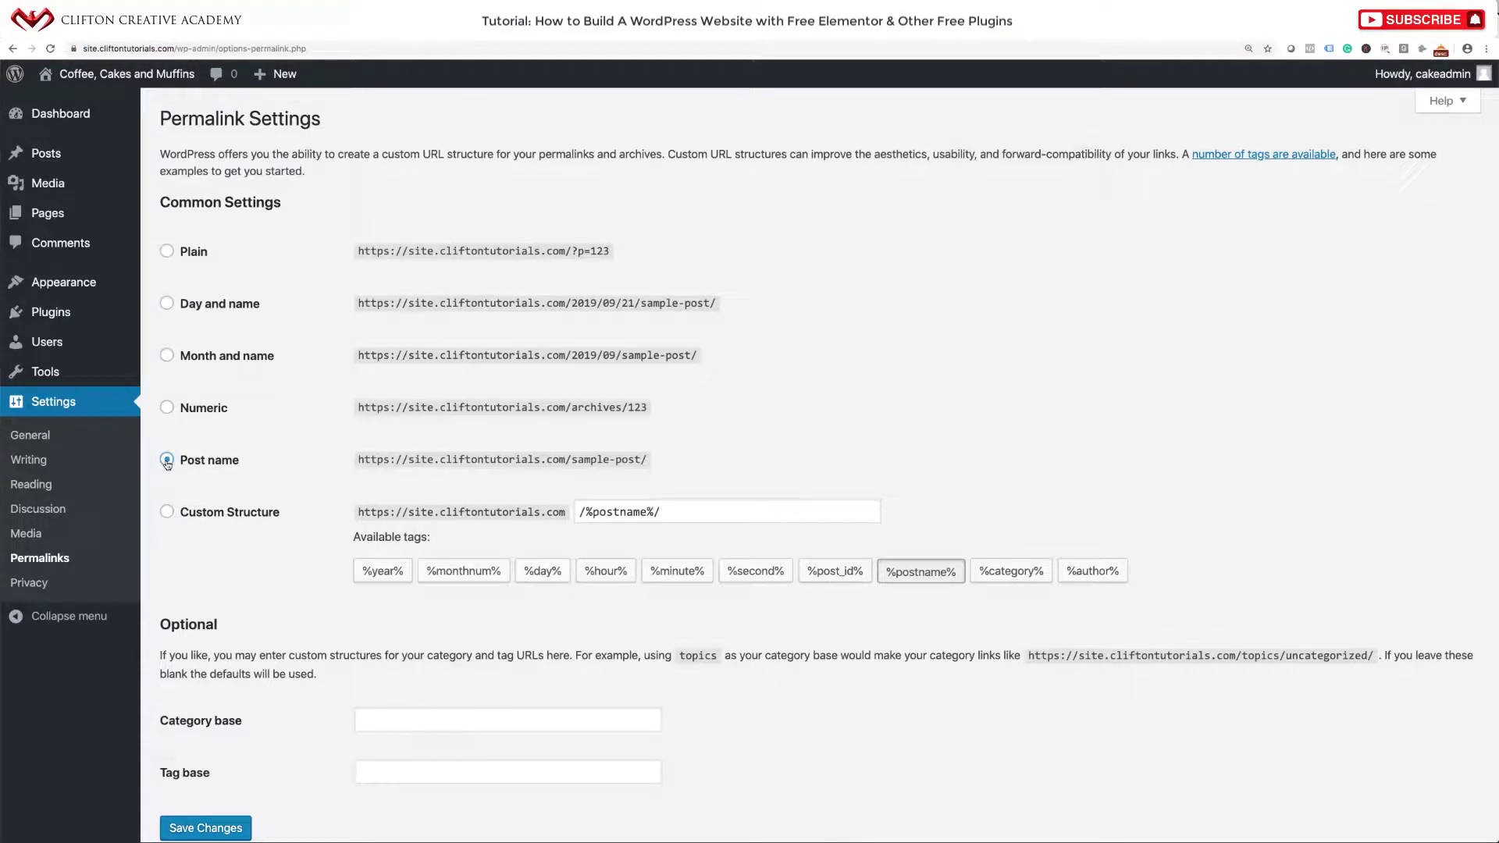
pyautogui.scroll(-2, 284, 517)
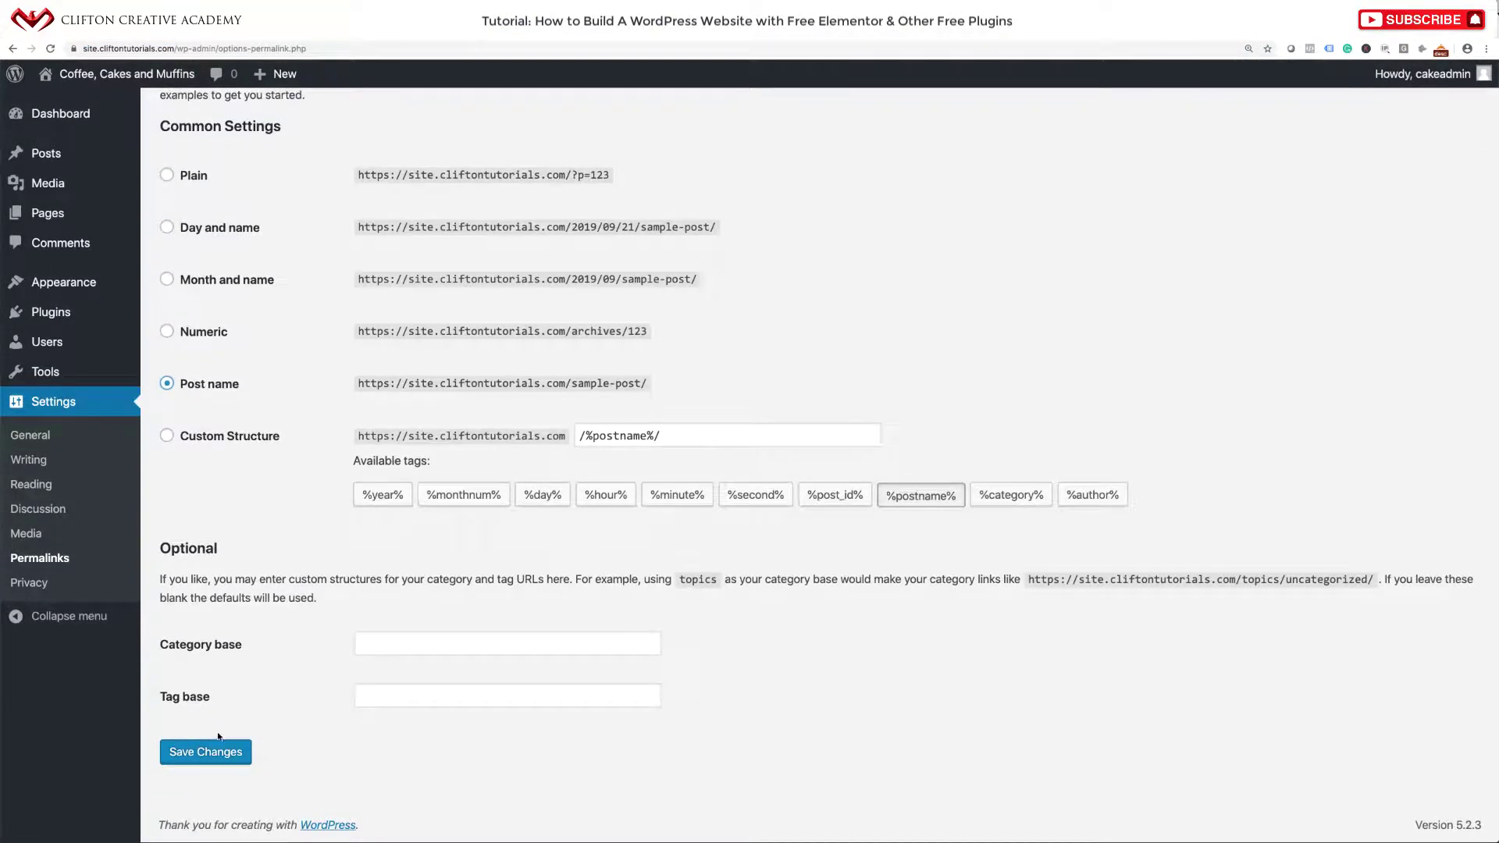
pyautogui.click(219, 741)
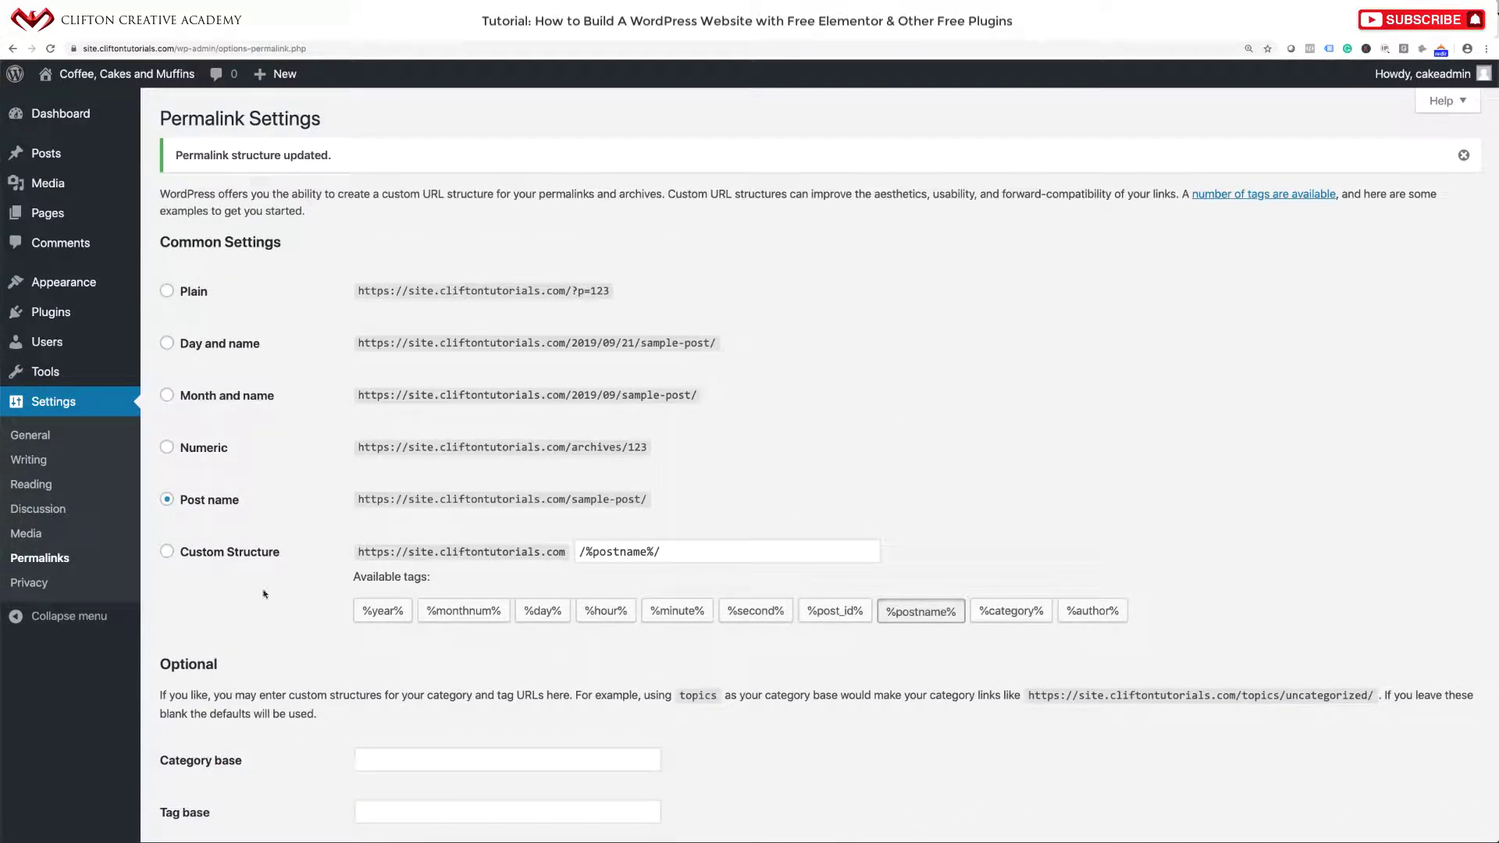
pyautogui.click(44, 435)
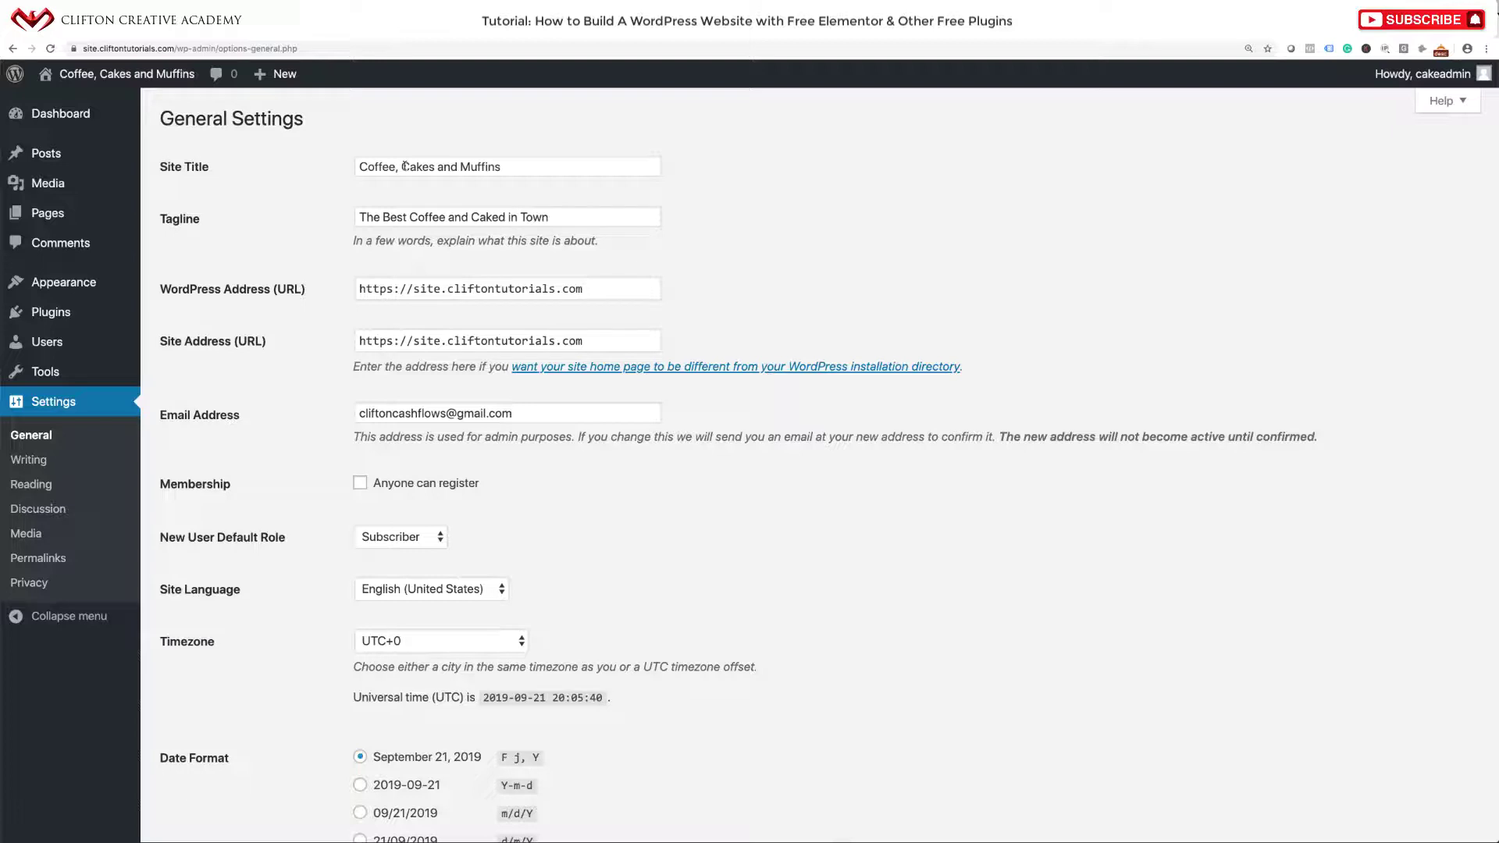
# Set the timezone to Los Angeles and save the General Settings.
pyautogui.scroll(-5, 383, 220)
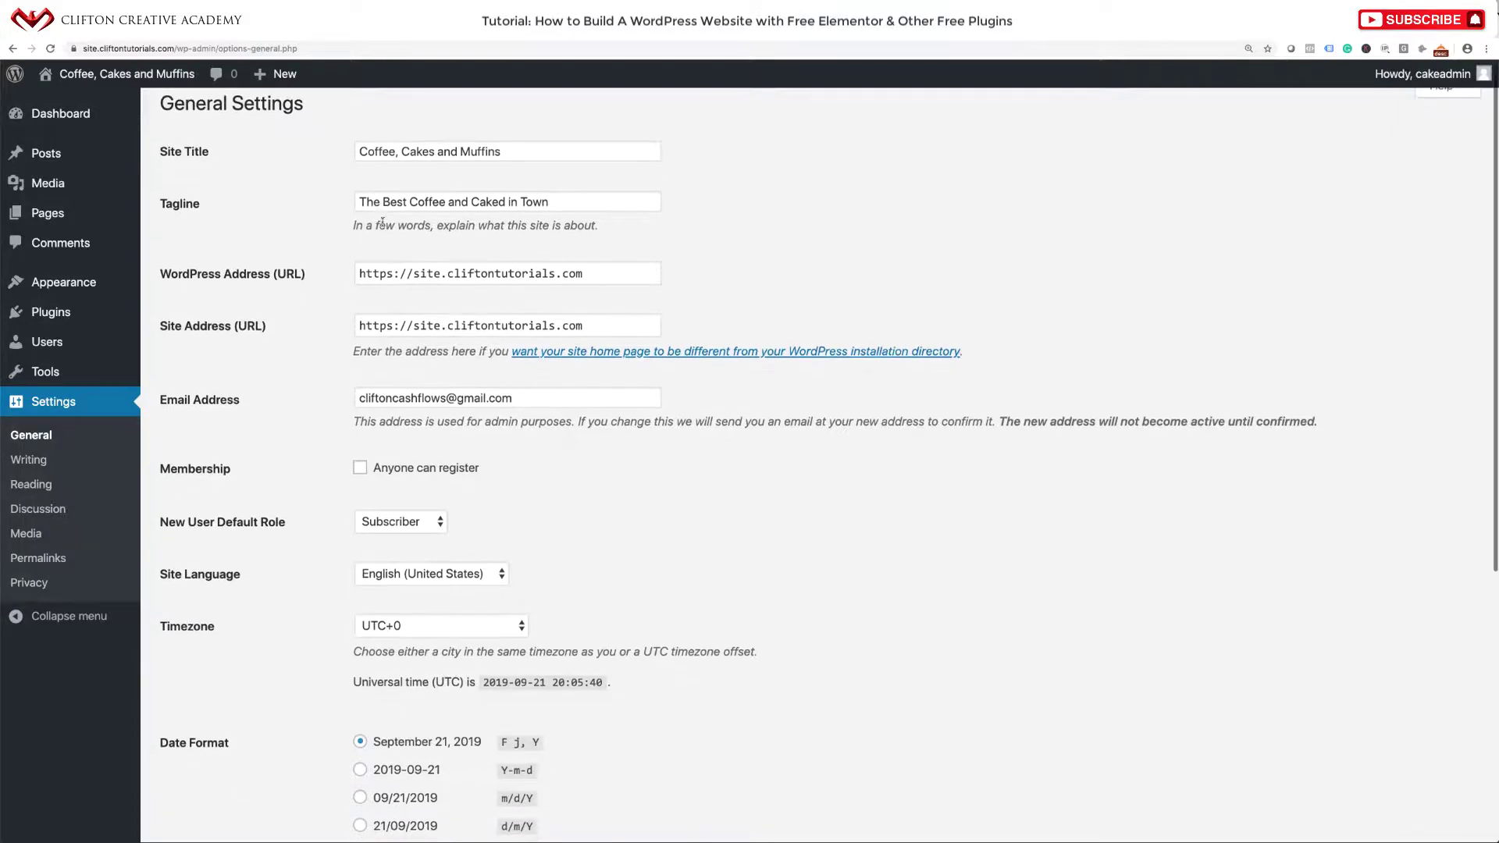
pyautogui.scroll(-2, 382, 225)
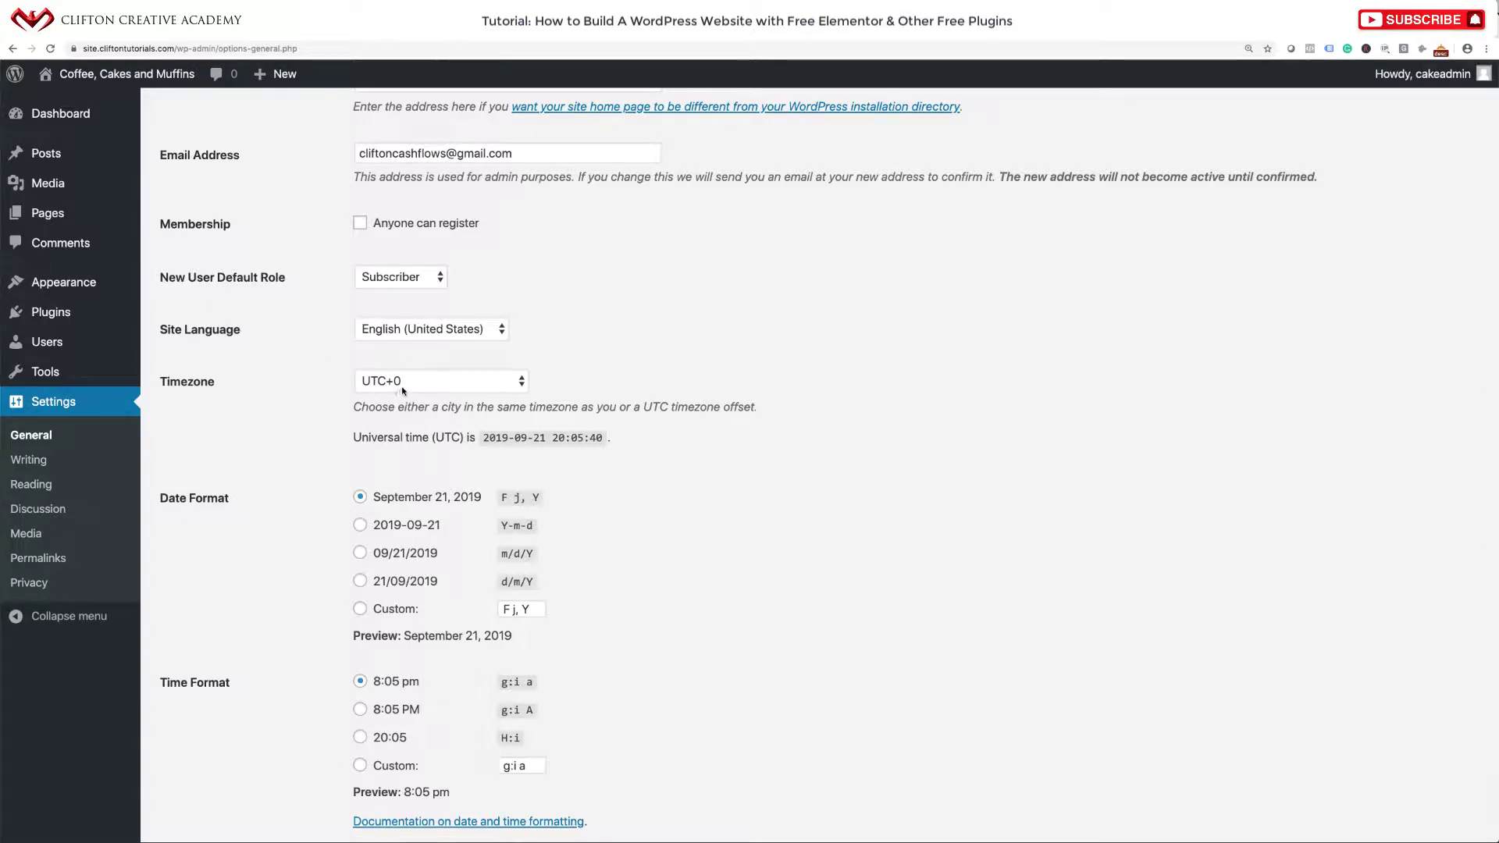
pyautogui.click(405, 384)
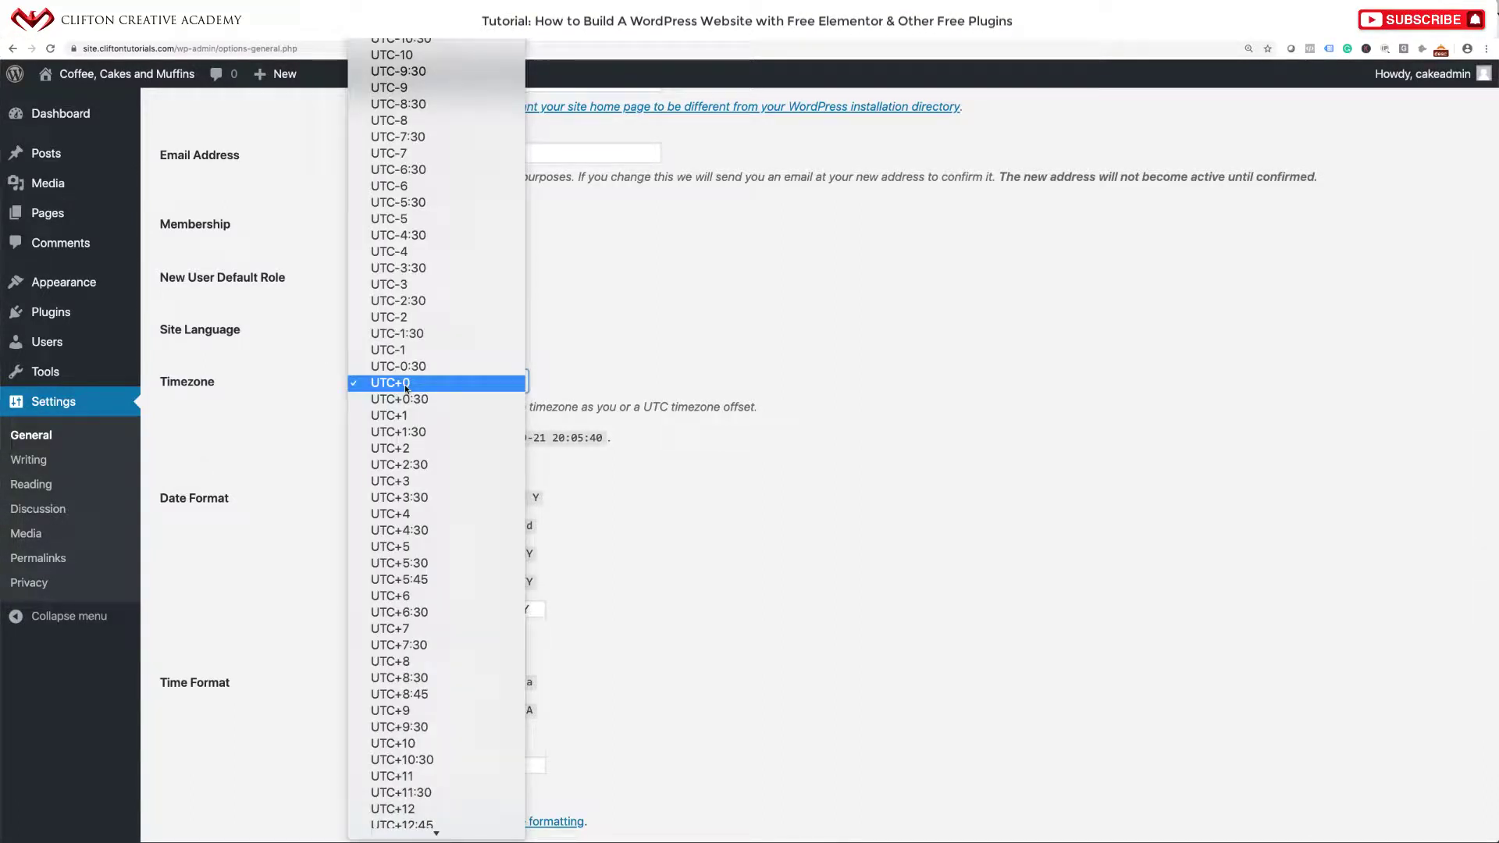
pyautogui.write('los')
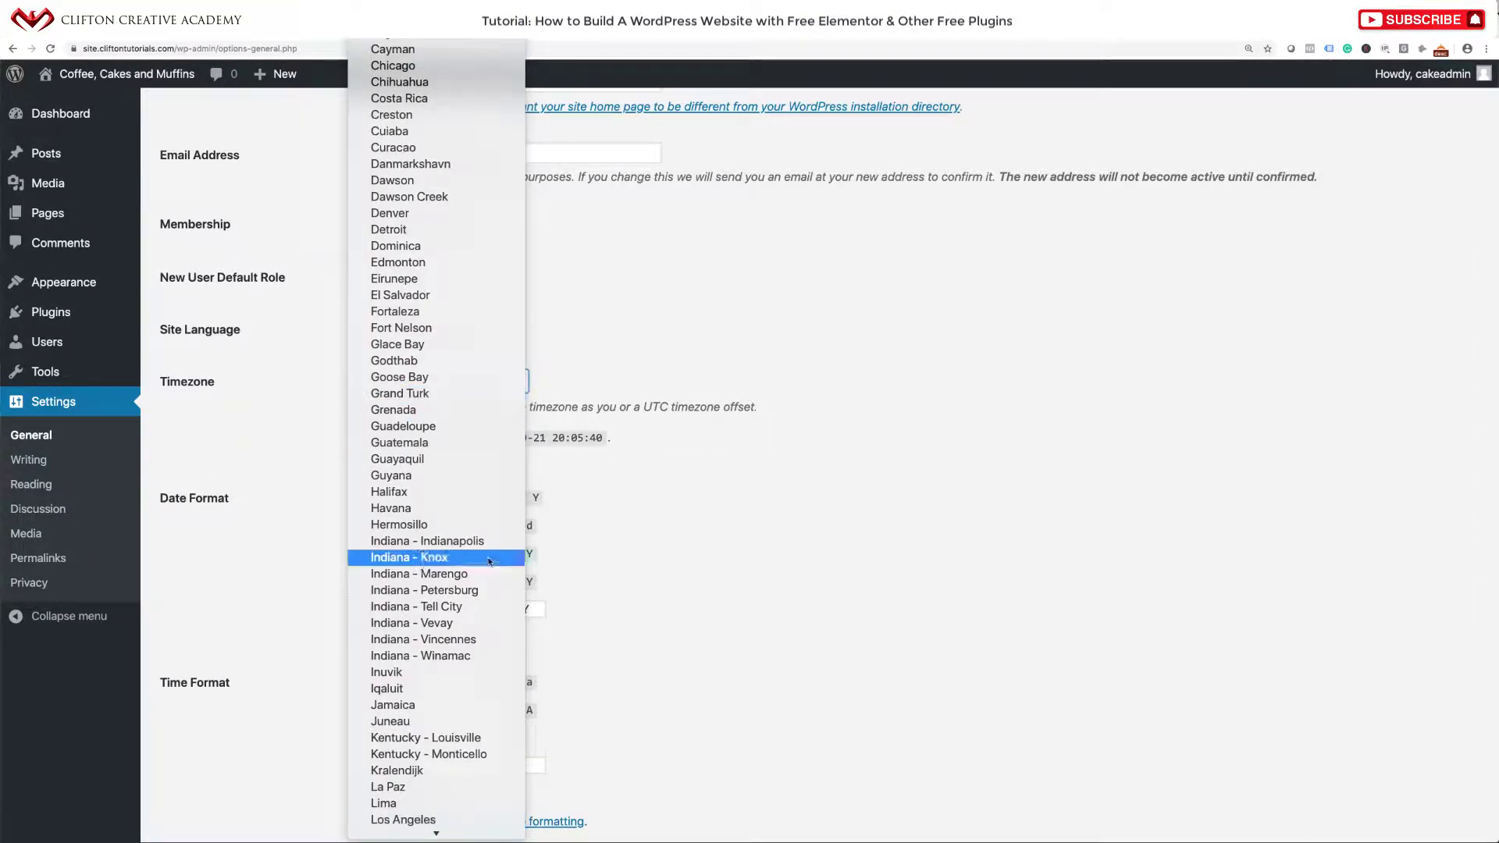
pyautogui.click(406, 816)
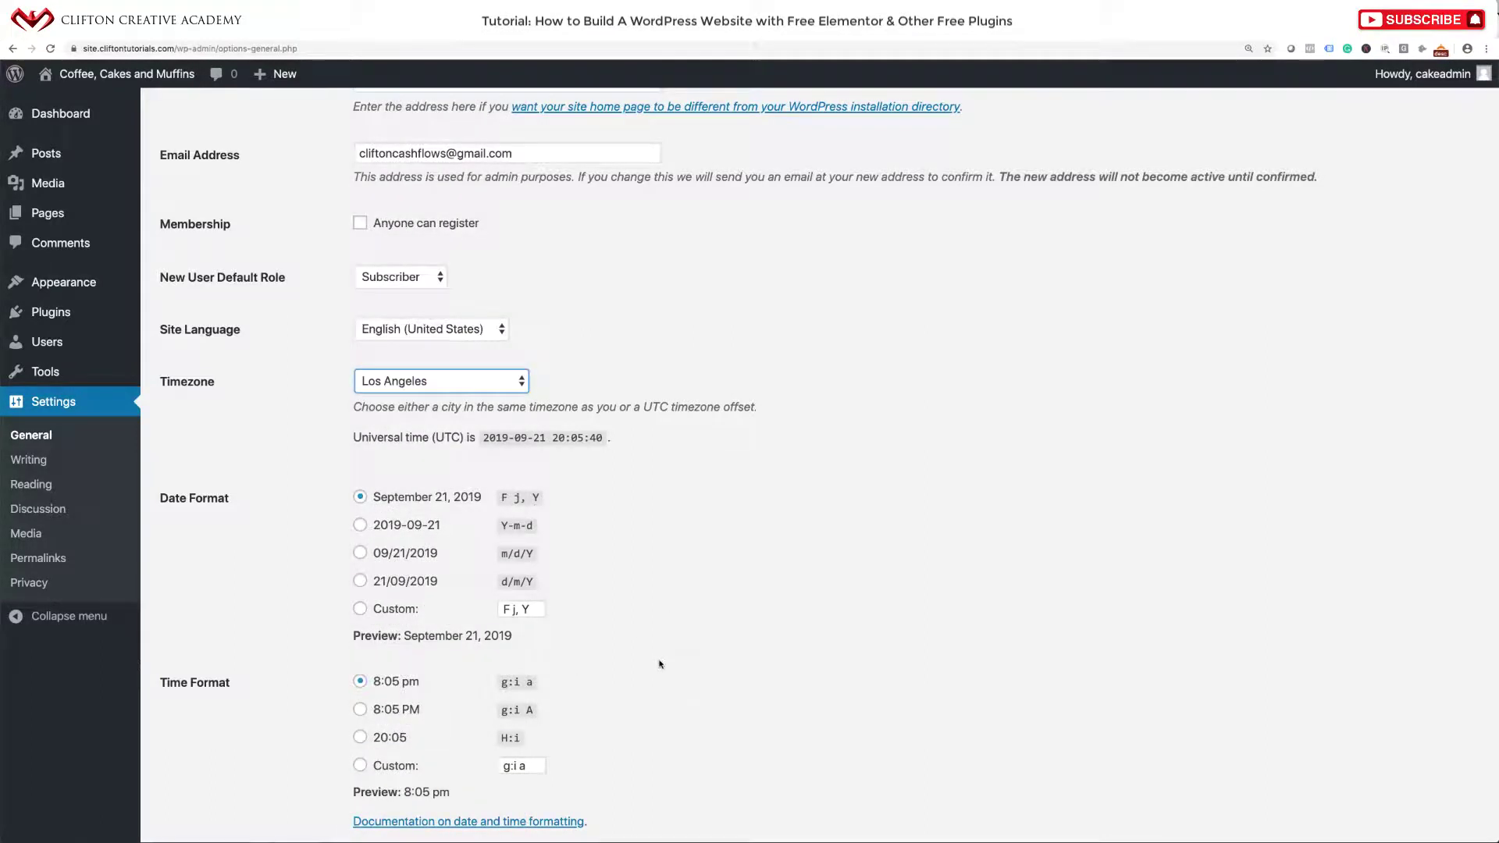
pyautogui.scroll(-3, 660, 569)
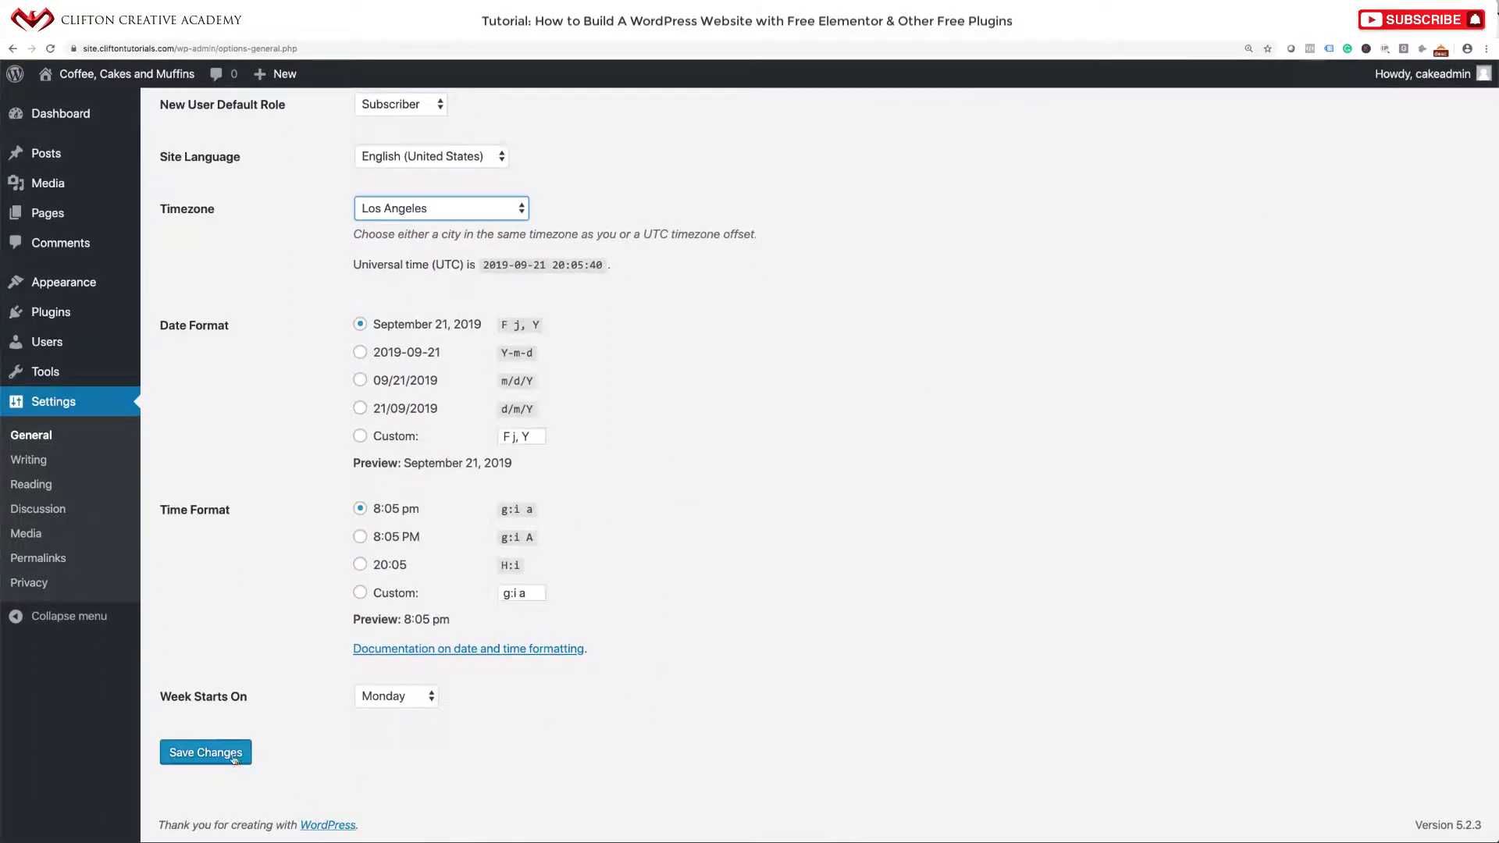
pyautogui.click(234, 758)
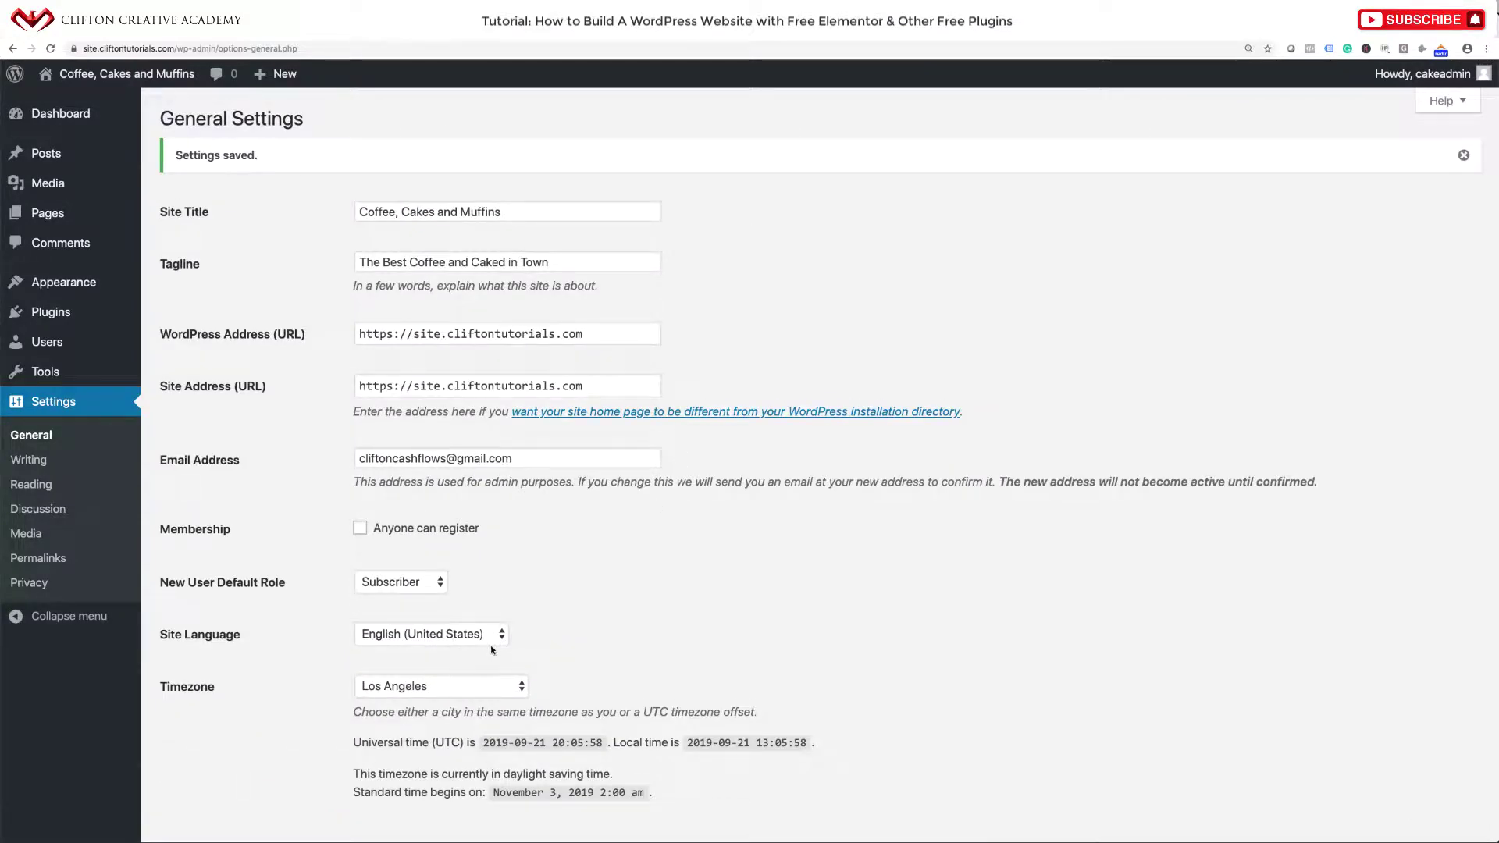
pyautogui.moveTo(124, 74)
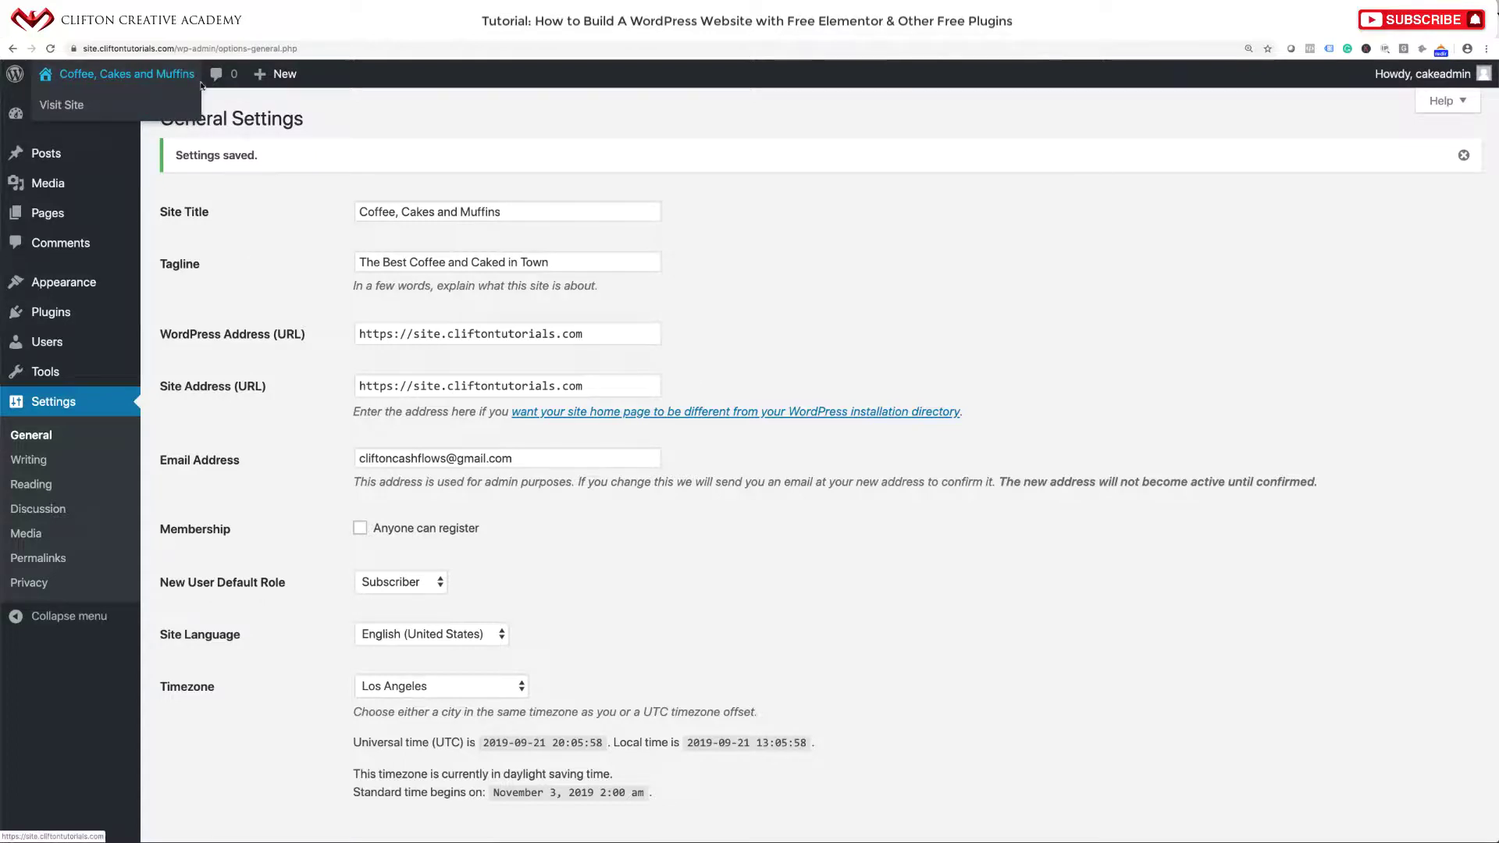
# Browse the live front page's Hello world! post, then return to the Dashboard.
pyautogui.click(128, 81)
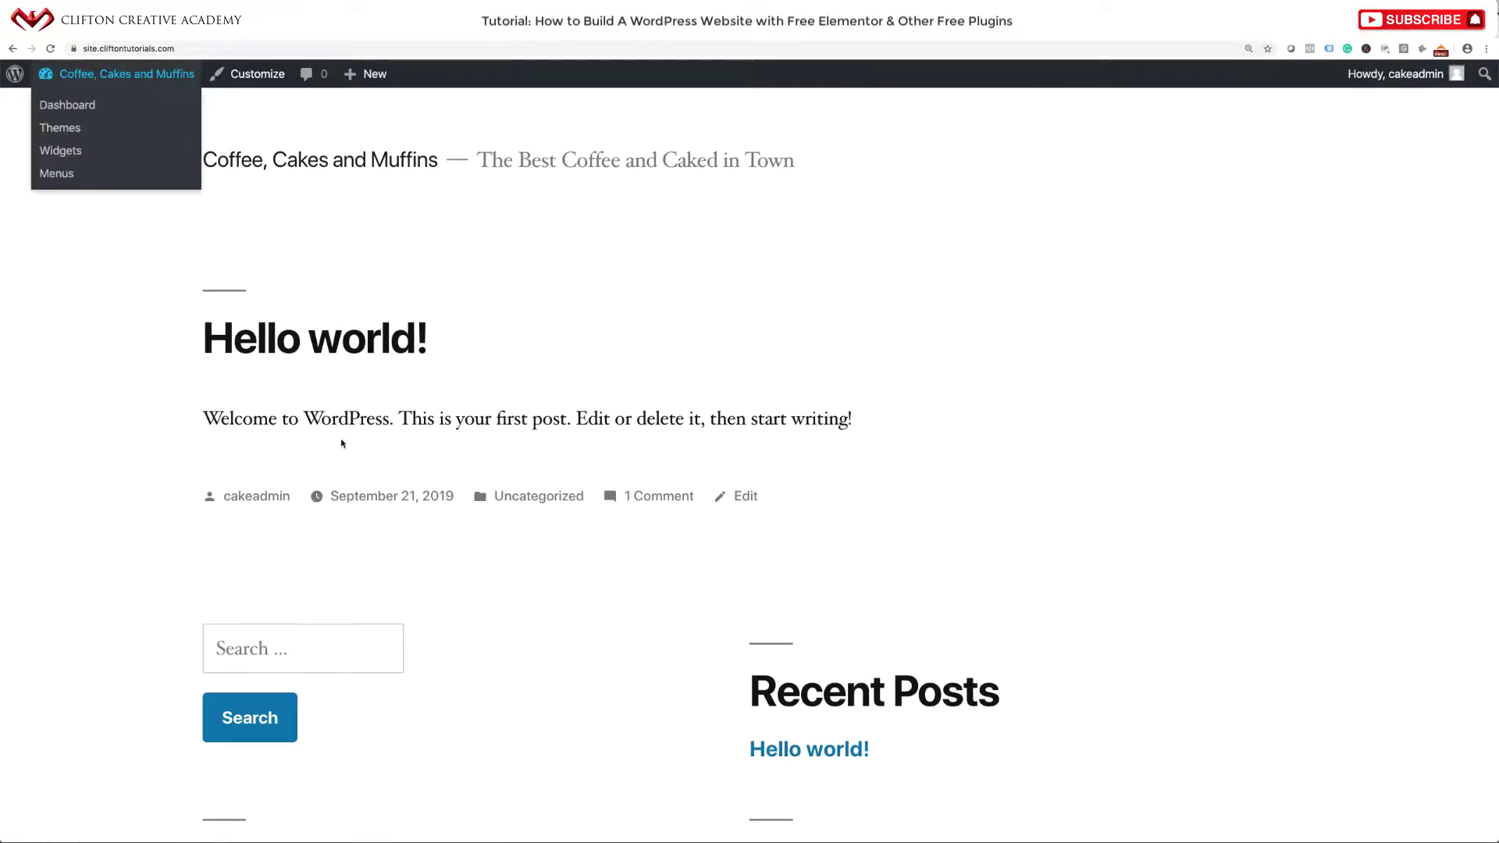
pyautogui.scroll(-8, 341, 443)
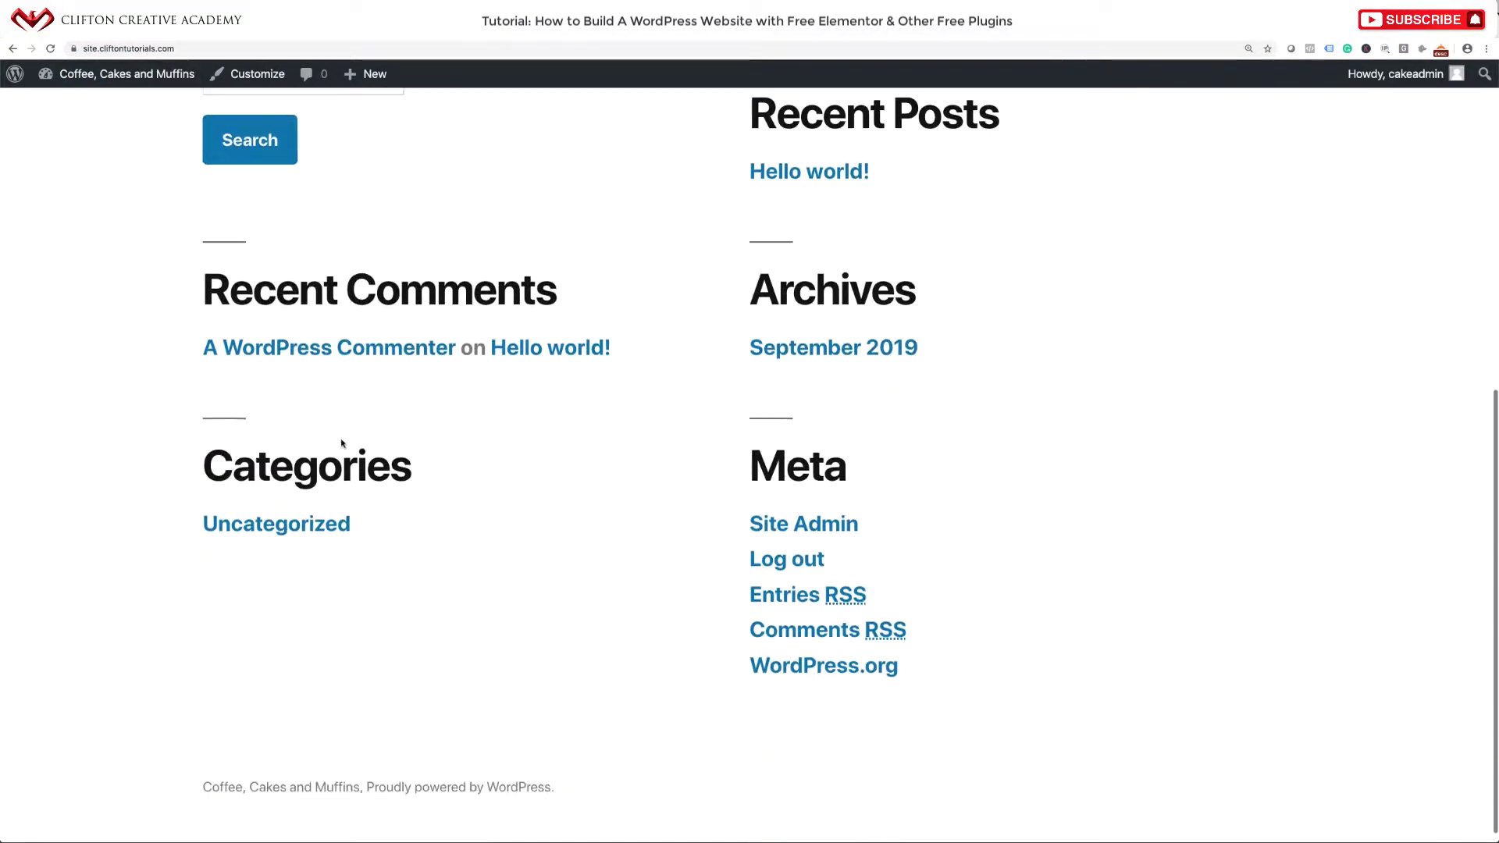
pyautogui.scroll(8, 341, 442)
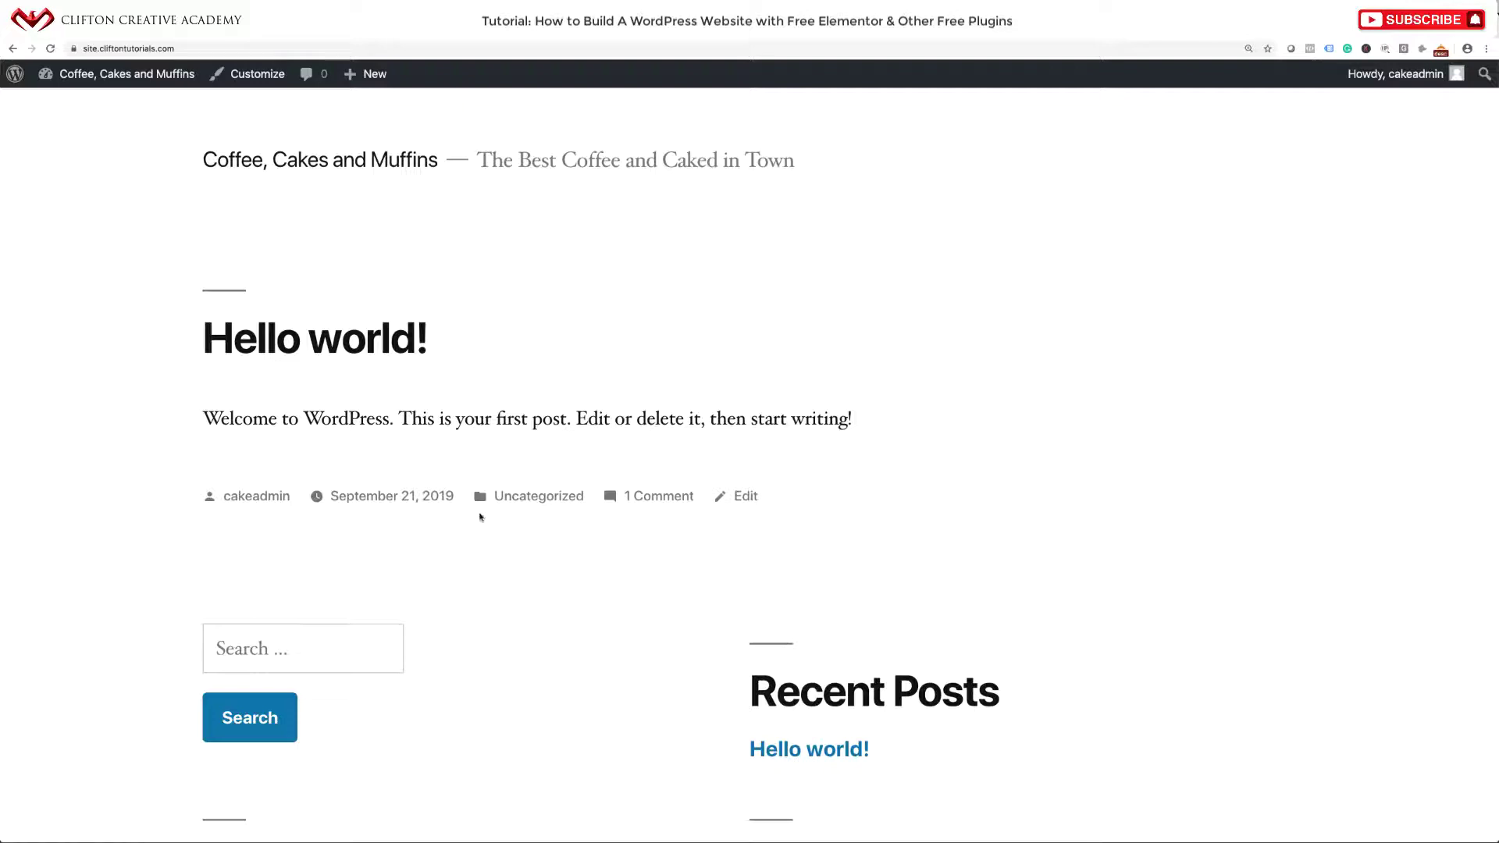
pyautogui.scroll(-8, 480, 516)
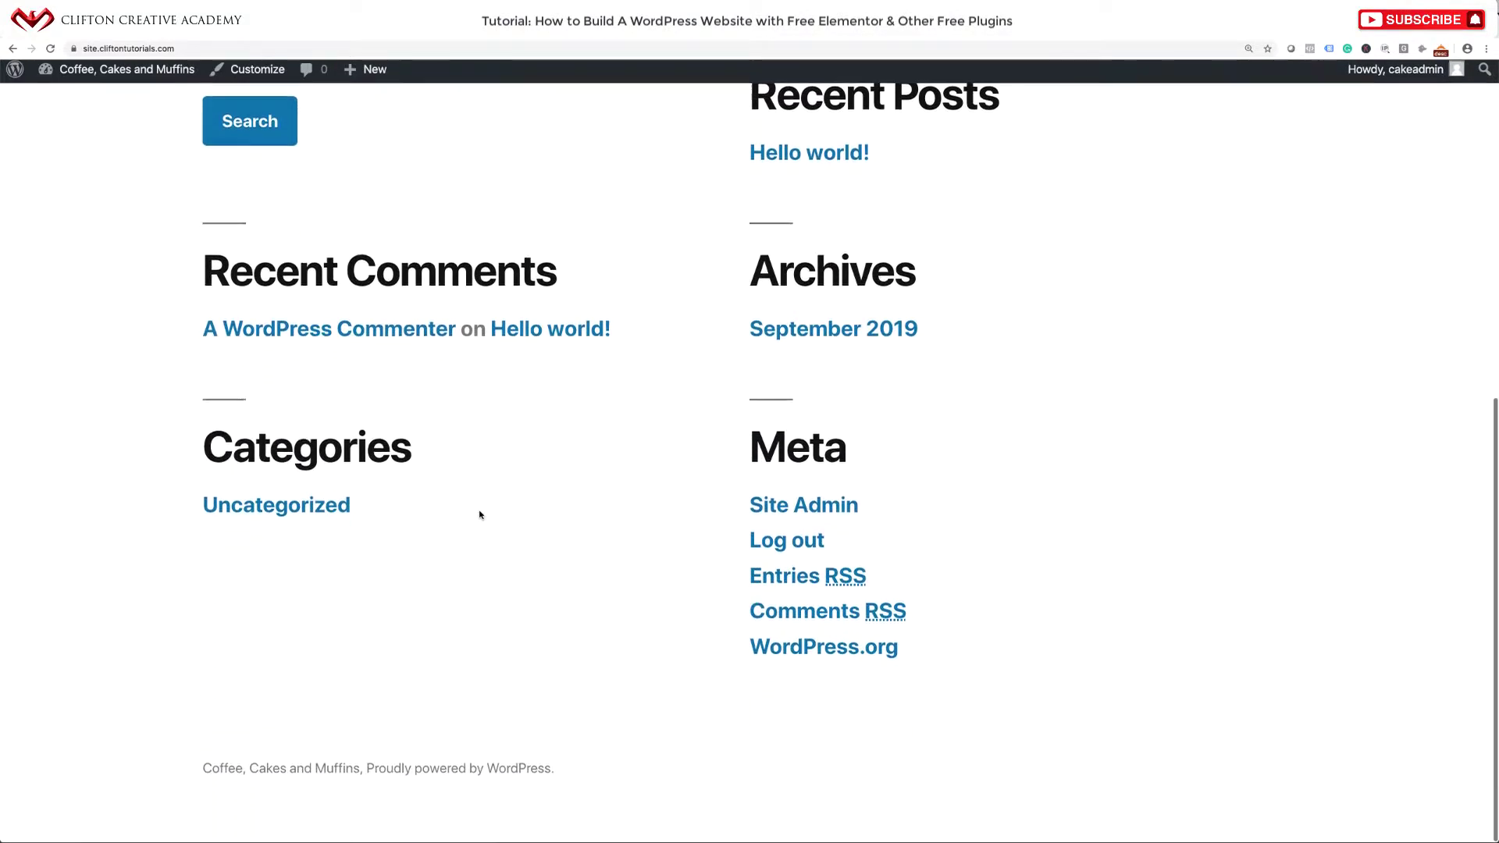
pyautogui.scroll(8, 479, 516)
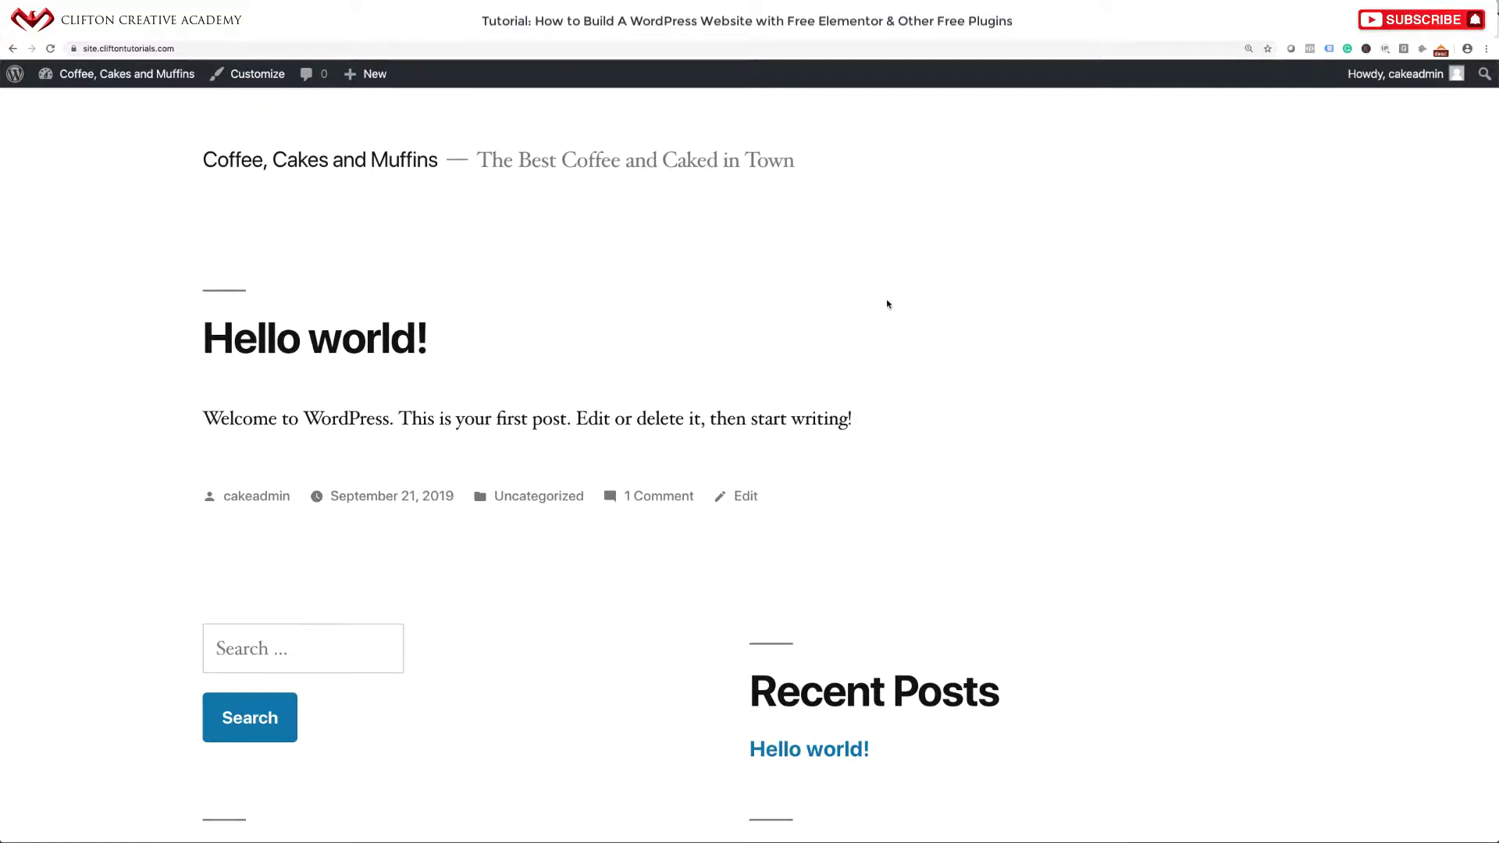
pyautogui.scroll(-8, 876, 403)
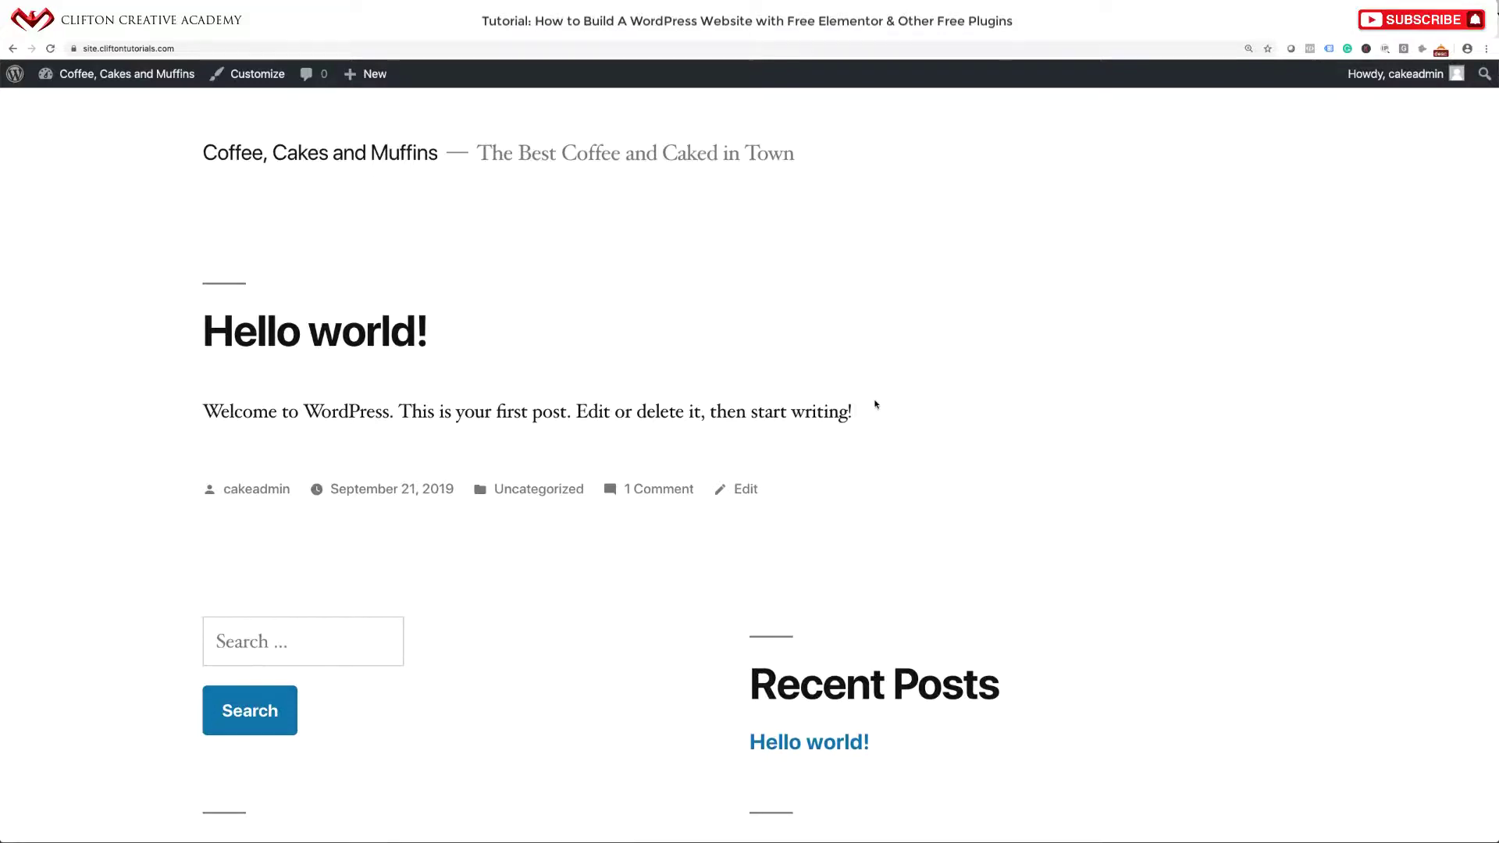
pyautogui.scroll(8, 875, 404)
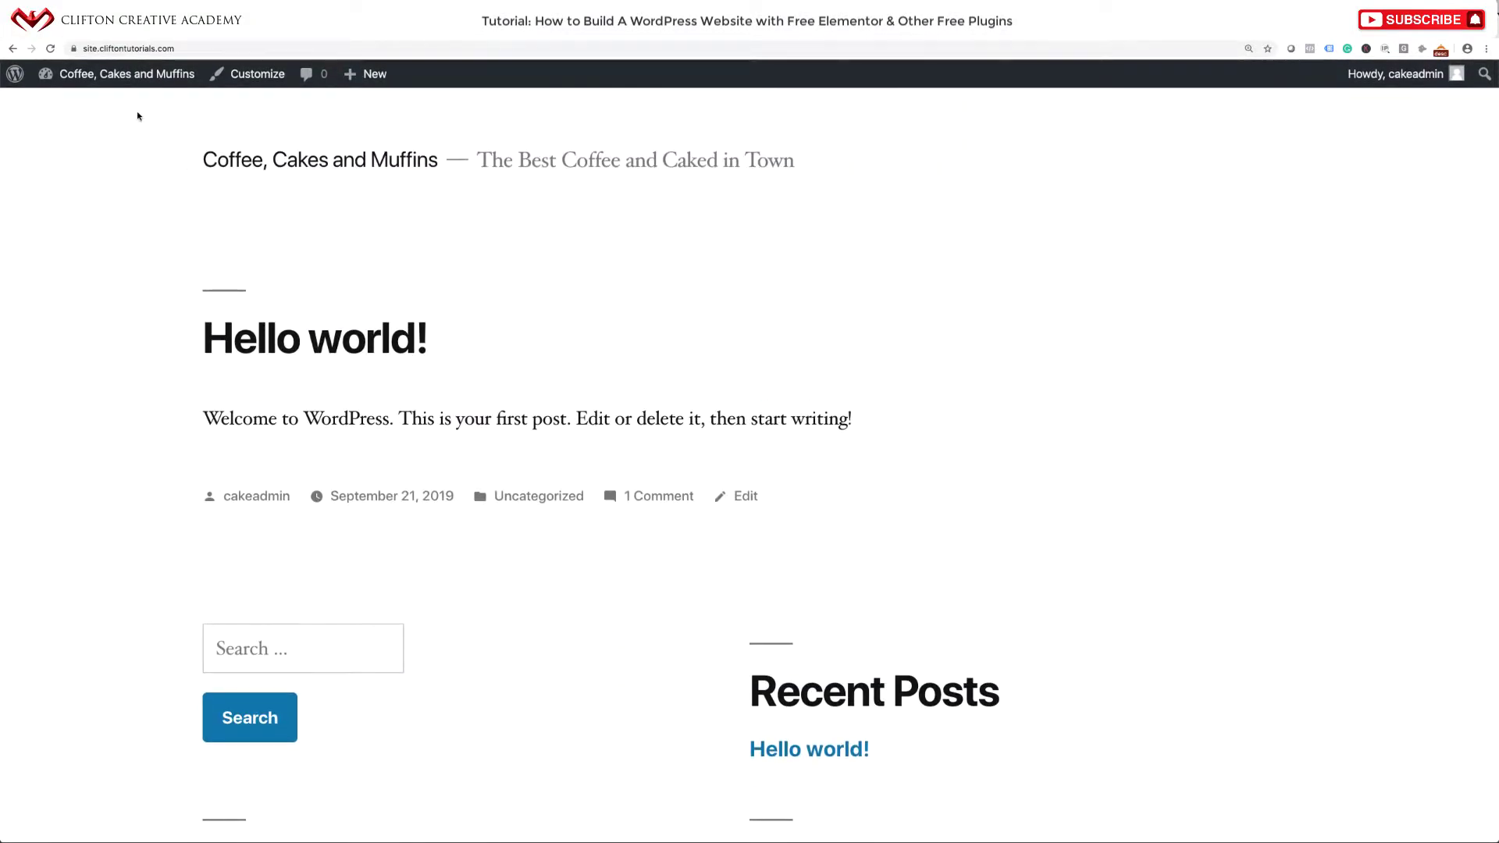
pyautogui.moveTo(91, 74)
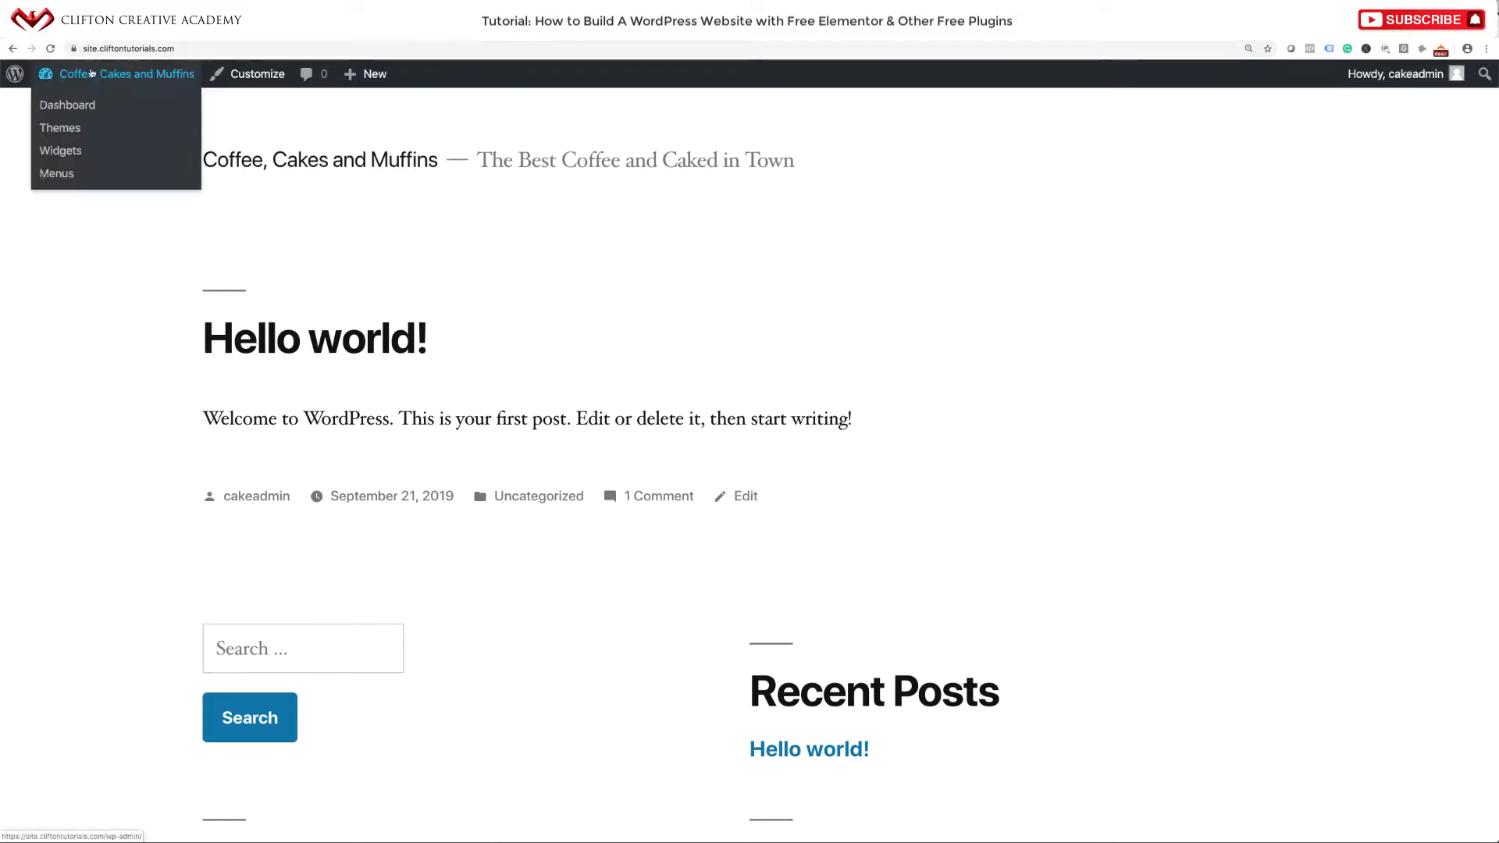
pyautogui.click(78, 107)
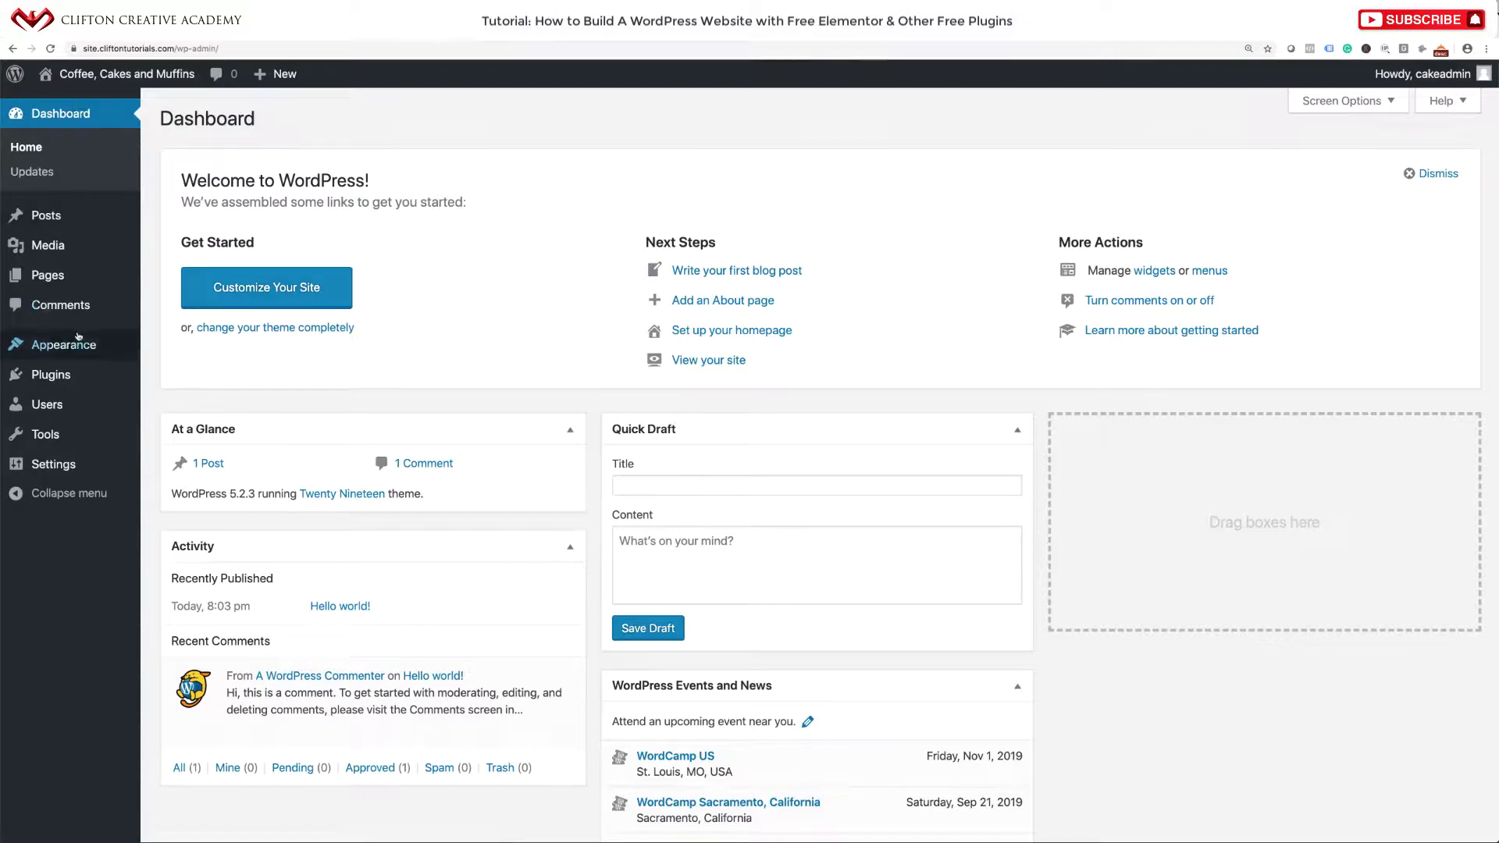
# Search the Add Themes catalogue for Astra.
pyautogui.moveTo(78, 341)
pyautogui.click(184, 349)
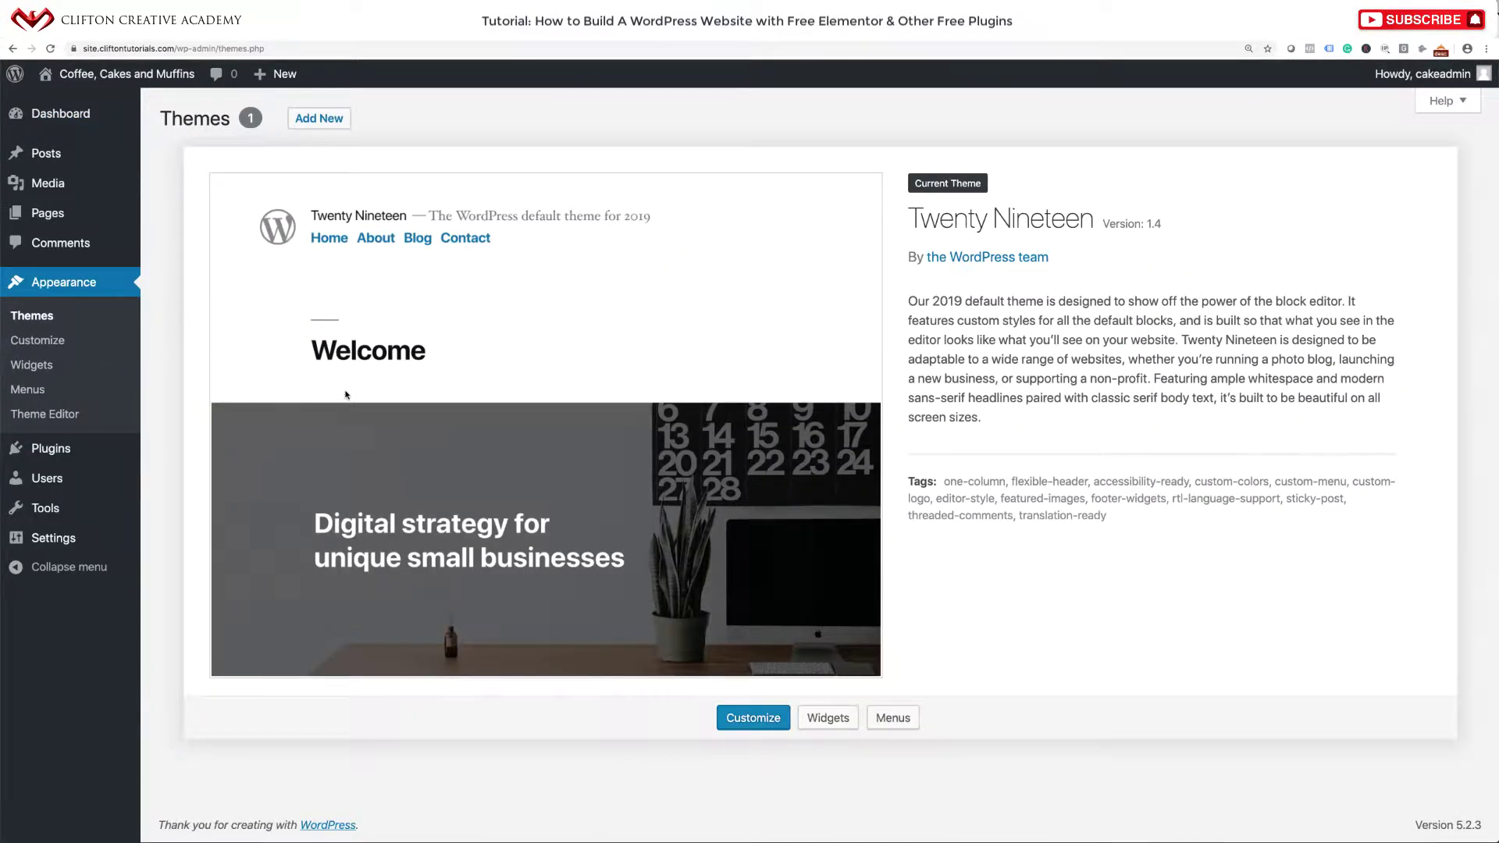
pyautogui.click(331, 124)
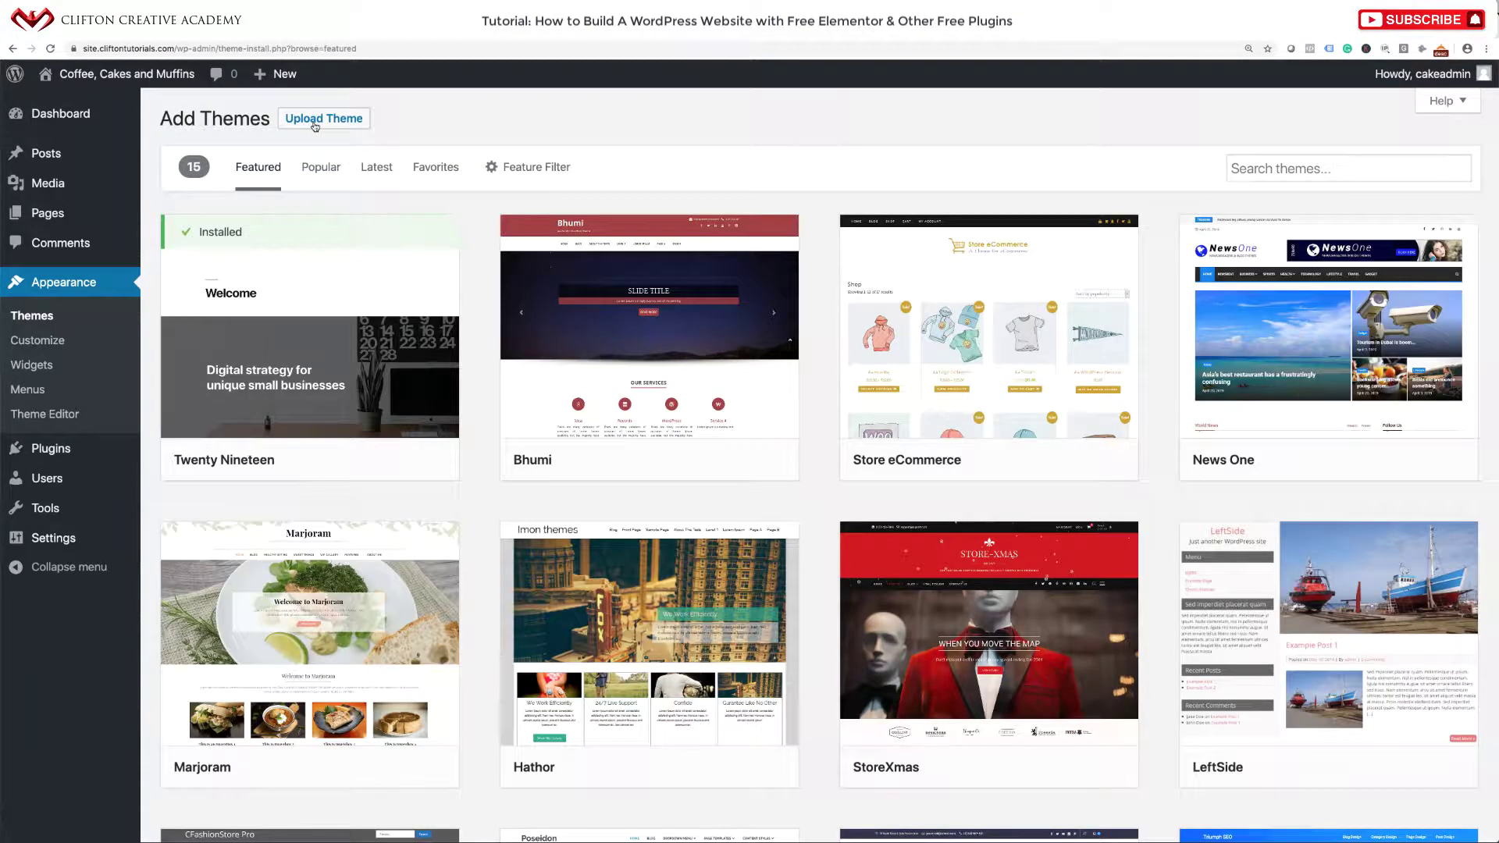
pyautogui.scroll(-5, 613, 424)
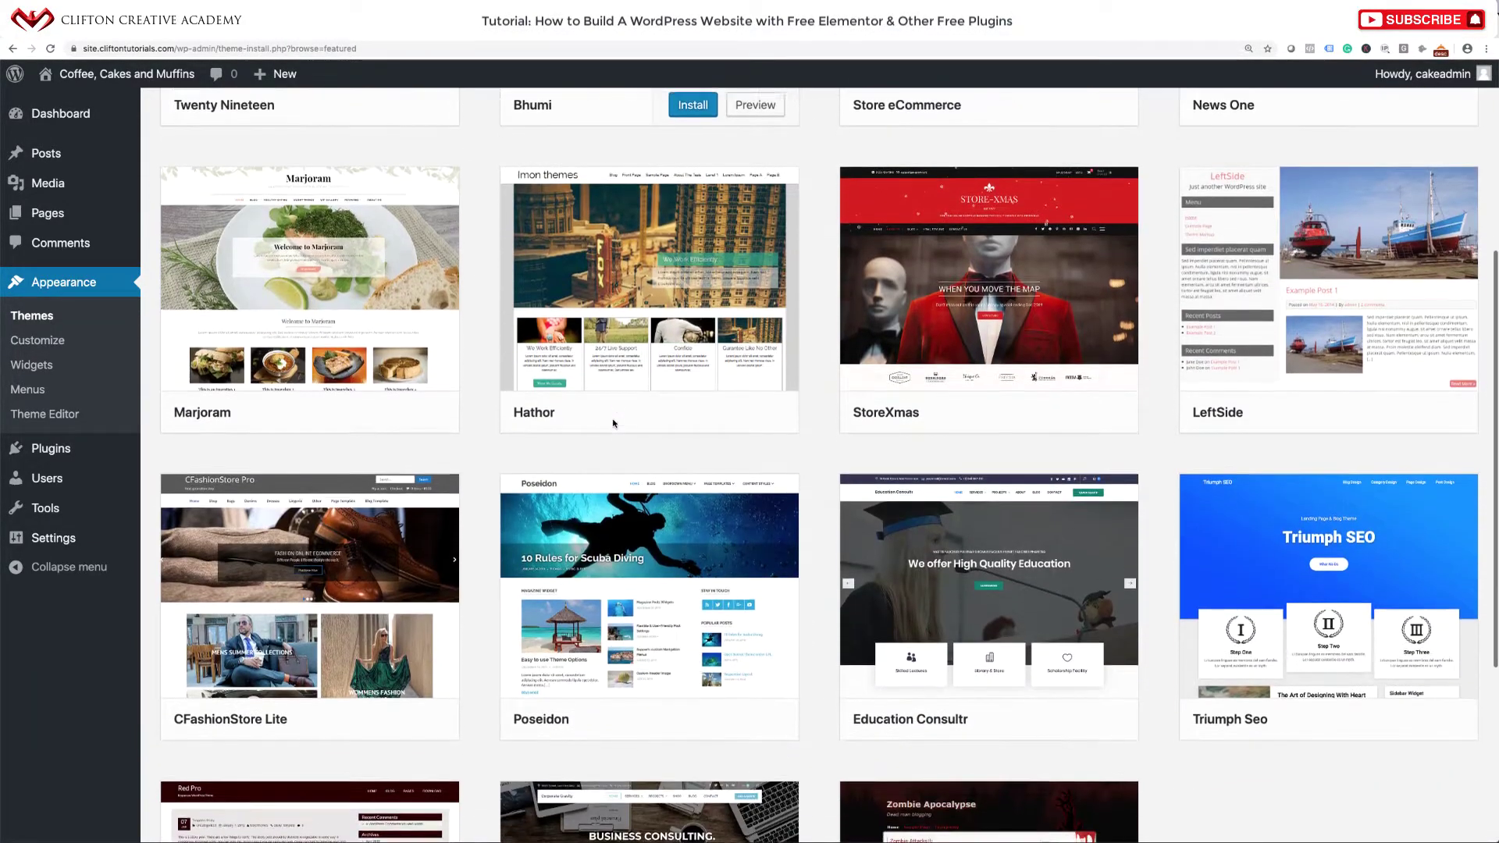
pyautogui.scroll(-3, 613, 424)
pyautogui.scroll(7, 614, 425)
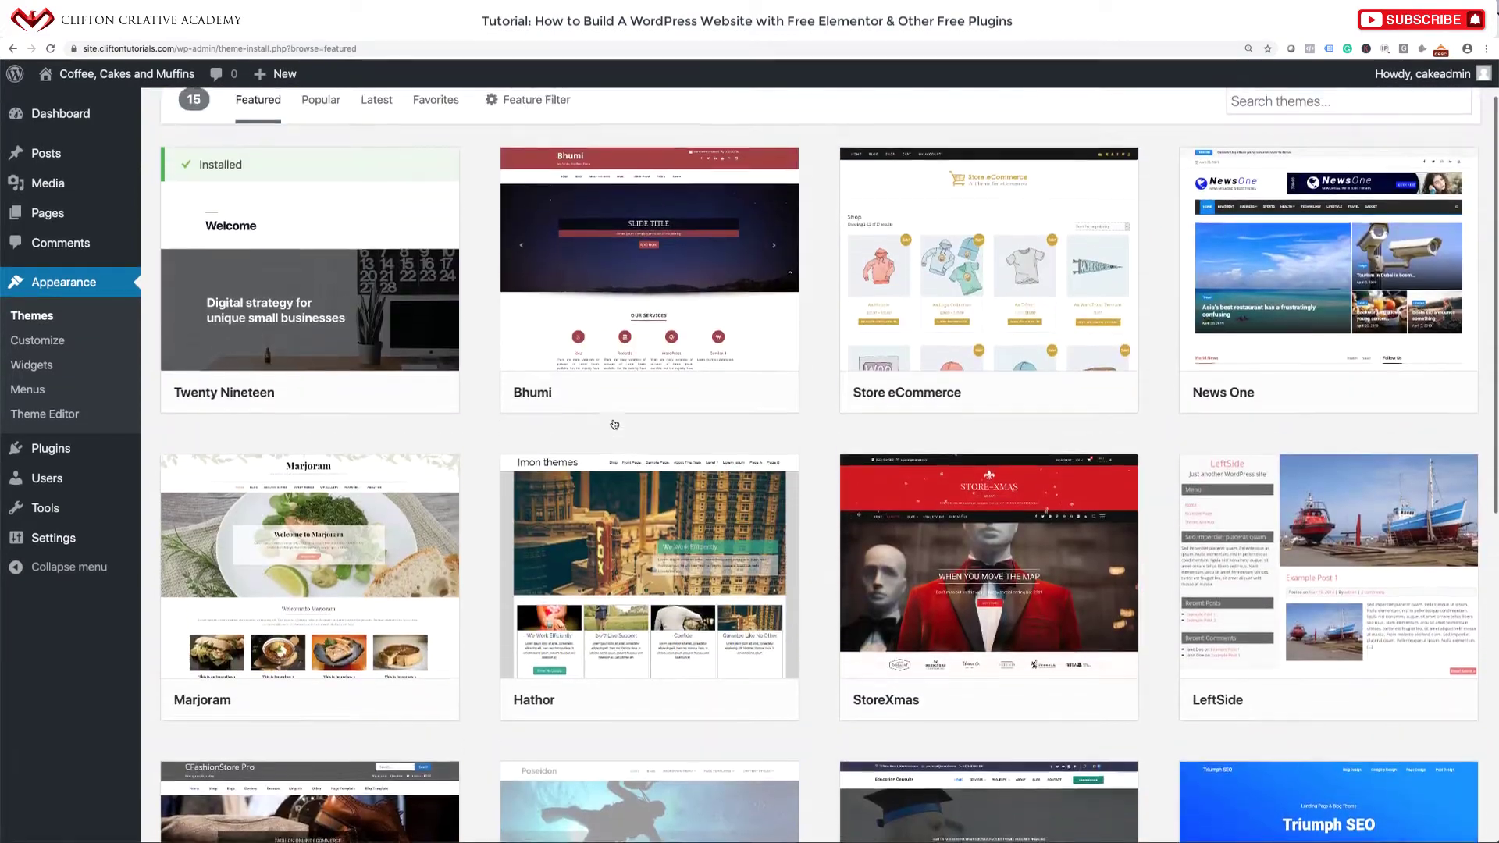
pyautogui.scroll(2, 615, 425)
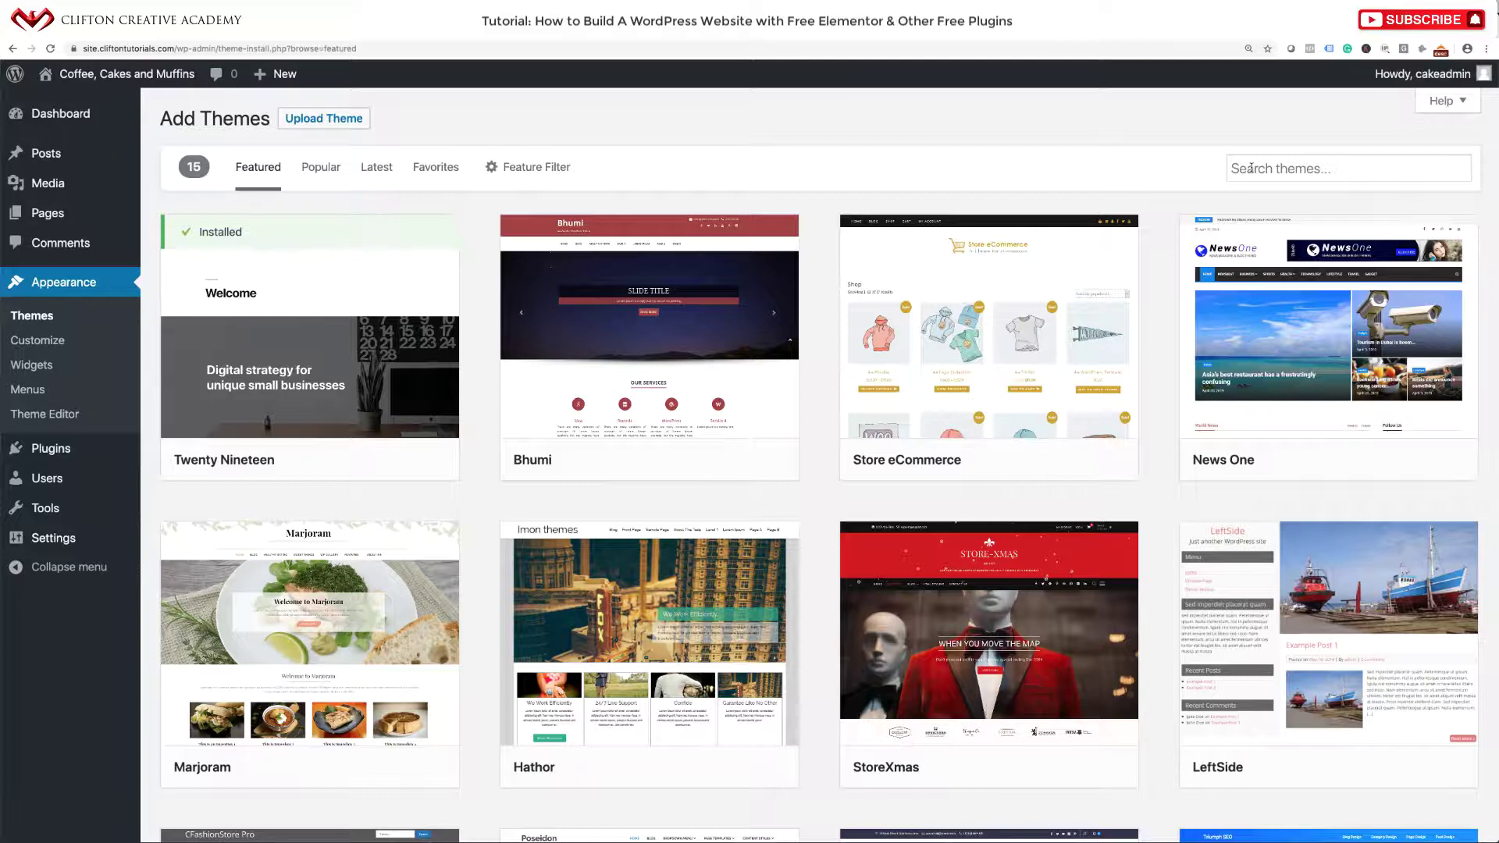
pyautogui.click(1252, 168)
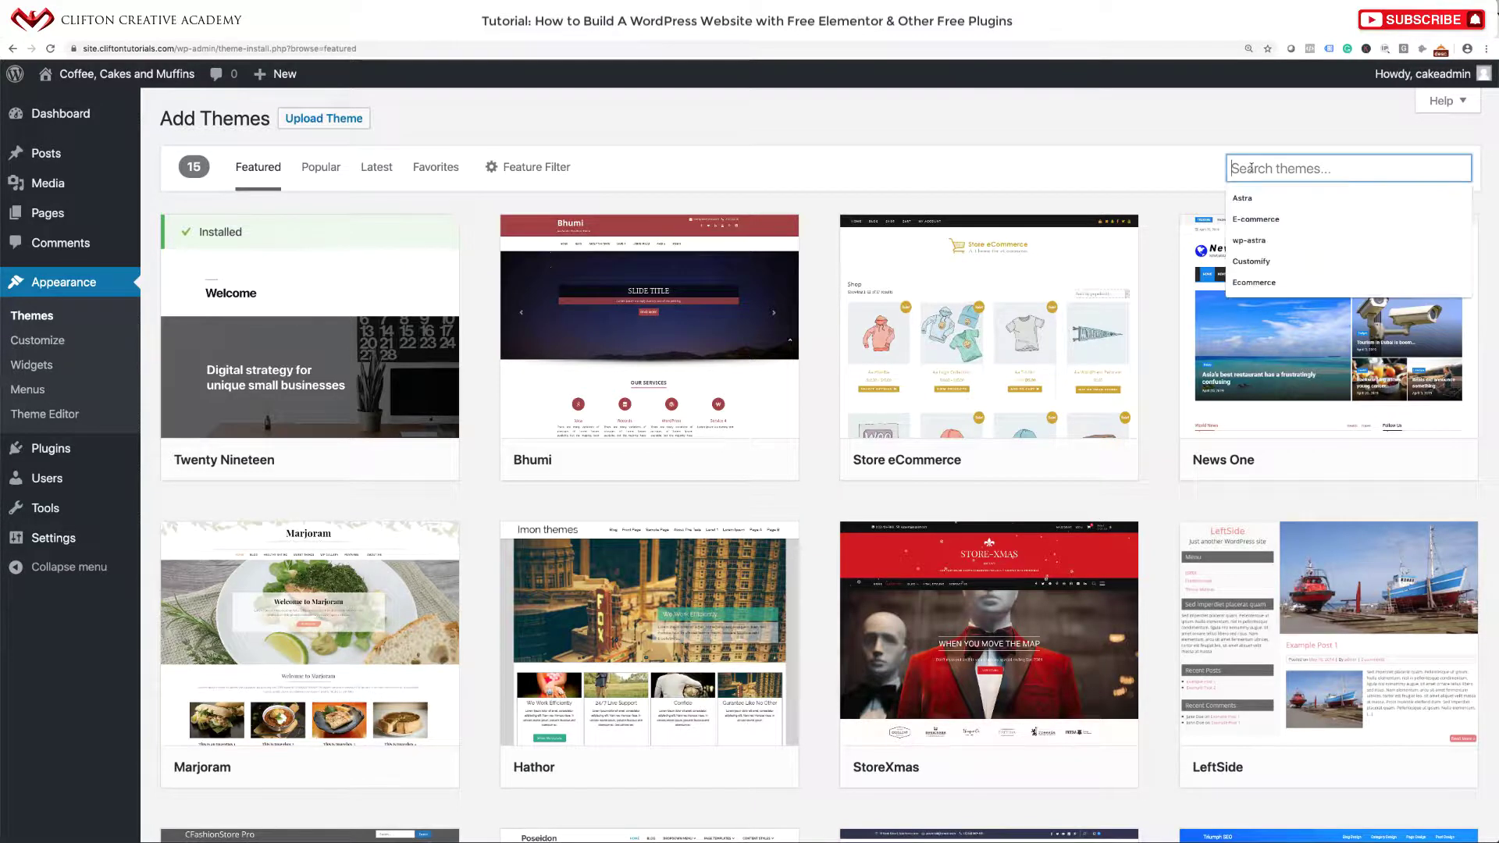
pyautogui.click(1146, 133)
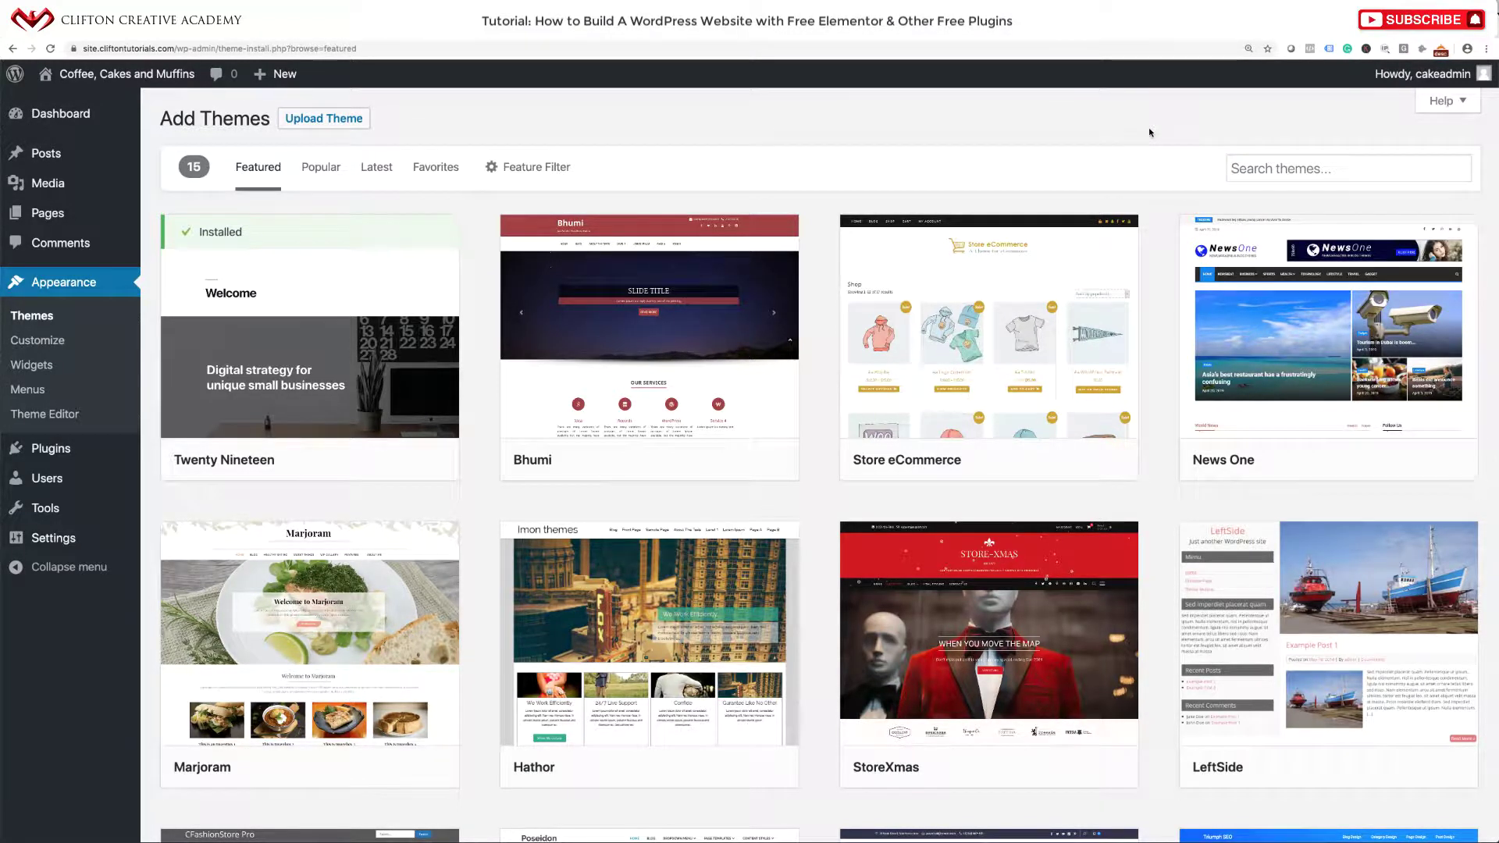
pyautogui.click(1257, 169)
pyautogui.click(1242, 200)
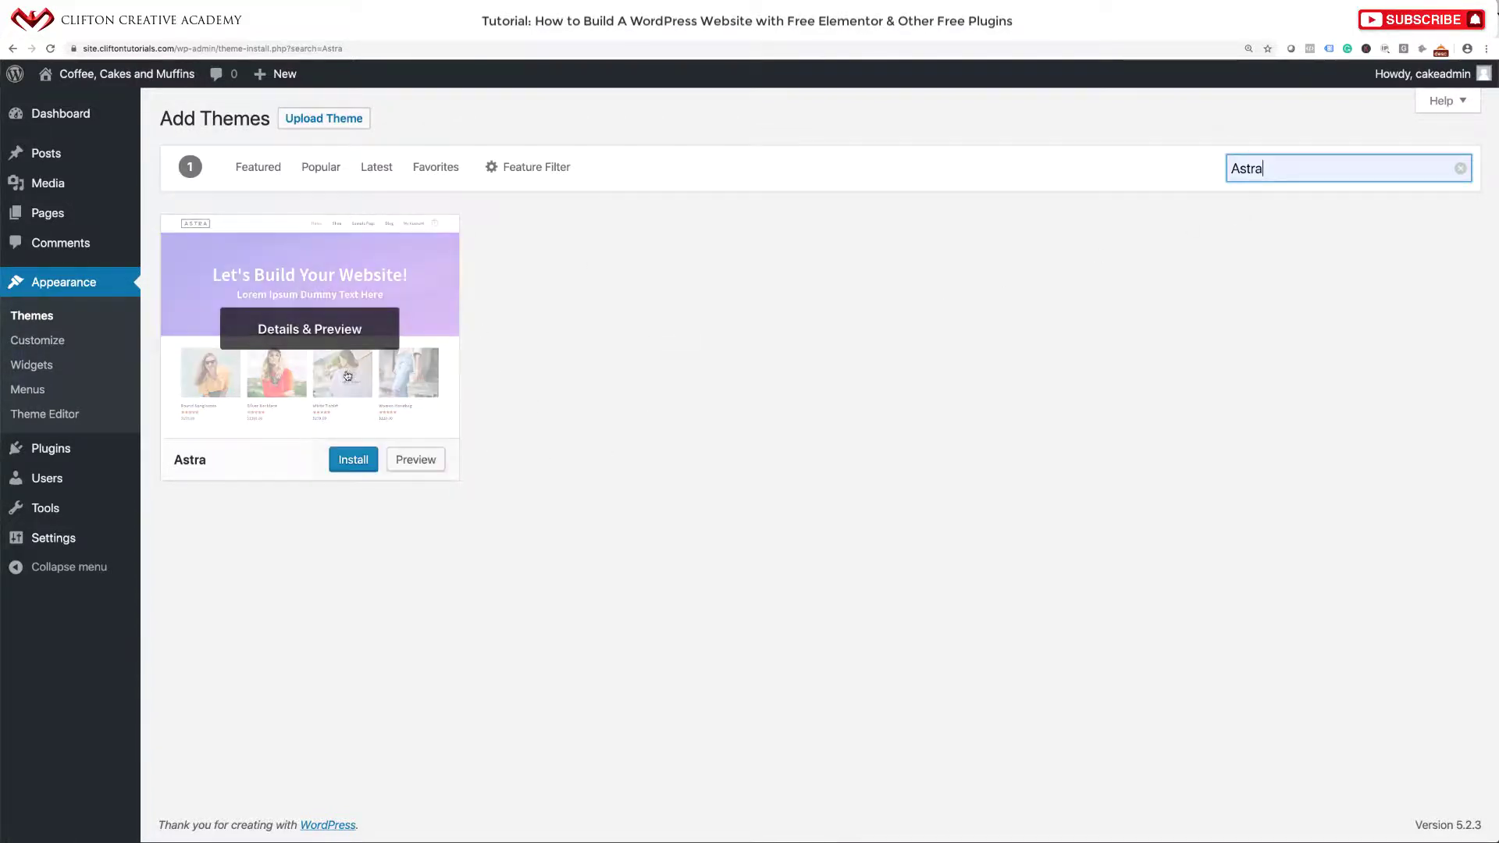
# Install and activate Astra, then view the live front page.
pyautogui.click(348, 463)
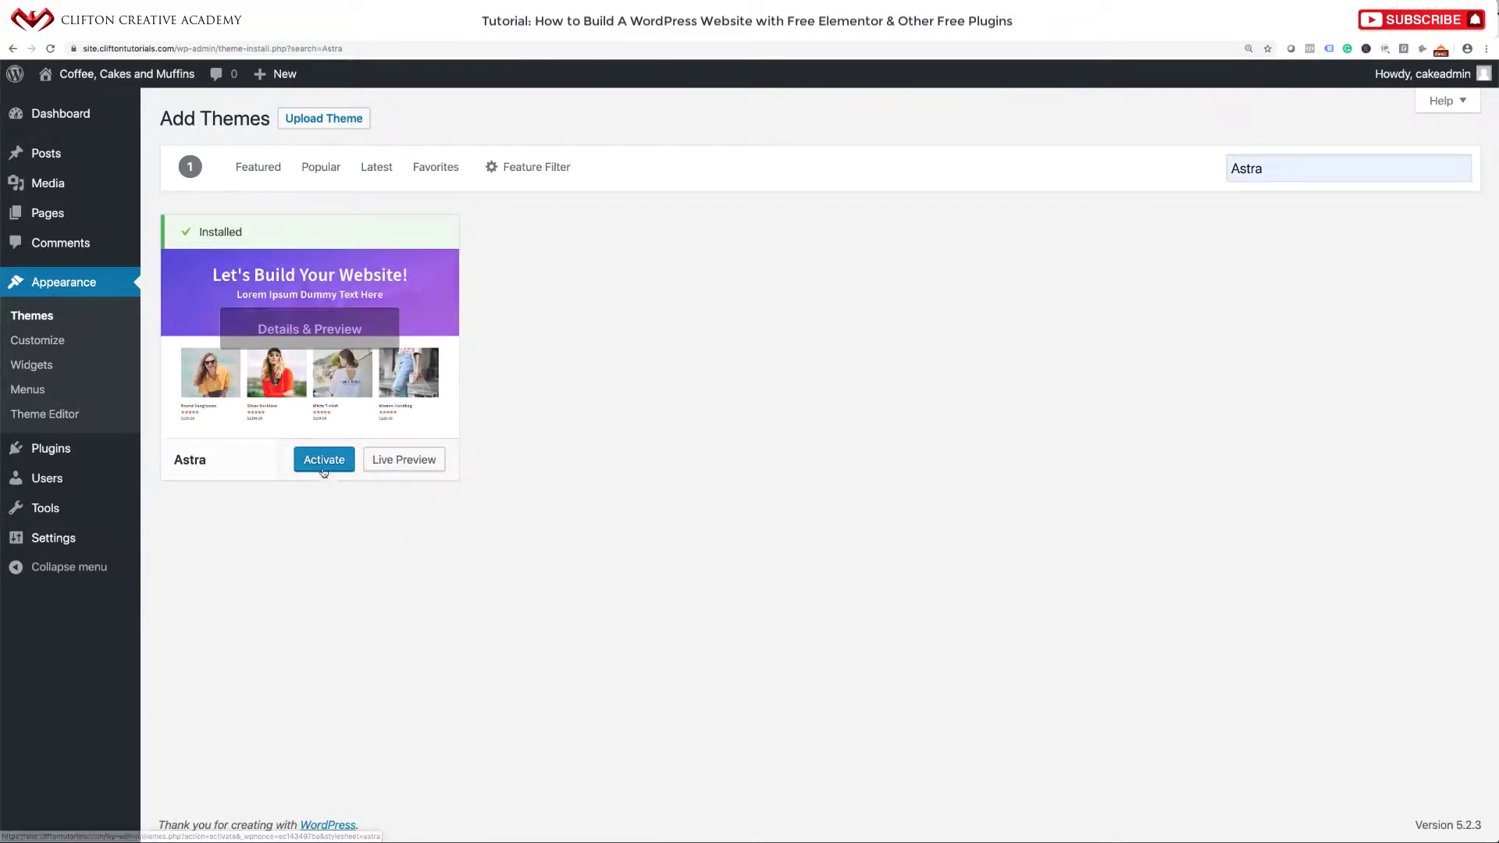
pyautogui.click(324, 464)
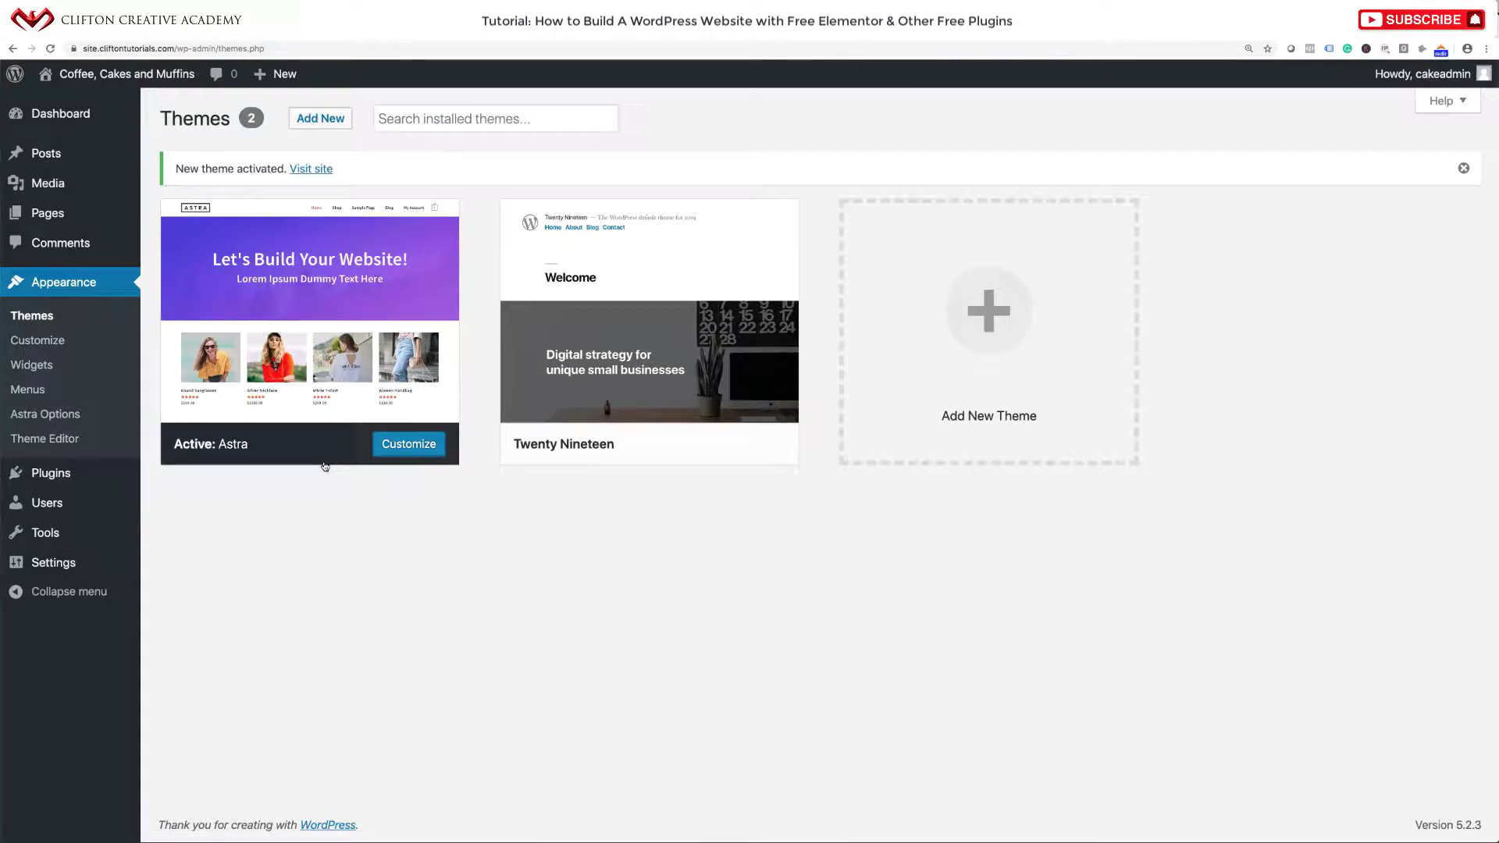
pyautogui.click(143, 79)
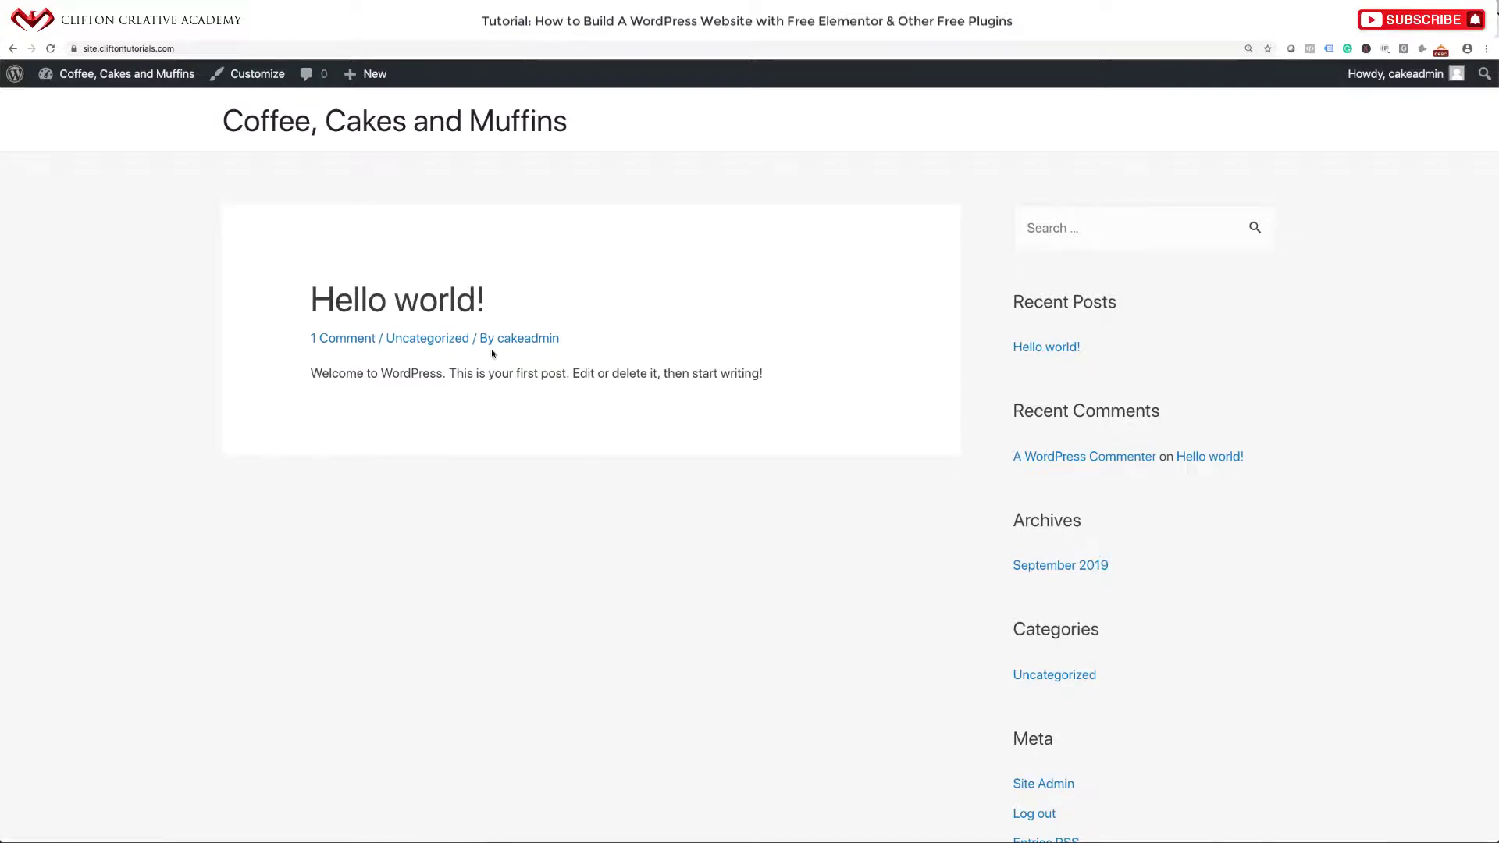
pyautogui.scroll(-3, 489, 448)
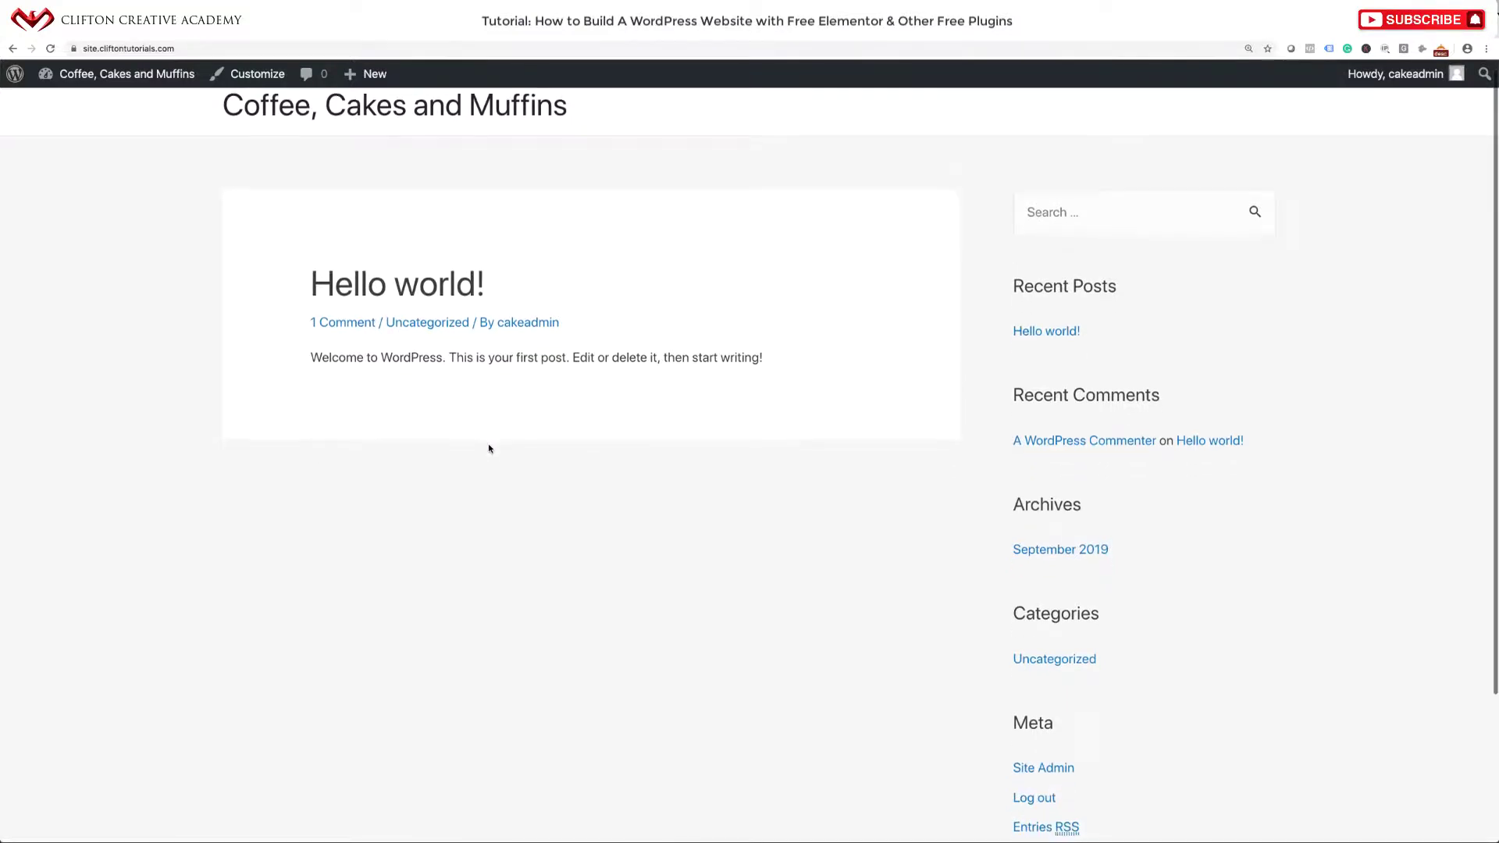
pyautogui.scroll(3, 489, 448)
pyautogui.scroll(1, 489, 449)
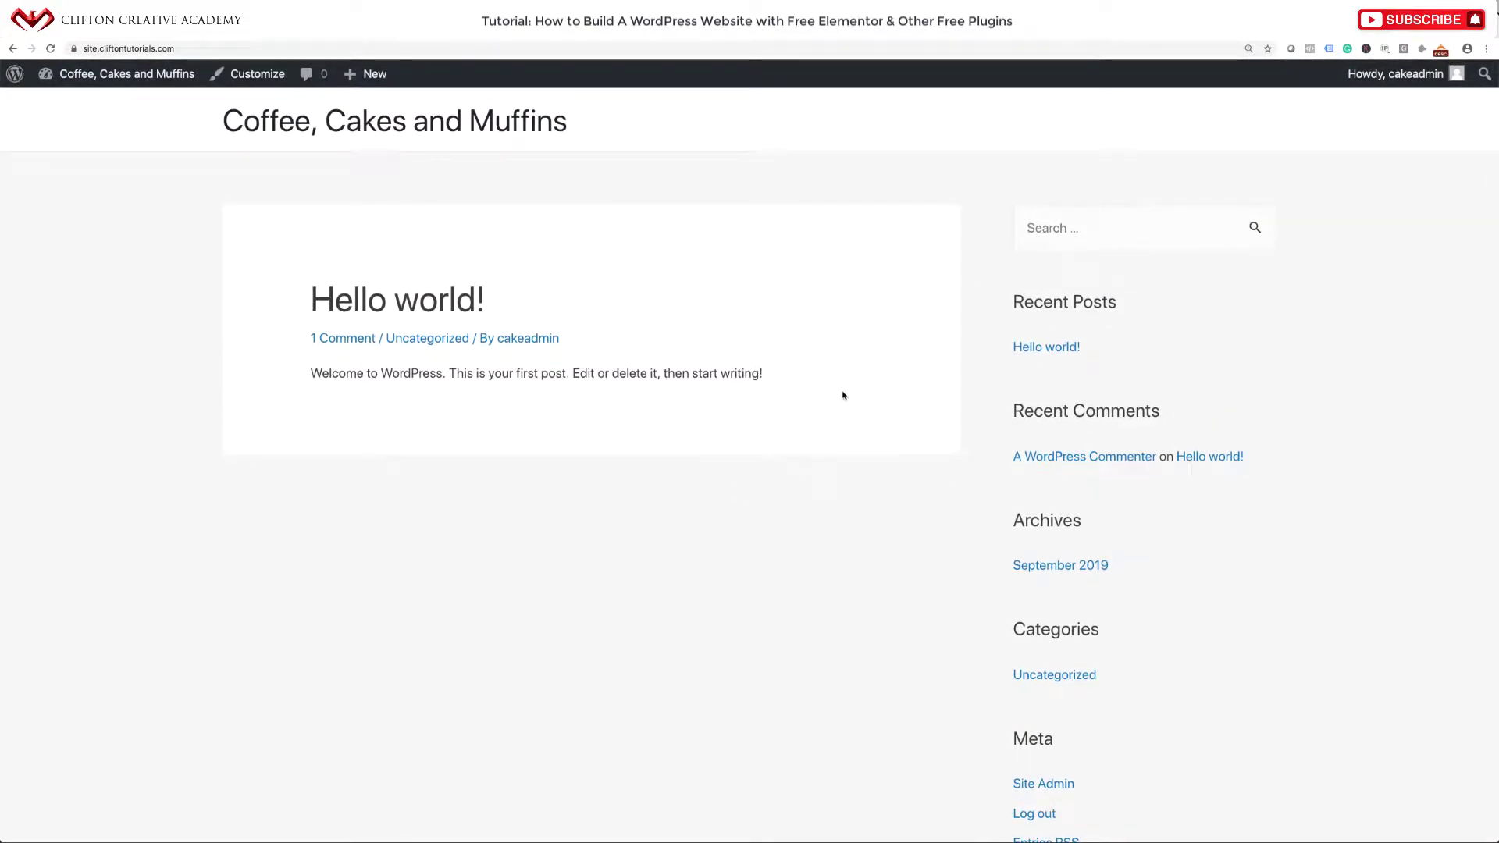
pyautogui.scroll(-5, 795, 465)
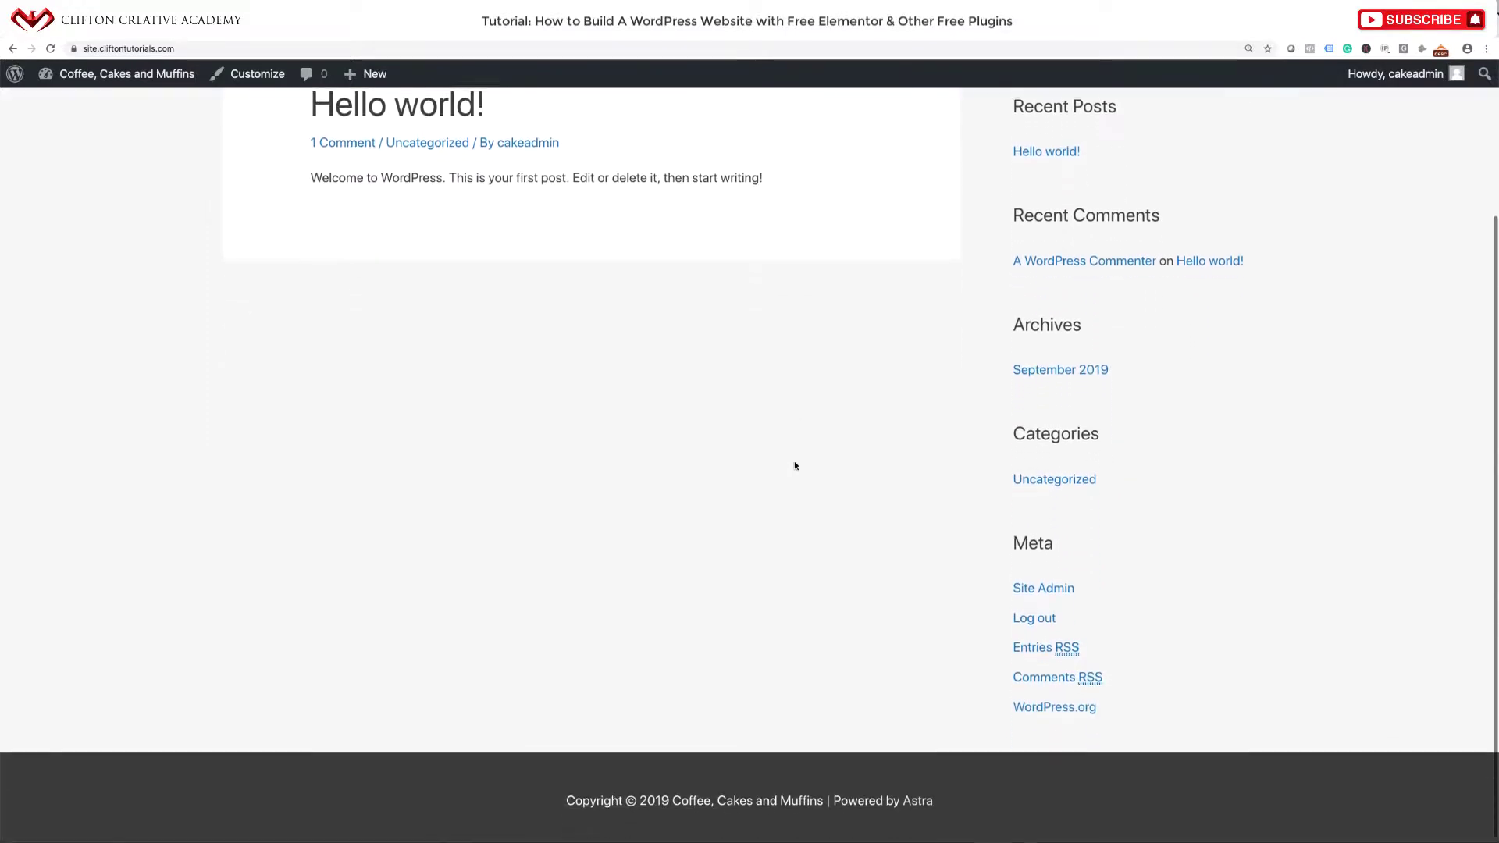
pyautogui.scroll(5, 795, 466)
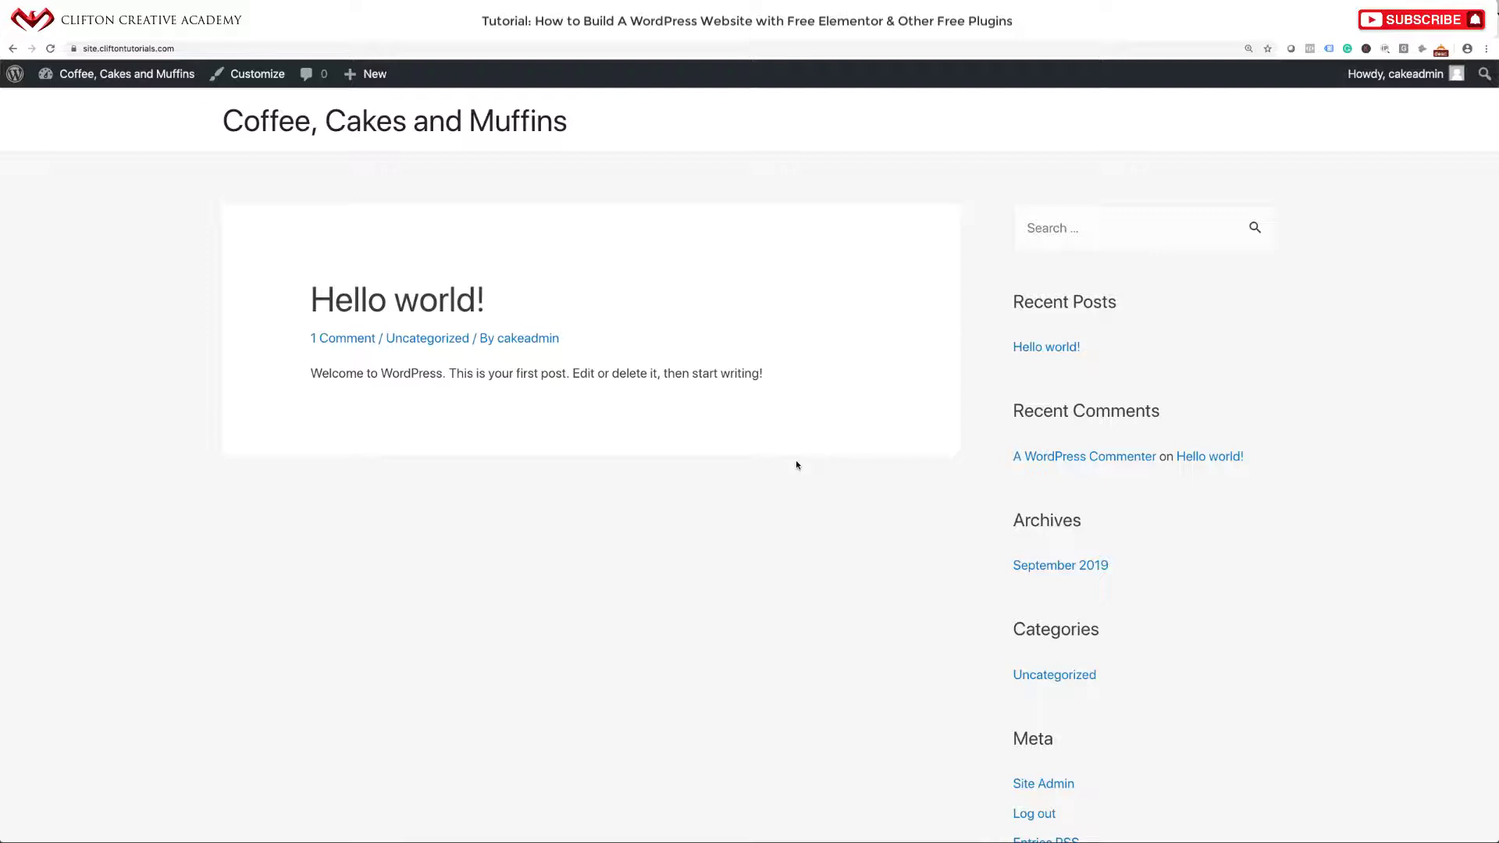
pyautogui.moveTo(109, 75)
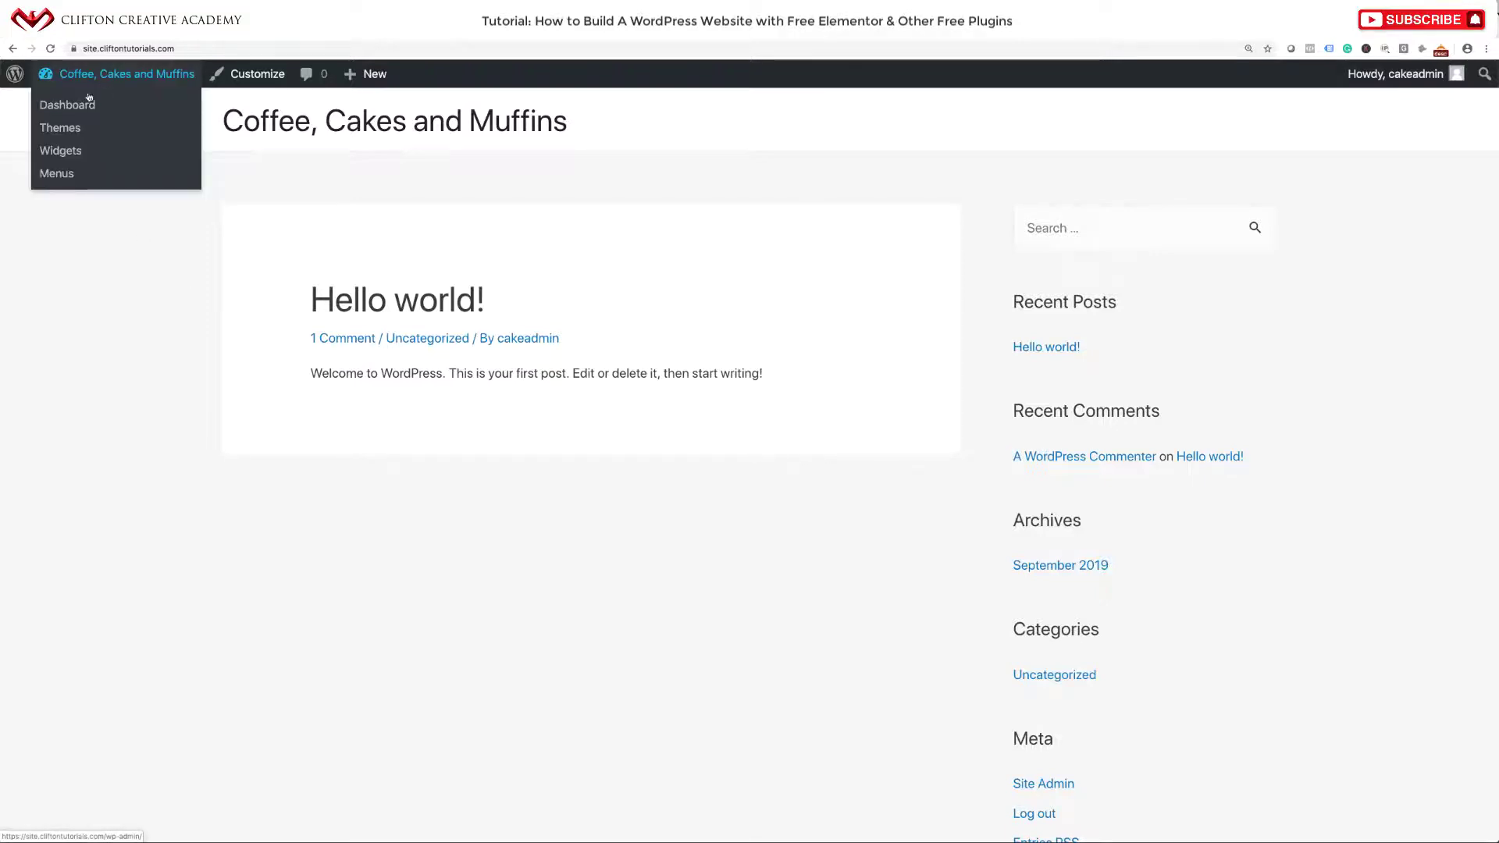
# Search plugins for Elementor, then install and activate Elementor Page Builder.
pyautogui.click(89, 97)
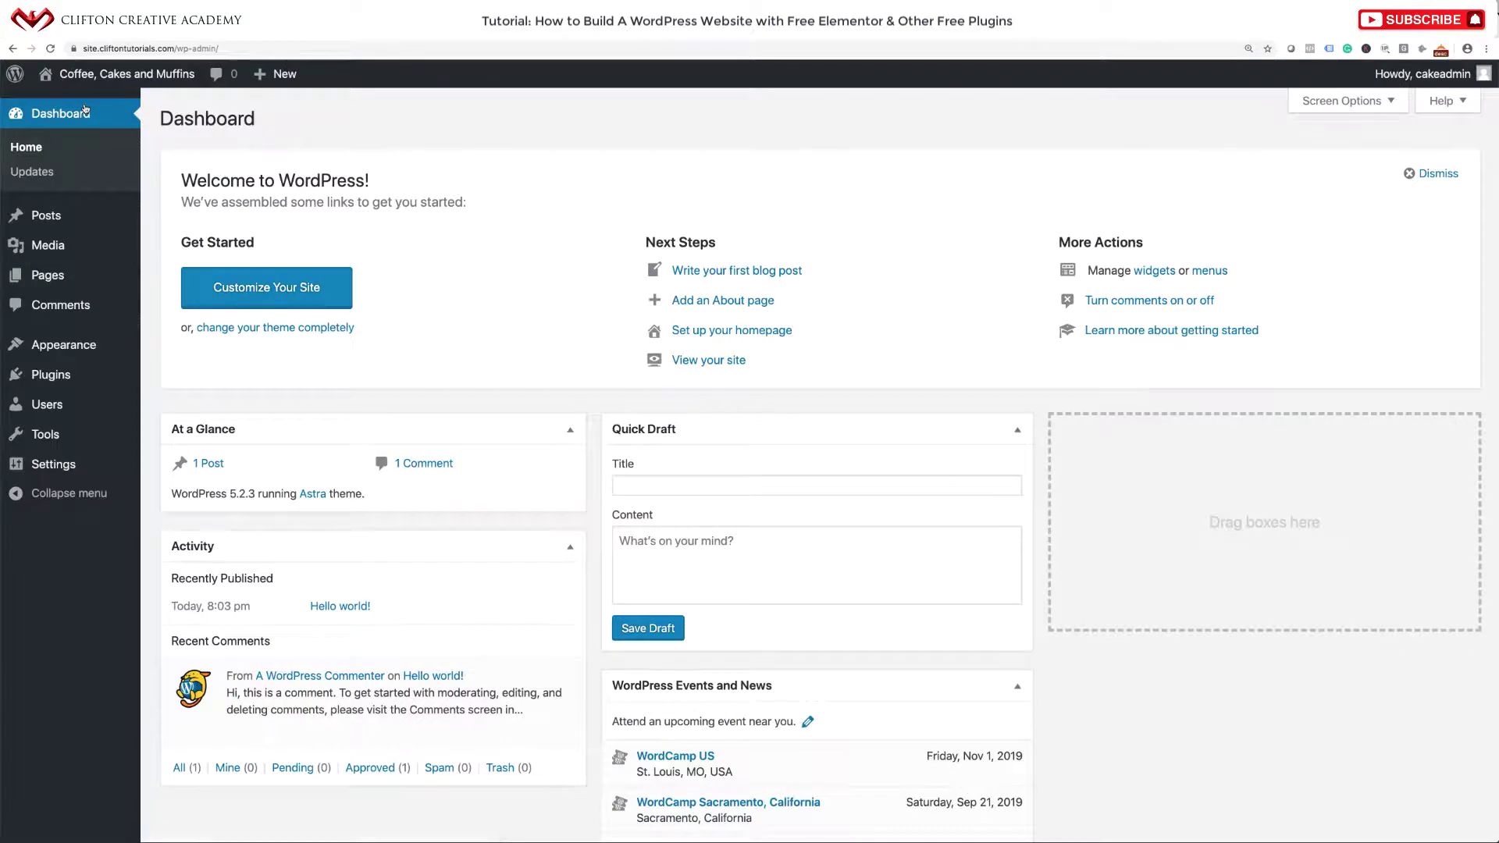
pyautogui.moveTo(125, 378)
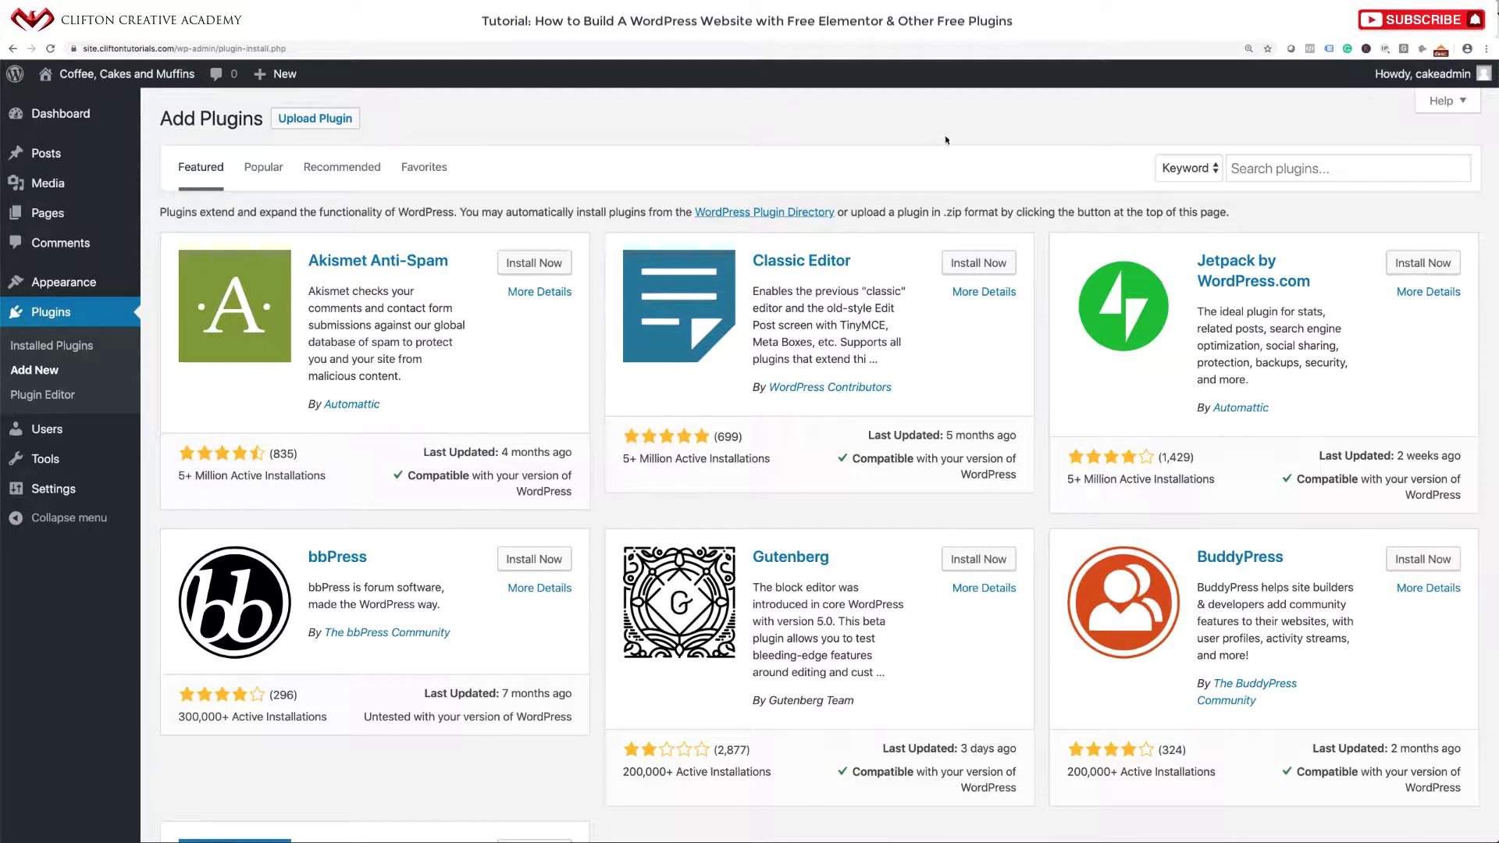
pyautogui.click(1250, 170)
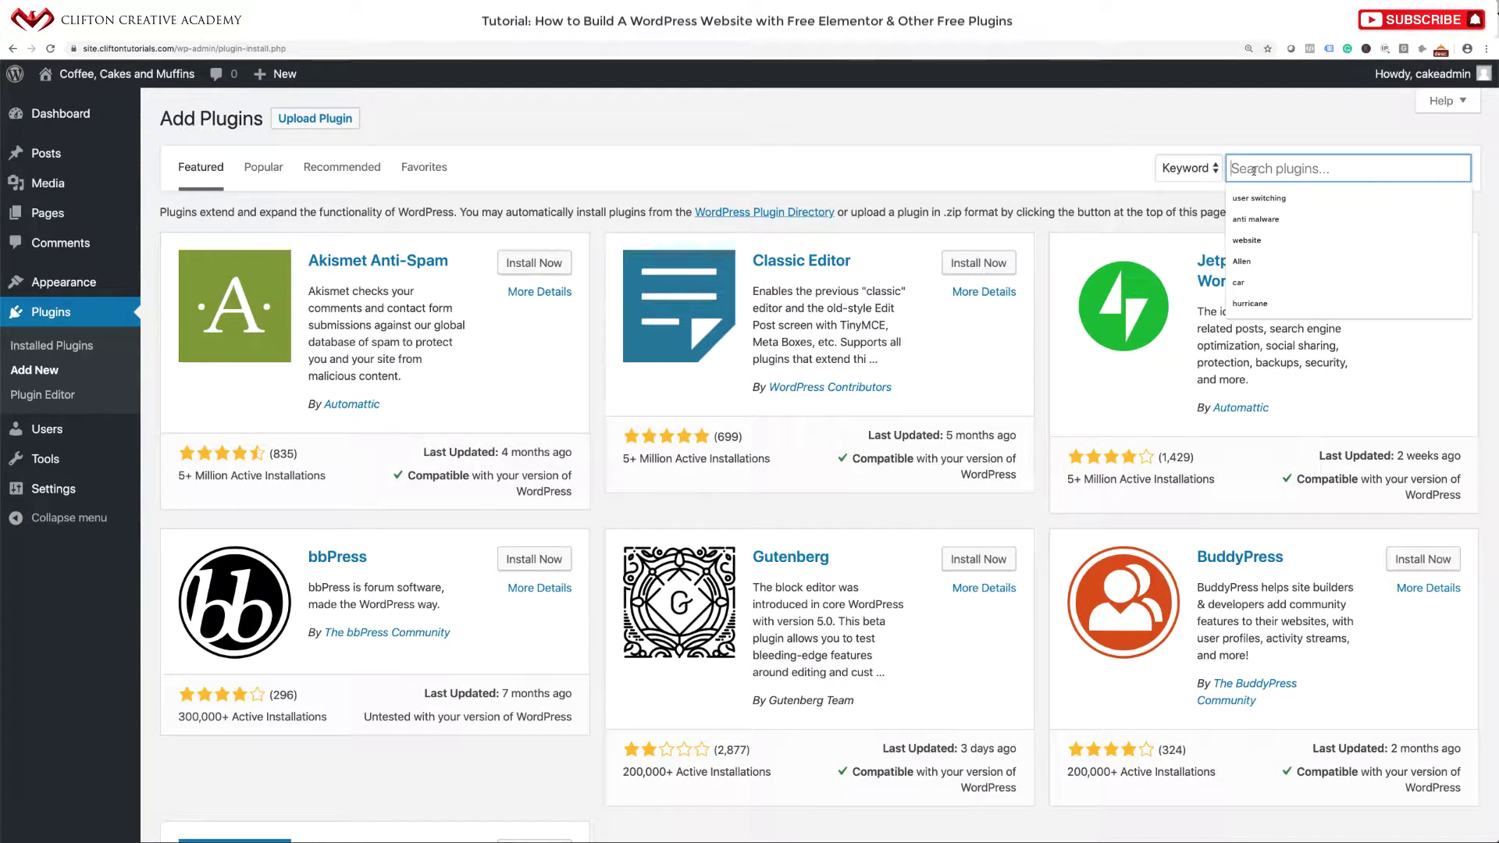
pyautogui.write('Elemo')
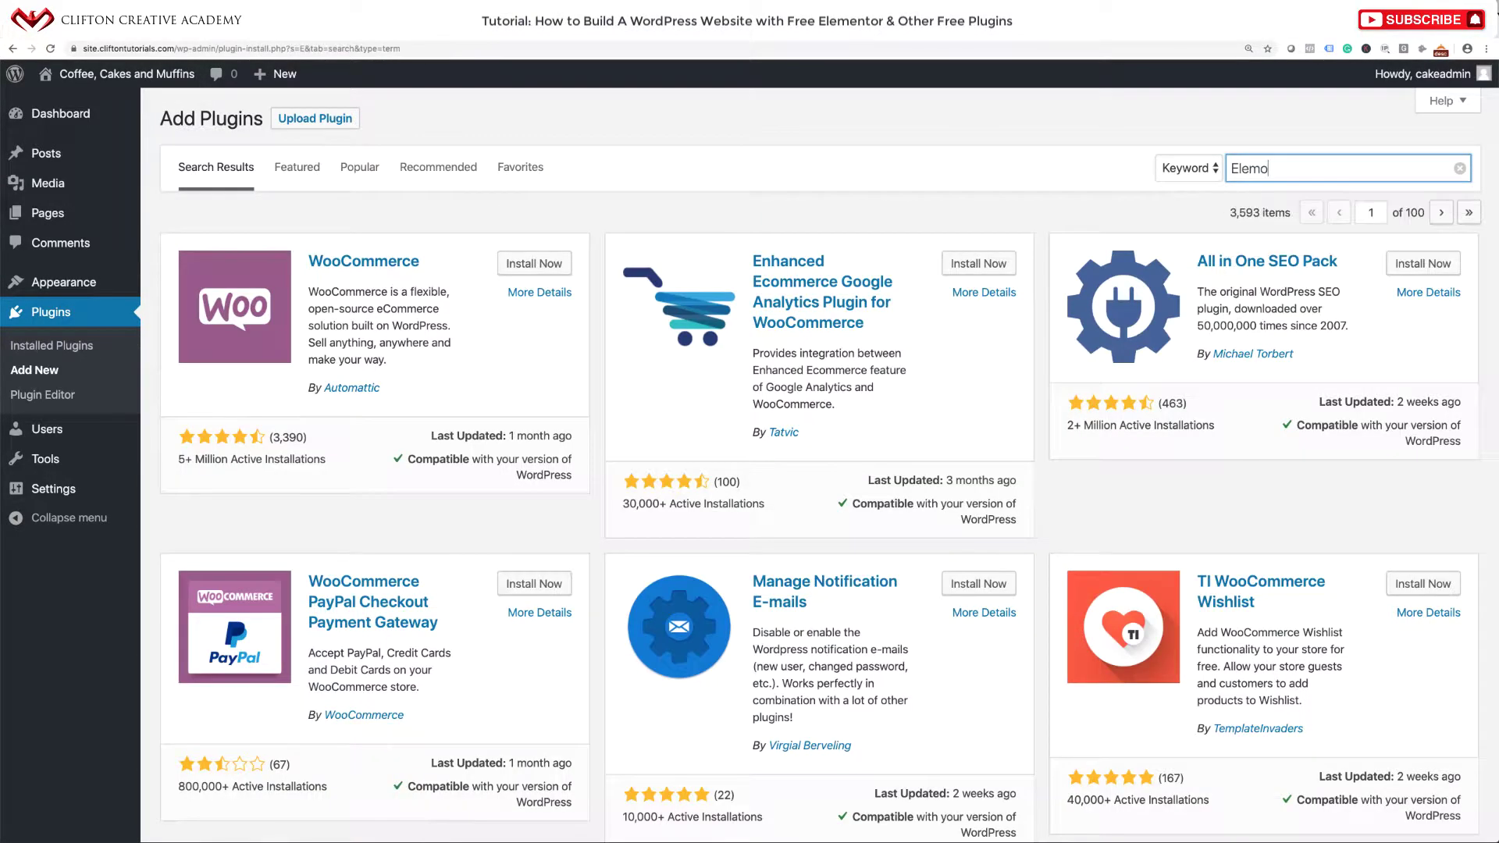
pyautogui.write('ntor')
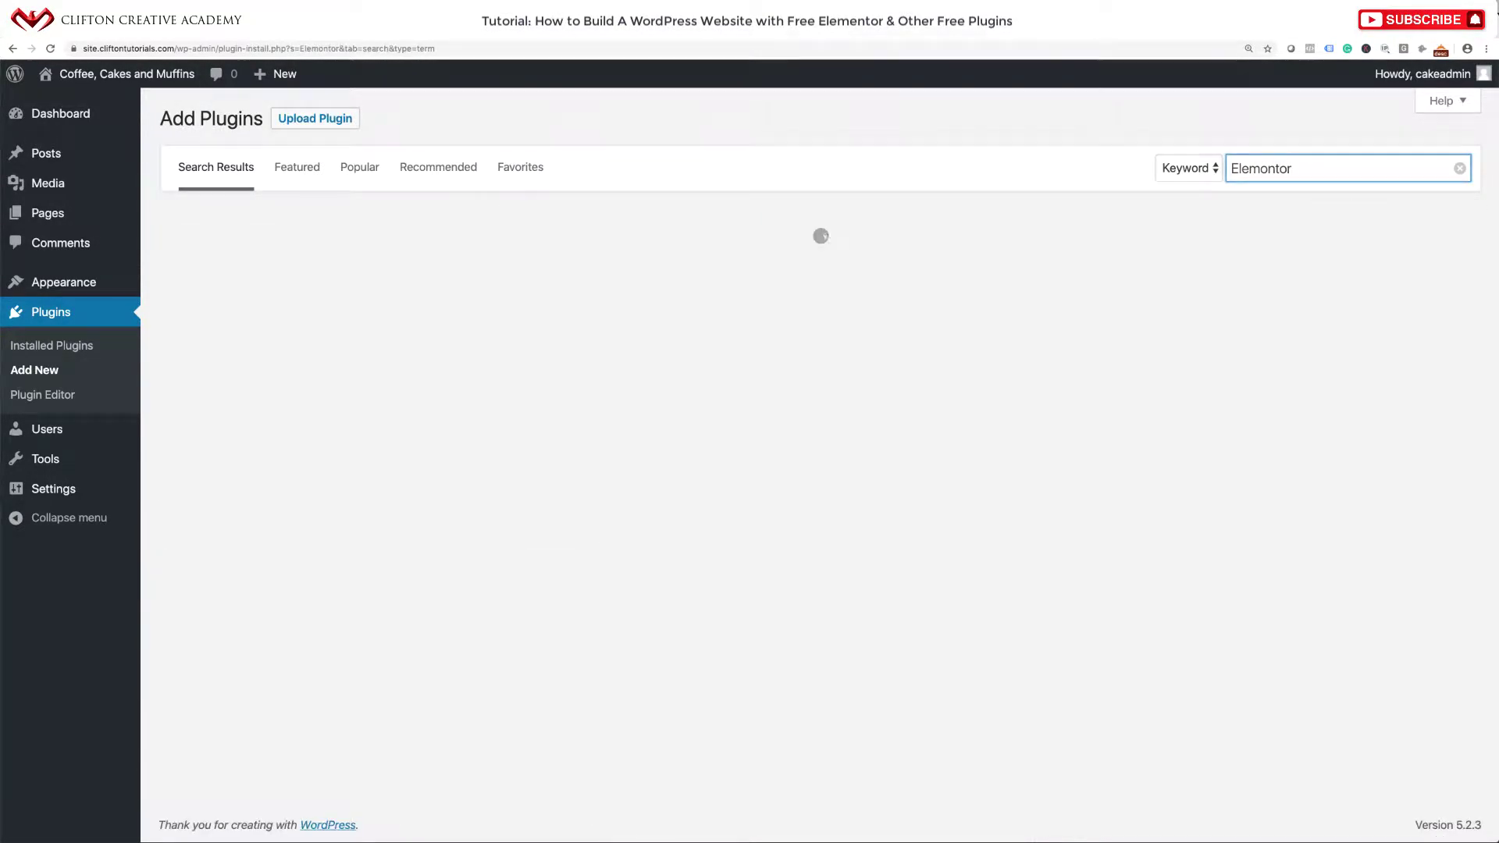
pyautogui.click(1266, 168)
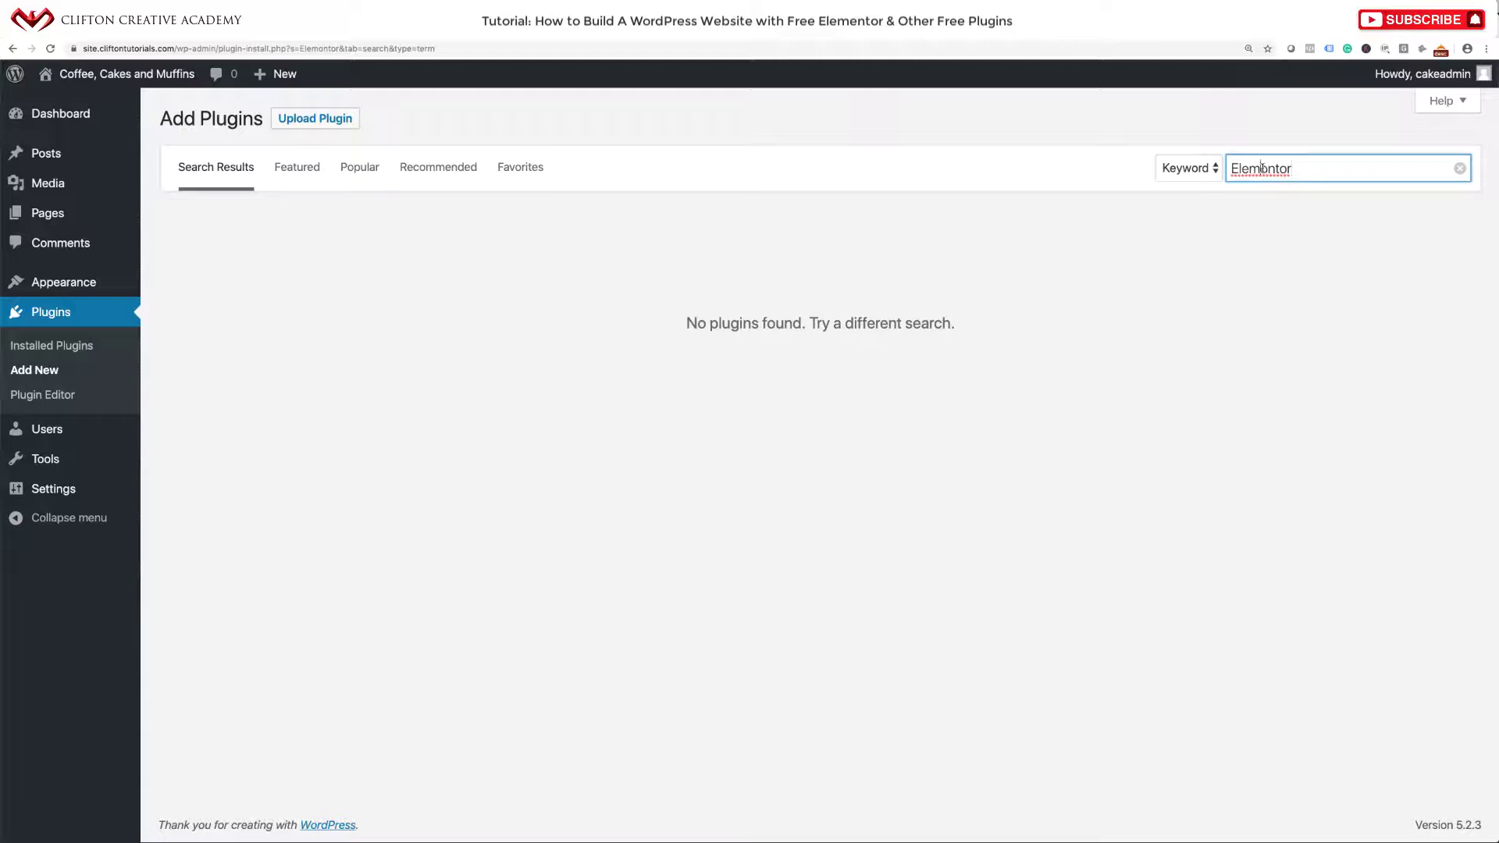
pyautogui.press('BackSpace')
pyautogui.write('e')
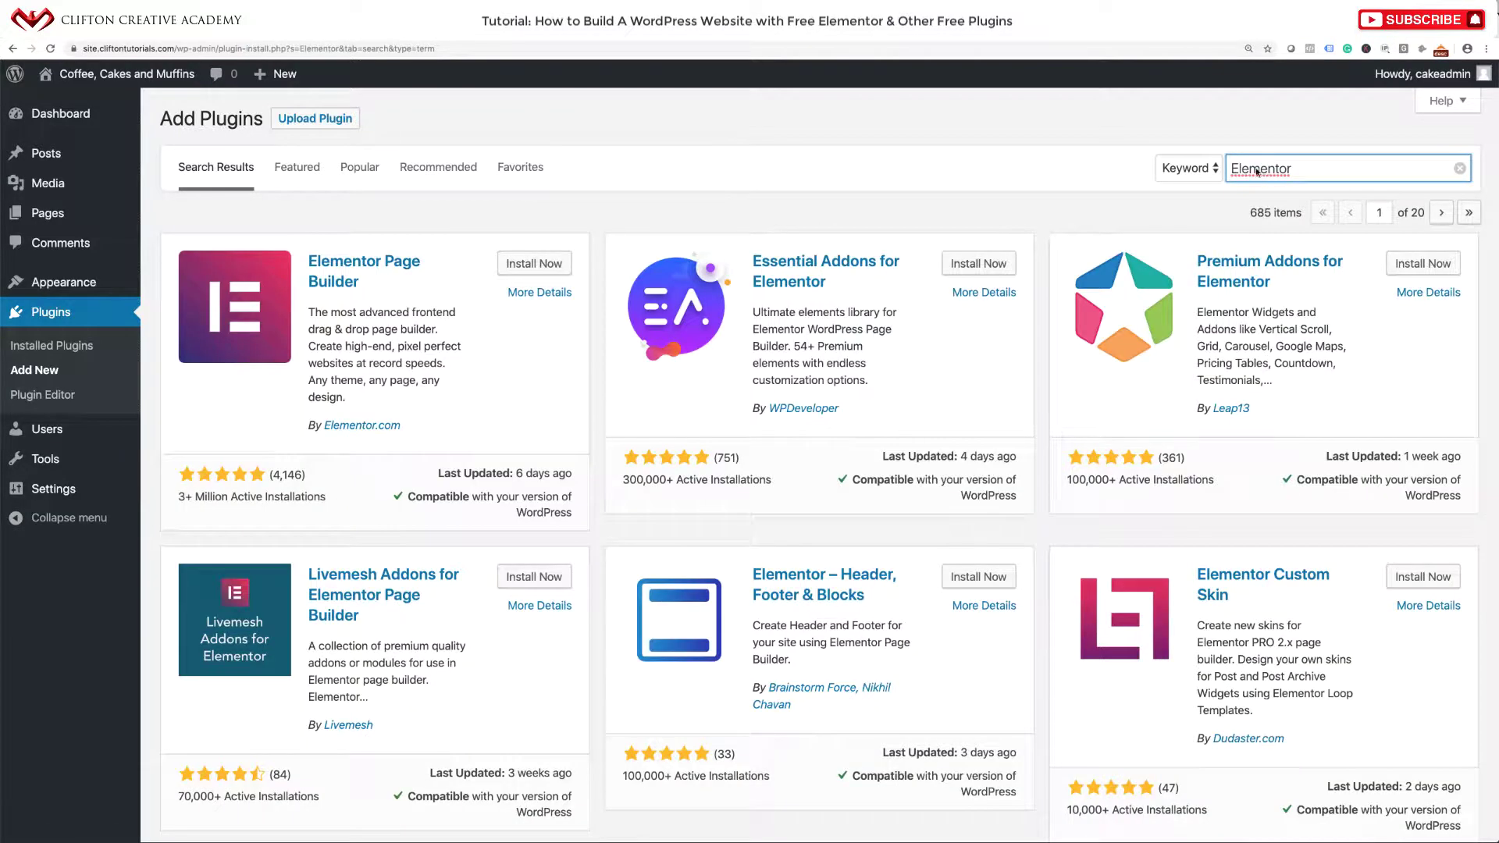
pyautogui.click(534, 267)
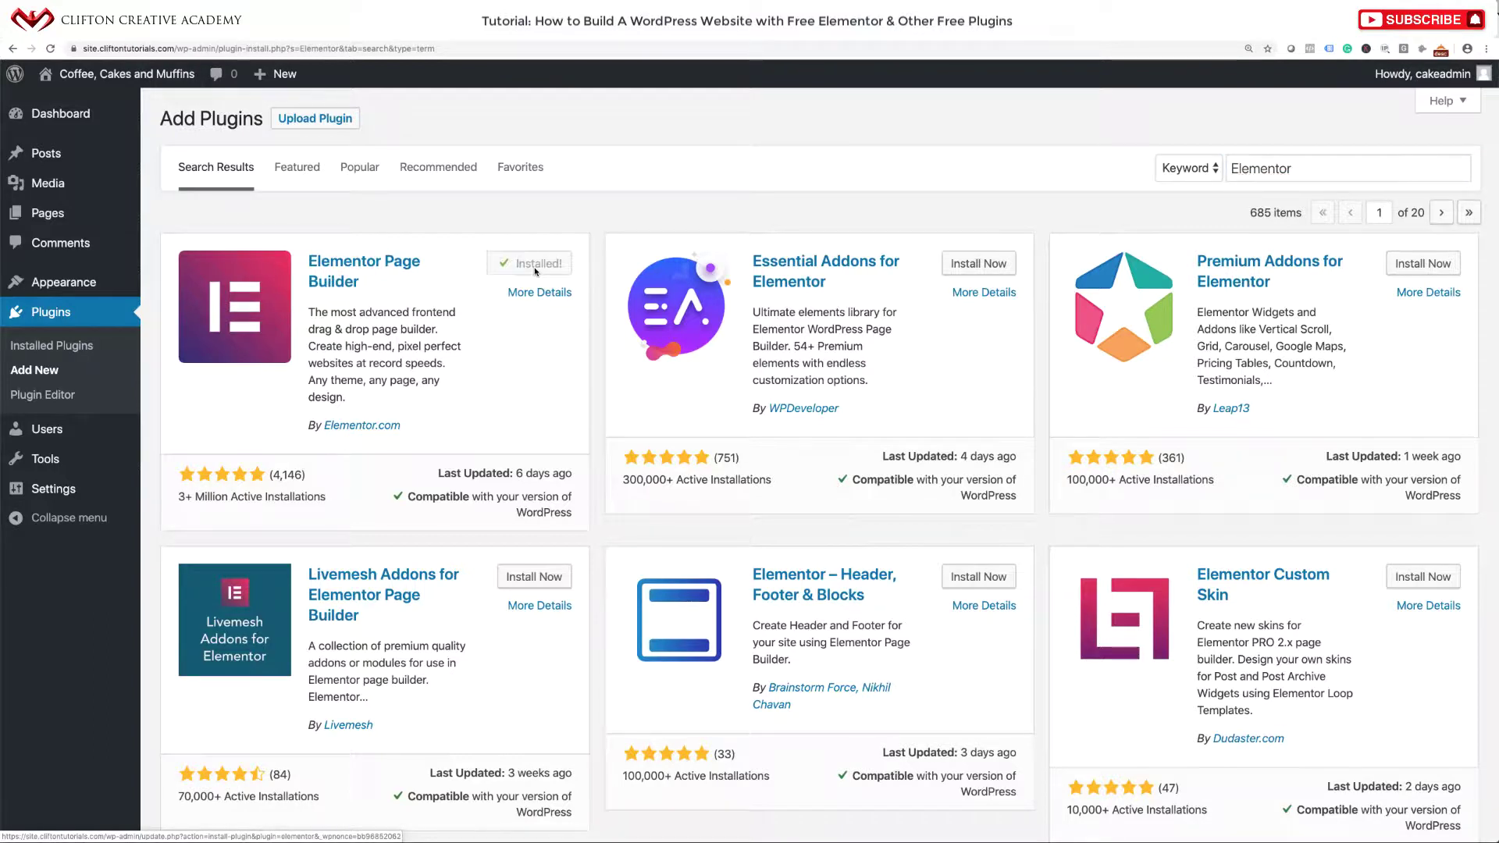
pyautogui.click(540, 266)
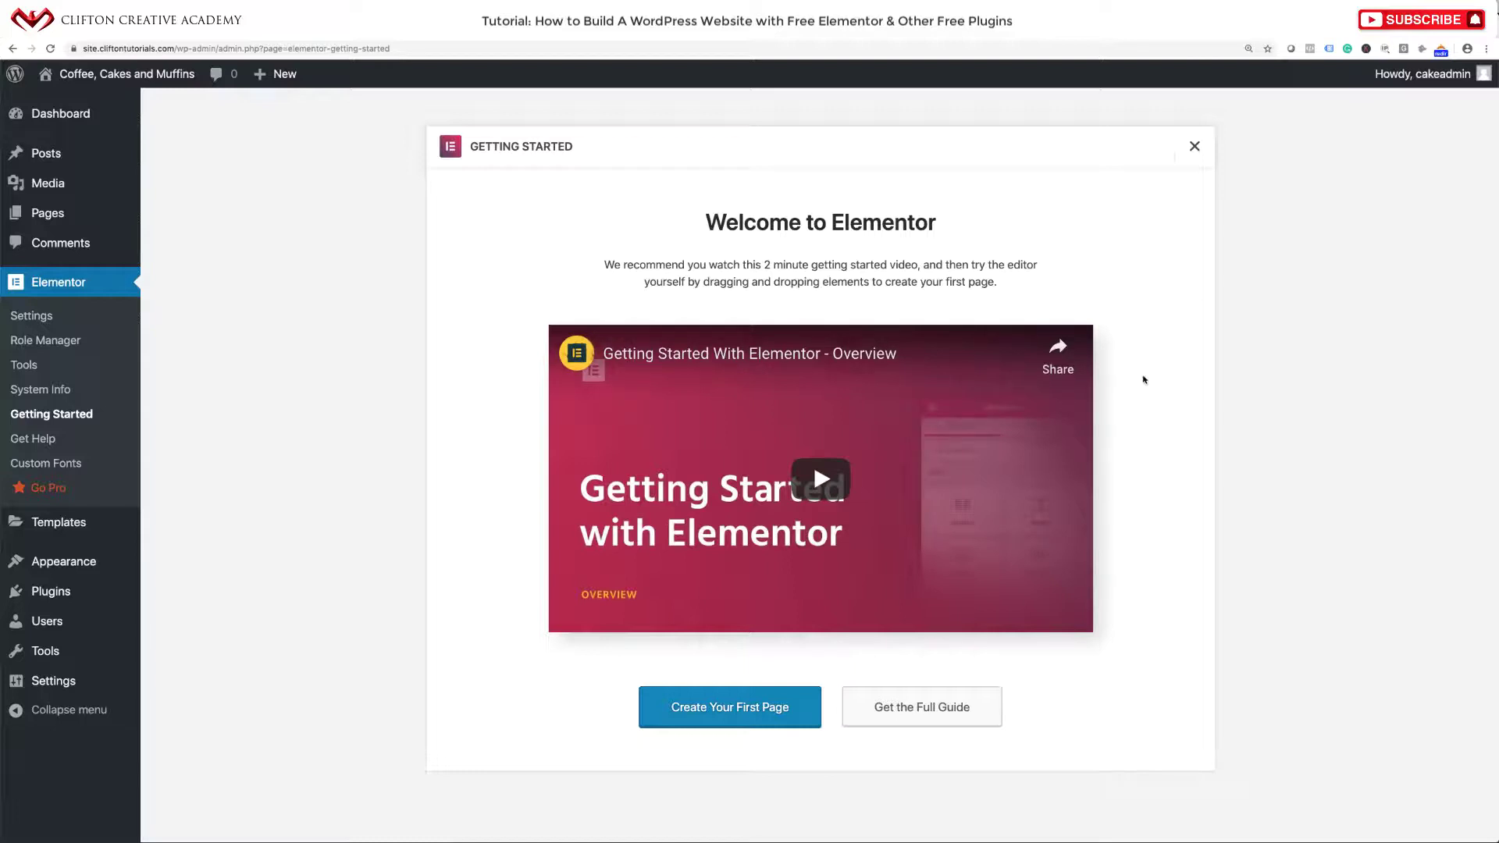
# Dismiss the Elementor welcome screen and go to the Add Plugins page.
pyautogui.click(1195, 147)
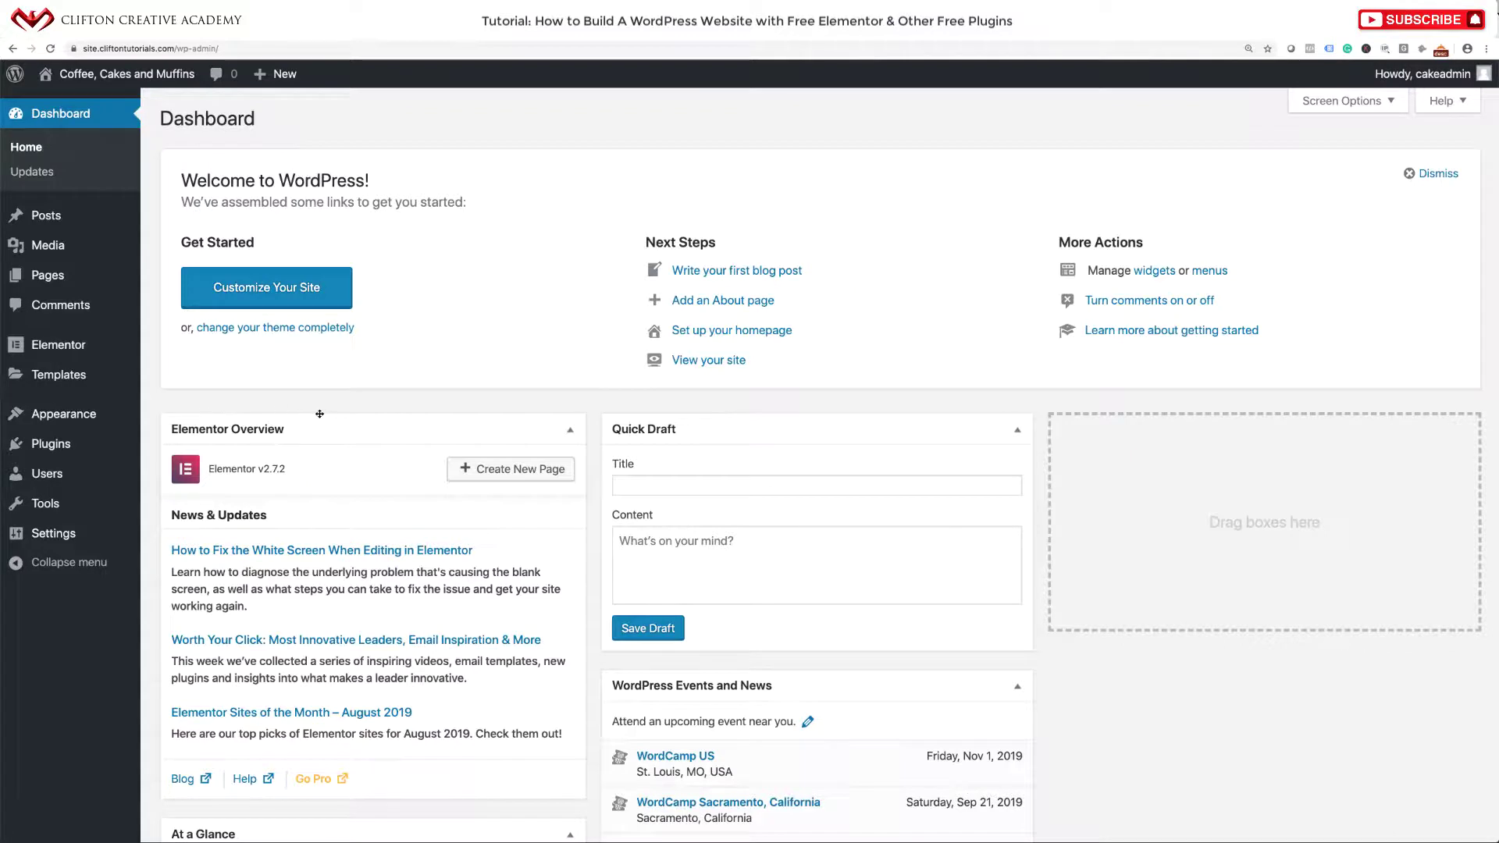
pyautogui.moveTo(80, 425)
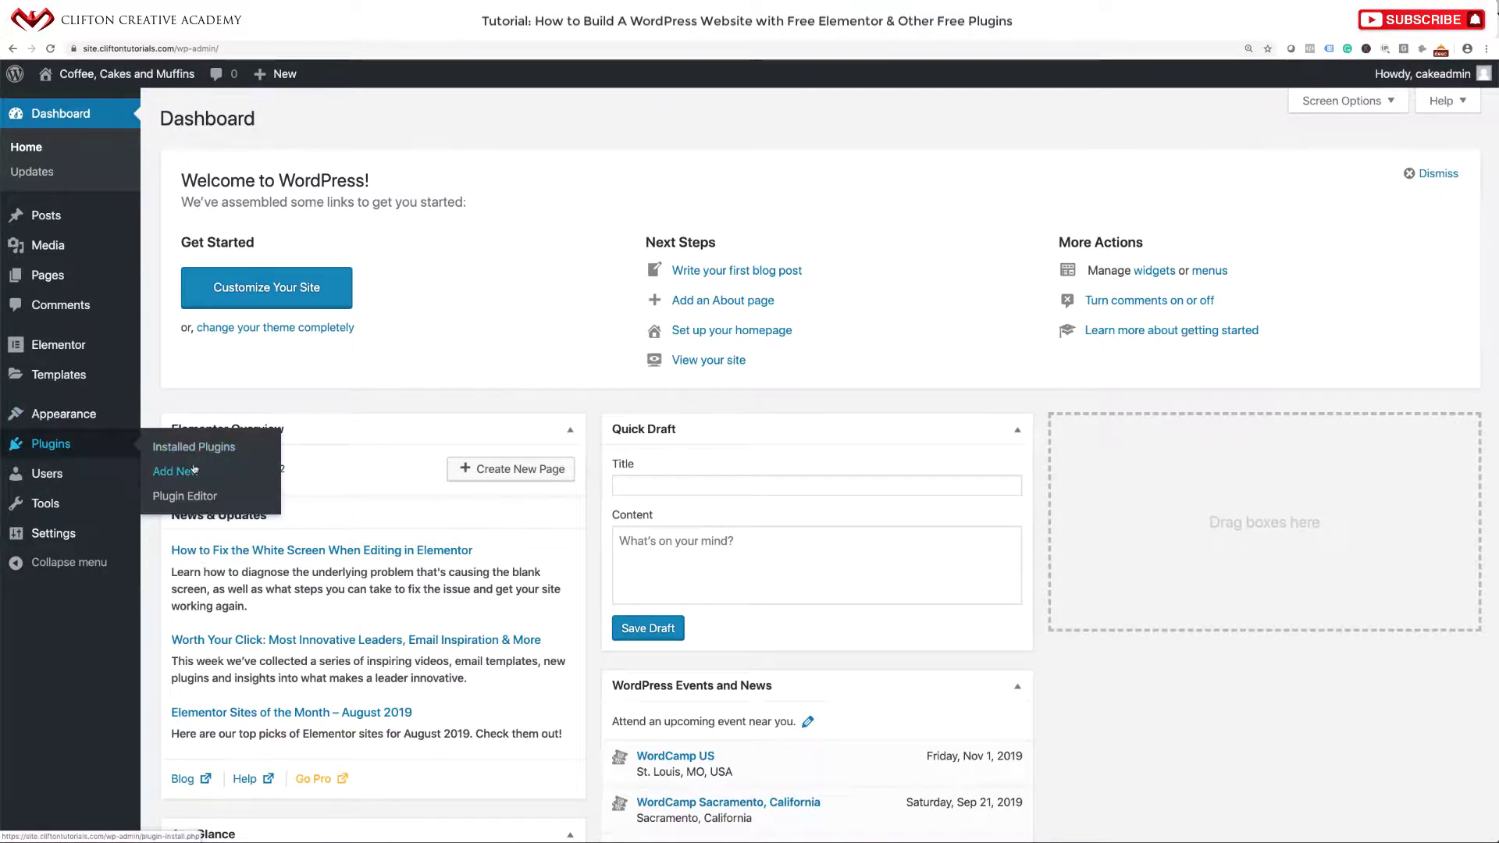
pyautogui.click(193, 470)
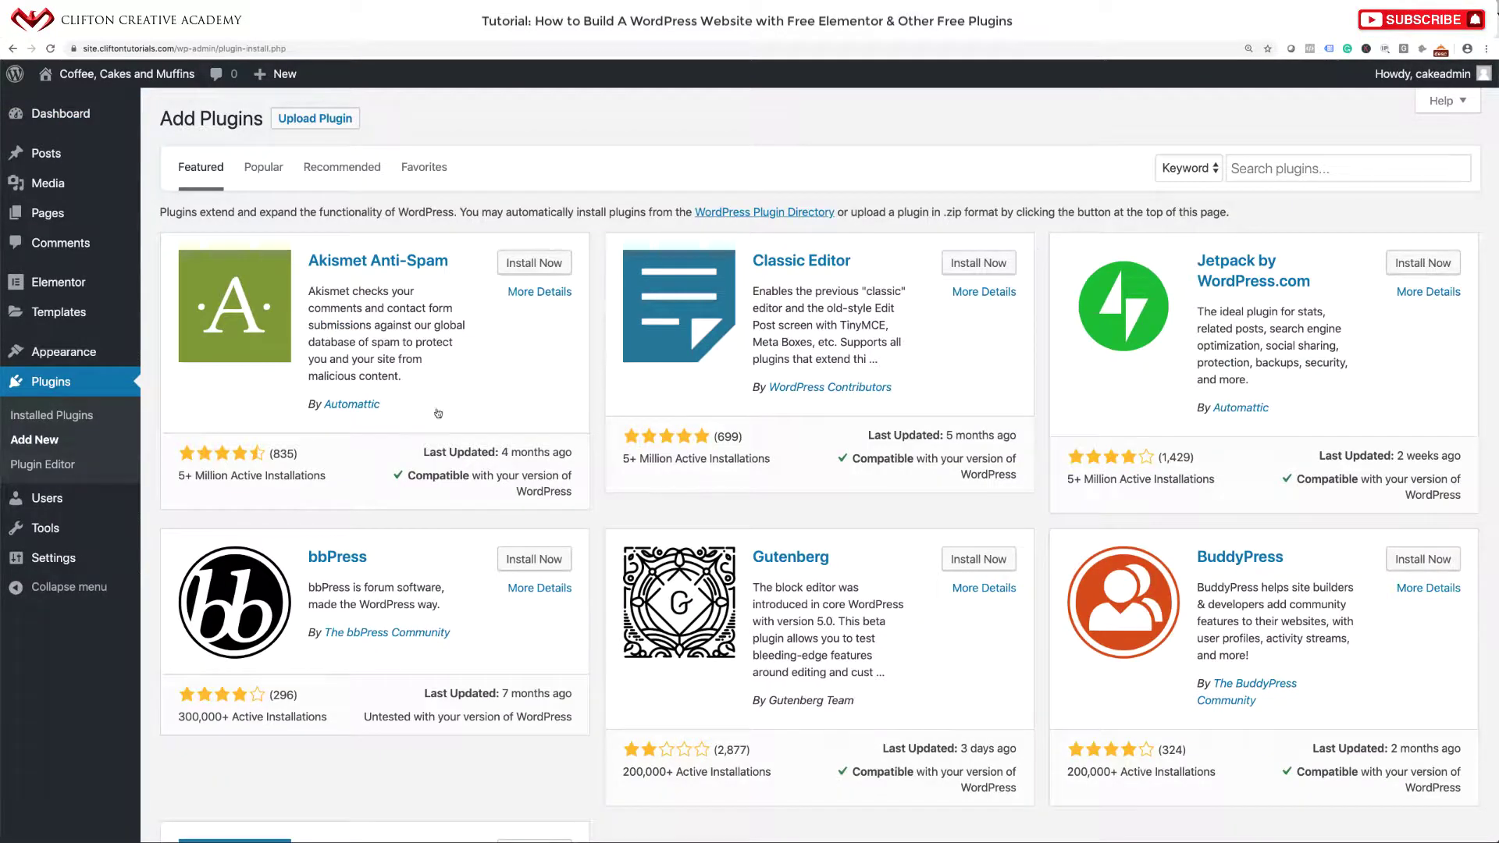
# Search 'Astra Hooks', install and activate it, then return to Add Plugins.
pyautogui.click(1281, 168)
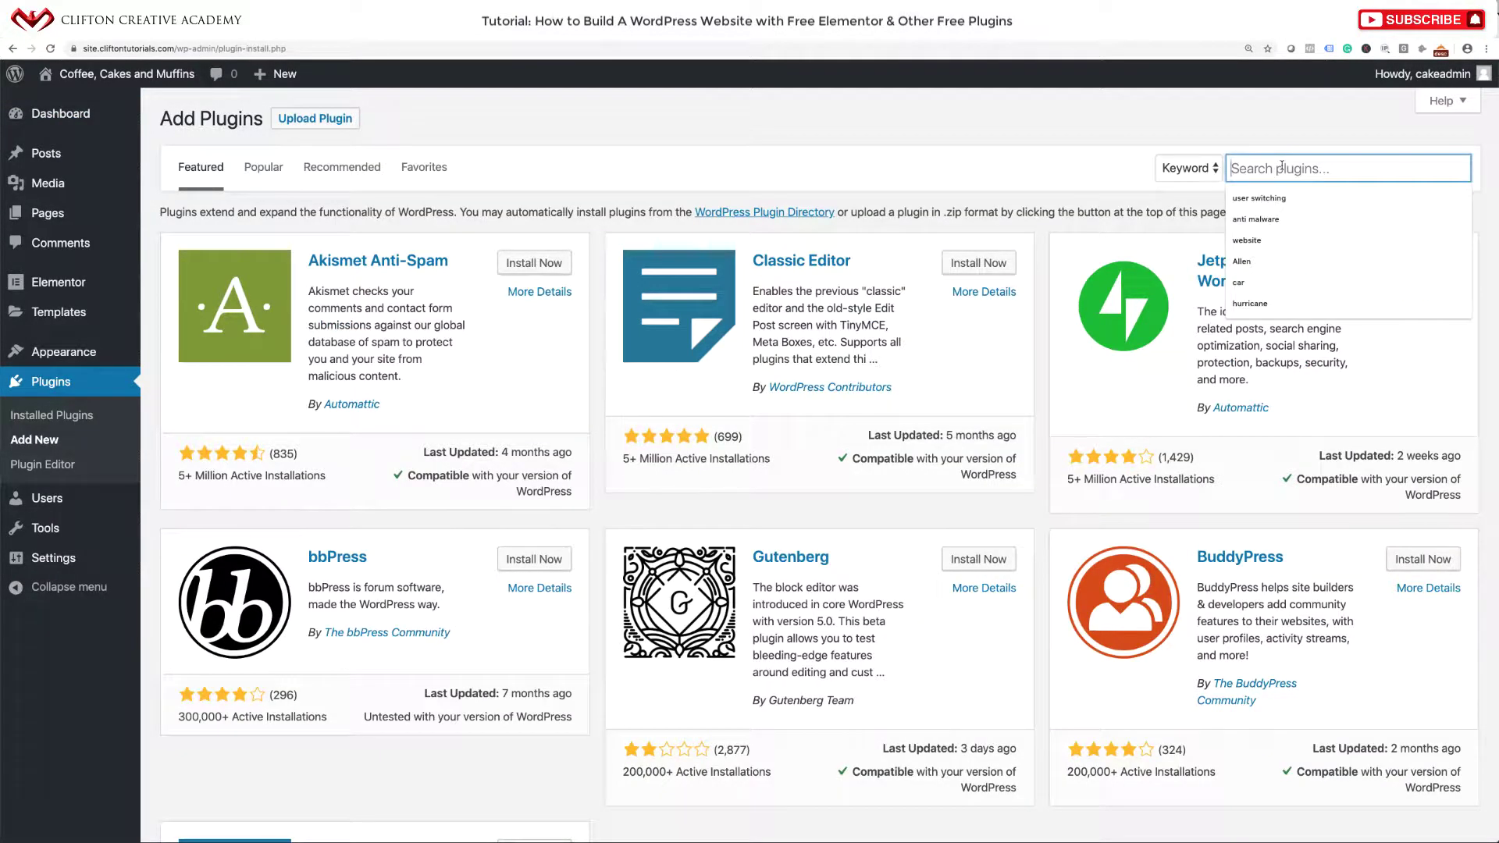
pyautogui.write('Astra')
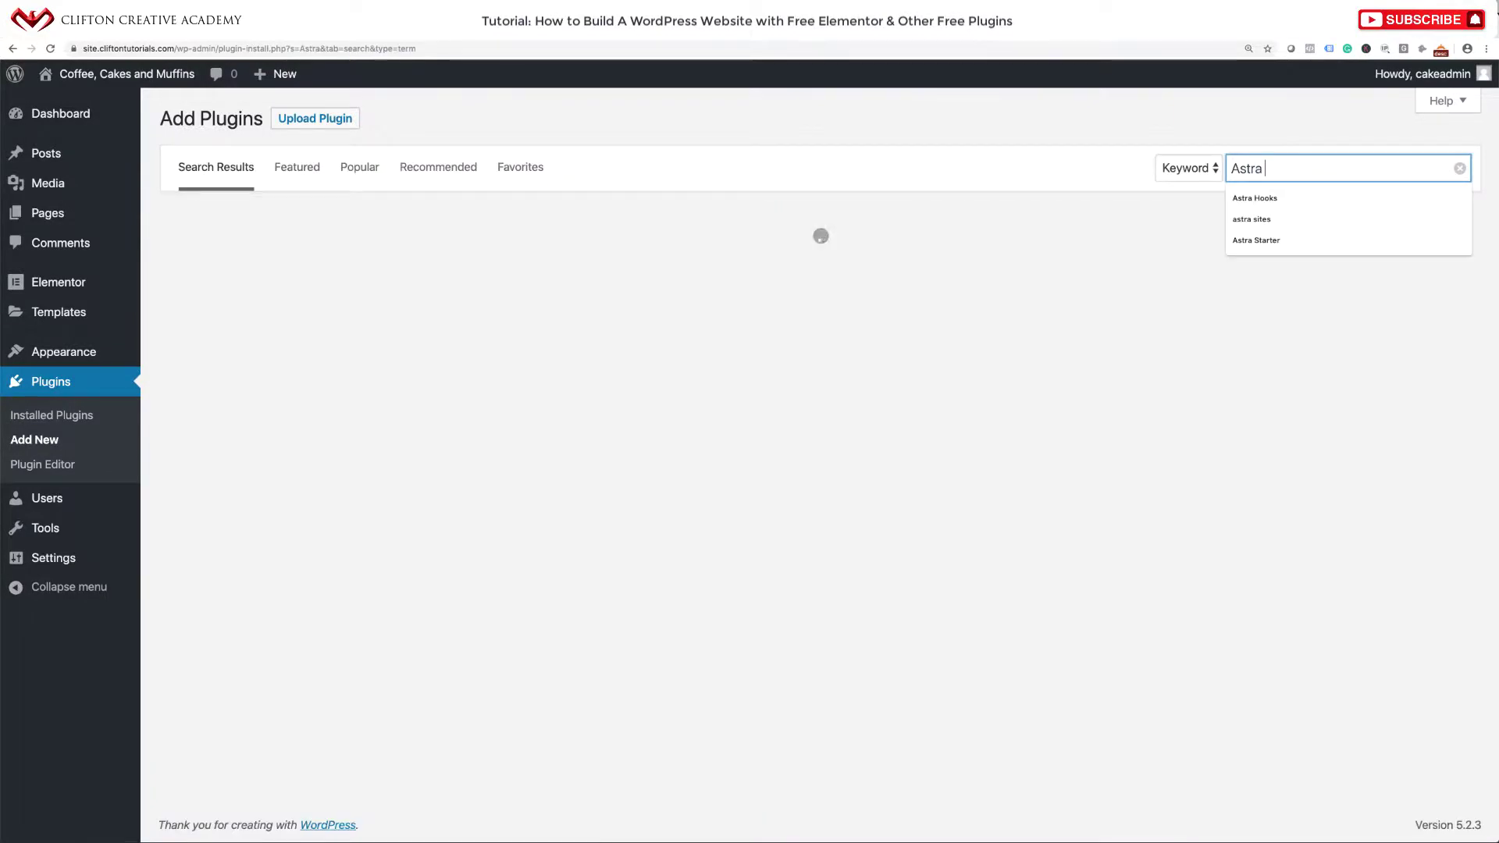
pyautogui.write(' Hooks')
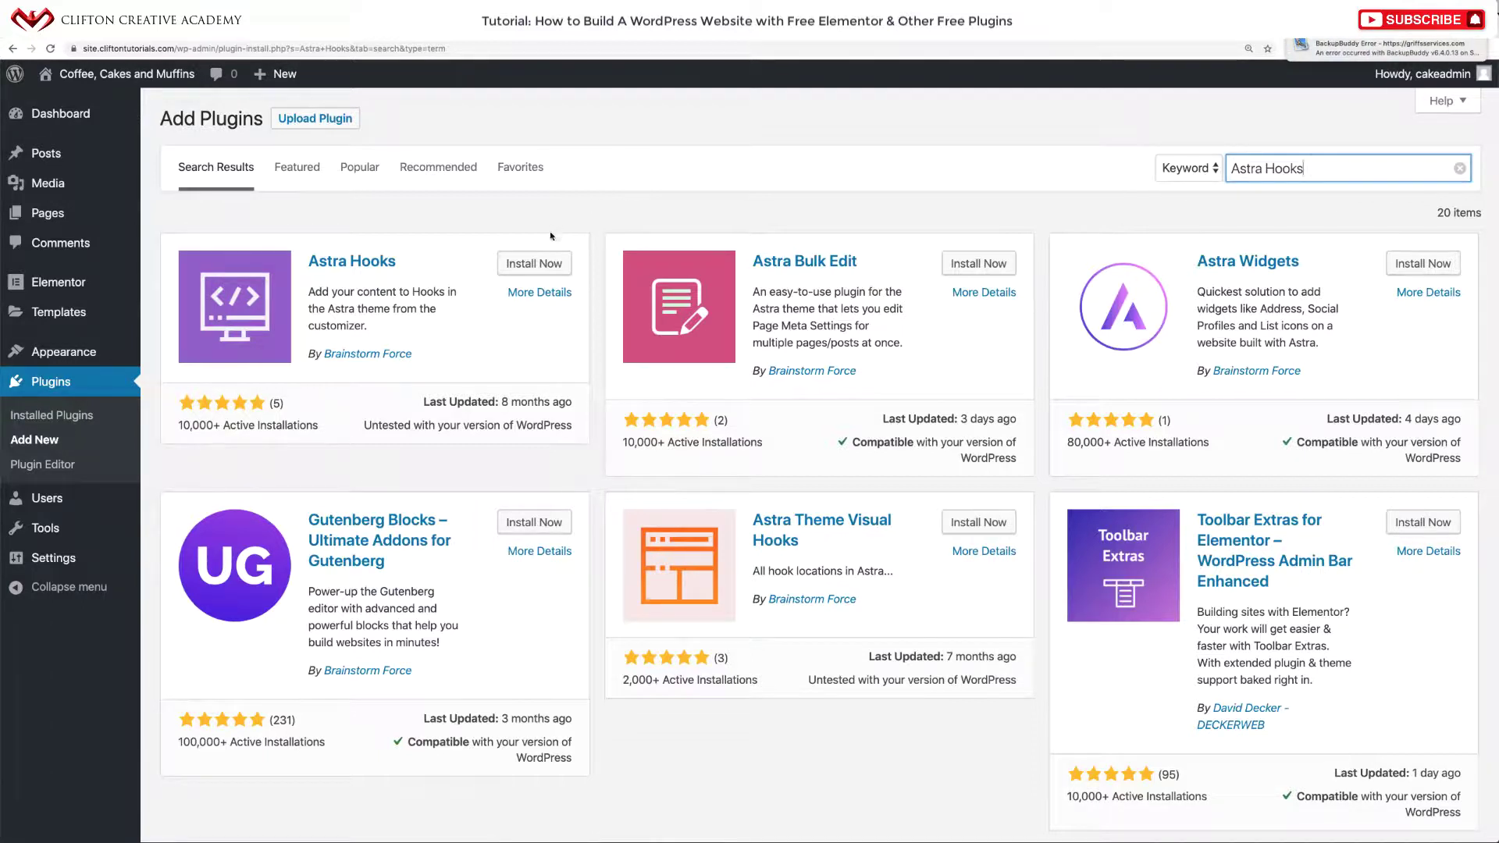
pyautogui.click(543, 264)
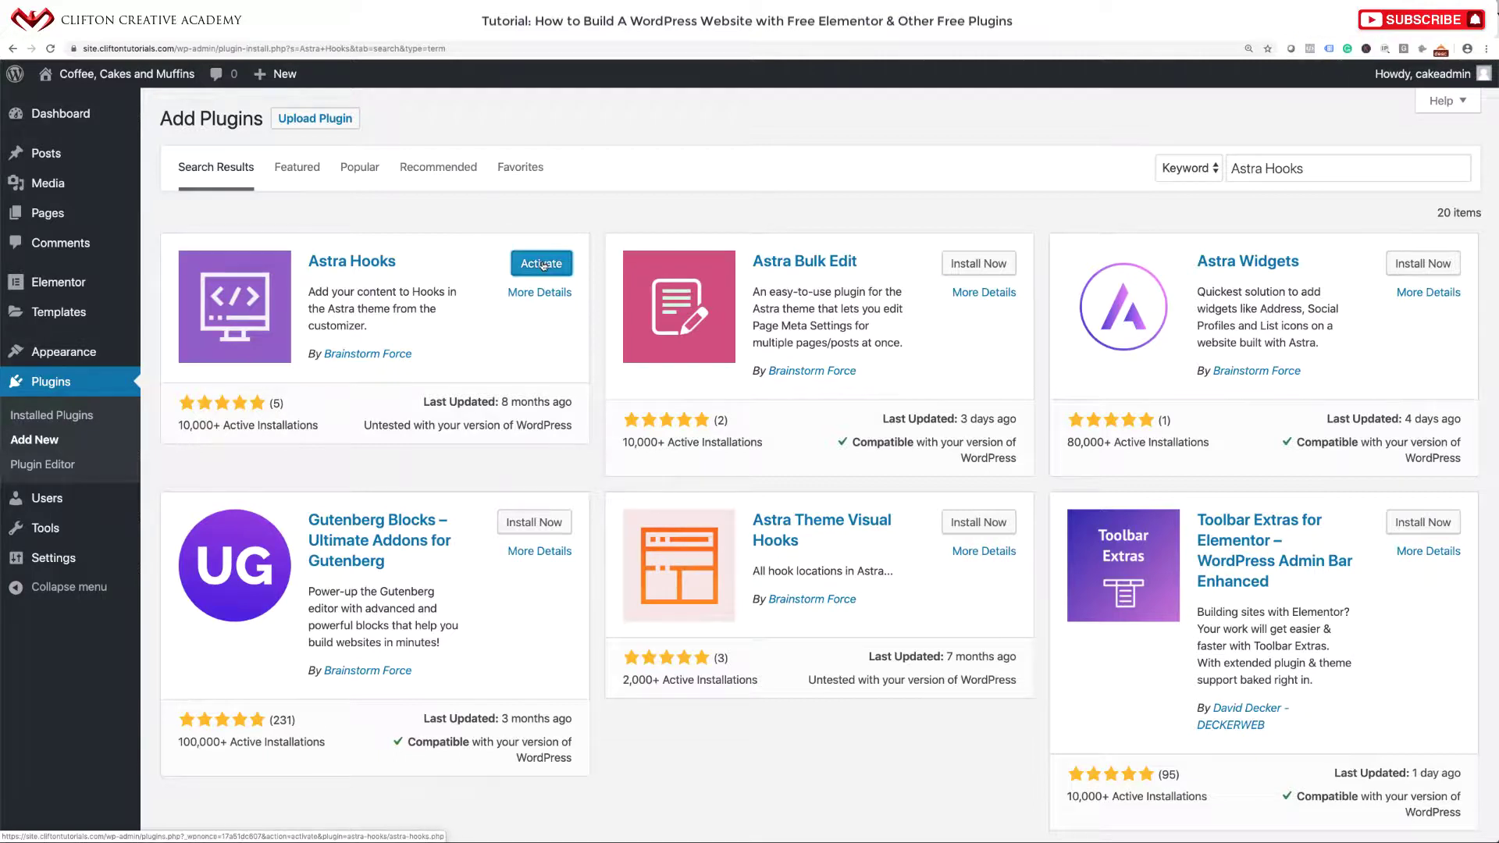
pyautogui.click(543, 264)
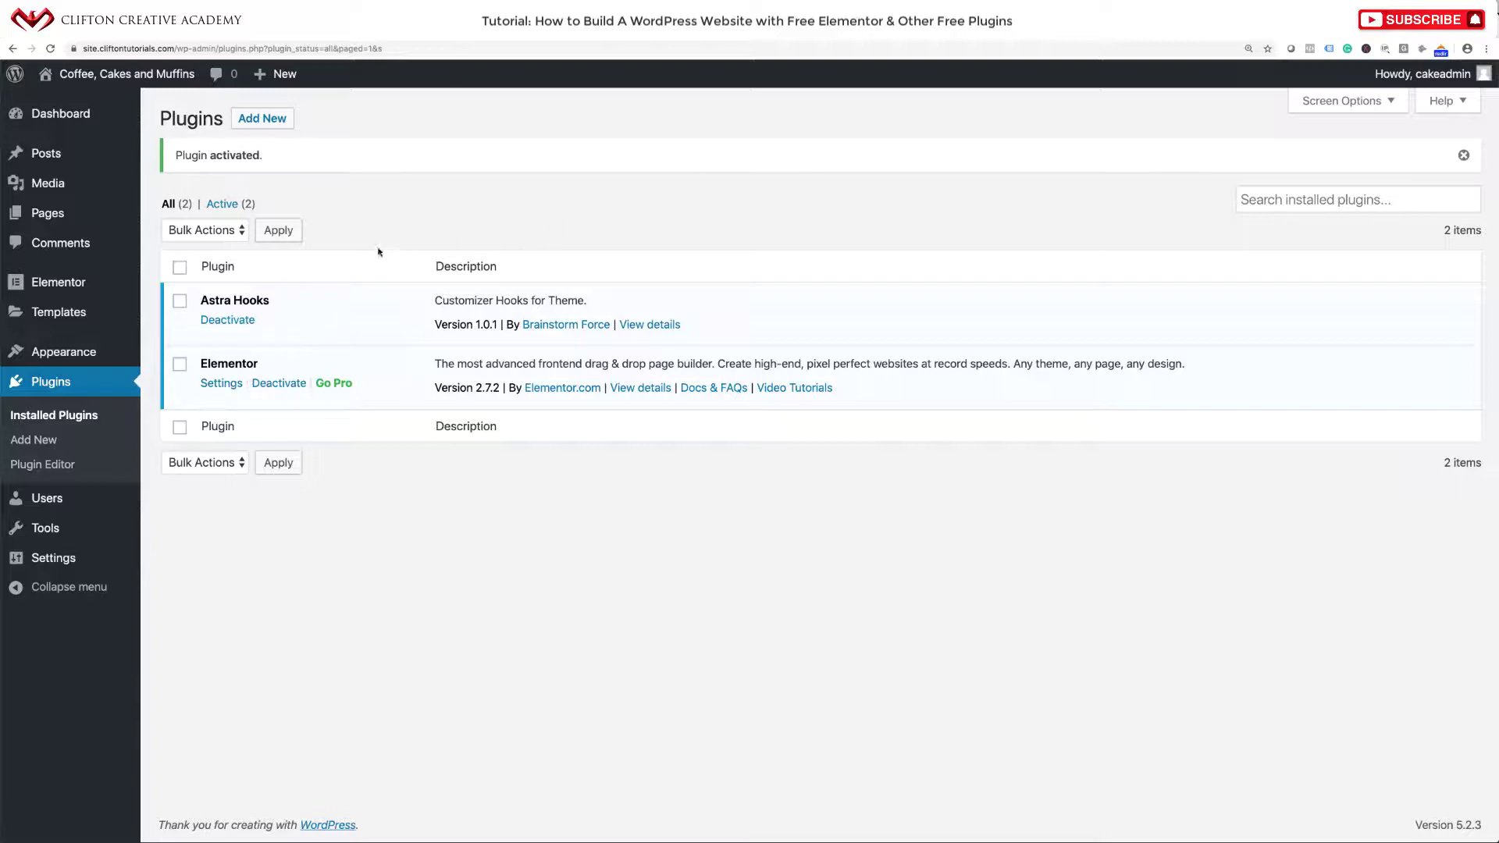
pyautogui.click(279, 129)
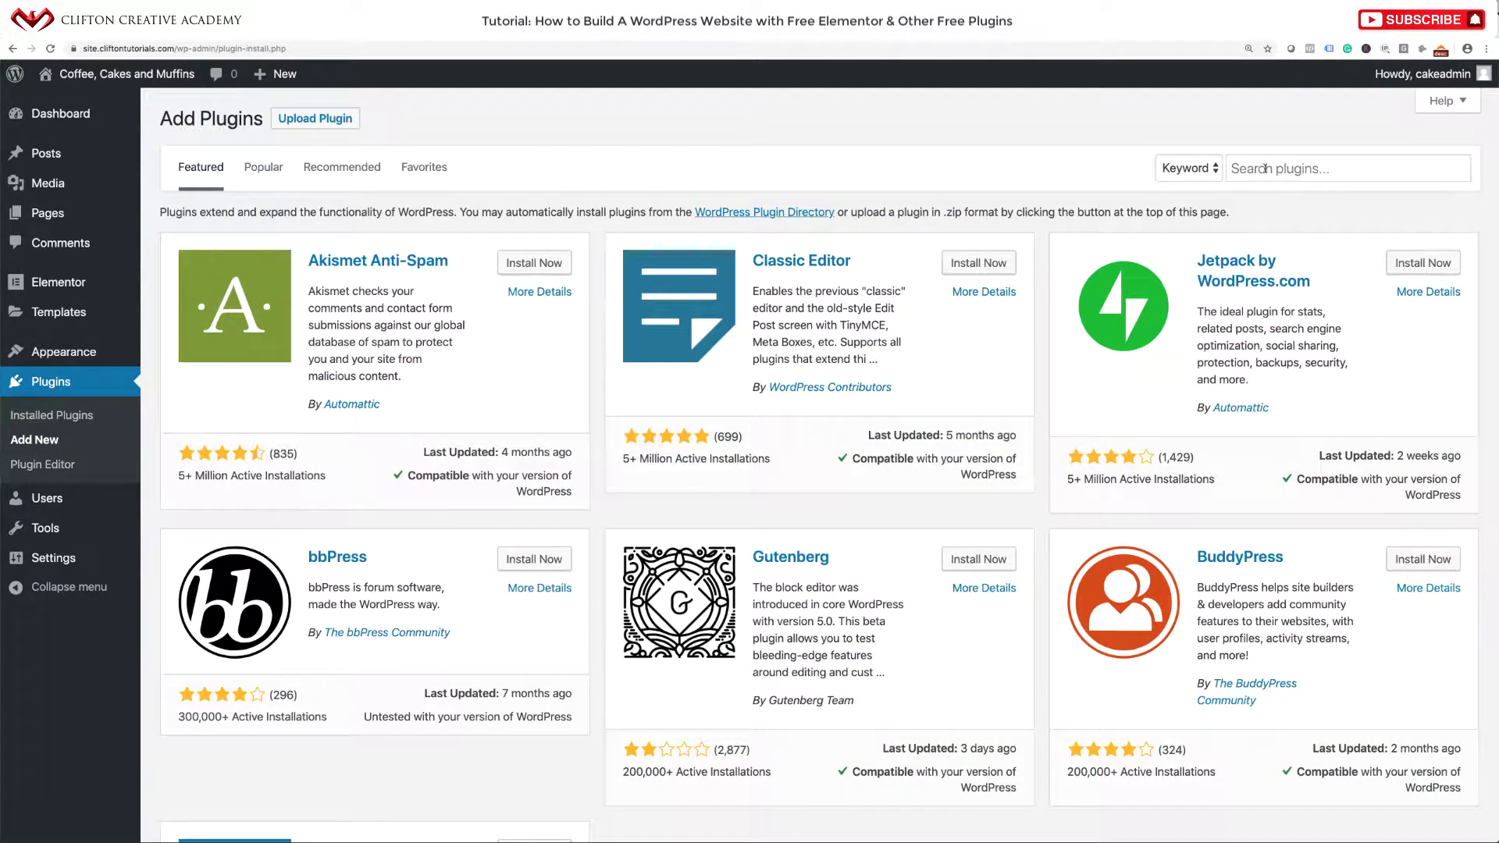
# Search 'Anywhere Elementor', install and activate it, dismiss the warning popup, and return to Add Plugins.
pyautogui.click(1266, 169)
pyautogui.write('Anywhere')
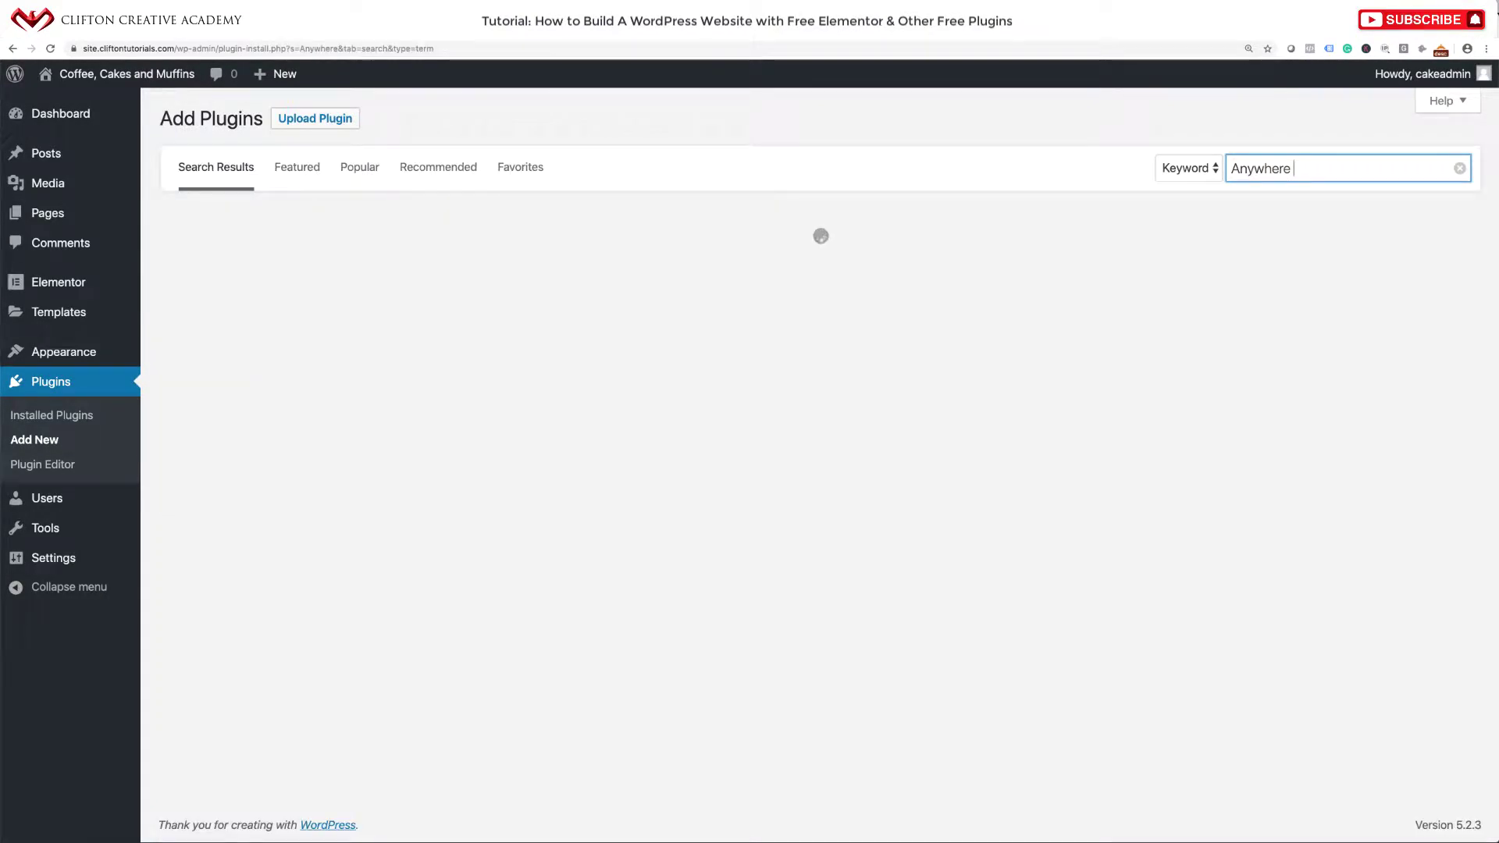
pyautogui.write(' Elementor')
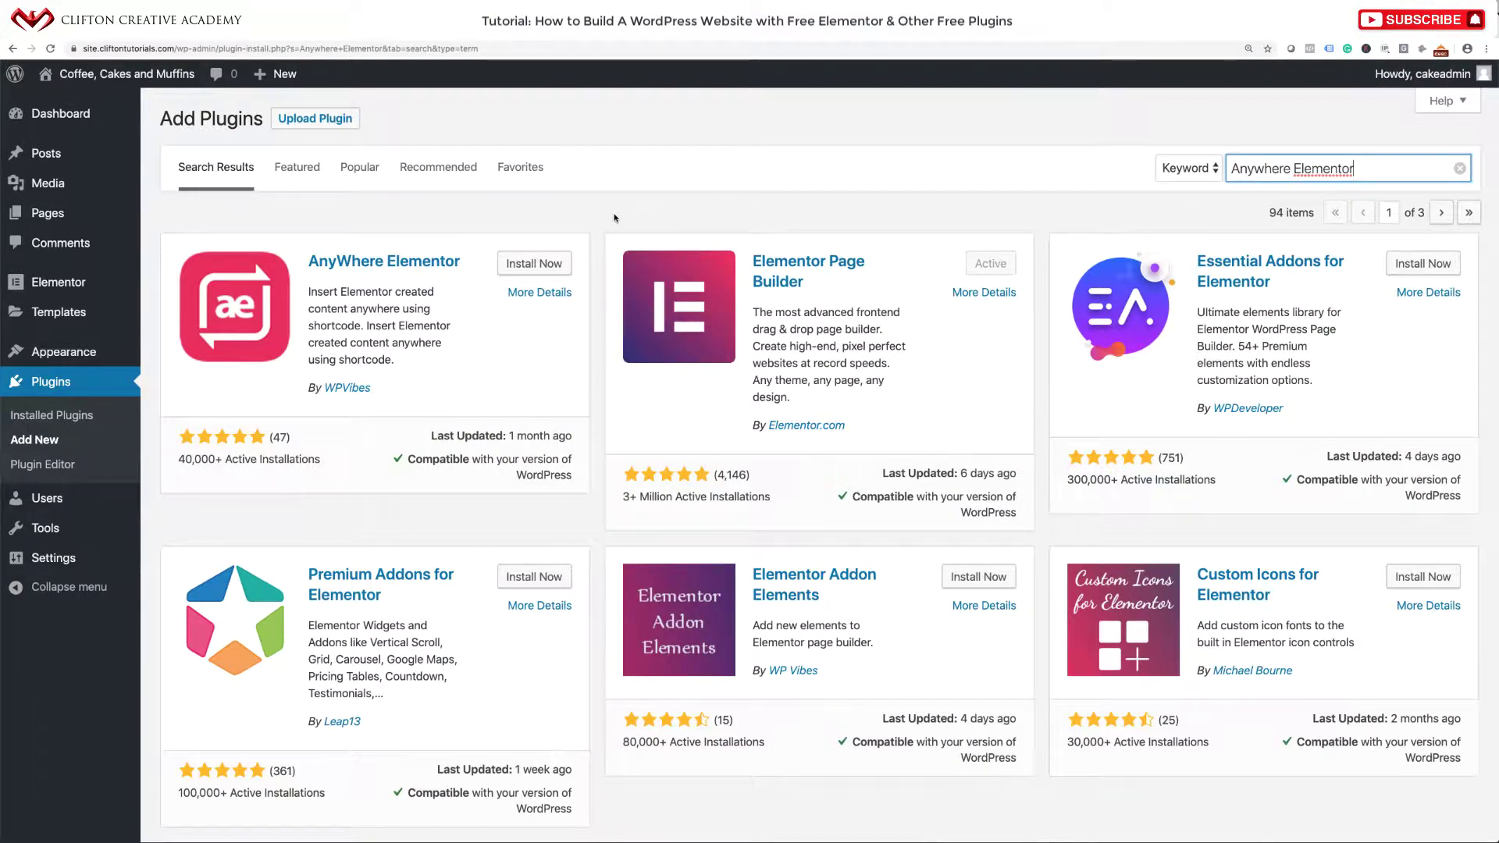
pyautogui.click(541, 264)
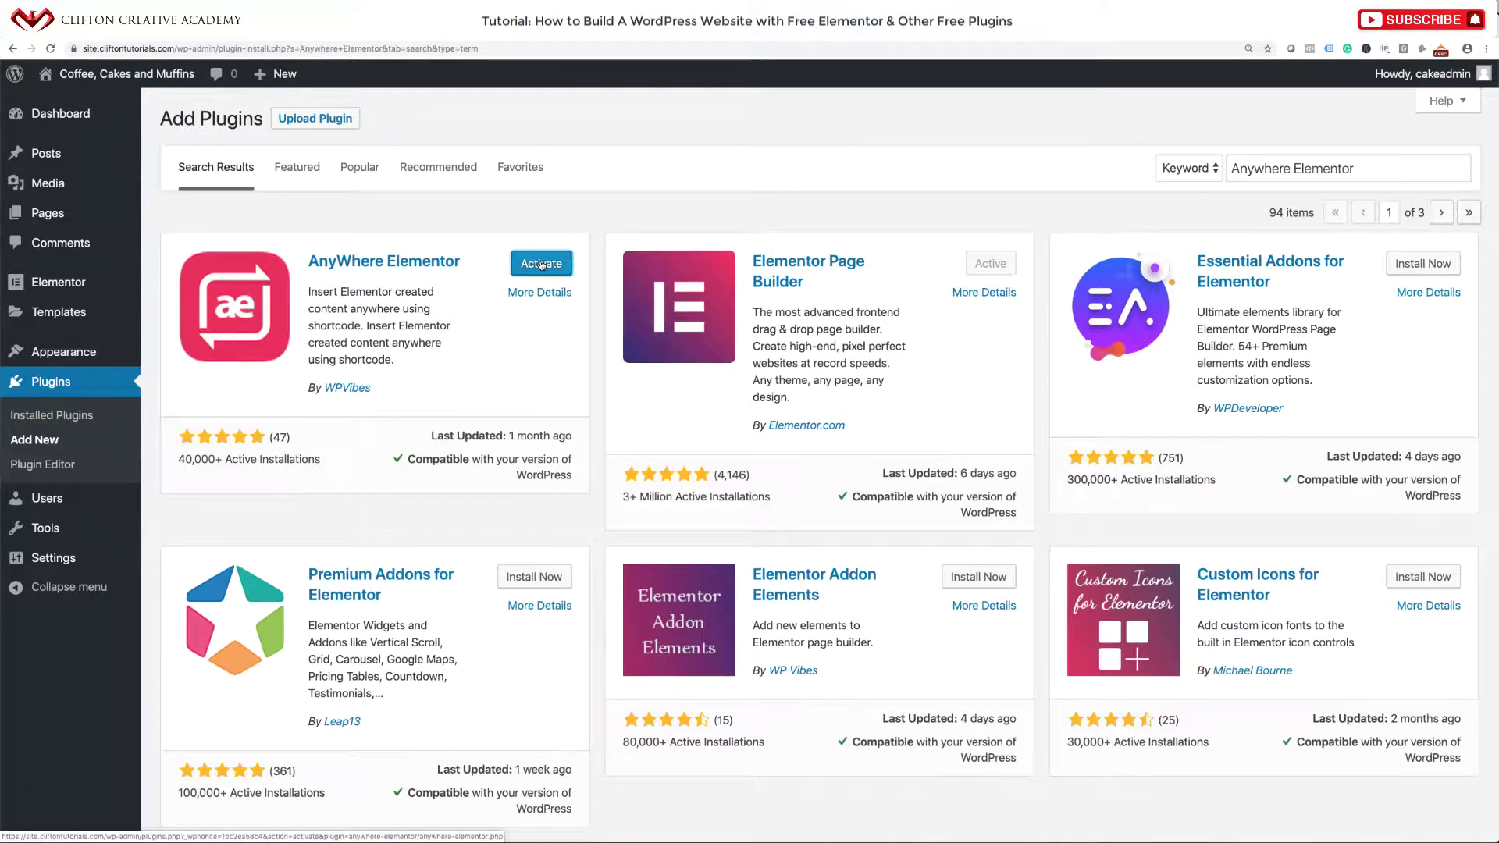
pyautogui.click(541, 265)
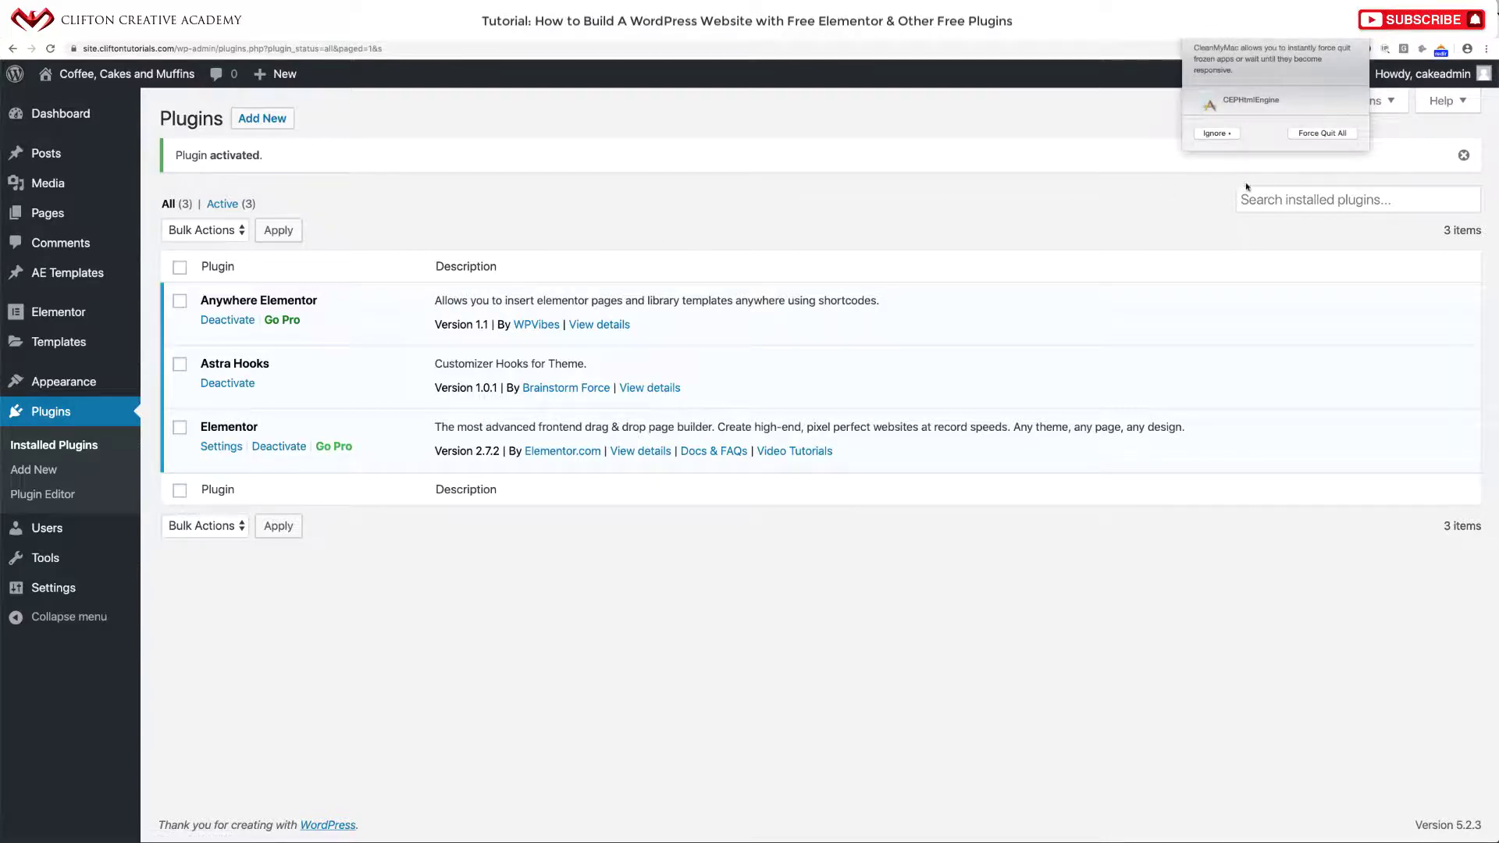
pyautogui.click(1317, 134)
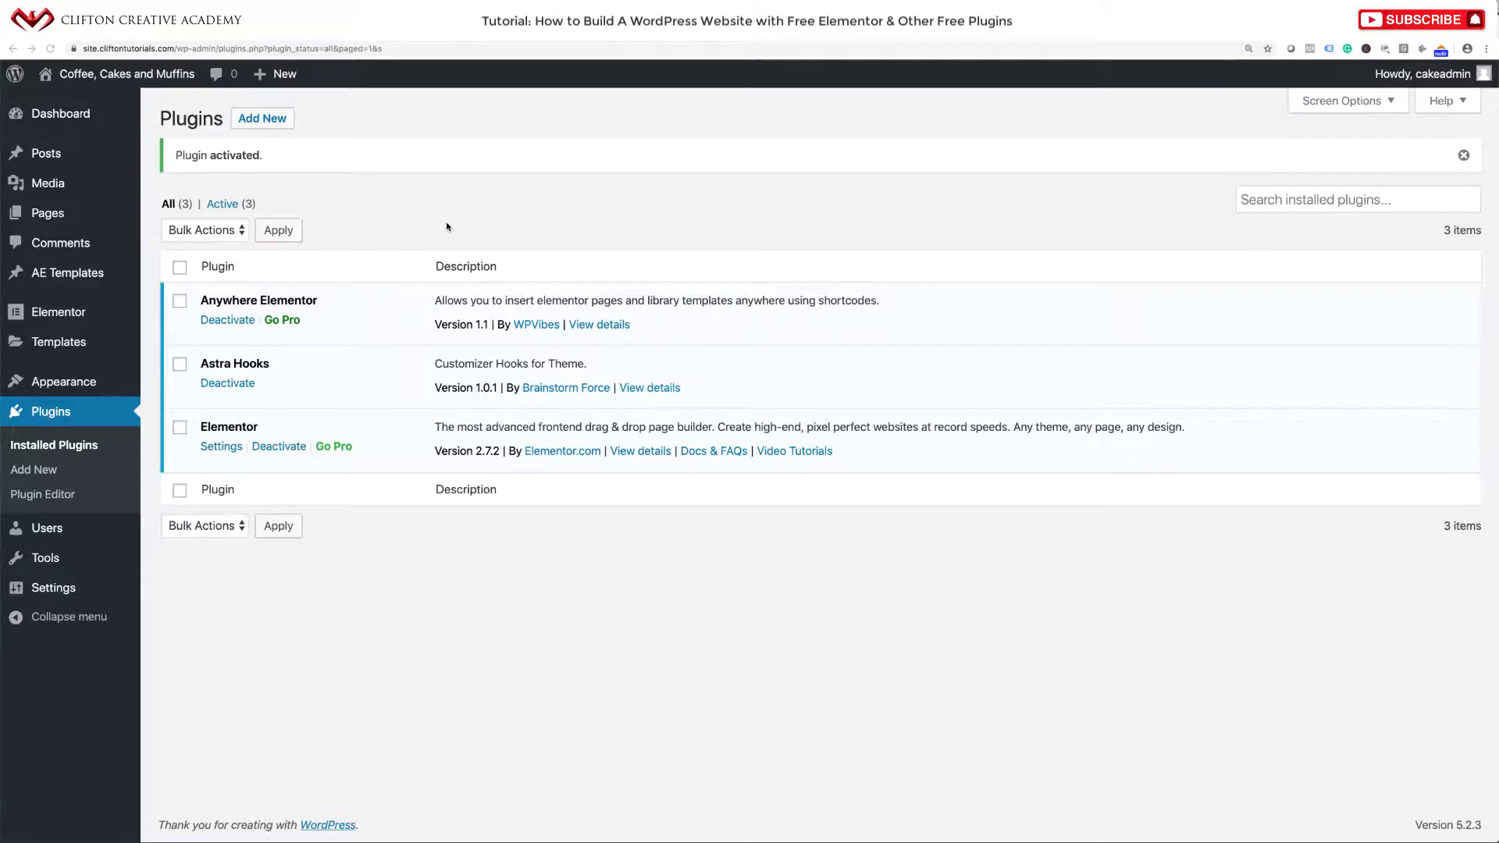
pyautogui.click(260, 125)
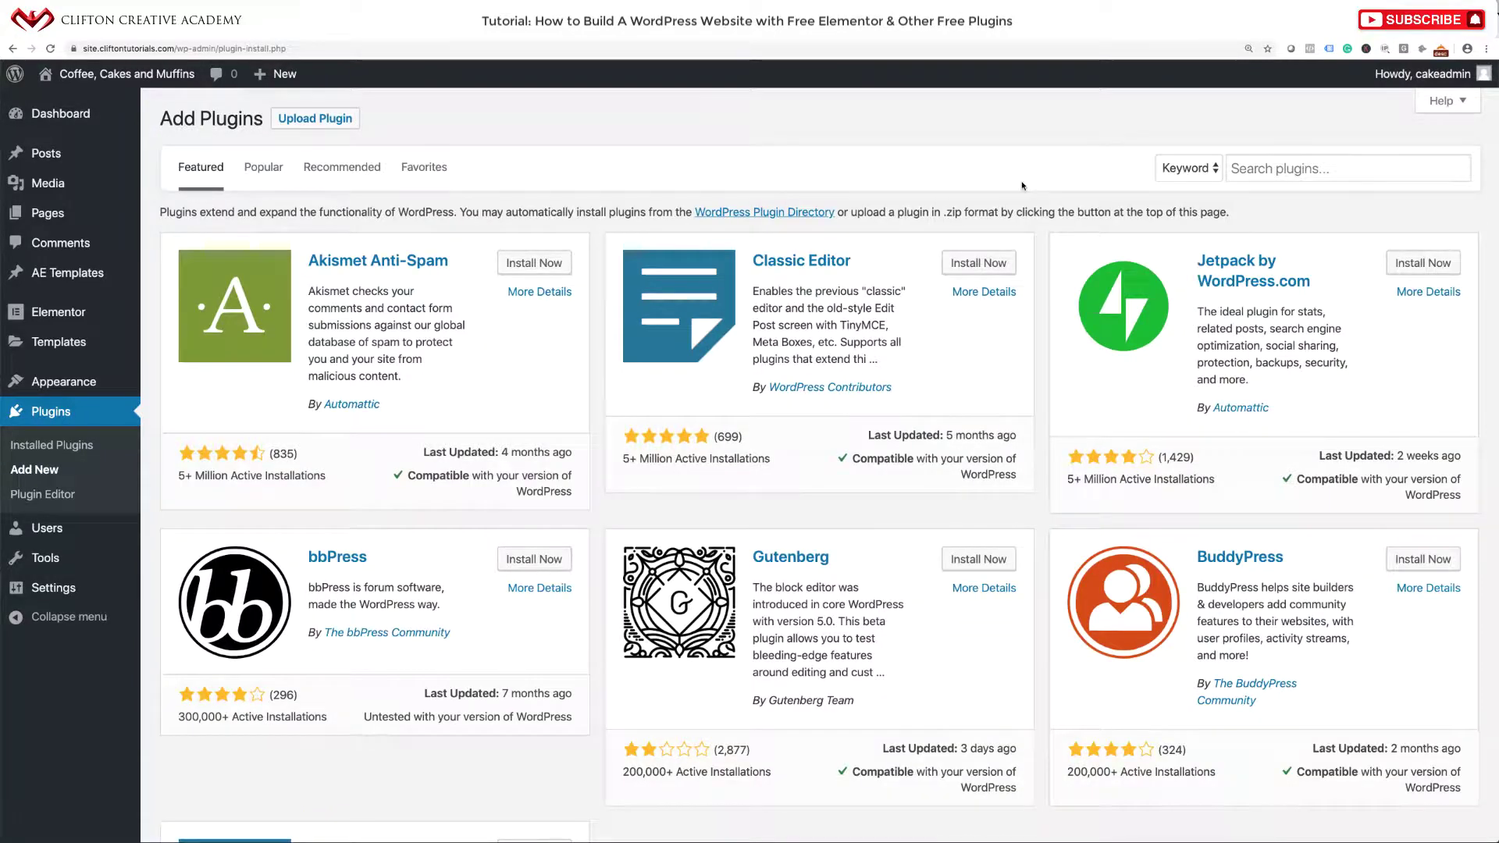
# Search 'Ninja Forms', install and activate it, then return to Add Plugins.
pyautogui.click(1295, 166)
pyautogui.write('Ninja Forms')
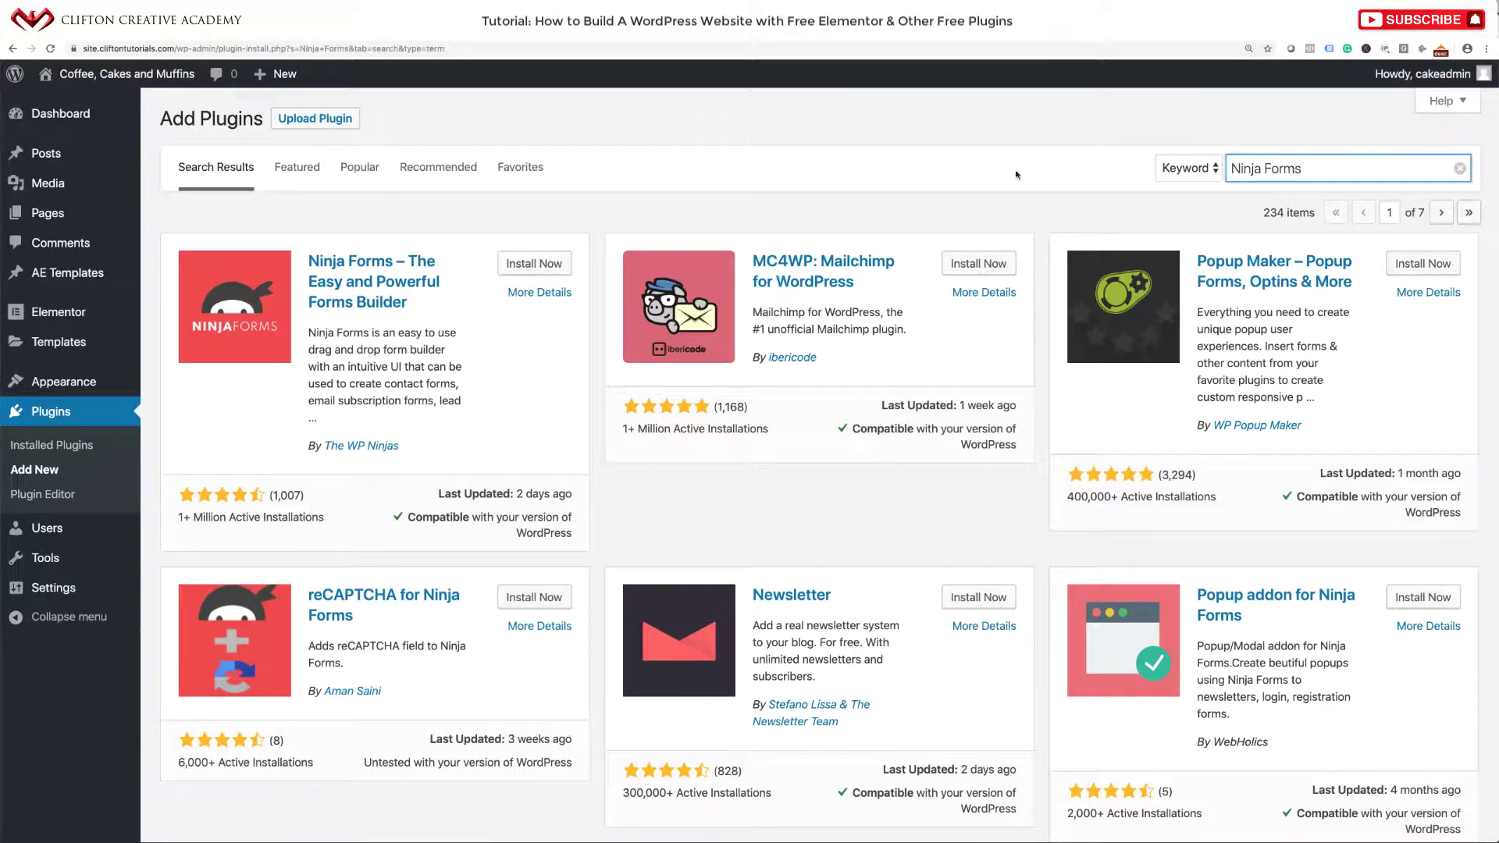
pyautogui.click(535, 268)
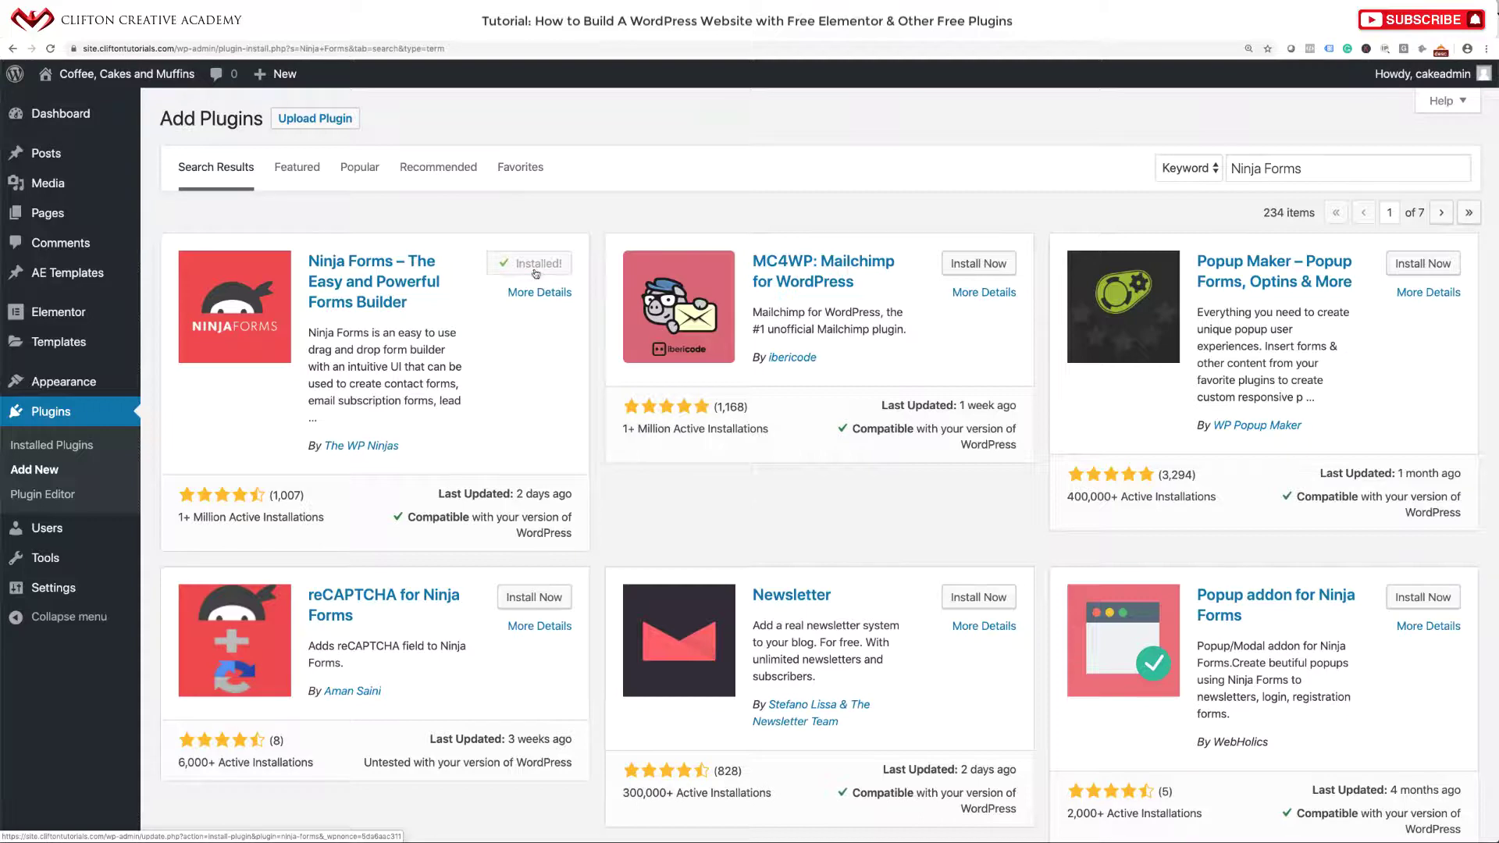
pyautogui.click(539, 269)
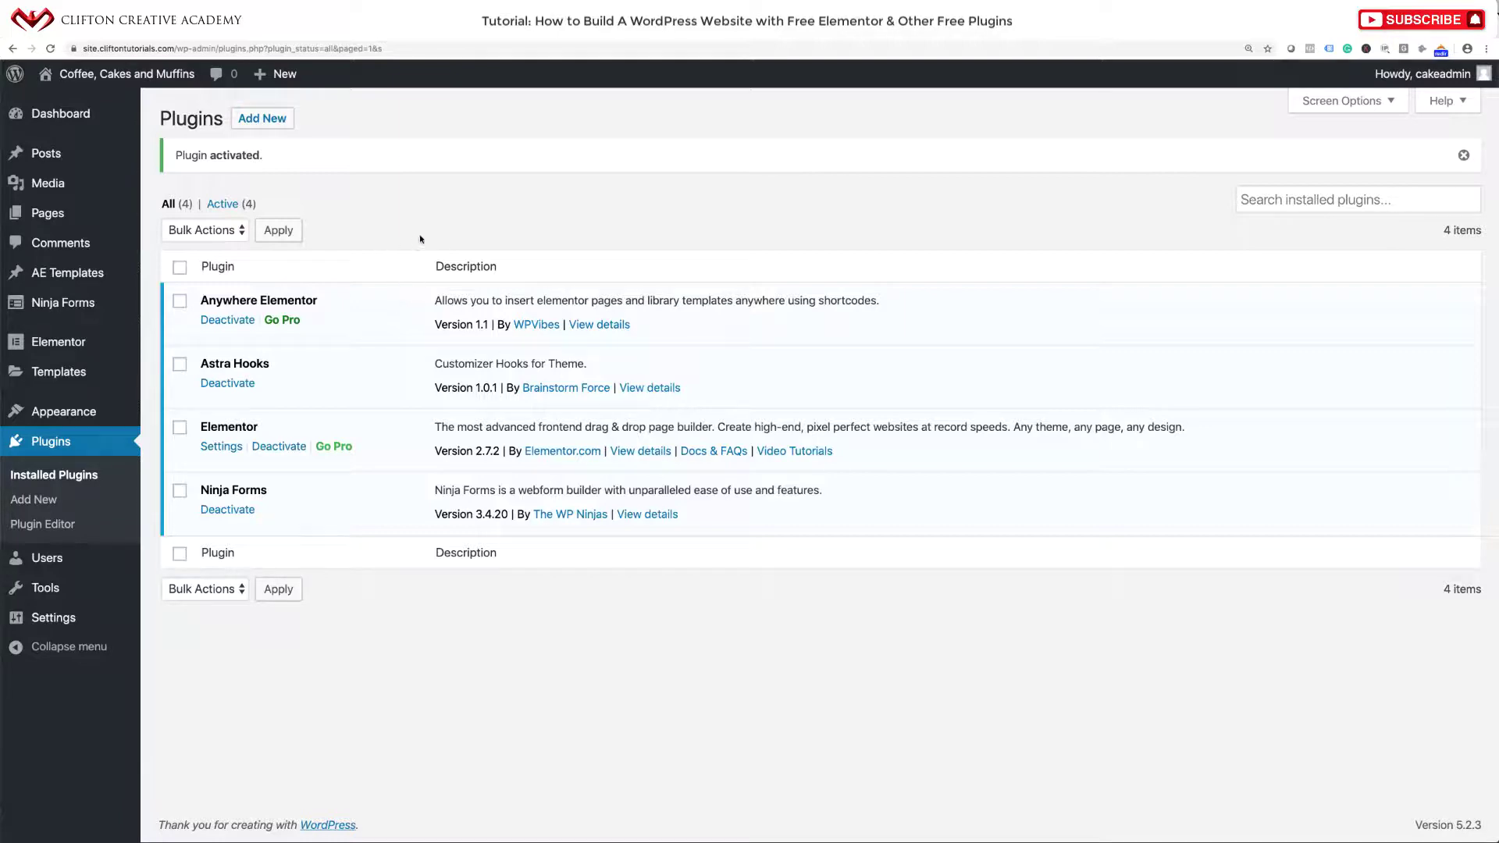
pyautogui.click(277, 123)
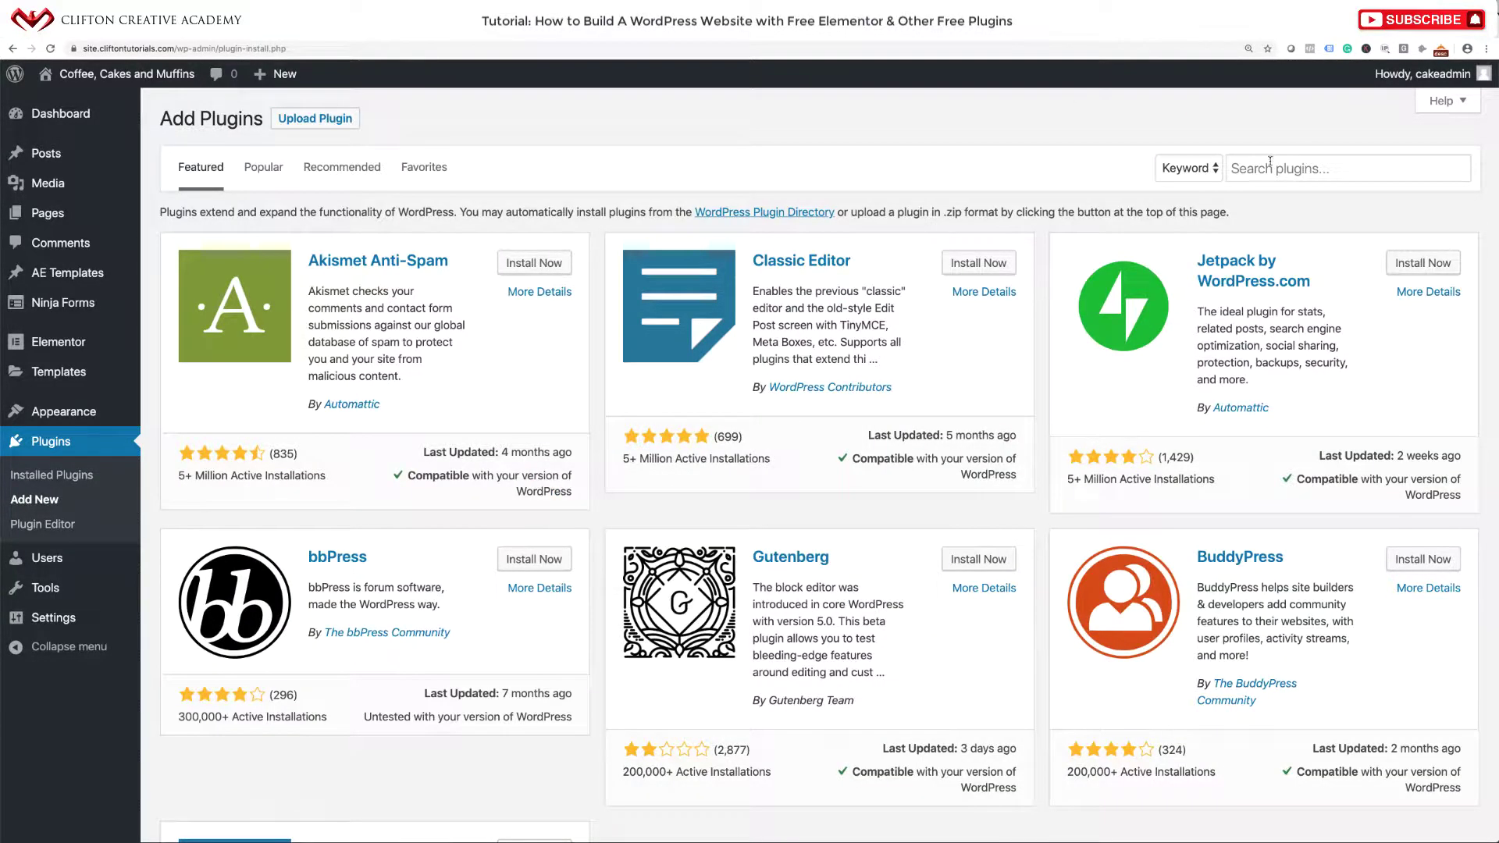
# Search 'Astra Hooks', then install and activate the Astra Theme Visual Hooks plugin.
pyautogui.click(1270, 162)
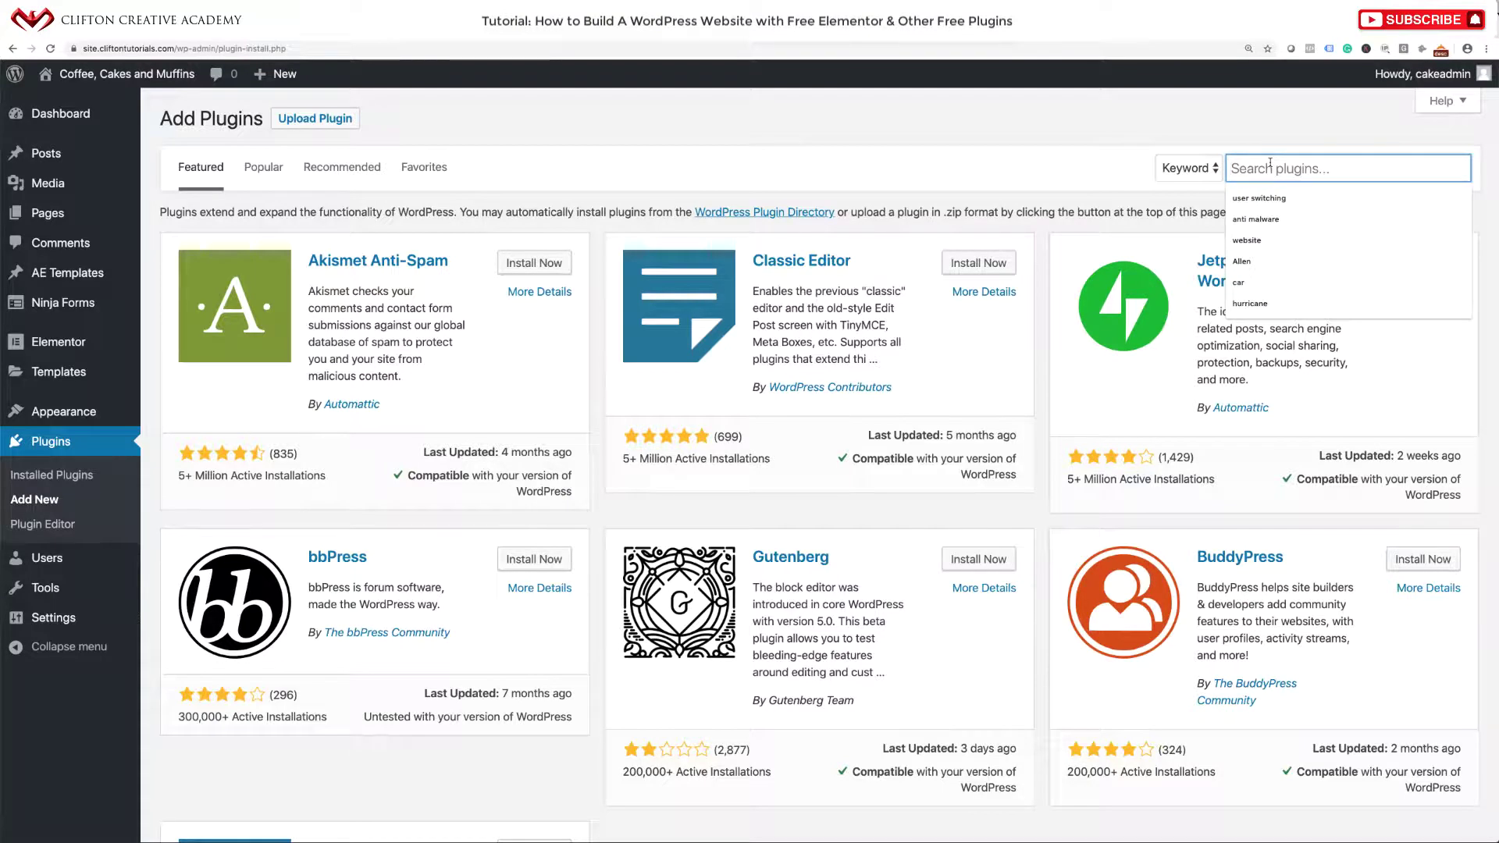
pyautogui.write('Anal')
pyautogui.press('BackSpace')
pyautogui.press('BackSpace')
pyautogui.press('BackSpace')
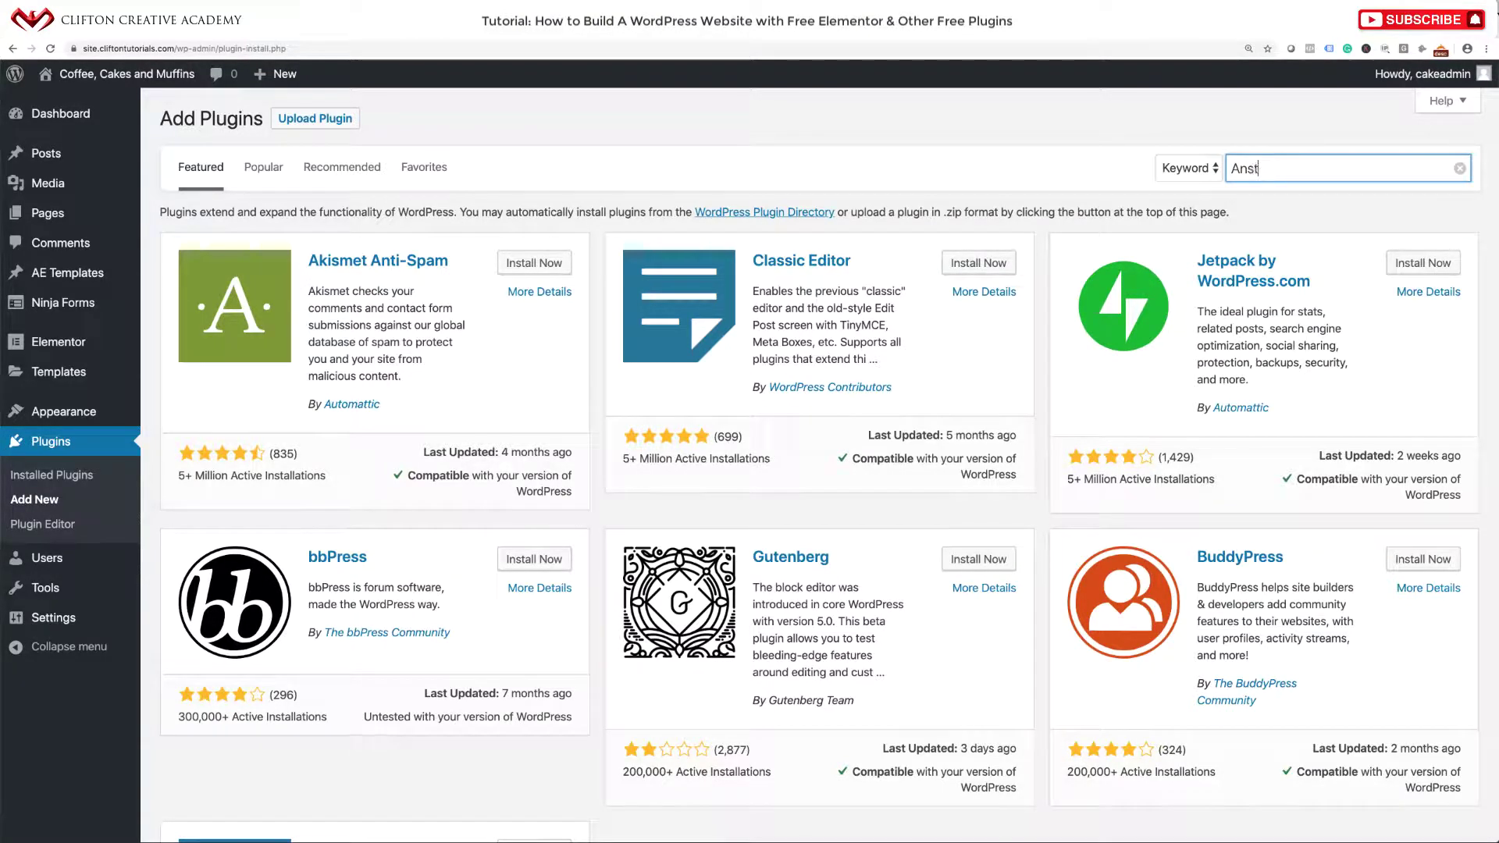
pyautogui.write('stra Hoos')
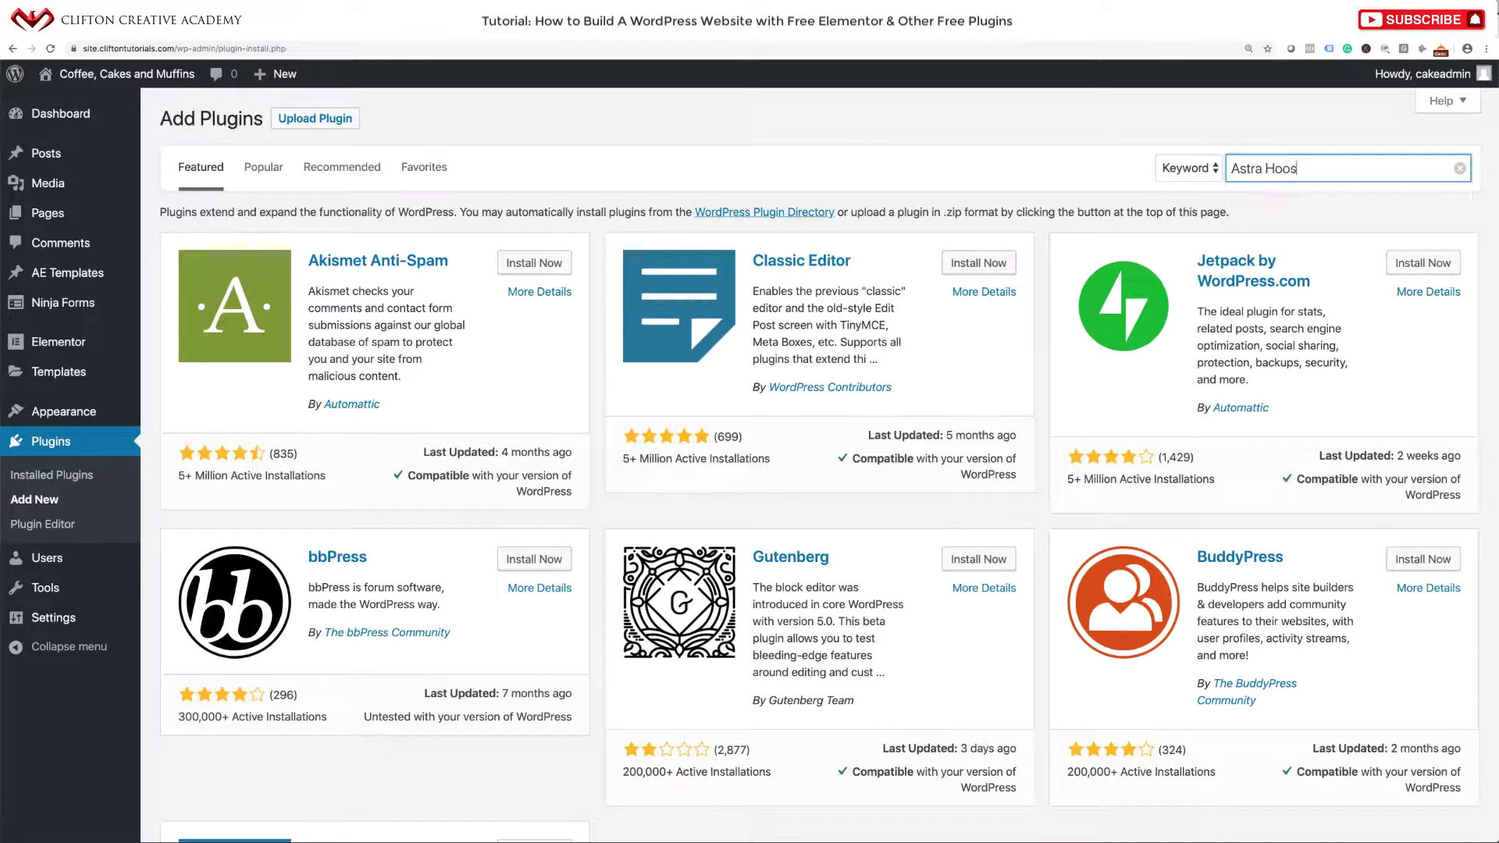
pyautogui.press('BackSpace')
pyautogui.write('ks')
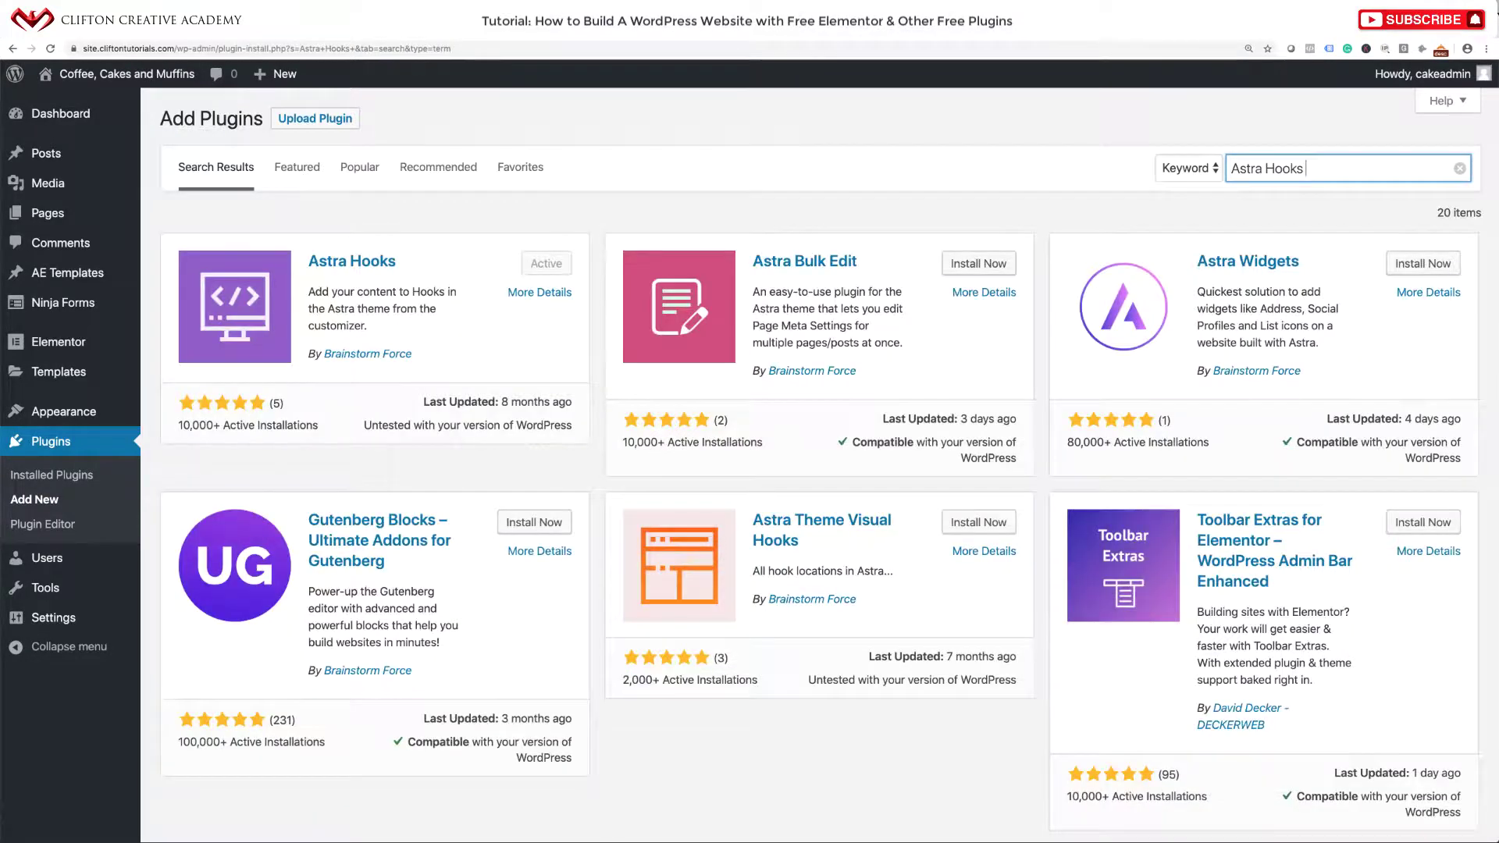
pyautogui.write(' V')
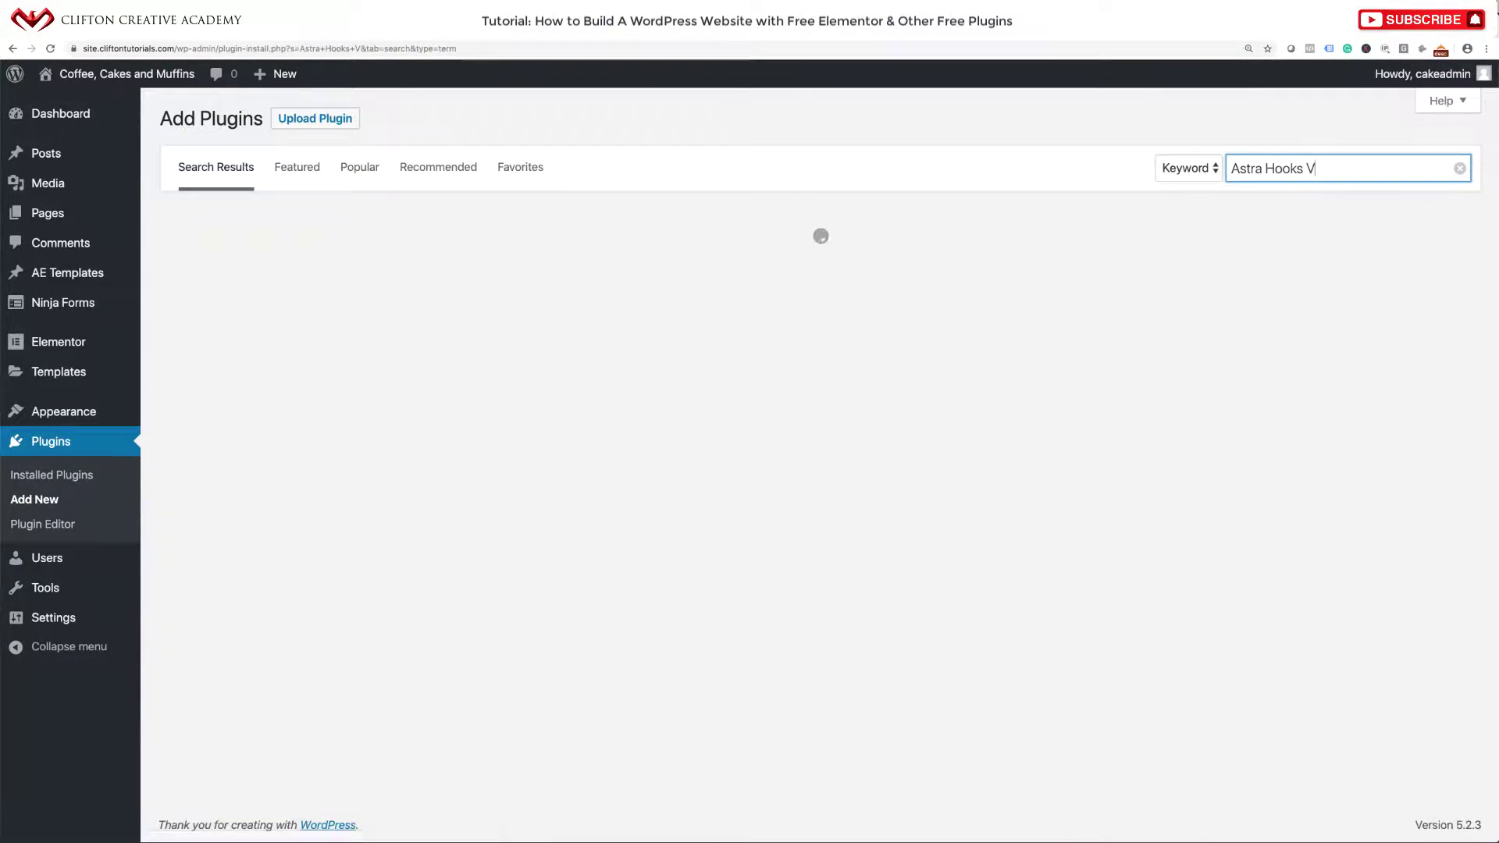
pyautogui.press('BackSpace')
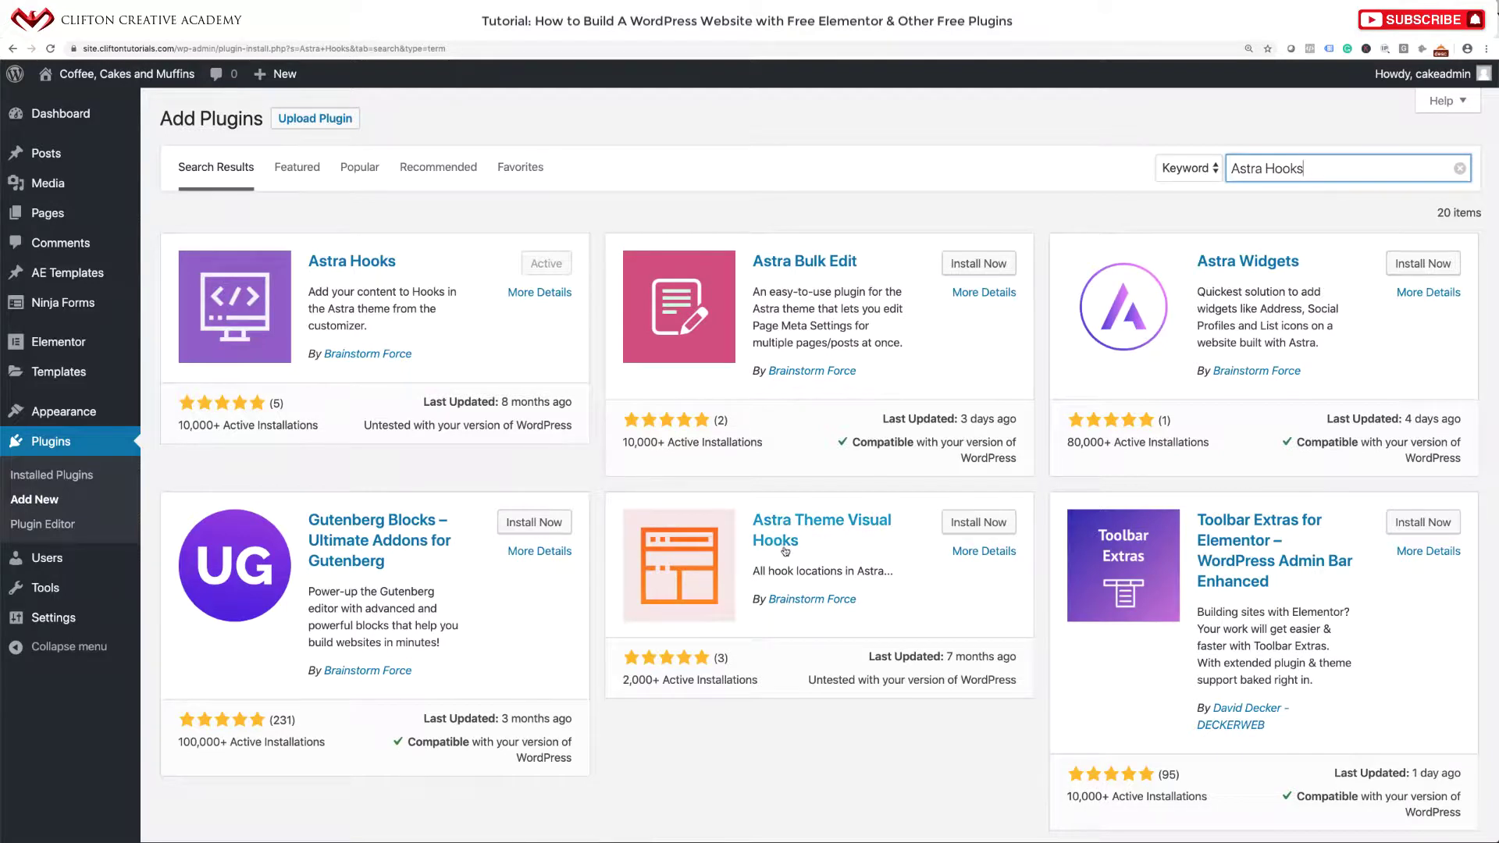
pyautogui.click(977, 528)
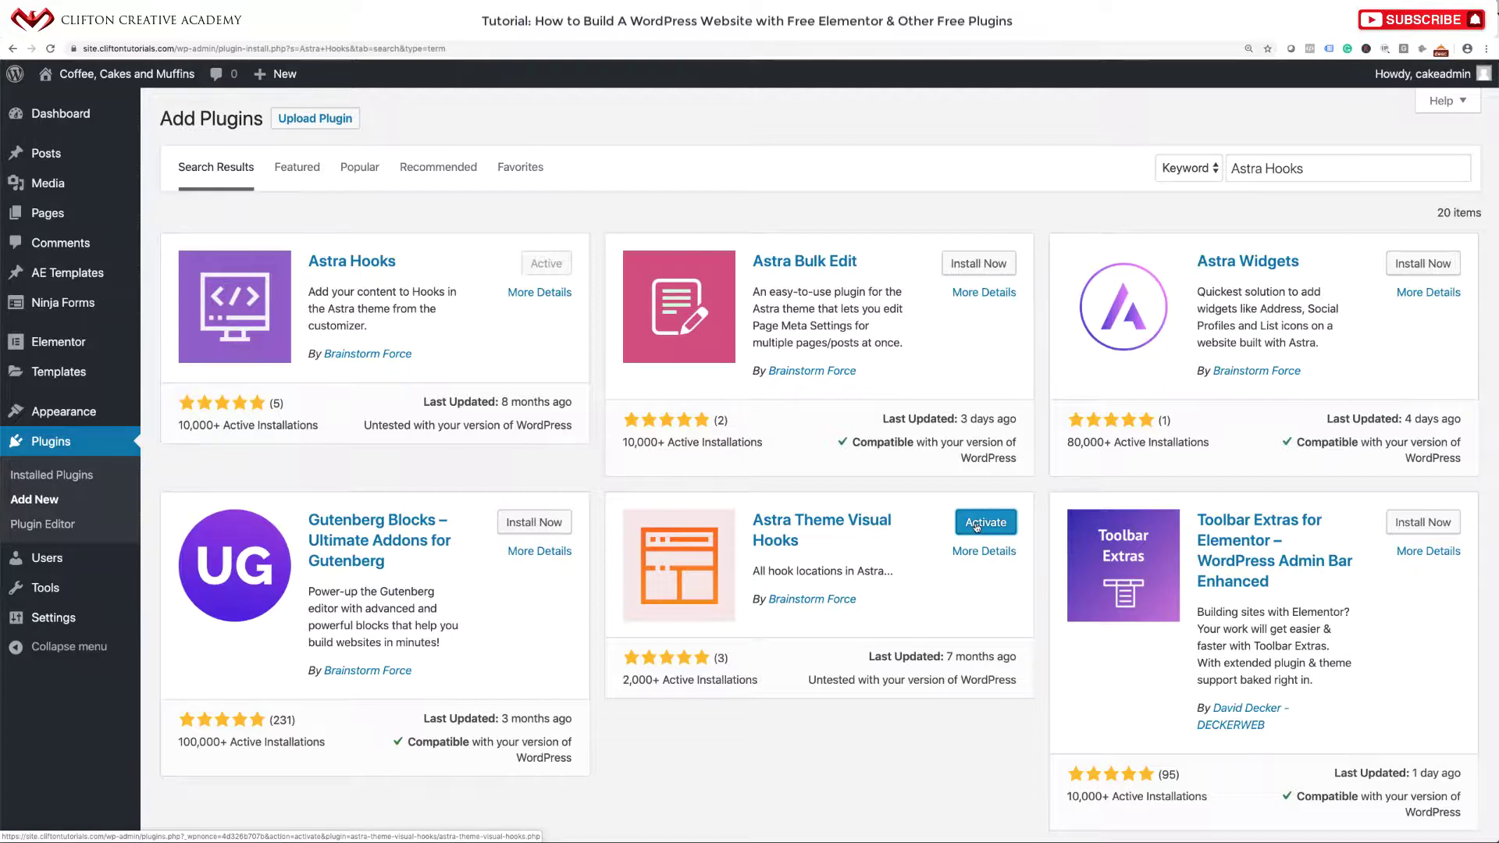
pyautogui.click(976, 527)
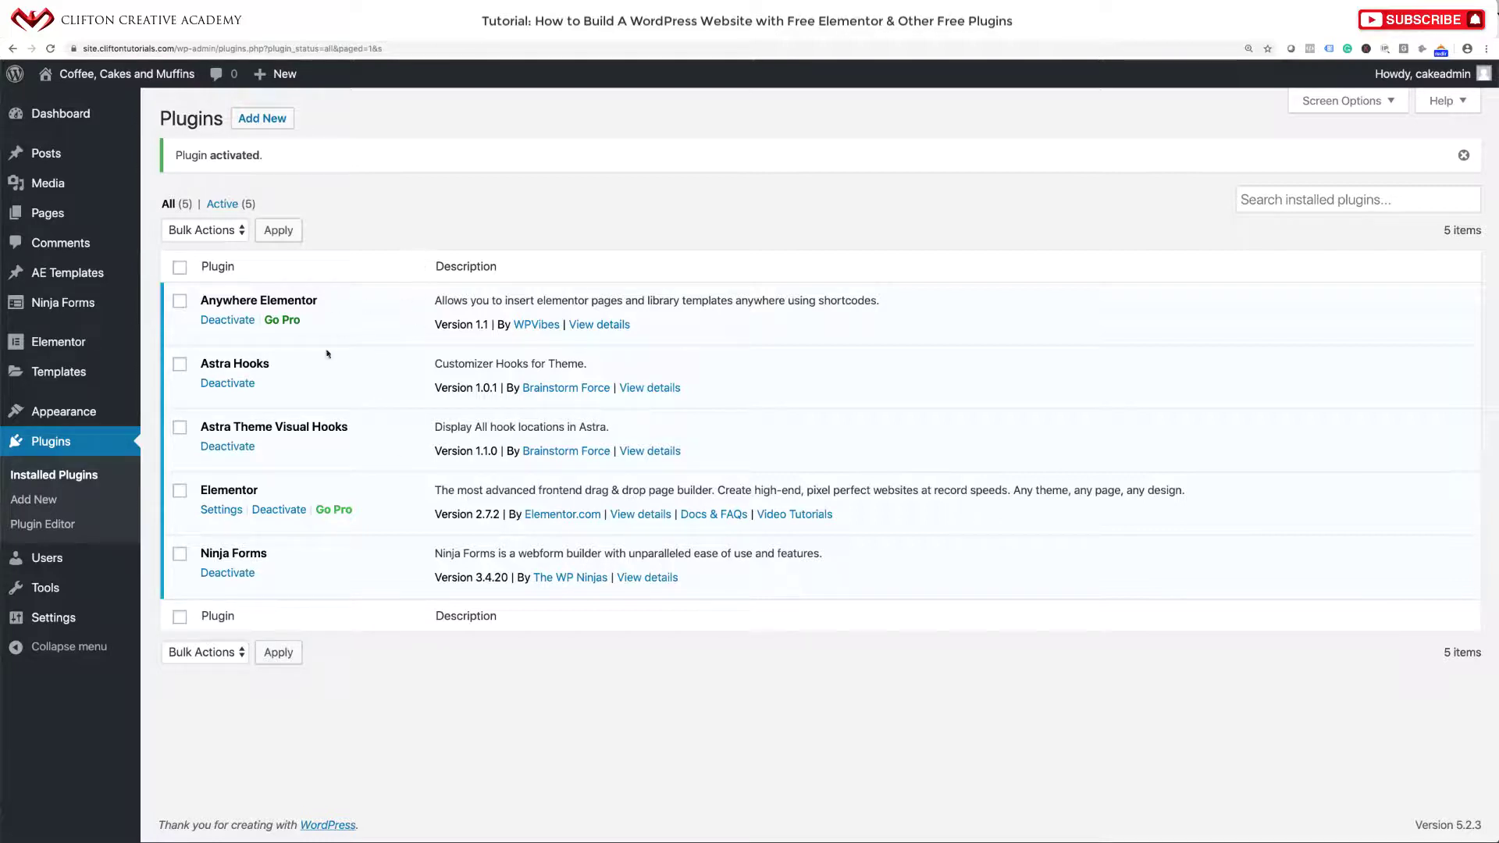
# Visit the live front page showing the Hello world! post, then return to the Dashboard.
pyautogui.click(129, 75)
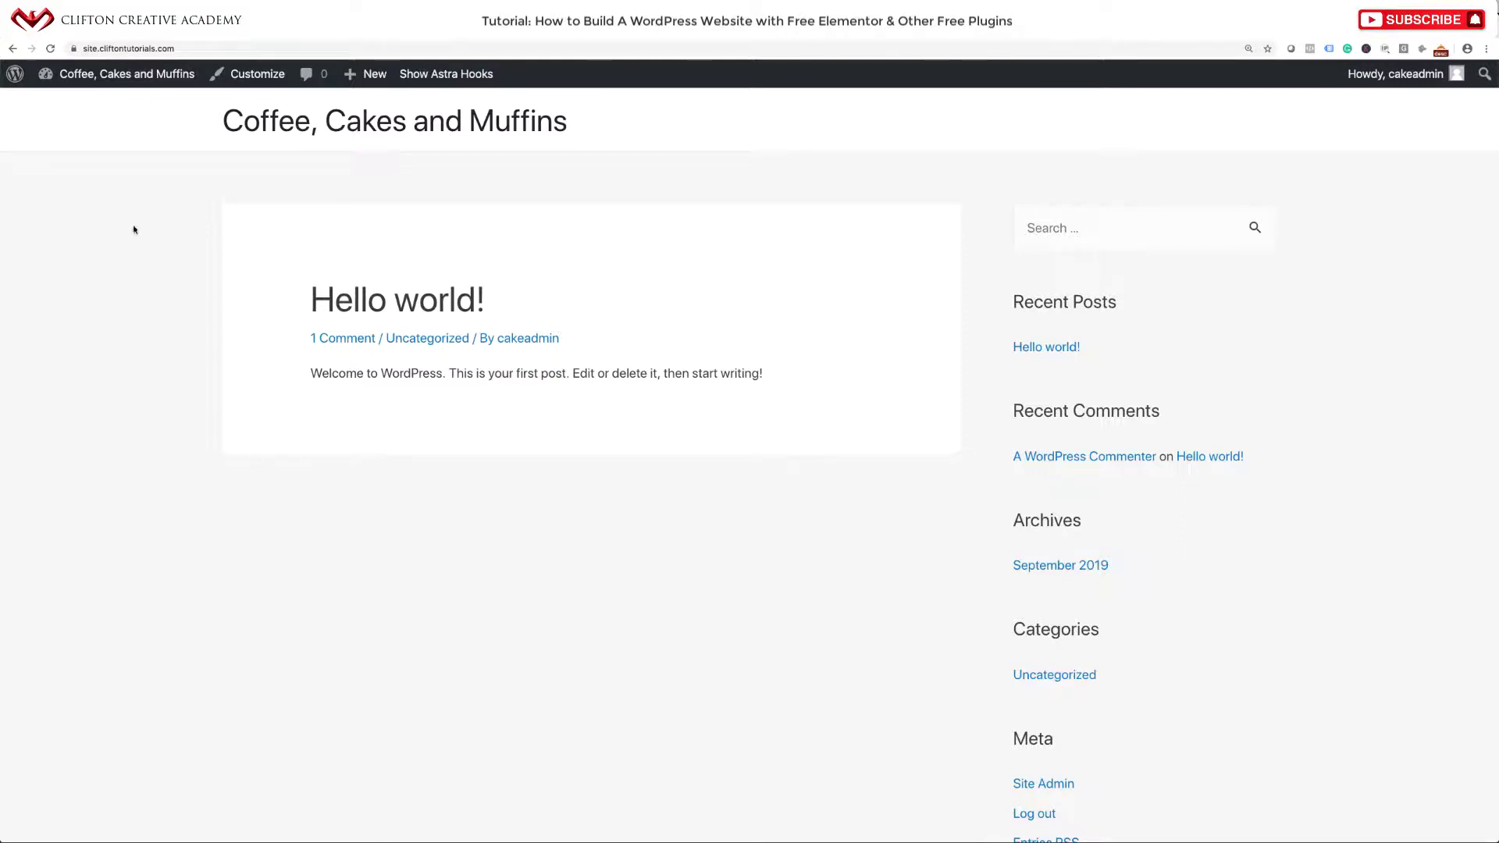
pyautogui.moveTo(110, 76)
pyautogui.click(93, 104)
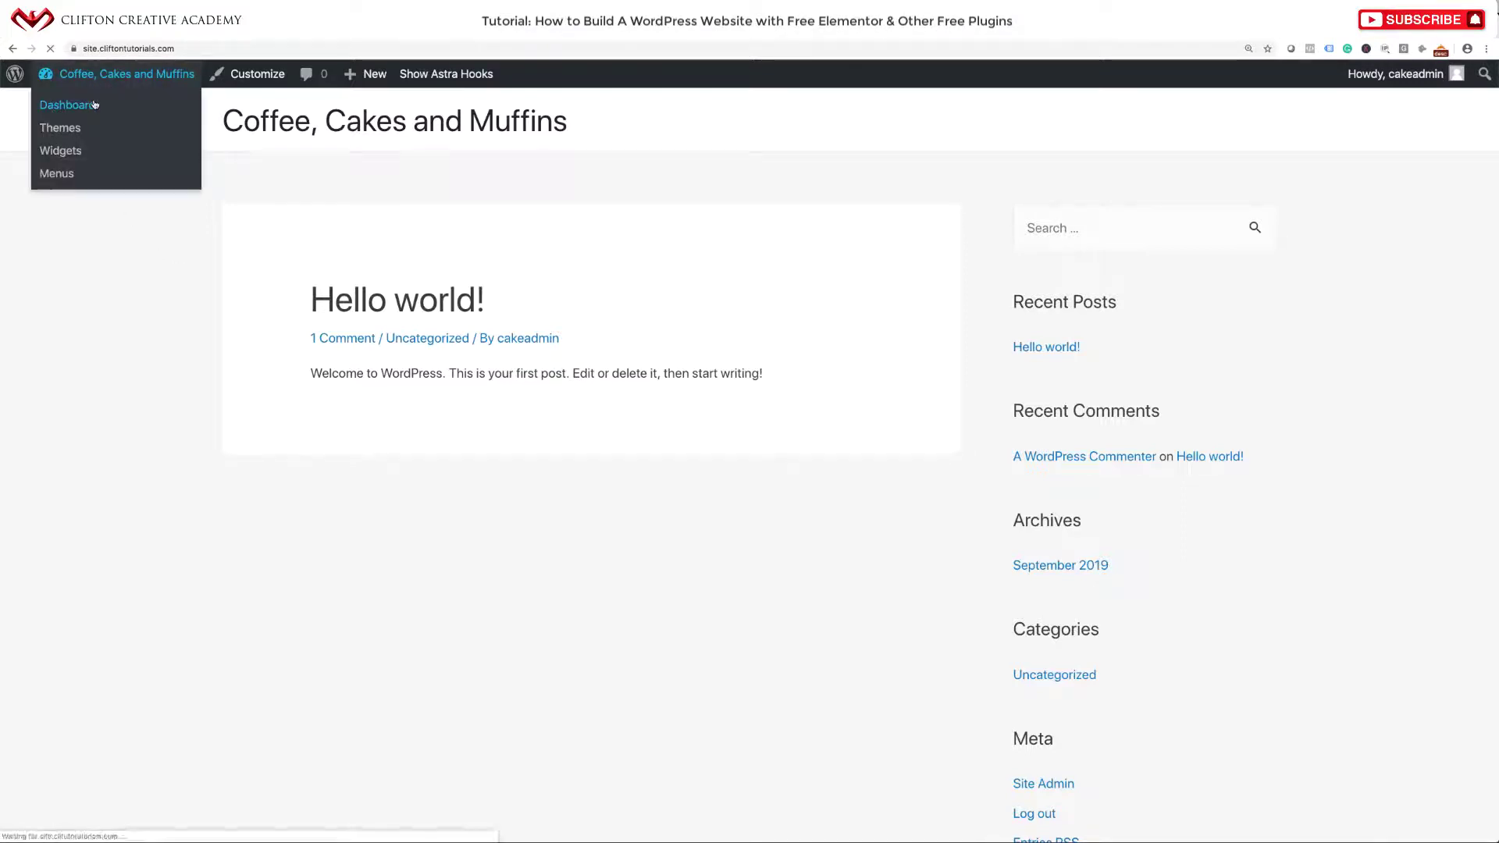
# Create a new page titled 'Home Page'.
pyautogui.moveTo(71, 275)
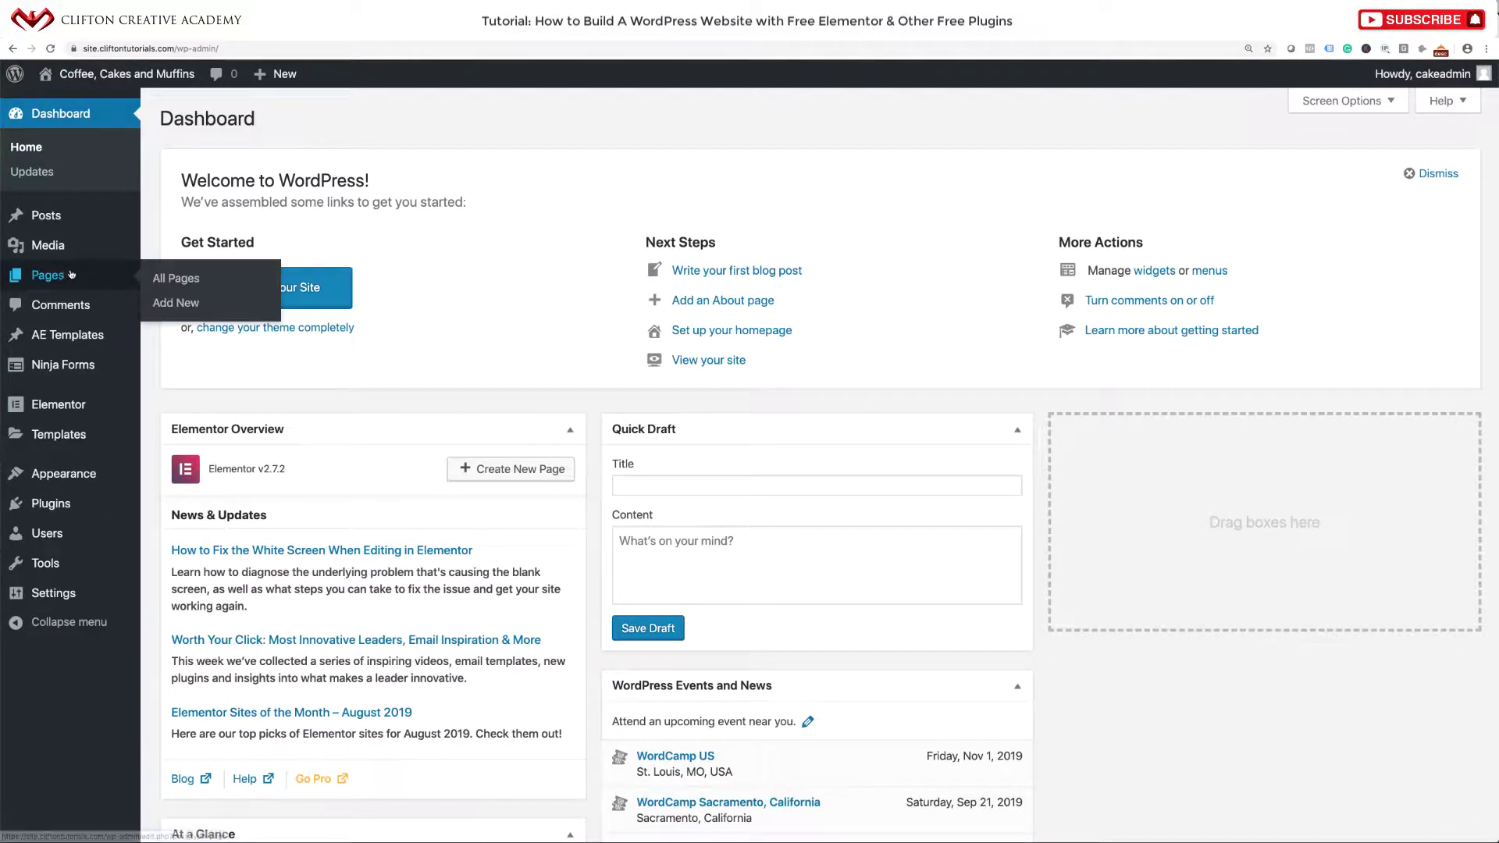
pyautogui.click(174, 305)
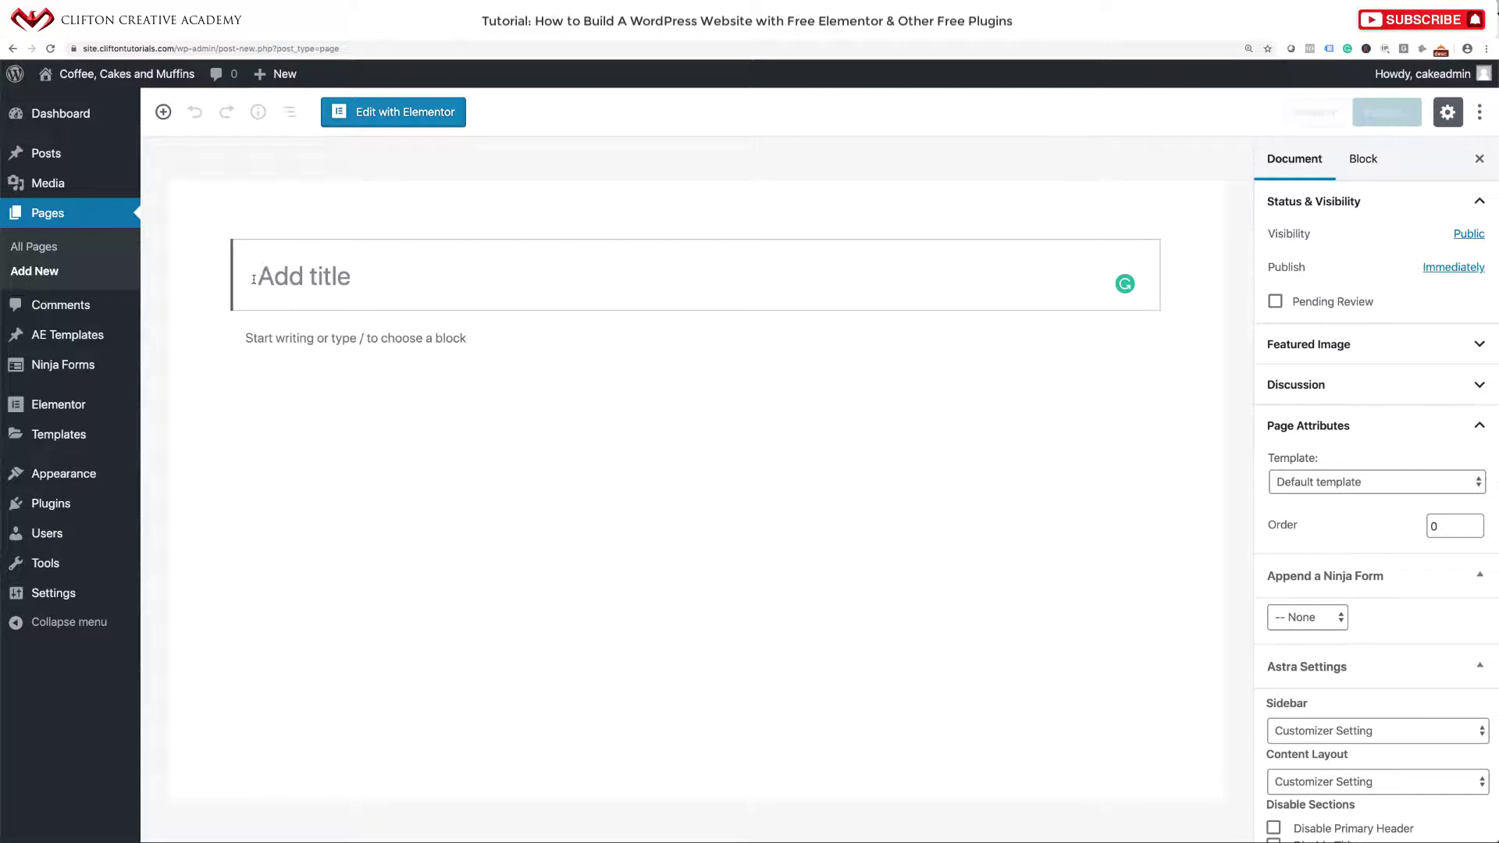
pyautogui.write('Home ')
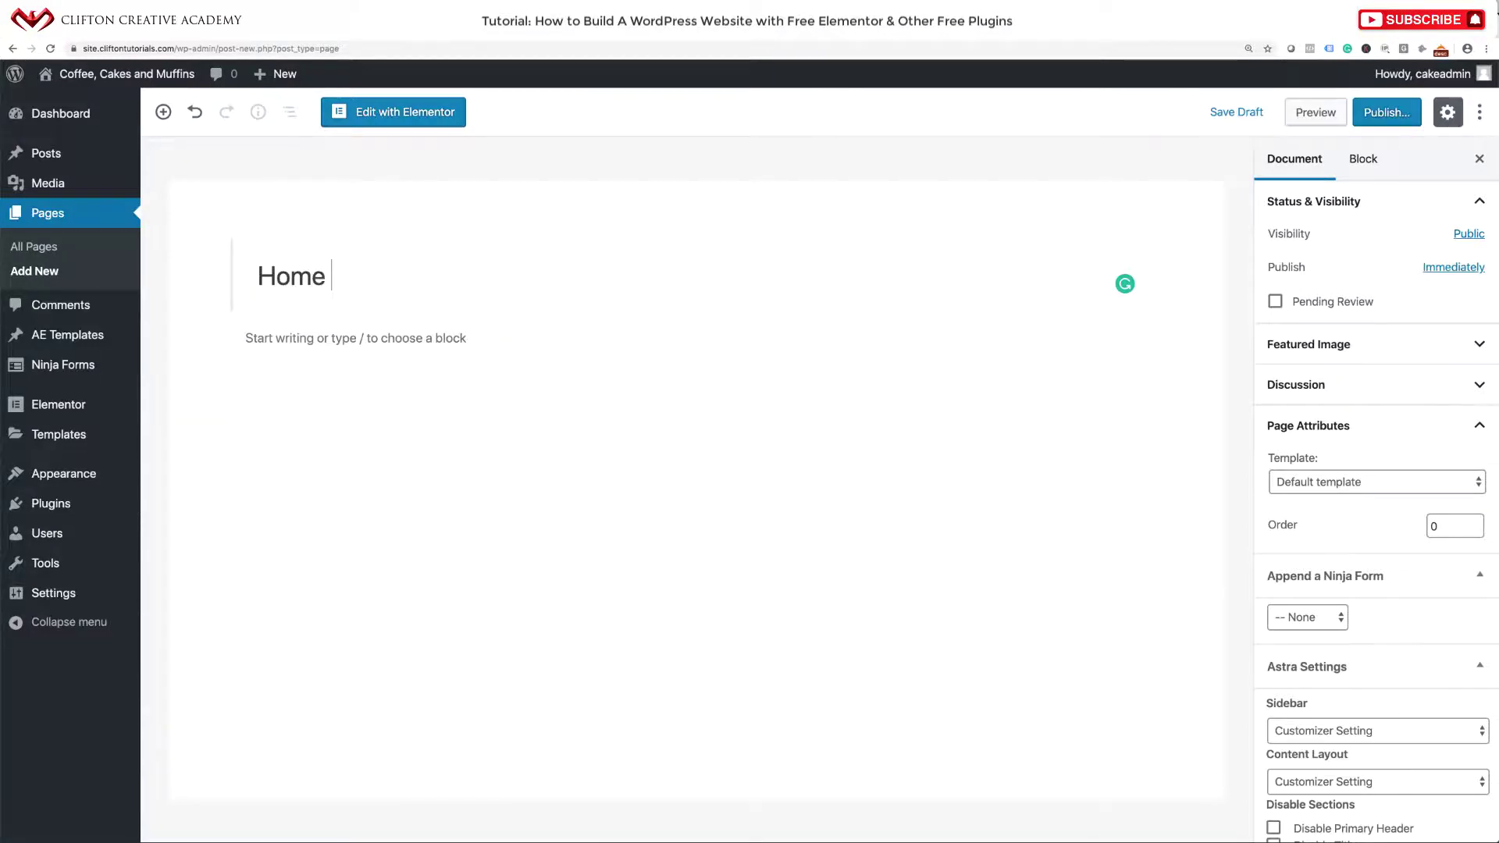
pyautogui.write('Page')
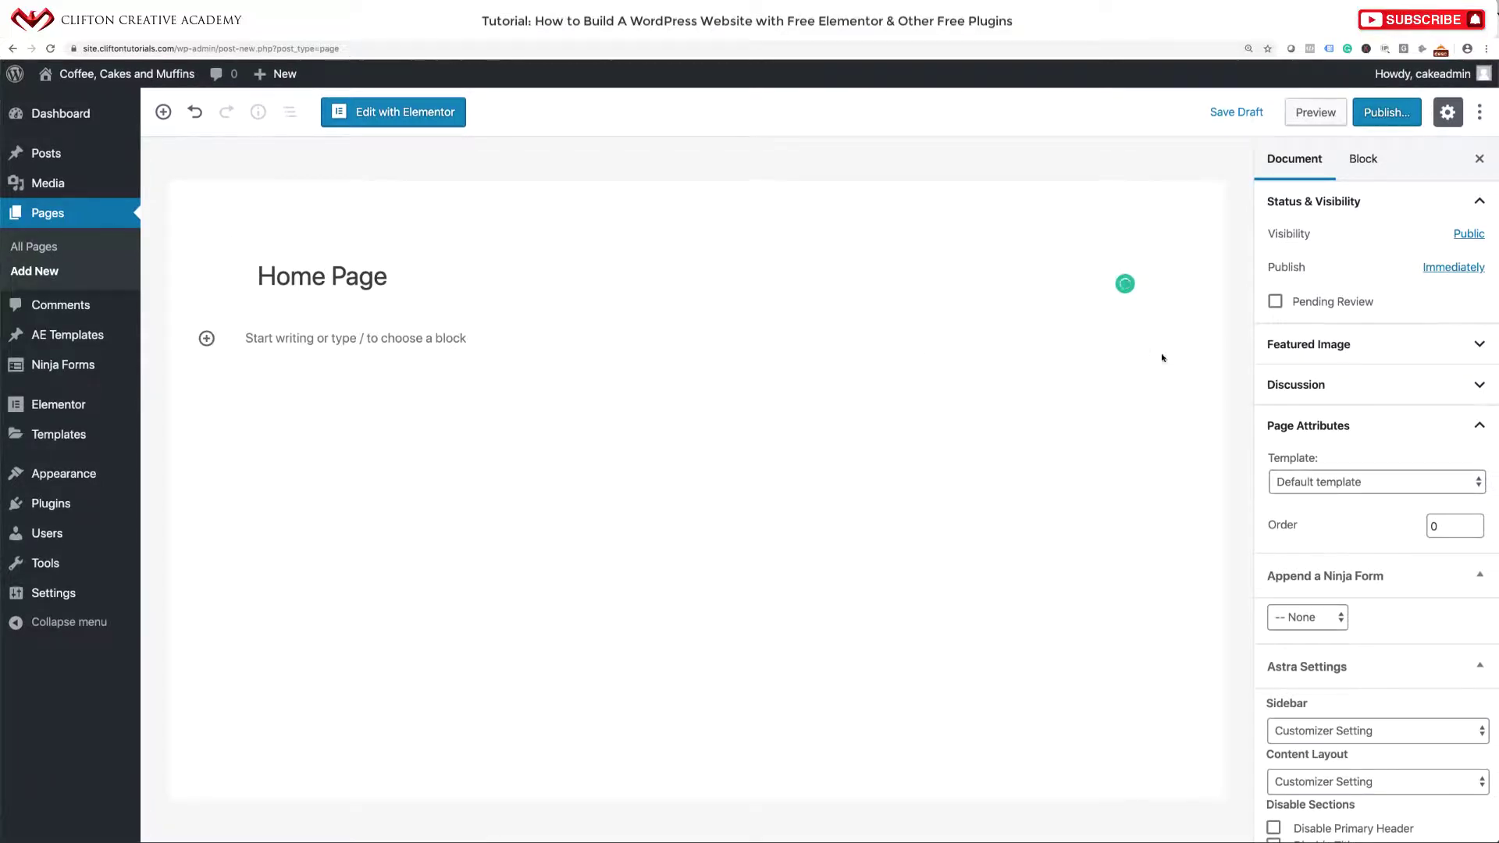
pyautogui.scroll(-1, 1295, 457)
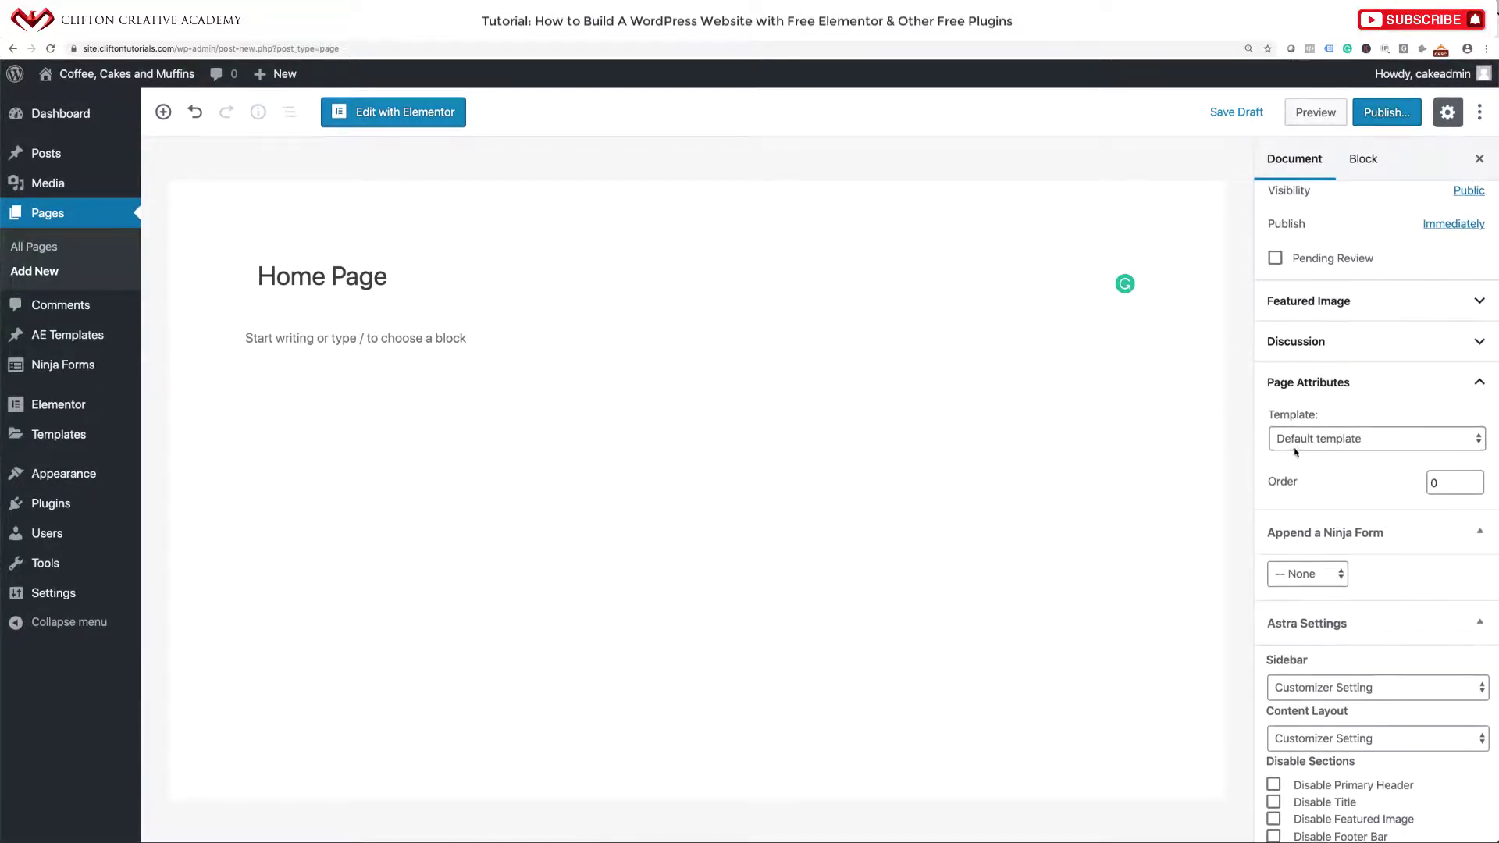
# Set the page template to Default template, publish it, and view the live page.
pyautogui.click(1306, 439)
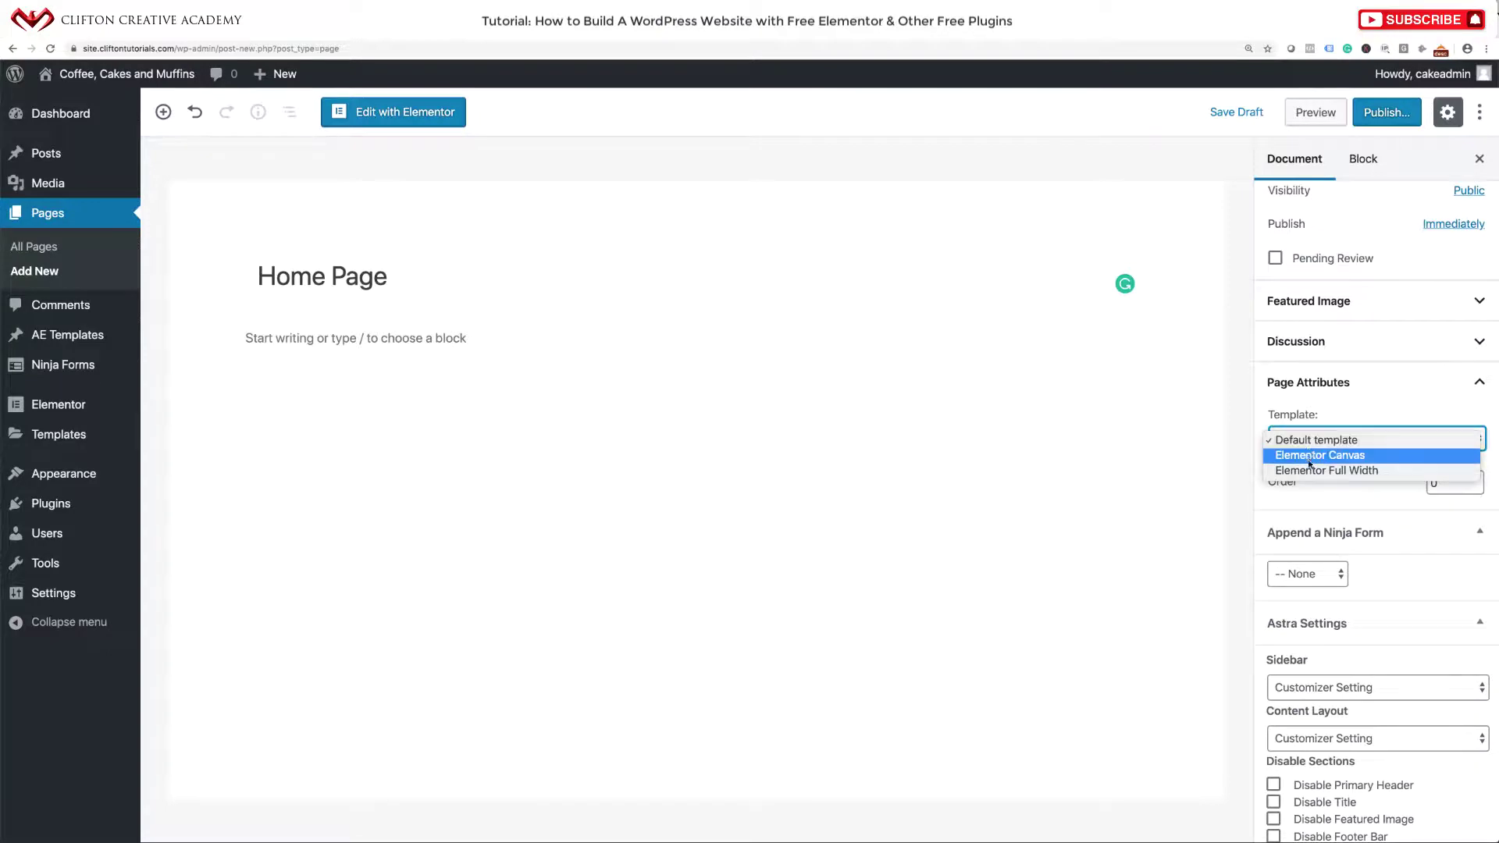
pyautogui.click(1315, 471)
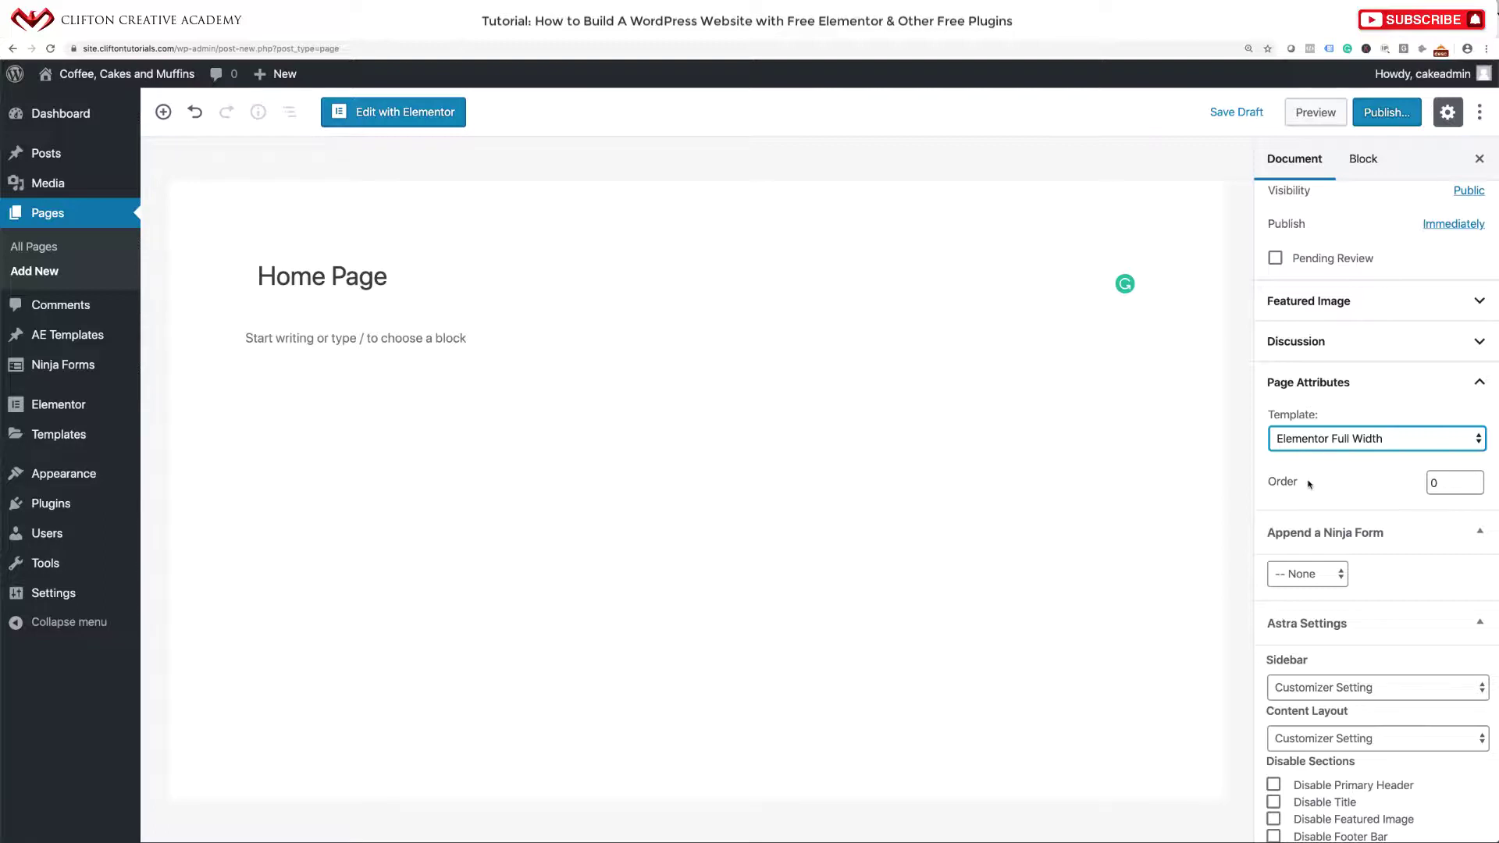
pyautogui.click(1316, 449)
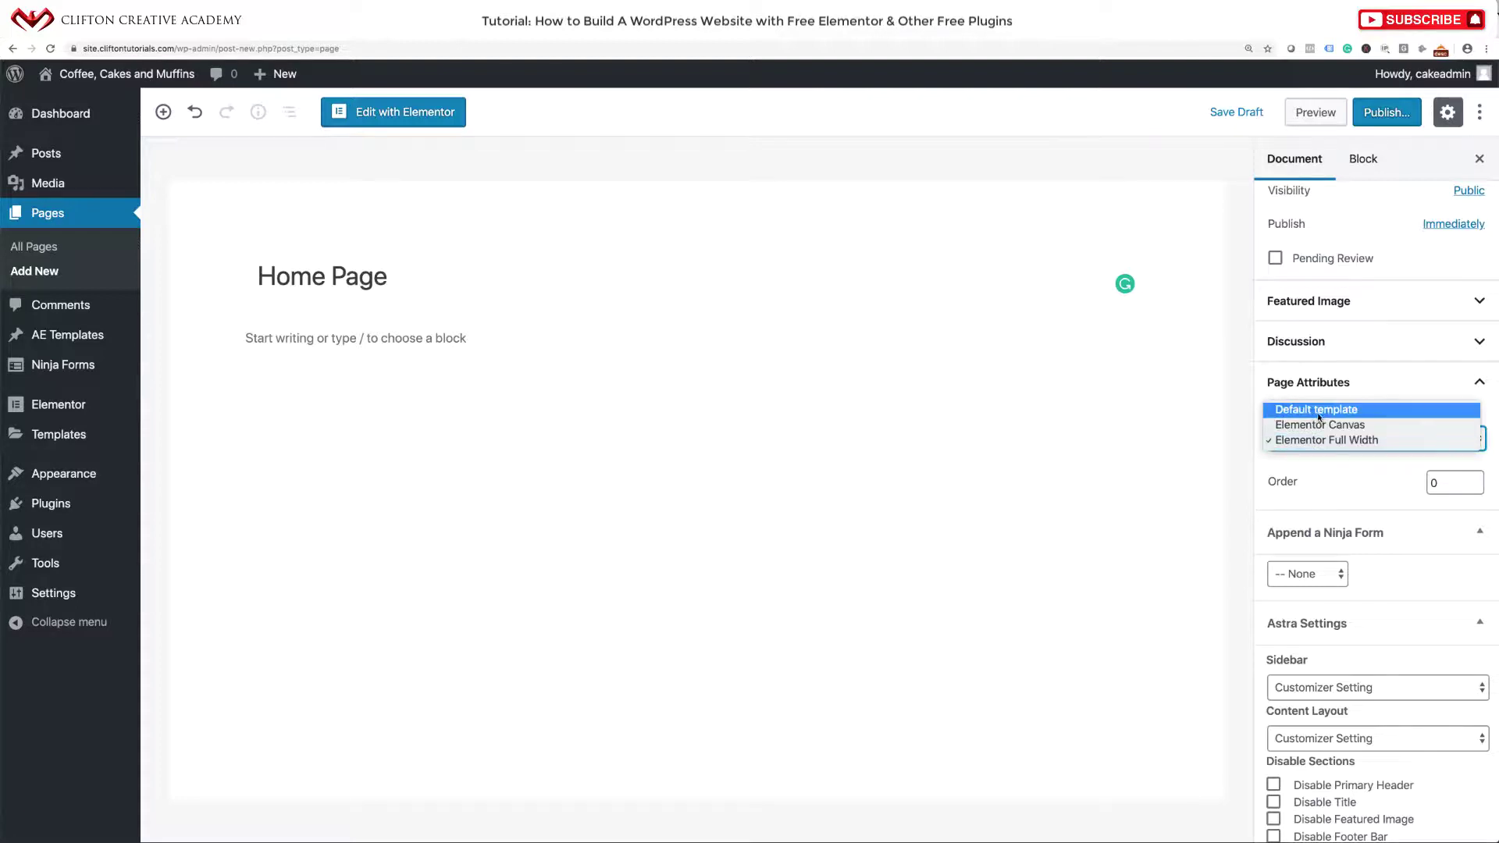
pyautogui.click(1320, 412)
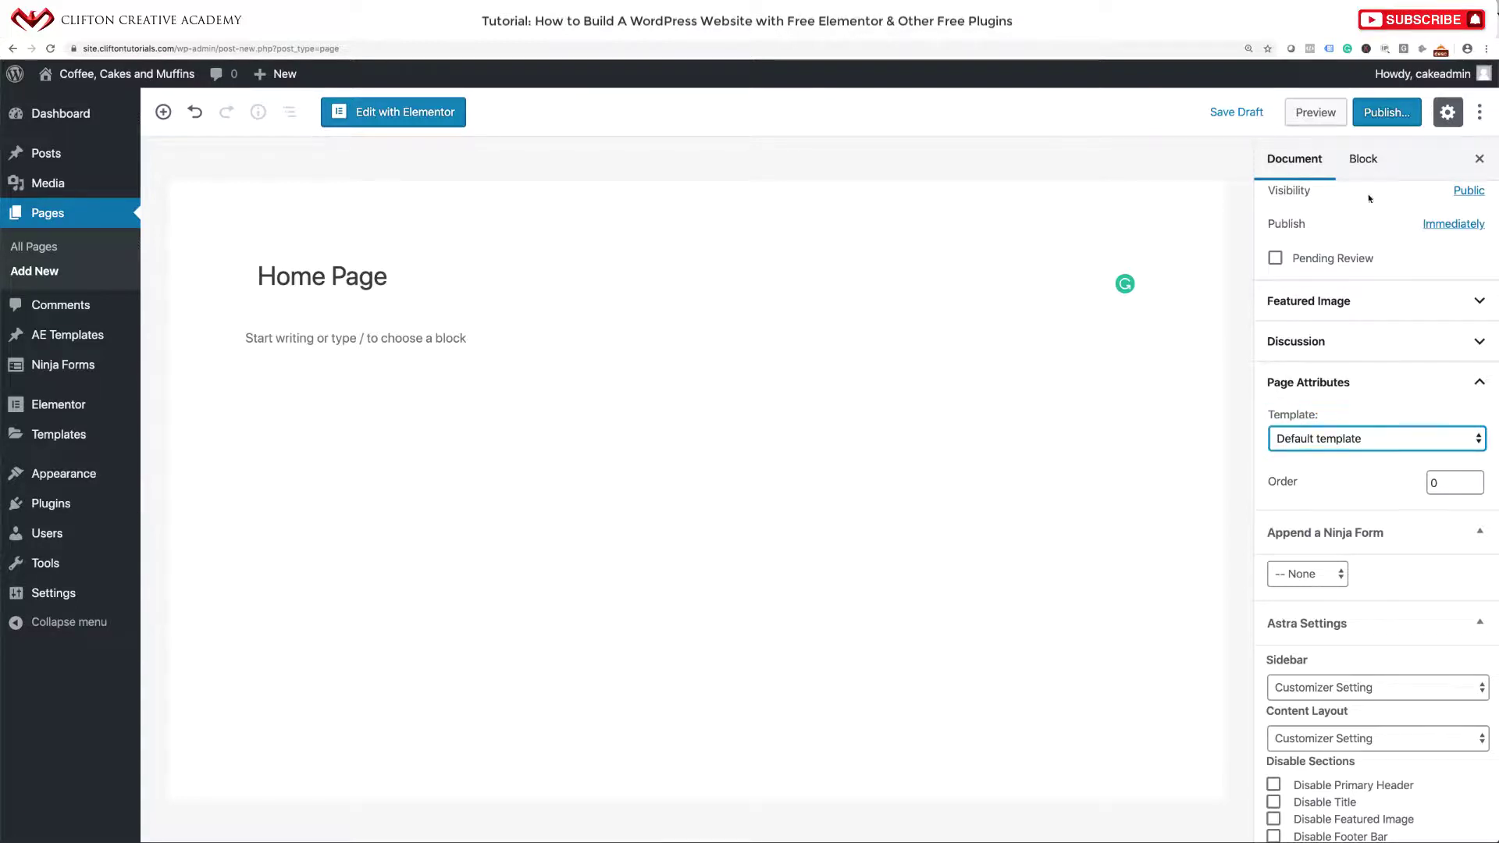
pyautogui.click(1386, 114)
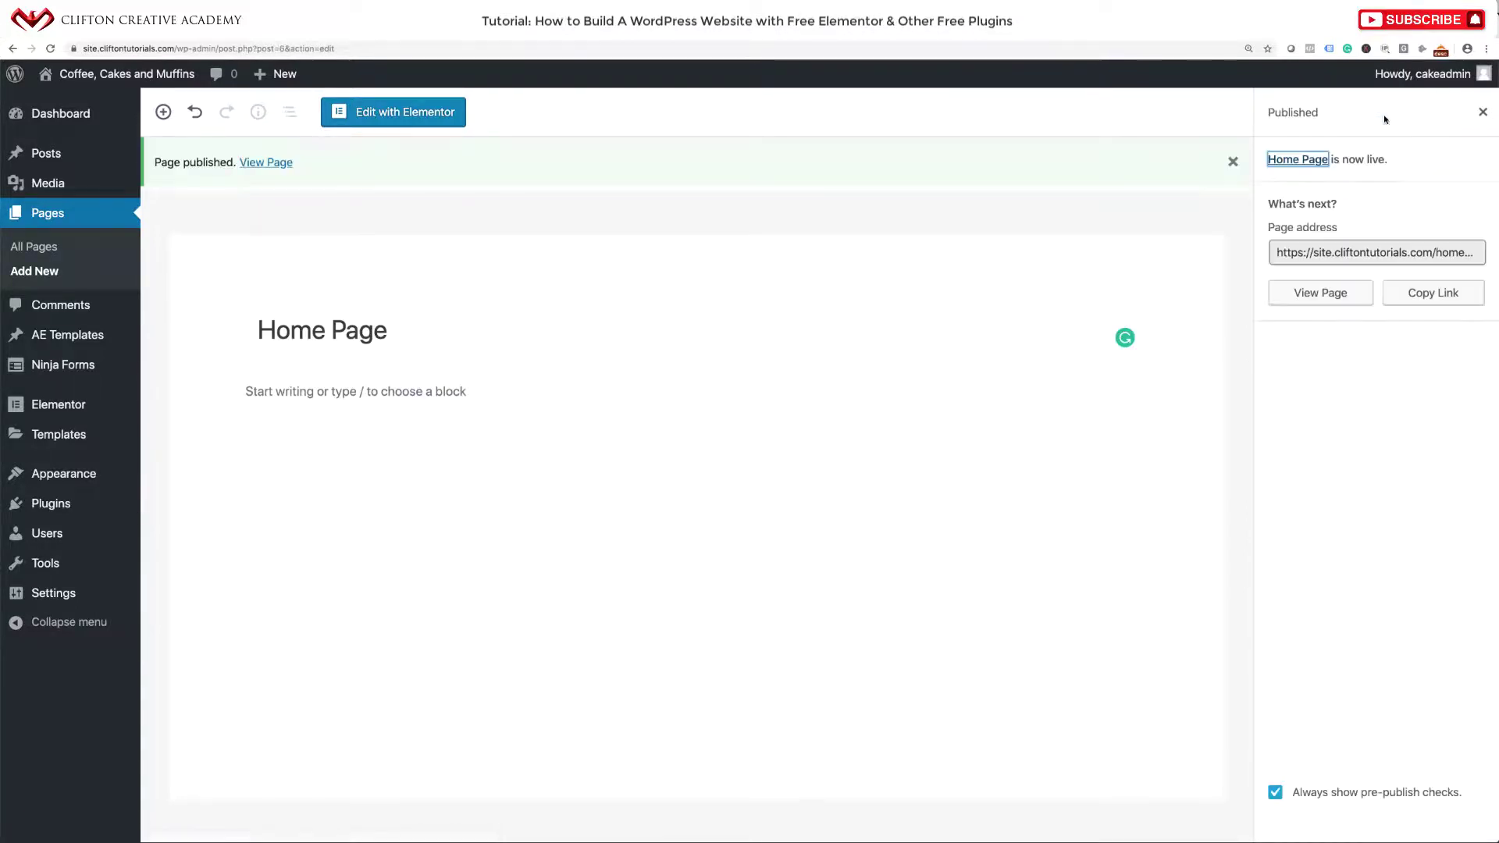
pyautogui.click(265, 163)
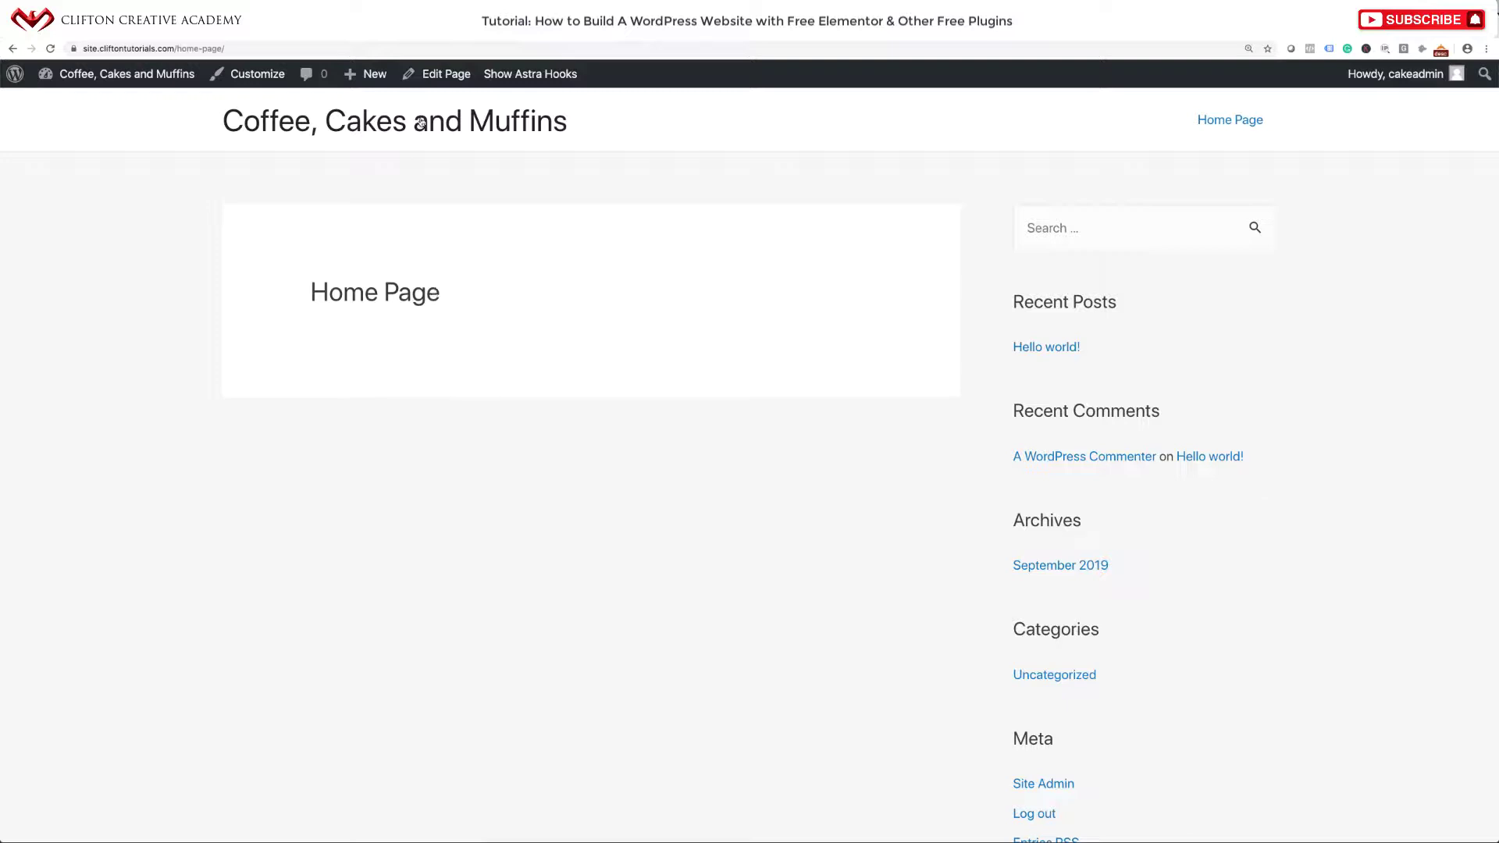
# Switch the Home Page to Elementor Full Width, update it, and view the page and site homepage.
pyautogui.click(438, 75)
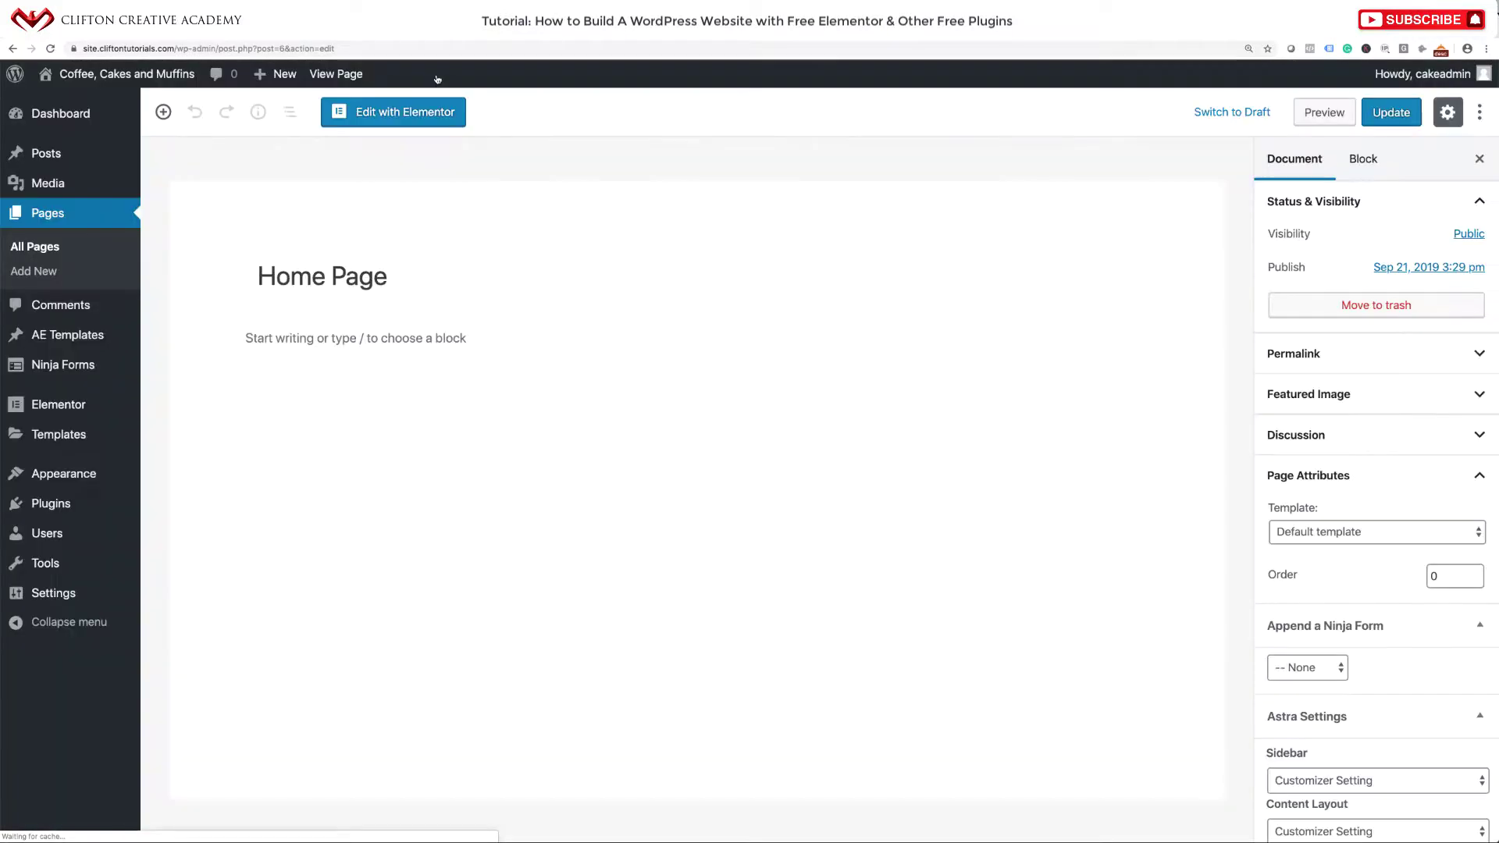
pyautogui.click(1298, 531)
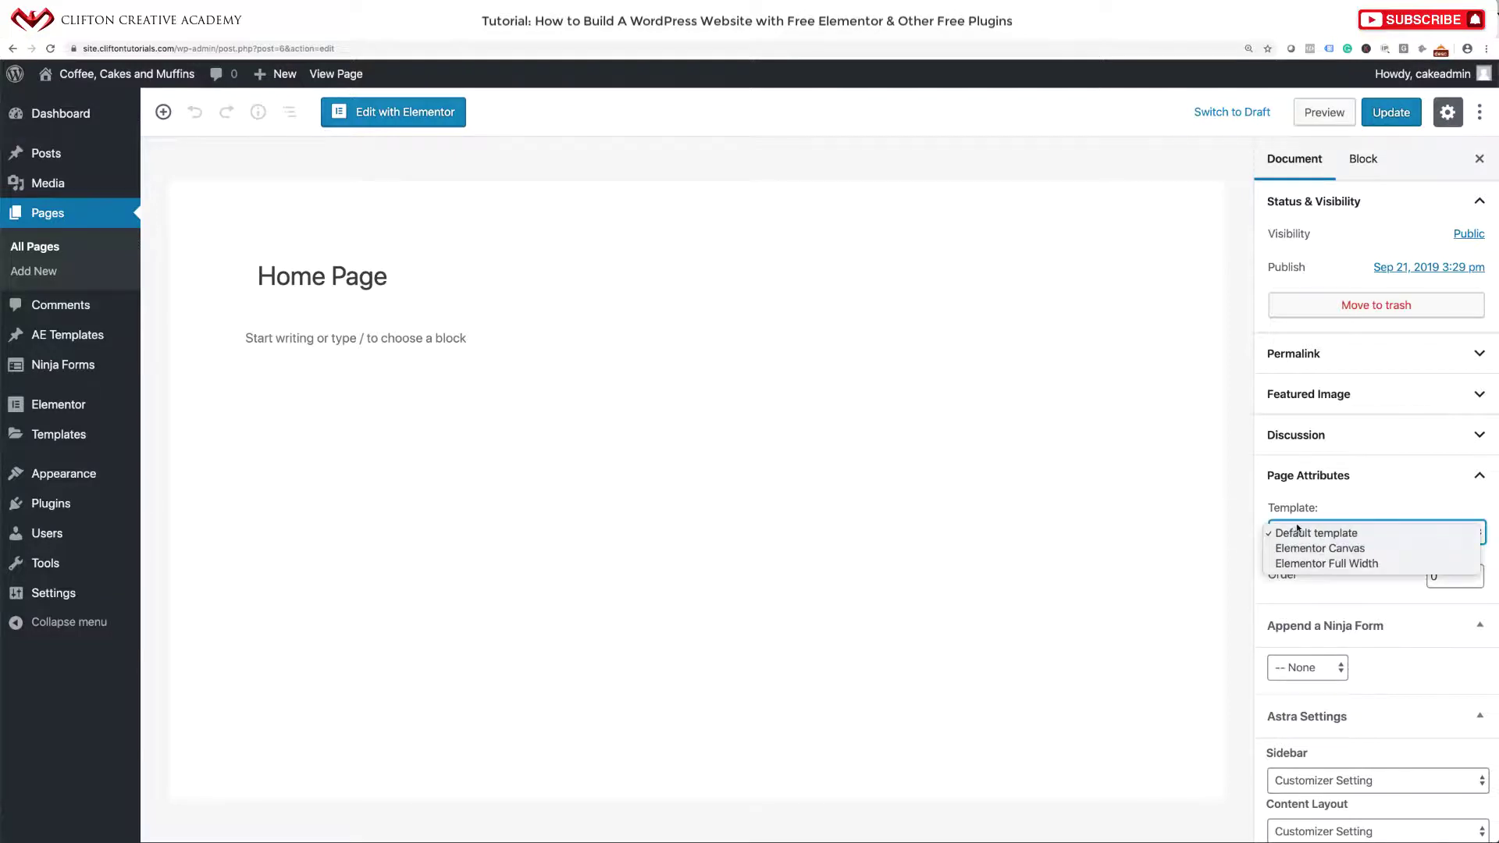
pyautogui.click(1307, 564)
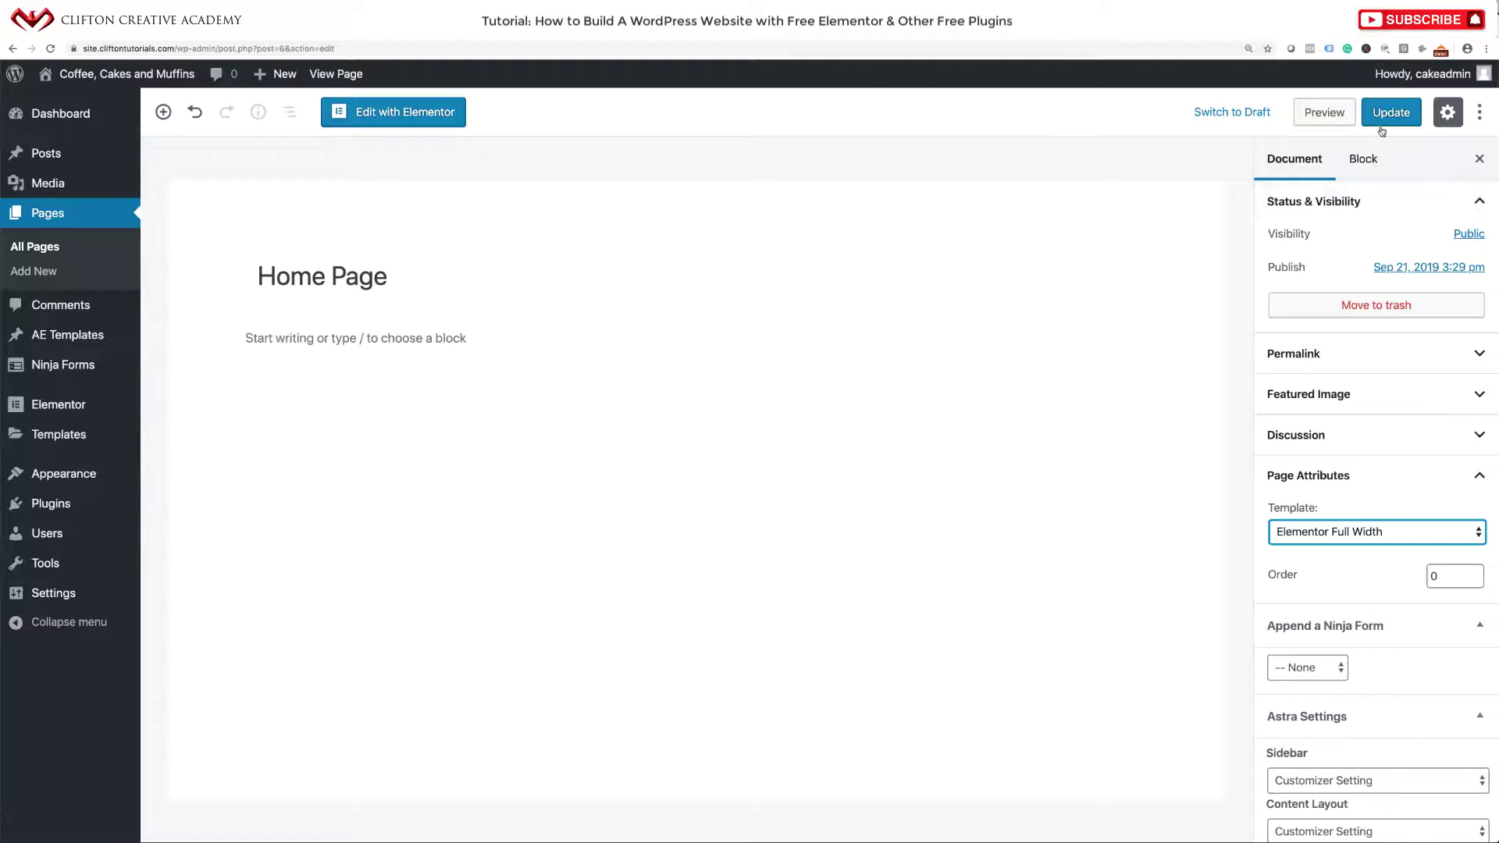
pyautogui.click(1384, 115)
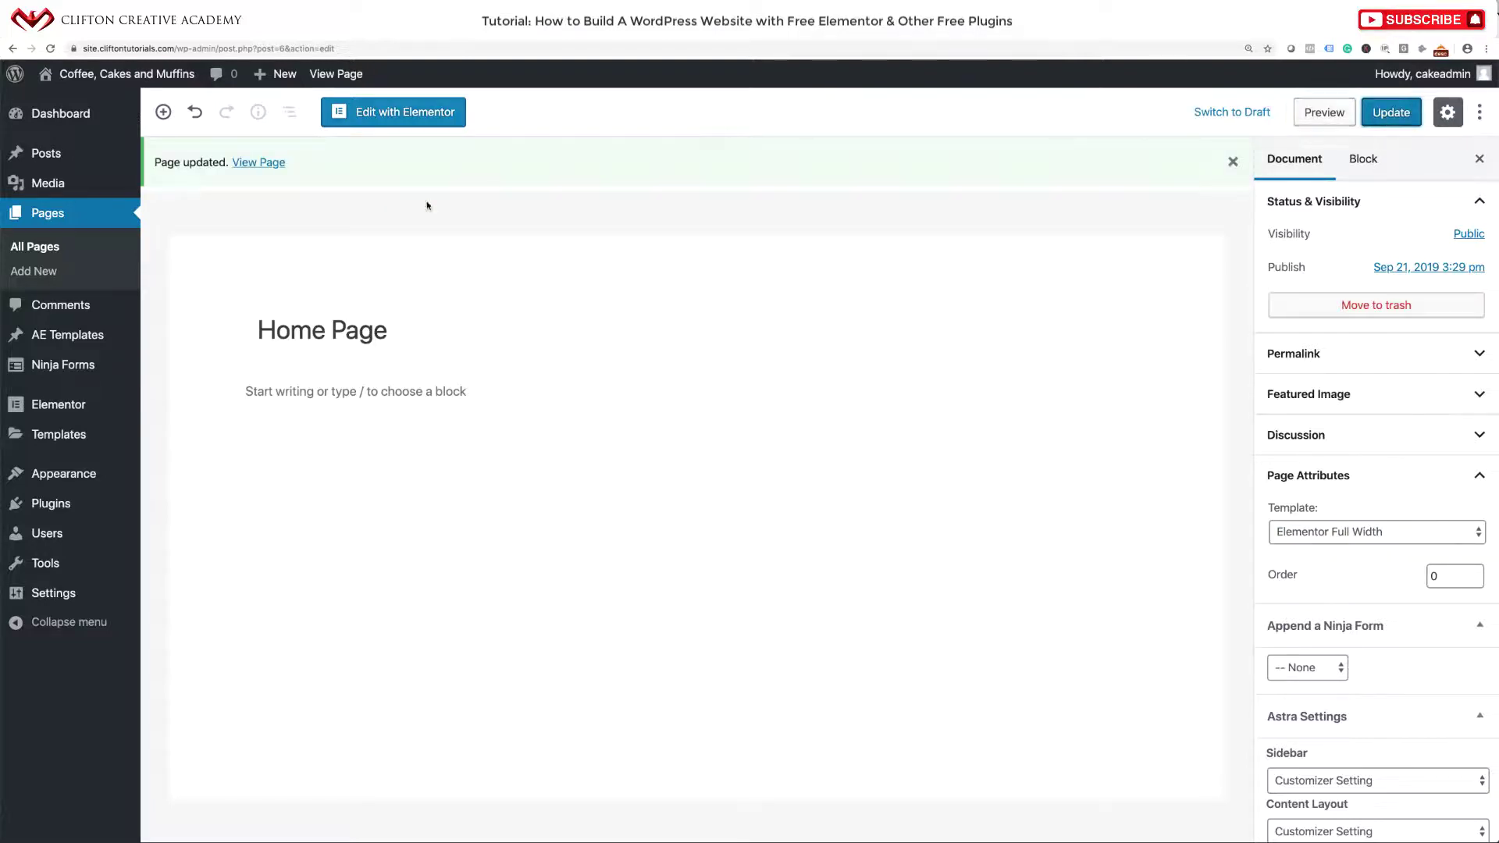
pyautogui.click(259, 164)
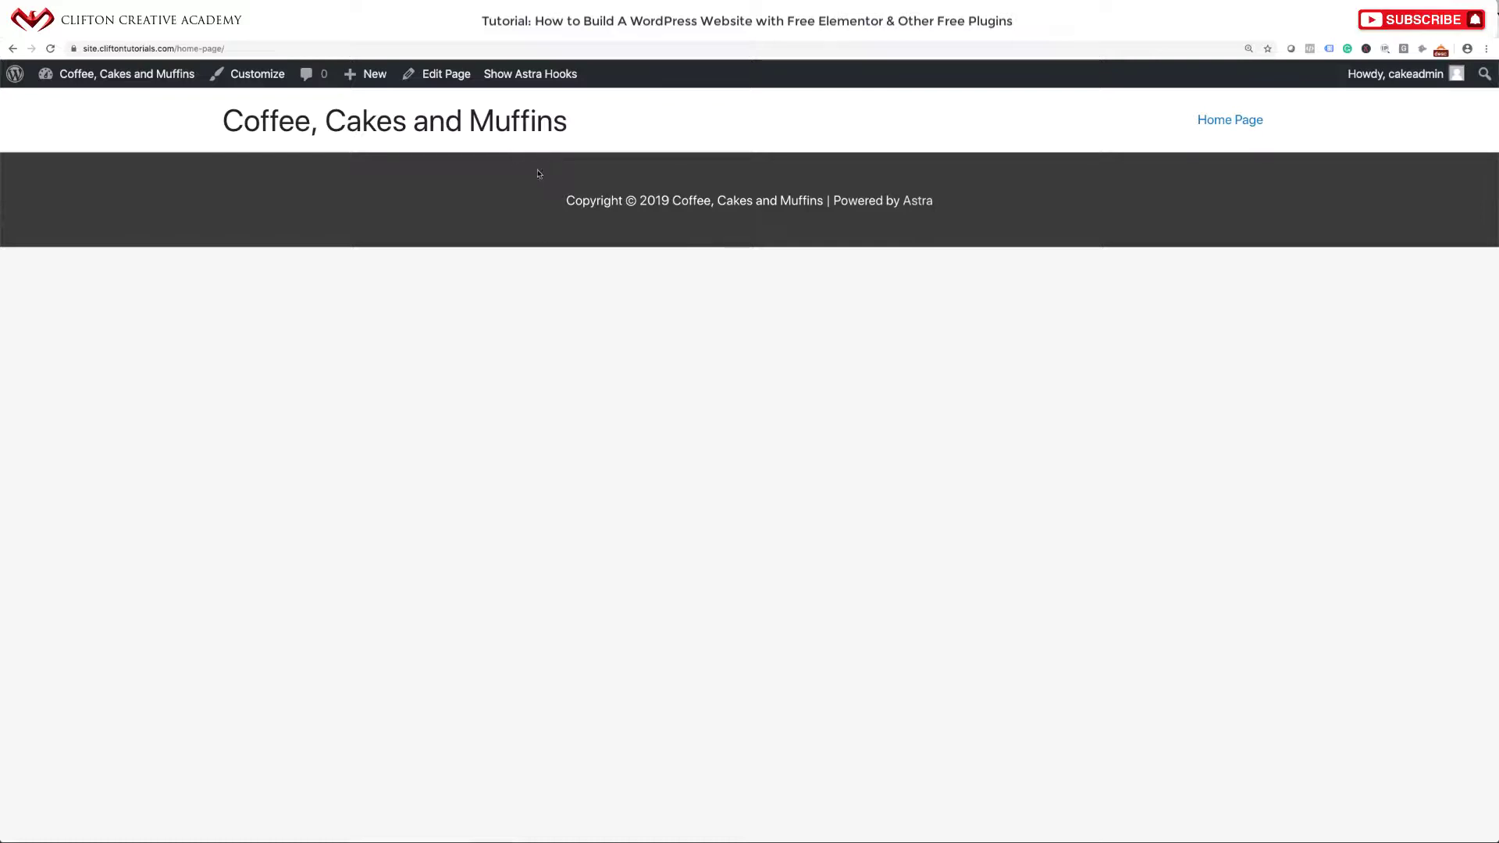
pyautogui.click(393, 128)
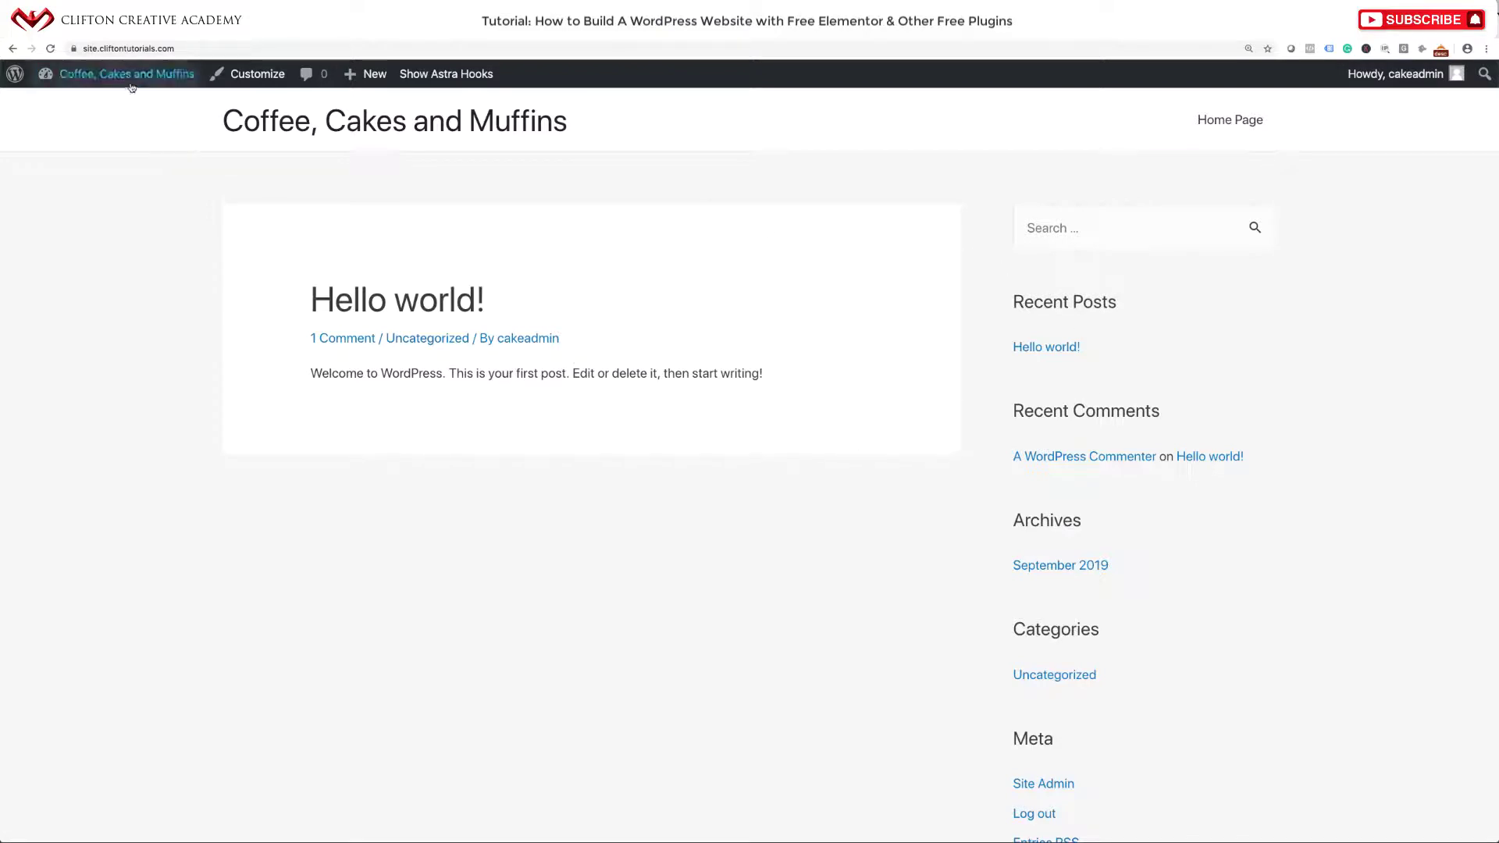
# Go from the admin dashboard to Settings > Reading.
pyautogui.moveTo(93, 74)
pyautogui.click(97, 106)
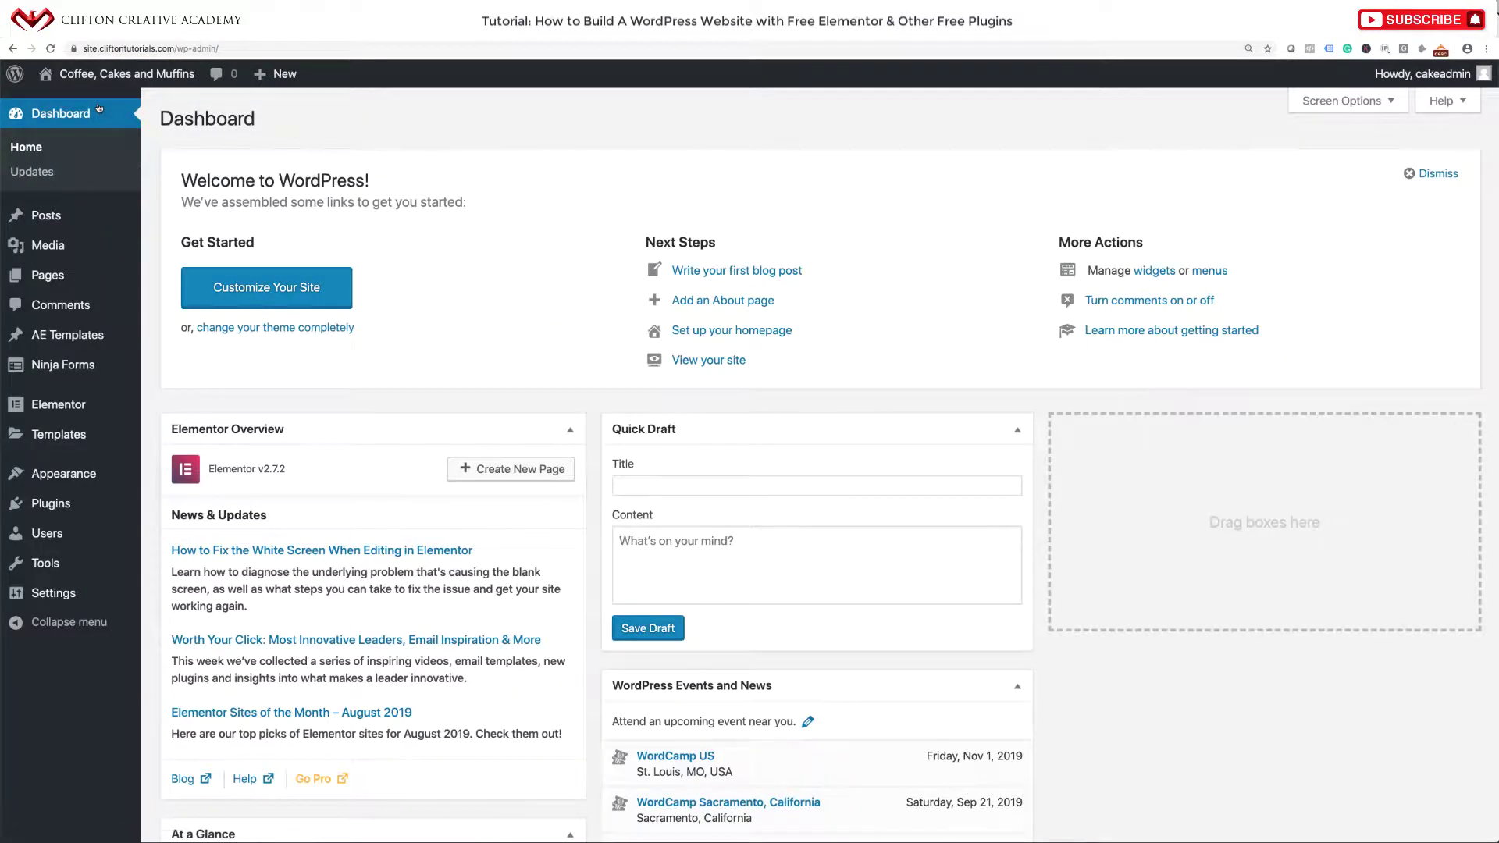
pyautogui.moveTo(70, 594)
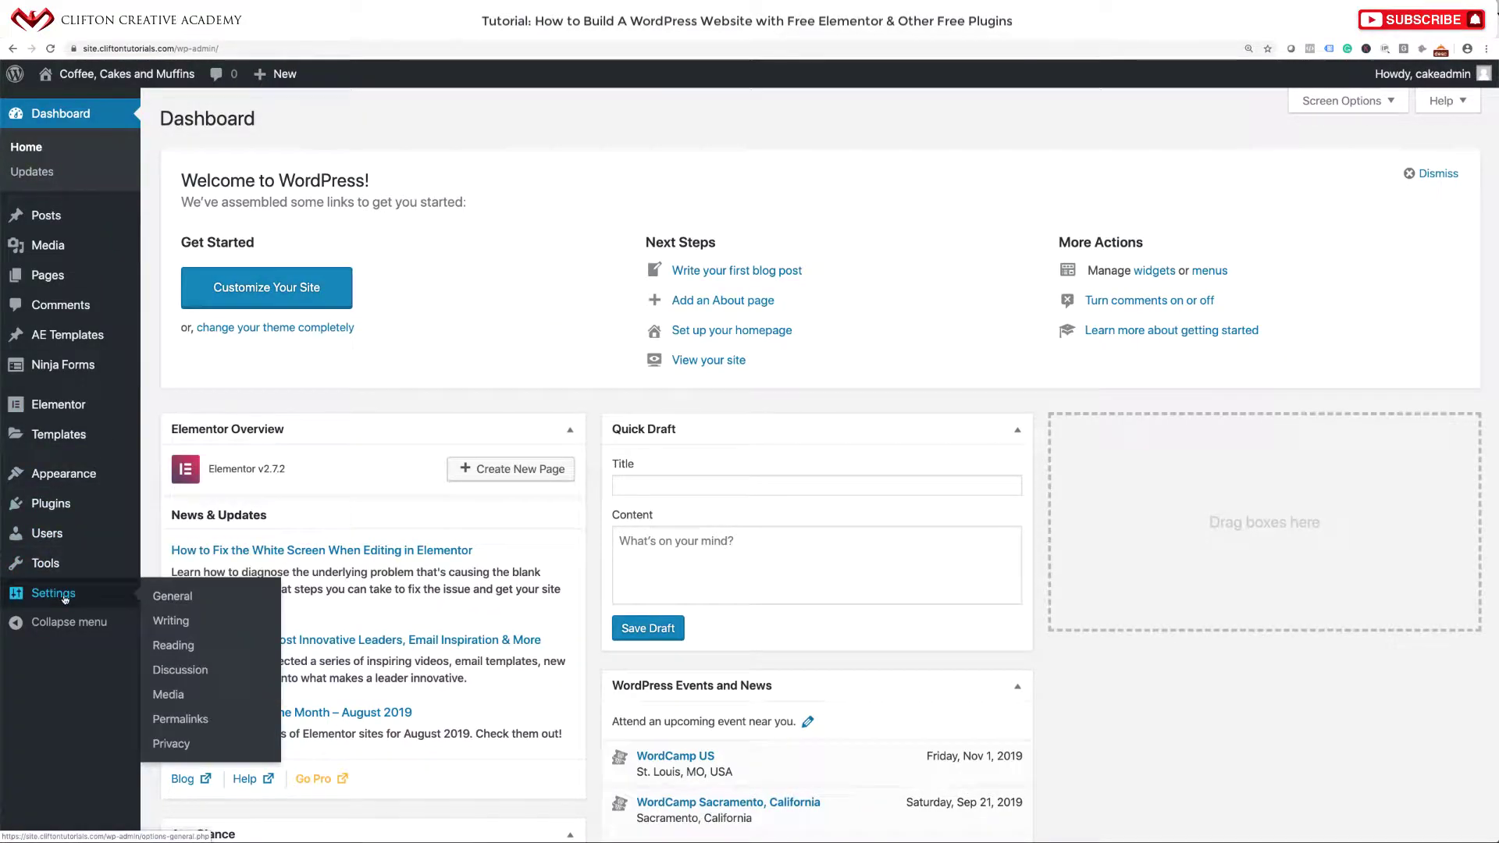
pyautogui.click(173, 645)
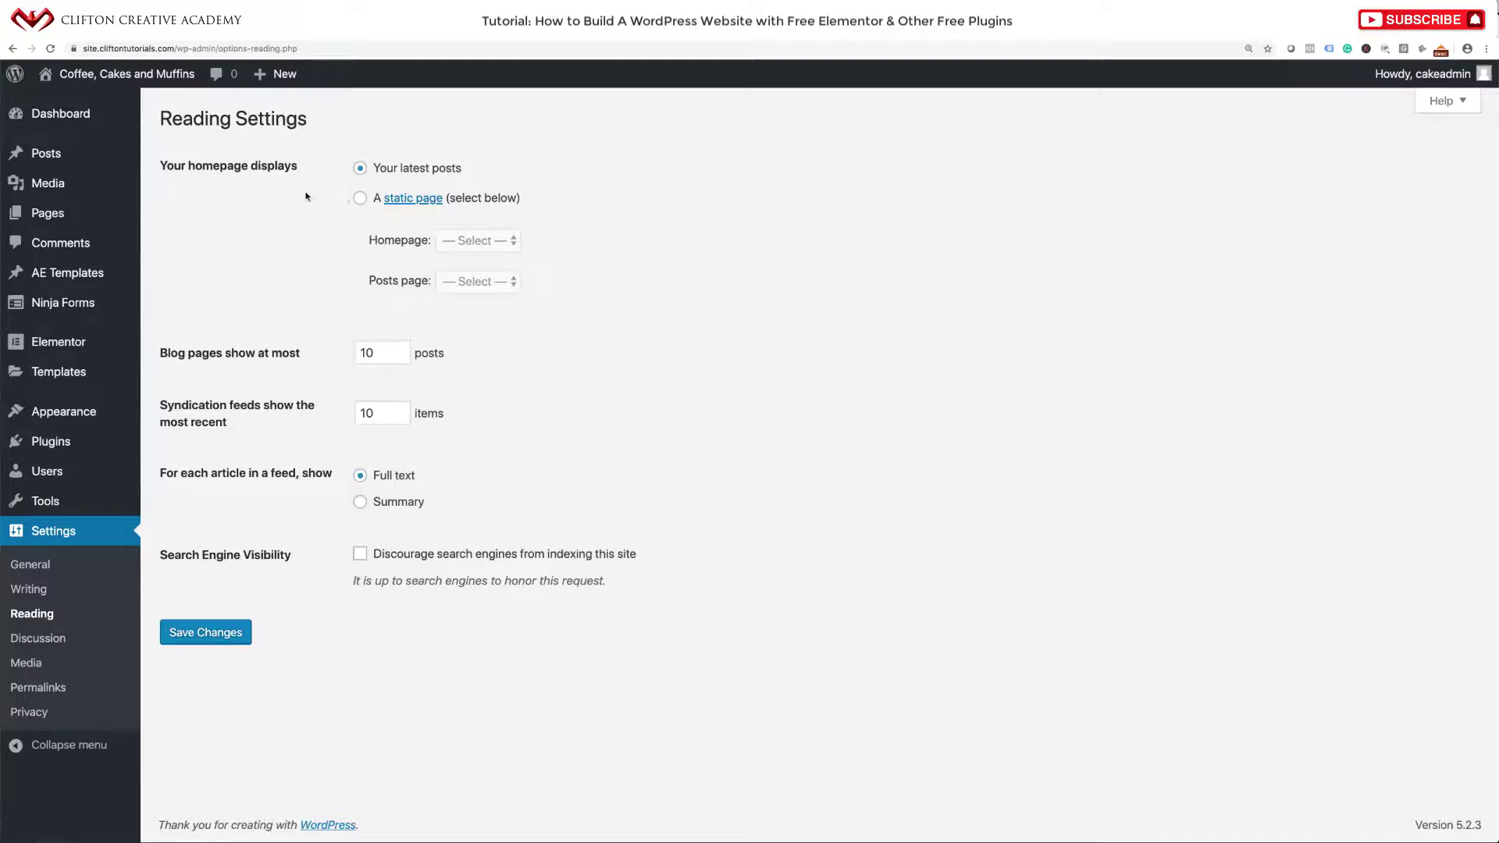
# Set Home Page as the static homepage, save the Reading settings, and view the site.
pyautogui.click(360, 200)
pyautogui.click(464, 246)
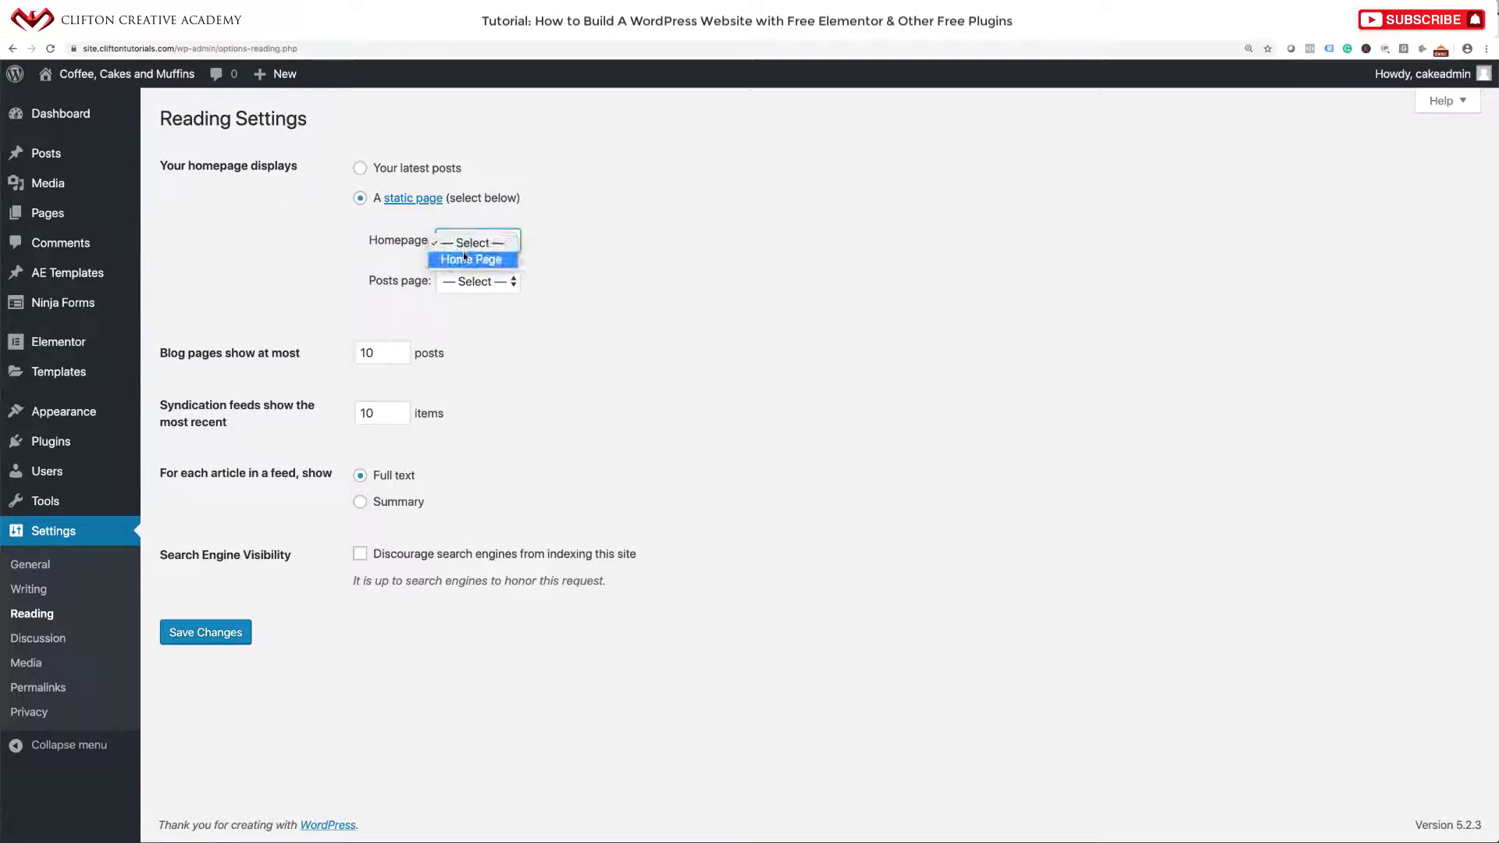
pyautogui.click(464, 260)
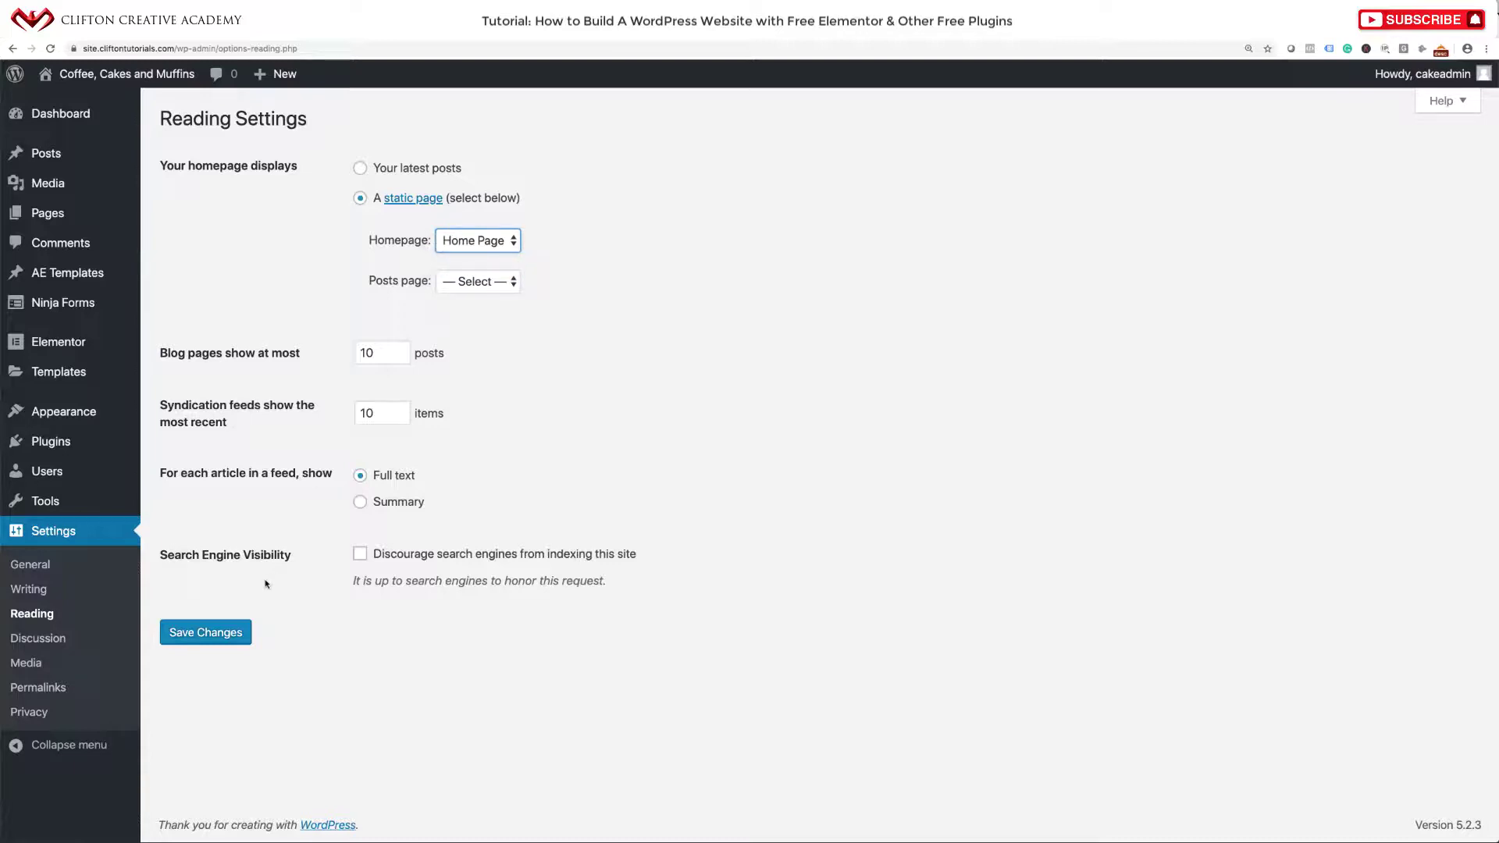
pyautogui.click(222, 632)
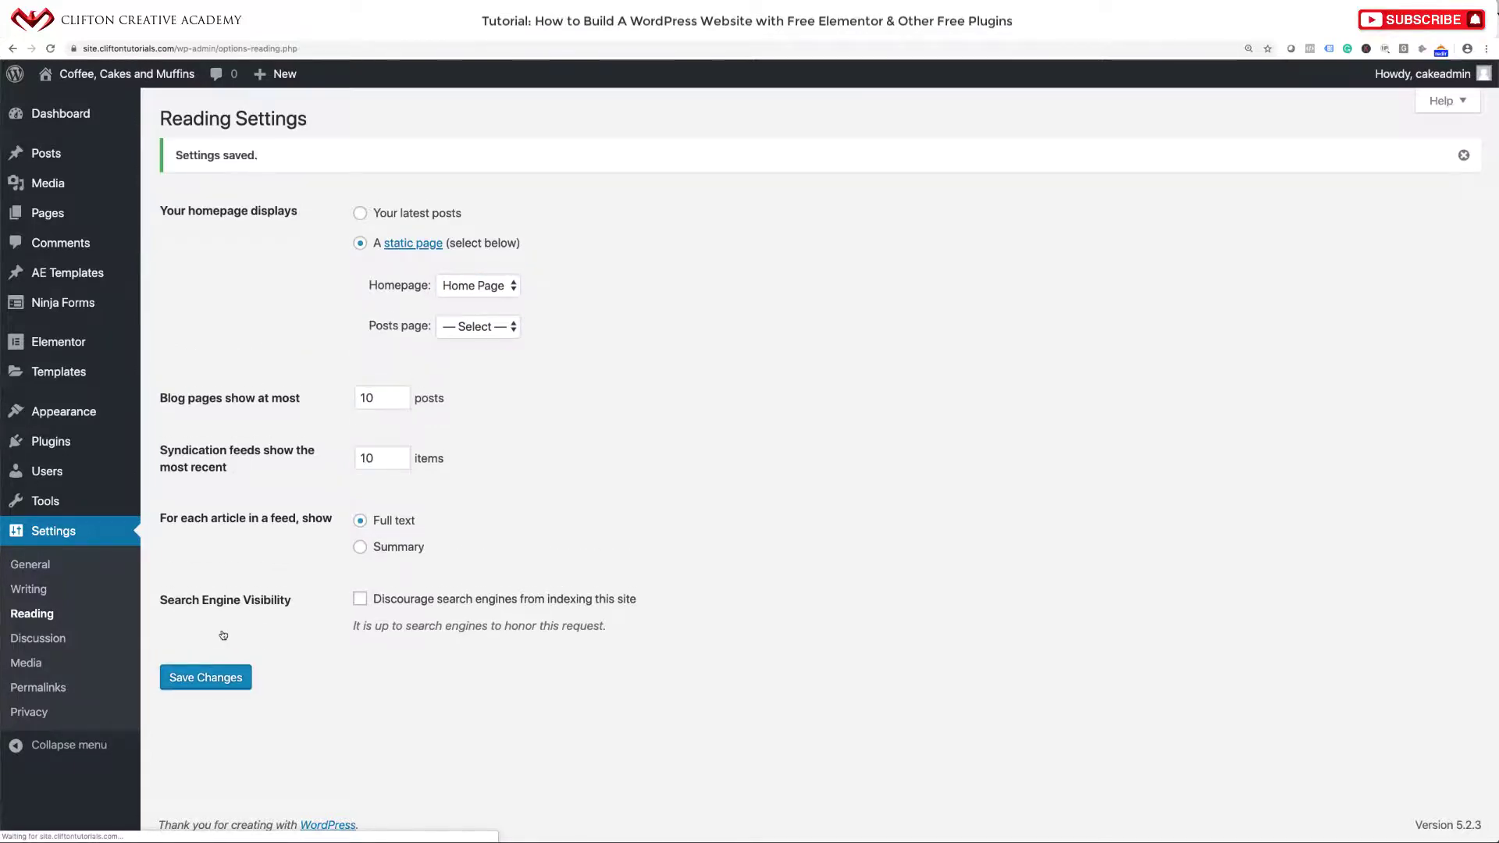
pyautogui.click(160, 75)
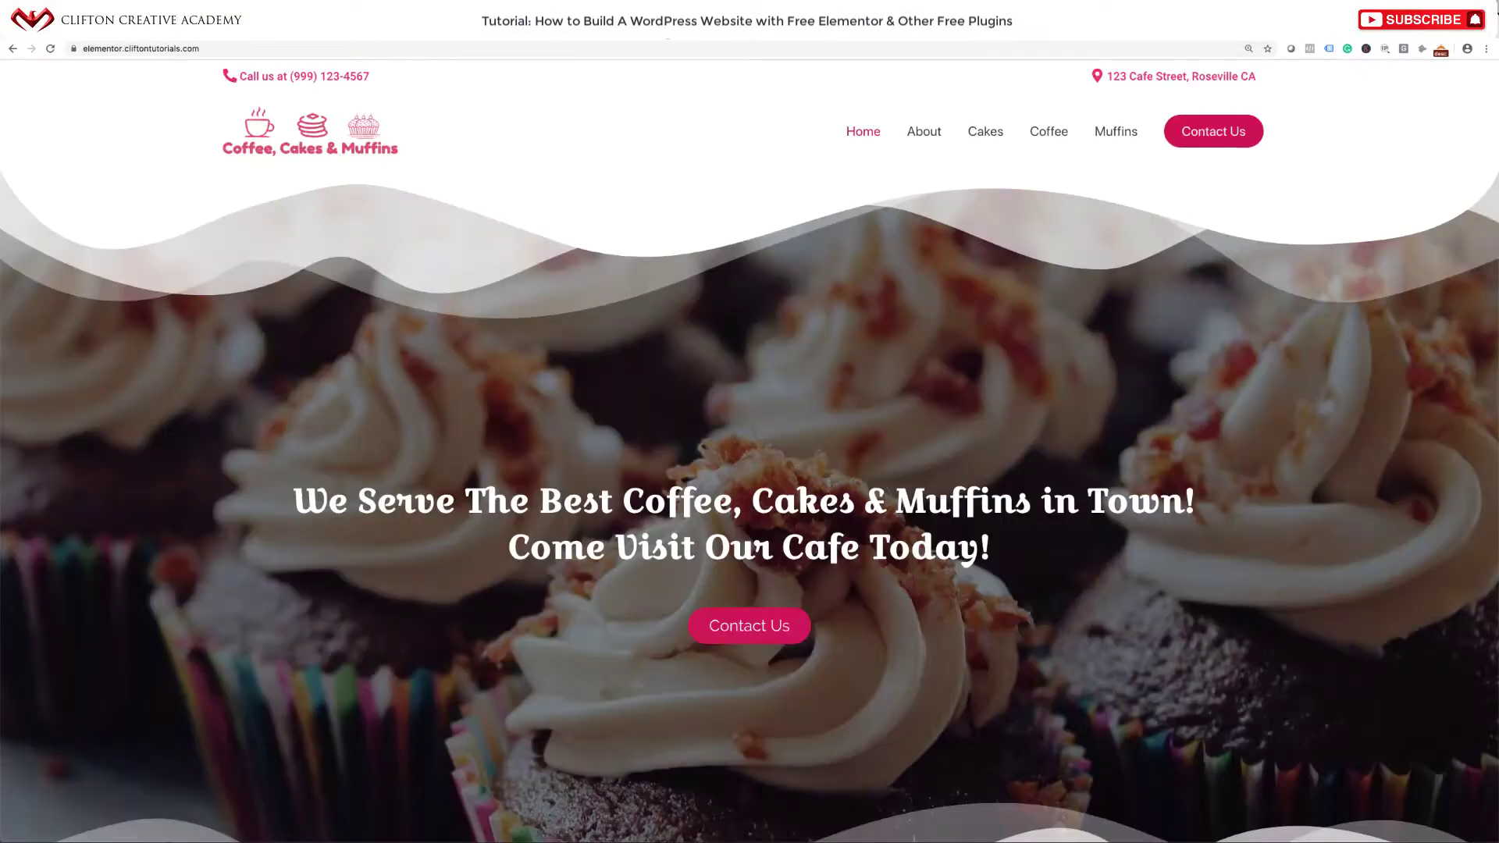
pyautogui.scroll(-18, 583, 303)
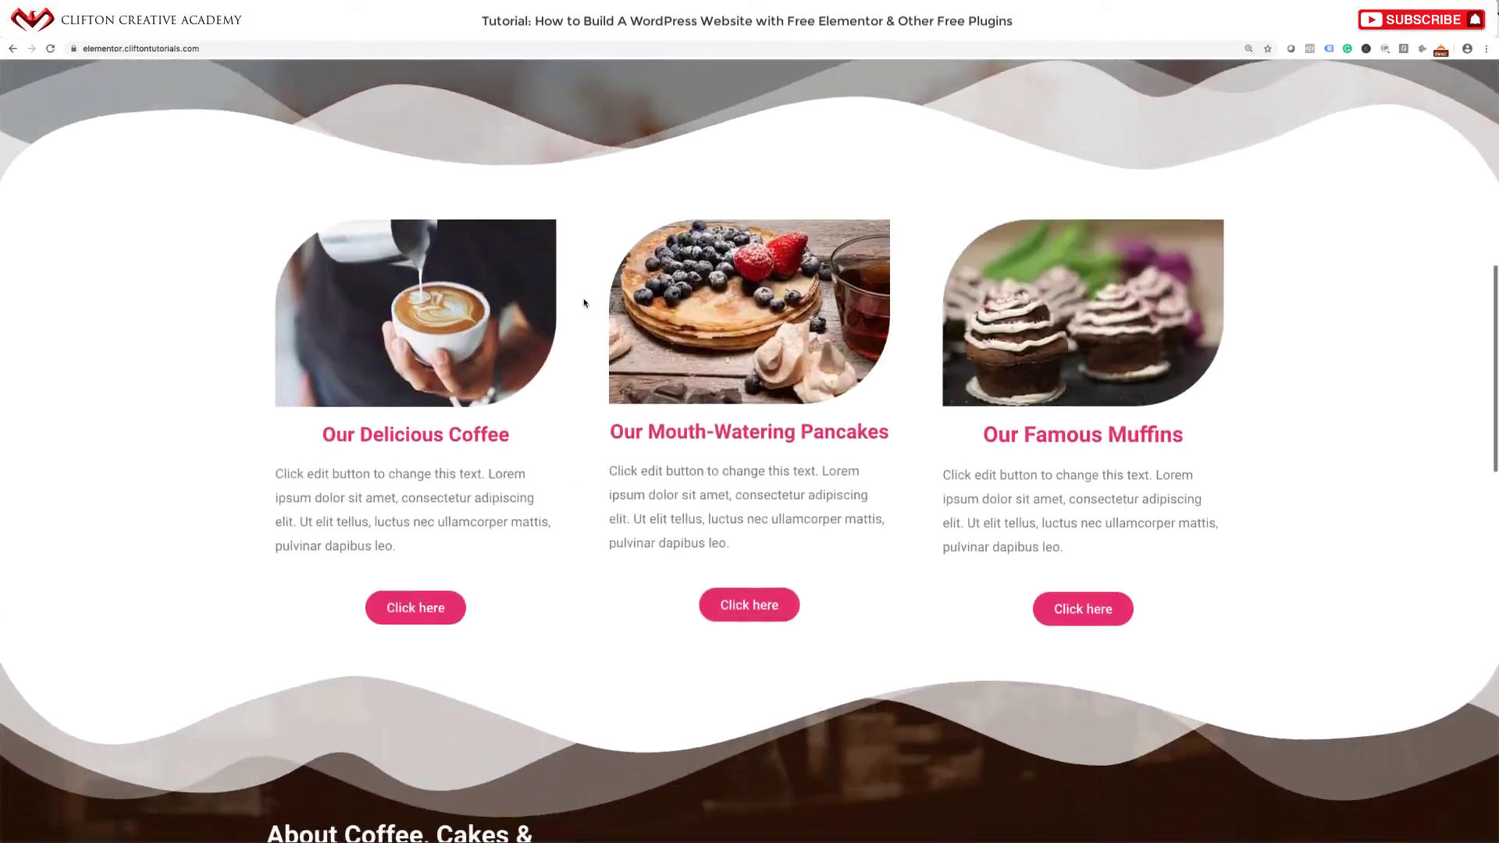
pyautogui.scroll(-10, 584, 303)
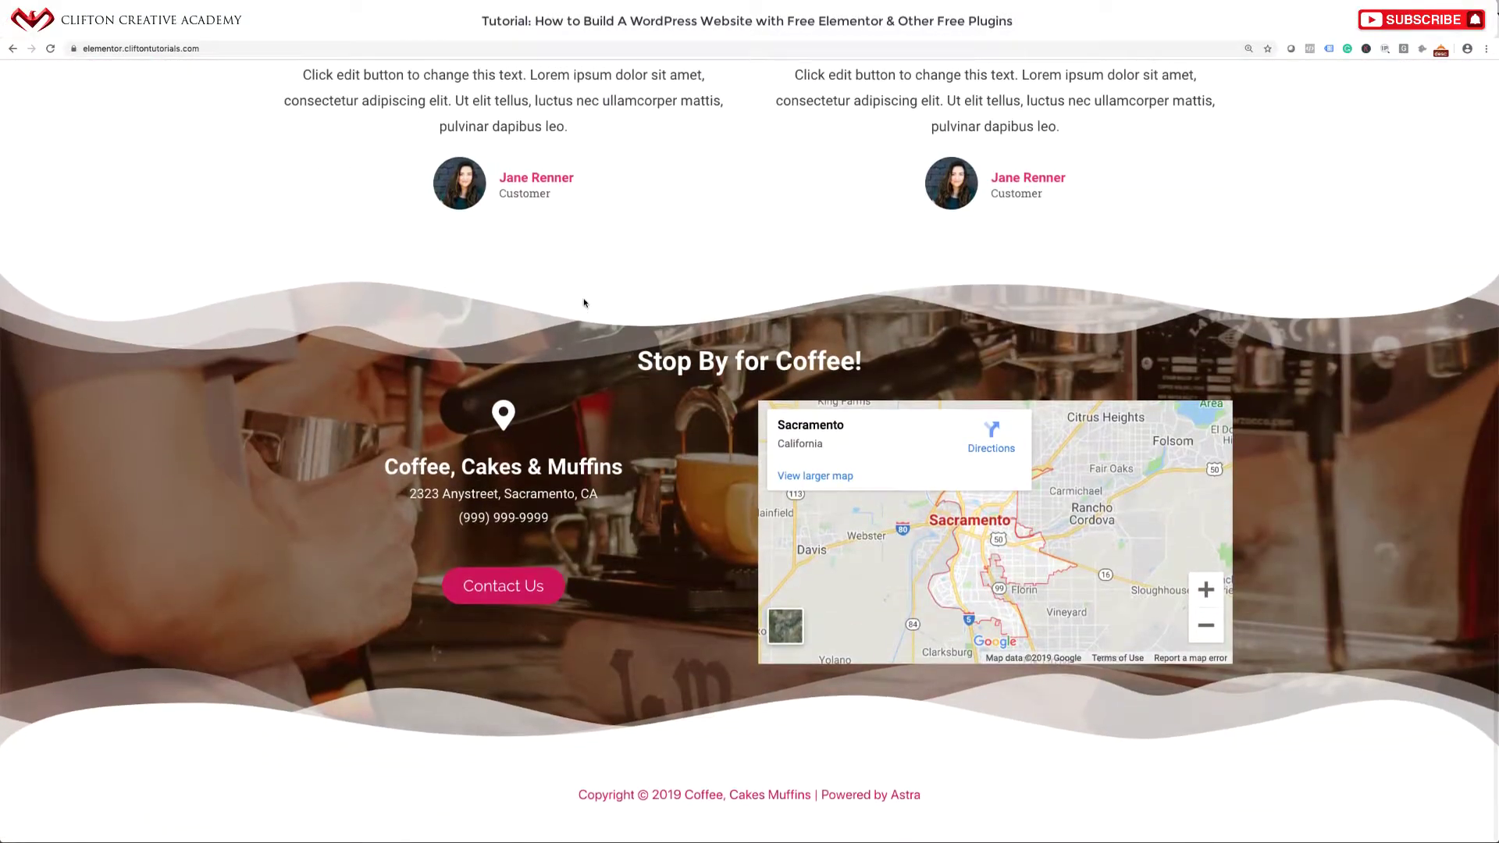
pyautogui.scroll(8, 583, 303)
pyautogui.scroll(18, 583, 303)
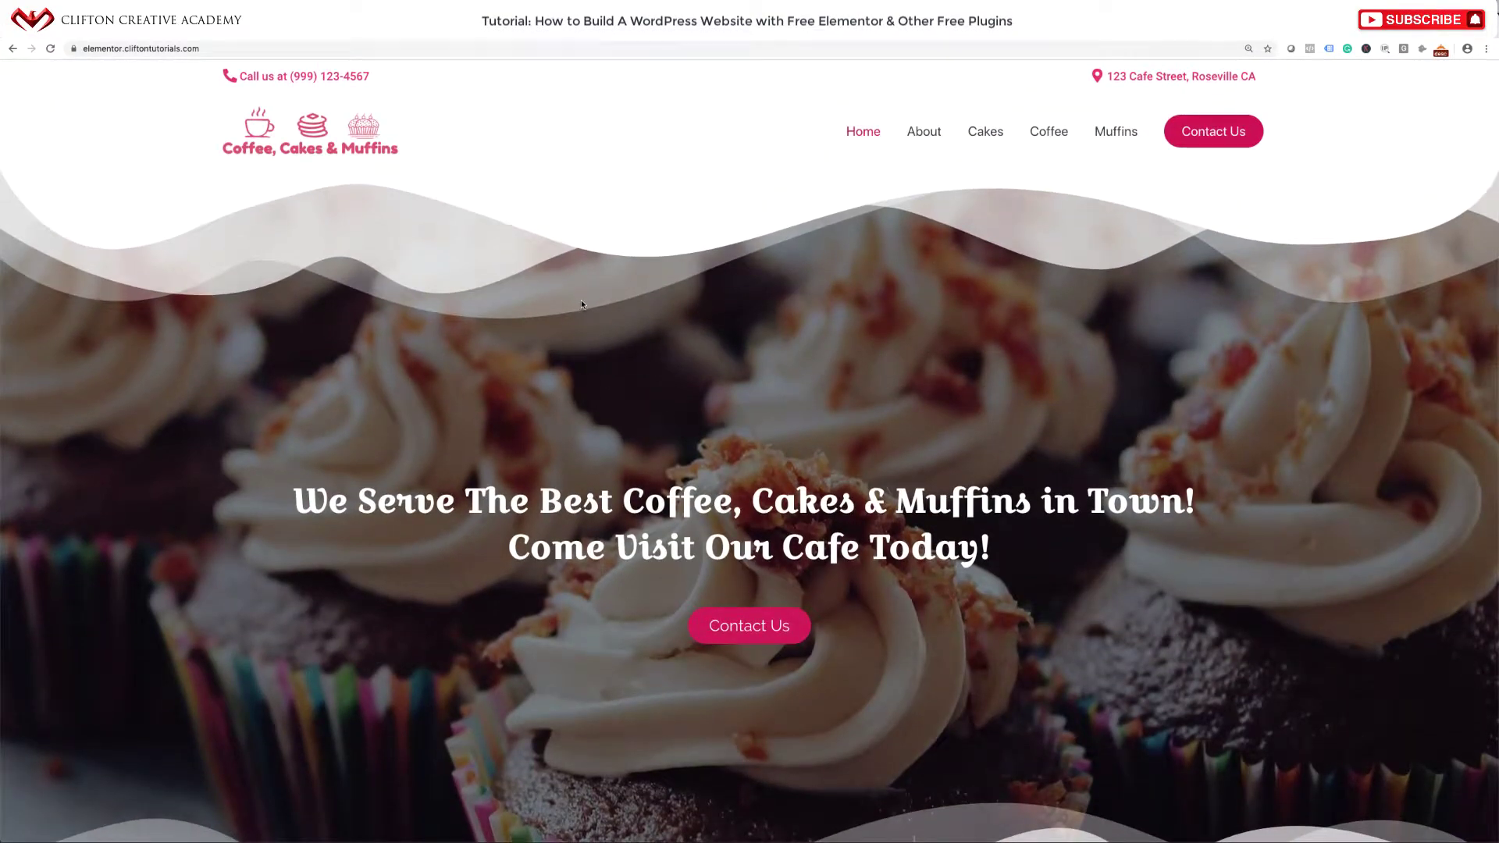
pyautogui.scroll(-3, 604, 293)
pyautogui.scroll(4, 604, 294)
pyautogui.scroll(-12, 549, 281)
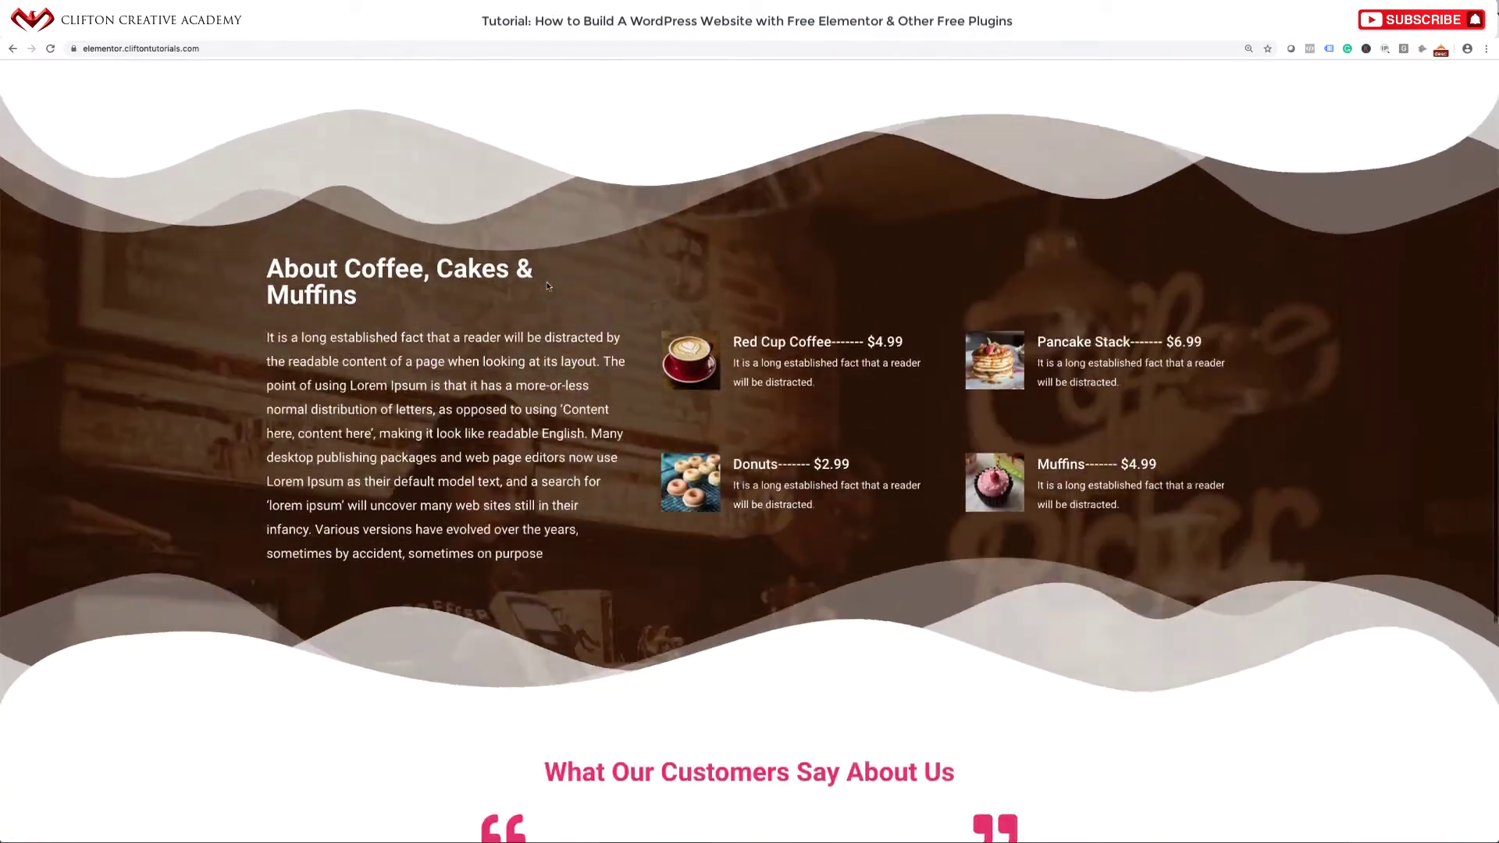
pyautogui.scroll(10, 547, 286)
pyautogui.scroll(3, 547, 286)
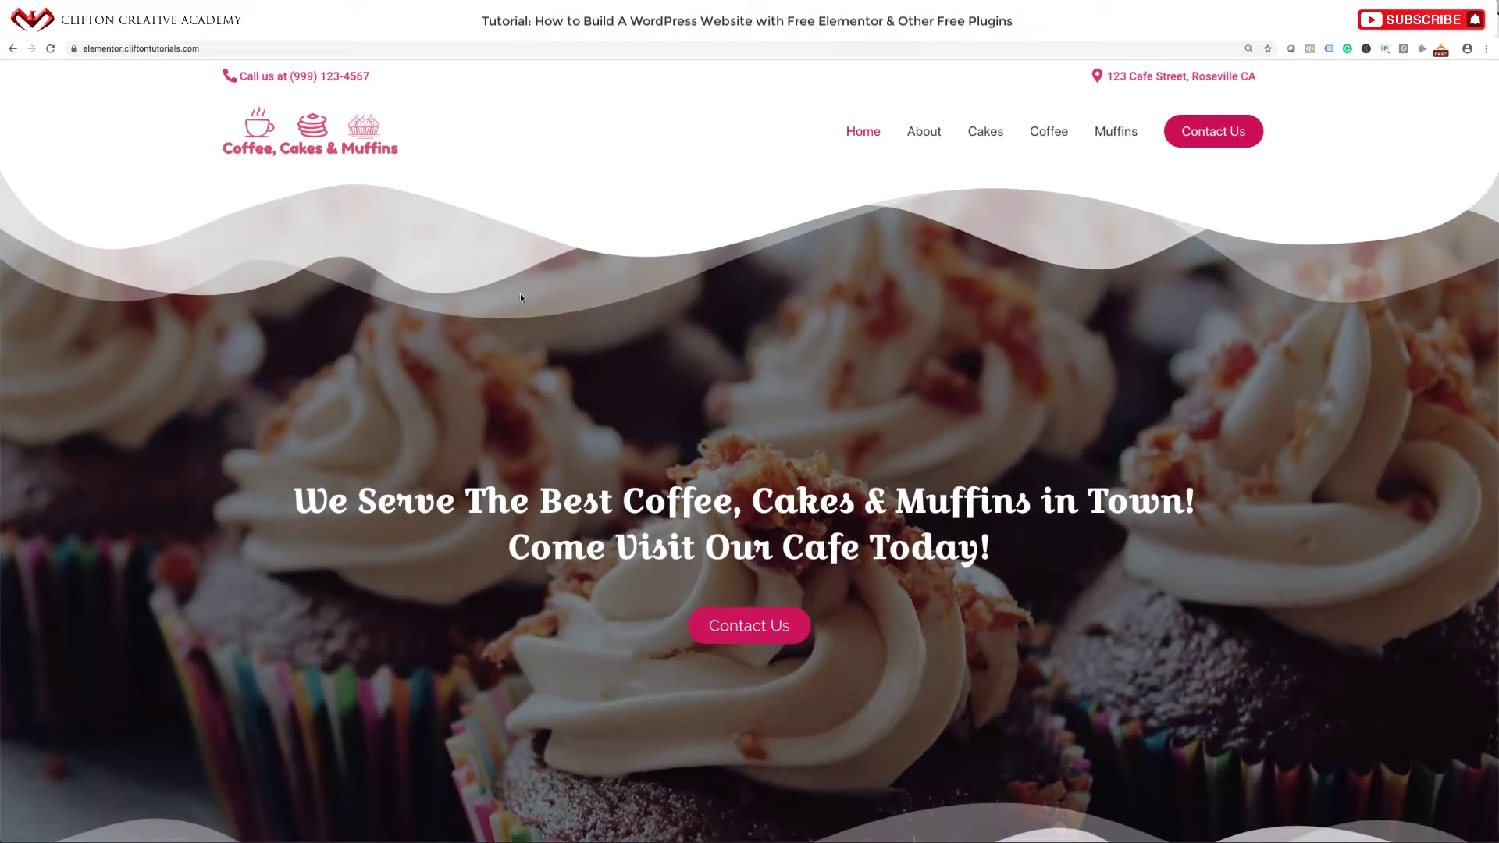
pyautogui.scroll(-10, 544, 364)
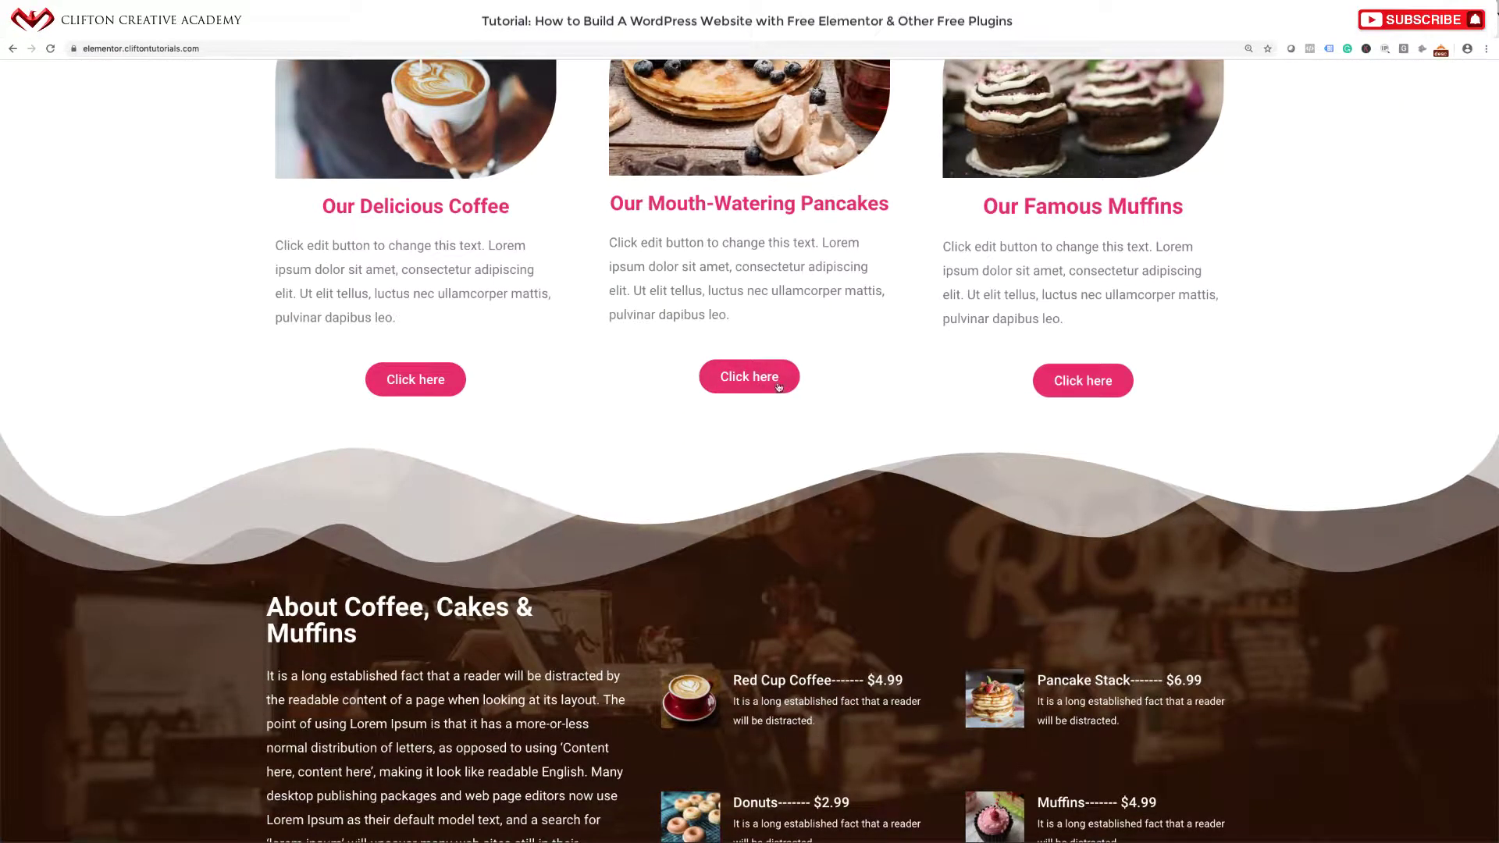
pyautogui.scroll(-1, 783, 390)
pyautogui.scroll(-3, 781, 390)
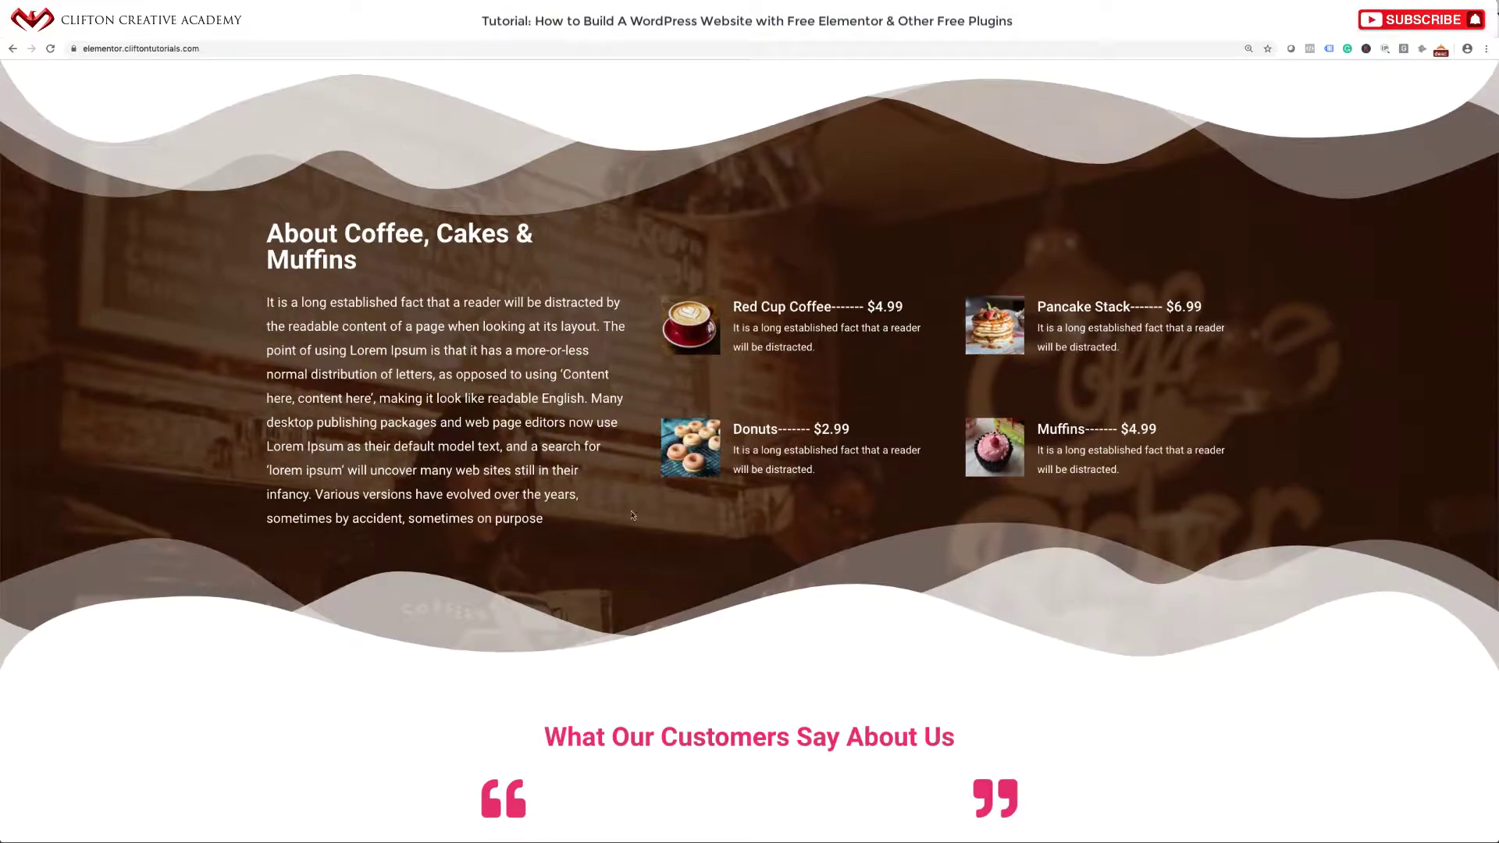
pyautogui.scroll(-4, 625, 484)
pyautogui.scroll(-5, 632, 515)
pyautogui.scroll(15, 633, 515)
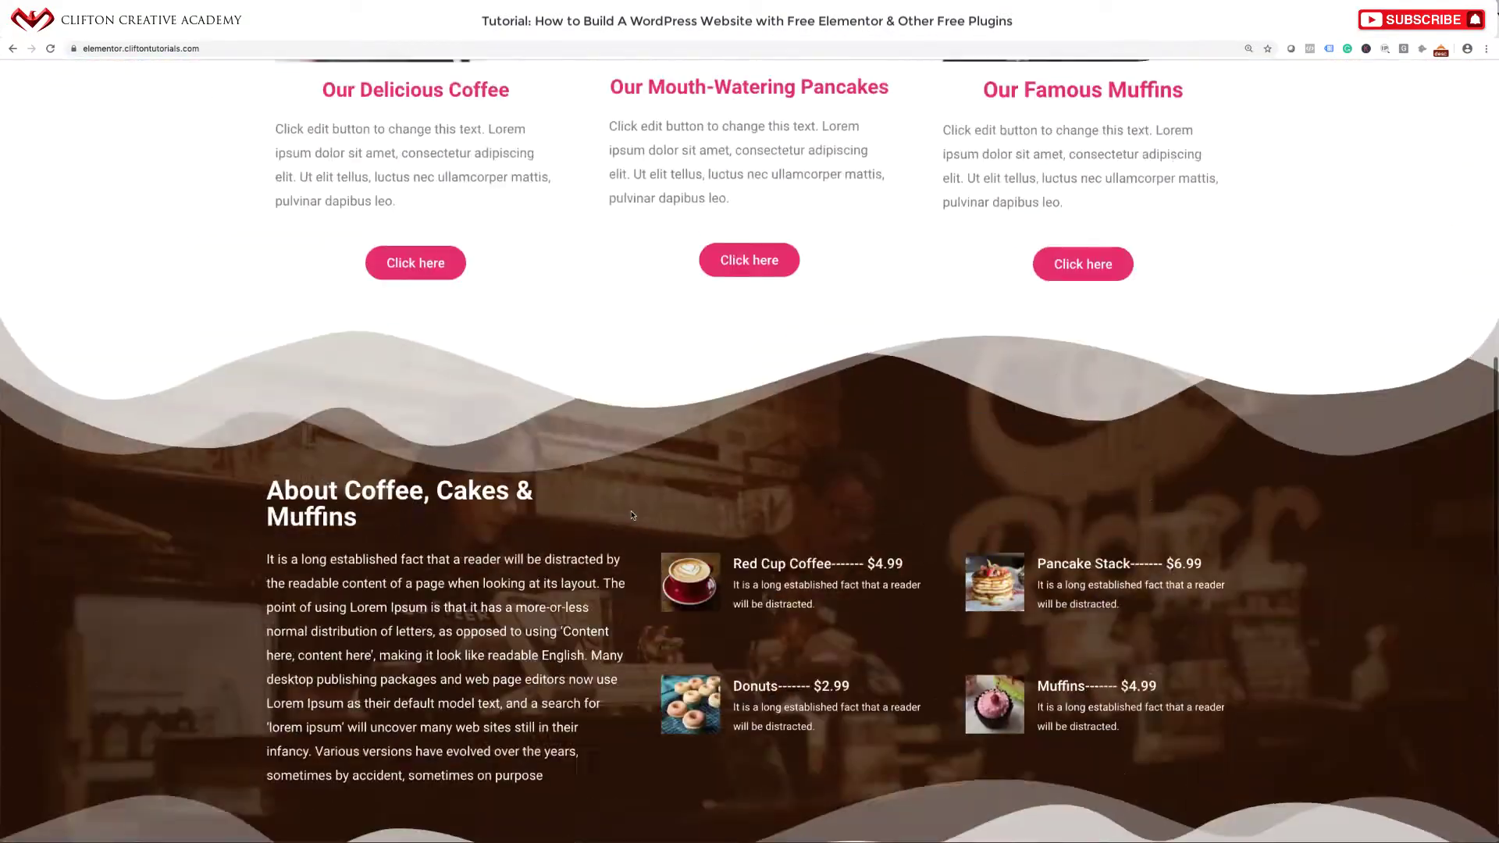
pyautogui.scroll(4, 633, 515)
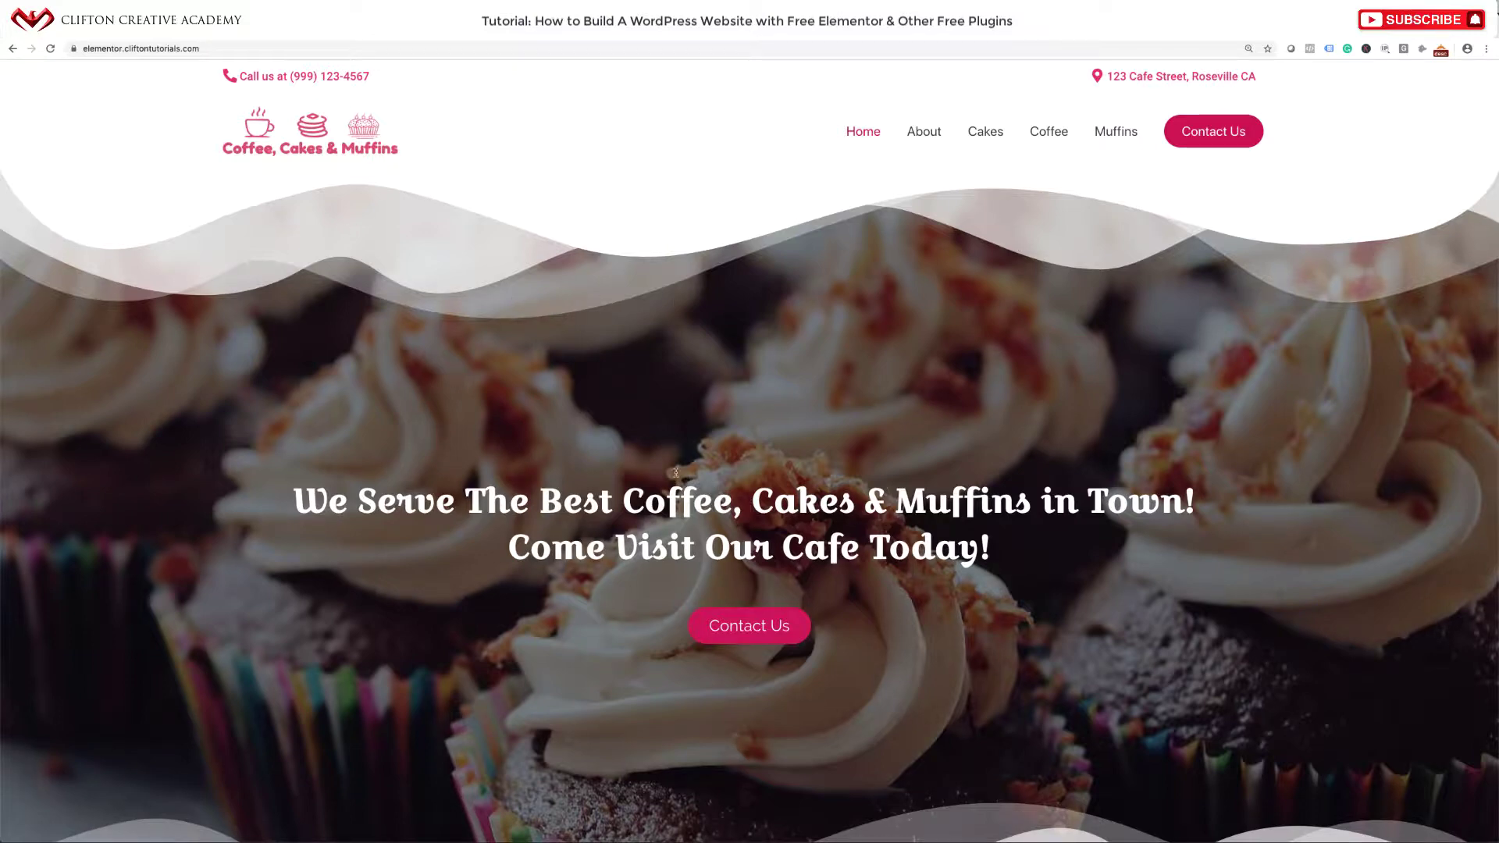
# Compare the finished cafe example site with the new Astra site, ending on the Astra tab.
pyautogui.scroll(-1, 676, 473)
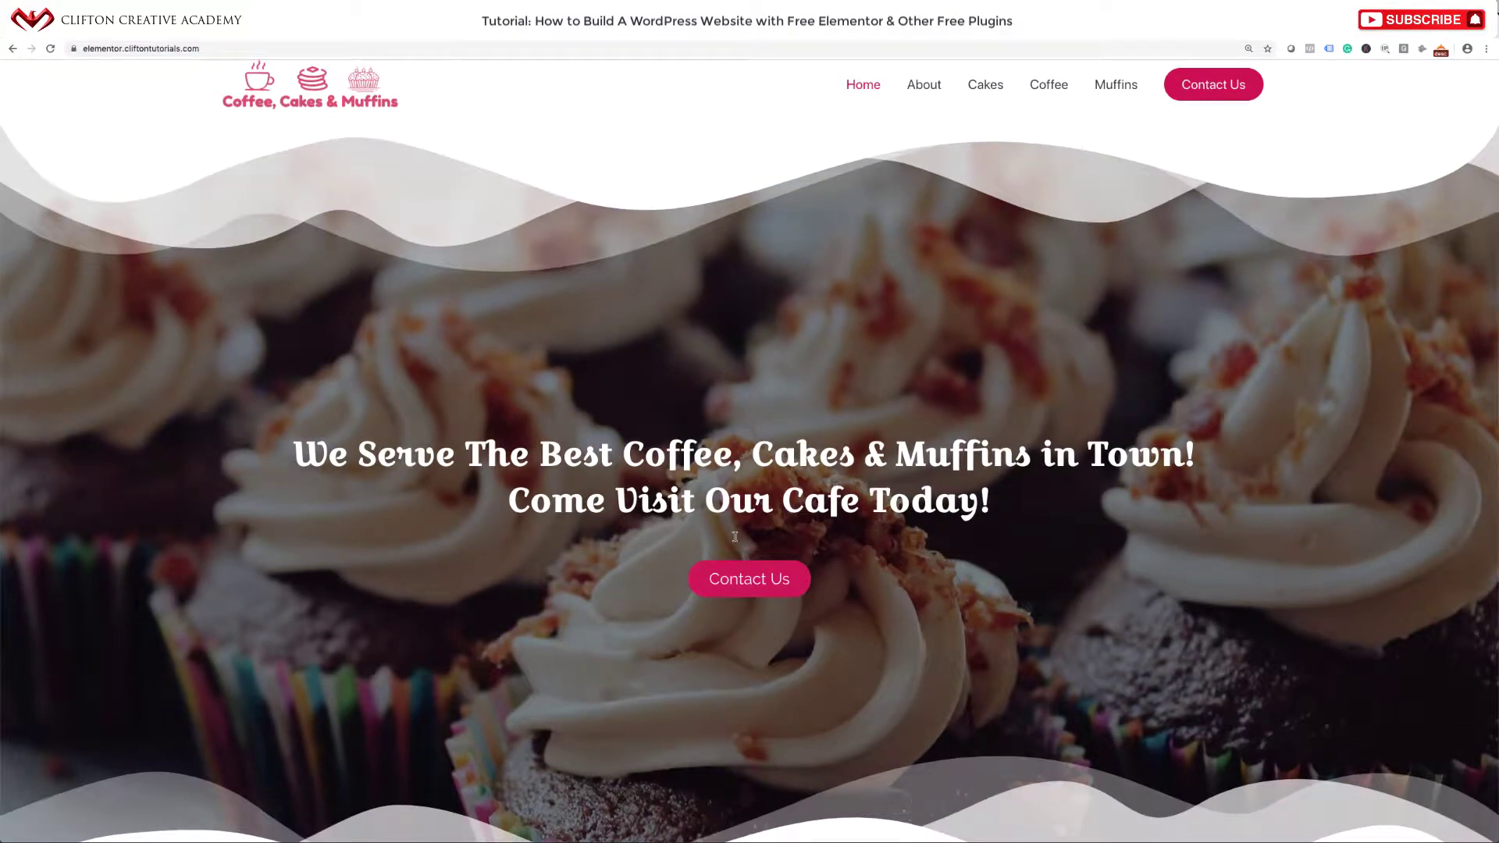
pyautogui.scroll(1, 688, 522)
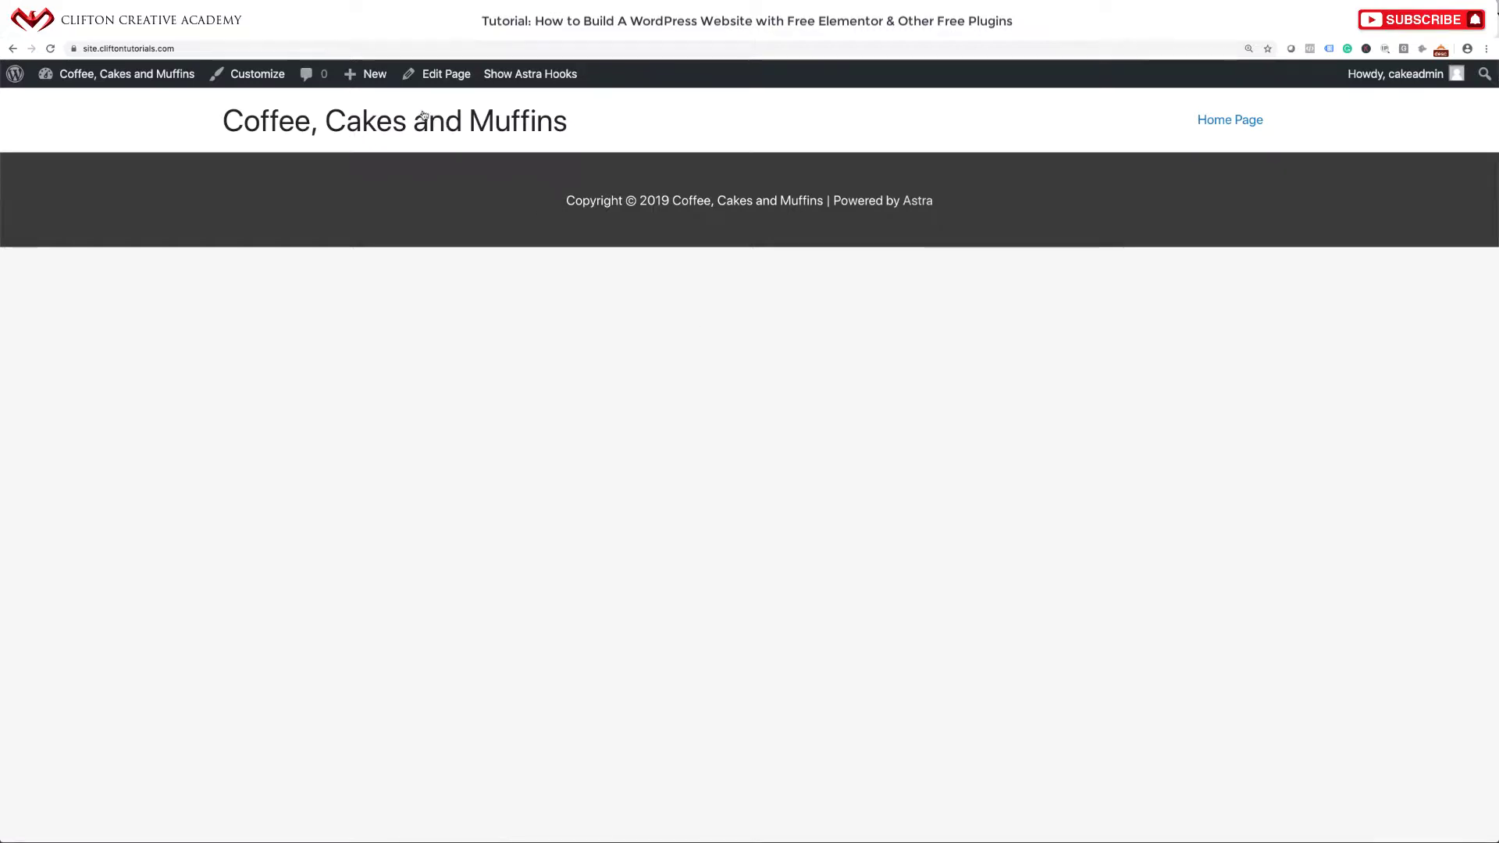
pyautogui.hotkey('ctrl', 'Tab')
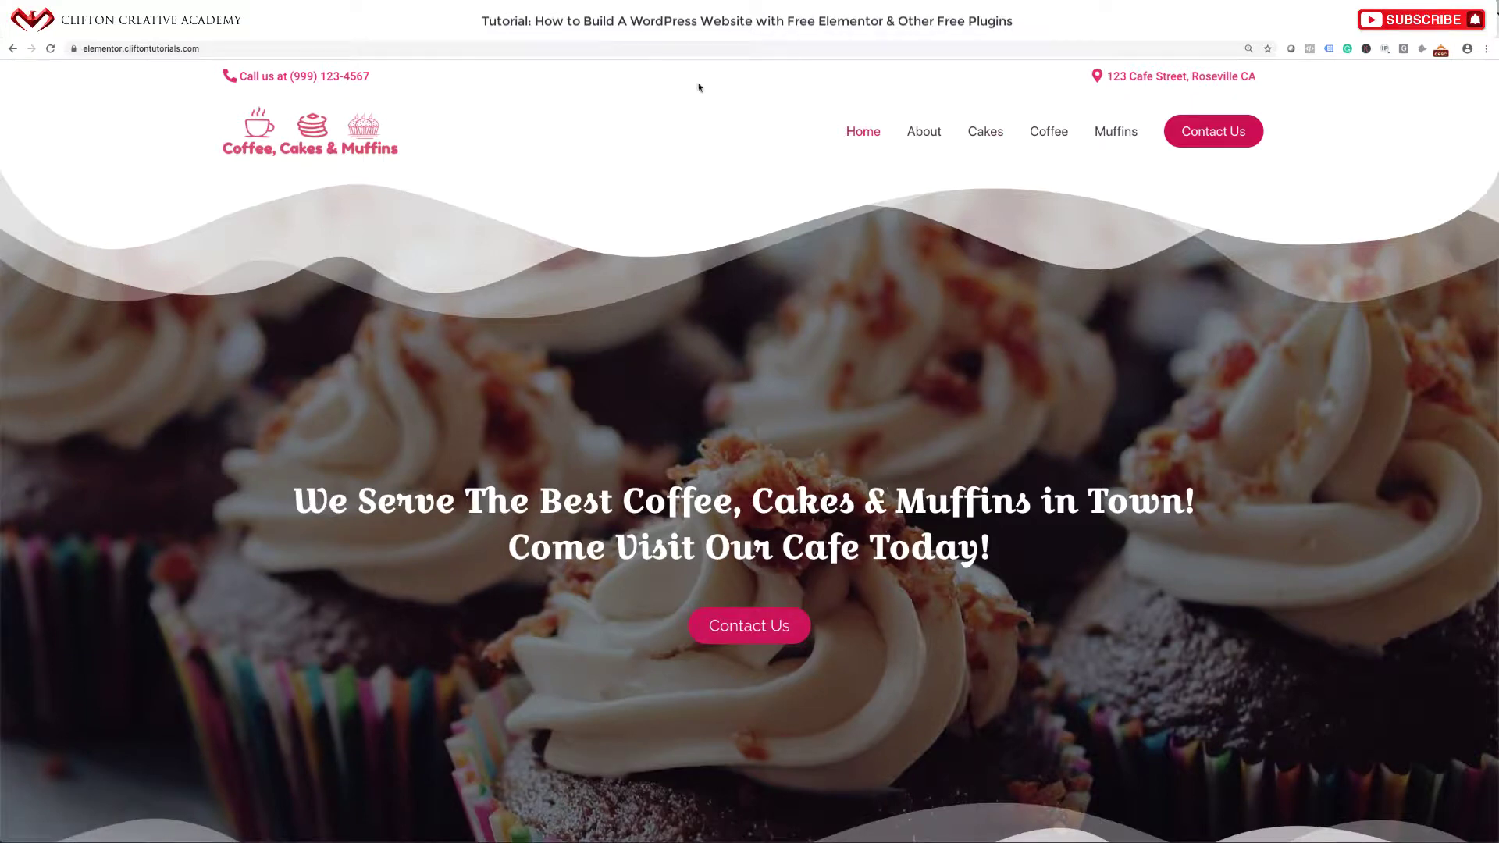
pyautogui.click(546, 41)
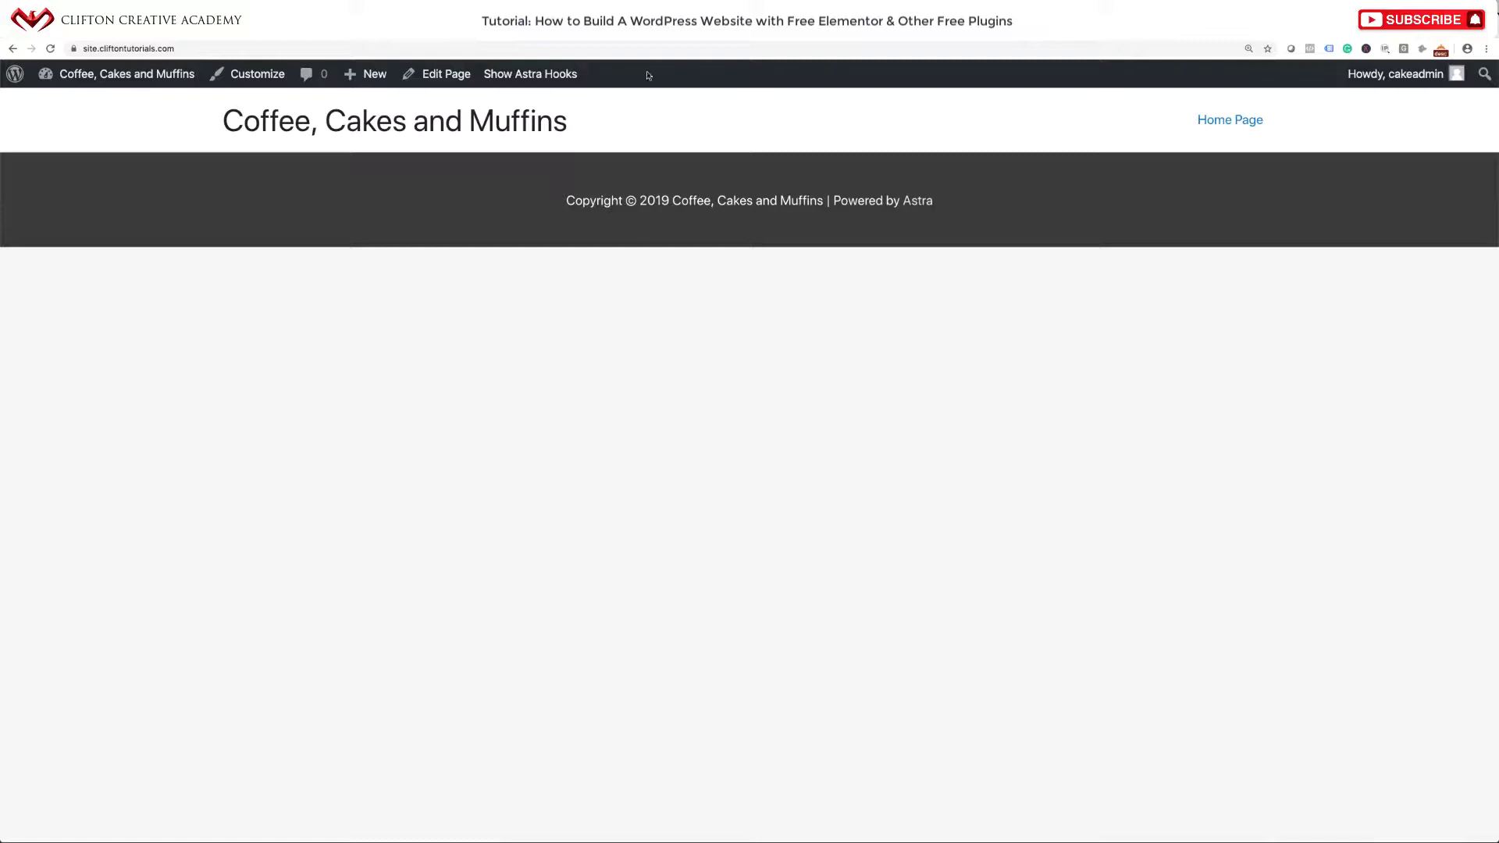
pyautogui.click(649, 29)
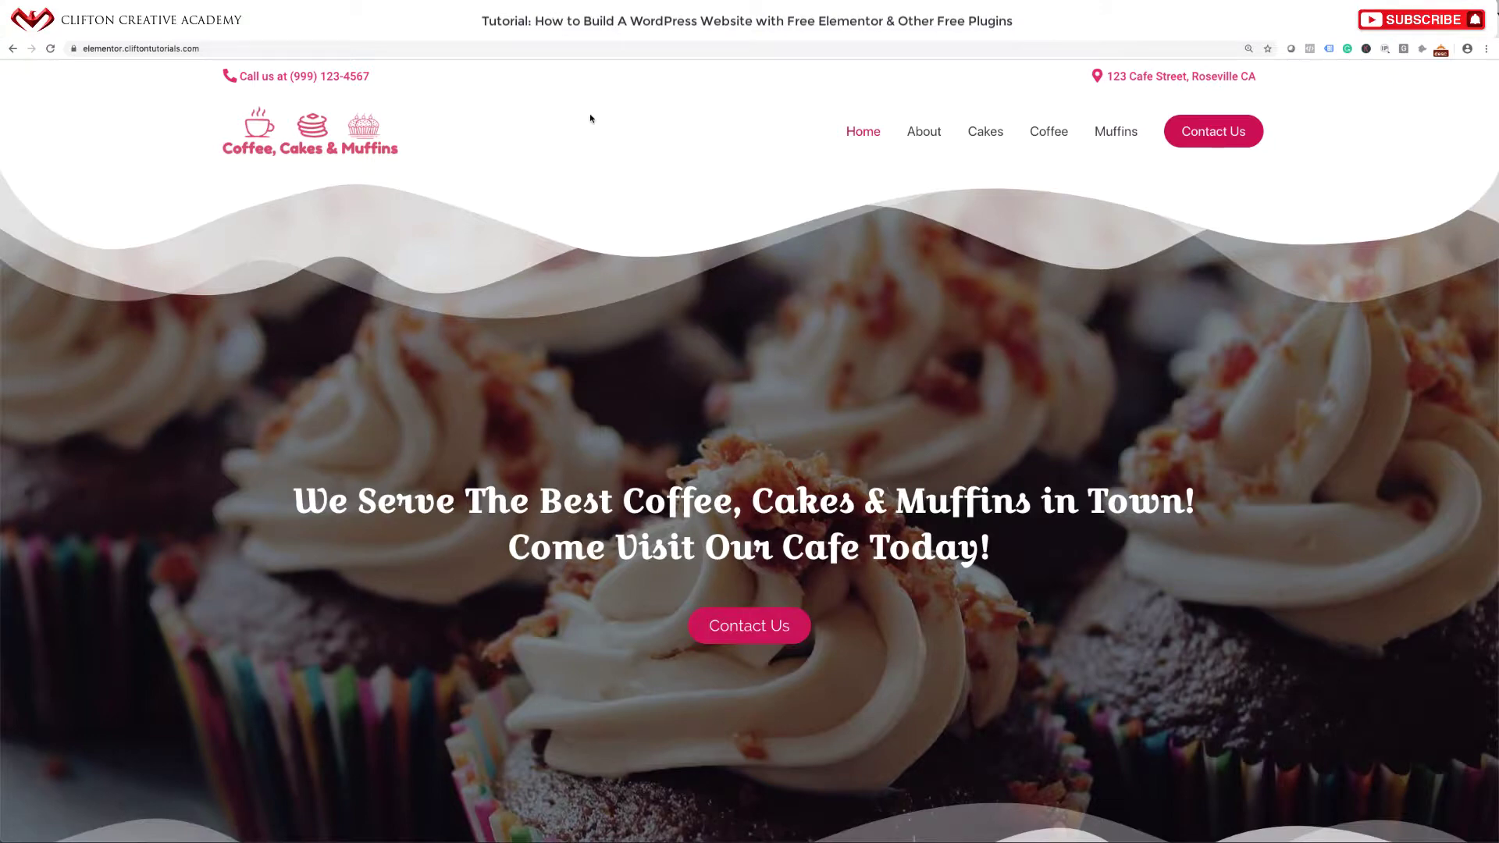
pyautogui.click(545, 37)
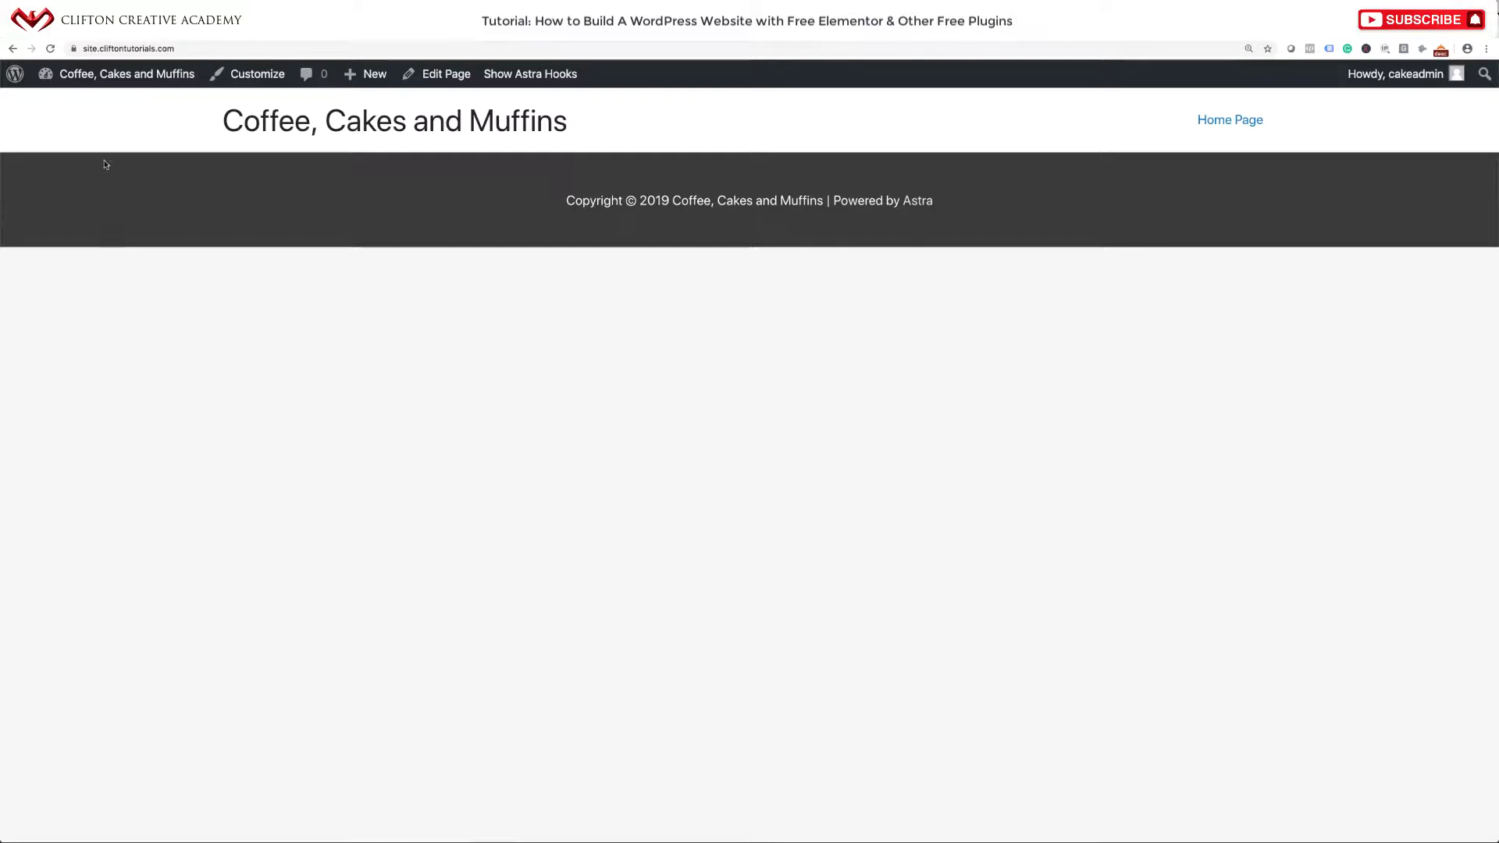
# From the Dashboard, add a new AE Template titled 'Utility Area' and publish it.
pyautogui.moveTo(99, 75)
pyautogui.click(91, 105)
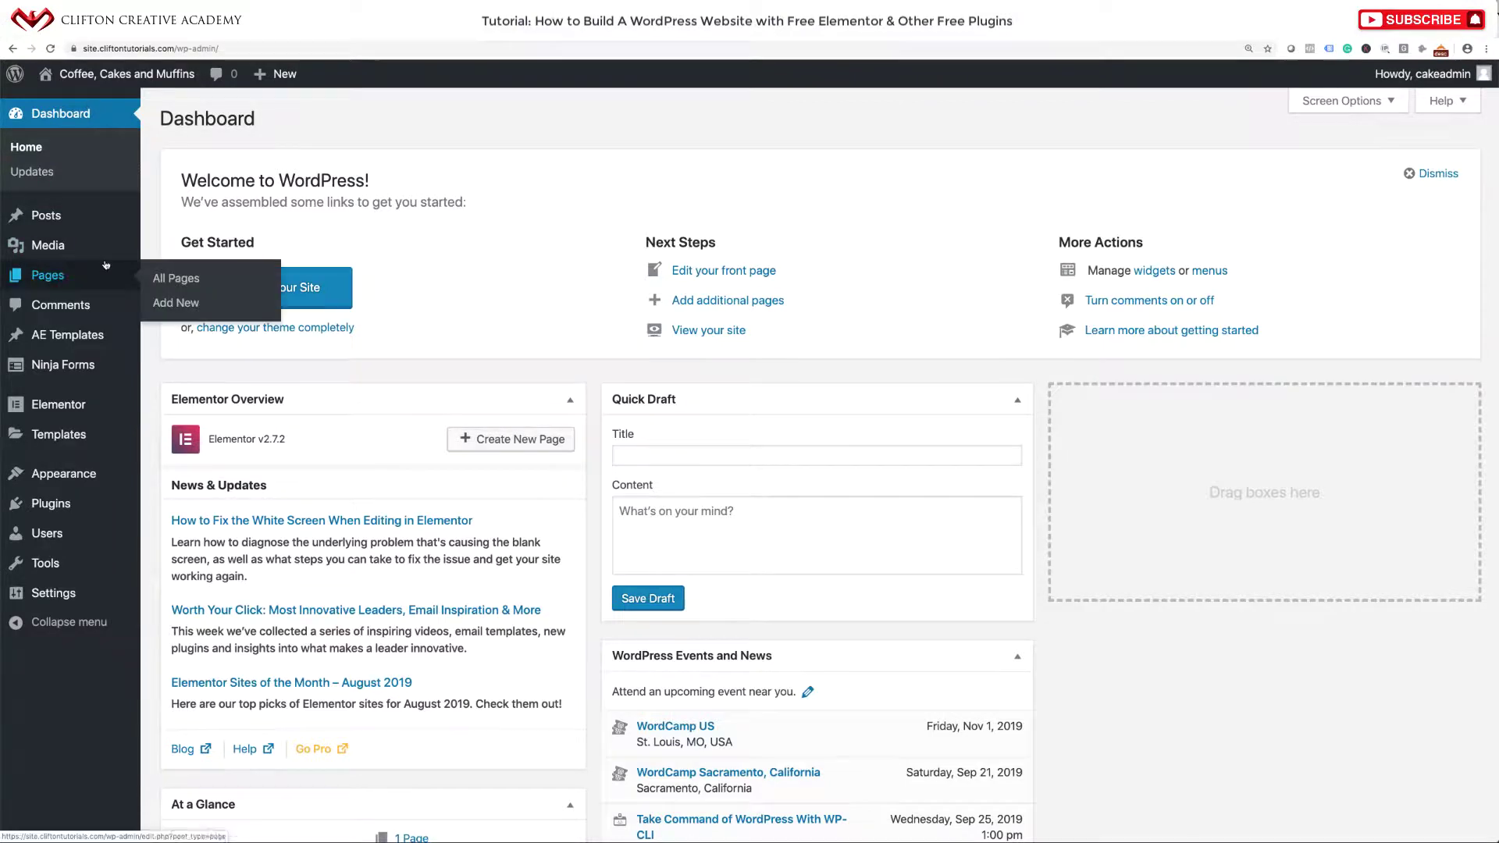
pyautogui.moveTo(79, 346)
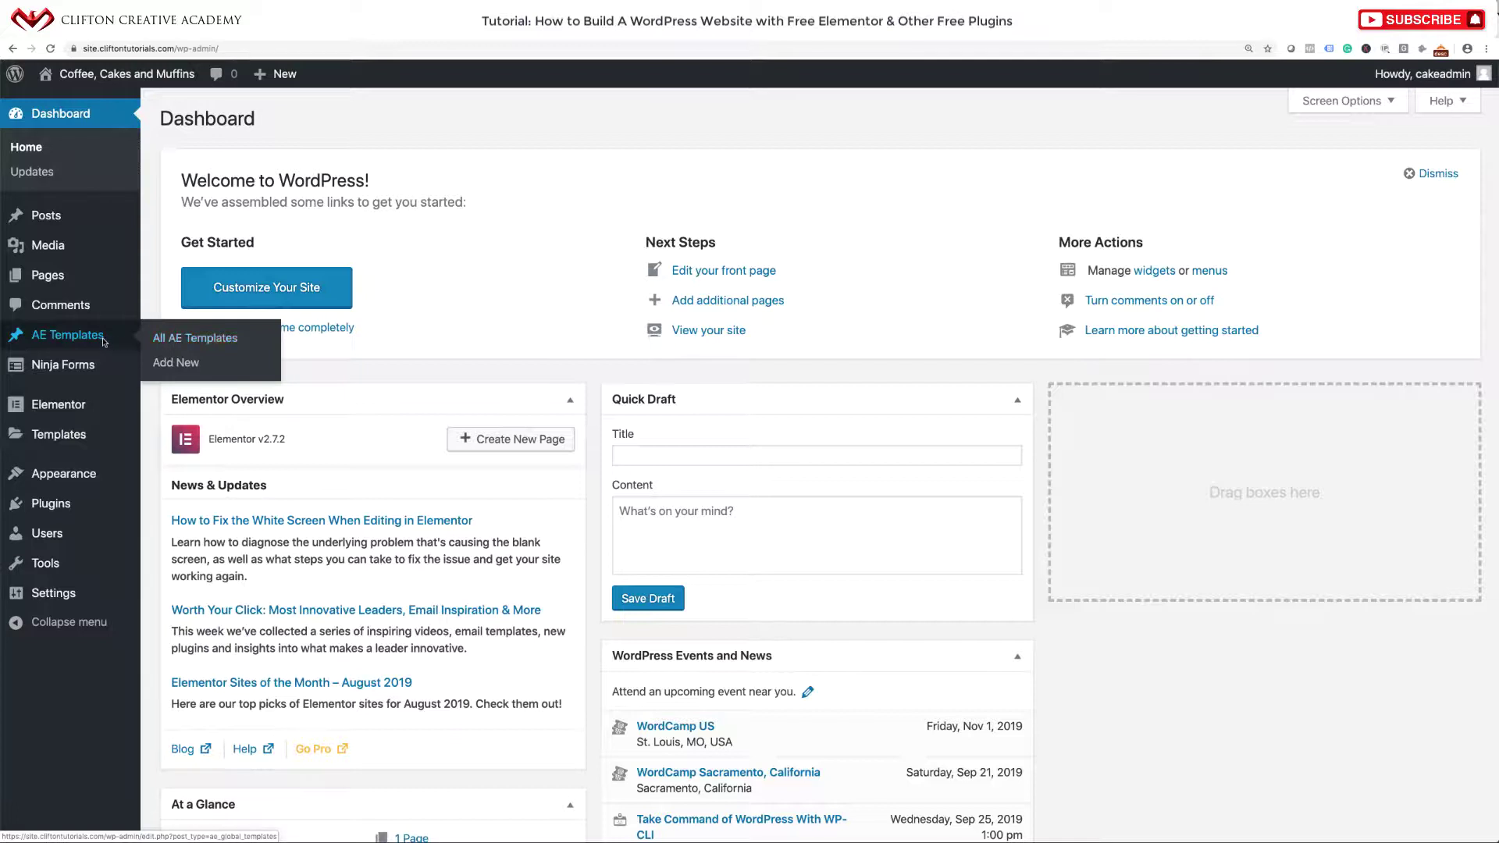
pyautogui.click(177, 363)
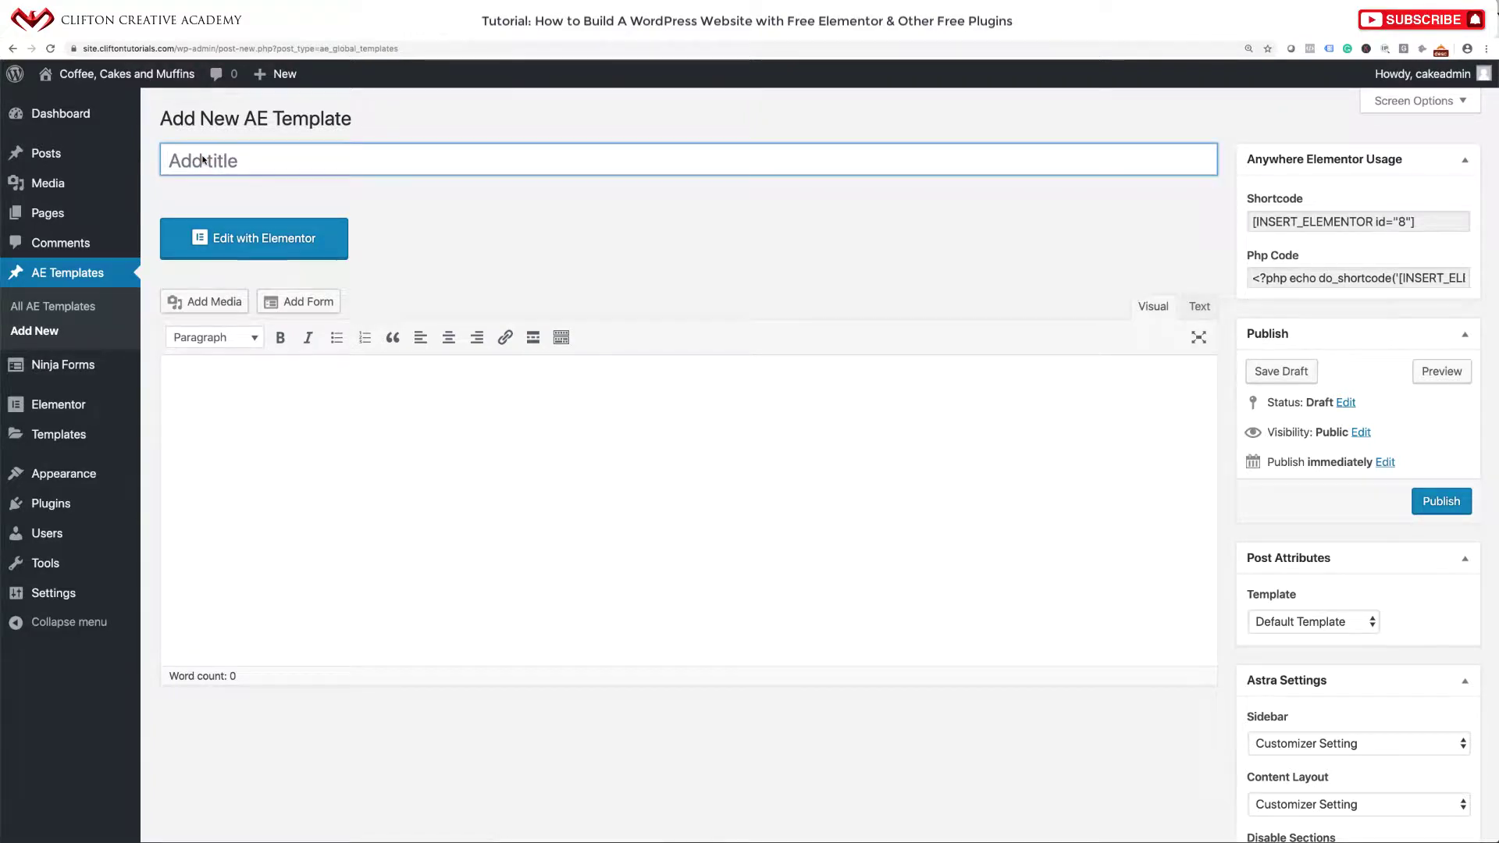
pyautogui.write('Utility Area')
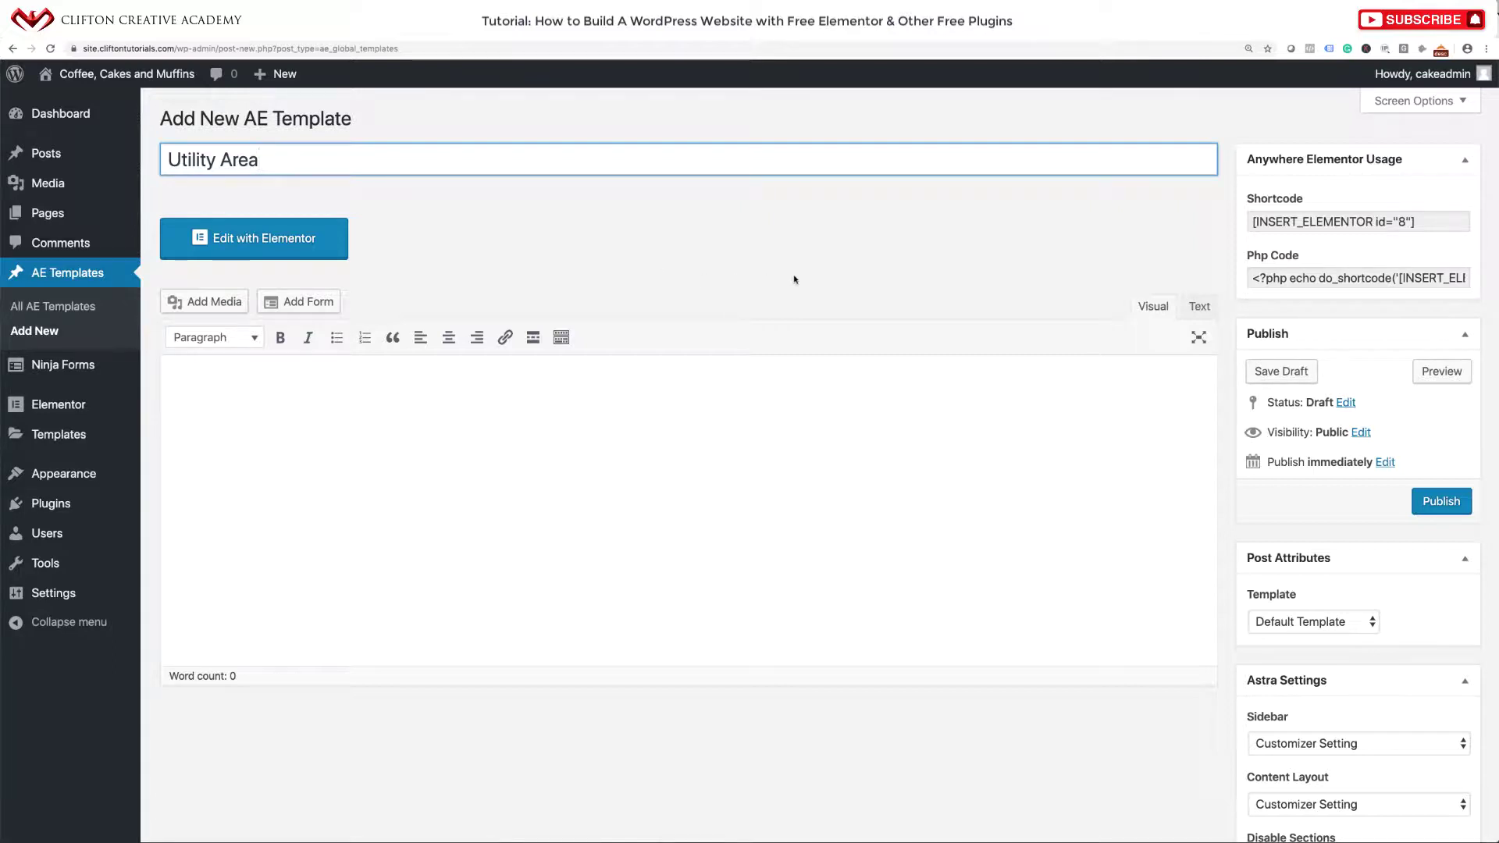
pyautogui.click(1431, 502)
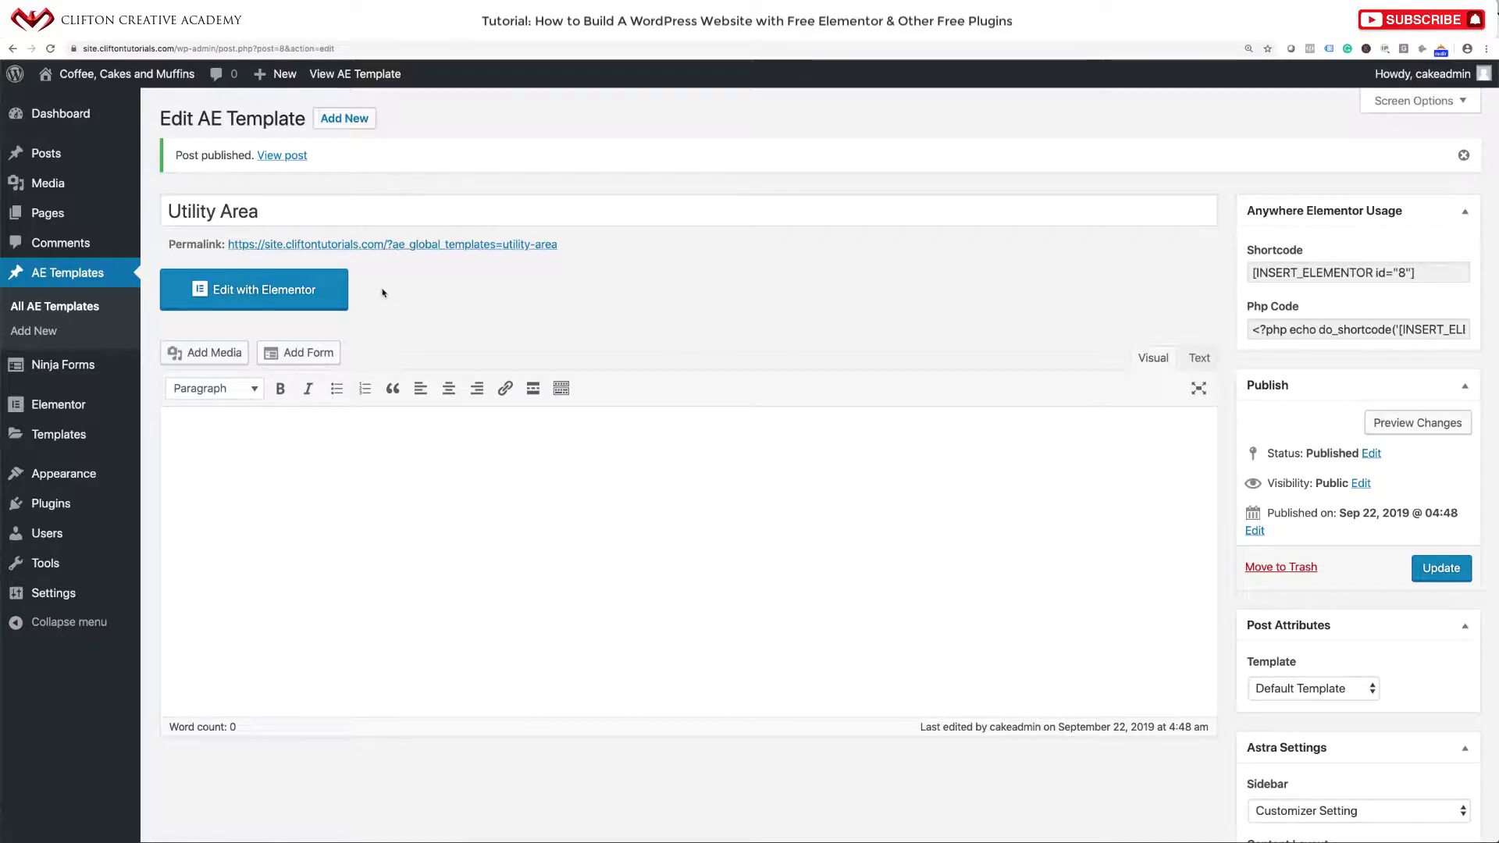
# Open Utility Area with Elementor, check the finished site, and start adding a section.
pyautogui.click(294, 295)
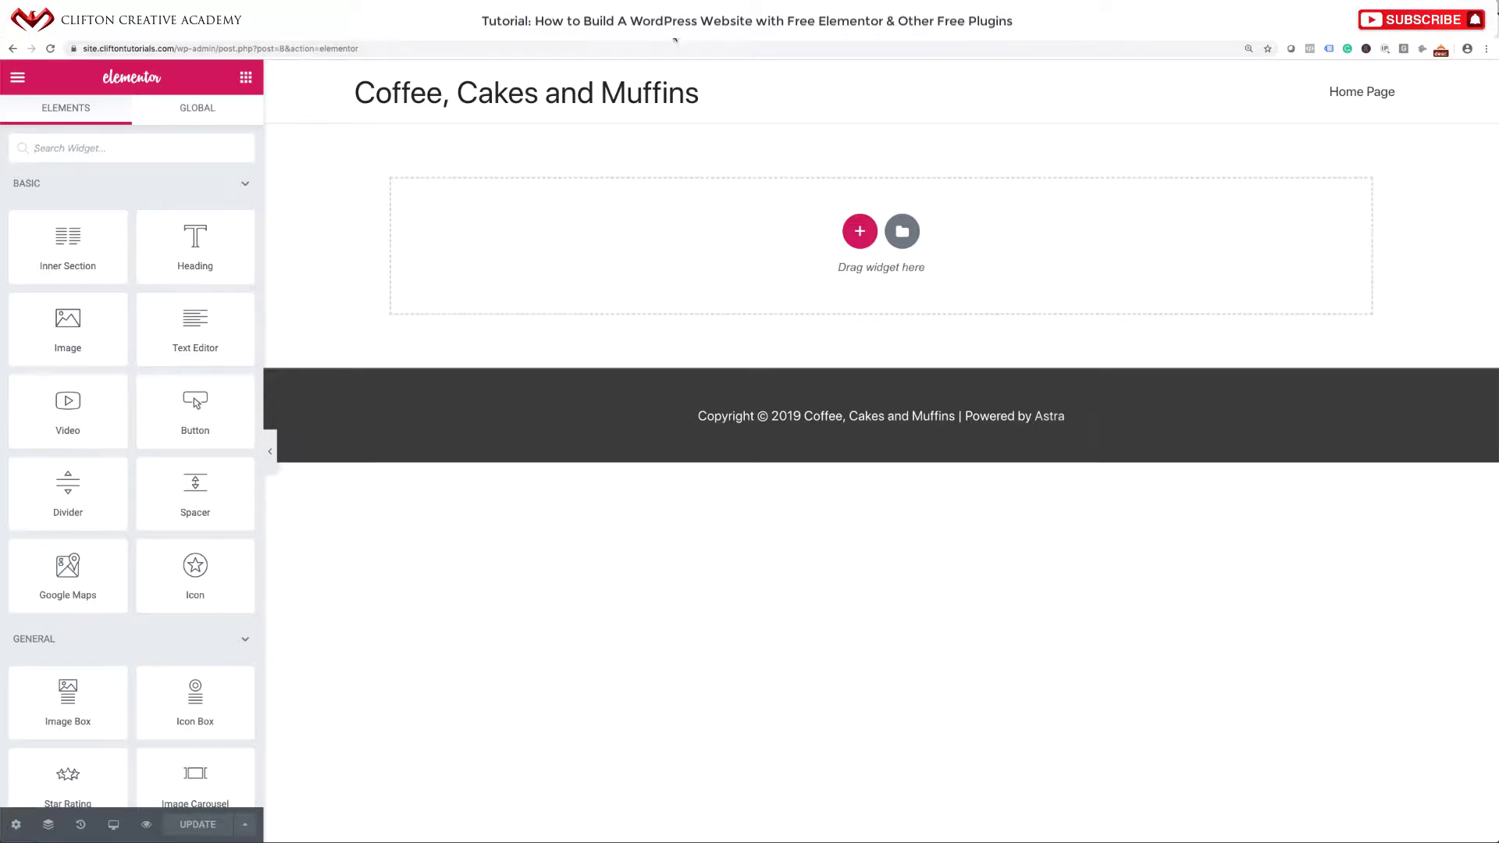
pyautogui.click(675, 39)
pyautogui.click(861, 232)
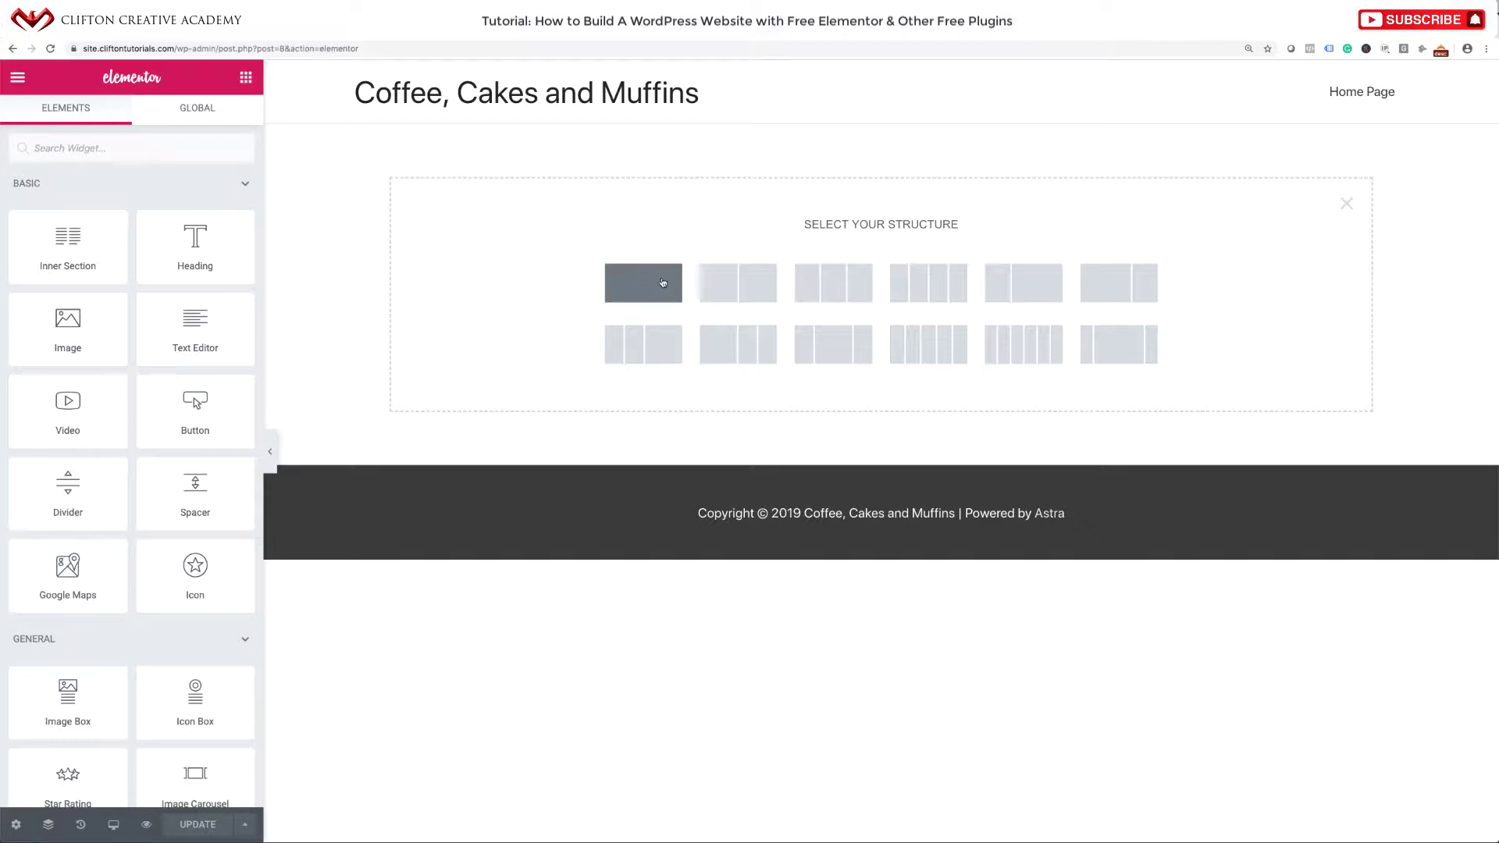
# Add a one-column section and set its Content Width to Full Width.
pyautogui.click(662, 282)
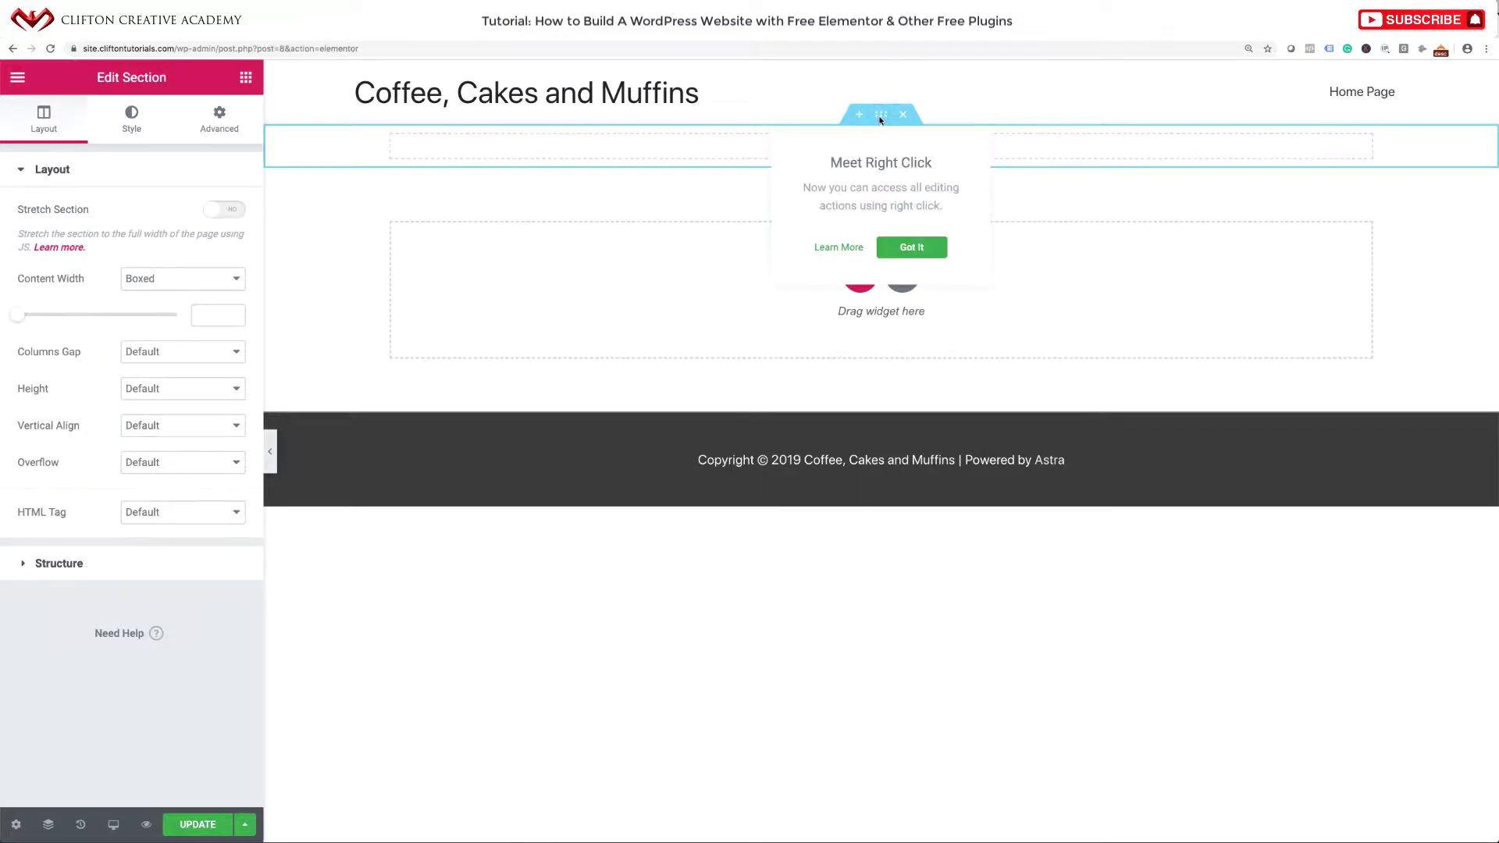
pyautogui.click(911, 247)
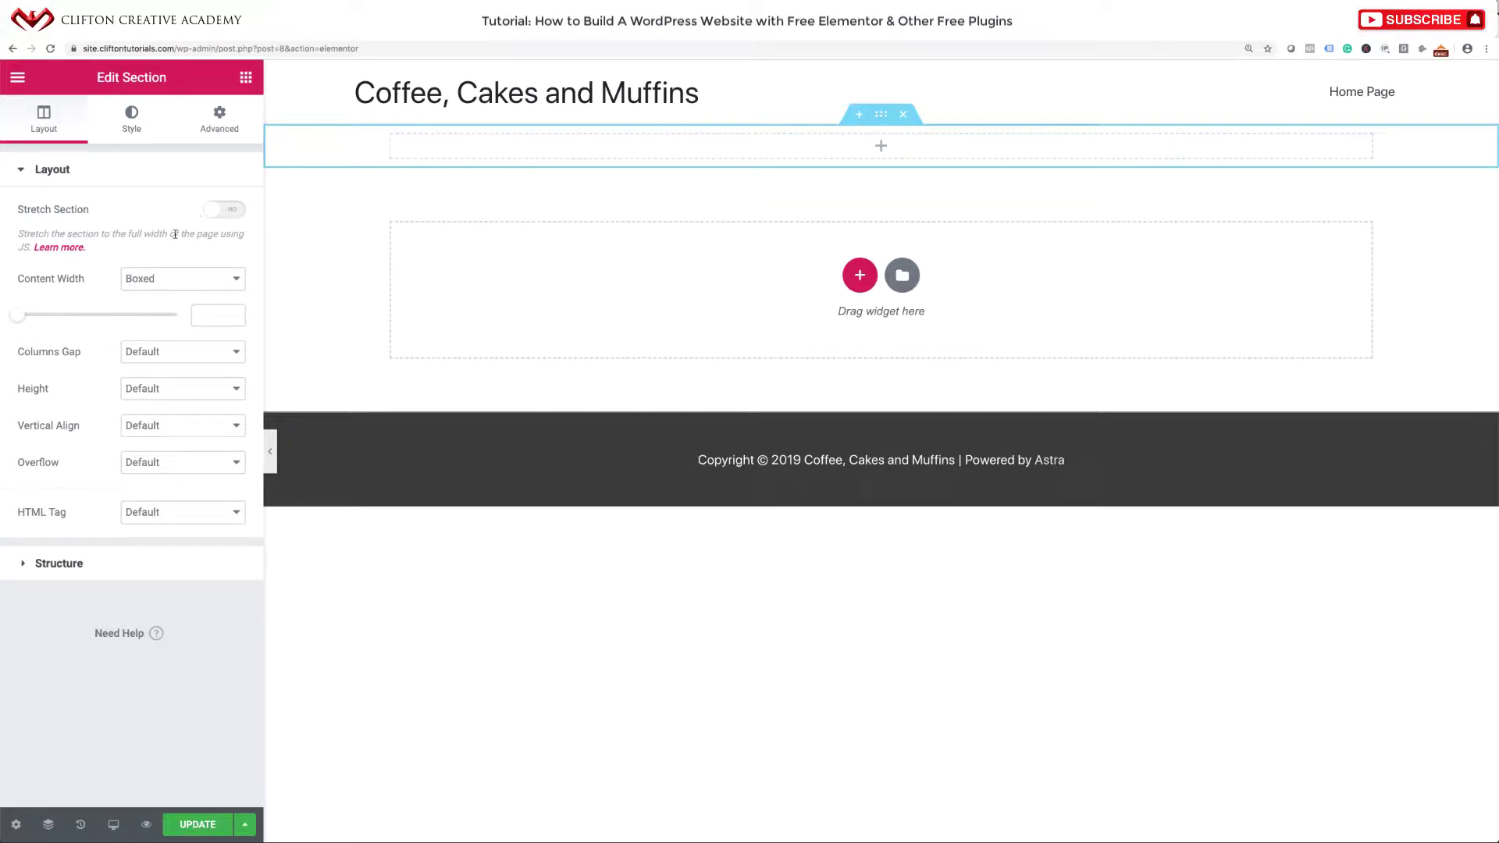
pyautogui.click(166, 283)
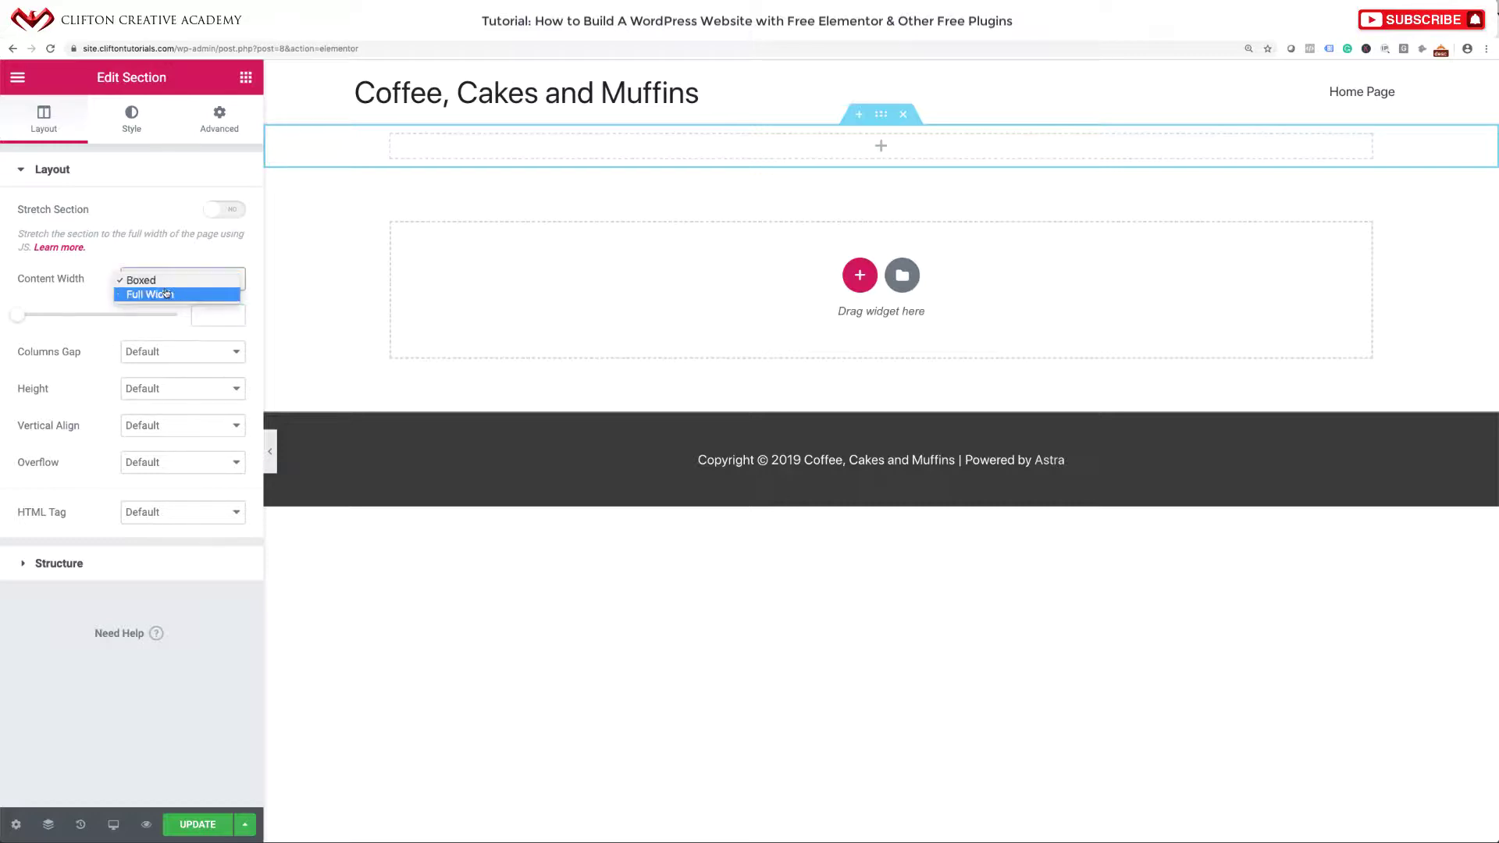
pyautogui.click(166, 294)
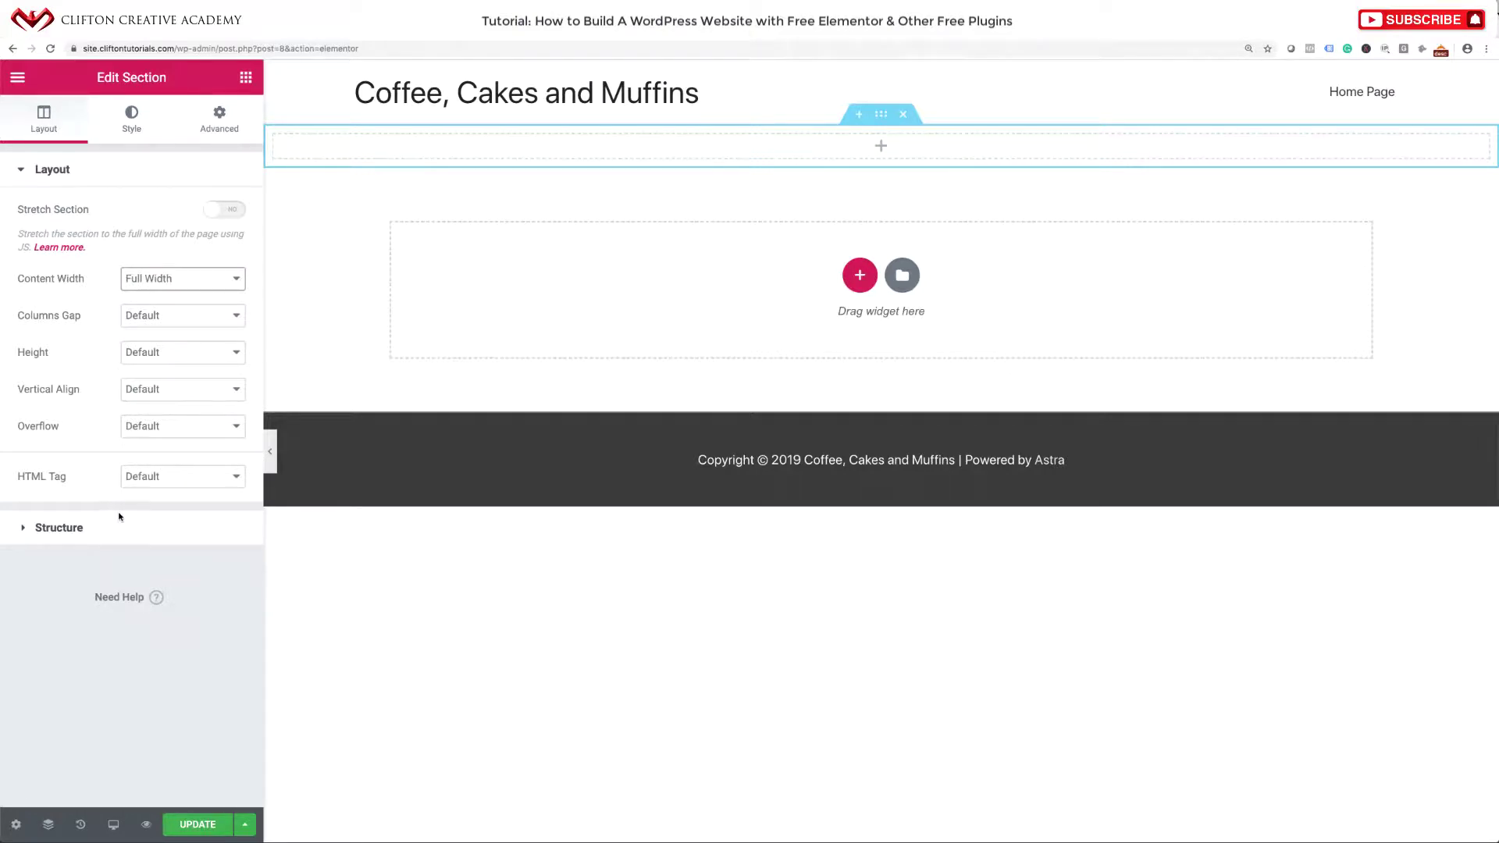
# Give the section a Classic background with color #ffffff.
pyautogui.click(133, 125)
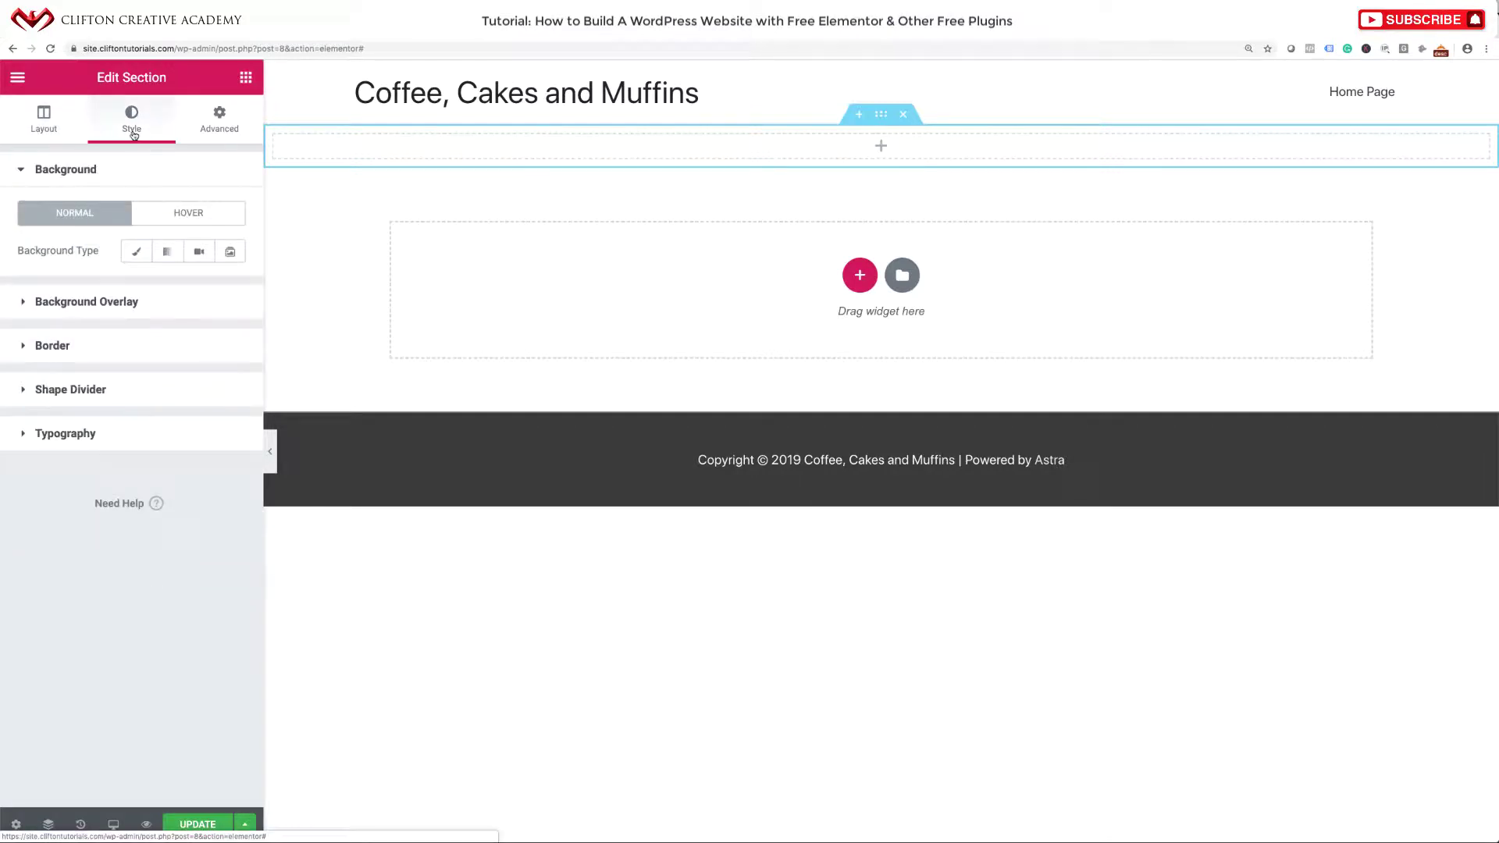
pyautogui.click(136, 256)
pyautogui.click(221, 289)
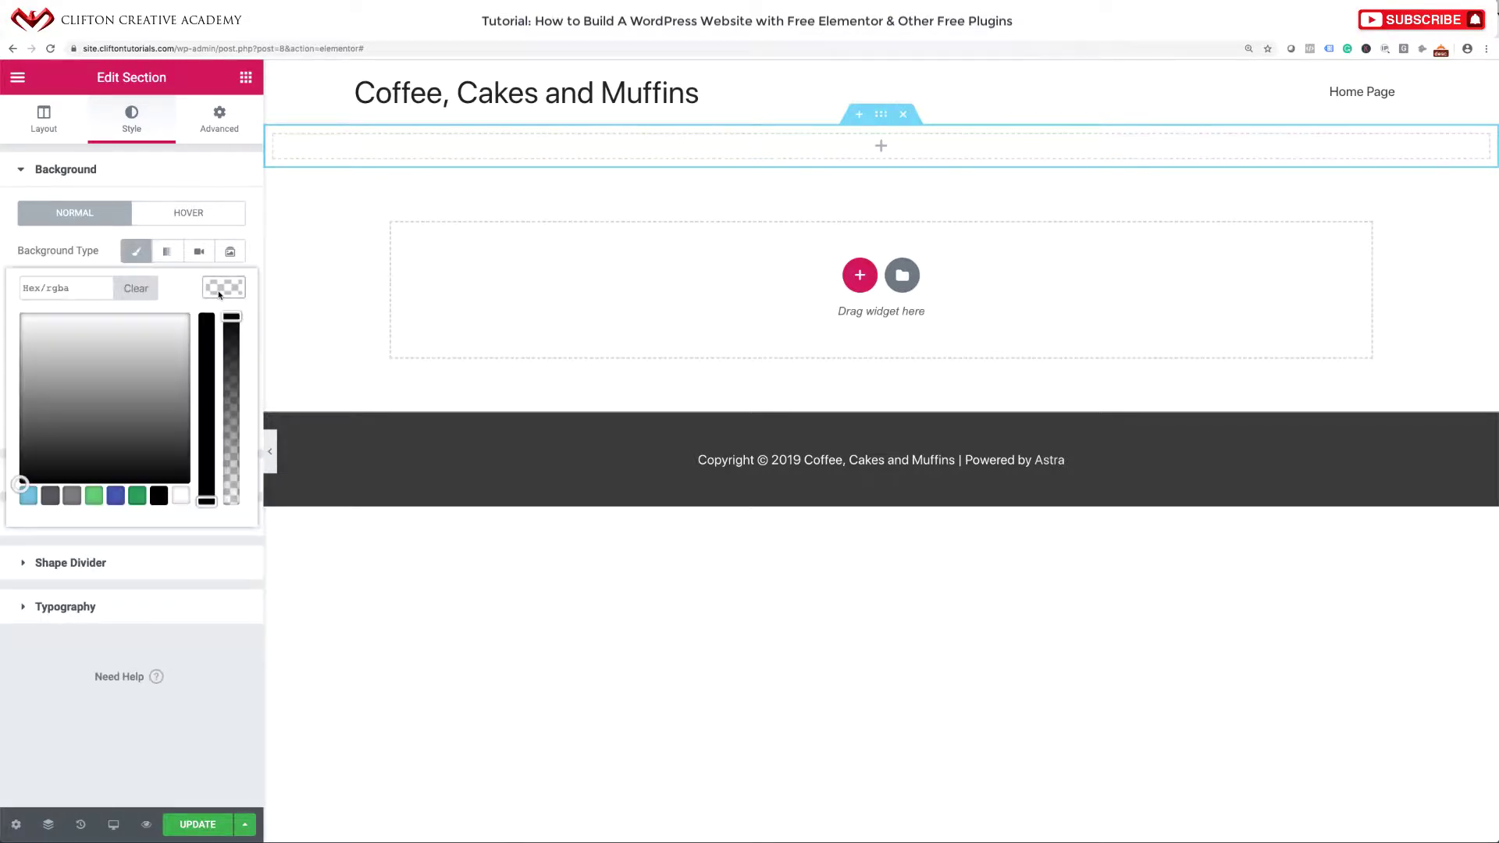
pyautogui.click(180, 496)
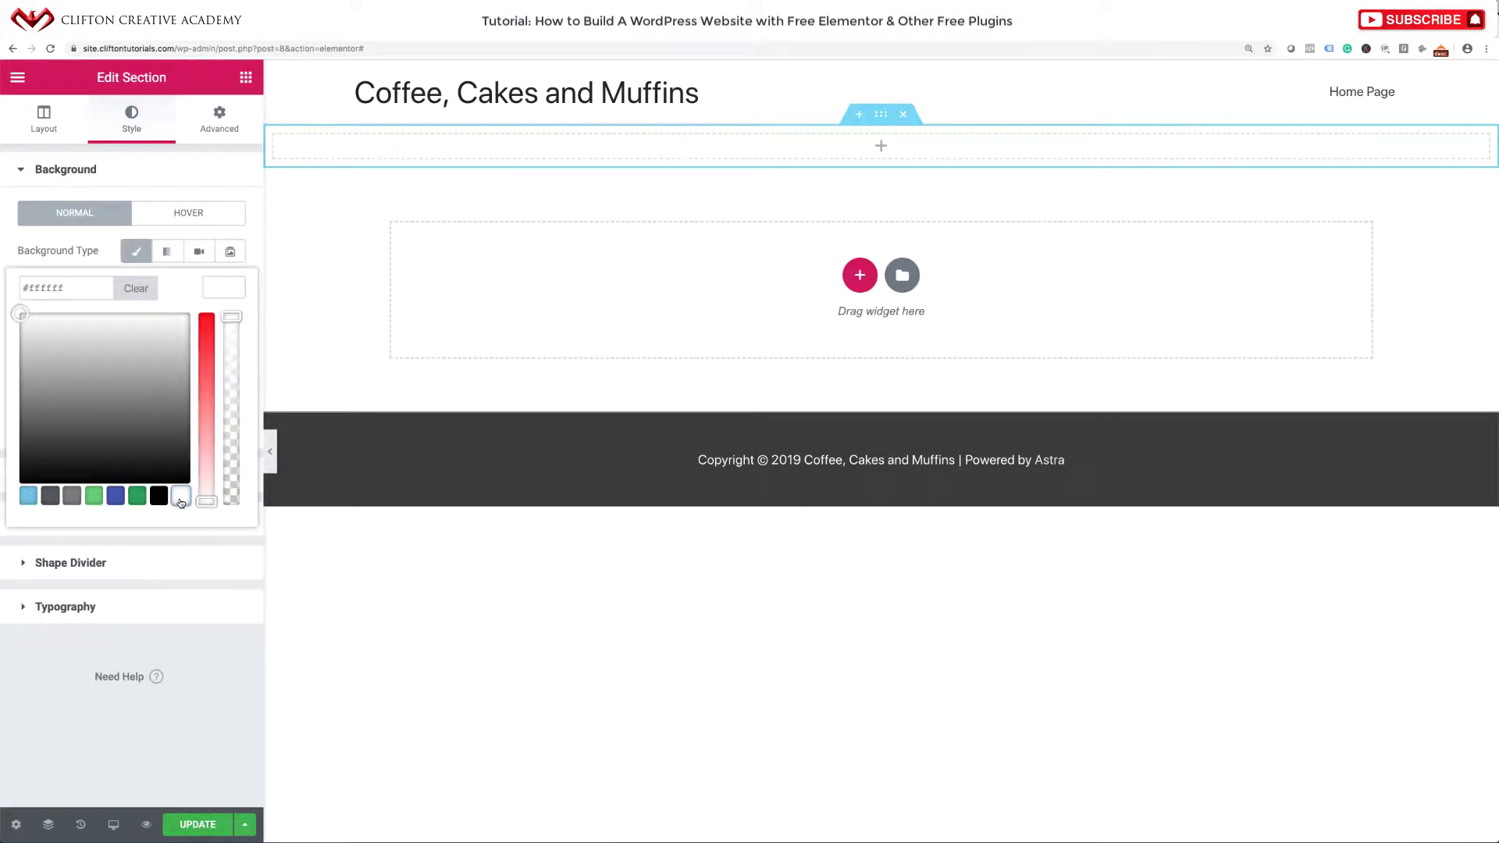
pyautogui.click(252, 265)
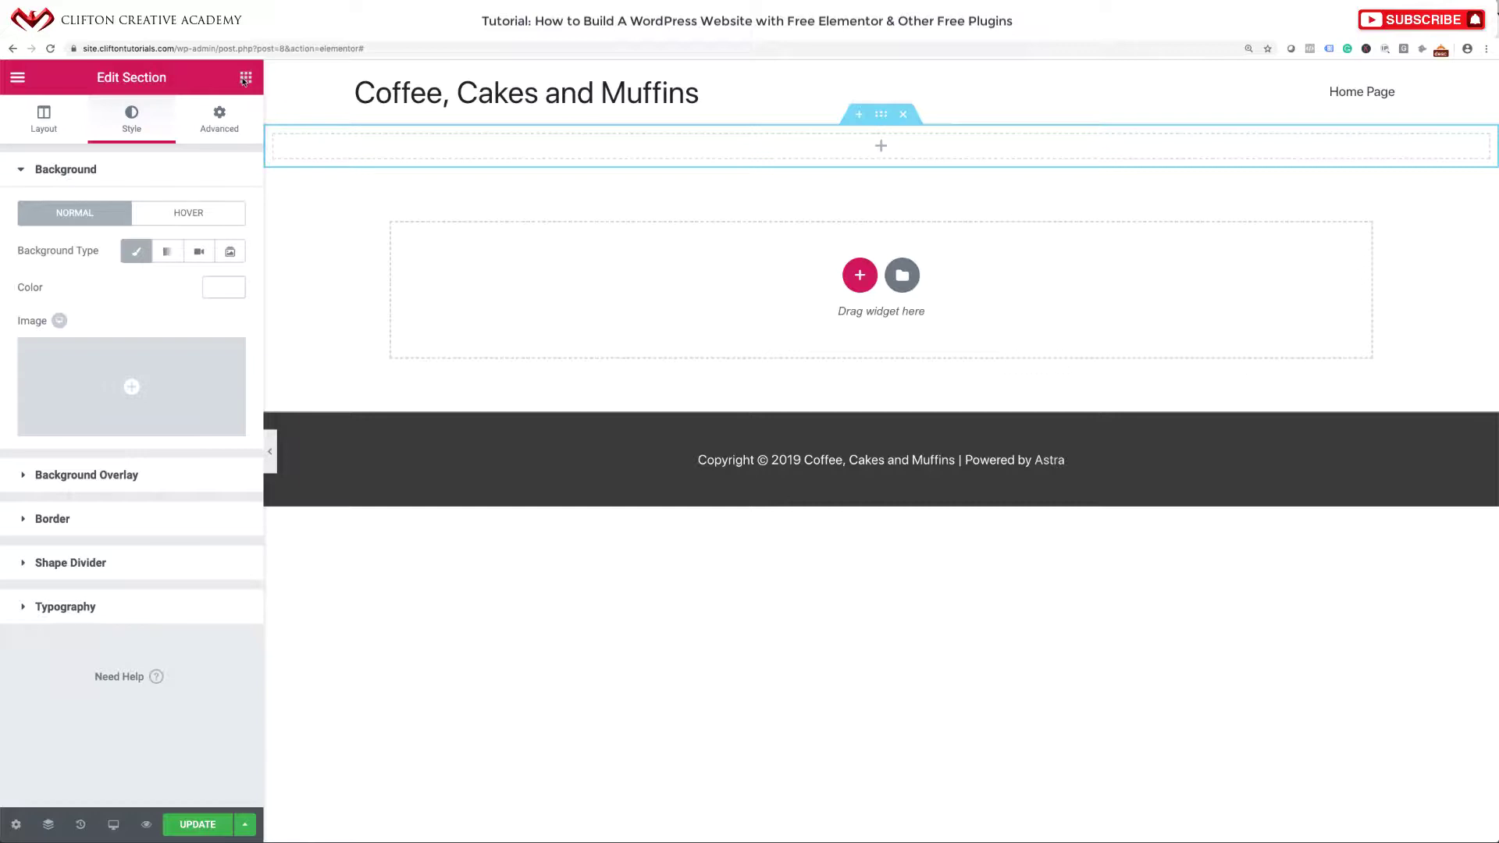
pyautogui.click(245, 79)
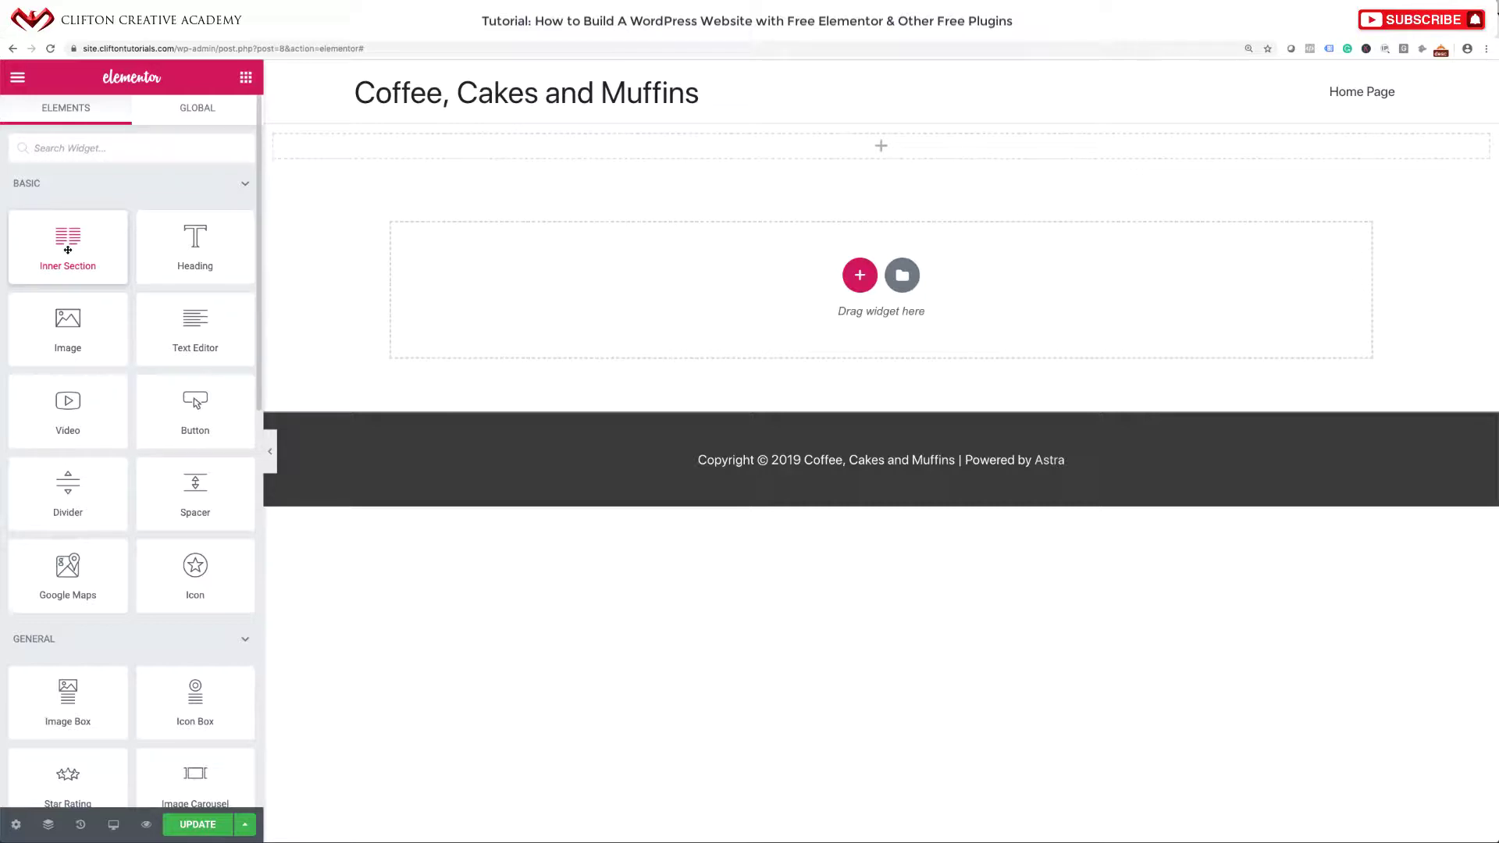
# Drop a two-column Inner Section into the top section and search widgets for 'ico'.
pyautogui.moveTo(68, 250); pyautogui.dragTo(336, 155)
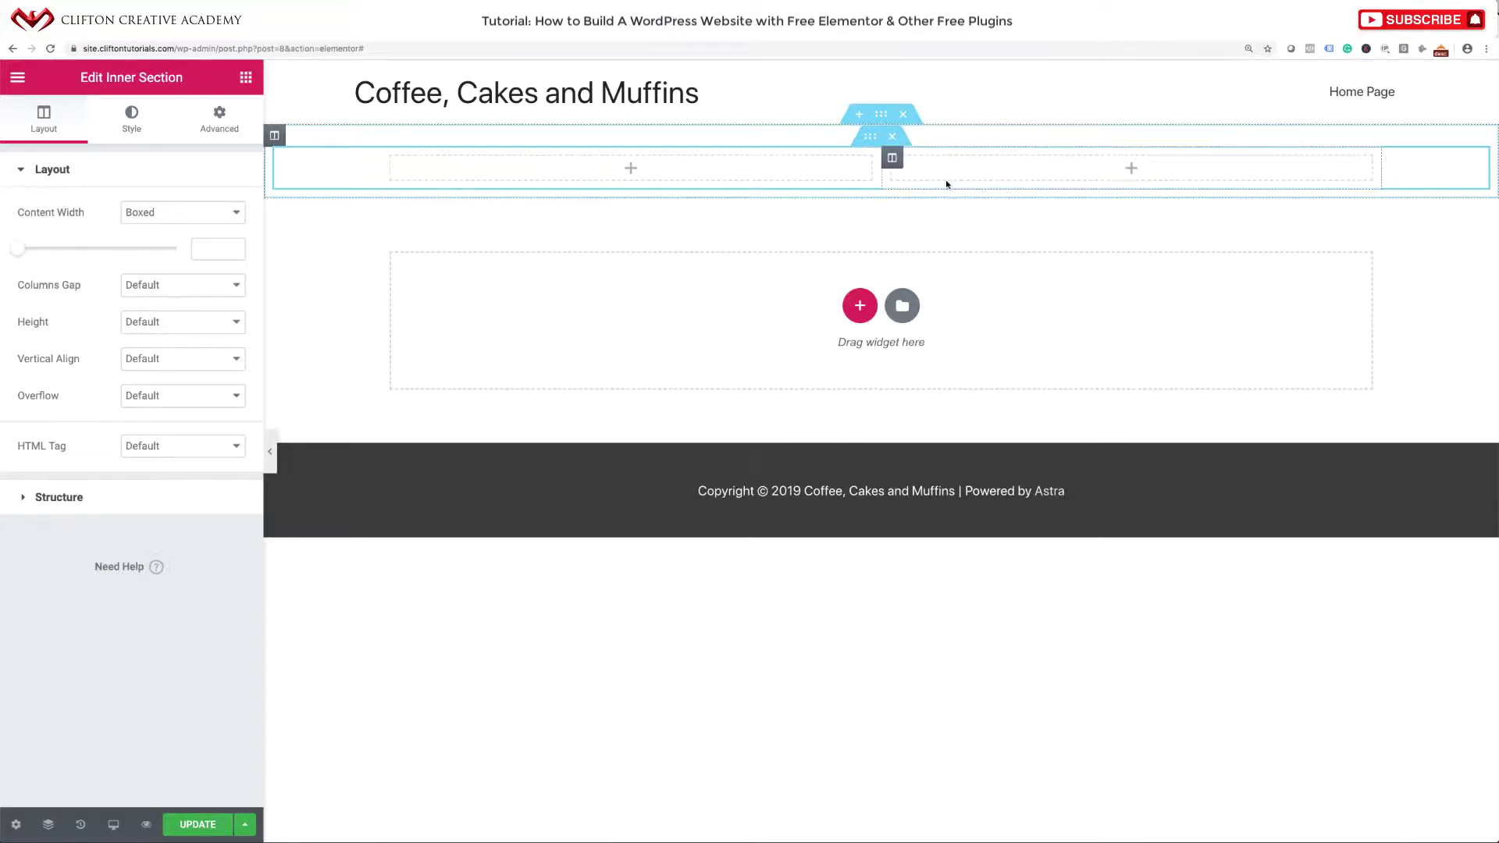
pyautogui.click(632, 170)
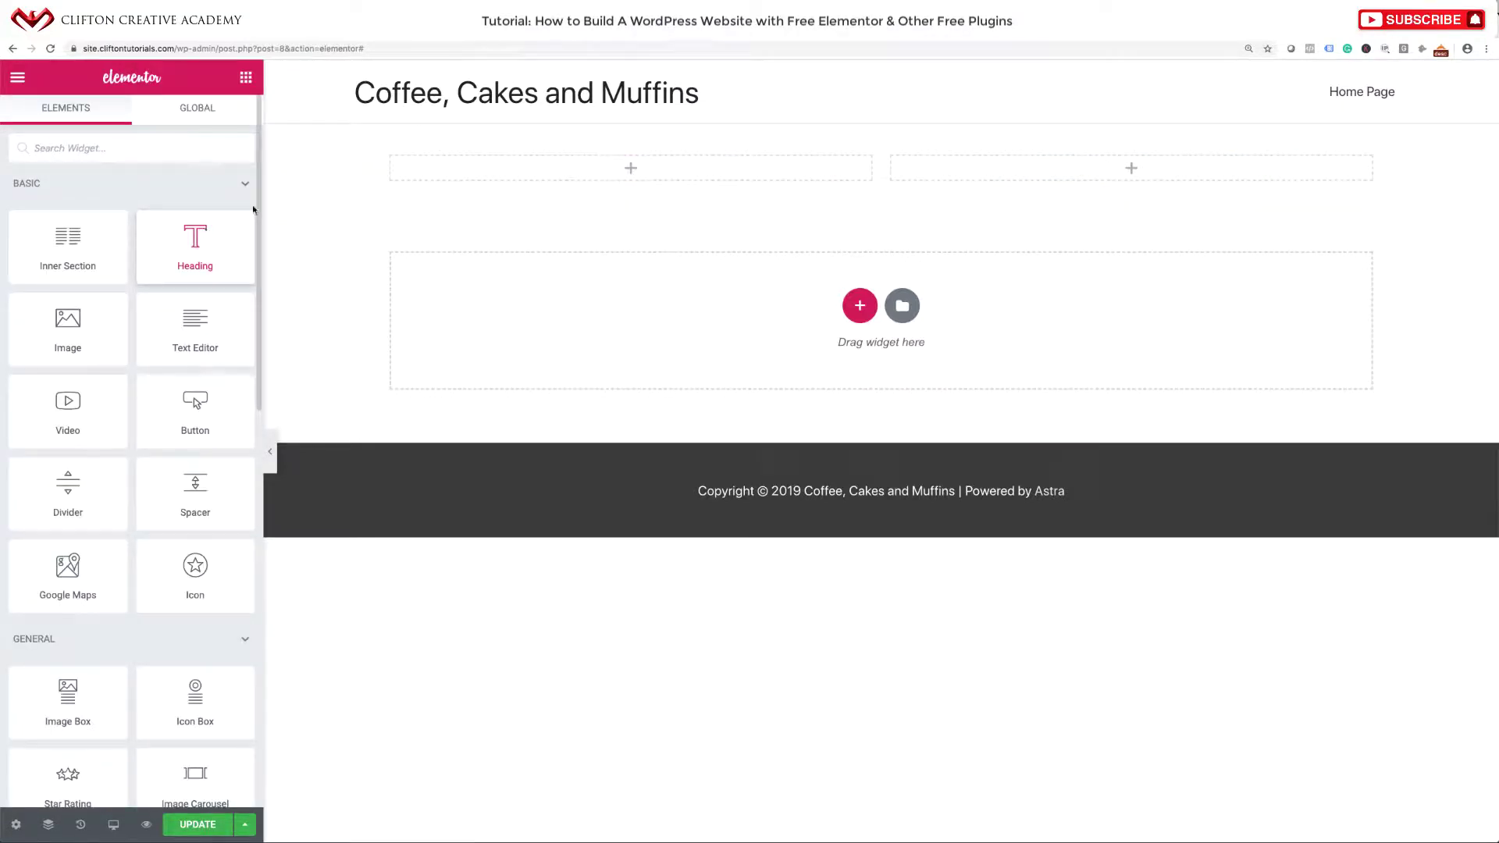
pyautogui.click(664, 37)
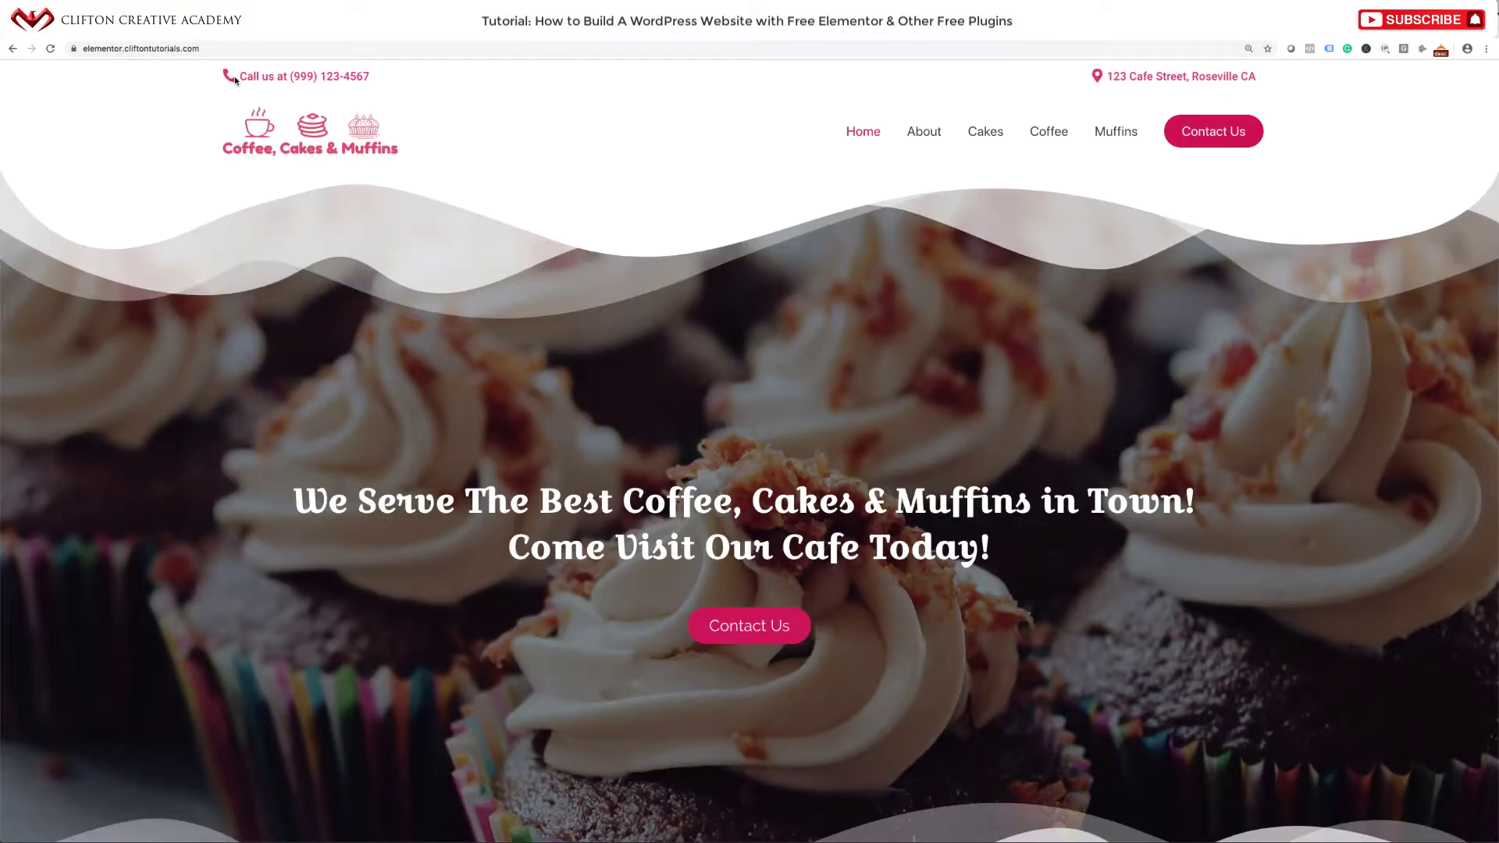
pyautogui.click(545, 38)
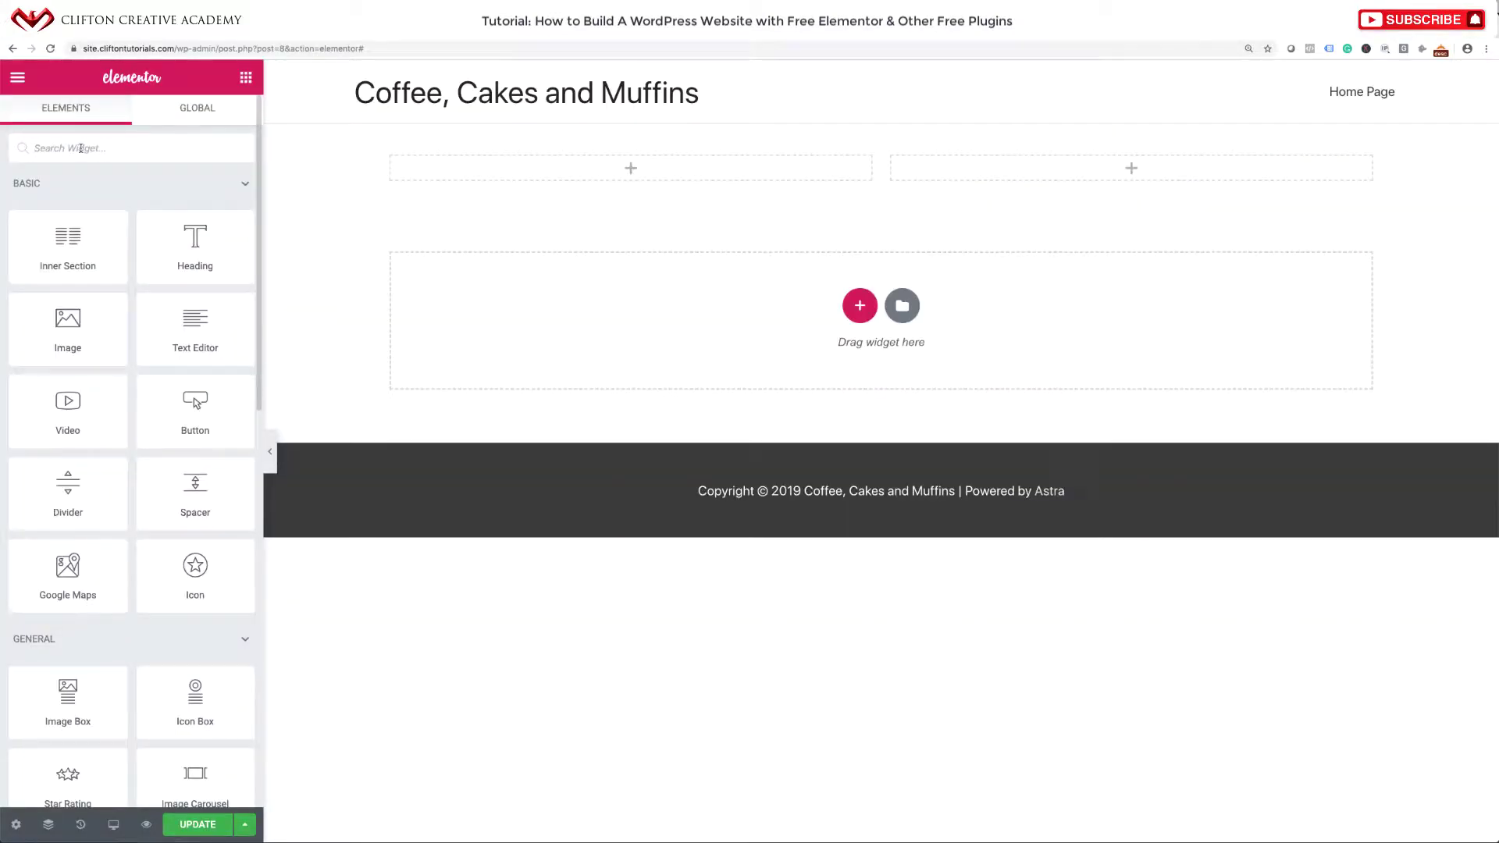
pyautogui.write('icon')
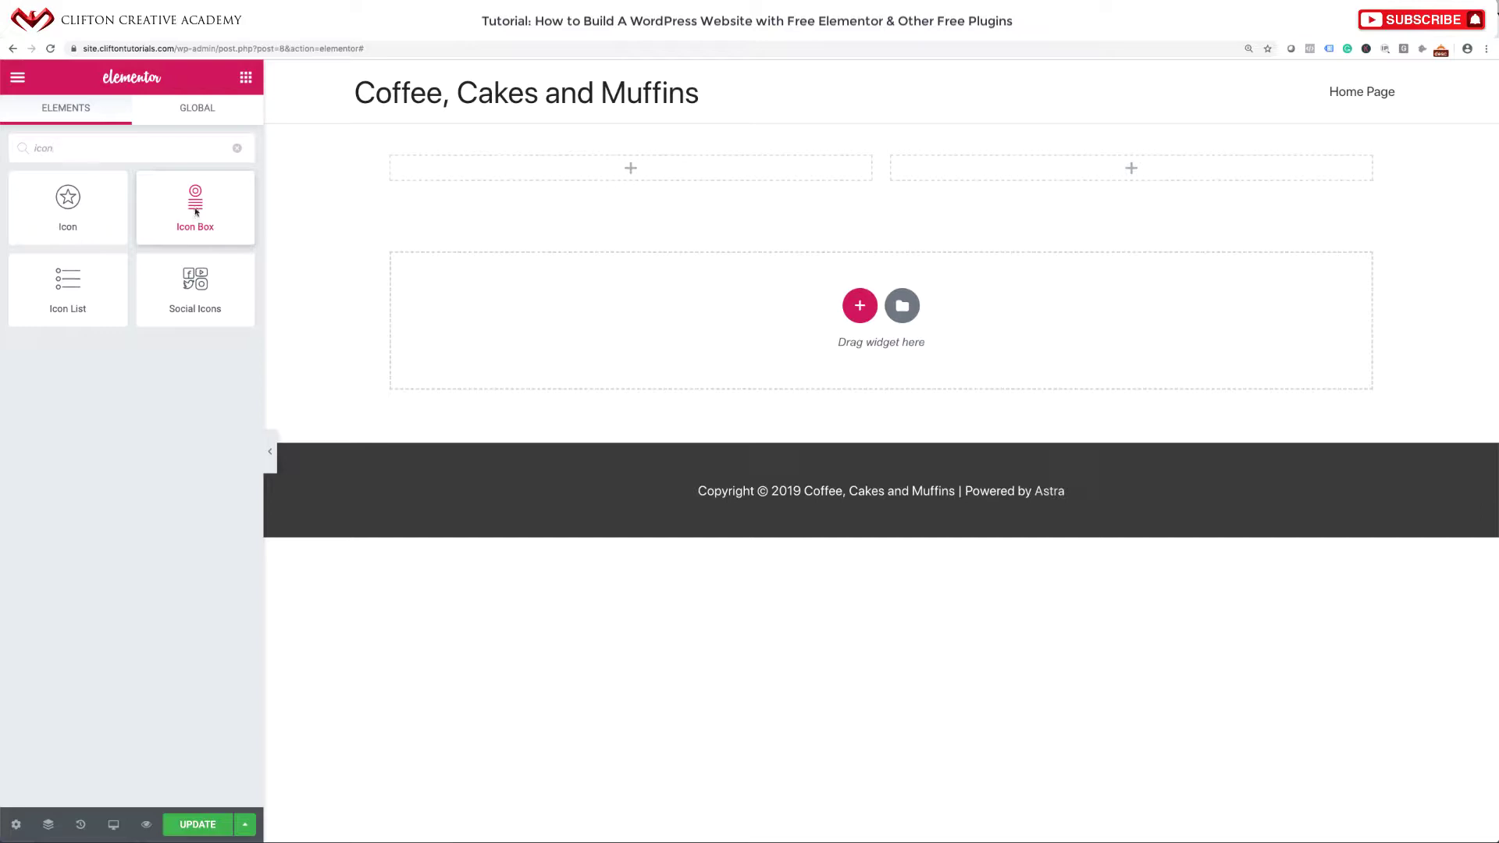
# Place an Icon Box in the left inner column and swap its star for the Phone alt icon.
pyautogui.moveTo(196, 209); pyautogui.dragTo(436, 172)
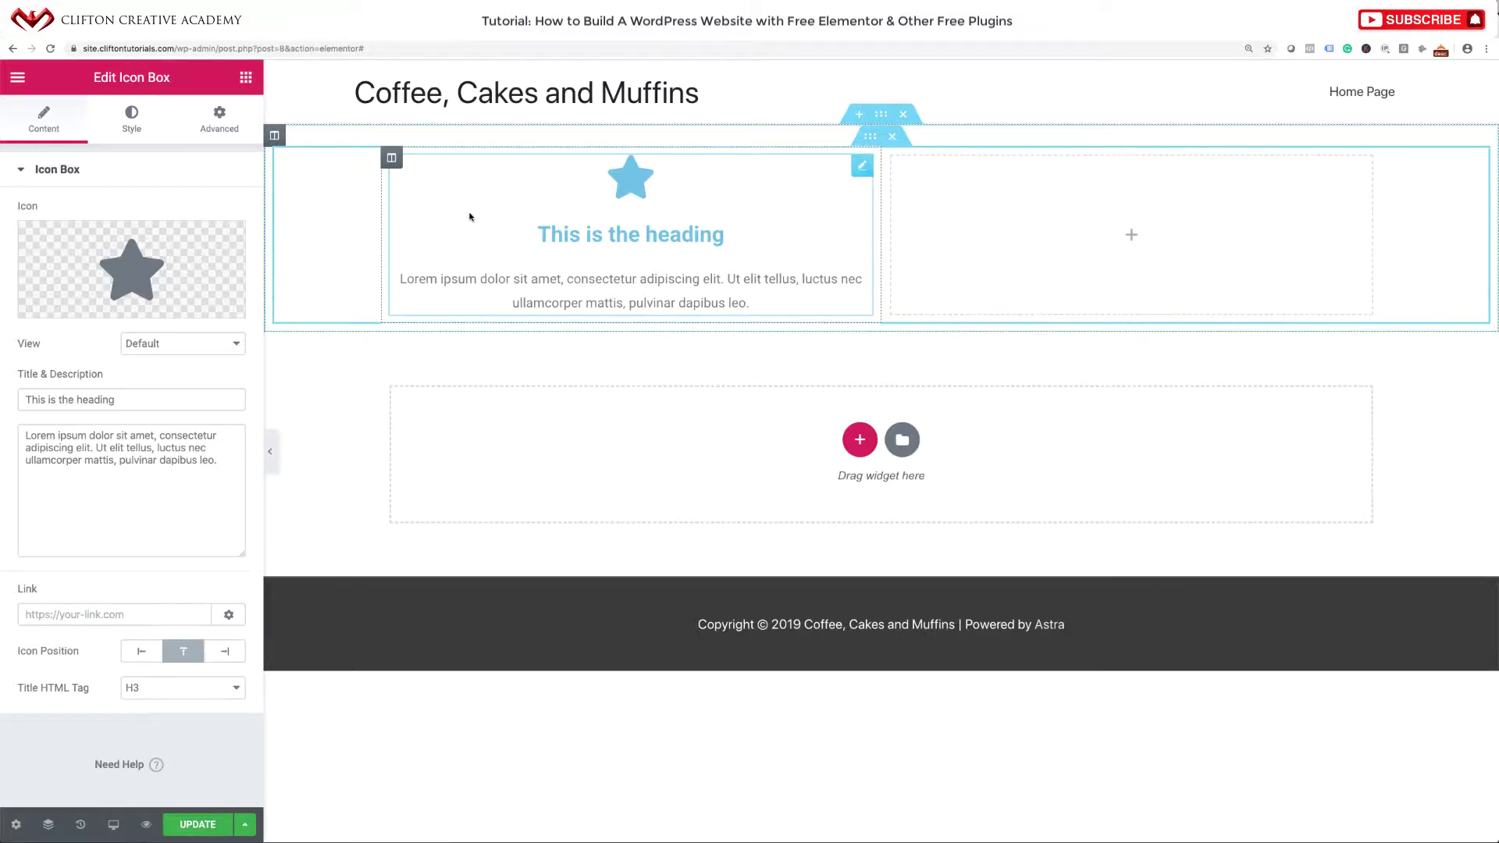
pyautogui.click(136, 278)
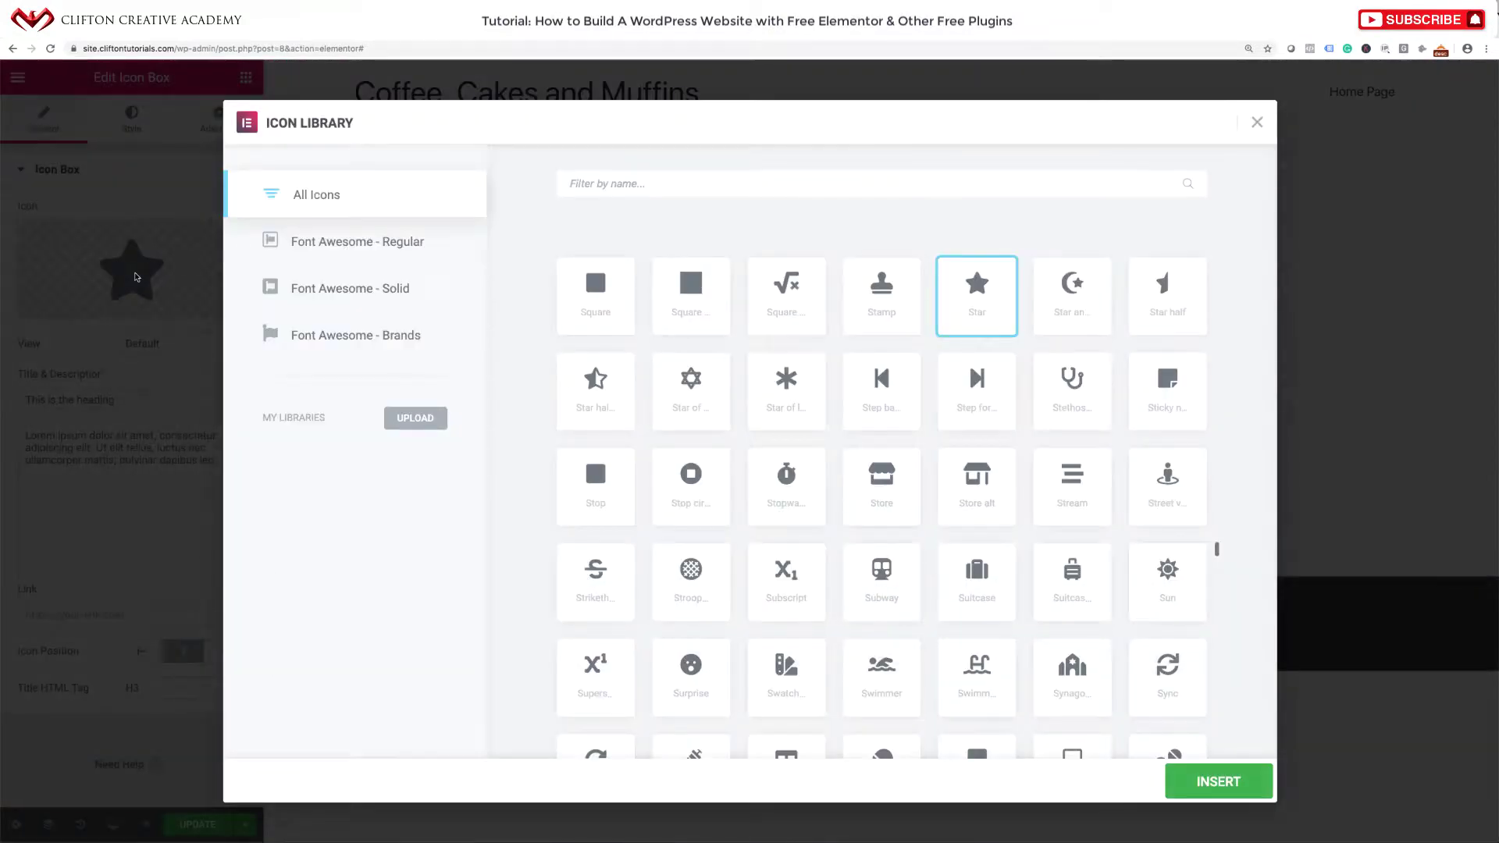
pyautogui.click(673, 185)
pyautogui.write('pjo')
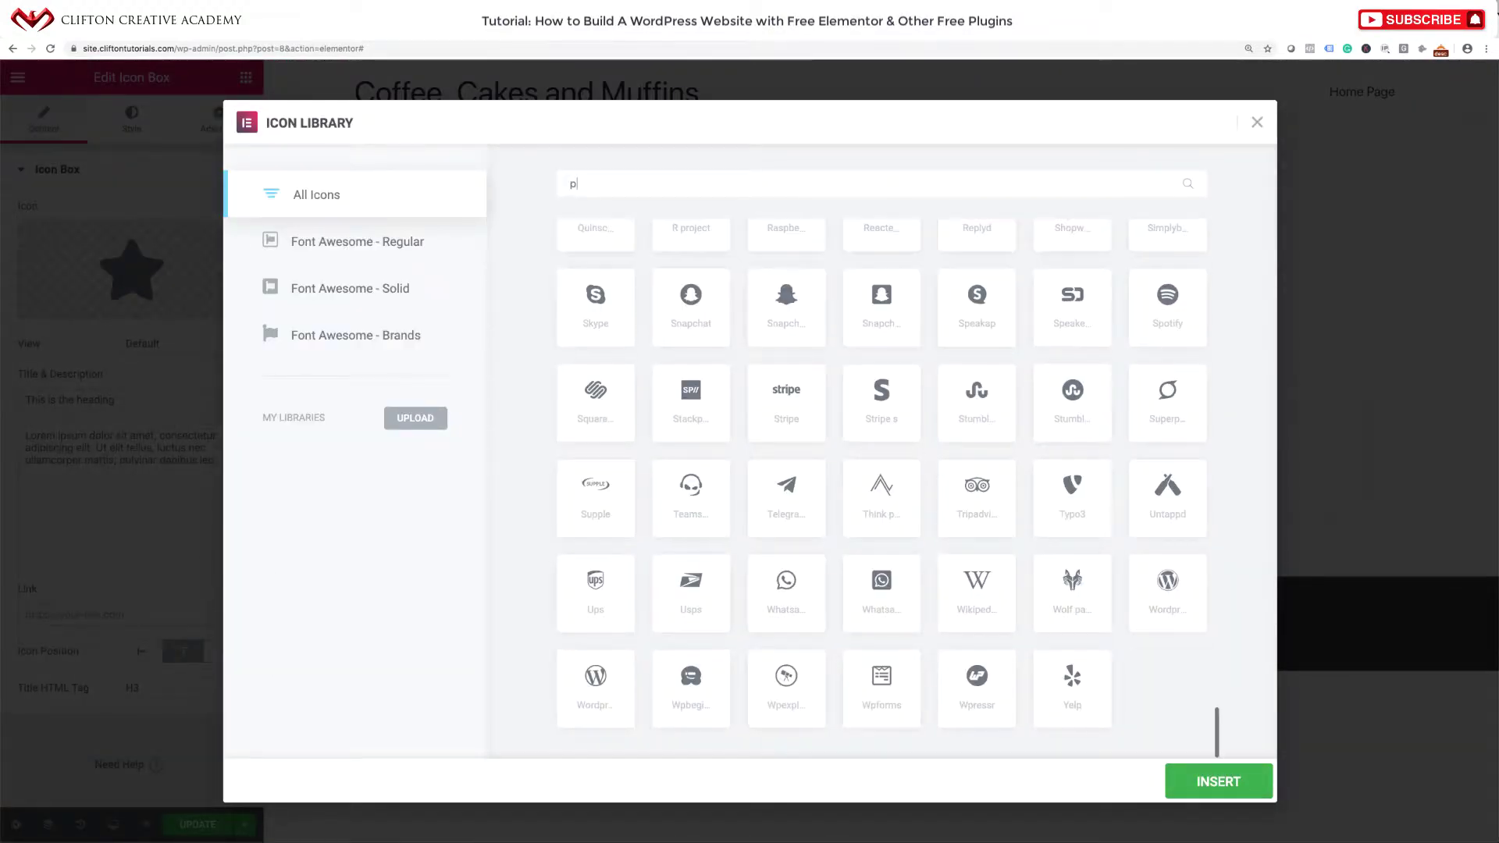
pyautogui.press('BackSpace')
pyautogui.press('BackSpace')
pyautogui.write('hone')
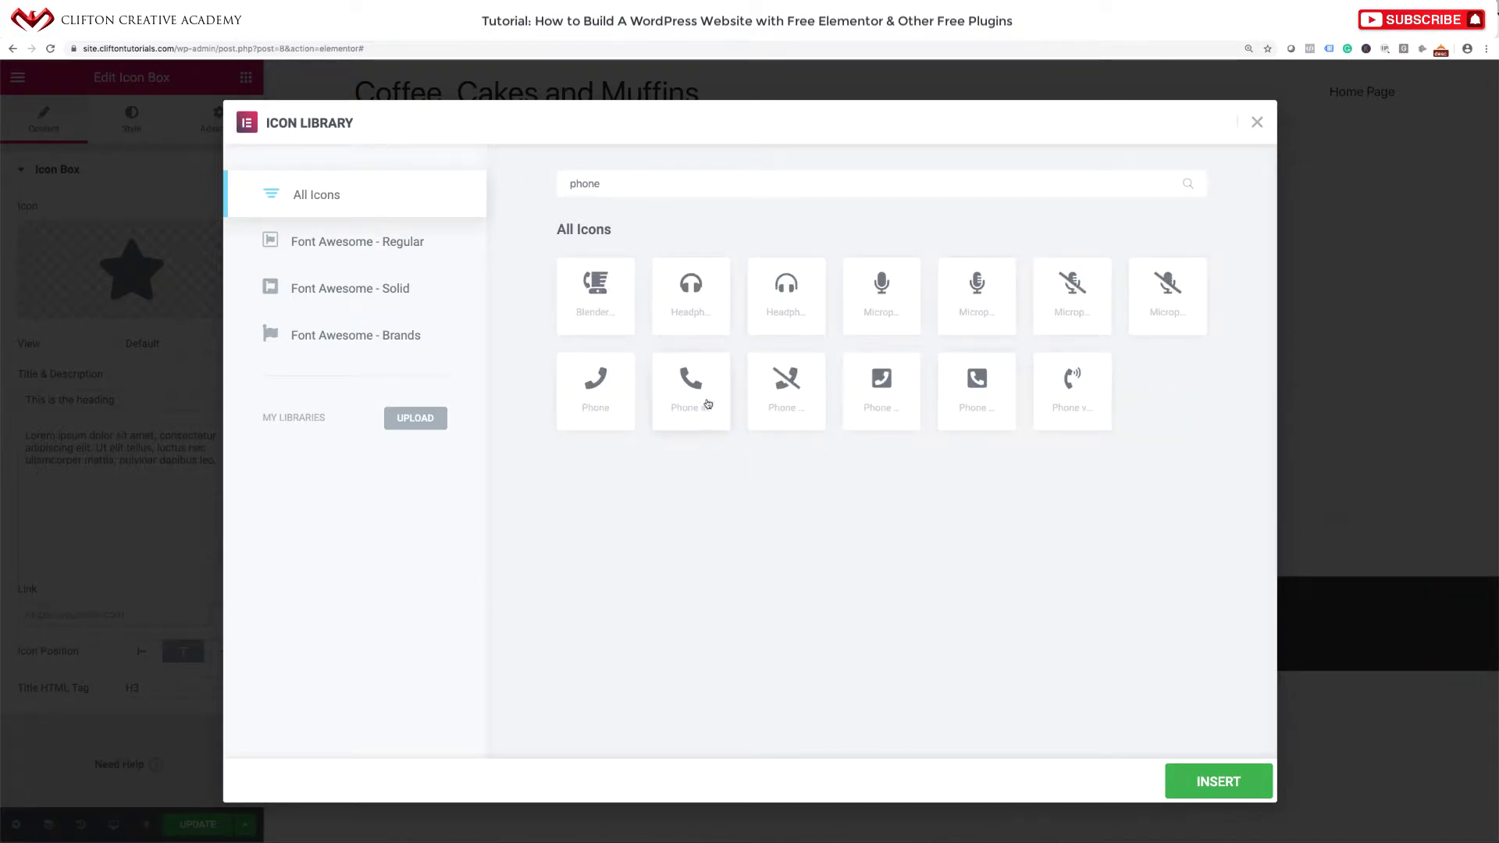
pyautogui.click(705, 399)
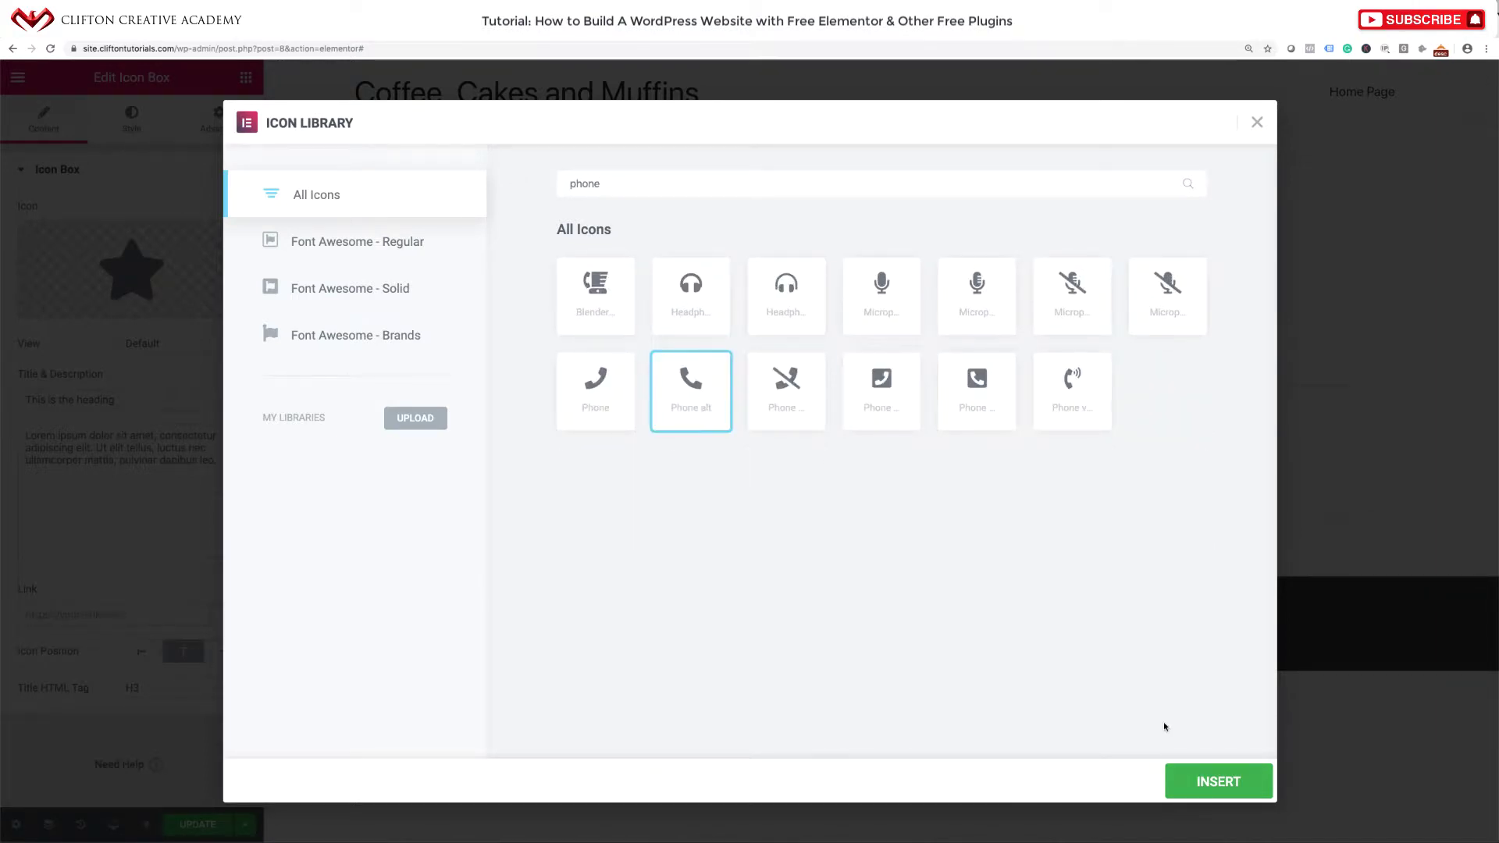
pyautogui.click(1214, 784)
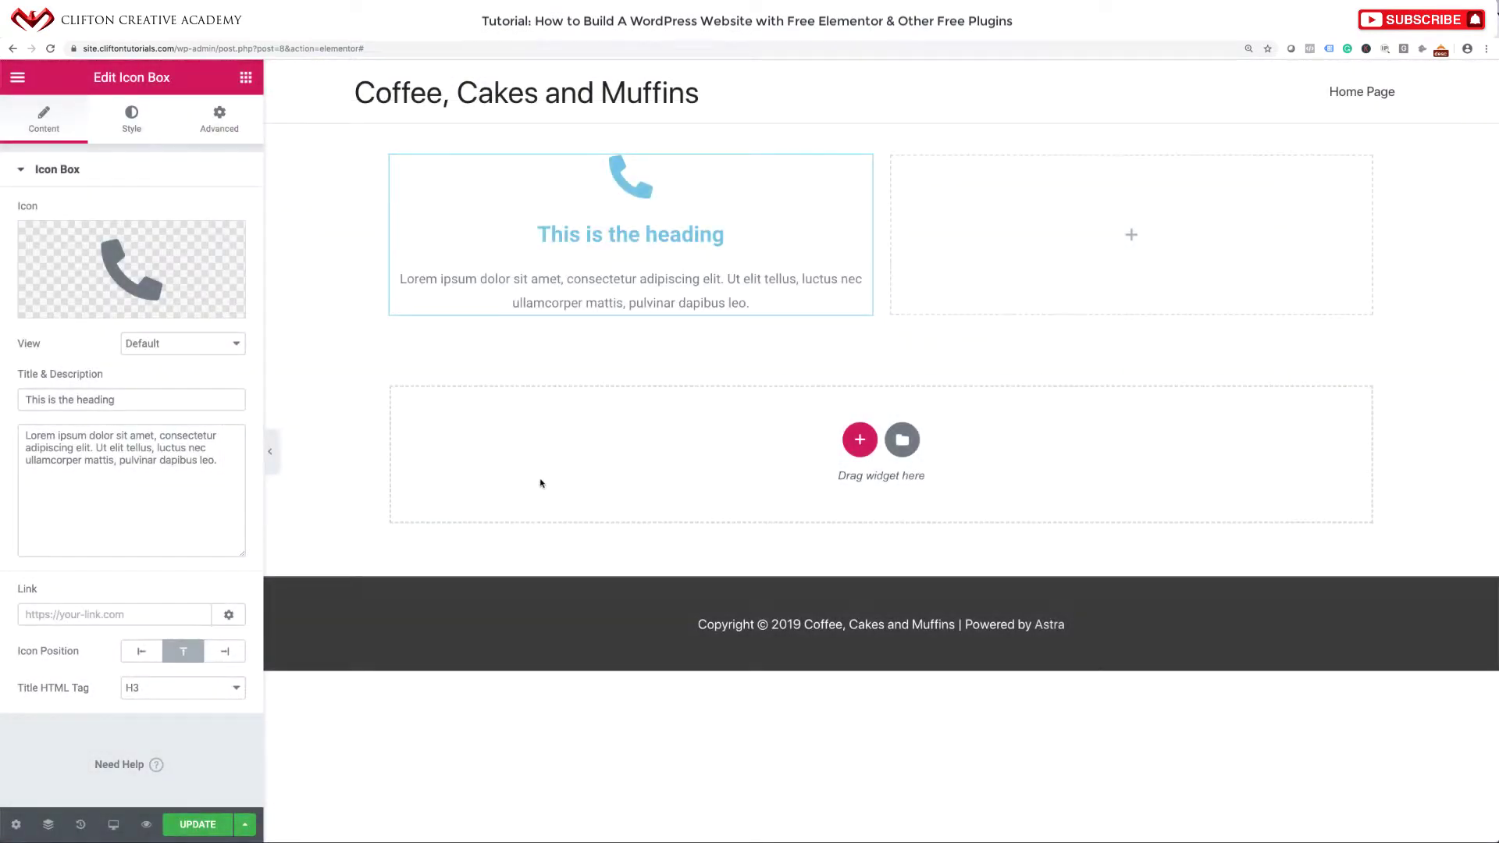
# Replace the icon box title with the 'Call us at' phone line copied from the finished site.
pyautogui.click(150, 350)
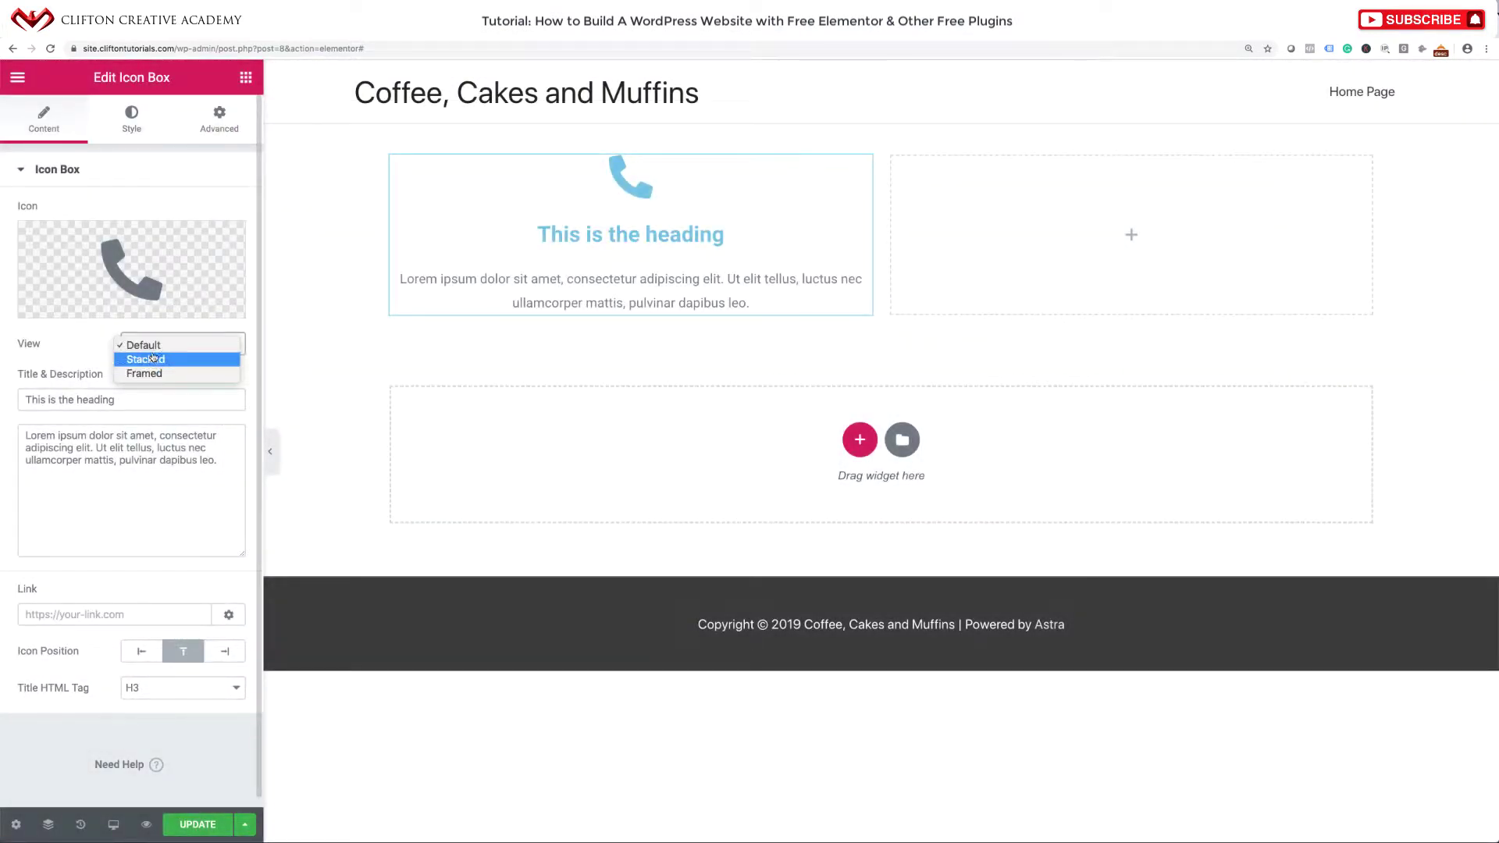
pyautogui.click(81, 356)
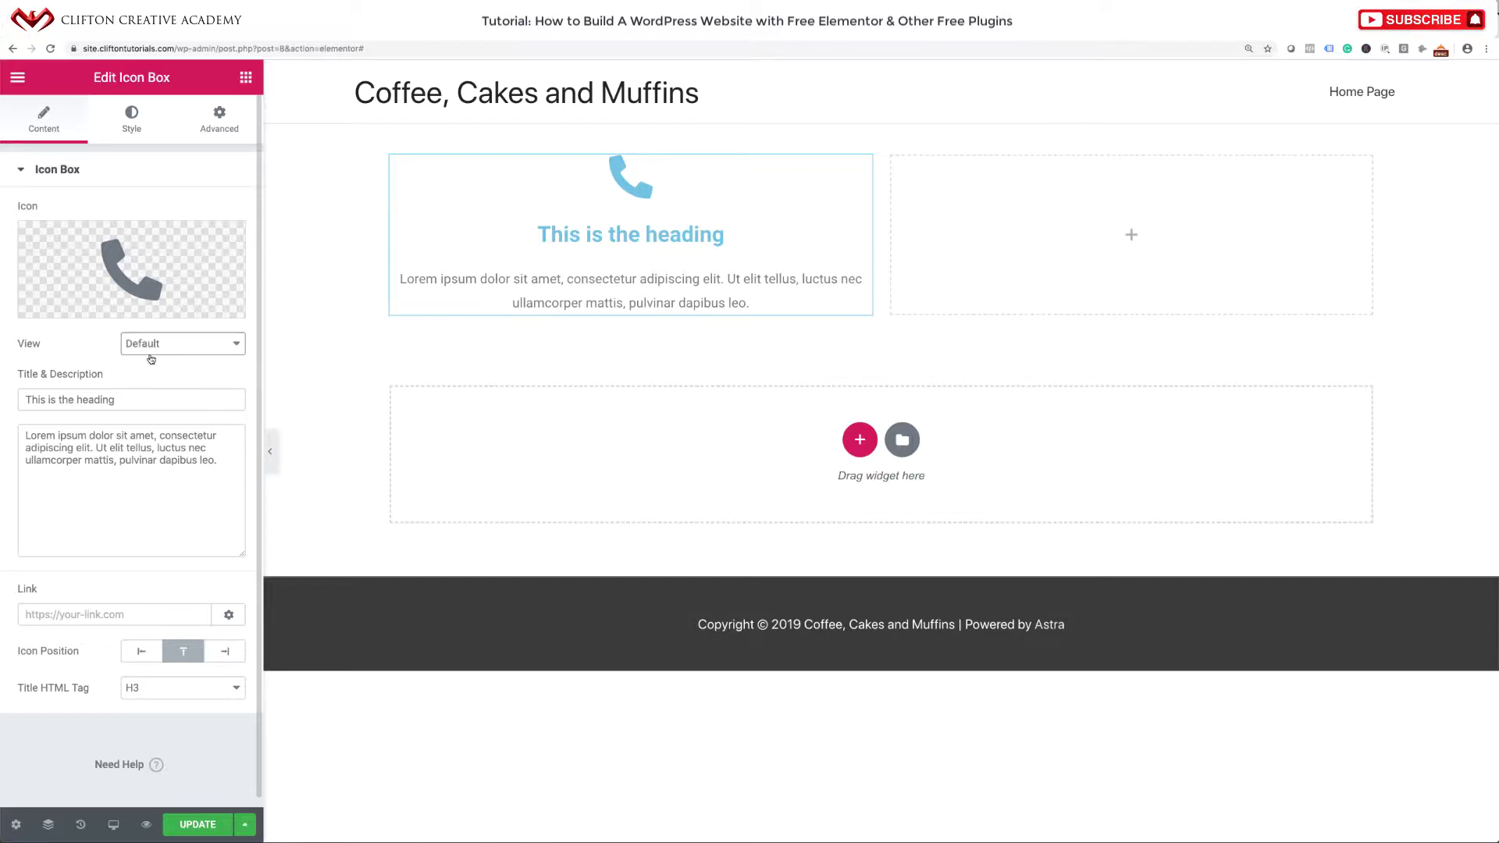
pyautogui.moveTo(120, 399); pyautogui.dragTo(18, 397)
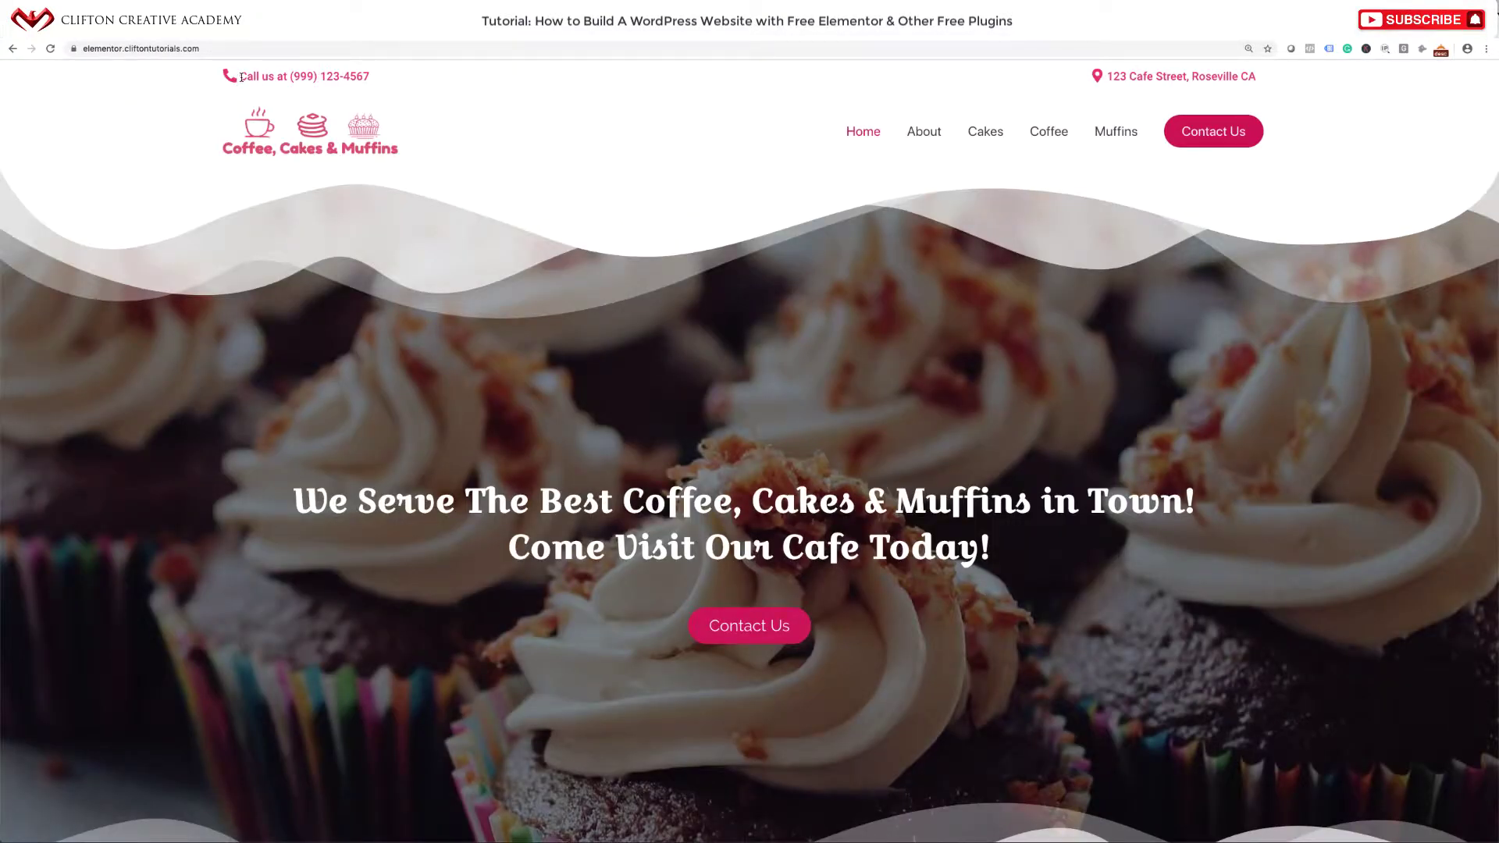
pyautogui.moveTo(236, 79); pyautogui.dragTo(374, 77)
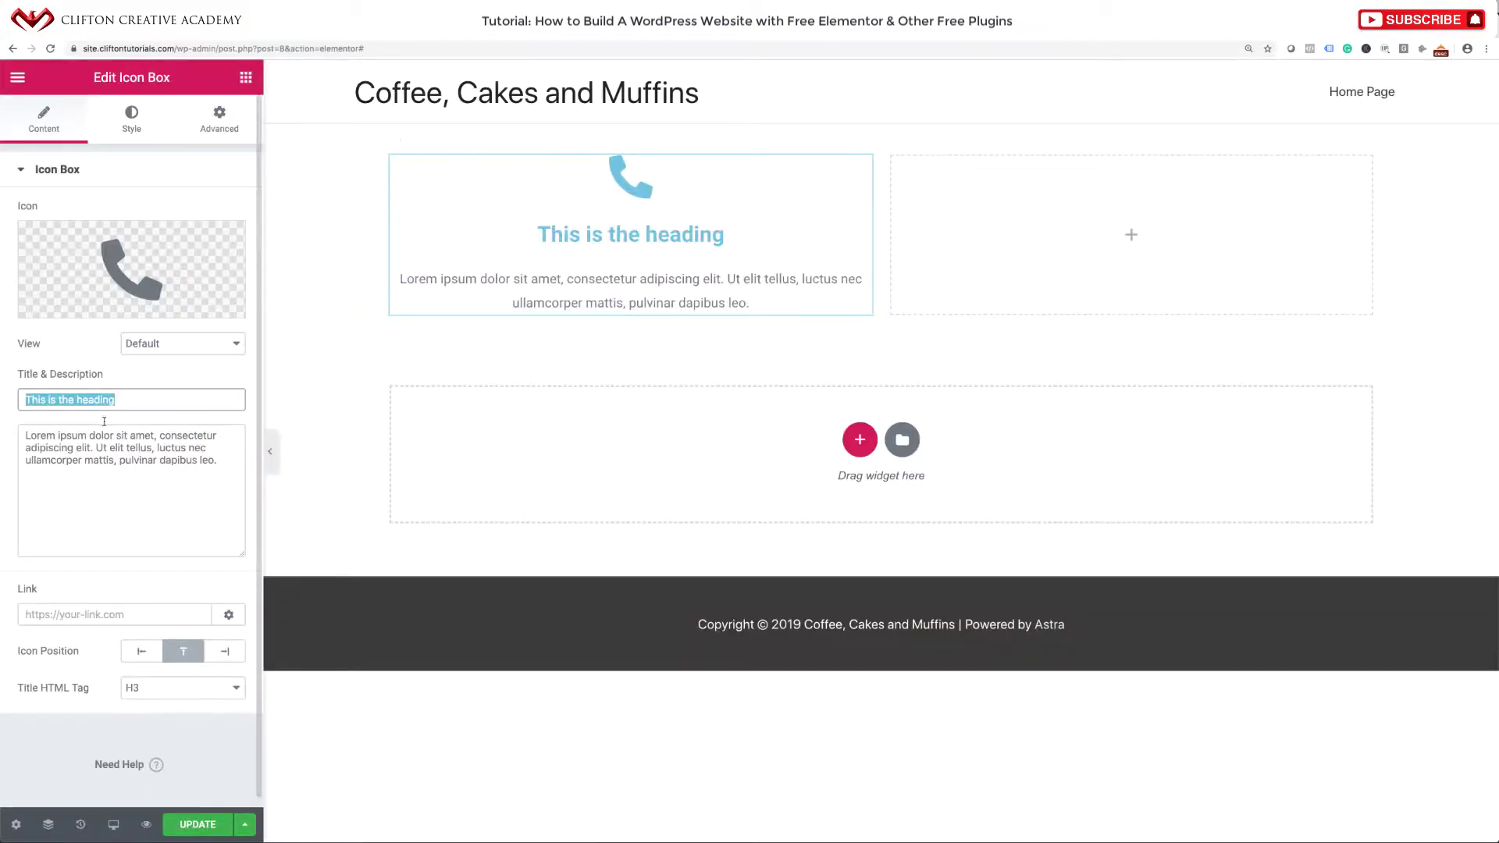
pyautogui.write('Call us at (999) 123-4567')
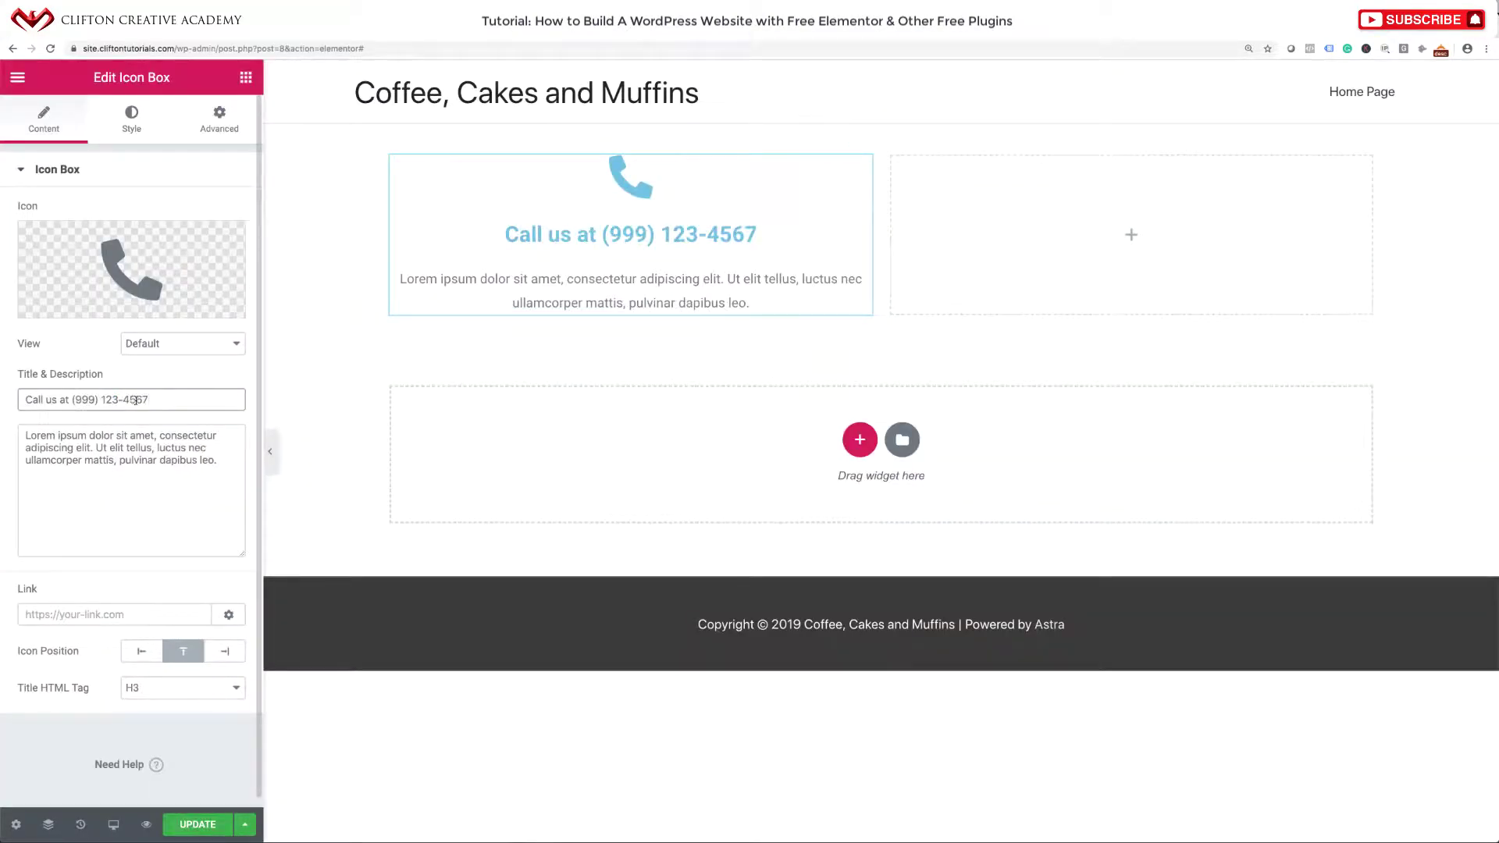
# Delete the placeholder description and set Icon Position to Left.
pyautogui.moveTo(28, 436); pyautogui.dragTo(170, 476)
pyautogui.press('BackSpace')
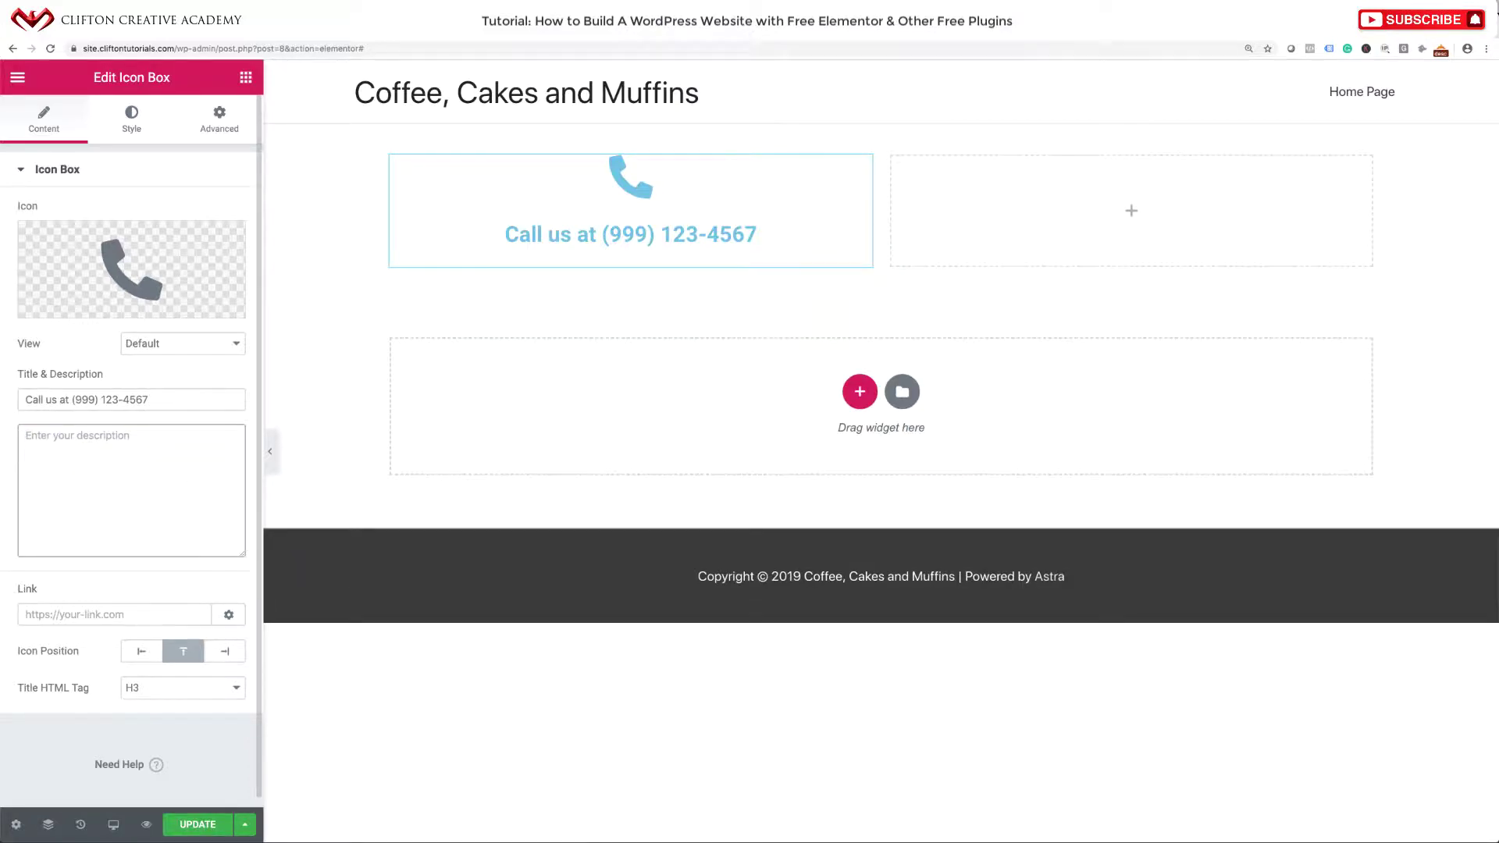
pyautogui.scroll(-1, 179, 596)
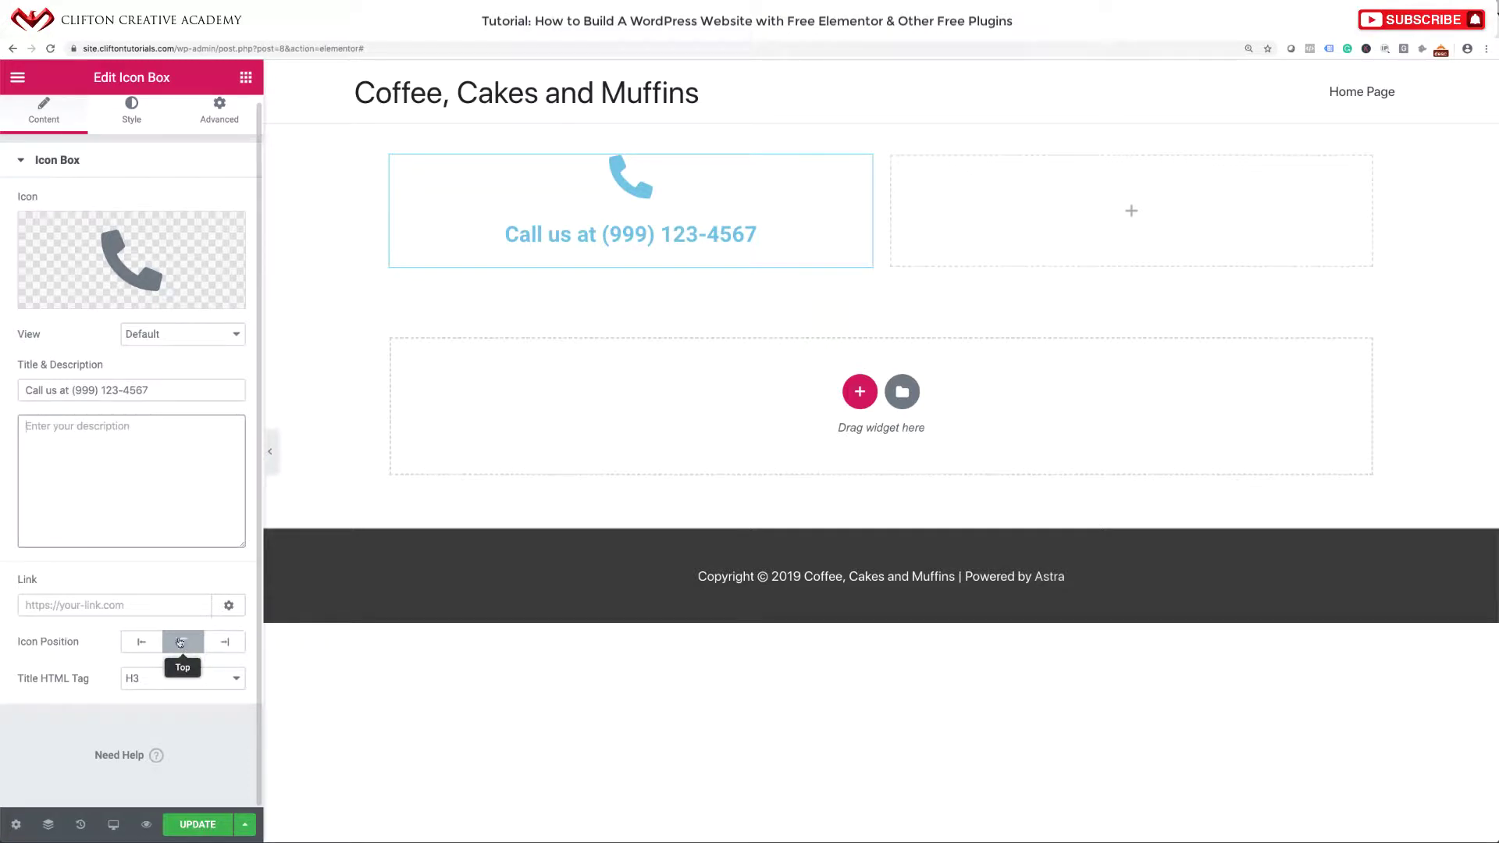
pyautogui.click(138, 645)
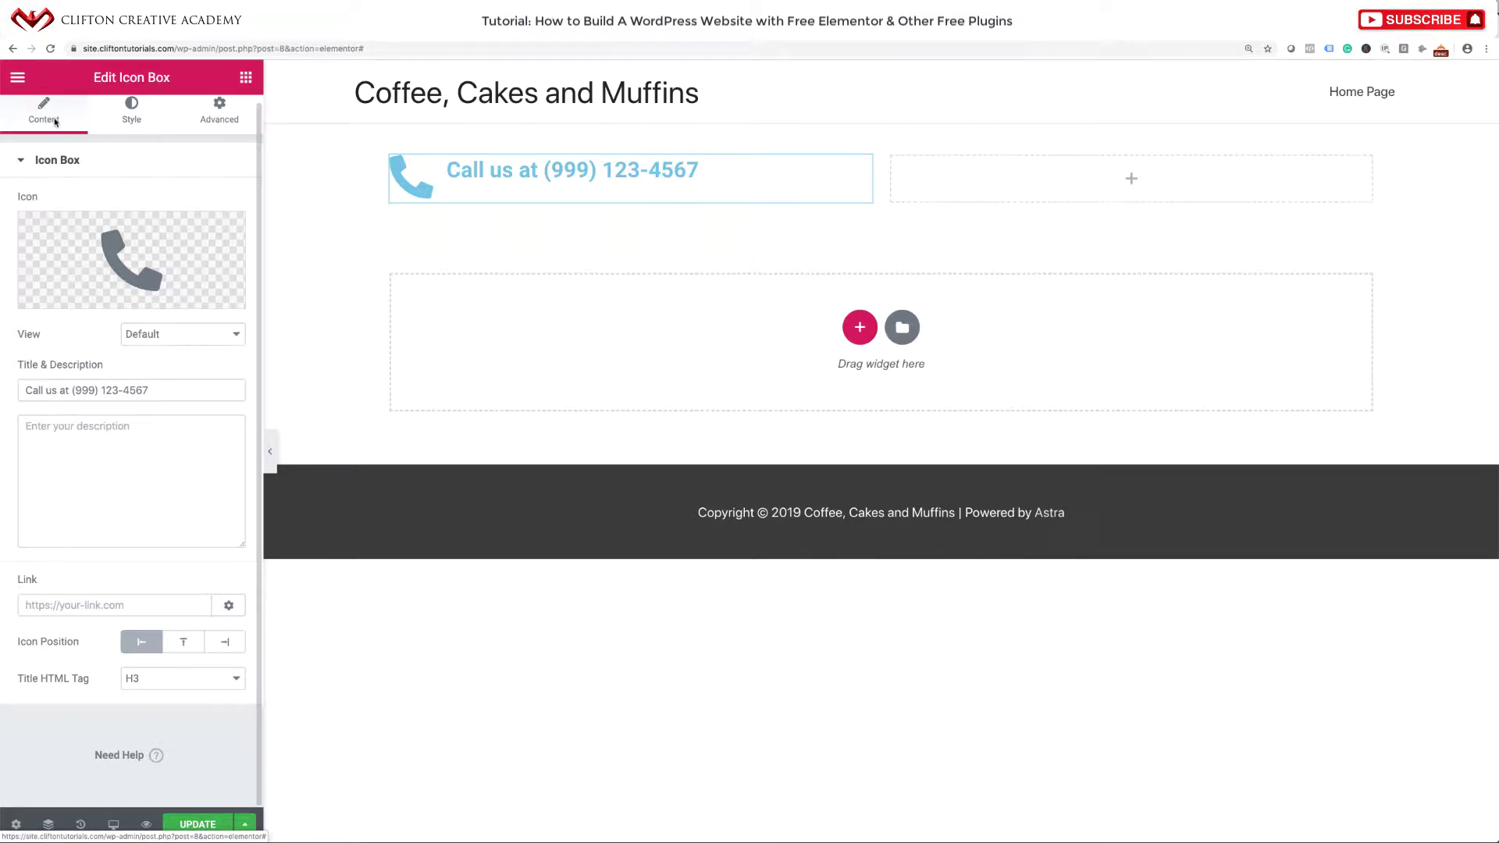
# Color the phone icon pink #e00849 and copy that hex code.
pyautogui.click(133, 123)
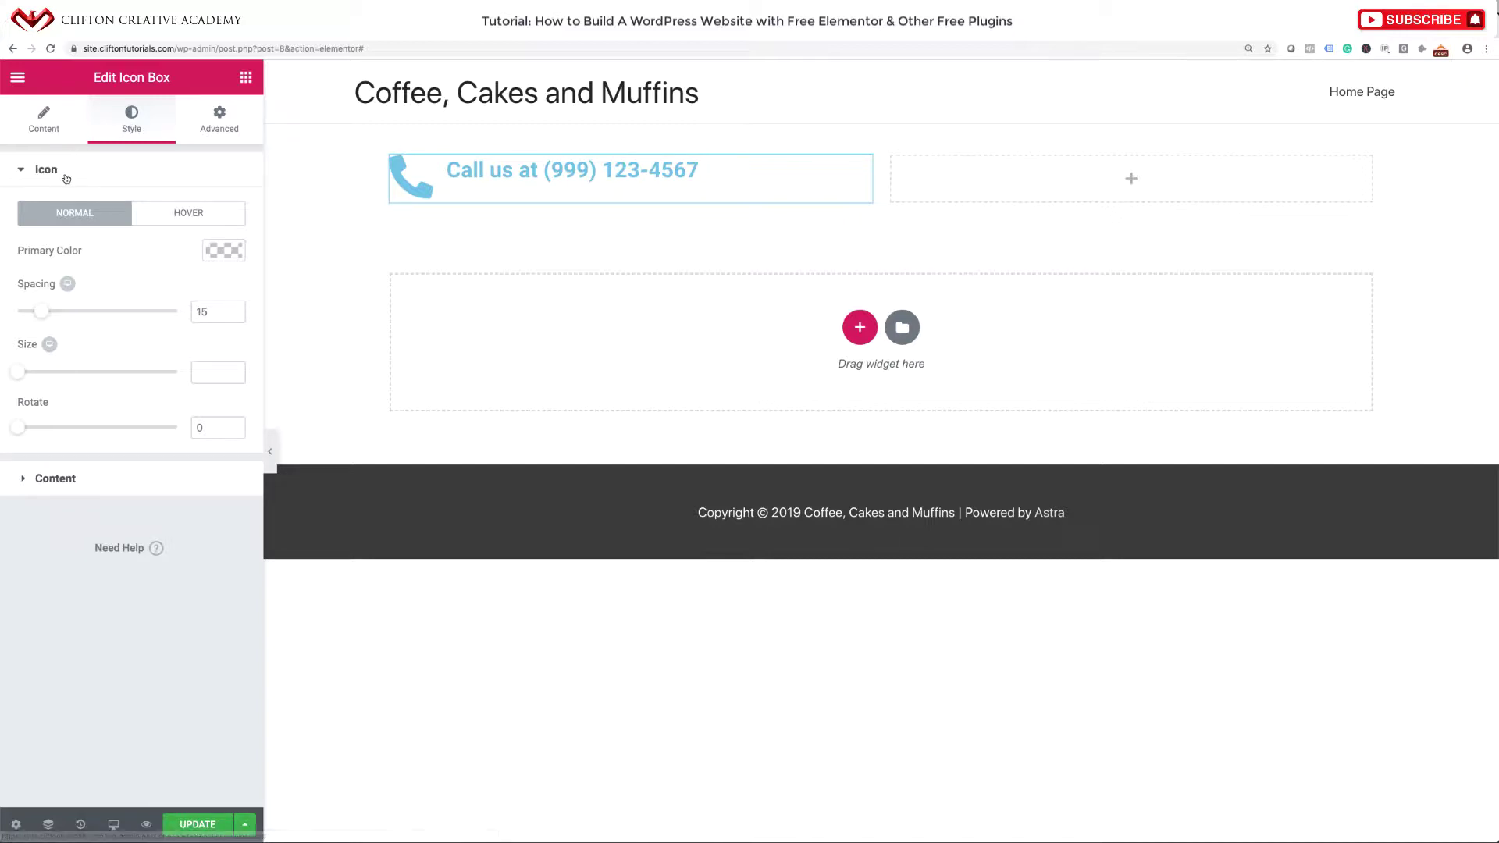
pyautogui.click(226, 251)
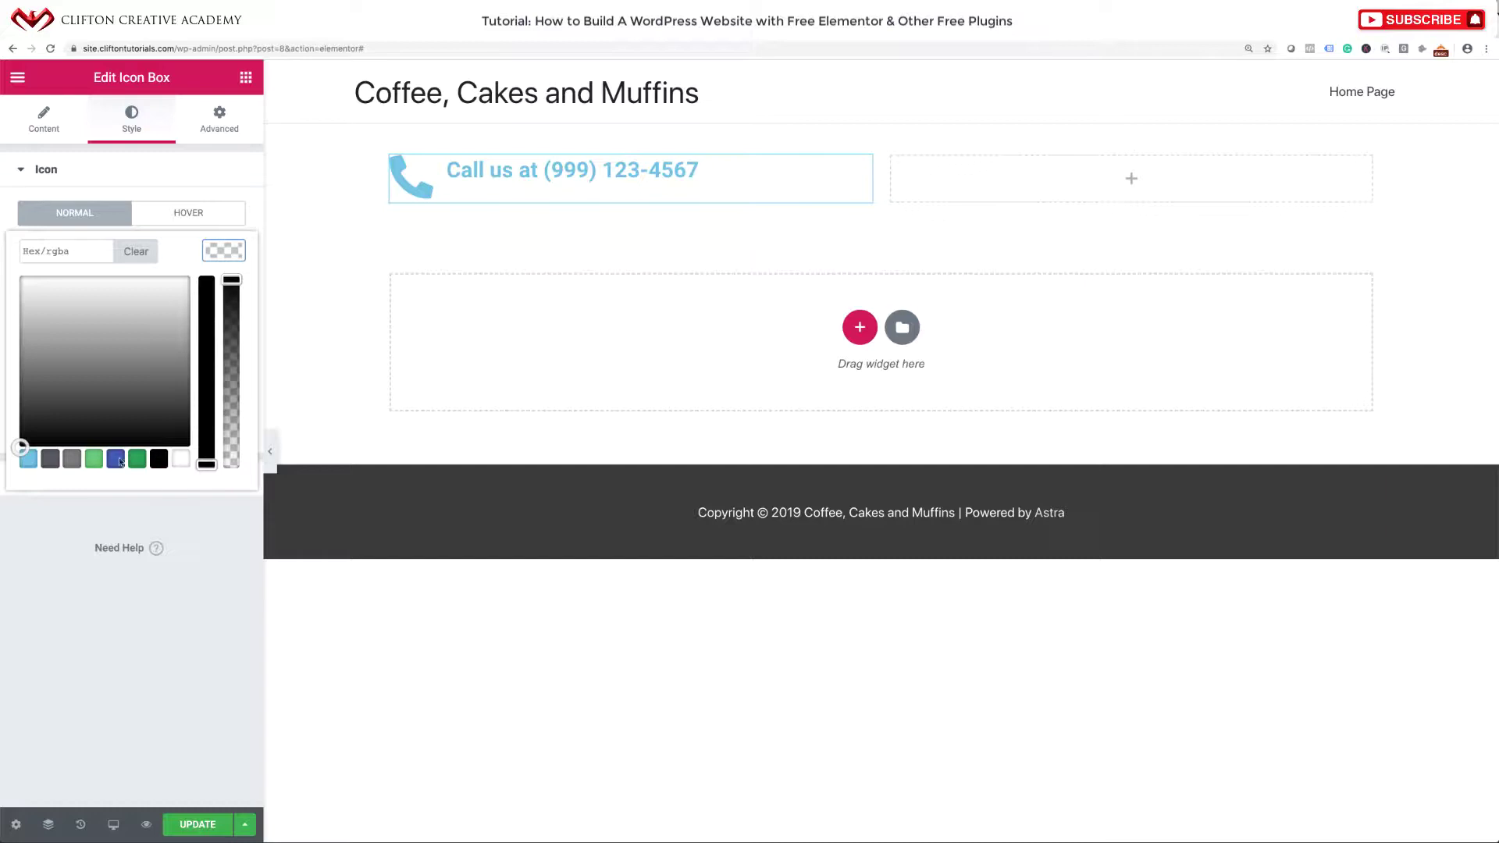
pyautogui.click(145, 428)
pyautogui.moveTo(206, 464); pyautogui.dragTo(206, 281)
pyautogui.click(182, 310)
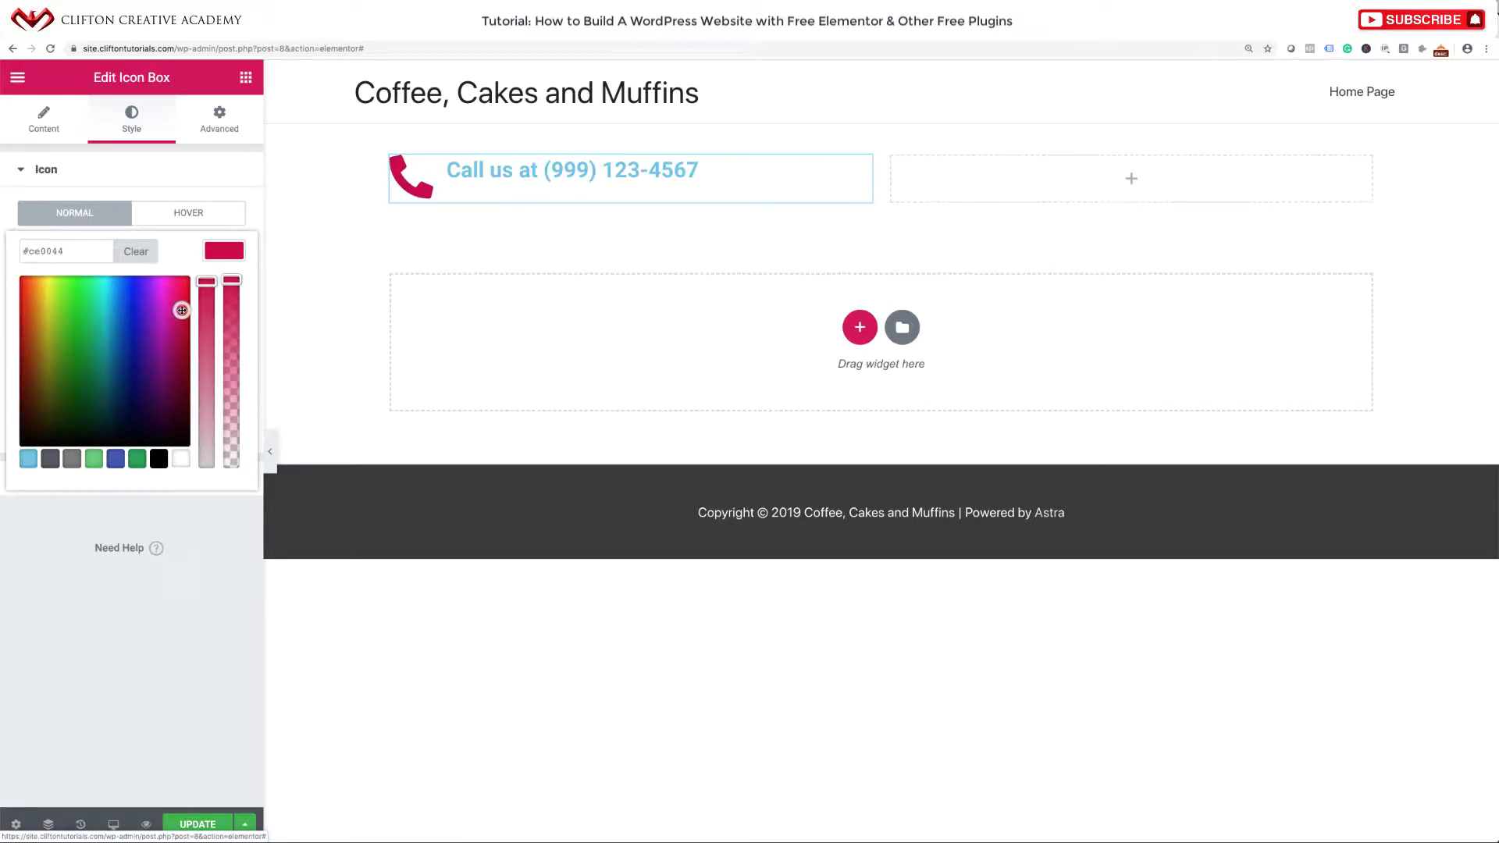
pyautogui.moveTo(182, 310)
pyautogui.mouseDown()
pyautogui.moveTo(209, 291)
pyautogui.moveTo(213, 304)
pyautogui.moveTo(209, 286)
pyautogui.moveTo(181, 300)
pyautogui.mouseUp()
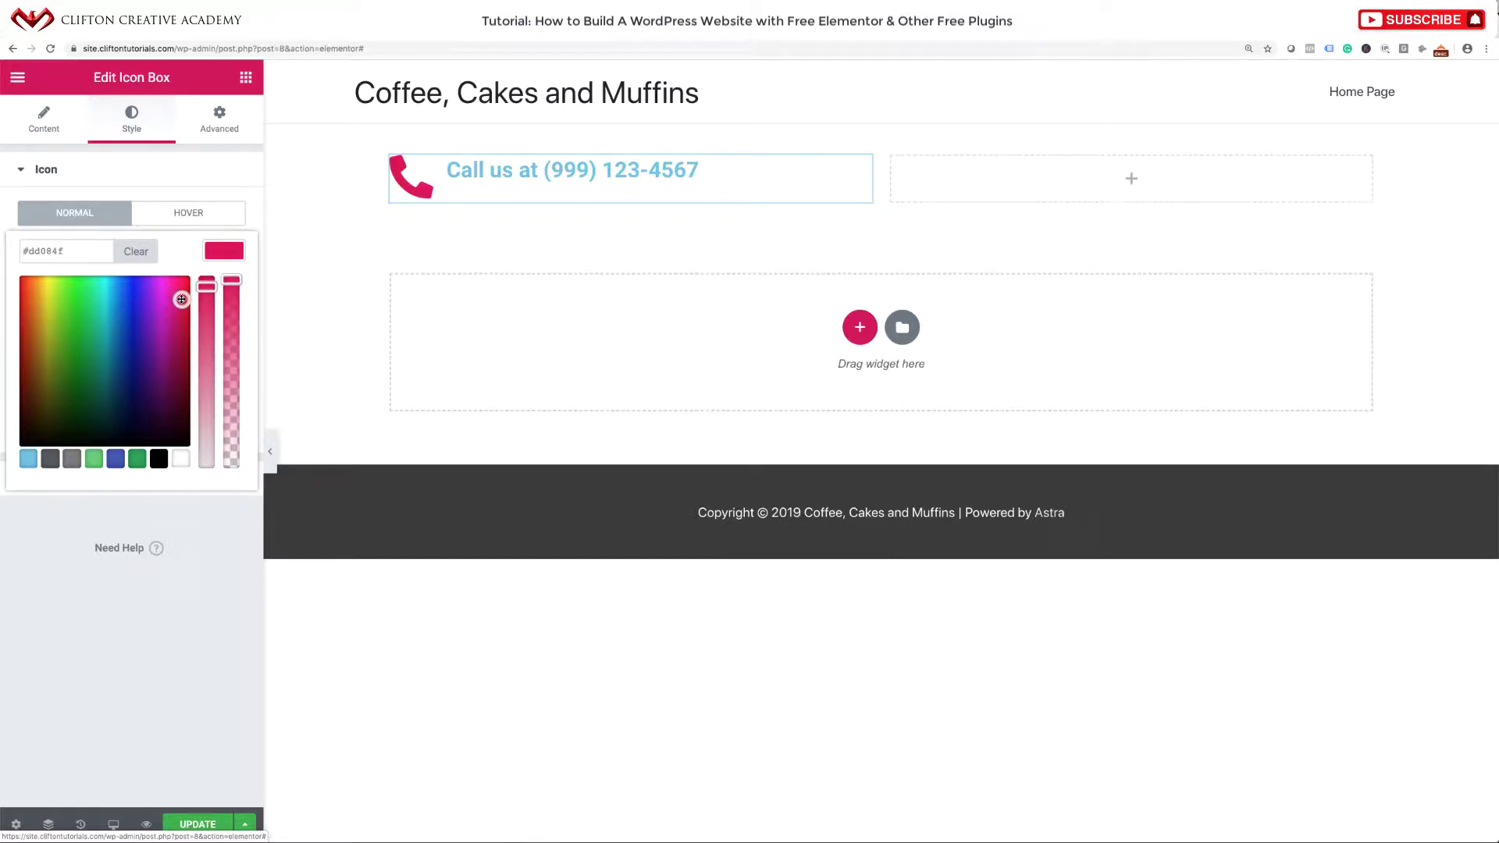
pyautogui.moveTo(180, 300); pyautogui.dragTo(182, 296)
pyautogui.moveTo(69, 251); pyautogui.dragTo(19, 251)
pyautogui.hotkey('ctrl', 'c')
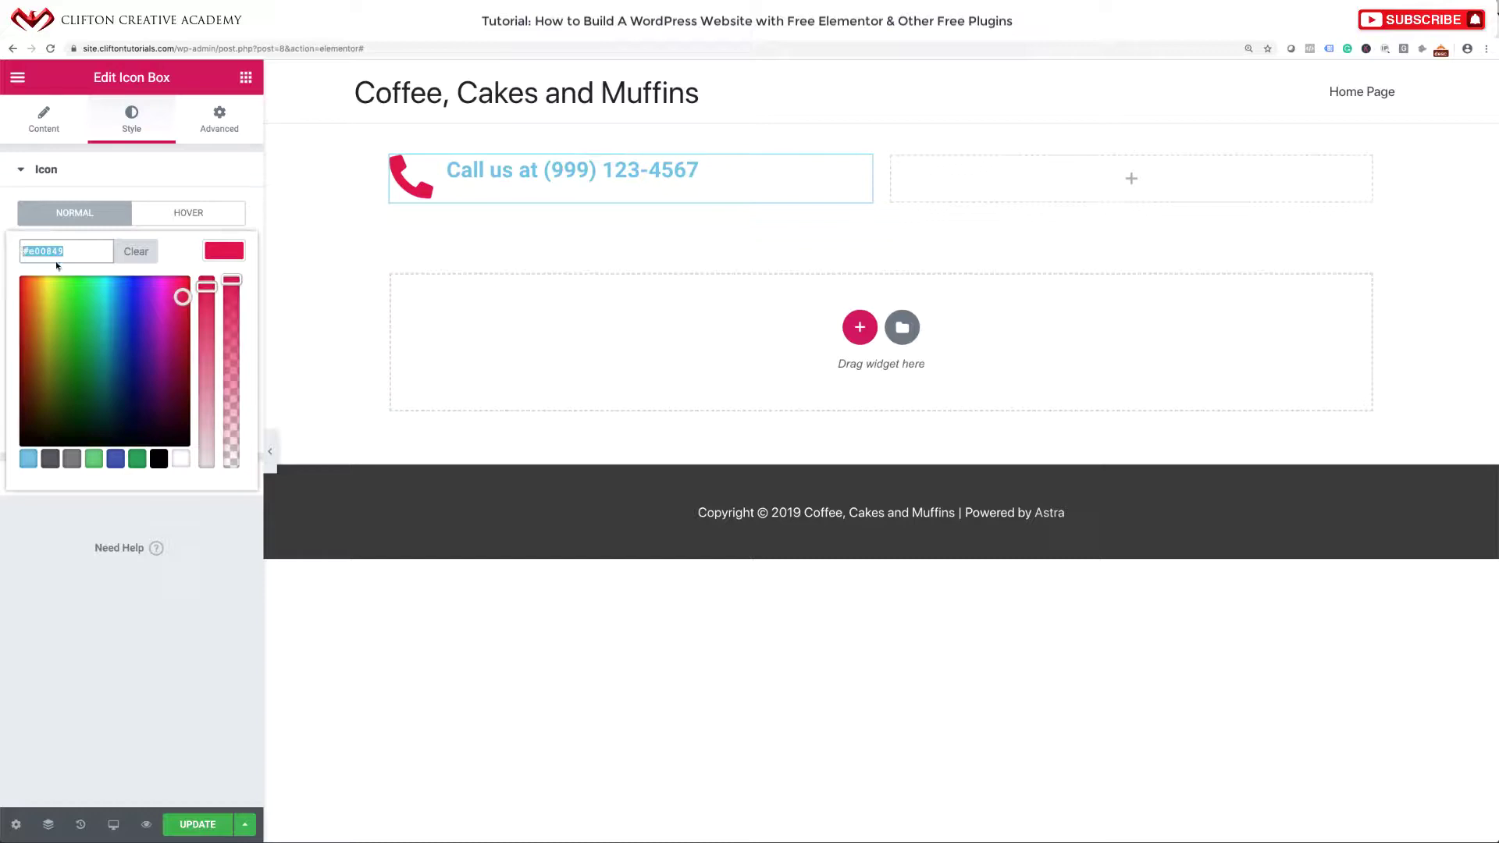
pyautogui.click(250, 193)
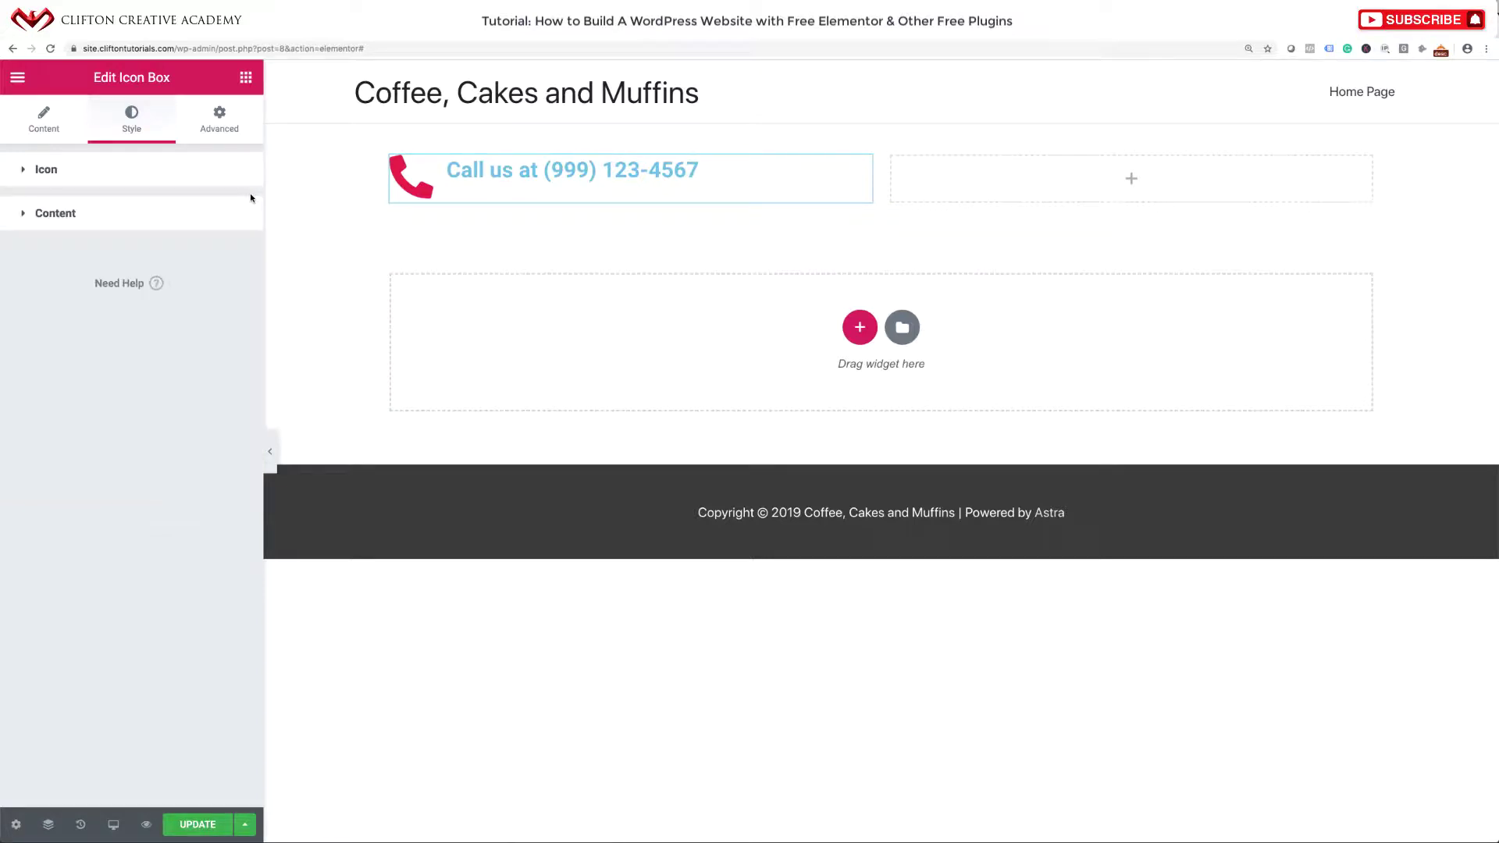
# Reduce the phone icon size to 16.
pyautogui.click(225, 181)
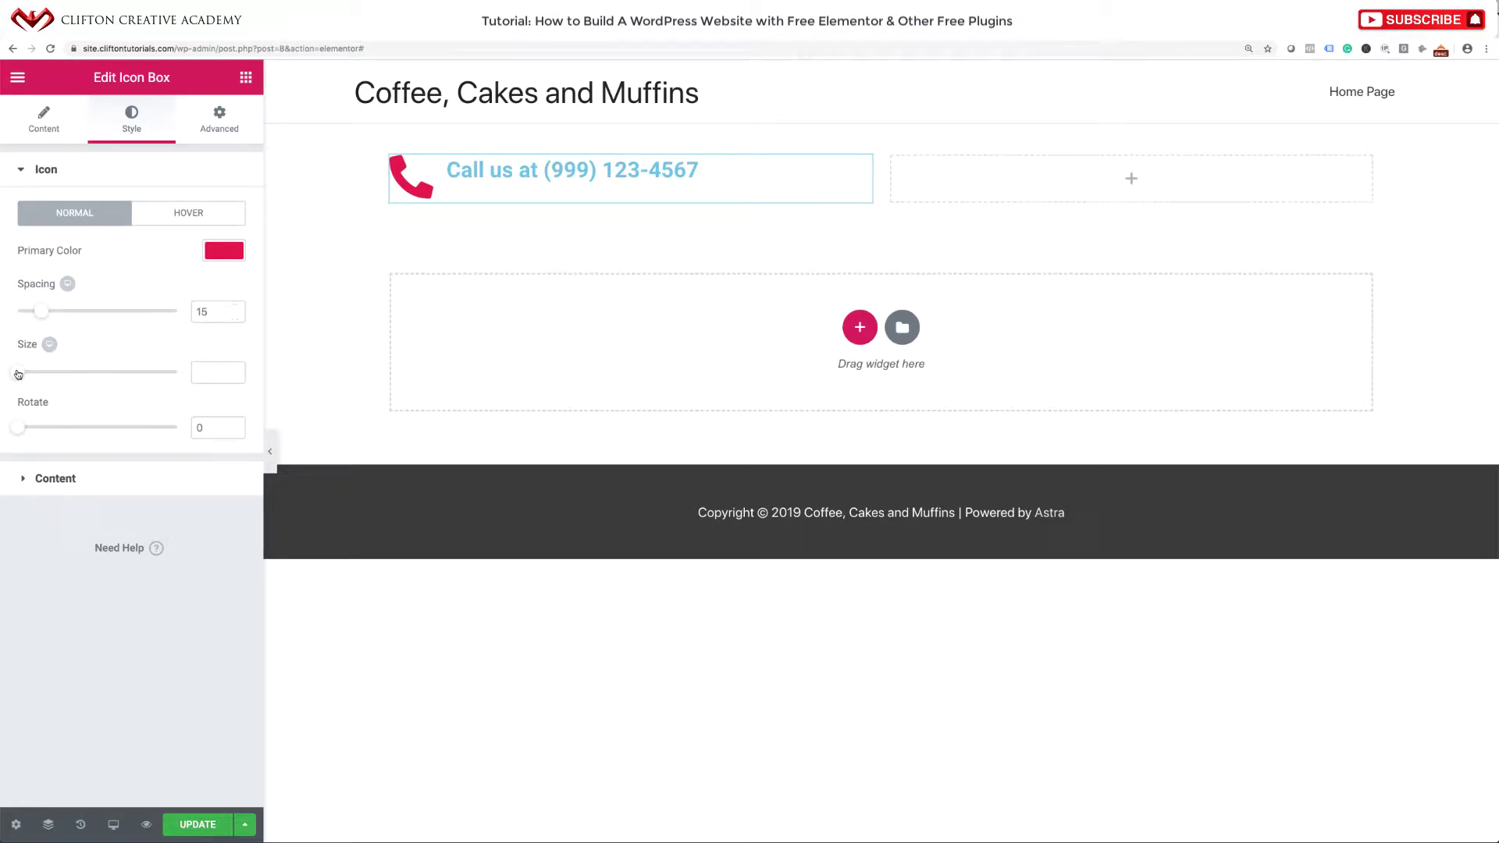
pyautogui.moveTo(18, 374); pyautogui.dragTo(25, 375)
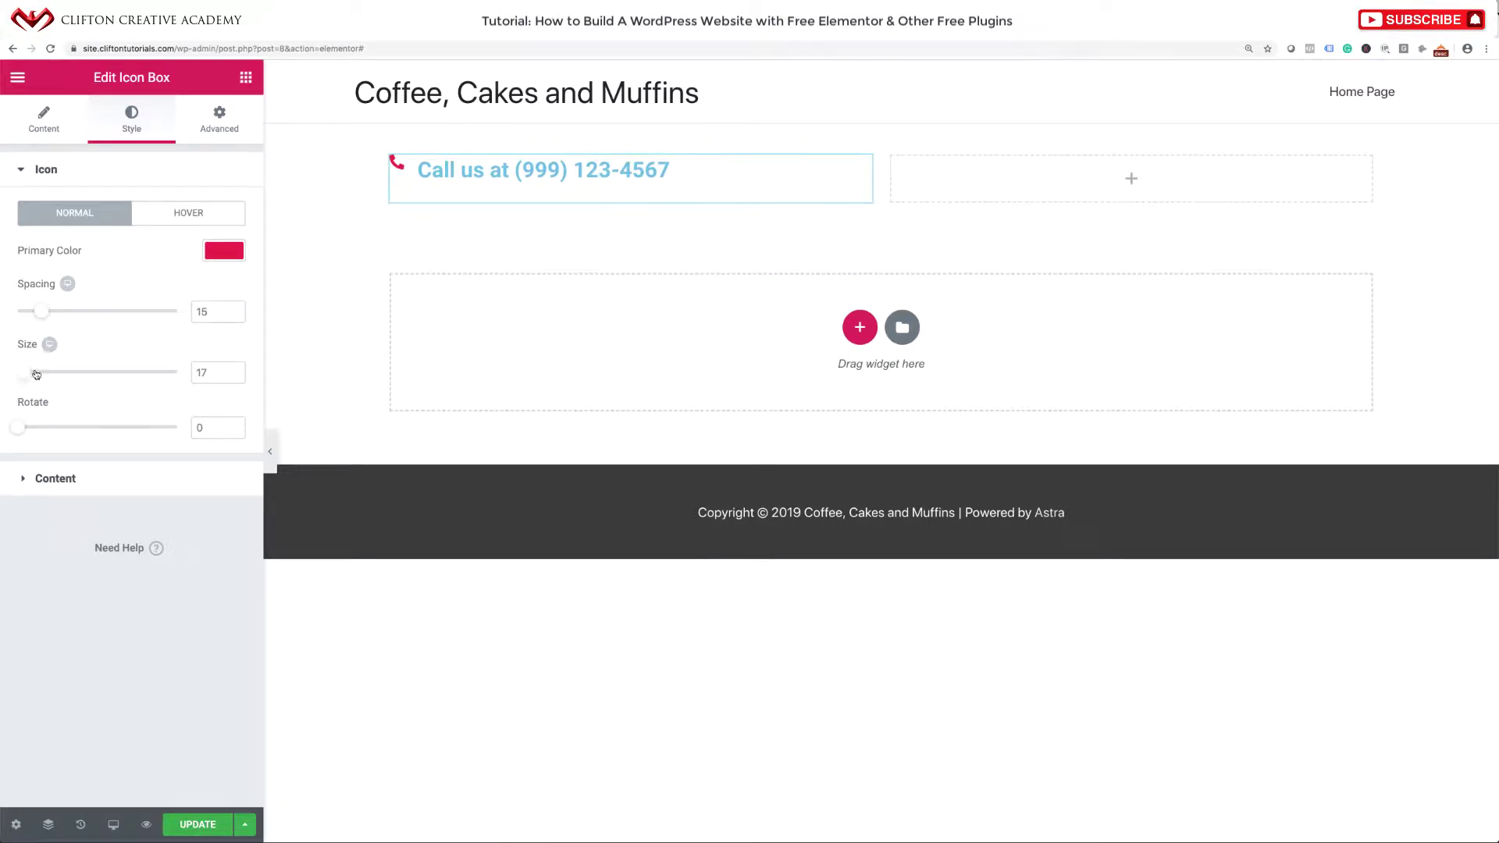
pyautogui.click(203, 372)
pyautogui.press('Down')
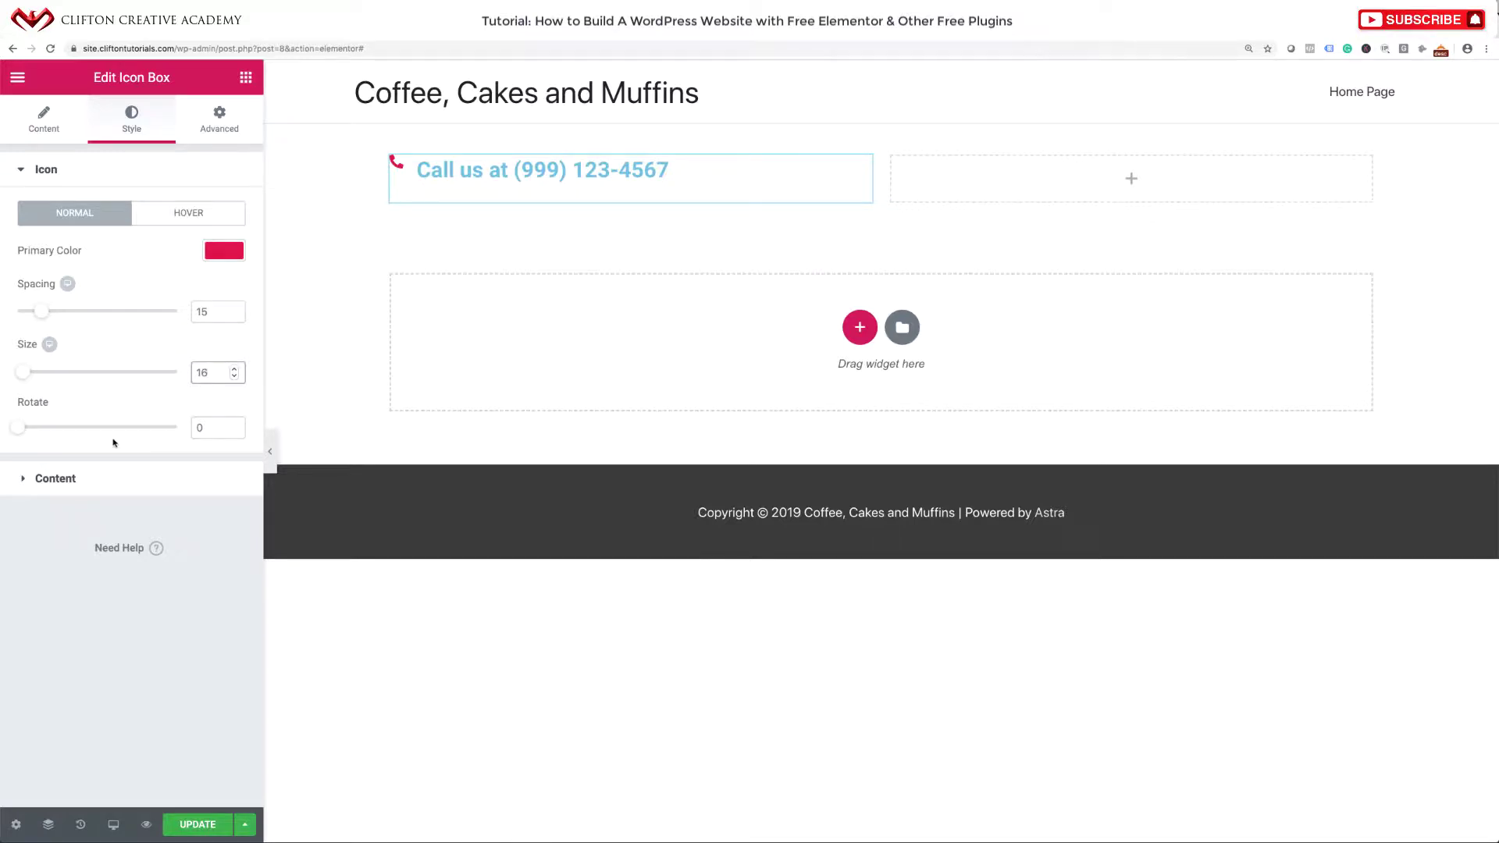
pyautogui.moveTo(19, 429)
pyautogui.mouseDown()
pyautogui.moveTo(65, 432)
pyautogui.moveTo(16, 432)
pyautogui.mouseUp()
pyautogui.click(19, 170)
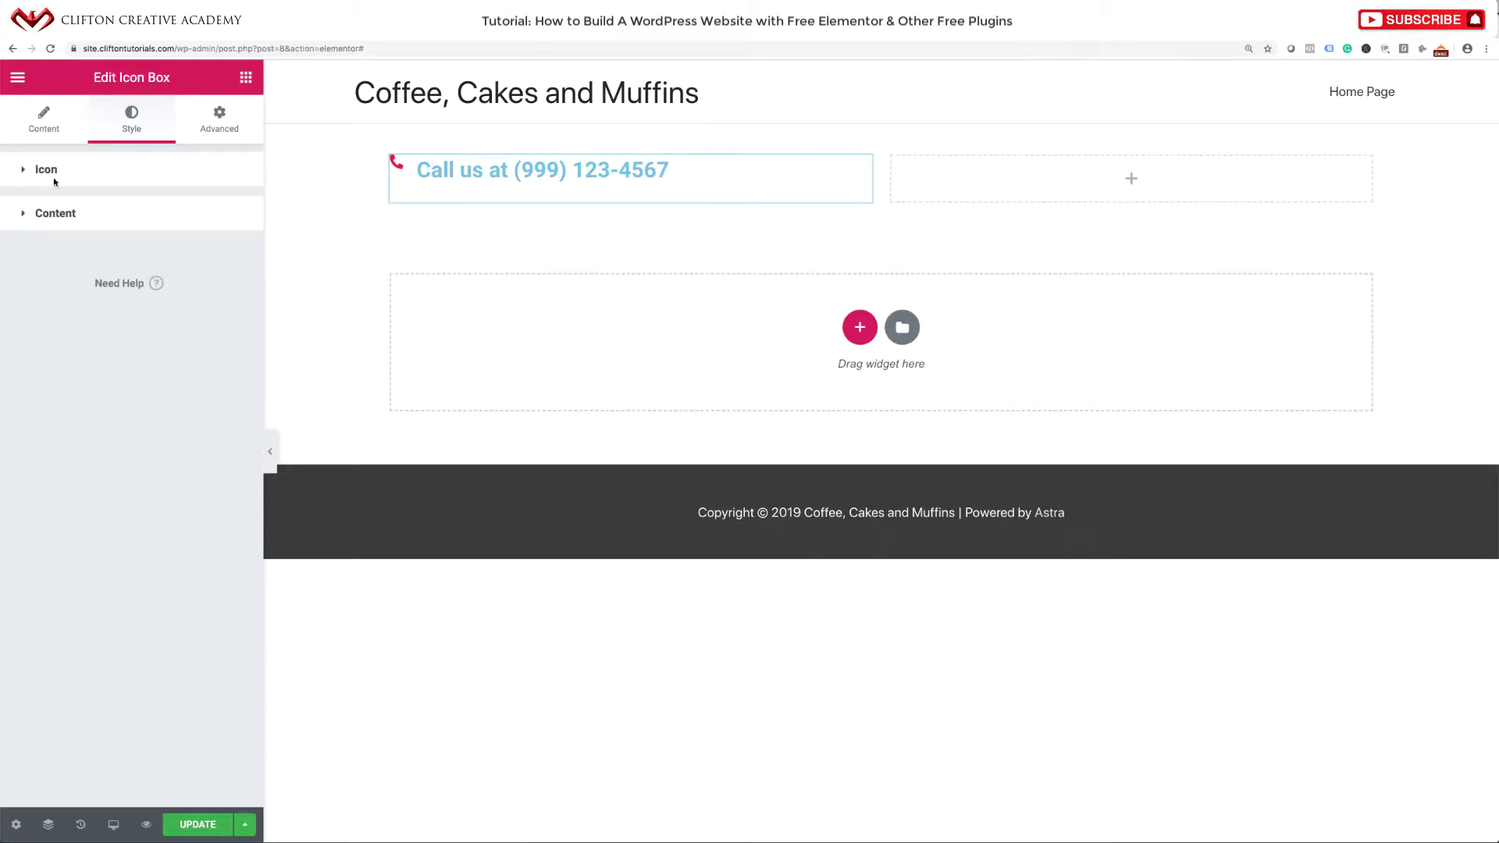
# Set Vertical Alignment to Middle and paste #e00849 as the Title Color.
pyautogui.click(35, 219)
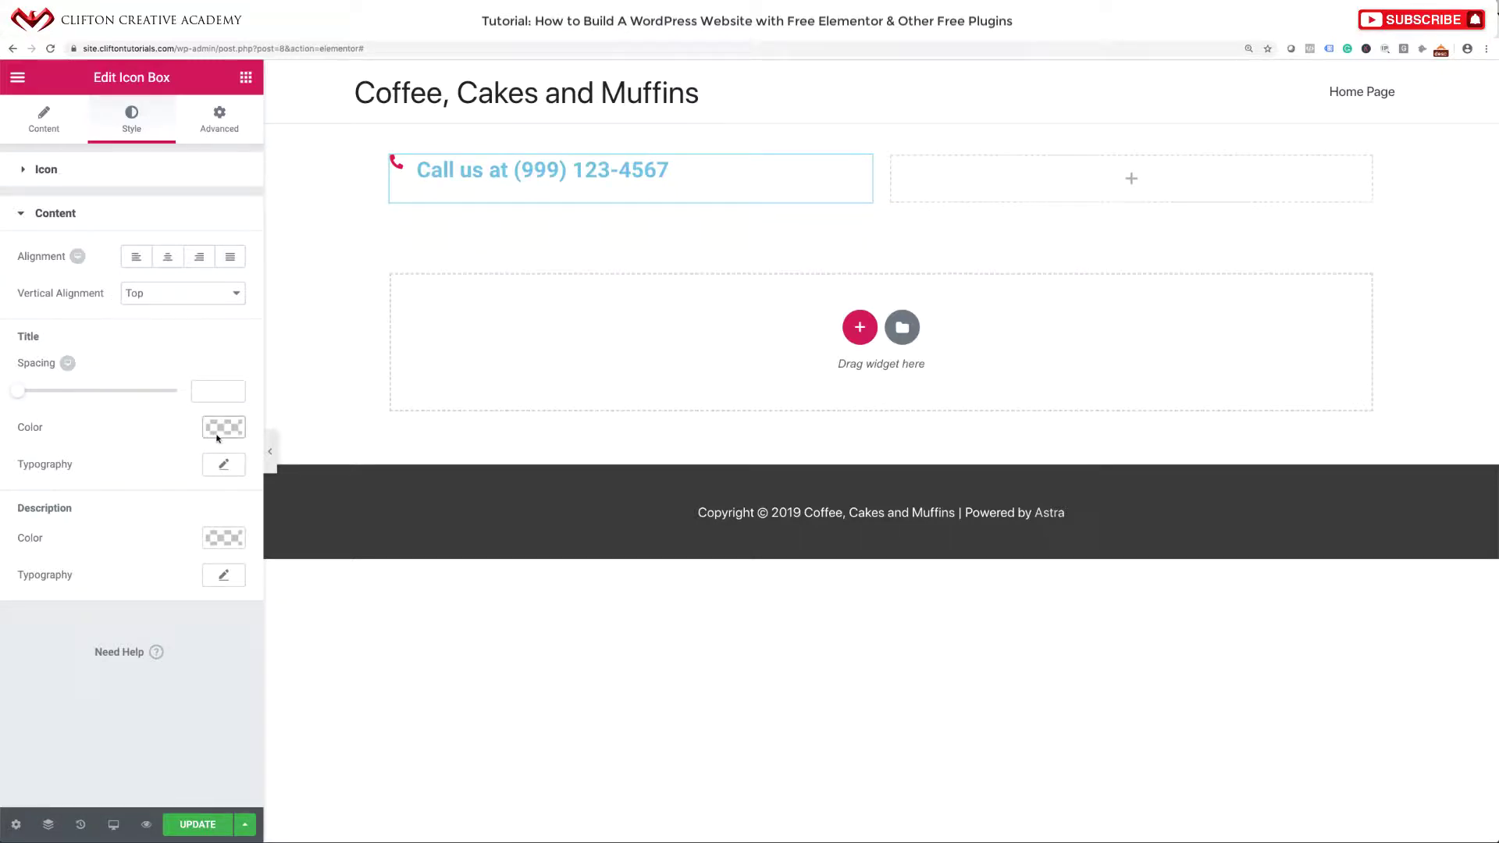
pyautogui.click(174, 300)
pyautogui.click(173, 309)
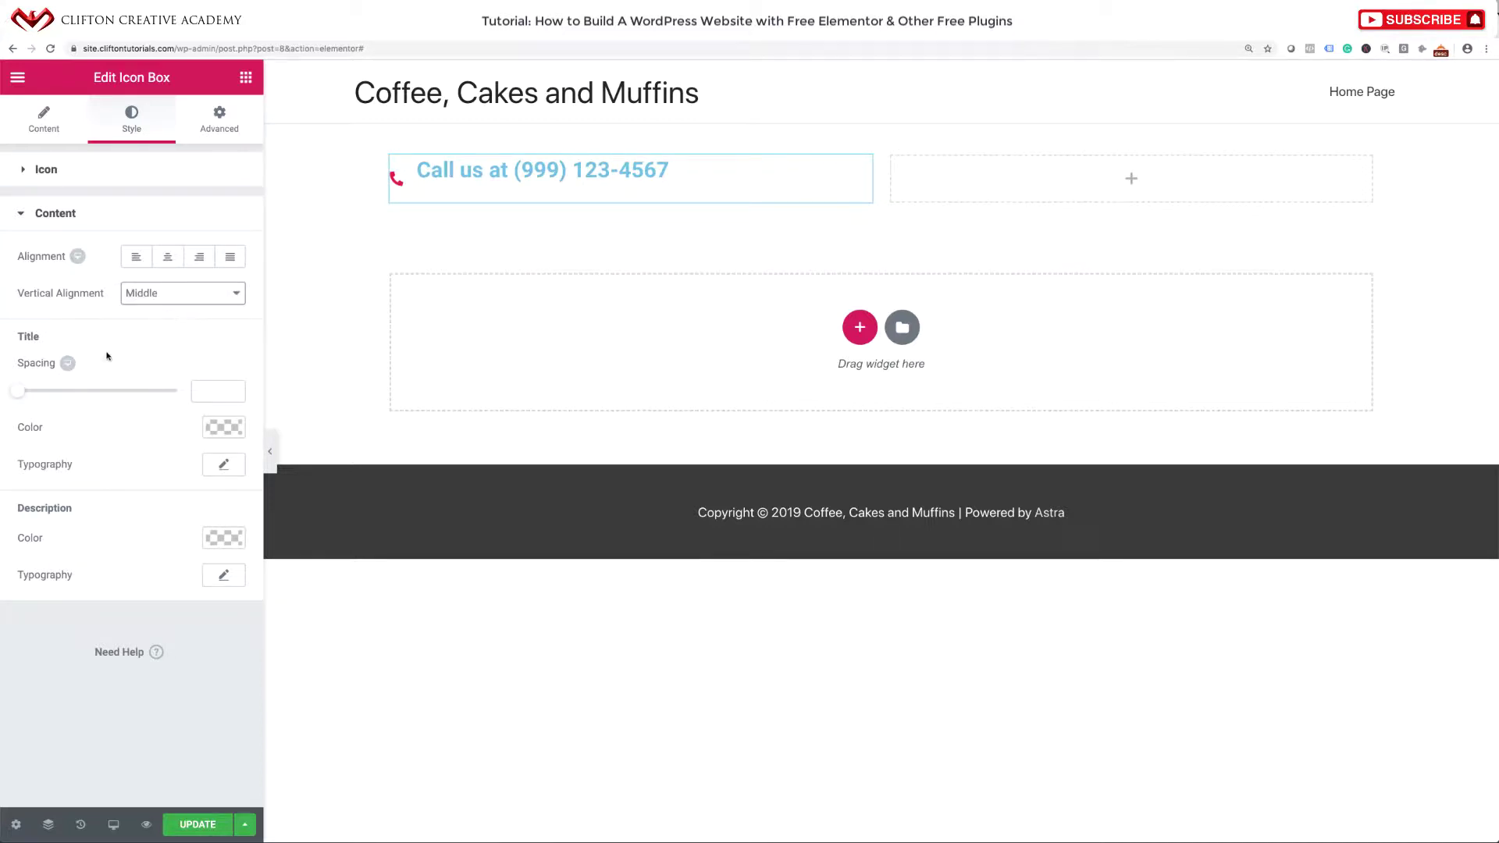
pyautogui.click(222, 430)
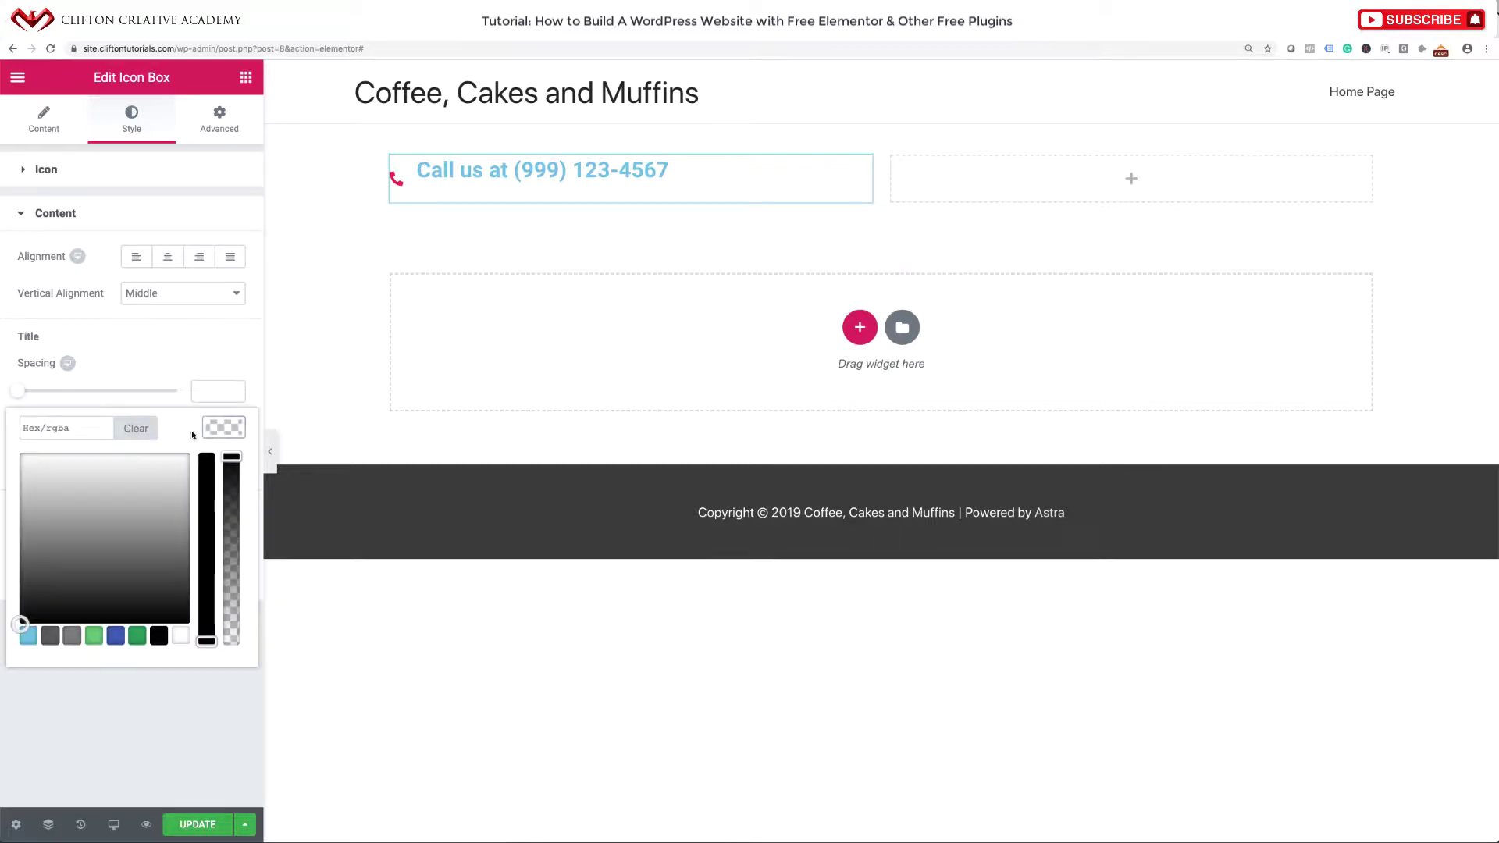
pyautogui.click(99, 430)
pyautogui.hotkey('ctrl', 'v')
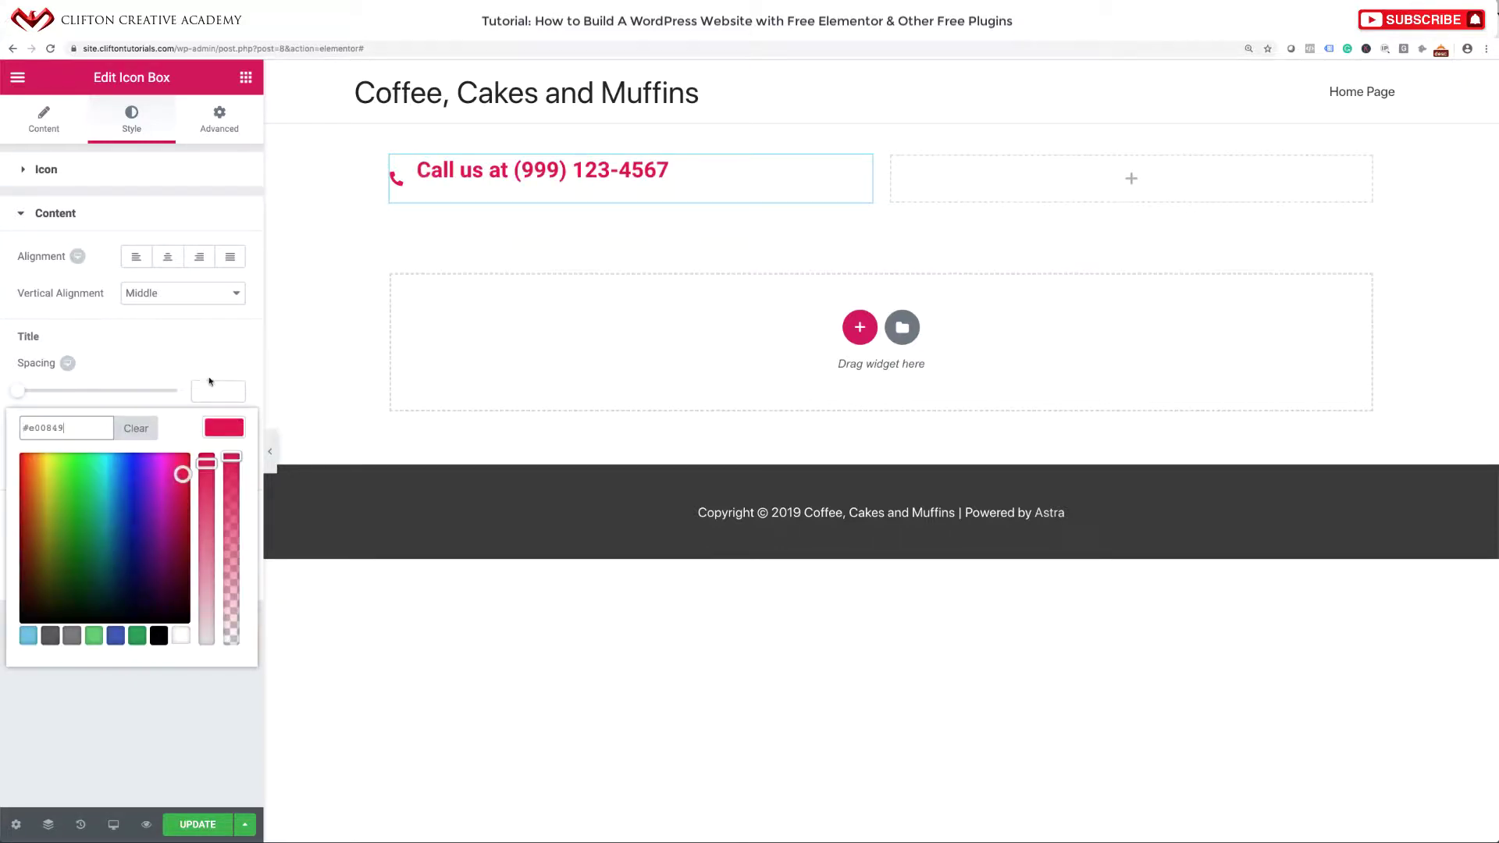
pyautogui.click(226, 361)
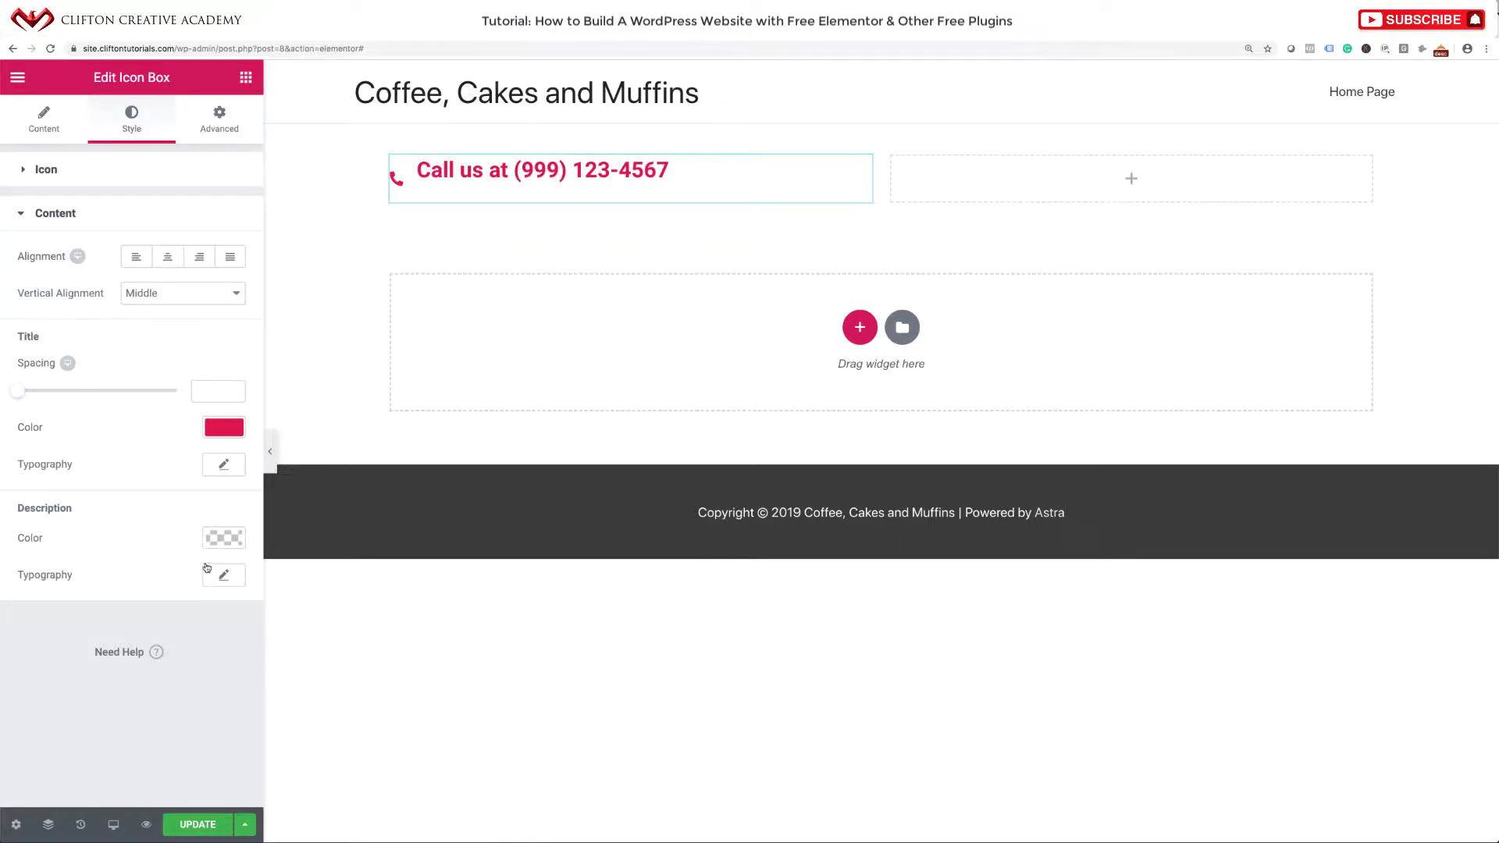
pyautogui.click(223, 465)
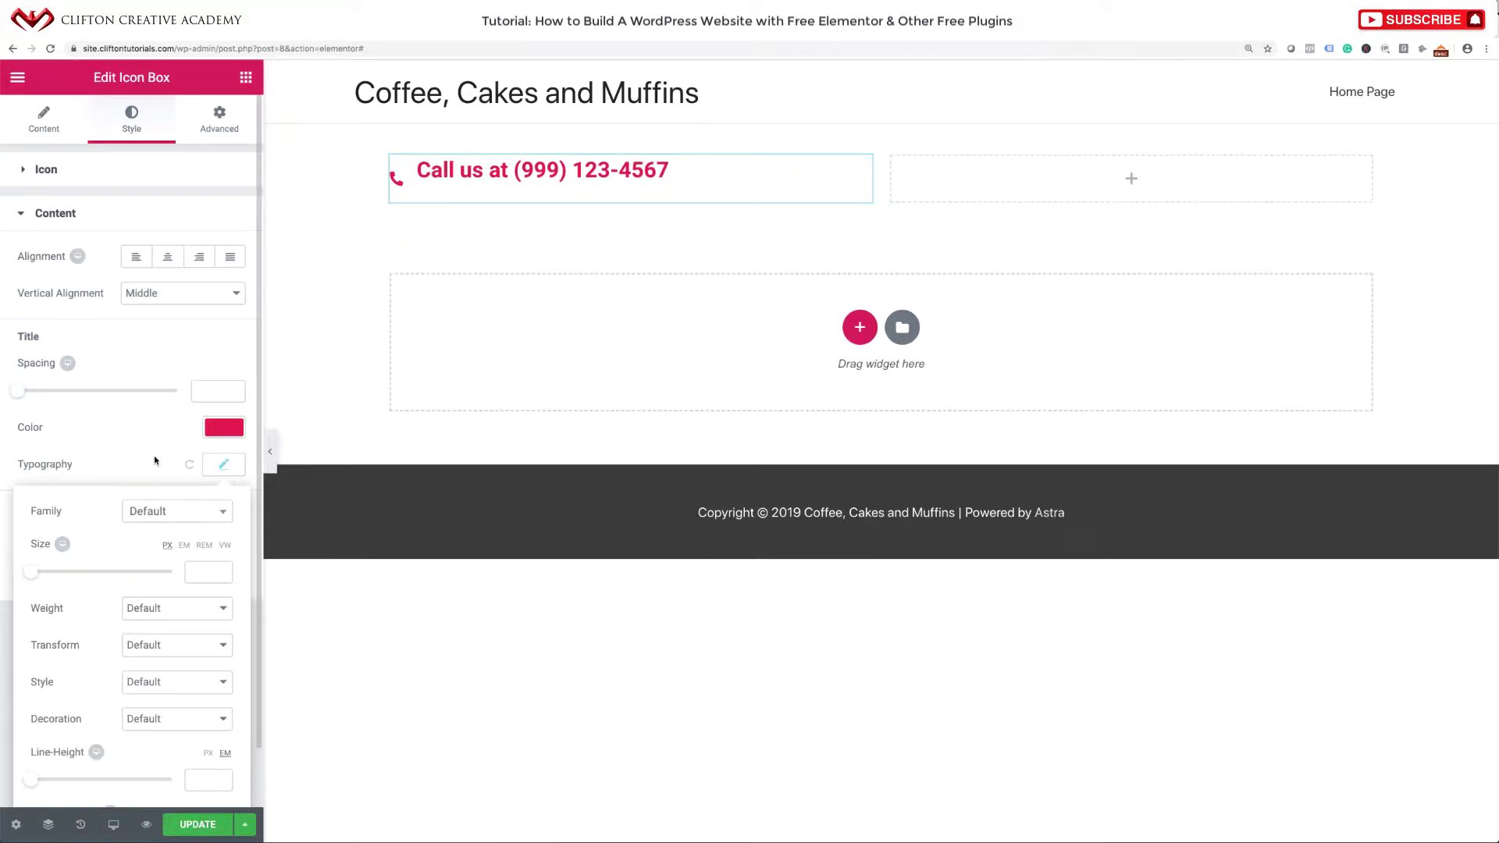
# Set the call-us heading's Title Typography size to 16.
pyautogui.scroll(-2, 155, 461)
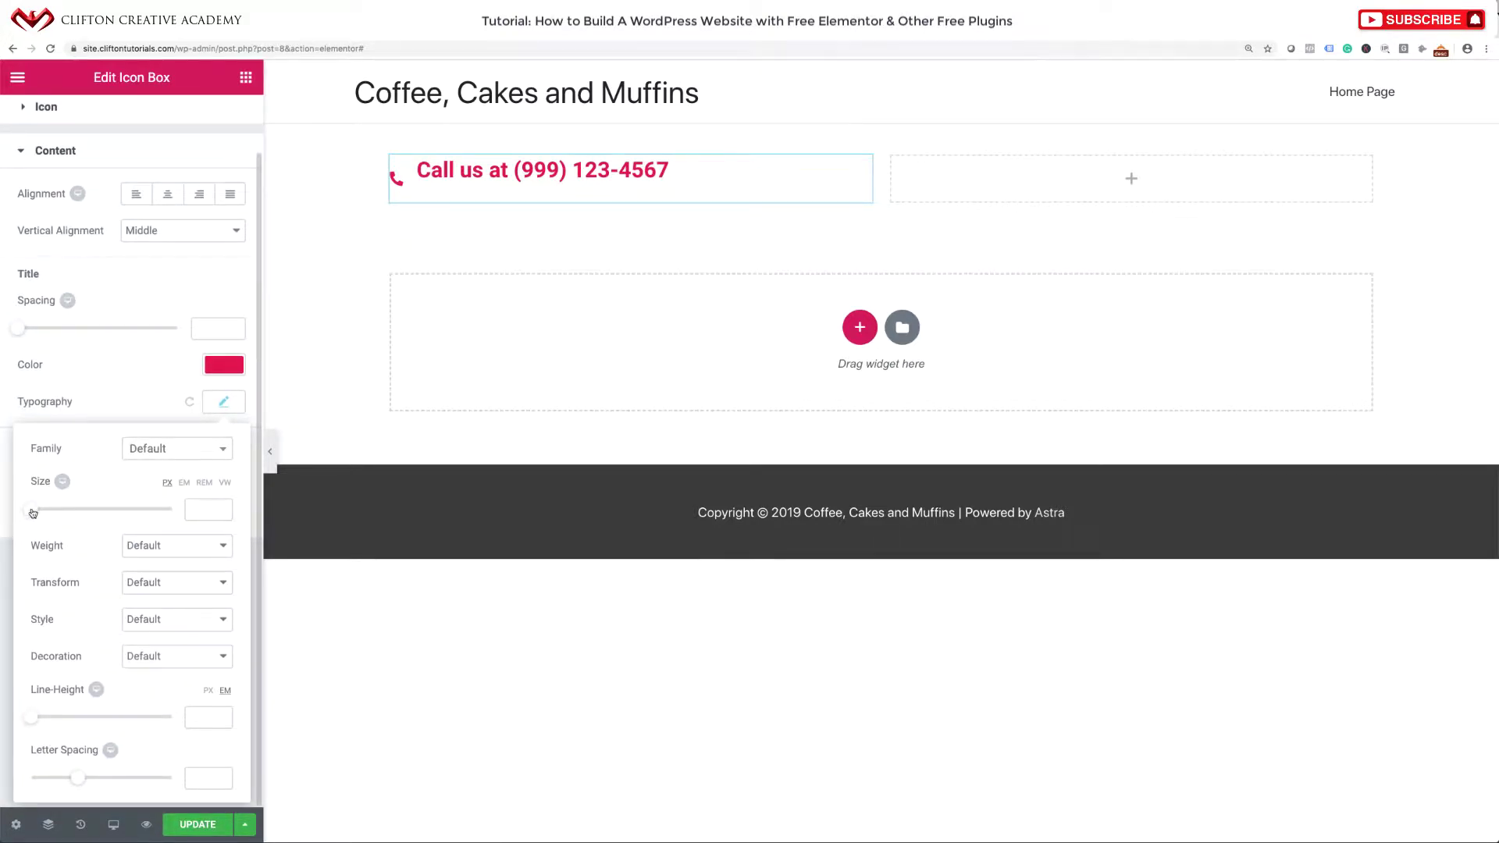
pyautogui.click(207, 510)
pyautogui.write('1')
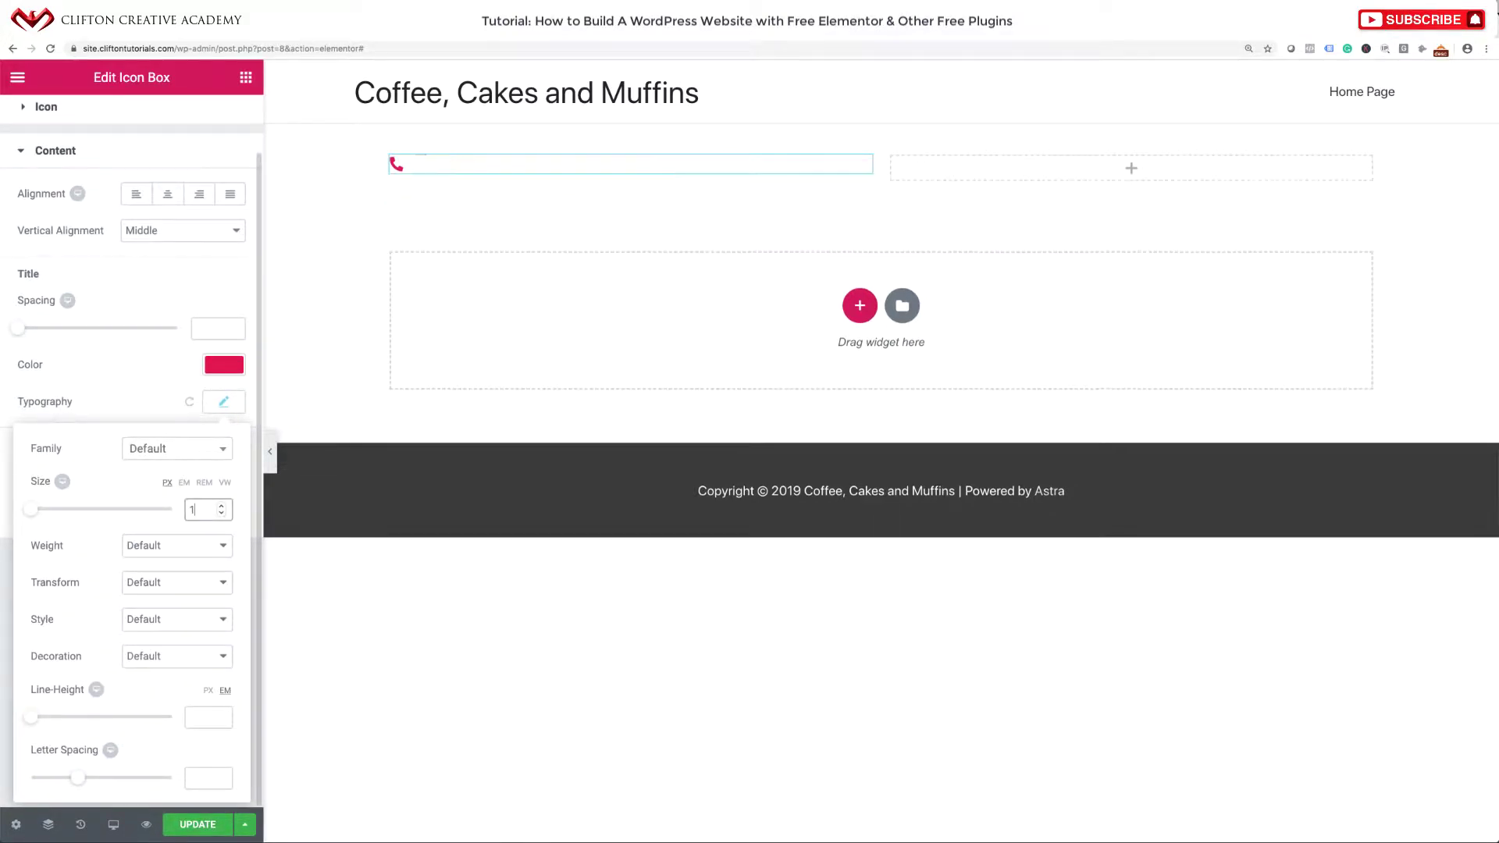
pyautogui.write('6')
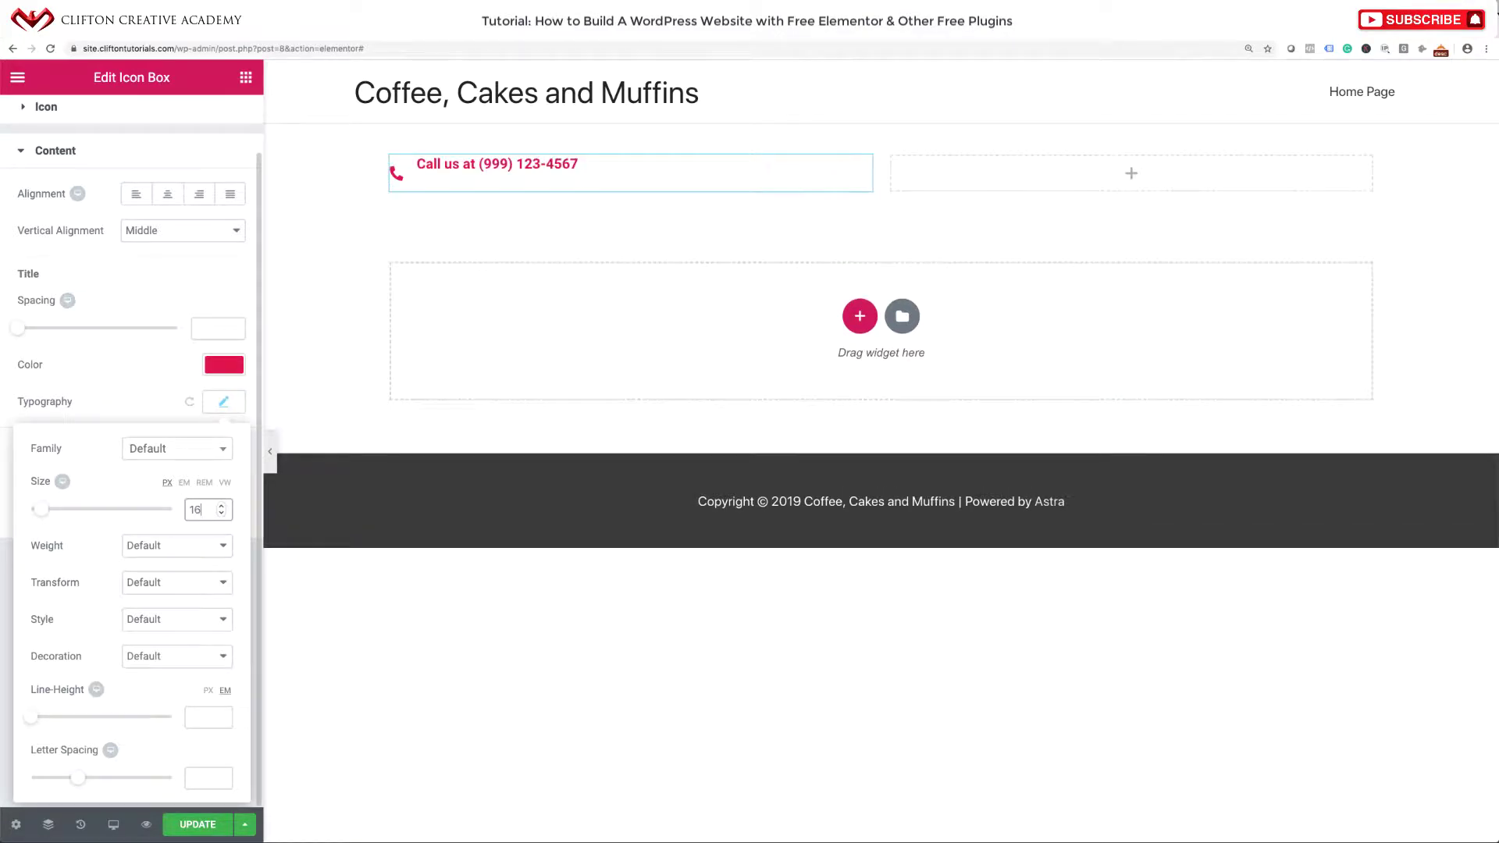
pyautogui.click(156, 382)
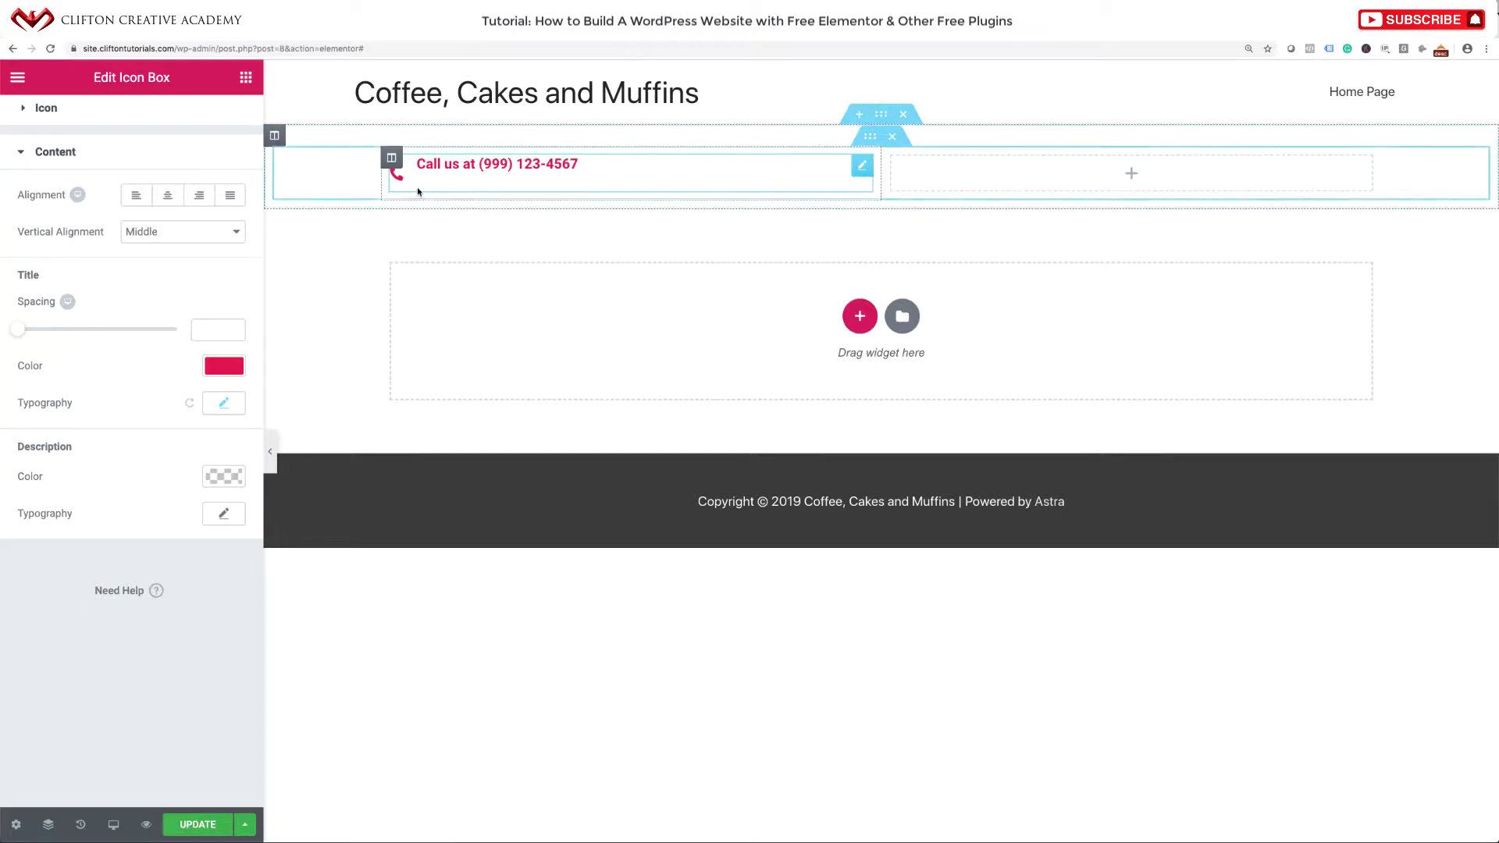
# Align the phone icon to the top of its heading and tighten the heading spacing.
pyautogui.click(180, 238)
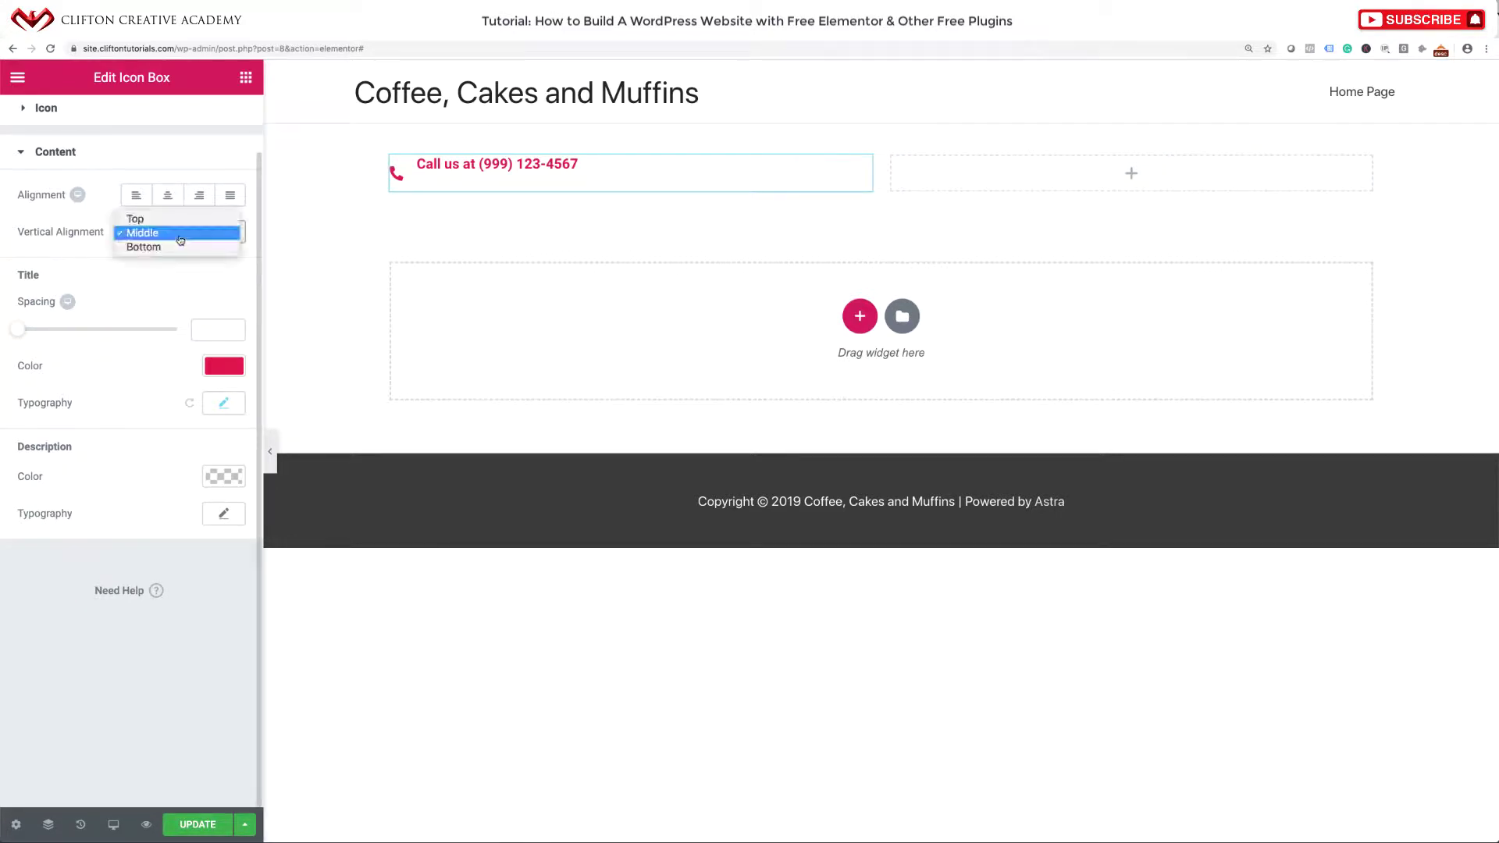
pyautogui.click(181, 218)
pyautogui.scroll(2, 179, 226)
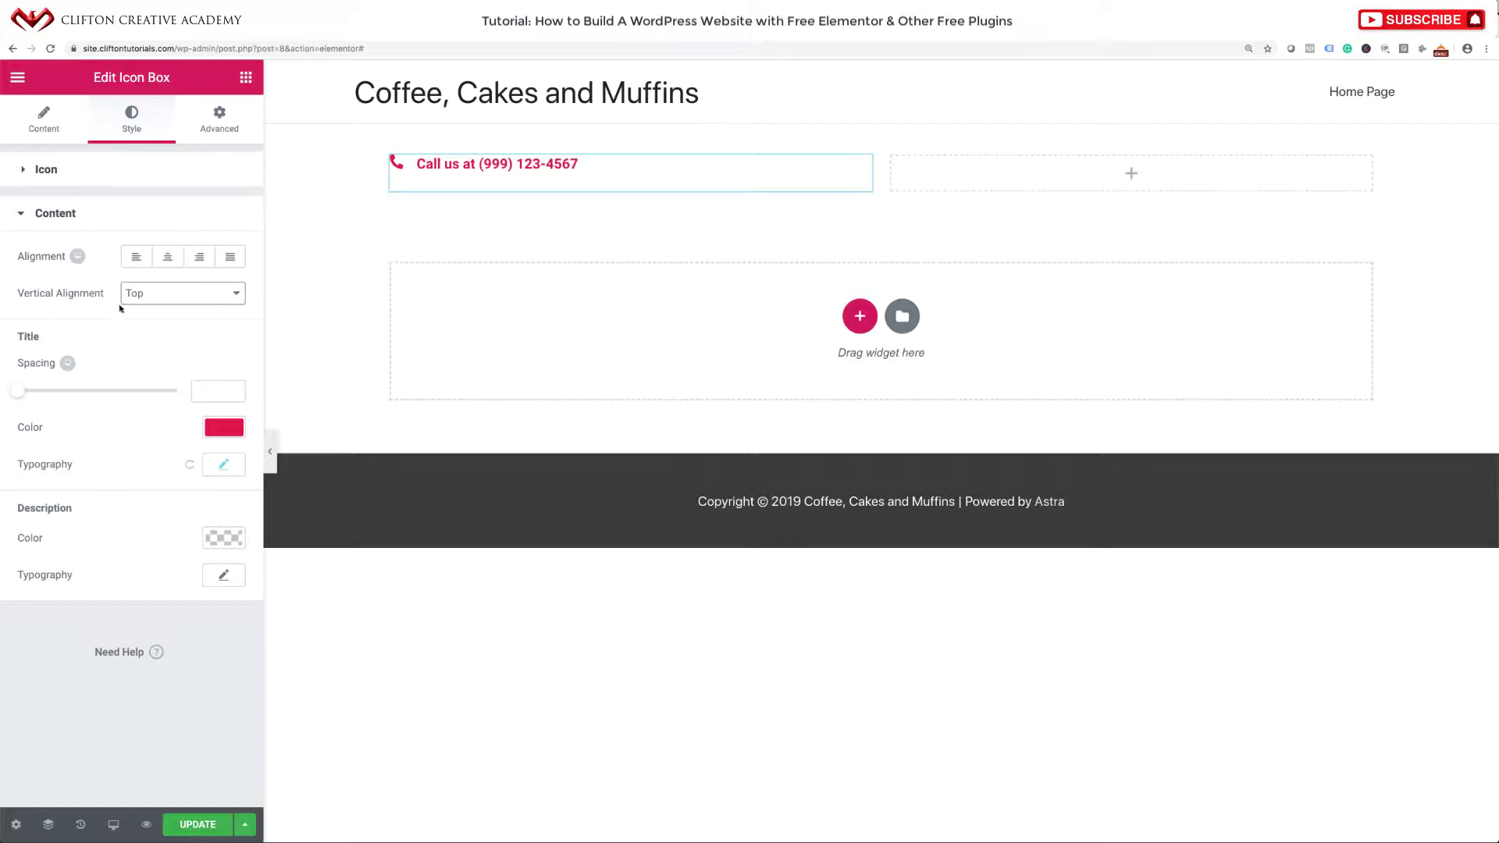
pyautogui.moveTo(19, 394)
pyautogui.mouseDown()
pyautogui.moveTo(48, 397)
pyautogui.moveTo(14, 397)
pyautogui.mouseUp()
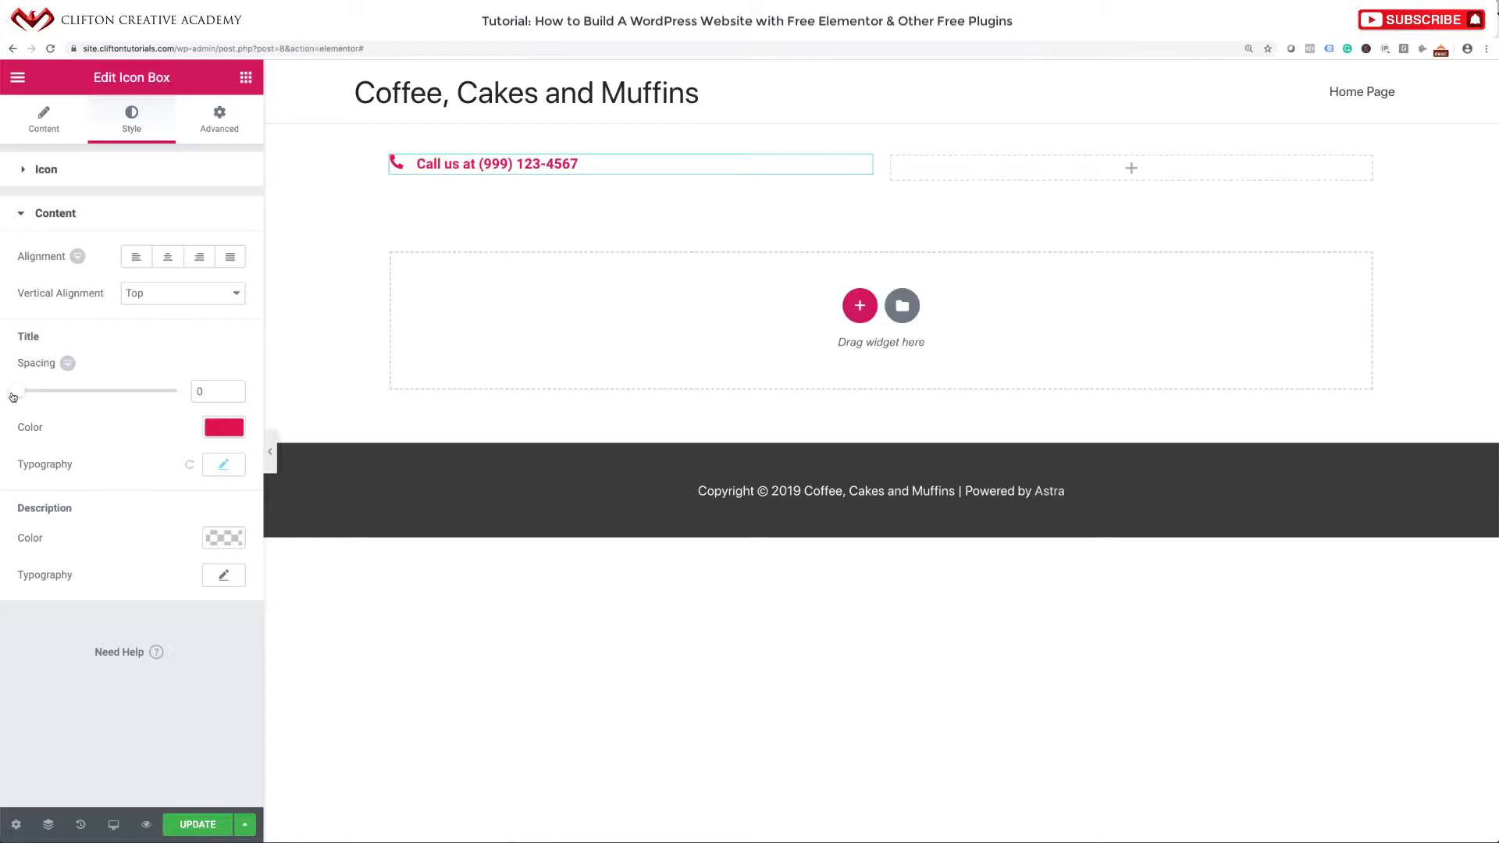
pyautogui.click(26, 215)
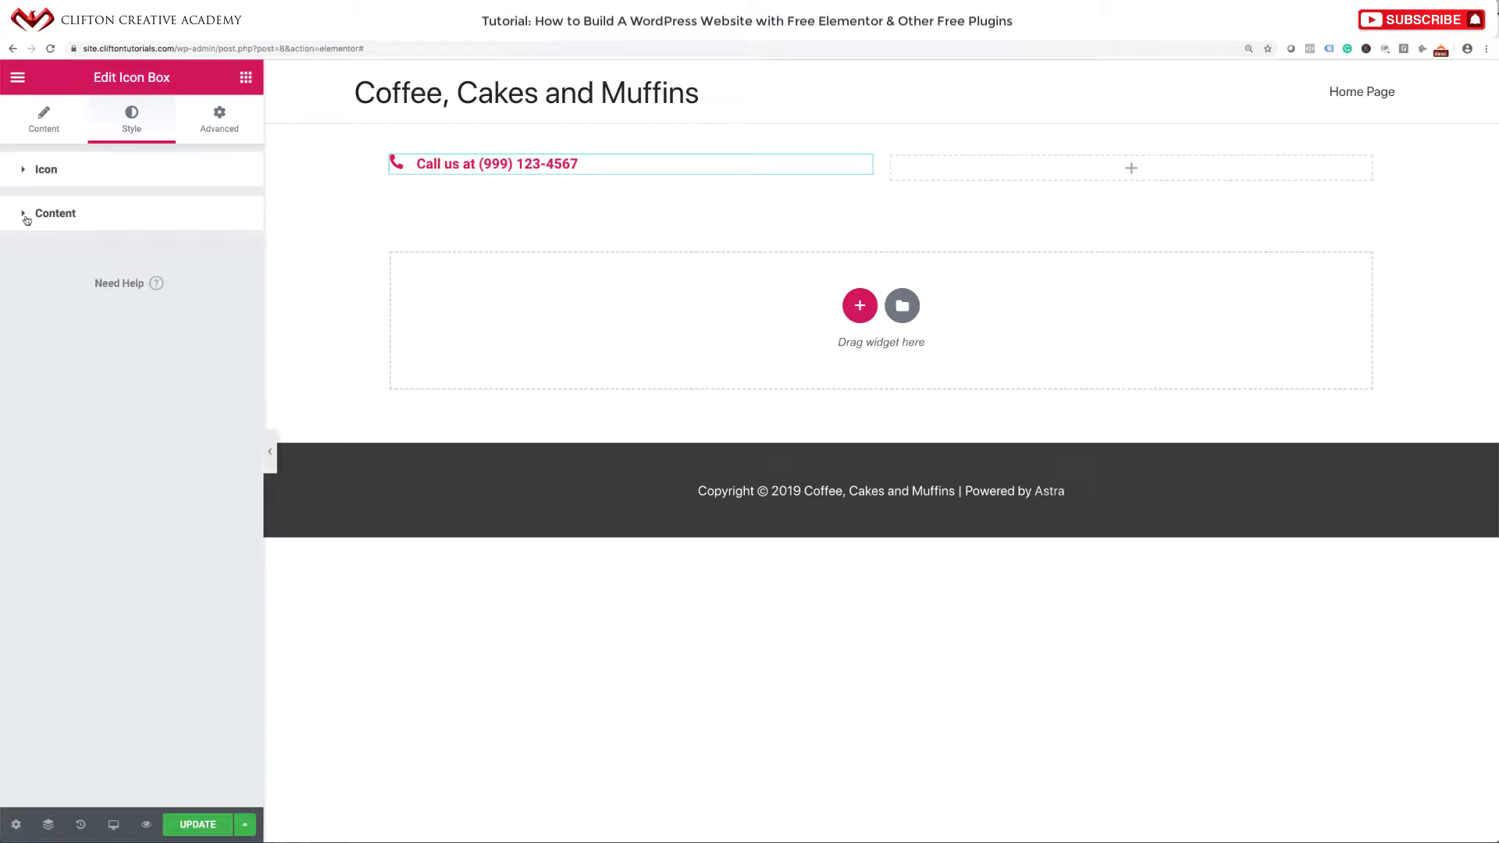
# Reduce the icon spacing to 10, keeping the icon colour #e00849.
pyautogui.click(21, 175)
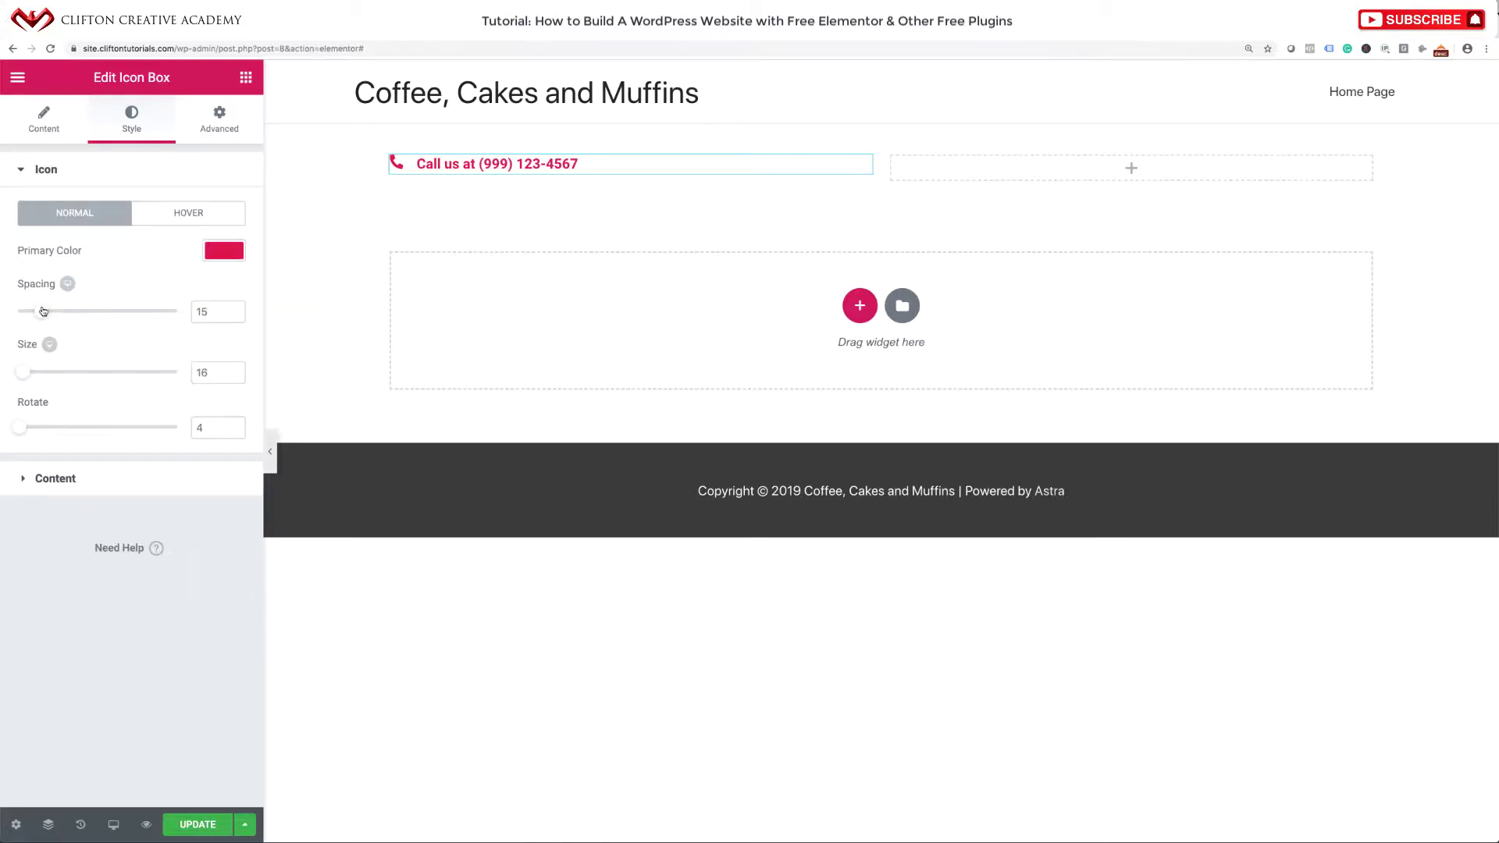
pyautogui.moveTo(43, 311)
pyautogui.mouseDown()
pyautogui.moveTo(90, 311)
pyautogui.moveTo(34, 311)
pyautogui.mouseUp()
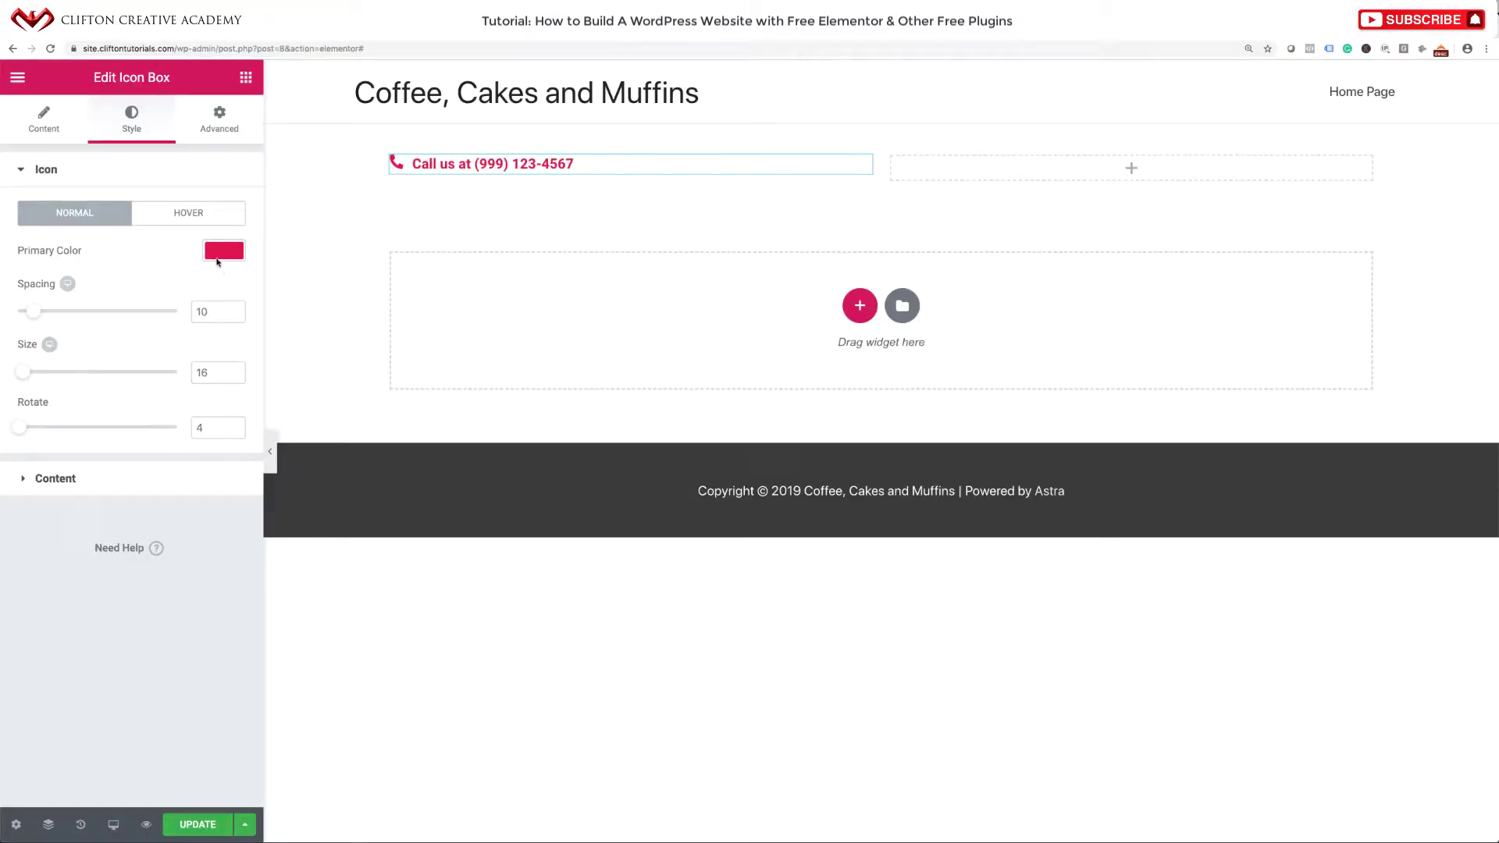
pyautogui.click(224, 250)
pyautogui.moveTo(65, 255); pyautogui.dragTo(22, 248)
pyautogui.press('super+c')
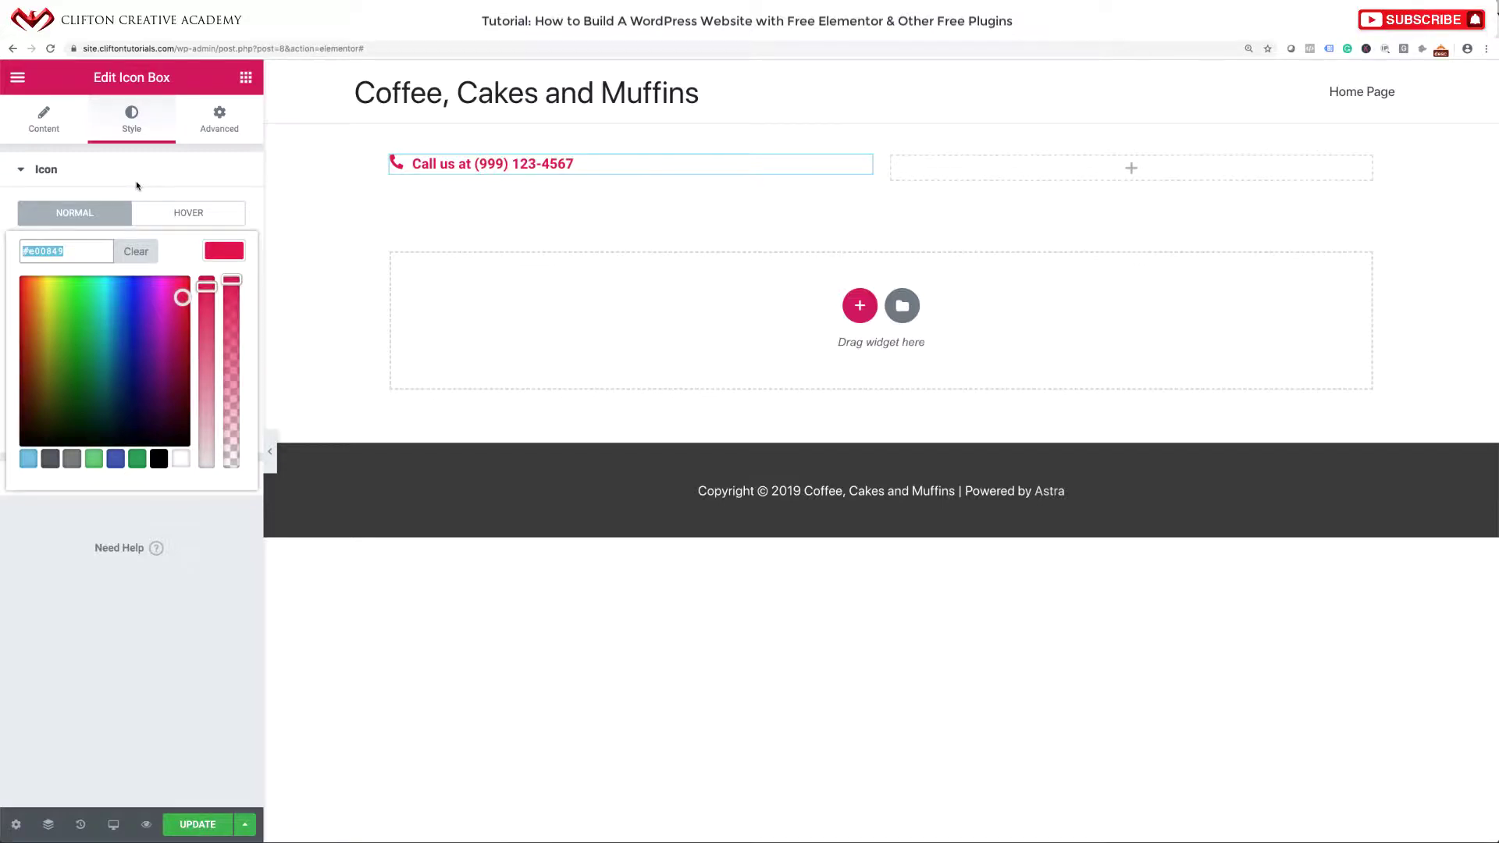
pyautogui.click(137, 184)
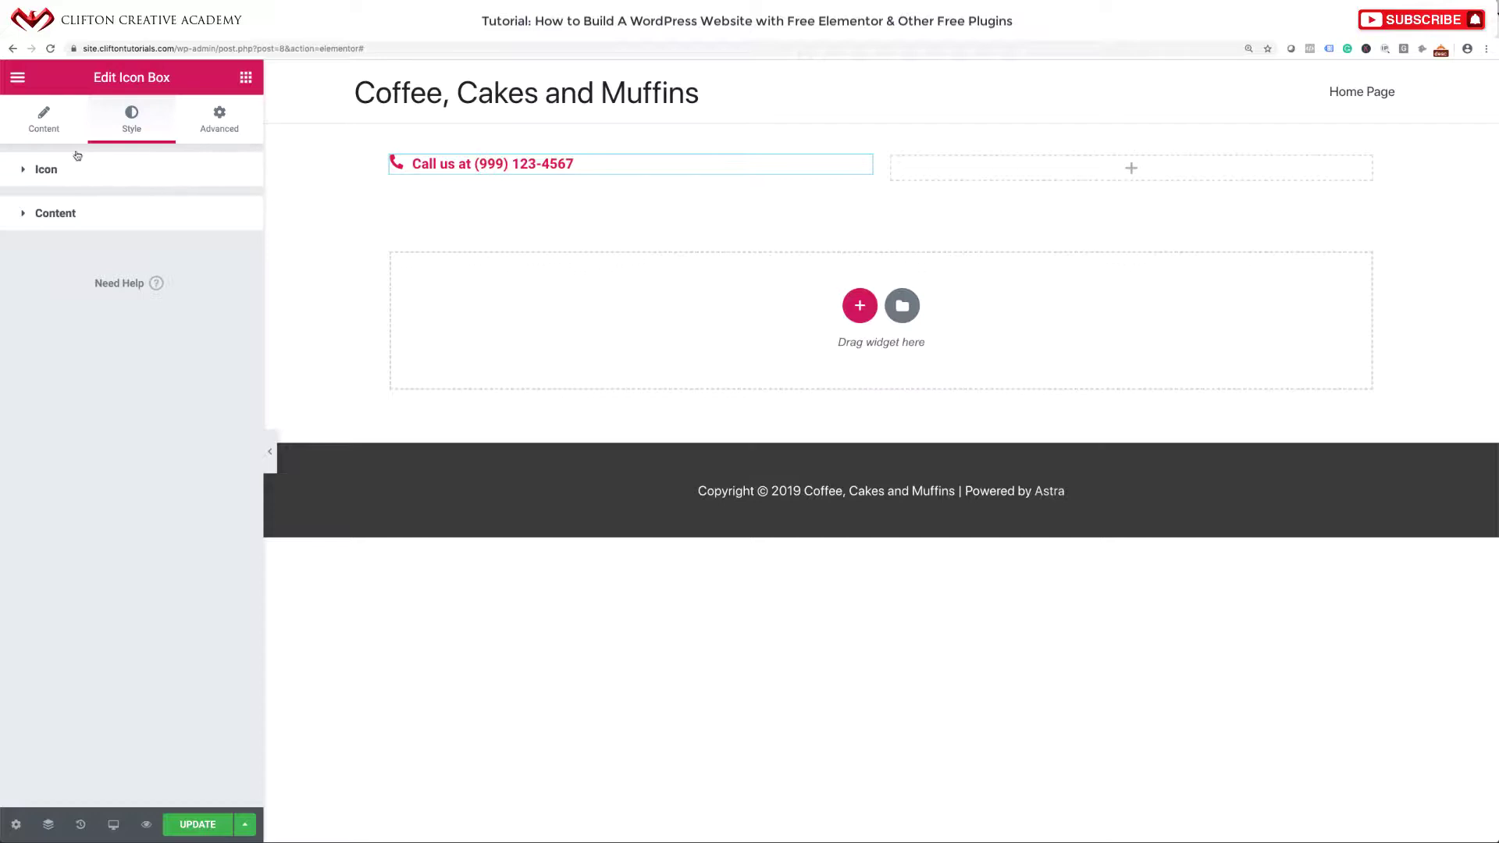
# In the site's Default Colors, set the Primary colour to #e00849.
pyautogui.click(17, 79)
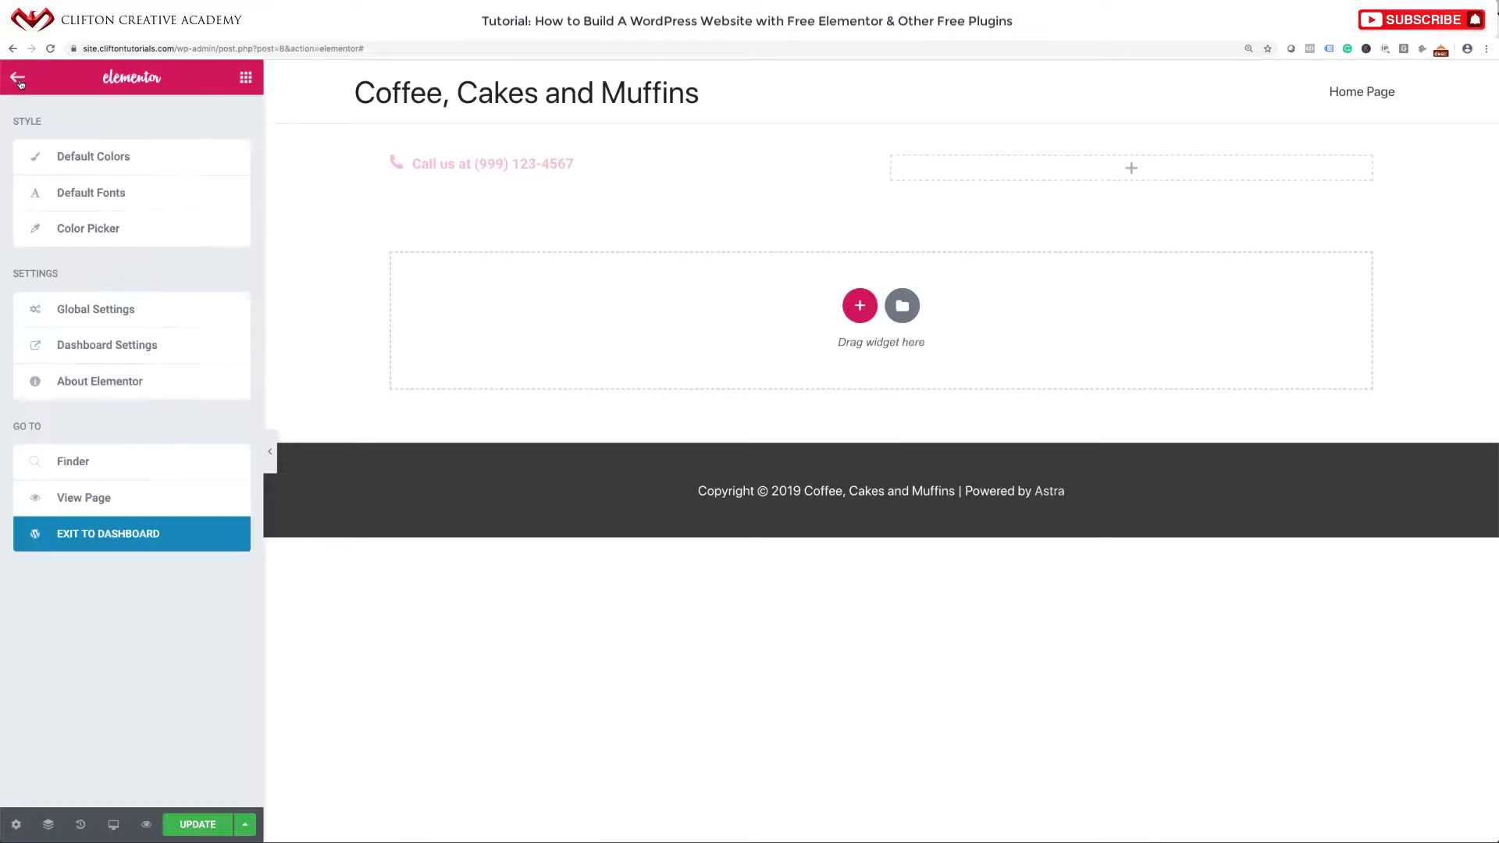
pyautogui.click(61, 160)
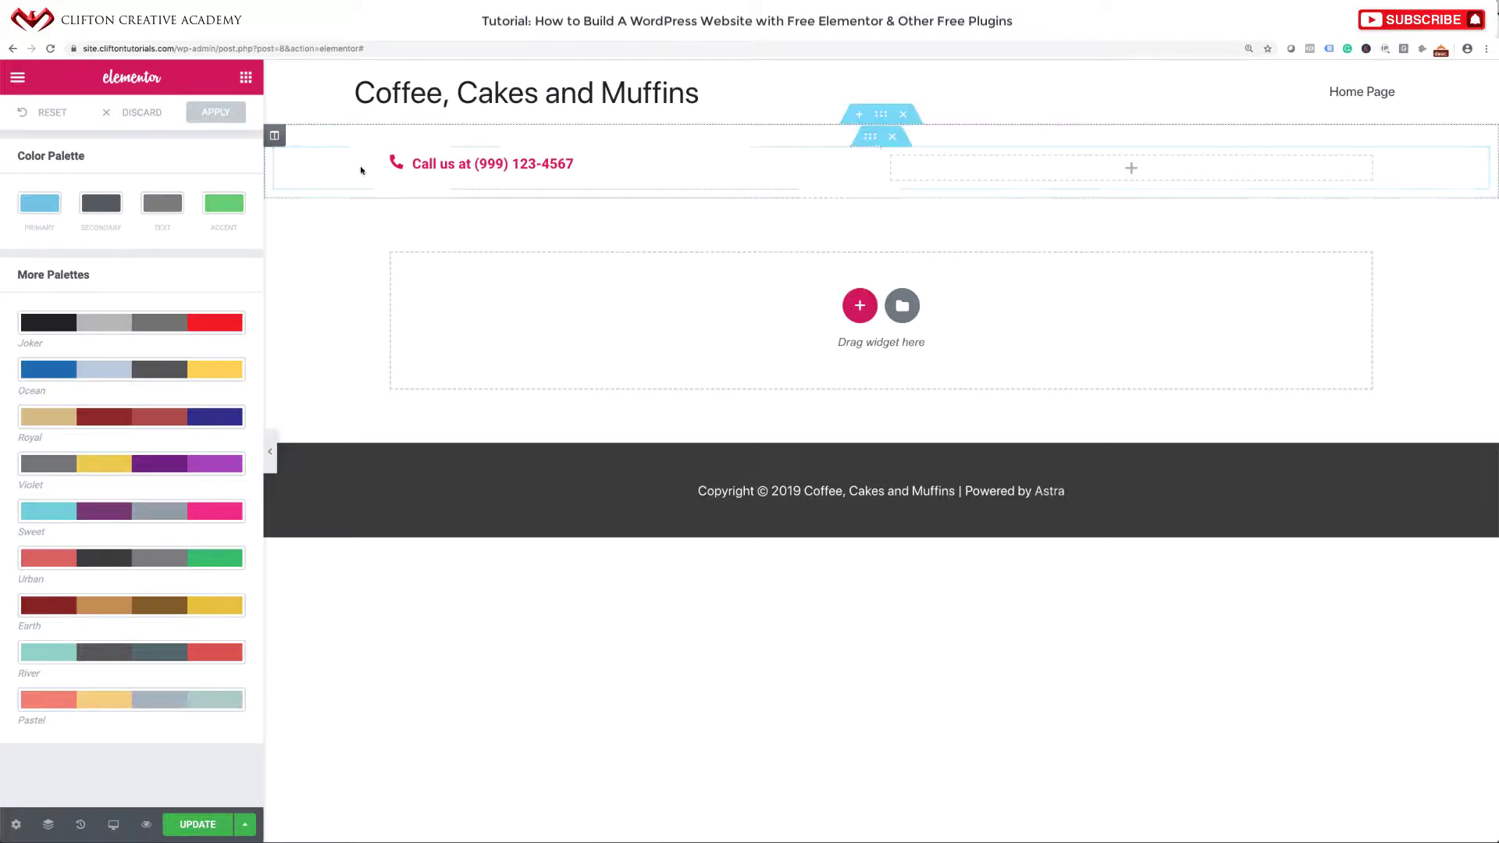
pyautogui.click(38, 212)
pyautogui.moveTo(74, 204); pyautogui.dragTo(21, 203)
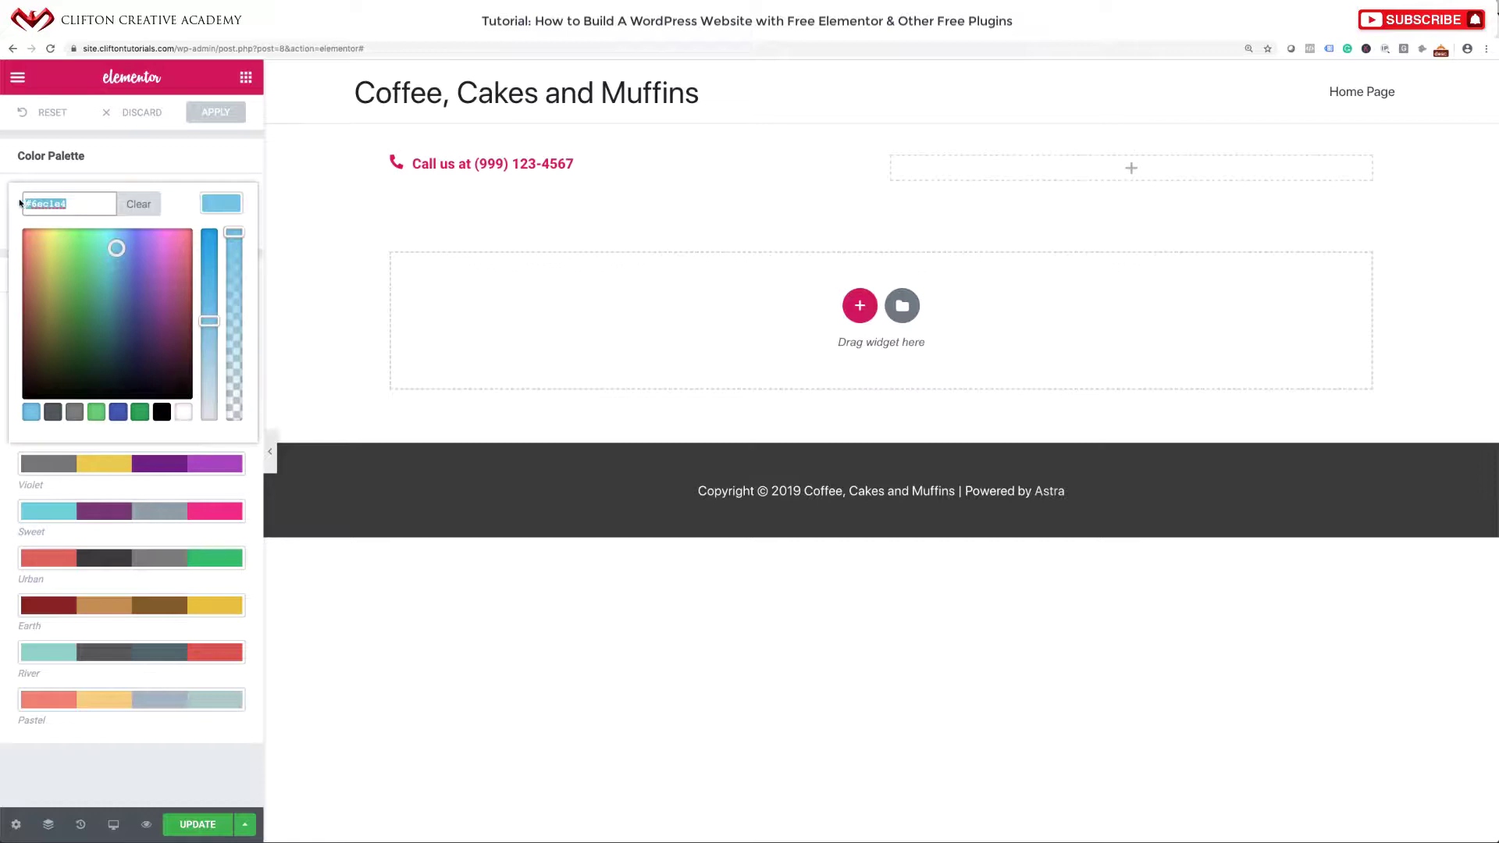
pyautogui.press('super+v')
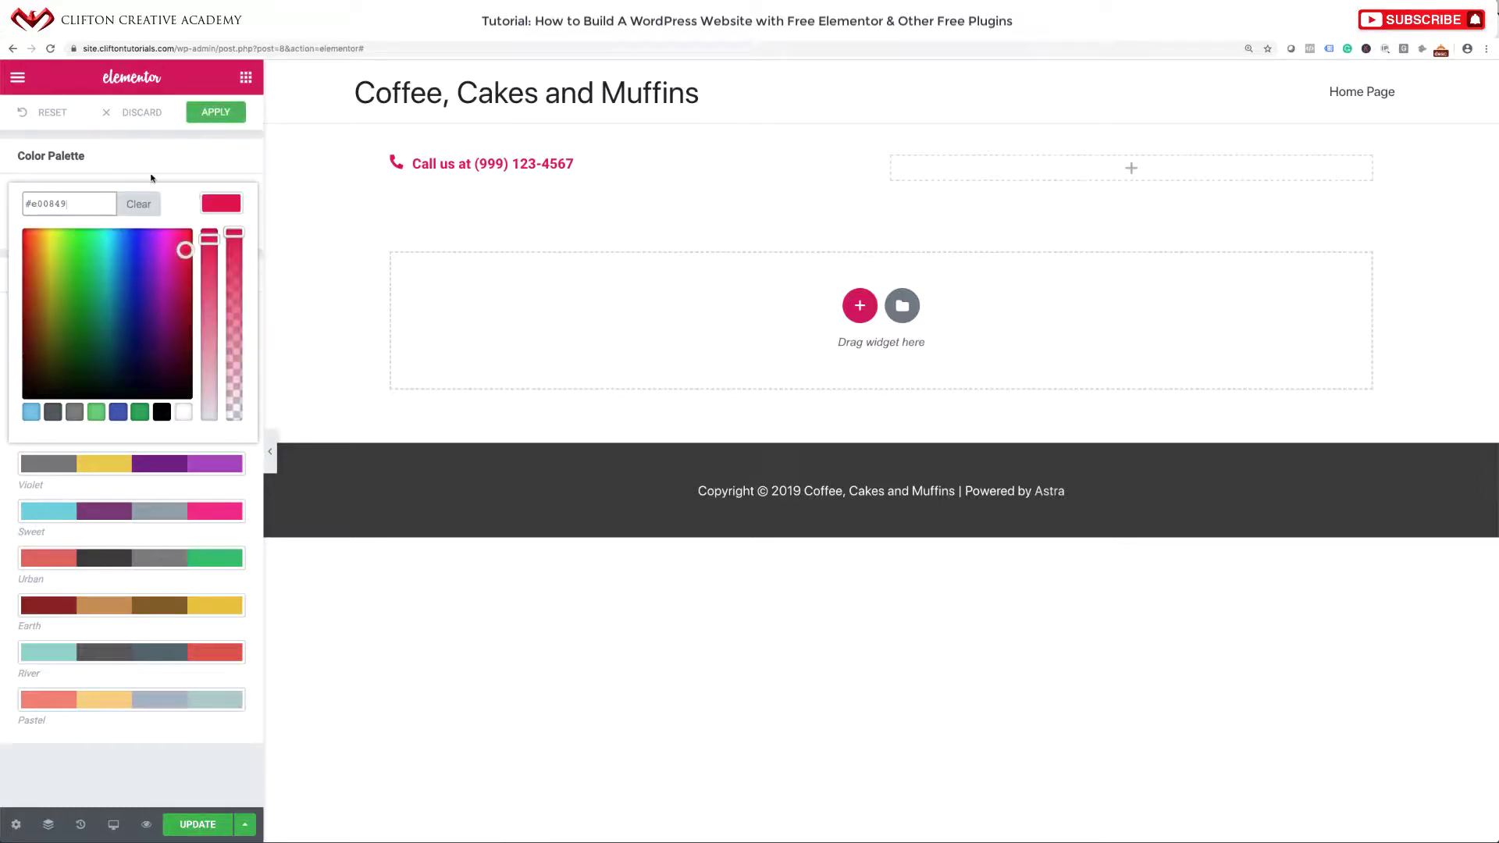
pyautogui.click(157, 177)
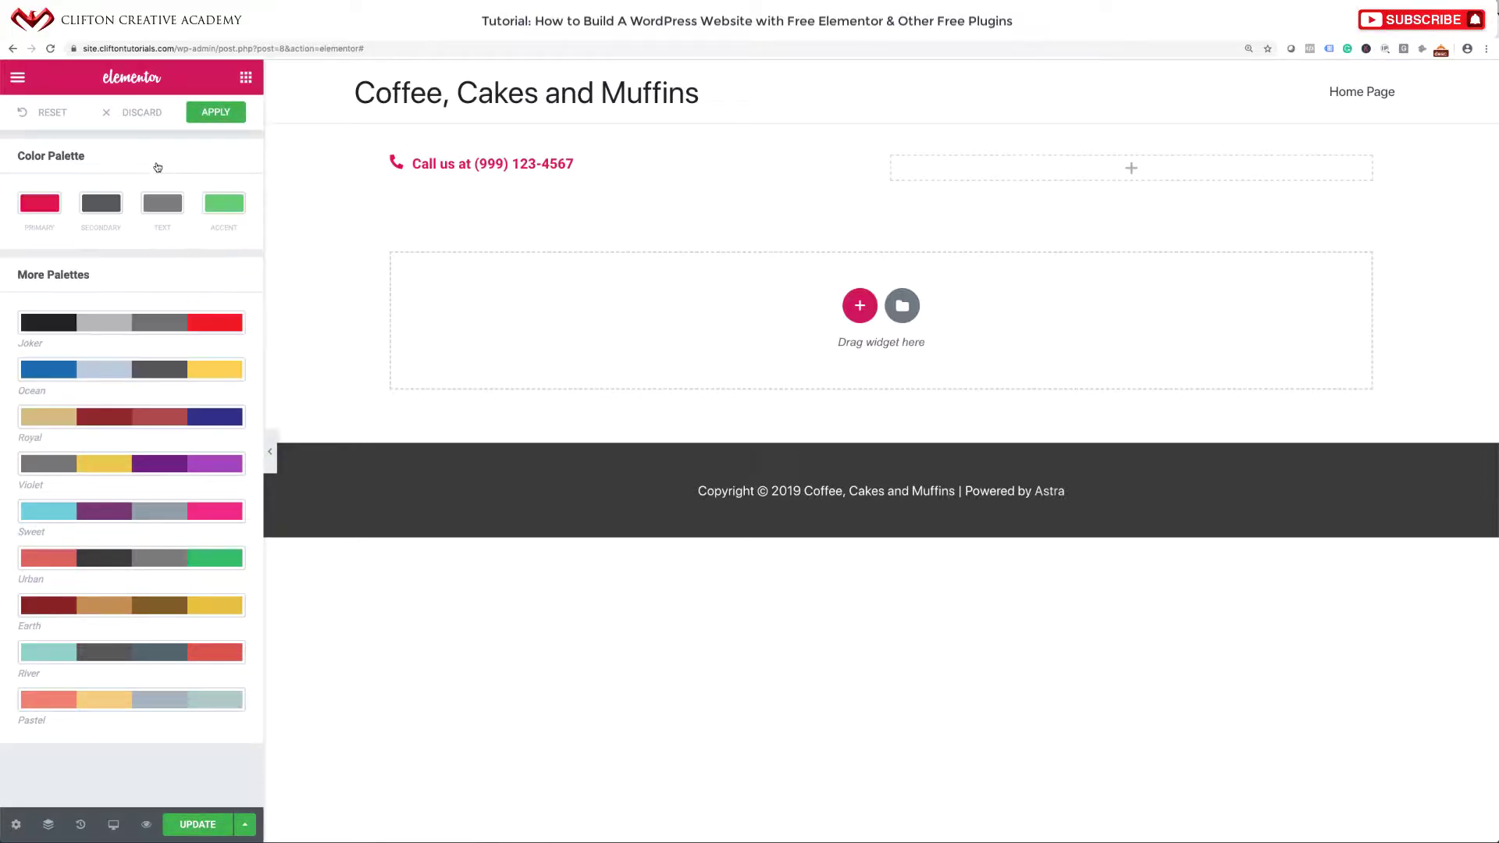
# Set the Accent colour to a softer pink, #e81e5a.
pyautogui.click(226, 213)
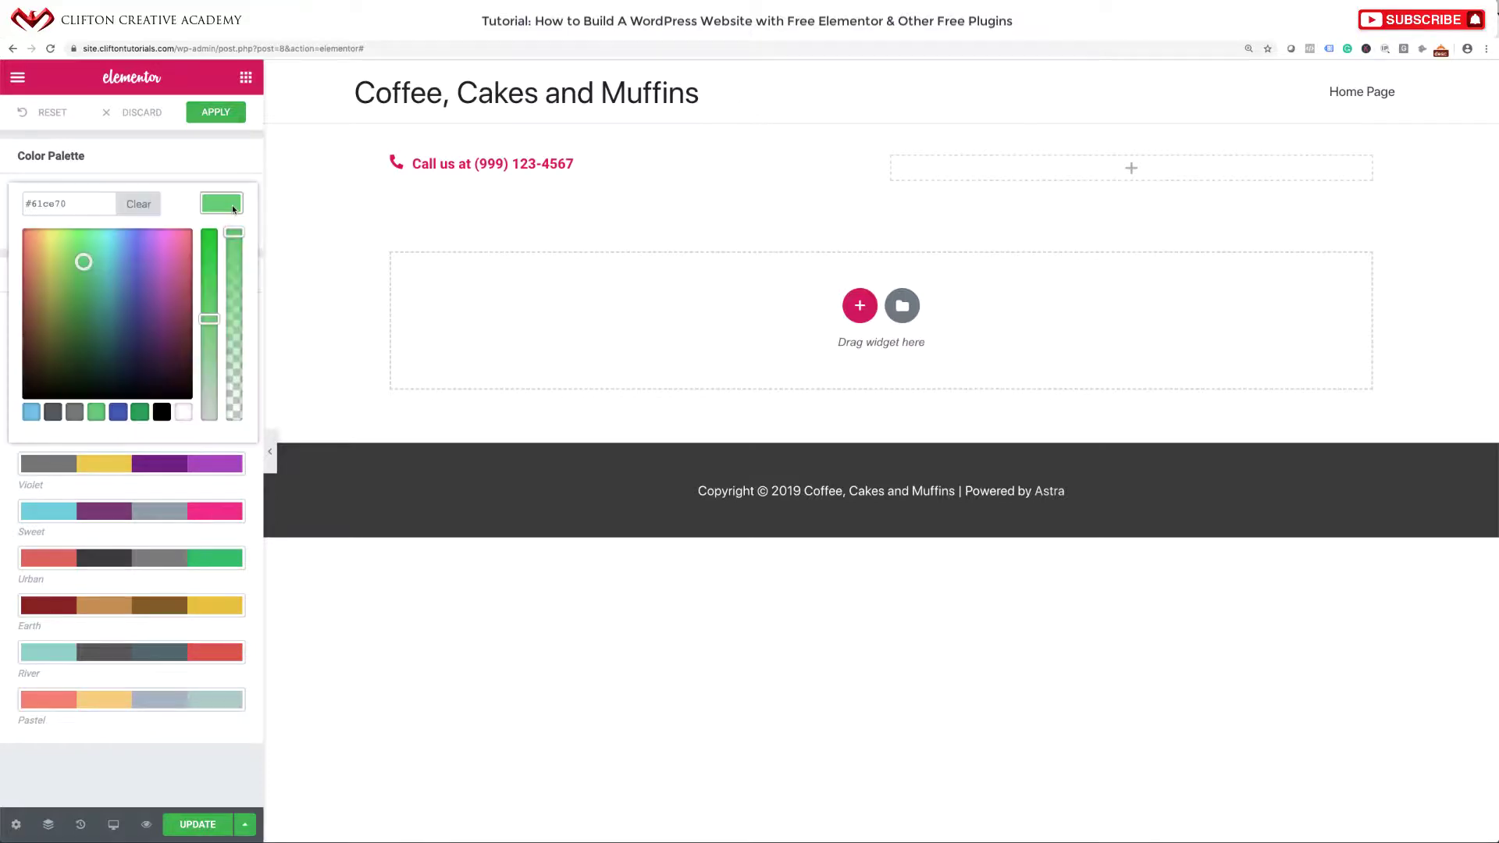
pyautogui.tripleClick(89, 195)
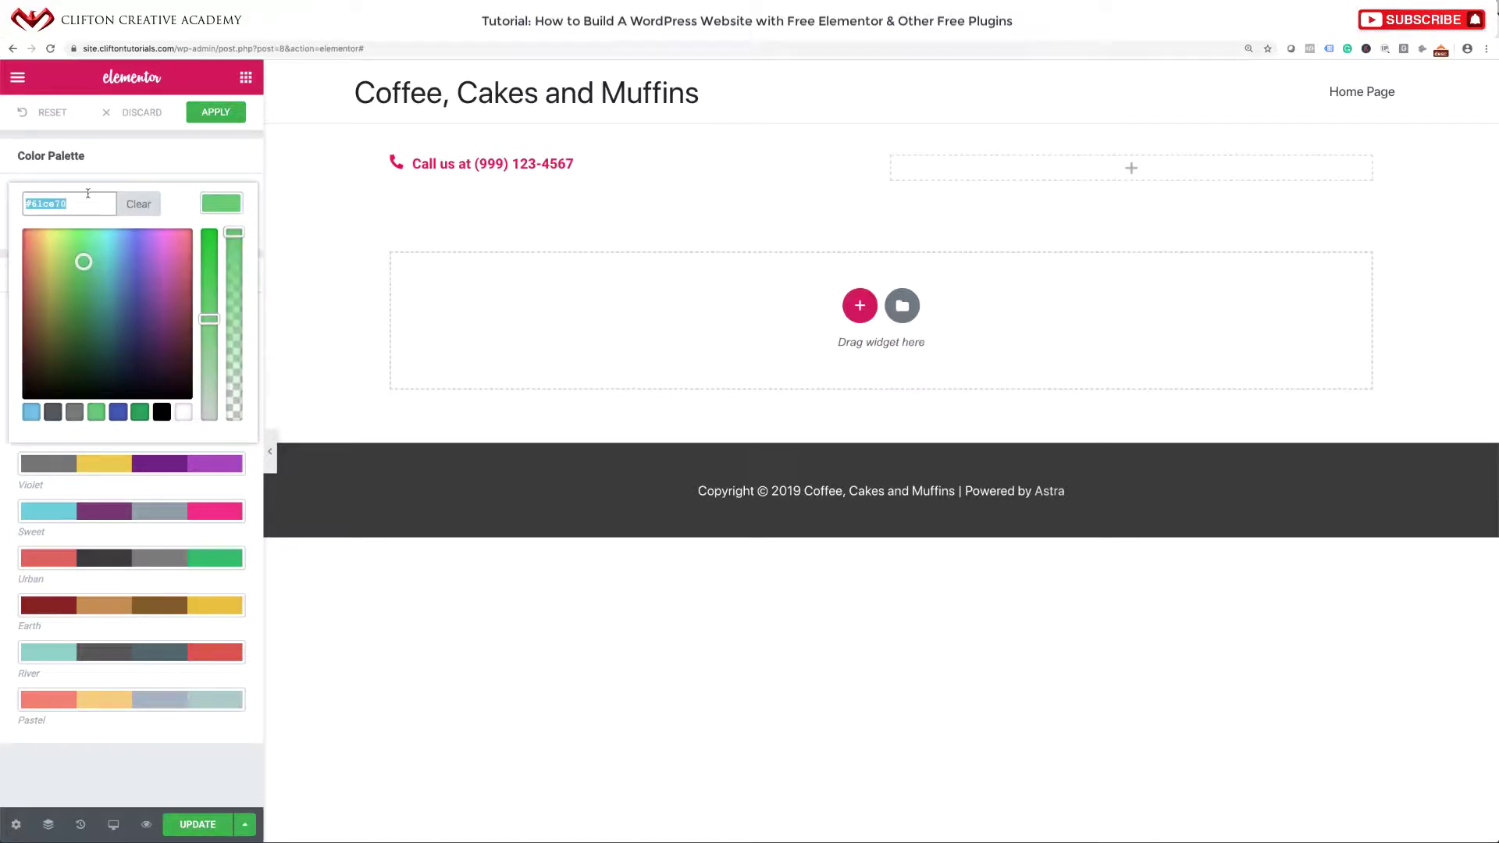
pyautogui.hotkey('ctrl', 'v')
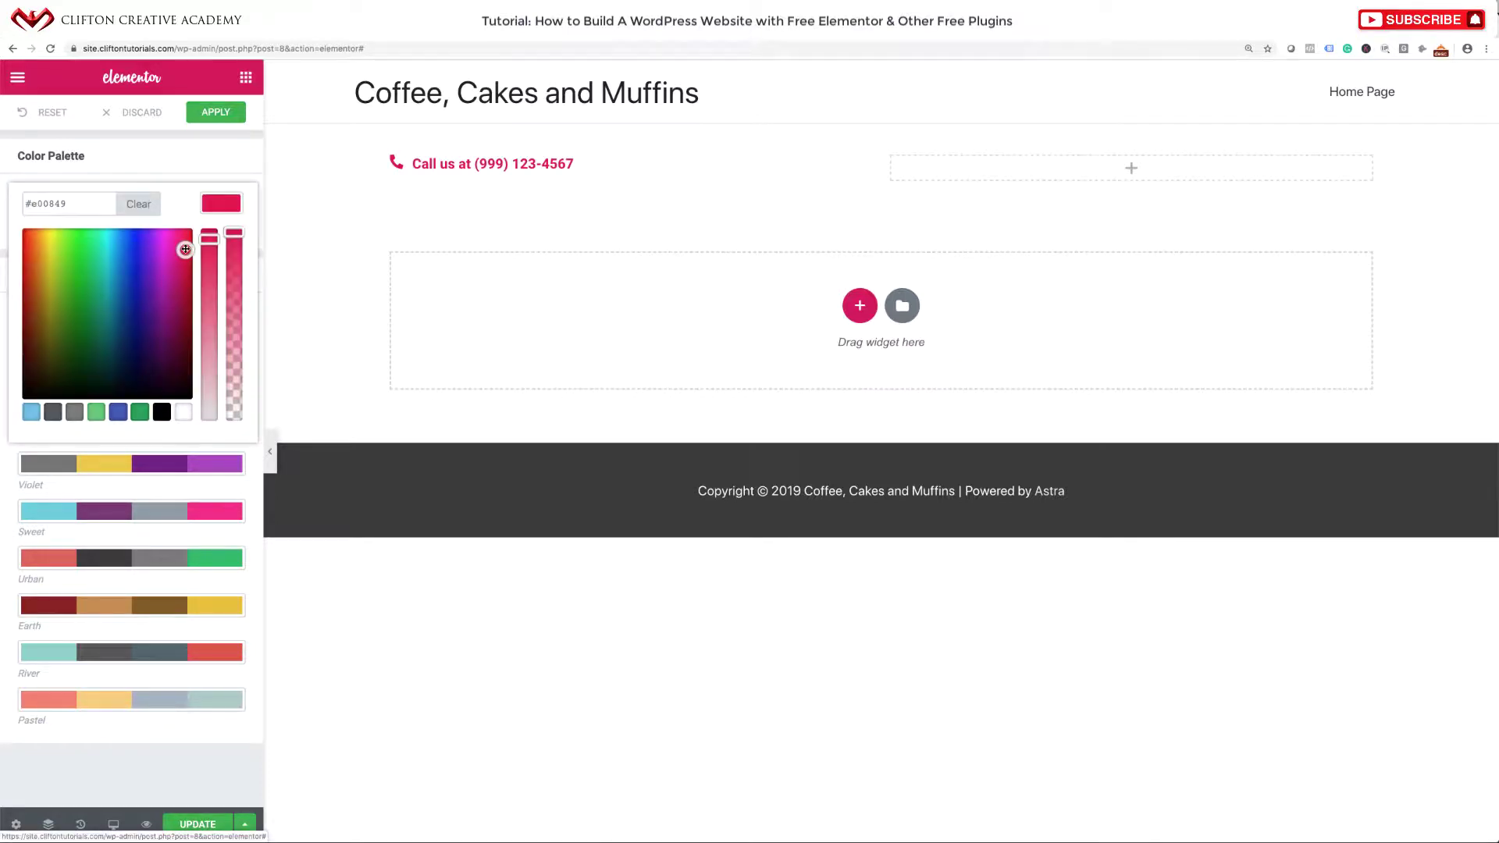
pyautogui.moveTo(185, 249); pyautogui.dragTo(185, 244)
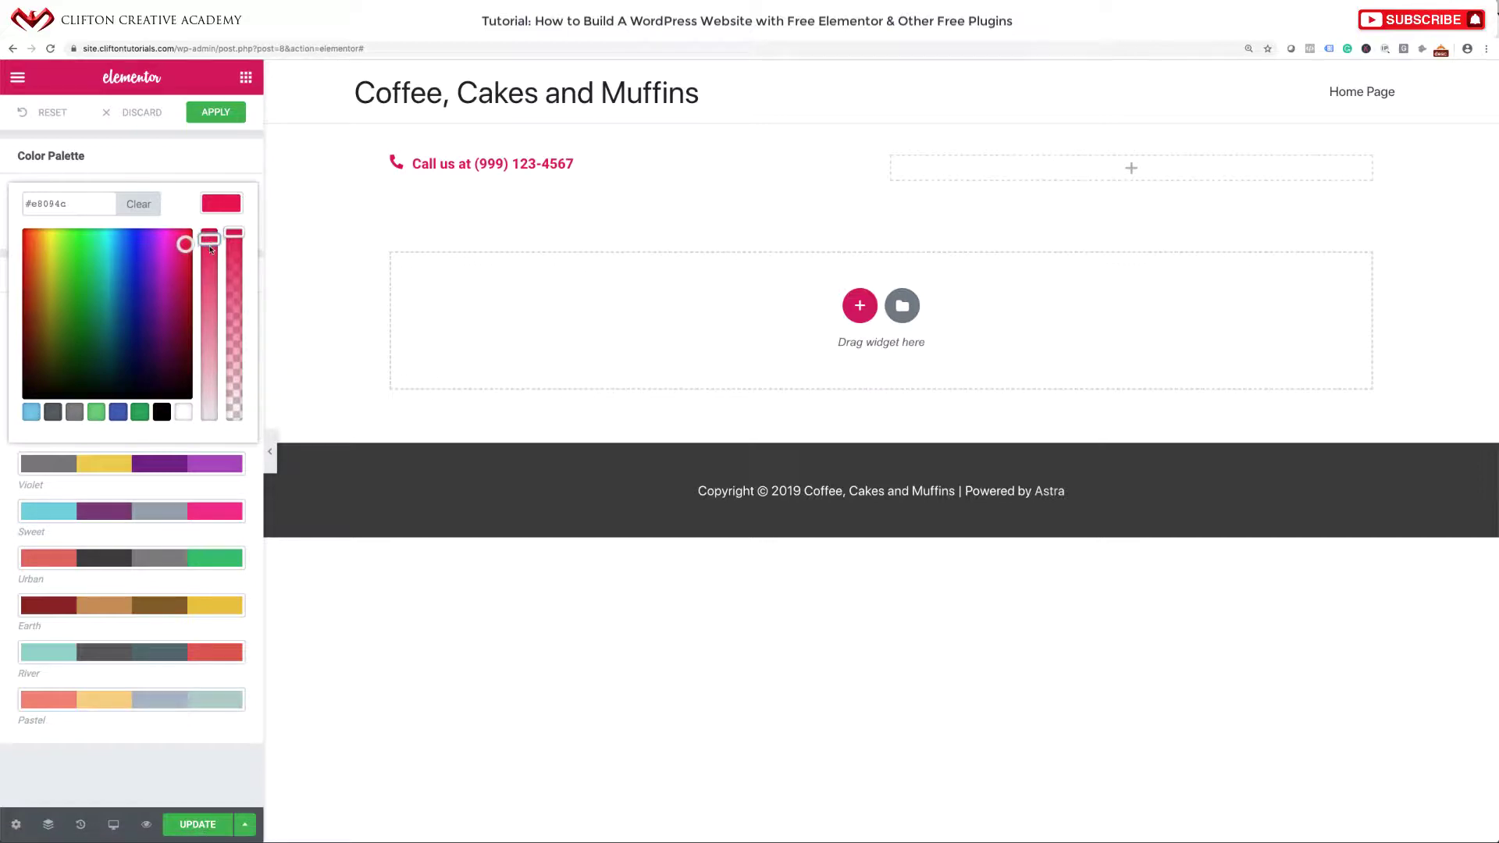
pyautogui.moveTo(210, 238); pyautogui.dragTo(209, 274)
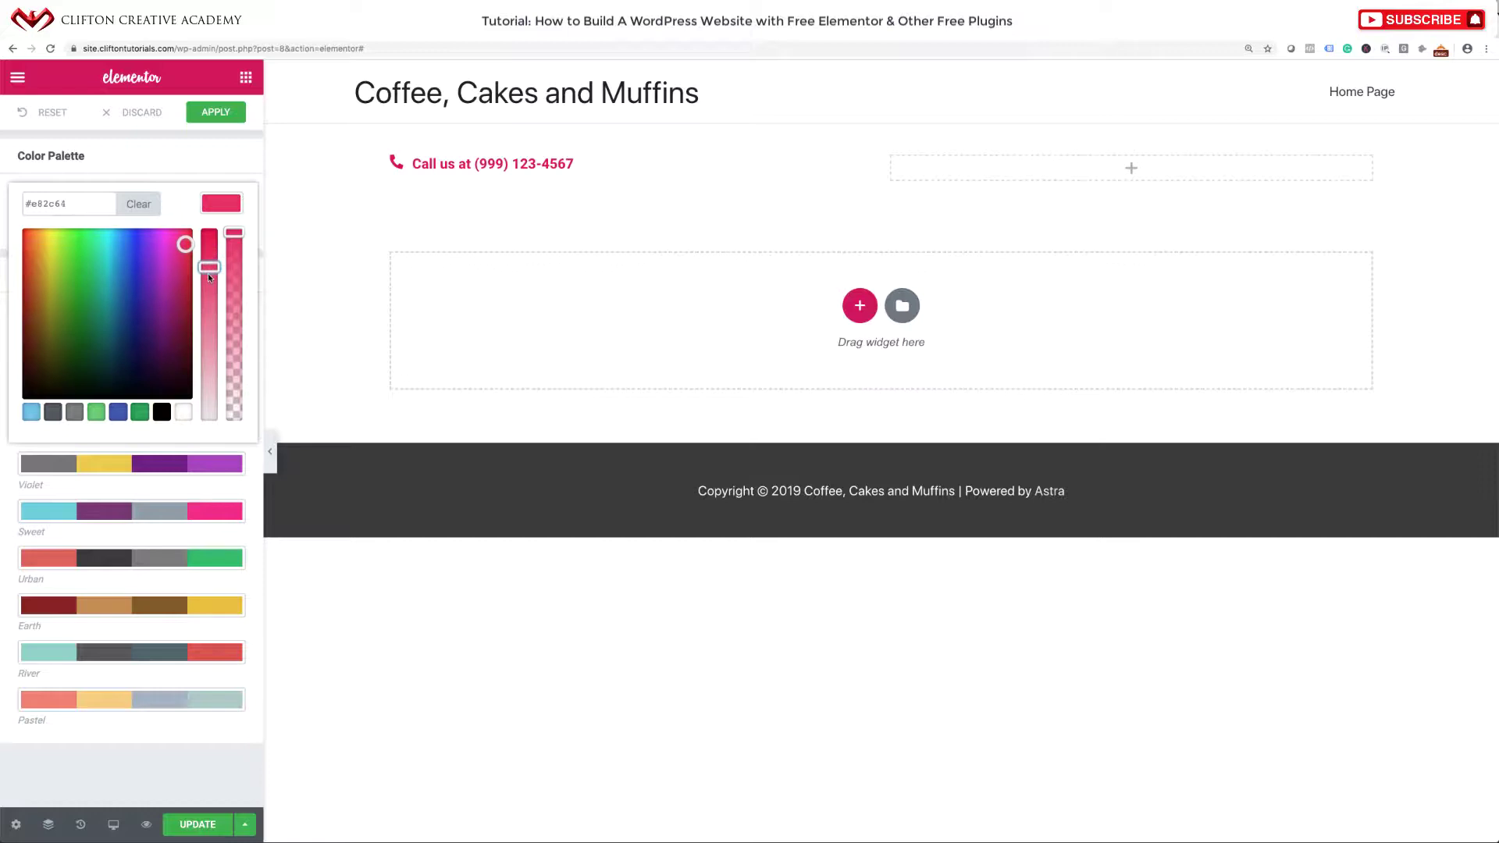
pyautogui.click(230, 168)
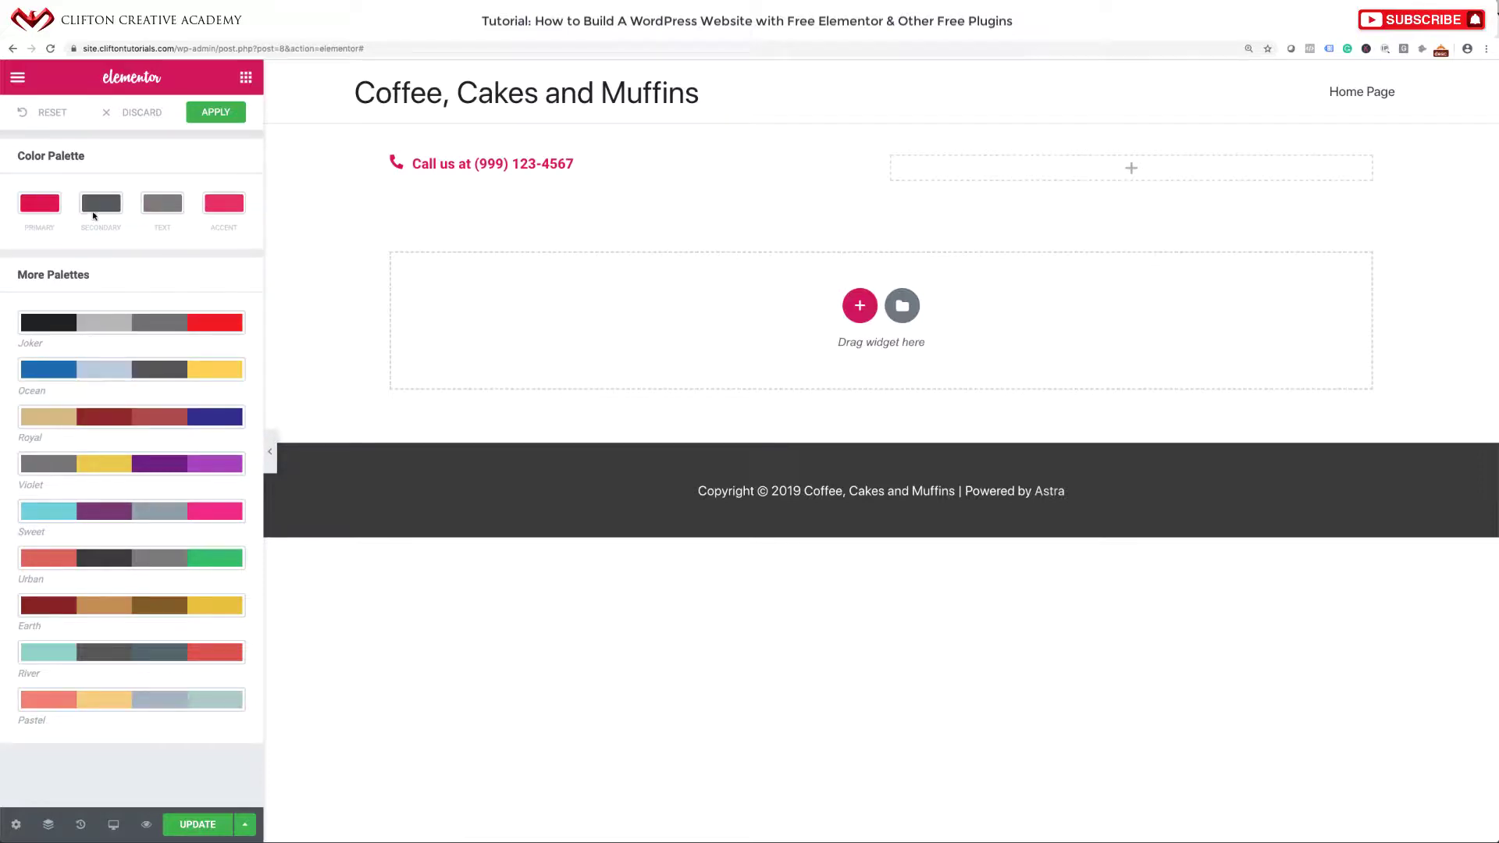
# Darken the Text colour to near black and apply the new palette.
pyautogui.click(165, 205)
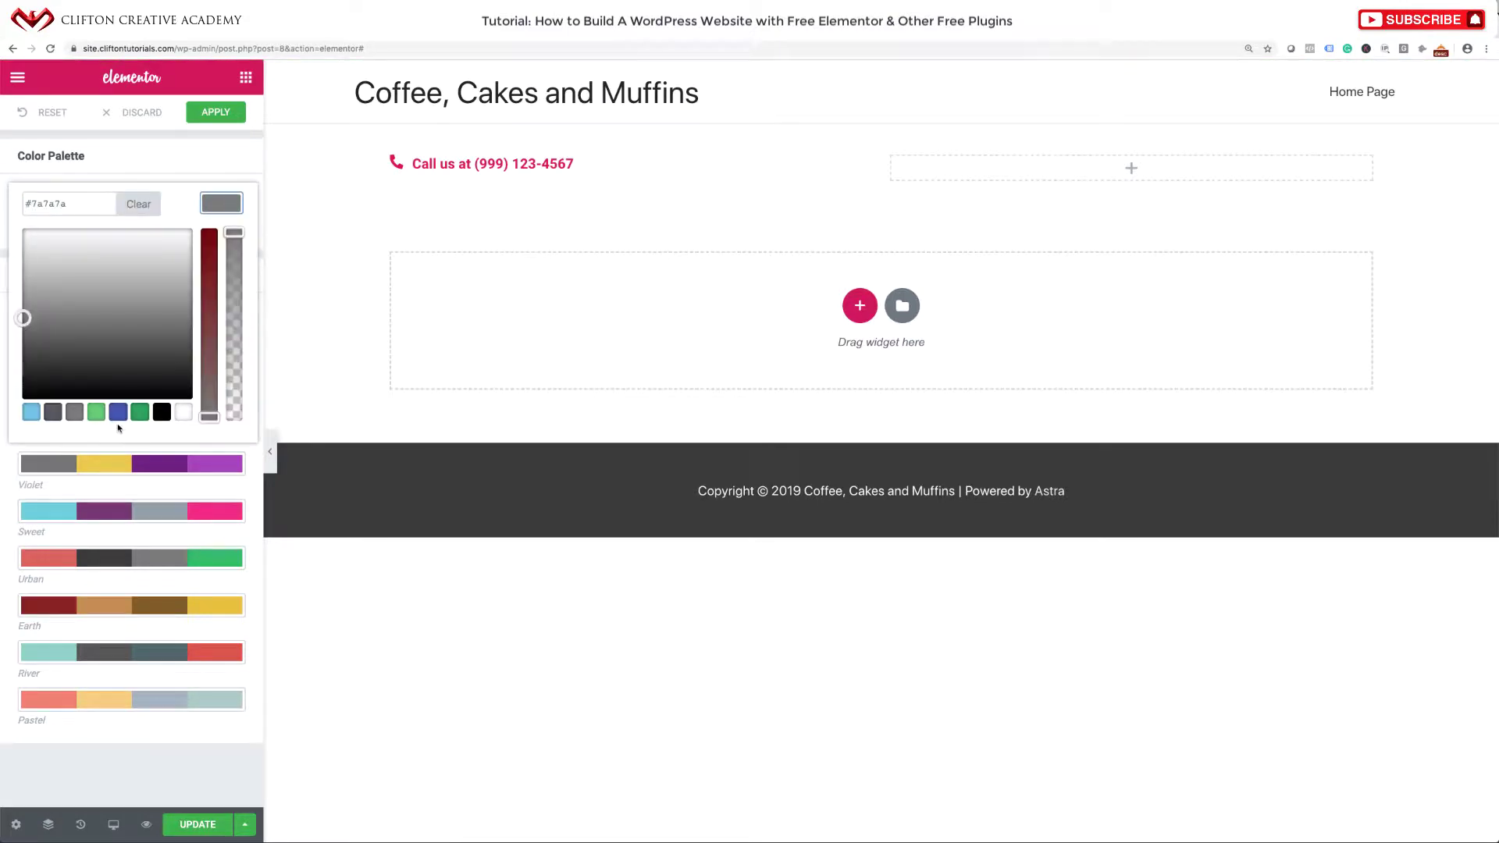
pyautogui.moveTo(25, 324); pyautogui.dragTo(21, 378)
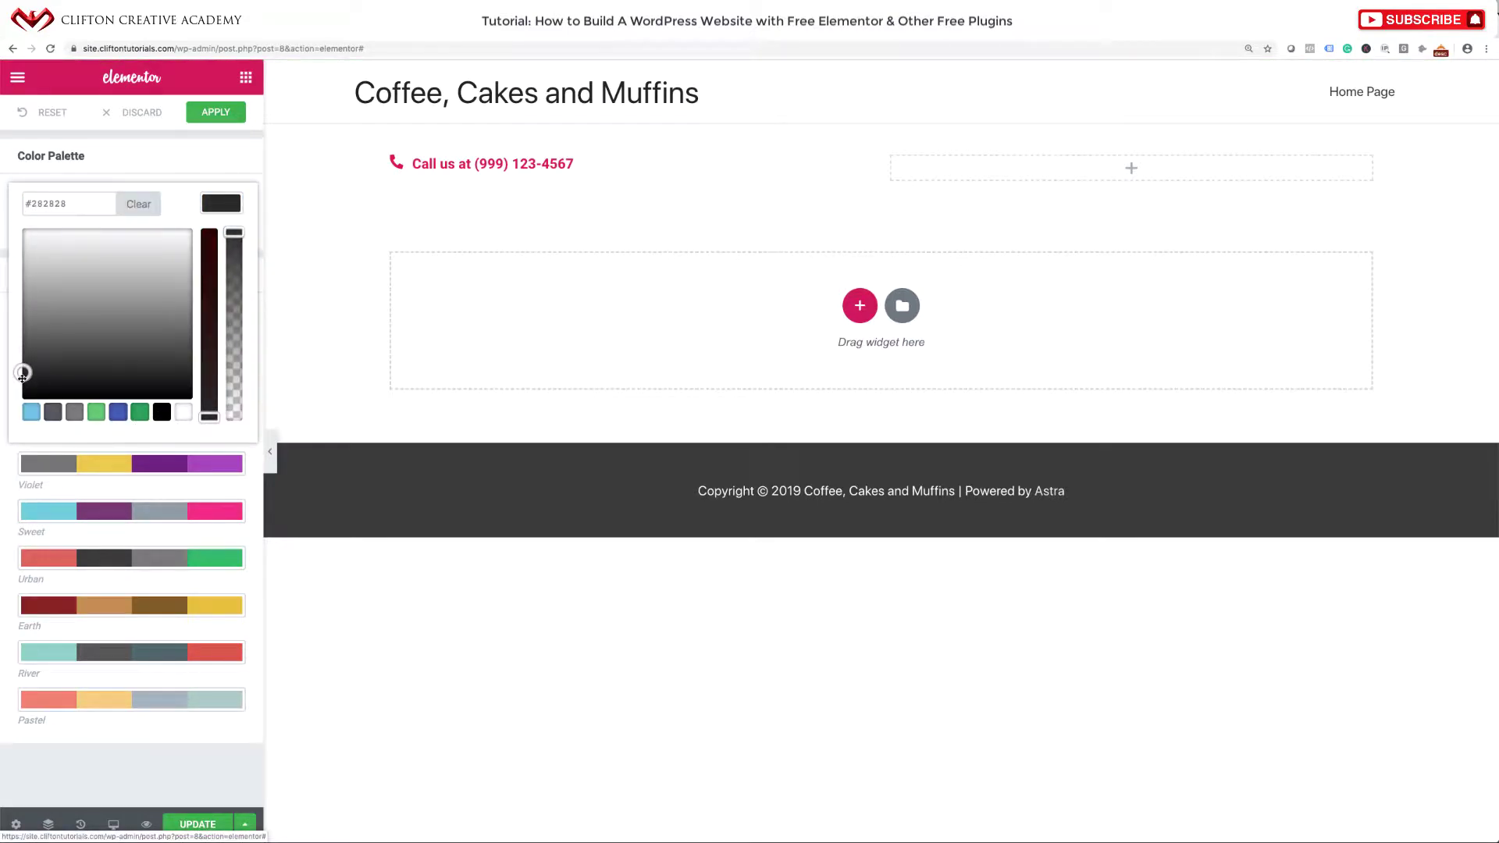
pyautogui.click(167, 174)
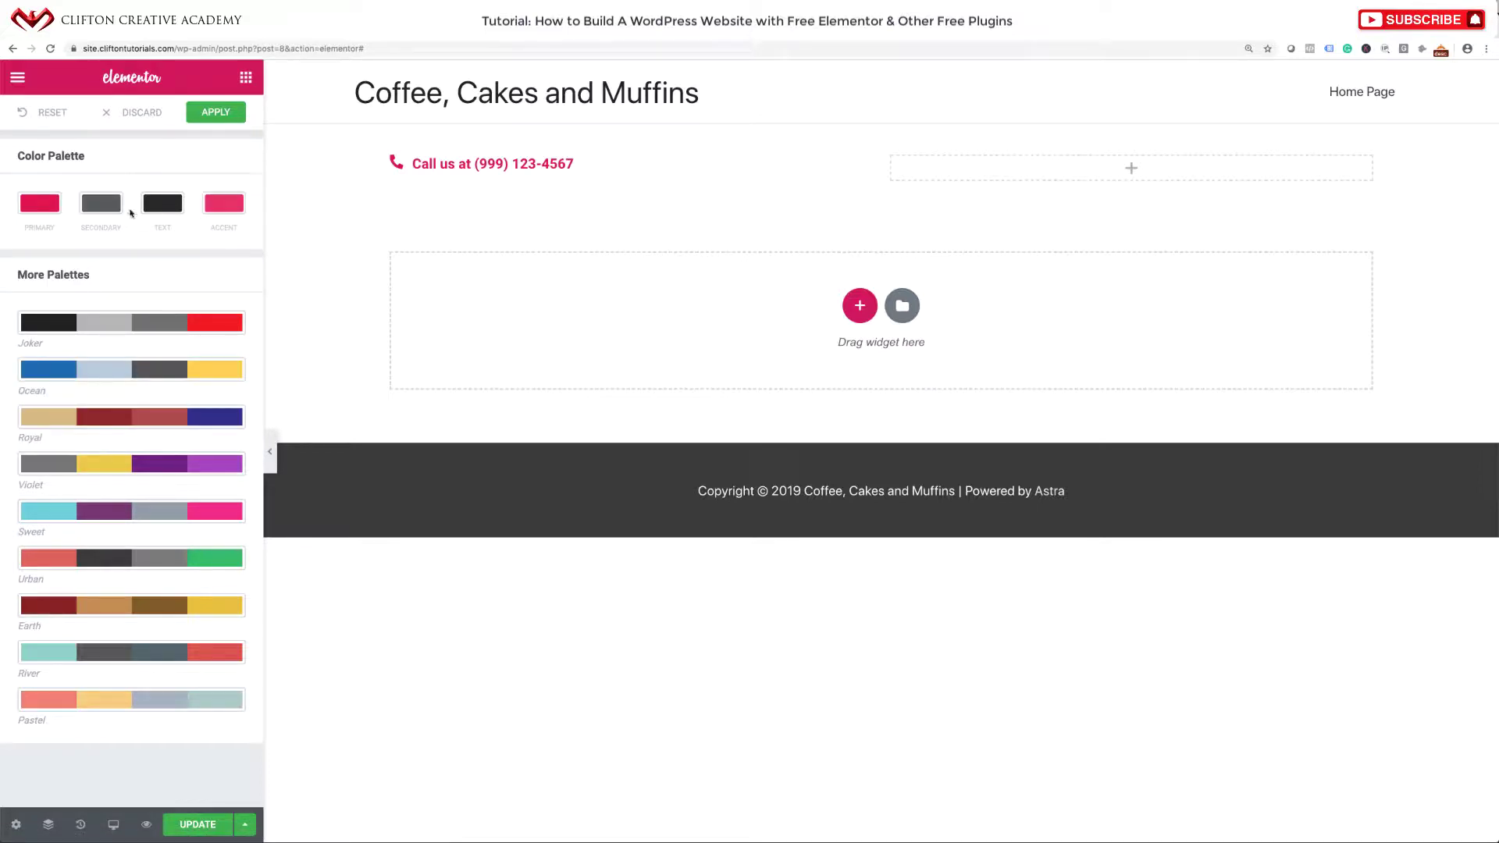
pyautogui.click(227, 111)
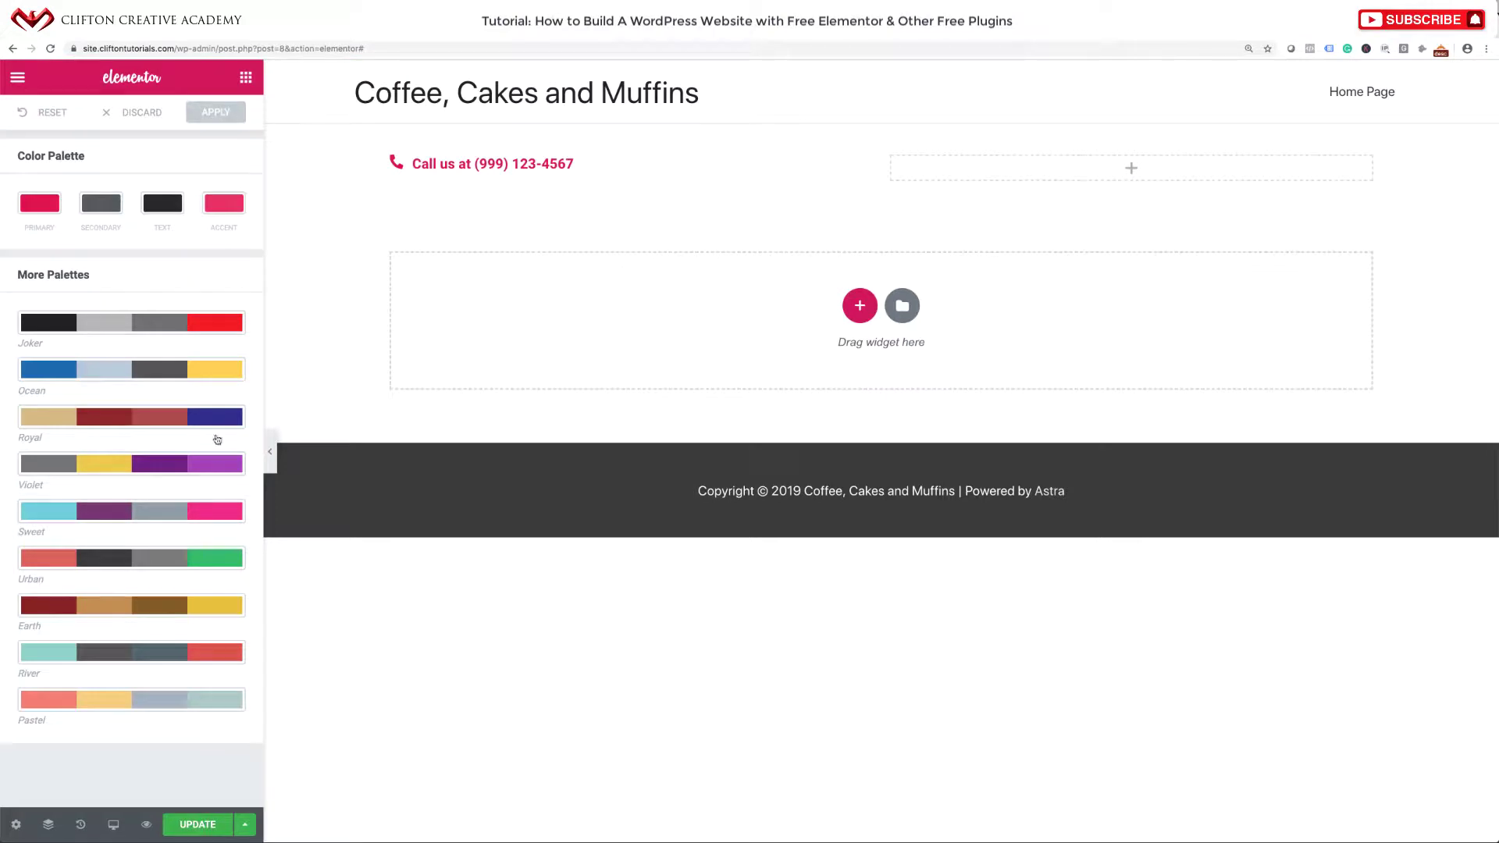
# Save the page, select the cafe address on the example site, and bring up the phone box's actions.
pyautogui.click(200, 826)
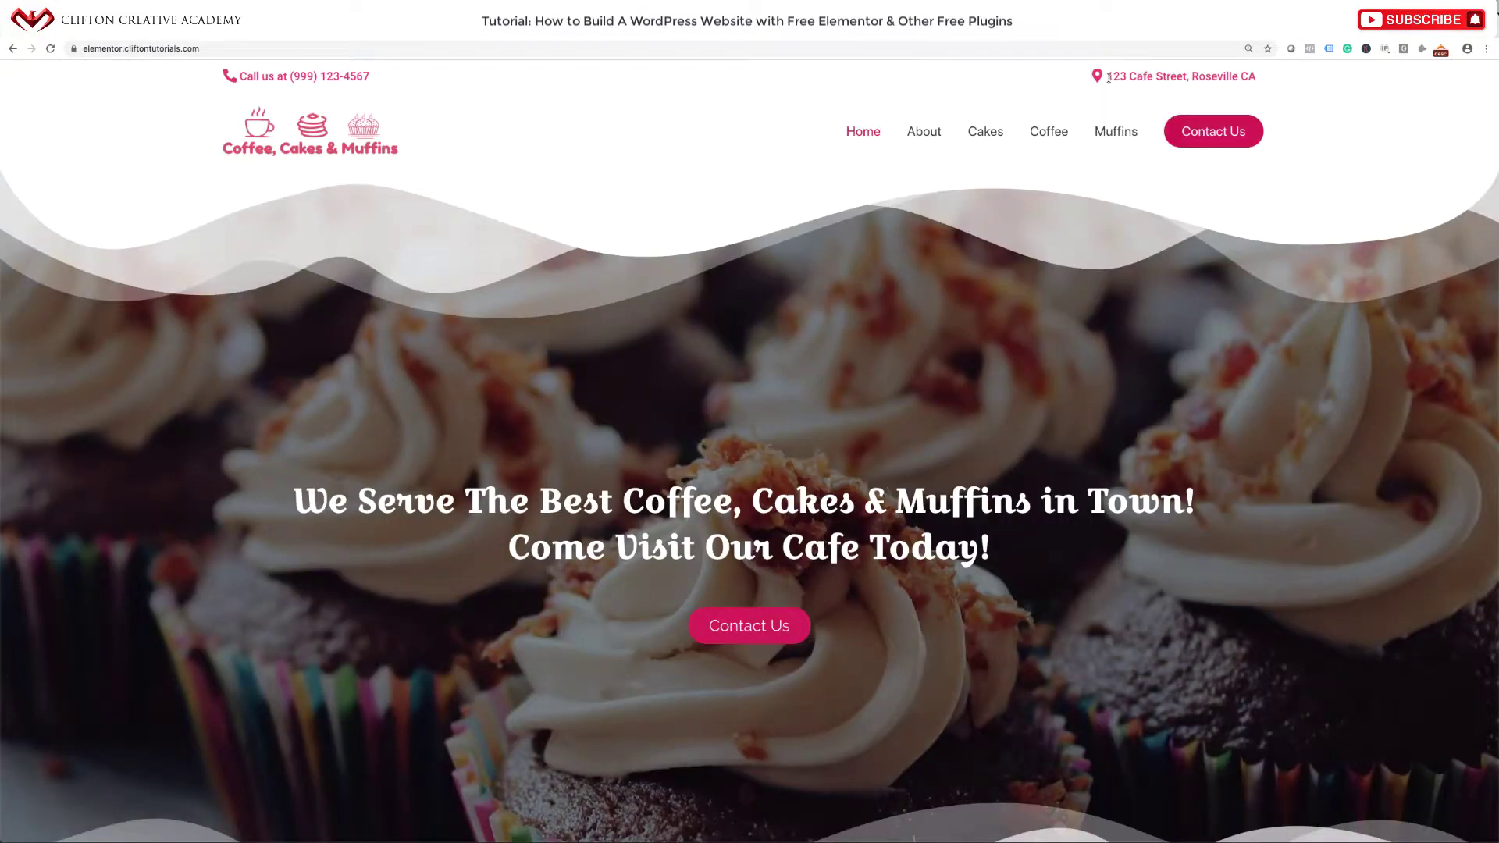
pyautogui.moveTo(1105, 76); pyautogui.dragTo(1271, 80)
pyautogui.hotkey('ctrl', 'c')
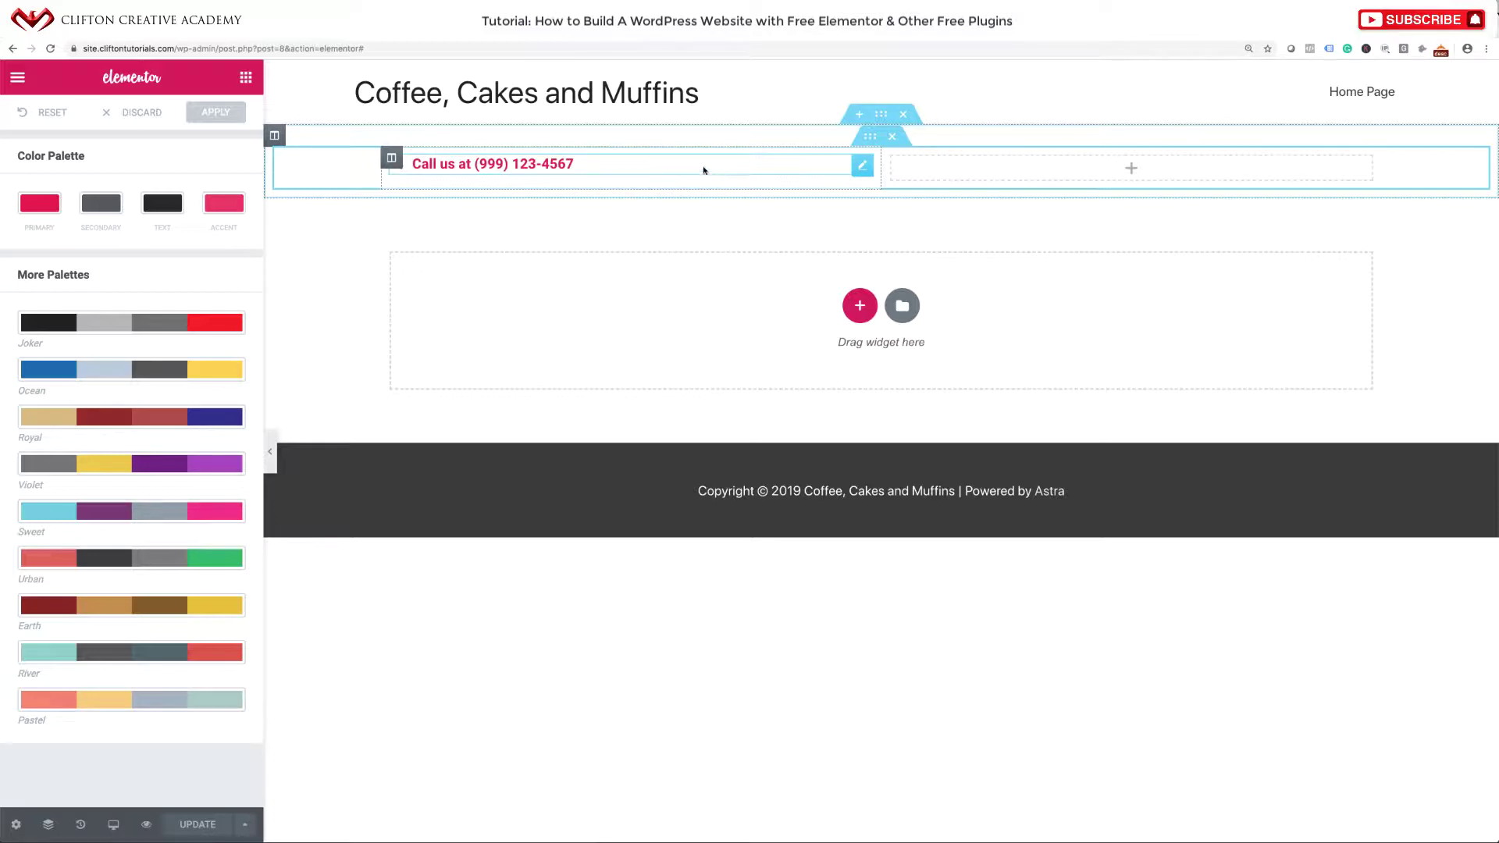
pyautogui.rightClick(864, 167)
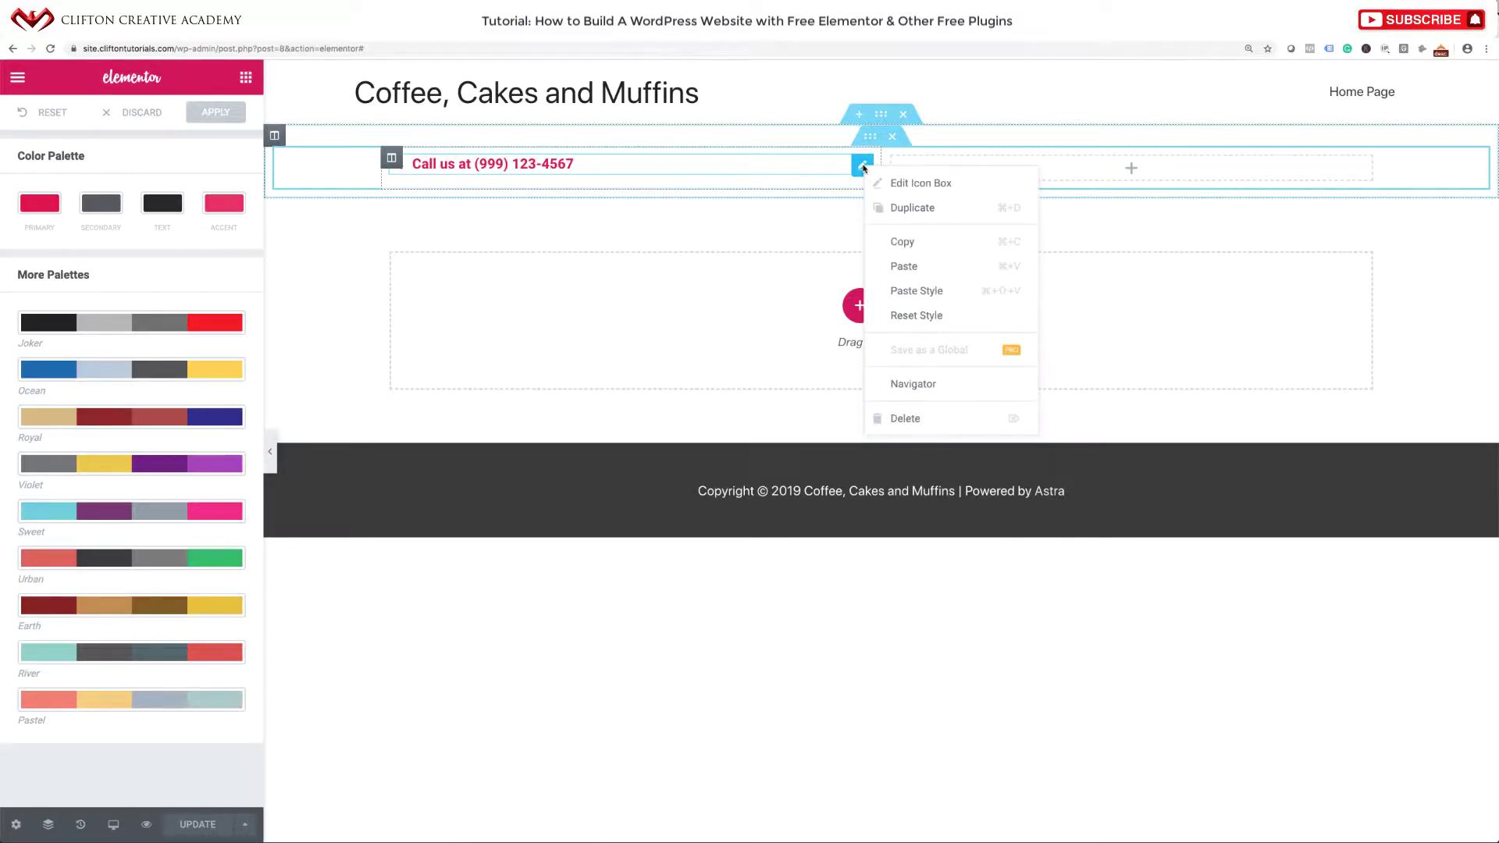
# Duplicate the call-us box into the right column and swap its icon for map-marker-alt.
pyautogui.click(888, 211)
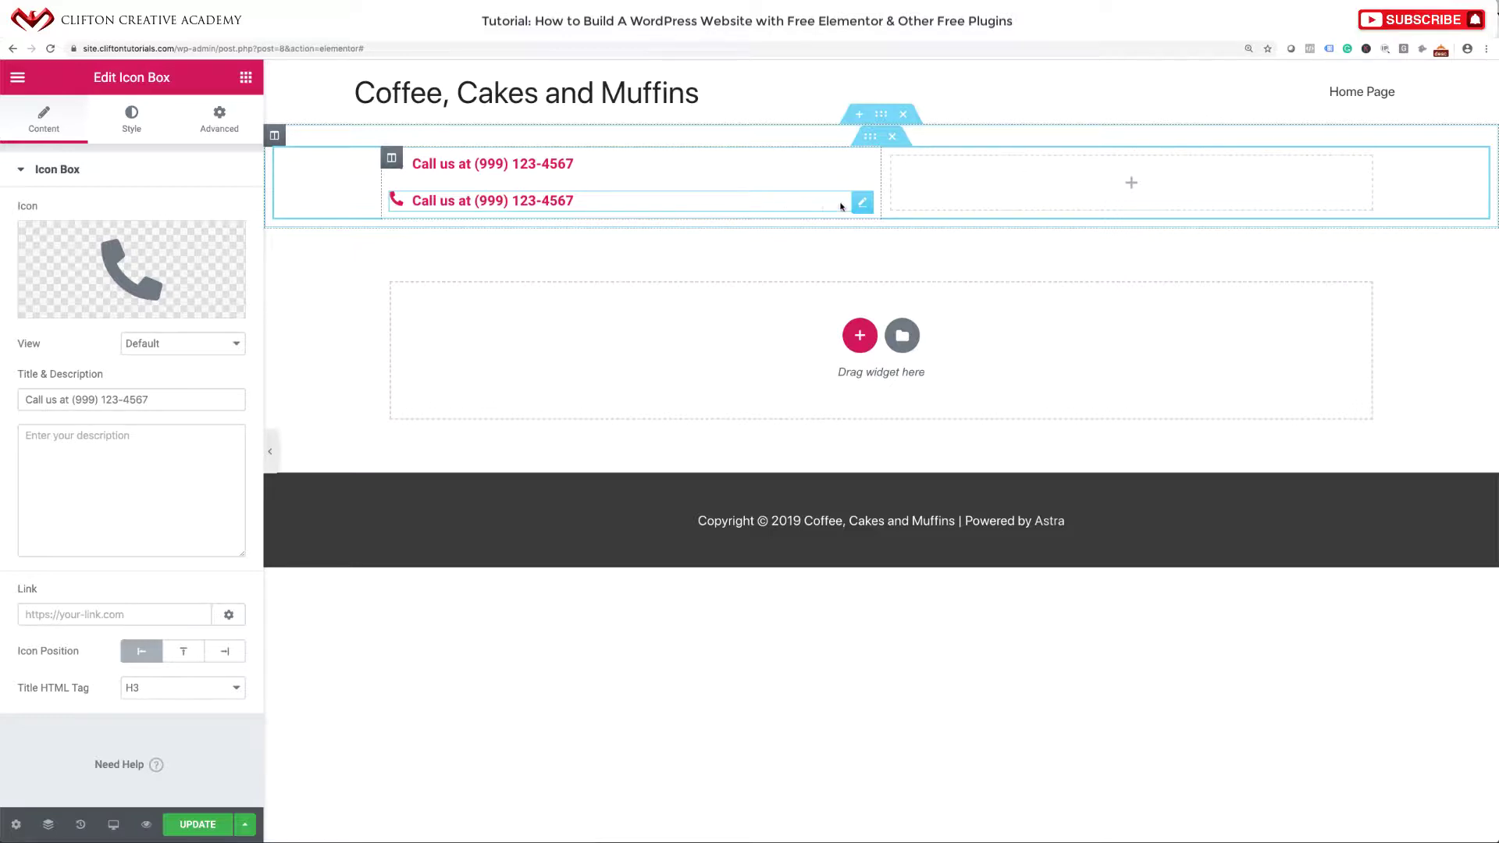
pyautogui.moveTo(865, 203); pyautogui.dragTo(972, 185)
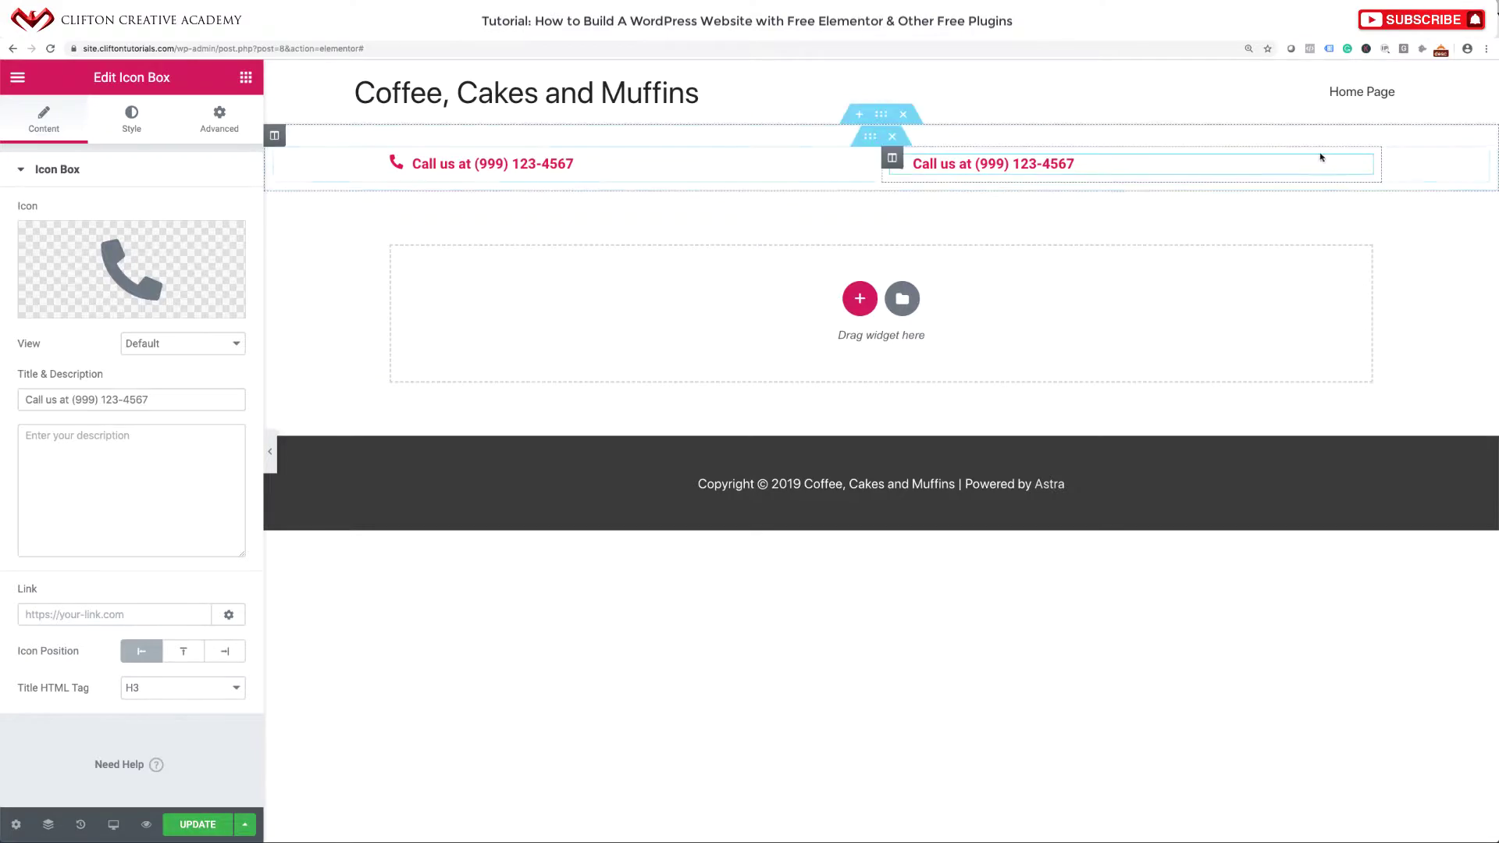
pyautogui.click(129, 282)
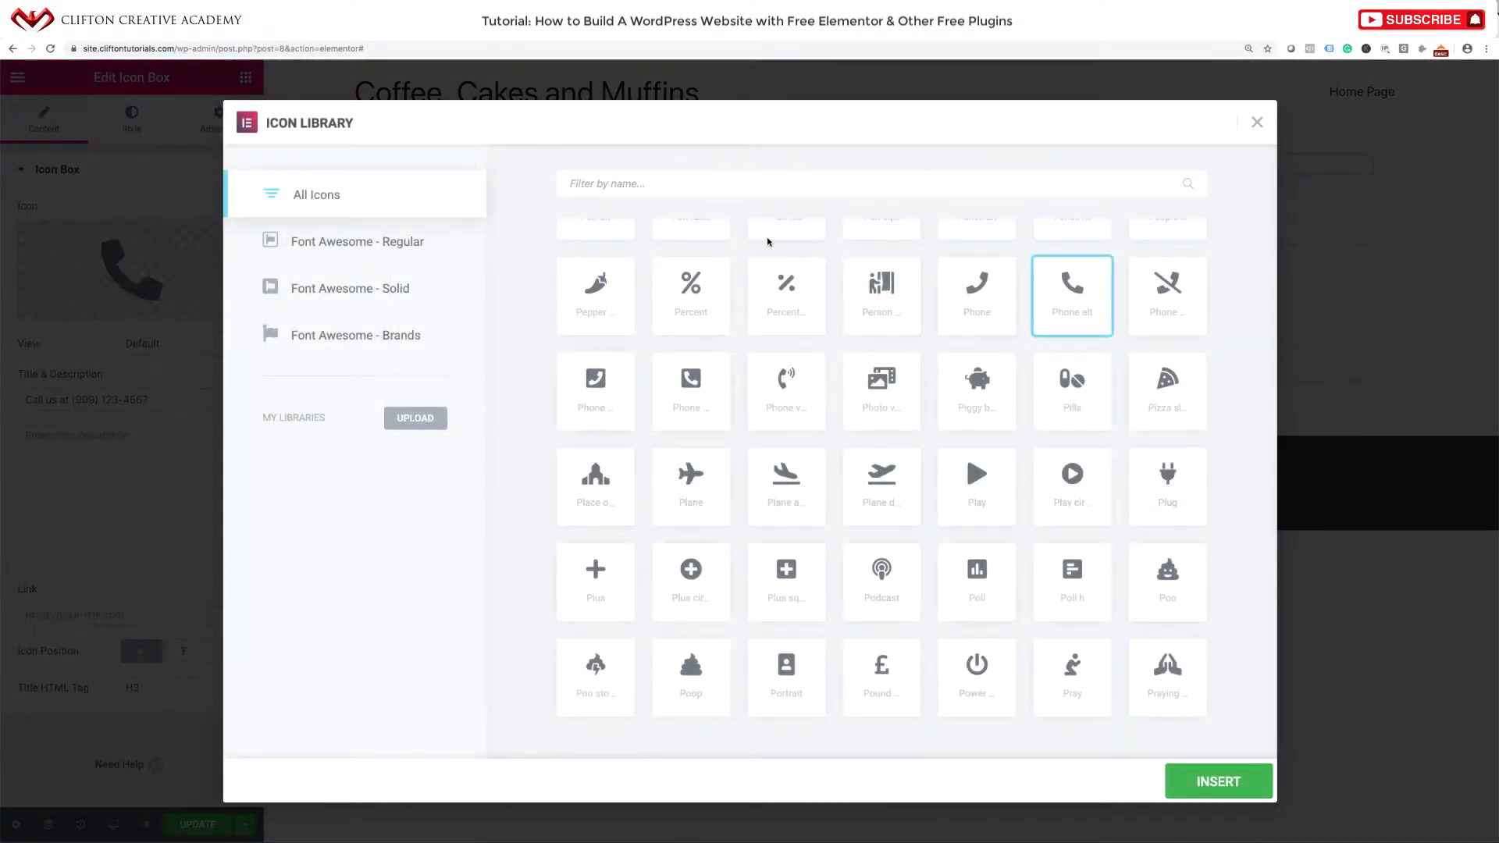
pyautogui.click(723, 186)
pyautogui.write('market')
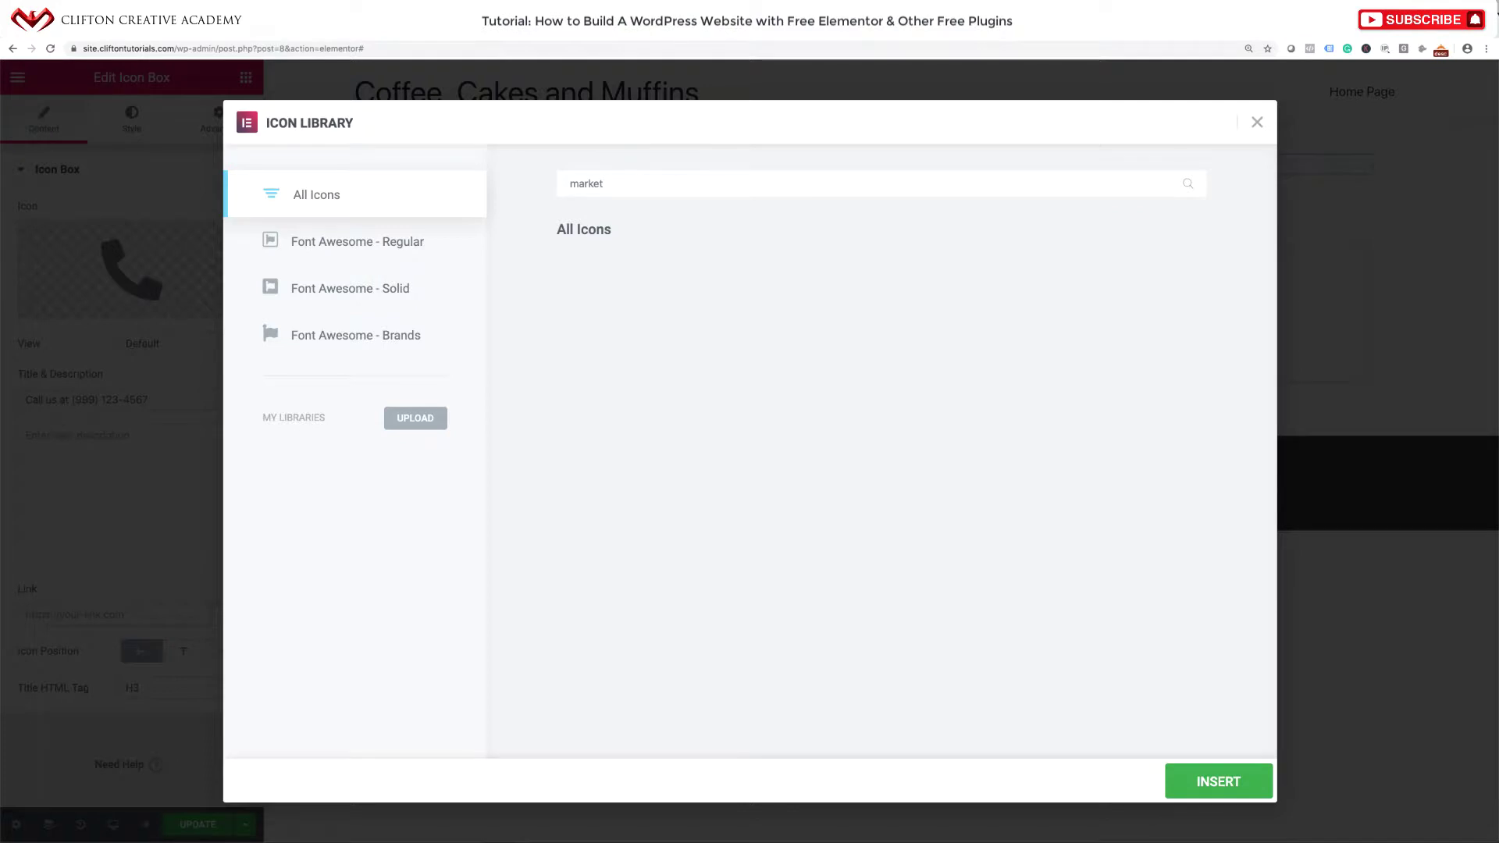
pyautogui.press('BackSpace')
pyautogui.write('r')
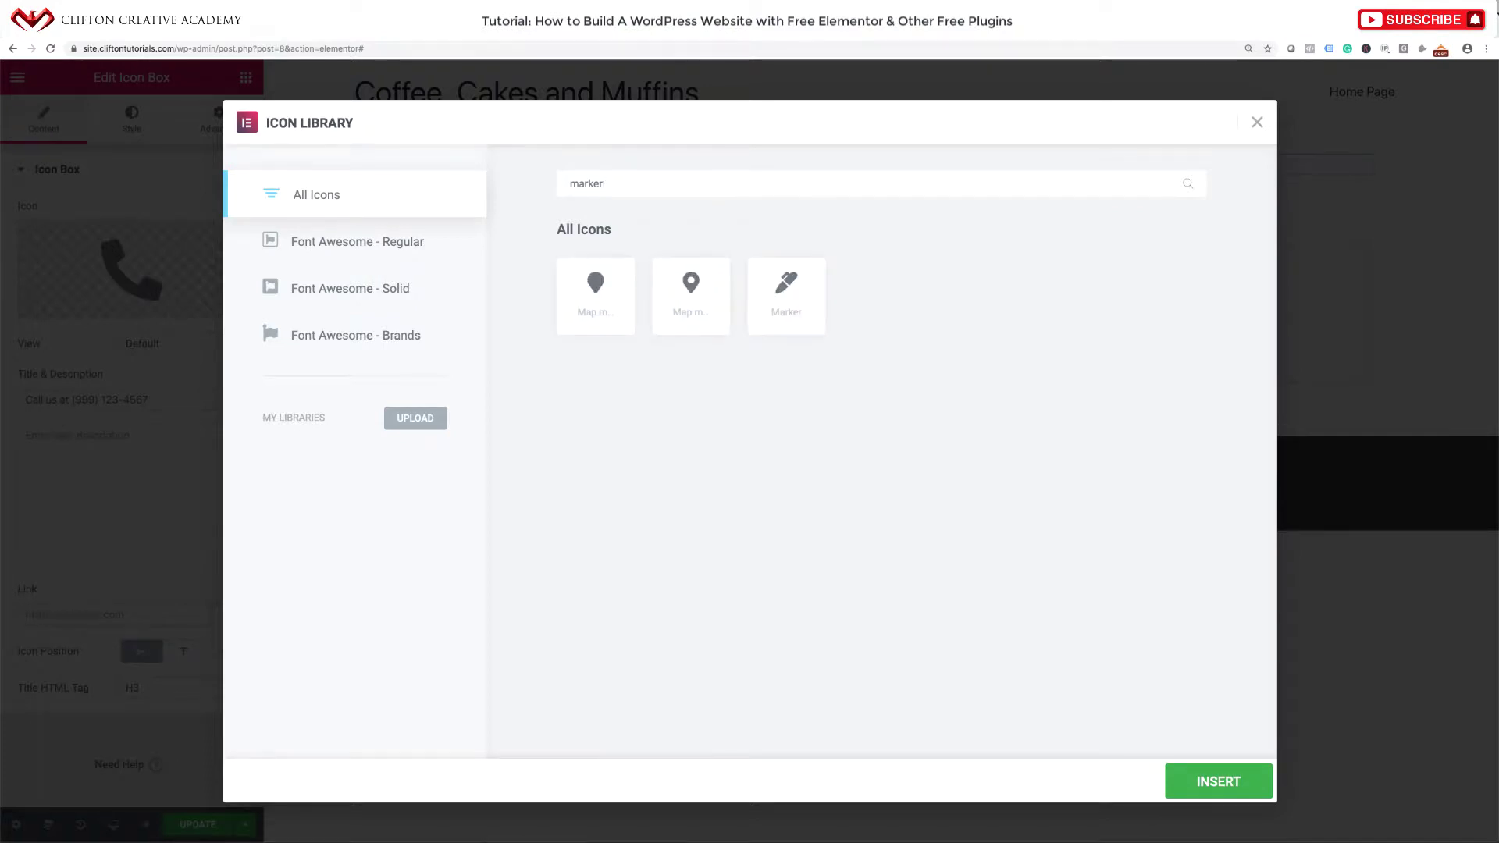
pyautogui.click(691, 316)
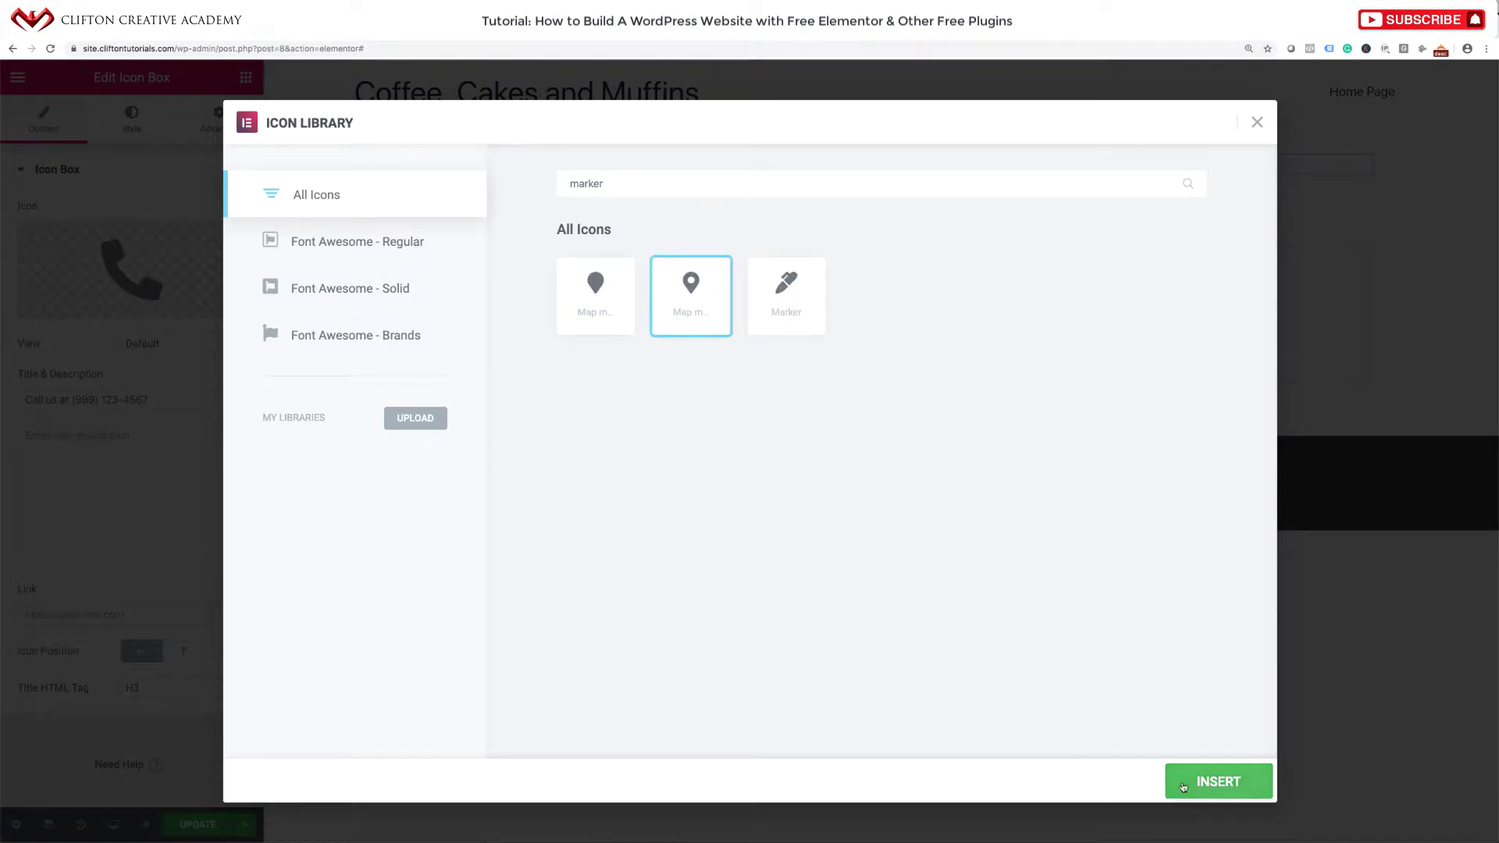
pyautogui.click(1207, 789)
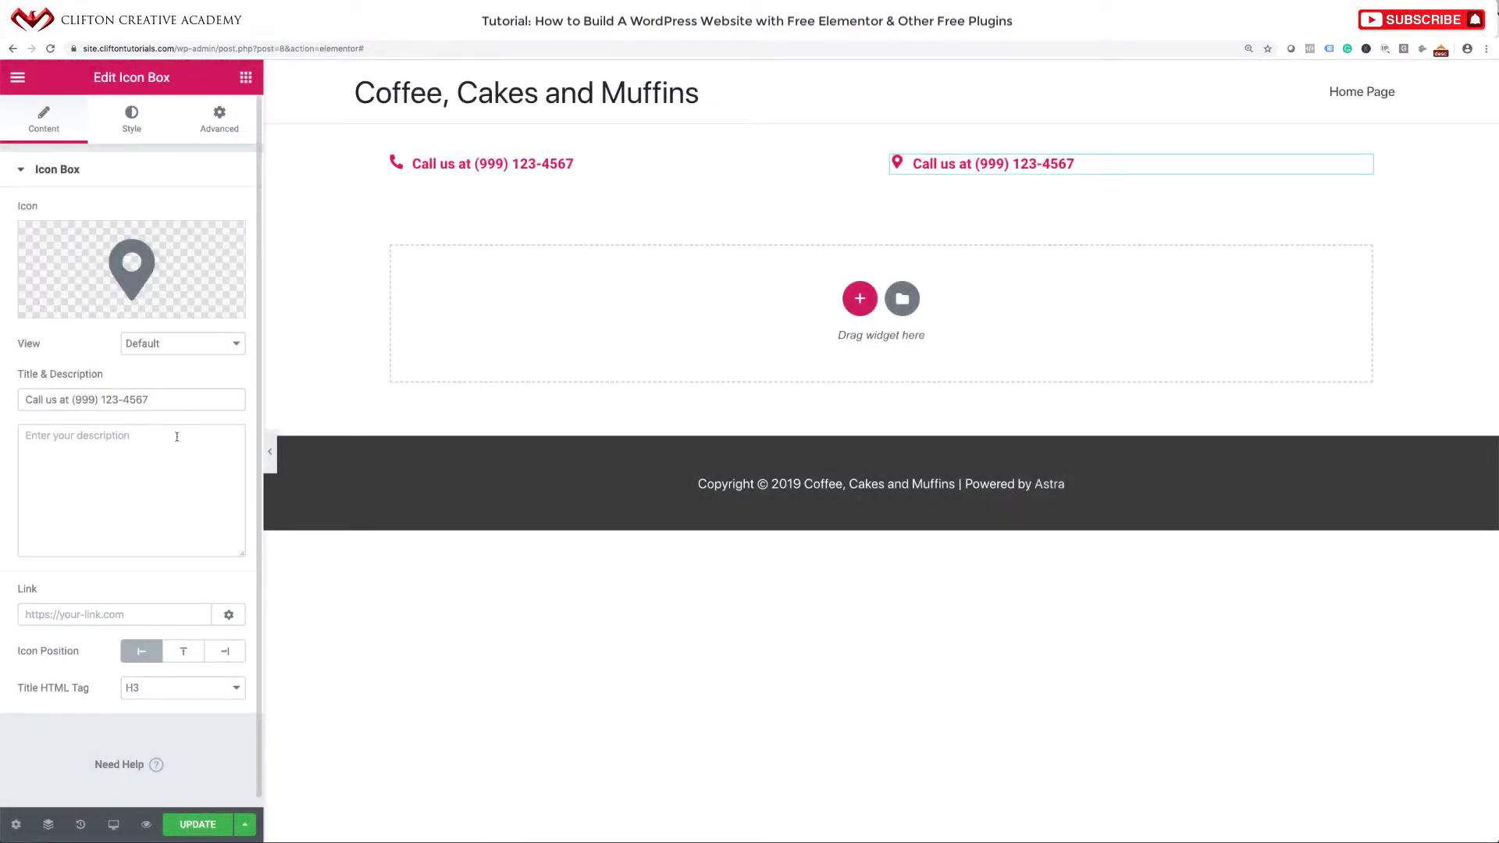
pyautogui.tripleClick(176, 402)
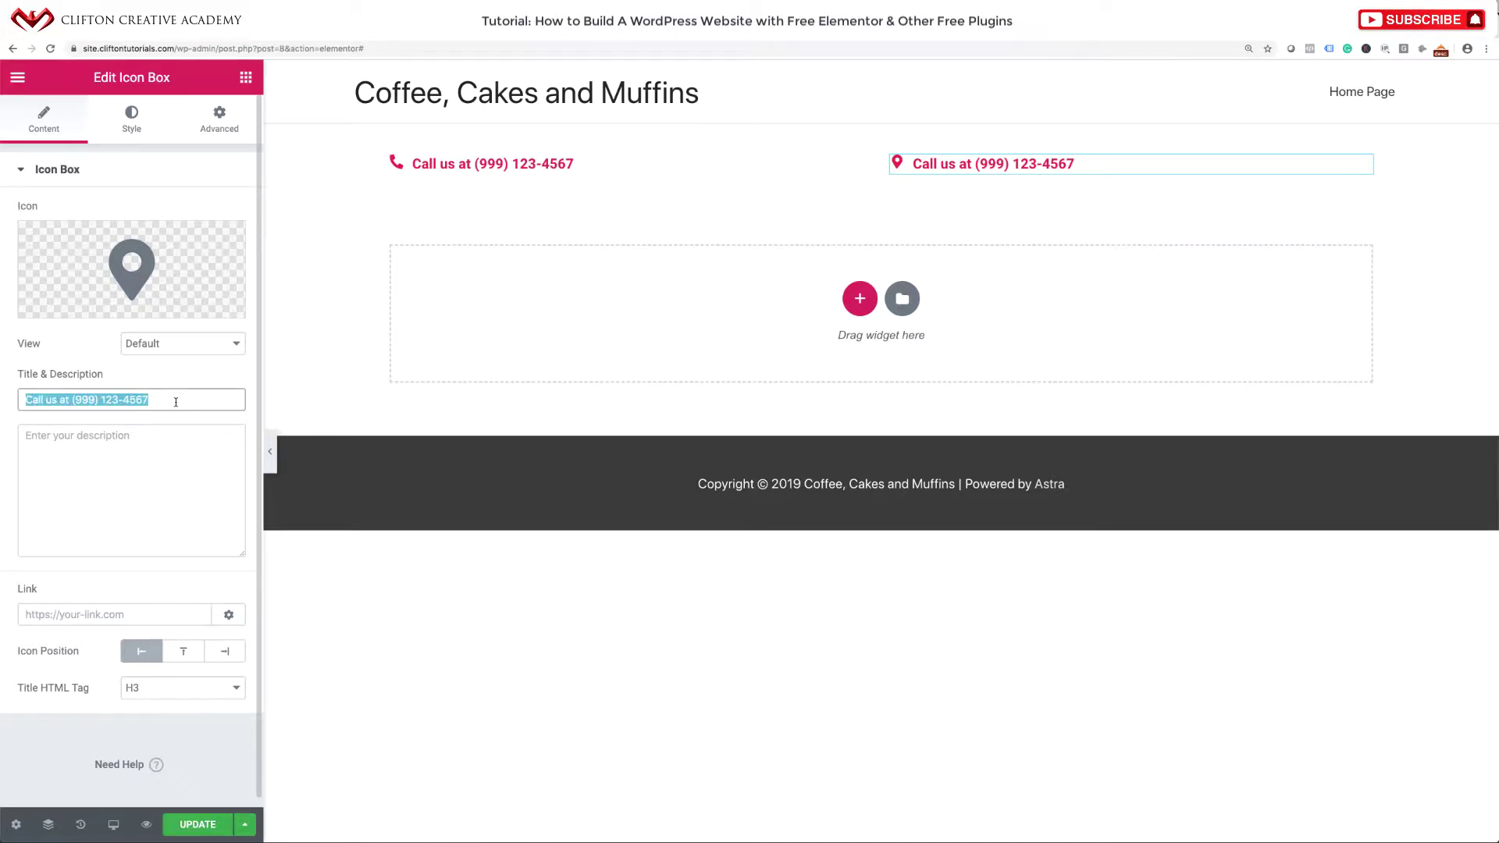
# Replace the copy's title with the cafe address, 123 Cafe Street, Roseville CA.
pyautogui.hotkey('ctrl', 'v')
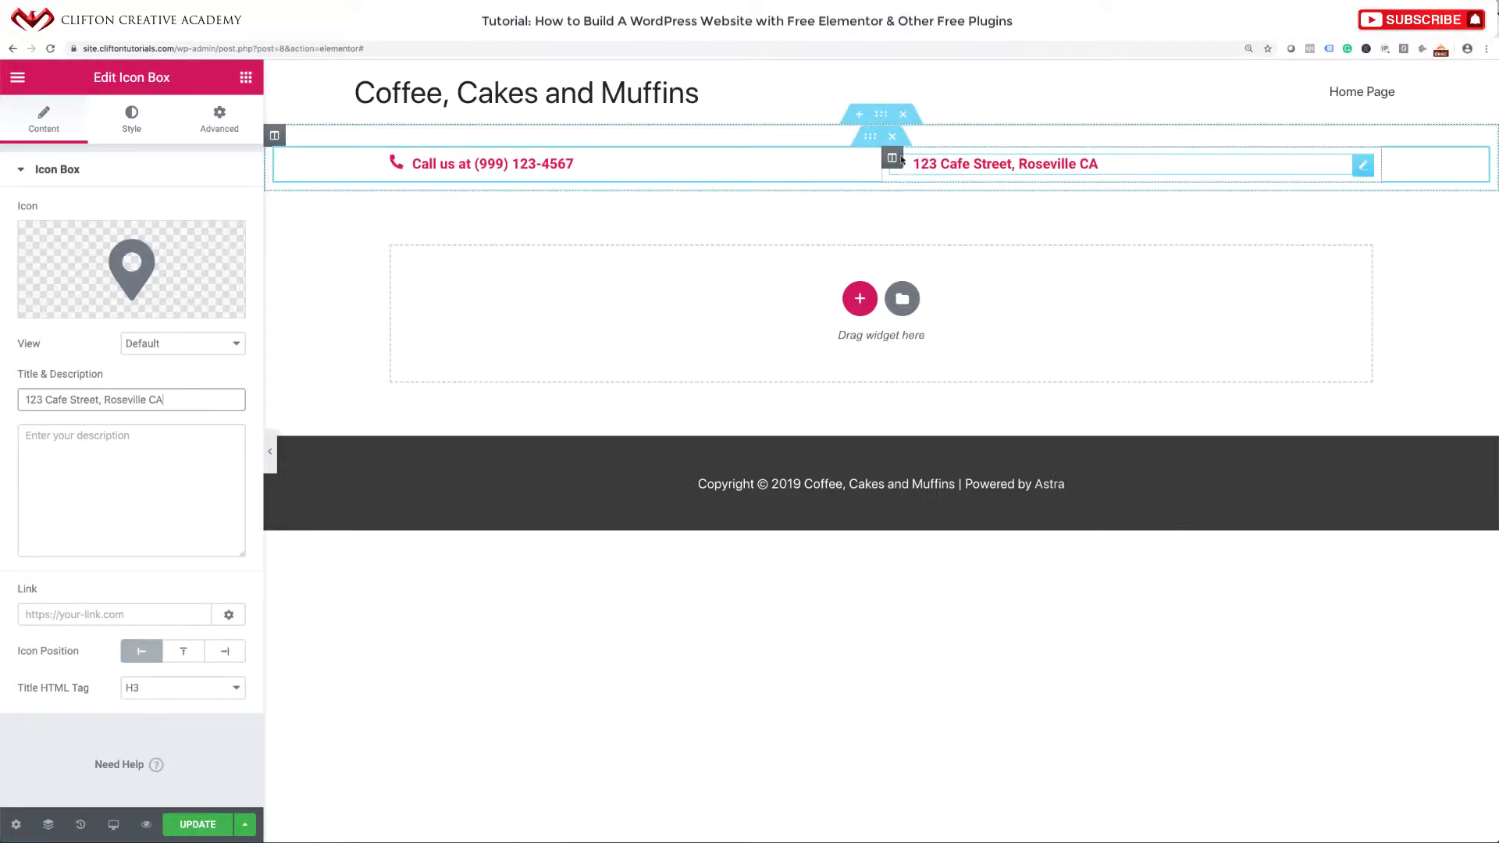
pyautogui.rightClick(392, 161)
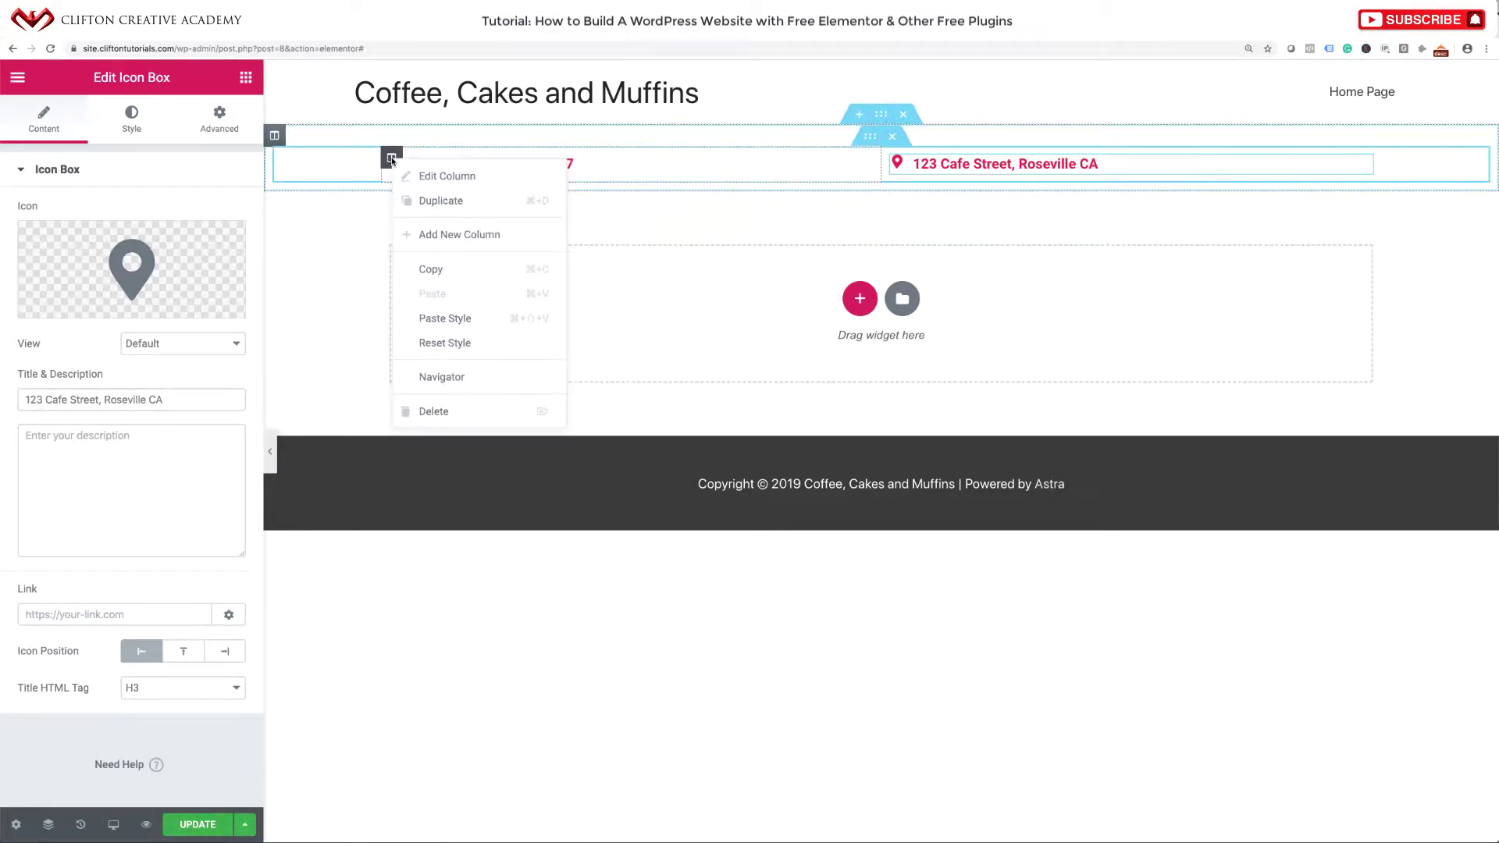
# Add an empty middle column to the row and widen it to about 56.6%.
pyautogui.click(444, 235)
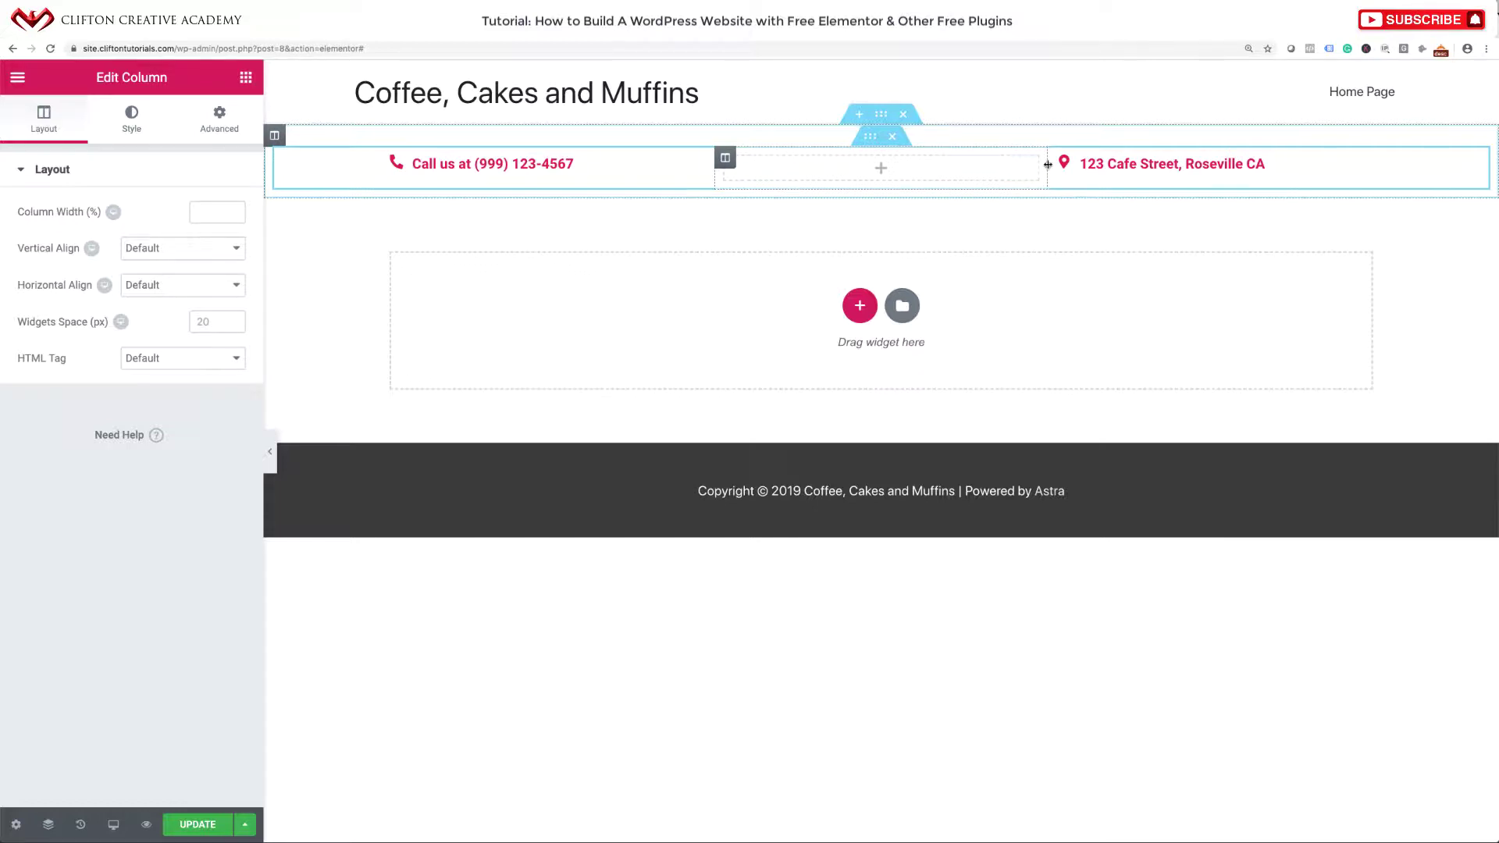
pyautogui.moveTo(1047, 164); pyautogui.dragTo(1156, 166)
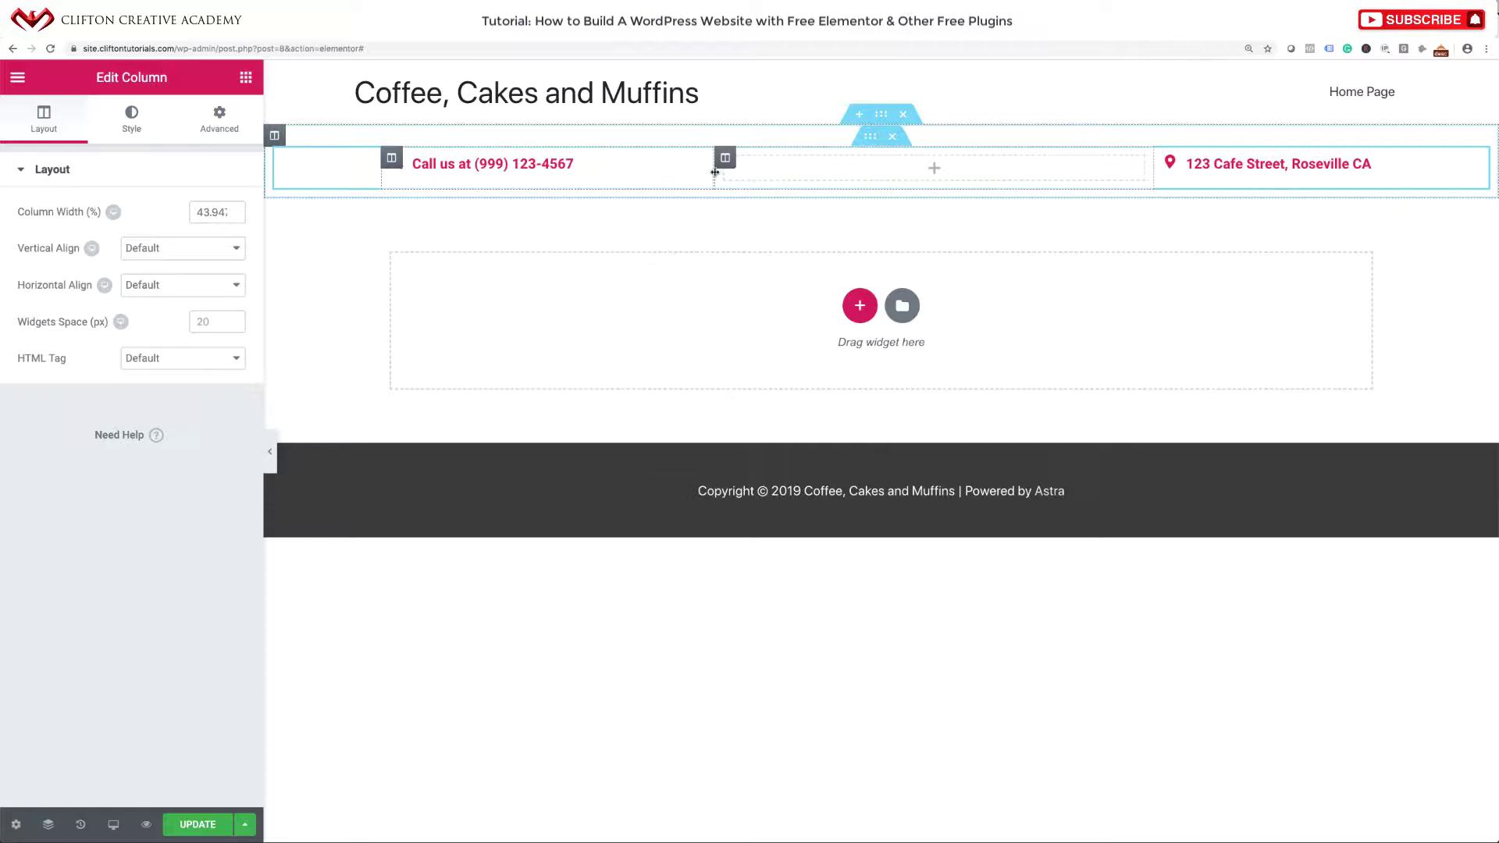
pyautogui.moveTo(715, 171); pyautogui.dragTo(589, 174)
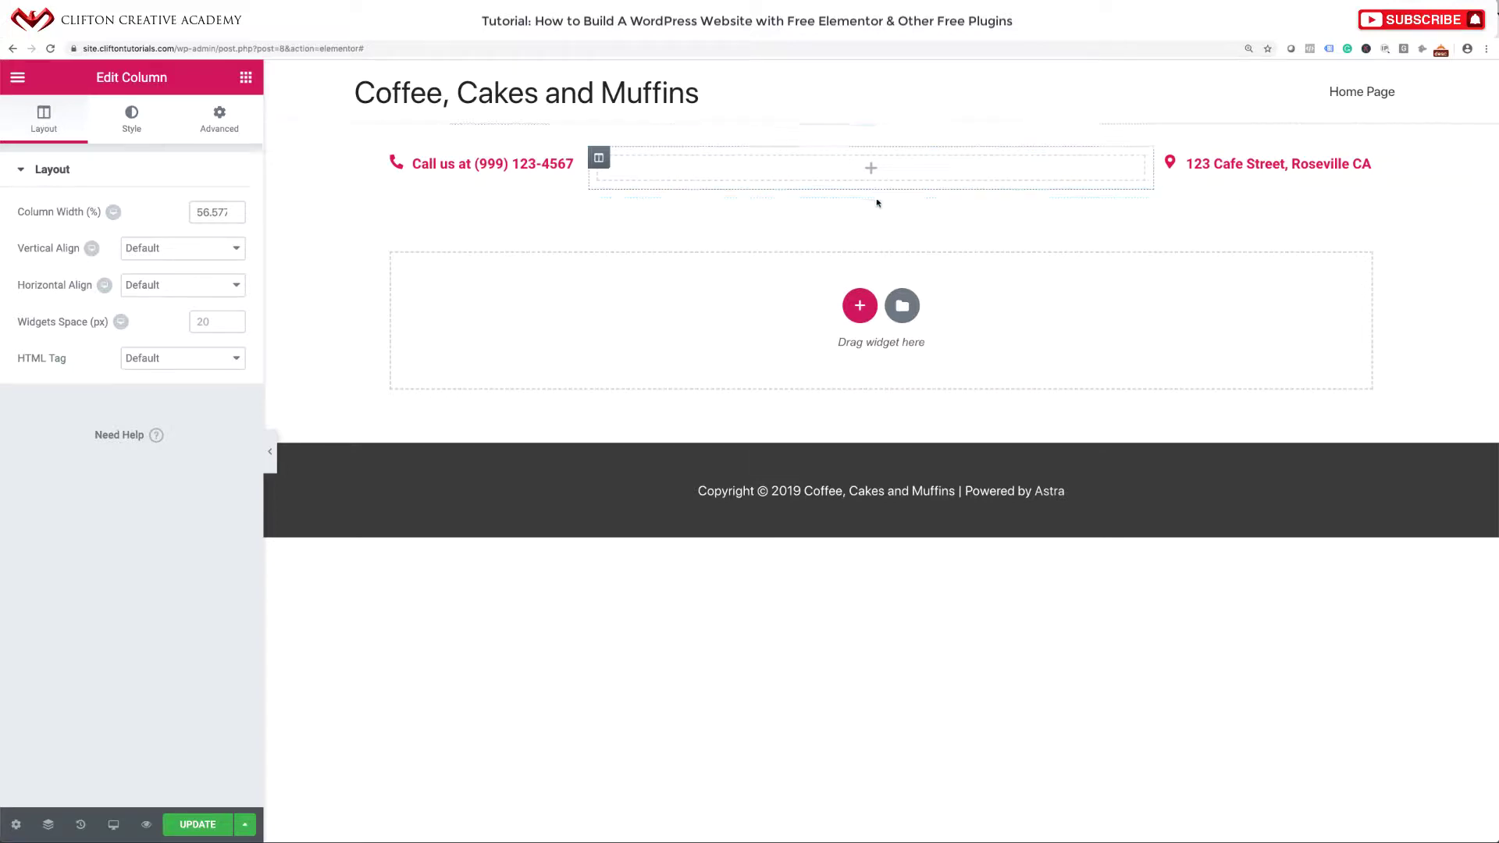
pyautogui.moveTo(881, 117)
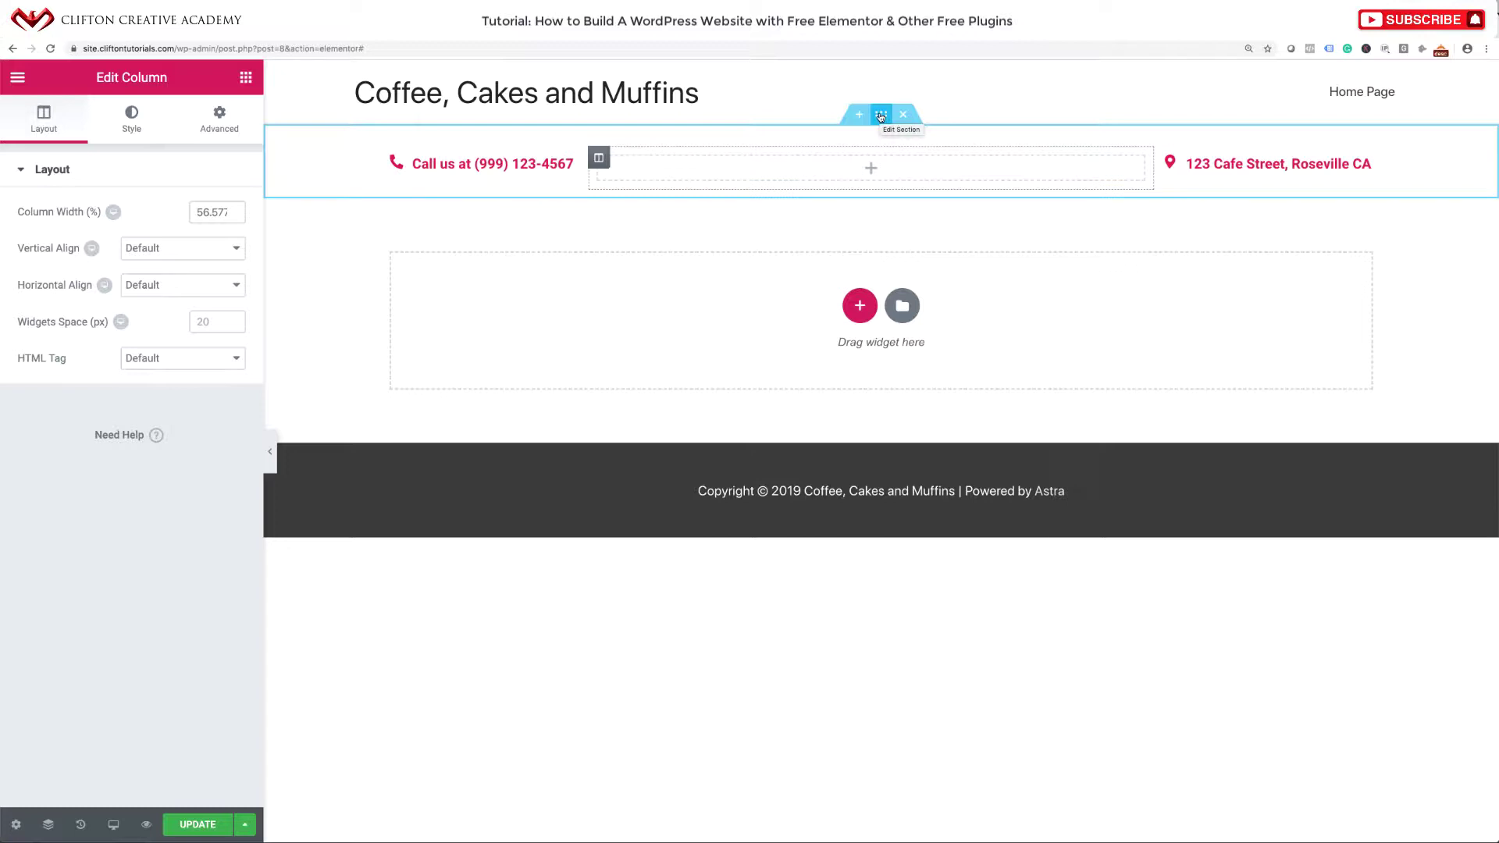
# Set the row section's Columns Gap to No Gap and update the template.
pyautogui.click(881, 116)
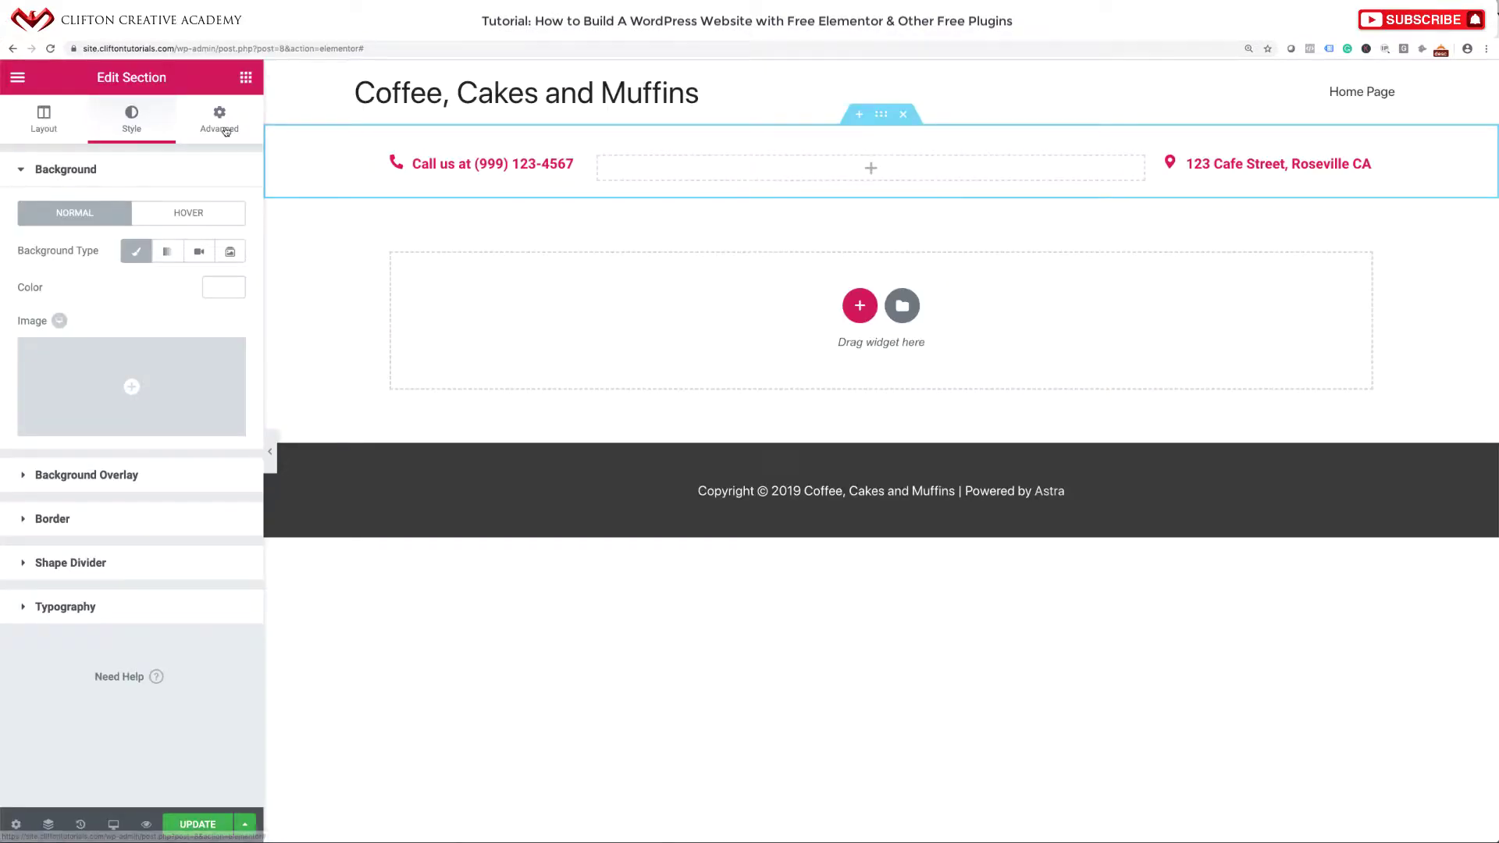
pyautogui.click(223, 125)
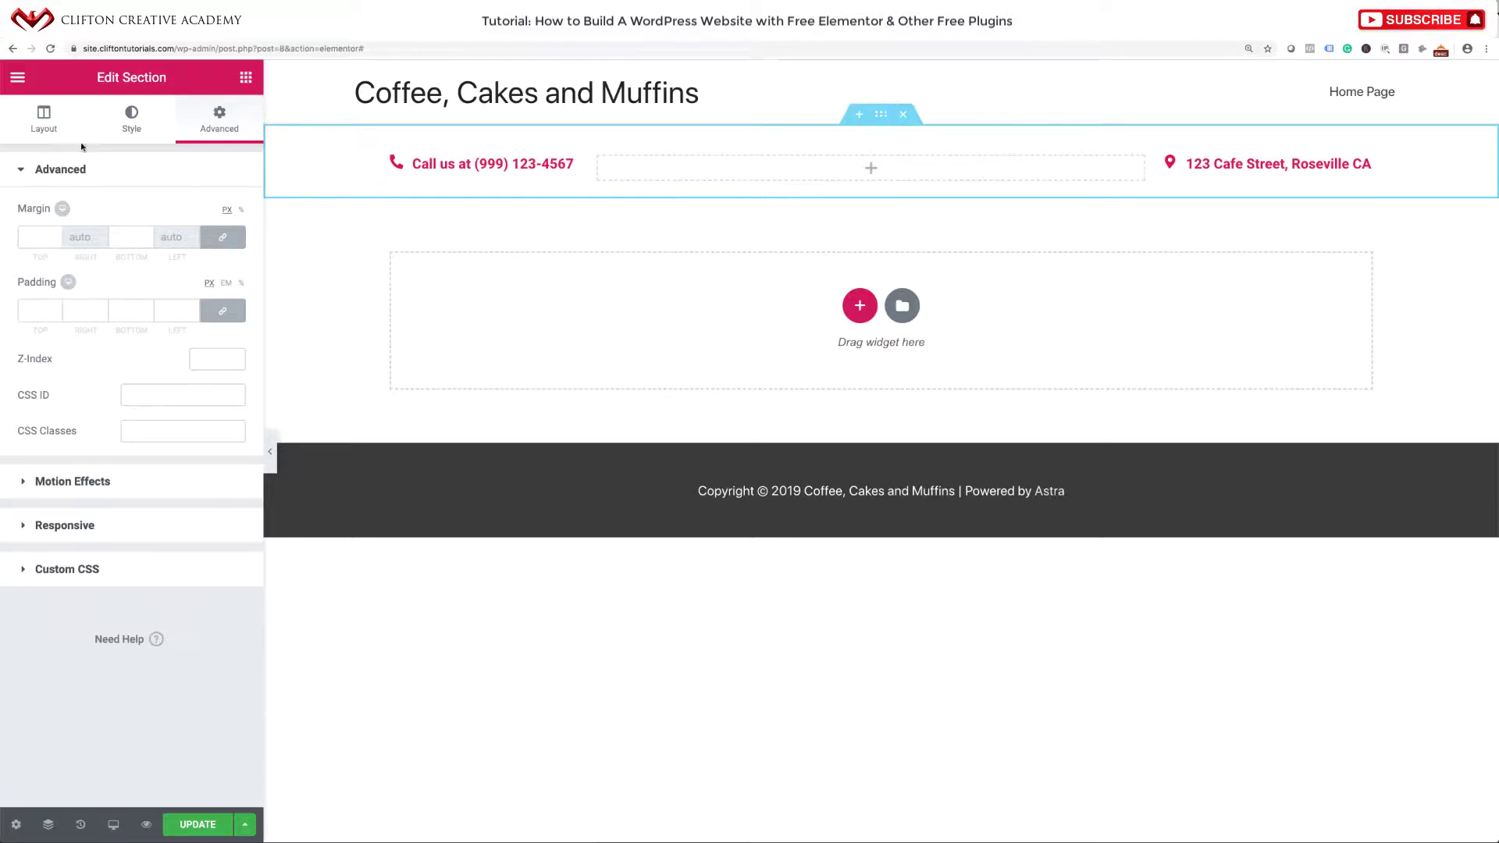
pyautogui.click(38, 132)
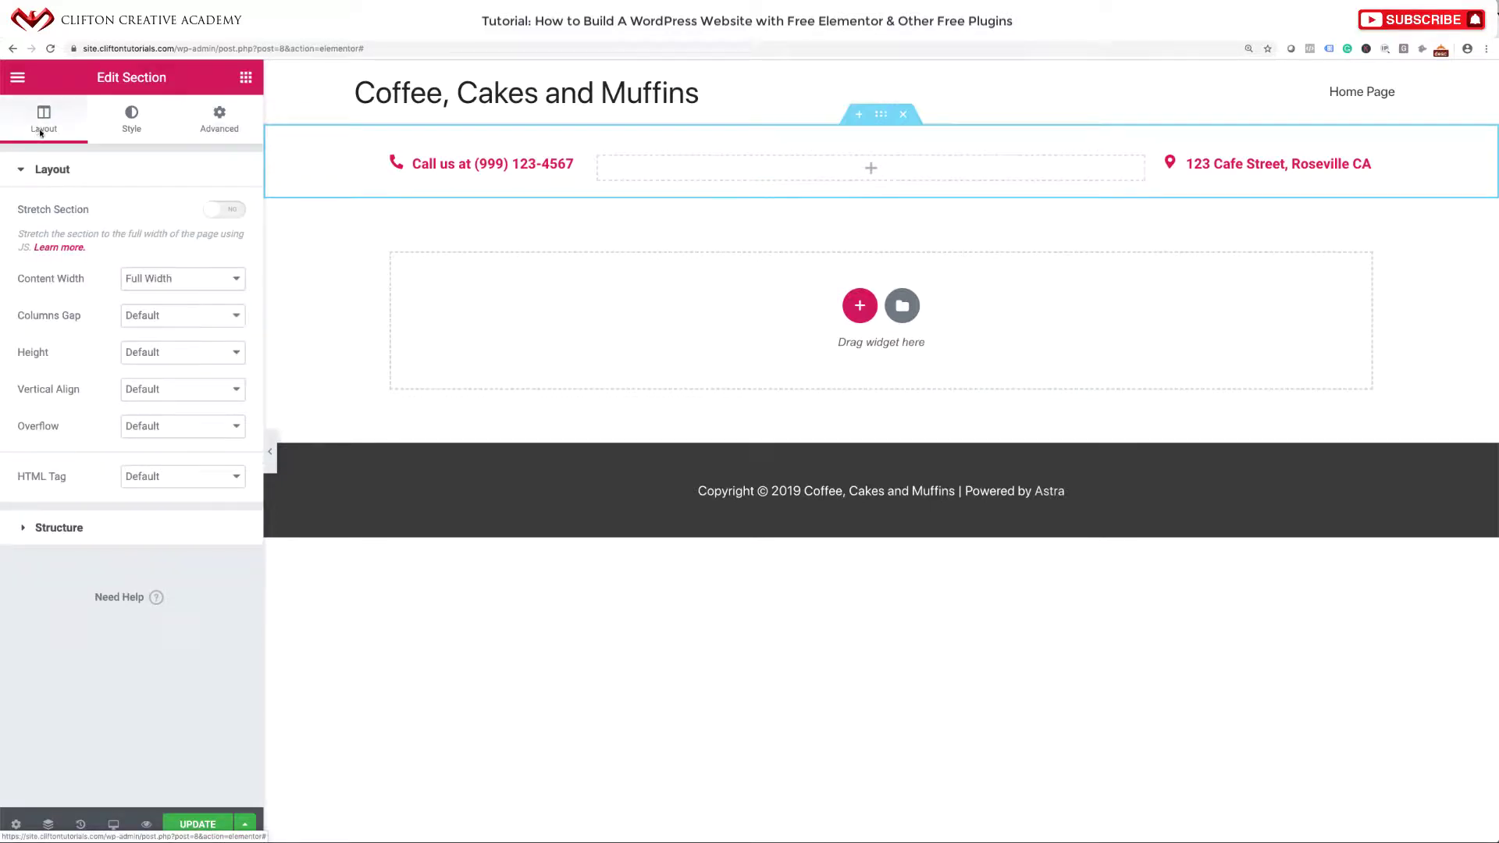
pyautogui.click(157, 317)
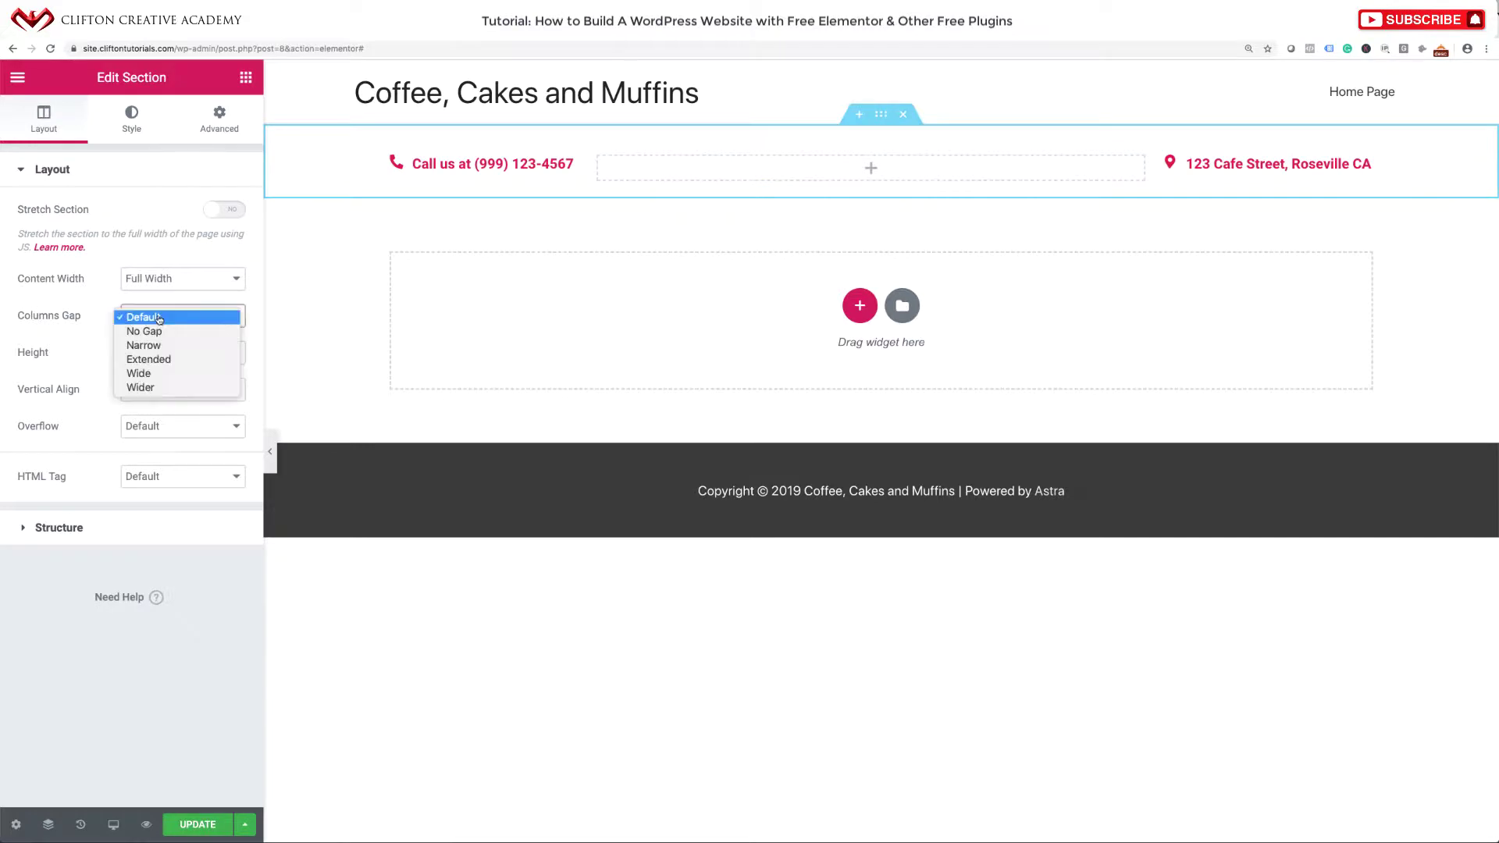
pyautogui.click(157, 332)
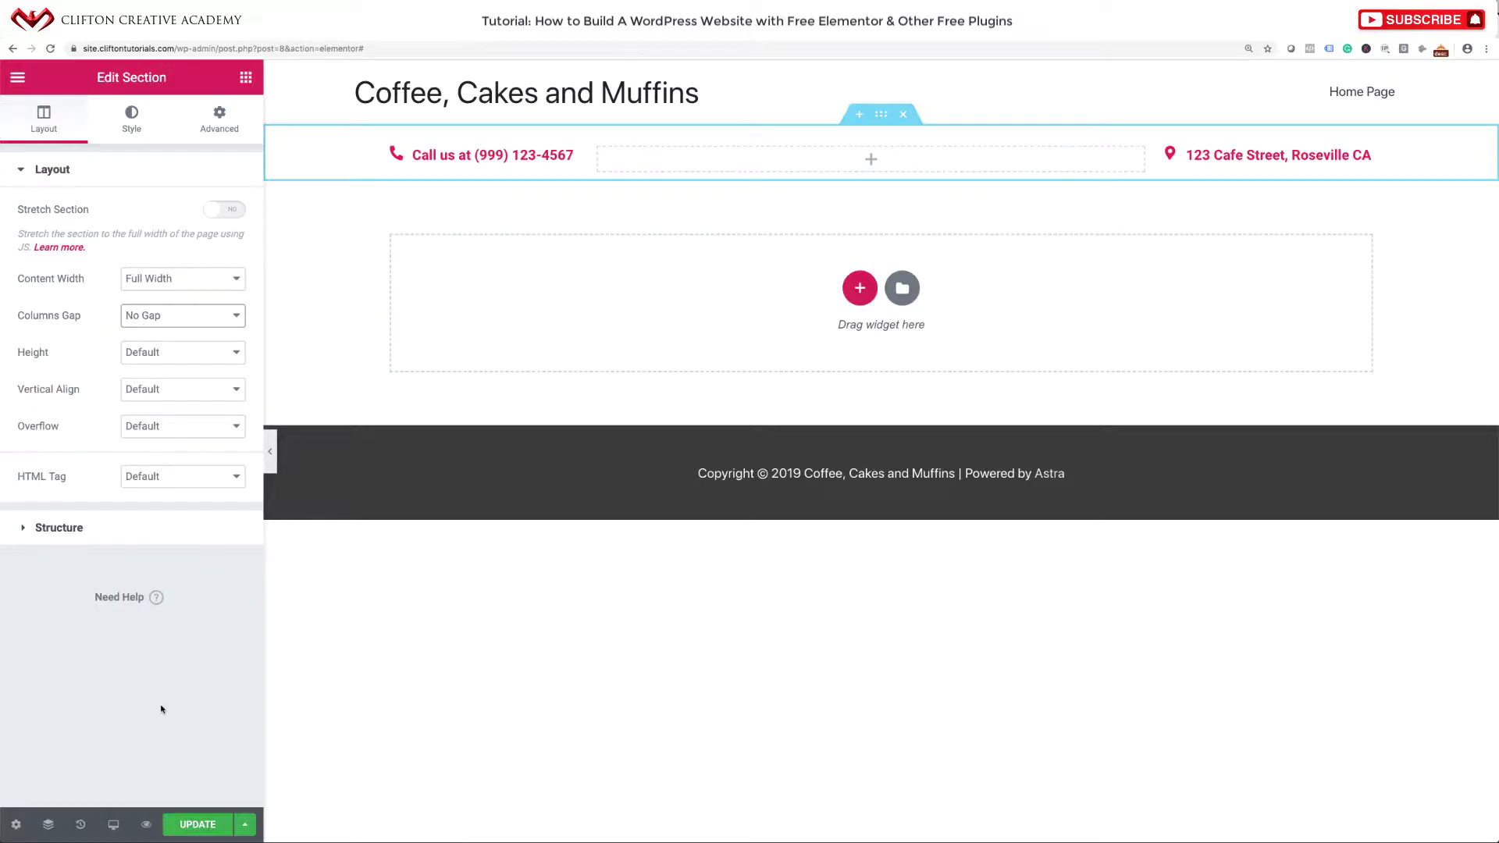
pyautogui.click(187, 832)
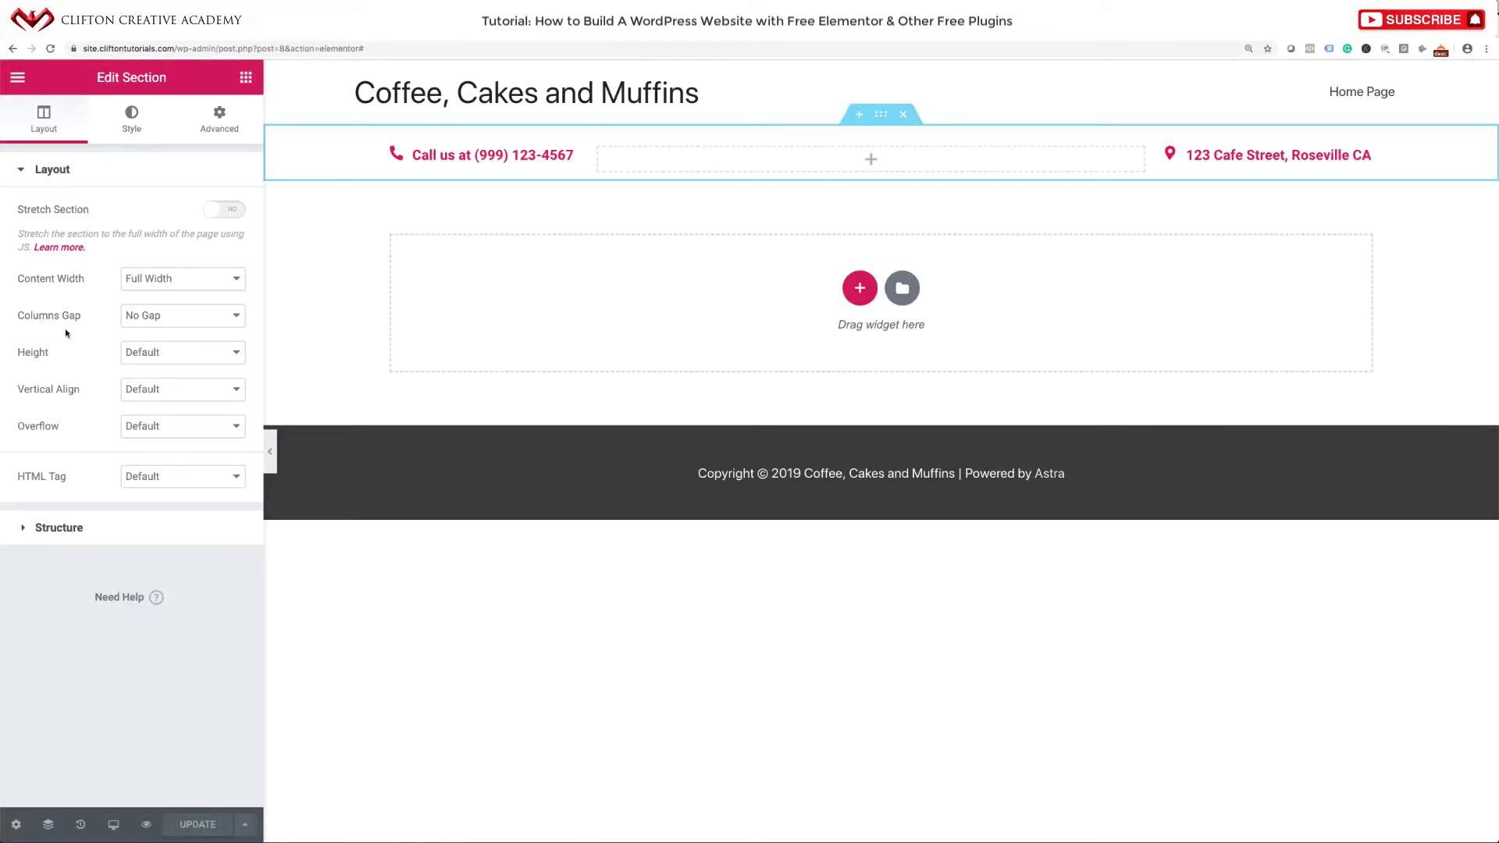
pyautogui.click(20, 79)
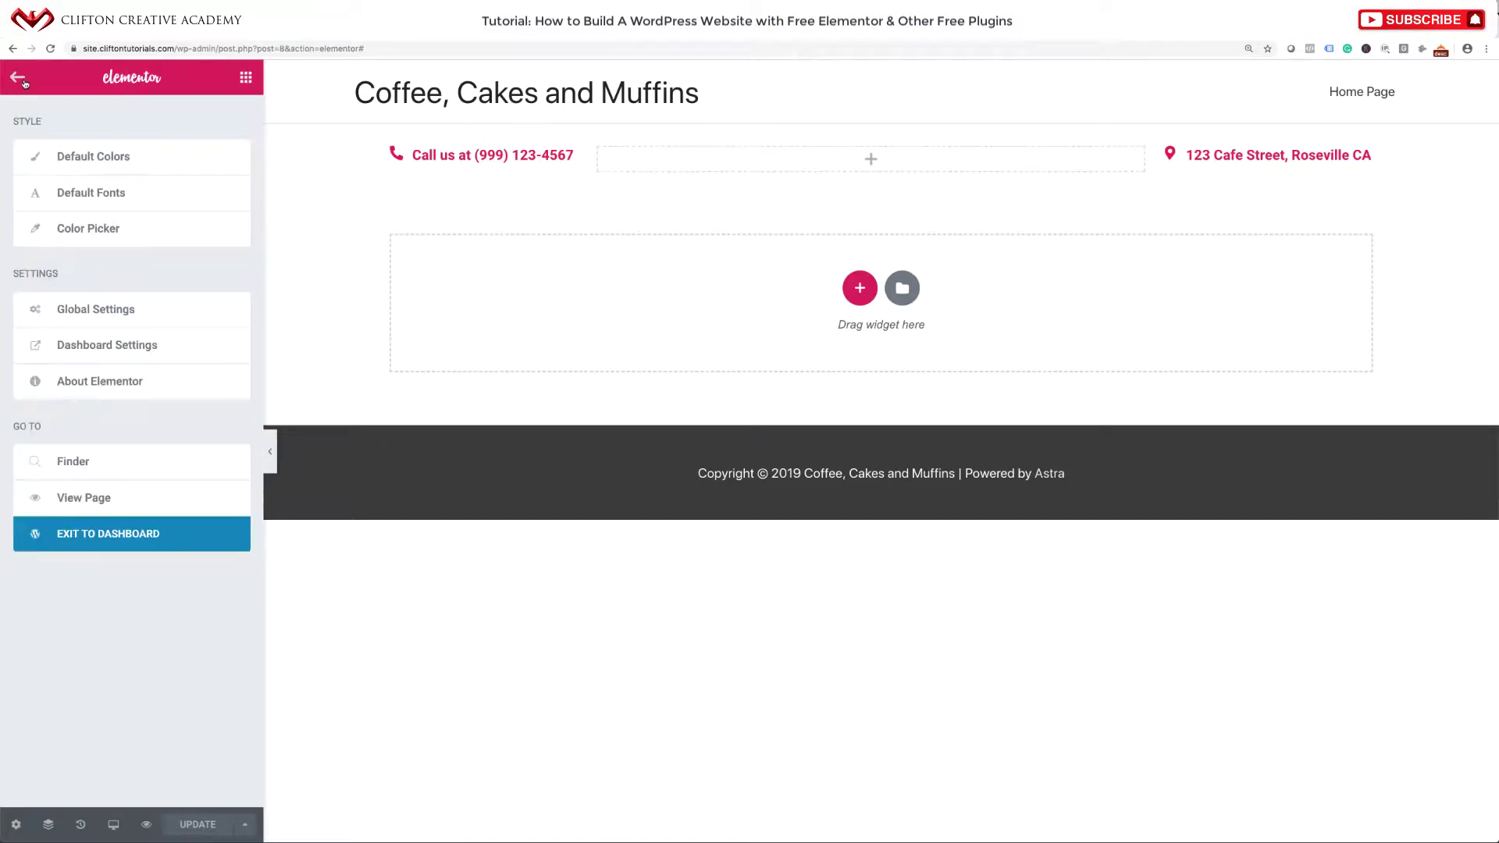
# Copy the Utility Area template's shortcode from the dashboard and visit the live site.
pyautogui.click(83, 536)
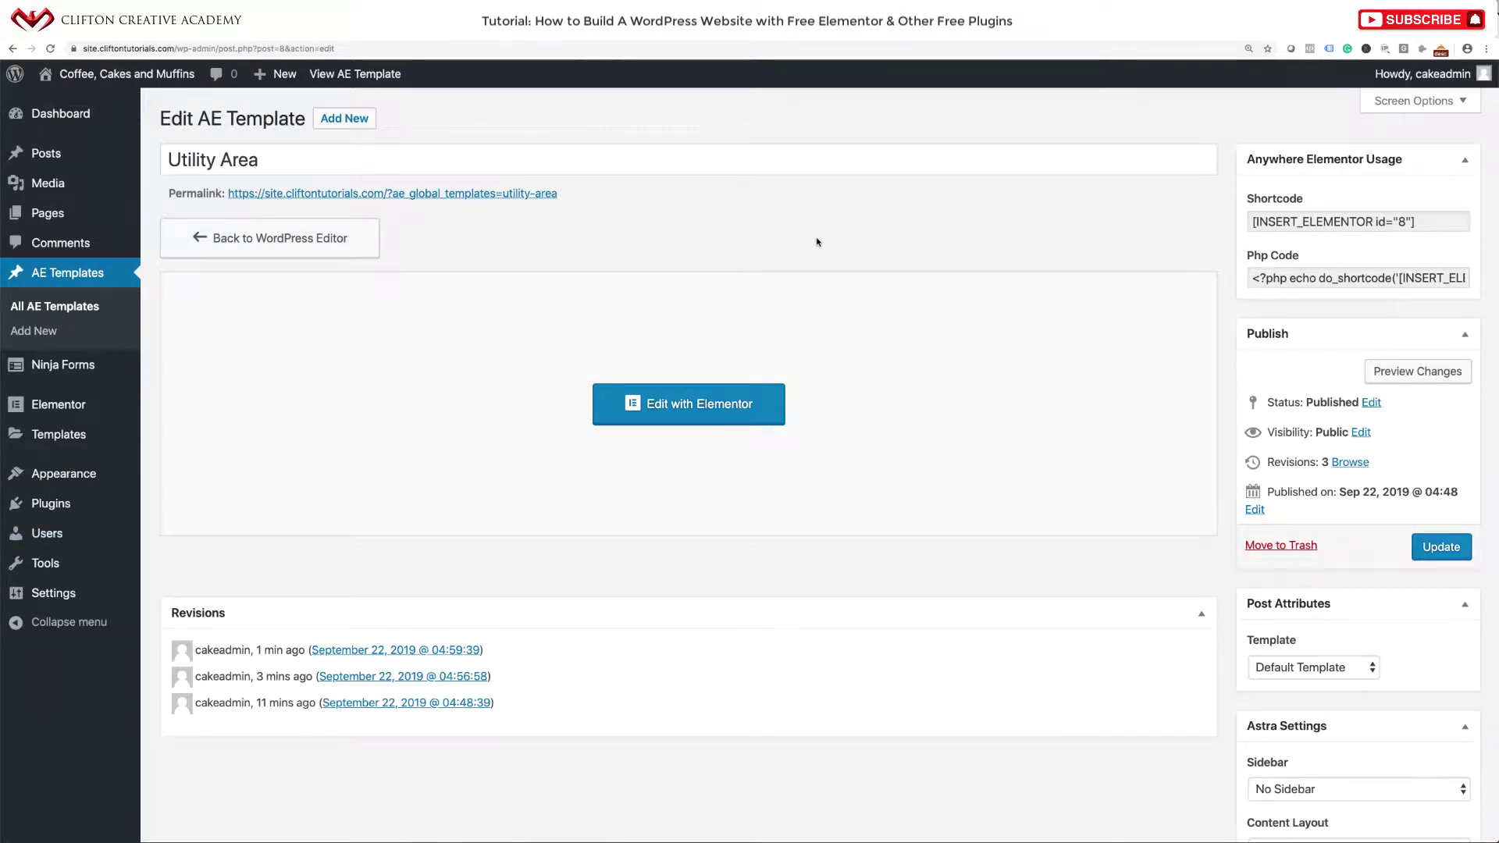
pyautogui.moveTo(1415, 221); pyautogui.dragTo(1249, 222)
pyautogui.hotkey('ctrl', 'c')
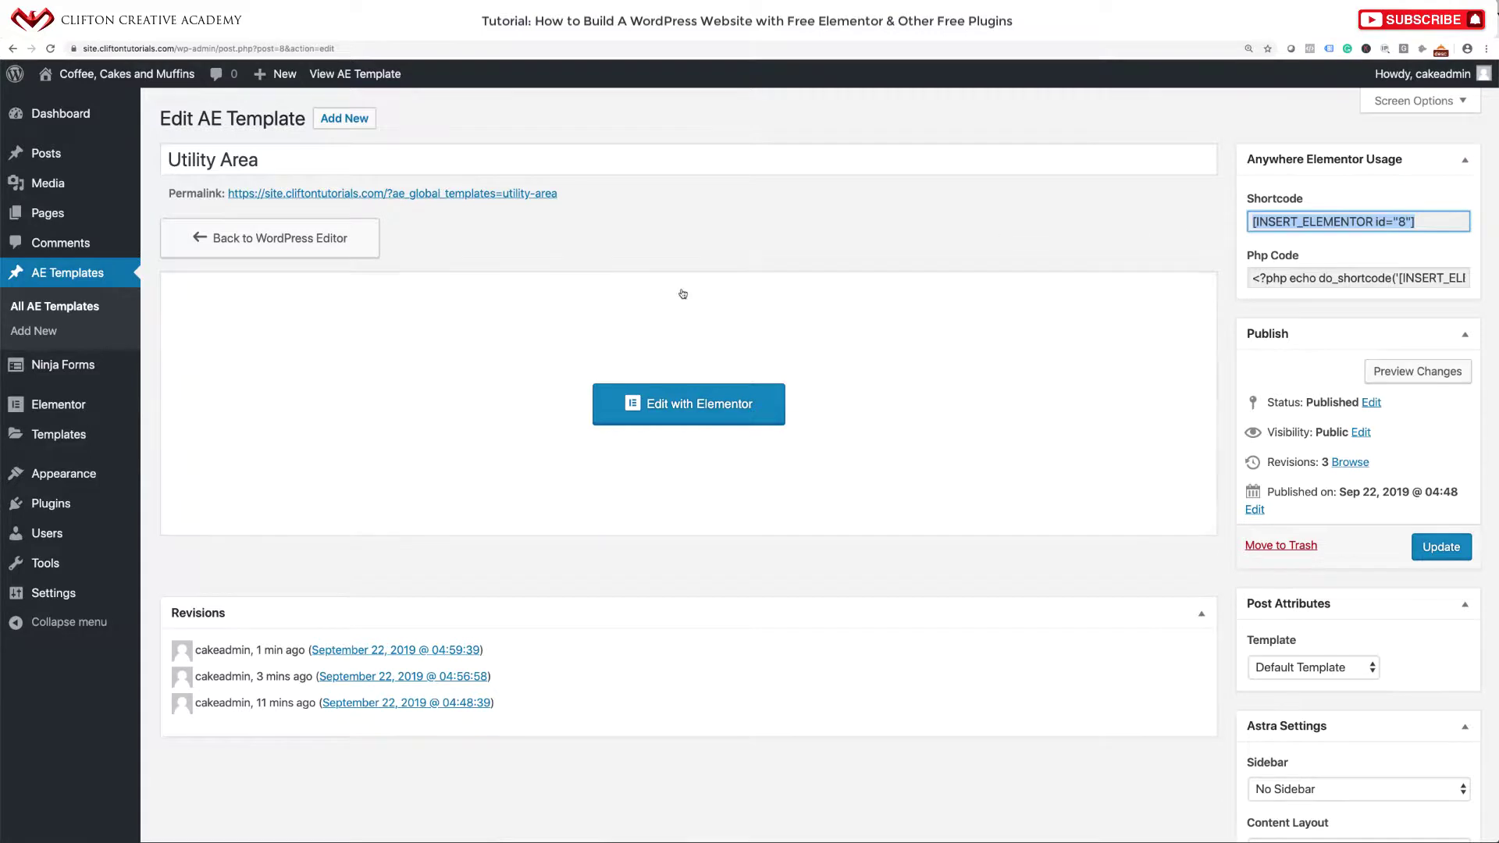
pyautogui.click(104, 78)
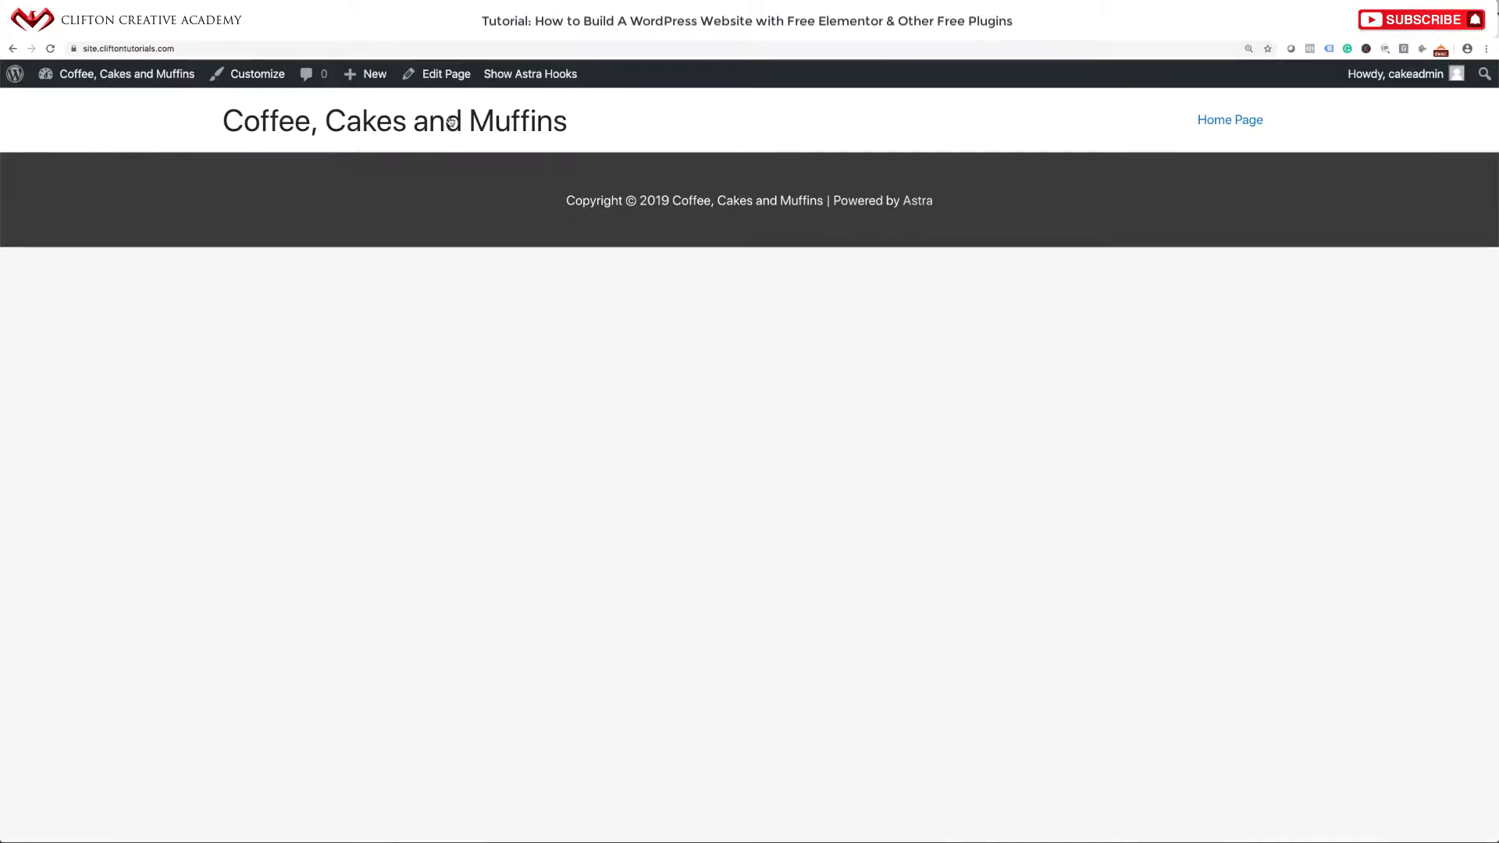
# Inspect the Astra hook locations on the live site, then hide them again.
pyautogui.click(531, 80)
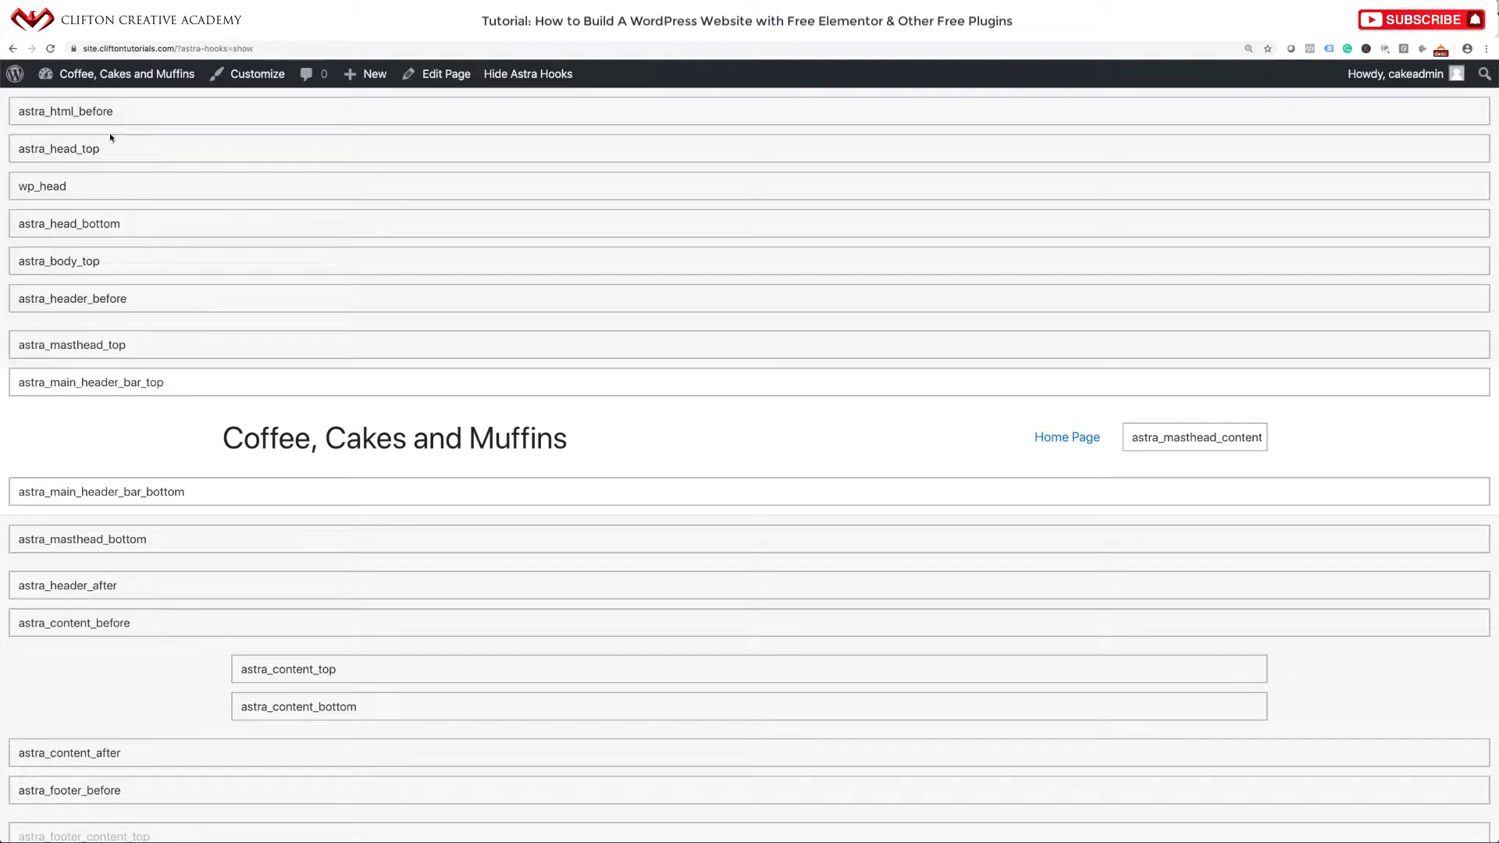
pyautogui.scroll(-4, 141, 397)
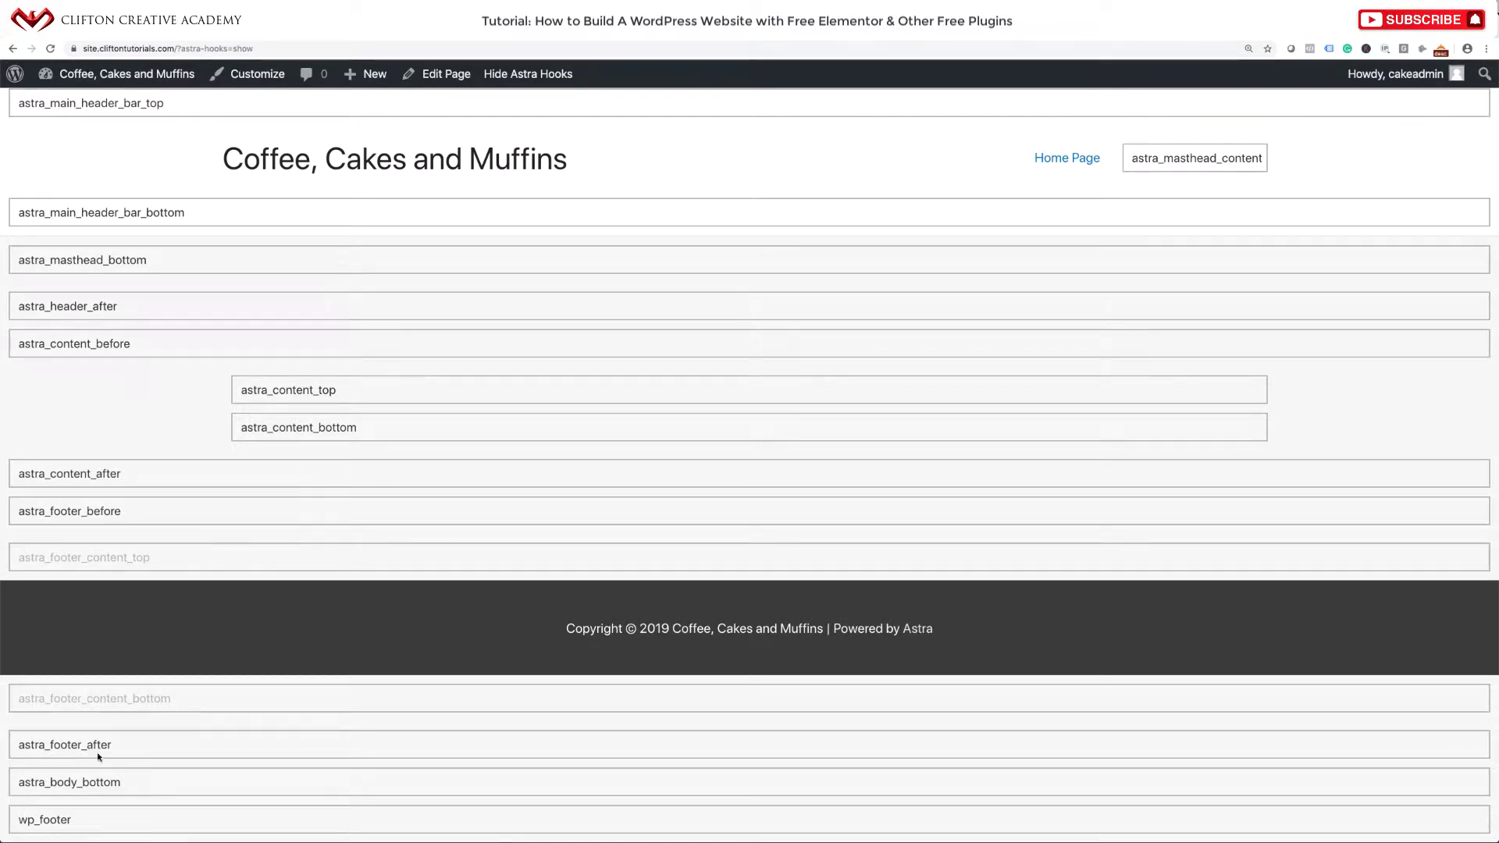
pyautogui.scroll(4, 274, 574)
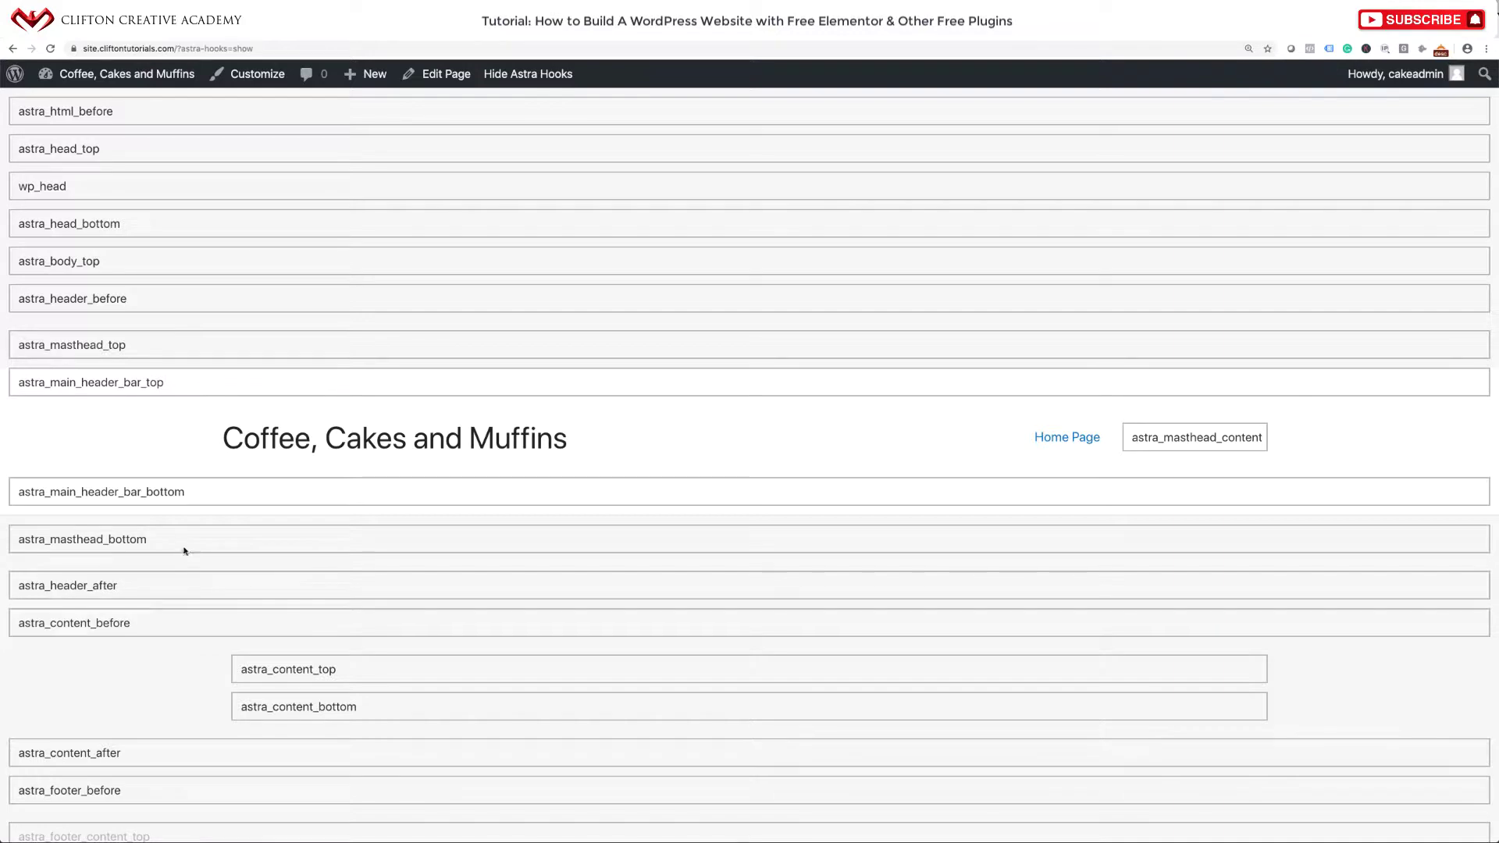
pyautogui.click(557, 75)
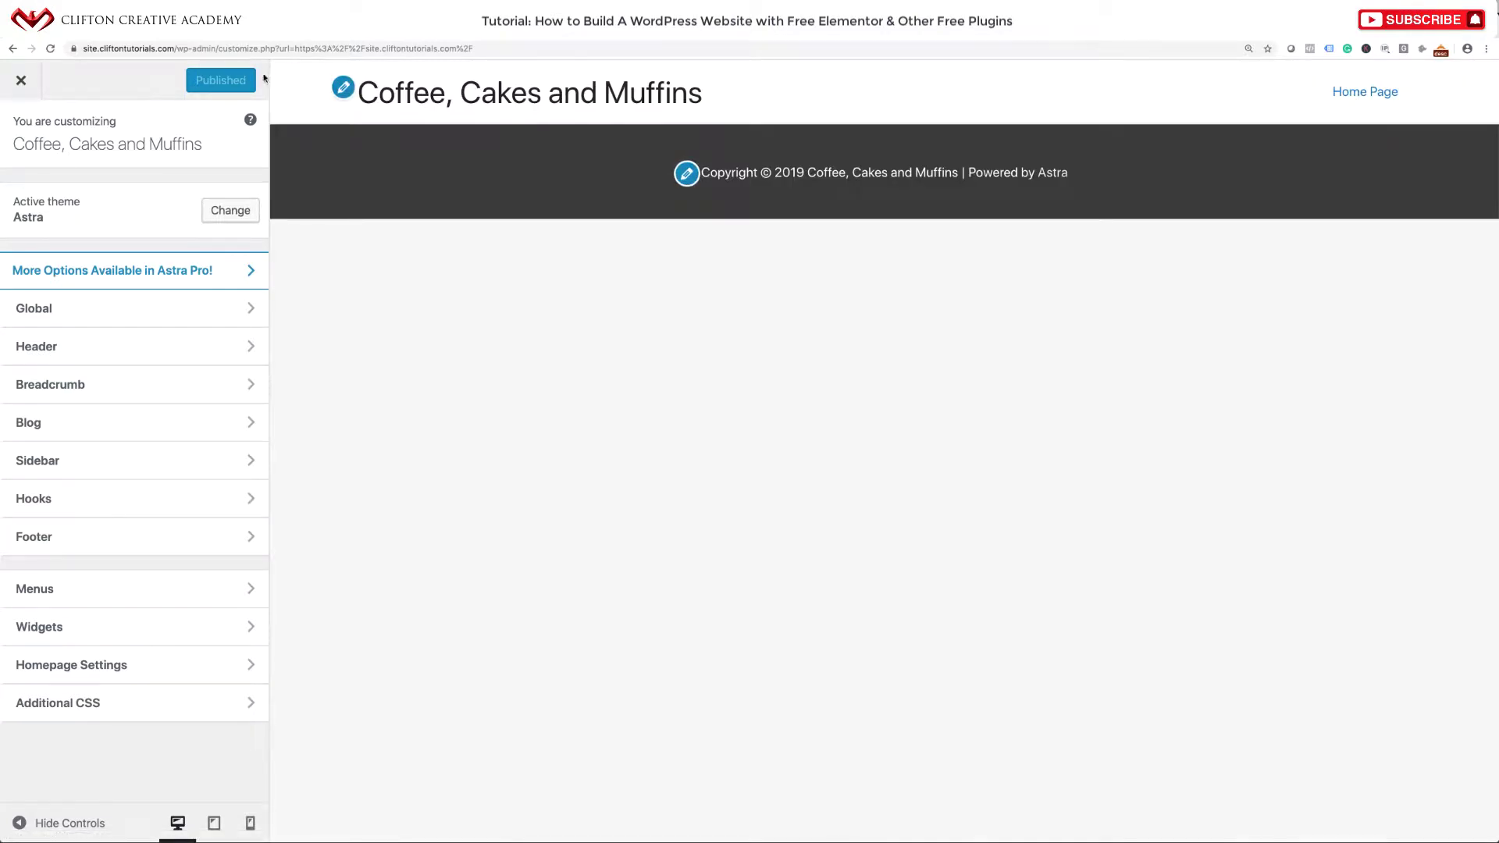
# Paste [INSERT_ELEMENTOR id="8"] into the Header's Before Header hook and publish.
pyautogui.click(82, 502)
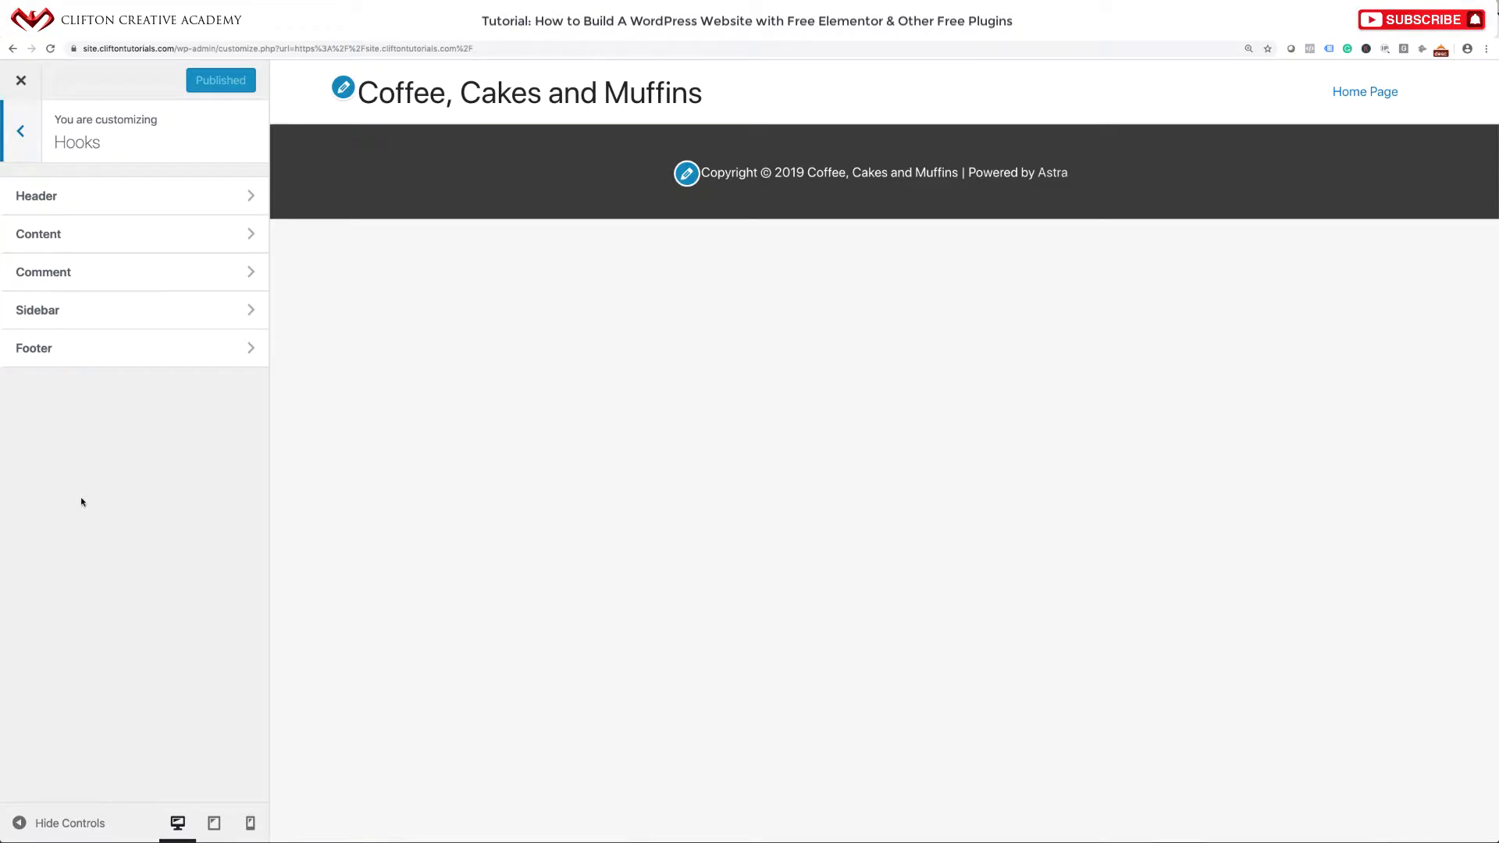
pyautogui.click(131, 200)
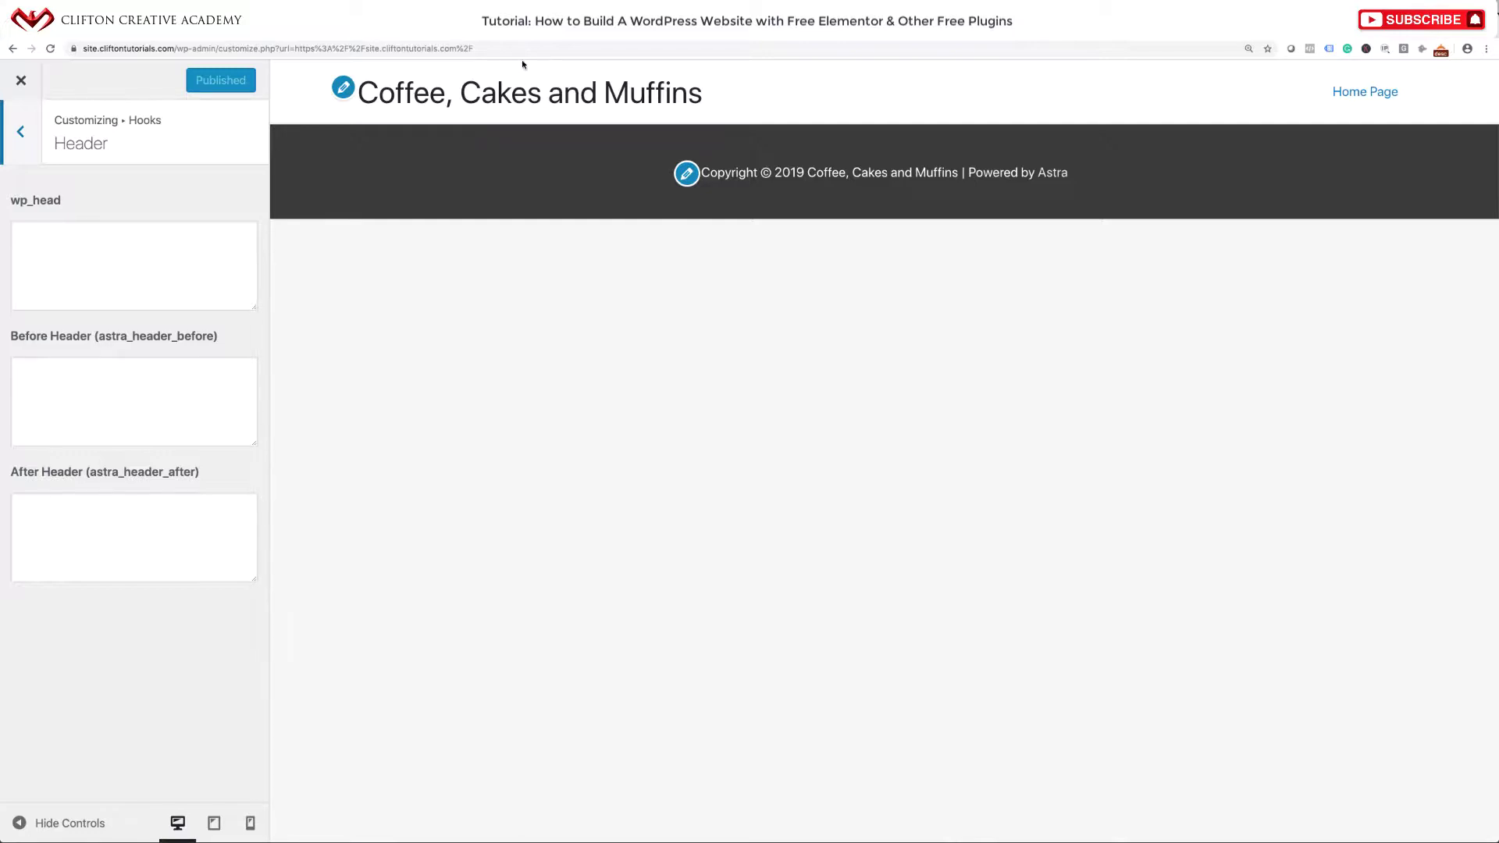
pyautogui.click(82, 373)
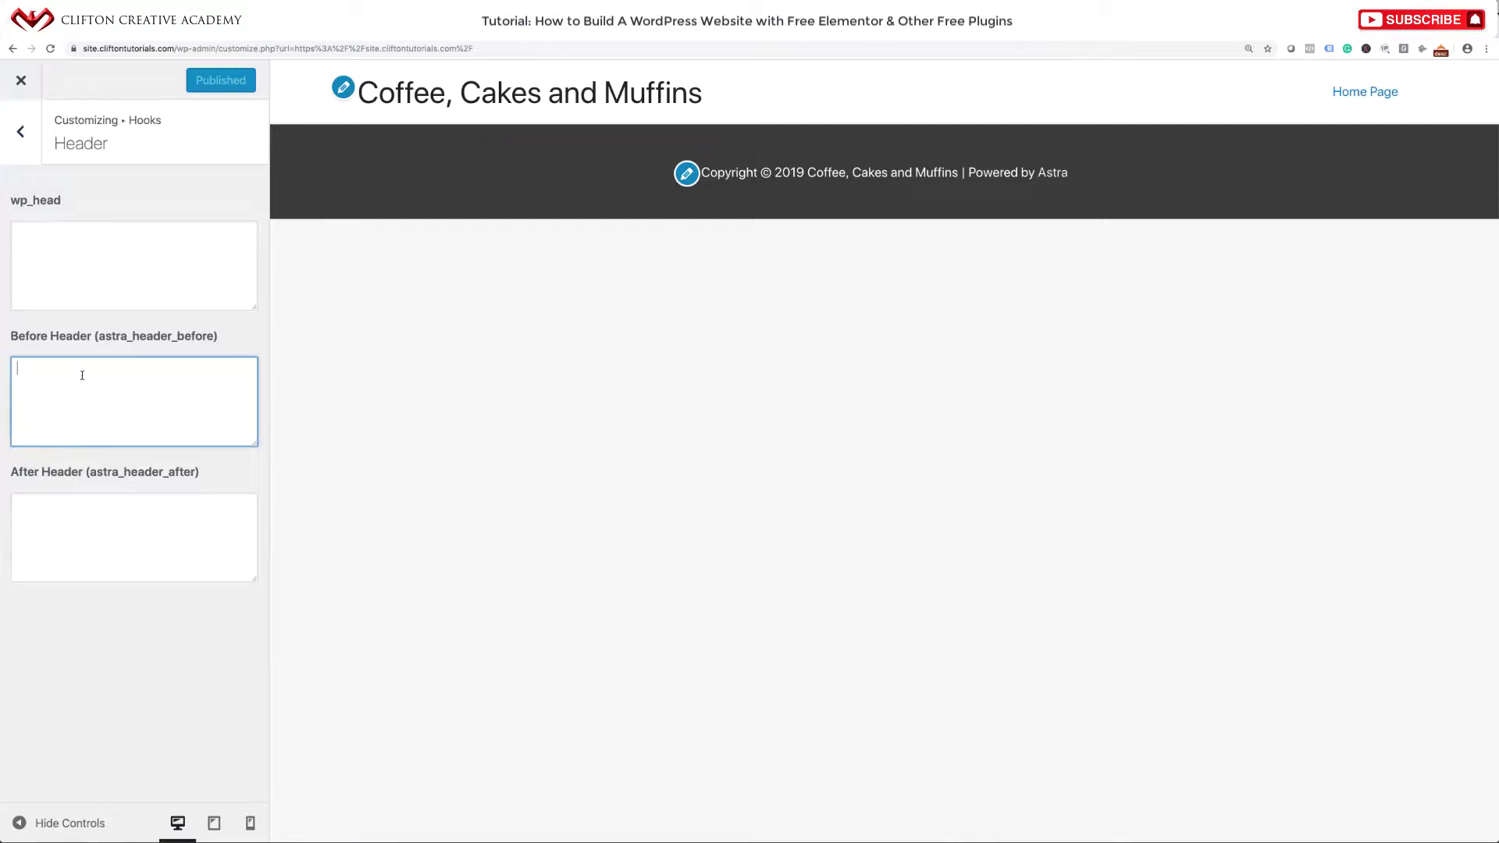
pyautogui.hotkey('ctrl', 'v')
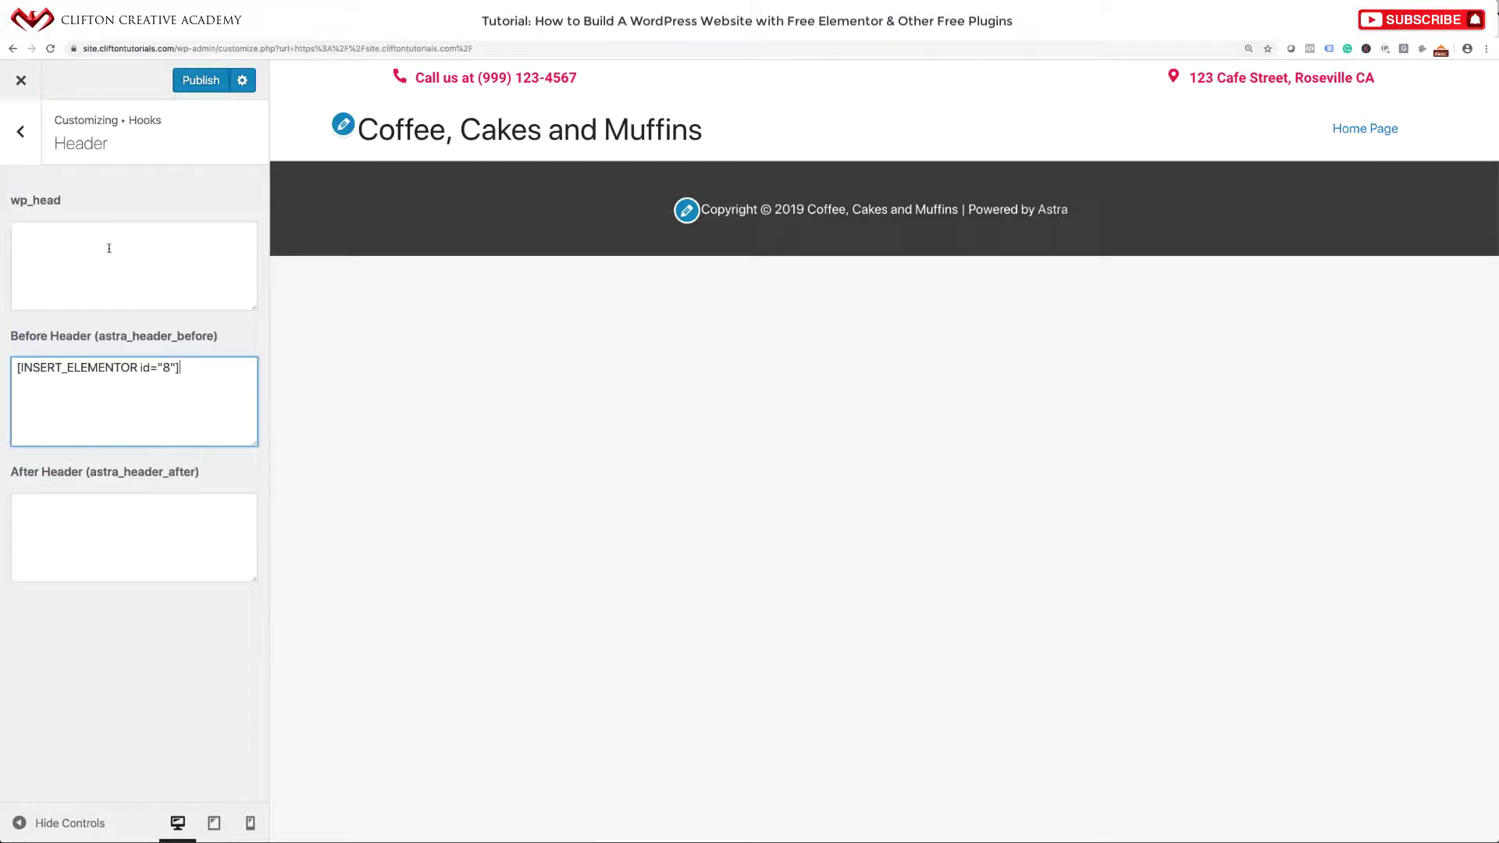
pyautogui.click(189, 87)
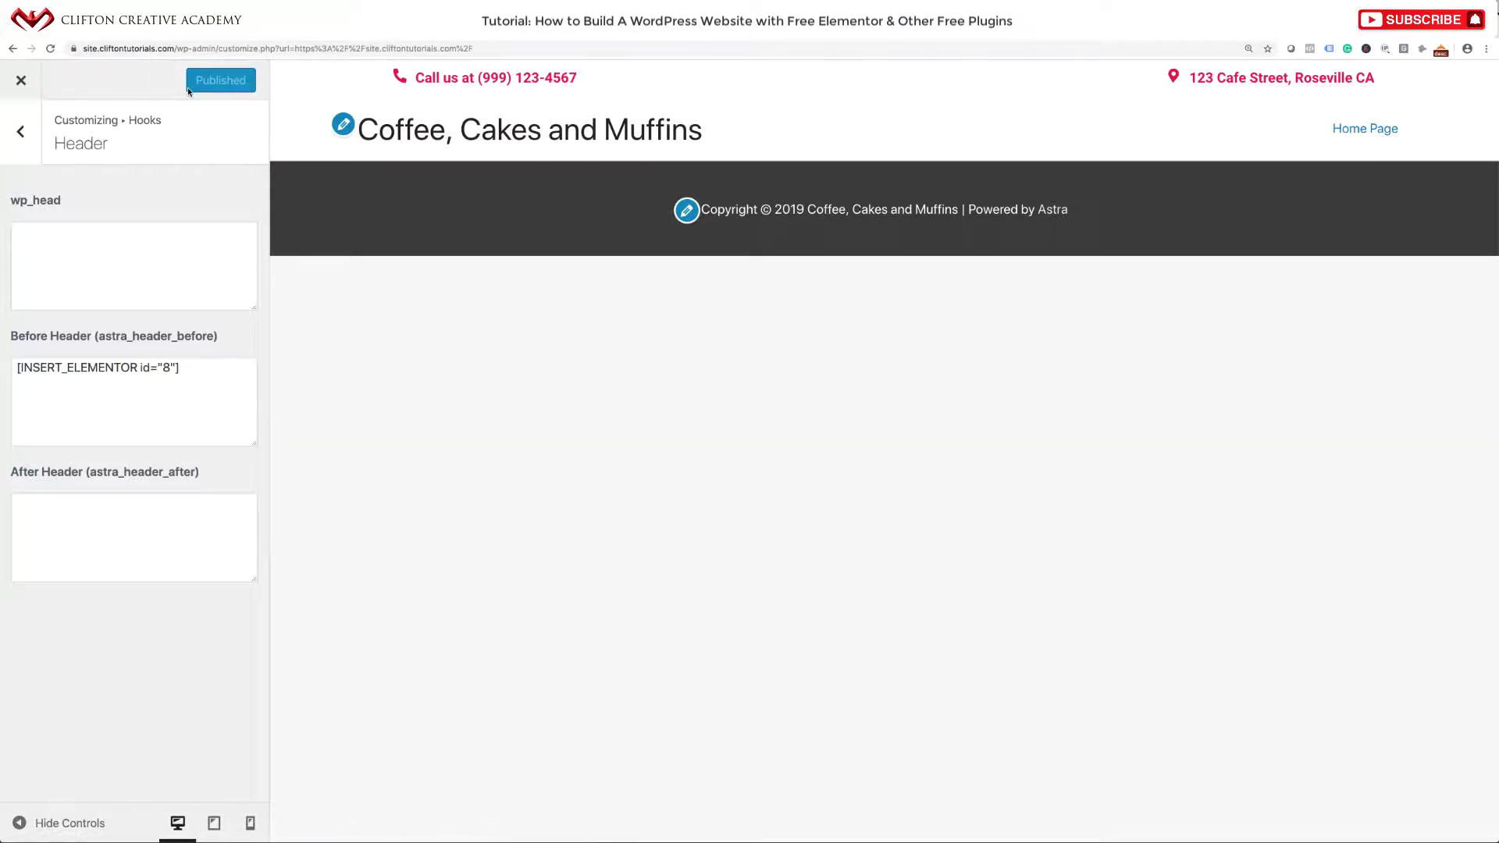
pyautogui.click(21, 81)
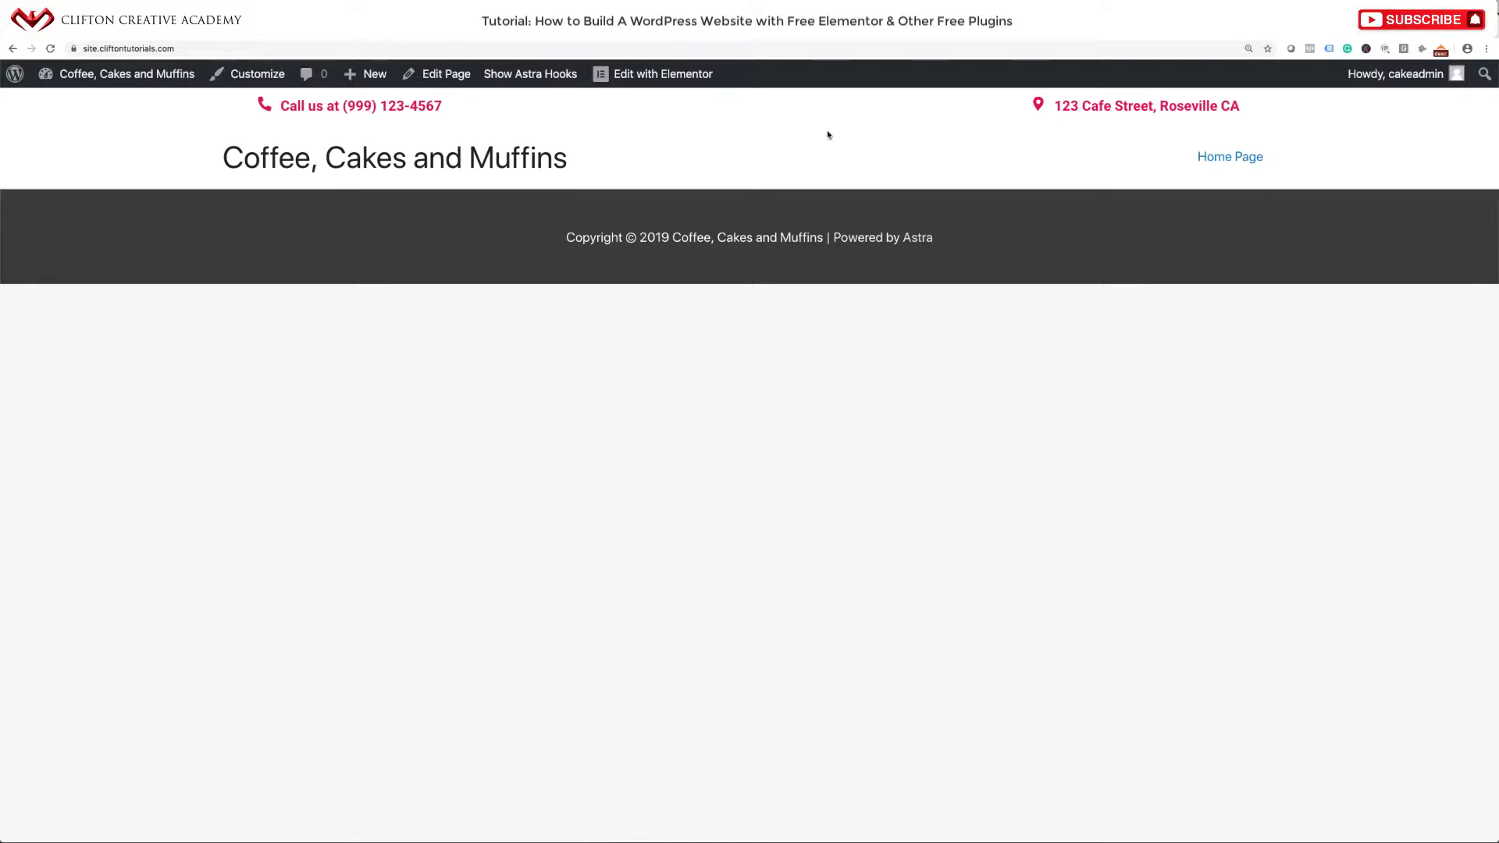
# Compare against the finished demo site, then reopen the Customizer for the site being built.
pyautogui.click(642, 41)
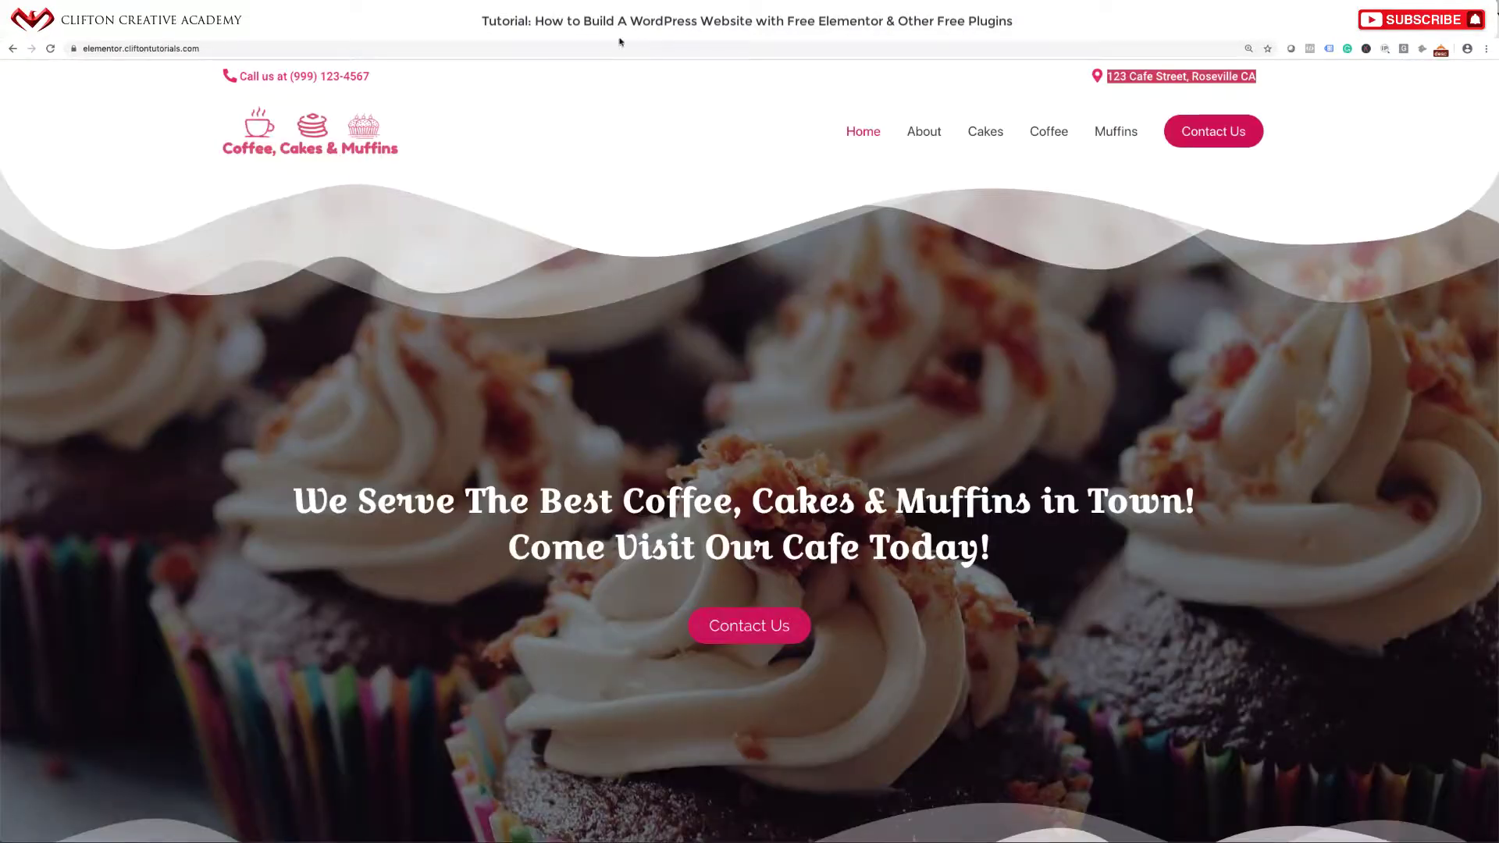
pyautogui.click(781, 33)
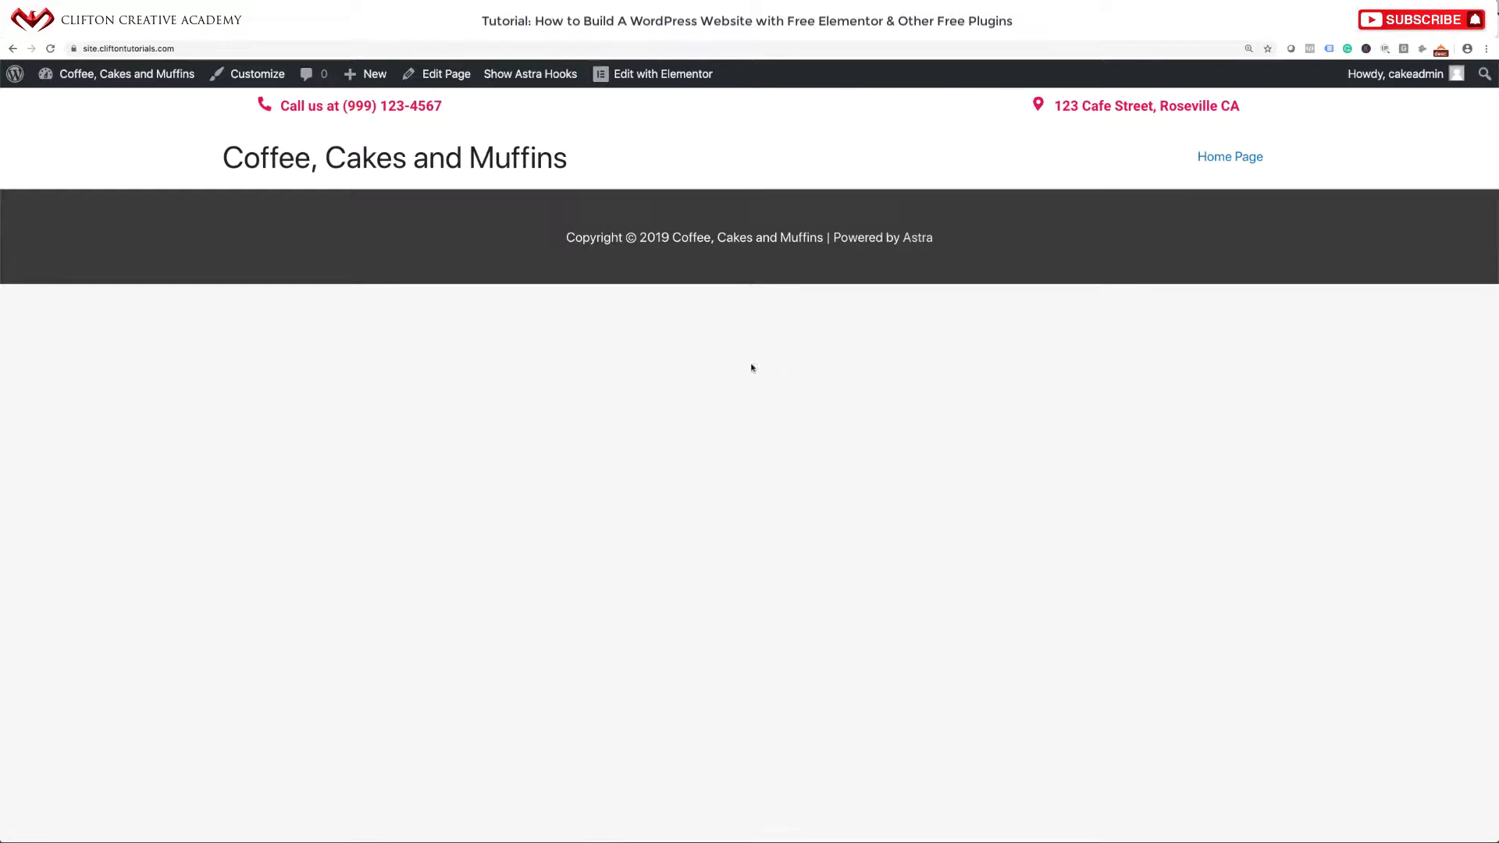
pyautogui.click(257, 74)
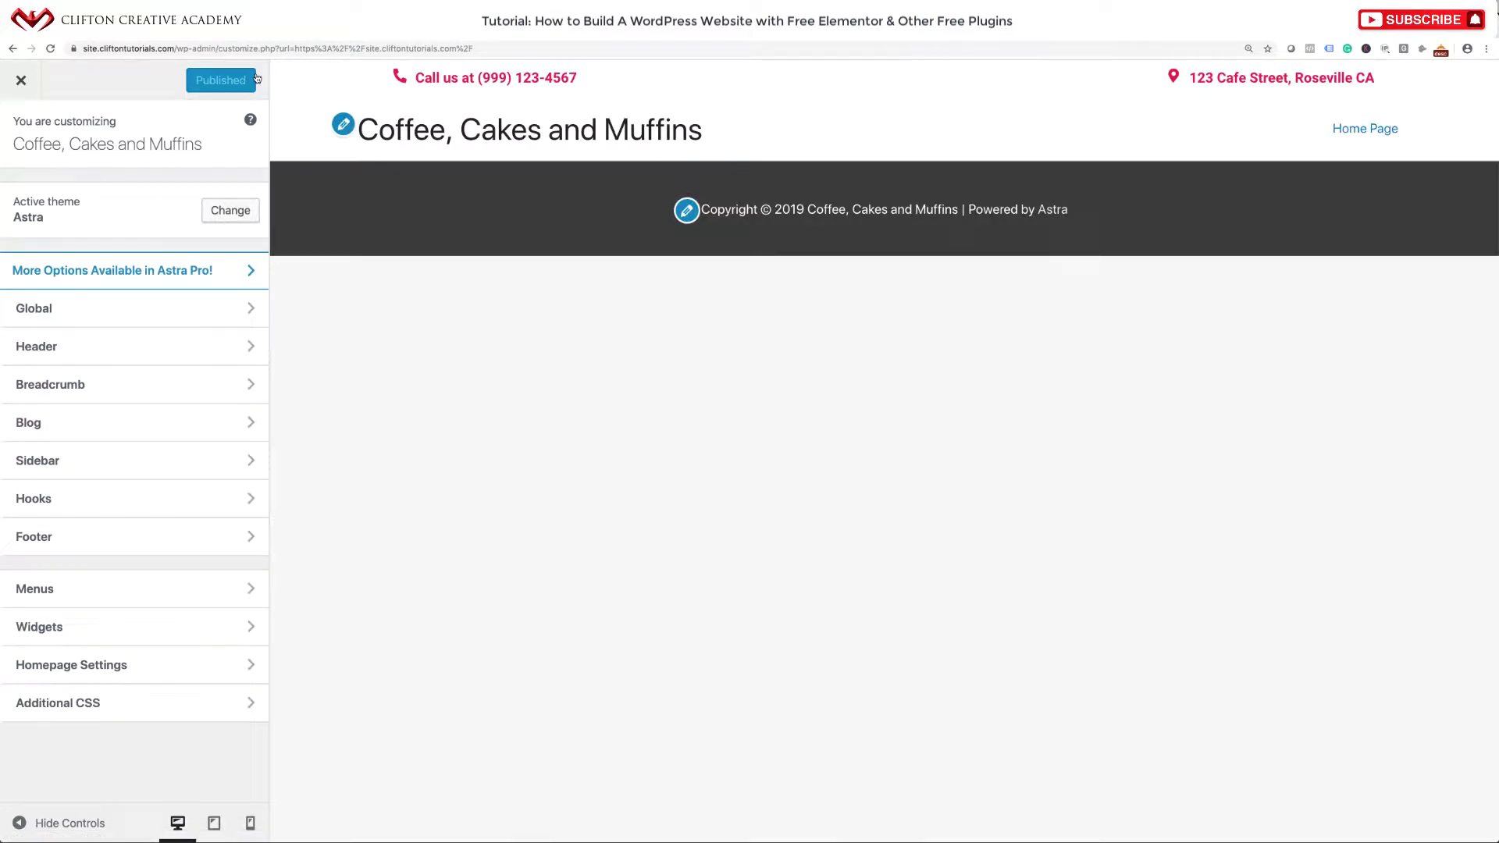
# Upload coffee-cake-muf-logo.png as the logo under Header > Site Identity.
pyautogui.click(72, 357)
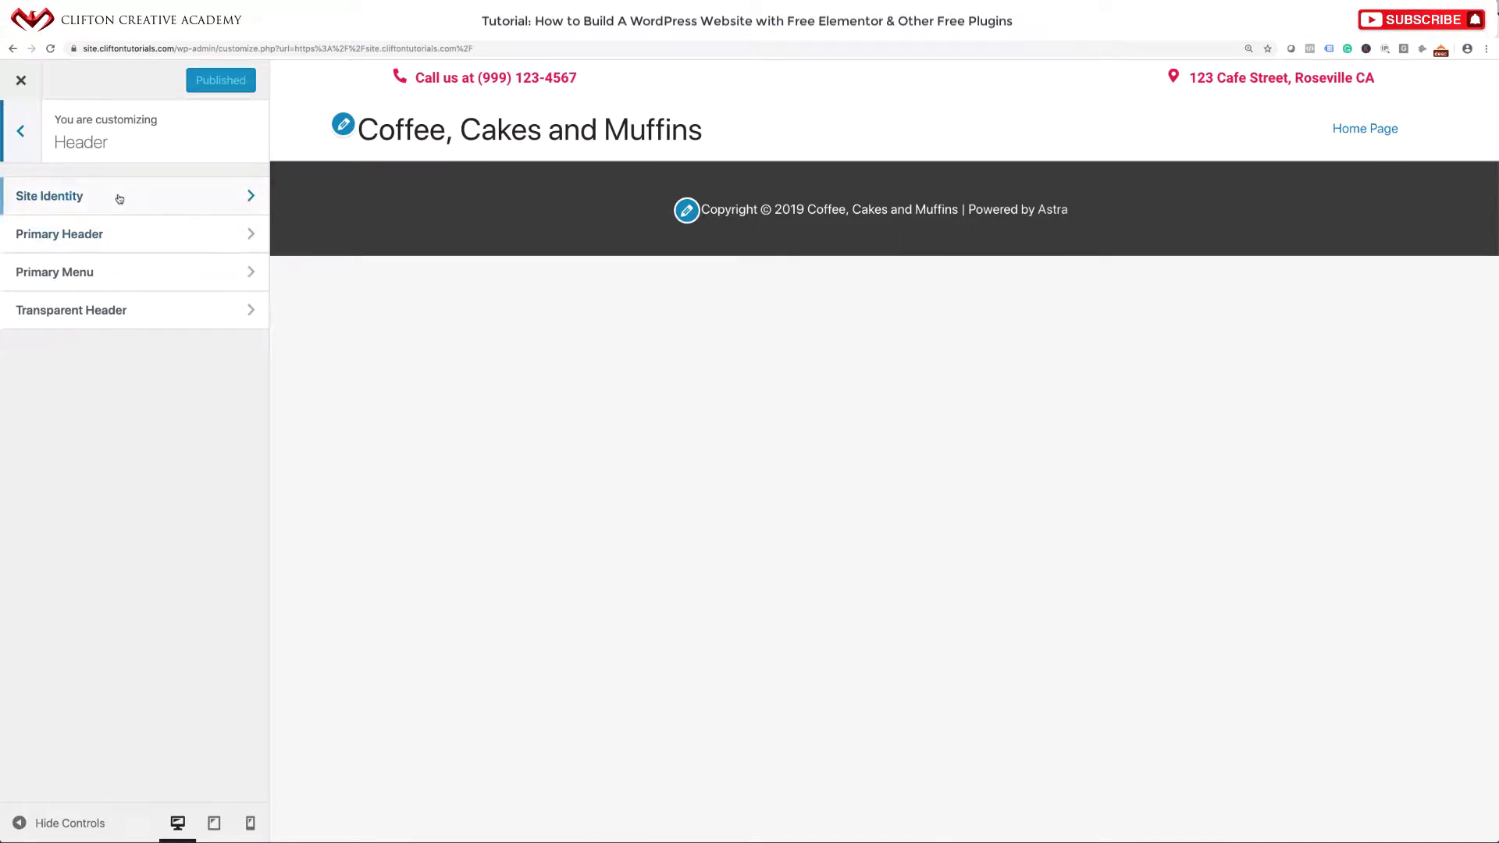
pyautogui.click(118, 197)
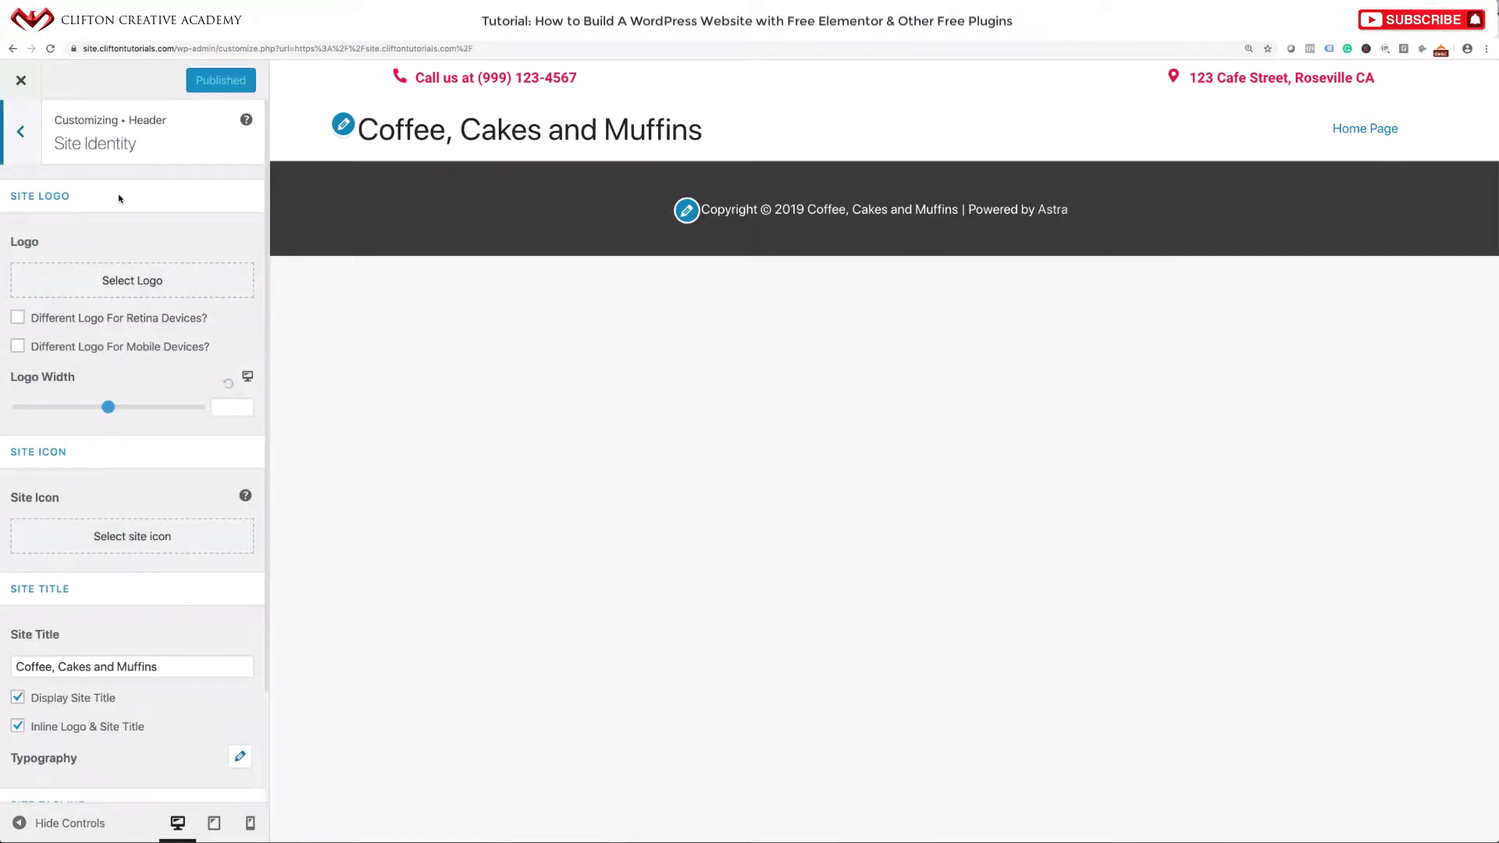
pyautogui.click(116, 288)
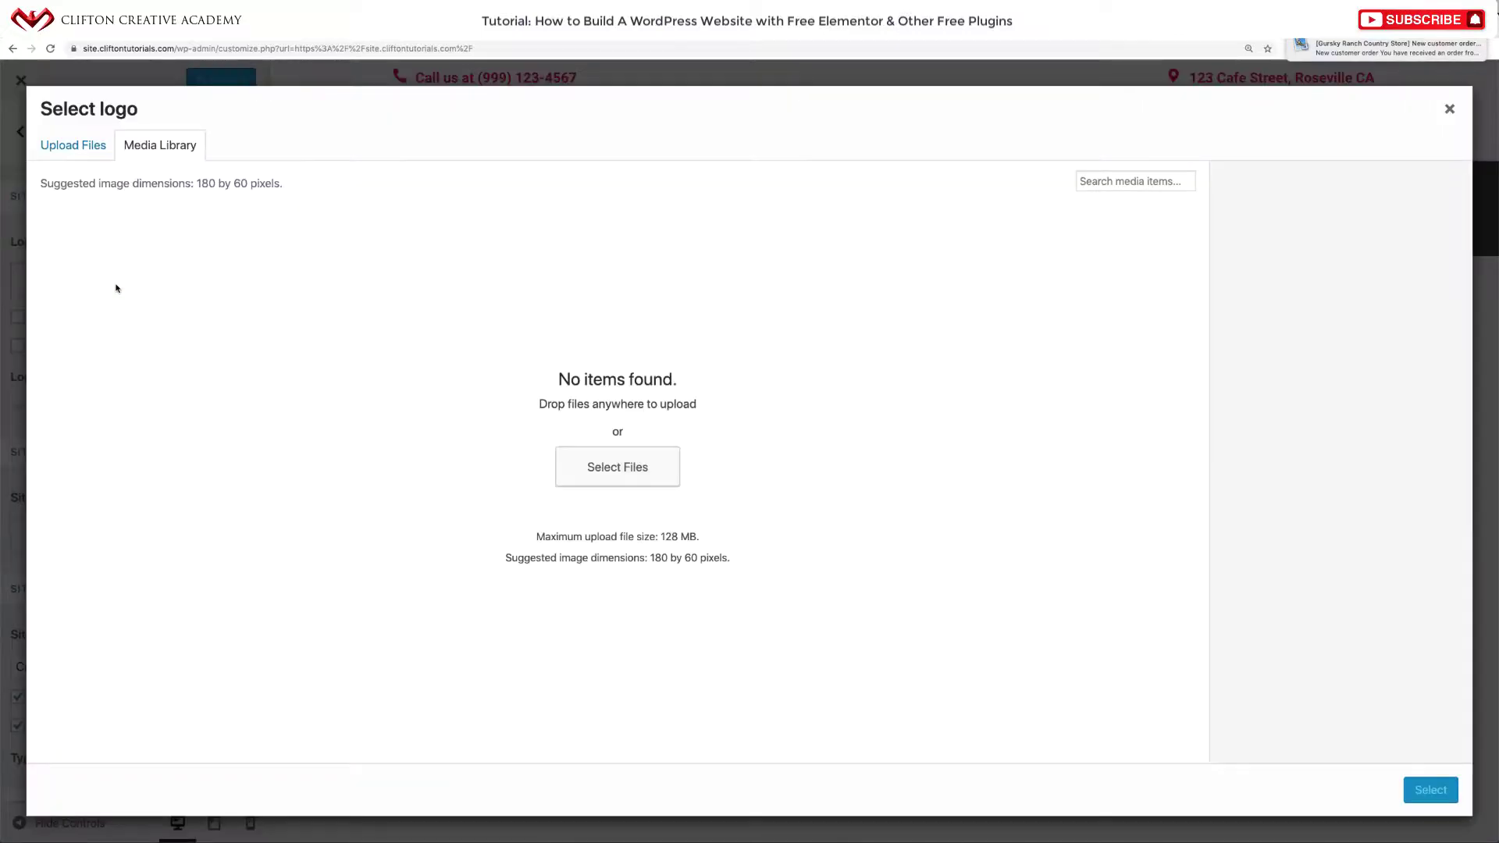
pyautogui.click(649, 471)
pyautogui.click(670, 205)
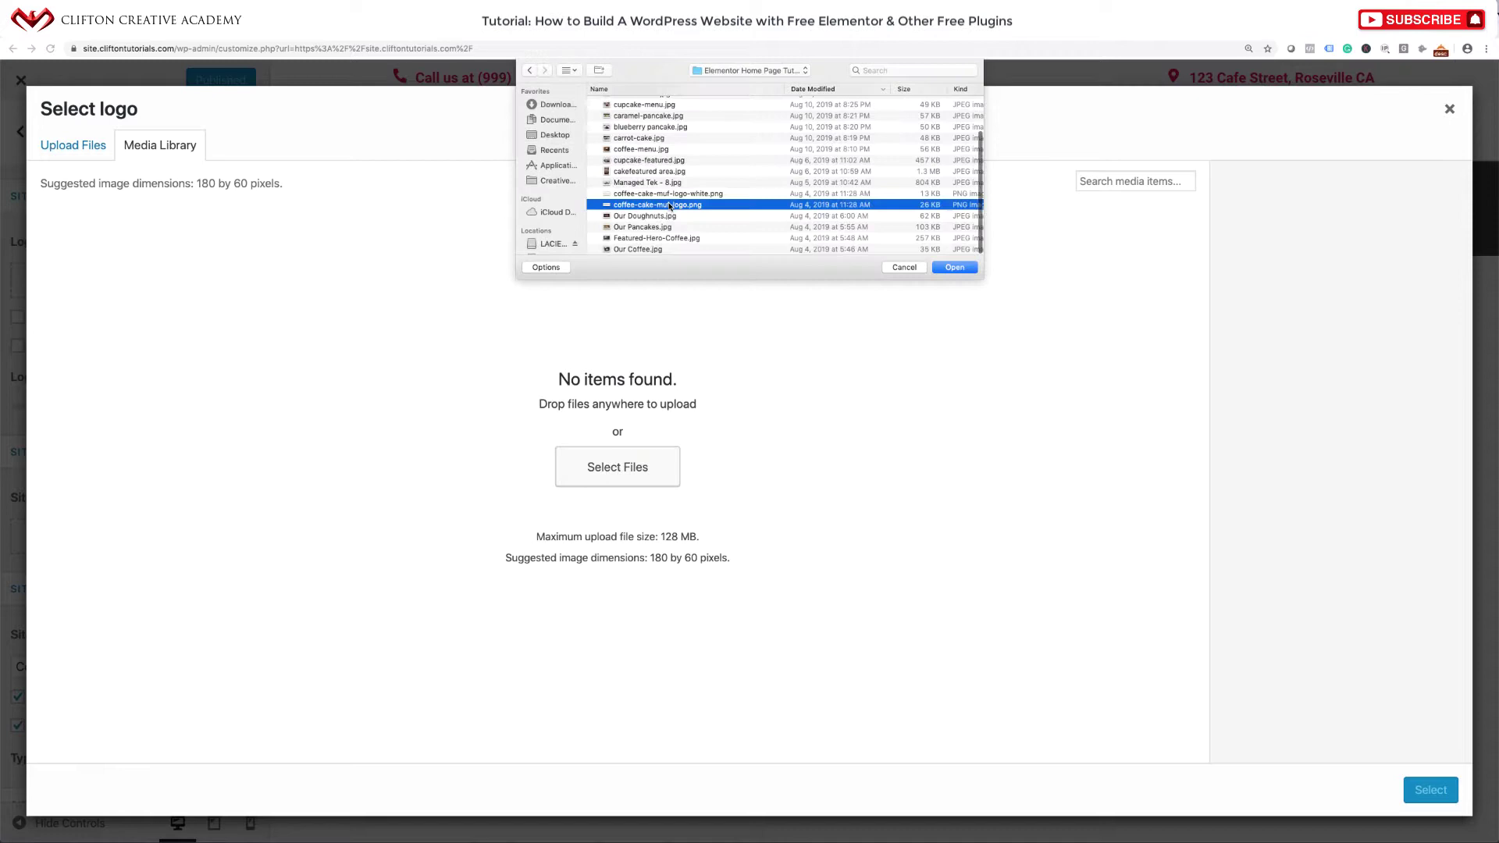
pyautogui.click(947, 266)
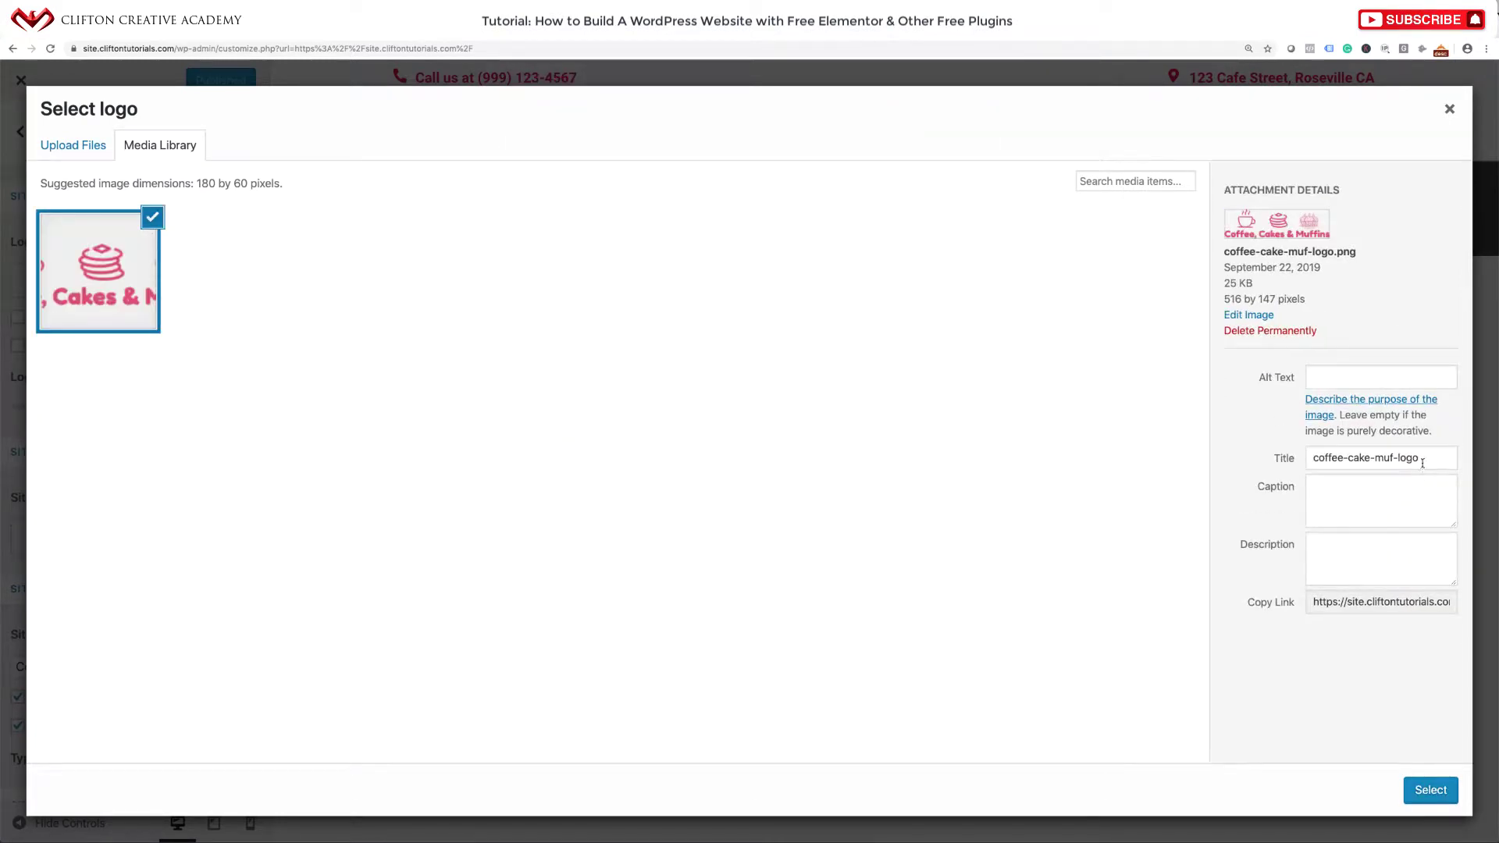
# Copy the image title into its alt text and select the image as the logo.
pyautogui.click(1278, 445)
pyautogui.hotkey('ctrl', 'c')
pyautogui.click(1327, 377)
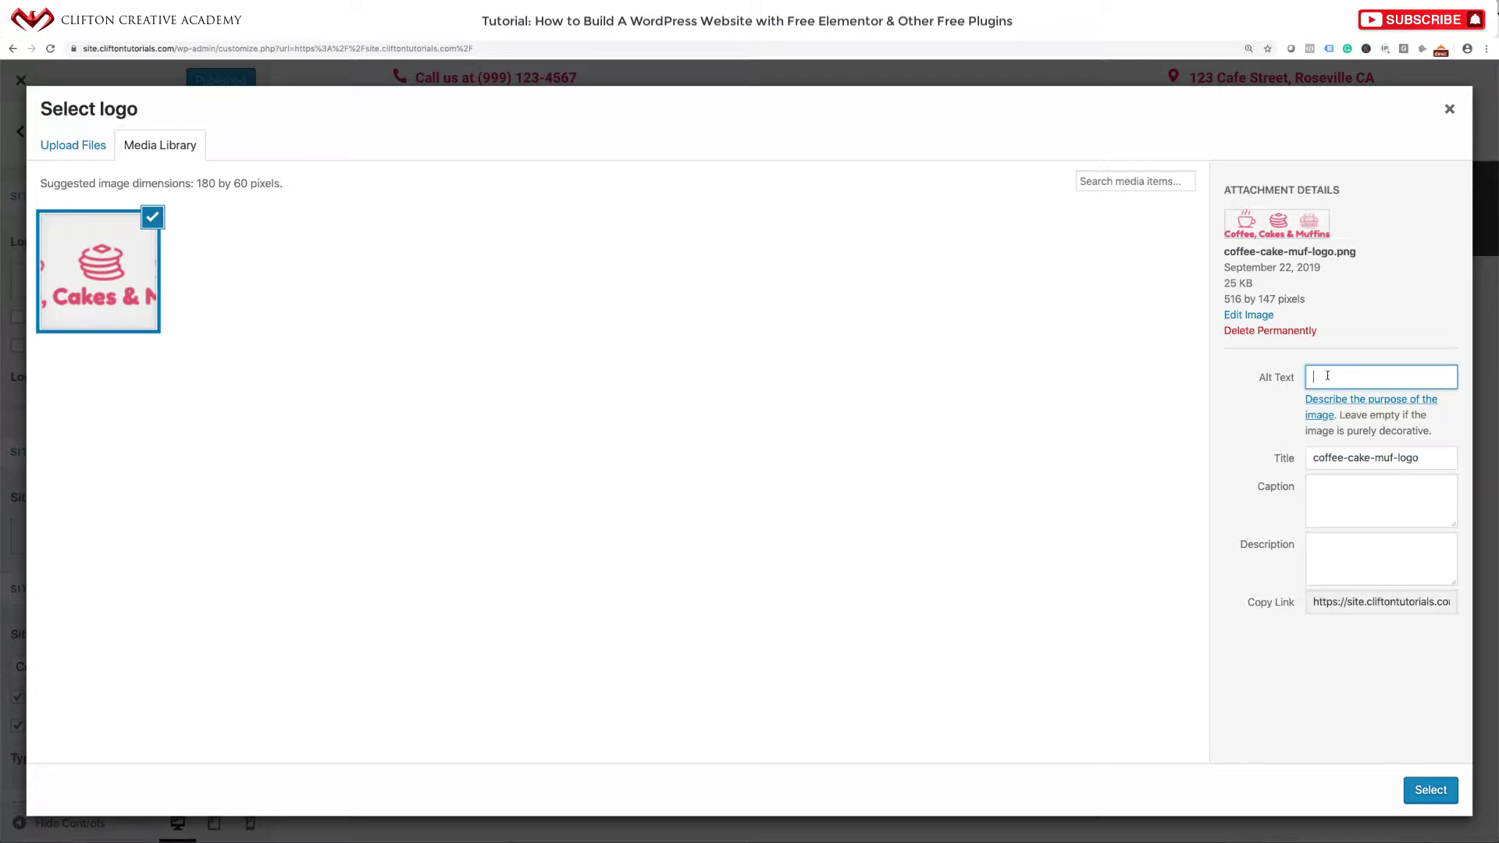
pyautogui.write('v')
pyautogui.hotkey('ctrl', 'v')
pyautogui.click(1421, 789)
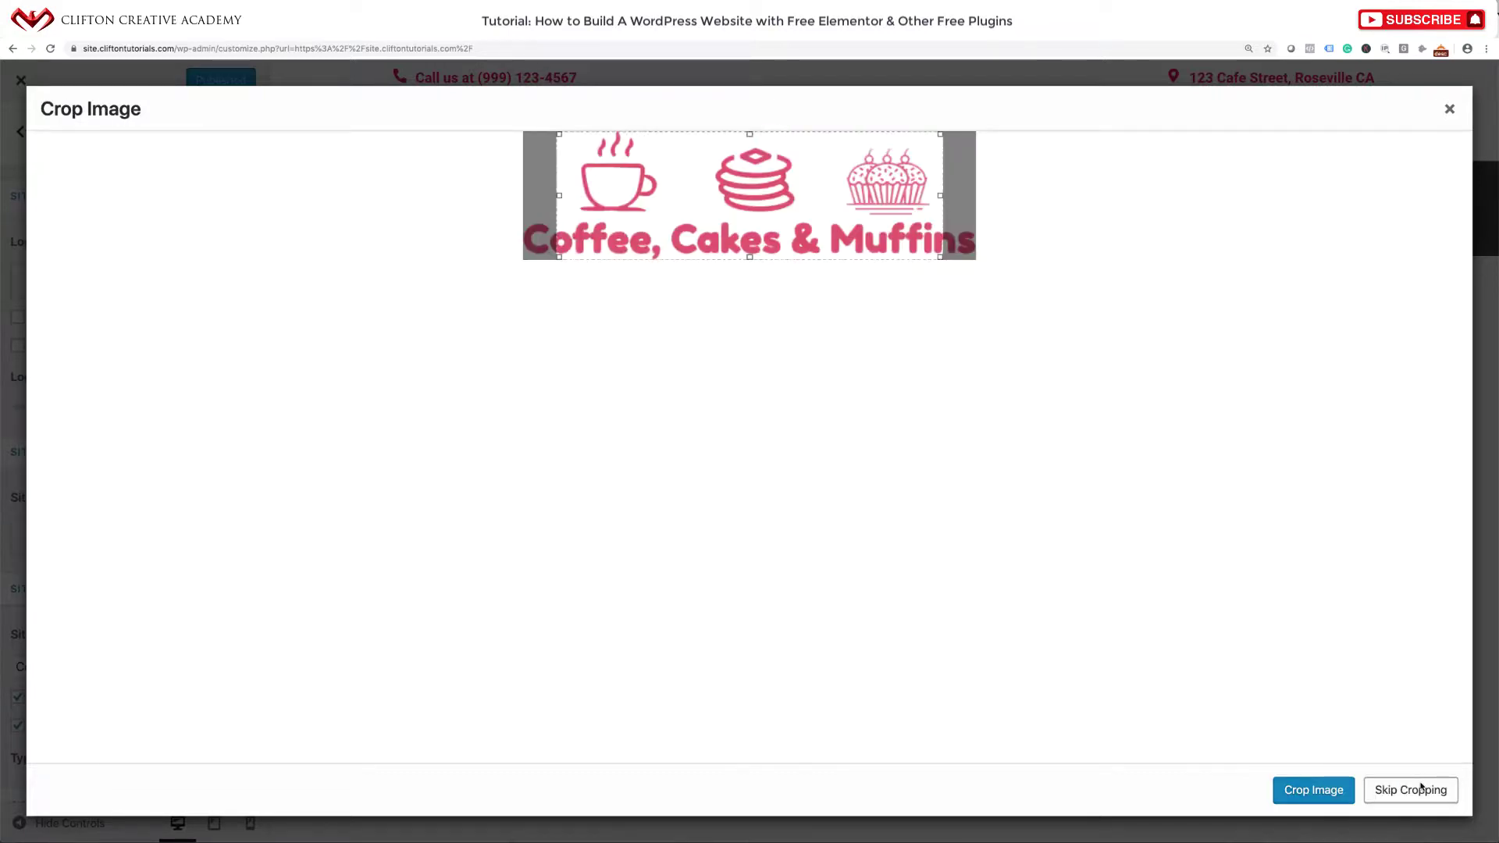
# Crop to include the whole logo and set Logo Width to 186.
pyautogui.moveTo(943, 196); pyautogui.dragTo(974, 196)
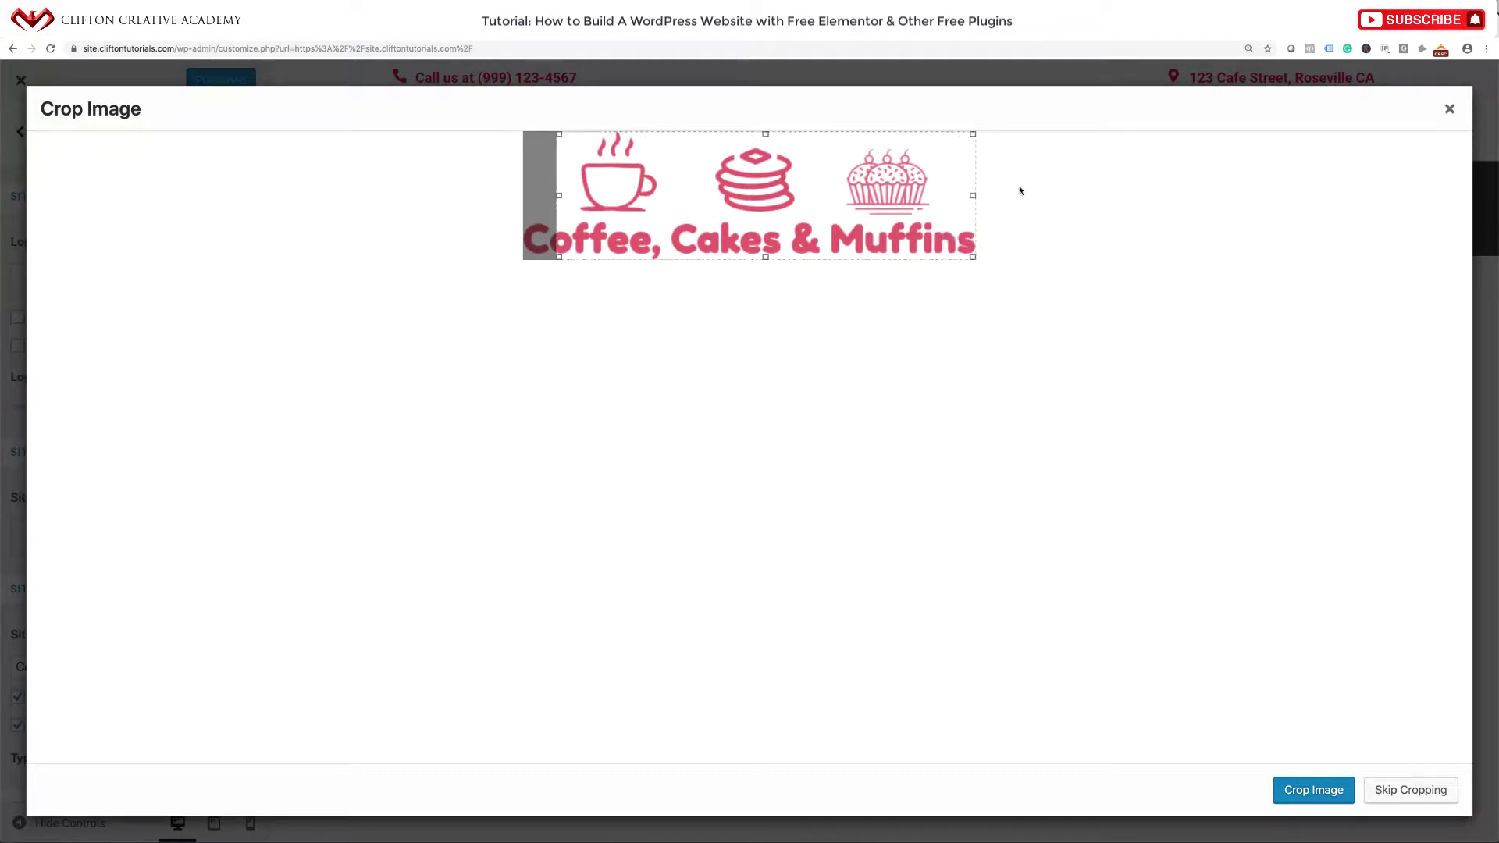
pyautogui.moveTo(558, 195); pyautogui.dragTo(468, 198)
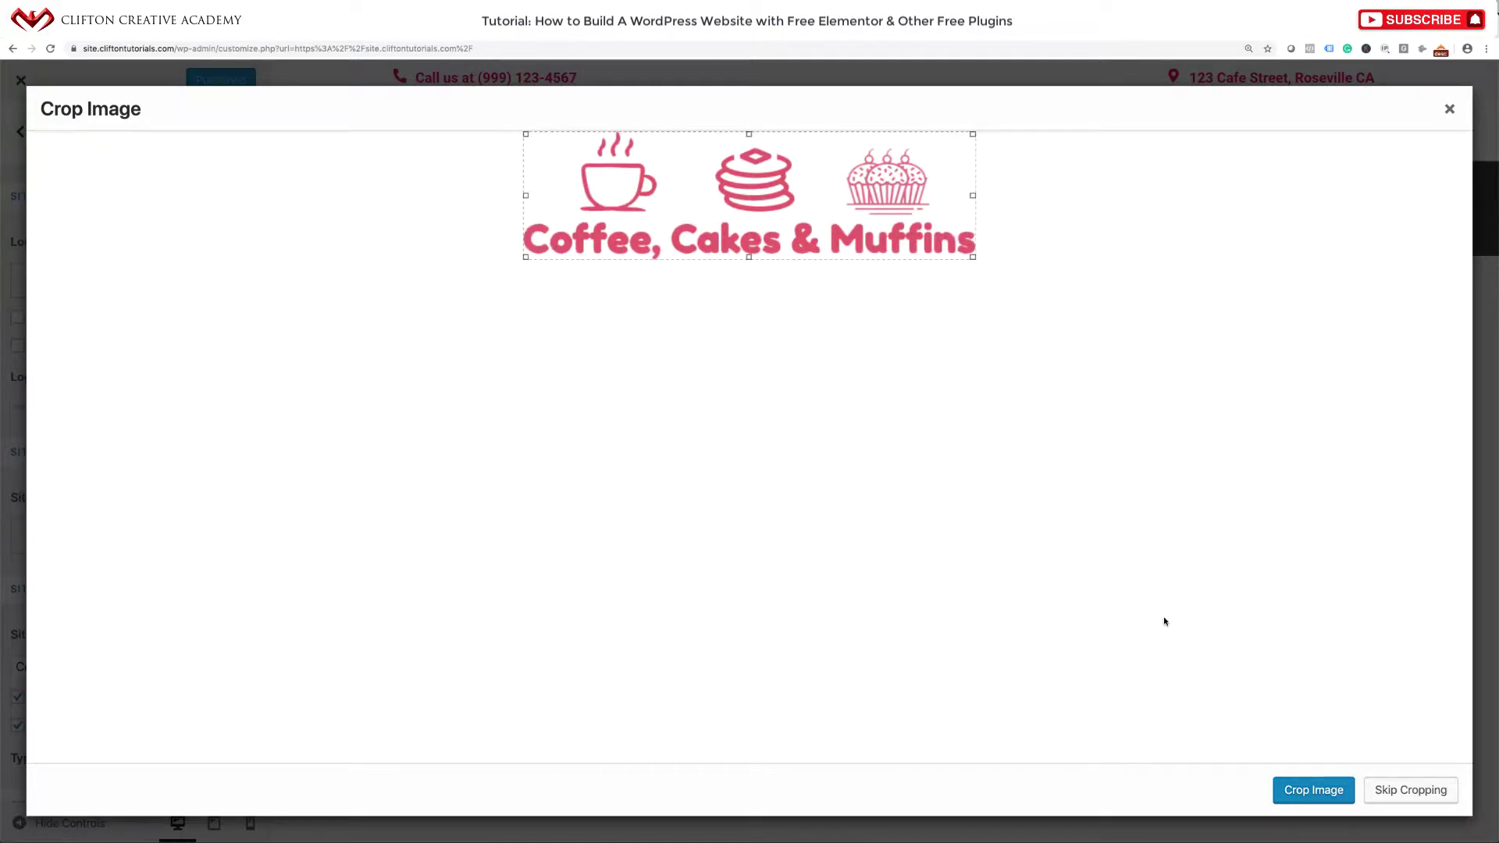
pyautogui.click(1406, 791)
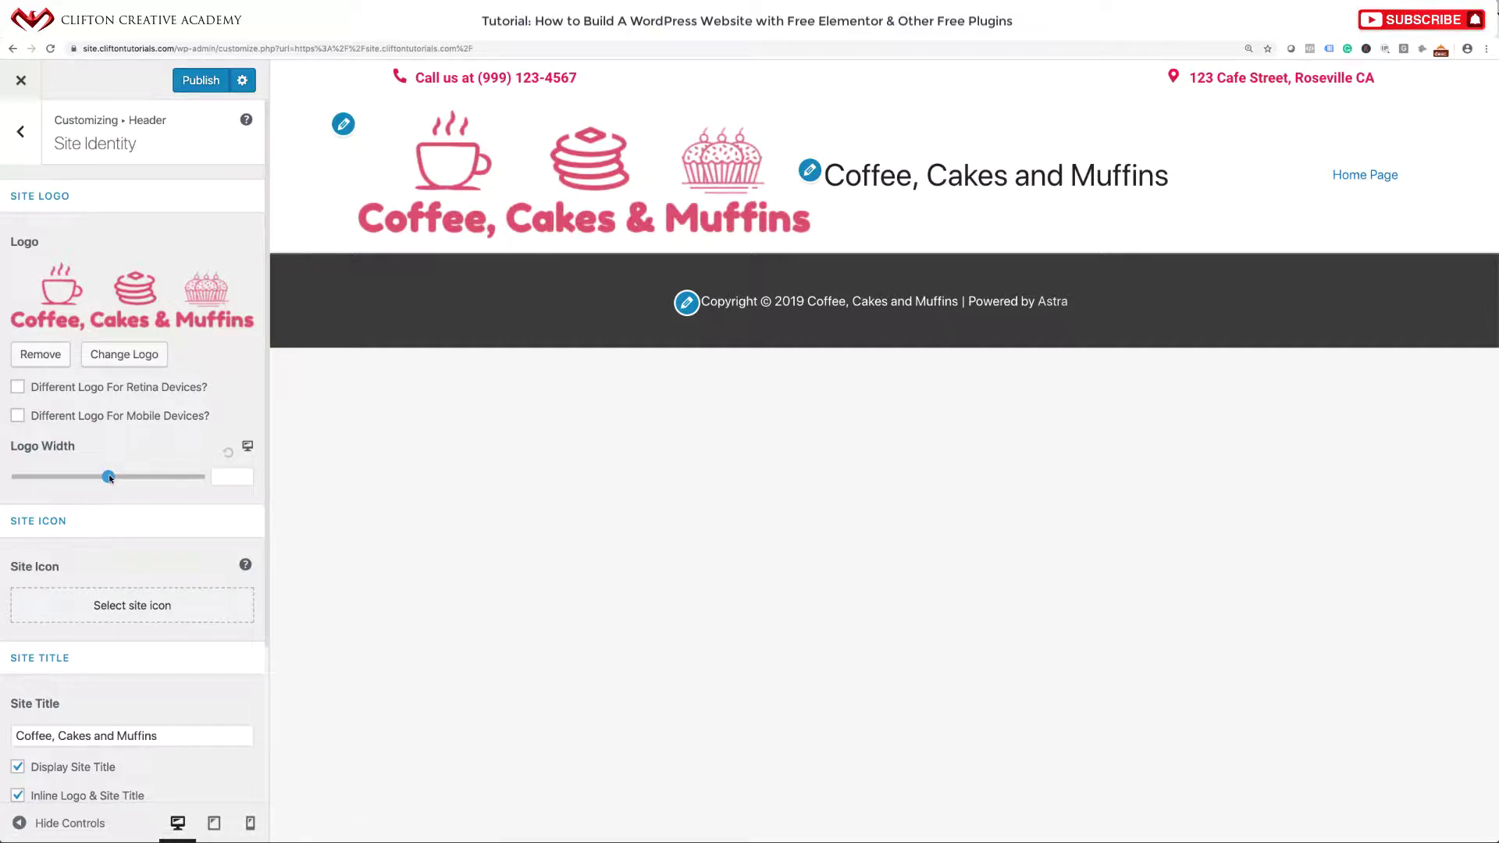
pyautogui.moveTo(109, 477); pyautogui.dragTo(74, 479)
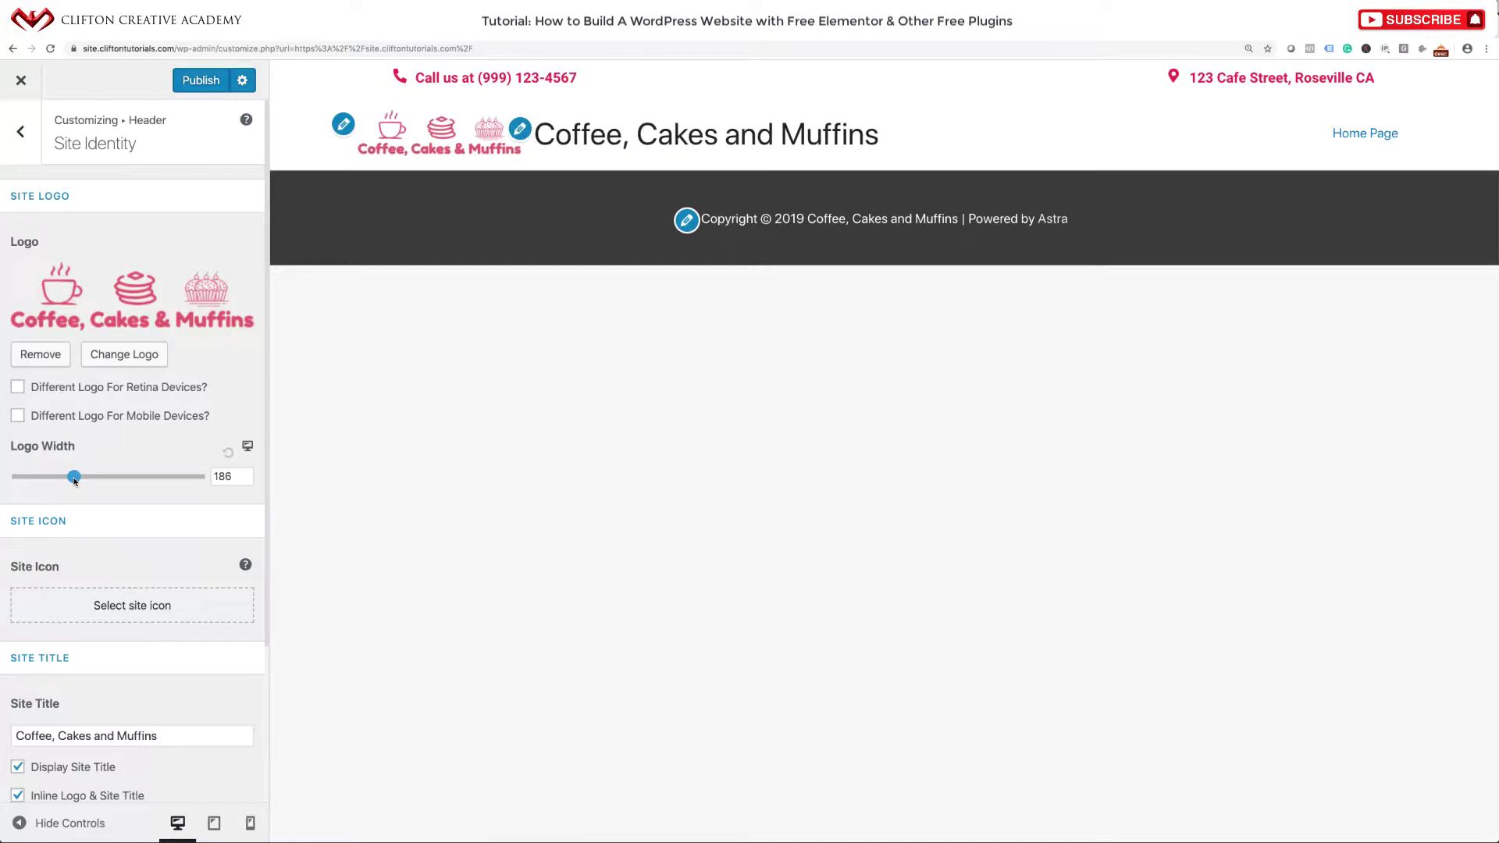
pyautogui.scroll(-5, 97, 567)
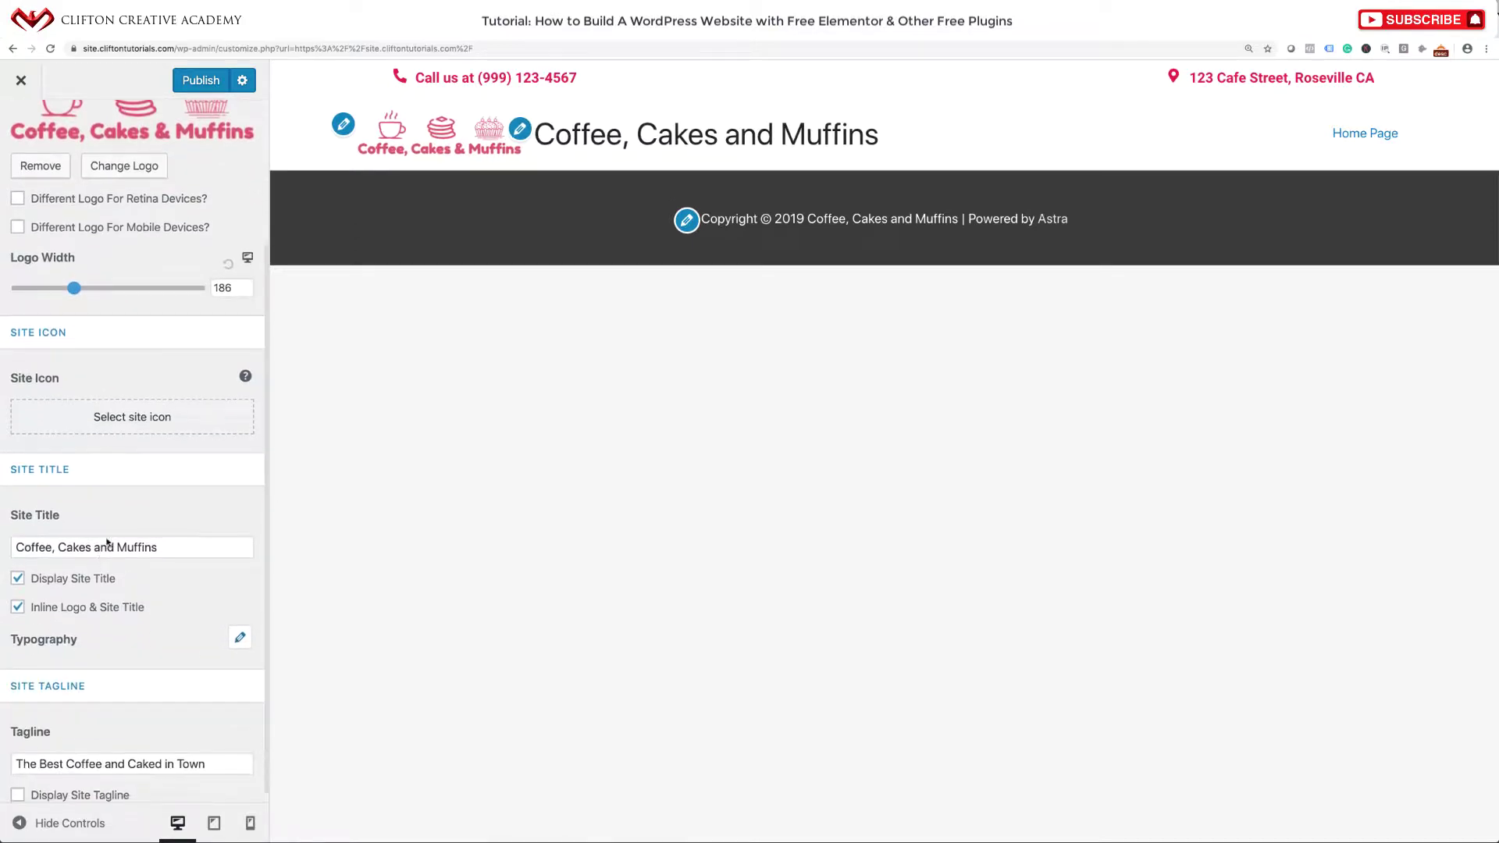
# Set the site icon to a square crop of the logo framing the coffee cup.
pyautogui.click(127, 425)
pyautogui.click(117, 309)
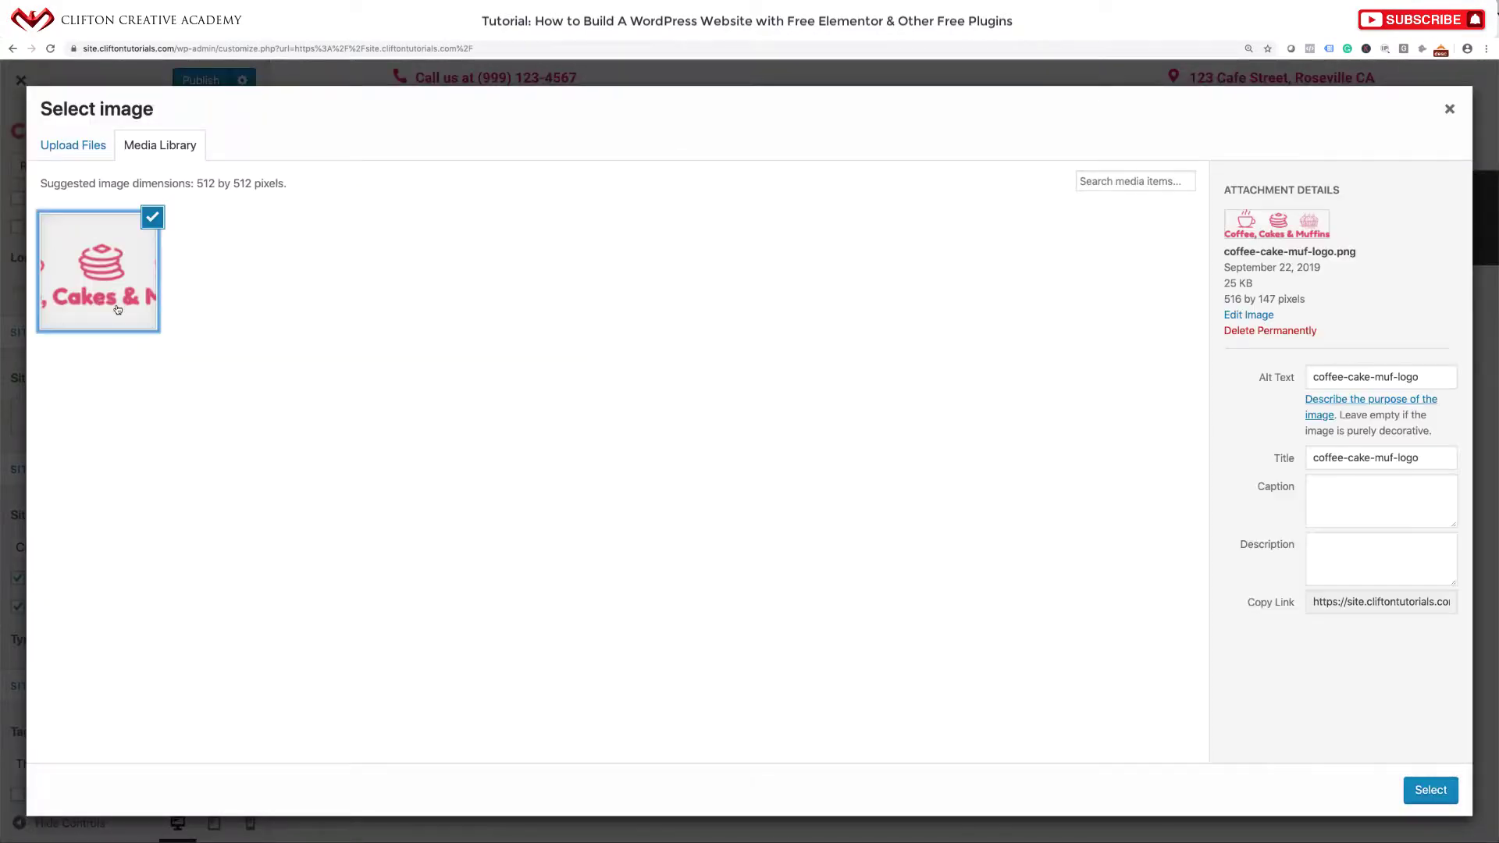
pyautogui.click(1432, 791)
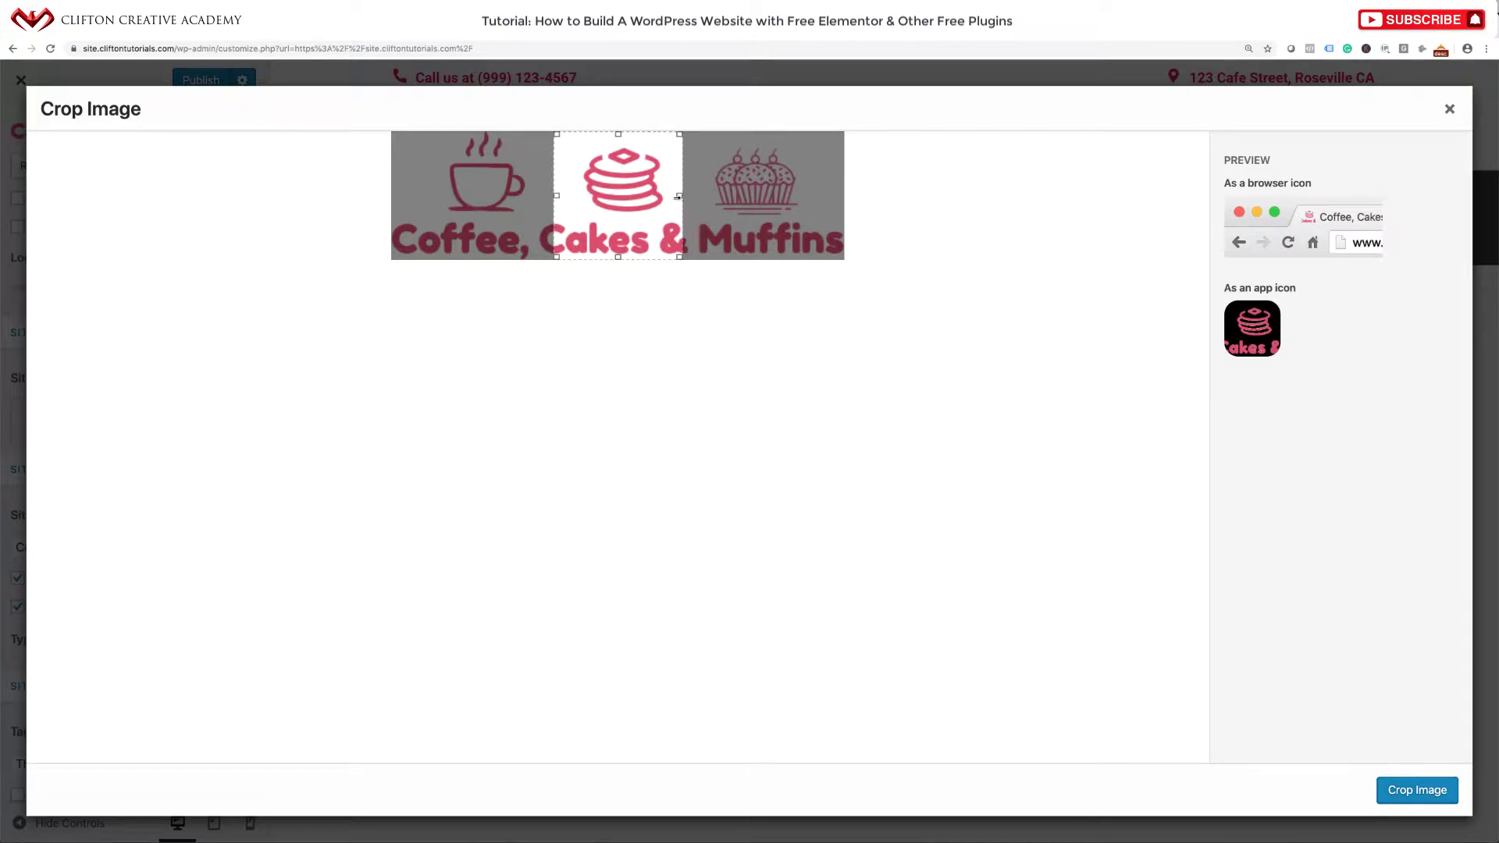
pyautogui.moveTo(587, 193); pyautogui.dragTo(439, 188)
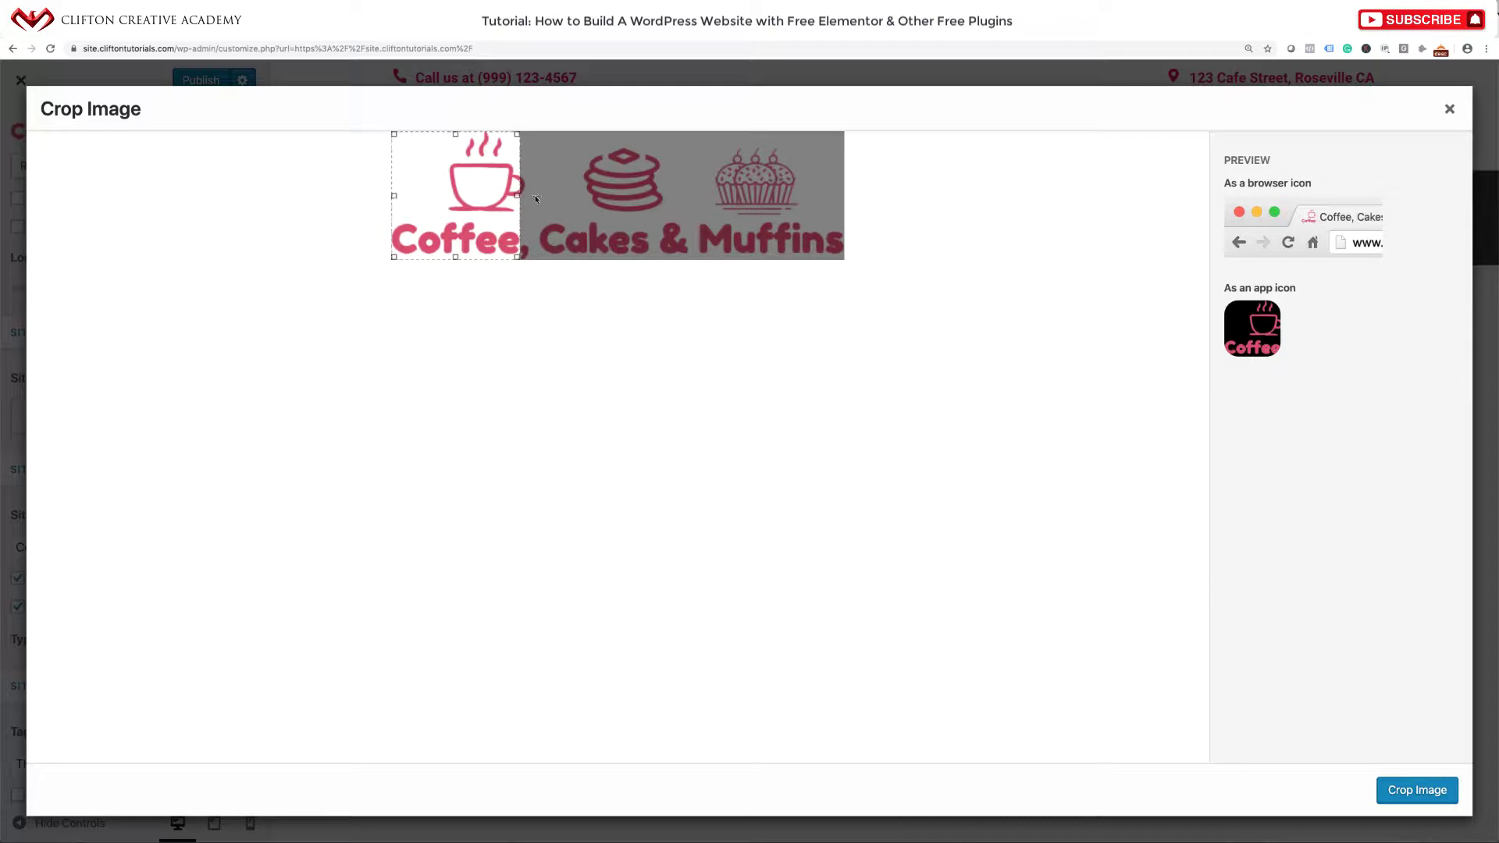
pyautogui.click(1417, 790)
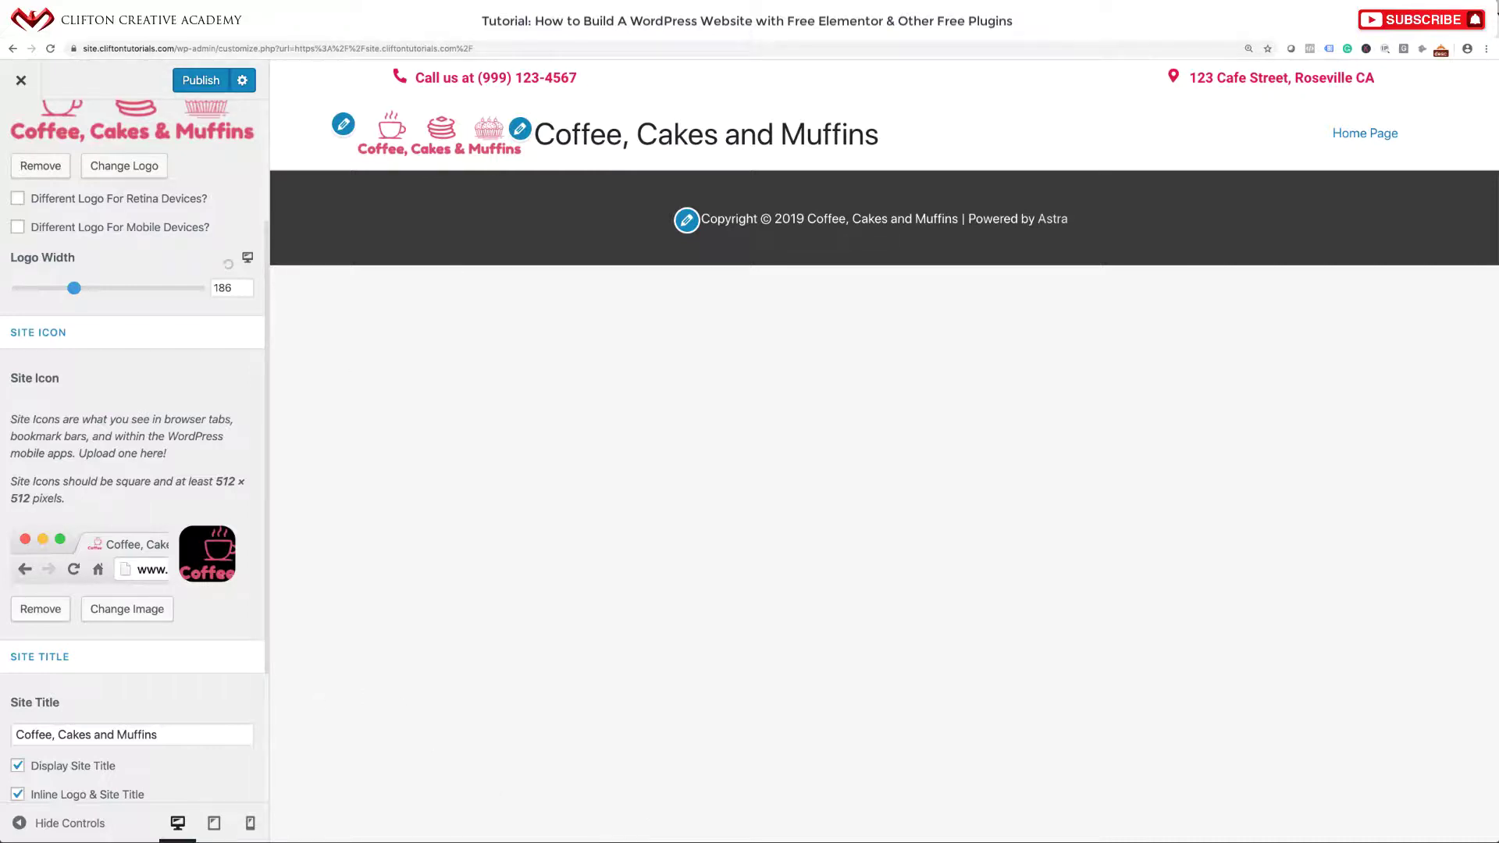
# Turn off Display Site Title, publish the header changes, and return to the live site.
pyautogui.scroll(-3, 134, 572)
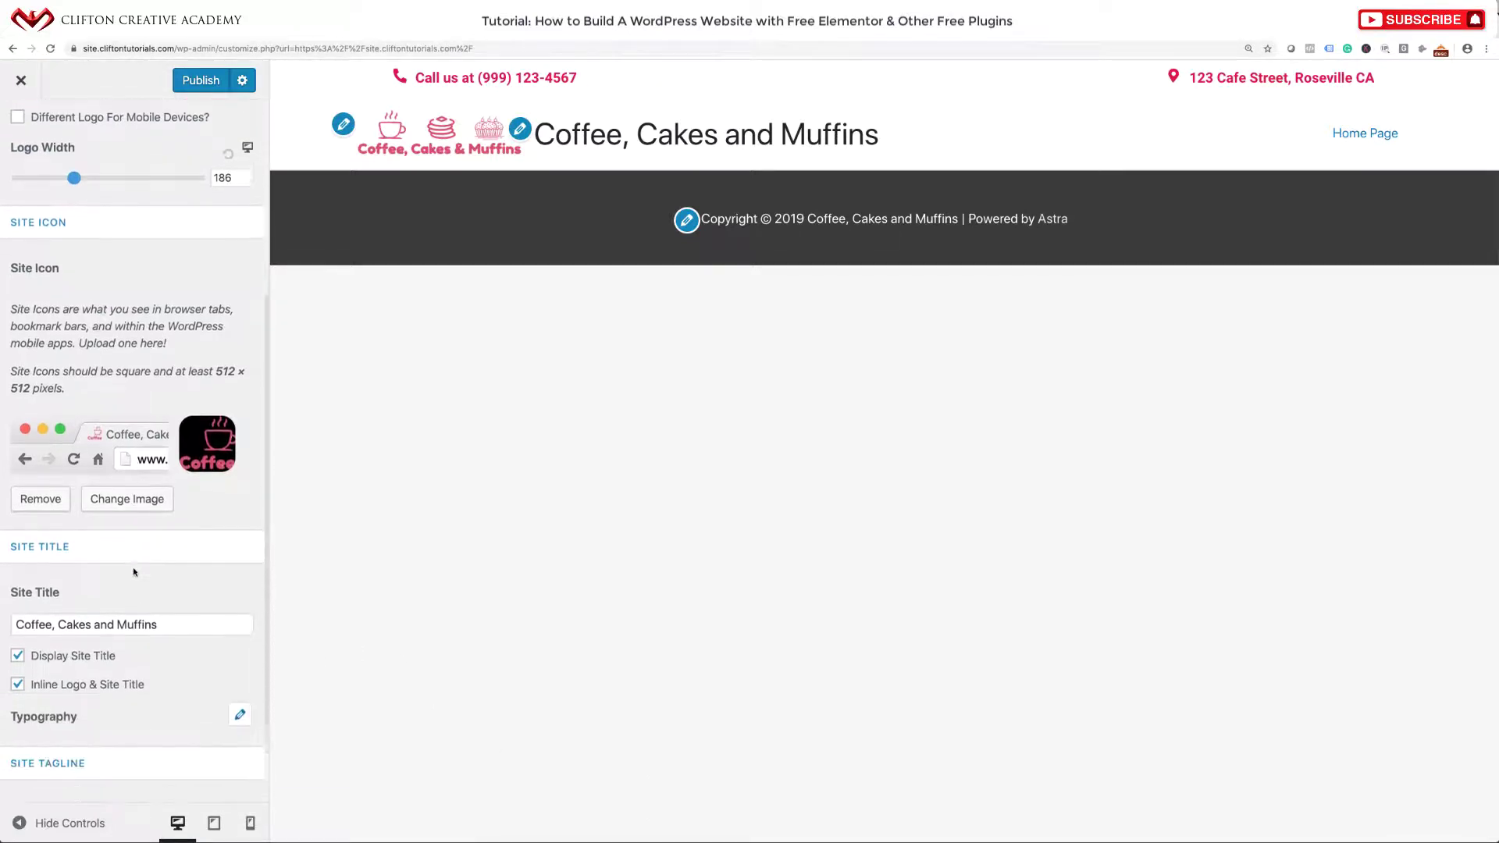
pyautogui.scroll(-1, 133, 567)
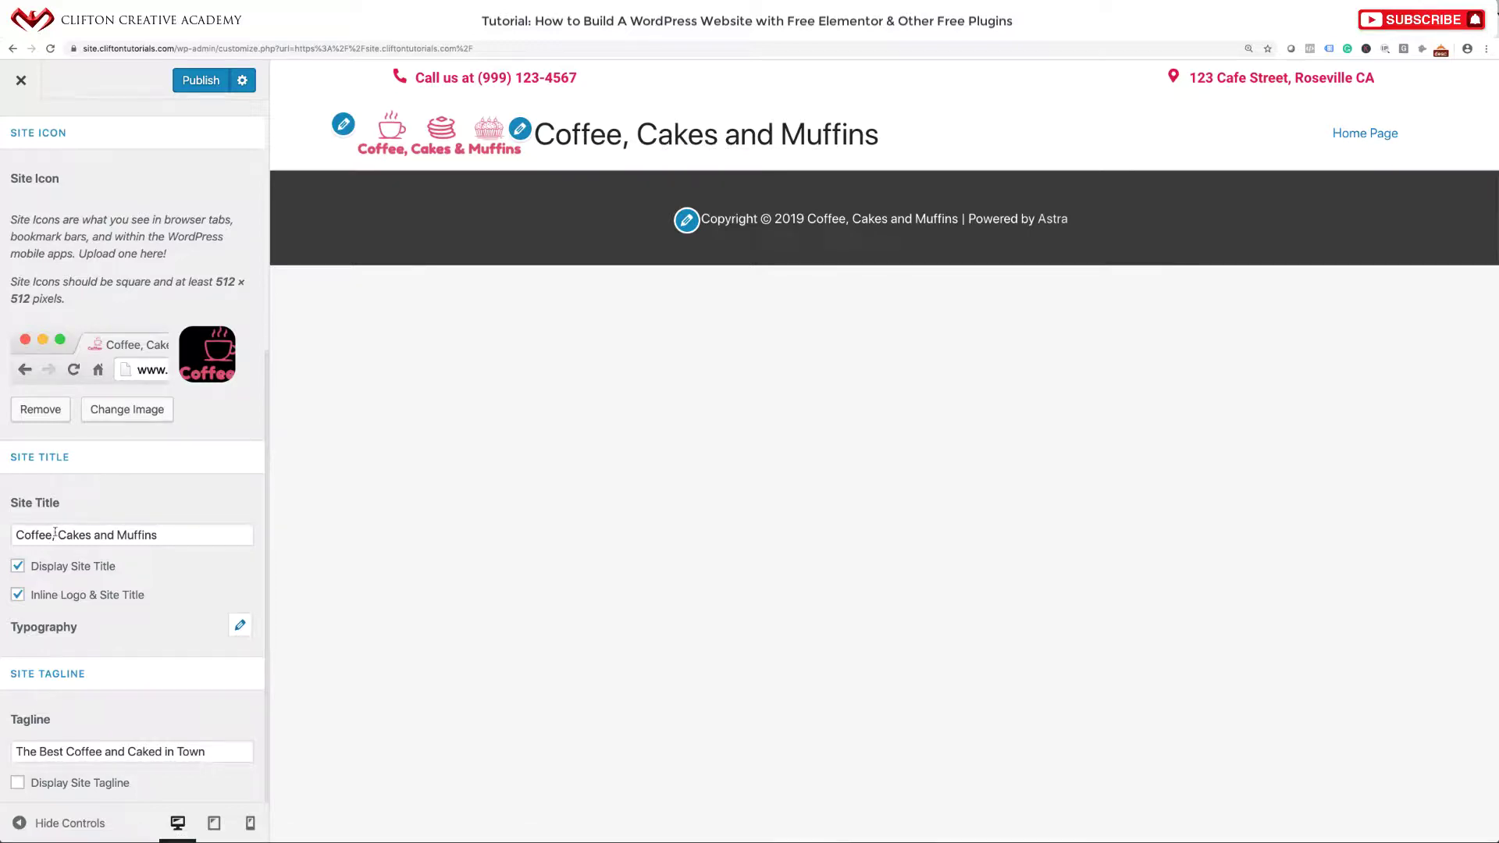
pyautogui.click(17, 565)
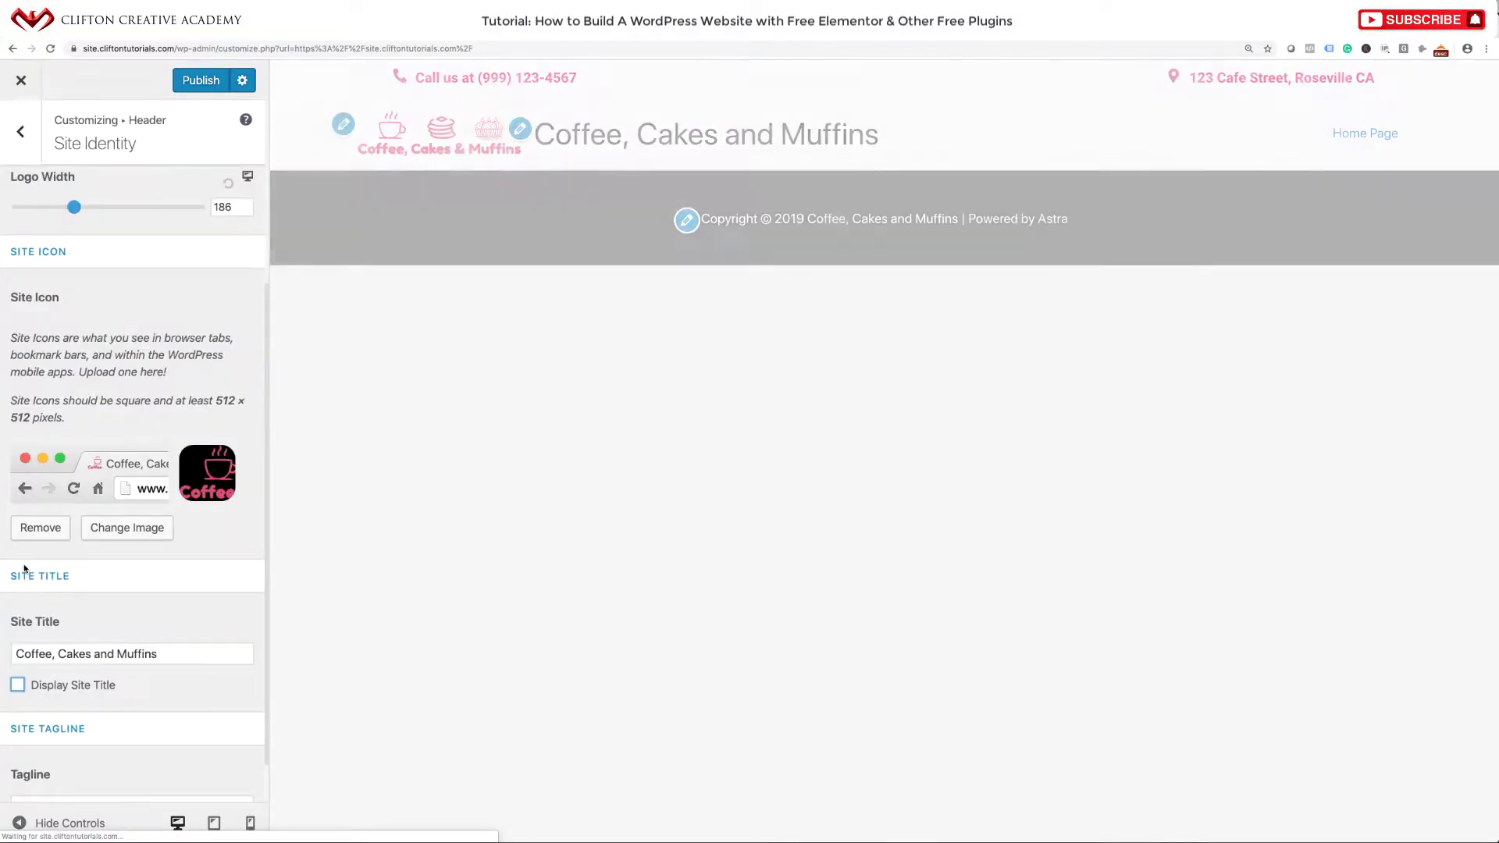
pyautogui.scroll(-2, 83, 681)
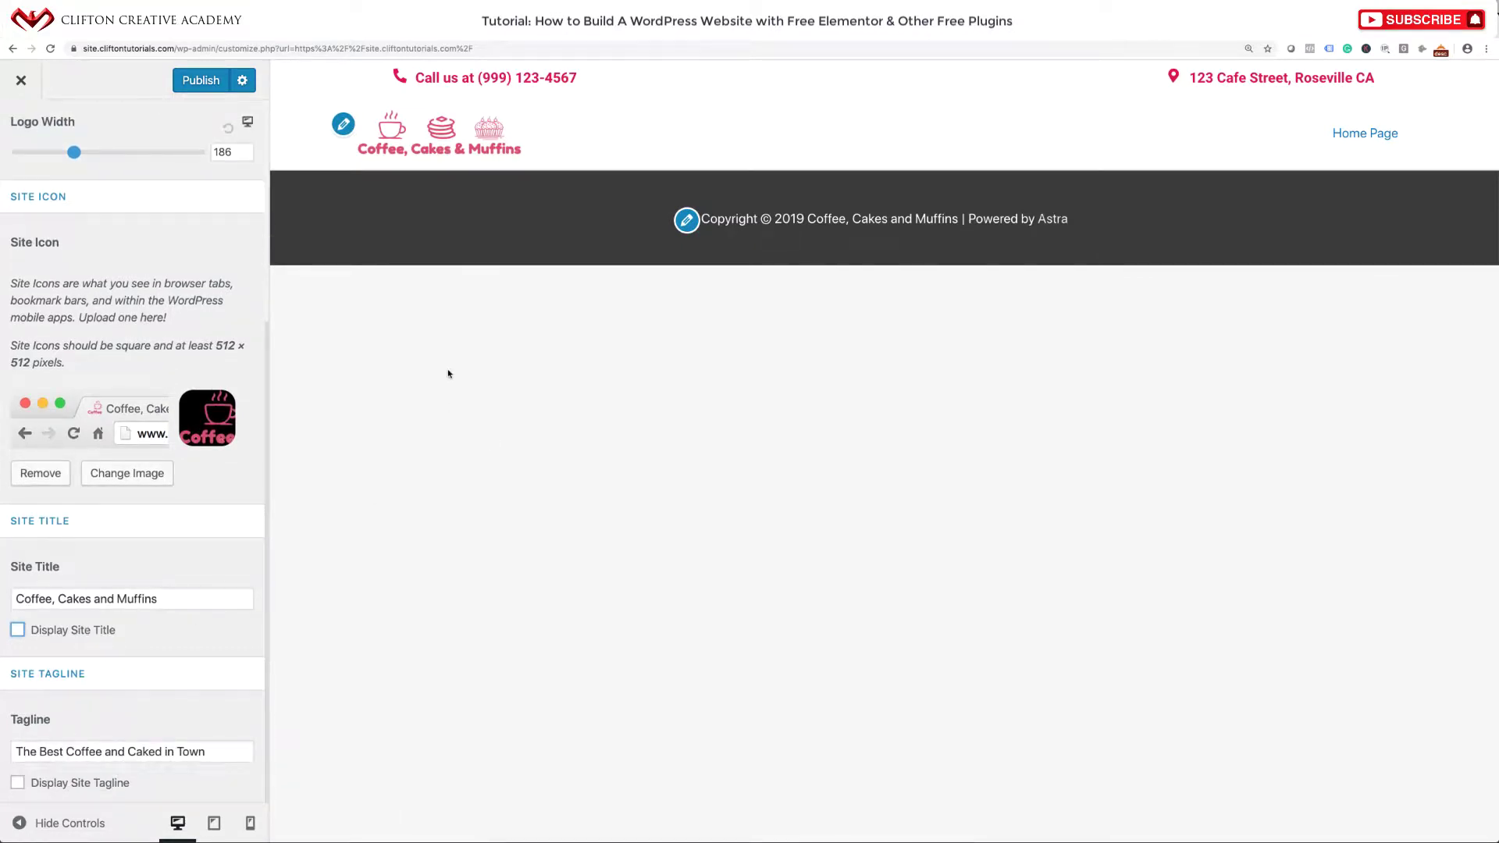
pyautogui.click(199, 83)
pyautogui.click(21, 88)
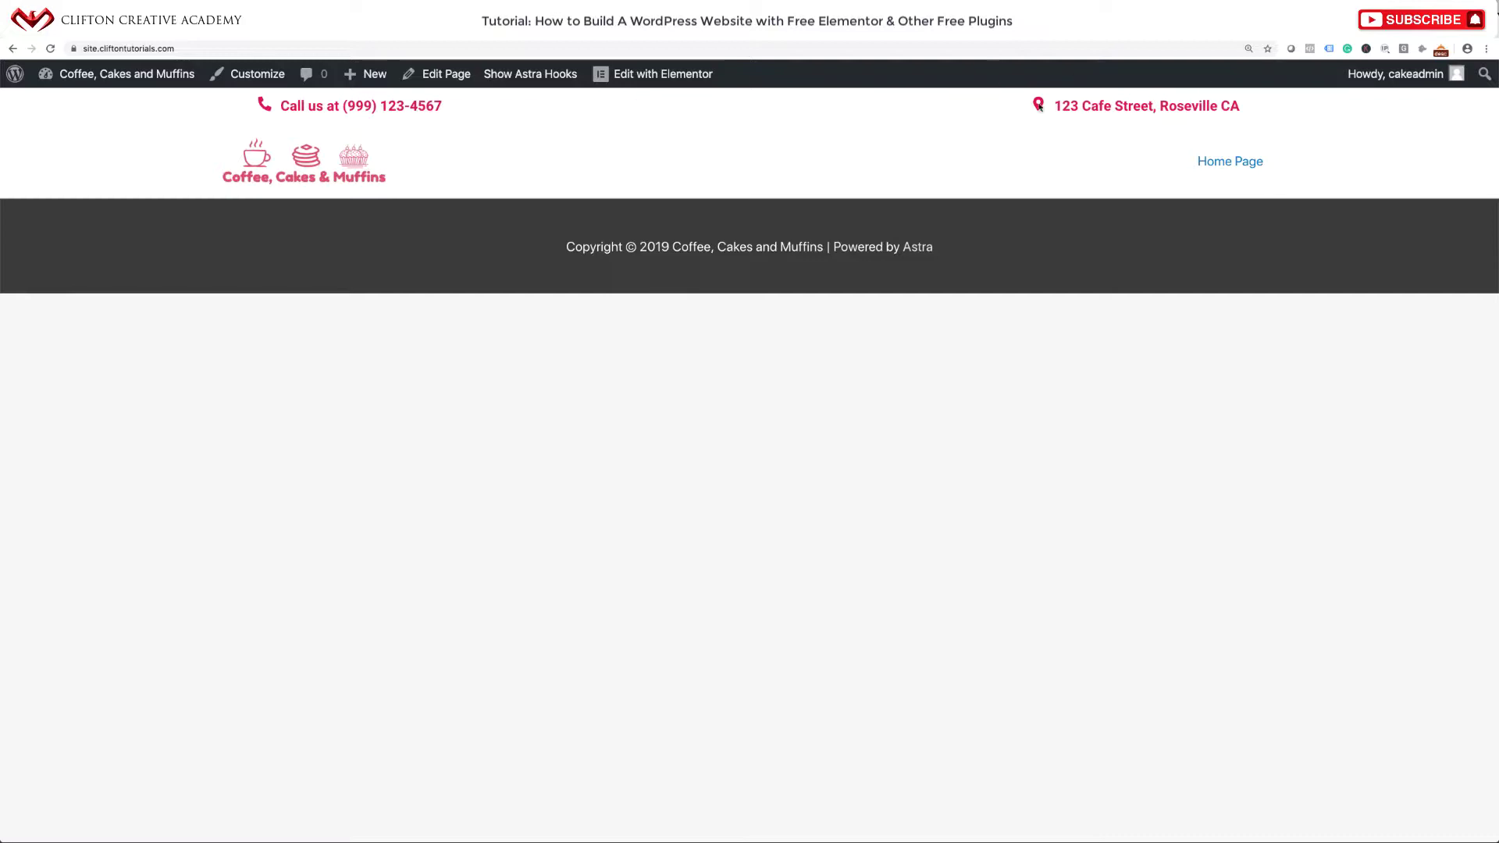
# In Elementor, set the Utility Area inner section's content width to 1225 and update the template.
pyautogui.moveTo(655, 73)
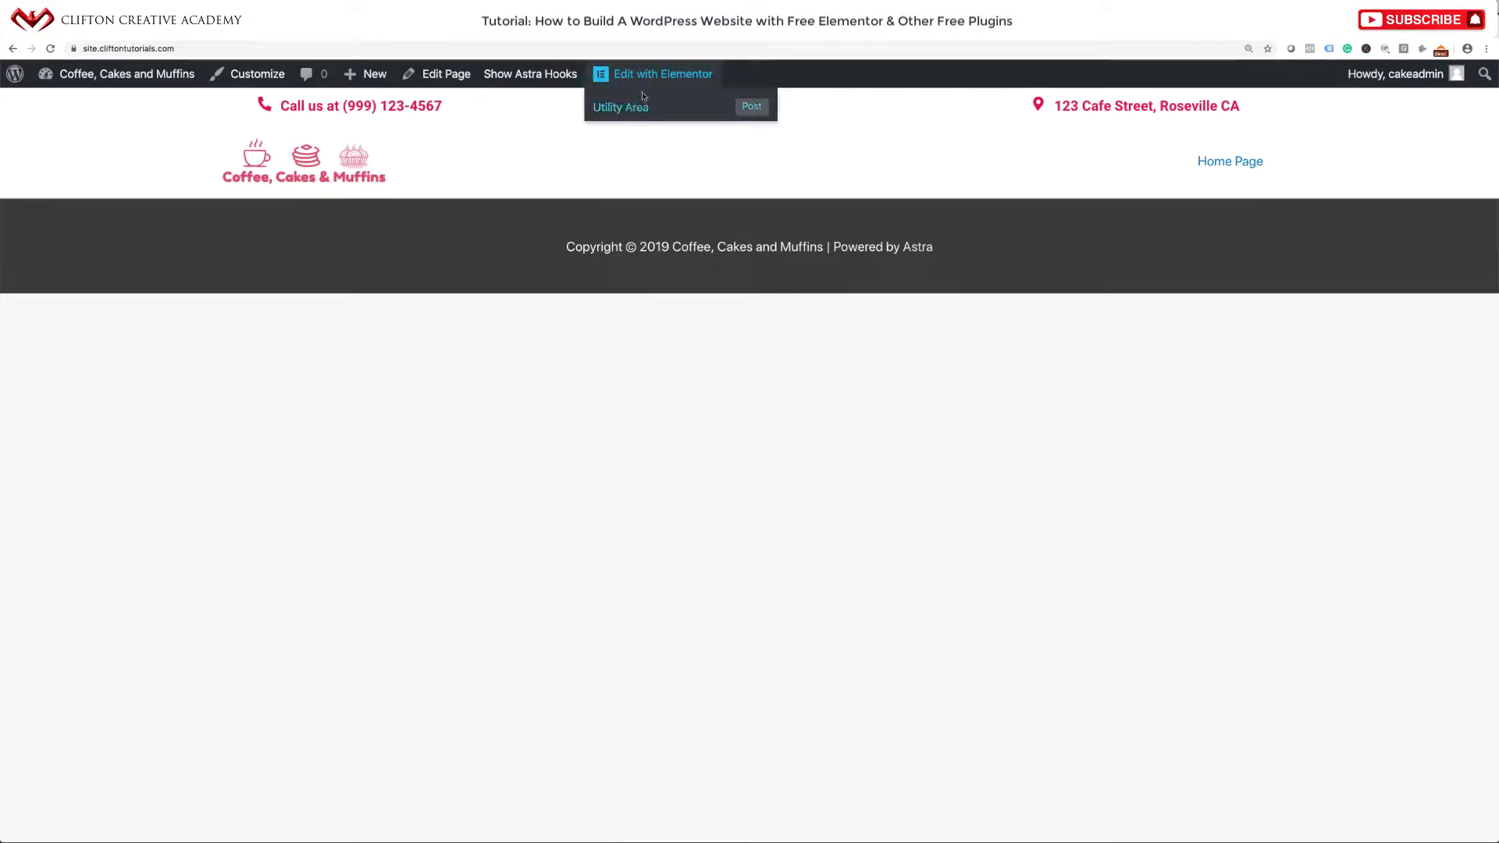
pyautogui.click(629, 109)
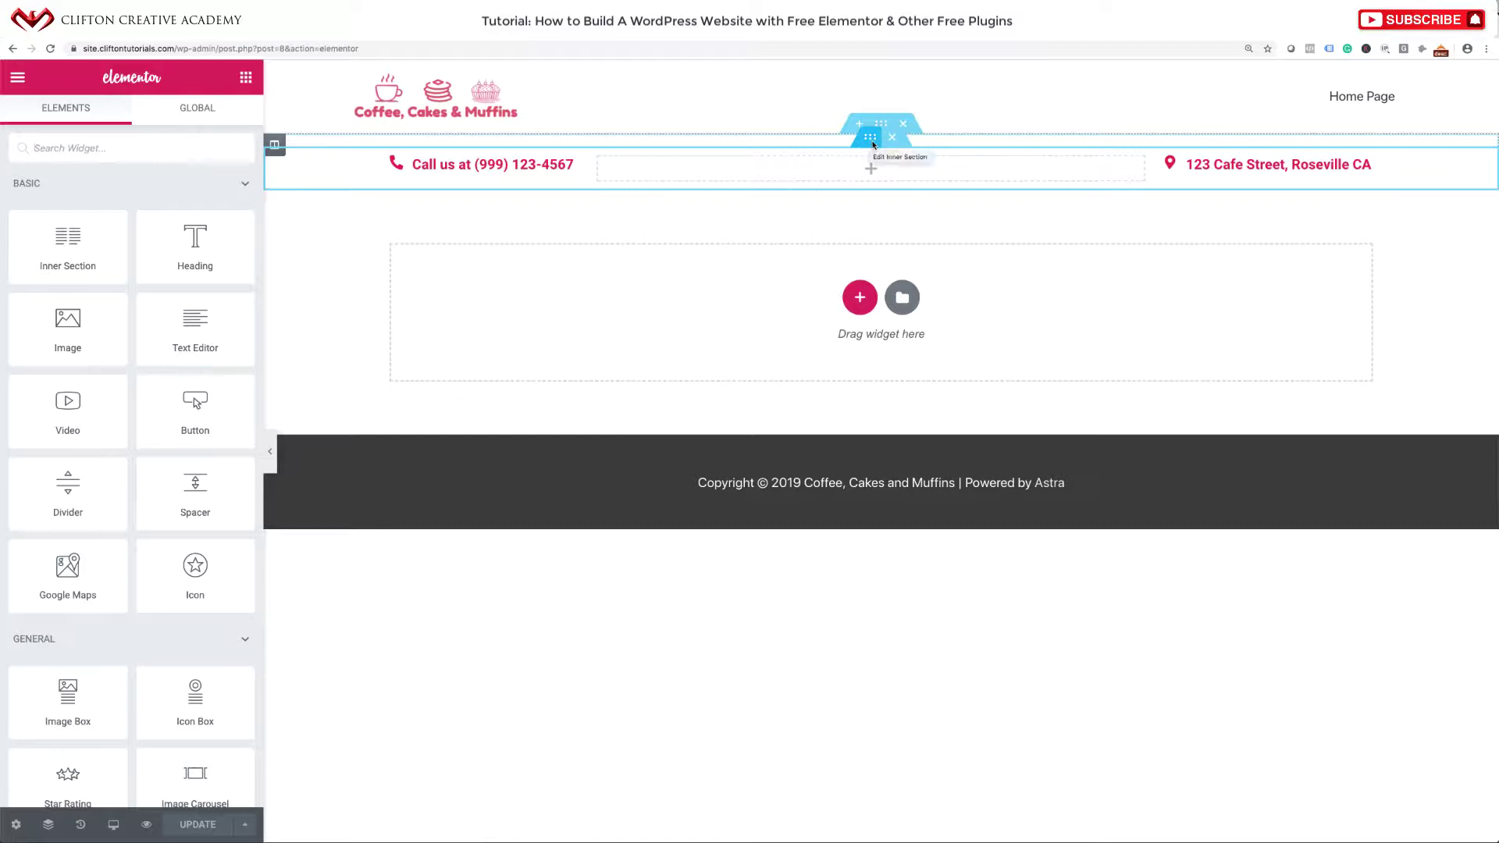
pyautogui.click(872, 143)
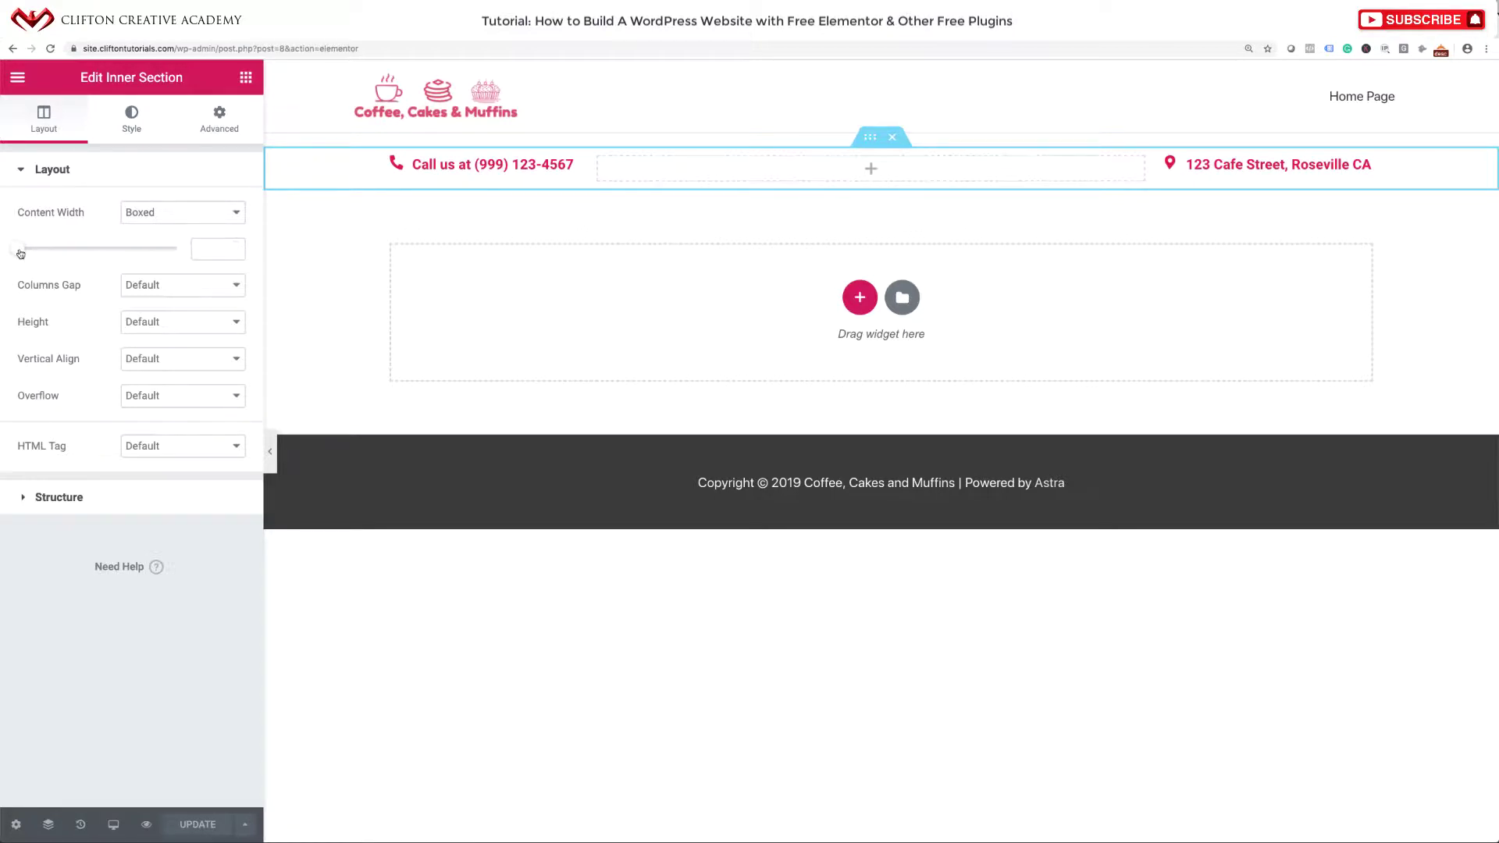
pyautogui.moveTo(21, 254); pyautogui.dragTo(126, 248)
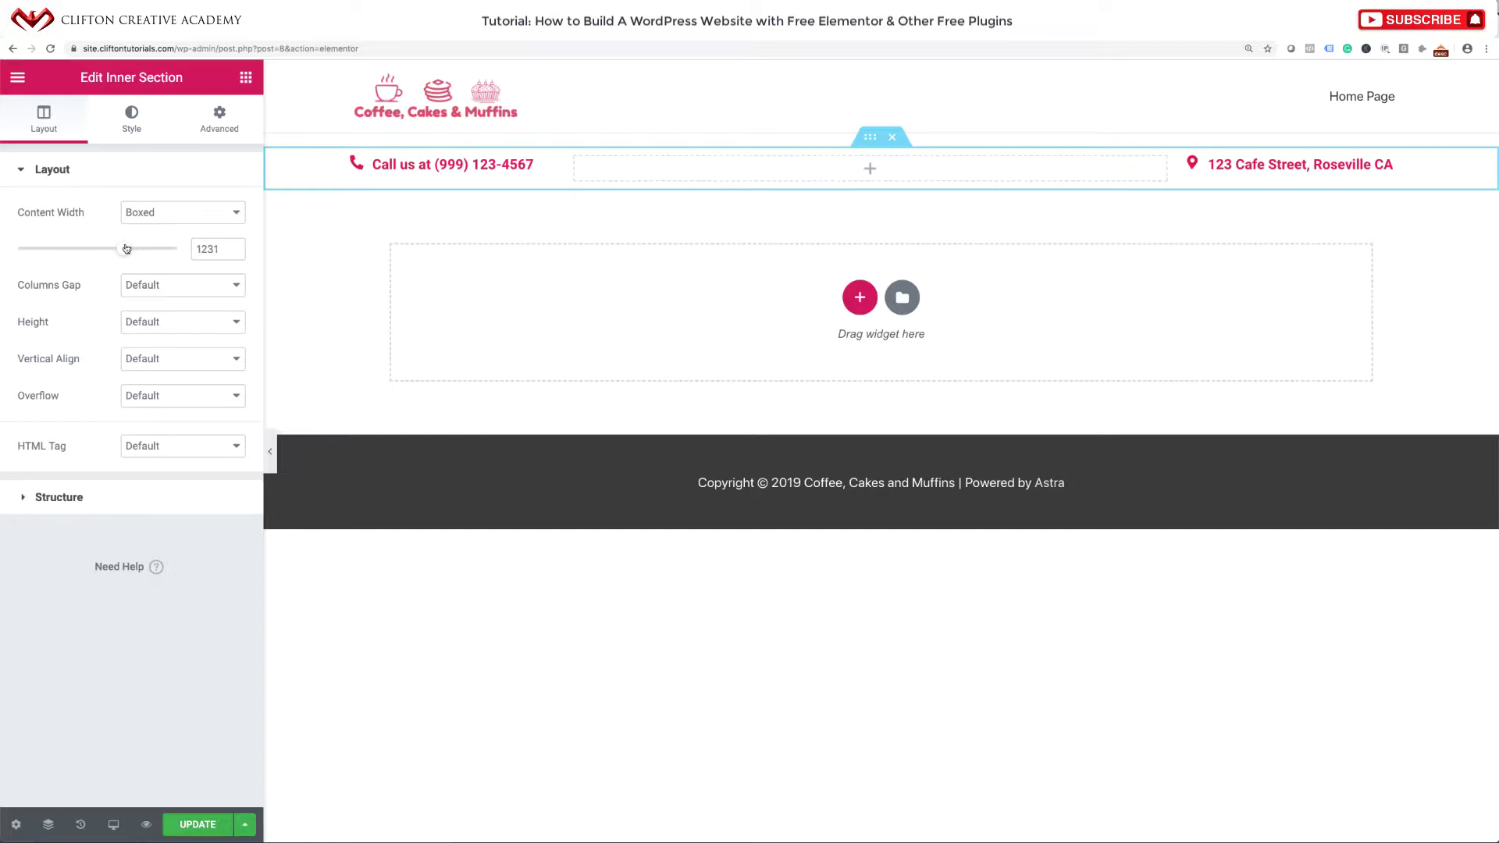
pyautogui.moveTo(127, 248); pyautogui.dragTo(126, 249)
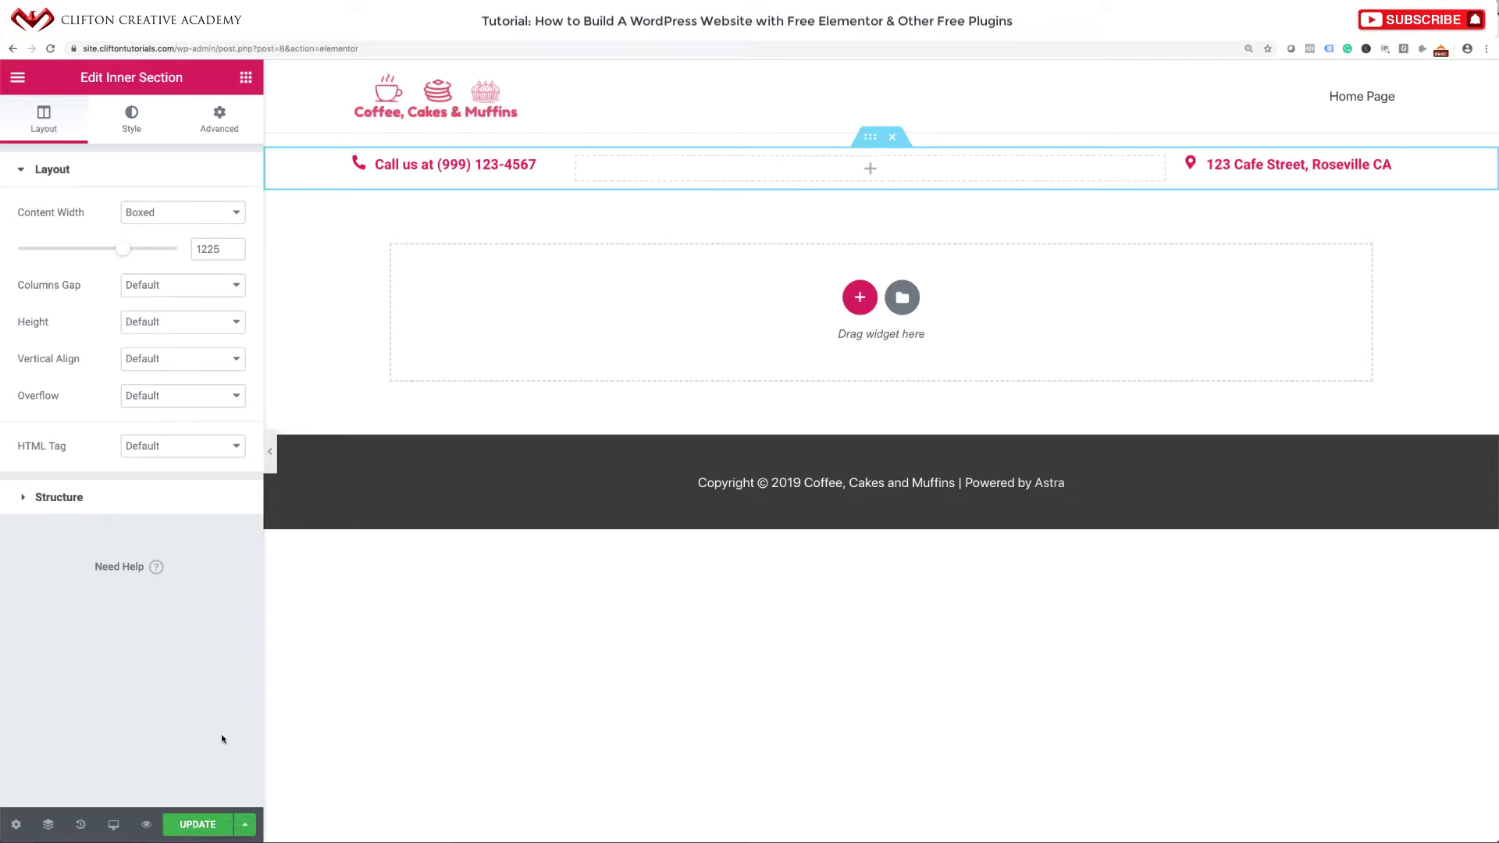
pyautogui.click(204, 825)
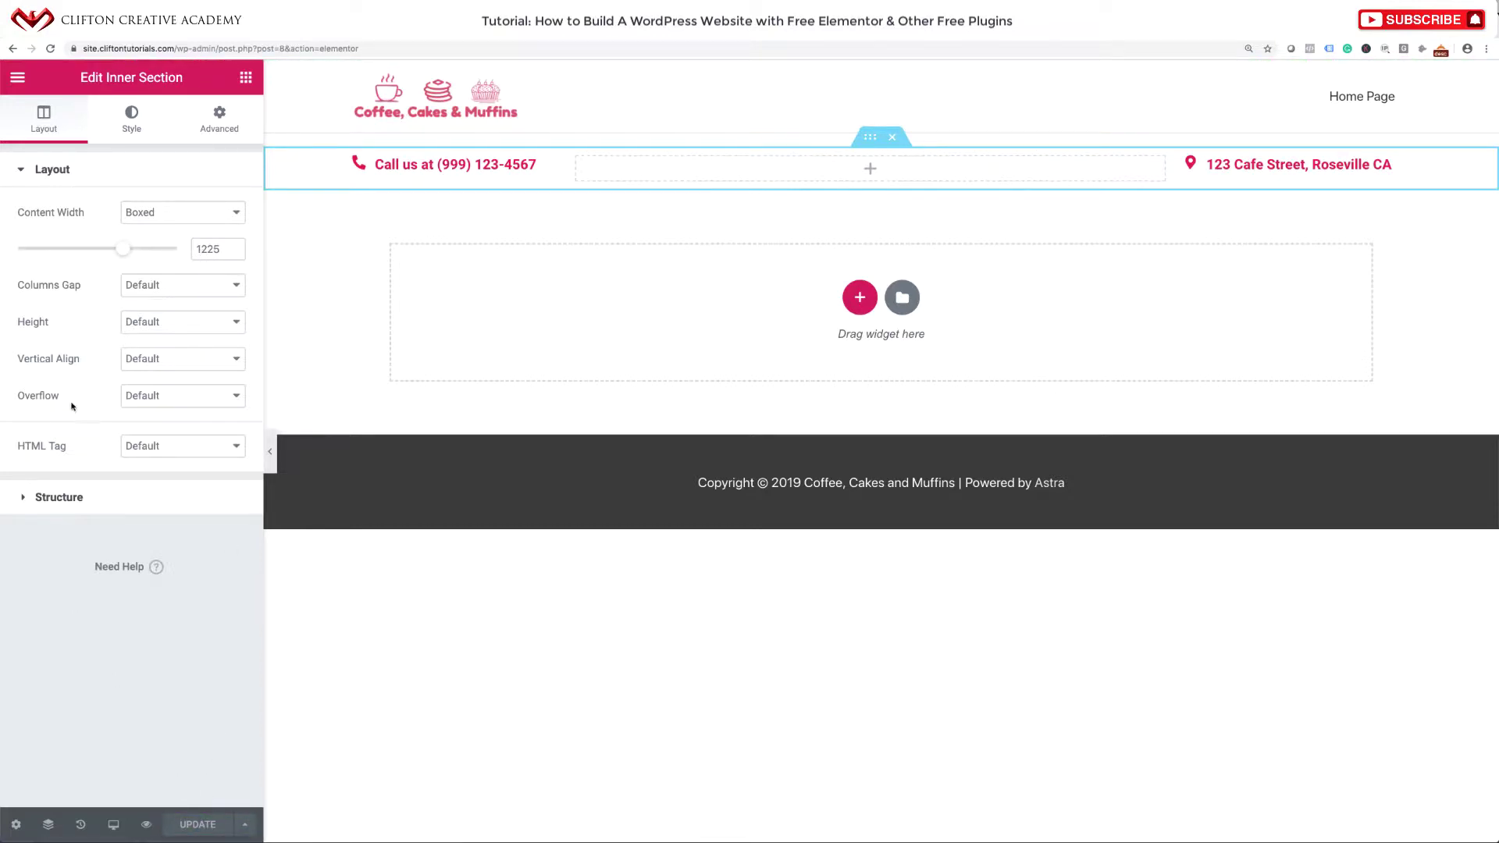
pyautogui.click(17, 77)
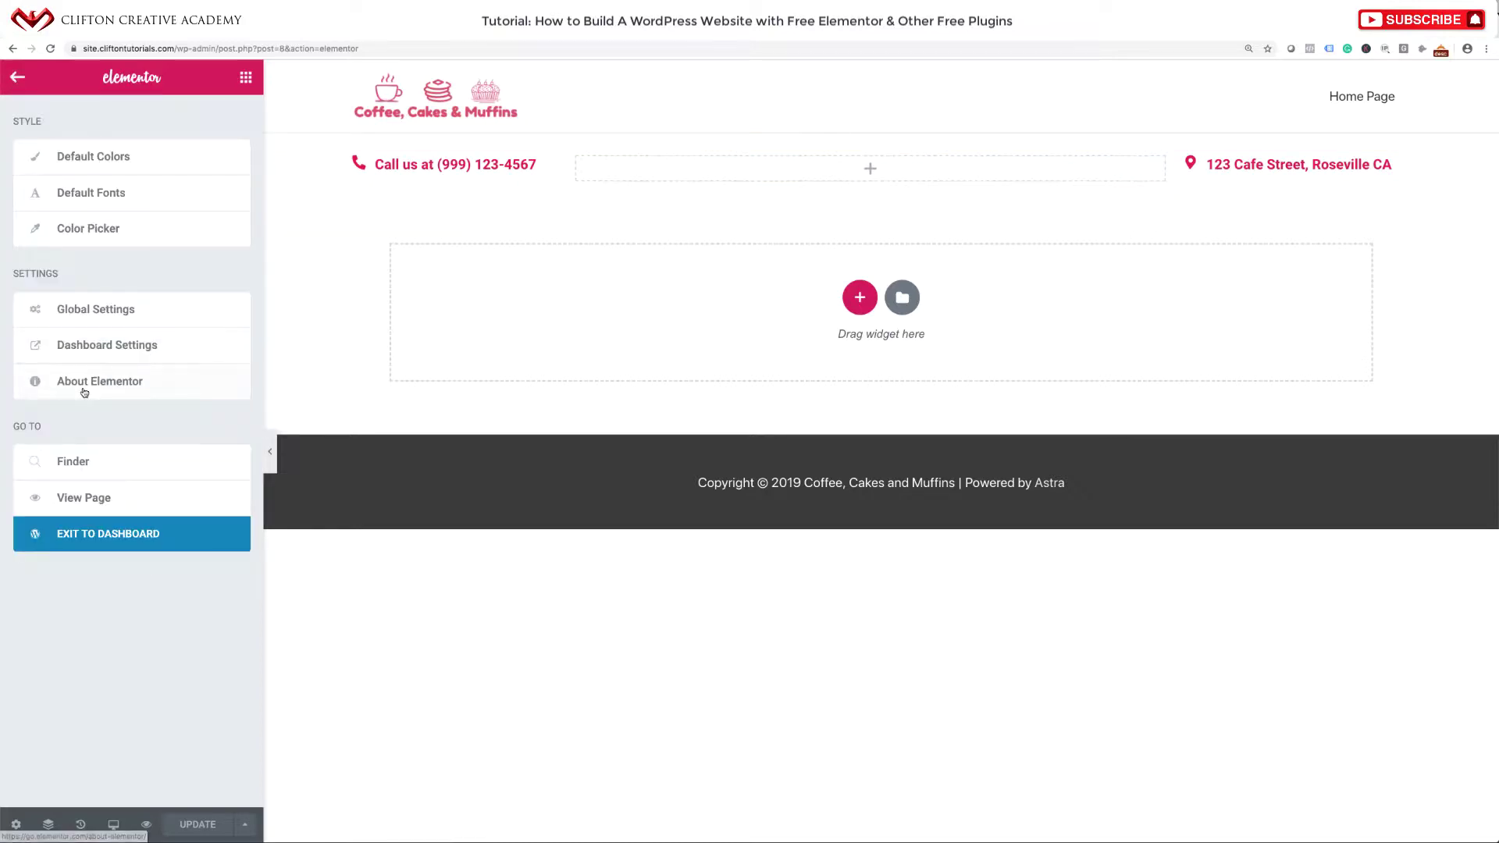
# Exit Elementor to the Dashboard and view the site's front end.
pyautogui.click(82, 539)
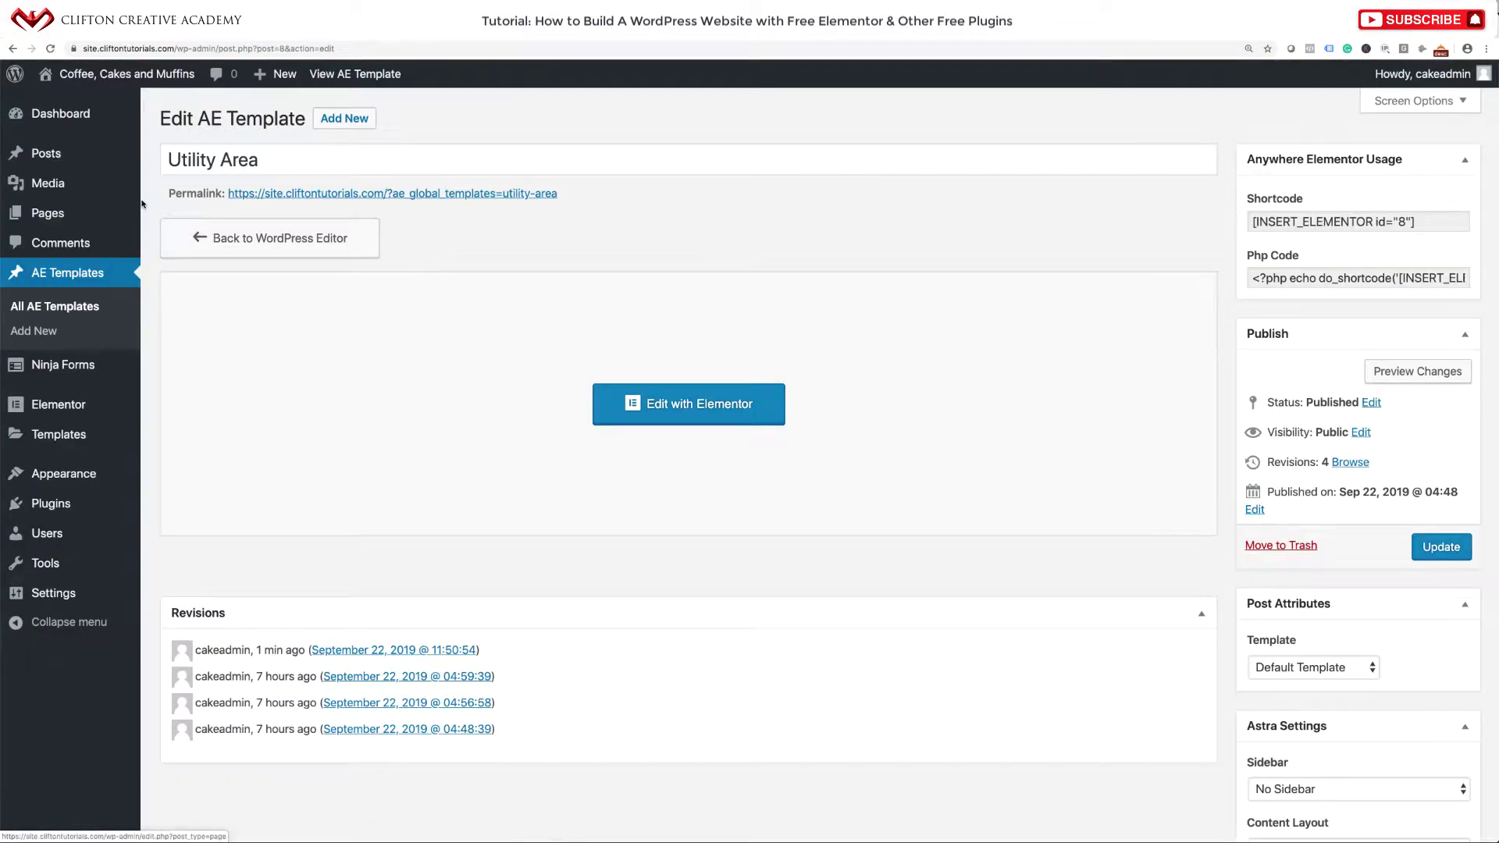
pyautogui.click(156, 78)
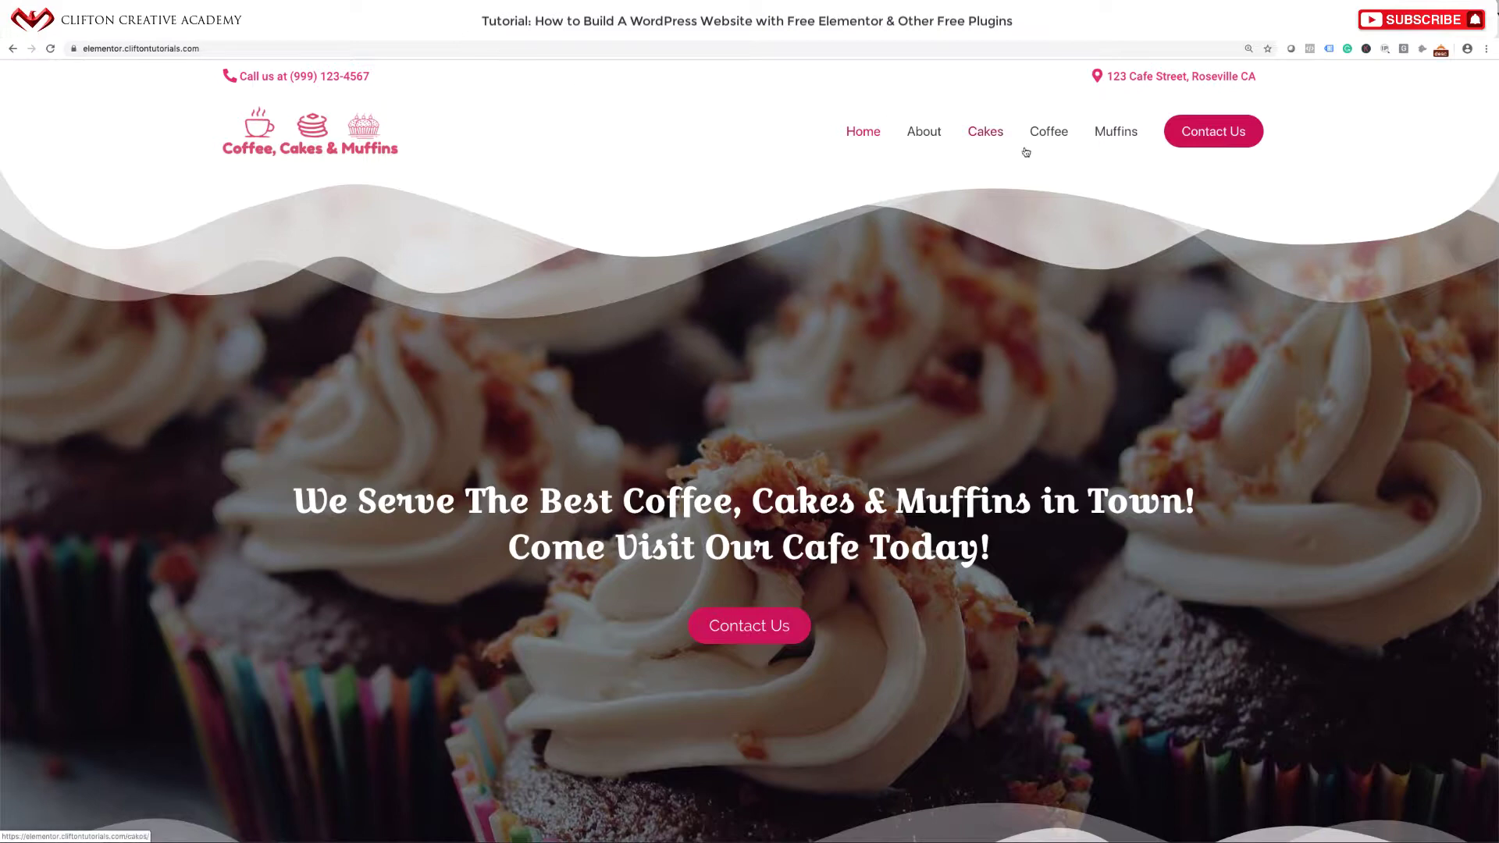
pyautogui.click(518, 37)
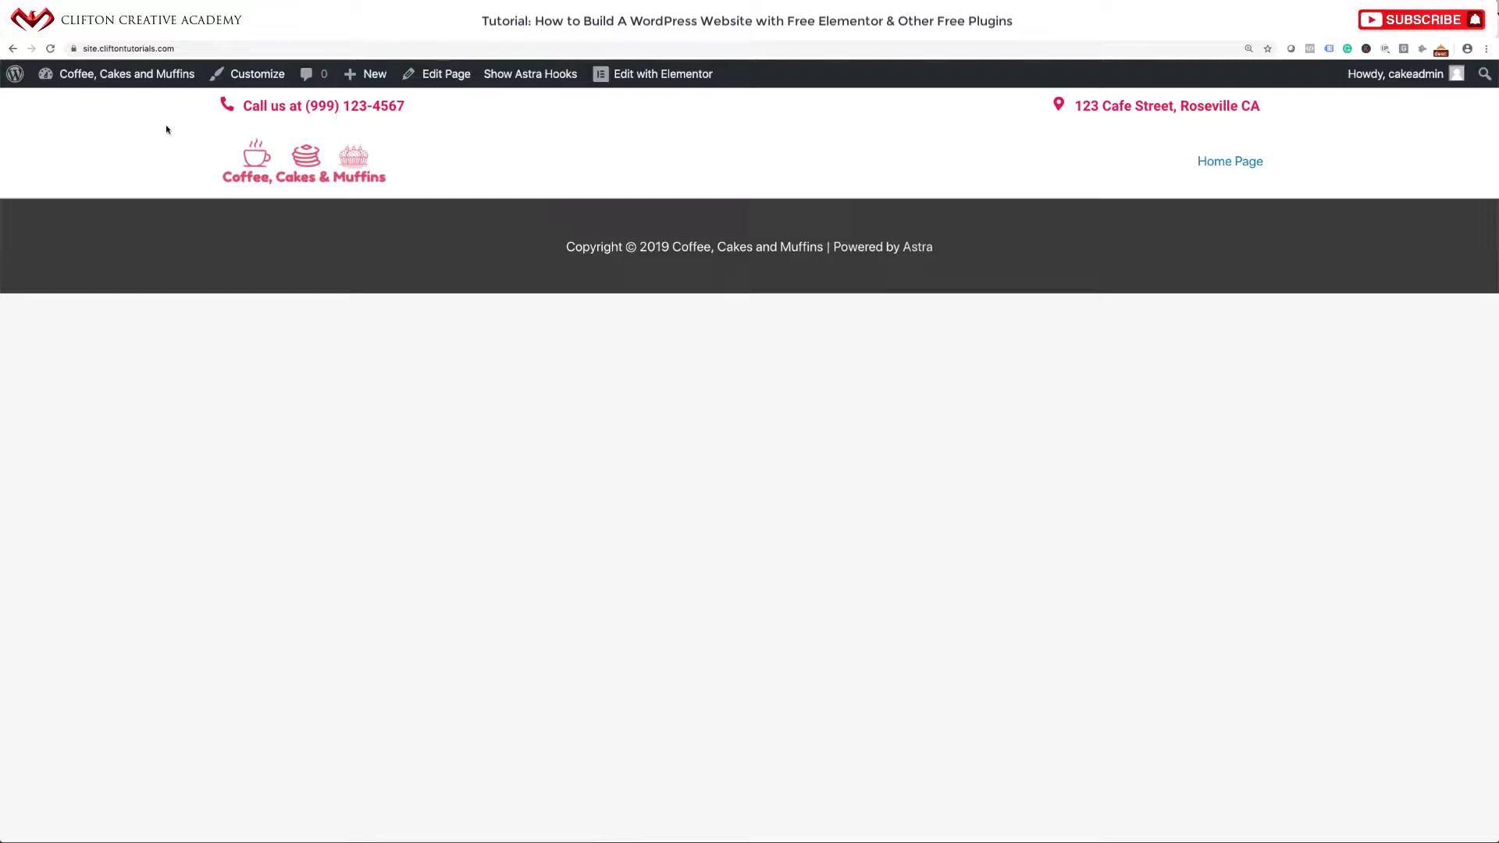
# Create and publish an 'About' page using the Elementor Full Width template.
pyautogui.moveTo(100, 78)
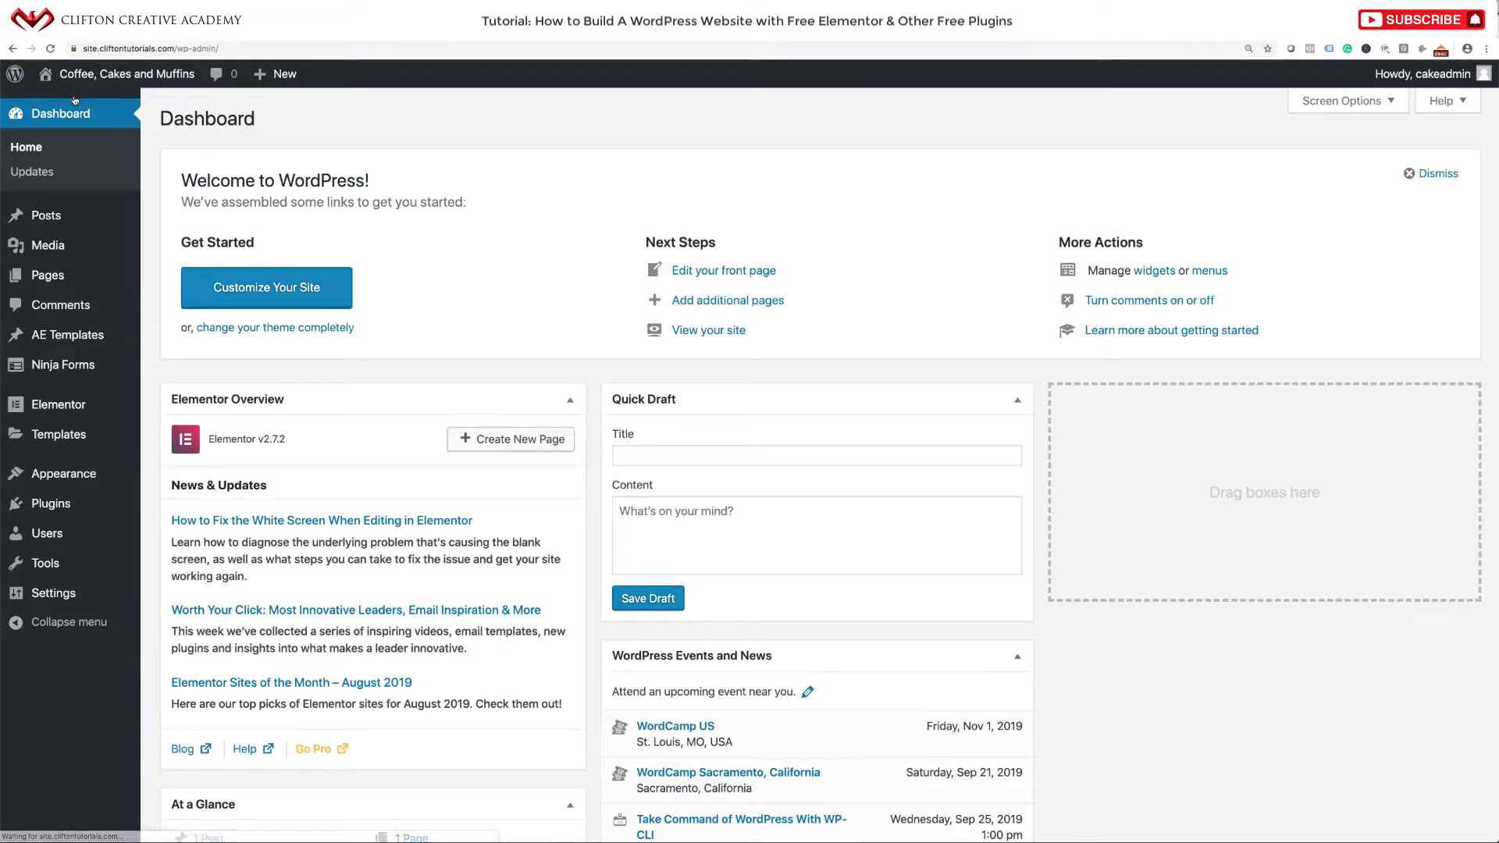
pyautogui.moveTo(117, 275)
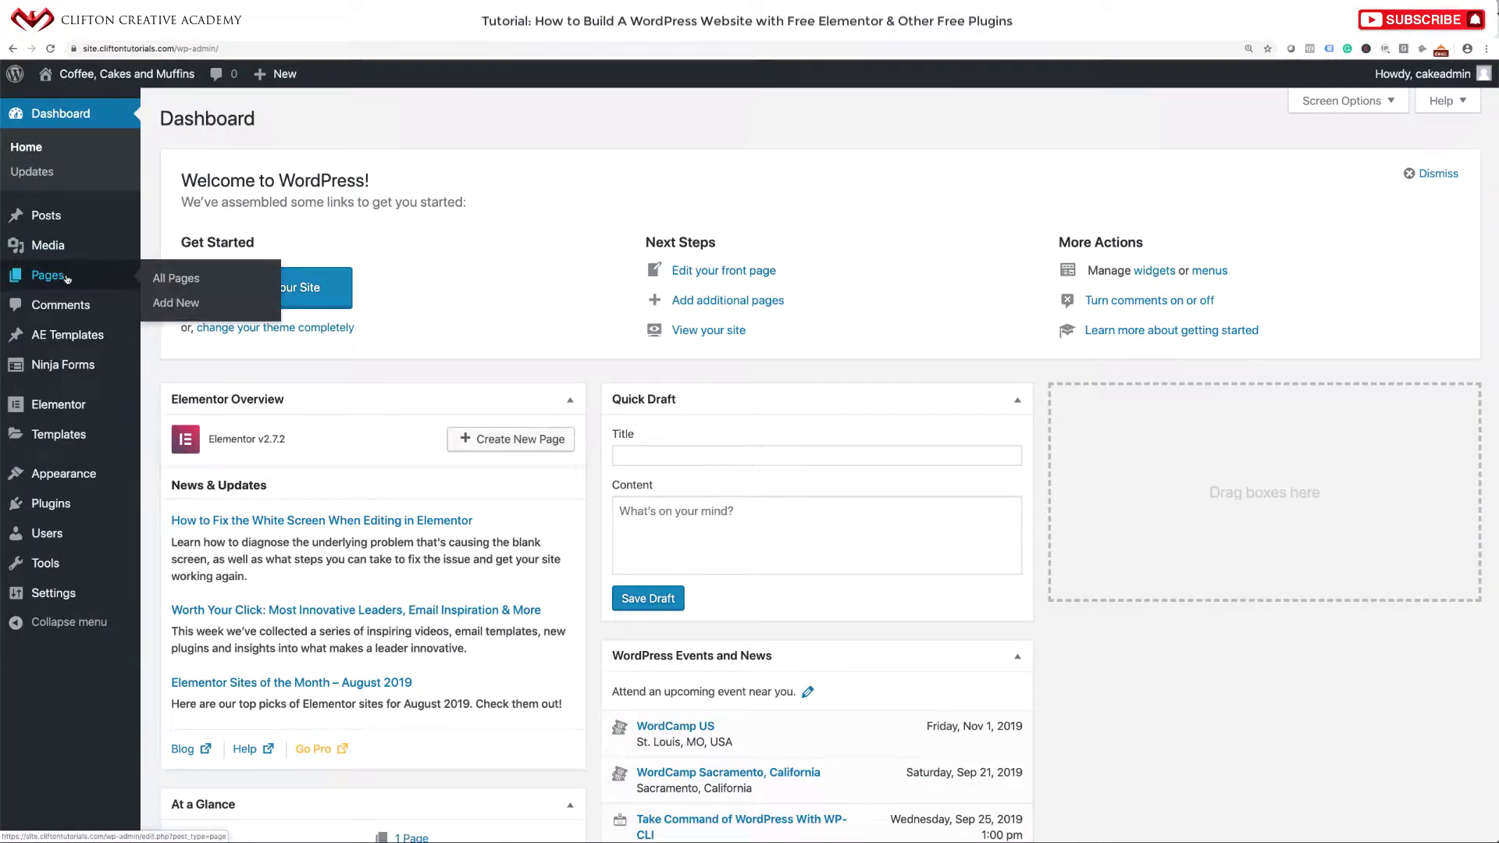
pyautogui.click(188, 304)
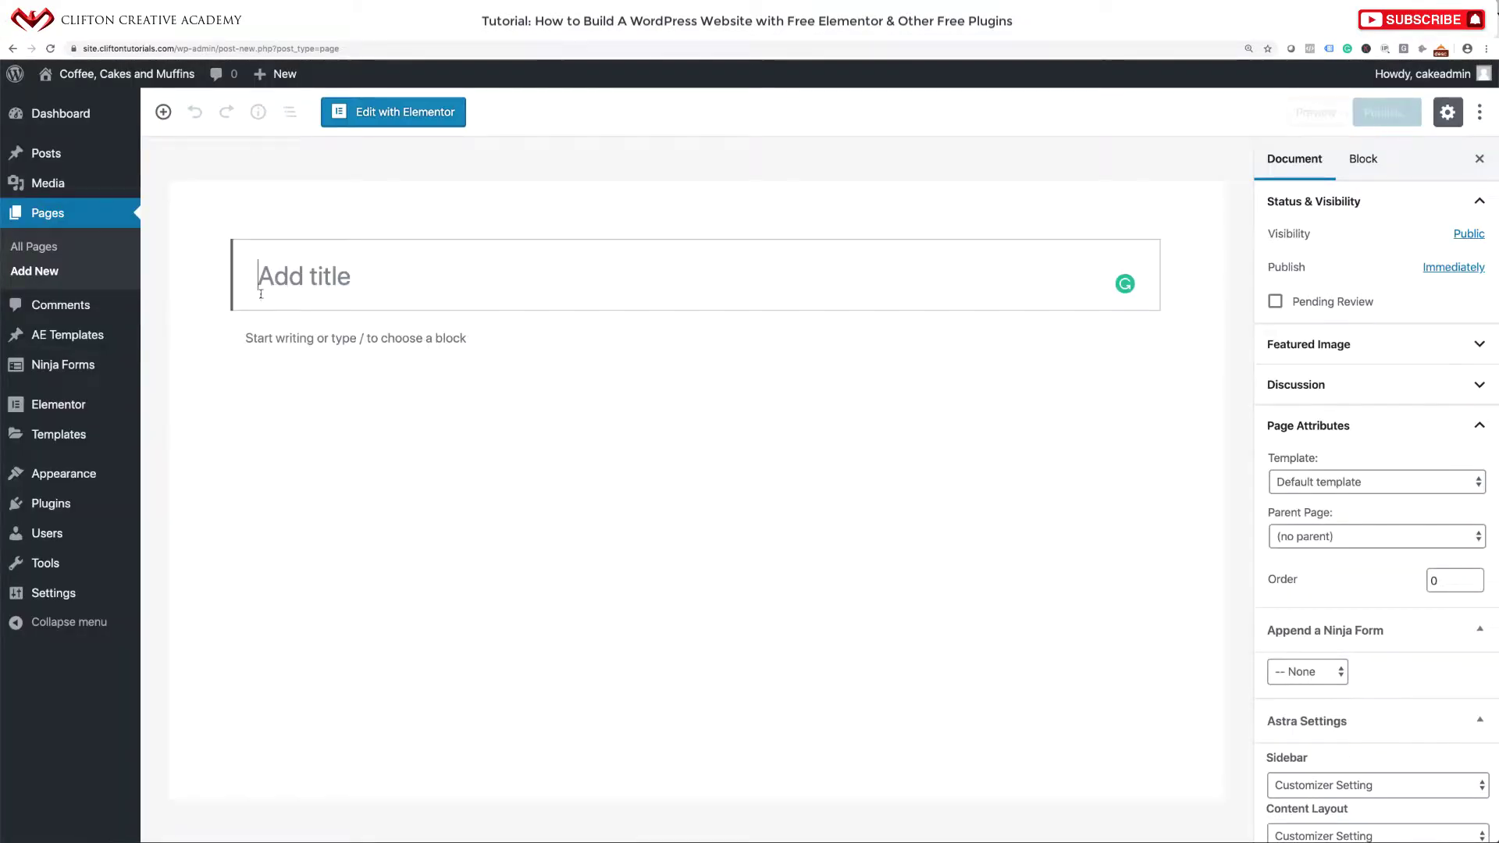
pyautogui.write('Abou')
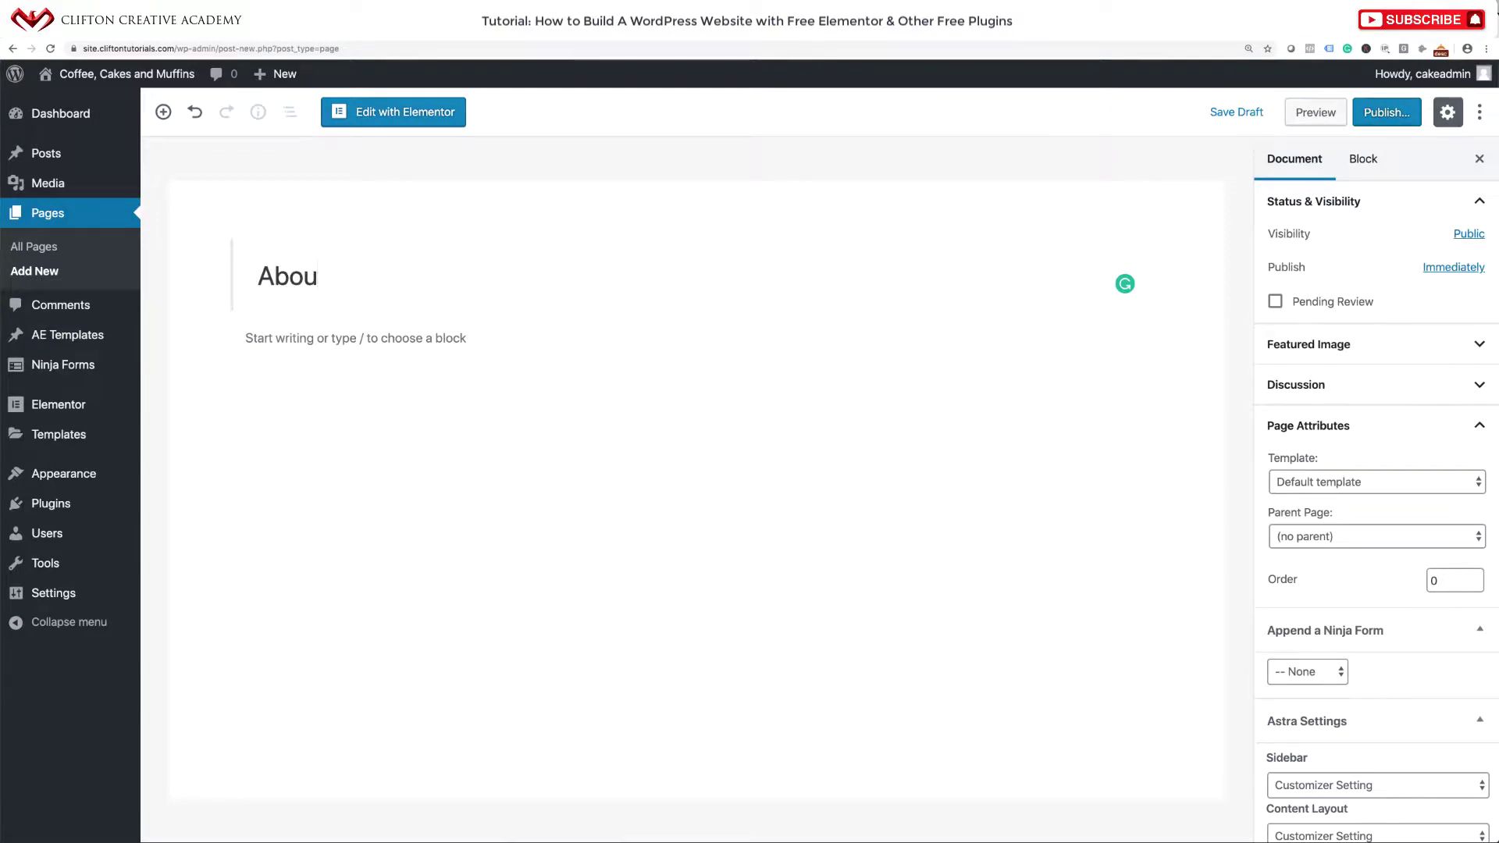
pyautogui.write('t')
pyautogui.click(1393, 115)
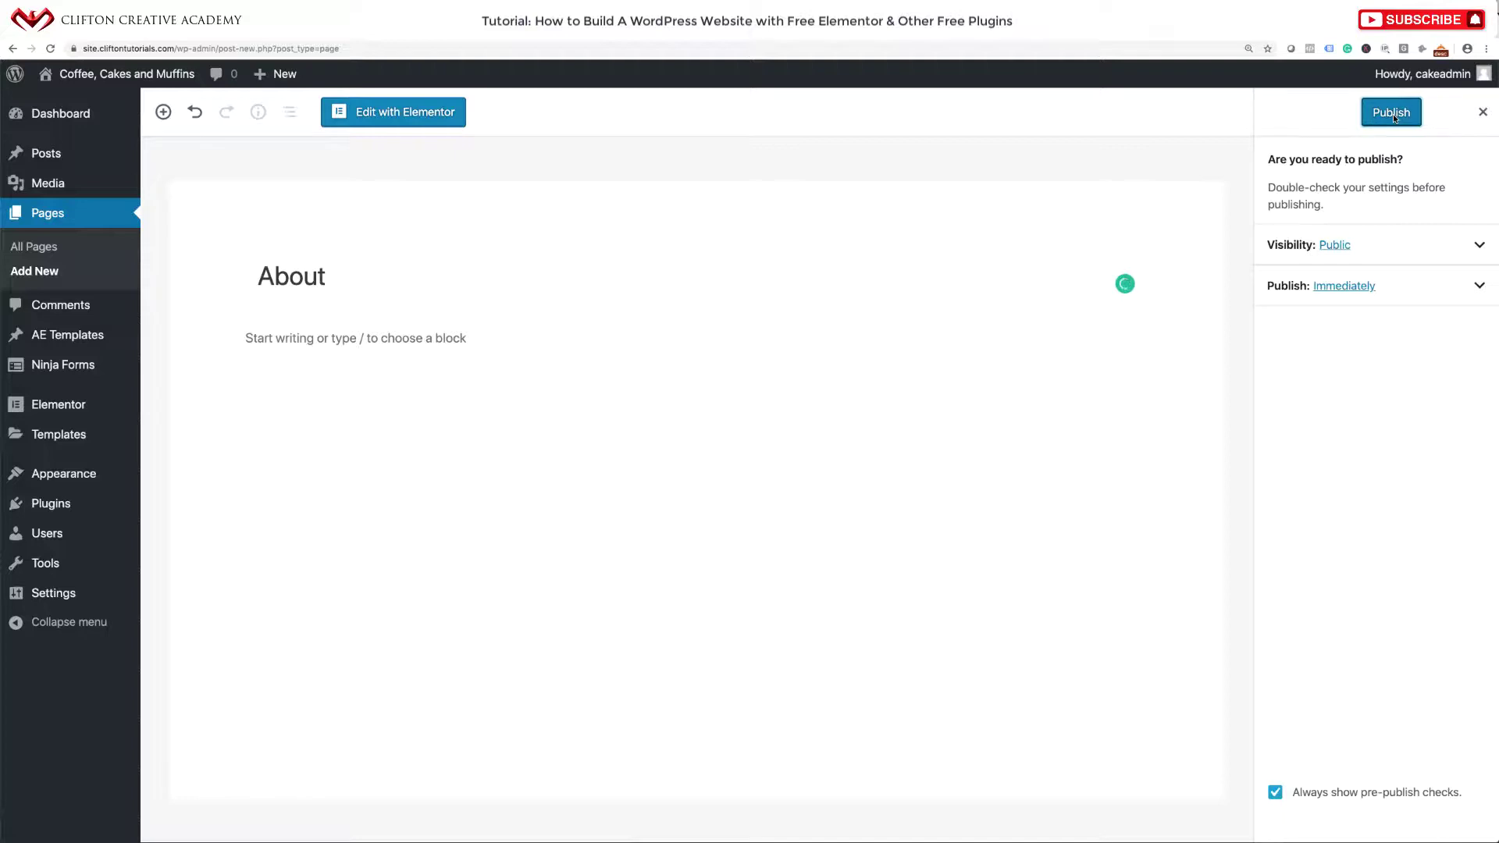
pyautogui.click(1483, 112)
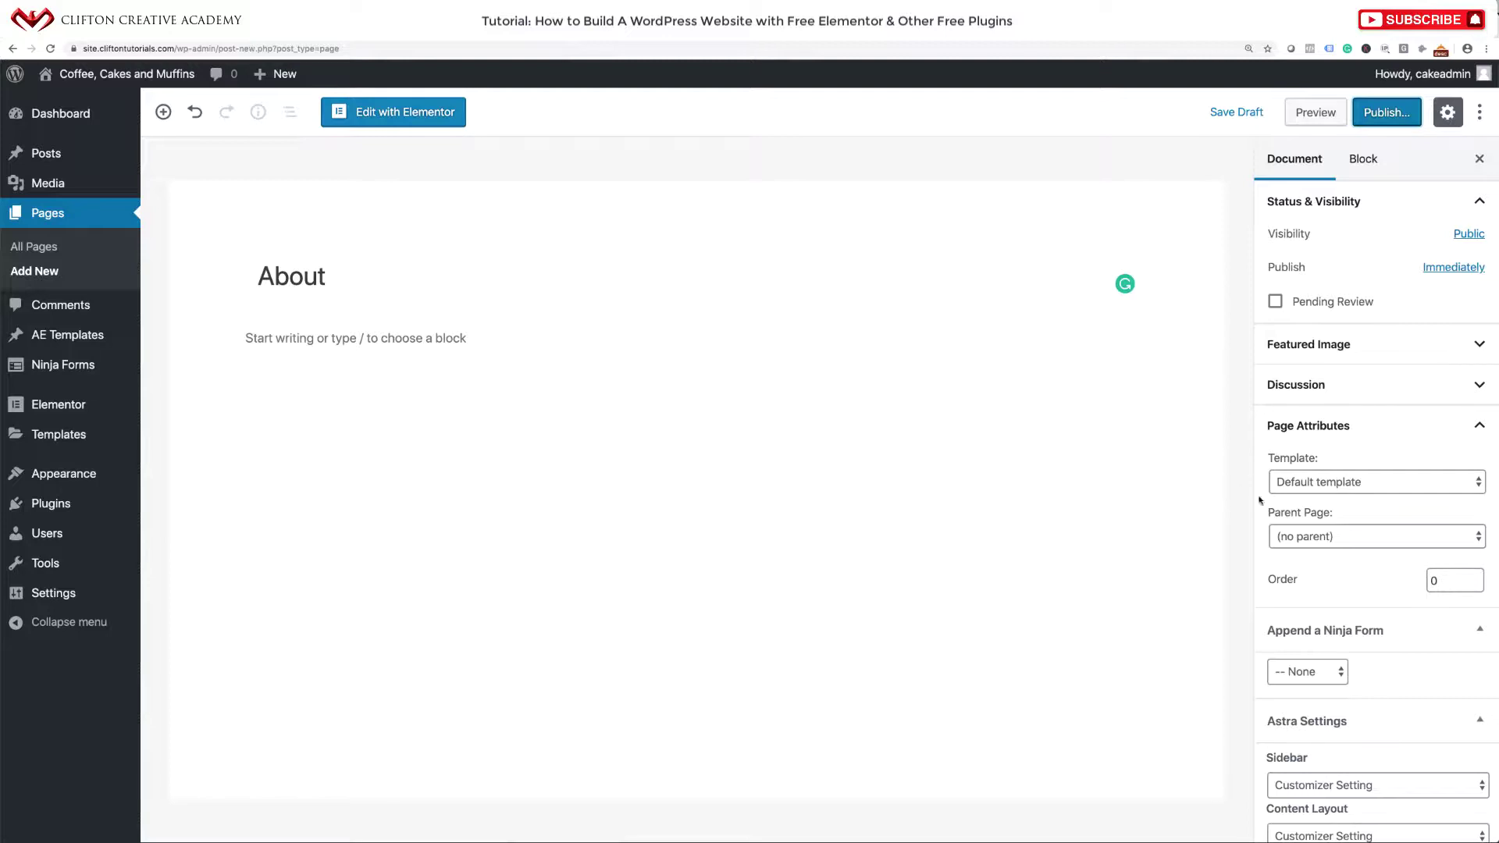
pyautogui.click(1364, 485)
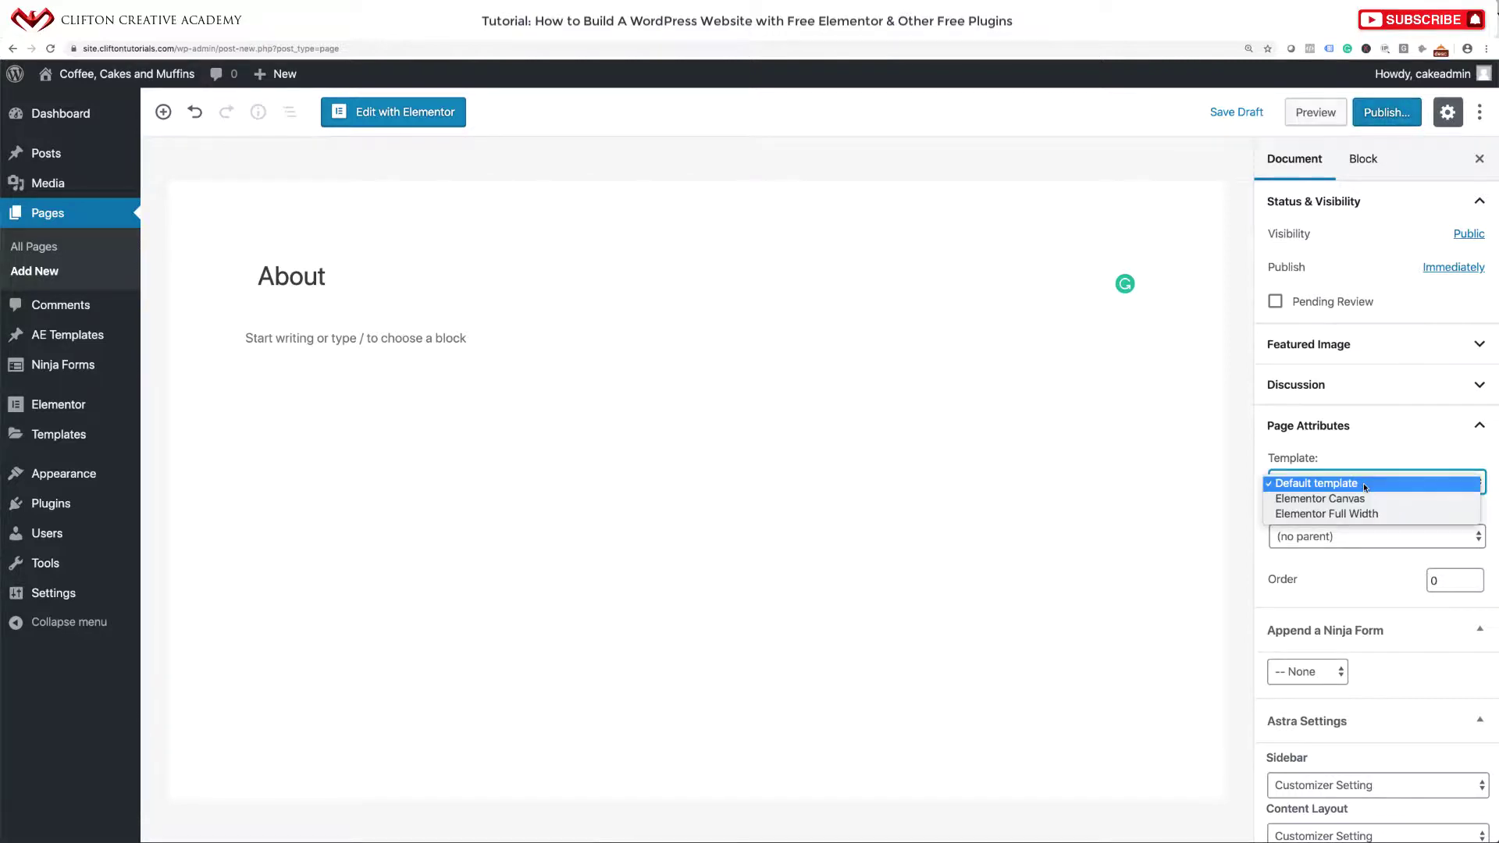
pyautogui.click(1347, 513)
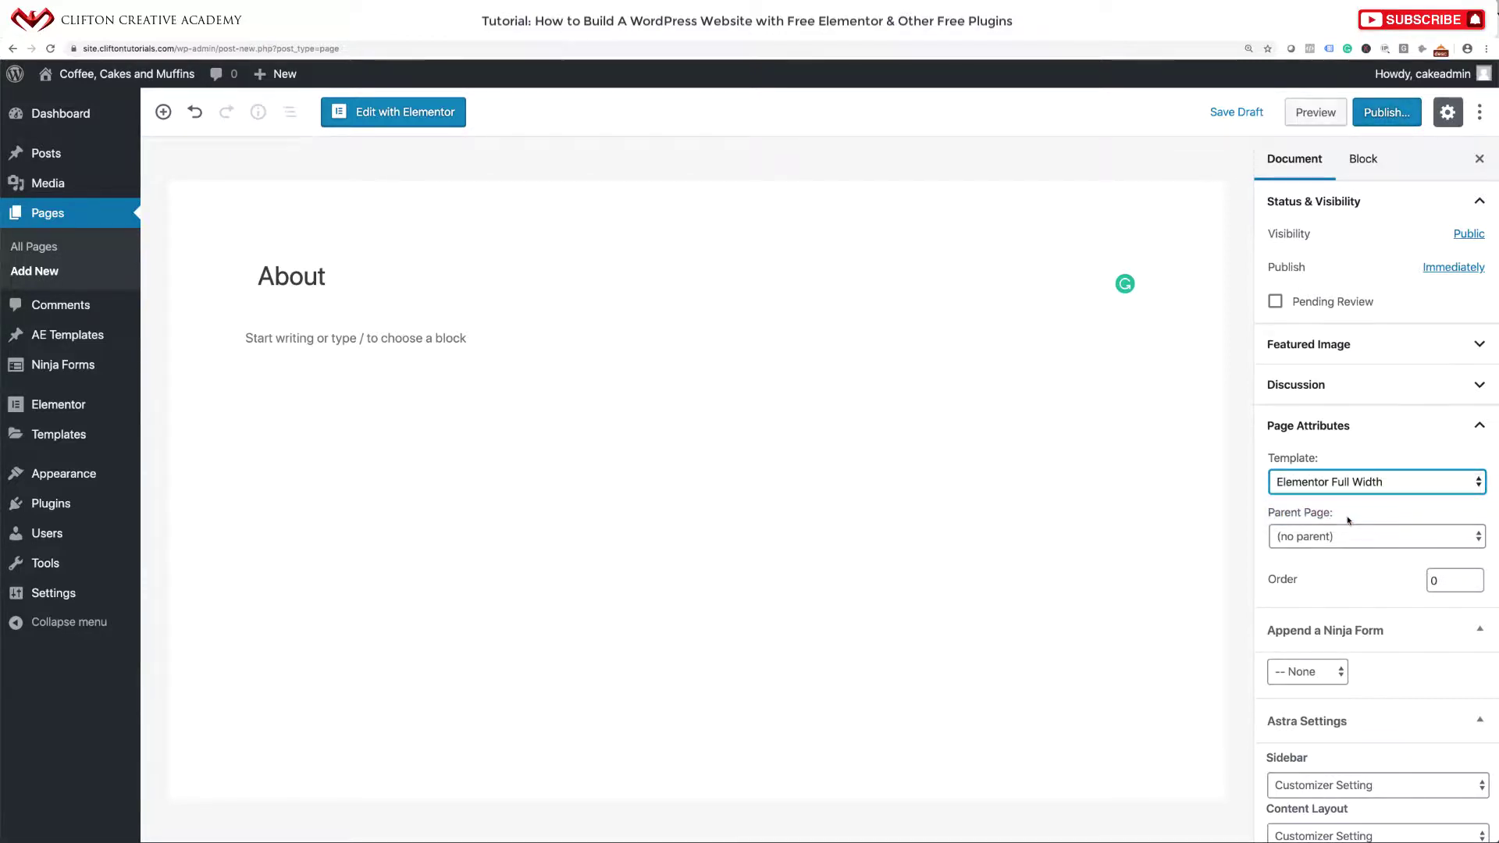
pyautogui.click(1393, 111)
pyautogui.click(1393, 111)
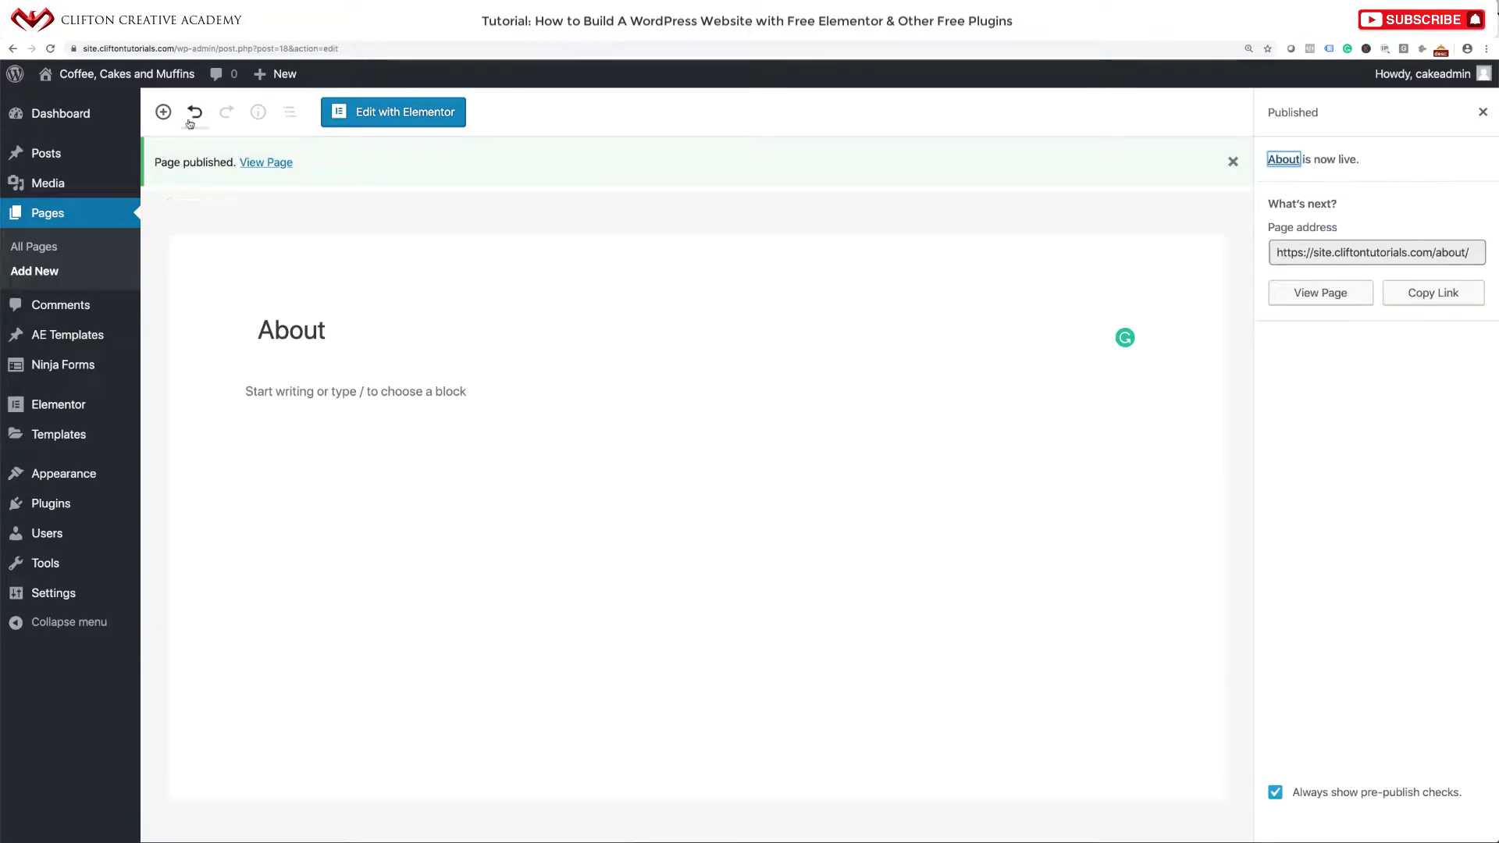
# Create and publish a 'Coffee' page with the Elementor Full Width template.
pyautogui.moveTo(277, 74)
pyautogui.click(265, 150)
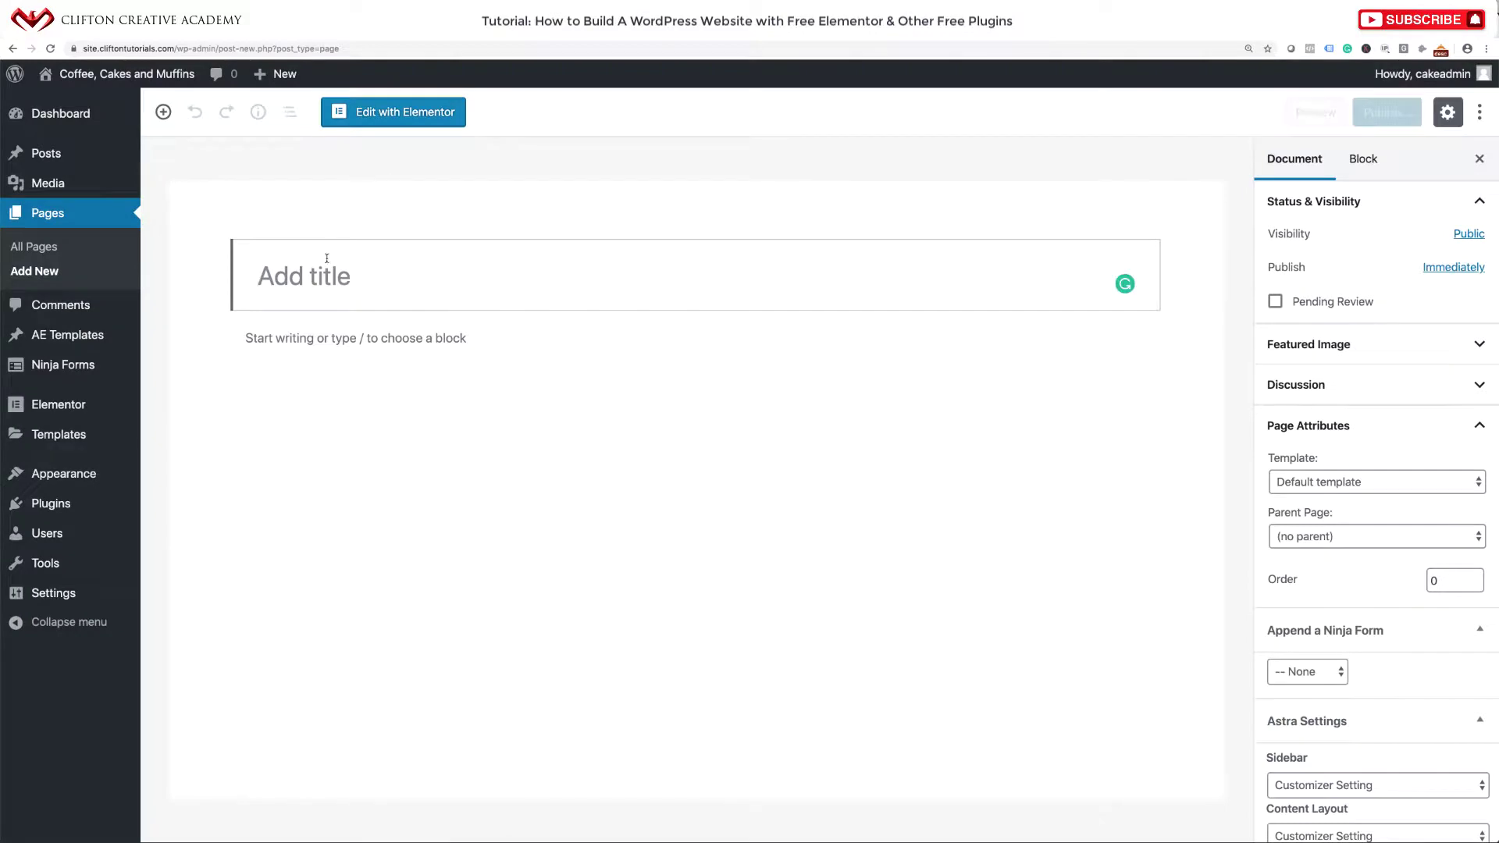
pyautogui.write('Coffee')
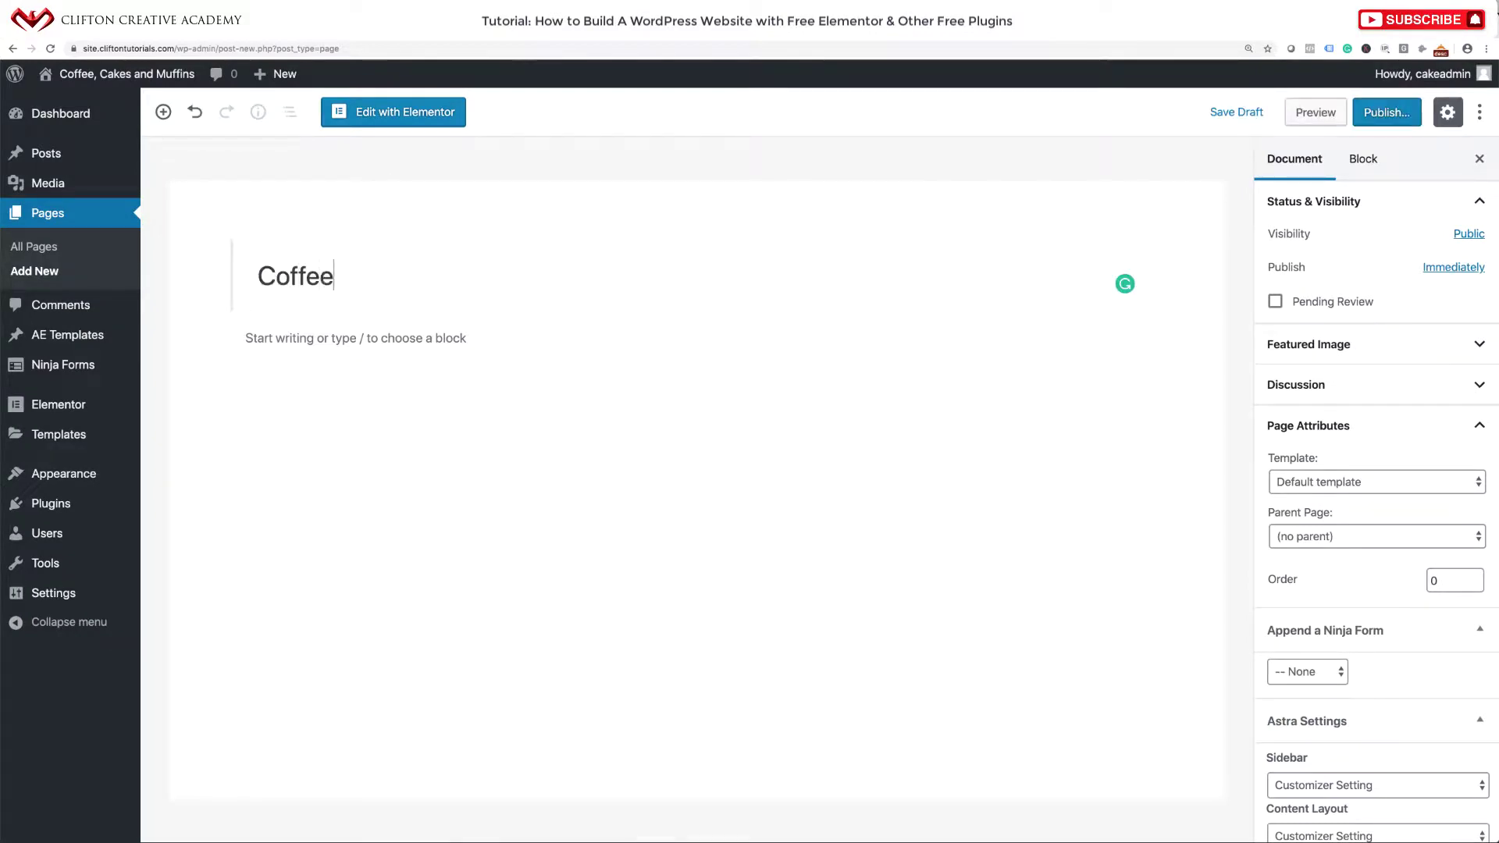
pyautogui.click(1353, 485)
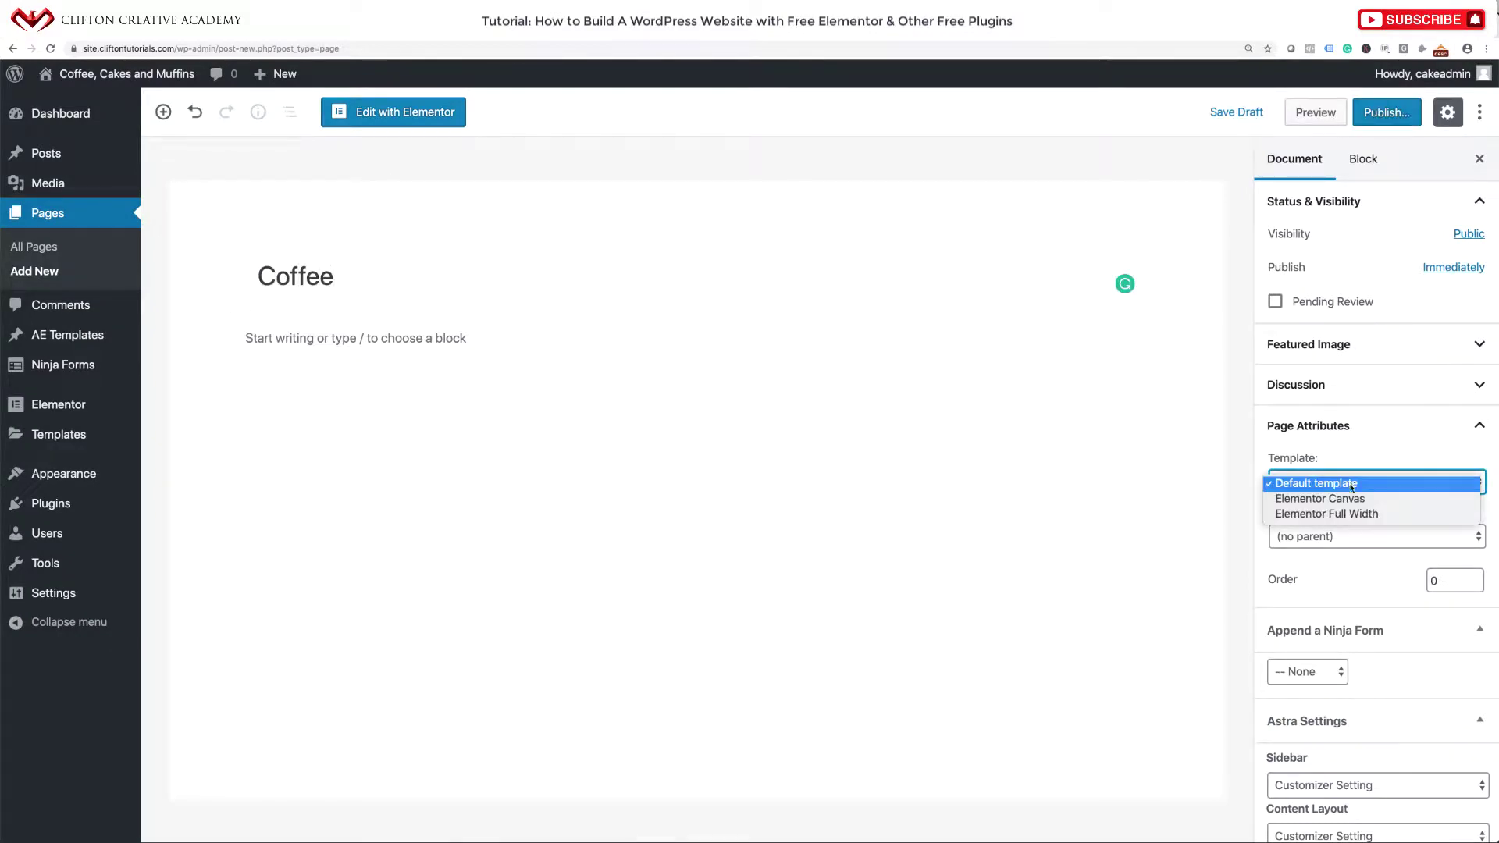
pyautogui.click(1353, 514)
pyautogui.click(1394, 113)
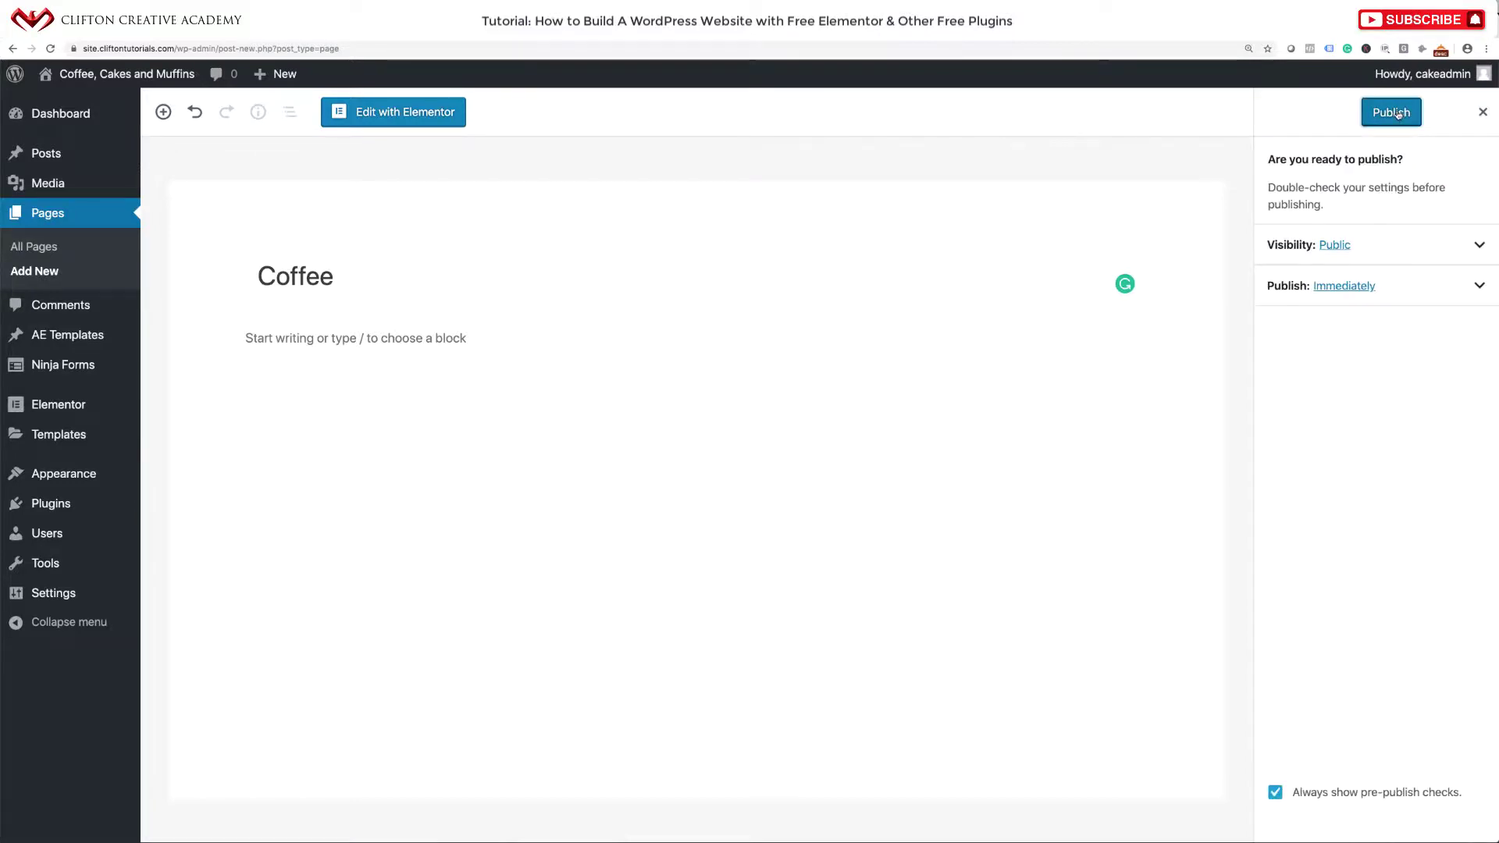
pyautogui.click(1397, 115)
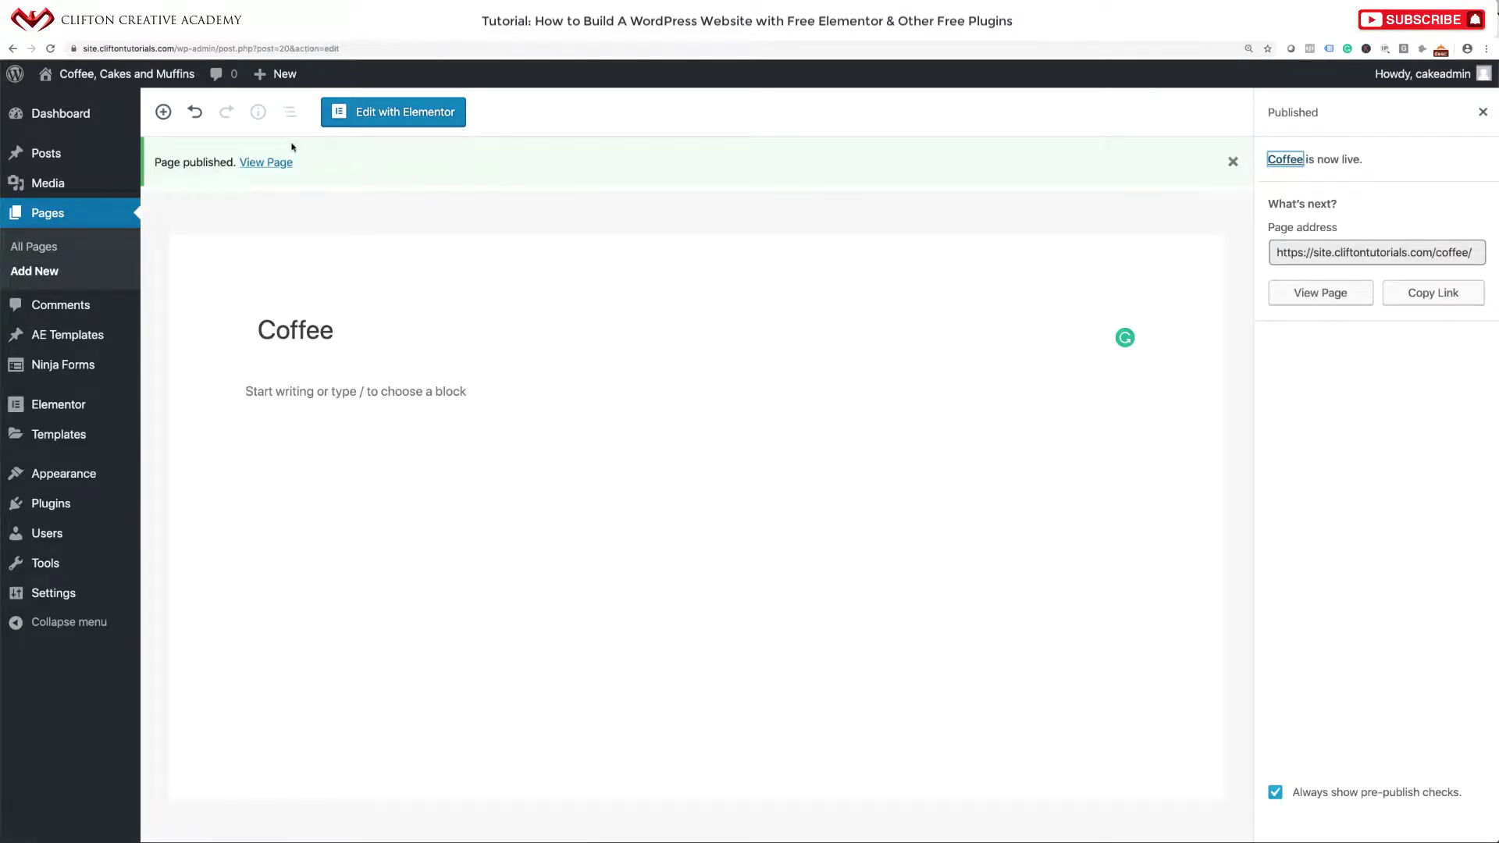
# Create and publish a 'Cakes' page with the Elementor Full Width template.
pyautogui.moveTo(270, 78)
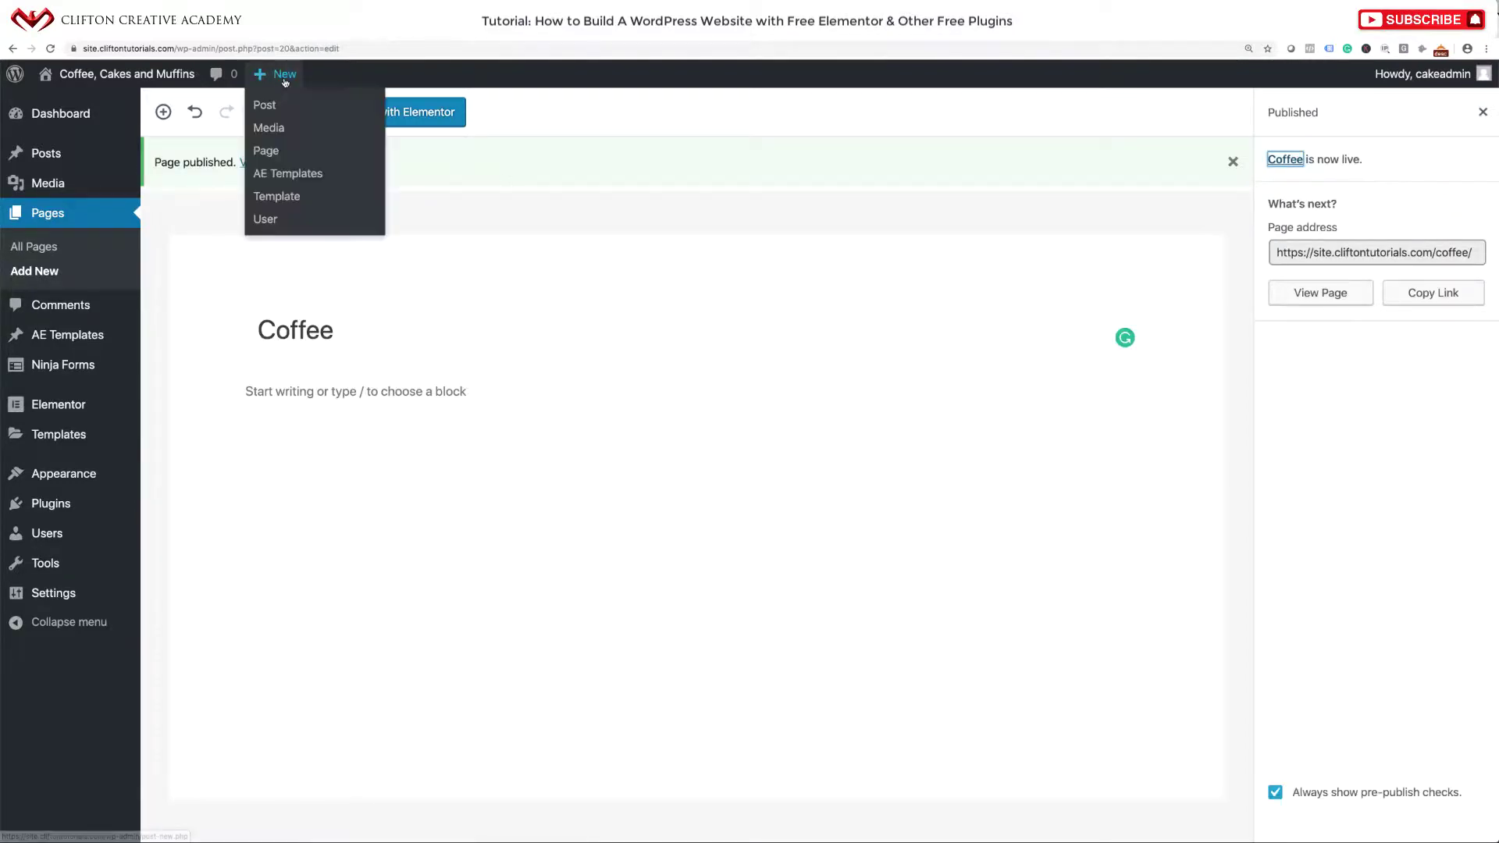
pyautogui.click(269, 150)
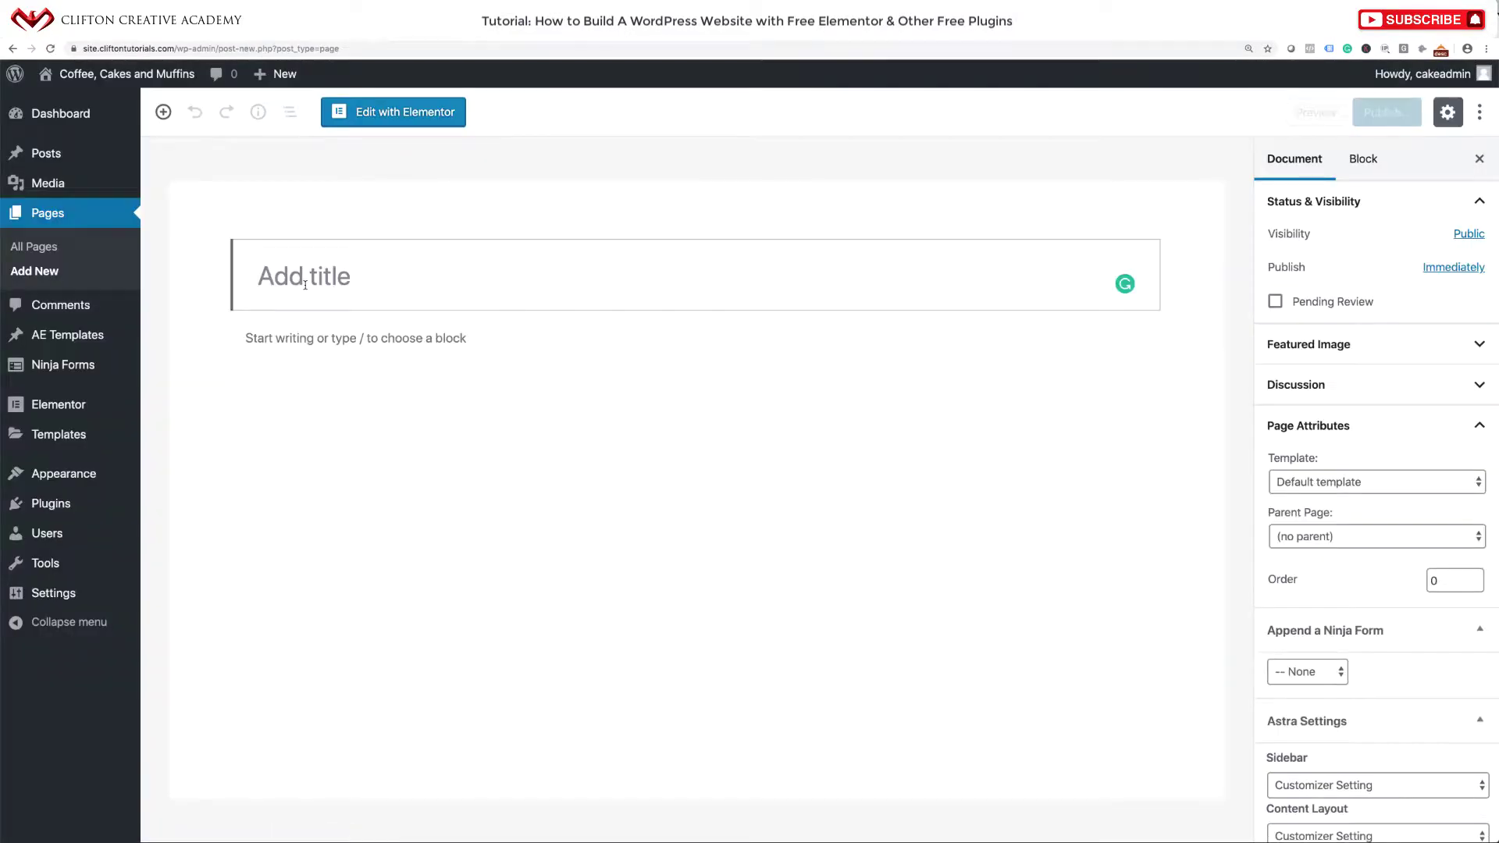
pyautogui.write('Cakes')
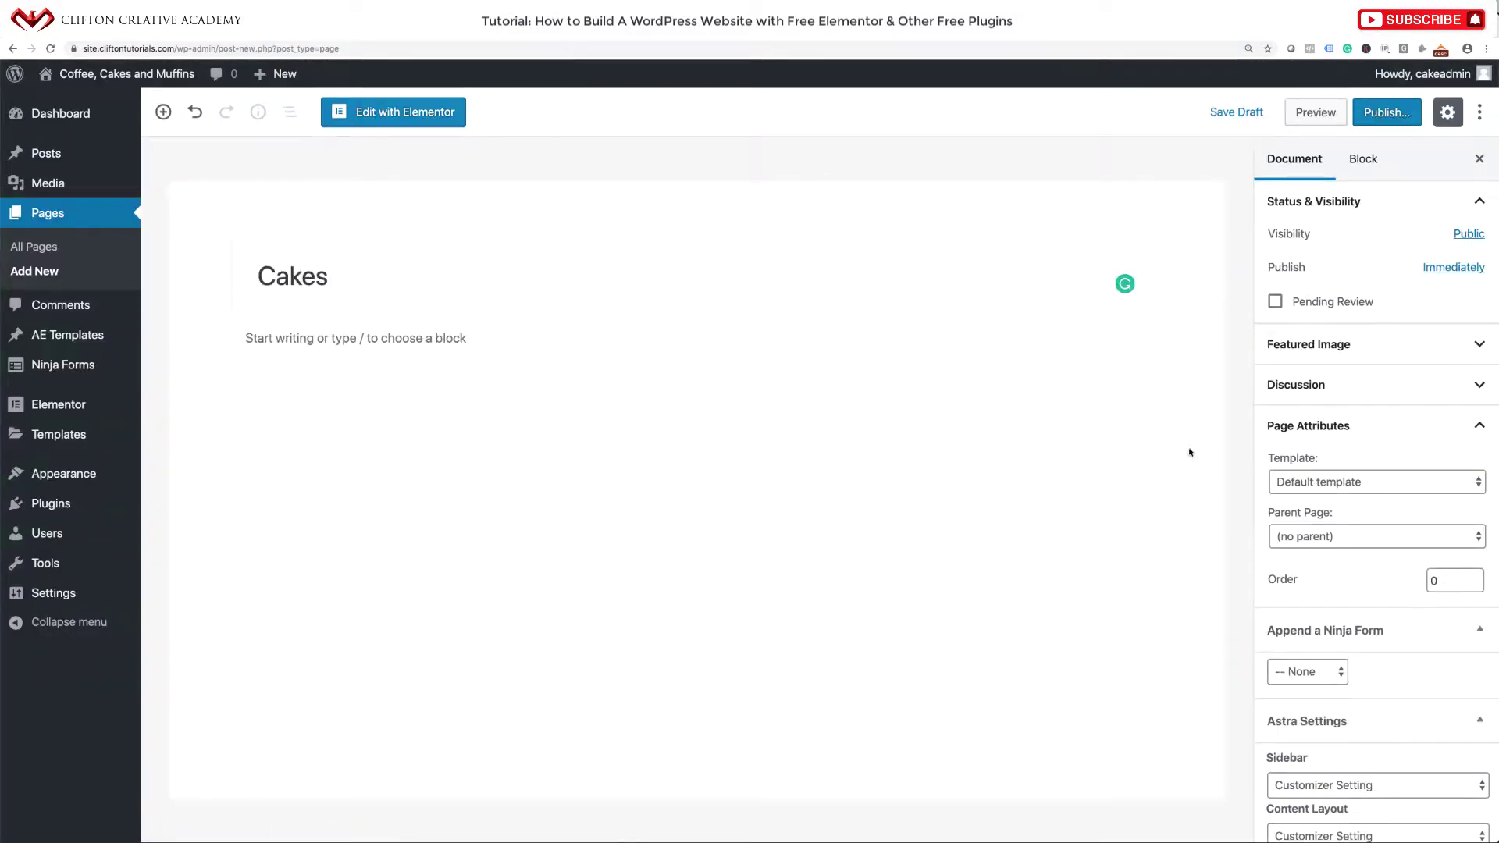
pyautogui.click(1269, 480)
pyautogui.click(1296, 512)
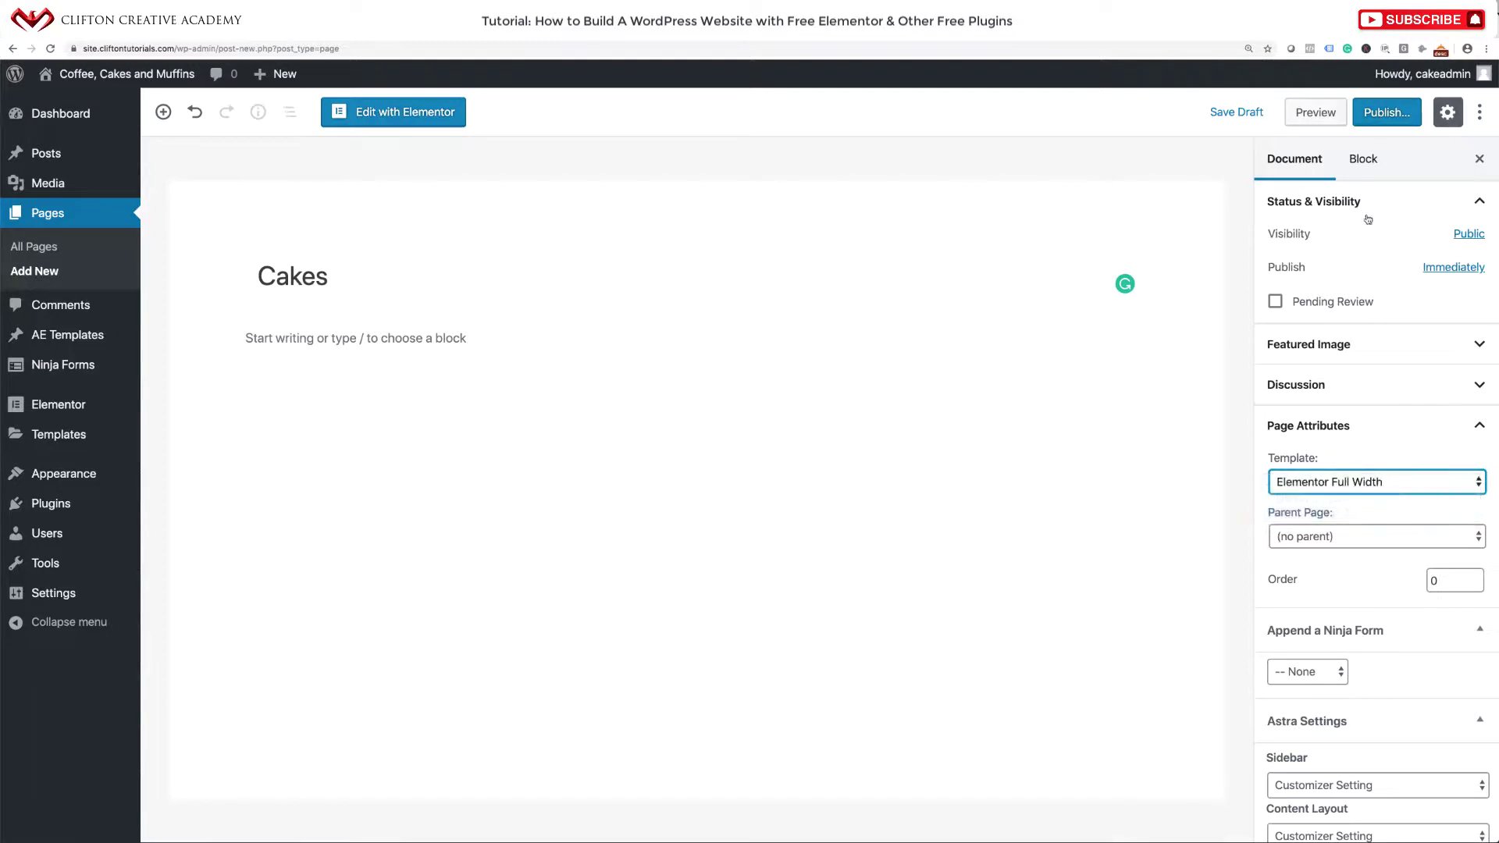
pyautogui.click(1392, 121)
pyautogui.click(1393, 121)
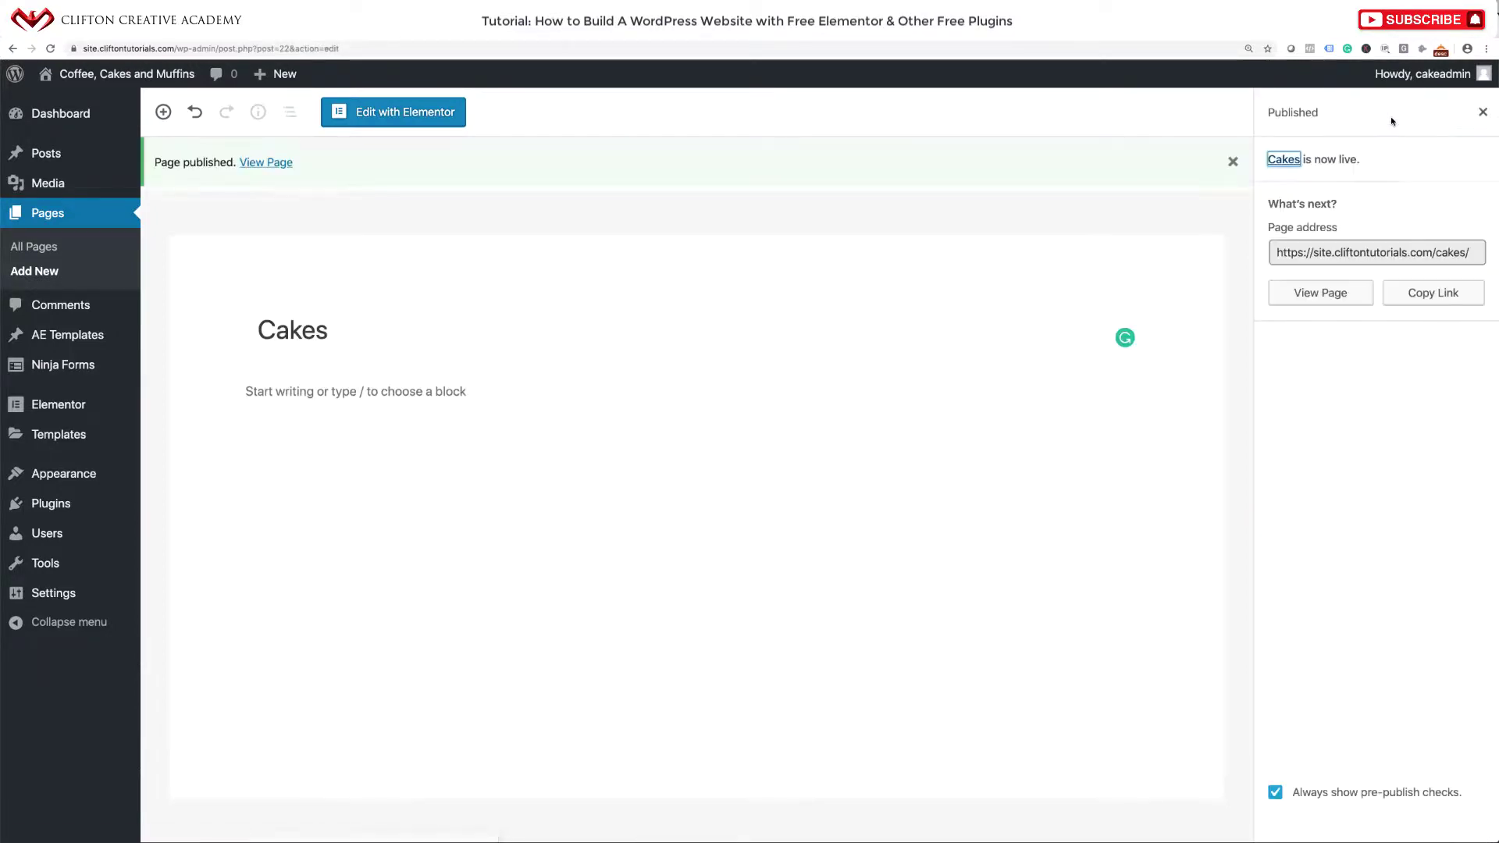
# Create and publish a 'Muffins' page with the Elementor Full Width template.
pyautogui.moveTo(270, 82)
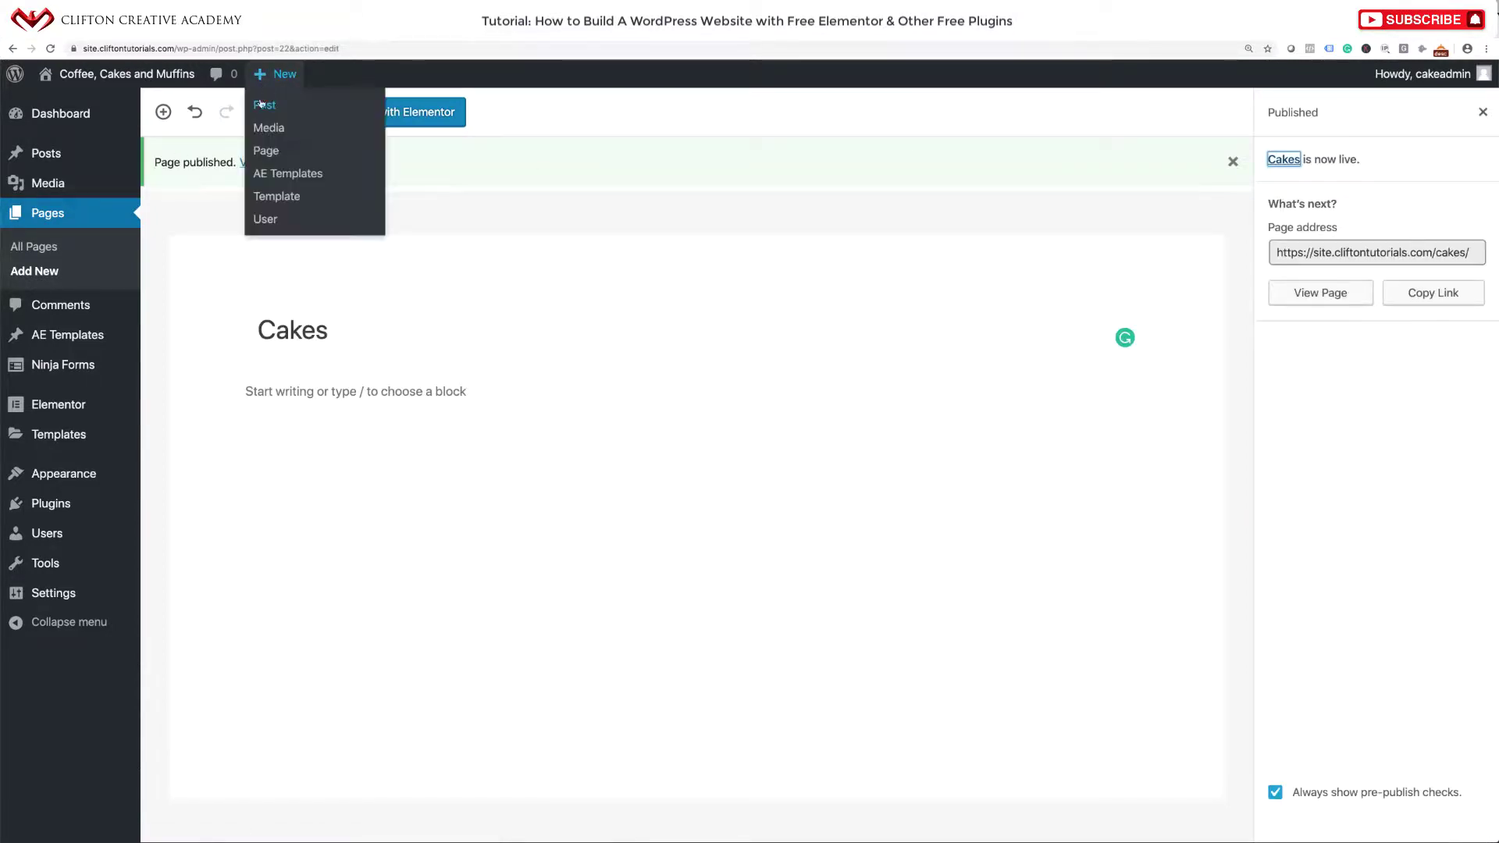
pyautogui.click(262, 160)
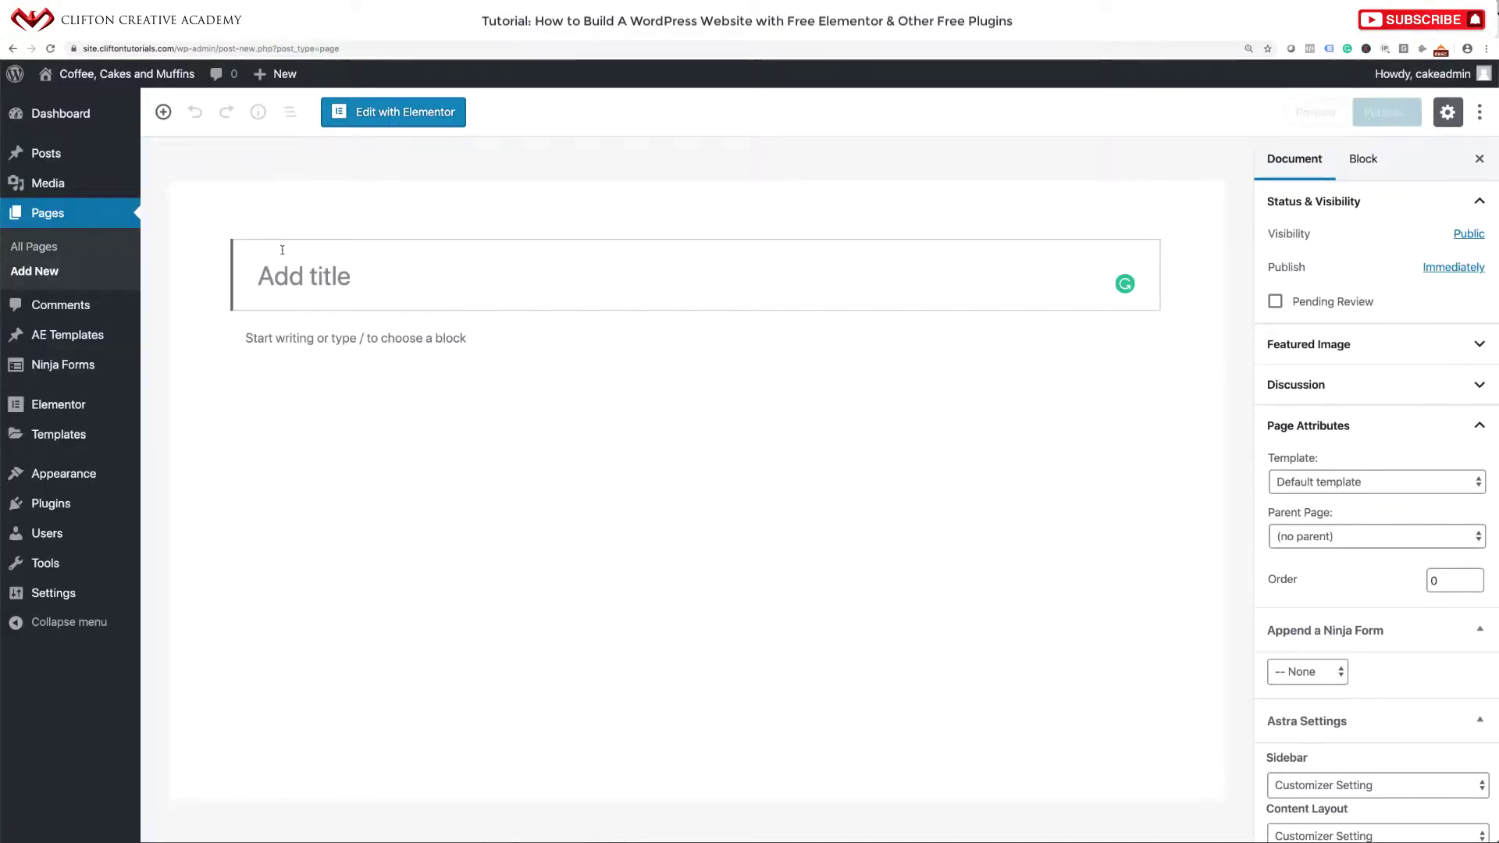
pyautogui.write('Mudf')
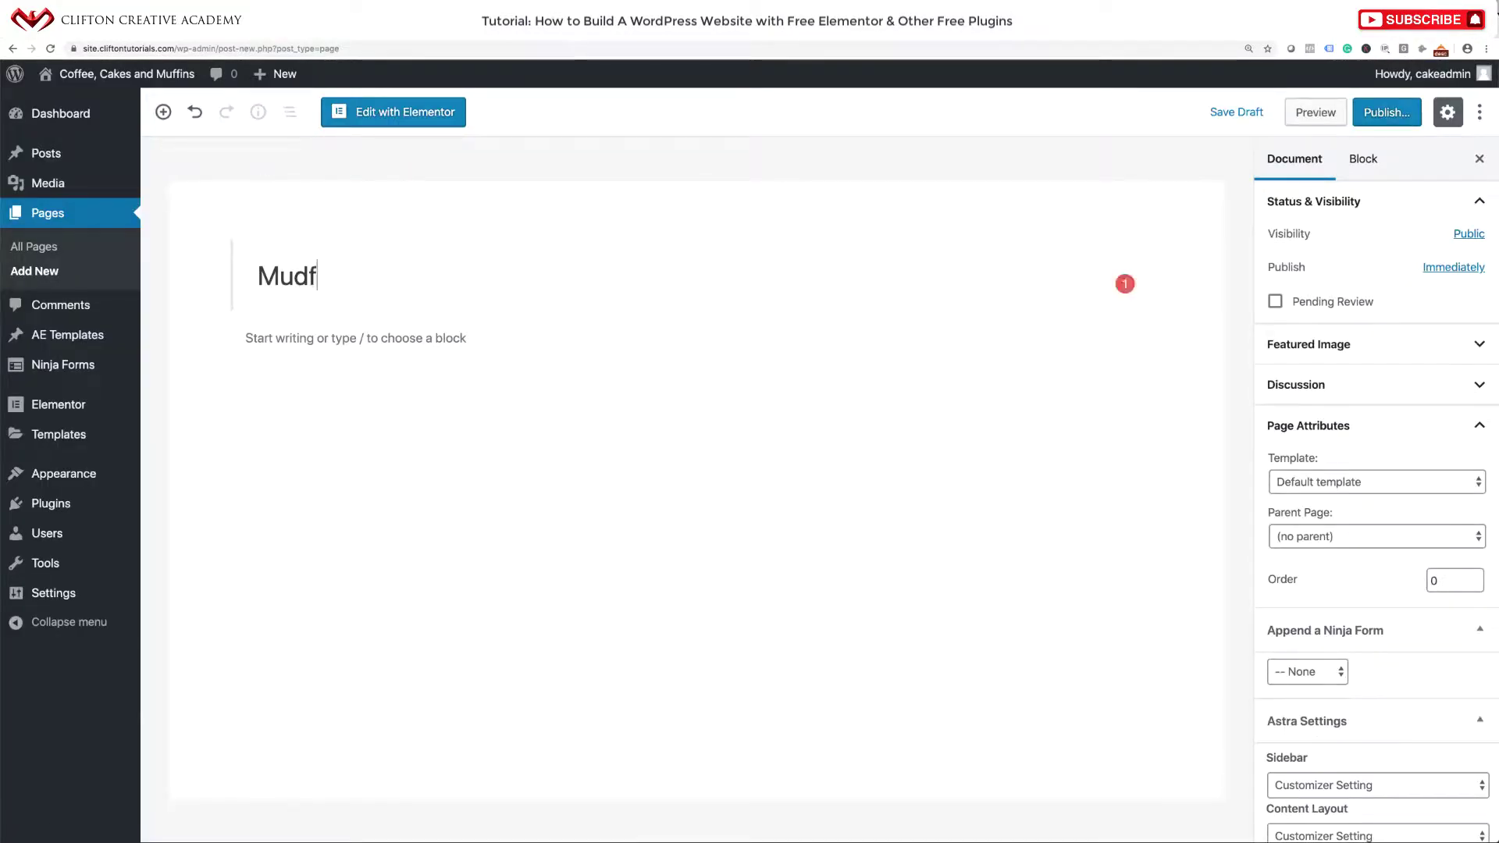
pyautogui.press('BackSpace')
pyautogui.press('BackSpace')
pyautogui.write('ffinsa')
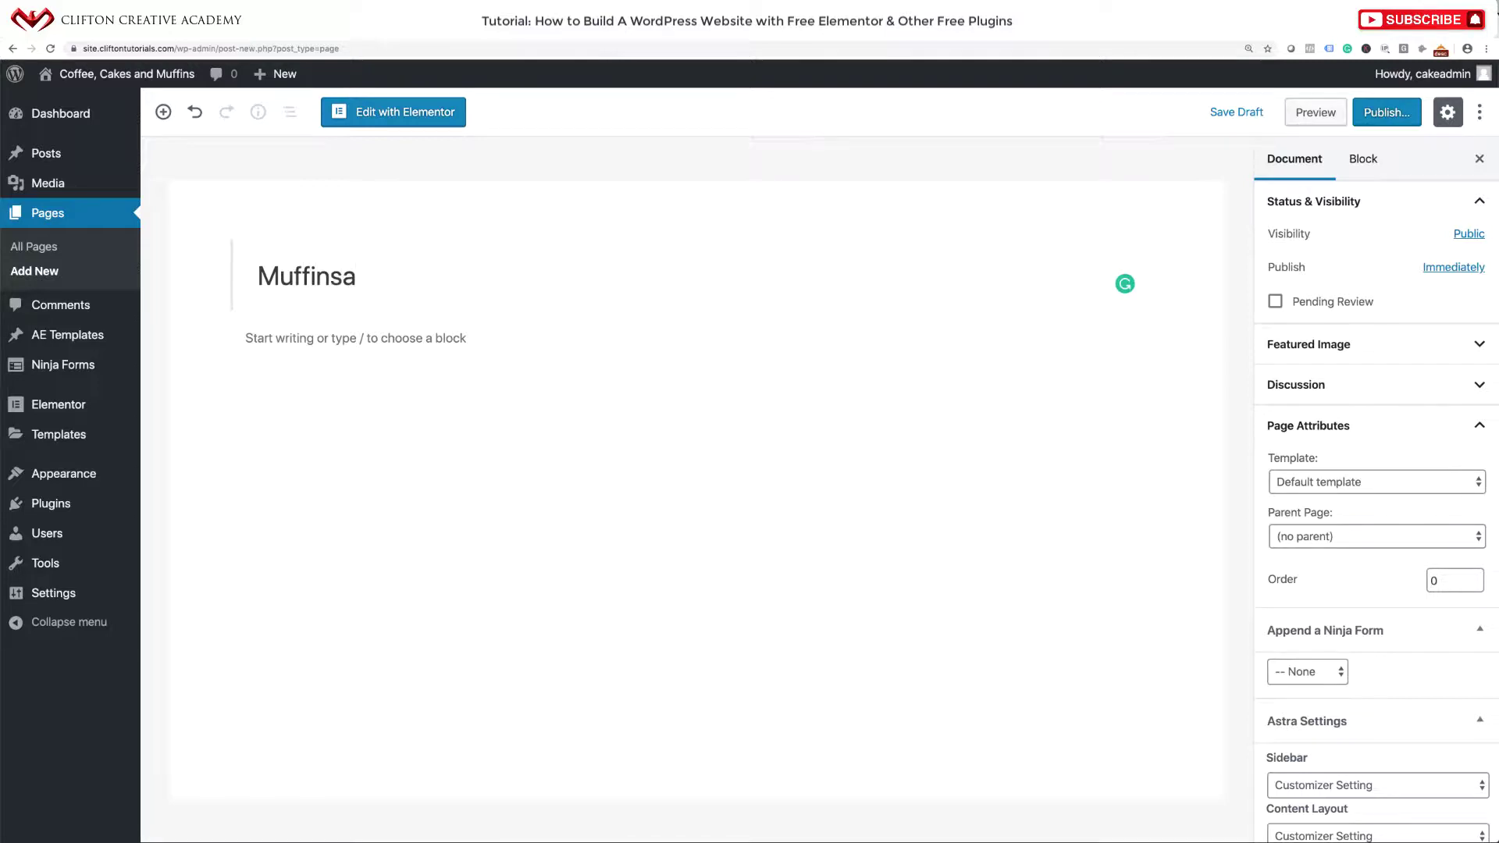
pyautogui.press('BackSpace')
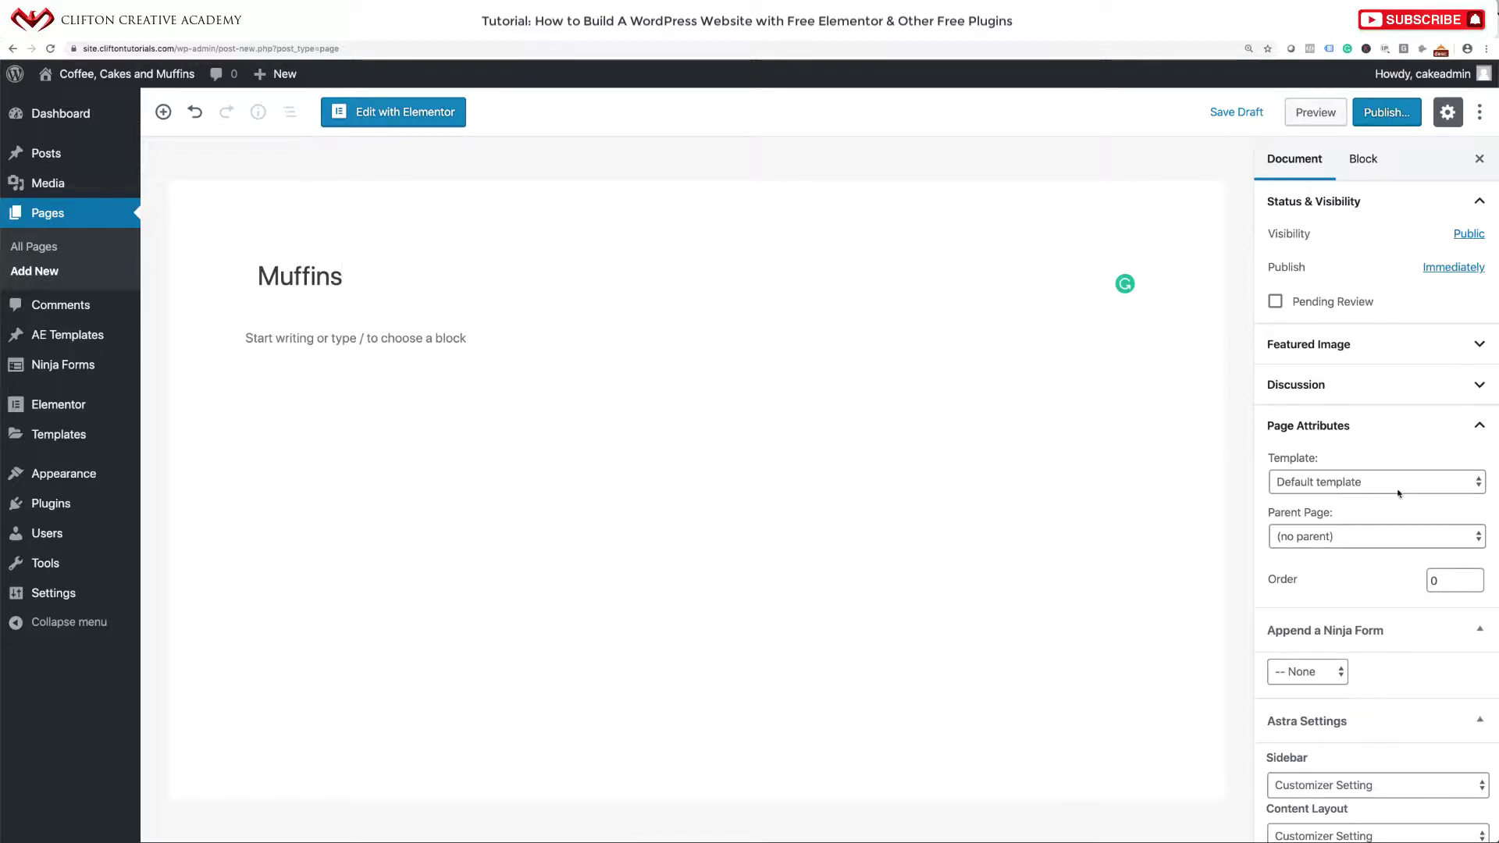
pyautogui.click(1400, 494)
pyautogui.click(1383, 511)
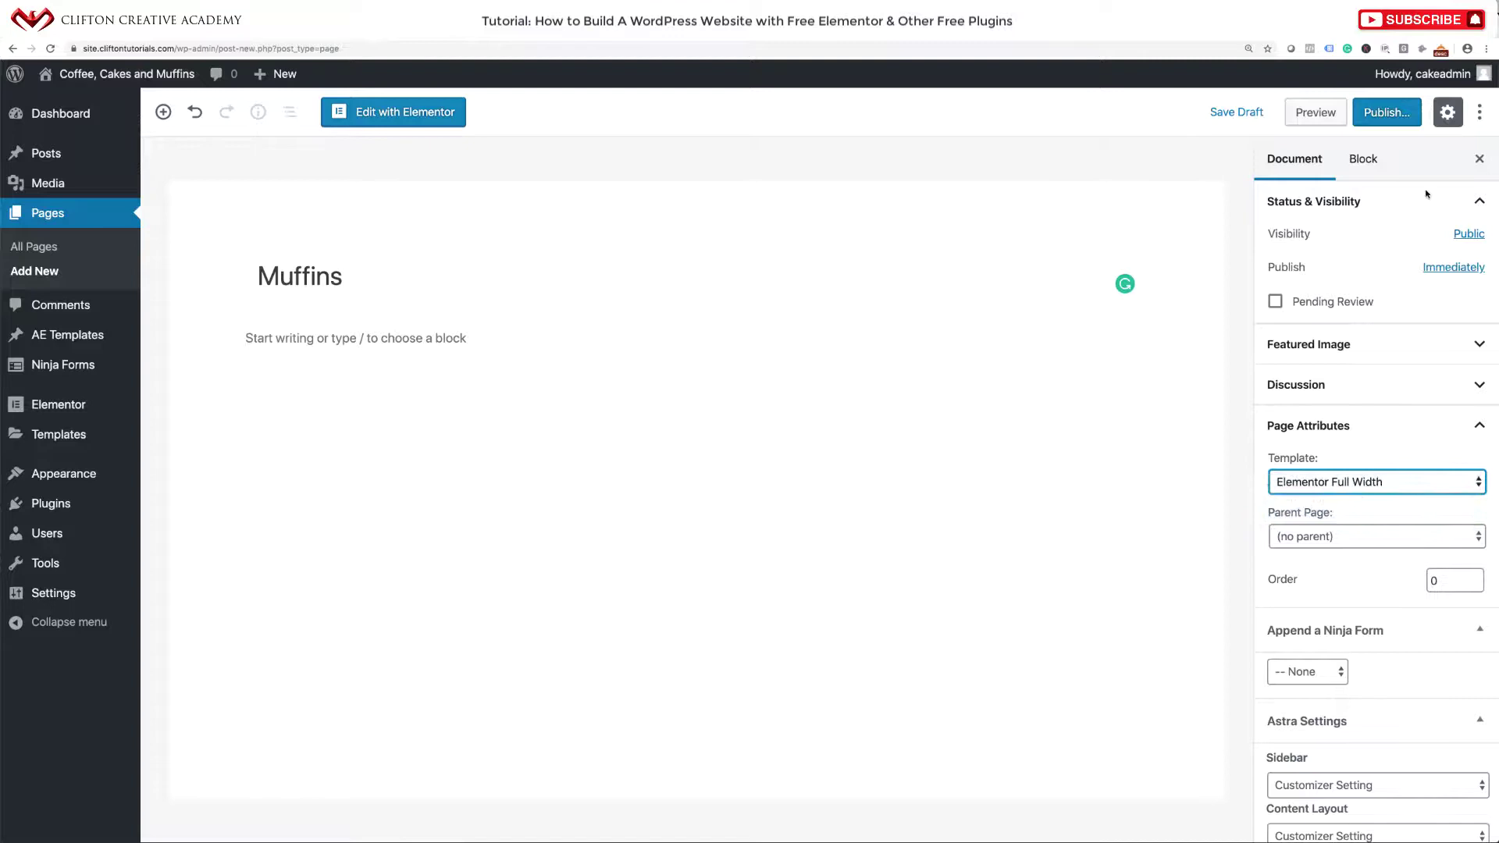
pyautogui.click(1403, 118)
pyautogui.click(1402, 117)
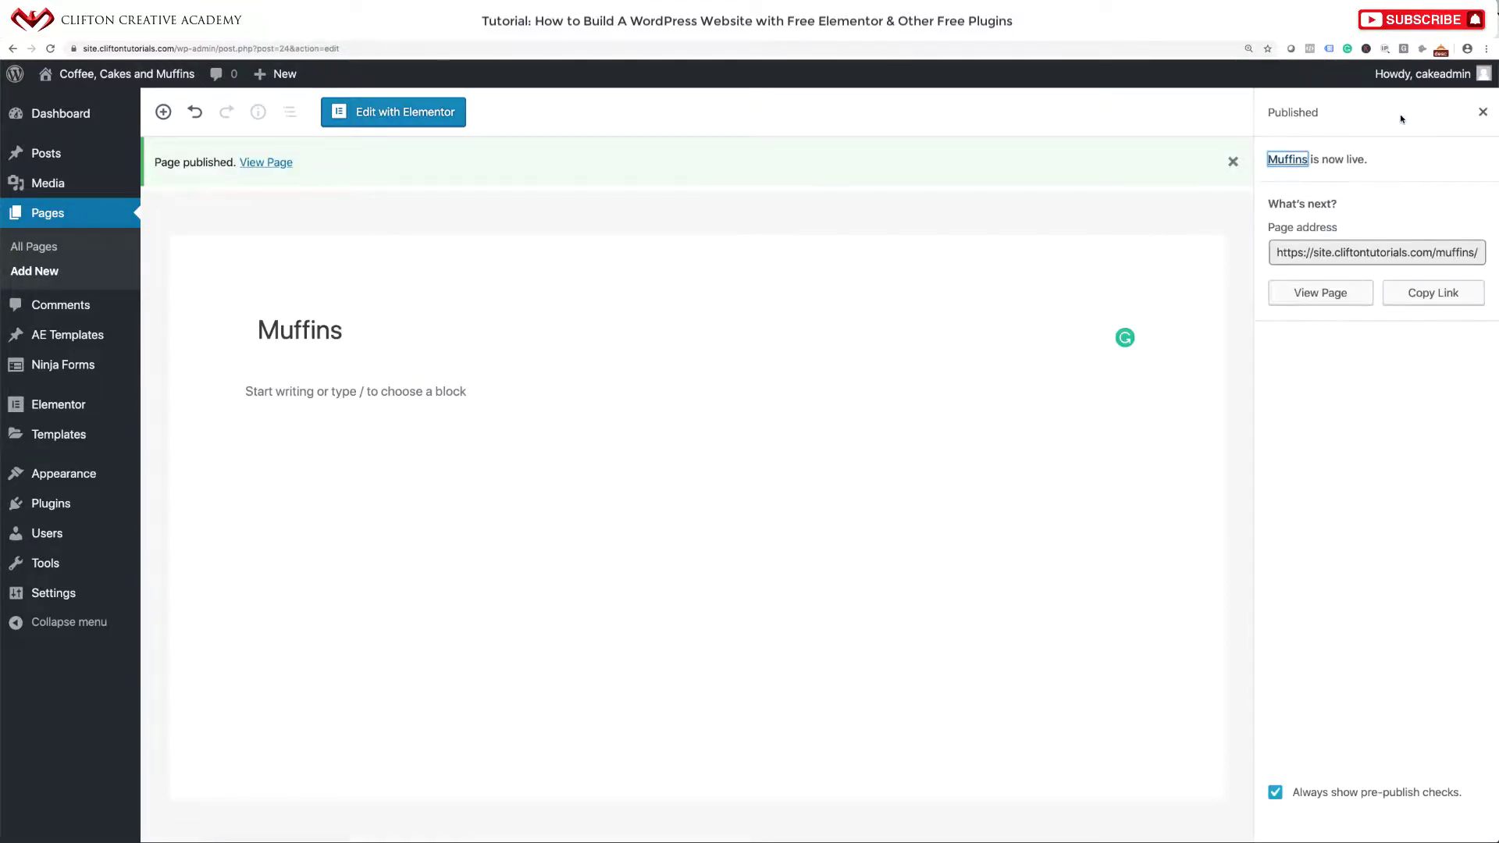
# Create and publish a 'Contact Us' page with Elementor Full Width, then view the live site.
pyautogui.moveTo(285, 74)
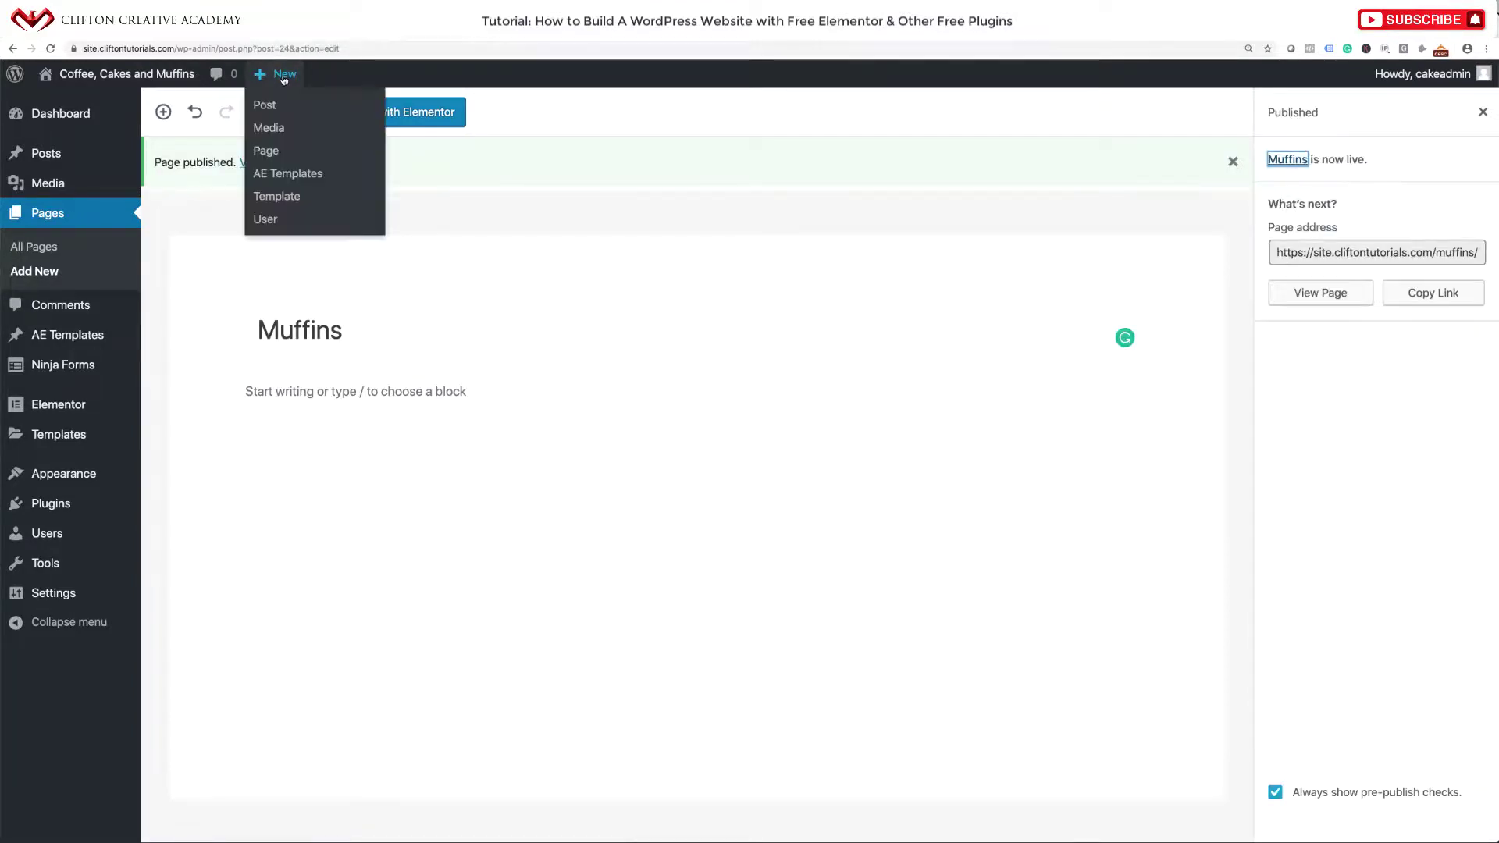
pyautogui.click(267, 156)
pyautogui.click(268, 156)
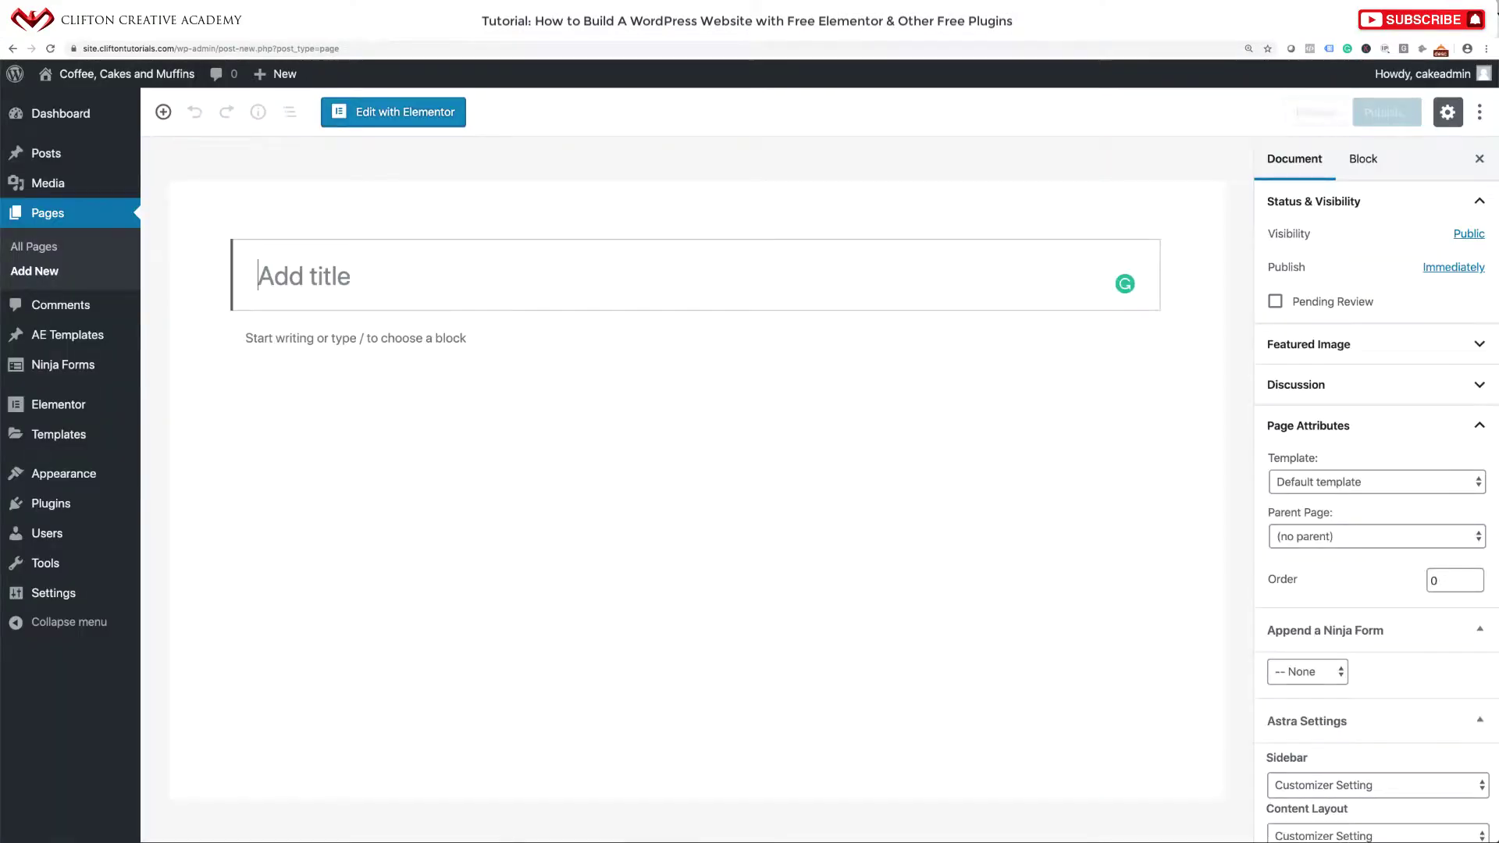
pyautogui.write('Contact Us')
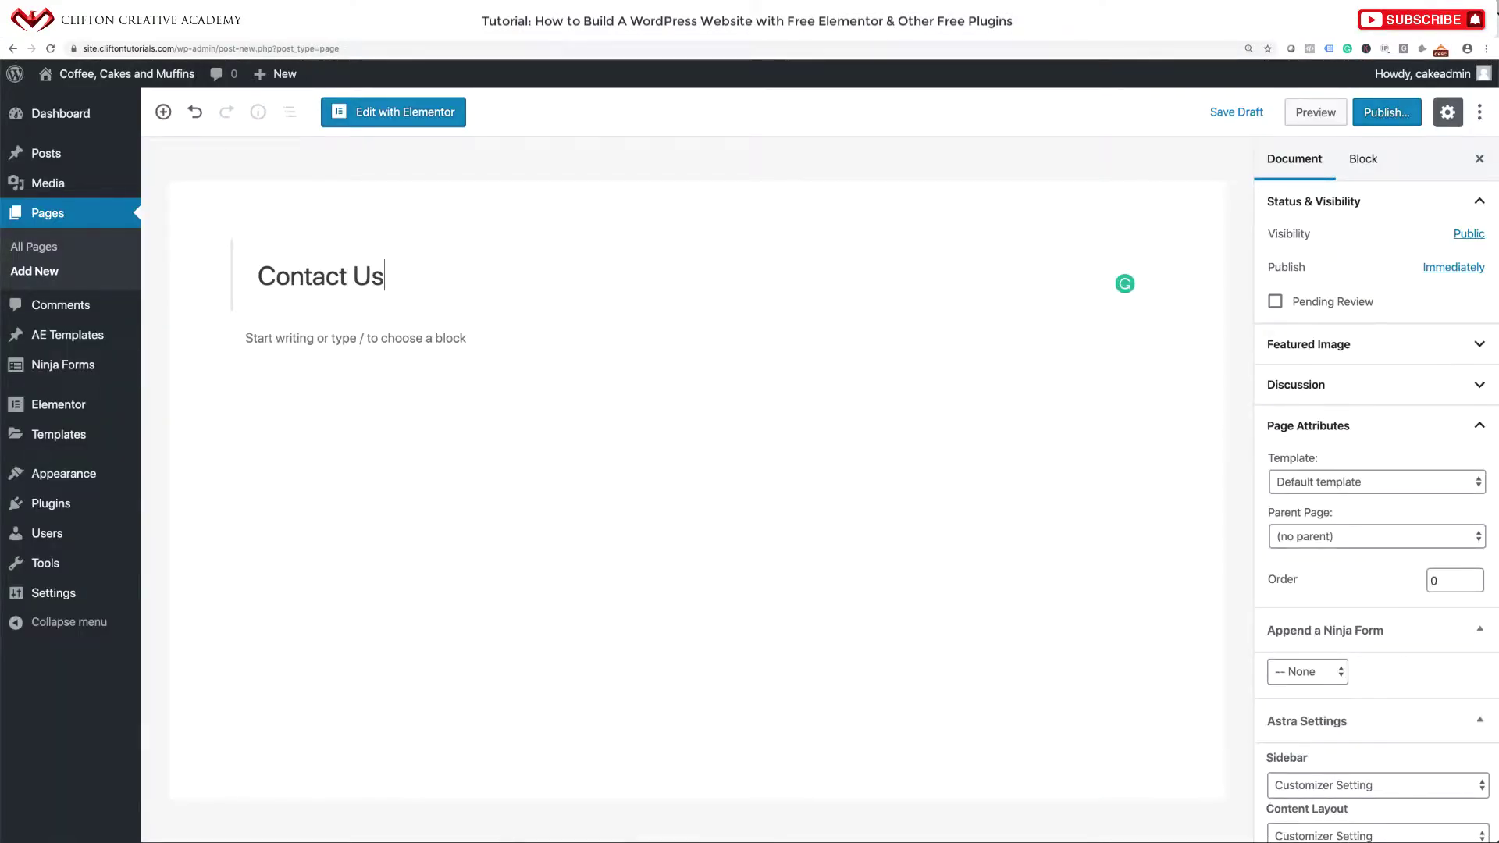
pyautogui.click(1403, 487)
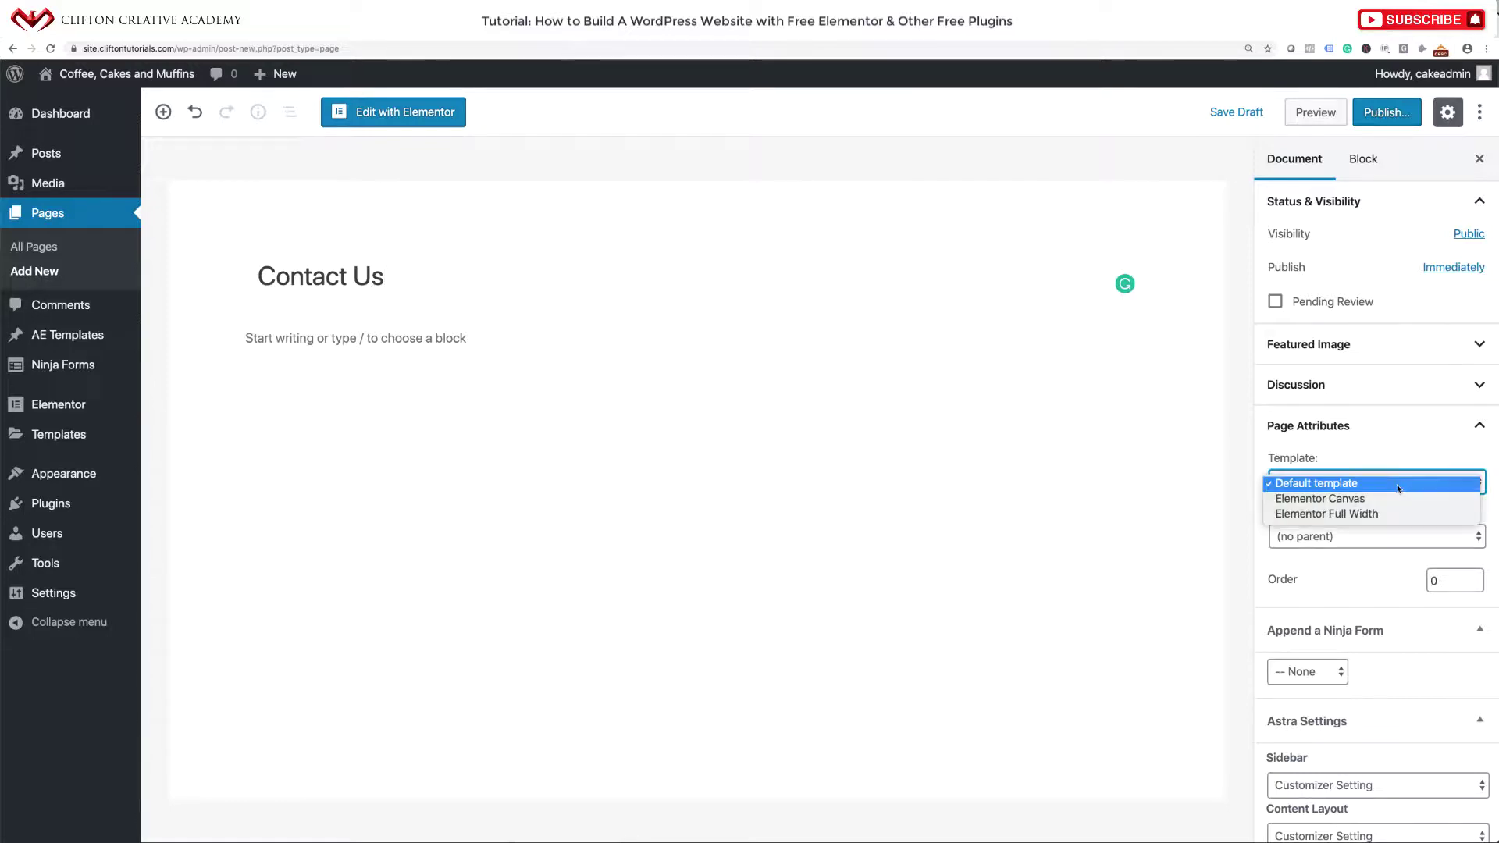
pyautogui.click(1373, 514)
pyautogui.click(1396, 114)
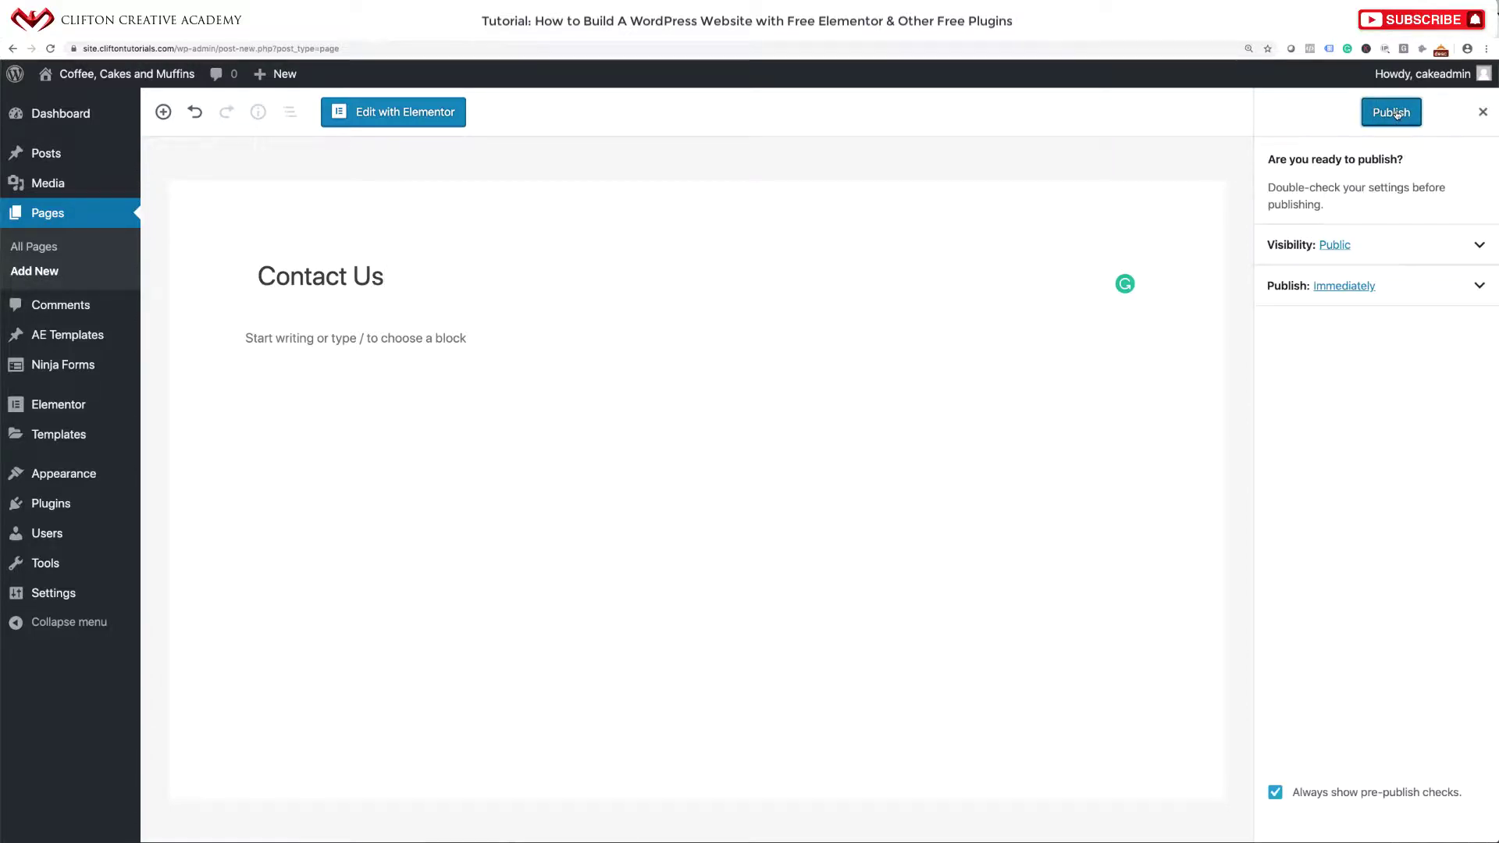
pyautogui.click(1397, 114)
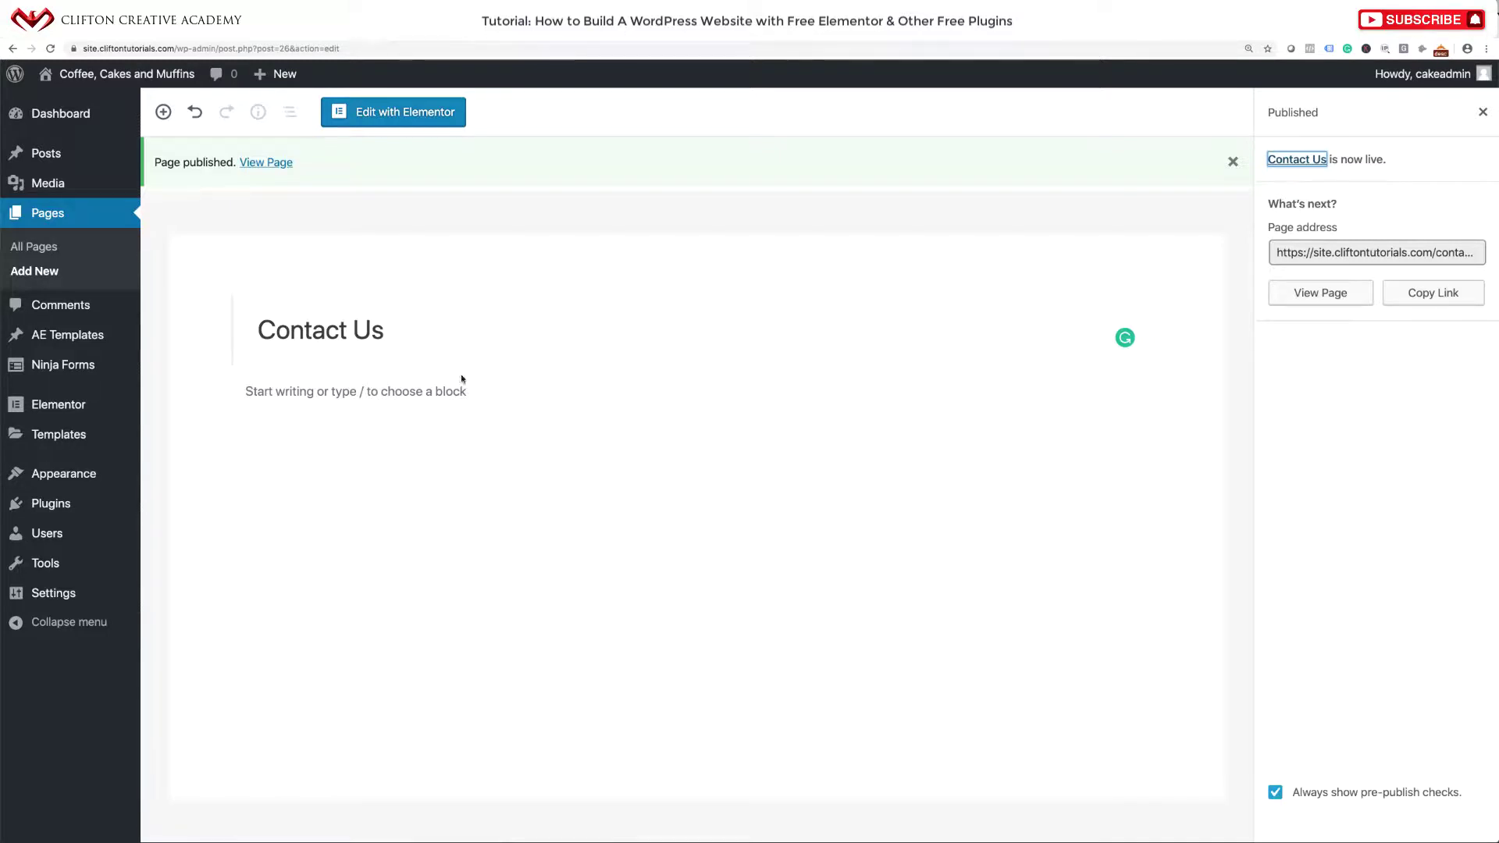
pyautogui.click(146, 77)
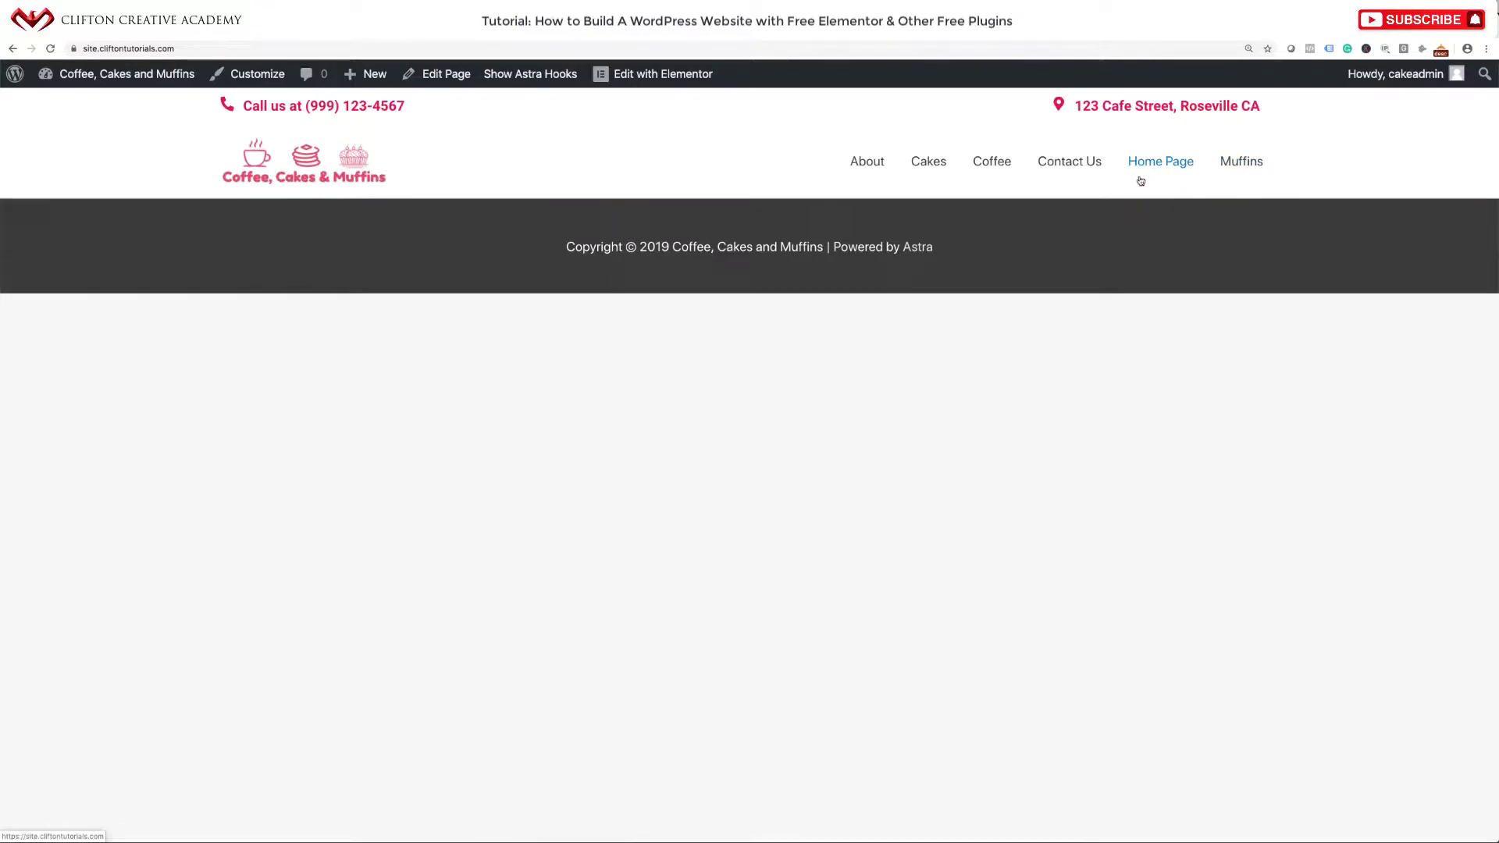
# Go from the live site to the Dashboard and open Appearance > Menus.
pyautogui.moveTo(100, 78)
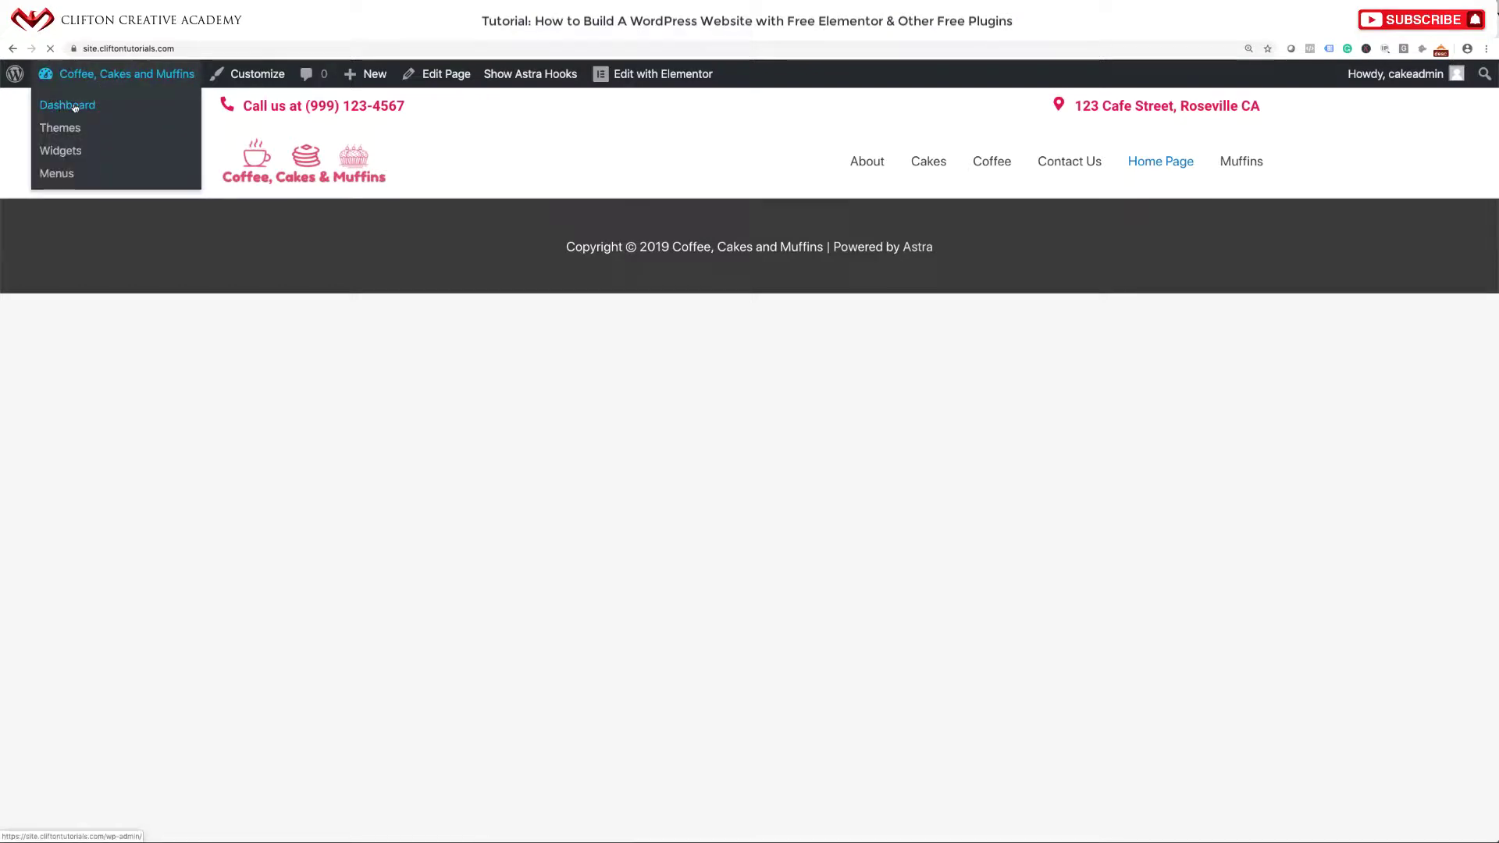
pyautogui.click(86, 104)
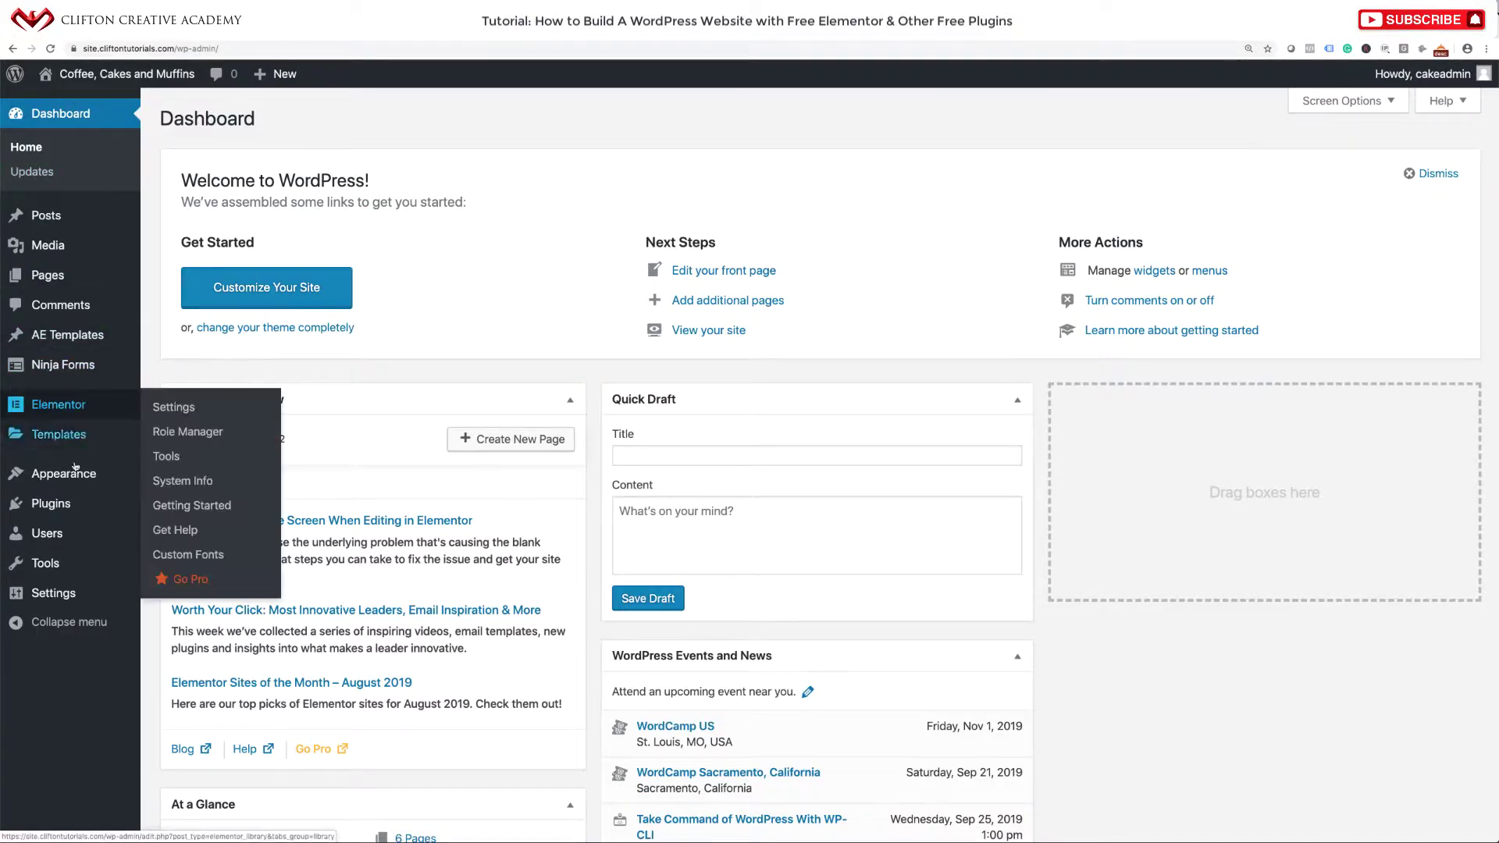
pyautogui.moveTo(75, 473)
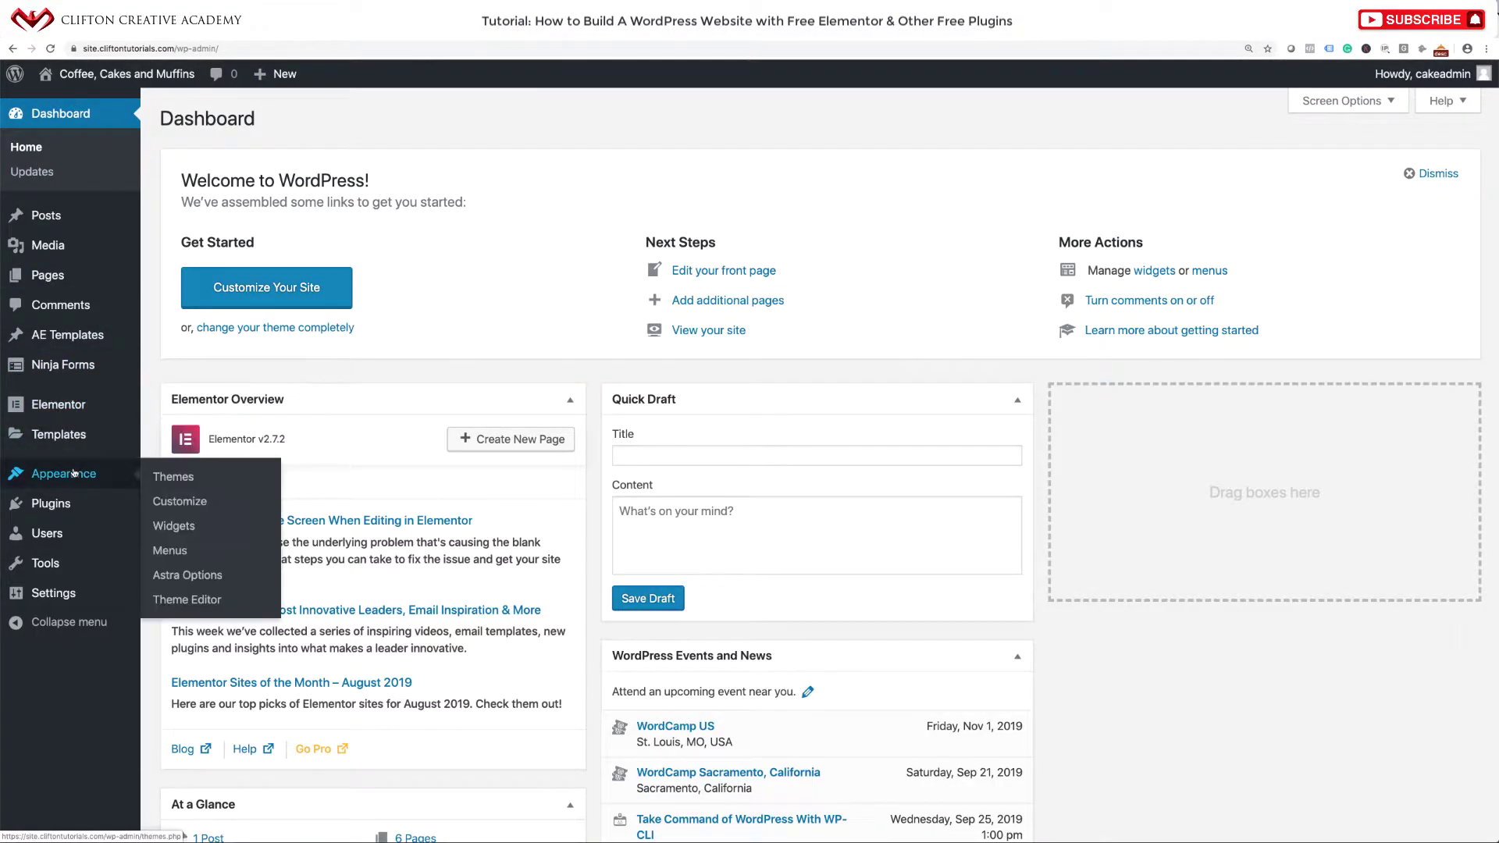
pyautogui.click(165, 552)
# Create a new menu named 'Main Navigation'.
pyautogui.click(566, 319)
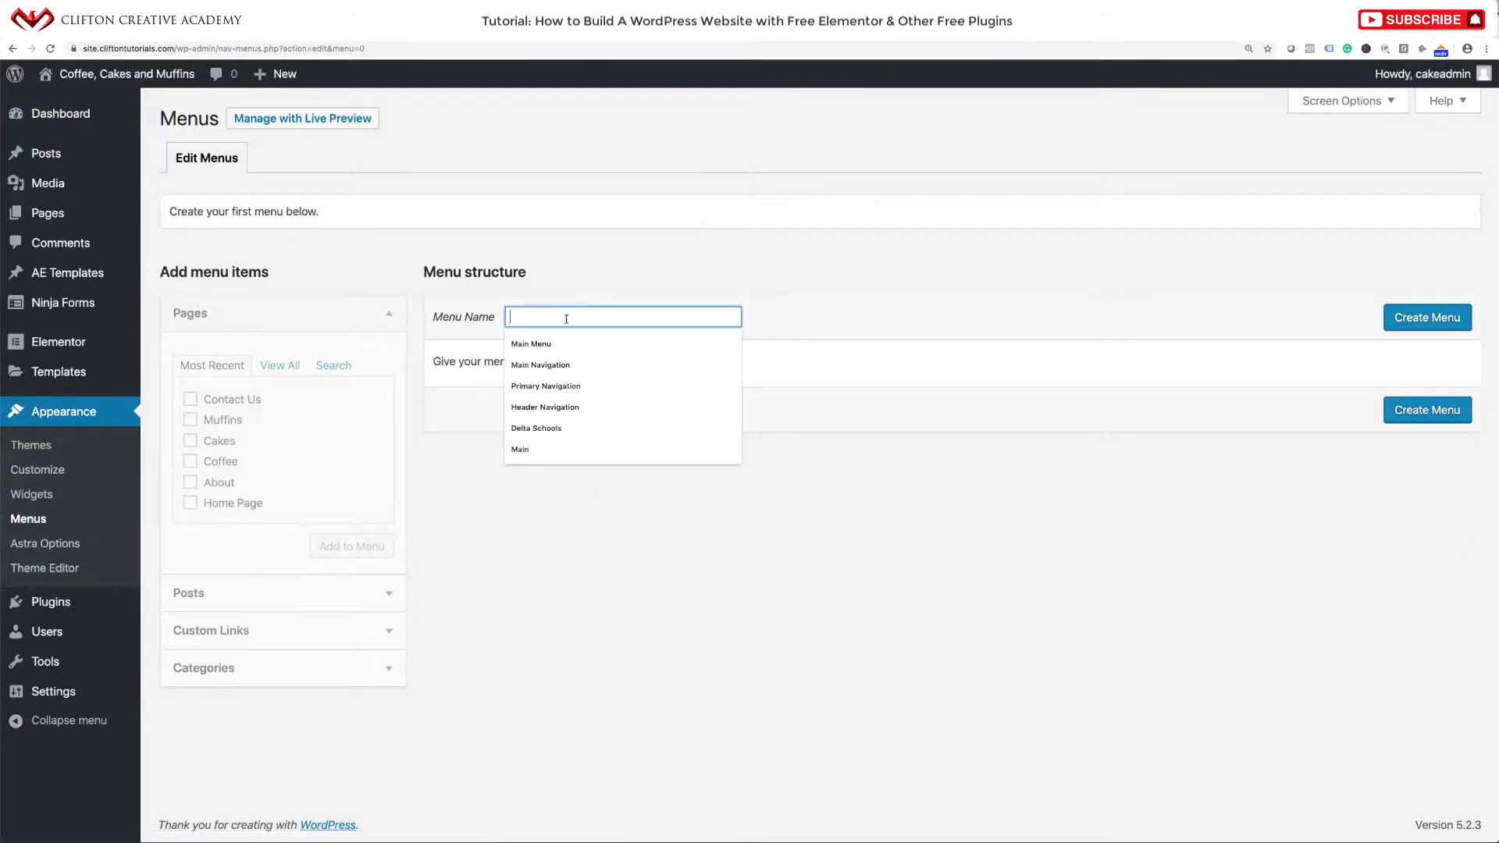
pyautogui.write('Man')
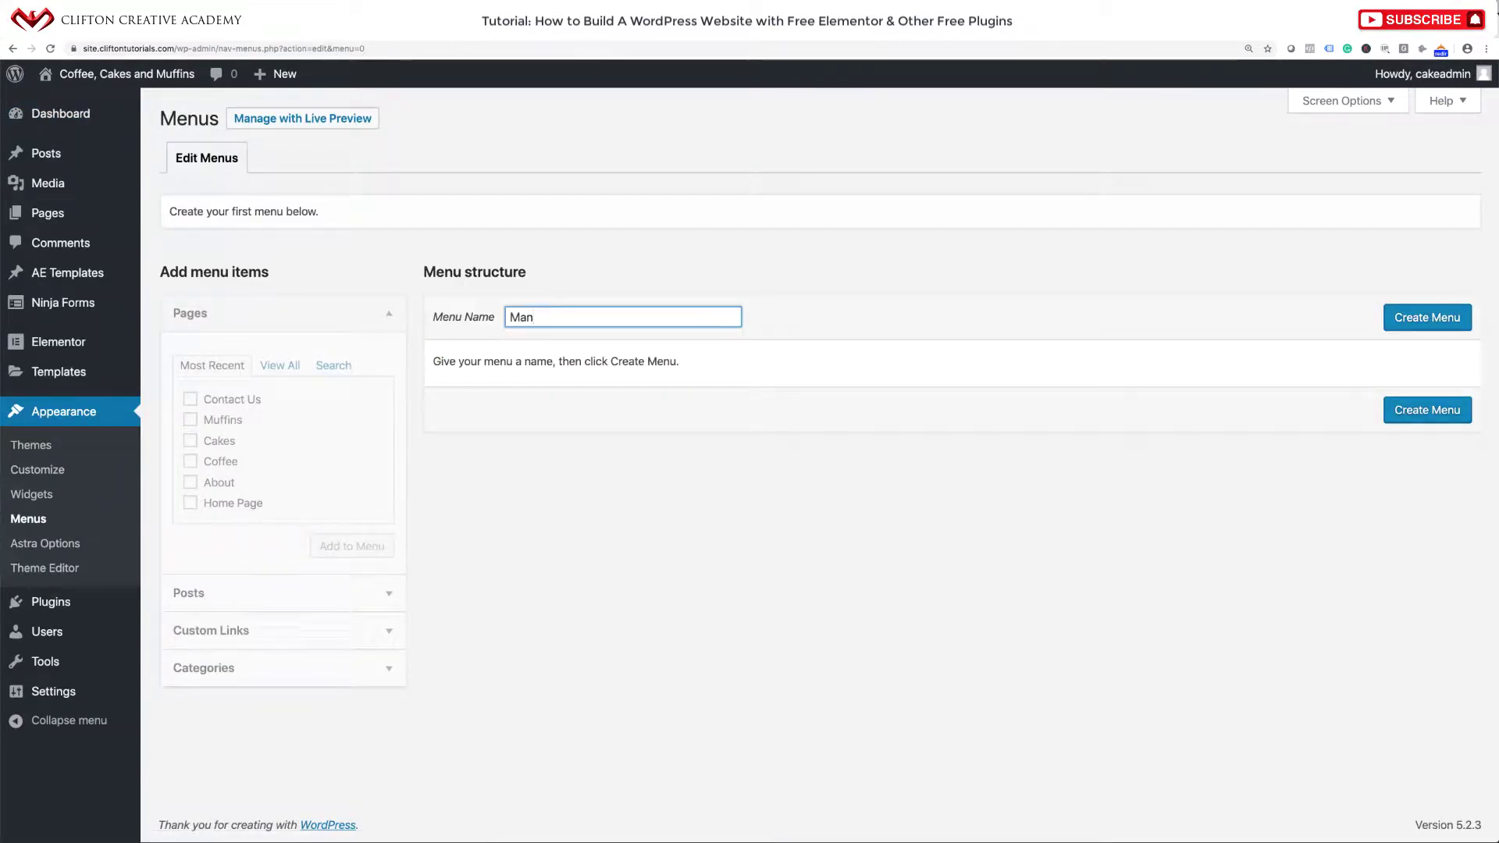
pyautogui.press('BackSpace')
pyautogui.write('in Menu')
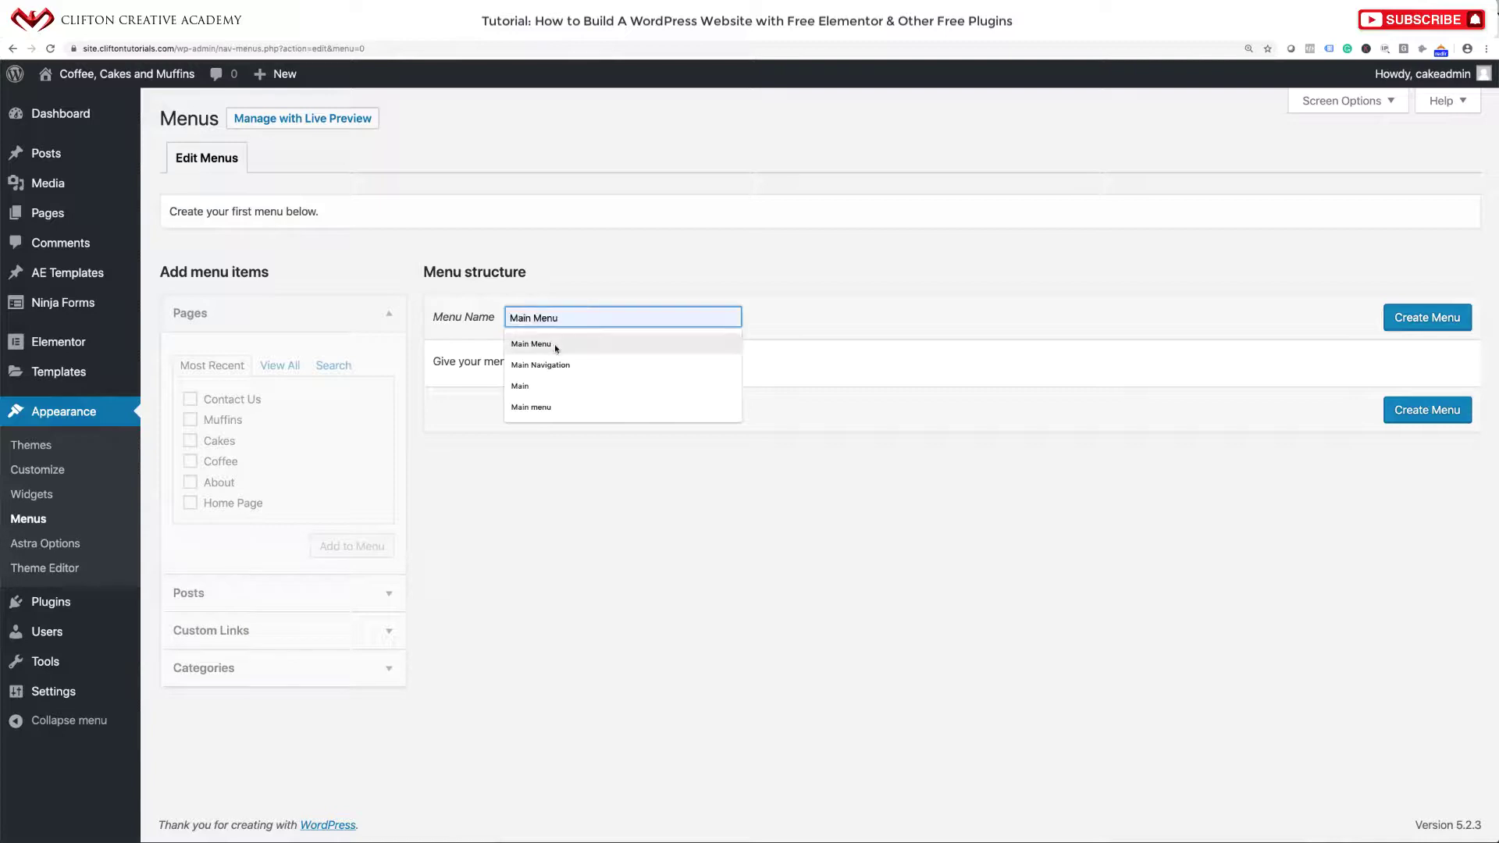
pyautogui.click(548, 364)
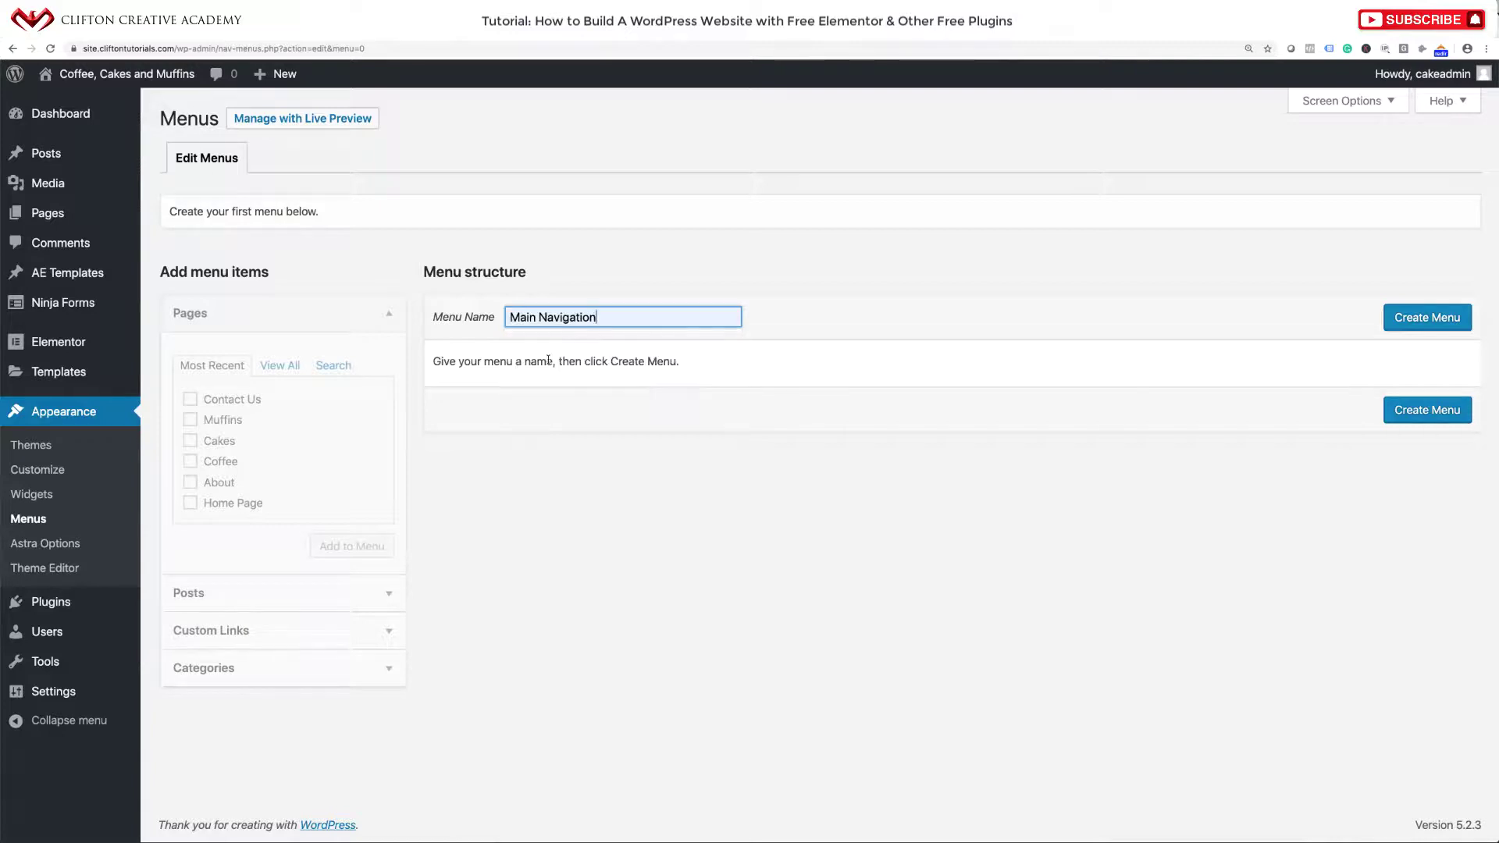
pyautogui.click(1417, 316)
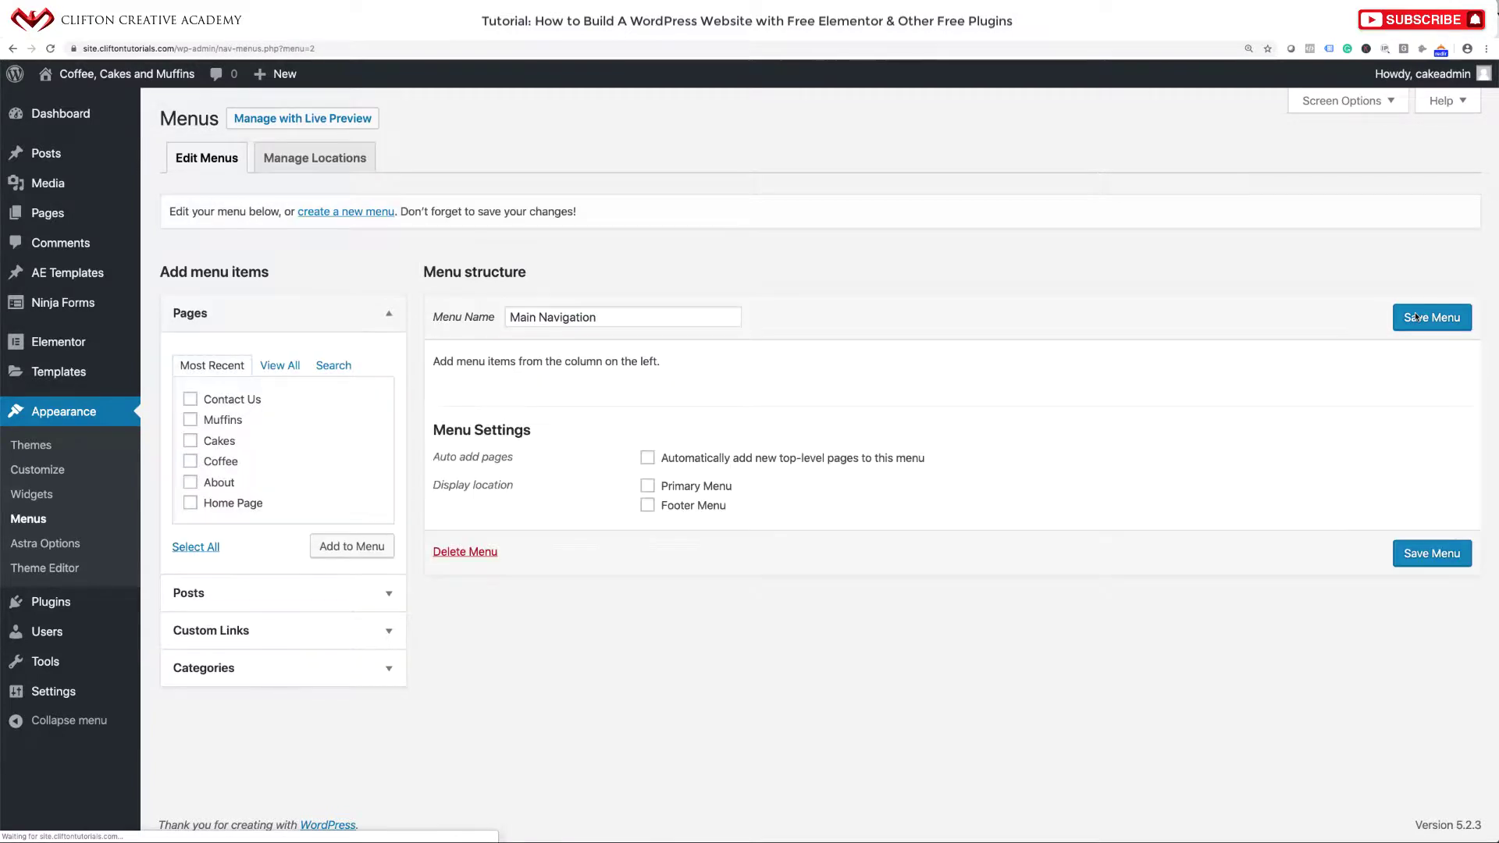
# Add all six pages (Home, About, Cakes, Coffee, Contact Us, Muffins) to the menu.
pyautogui.click(280, 365)
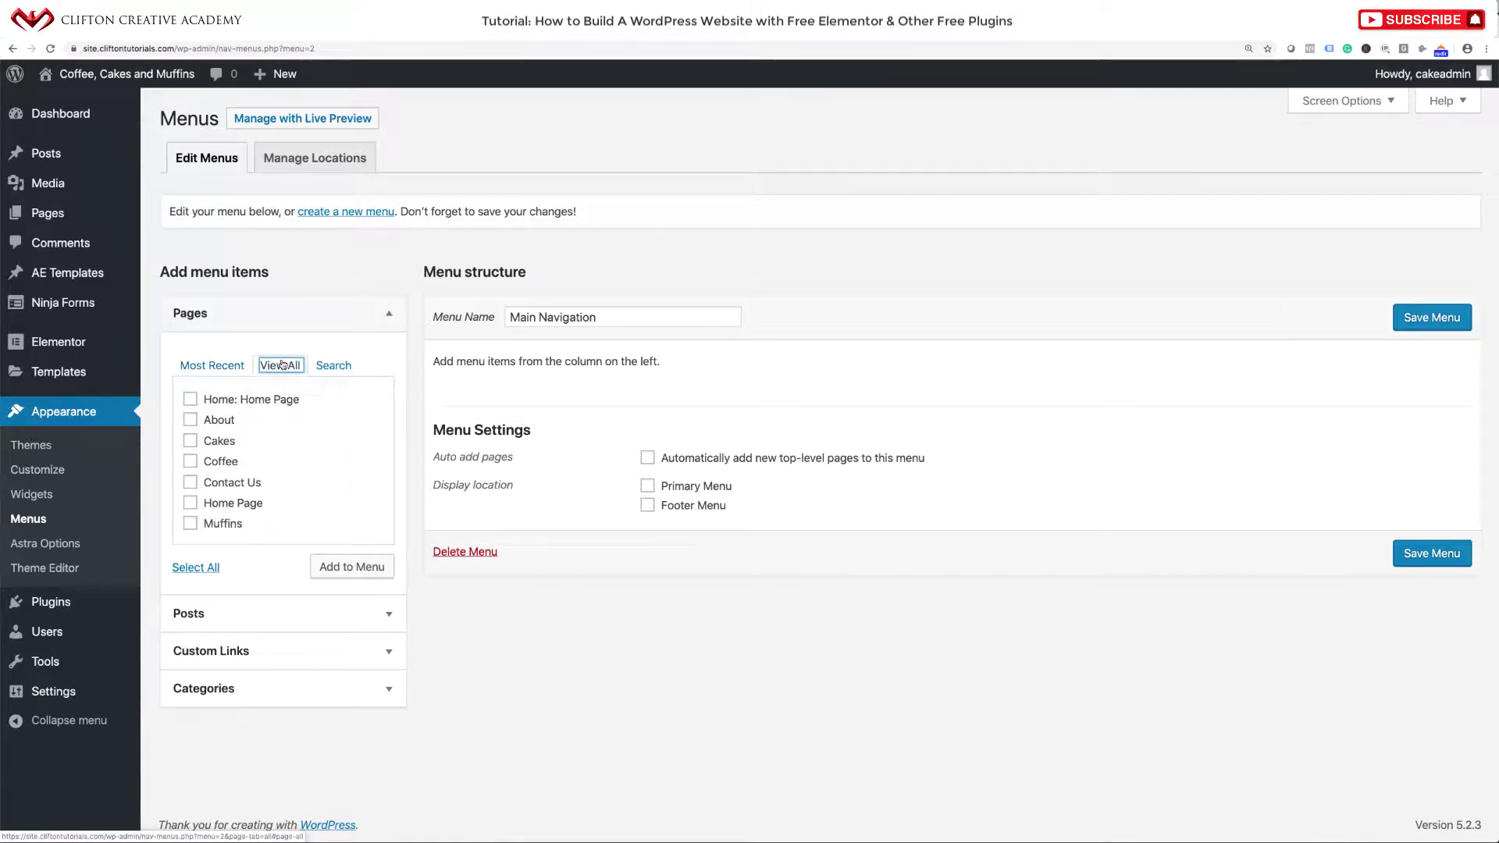
pyautogui.click(188, 402)
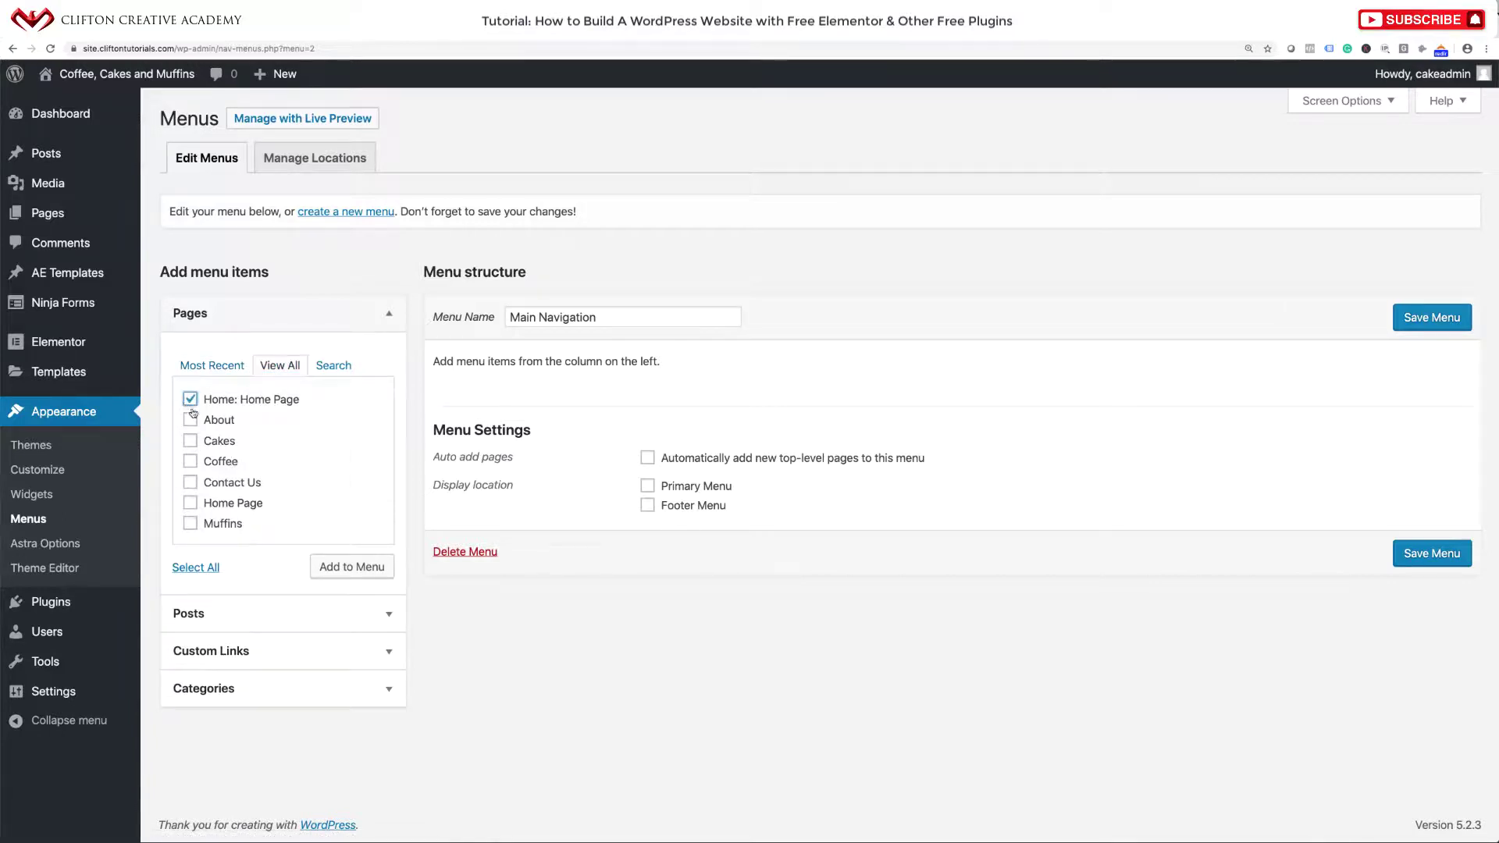
pyautogui.click(190, 422)
pyautogui.click(190, 442)
pyautogui.click(190, 463)
pyautogui.click(193, 484)
pyautogui.click(190, 524)
pyautogui.click(361, 566)
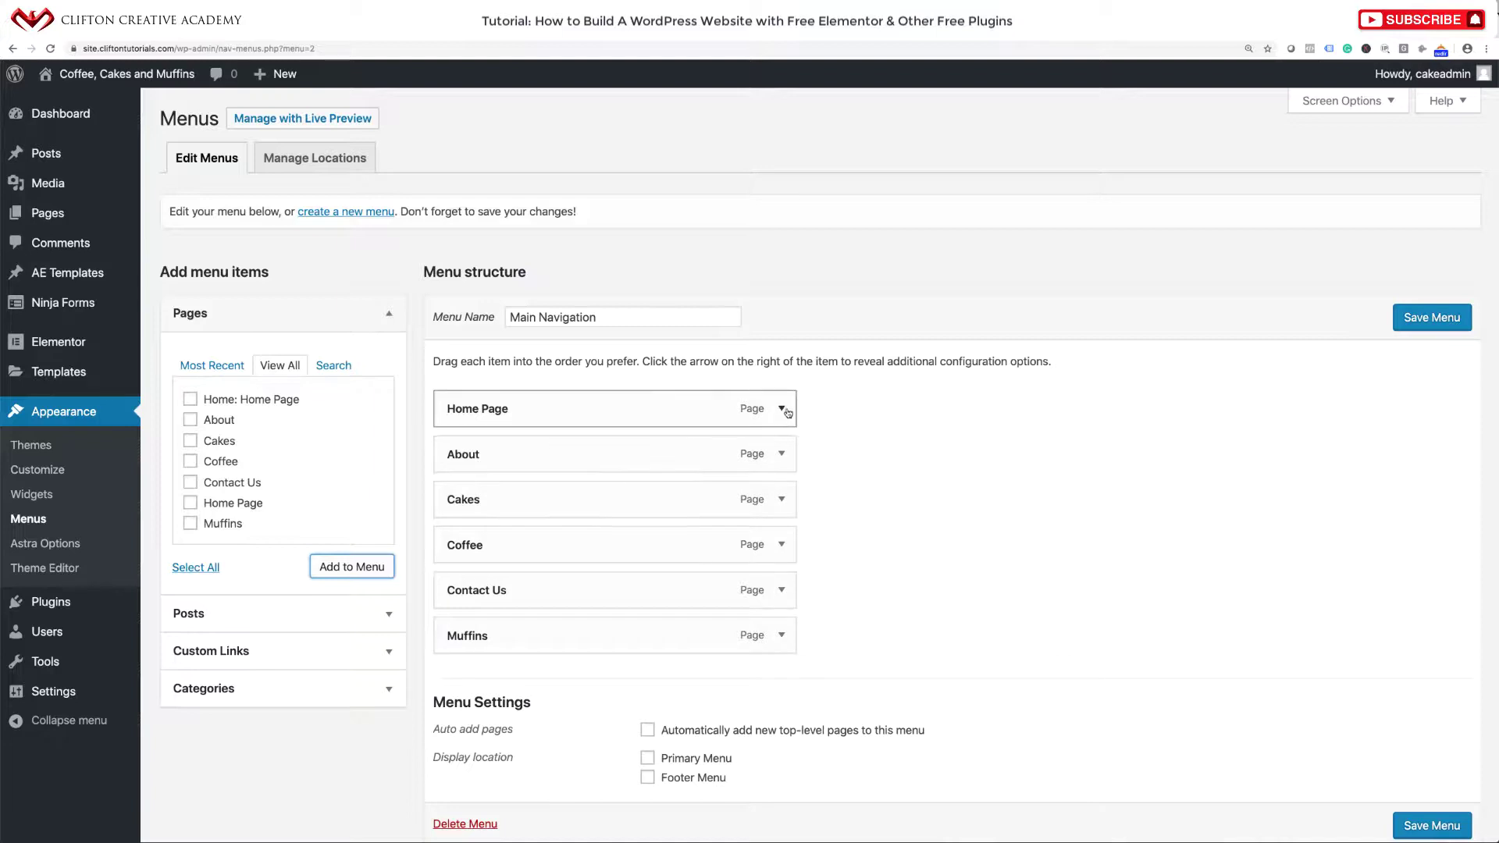
# Rename the 'Home Page' item to 'Home' and move Muffins above Contact Us.
pyautogui.click(782, 409)
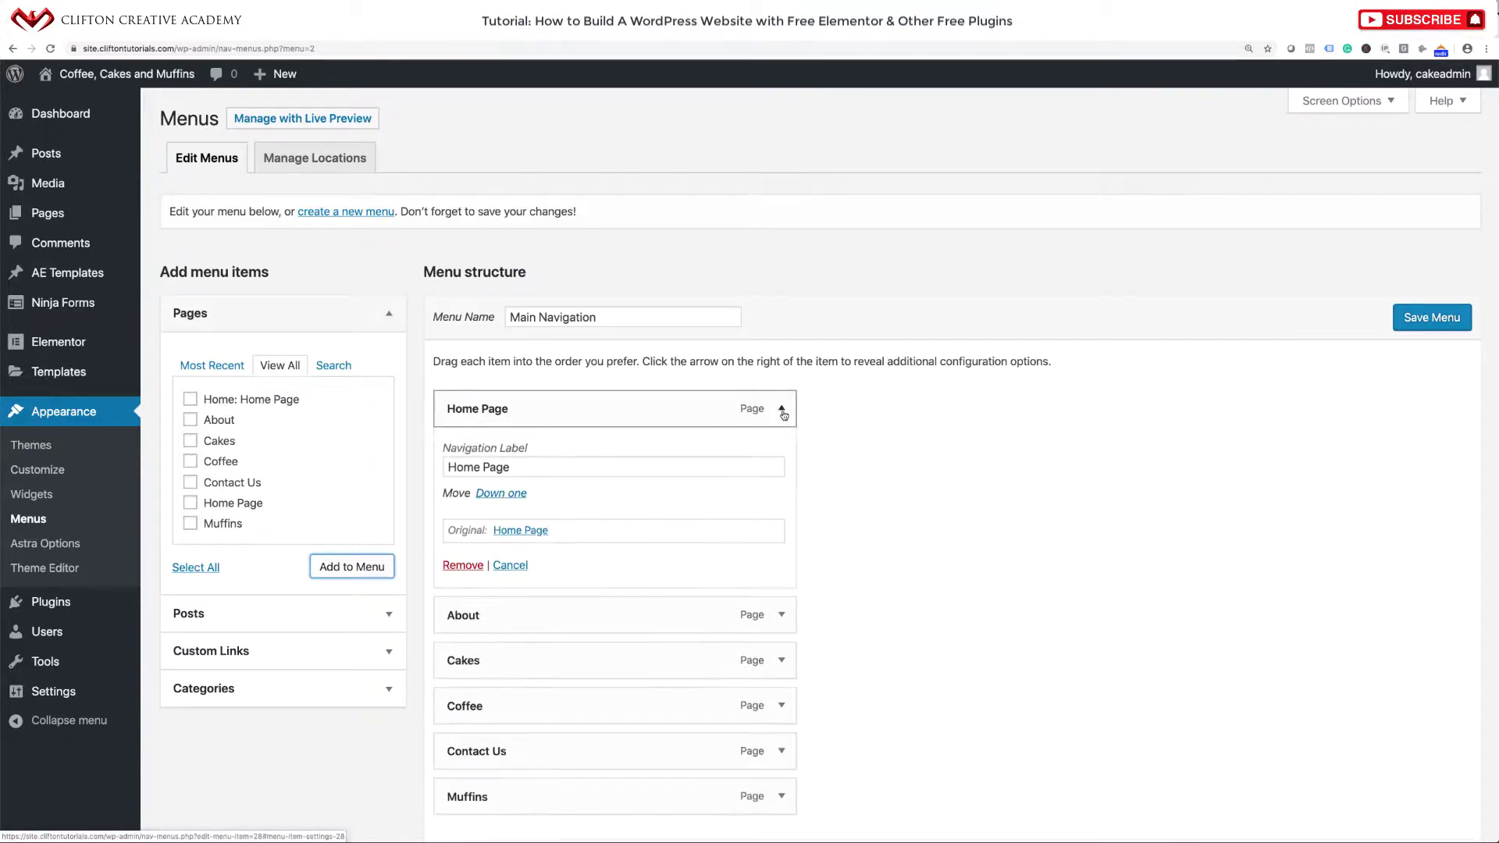
pyautogui.moveTo(483, 469); pyautogui.dragTo(559, 469)
pyautogui.press('BackSpace')
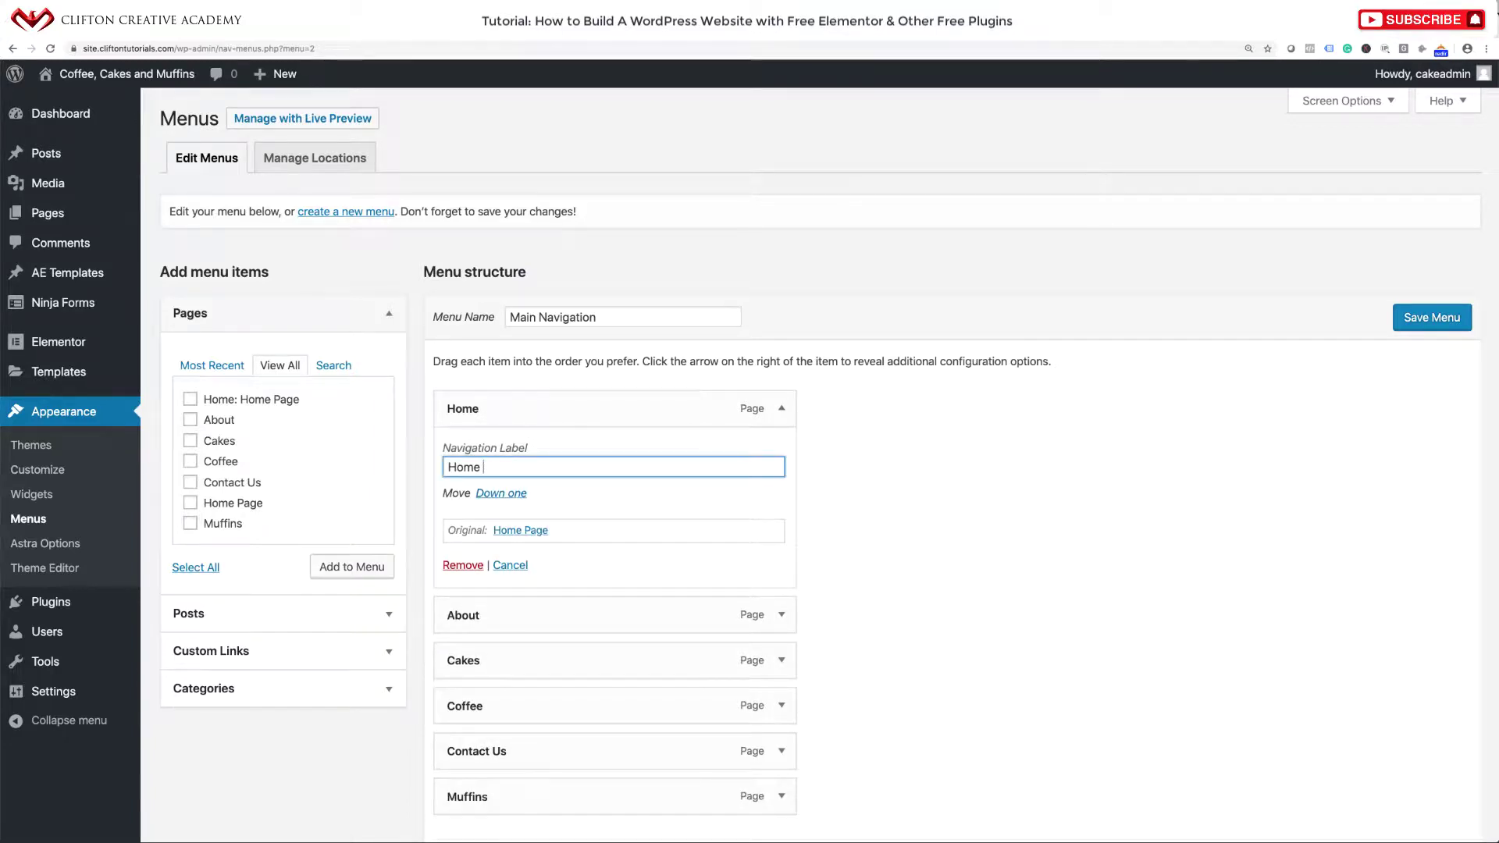
pyautogui.click(779, 411)
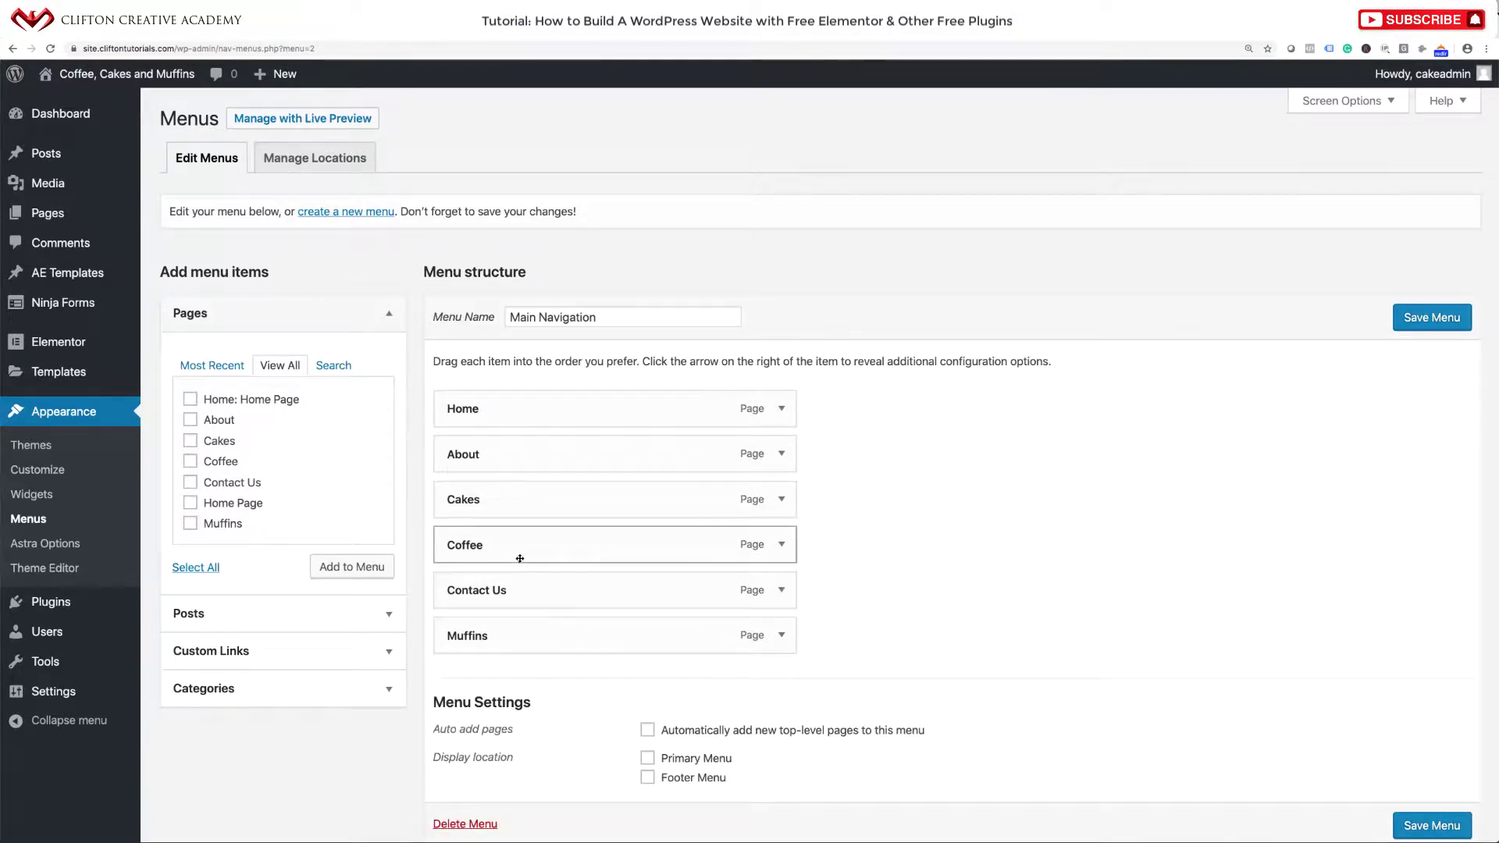
pyautogui.moveTo(520, 558); pyautogui.dragTo(494, 534)
pyautogui.moveTo(492, 644); pyautogui.dragTo(488, 592)
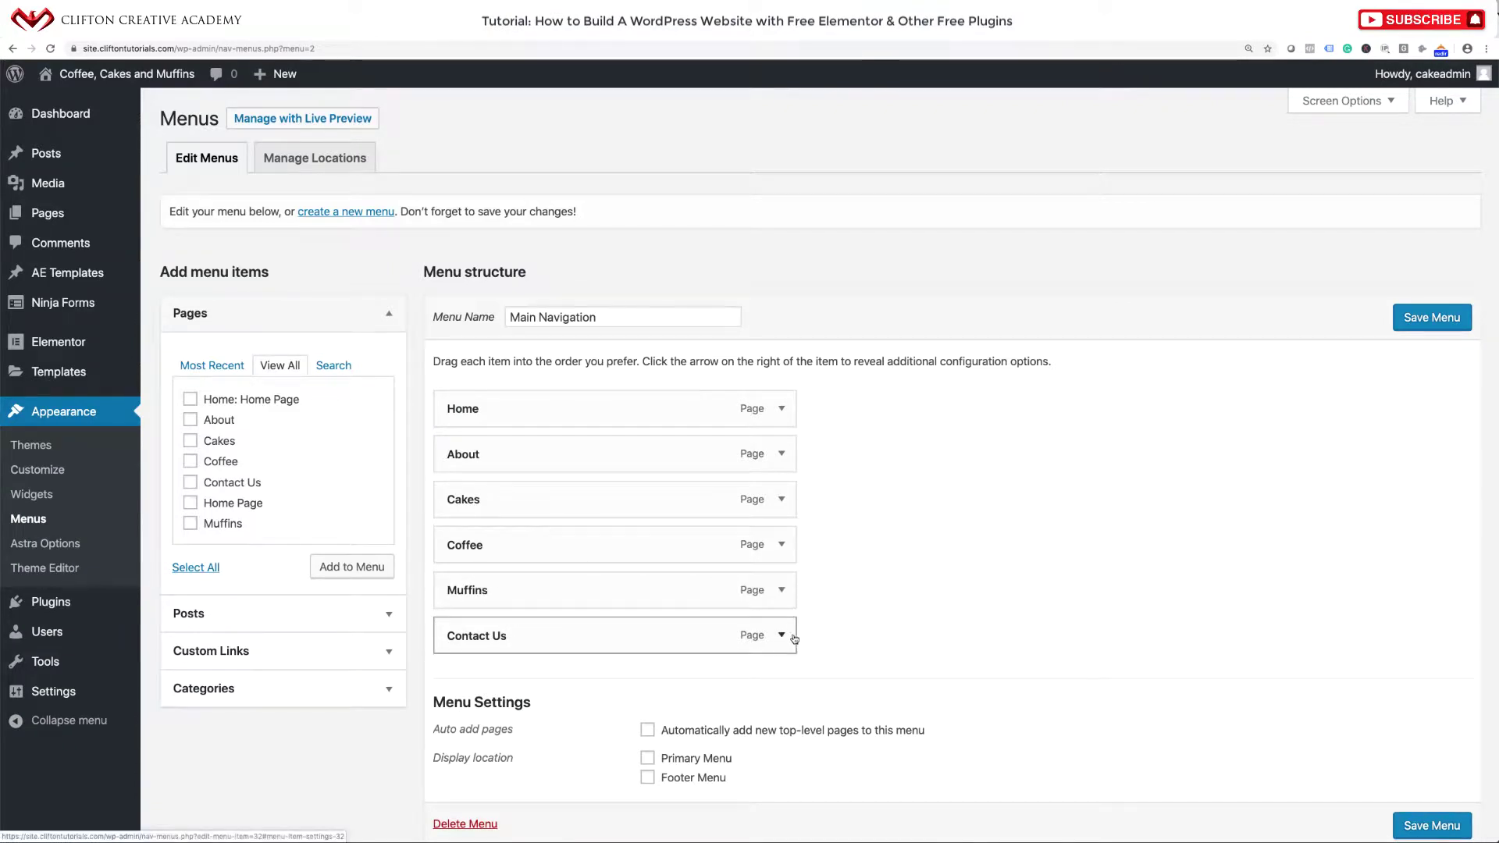
# Assign the menu to Primary Menu, save it, and visit the live site.
pyautogui.scroll(-2, 837, 660)
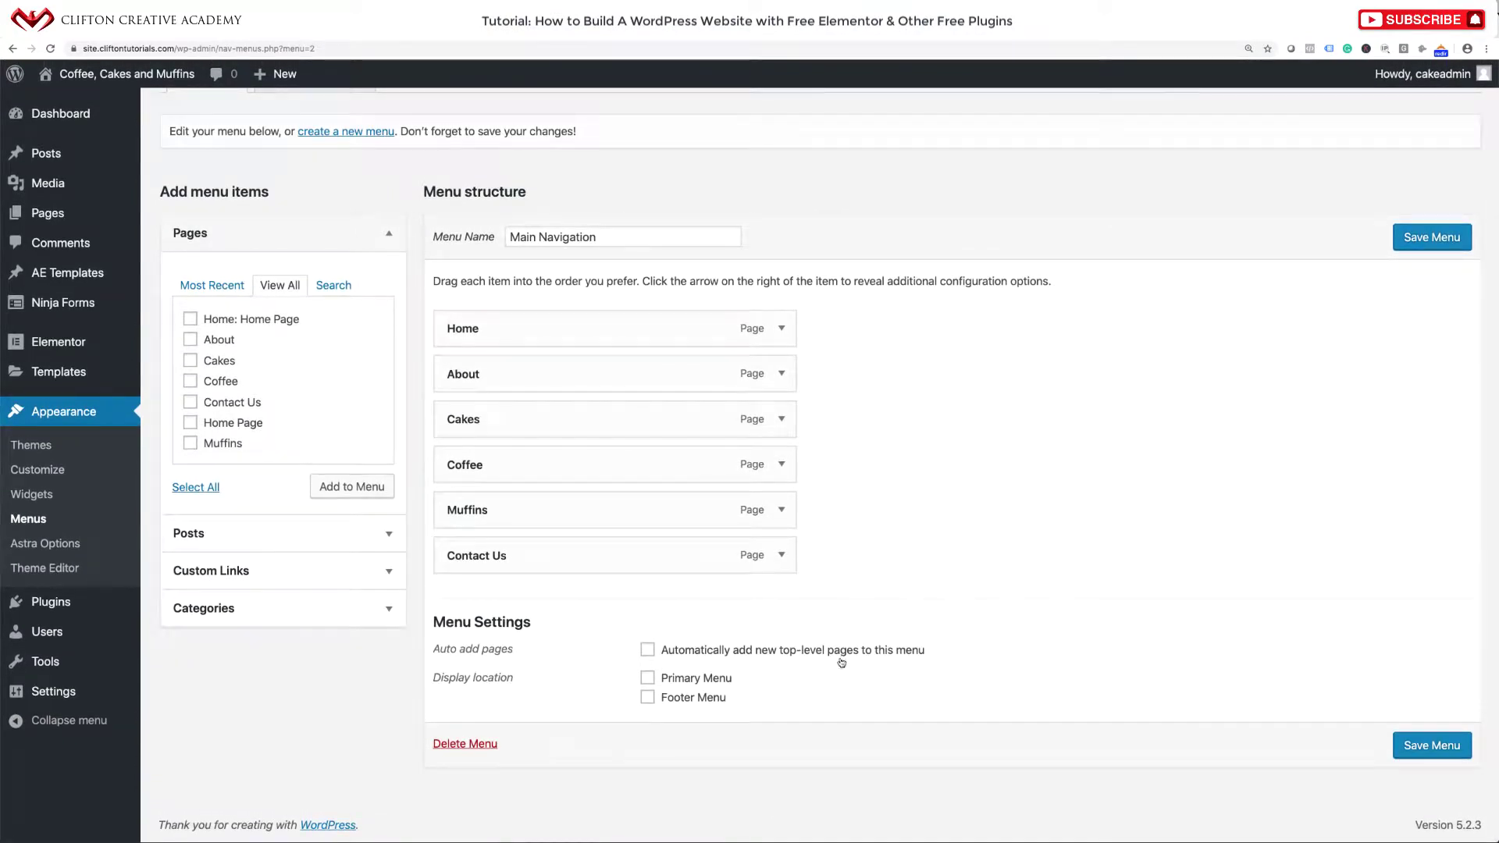
pyautogui.click(649, 679)
pyautogui.click(1435, 743)
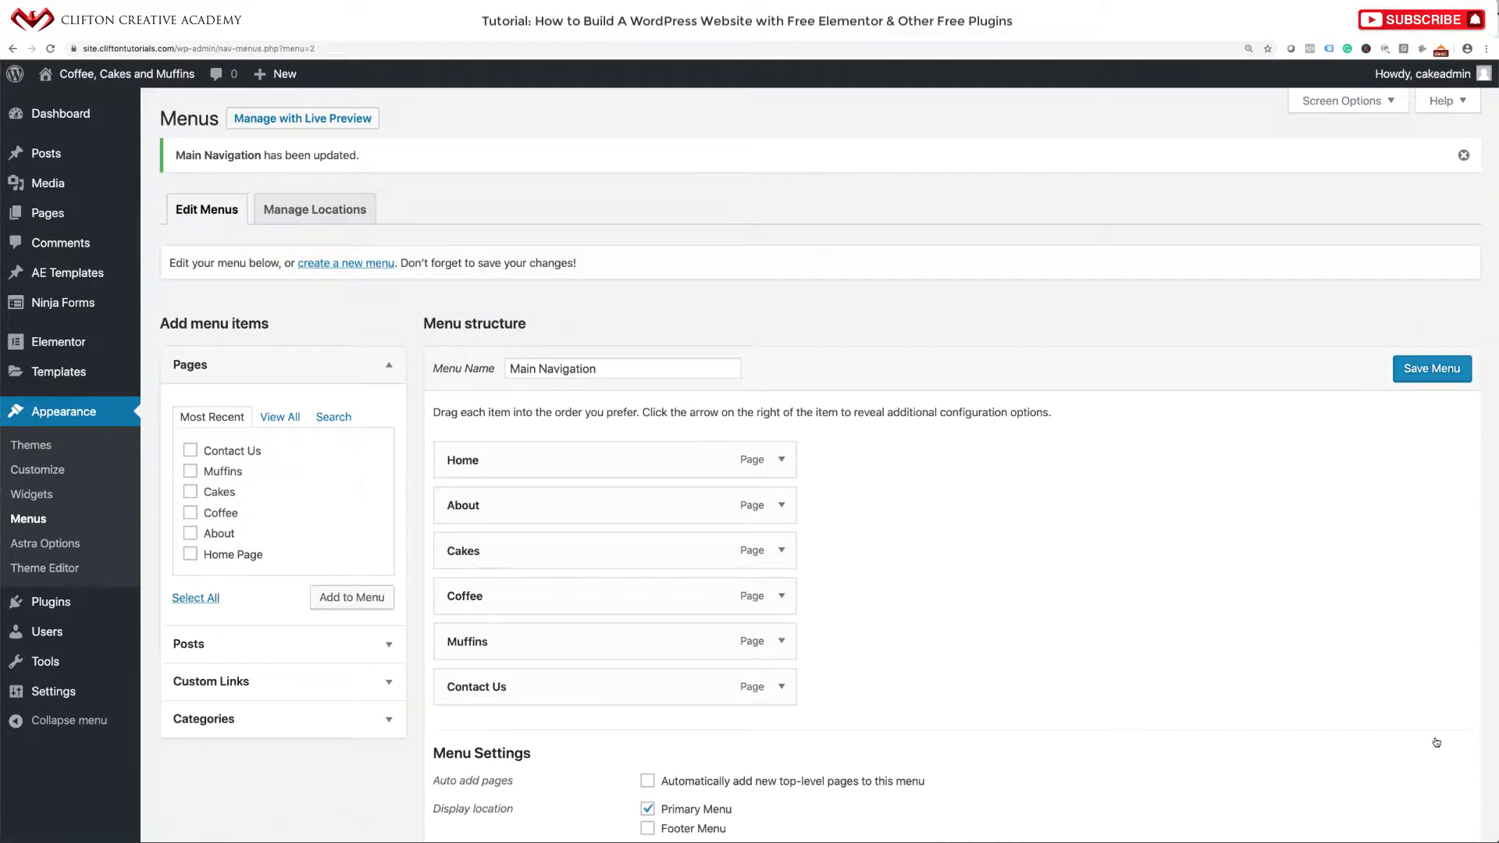
pyautogui.click(149, 76)
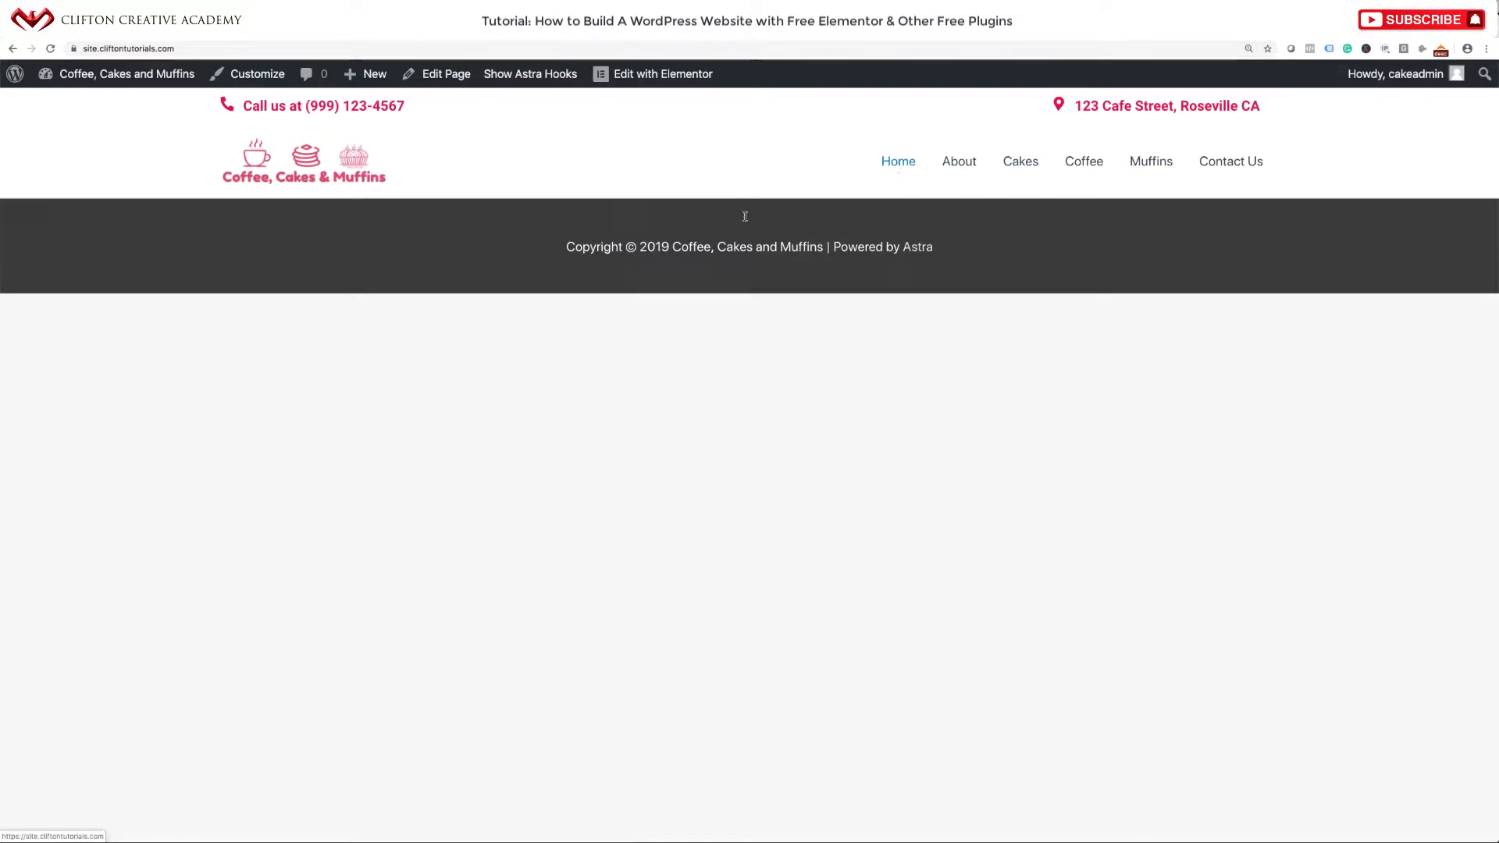
# Reopen the Customizer to preview the header with the new six-page navigation.
pyautogui.moveTo(645, 81)
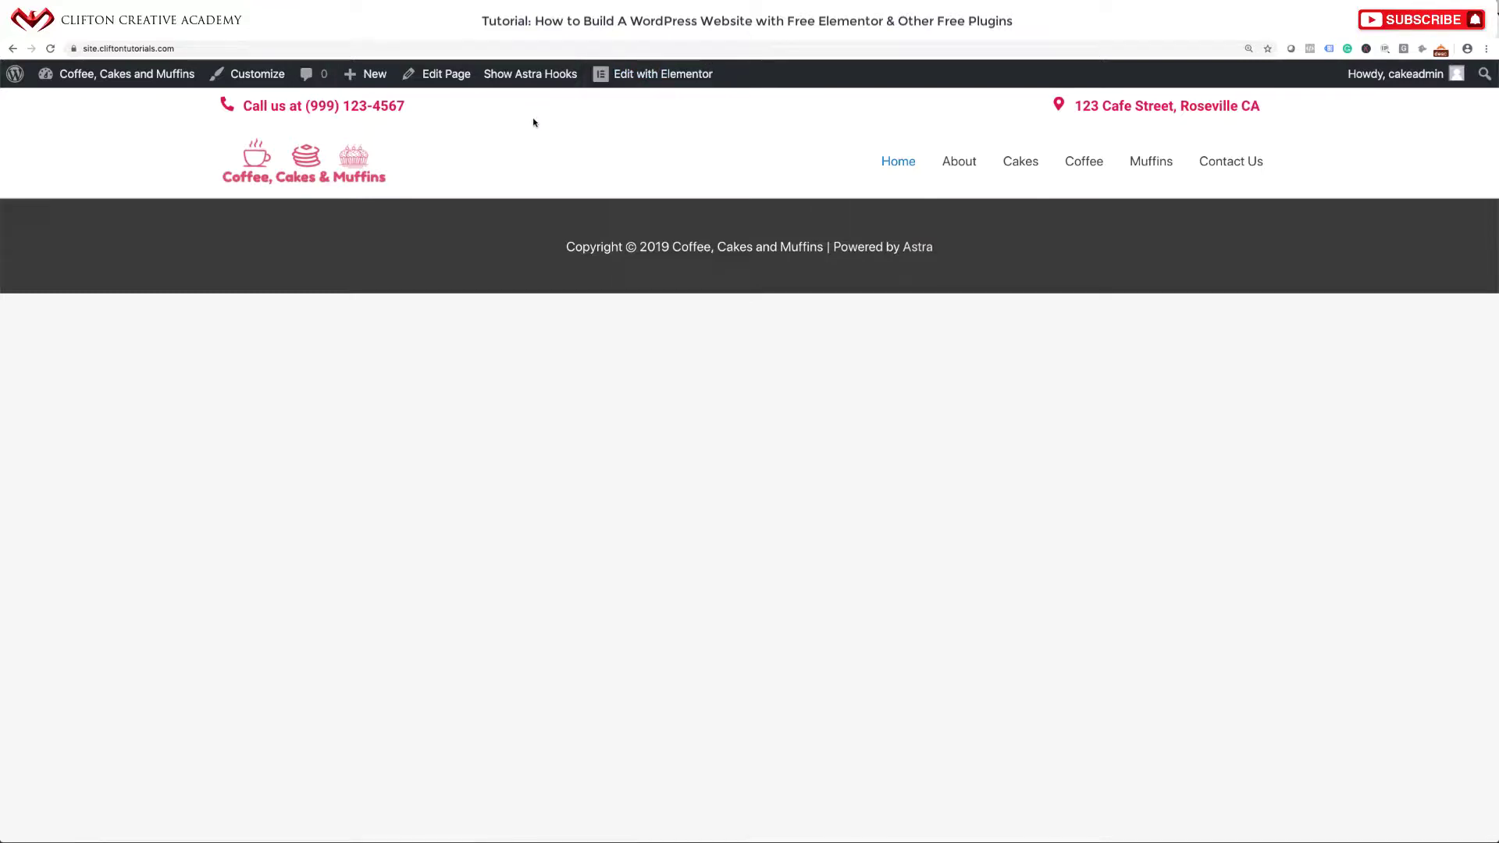
pyautogui.click(259, 81)
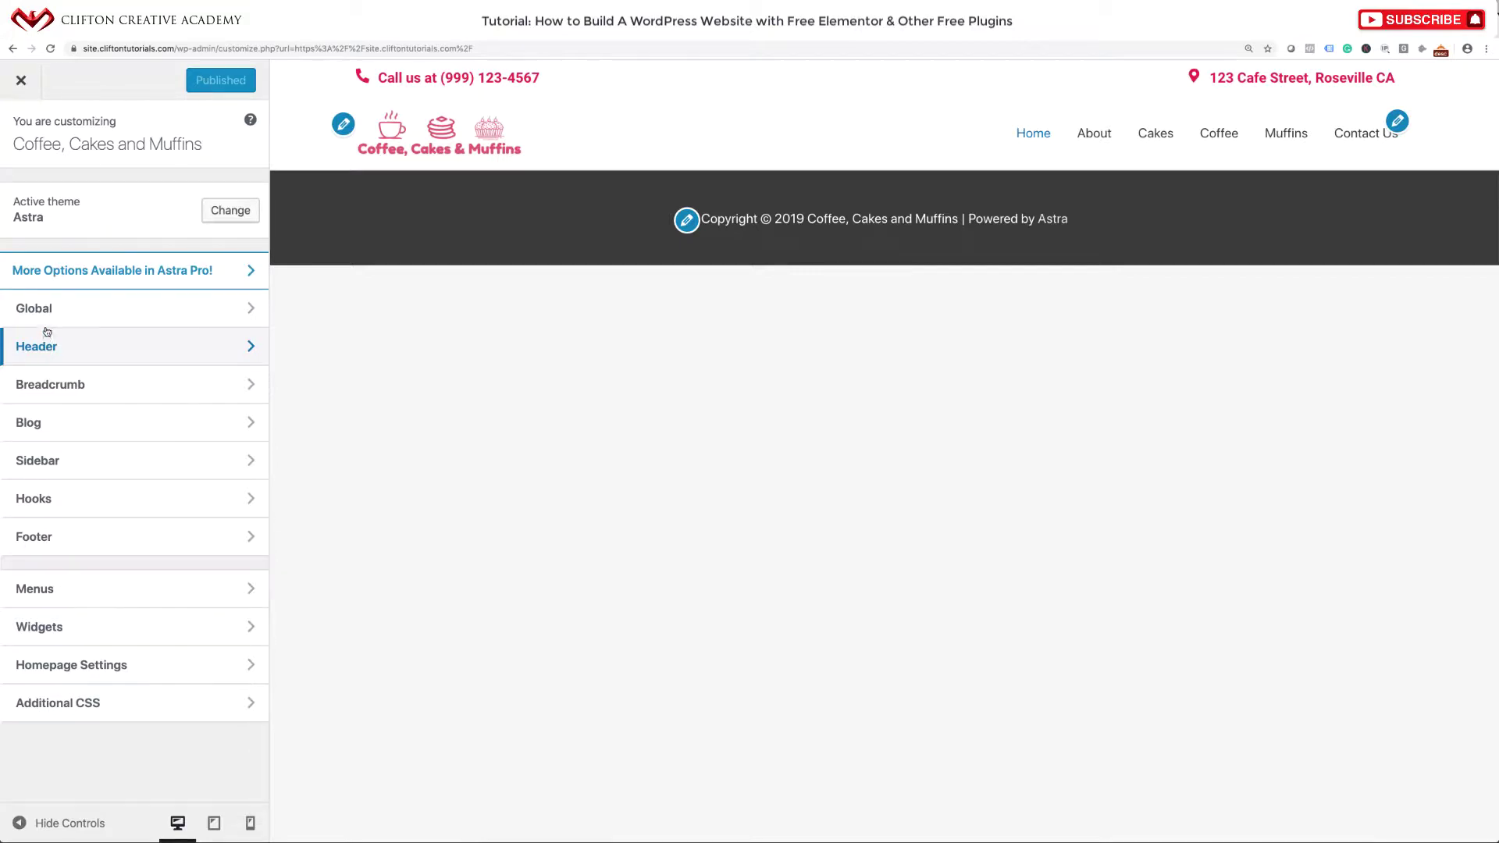
# In Global > Colors > Base Colors, set the Theme Color to pink #e5023e.
pyautogui.click(45, 313)
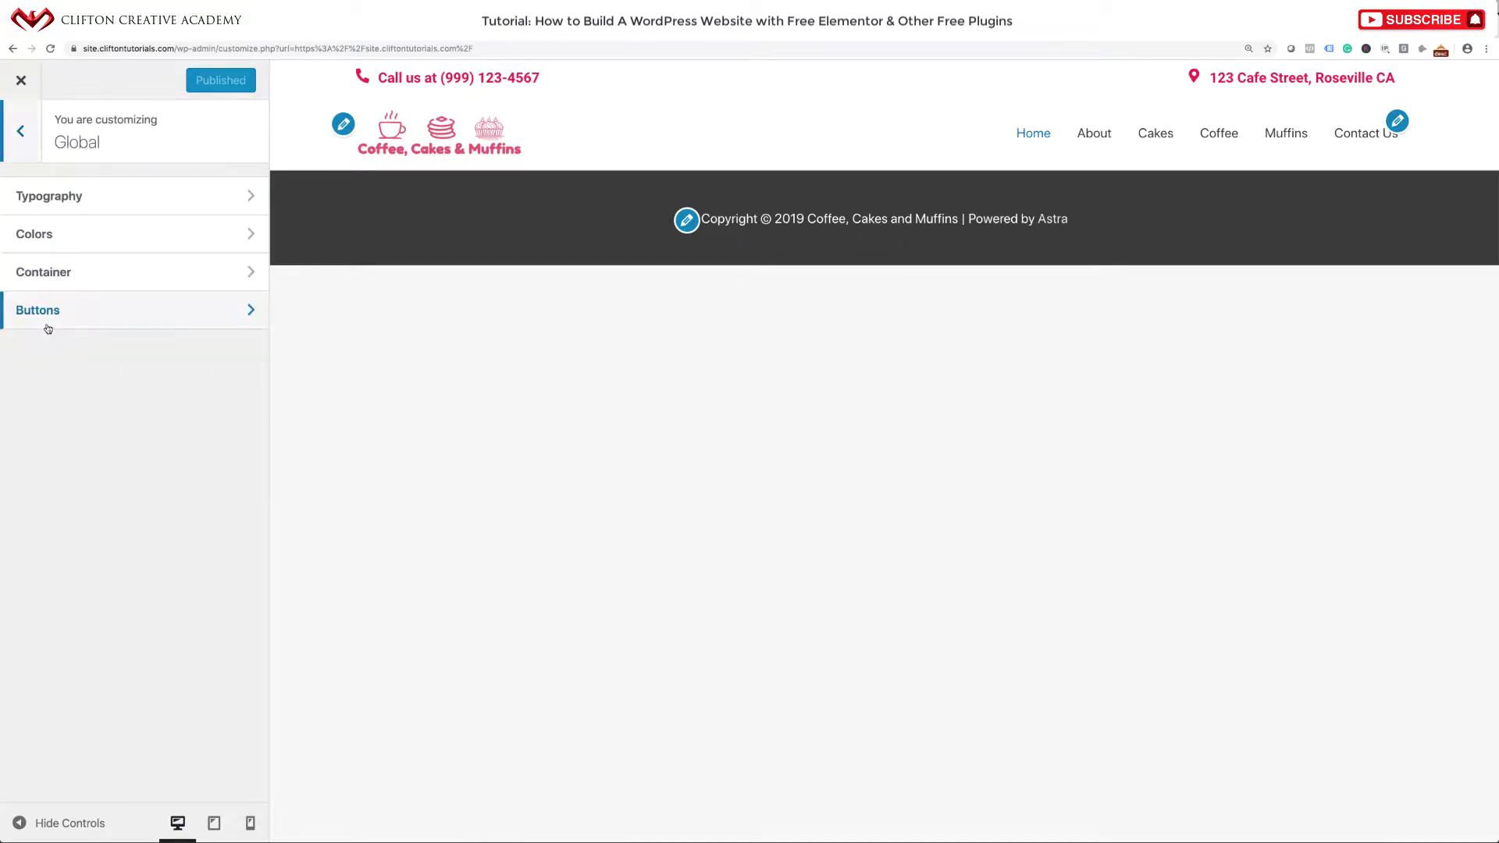
pyautogui.click(72, 242)
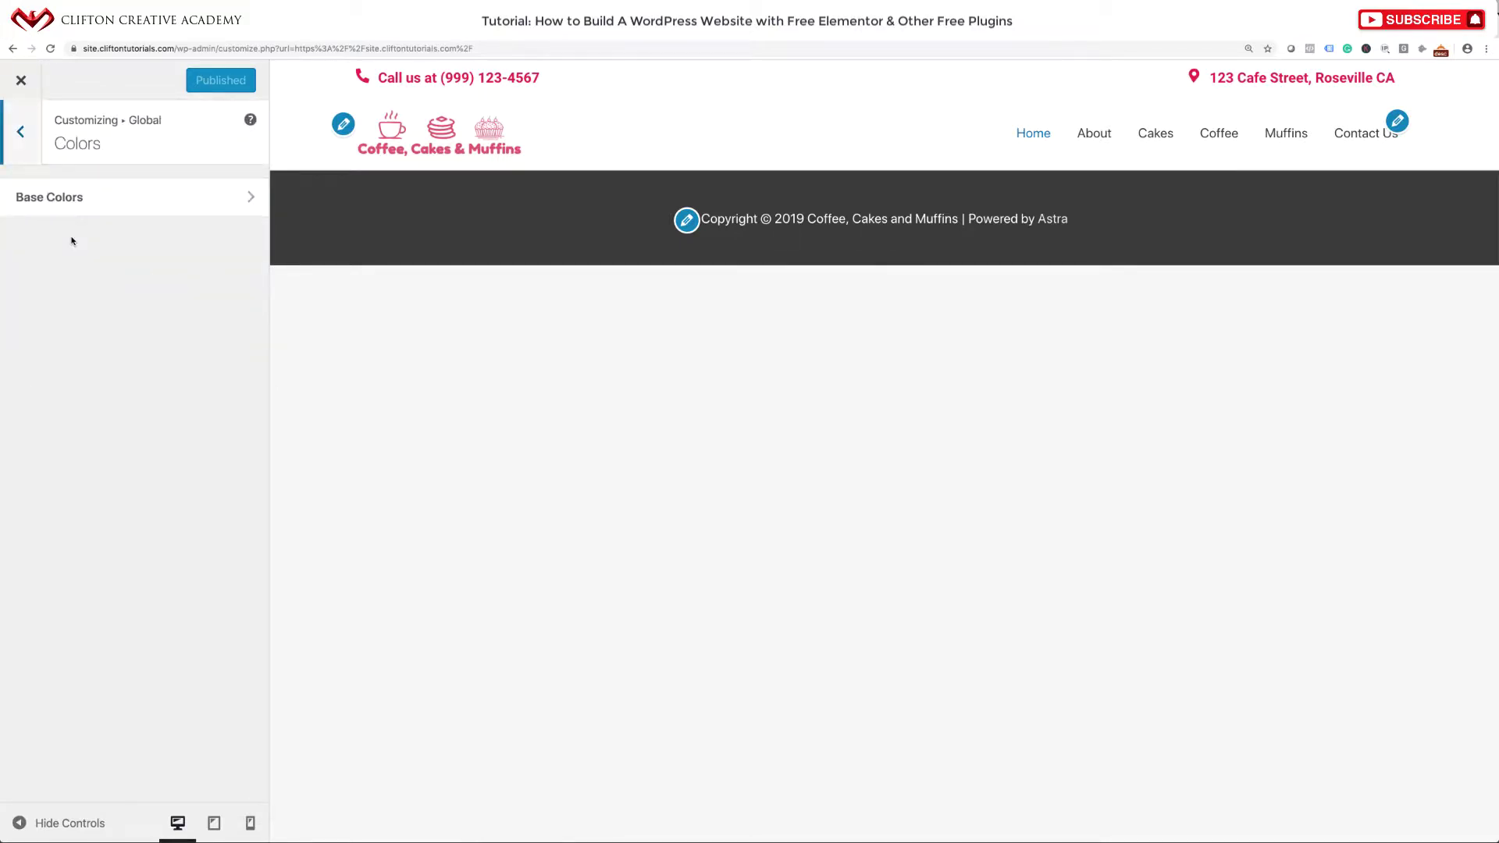
pyautogui.click(82, 198)
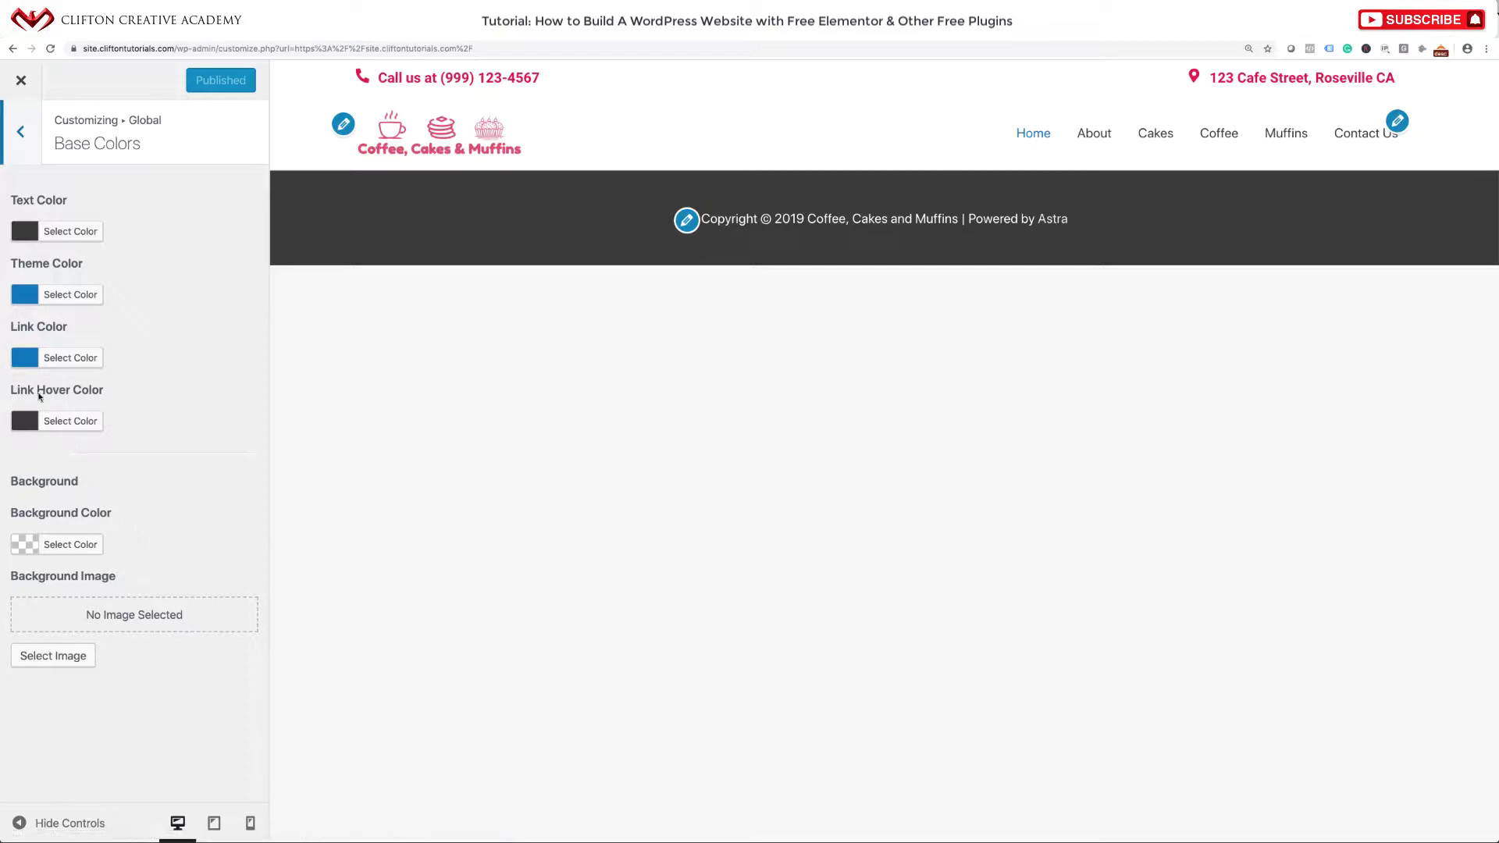
pyautogui.click(26, 297)
pyautogui.click(173, 338)
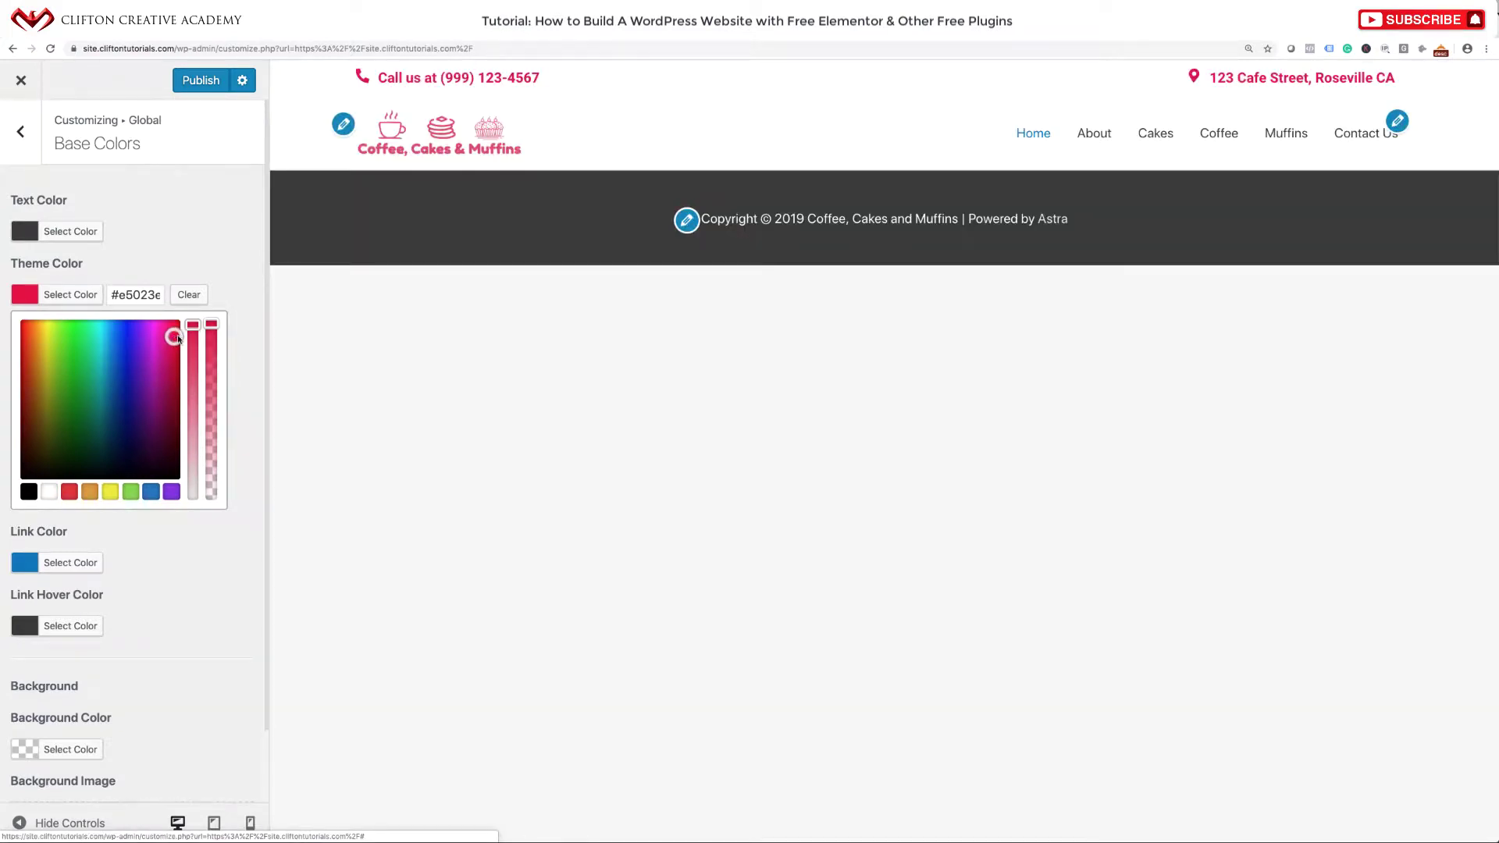
pyautogui.click(121, 303)
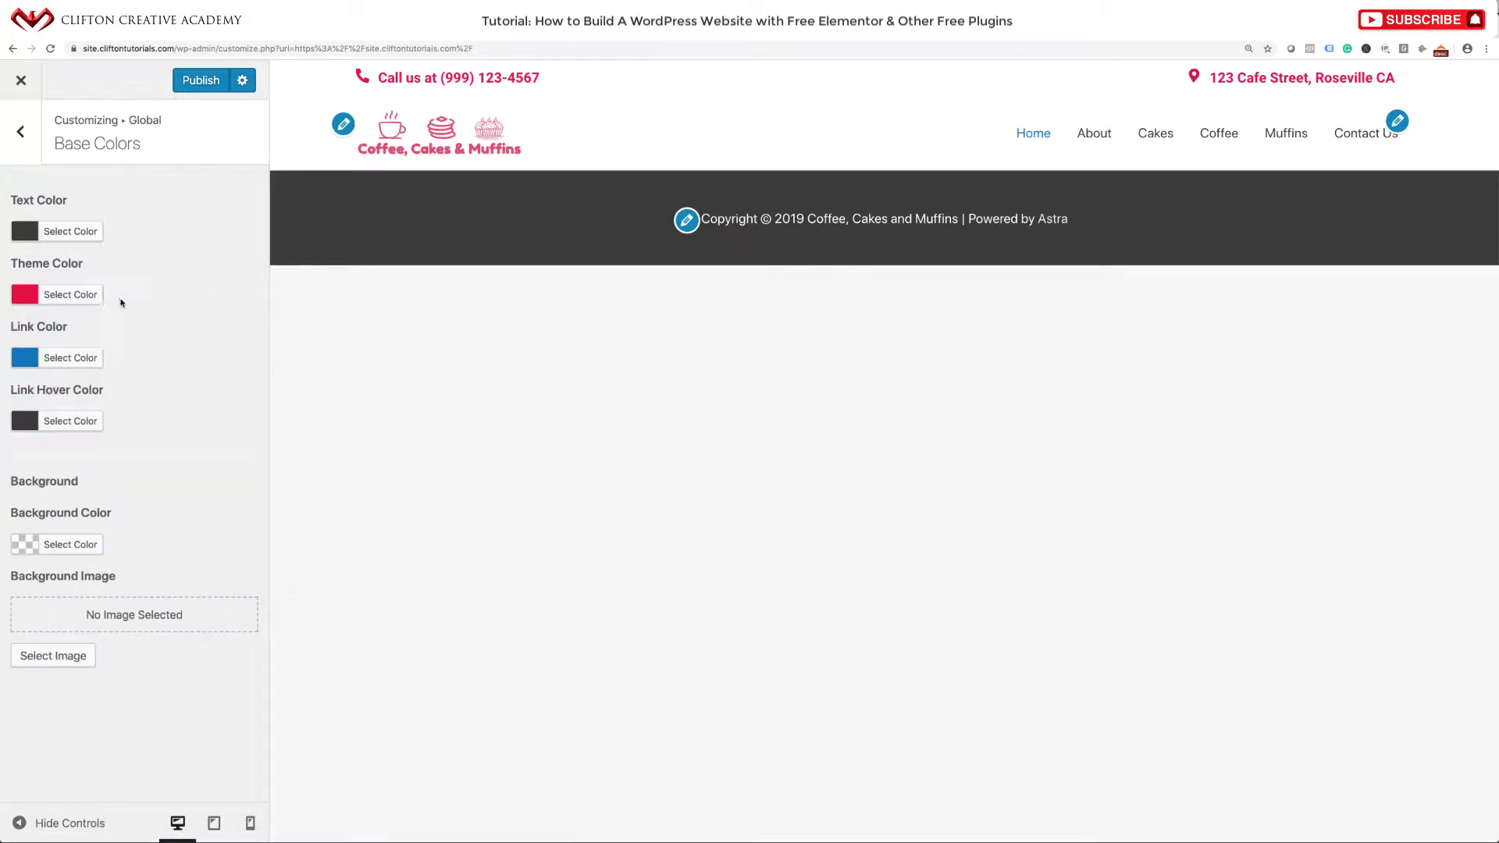
# Copy the theme colour's #e5023e hex value into the Link Color as well.
pyautogui.click(70, 295)
pyautogui.doubleClick(140, 297)
pyautogui.hotkey('ctrl', 'c')
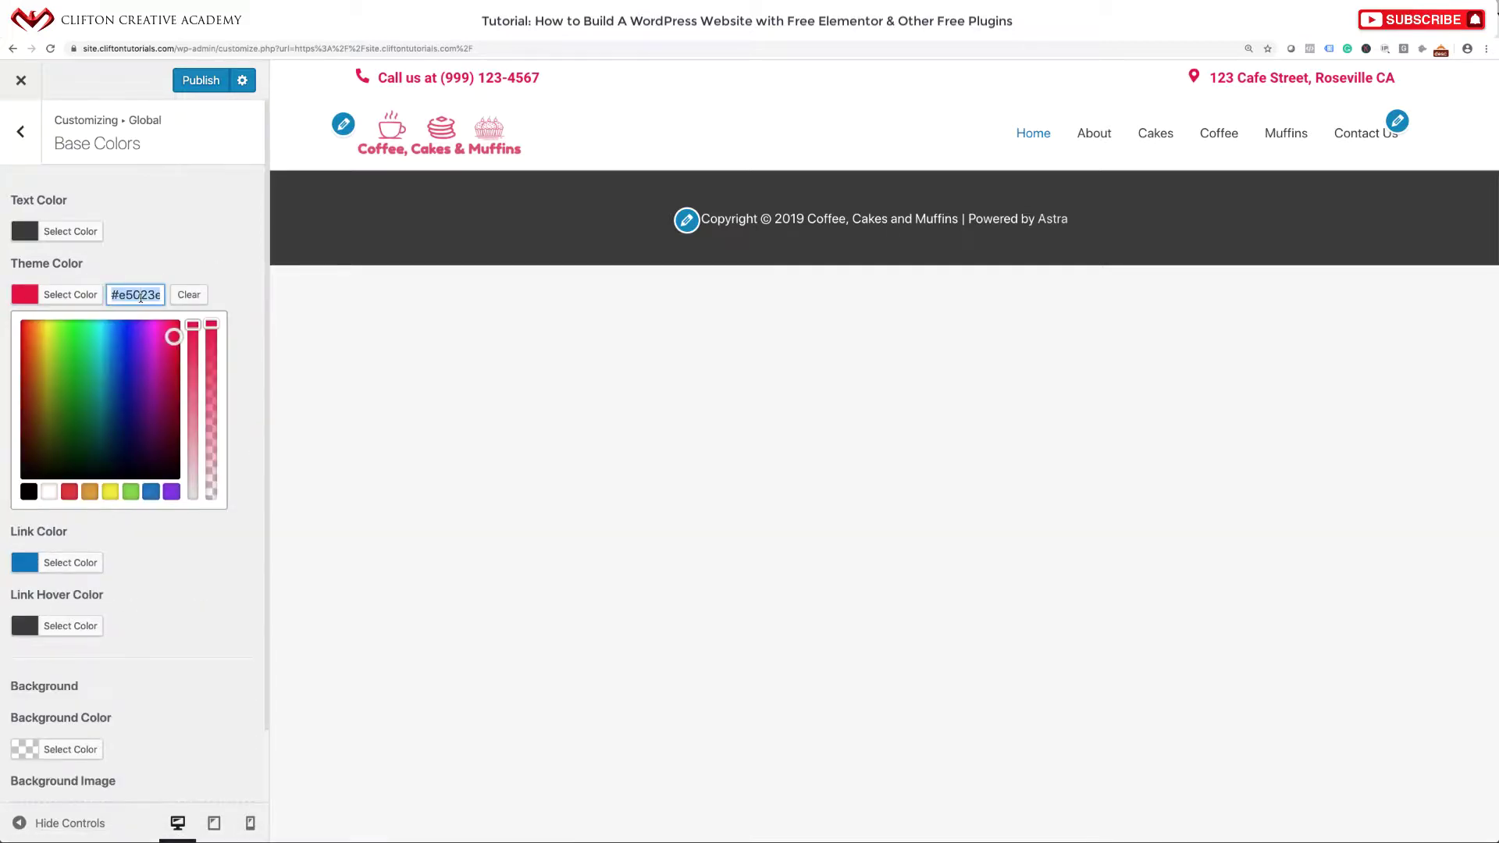
pyautogui.click(191, 265)
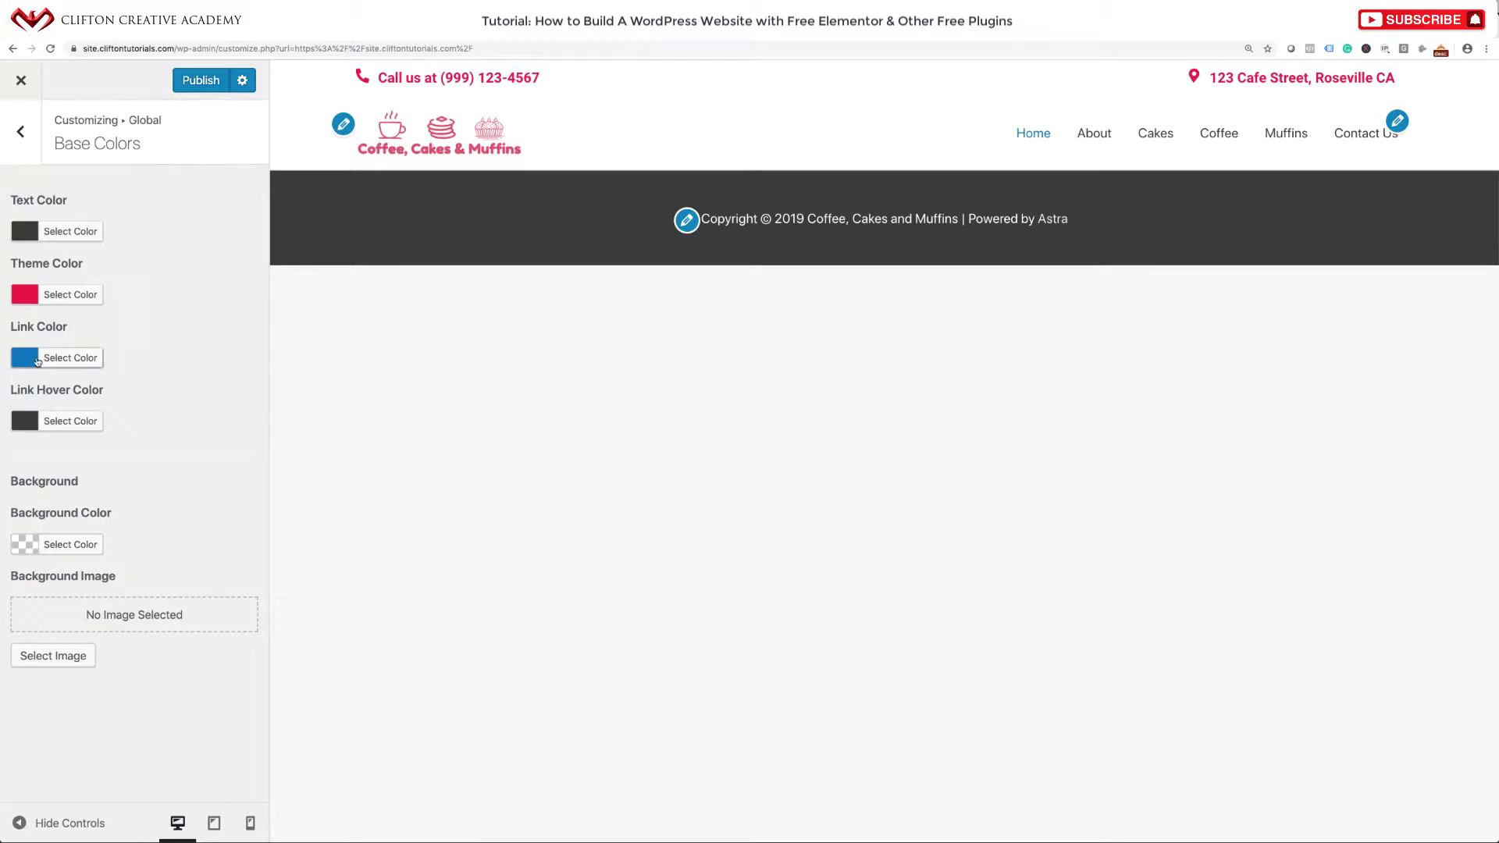
pyautogui.click(70, 358)
pyautogui.click(145, 359)
pyautogui.tripleClick(145, 358)
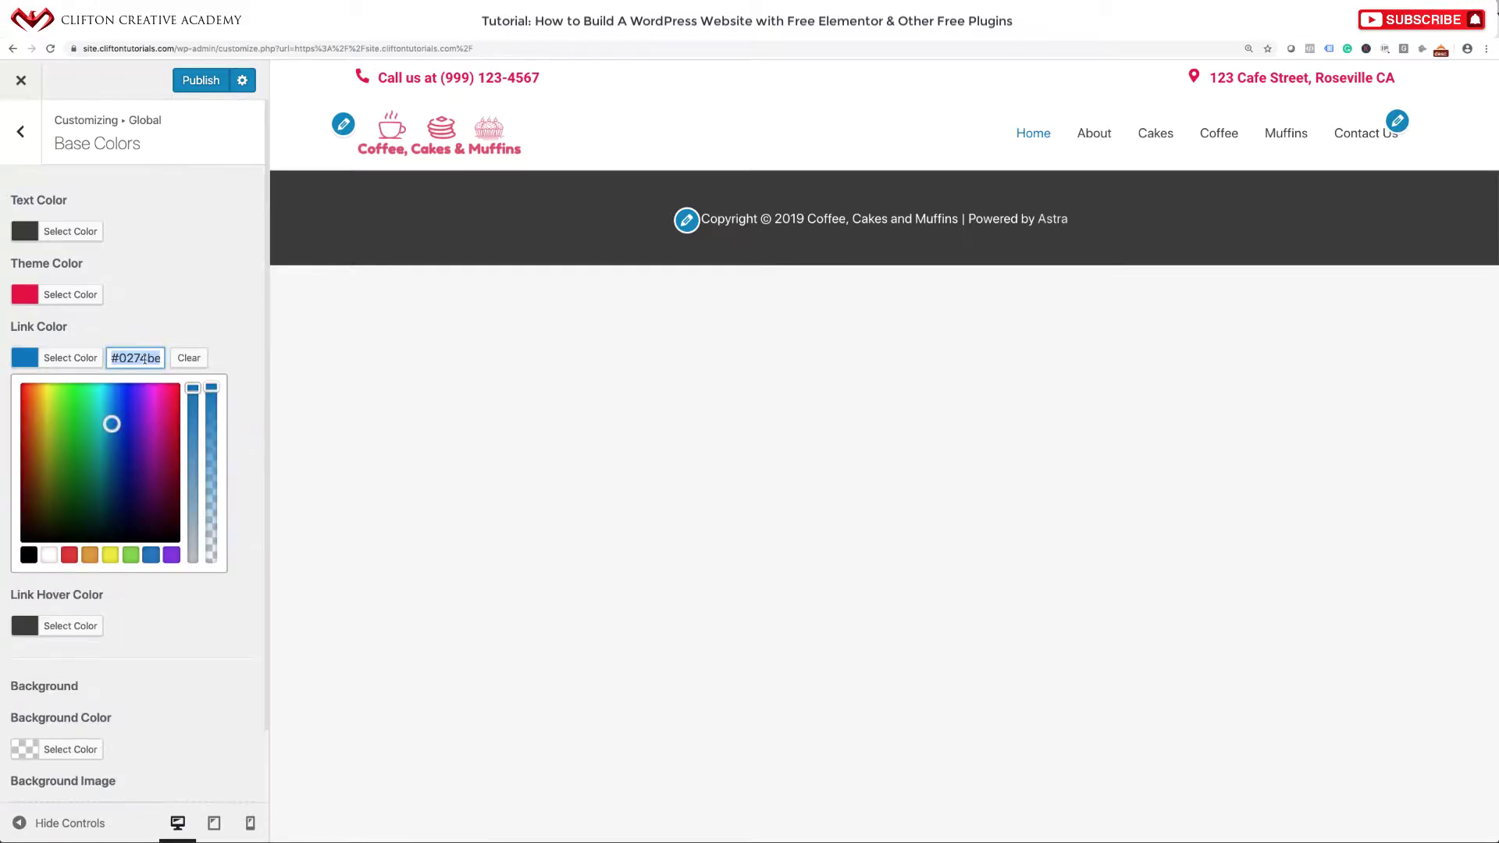
pyautogui.hotkey('ctrl', 'v')
pyautogui.click(210, 333)
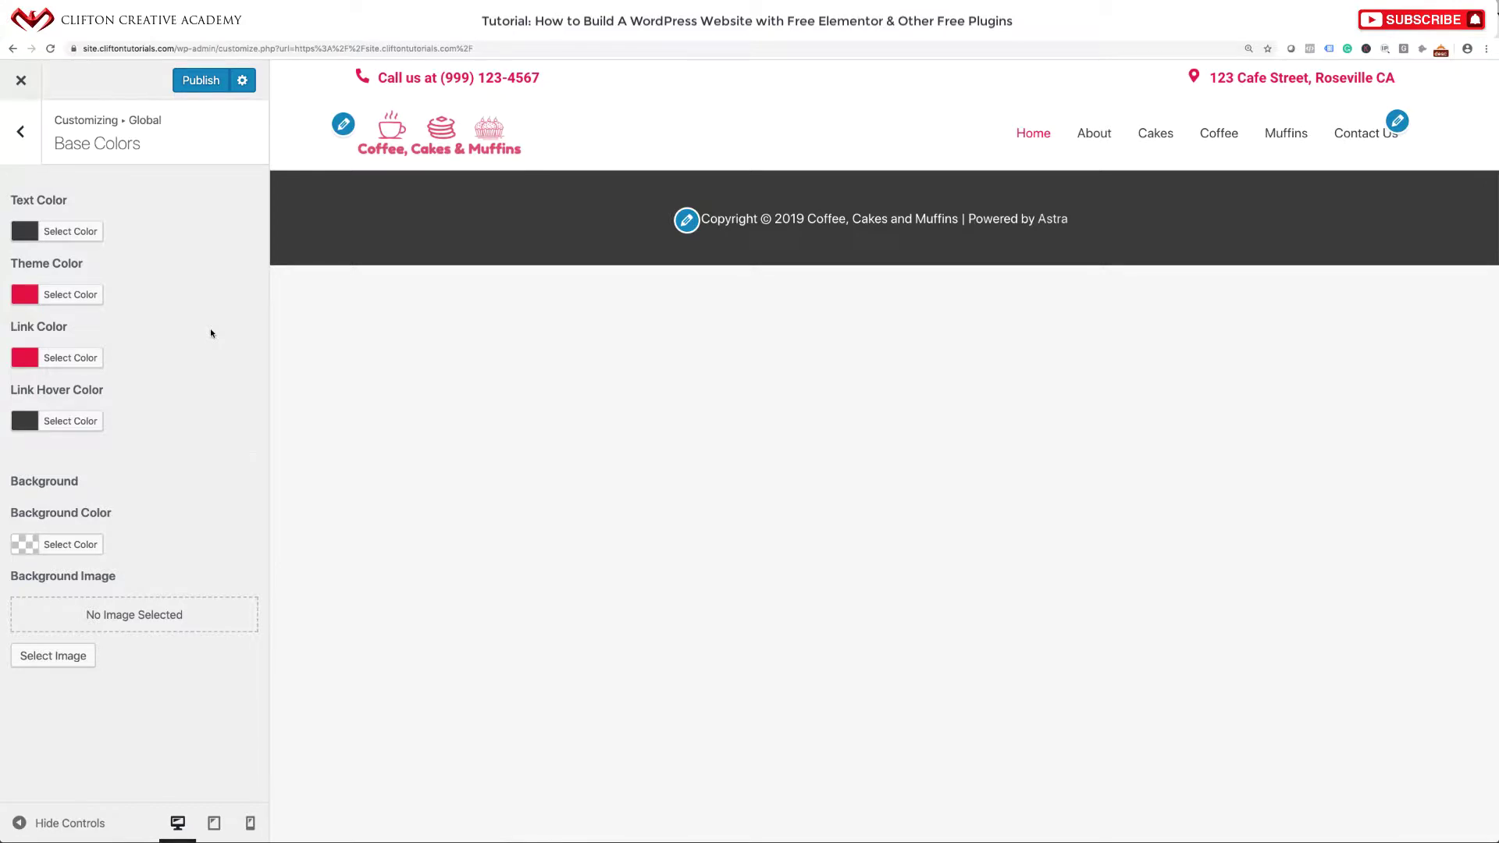
# Publish the new pink colours and return to the live cafe site.
pyautogui.click(208, 88)
pyautogui.click(21, 81)
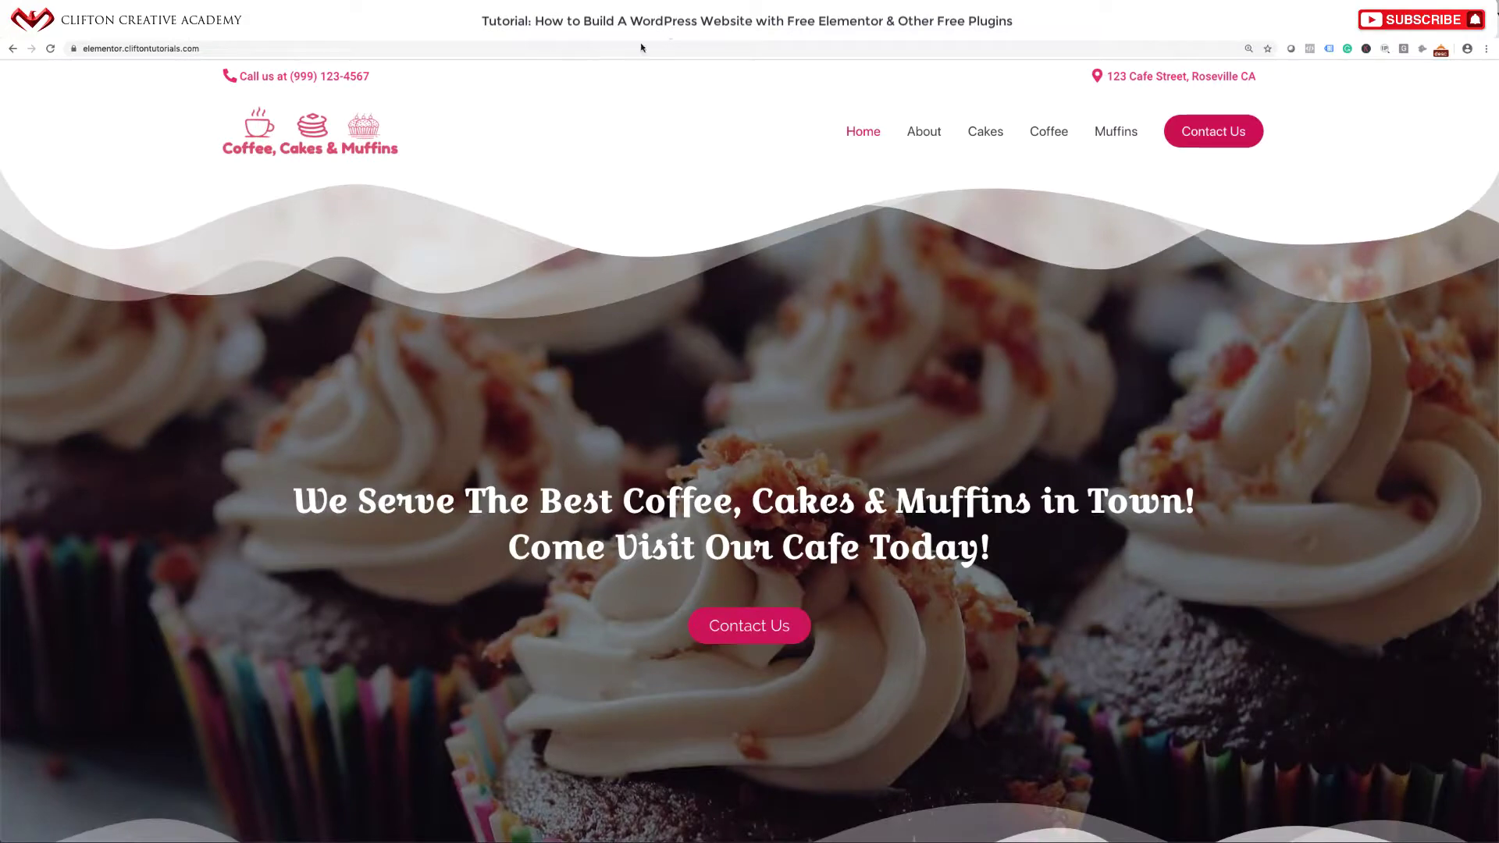
pyautogui.click(534, 39)
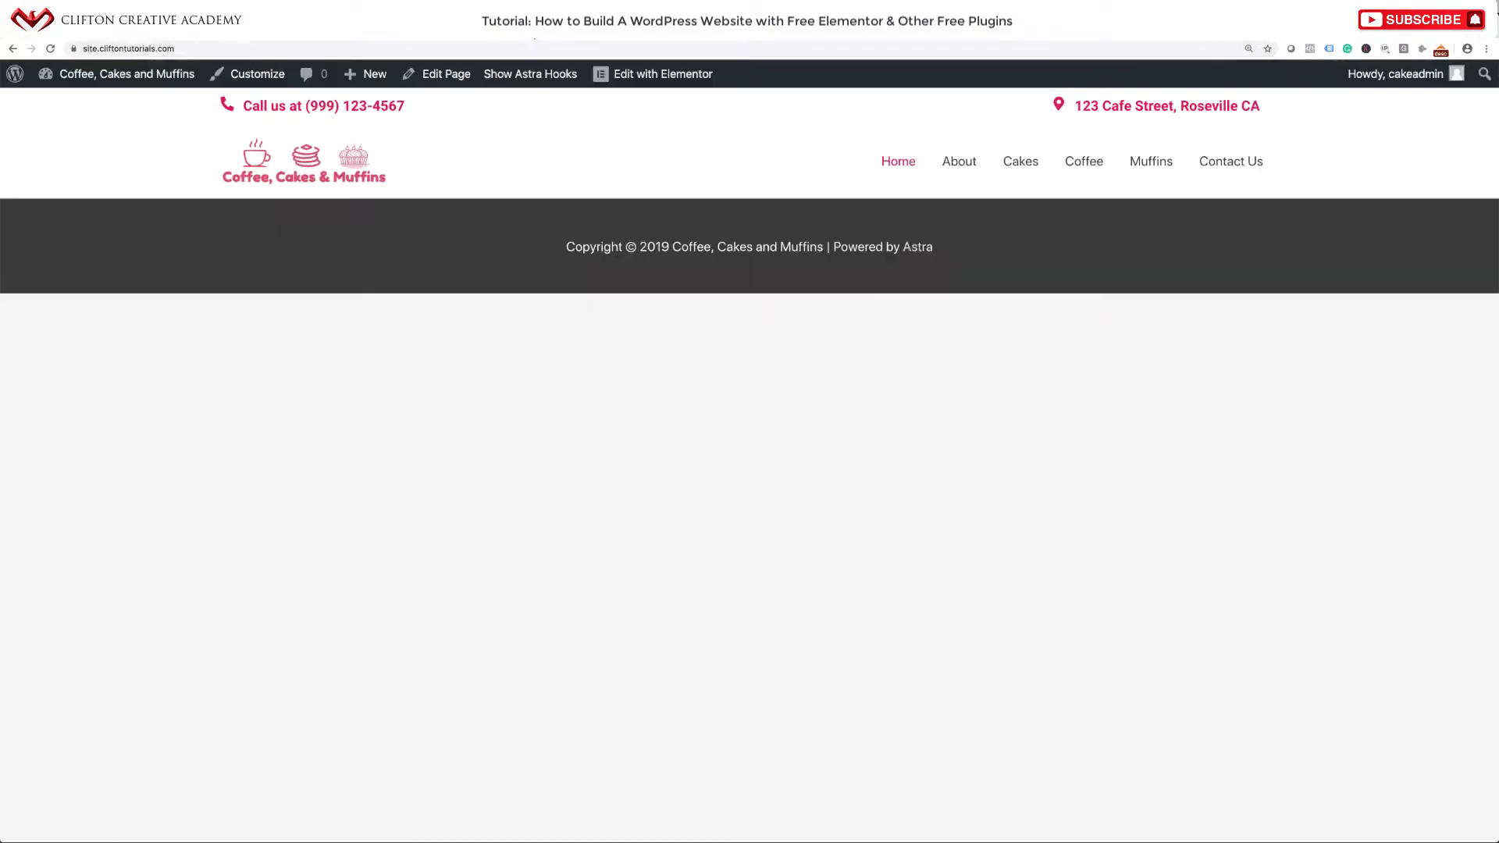
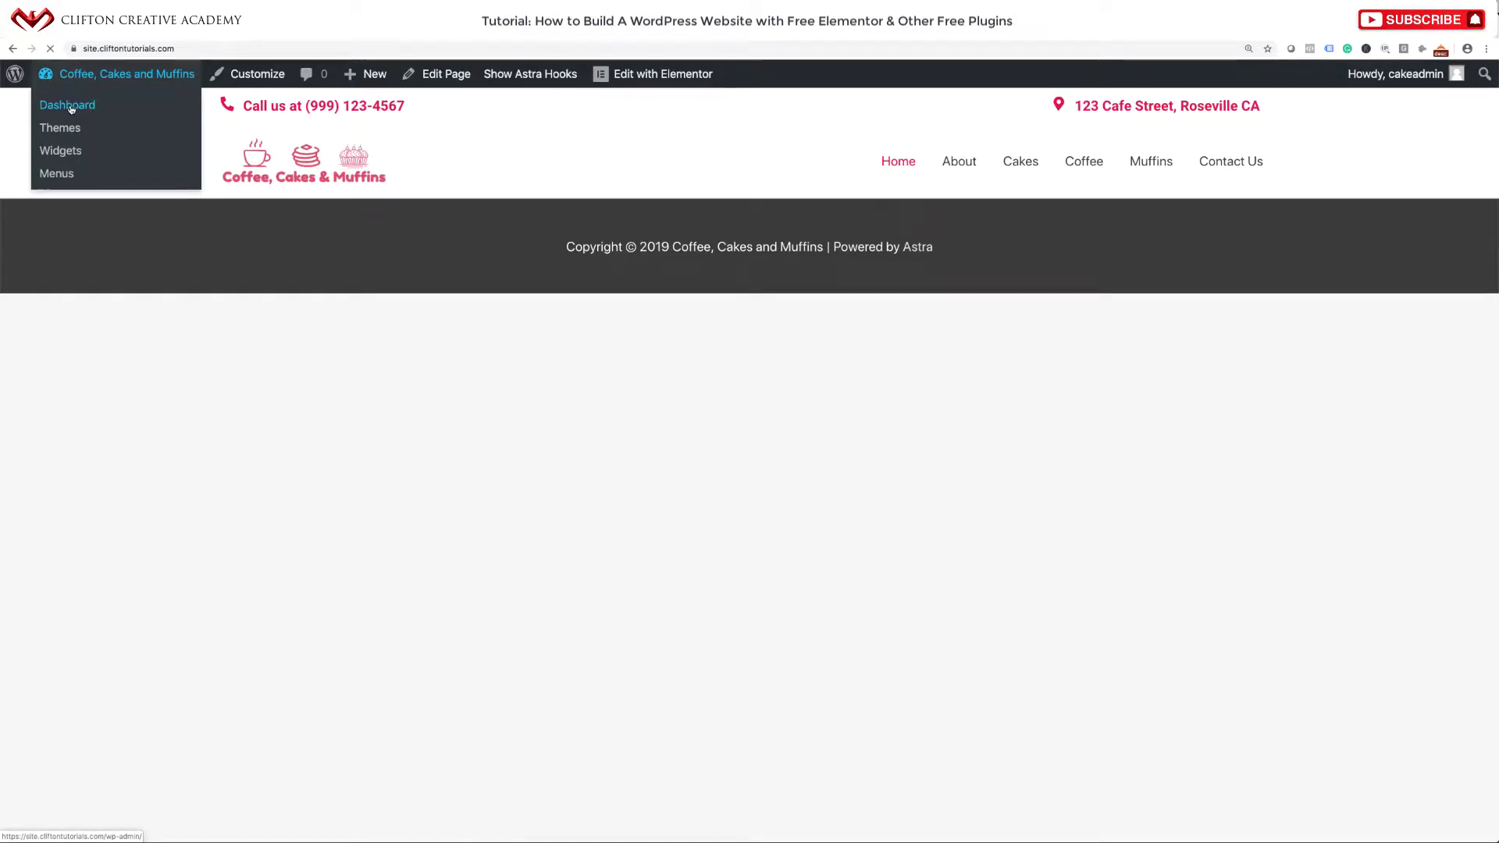
# Remove Contact Us from the Main Navigation menu, save the menu, and view the live site.
pyautogui.click(68, 106)
pyautogui.moveTo(94, 394)
pyautogui.moveTo(88, 477)
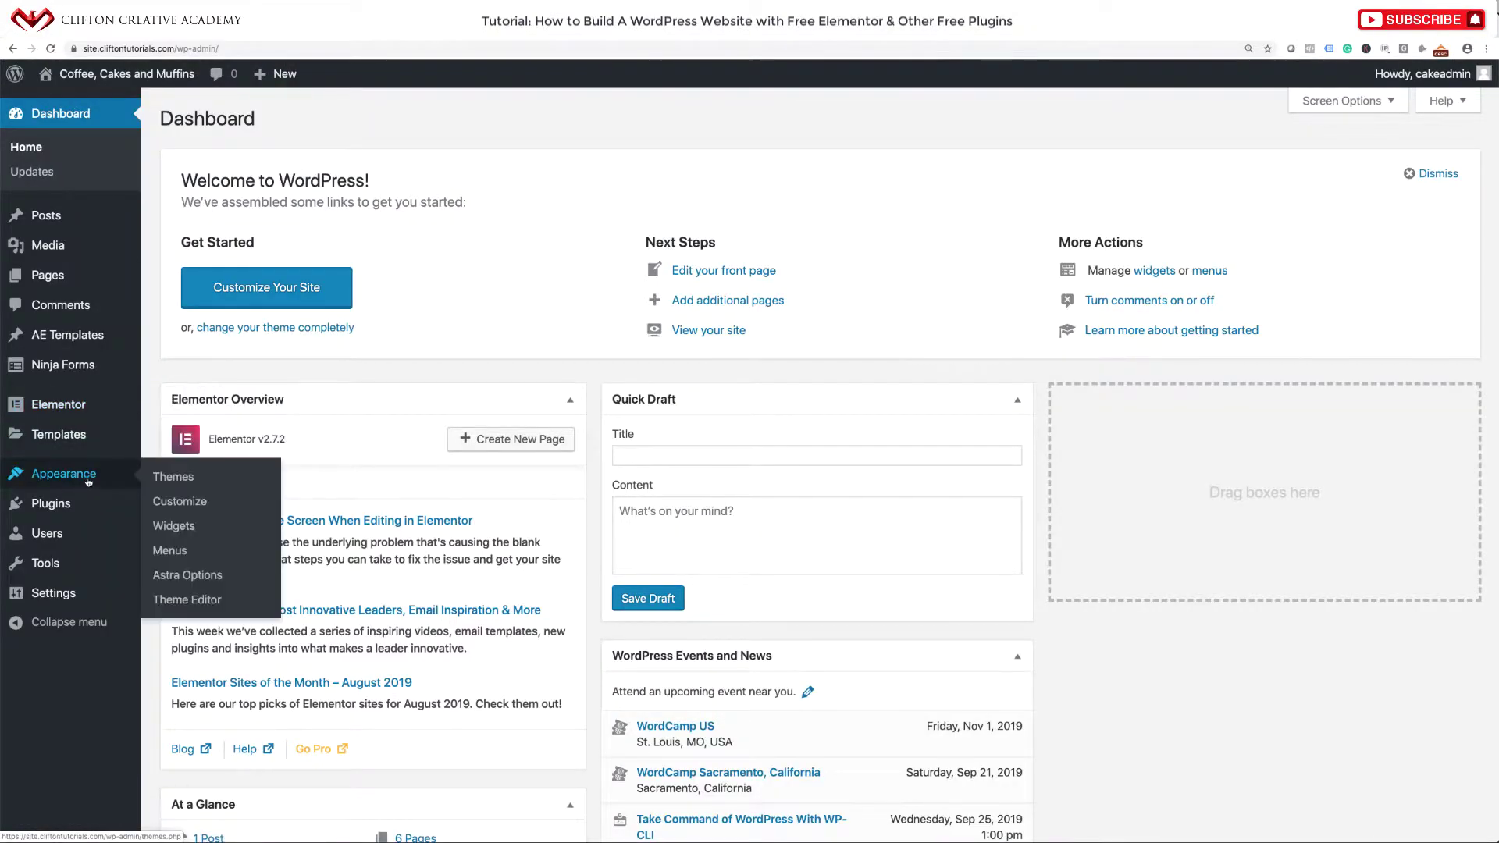
pyautogui.click(171, 553)
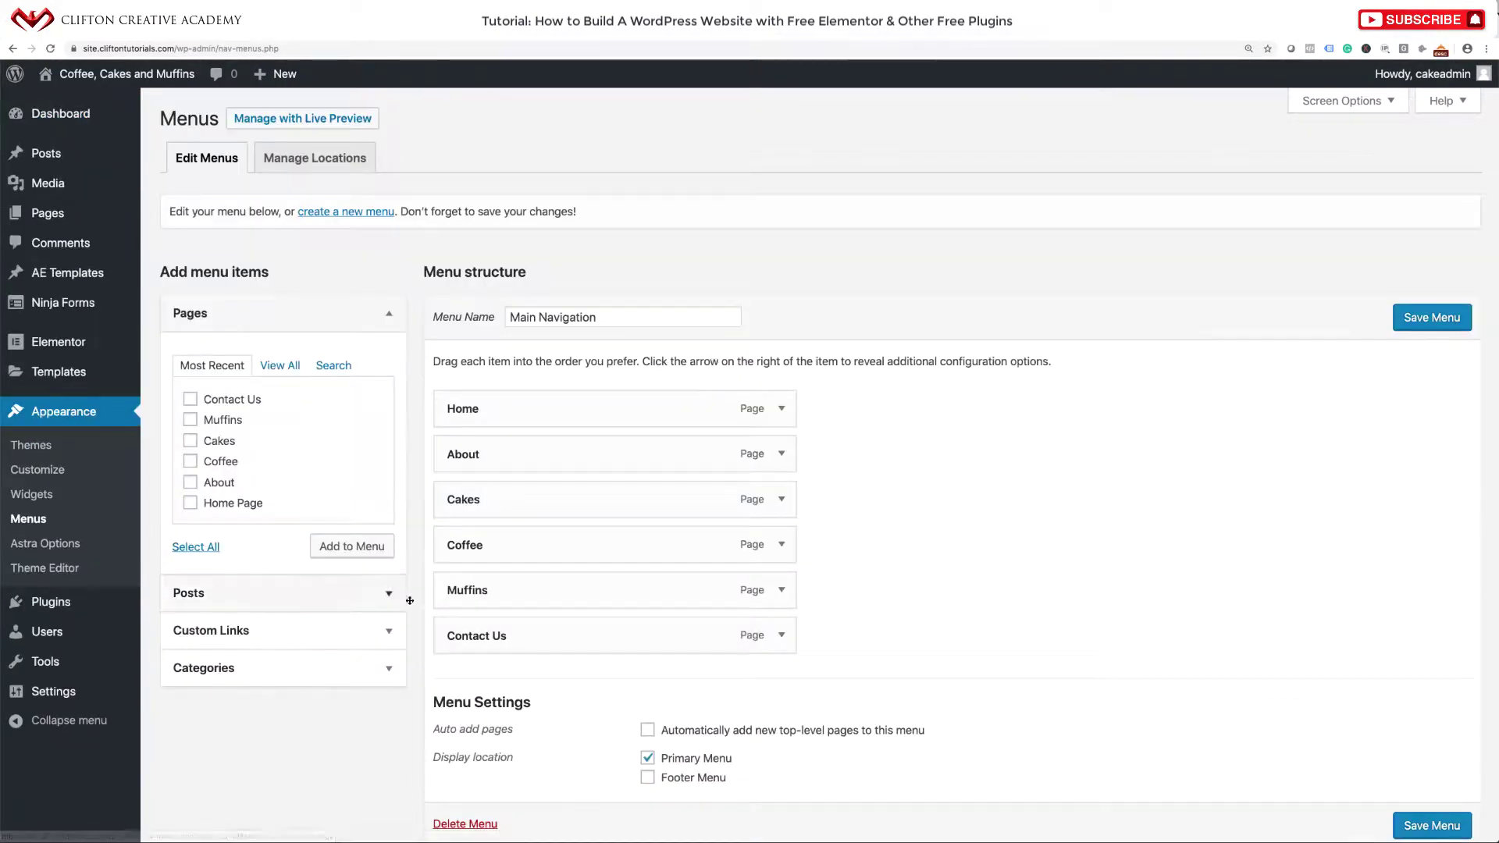
pyautogui.click(781, 635)
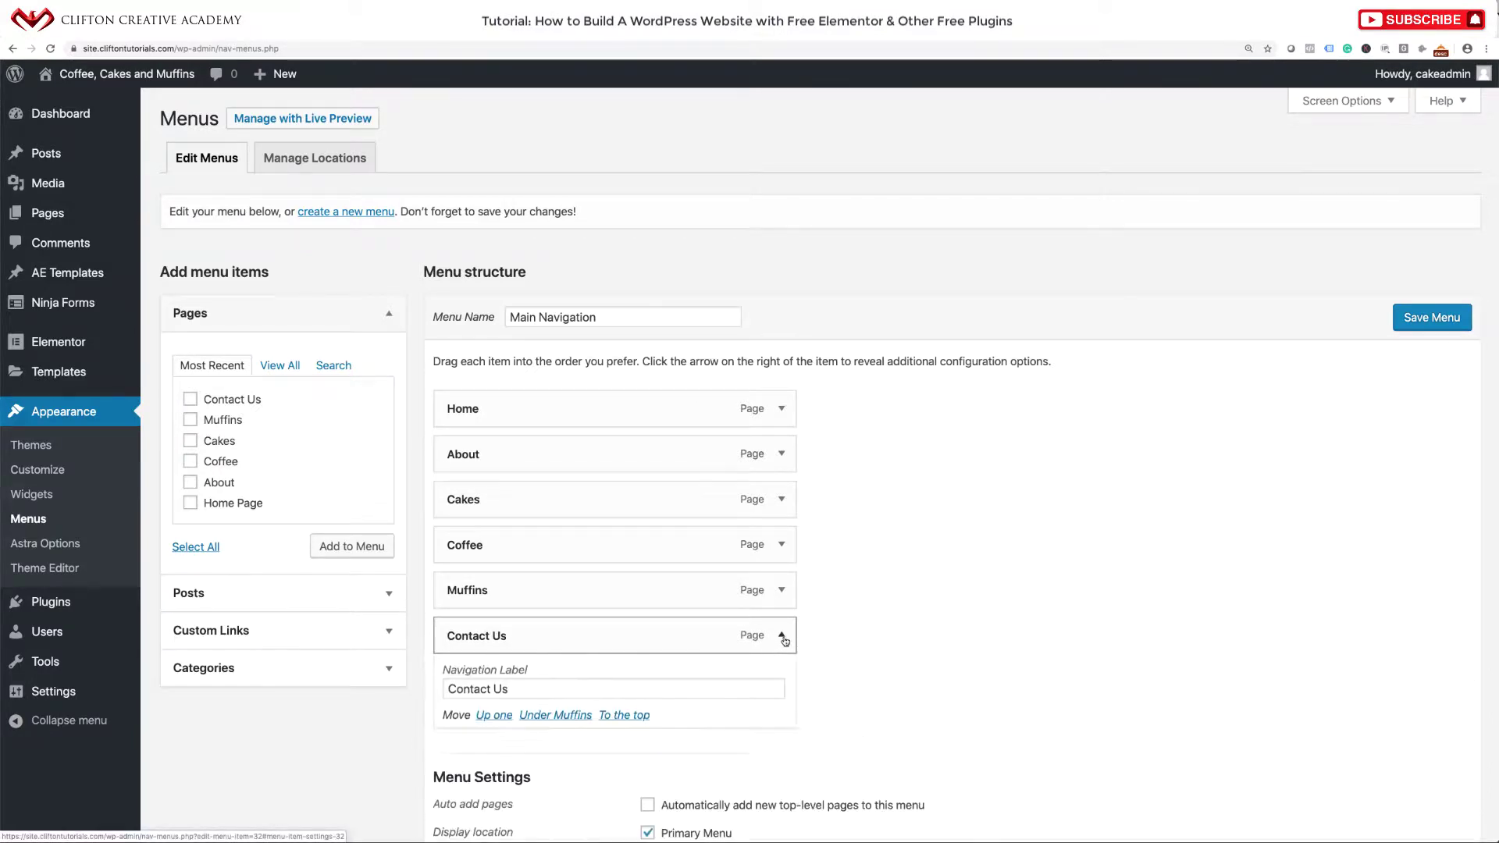
pyautogui.scroll(-1, 781, 648)
pyautogui.click(467, 681)
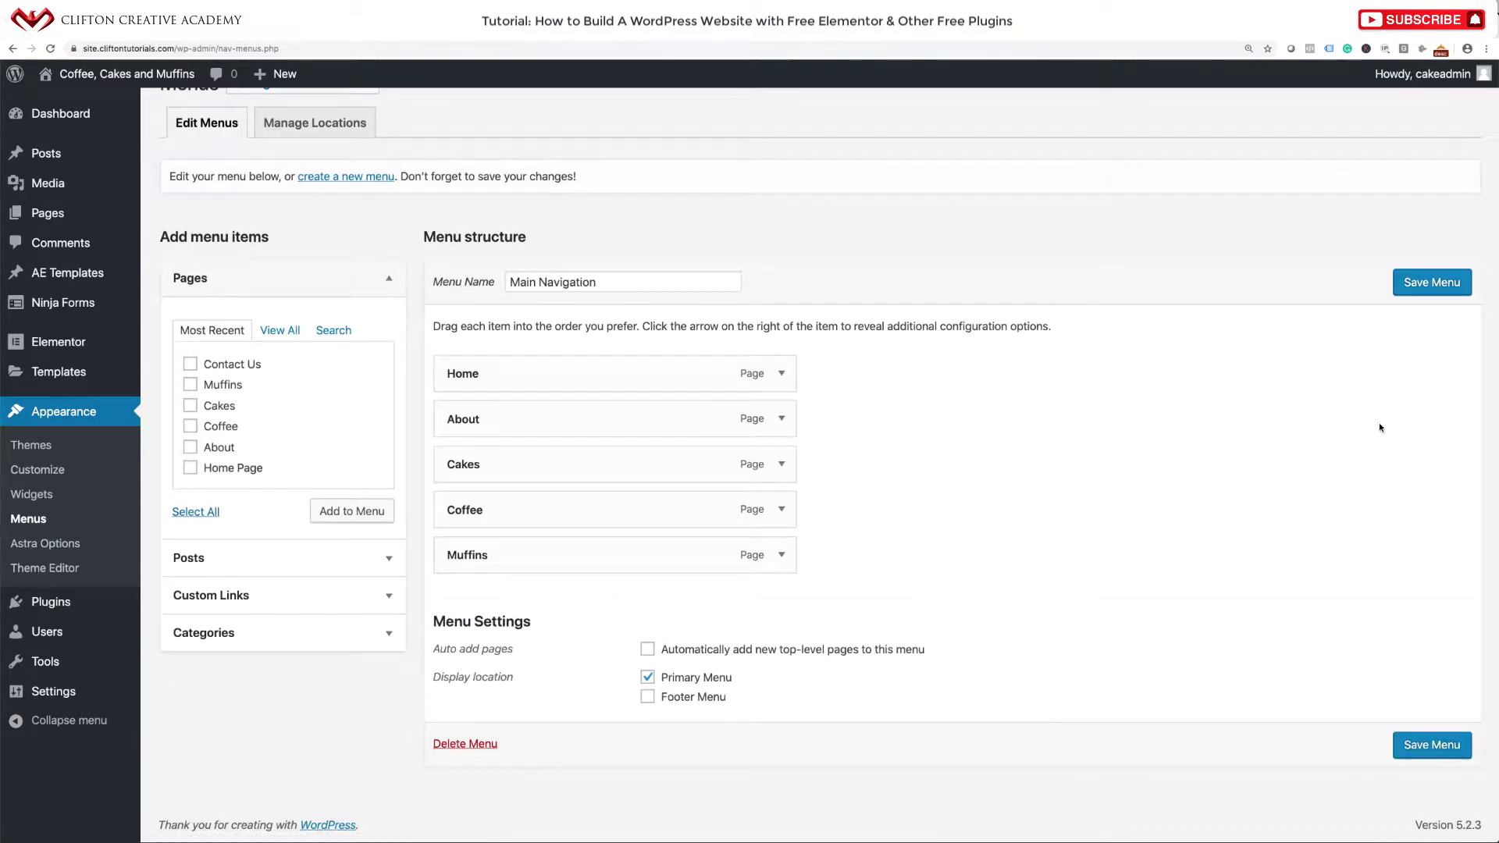
pyautogui.click(1429, 281)
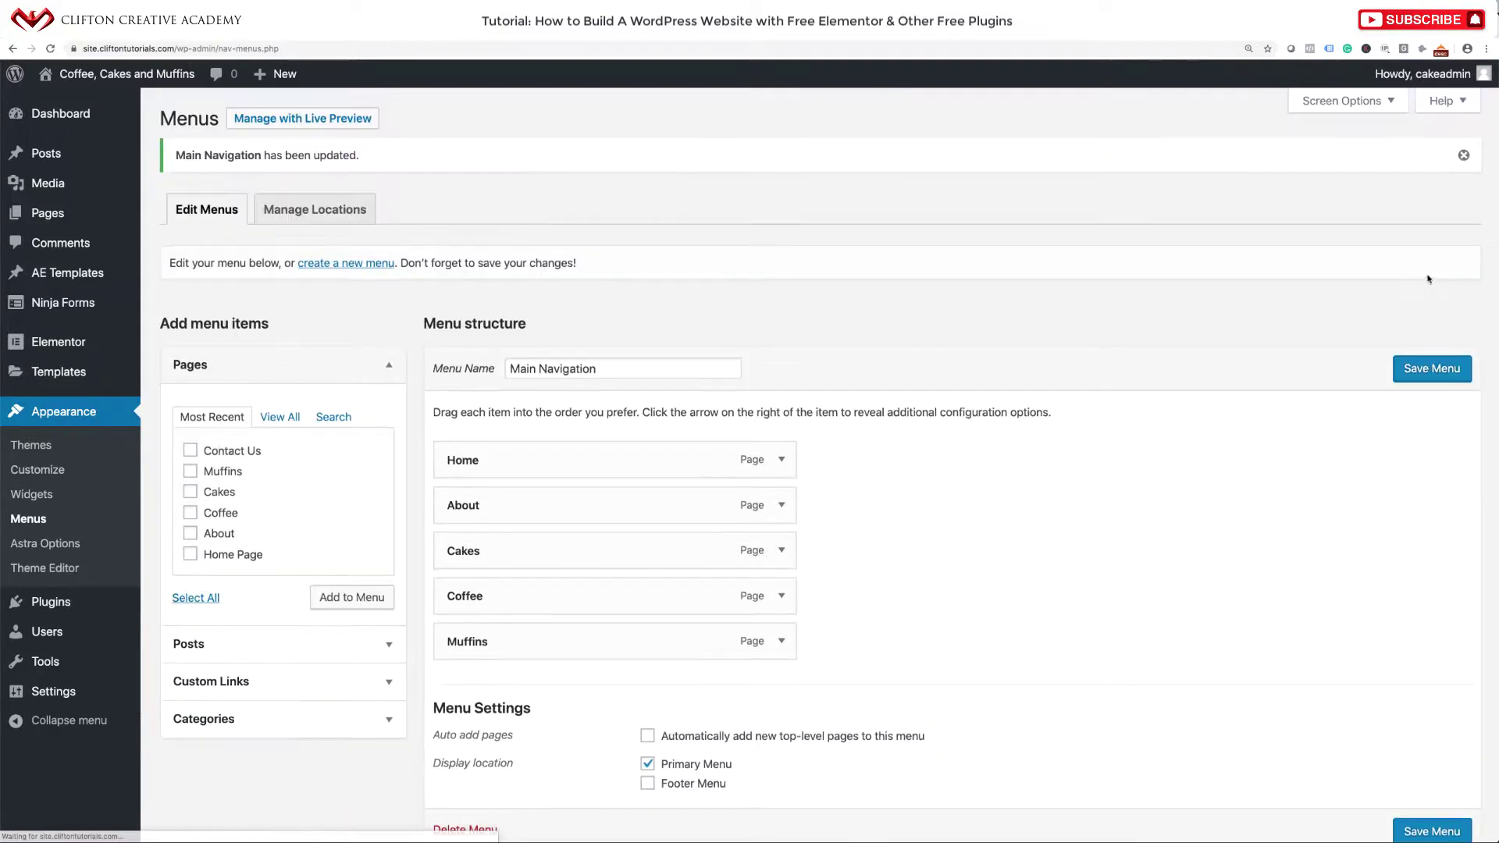
pyautogui.click(156, 81)
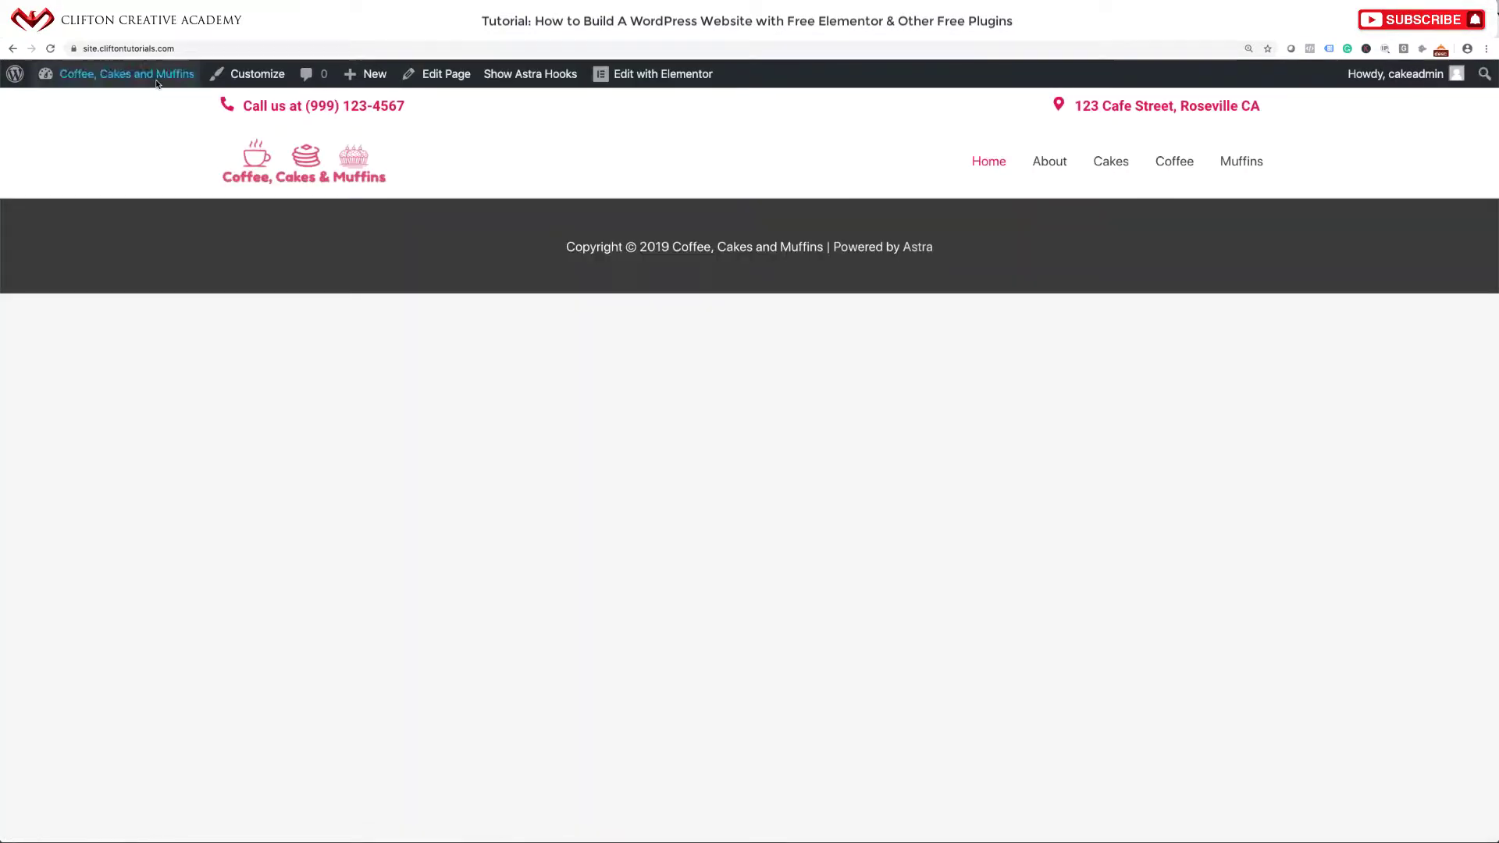
# In the Customizer, open Header > Primary Menu and list the Last Item in Menu options.
pyautogui.click(243, 78)
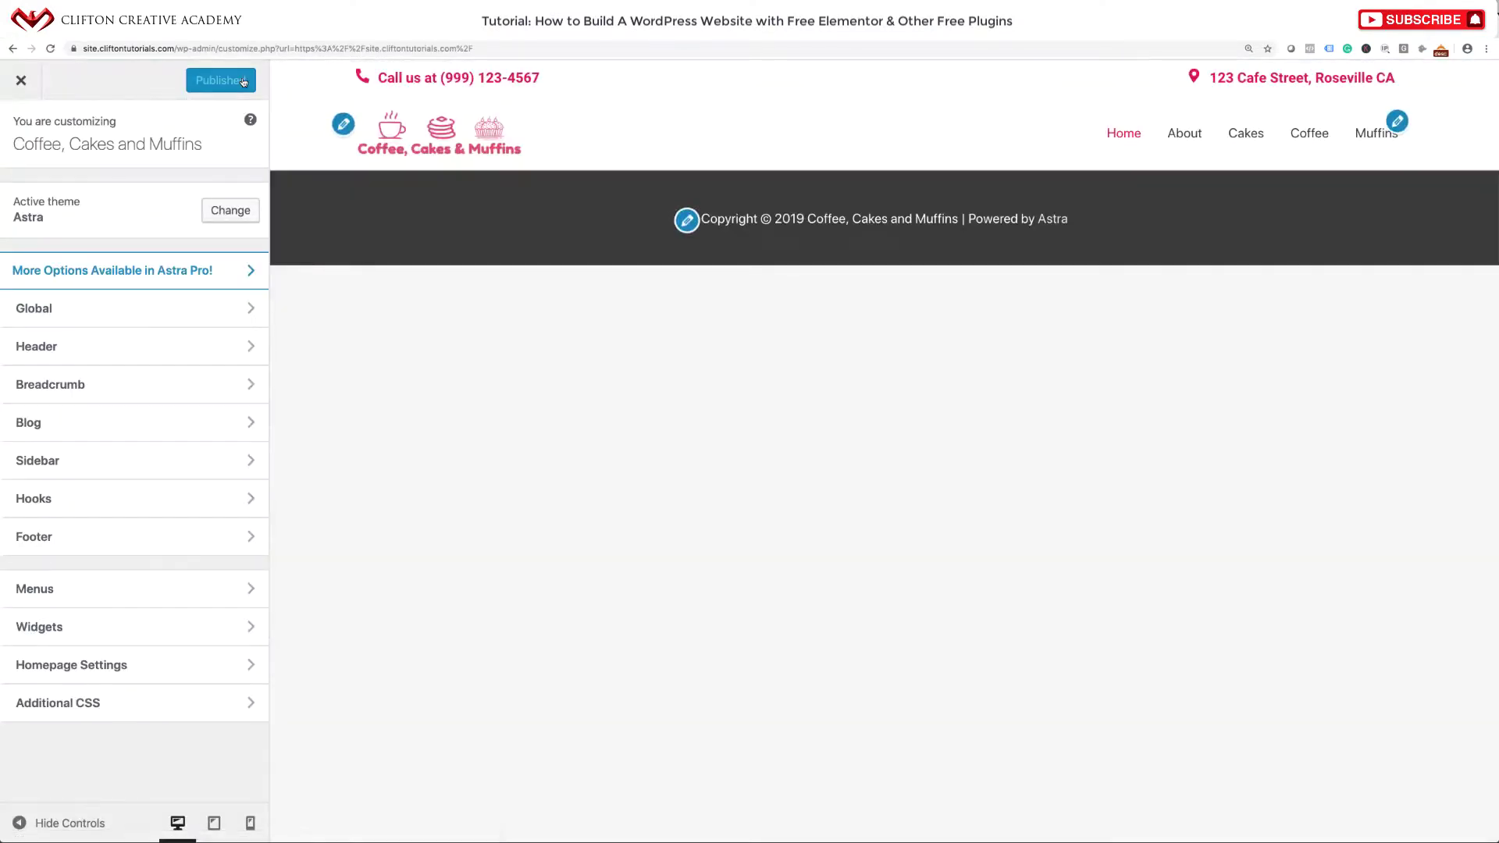
pyautogui.click(69, 348)
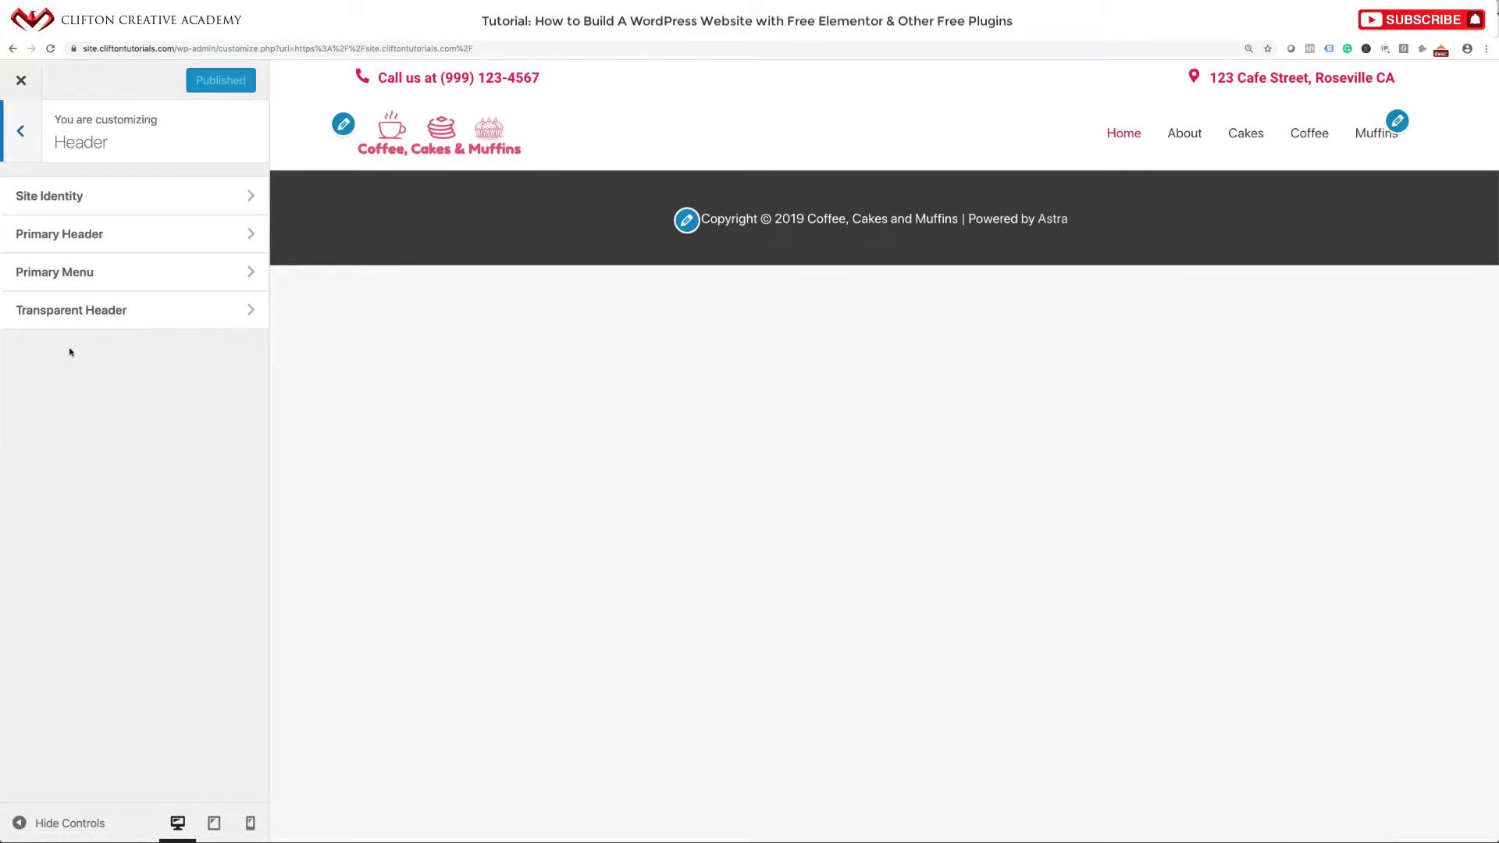
pyautogui.click(107, 244)
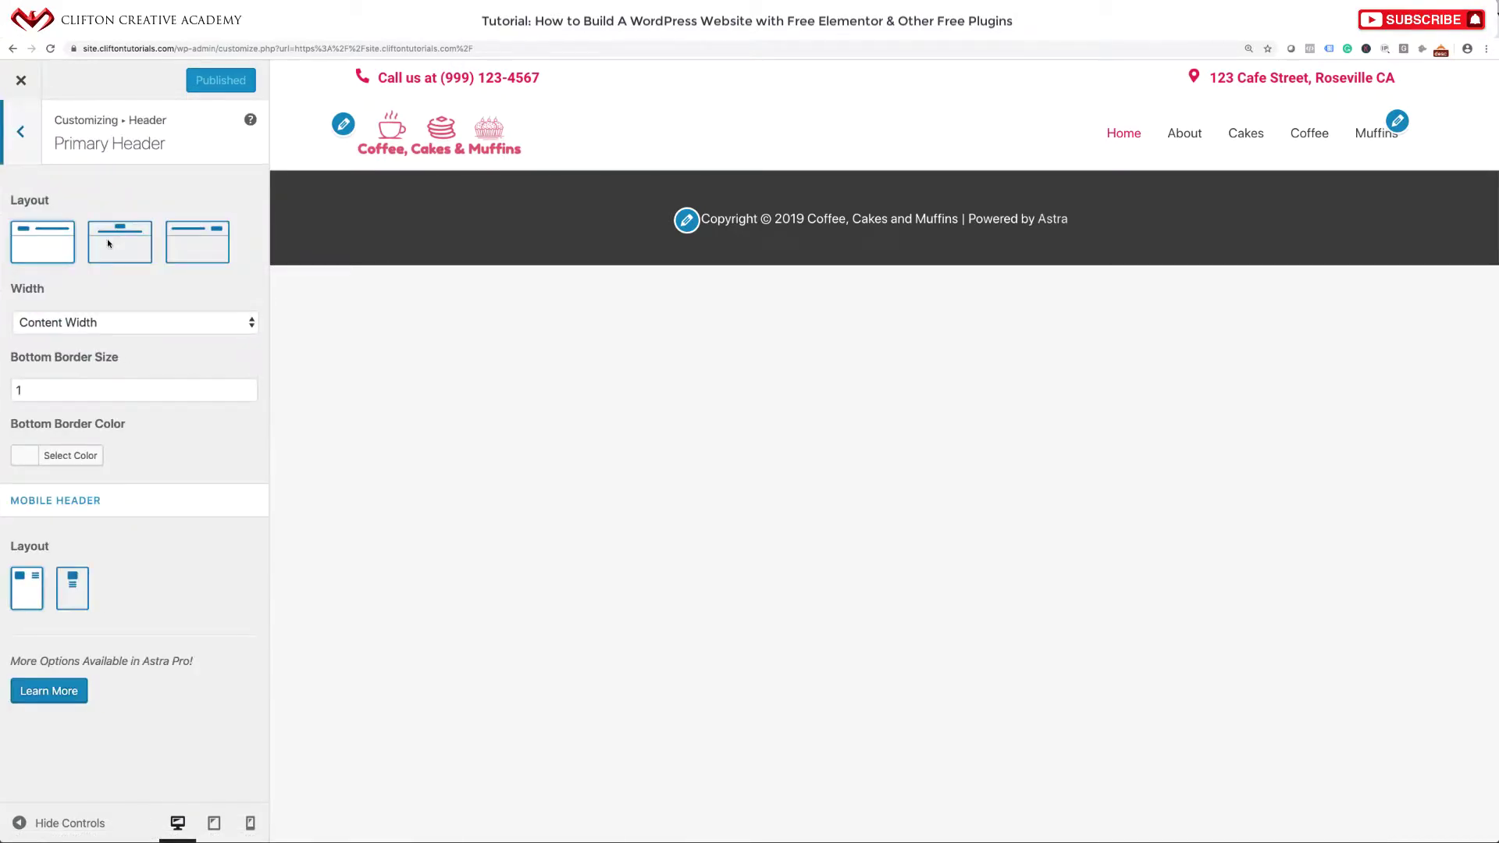
pyautogui.click(16, 157)
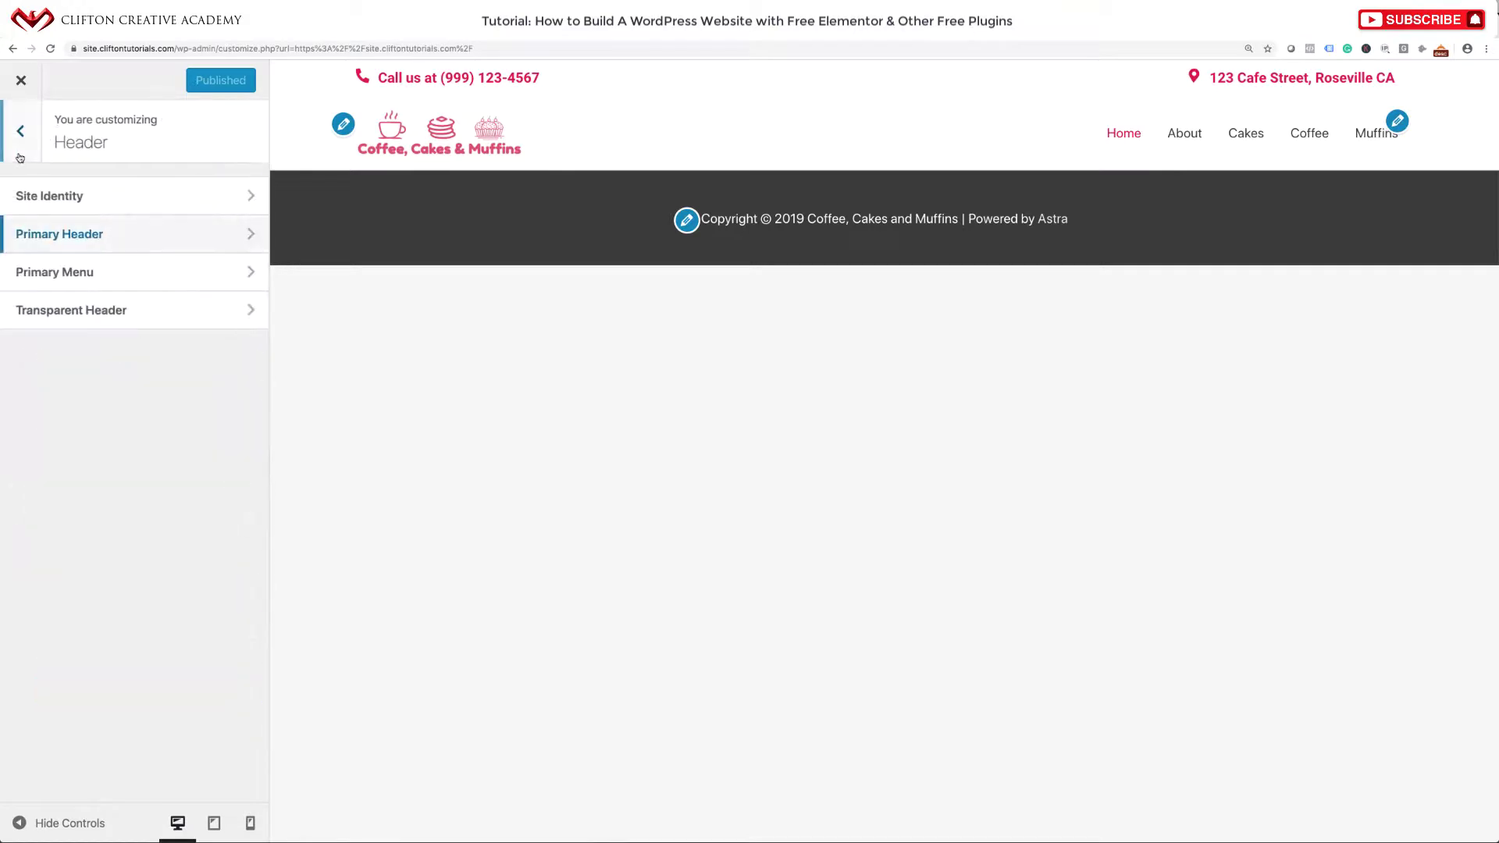
pyautogui.click(77, 281)
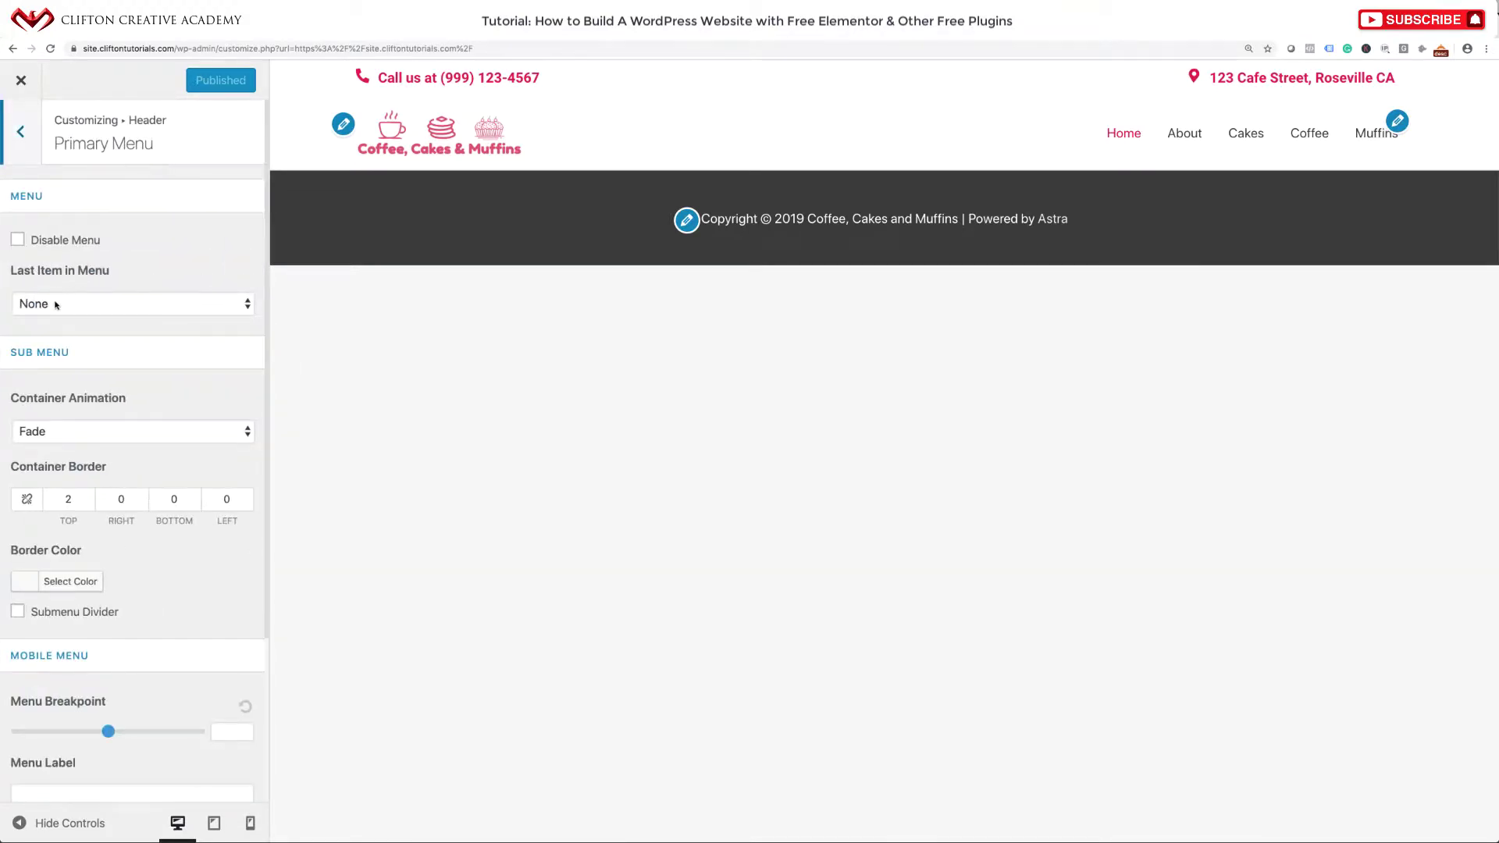
pyautogui.click(92, 300)
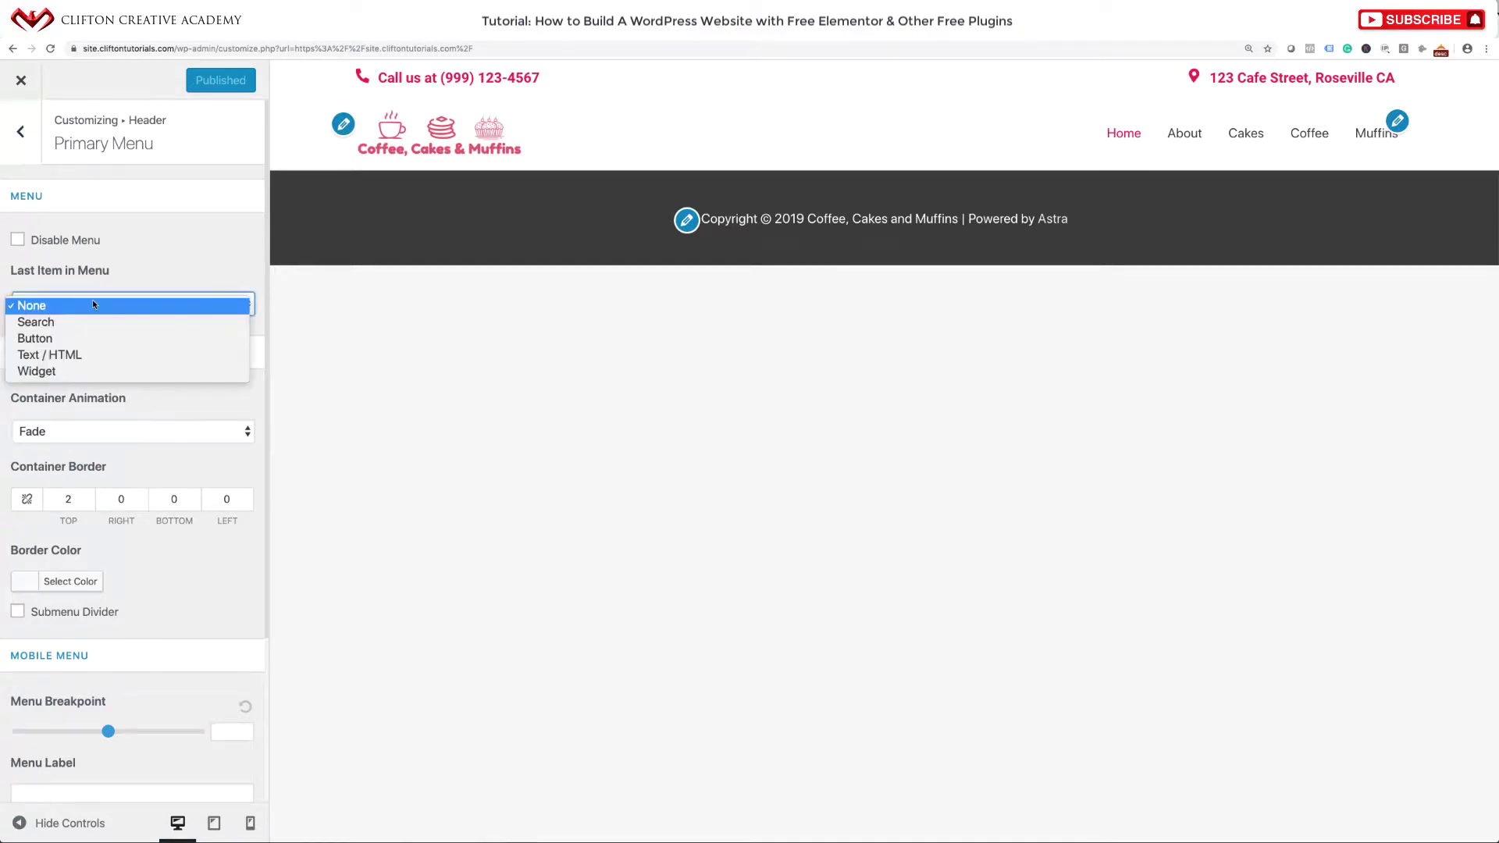
# Make the last menu item a 'Contact Us' button that stays visible on mobile.
pyautogui.click(81, 339)
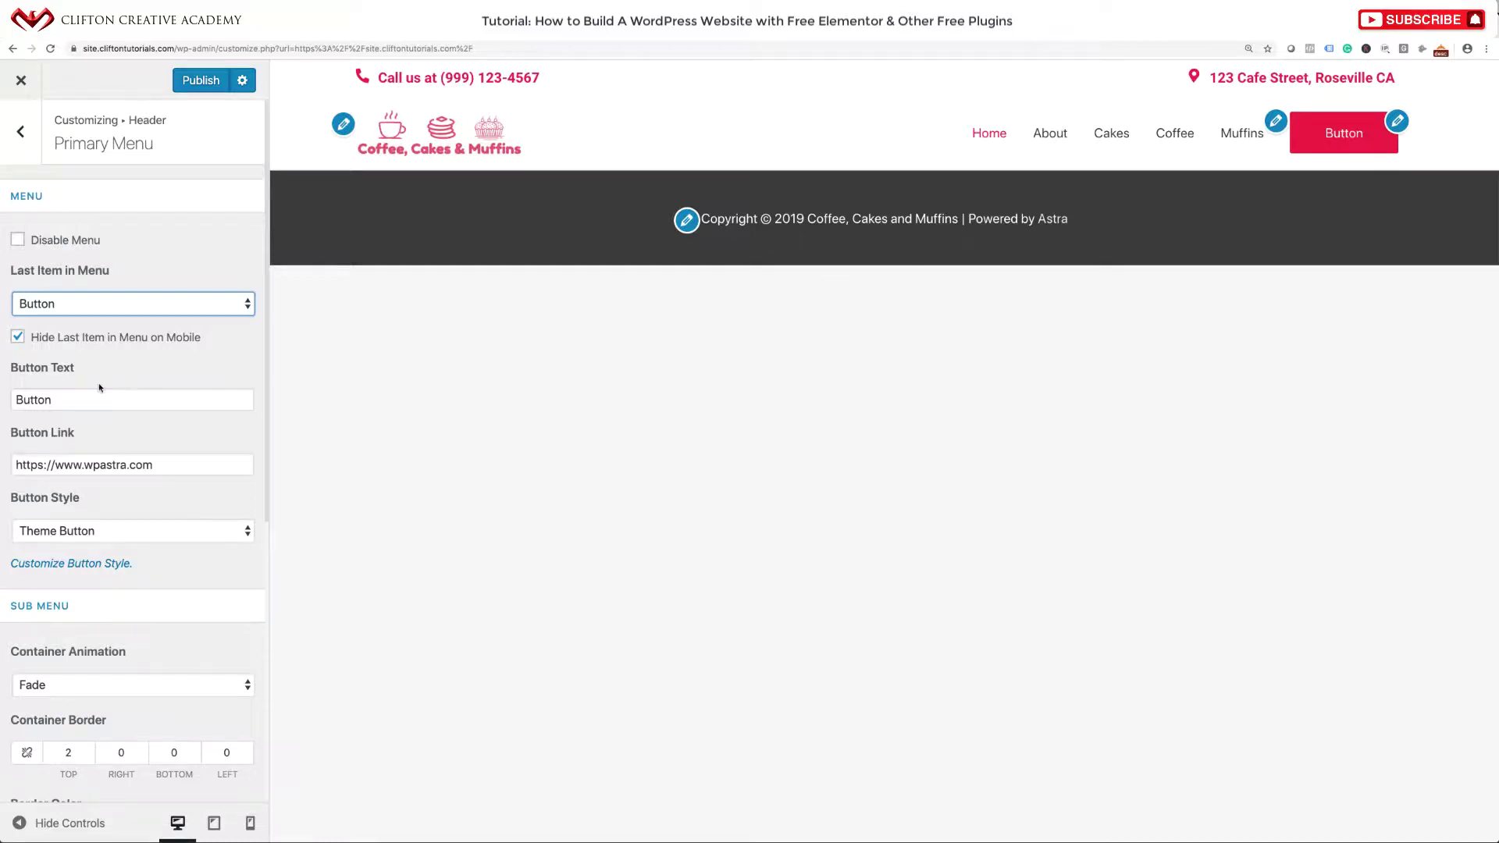
pyautogui.scroll(-2, 99, 387)
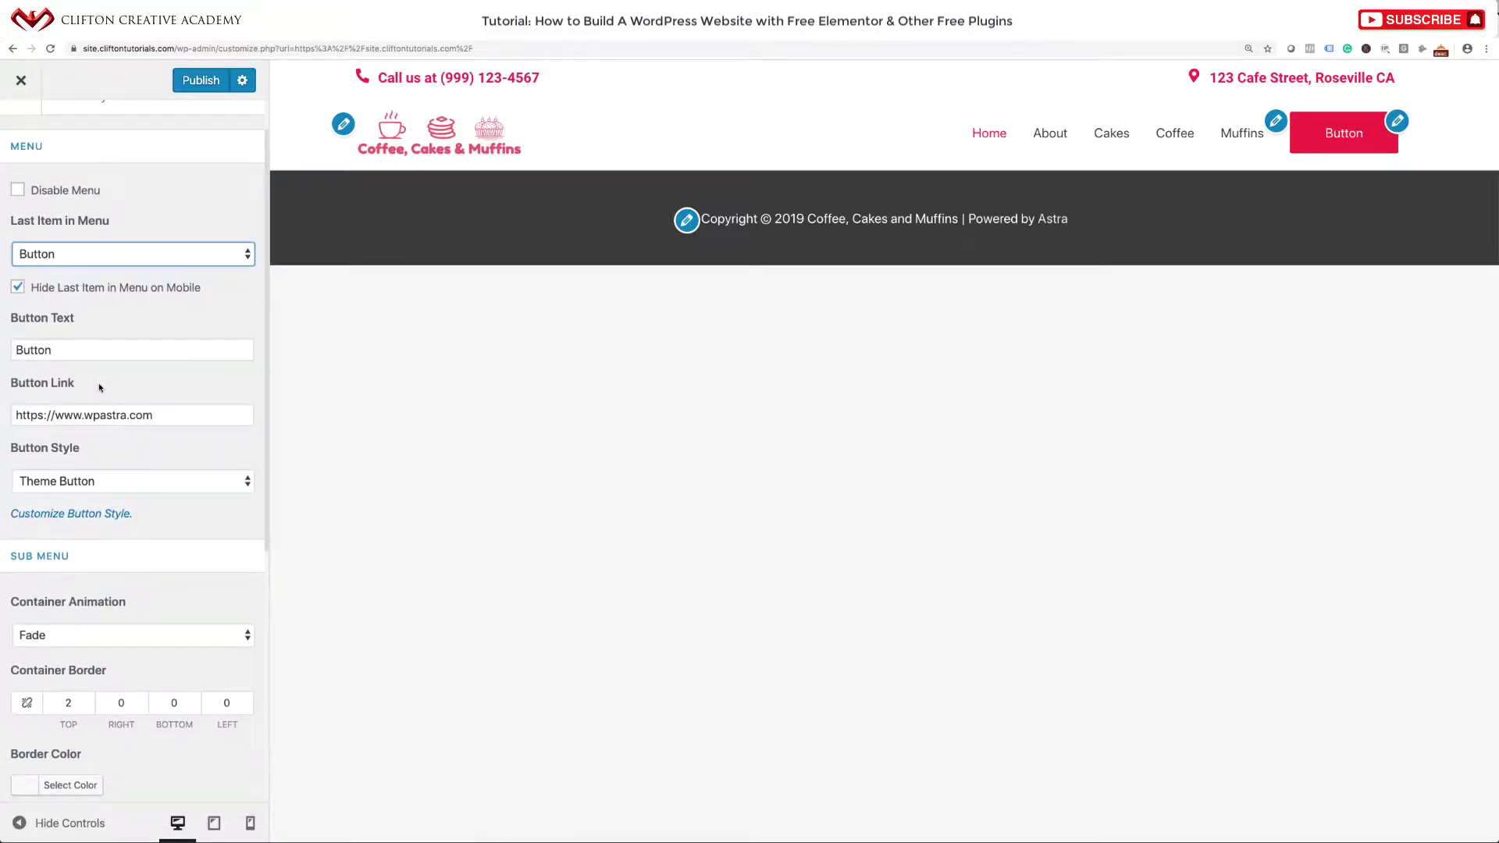
pyautogui.scroll(-1, 99, 382)
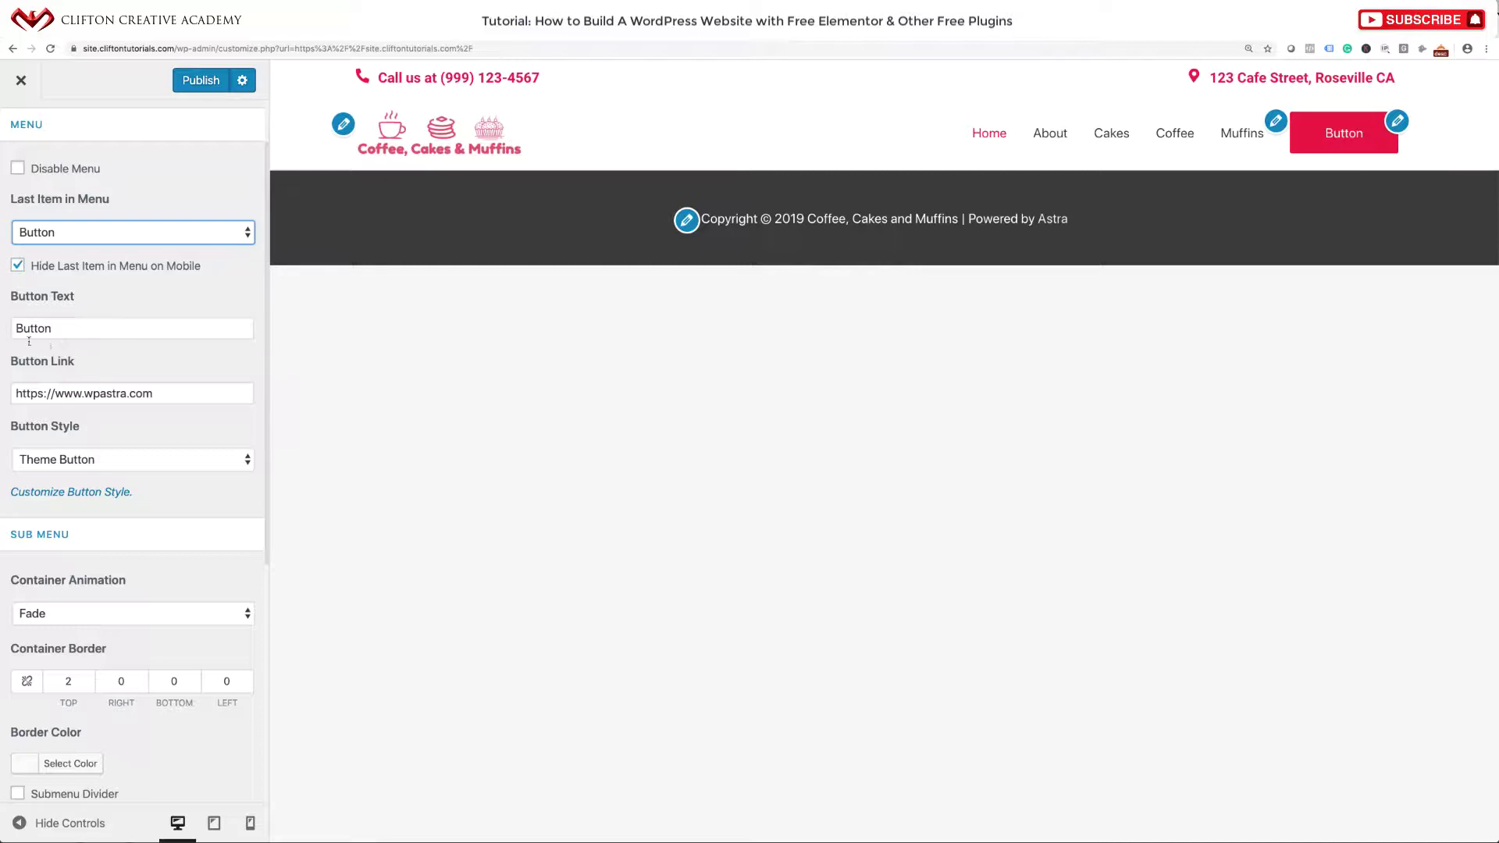
pyautogui.moveTo(74, 328); pyautogui.dragTo(18, 318)
pyautogui.write('Contact Us')
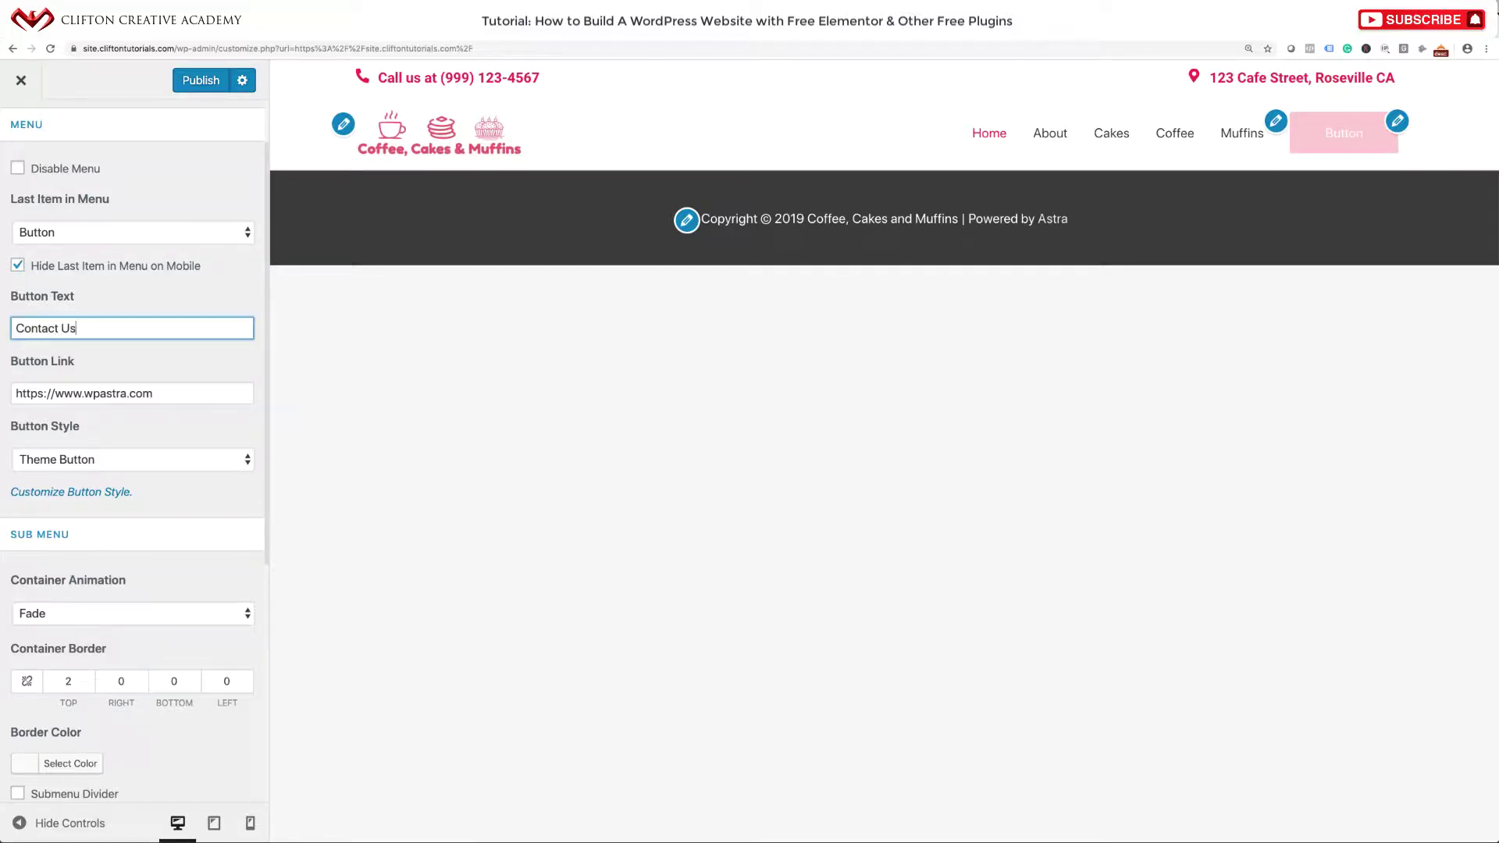
pyautogui.click(27, 266)
pyautogui.click(25, 267)
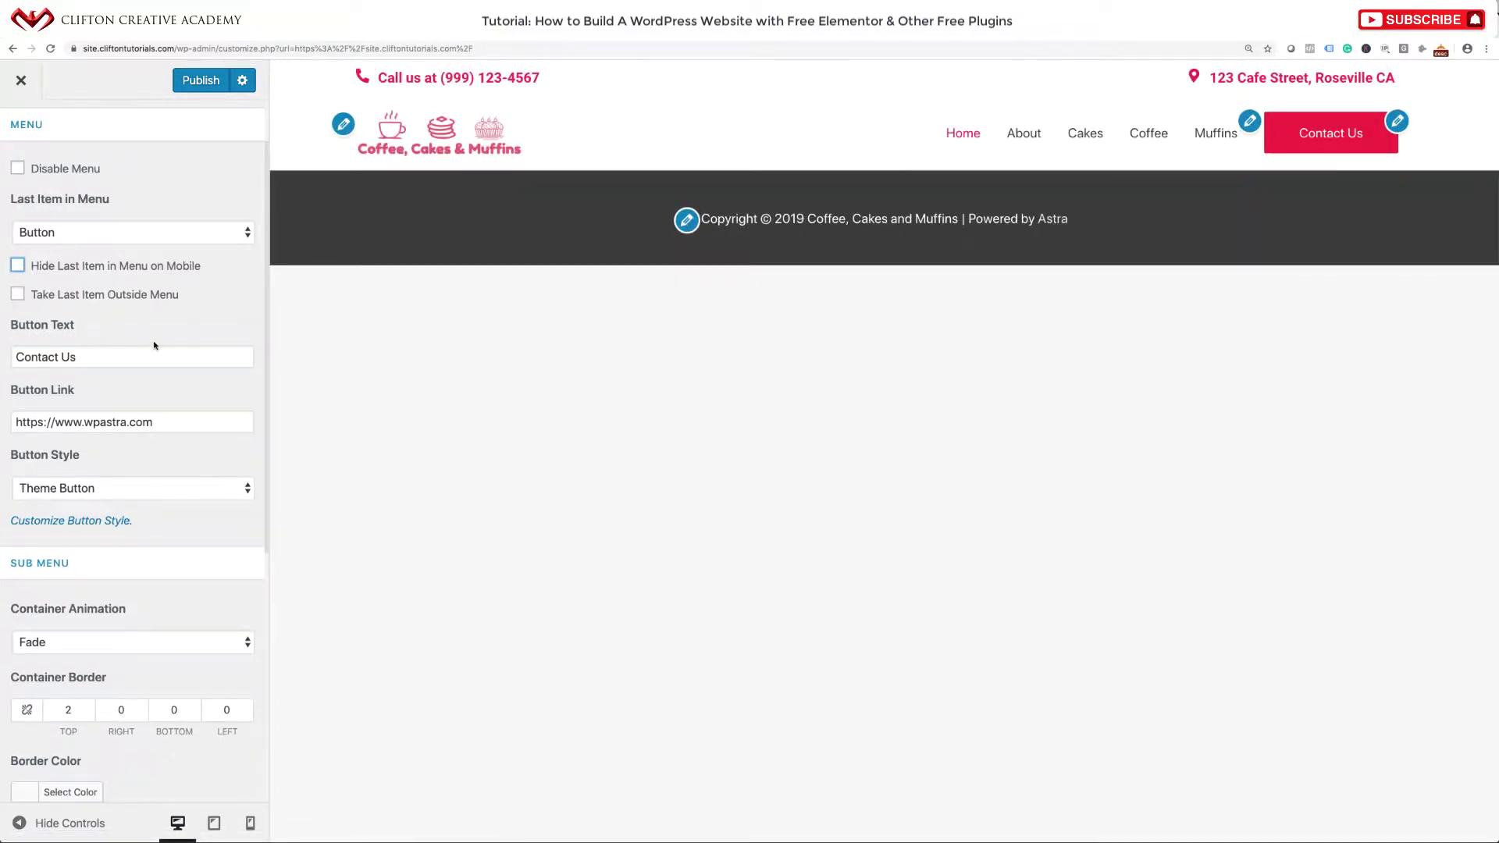
# Set the header button's link to site.cliftontutorials.com.
pyautogui.scroll(-2, 164, 346)
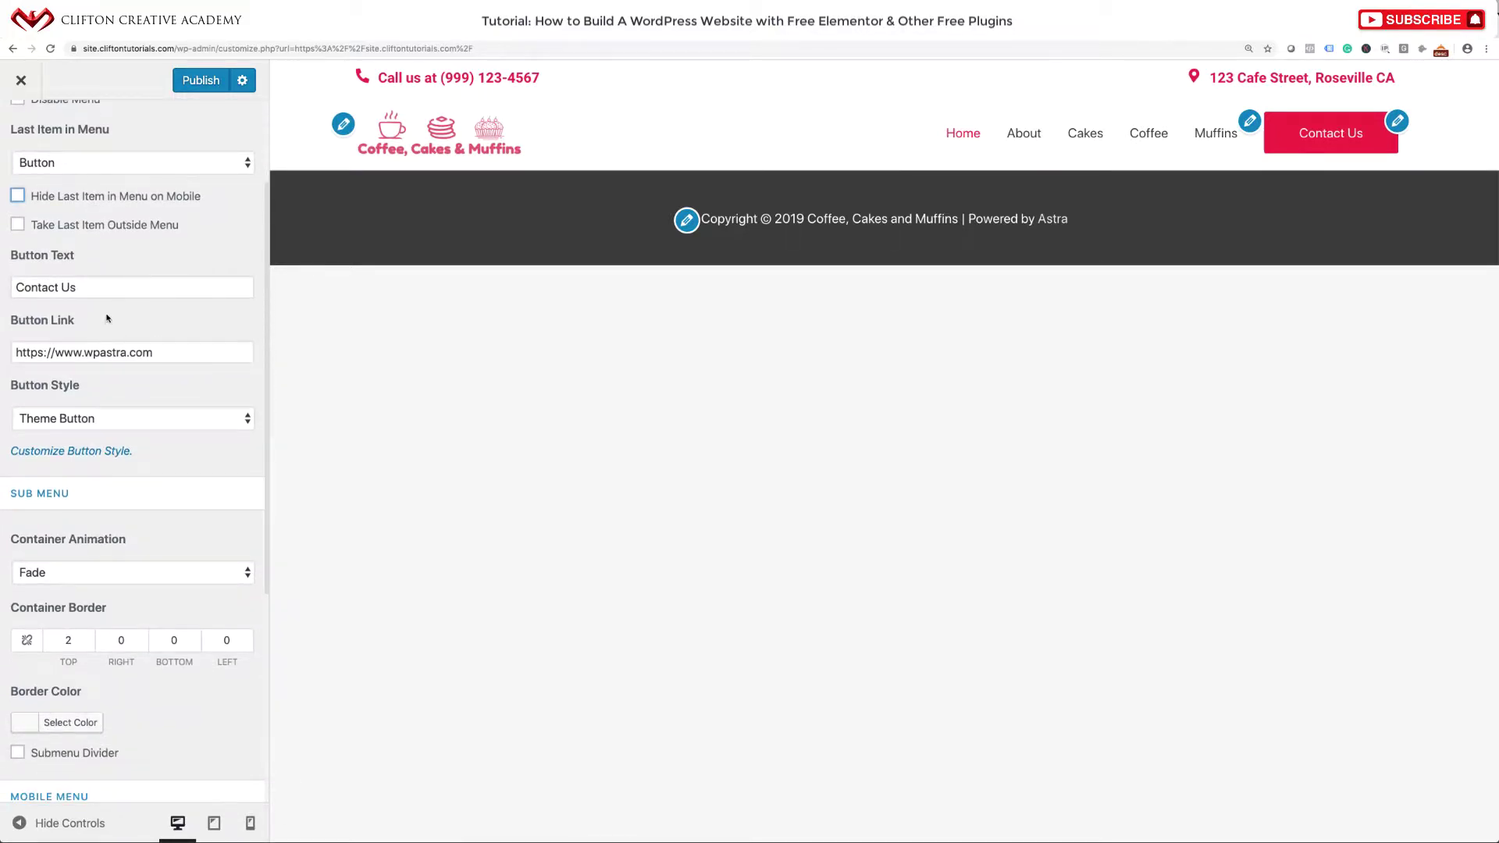
pyautogui.scroll(-1, 119, 362)
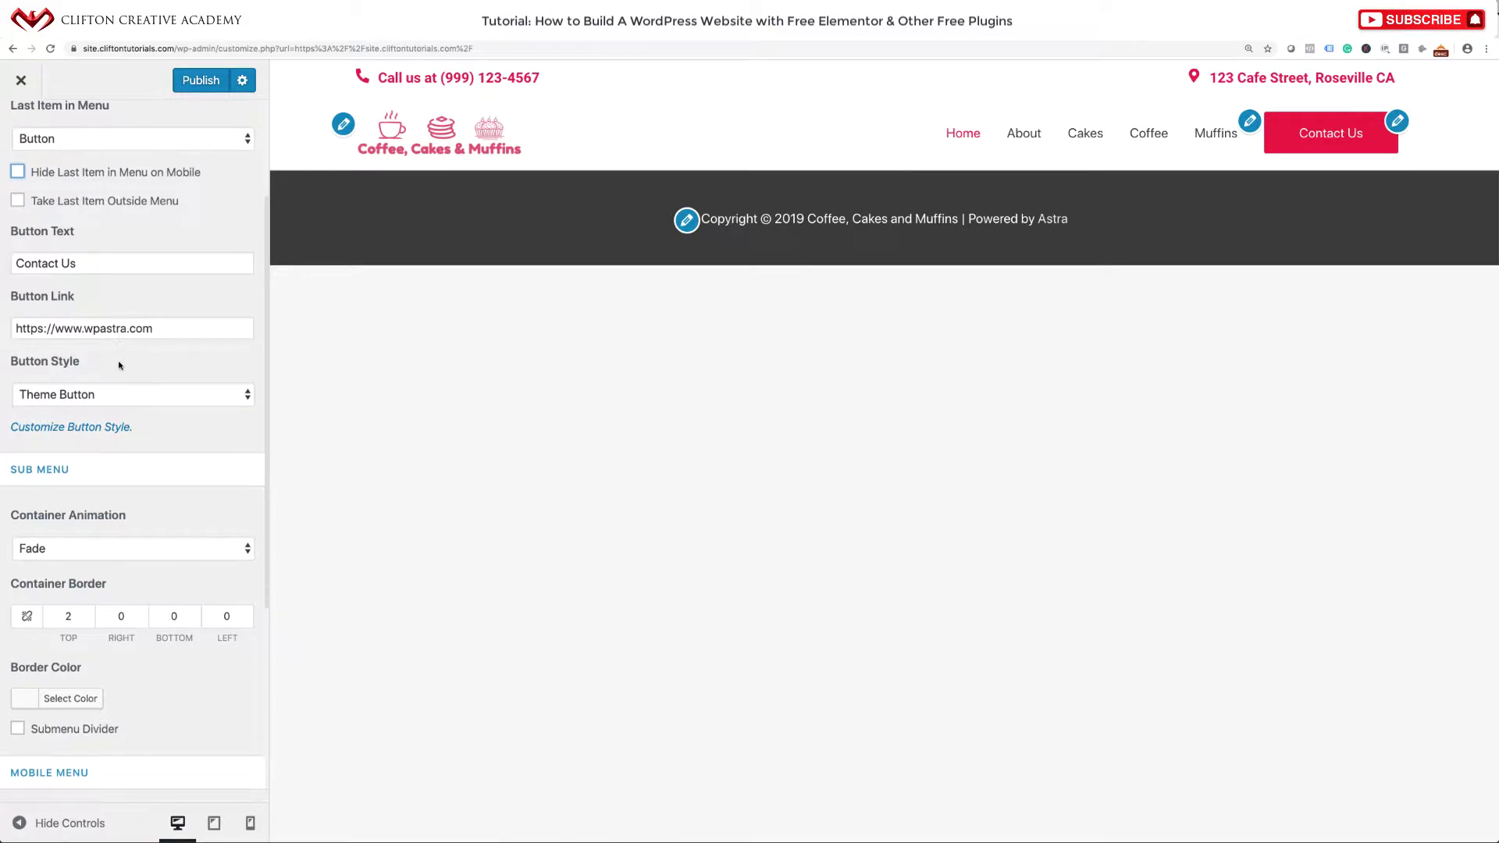
pyautogui.tripleClick(176, 331)
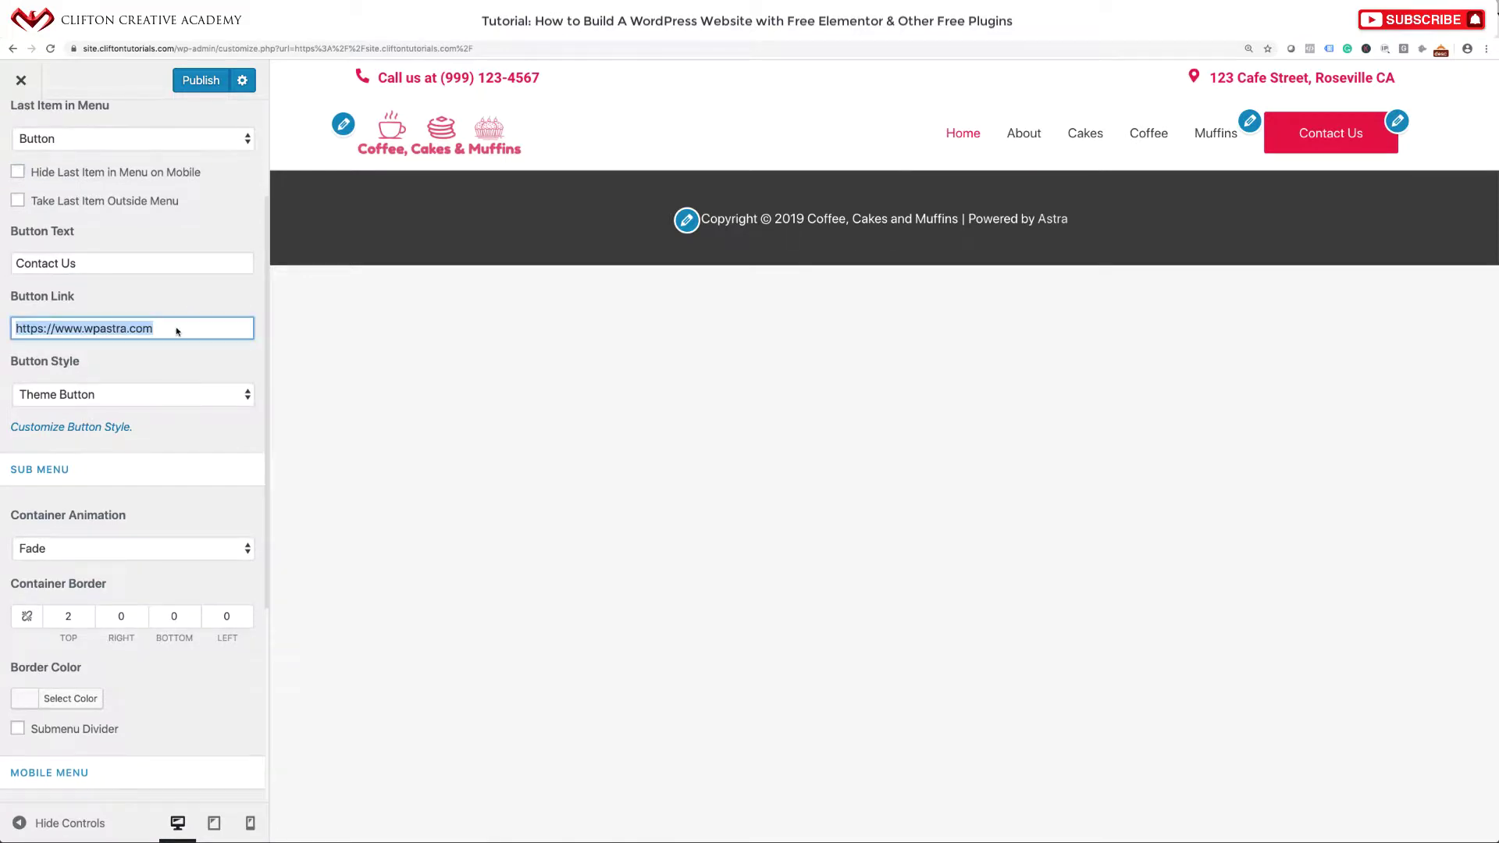
pyautogui.click(181, 48)
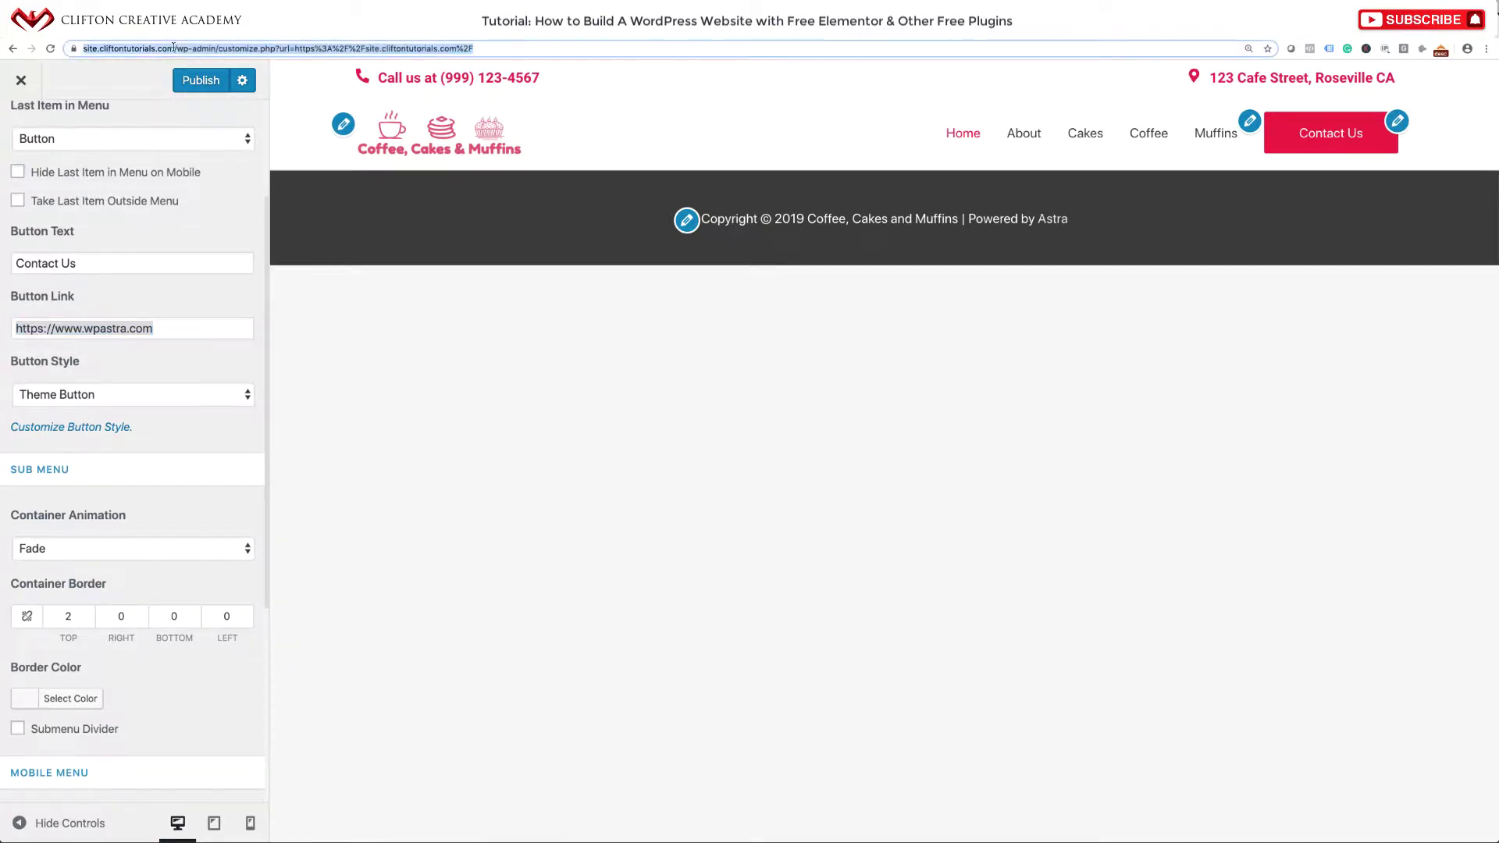
pyautogui.tripleClick(151, 329)
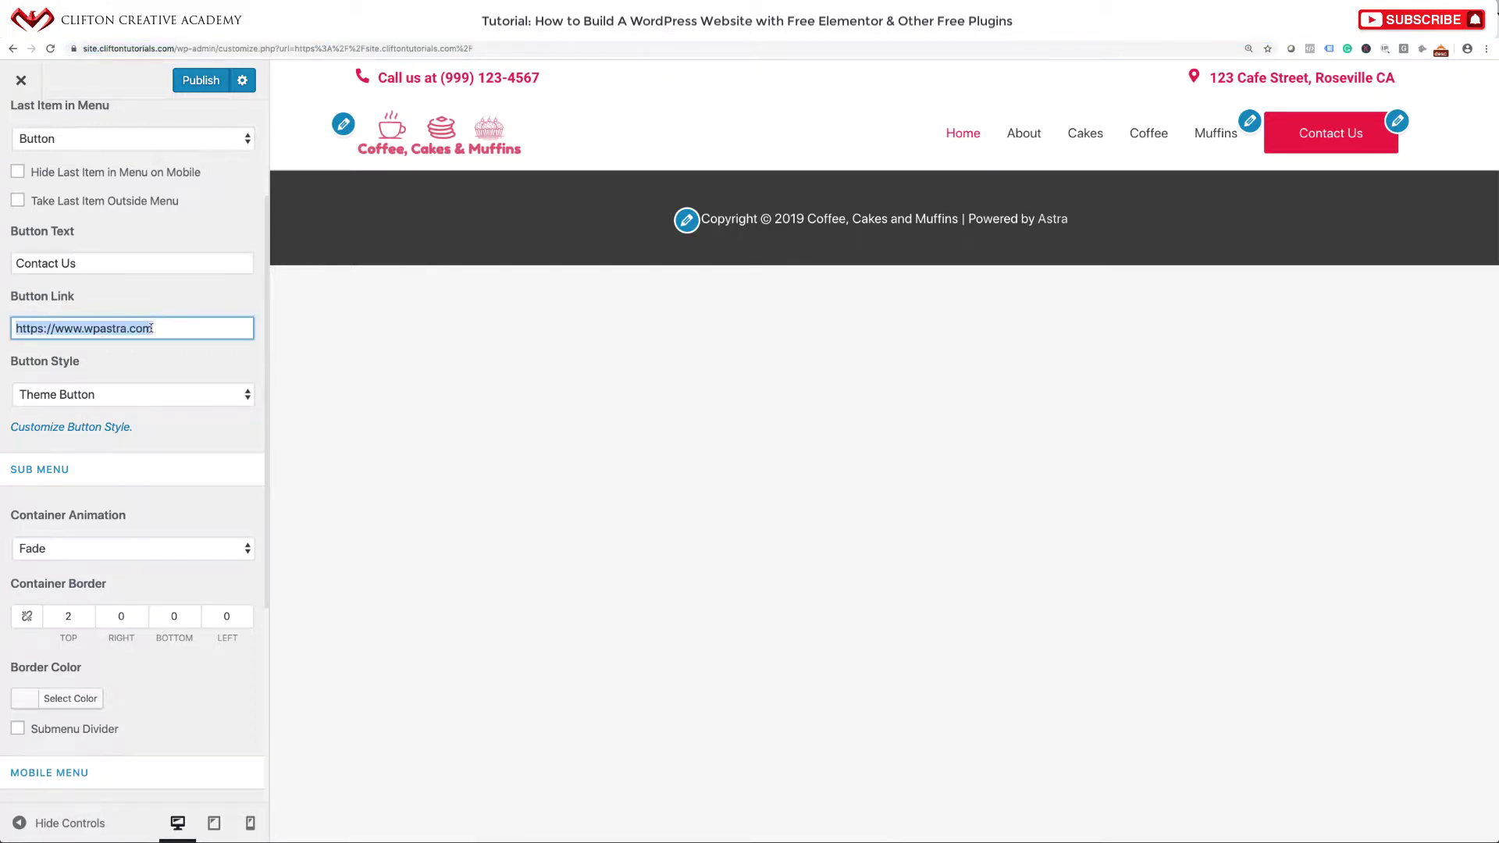
pyautogui.write('site')
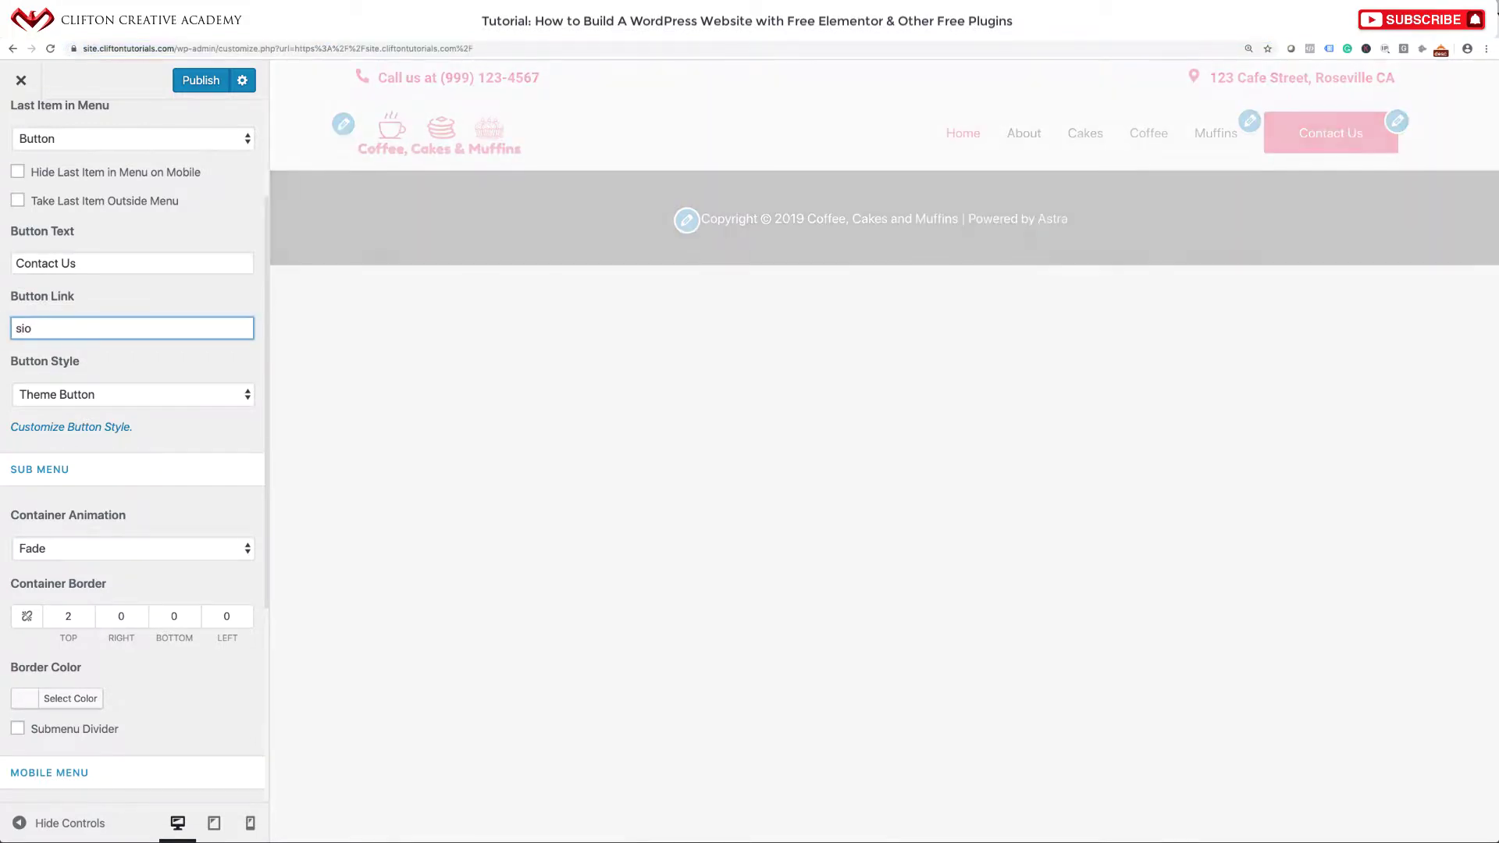
pyautogui.write('.')
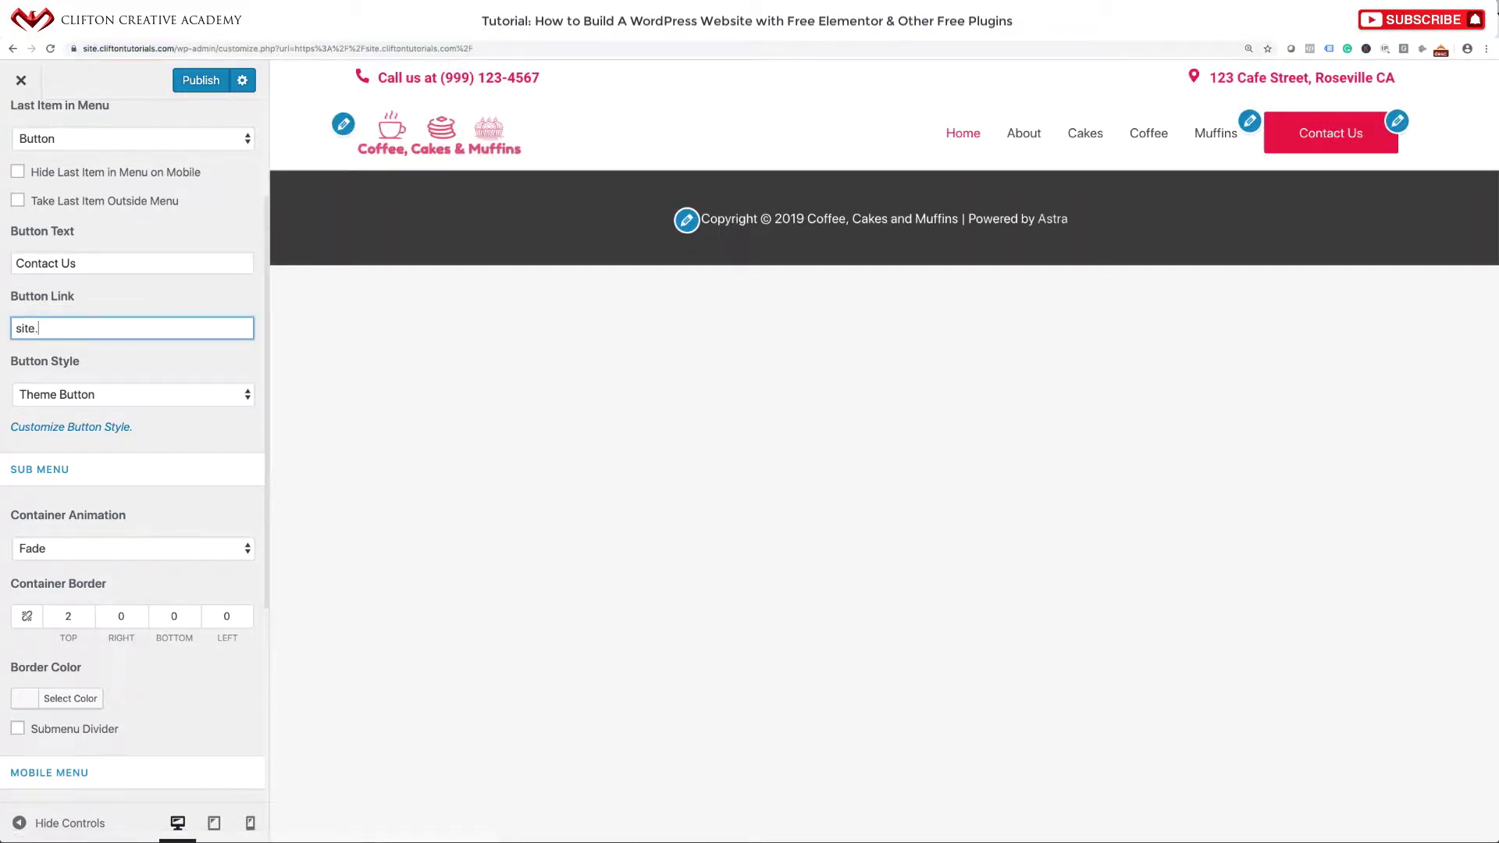
pyautogui.write('tutorials')
pyautogui.write('.com')
pyautogui.write('clifton')
pyautogui.scroll(-3, 90, 468)
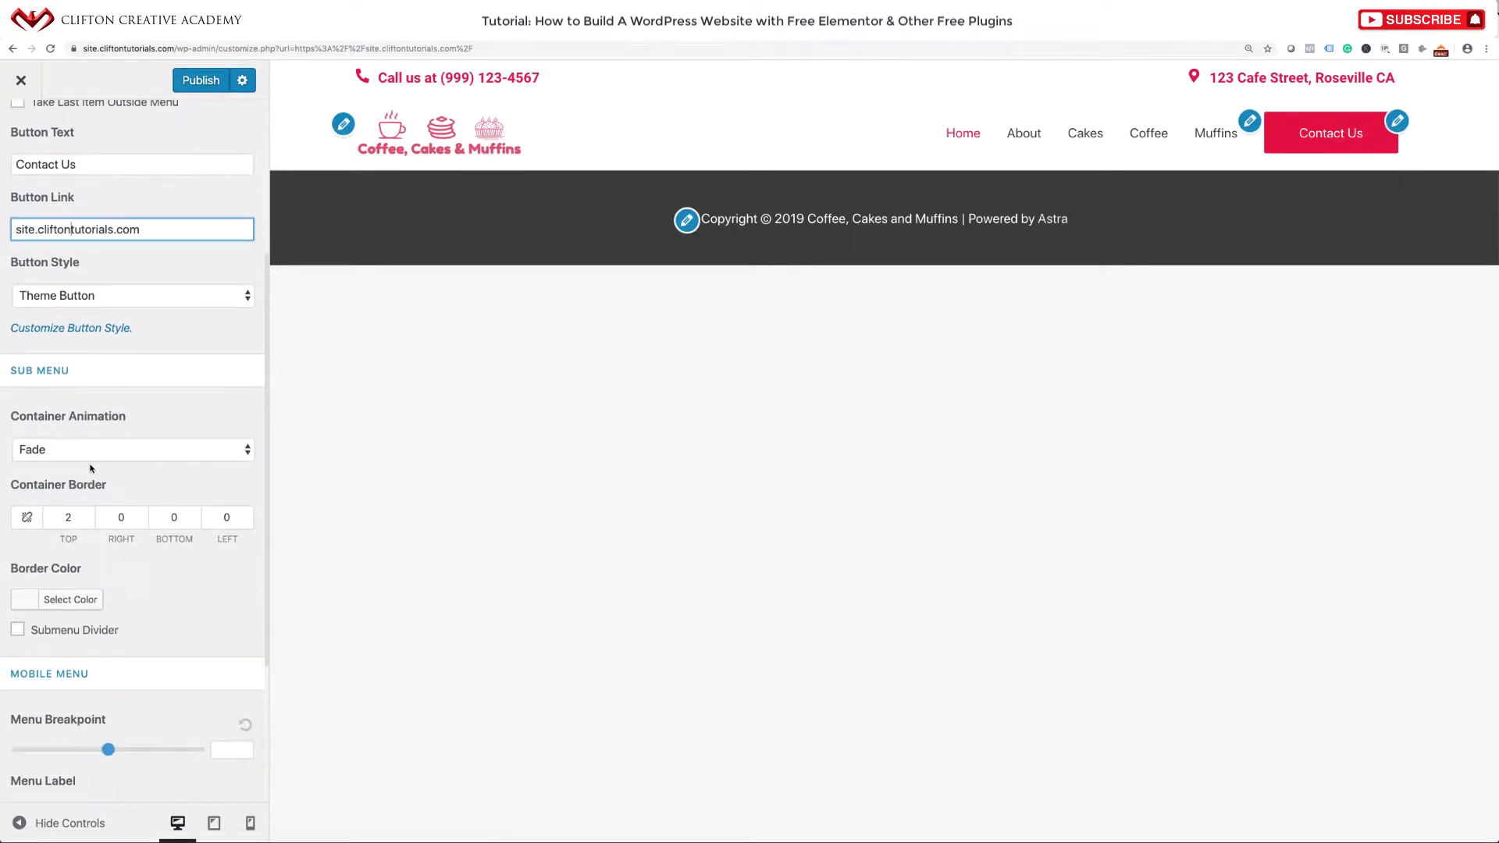
pyautogui.click(97, 331)
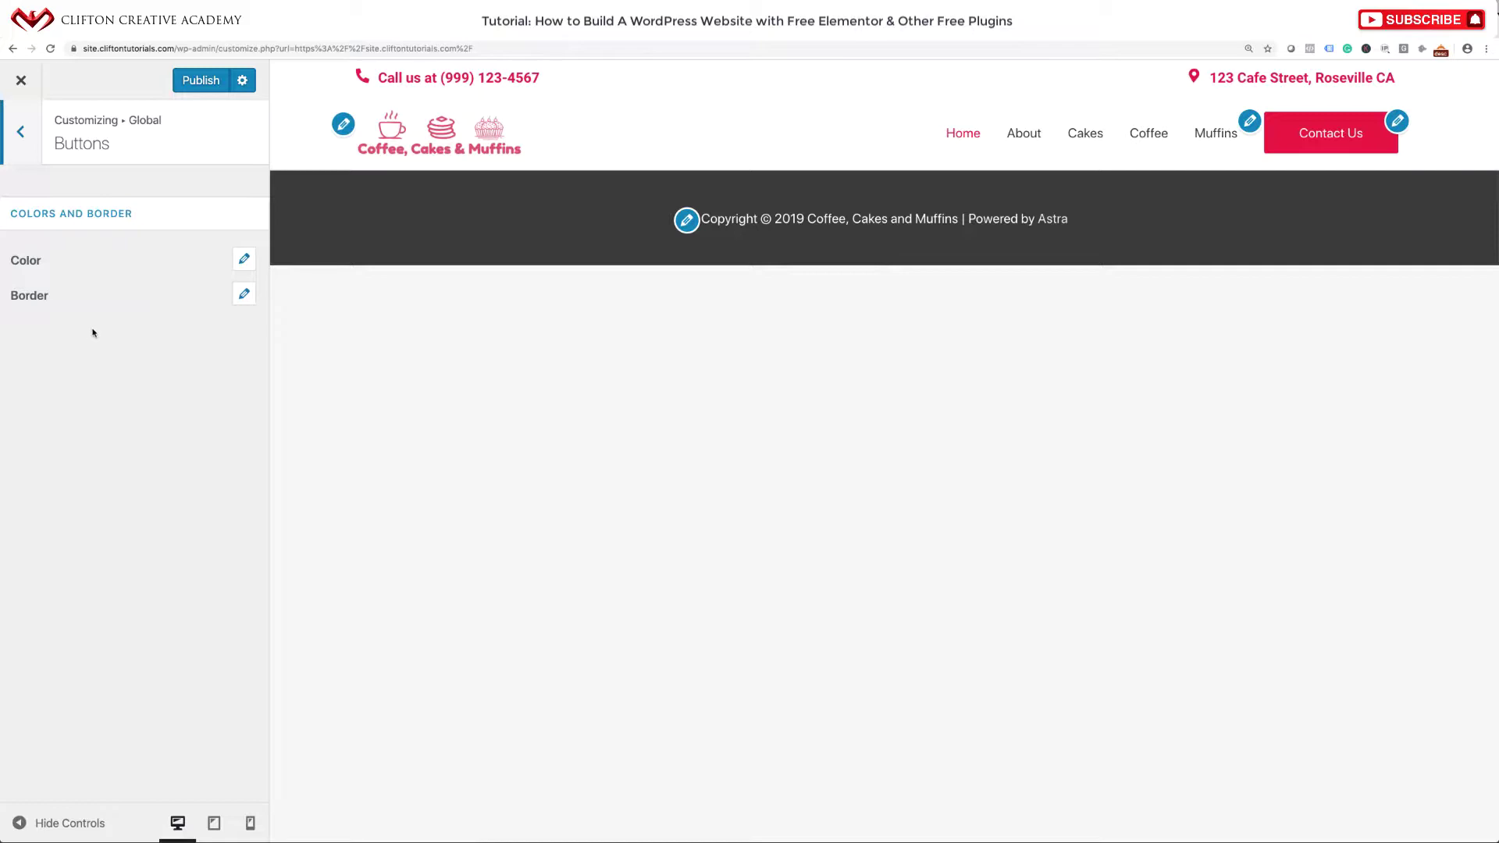
# Give normal global buttons white text and the pasted red hex background colour.
pyautogui.click(245, 261)
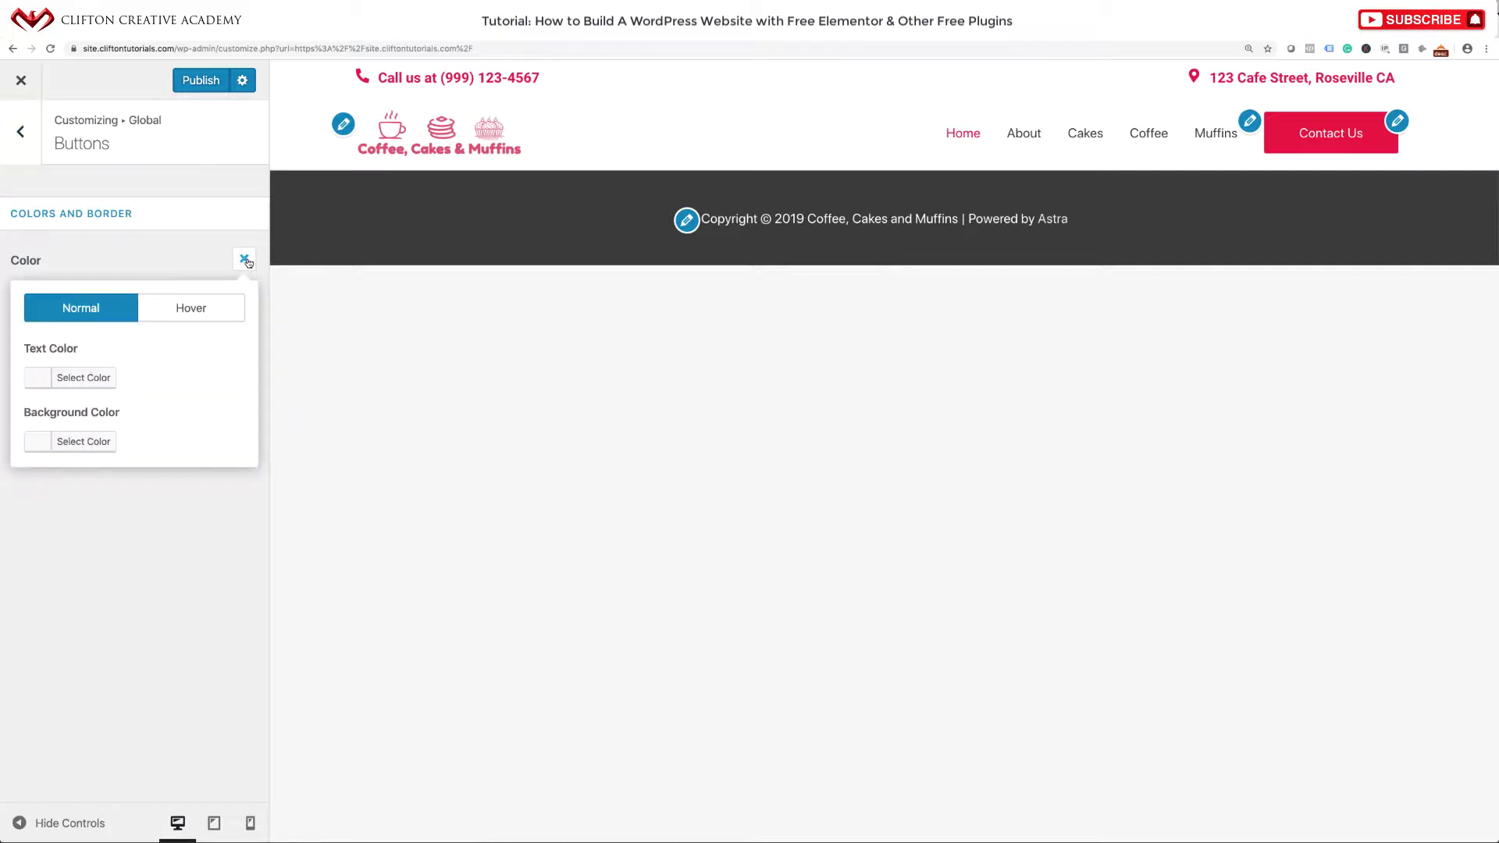
pyautogui.click(40, 380)
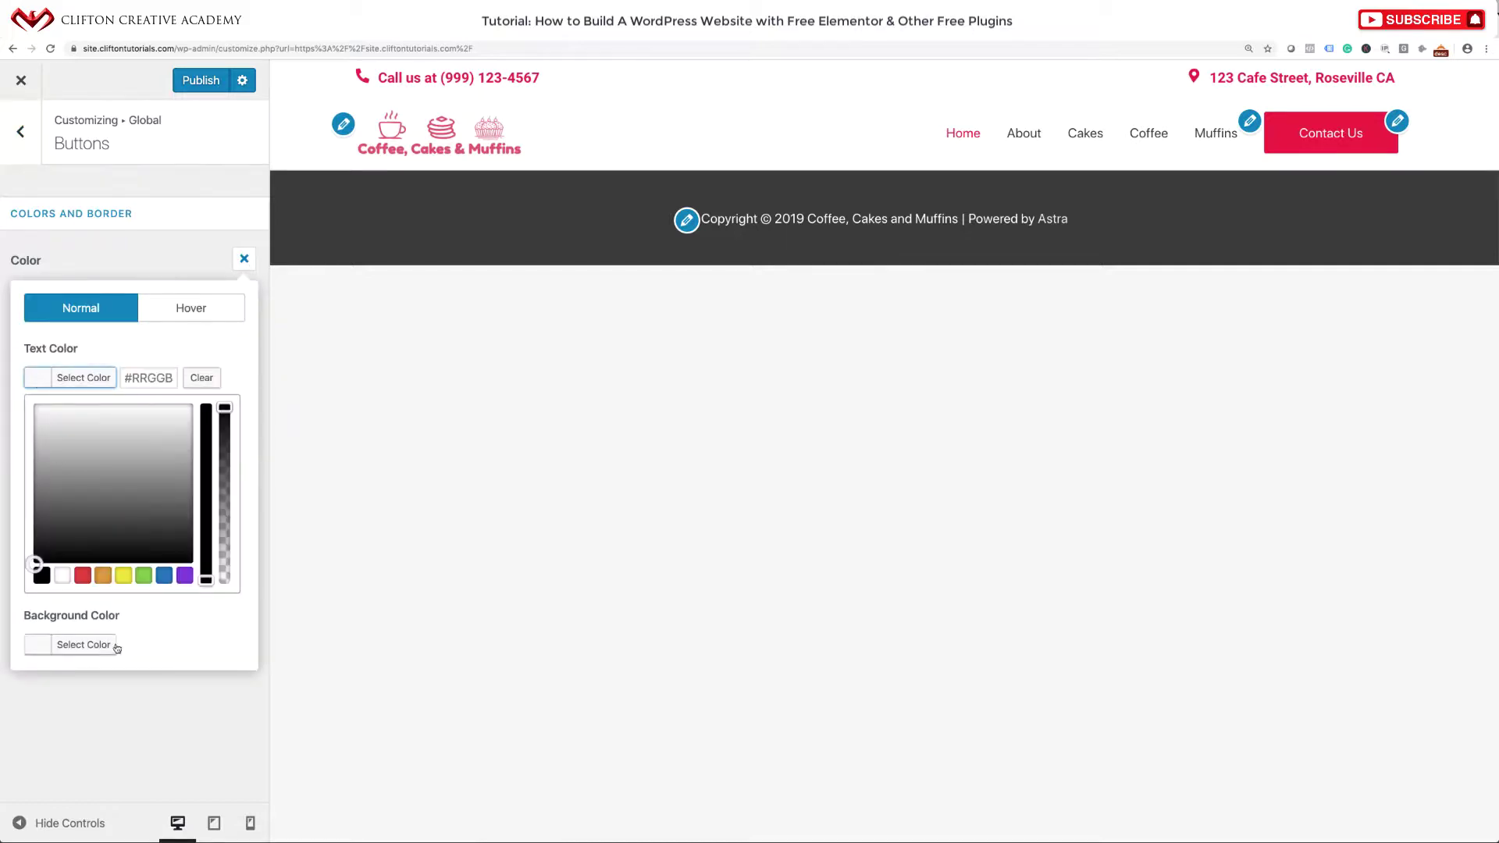
pyautogui.click(63, 576)
pyautogui.click(250, 368)
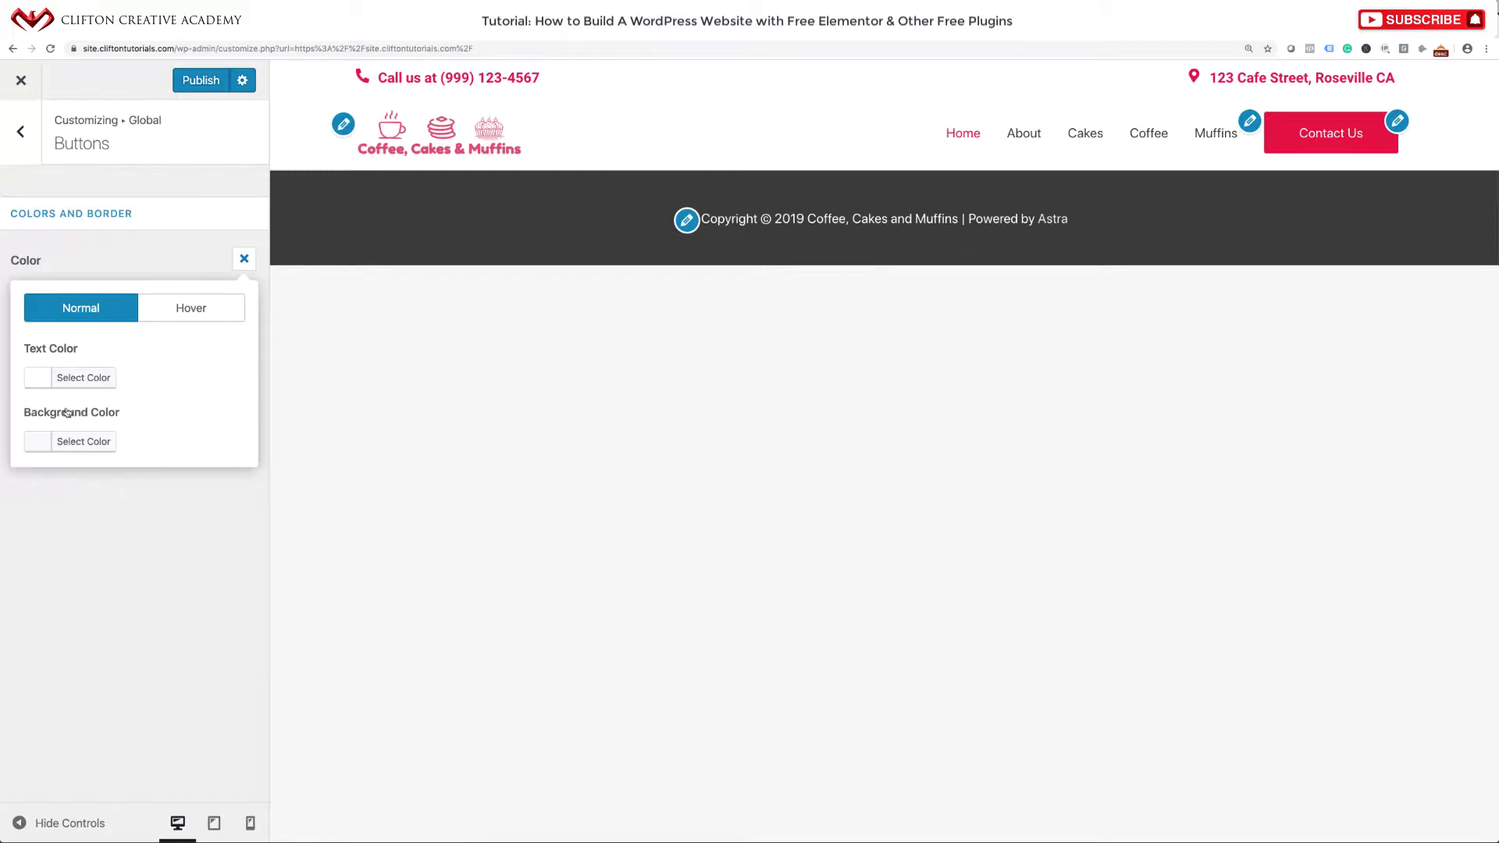
pyautogui.click(39, 442)
pyautogui.click(148, 447)
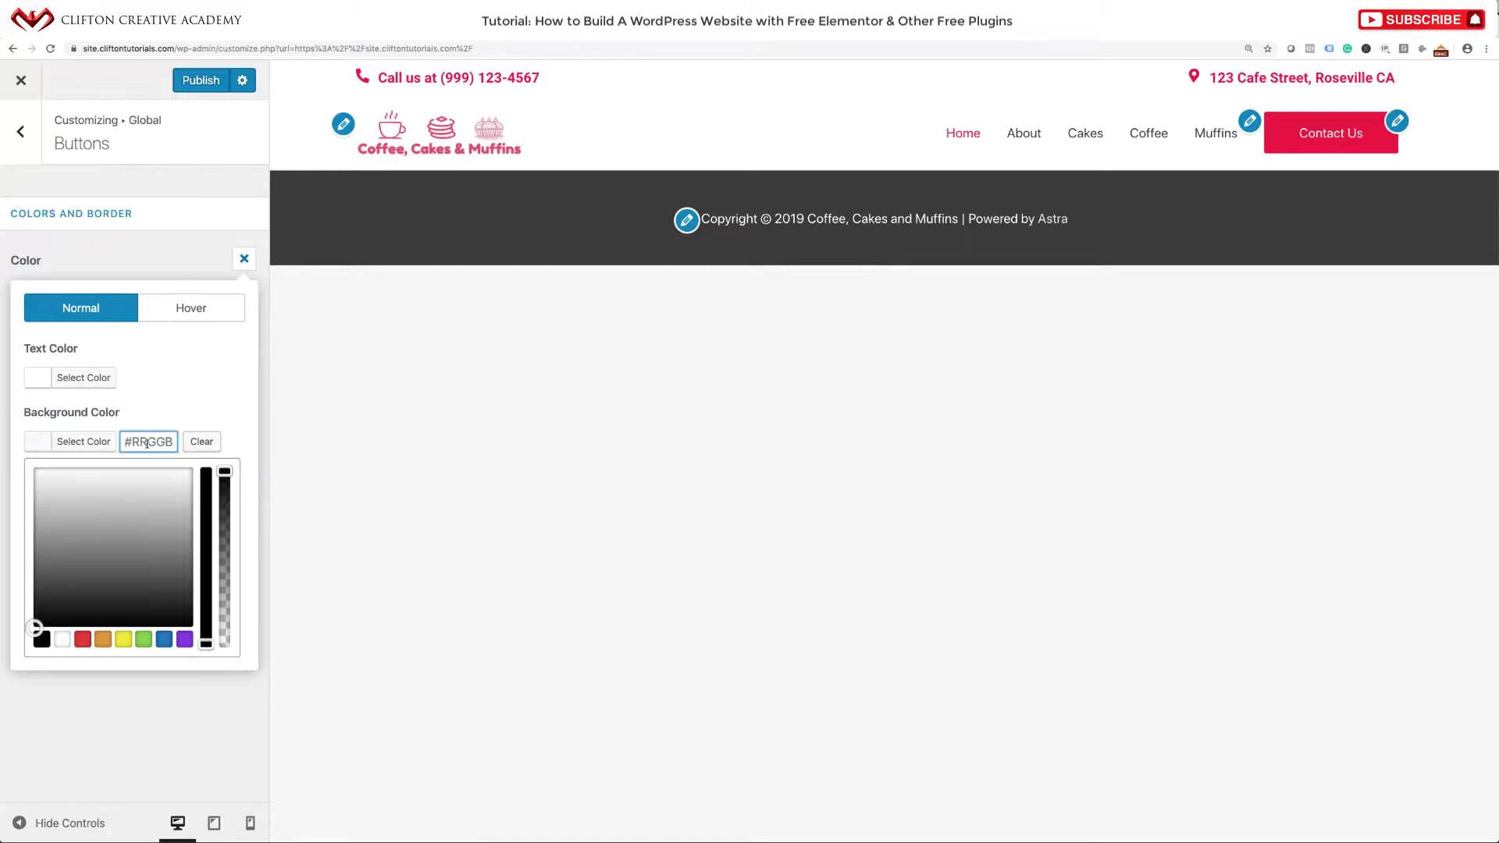
pyautogui.hotkey('ctrl', 'v')
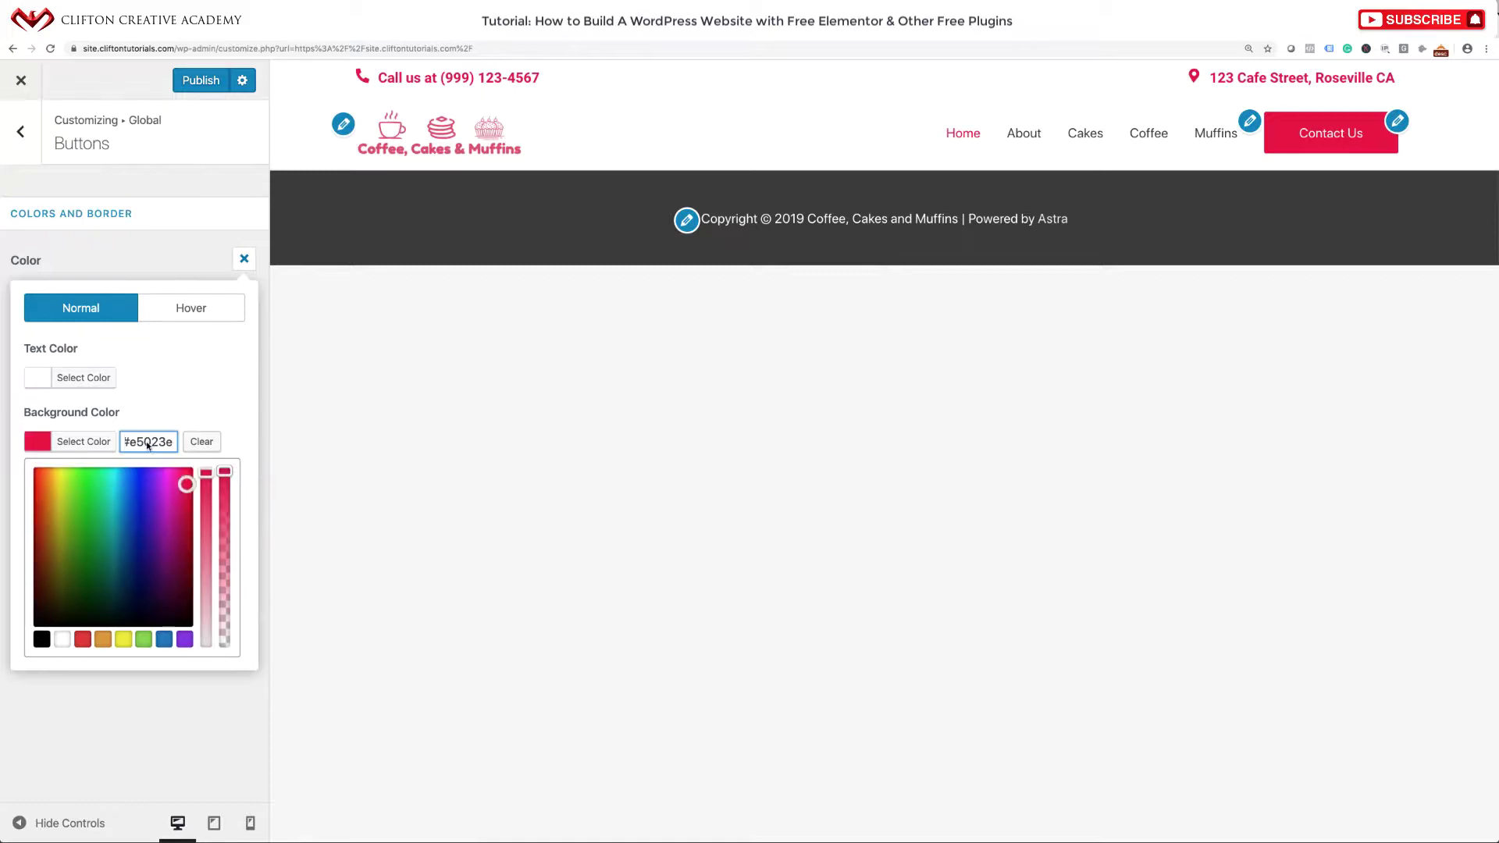
pyautogui.click(191, 410)
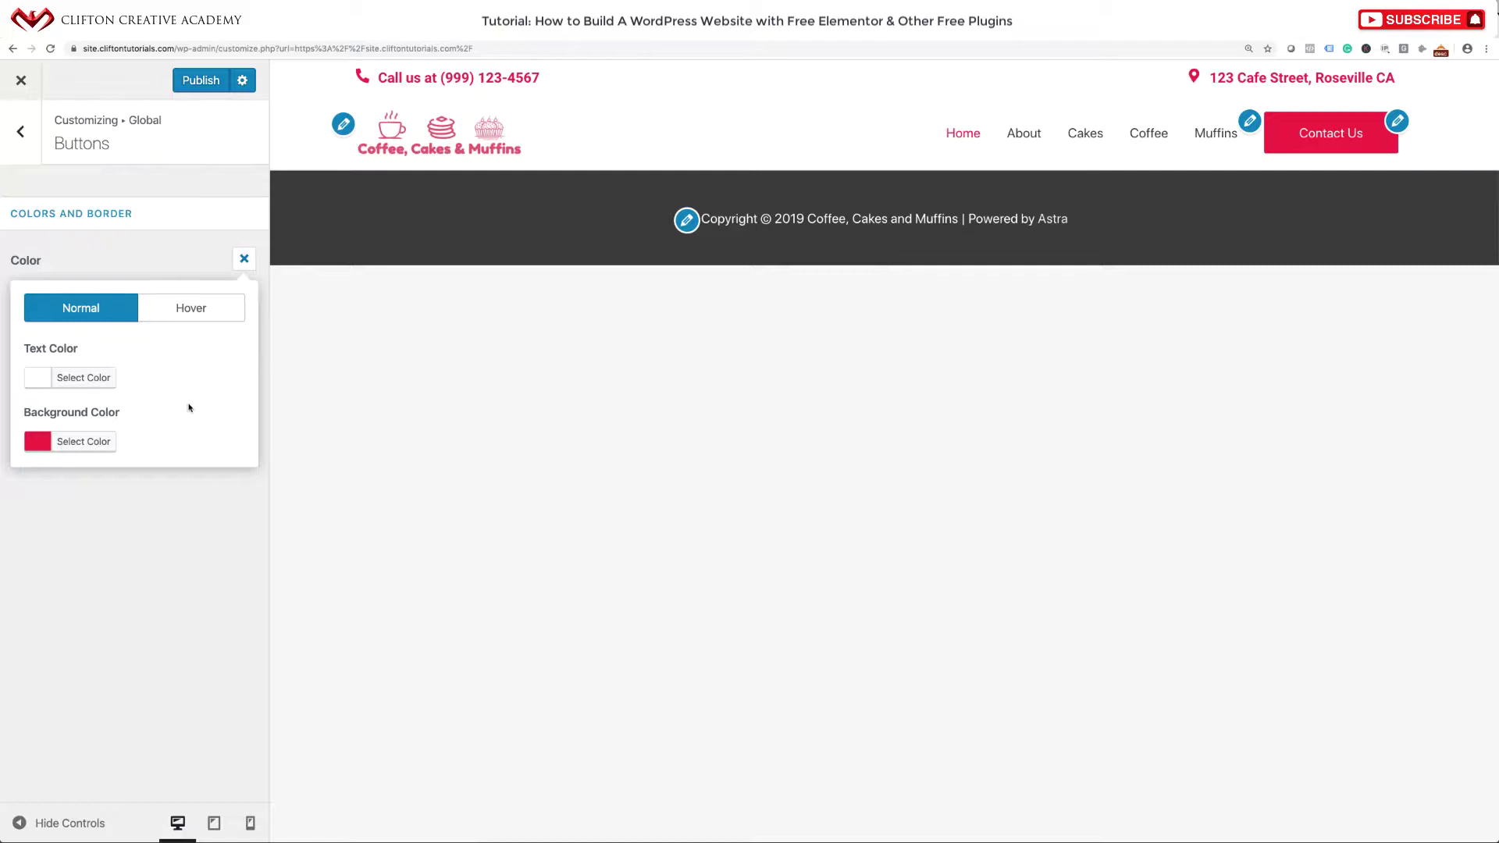
# Set the hover button colours to white text on a pink-red #ea024C background.
pyautogui.click(195, 318)
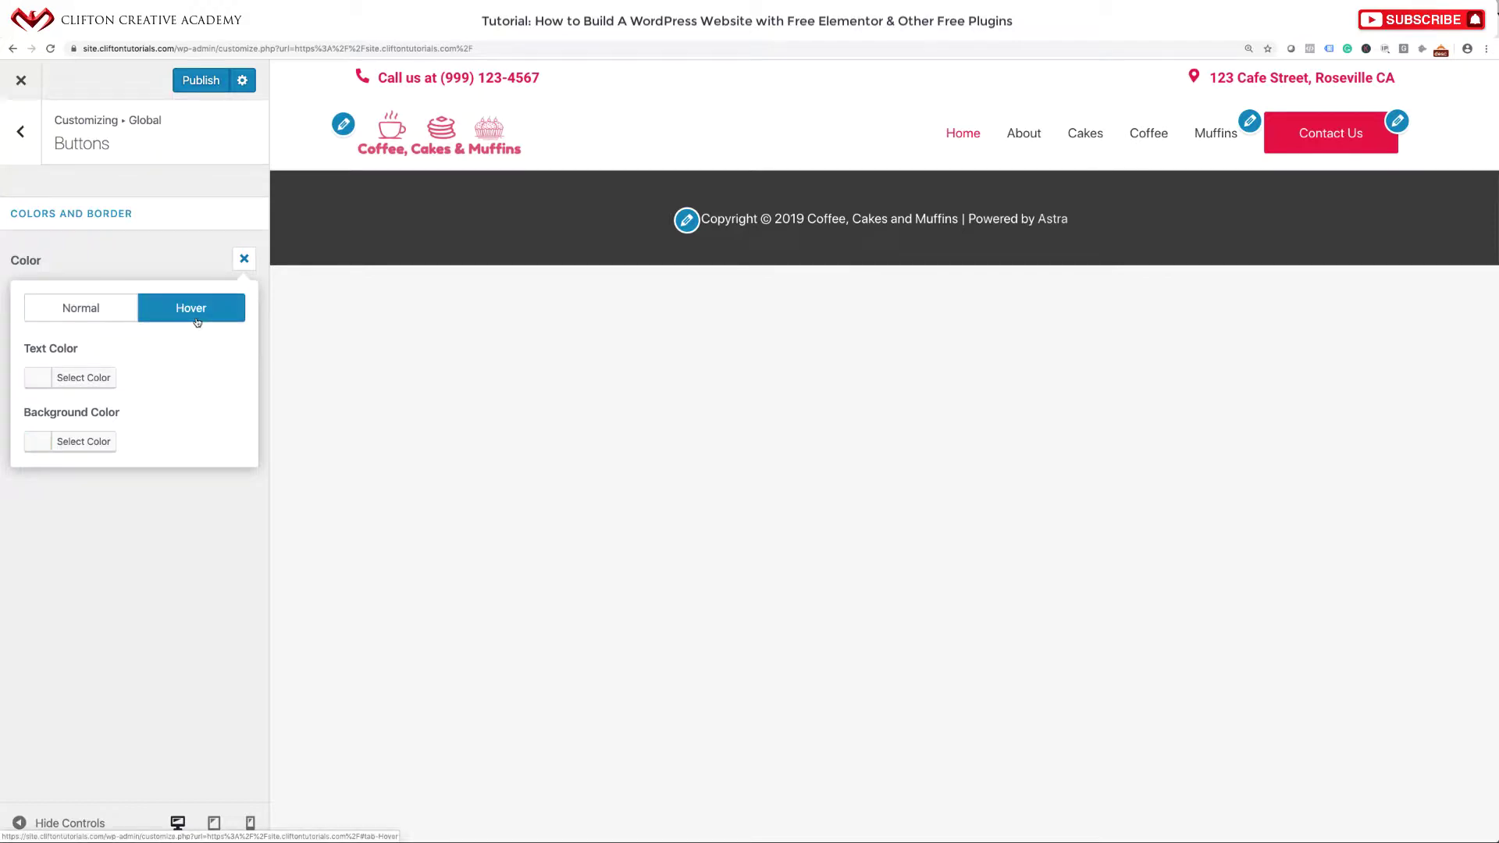
pyautogui.click(71, 377)
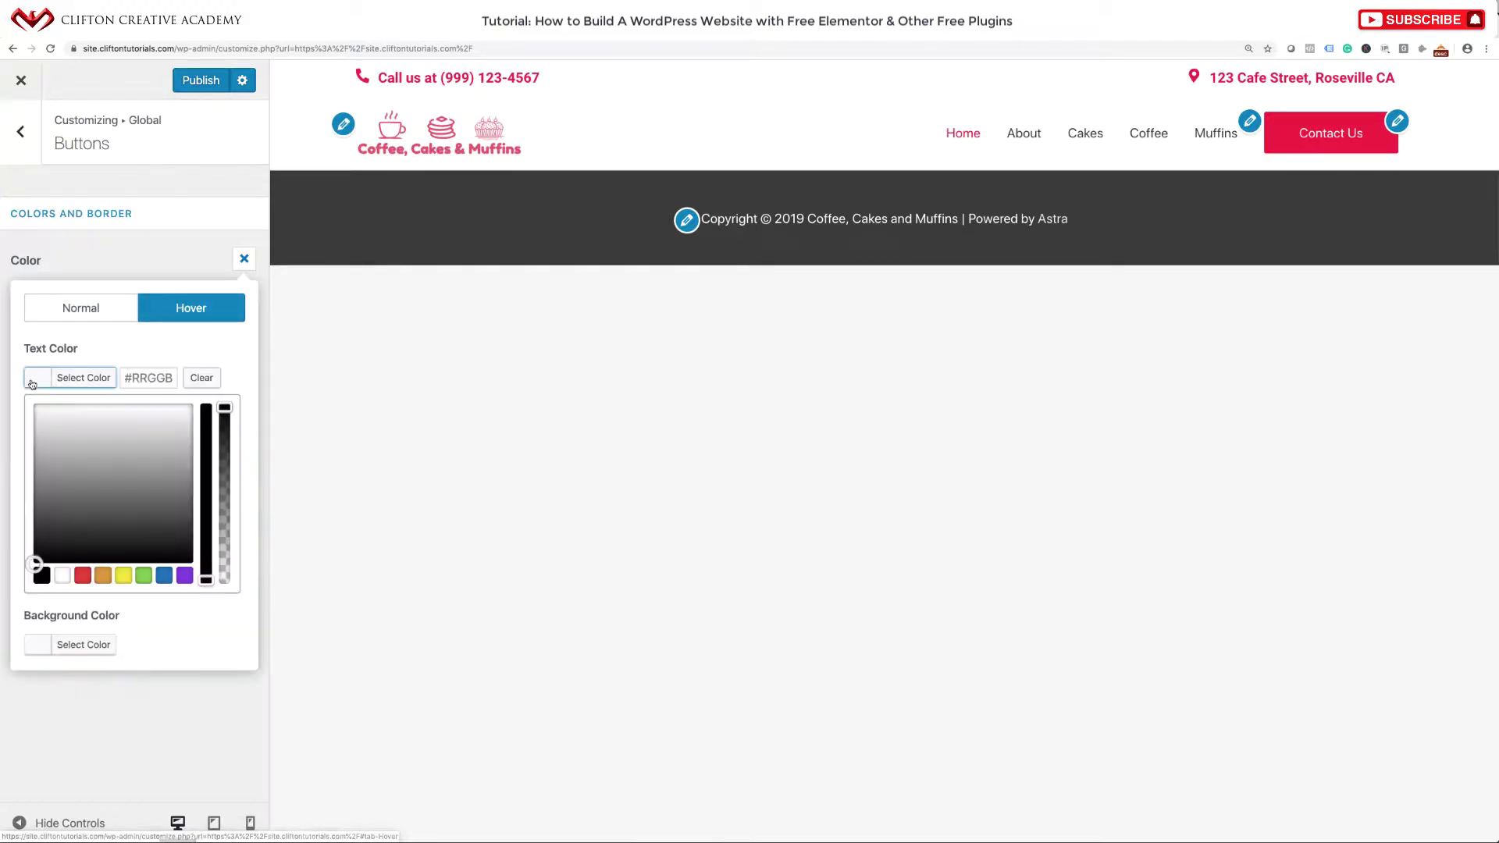
pyautogui.click(62, 575)
pyautogui.click(232, 358)
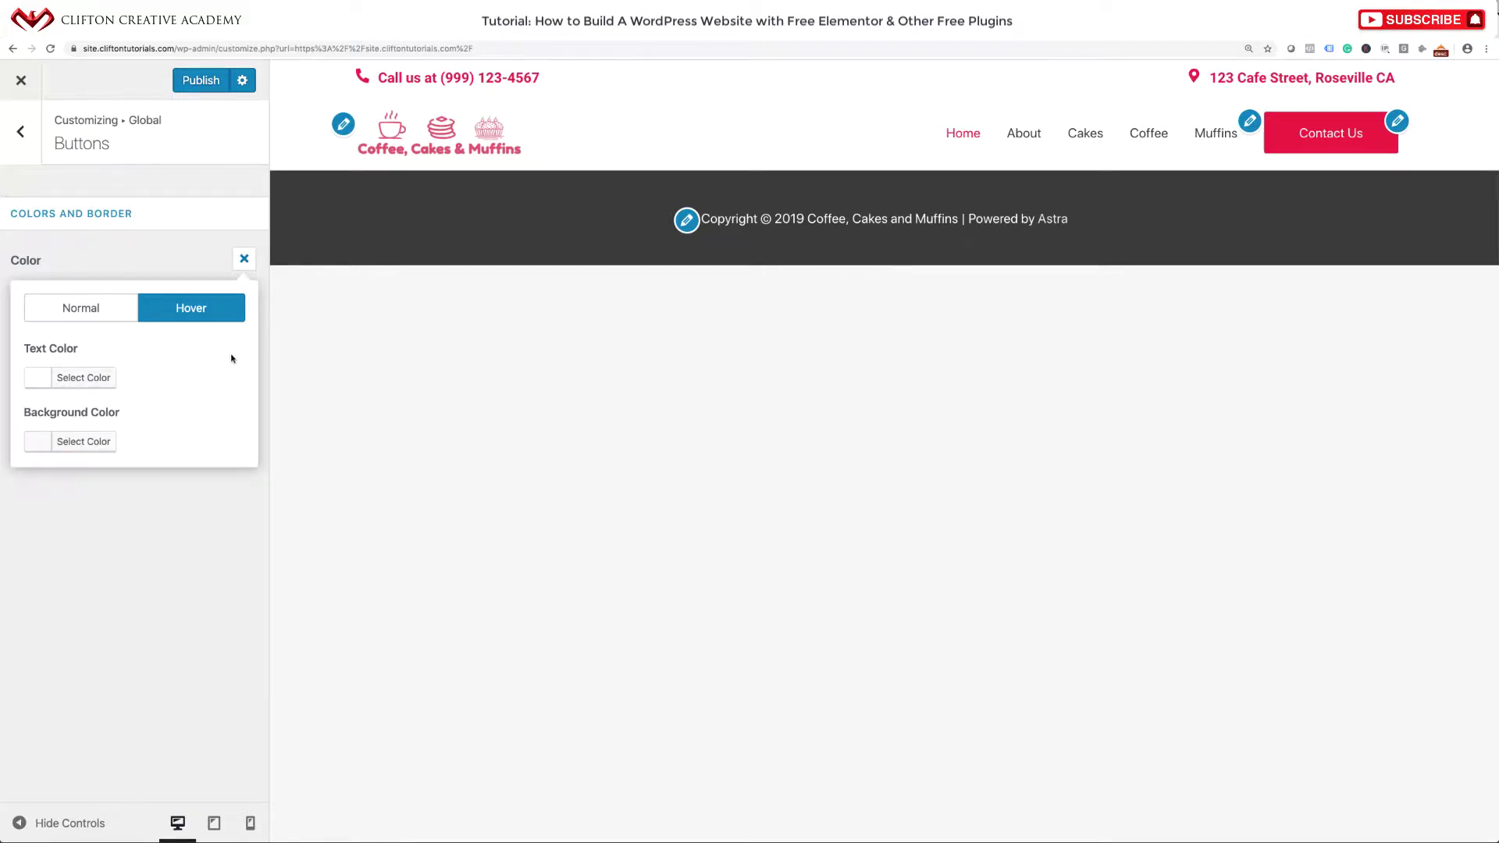
pyautogui.click(52, 438)
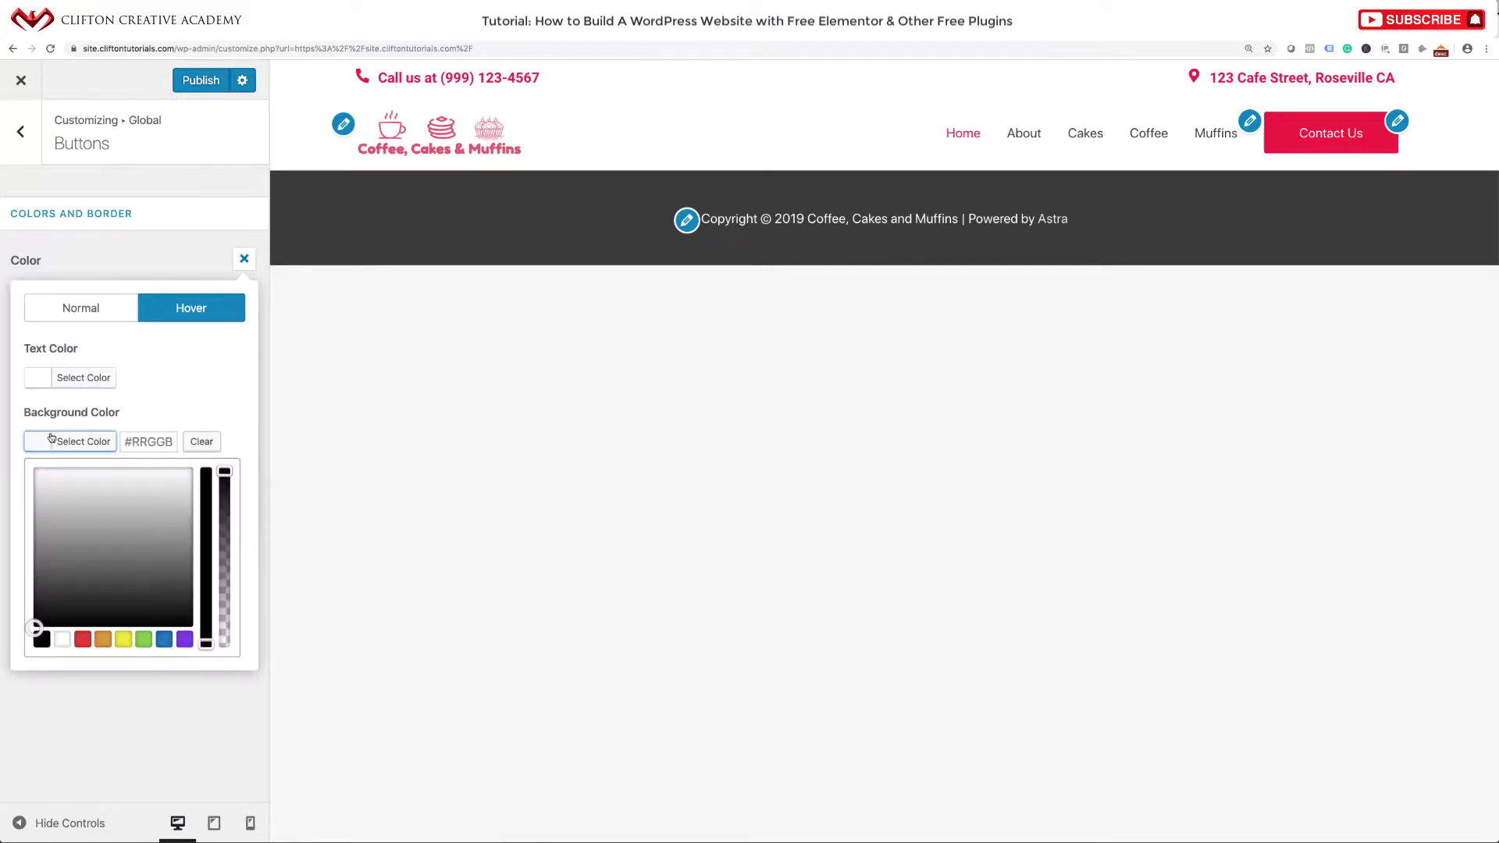
pyautogui.click(179, 400)
pyautogui.click(42, 445)
pyautogui.click(147, 442)
pyautogui.write('#e5023e')
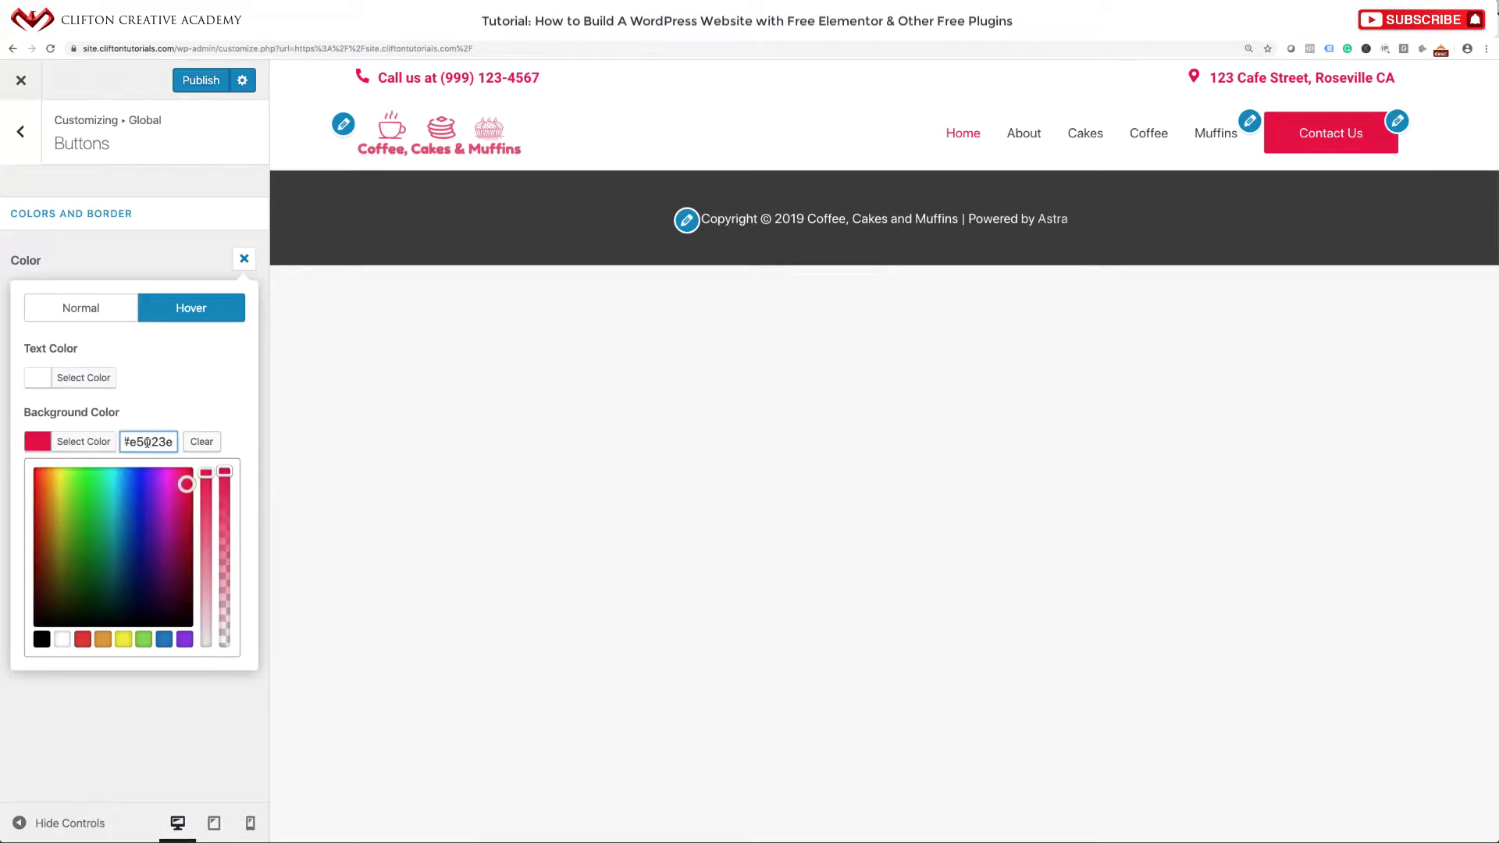
pyautogui.moveTo(191, 485); pyautogui.dragTo(191, 481)
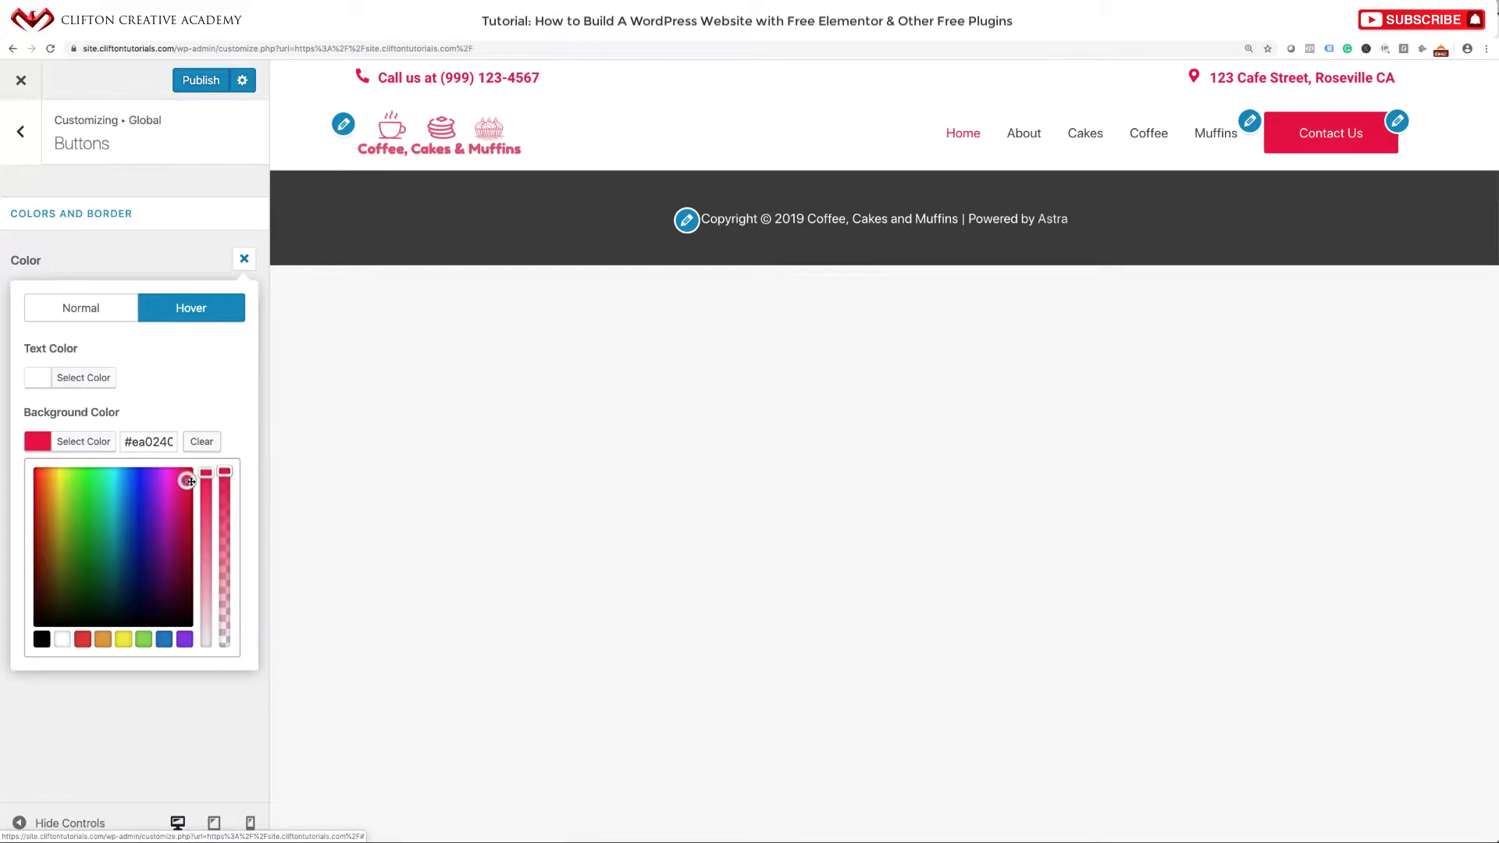
pyautogui.click(221, 394)
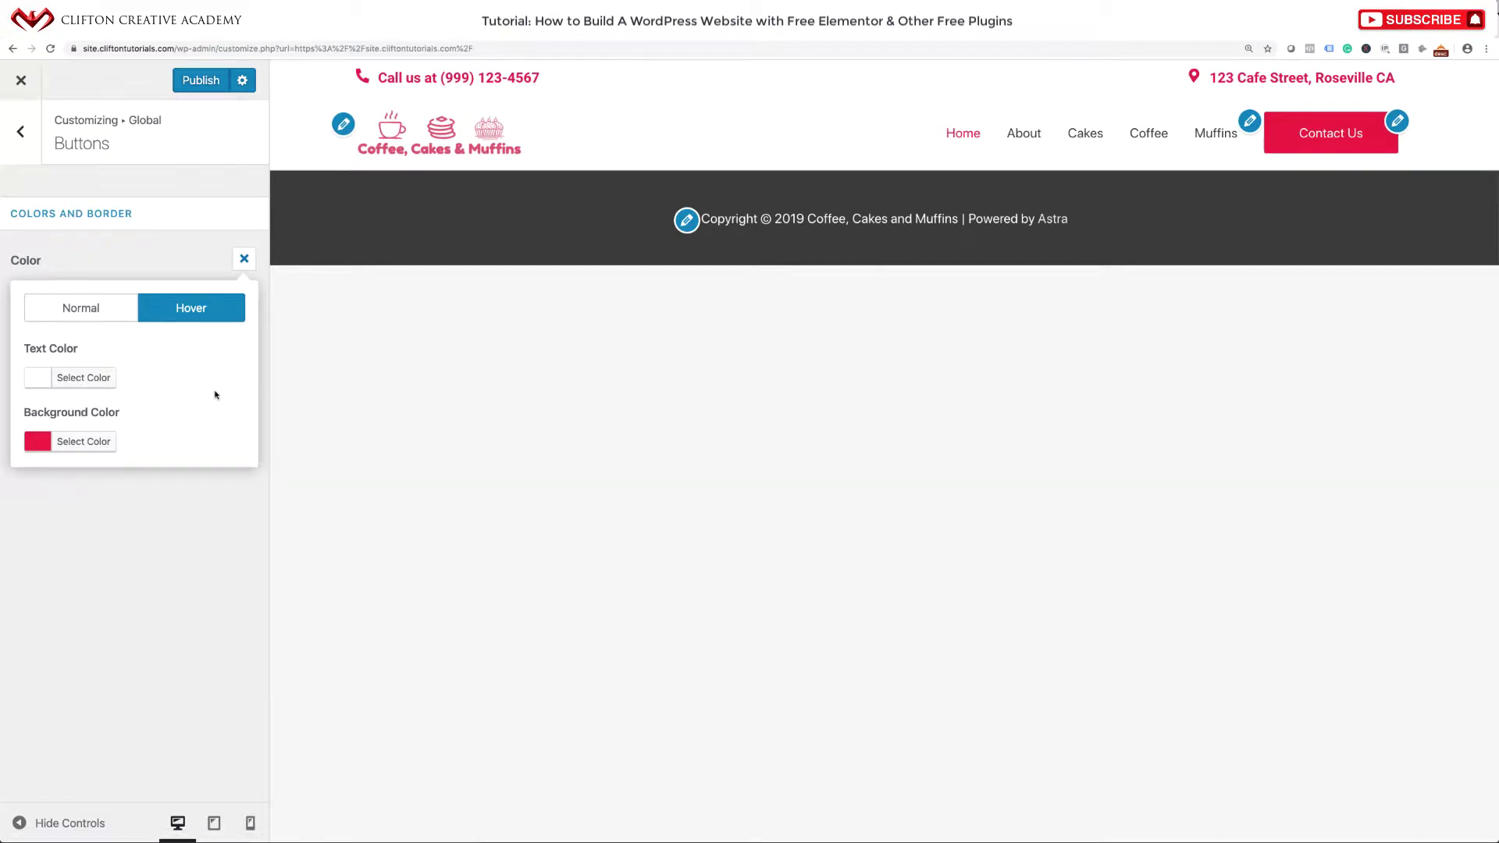
pyautogui.click(245, 260)
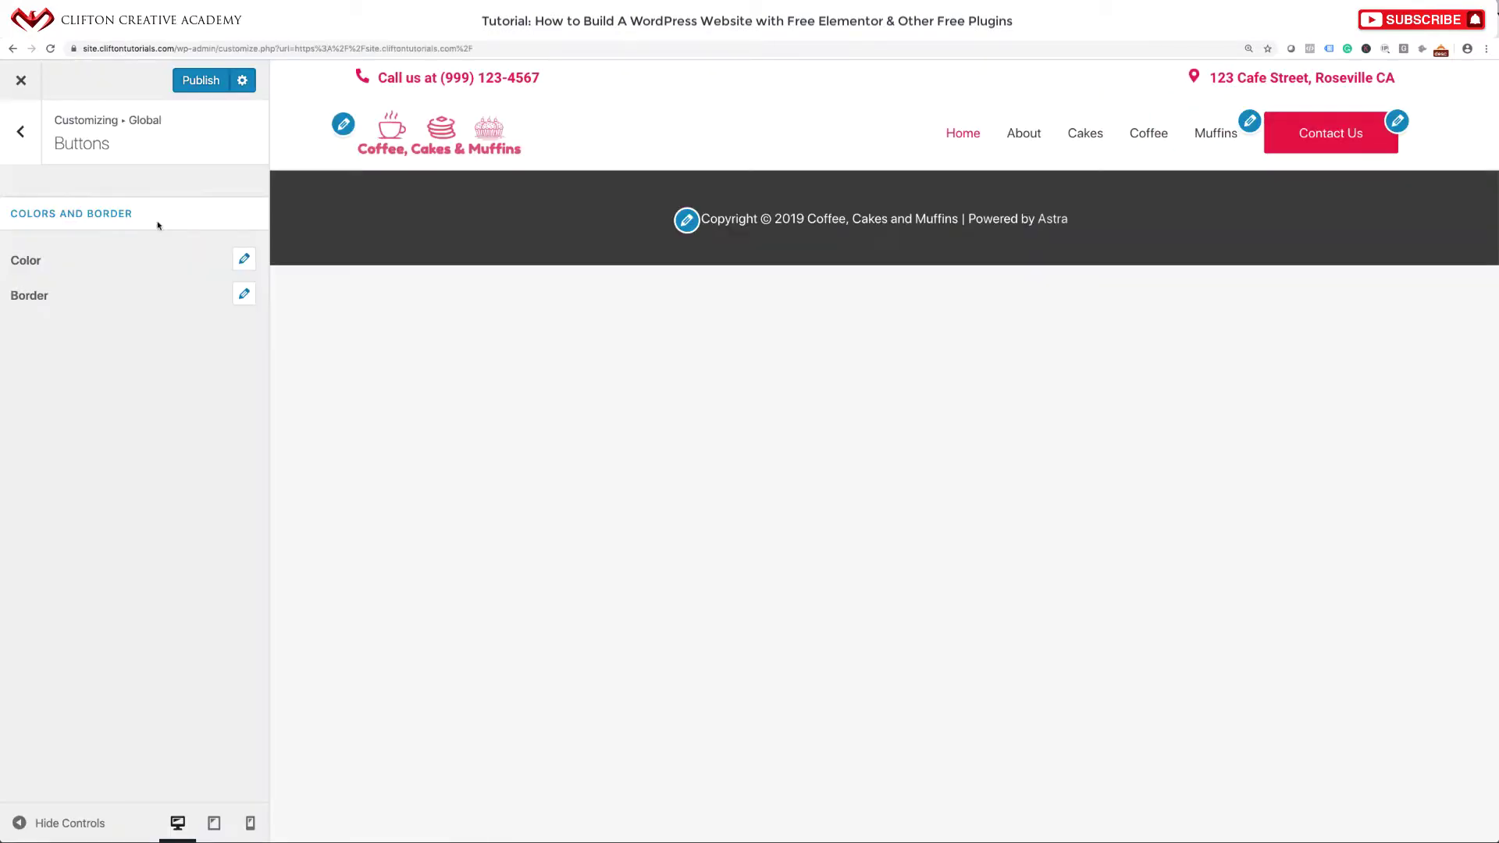
# Set the global button border radius to 90, checking the reference cafe homepage.
pyautogui.click(243, 295)
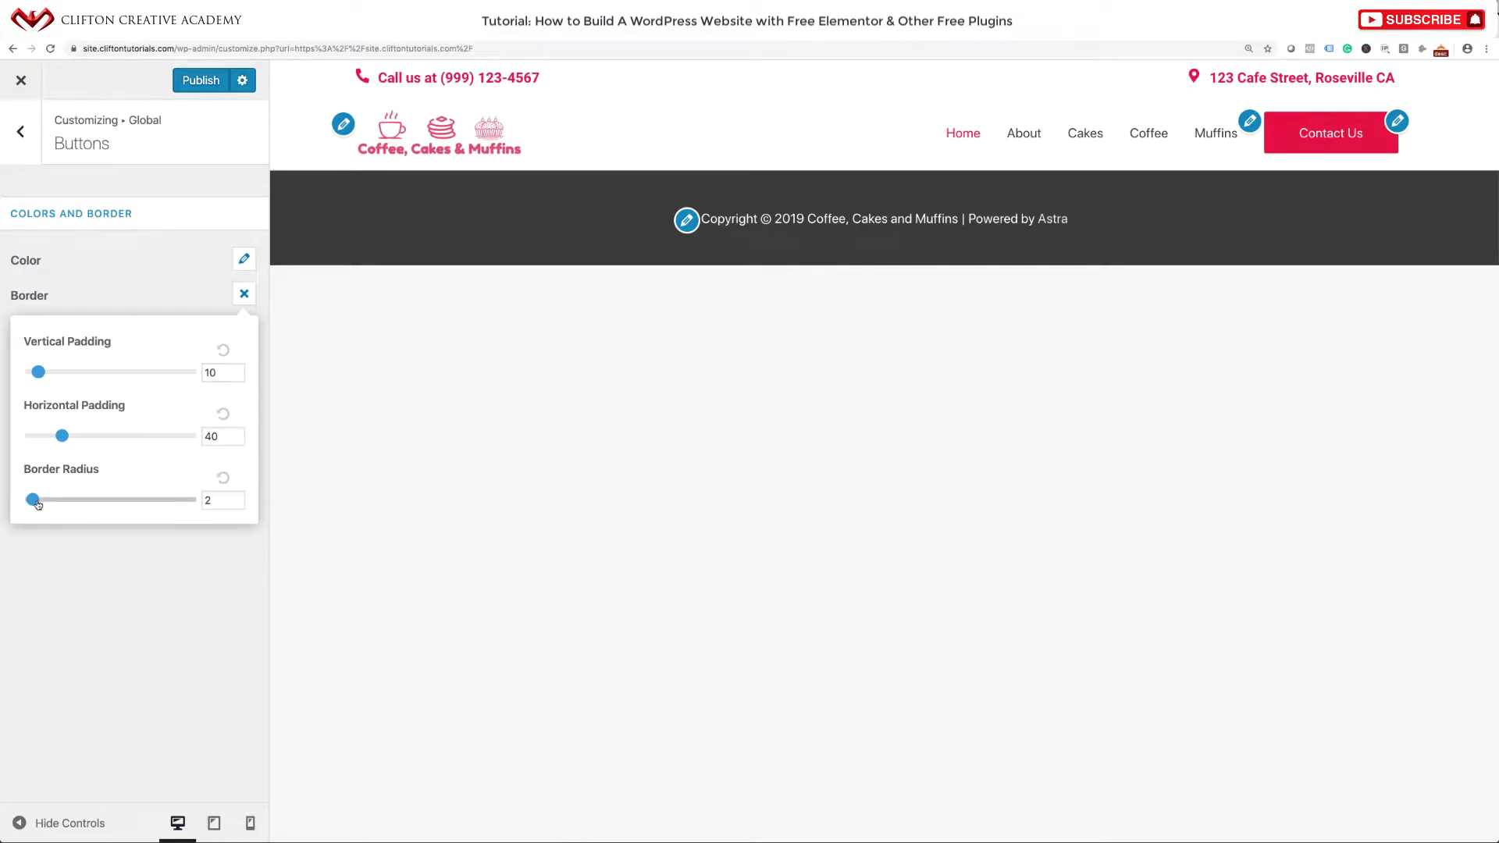
pyautogui.moveTo(227, 500); pyautogui.dragTo(204, 502)
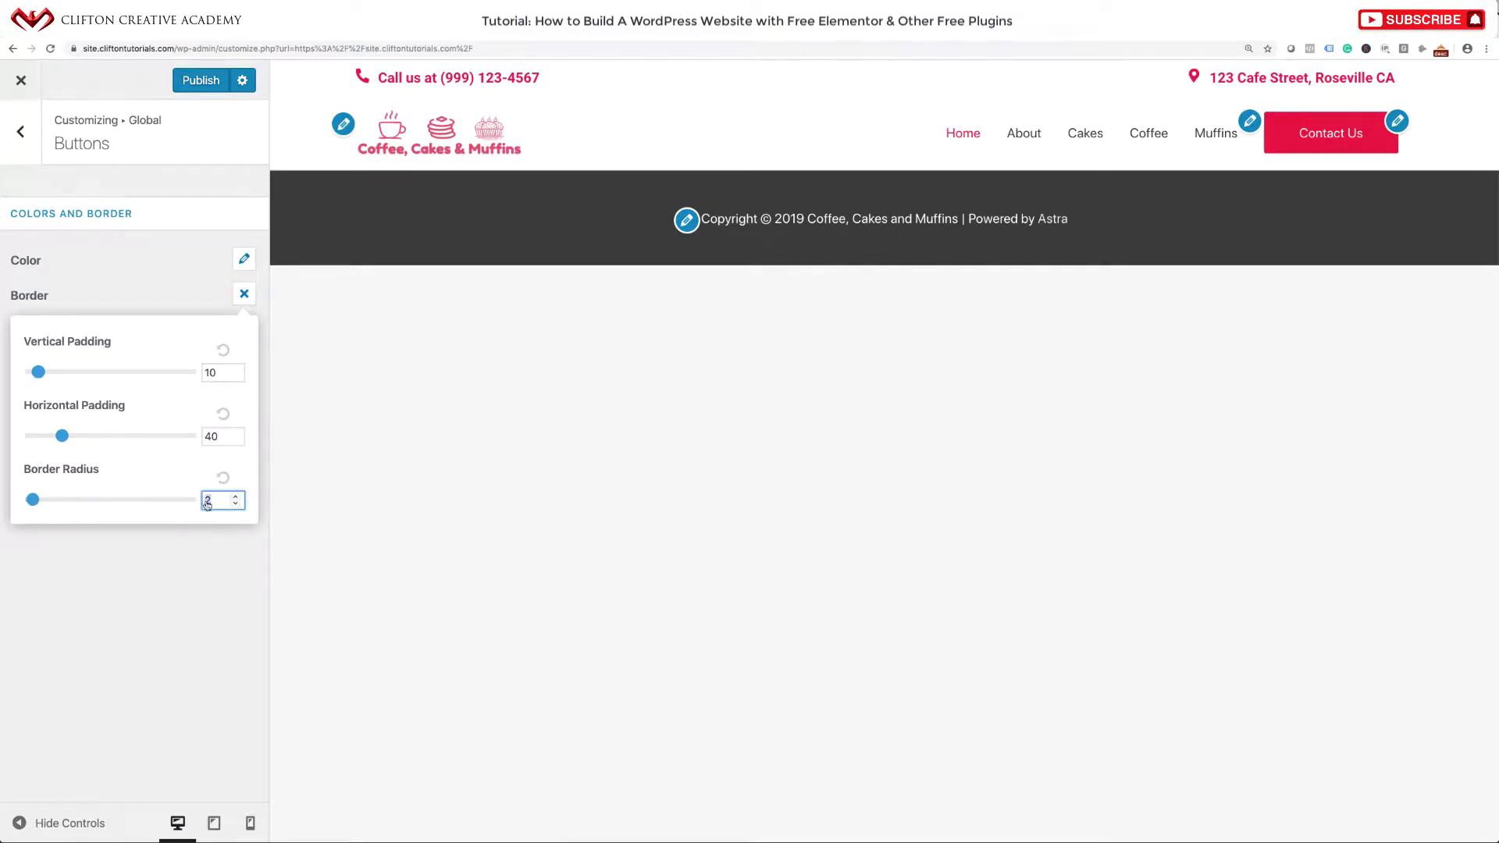
pyautogui.write('90')
pyautogui.click(669, 40)
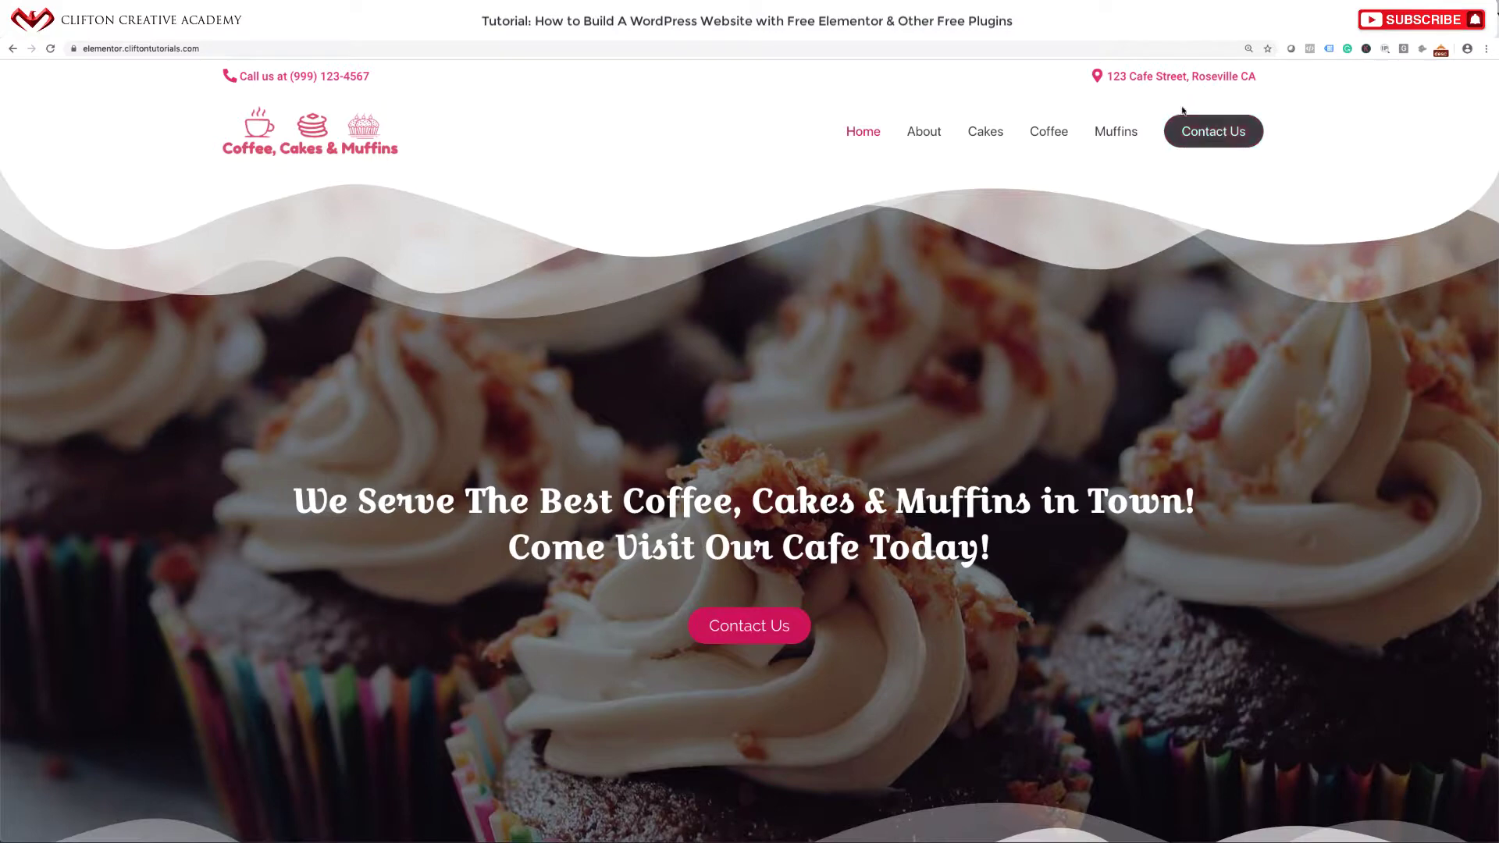
pyautogui.hotkey('ctrl', 'shift', 'Tab')
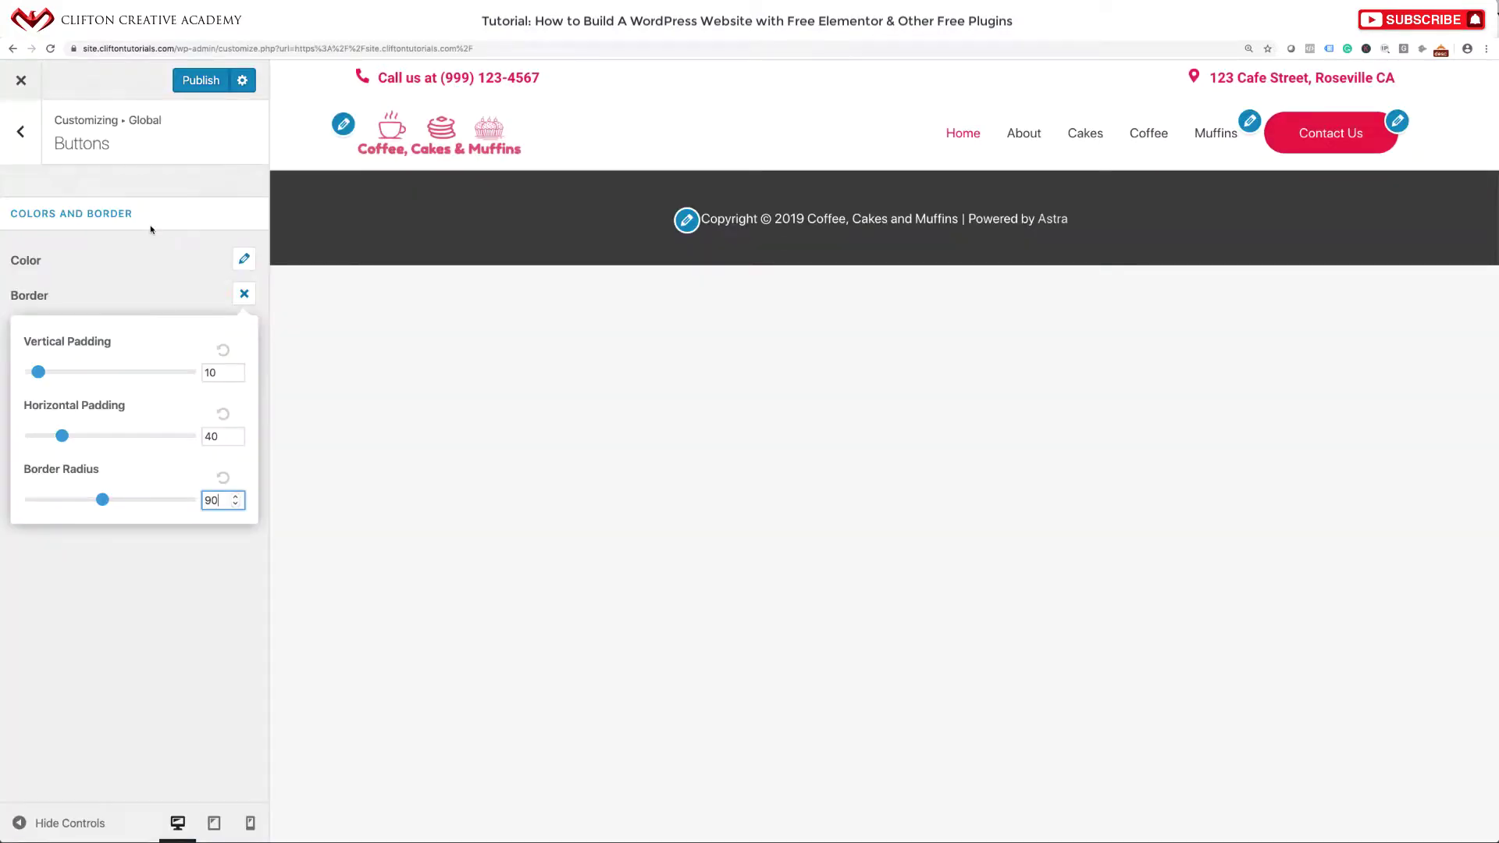
# Set the button vertical padding to 8 and publish the Customizer changes.
pyautogui.click(39, 374)
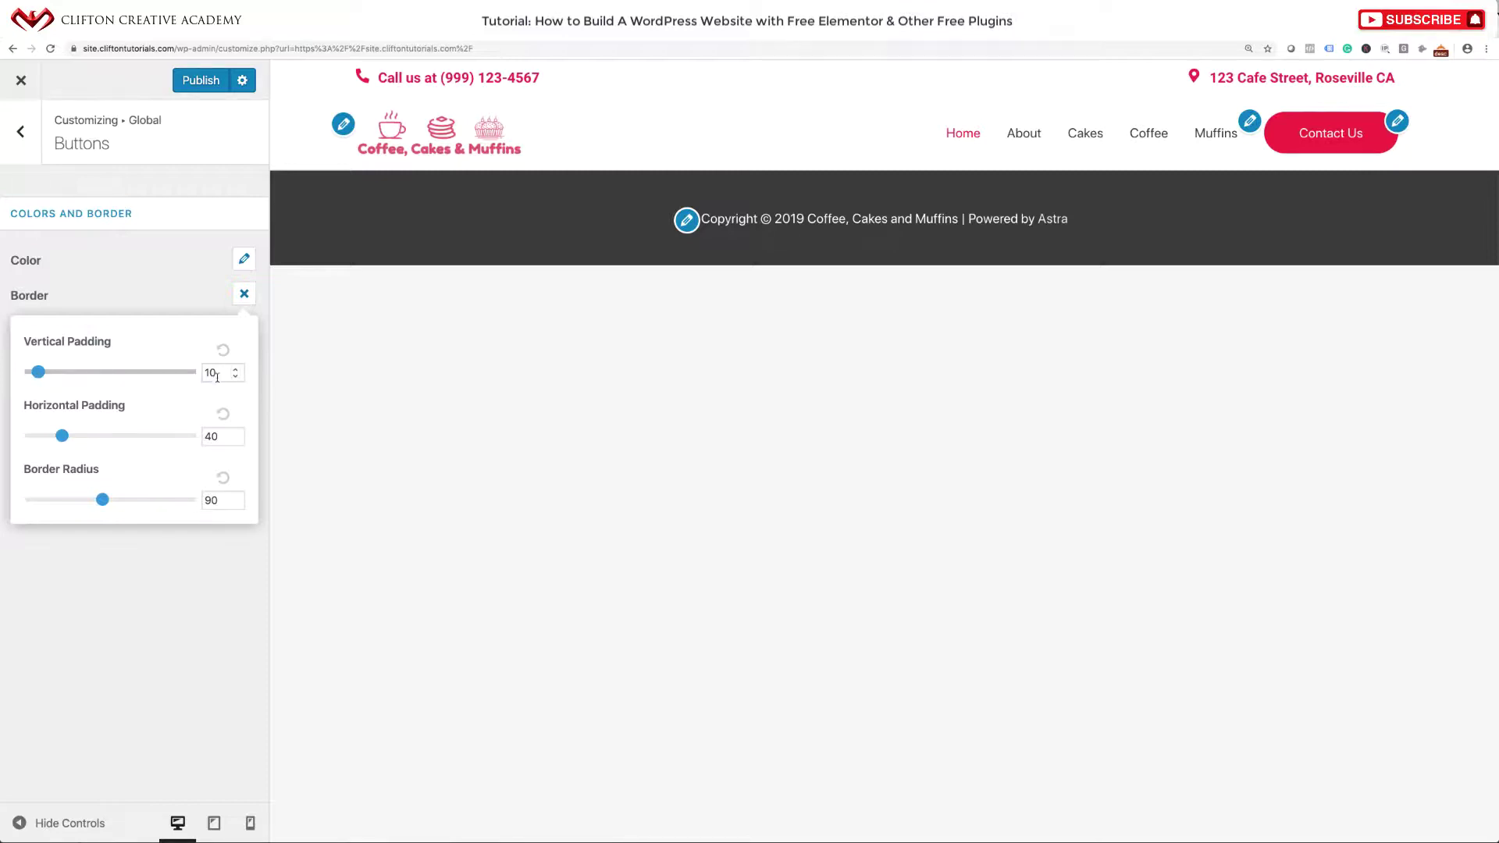
pyautogui.moveTo(220, 373); pyautogui.dragTo(197, 372)
pyautogui.write('8')
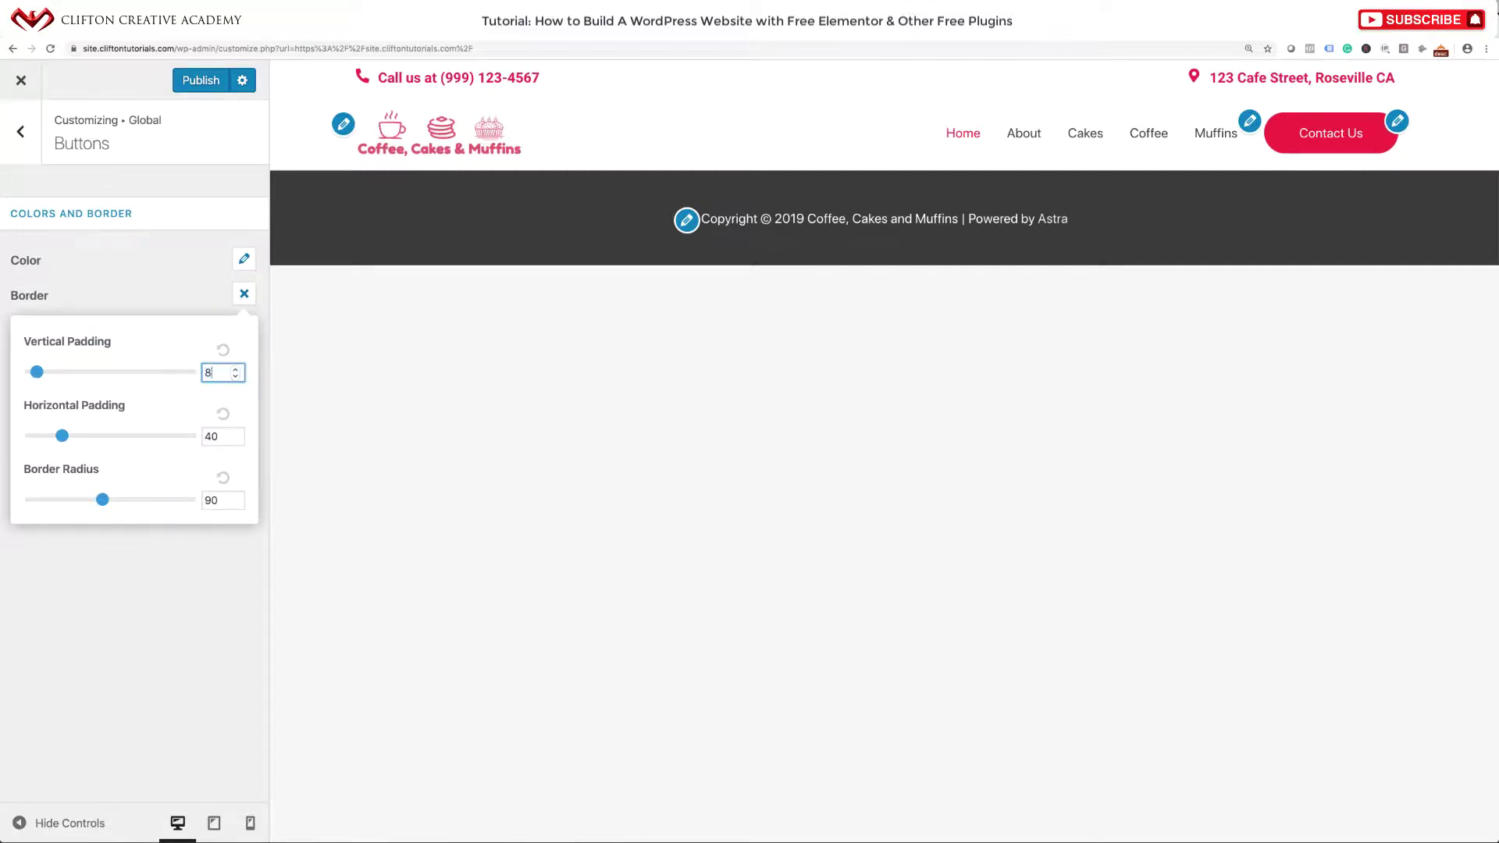
pyautogui.click(196, 354)
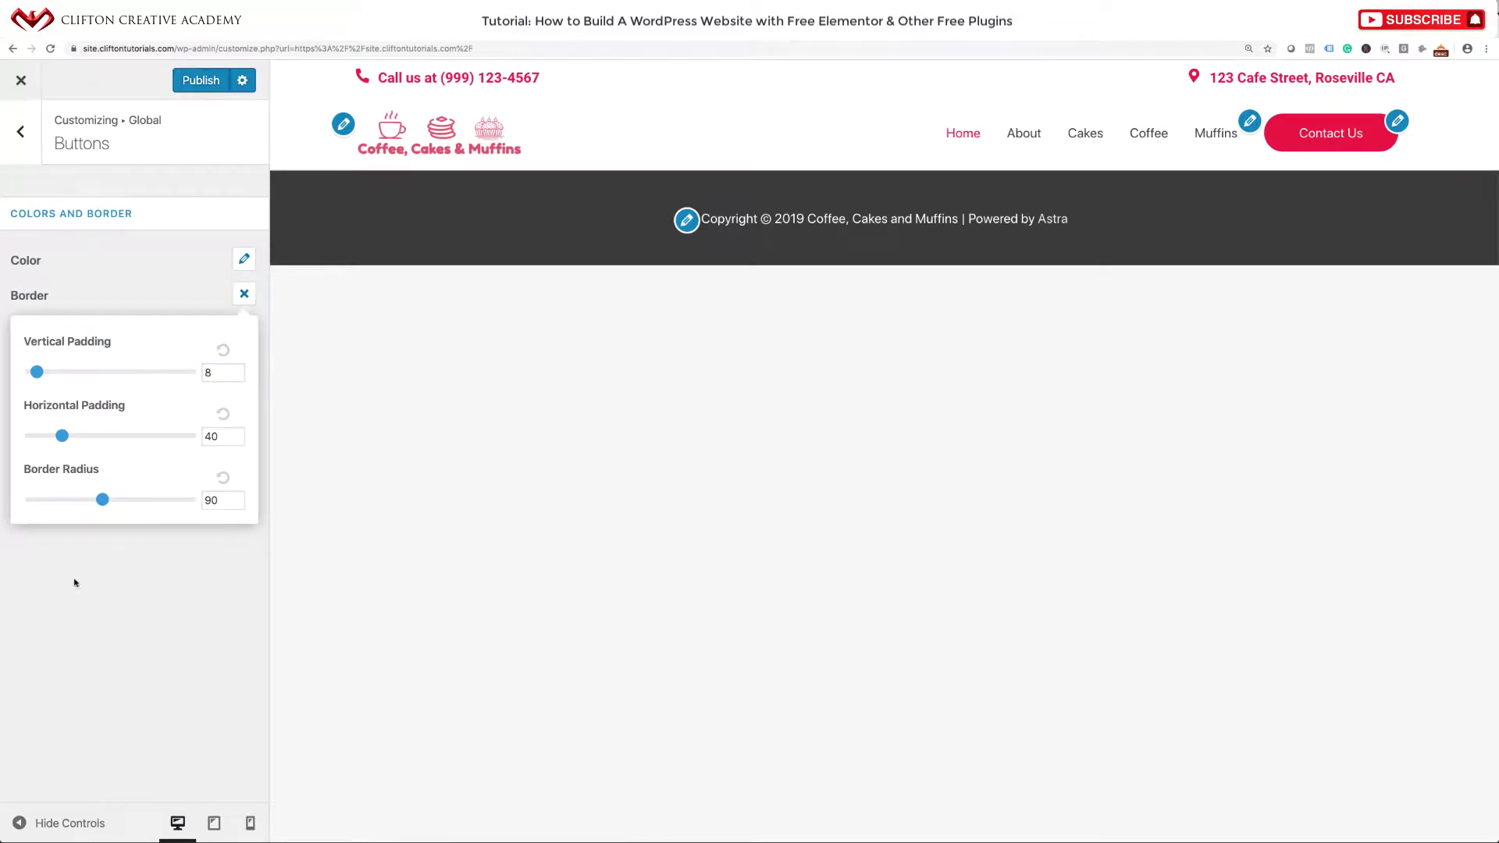
pyautogui.click(80, 629)
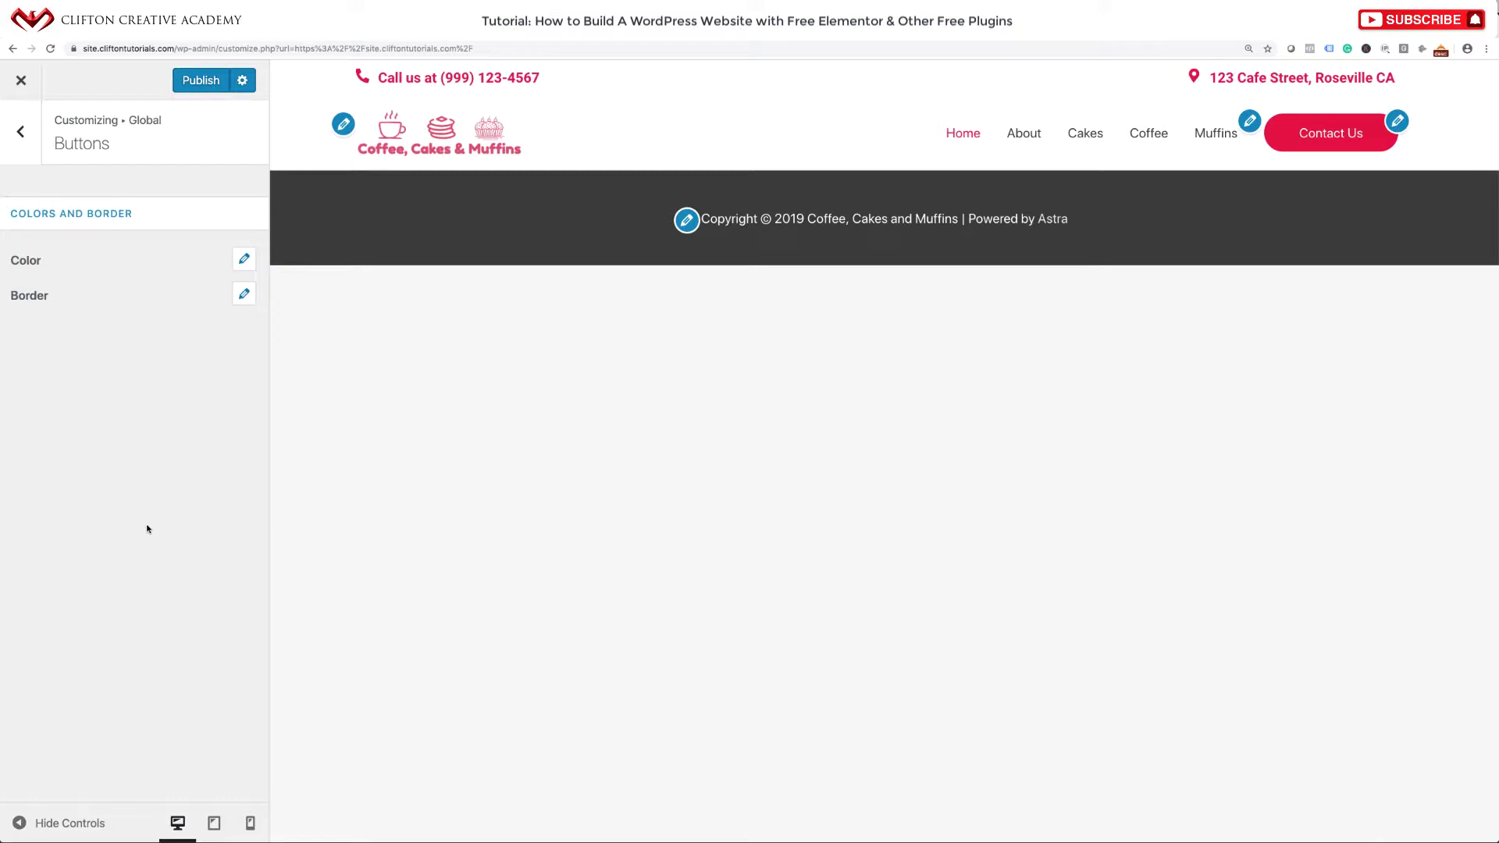
pyautogui.click(206, 82)
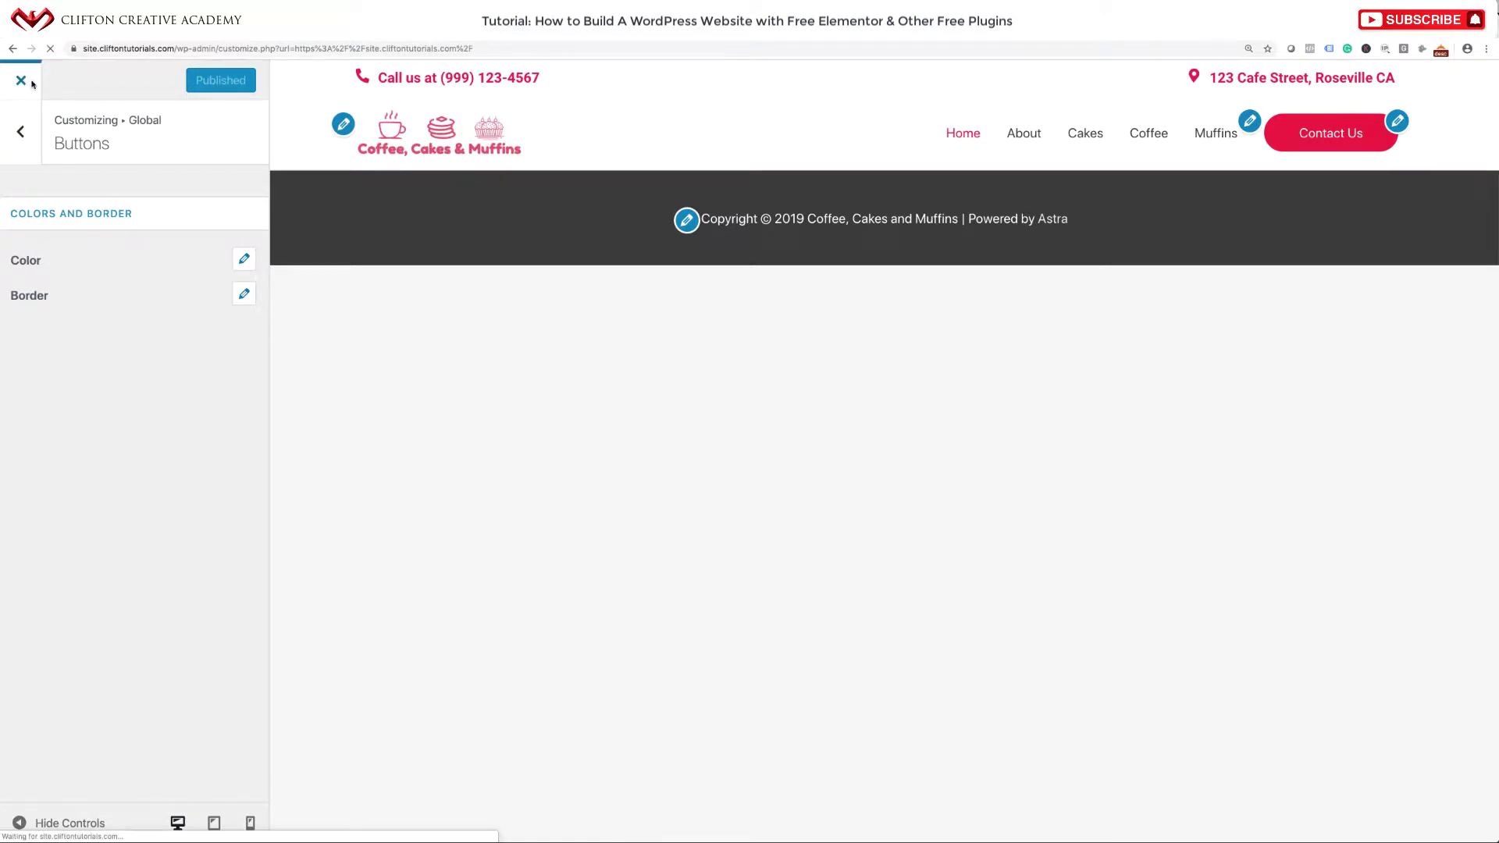
# Exit the Customizer and scroll through the live cafe homepage to review the new buttons.
pyautogui.click(29, 82)
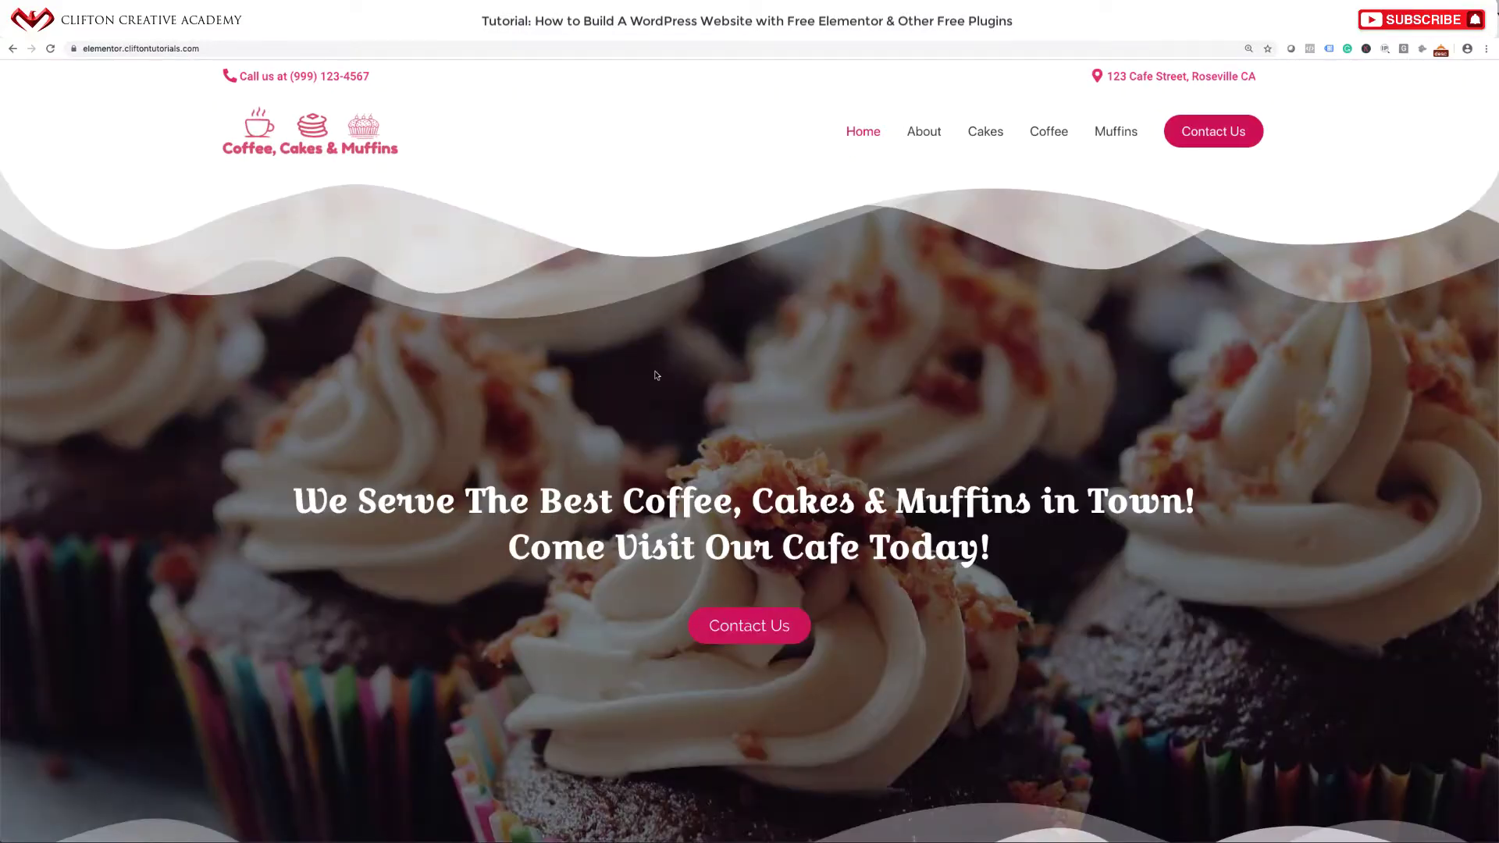
pyautogui.scroll(-3, 657, 376)
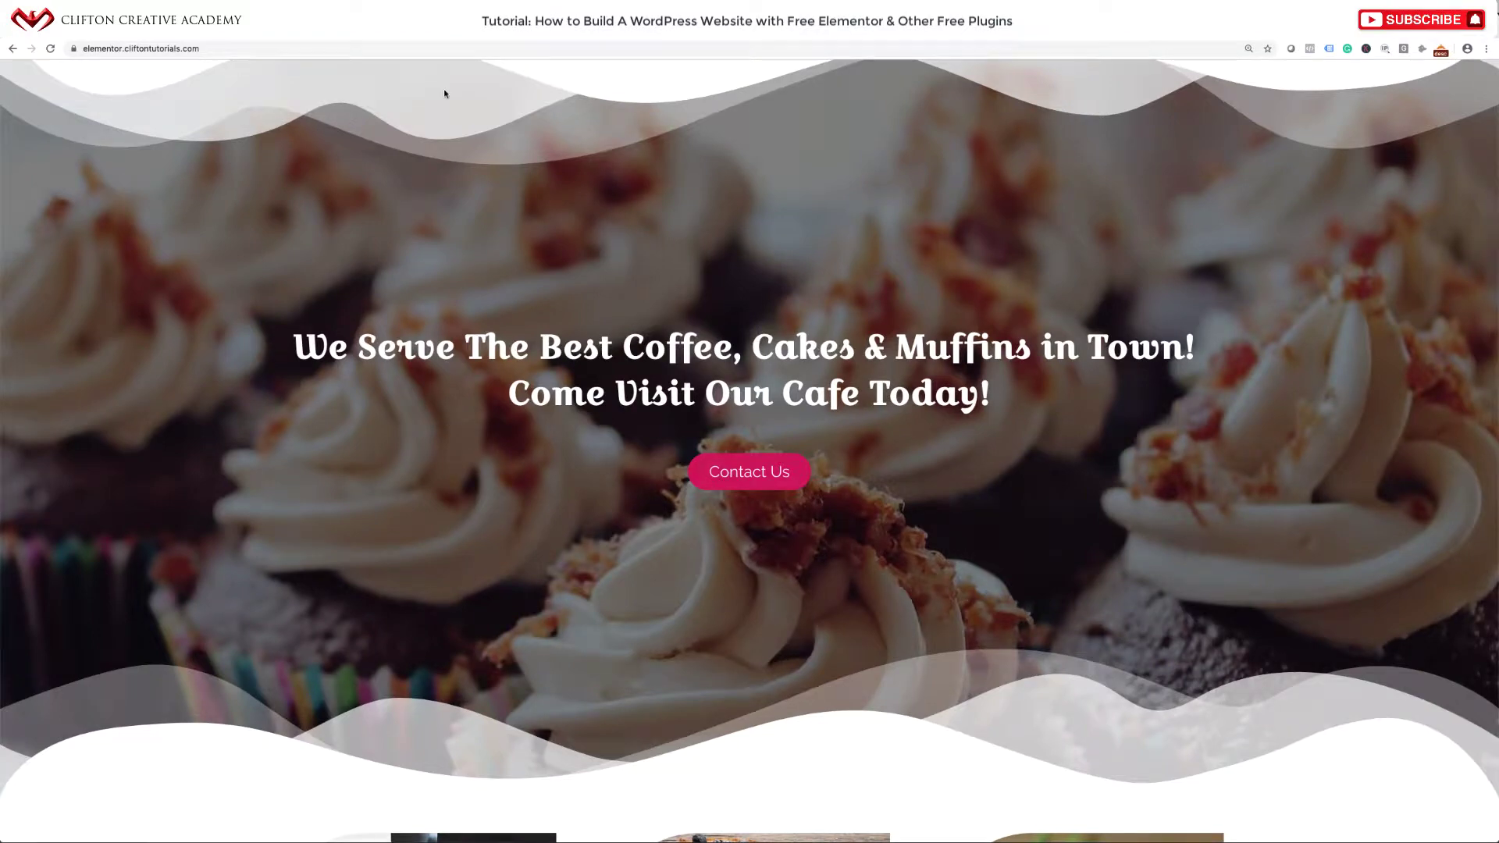
pyautogui.scroll(-3, 633, 324)
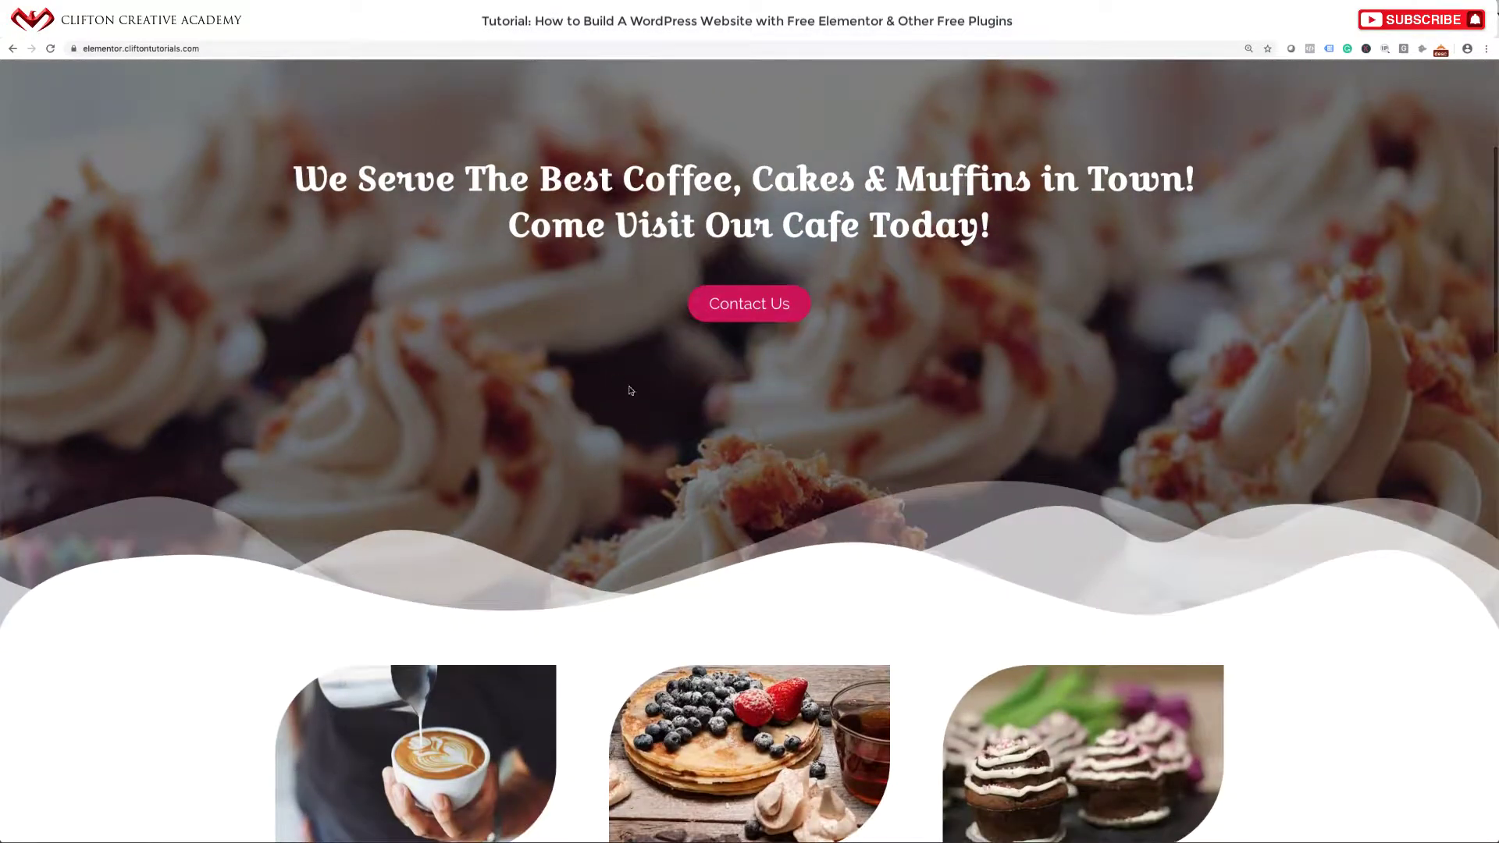
pyautogui.scroll(-3, 719, 348)
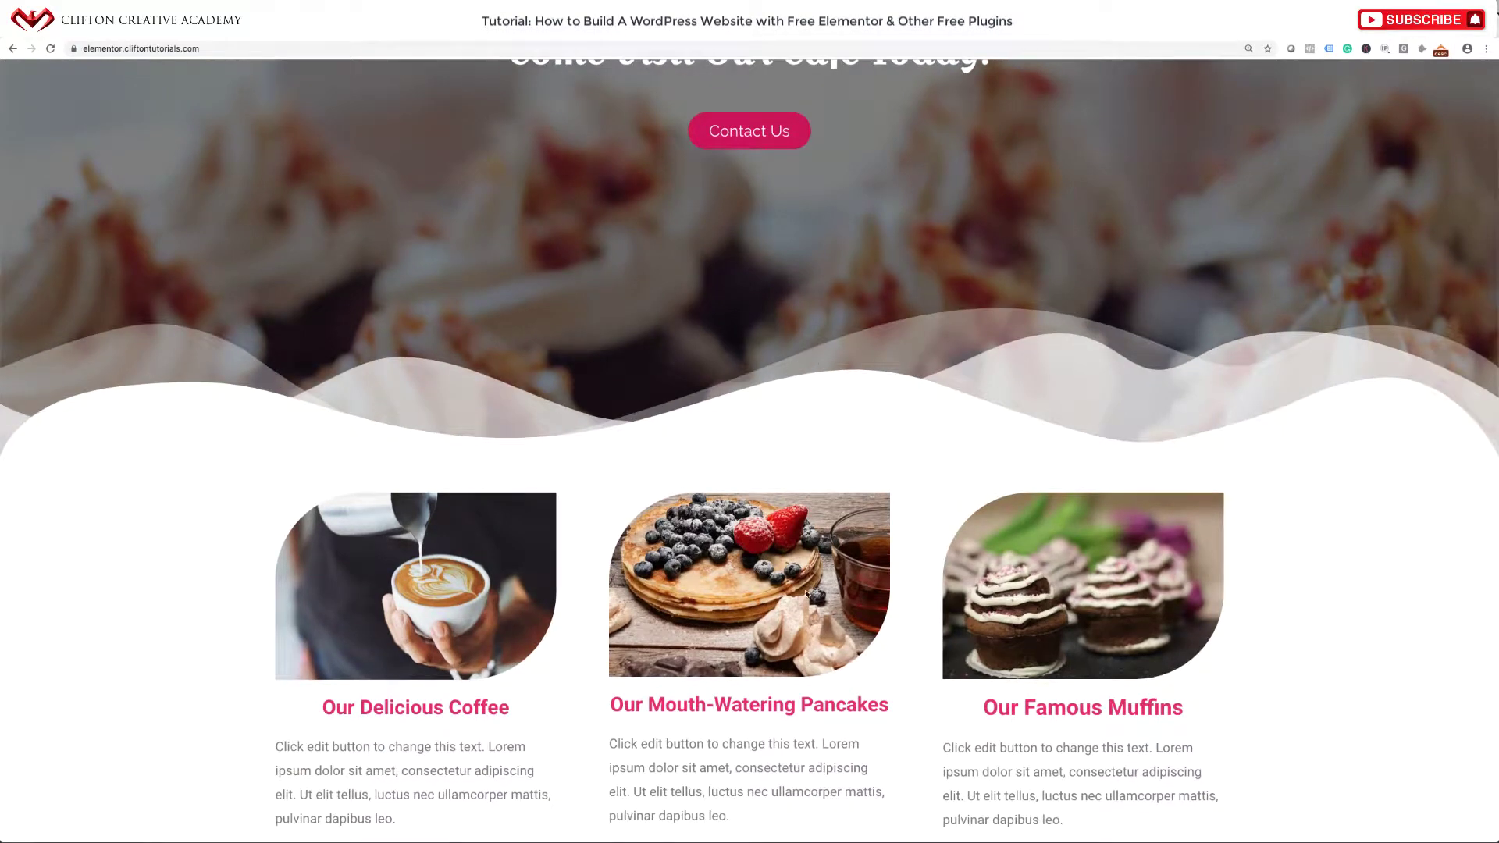
pyautogui.scroll(9, 912, 431)
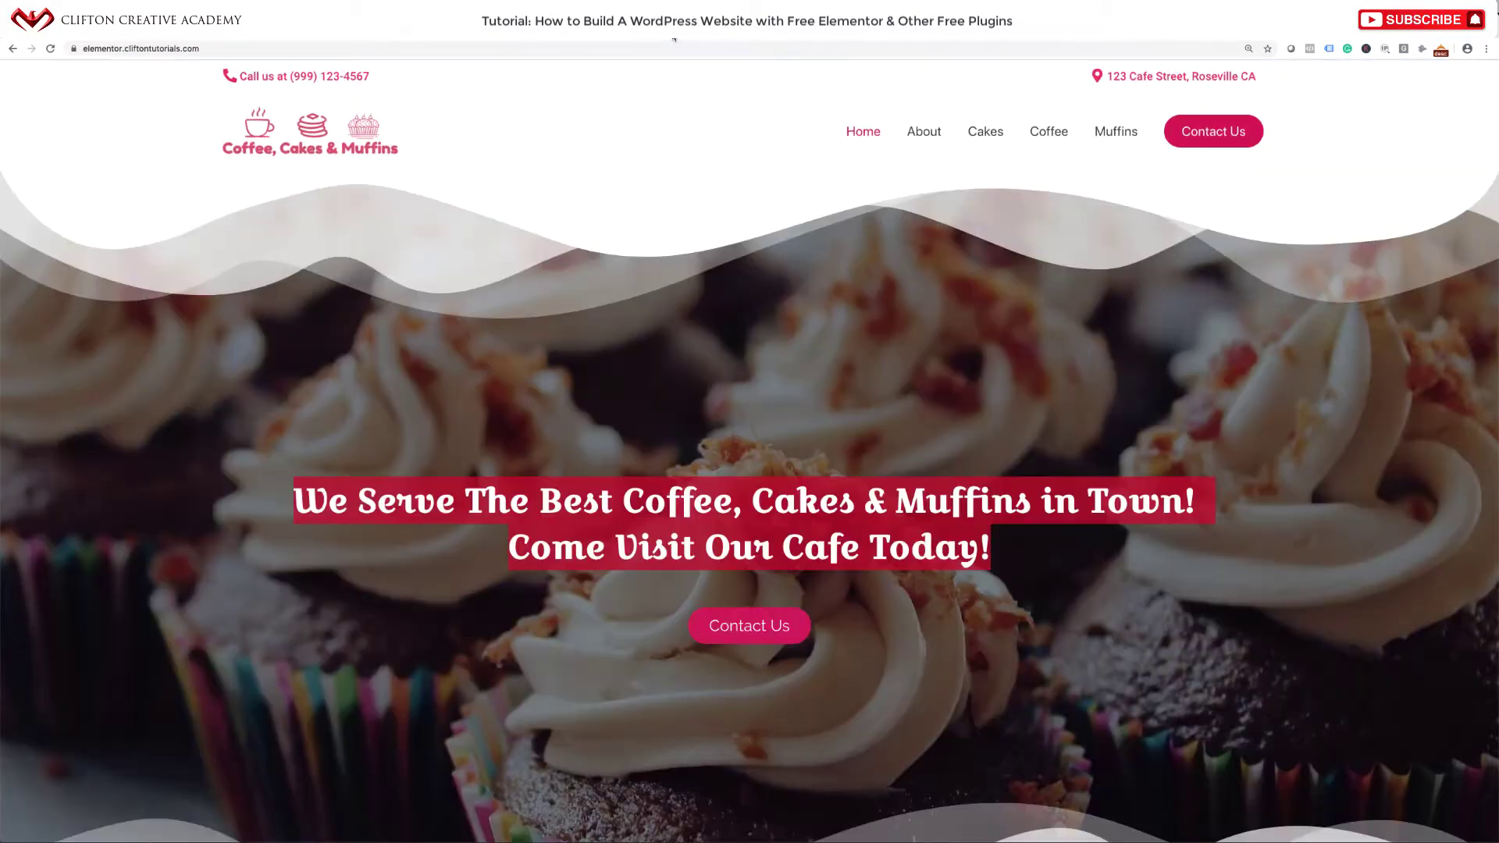
pyautogui.scroll(-3, 665, 273)
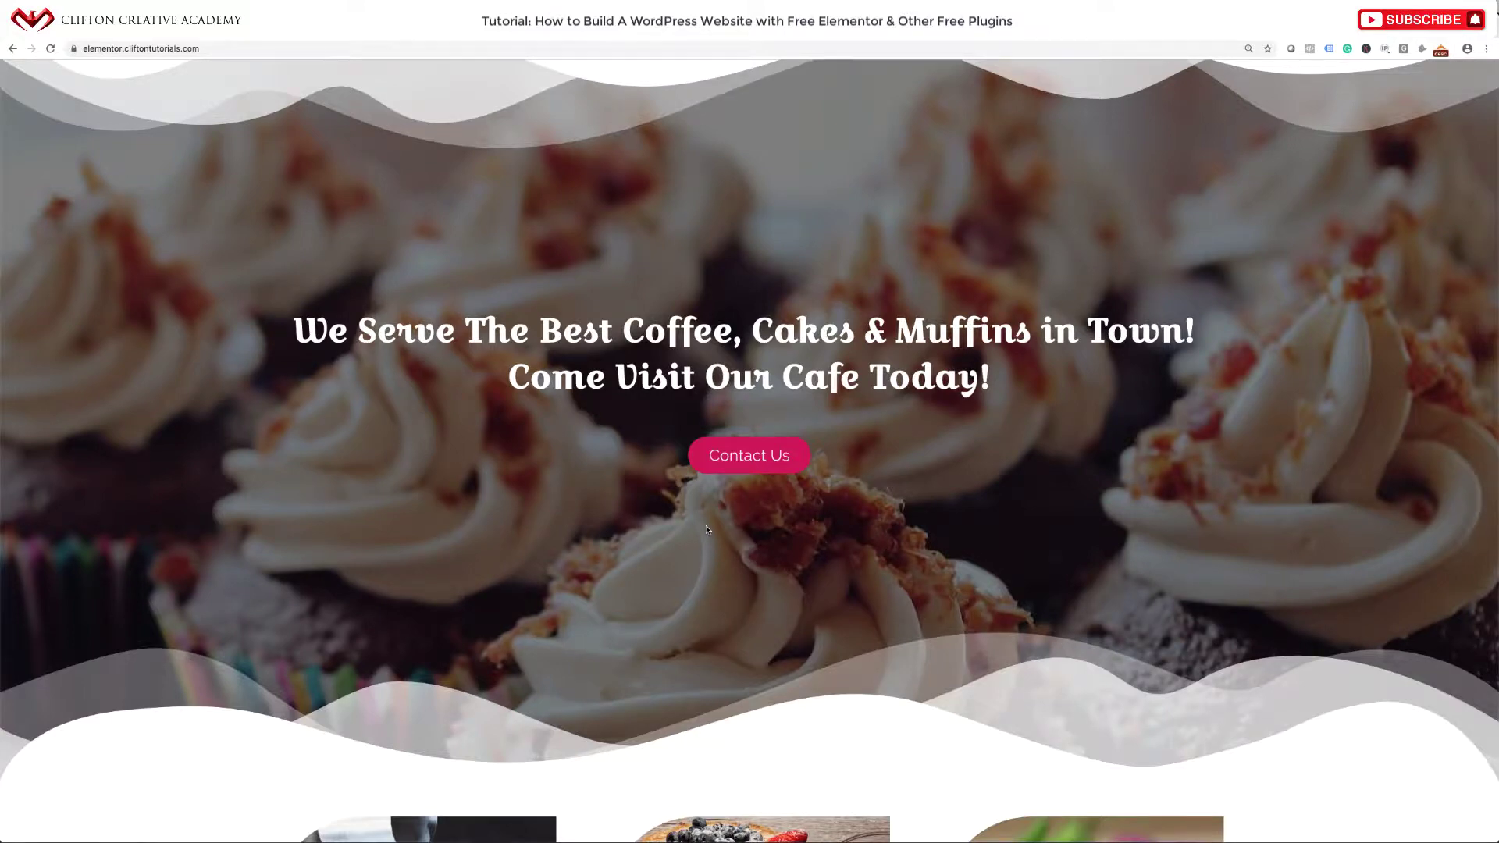
pyautogui.scroll(-6, 745, 450)
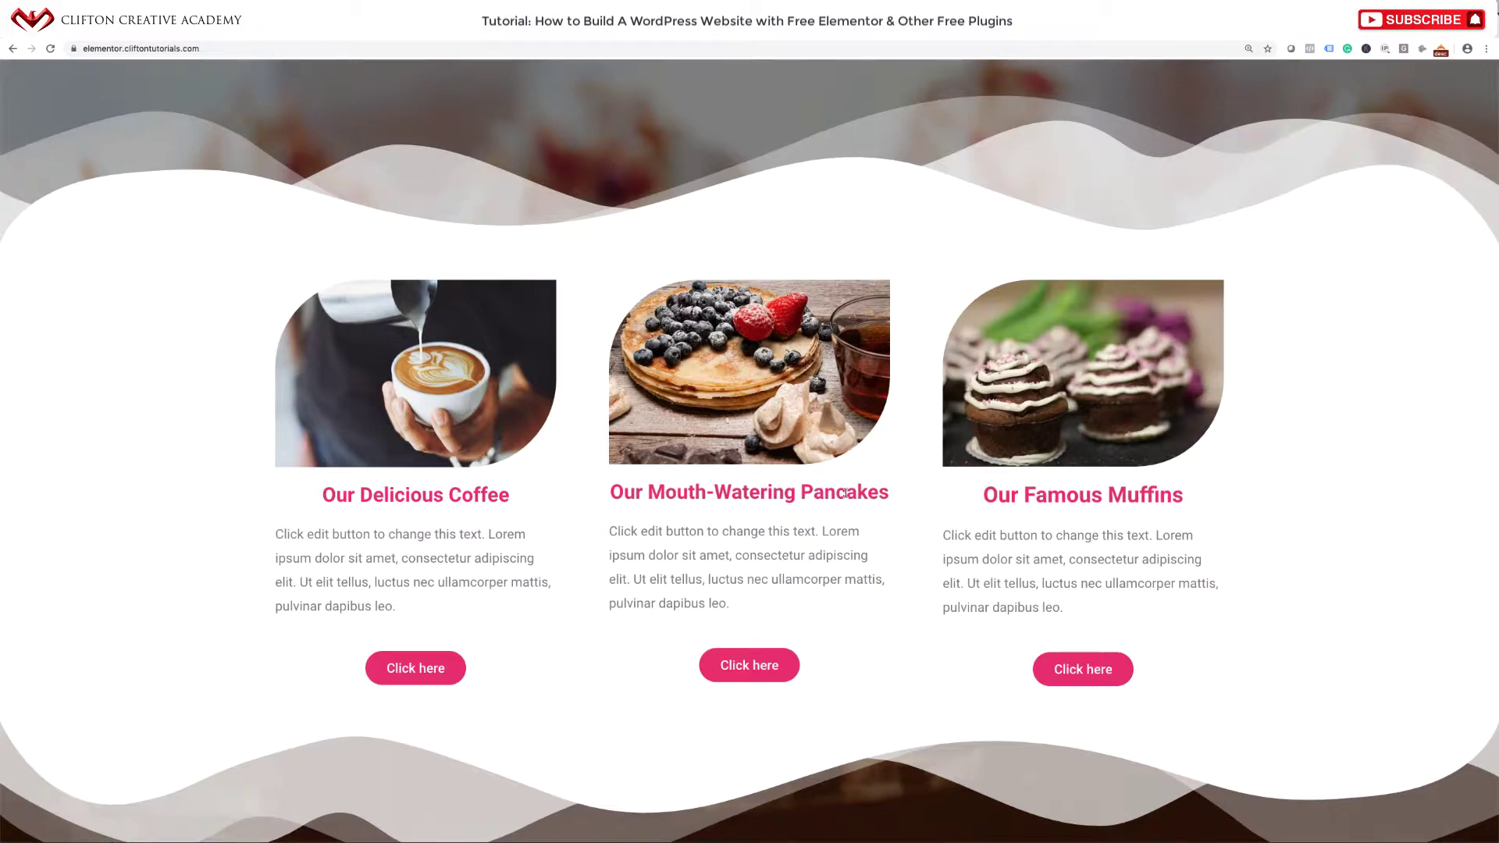
pyautogui.scroll(-8, 781, 617)
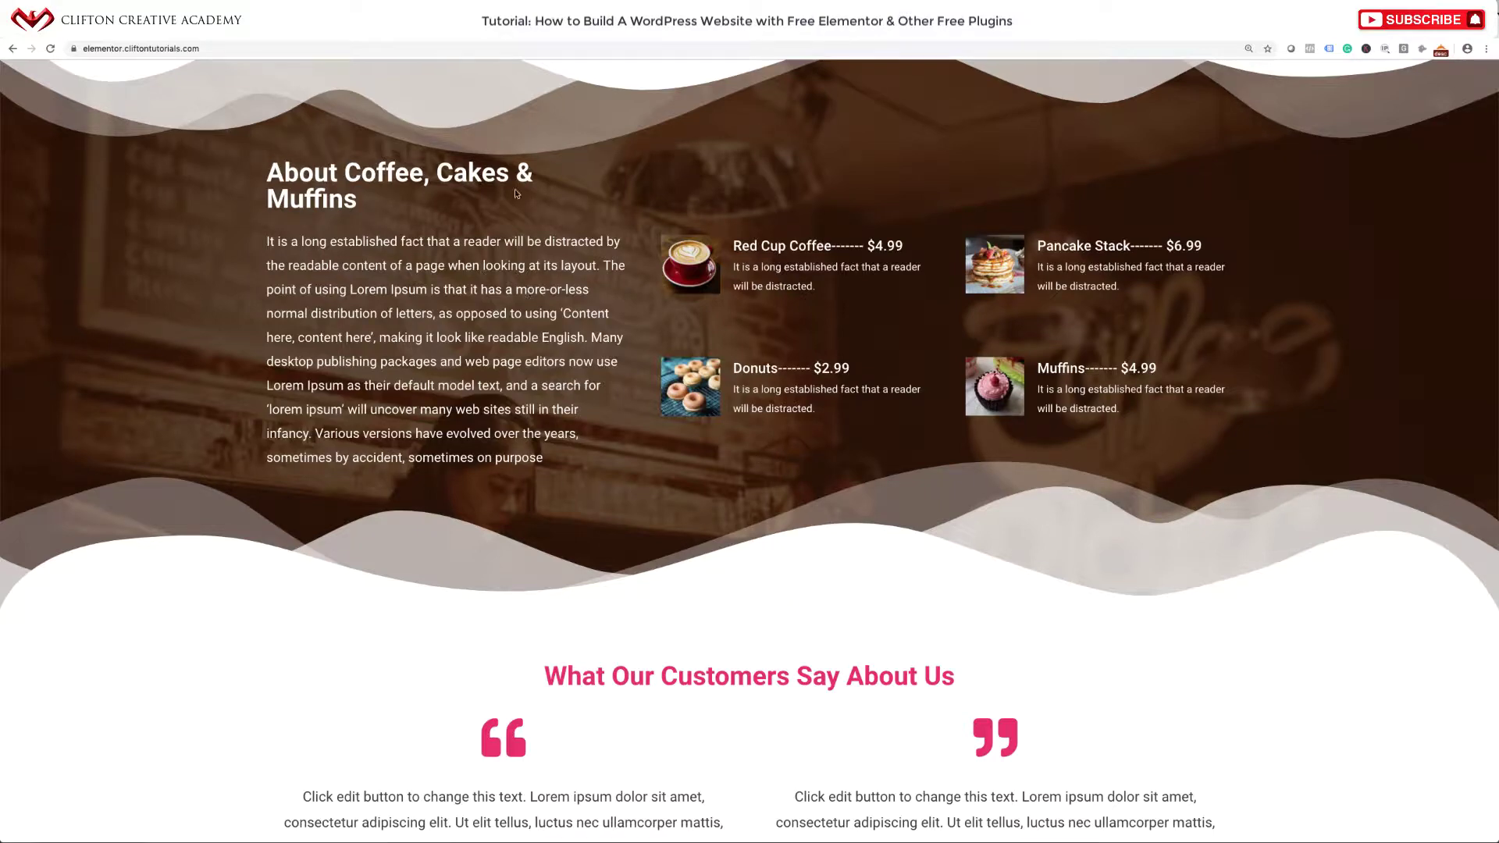
pyautogui.scroll(-5, 621, 453)
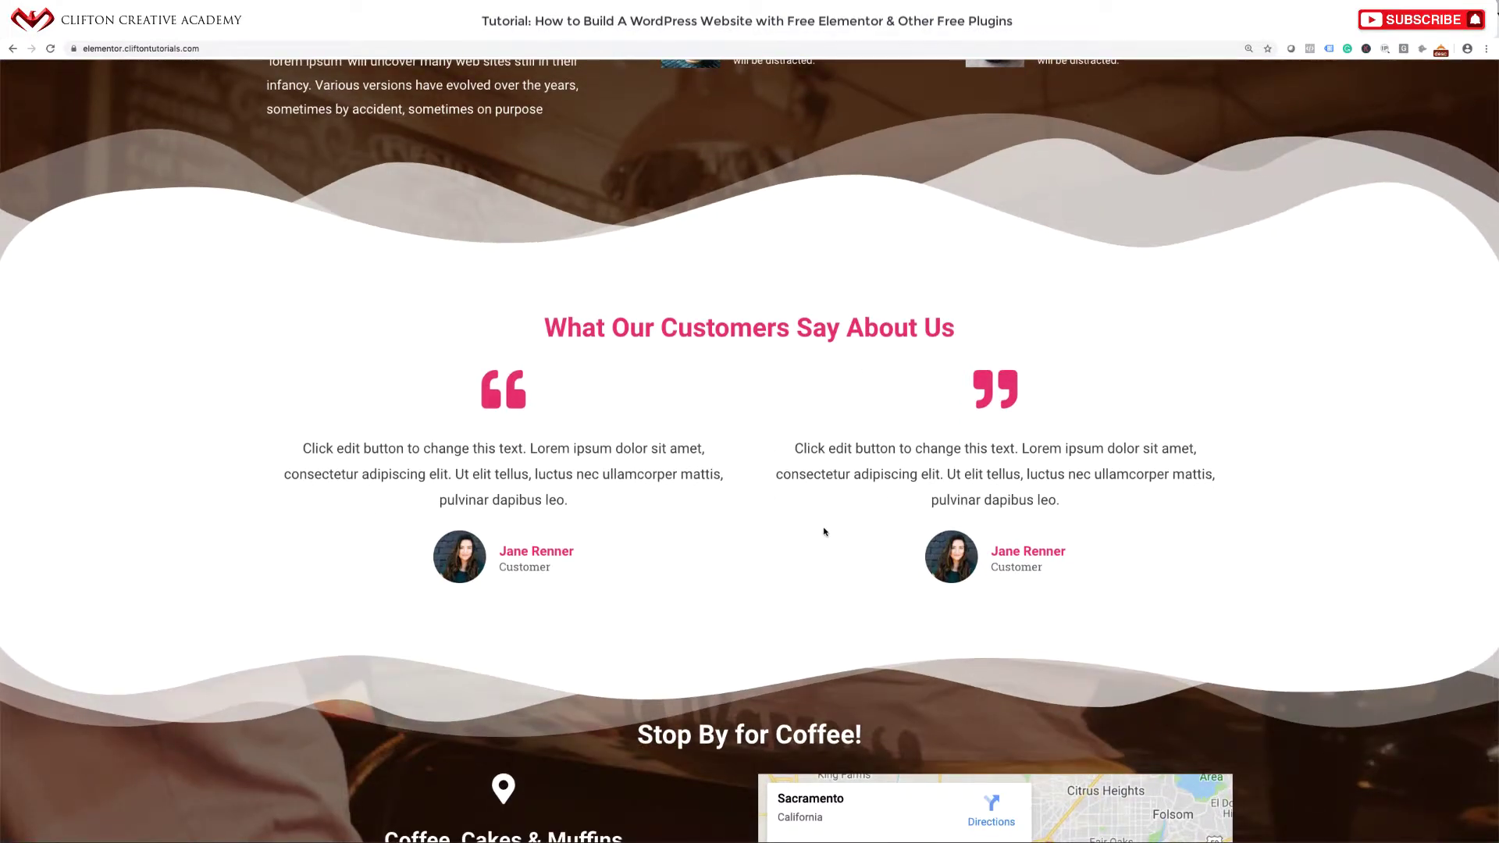
pyautogui.scroll(-5, 823, 532)
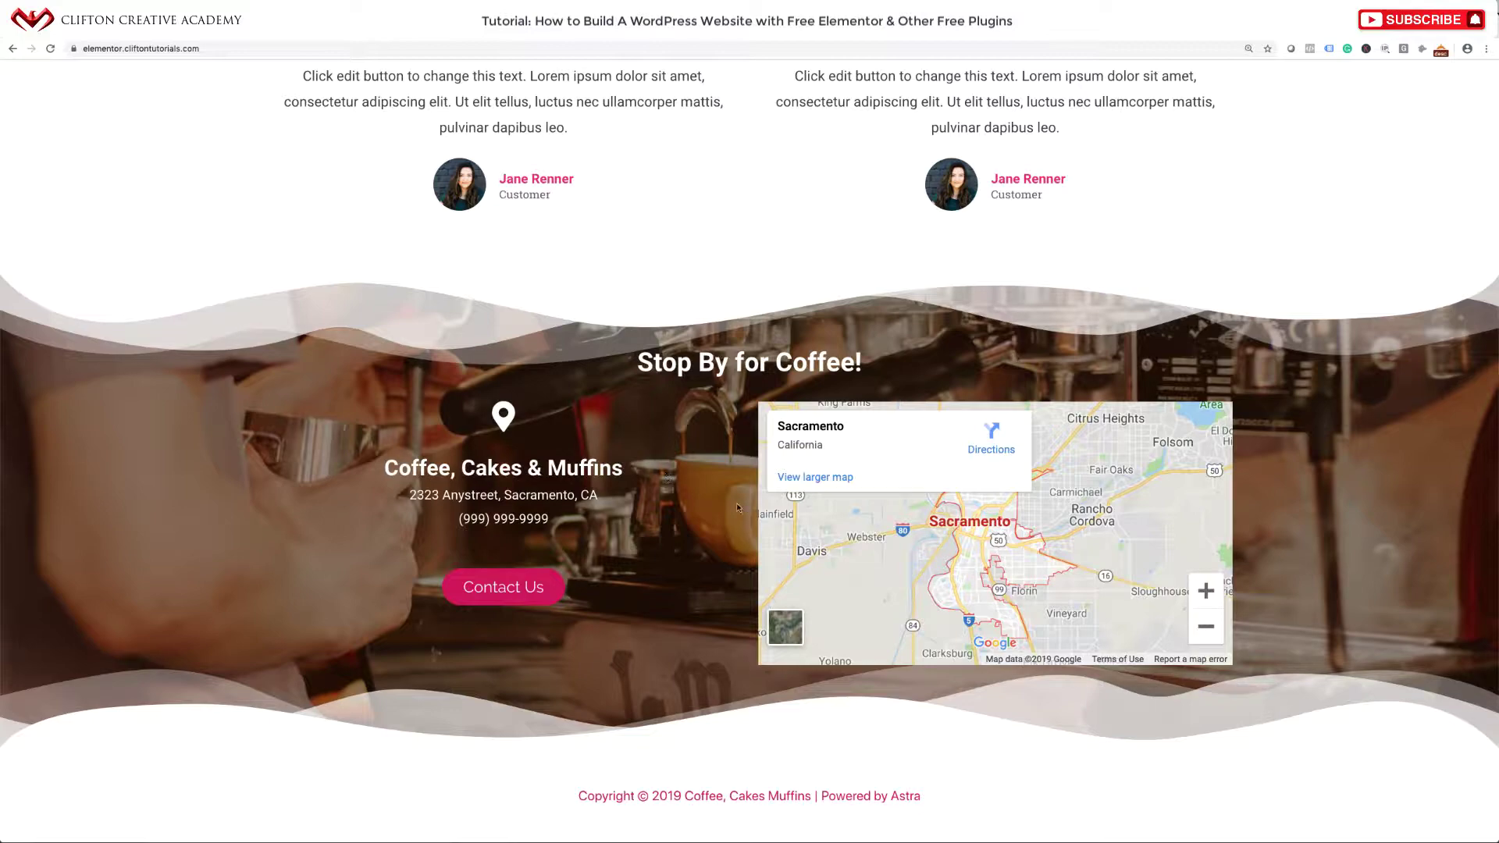
pyautogui.scroll(20, 779, 462)
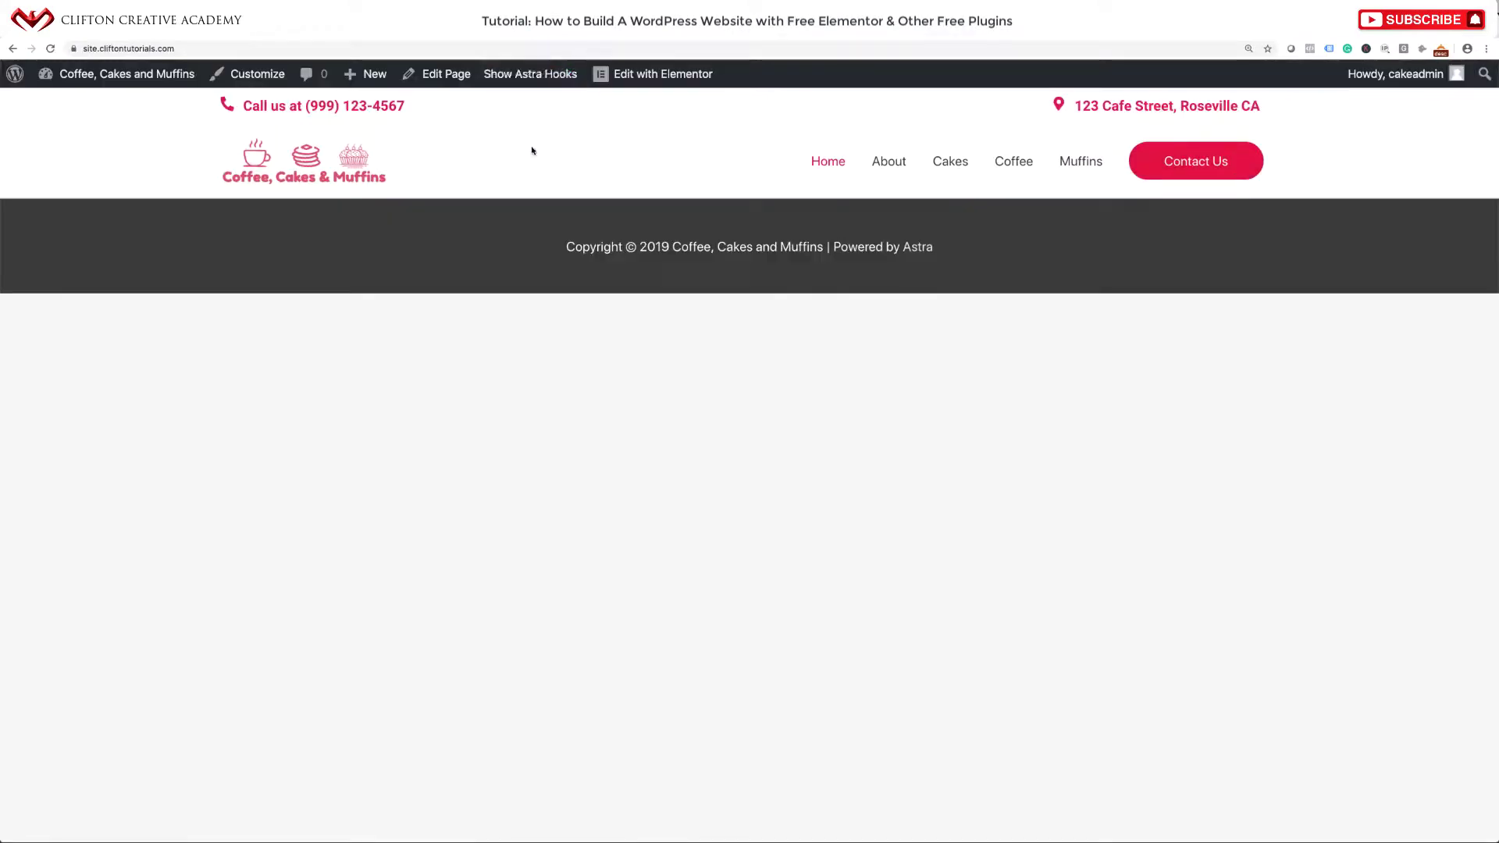
# Open the Home Page from Edit Page and launch it in Elementor.
pyautogui.moveTo(660, 79)
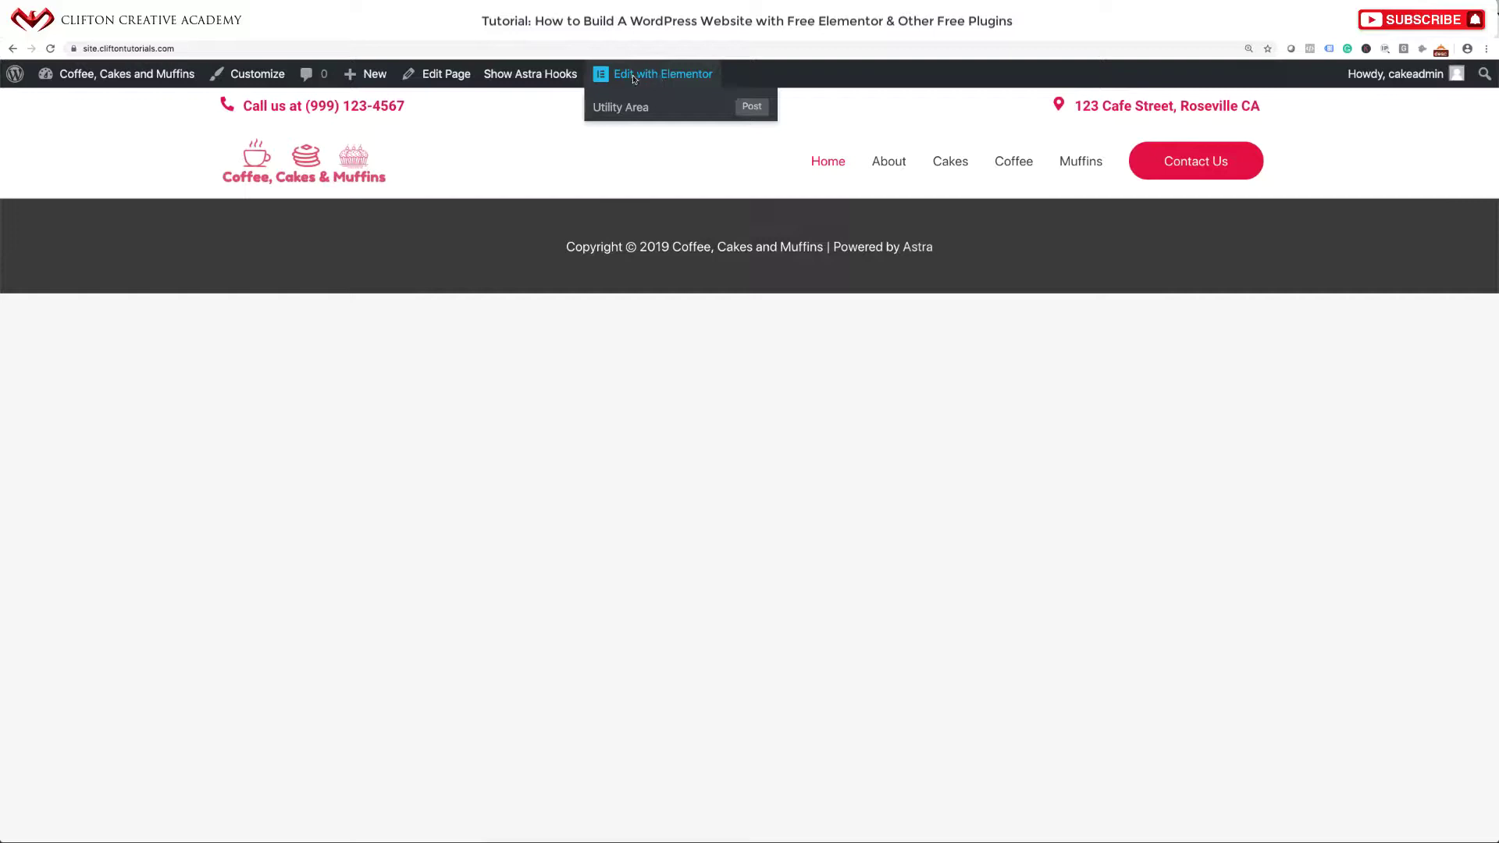
pyautogui.click(445, 75)
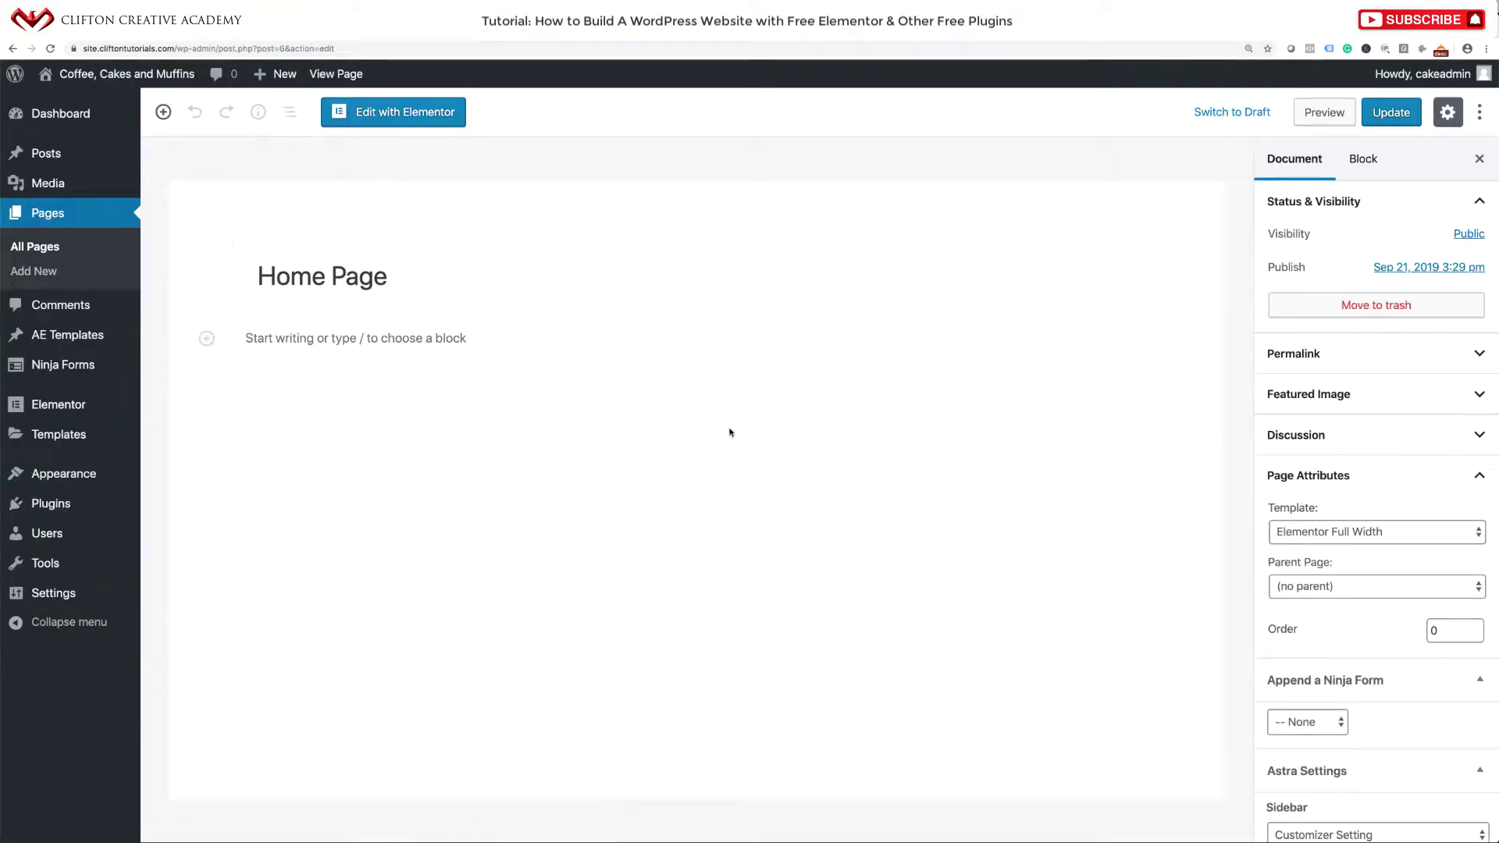
pyautogui.click(391, 112)
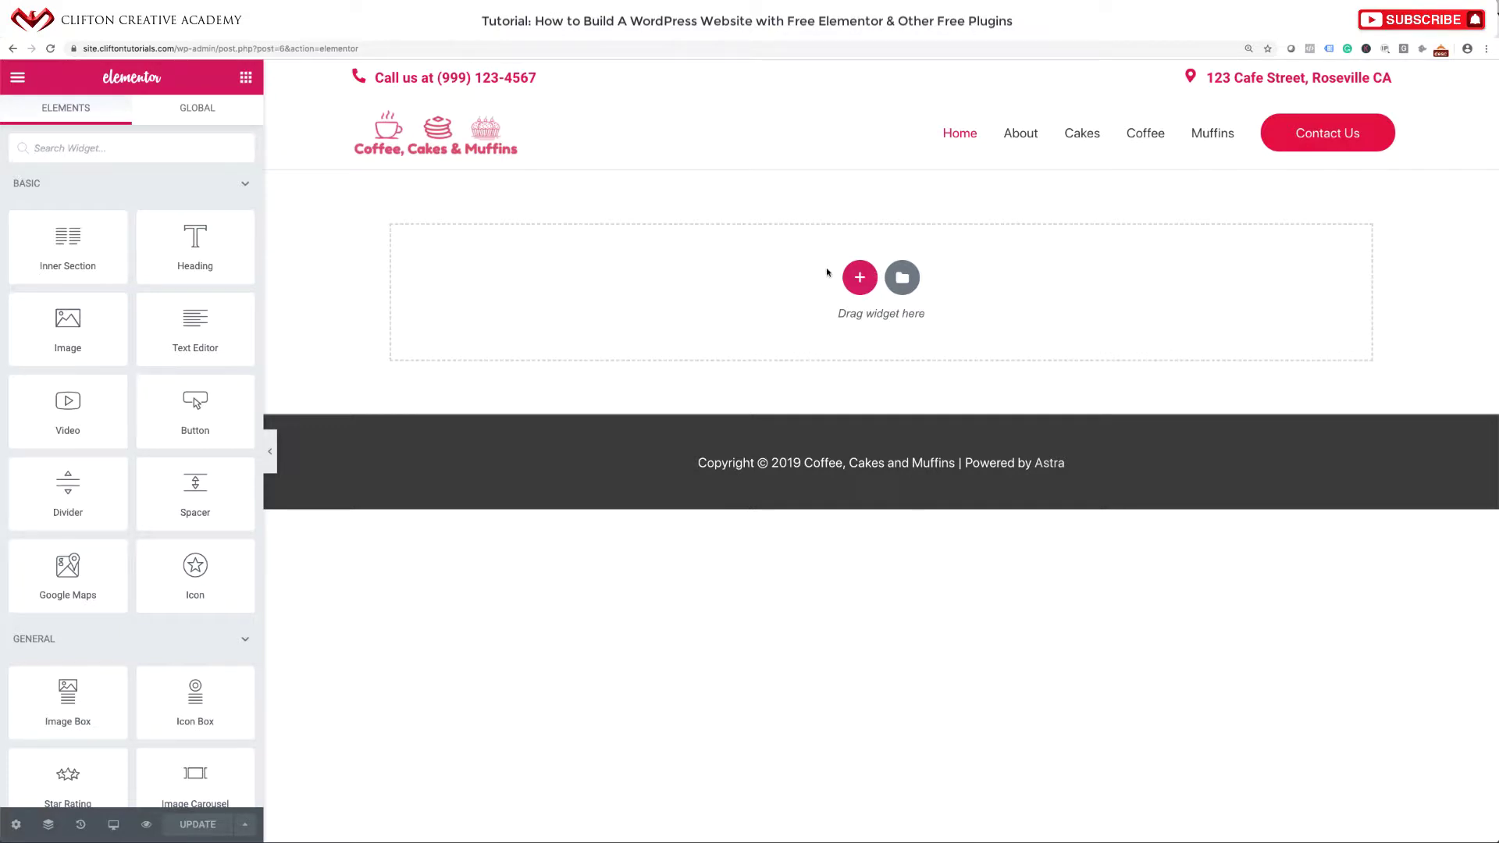
# Add a new single-column section to the Home Page.
pyautogui.click(860, 278)
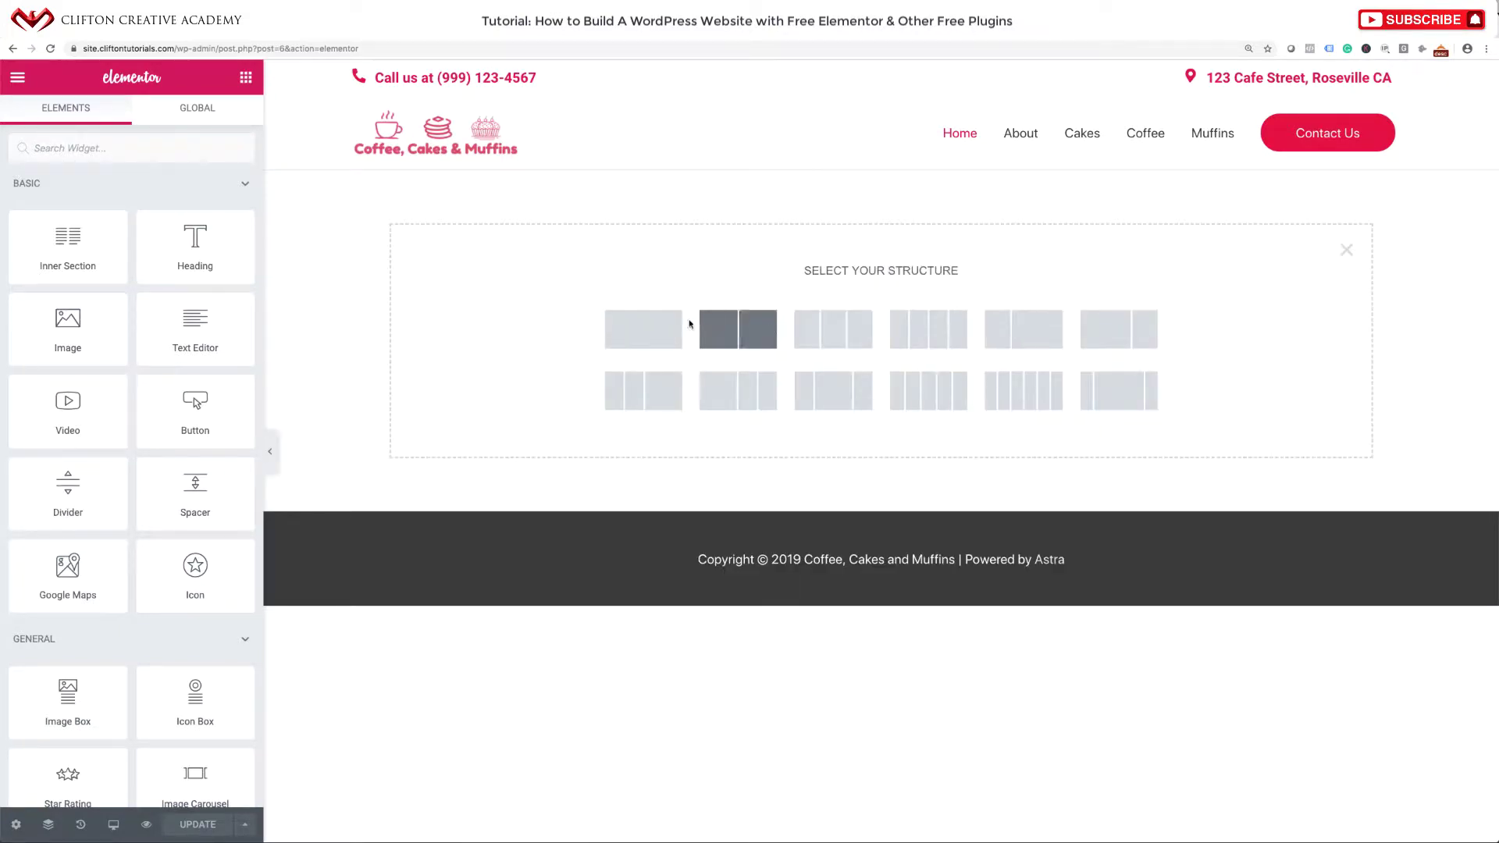
pyautogui.click(663, 335)
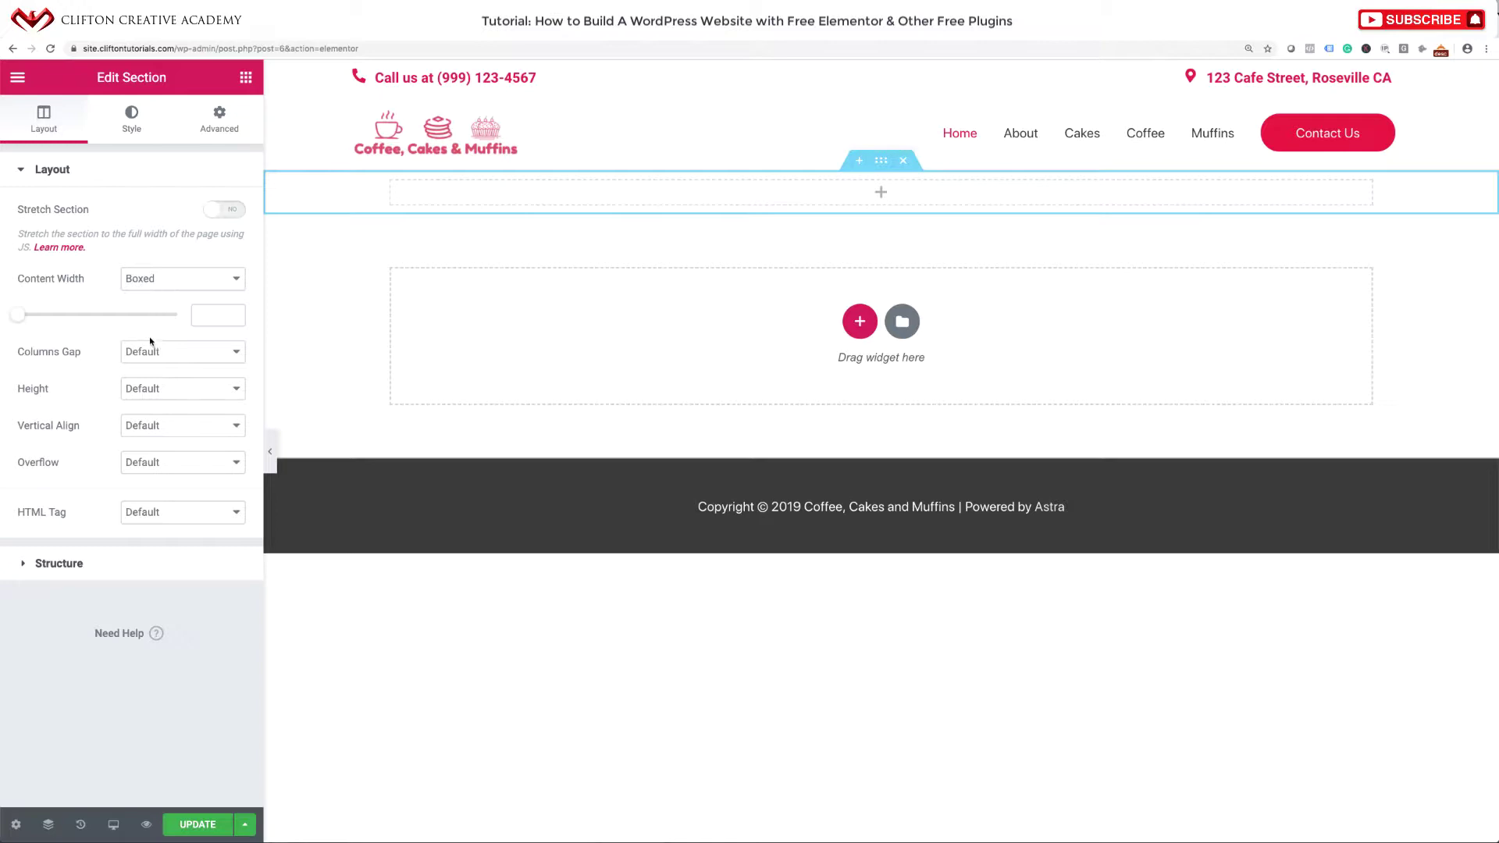
# Set the section's height to Min Height of 650 px.
pyautogui.click(158, 386)
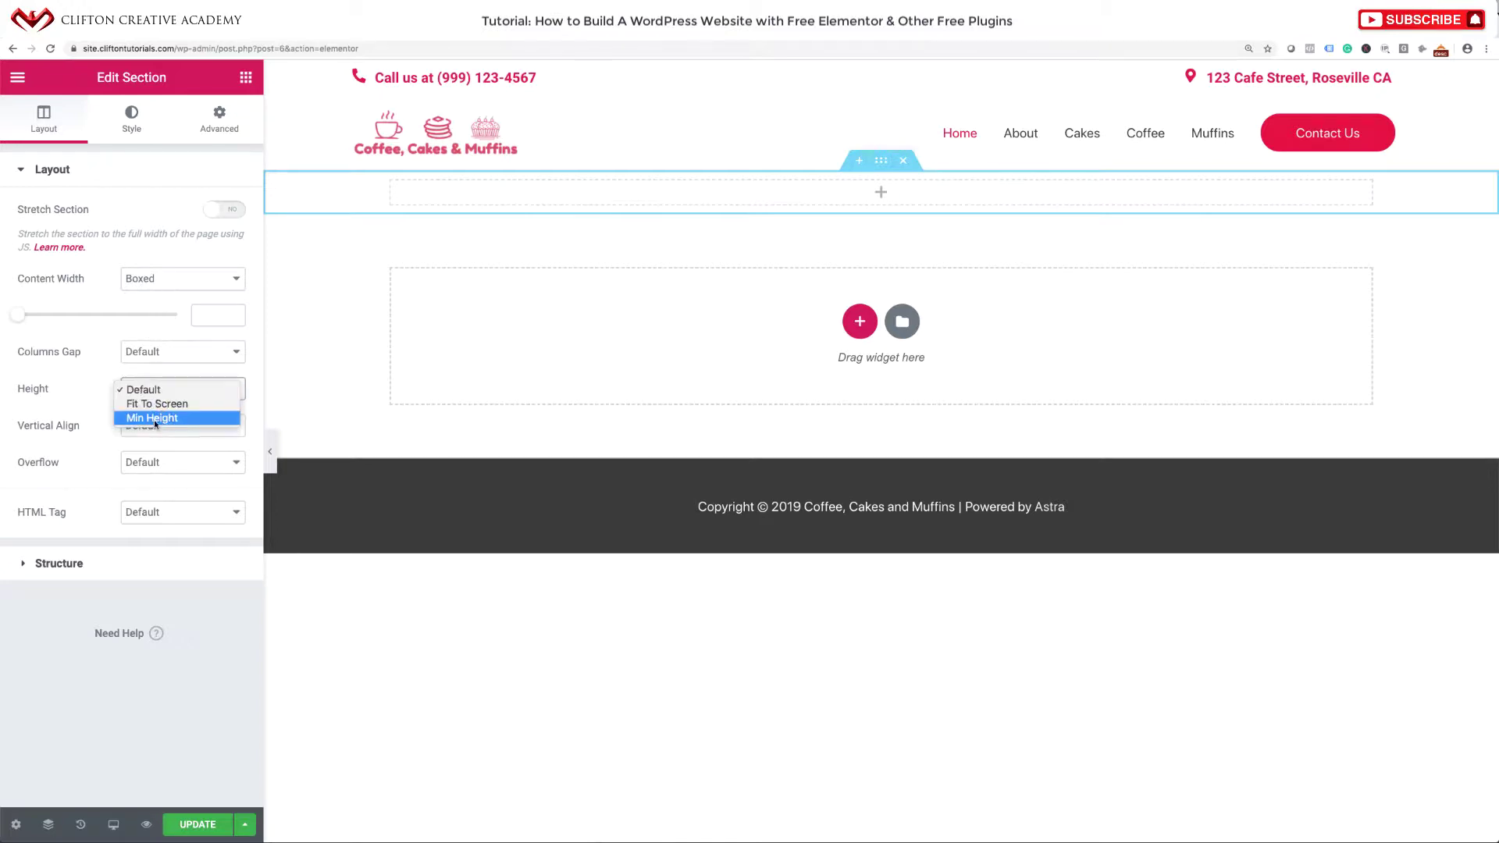
pyautogui.click(153, 420)
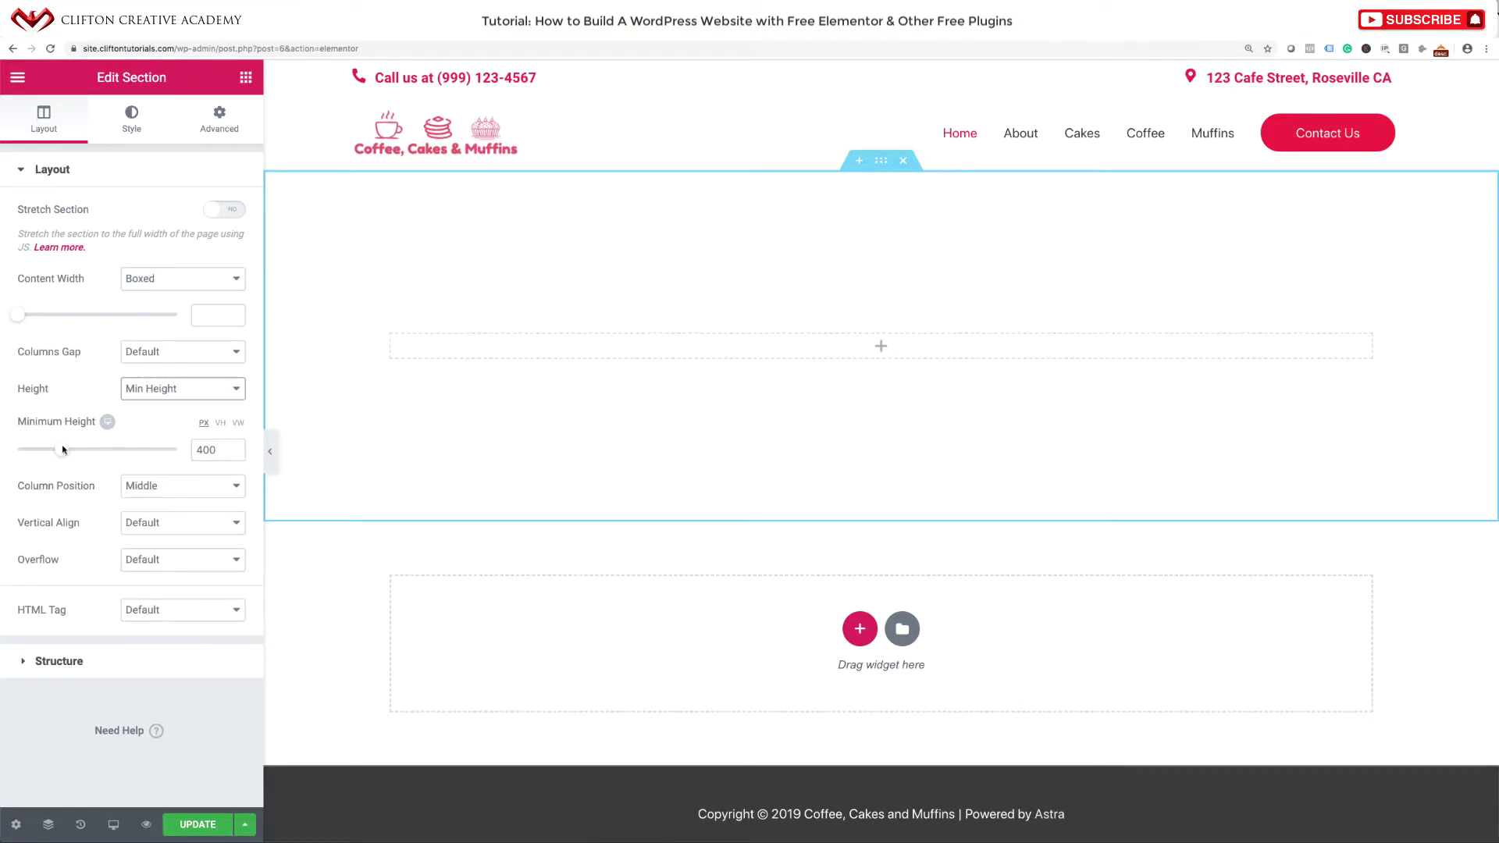
pyautogui.moveTo(61, 449); pyautogui.dragTo(92, 450)
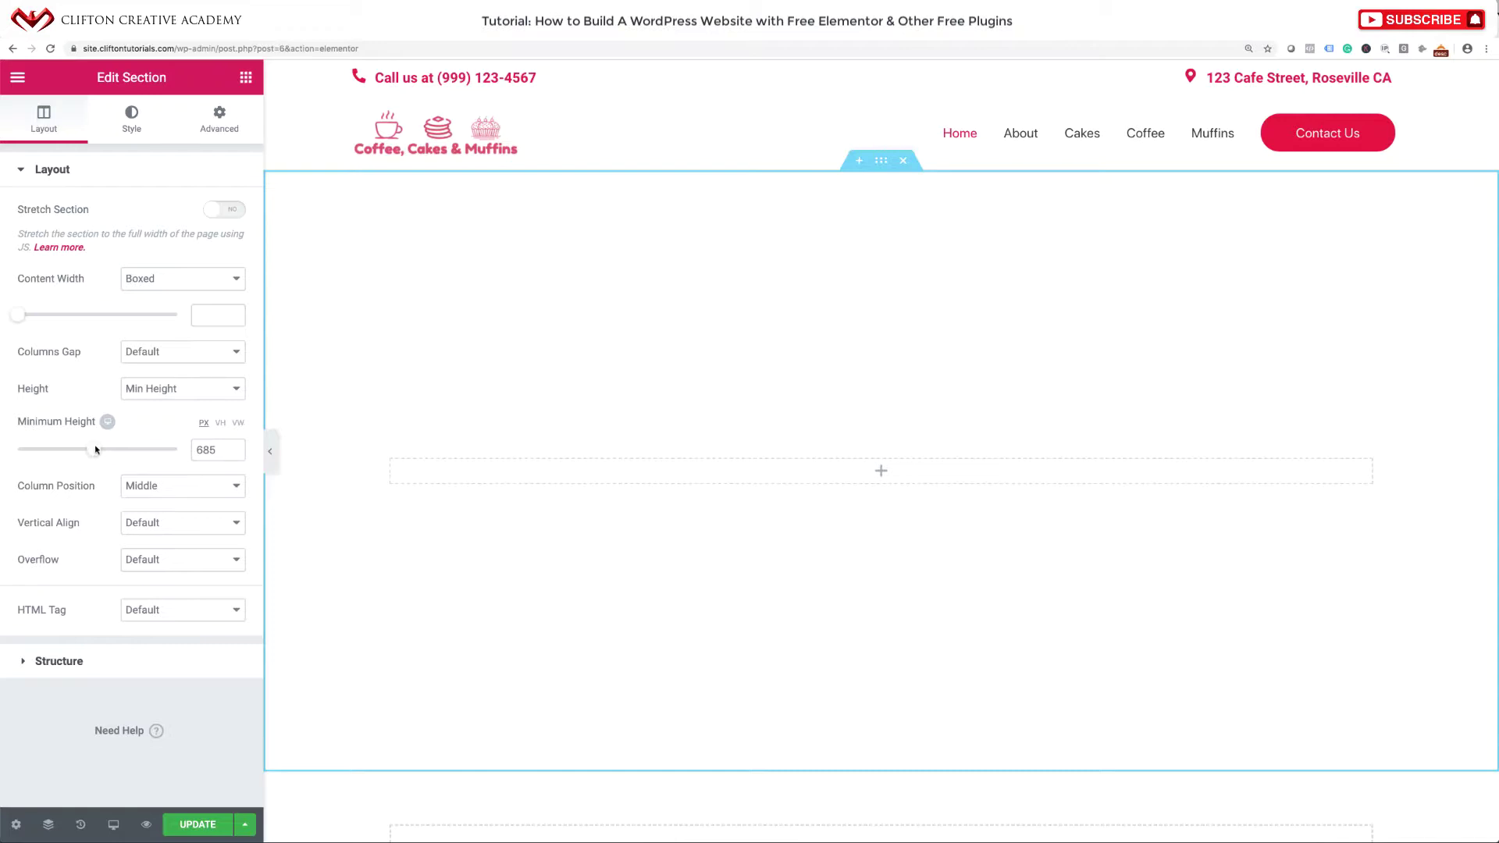
pyautogui.moveTo(92, 450); pyautogui.dragTo(88, 450)
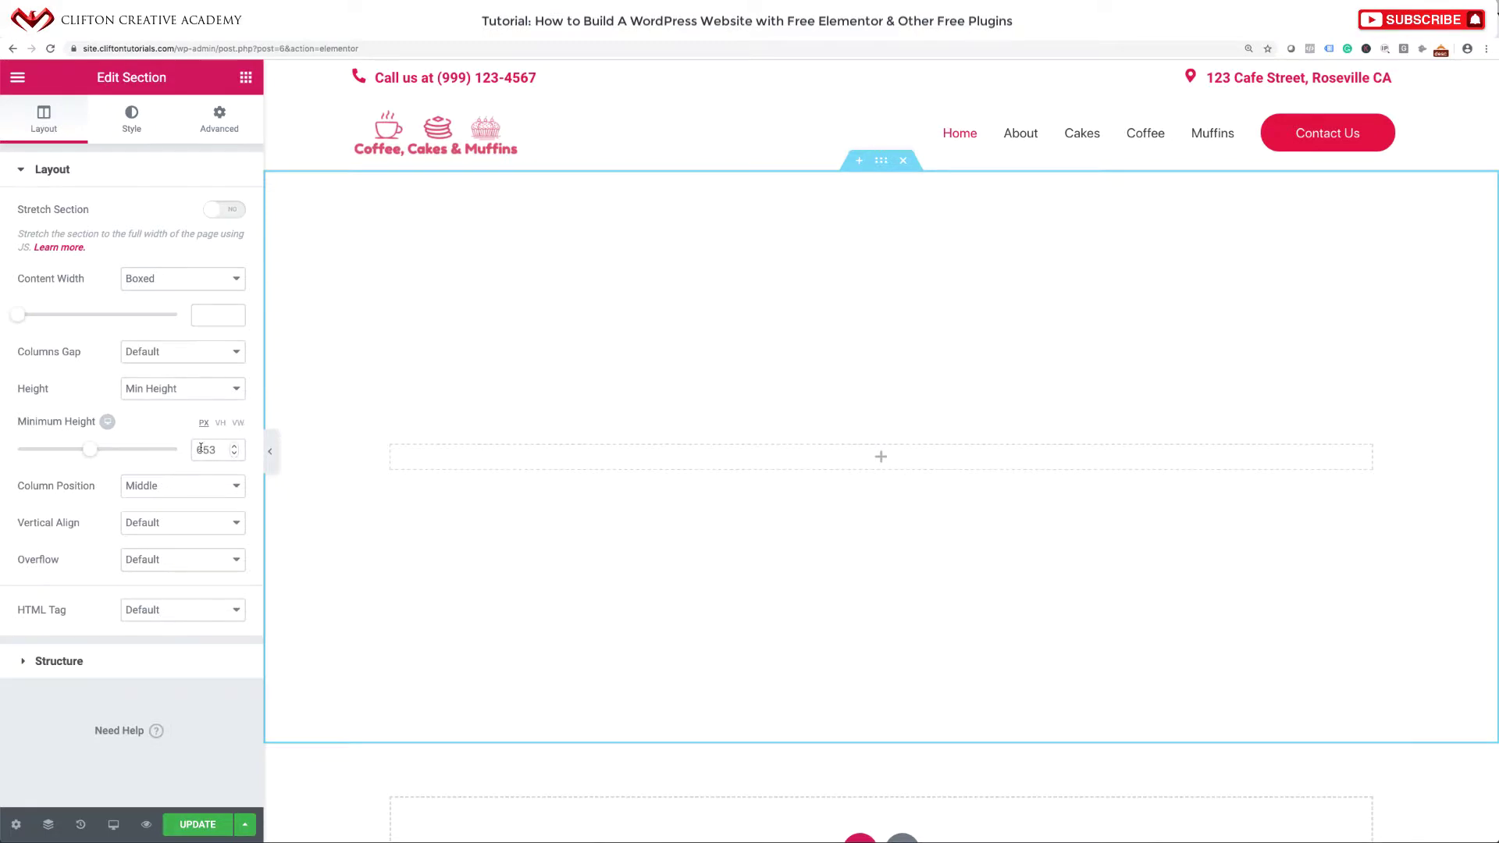
pyautogui.moveTo(209, 450); pyautogui.dragTo(217, 449)
pyautogui.write('0')
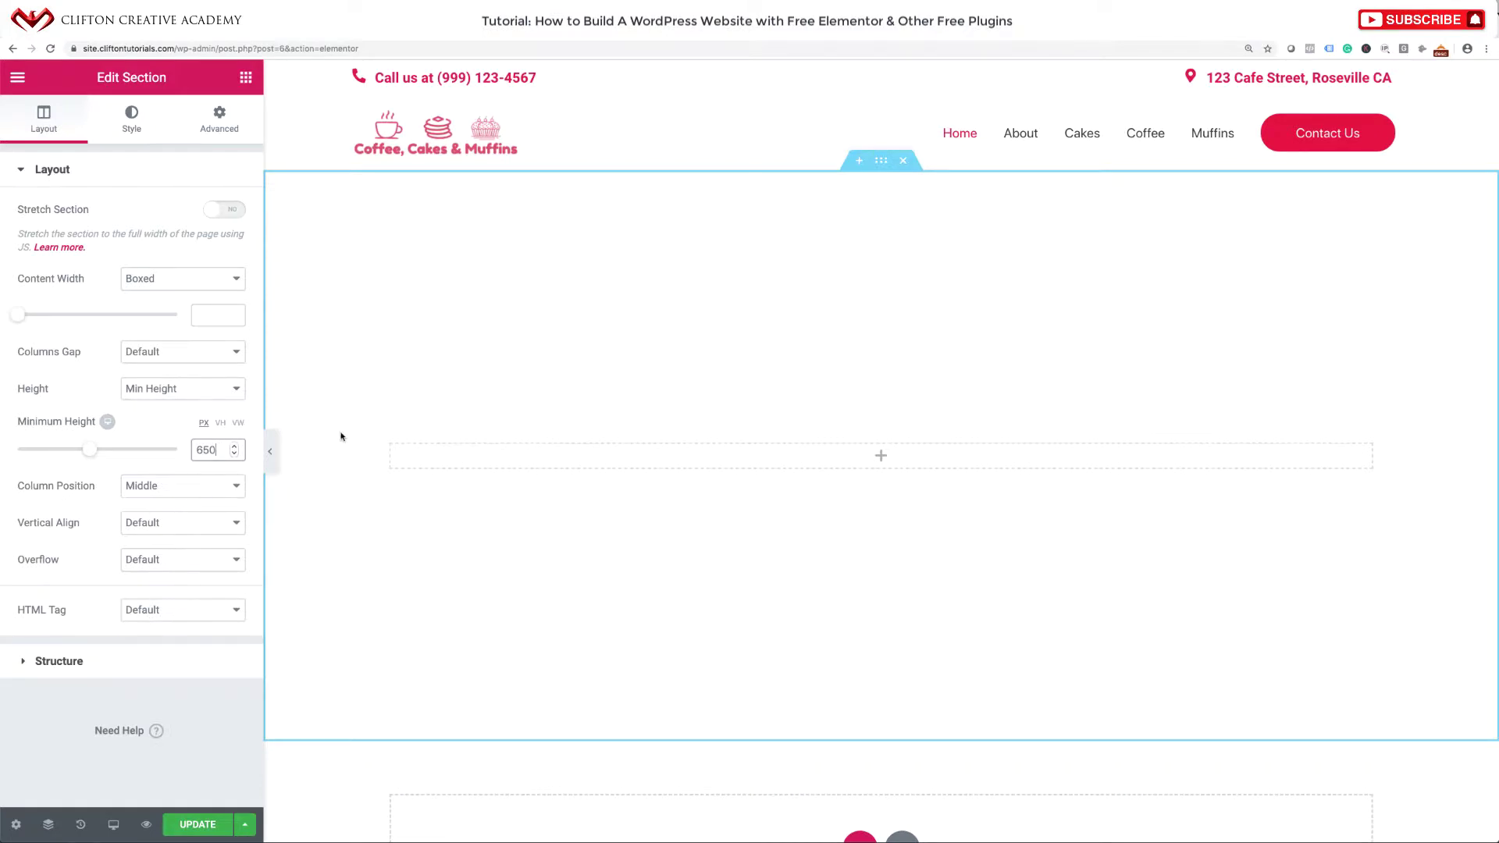
# Give the section a Classic image background by uploading cupcake-featured.jpg.
pyautogui.click(132, 119)
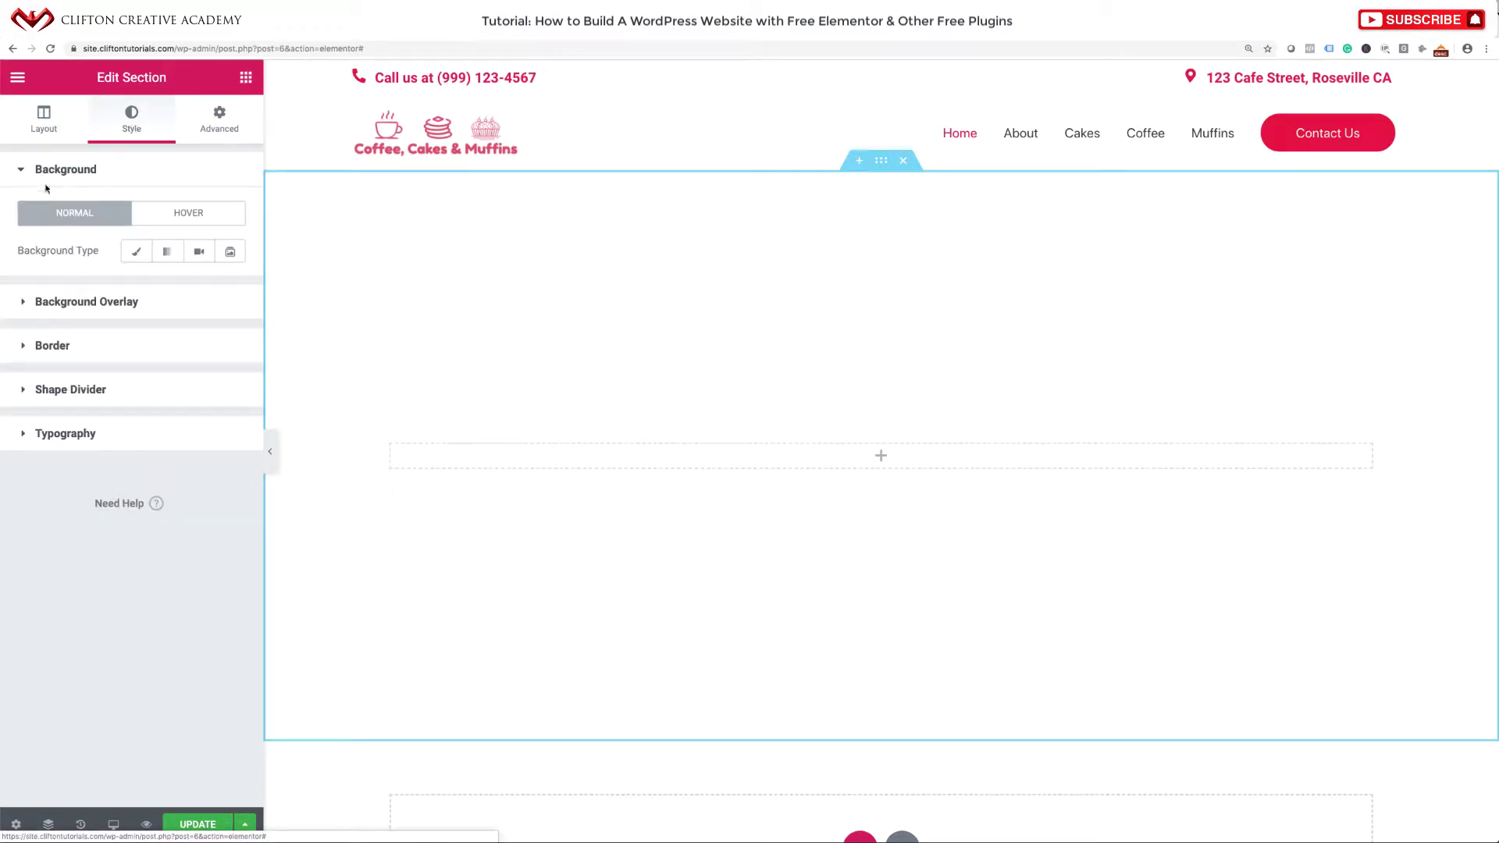
pyautogui.click(136, 253)
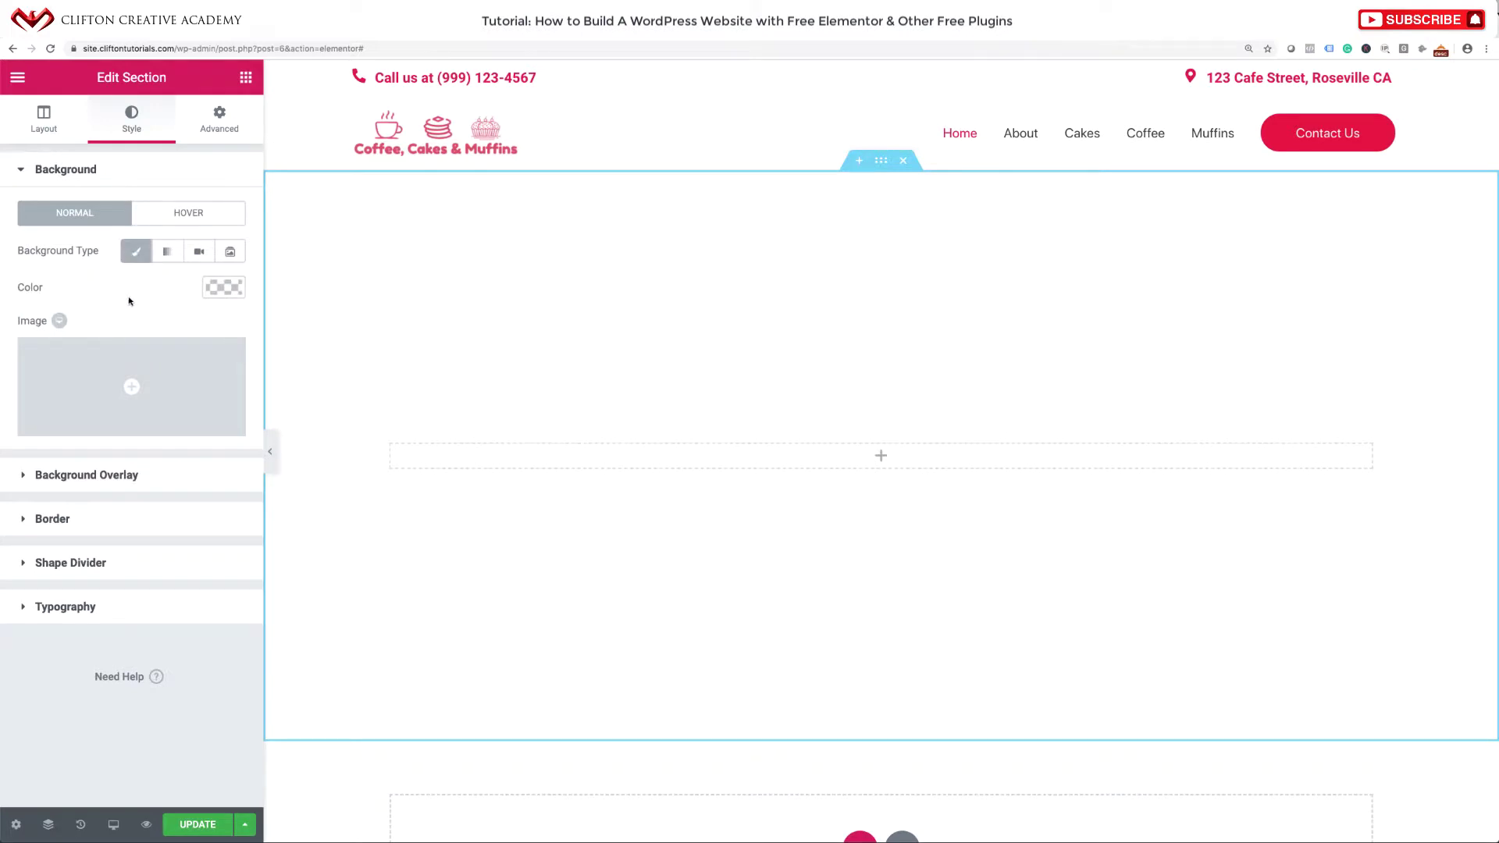
pyautogui.moveTo(121, 361)
pyautogui.click(131, 387)
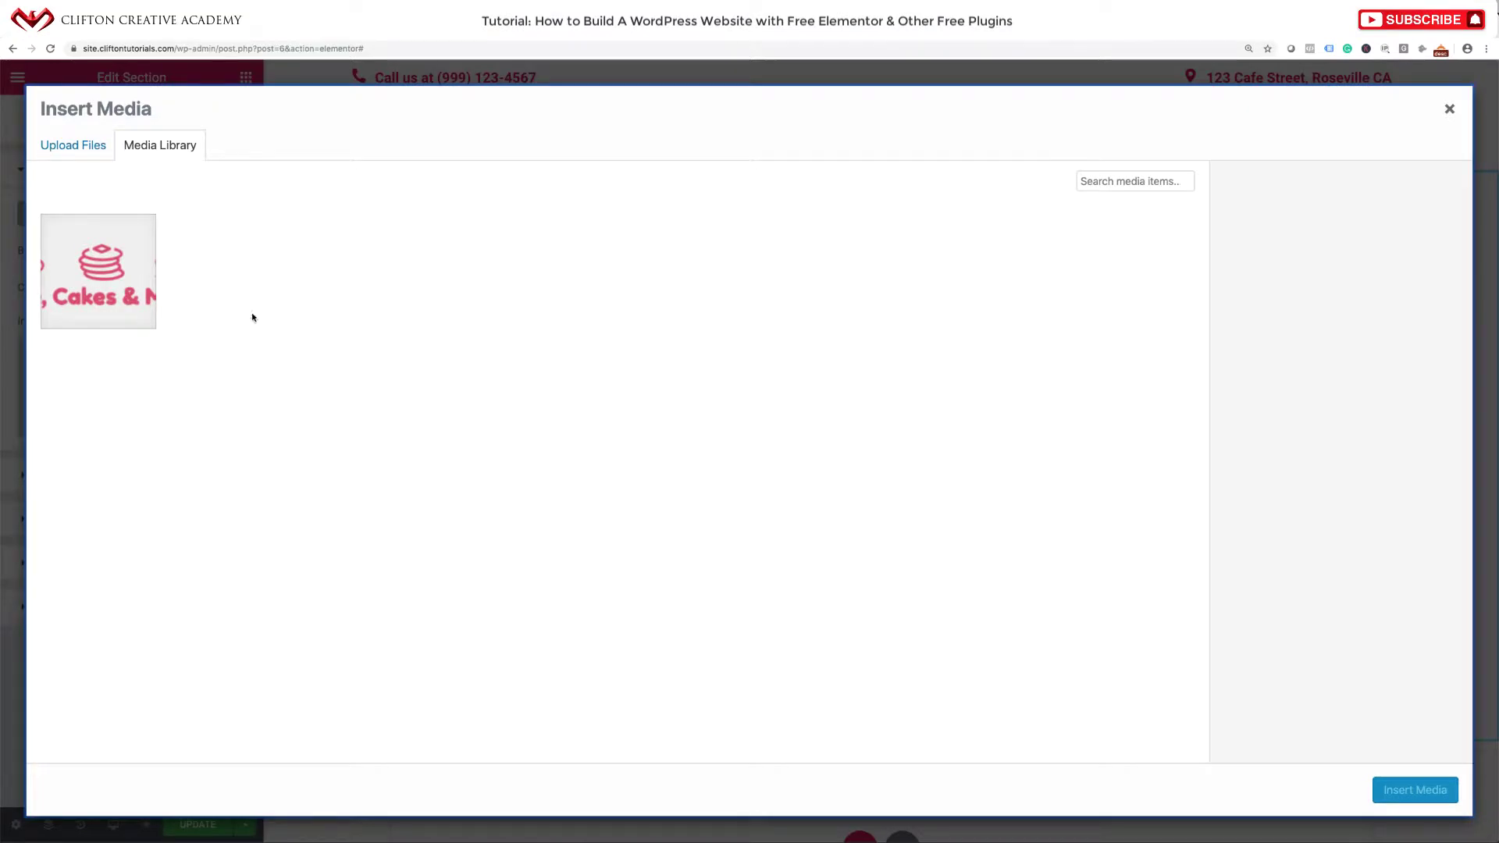
pyautogui.click(94, 148)
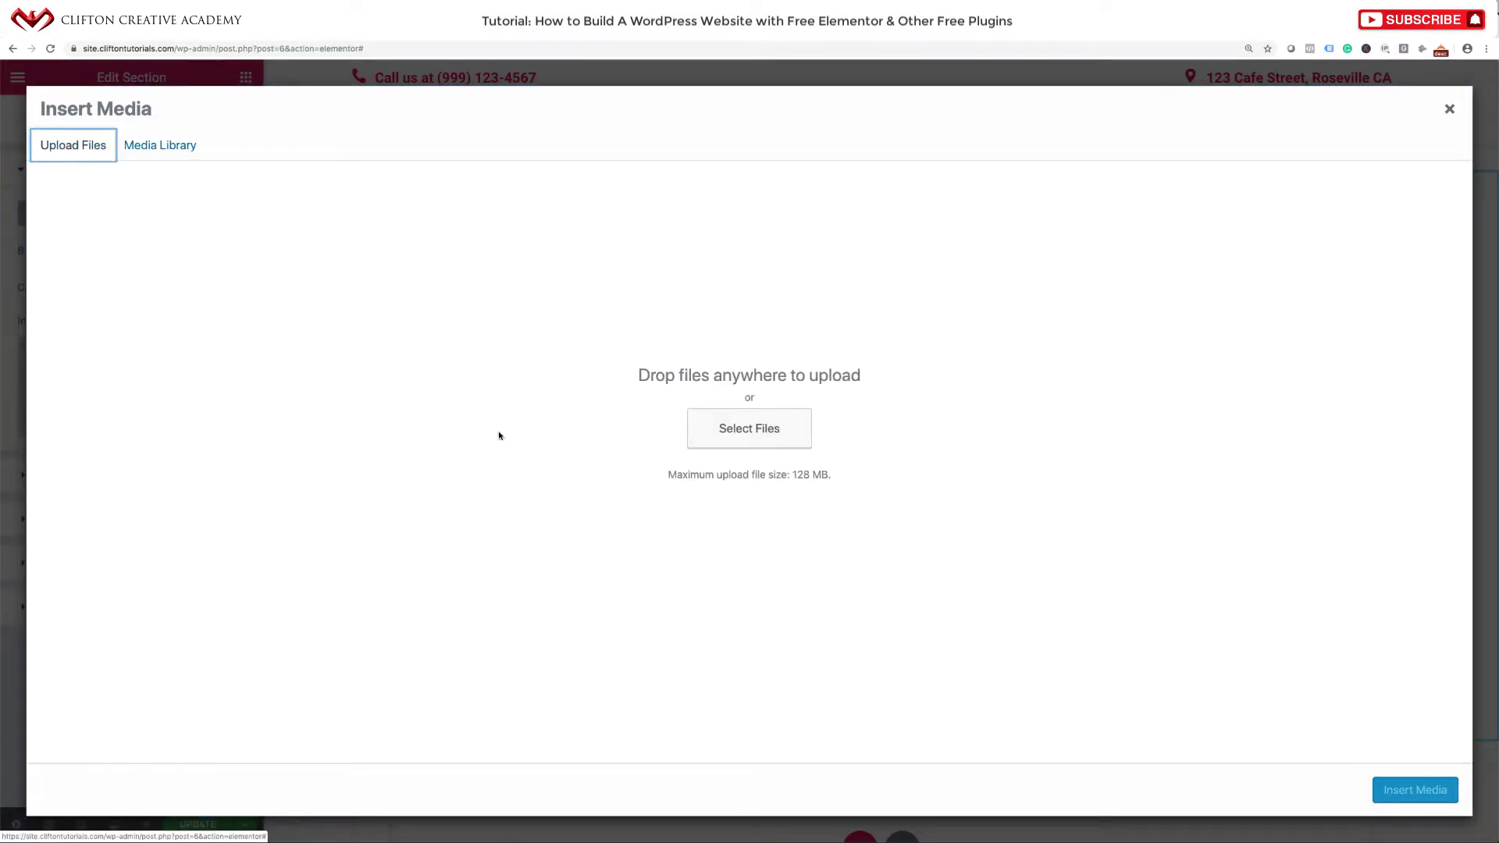
pyautogui.click(748, 440)
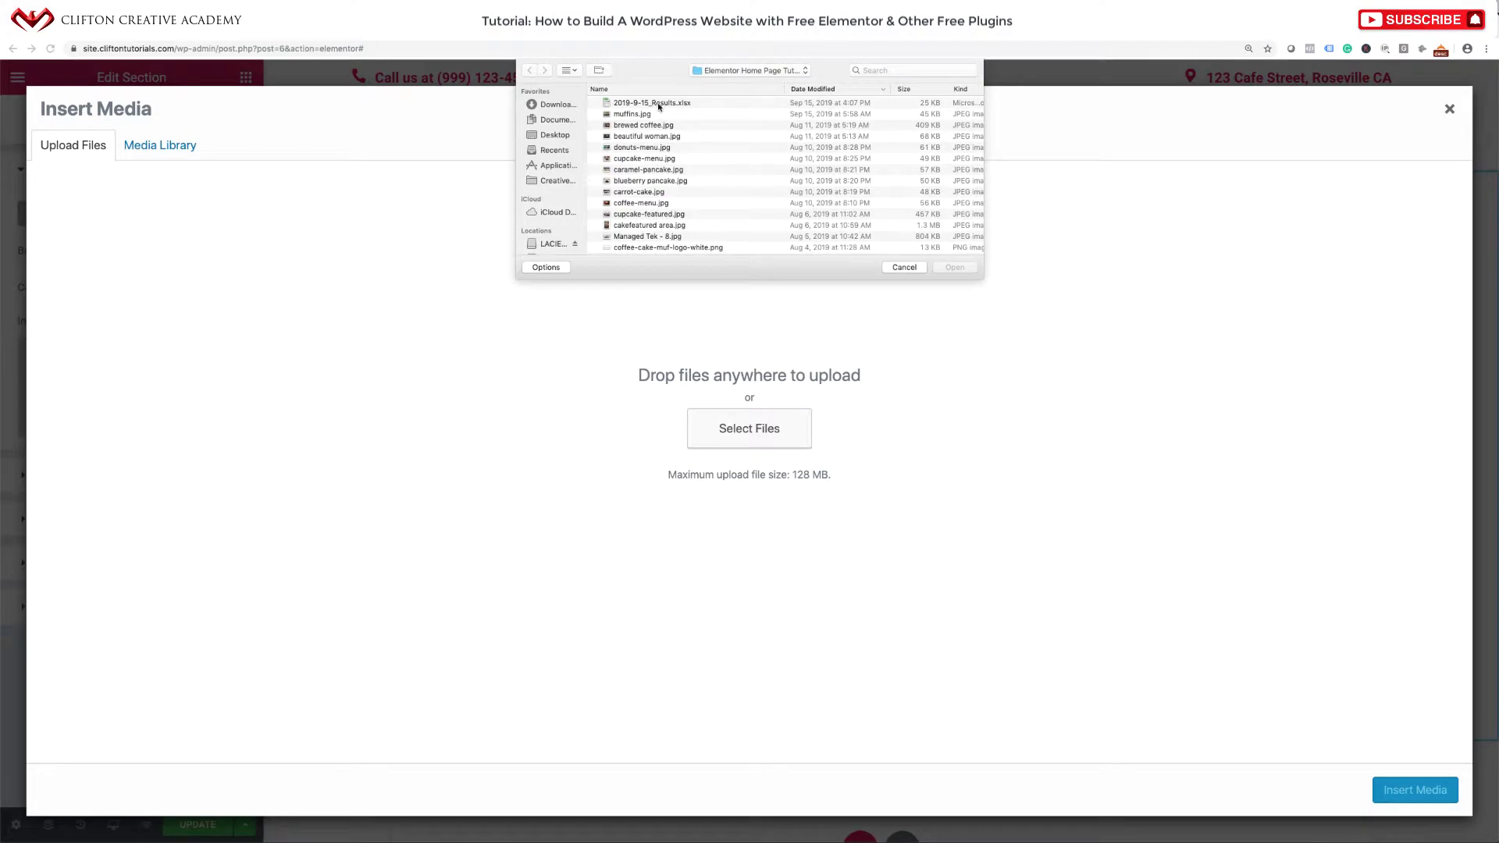
pyautogui.click(647, 114)
pyautogui.press('space')
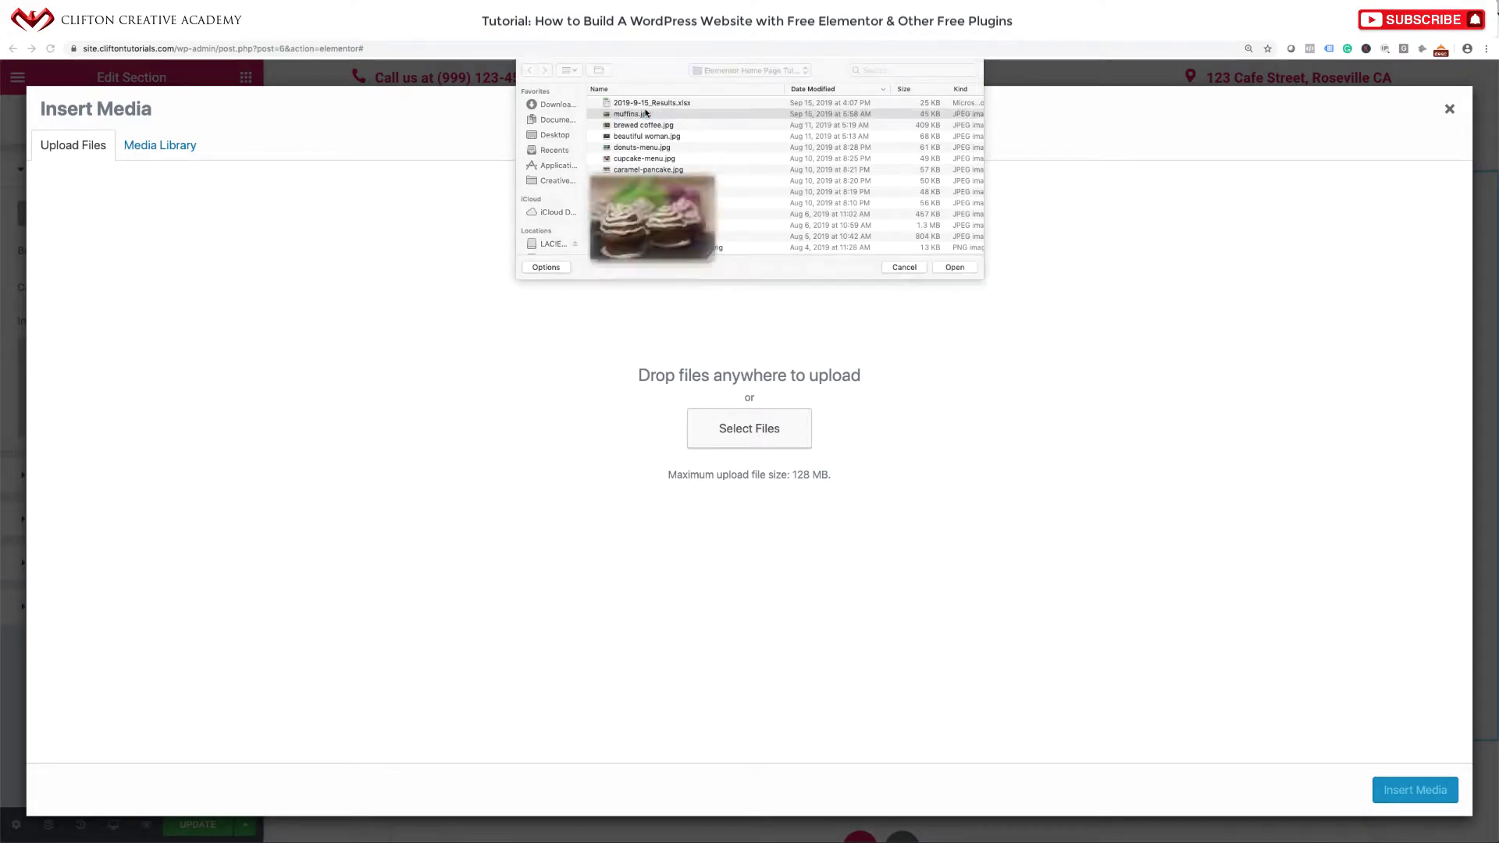
pyautogui.press('Down')
pyautogui.press('Down')
pyautogui.press('Down')
pyautogui.press('Down')
pyautogui.press('Down')
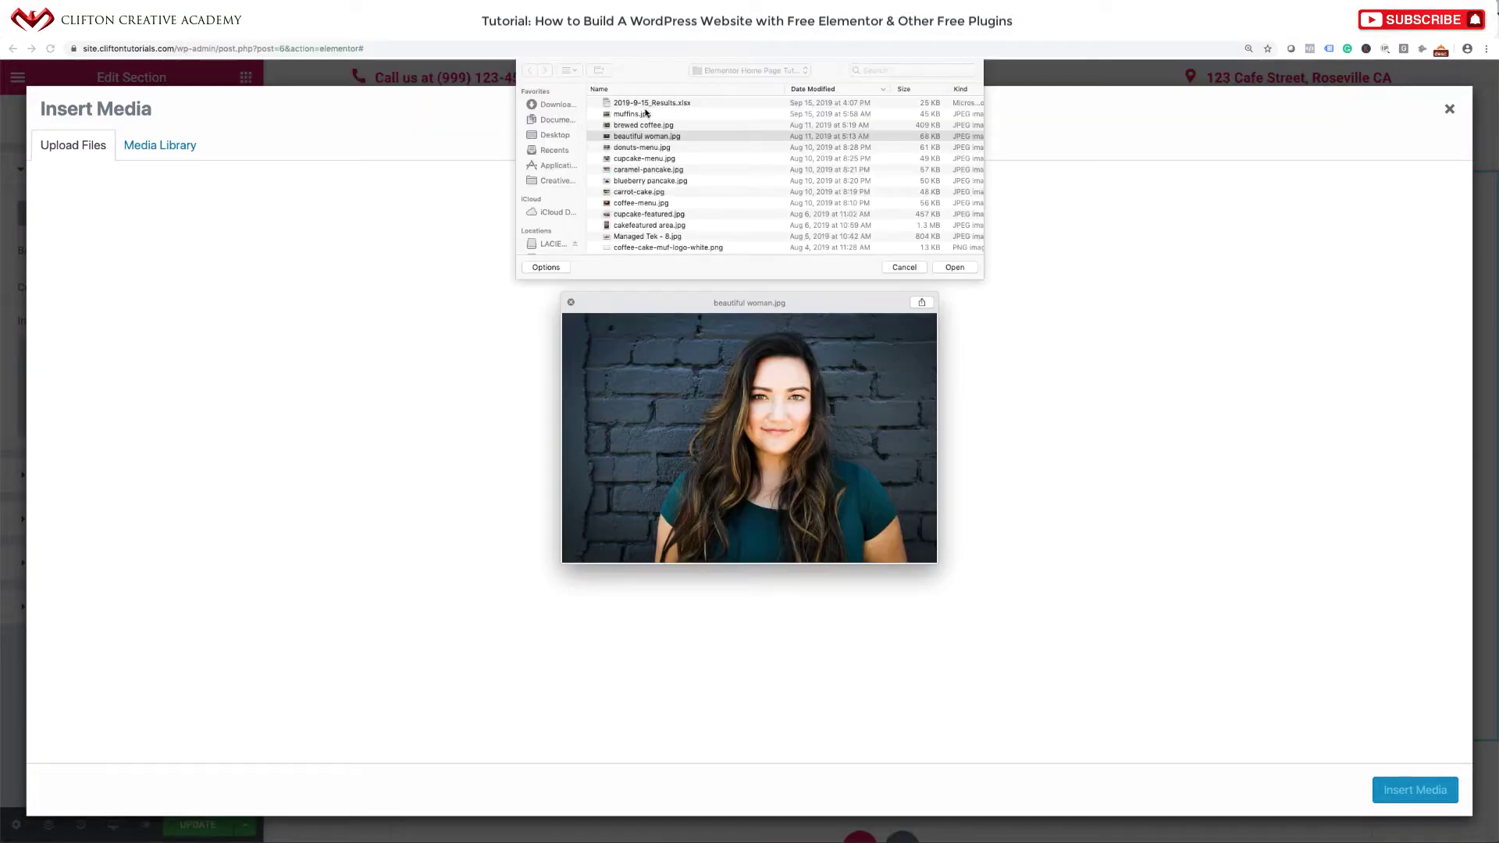
pyautogui.press('Down')
pyautogui.press('Down')
pyautogui.press('Down')
pyautogui.press('Down')
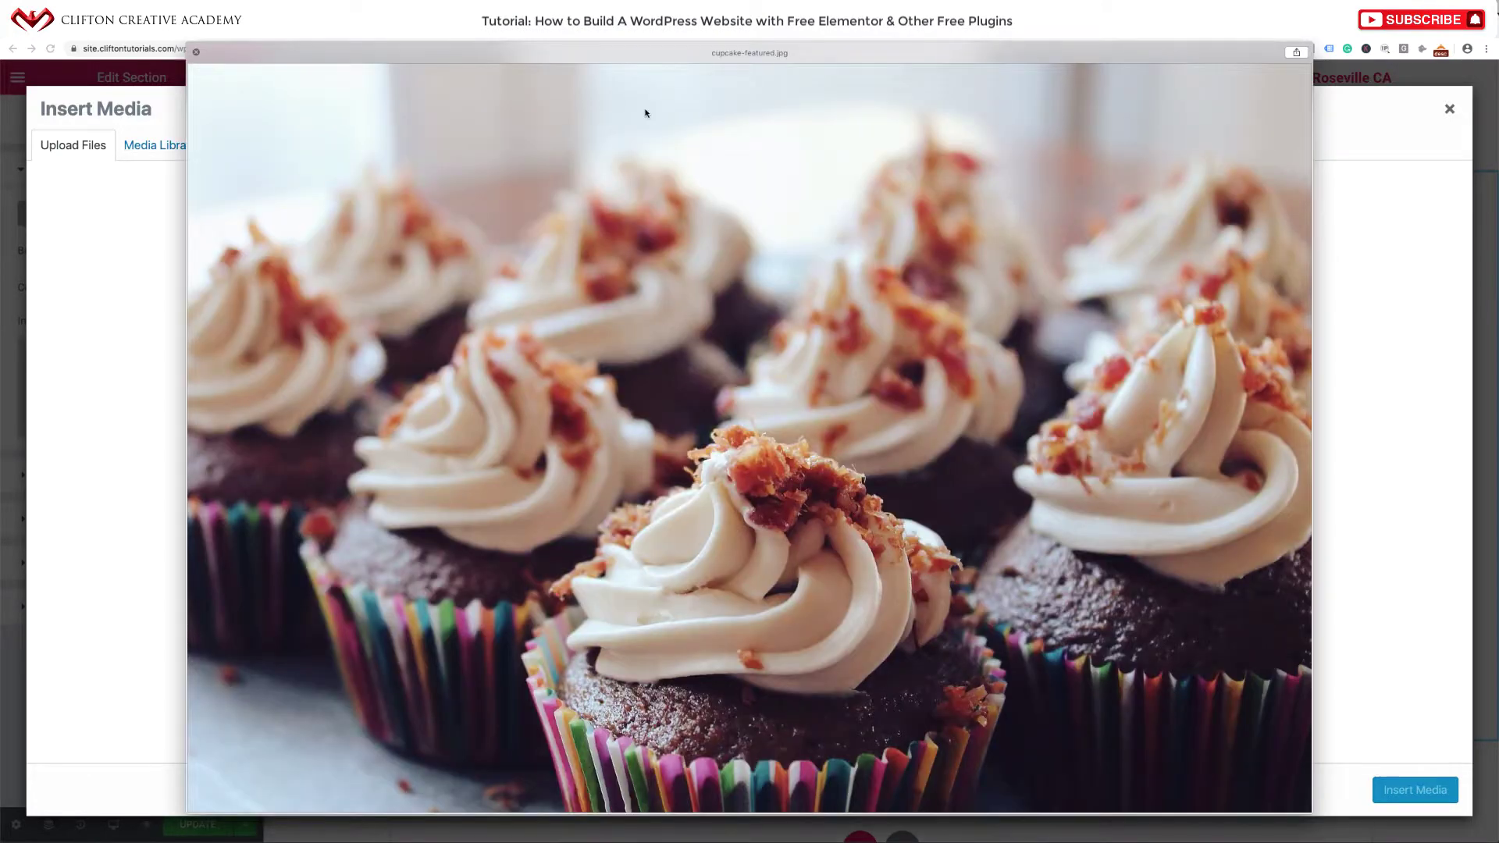
pyautogui.click(196, 52)
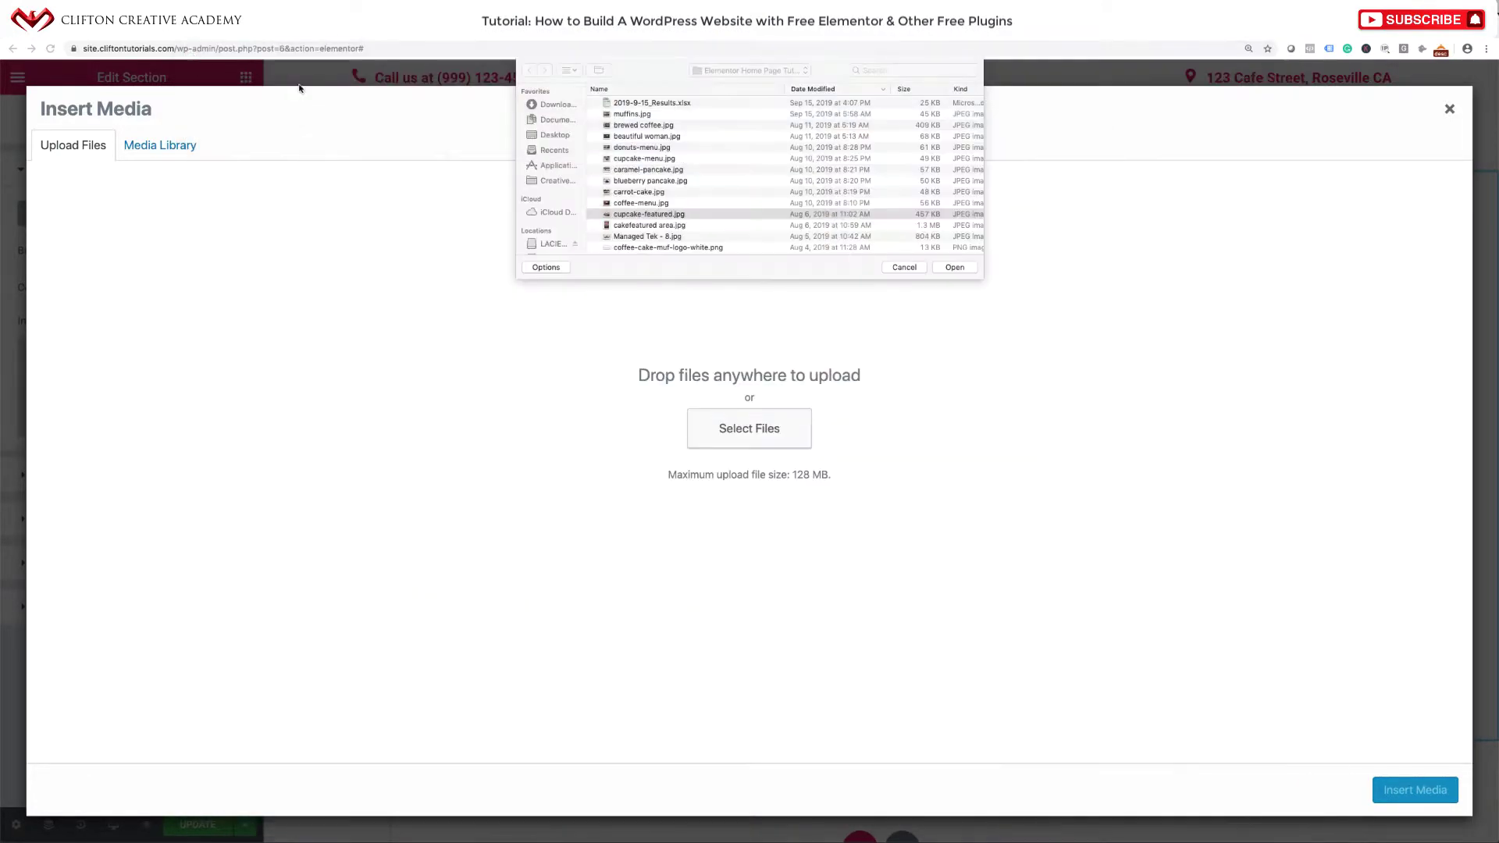
pyautogui.press('Return')
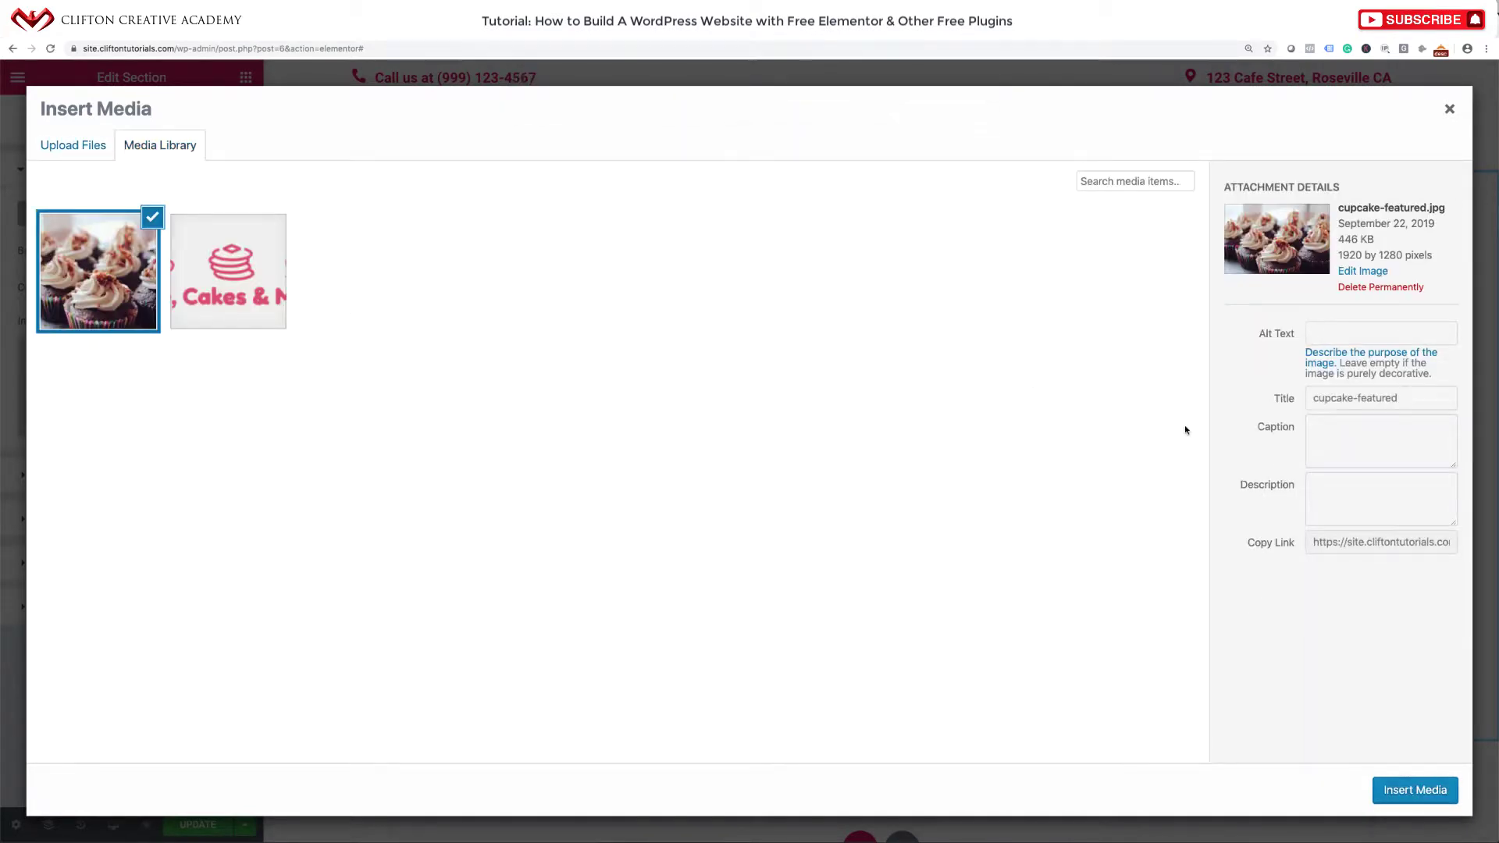
# Set the image's alt text to 'cupcake featured' and insert it.
pyautogui.moveTo(1394, 399); pyautogui.dragTo(1283, 392)
pyautogui.press('super+c')
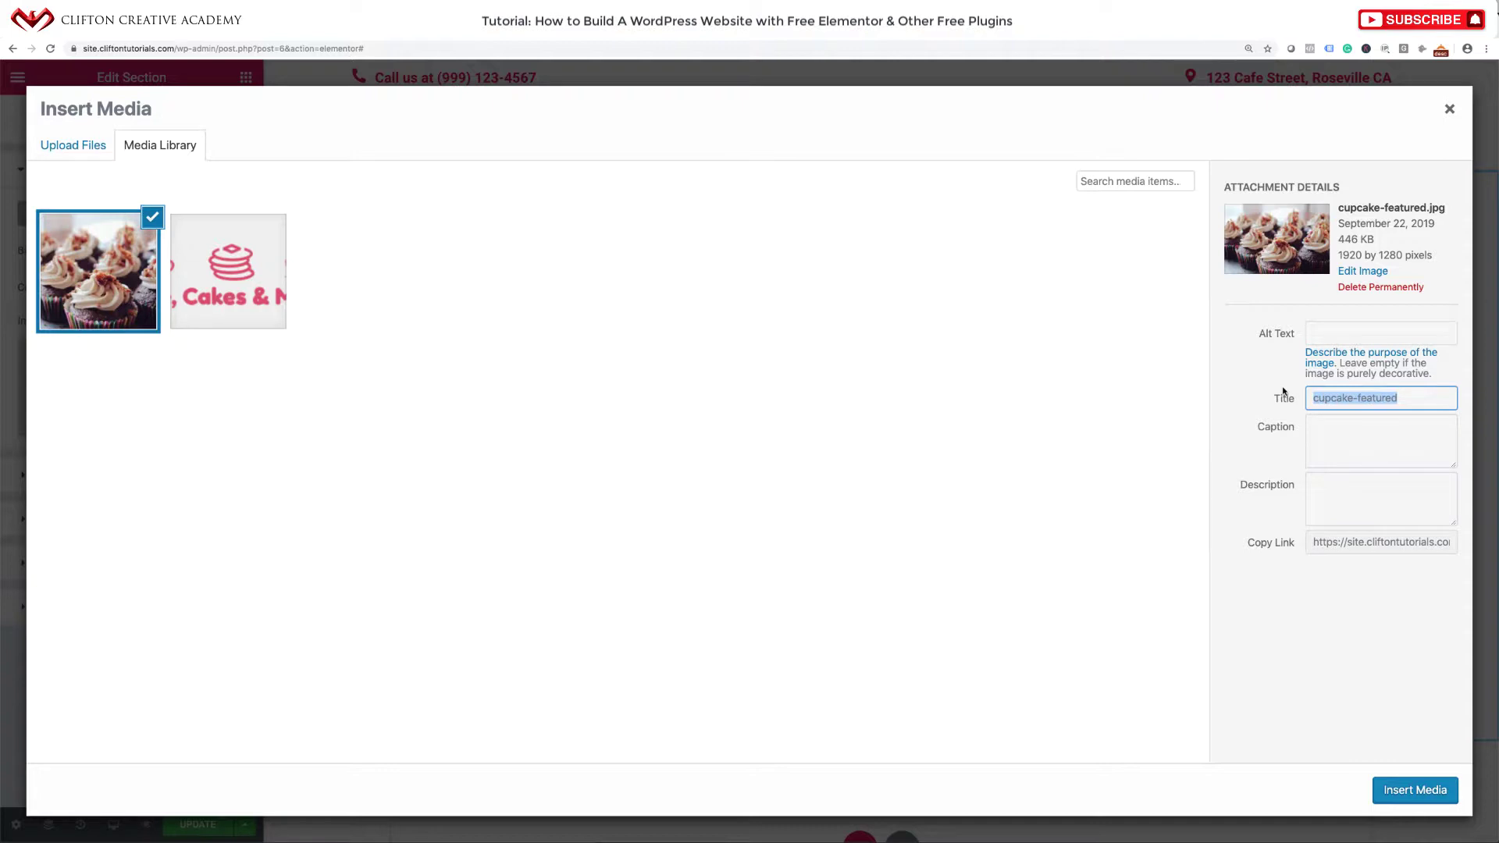
pyautogui.click(1344, 336)
pyautogui.press('super+v')
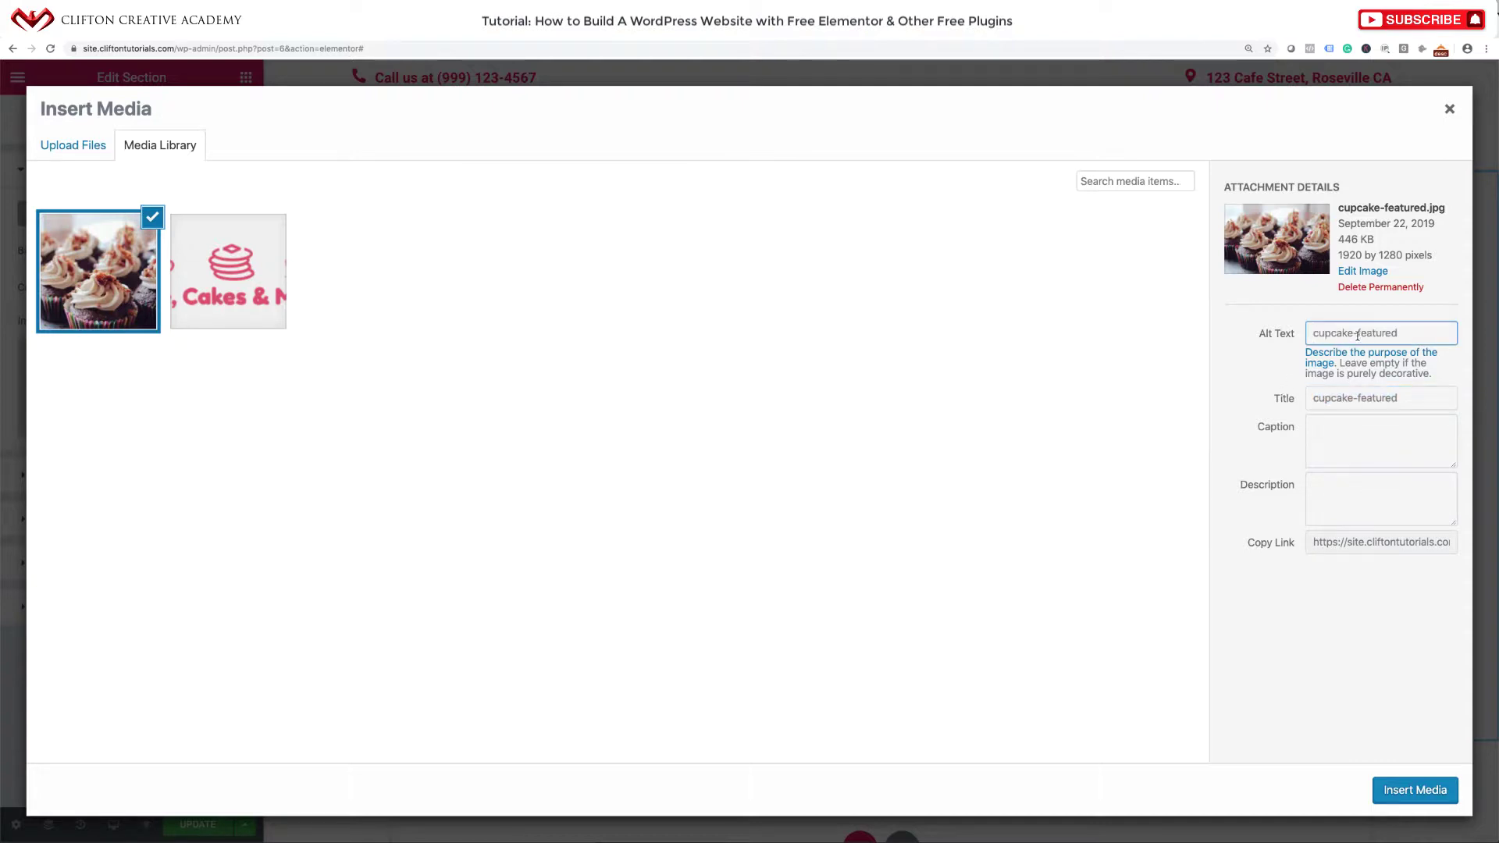
pyautogui.click(1358, 335)
pyautogui.press('BackSpace')
pyautogui.click(1399, 780)
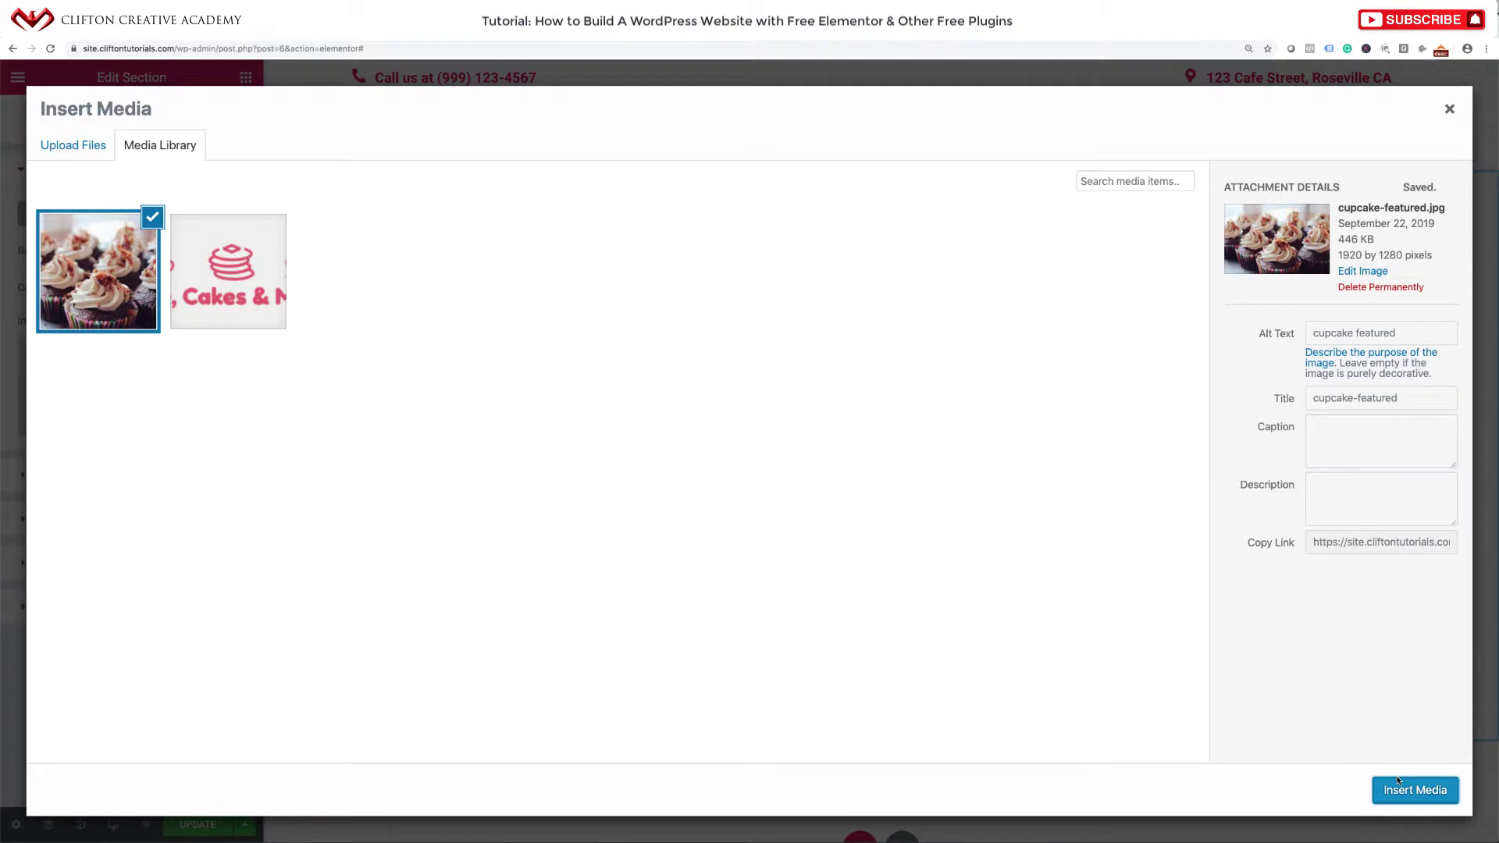
# Use the cupcake photo as section background: Center Center, Fixed, No-repeat, Cover.
pyautogui.click(1399, 782)
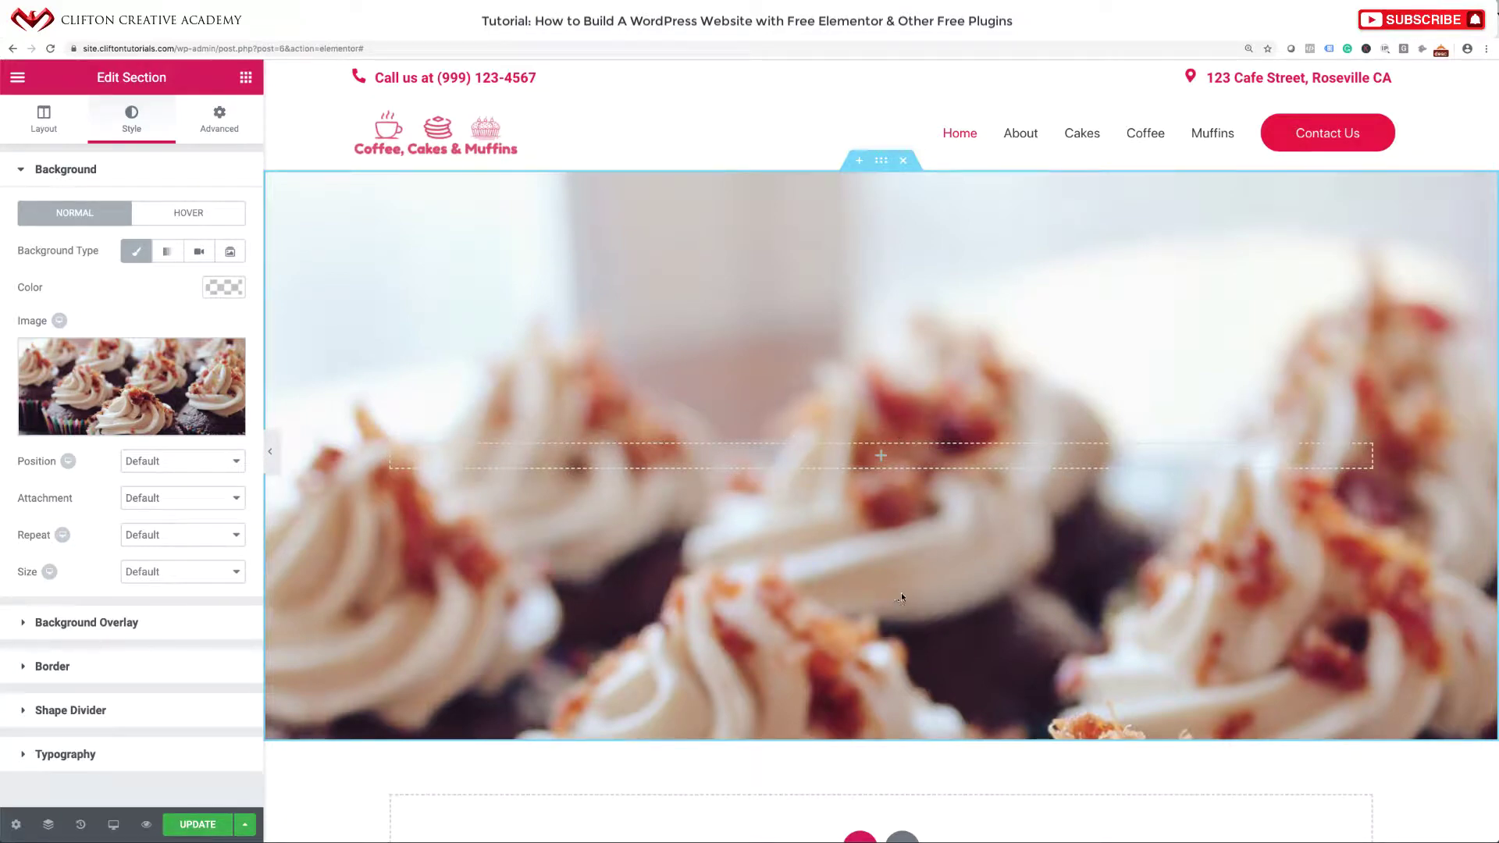
pyautogui.click(178, 463)
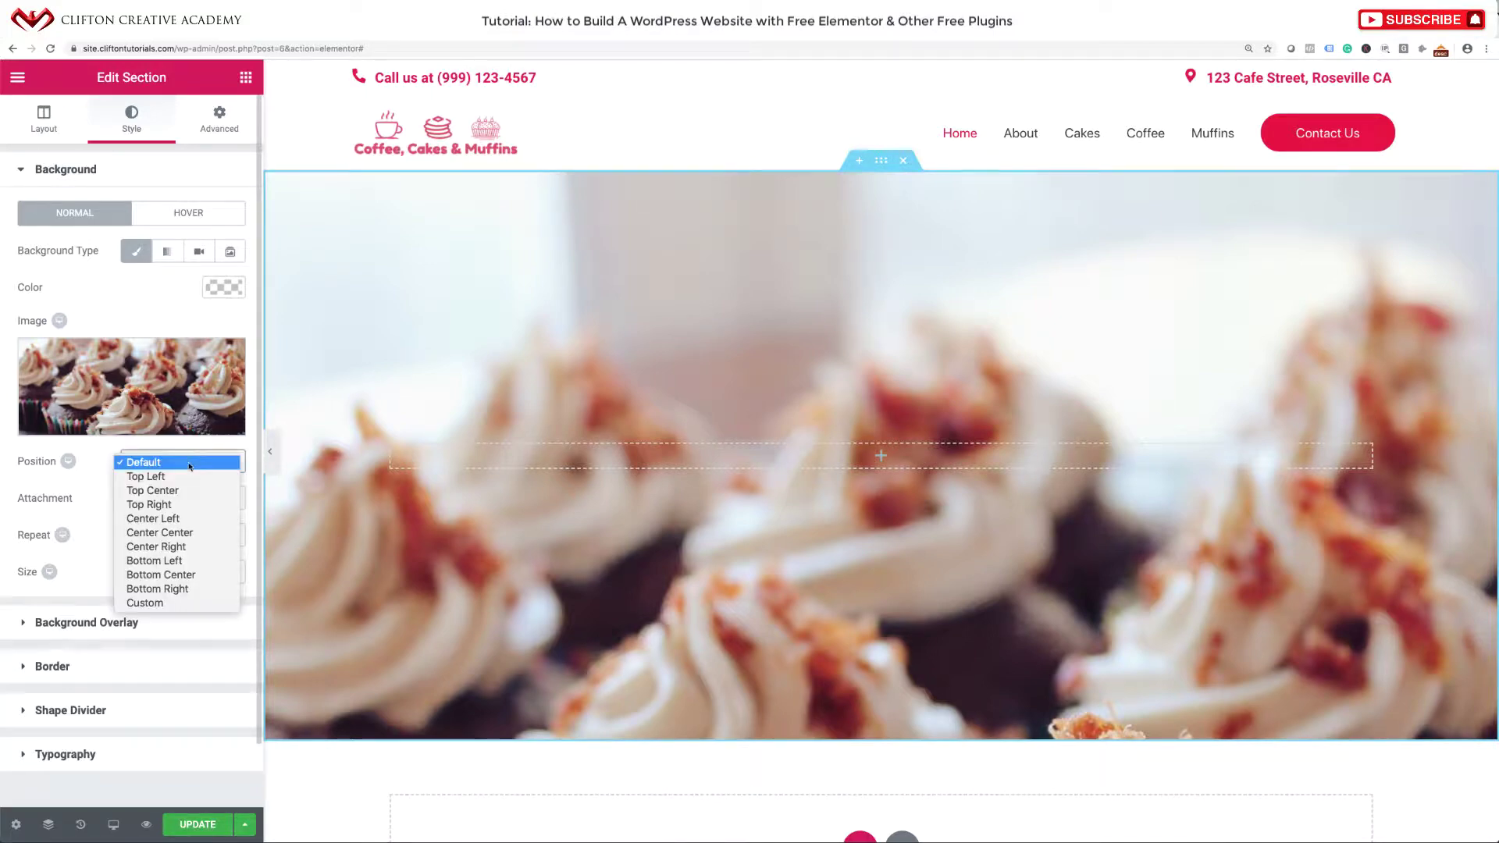
pyautogui.click(182, 534)
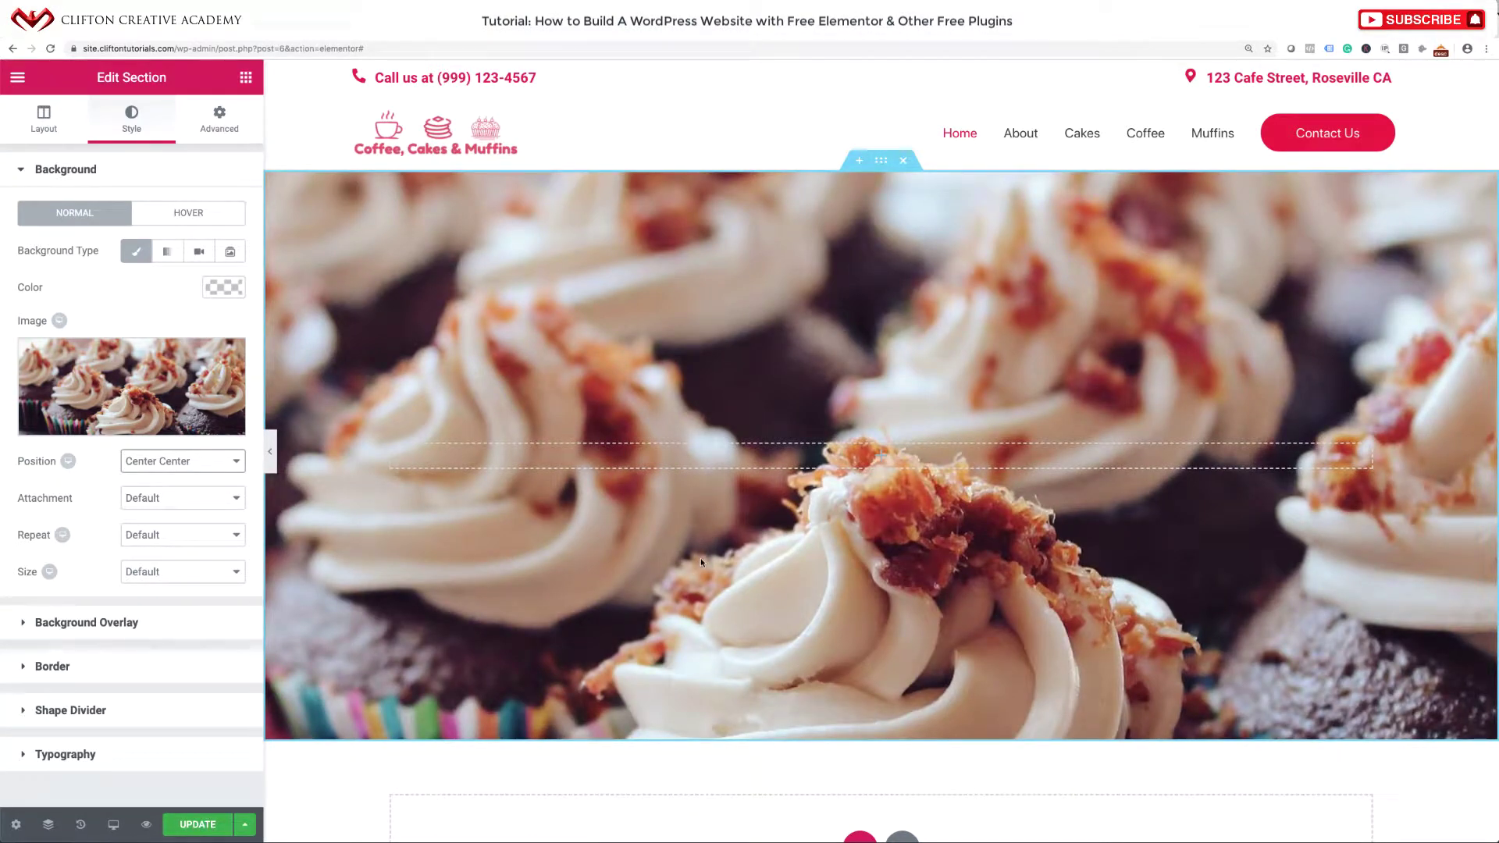
pyautogui.click(168, 498)
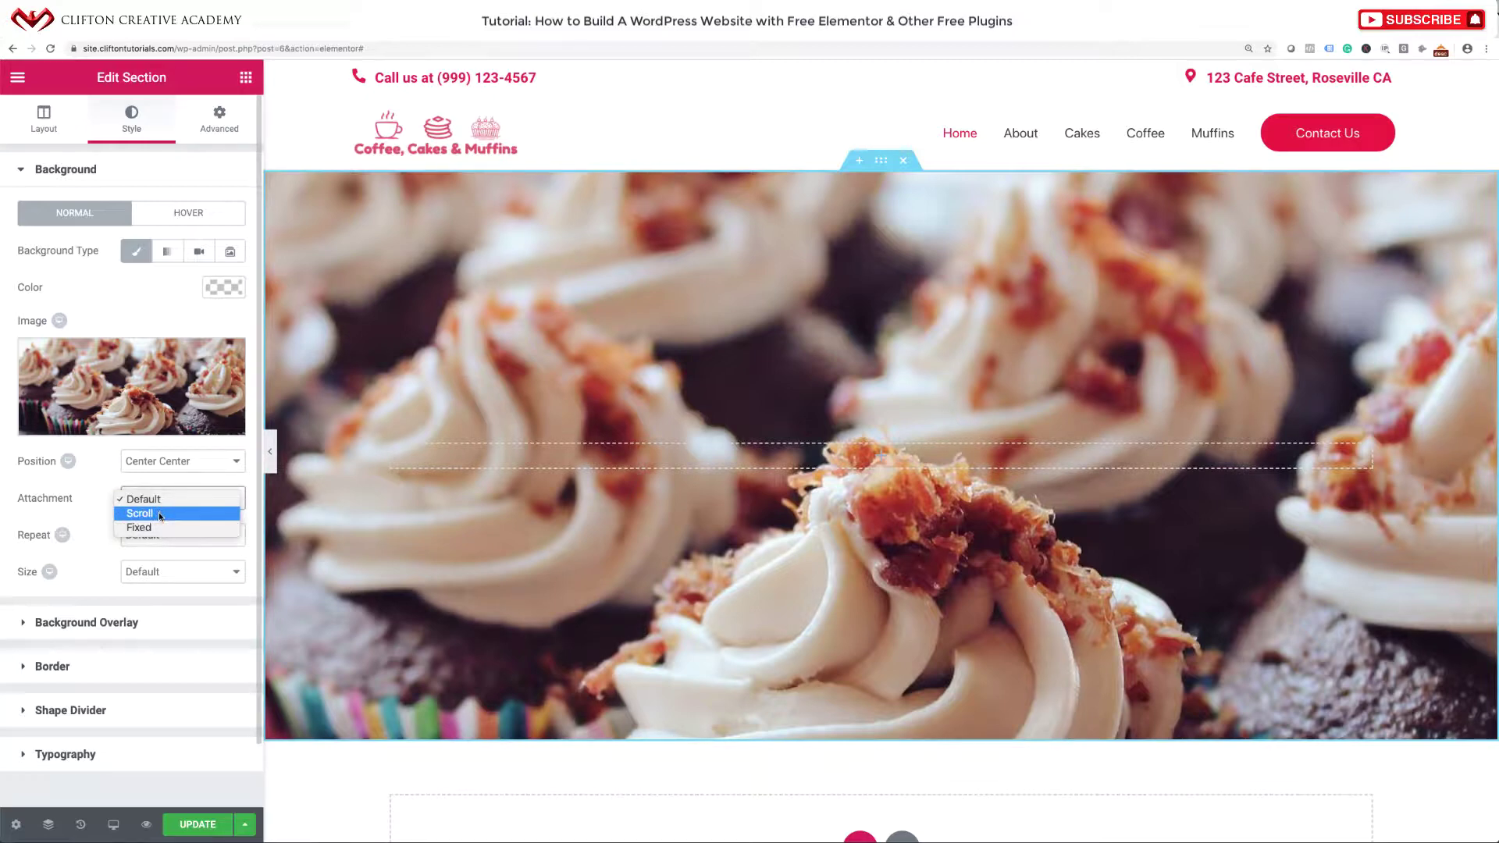
pyautogui.click(159, 528)
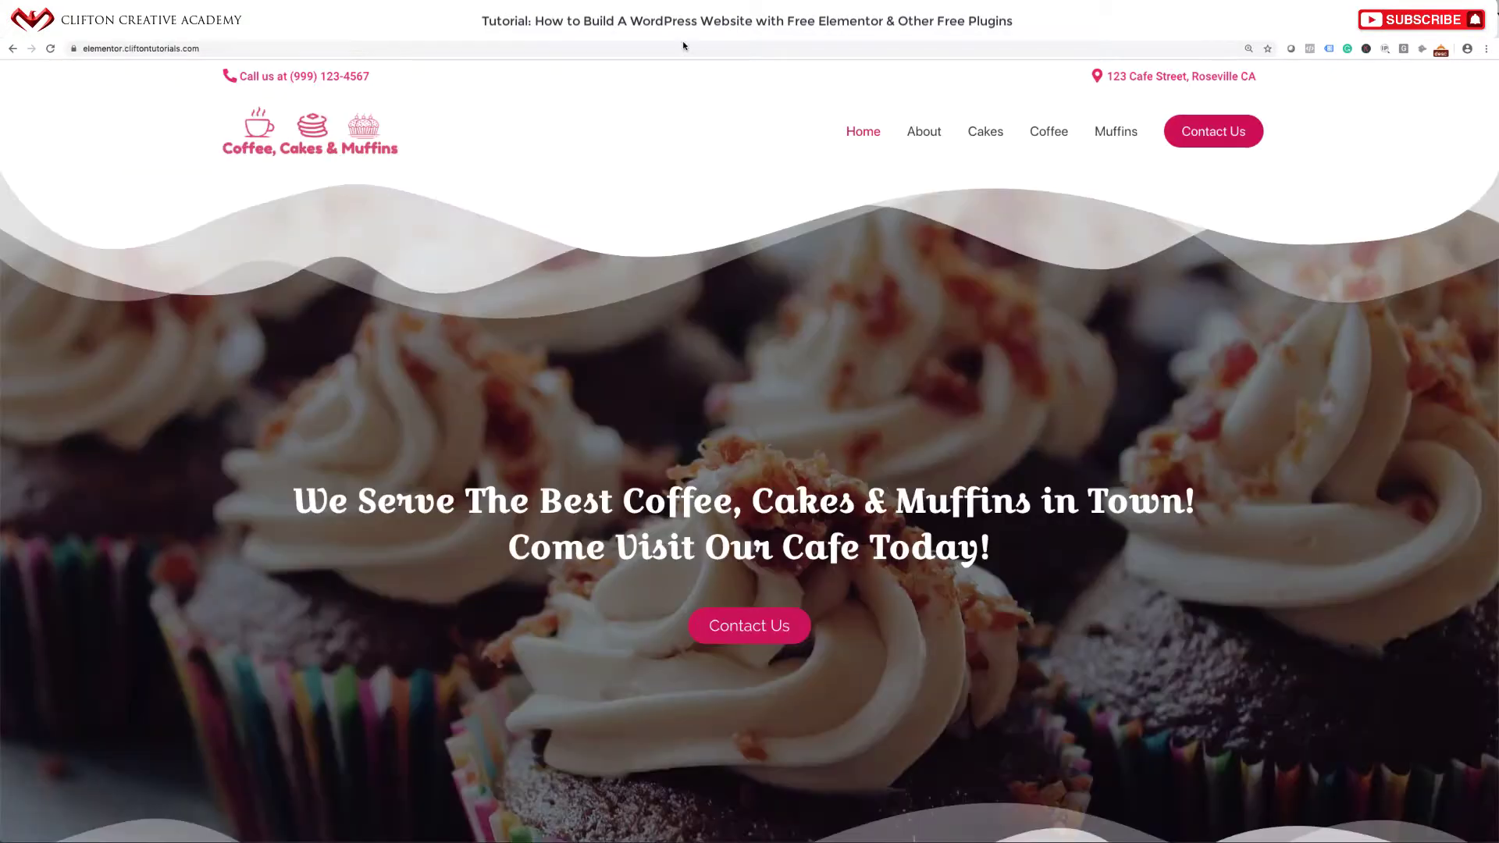
pyautogui.scroll(-5, 677, 453)
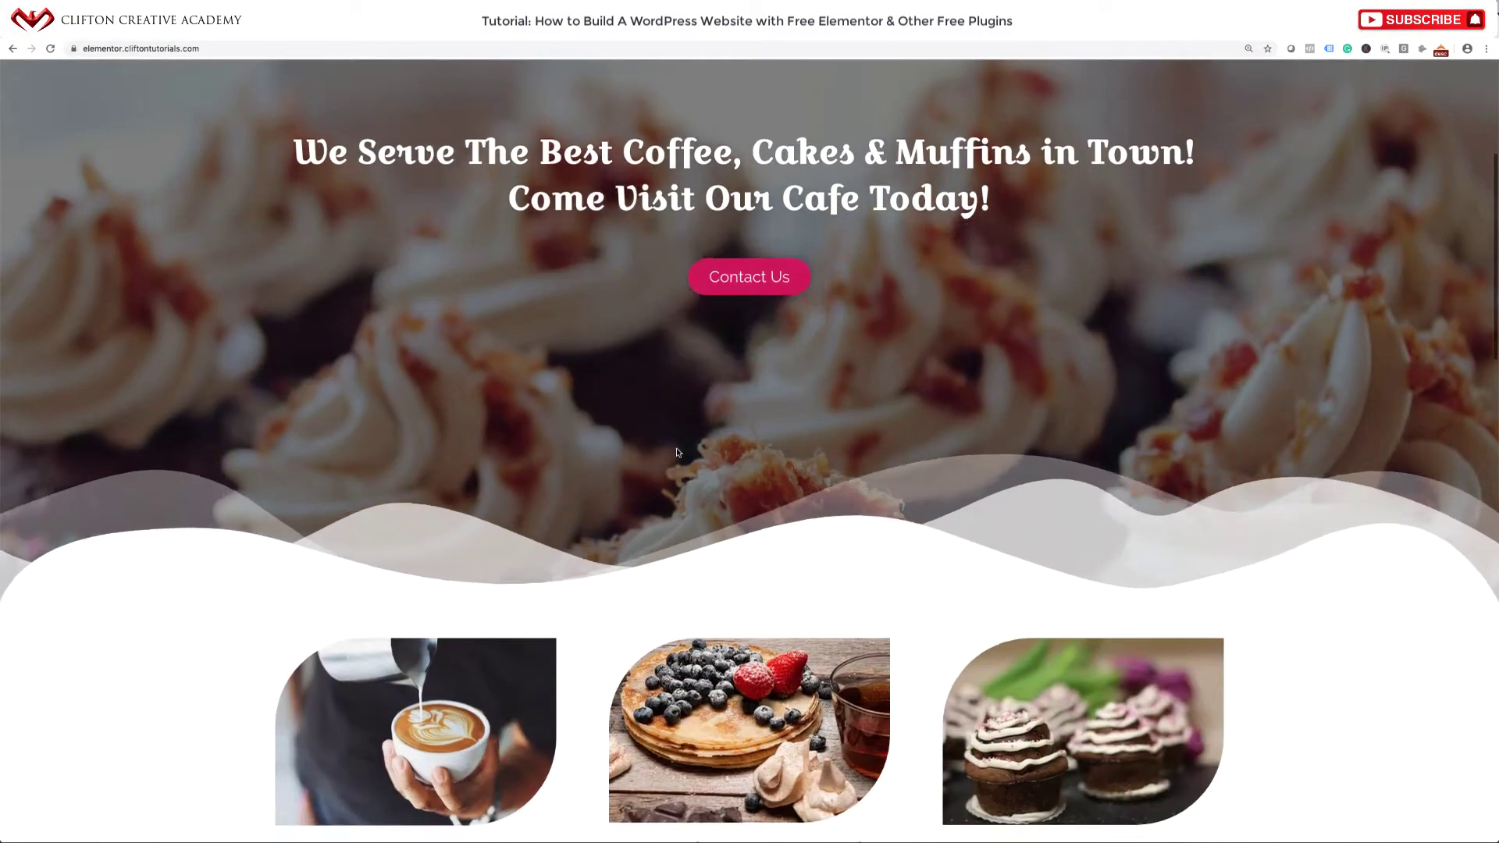
pyautogui.scroll(5, 677, 453)
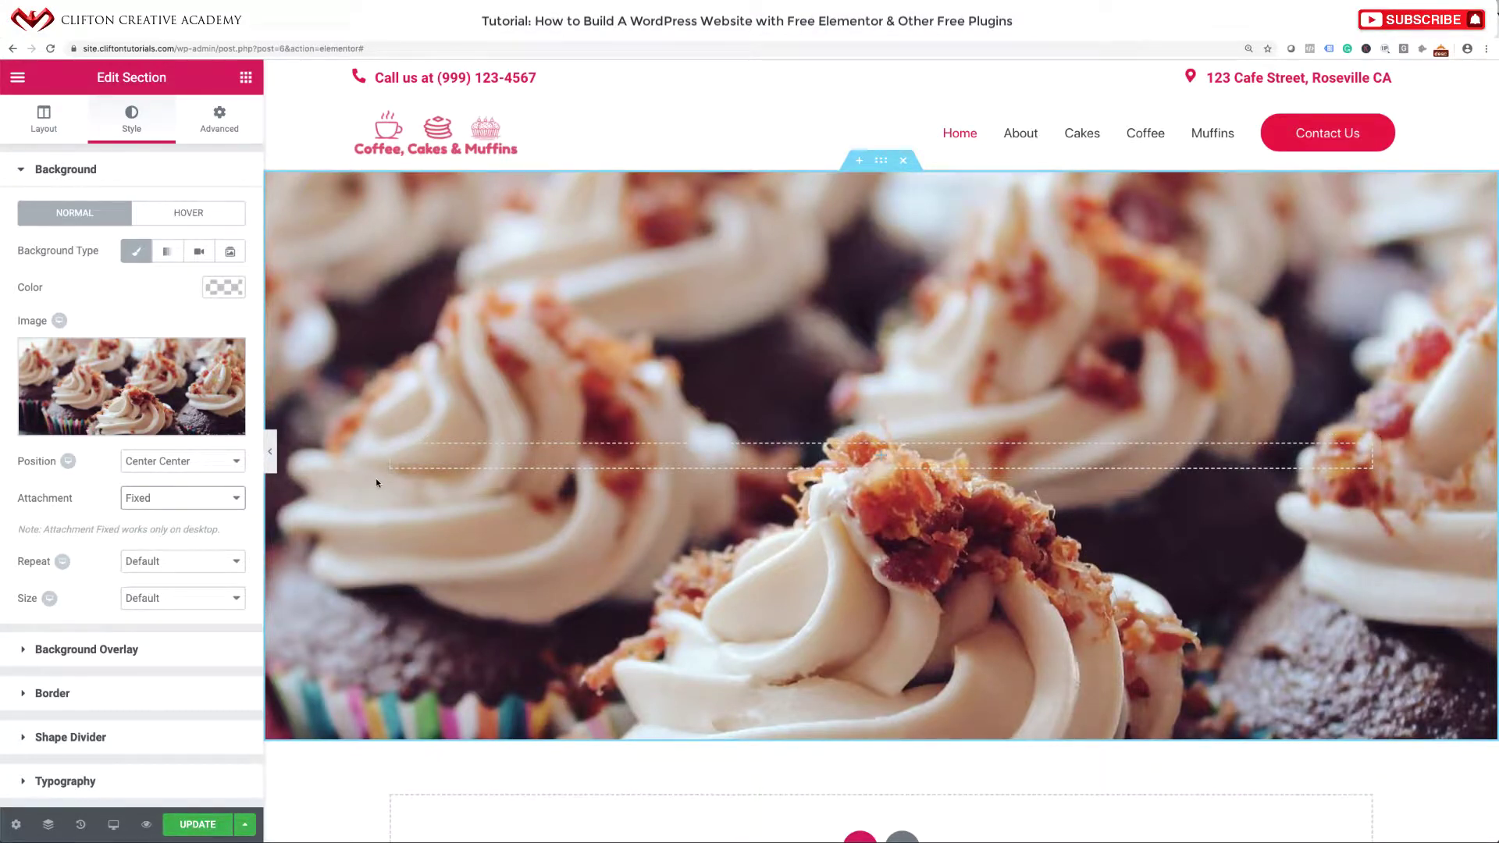
pyautogui.click(177, 559)
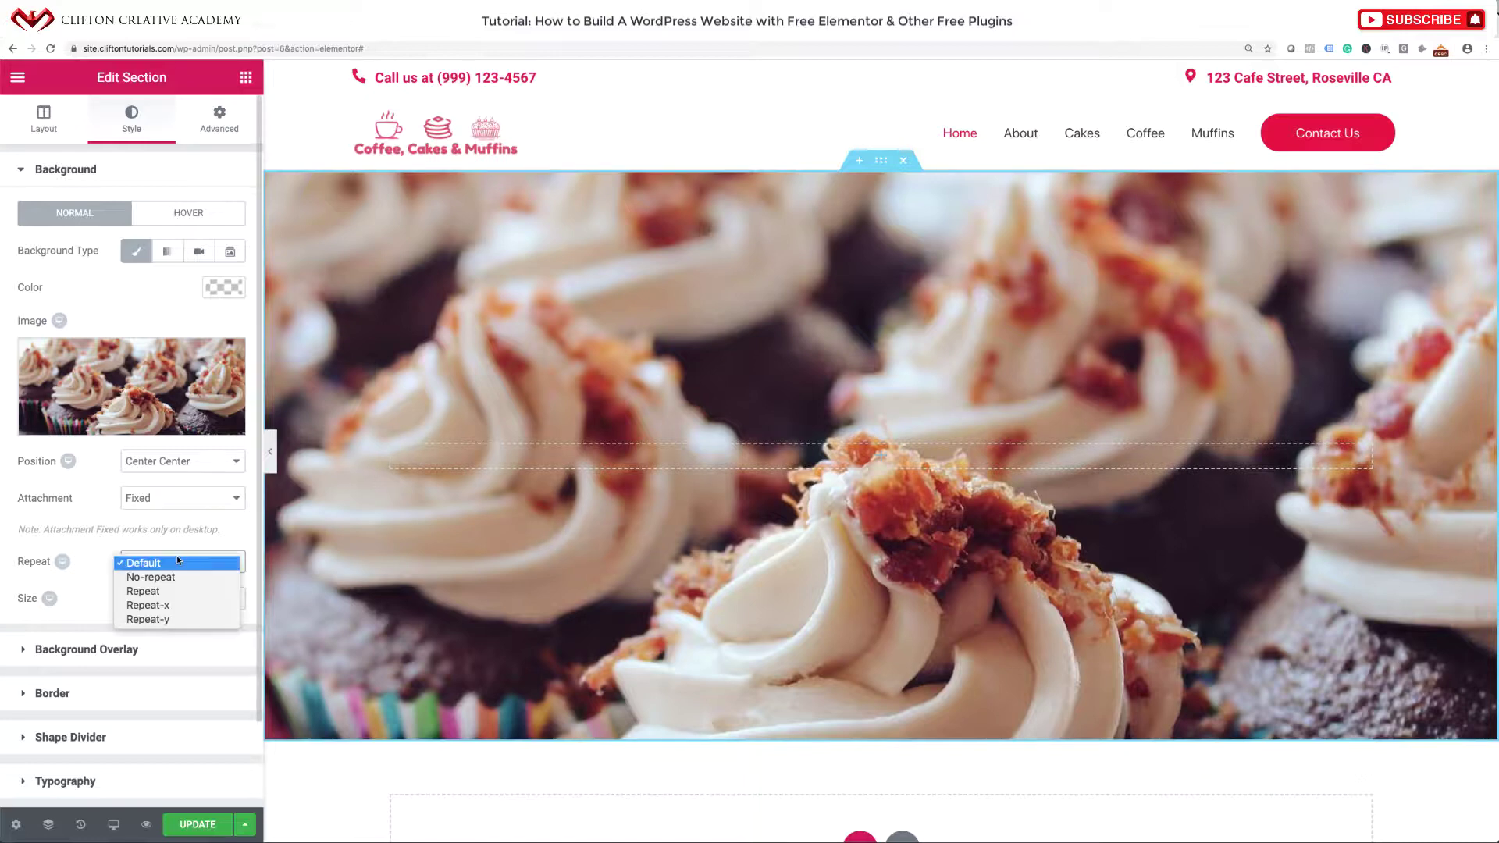
pyautogui.click(172, 576)
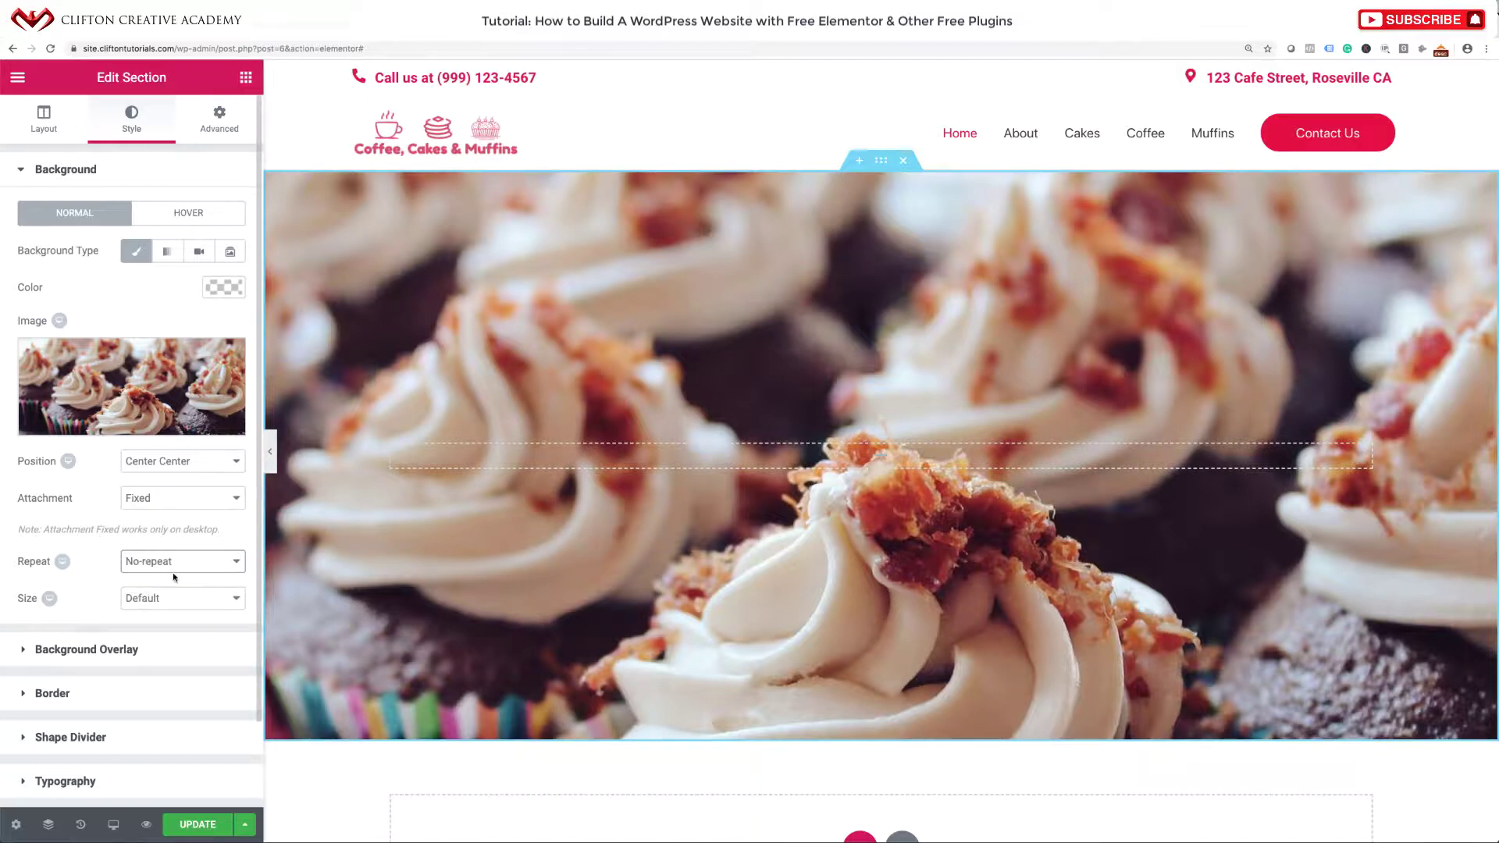
pyautogui.click(173, 598)
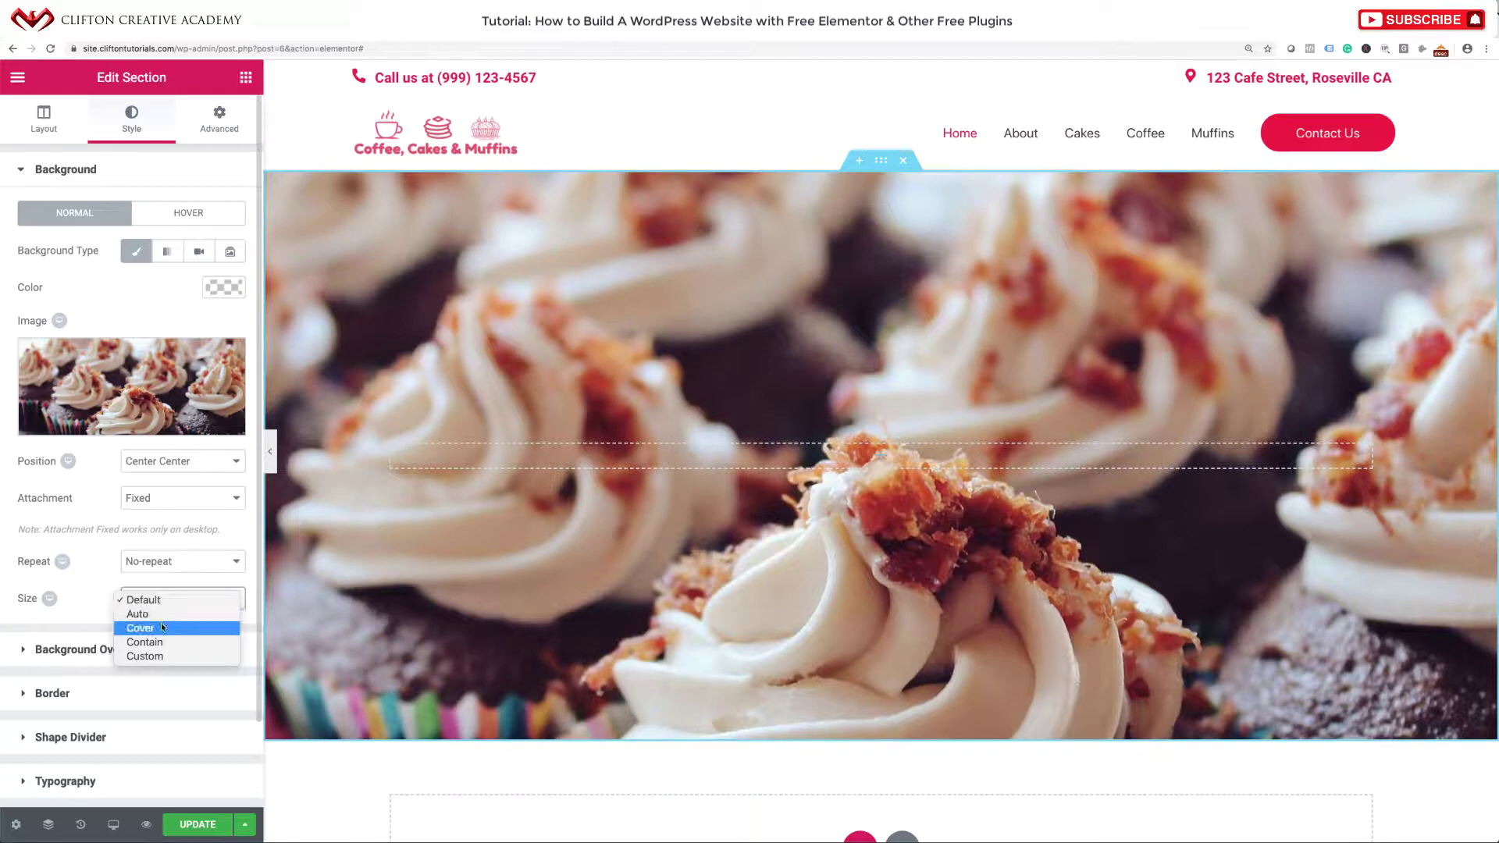
pyautogui.click(162, 628)
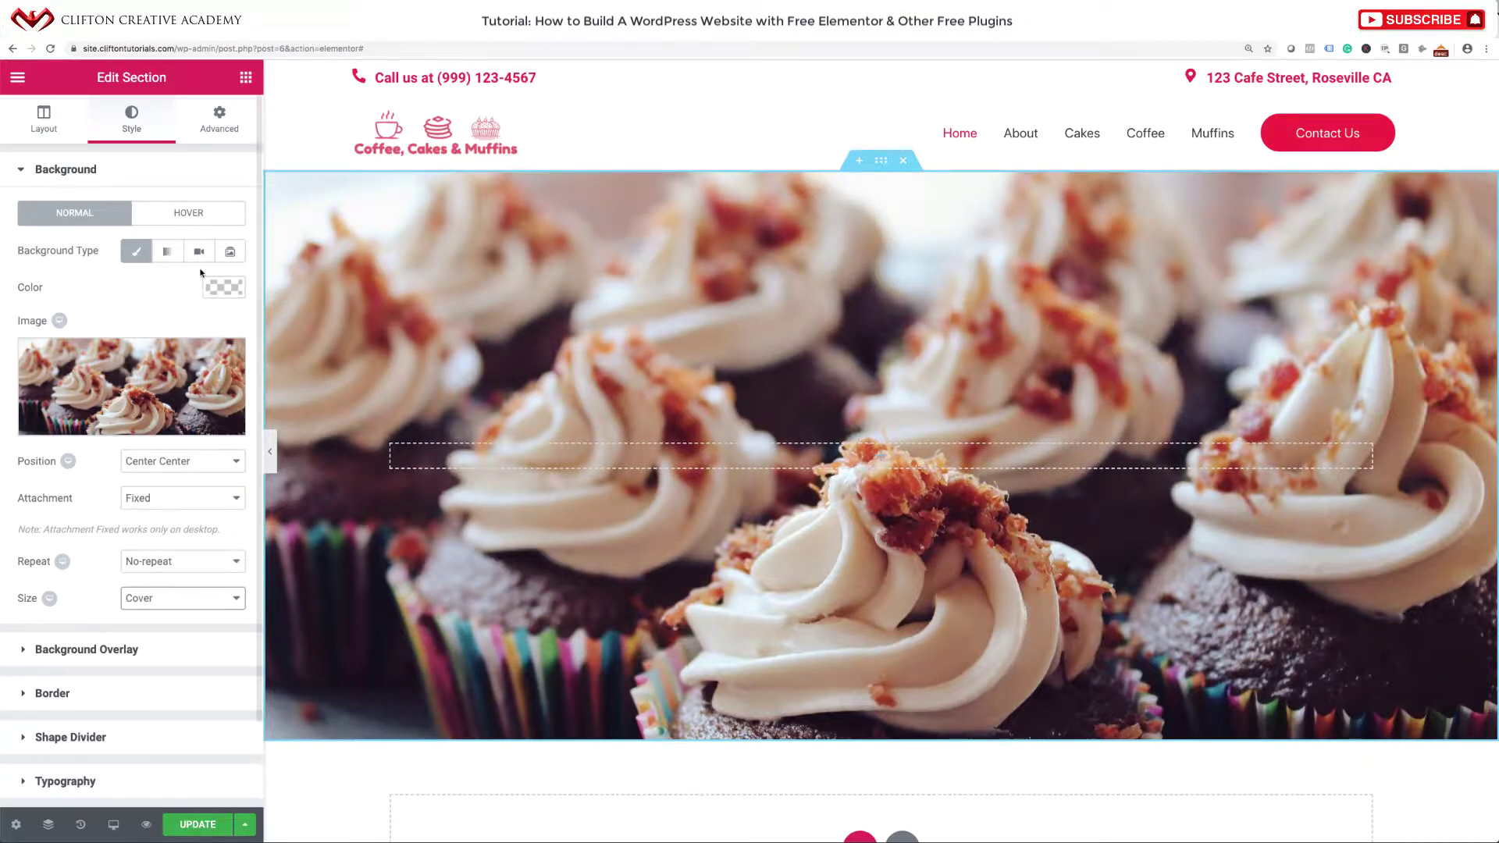
pyautogui.click(53, 172)
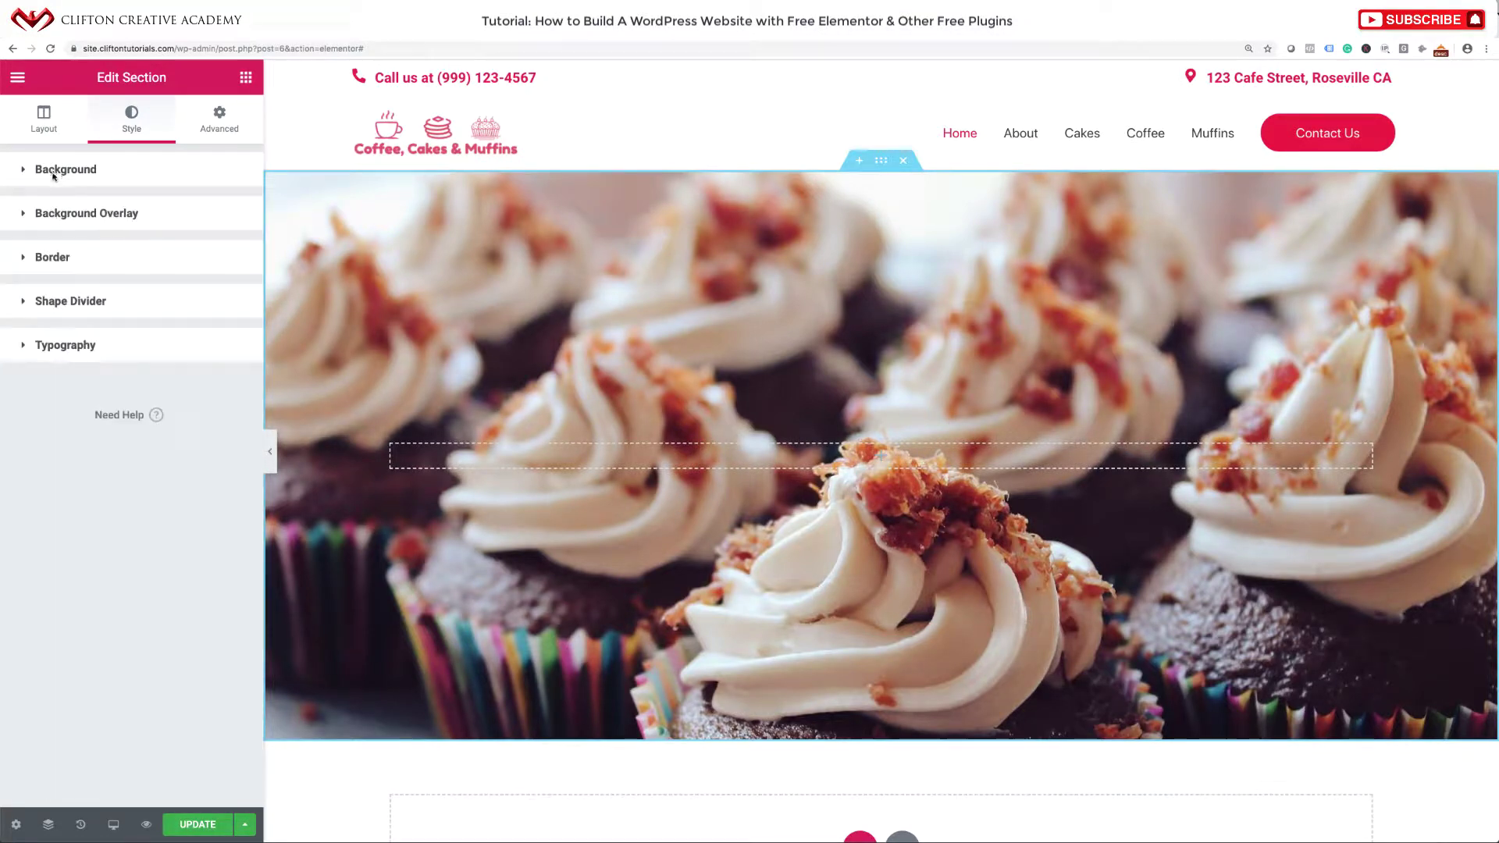
# Set the background overlay to Classic, try grey and green, then clear the colour.
pyautogui.click(35, 215)
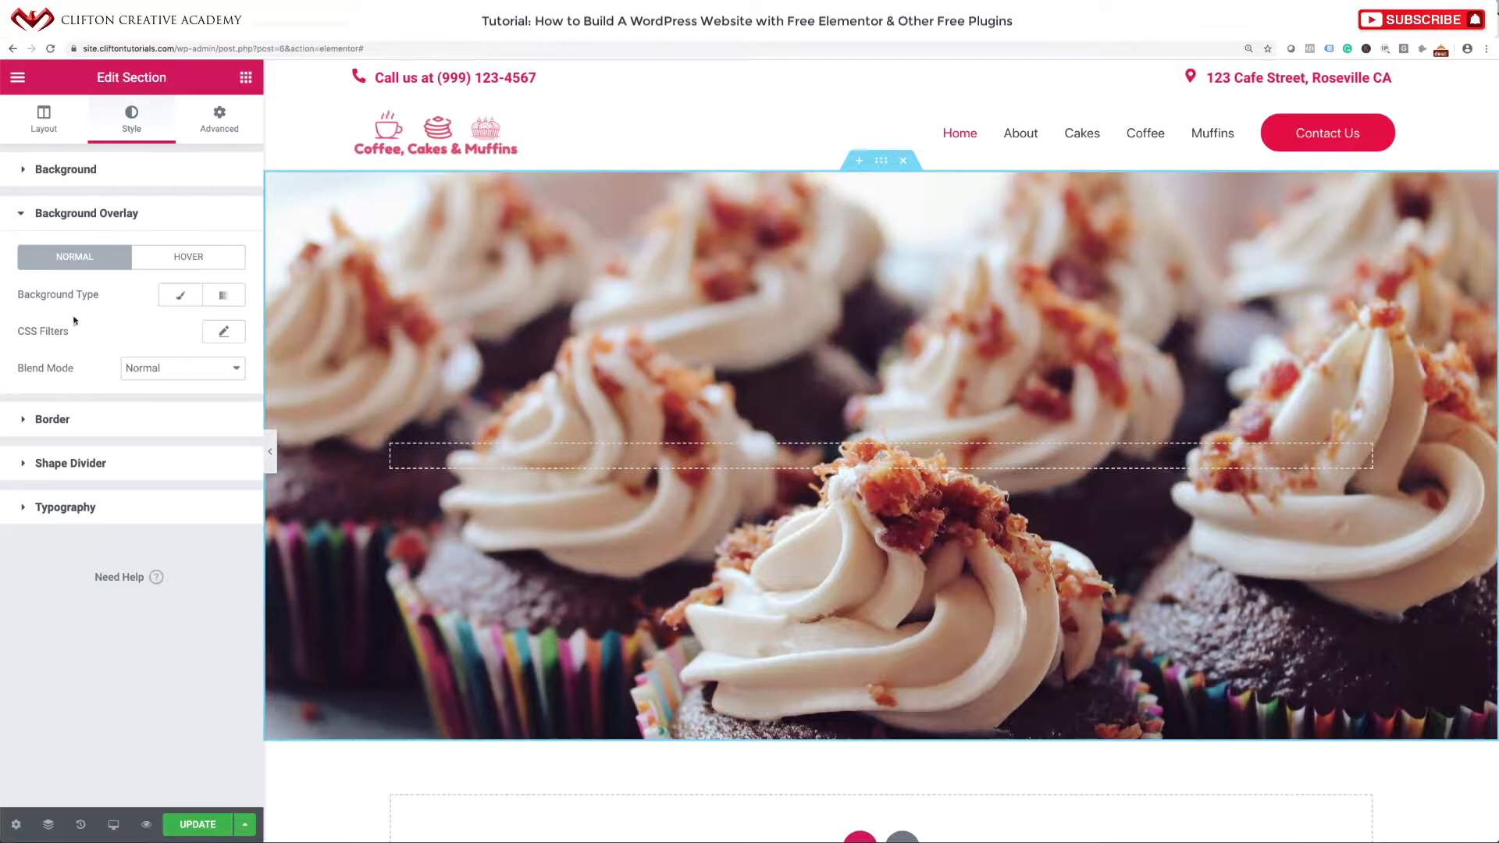
pyautogui.click(179, 298)
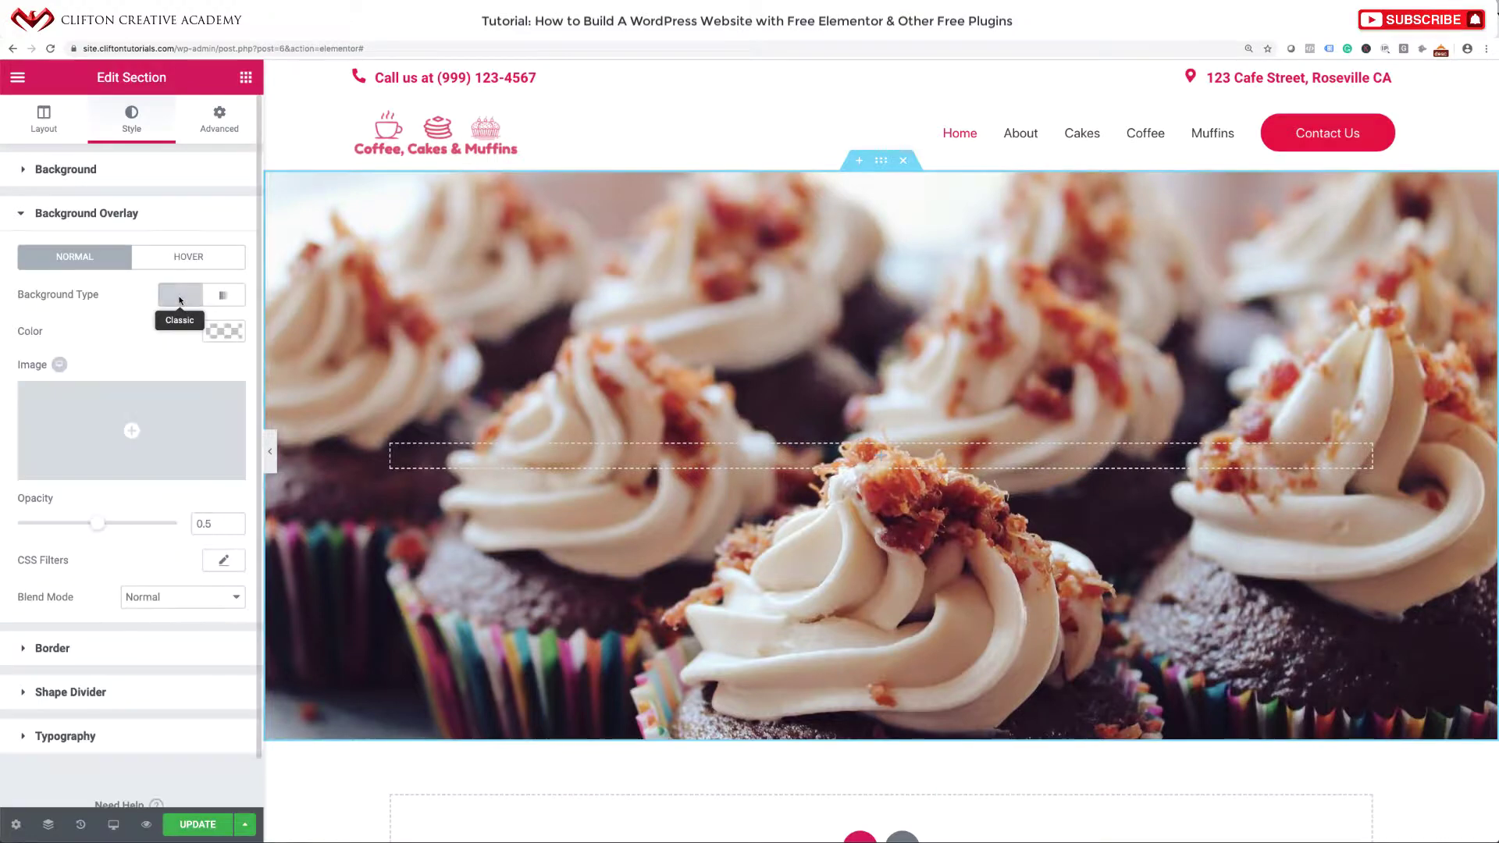
pyautogui.click(222, 332)
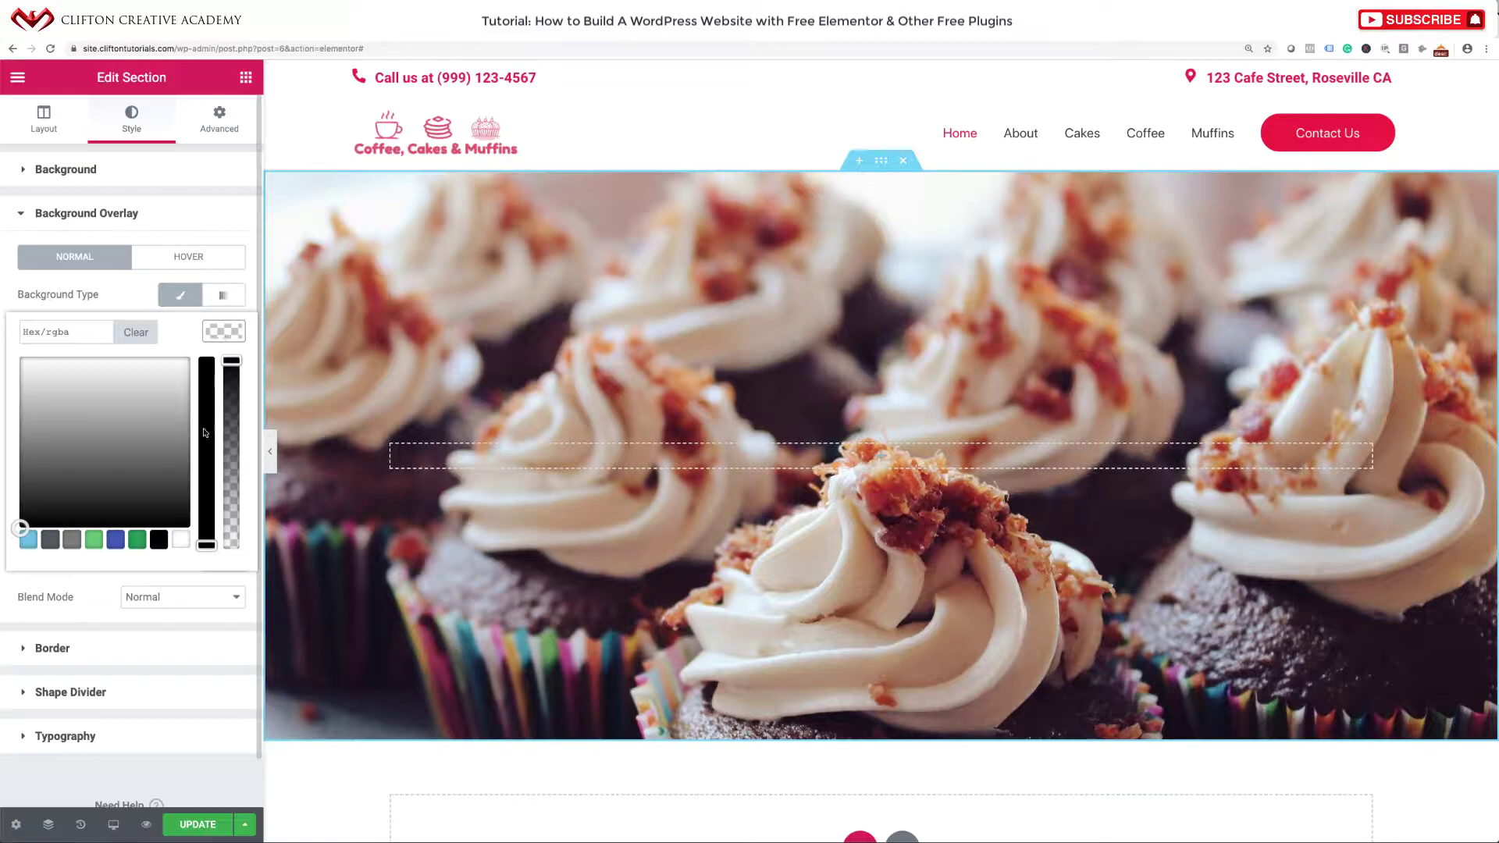
pyautogui.moveTo(84, 500); pyautogui.dragTo(169, 521)
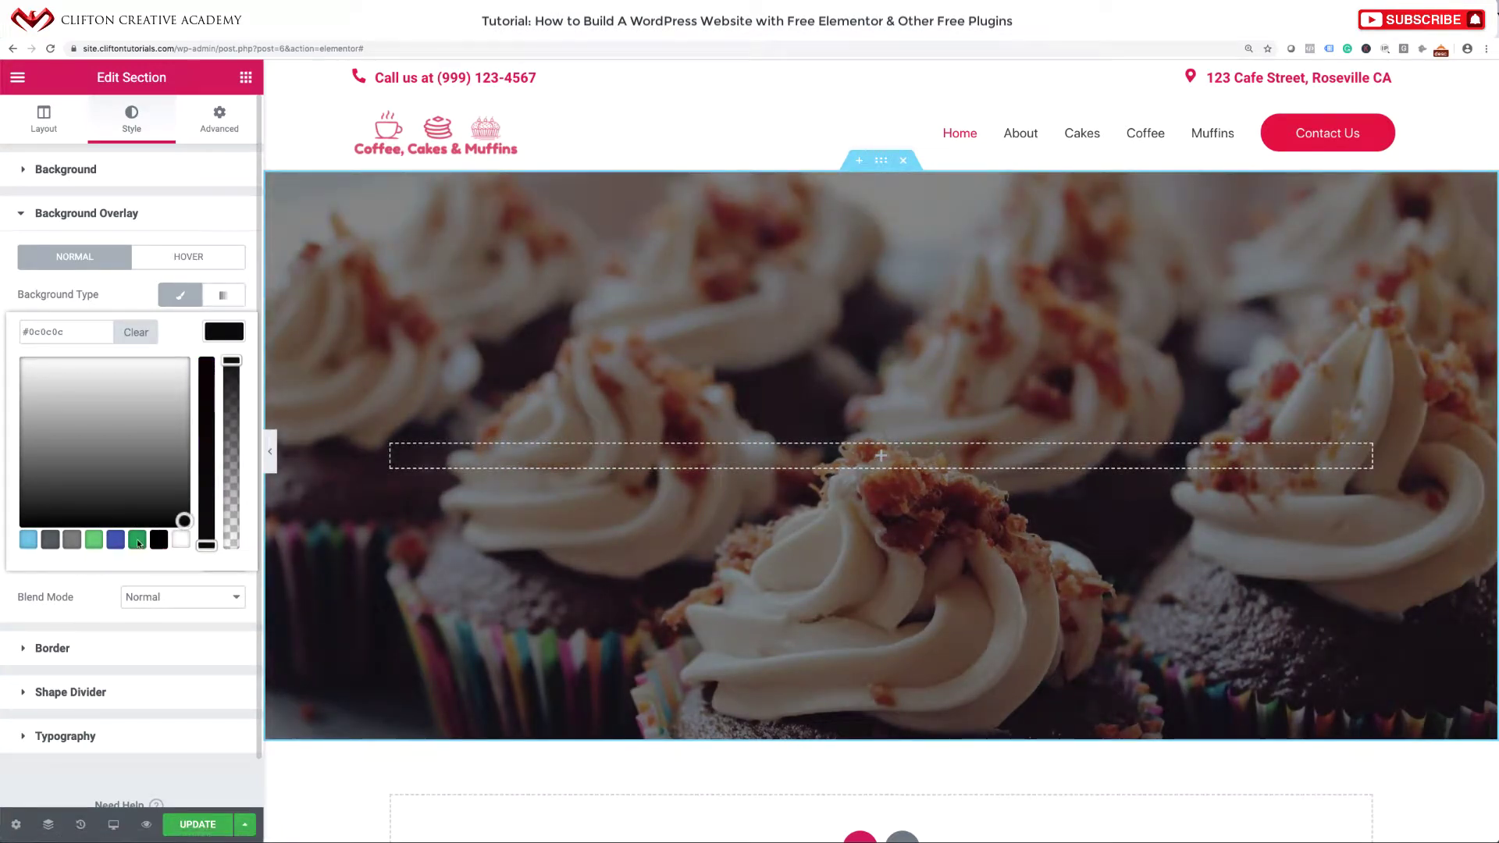
pyautogui.click(137, 540)
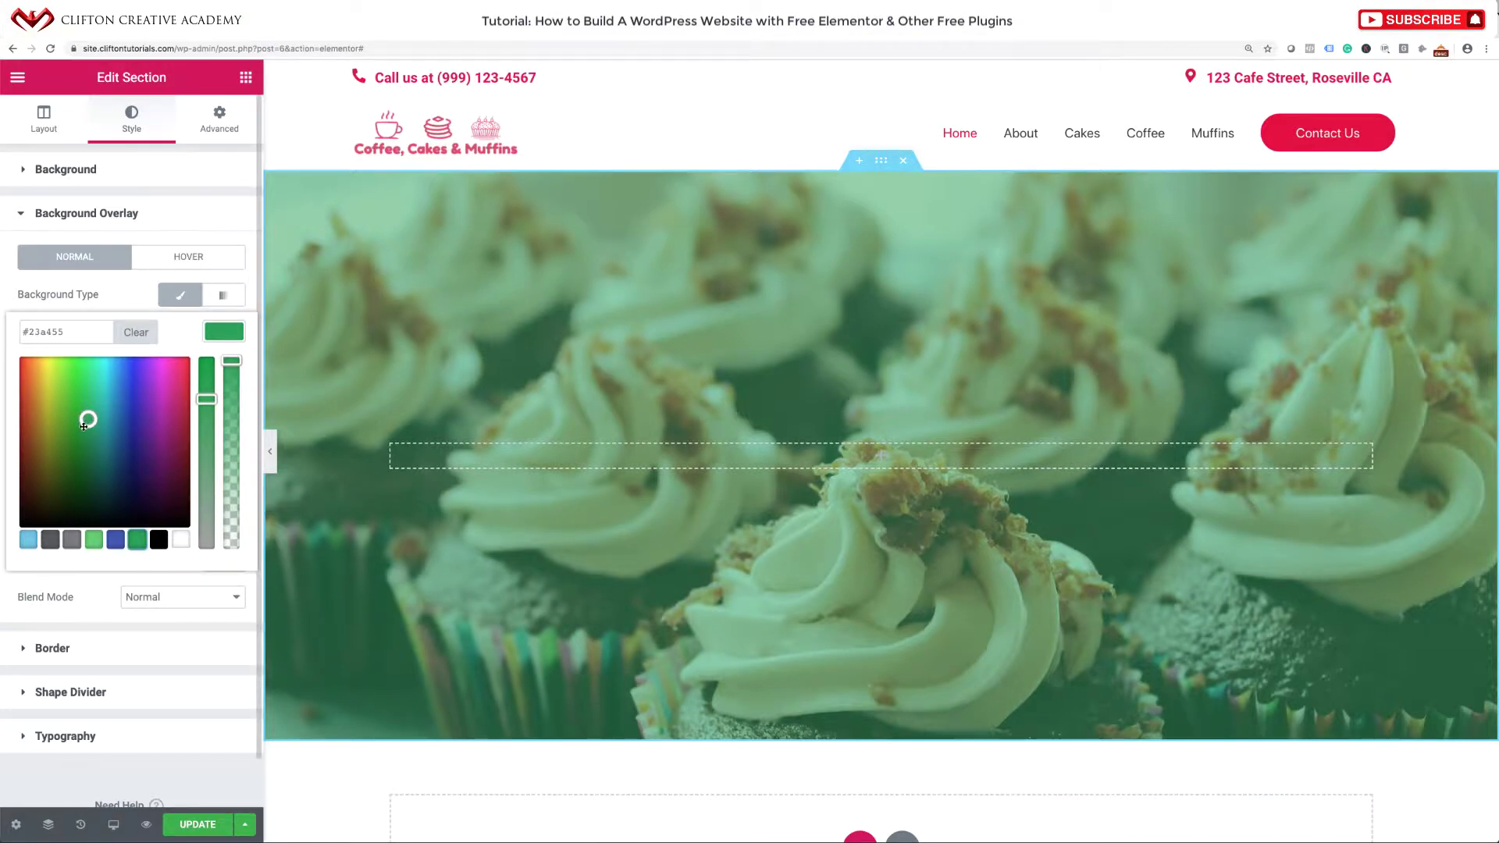
pyautogui.click(141, 332)
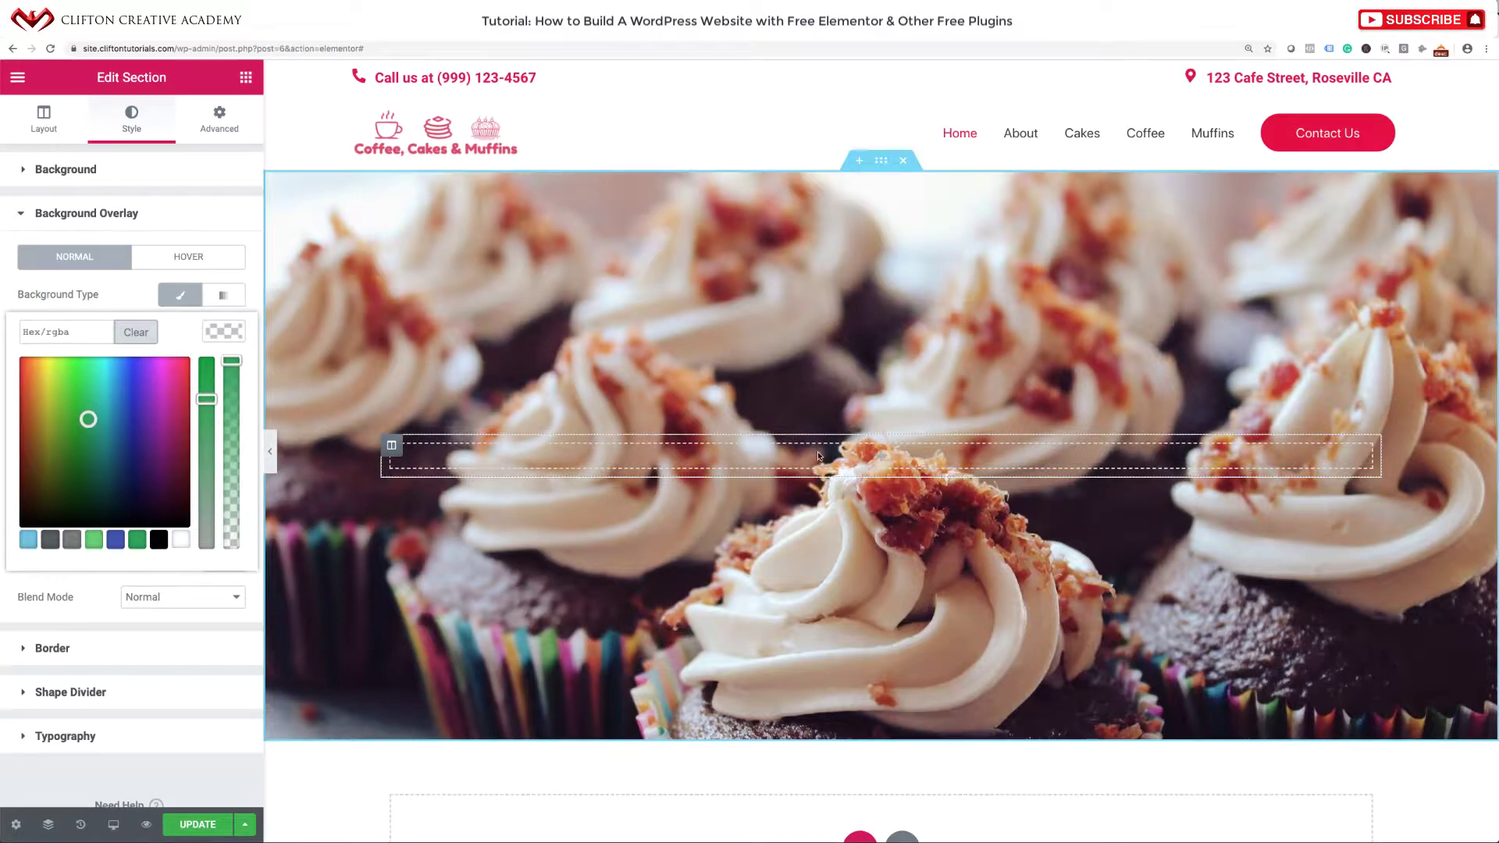
# Give the hero overlay a faint, mostly transparent reddish-brown colour.
pyautogui.click(157, 540)
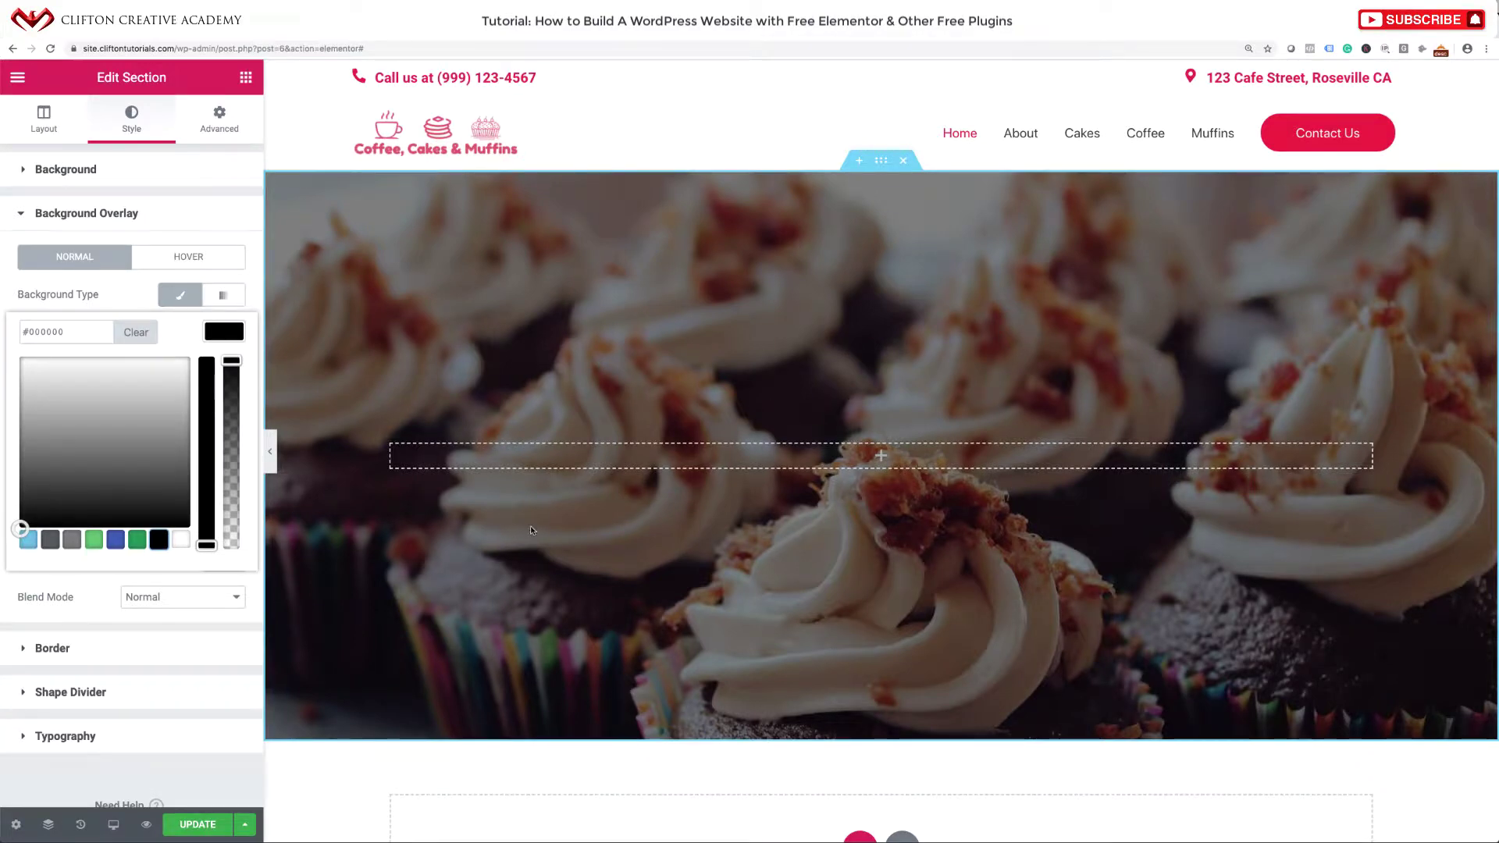
pyautogui.moveTo(231, 373)
pyautogui.mouseDown()
pyautogui.moveTo(223, 452)
pyautogui.moveTo(226, 364)
pyautogui.mouseUp()
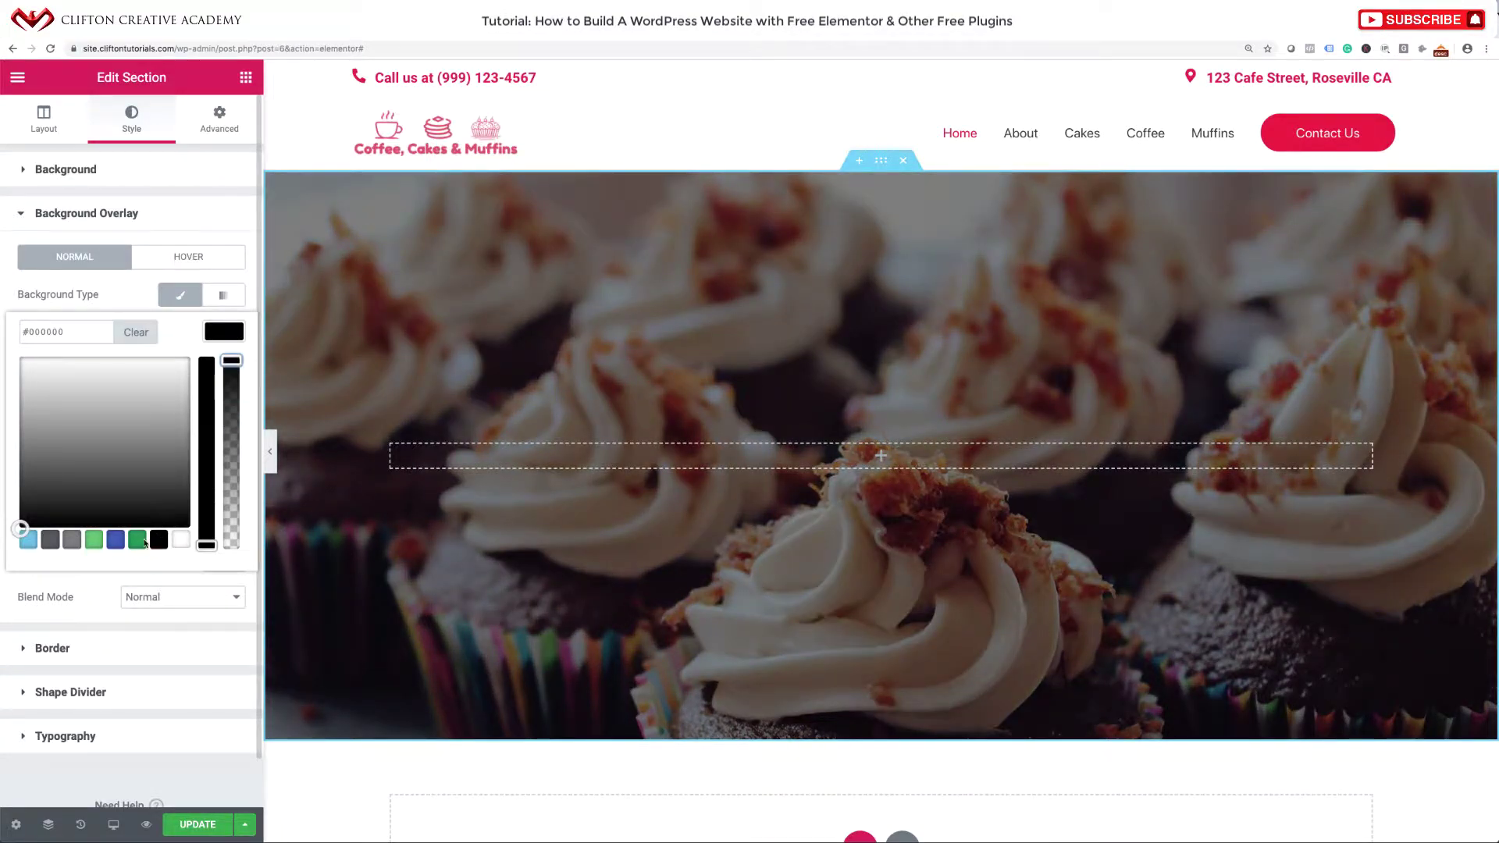
pyautogui.click(137, 540)
pyautogui.moveTo(50, 426)
pyautogui.mouseDown()
pyautogui.moveTo(17, 426)
pyautogui.moveTo(29, 410)
pyautogui.moveTo(30, 427)
pyautogui.mouseUp()
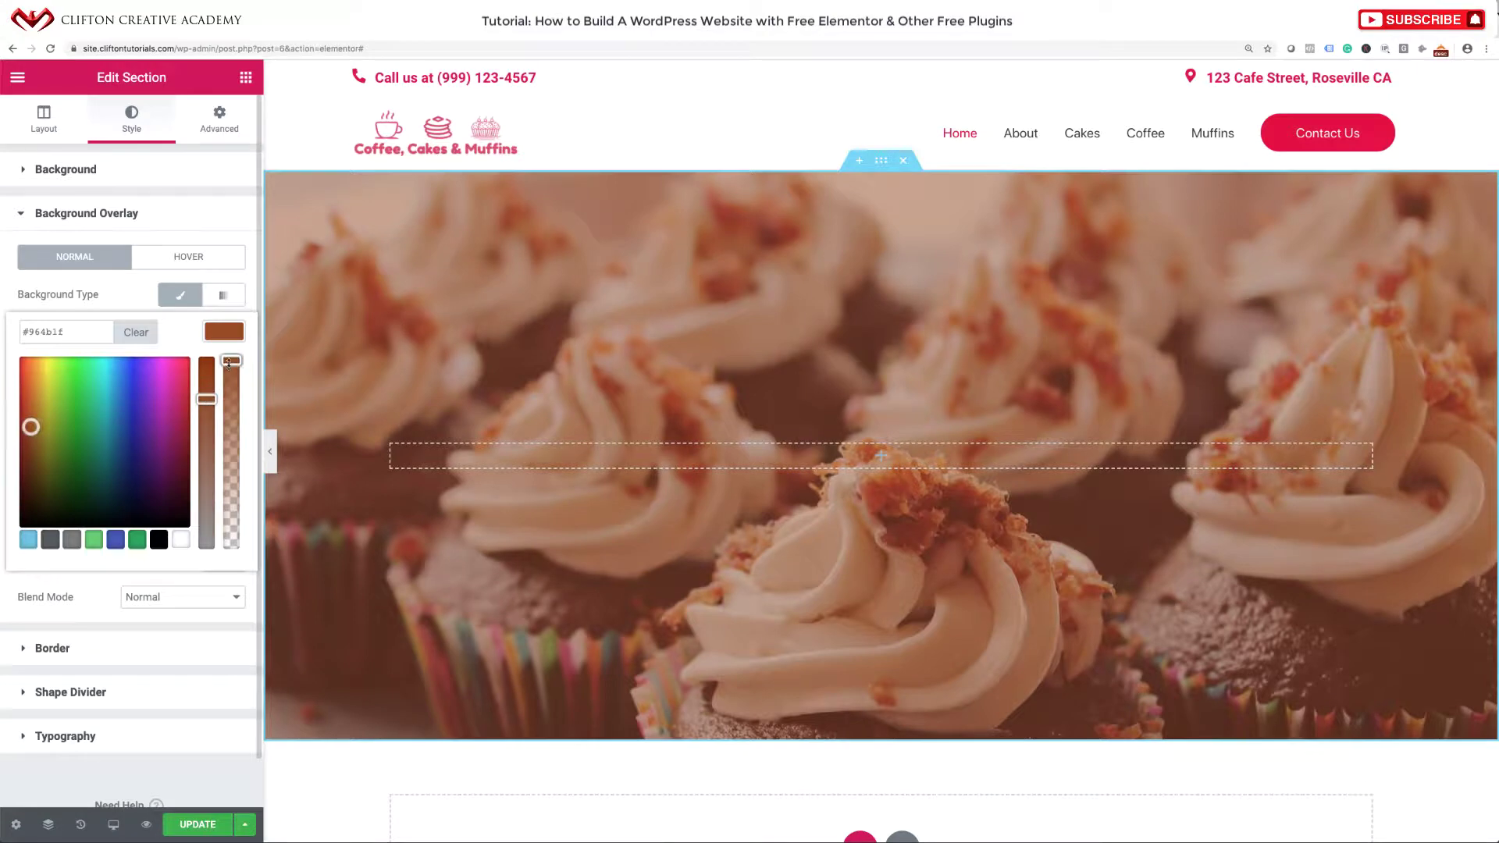
pyautogui.moveTo(231, 360); pyautogui.dragTo(227, 481)
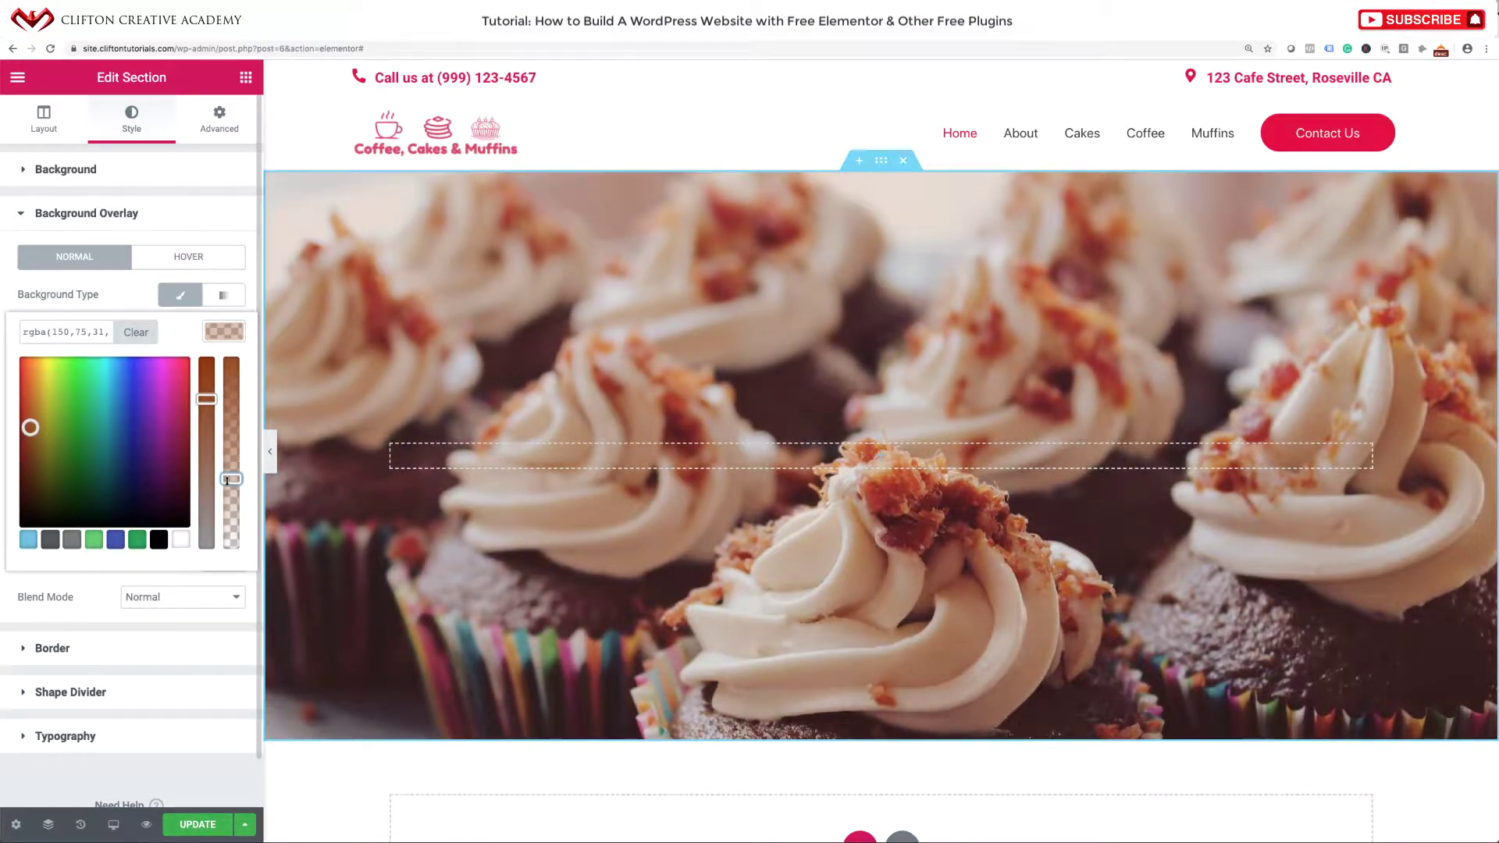
pyautogui.moveTo(227, 481); pyautogui.dragTo(227, 479)
pyautogui.click(62, 214)
pyautogui.click(70, 213)
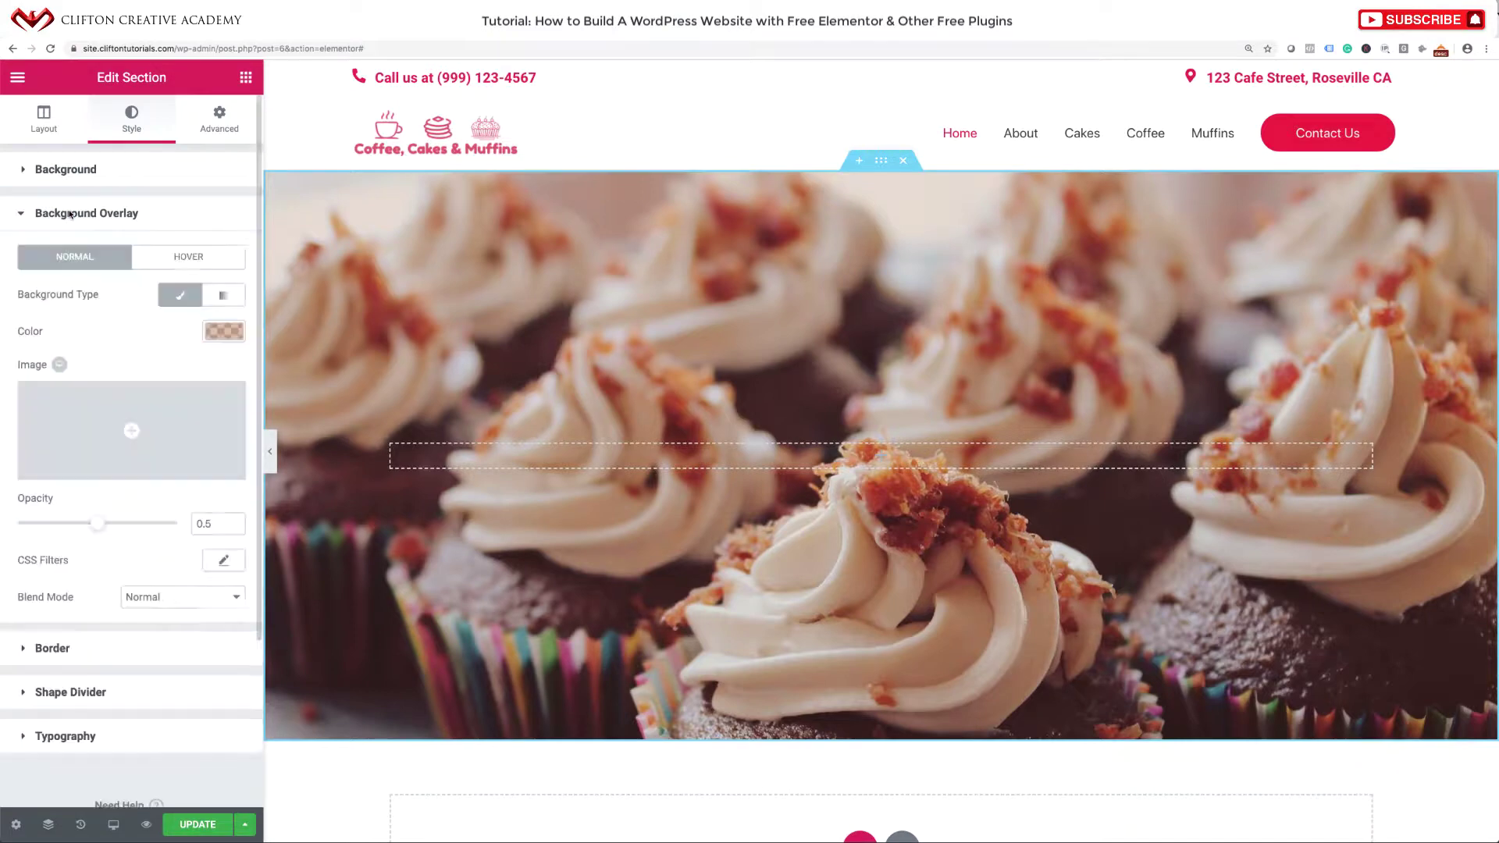
pyautogui.click(70, 213)
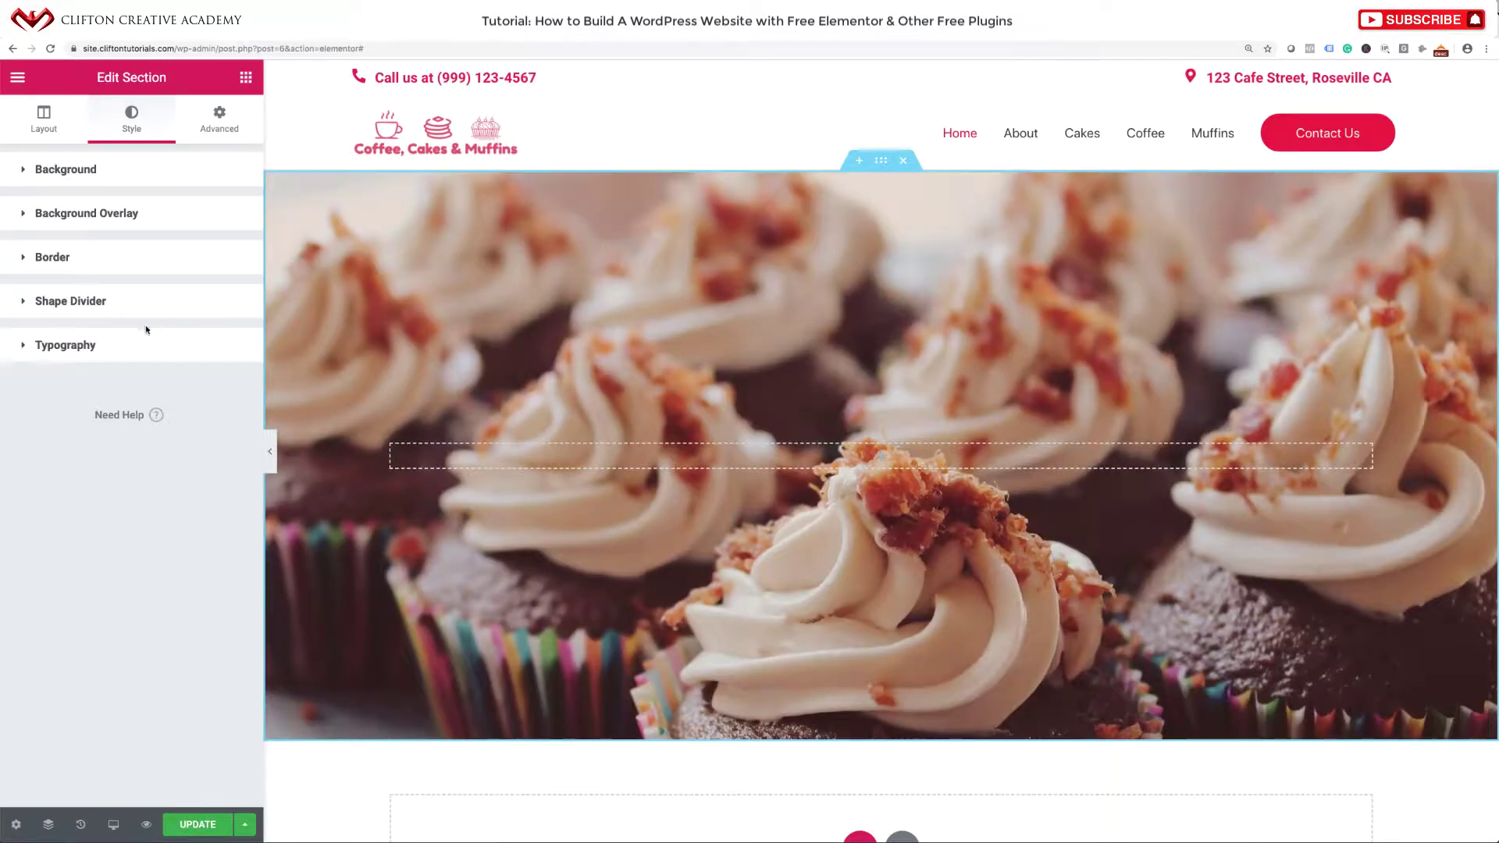
# Add a Mountains shape divider along the hero section's top edge.
pyautogui.click(34, 304)
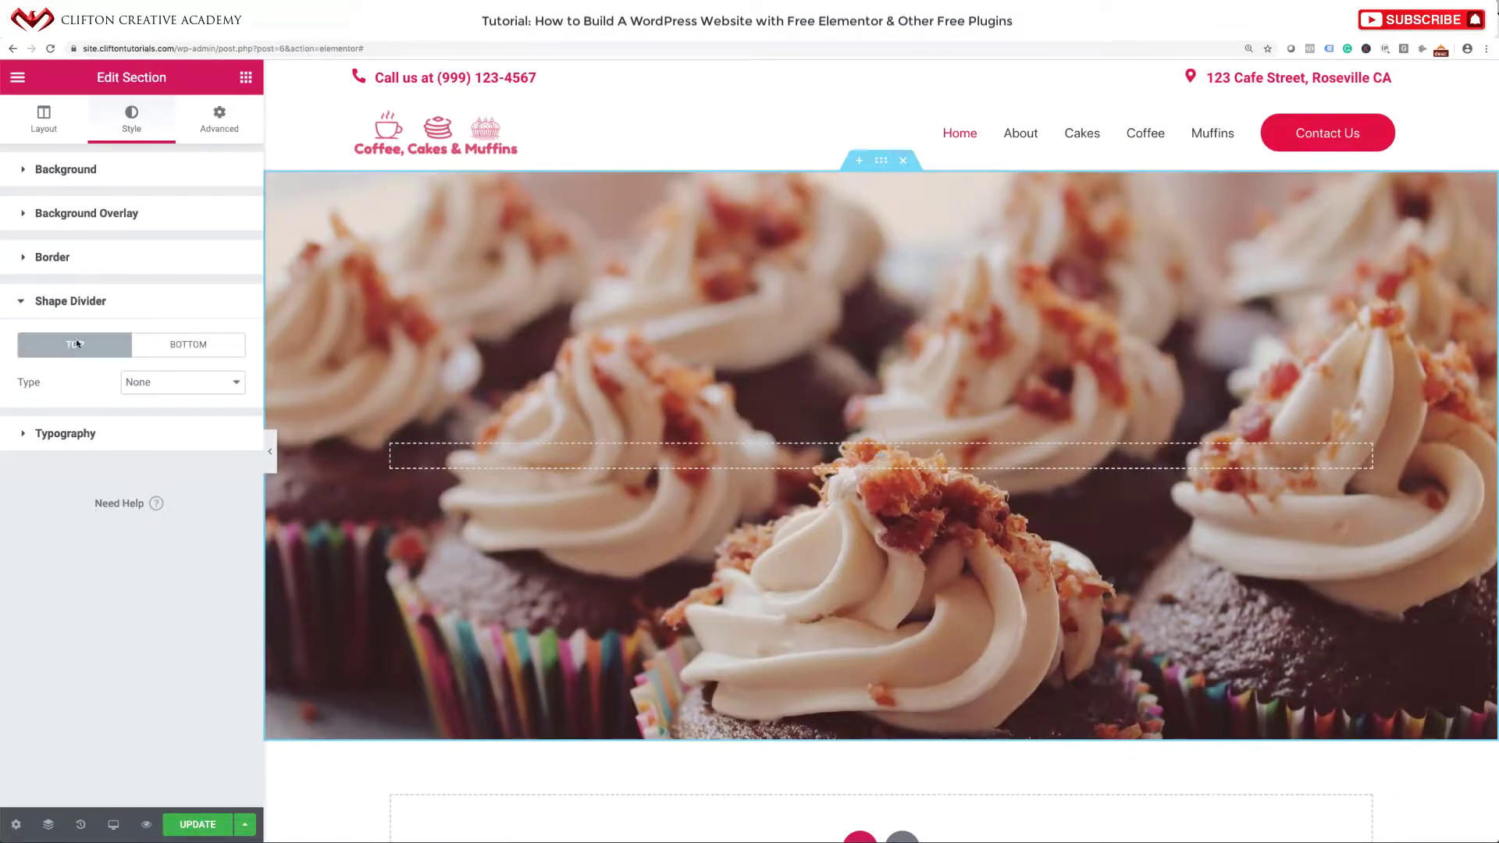
pyautogui.click(152, 382)
pyautogui.click(151, 400)
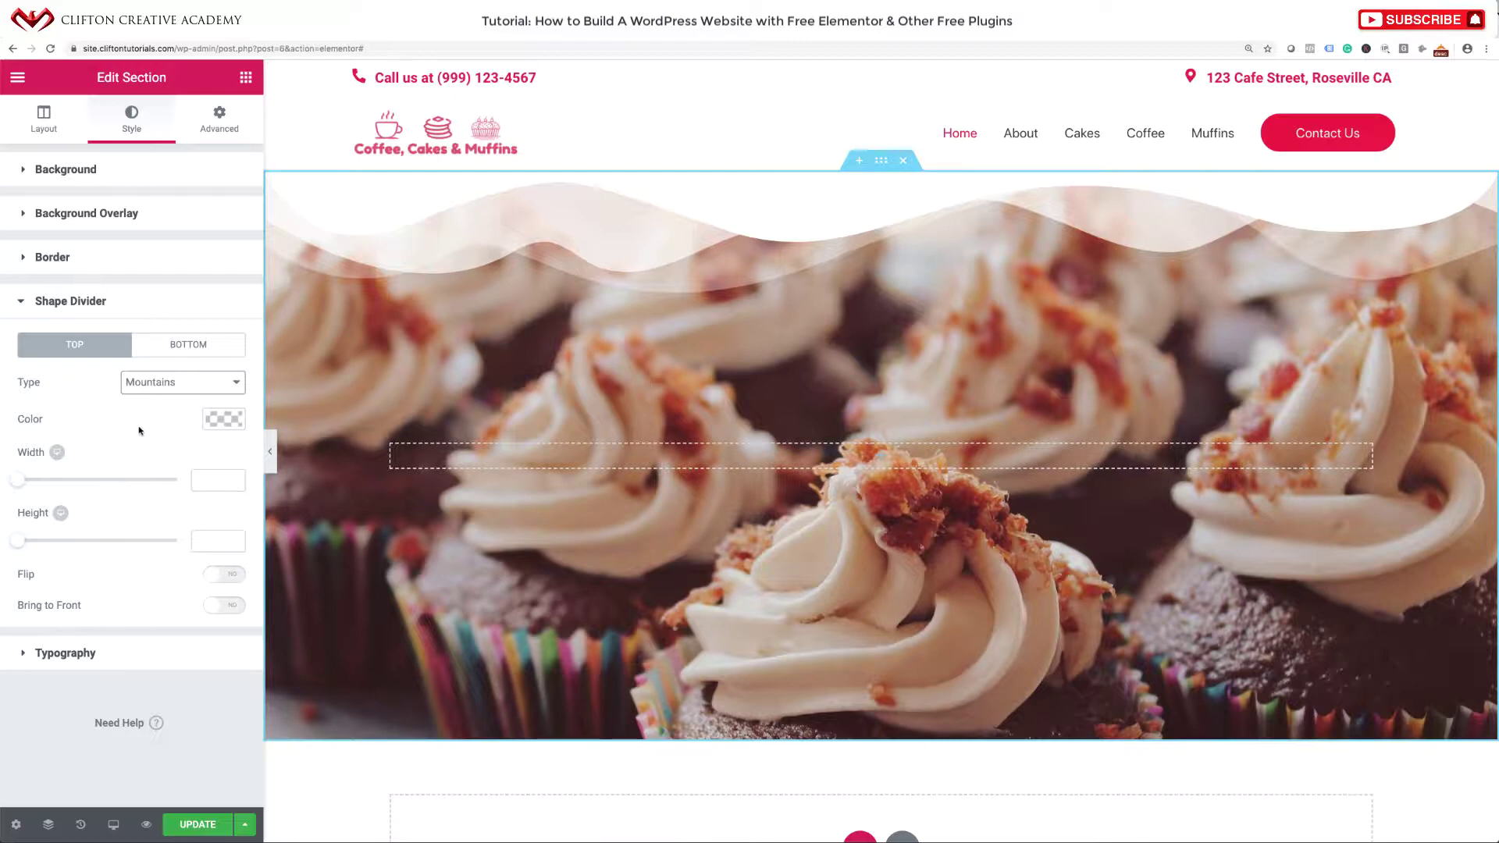
# Add a matching Mountains shape divider along the bottom edge.
pyautogui.click(177, 344)
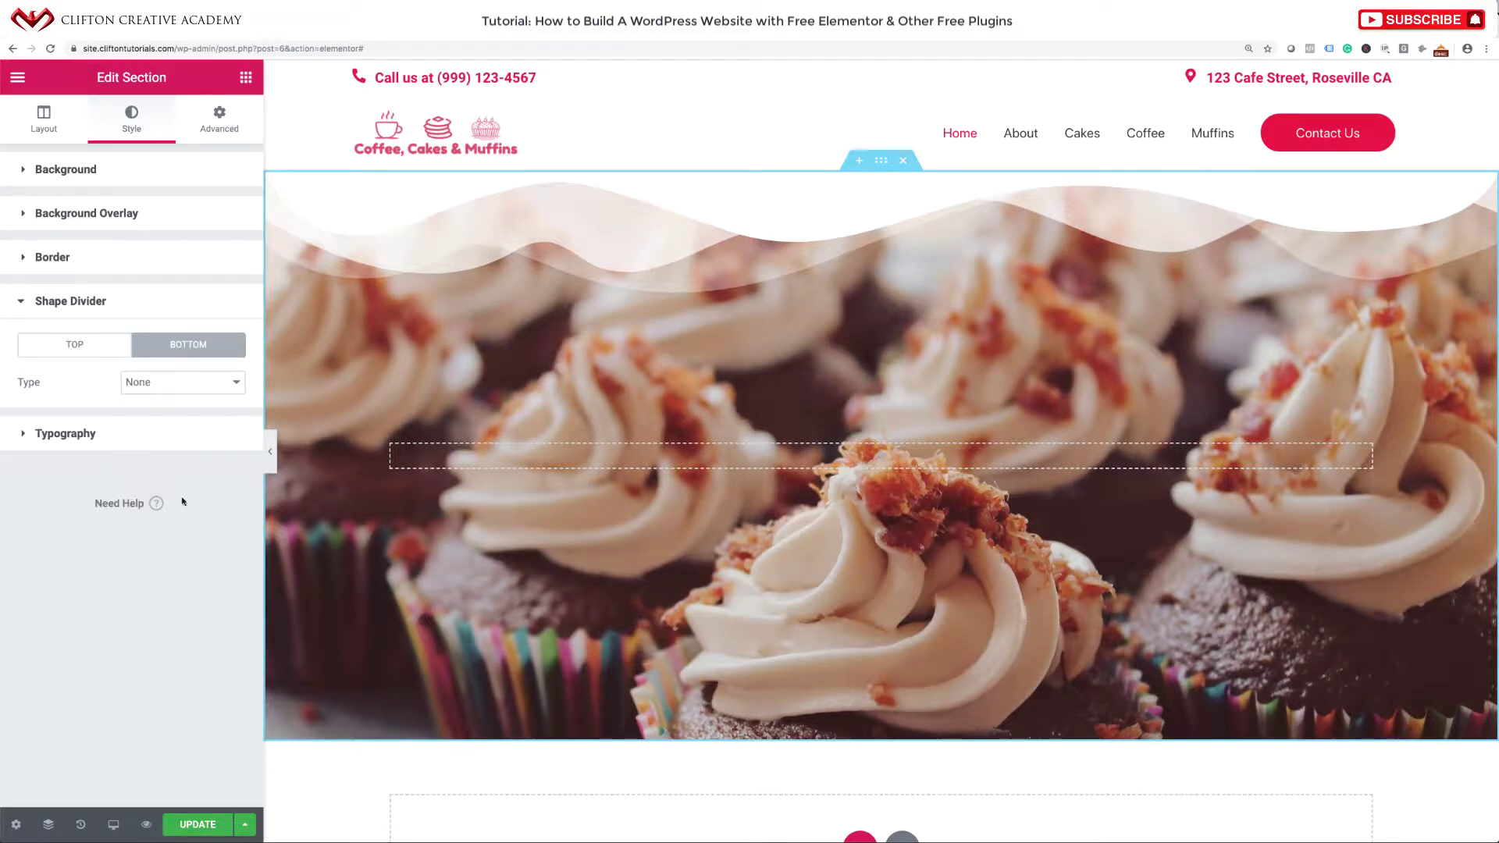
pyautogui.click(161, 388)
pyautogui.press('Escape')
pyautogui.click(159, 403)
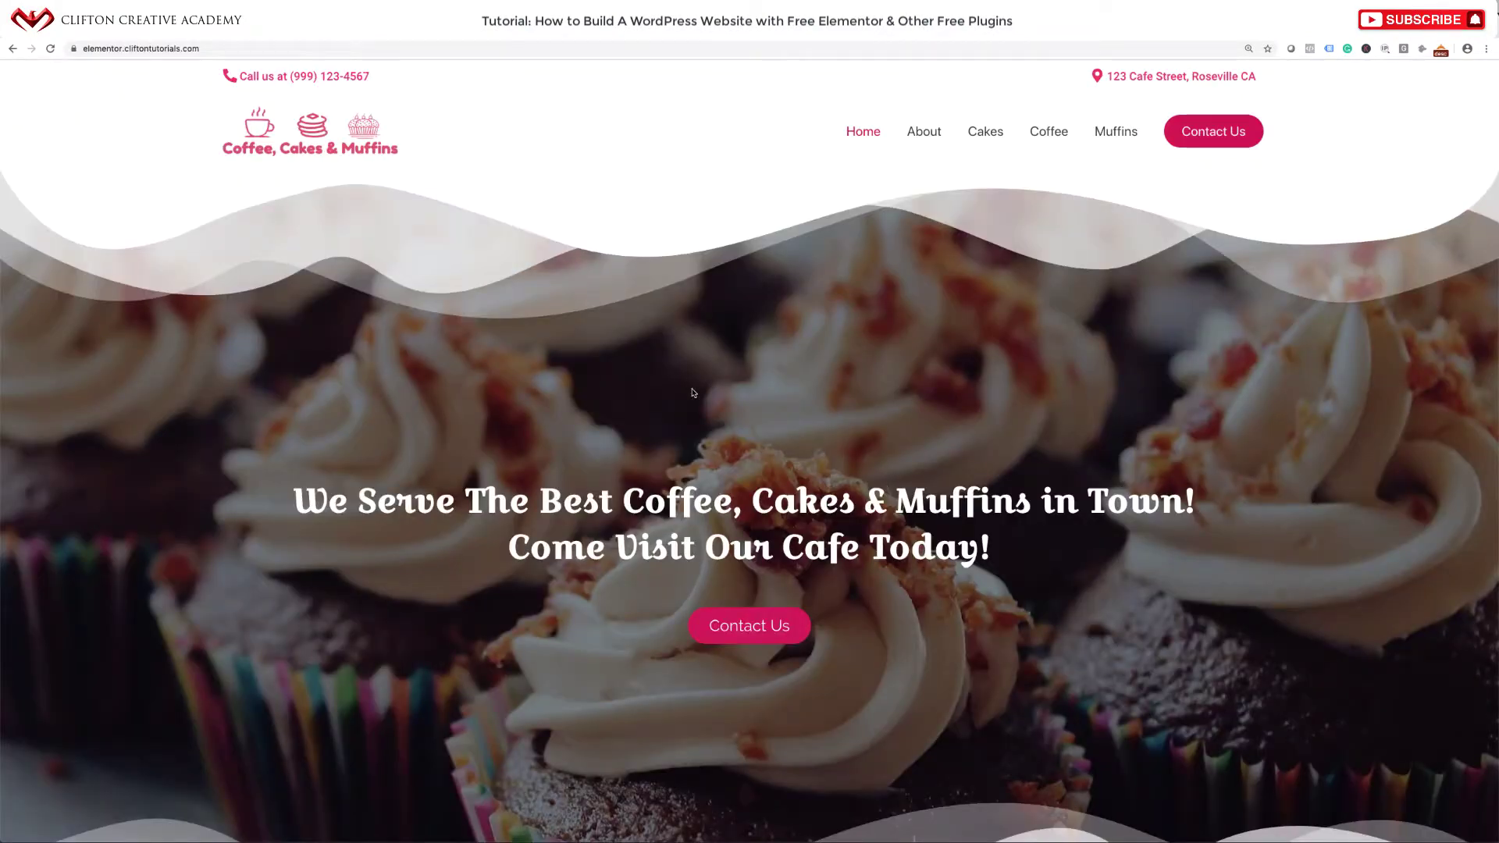
pyautogui.scroll(-5, 692, 392)
pyautogui.scroll(5, 692, 393)
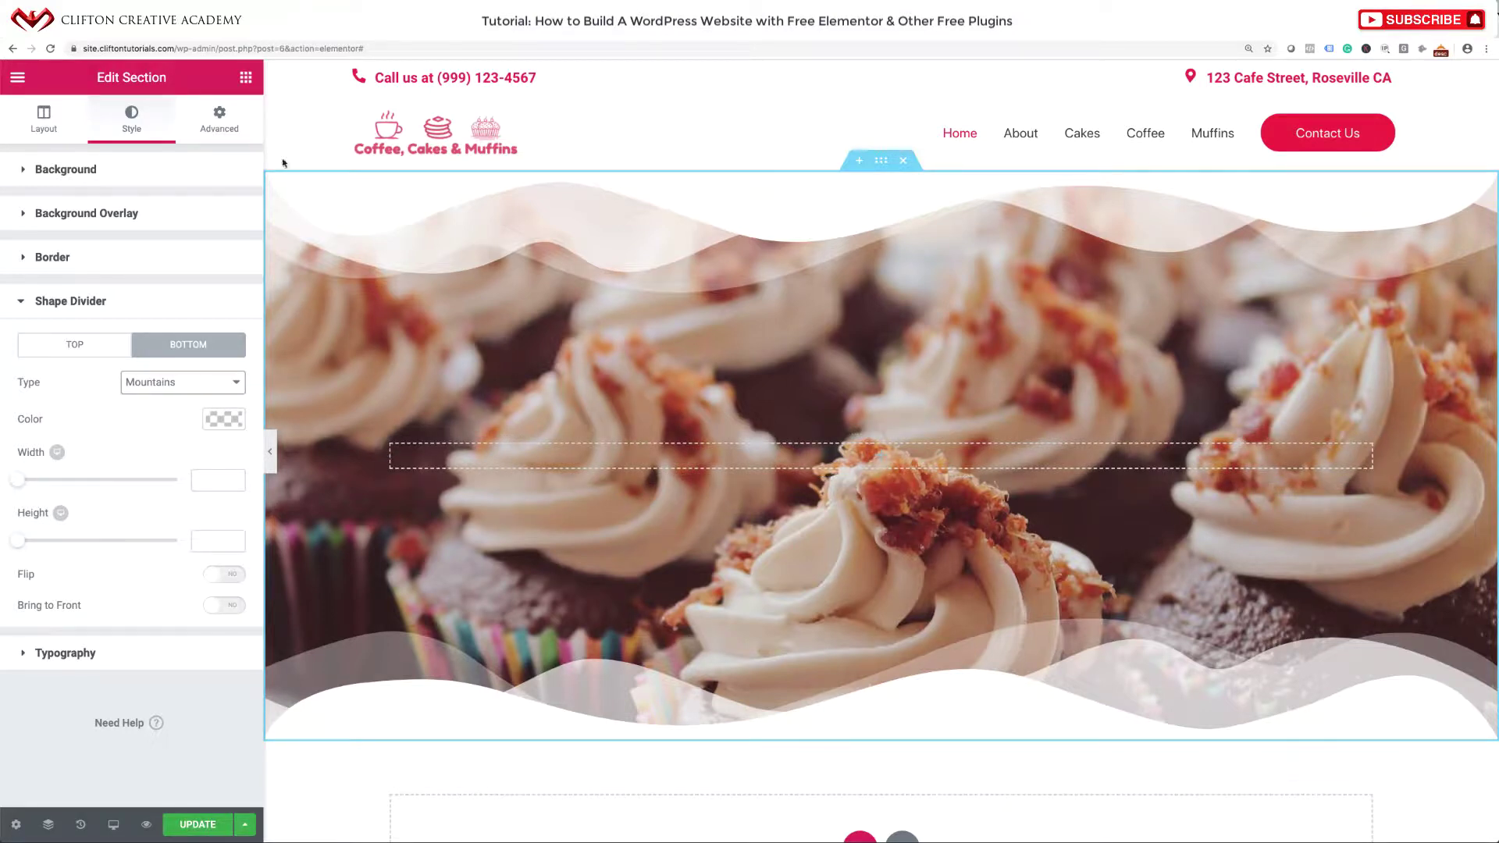
# Place a Heading widget in the hero and copy the live site's hero sentence.
pyautogui.click(244, 78)
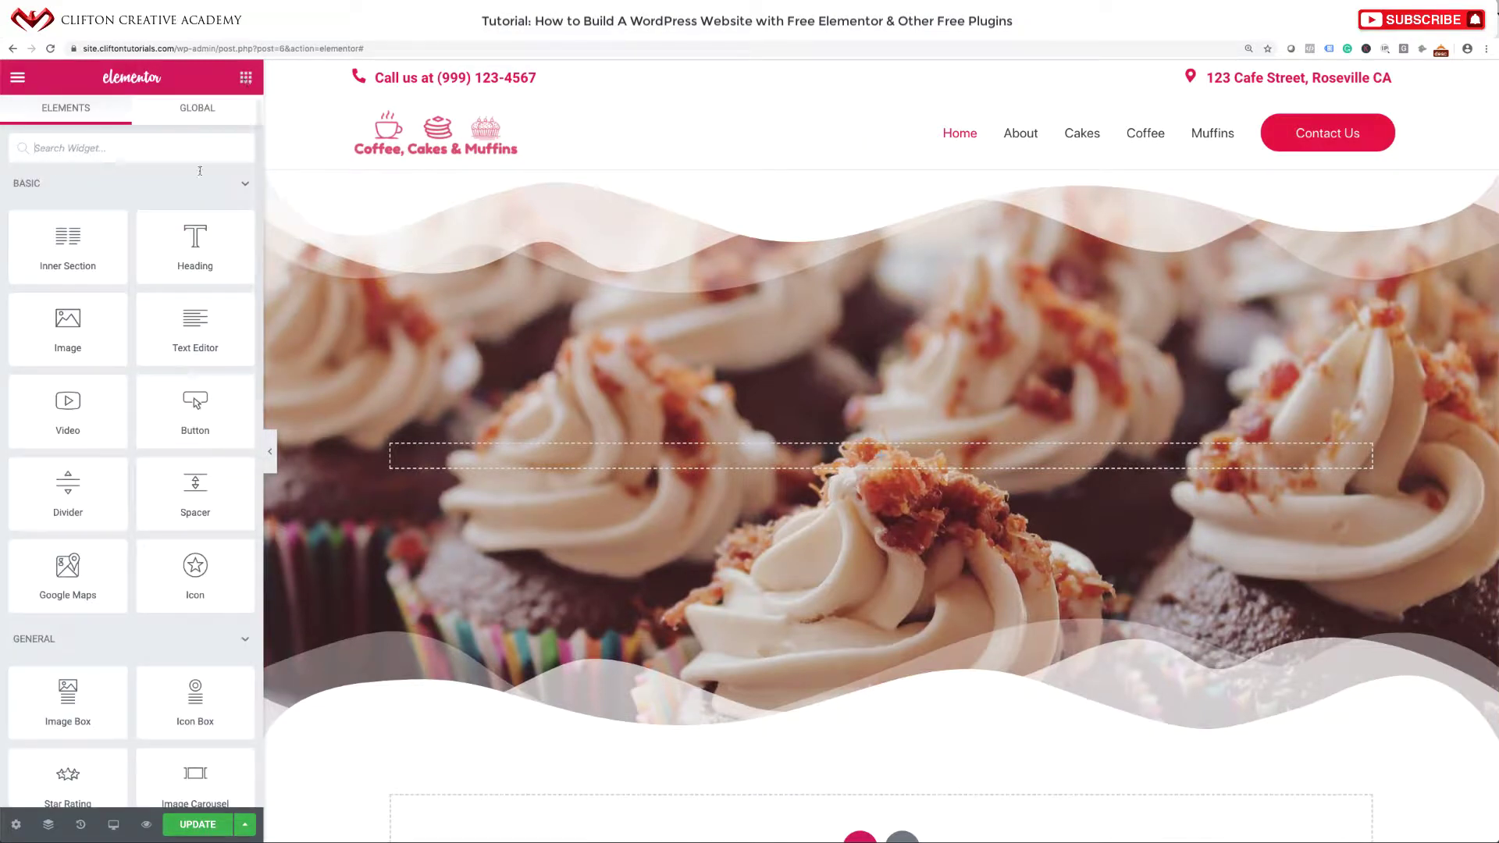
pyautogui.moveTo(195, 242); pyautogui.dragTo(852, 448)
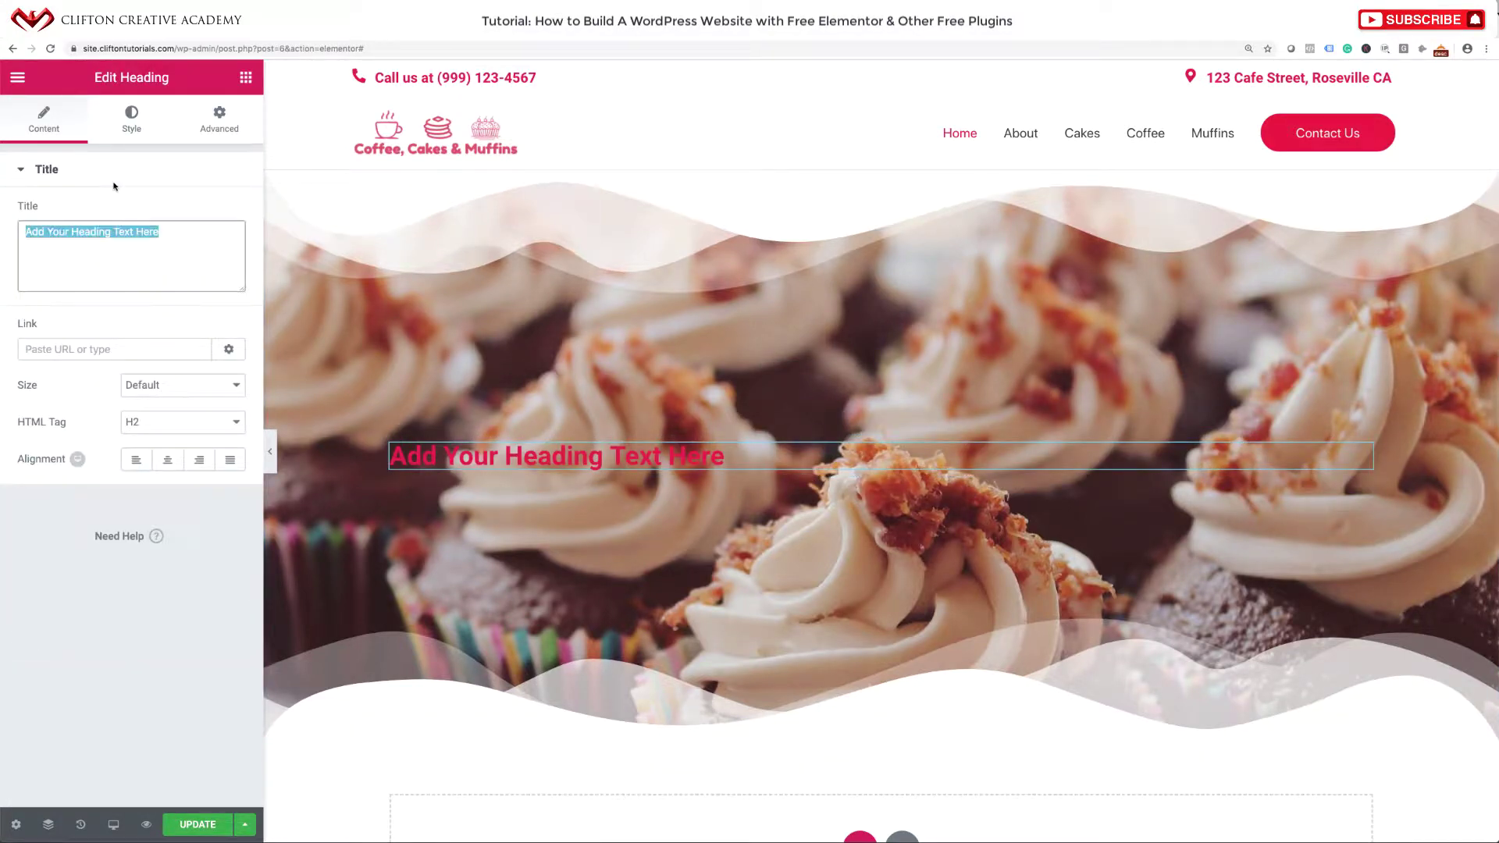
pyautogui.write('cupcake-featured')
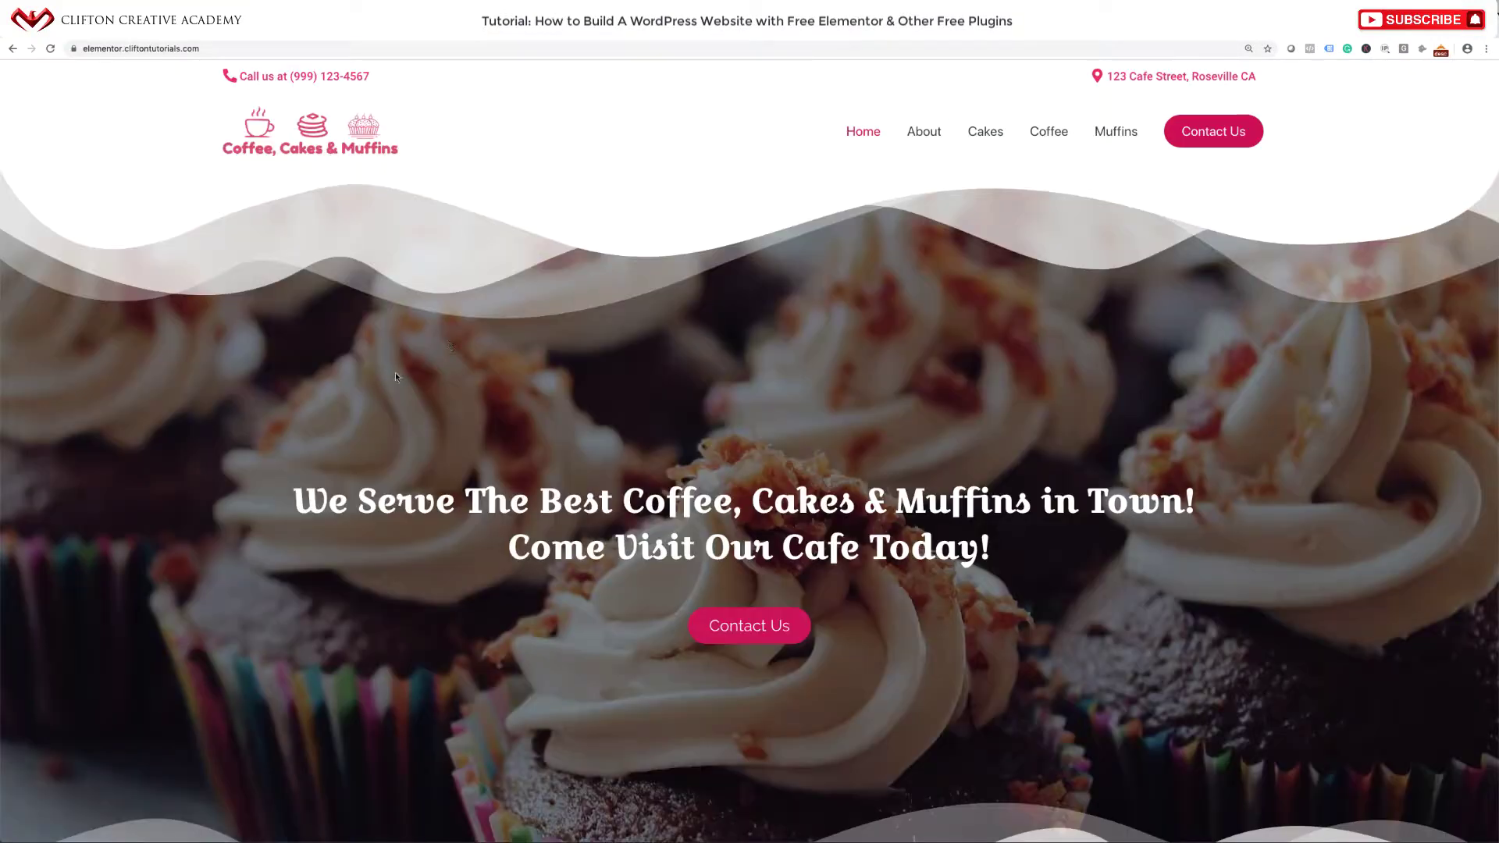
pyautogui.moveTo(287, 485); pyautogui.dragTo(1084, 572)
pyautogui.hotkey('ctrl', 'c')
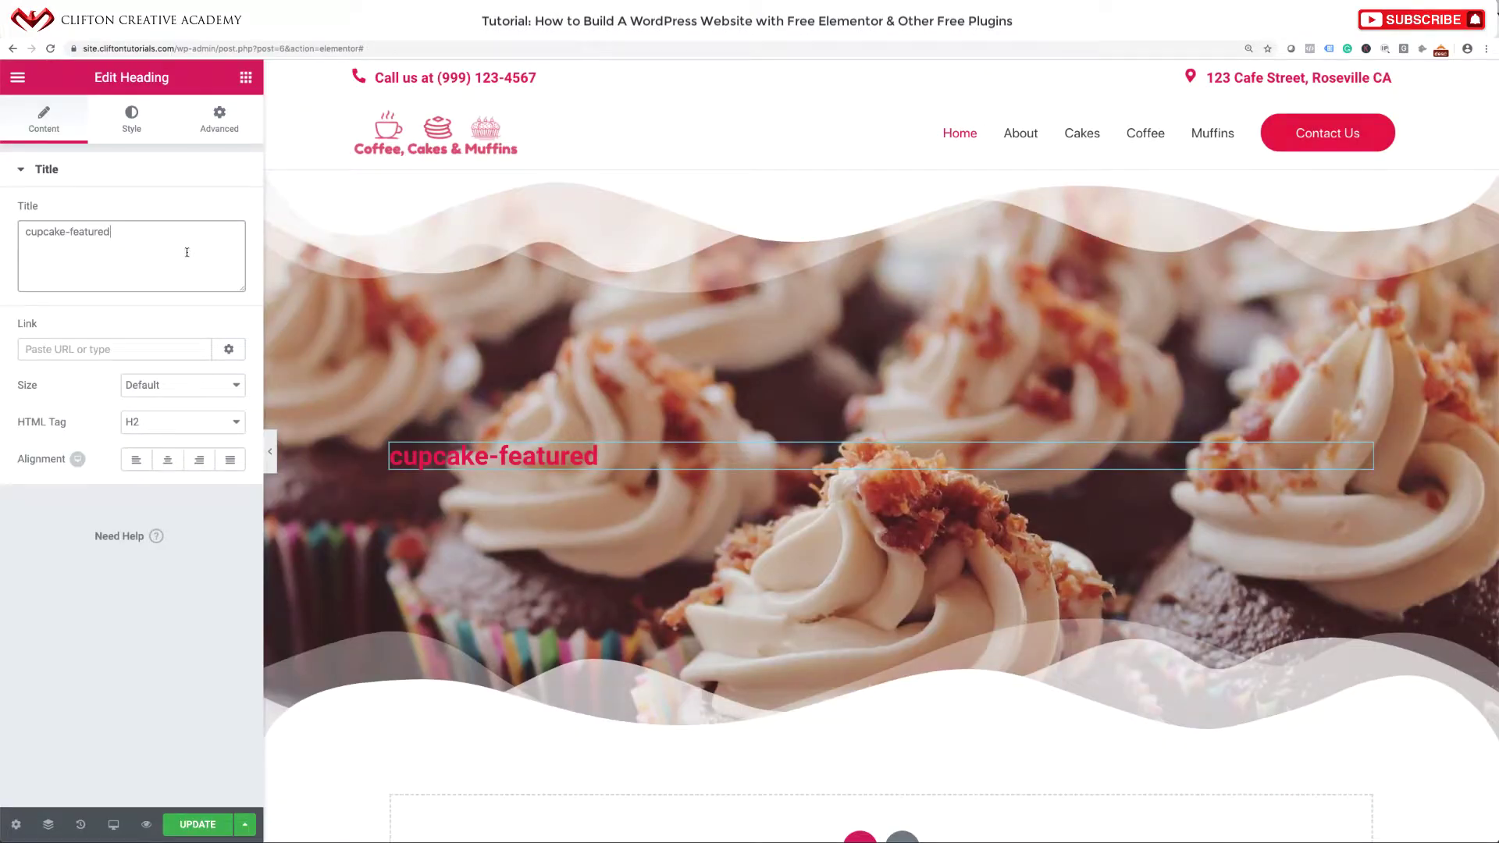
# Make the heading read 'We Serve The Best Coffee, Cakes & Muffins in Town! Come Visit Our Cafe Today!', centred.
pyautogui.tripleClick(187, 252)
pyautogui.hotkey('ctrl', 'v')
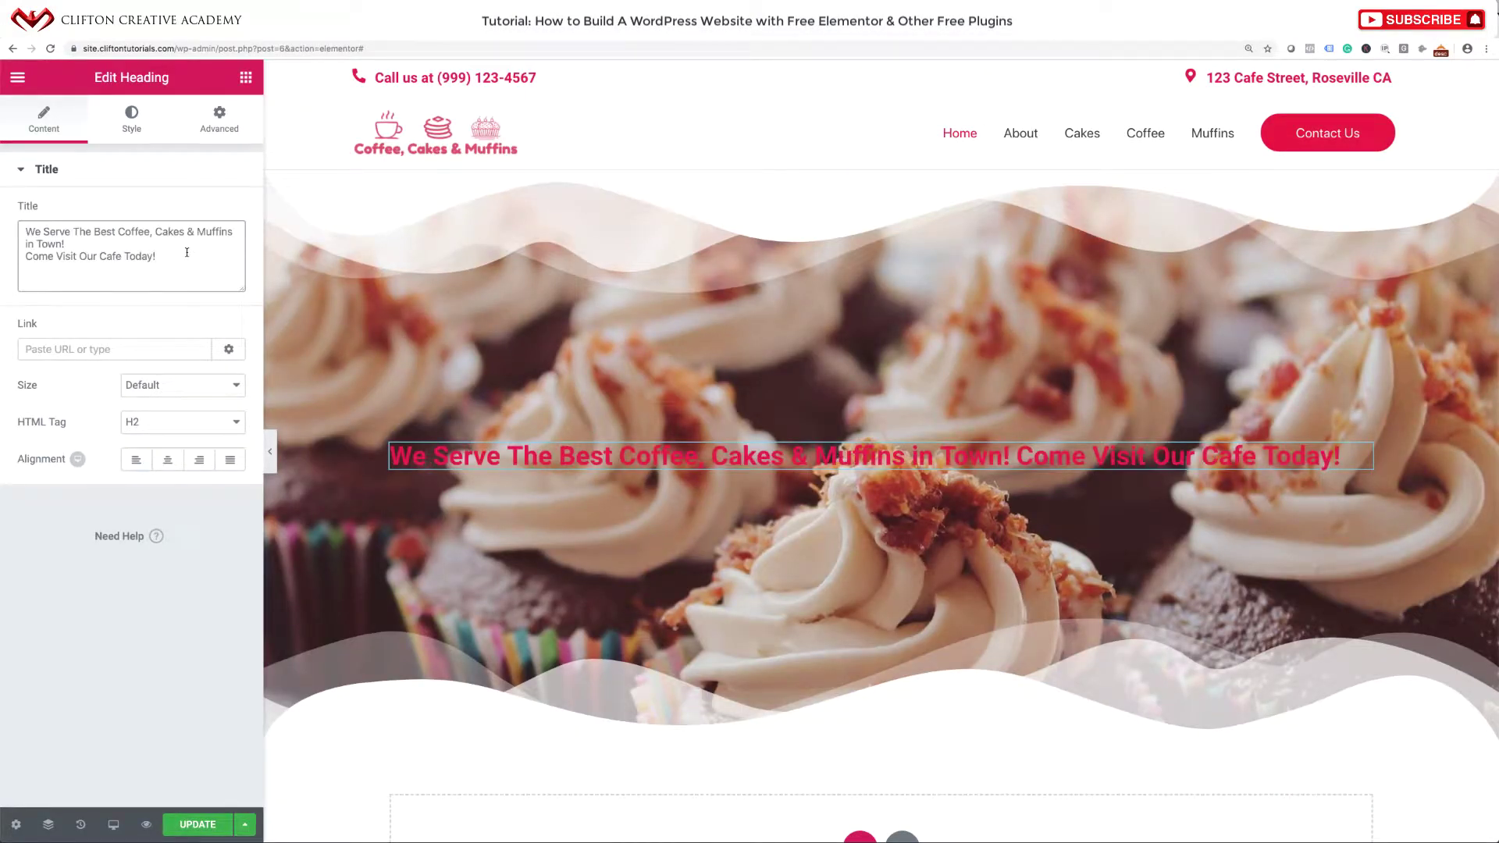
pyautogui.click(26, 257)
pyautogui.press('BackSpace')
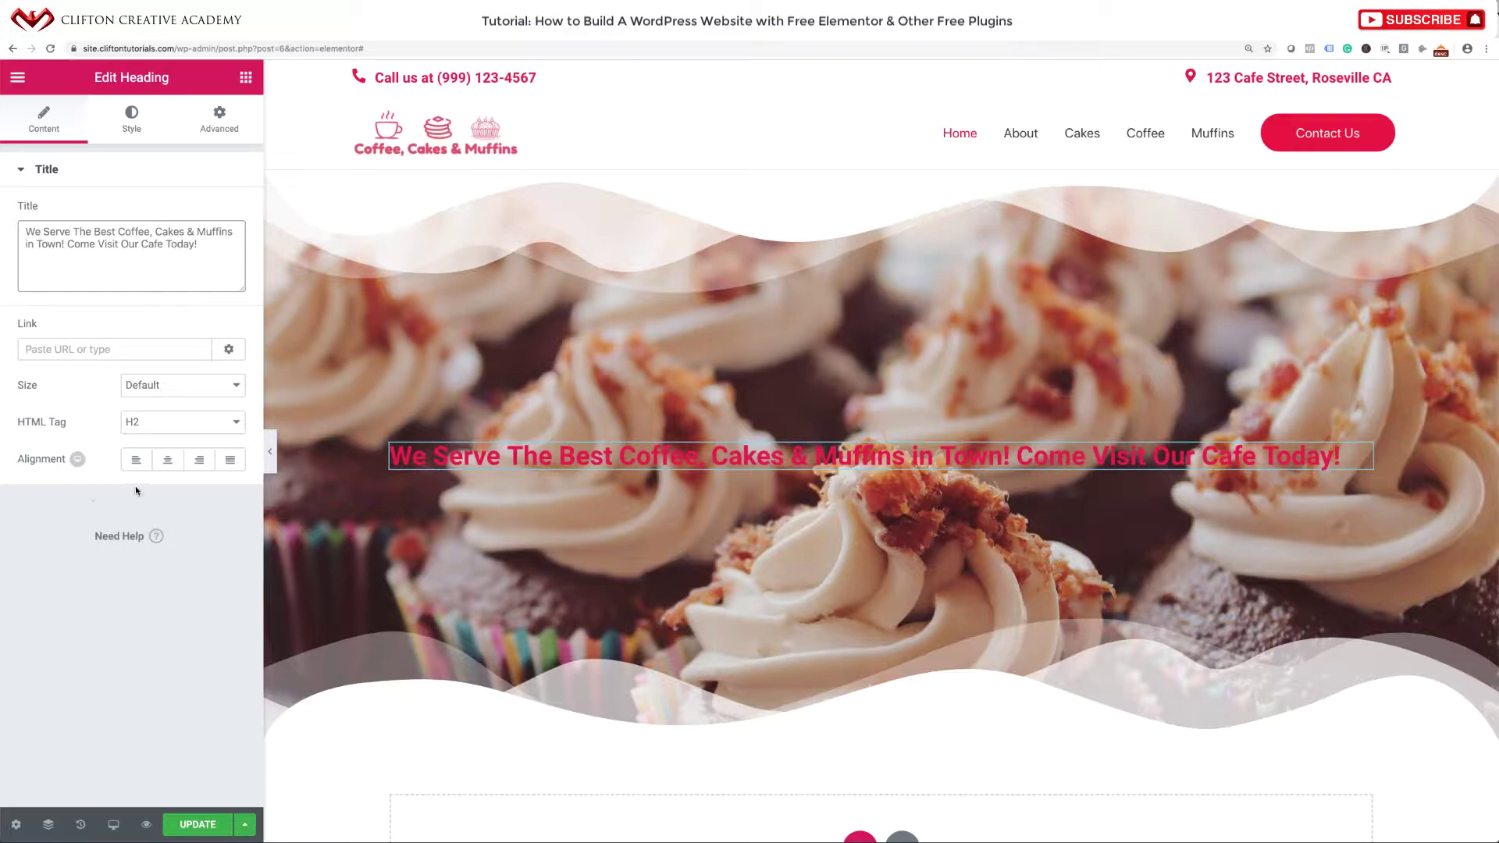
pyautogui.click(169, 461)
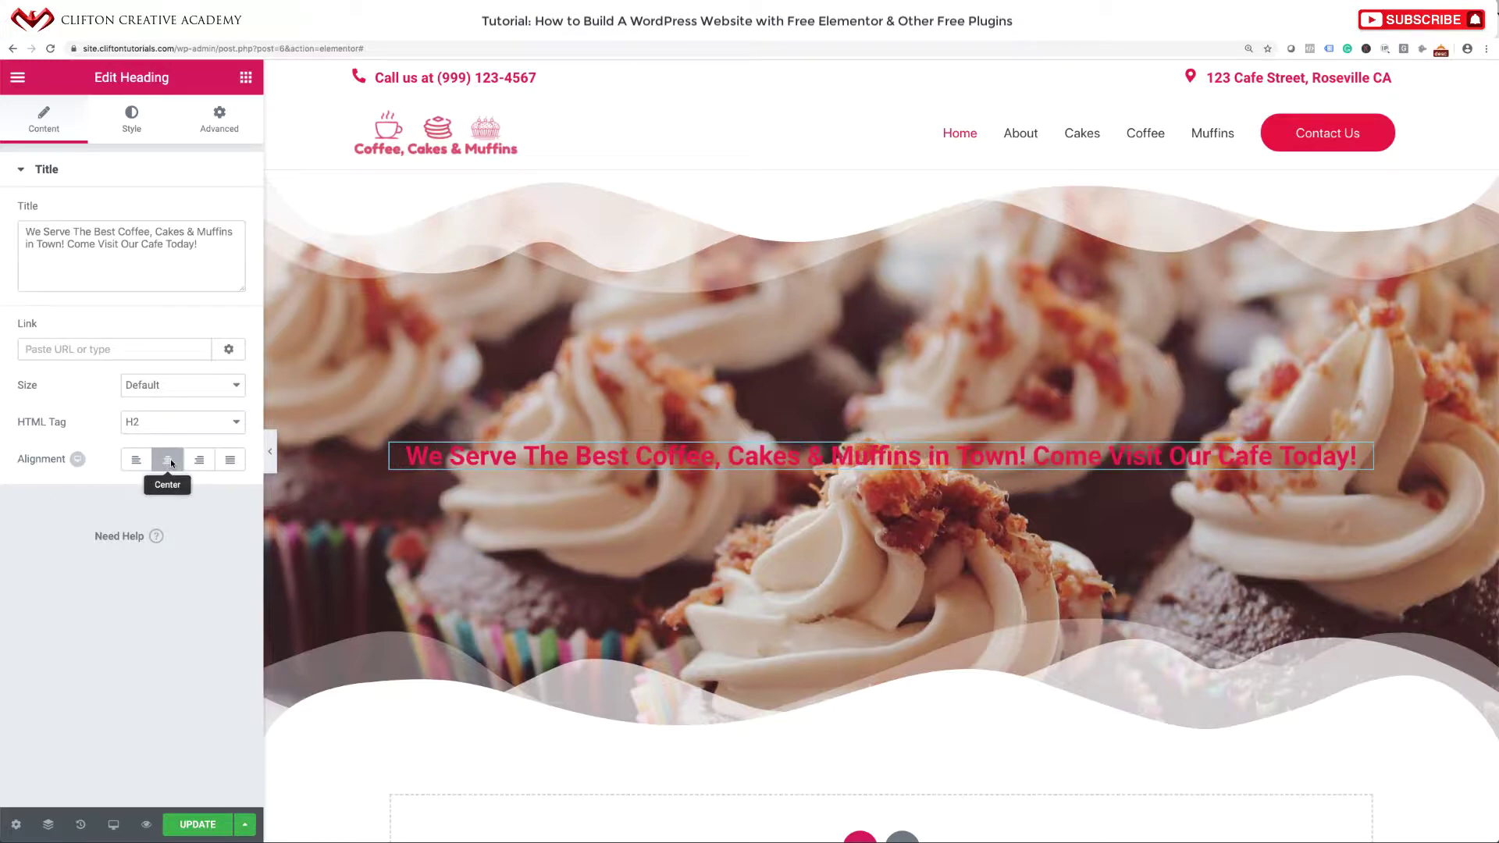
pyautogui.click(130, 130)
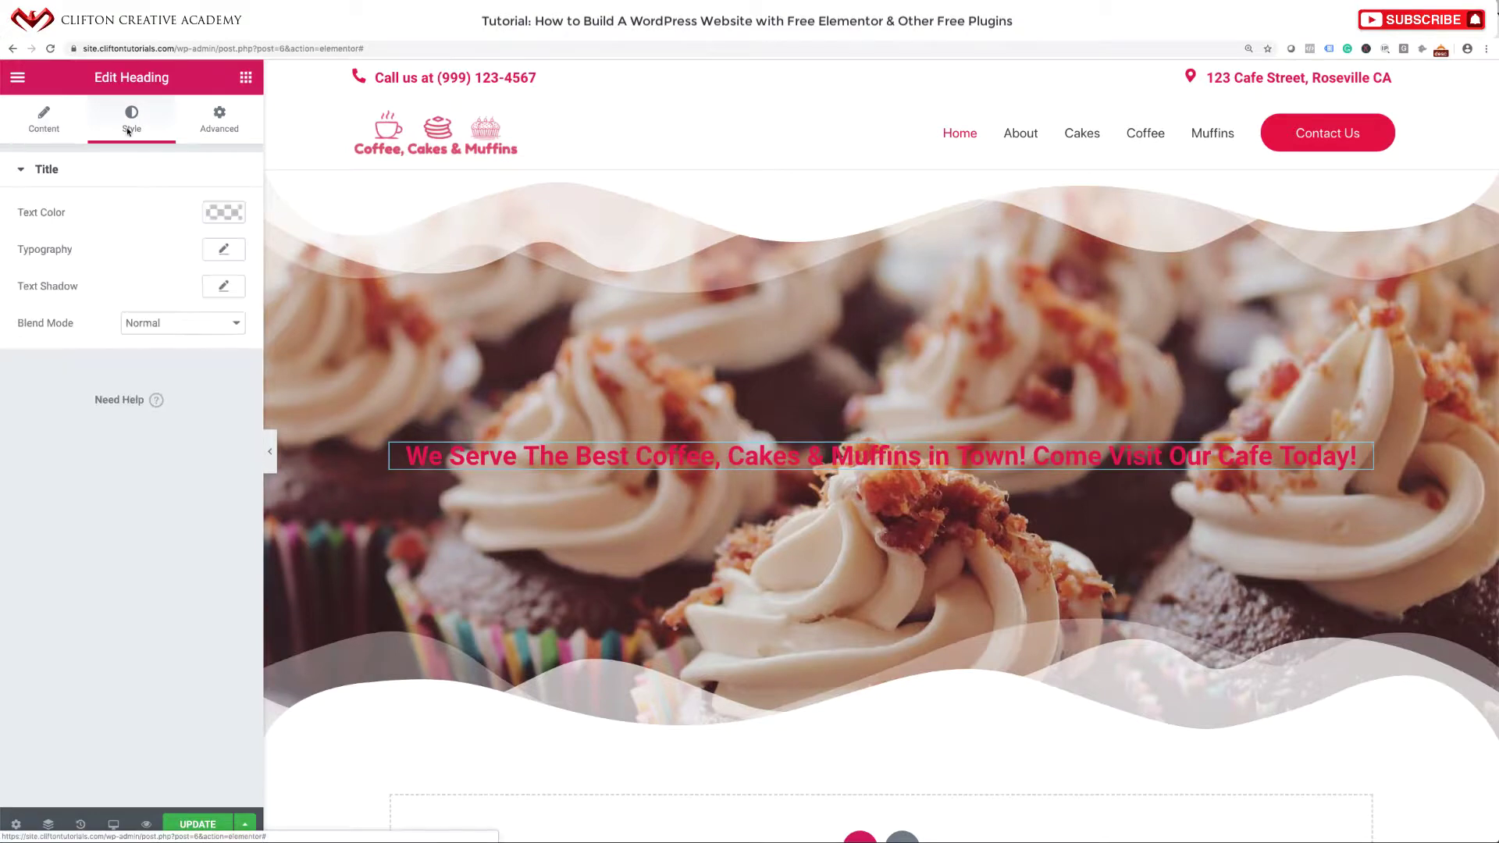
# Make the hero heading's text colour white.
pyautogui.click(223, 212)
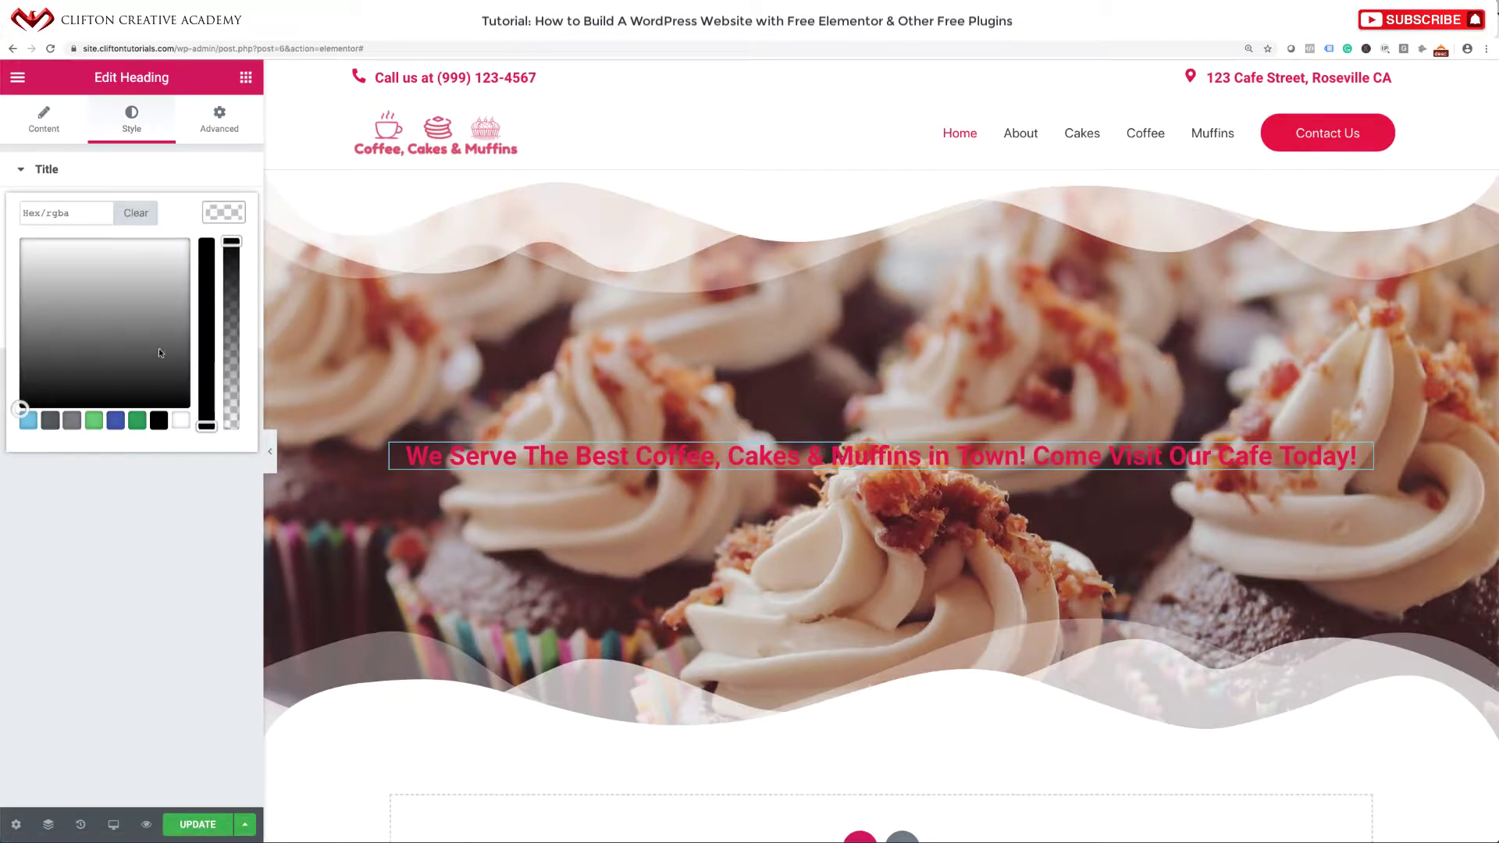
pyautogui.click(179, 421)
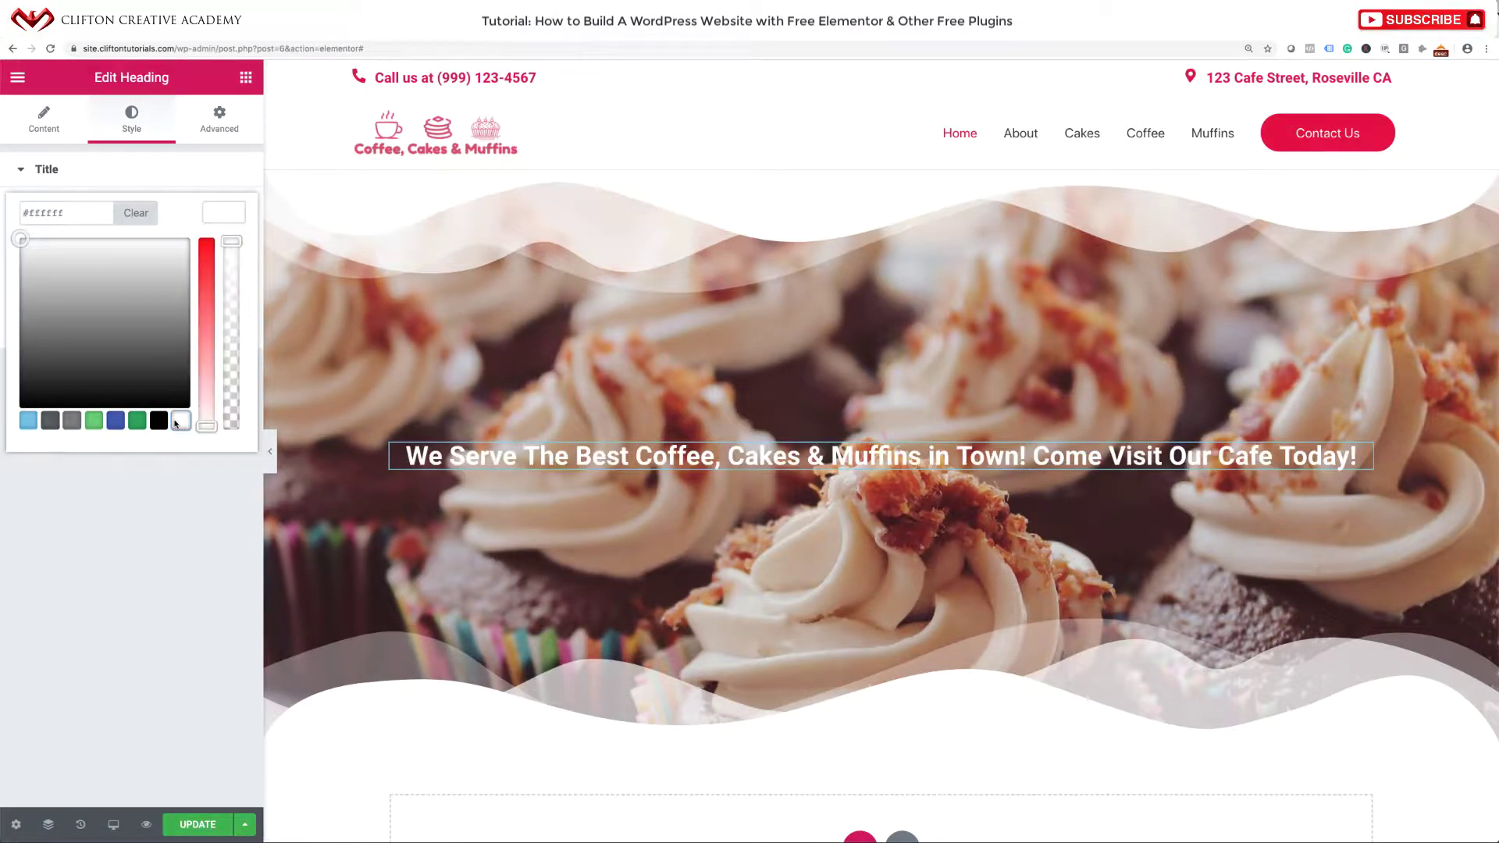
pyautogui.click(178, 186)
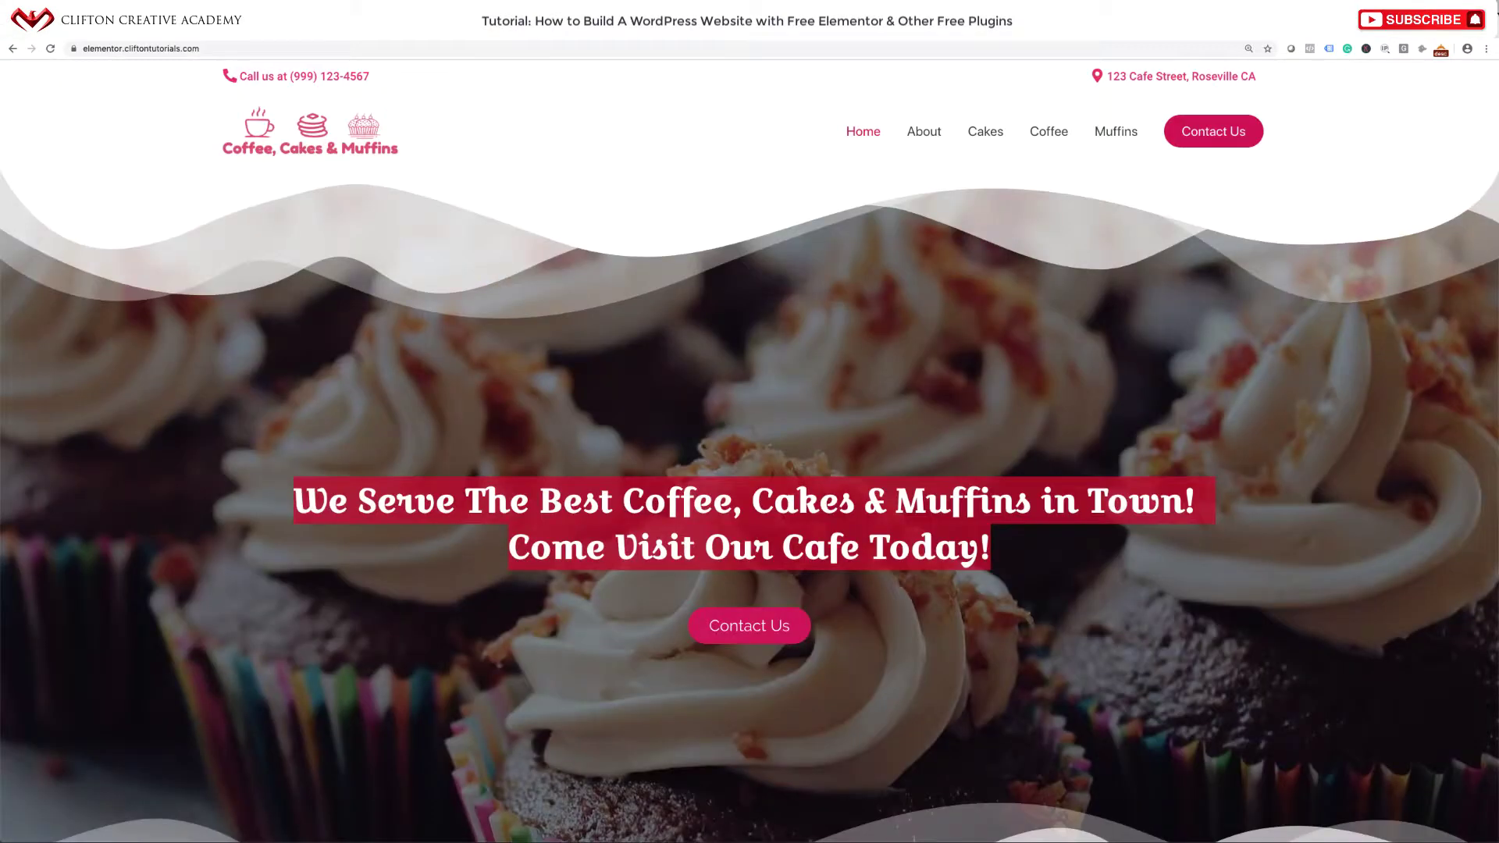
pyautogui.click(692, 359)
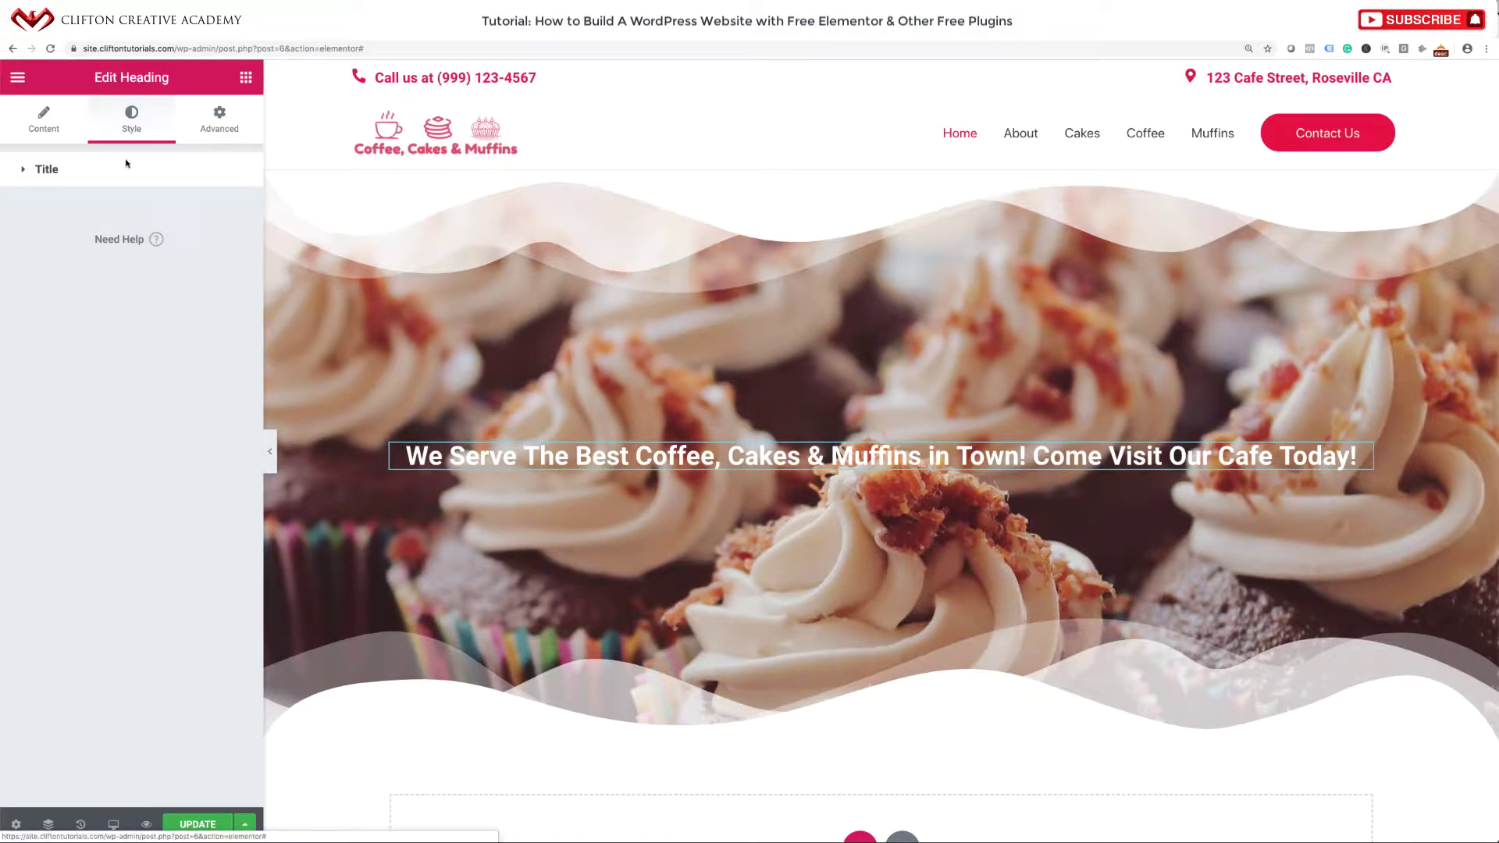
# Search the heading's font families for 'Cookie' and apply it.
pyautogui.click(81, 169)
pyautogui.click(223, 250)
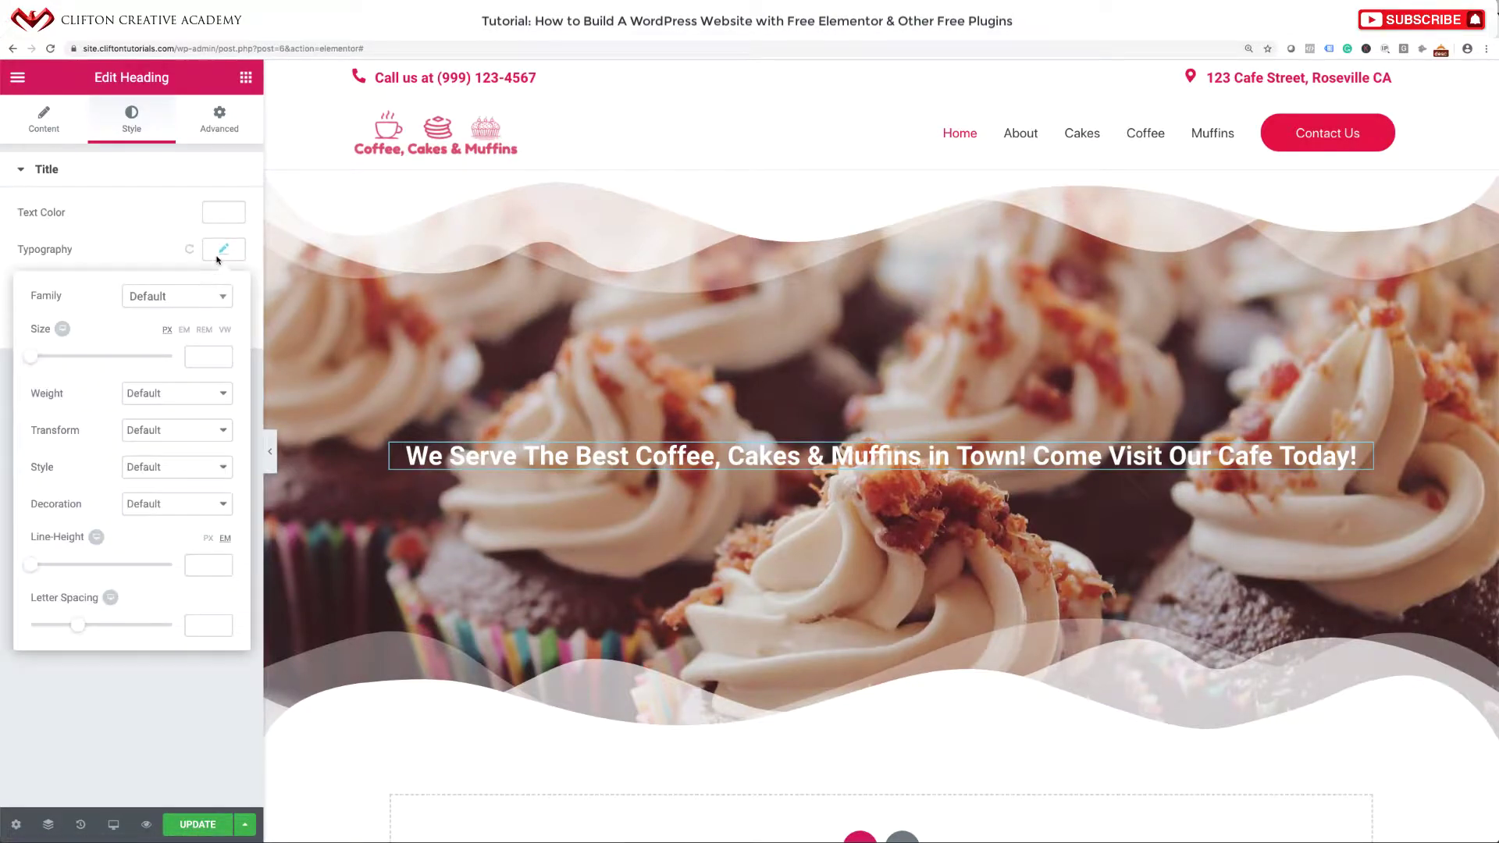
pyautogui.click(185, 302)
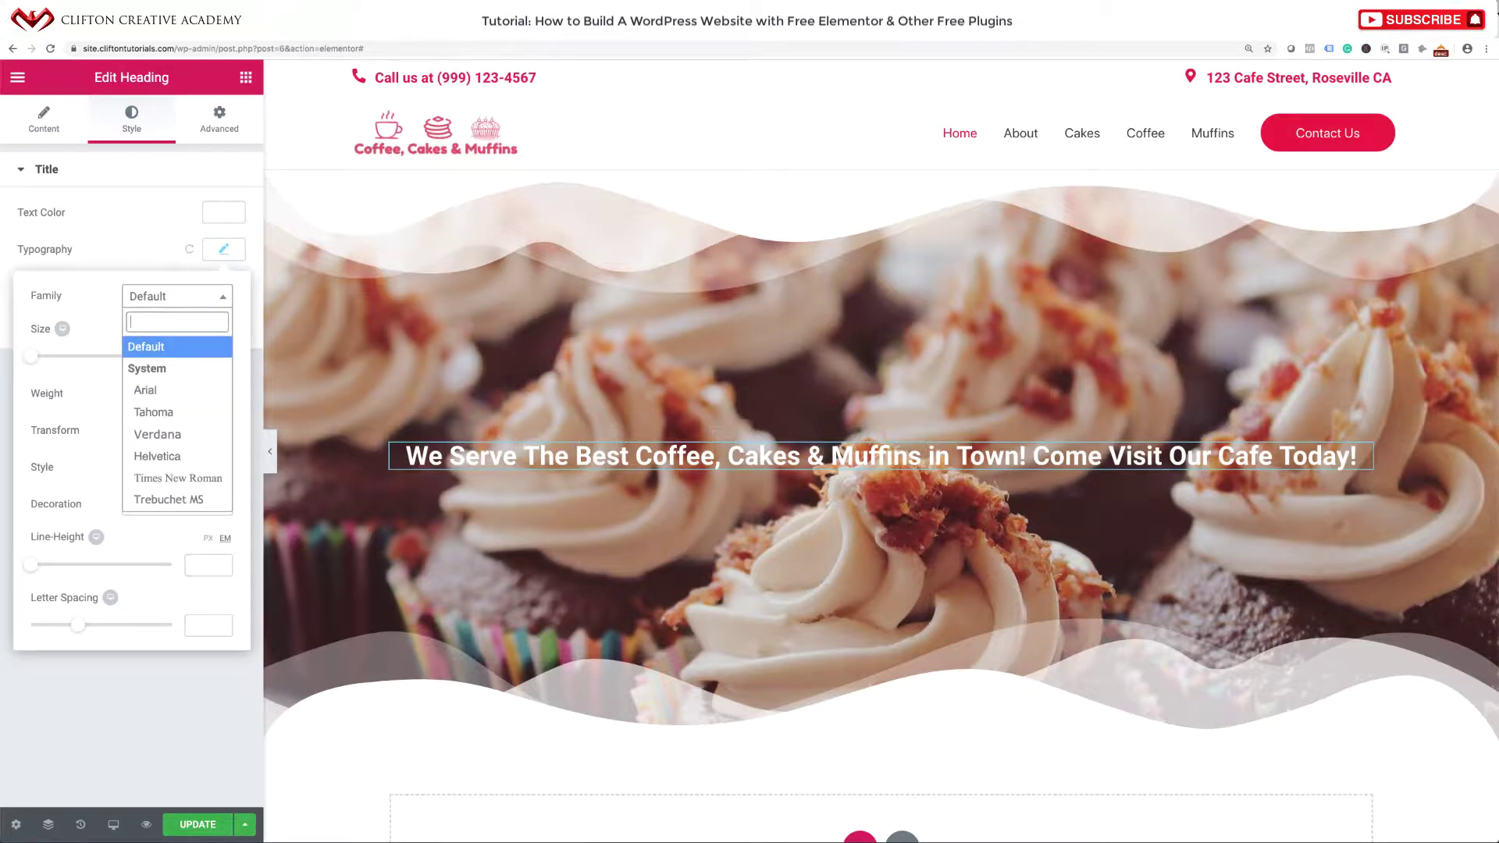
pyautogui.write('Cookie')
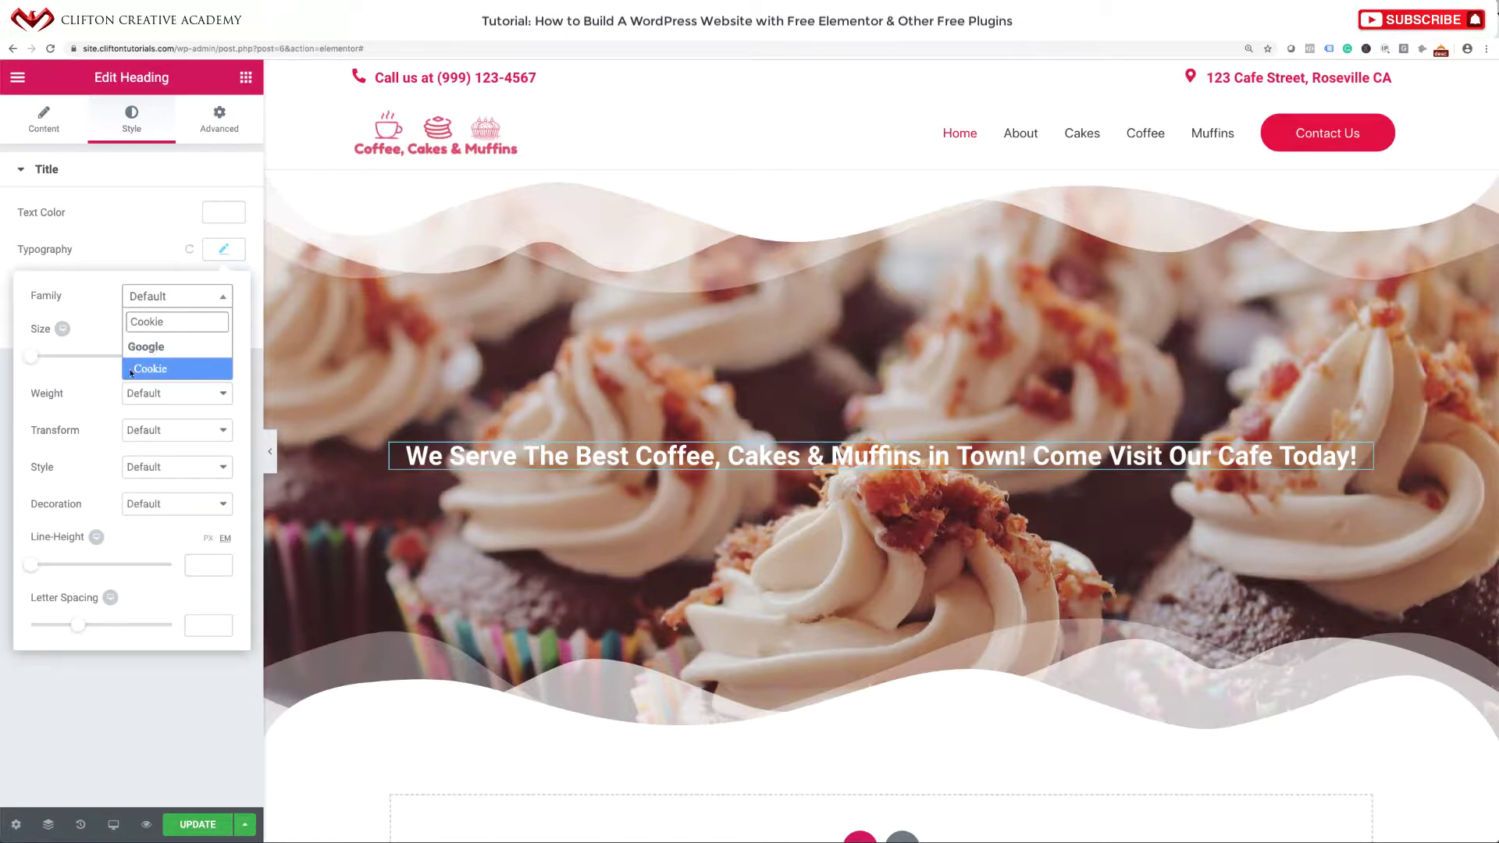
pyautogui.click(148, 368)
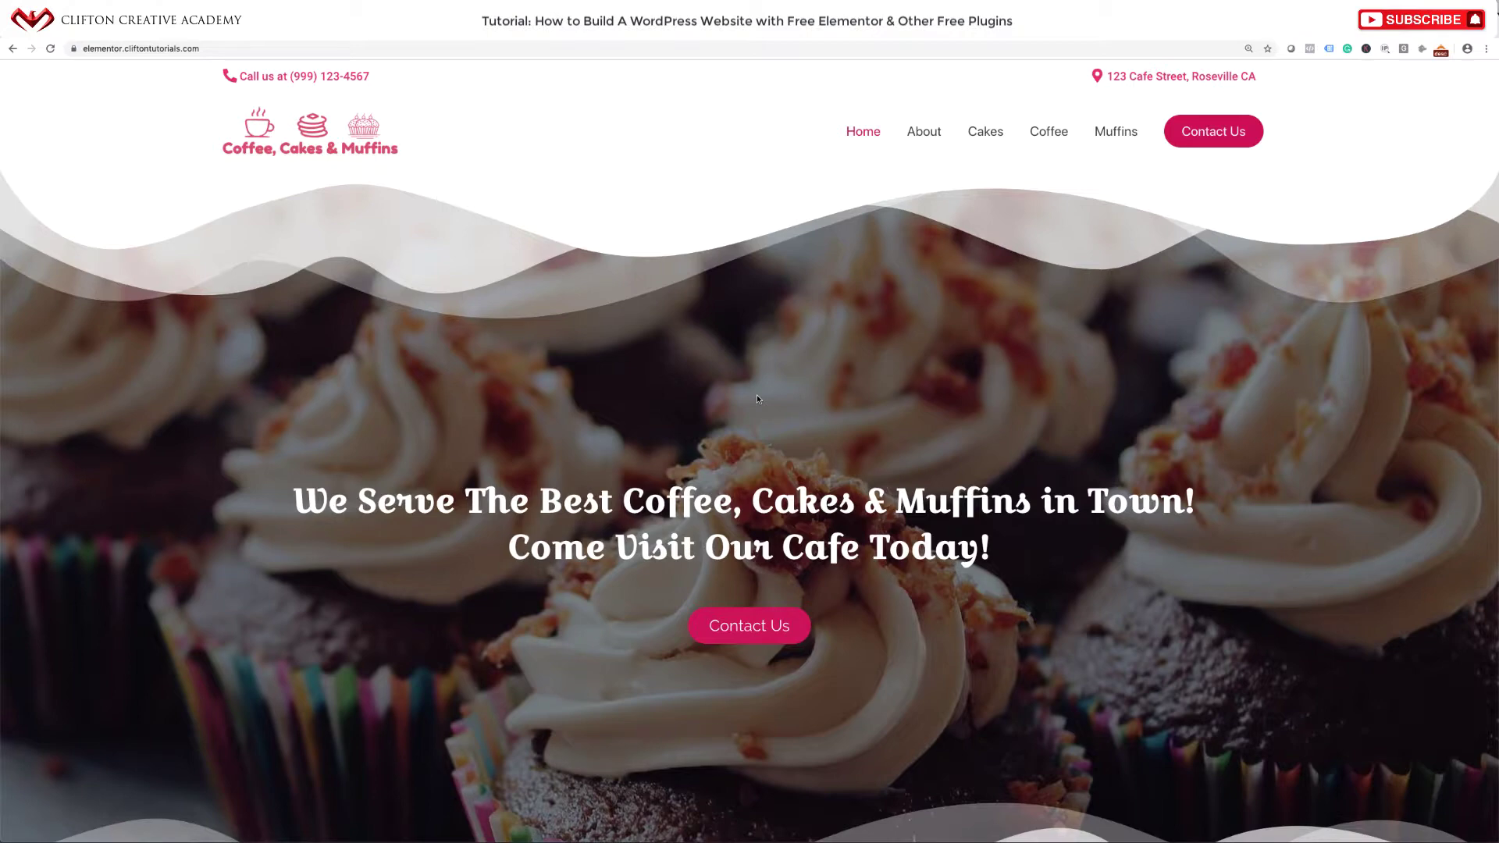
# Inspect the reference hero heading in DevTools, finding 38px Croissant One, then close DevTools.
pyautogui.rightClick(803, 386)
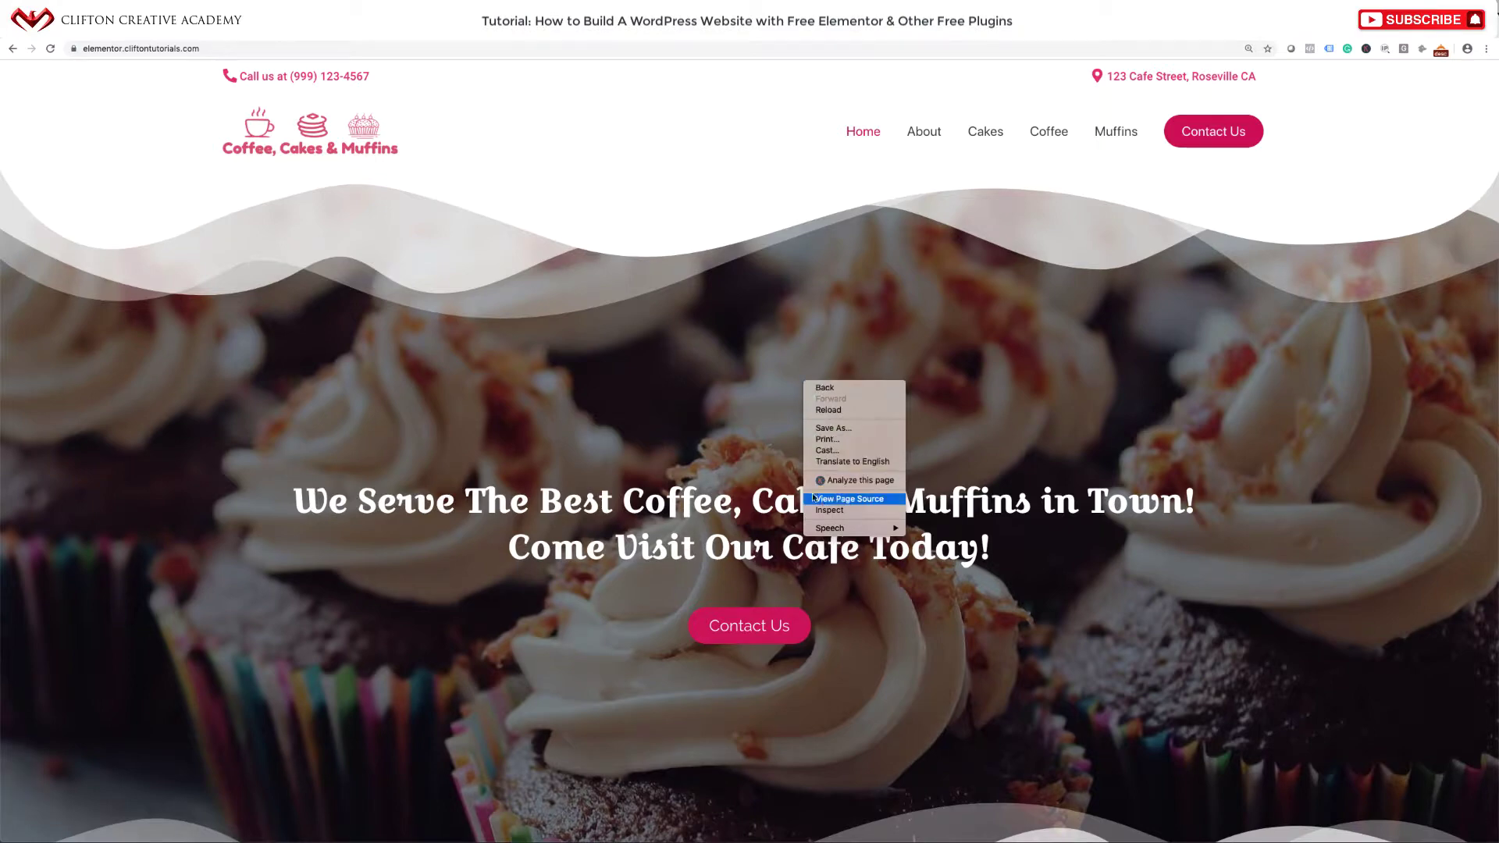
pyautogui.click(827, 512)
pyautogui.press('super+alt+i')
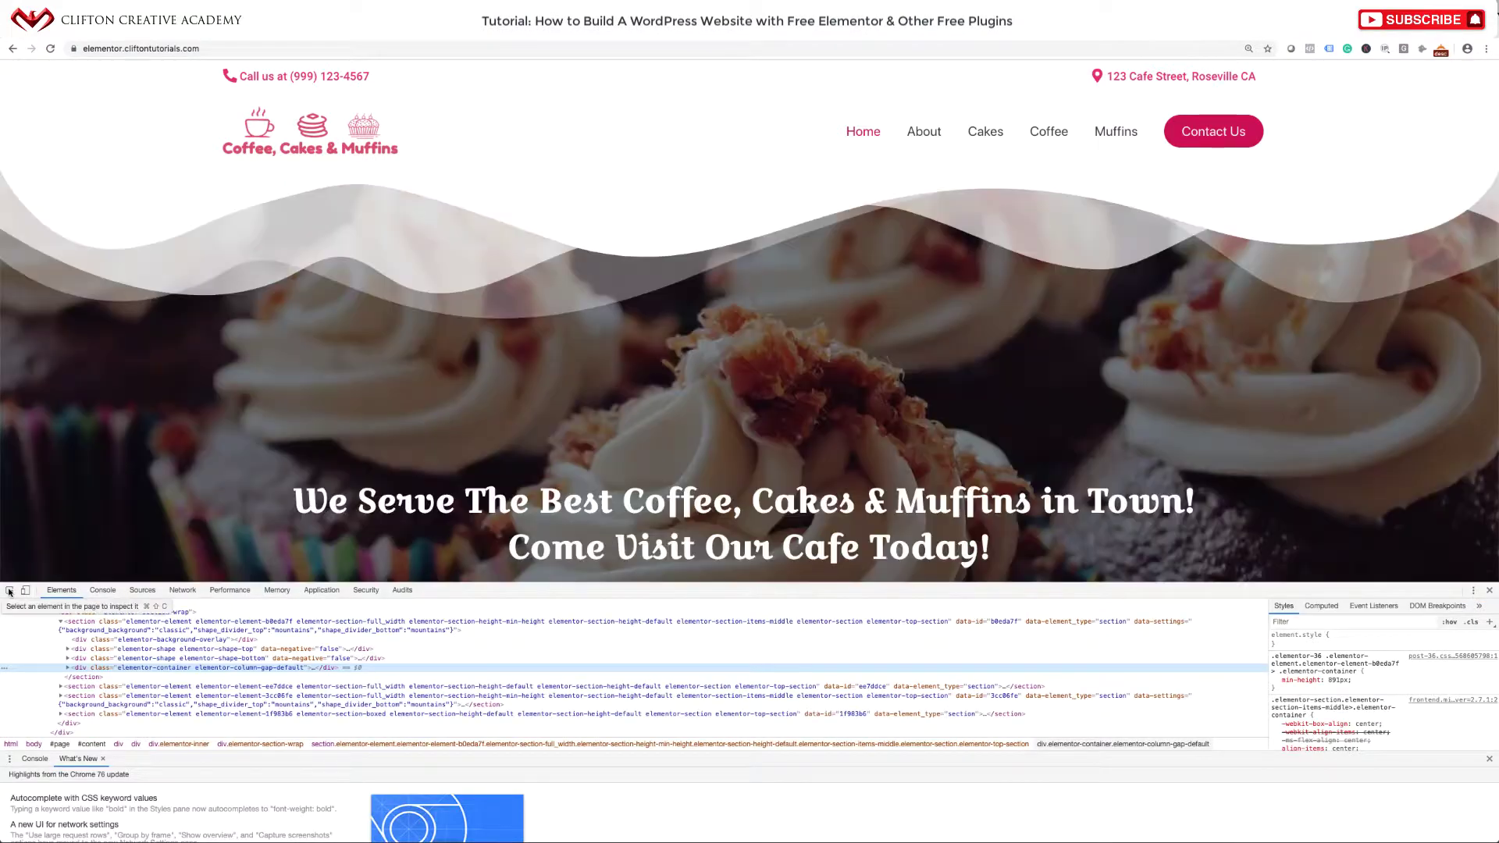
pyautogui.click(10, 591)
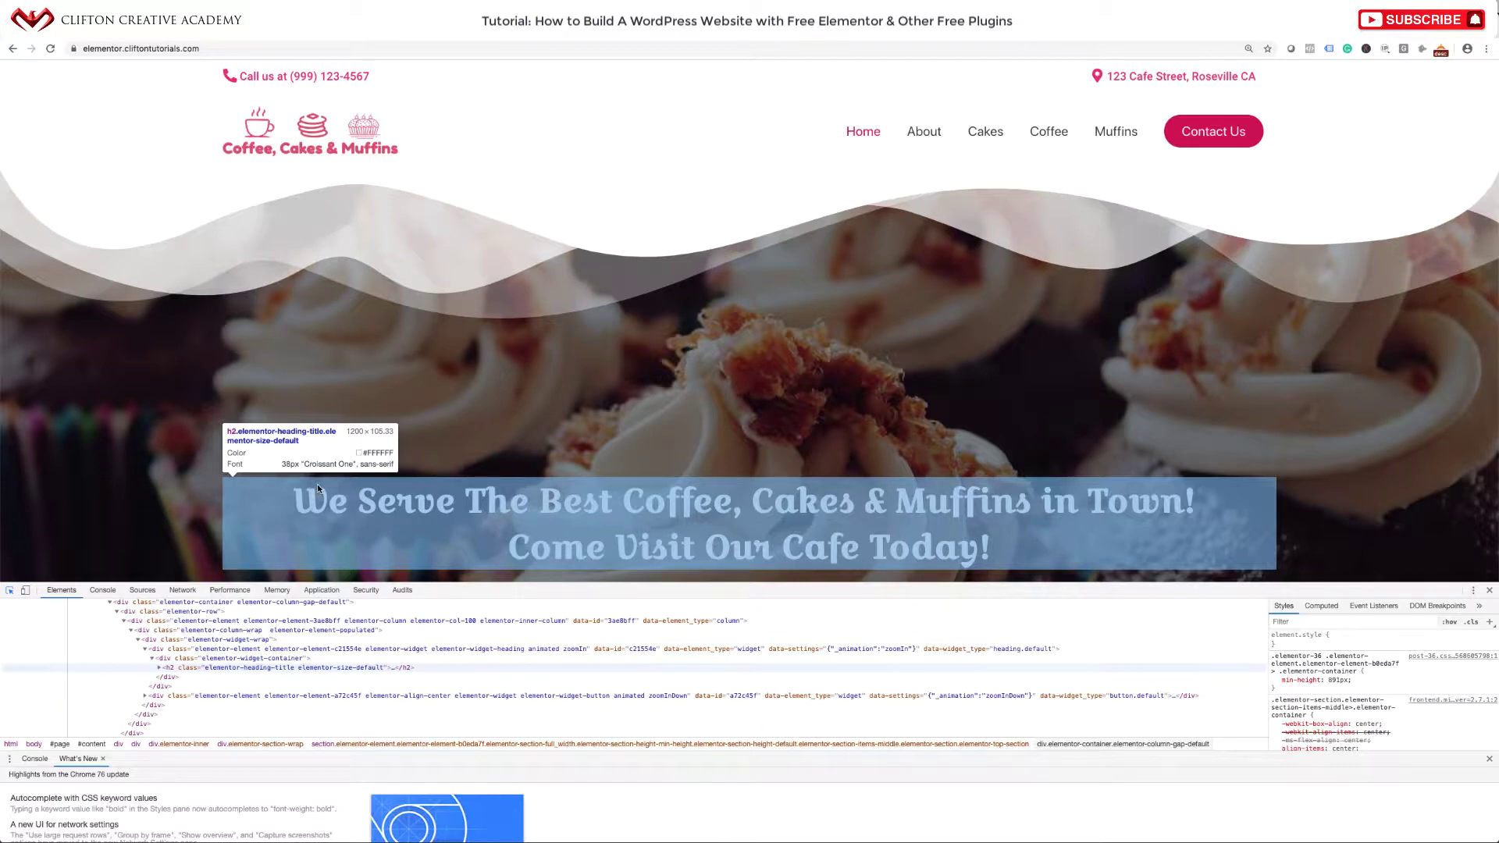
pyautogui.click(1488, 591)
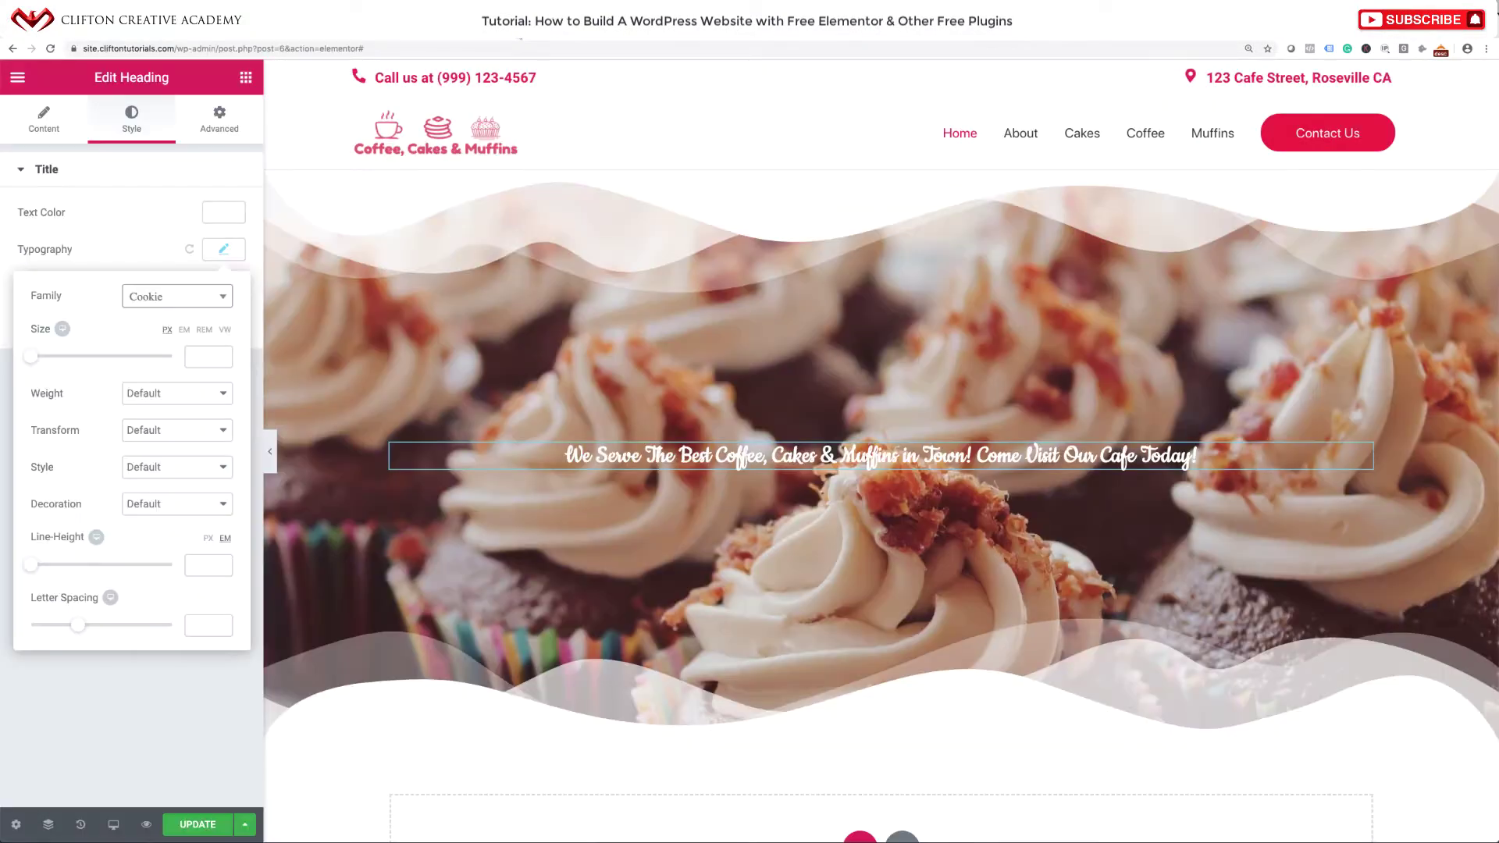
# Set the hero heading to Croissant One, 39 px size, 1.5 em line height.
pyautogui.click(159, 303)
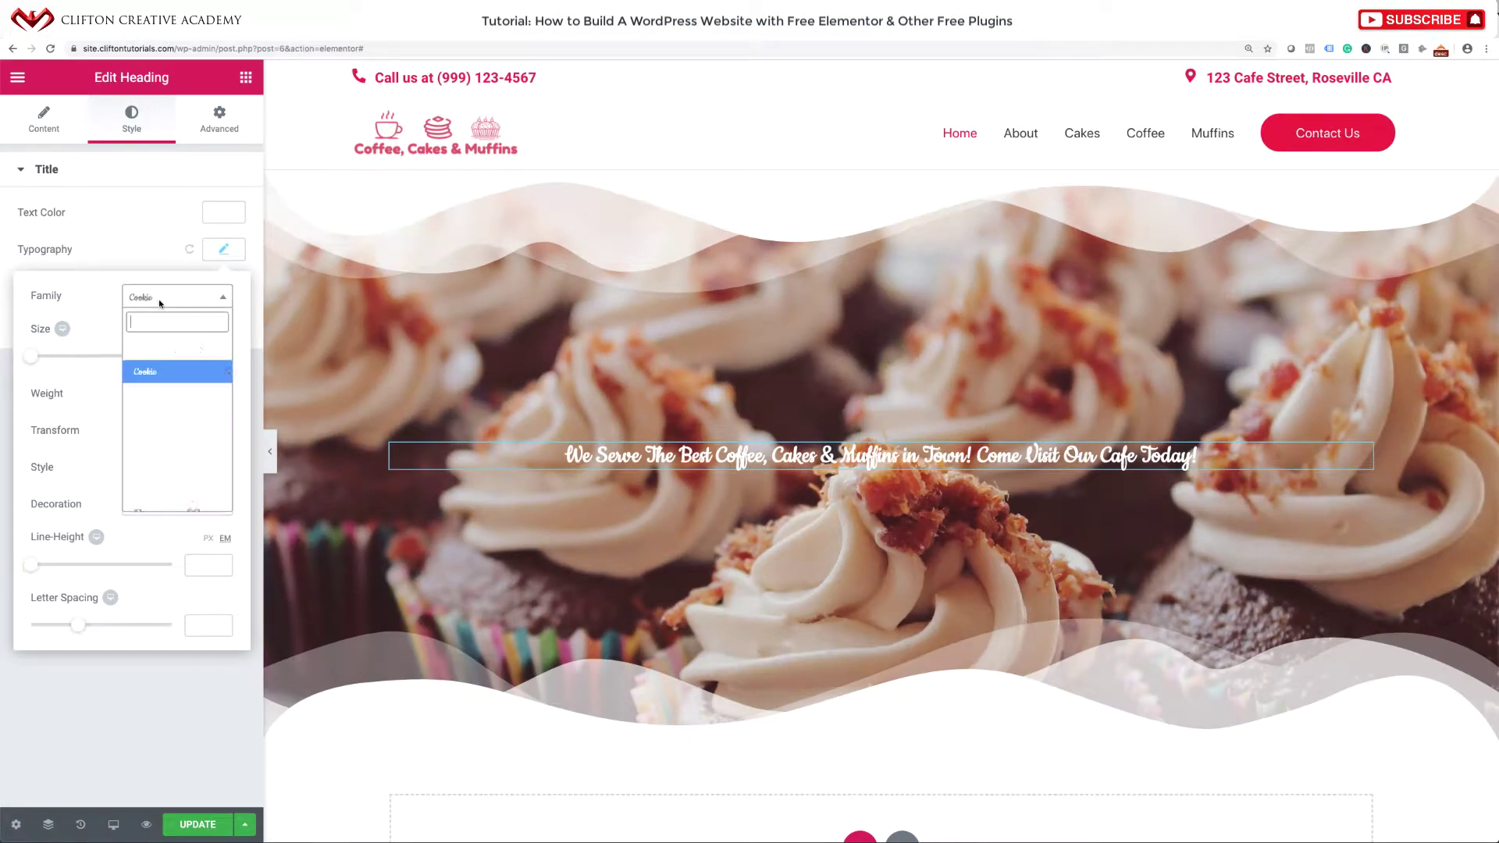
pyautogui.click(159, 299)
pyautogui.click(160, 299)
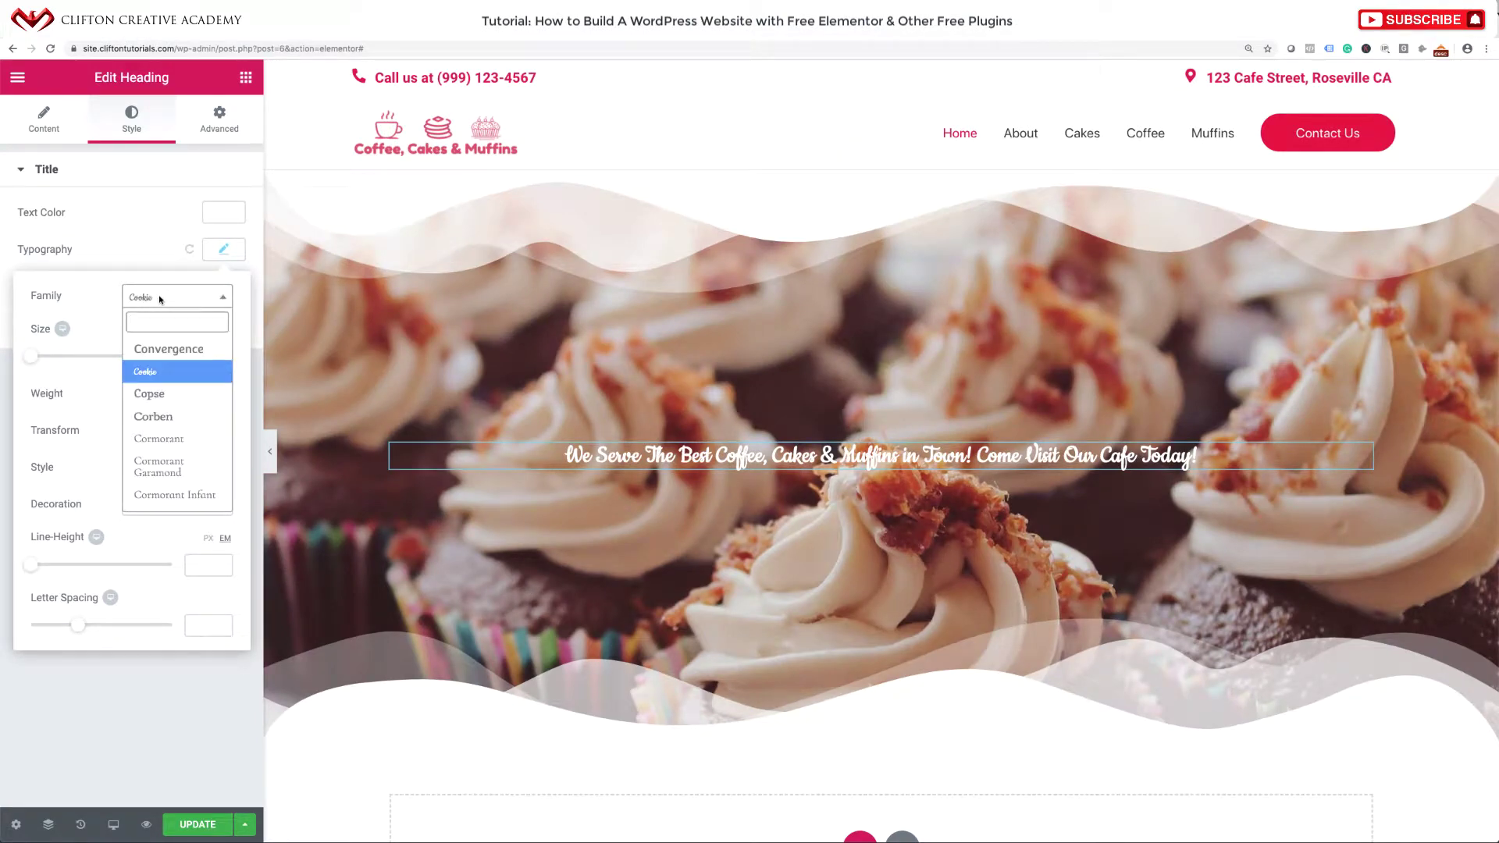
pyautogui.write('Cro')
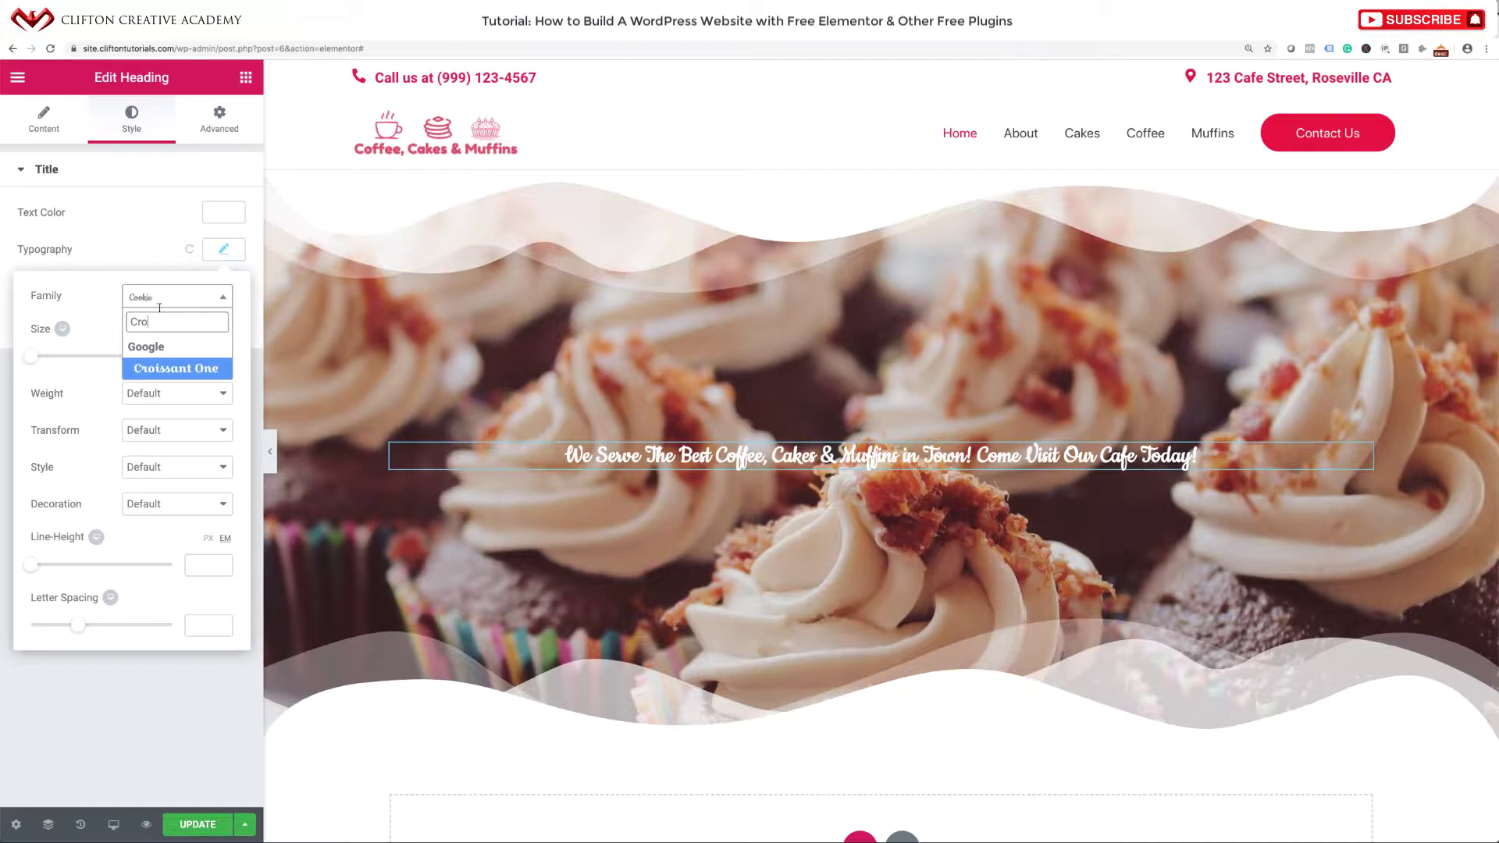
pyautogui.click(168, 368)
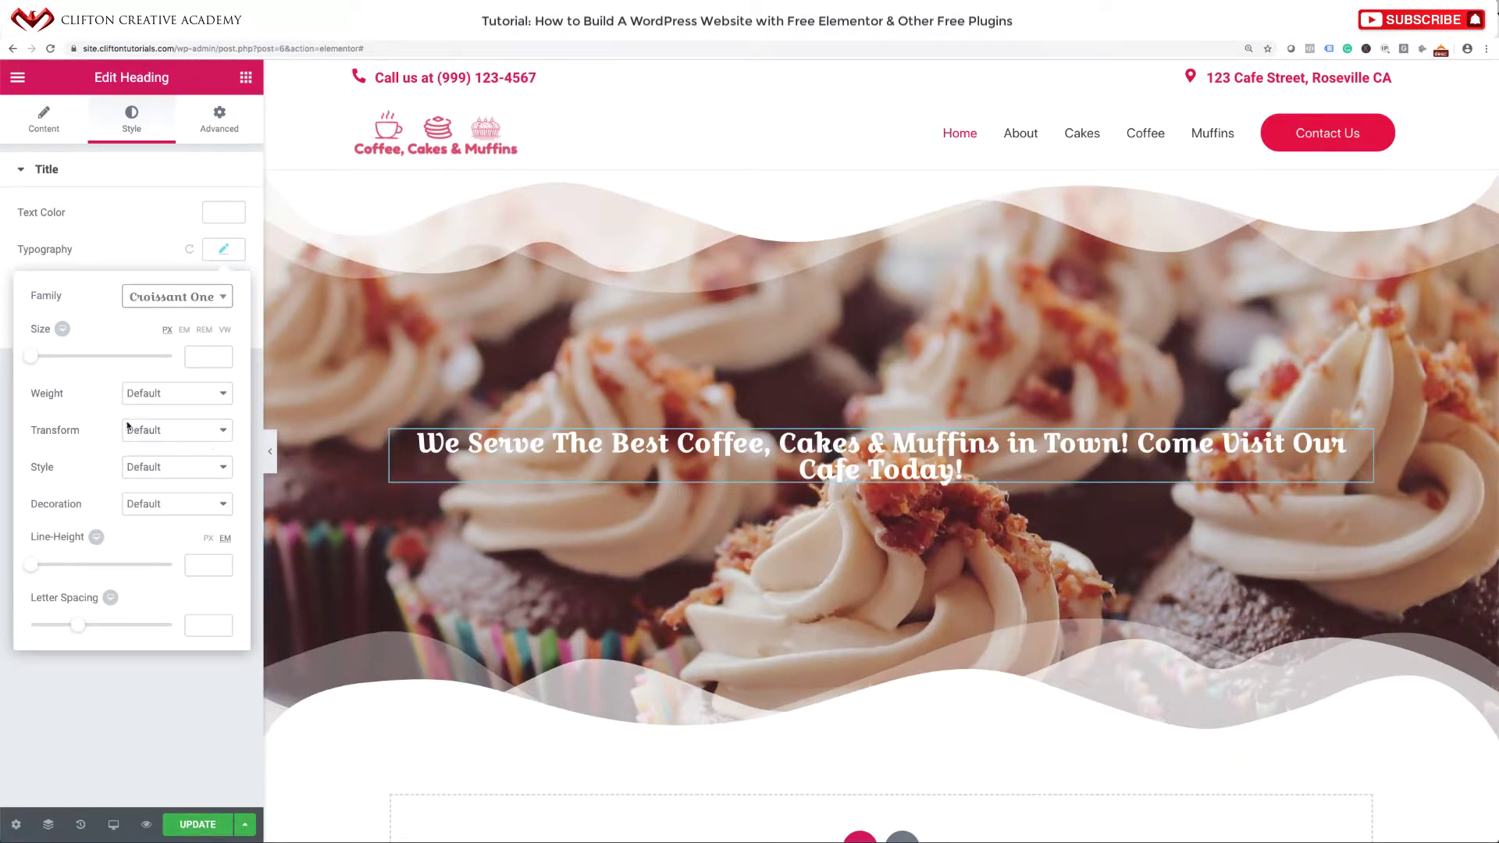
pyautogui.moveTo(33, 358); pyautogui.dragTo(61, 358)
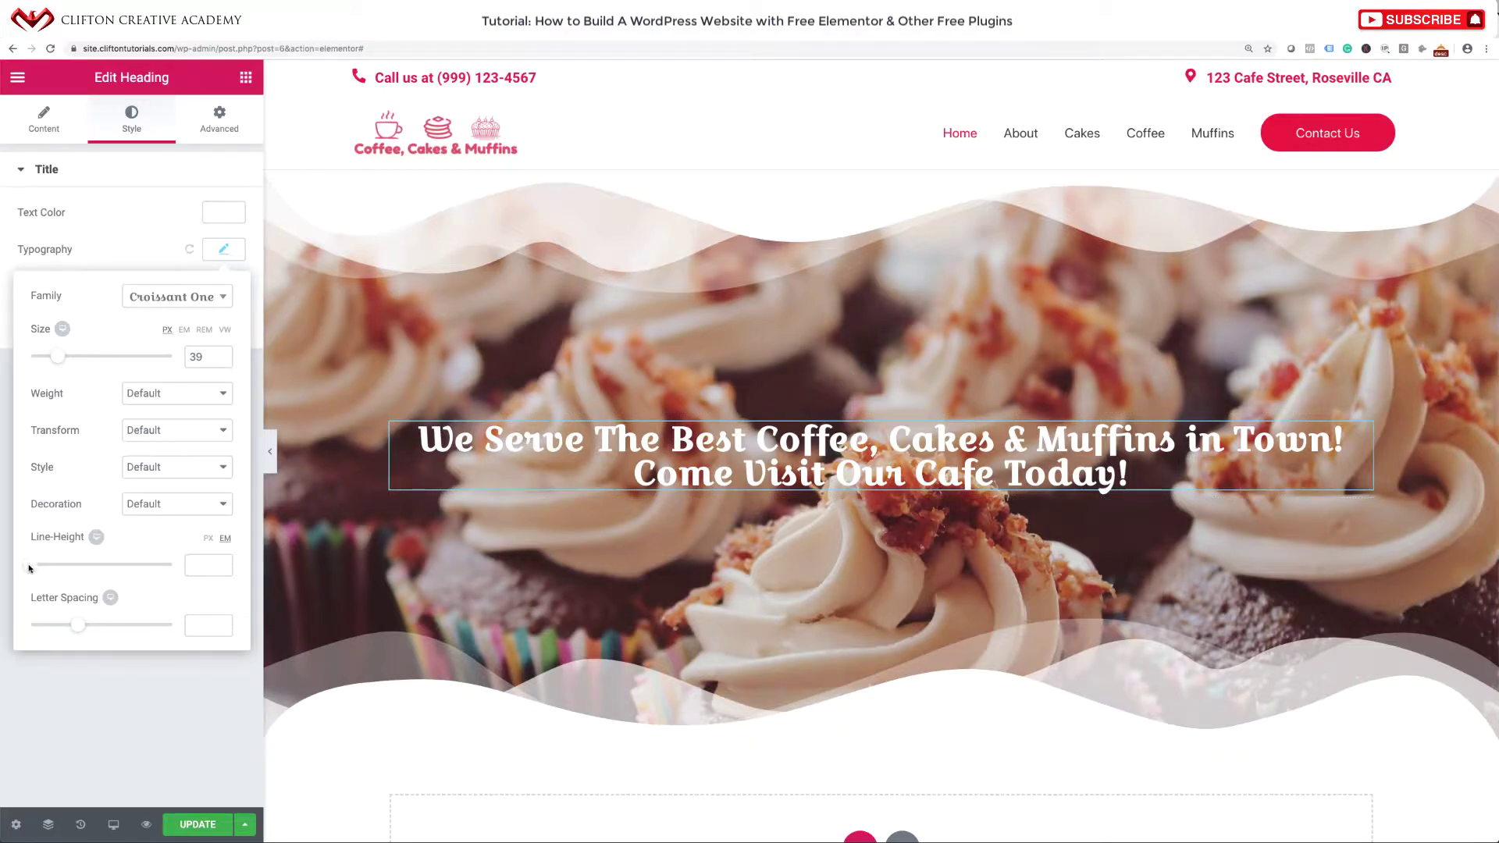
pyautogui.moveTo(28, 568); pyautogui.dragTo(49, 568)
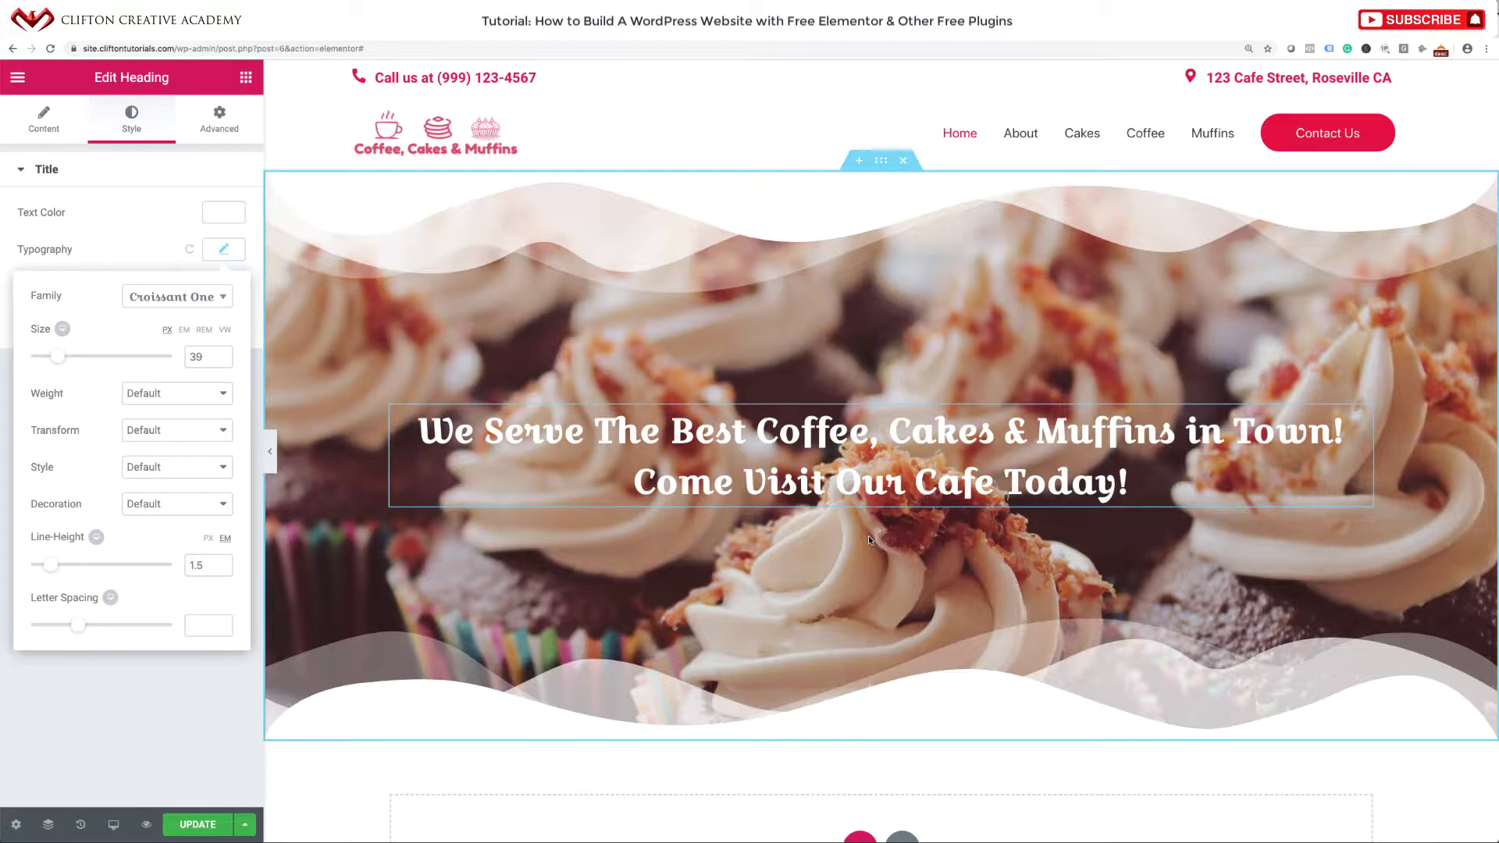
# Make the hero's background overlay a darker, more opaque reddish brown.
pyautogui.click(877, 162)
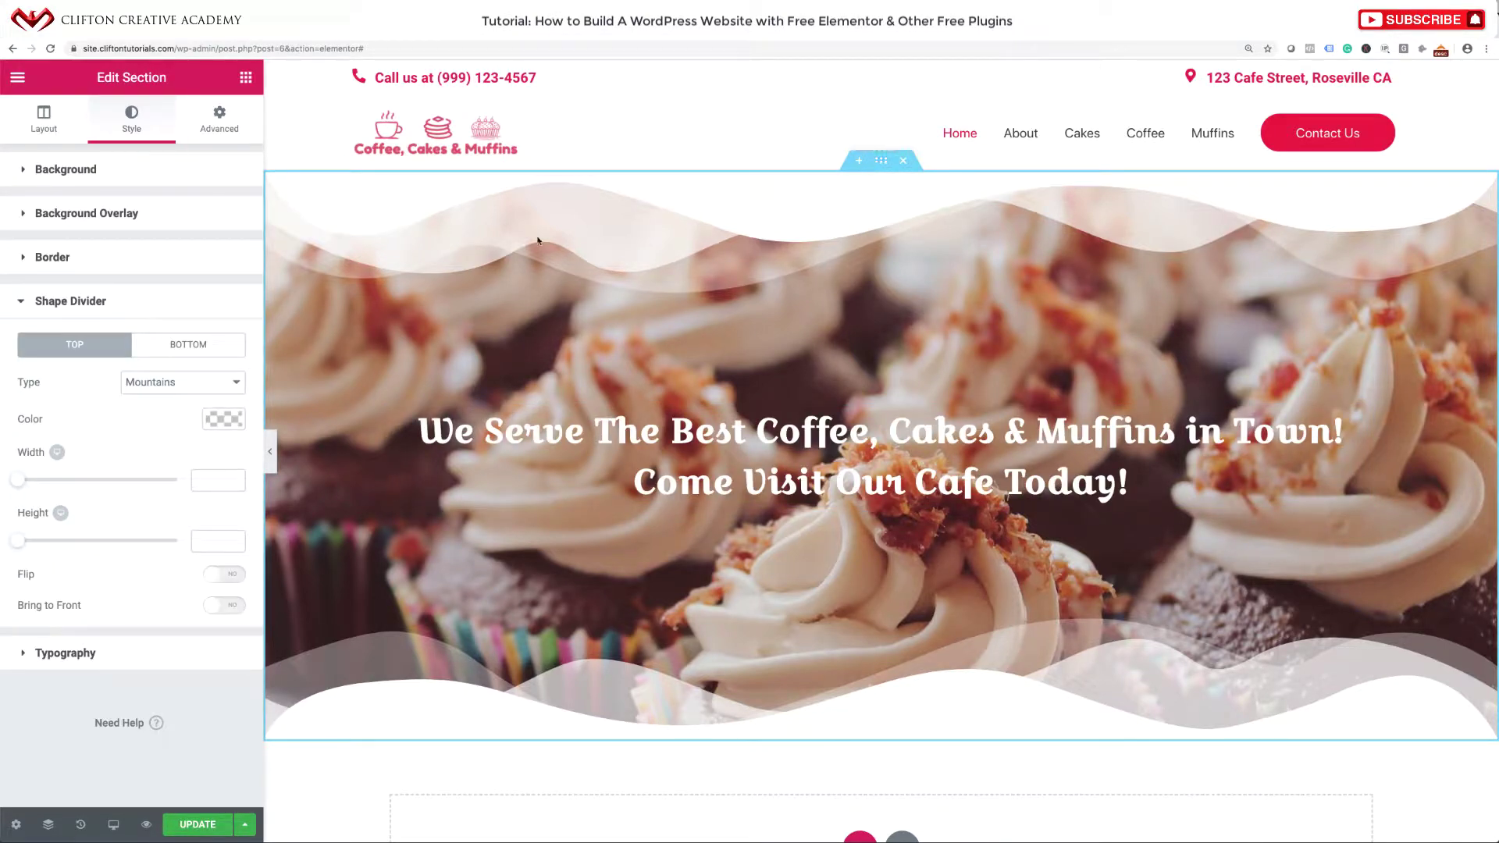
pyautogui.click(48, 213)
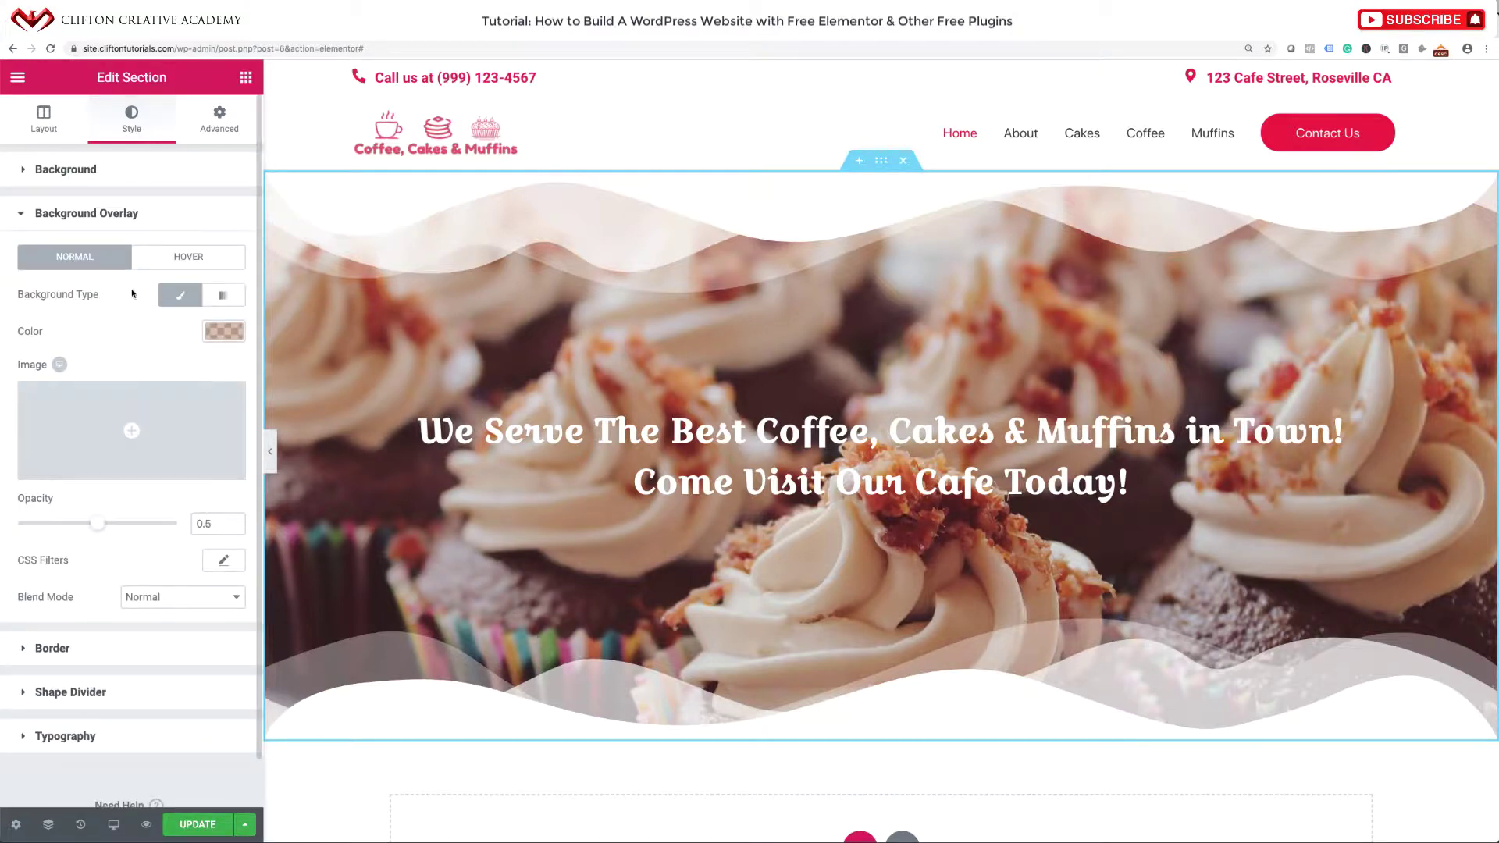
pyautogui.click(222, 331)
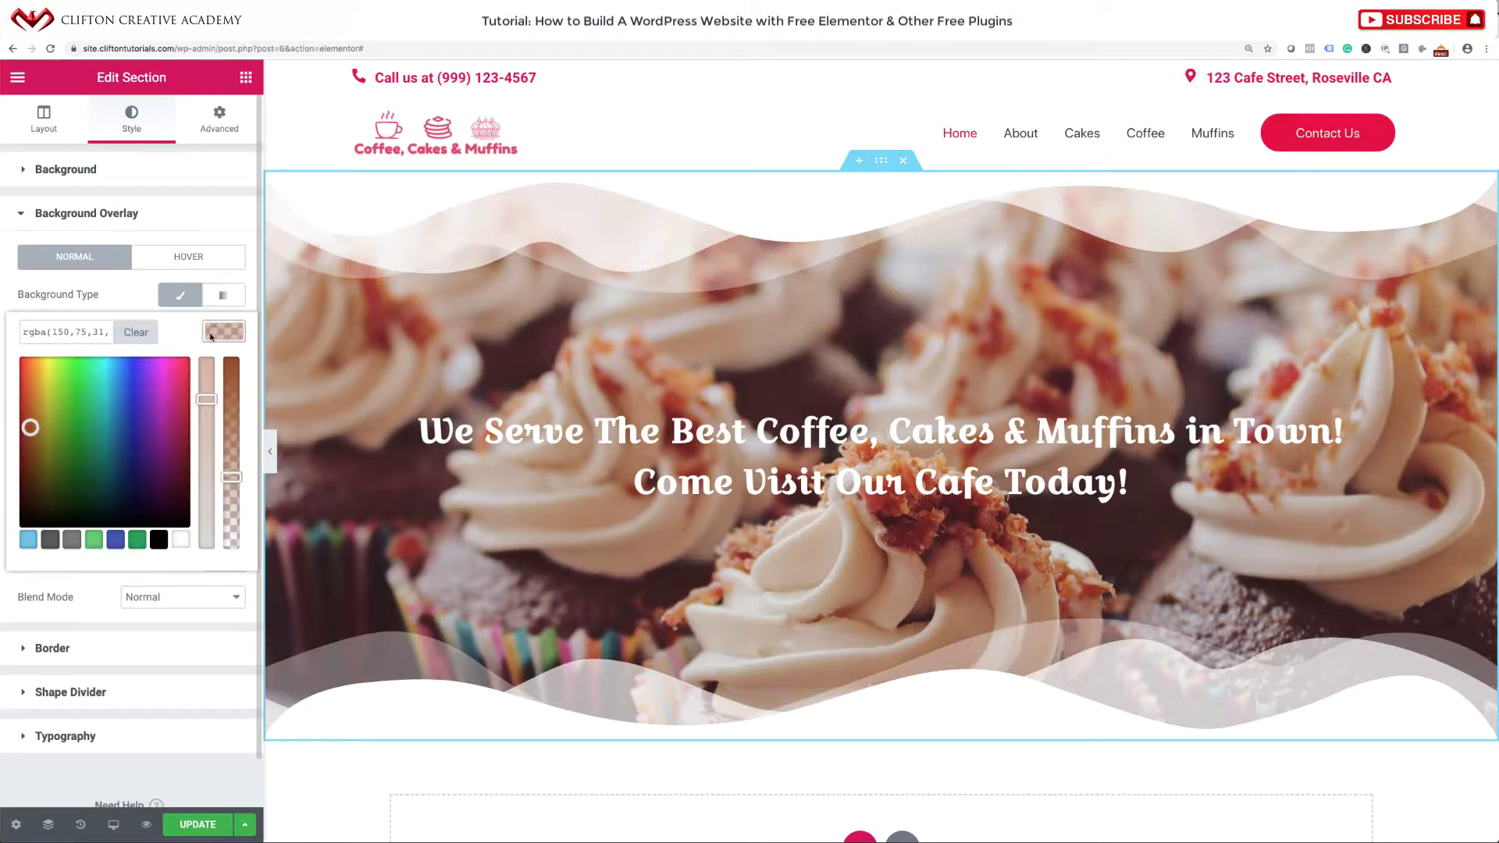
pyautogui.click(229, 461)
pyautogui.moveTo(230, 462); pyautogui.dragTo(207, 389)
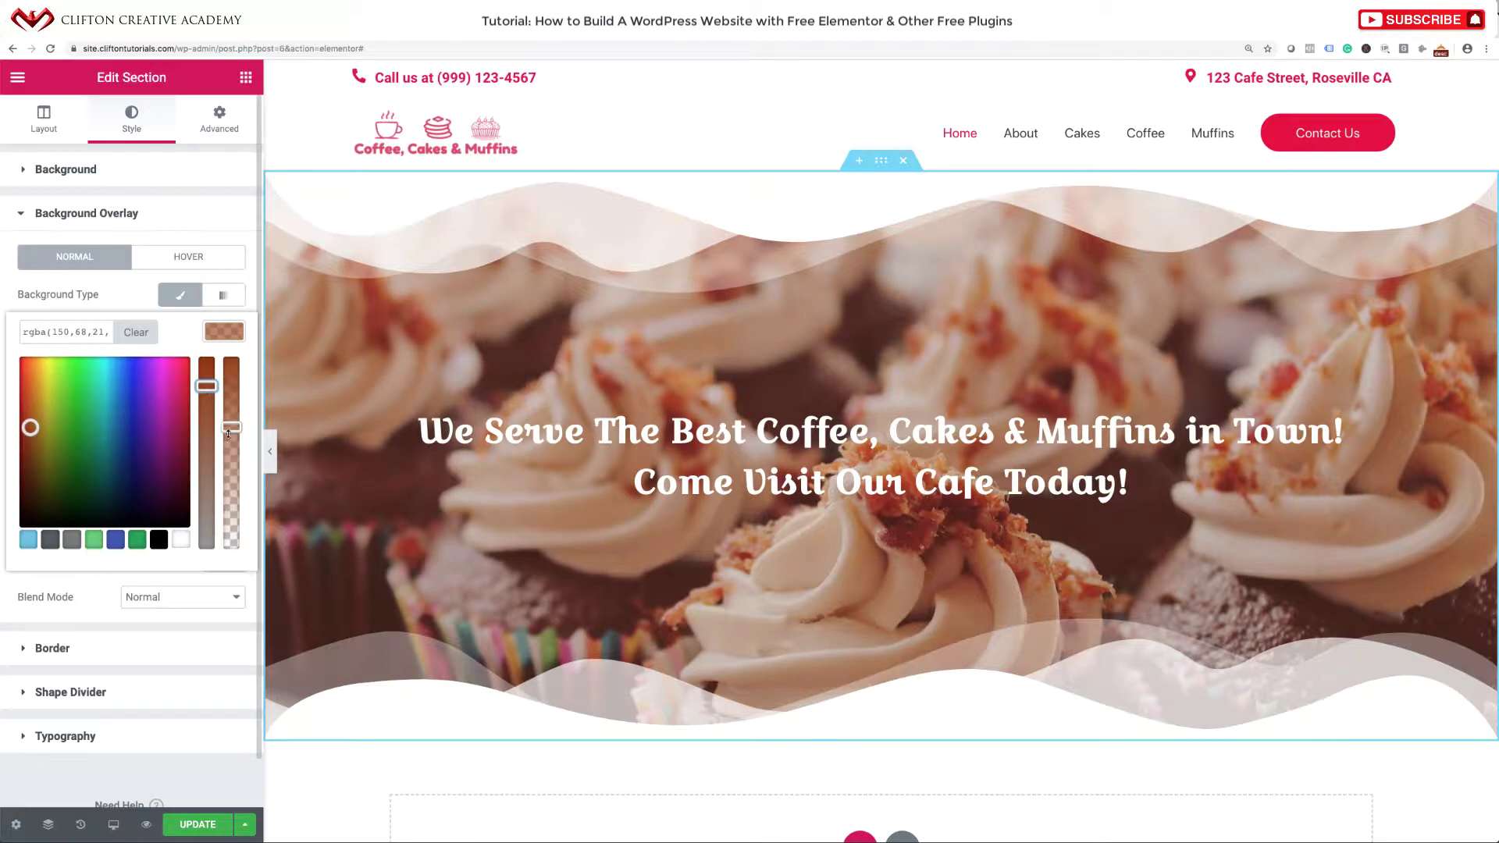
pyautogui.moveTo(228, 434); pyautogui.dragTo(207, 382)
pyautogui.moveTo(30, 428); pyautogui.dragTo(27, 457)
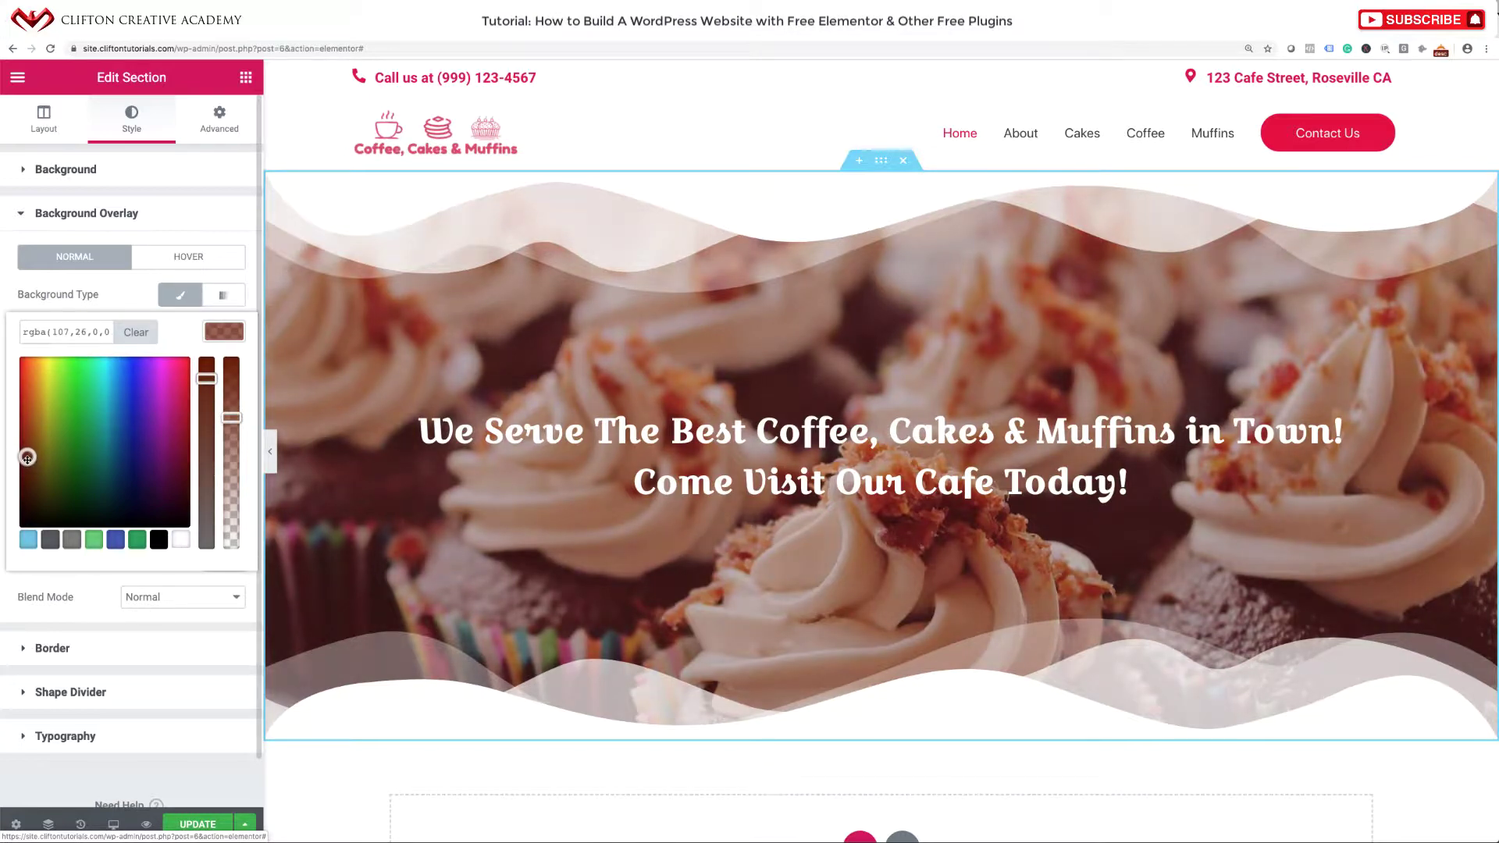
pyautogui.moveTo(202, 381); pyautogui.dragTo(201, 378)
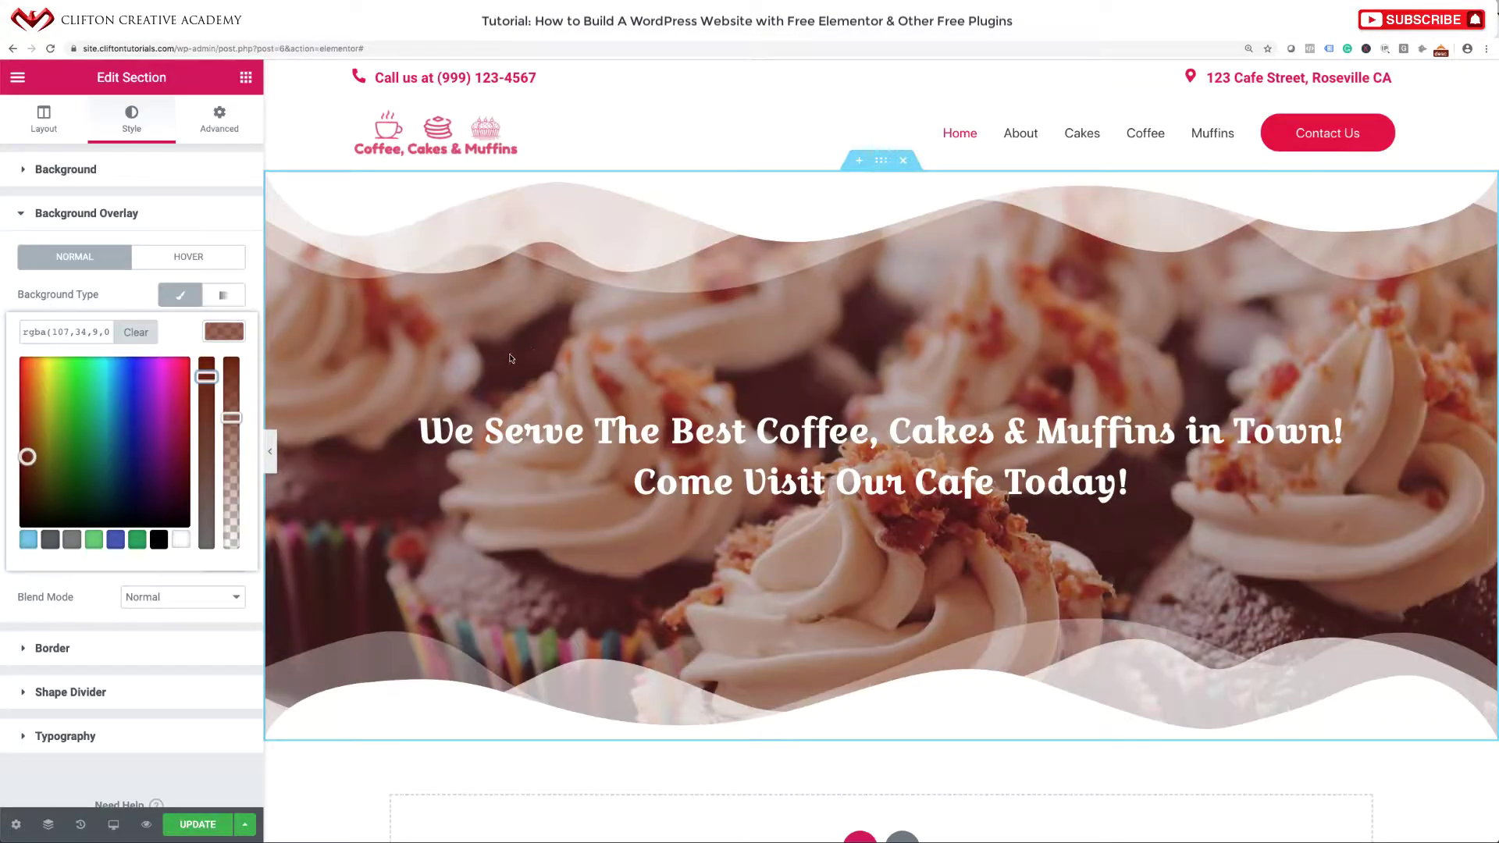
pyautogui.click(245, 77)
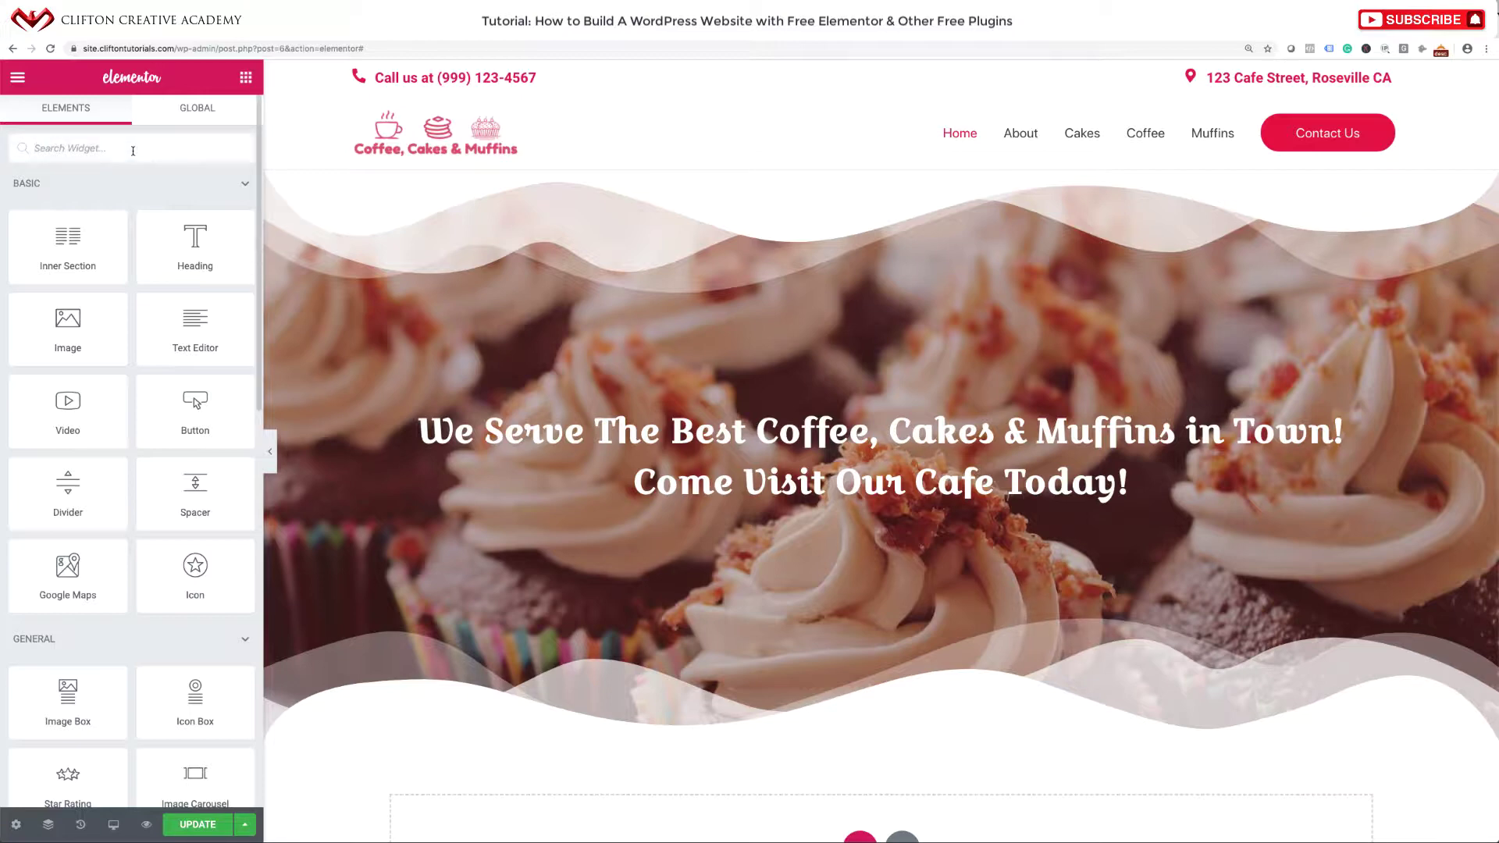
# Add a centred Button widget below the hero heading.
pyautogui.click(133, 150)
pyautogui.write('Buto')
pyautogui.press('BackSpace')
pyautogui.write('to')
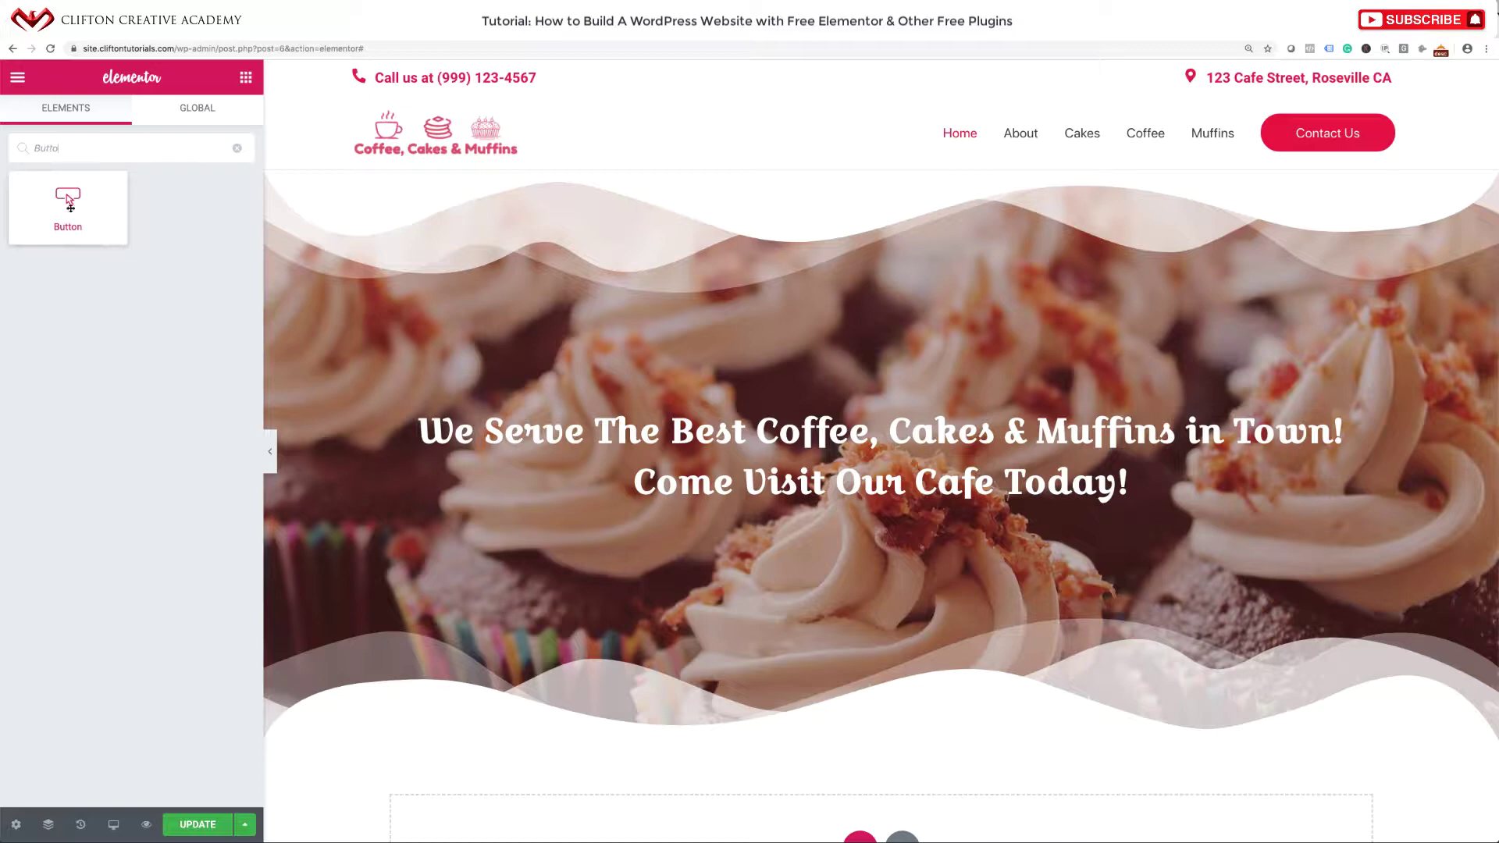
pyautogui.moveTo(68, 209); pyautogui.dragTo(812, 512)
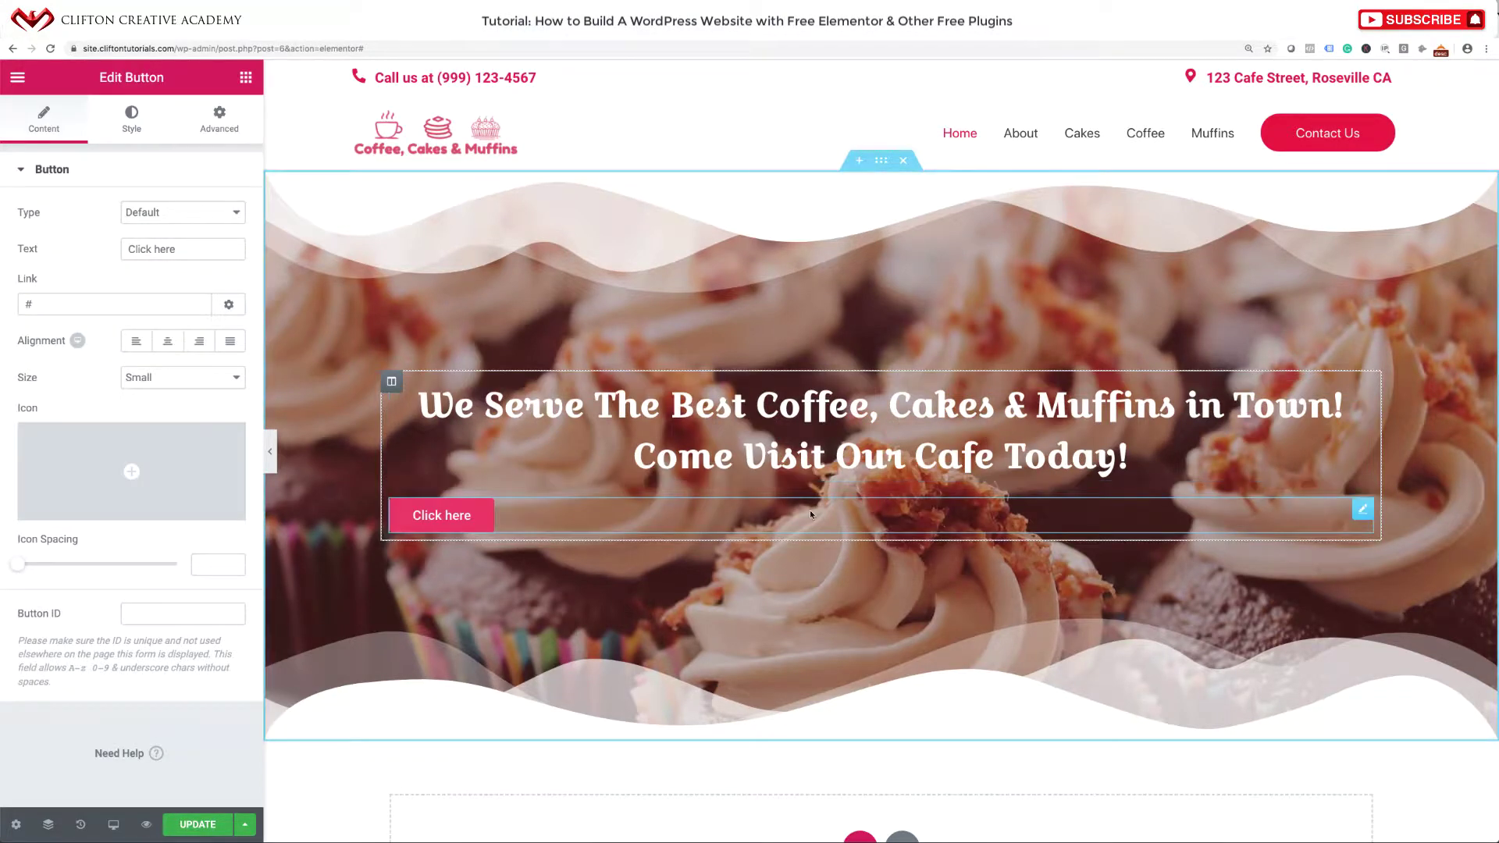
pyautogui.click(167, 342)
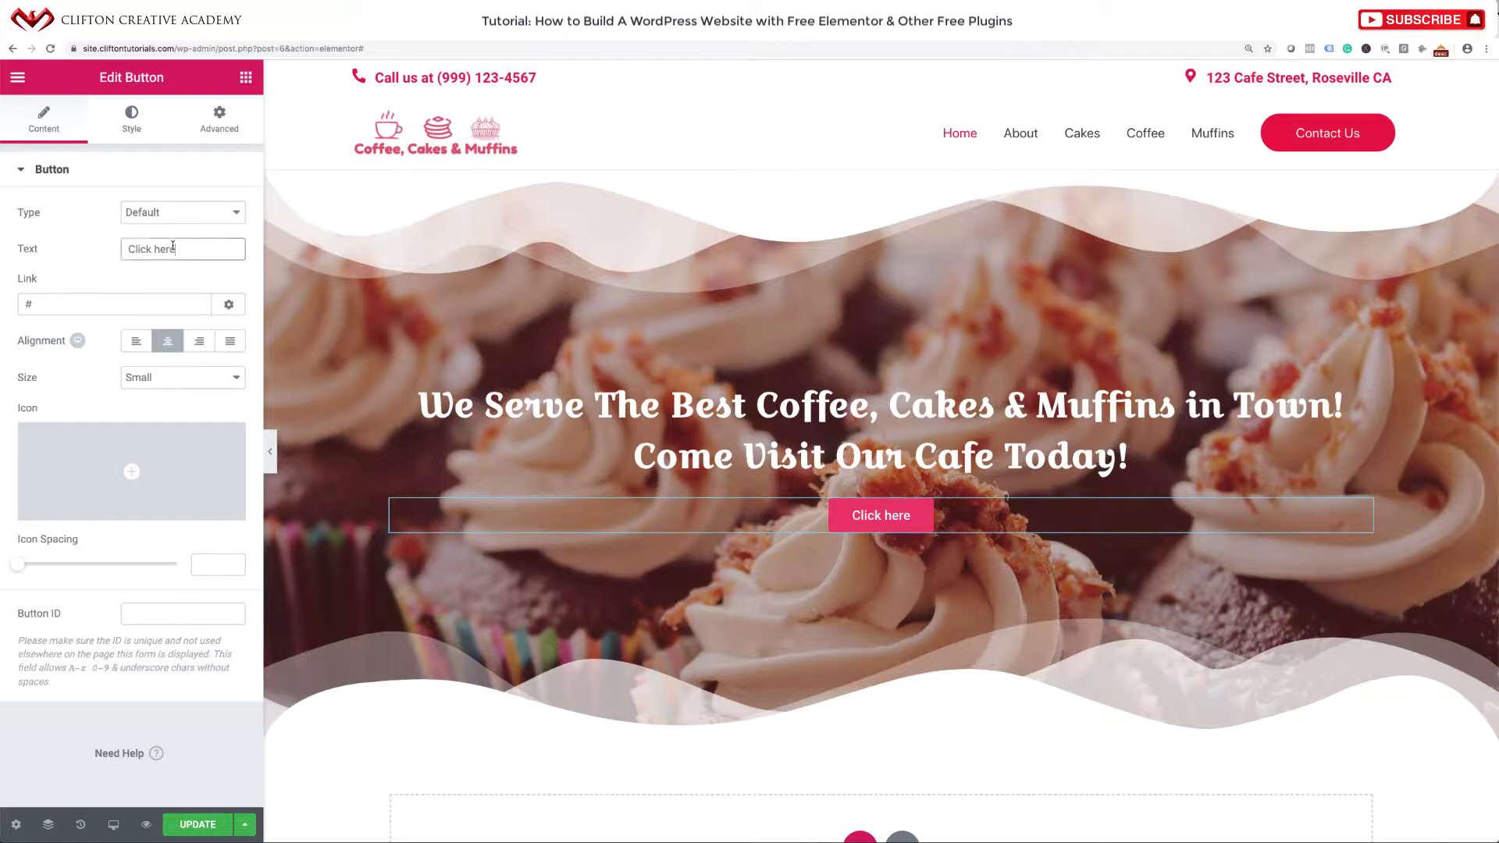
# Label the button 'Contact Us' and link it to the Contact Us page.
pyautogui.tripleClick(172, 247)
pyautogui.write('Contac')
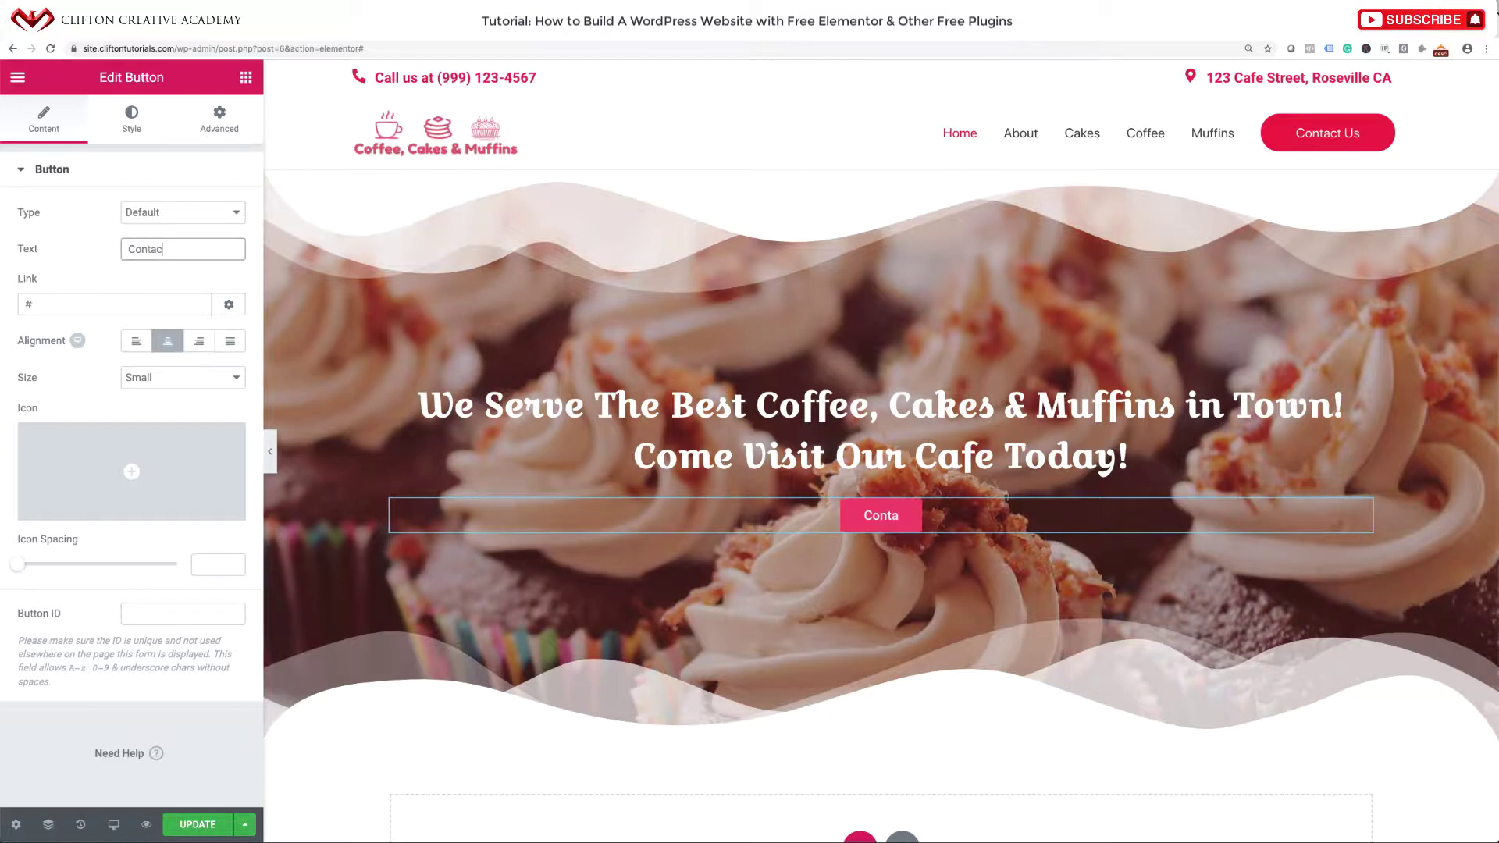
pyautogui.write('t Us')
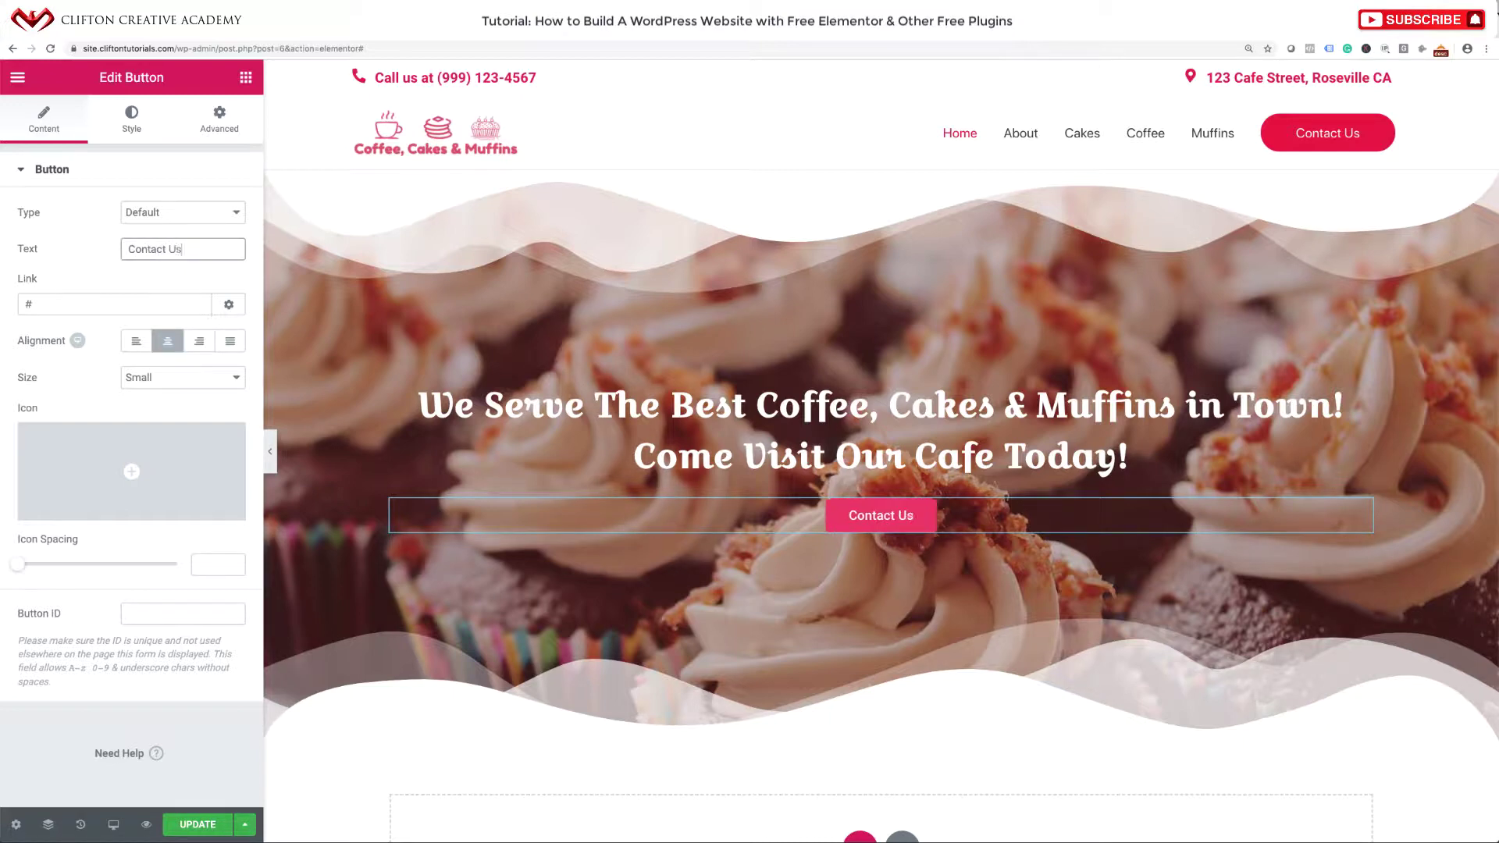
pyautogui.tripleClick(148, 306)
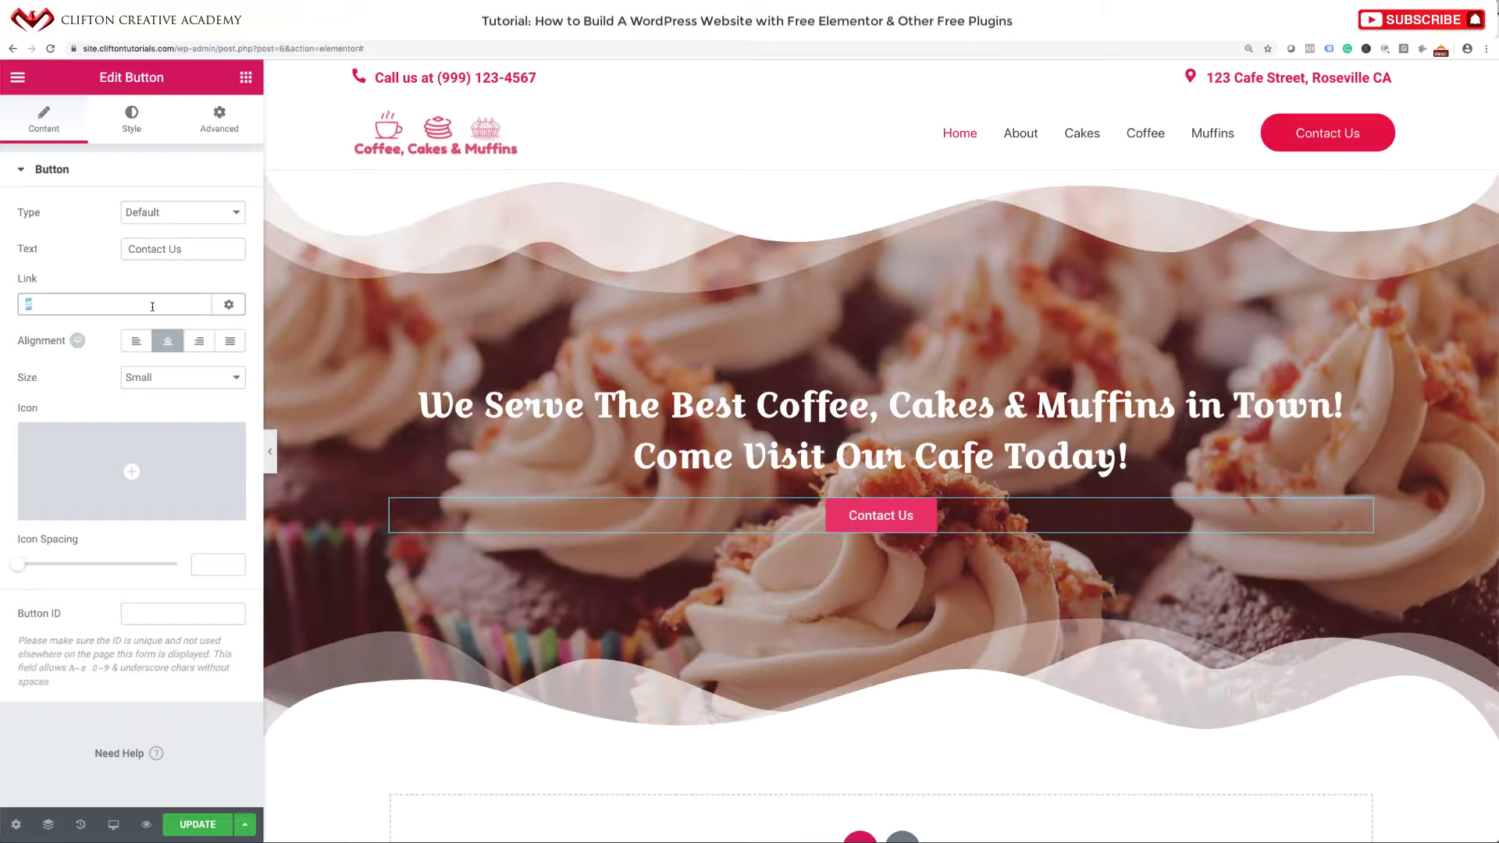
pyautogui.write('contact')
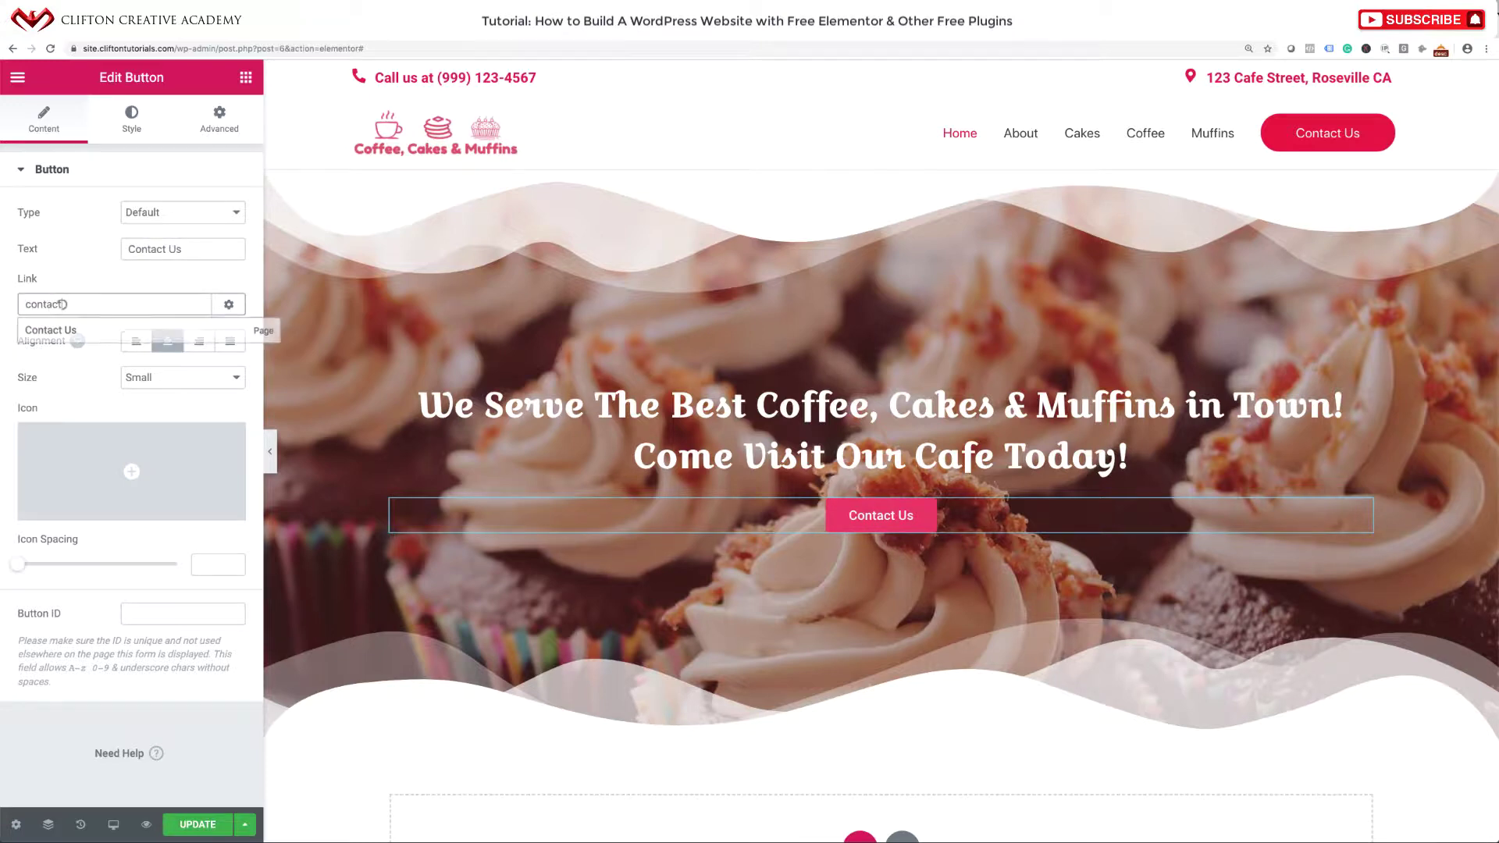
pyautogui.click(88, 334)
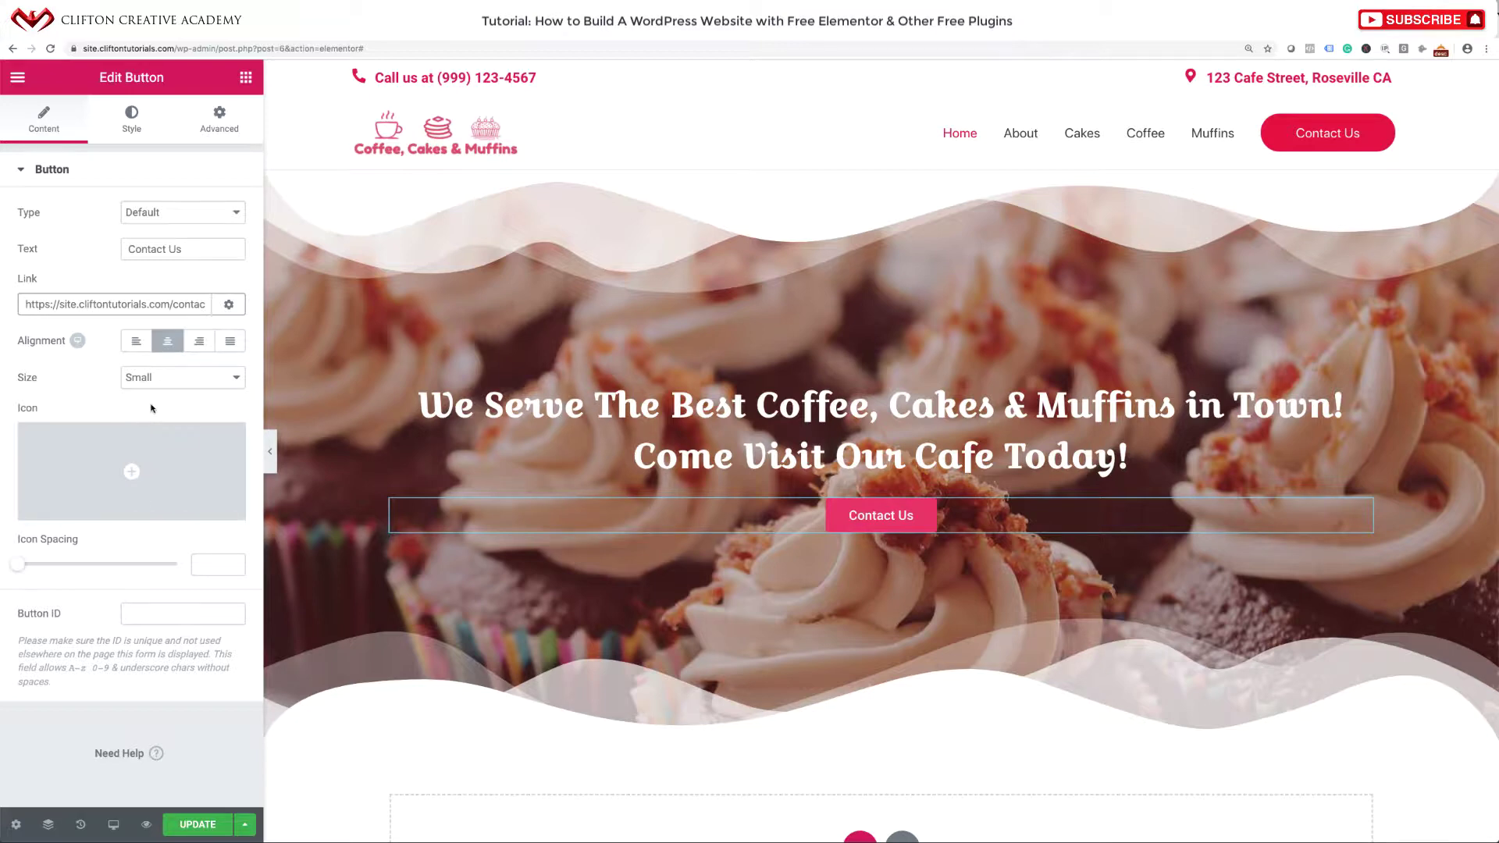
pyautogui.moveTo(147, 434)
pyautogui.click(130, 128)
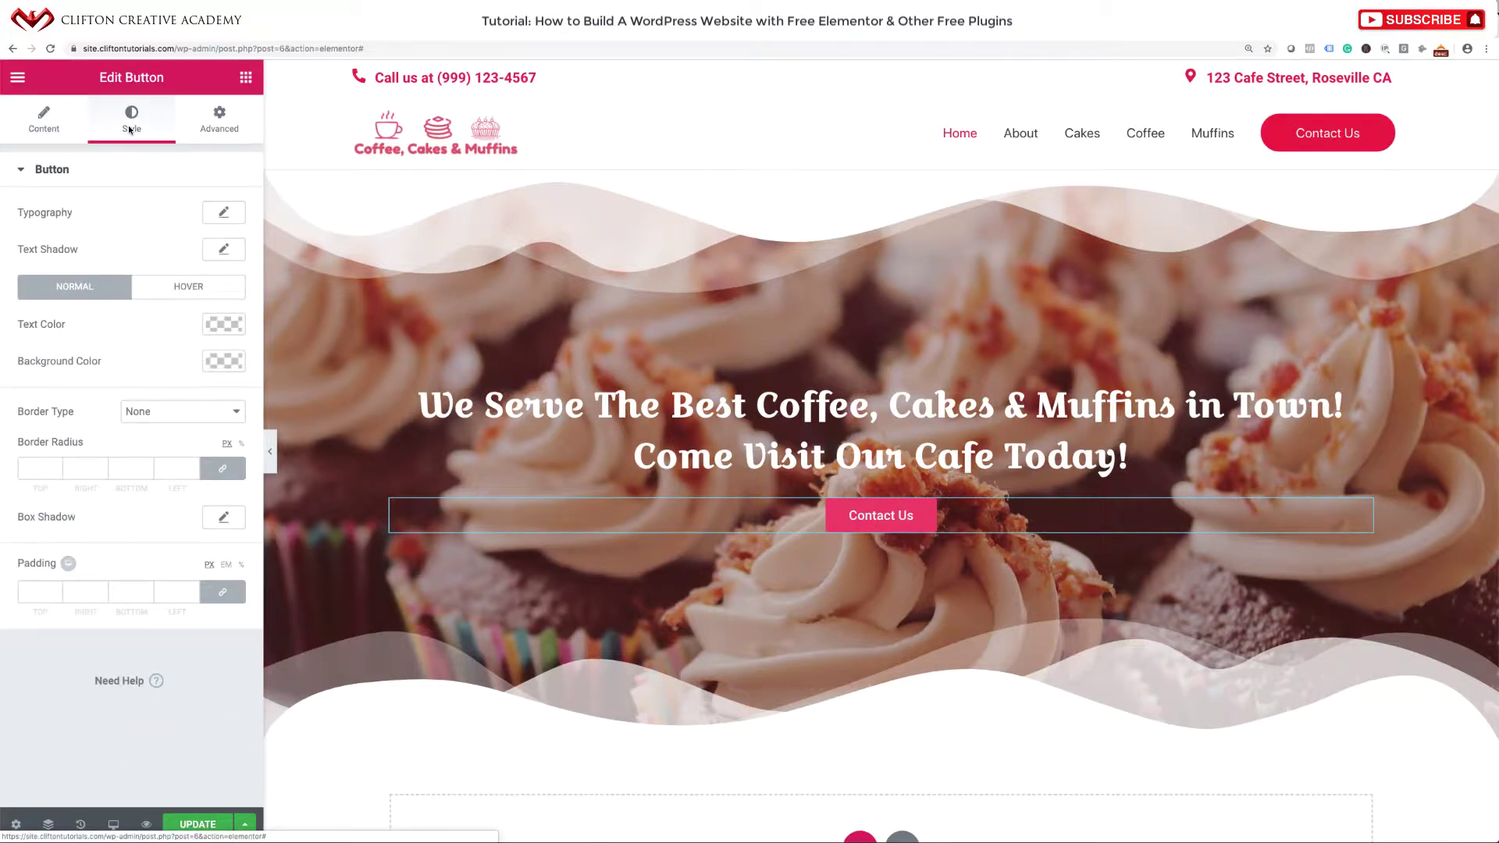
# Give the hero Contact Us button 21 px Normal-weight text and a 90 px border radius.
pyautogui.click(227, 213)
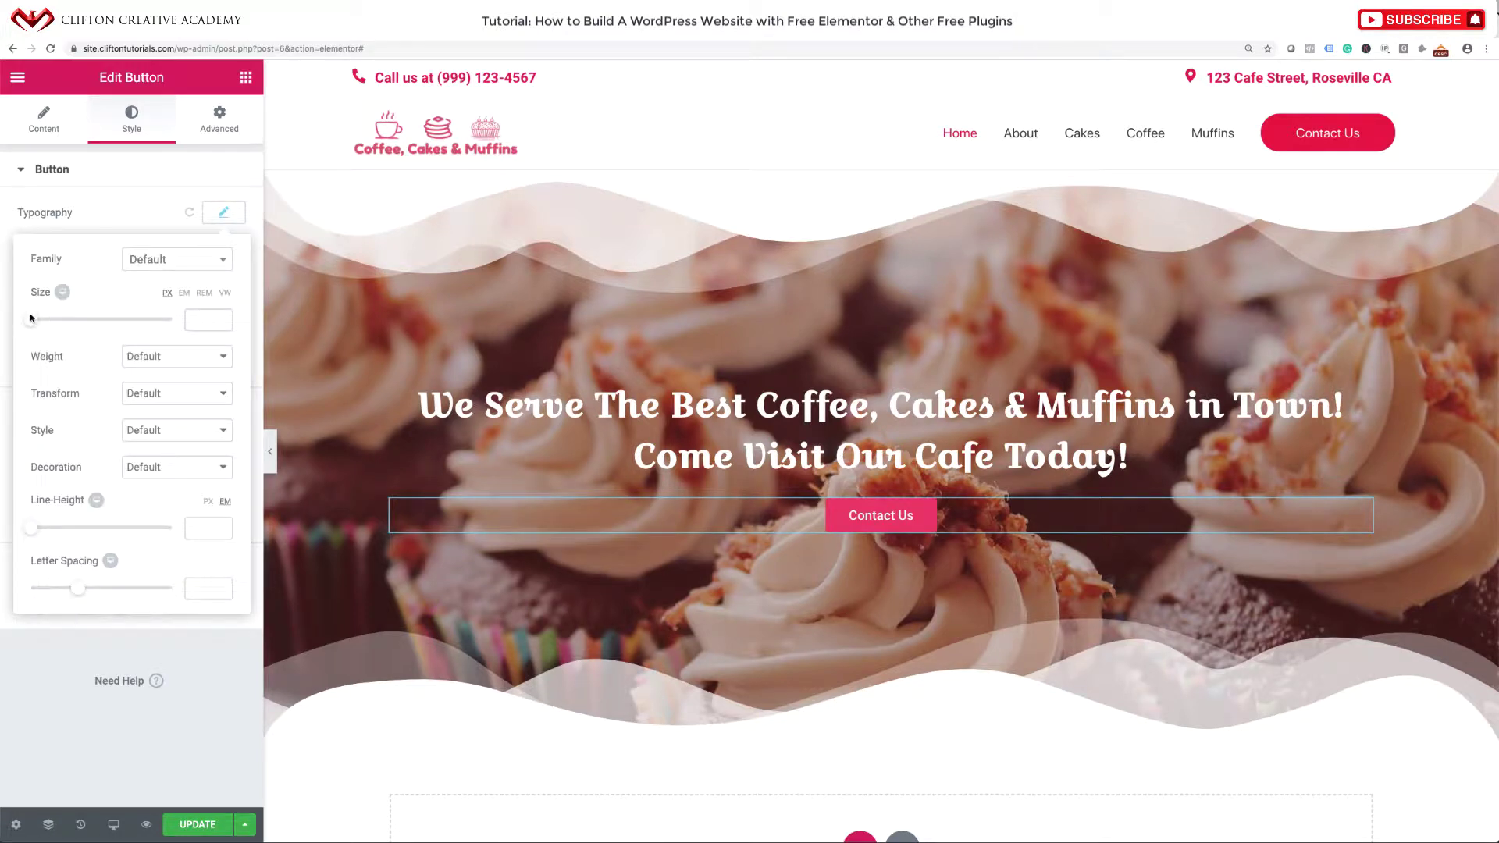
pyautogui.moveTo(32, 318); pyautogui.dragTo(44, 318)
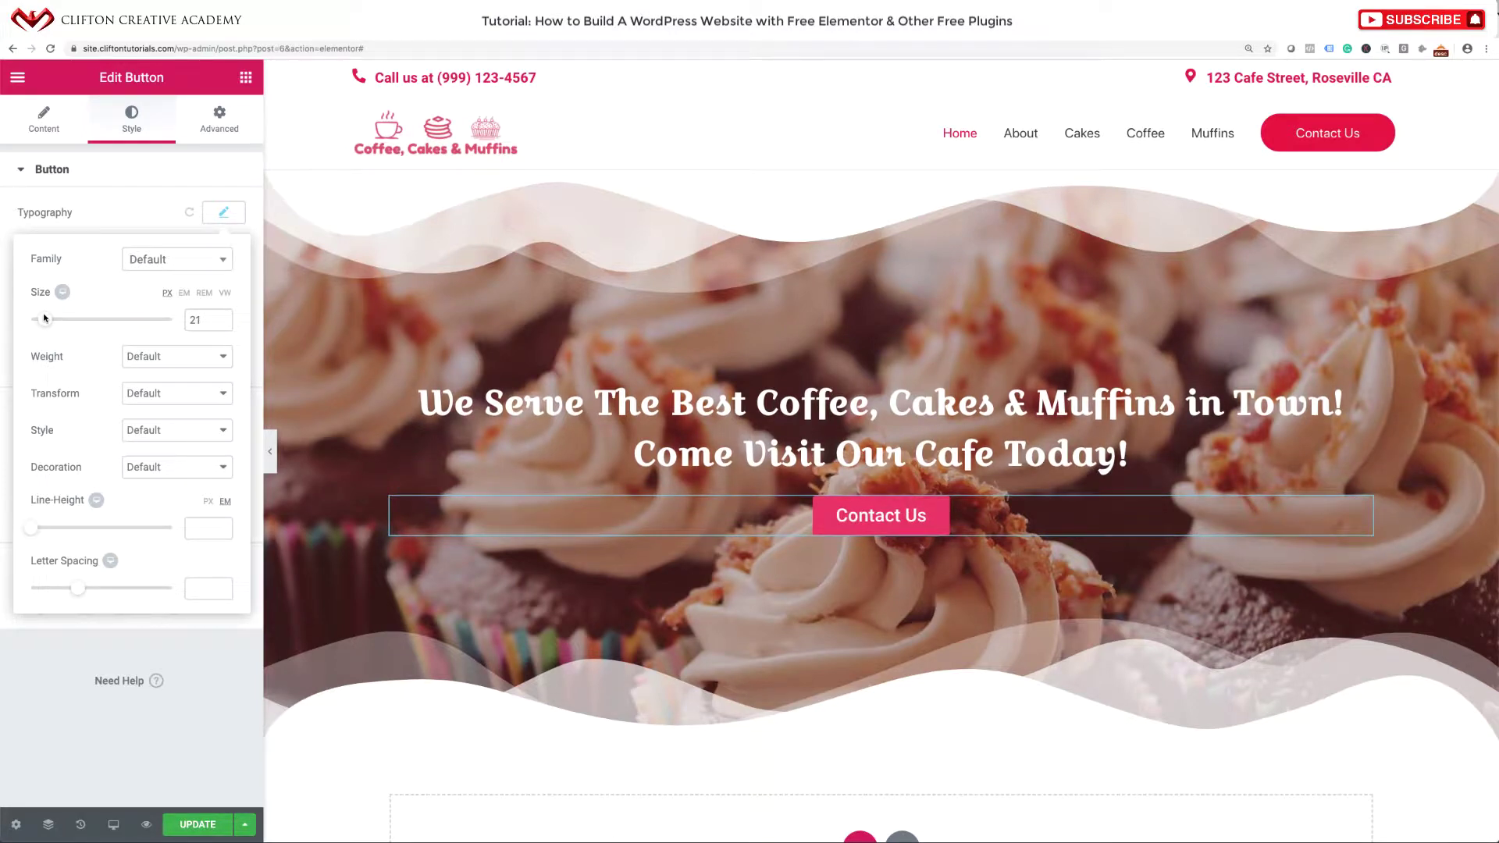
pyautogui.click(158, 358)
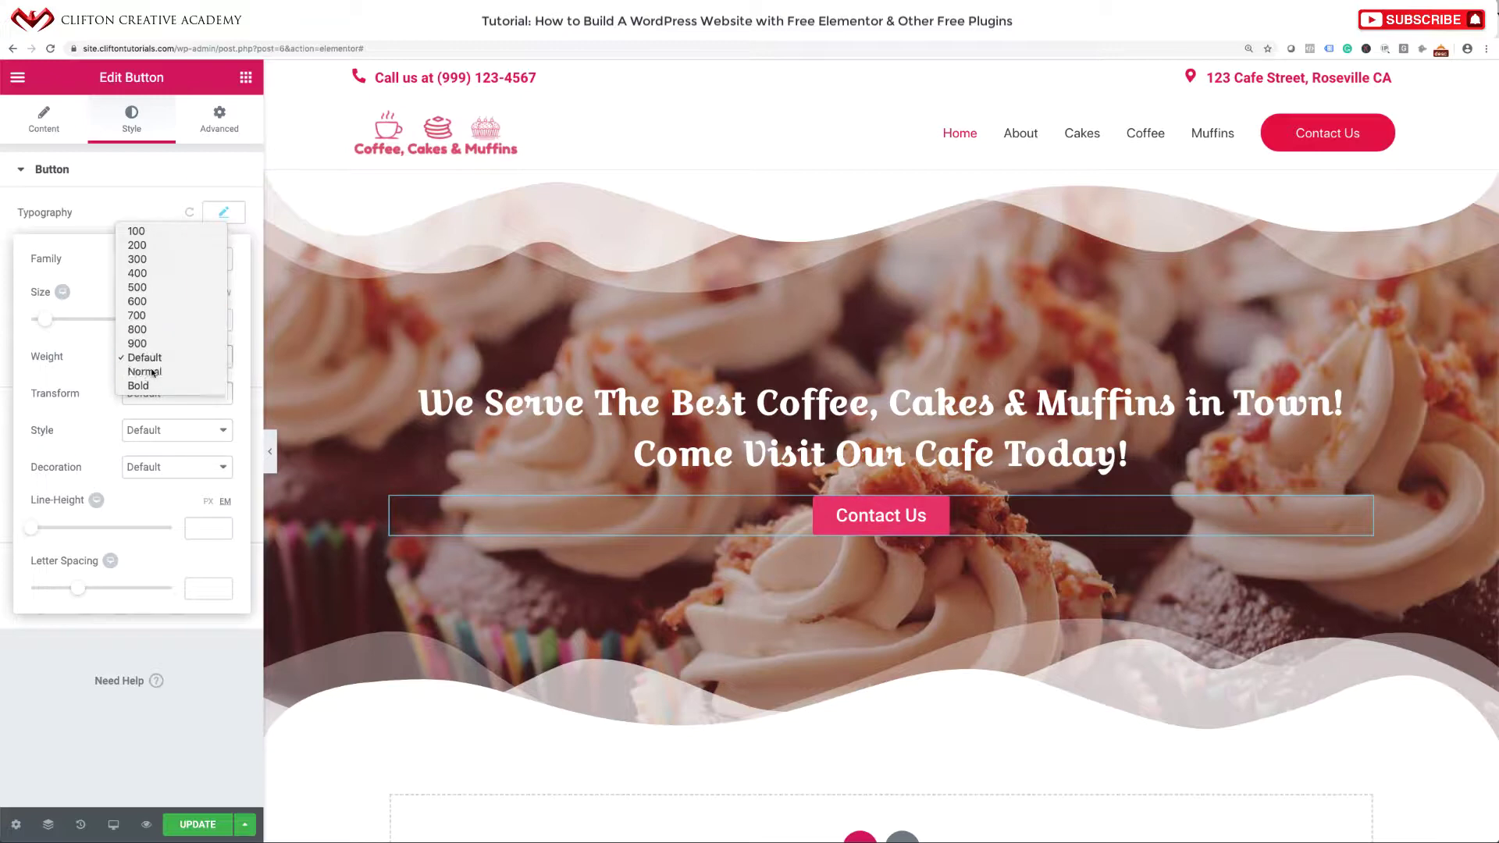
pyautogui.click(152, 373)
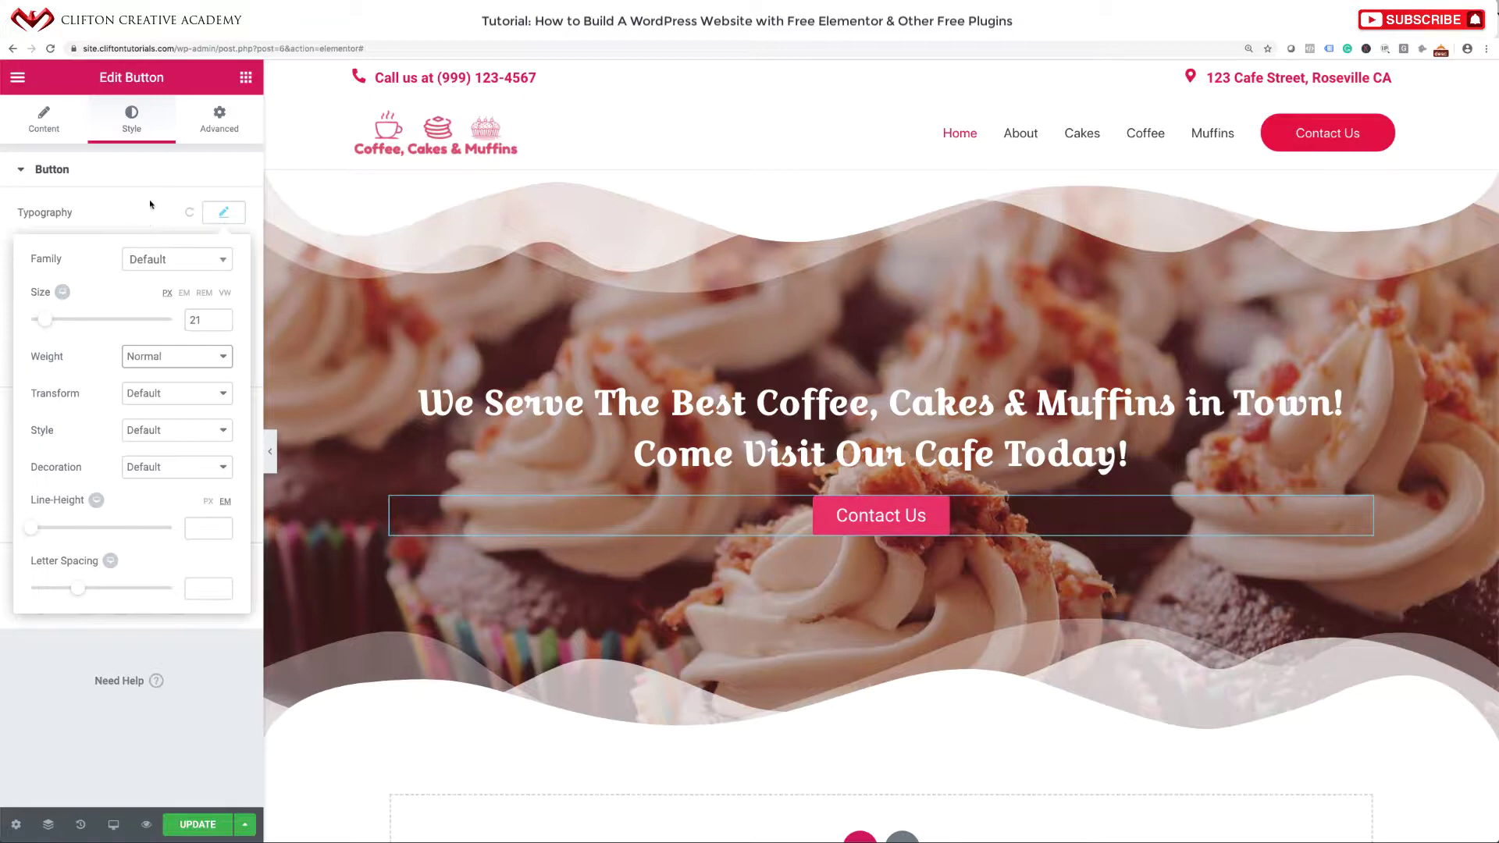
pyautogui.click(177, 171)
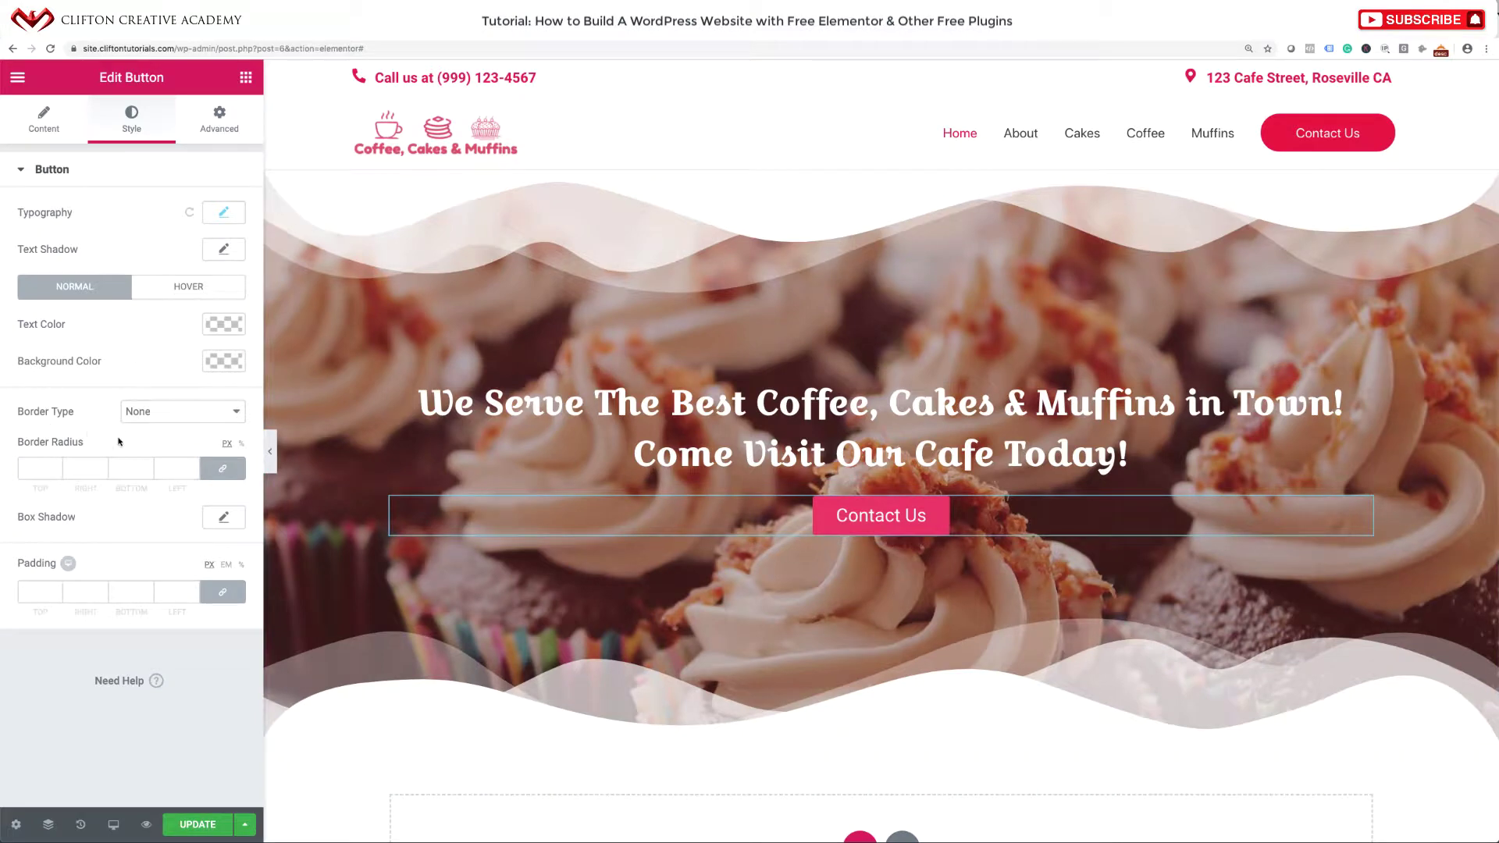
pyautogui.click(40, 471)
pyautogui.write('90')
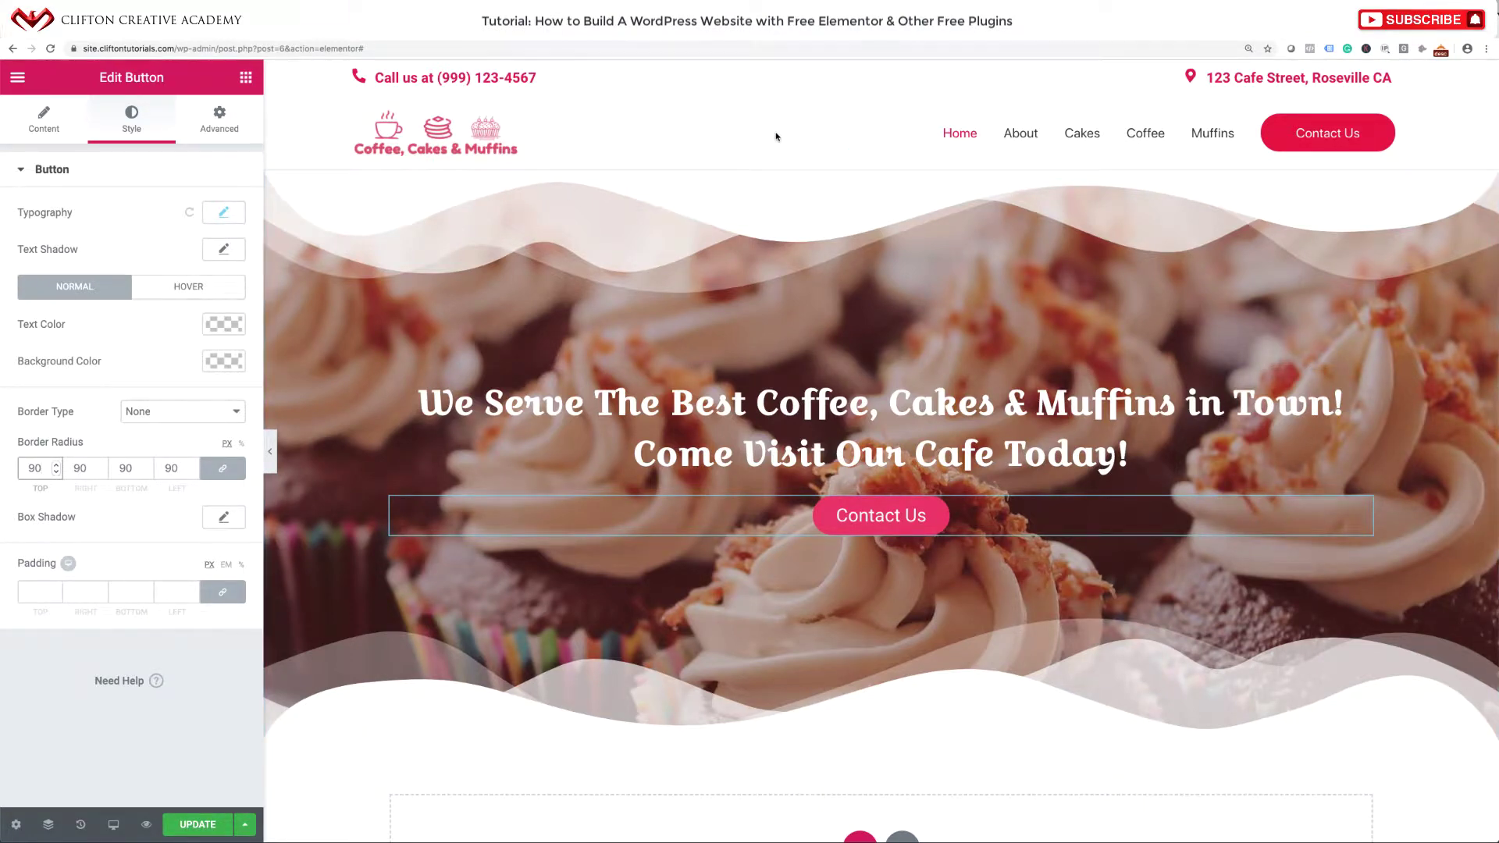
pyautogui.rightClick(1326, 131)
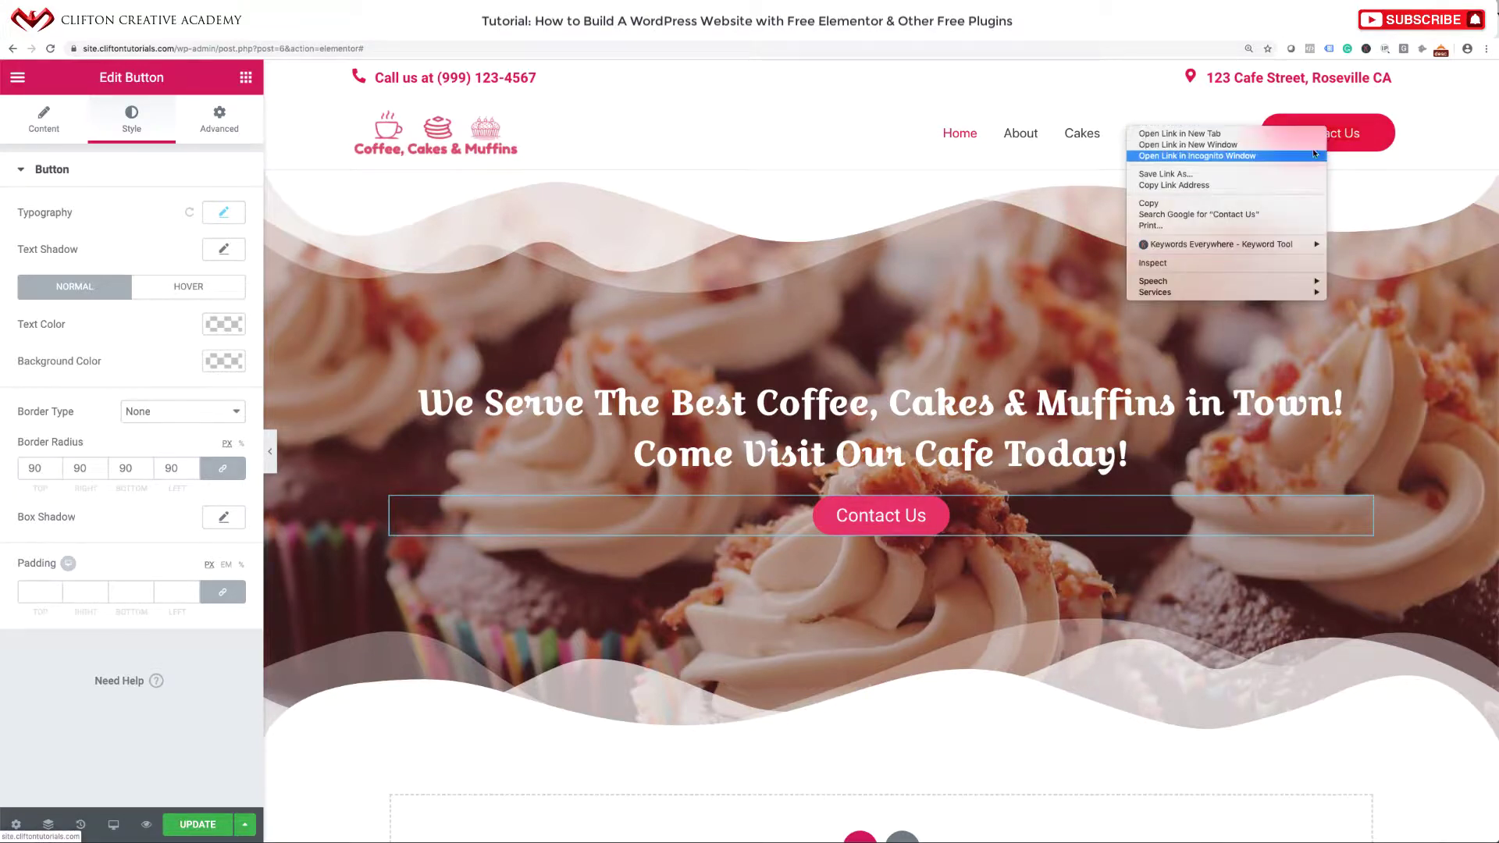
pyautogui.click(1267, 199)
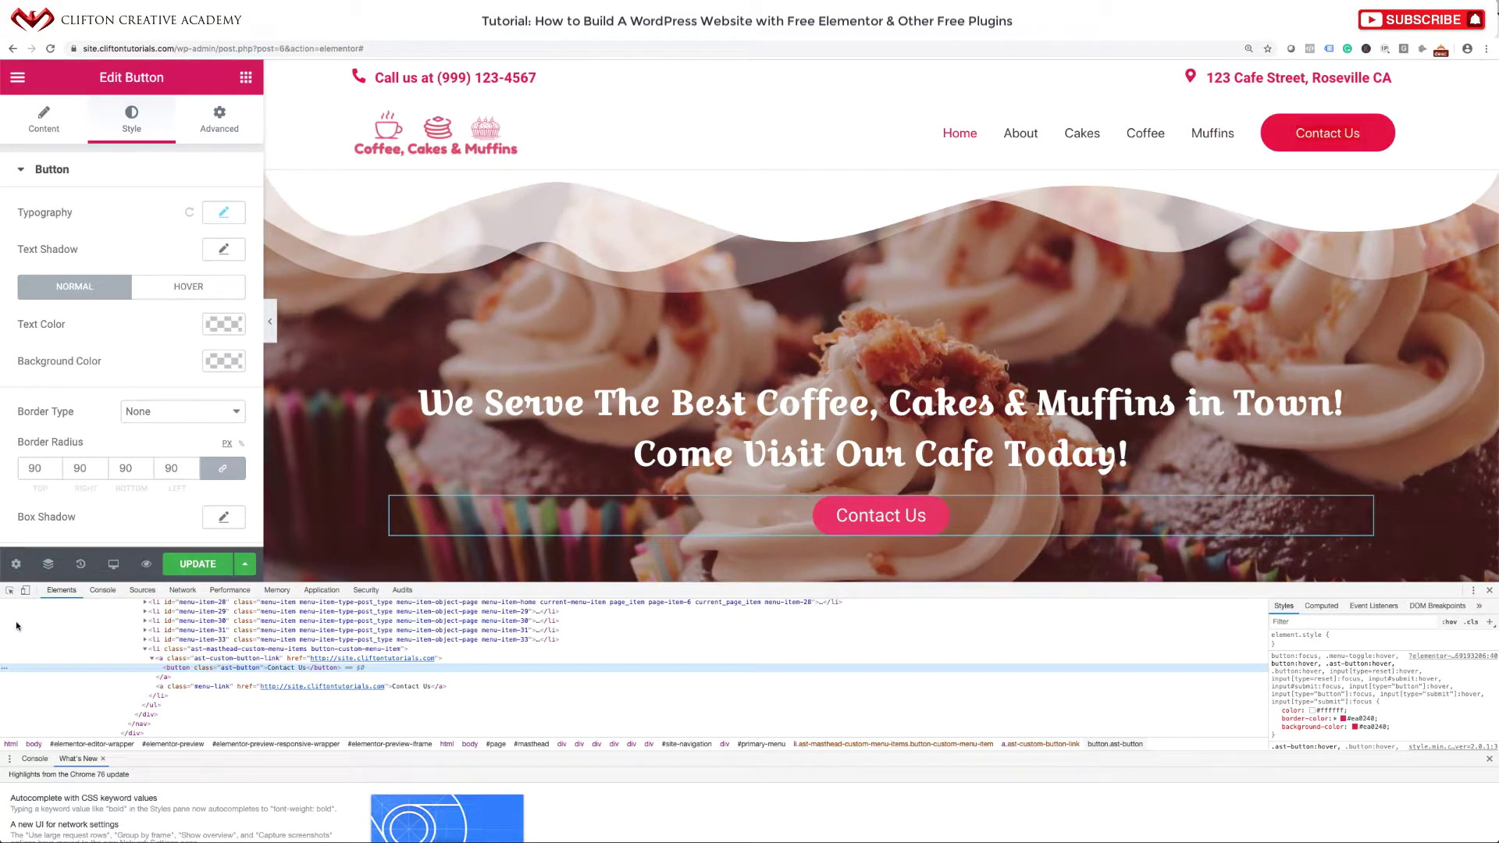
pyautogui.click(10, 590)
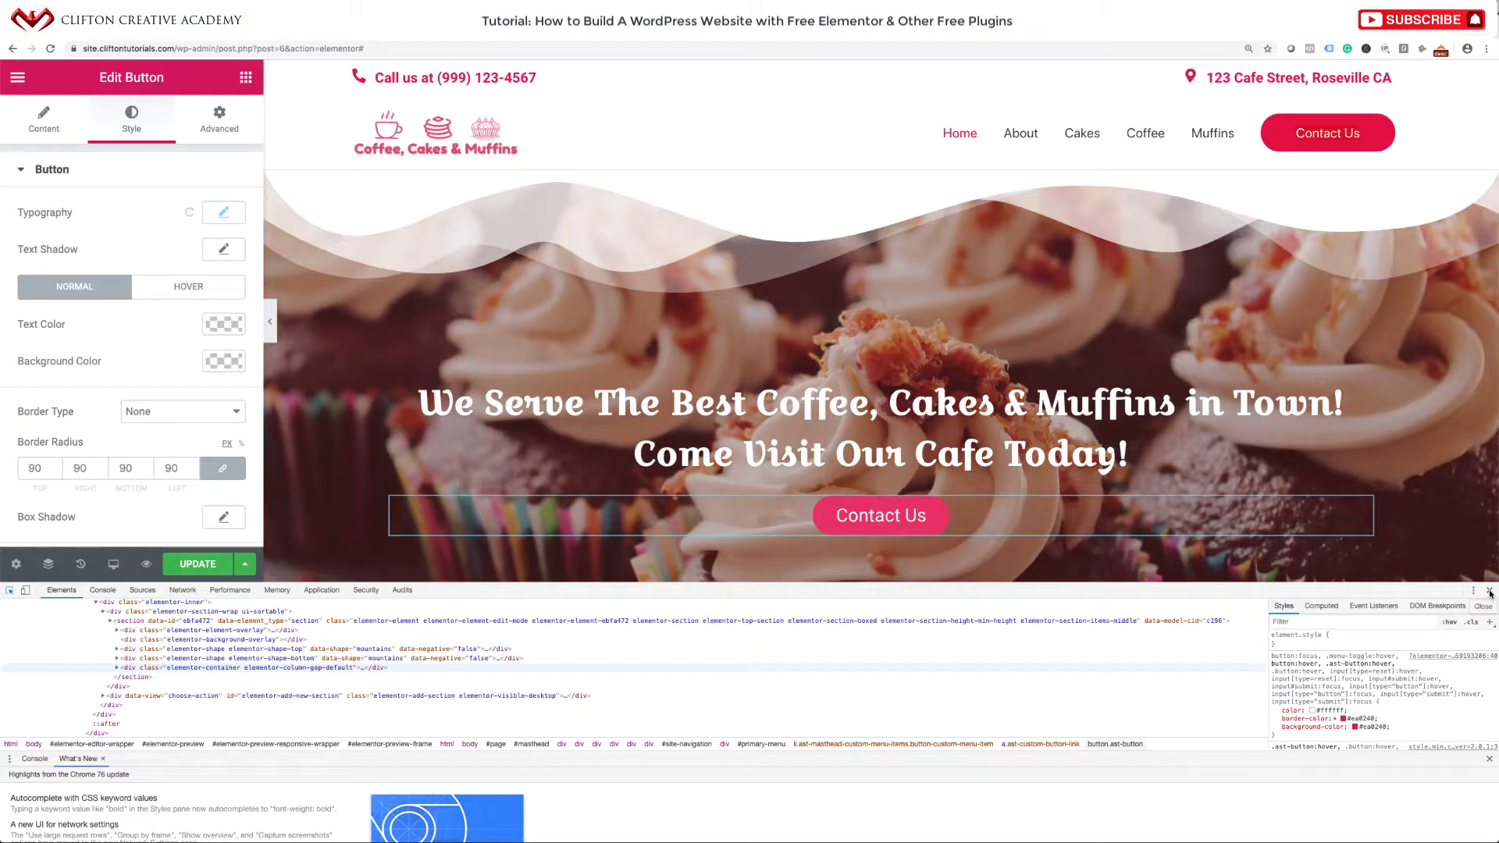
pyautogui.click(1491, 594)
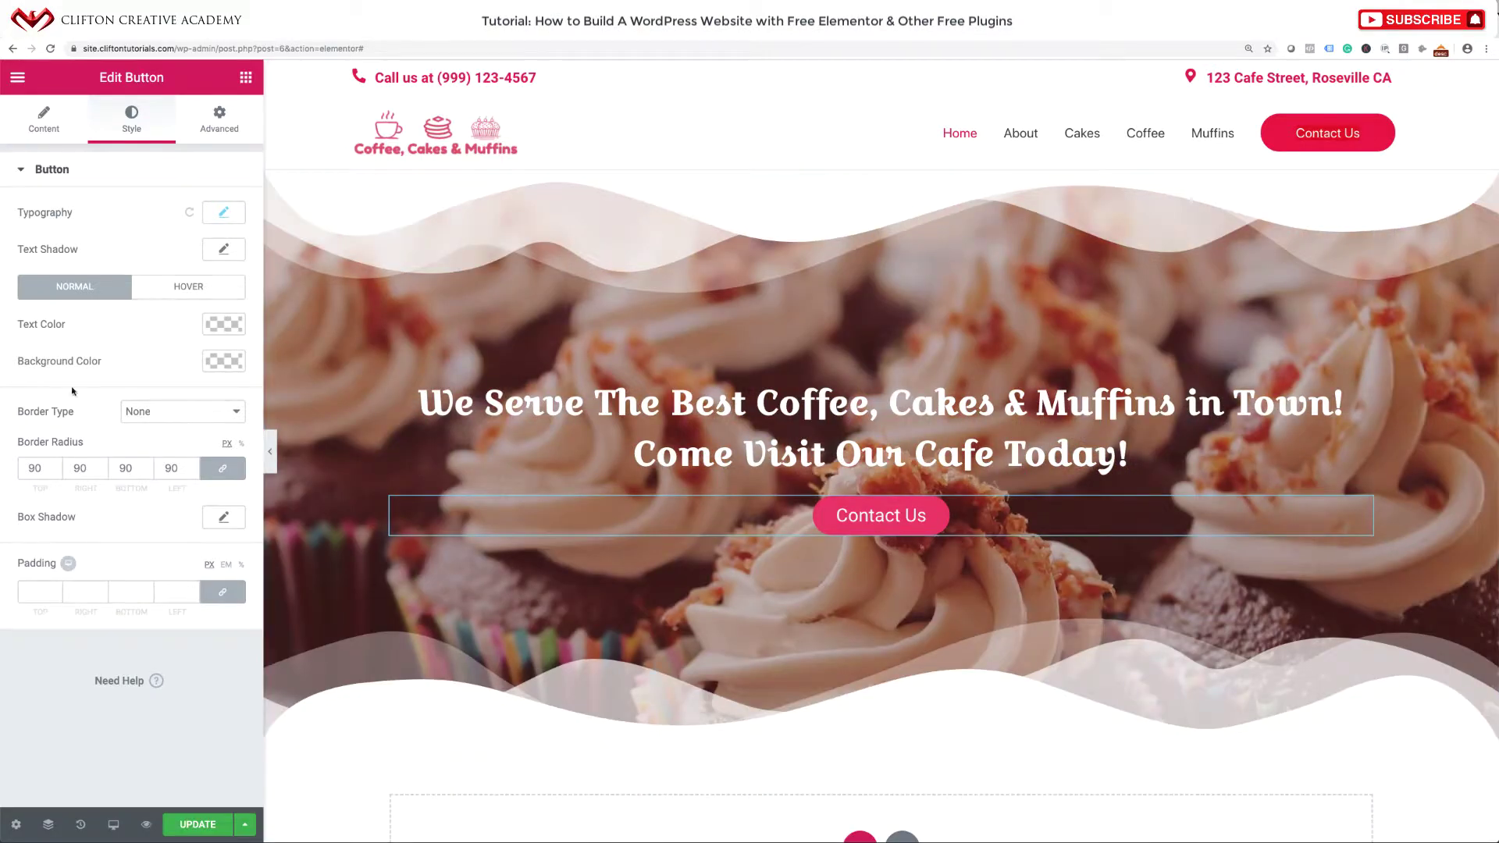
# Set the hero button's background to #e5023e, copy that hex code, and update the page.
pyautogui.click(222, 362)
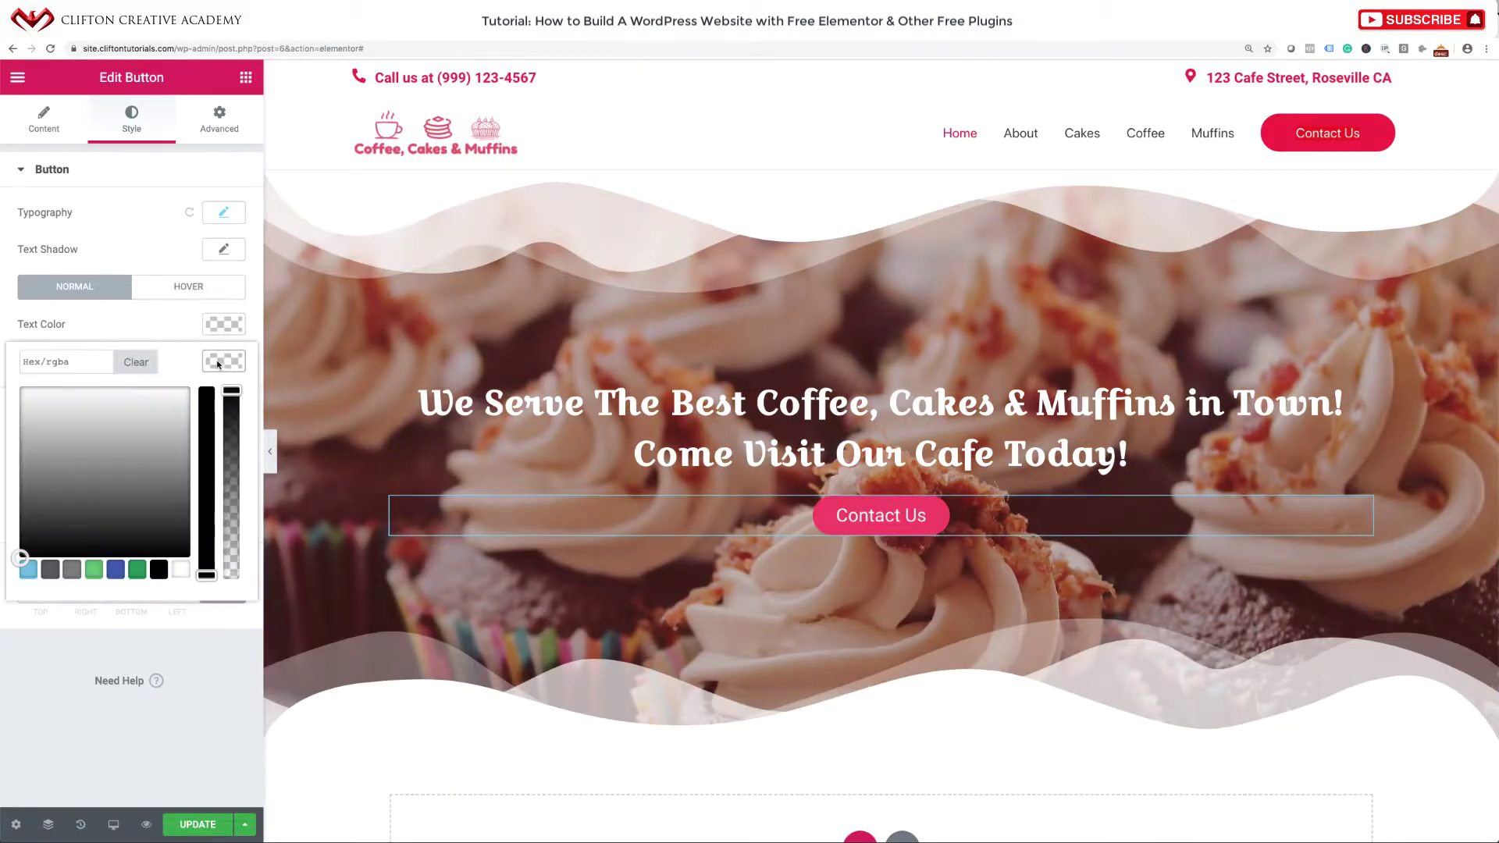
pyautogui.click(75, 361)
pyautogui.write('e5')
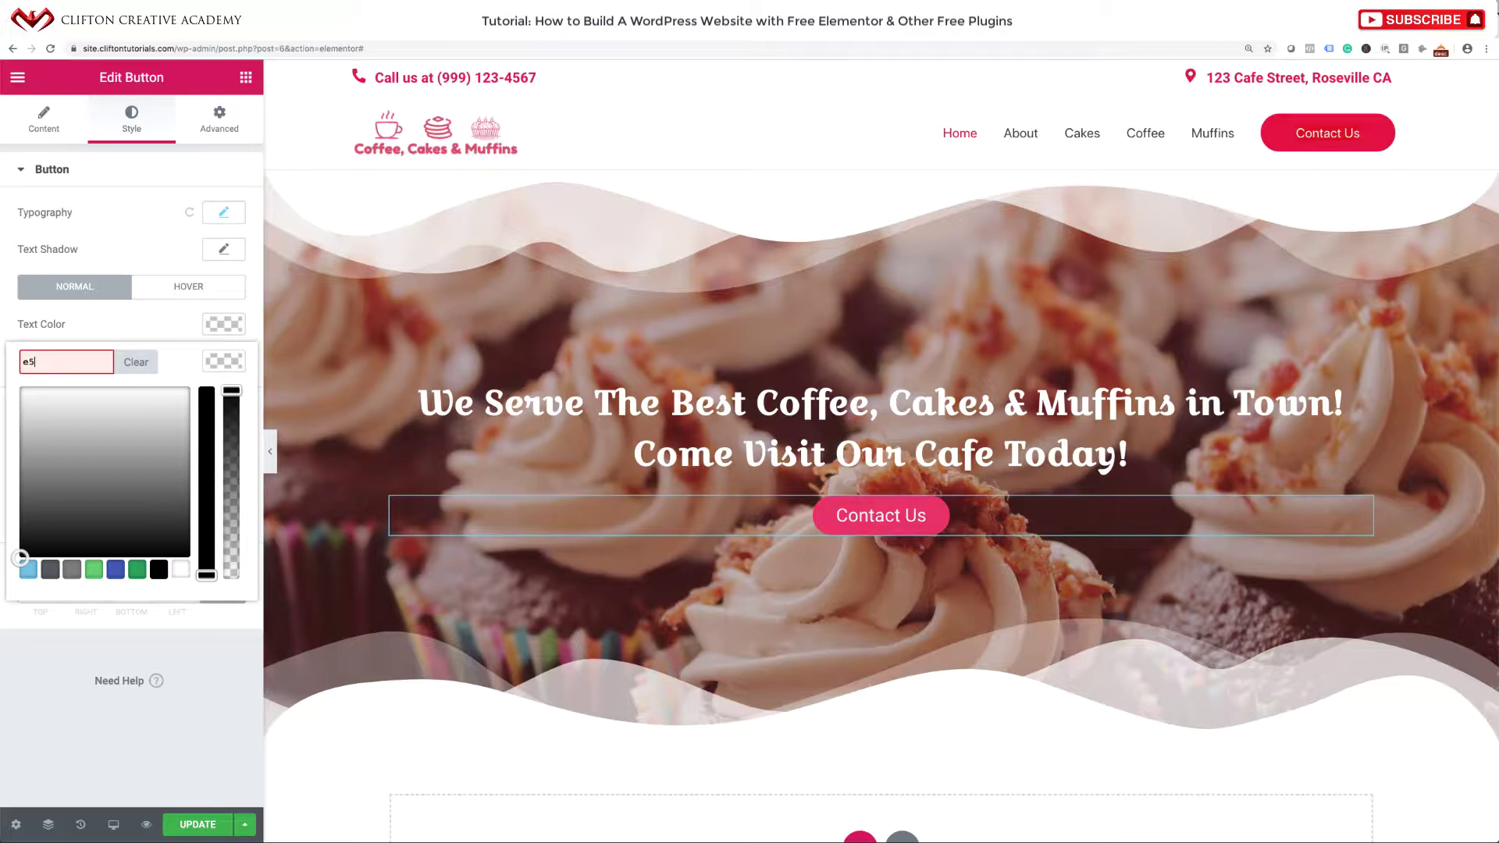
pyautogui.write('023e')
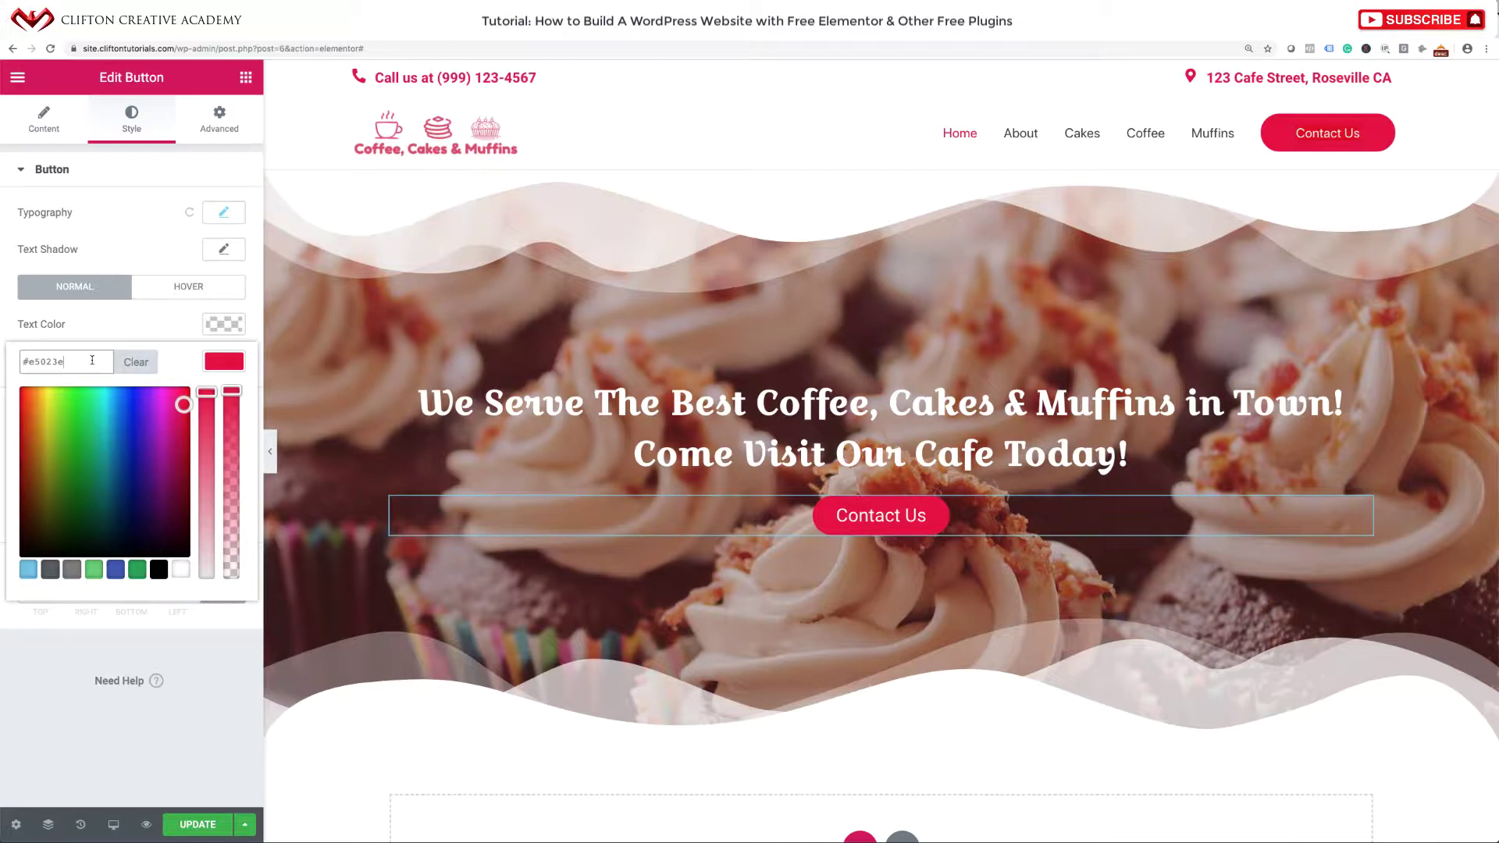
pyautogui.tripleClick(50, 355)
pyautogui.click(198, 658)
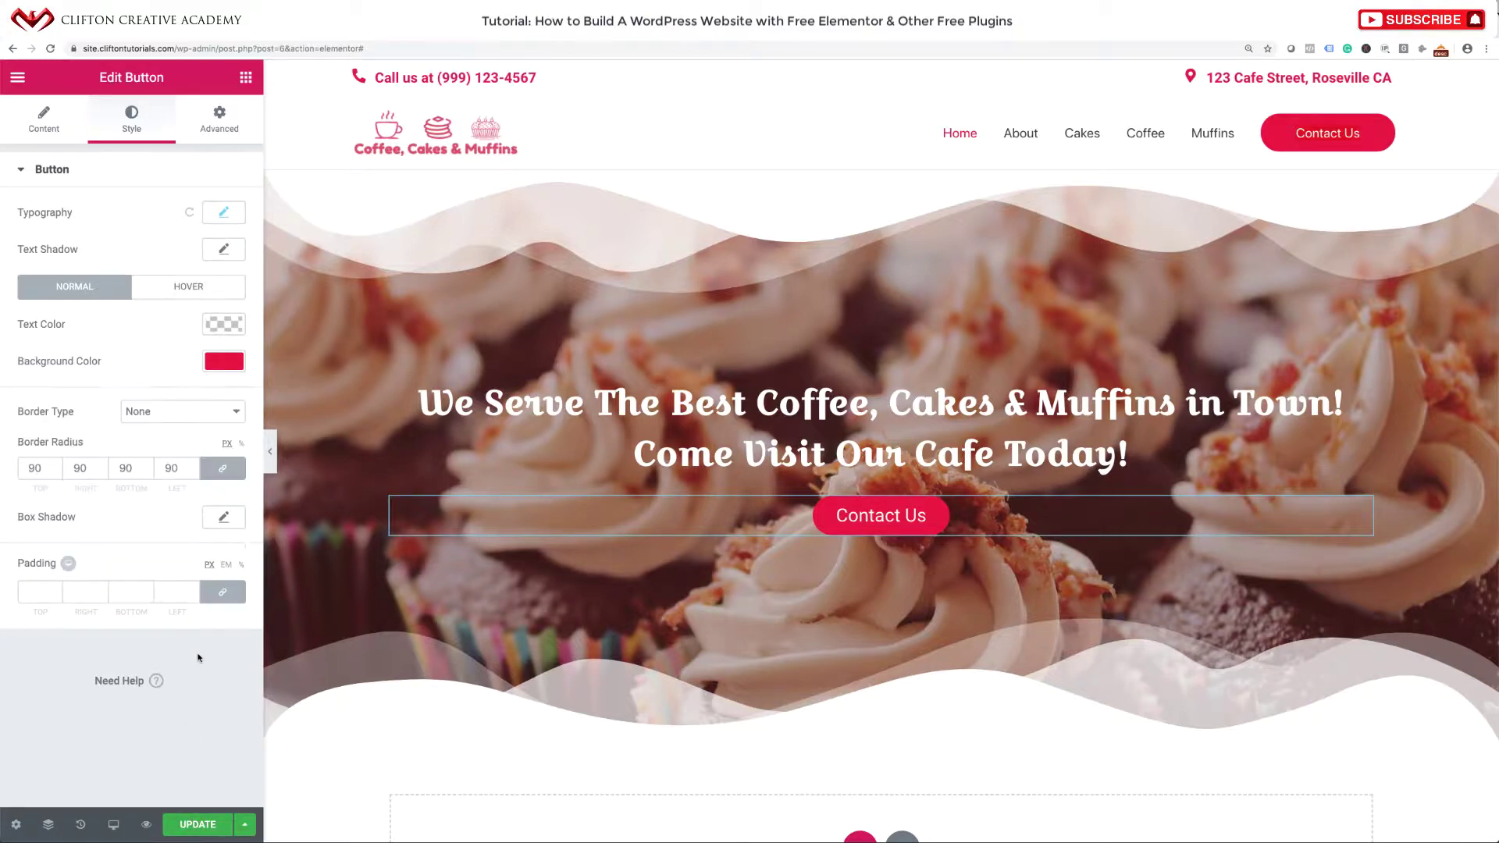
pyautogui.click(199, 824)
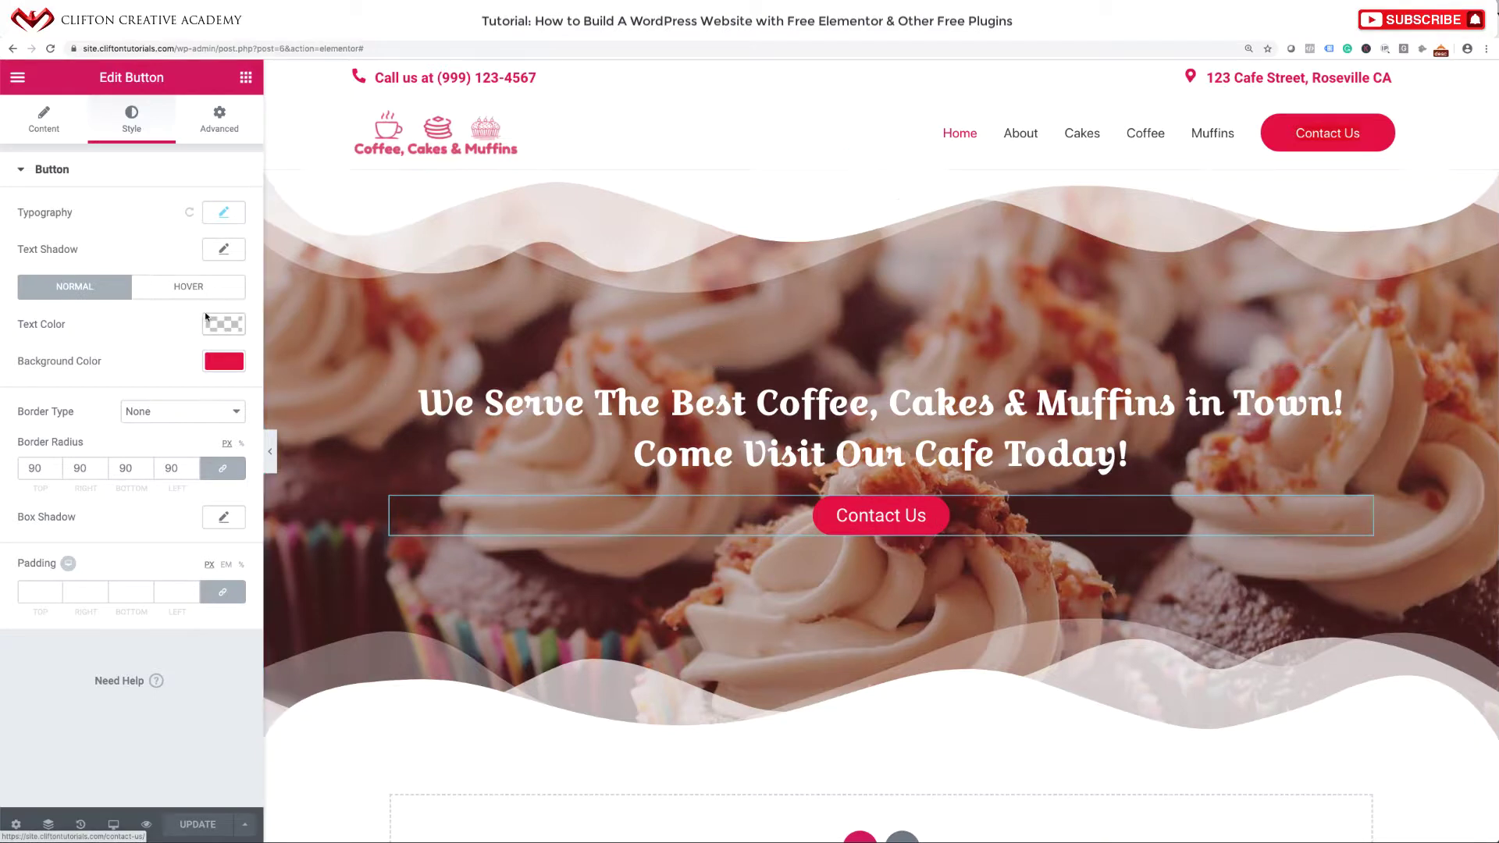
# Replace the primary default colour #e01849 with the copied #e5023e and apply the palette.
pyautogui.click(17, 79)
pyautogui.click(59, 157)
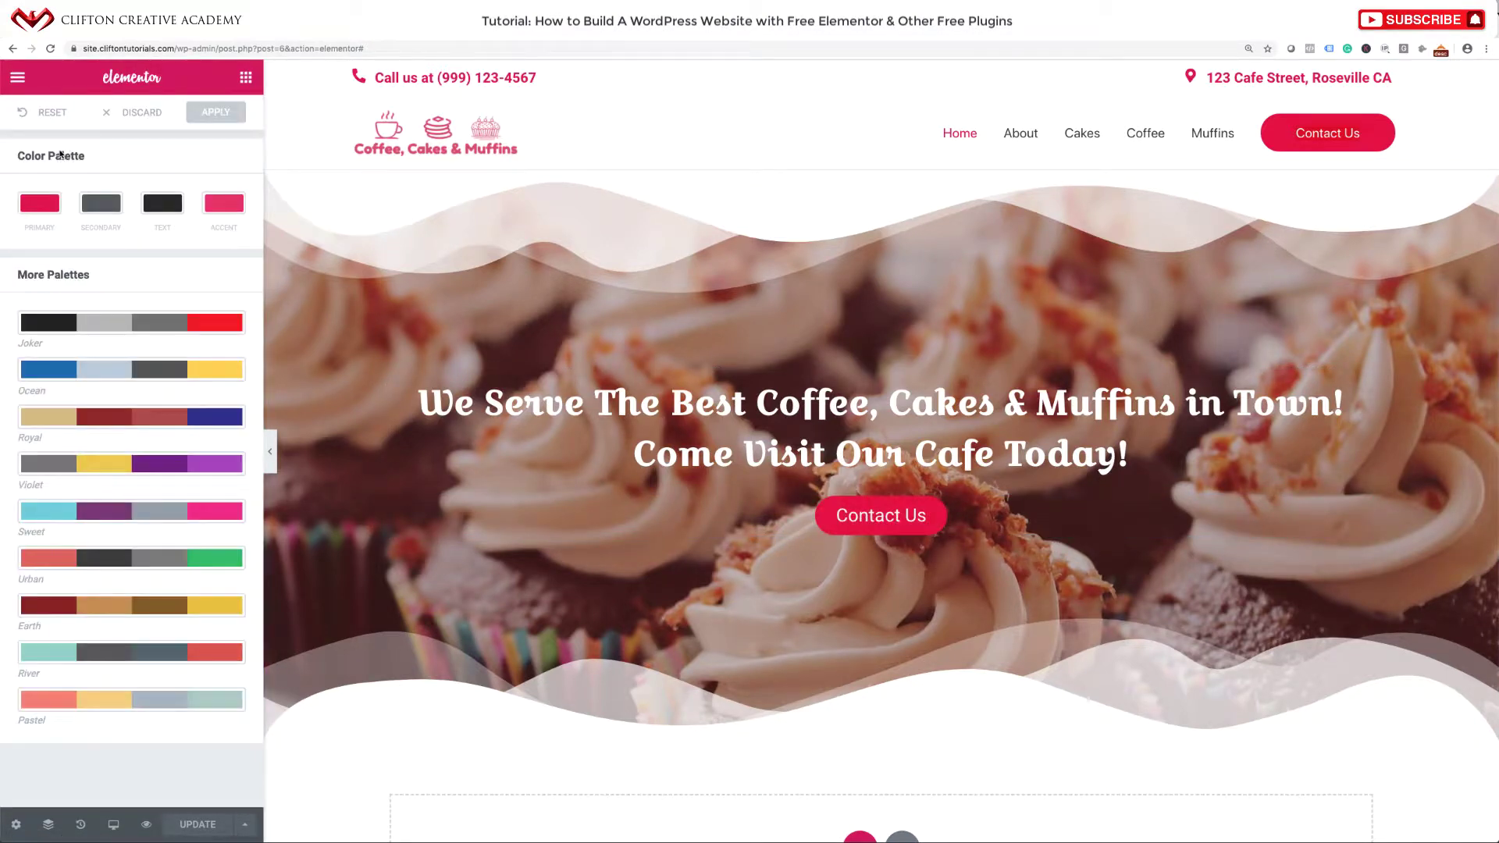
pyautogui.click(46, 206)
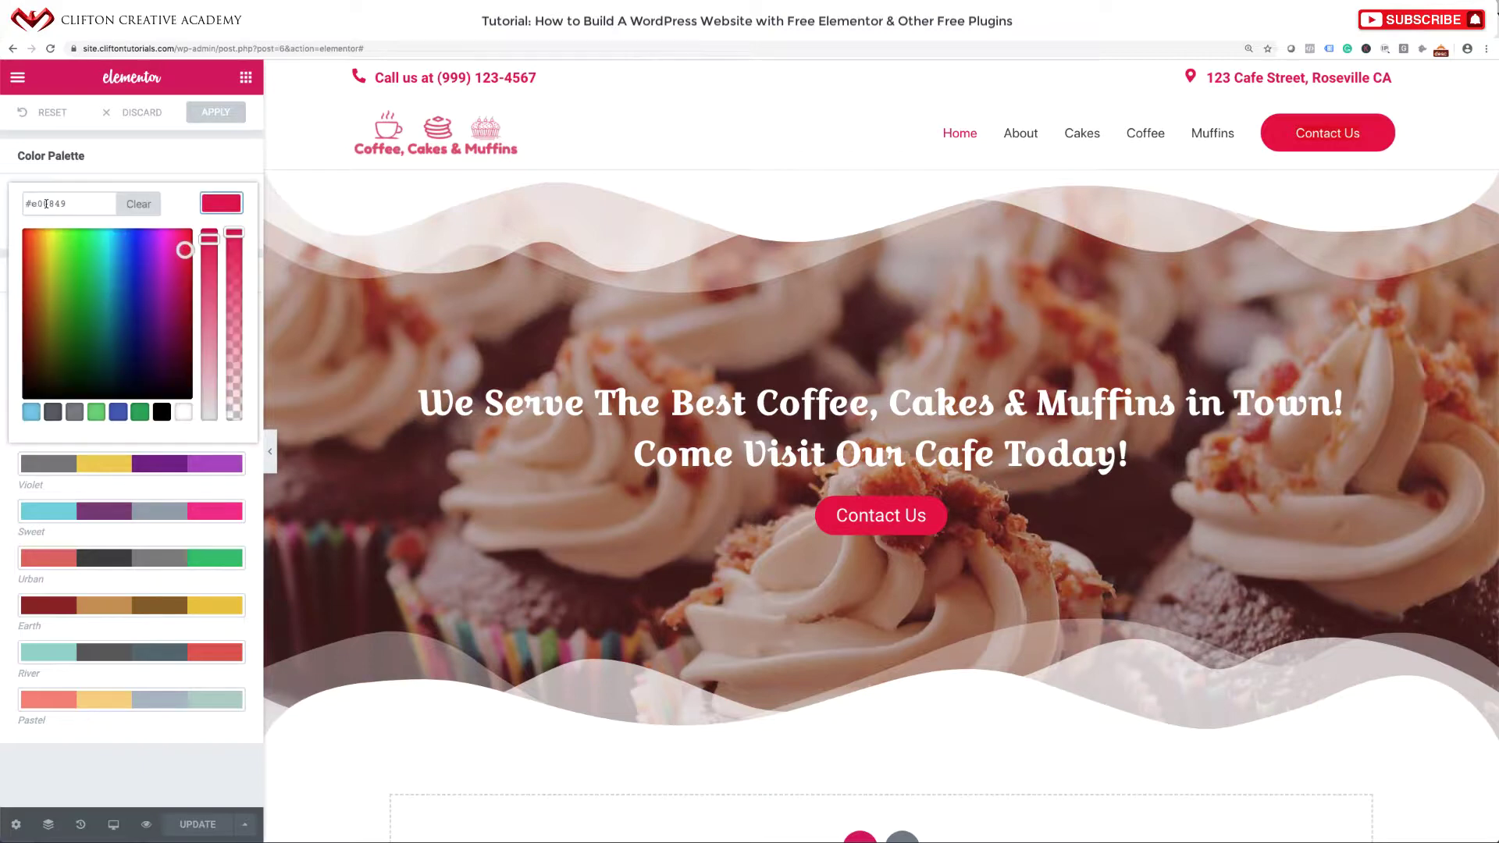
pyautogui.moveTo(68, 204); pyautogui.dragTo(16, 197)
pyautogui.press('super+v')
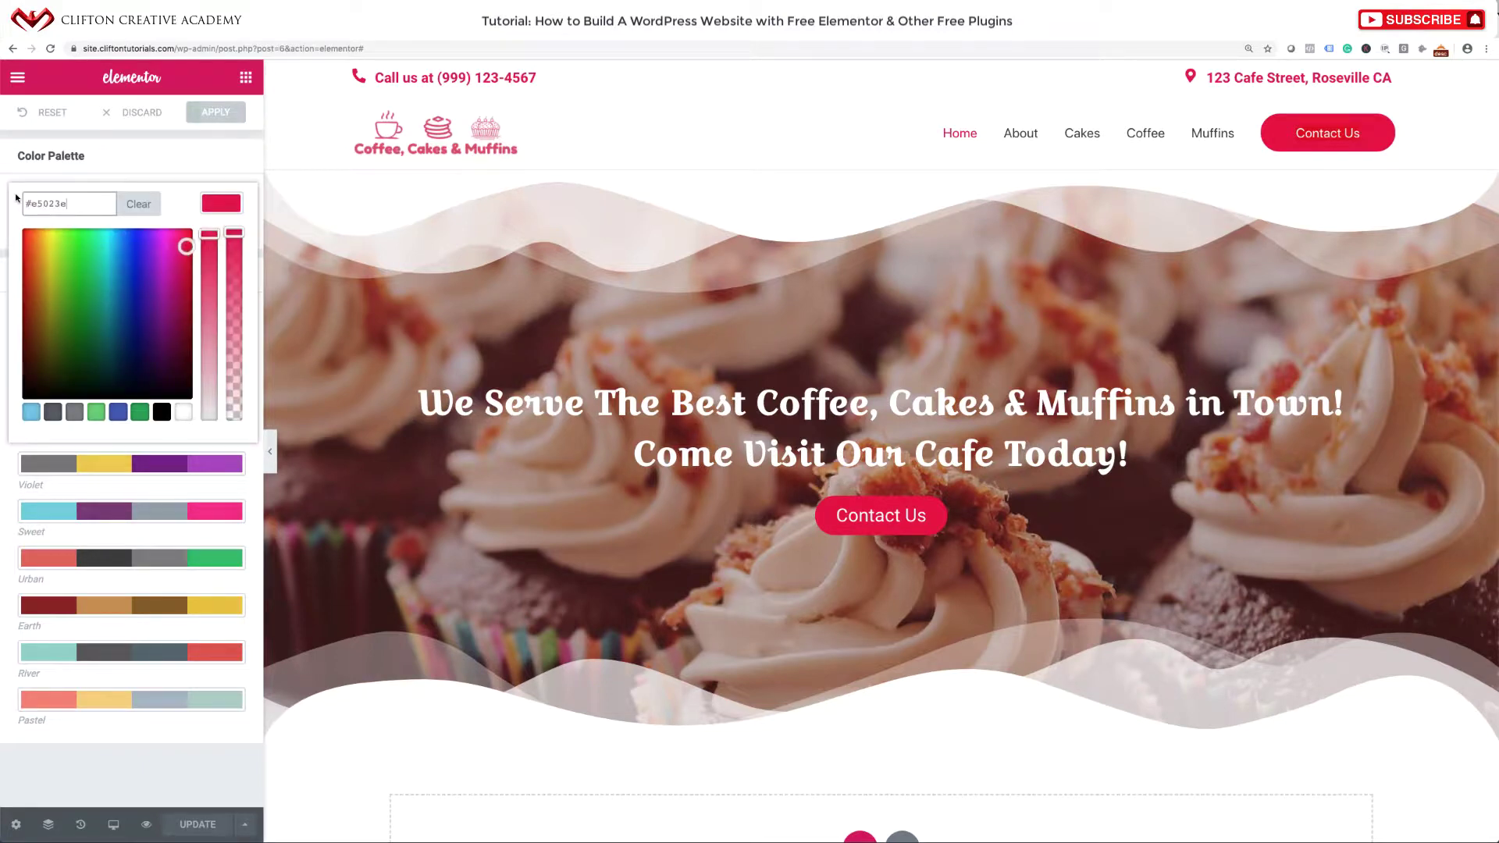
pyautogui.click(213, 118)
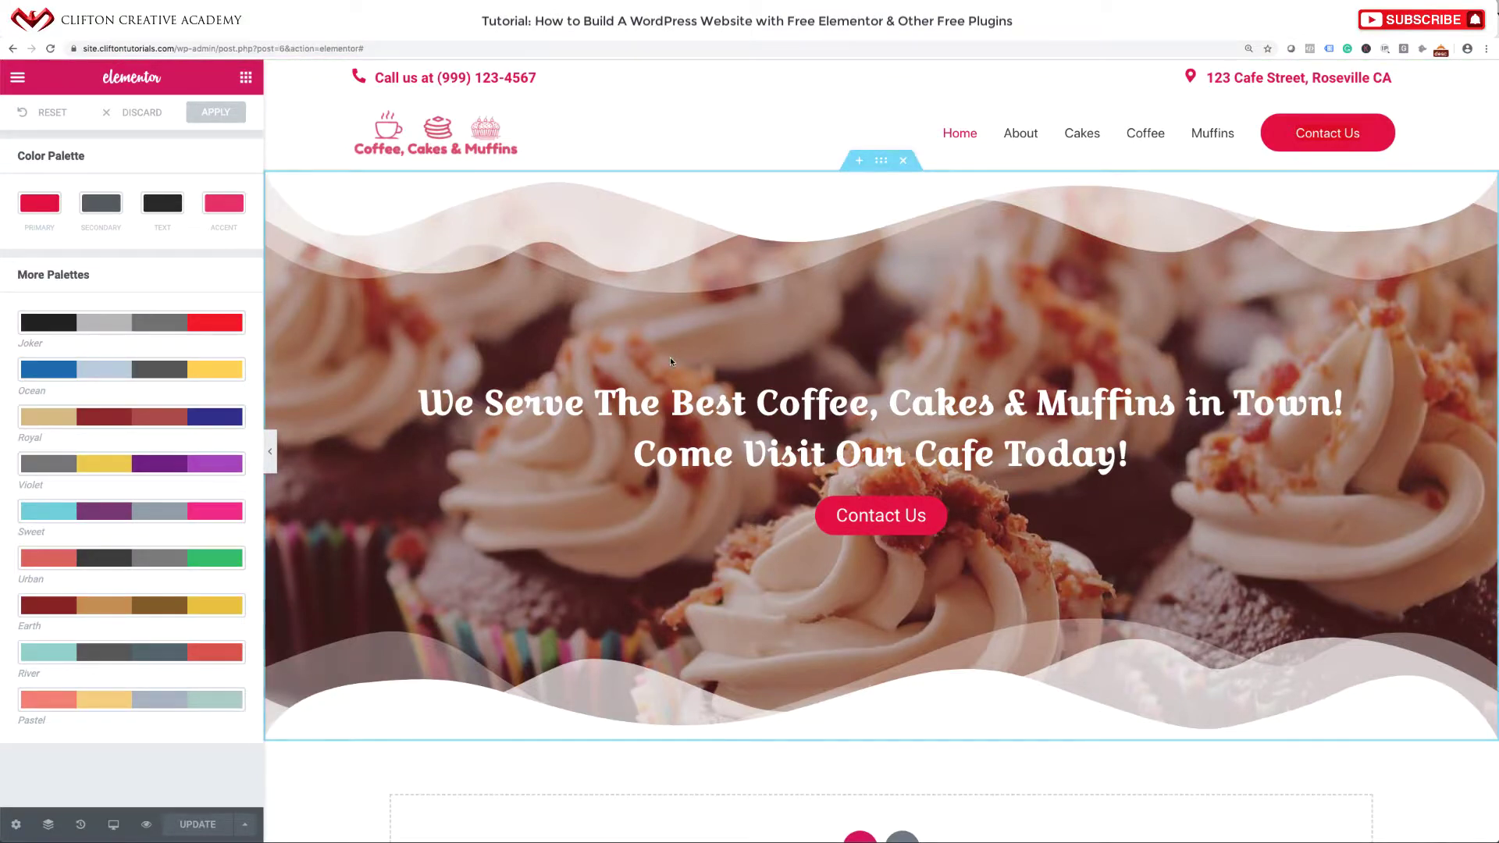
pyautogui.click(865, 518)
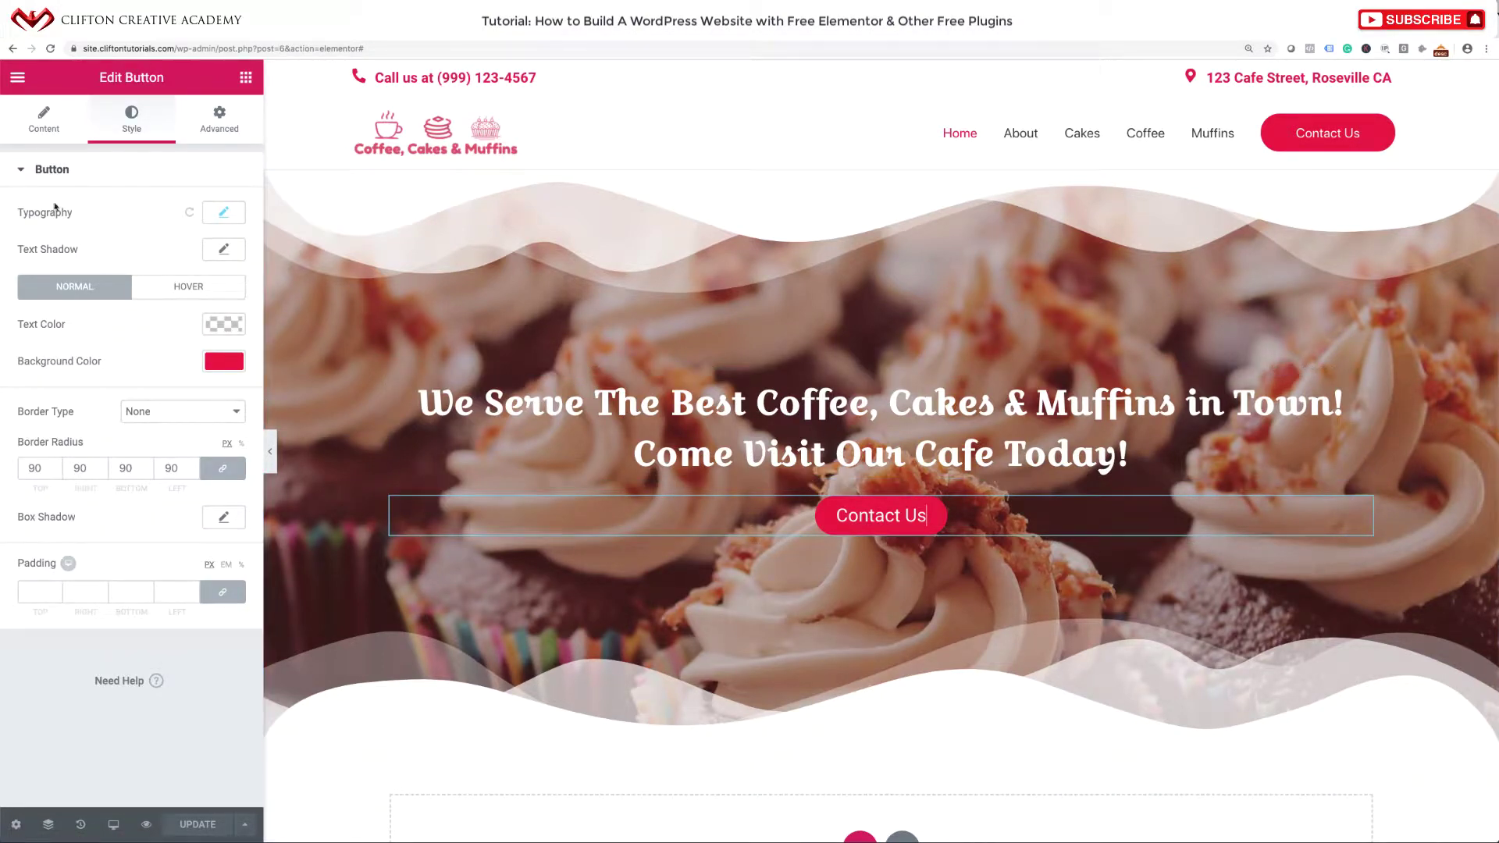
# Reduce the hero Contact Us button's font size from 21 to 18 px and update the page.
pyautogui.click(224, 211)
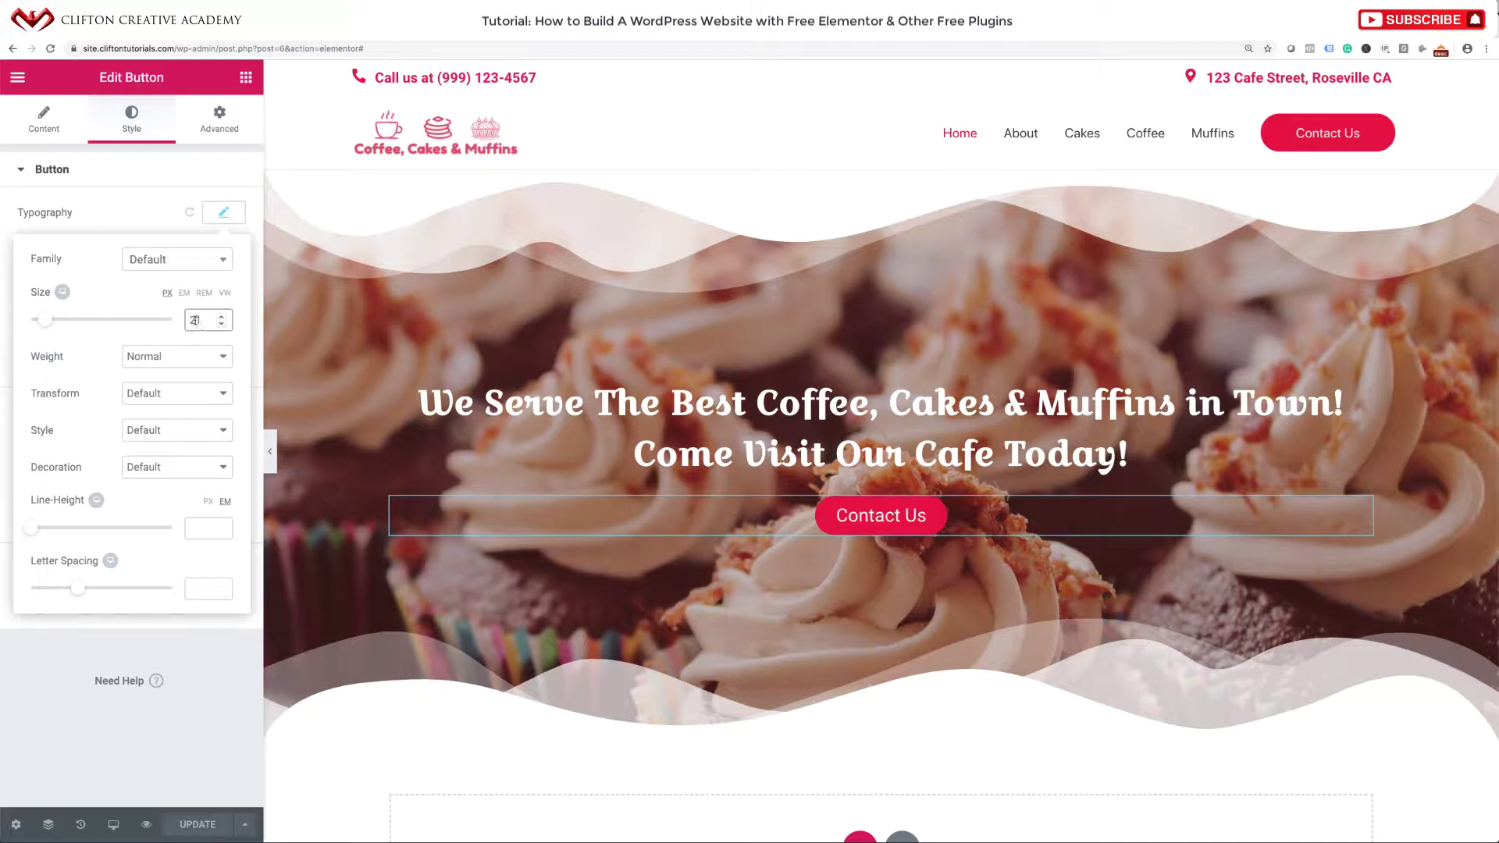
pyautogui.doubleClick(195, 320)
pyautogui.write('18')
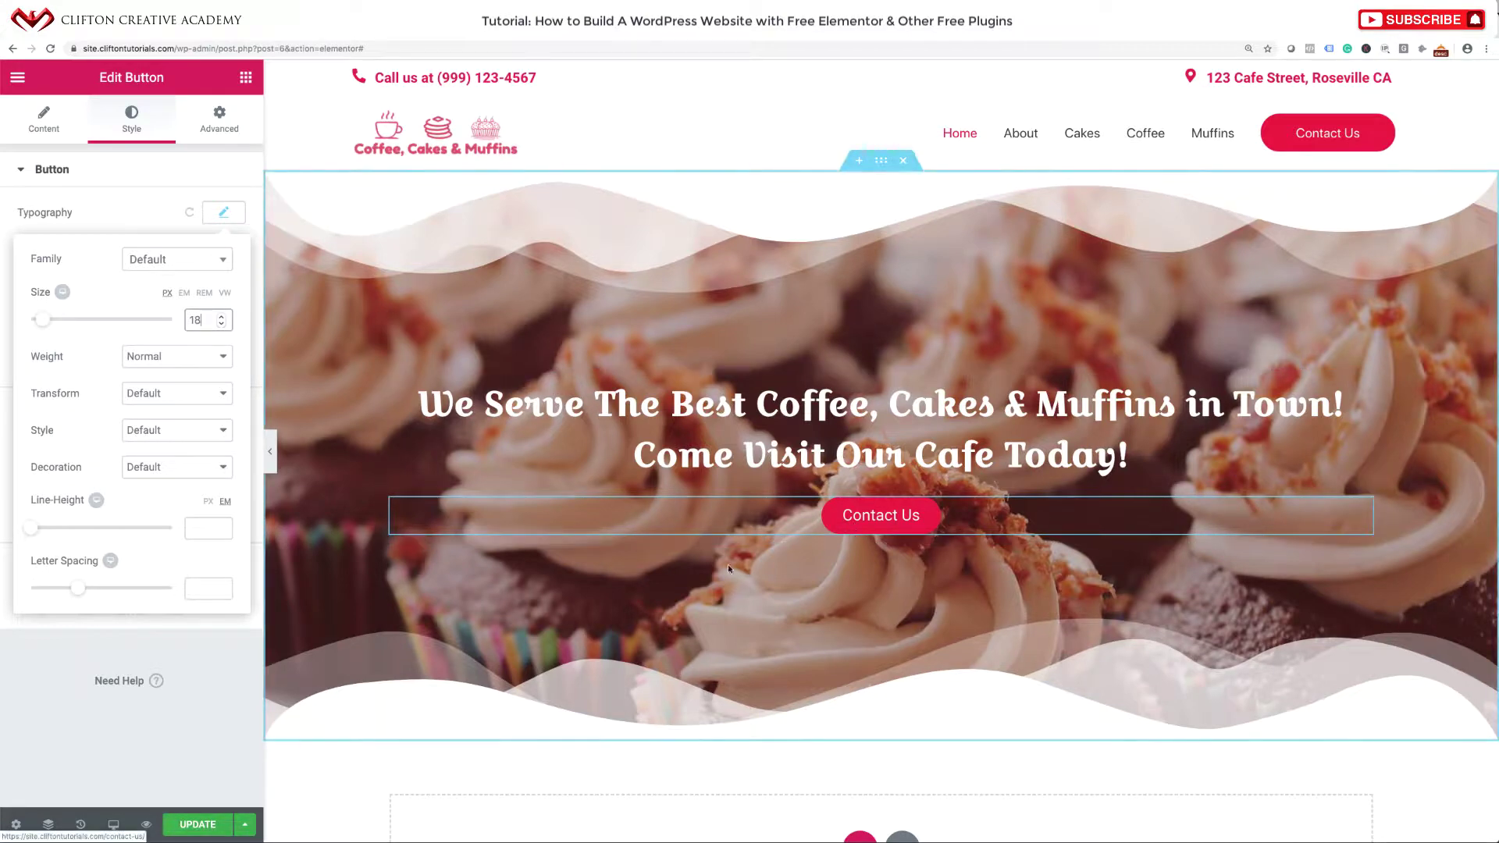
pyautogui.click(195, 824)
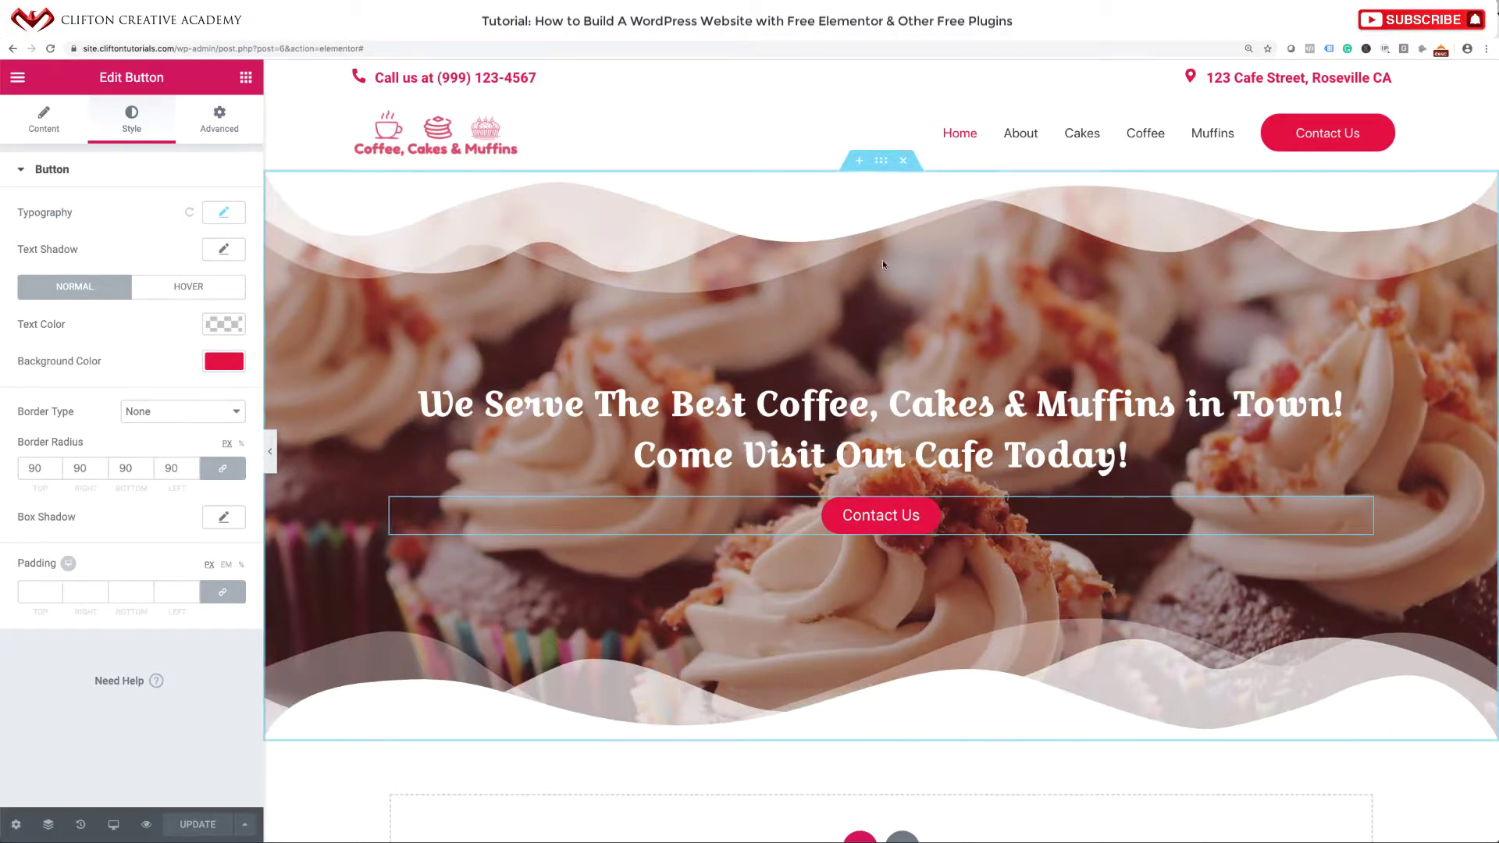
# Raise the hero section's minimum height from 650 to 785 px, save, and preview it full width.
pyautogui.click(879, 158)
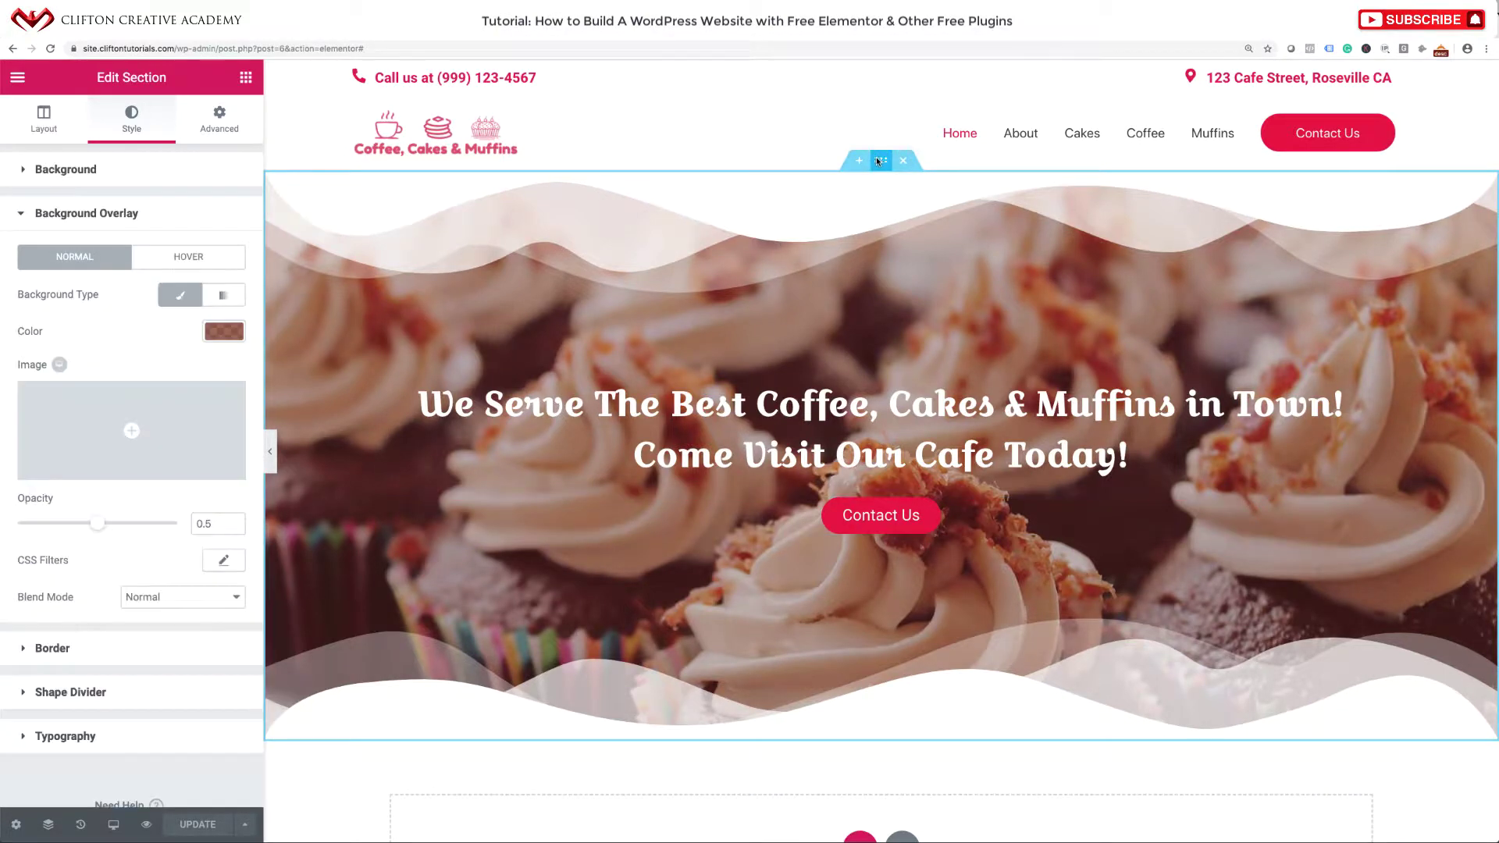
pyautogui.click(45, 125)
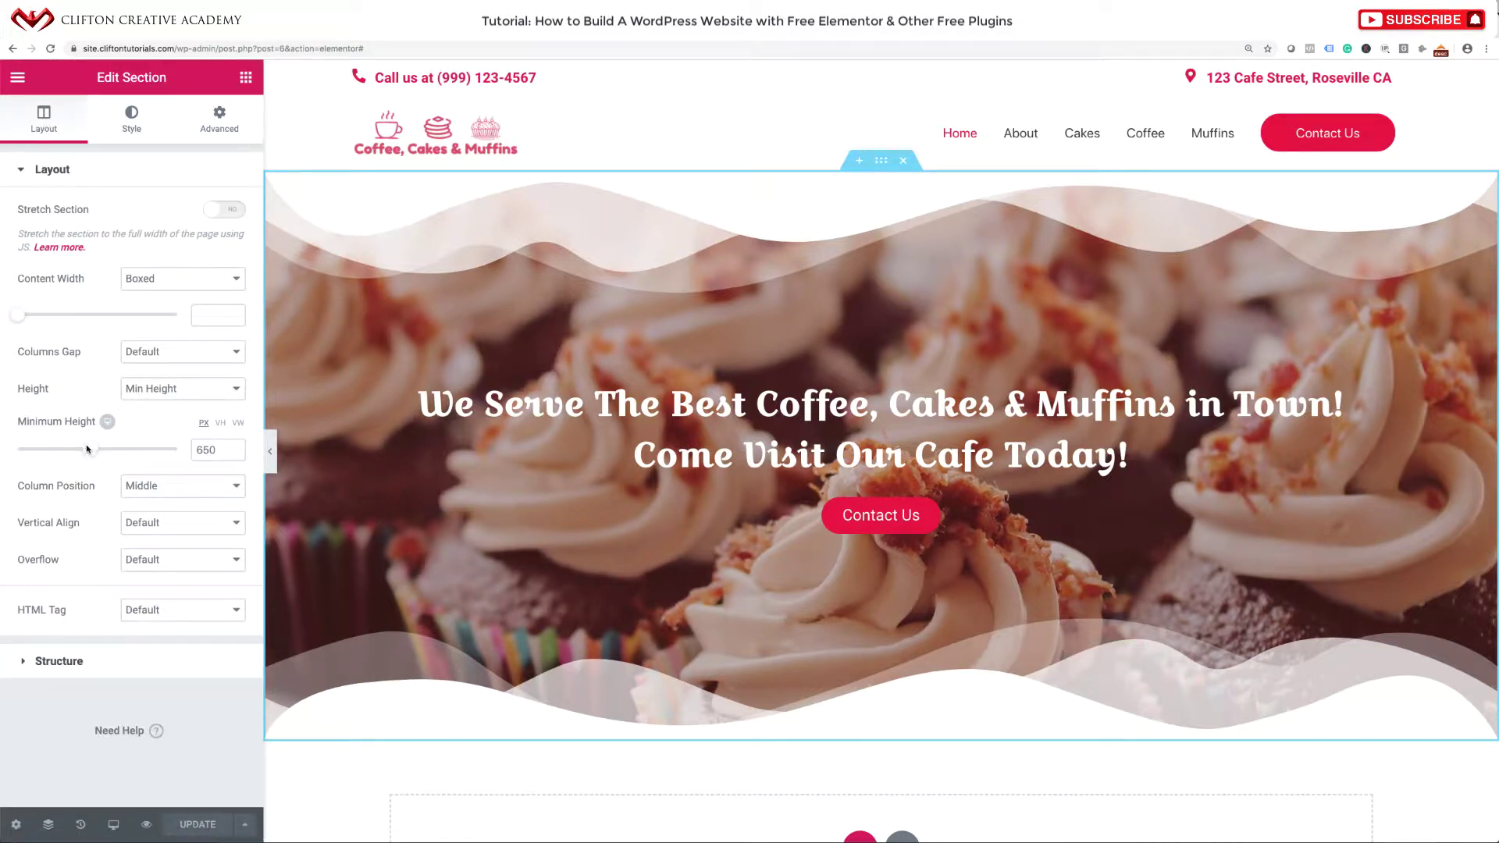
pyautogui.moveTo(89, 449); pyautogui.dragTo(106, 449)
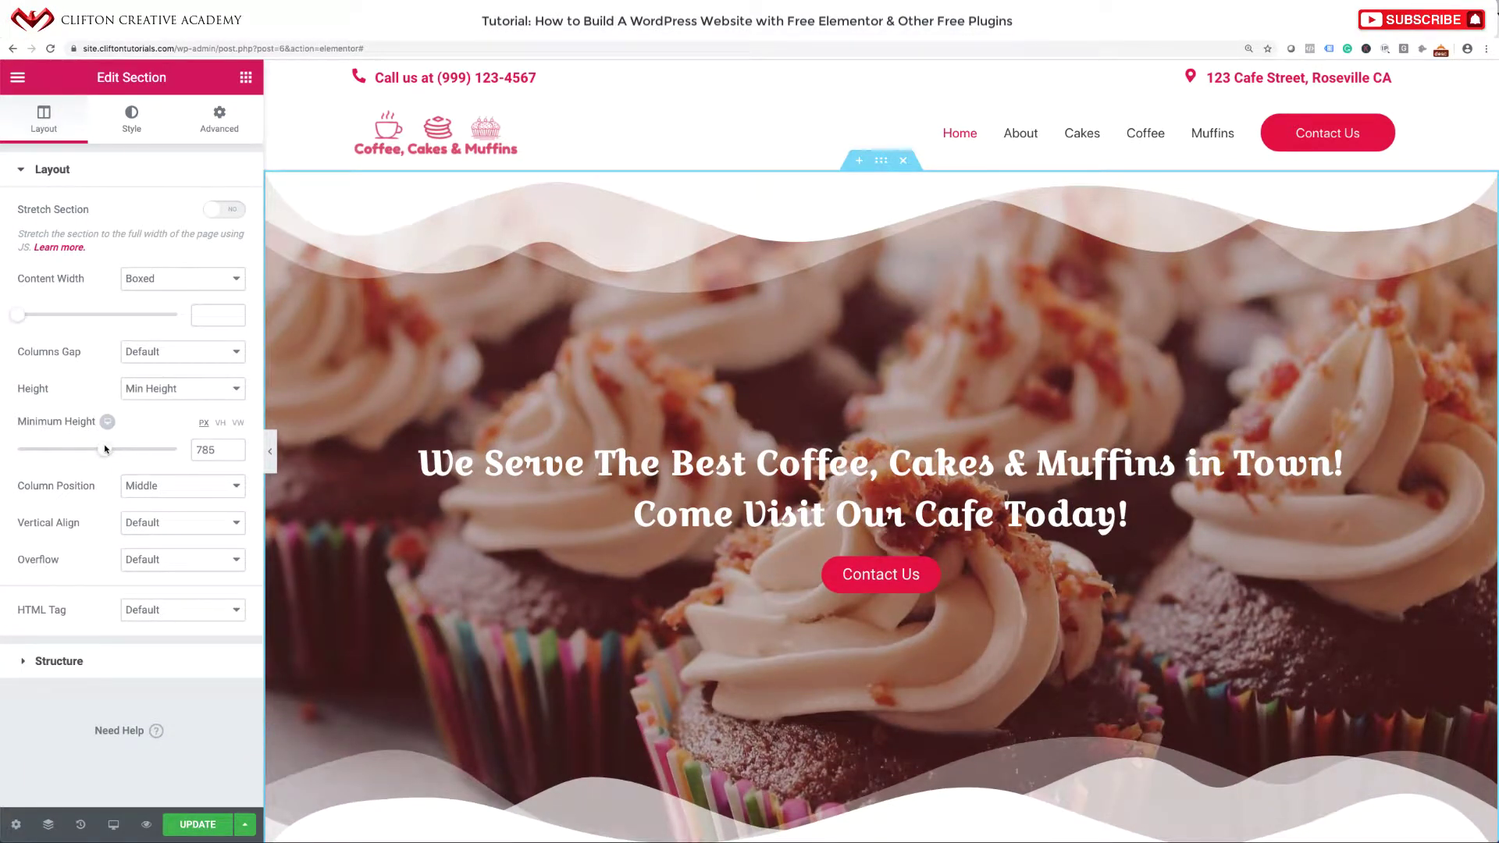
pyautogui.click(193, 824)
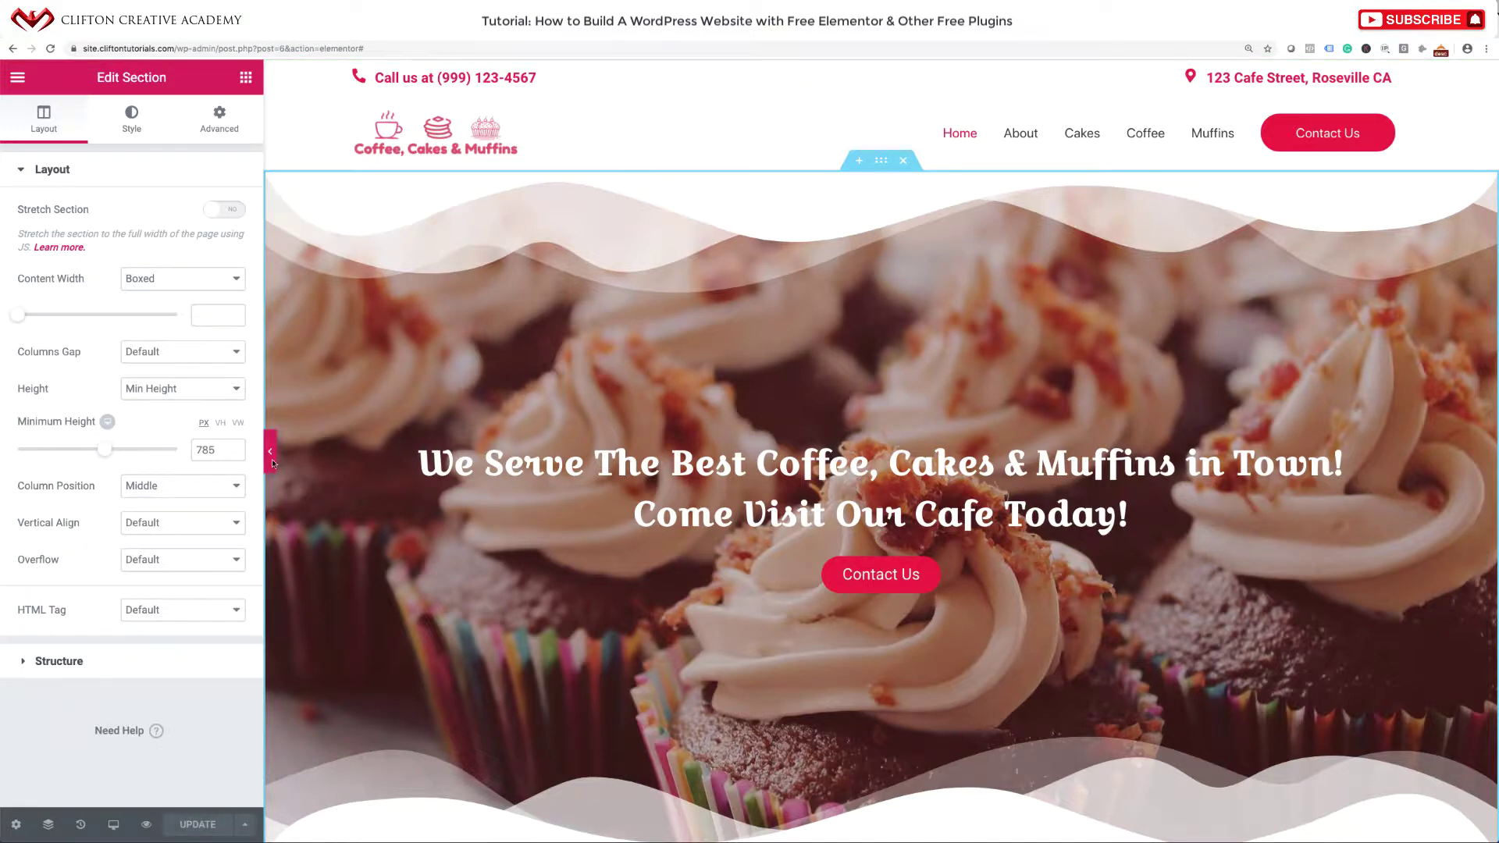
pyautogui.click(270, 453)
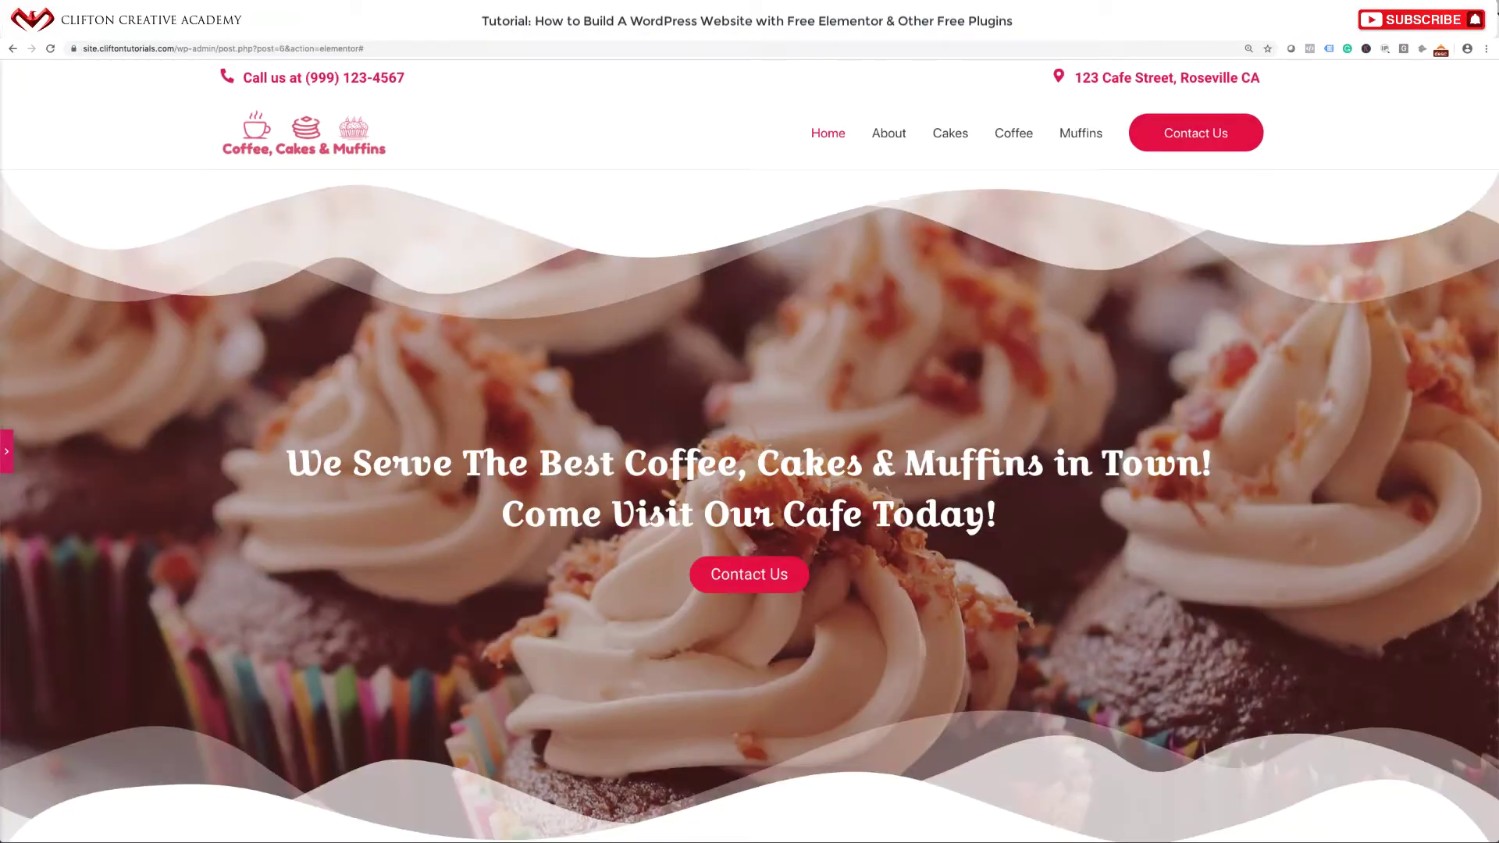
pyautogui.click(8, 461)
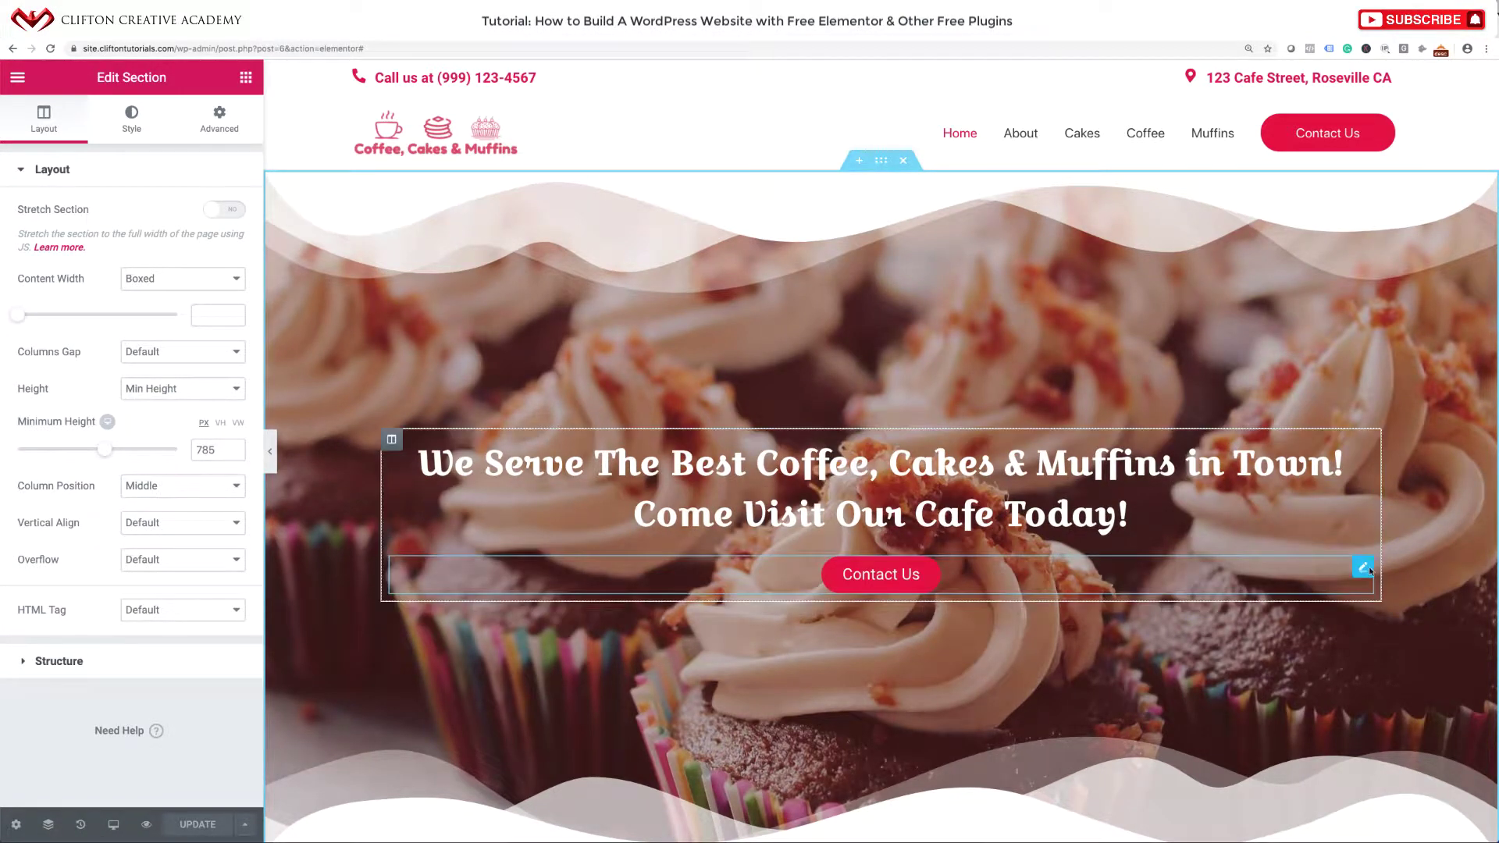
# Give the hero Contact Us button a 40 px margin on all sides.
pyautogui.click(1363, 568)
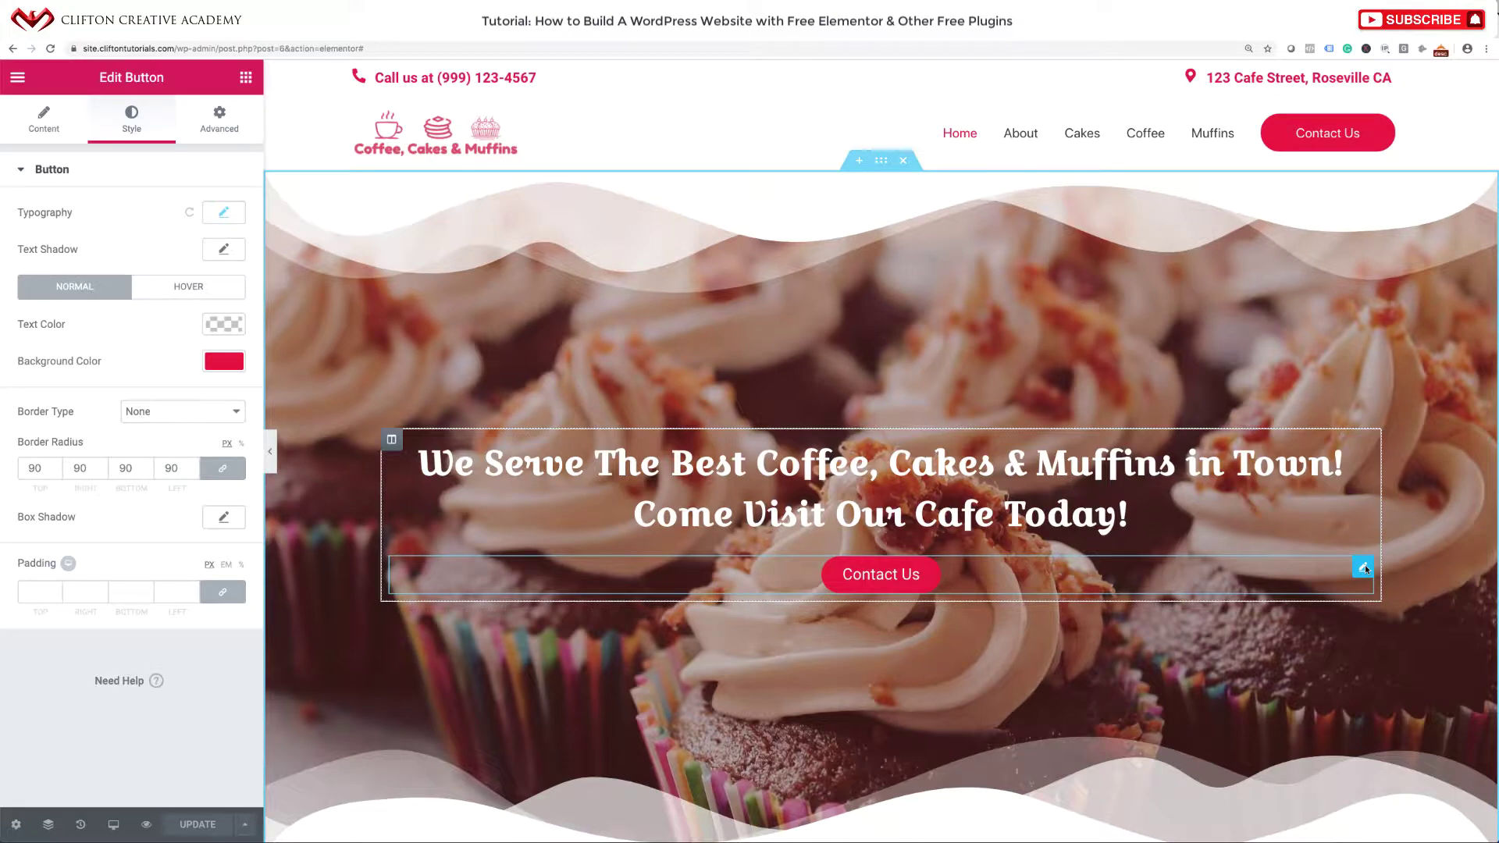
pyautogui.click(230, 125)
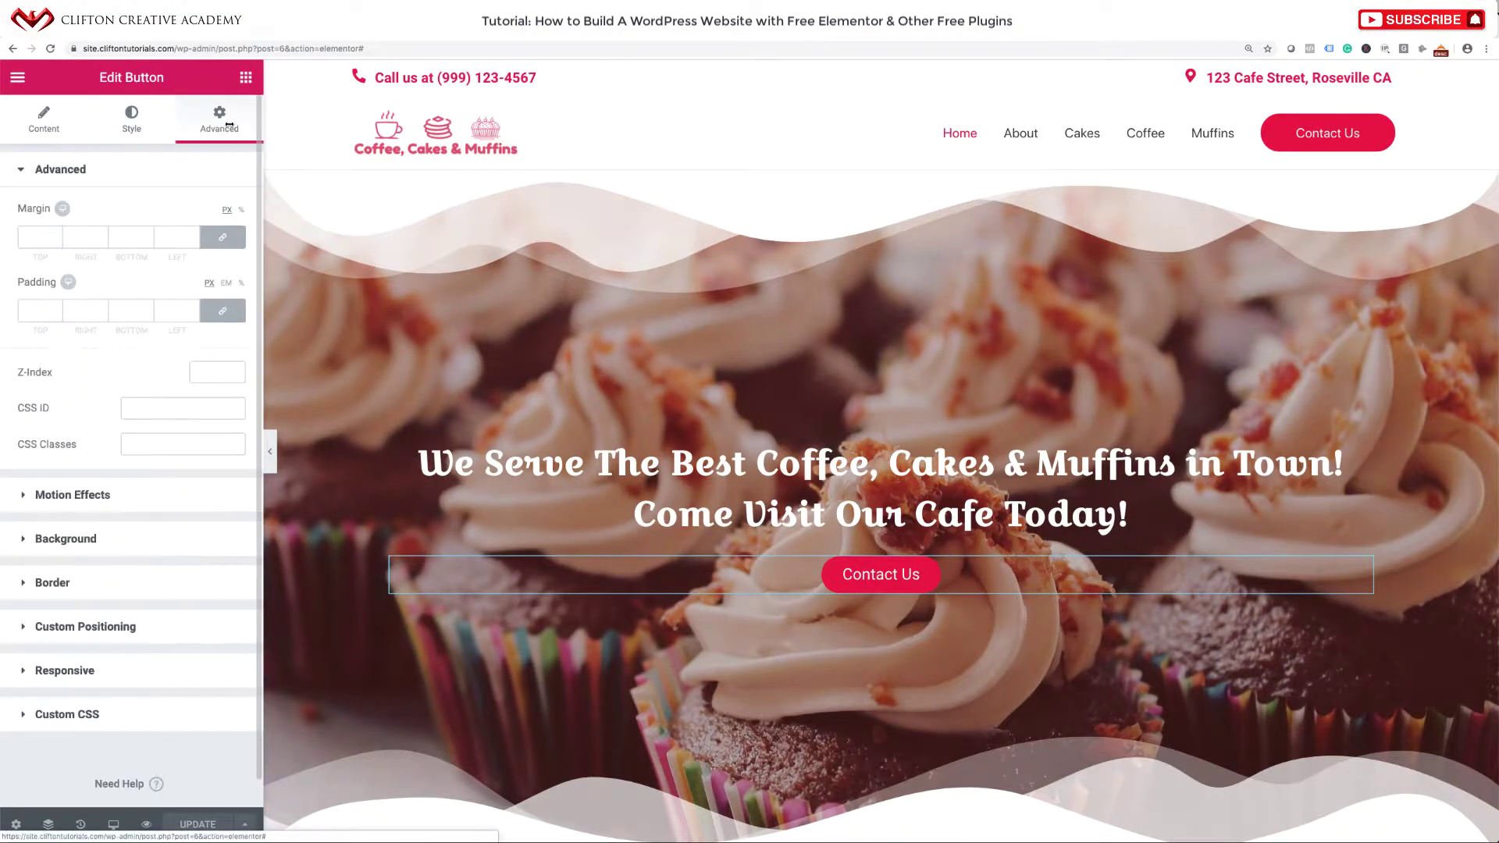
pyautogui.click(36, 235)
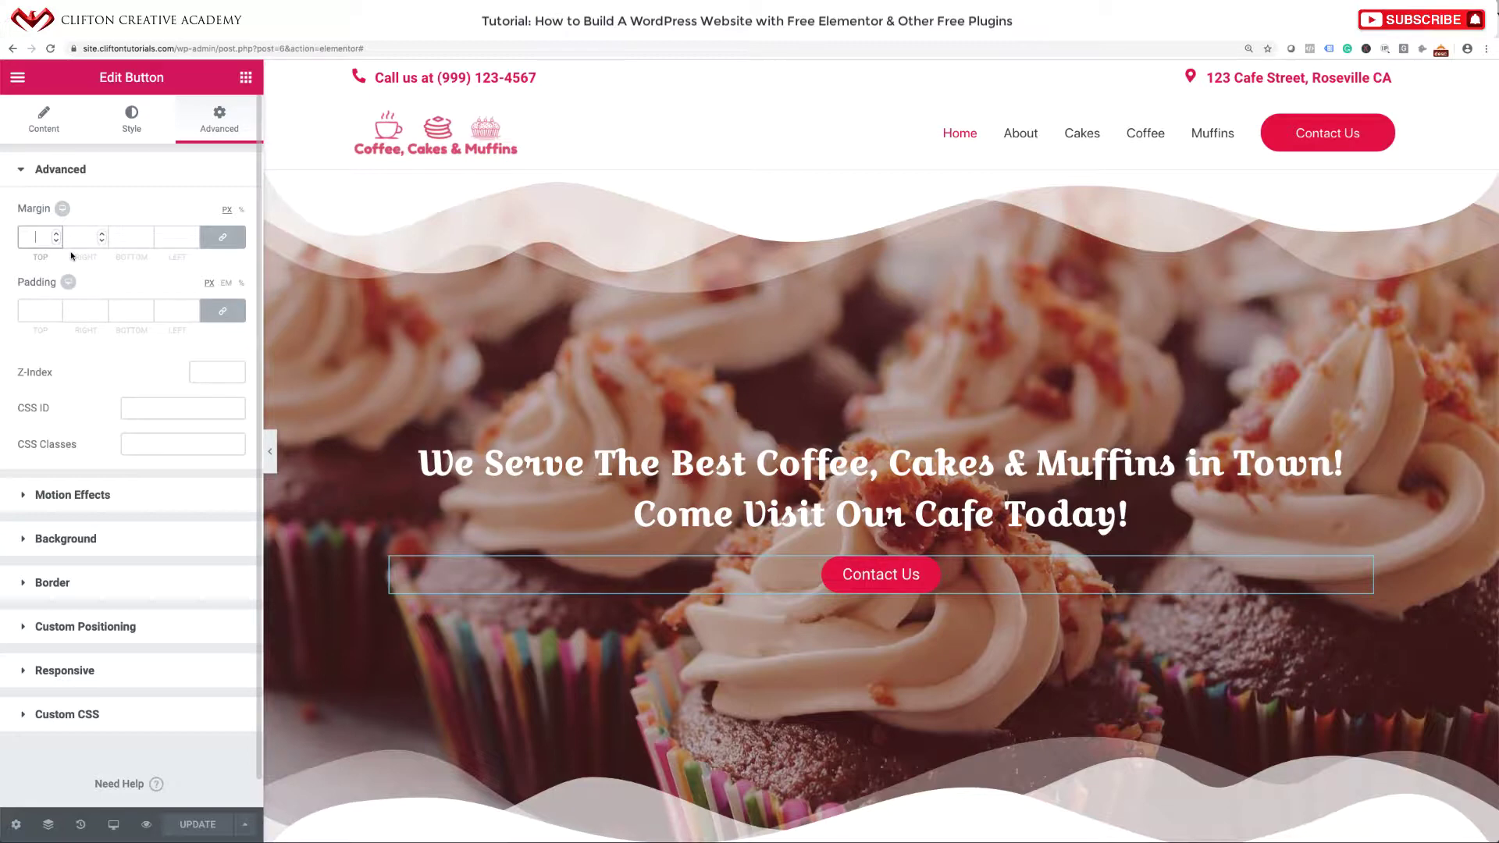
pyautogui.write('40')
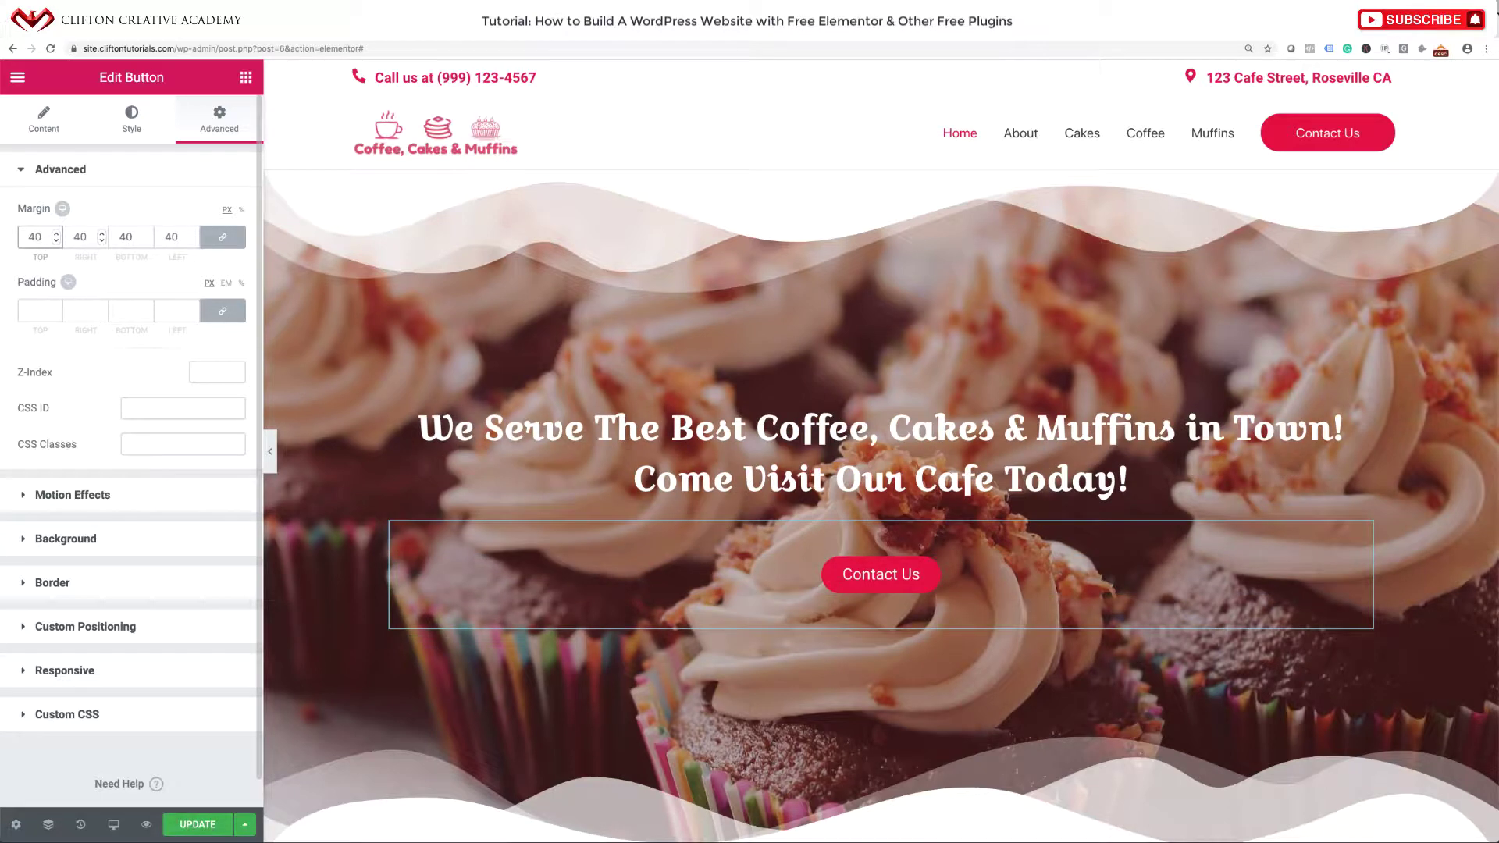
pyautogui.press('Tab')
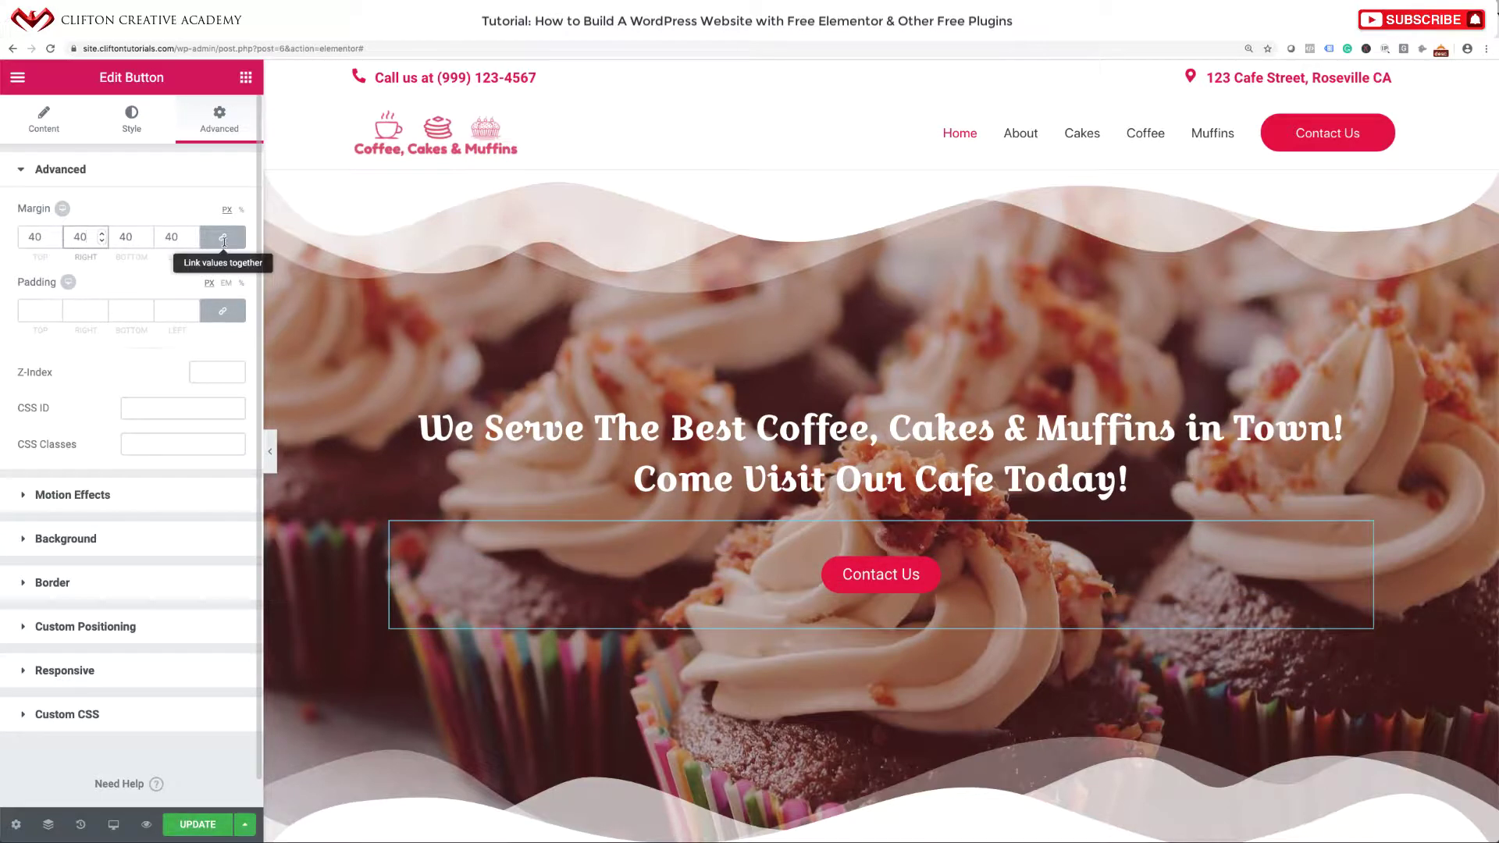
# Unlink the margins, set right, bottom and left to 0, then update and hide the panel.
pyautogui.click(224, 241)
pyautogui.click(82, 237)
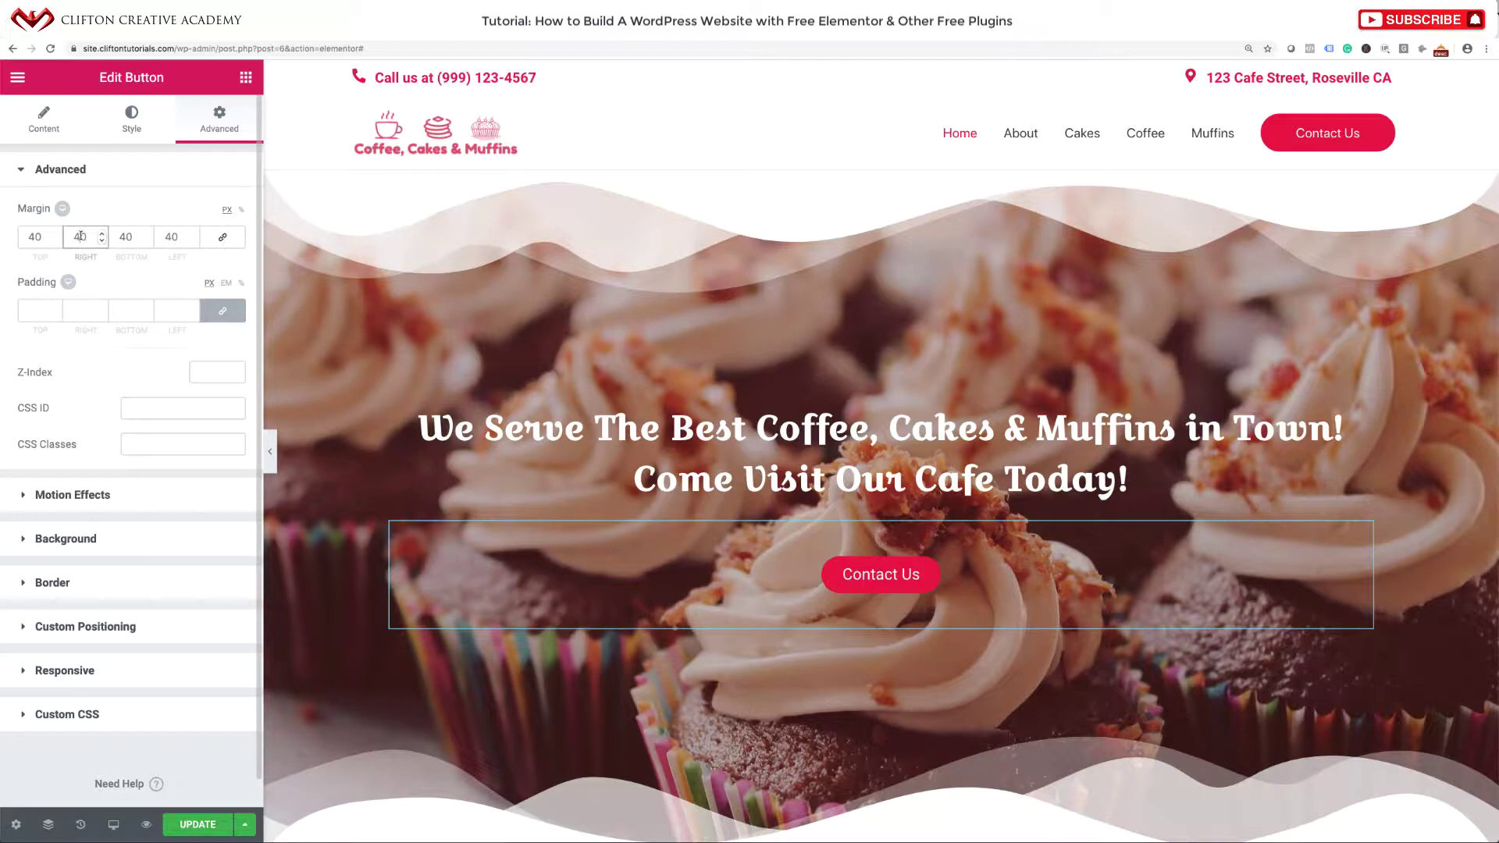
pyautogui.doubleClick(76, 235)
pyautogui.write('0')
pyautogui.click(121, 236)
pyautogui.doubleClick(120, 235)
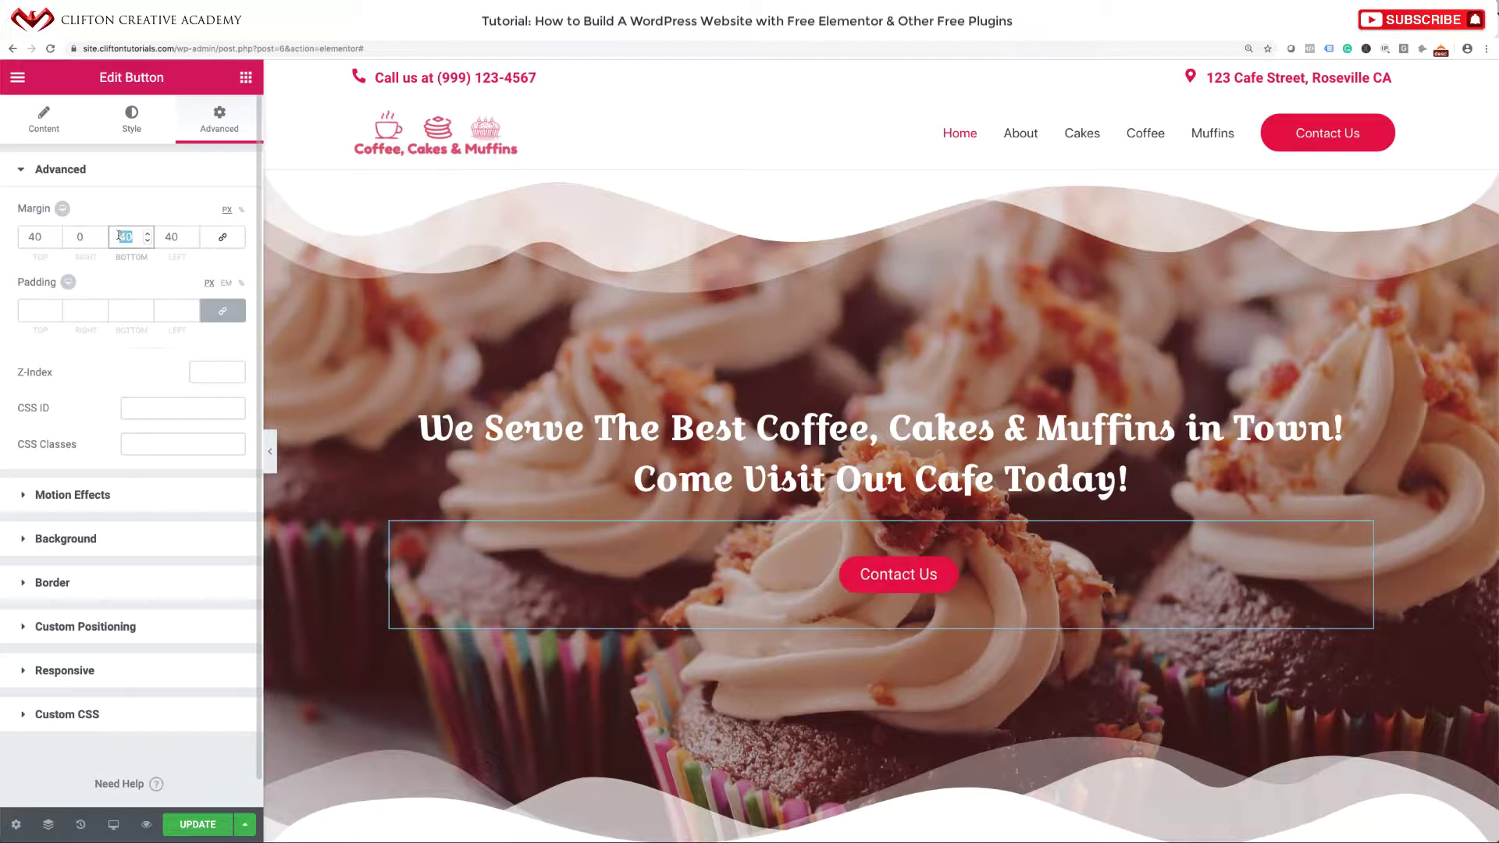
pyautogui.write('0')
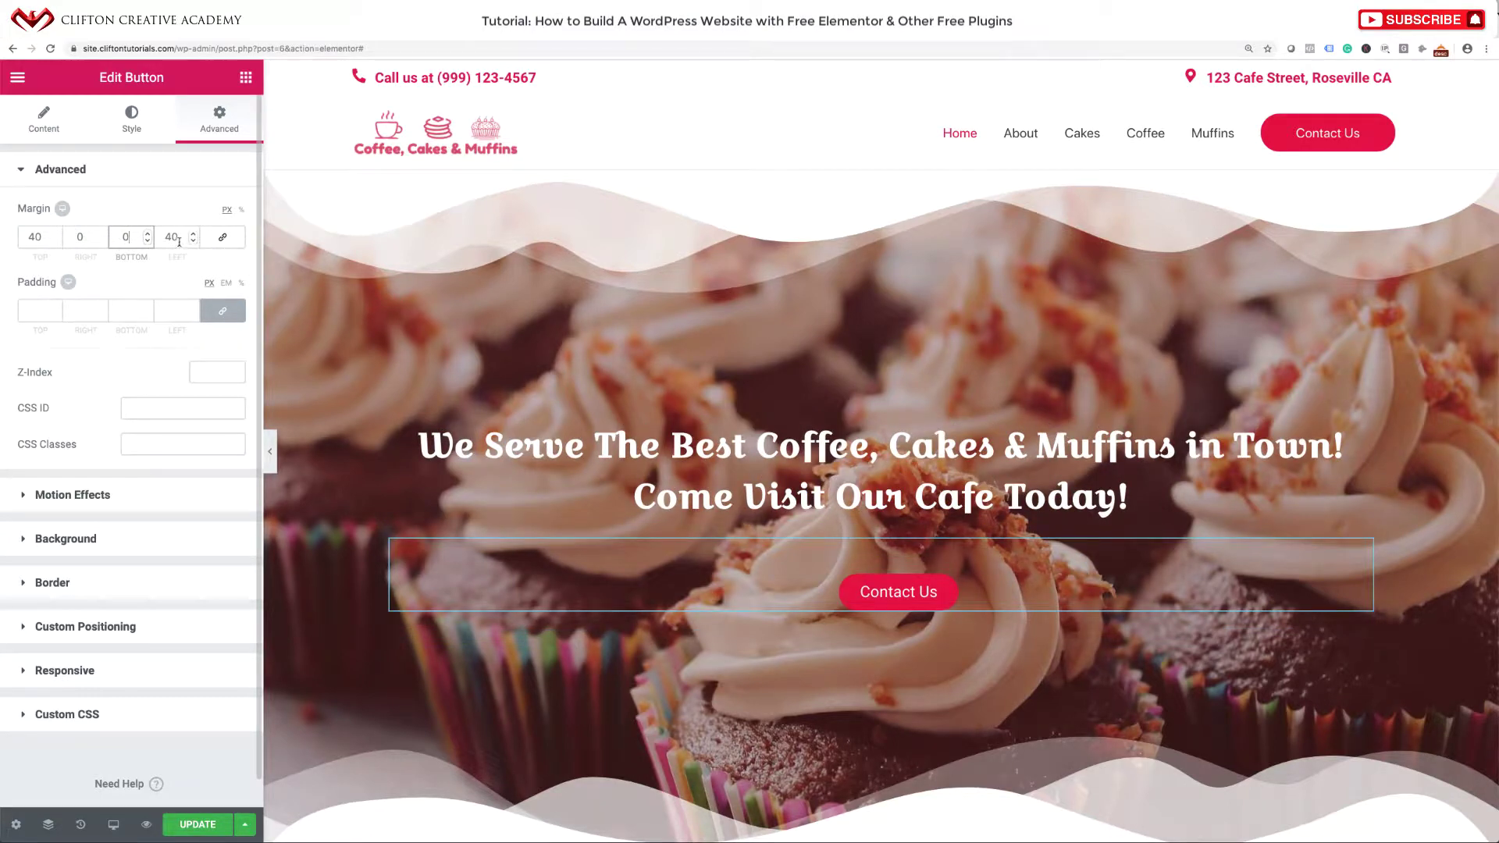
pyautogui.doubleClick(156, 238)
pyautogui.write('0')
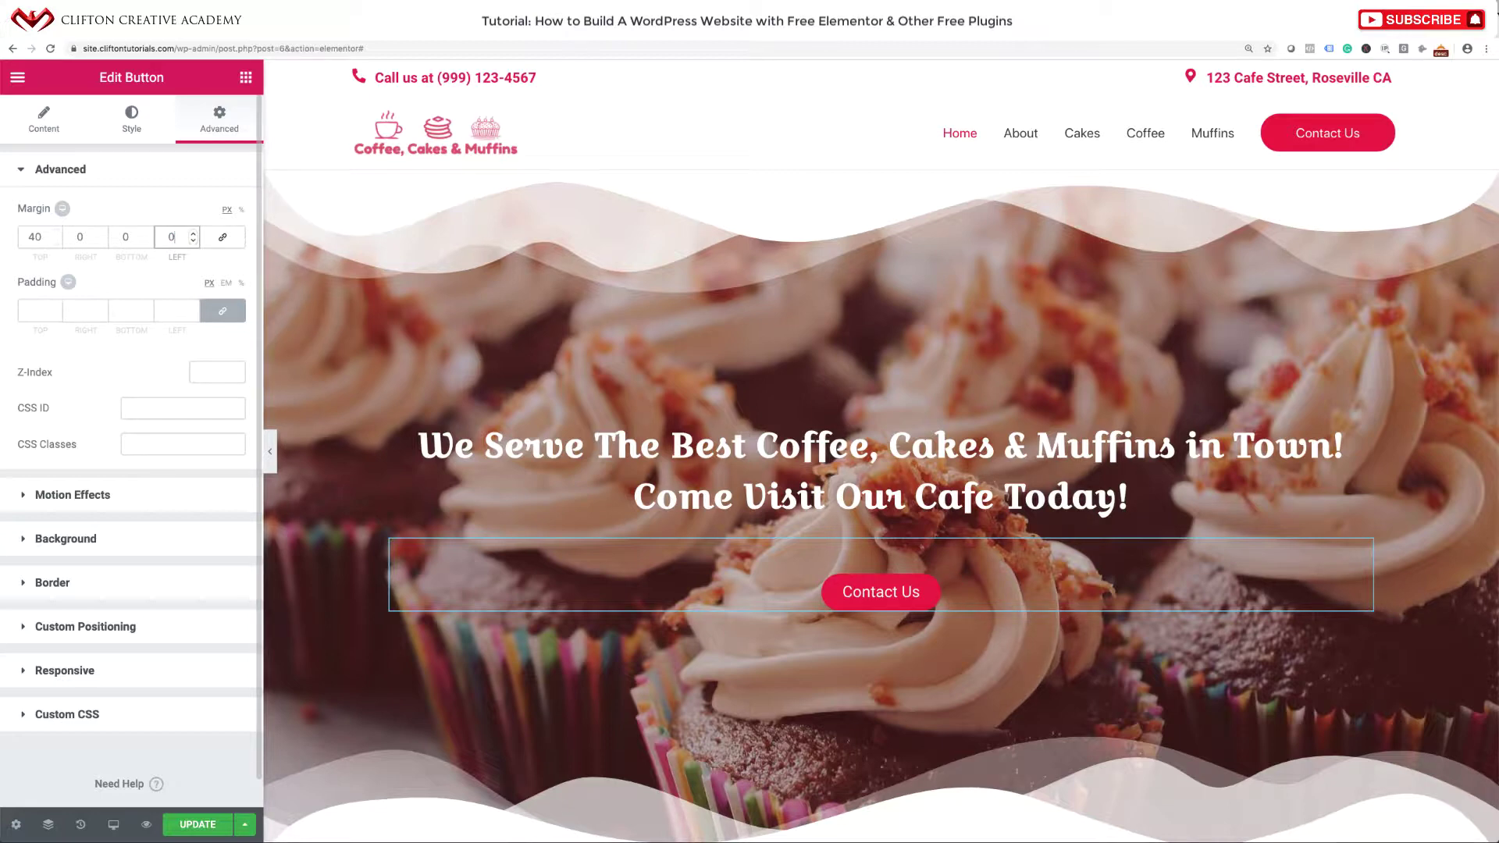
pyautogui.click(199, 823)
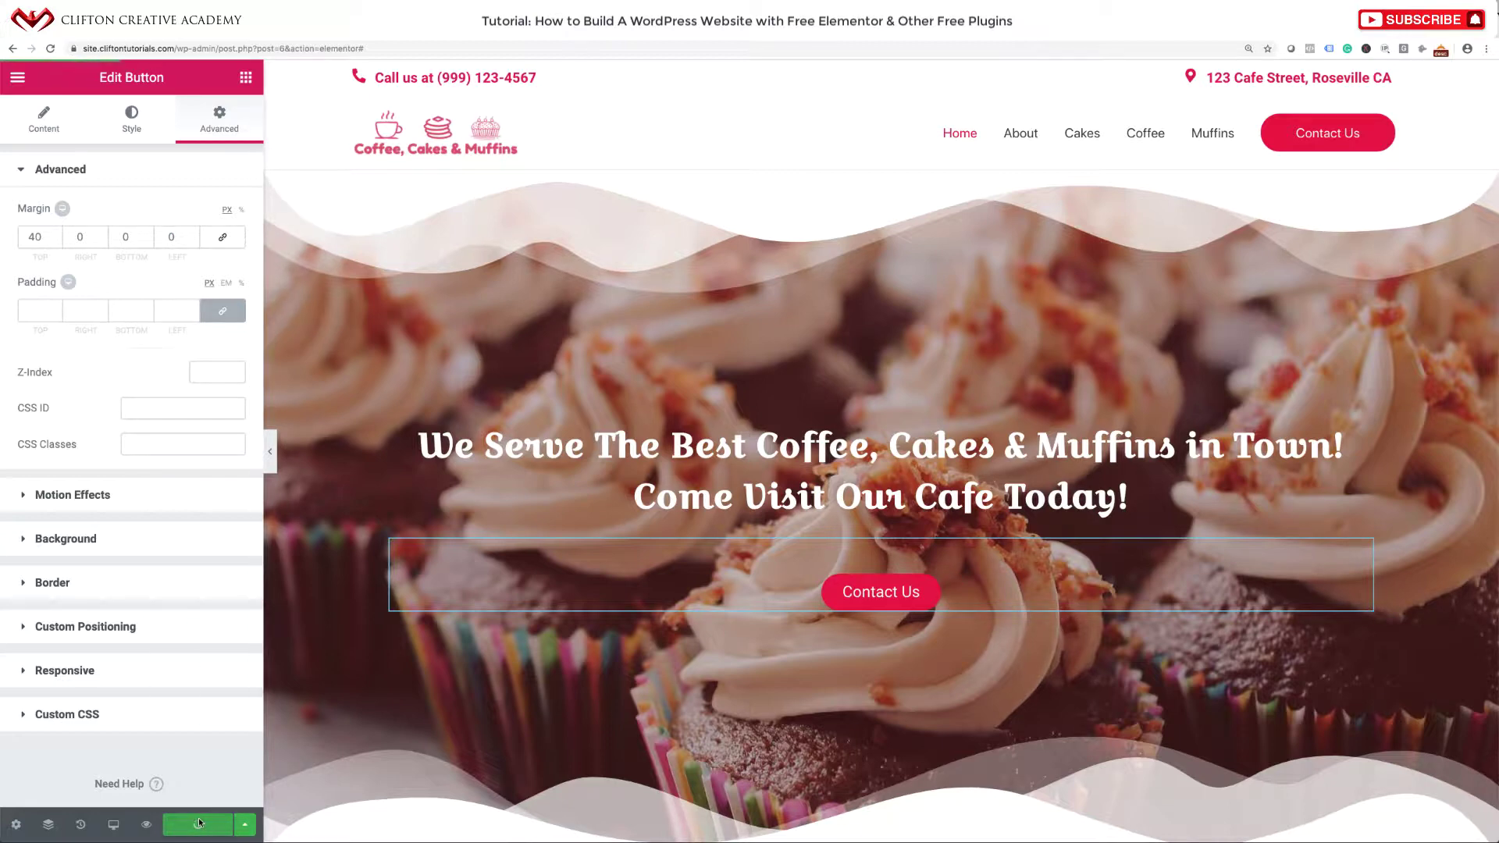
pyautogui.click(269, 464)
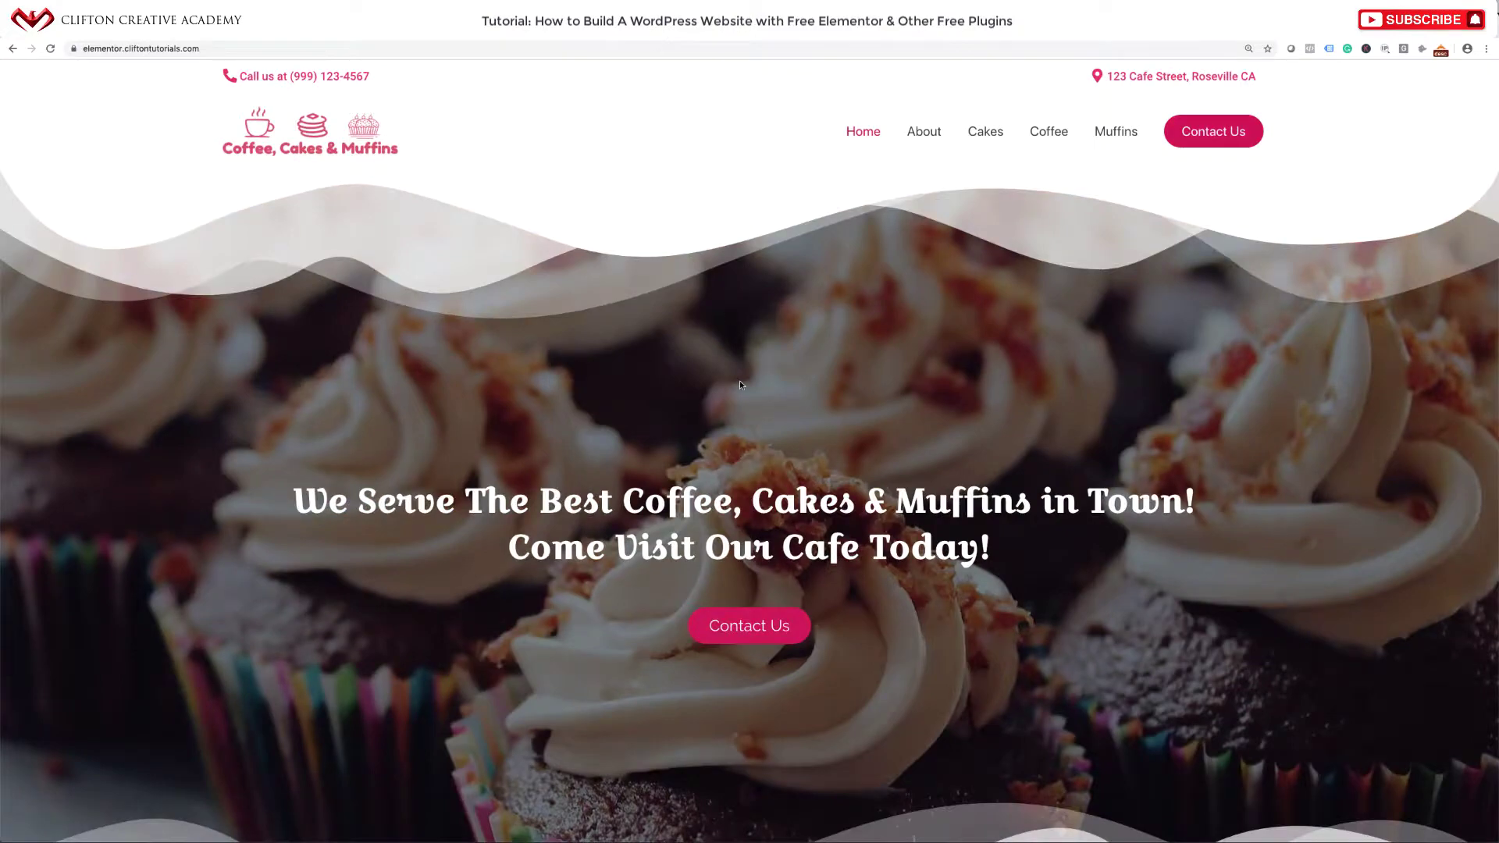
pyautogui.scroll(-9, 740, 384)
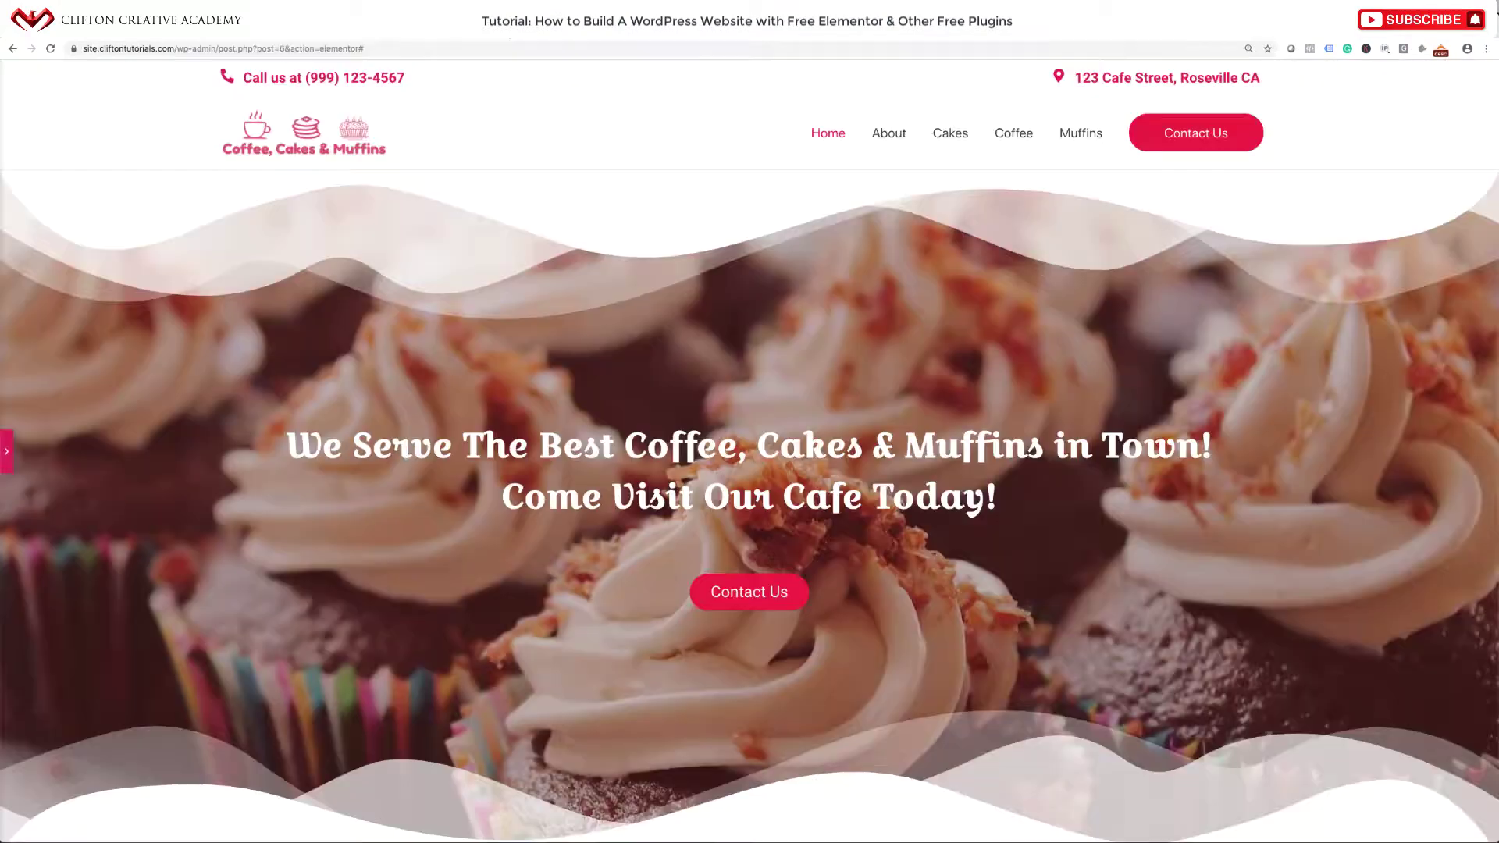
pyautogui.scroll(-3, 591, 339)
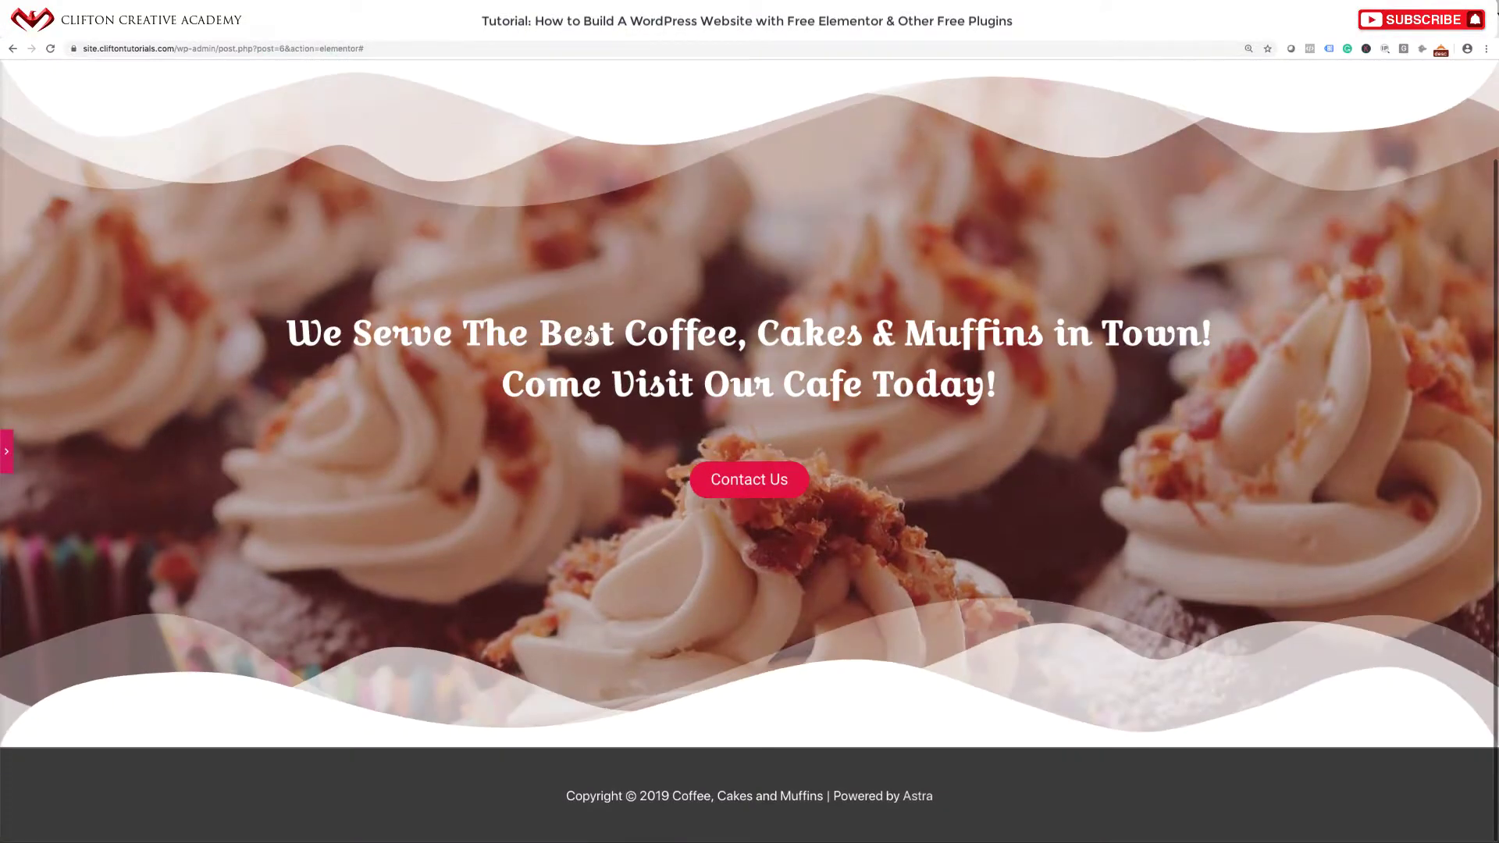
# Add a one-column section below the hero and drop an Inner Section widget into it.
pyautogui.click(6, 453)
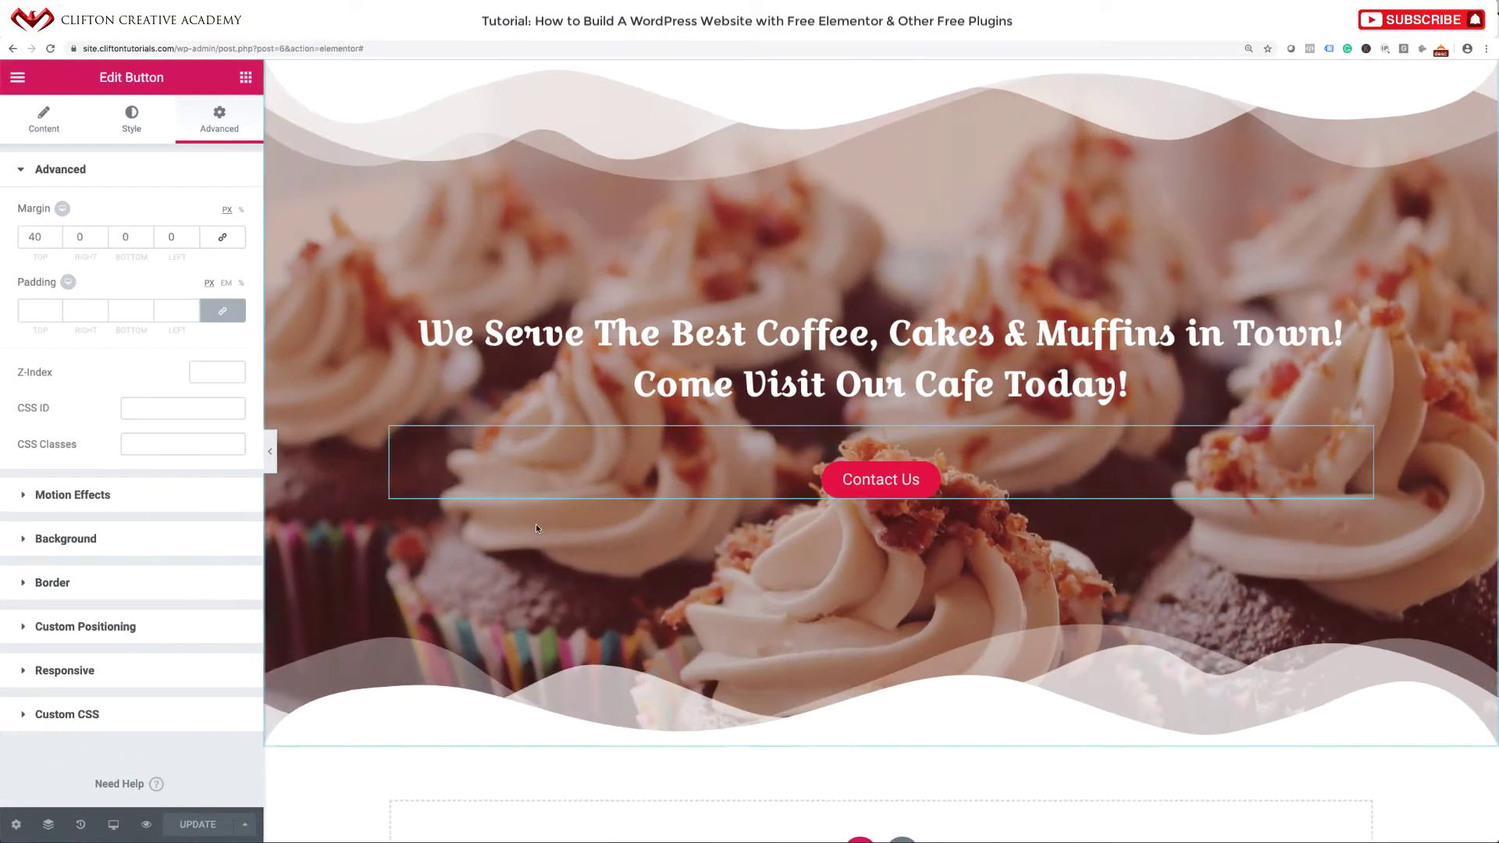
pyautogui.scroll(-3, 536, 524)
pyautogui.click(860, 613)
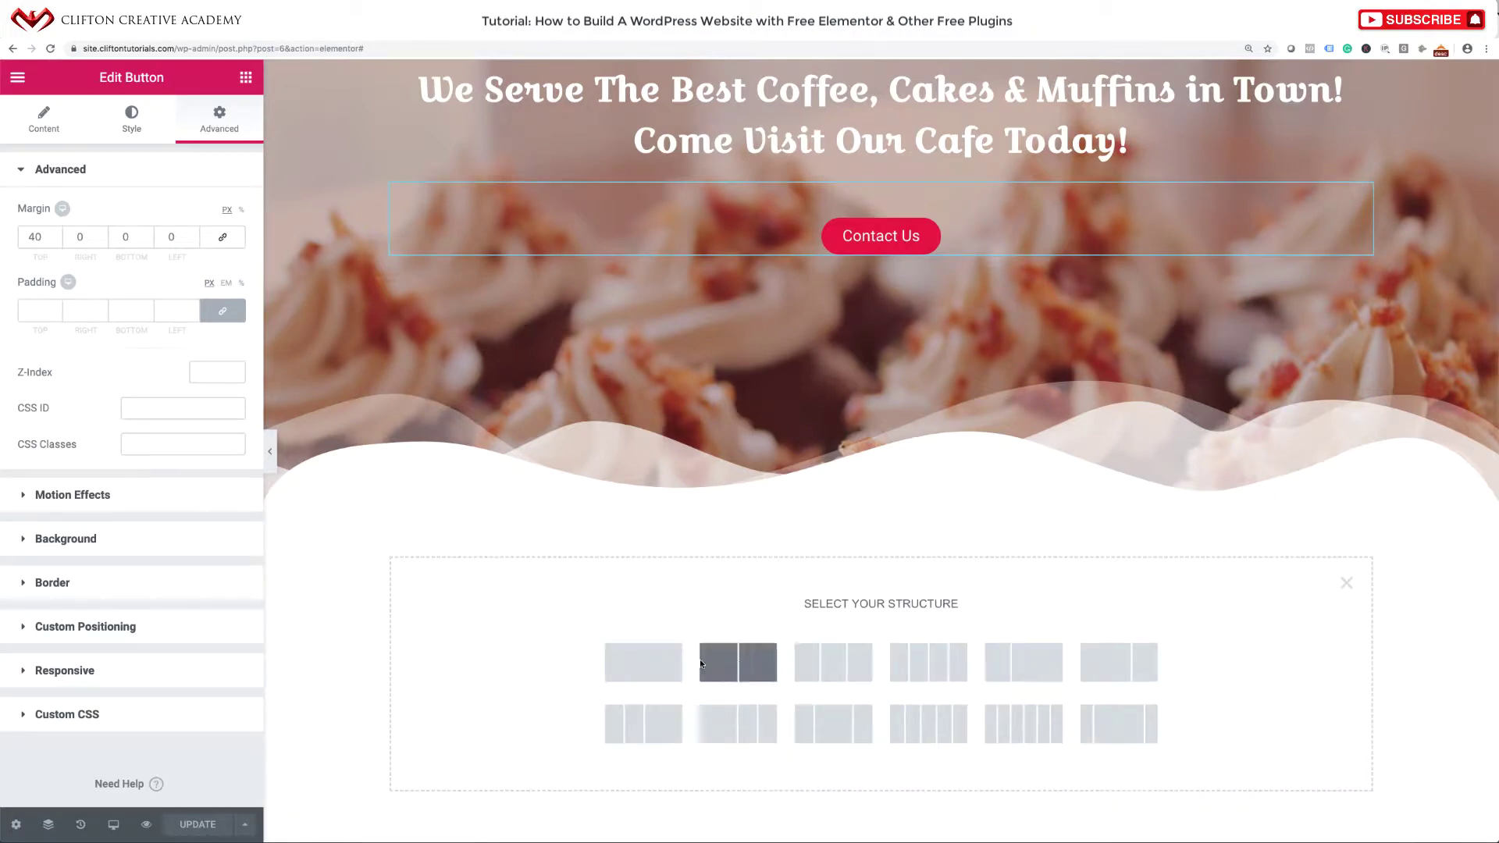
pyautogui.click(650, 660)
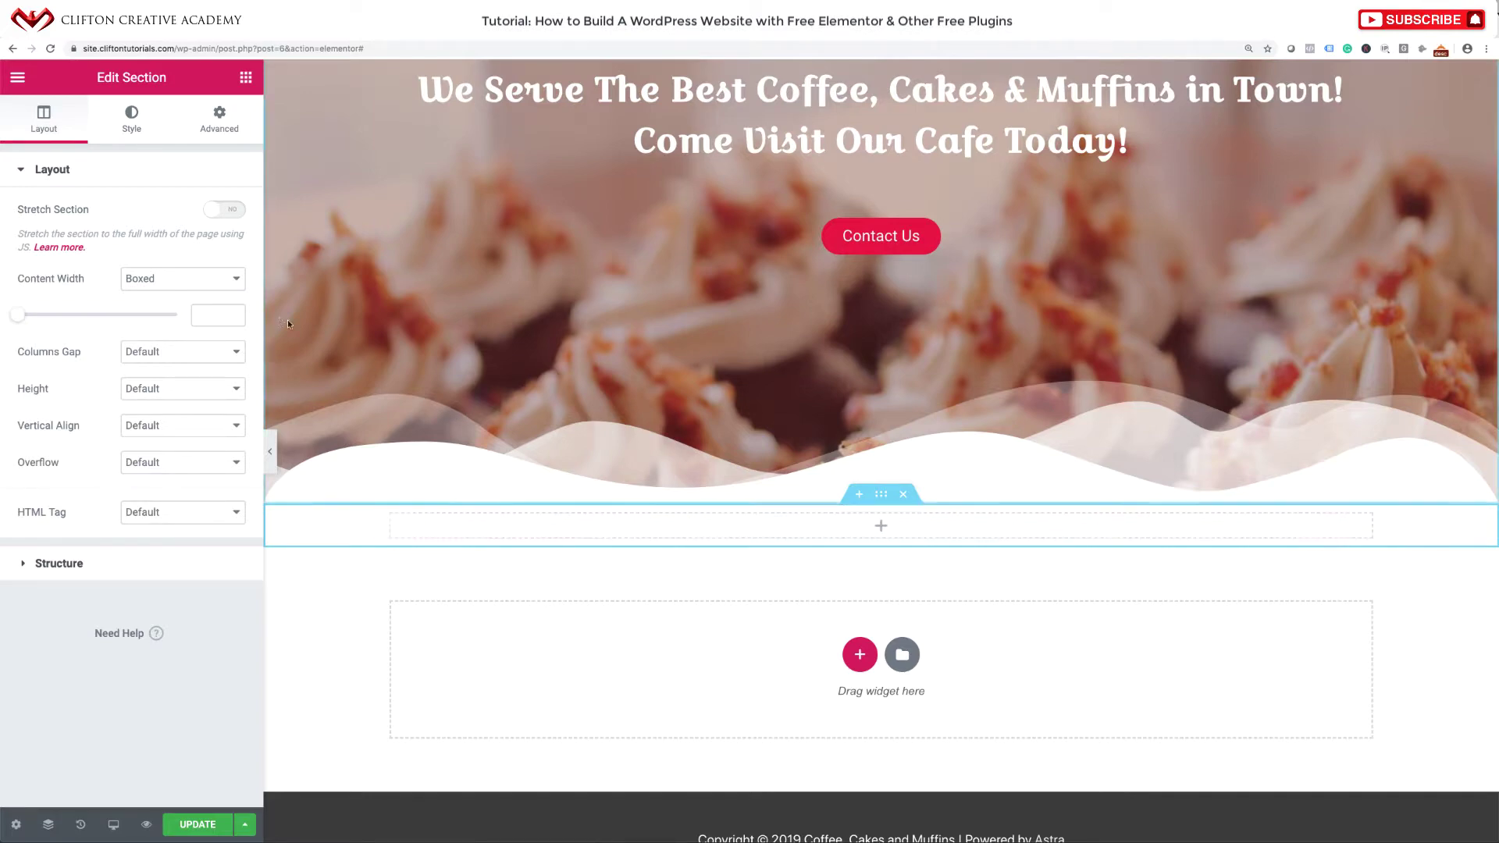
pyautogui.click(246, 78)
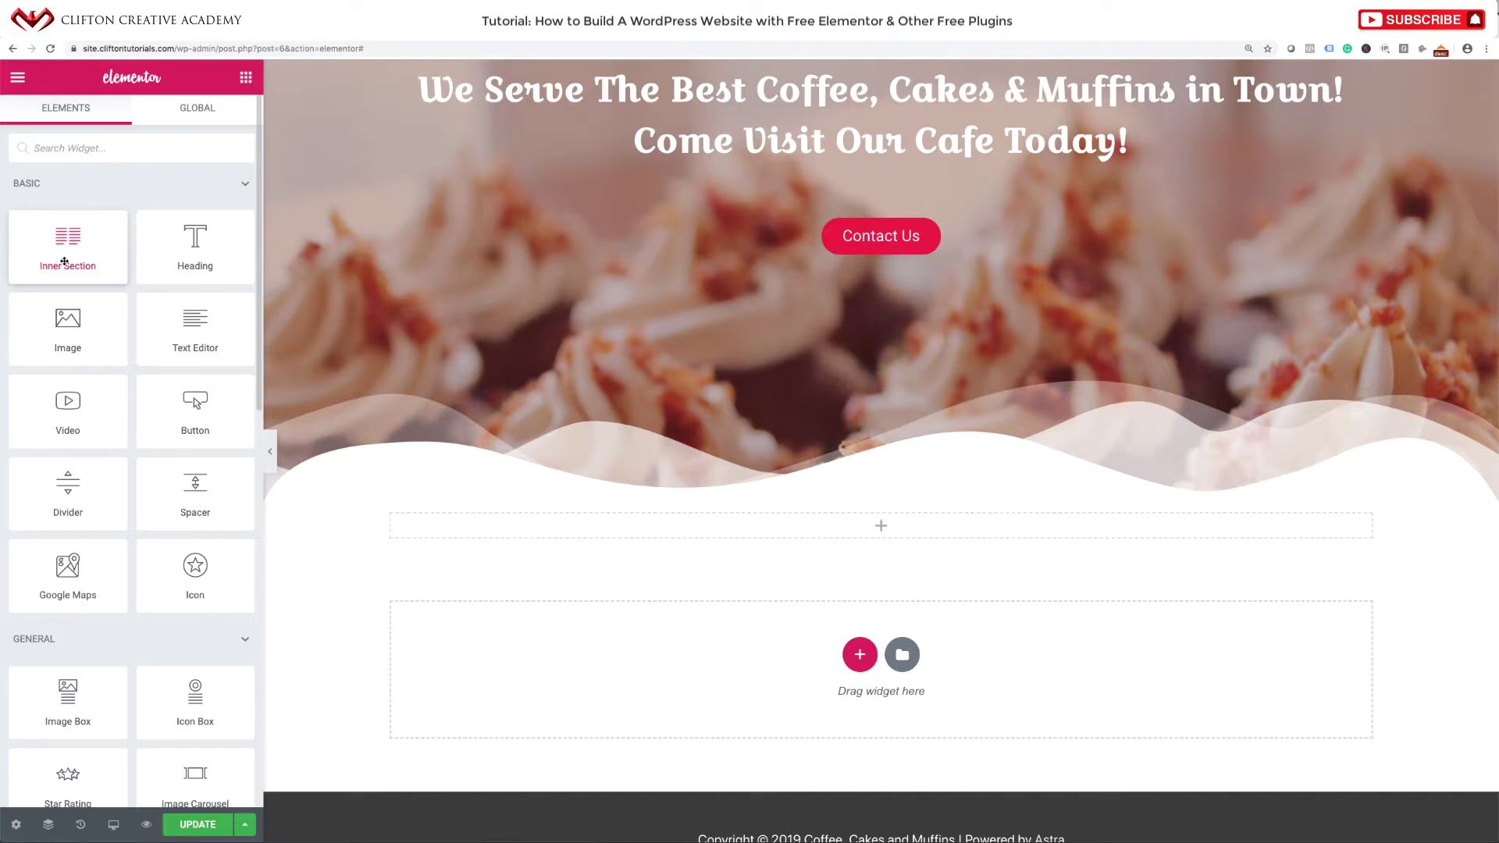
pyautogui.moveTo(64, 262); pyautogui.dragTo(871, 526)
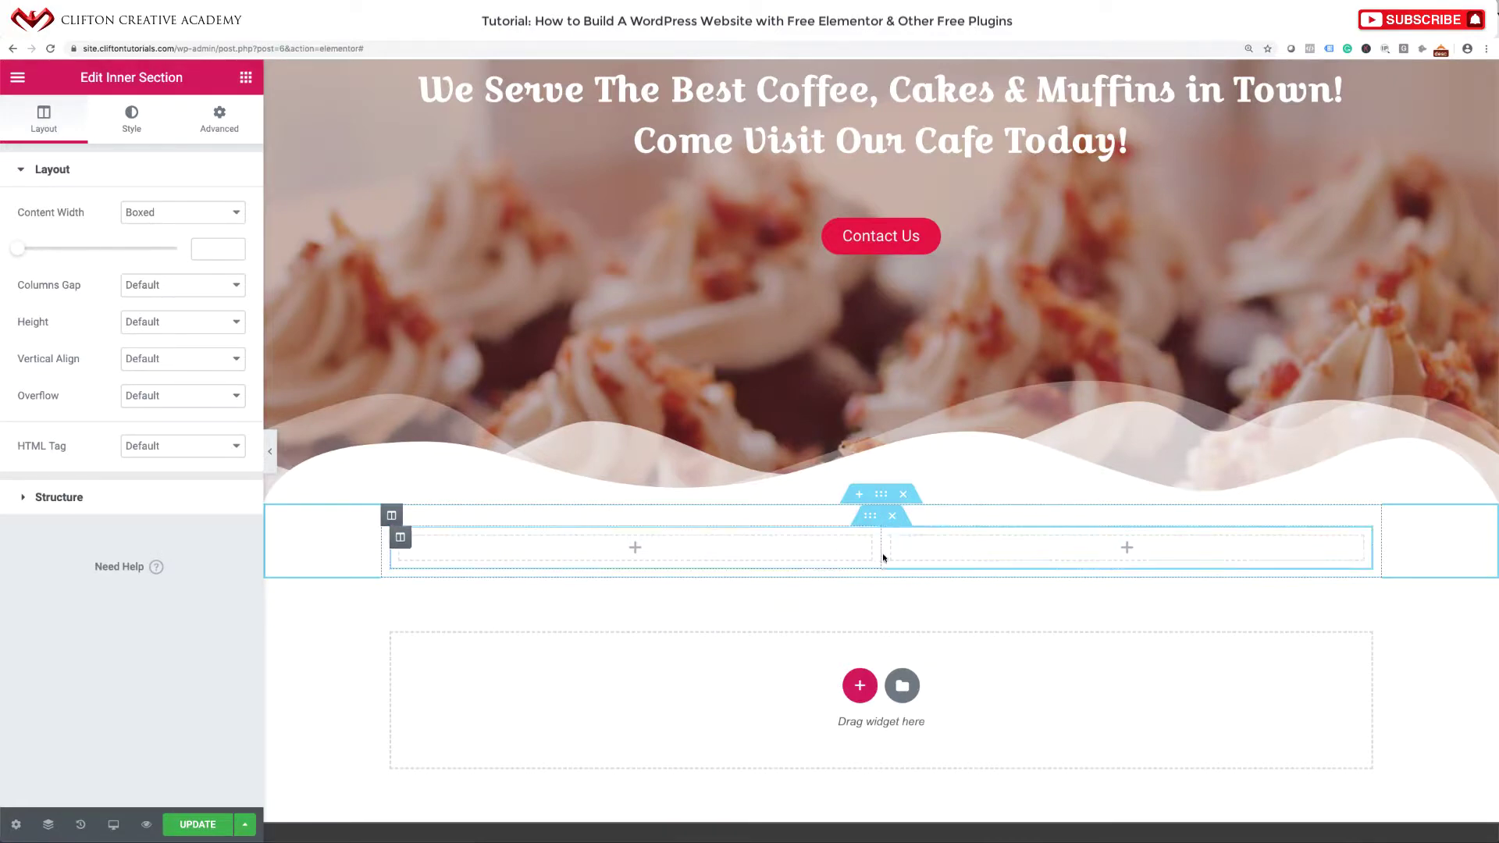
# Duplicate the inner section's first column to create a third column, then select it.
pyautogui.rightClick(400, 537)
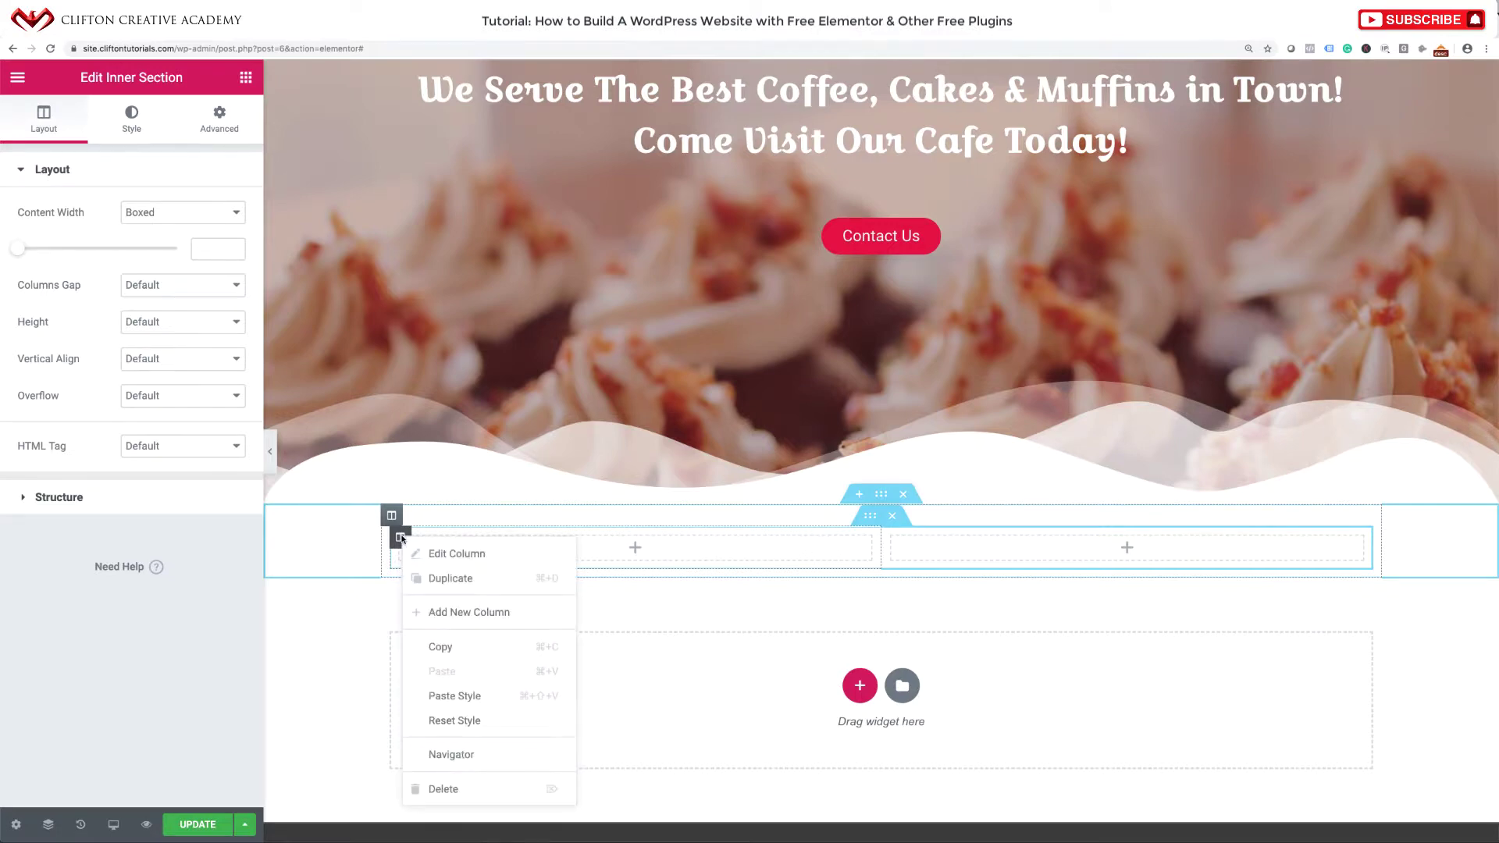
pyautogui.click(459, 576)
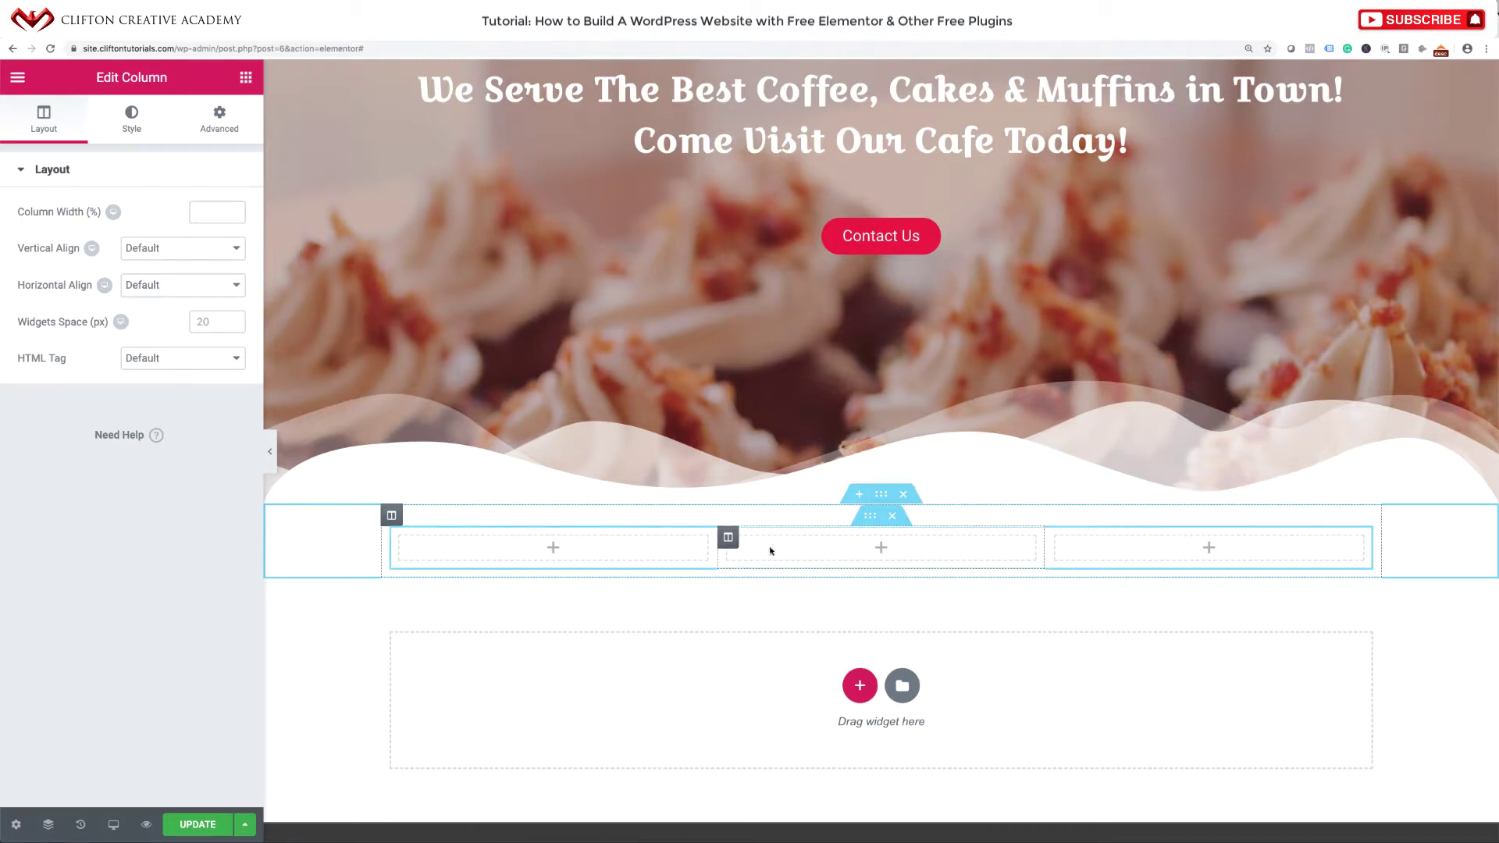
pyautogui.click(1080, 552)
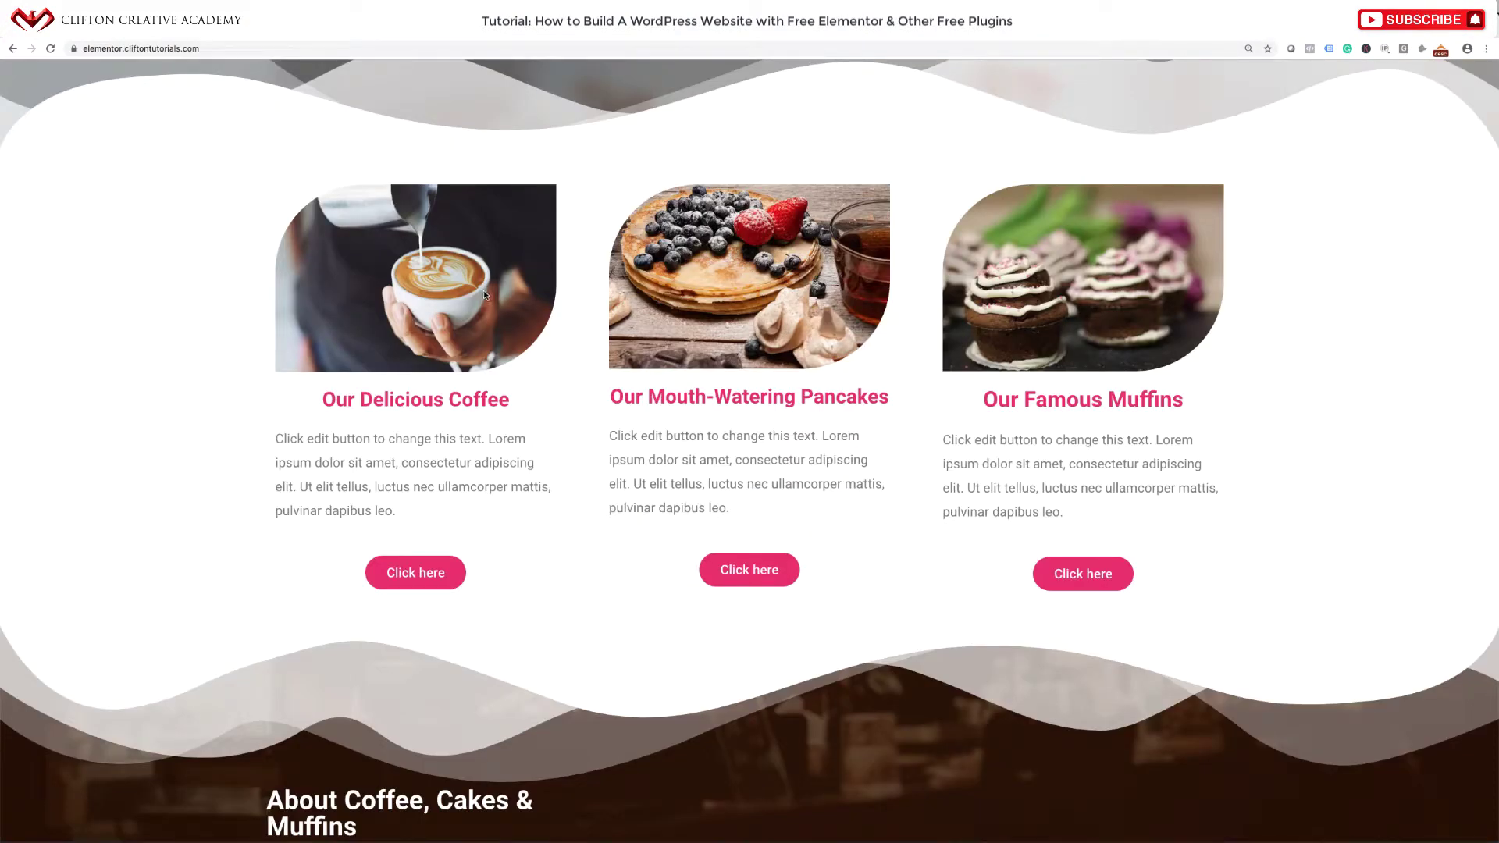
pyautogui.moveTo(318, 402); pyautogui.dragTo(519, 414)
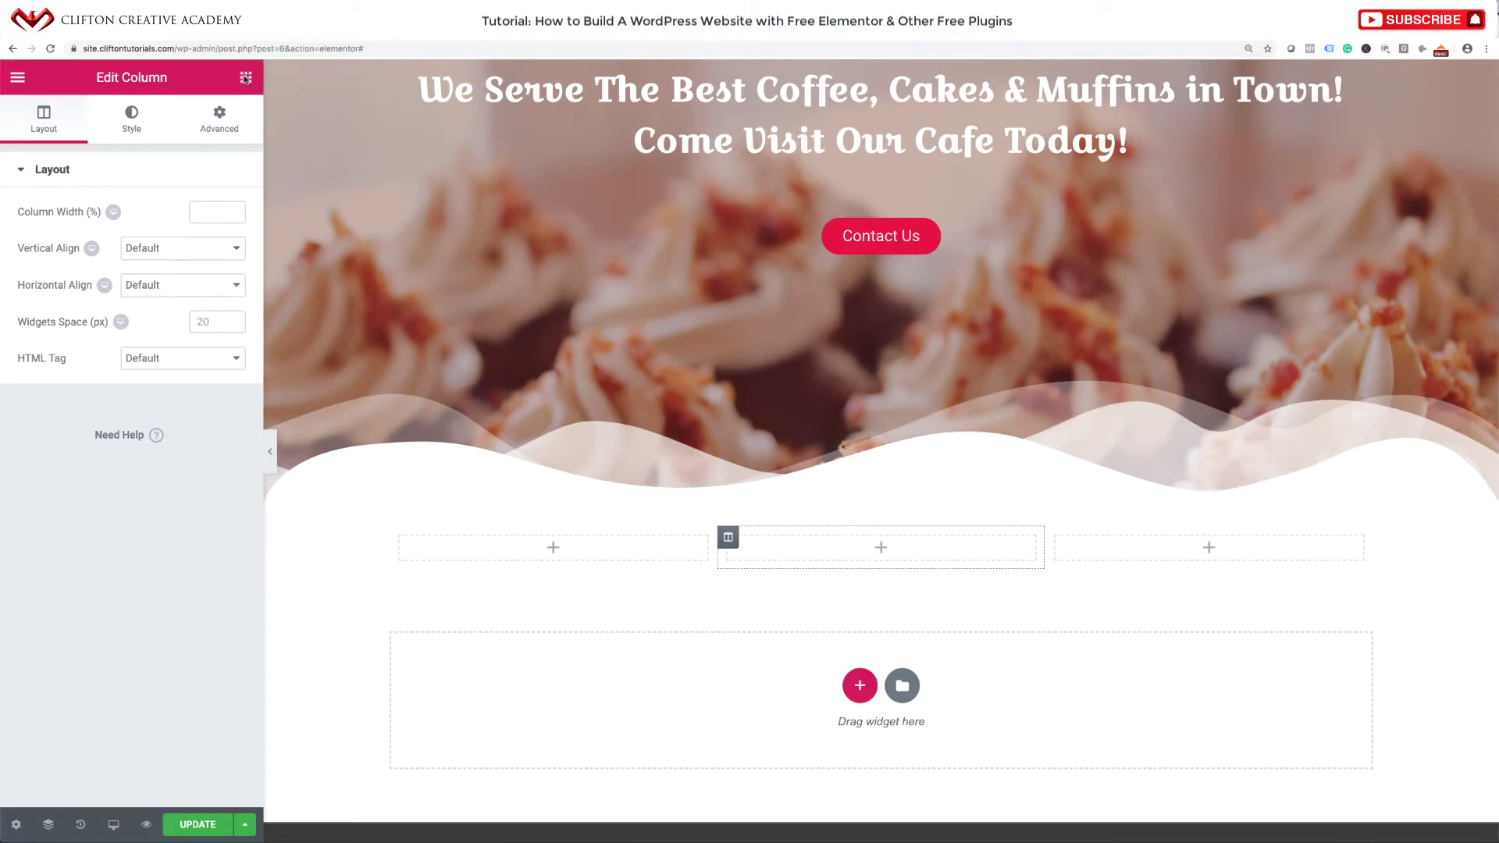
# Place an Image widget in the first column and upload Our Coffee.jpg from the computer.
pyautogui.click(245, 78)
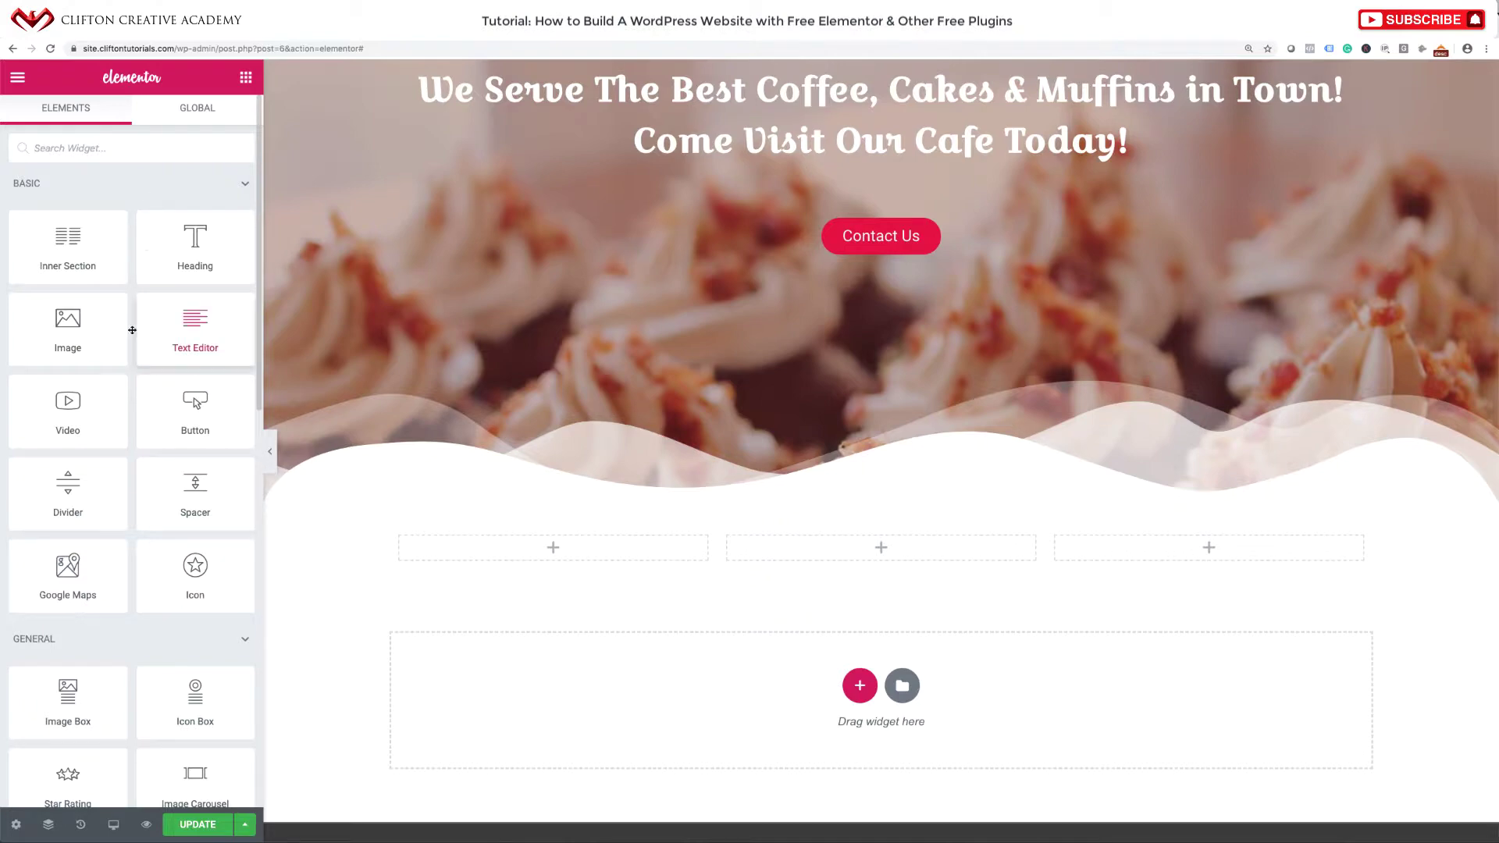
pyautogui.moveTo(68, 337); pyautogui.dragTo(548, 551)
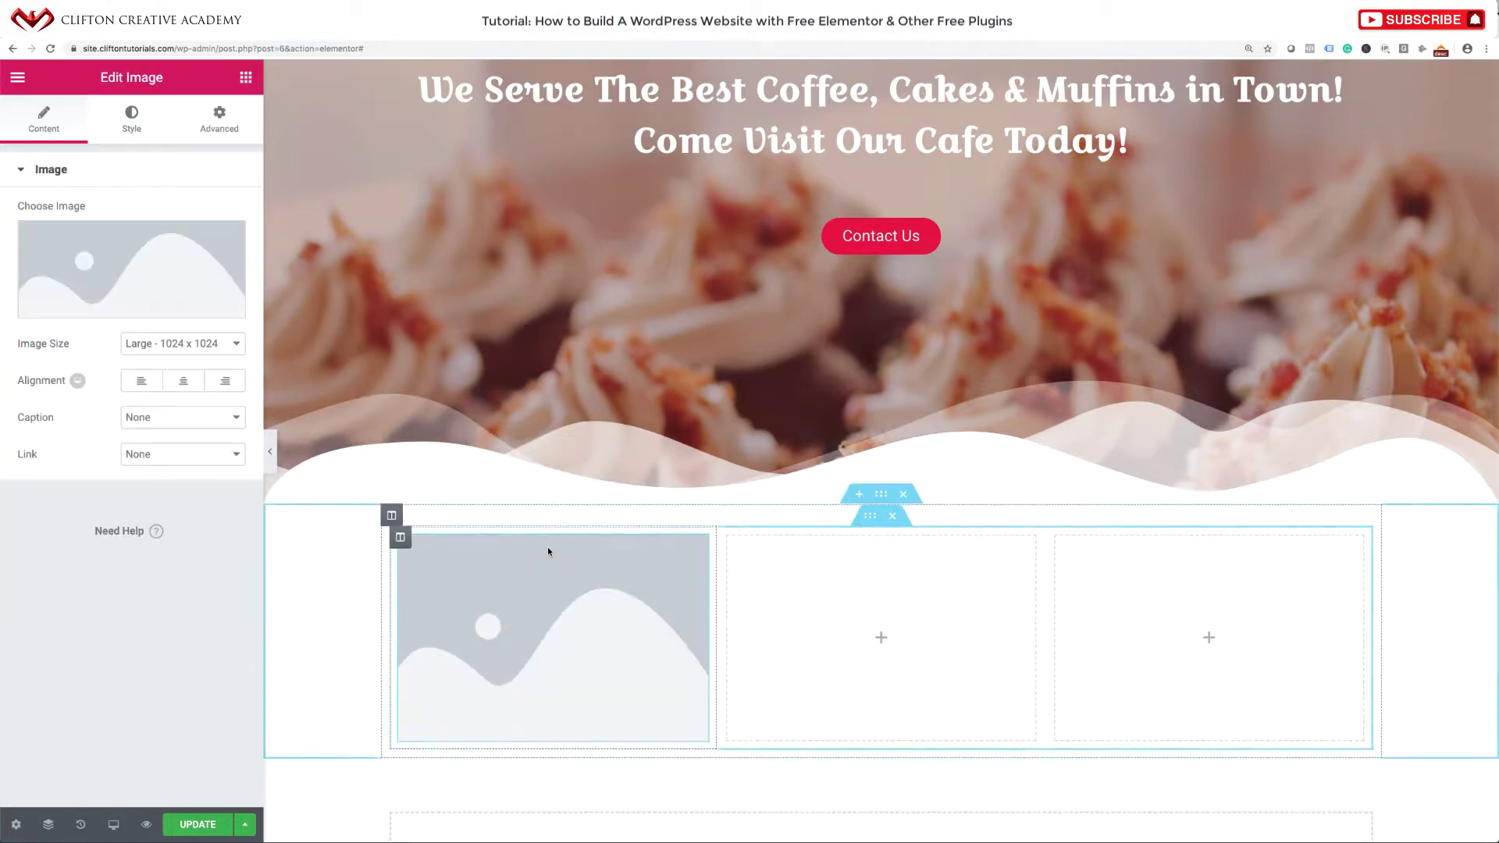
pyautogui.click(119, 284)
pyautogui.click(87, 147)
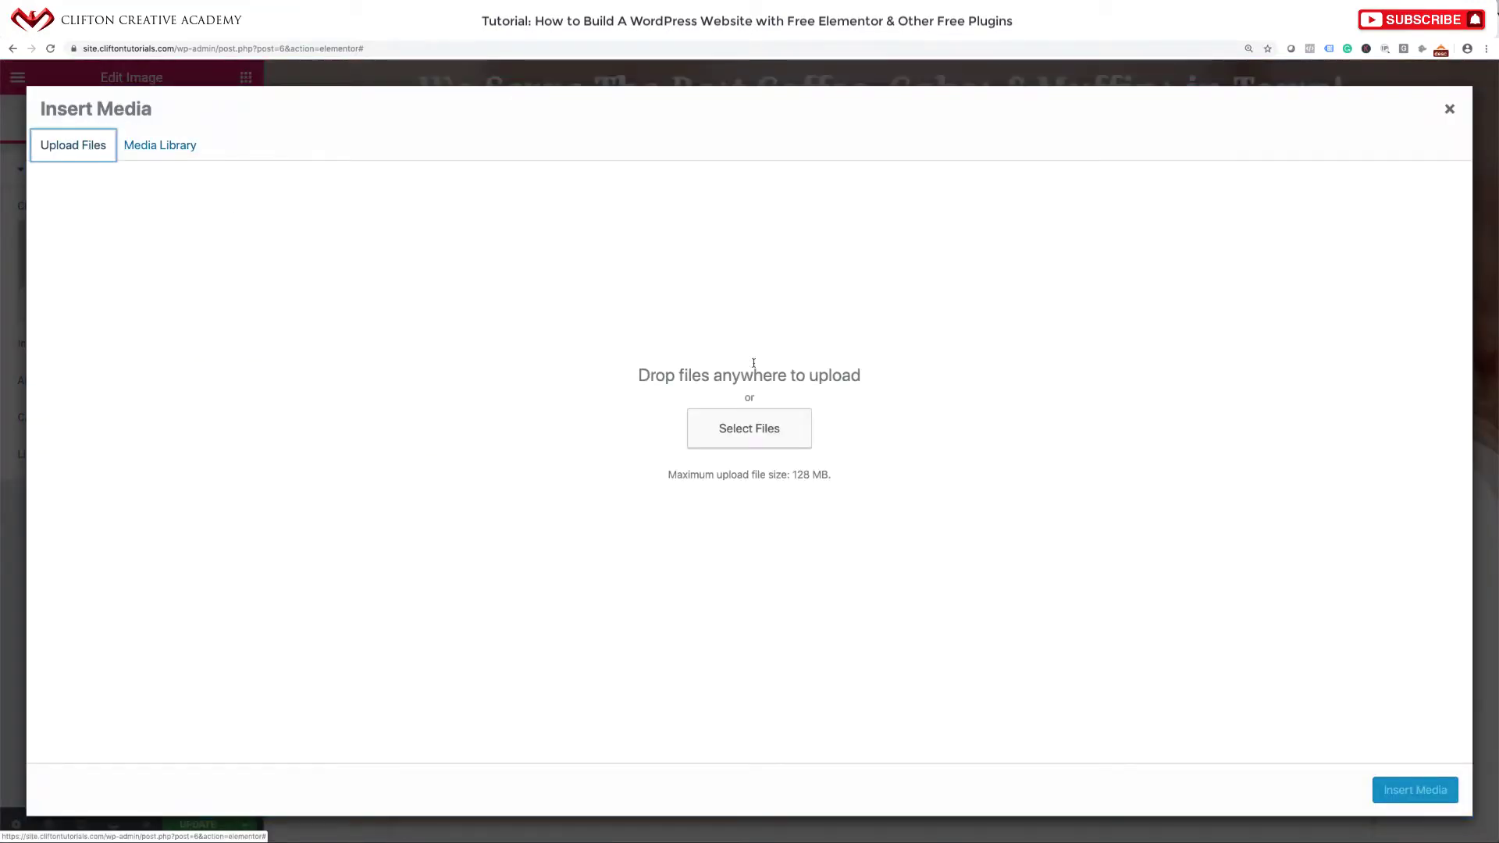
pyautogui.click(760, 428)
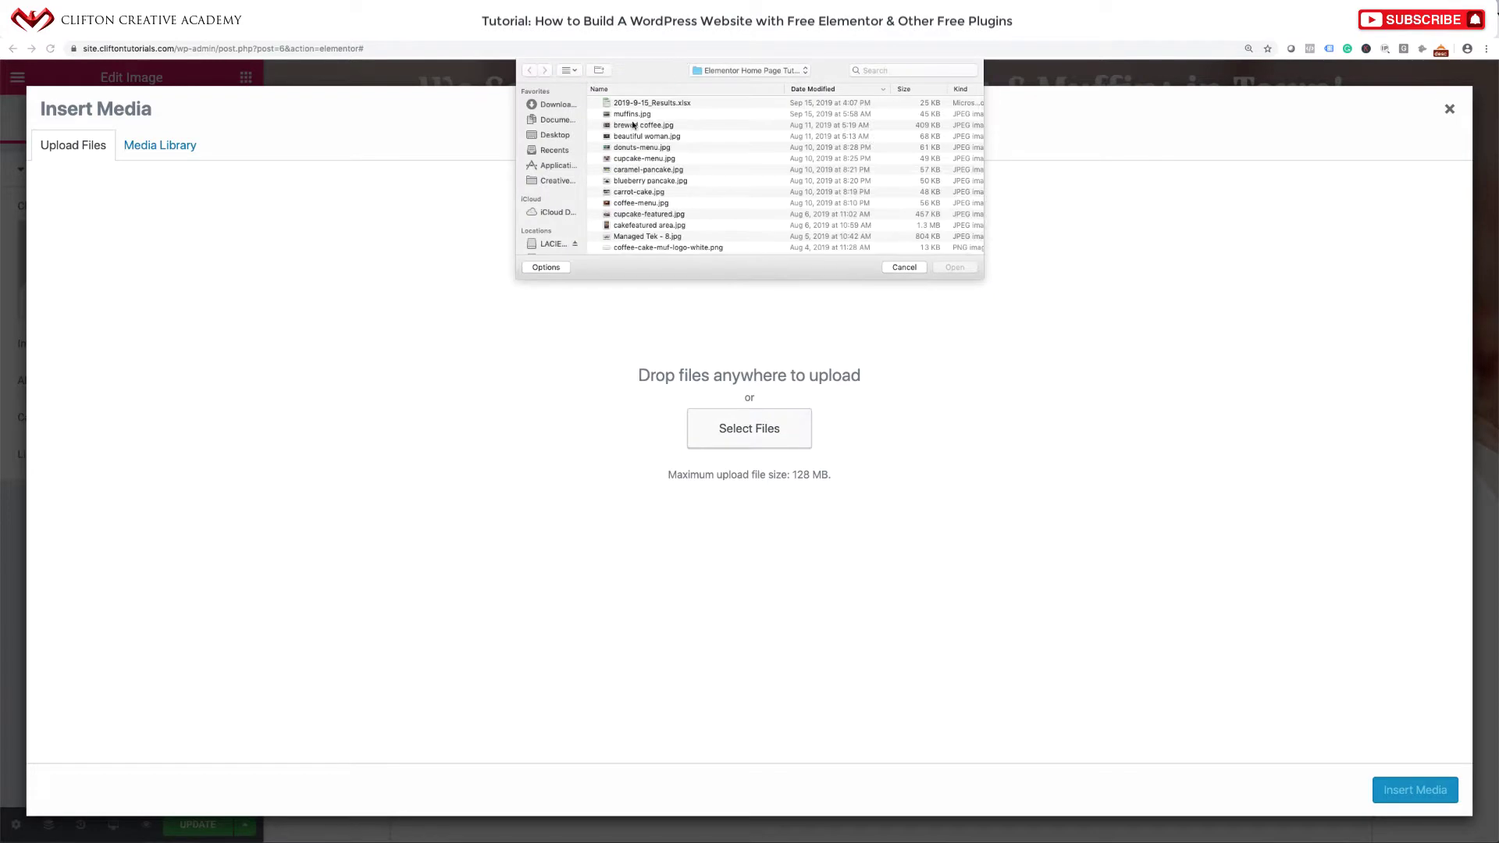
pyautogui.click(640, 124)
pyautogui.press('space')
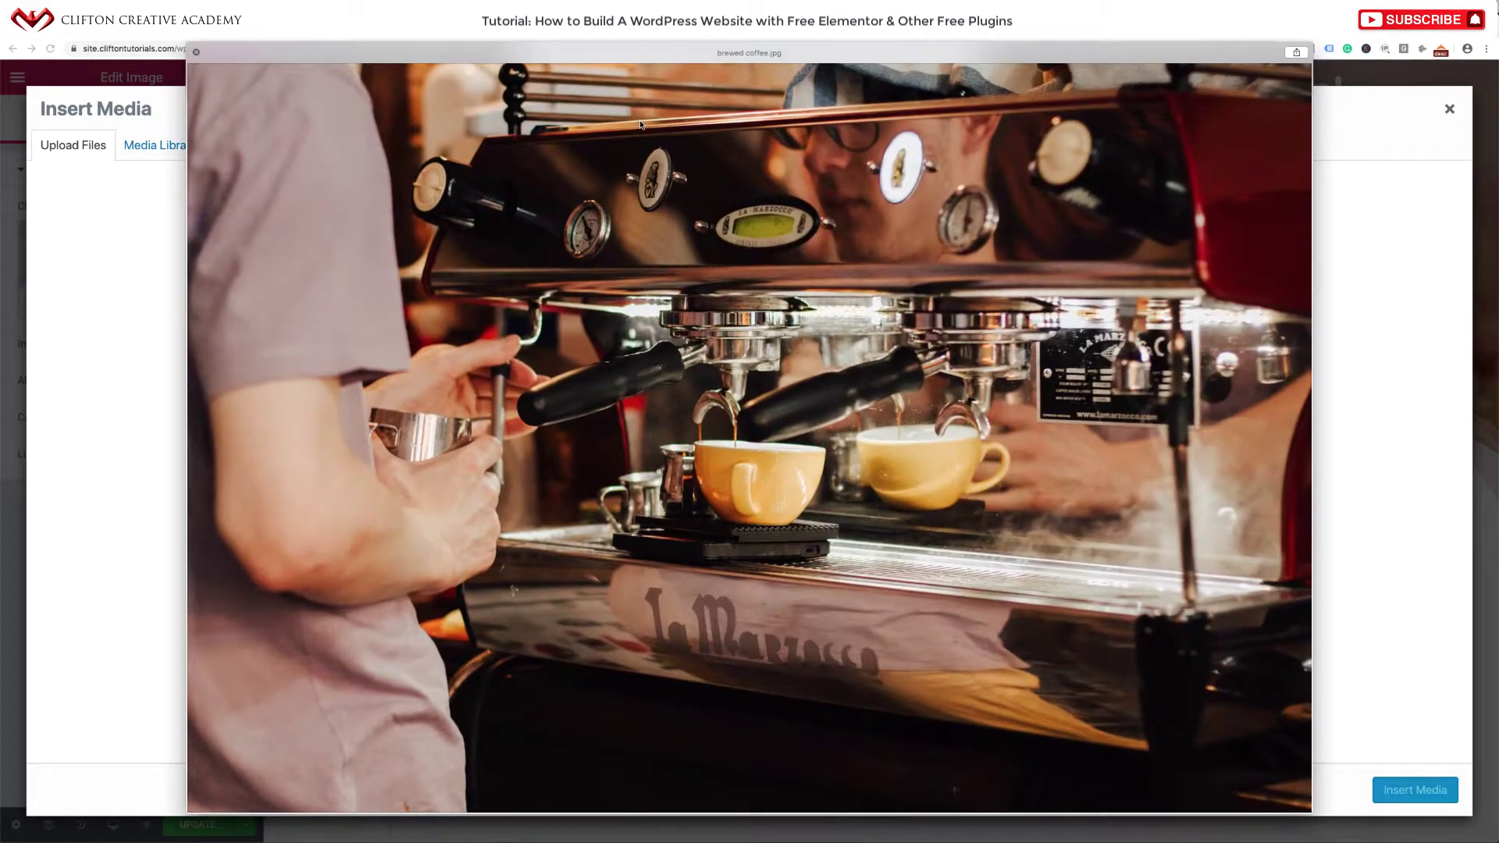
pyautogui.press('Down')
pyautogui.press('Down')
pyautogui.press('Down')
pyautogui.press('Down')
pyautogui.press('Down')
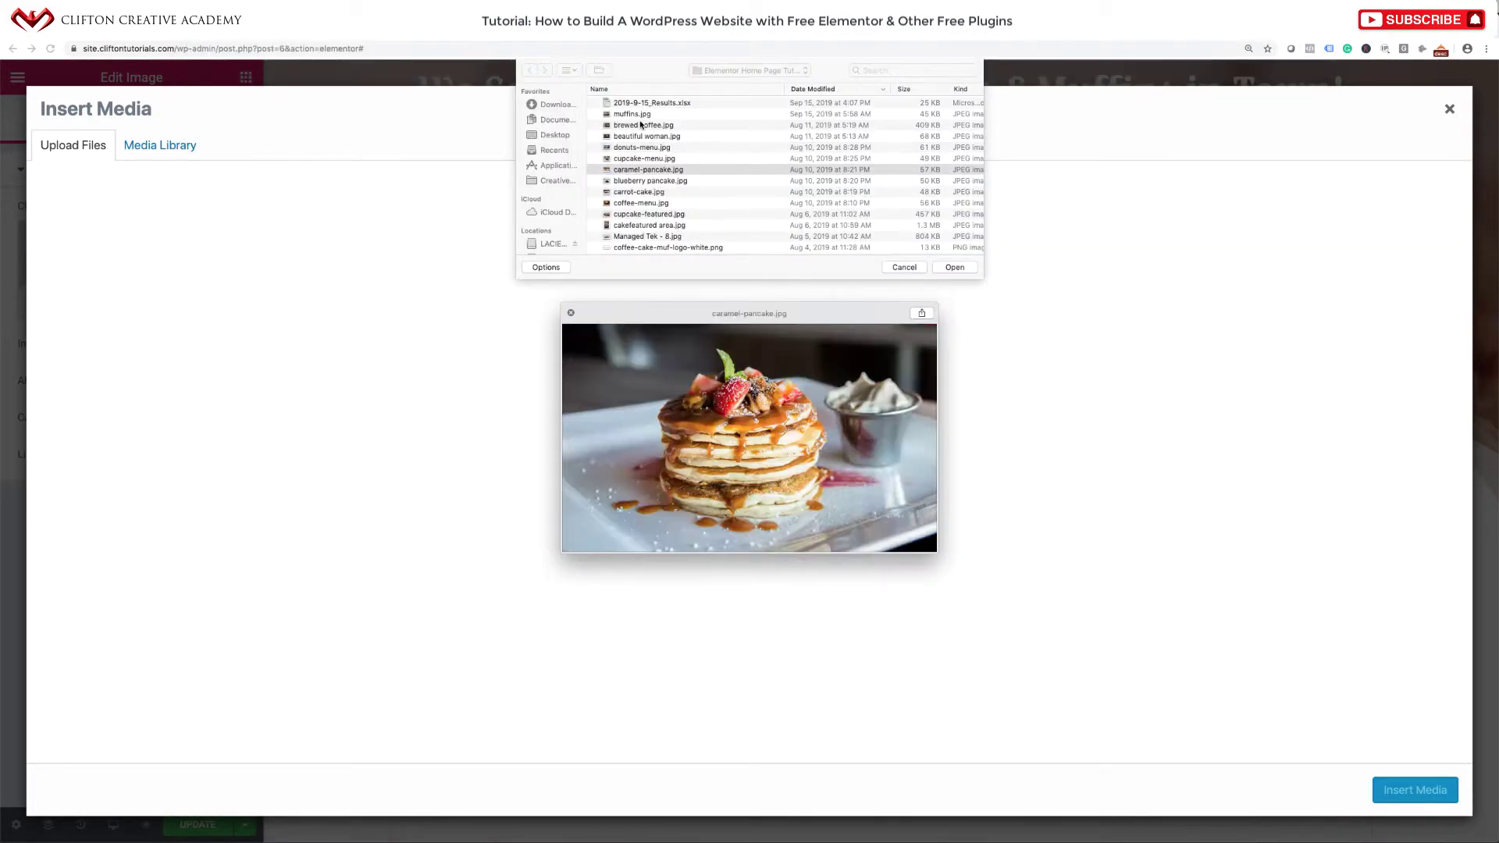
pyautogui.press('Down')
pyautogui.press('Down')
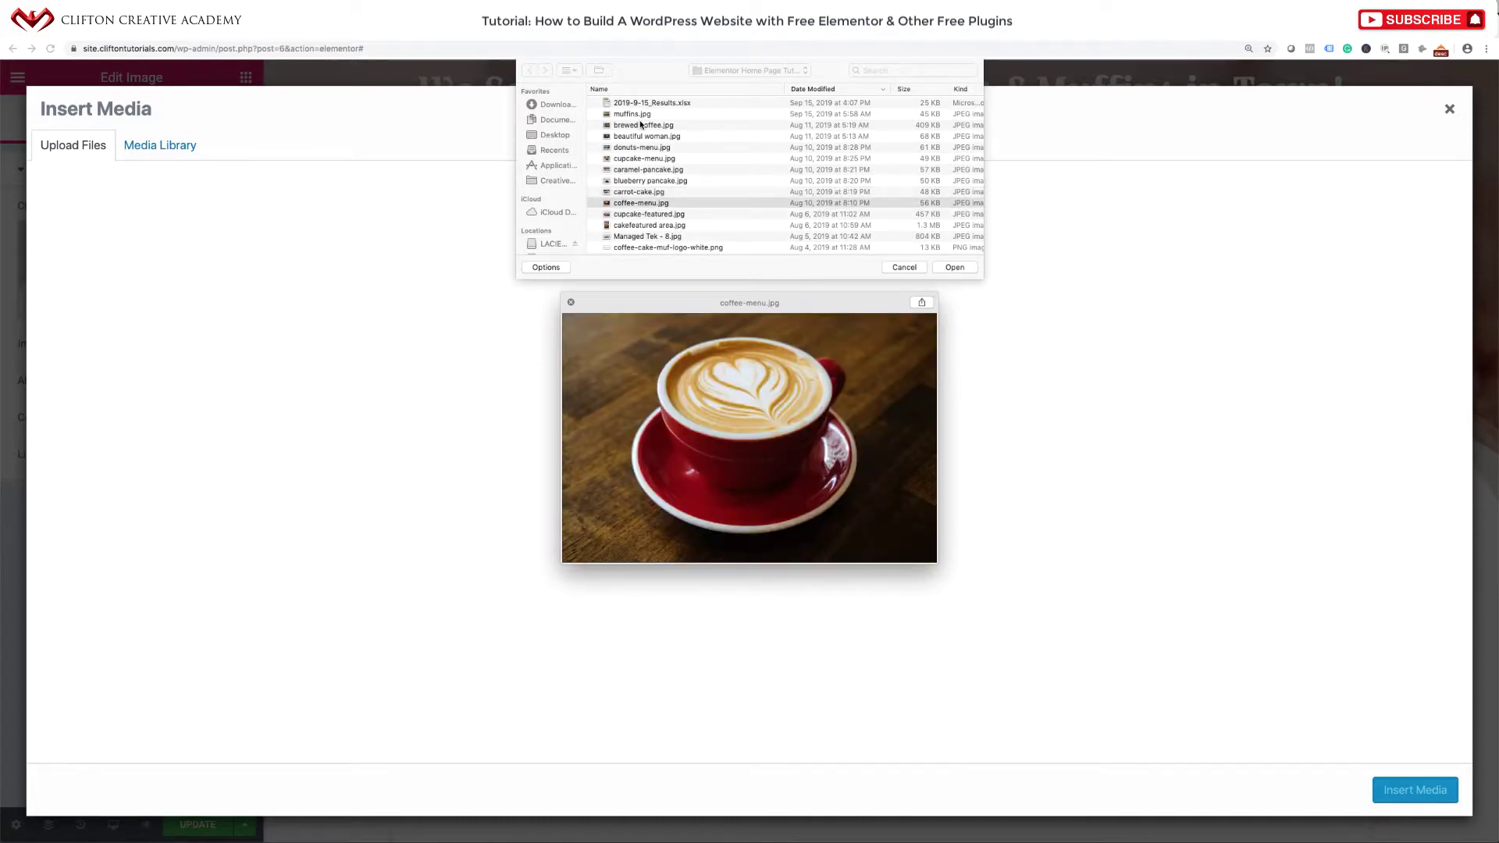
pyautogui.press('Down')
pyautogui.press('Down')
pyautogui.press('Down')
pyautogui.press('Down')
pyautogui.press('Down')
pyautogui.press('Down')
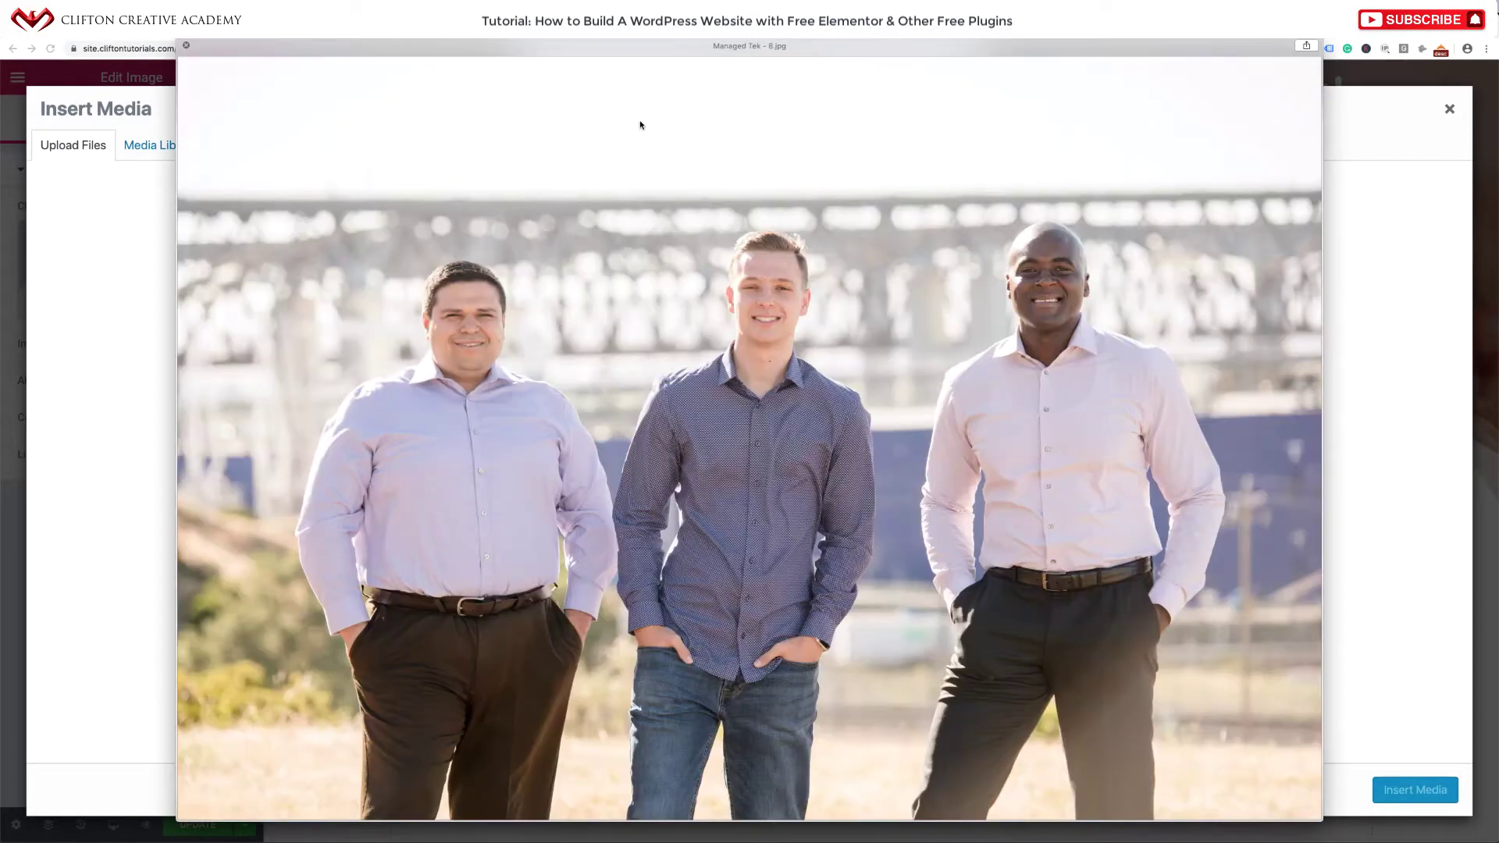
pyautogui.press('Down')
pyautogui.press('Down')
pyautogui.press('Down')
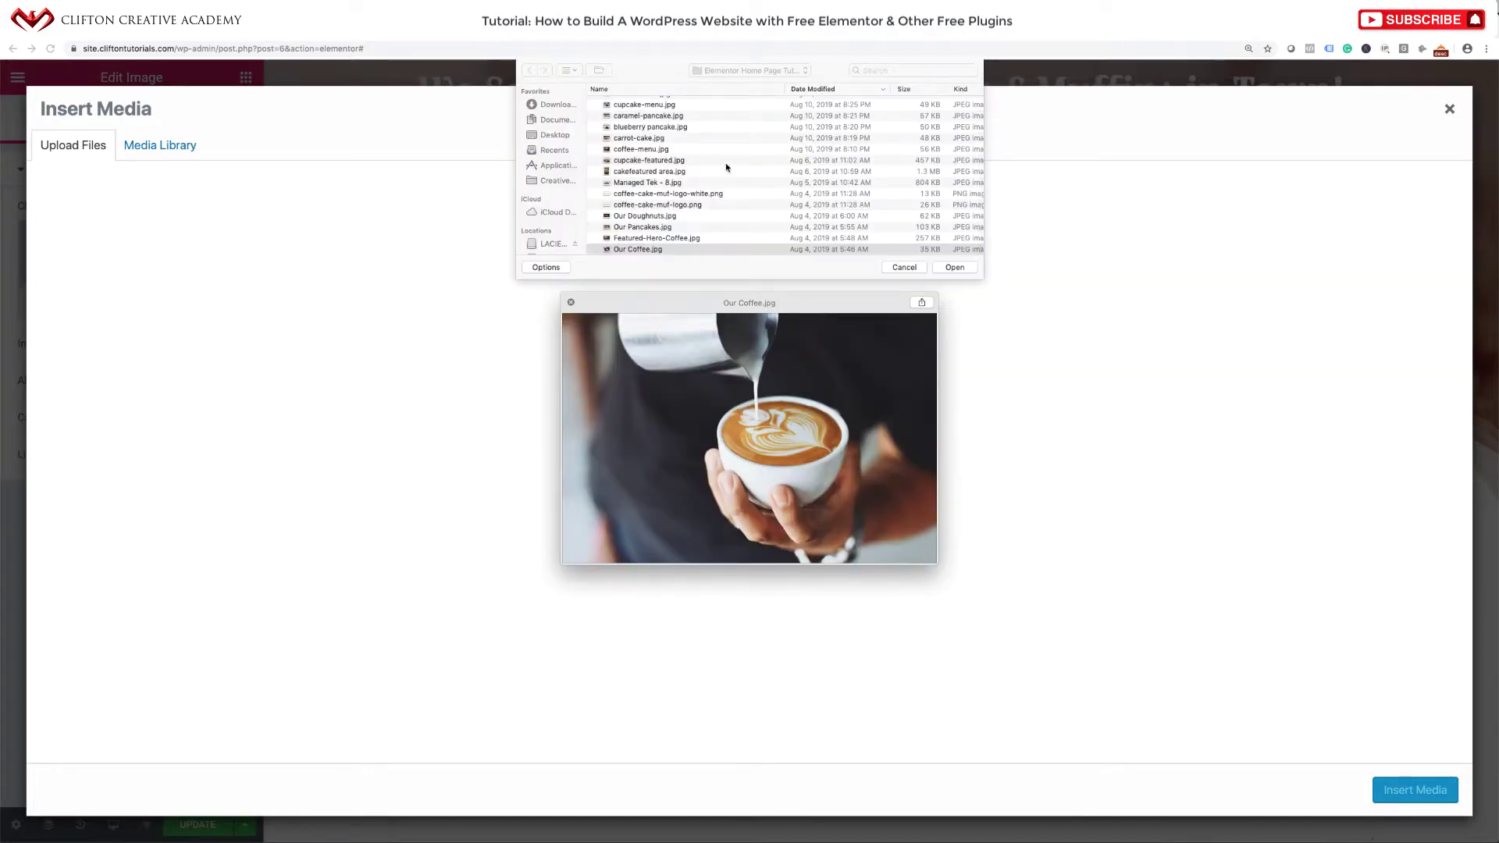
pyautogui.click(954, 267)
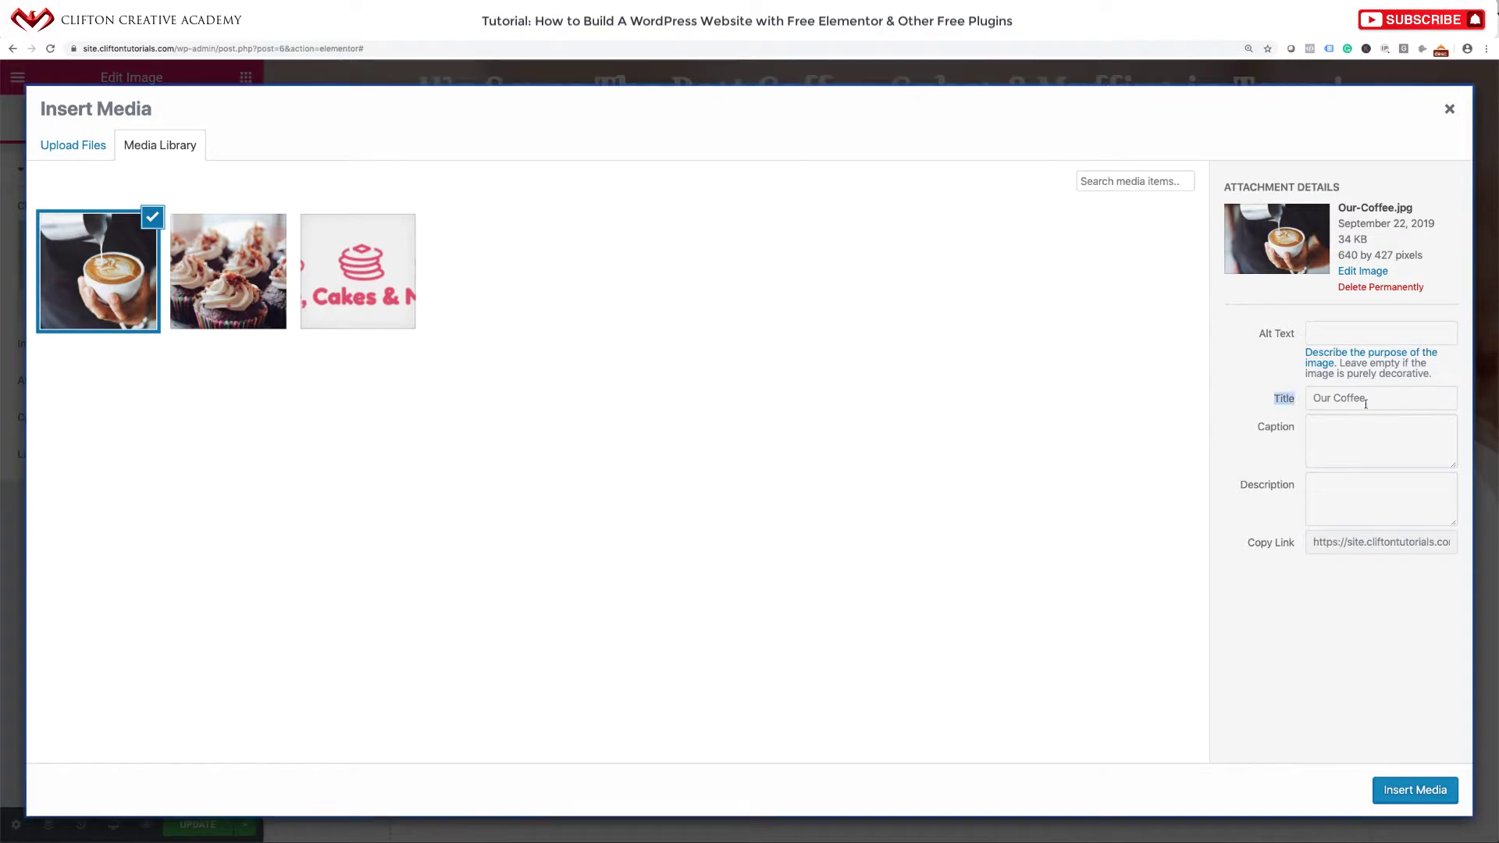
# Copy the title 'Our Coffee' into the alt text and insert the photo.
pyautogui.moveTo(1368, 398); pyautogui.dragTo(1294, 400)
pyautogui.hotkey('ctrl', 'c')
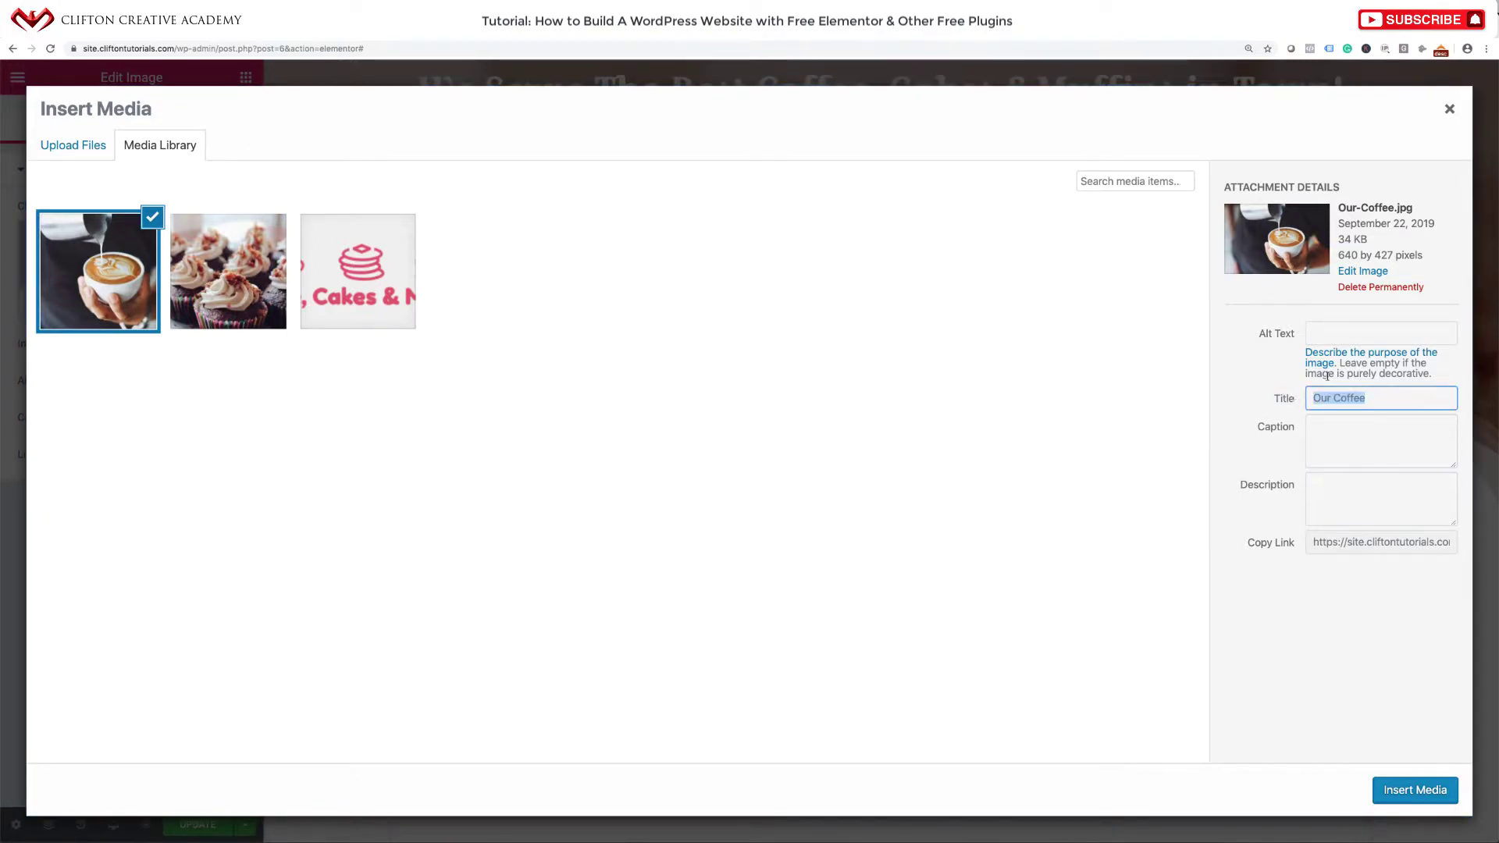
pyautogui.click(1327, 334)
pyautogui.hotkey('ctrl', 'v')
pyautogui.click(1408, 775)
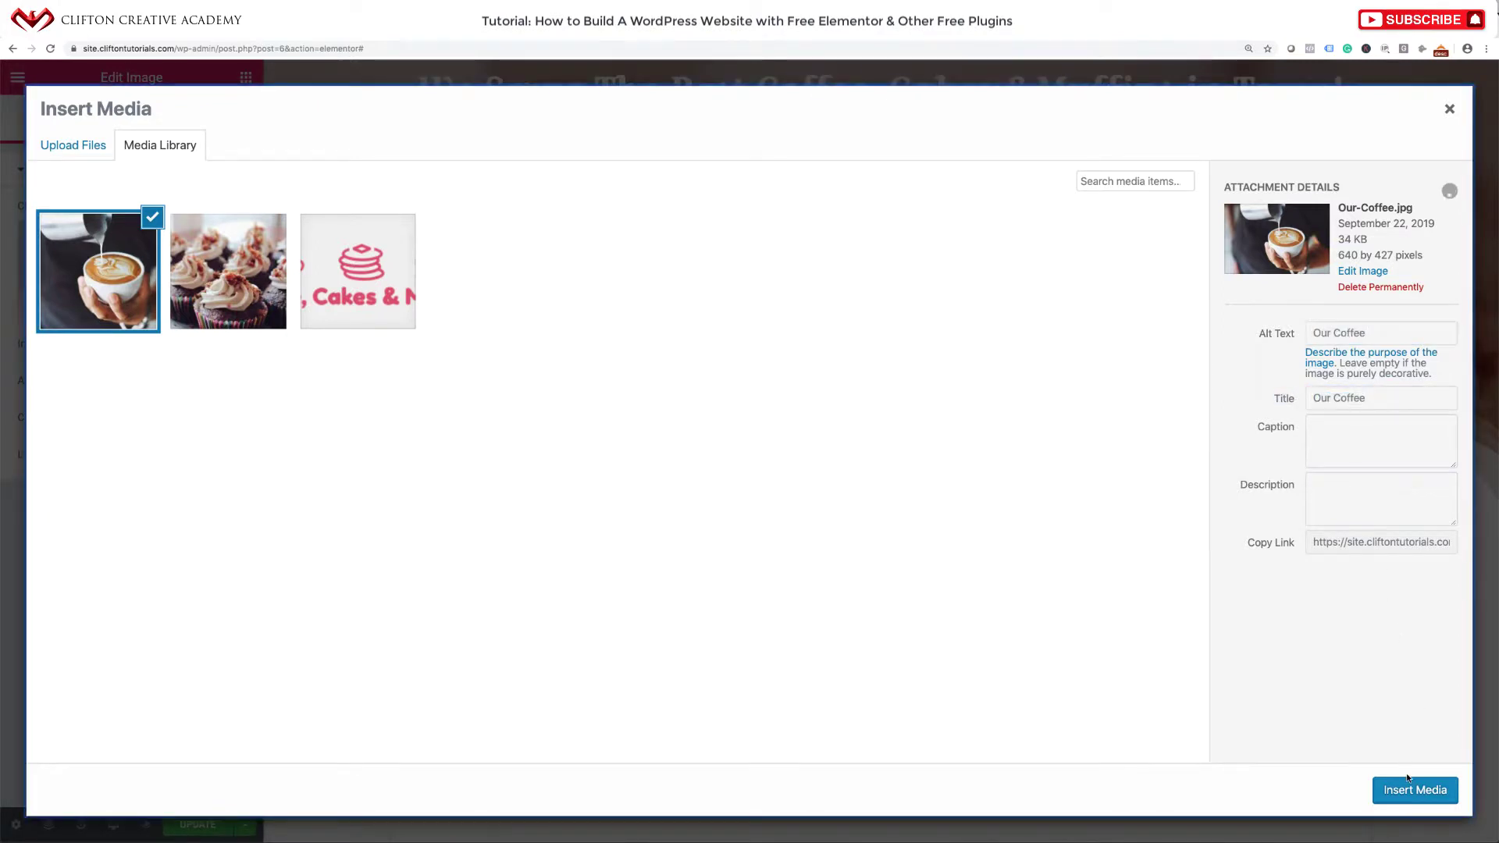
pyautogui.click(1408, 787)
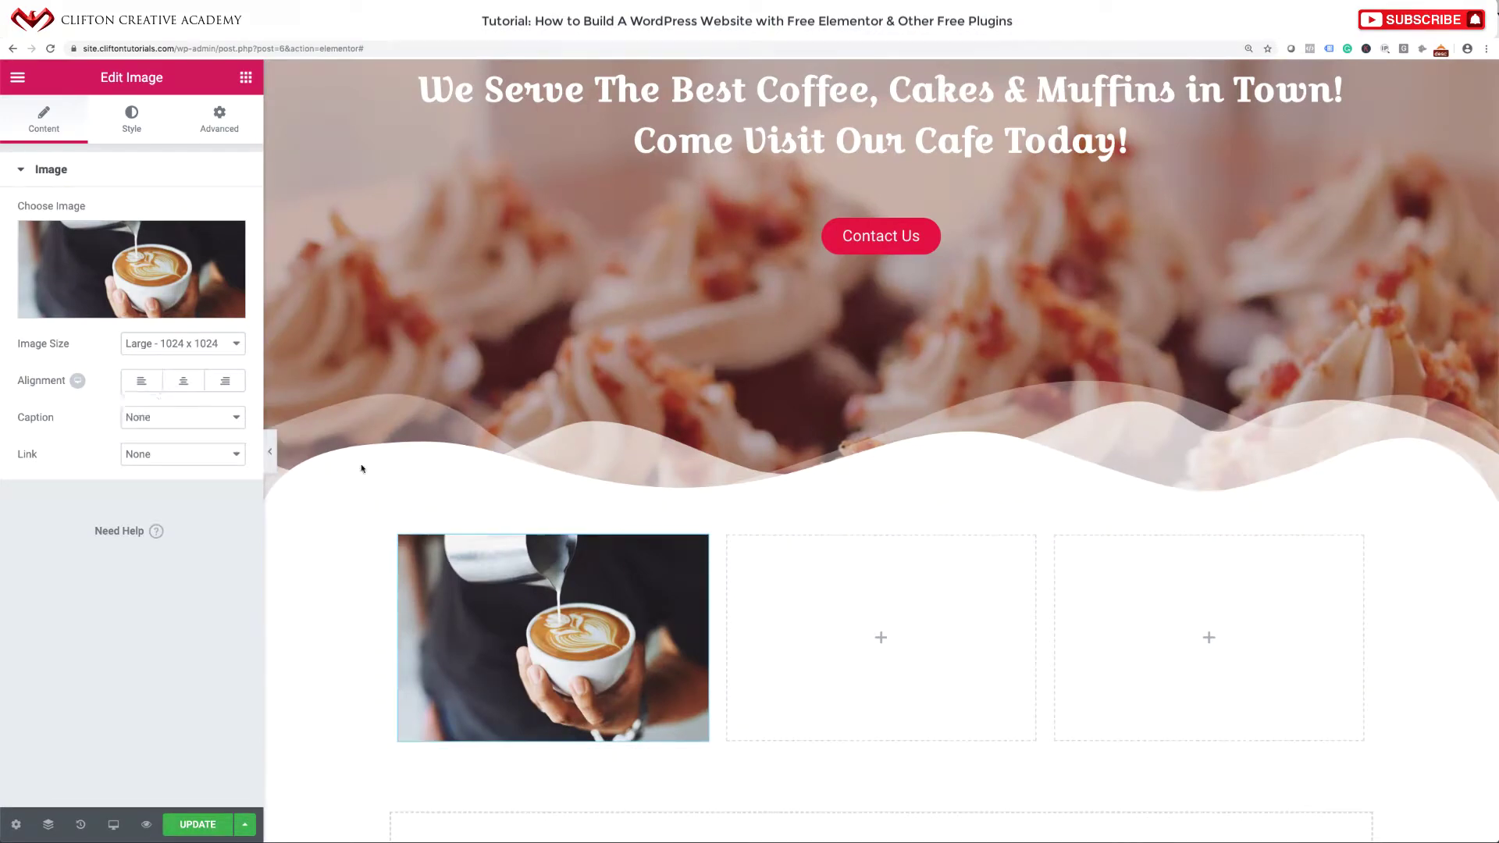
# Set the coffee image size to Medium Large and centre-align it in its column.
pyautogui.click(202, 343)
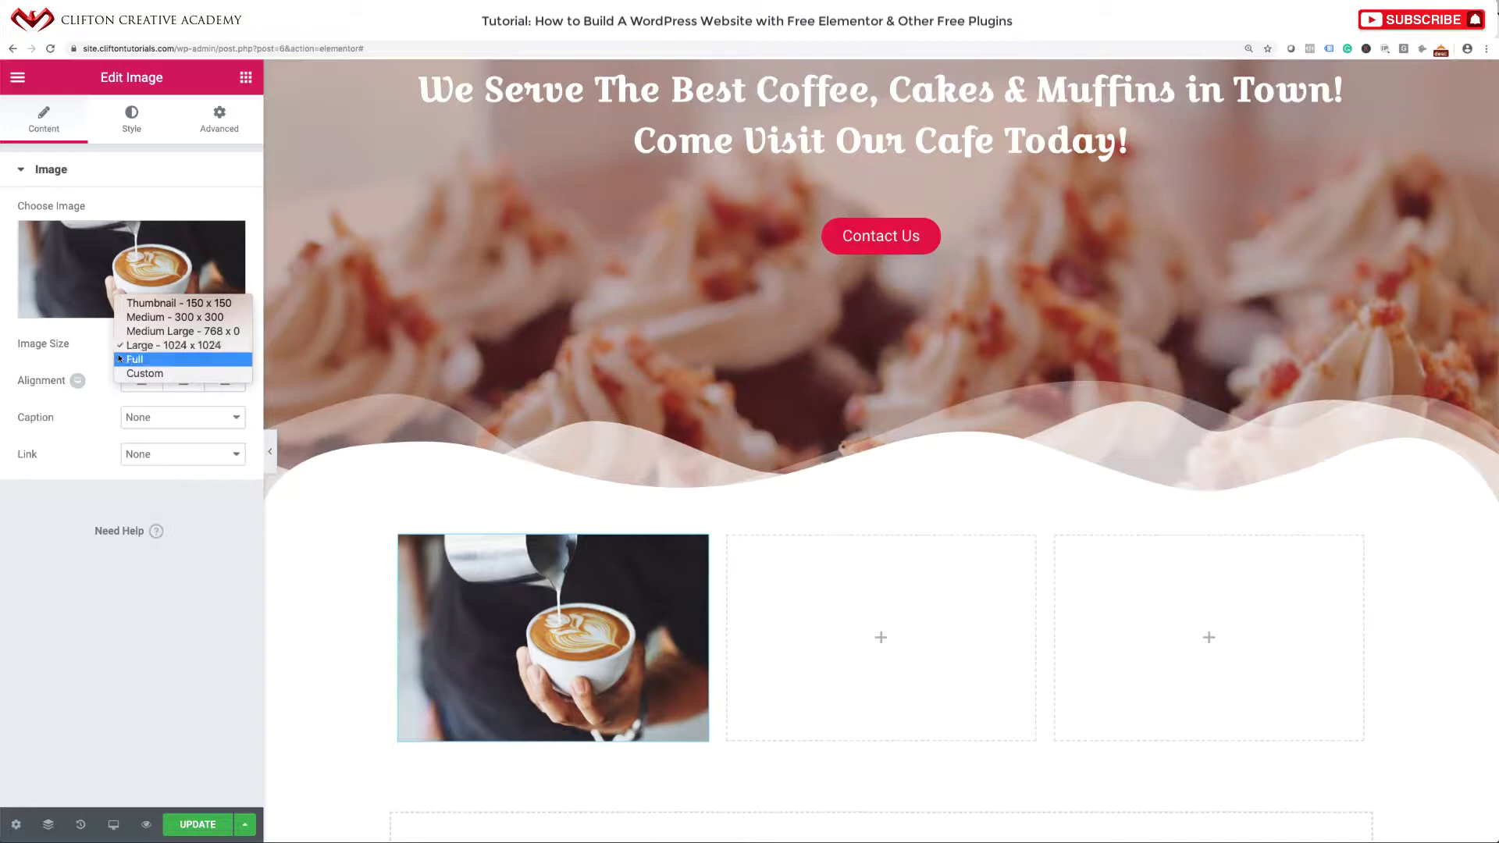
pyautogui.click(148, 373)
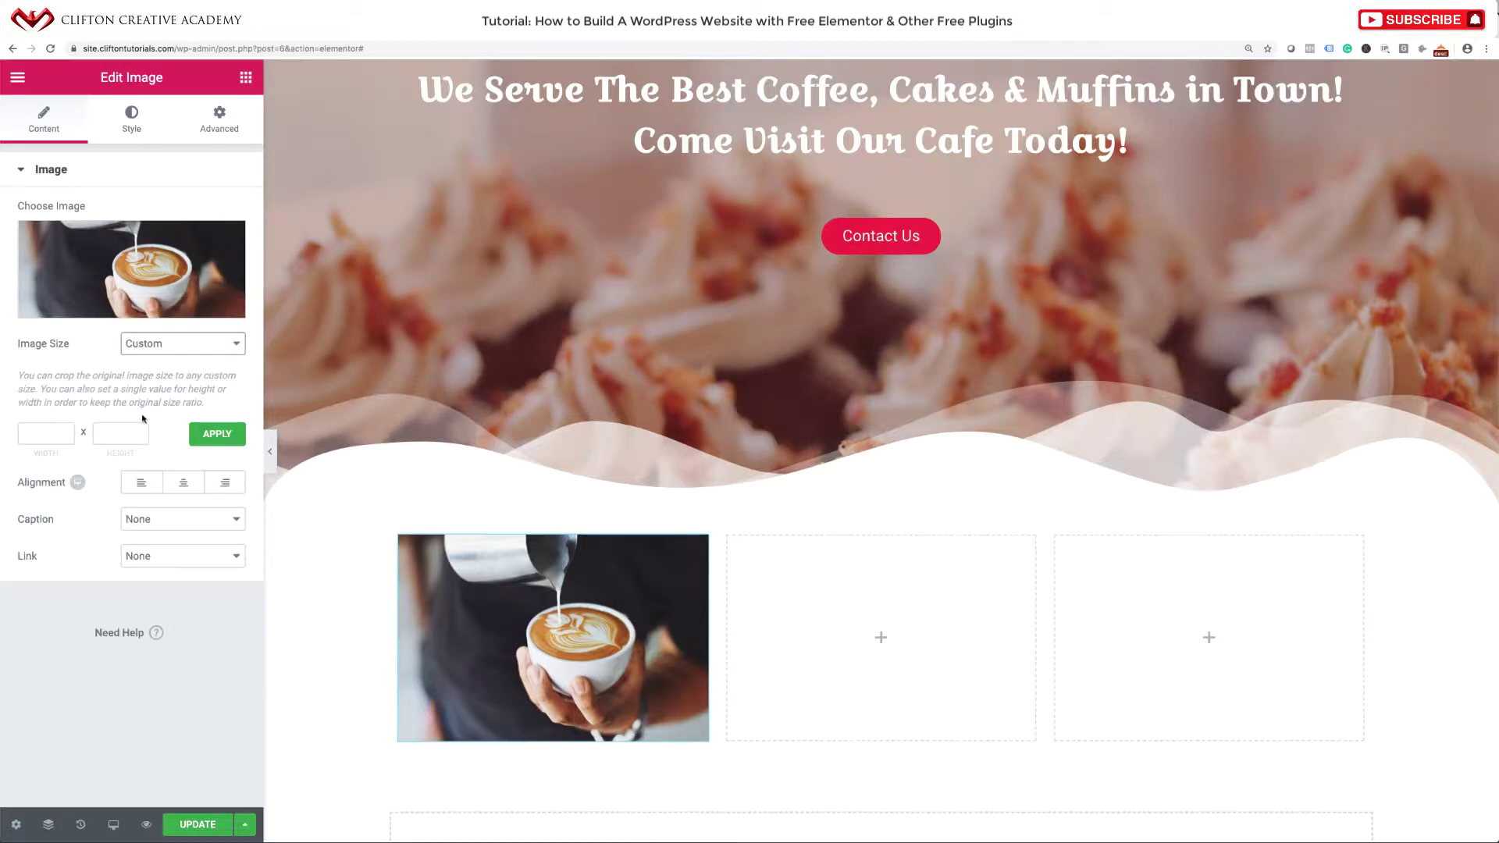
pyautogui.click(169, 343)
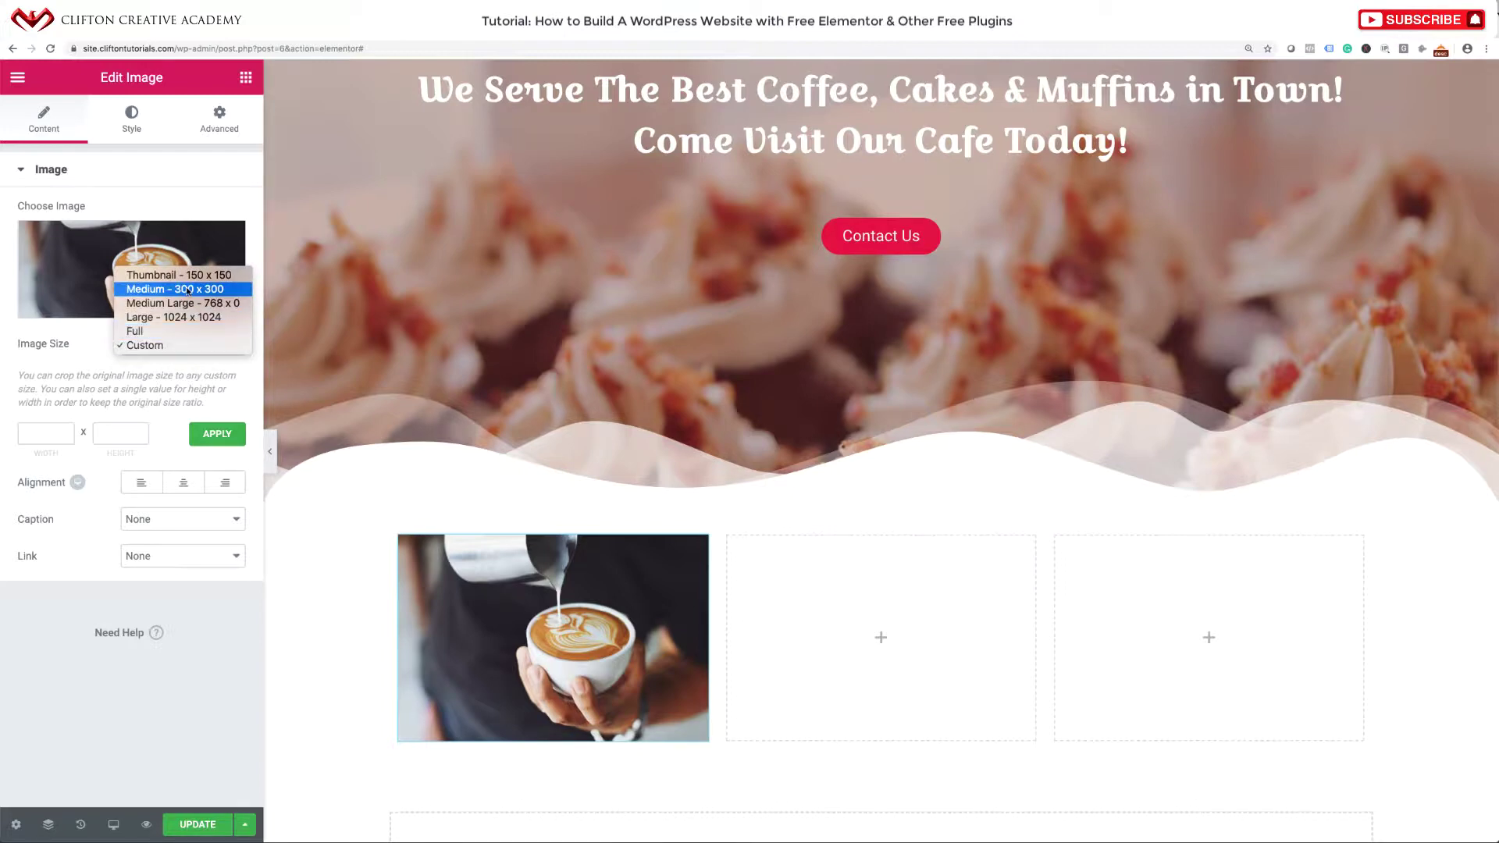
pyautogui.click(187, 290)
pyautogui.click(186, 345)
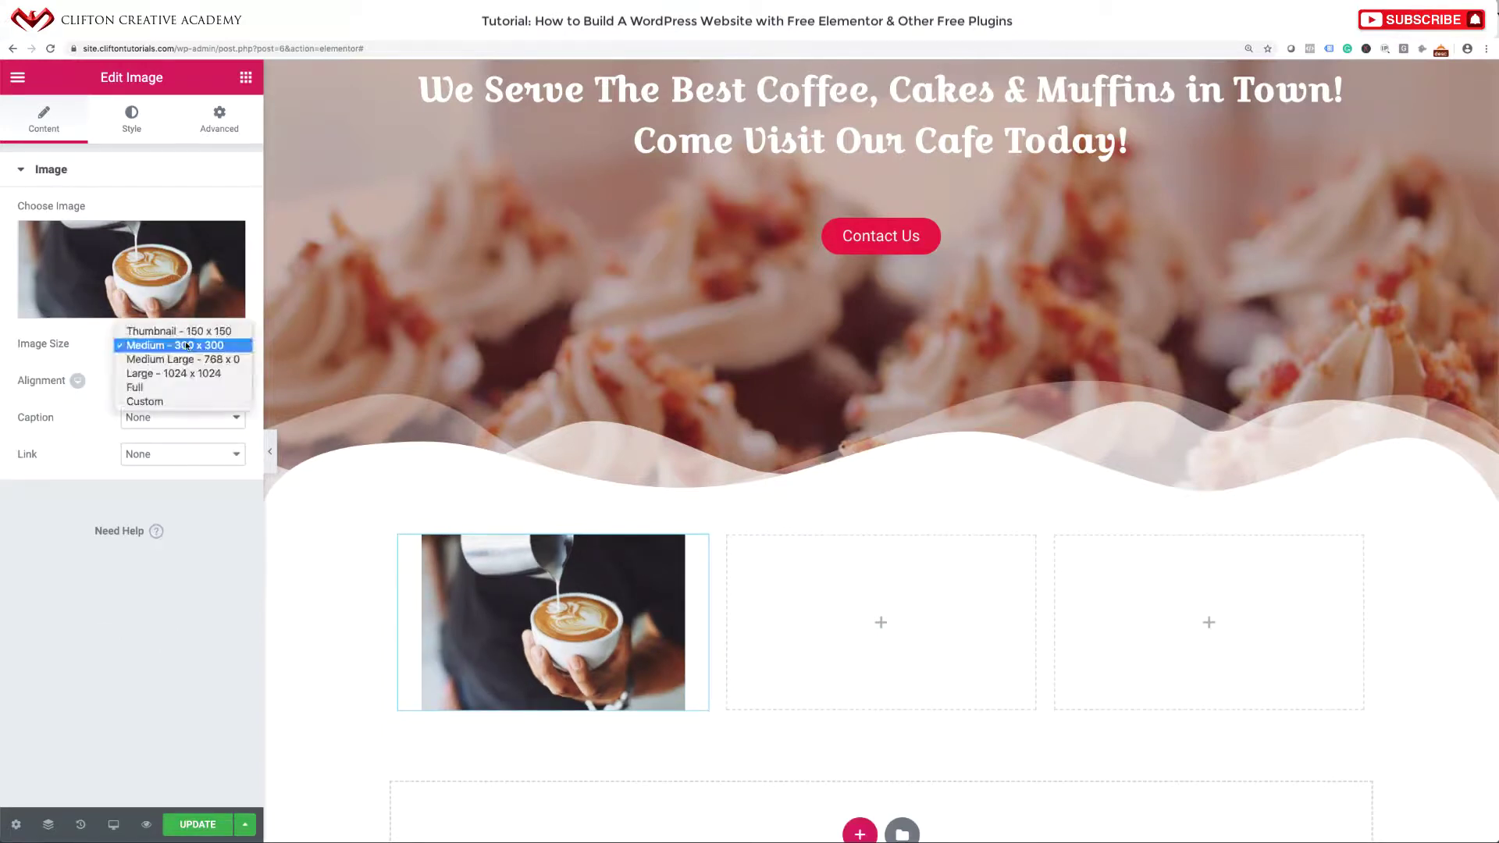
pyautogui.click(186, 359)
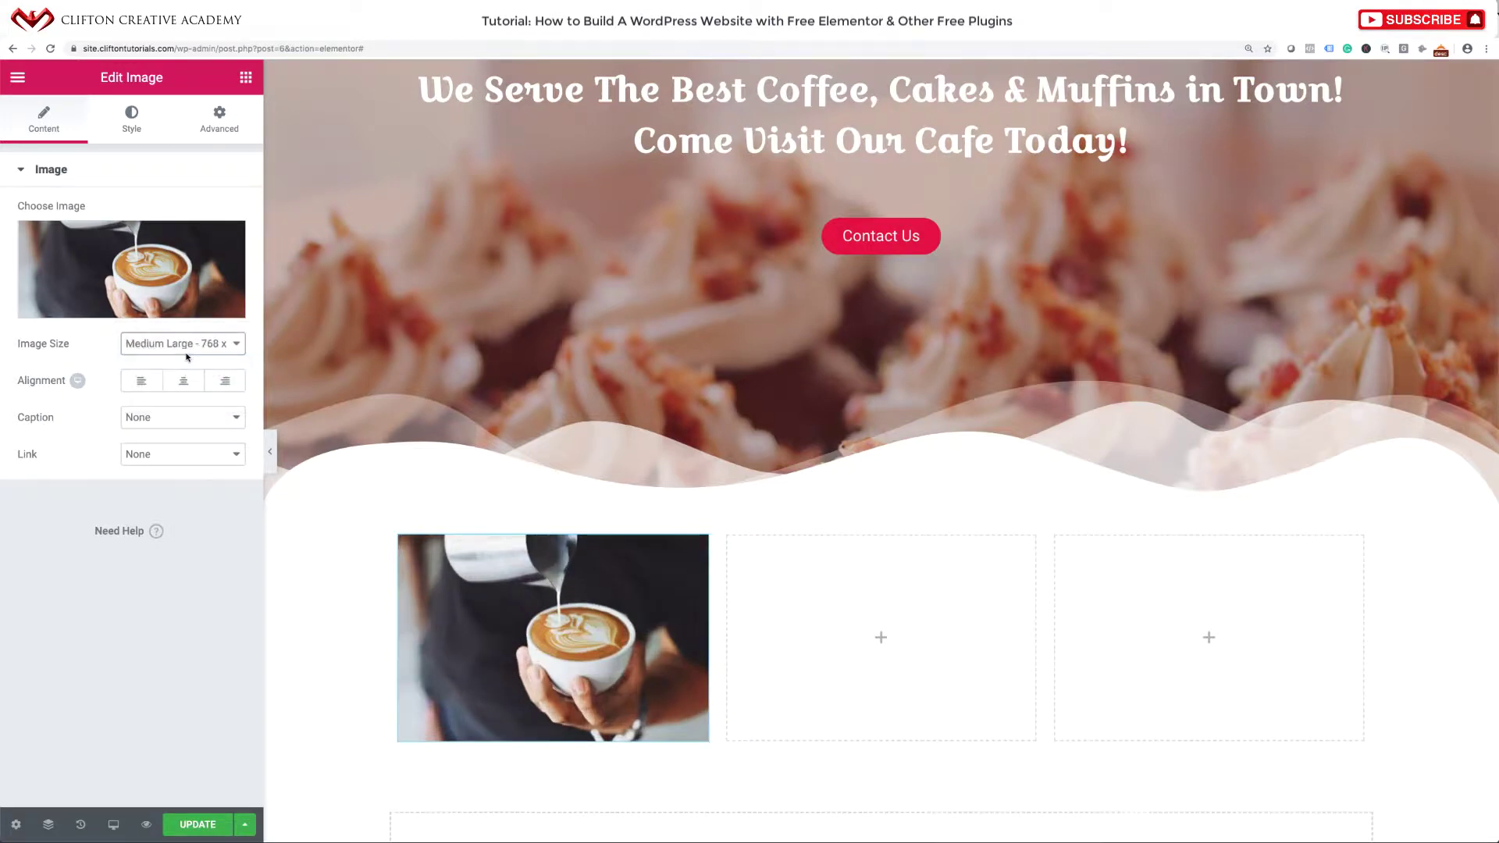
pyautogui.click(195, 348)
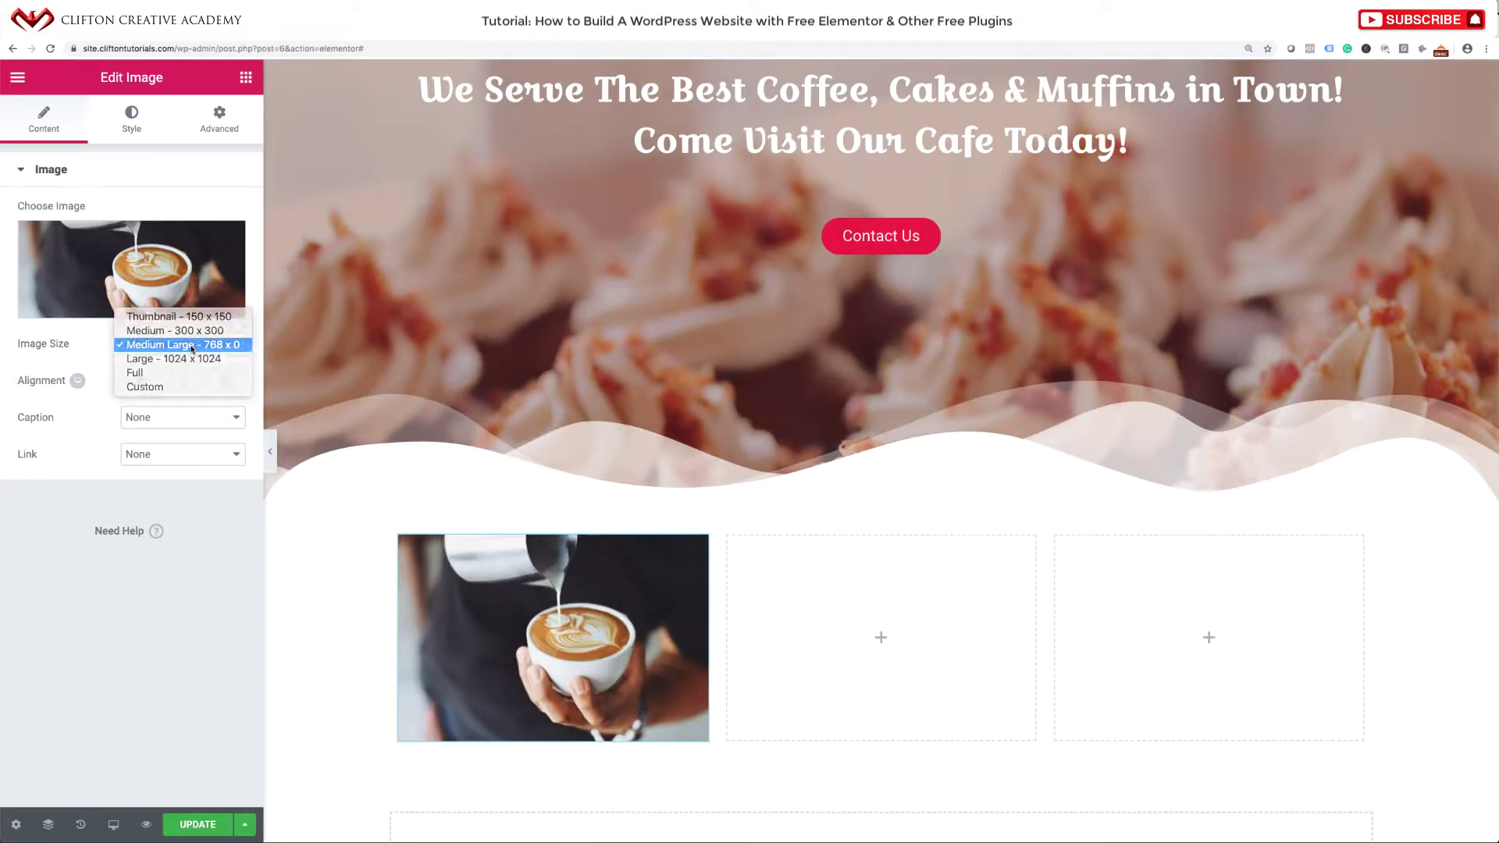
pyautogui.click(192, 349)
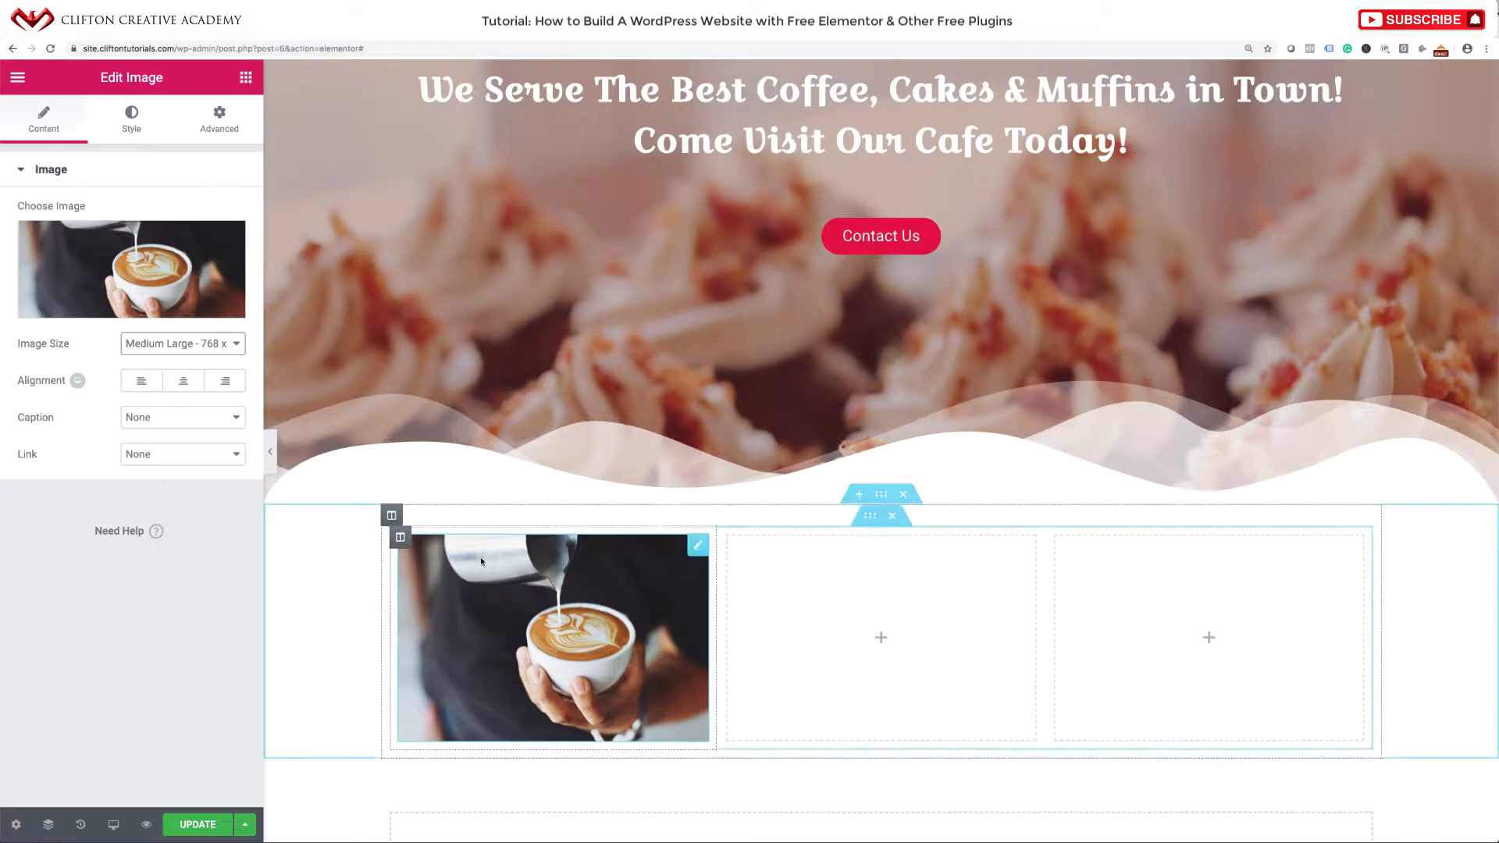
pyautogui.click(183, 382)
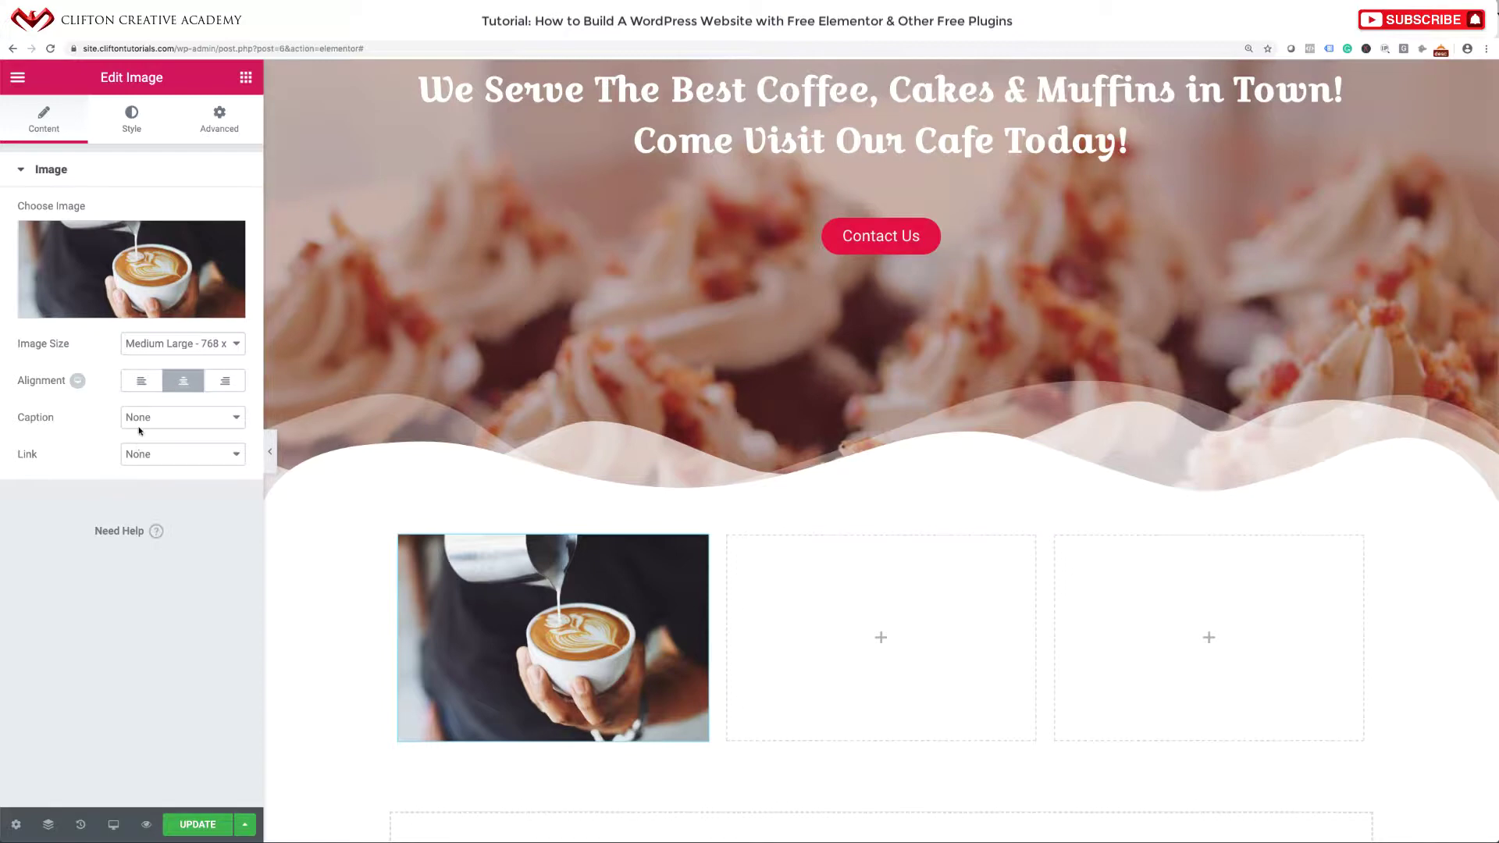
pyautogui.click(133, 125)
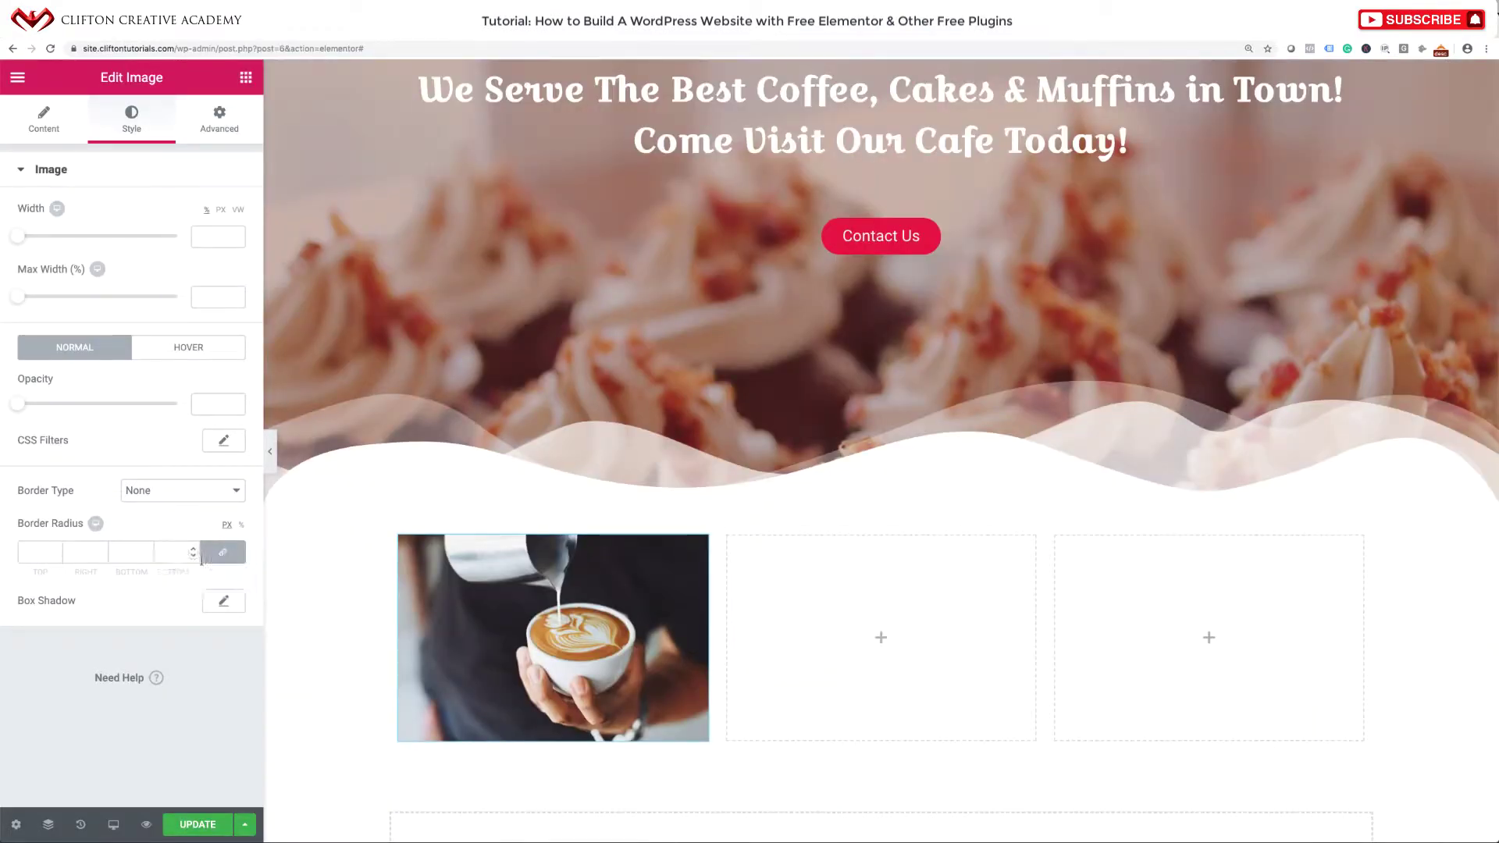
# Unlink the coffee image's border radius and set the top-left and bottom-right corners to 100 px.
pyautogui.click(209, 554)
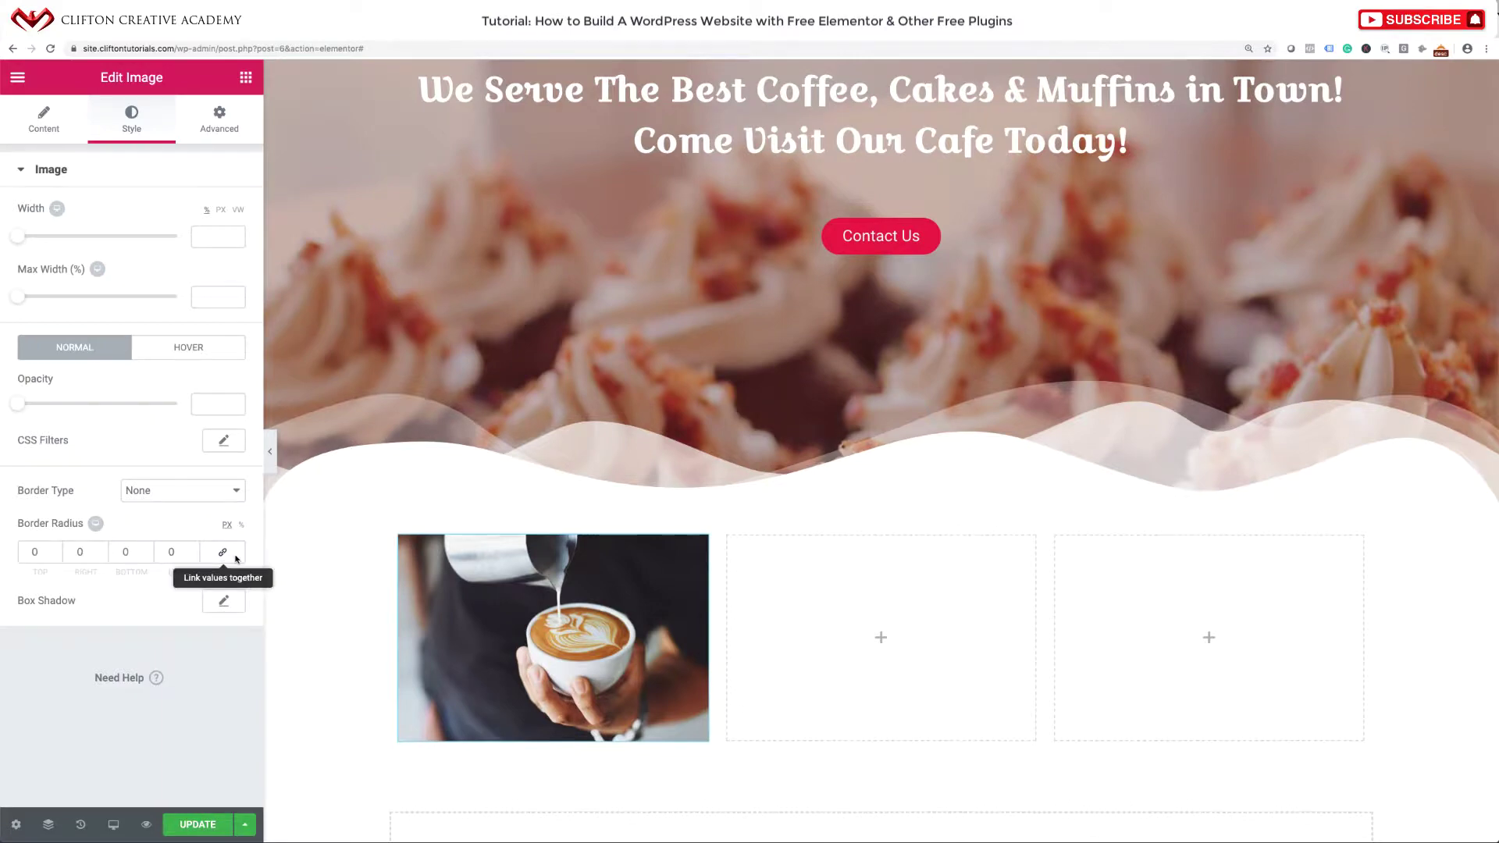
pyautogui.click(42, 555)
pyautogui.doubleClick(33, 553)
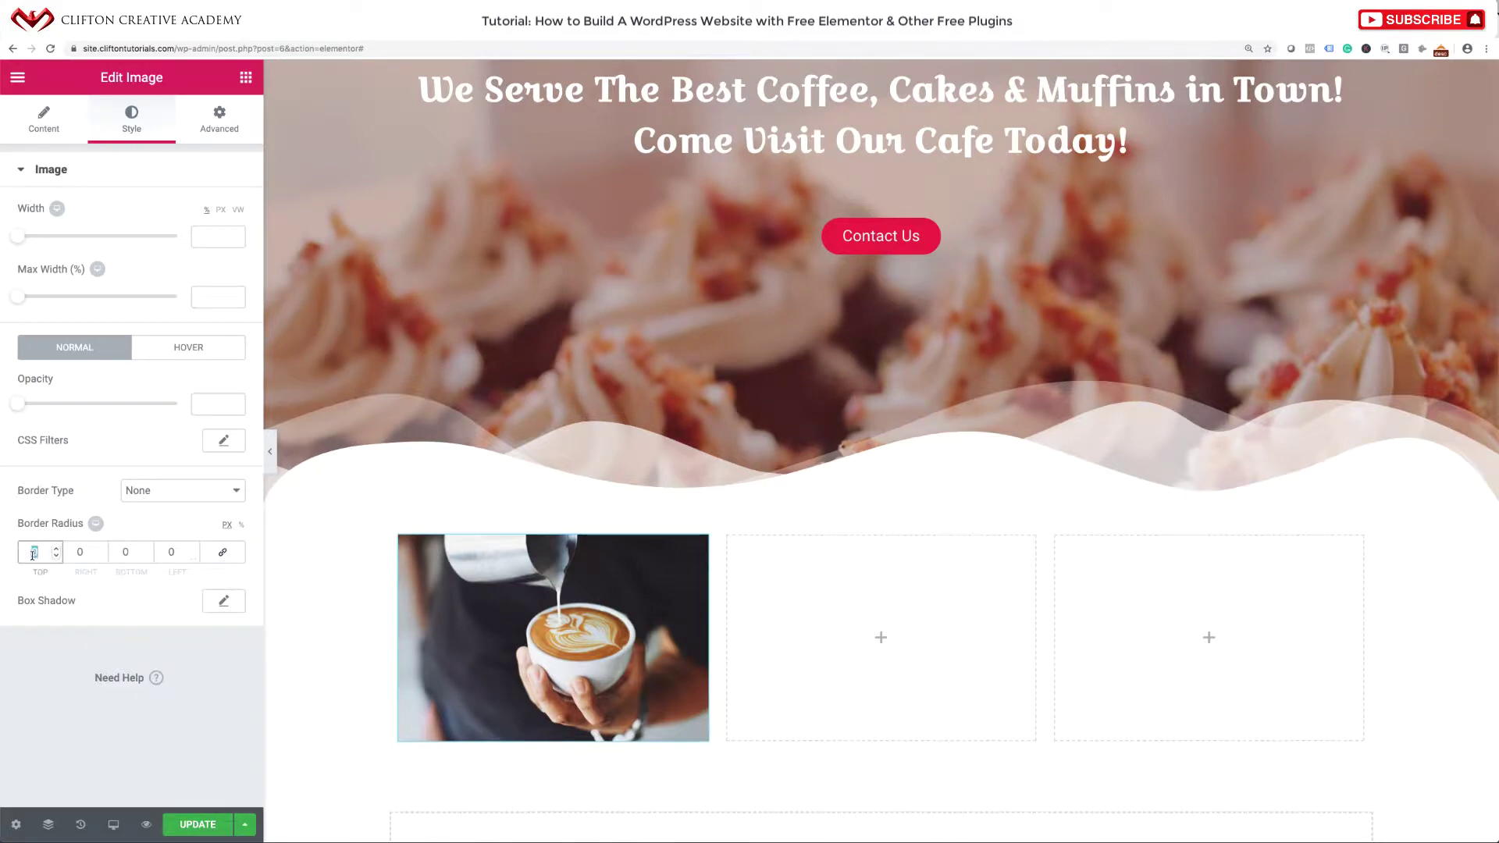
pyautogui.write('100')
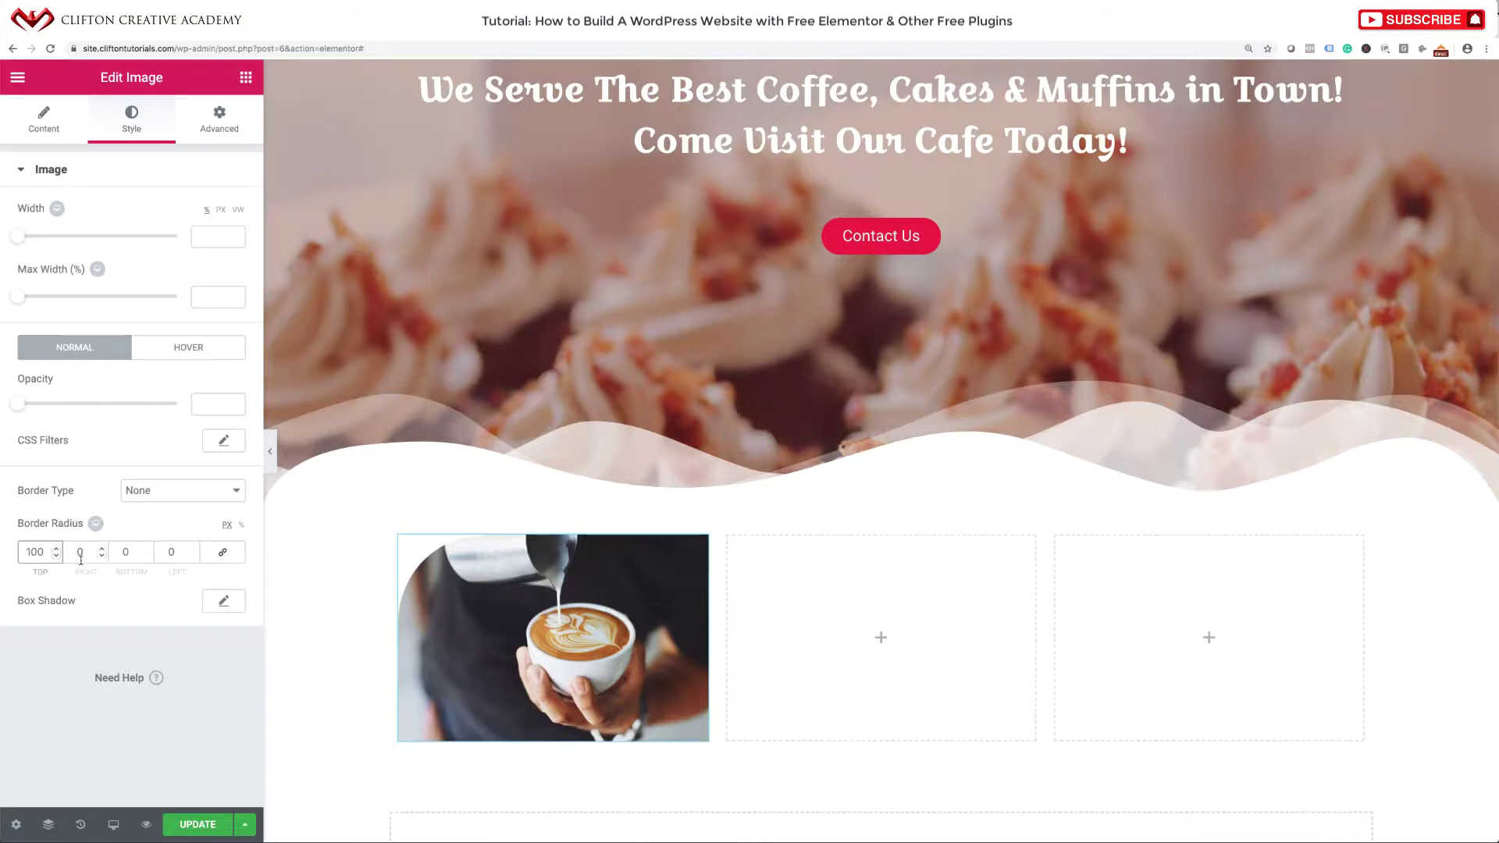
pyautogui.click(118, 555)
pyautogui.doubleClick(118, 555)
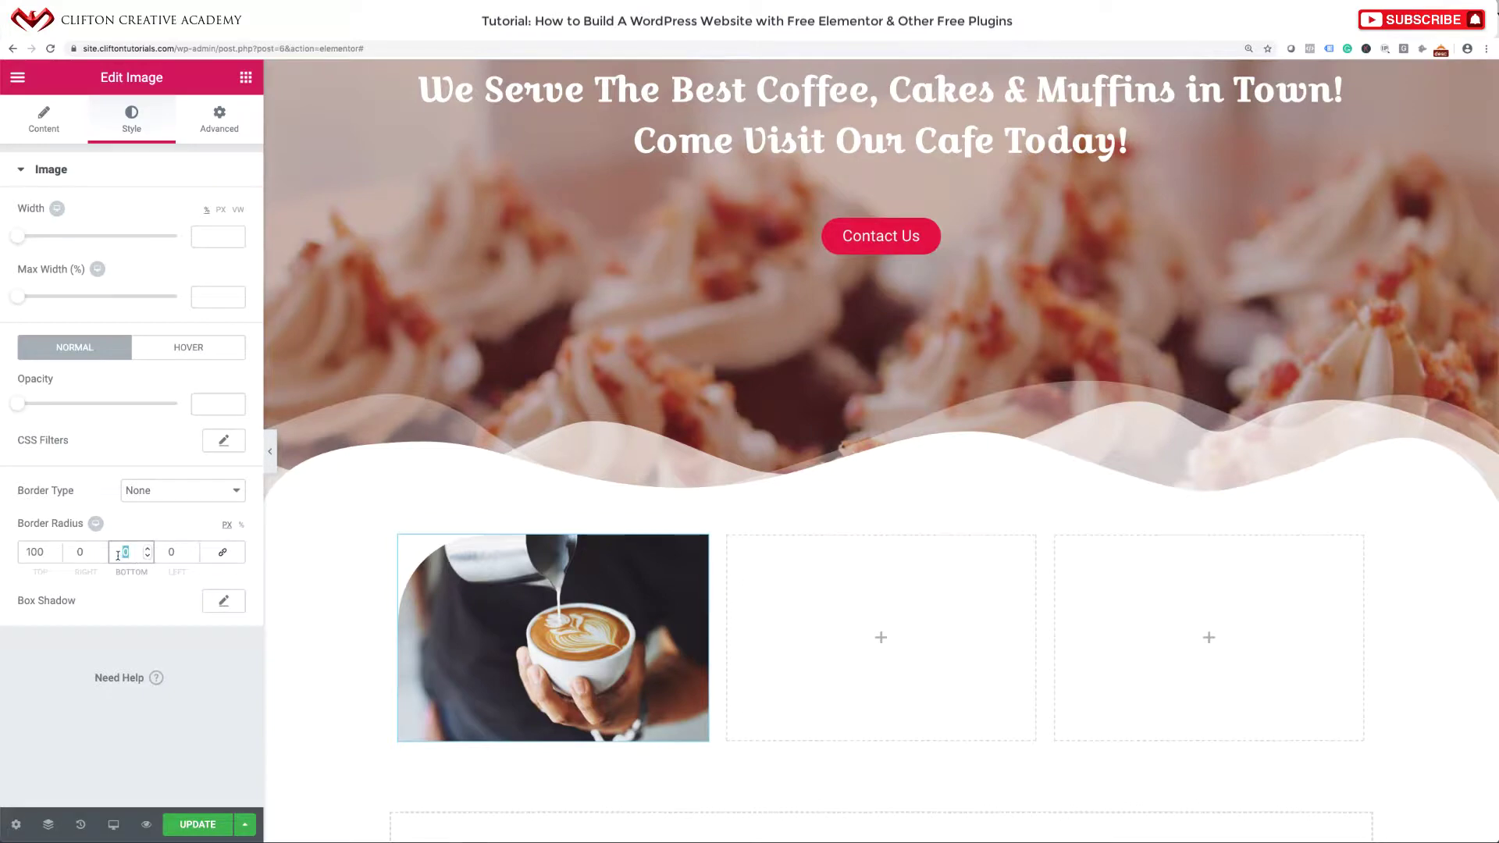
pyautogui.write('100')
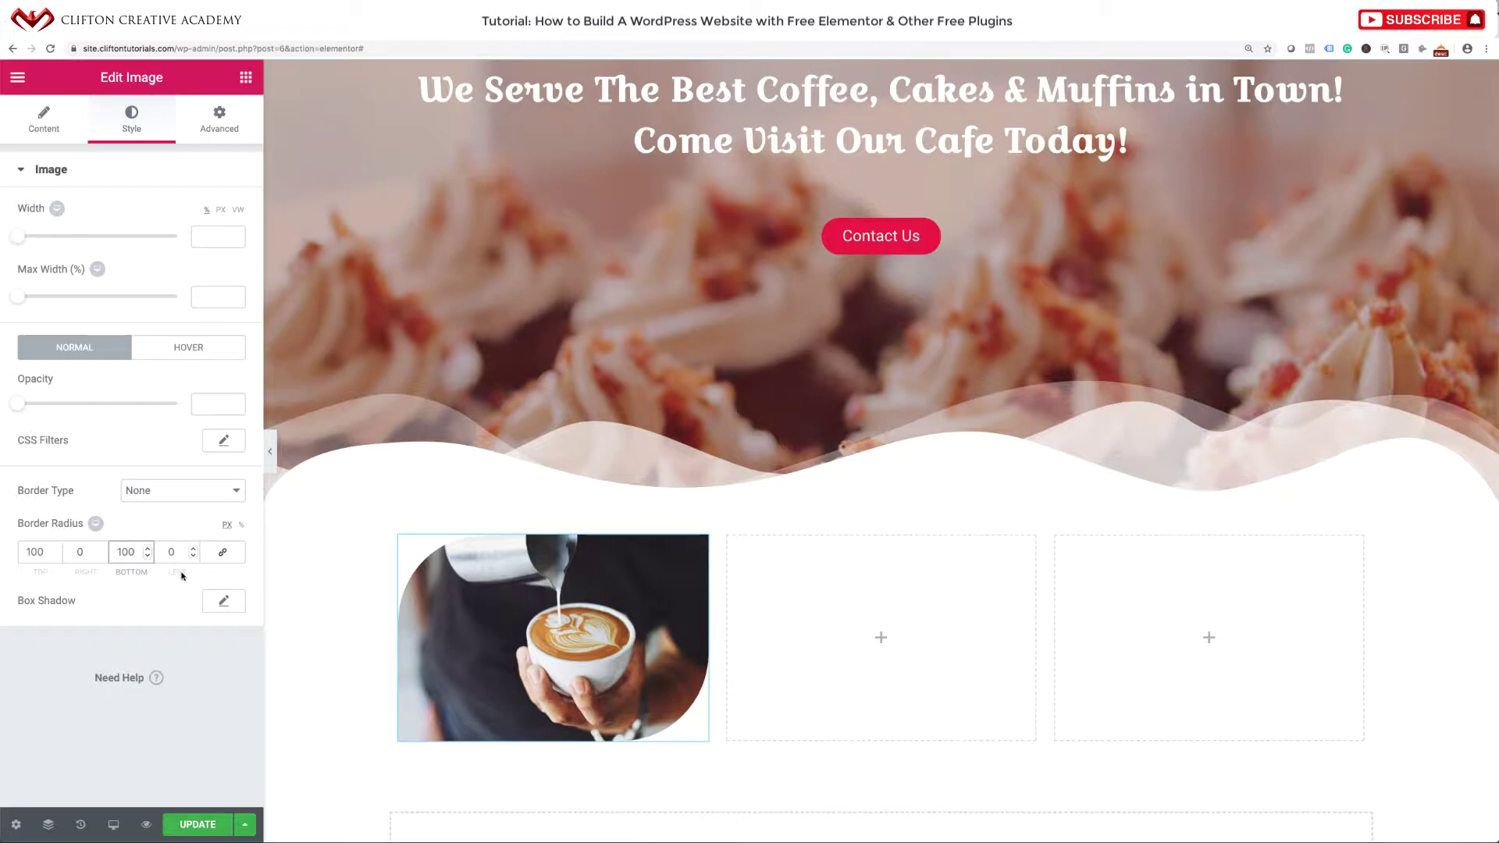
pyautogui.scroll(-2, 700, 495)
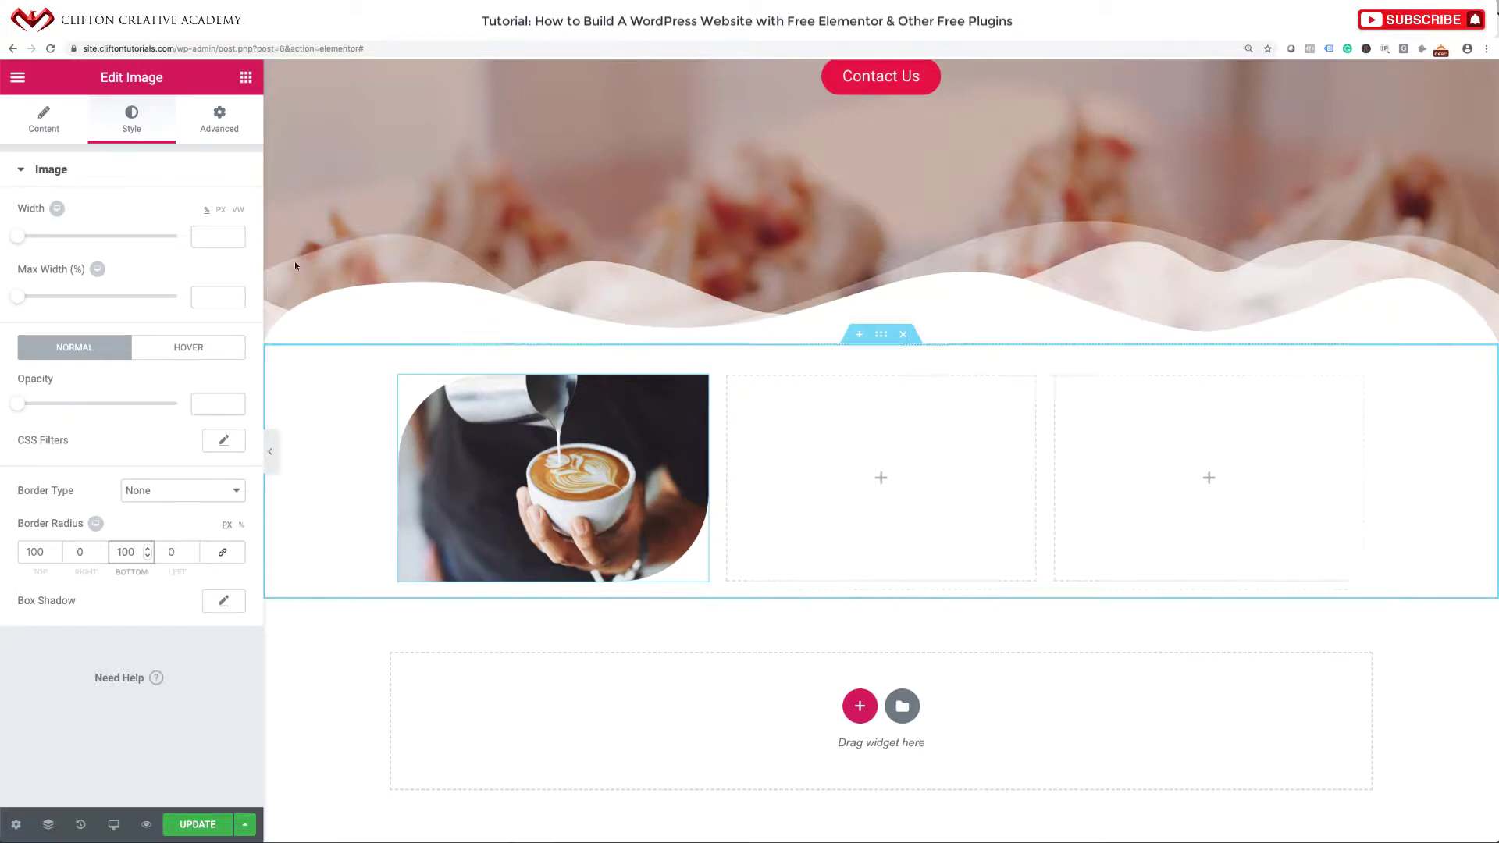
# Add a Heading widget under the coffee image reading 'Our Delicious Coffee'.
pyautogui.click(242, 79)
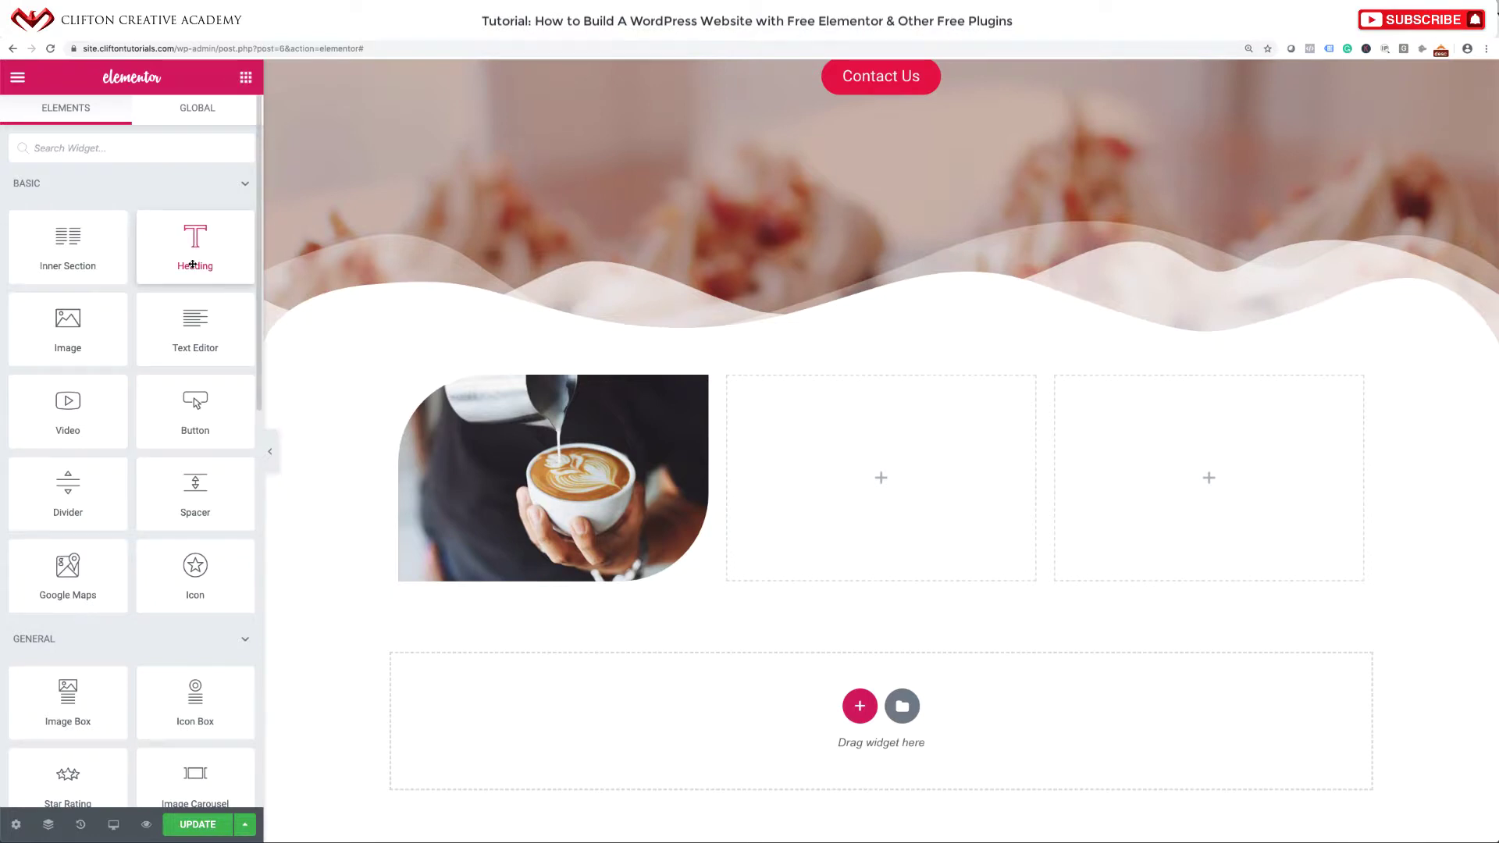
pyautogui.moveTo(192, 265); pyautogui.dragTo(559, 567)
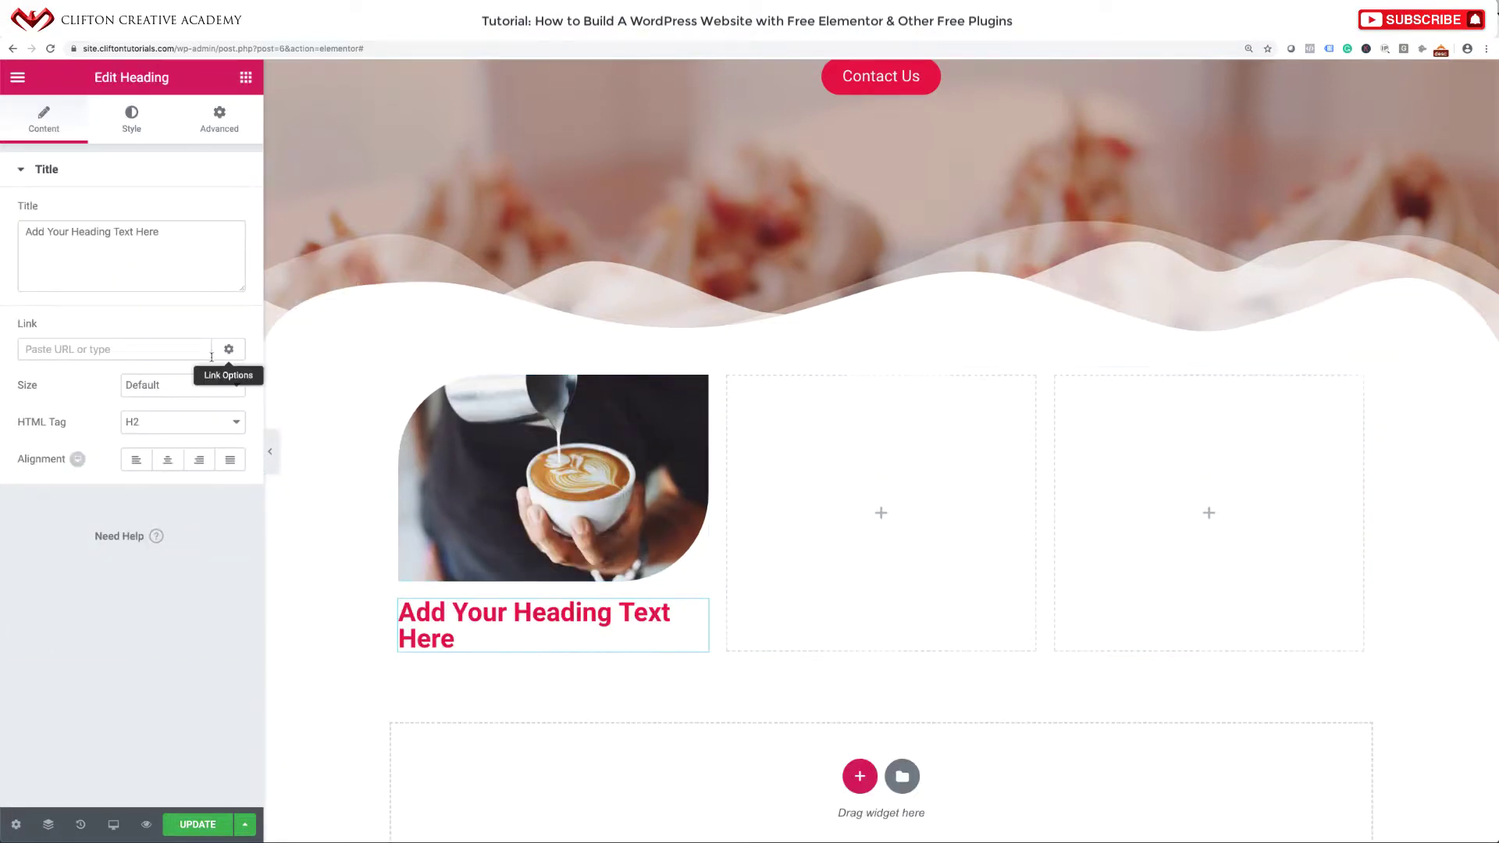
pyautogui.tripleClick(200, 228)
pyautogui.write('Our Coffee')
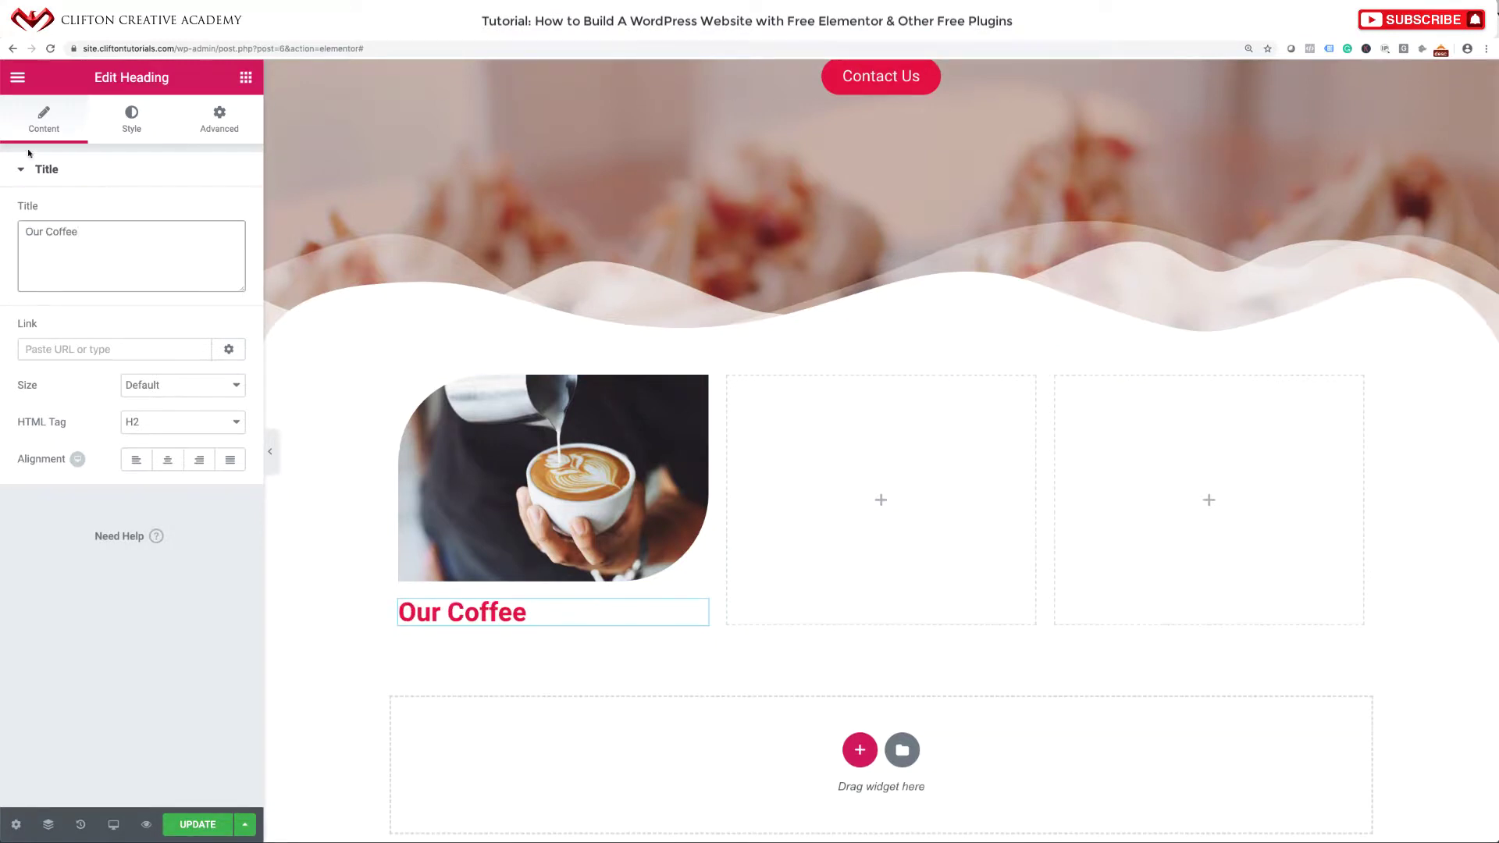
pyautogui.click(48, 231)
pyautogui.write('Delicaiou')
pyautogui.press('BackSpace')
pyautogui.press('BackSpace')
pyautogui.press('BackSpace')
pyautogui.press('BackSpace')
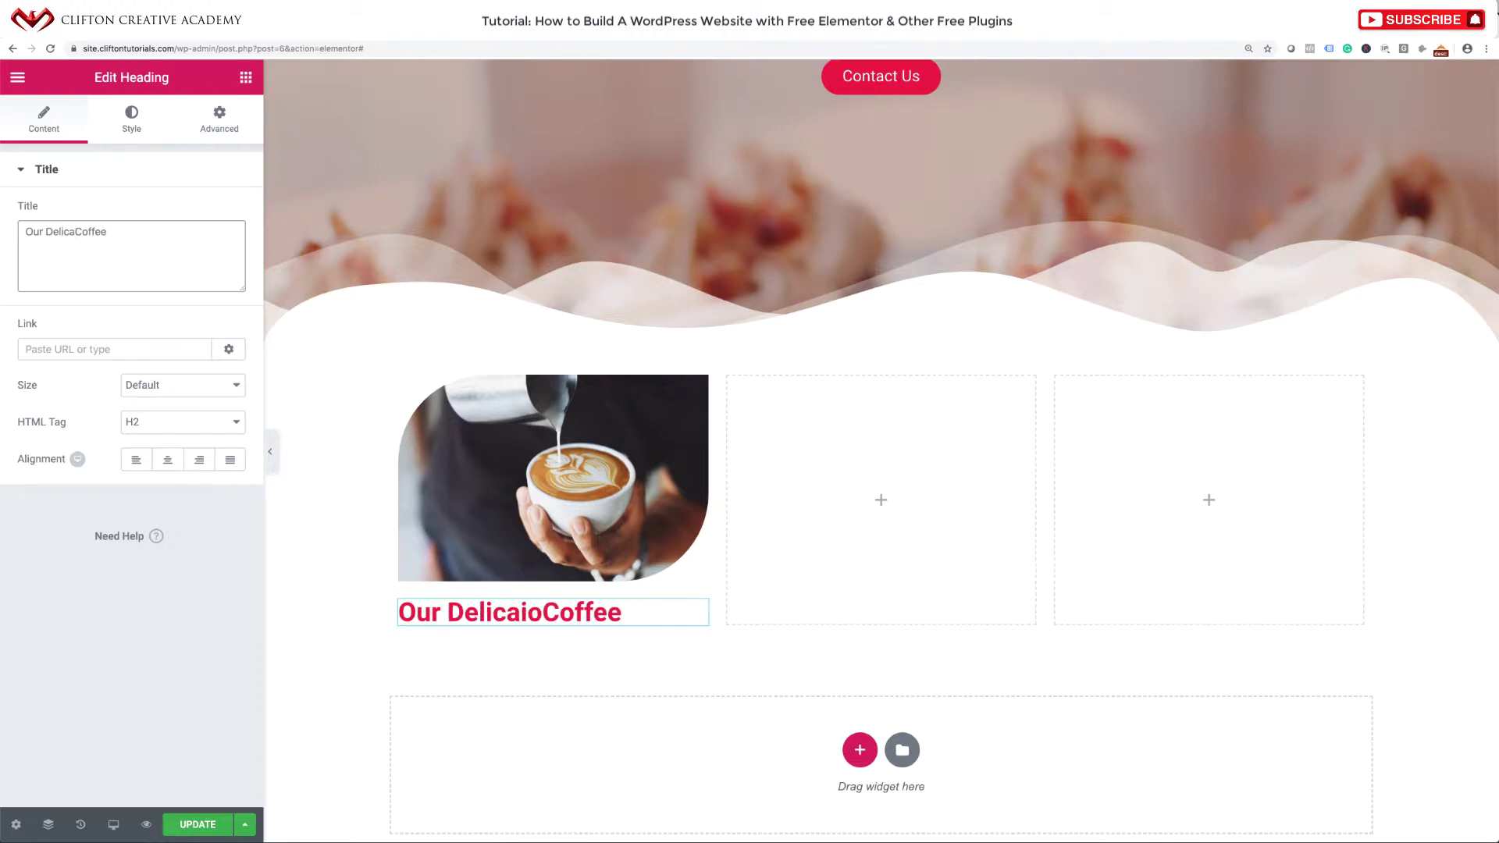
pyautogui.write('ious')
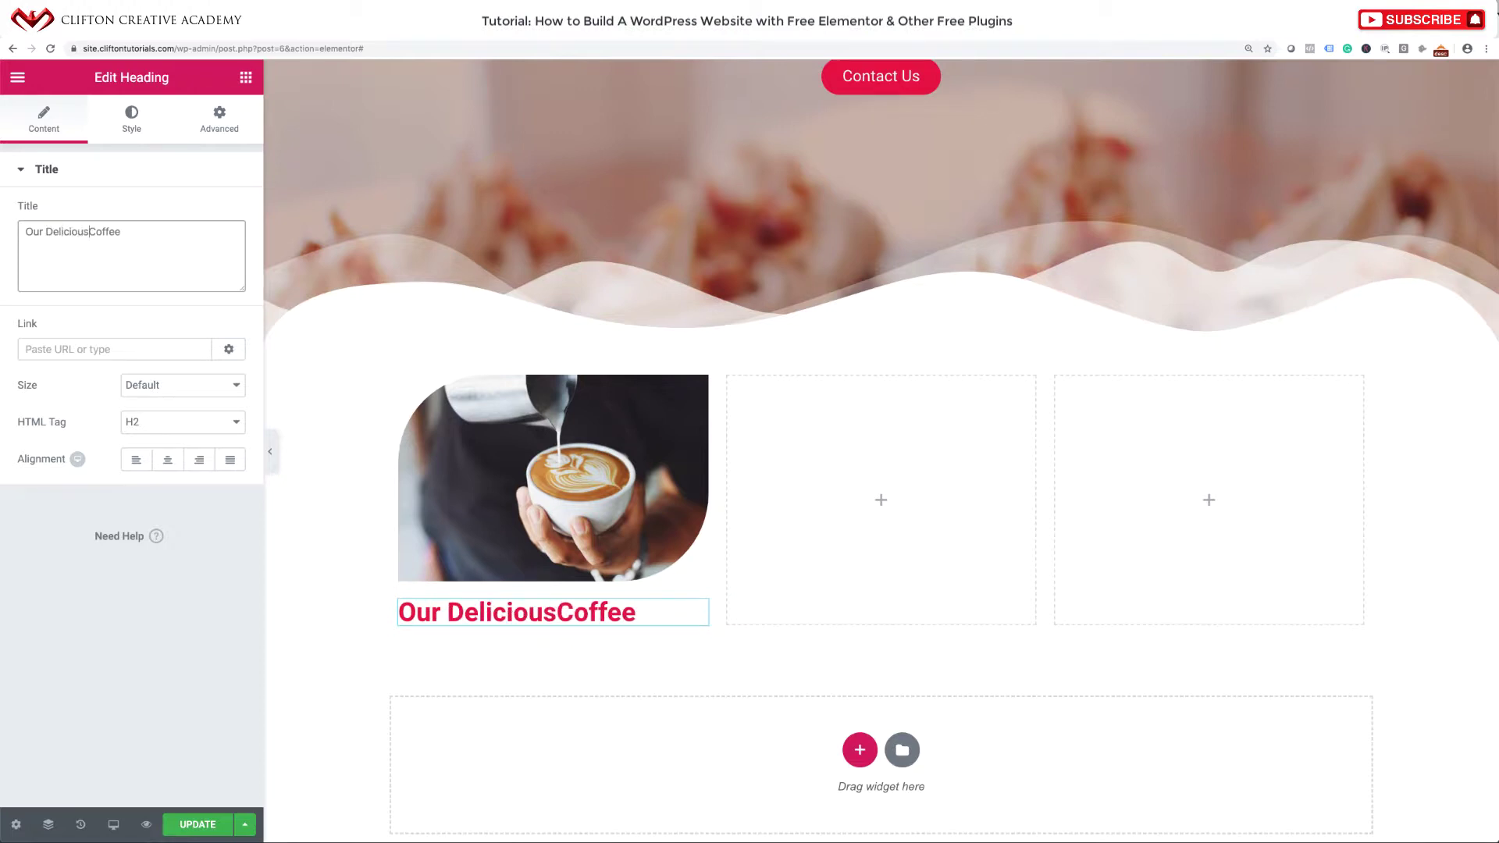
# Centre the heading and set its typography font size to 22 px.
pyautogui.click(167, 463)
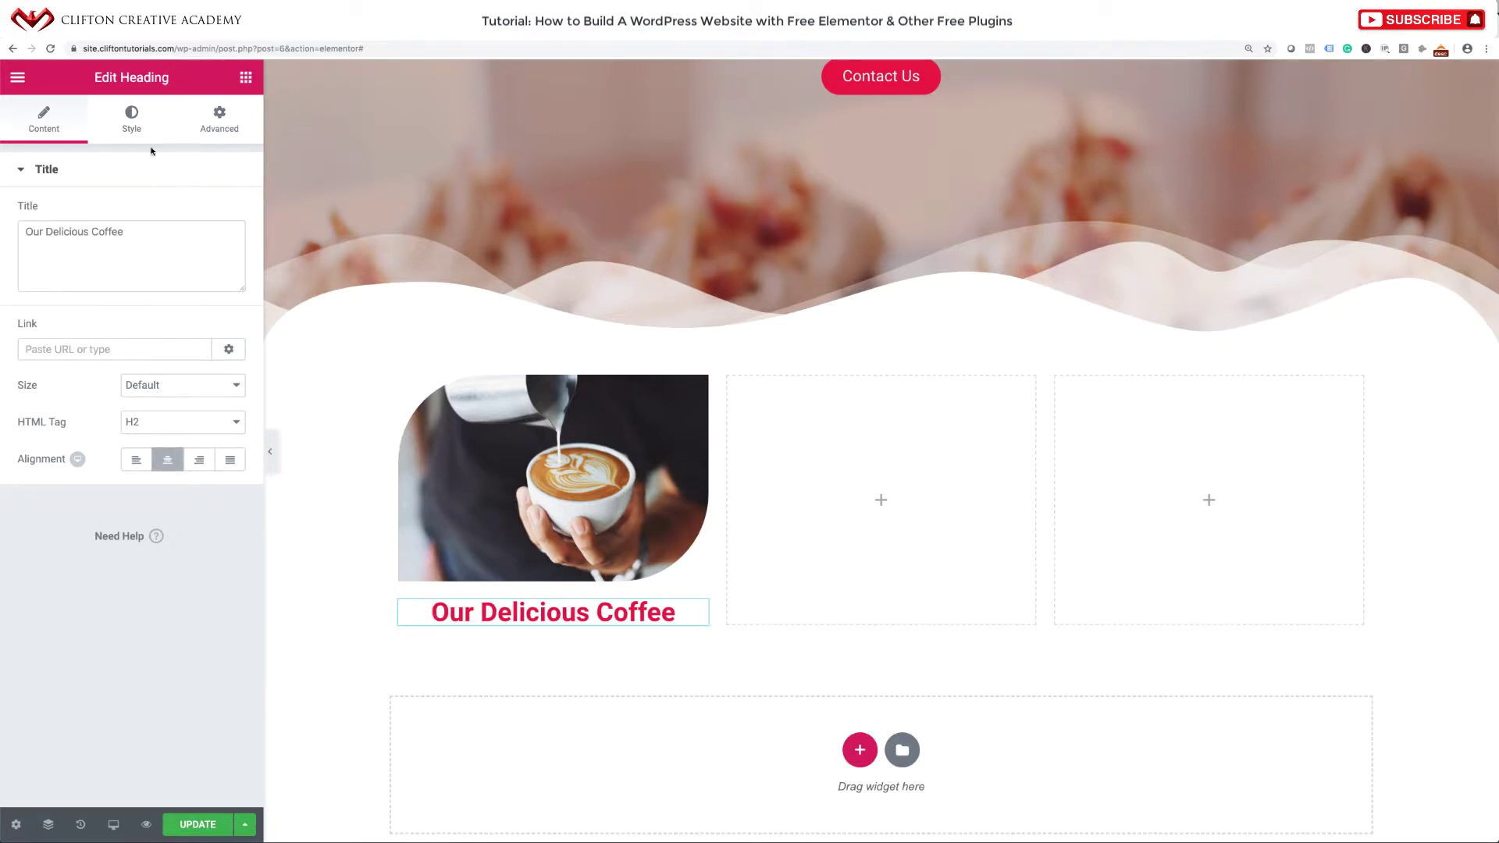
pyautogui.click(132, 130)
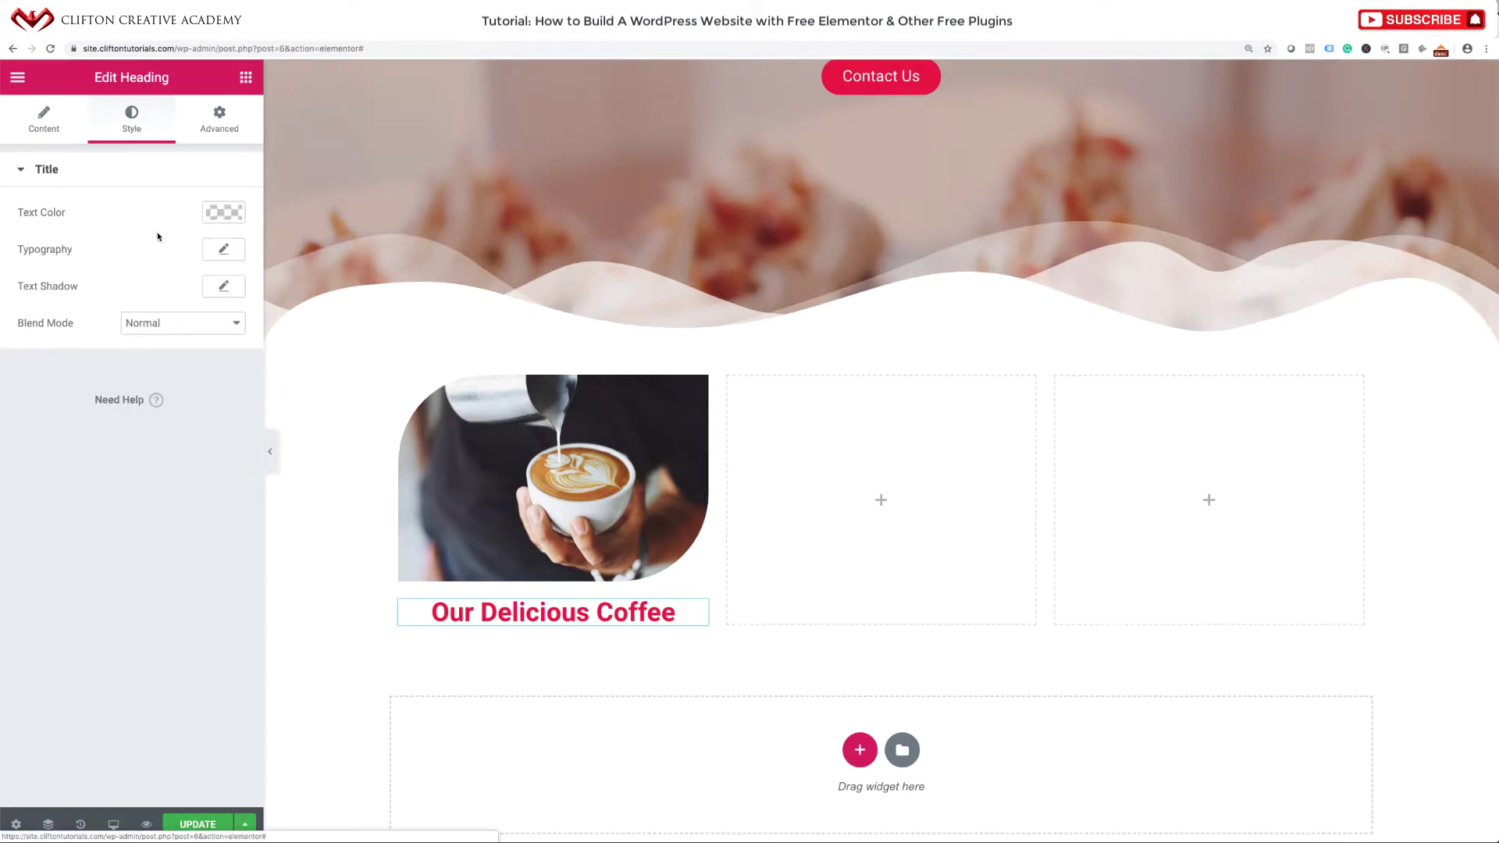
pyautogui.click(224, 250)
pyautogui.click(37, 357)
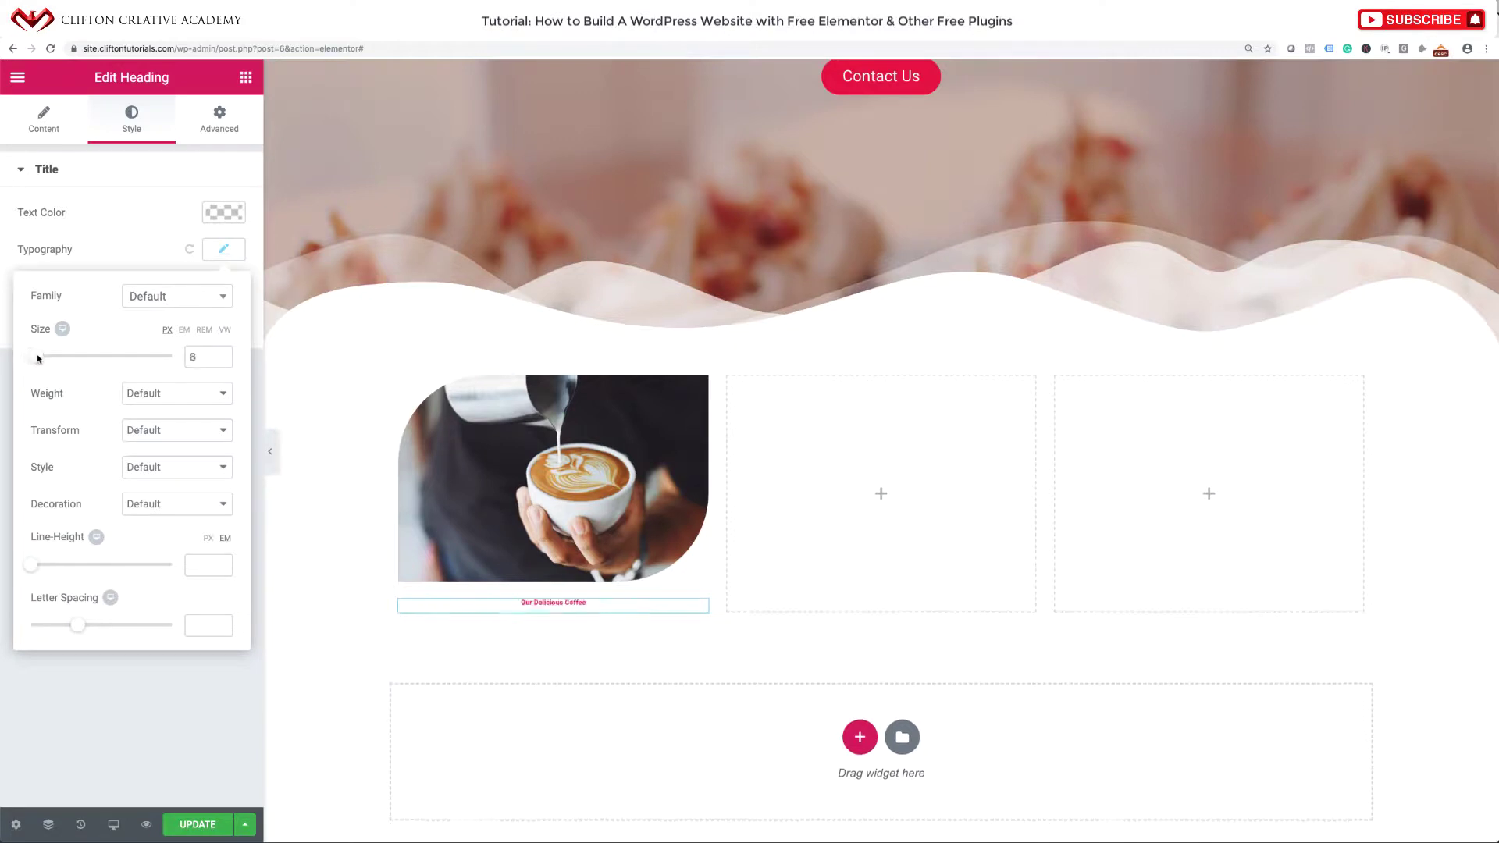
pyautogui.moveTo(38, 358); pyautogui.dragTo(43, 357)
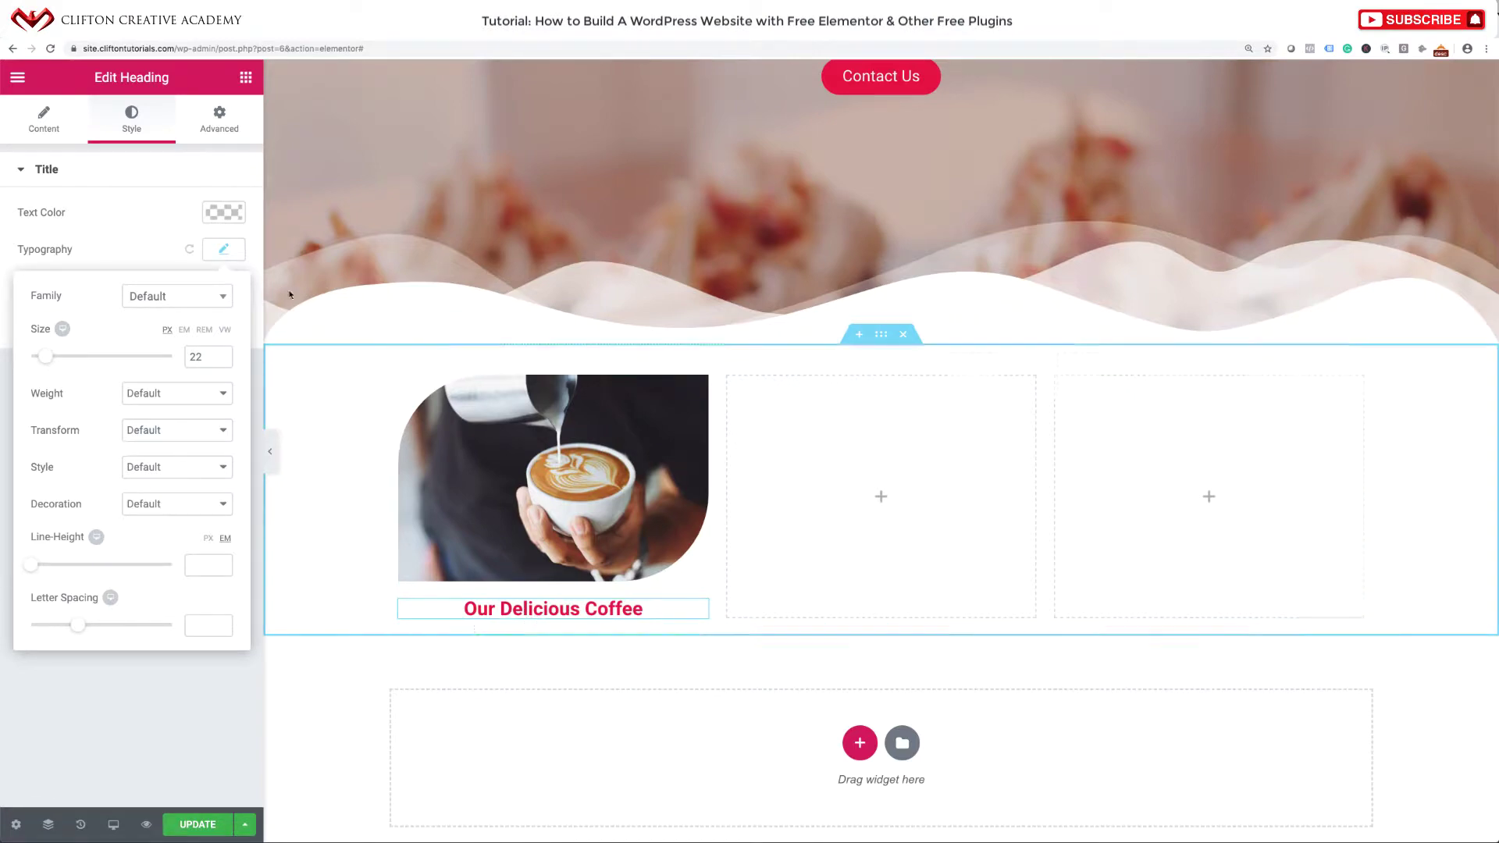
pyautogui.click(245, 77)
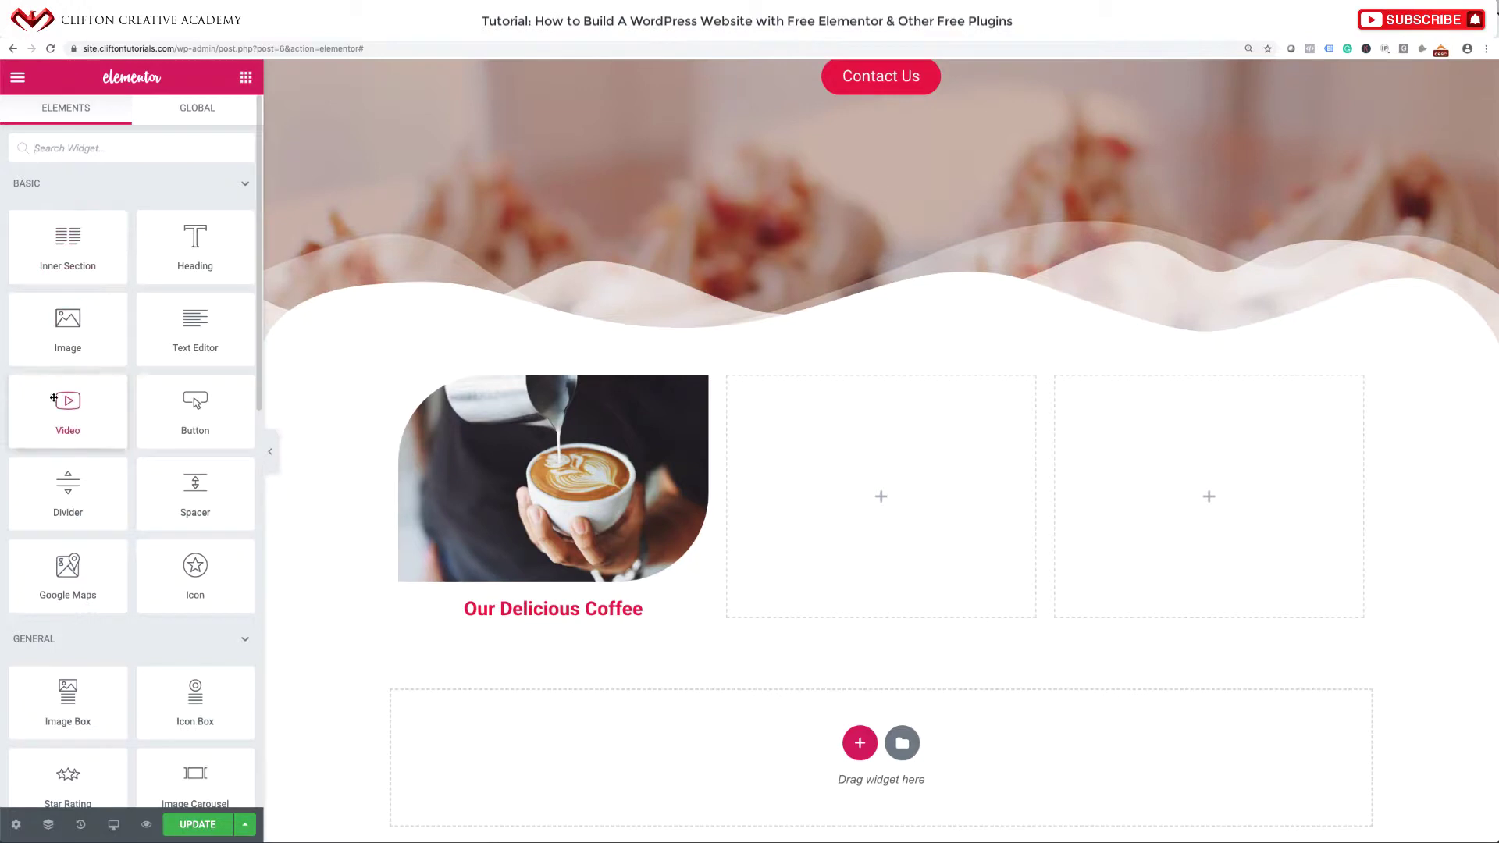
# Drop a Text Editor widget with Lorem ipsum text below the 'Our Delicious Coffee' heading.
pyautogui.moveTo(175, 340); pyautogui.dragTo(513, 620)
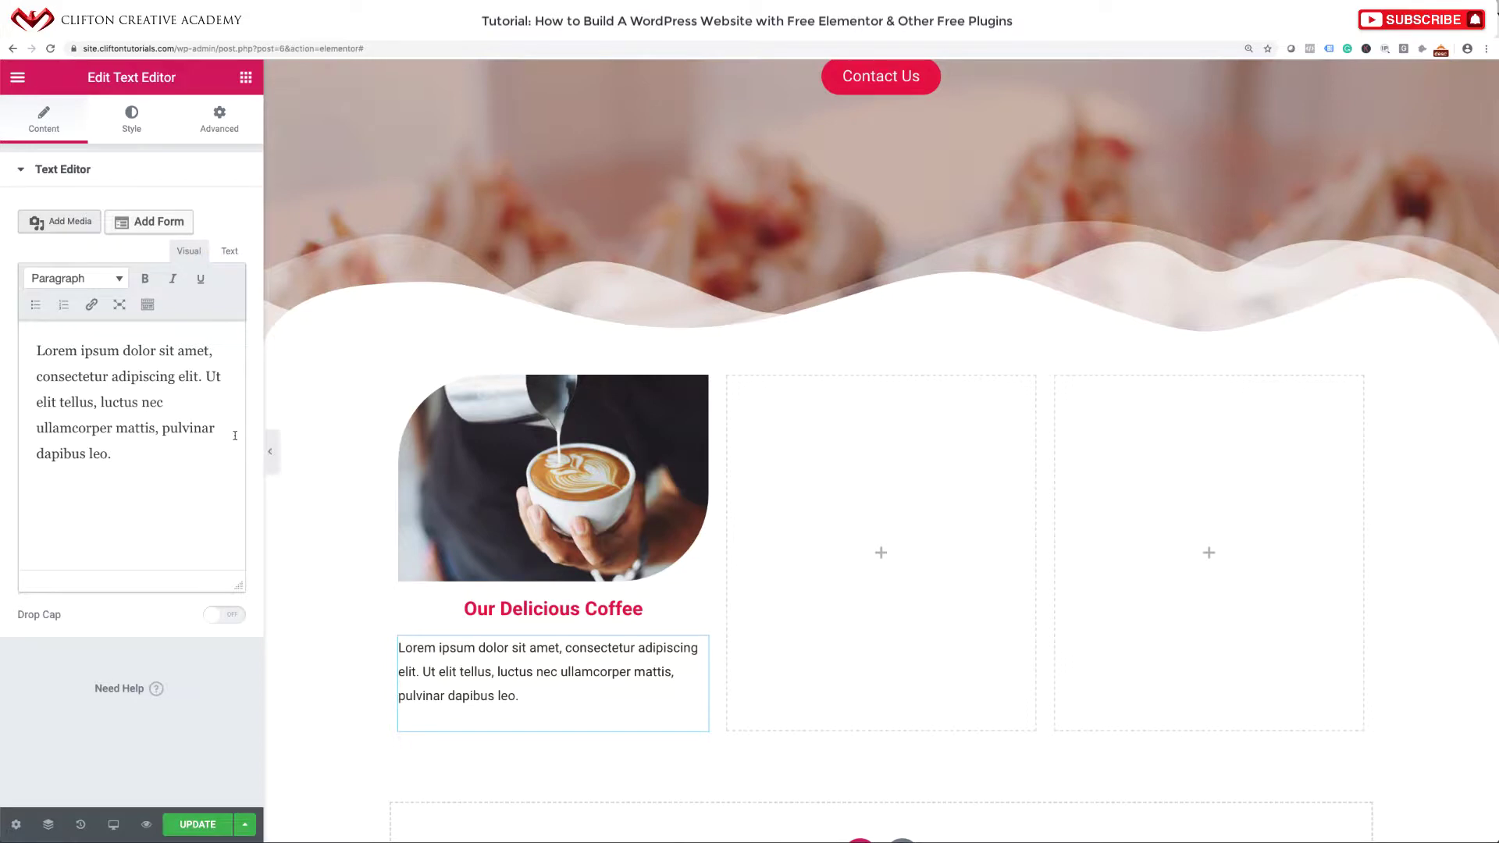
pyautogui.scroll(2, 880, 151)
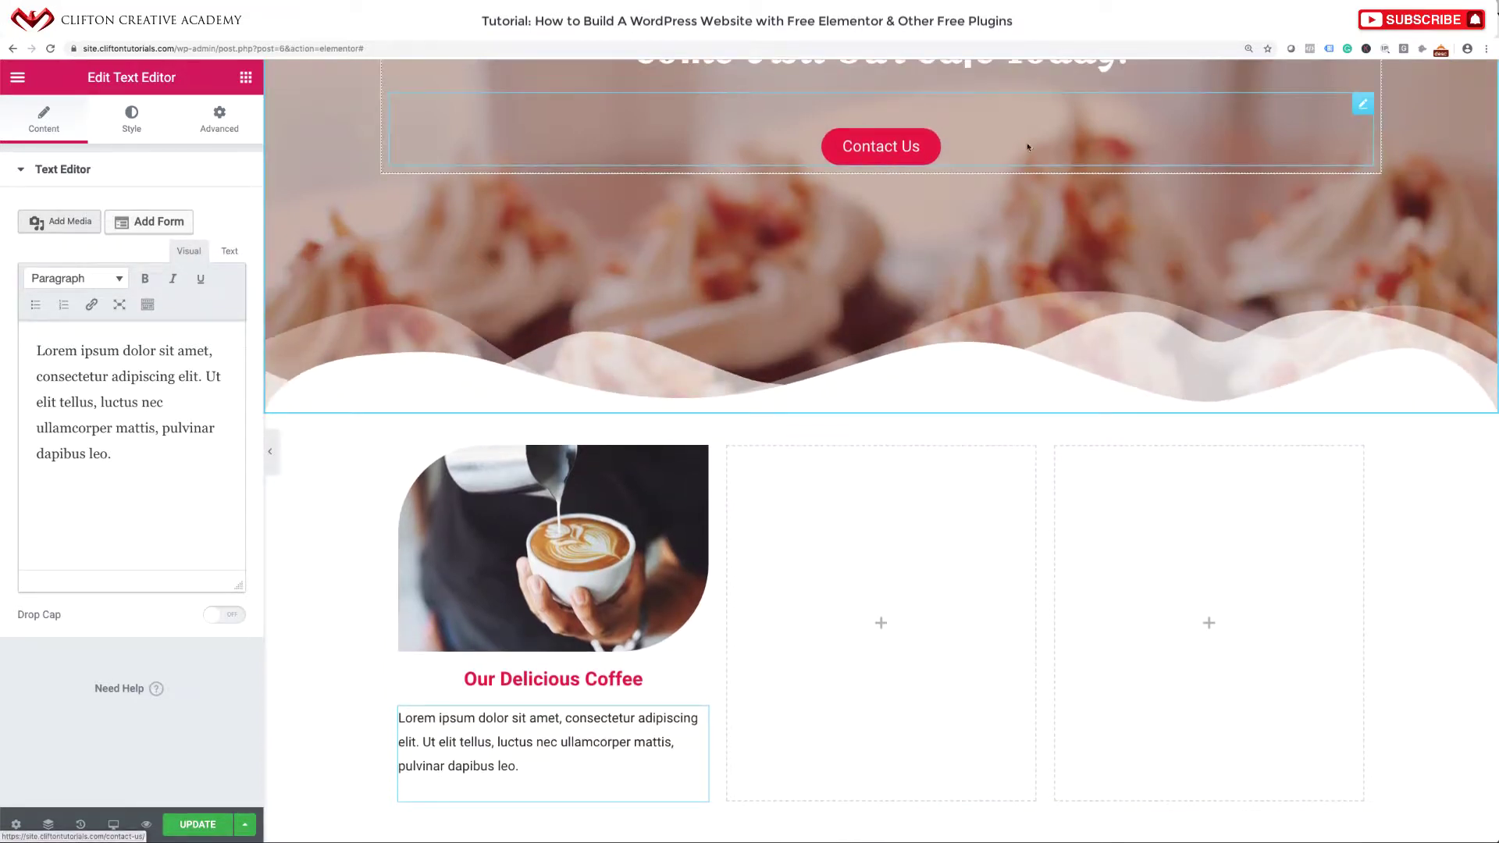
# Duplicate the hero's Contact Us button and move the copy below the coffee column's text.
pyautogui.rightClick(1361, 102)
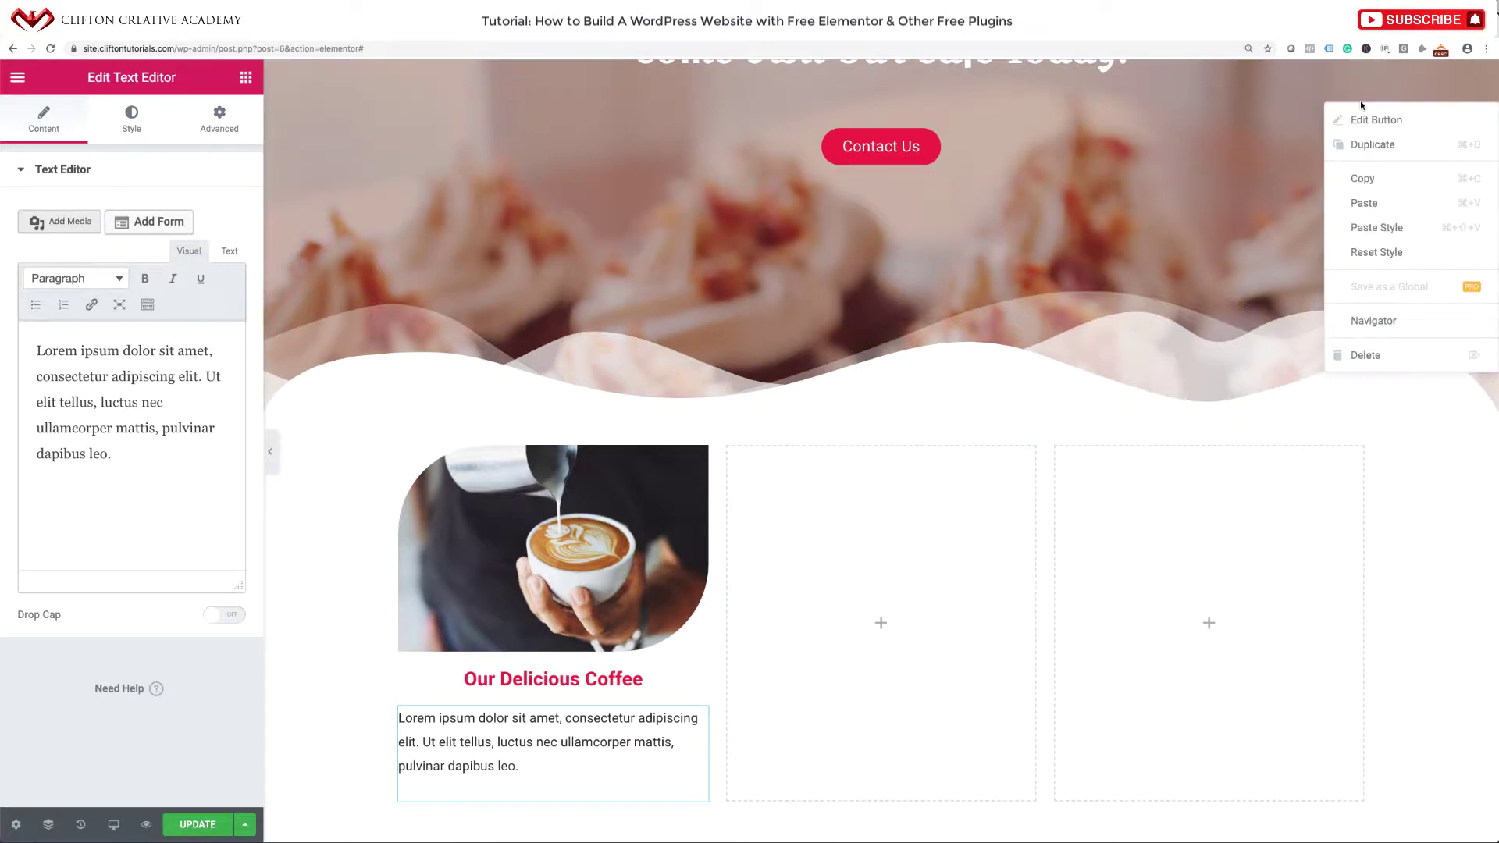
pyautogui.click(1371, 146)
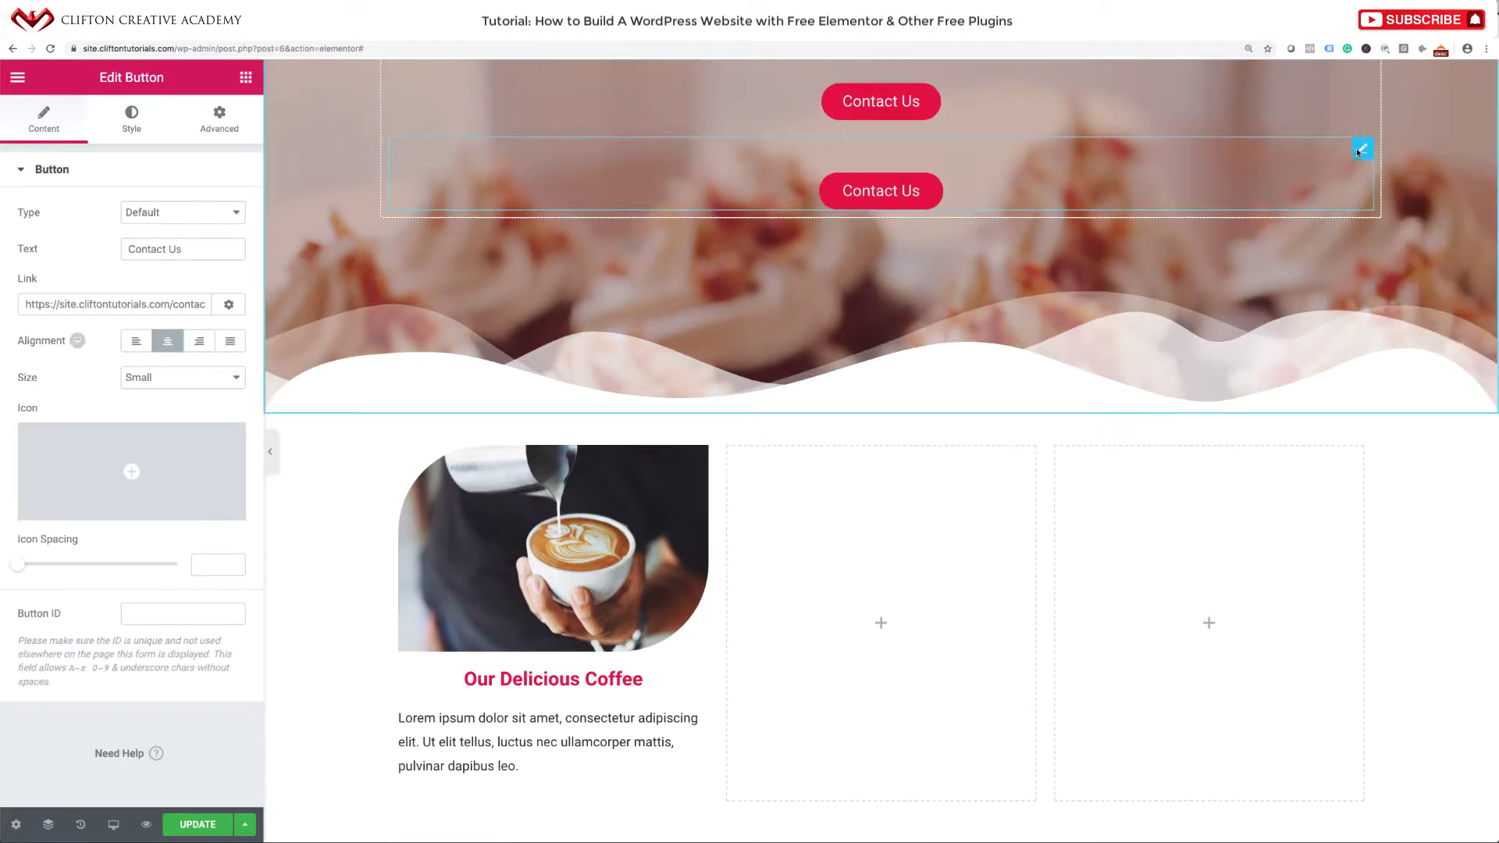
pyautogui.moveTo(1359, 153); pyautogui.dragTo(528, 777)
pyautogui.scroll(-3, 603, 561)
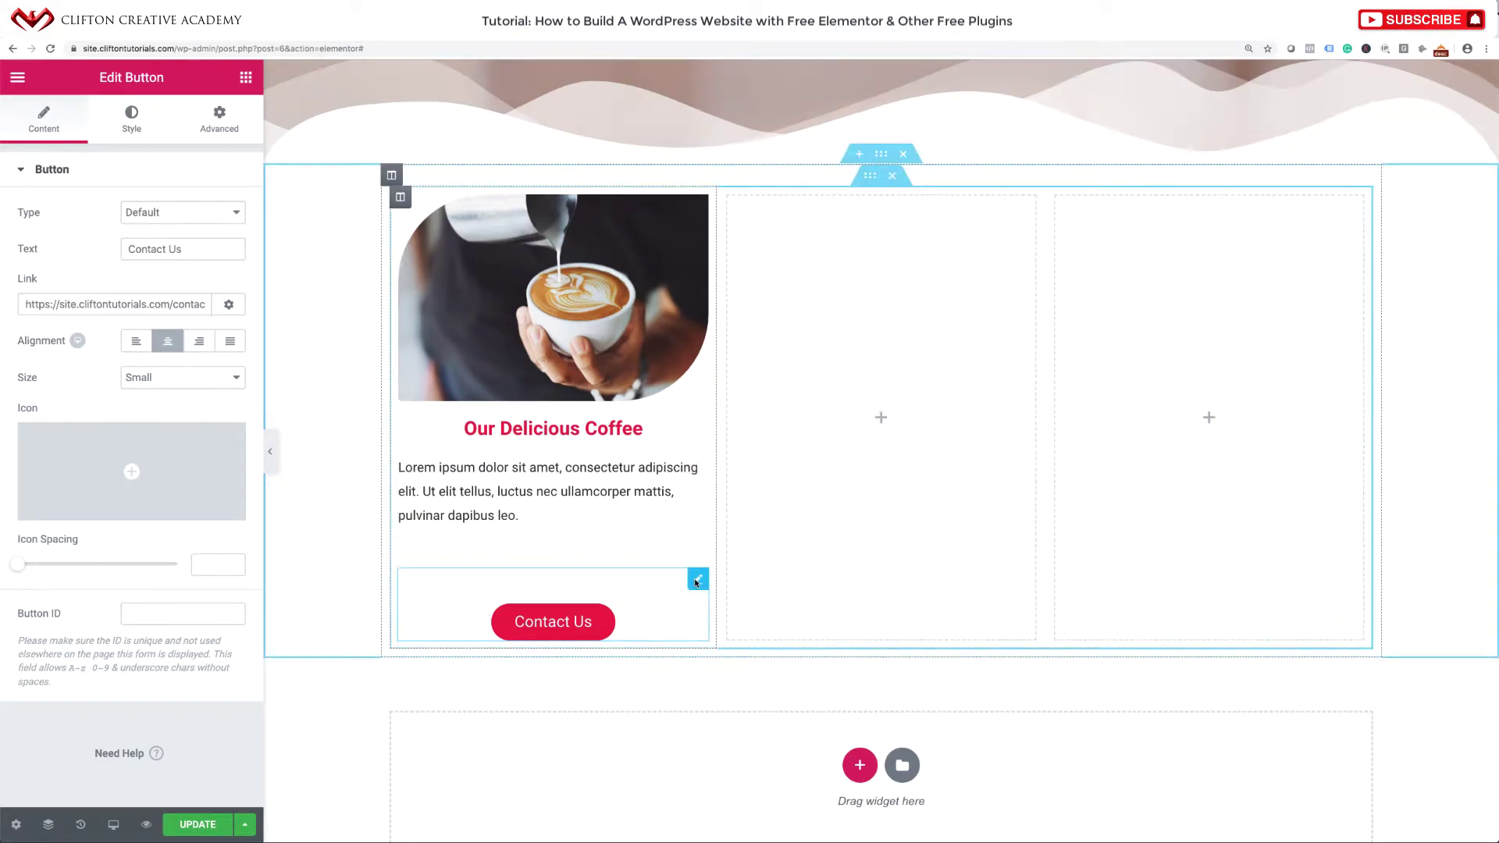
# Set the copied button's top margin to 0 and relabel it 'Click Here'.
pyautogui.click(219, 125)
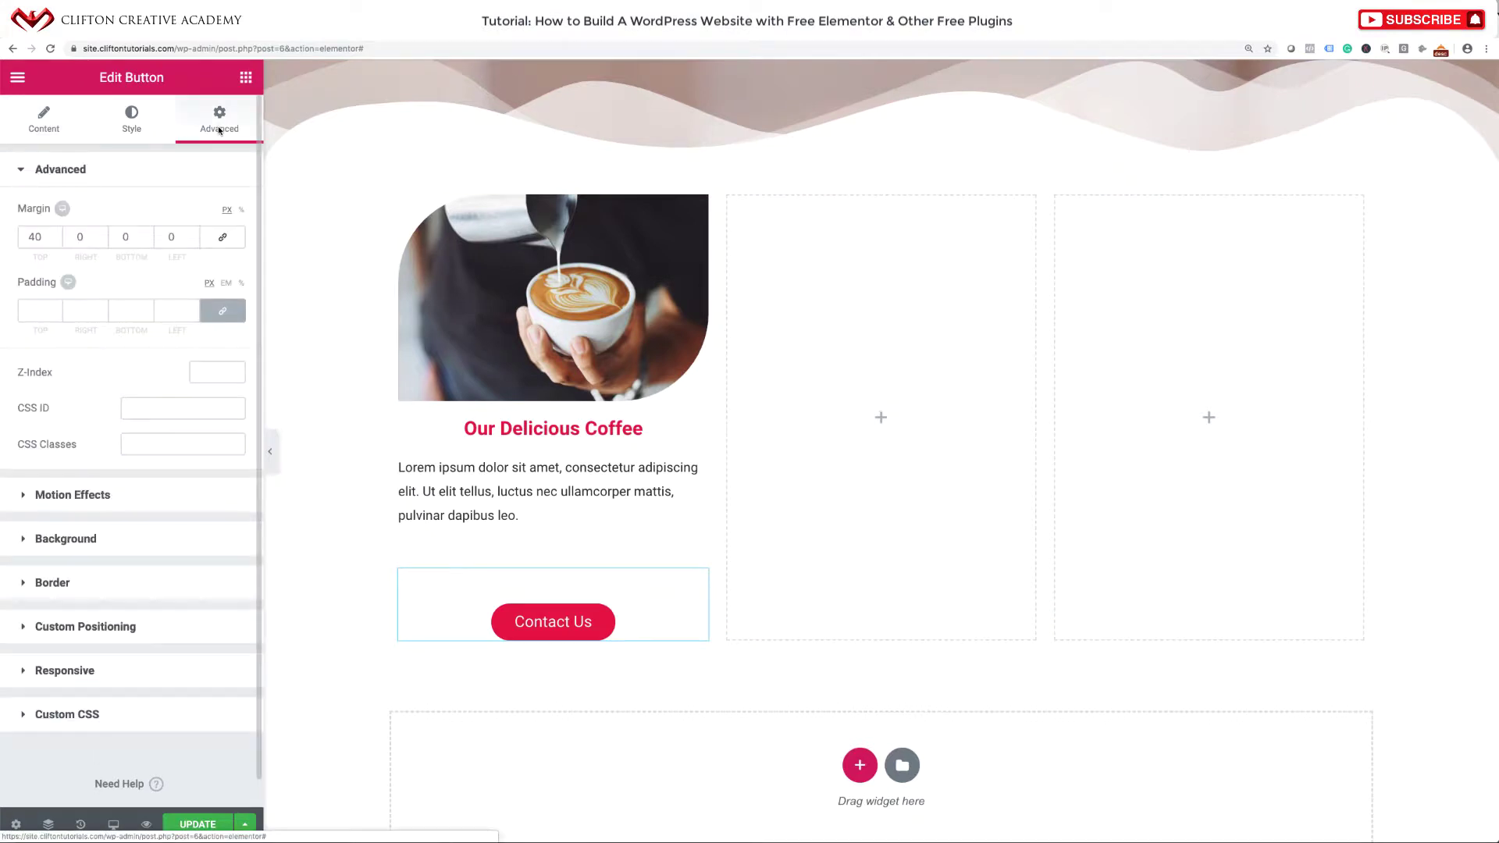
pyautogui.moveTo(46, 238); pyautogui.dragTo(18, 240)
pyautogui.write('0')
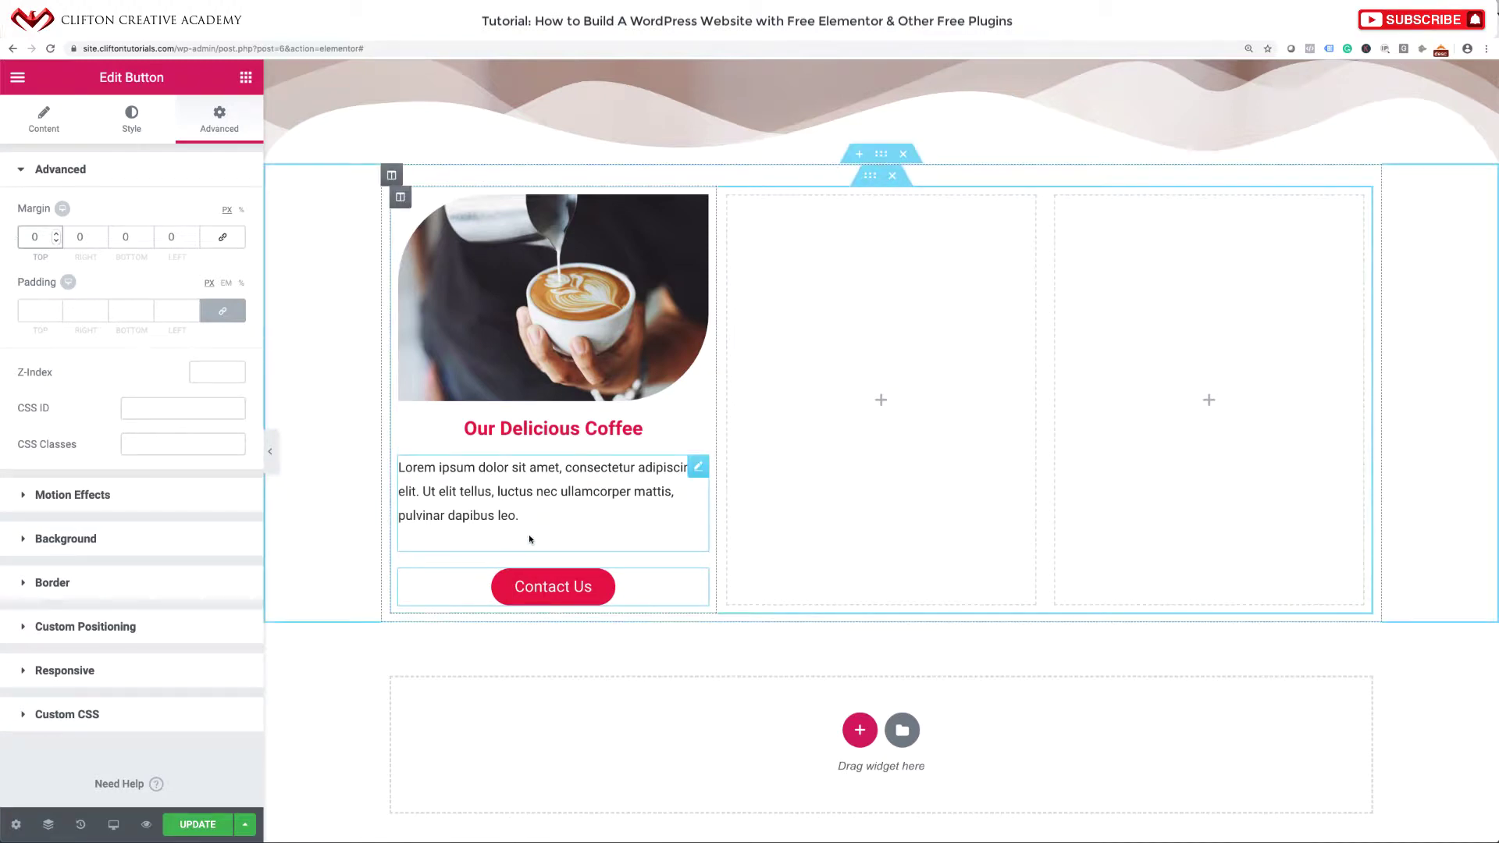
pyautogui.click(43, 119)
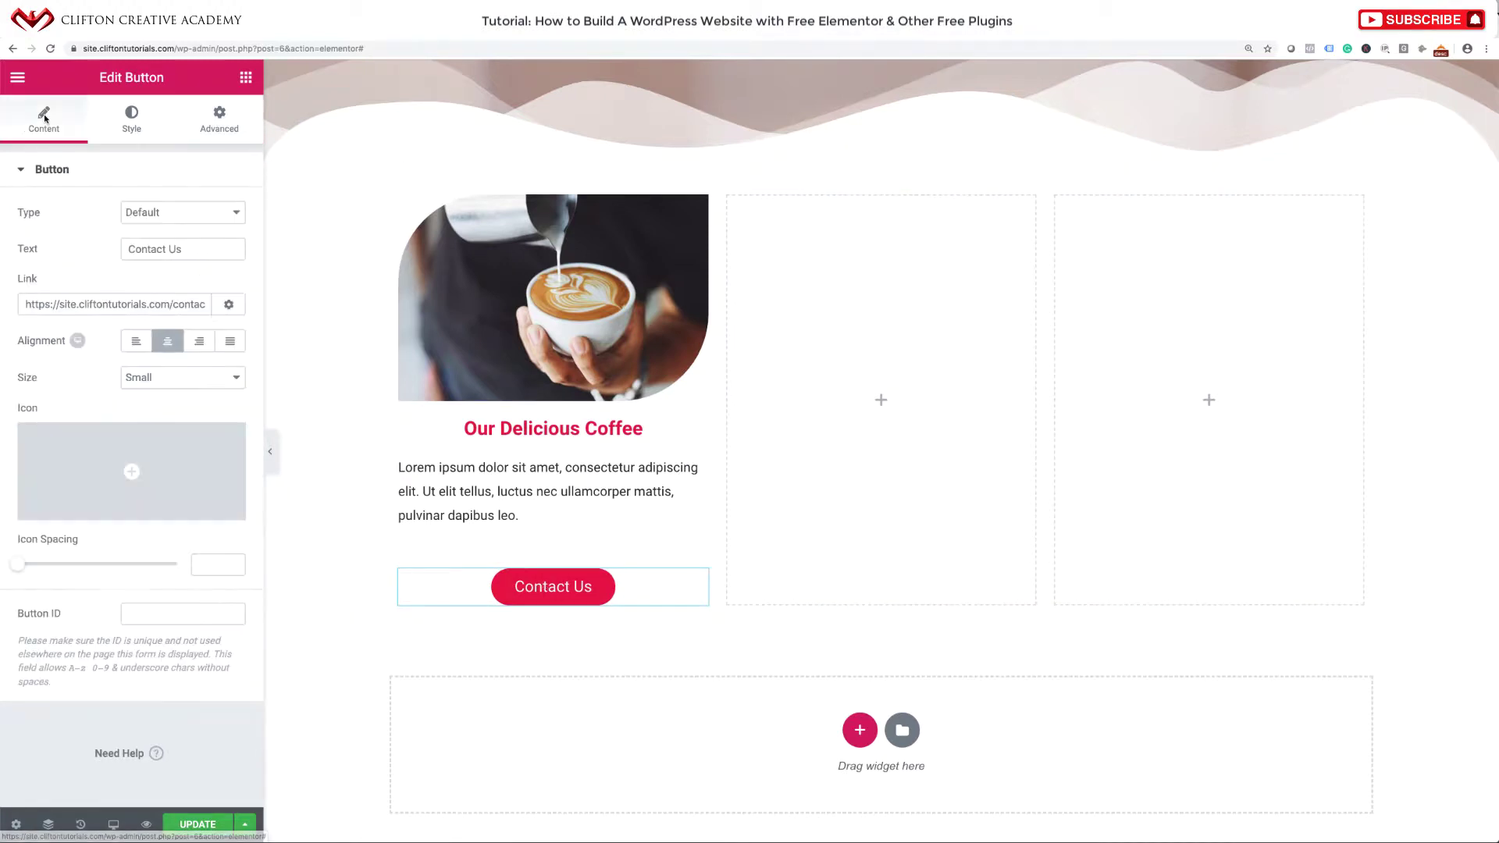
pyautogui.moveTo(187, 248); pyautogui.dragTo(86, 229)
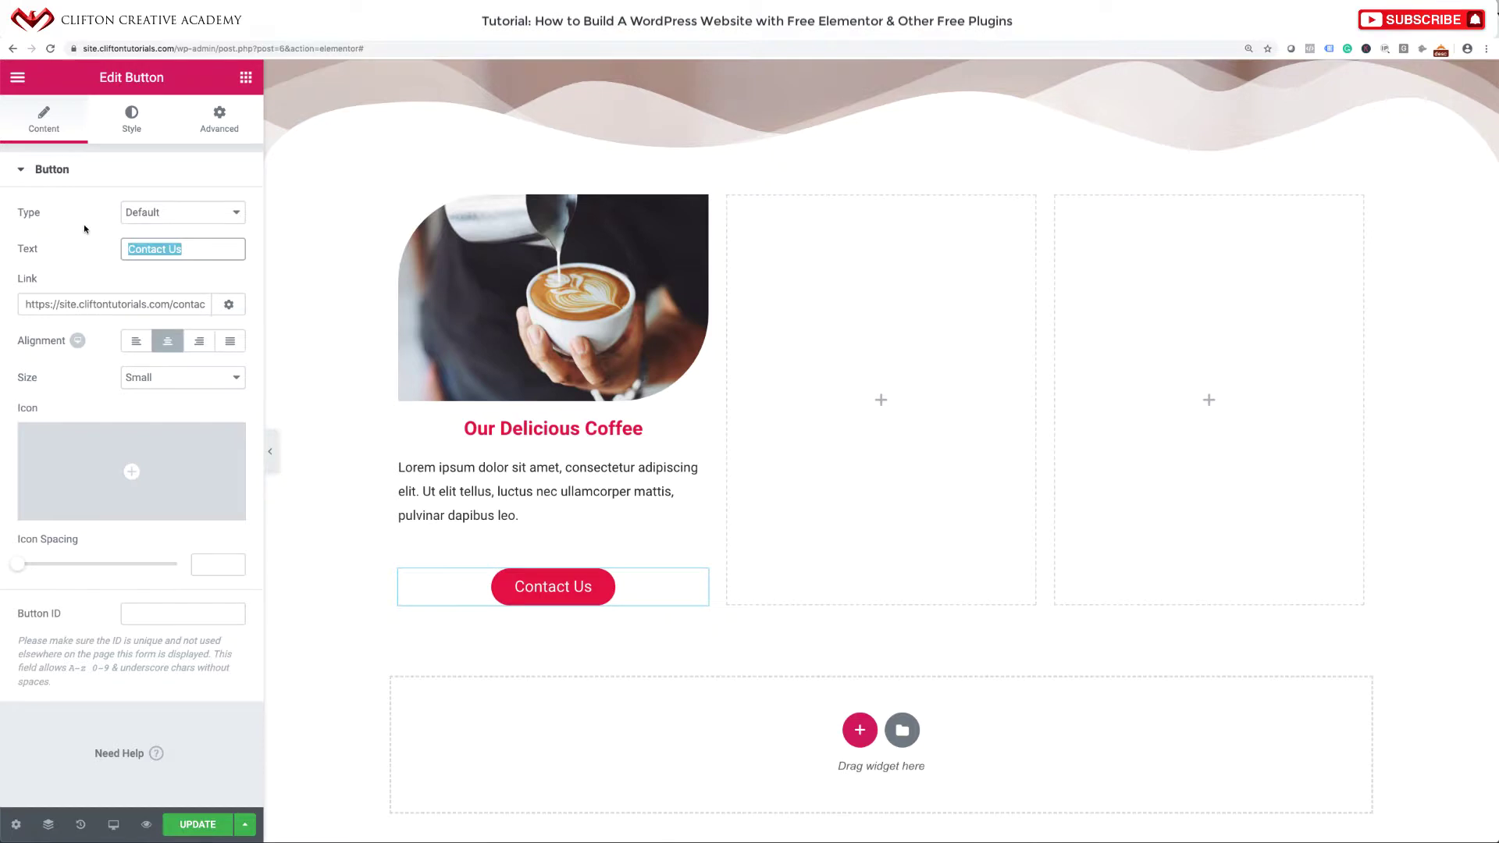
pyautogui.write('Click ')
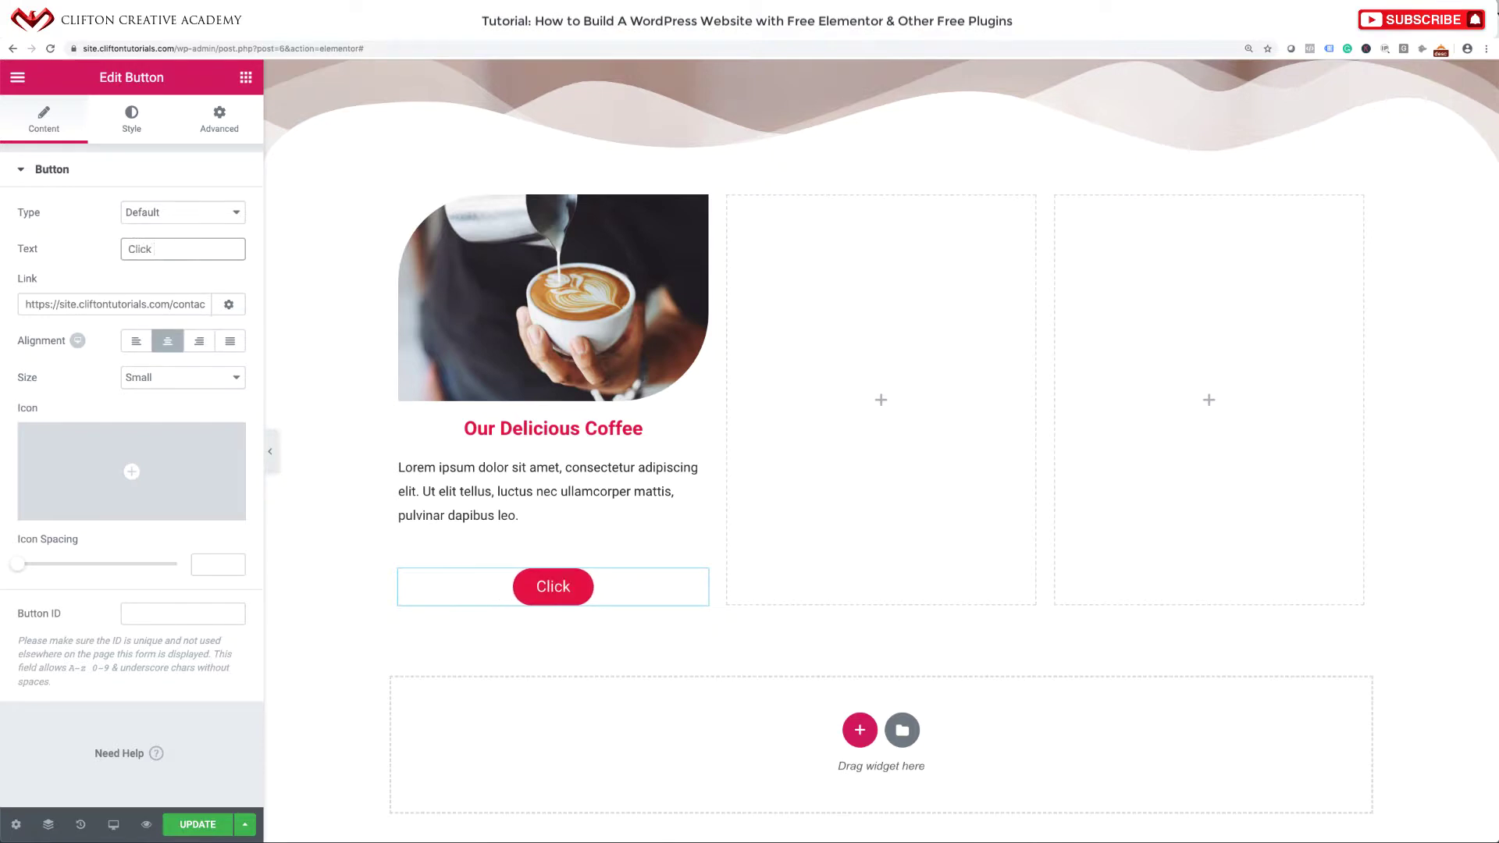
pyautogui.write('Here')
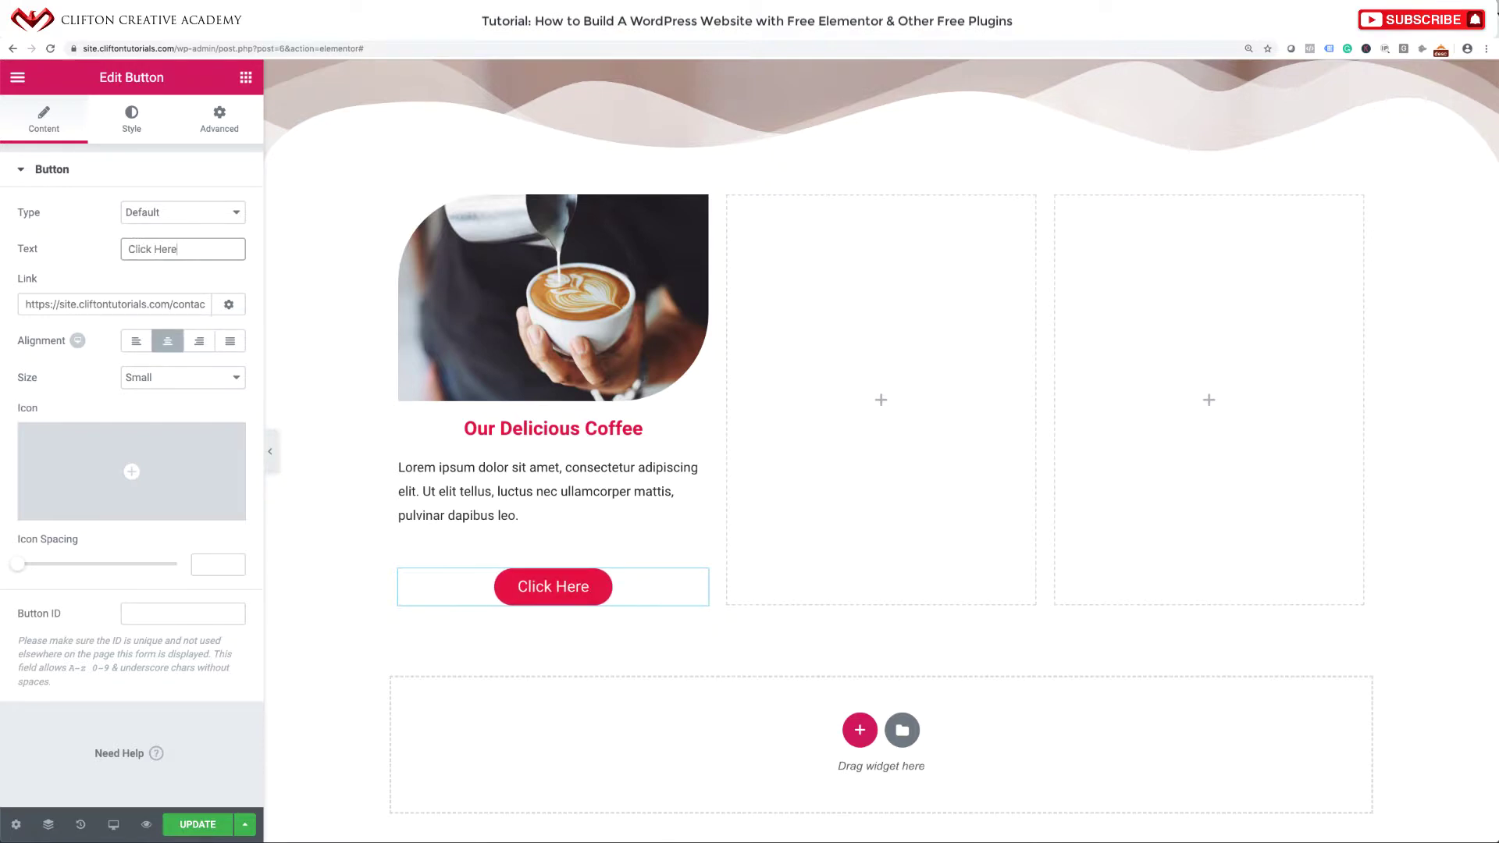
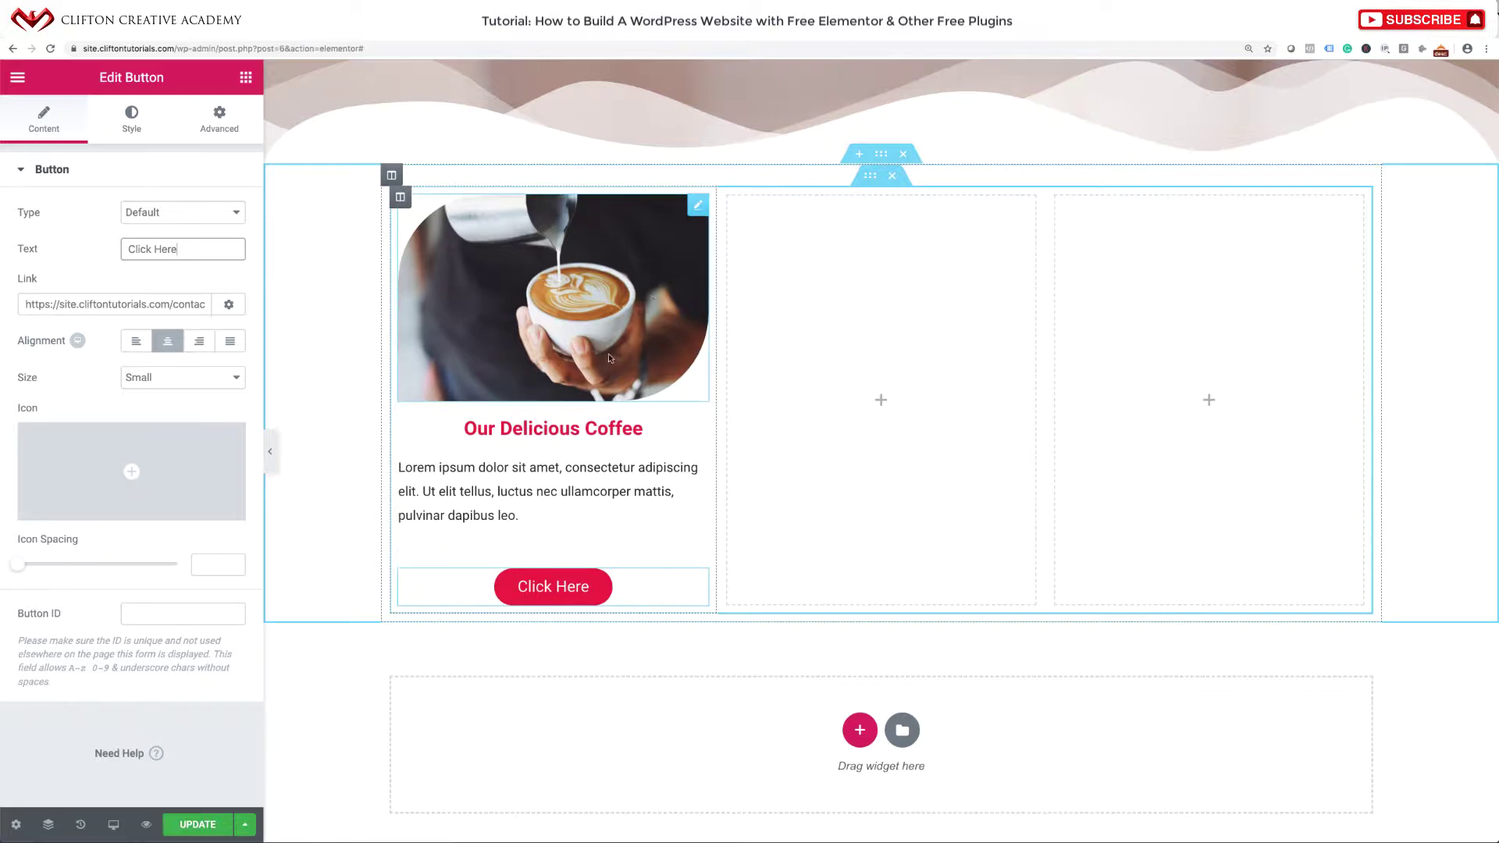
# Duplicate the coffee column twice to make three identical coffee cards.
pyautogui.rightClick(399, 201)
pyautogui.click(426, 239)
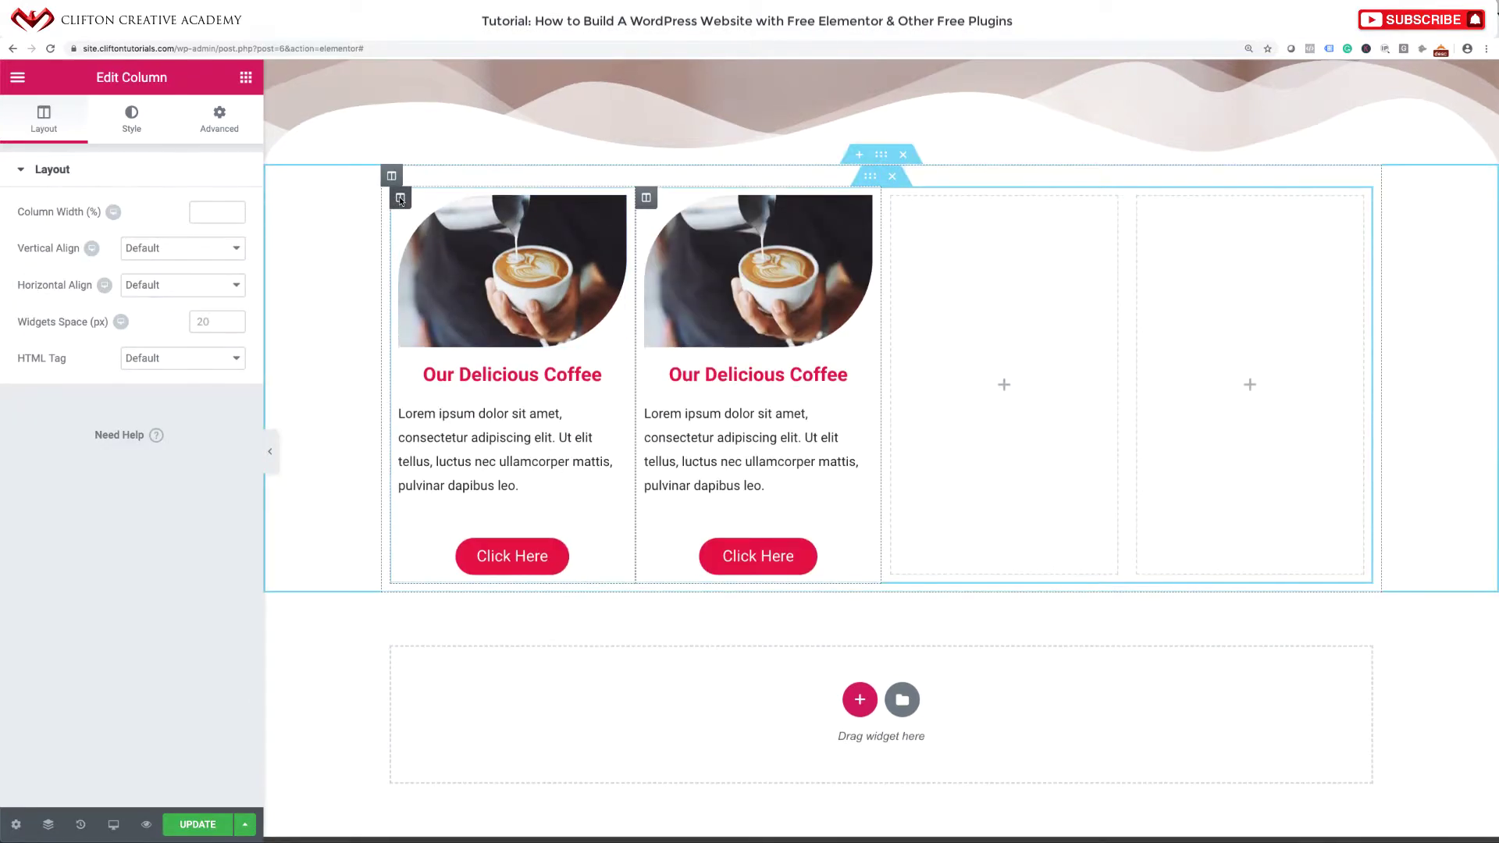
pyautogui.rightClick(400, 200)
pyautogui.click(440, 240)
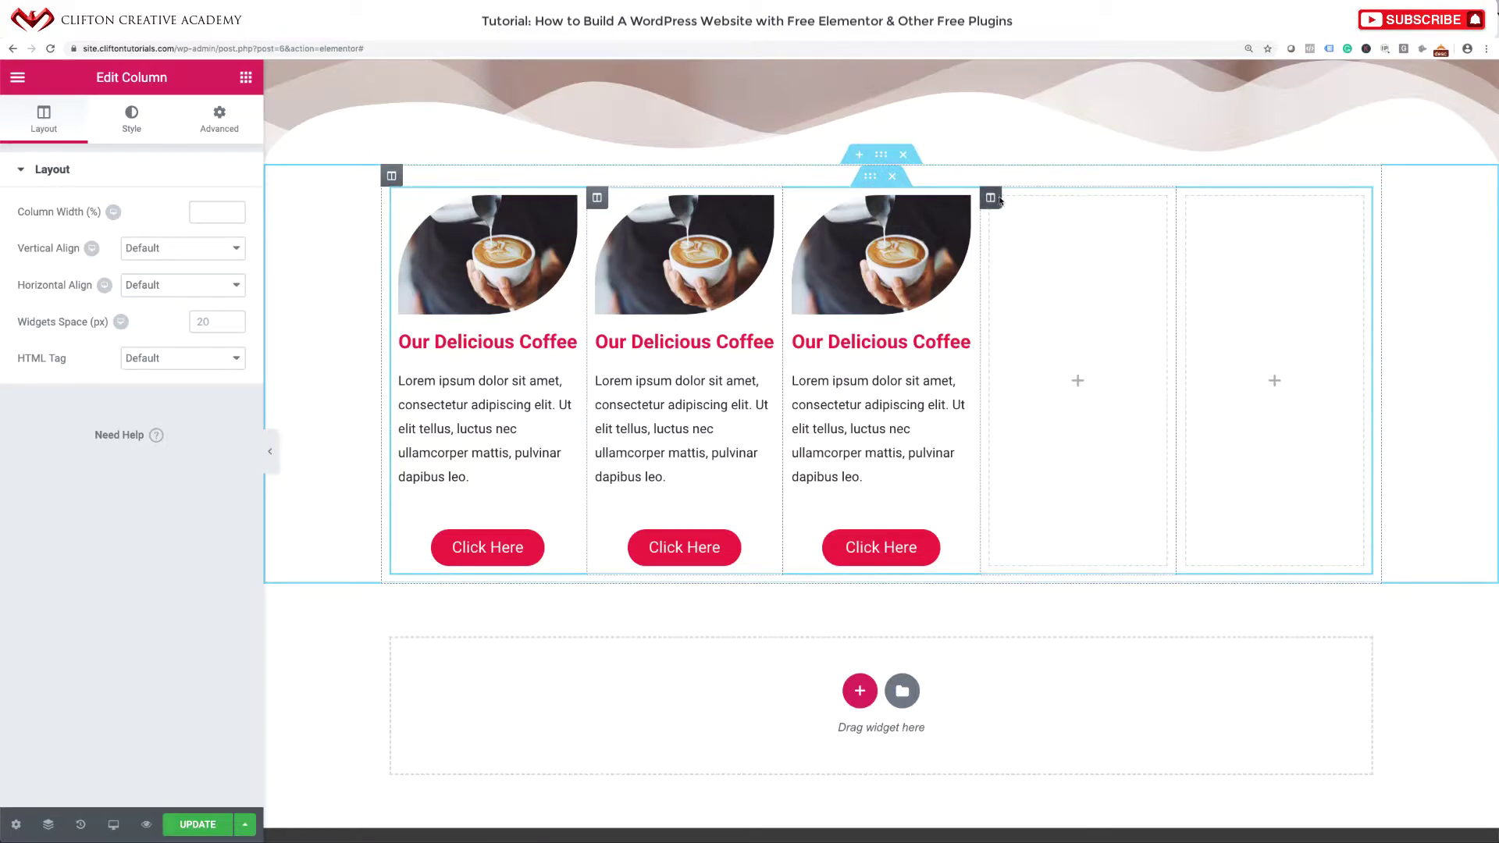
# Delete the two empty columns left at the end of the row.
pyautogui.rightClick(988, 200)
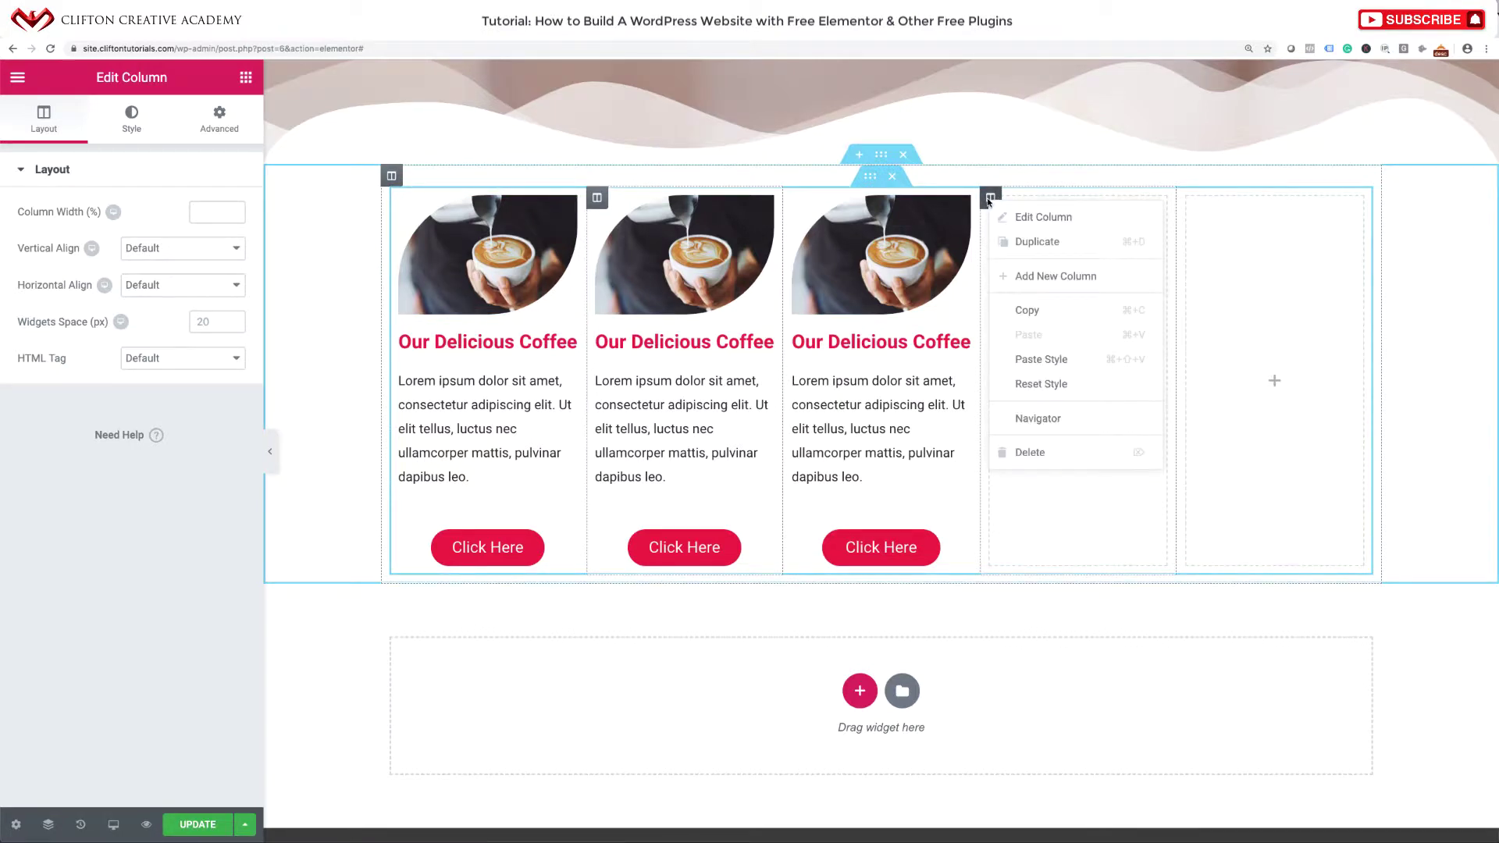
pyautogui.click(1068, 450)
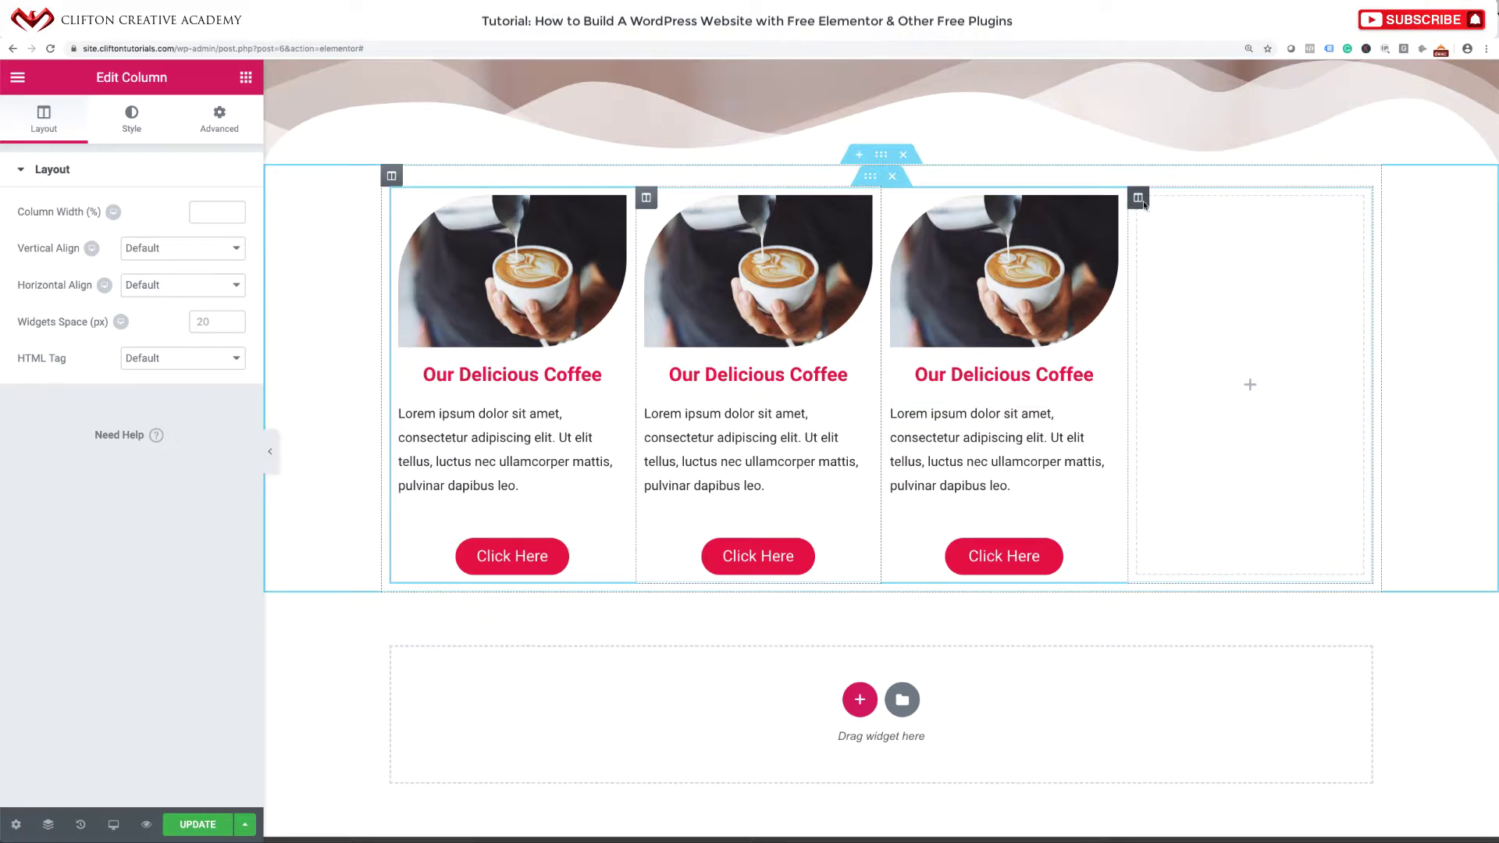
pyautogui.rightClick(1140, 200)
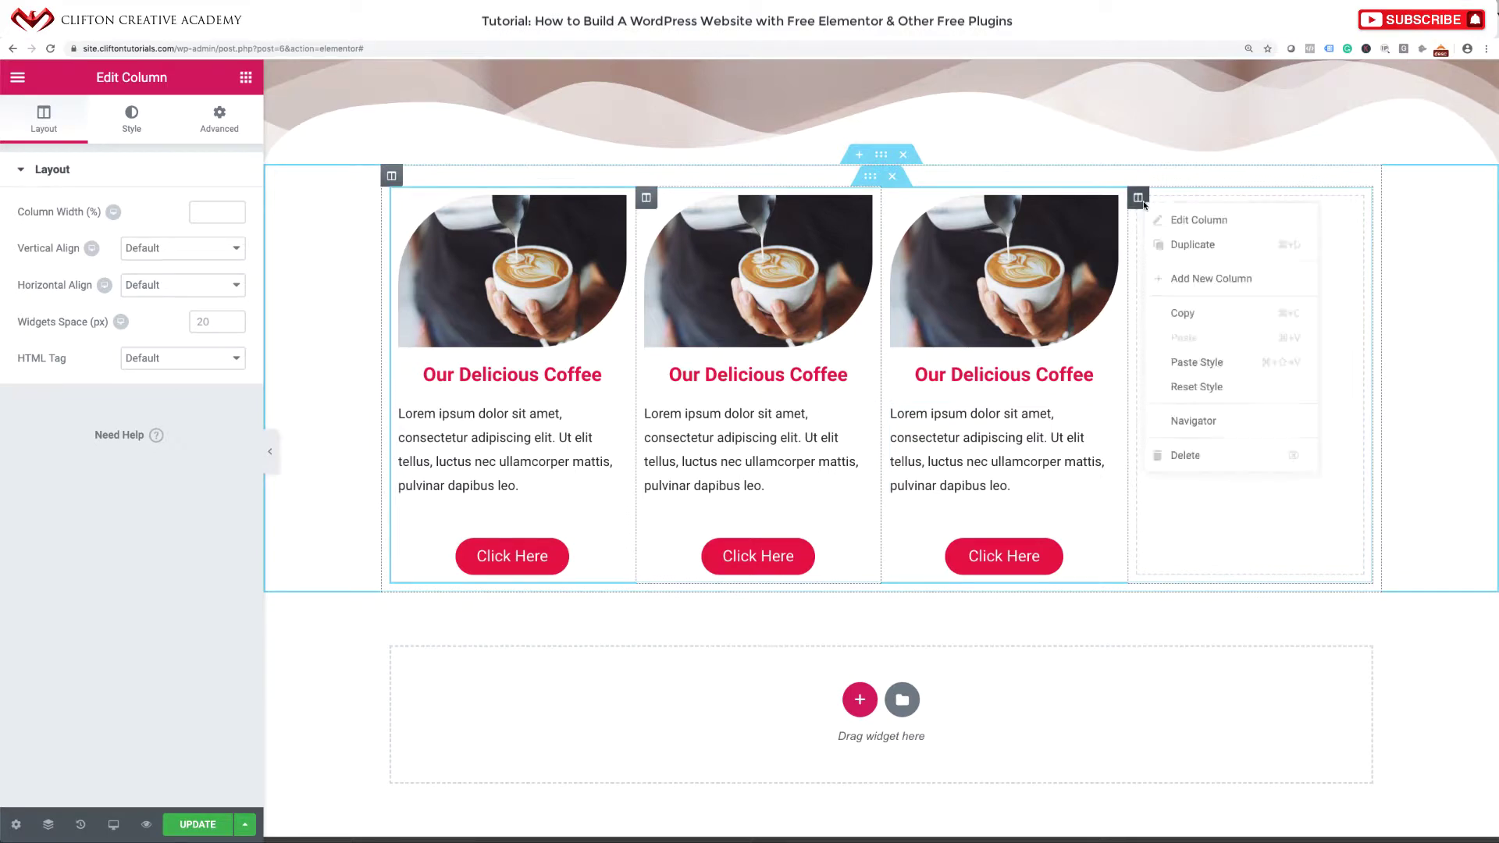
pyautogui.click(1184, 454)
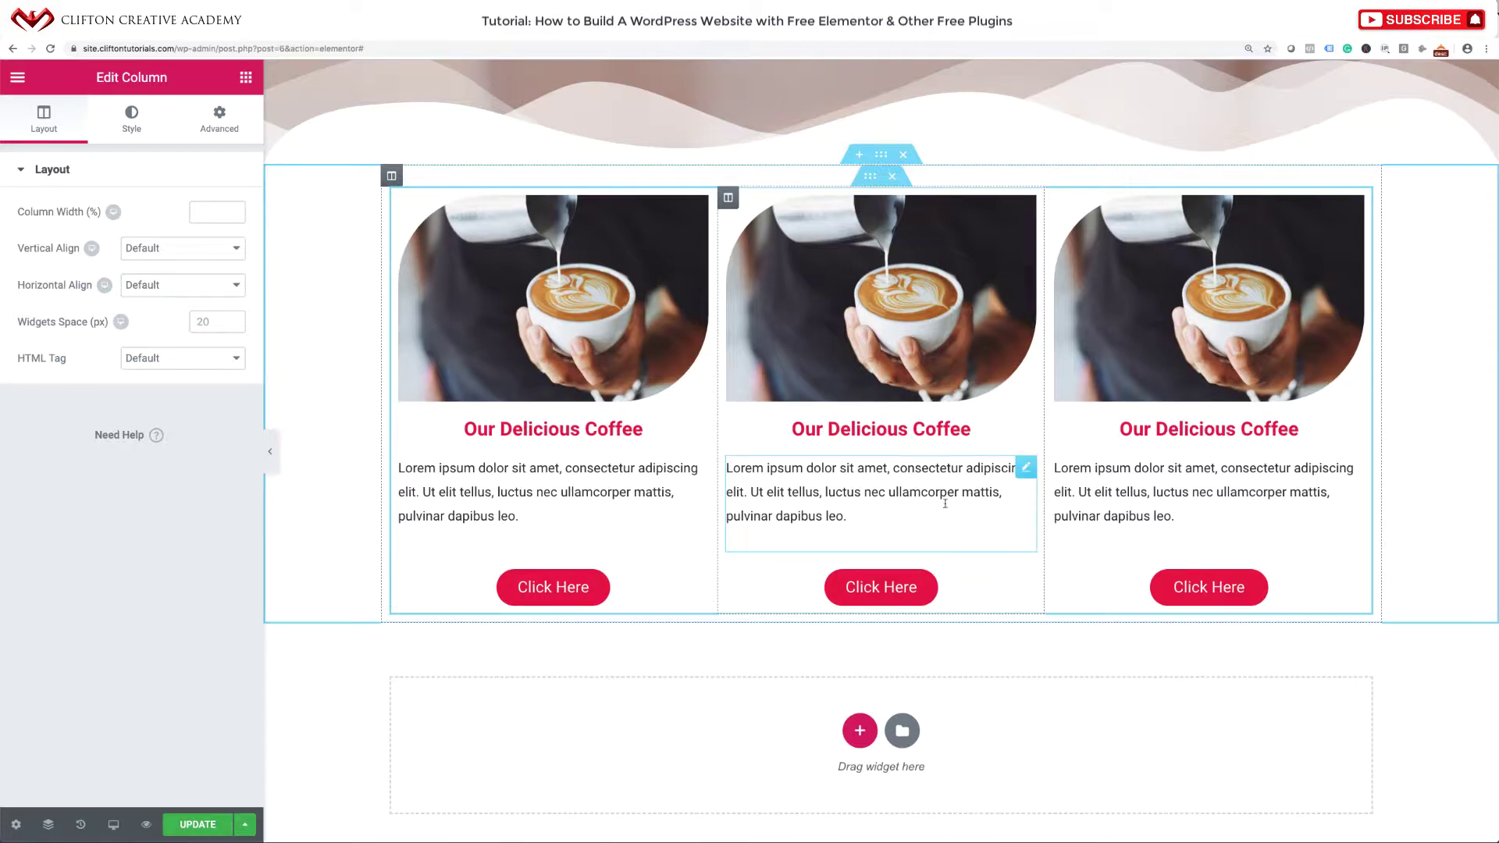
# Change the middle card's heading to 'Our Mouth-Watering Pancakes'.
pyautogui.click(932, 429)
pyautogui.doubleClick(931, 429)
pyautogui.click(931, 429)
pyautogui.click(909, 430)
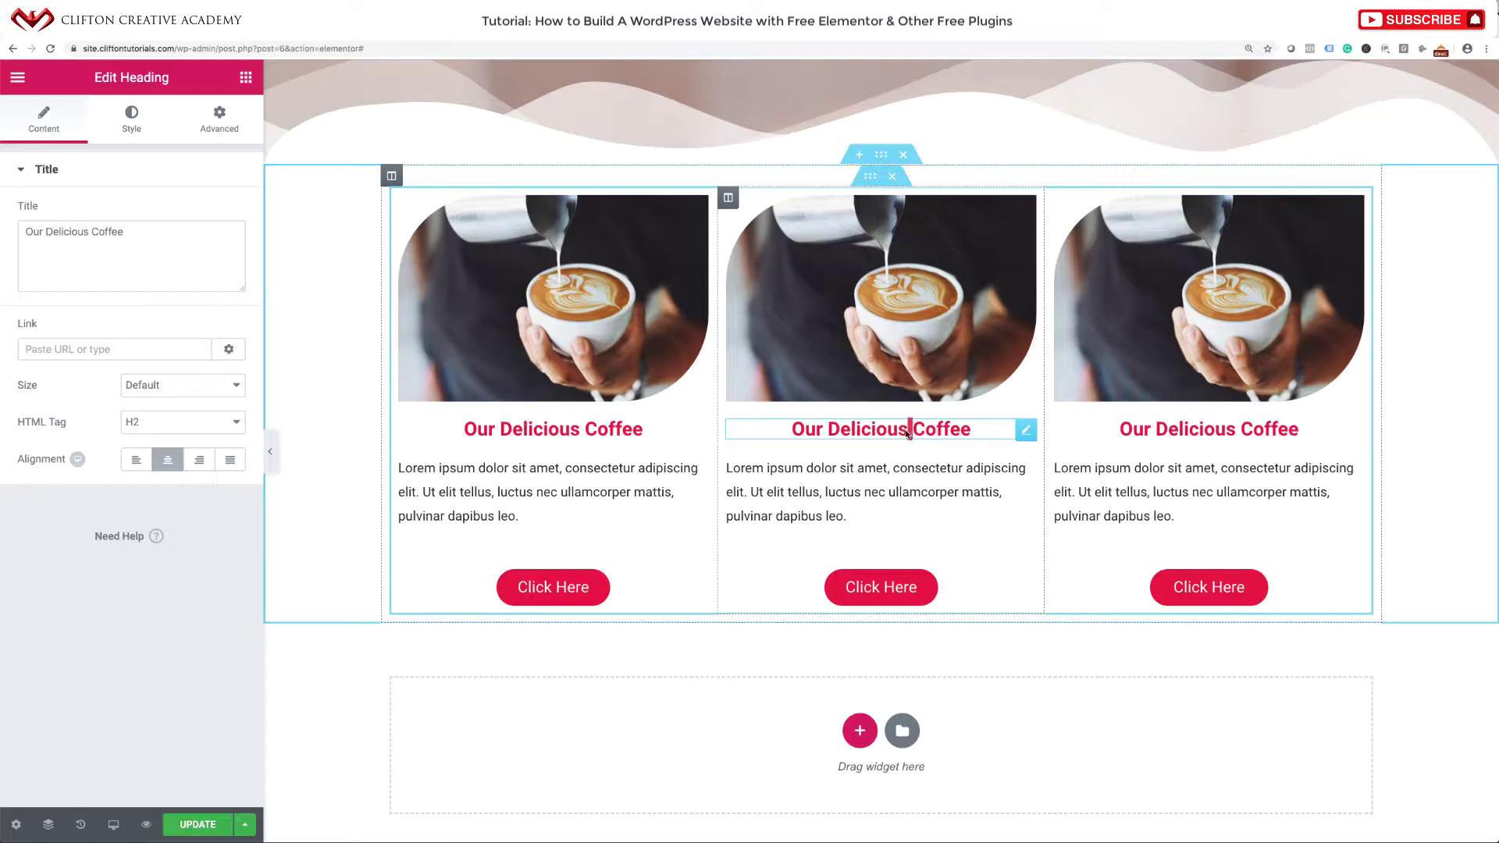
pyautogui.tripleClick(907, 431)
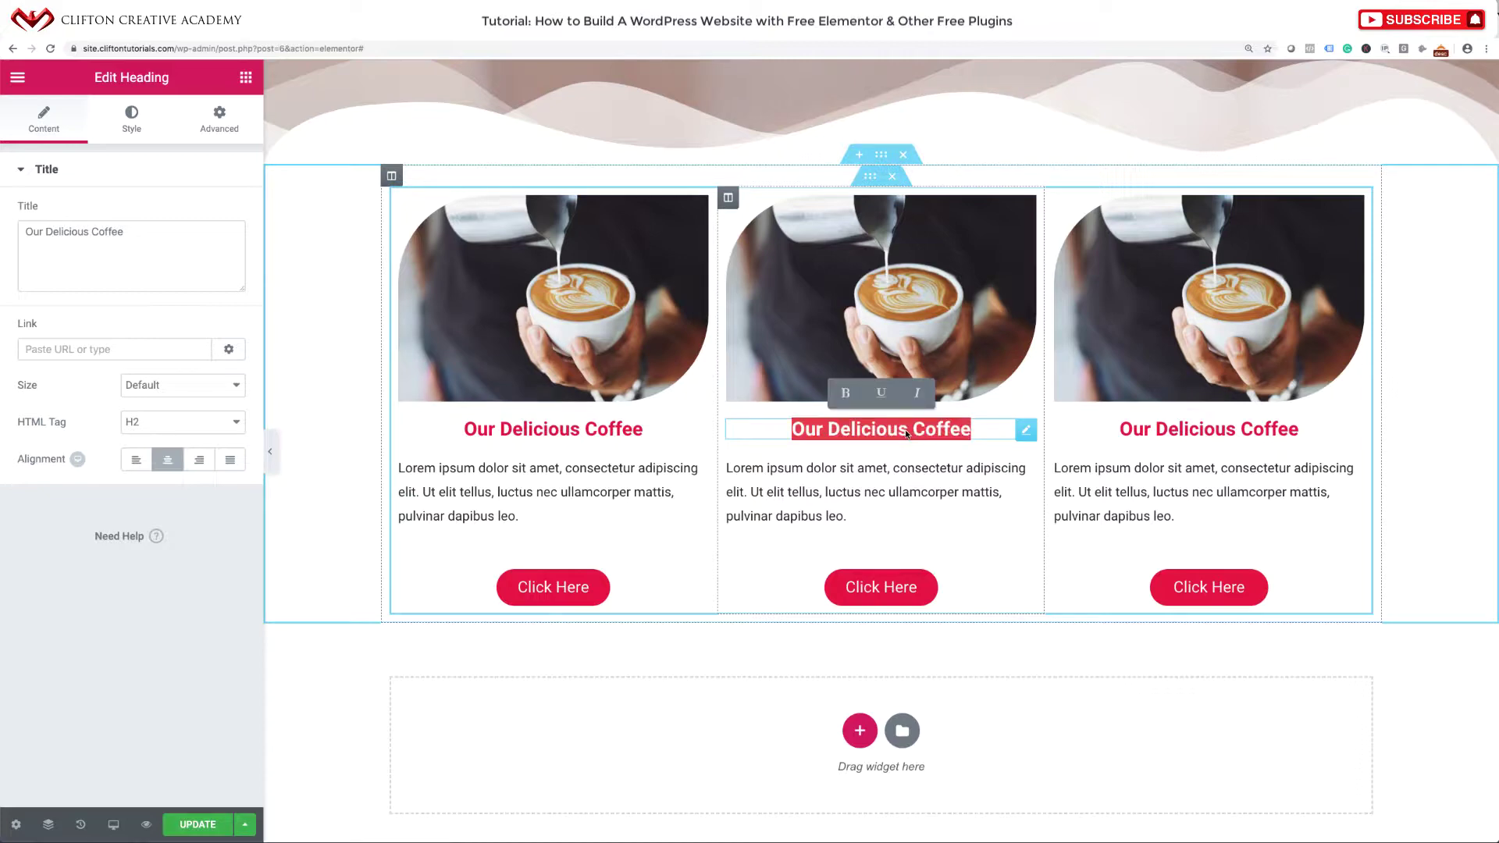
pyautogui.write('Our Mou')
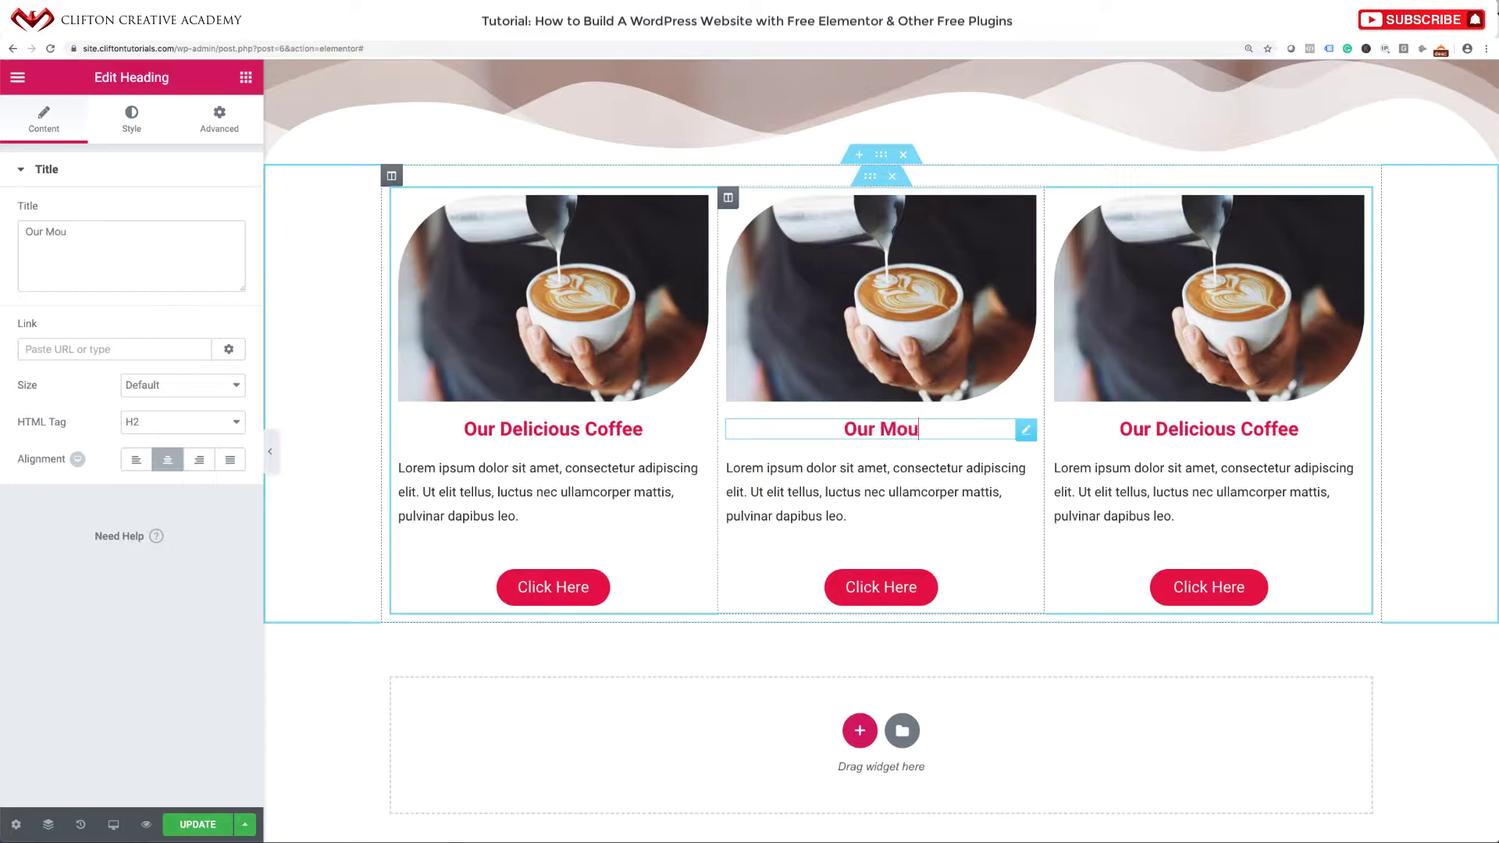
pyautogui.write('th-Water')
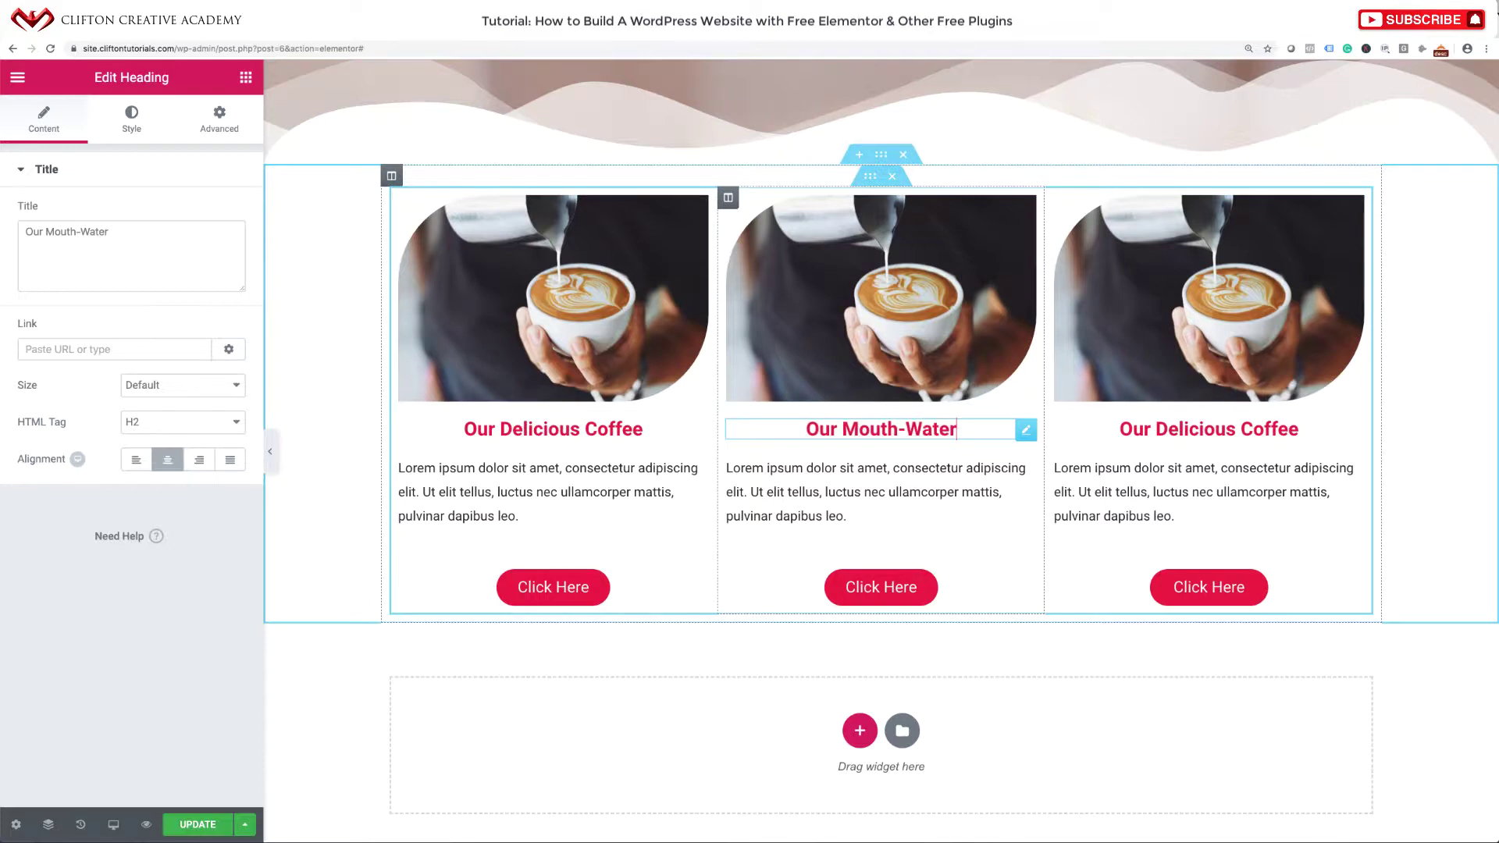
pyautogui.write('ing Ca')
pyautogui.press('BackSpace')
pyautogui.press('BackSpace')
pyautogui.press('BackSpace')
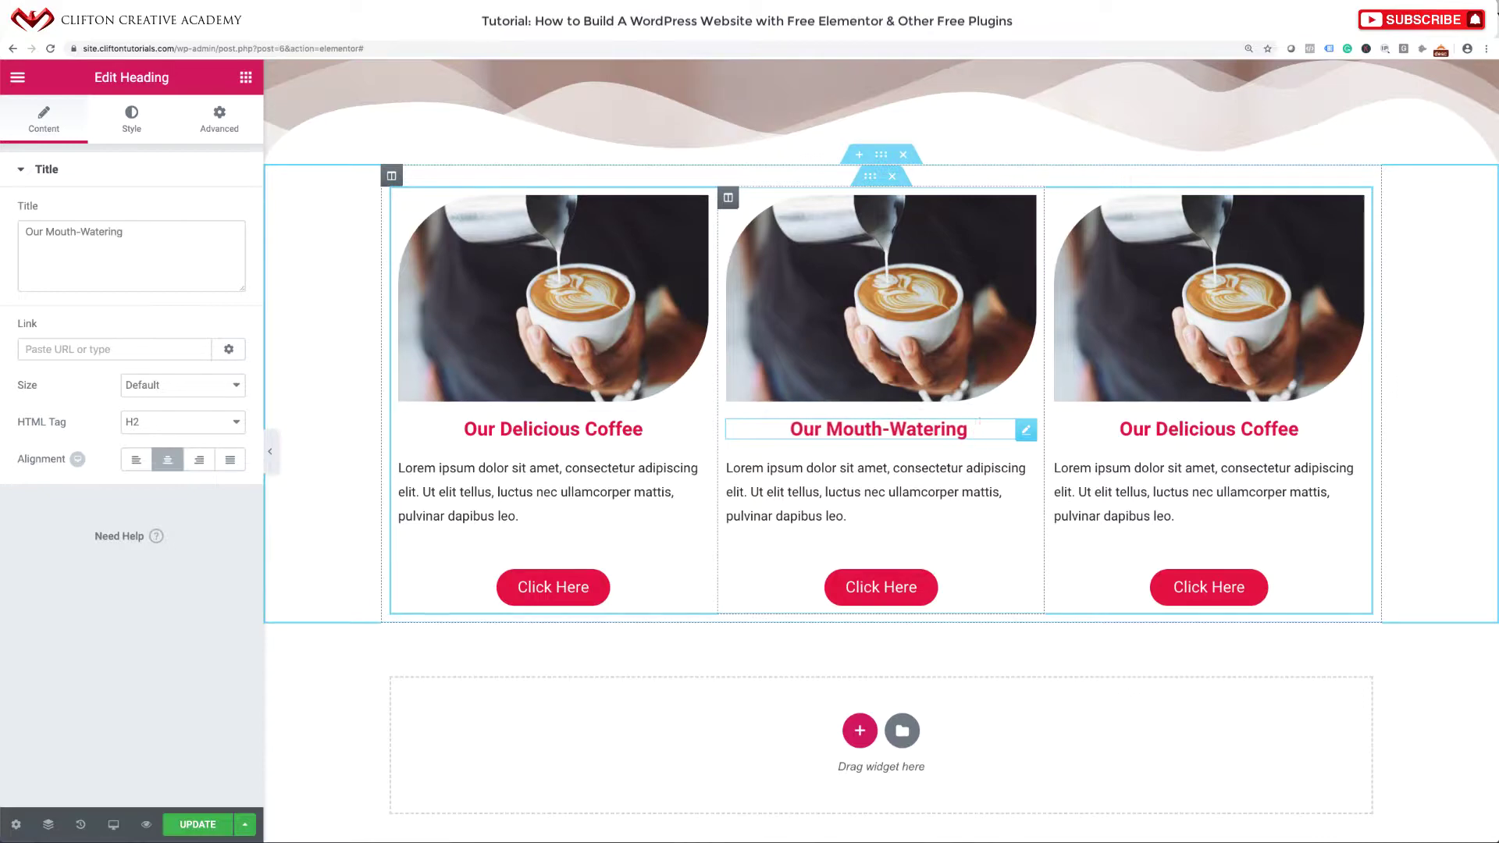
pyautogui.write('Pancakes')
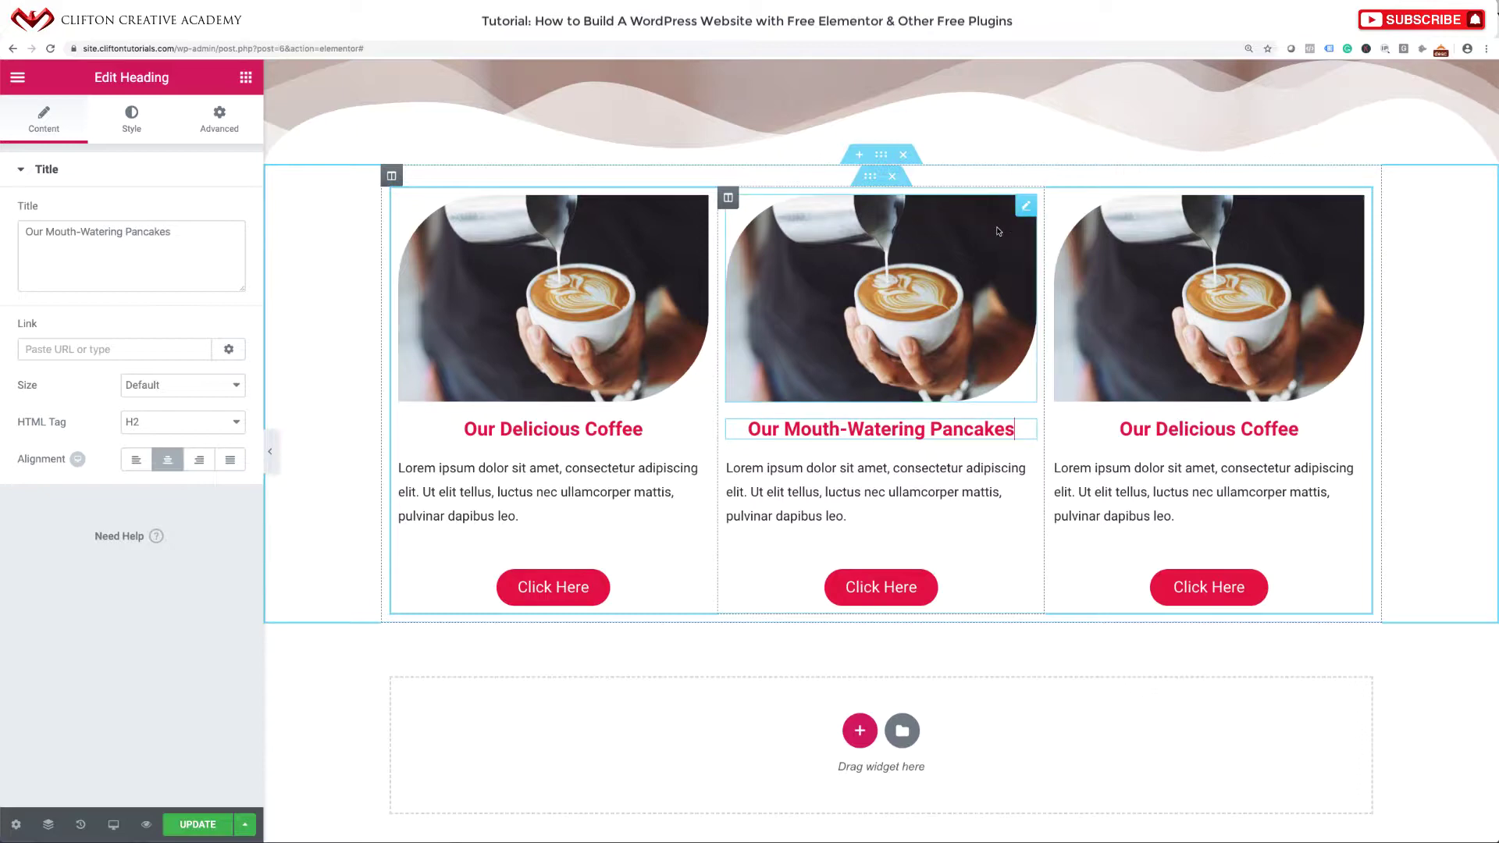
# Replace the middle card's image by uploading Our Pancakes.jpg to the media library.
pyautogui.click(1026, 207)
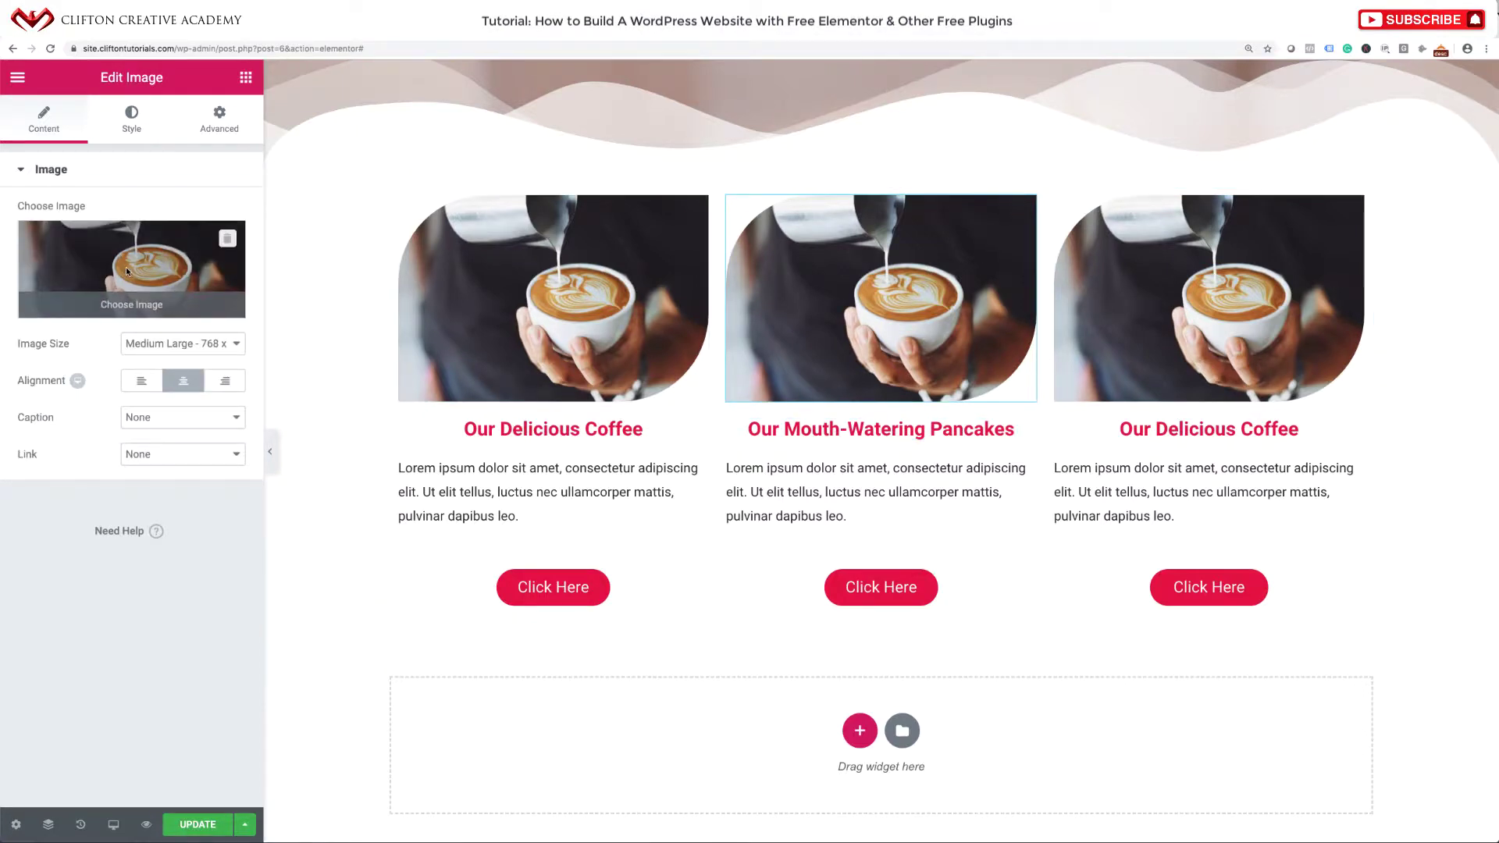
pyautogui.click(128, 271)
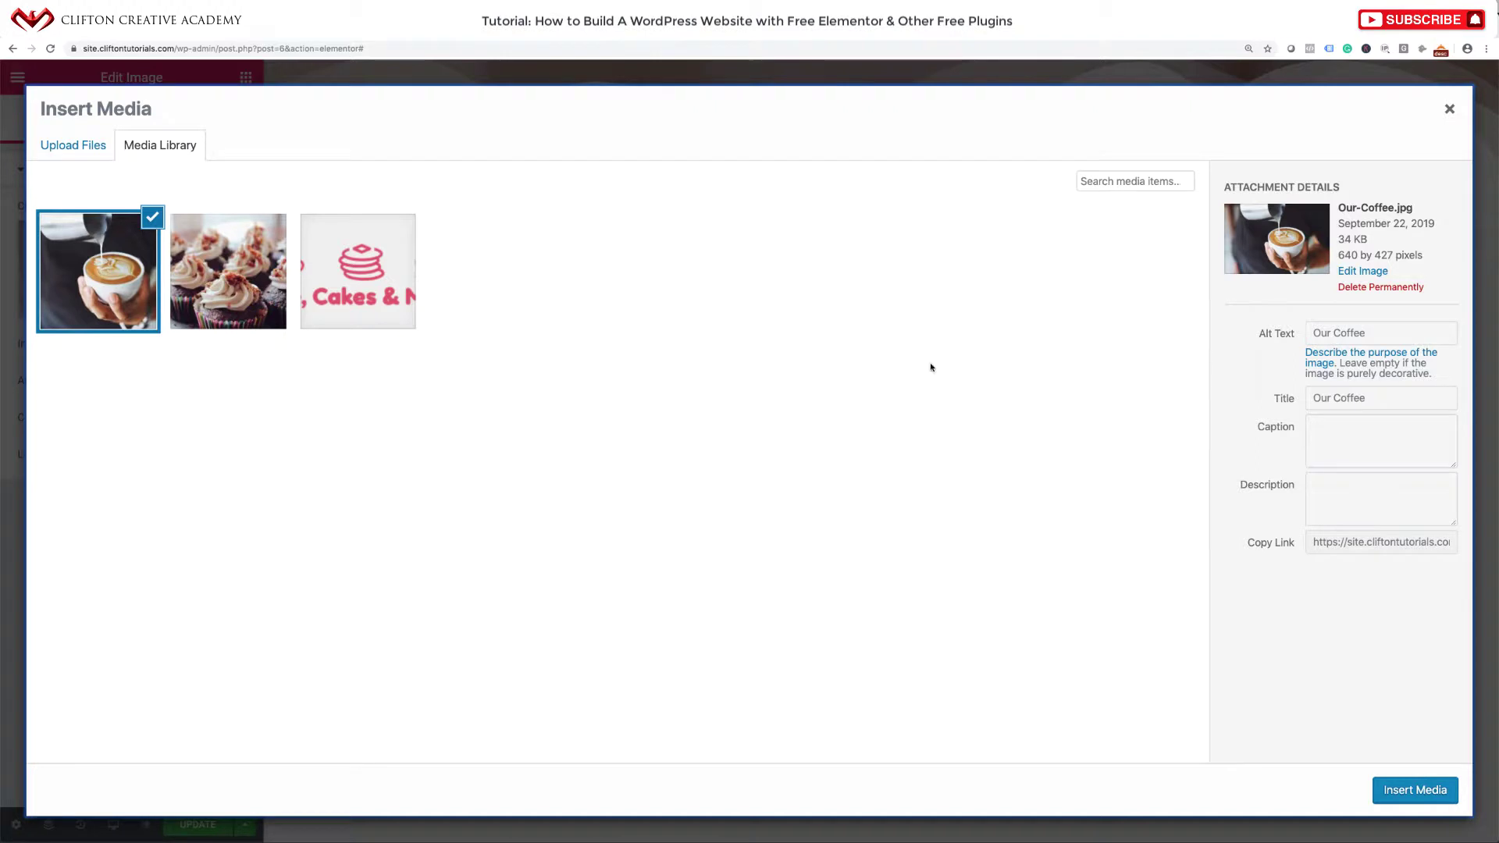
pyautogui.click(79, 148)
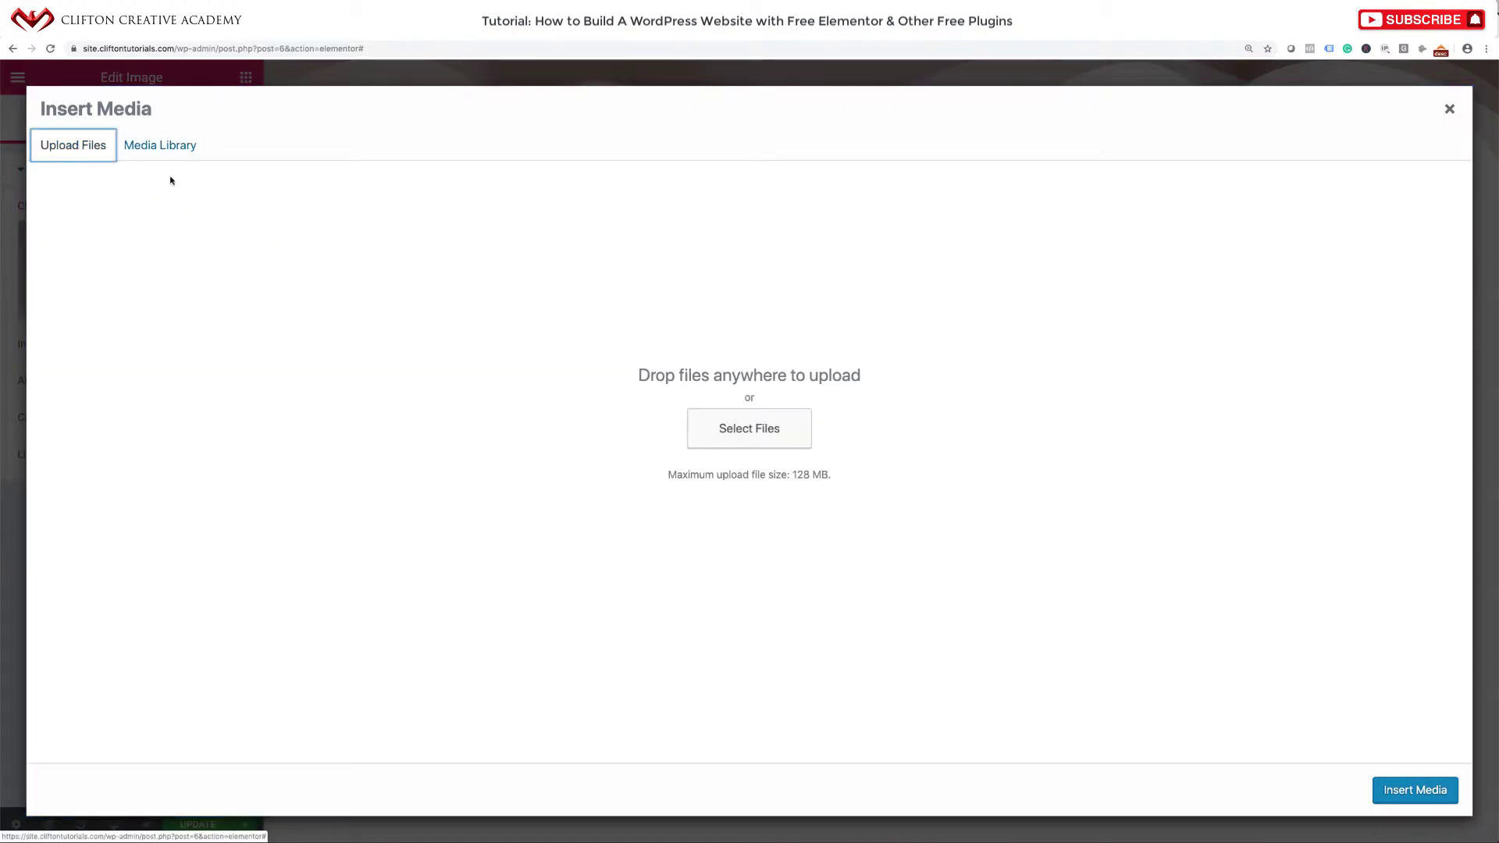
pyautogui.click(773, 435)
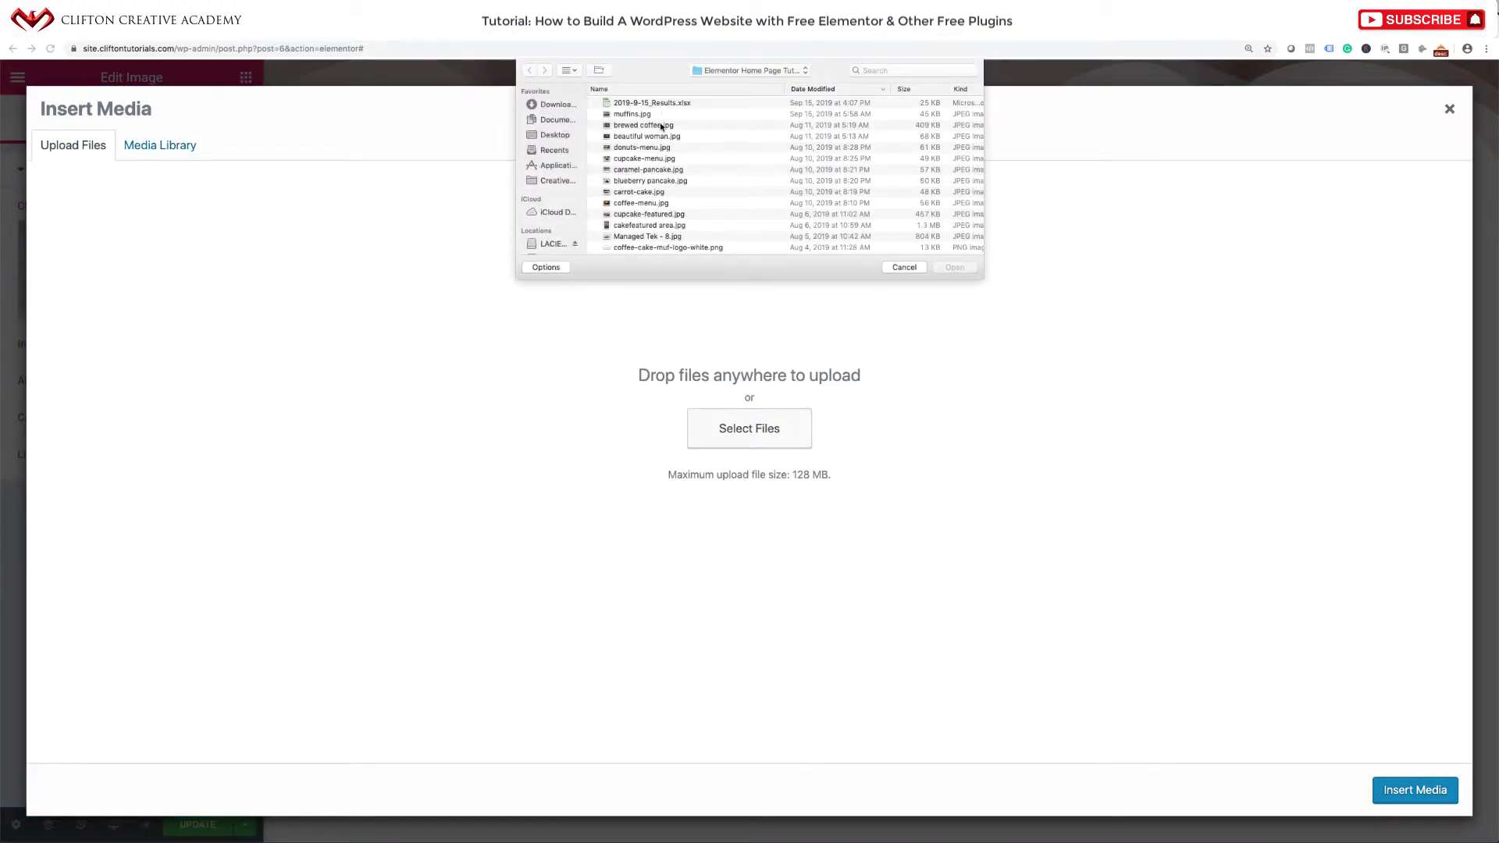
pyautogui.click(660, 160)
pyautogui.click(660, 169)
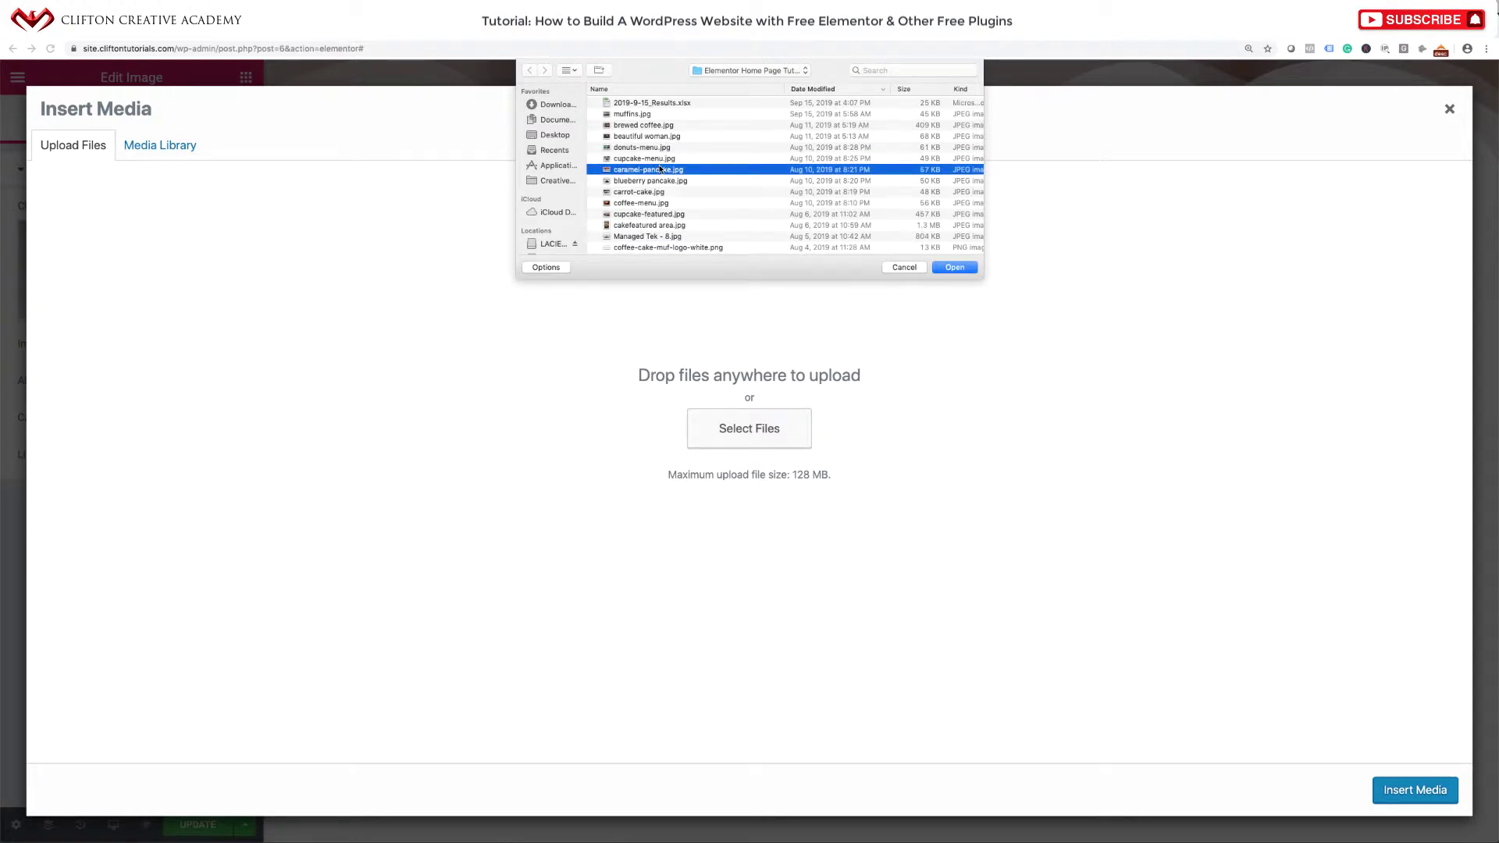
pyautogui.press('space')
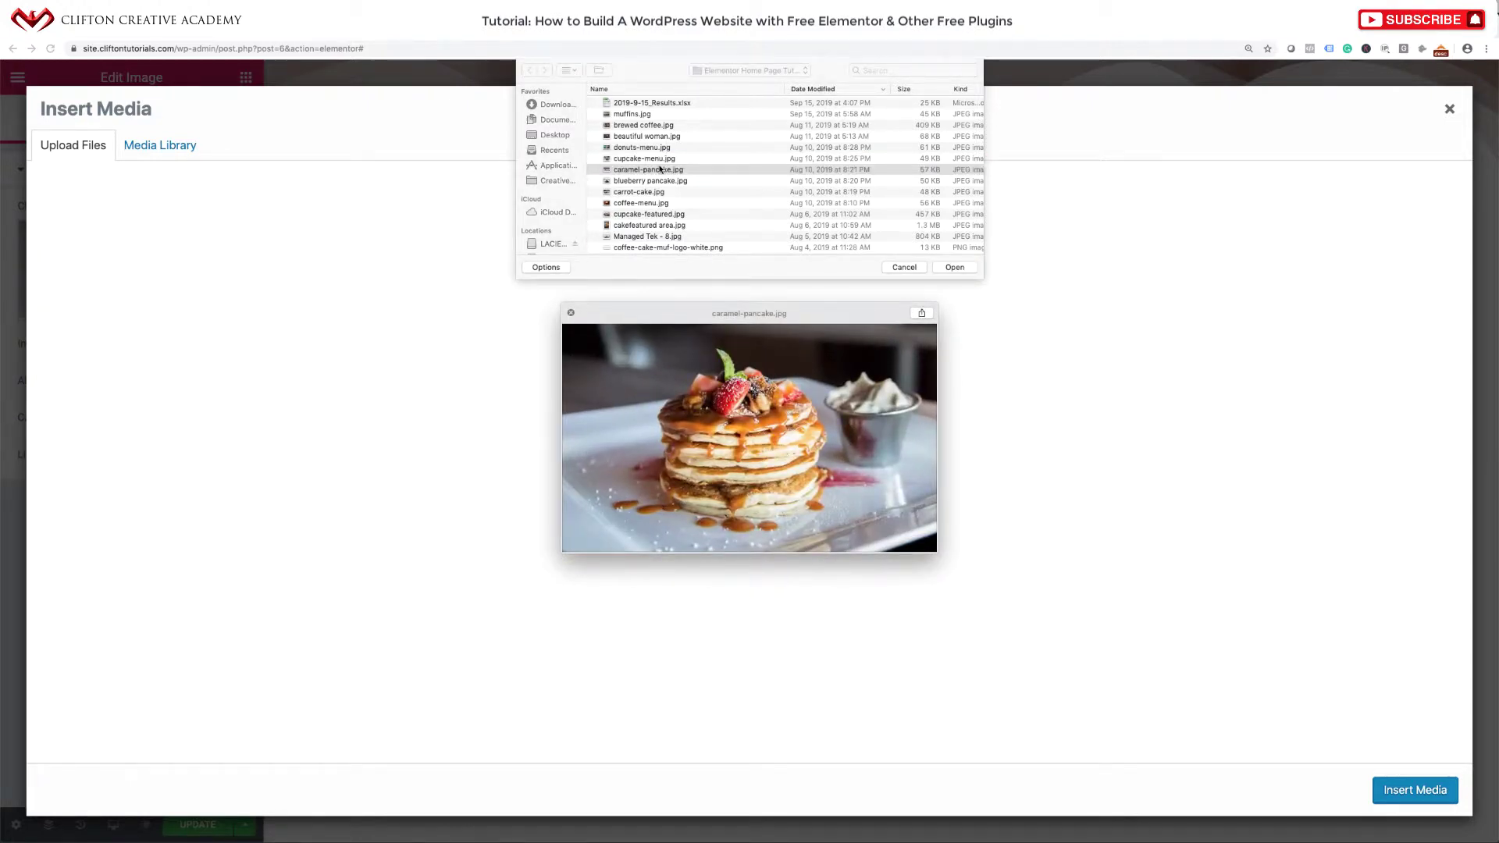
pyautogui.press('Down')
pyautogui.press('Down')
pyautogui.press('Down')
pyautogui.press('Down')
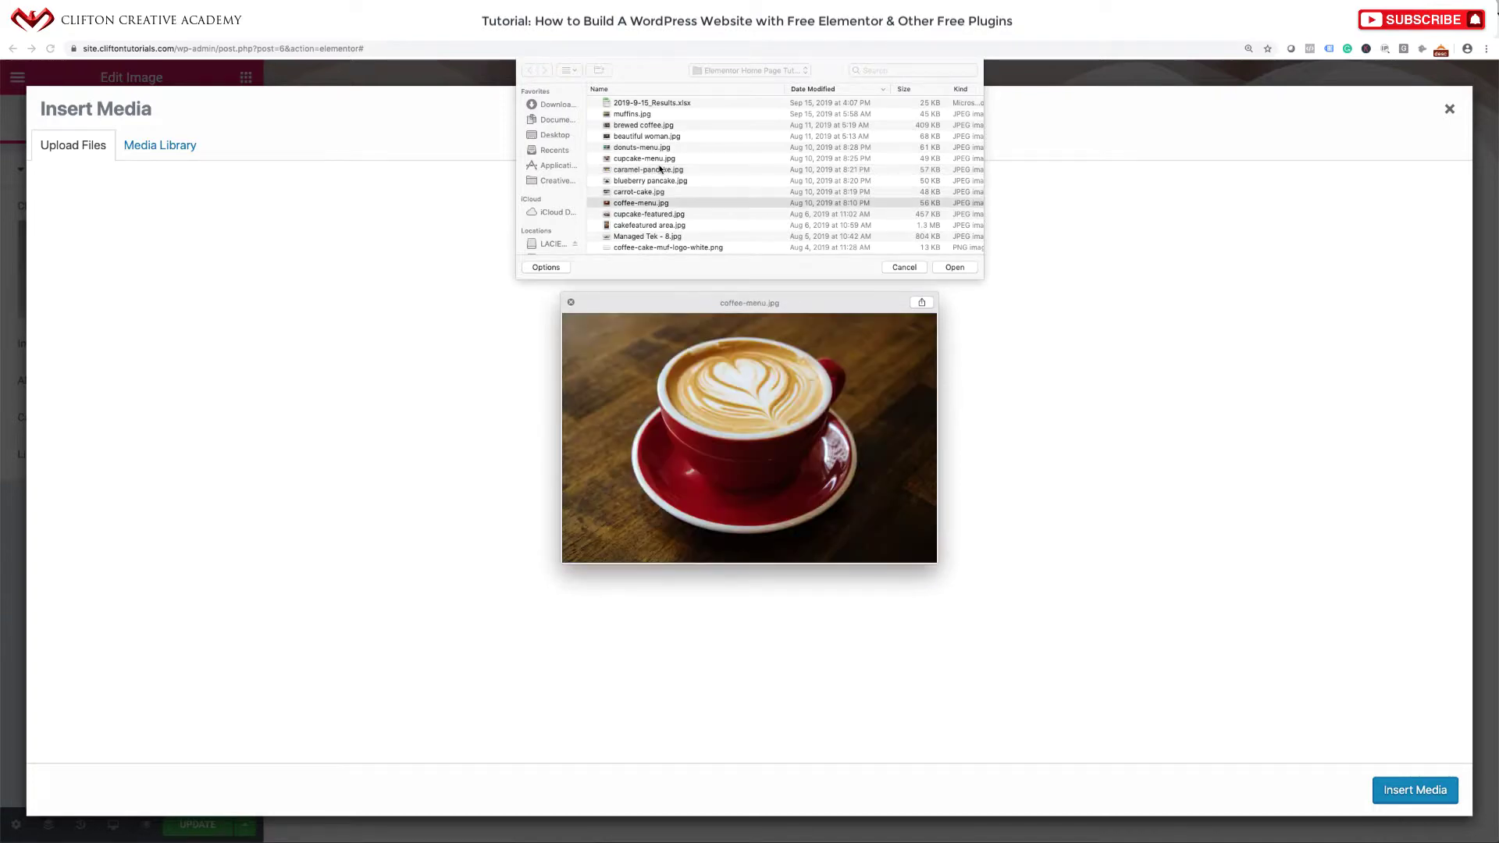
pyautogui.press('Down')
pyautogui.press('Down')
pyautogui.press('Down')
pyautogui.press('Down')
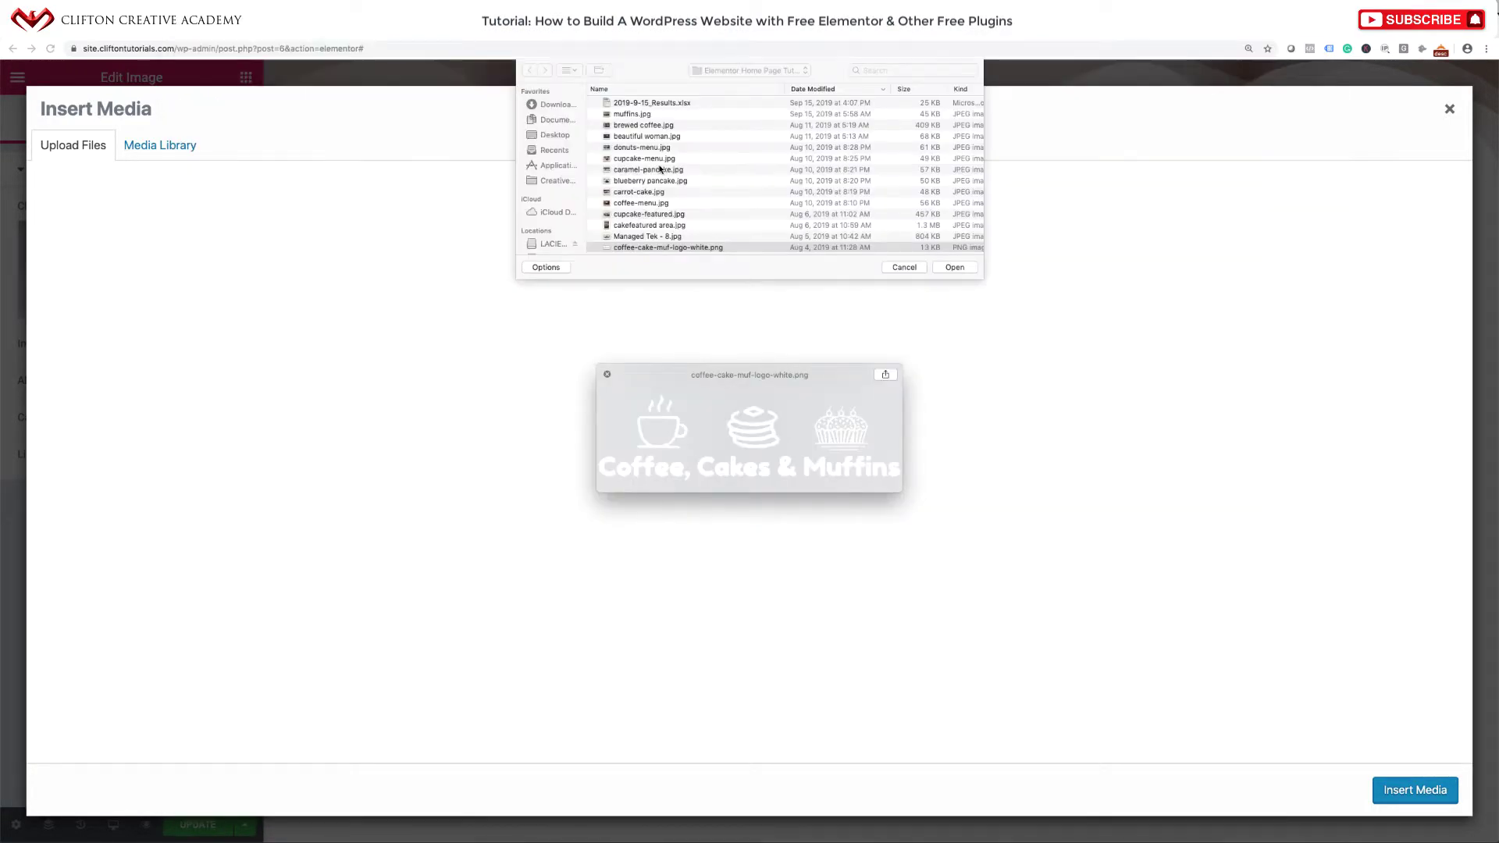
pyautogui.press('Down')
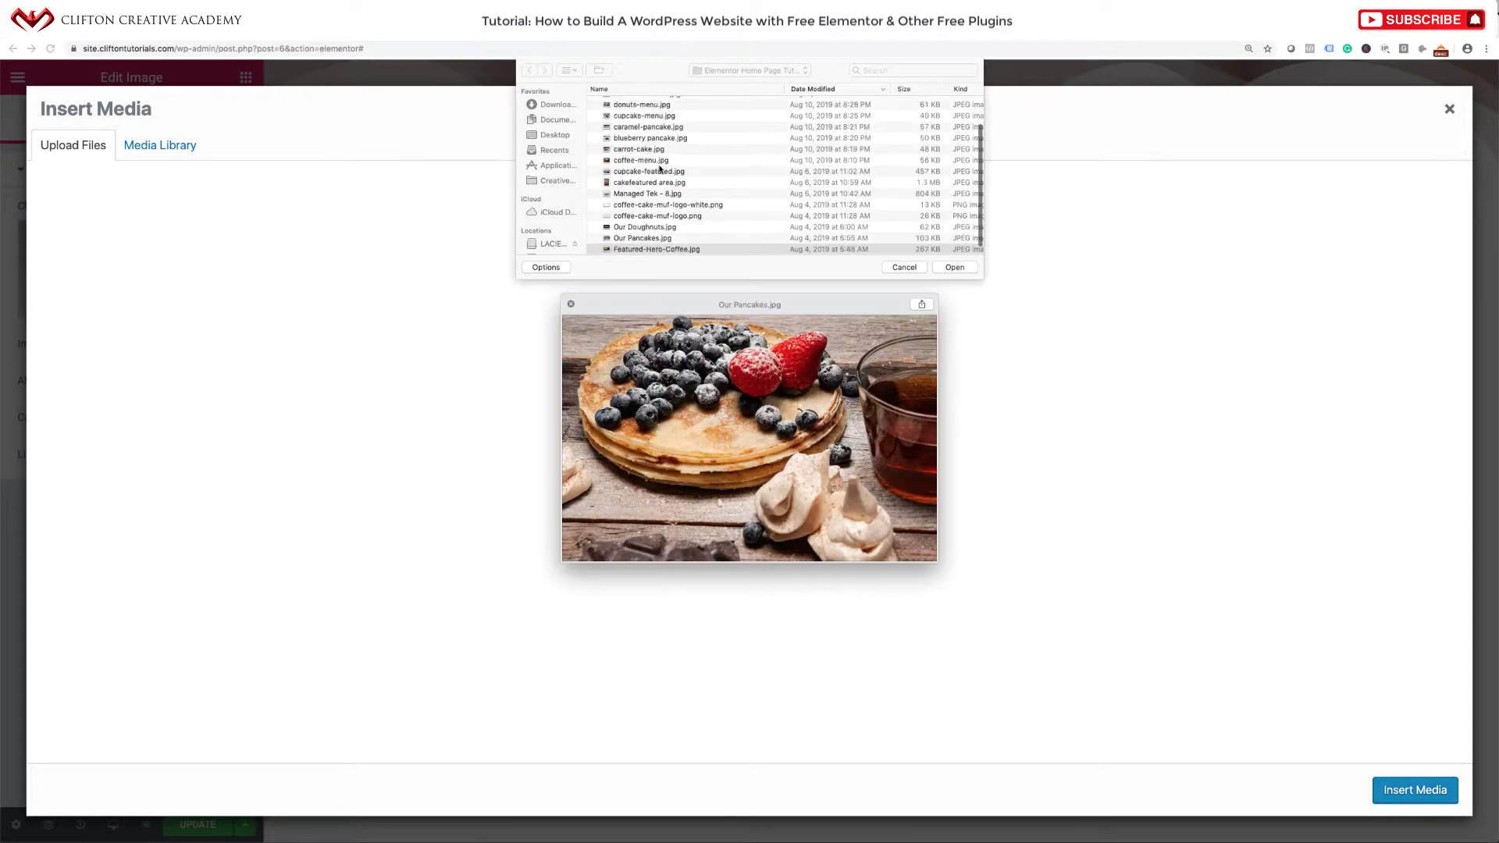
pyautogui.press('Down')
pyautogui.press('Up')
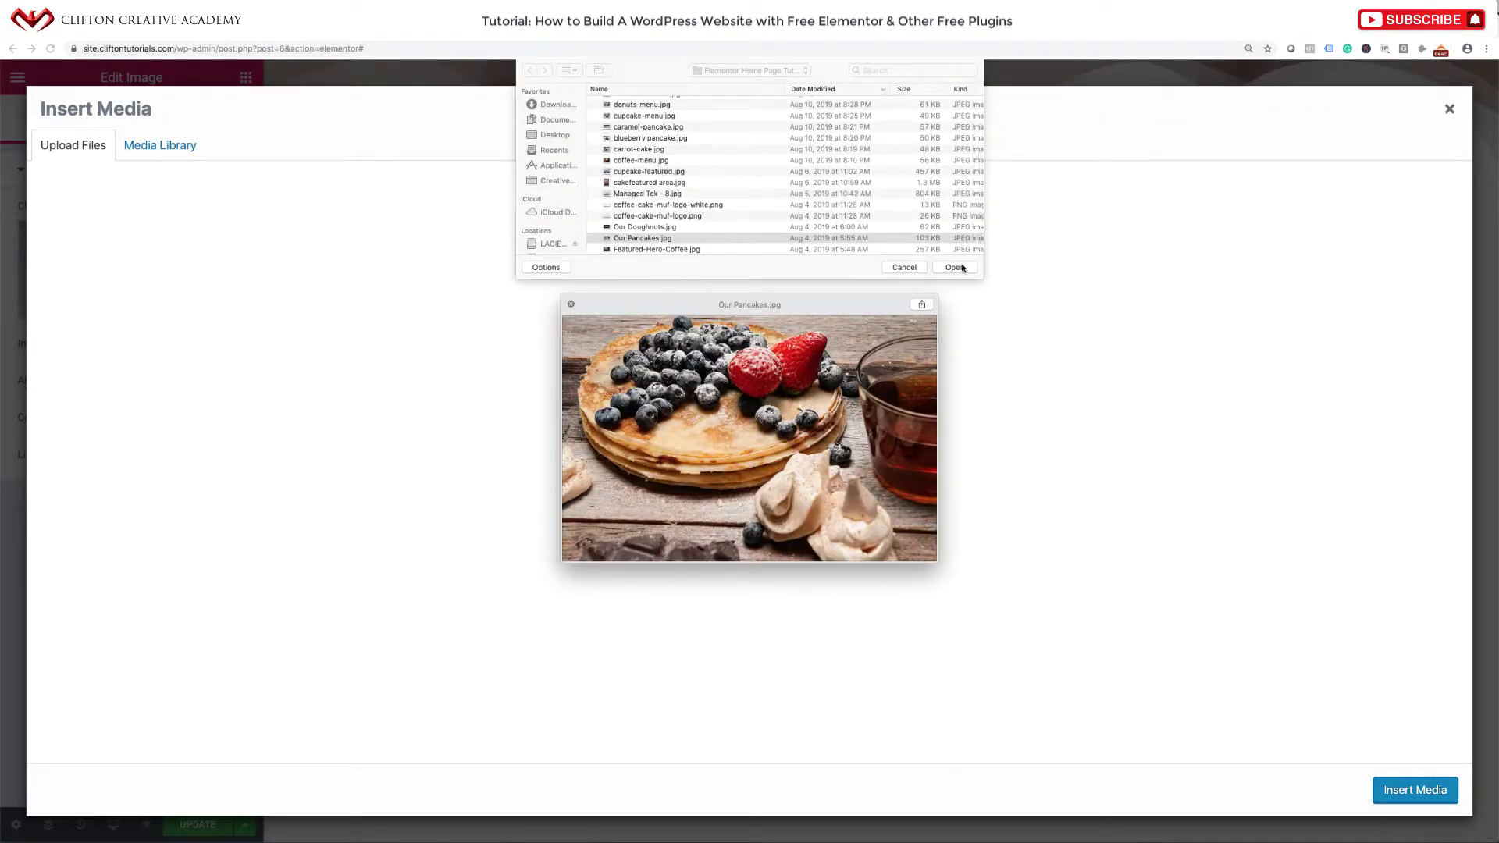
pyautogui.click(963, 268)
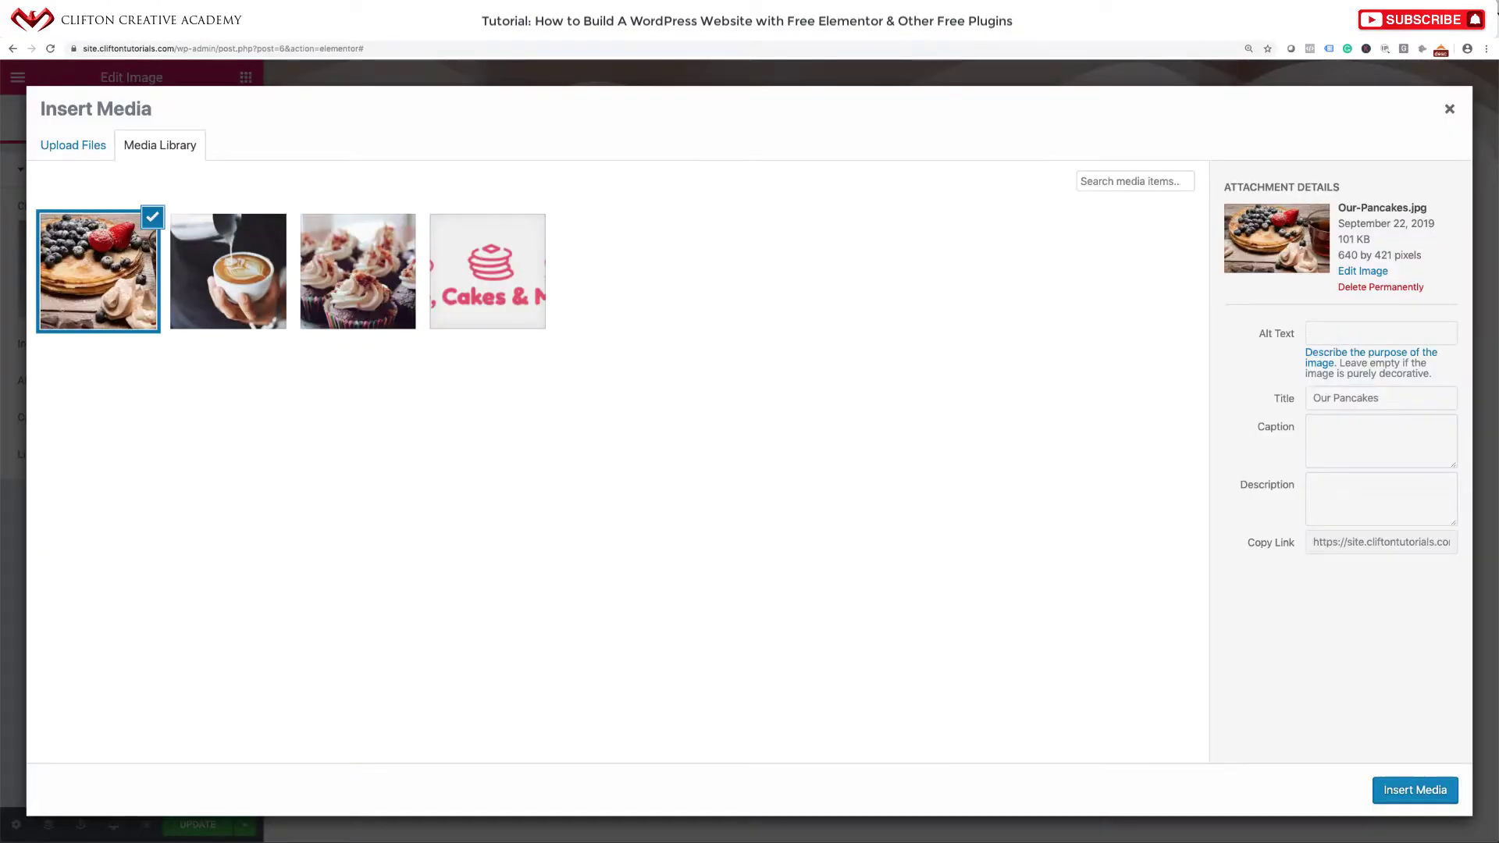
# Set the pancake image's alt text to 'Our Pancakes' and insert it into the card.
pyautogui.click(1243, 397)
pyautogui.hotkey('ctrl', 'c')
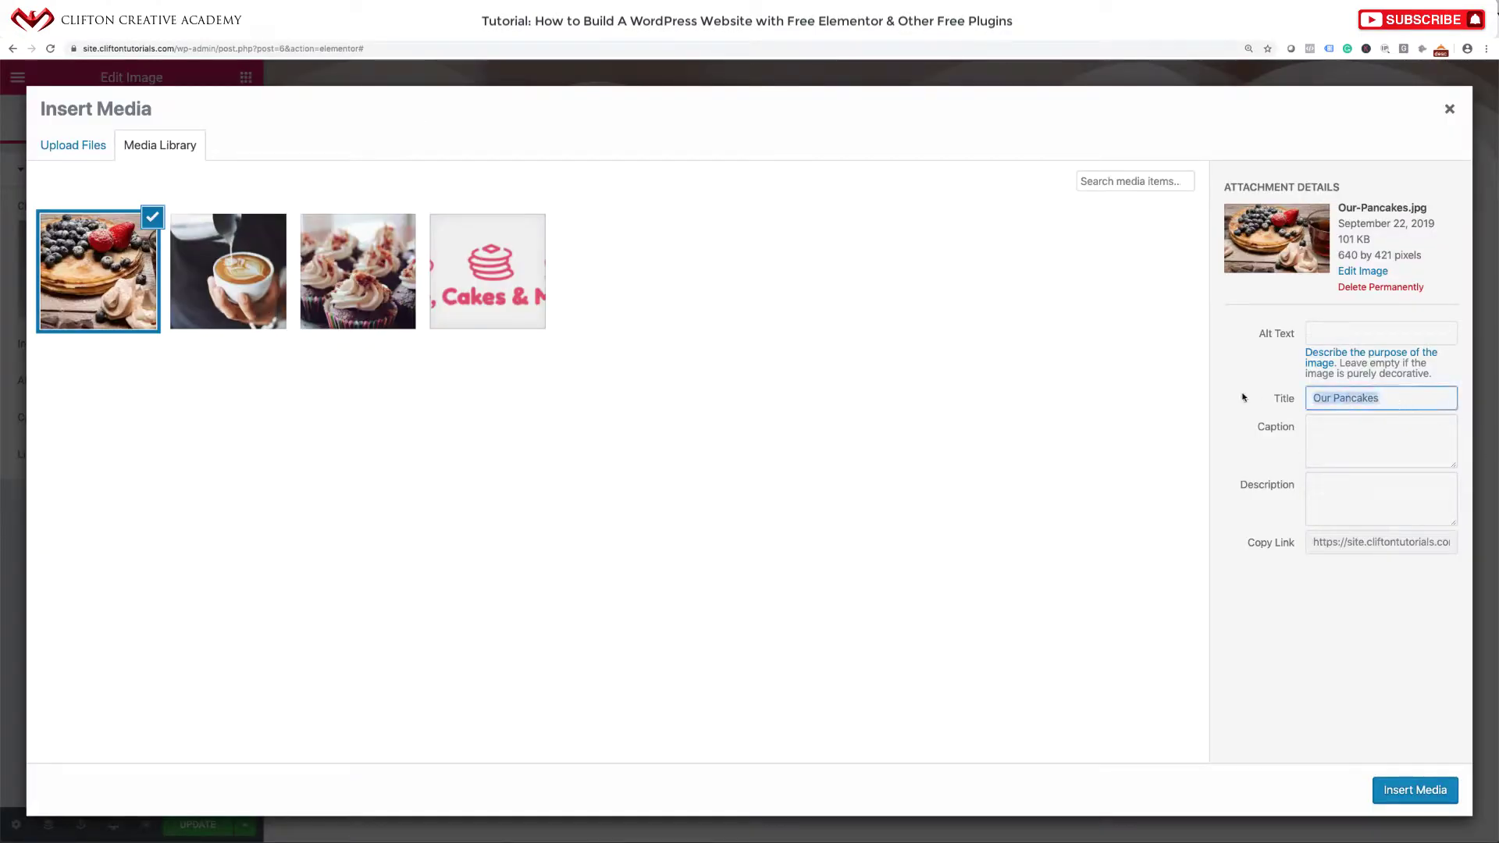
pyautogui.click(1352, 339)
pyautogui.hotkey('ctrl', 'v')
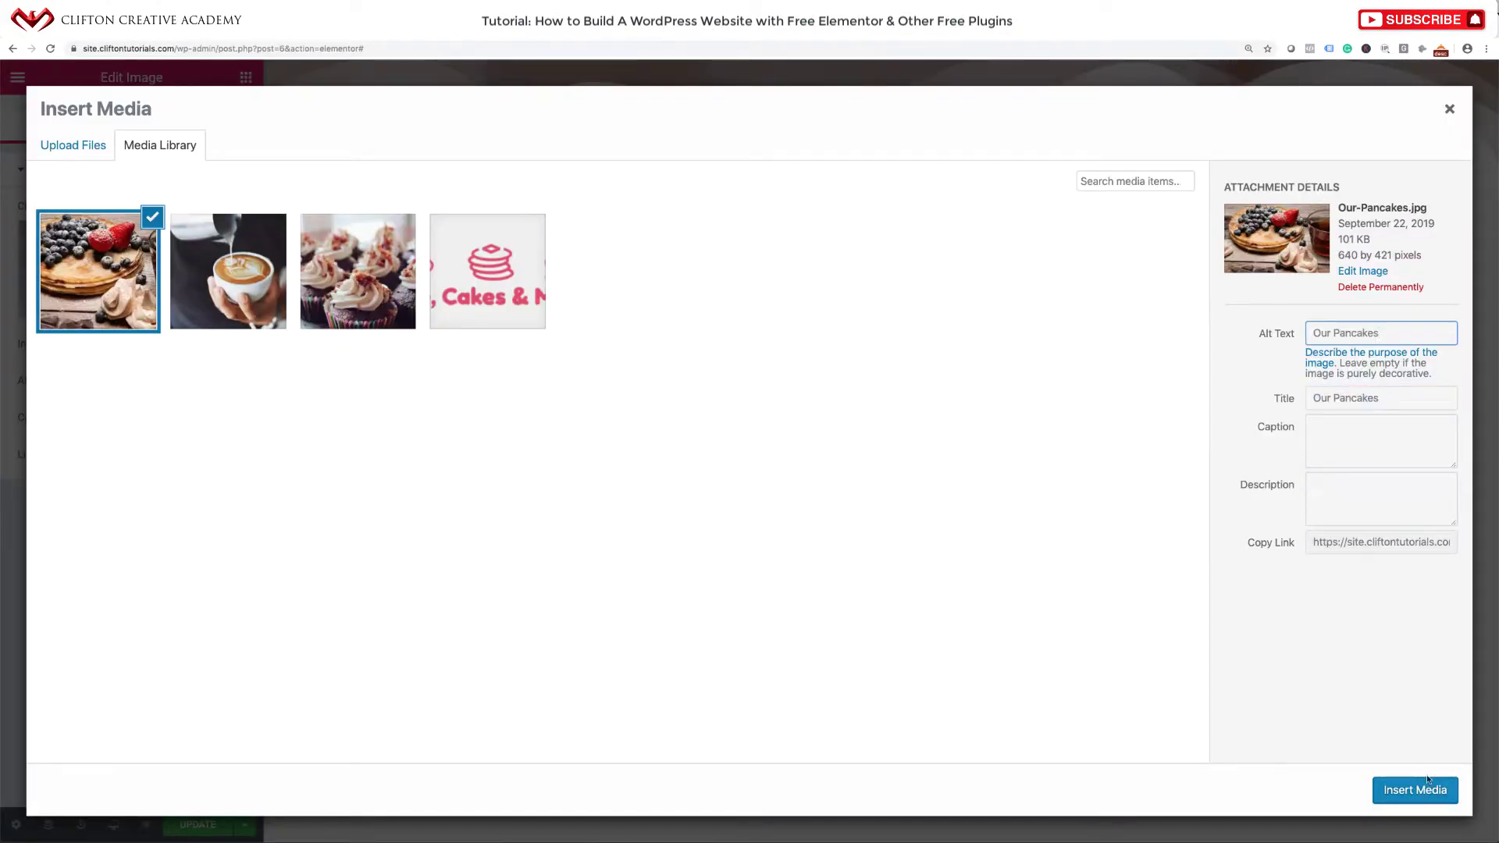
pyautogui.click(1429, 786)
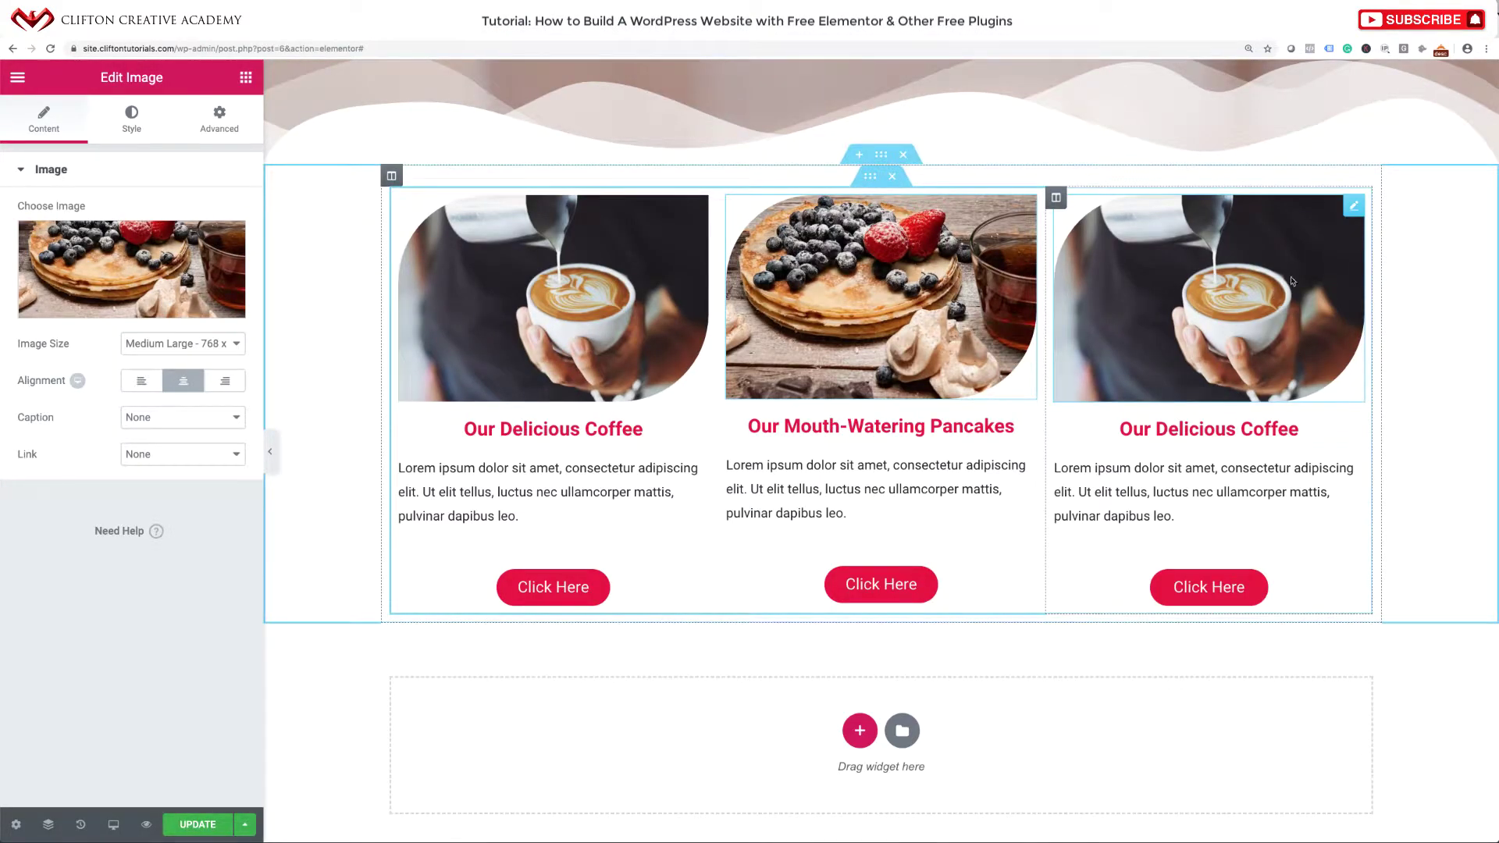
# Replace the third card's image by uploading muffins.jpg.
pyautogui.click(1322, 224)
pyautogui.click(140, 268)
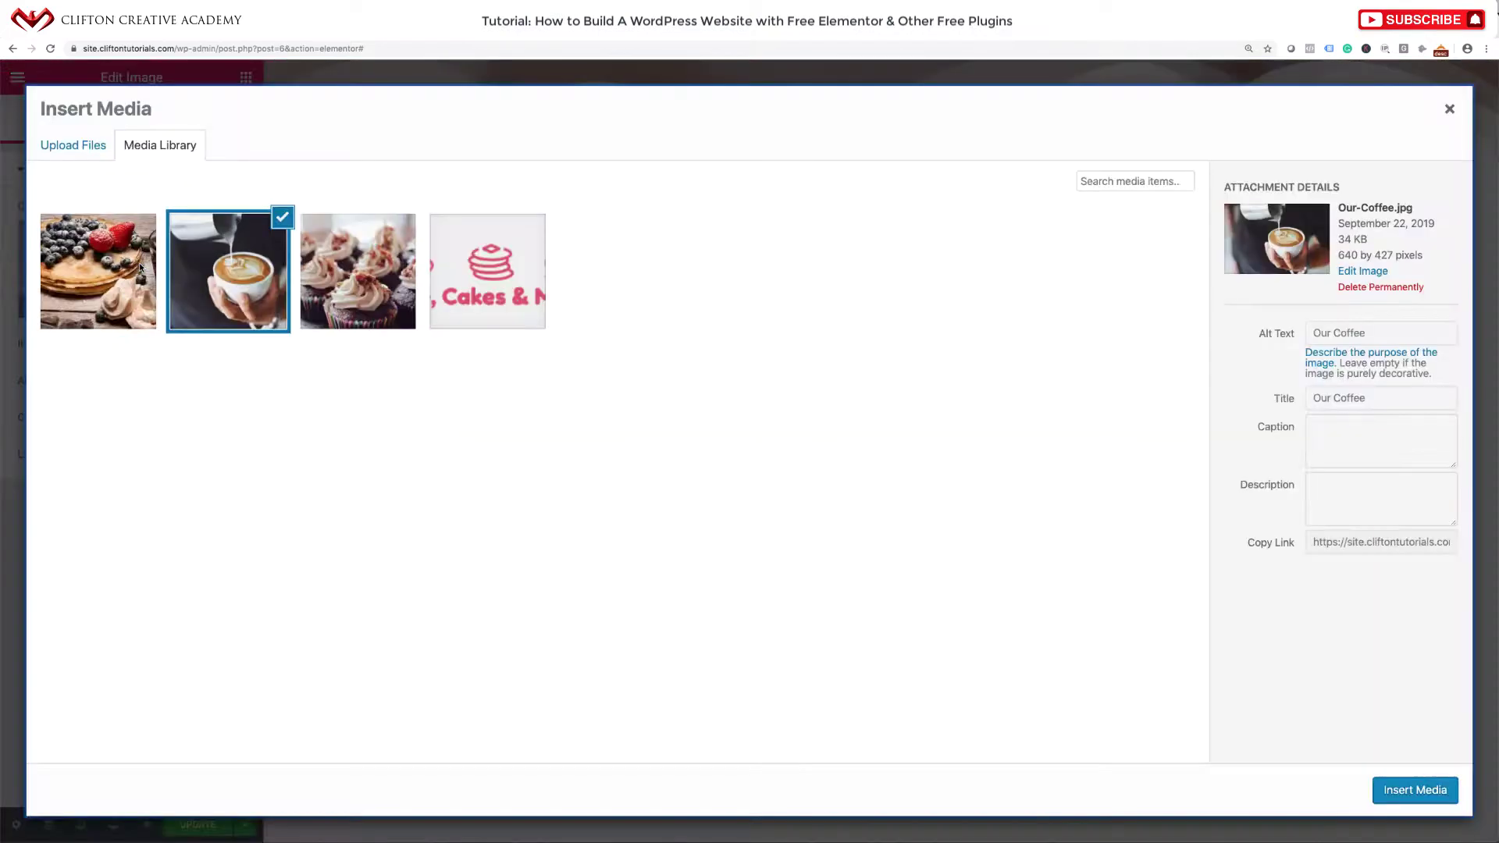
pyautogui.click(84, 145)
pyautogui.click(775, 426)
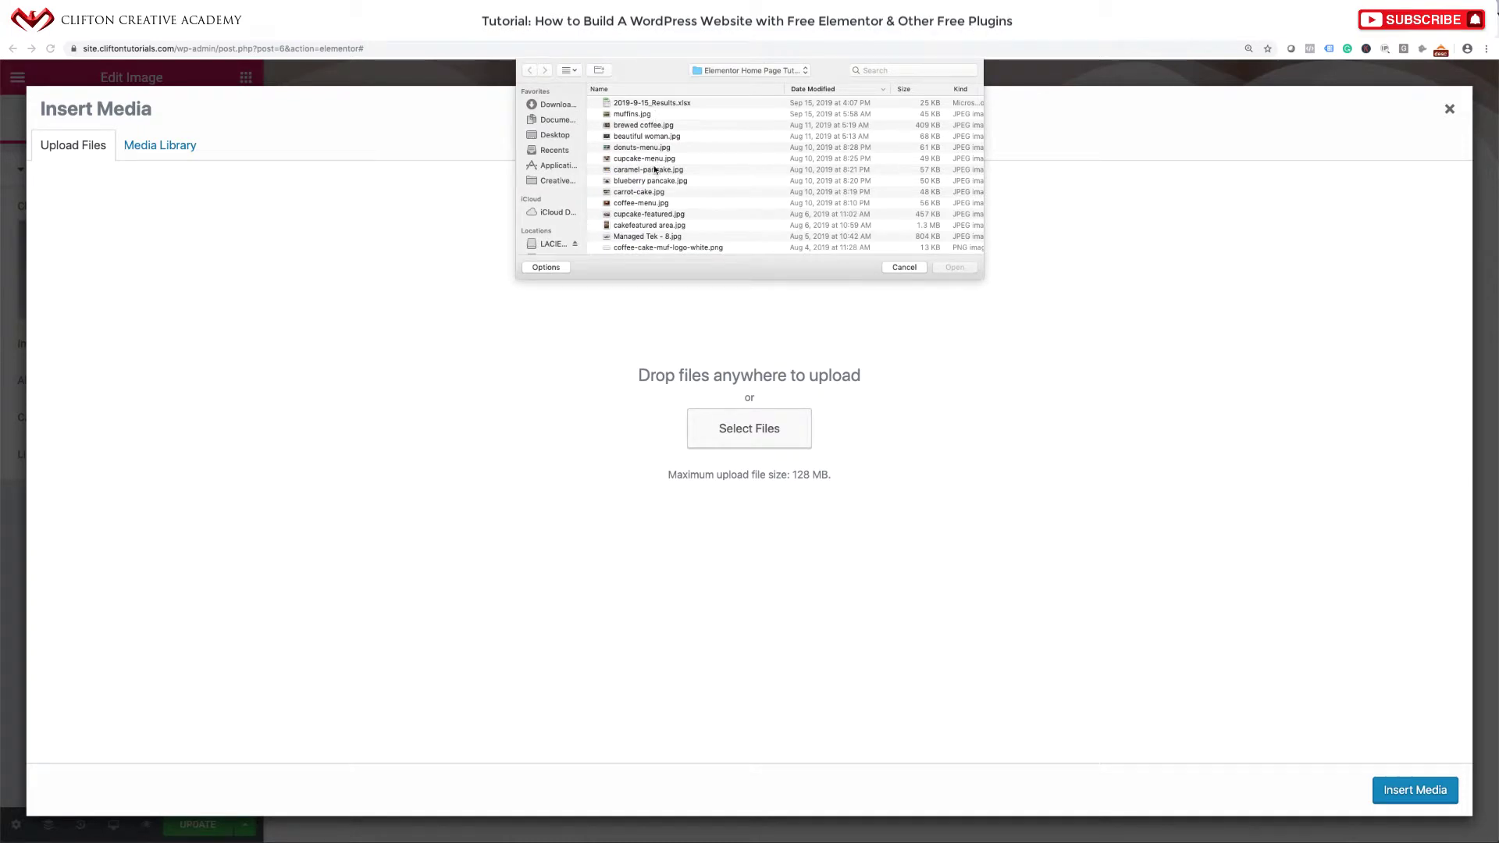
pyautogui.scroll(-3, 653, 200)
pyautogui.scroll(5, 653, 205)
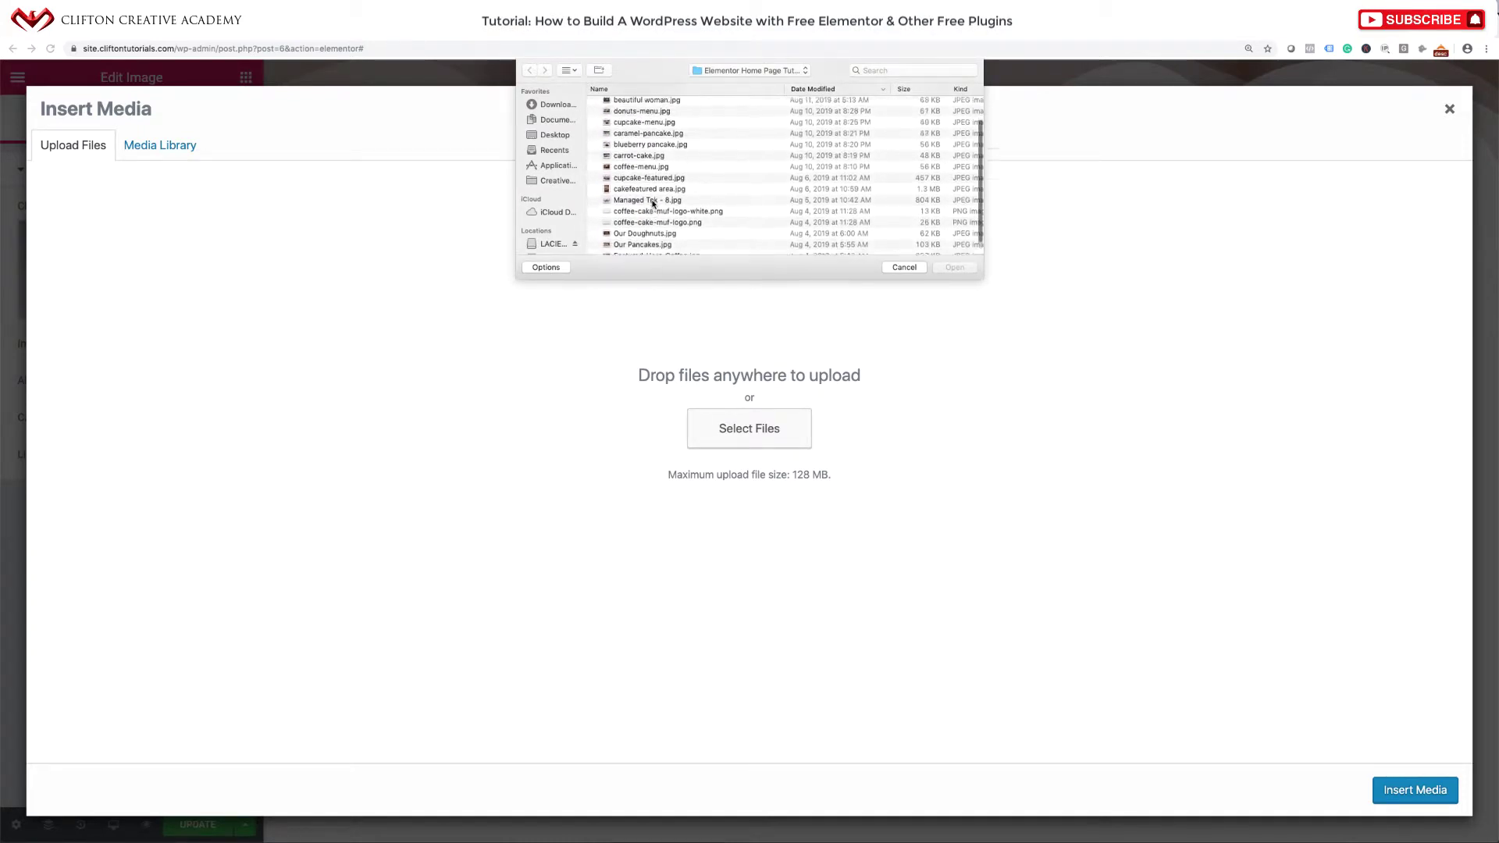
pyautogui.click(648, 113)
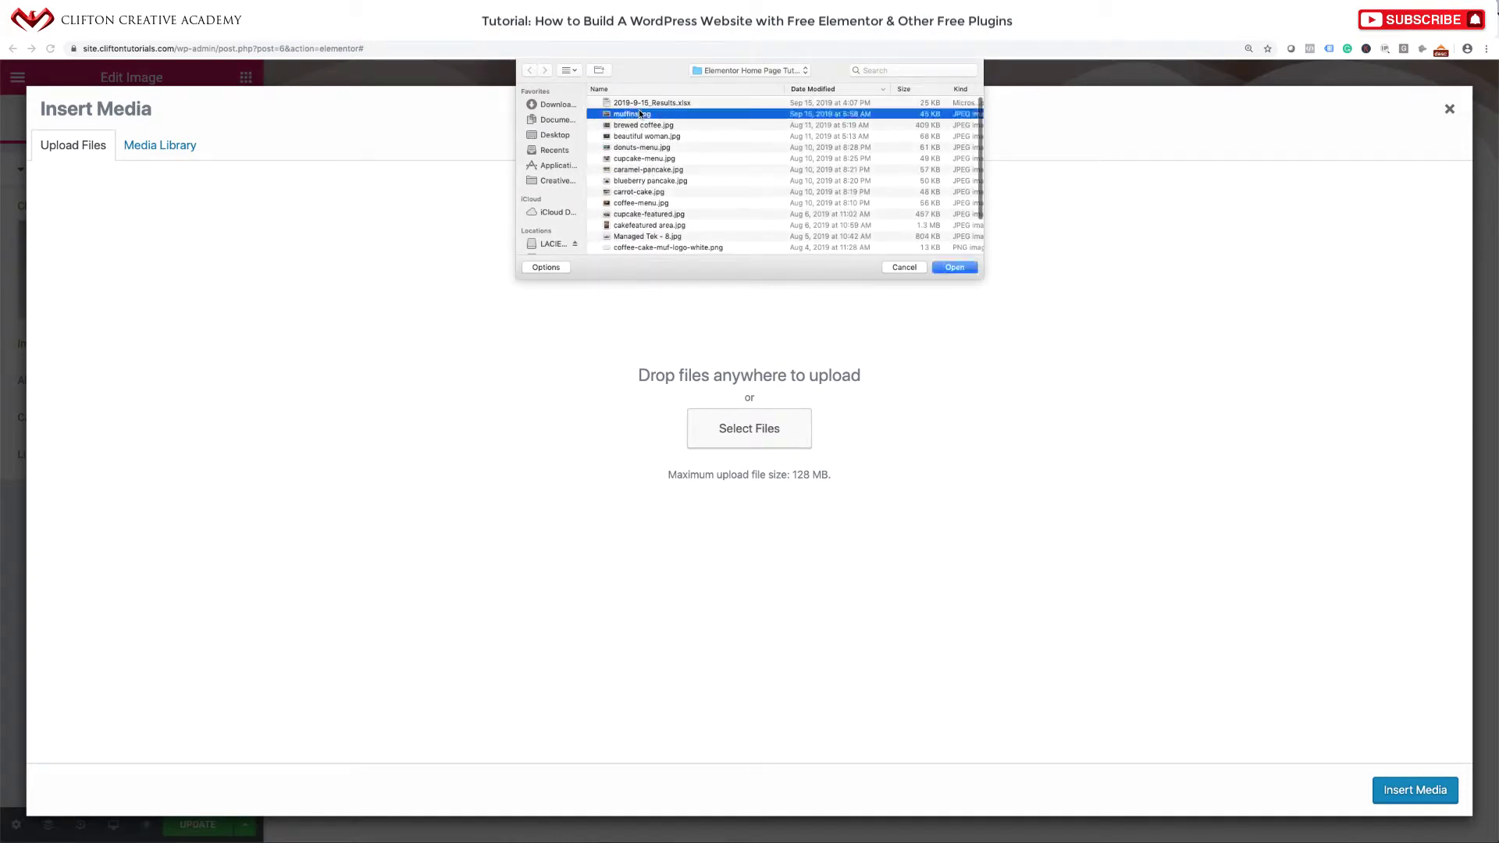
pyautogui.press('space')
pyautogui.click(949, 268)
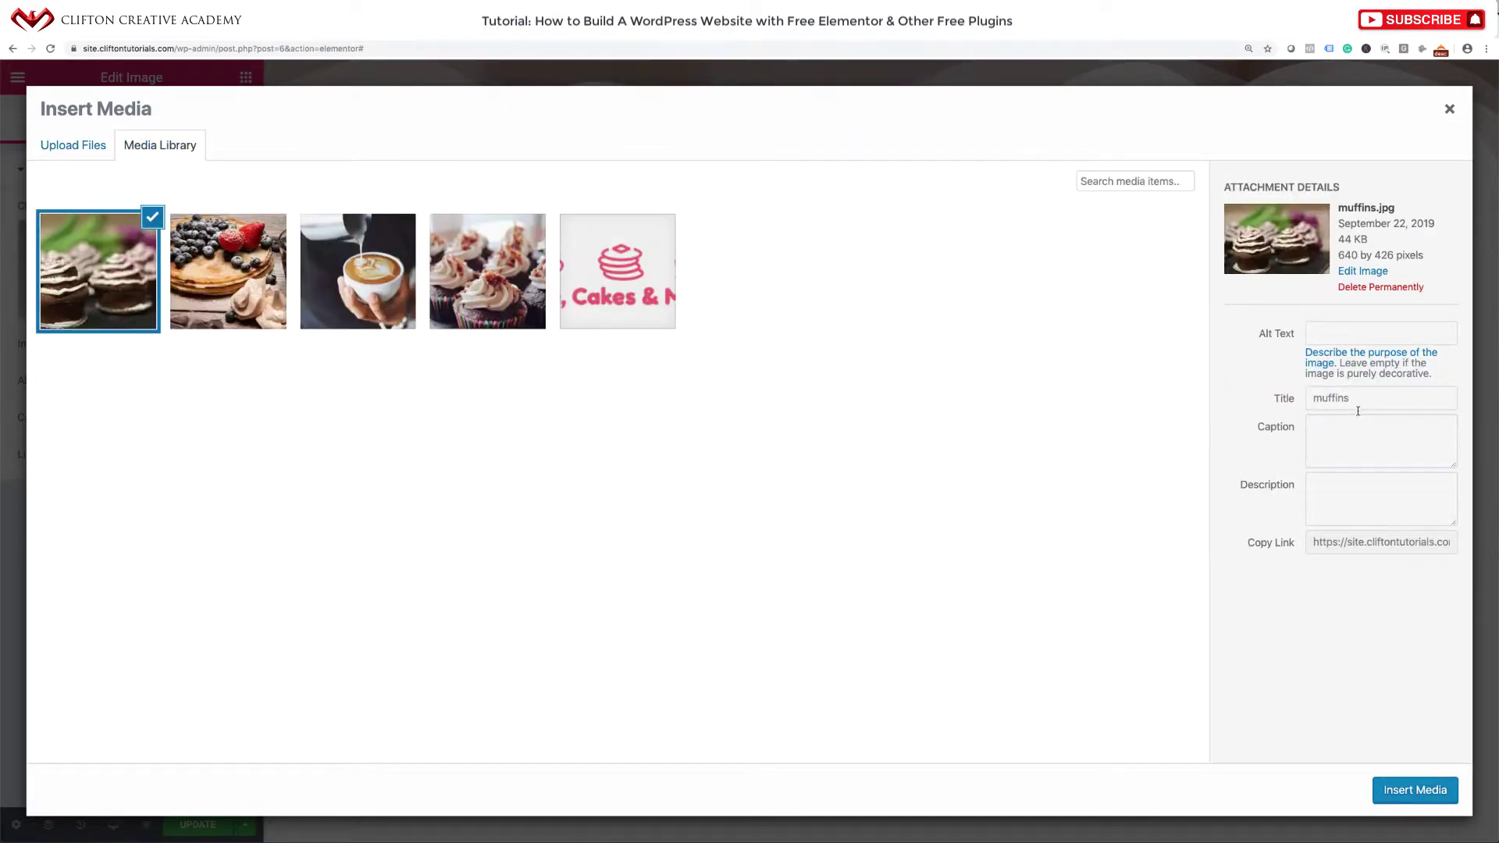
# Set the muffins image's alt text to 'muffins' and insert it into the third column.
pyautogui.moveTo(1358, 410); pyautogui.dragTo(1292, 400)
pyautogui.press('super+c')
pyautogui.click(1368, 335)
pyautogui.press('super+v')
pyautogui.click(1414, 790)
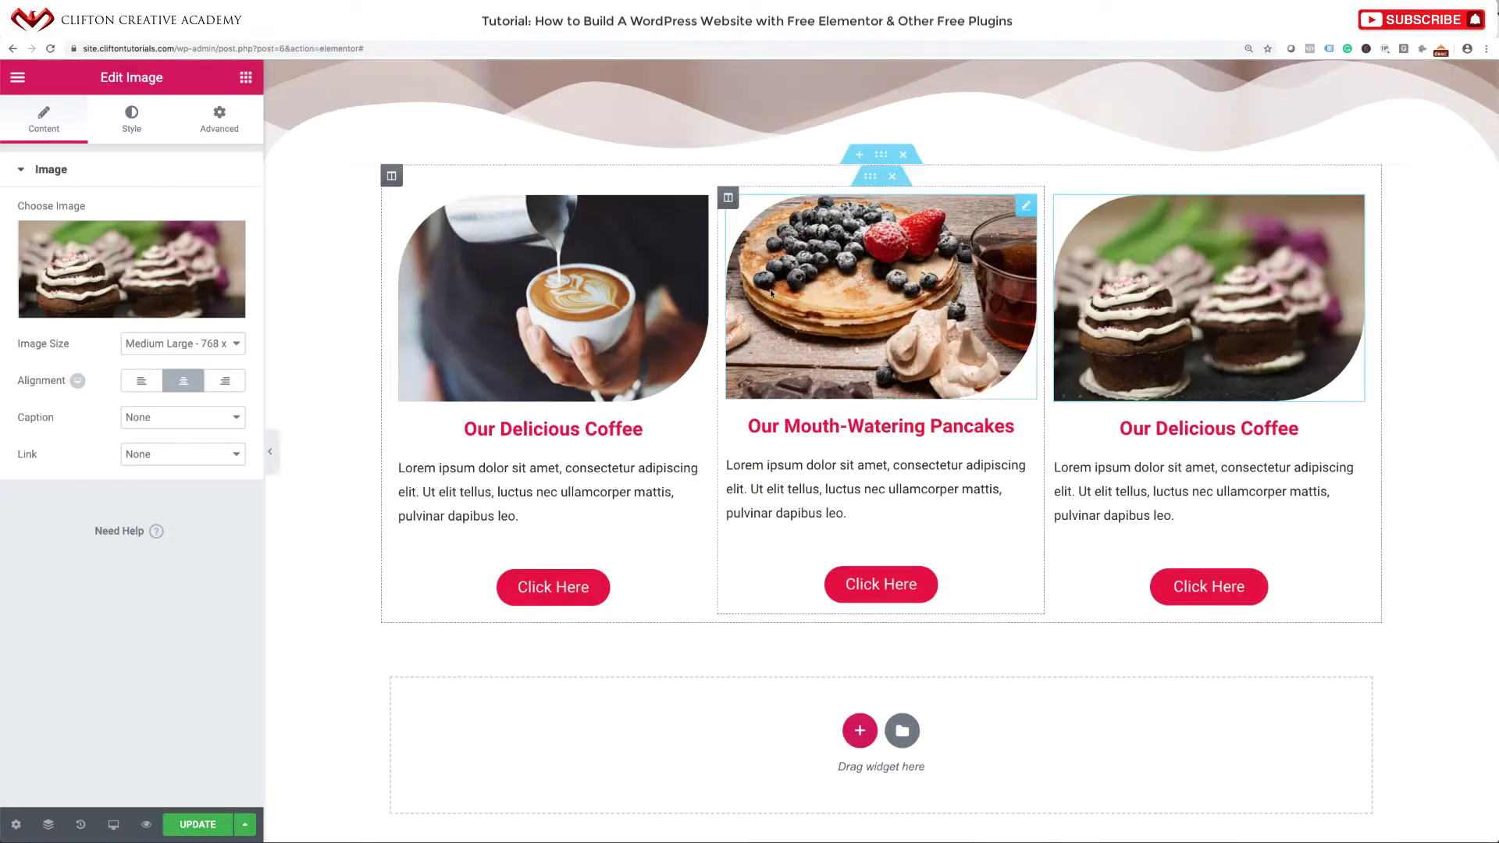
# Change the third heading to 'Our Famous Muffins'.
pyautogui.click(1157, 440)
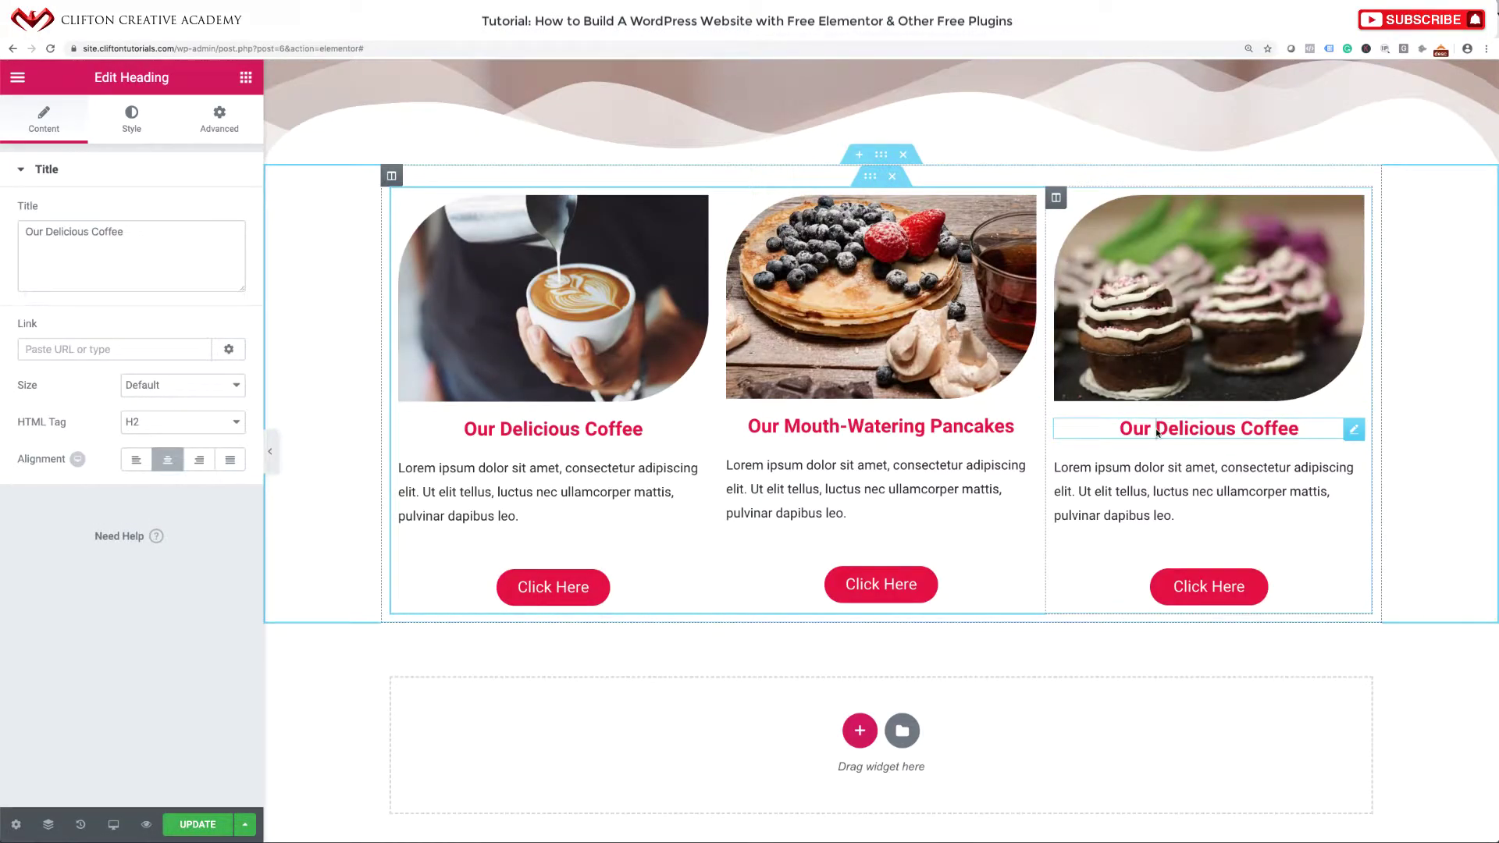
pyautogui.moveTo(1157, 434); pyautogui.dragTo(1300, 431)
pyautogui.write('Fa')
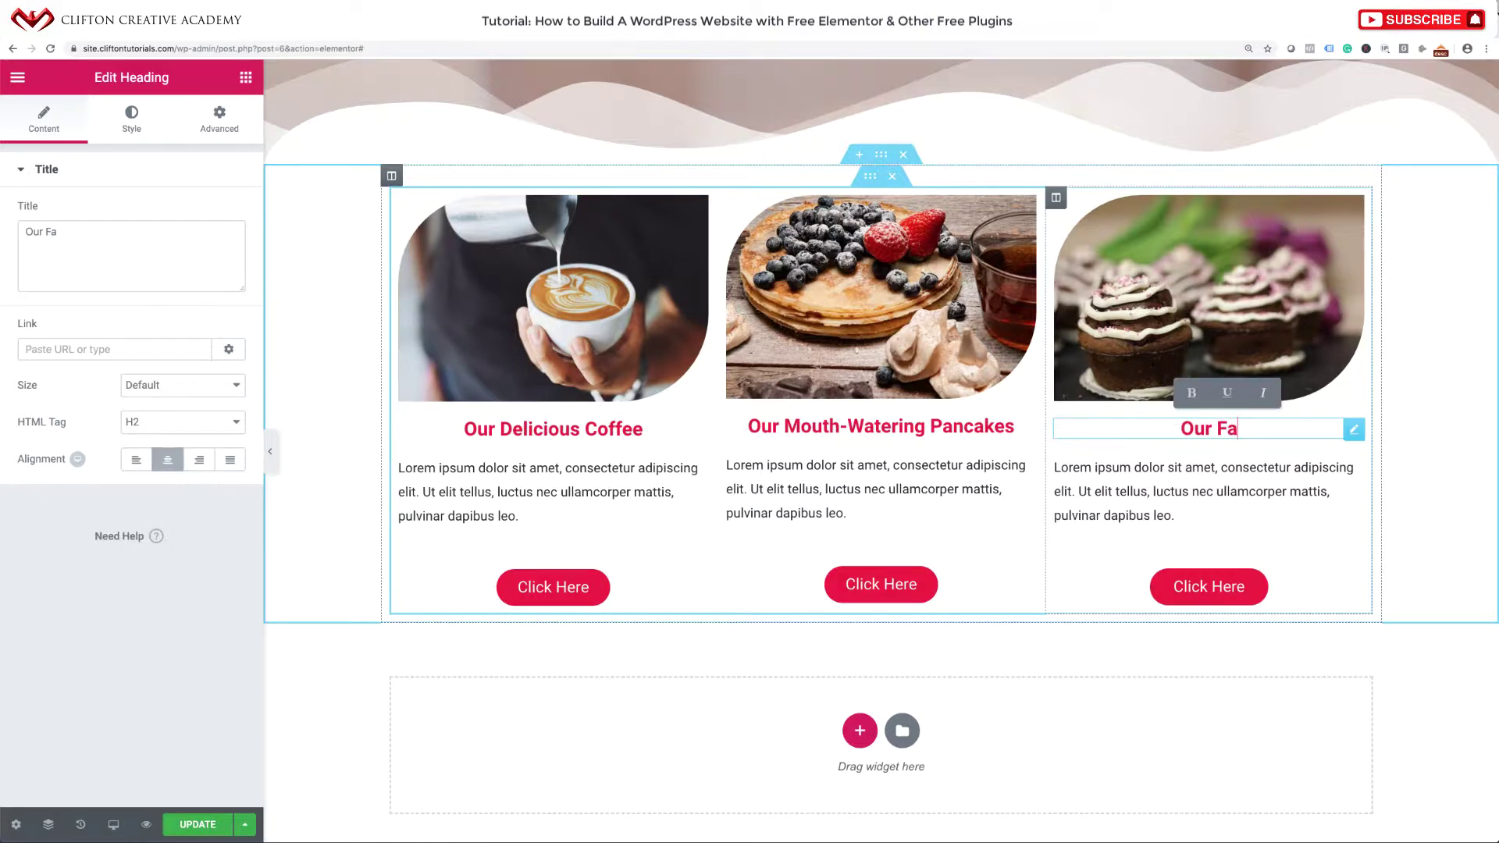
pyautogui.write('mous Muf')
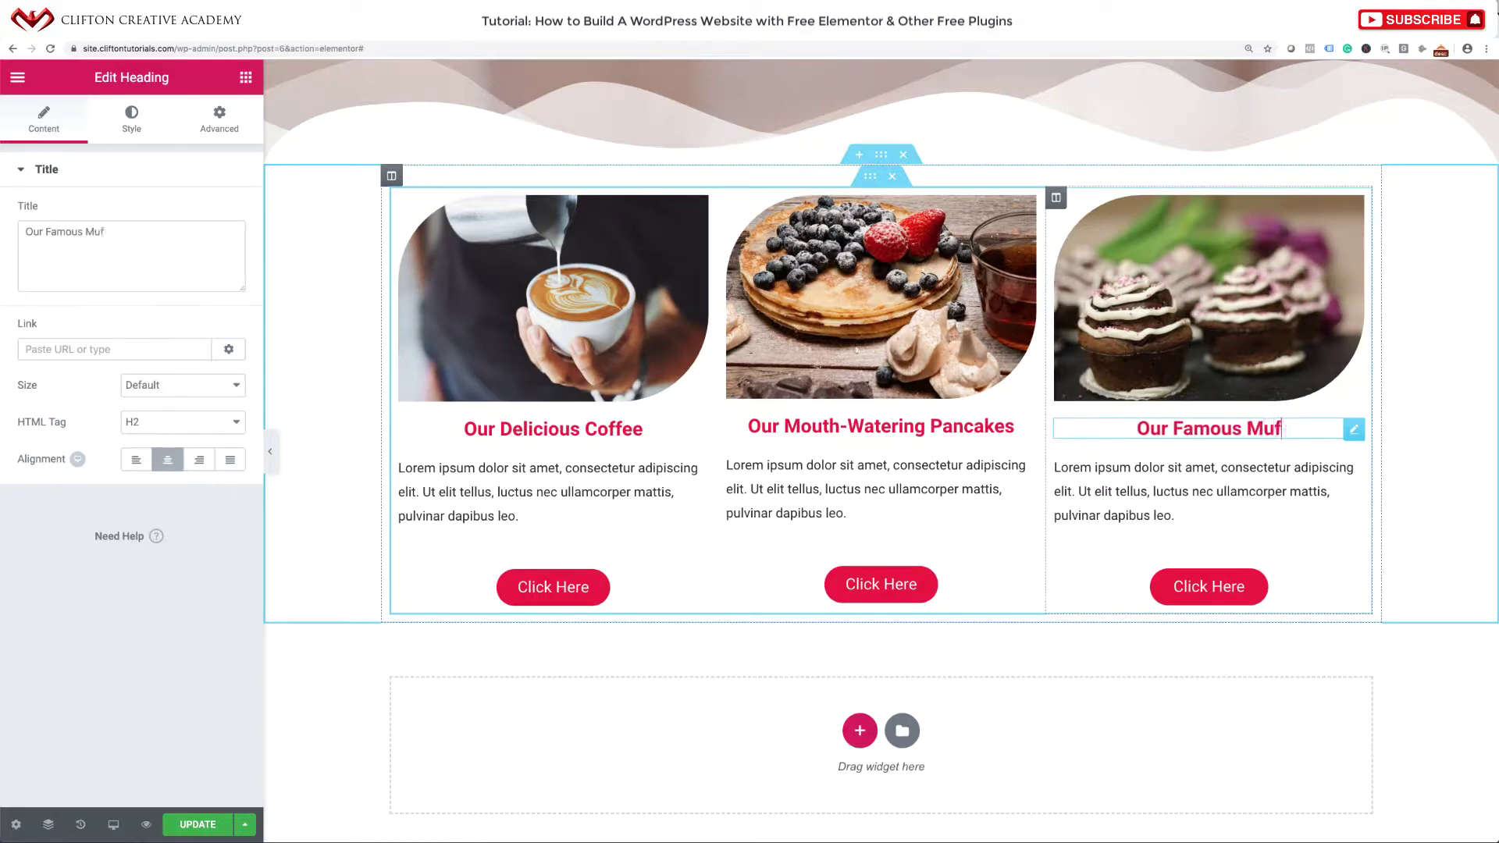
pyautogui.write('fins')
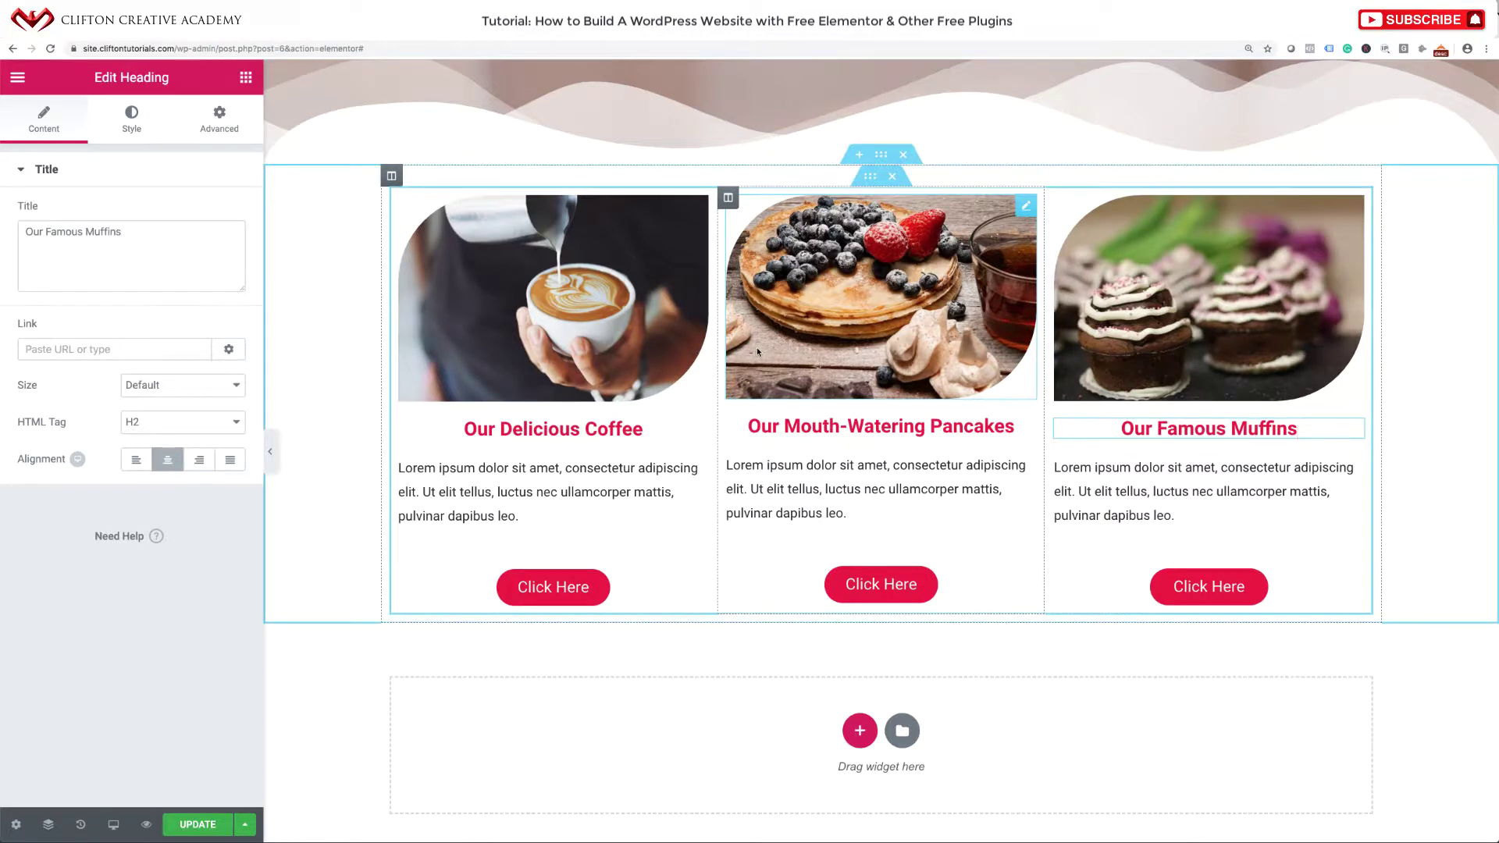
pyautogui.scroll(3, 757, 350)
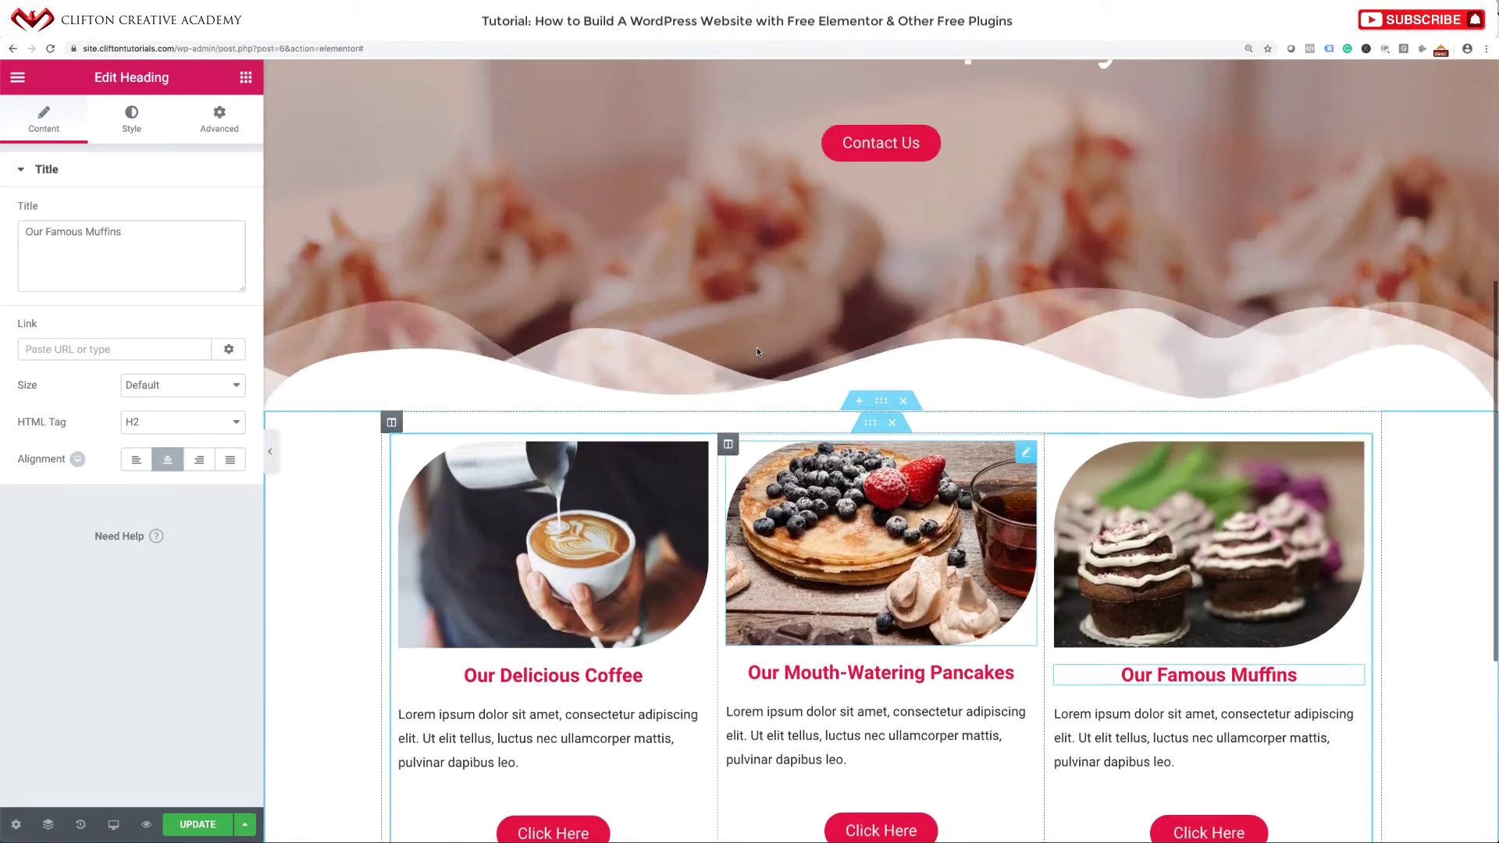
# Give the first coffee column a linked 20 px margin on all sides.
pyautogui.scroll(-3, 757, 350)
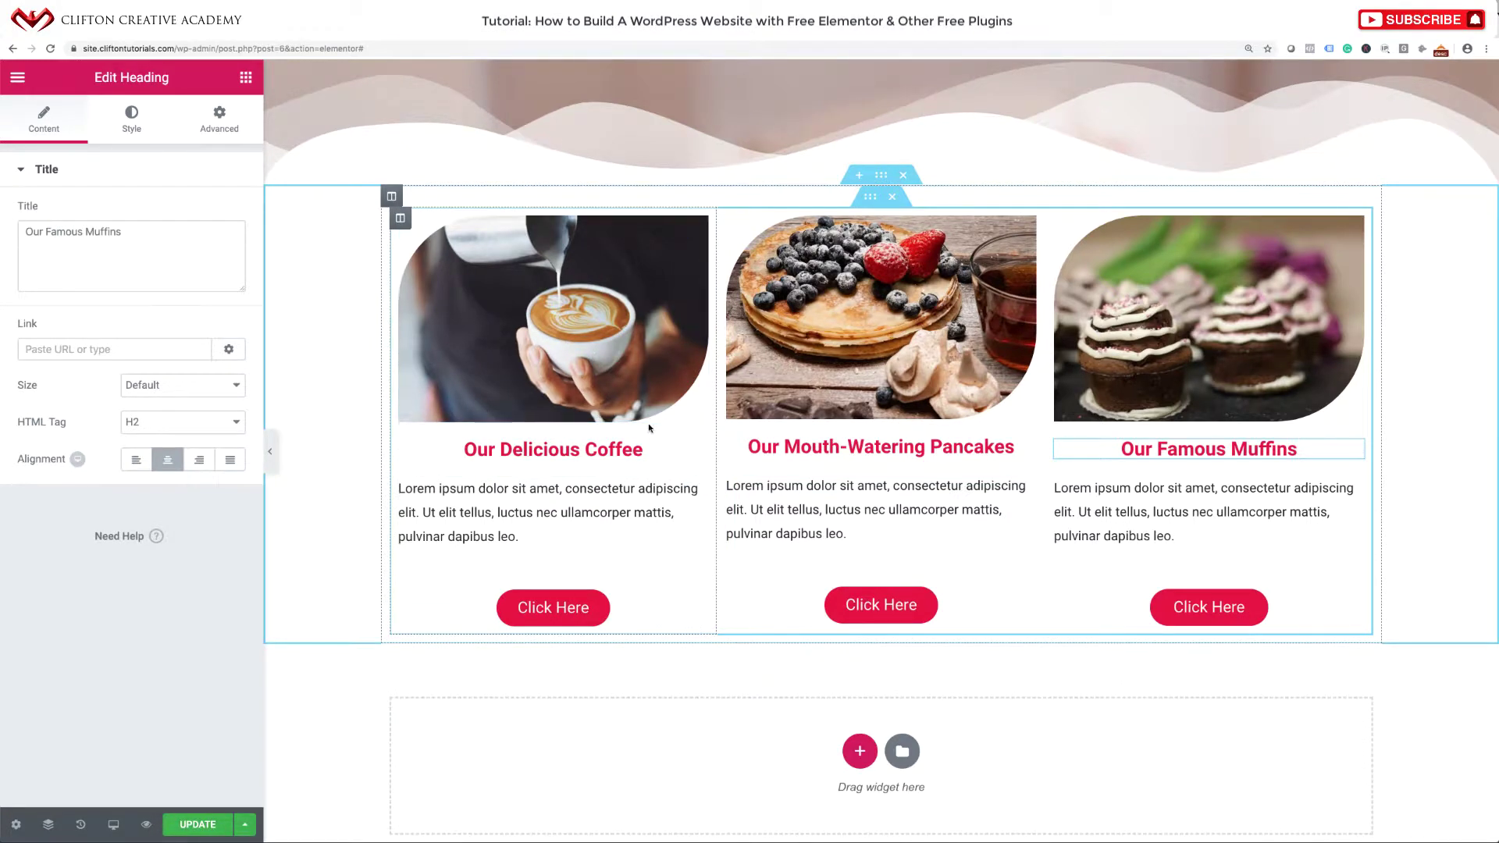
pyautogui.click(400, 220)
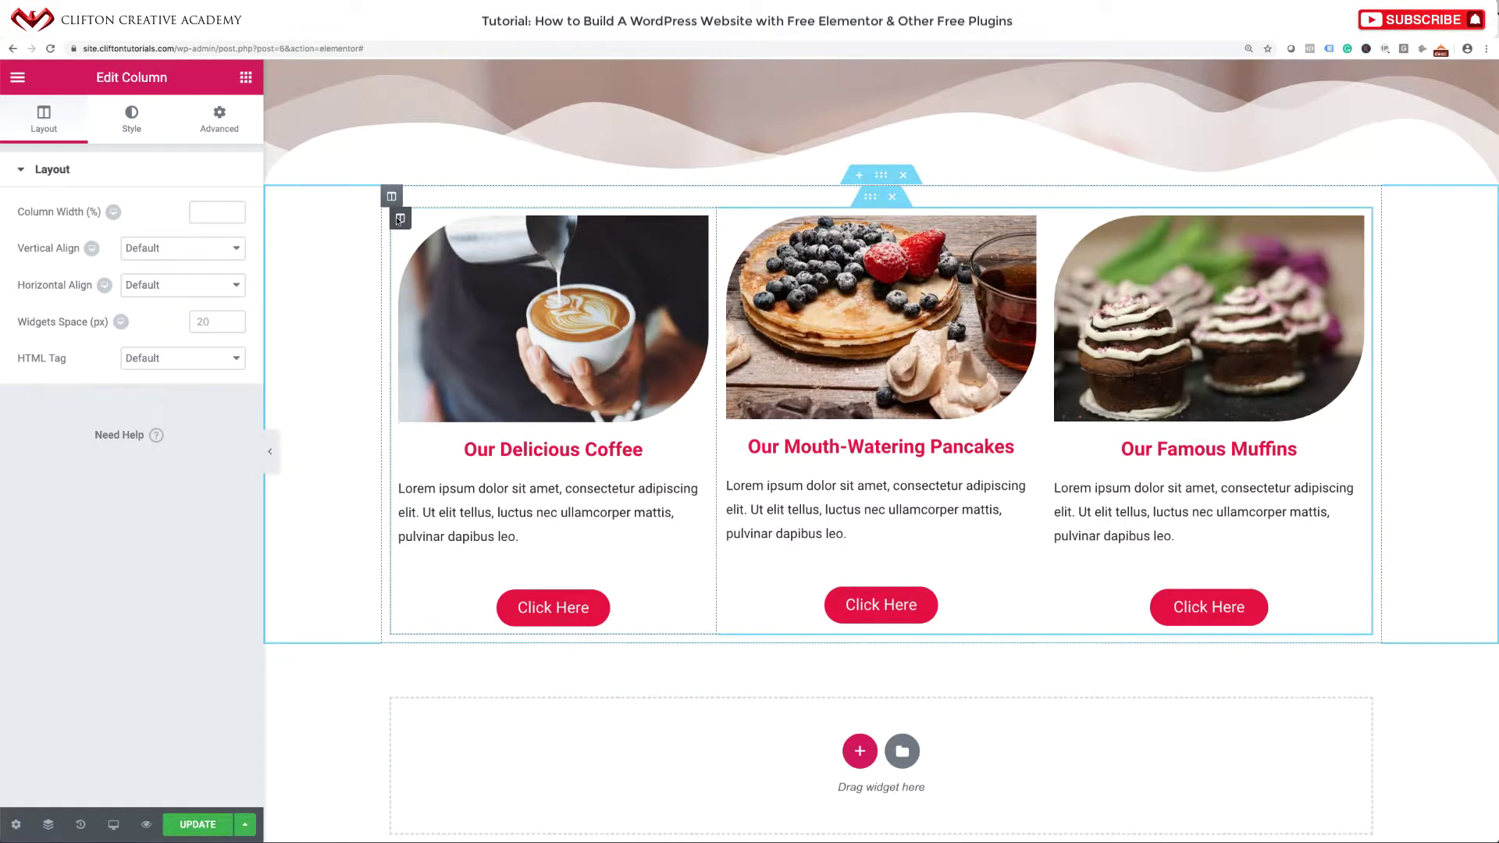
pyautogui.click(218, 121)
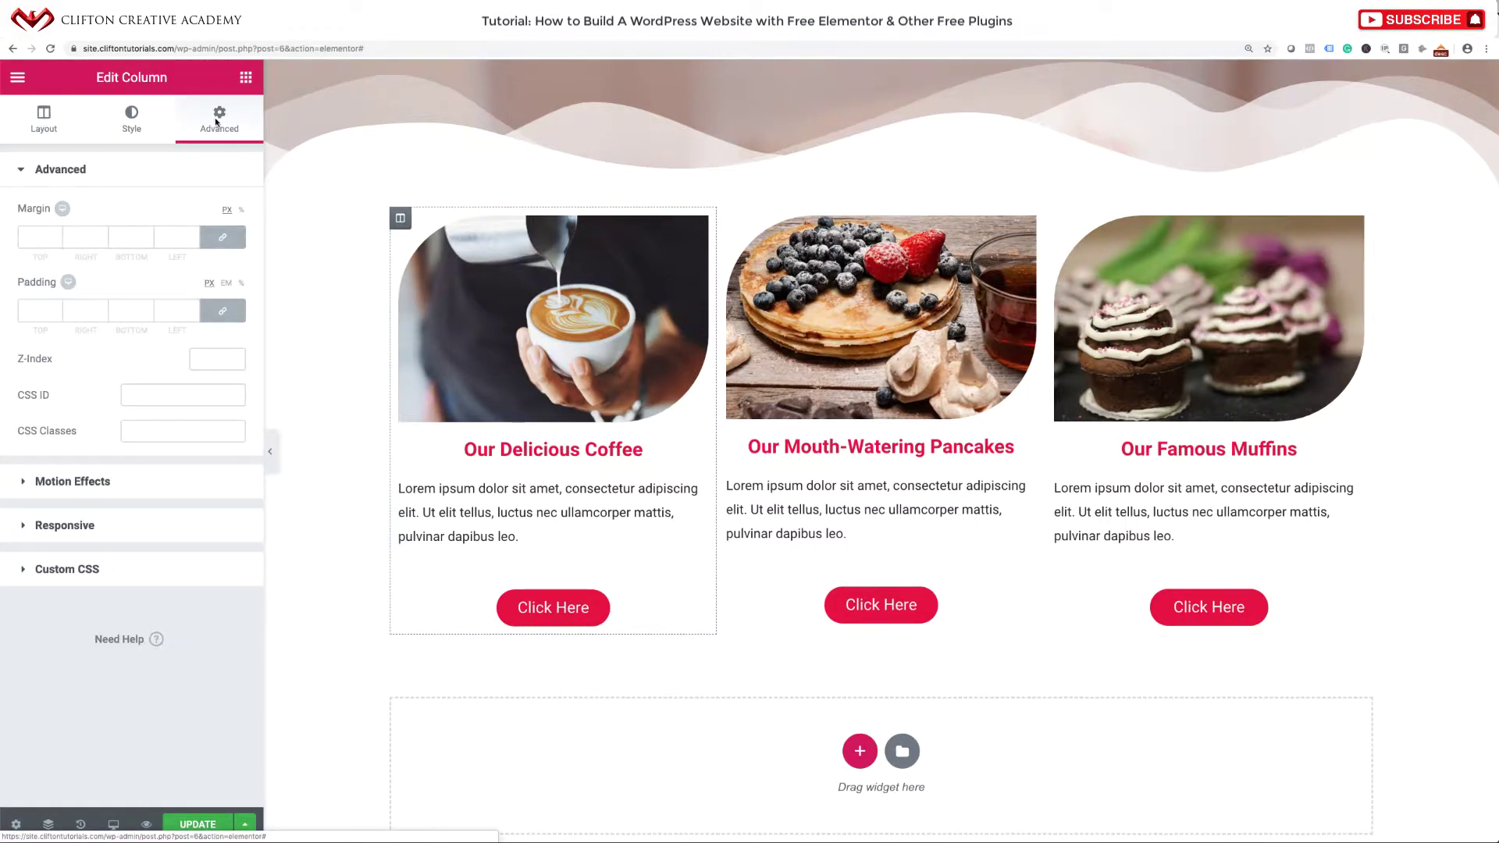
pyautogui.click(41, 234)
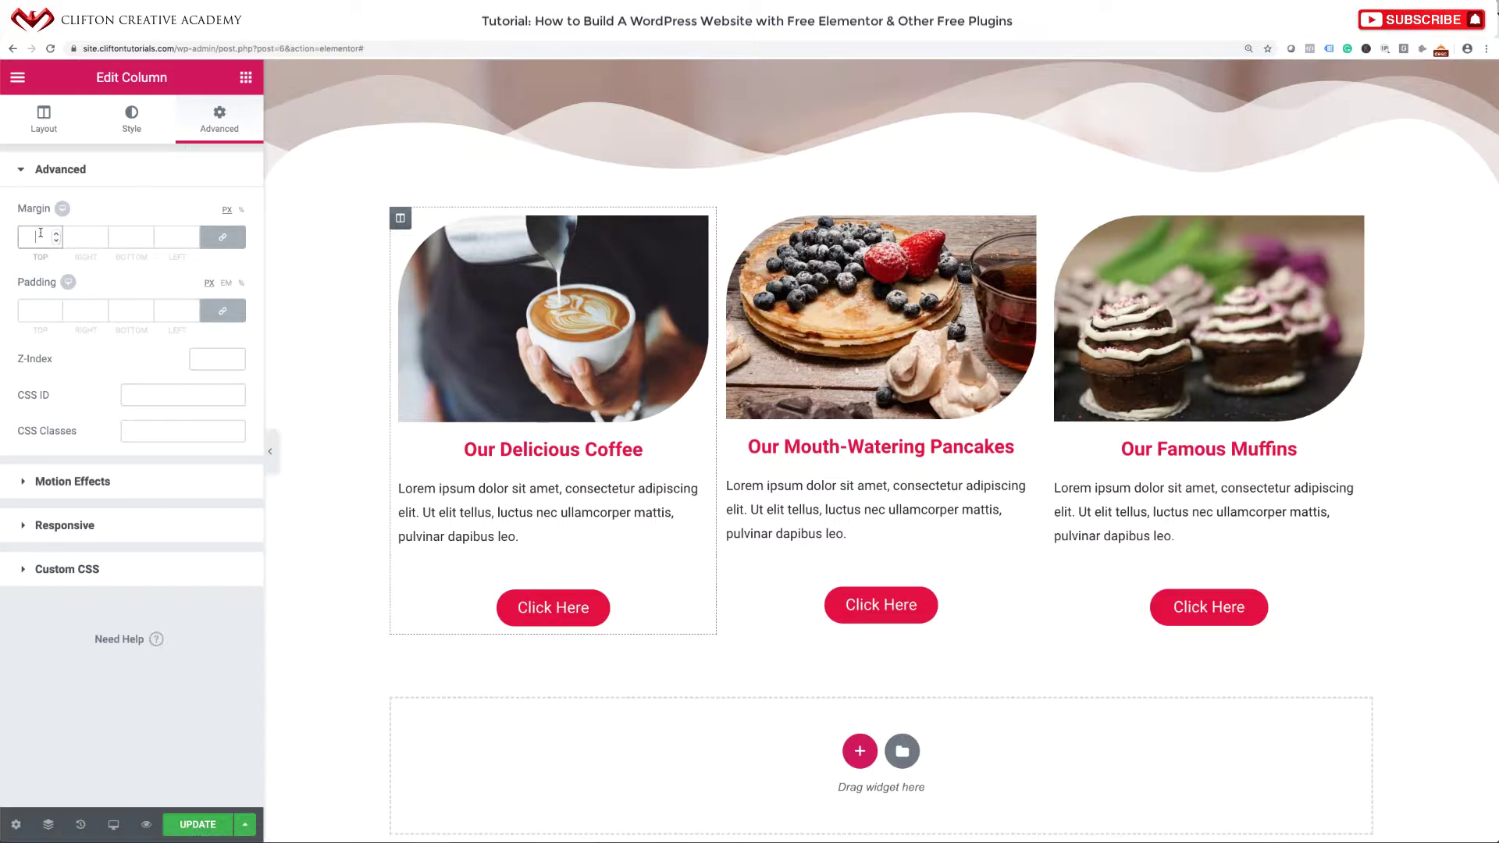
pyautogui.write('20')
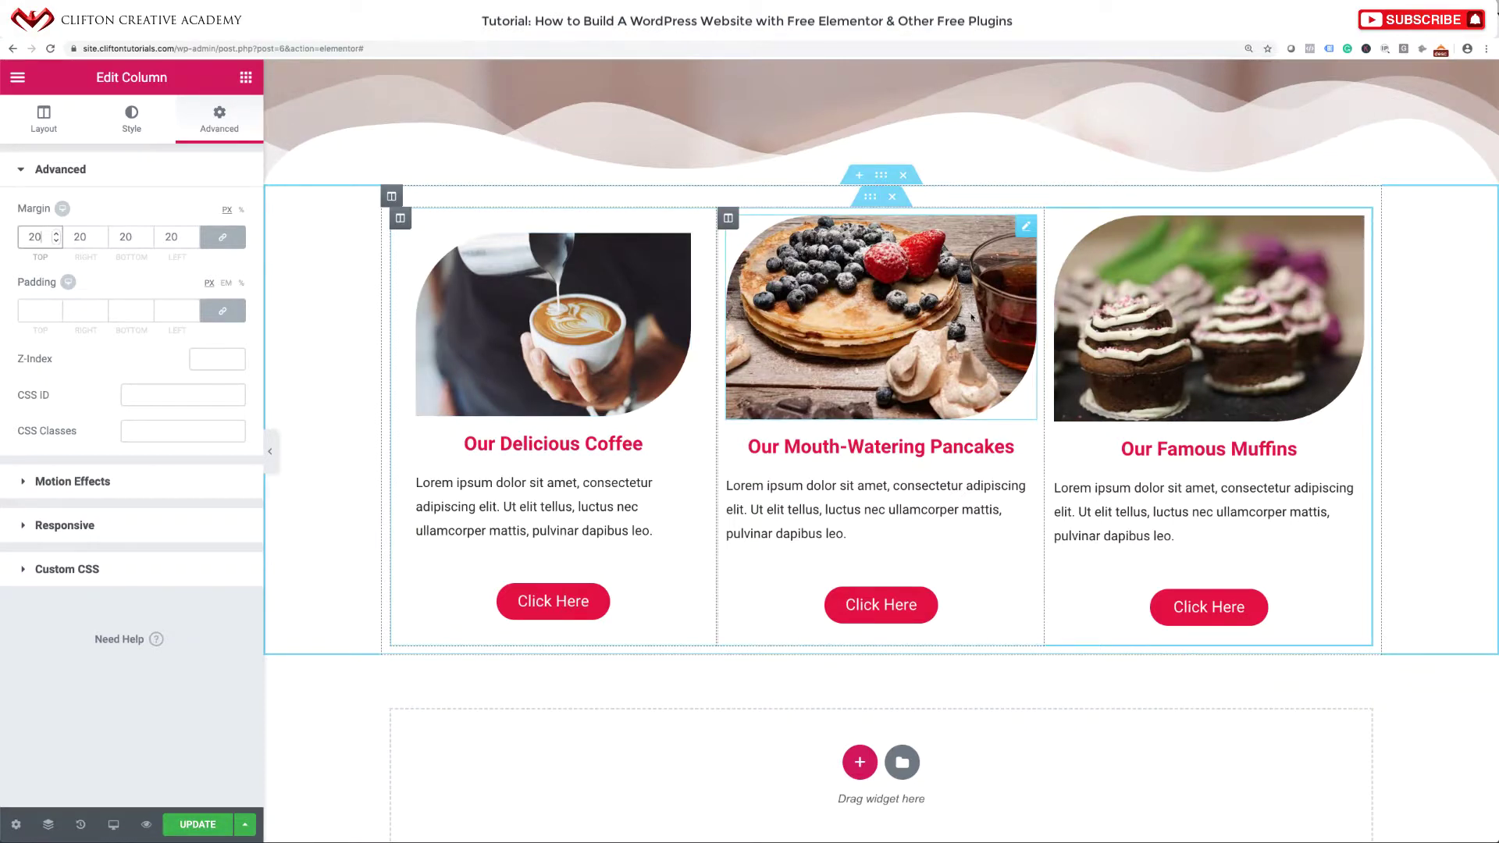
# Copy the first column's style and paste it onto the pancakes and muffins columns.
pyautogui.rightClick(398, 220)
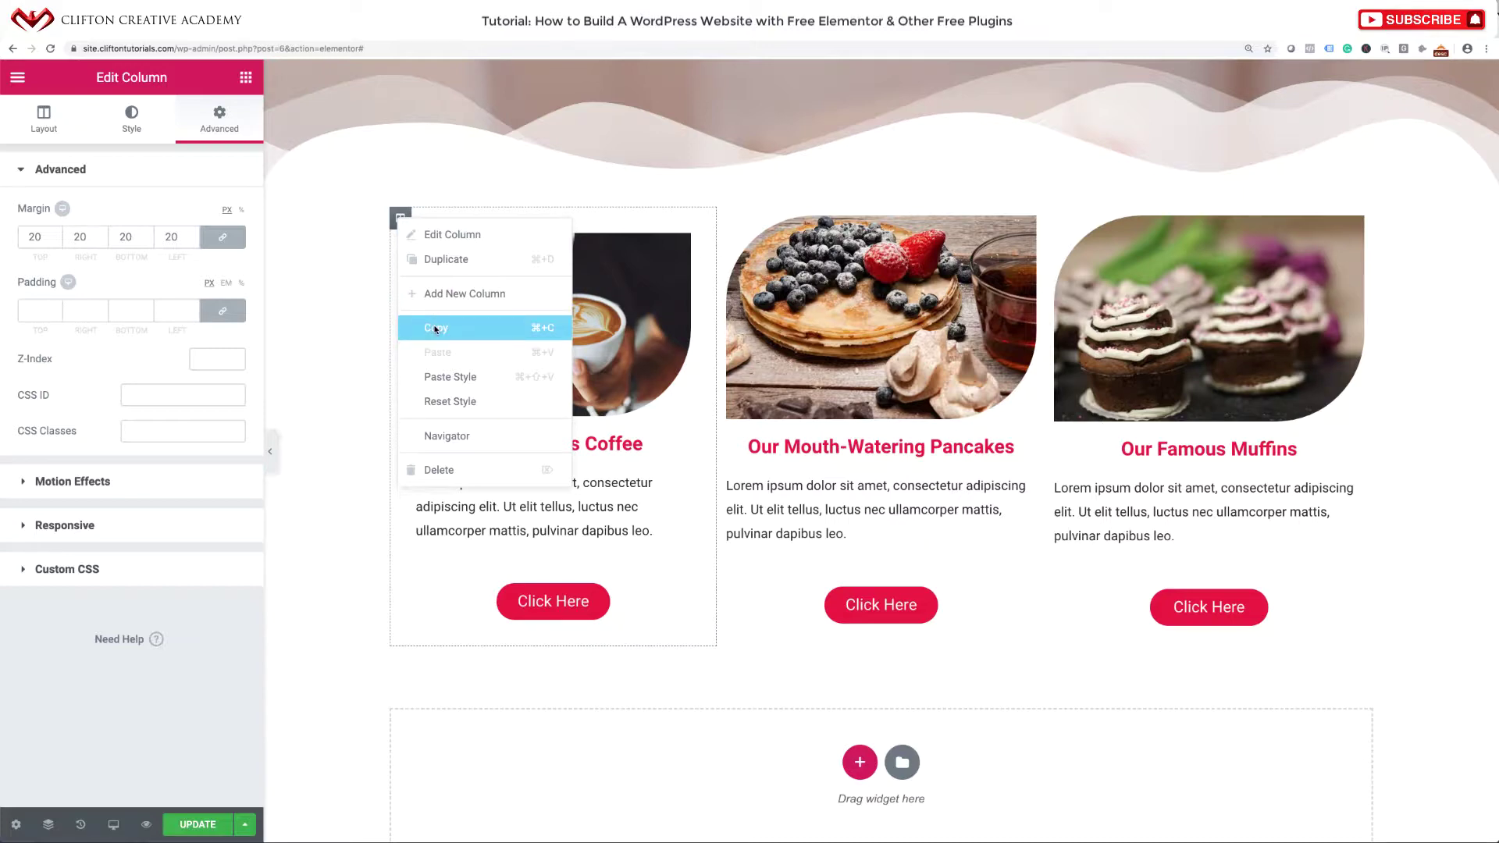
pyautogui.click(435, 329)
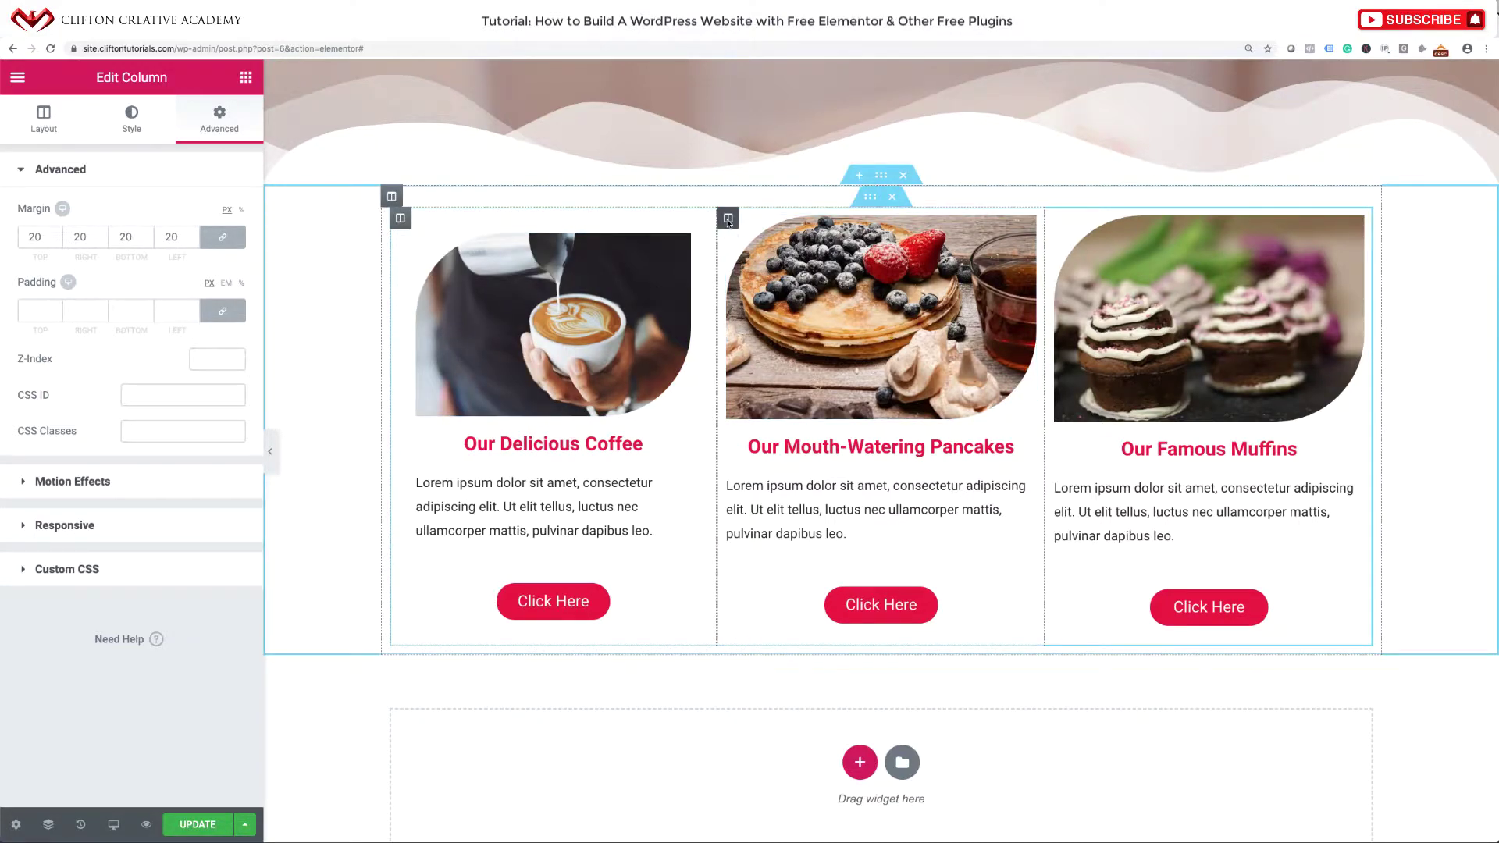
pyautogui.rightClick(728, 220)
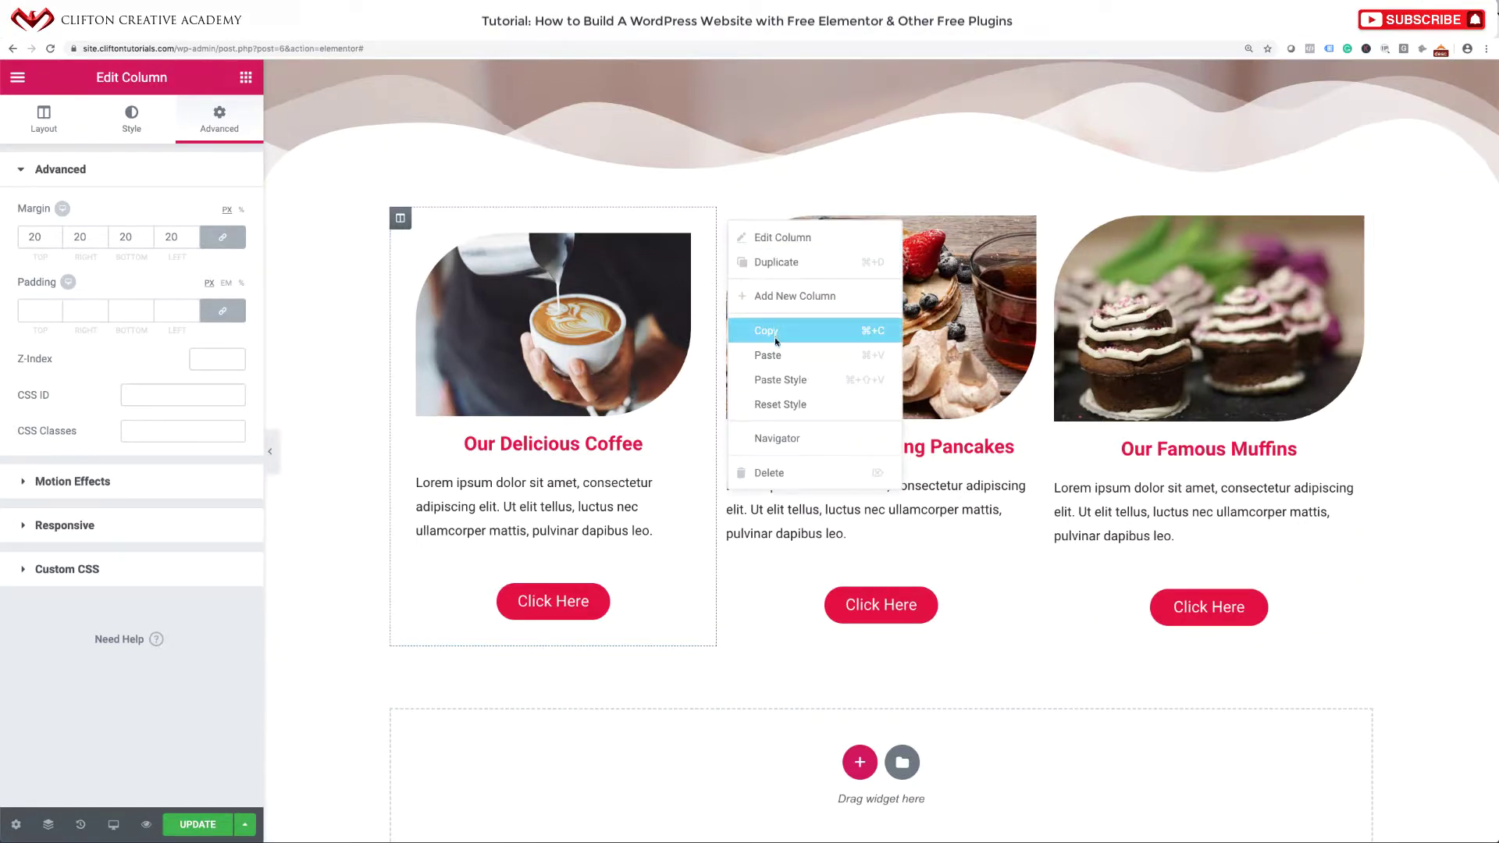
pyautogui.click(775, 380)
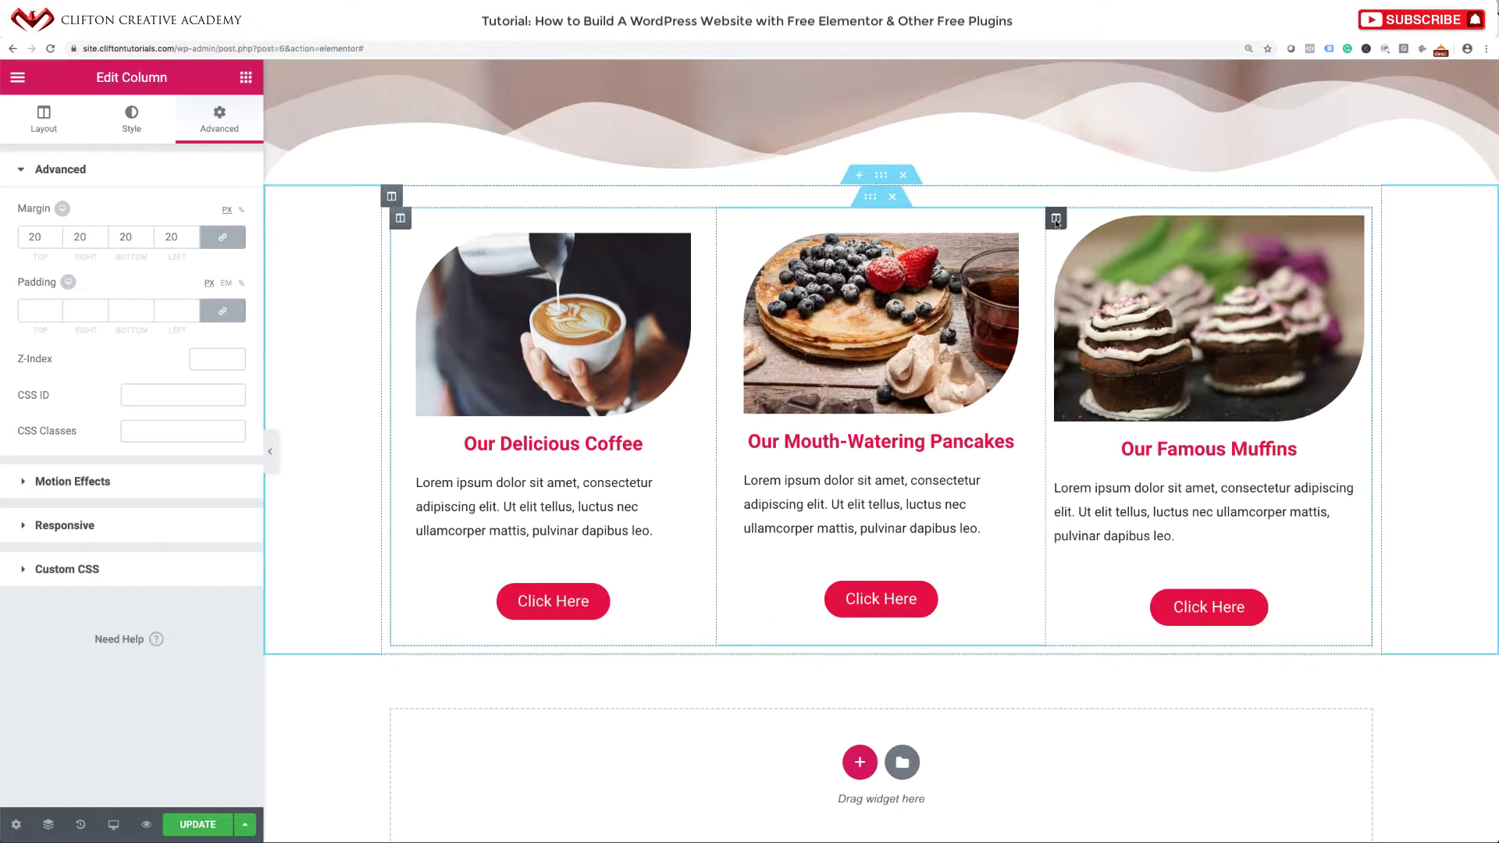
pyautogui.rightClick(1055, 221)
pyautogui.click(1106, 376)
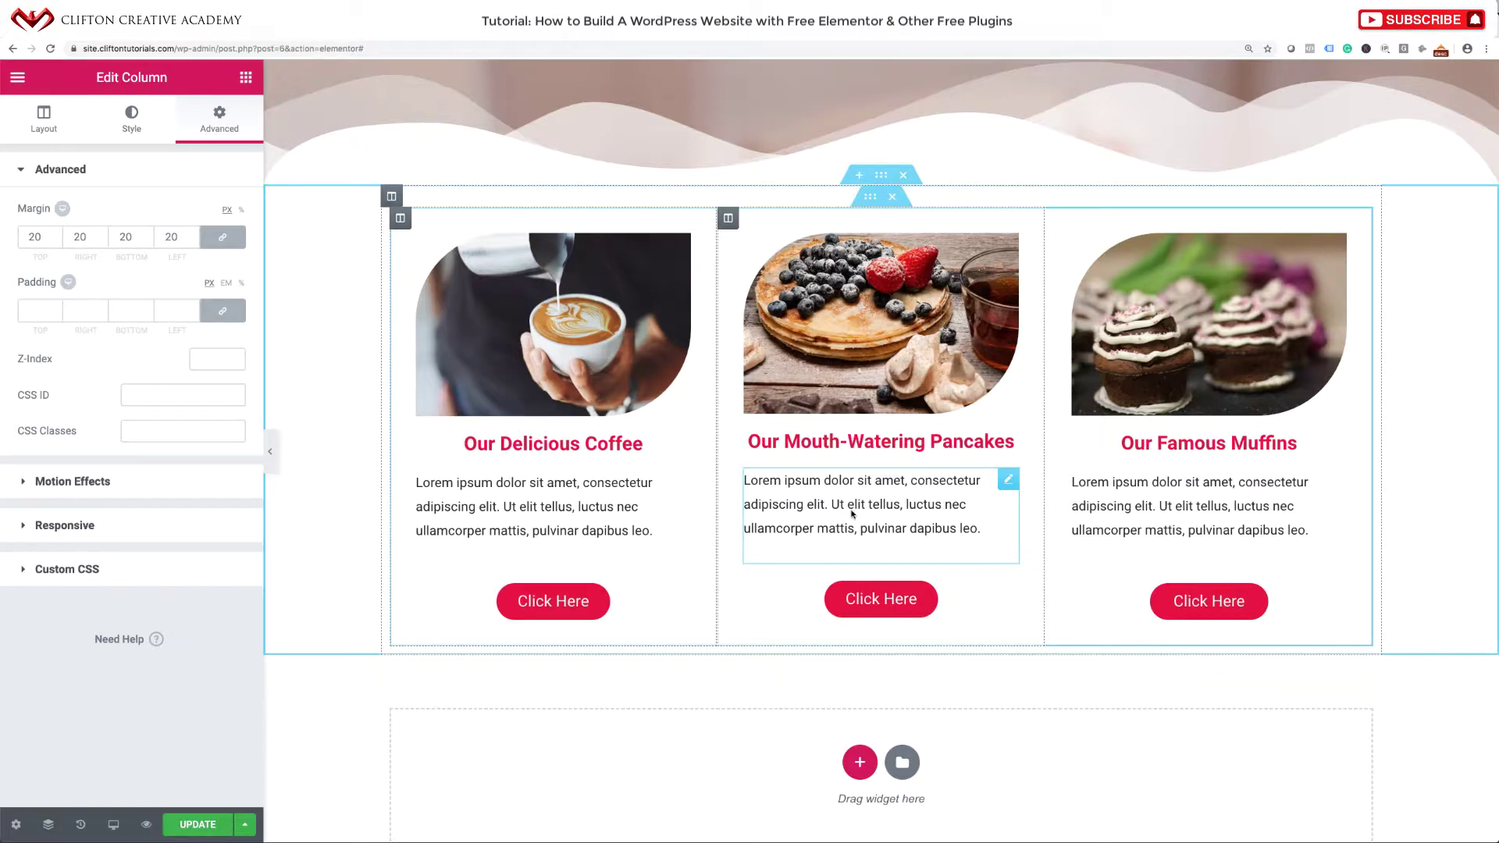
# Save the page changes with Update.
pyautogui.scroll(-3, 852, 513)
pyautogui.scroll(4, 851, 513)
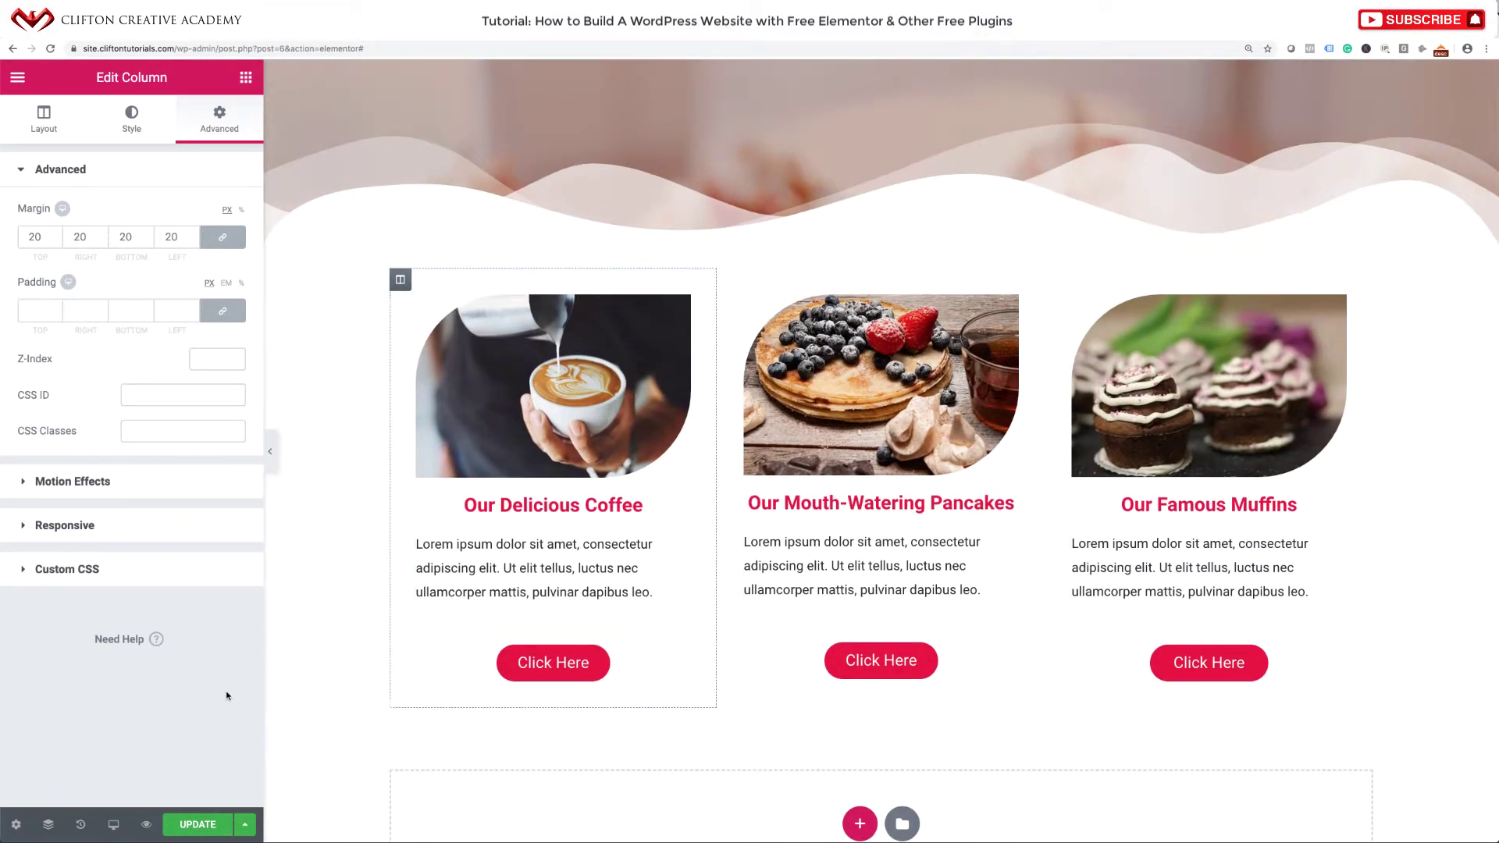
pyautogui.click(197, 821)
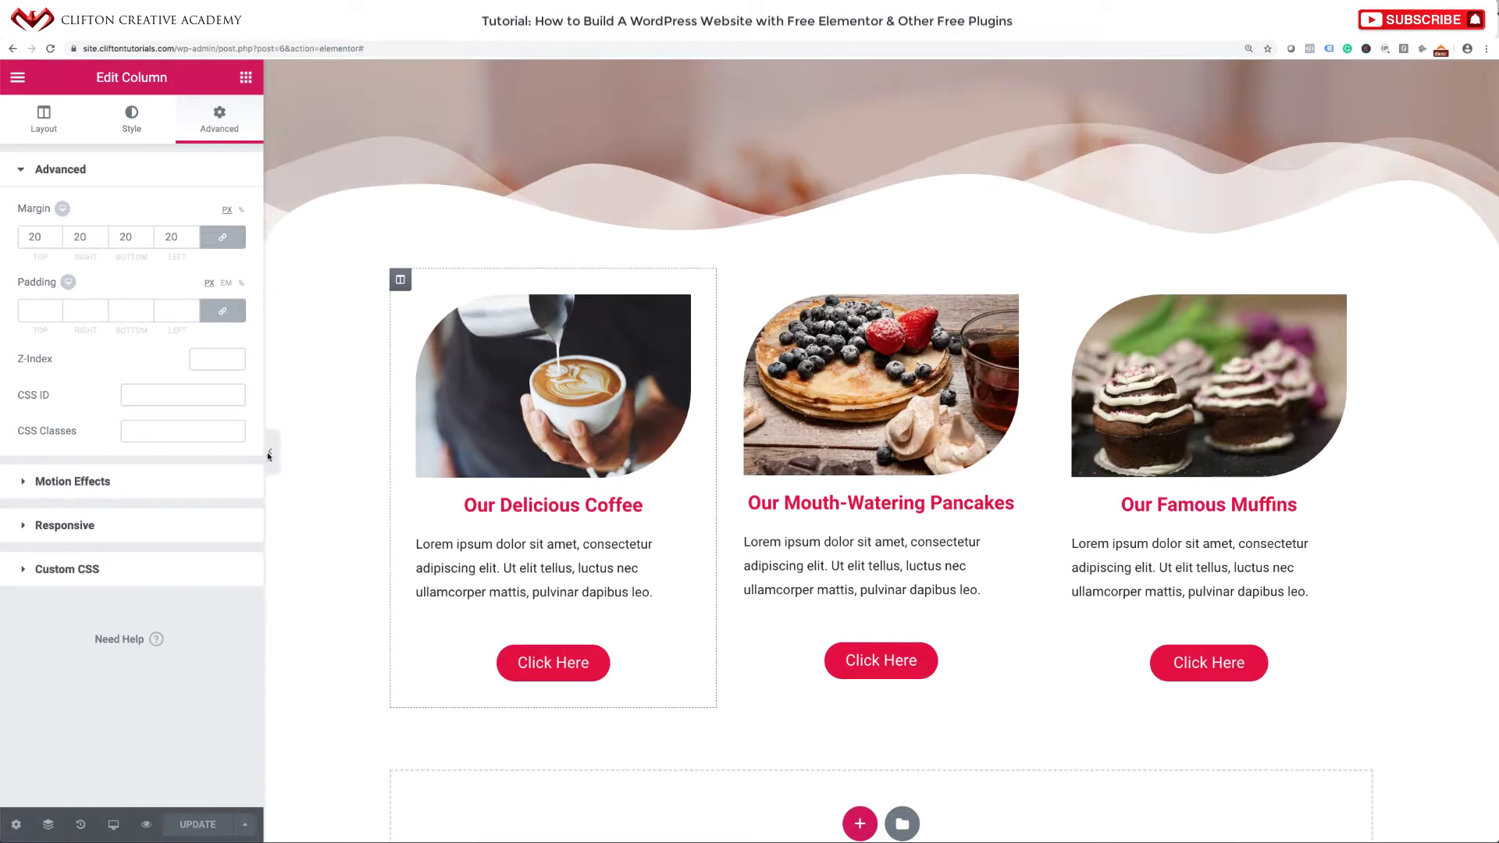
# Hide the editor panel and scroll through the full-width page preview.
pyautogui.click(270, 451)
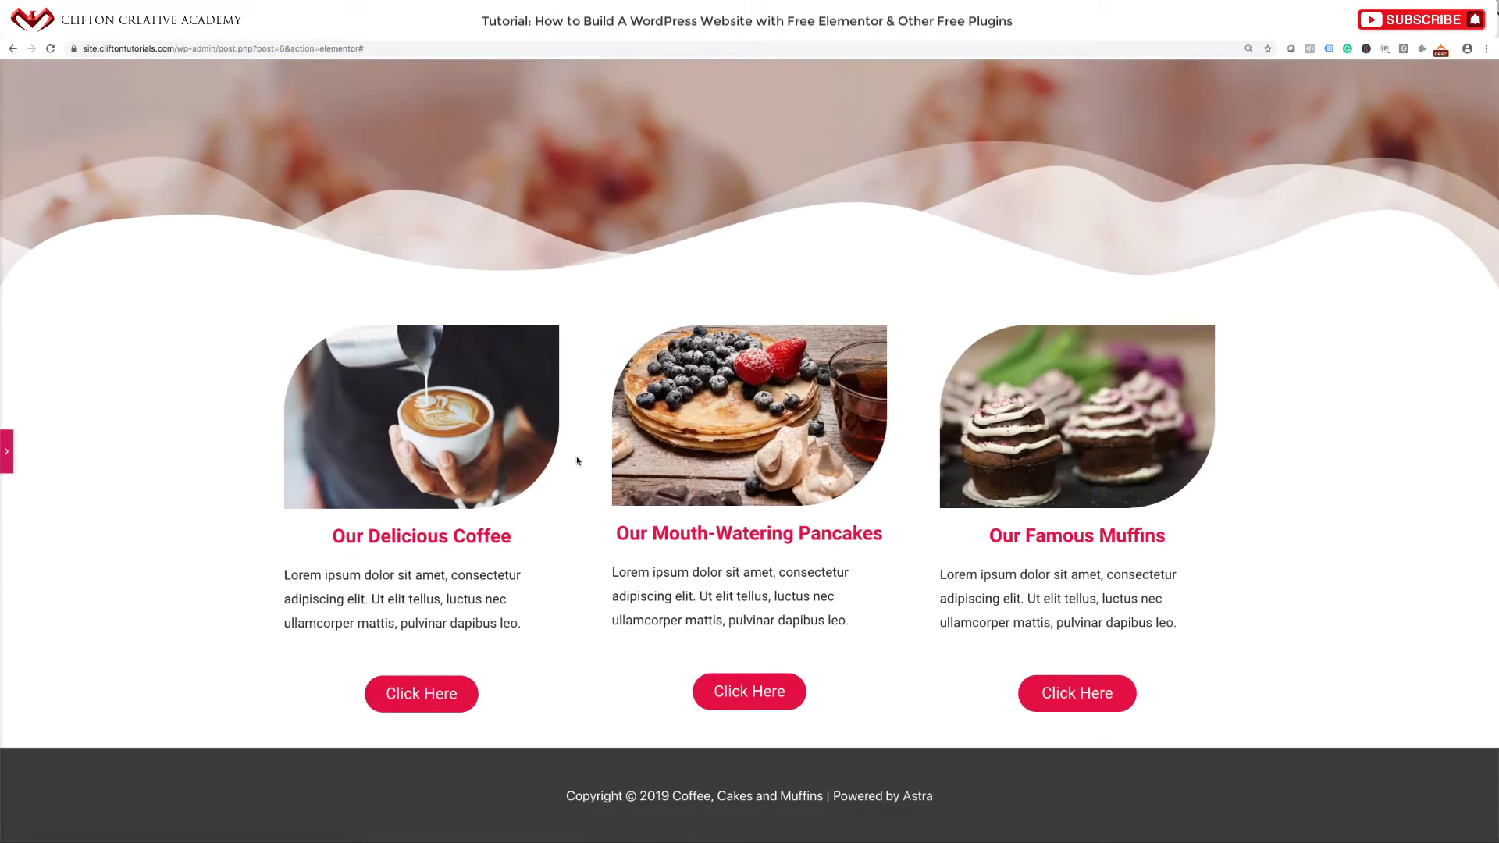
pyautogui.scroll(2, 577, 461)
pyautogui.scroll(-2, 577, 461)
pyautogui.scroll(4, 577, 461)
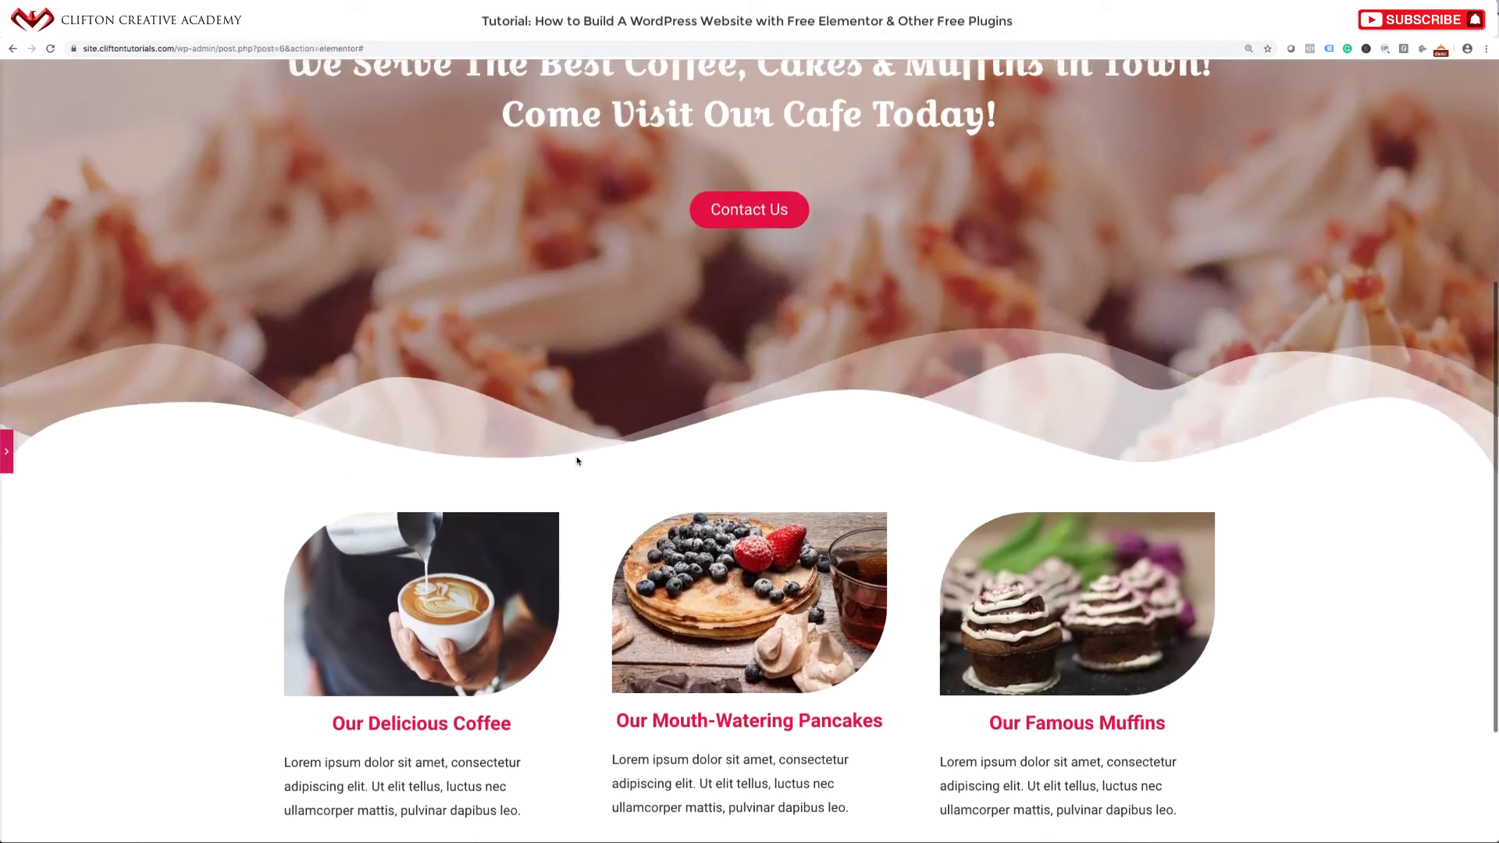
pyautogui.scroll(5, 577, 461)
pyautogui.scroll(-7, 577, 460)
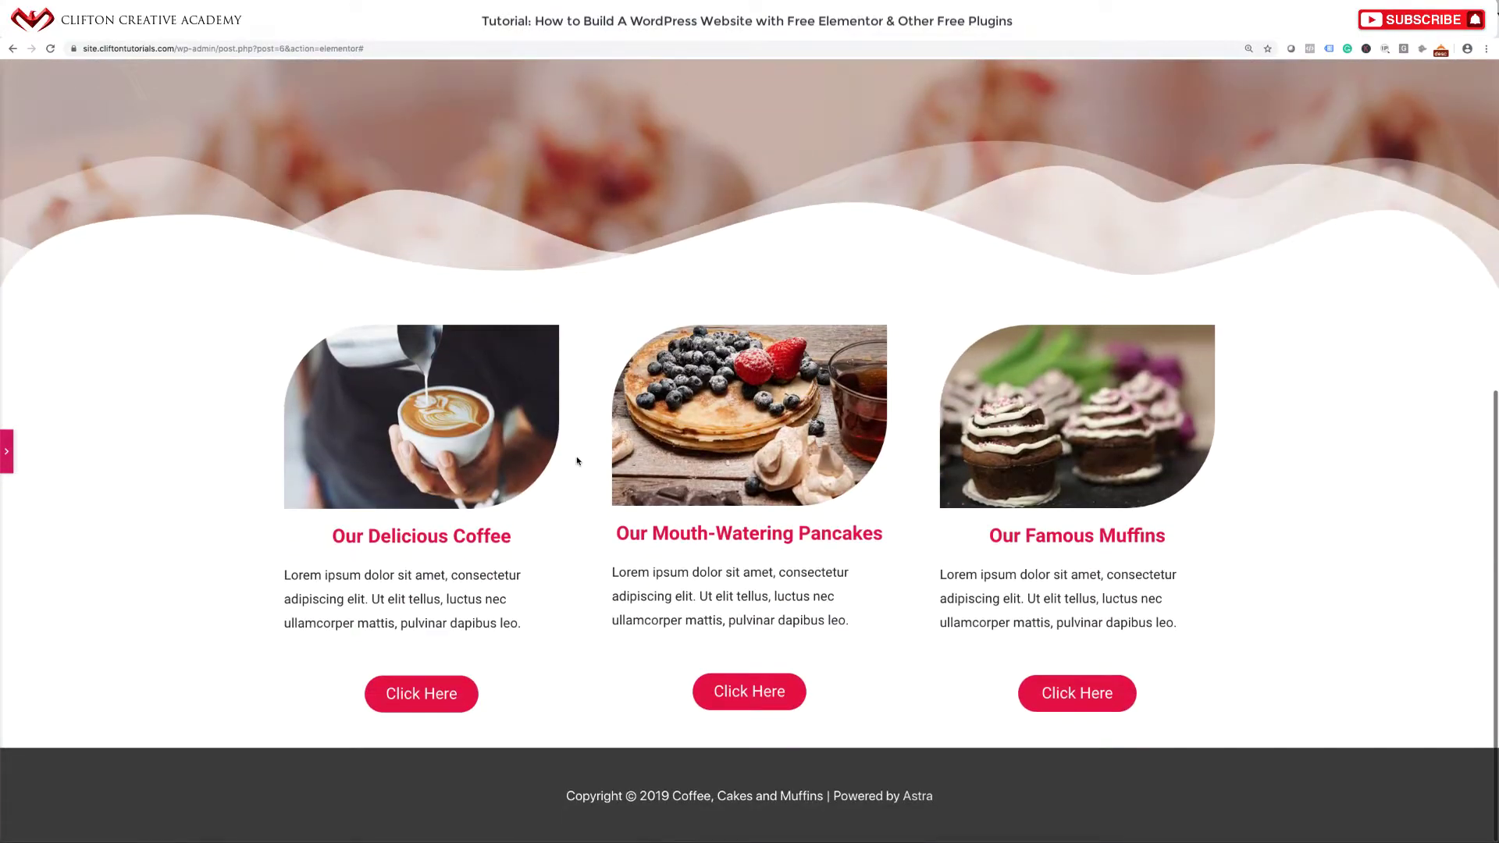
pyautogui.scroll(3, 892, 102)
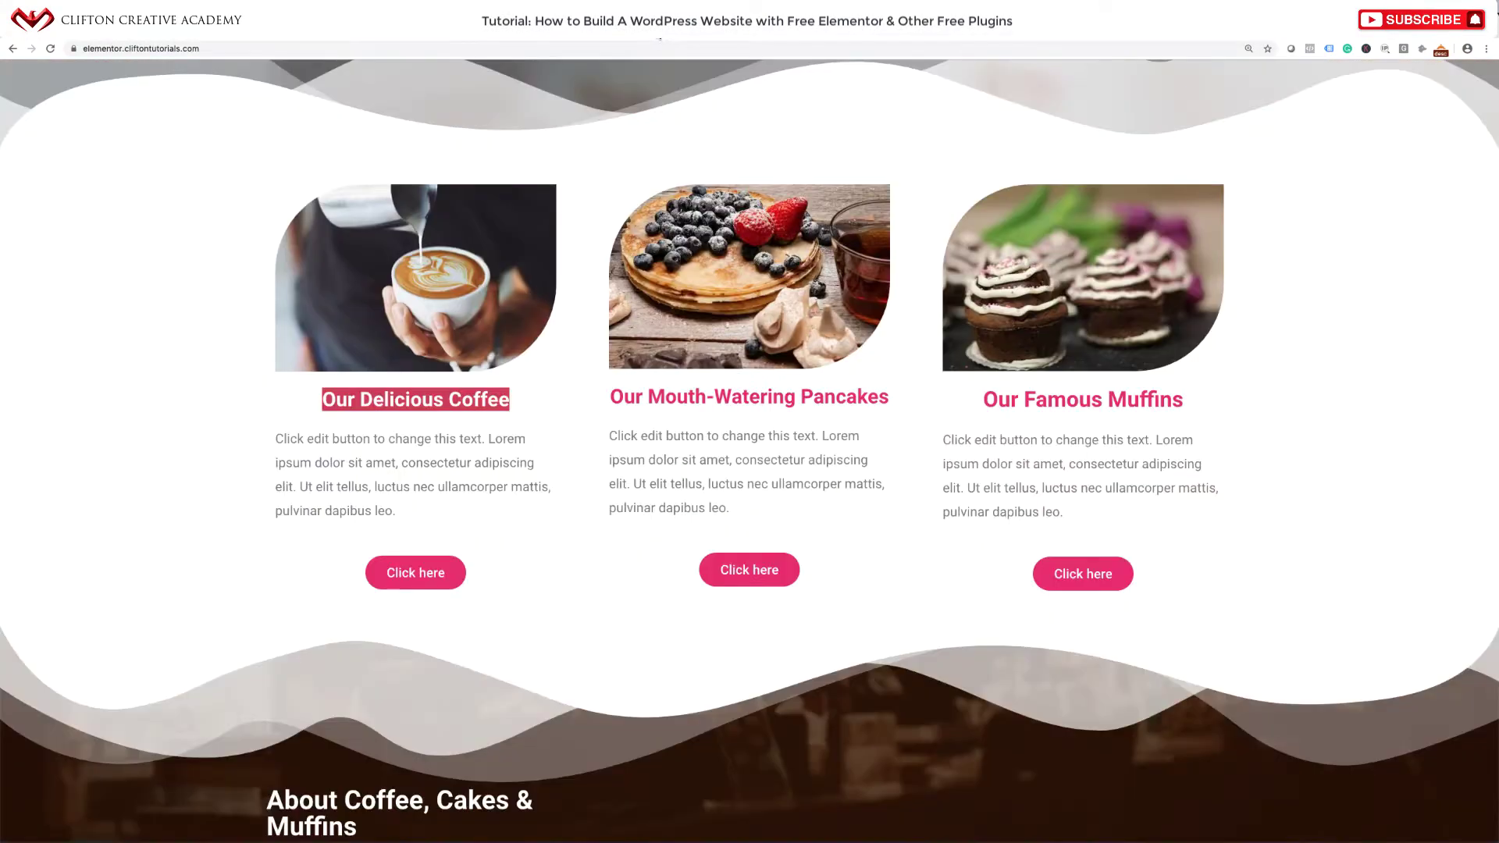
pyautogui.scroll(-6, 719, 401)
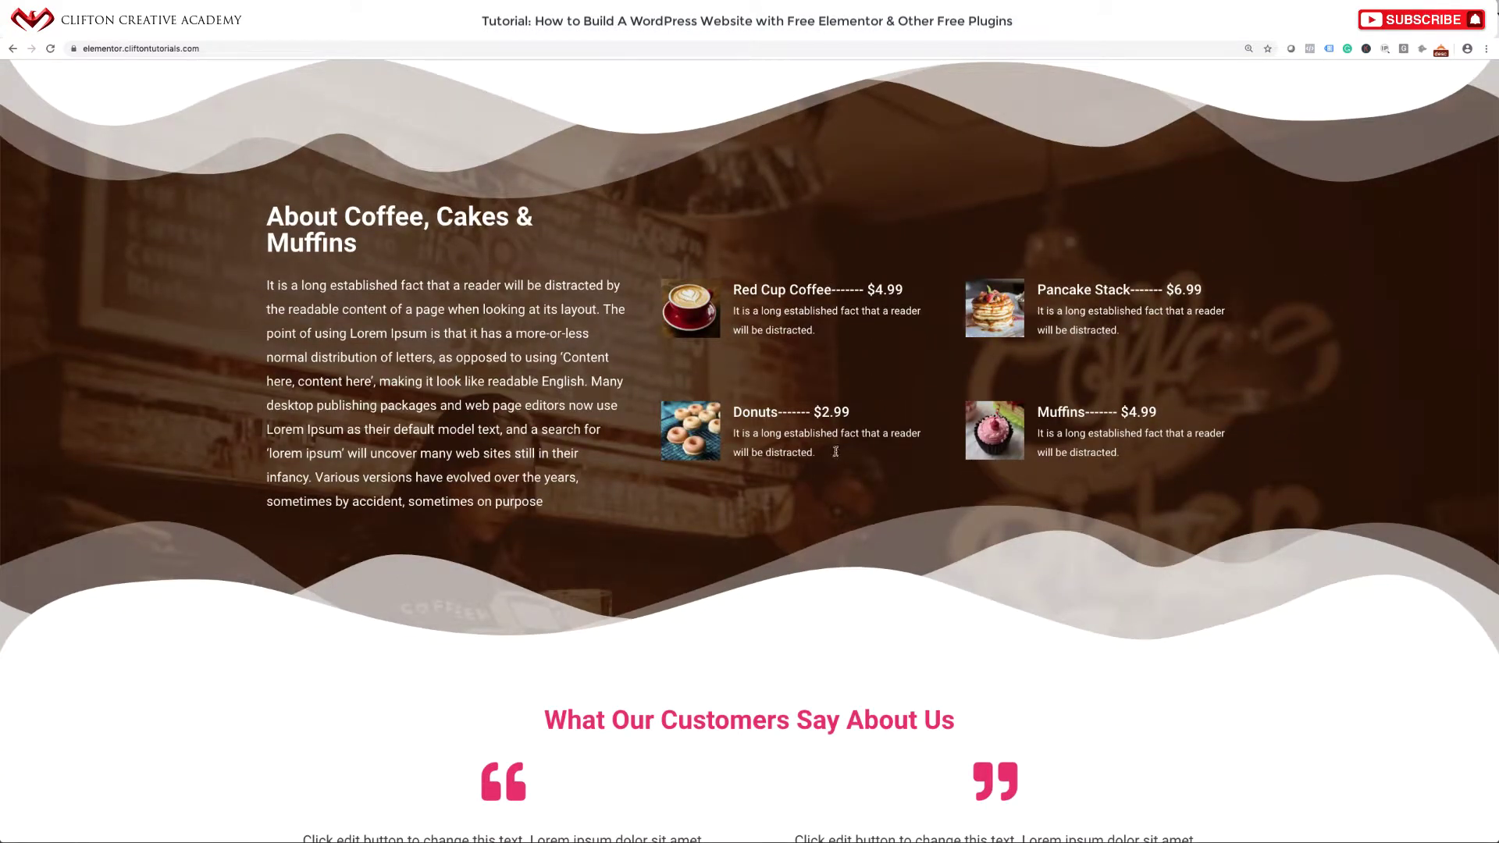
pyautogui.scroll(2, 906, 455)
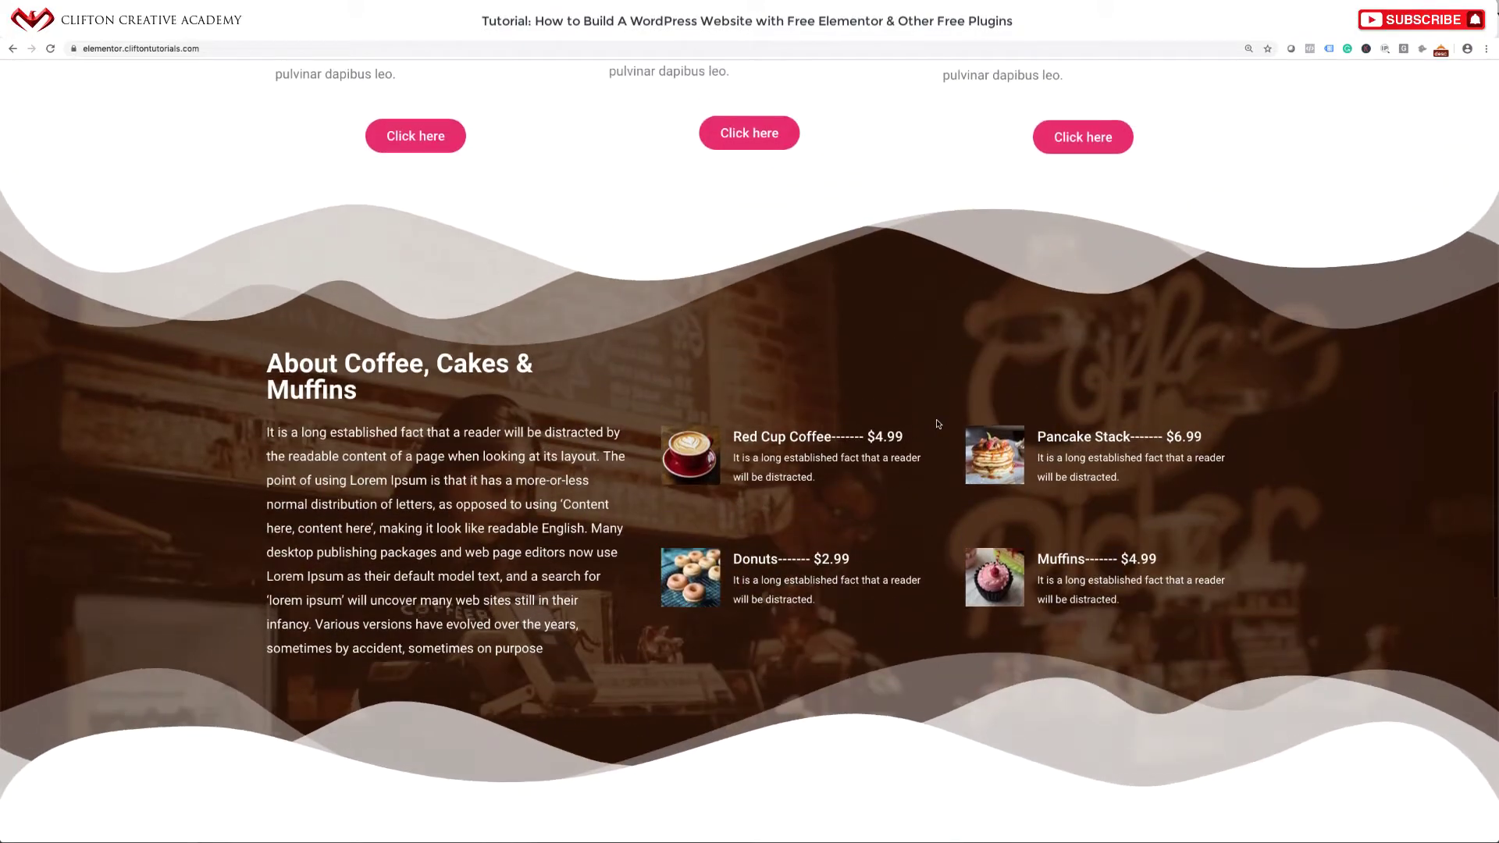
pyautogui.scroll(1, 1001, 328)
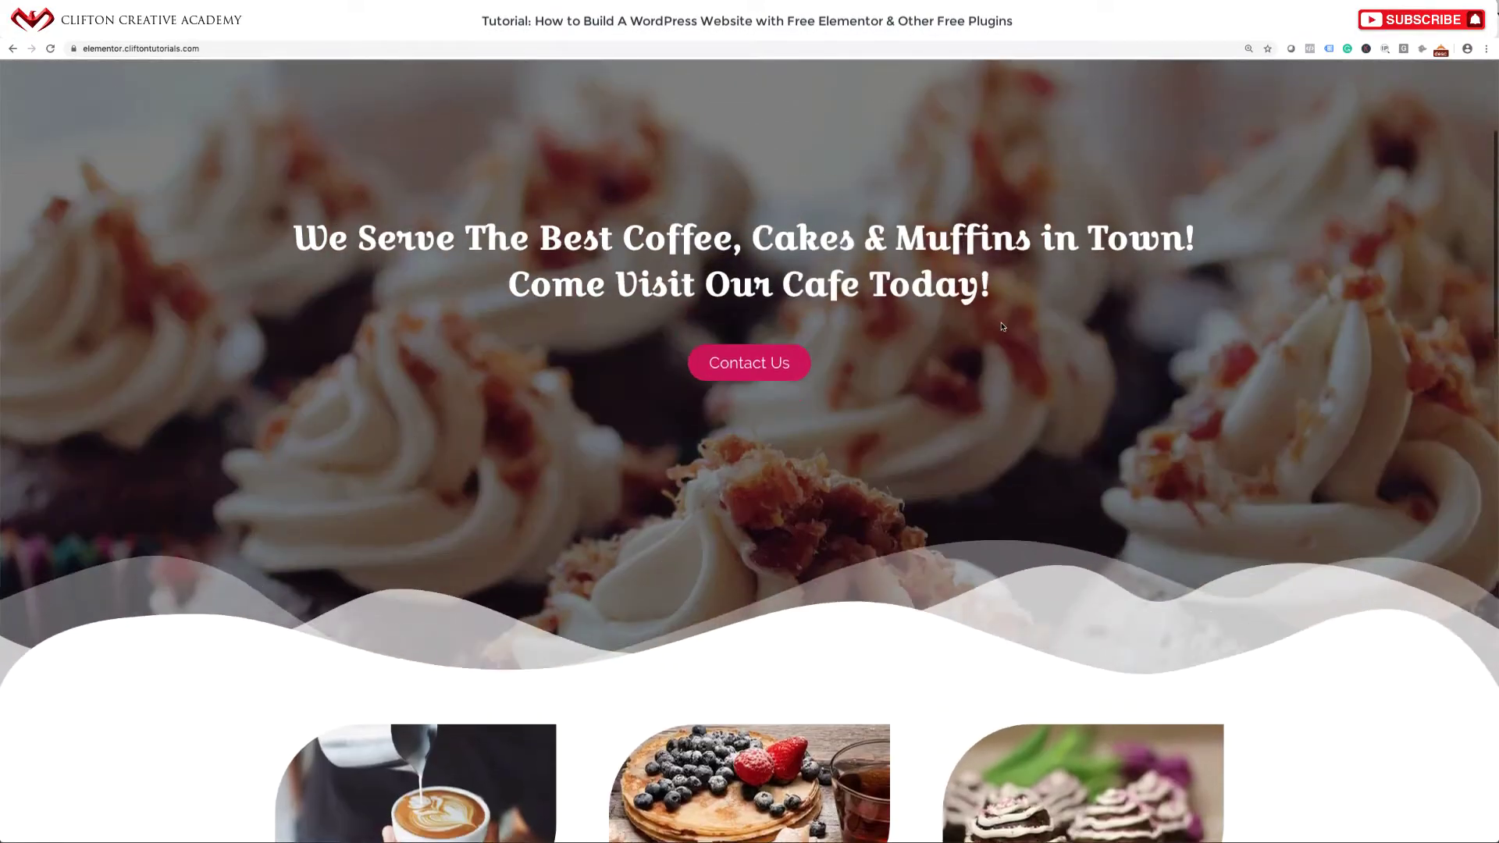
pyautogui.scroll(4, 906, 406)
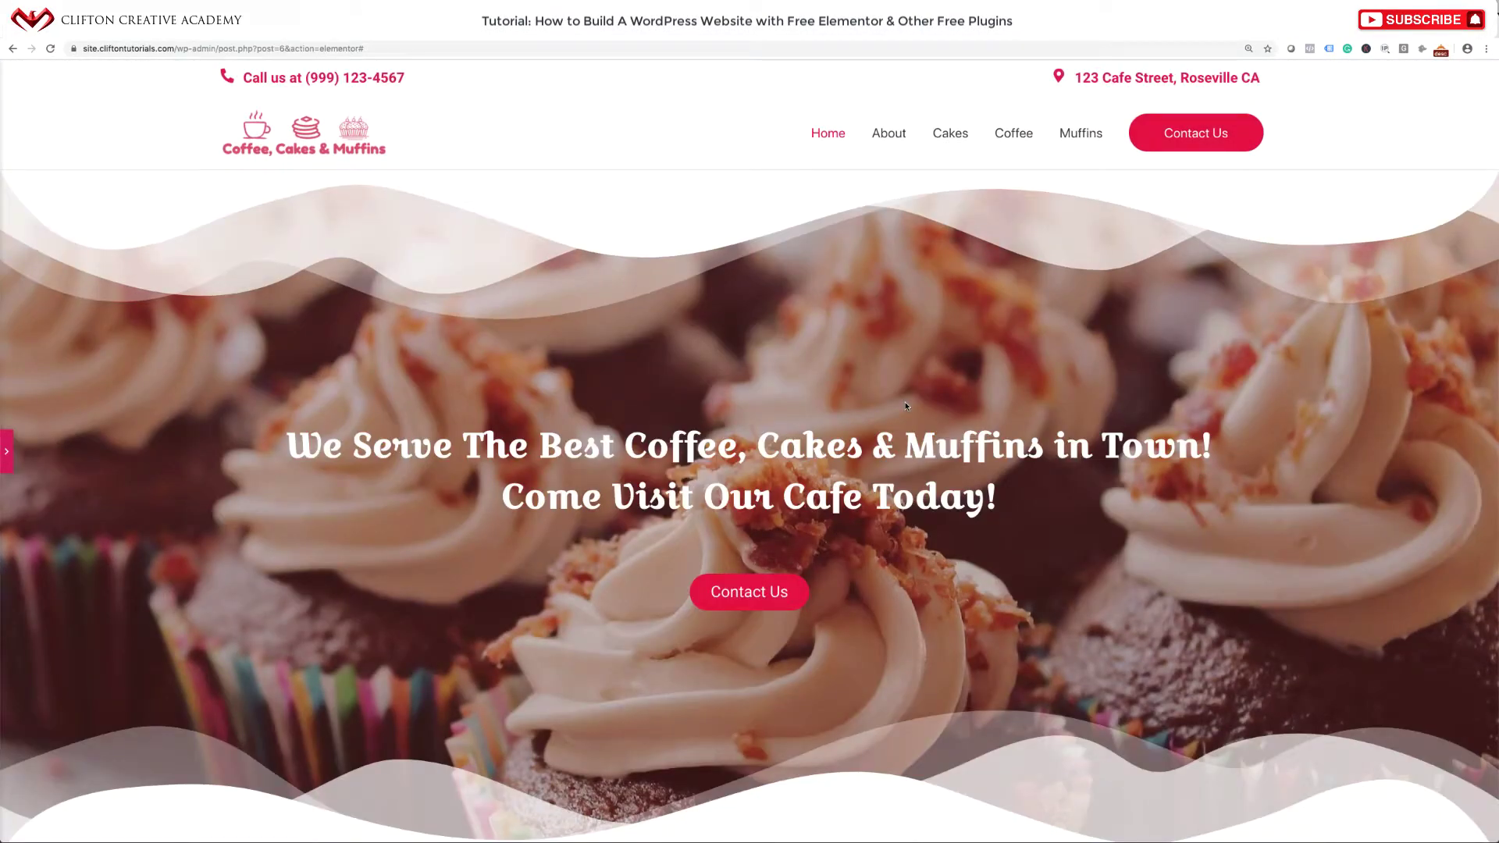
pyautogui.scroll(-4, 905, 405)
pyautogui.scroll(4, 906, 403)
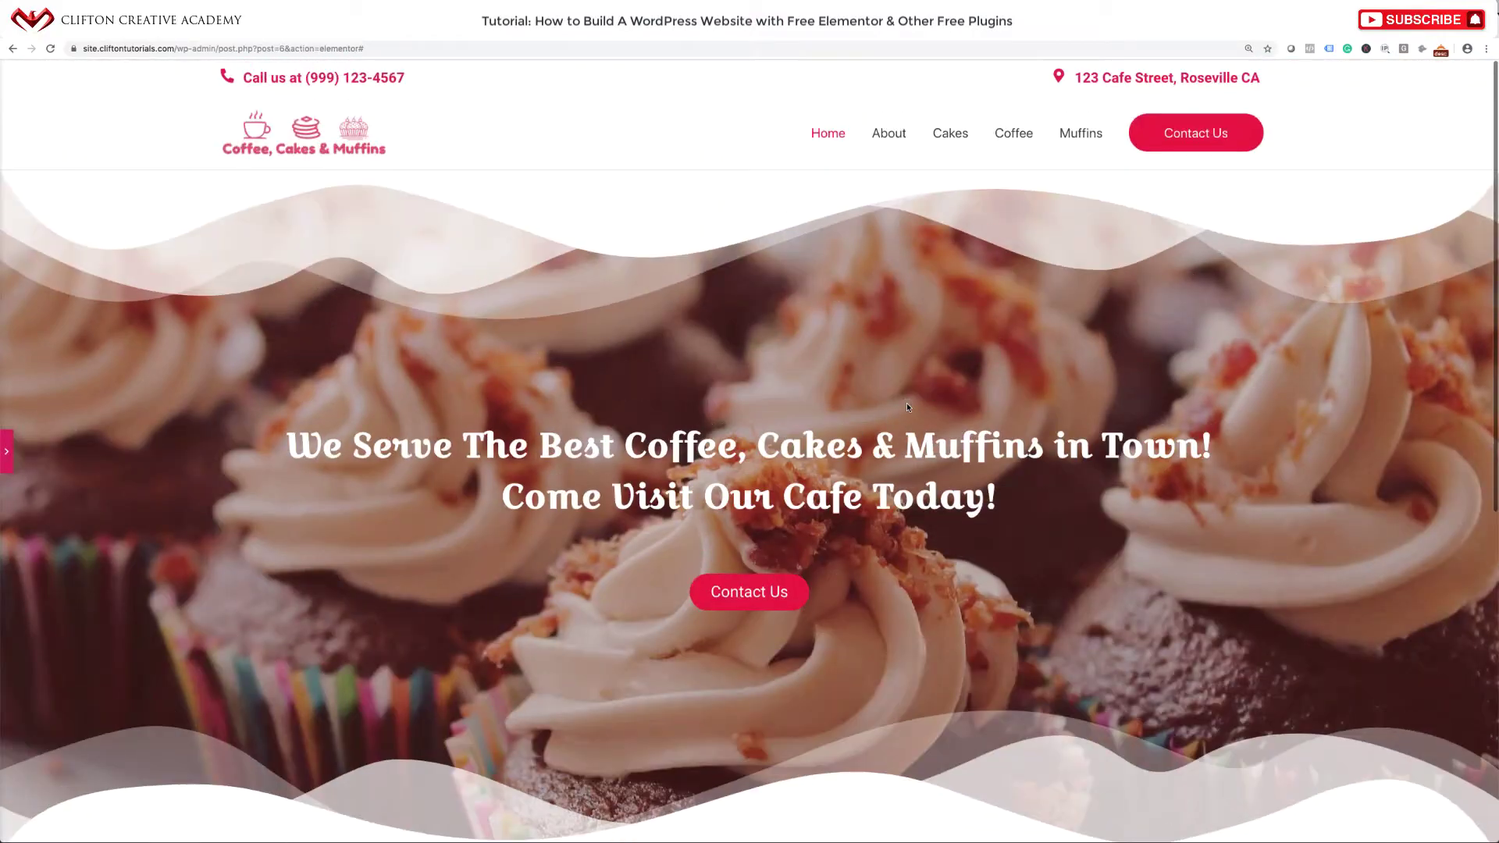
pyautogui.scroll(-3, 906, 403)
pyautogui.scroll(-5, 907, 406)
pyautogui.scroll(6, 907, 405)
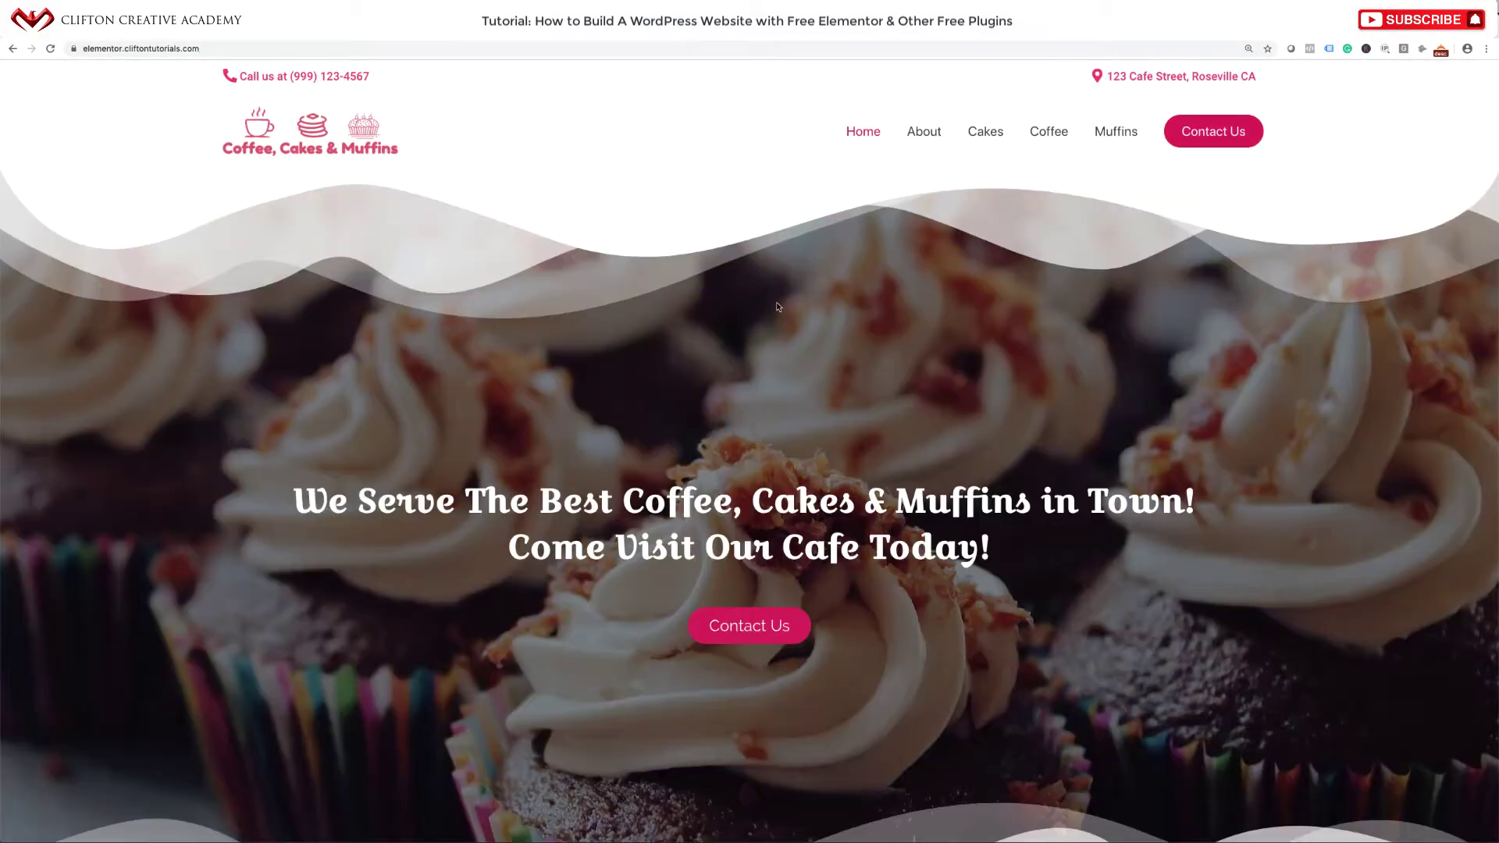
pyautogui.scroll(-15, 779, 307)
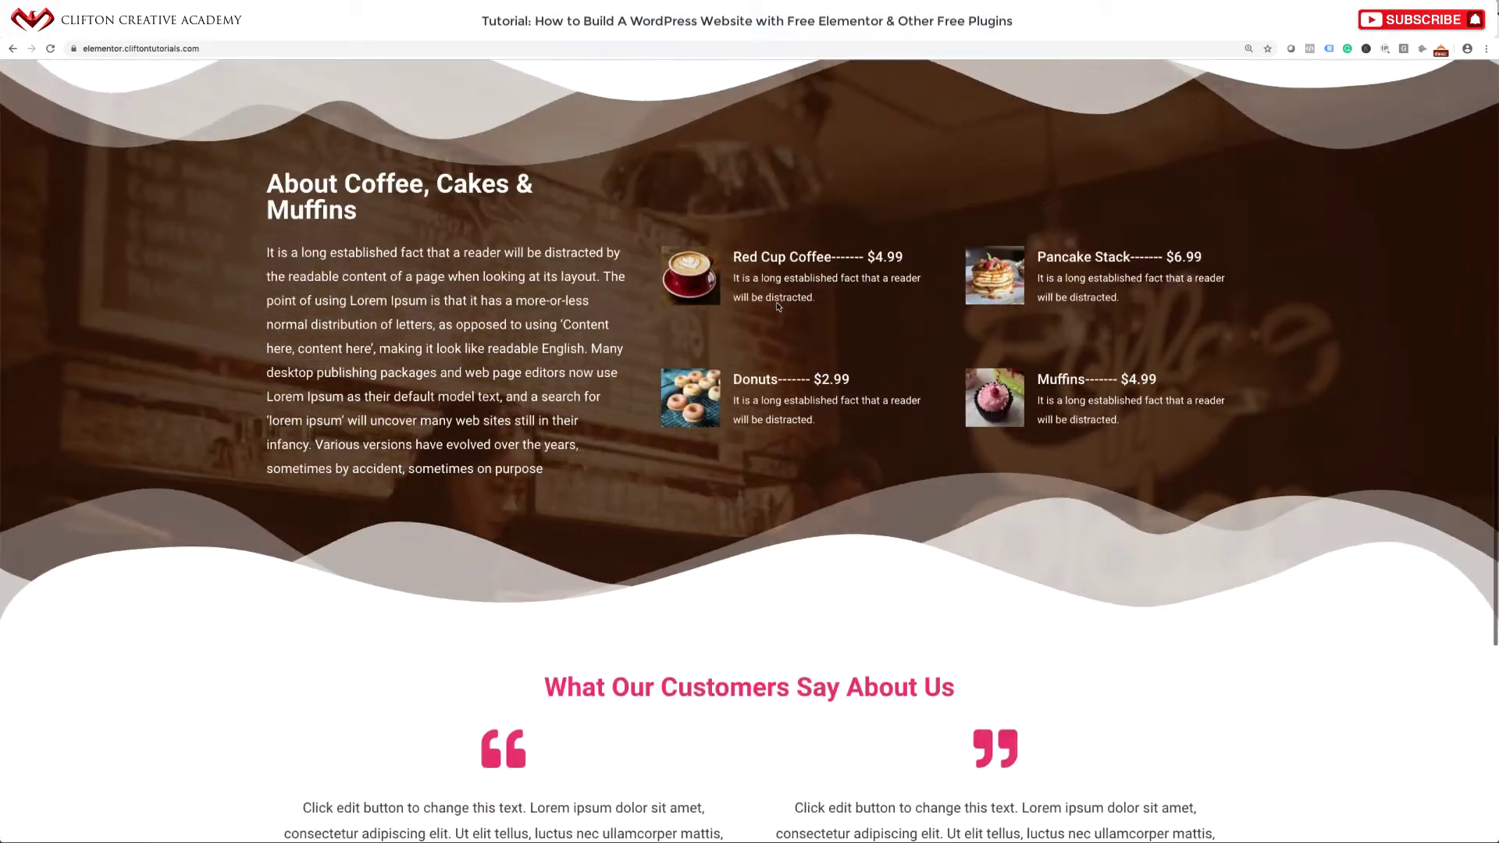
pyautogui.scroll(1, 730, 273)
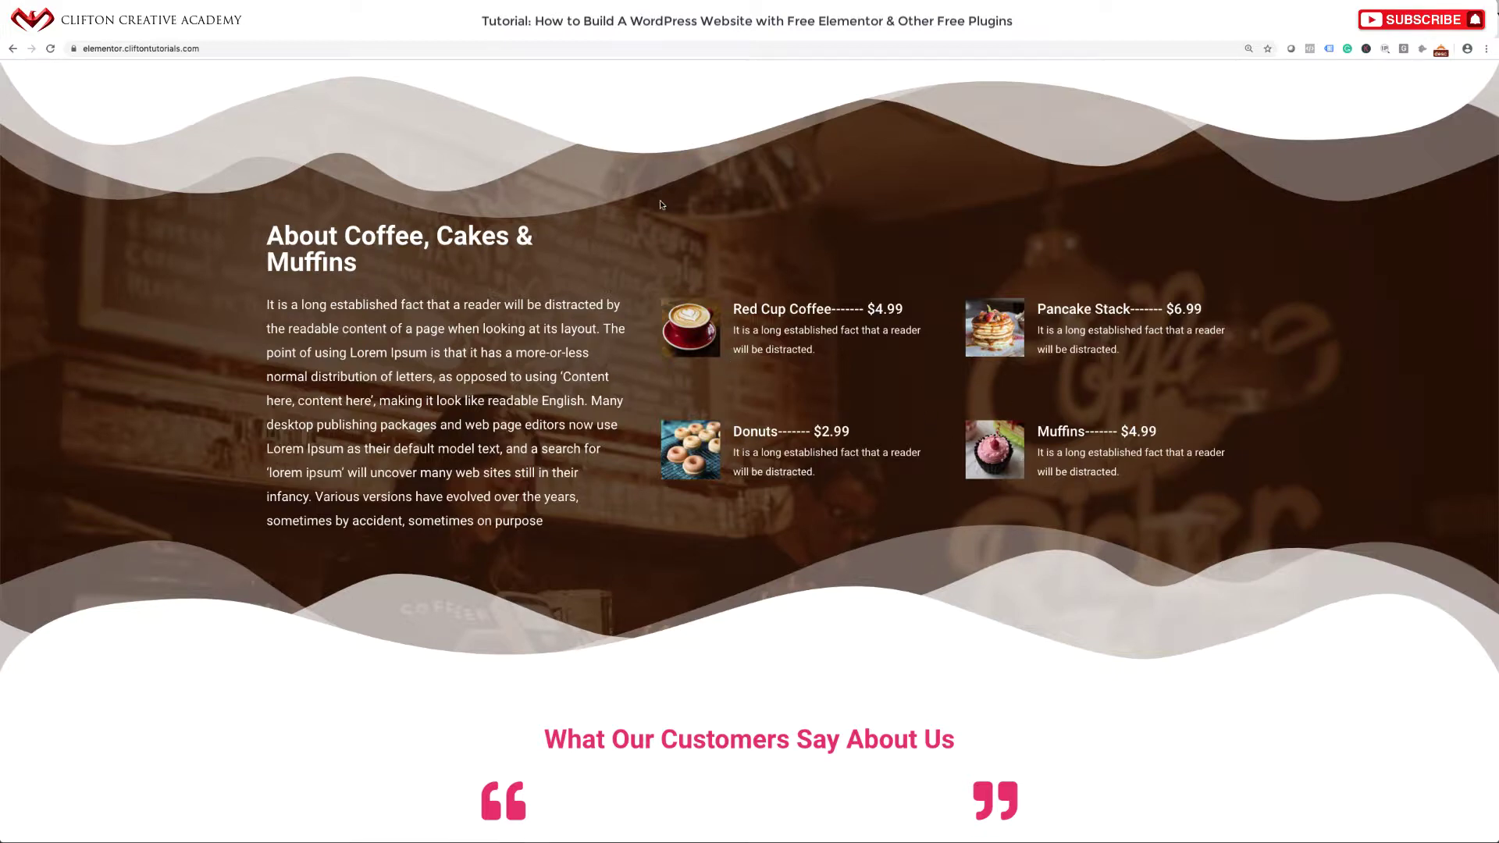
# Return to the editor tab, reopen the panel and scroll back up to the cupcake hero.
pyautogui.click(518, 40)
pyautogui.scroll(-7, 583, 259)
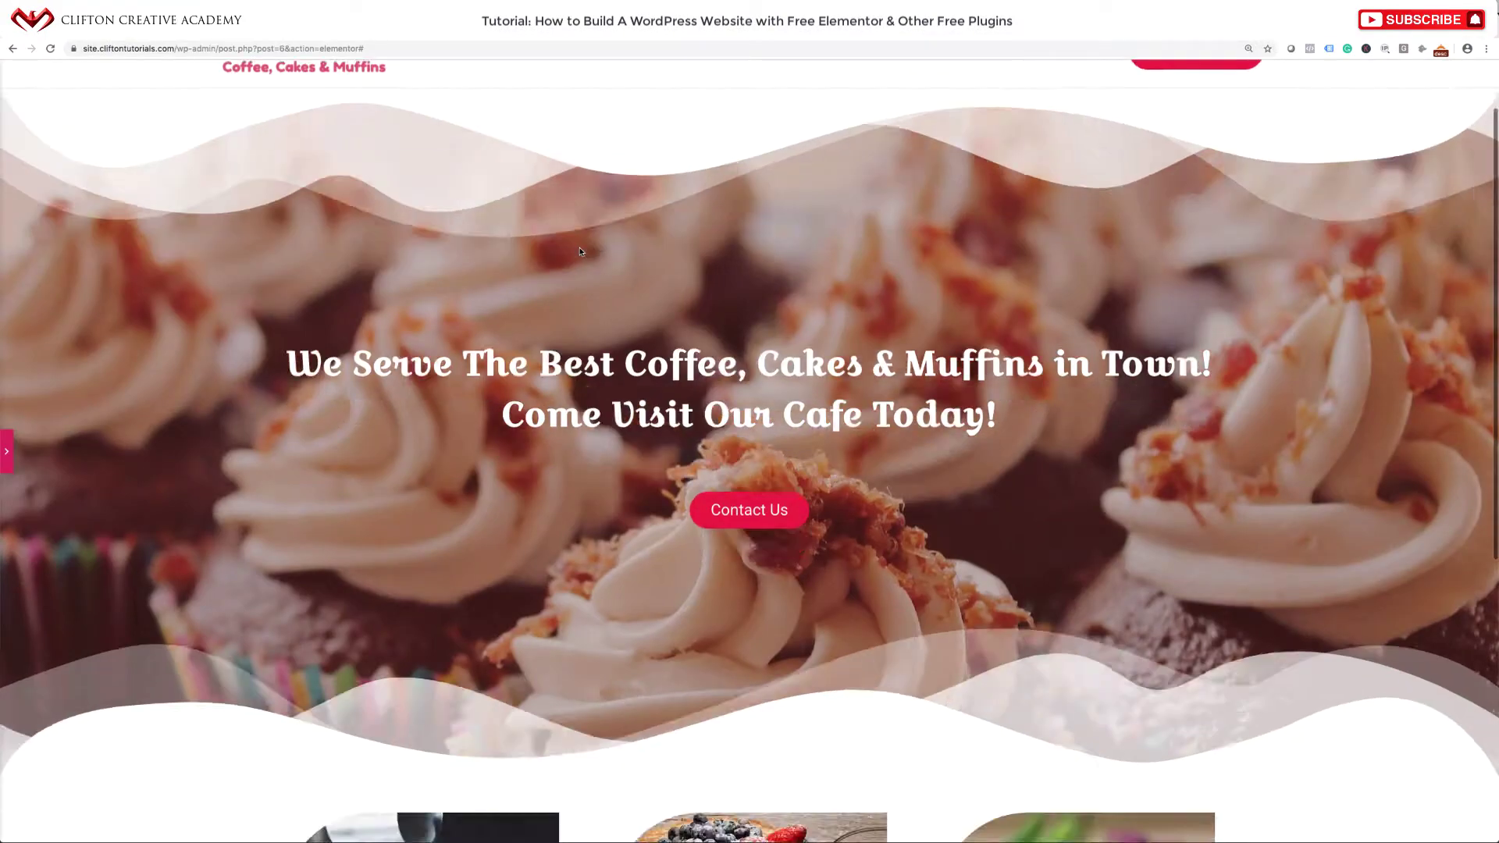
pyautogui.scroll(4, 575, 251)
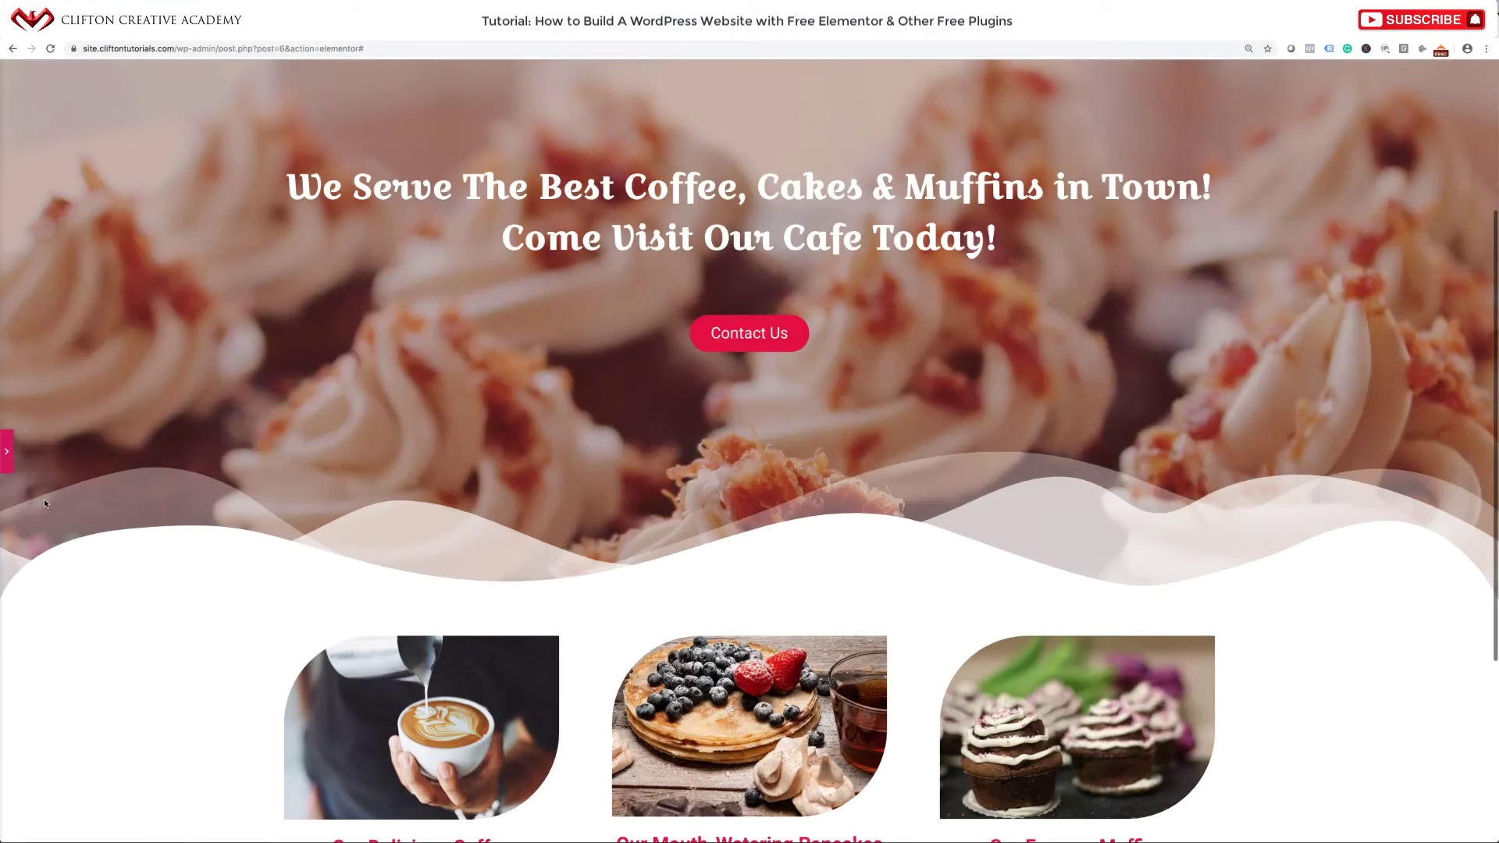
pyautogui.click(10, 451)
pyautogui.scroll(3, 630, 418)
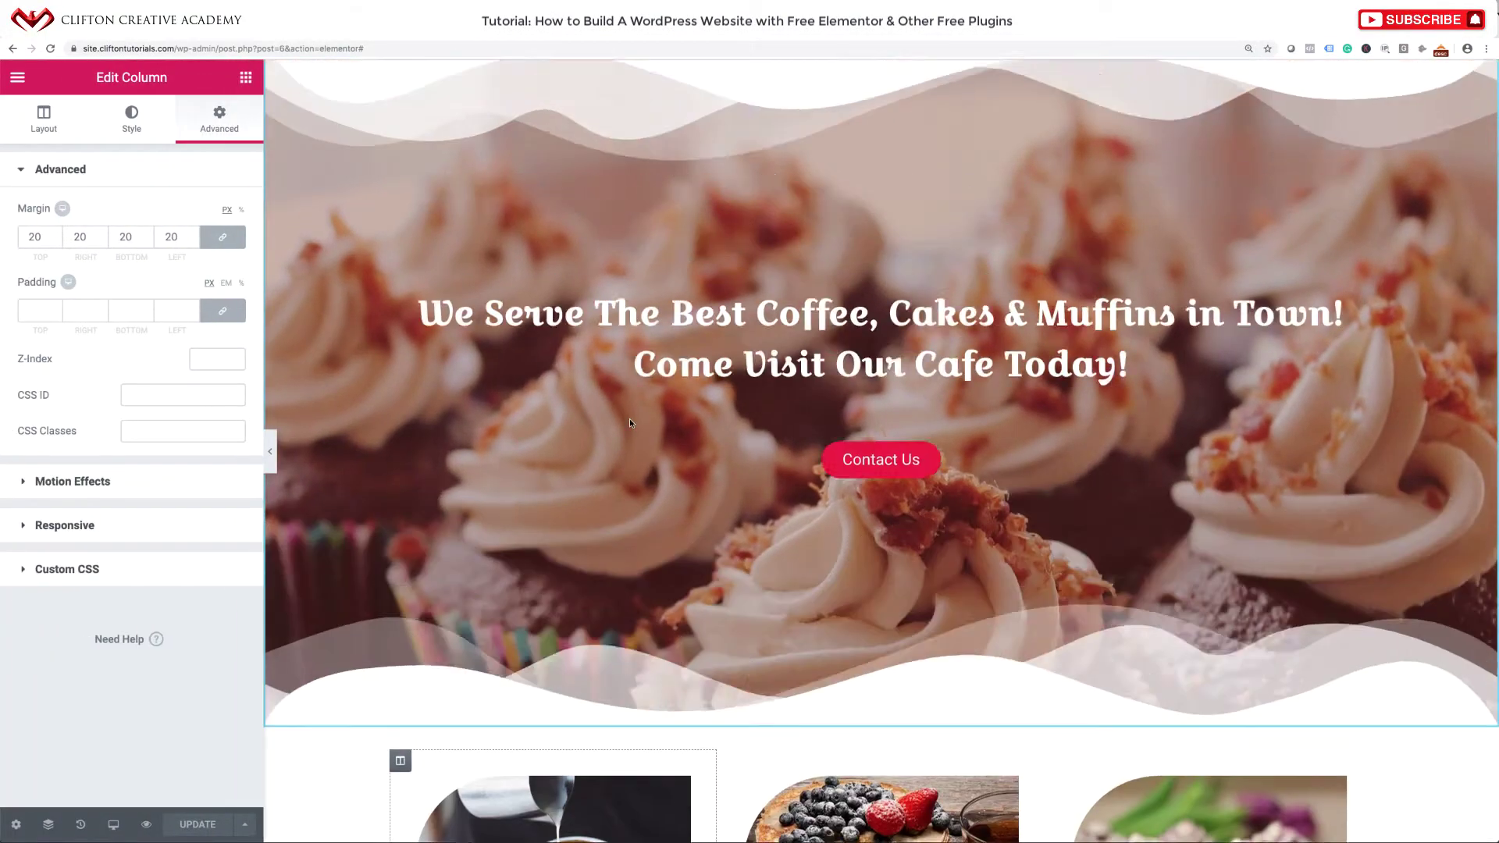
pyautogui.scroll(-8, 630, 420)
pyautogui.scroll(8, 630, 418)
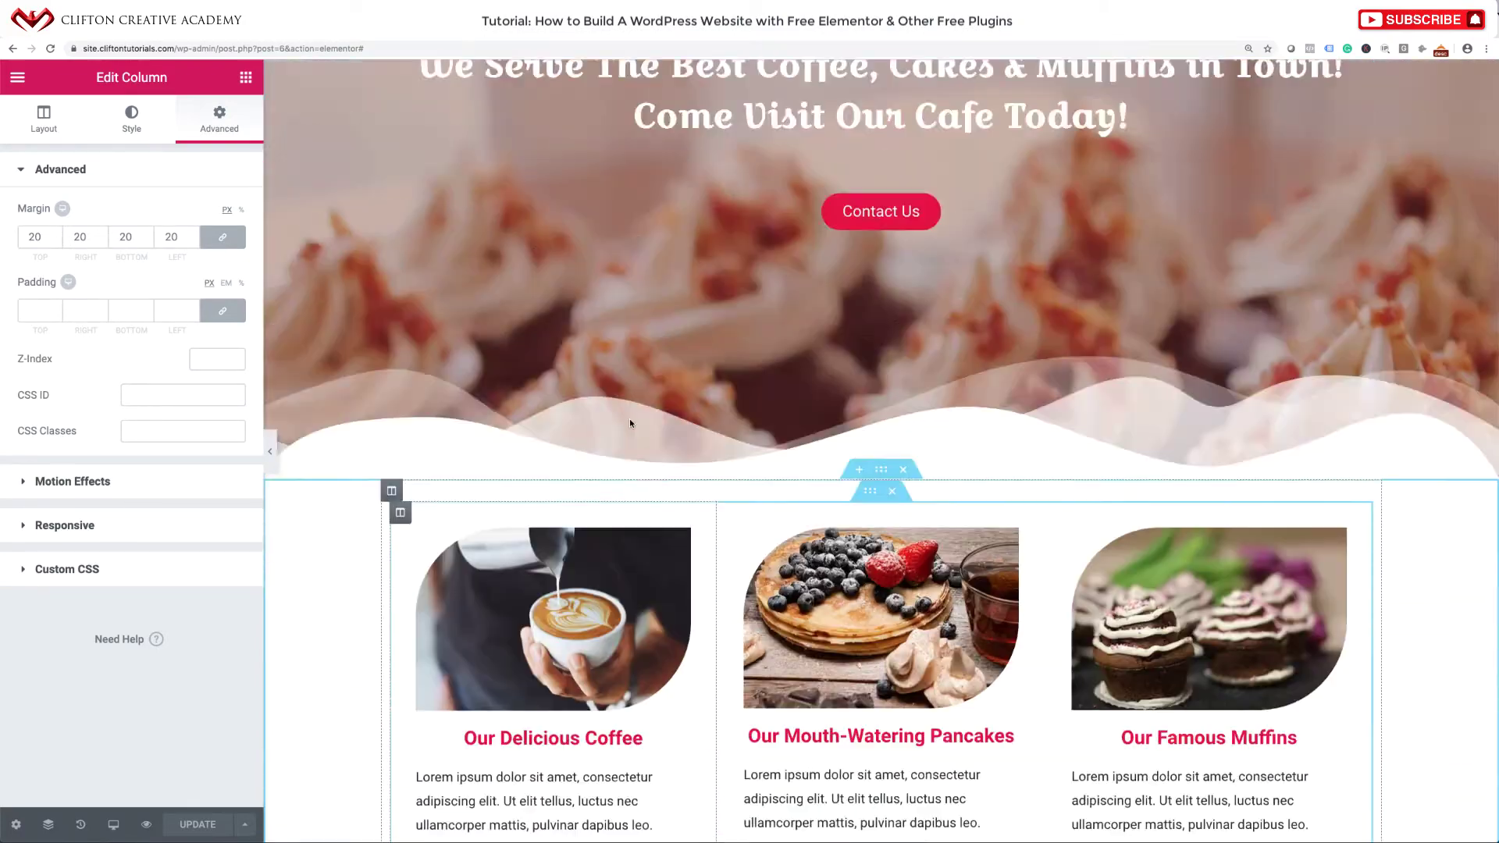
pyautogui.scroll(-6, 629, 418)
pyautogui.scroll(3, 641, 368)
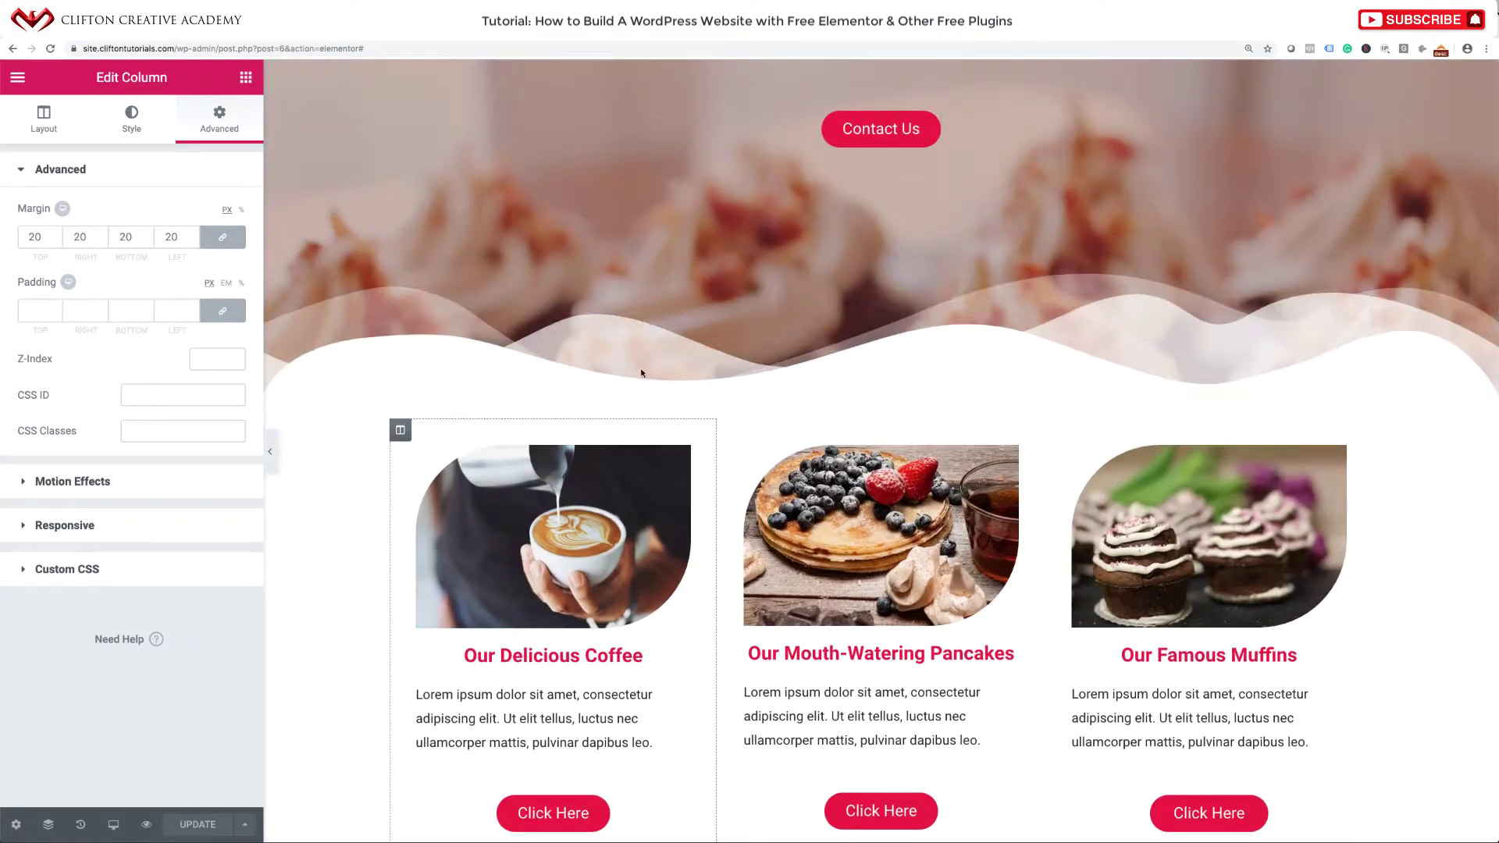
pyautogui.scroll(3, 654, 242)
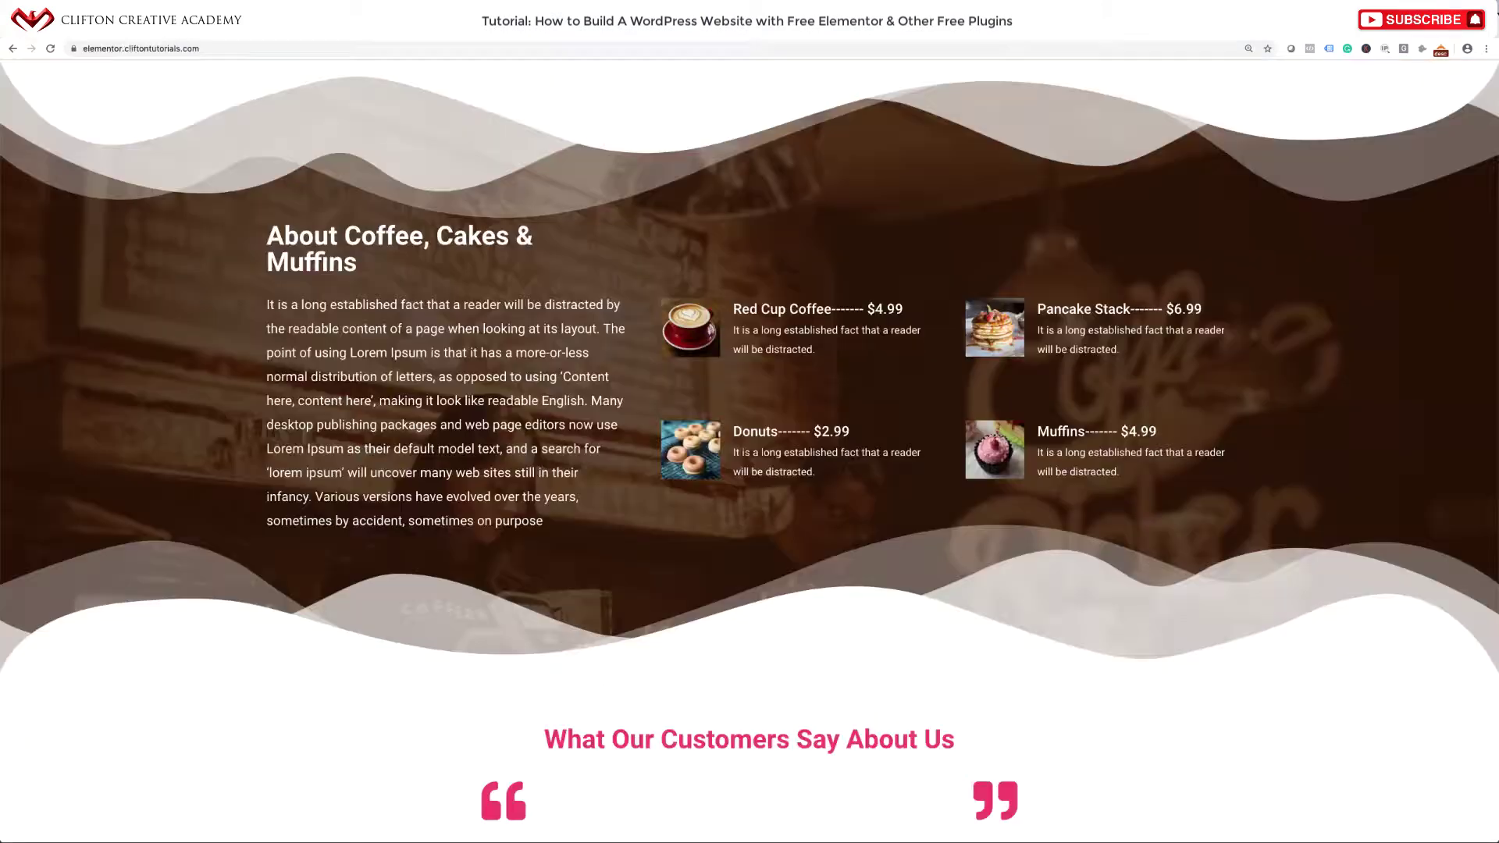
pyautogui.scroll(15, 723, 388)
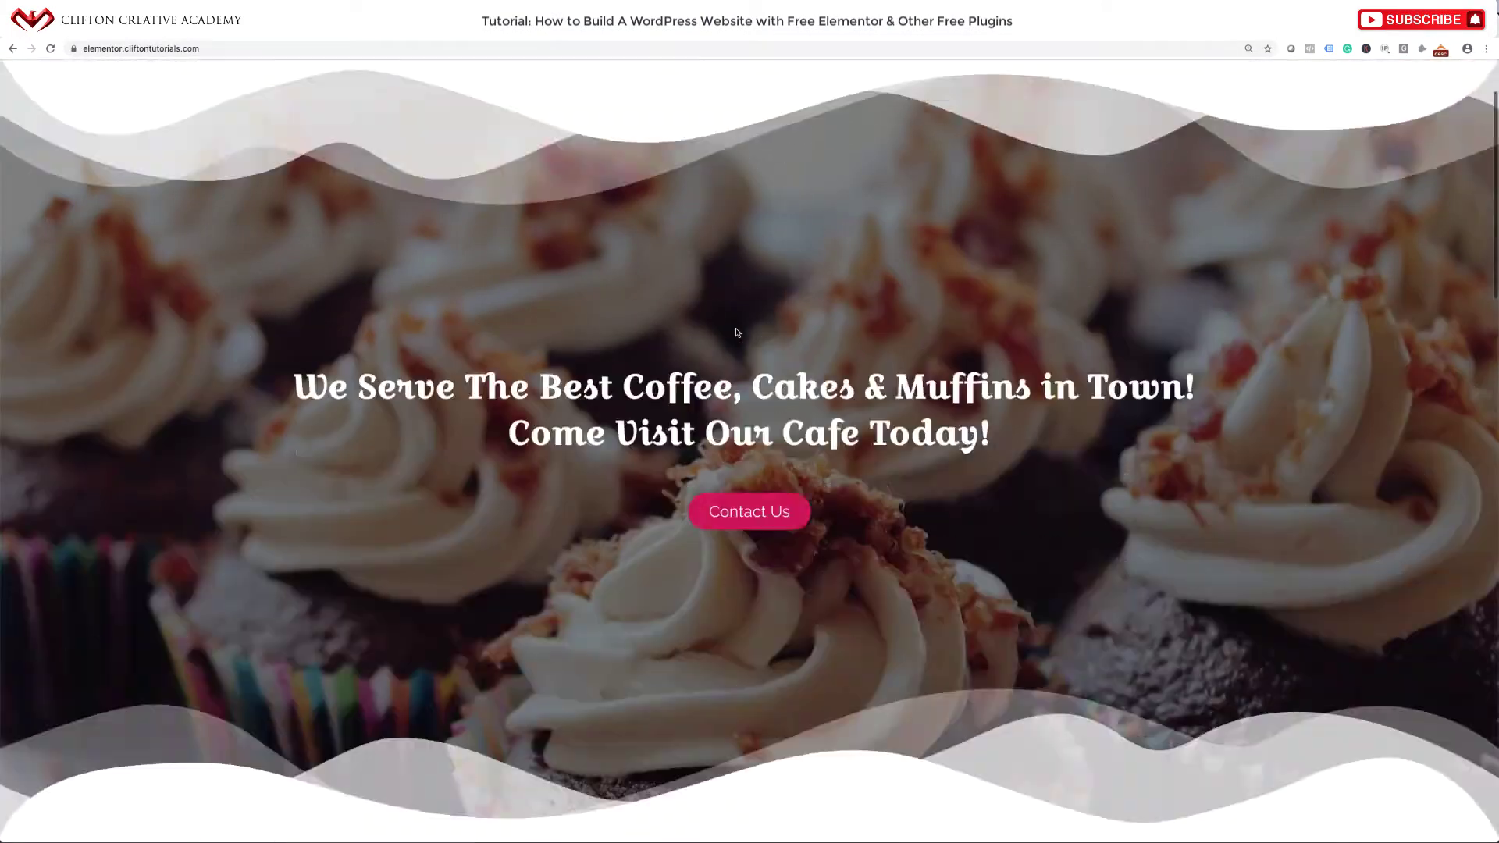
pyautogui.scroll(-10, 732, 429)
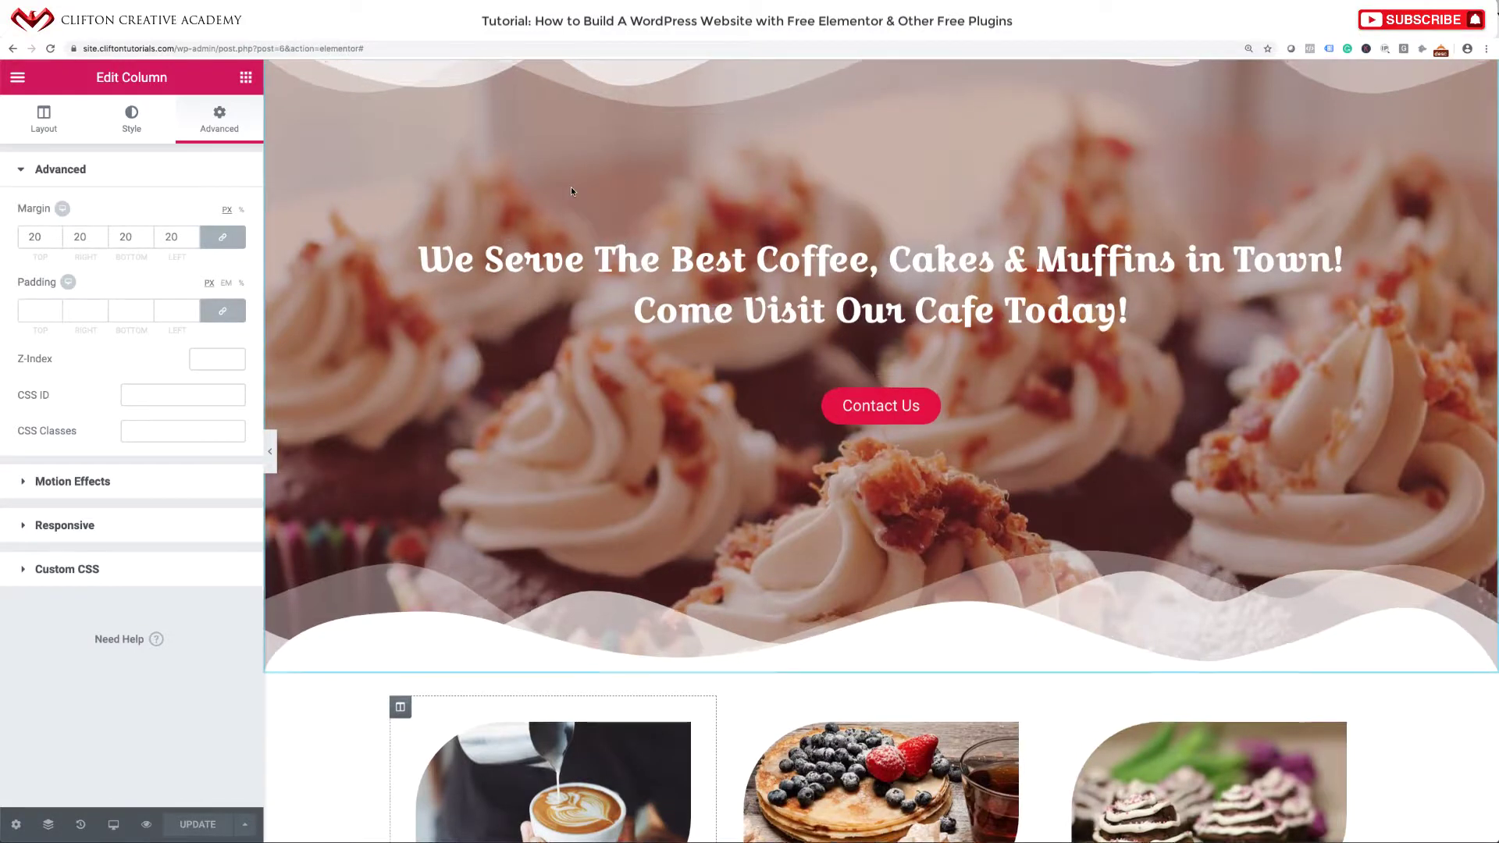
pyautogui.scroll(4, 570, 185)
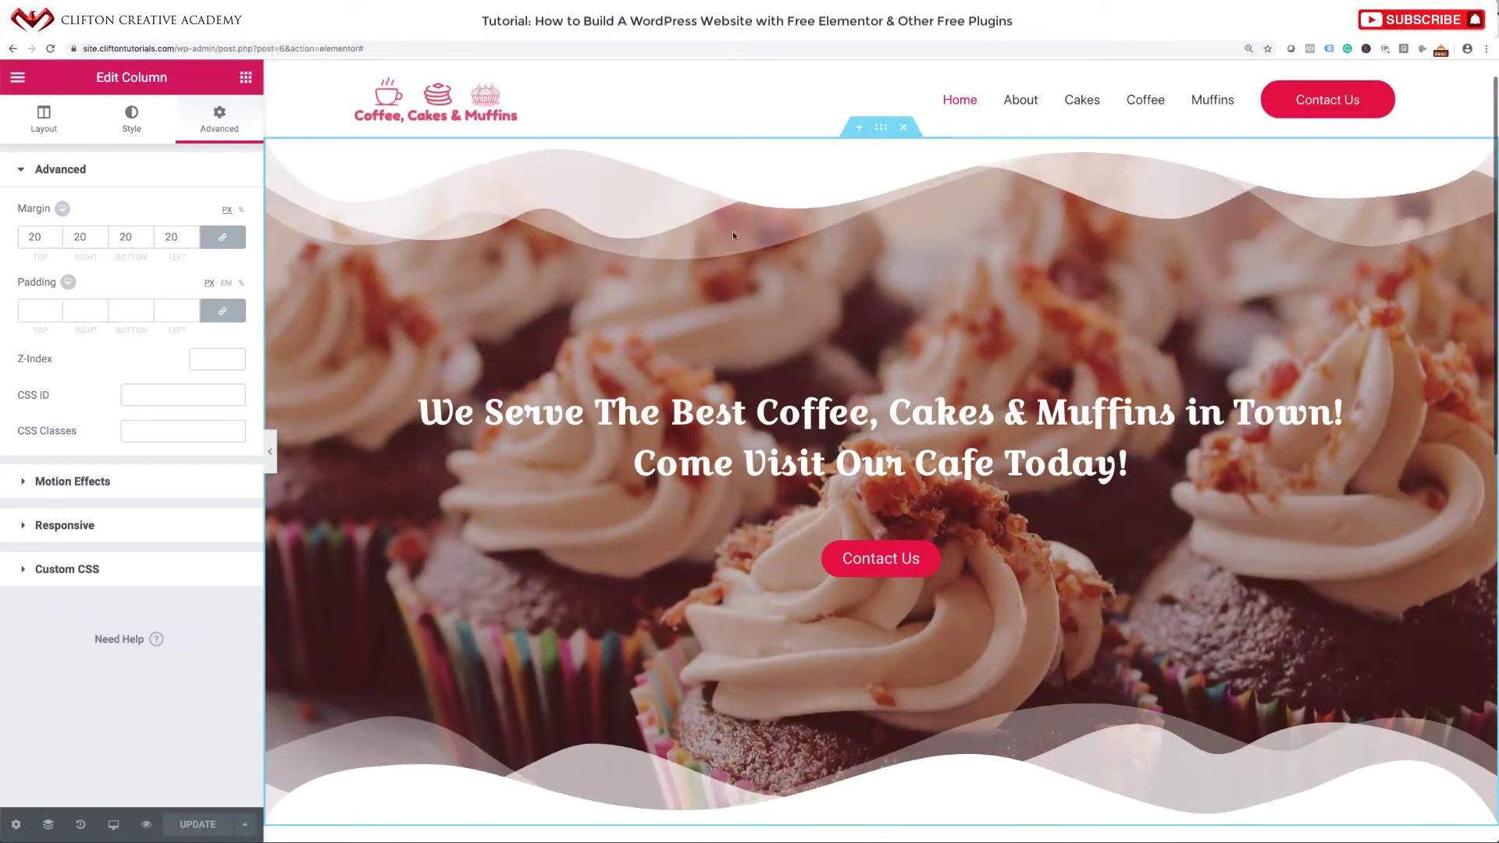
# Duplicate the cupcake hero section.
pyautogui.rightClick(878, 129)
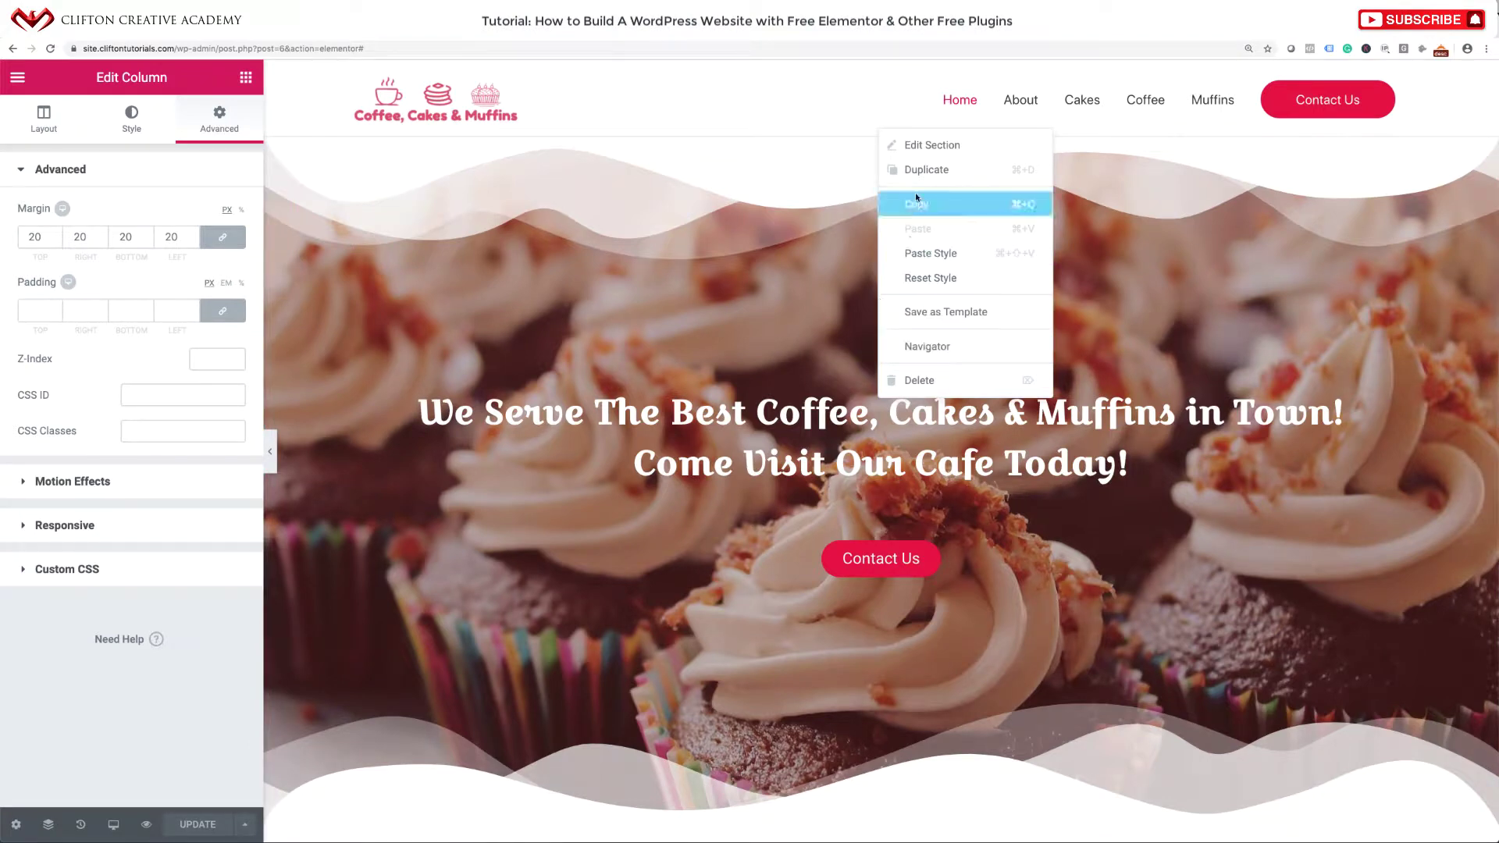
pyautogui.click(928, 171)
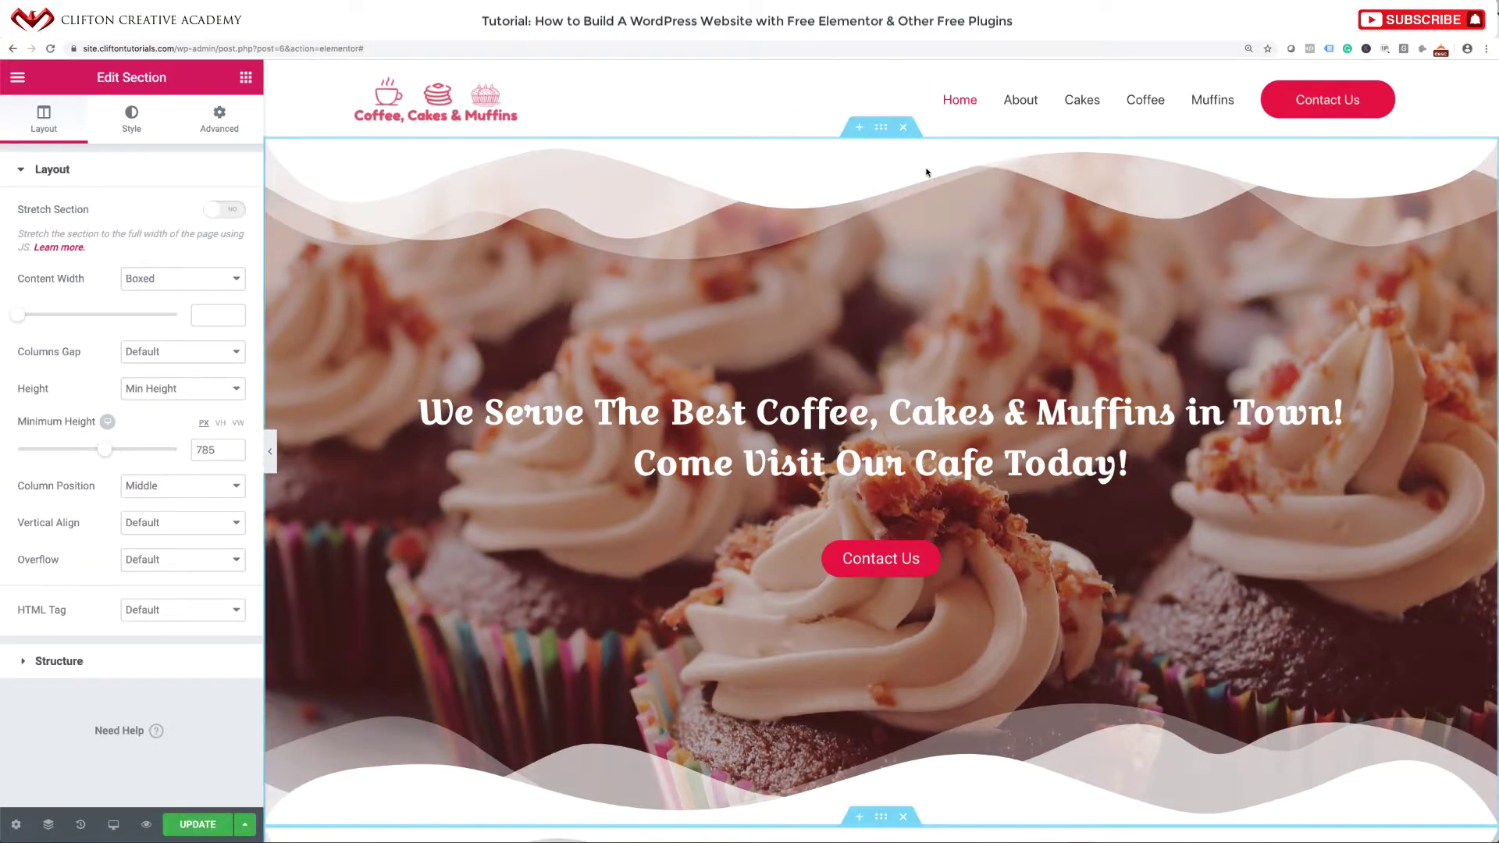
pyautogui.scroll(-10, 755, 471)
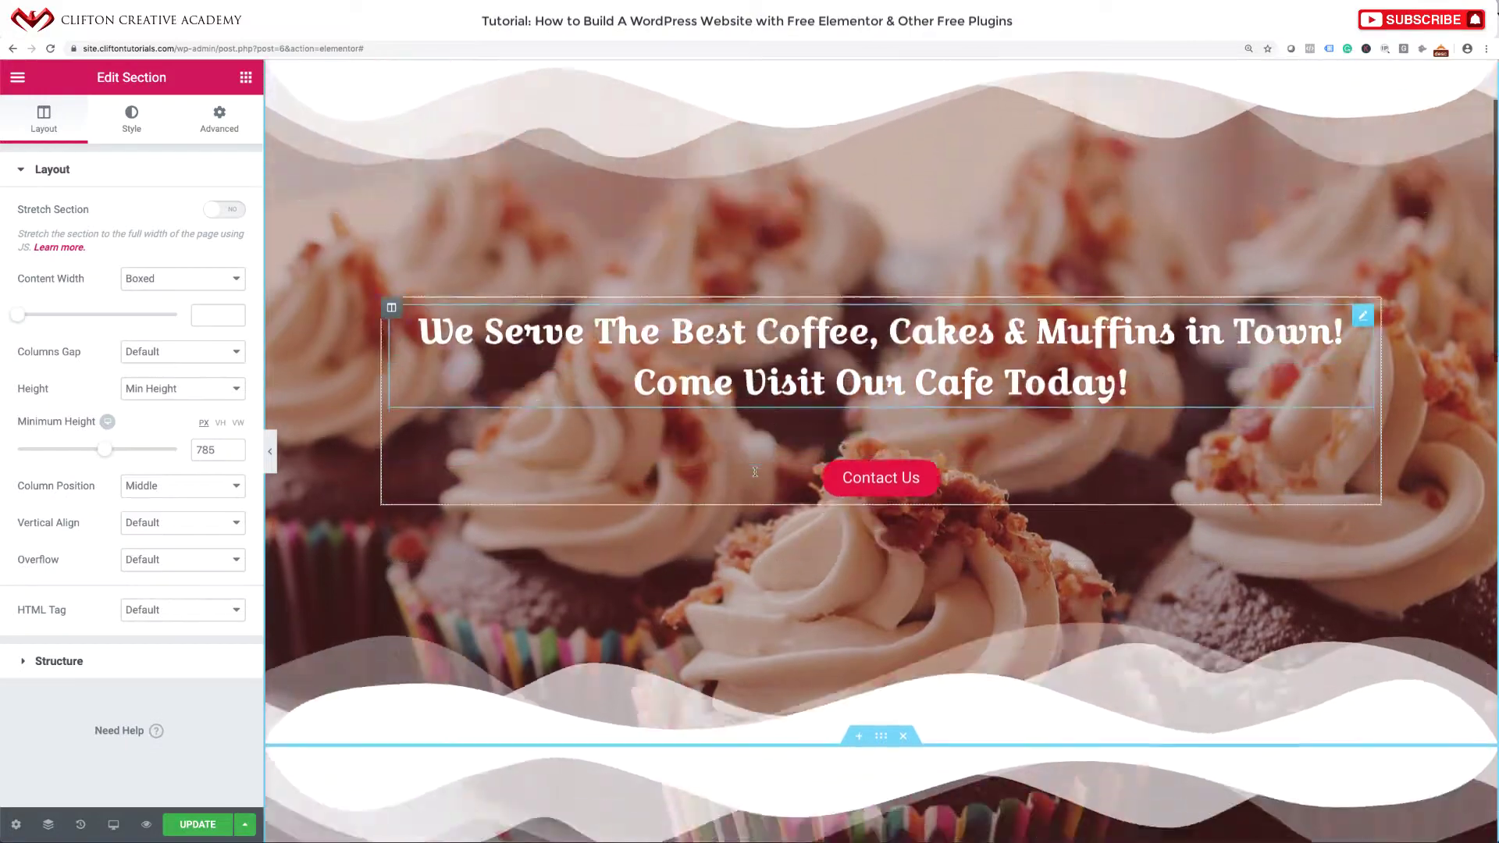
pyautogui.scroll(-9, 754, 473)
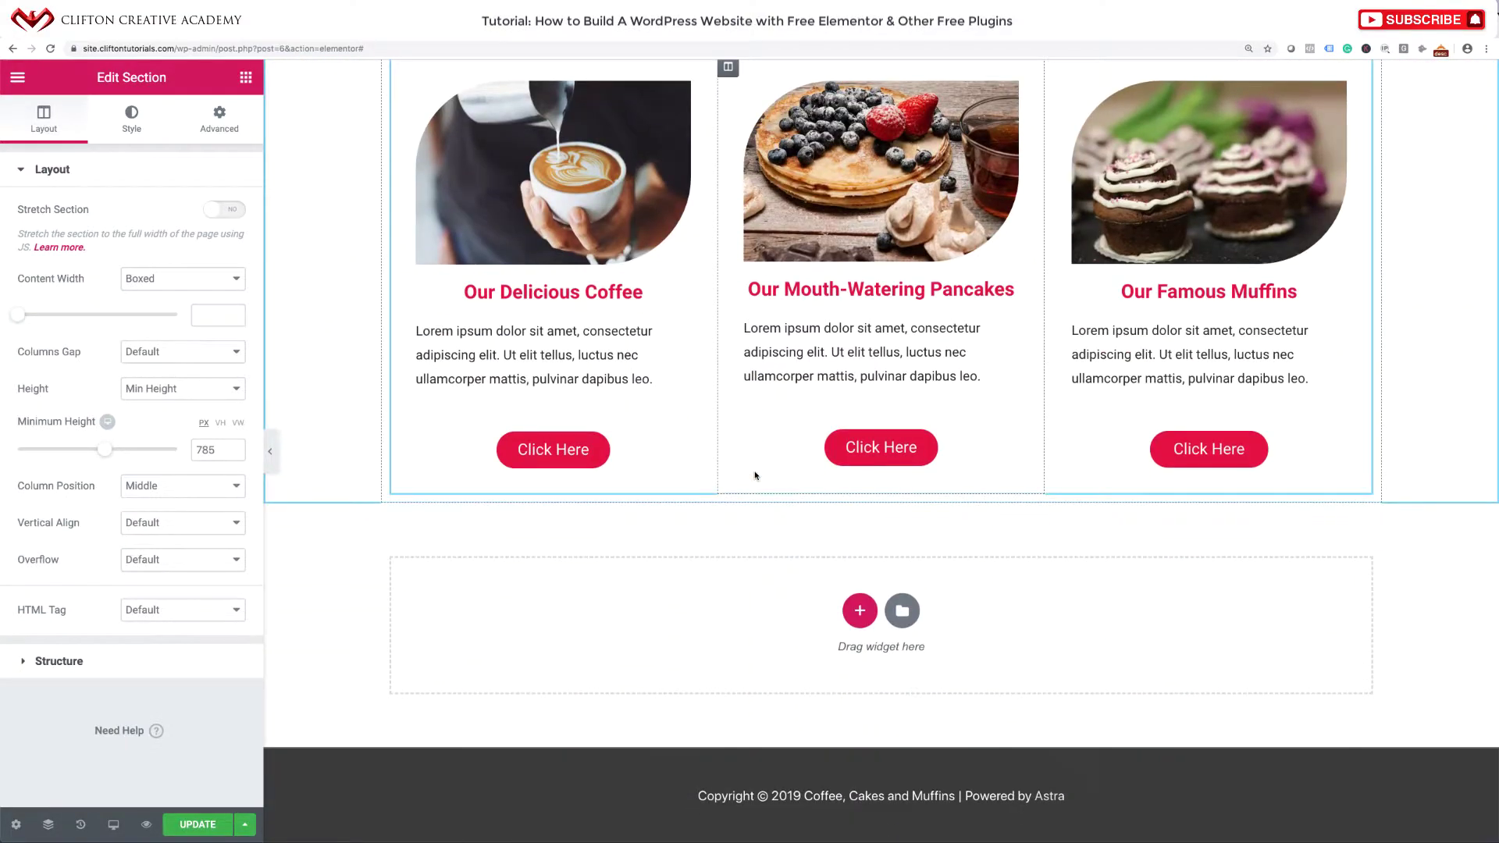
pyautogui.scroll(7, 755, 475)
pyautogui.scroll(5, 754, 475)
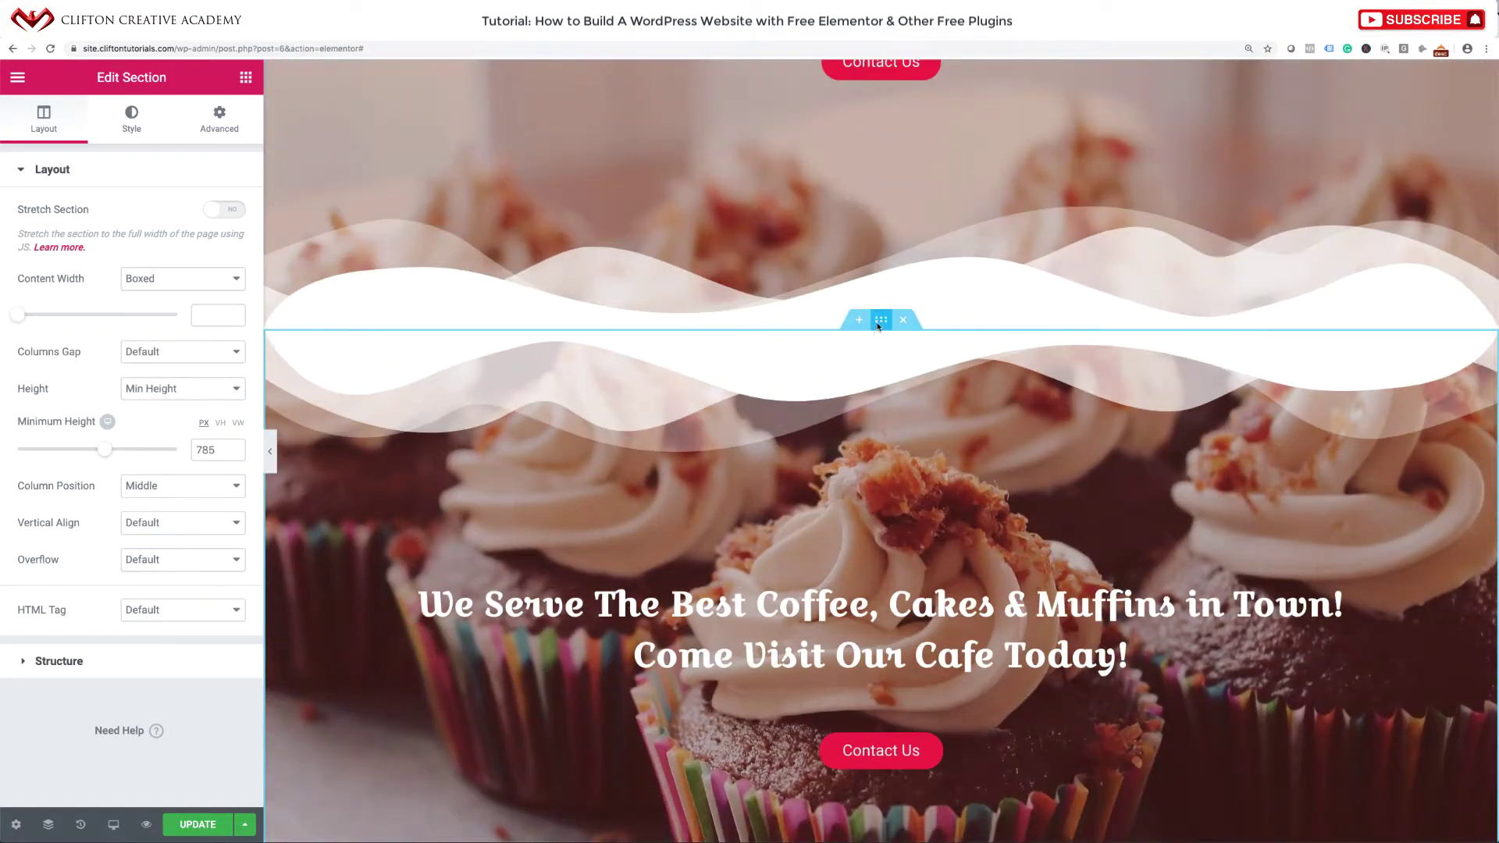
# Move the copied hero section below the three feature cards.
pyautogui.moveTo(880, 320); pyautogui.dragTo(867, 747)
pyautogui.scroll(-5, 867, 747)
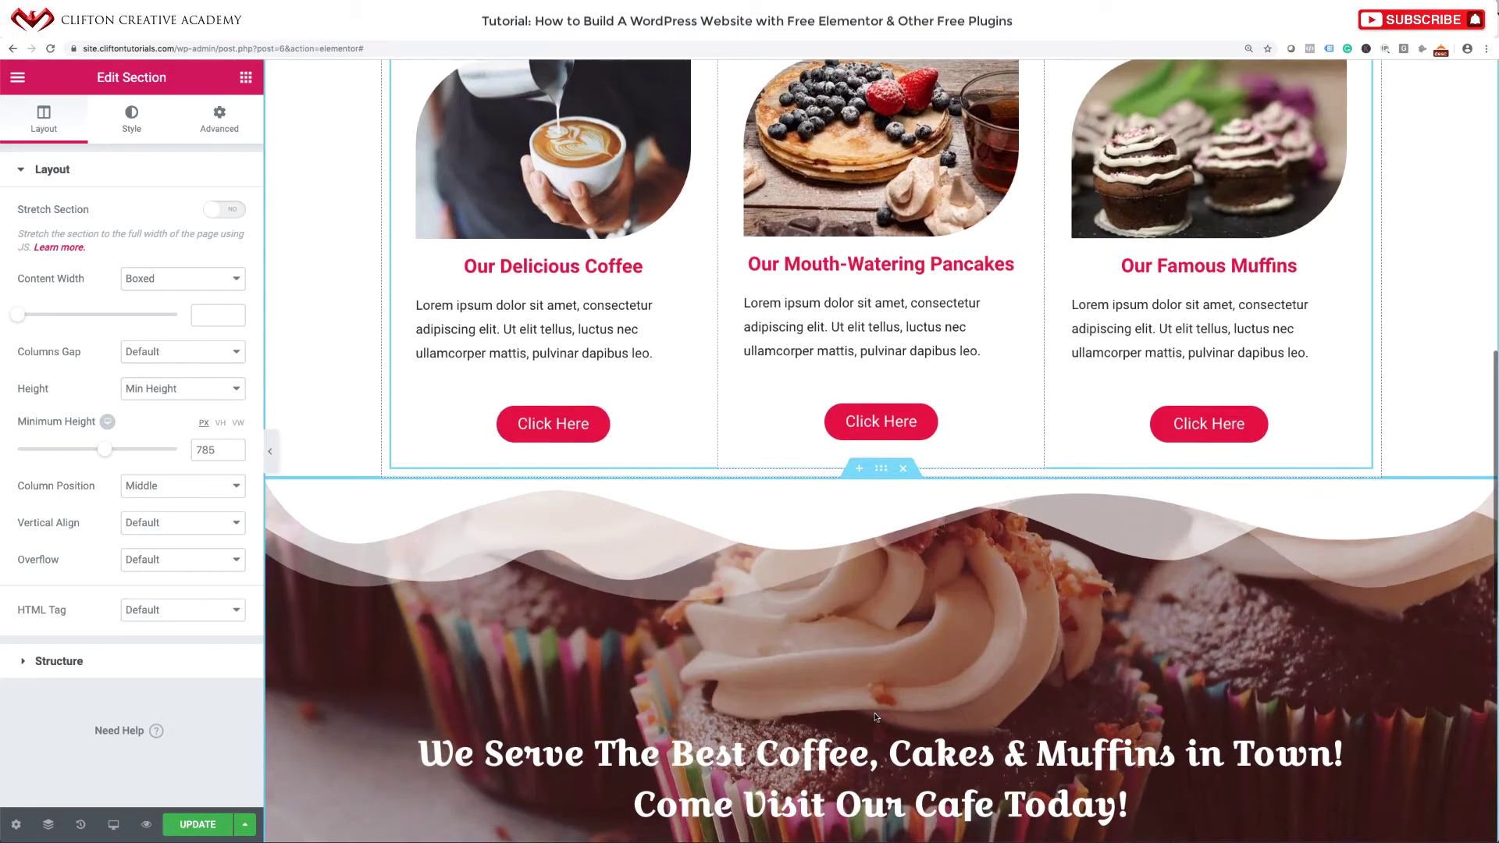
pyautogui.scroll(-8, 878, 716)
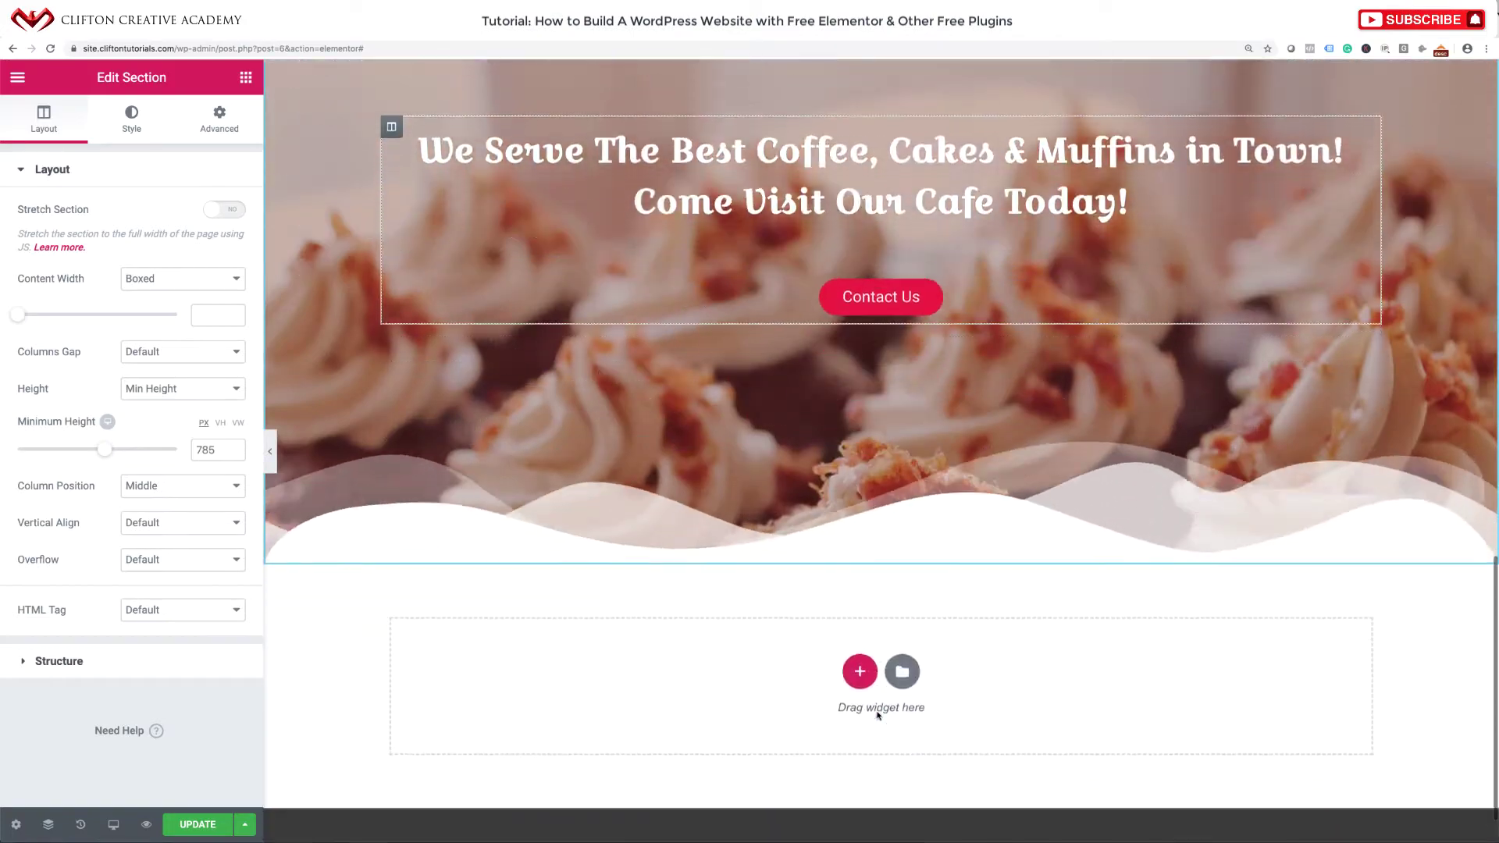
pyautogui.scroll(16, 877, 716)
pyautogui.scroll(3, 878, 716)
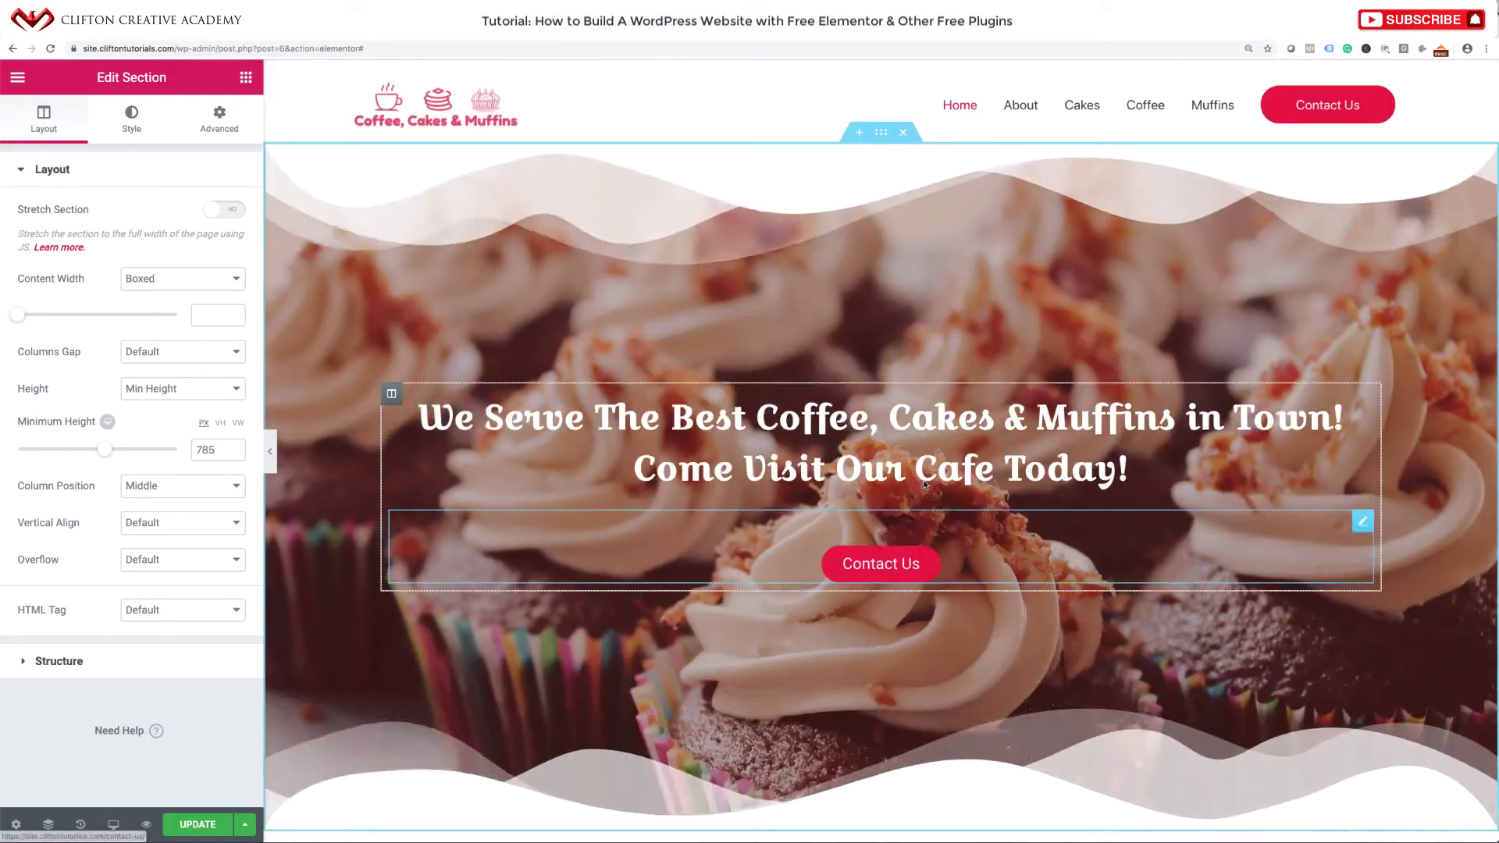
pyautogui.scroll(-2, 898, 593)
pyautogui.scroll(2, 924, 482)
pyautogui.scroll(-1, 929, 461)
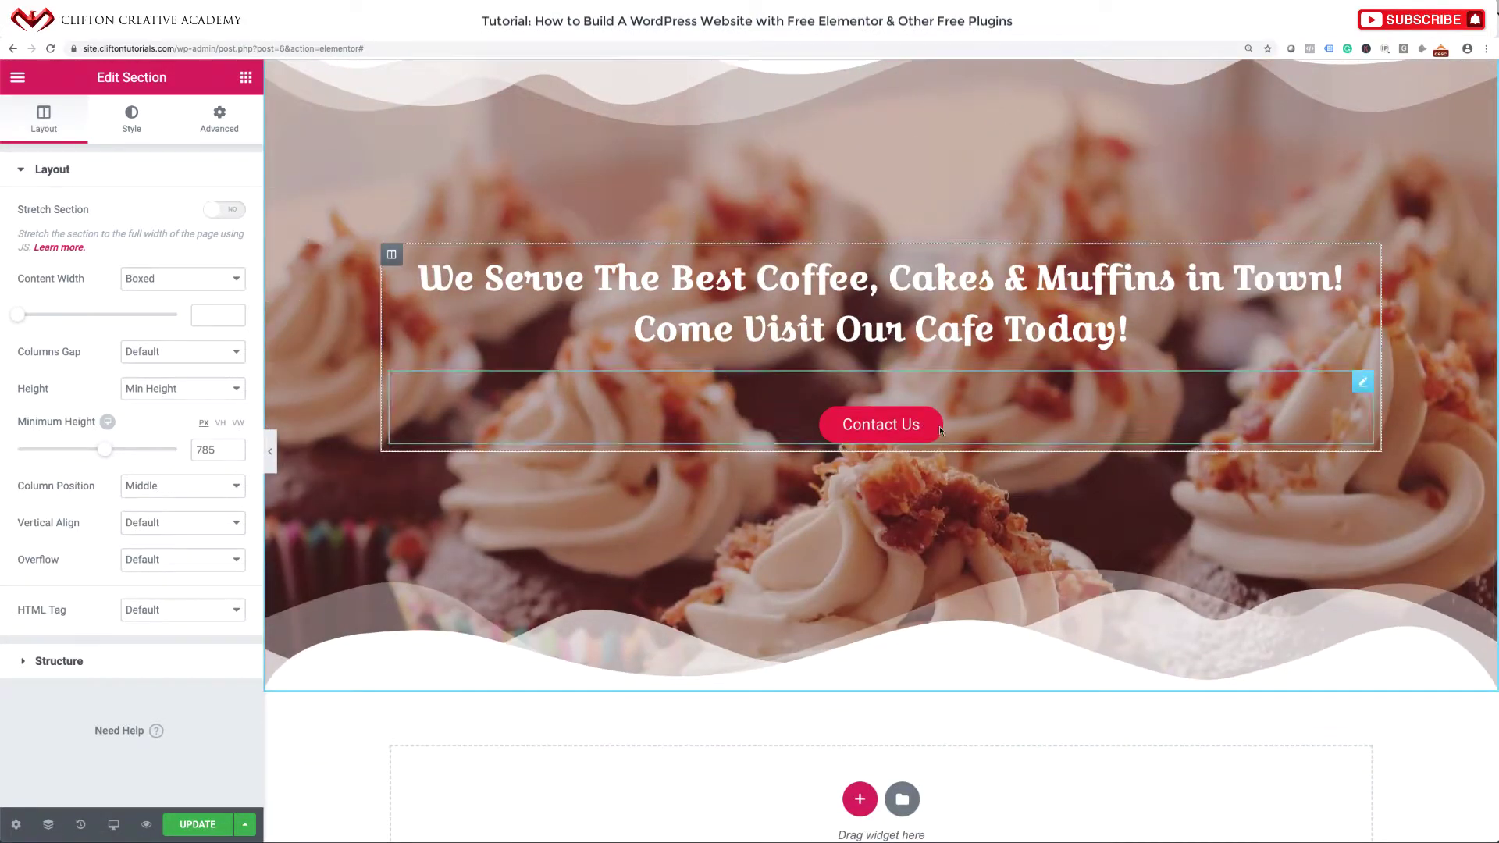
pyautogui.scroll(2, 958, 540)
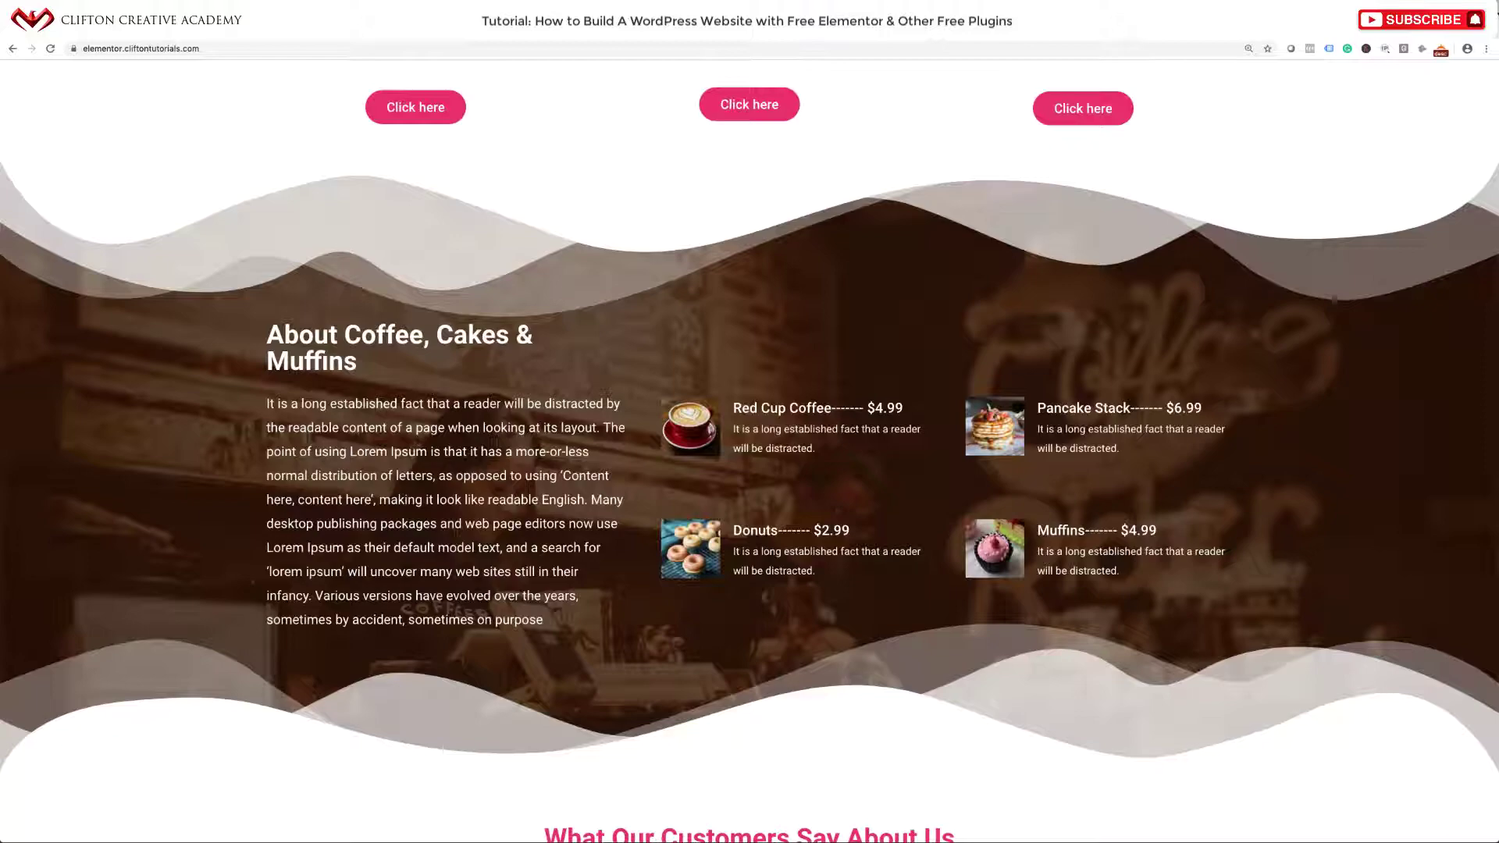
pyautogui.scroll(-2, 701, 259)
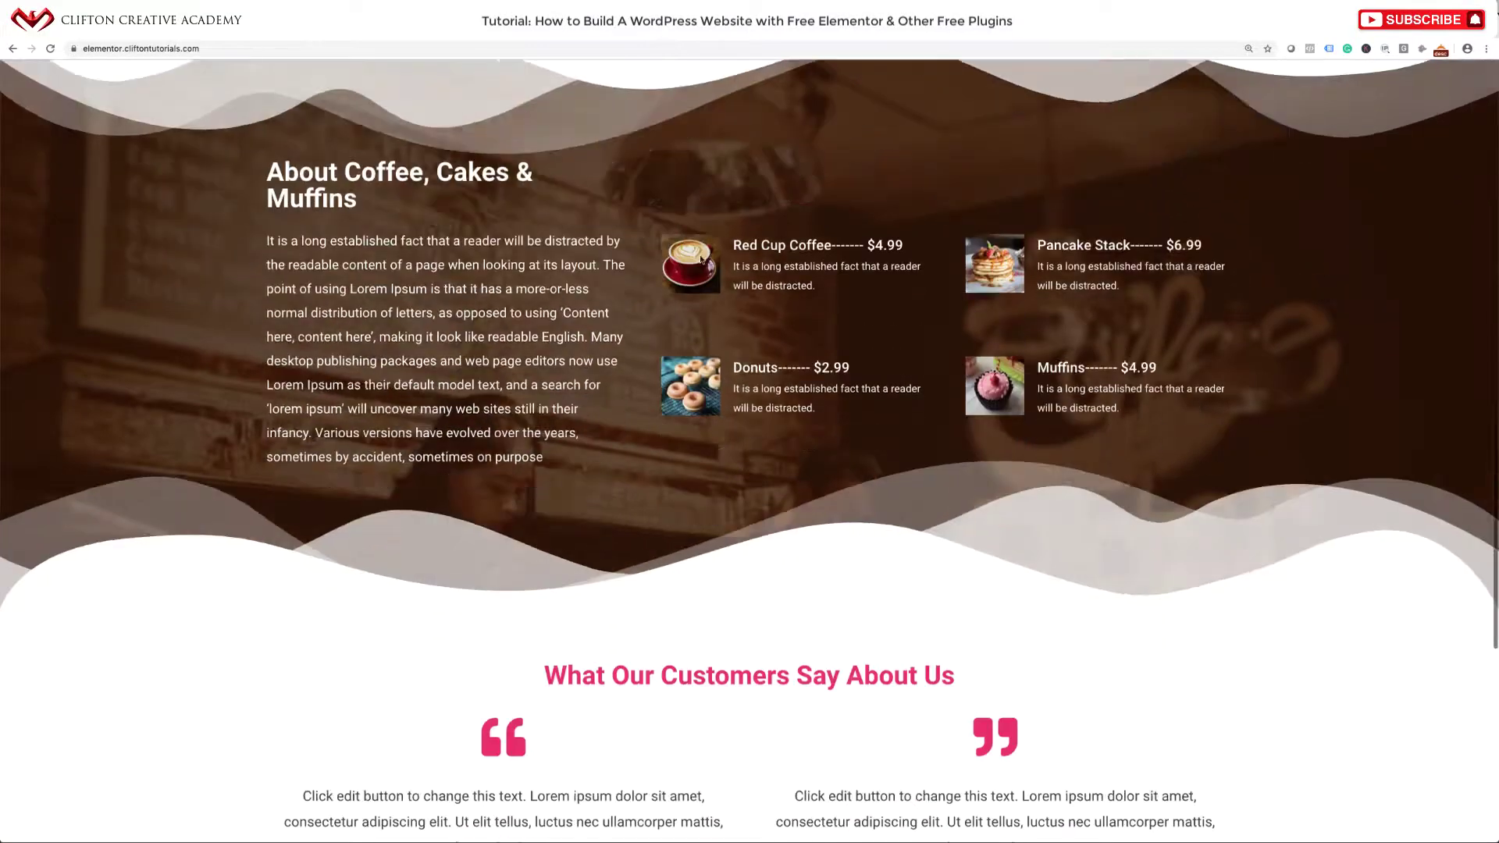
pyautogui.scroll(1, 700, 260)
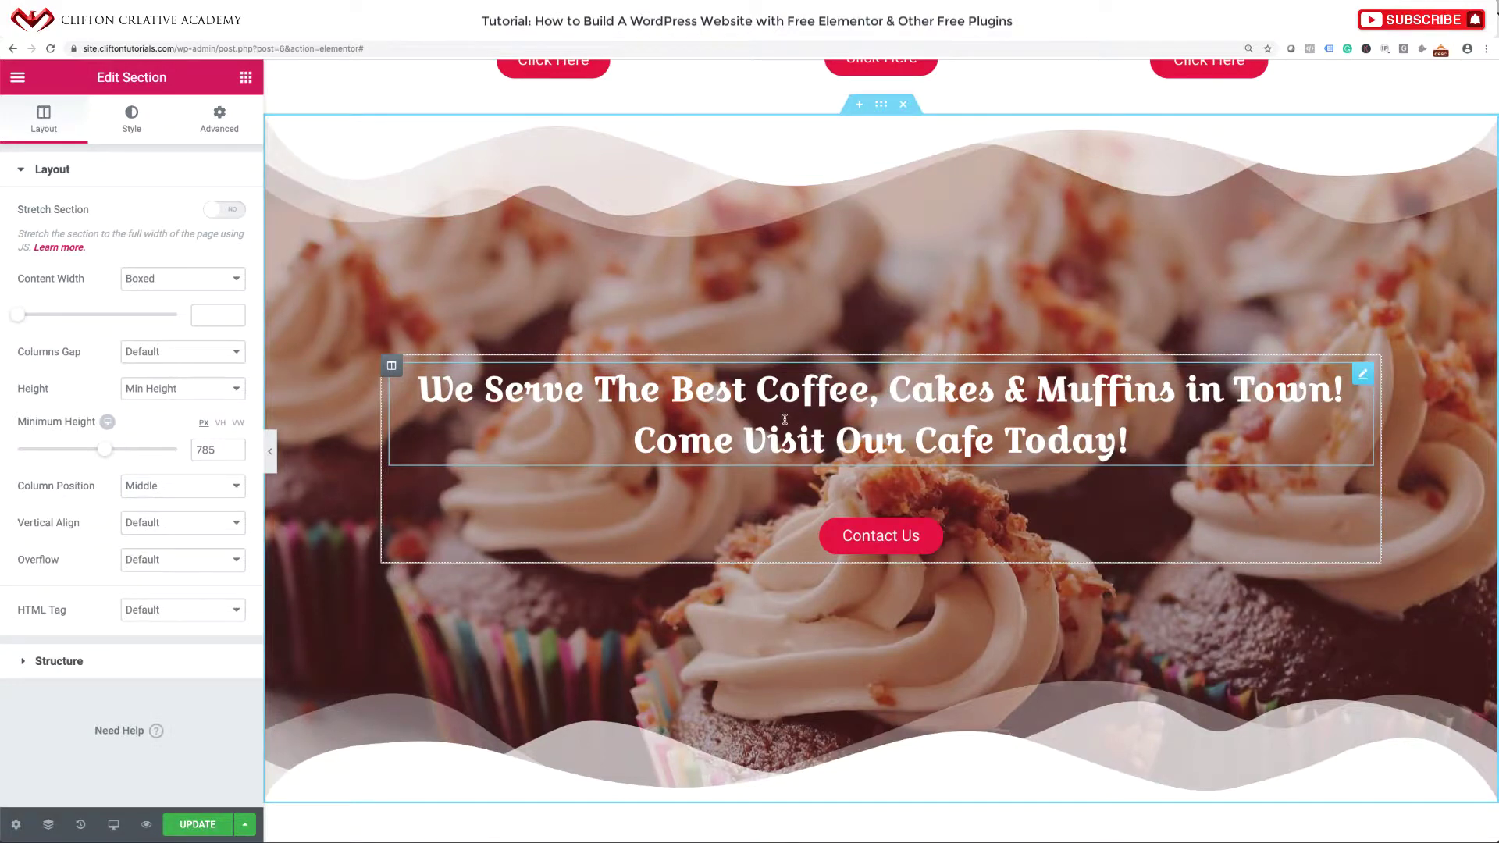
# Add a three-column Inner Section inside the copied hero section.
pyautogui.click(246, 78)
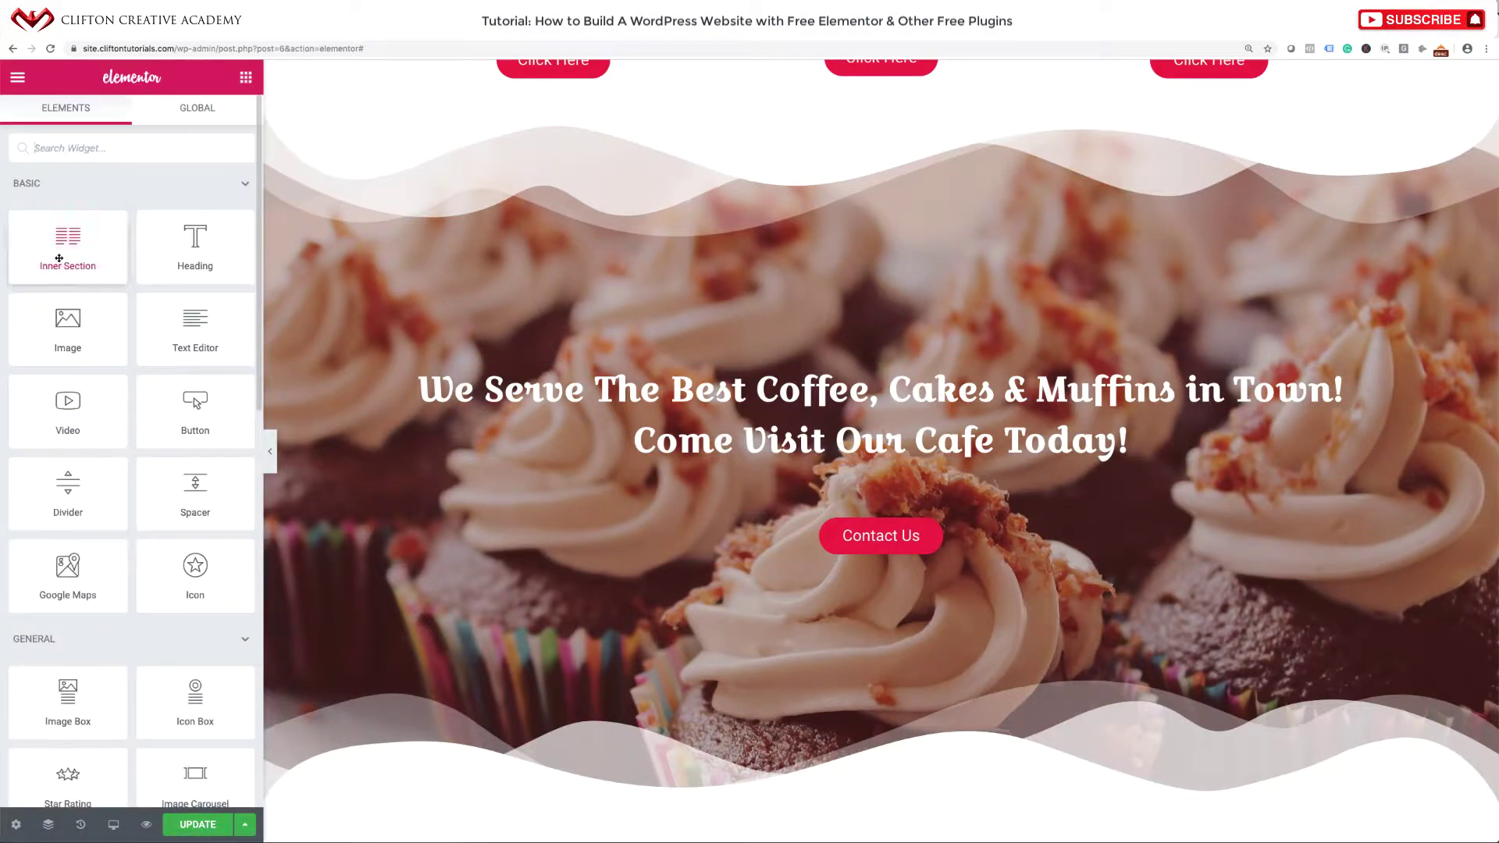
pyautogui.moveTo(67, 251); pyautogui.dragTo(865, 370)
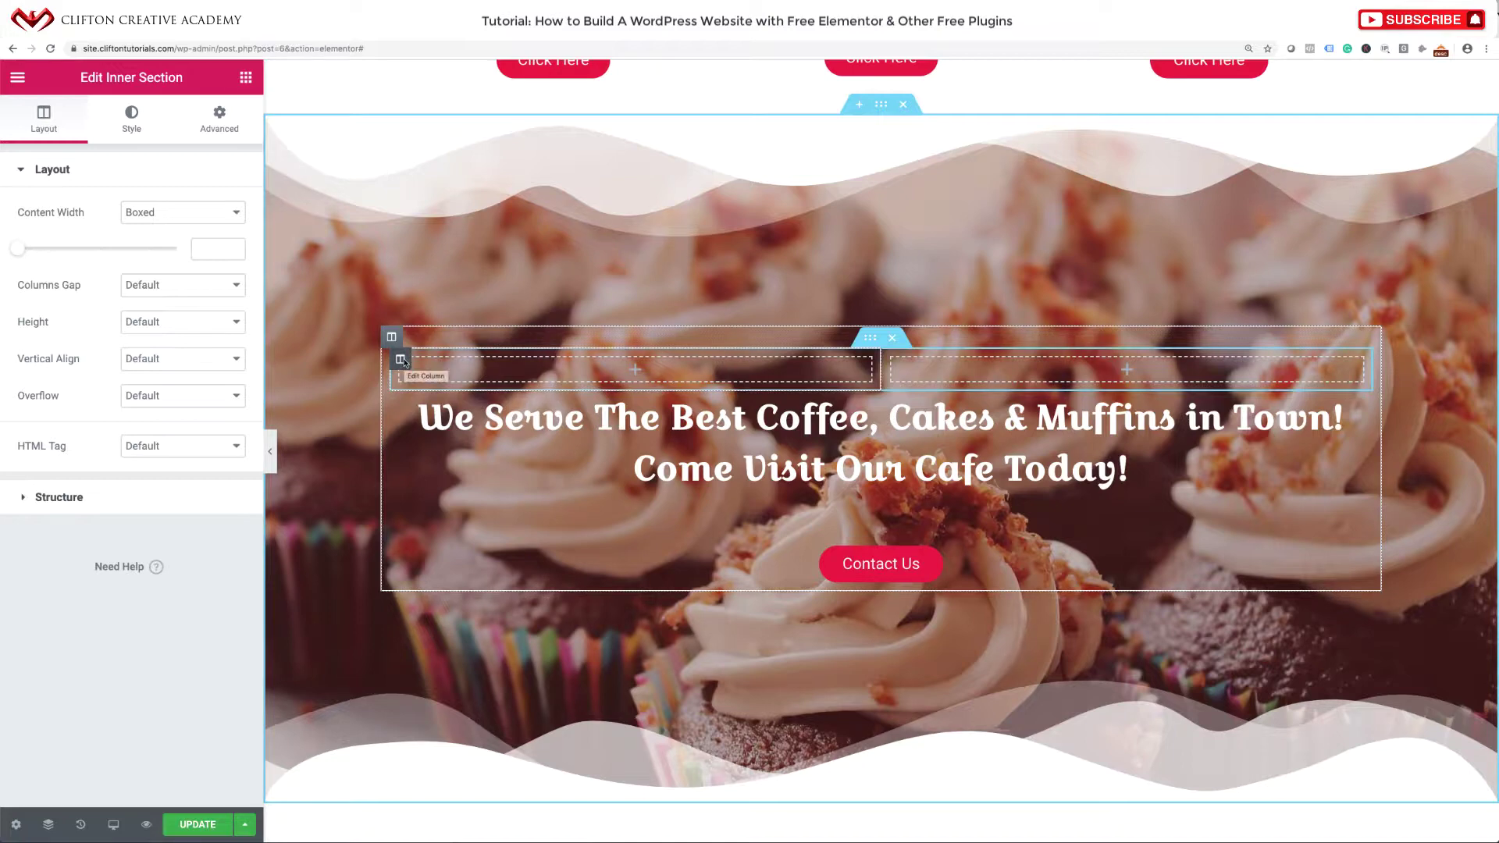
pyautogui.rightClick(400, 360)
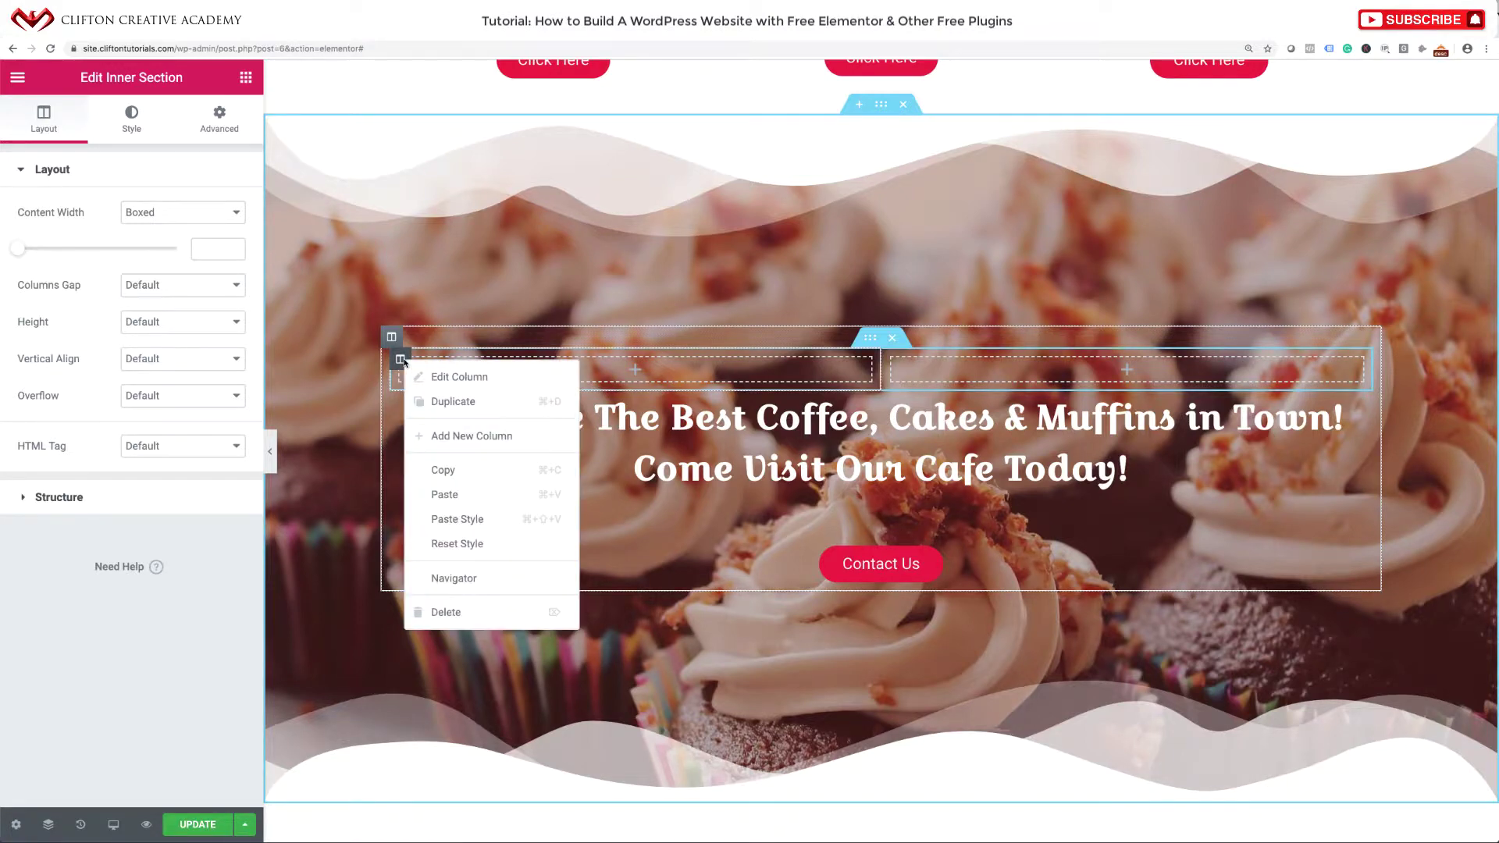
pyautogui.click(447, 436)
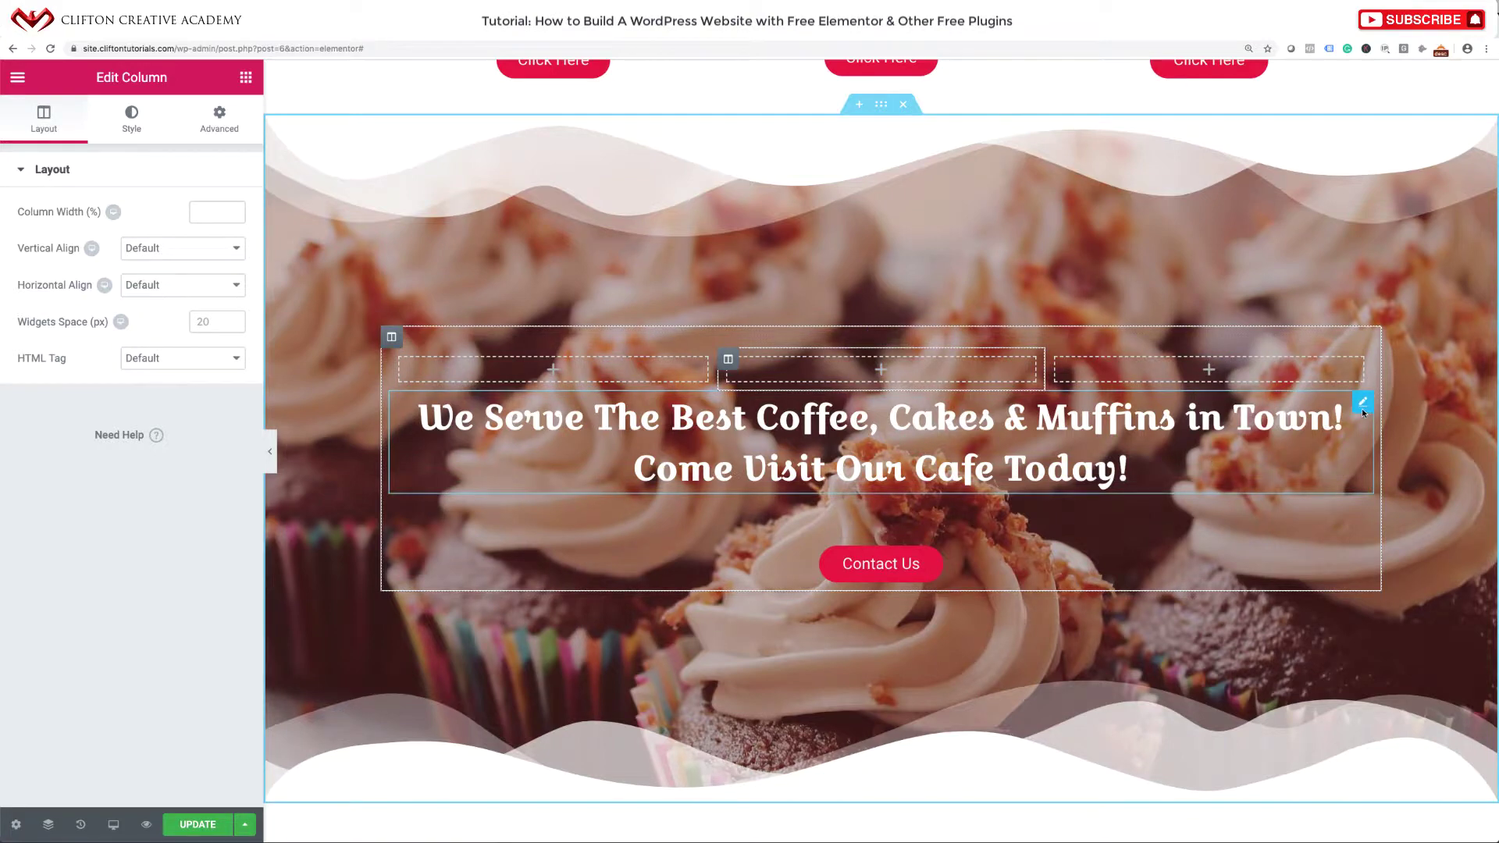
# Delete the heading and Contact Us button from the copied section.
pyautogui.rightClick(1362, 410)
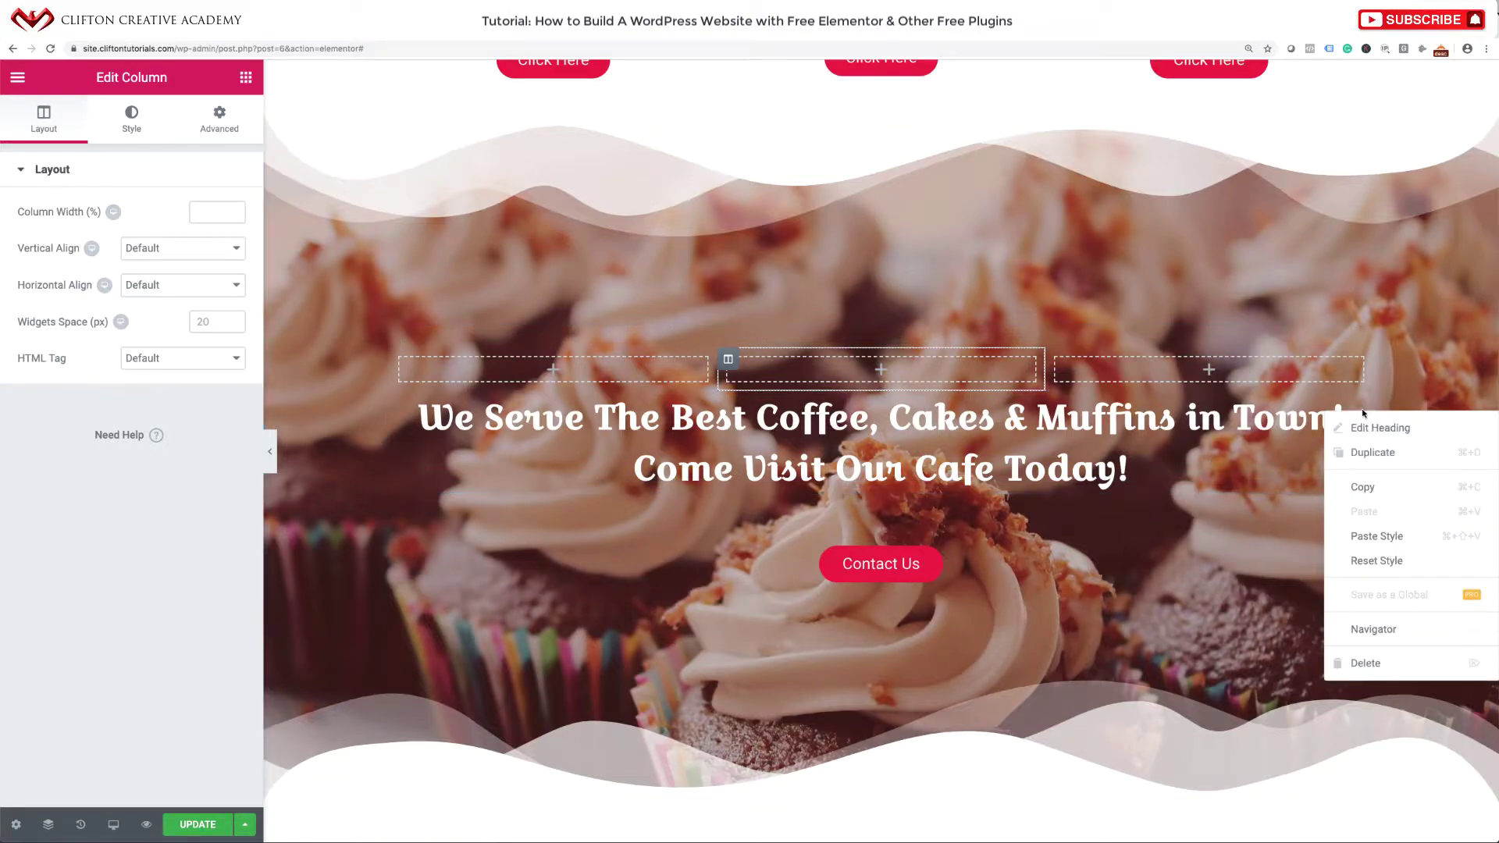
pyautogui.click(1365, 662)
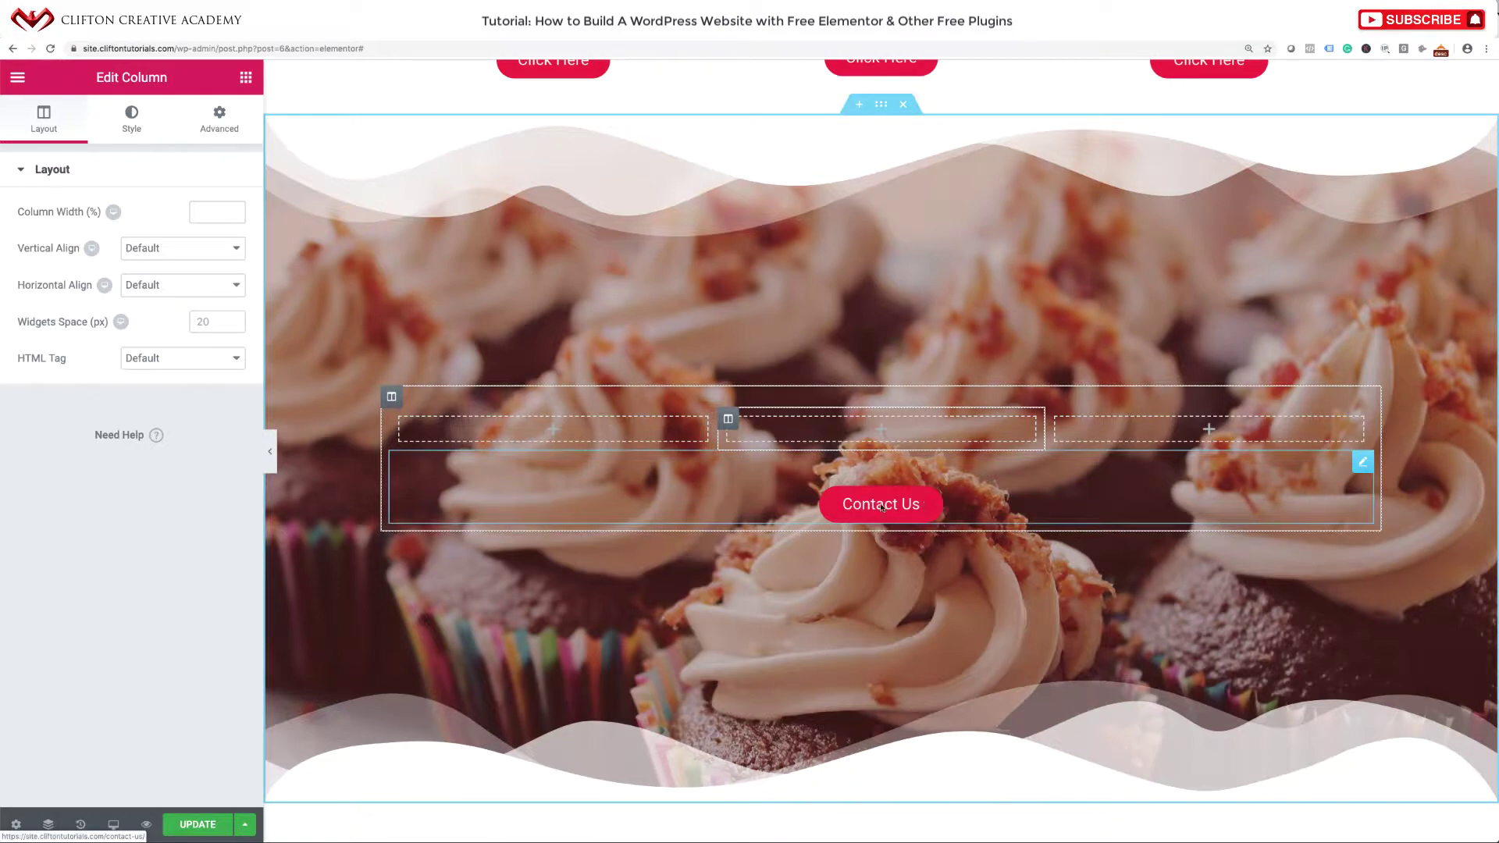
pyautogui.rightClick(1362, 462)
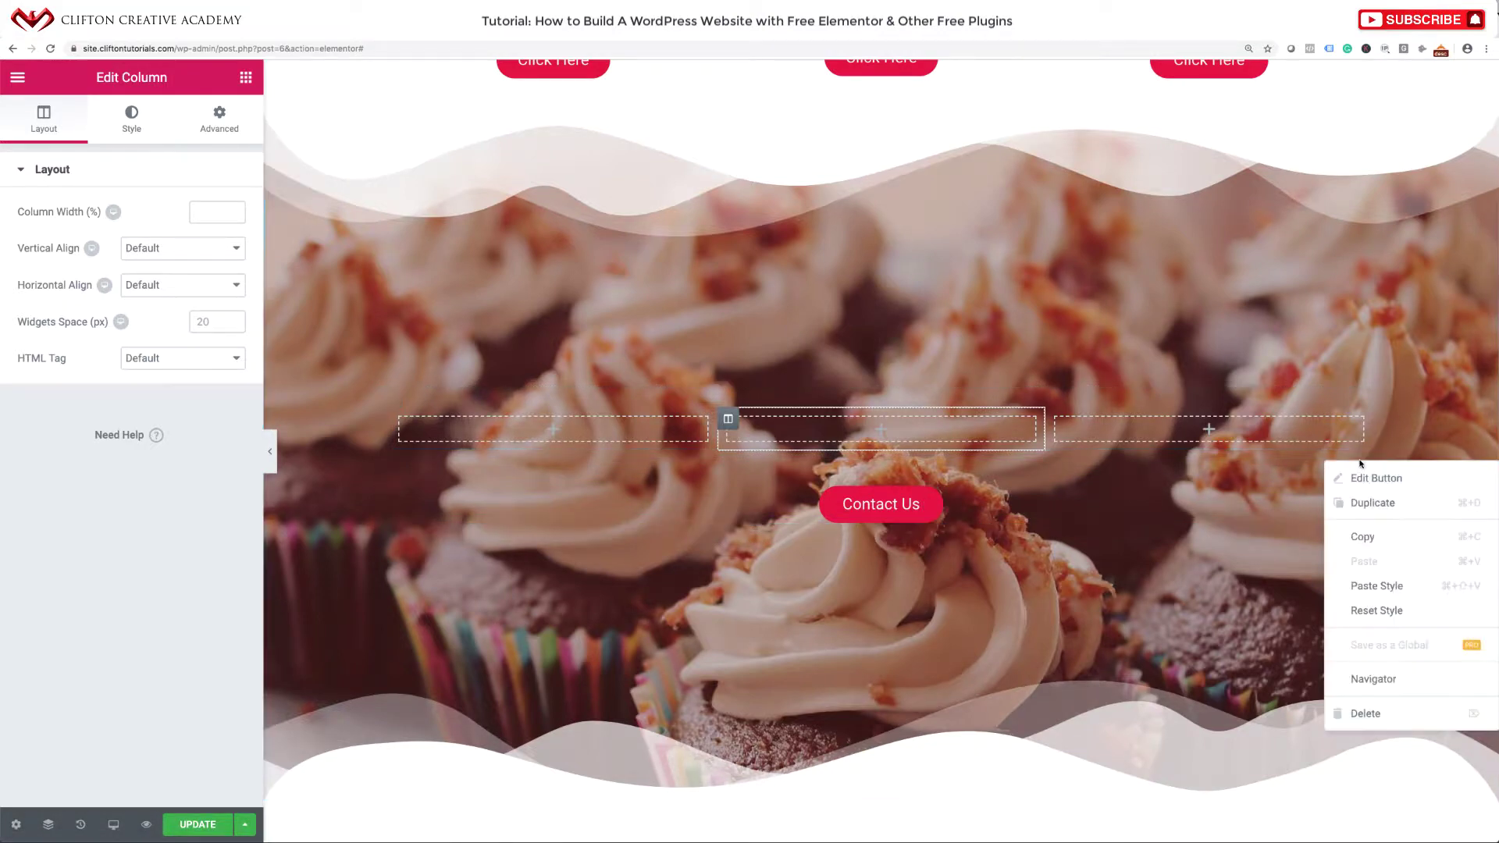
pyautogui.click(1365, 712)
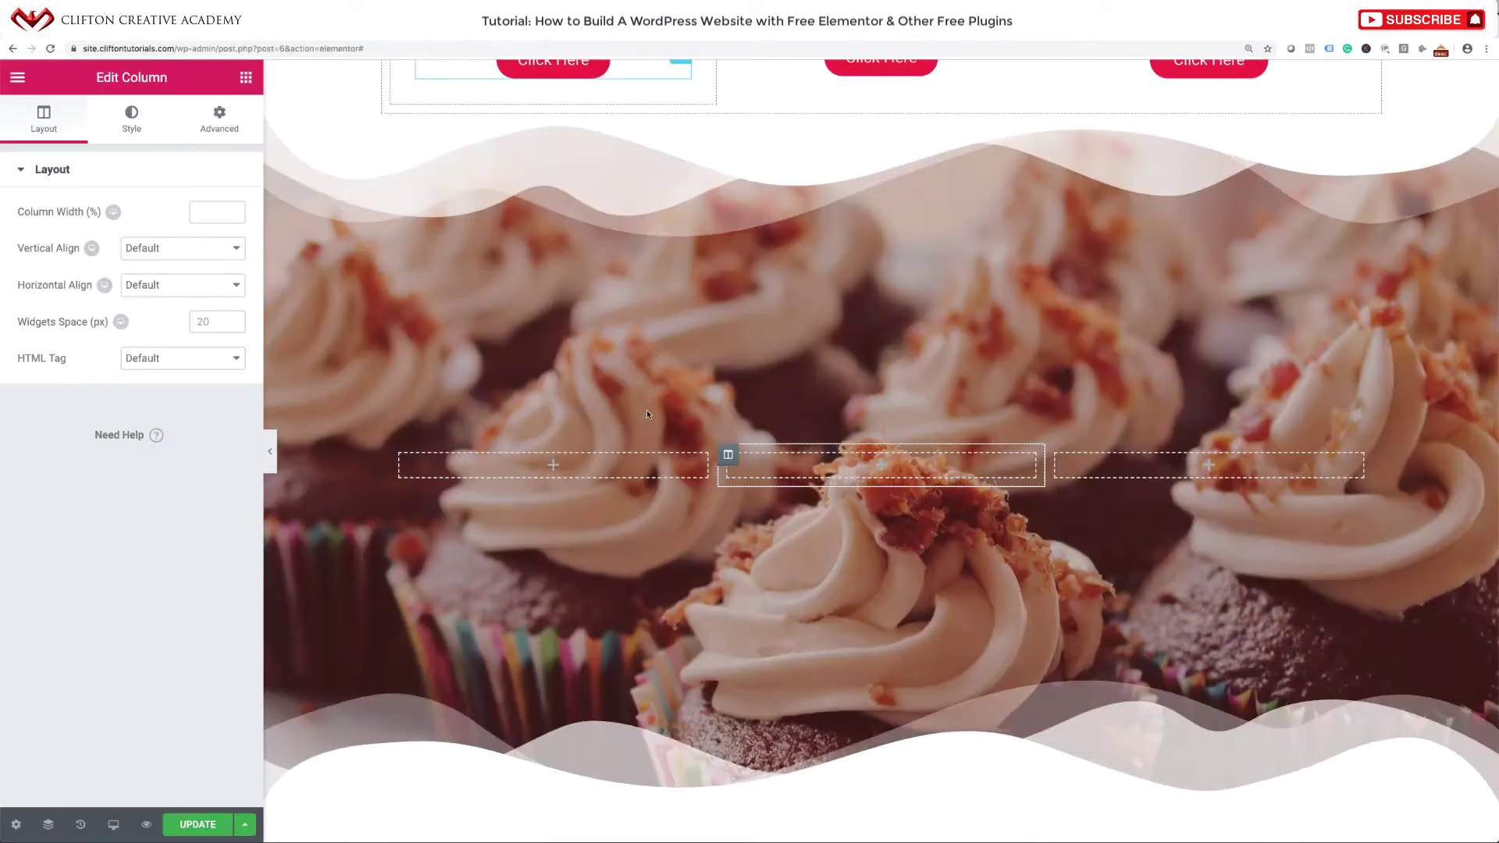
# Resize the cupcake section's columns to about 36%, 30% and 30% wide.
pyautogui.moveTo(716, 470); pyautogui.dragTo(783, 471)
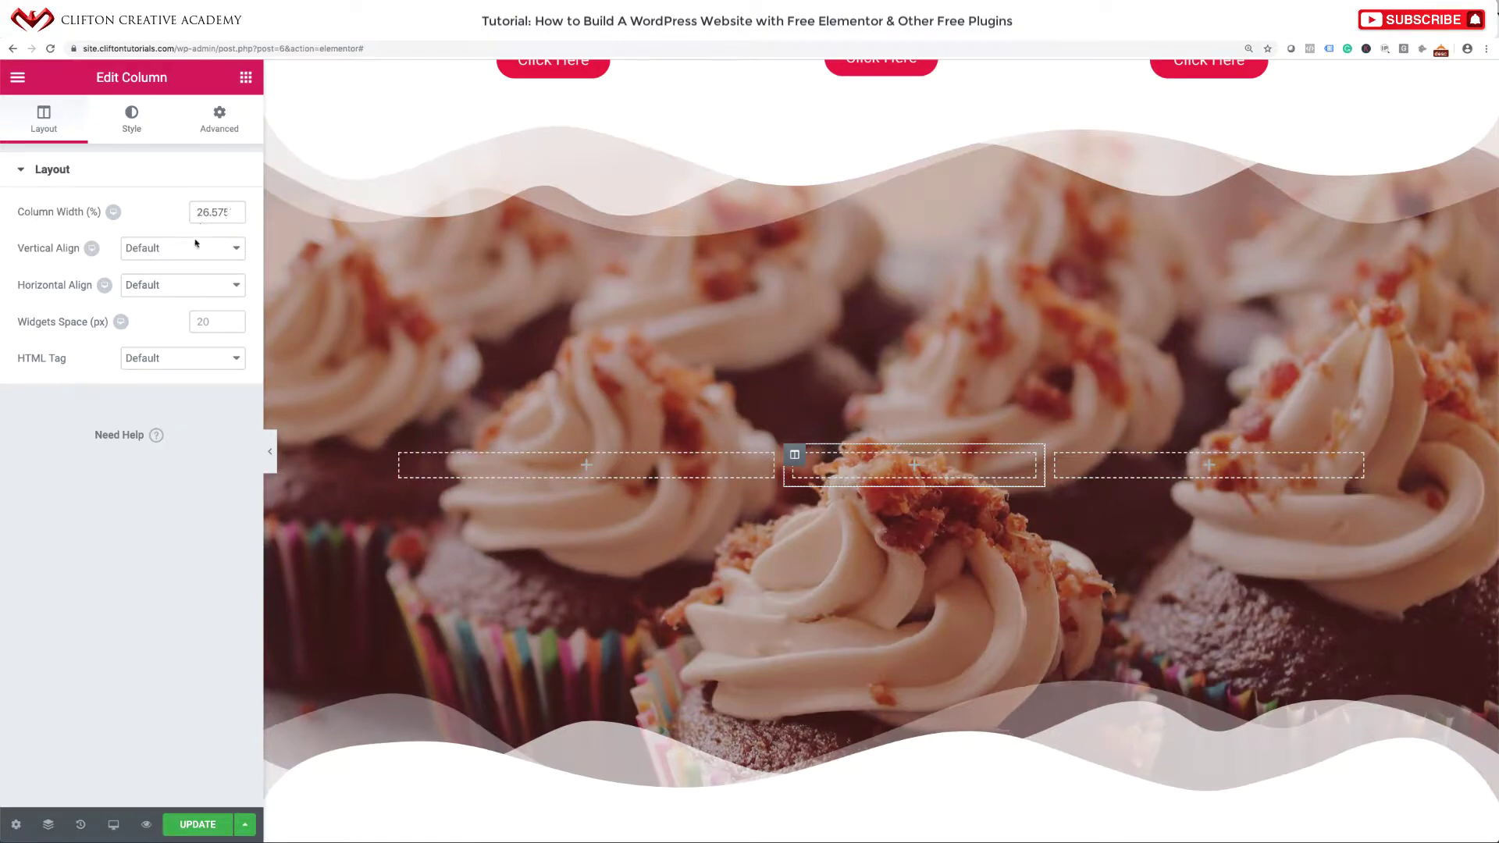
pyautogui.moveTo(1045, 473); pyautogui.dragTo(1082, 473)
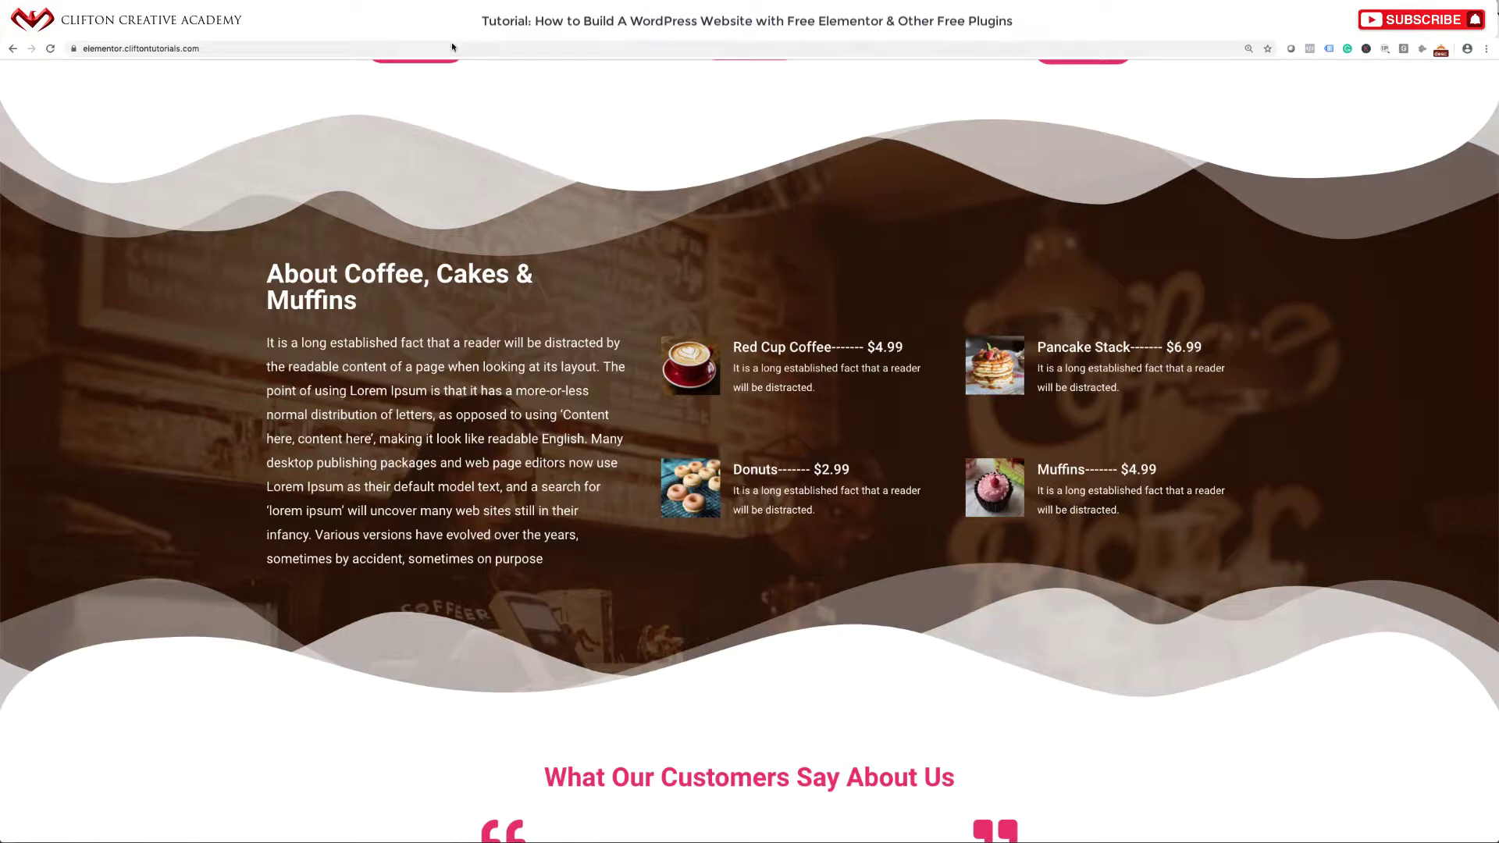
pyautogui.moveTo(265, 278); pyautogui.dragTo(386, 318)
pyautogui.hotkey('ctrl', 'c')
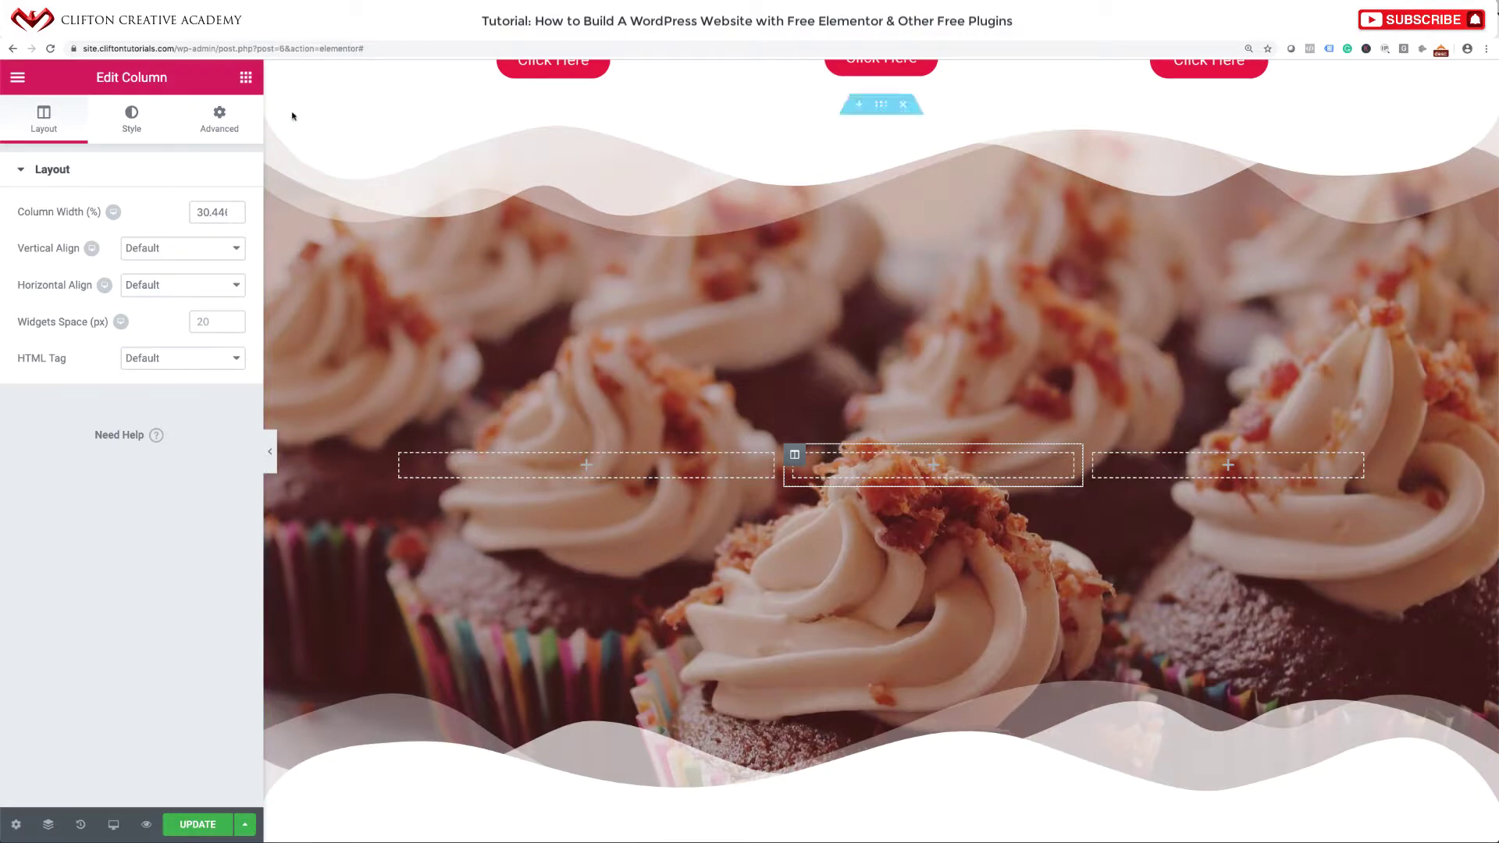
pyautogui.click(246, 78)
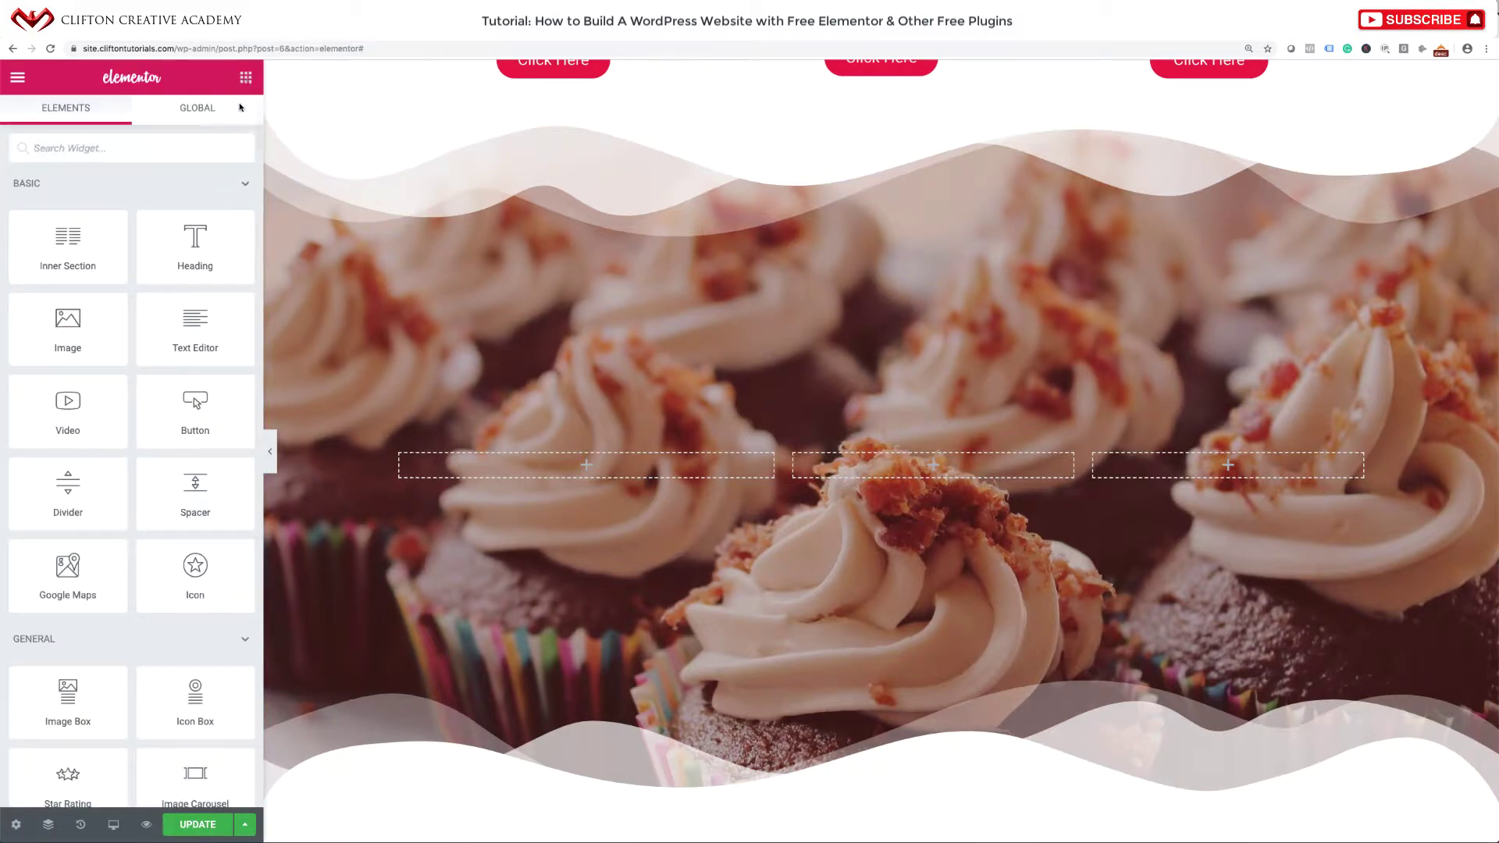
# Add a heading reading 'About Coffee, Cakes & Muffins' above the three columns.
pyautogui.moveTo(192, 264); pyautogui.dragTo(570, 446)
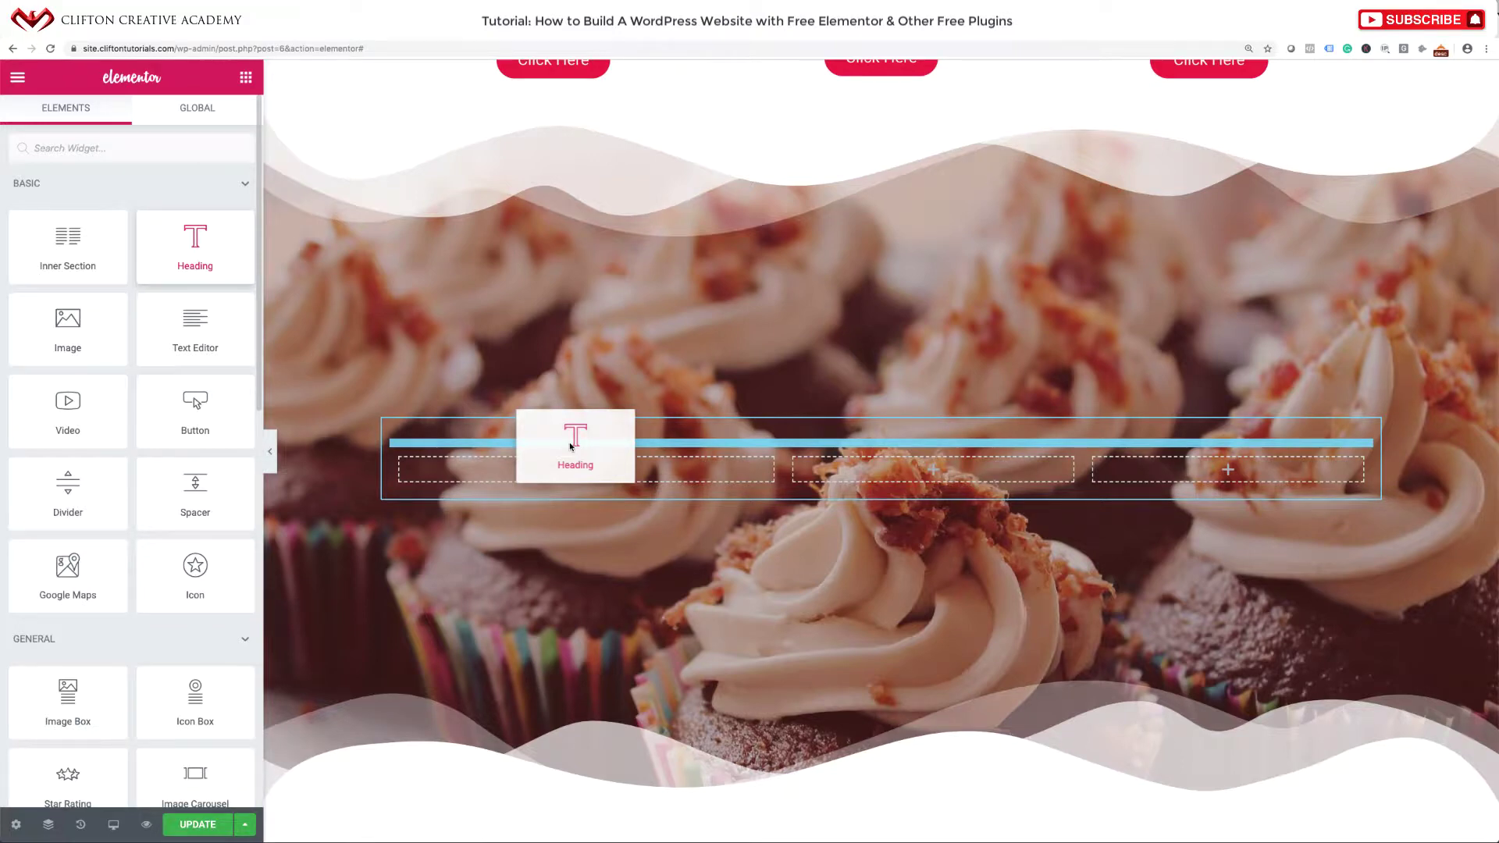
pyautogui.moveTo(571, 446); pyautogui.dragTo(571, 445)
pyautogui.moveTo(571, 446); pyautogui.dragTo(605, 450)
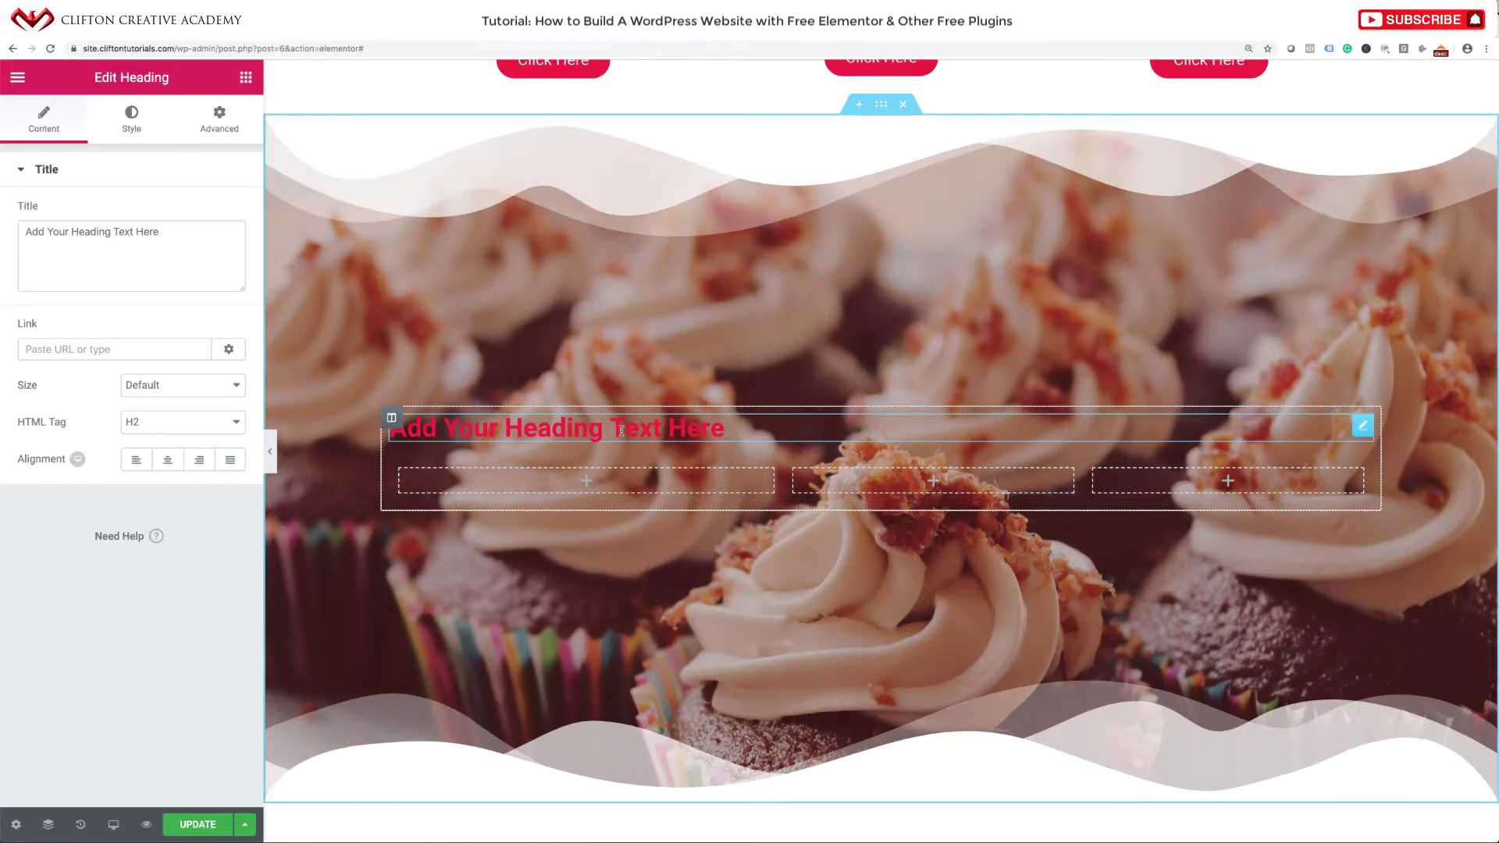
pyautogui.click(174, 234)
pyautogui.hotkey('ctrl', 'a')
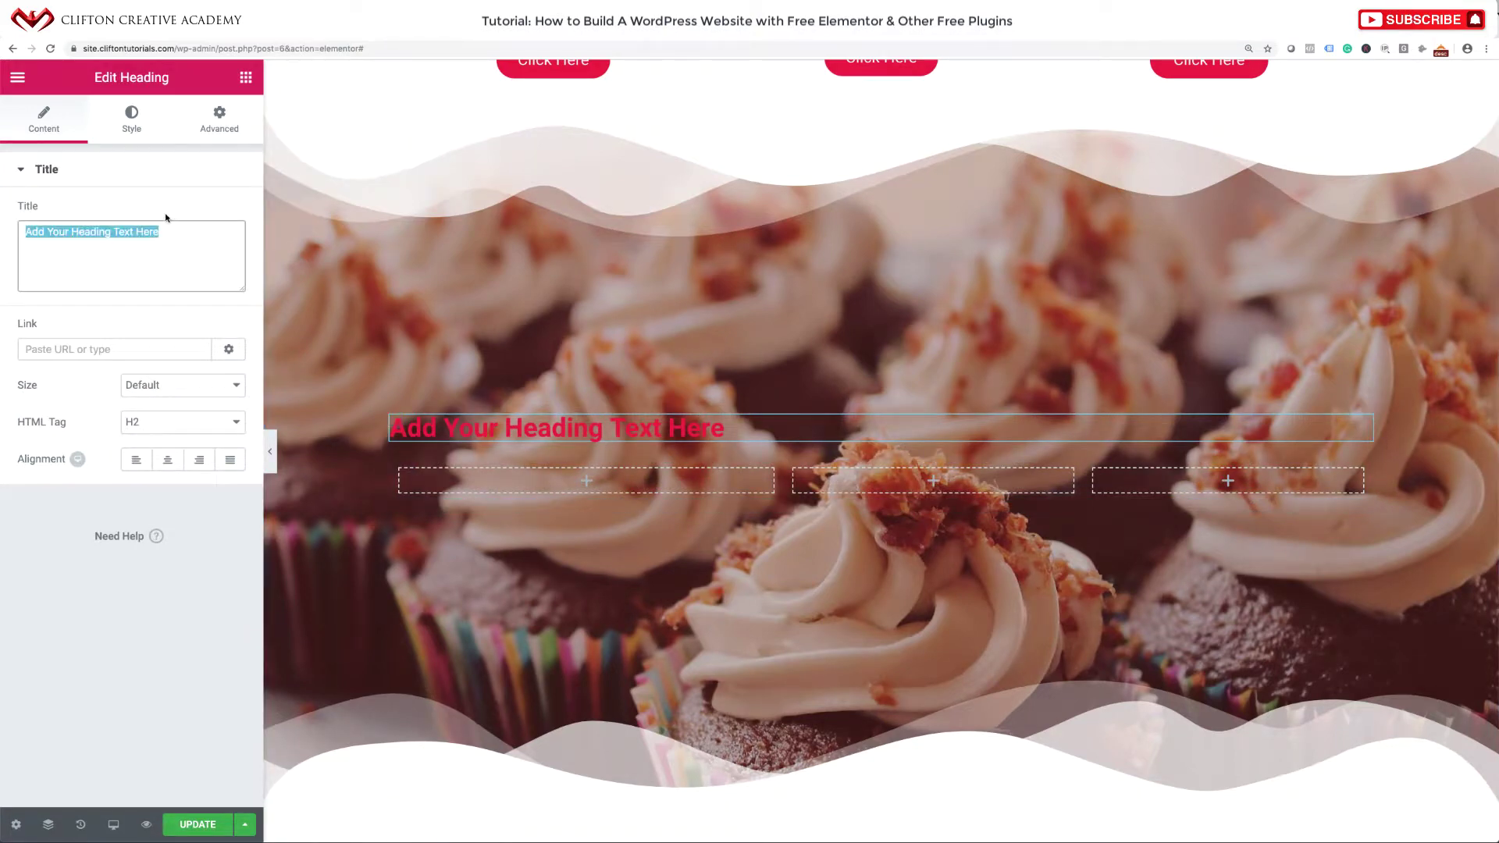
pyautogui.hotkey('ctrl', 'v')
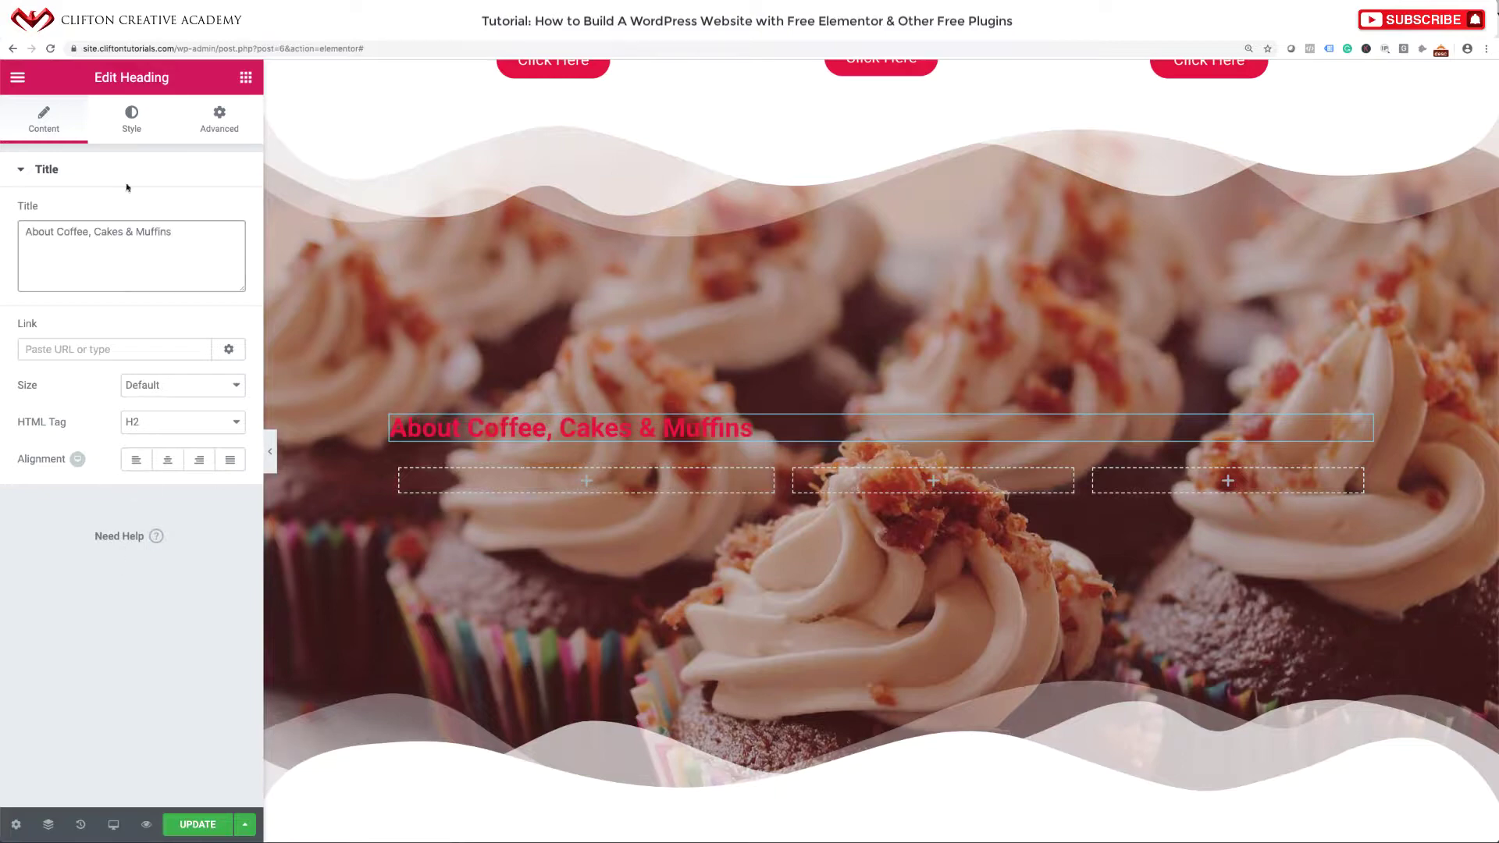
# Set the heading's text colour to white.
pyautogui.click(130, 125)
pyautogui.click(218, 212)
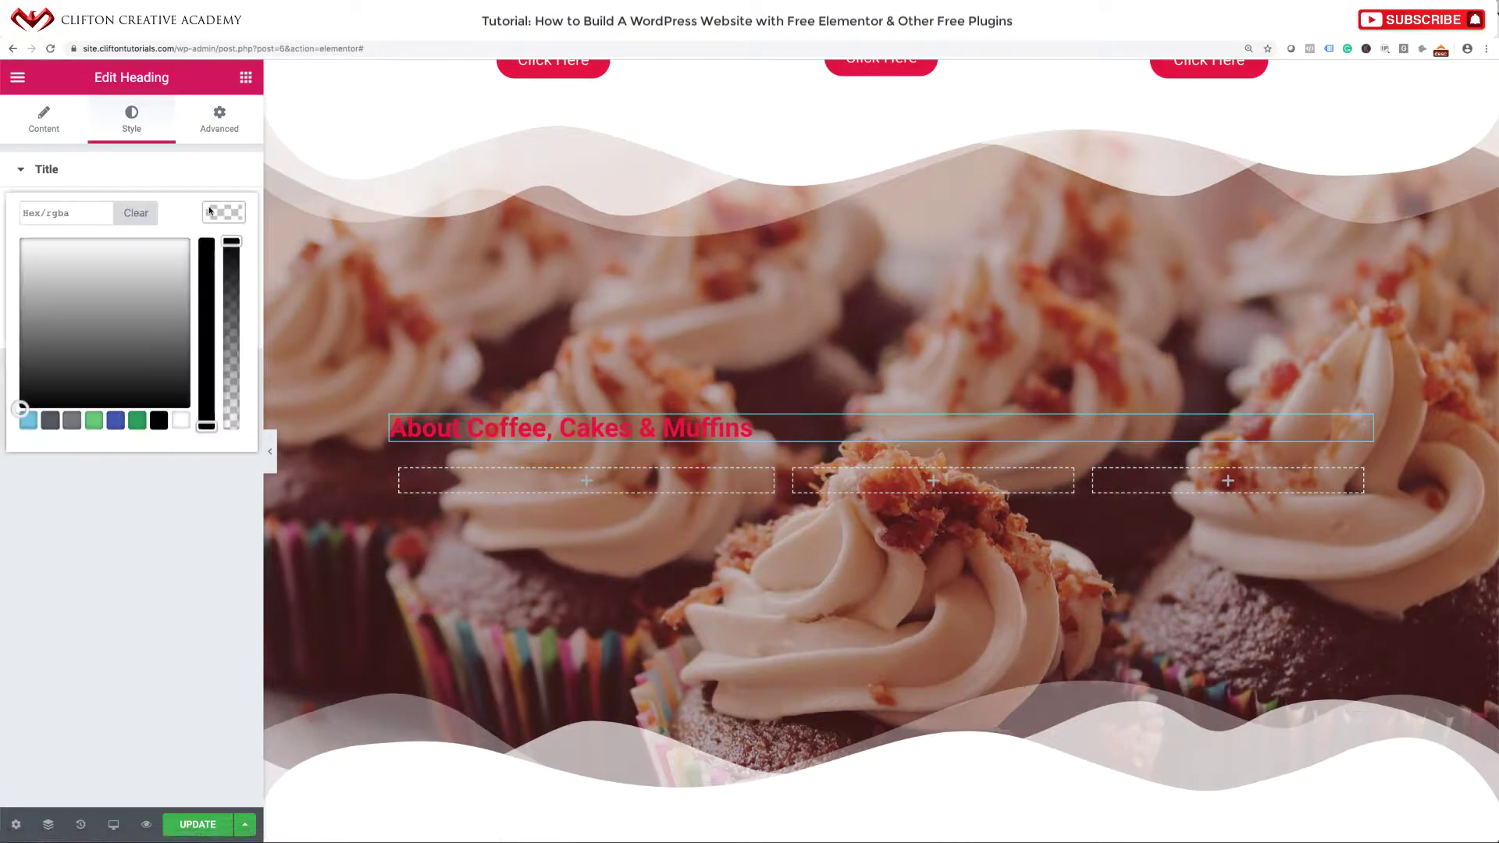
pyautogui.click(185, 421)
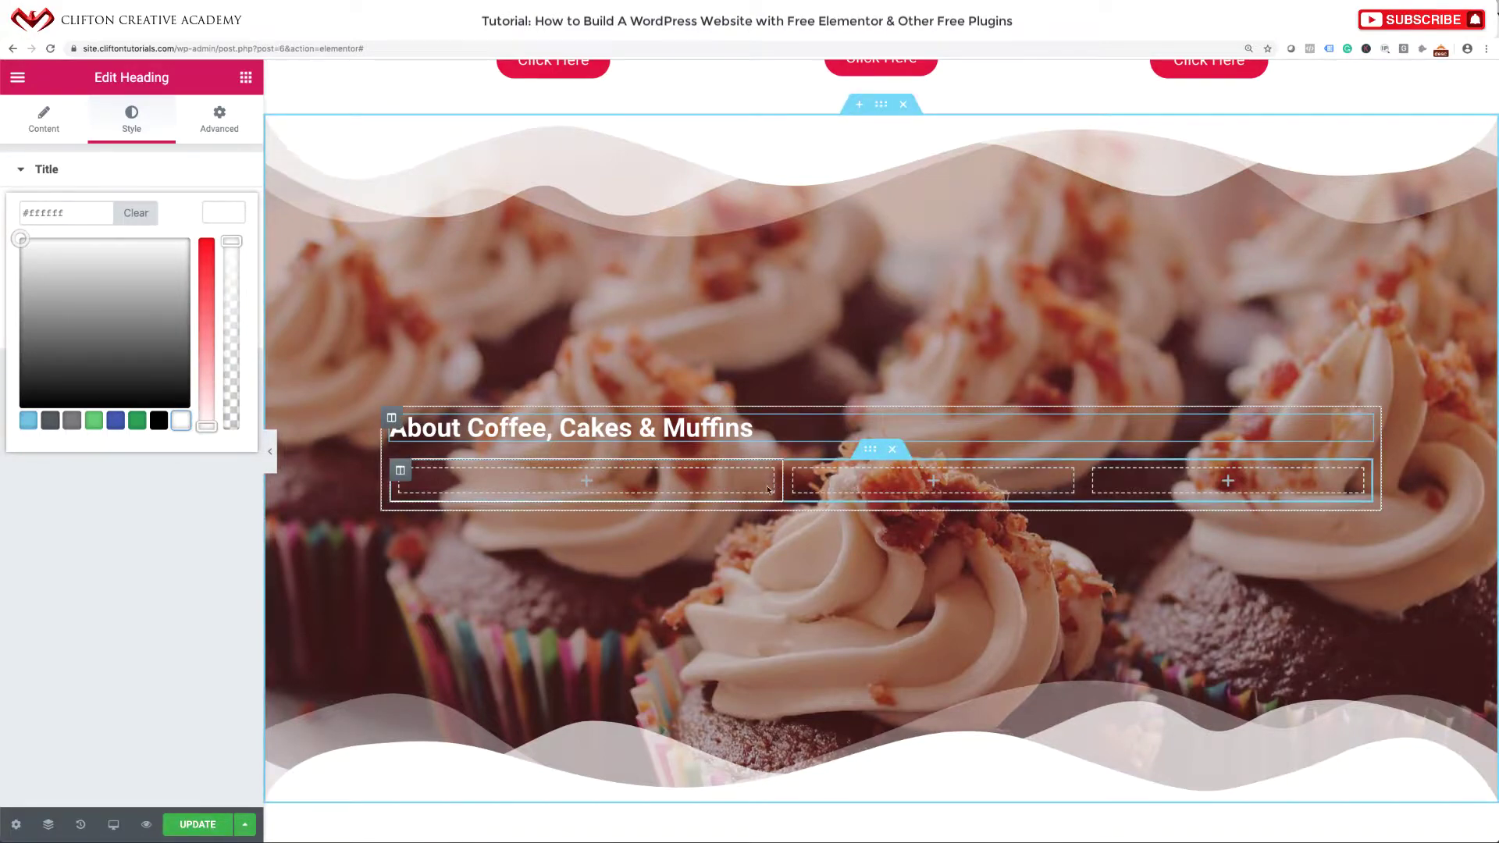
pyautogui.click(588, 484)
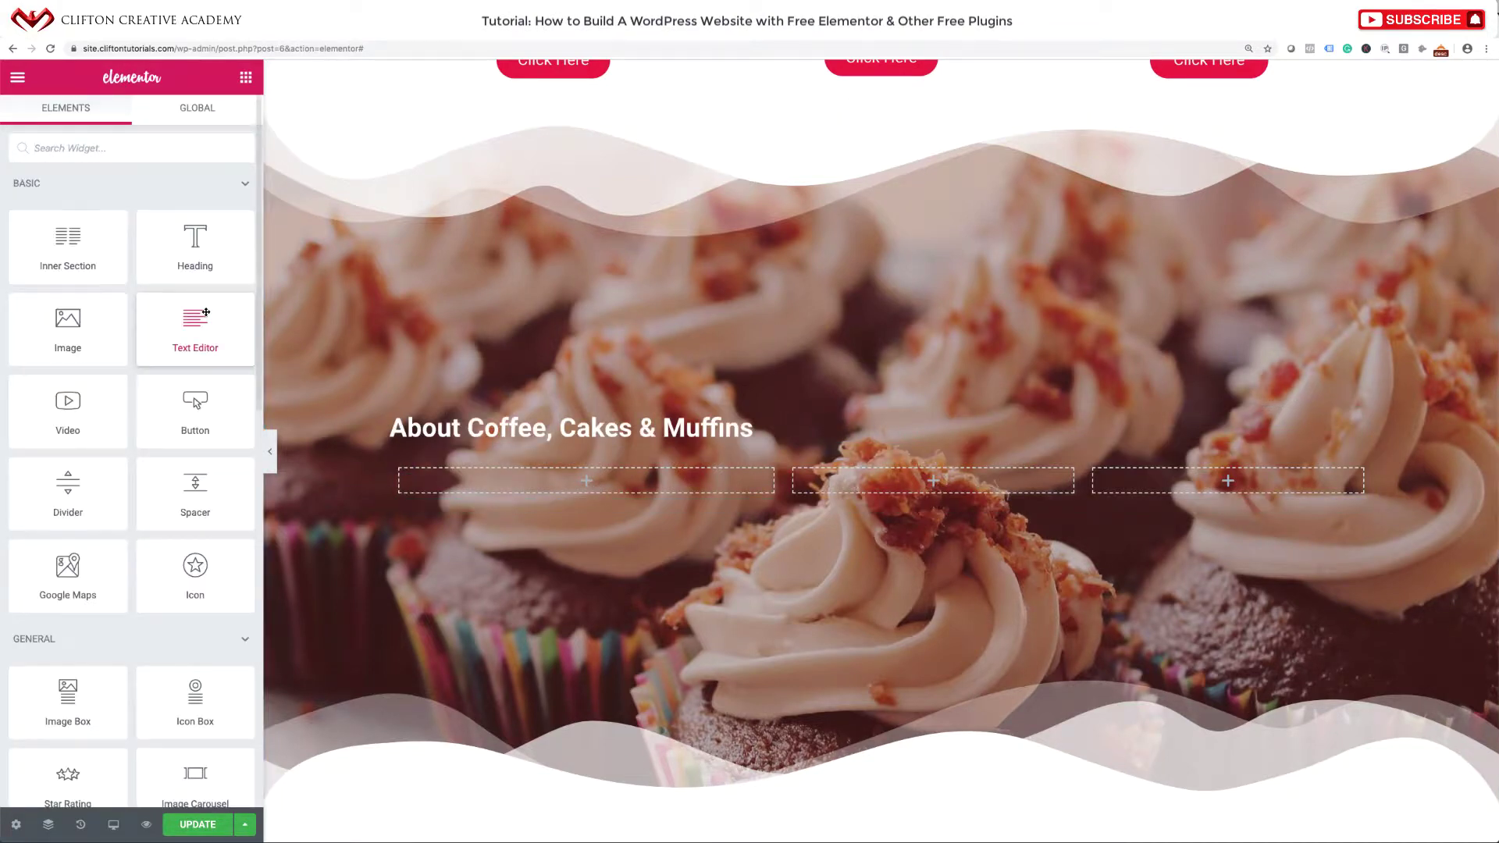
# Add a Text Editor widget to the first column and paste the Lorem ipsum paragraph four more times.
pyautogui.moveTo(206, 312); pyautogui.dragTo(521, 469)
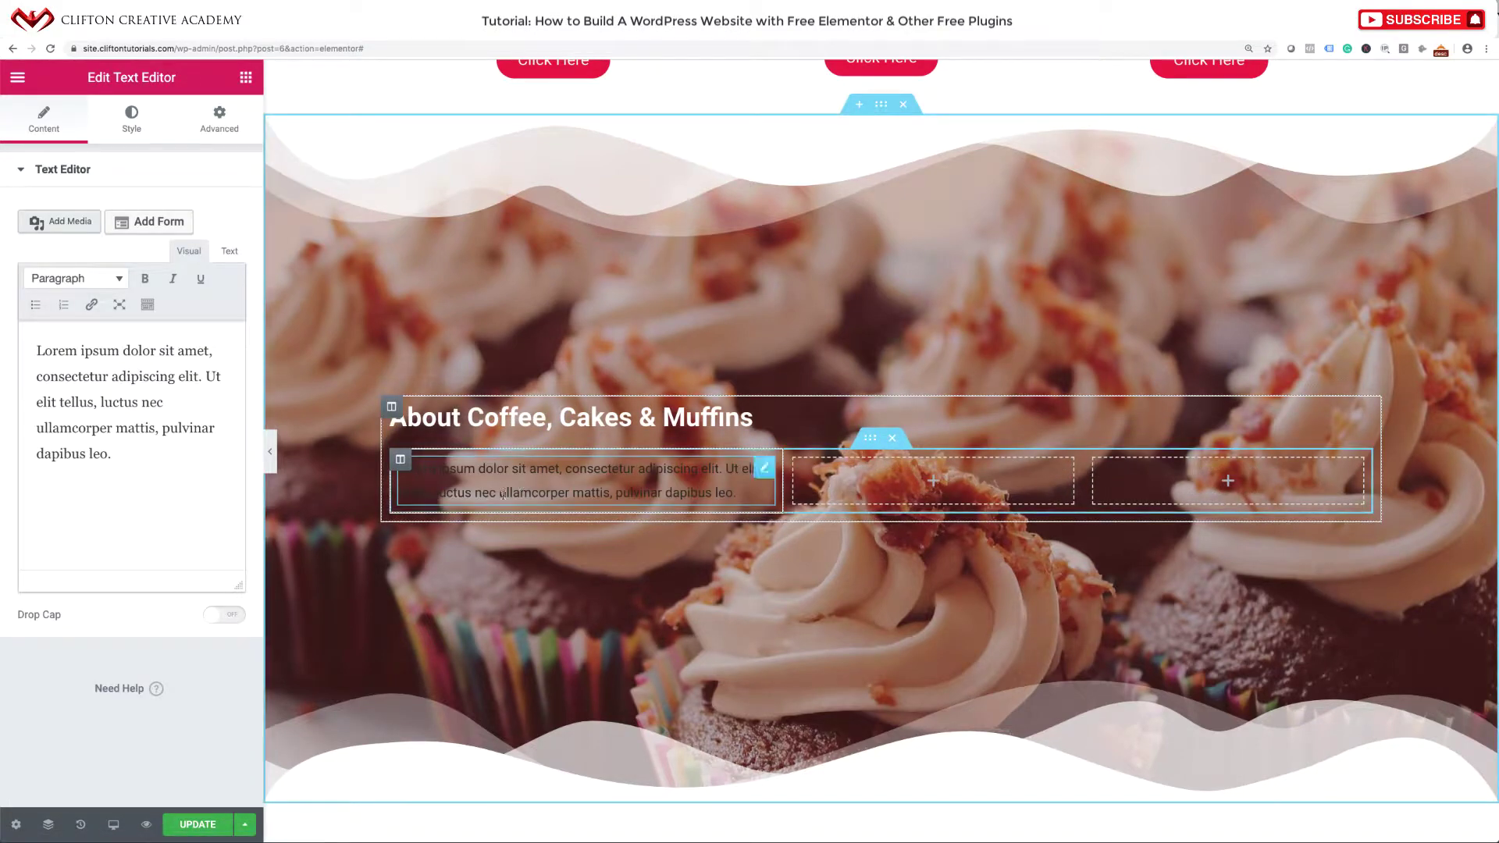
pyautogui.moveTo(118, 455); pyautogui.dragTo(20, 343)
pyautogui.hotkey('ctrl', 'c')
pyautogui.click(117, 450)
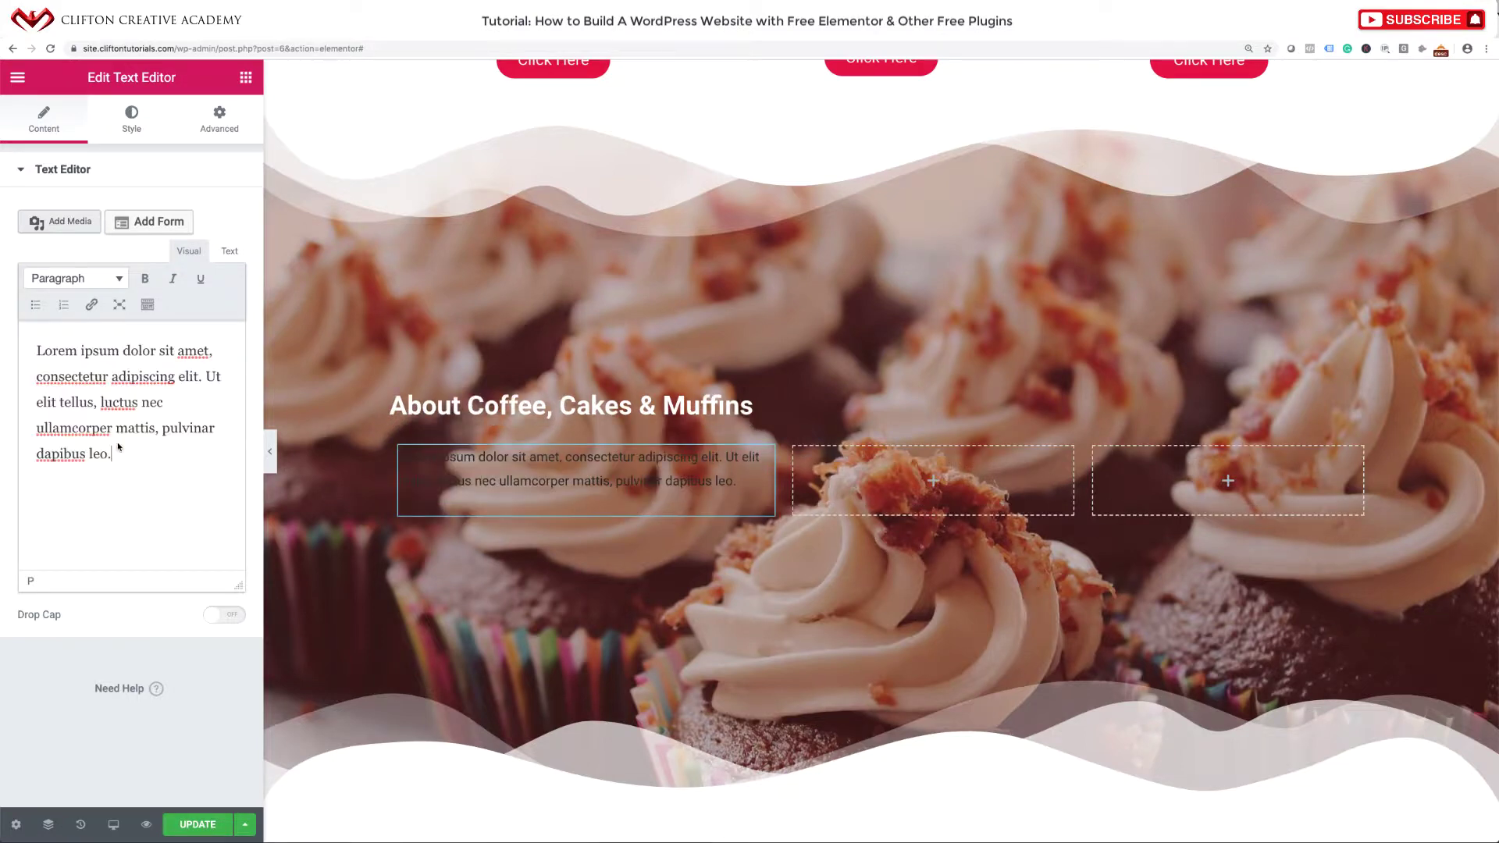
pyautogui.hotkey('ctrl', 'v')
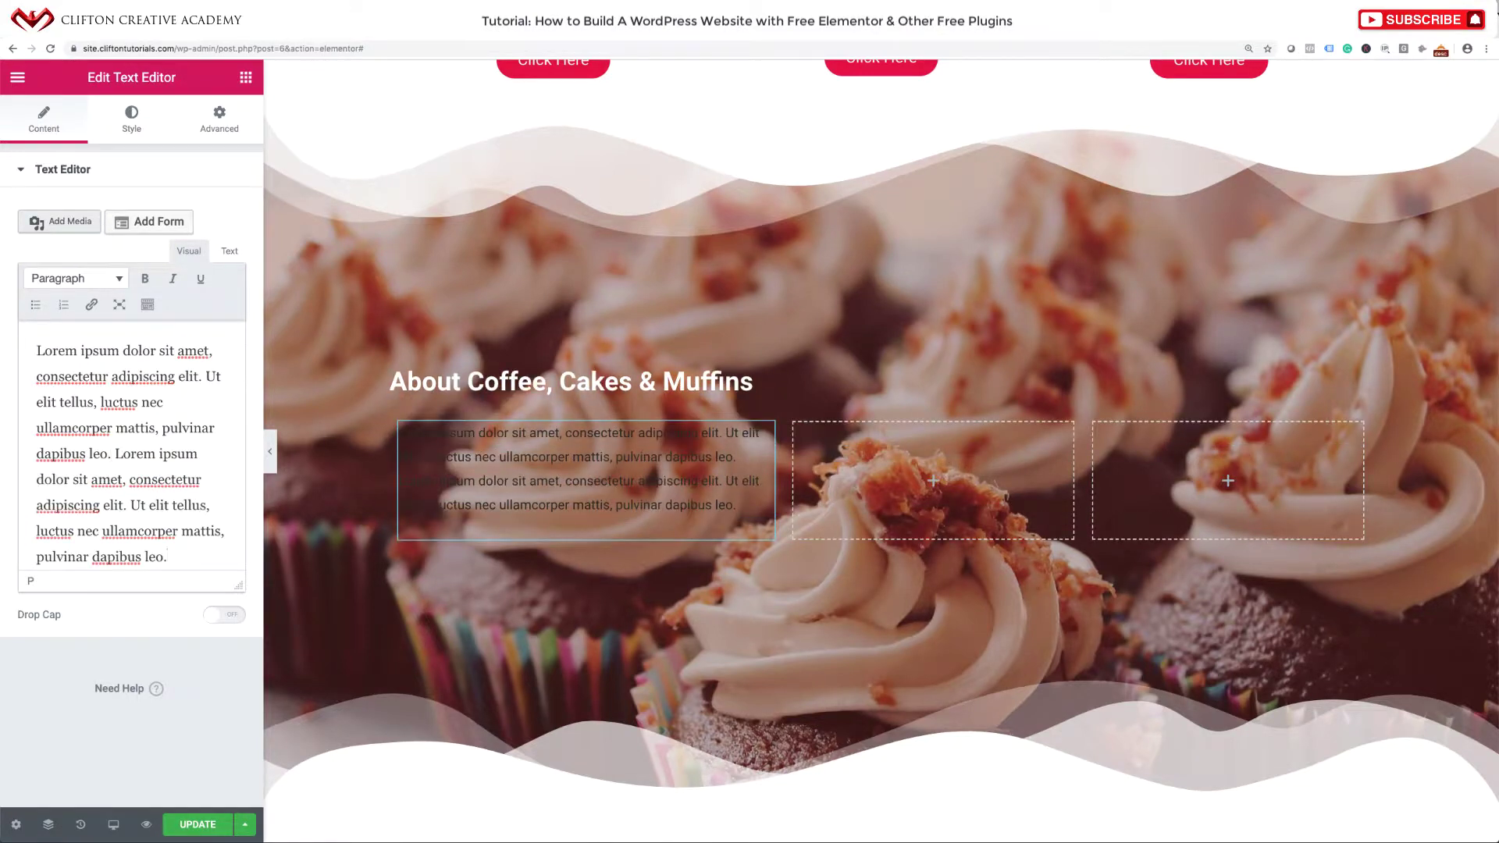
pyautogui.hotkey('ctrl', 'v')
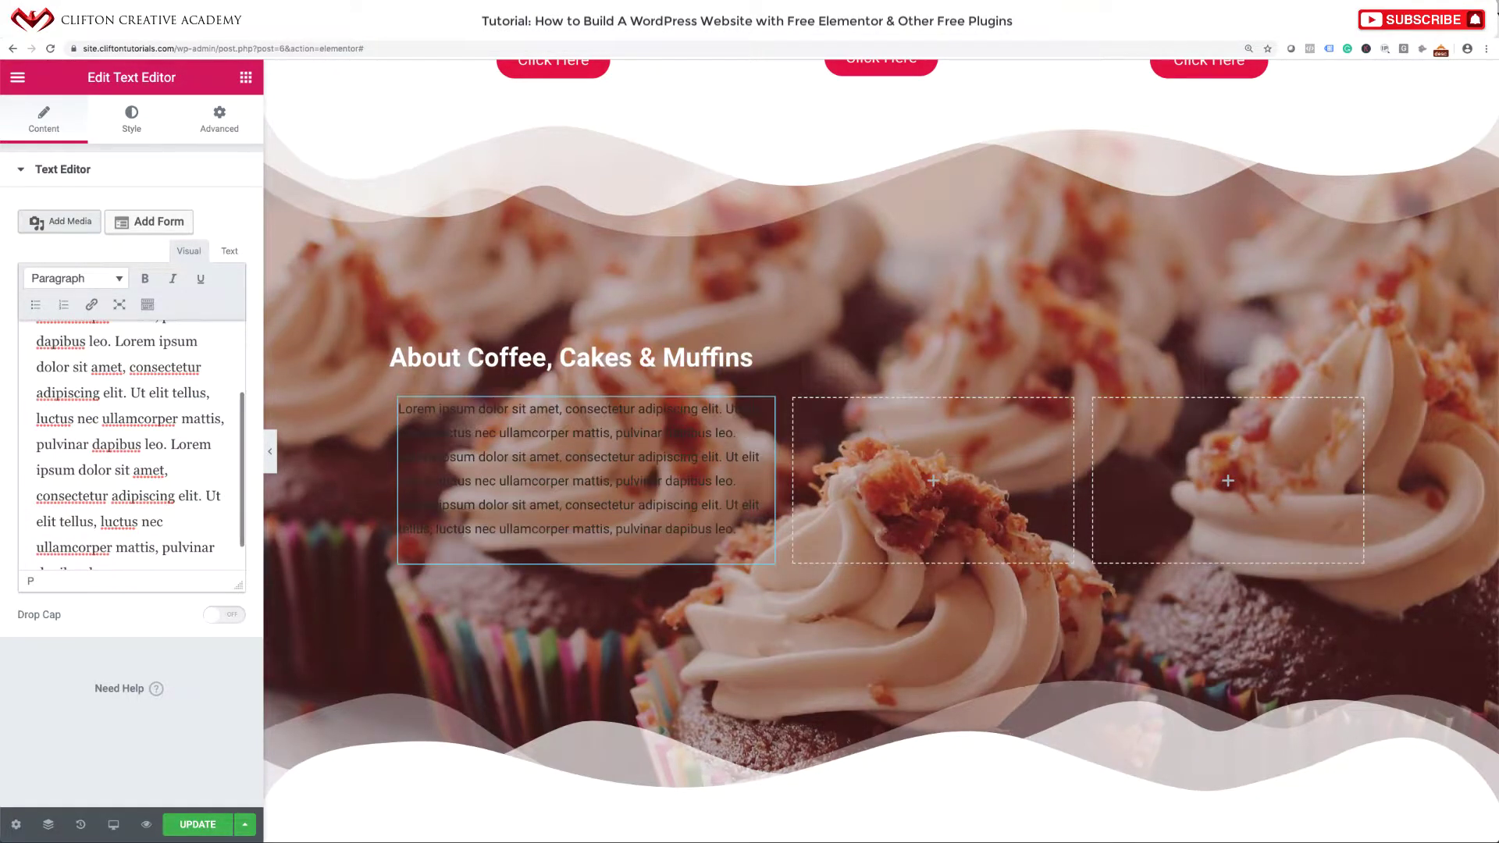
pyautogui.hotkey('ctrl', 'v')
pyautogui.hotkey('ctrl', 'v')
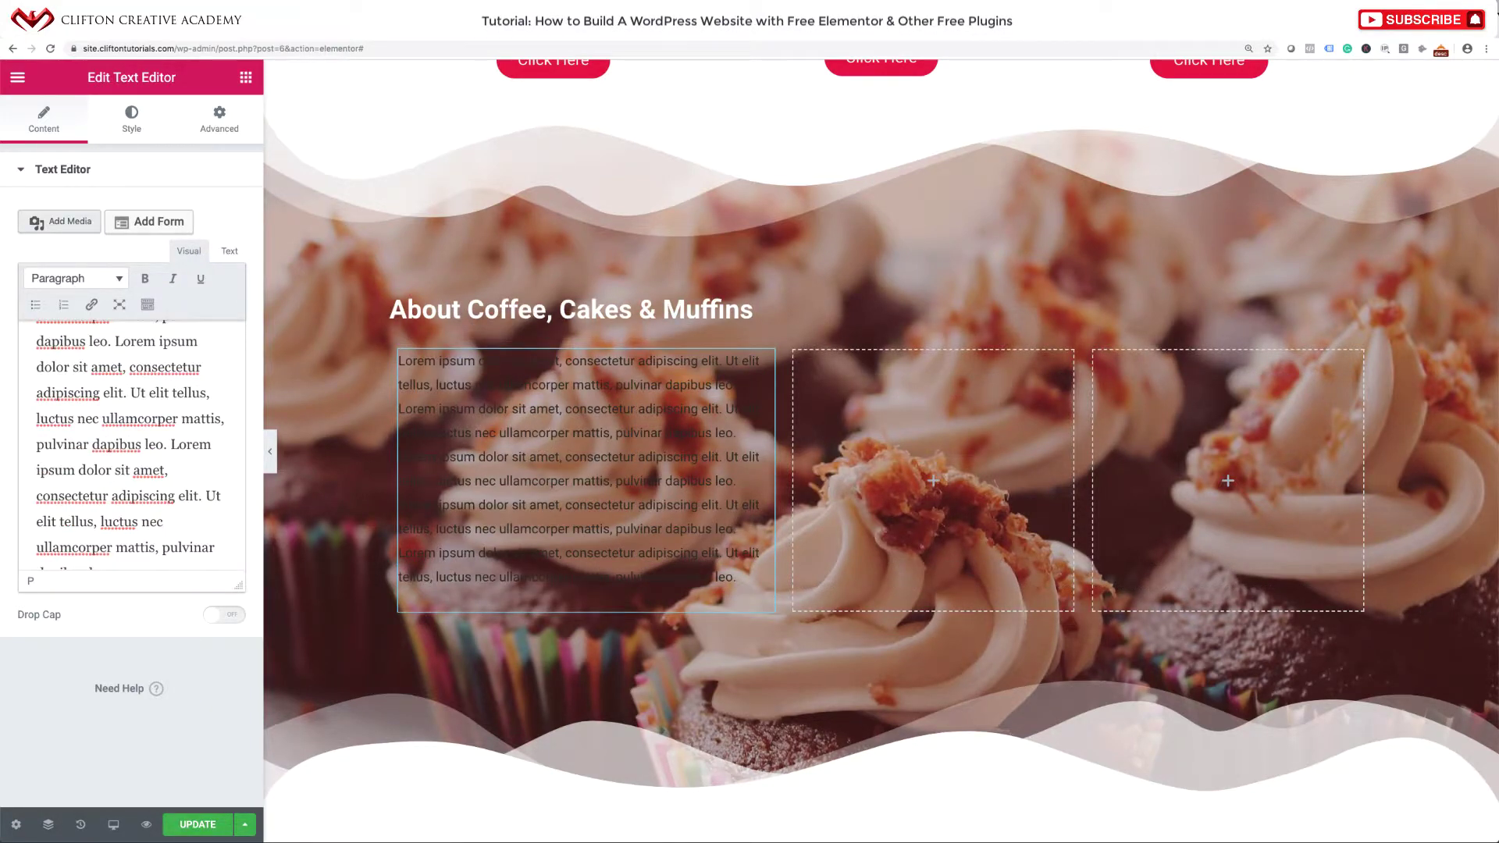
pyautogui.hotkey('ctrl', 'v')
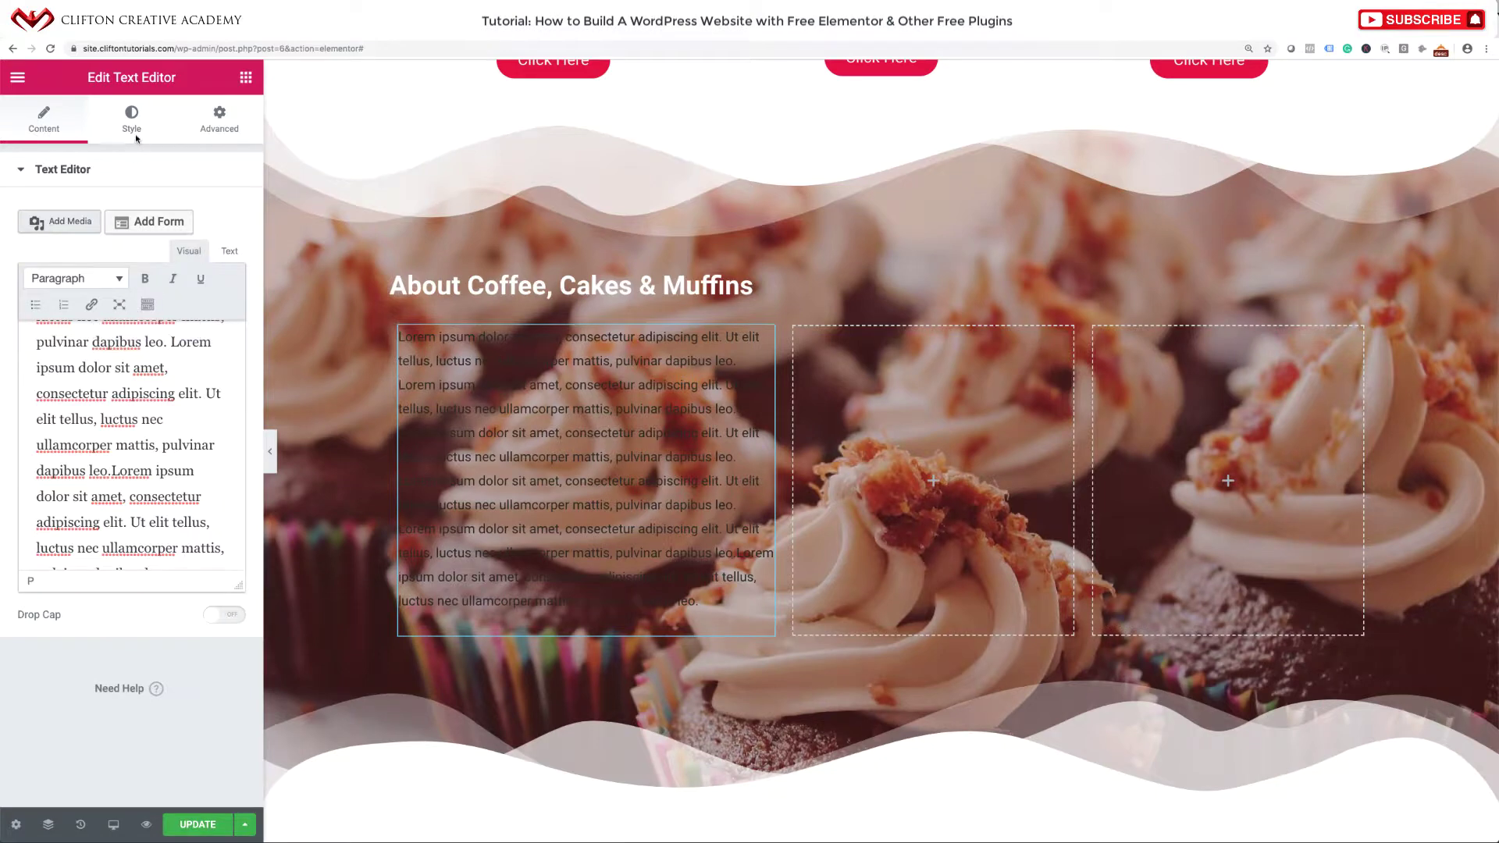
# Set the paragraph text colour to white.
pyautogui.click(133, 125)
pyautogui.click(223, 249)
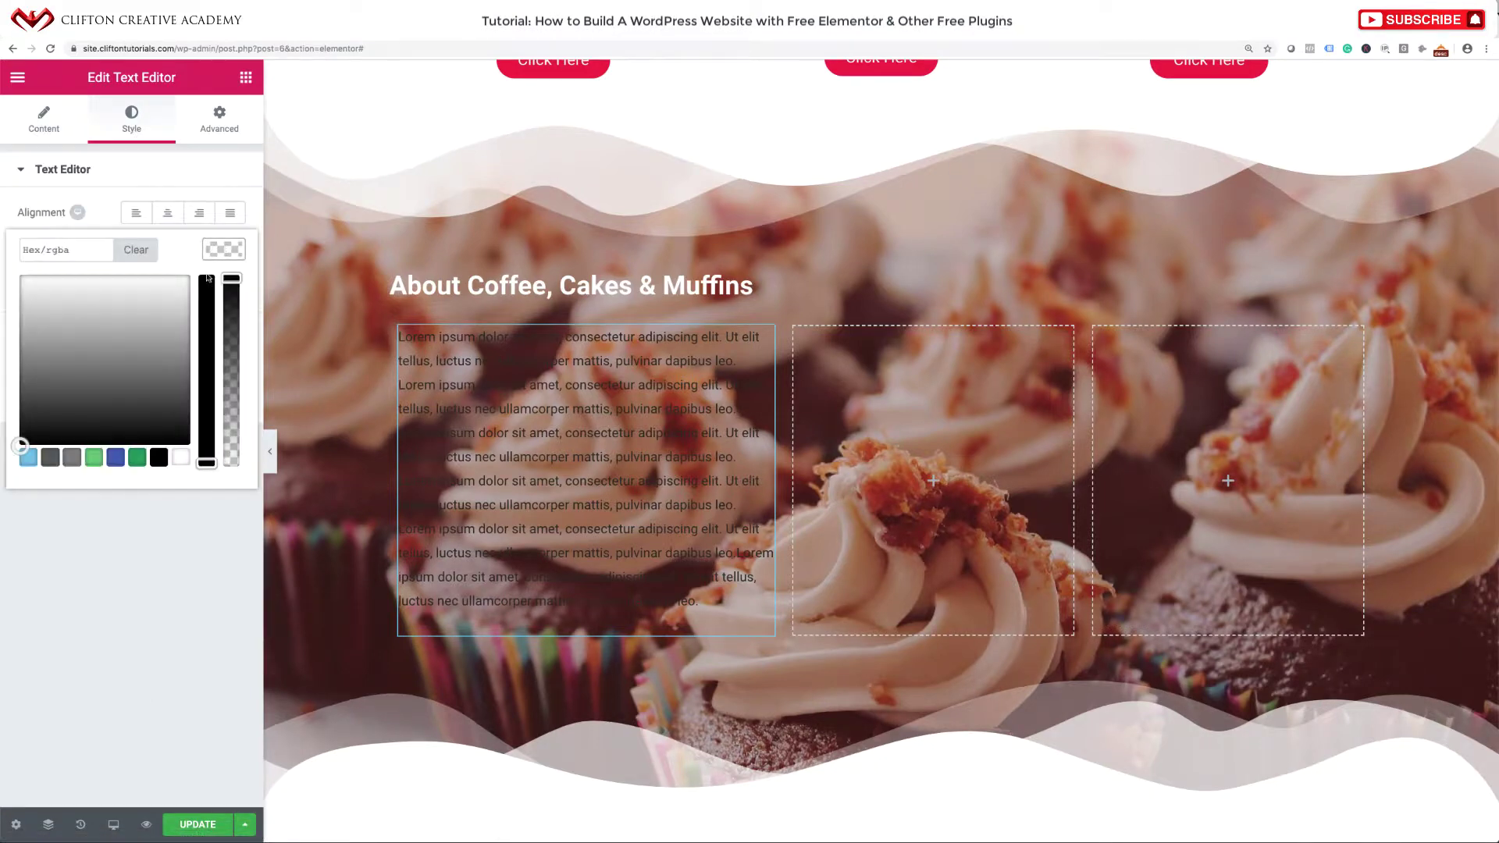
pyautogui.click(180, 458)
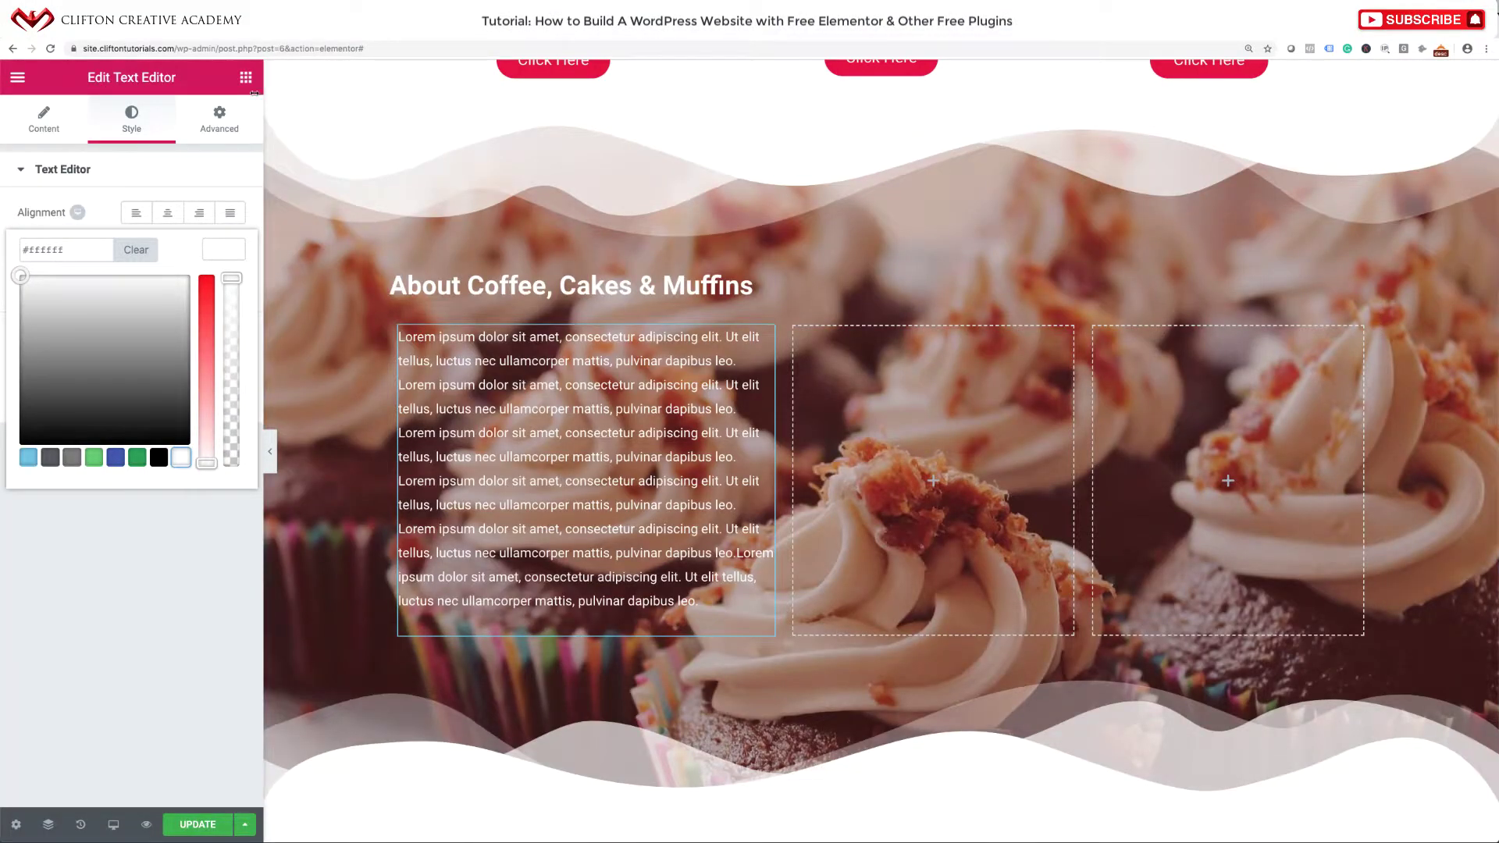
pyautogui.click(244, 81)
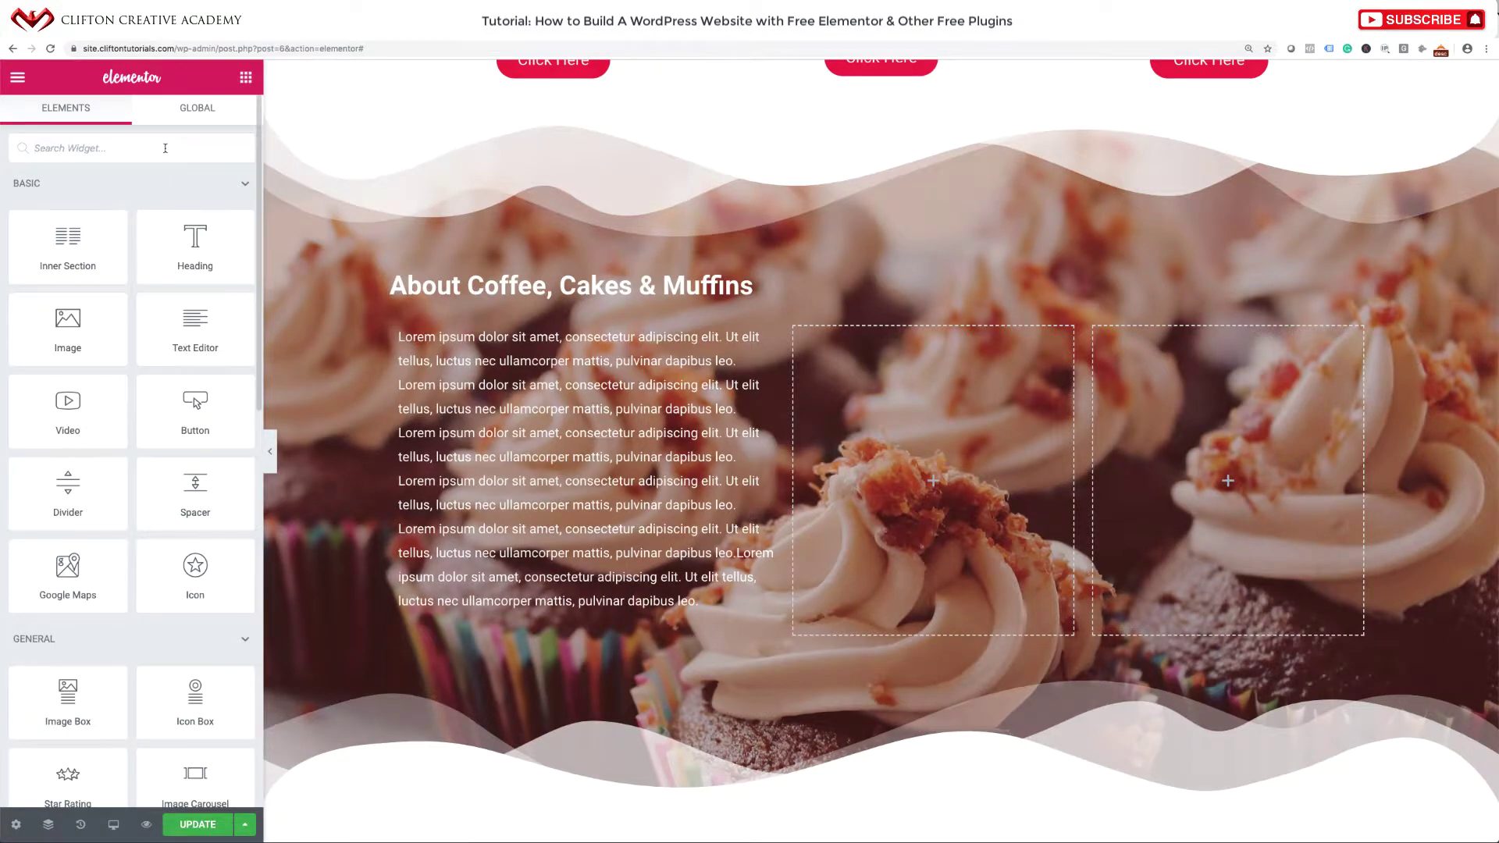
# Search for the Image Box widget and place it in the middle column.
pyautogui.click(165, 147)
pyautogui.write('image')
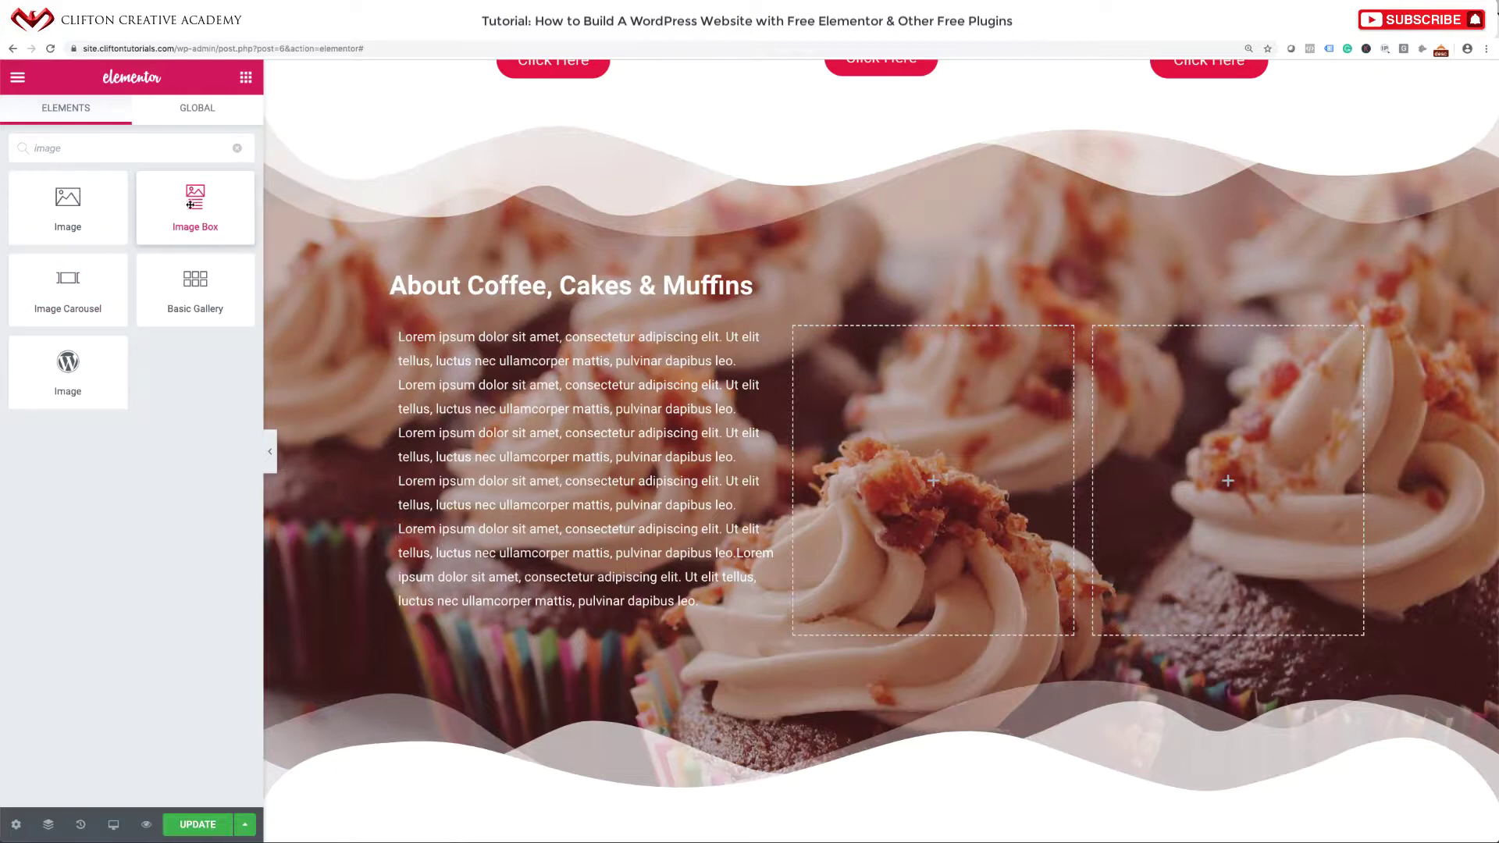
pyautogui.moveTo(190, 204); pyautogui.dragTo(833, 357)
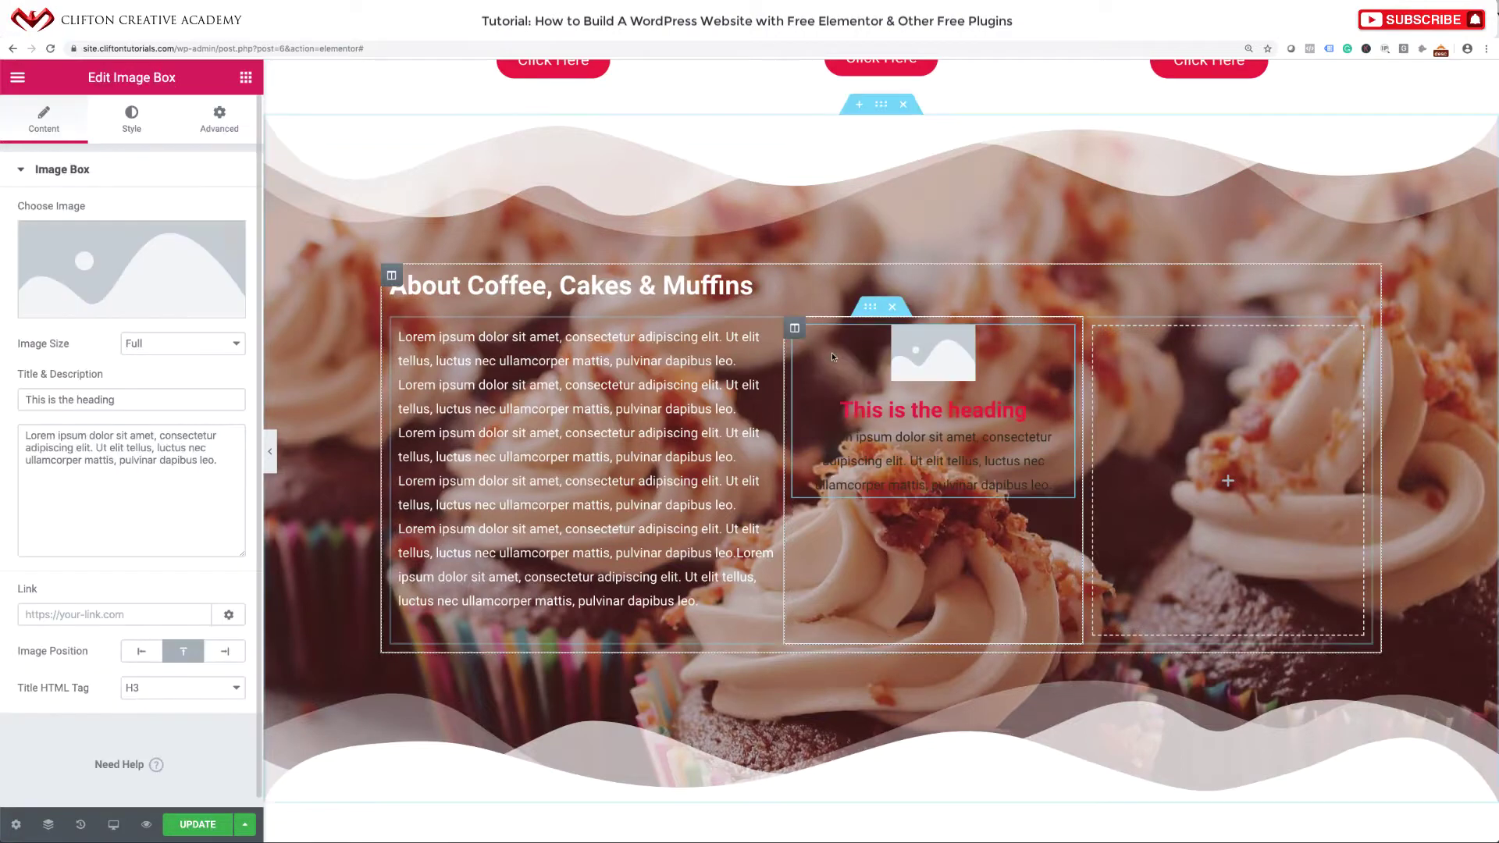
pyautogui.click(118, 269)
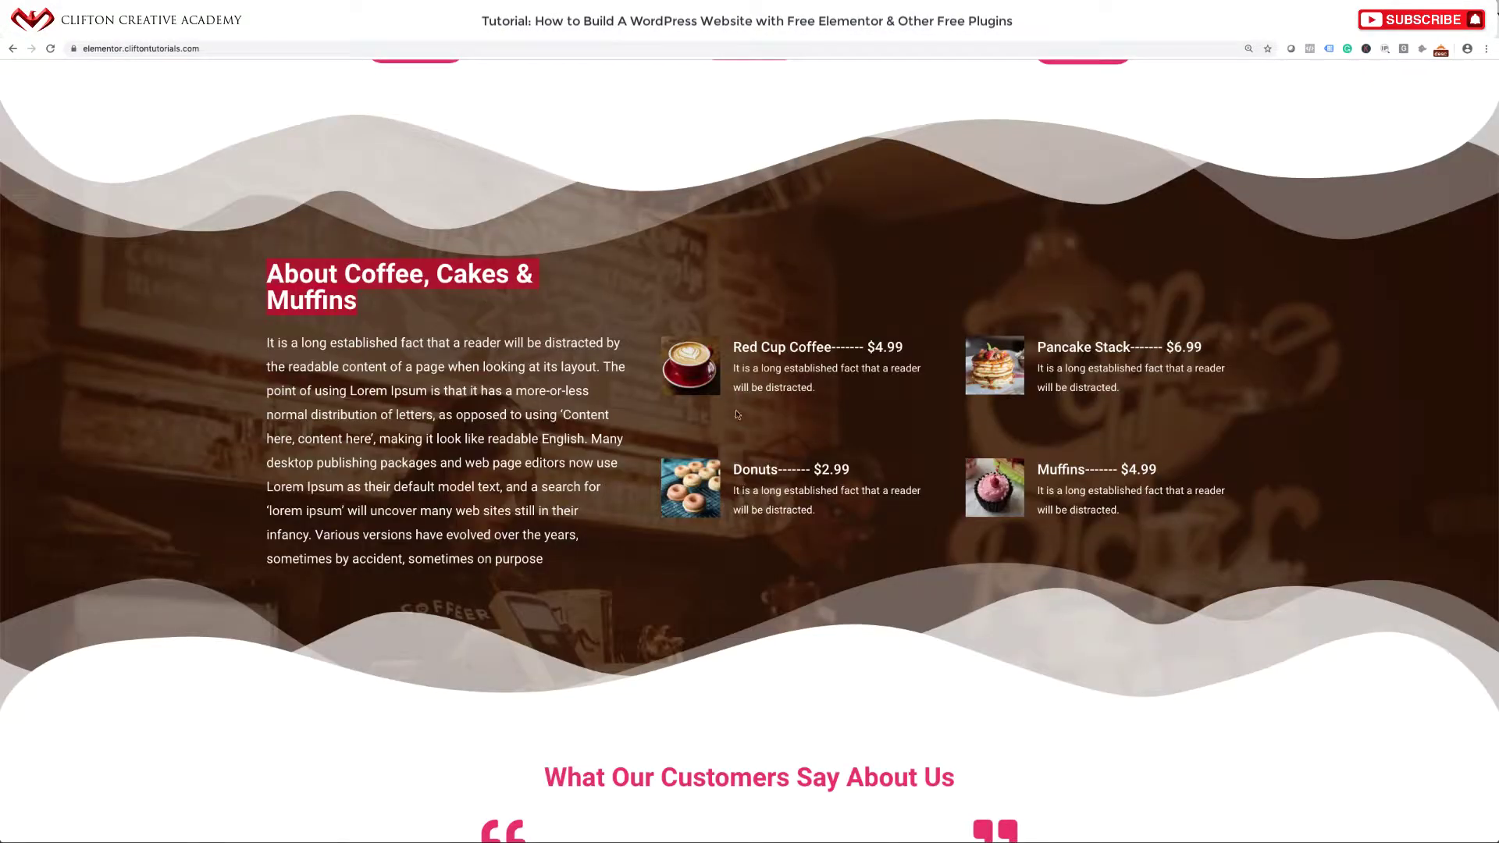
# Upload coffee-menu.jpg to the media library for the image box.
pyautogui.moveTo(732, 348); pyautogui.dragTo(906, 353)
pyautogui.hotkey('ctrl', 'c')
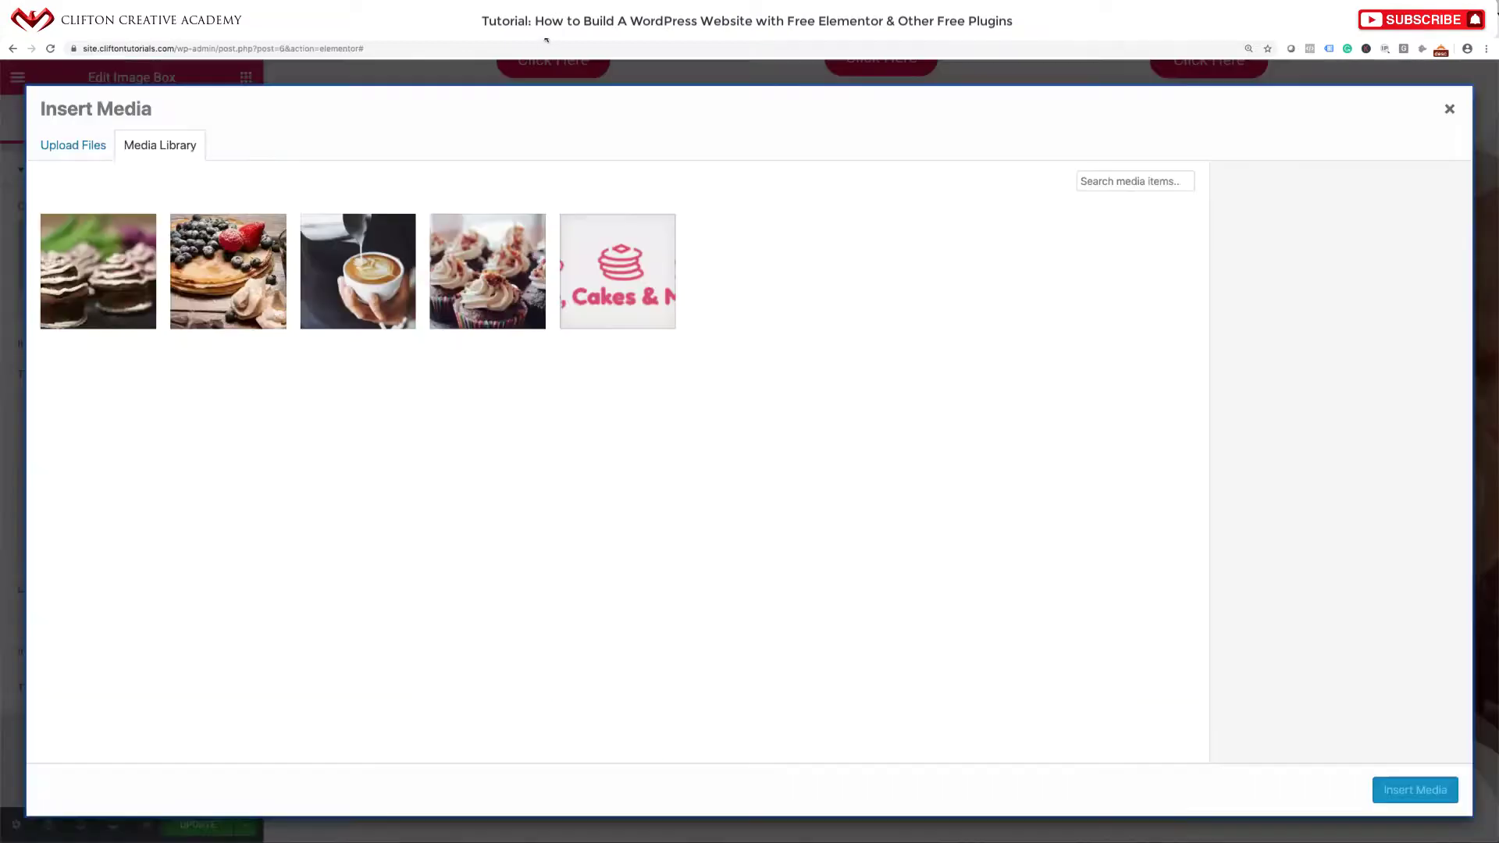
pyautogui.click(72, 146)
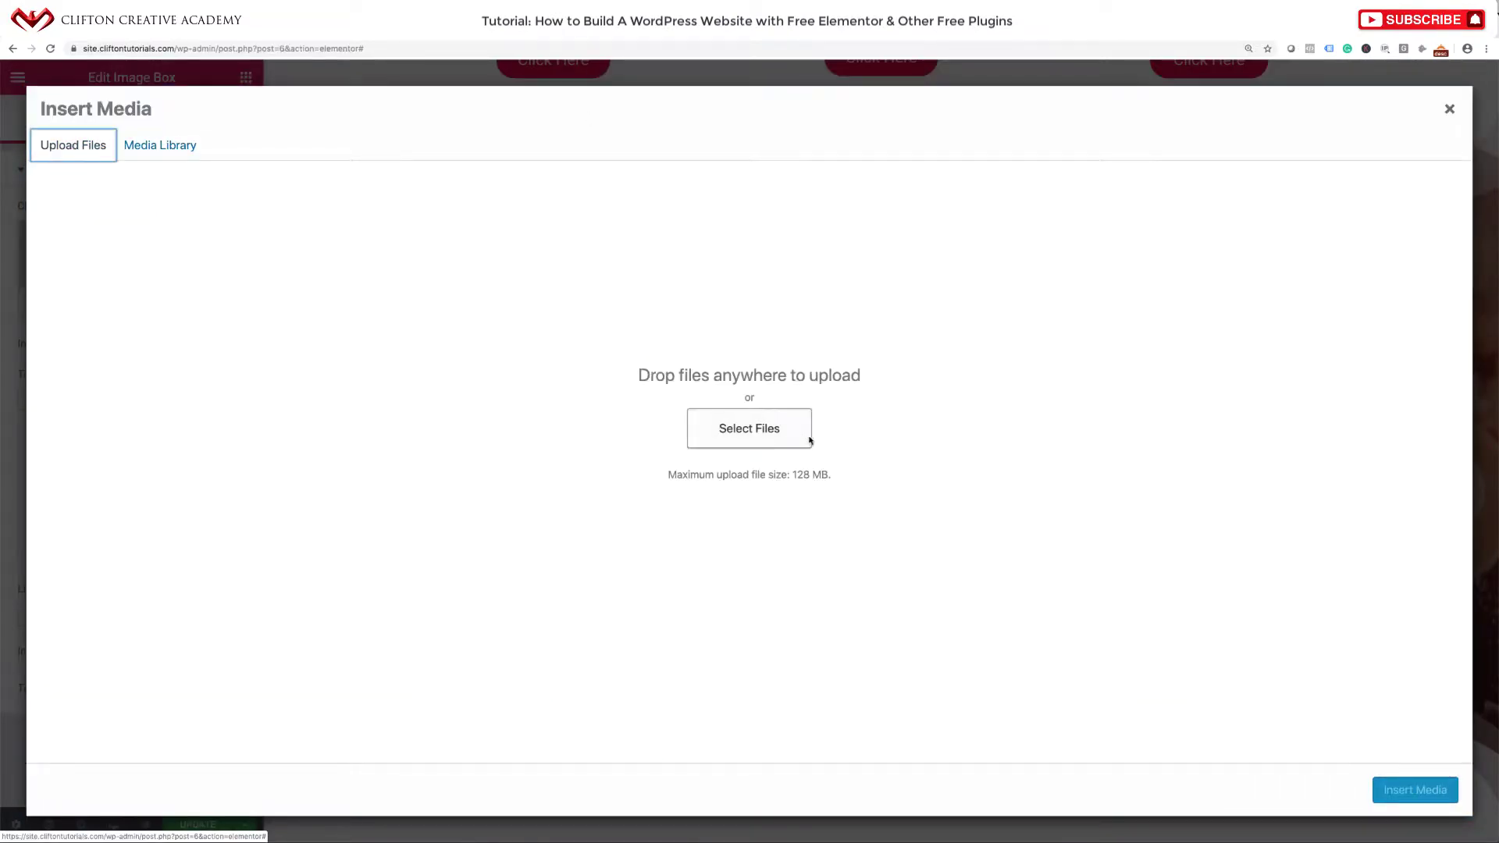
pyautogui.click(771, 429)
pyautogui.scroll(-5, 648, 226)
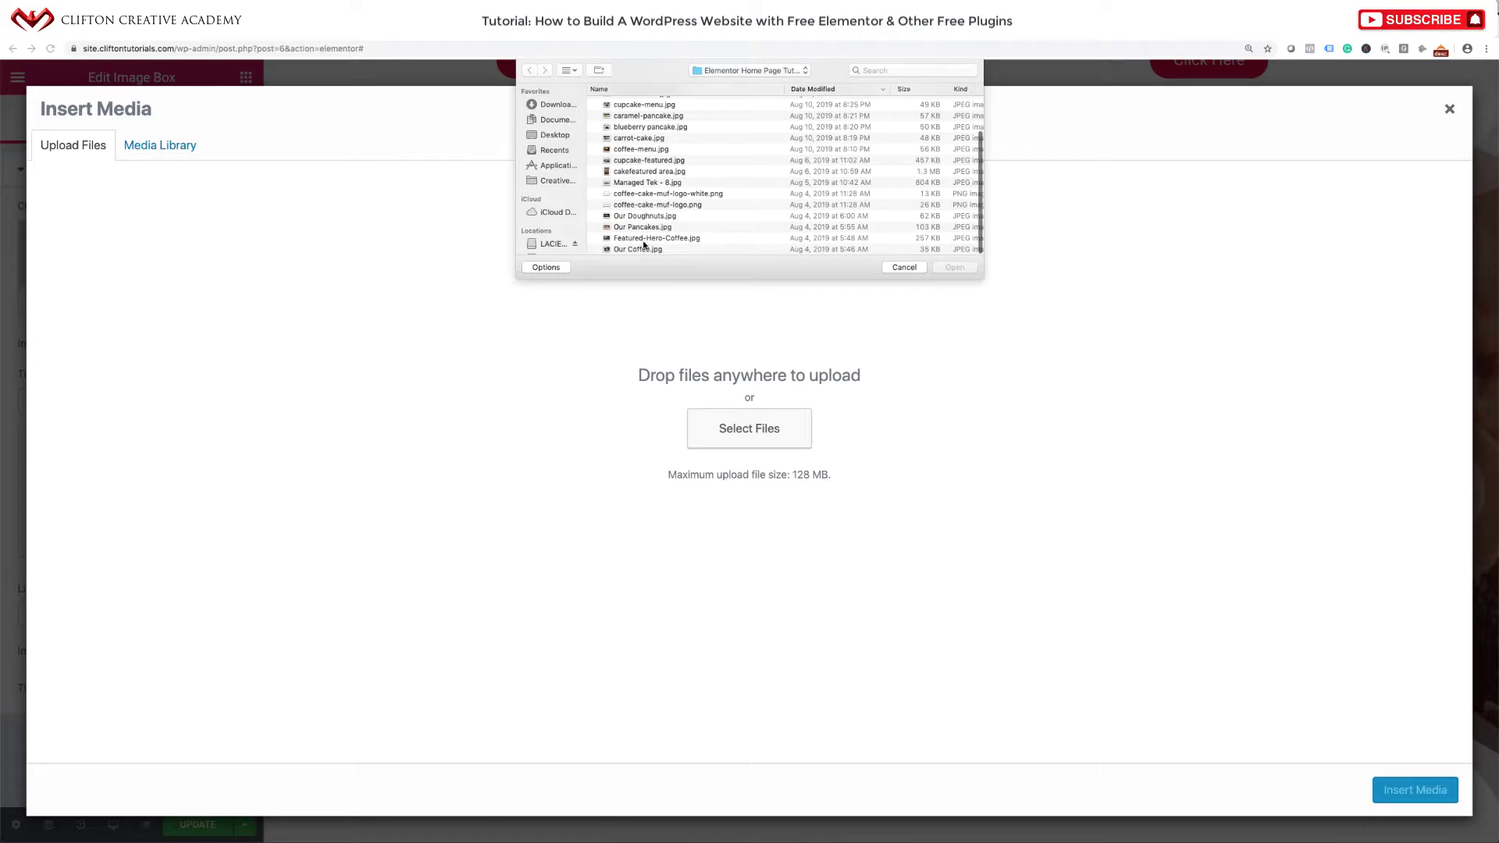
pyautogui.click(644, 239)
pyautogui.moveTo(640, 249); pyautogui.dragTo(639, 258)
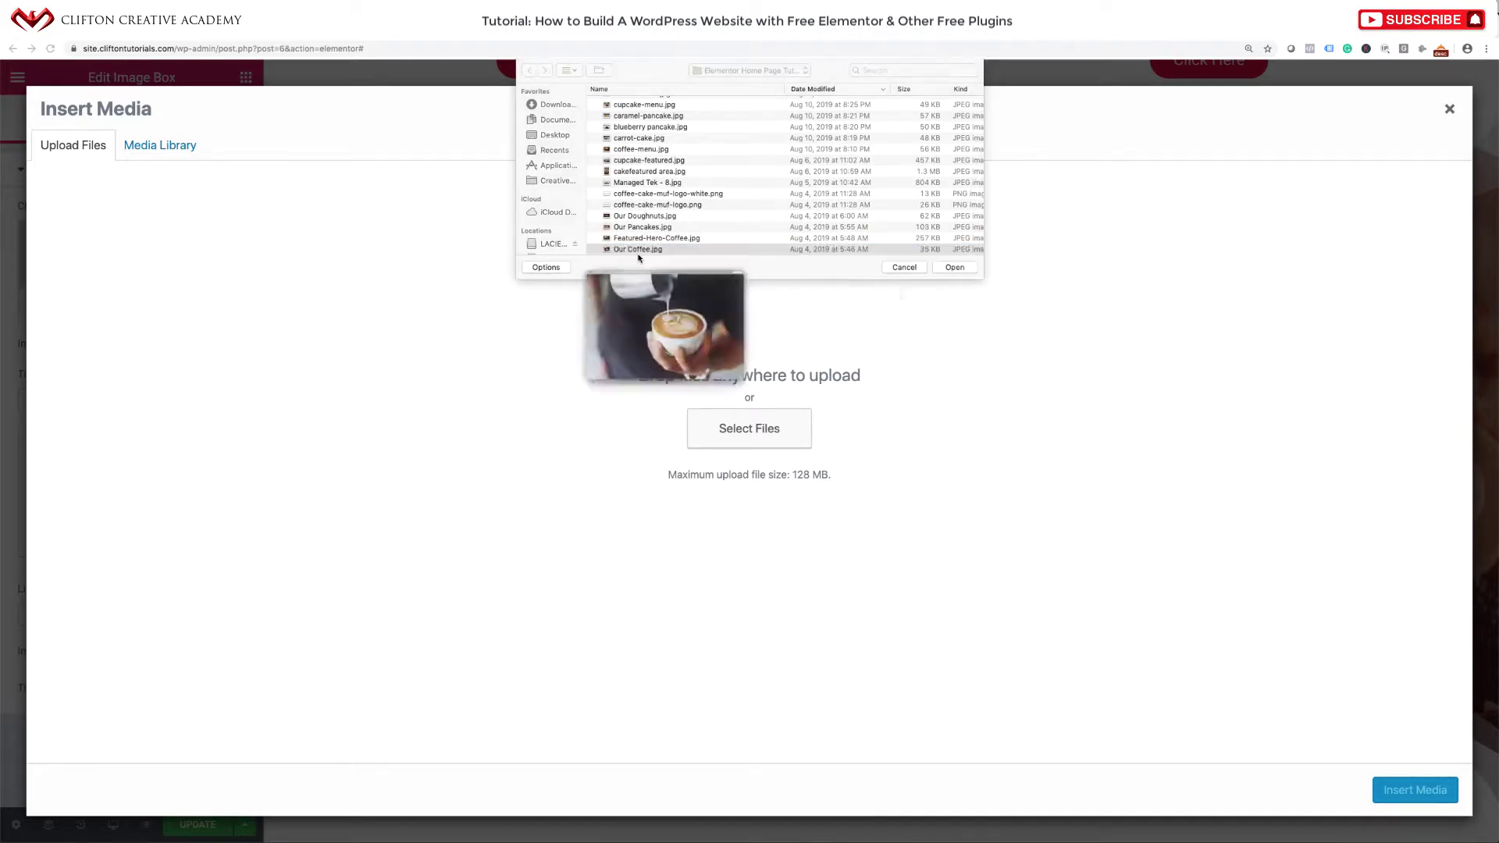
pyautogui.click(642, 176)
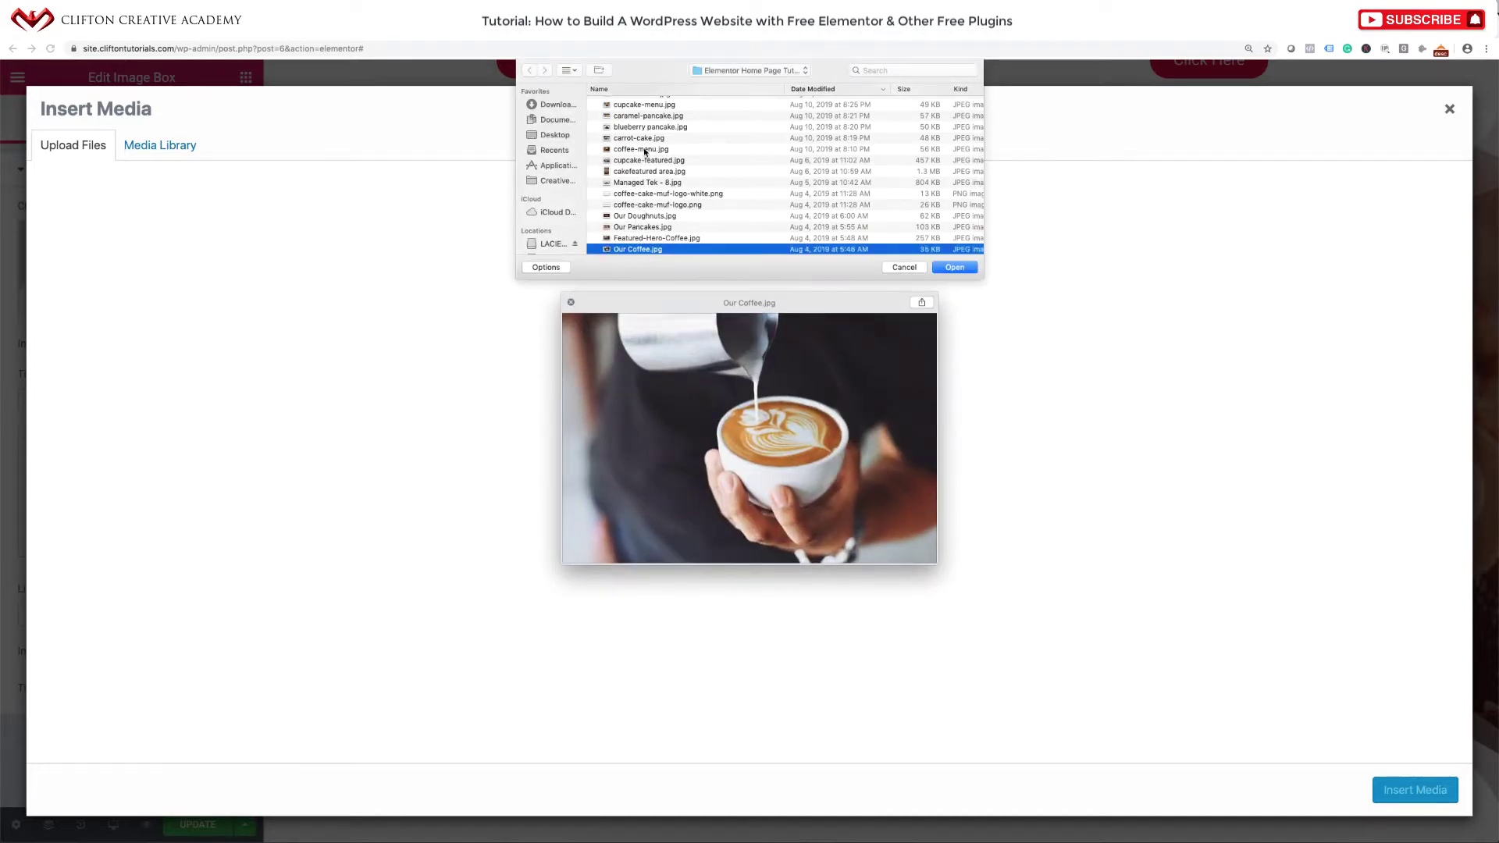
pyautogui.click(645, 150)
pyautogui.click(957, 268)
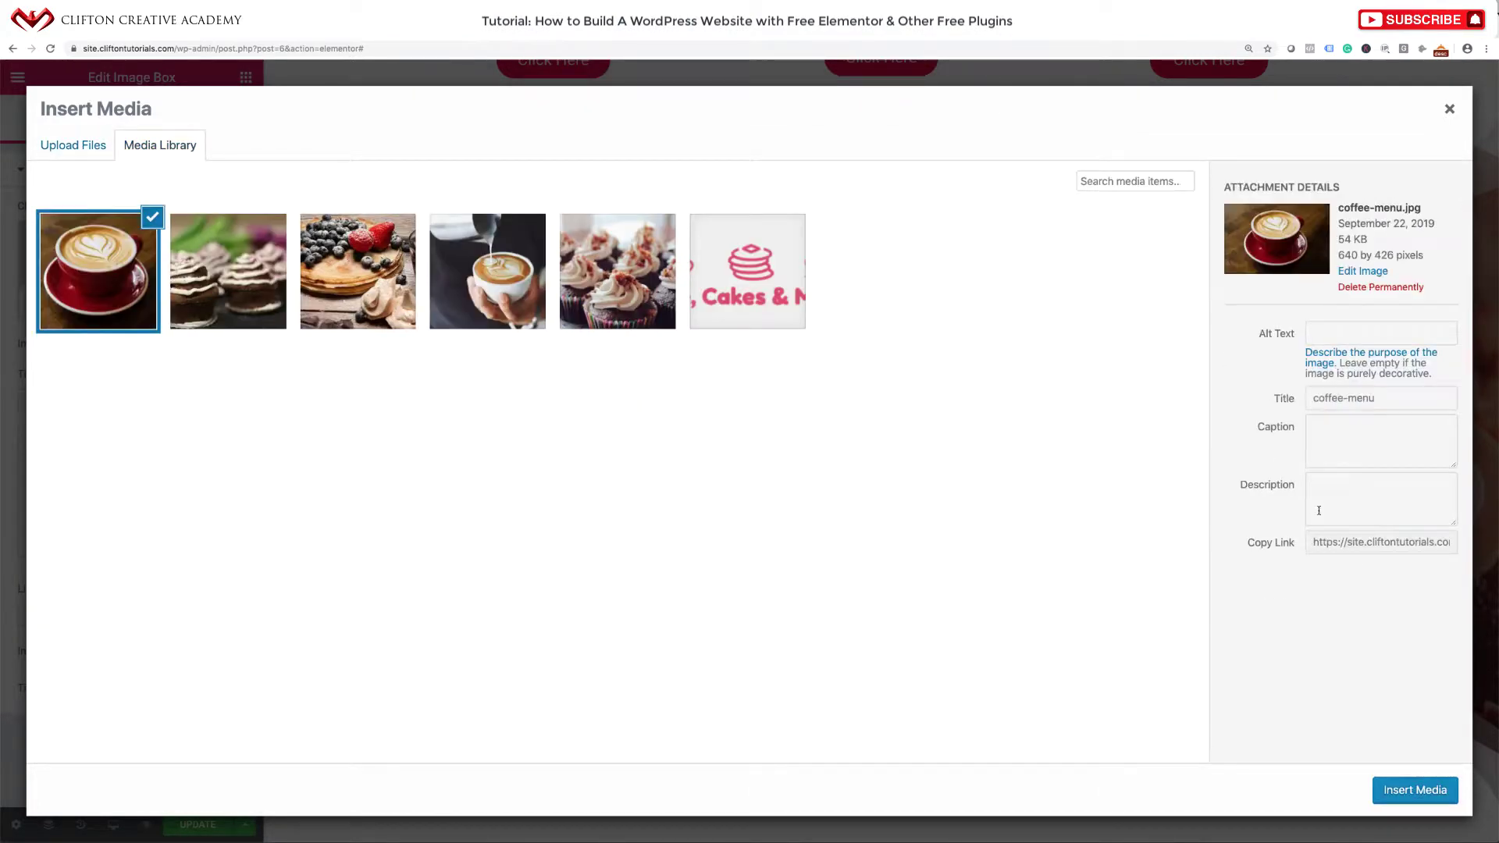
# Give the coffee image the alt text 'Coffee Menu' and insert it into the image box.
pyautogui.click(1337, 354)
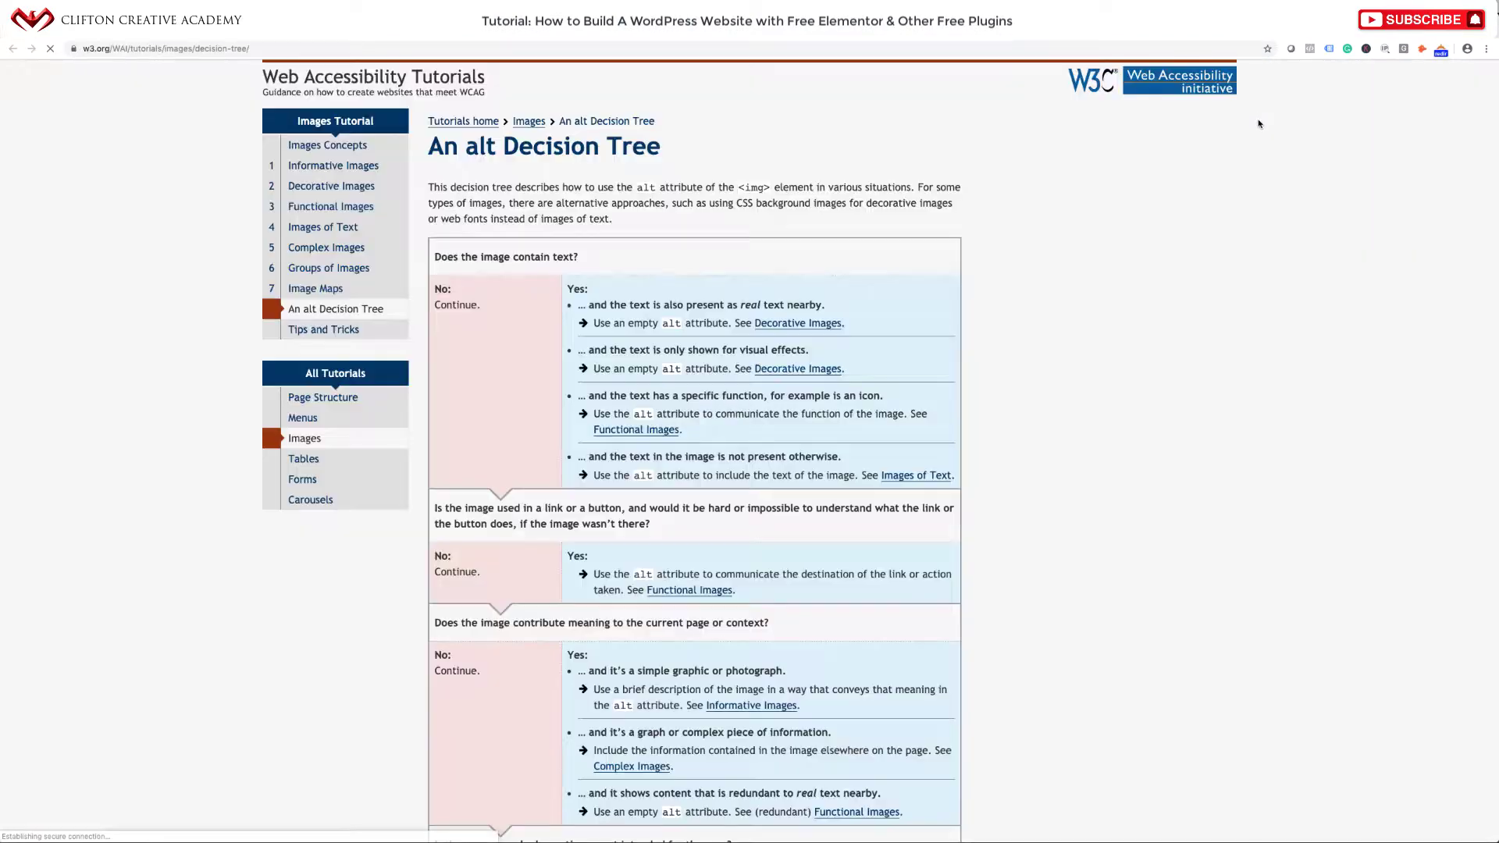
pyautogui.click(737, 29)
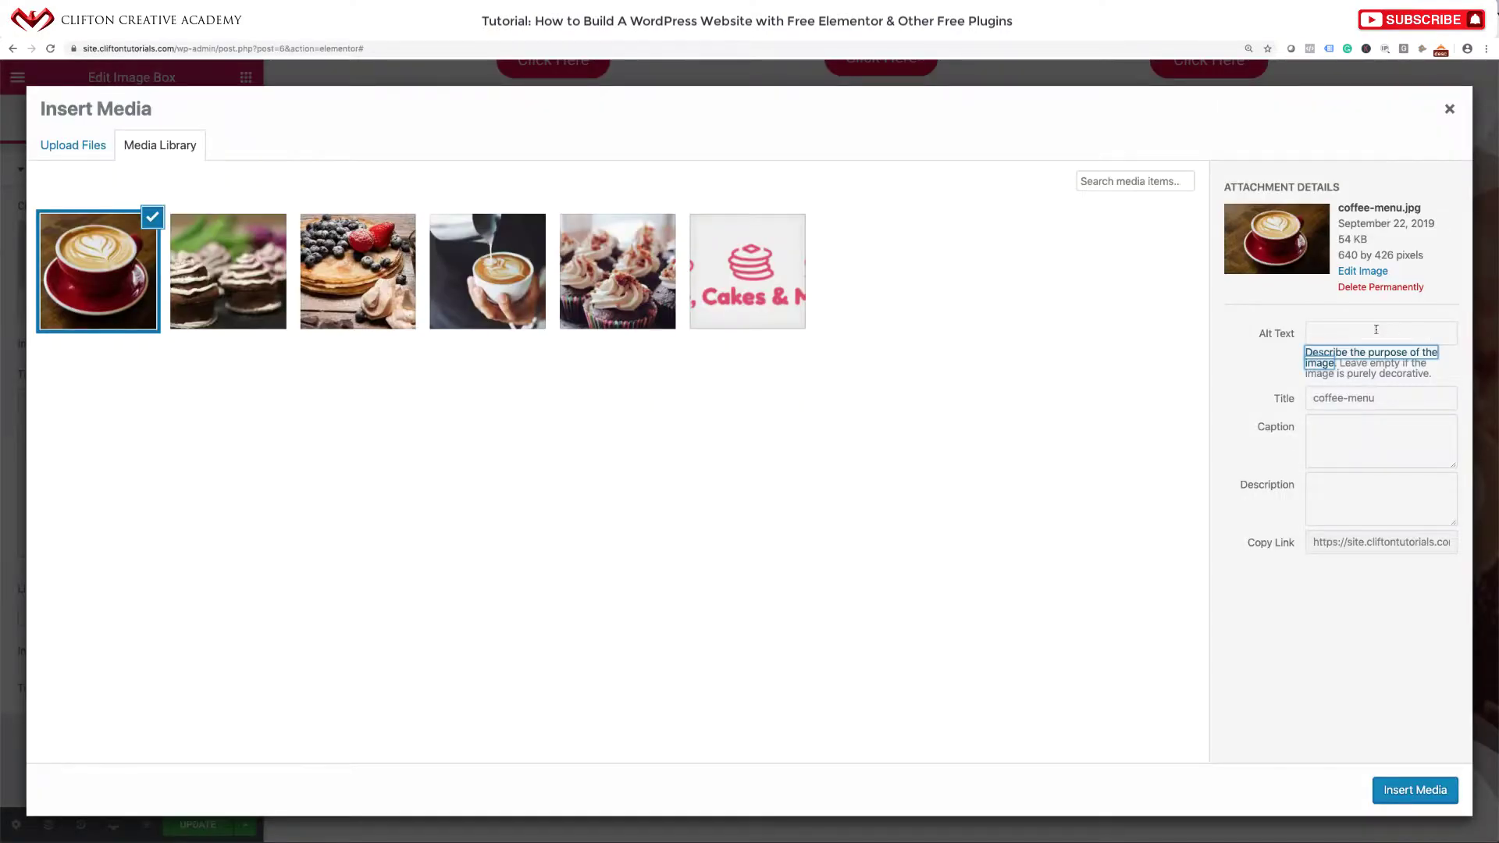
pyautogui.click(1375, 329)
pyautogui.write('Co')
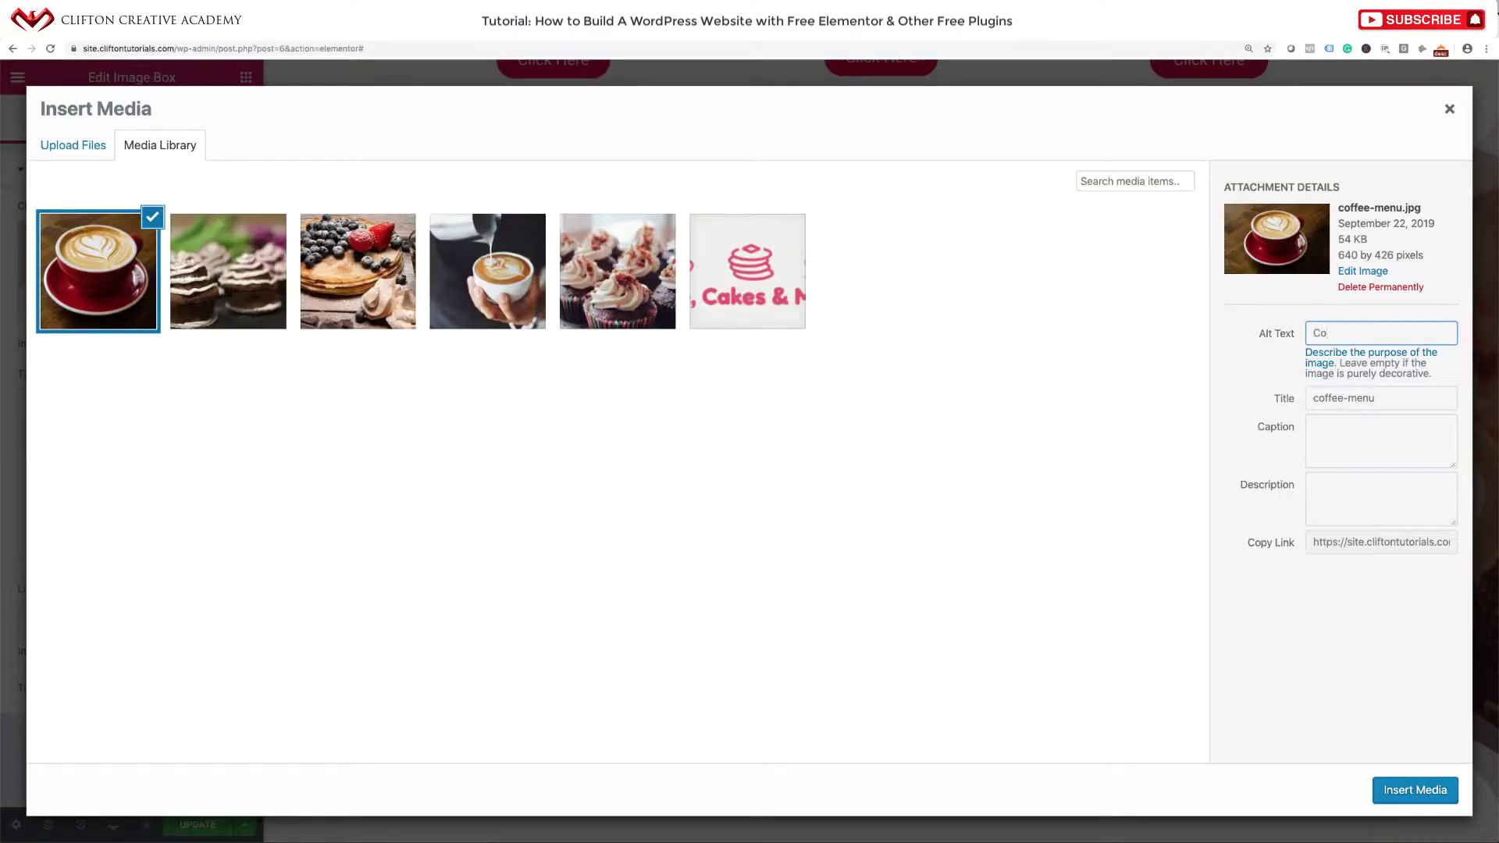
pyautogui.write('ffee Menu')
pyautogui.click(1412, 802)
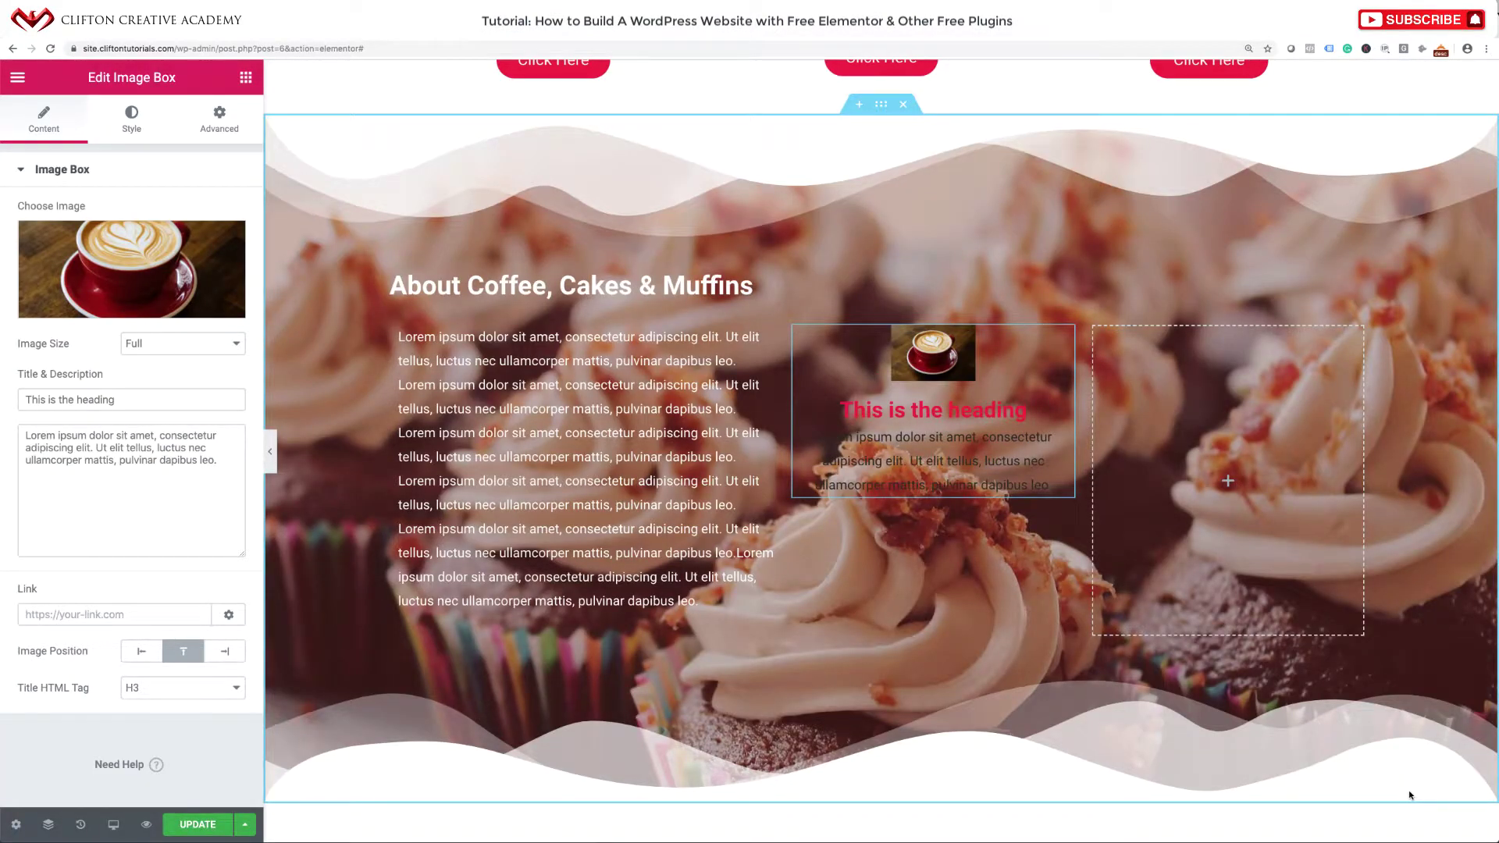
# Title the image box 'Red Cup Coffee------- $4.99', with the image on the left at Thumbnail size.
pyautogui.tripleClick(127, 402)
pyautogui.hotkey('ctrl', 'v')
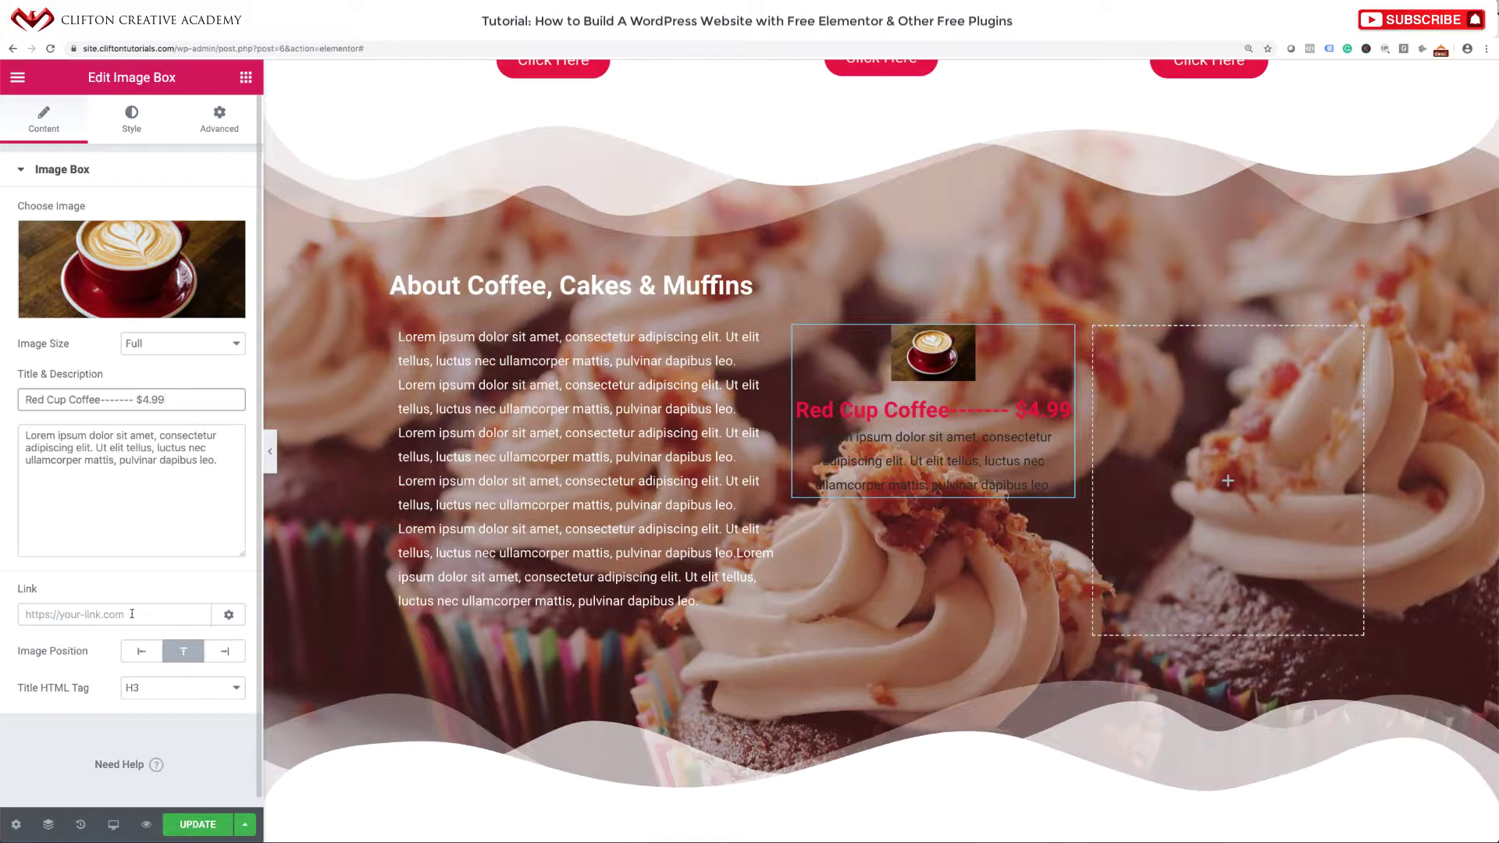
pyautogui.click(139, 653)
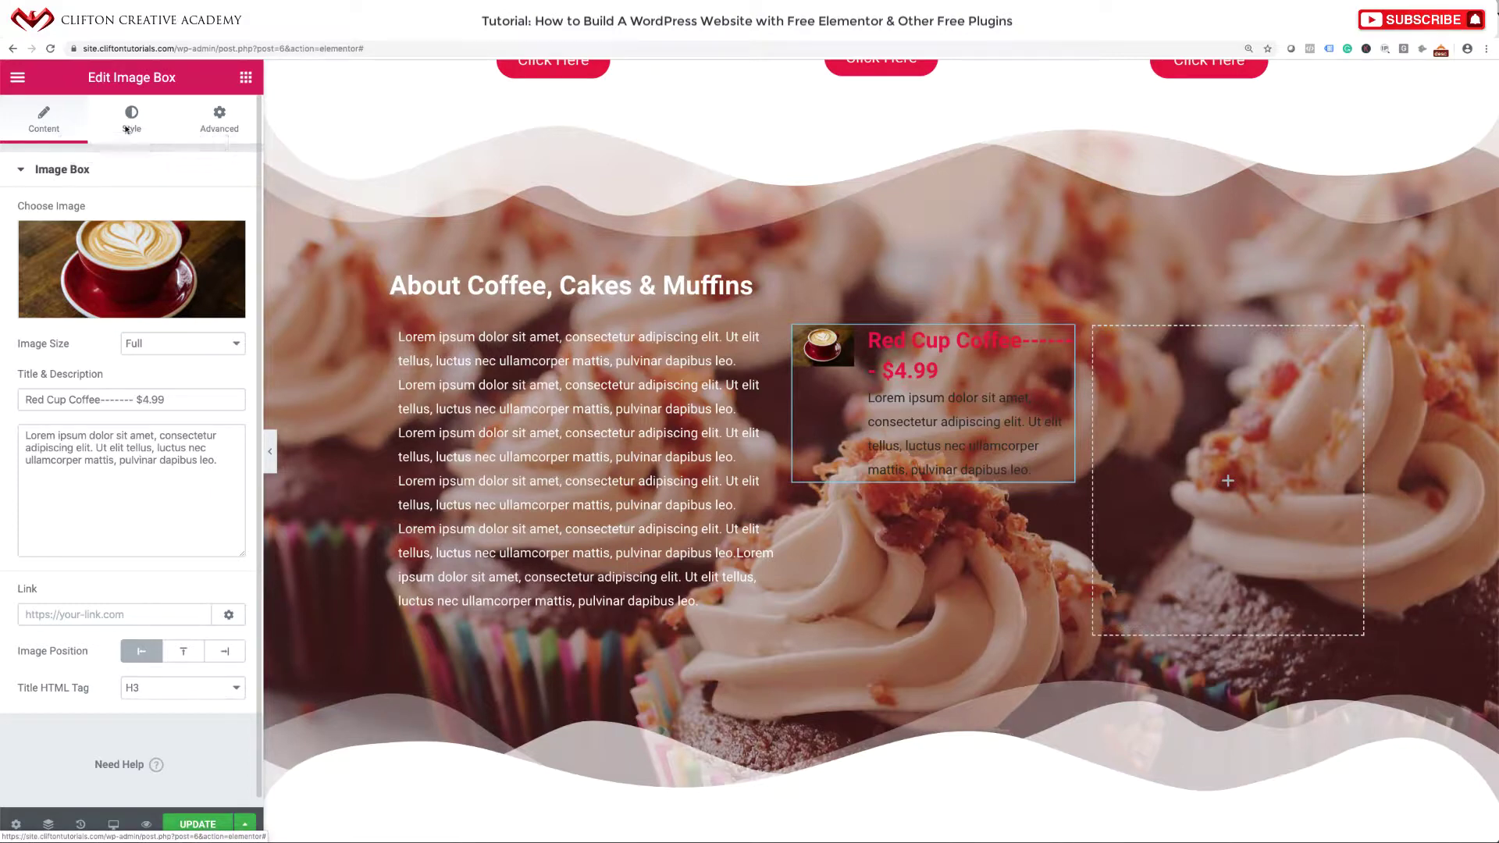
pyautogui.click(155, 344)
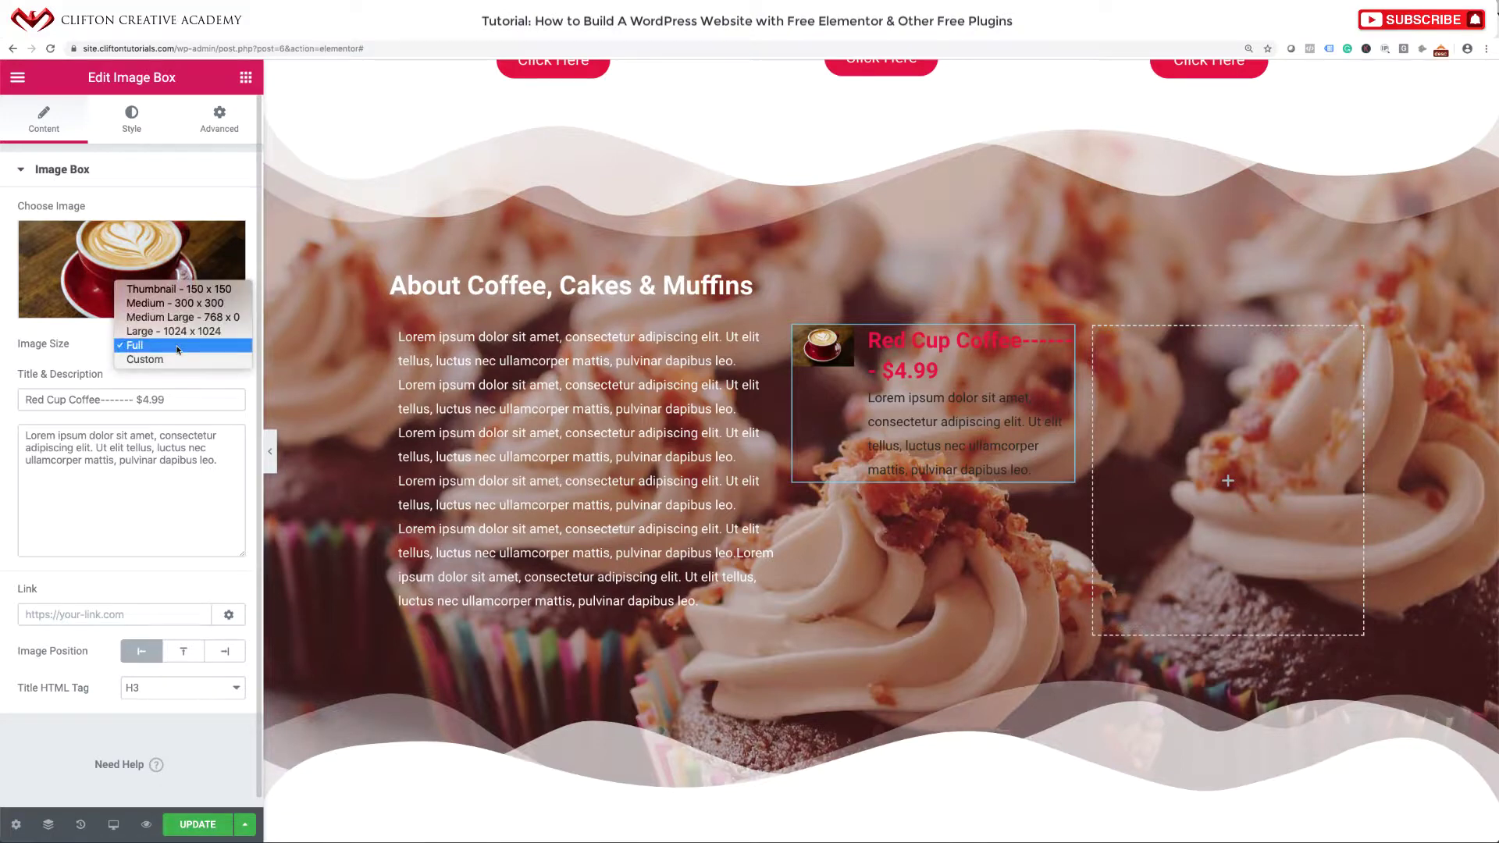
pyautogui.click(181, 289)
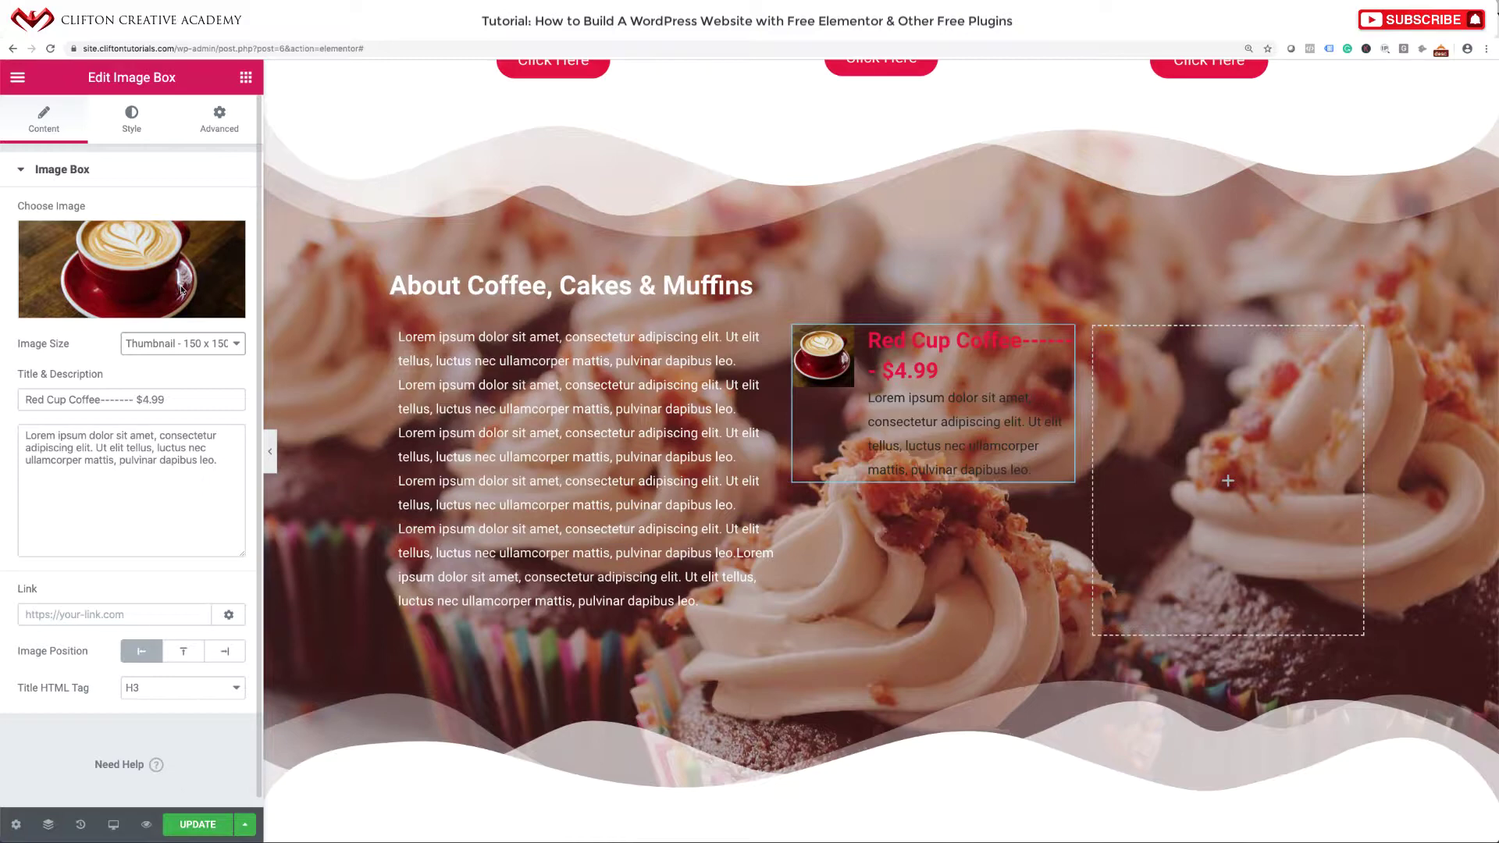
pyautogui.click(131, 125)
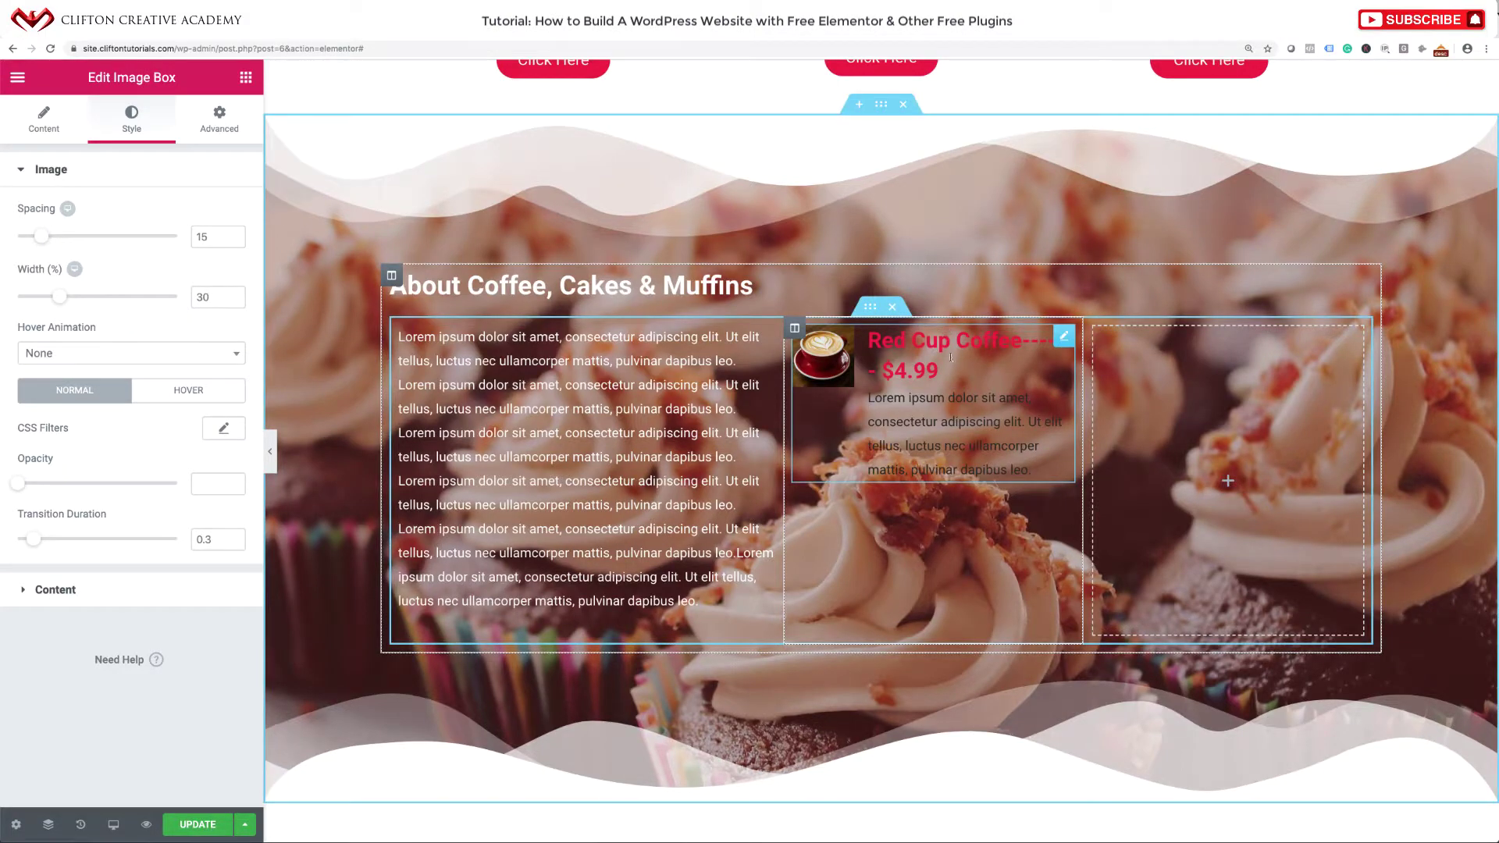
# Make the image box title white with a 16 px font size.
pyautogui.click(57, 590)
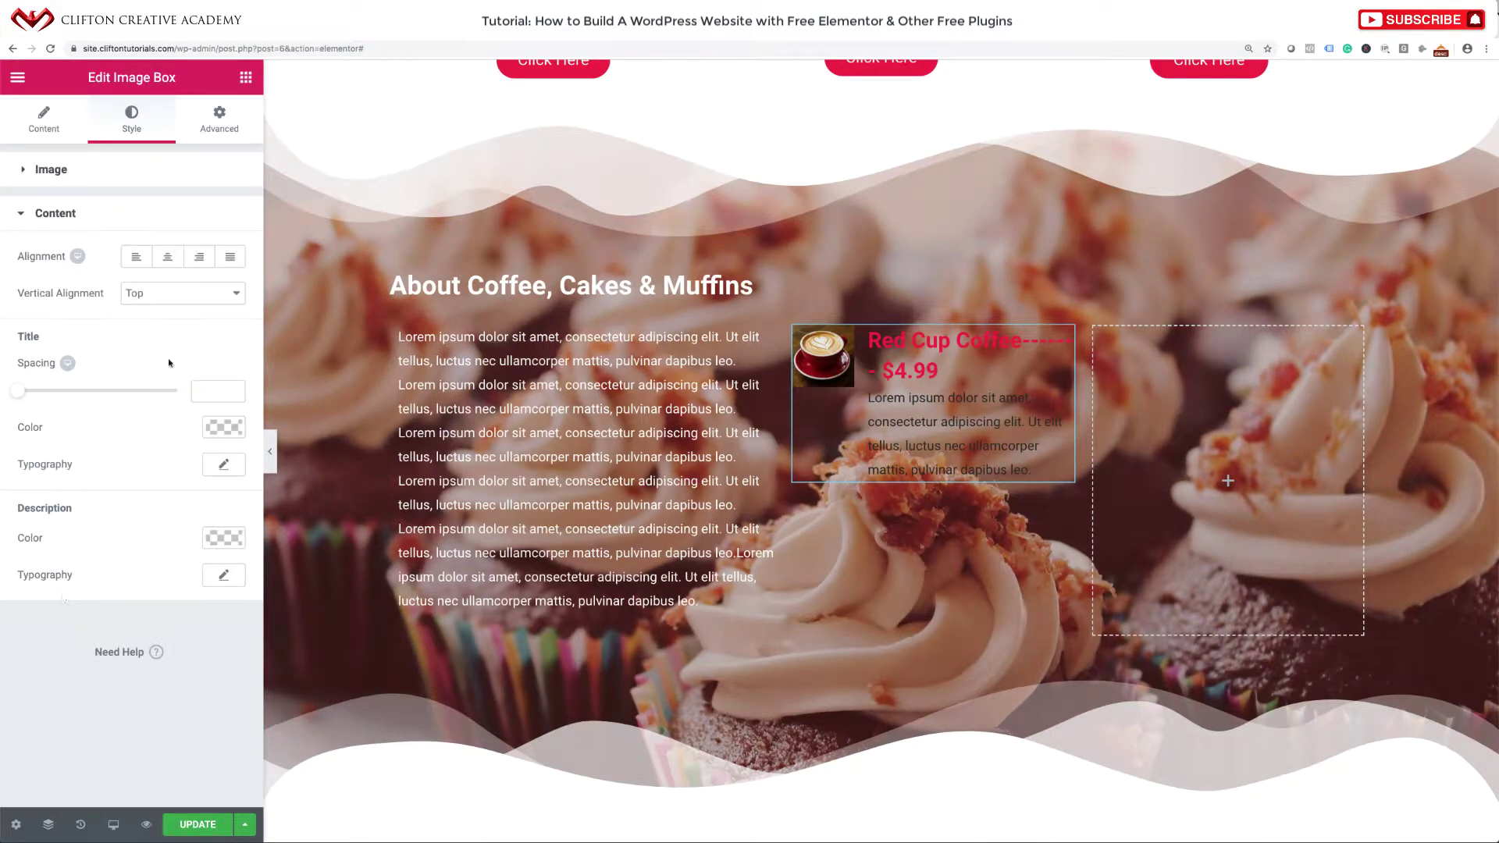
pyautogui.click(223, 427)
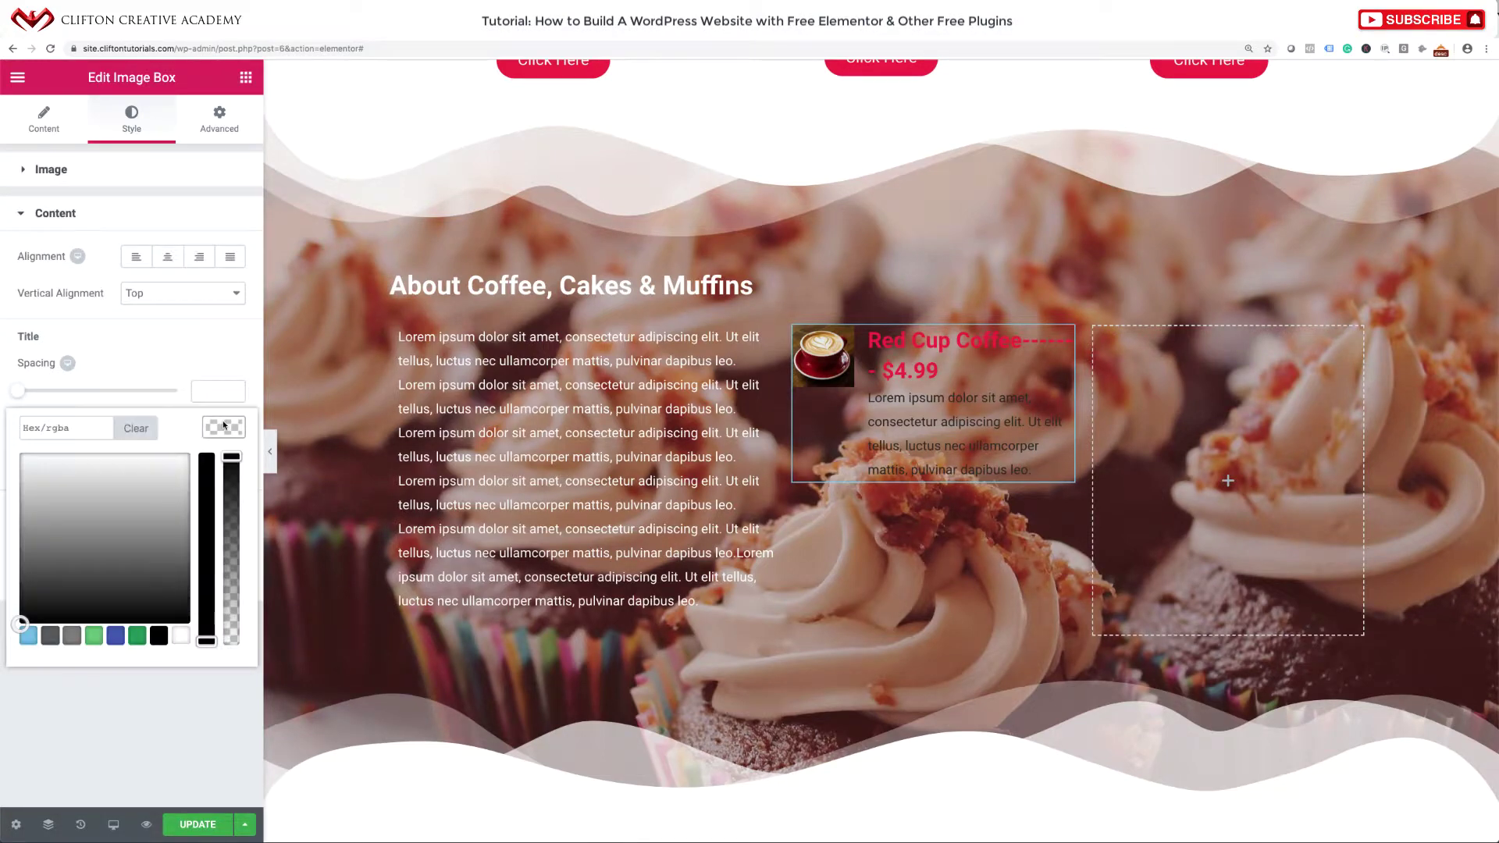
pyautogui.click(176, 640)
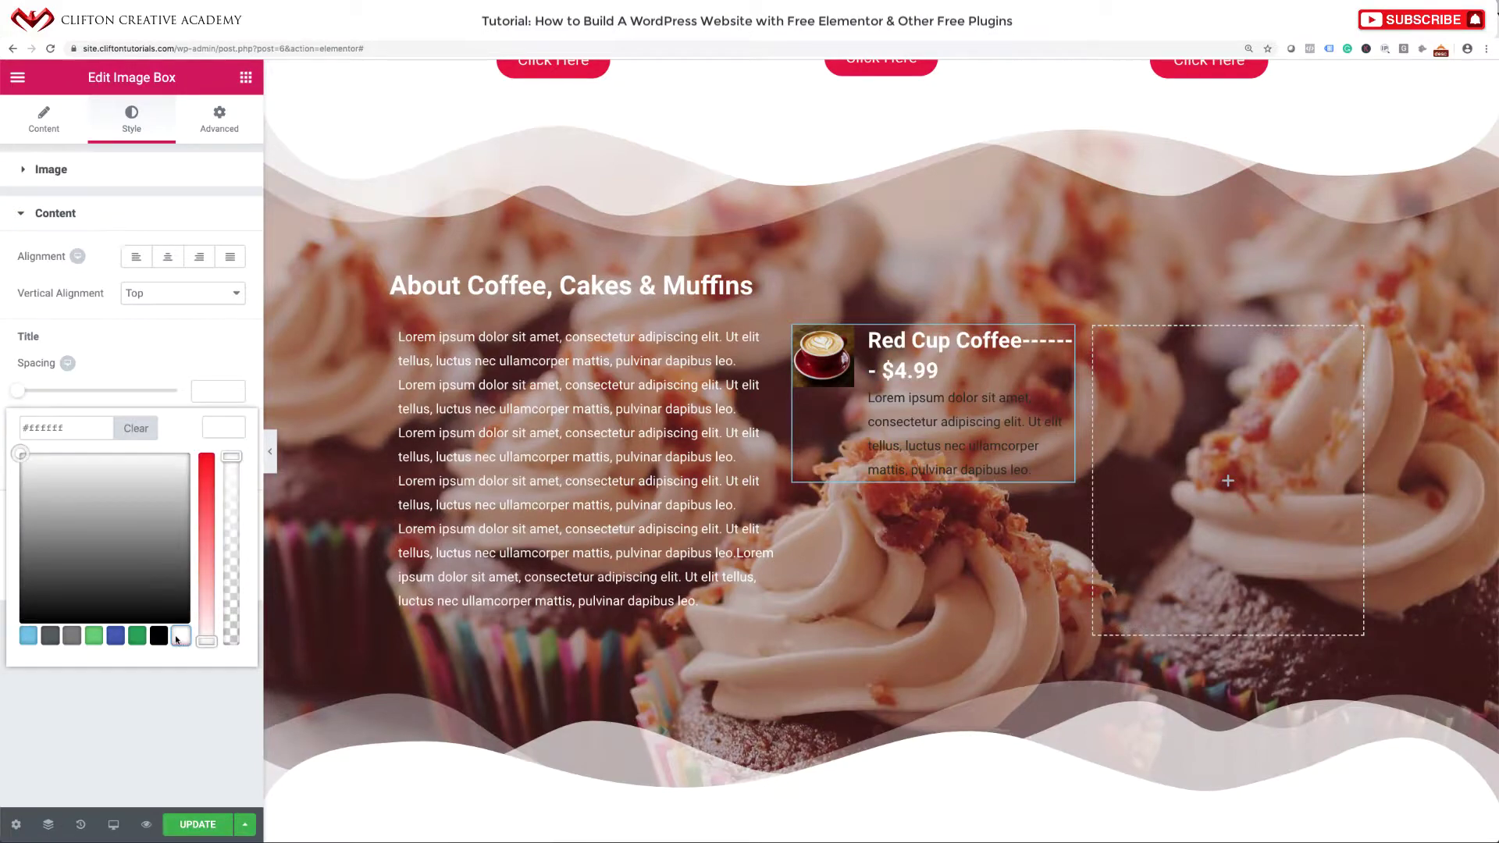
pyautogui.click(168, 347)
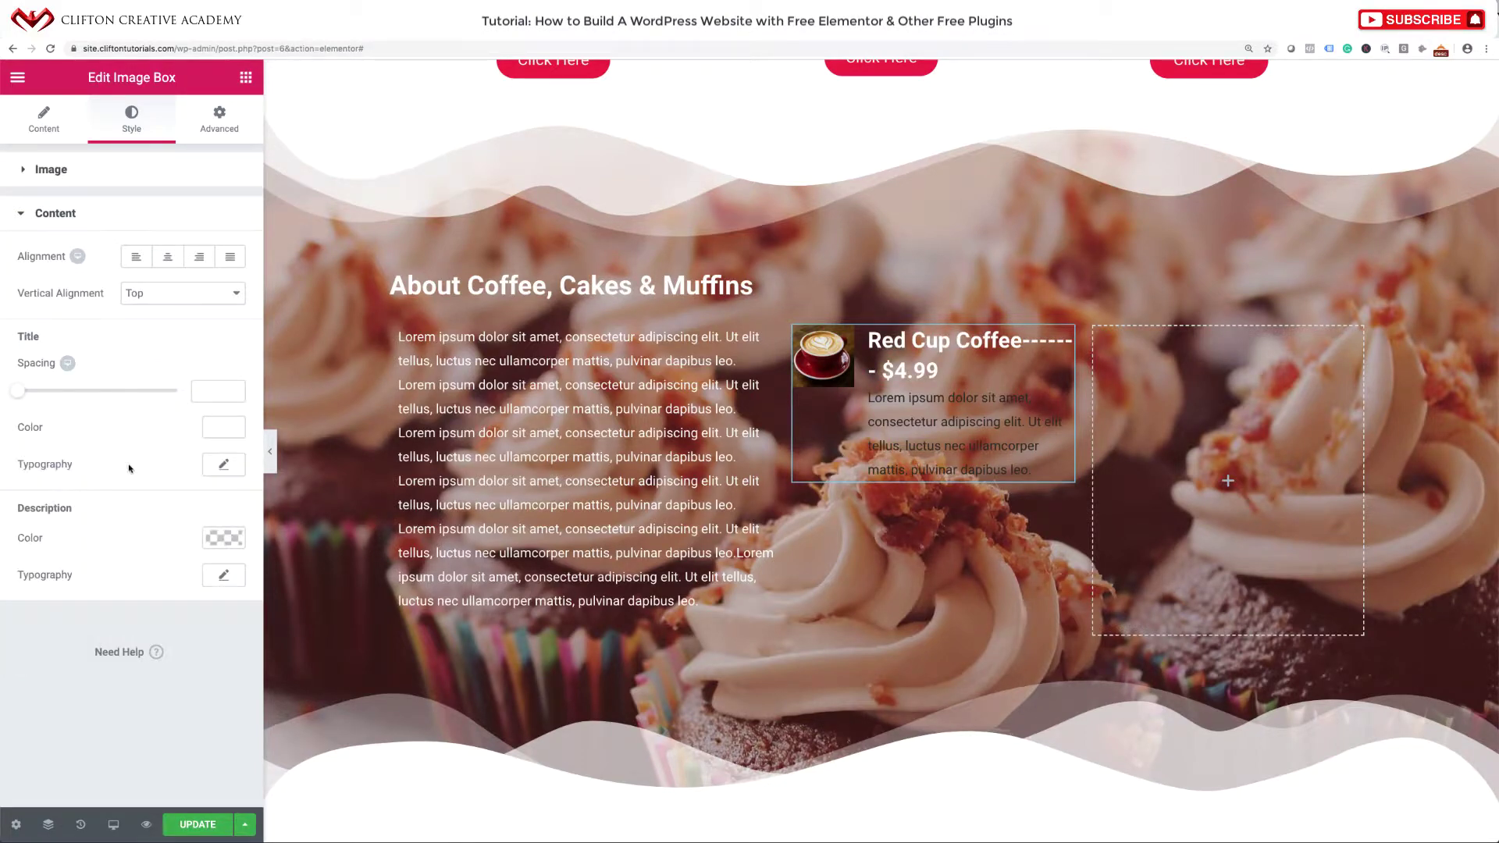
pyautogui.click(221, 465)
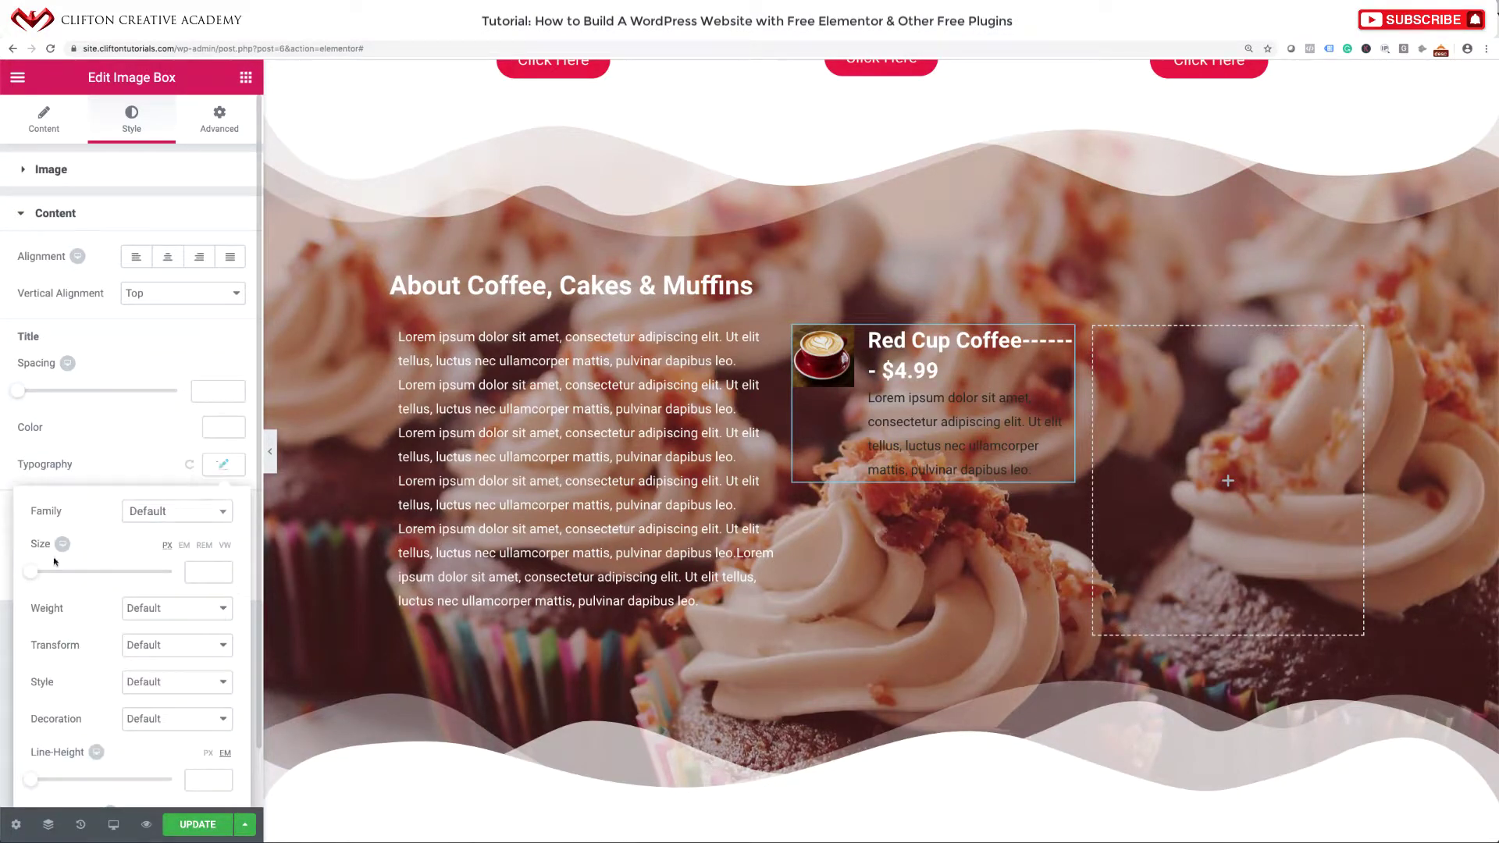
pyautogui.moveTo(32, 572); pyautogui.dragTo(45, 572)
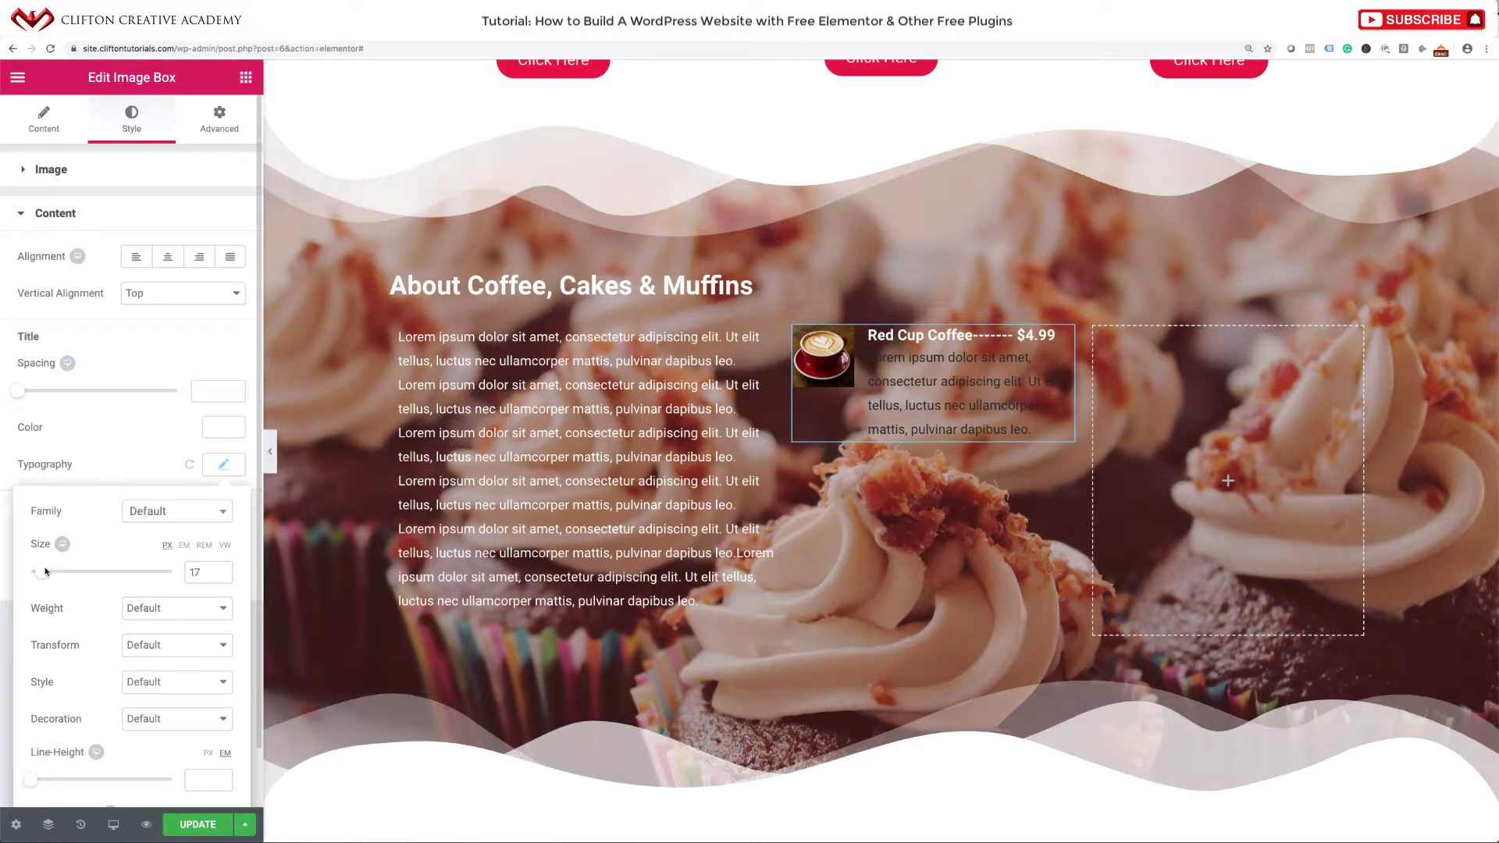
pyautogui.click(202, 574)
pyautogui.press('Down')
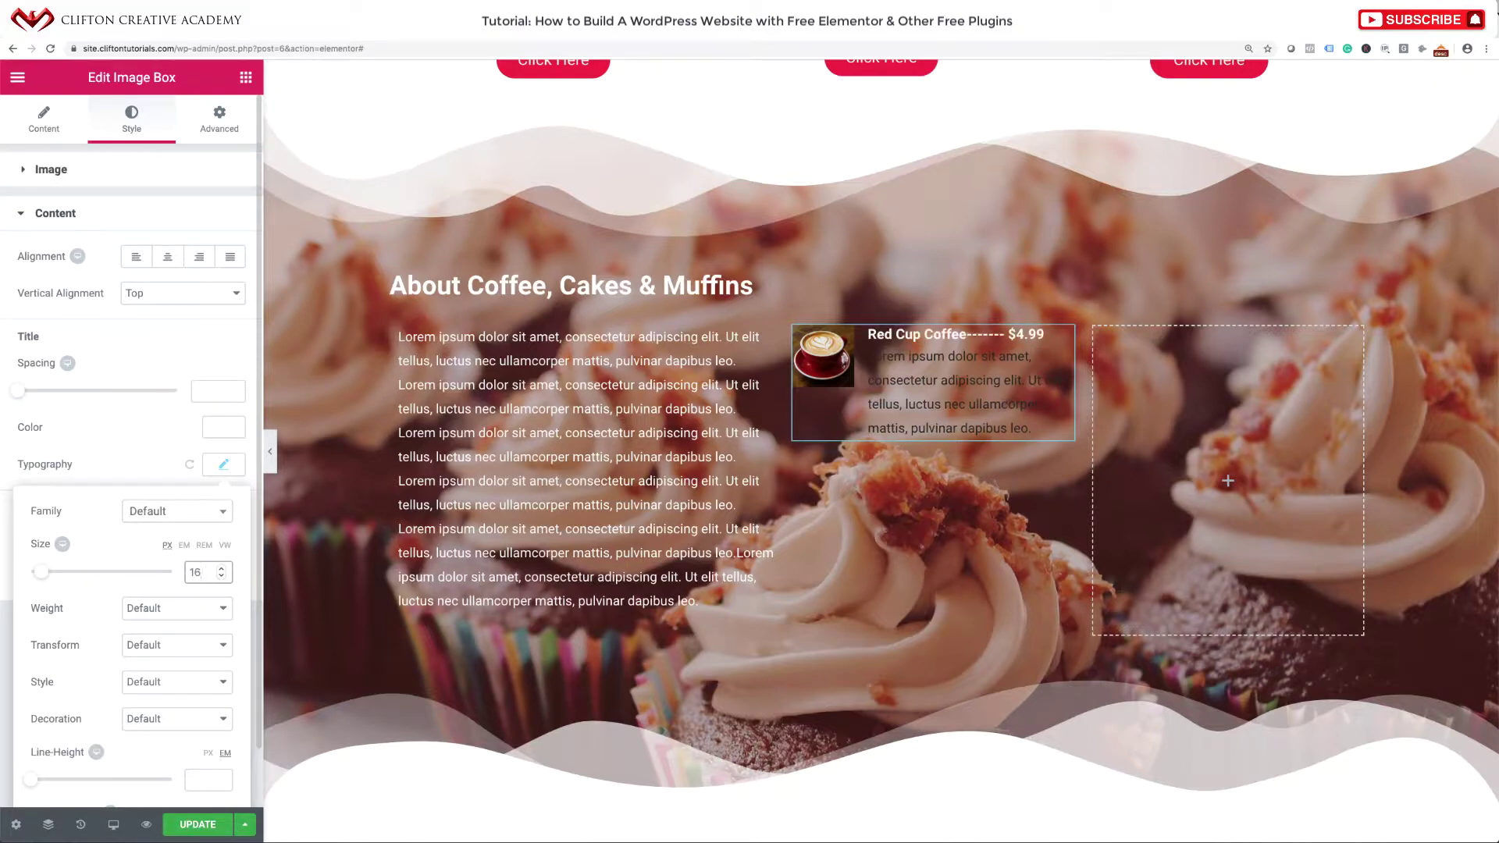
pyautogui.click(127, 482)
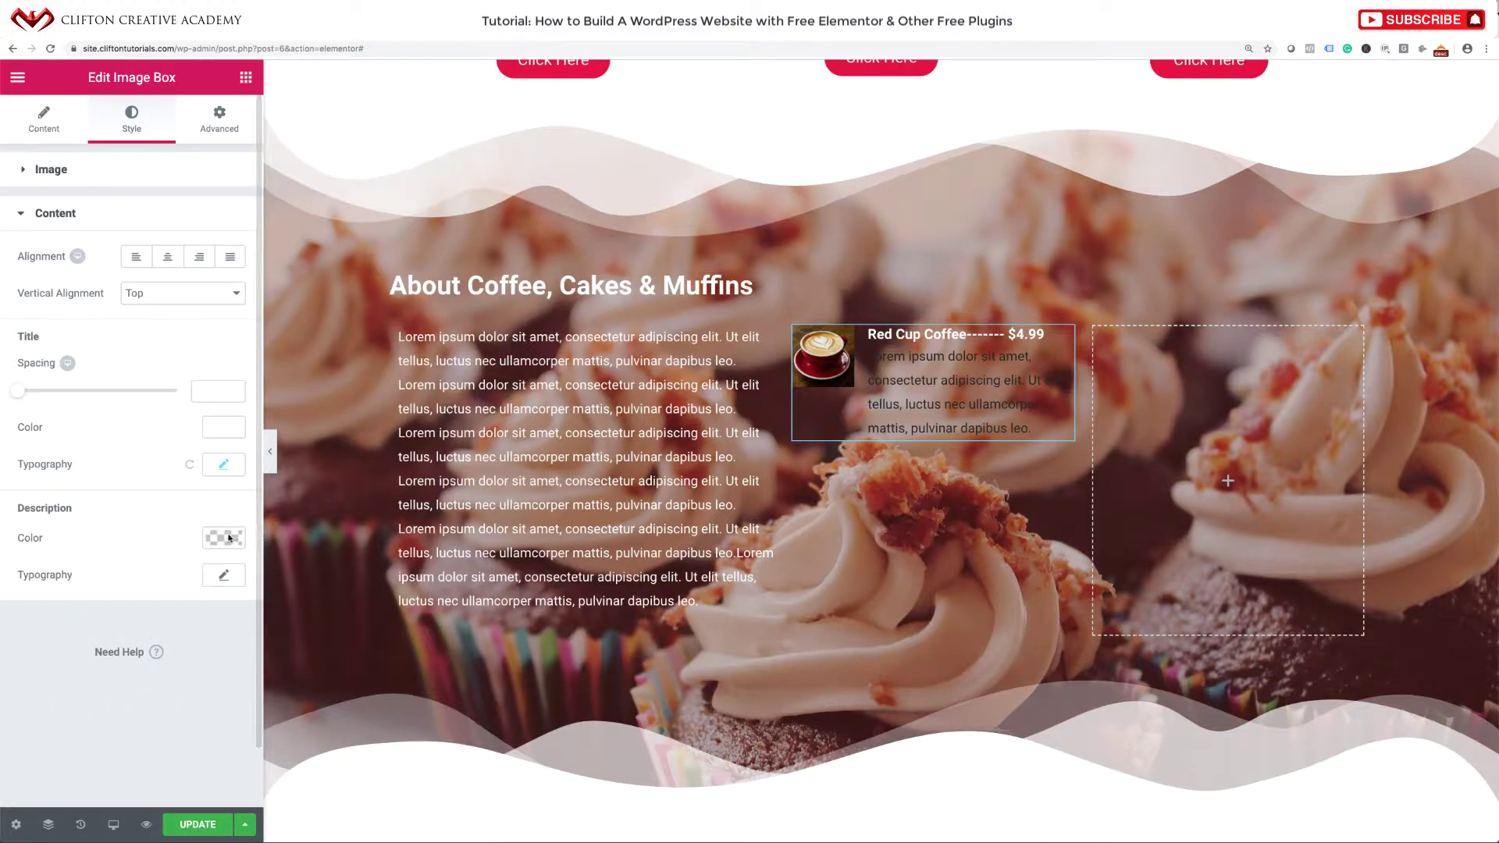
# Set the description text colour to white.
pyautogui.click(223, 538)
pyautogui.click(180, 746)
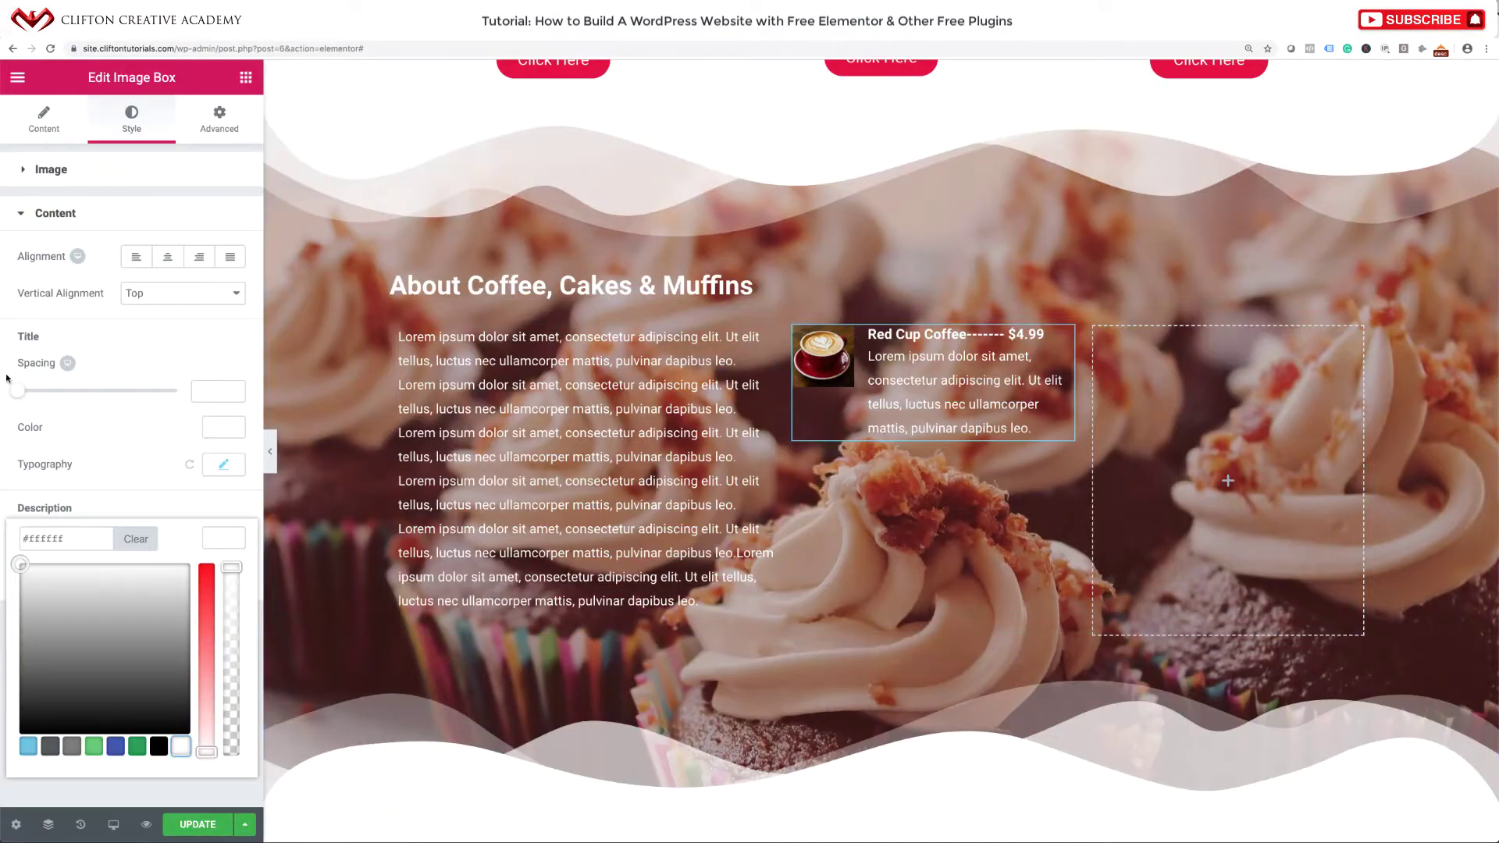
pyautogui.click(44, 121)
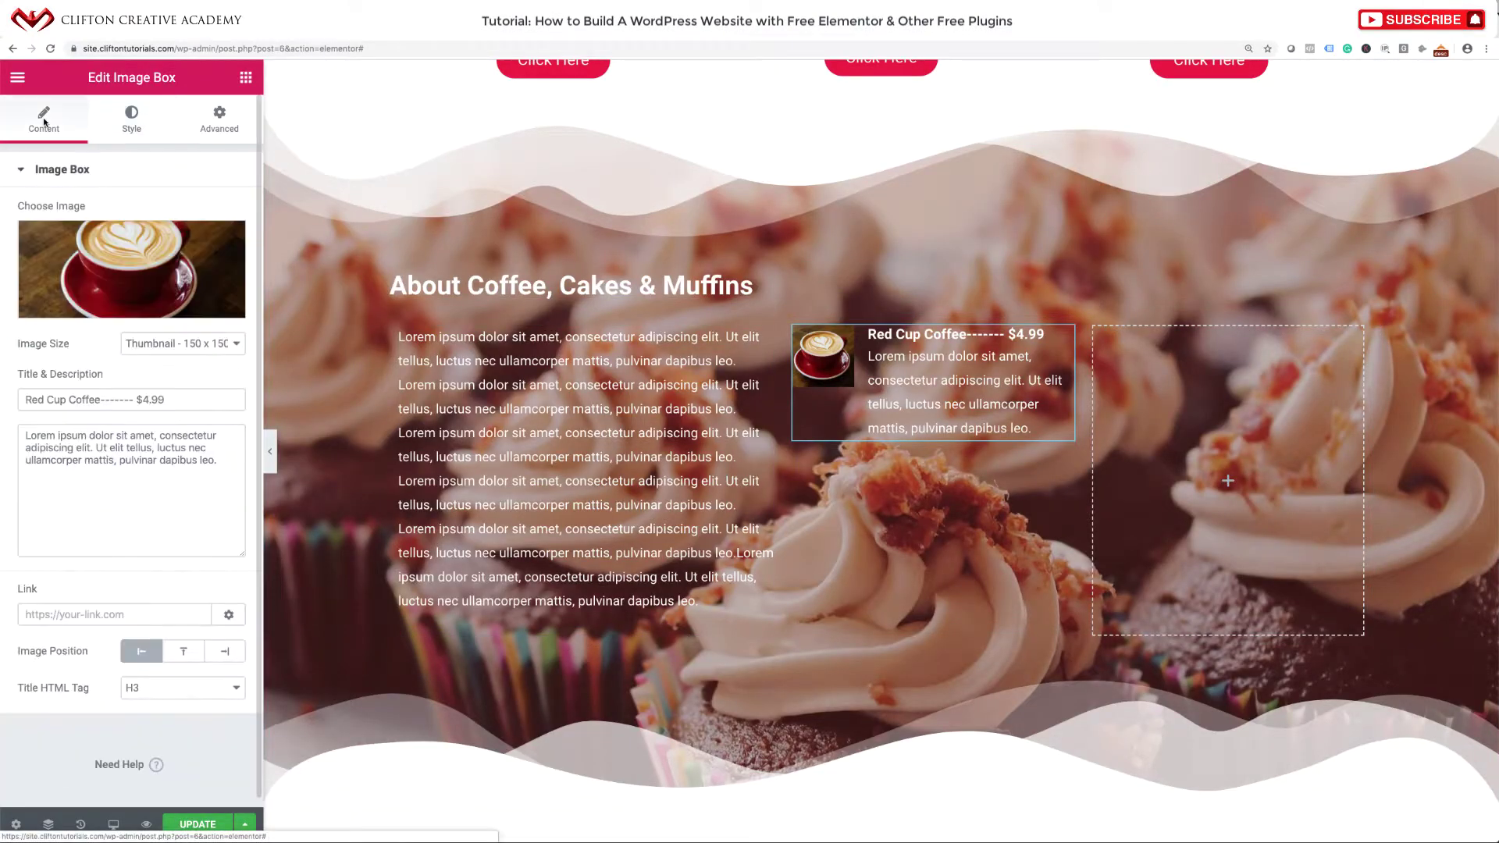
# Trim the image box description down to its first sentence.
pyautogui.click(97, 459)
pyautogui.moveTo(96, 460); pyautogui.dragTo(130, 514)
pyautogui.moveTo(93, 449); pyautogui.dragTo(137, 485)
pyautogui.press('BackSpace')
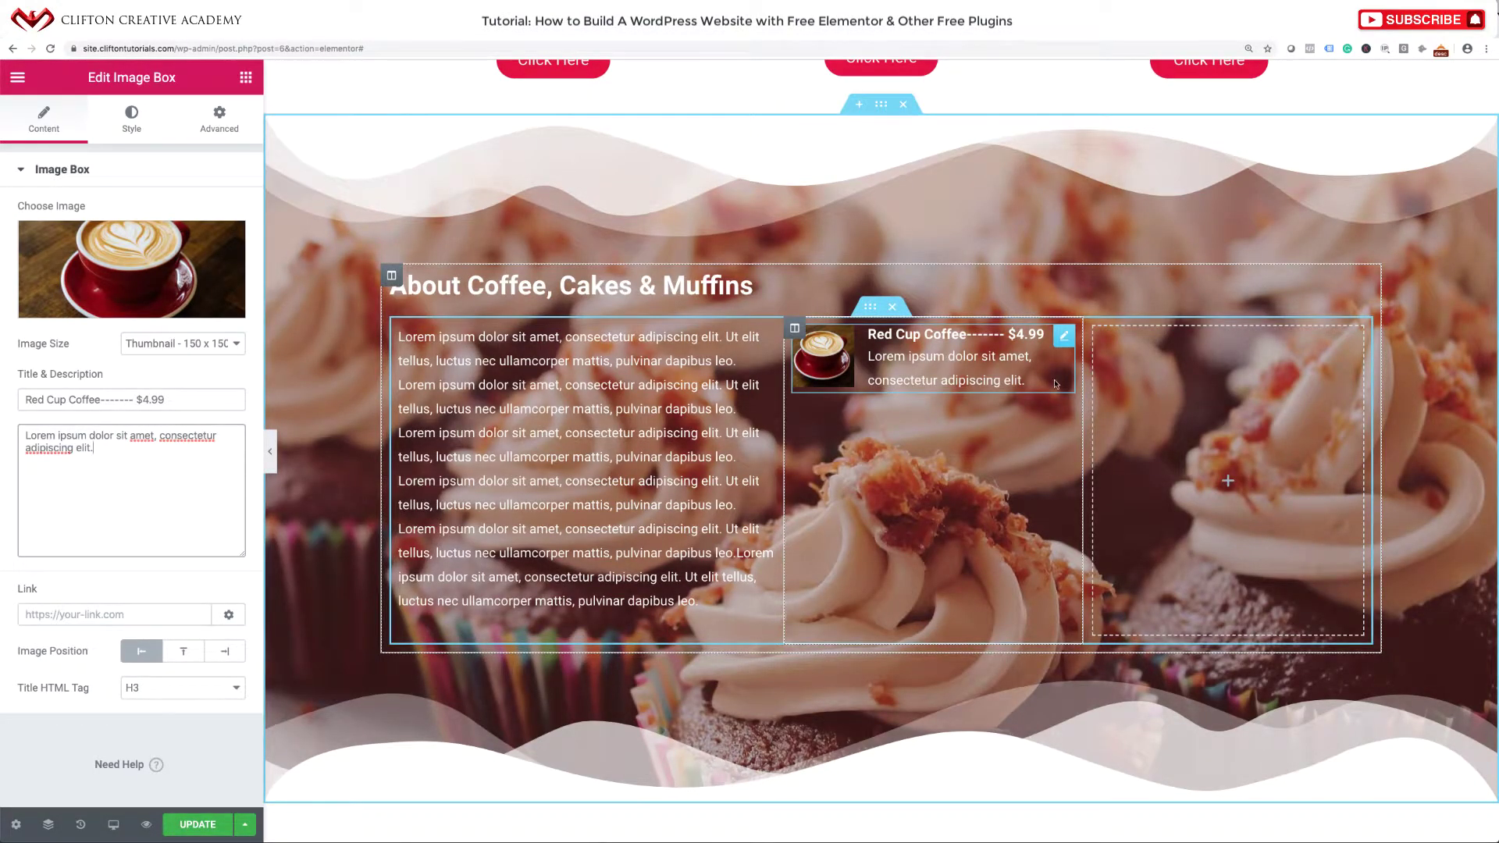
# Duplicate the Red Cup Coffee item, move a copy to the right column, and duplicate it there.
pyautogui.rightClick(1064, 338)
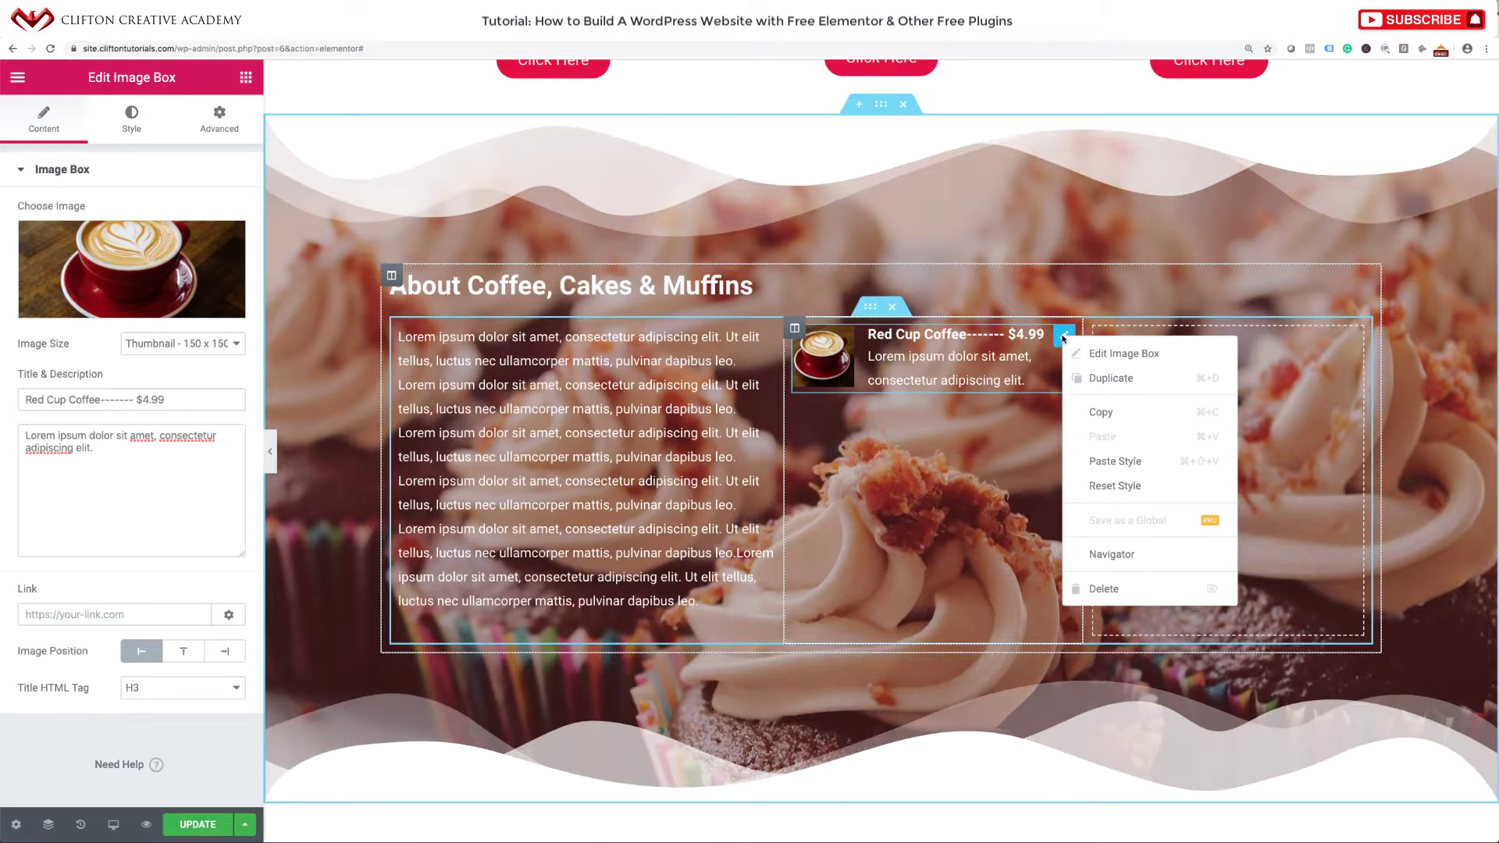
pyautogui.click(1112, 381)
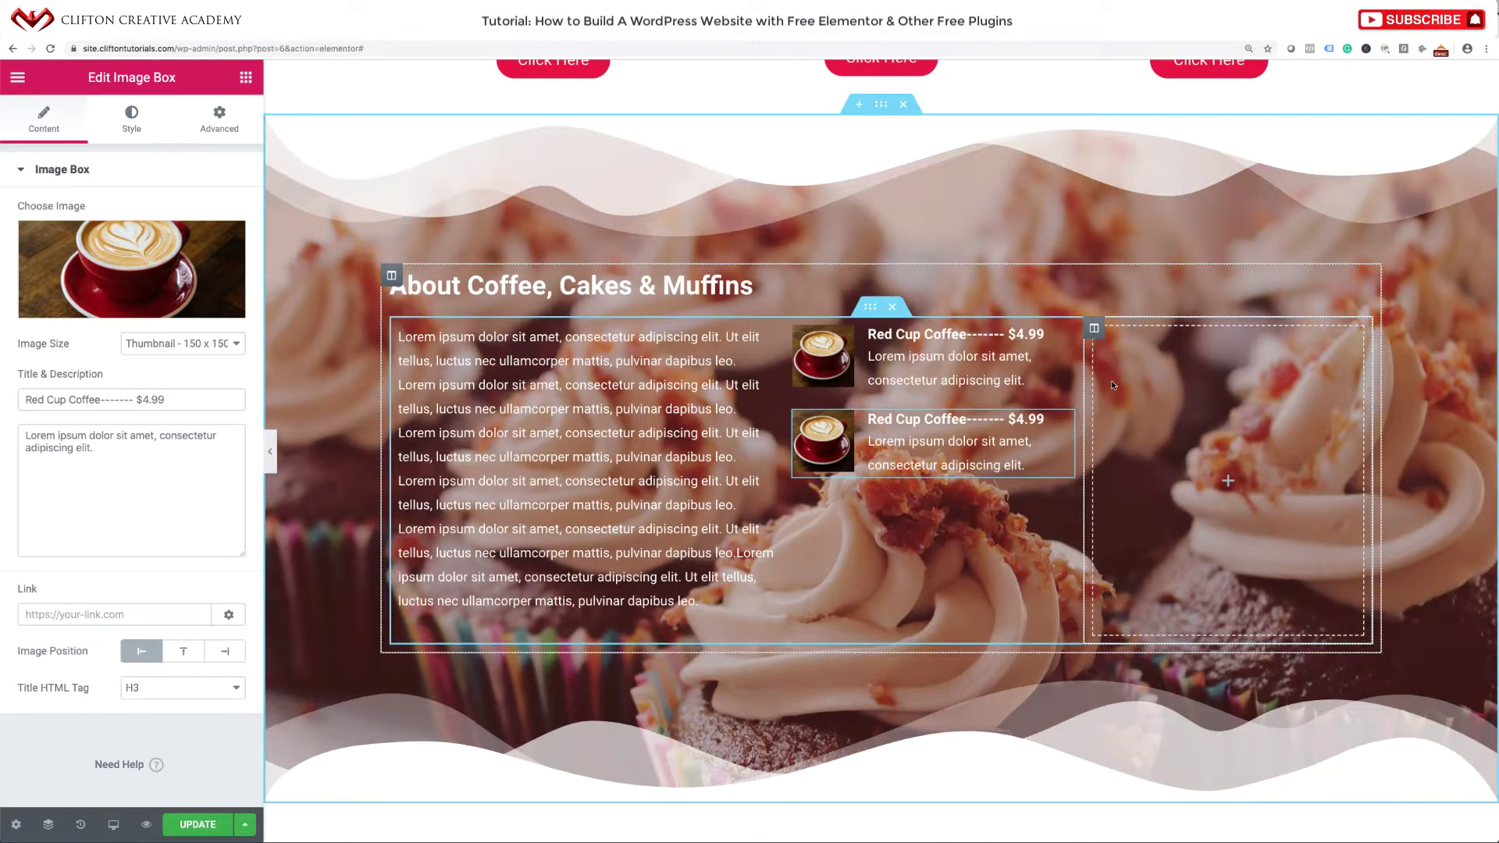
pyautogui.rightClick(1058, 422)
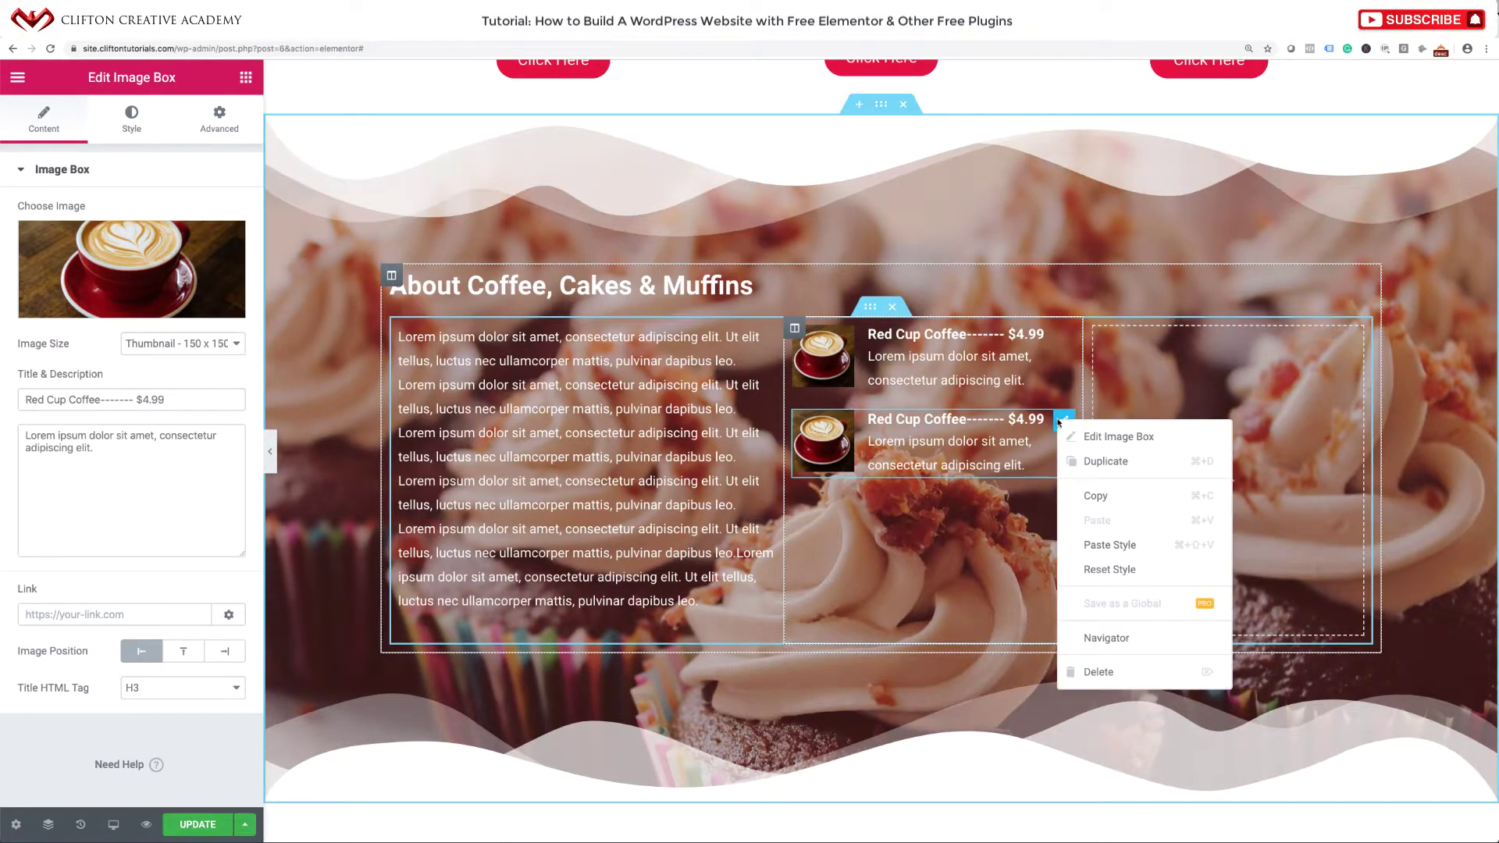
pyautogui.click(1106, 462)
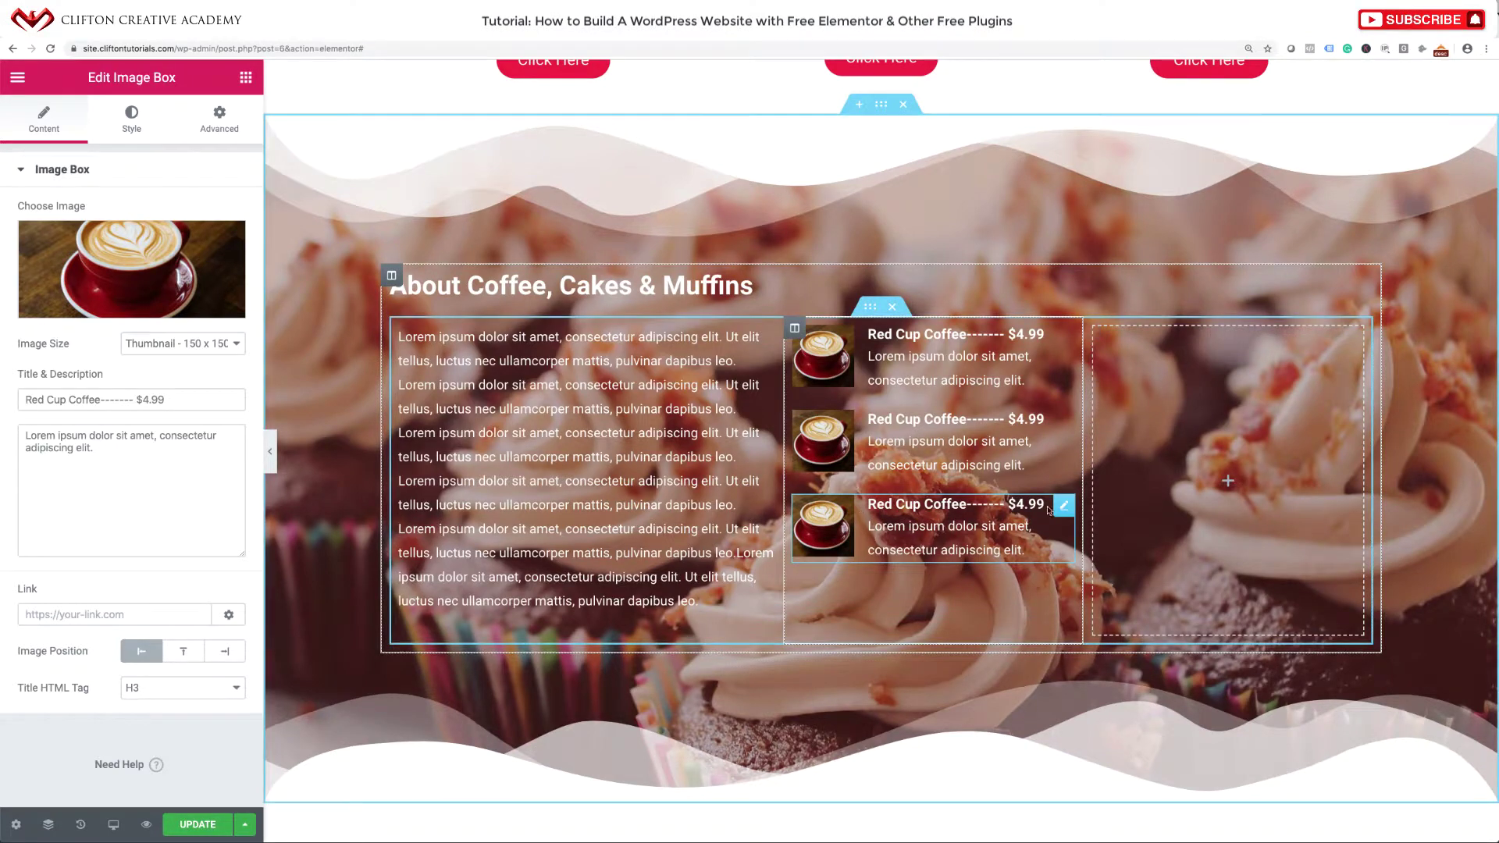
pyautogui.moveTo(1049, 509); pyautogui.dragTo(1218, 469)
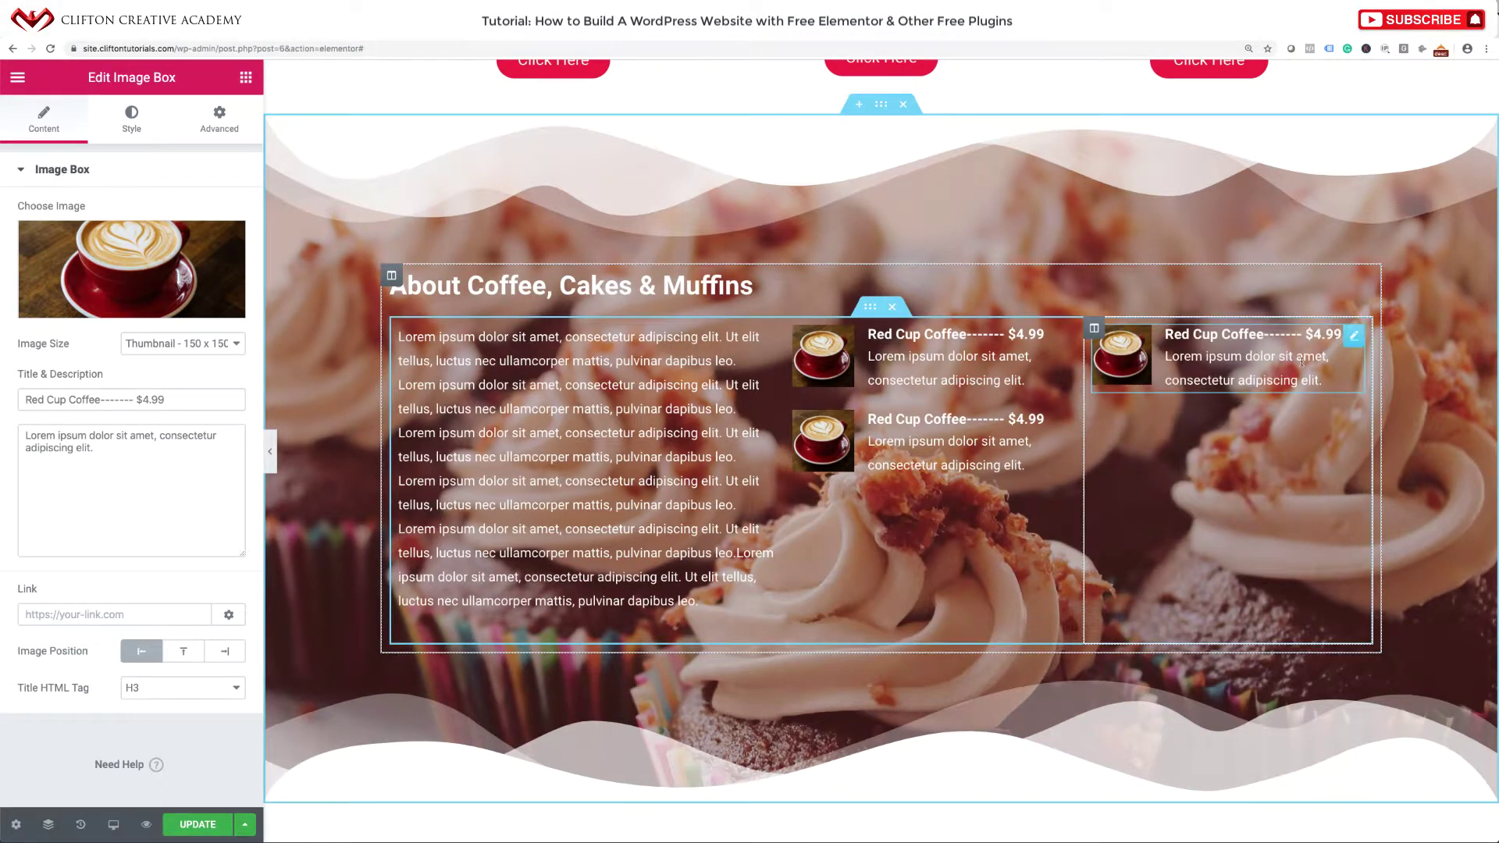
pyautogui.rightClick(1353, 338)
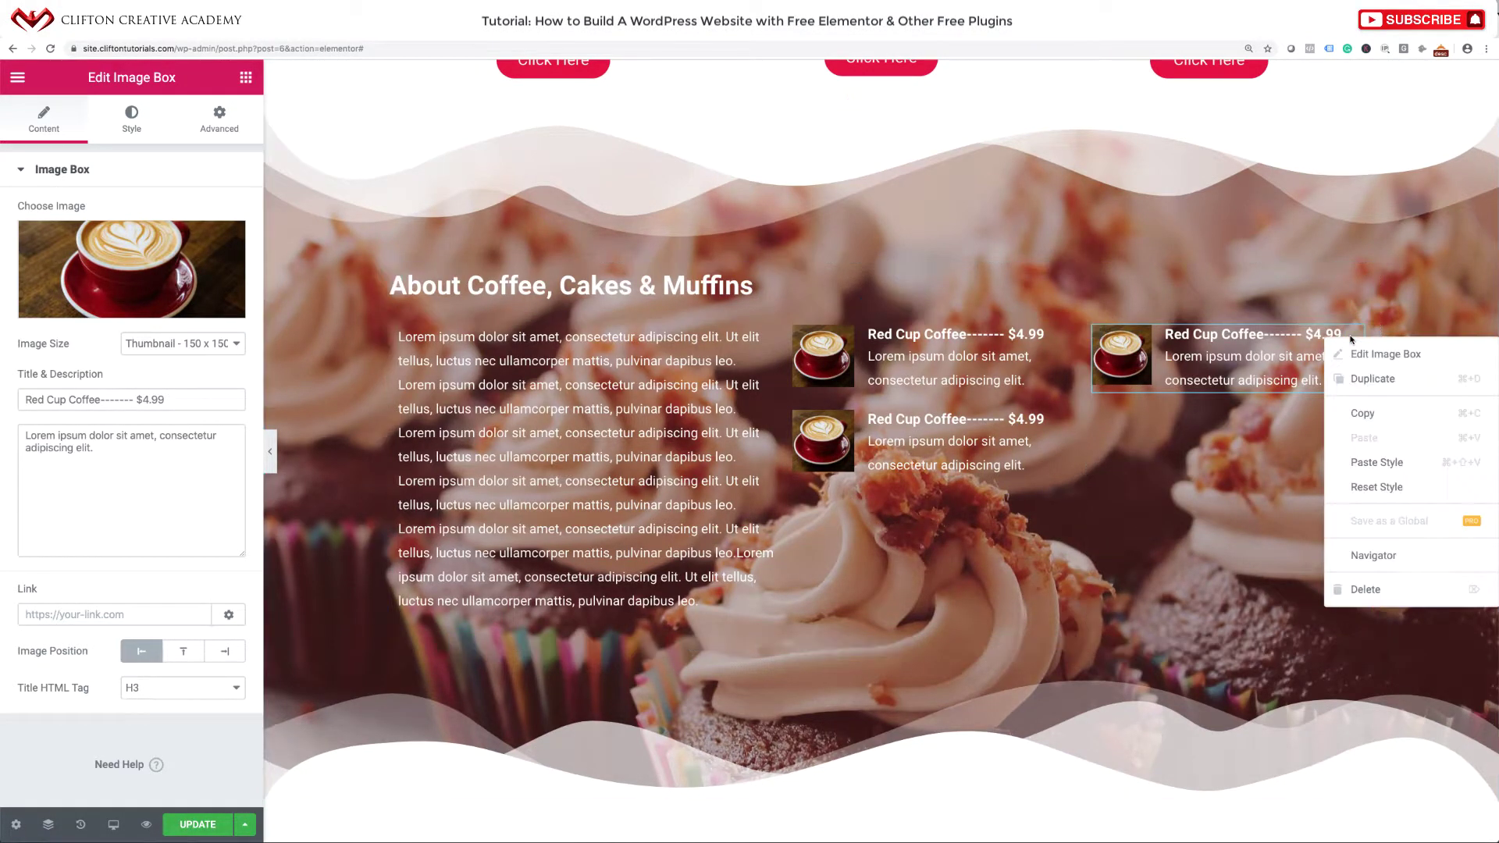
pyautogui.click(1369, 378)
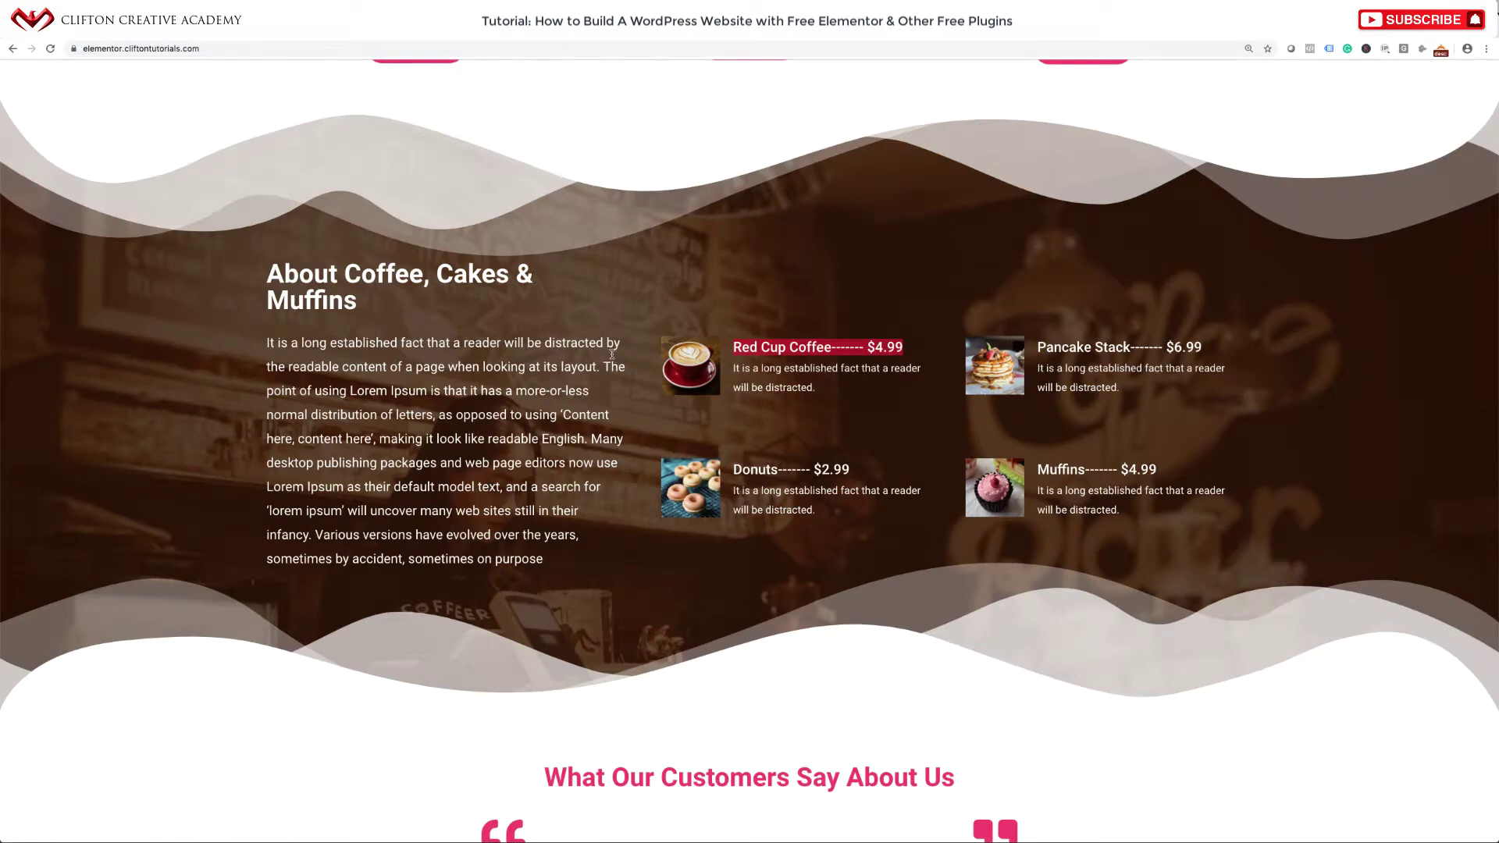
pyautogui.scroll(4, 612, 356)
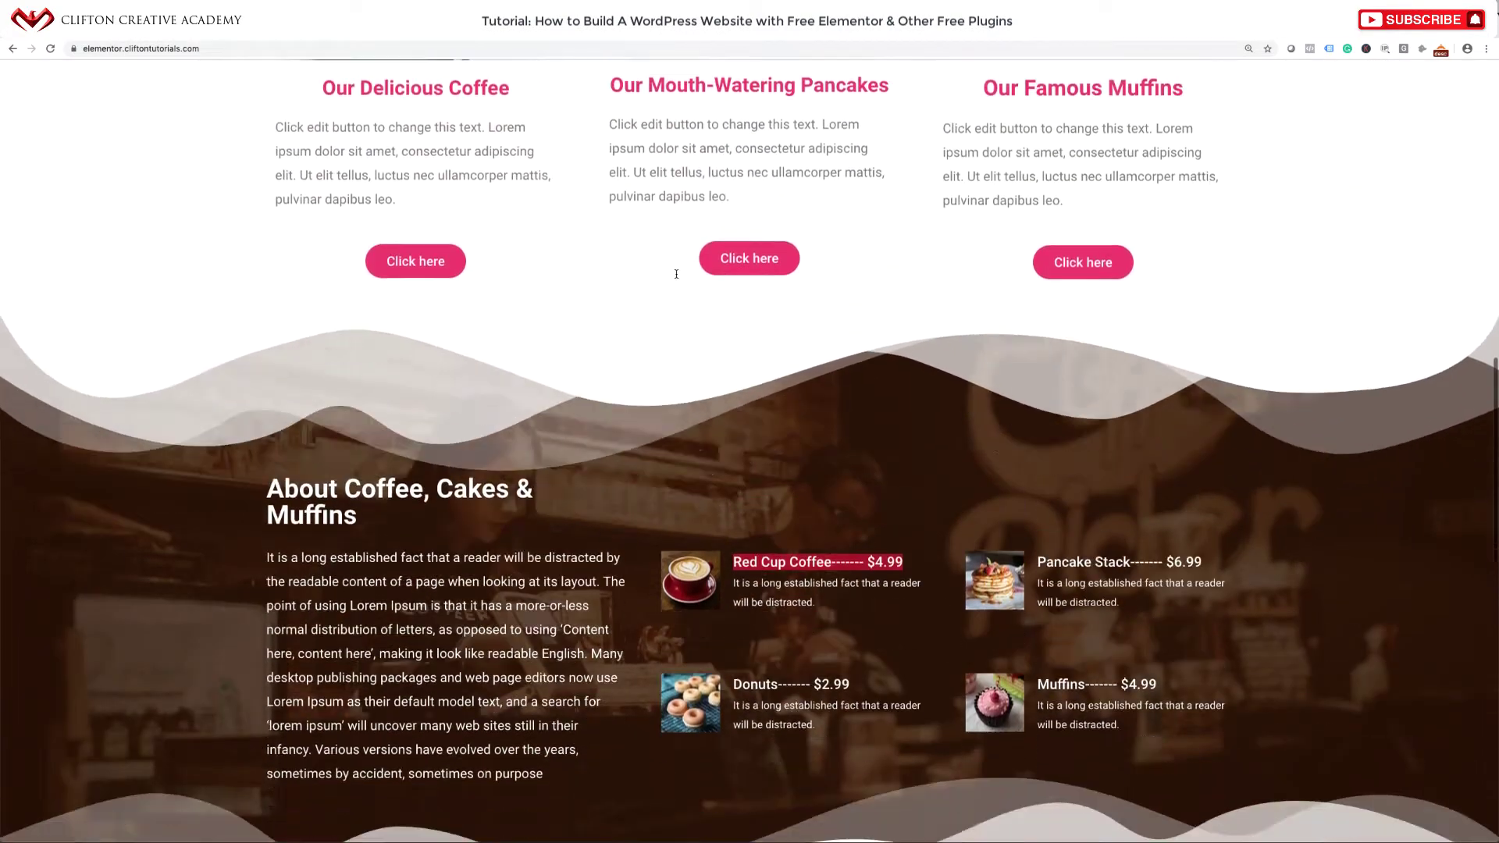
pyautogui.scroll(-3, 532, 453)
pyautogui.scroll(1, 532, 453)
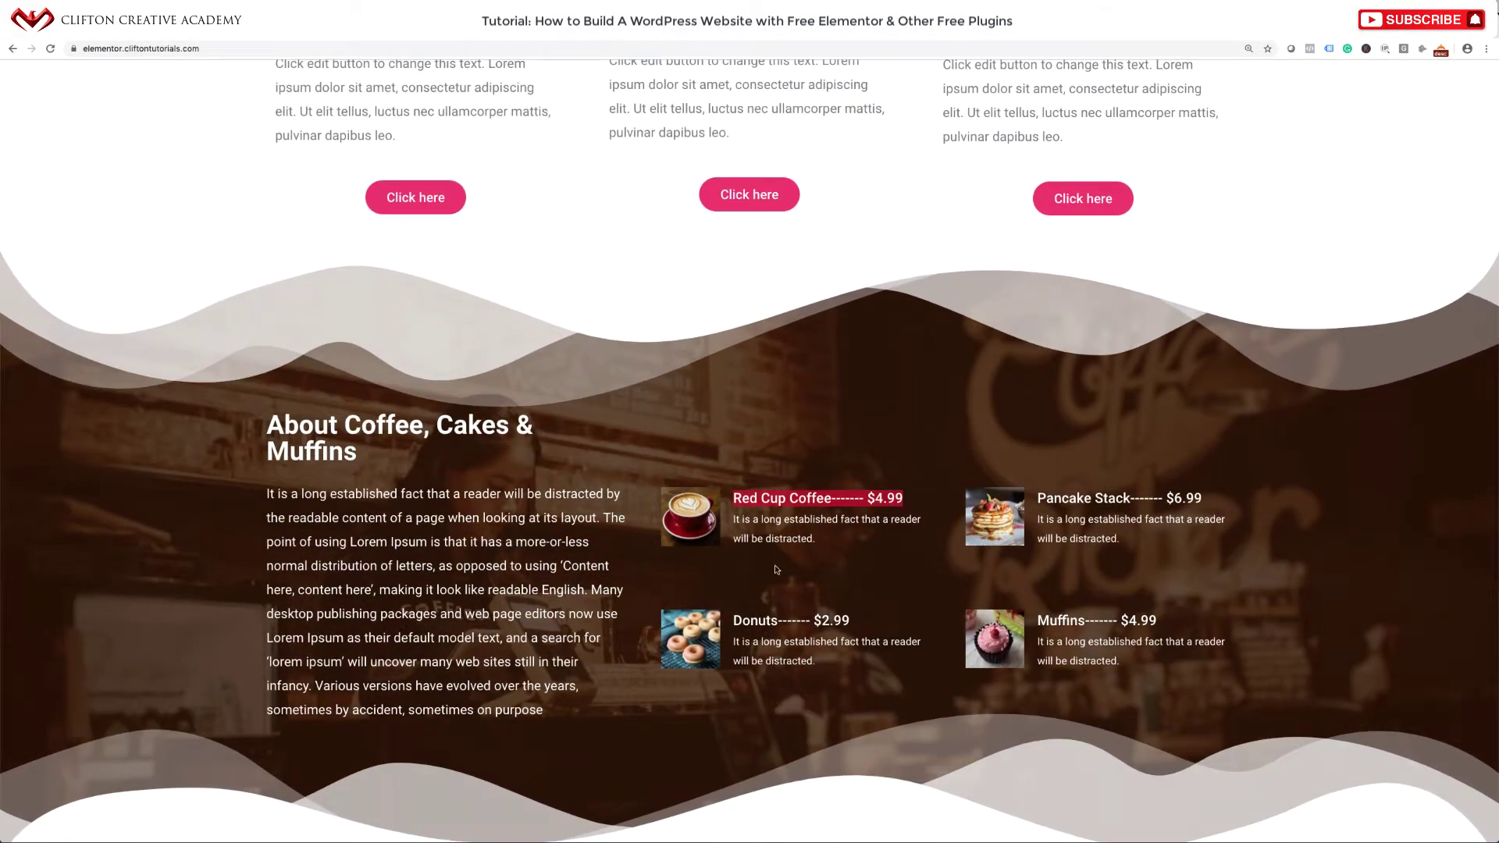
pyautogui.scroll(-1, 841, 628)
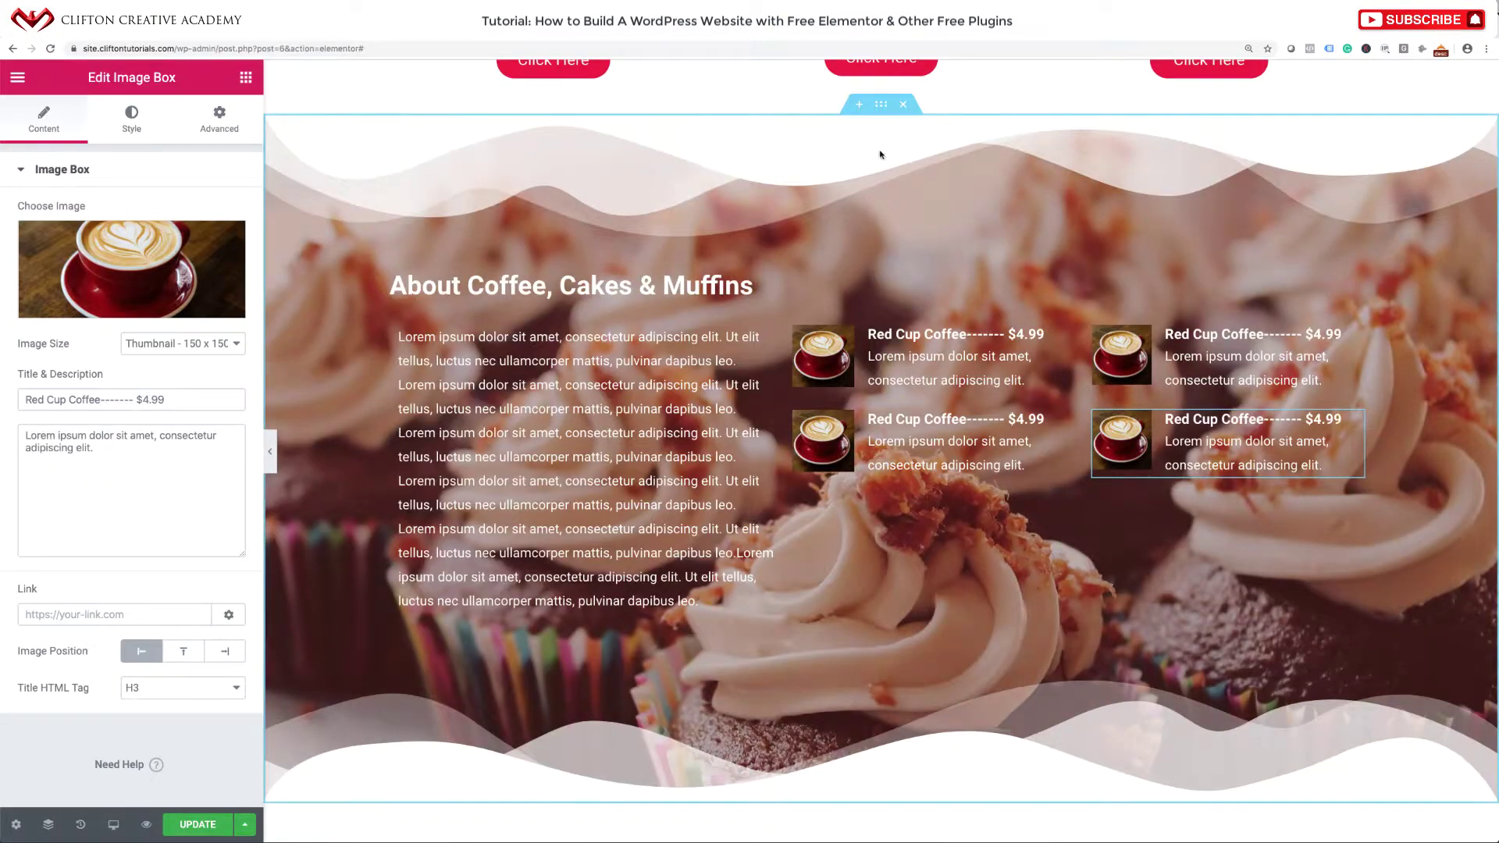
# Upload Featured-Hero-Coffee.jpg as the new About section background image.
pyautogui.click(882, 105)
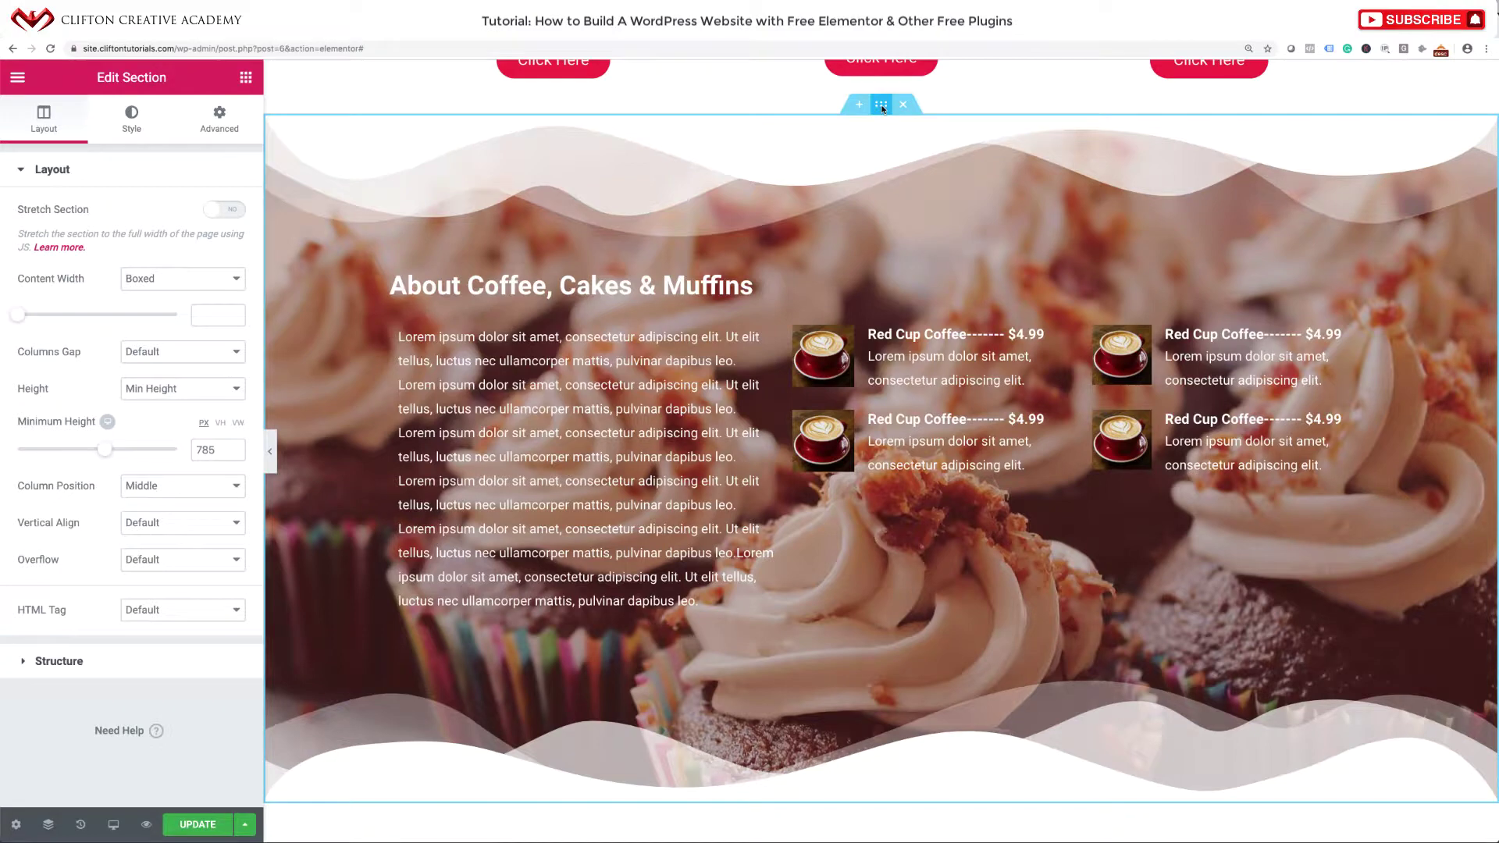
pyautogui.click(139, 127)
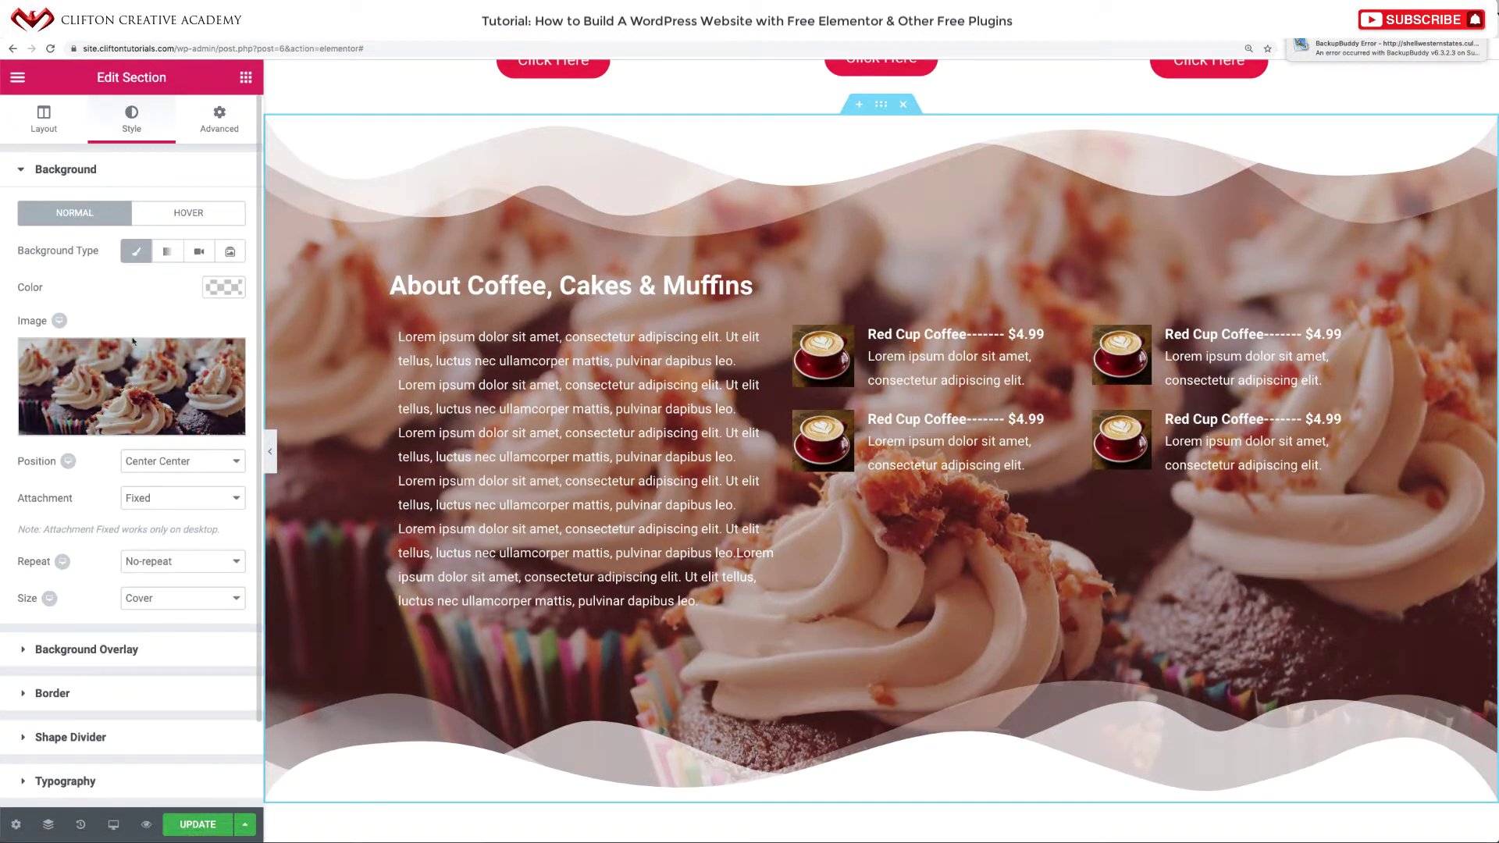
pyautogui.click(131, 385)
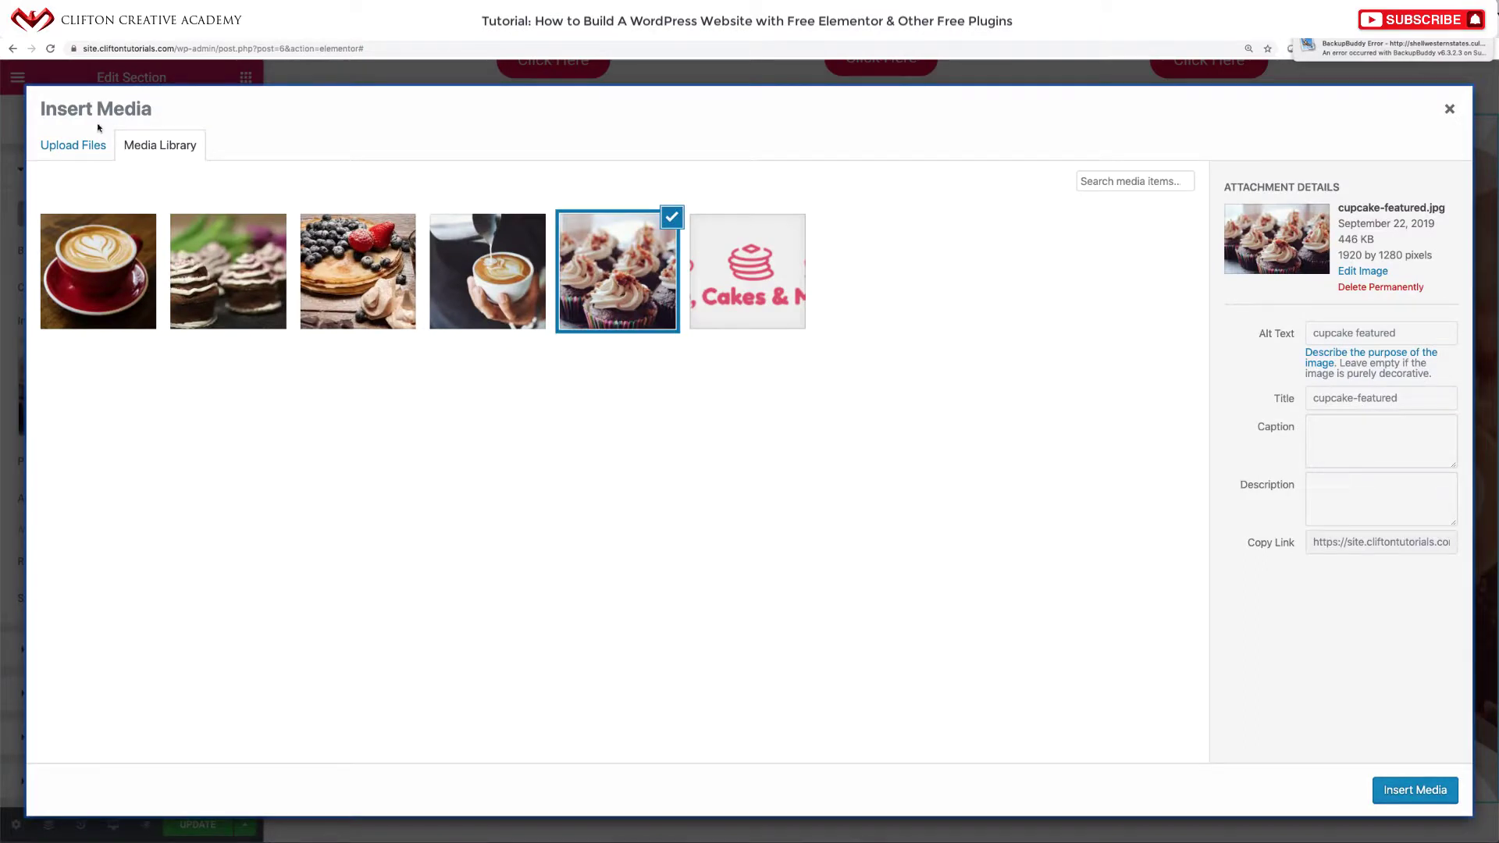
pyautogui.click(91, 146)
pyautogui.click(728, 430)
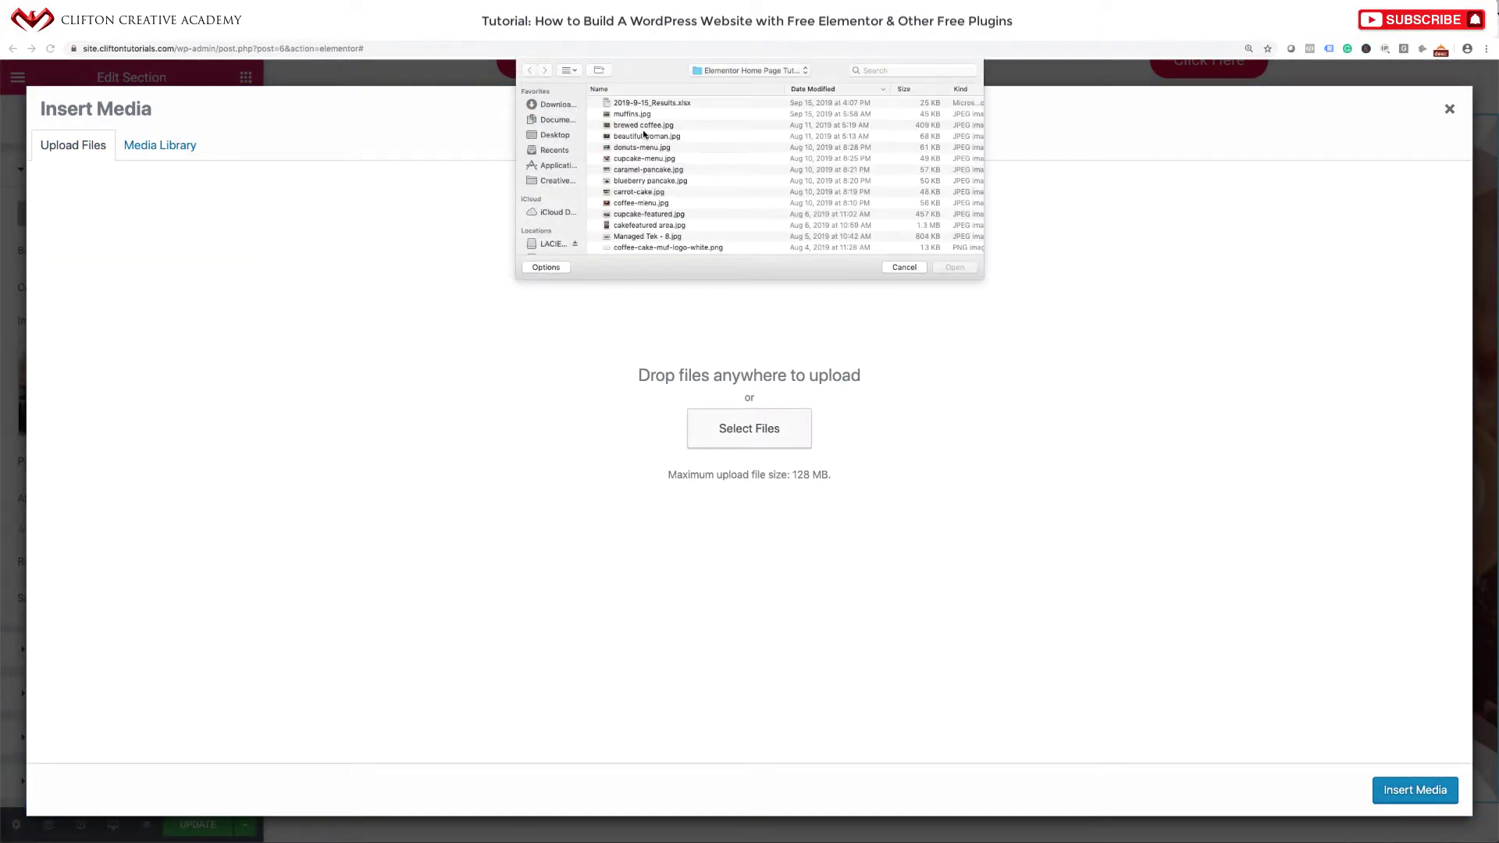
pyautogui.click(640, 125)
pyautogui.press('space')
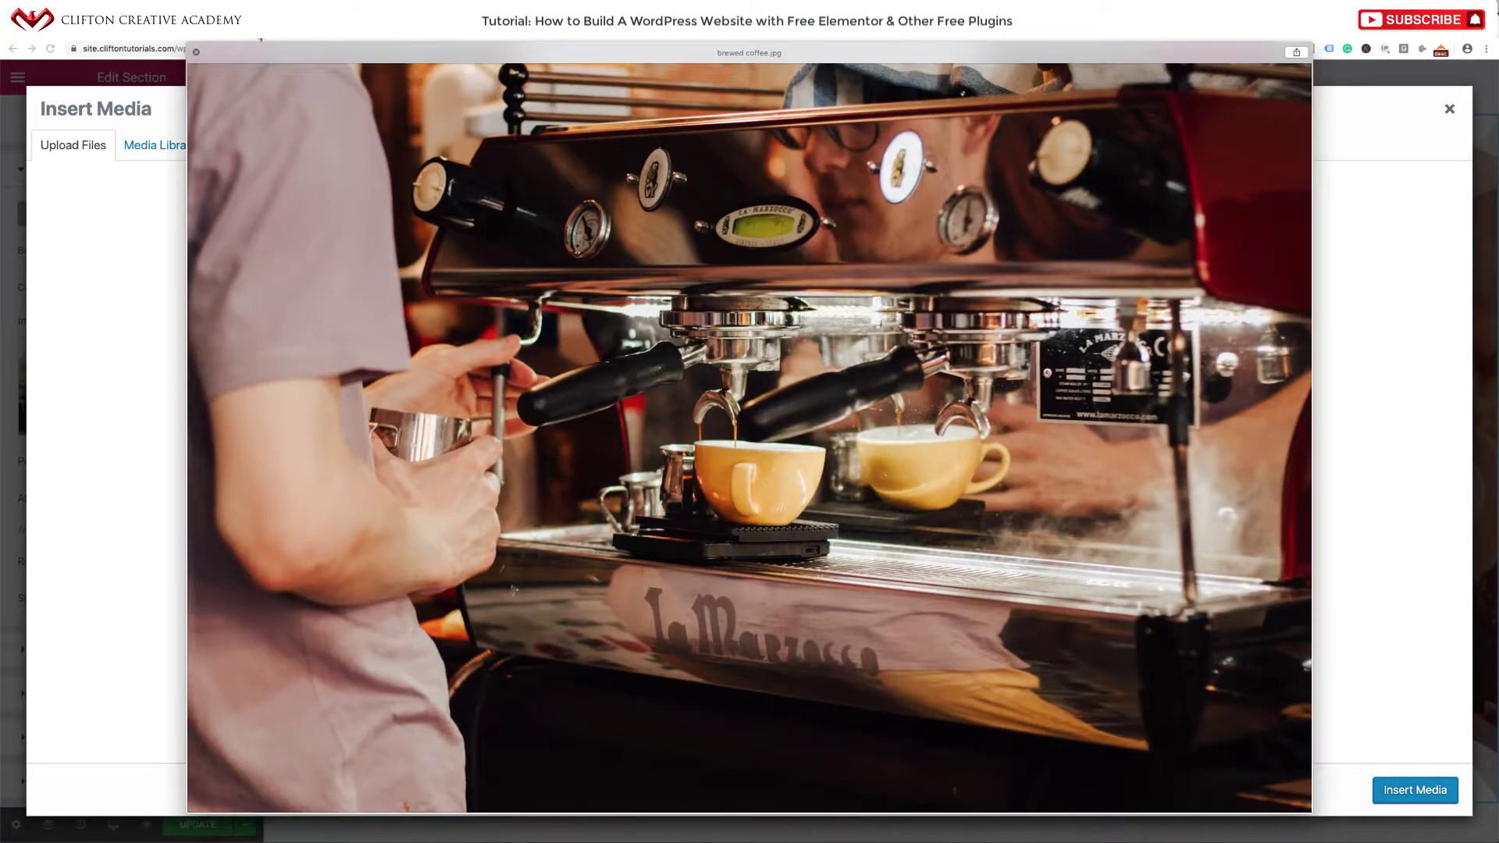
pyautogui.press('Down')
pyautogui.press('Down')
pyautogui.press('Down')
pyautogui.press('Down')
pyautogui.press('Down')
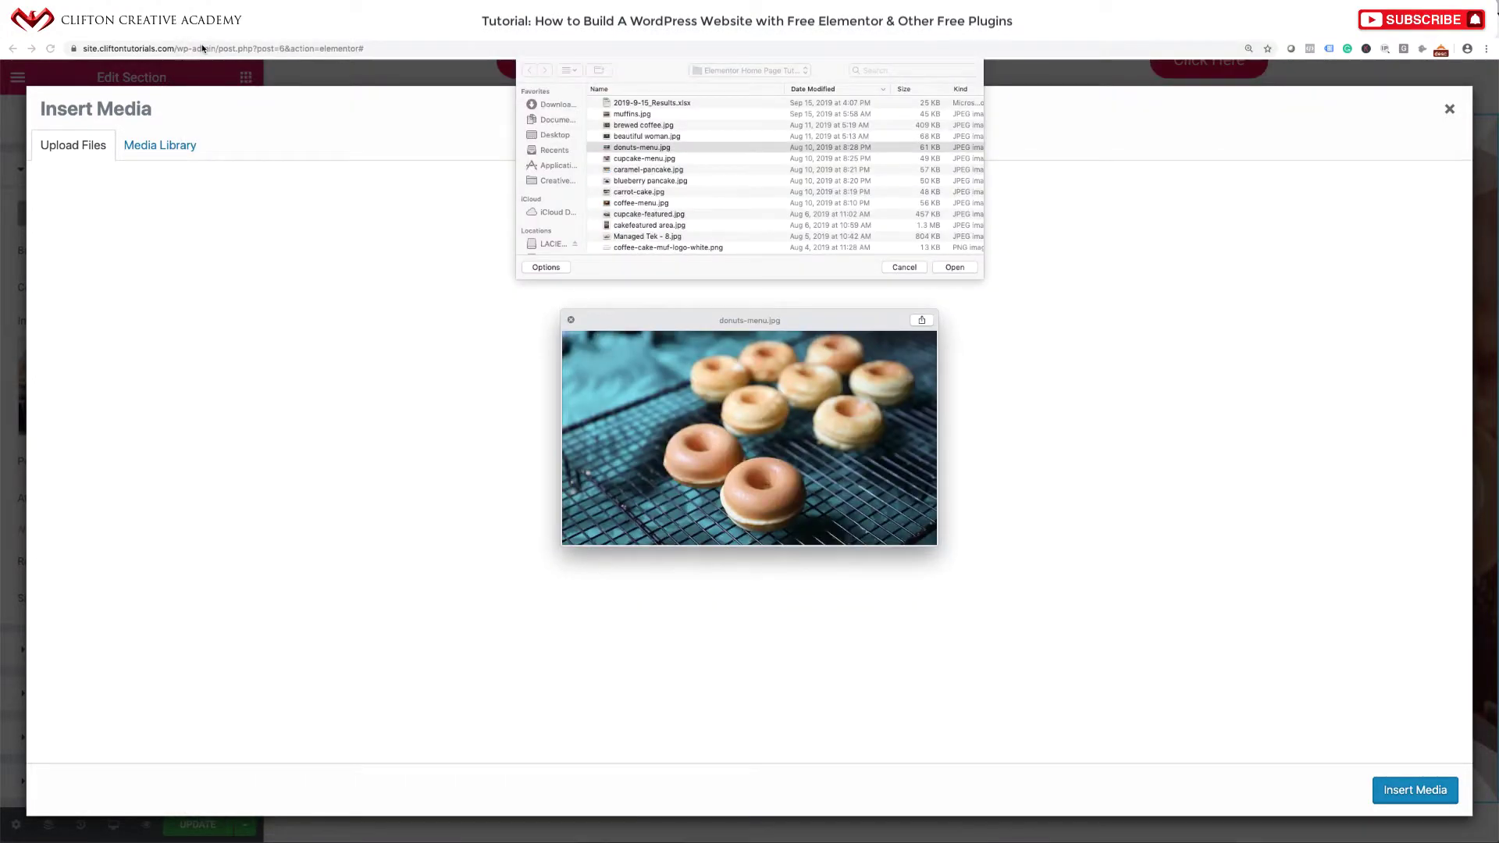
pyautogui.press('Down')
pyautogui.press('Down')
pyautogui.press('Down')
pyautogui.press('Down')
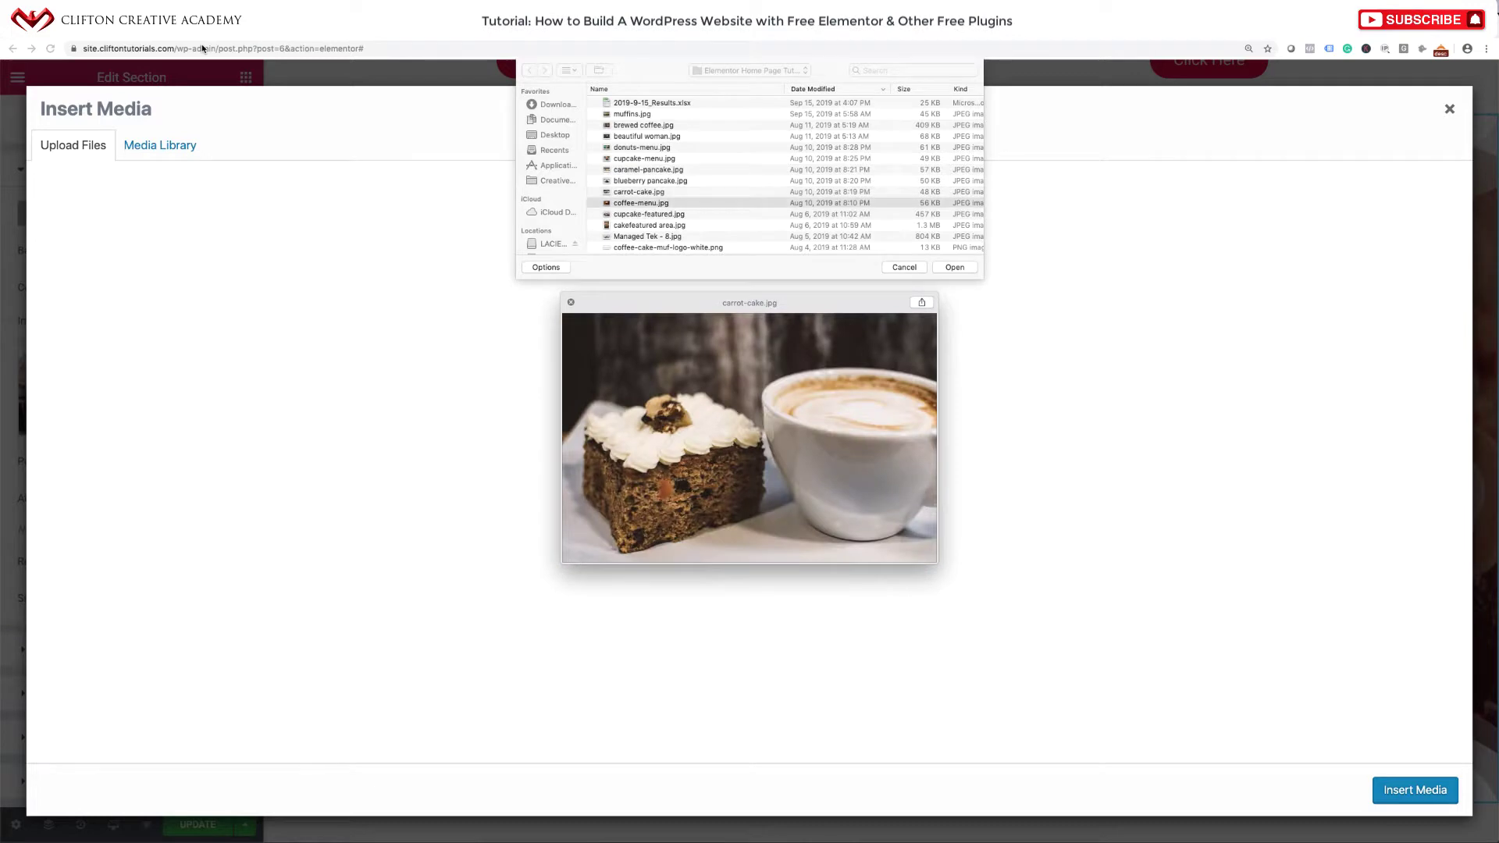
pyautogui.press('Down')
pyautogui.press('Down')
pyautogui.press('Down')
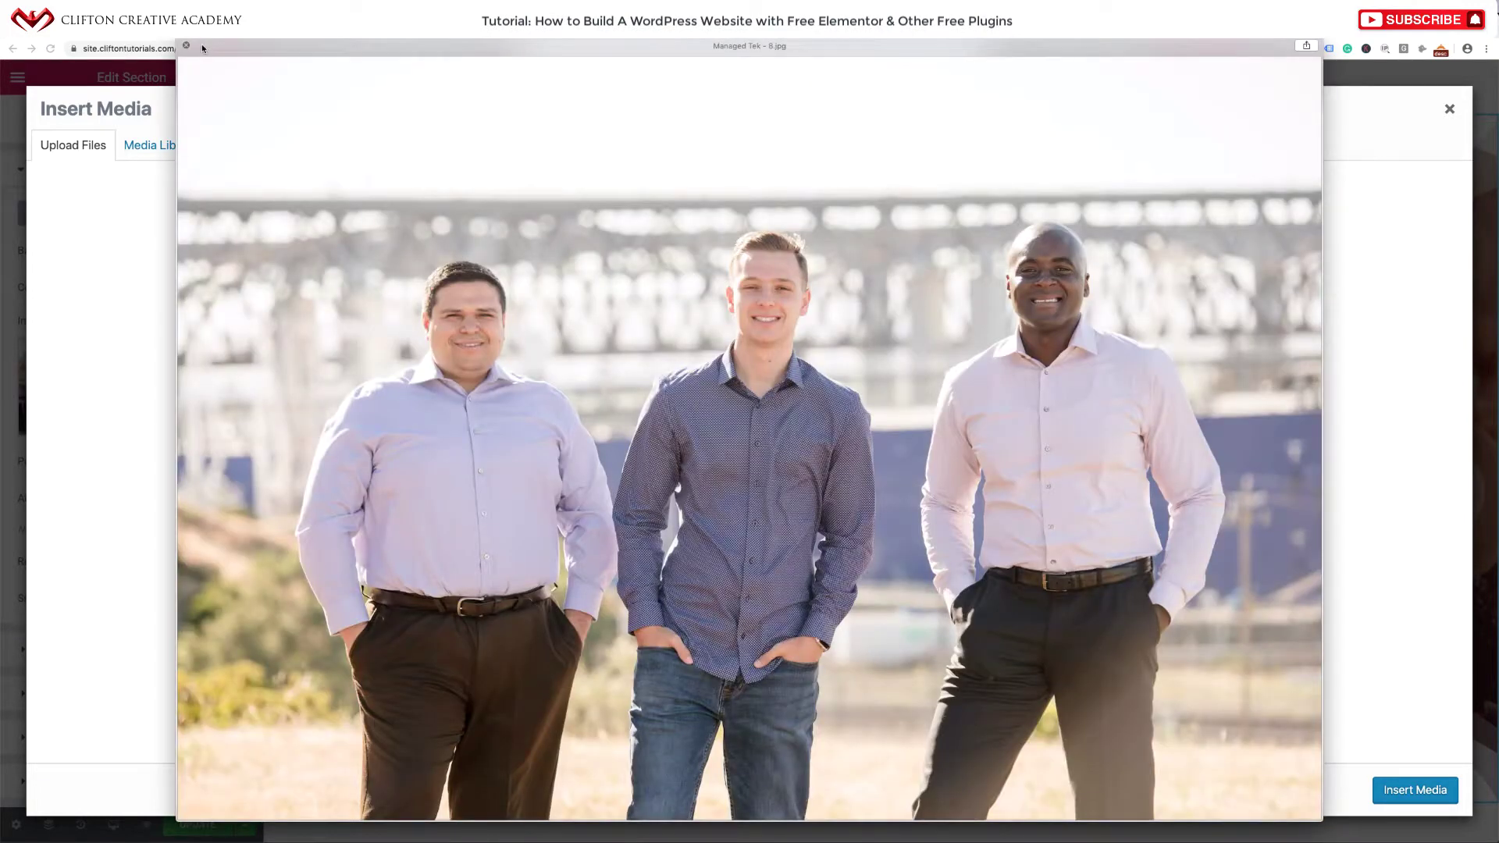
pyautogui.press('Down')
pyautogui.press('Down')
pyautogui.press('Down')
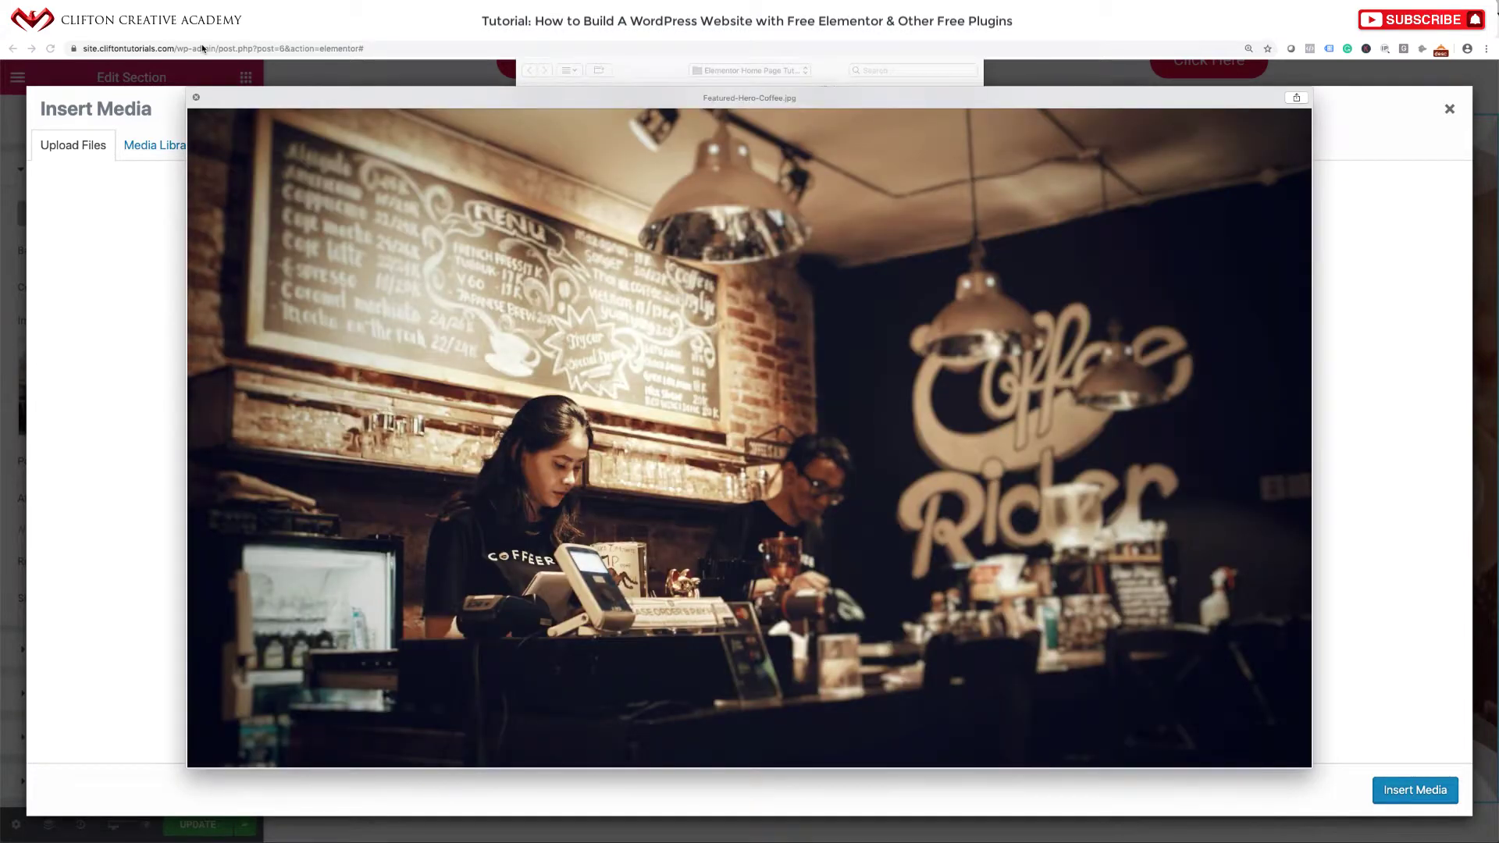
pyautogui.click(196, 97)
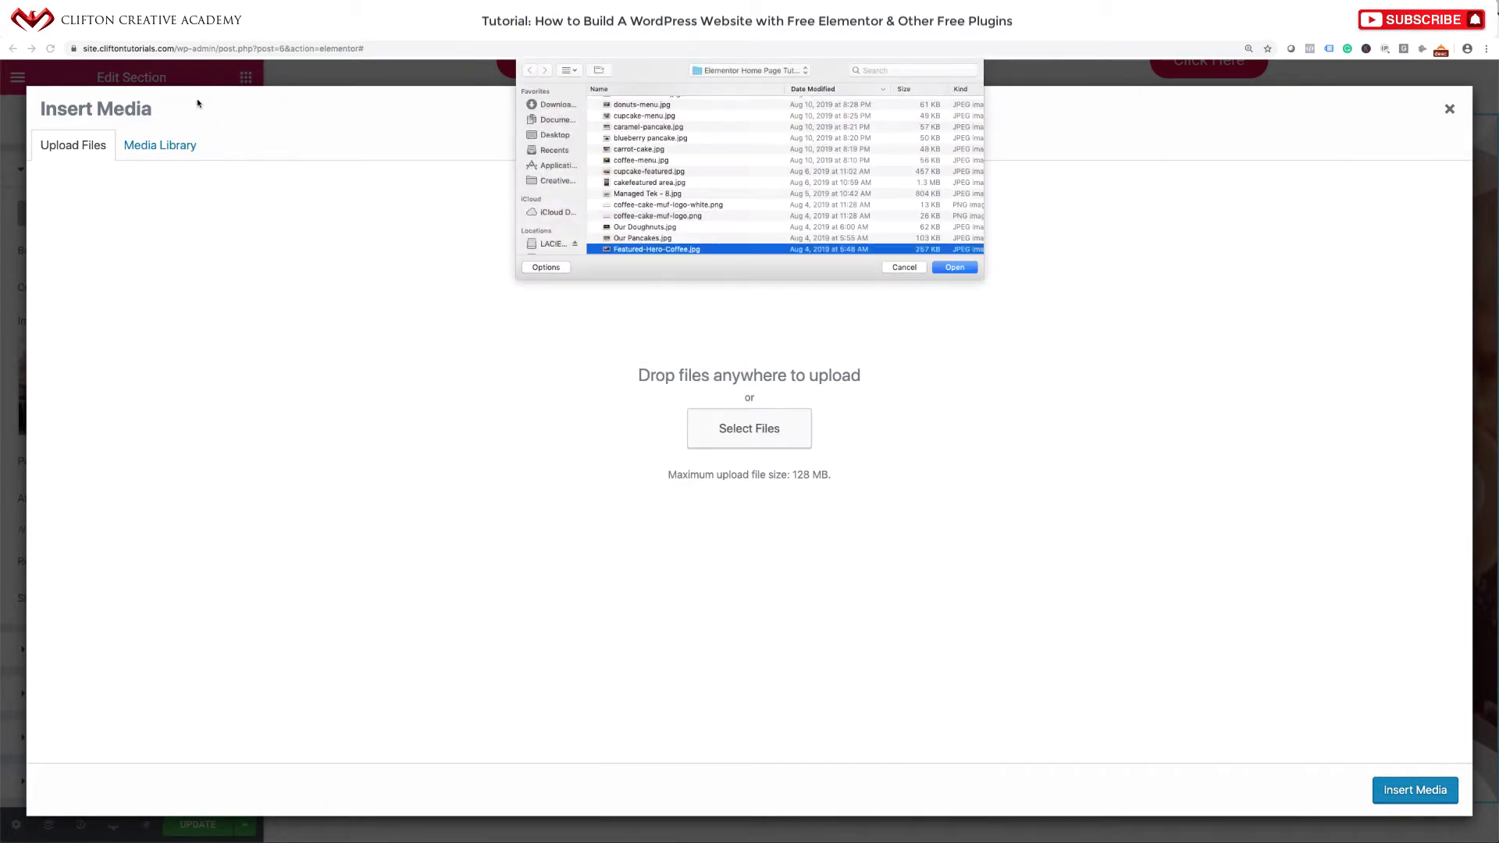
pyautogui.click(953, 267)
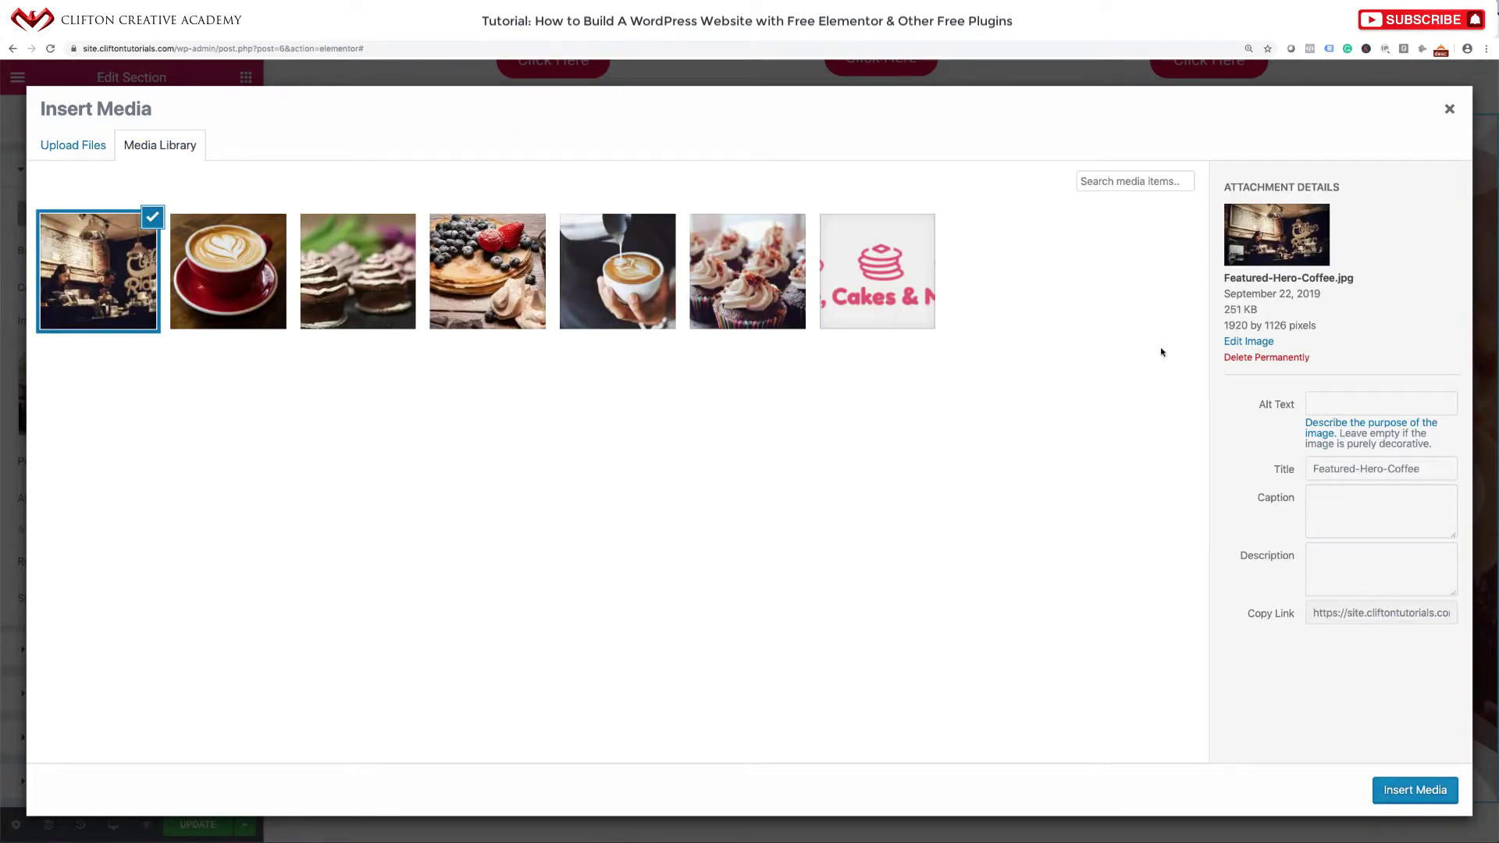
# Give the photo the alt text 'Coffee People' and apply it as the background.
pyautogui.click(1360, 403)
pyautogui.write('Coffee People')
pyautogui.moveTo(1498, 841)
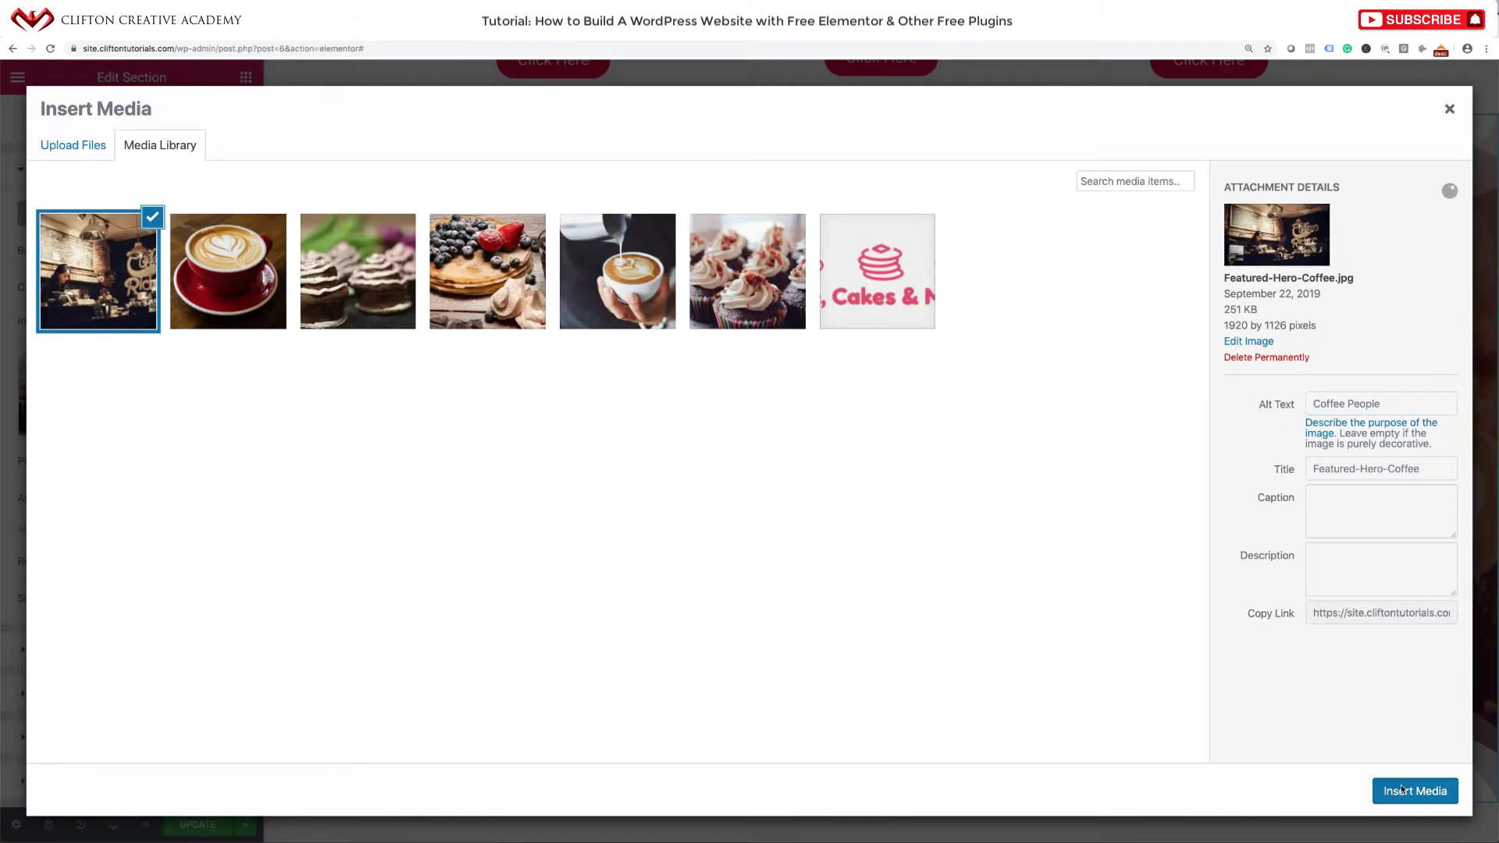
pyautogui.click(1406, 789)
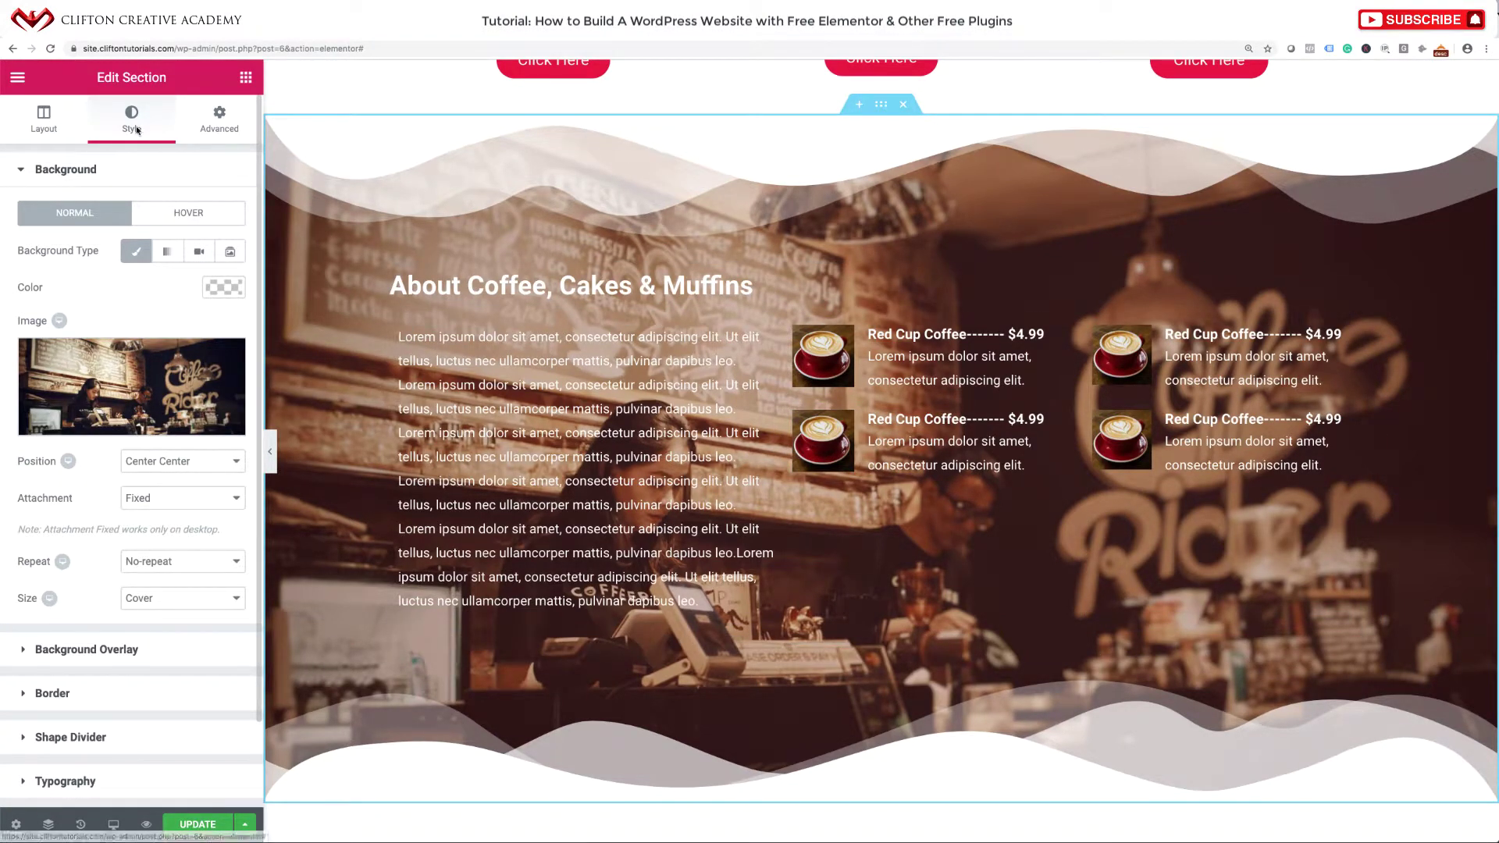
# Change the background overlay to a more opaque dark brown at 0.5 opacity and save the page.
pyautogui.click(151, 645)
pyautogui.click(121, 649)
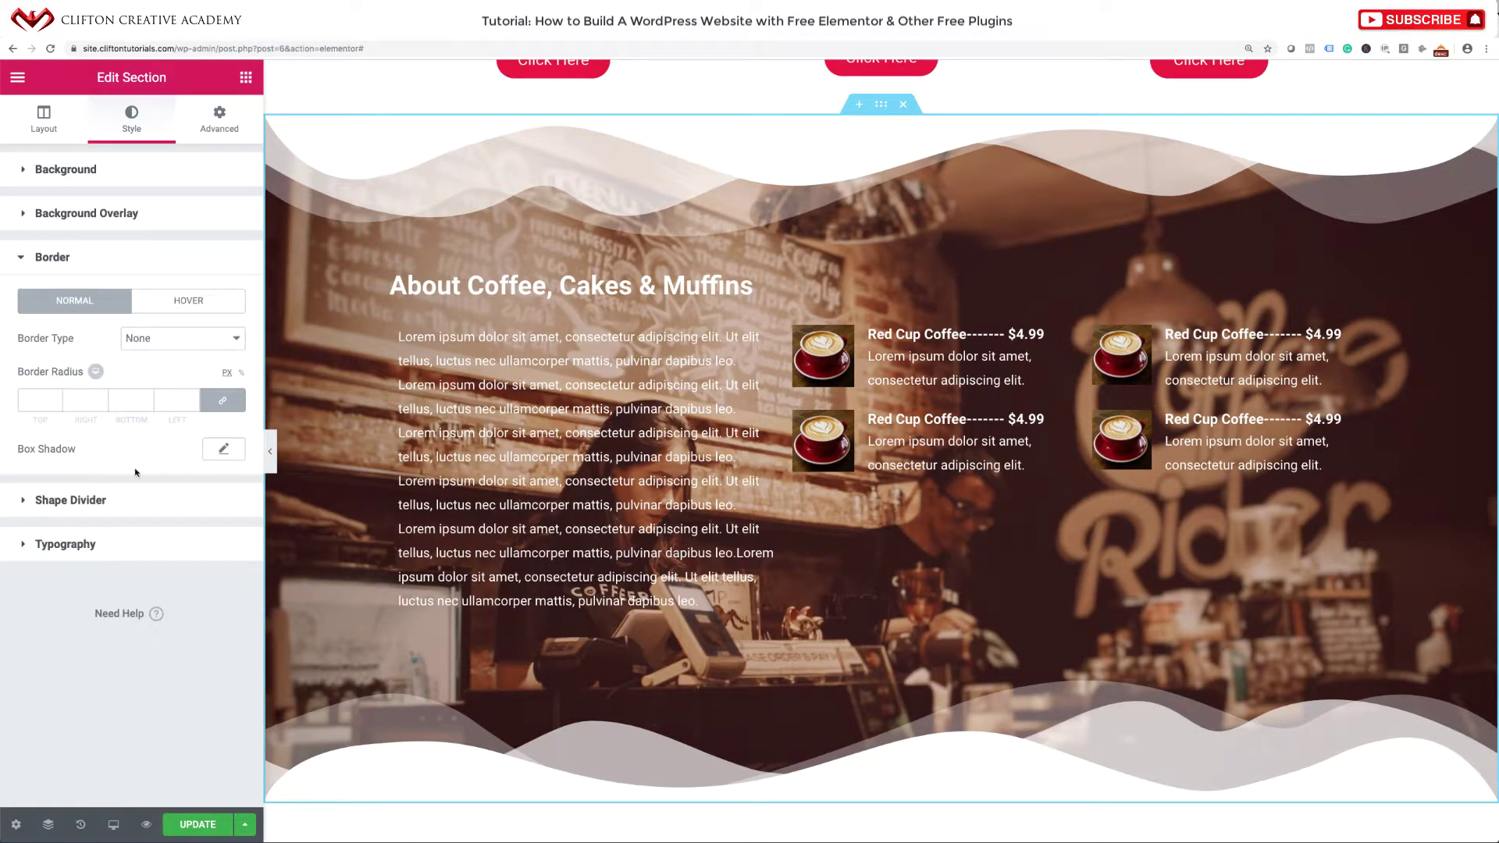
pyautogui.click(95, 212)
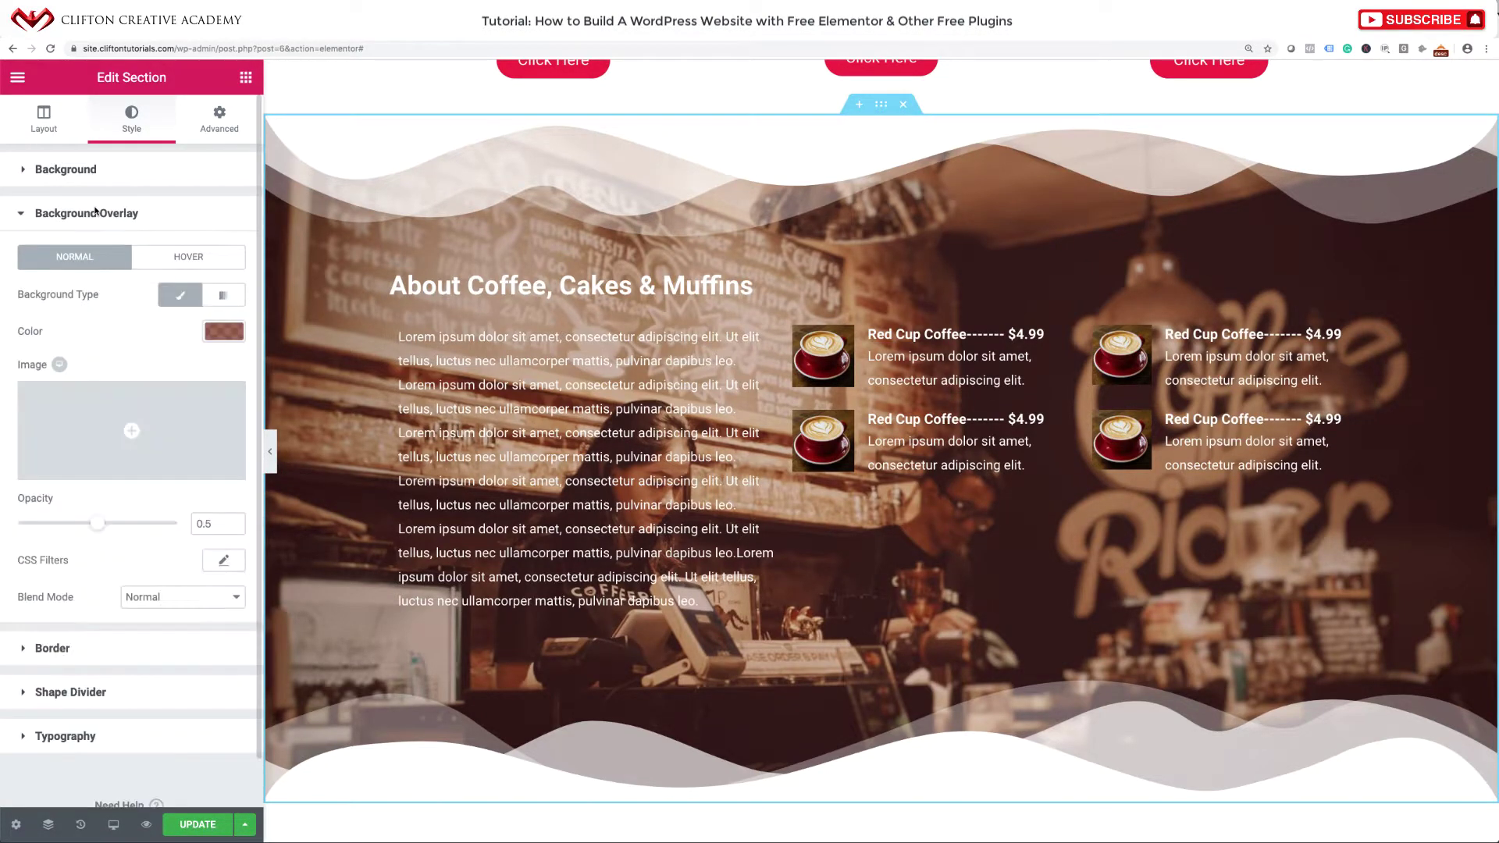
pyautogui.click(222, 331)
pyautogui.moveTo(231, 422); pyautogui.dragTo(209, 358)
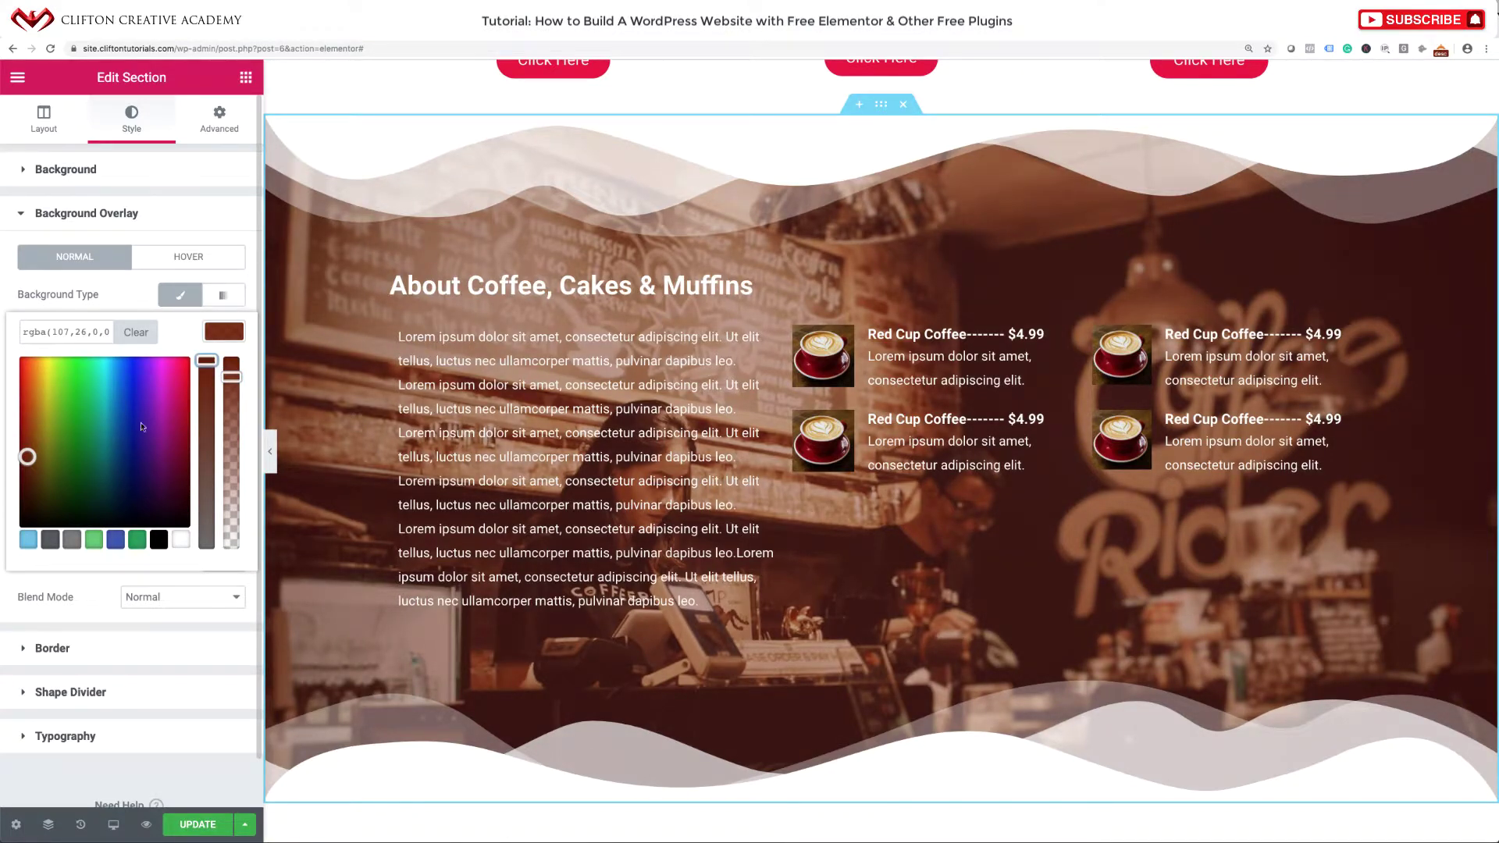
pyautogui.moveTo(27, 456); pyautogui.dragTo(26, 499)
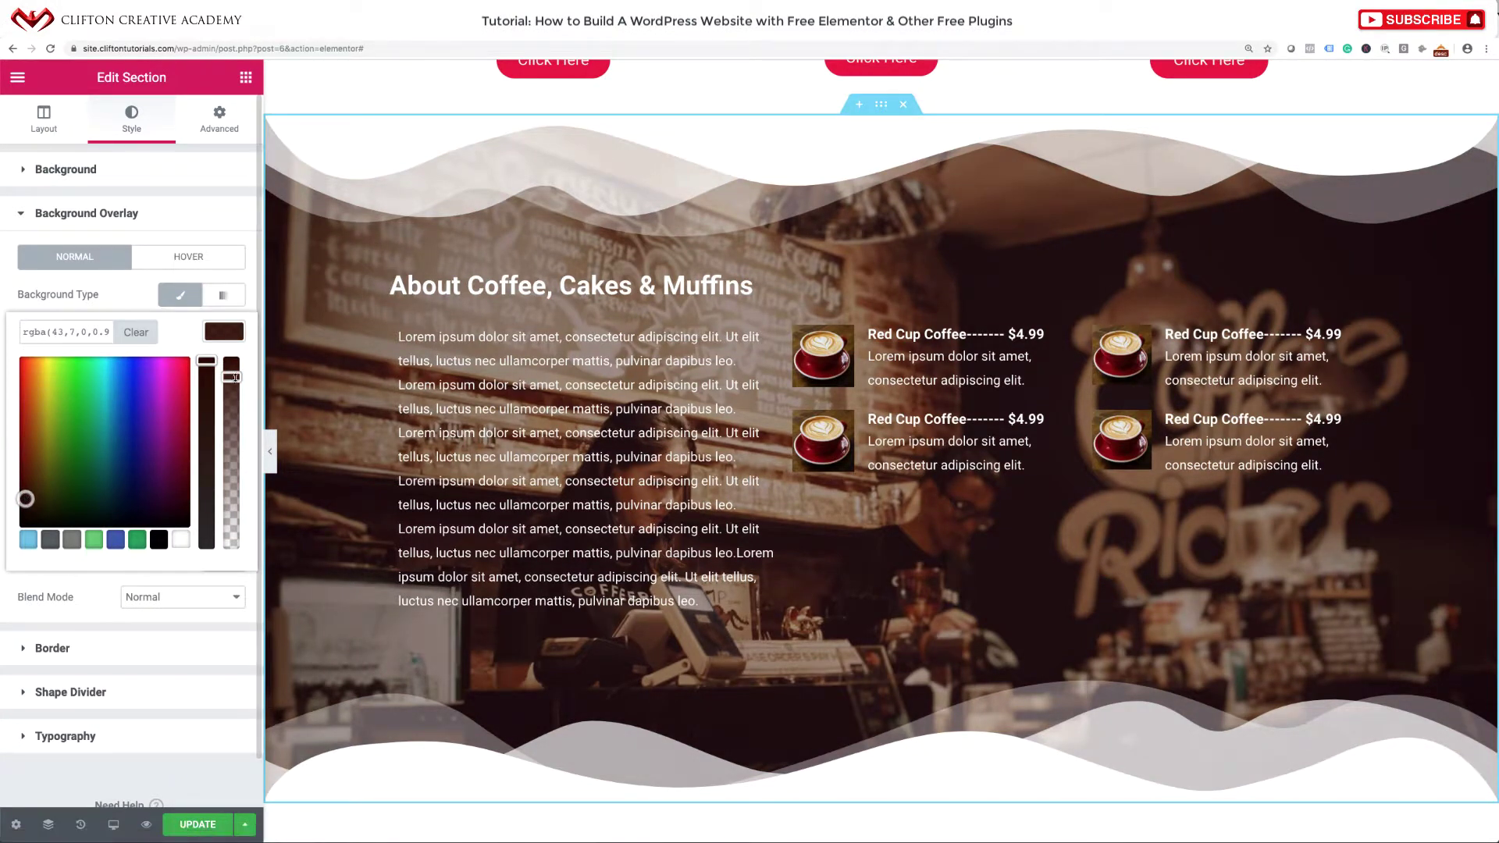
pyautogui.moveTo(232, 378); pyautogui.dragTo(232, 369)
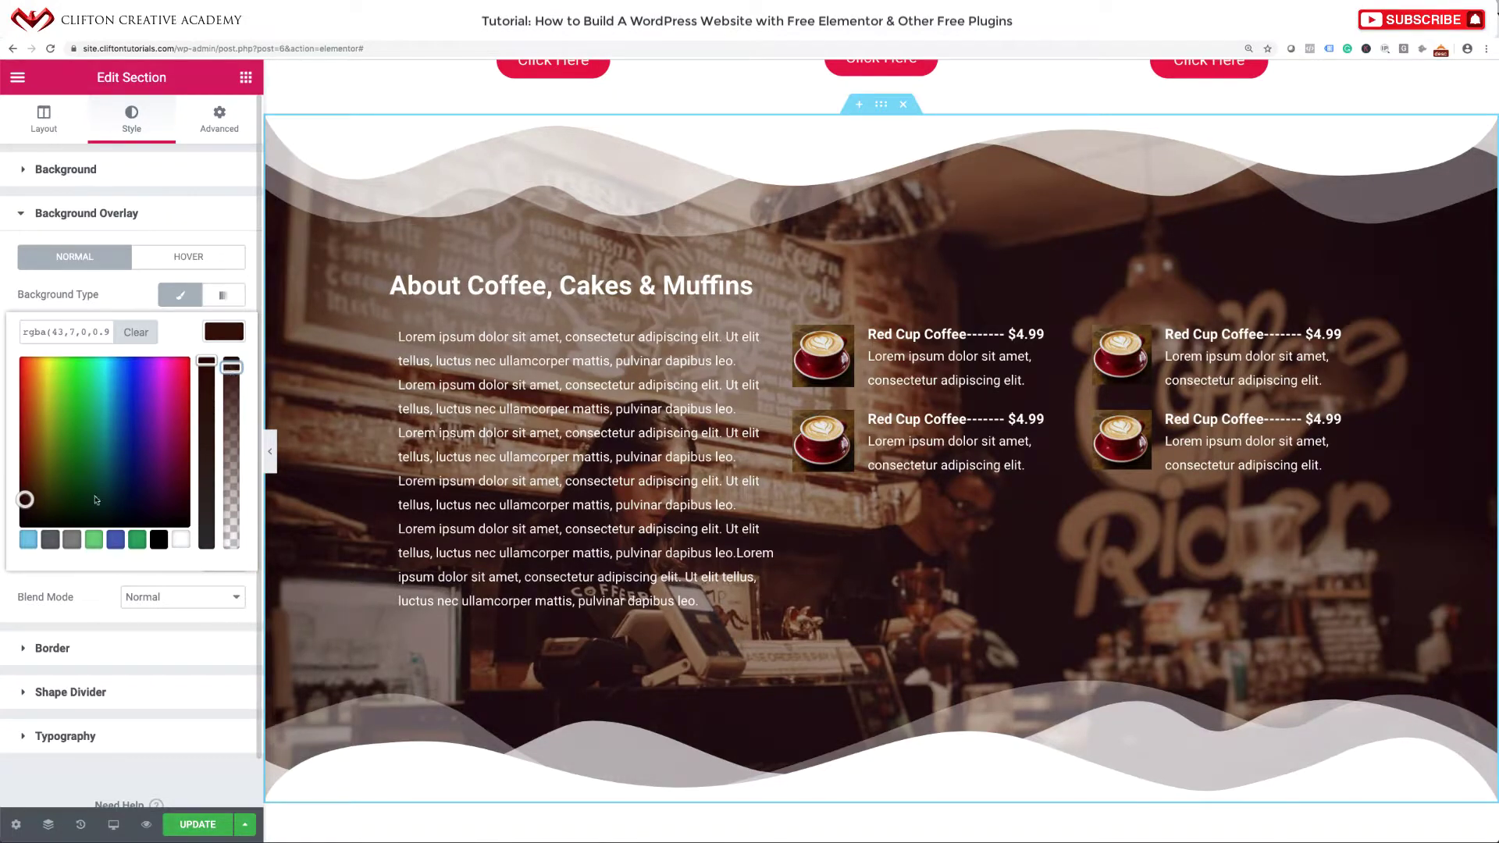
pyautogui.moveTo(25, 500)
pyautogui.mouseDown()
pyautogui.moveTo(28, 529)
pyautogui.moveTo(20, 501)
pyautogui.mouseUp()
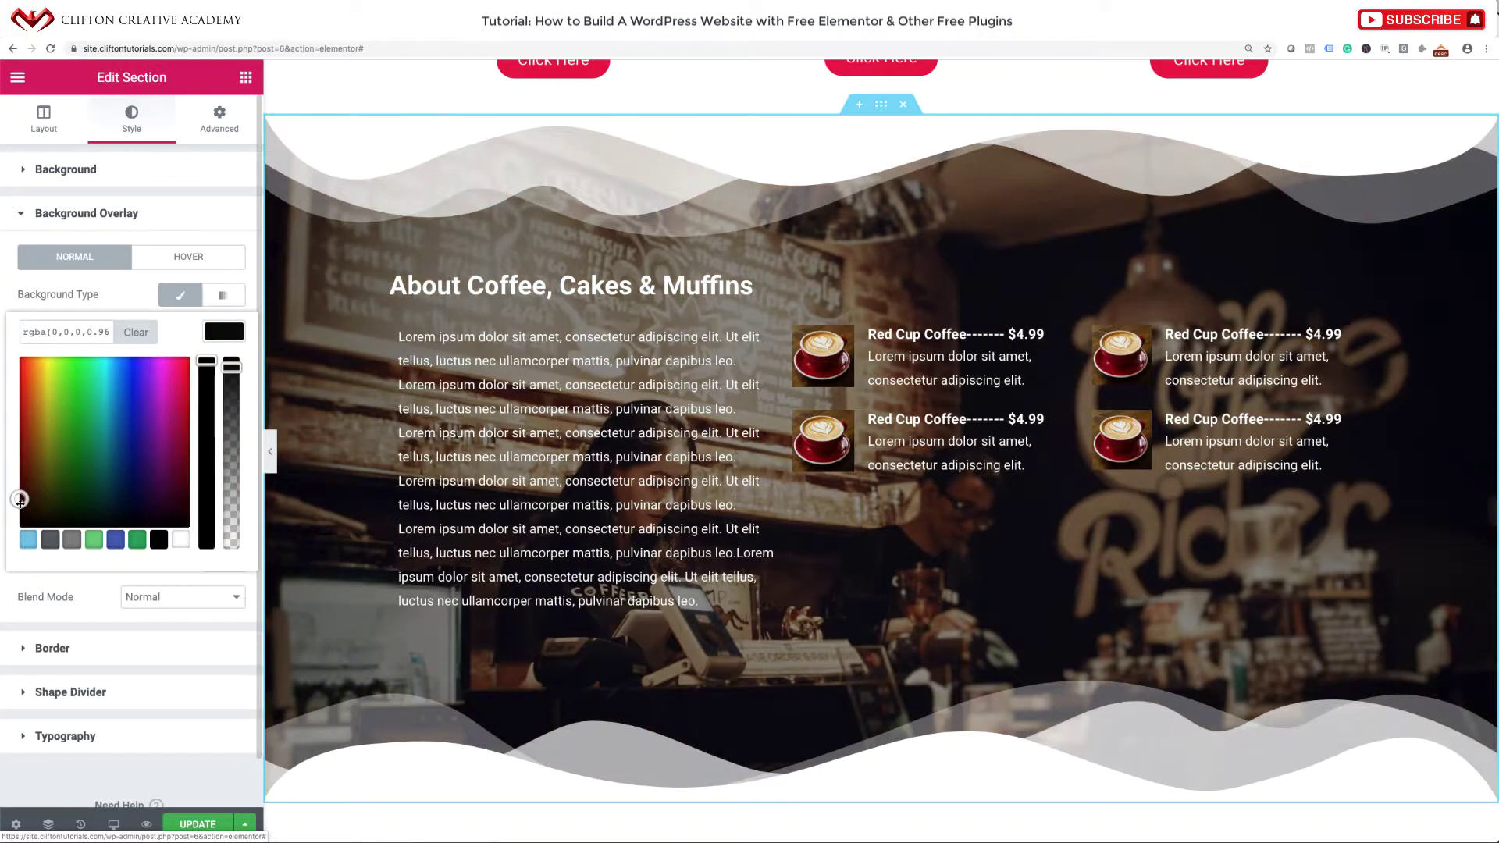
pyautogui.click(28, 492)
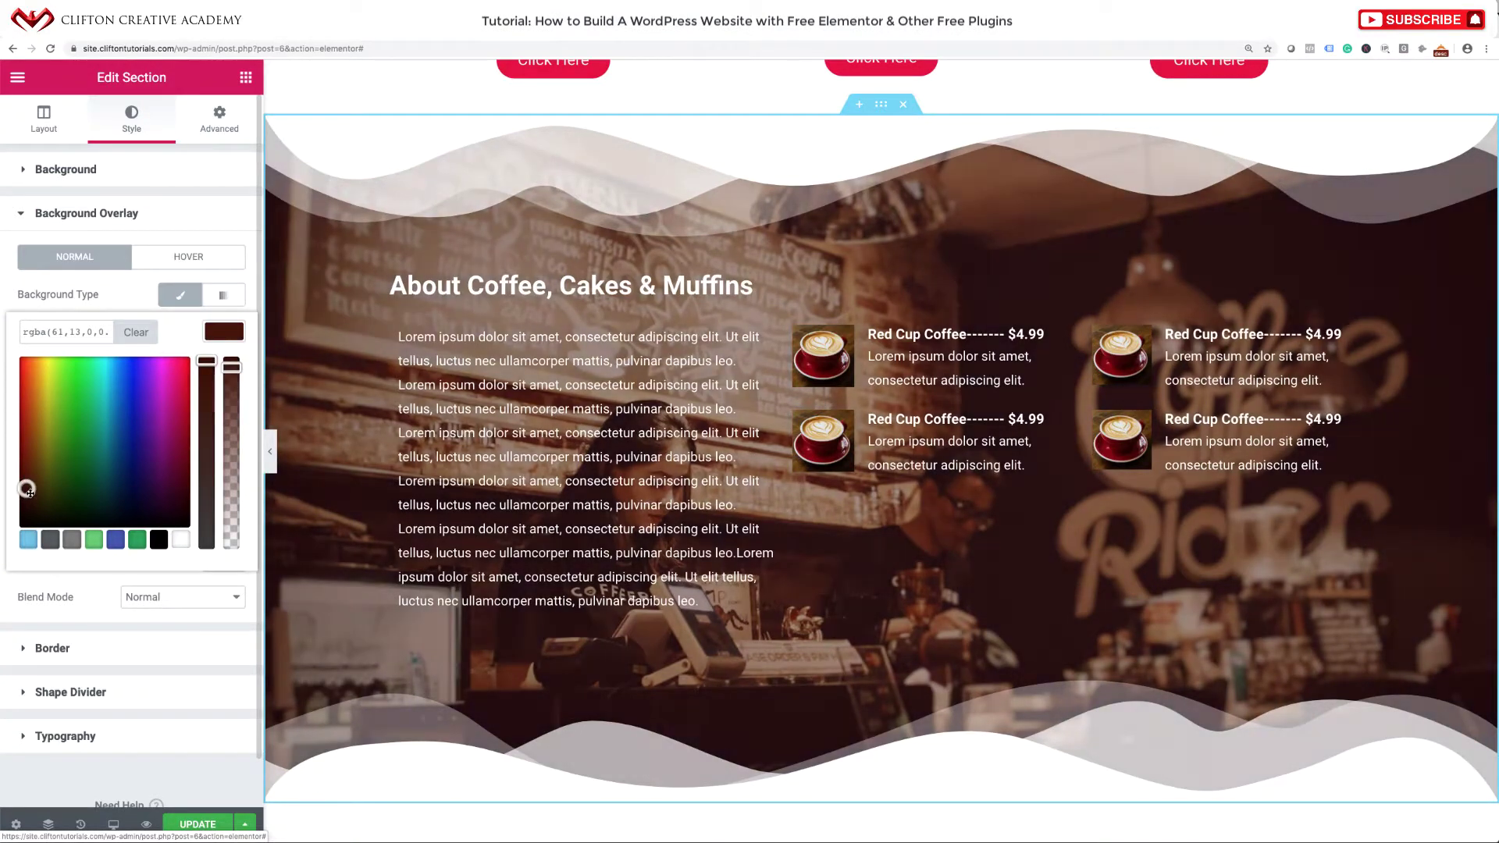
pyautogui.moveTo(30, 493); pyautogui.dragTo(29, 492)
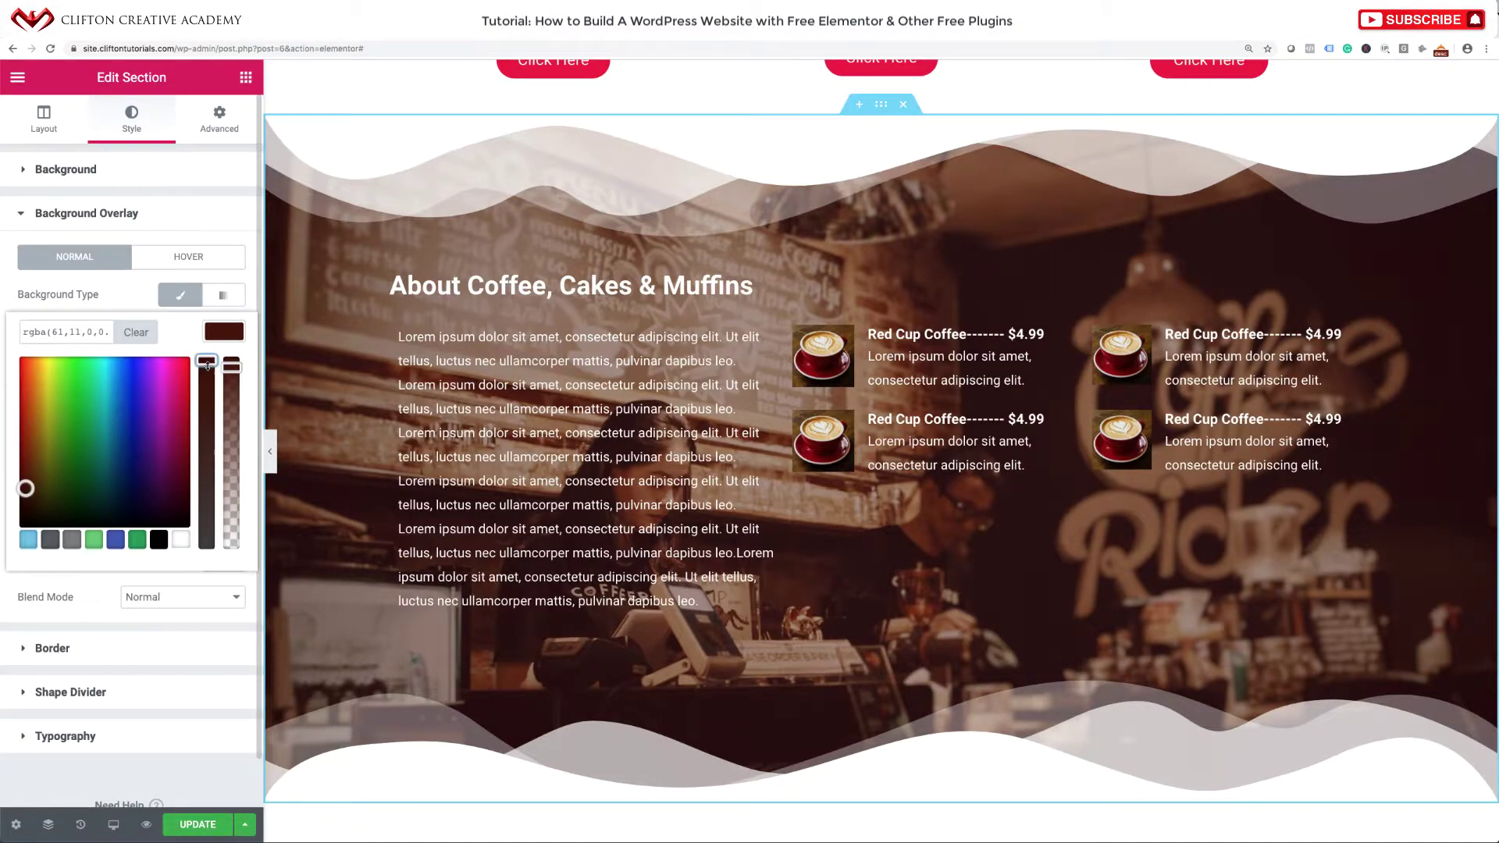
pyautogui.click(200, 825)
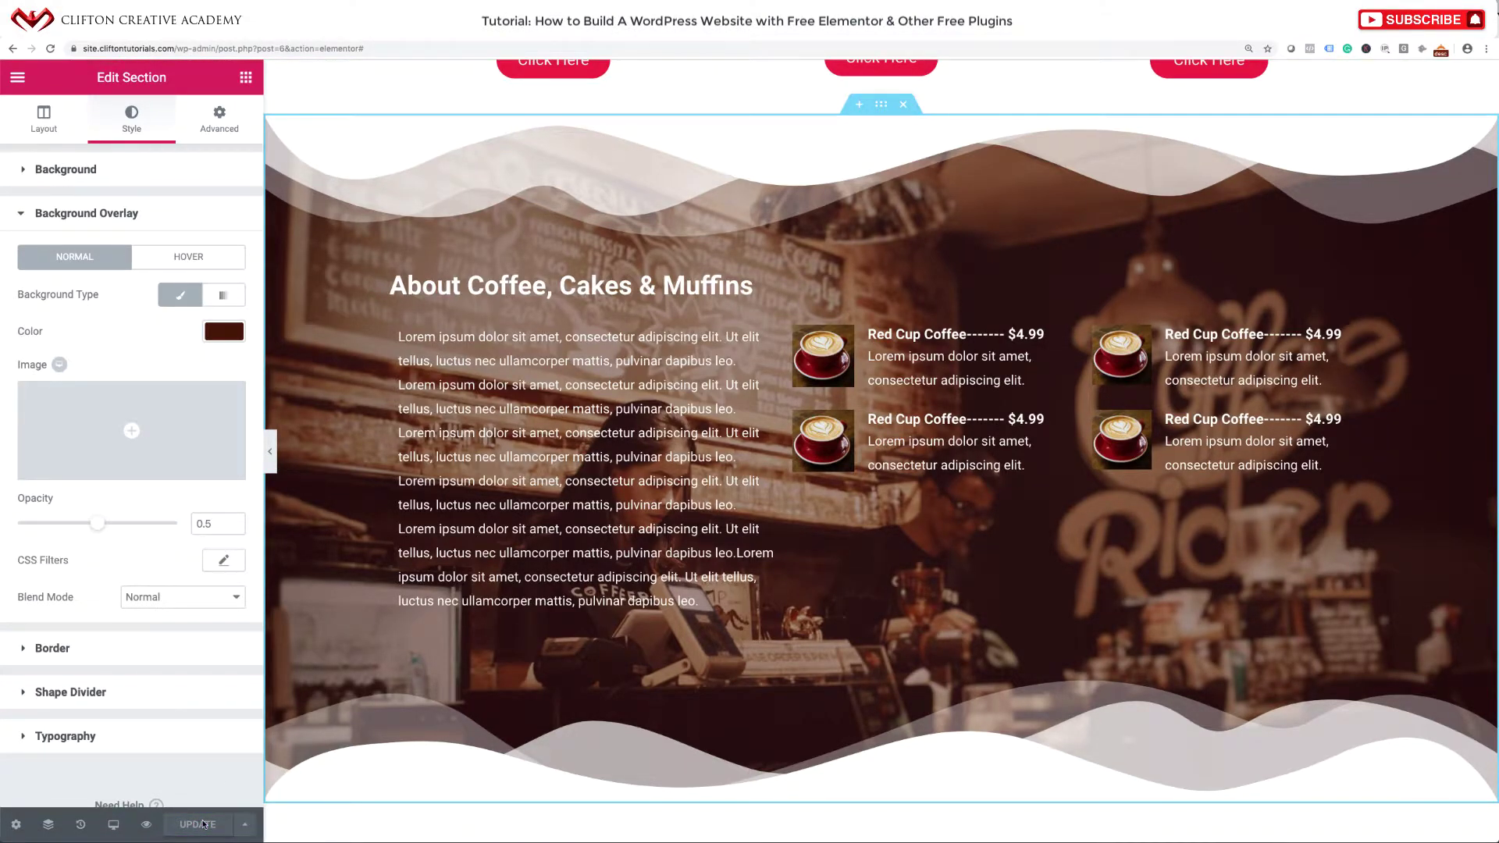
pyautogui.click(270, 452)
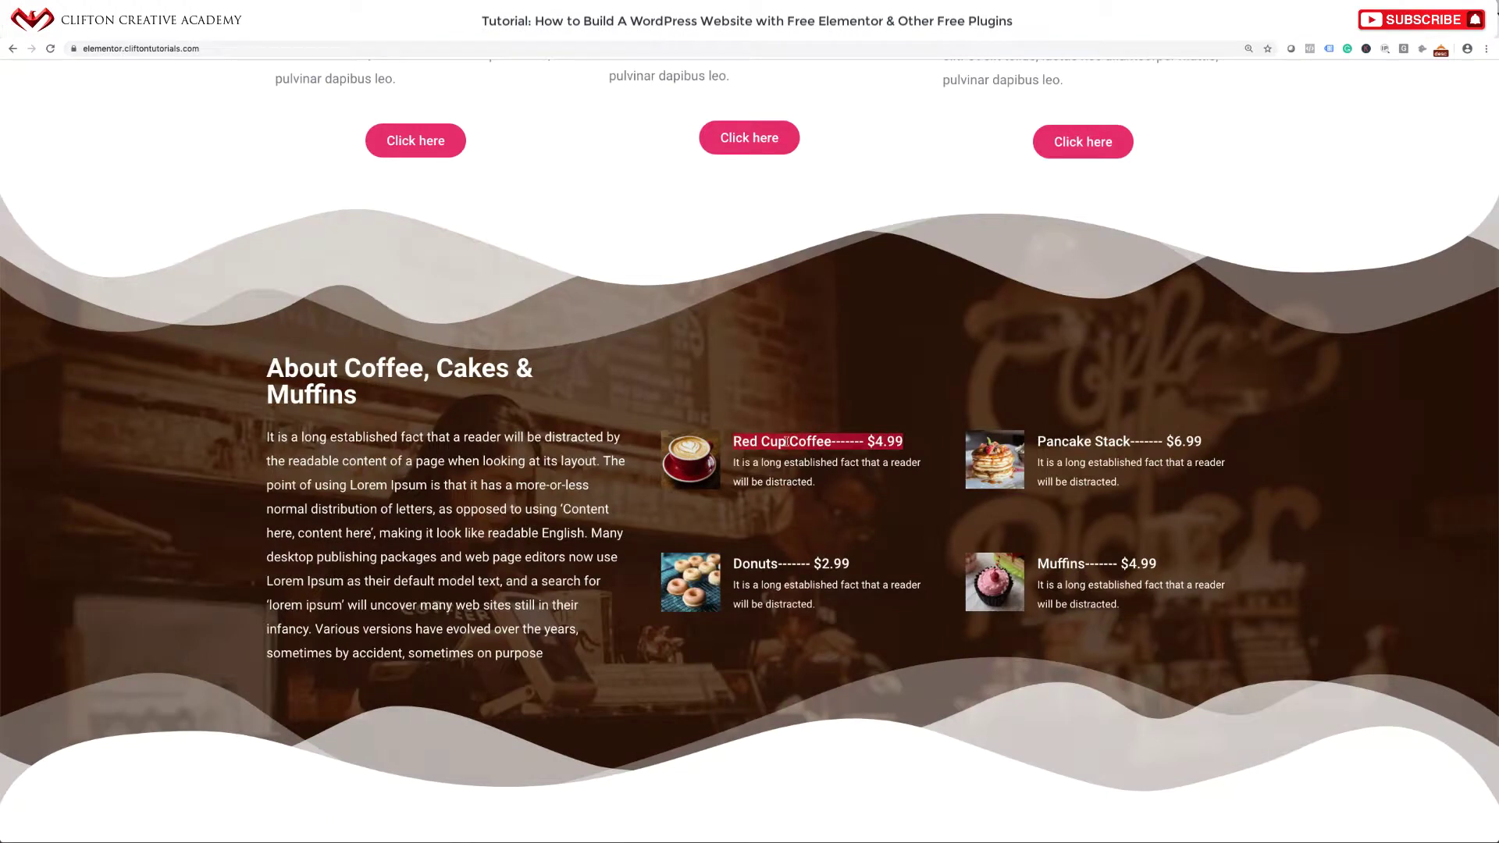
# Compare against the live site's menu section, then reopen the Edit Section panel.
pyautogui.scroll(-1, 786, 442)
pyautogui.scroll(2, 787, 445)
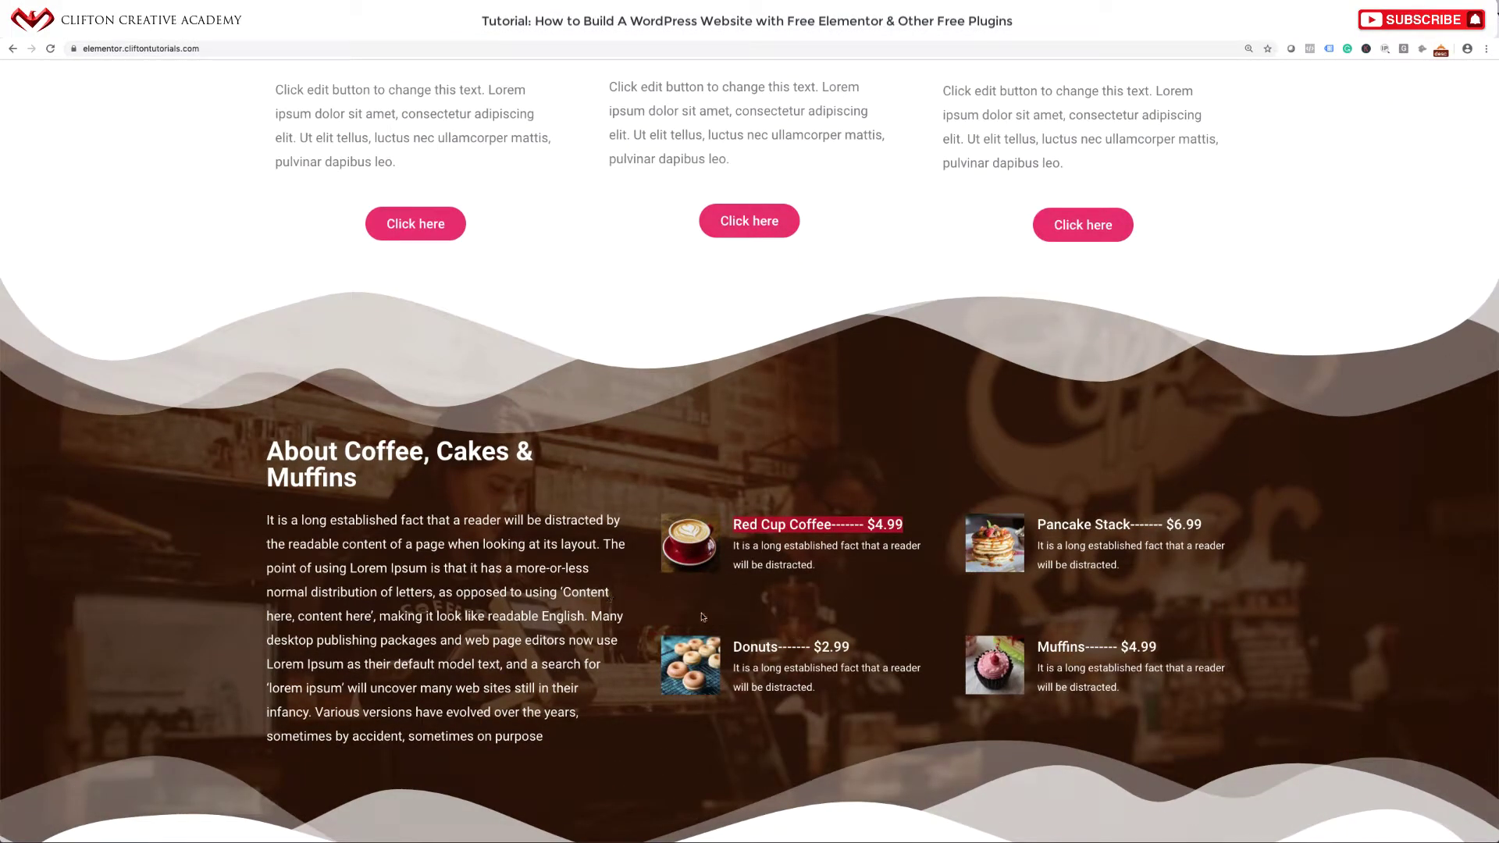
pyautogui.click(915, 600)
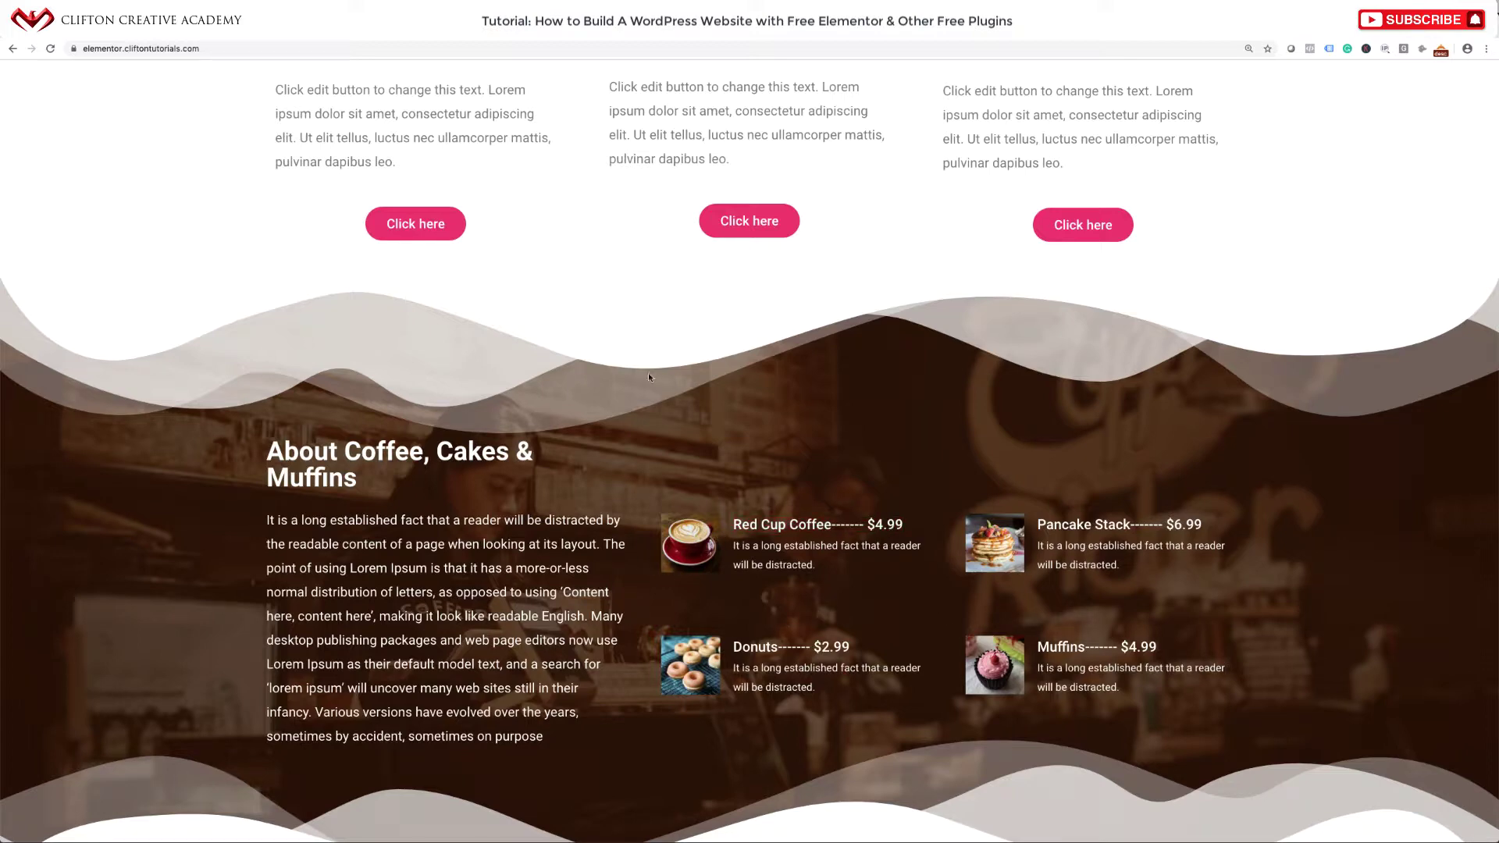
pyautogui.scroll(-2, 763, 548)
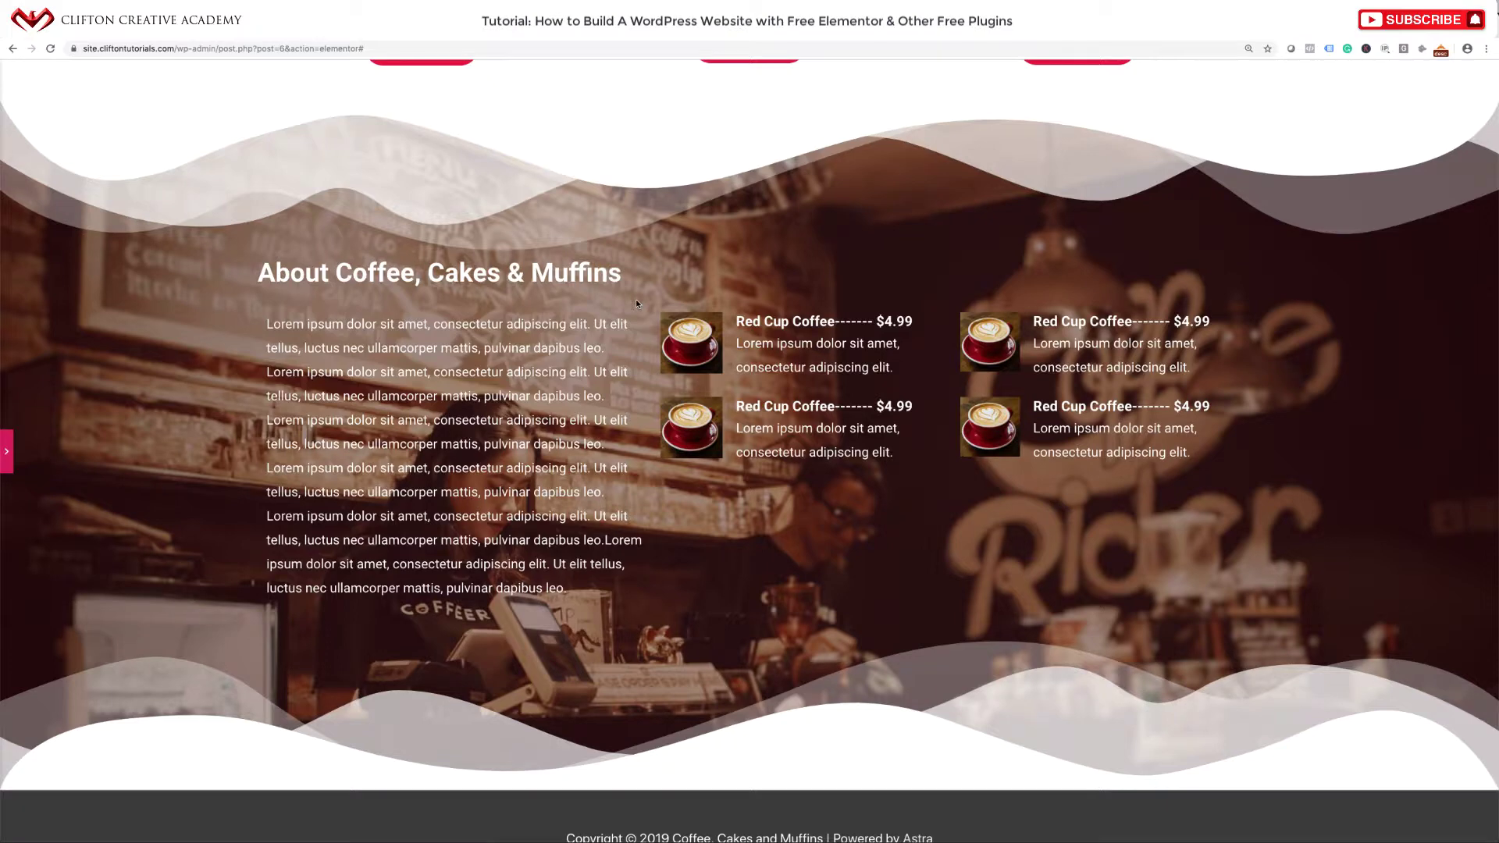
pyautogui.click(9, 452)
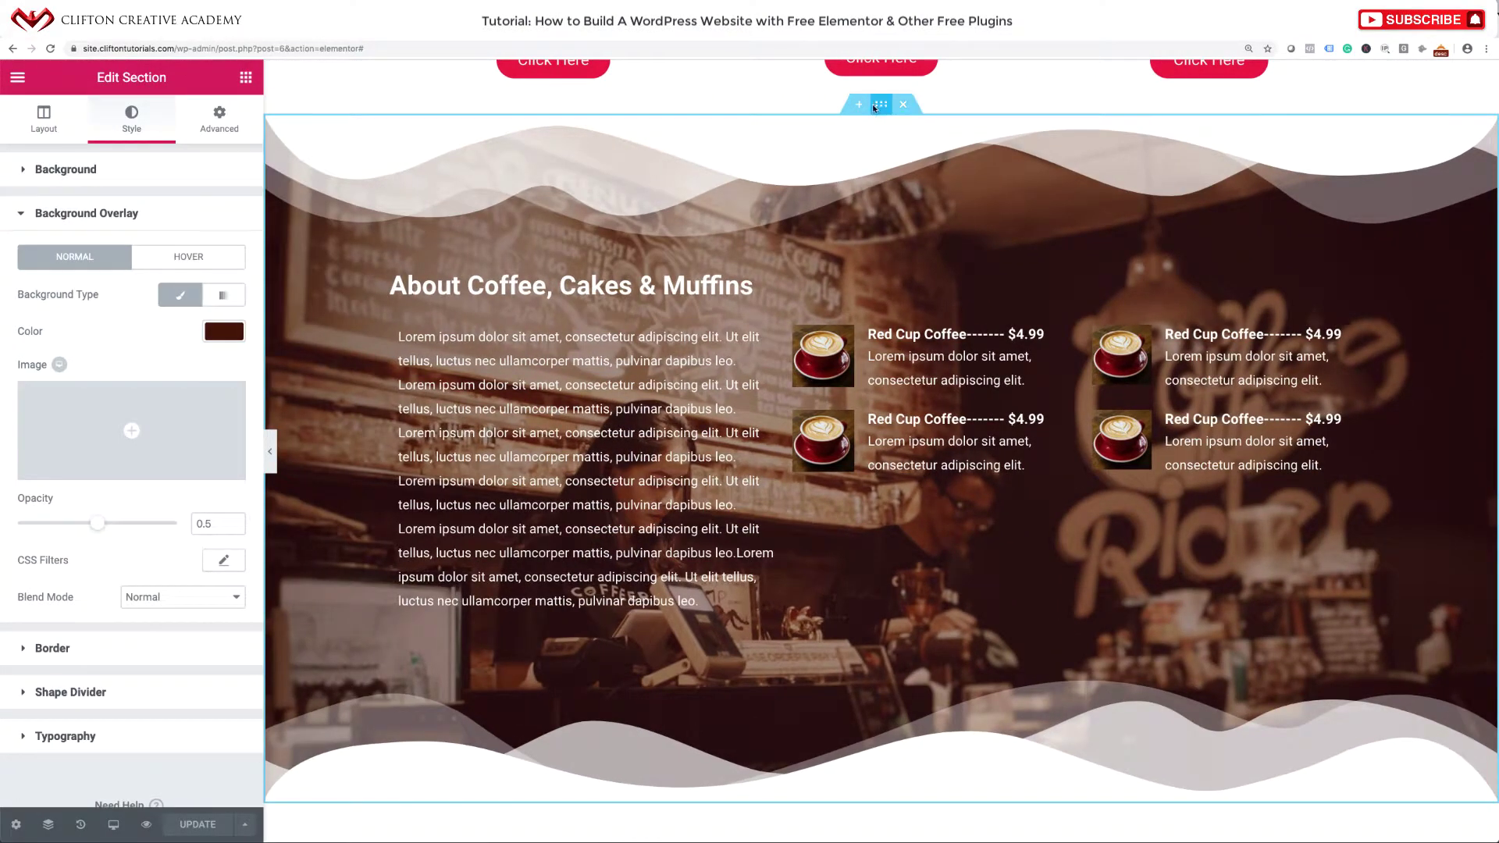
# Lower the About section's minimum height from 785 to 722 px, then select the first Red Cup Coffee item.
pyautogui.click(64, 128)
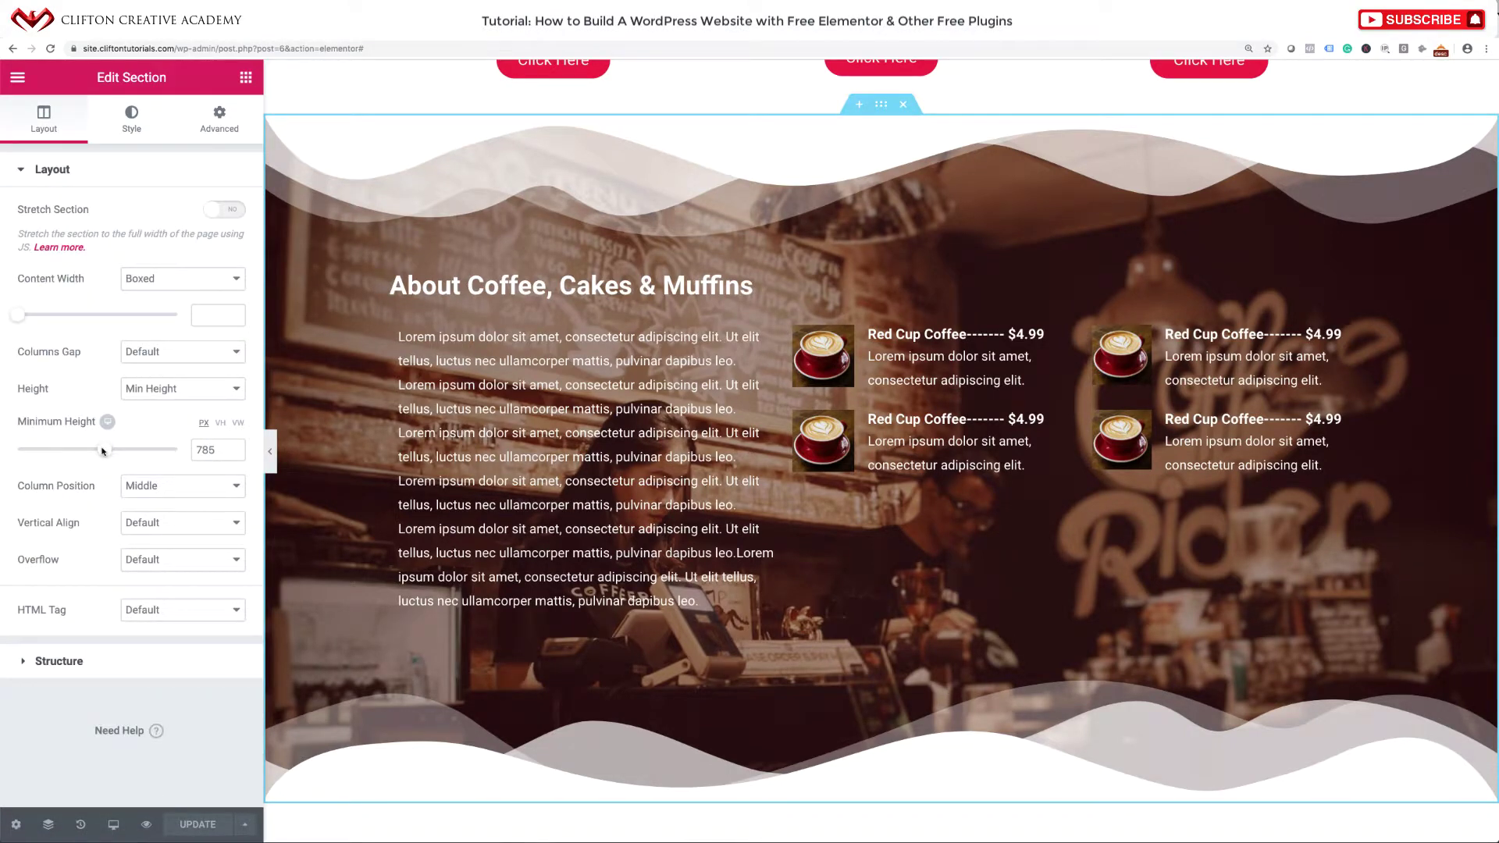
pyautogui.moveTo(102, 452); pyautogui.dragTo(96, 451)
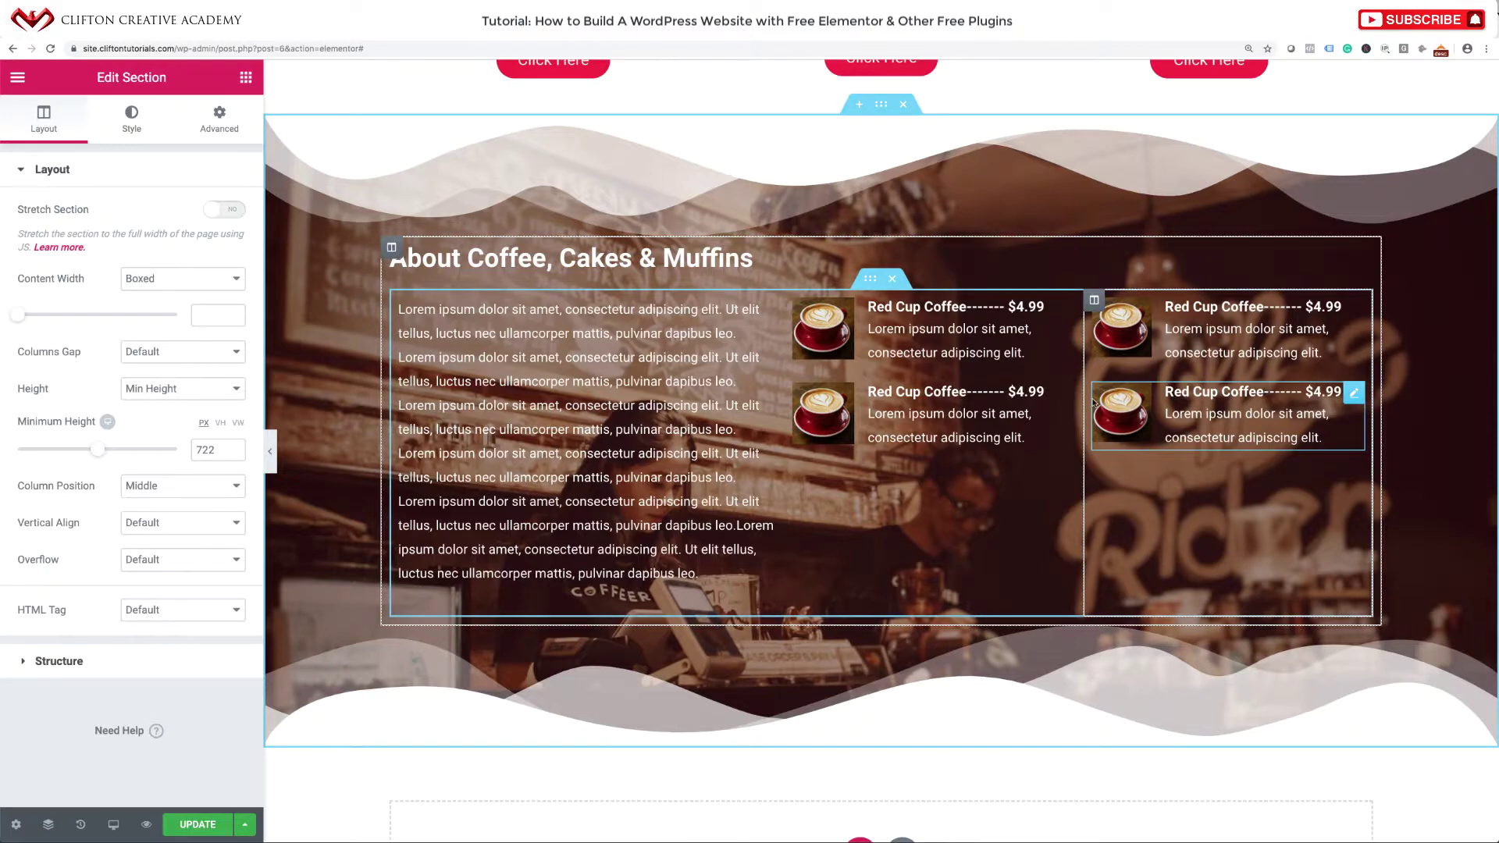
pyautogui.click(1067, 312)
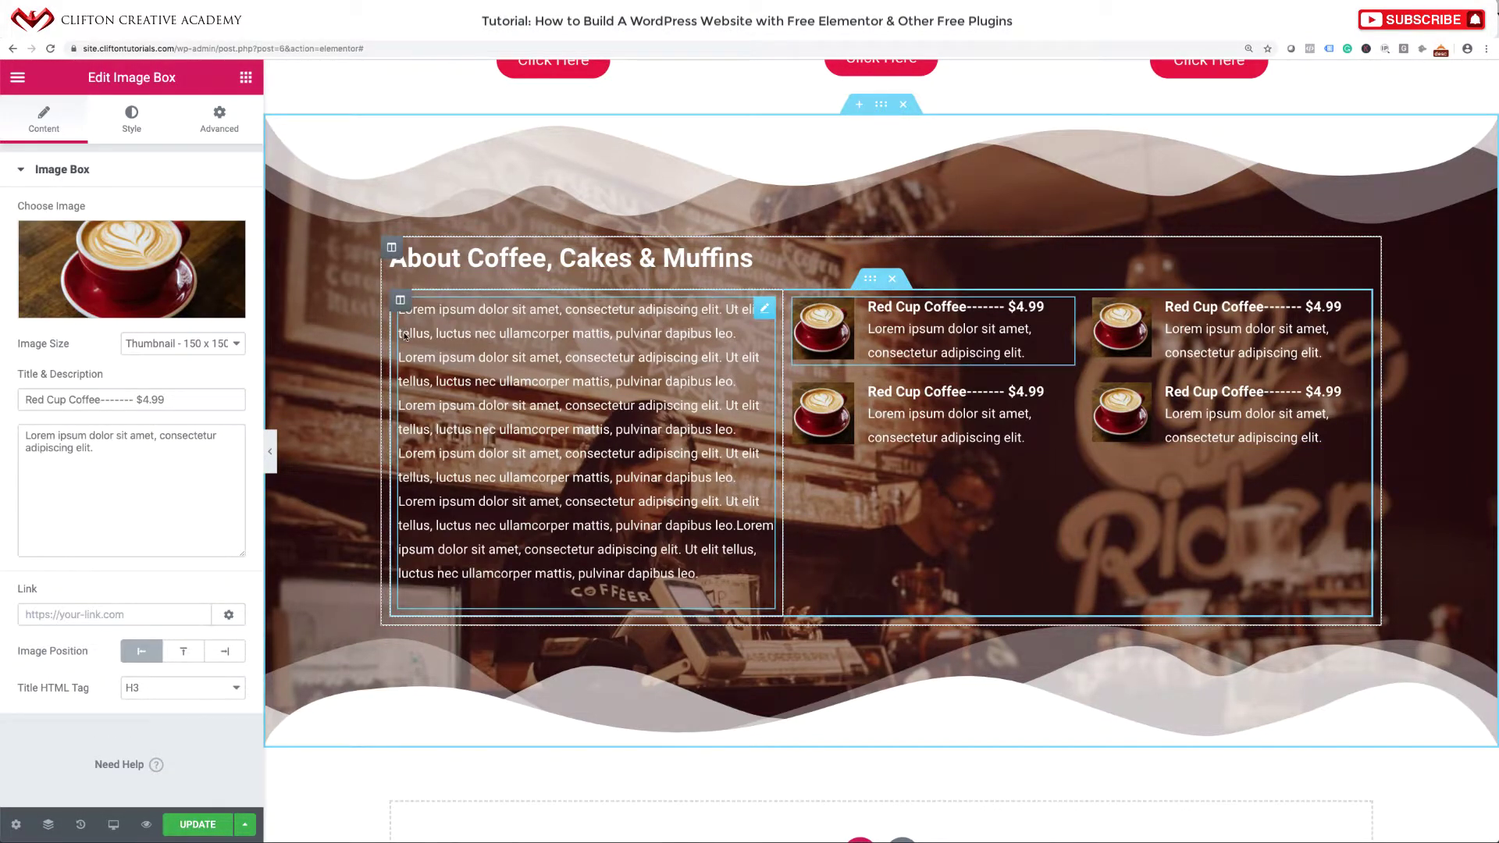
# Give the first Red Cup Coffee item an unlinked 40 px bottom margin.
pyautogui.click(219, 119)
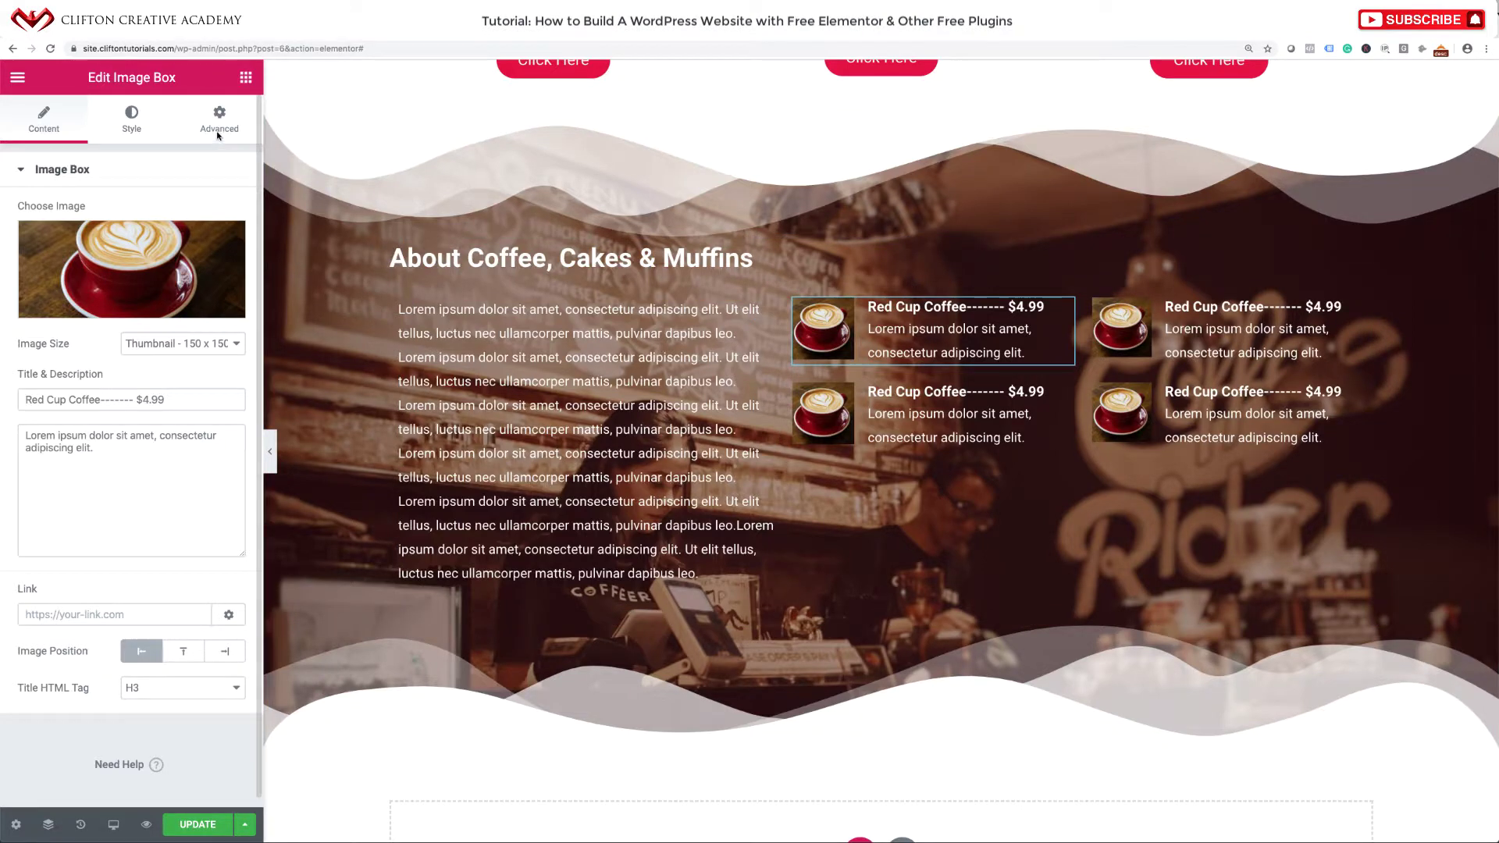
pyautogui.click(223, 239)
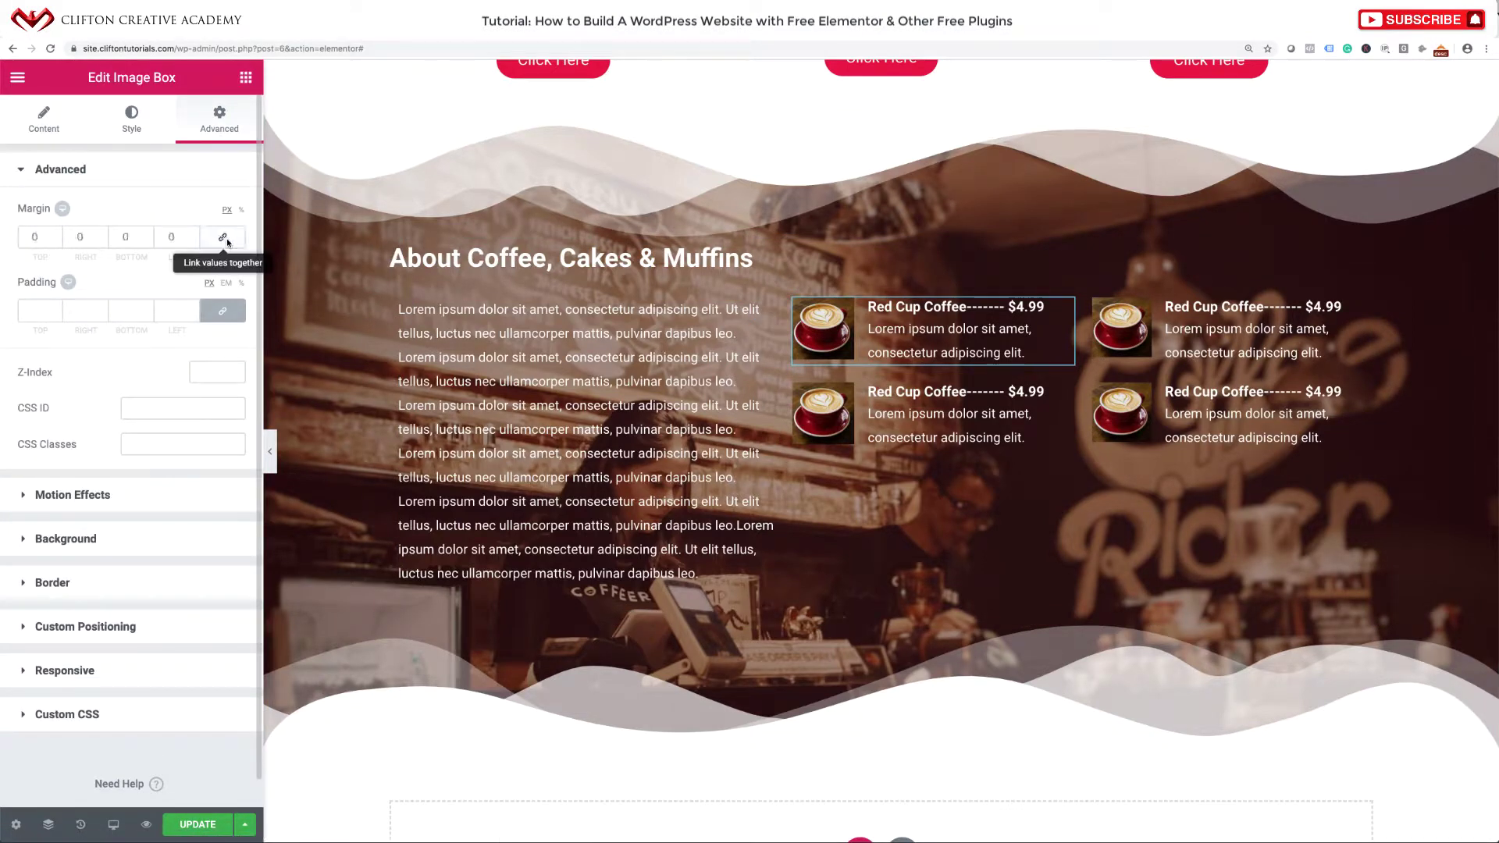
pyautogui.click(125, 237)
pyautogui.write('40')
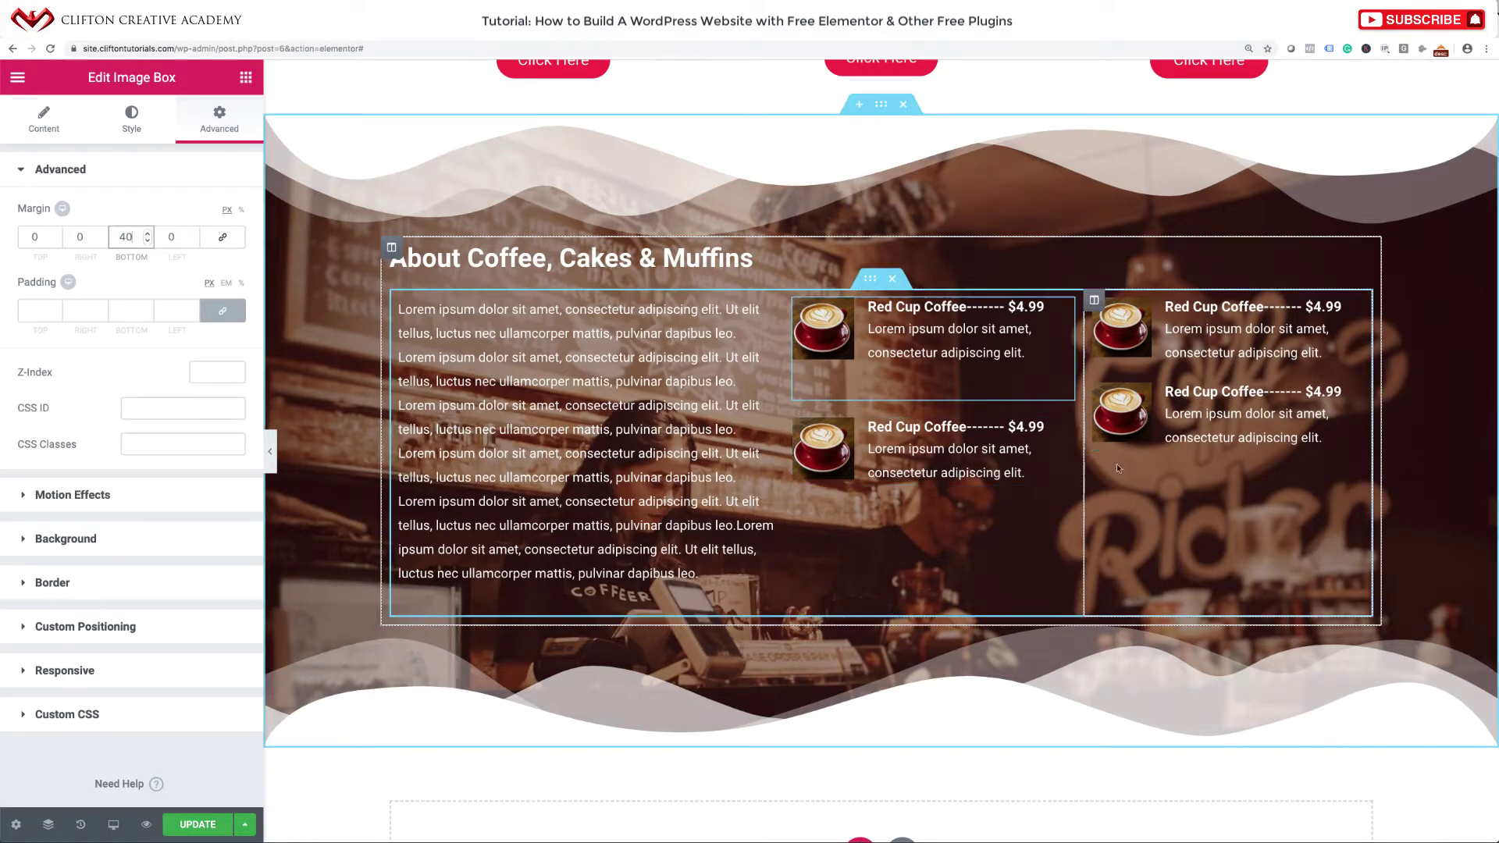
# Set a 40 px bottom margin on the top-right Red Cup Coffee item too.
pyautogui.click(1353, 308)
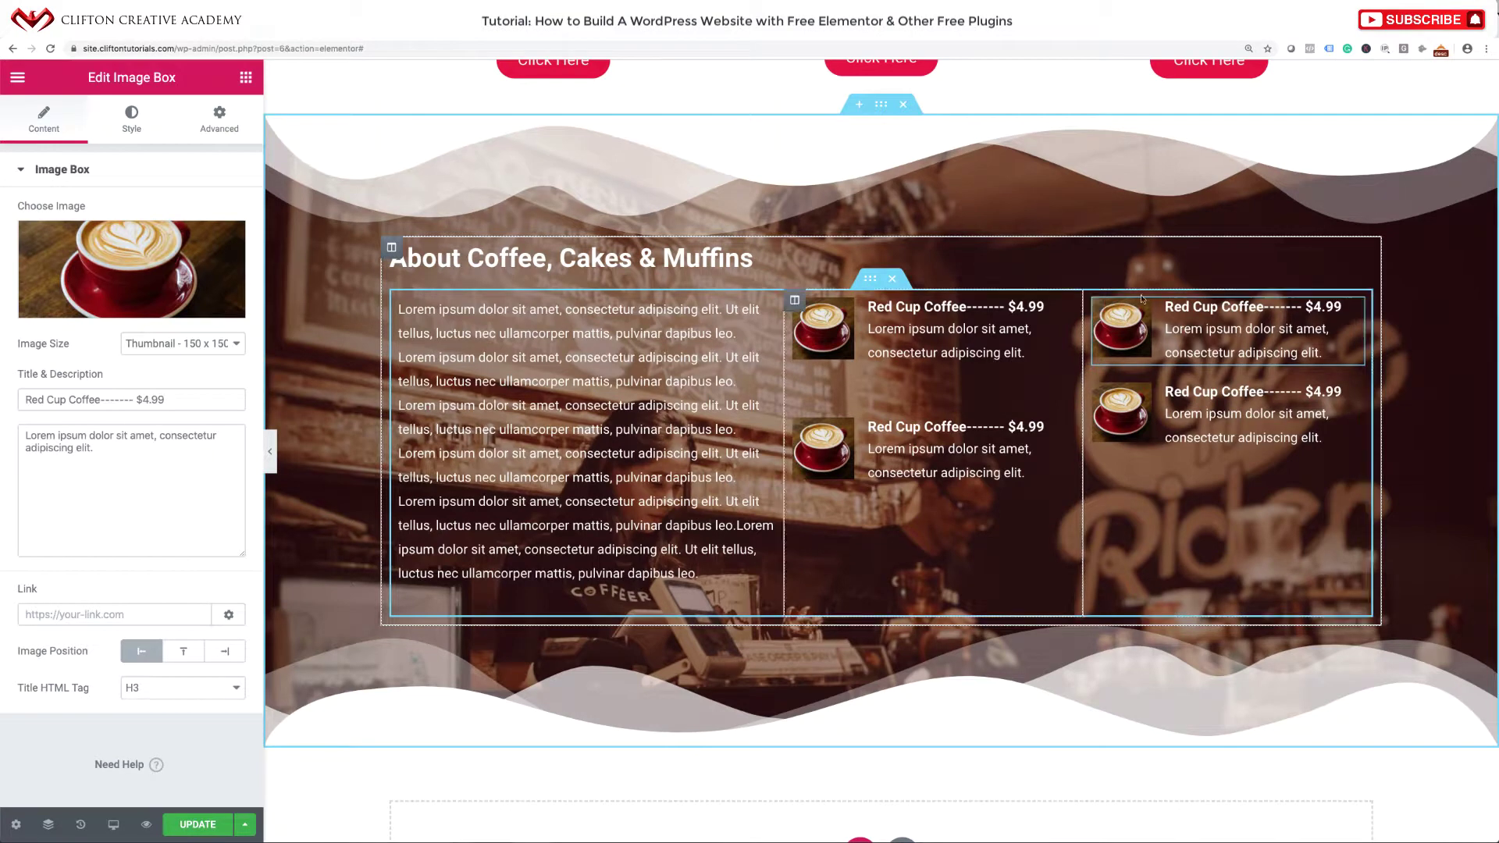
pyautogui.click(219, 120)
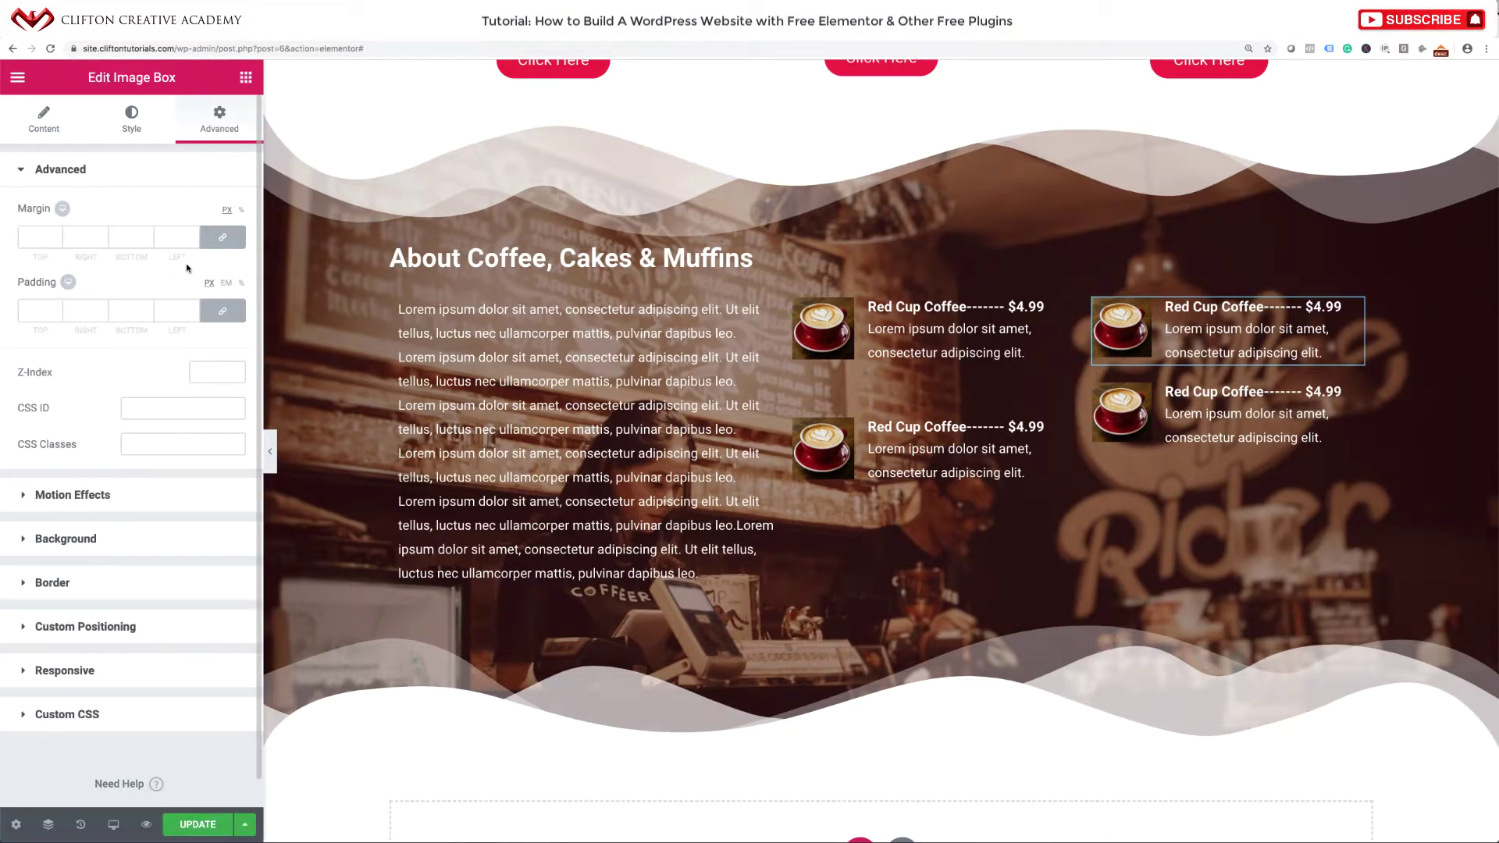
pyautogui.doubleClick(109, 241)
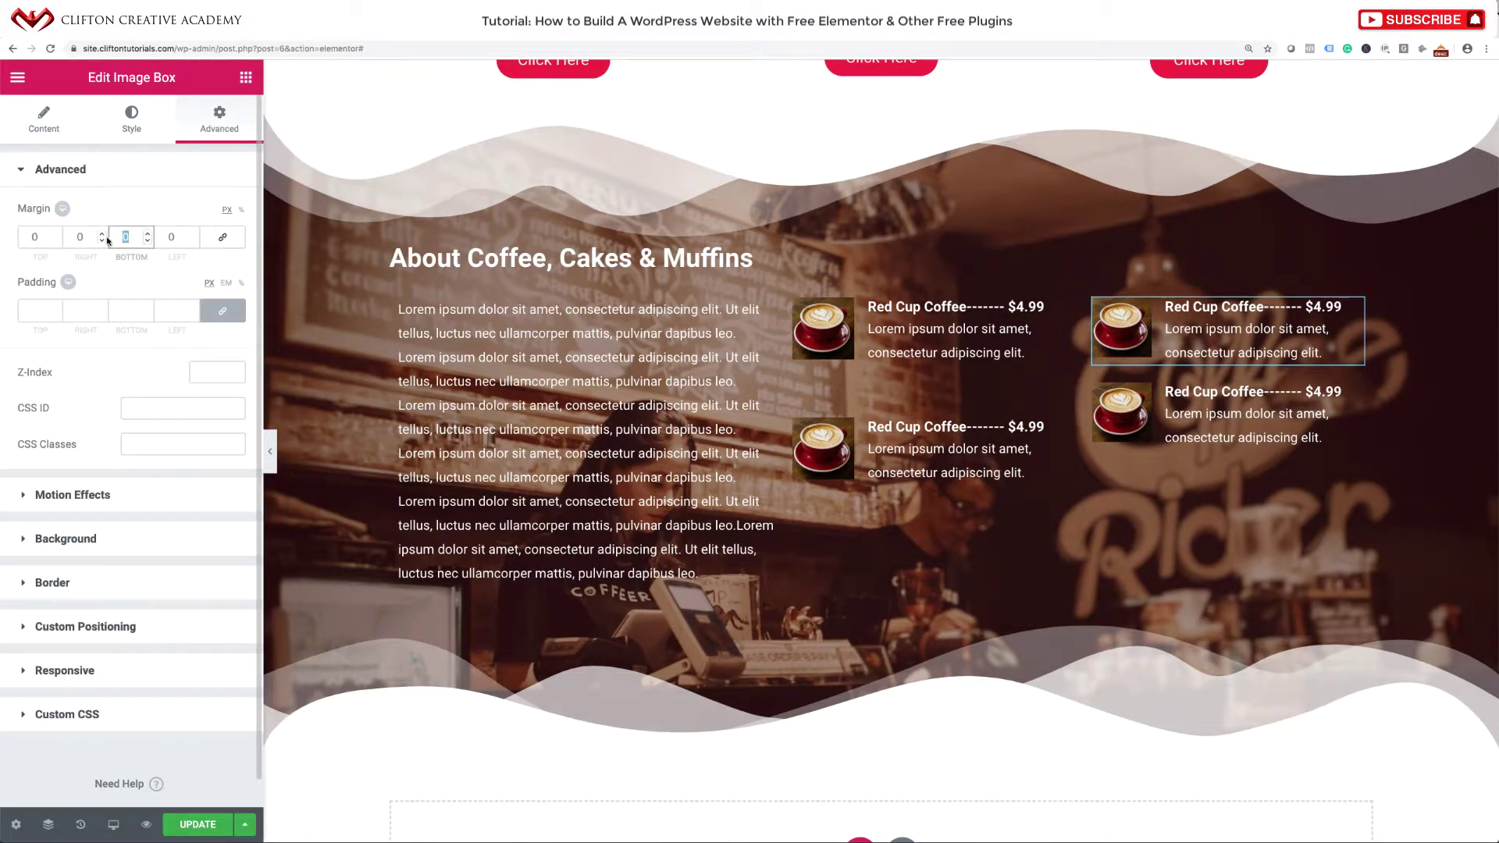
pyautogui.write('40')
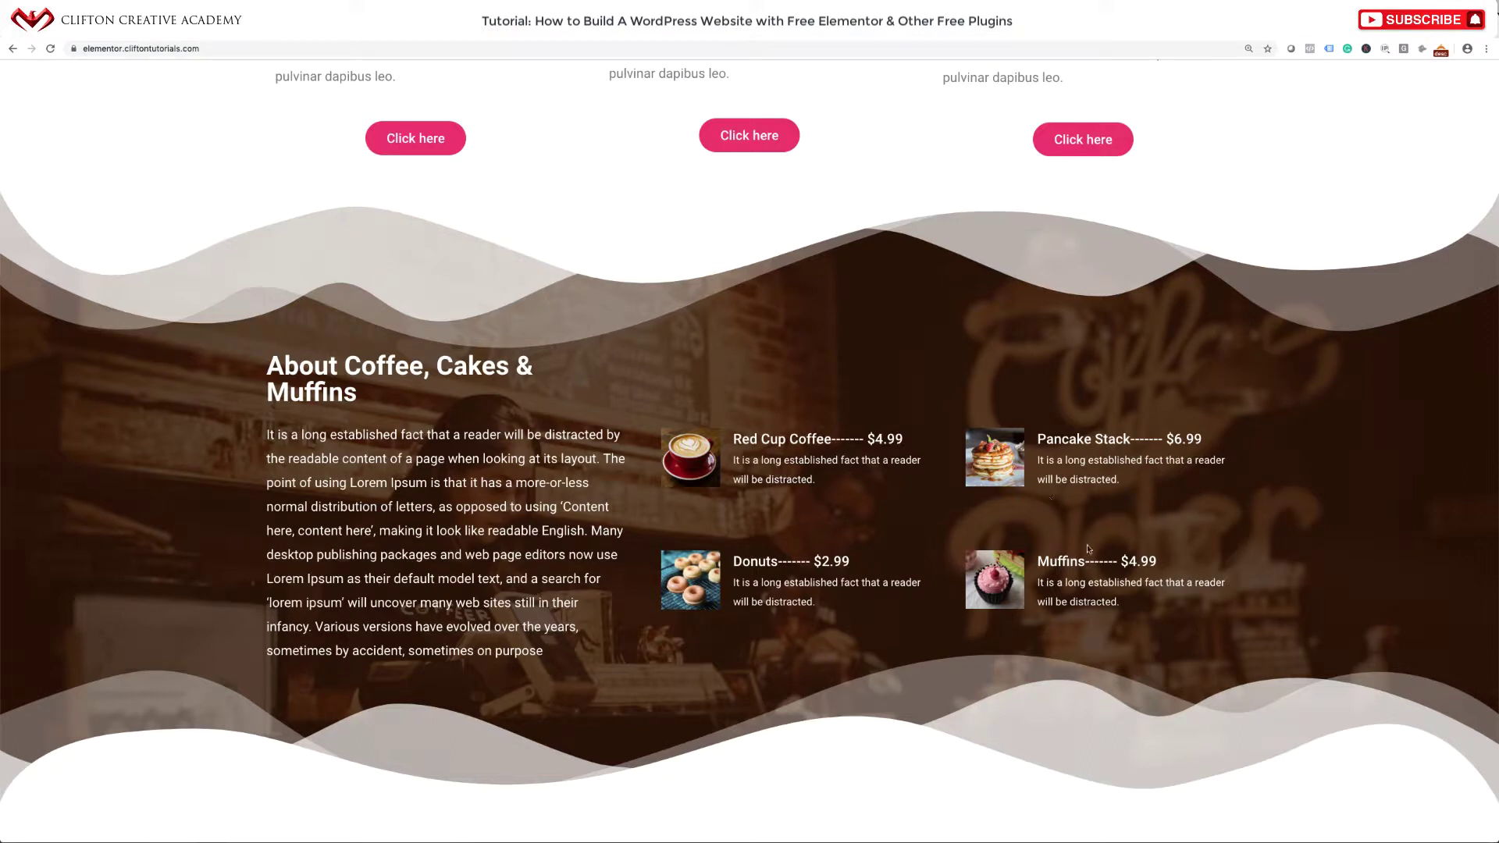
pyautogui.moveTo(732, 563); pyautogui.dragTo(885, 564)
pyautogui.hotkey('ctrl', 'c')
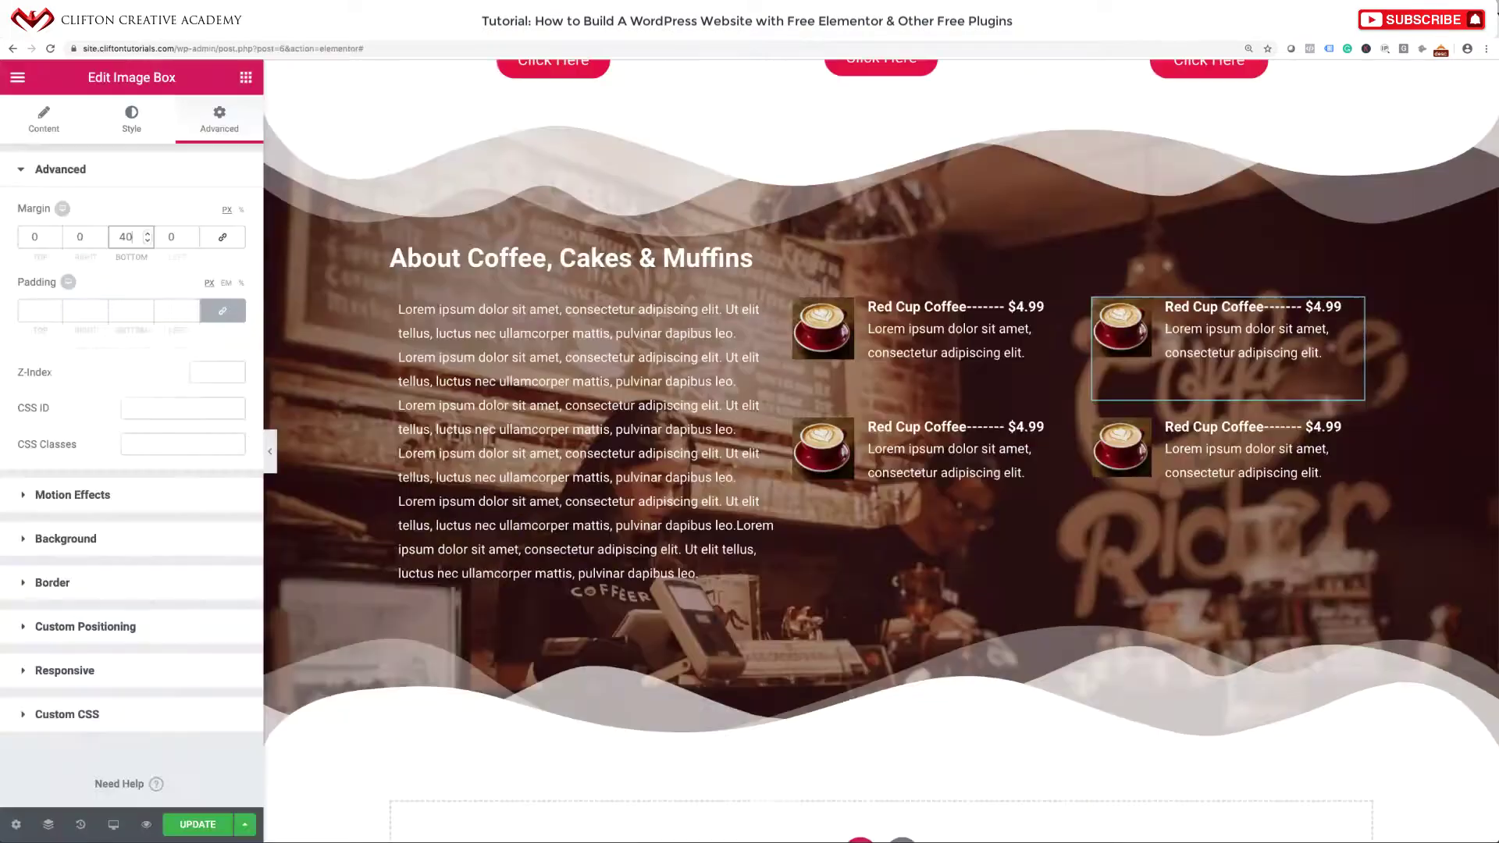
# Retitle the second left-column menu item to 'Donuts------- $2.99'.
pyautogui.click(1064, 429)
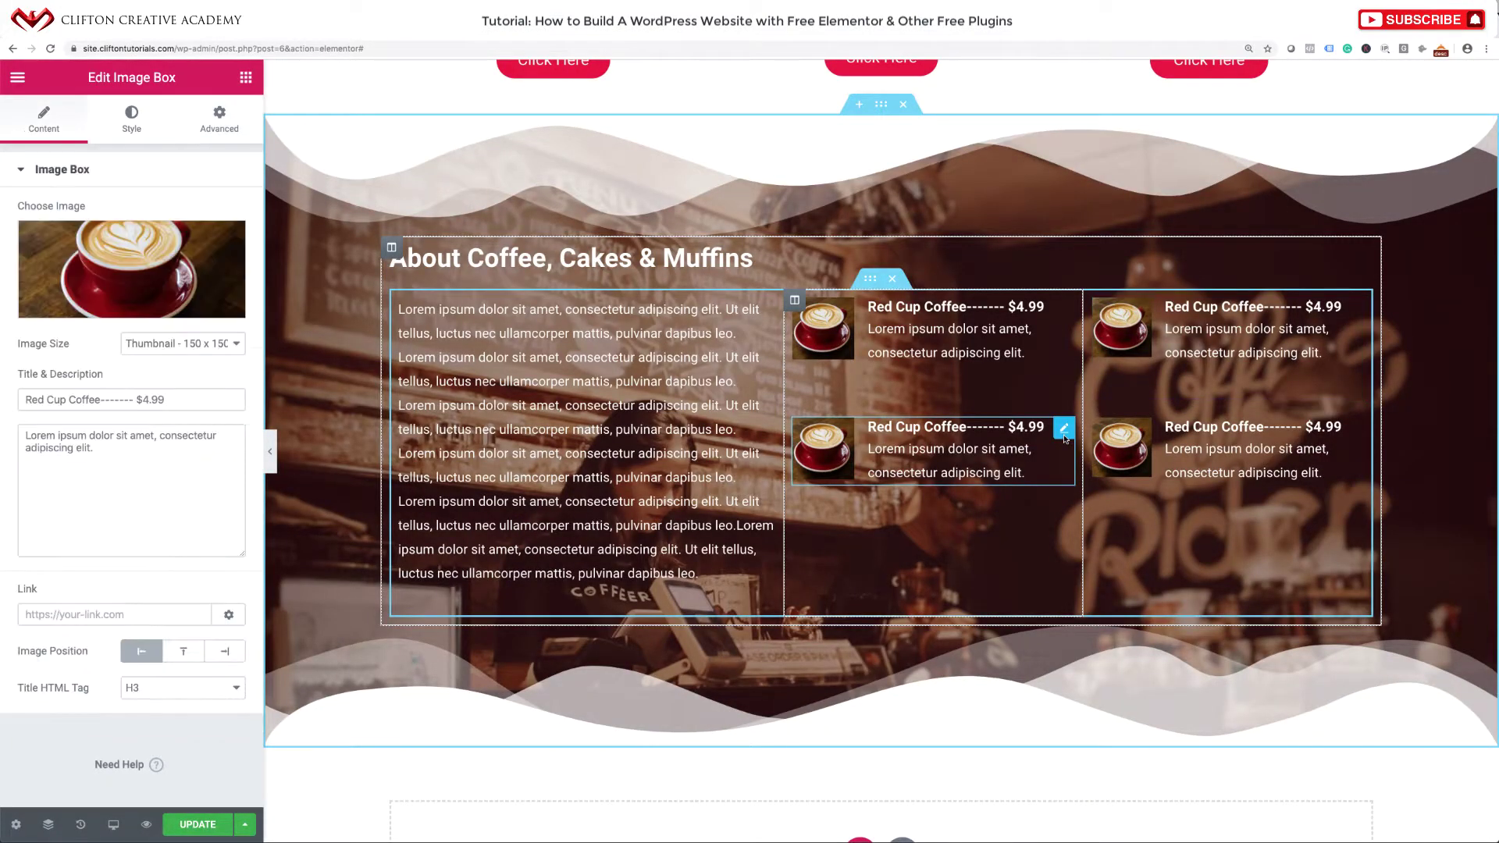
pyautogui.tripleClick(177, 395)
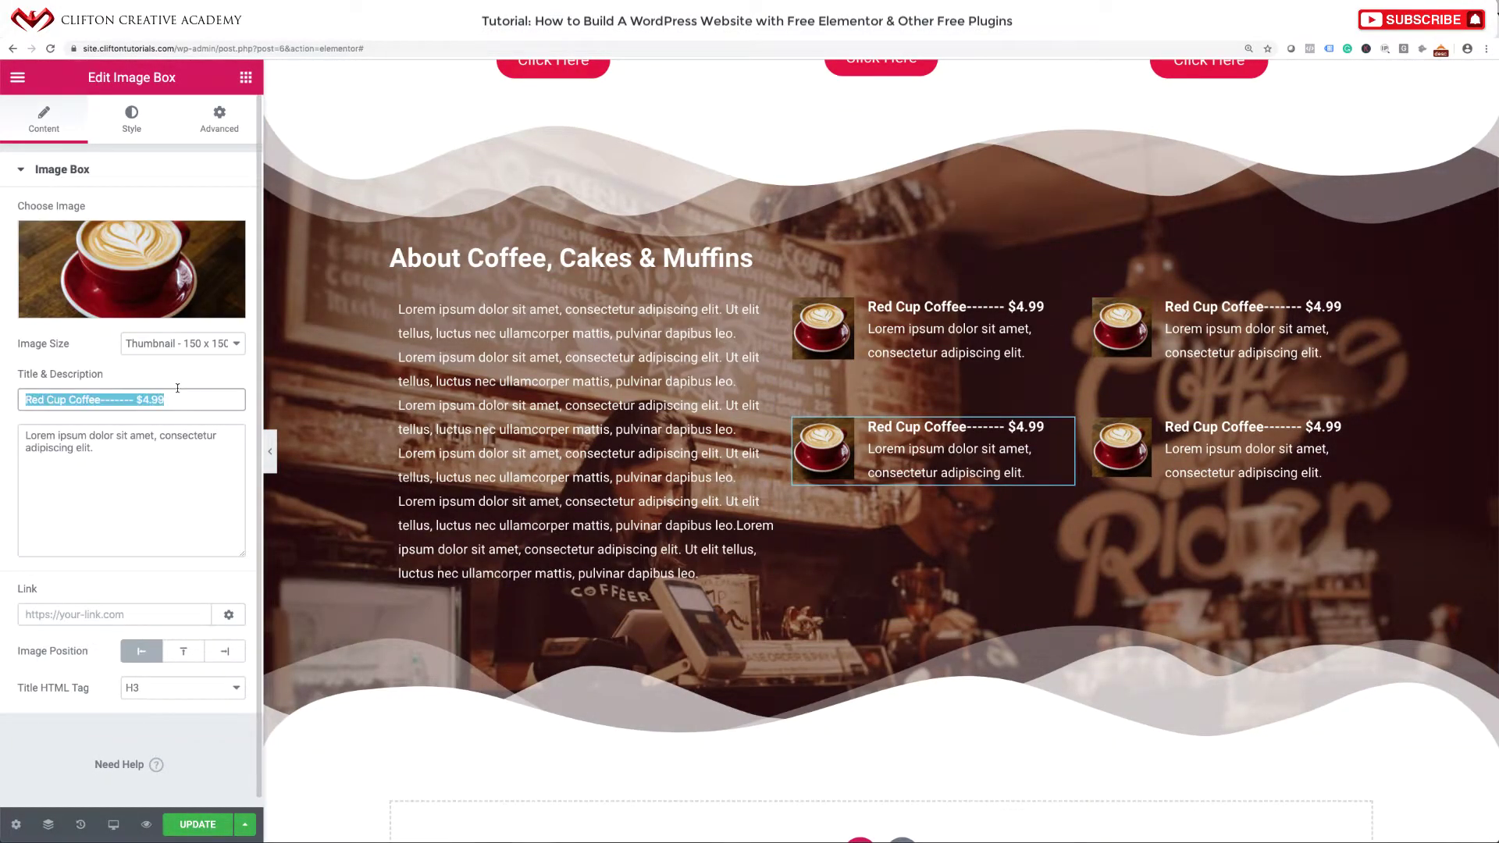
pyautogui.hotkey('ctrl', 'v')
# Upload donuts-menu.jpg as the item's image with alt text donuts-menu.
pyautogui.click(139, 291)
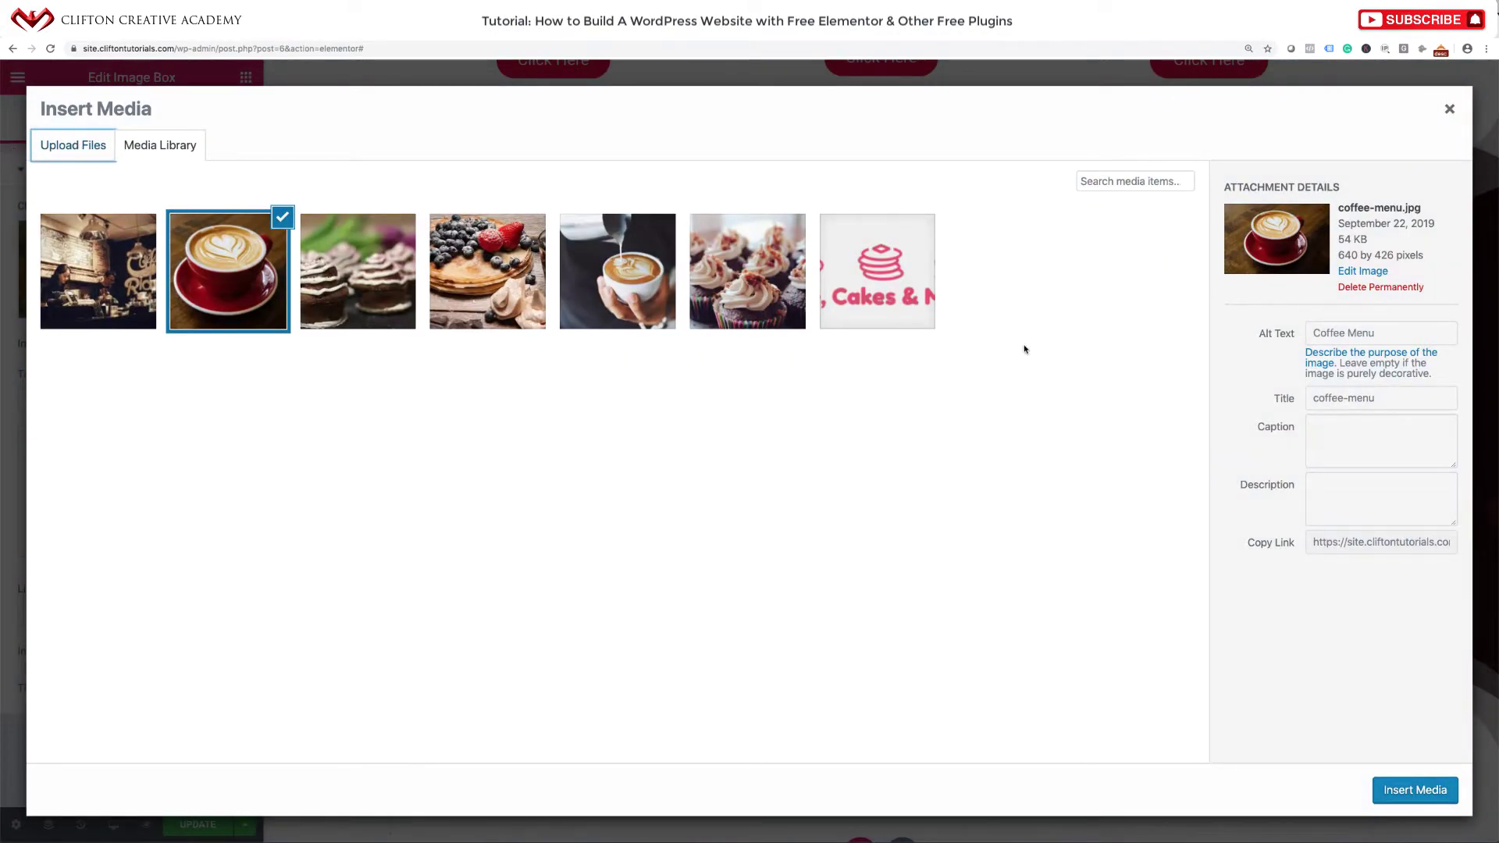
pyautogui.click(92, 147)
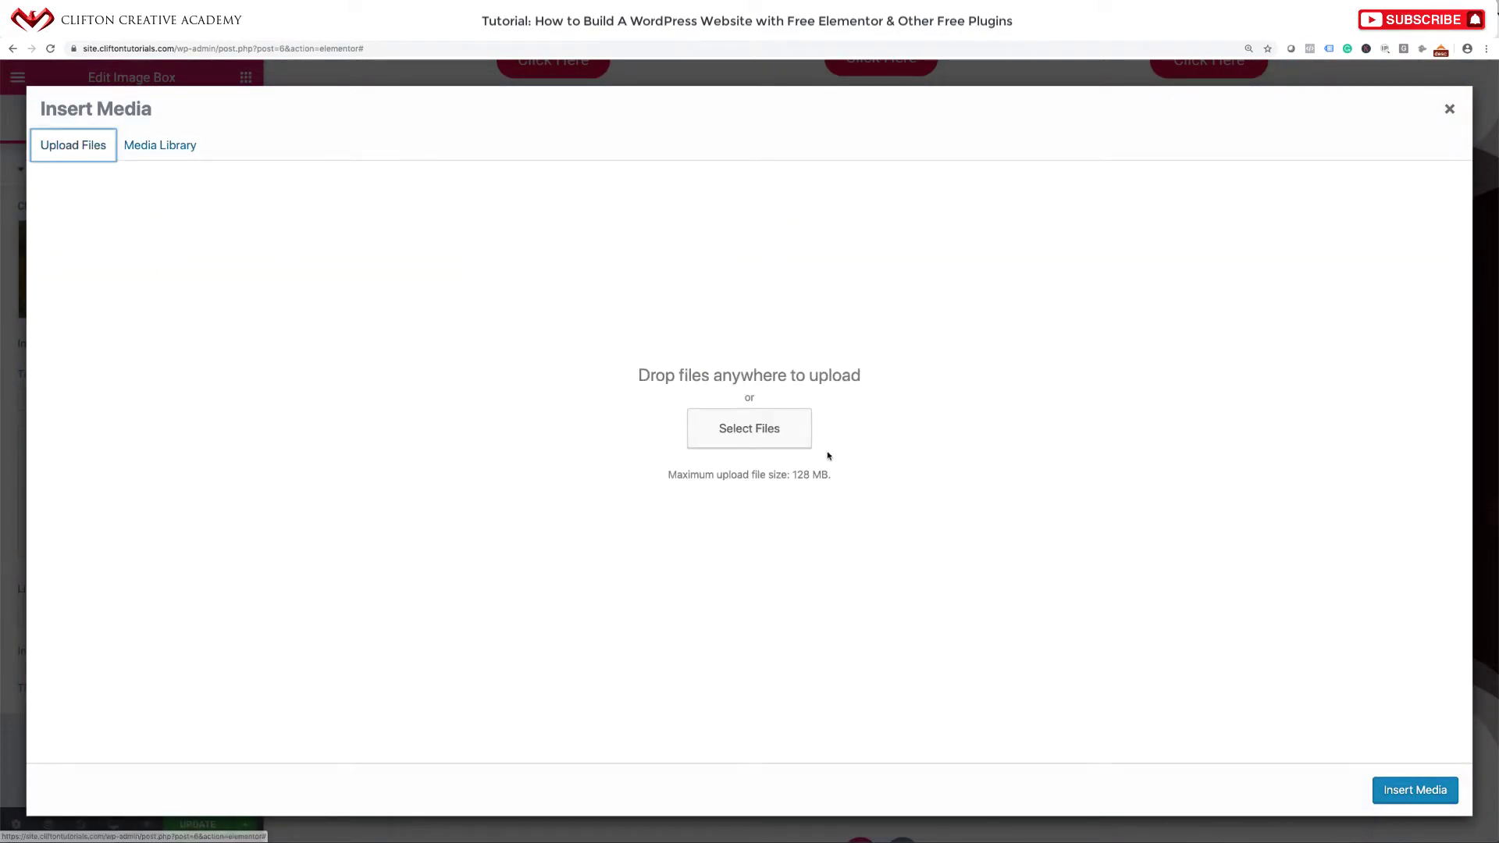
pyautogui.click(763, 431)
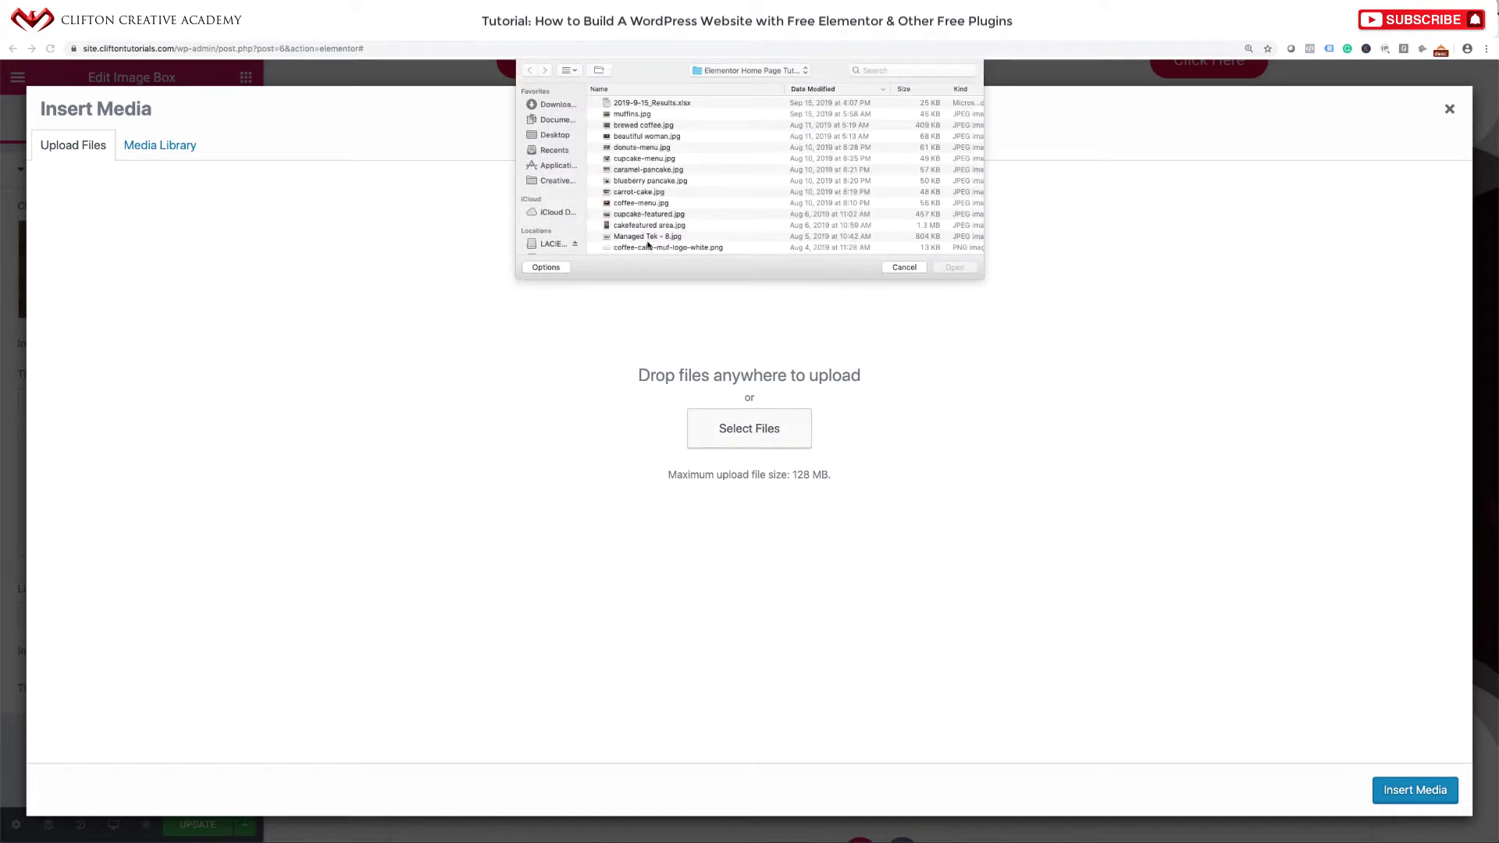
pyautogui.scroll(-2, 647, 244)
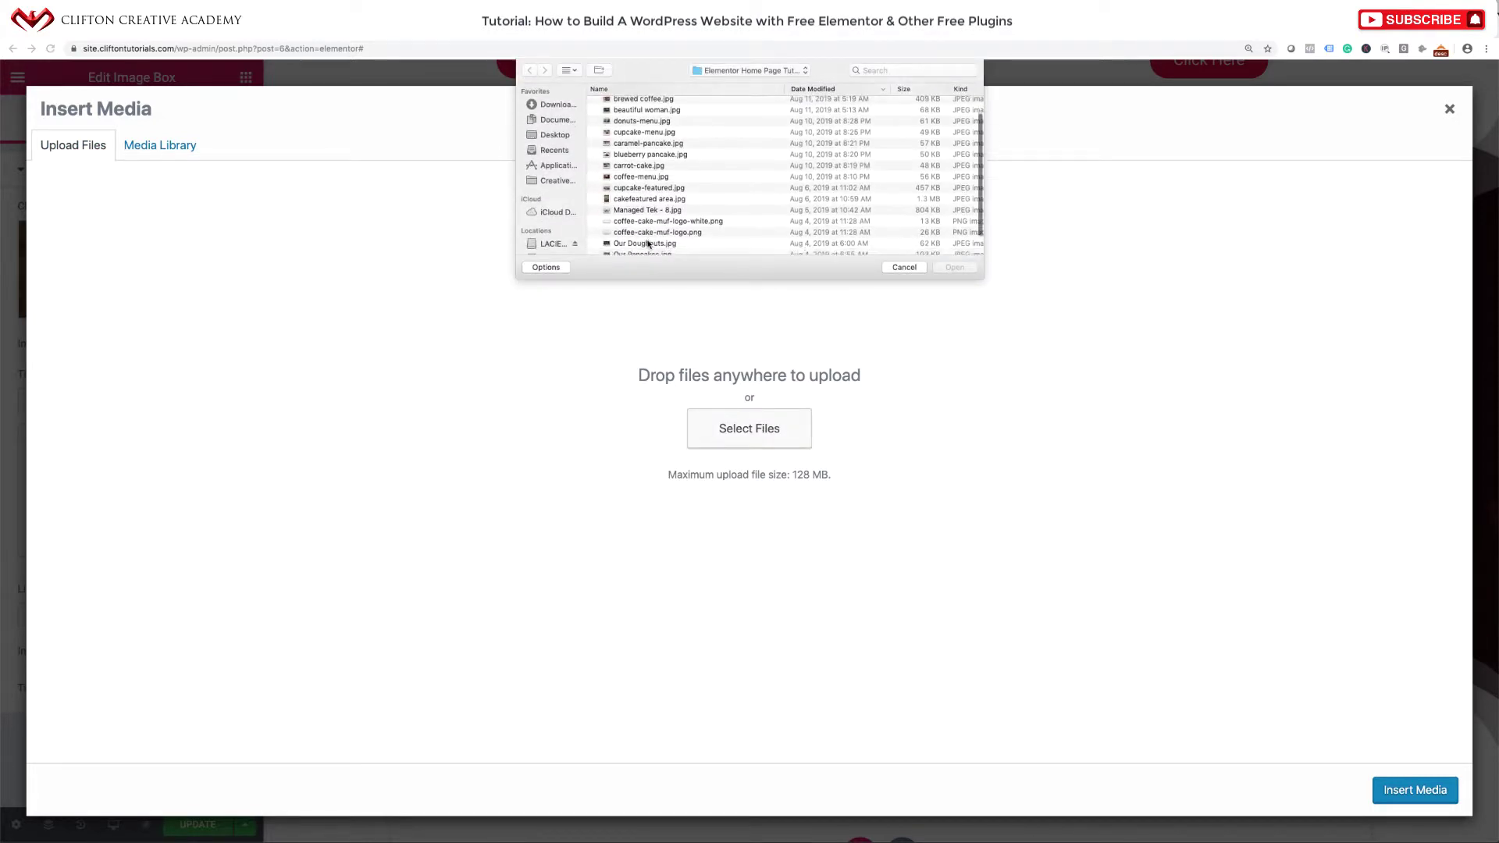
pyautogui.click(651, 121)
pyautogui.click(953, 269)
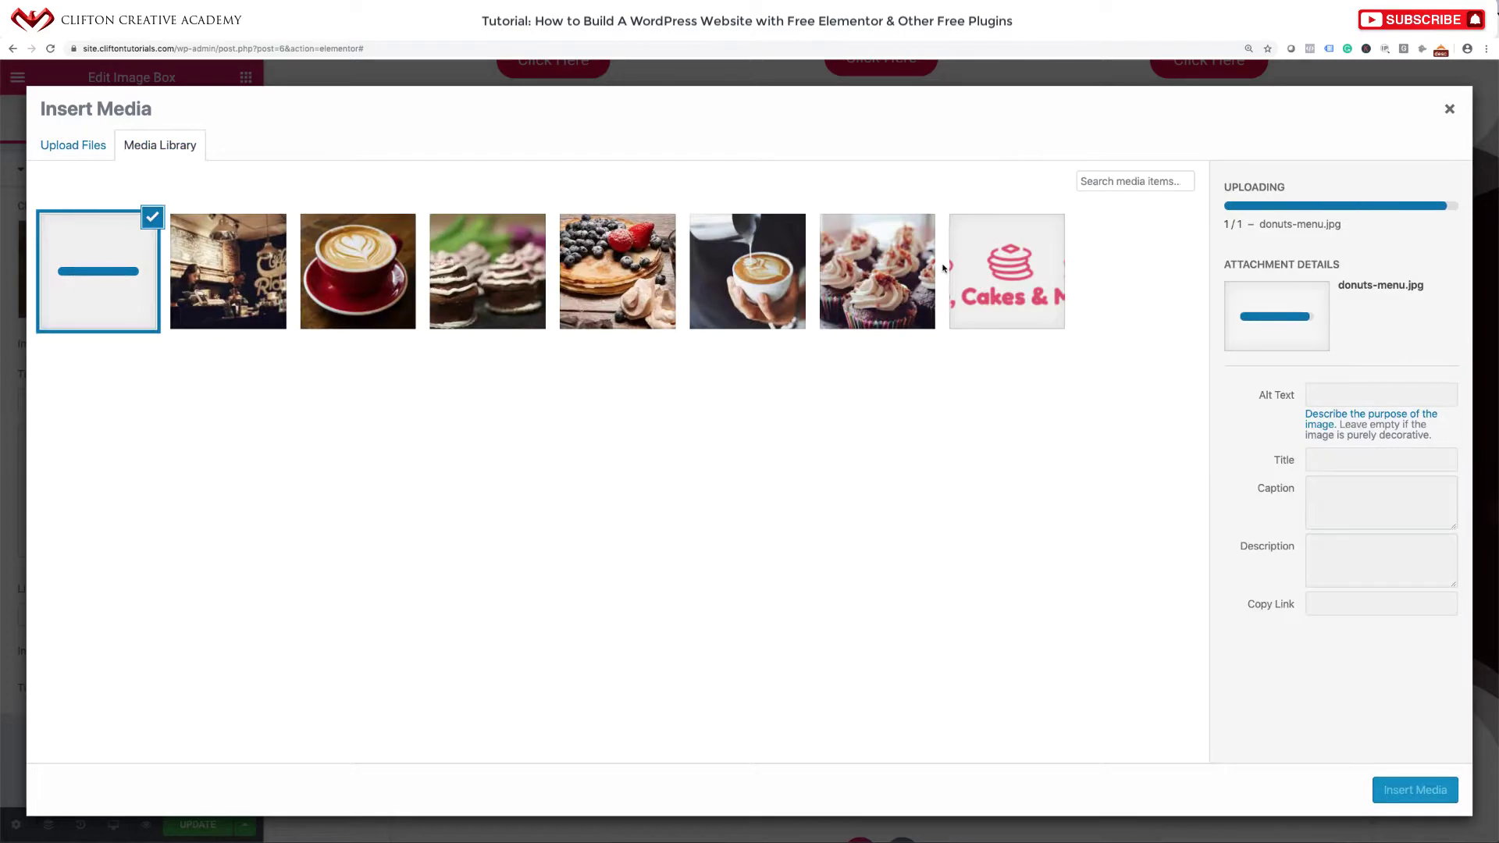
pyautogui.moveTo(1378, 399); pyautogui.dragTo(1220, 401)
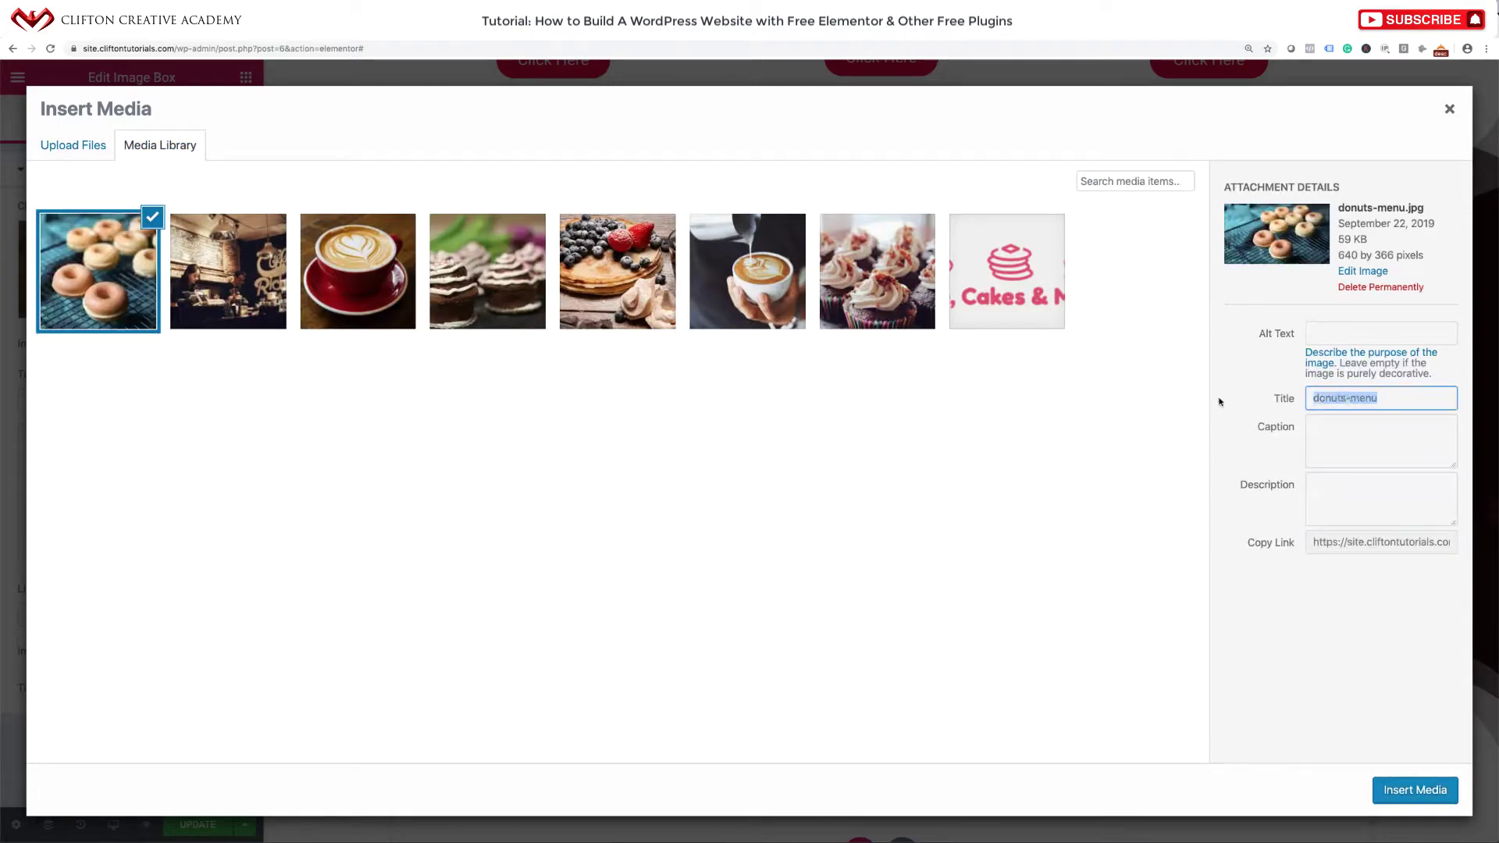
pyautogui.hotkey('ctrl', 'c')
pyautogui.click(1363, 323)
pyautogui.hotkey('ctrl', 'v')
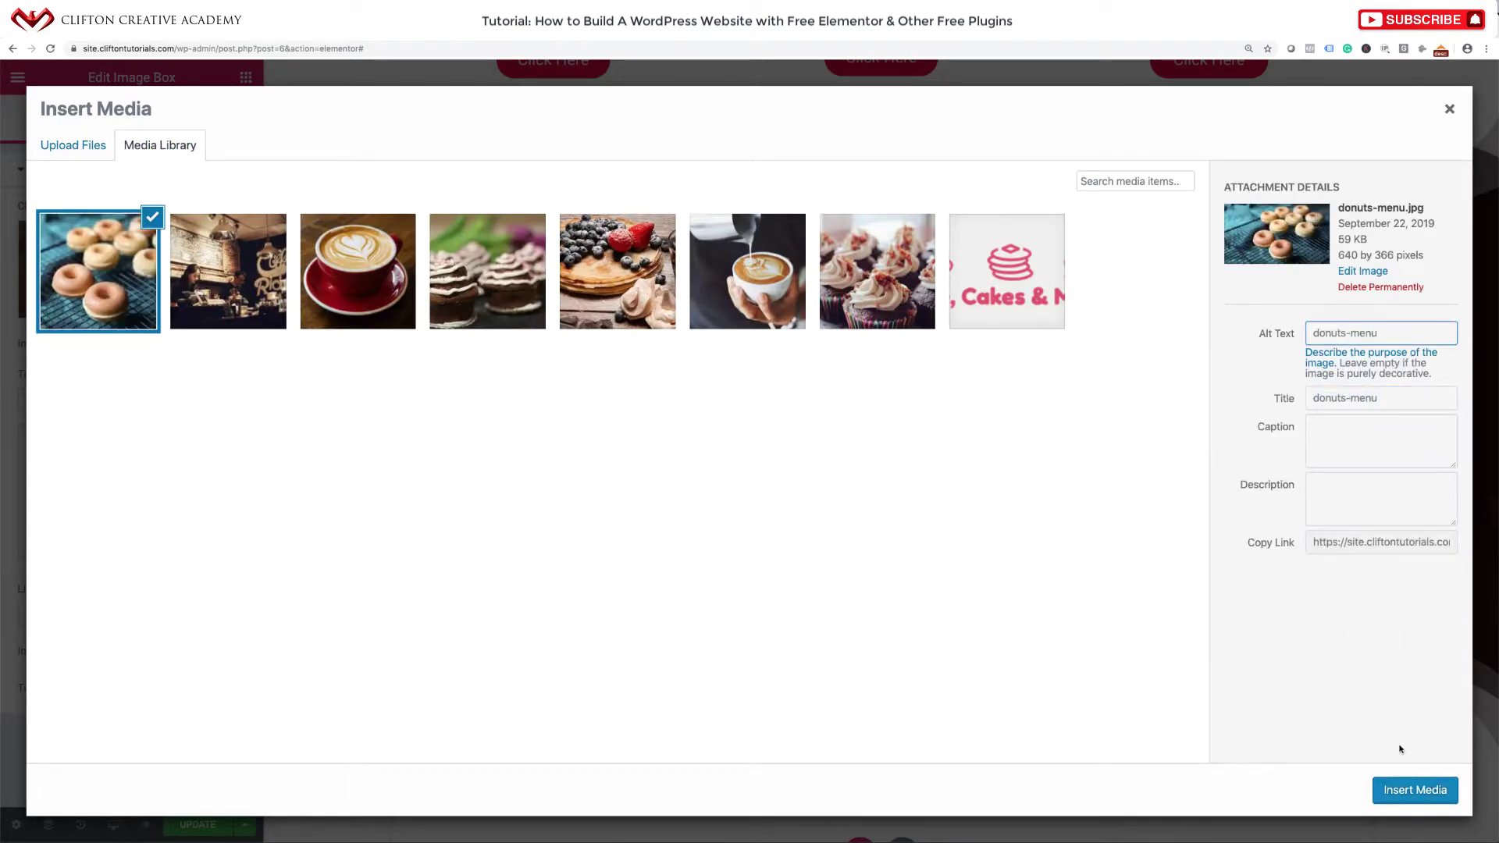
pyautogui.click(1396, 785)
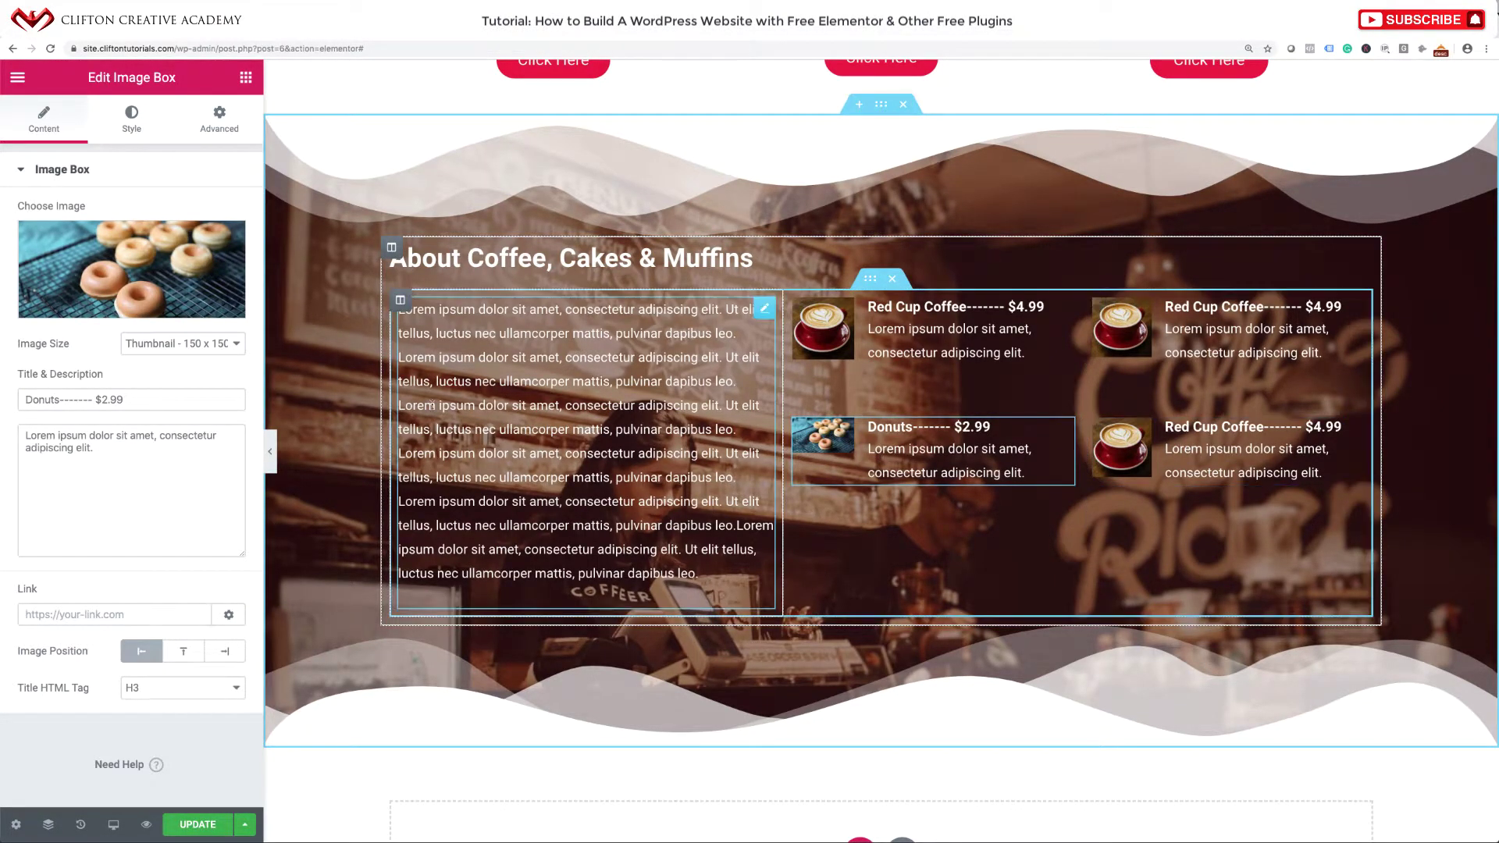
pyautogui.click(201, 344)
# Keep the 150 x 150 thumbnail and retitle the top-right item 'Pancake Stack------- $6.99'.
pyautogui.click(202, 346)
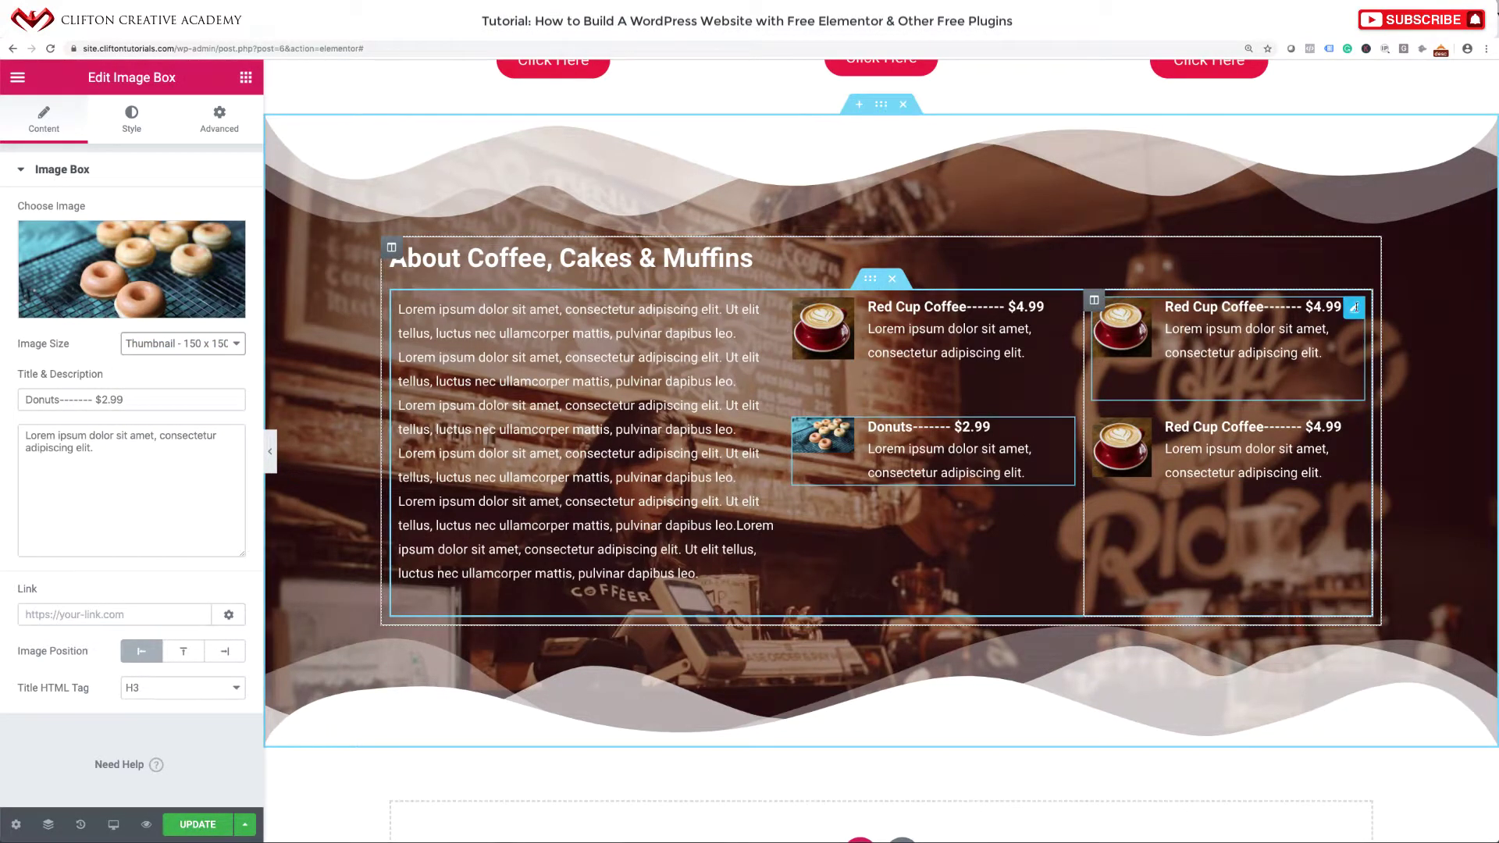
pyautogui.click(1355, 309)
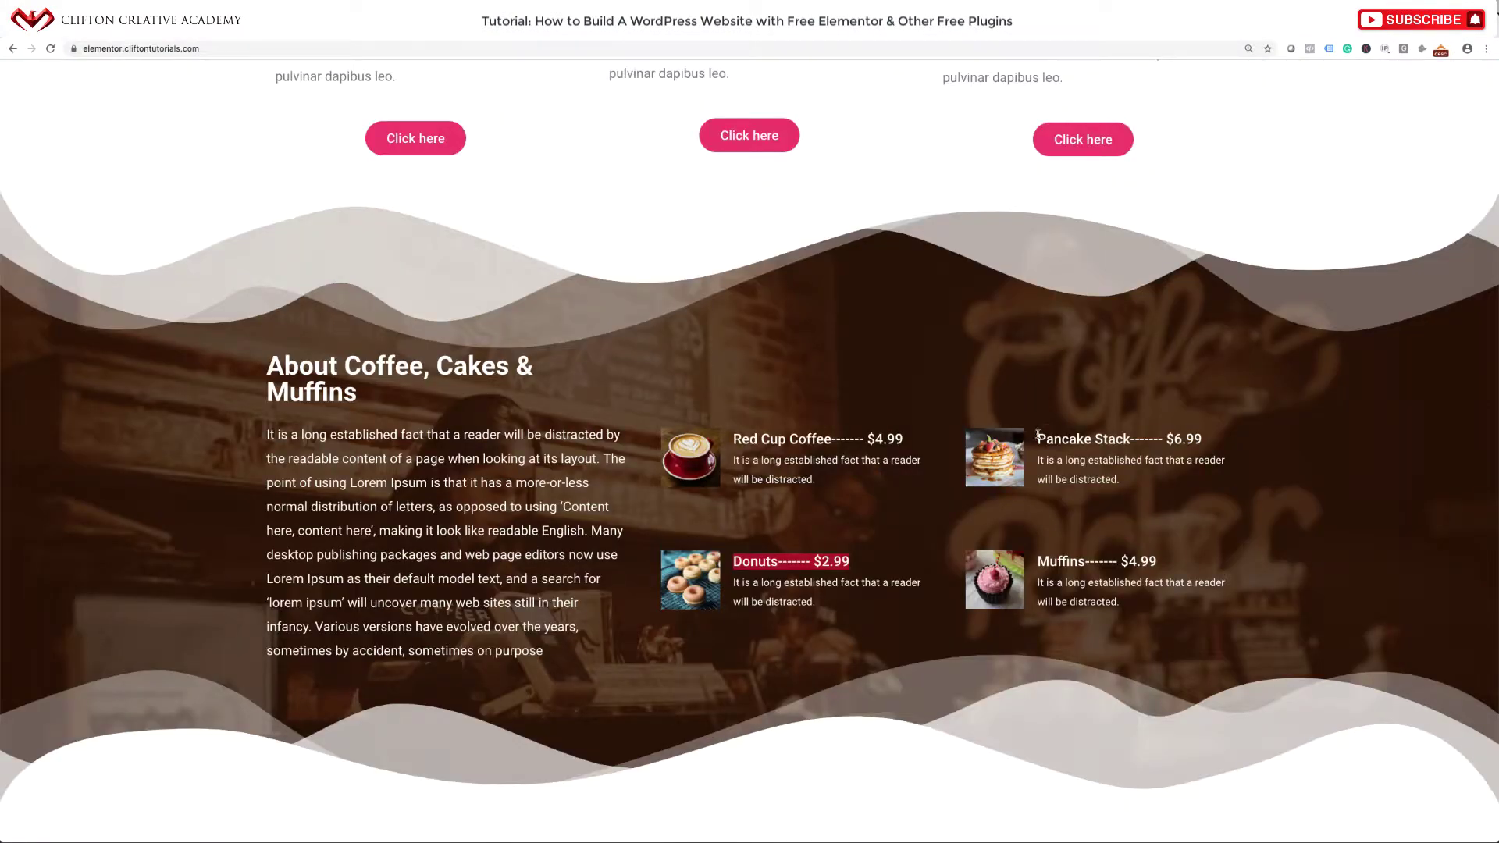
pyautogui.moveTo(1037, 434); pyautogui.dragTo(1229, 436)
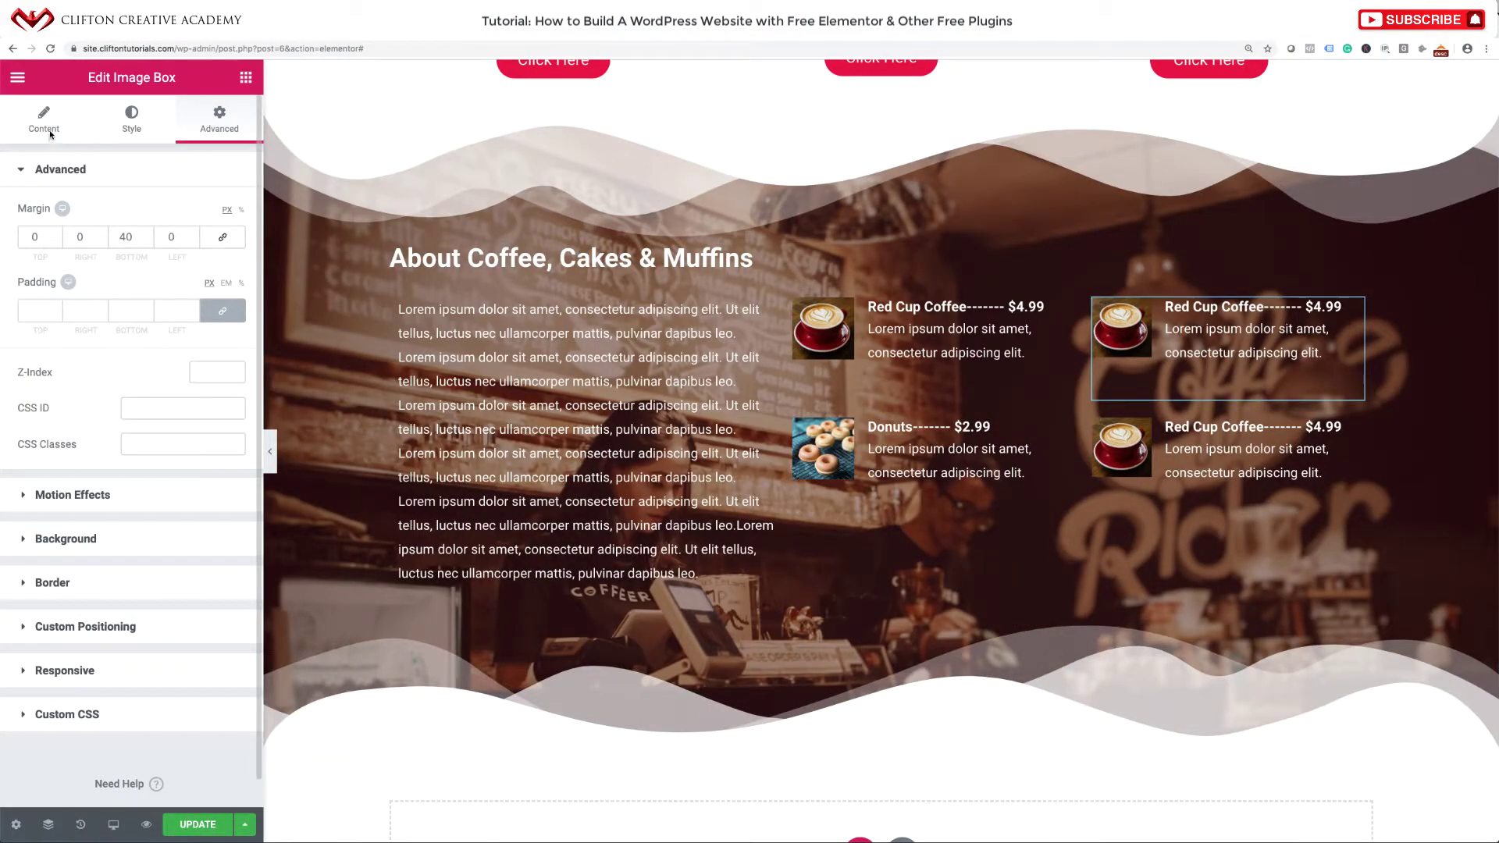
pyautogui.click(43, 121)
pyautogui.moveTo(166, 399); pyautogui.dragTo(1, 367)
pyautogui.hotkey('ctrl', 'v')
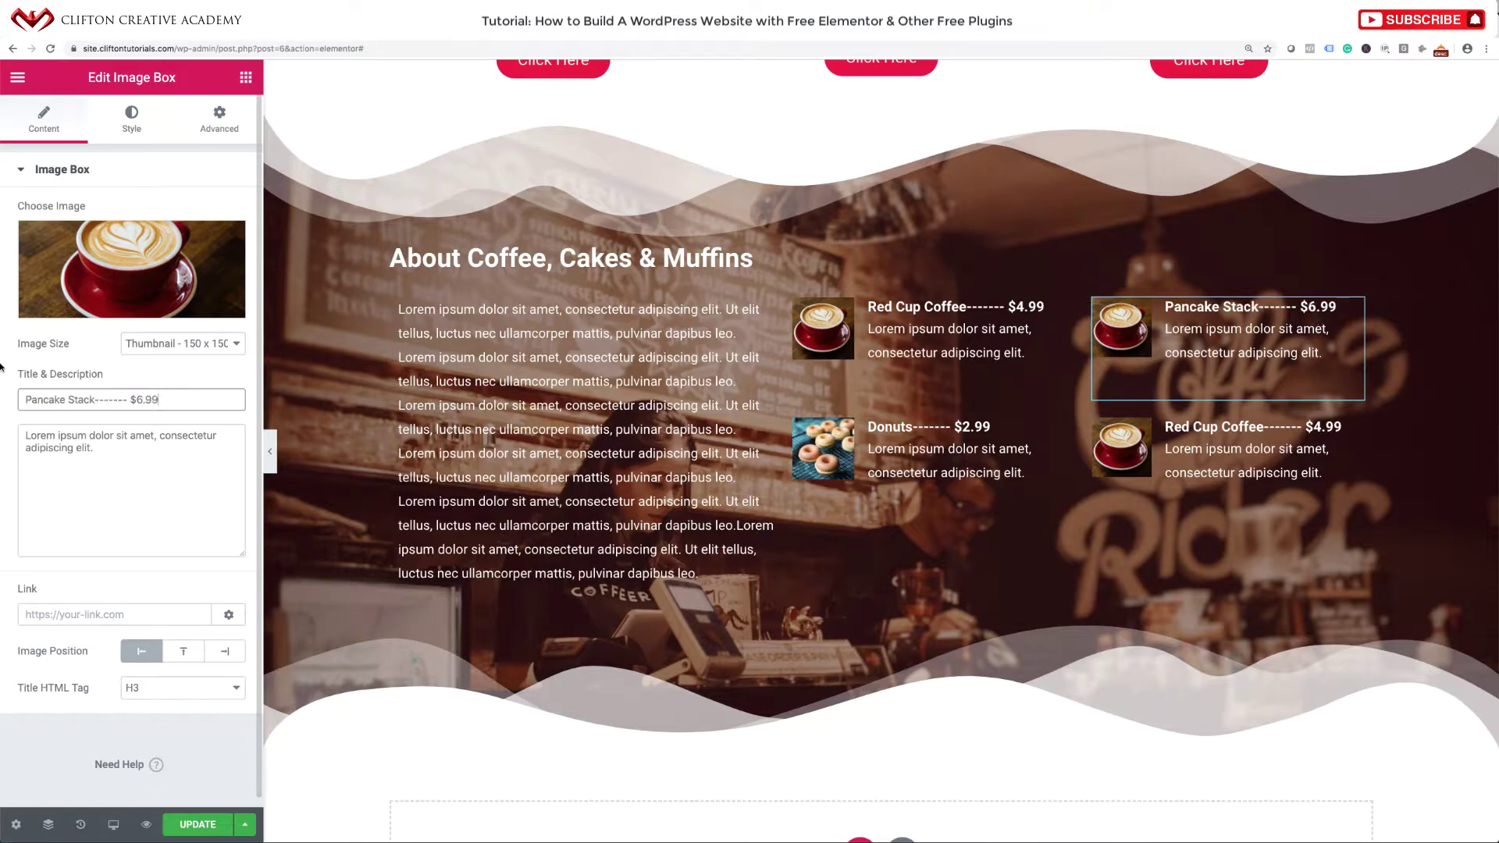
# Upload caramel-pancake.jpg as the pancake item's image after previewing the pancake photos.
pyautogui.click(90, 283)
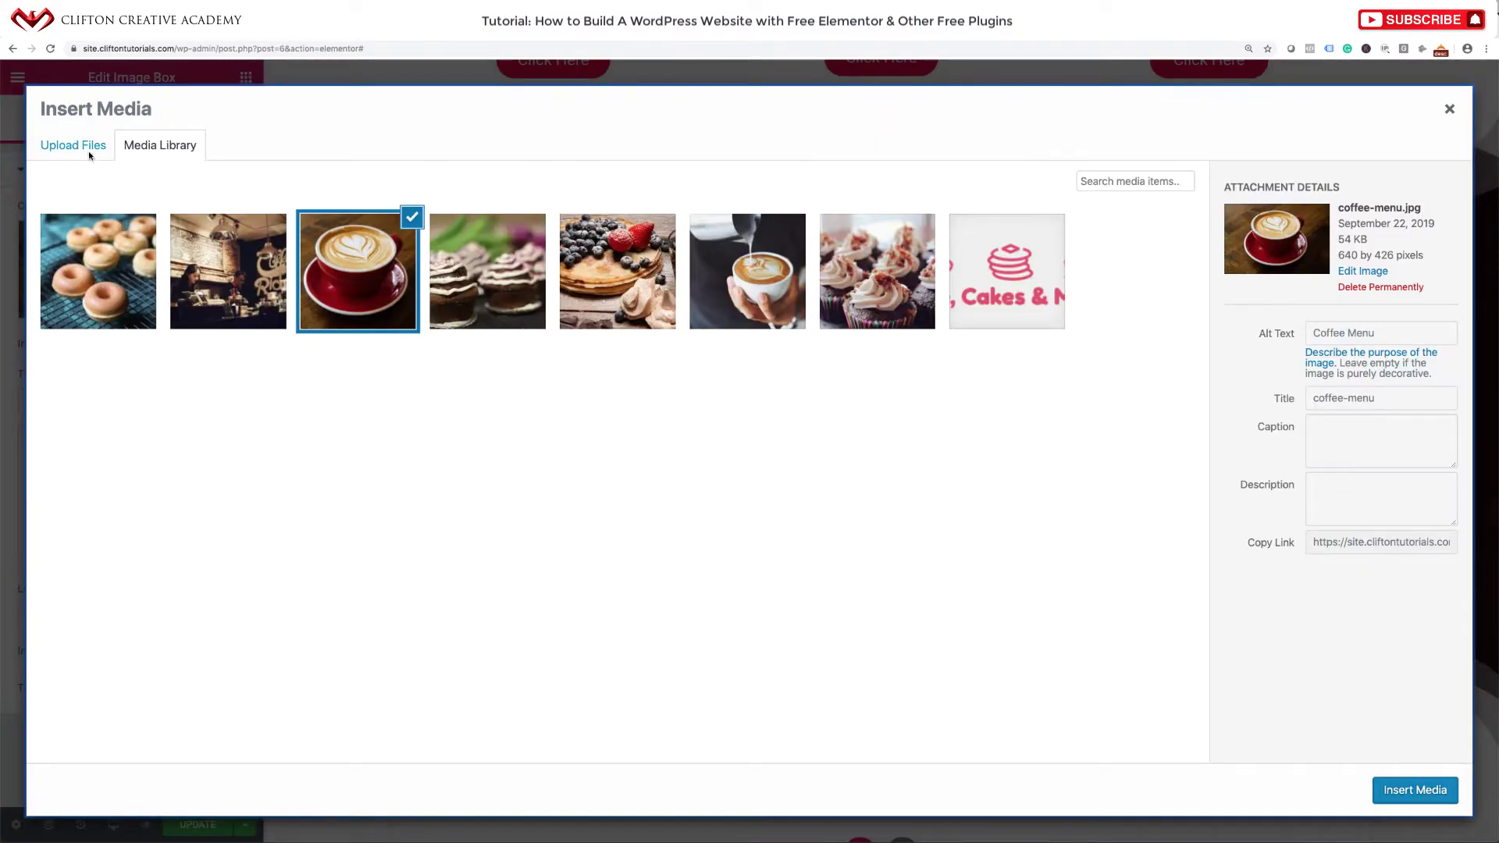
pyautogui.click(88, 150)
pyautogui.click(744, 434)
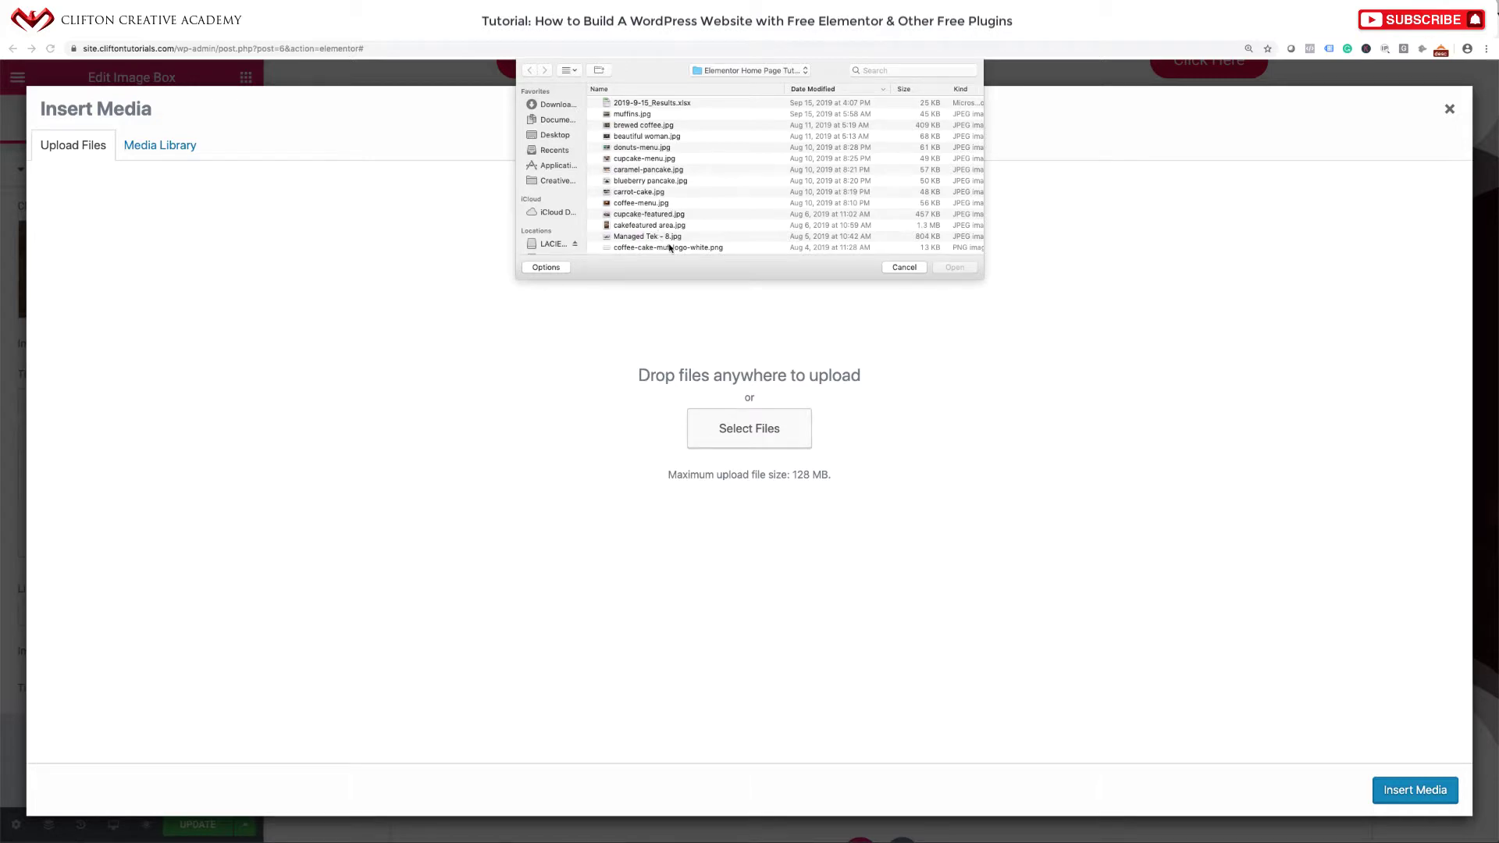
pyautogui.scroll(-3, 670, 247)
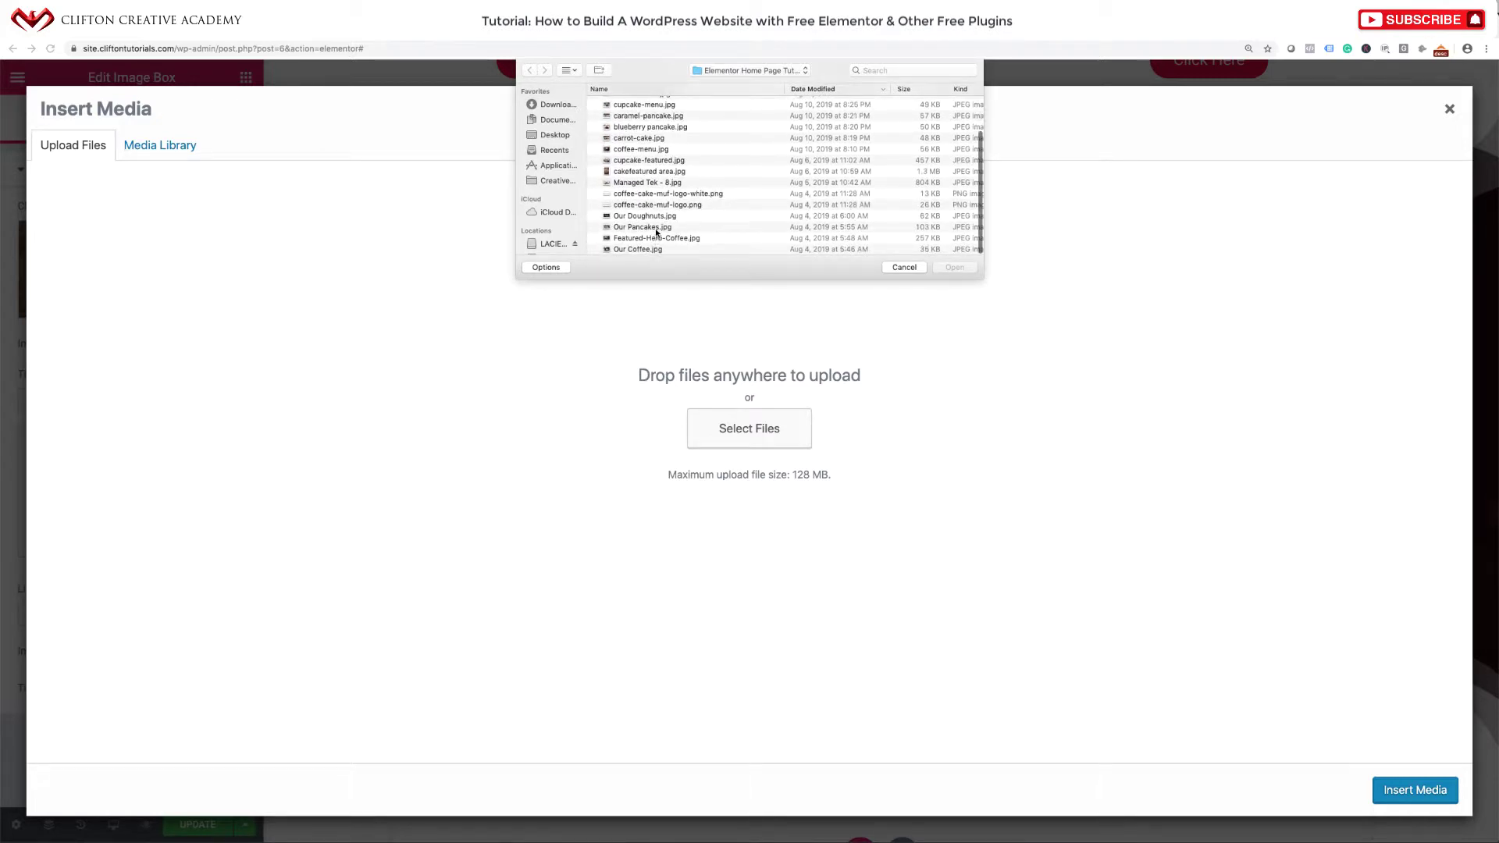
pyautogui.click(656, 227)
pyautogui.press('space')
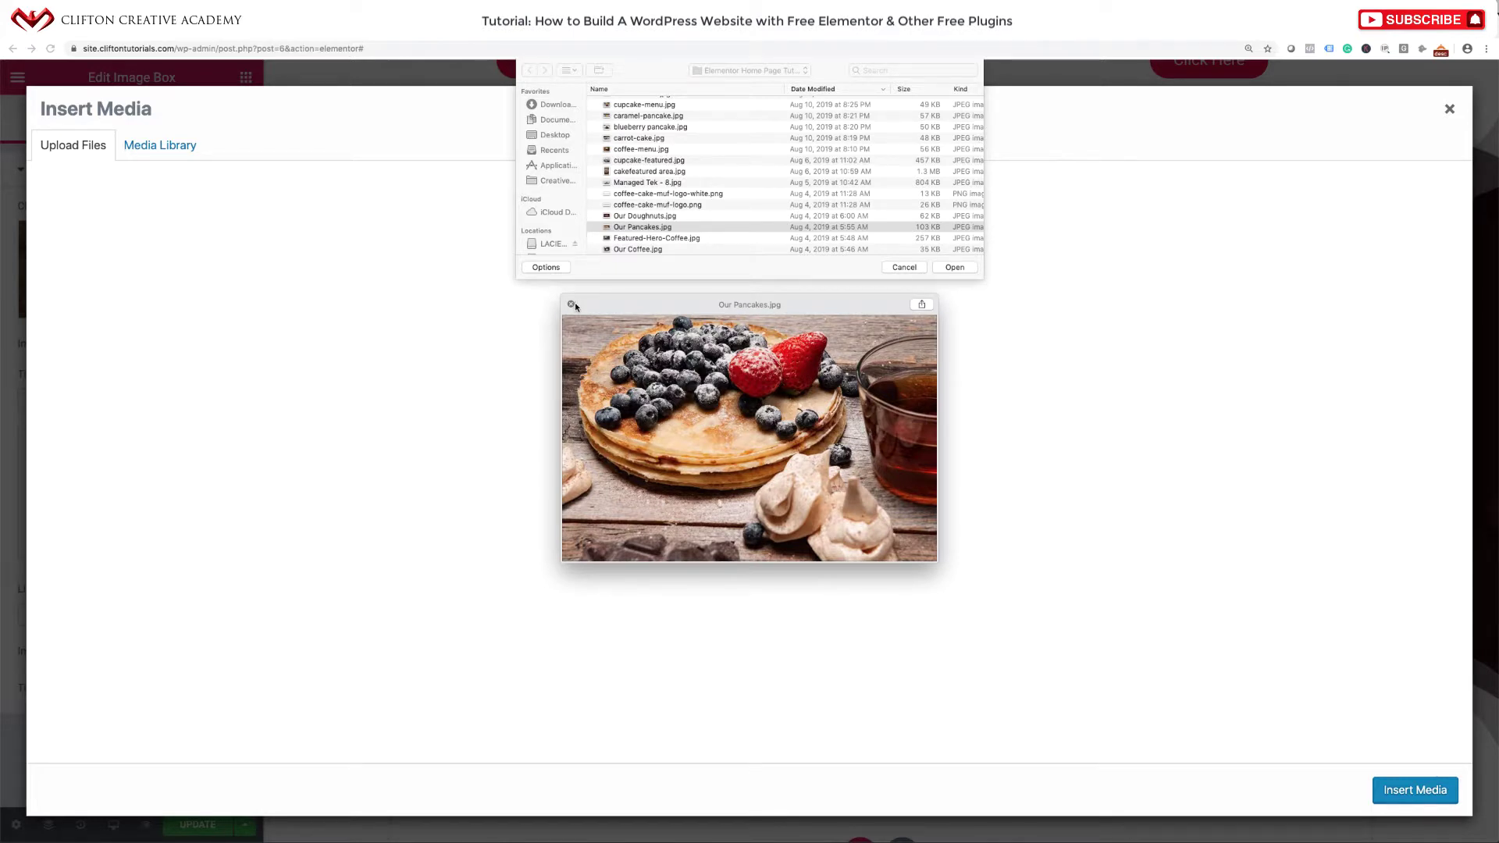
pyautogui.click(571, 304)
pyautogui.scroll(1, 658, 194)
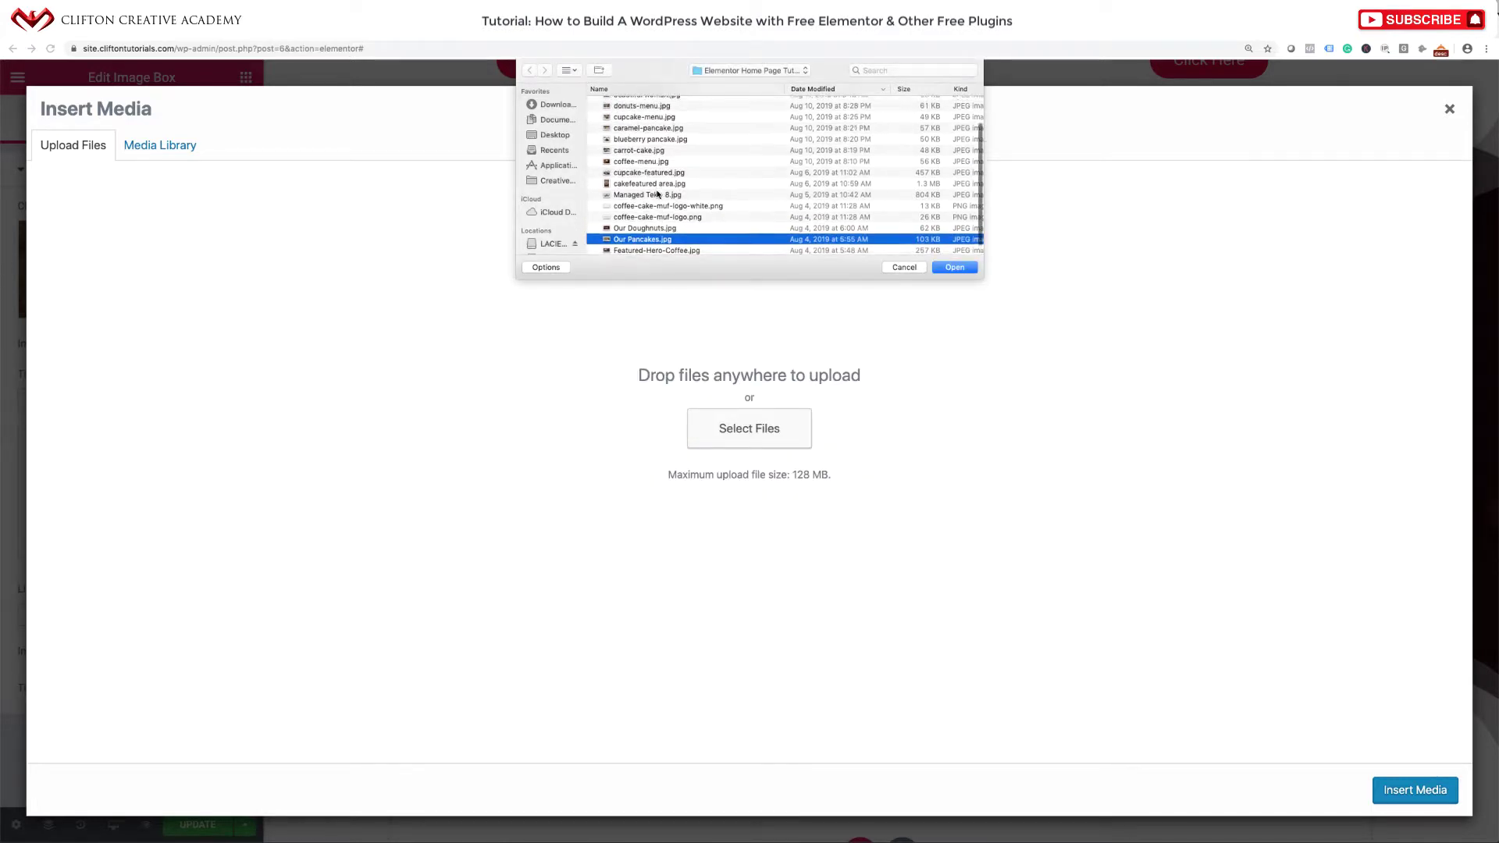
pyautogui.scroll(4, 658, 195)
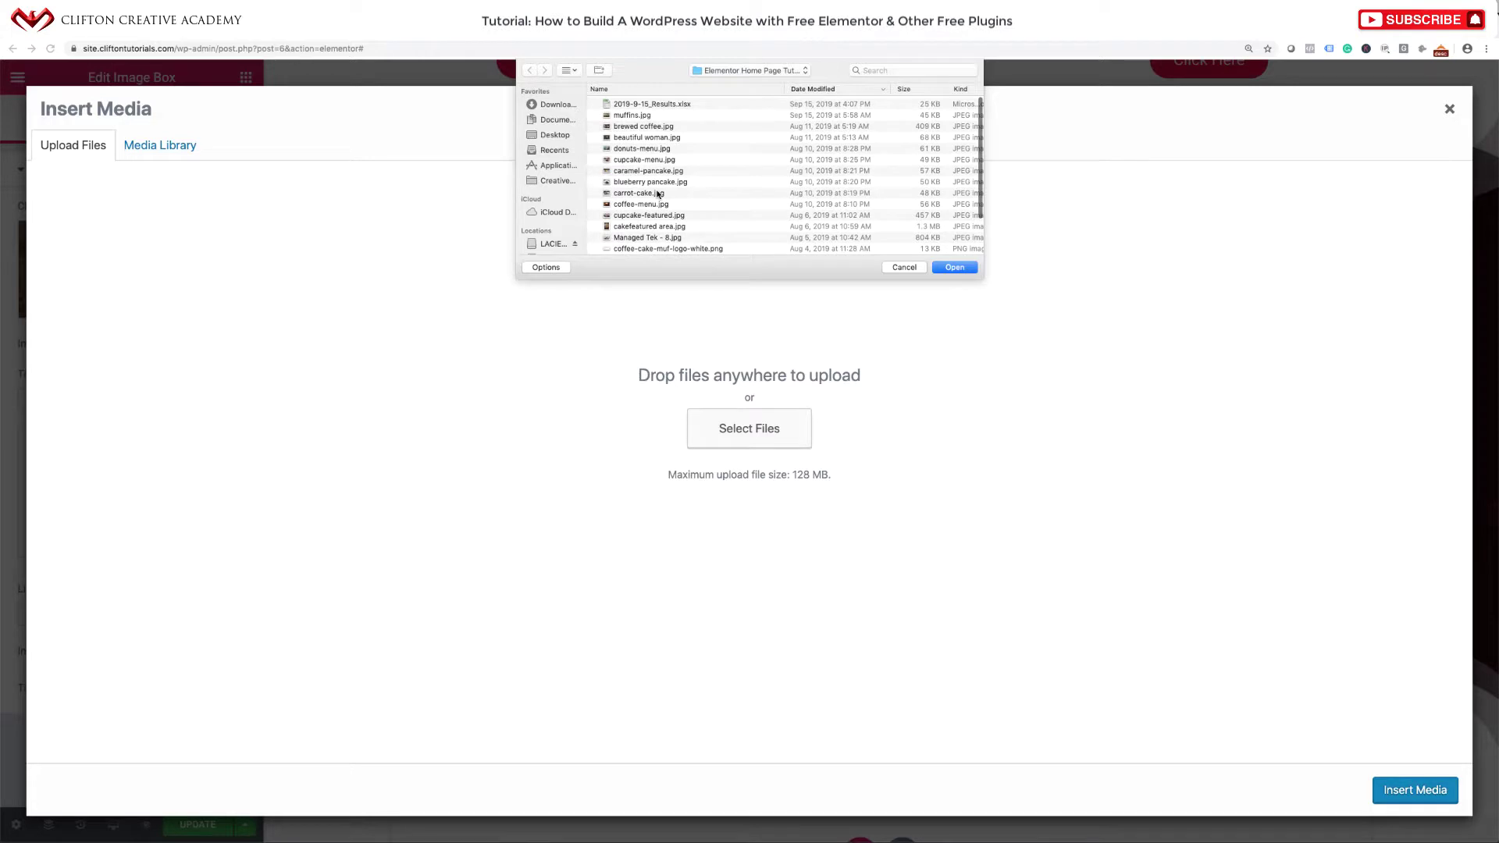
pyautogui.scroll(-1, 658, 194)
pyautogui.click(652, 167)
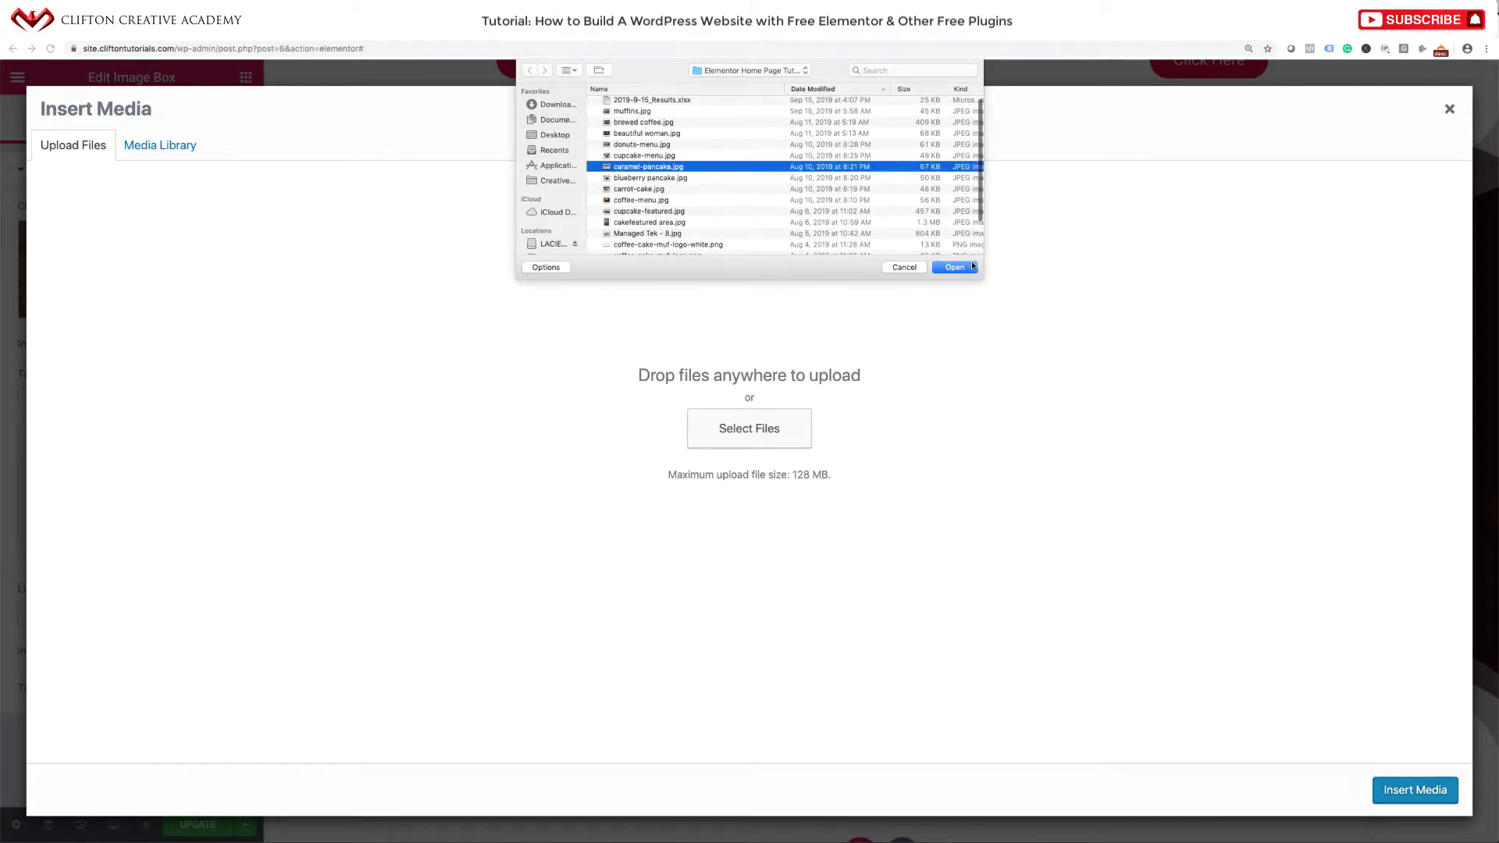
pyautogui.click(972, 267)
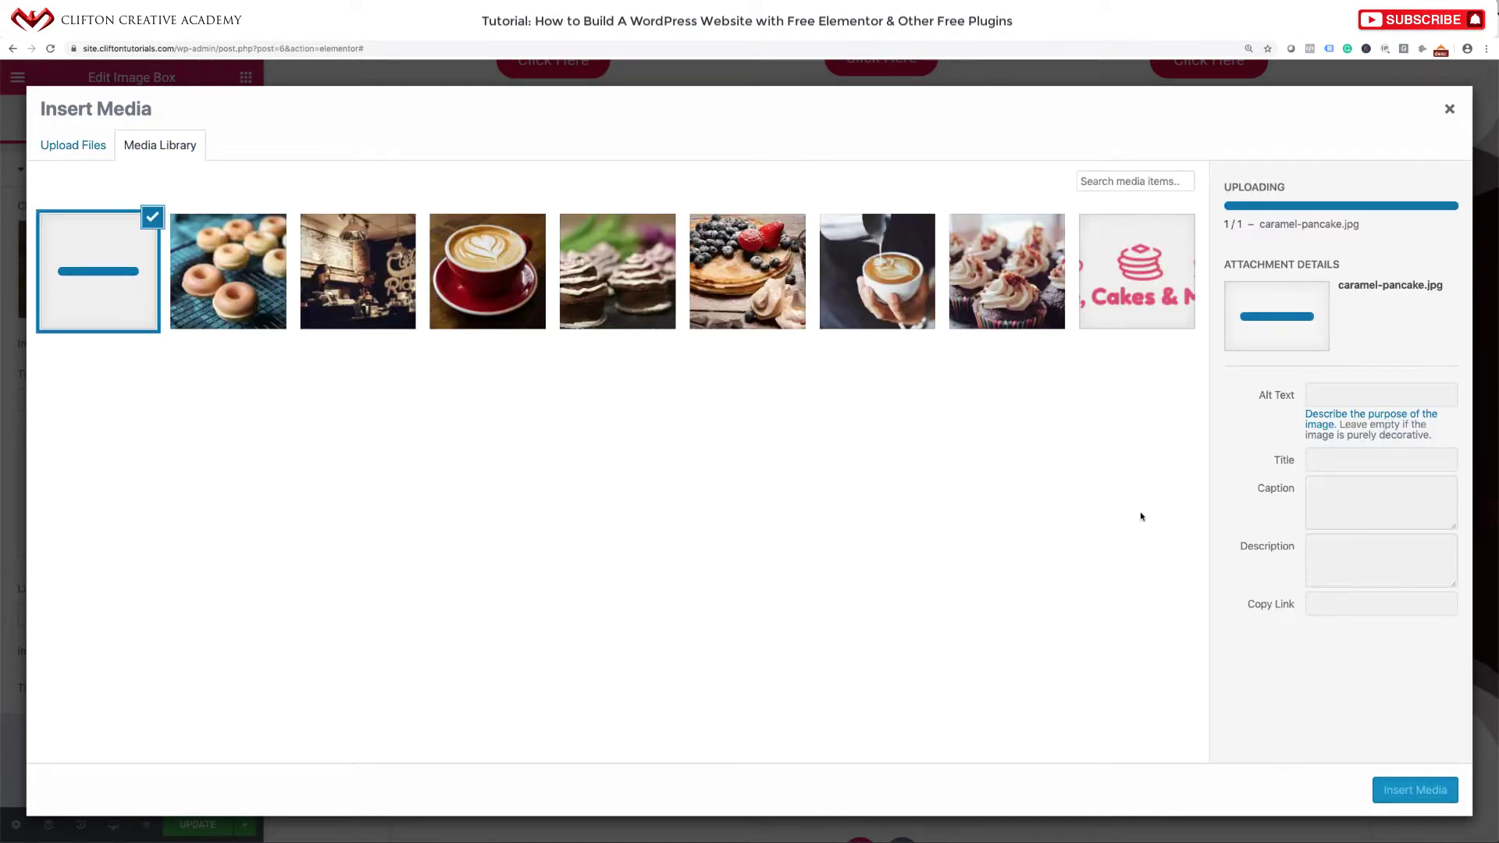
# Give the pancake image alt text caramel-pancake and insert it into the menu item.
pyautogui.moveTo(1421, 409); pyautogui.dragTo(1304, 401)
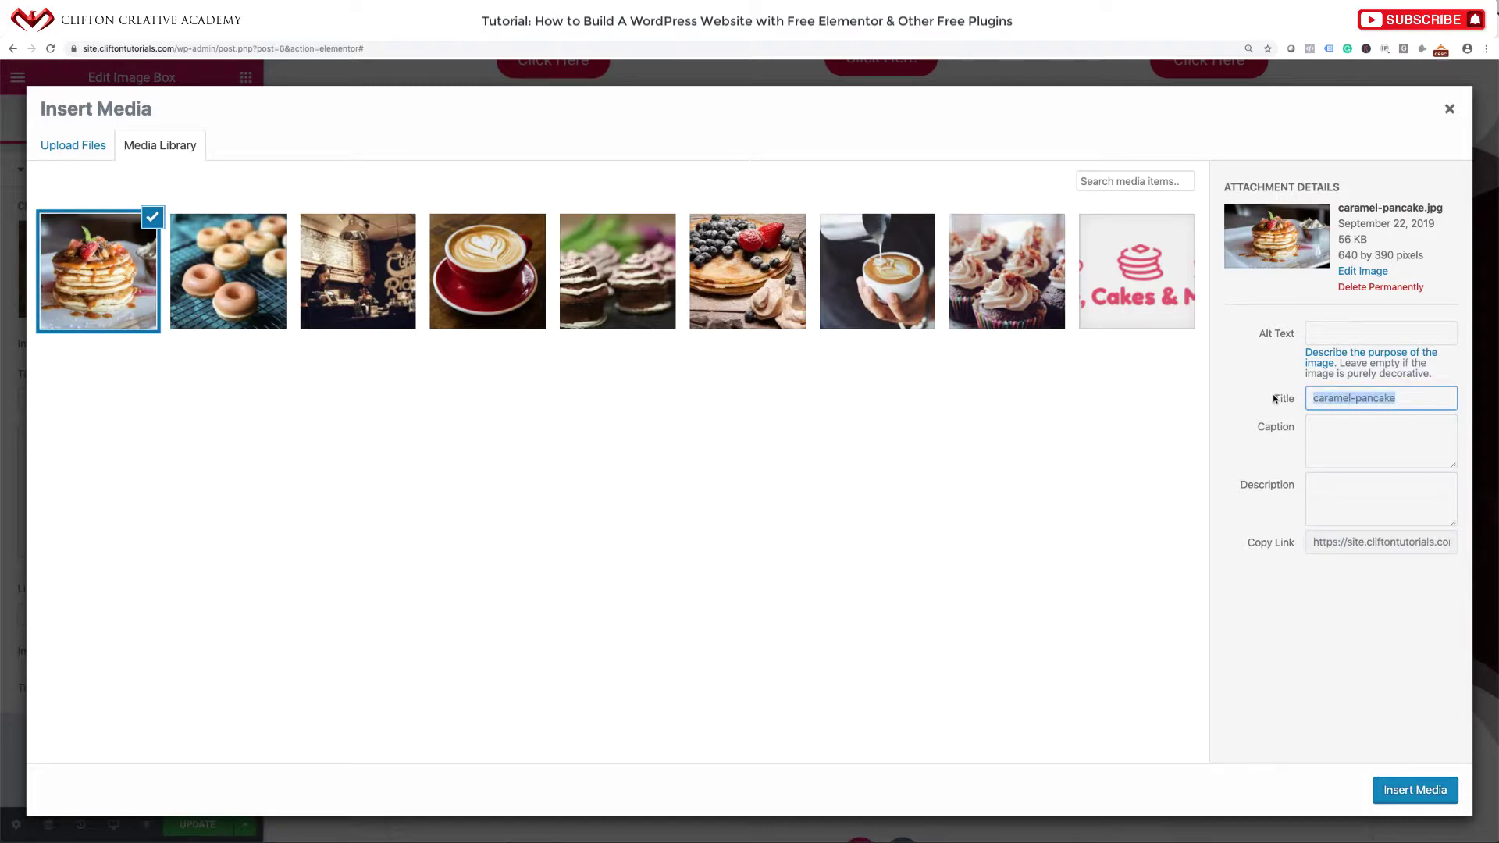
pyautogui.click(1353, 327)
pyautogui.hotkey('ctrl', 'v')
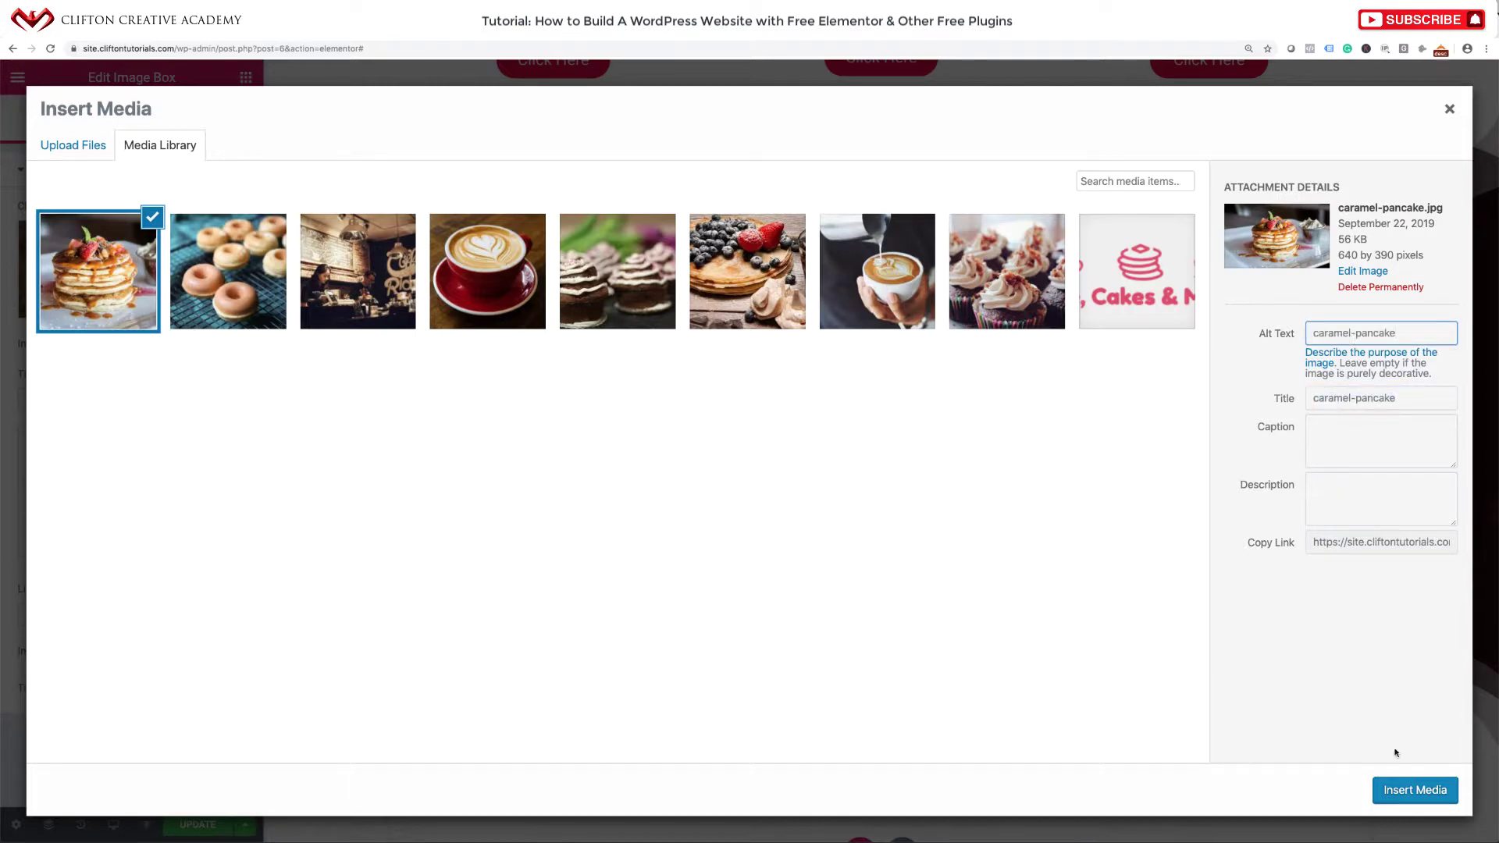
pyautogui.click(1406, 790)
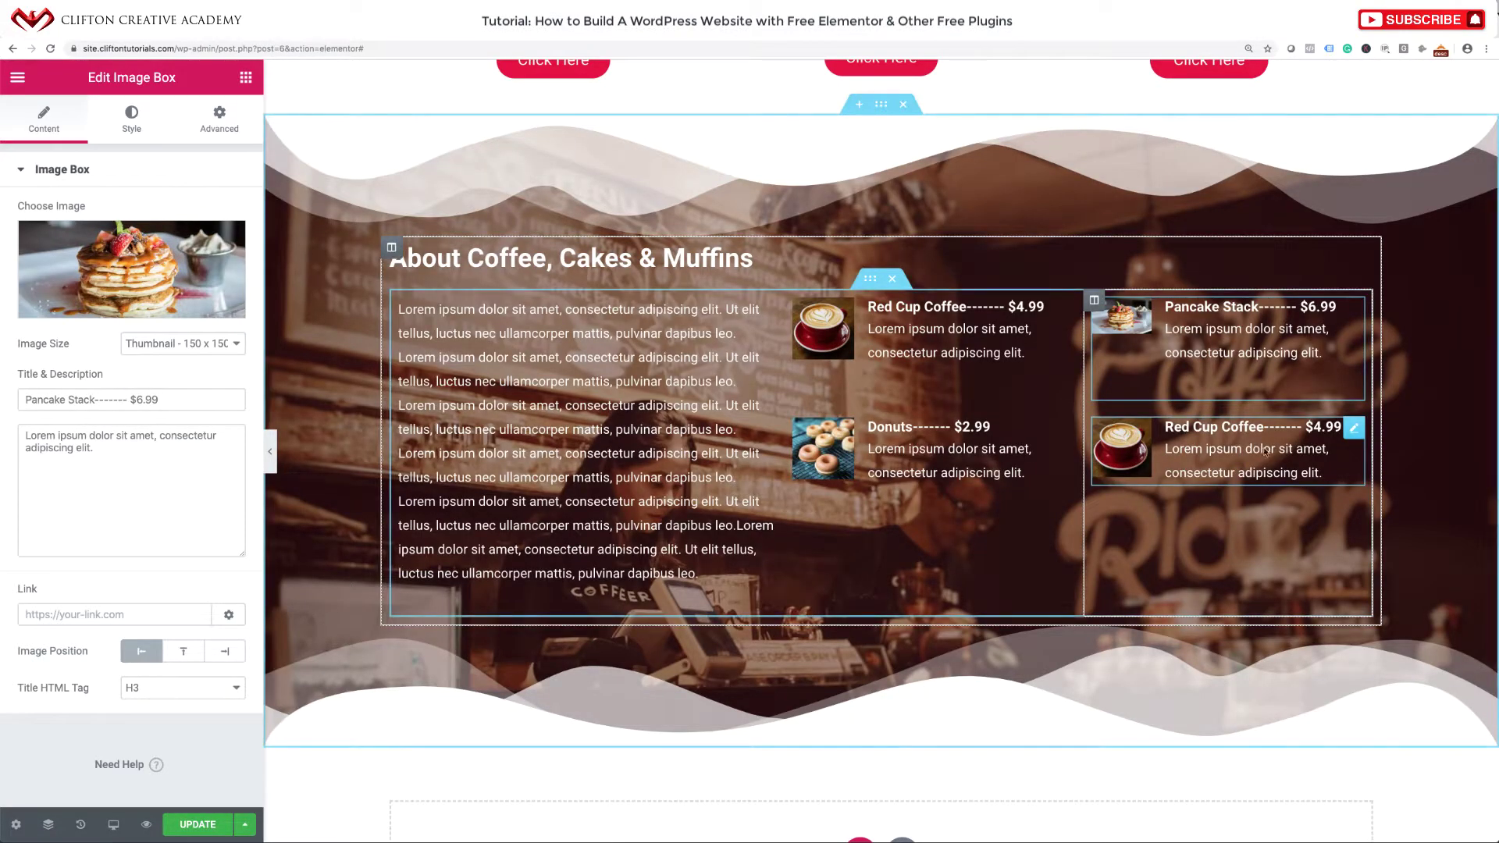
pyautogui.click(1357, 429)
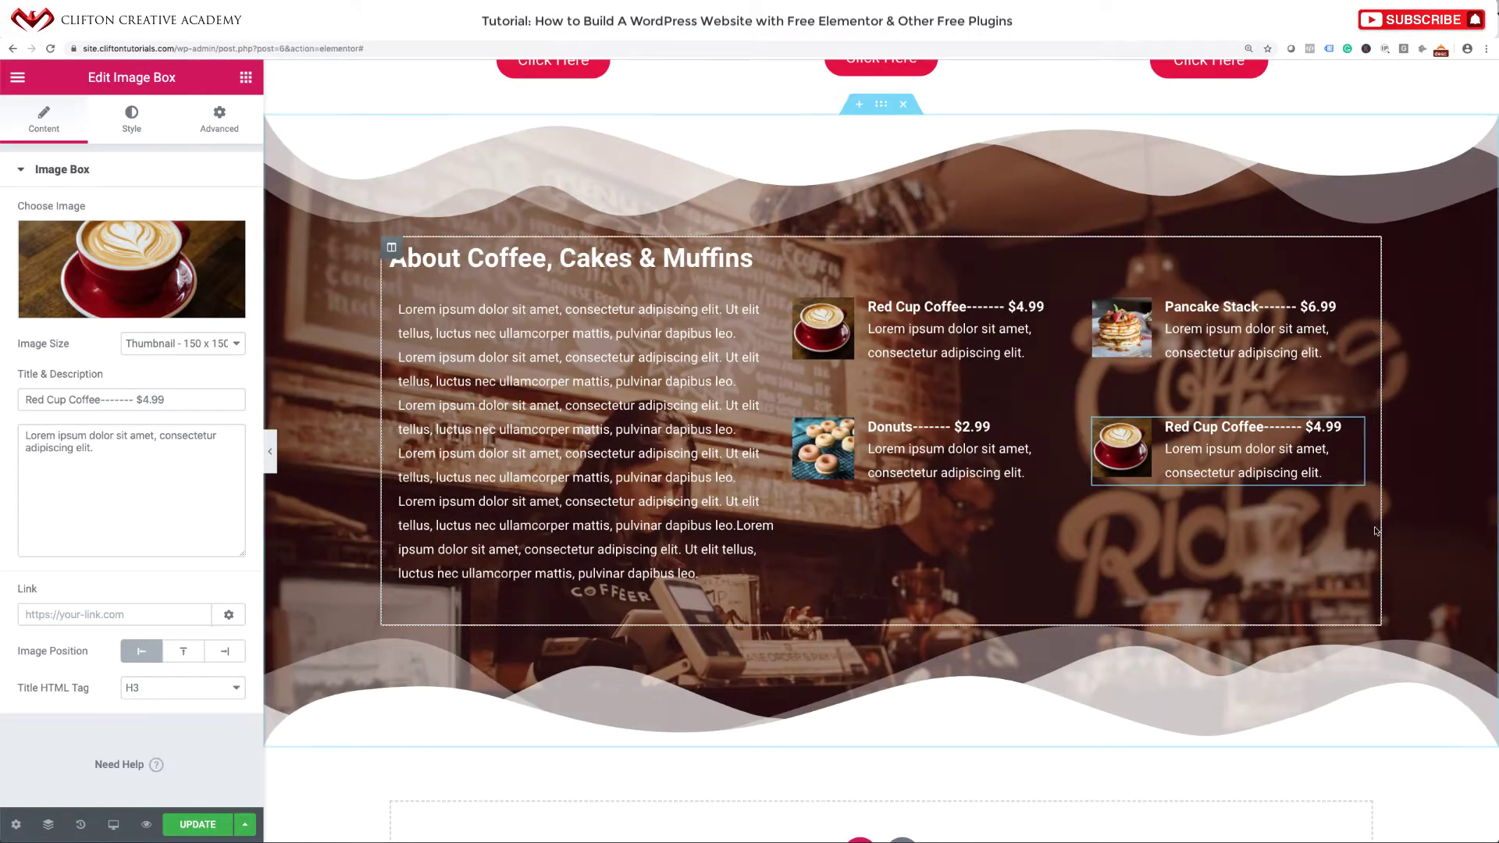
# Retitle the fourth item 'Muffins------- $4.99' and upload cupcake-menu.jpg as its image.
pyautogui.tripleClick(164, 391)
pyautogui.write('Muffins------- $4.99')
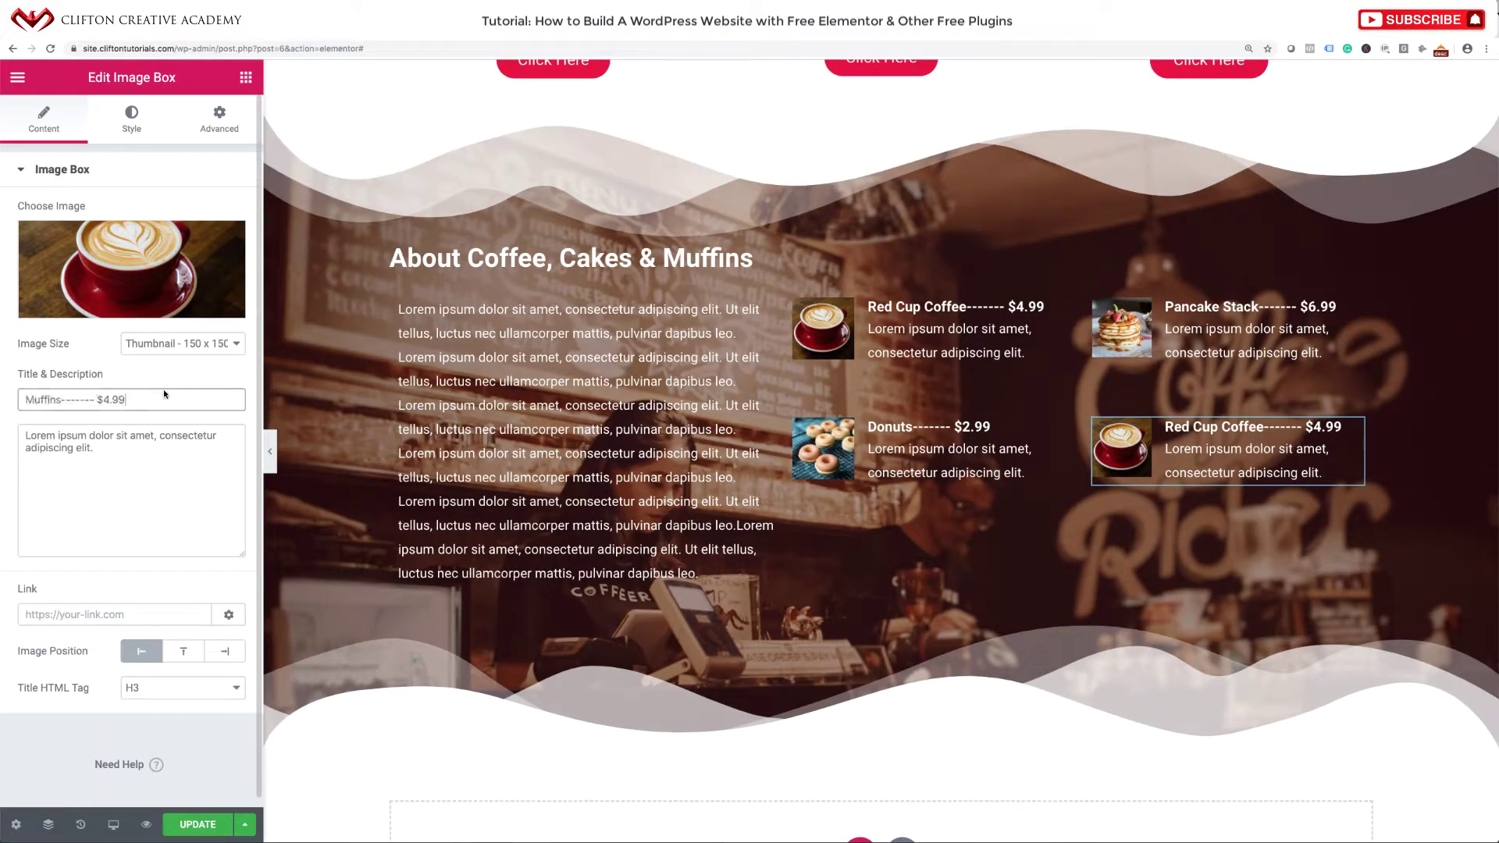
pyautogui.click(130, 255)
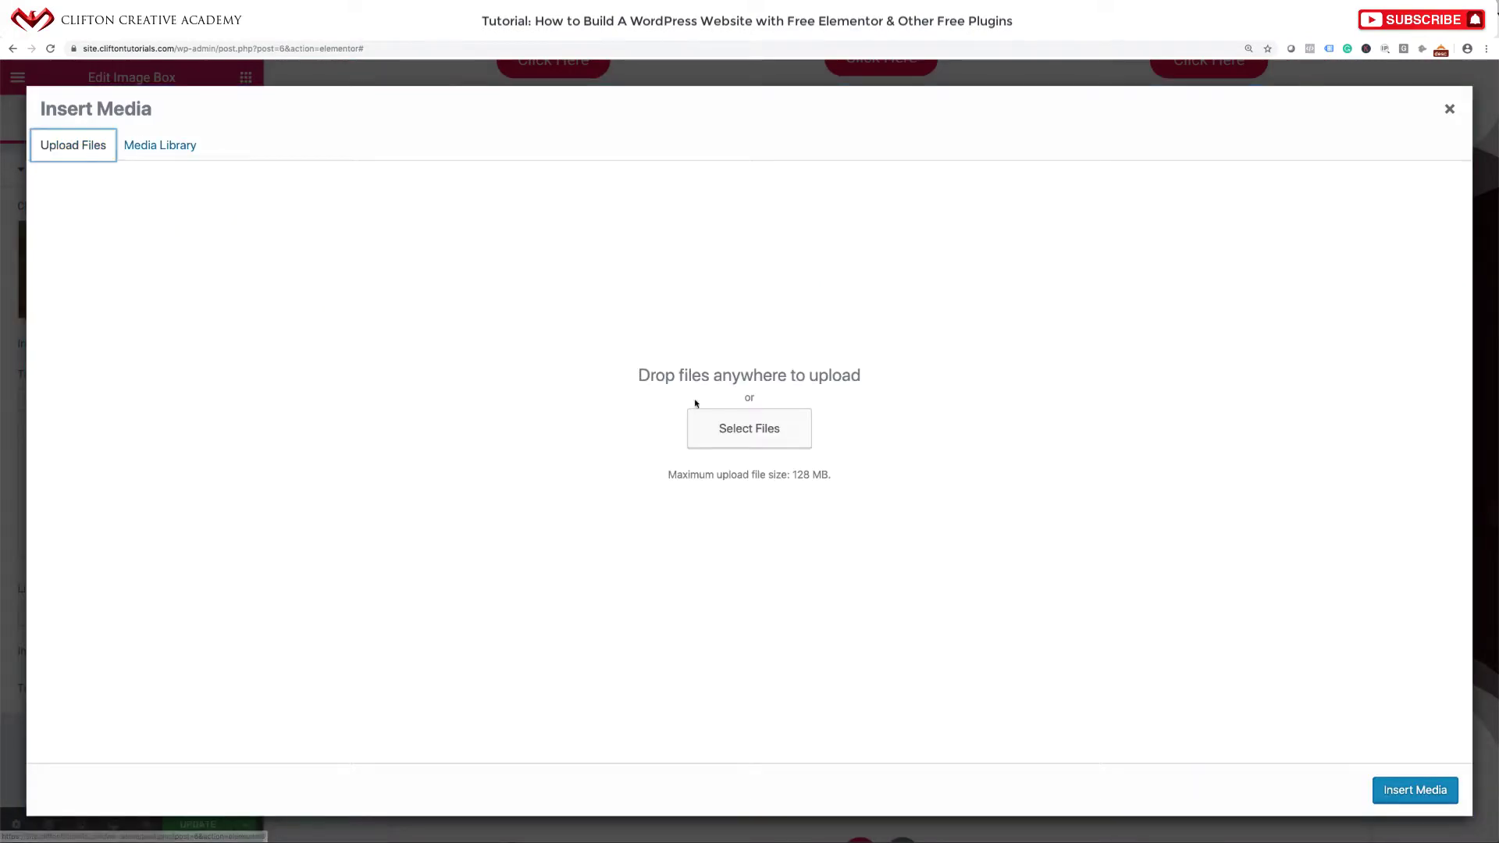
pyautogui.click(765, 434)
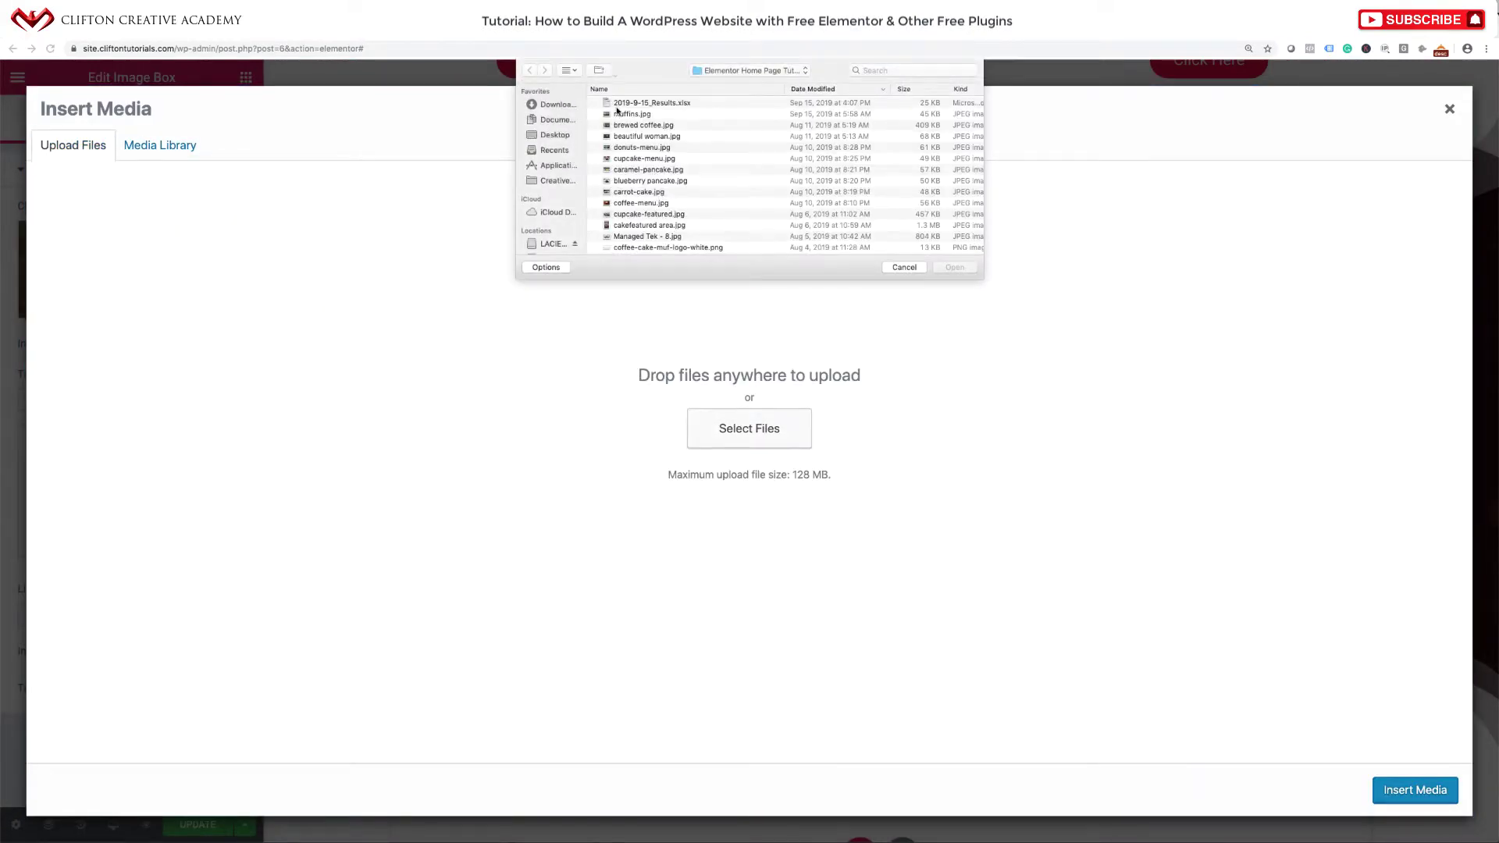
pyautogui.click(619, 114)
pyautogui.press('space')
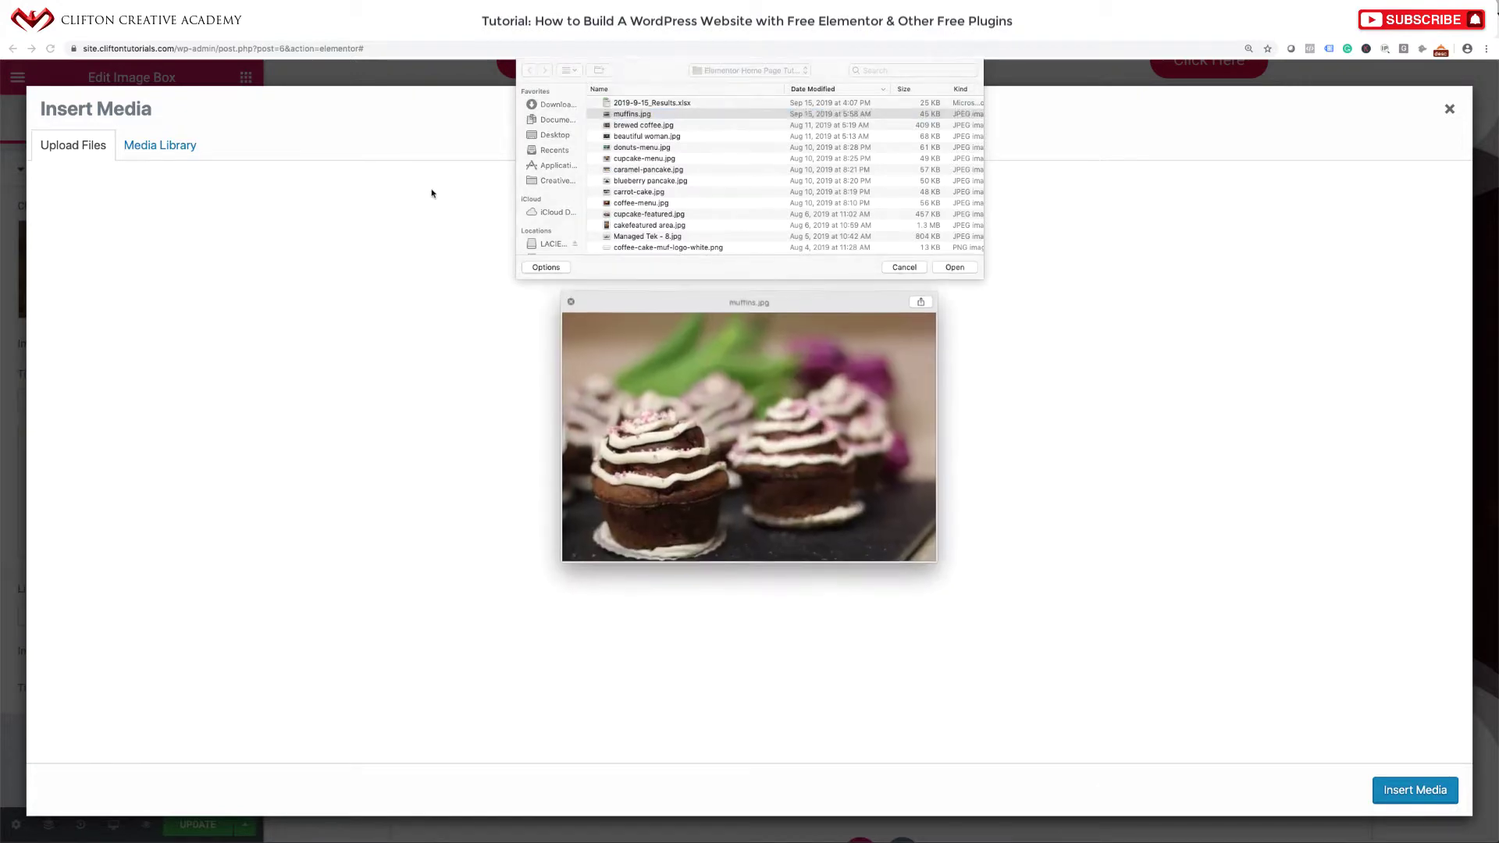
pyautogui.press('space')
pyautogui.scroll(-3, 672, 171)
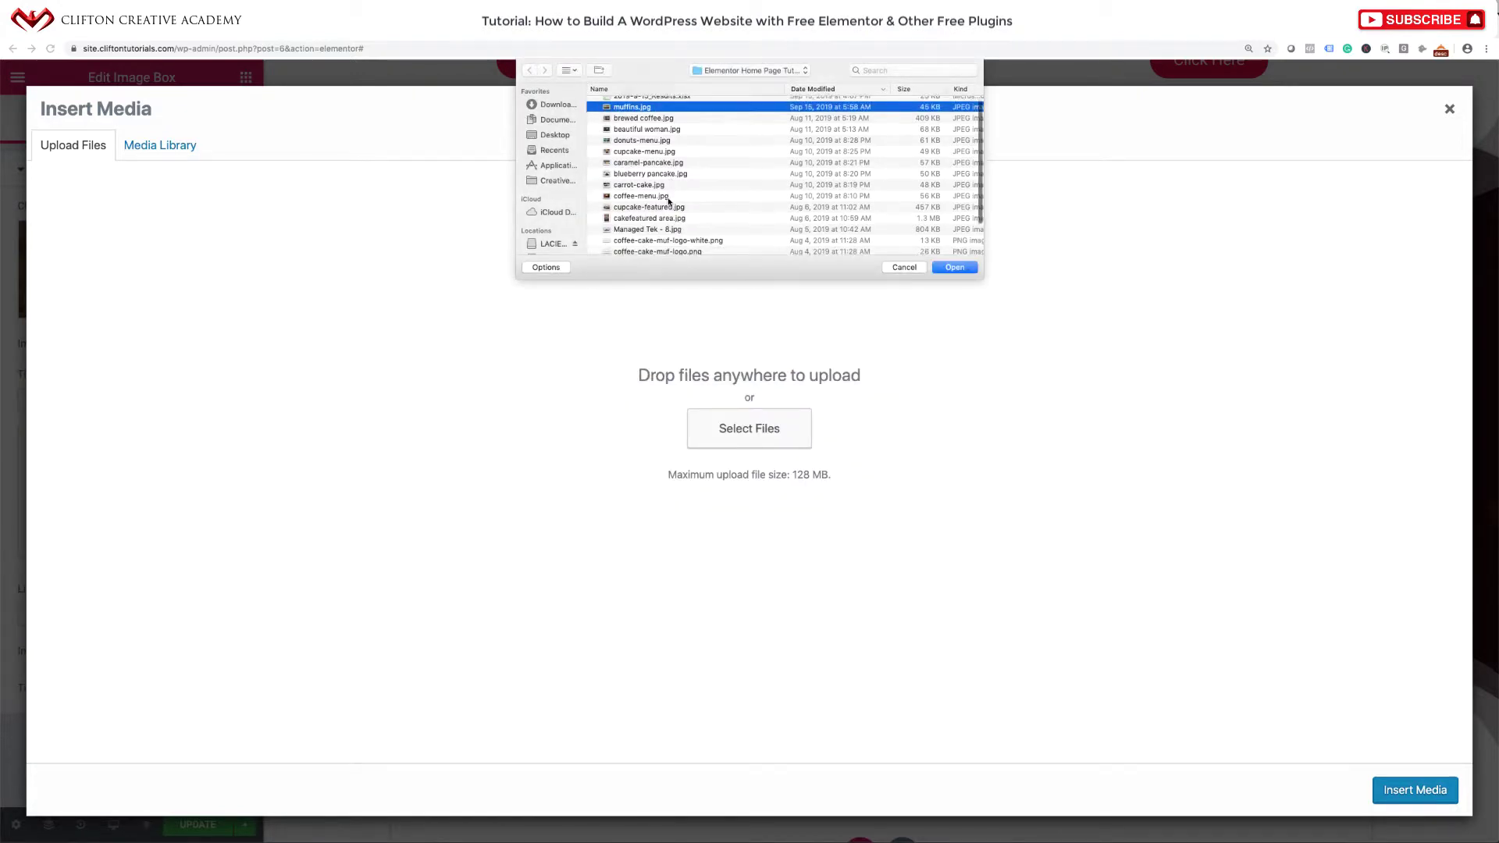
pyautogui.scroll(2, 669, 202)
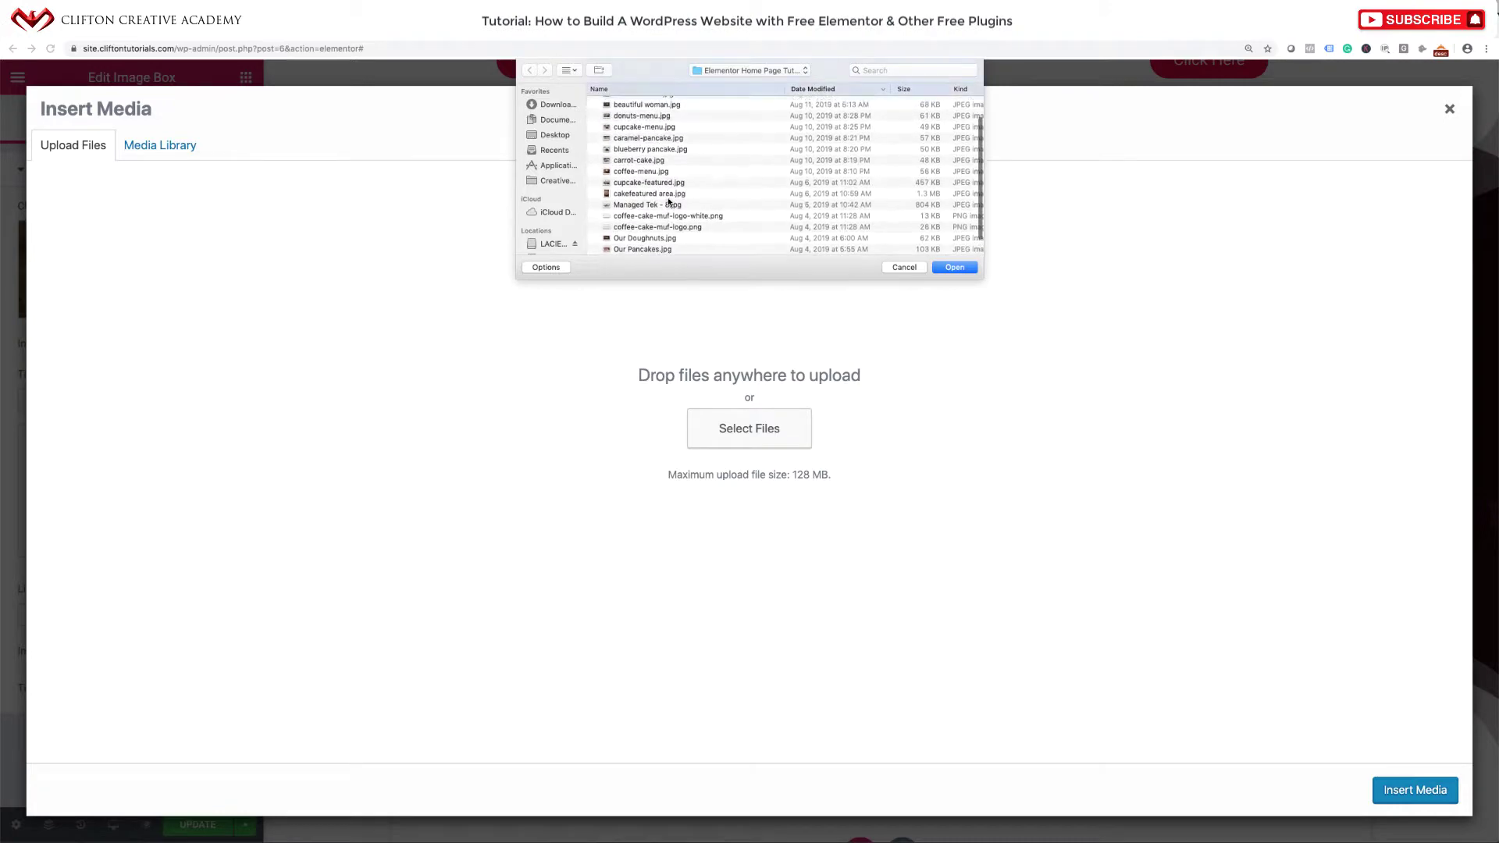
pyautogui.scroll(2, 625, 116)
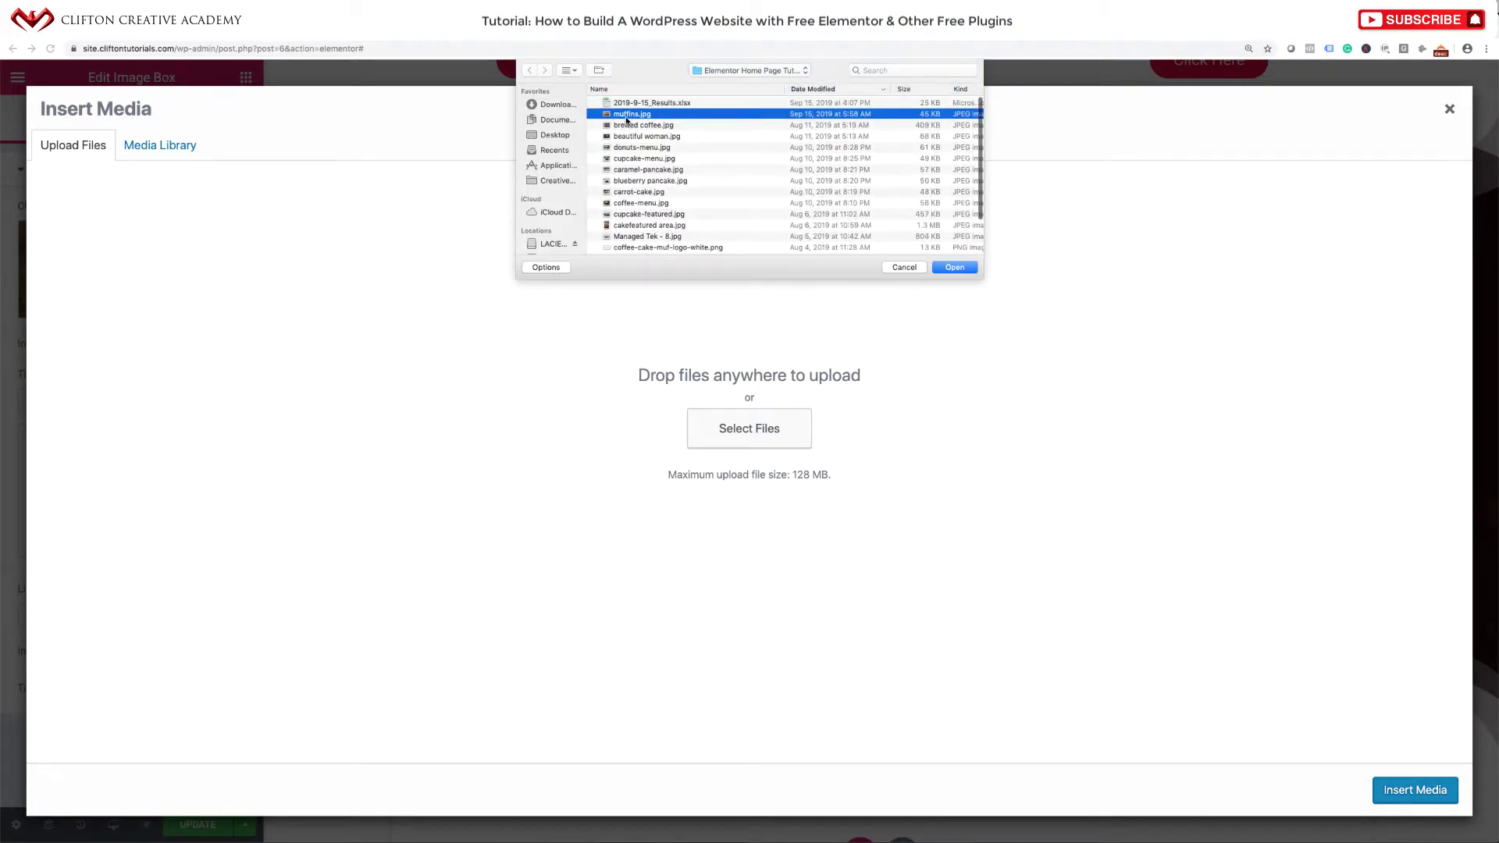
pyautogui.press('space')
pyautogui.press('Down')
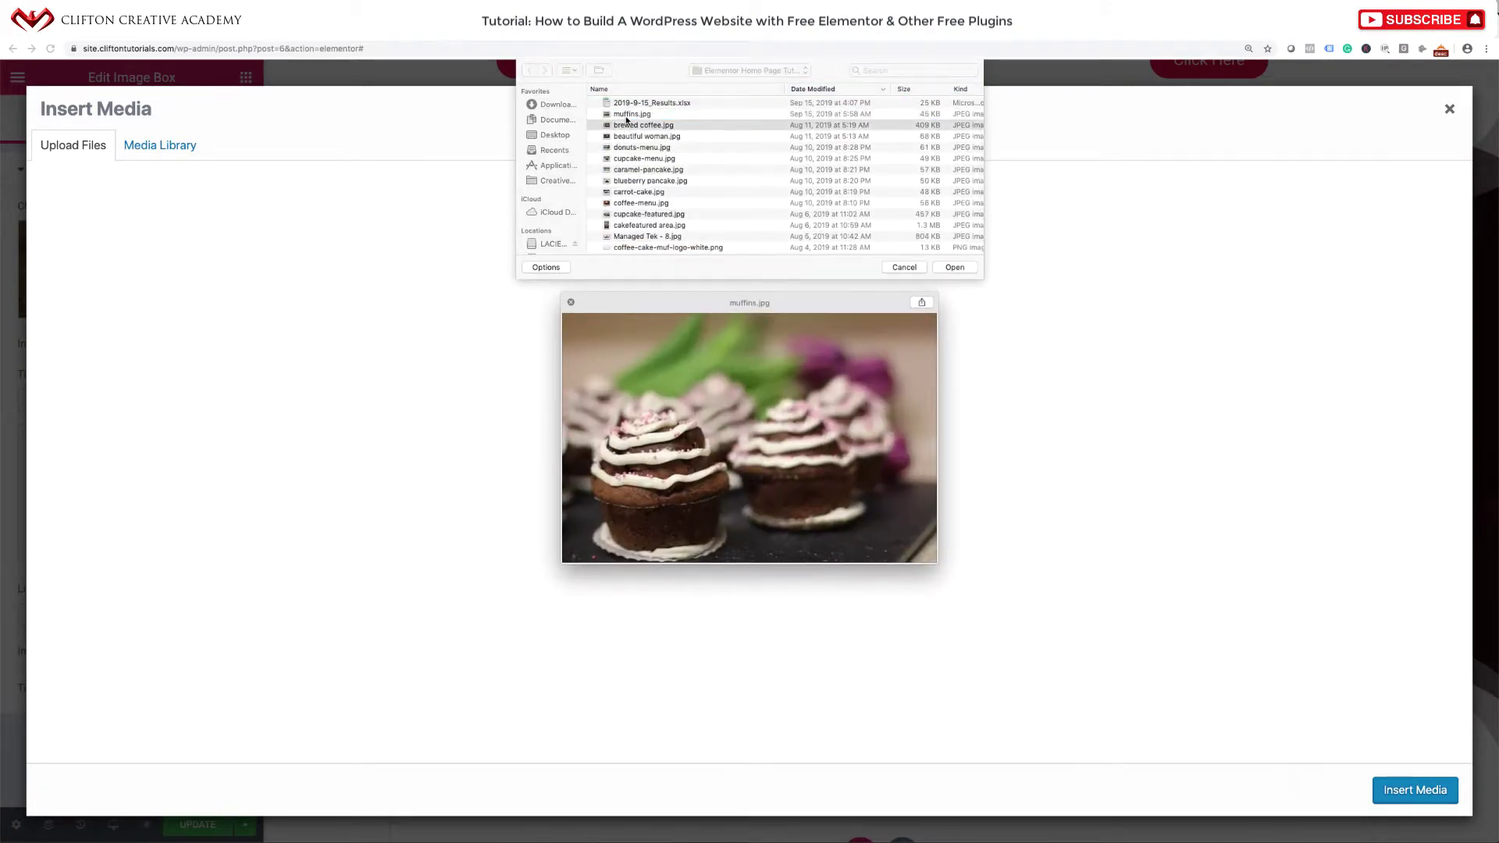
pyautogui.press('Down')
pyautogui.press('Down')
pyautogui.press('Down')
pyautogui.press('Down')
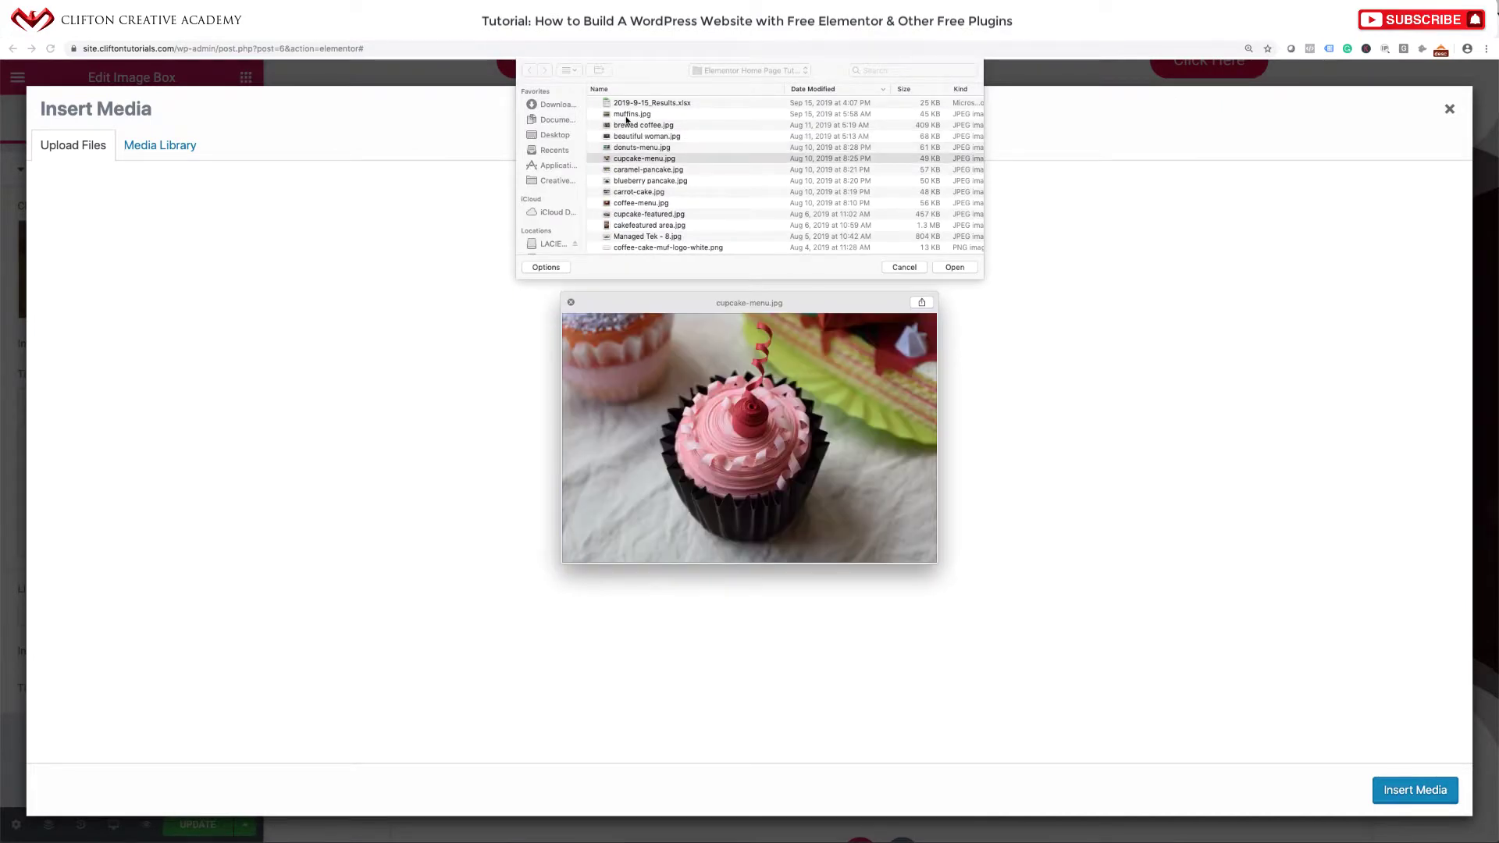
pyautogui.press('Up')
pyautogui.click(960, 264)
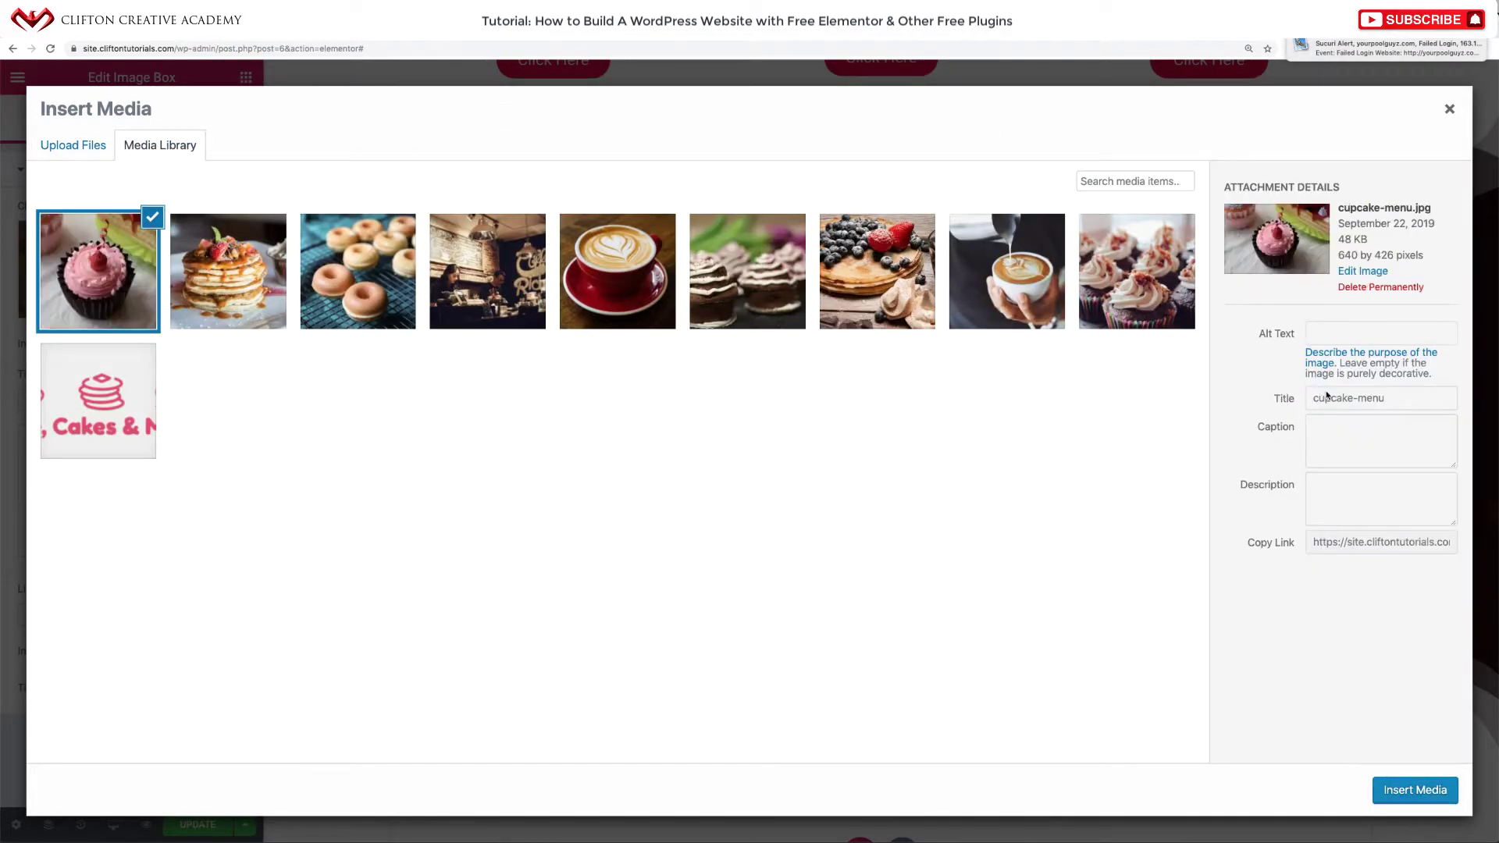
# Give the cupcake image alt text cupcake-menu, insert it, and save the page with Update.
pyautogui.moveTo(1406, 402); pyautogui.dragTo(1238, 365)
pyautogui.hotkey('ctrl', 'c')
pyautogui.click(1378, 333)
pyautogui.hotkey('ctrl', 'v')
pyautogui.click(1398, 781)
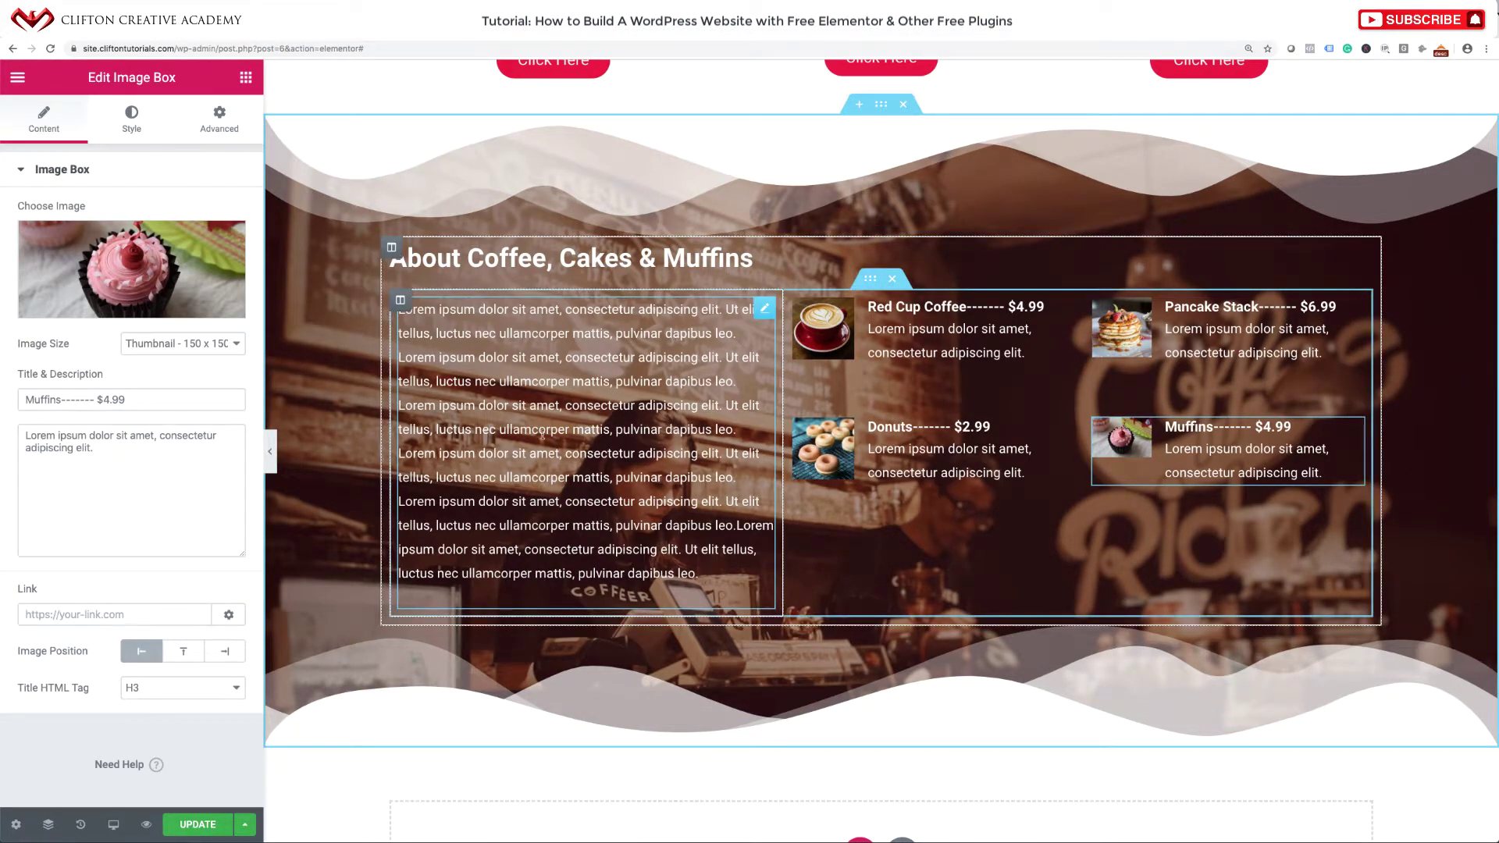
pyautogui.click(205, 823)
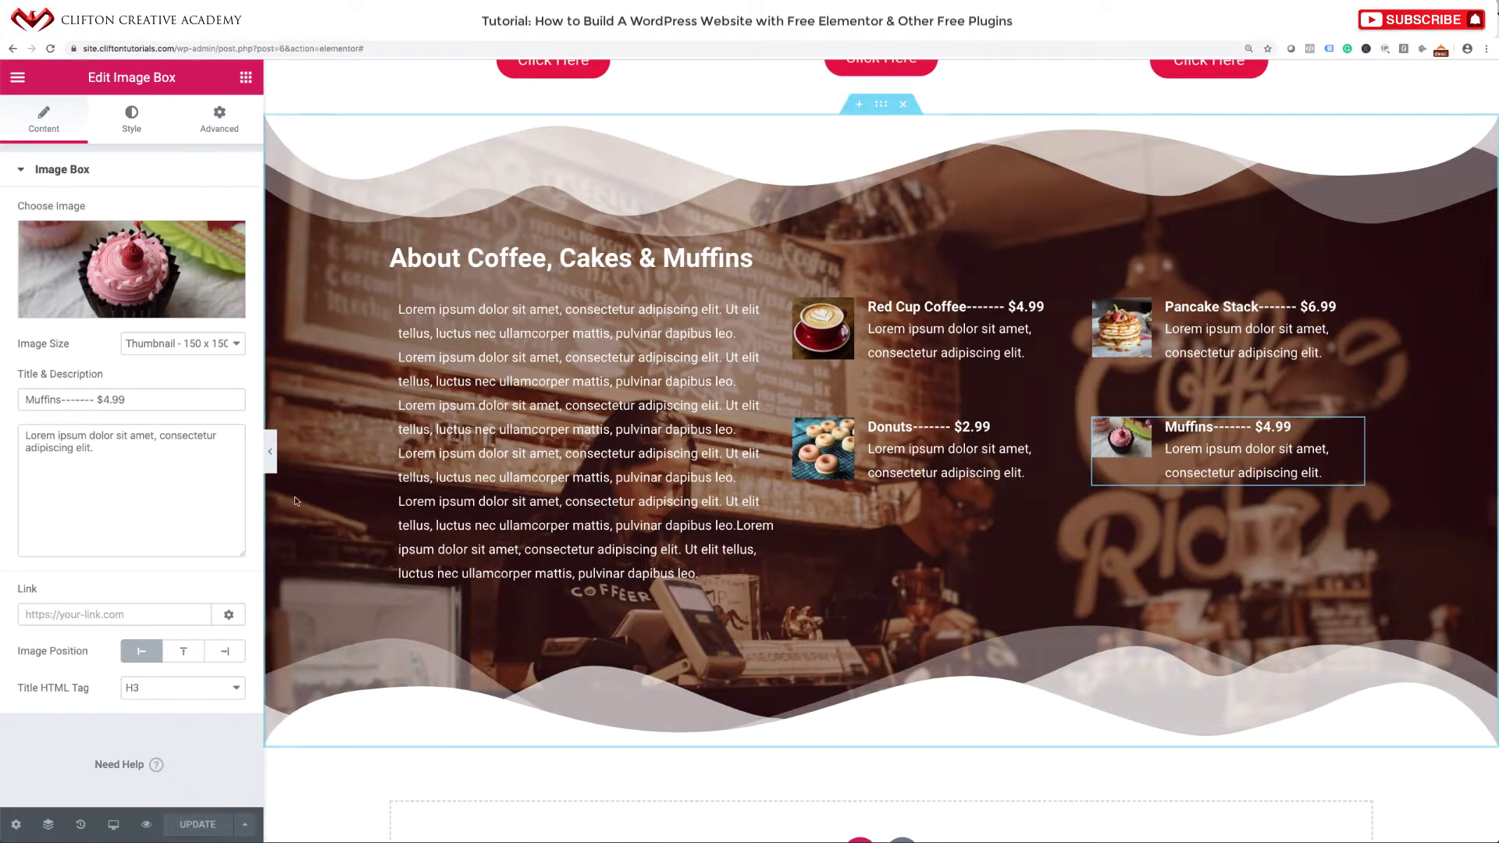
# Hide the editing panel and scroll through the full-width preview of the finished menu.
pyautogui.click(271, 453)
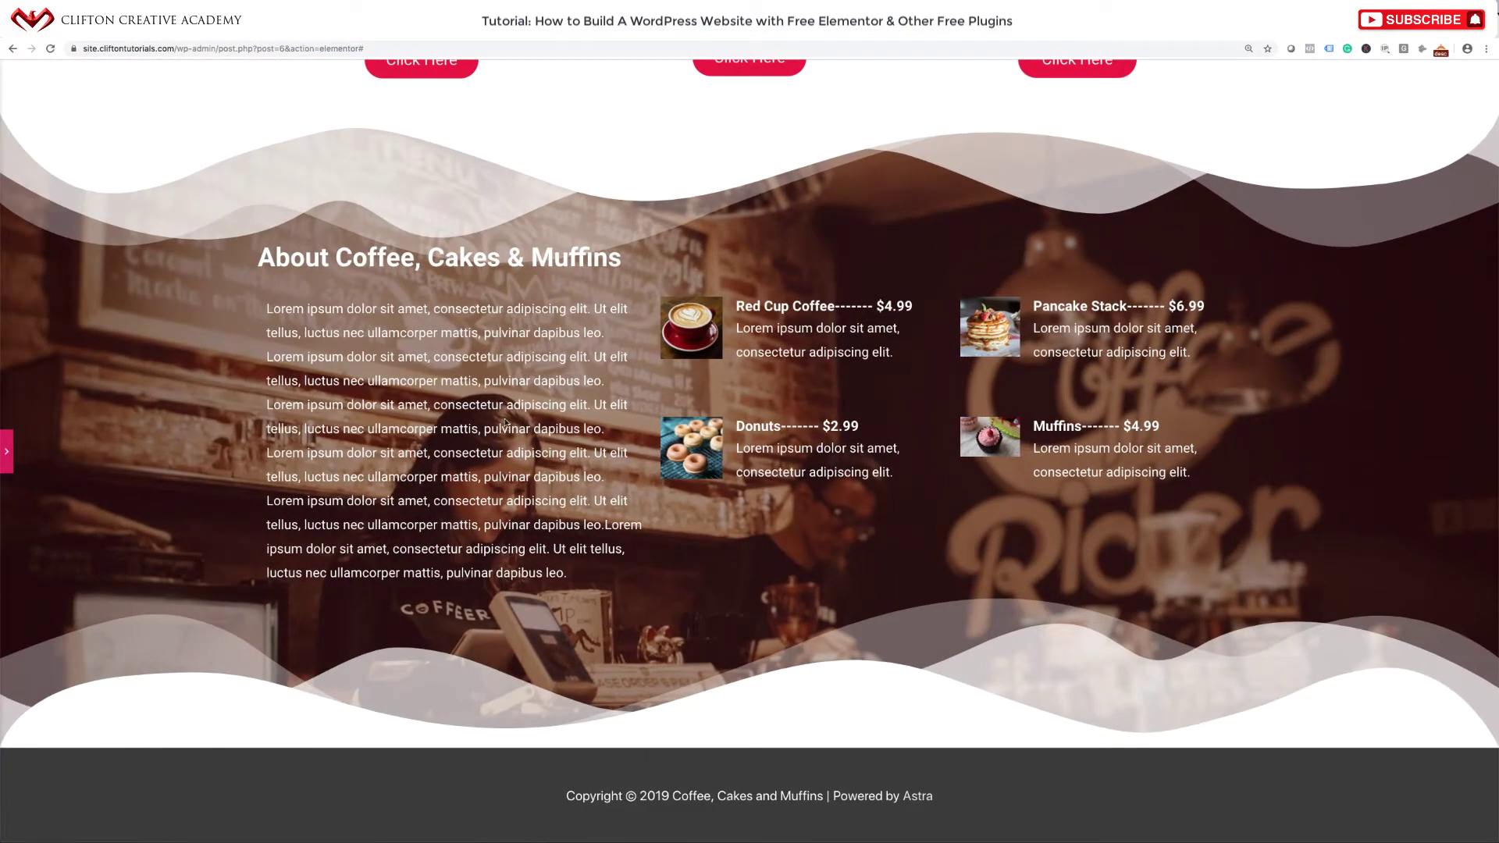
pyautogui.scroll(4, 599, 313)
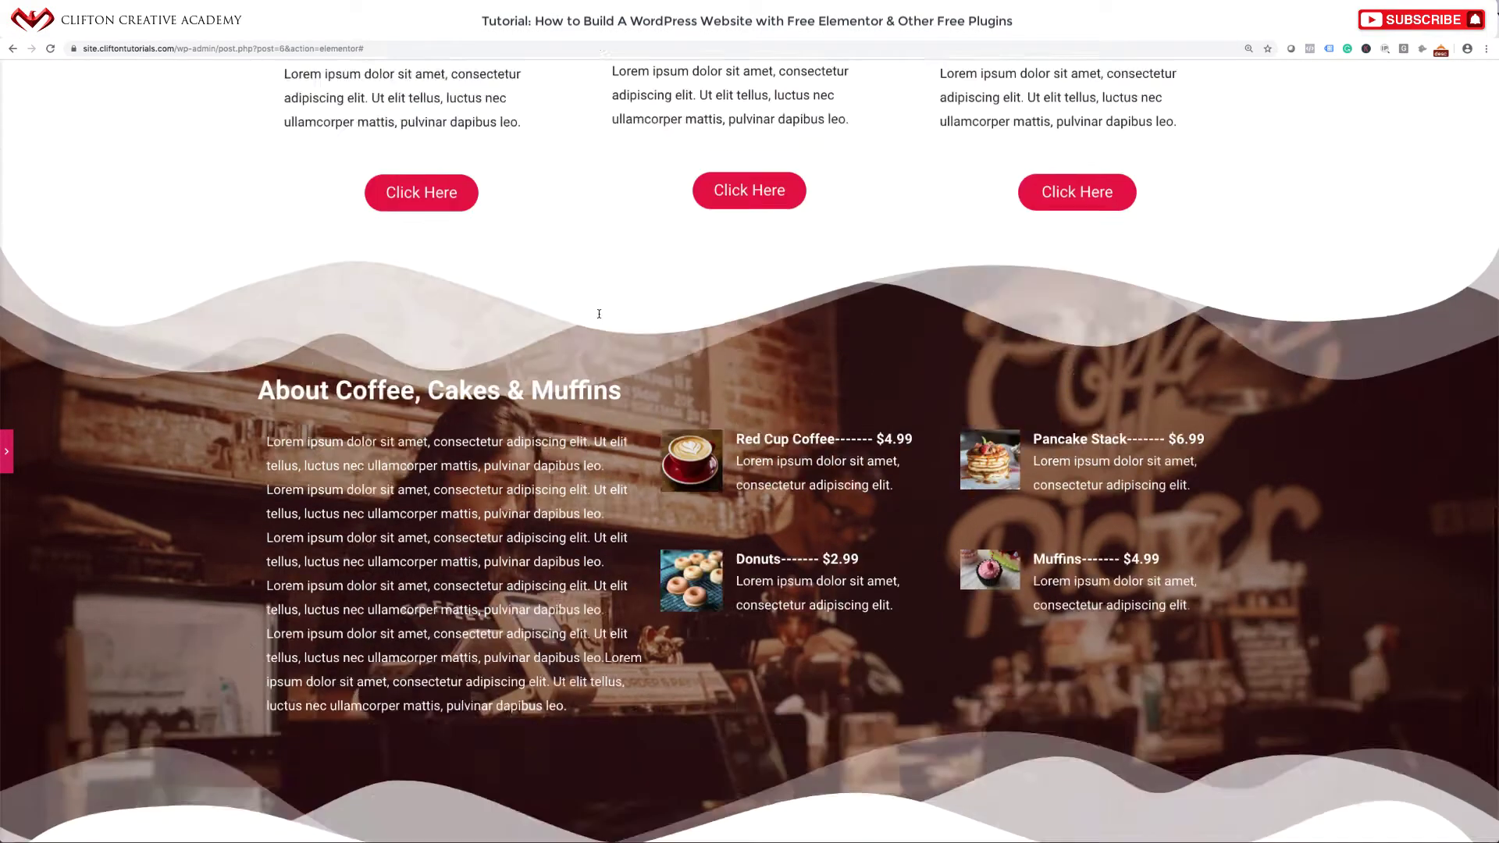
pyautogui.scroll(-4, 602, 312)
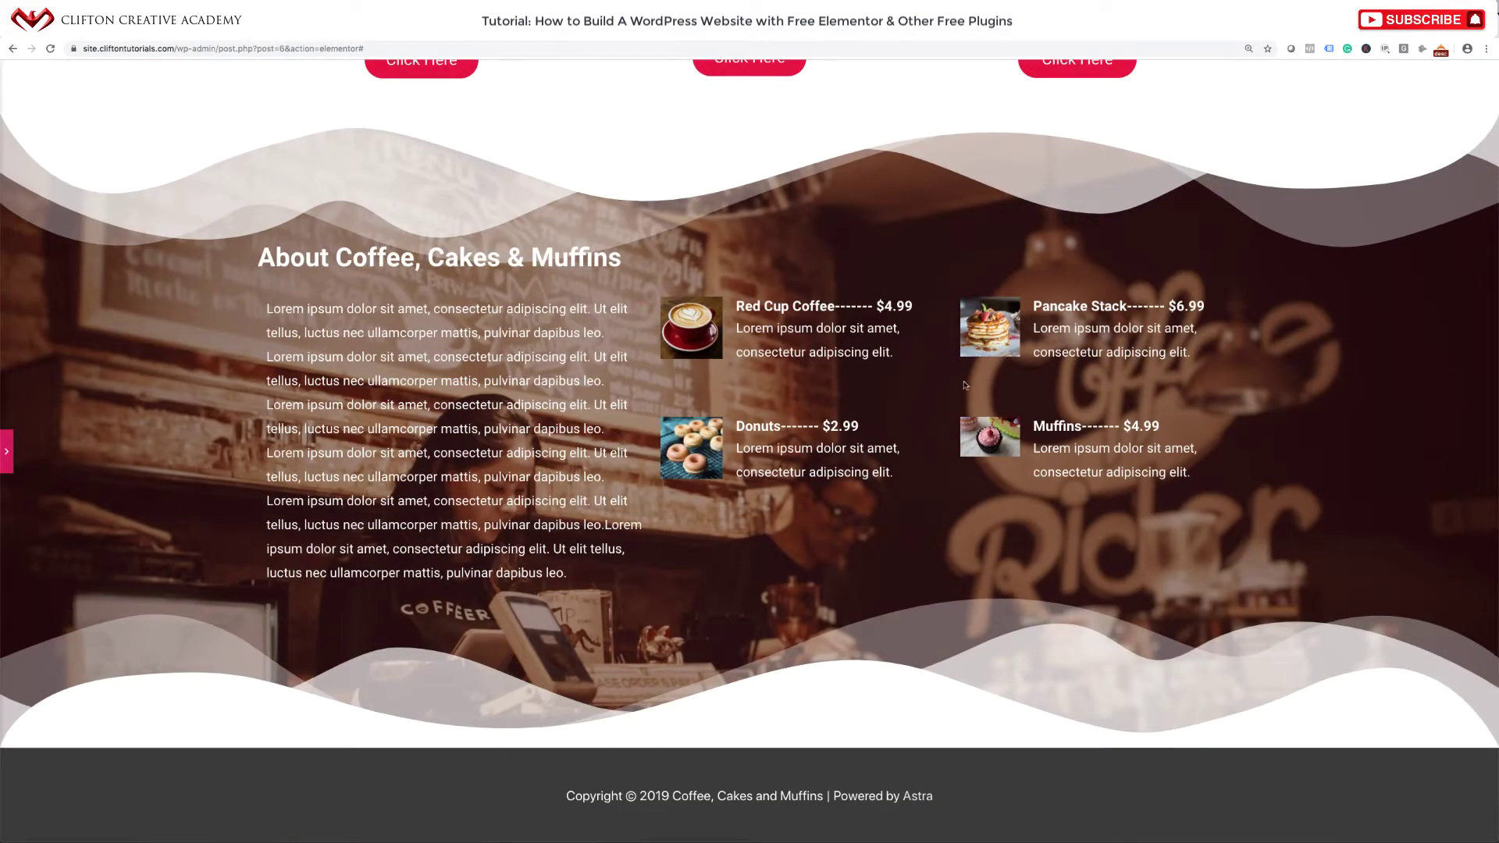
pyautogui.scroll(12, 883, 349)
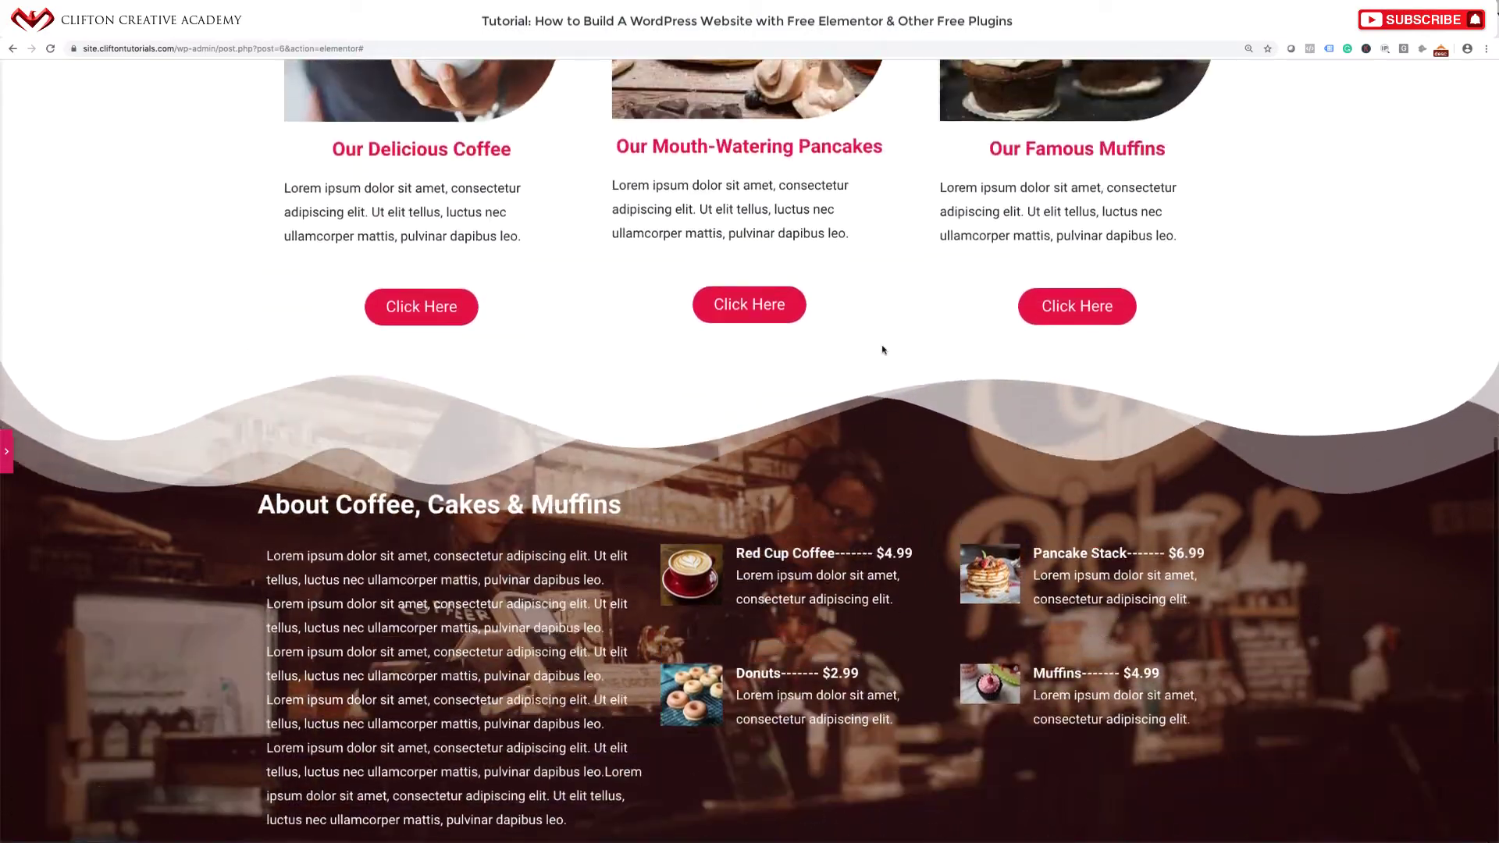
pyautogui.scroll(-11, 882, 349)
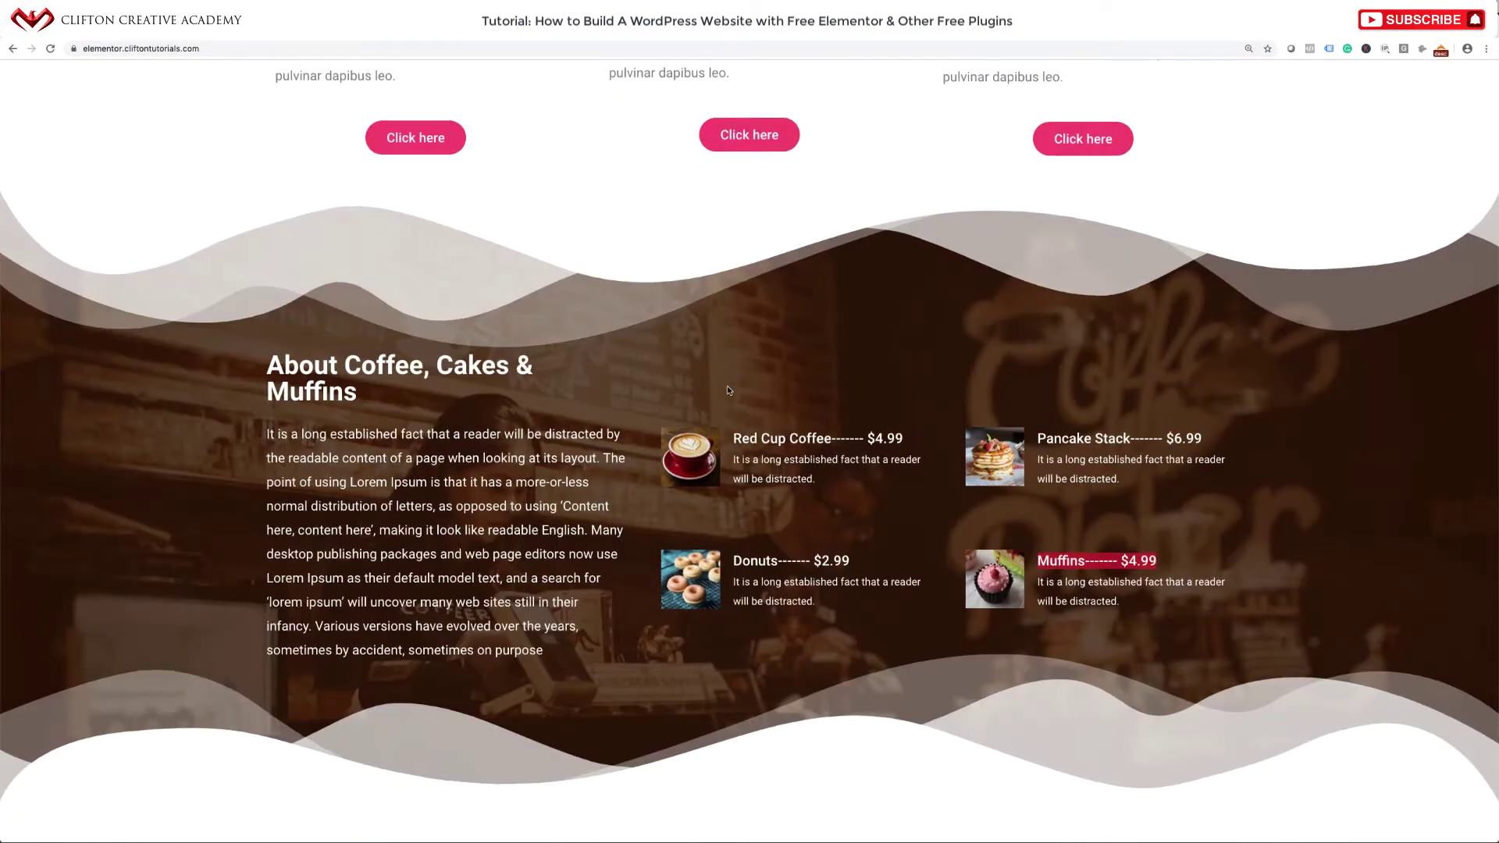
pyautogui.scroll(-6, 730, 392)
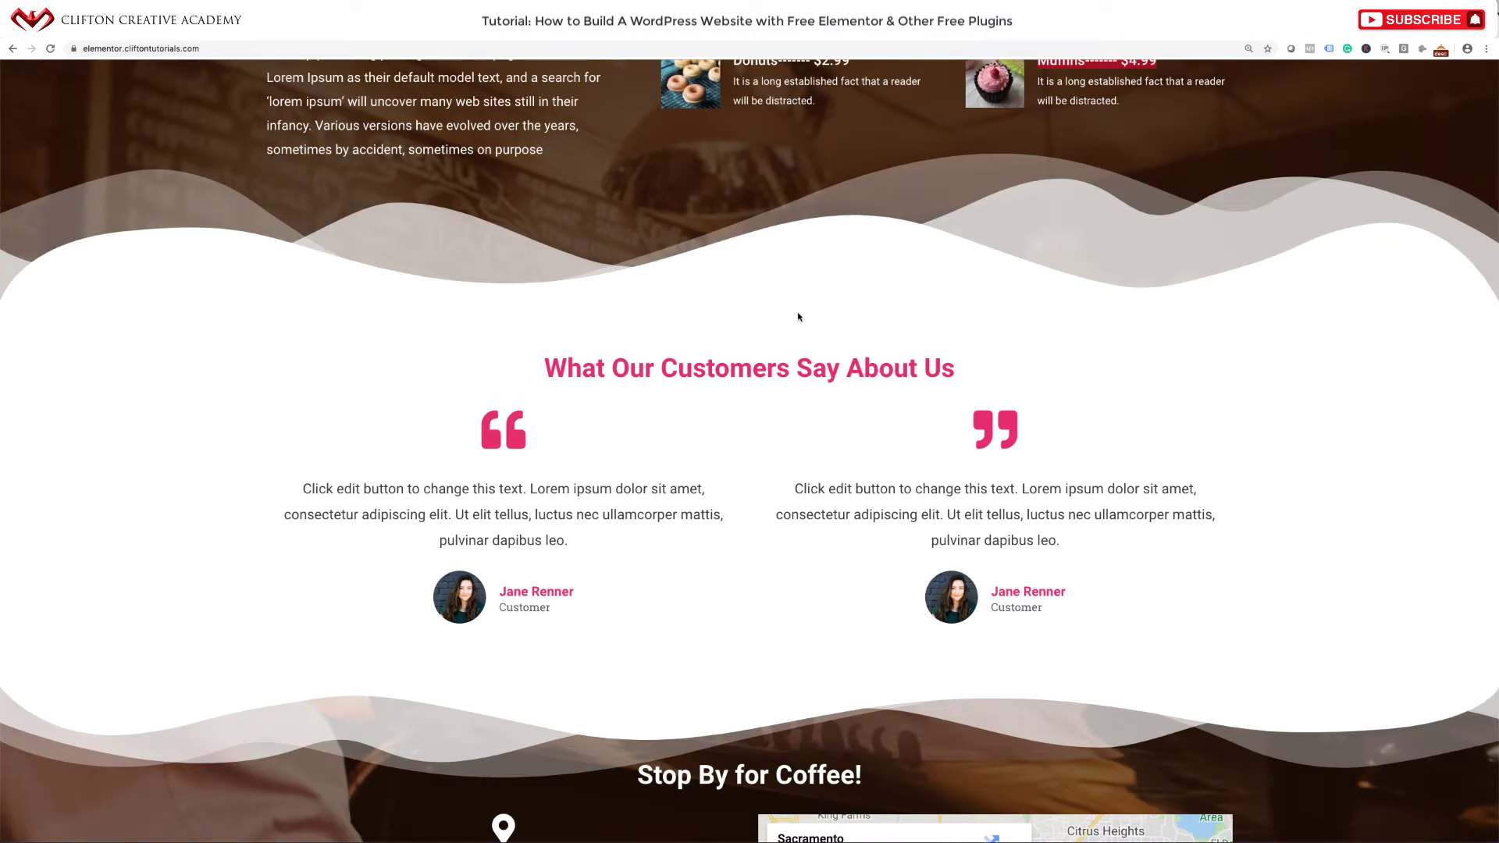
pyautogui.scroll(-5, 766, 444)
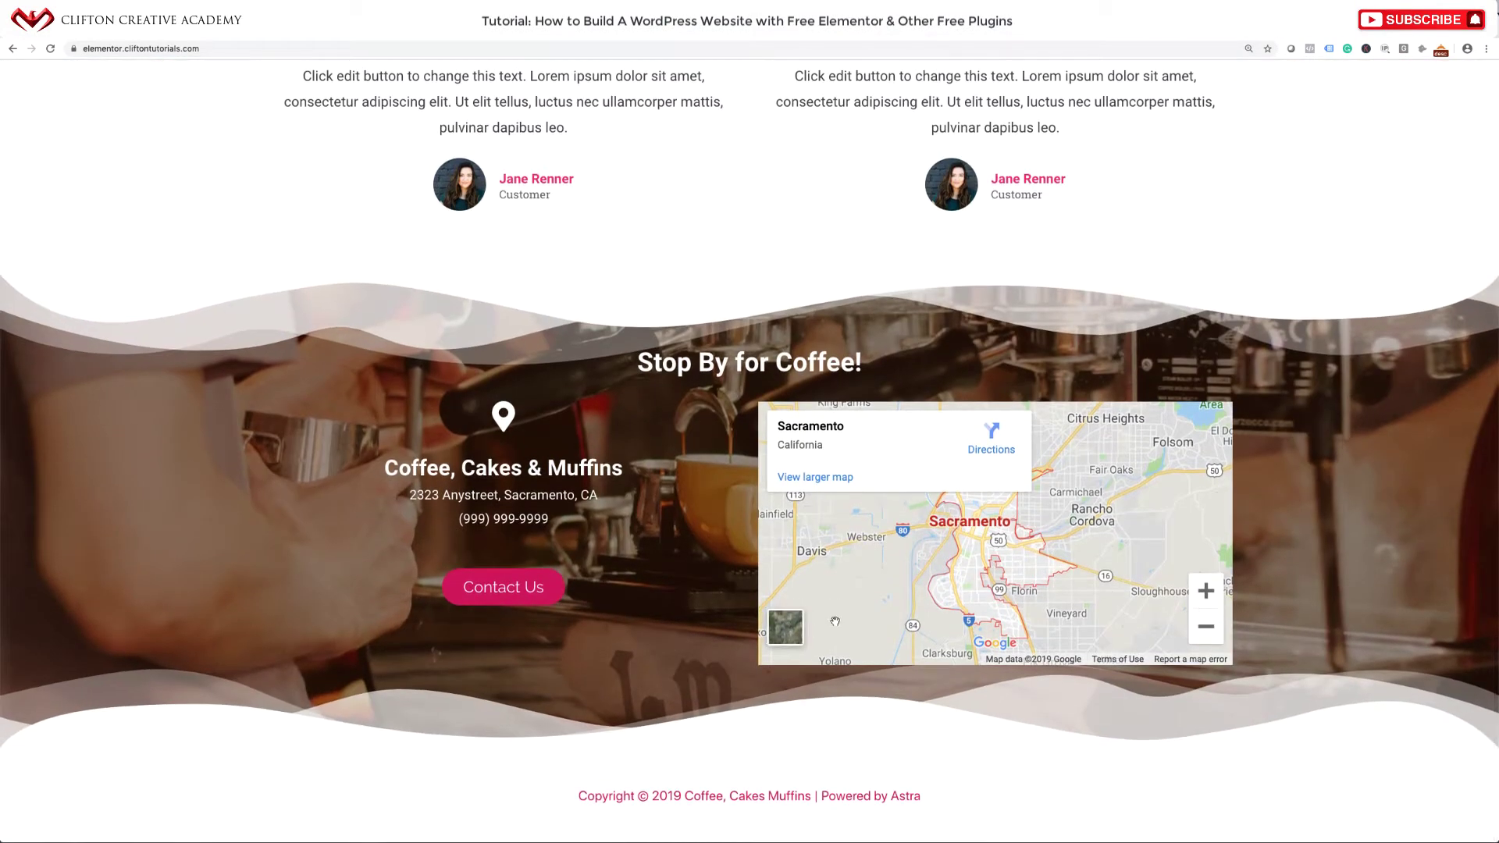
pyautogui.scroll(20, 834, 606)
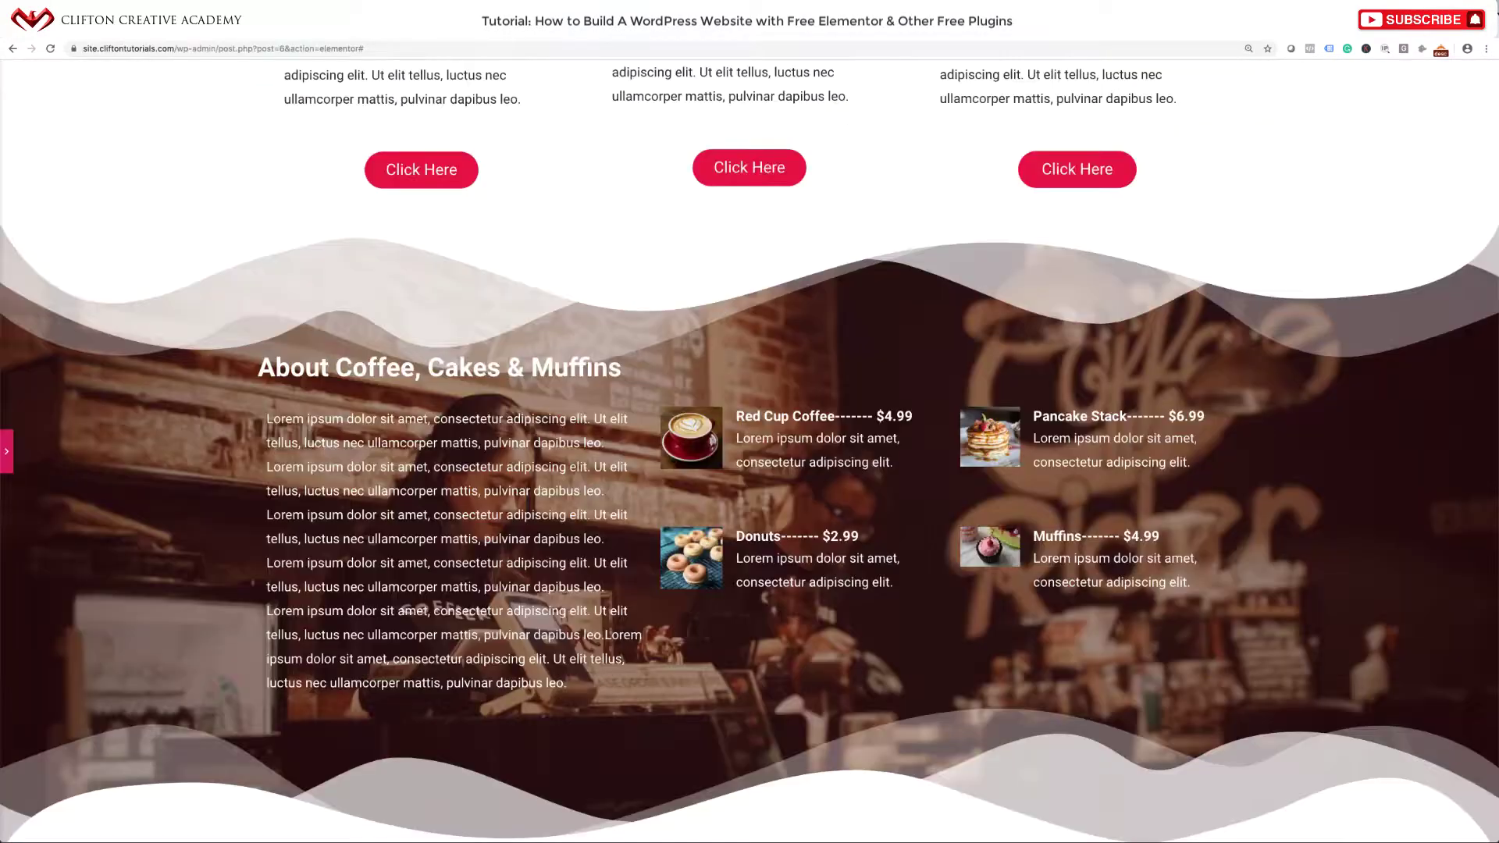
pyautogui.scroll(-2, 690, 364)
pyautogui.scroll(15, 691, 365)
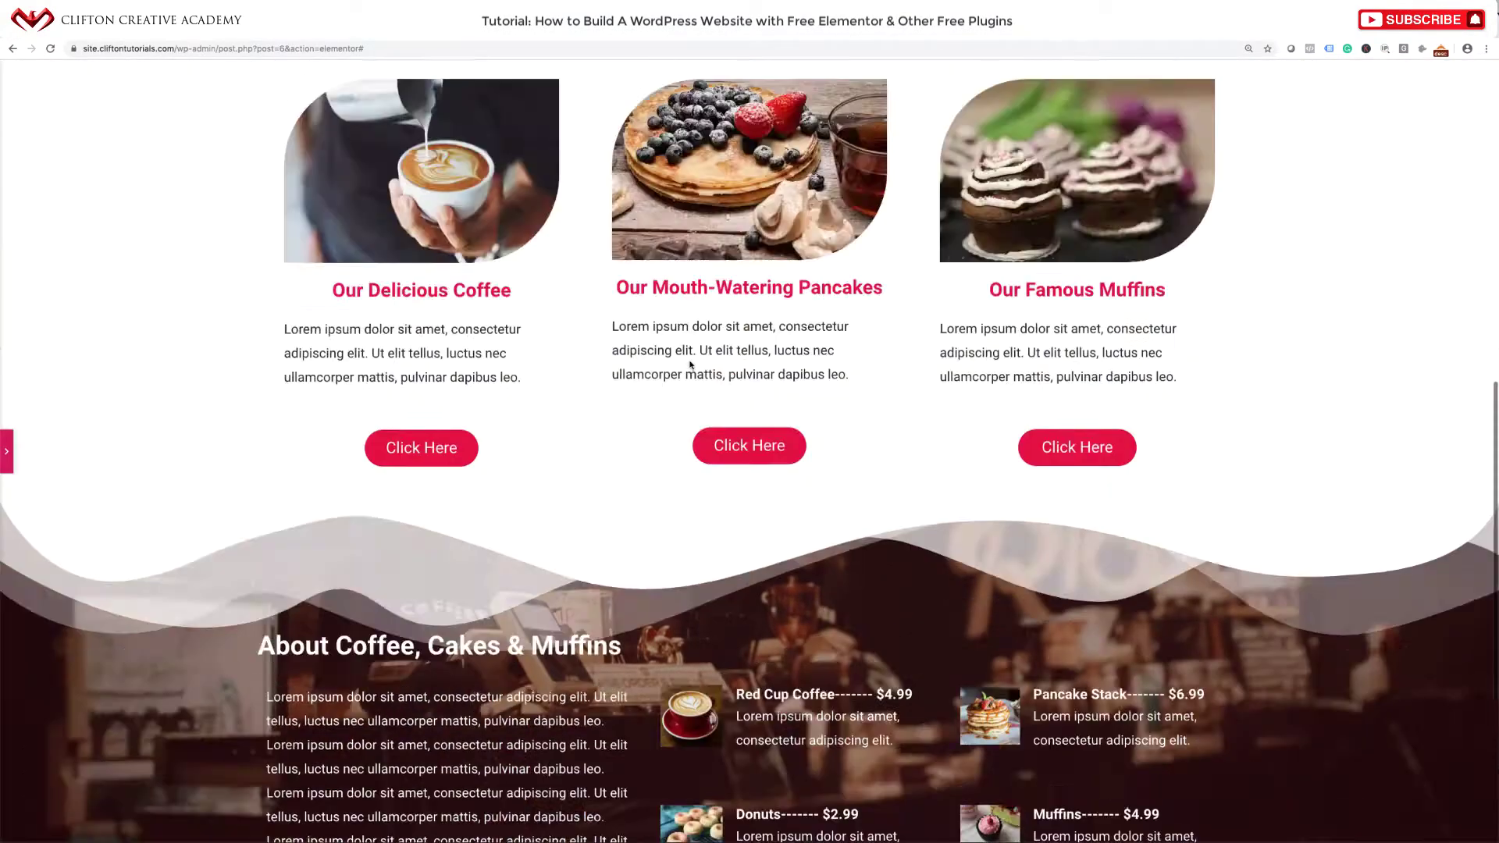
pyautogui.scroll(-20, 690, 365)
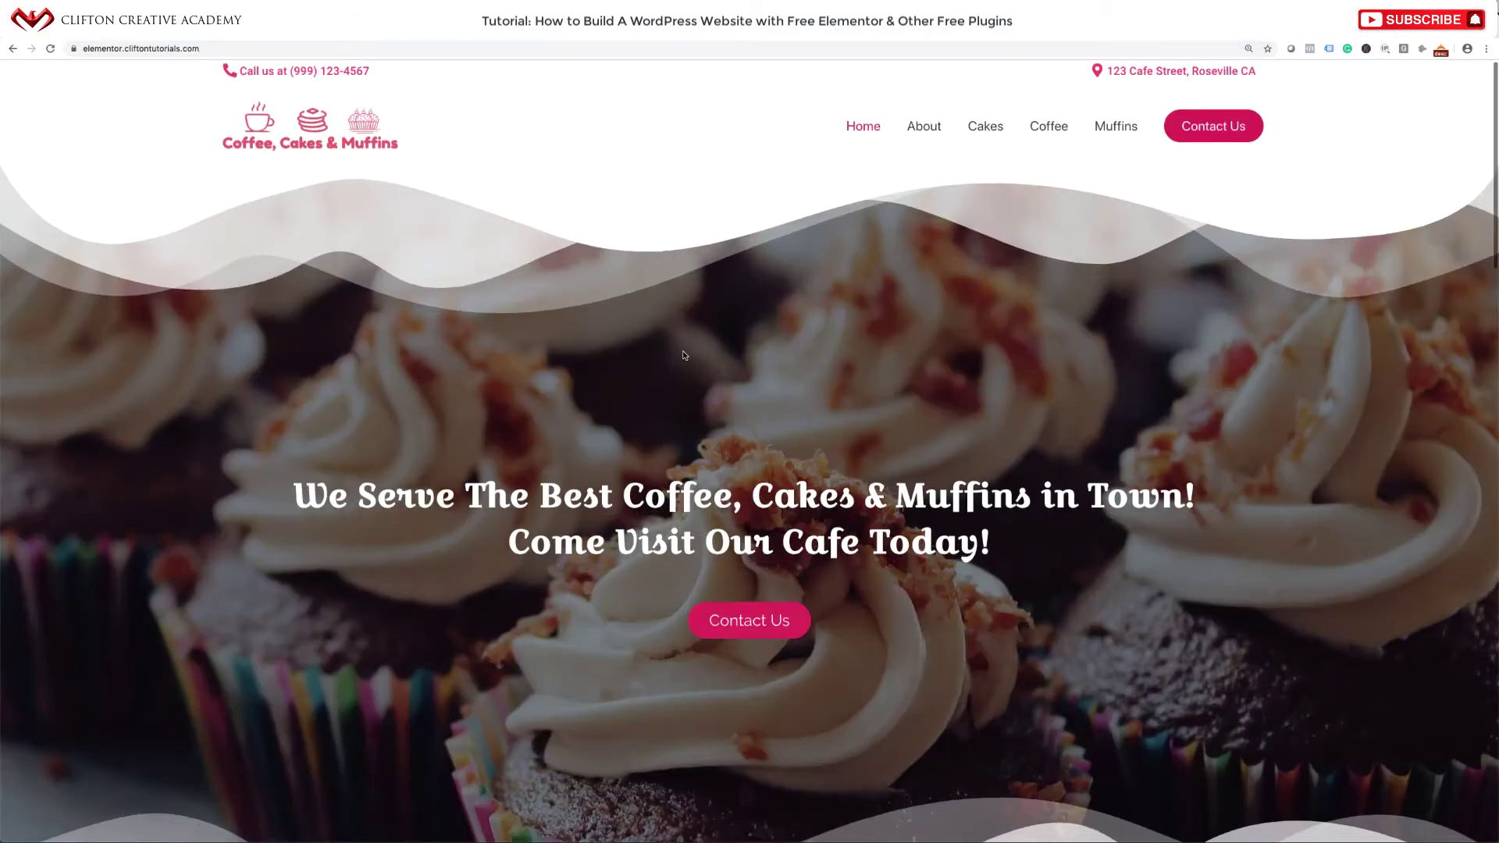
pyautogui.scroll(-10, 684, 356)
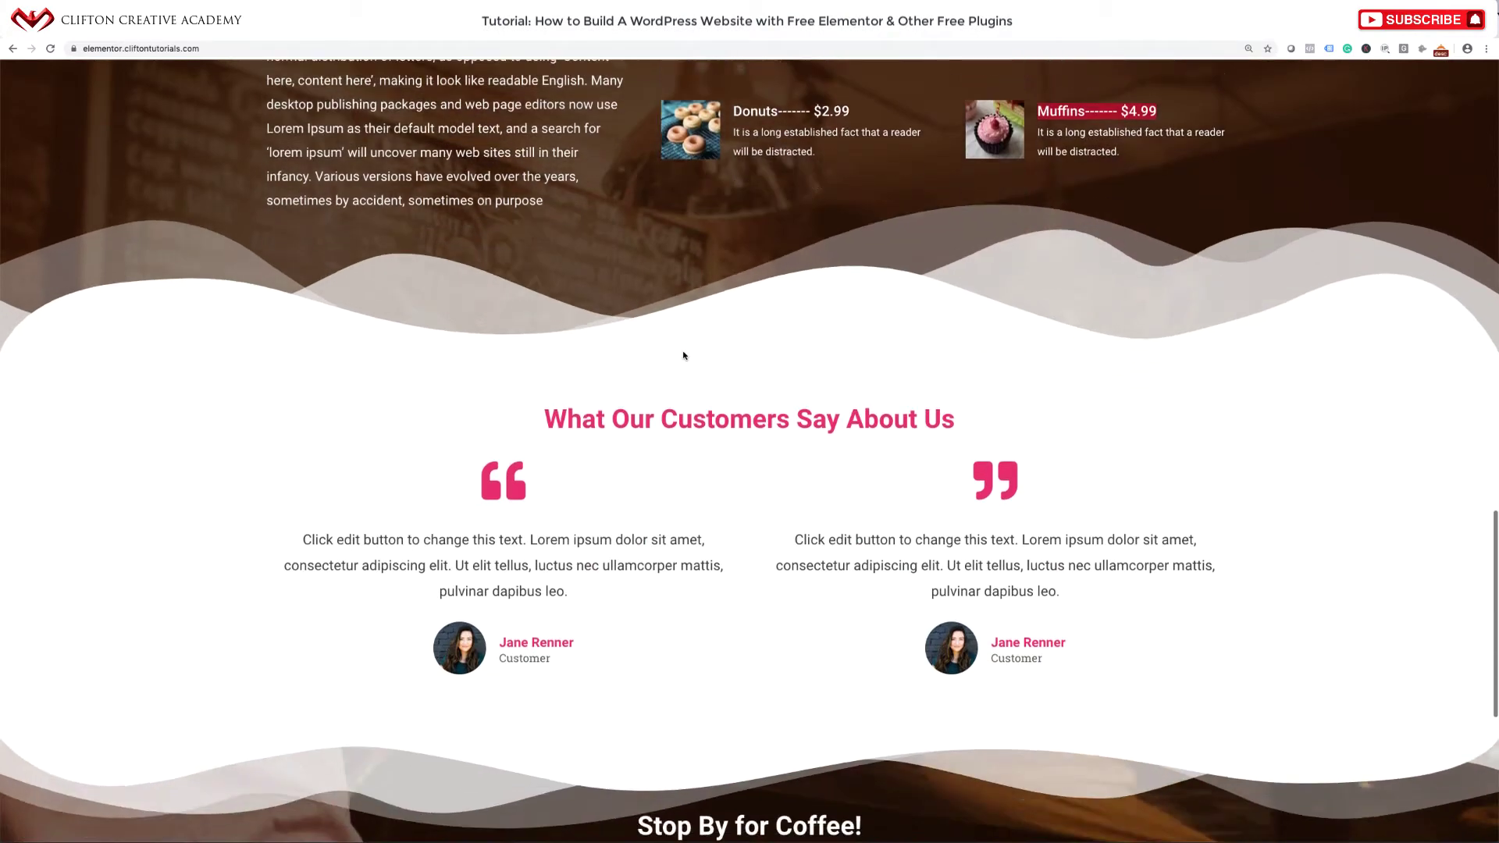
pyautogui.scroll(-3, 683, 355)
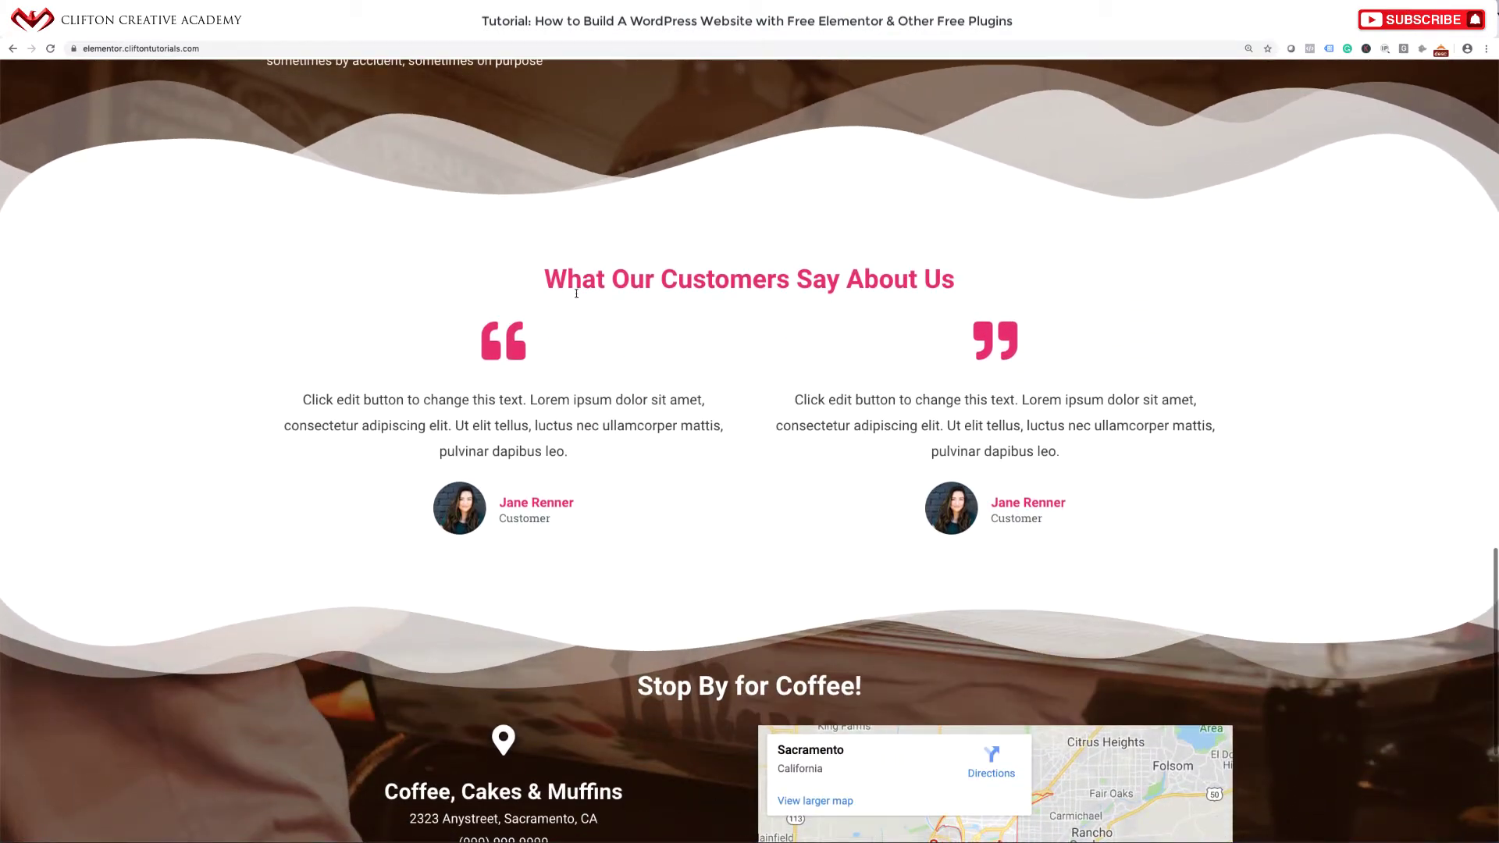
pyautogui.moveTo(544, 279); pyautogui.dragTo(980, 286)
pyautogui.hotkey('ctrl', 'c')
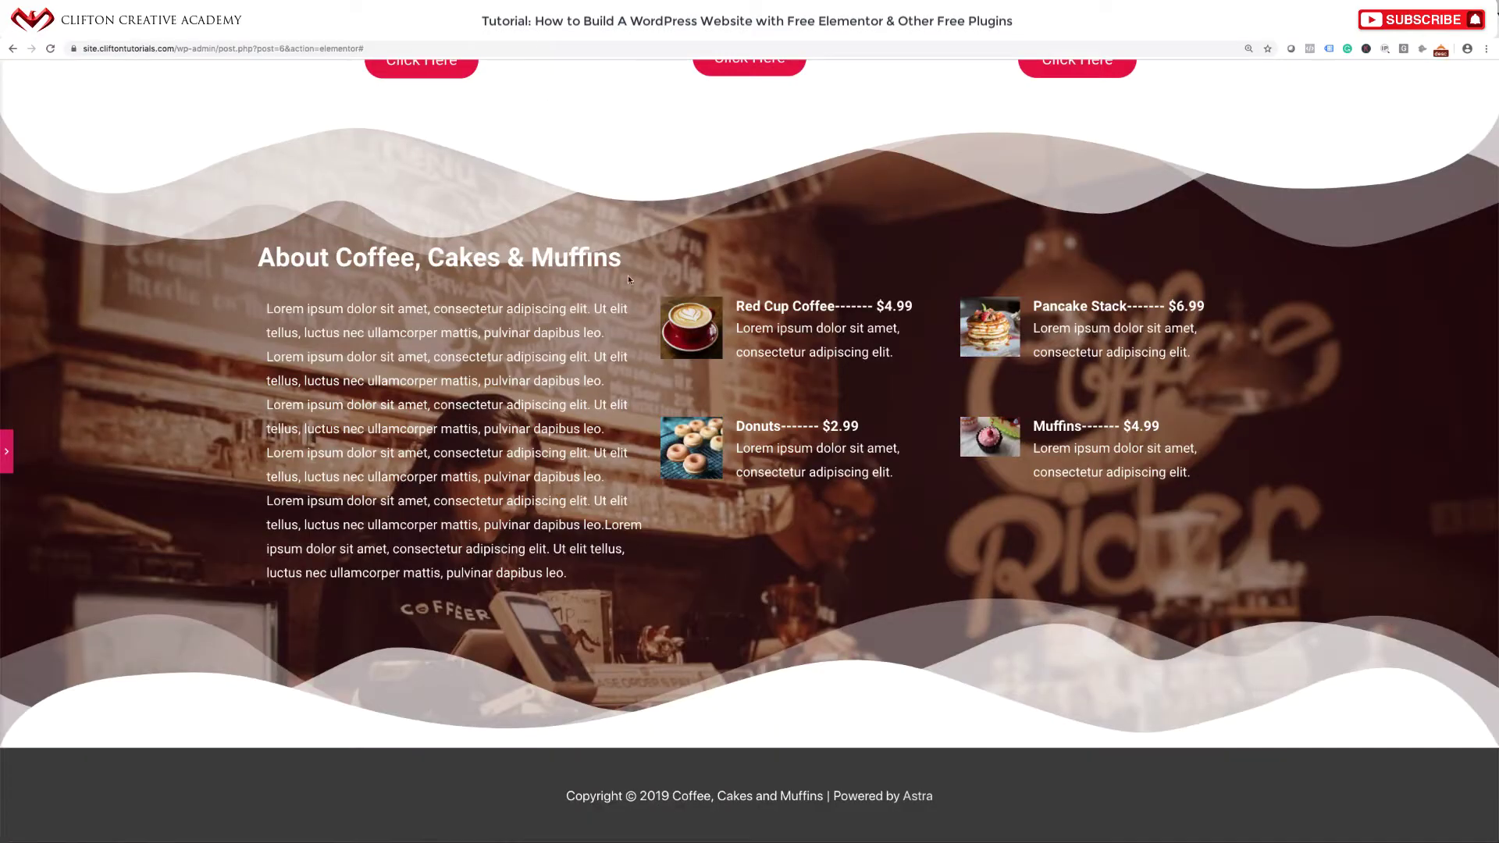
# Add a single-column section below the menu containing a two-column inner section.
pyautogui.click(8, 451)
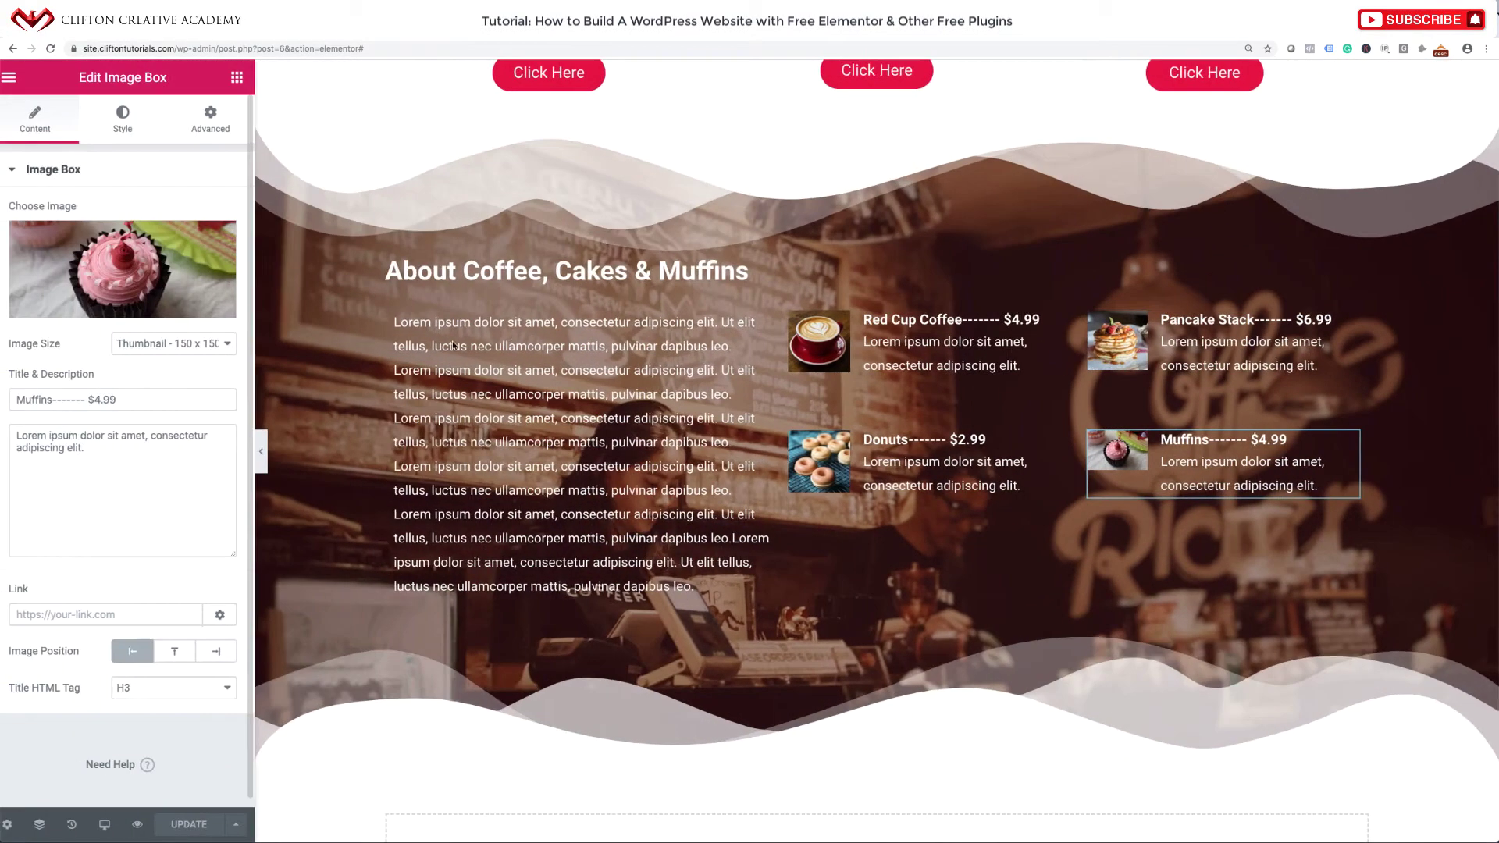
pyautogui.scroll(-10, 512, 332)
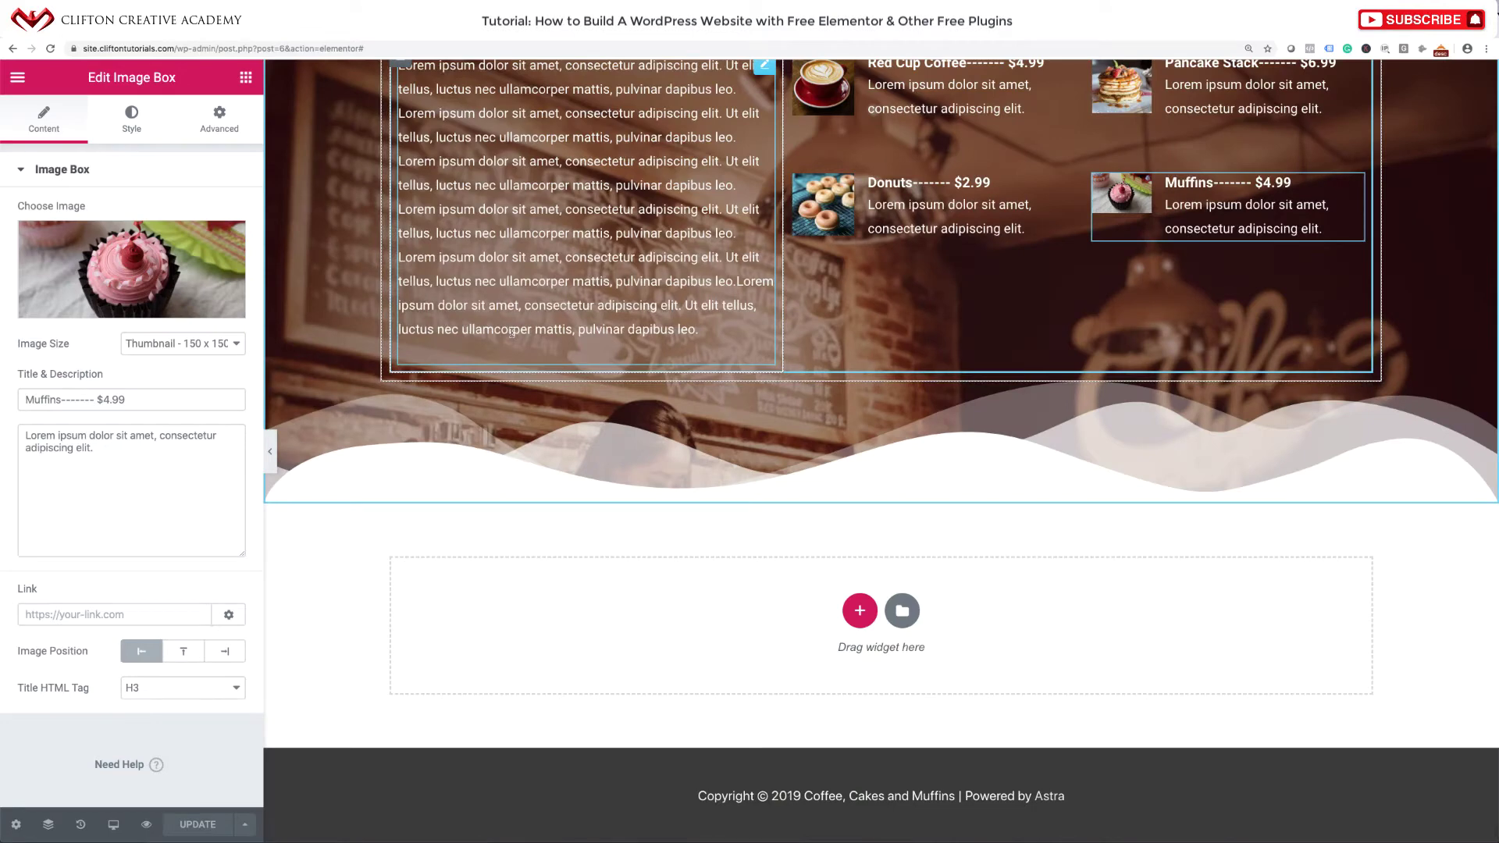
pyautogui.click(860, 610)
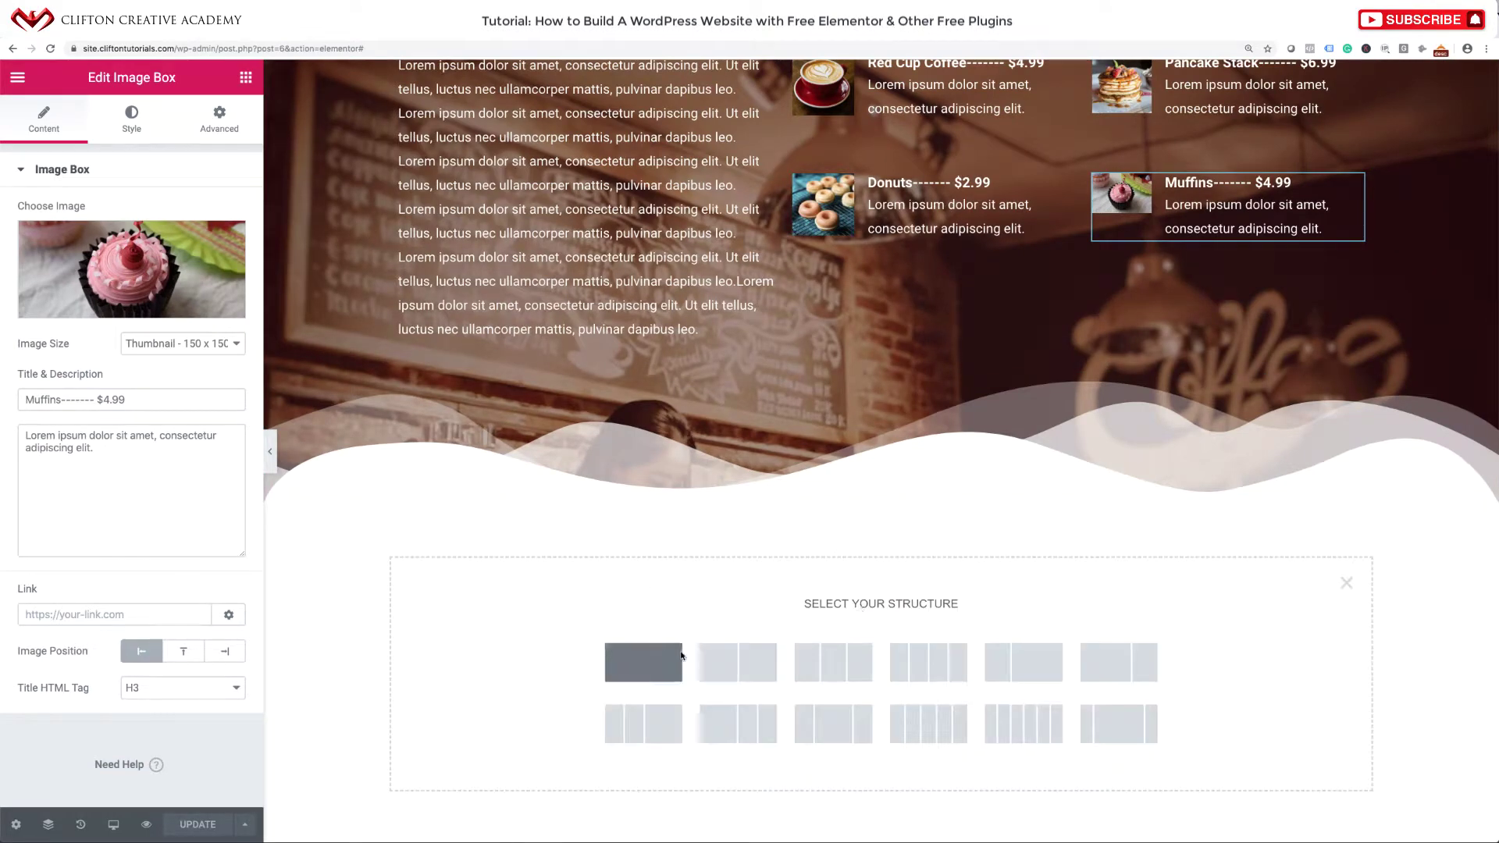
pyautogui.click(656, 665)
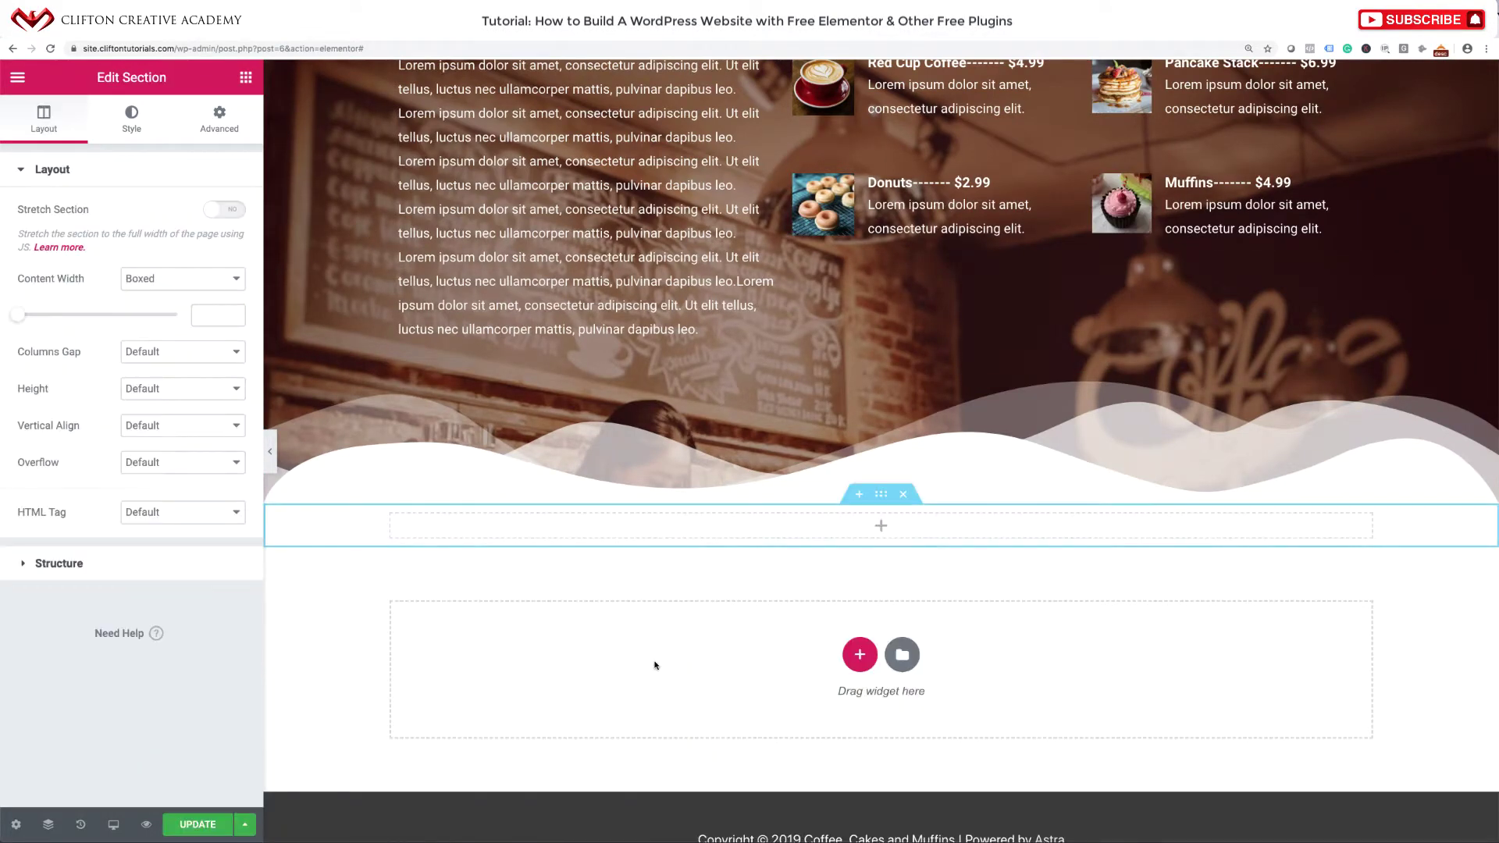
pyautogui.click(881, 525)
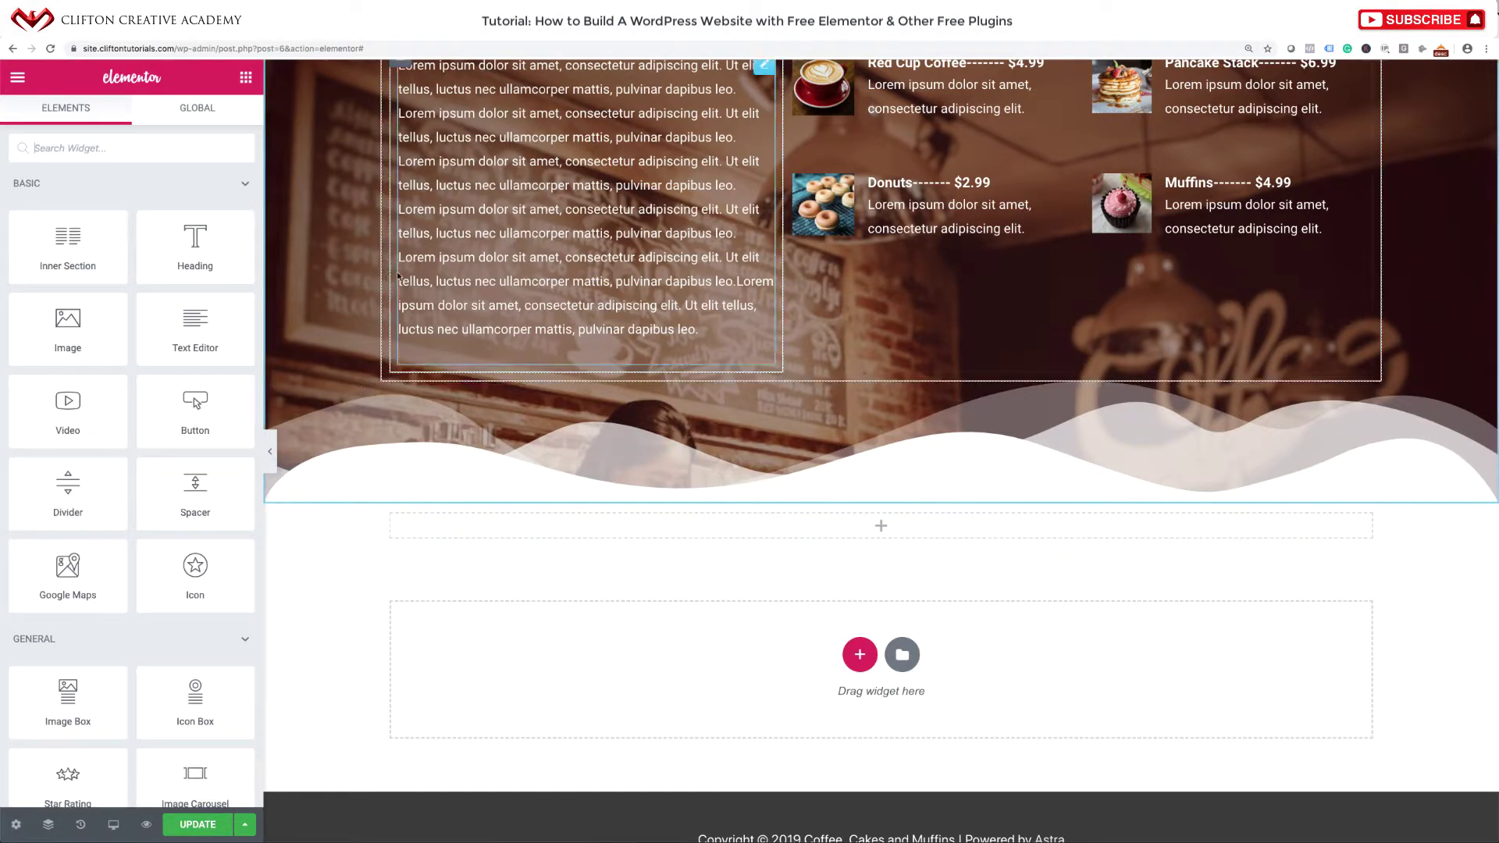
pyautogui.moveTo(66, 241); pyautogui.dragTo(870, 526)
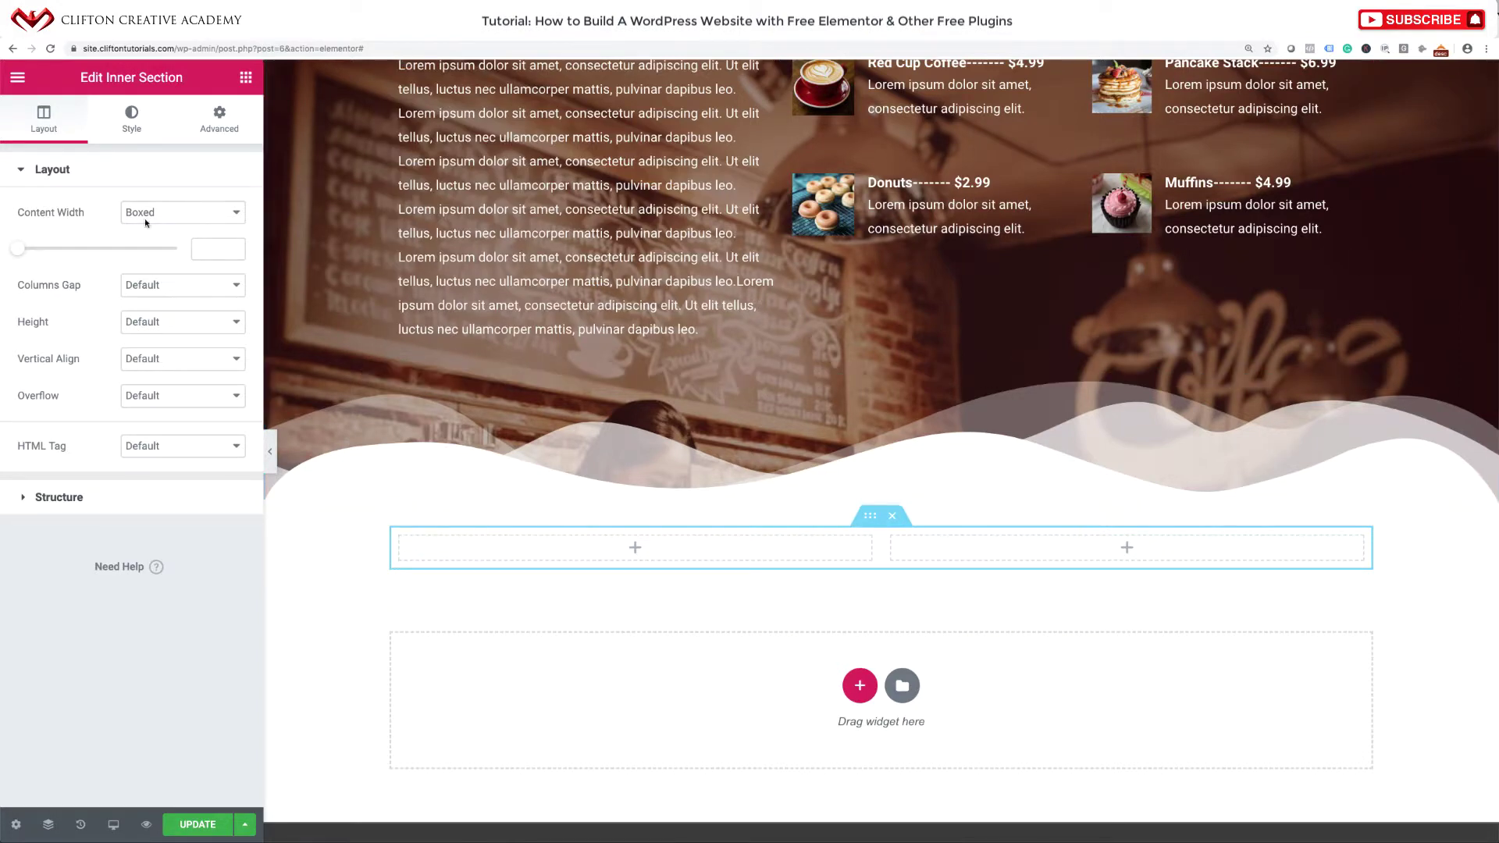
# Add a centred heading 'What Our Customers Say About Us' above the two columns.
pyautogui.click(246, 78)
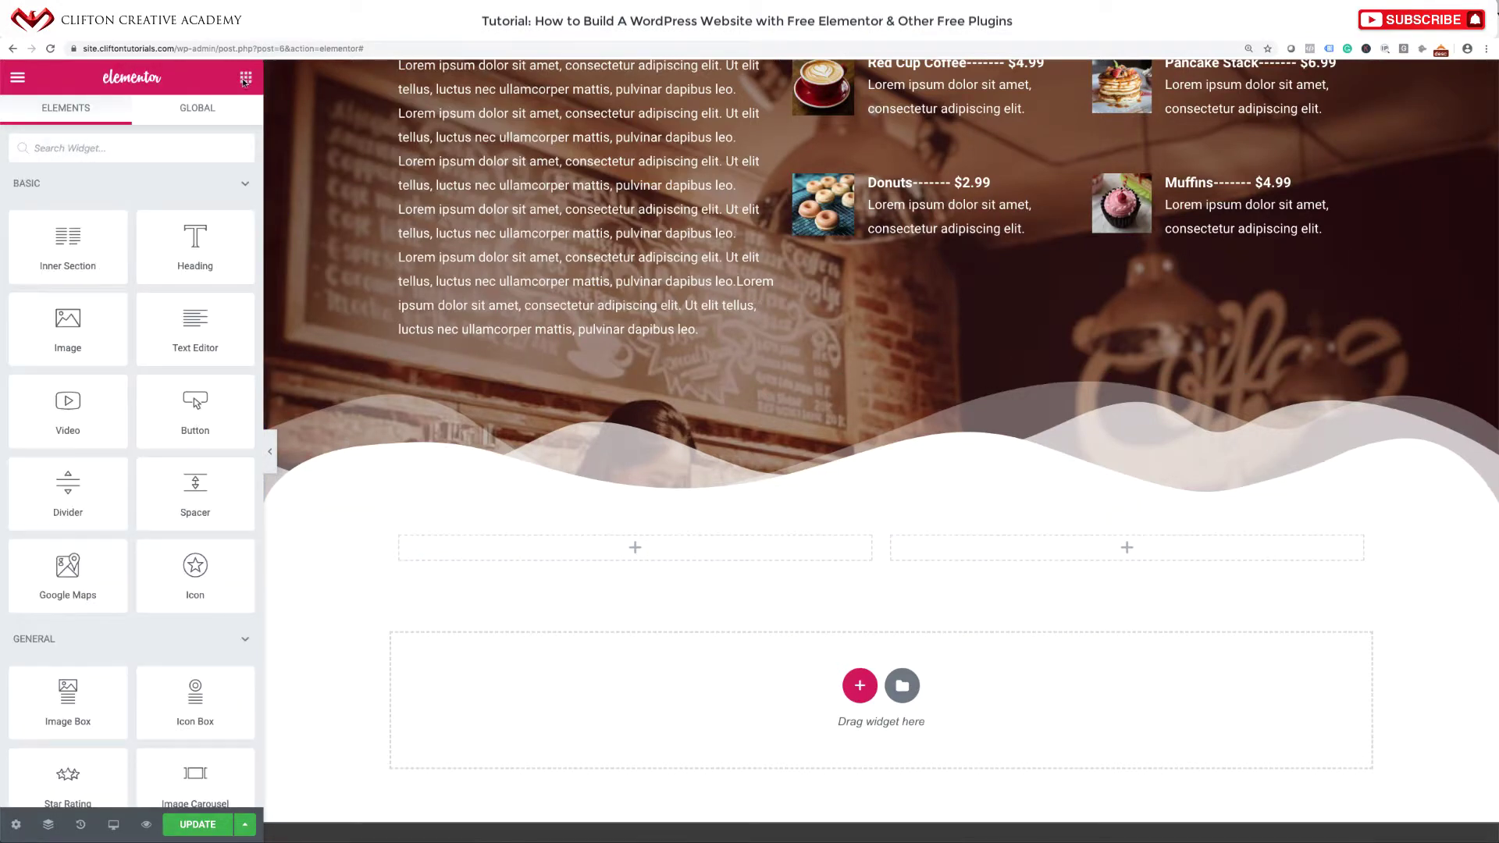
pyautogui.moveTo(193, 253); pyautogui.dragTo(883, 523)
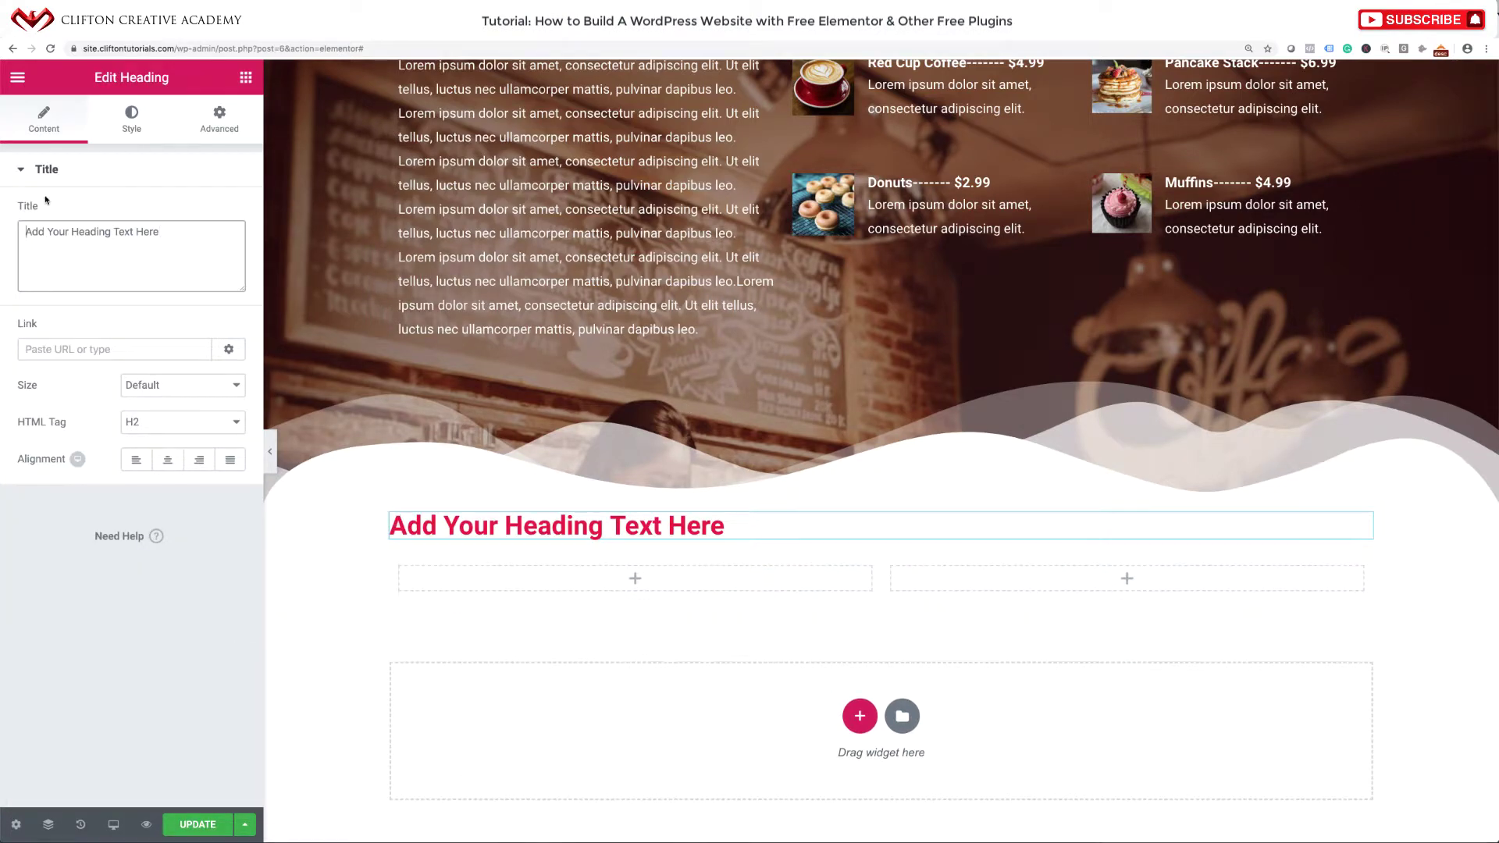
pyautogui.tripleClick(86, 224)
pyautogui.hotkey('ctrl', 'v')
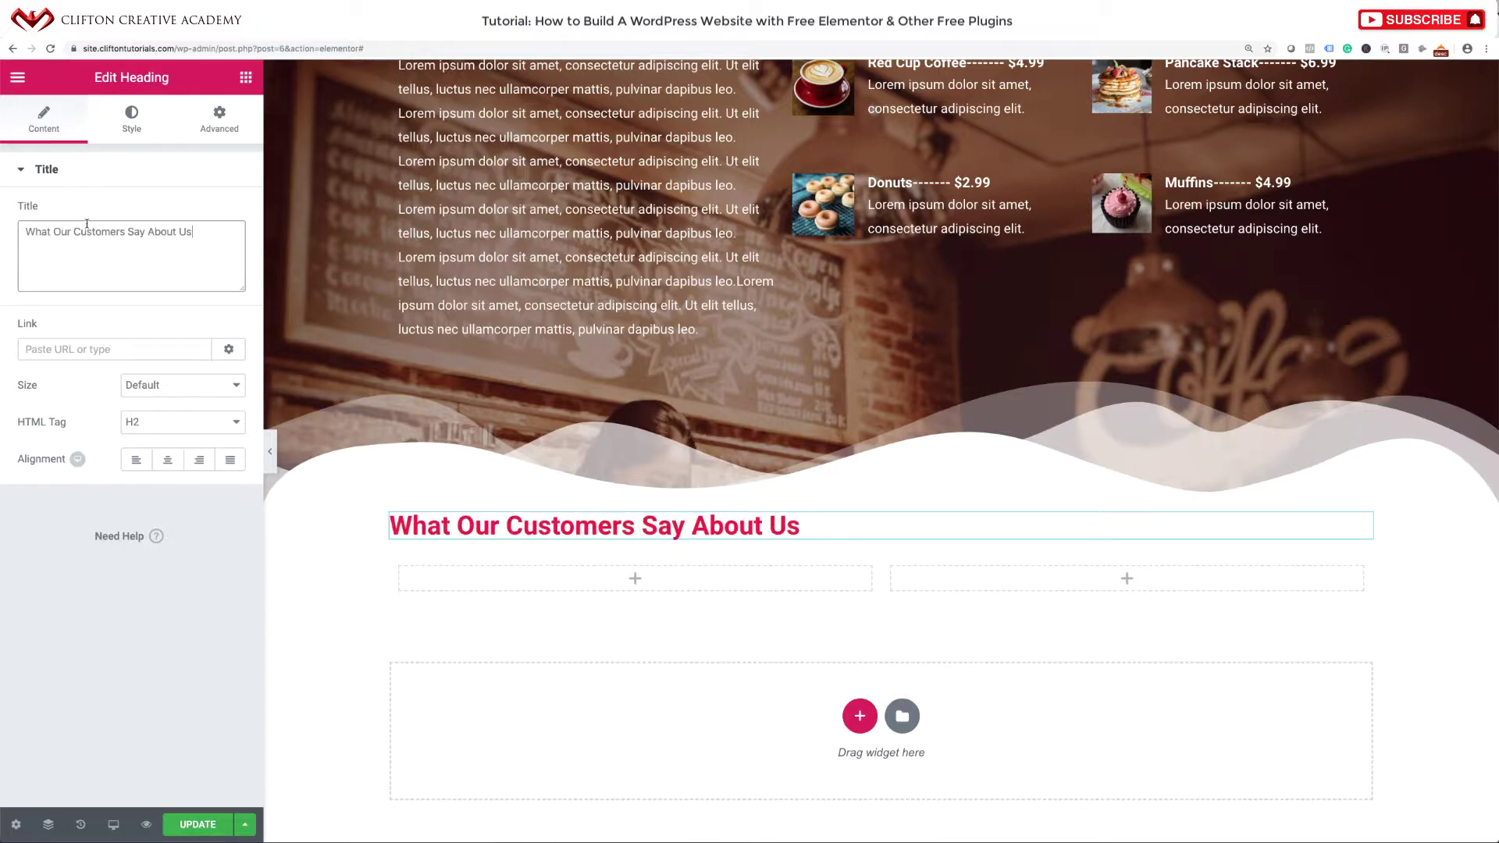
pyautogui.click(166, 461)
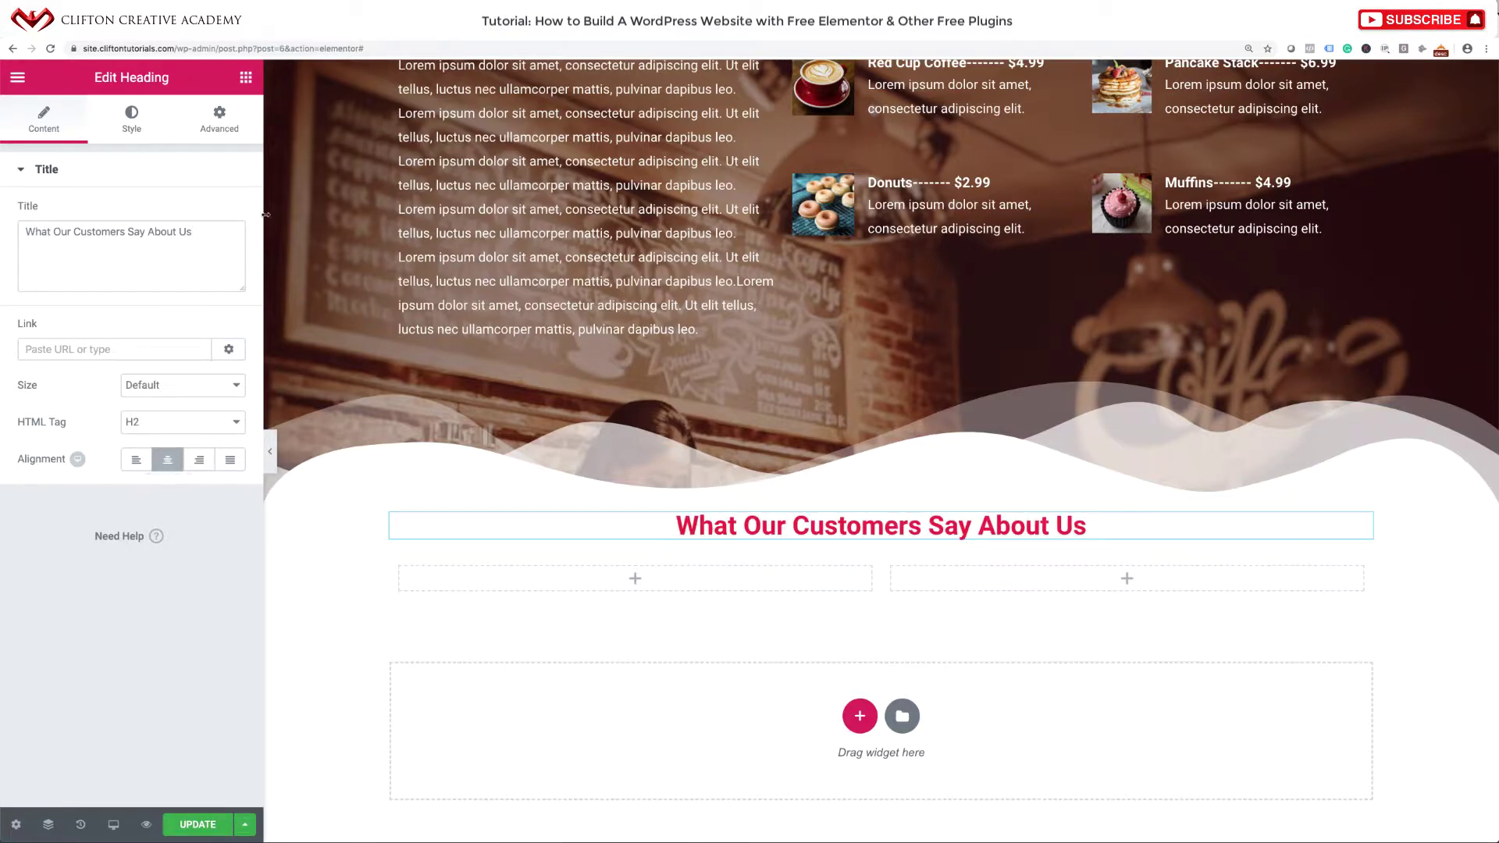
pyautogui.click(242, 78)
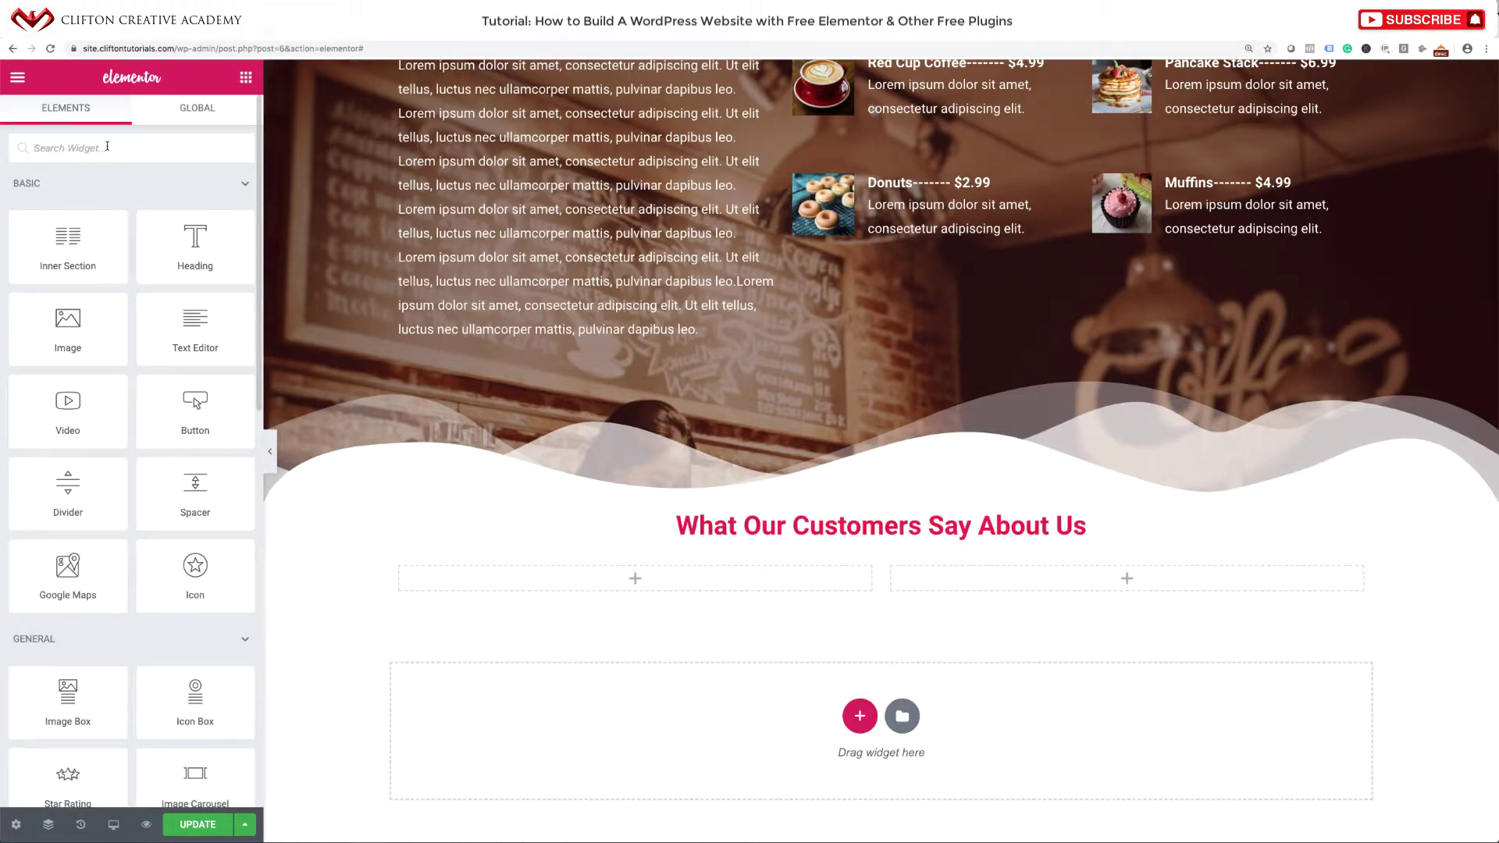
# Add a Testimonial widget to the left column with an uploaded photo of a woman.
pyautogui.write('testi')
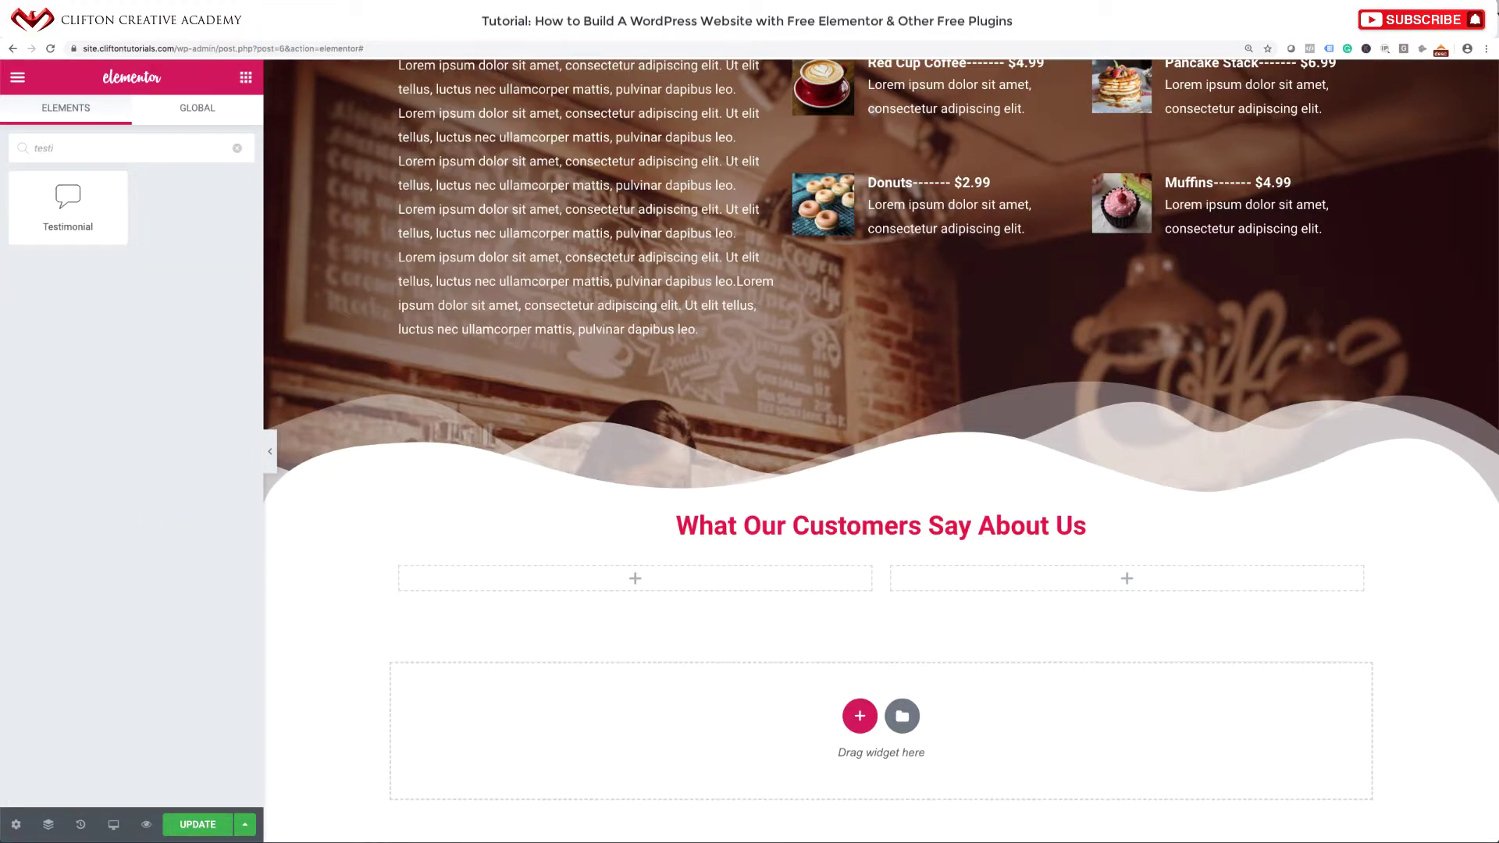
pyautogui.moveTo(56, 221); pyautogui.dragTo(605, 588)
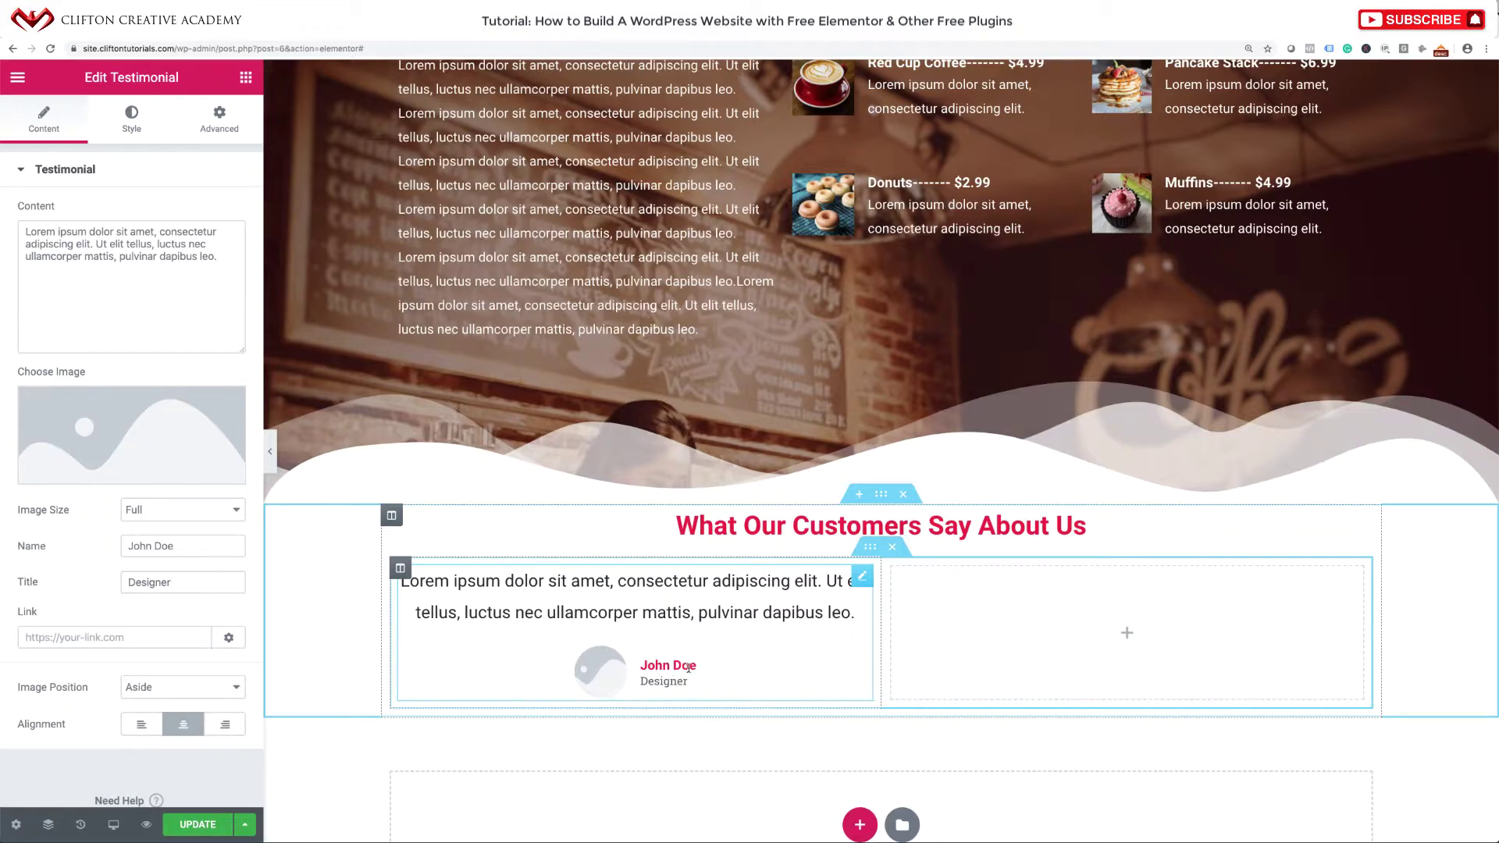
pyautogui.click(125, 430)
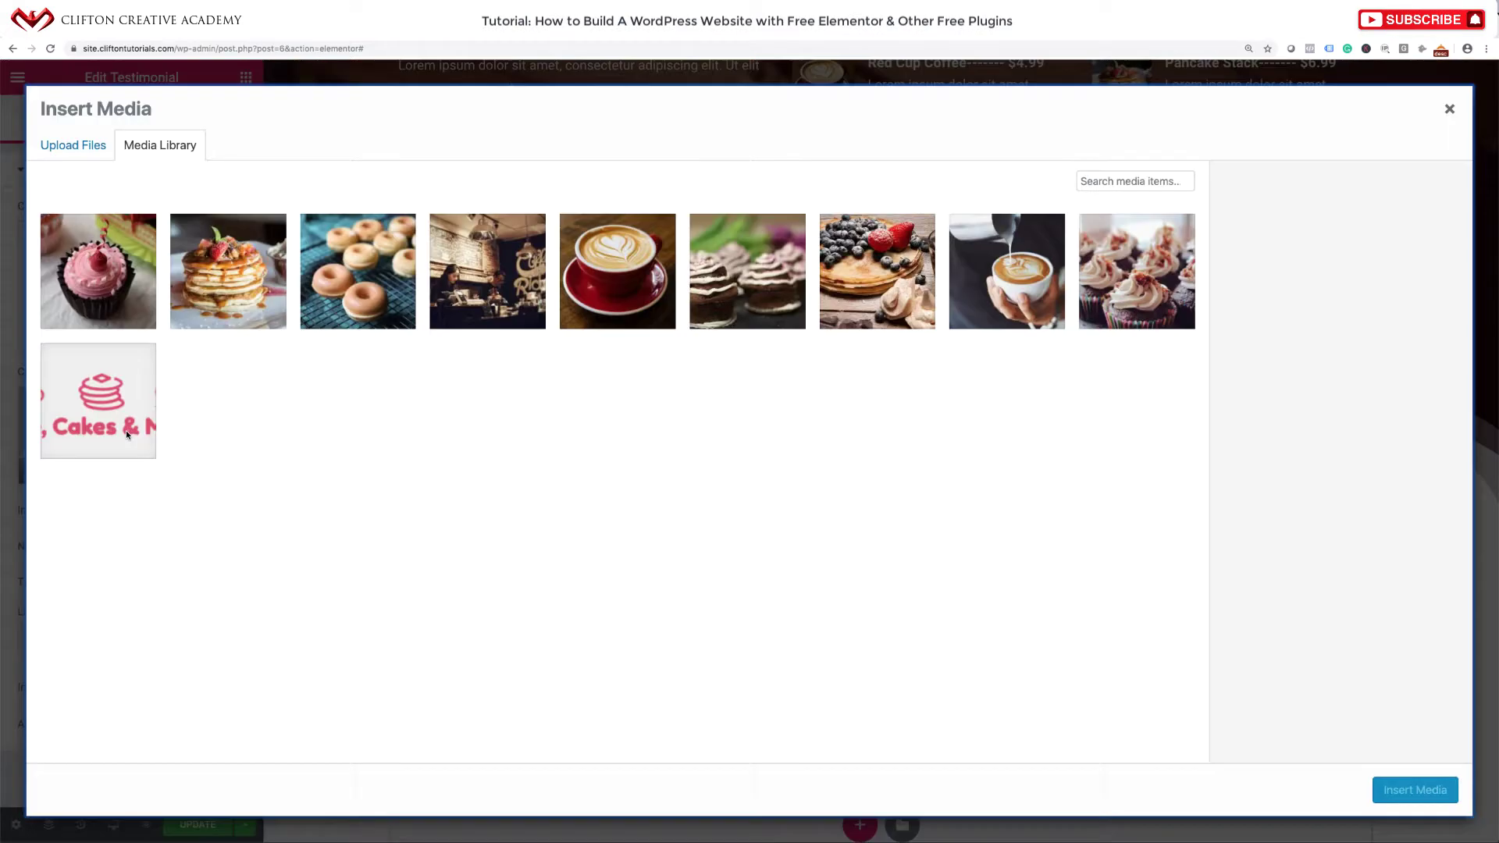
pyautogui.click(85, 147)
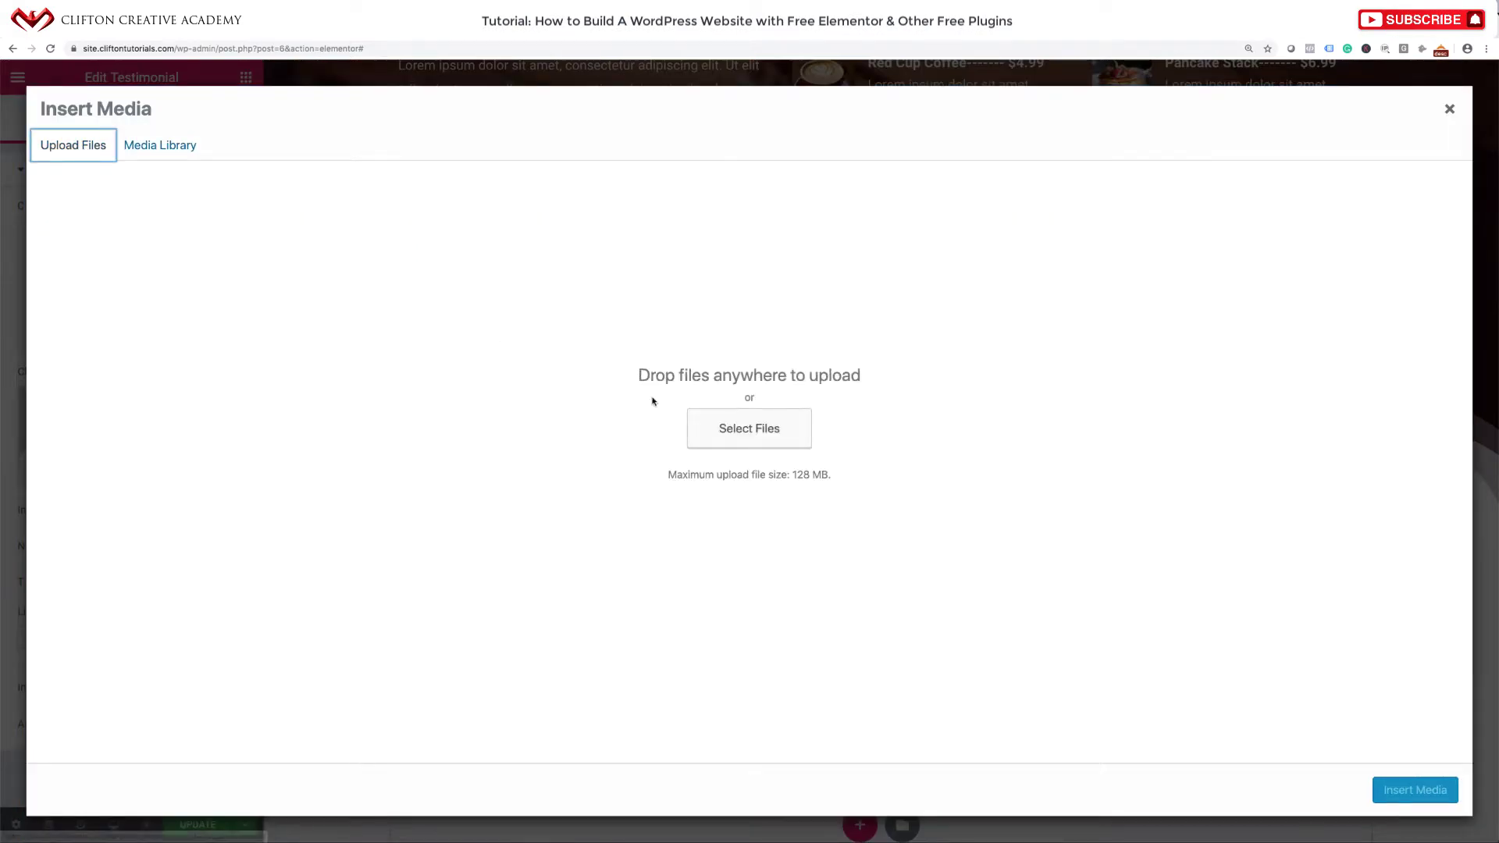
pyautogui.click(713, 435)
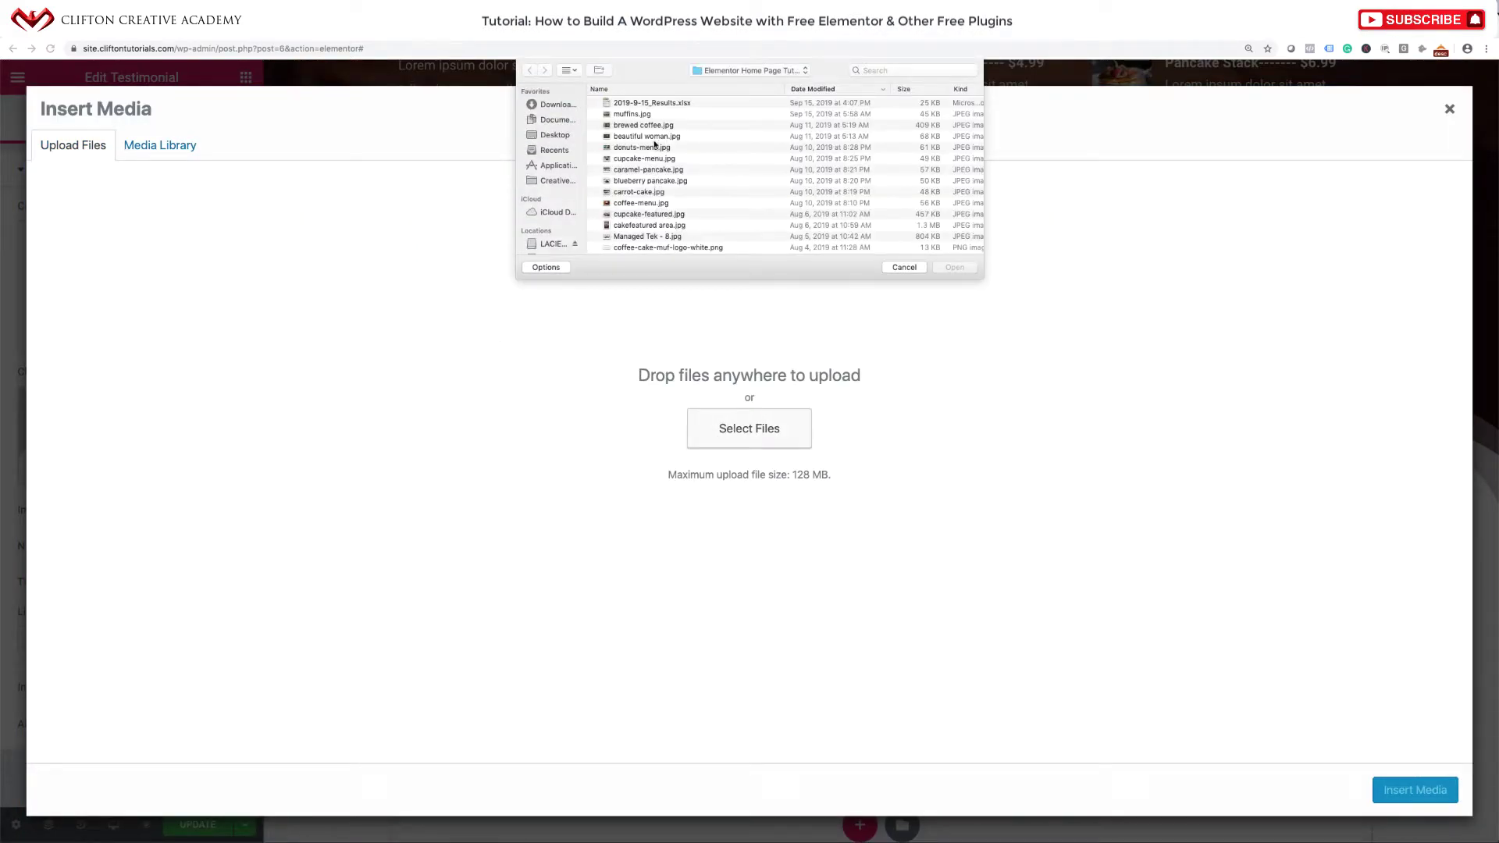
pyautogui.click(654, 141)
pyautogui.click(944, 266)
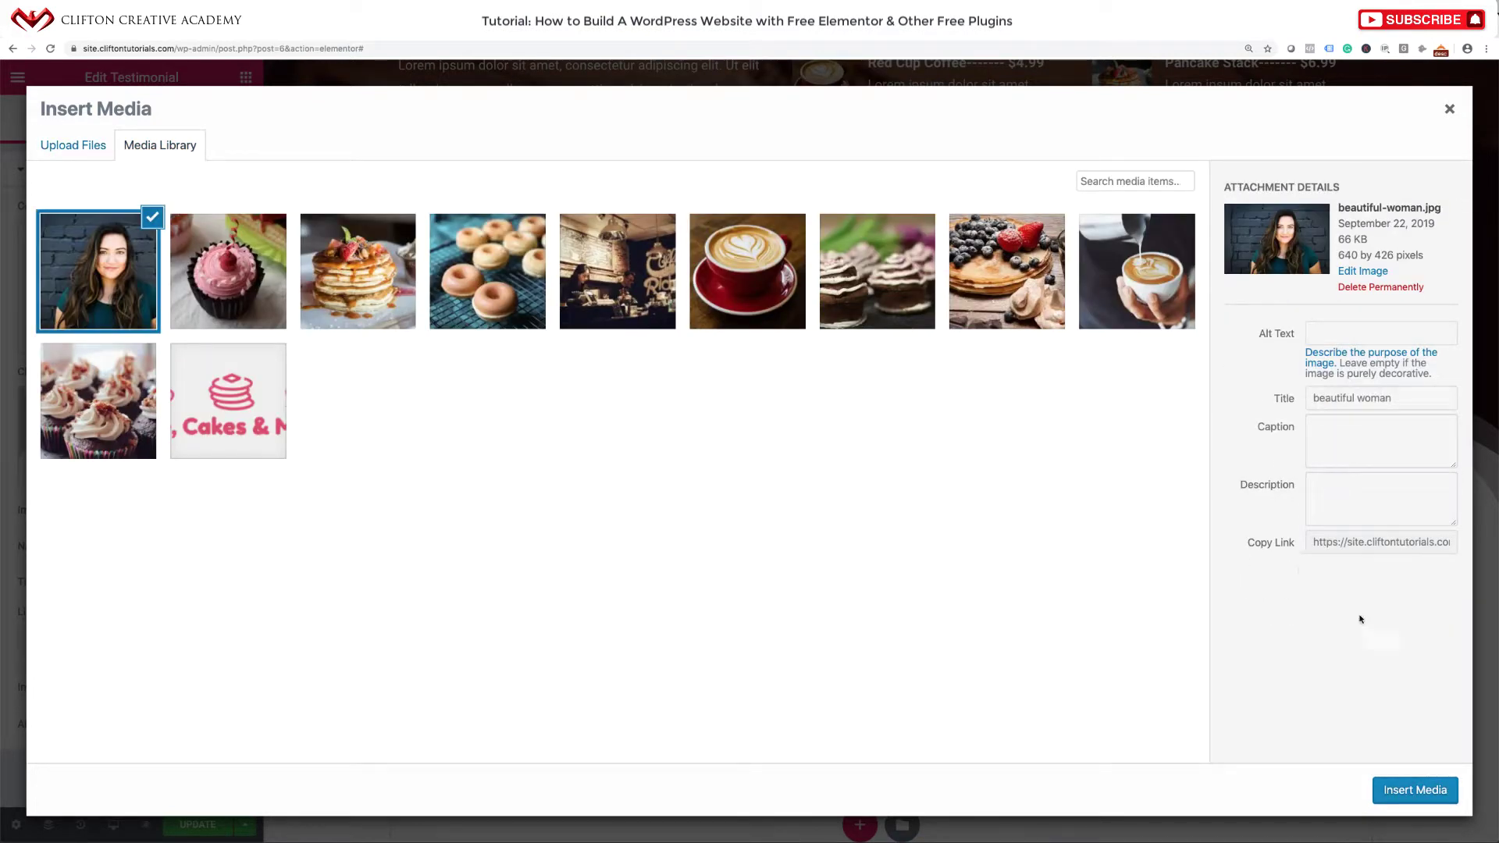
pyautogui.tripleClick(1413, 399)
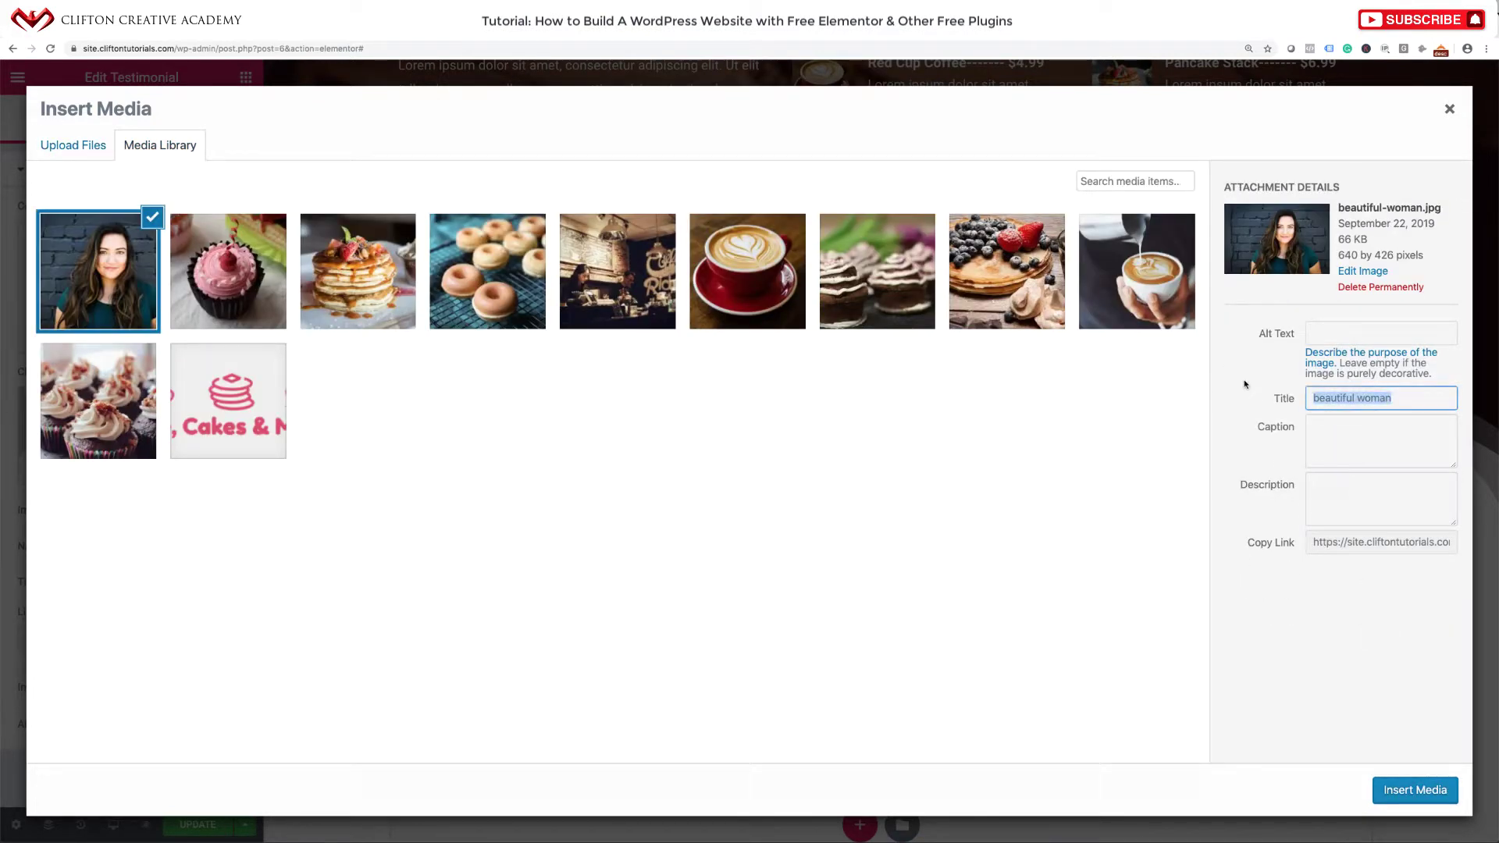
pyautogui.click(1319, 323)
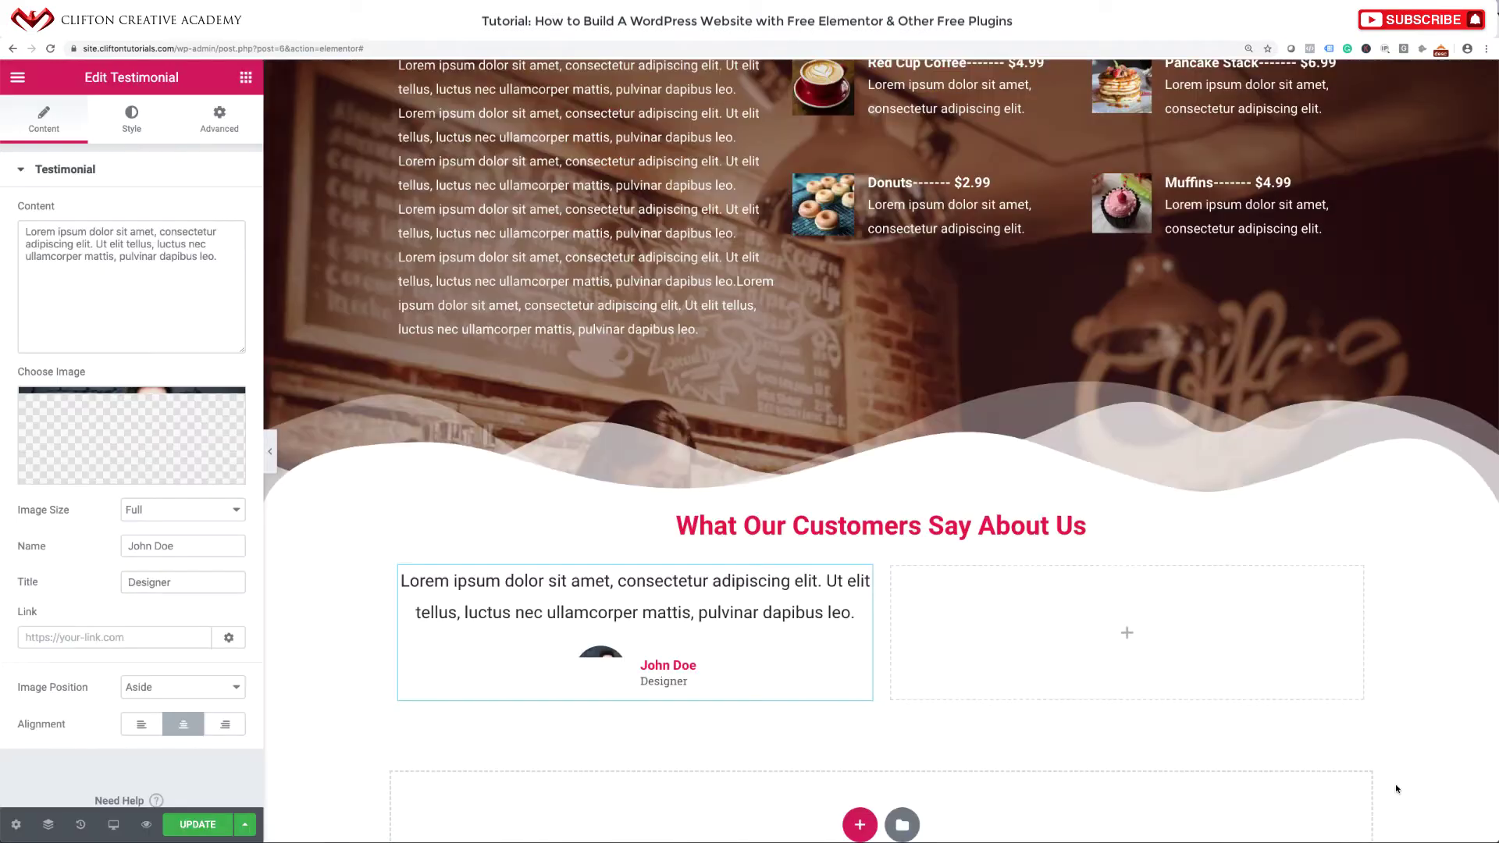
pyautogui.click(1391, 789)
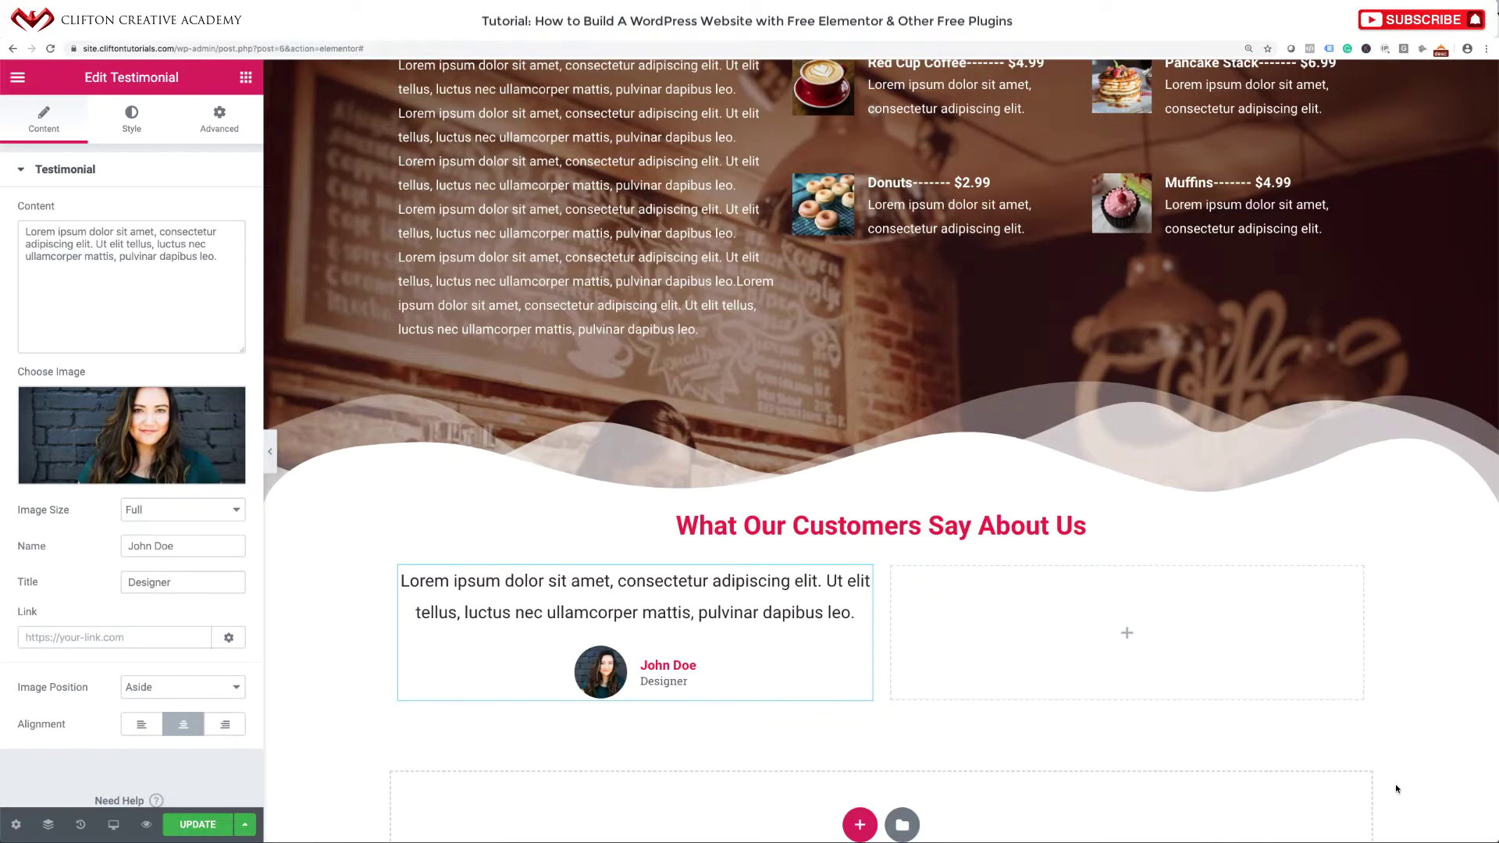
# Enter the reviewer's name and set the testimonial title to Customer.
pyautogui.tripleClick(157, 545)
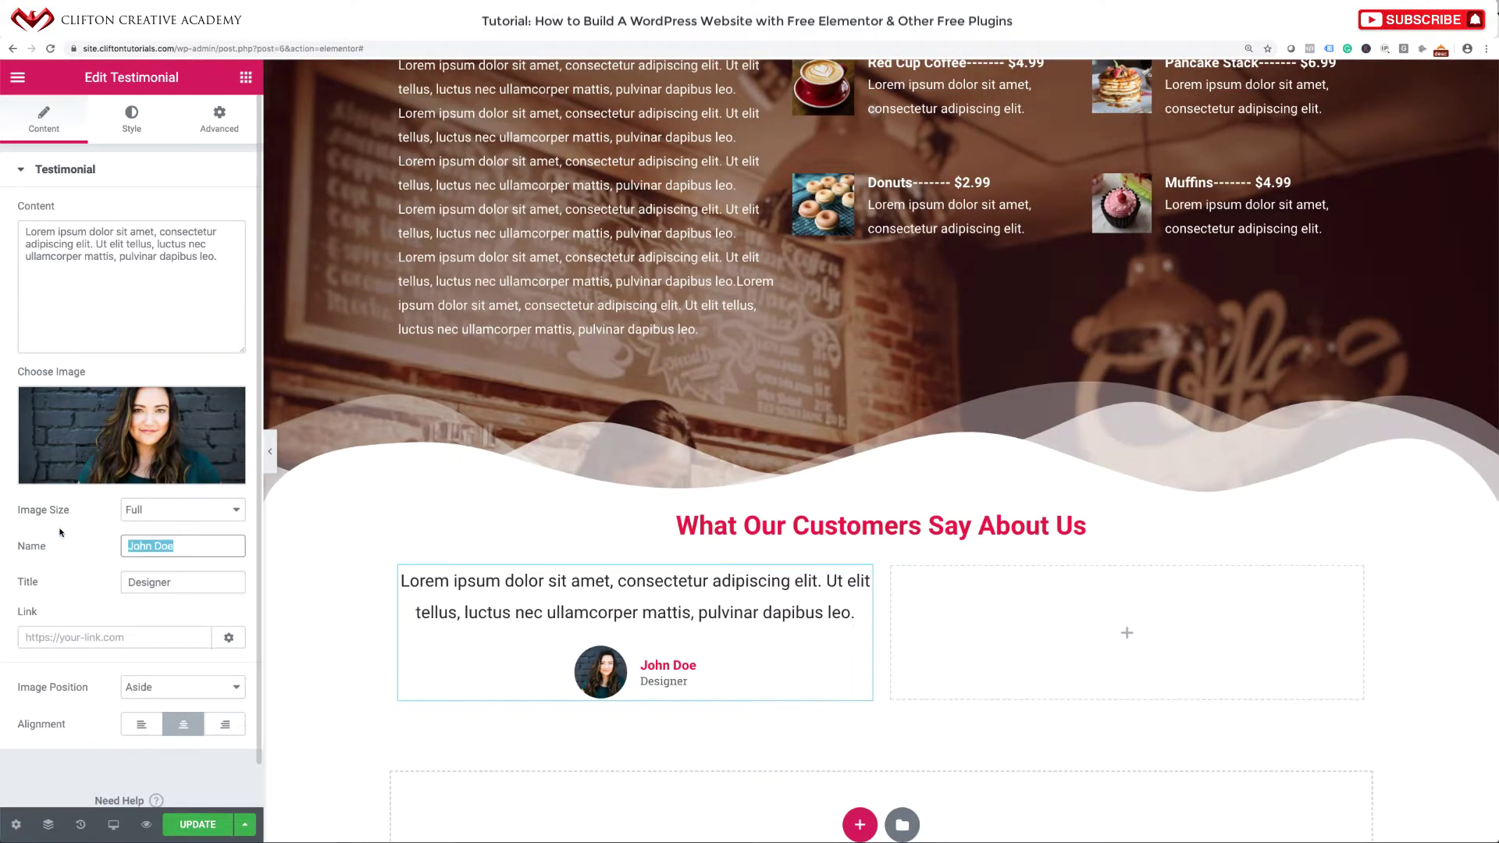
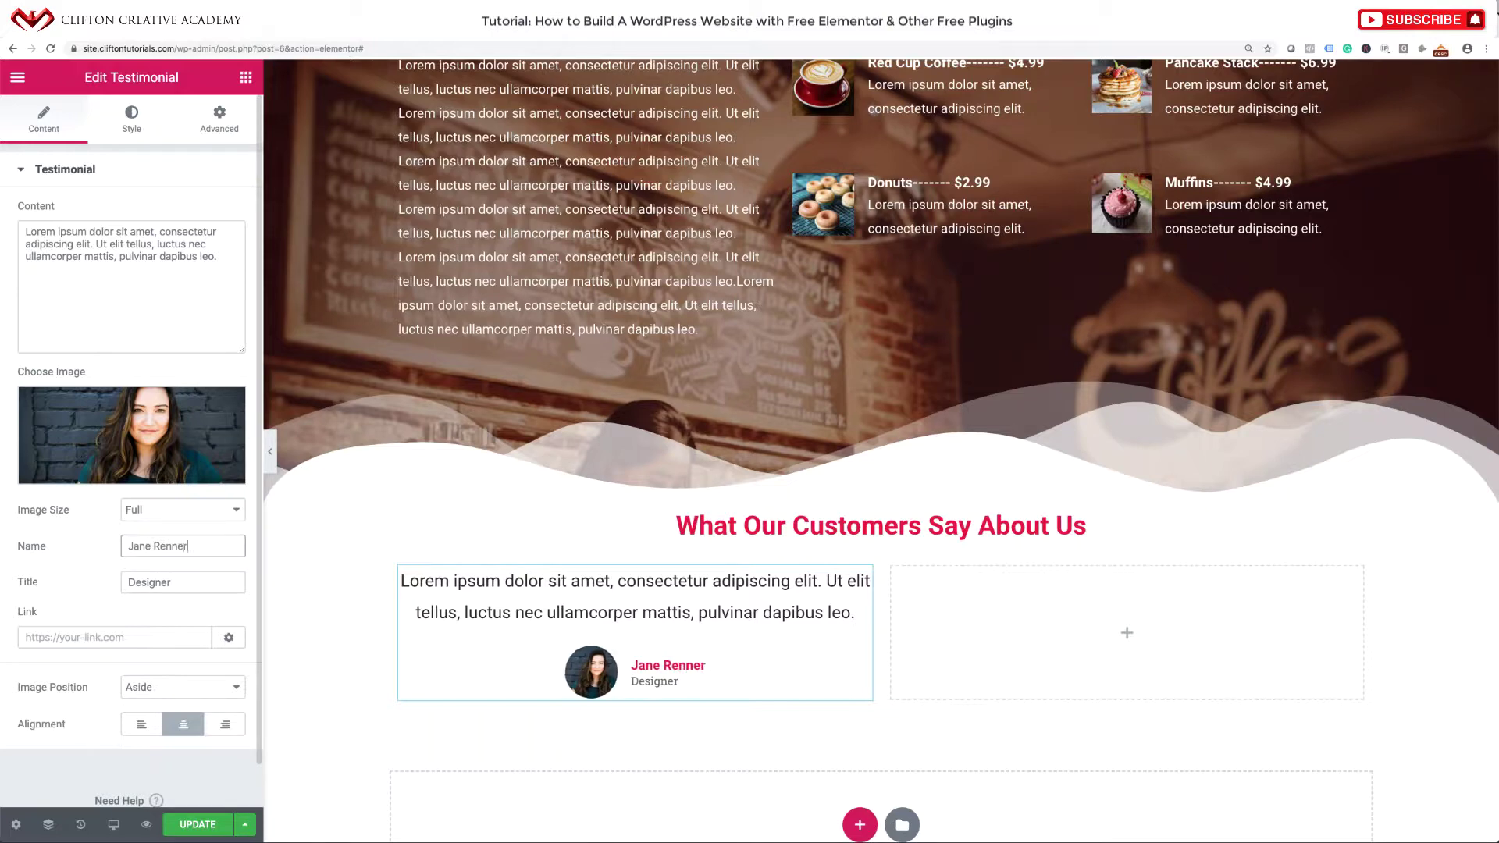
pyautogui.tripleClick(173, 585)
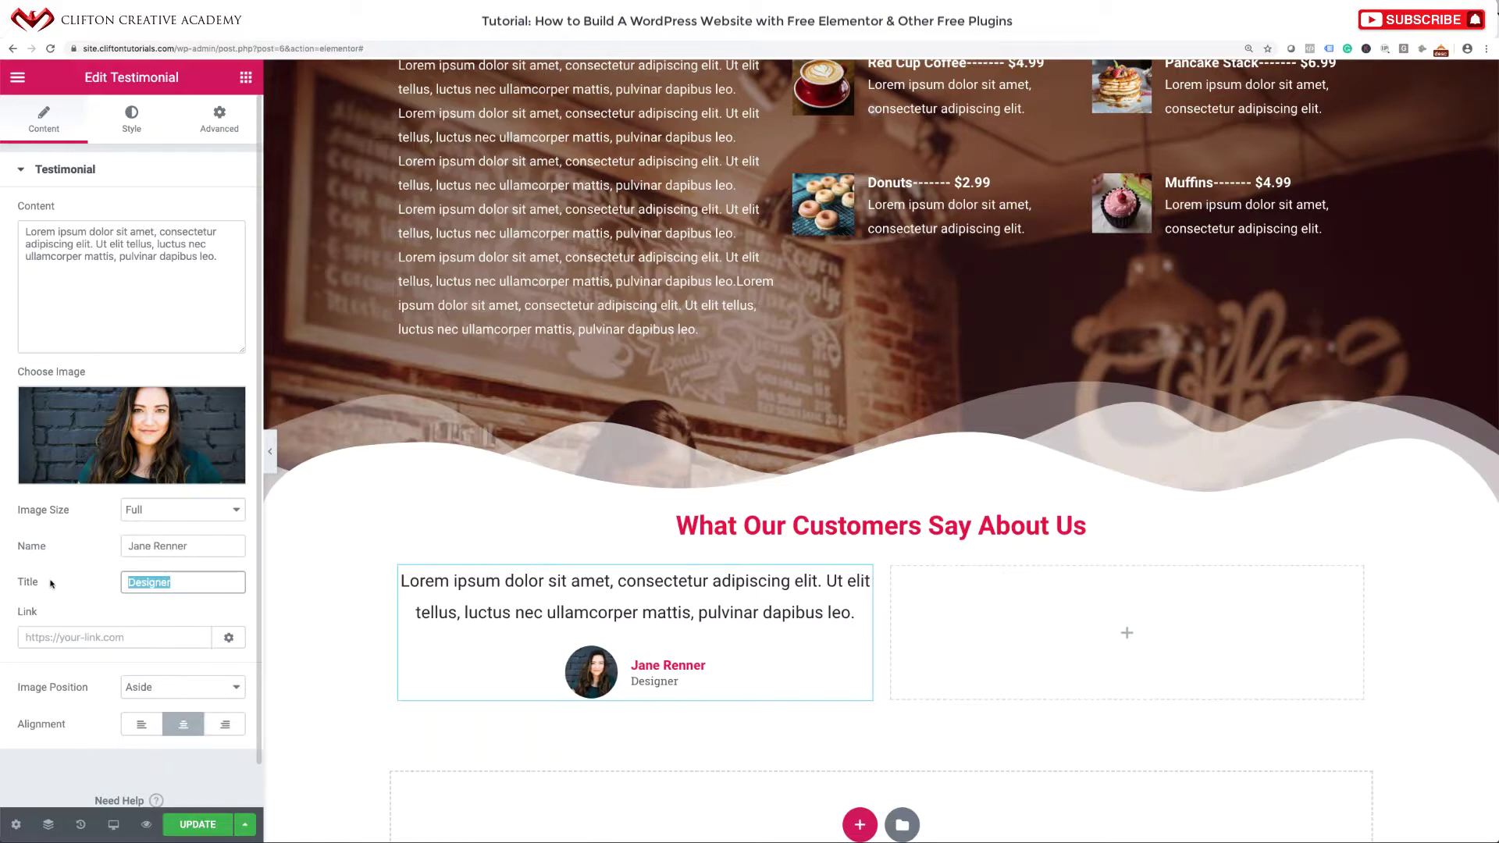
pyautogui.write('Customer')
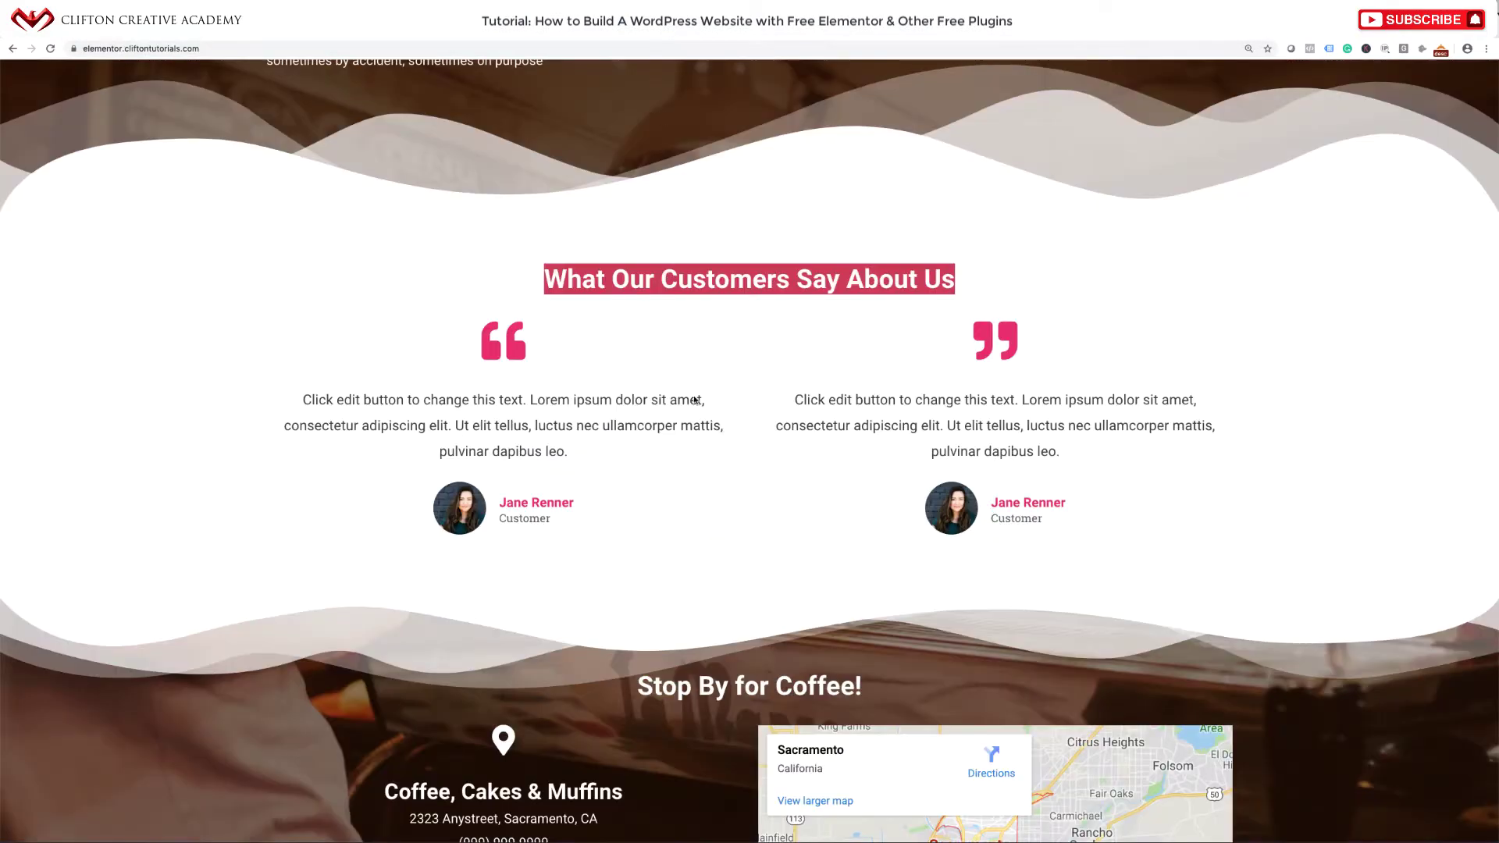
pyautogui.scroll(-1, 695, 400)
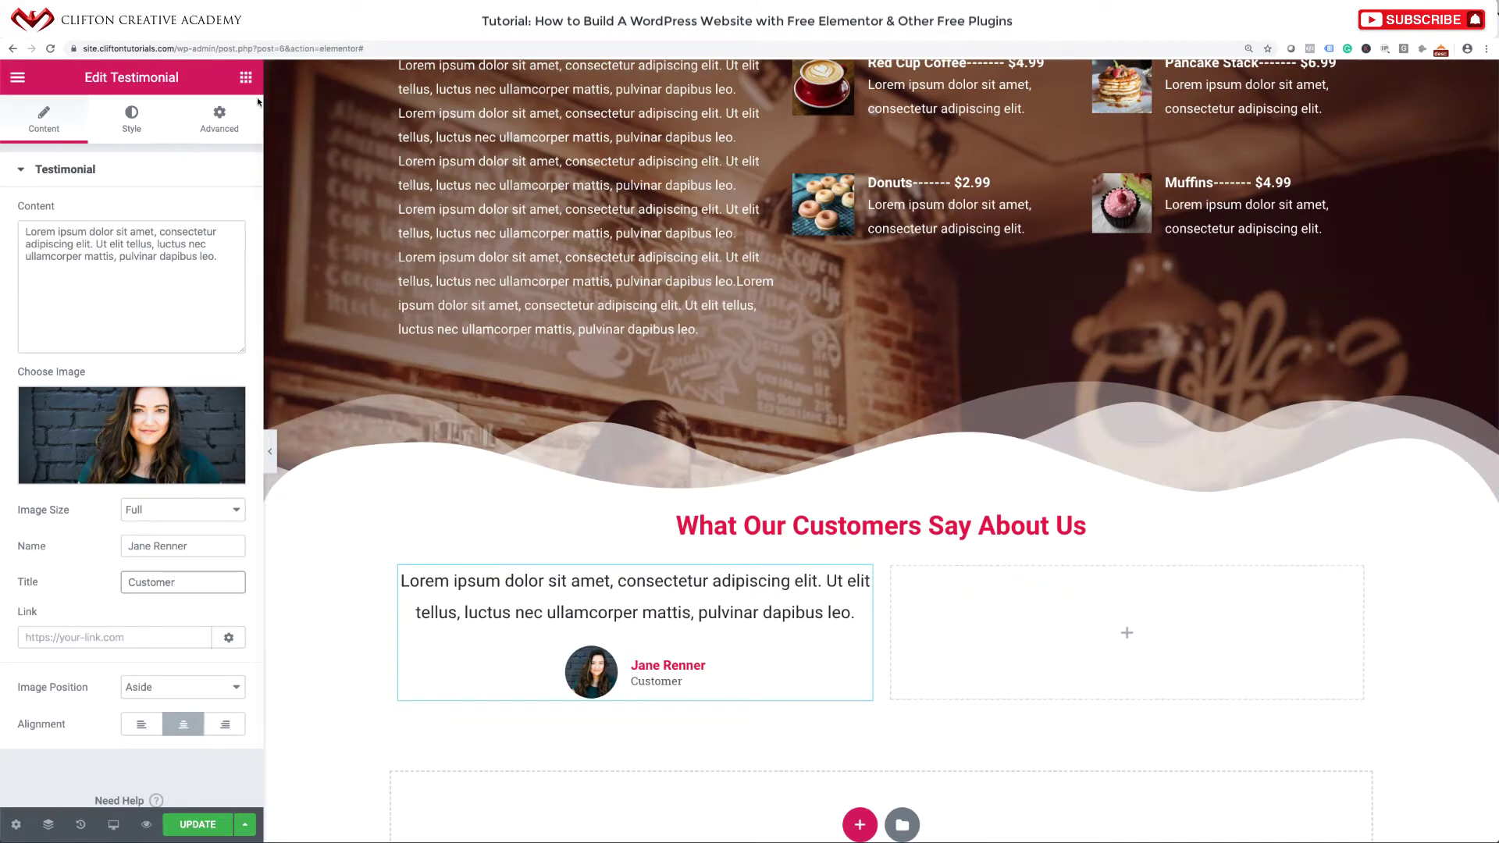
pyautogui.click(246, 77)
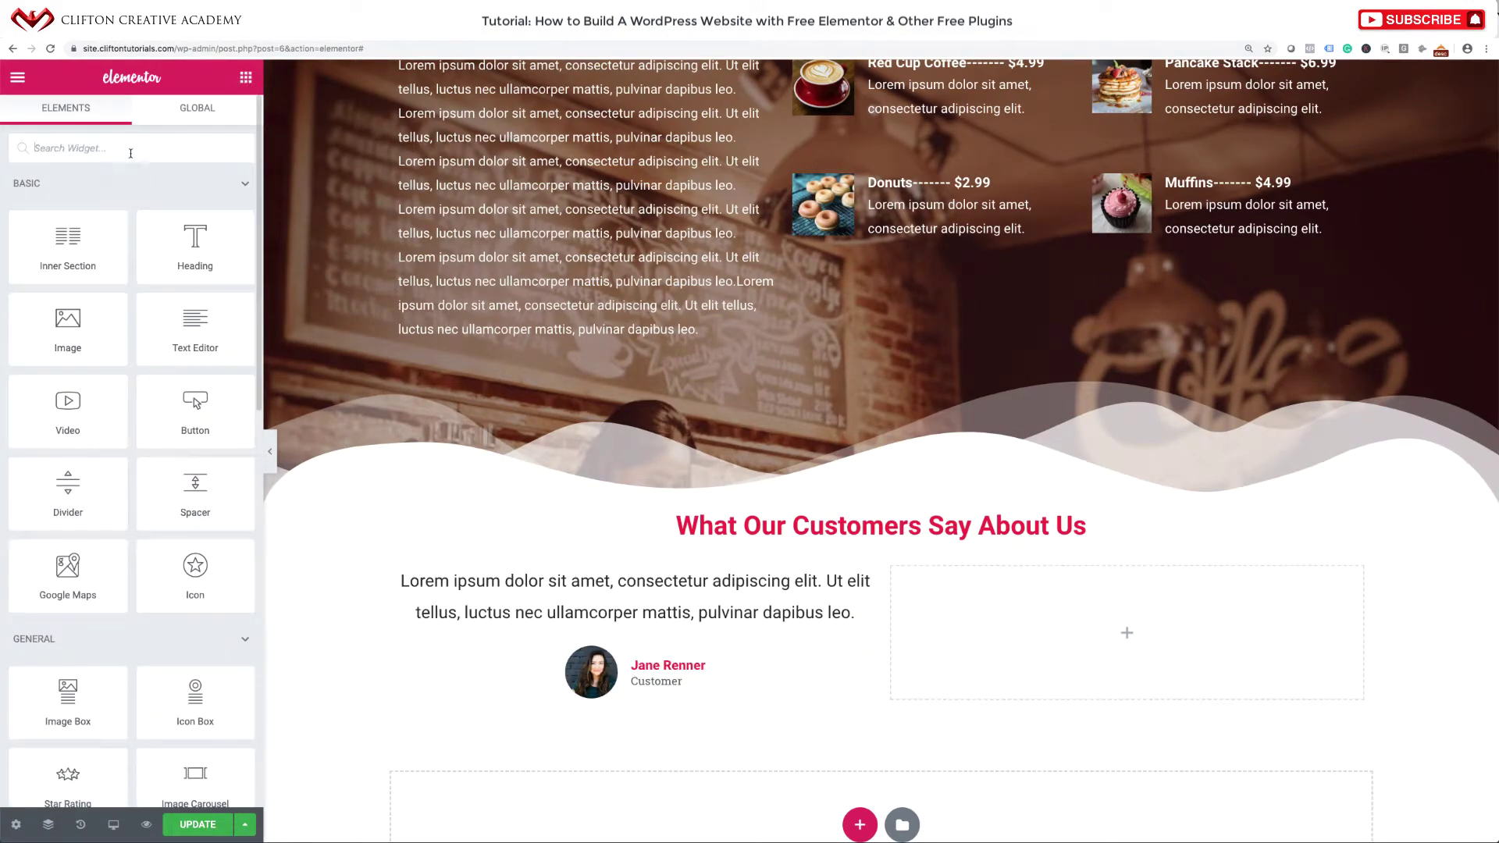
# Add an Icon widget above the testimonial and swap its star for the opening quote icon.
pyautogui.click(131, 150)
pyautogui.write('icon')
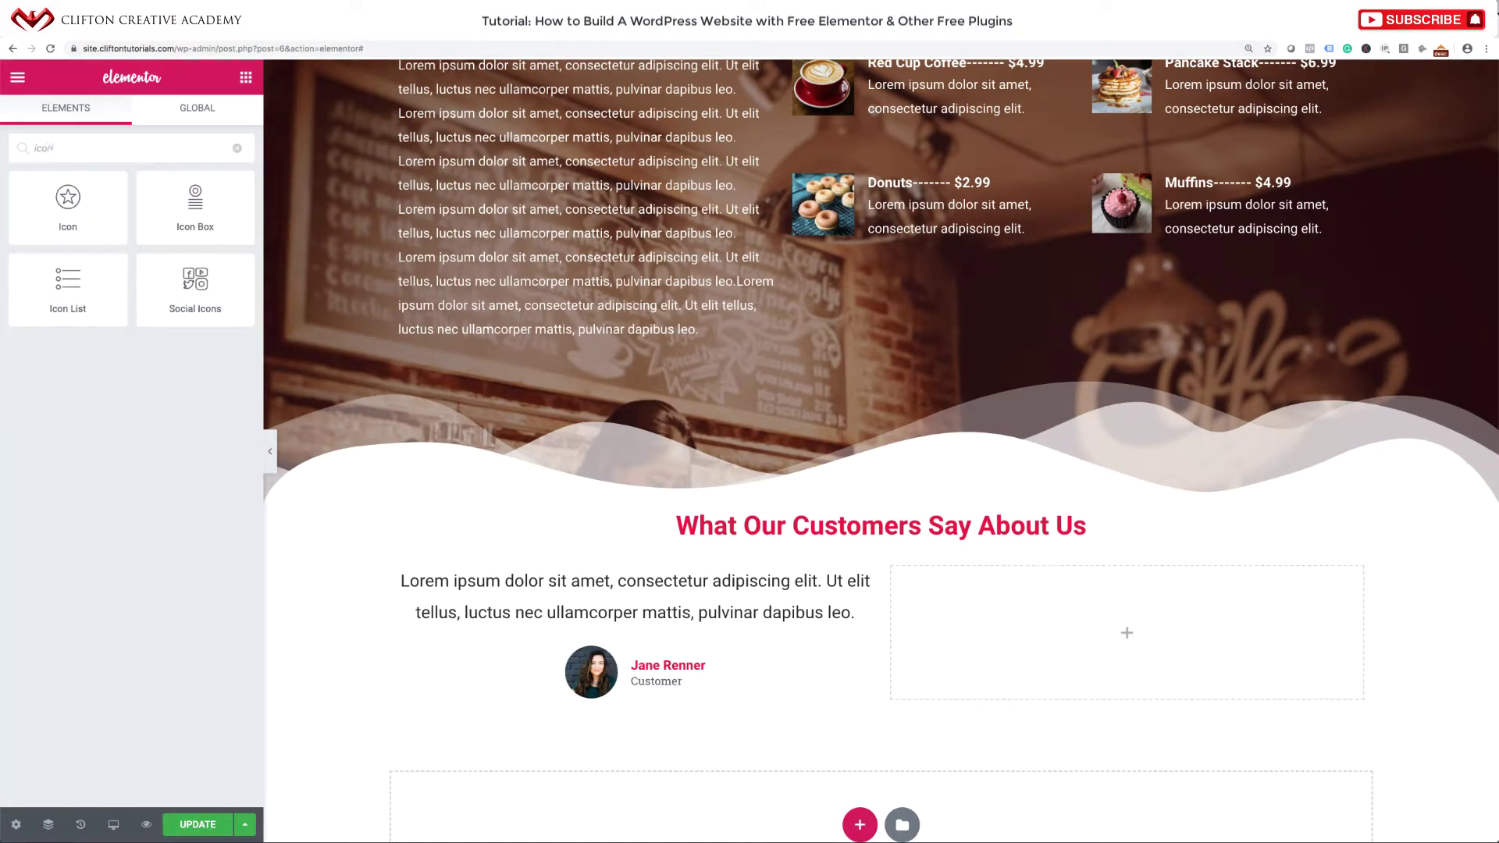
pyautogui.moveTo(68, 205); pyautogui.dragTo(614, 589)
pyautogui.click(131, 273)
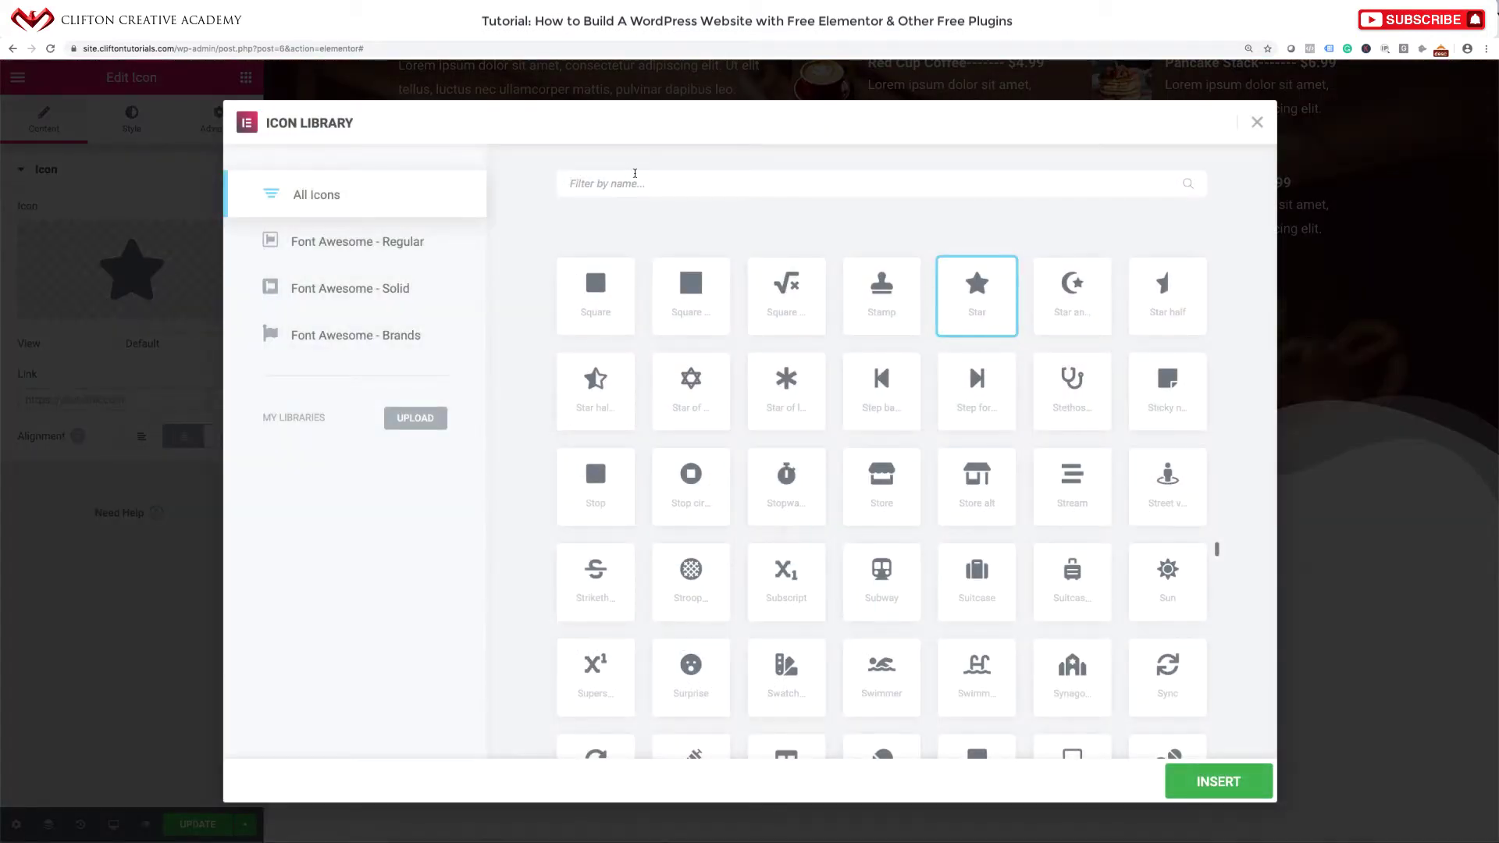
pyautogui.click(635, 175)
pyautogui.write('quote')
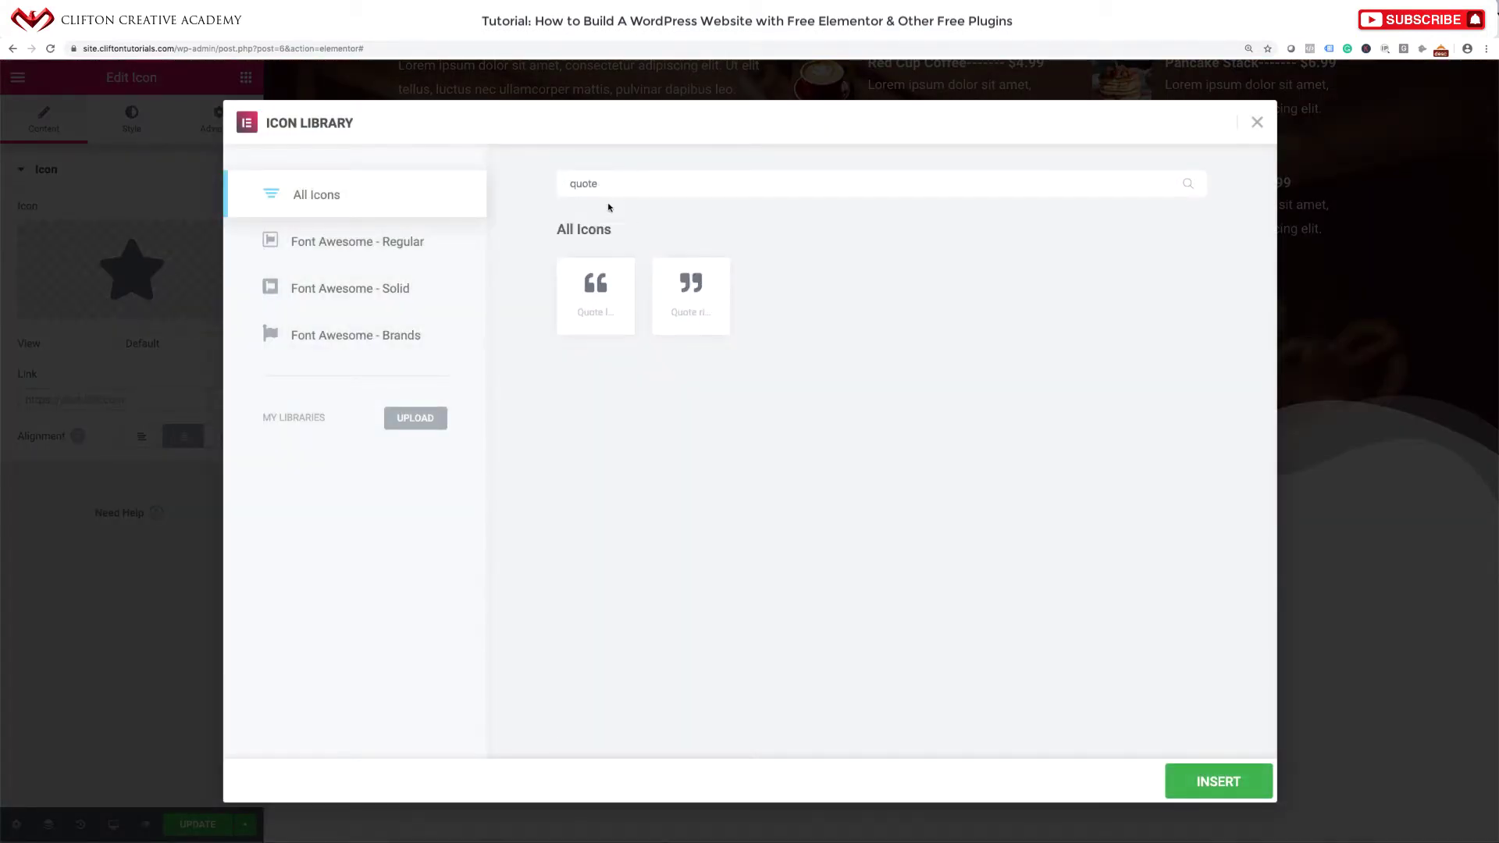
pyautogui.click(607, 300)
pyautogui.click(1201, 795)
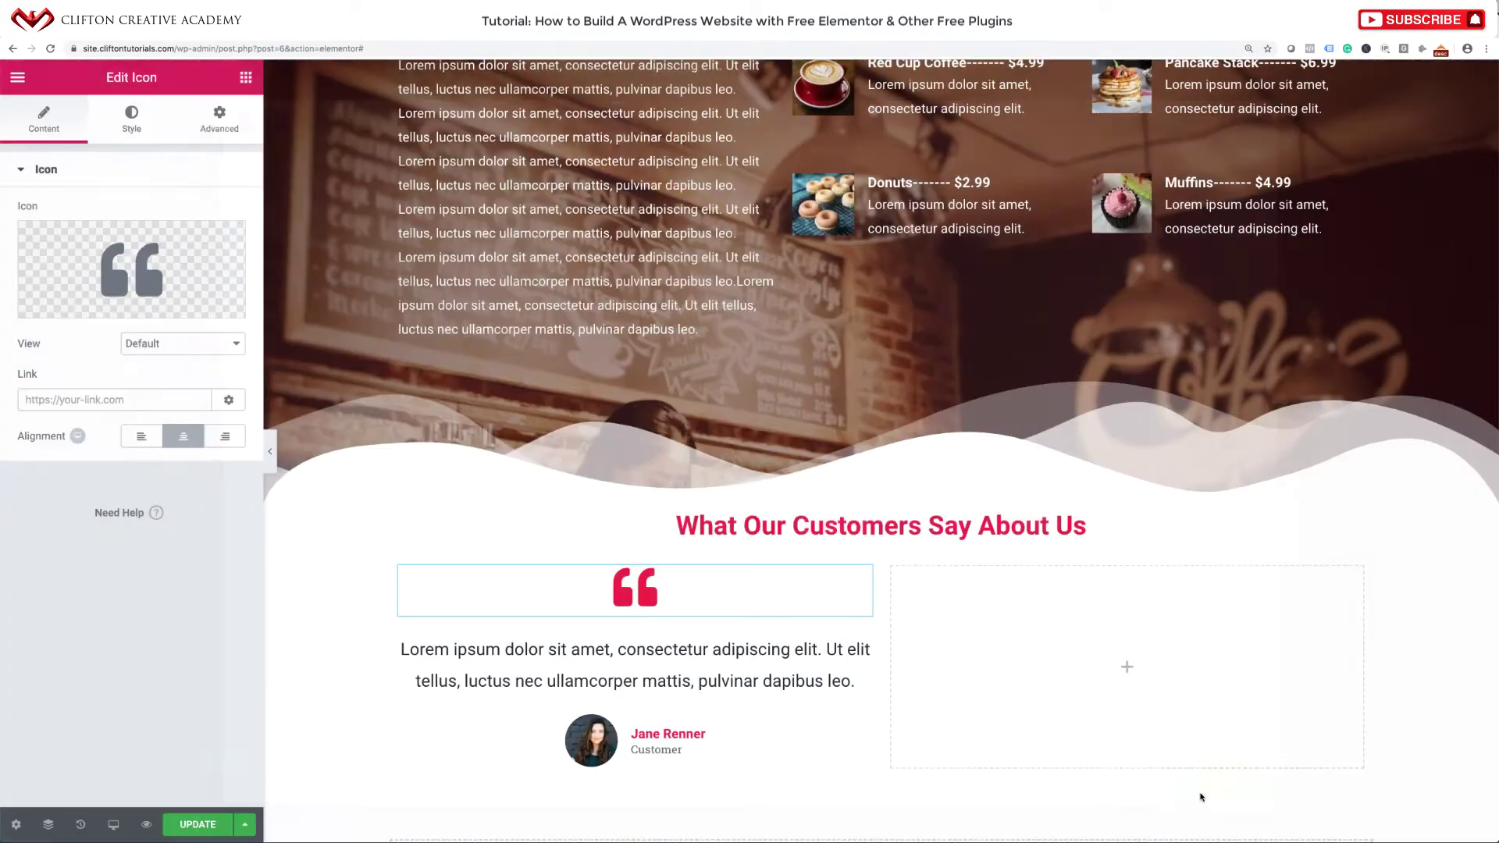
pyautogui.scroll(-1, 847, 703)
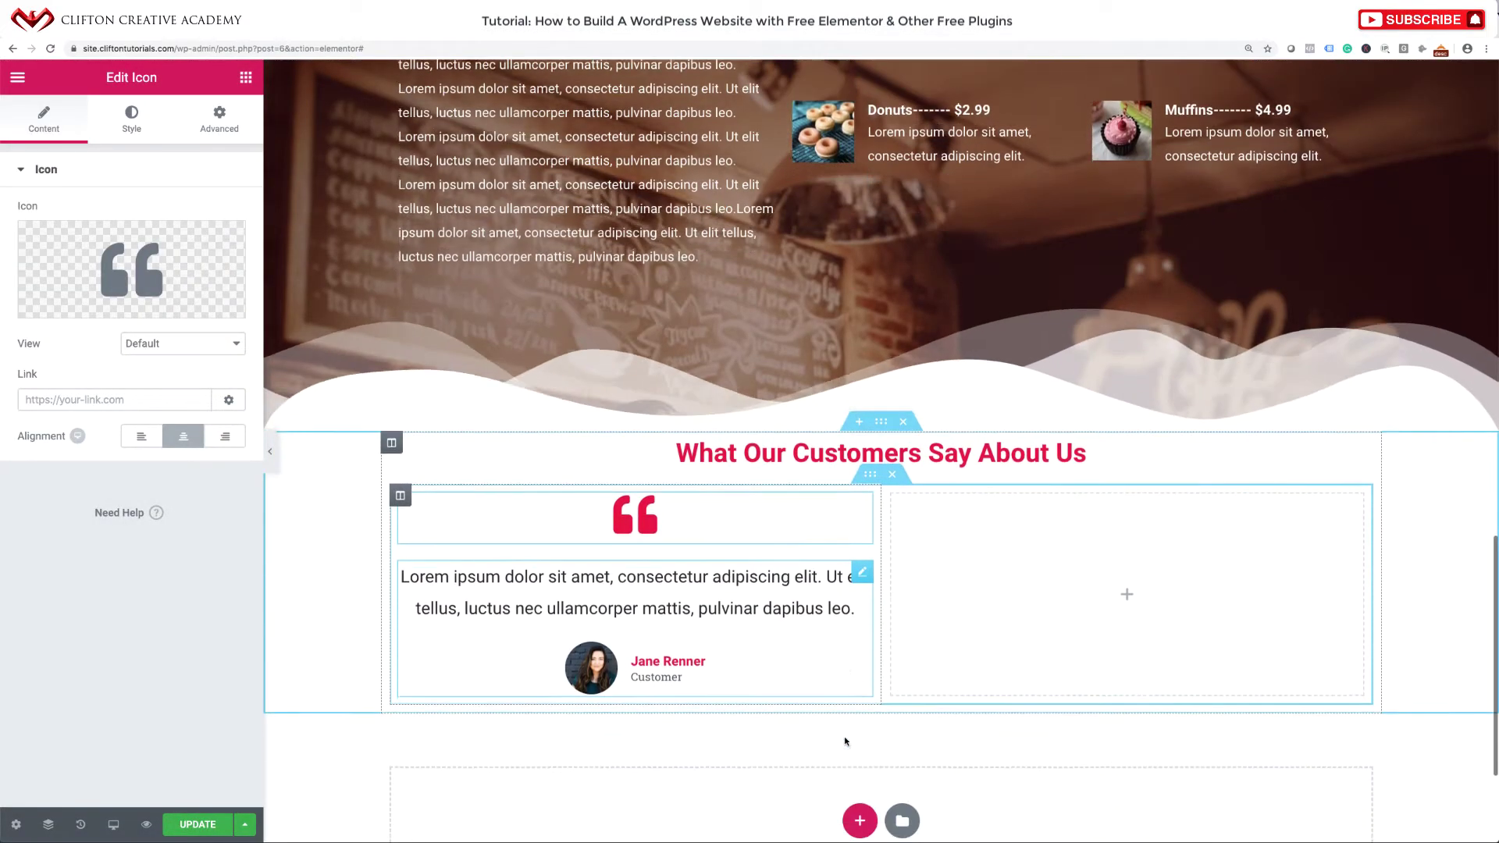
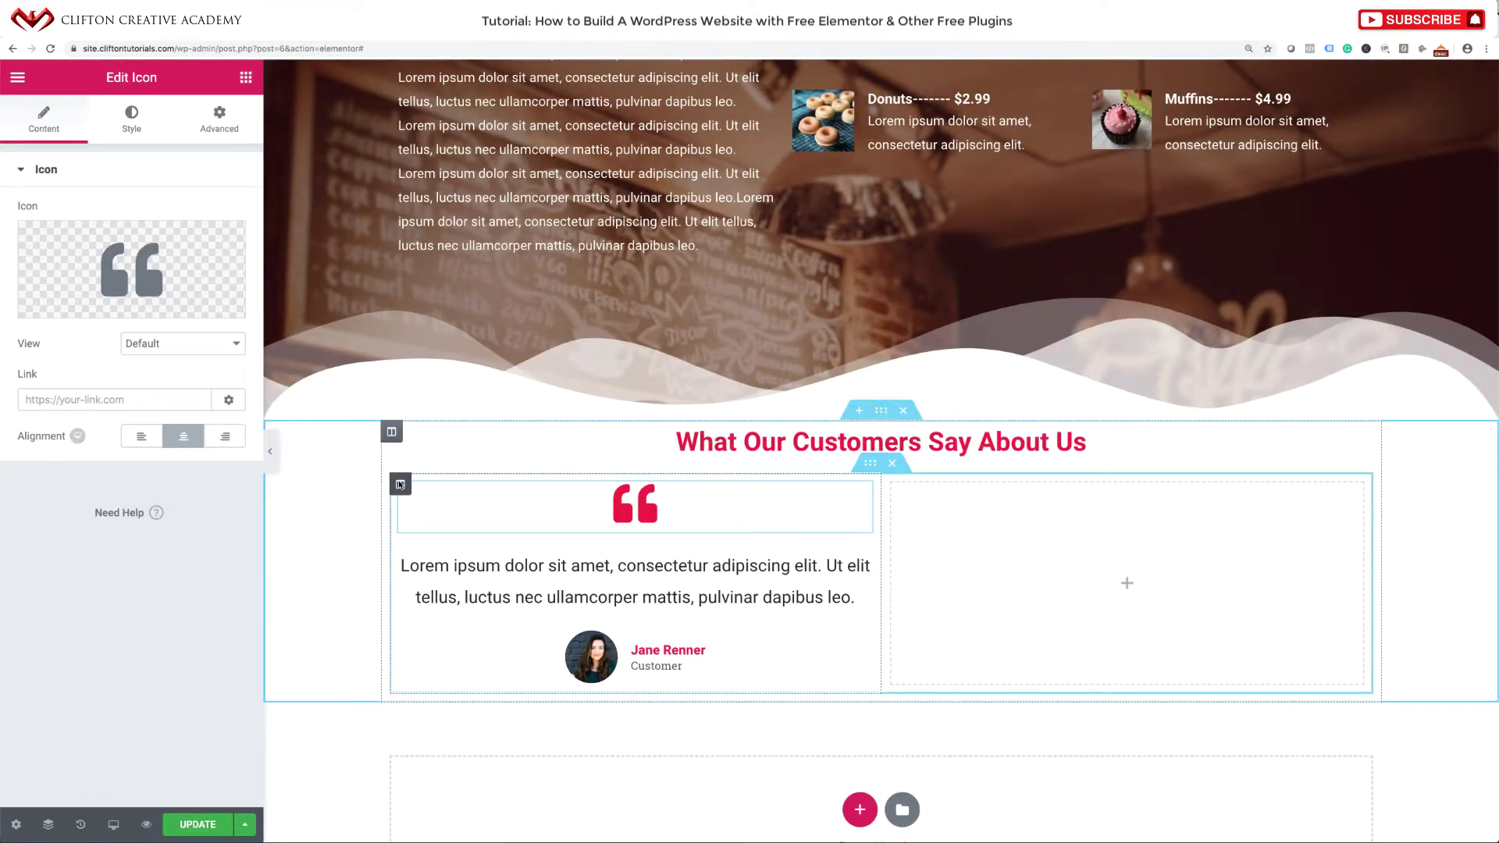
# Duplicate the testimonial column and delete the leftover empty third column.
pyautogui.rightClick(399, 484)
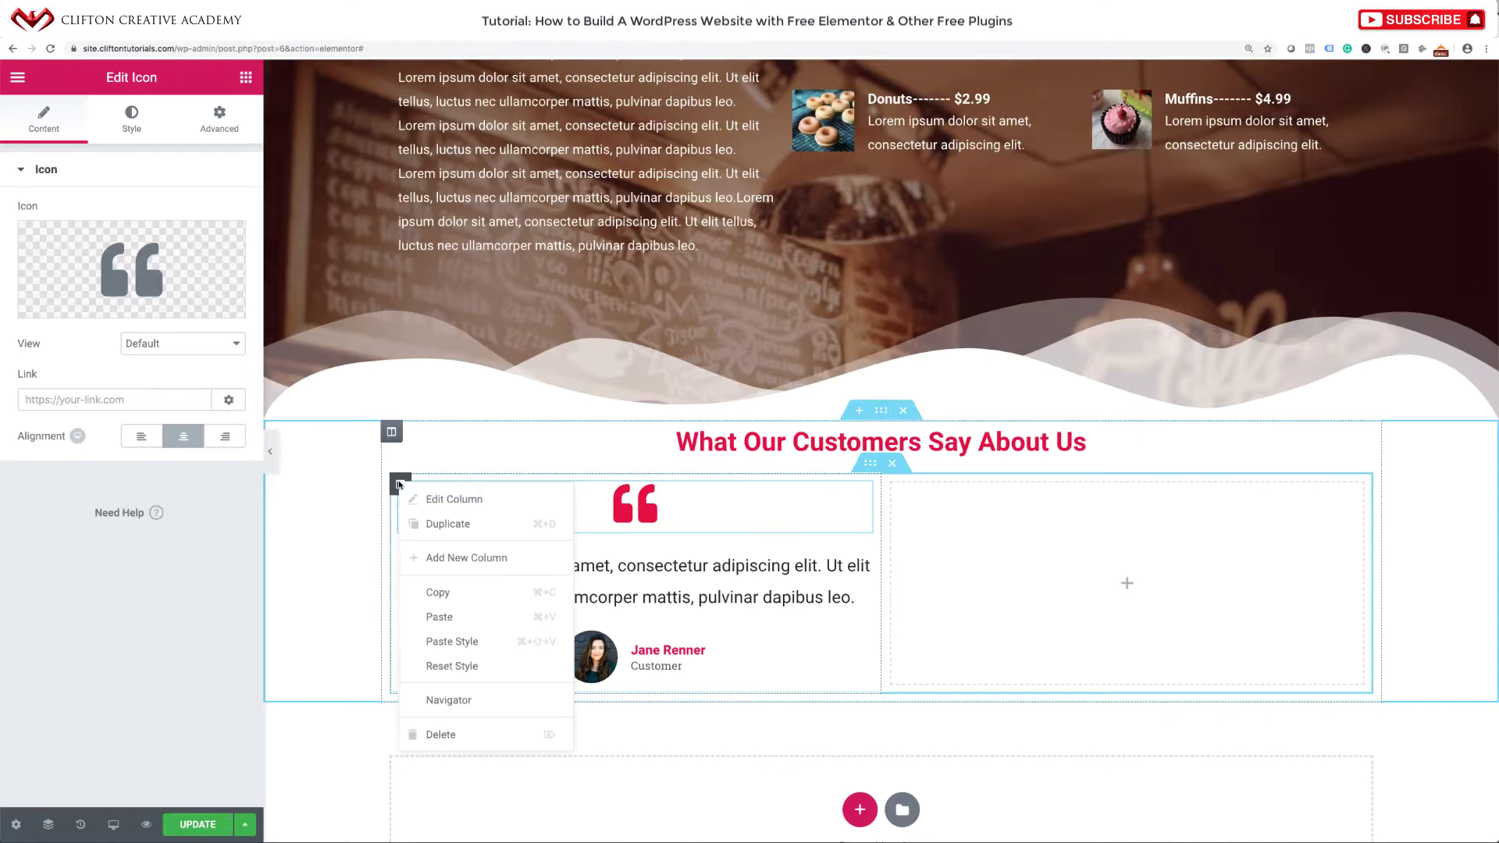
pyautogui.click(451, 525)
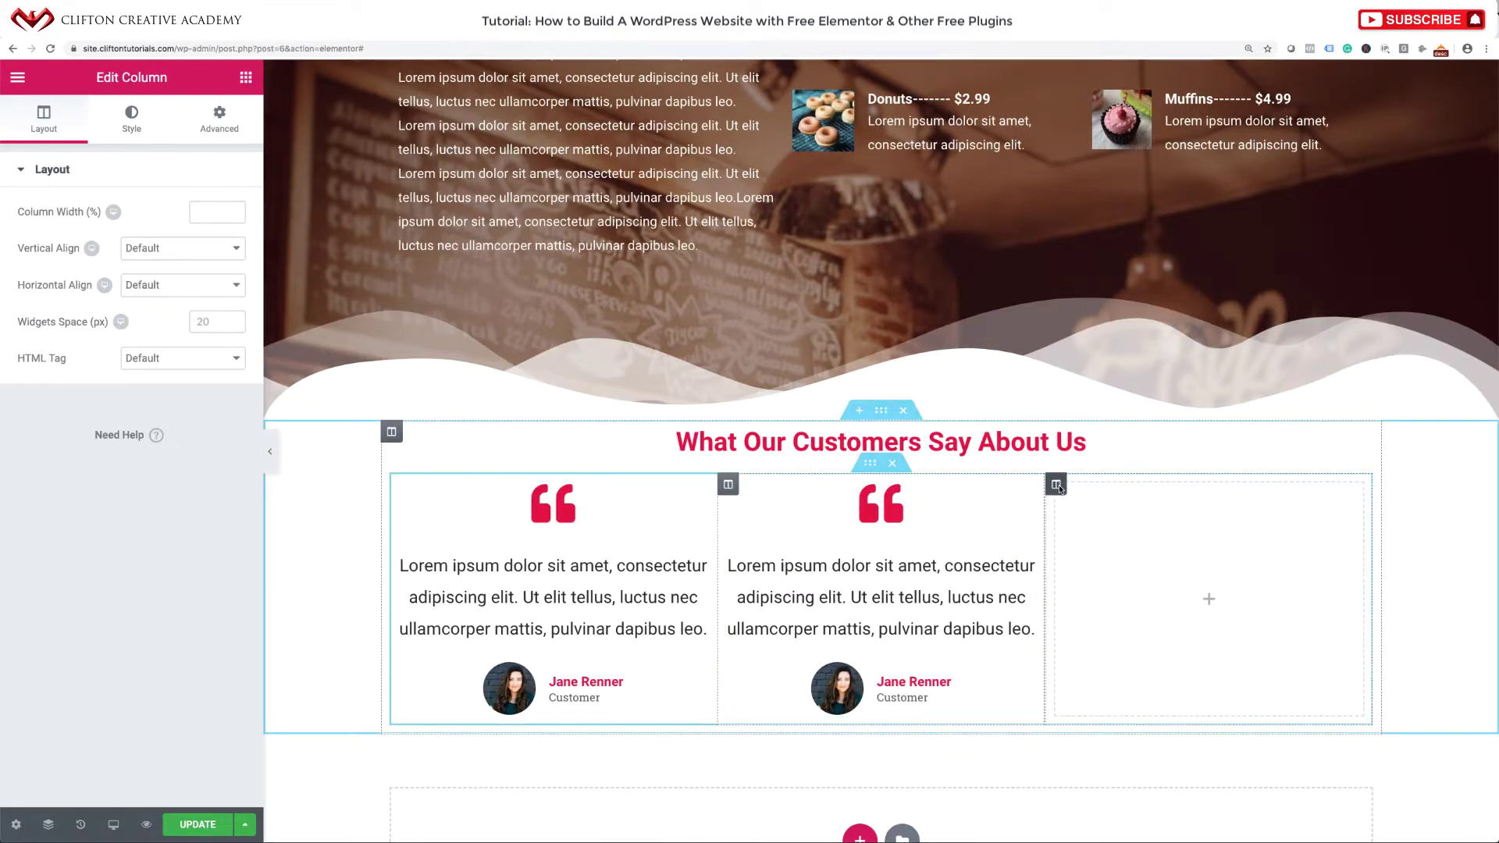
pyautogui.rightClick(1058, 486)
pyautogui.click(1105, 739)
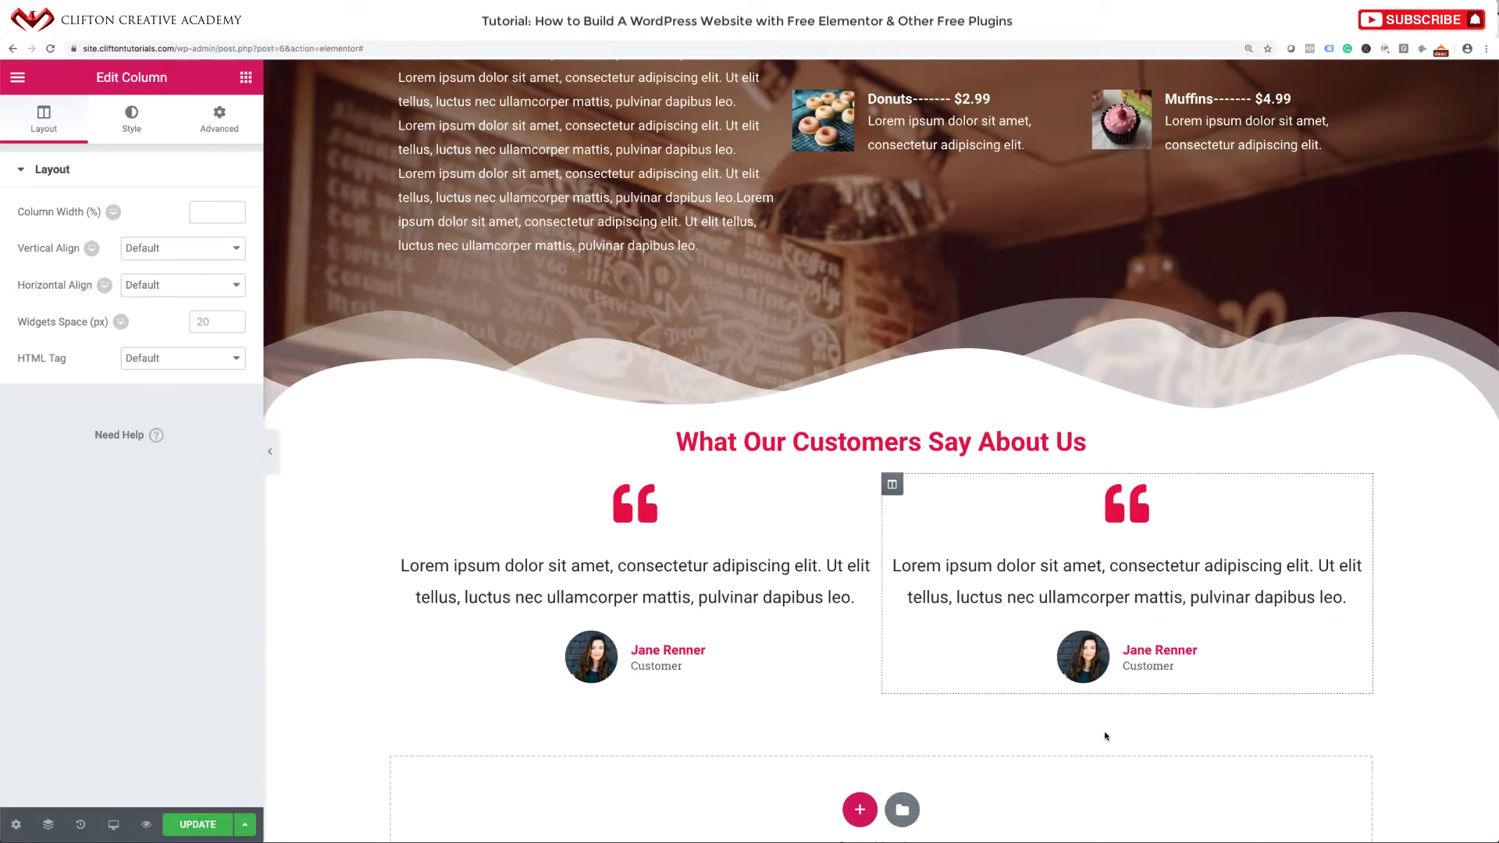
# Replace the second column's icon with Quote right from the Icon Library.
pyautogui.moveTo(1138, 524); pyautogui.dragTo(1345, 492)
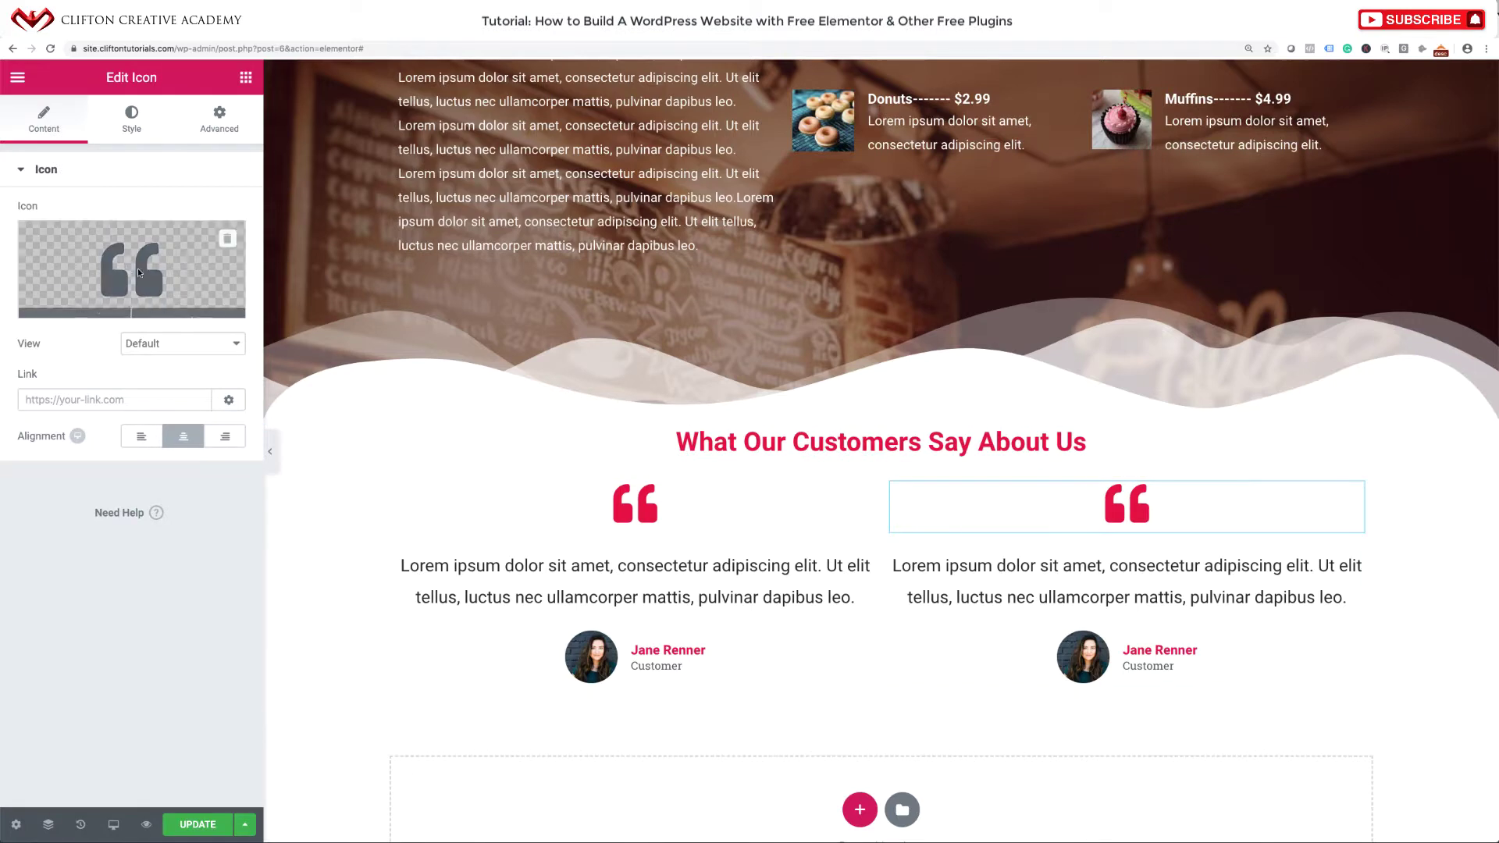
pyautogui.click(138, 269)
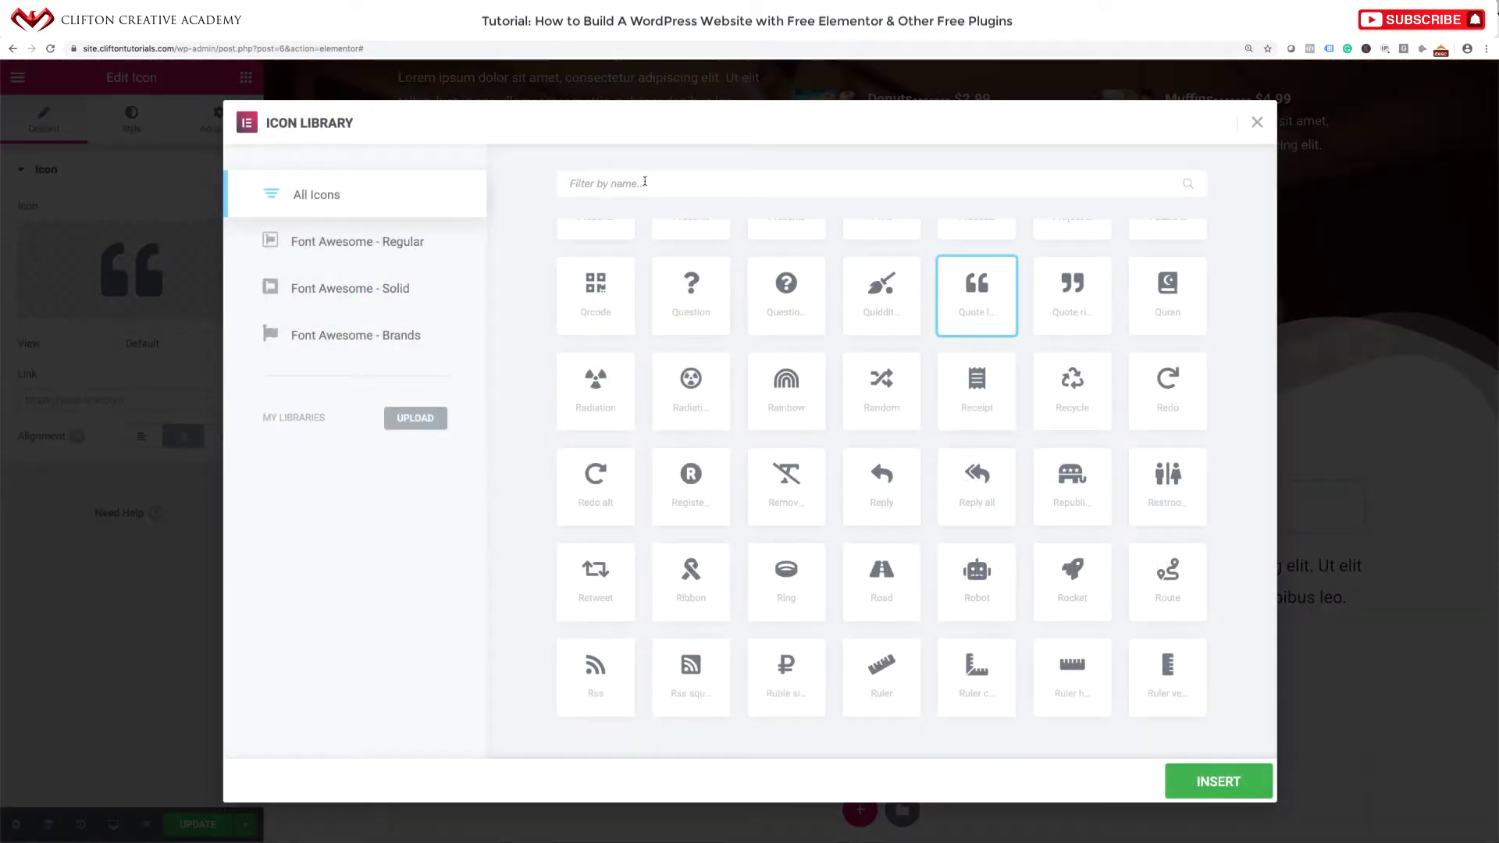
pyautogui.click(645, 182)
pyautogui.write('g')
pyautogui.press('BackSpace')
pyautogui.write('quote')
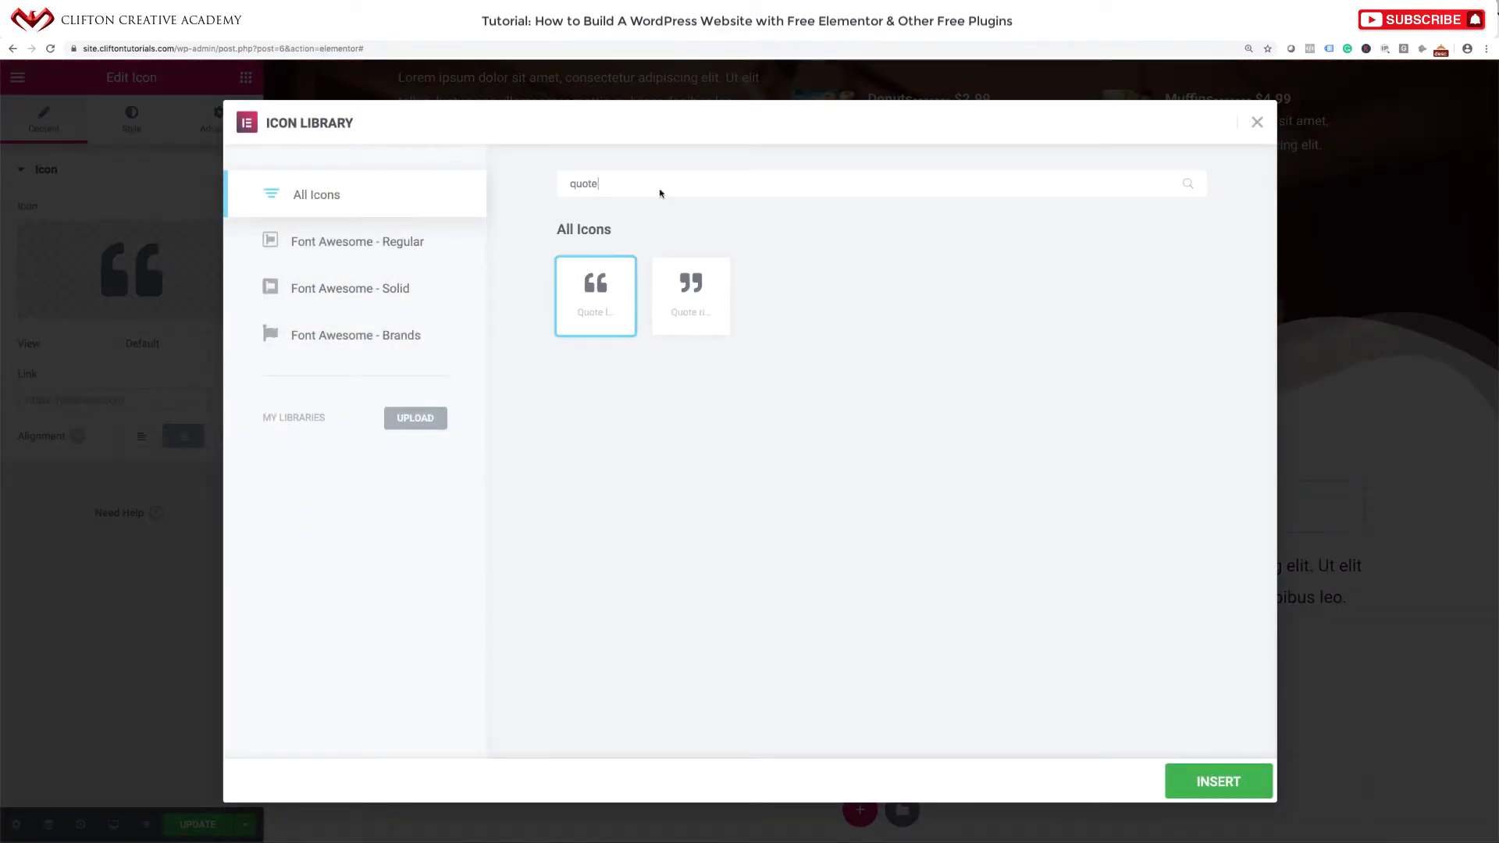
pyautogui.click(717, 300)
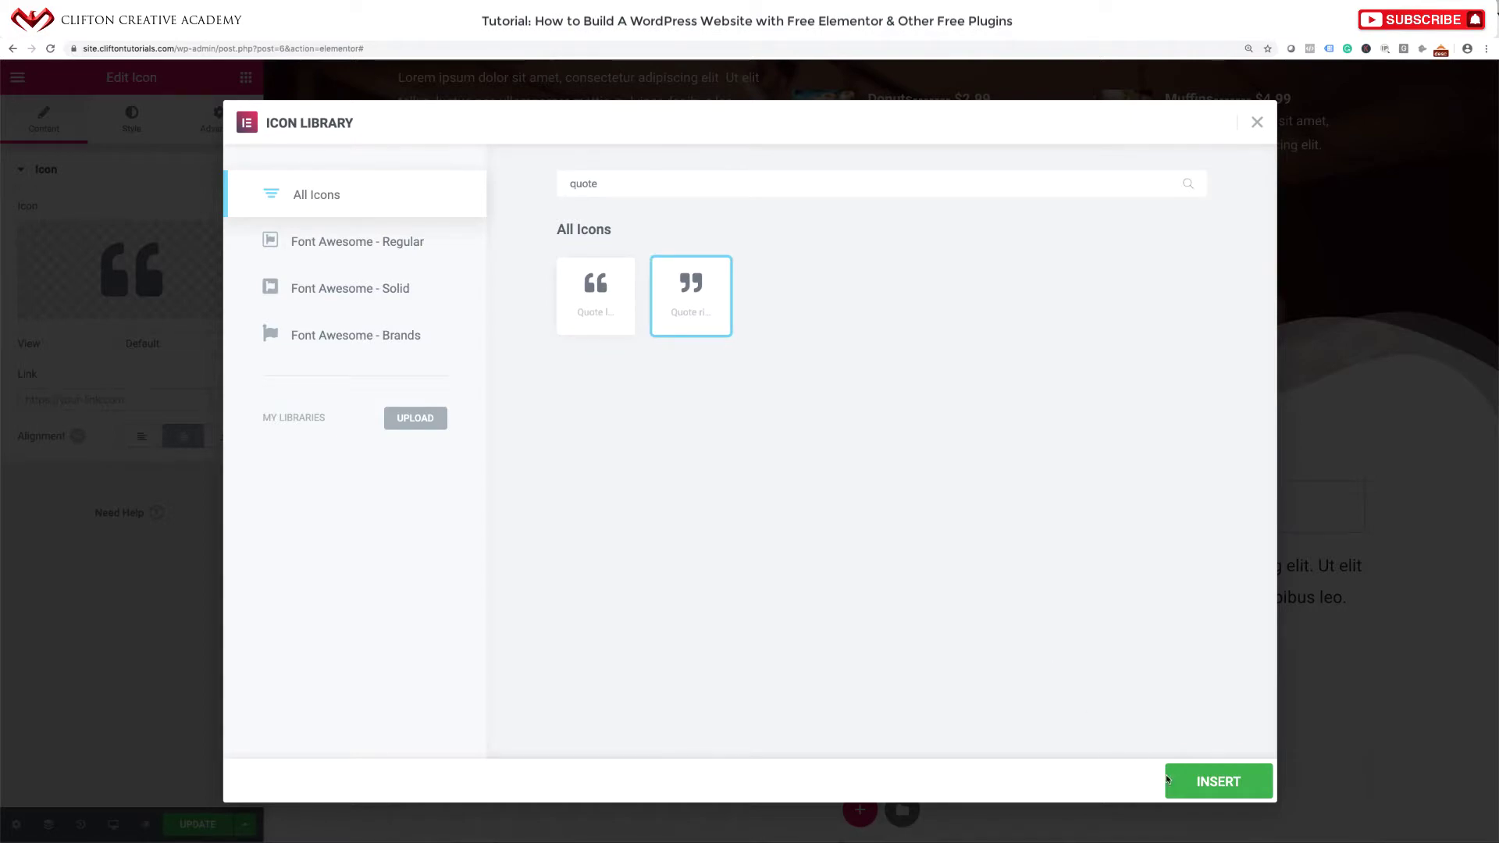
pyautogui.click(1180, 778)
pyautogui.scroll(-3, 1113, 719)
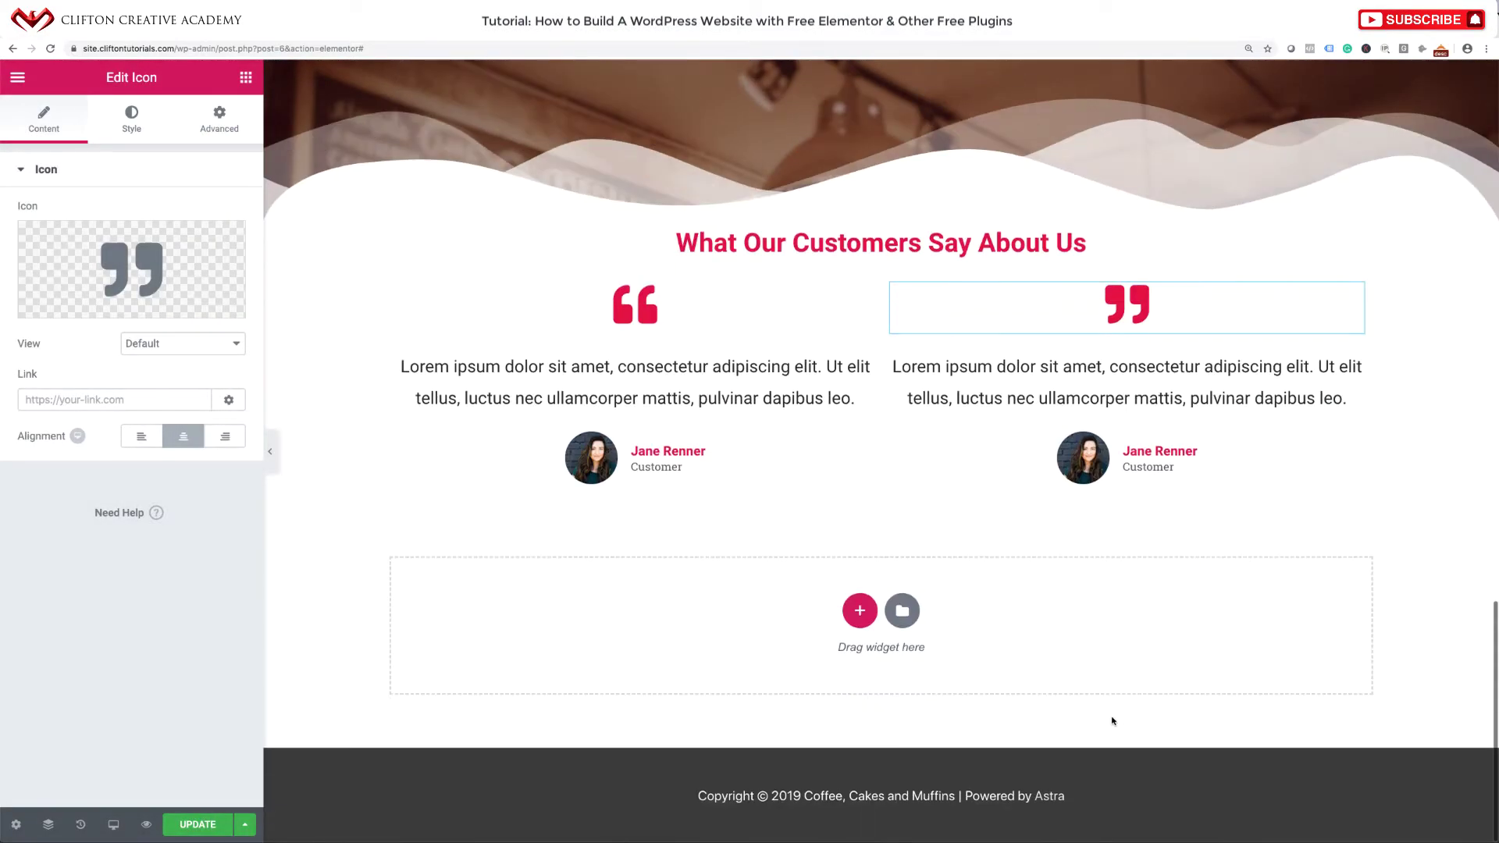
# Give the testimonials section a Min Height layout of 450 px.
pyautogui.scroll(1, 1114, 468)
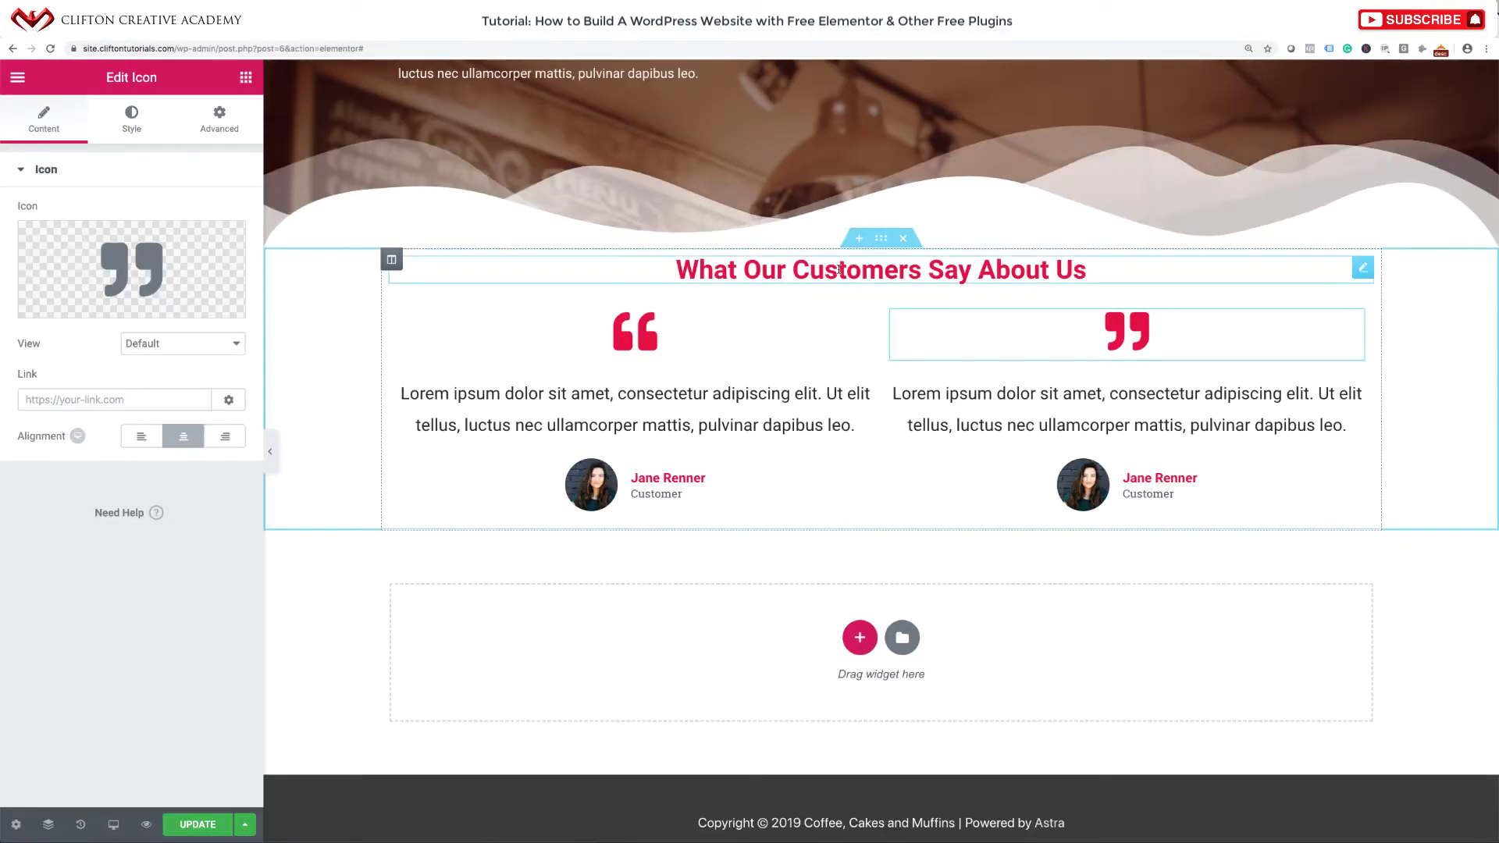
pyautogui.click(881, 240)
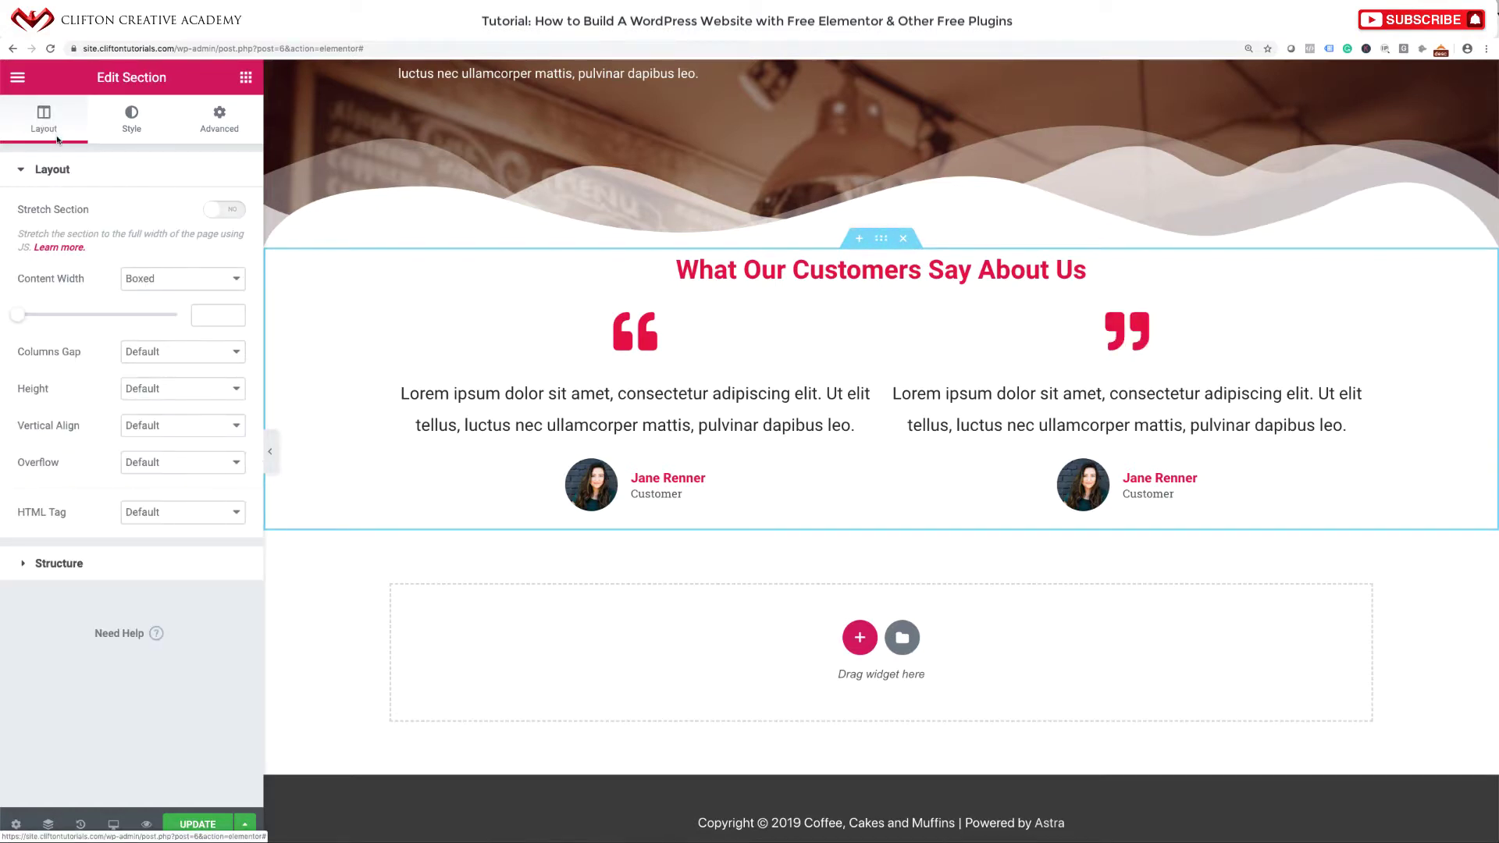
pyautogui.click(141, 389)
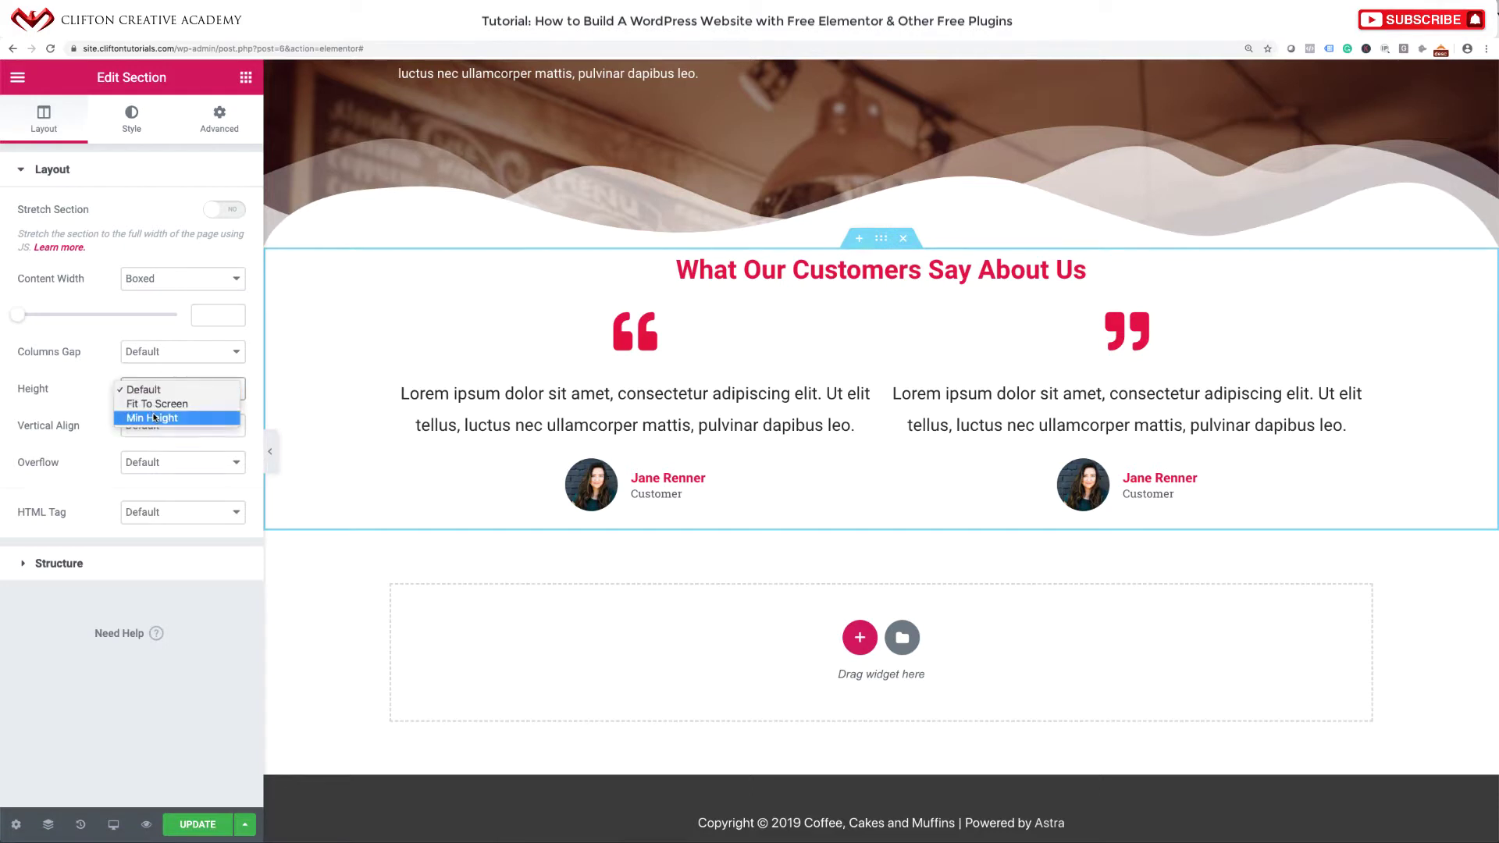
pyautogui.click(153, 418)
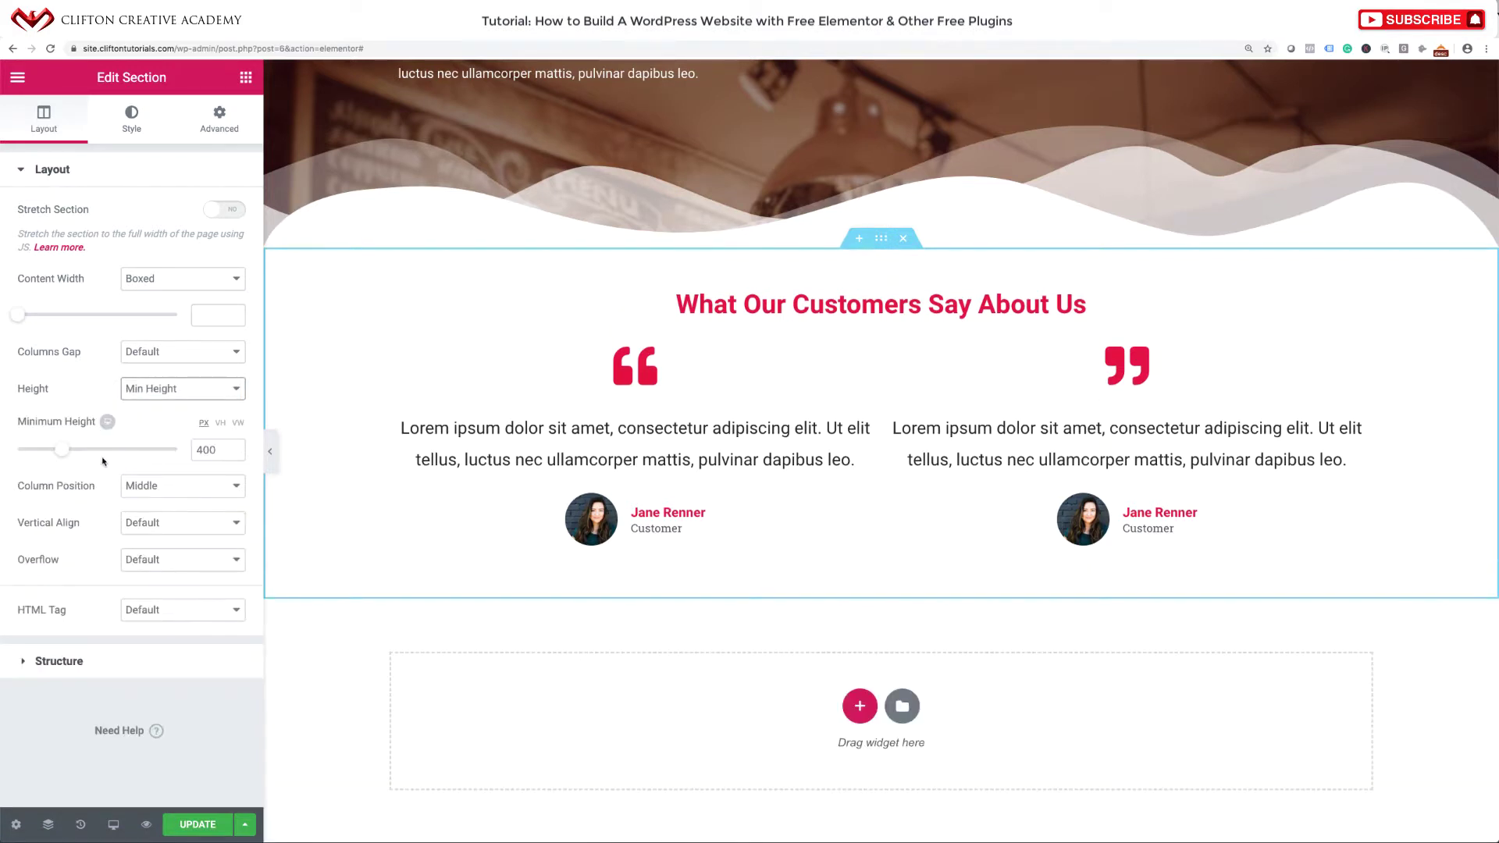
pyautogui.moveTo(61, 450); pyautogui.dragTo(72, 456)
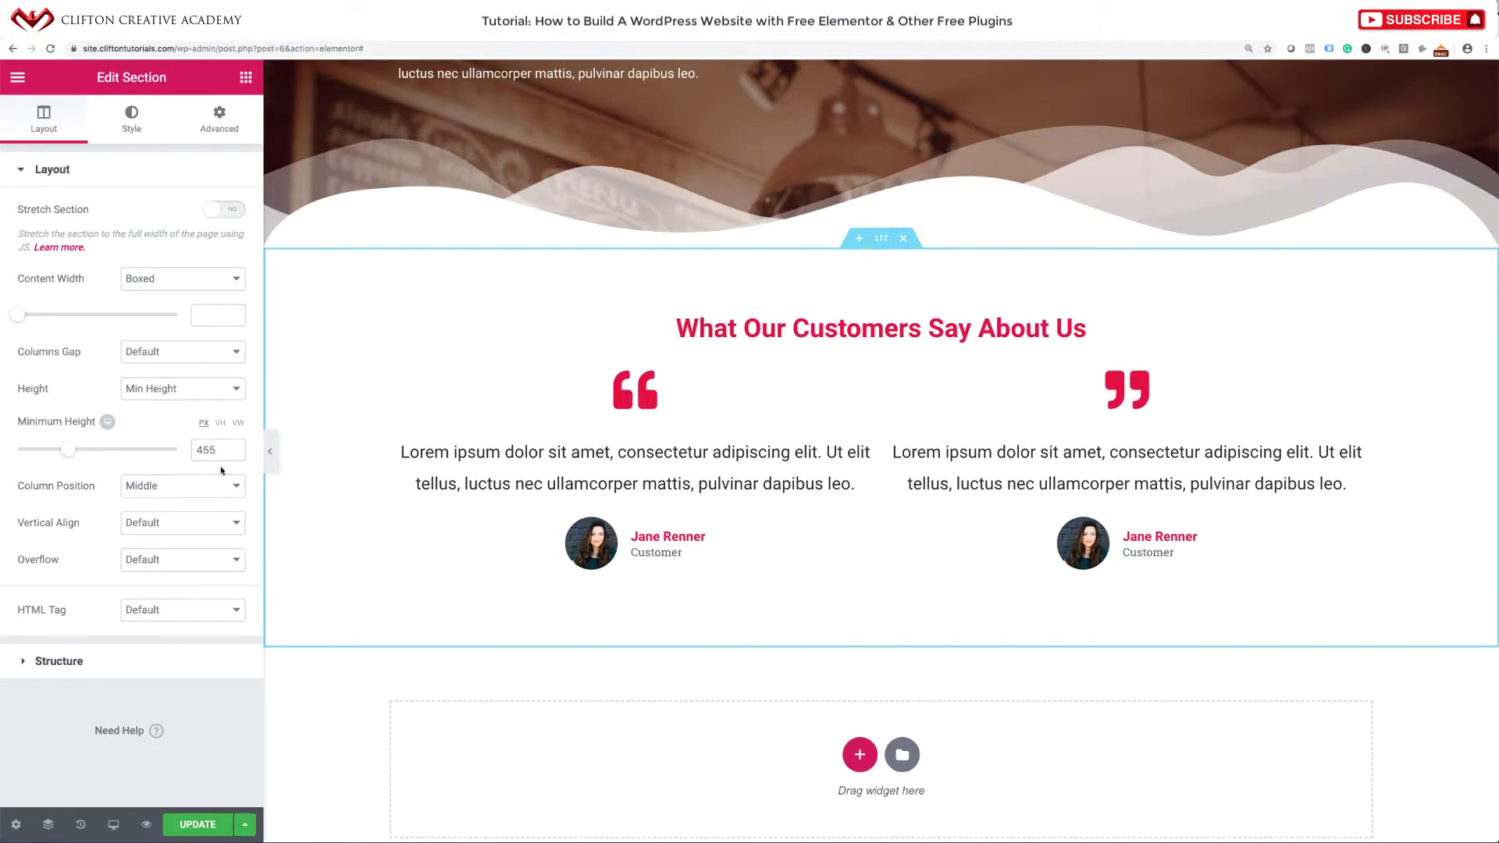
pyautogui.moveTo(209, 452); pyautogui.dragTo(216, 452)
pyautogui.write('0')
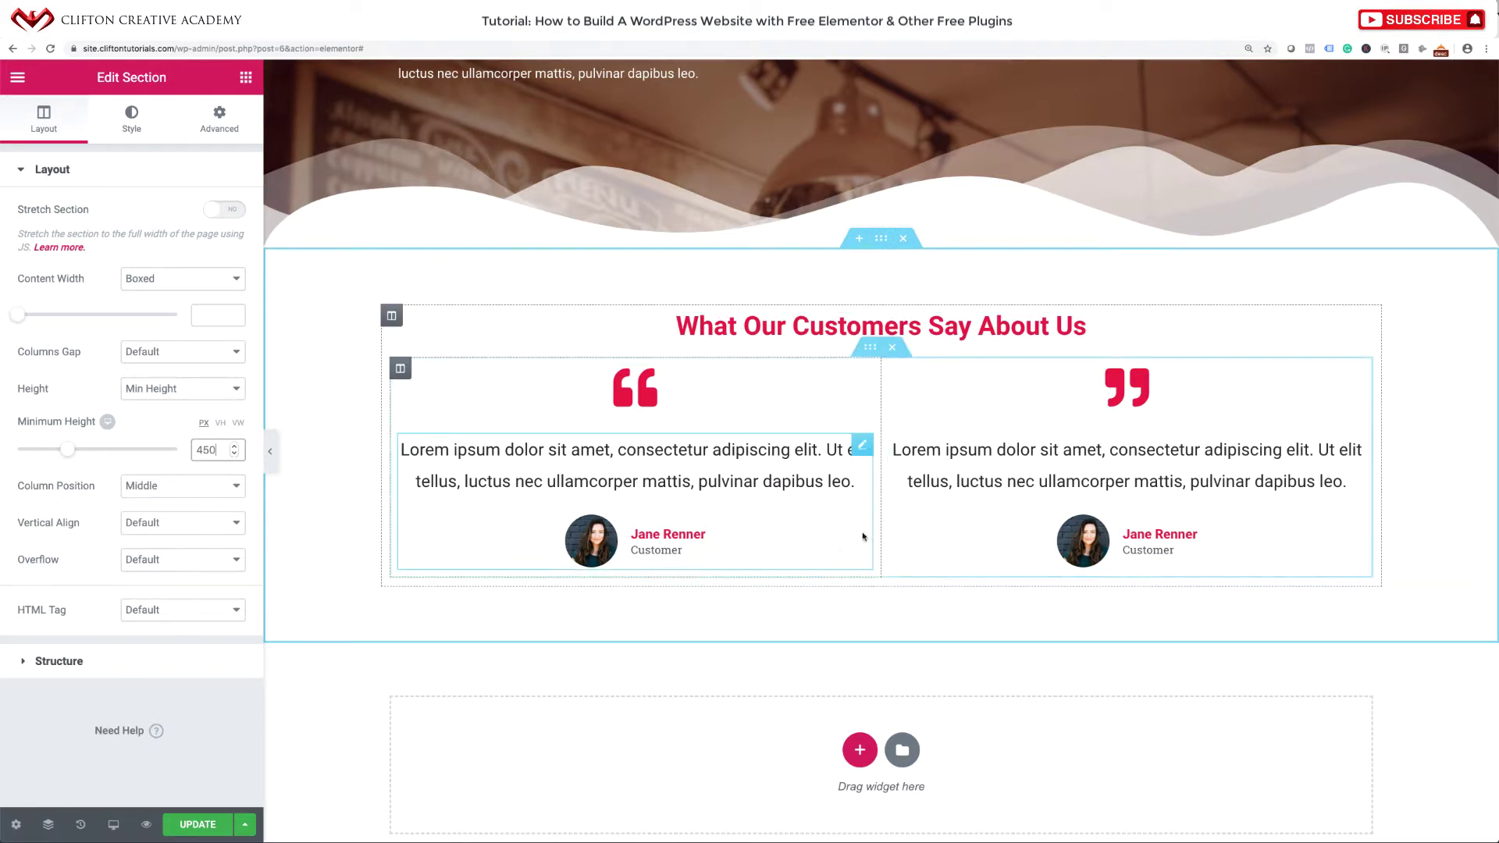
# Save the page changes and preview the page with the editor panel hidden.
pyautogui.click(195, 824)
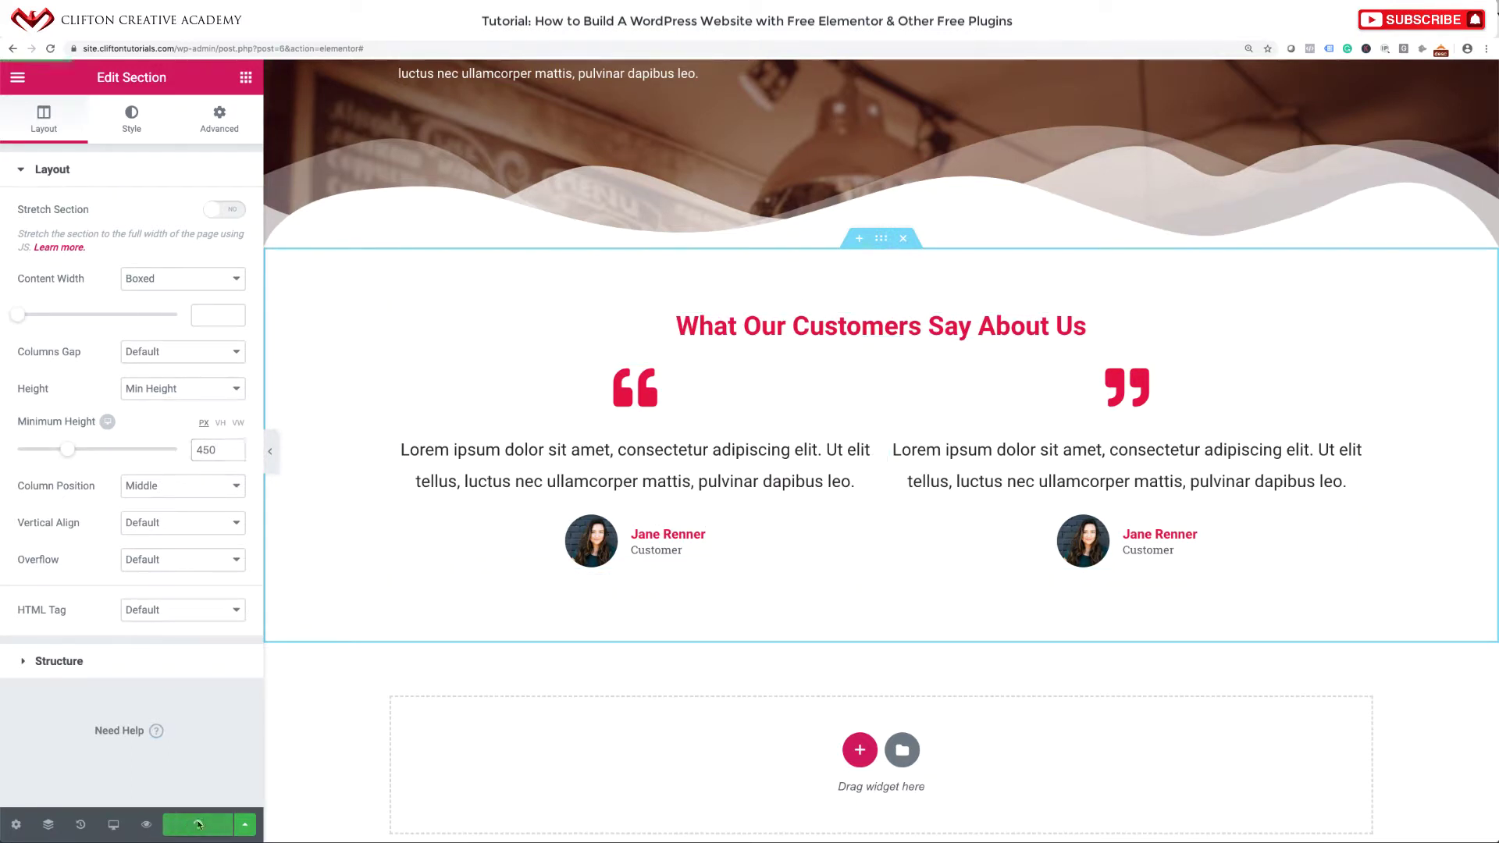
pyautogui.click(271, 460)
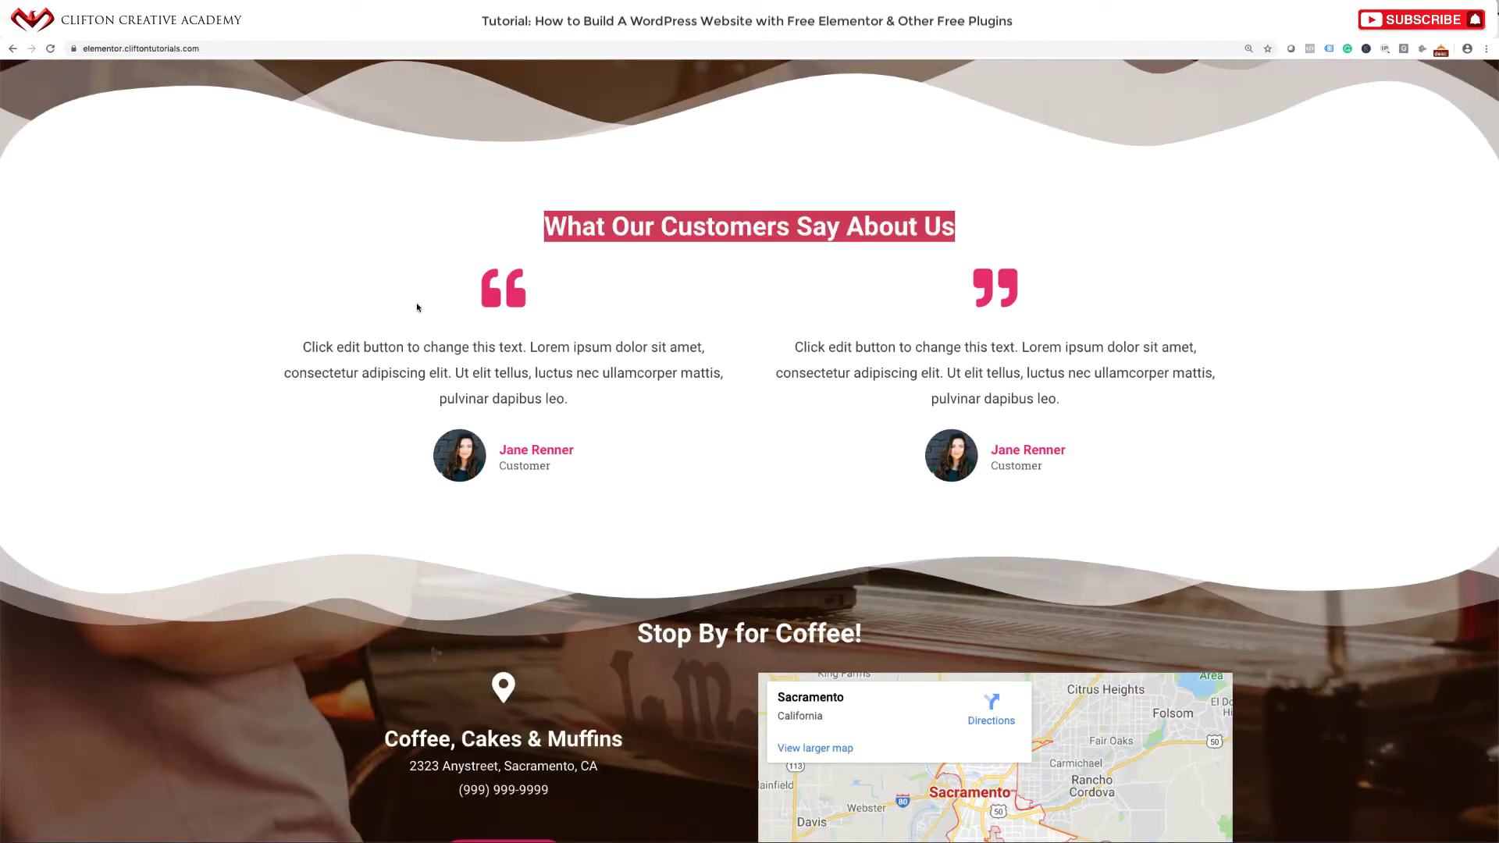
pyautogui.click(698, 337)
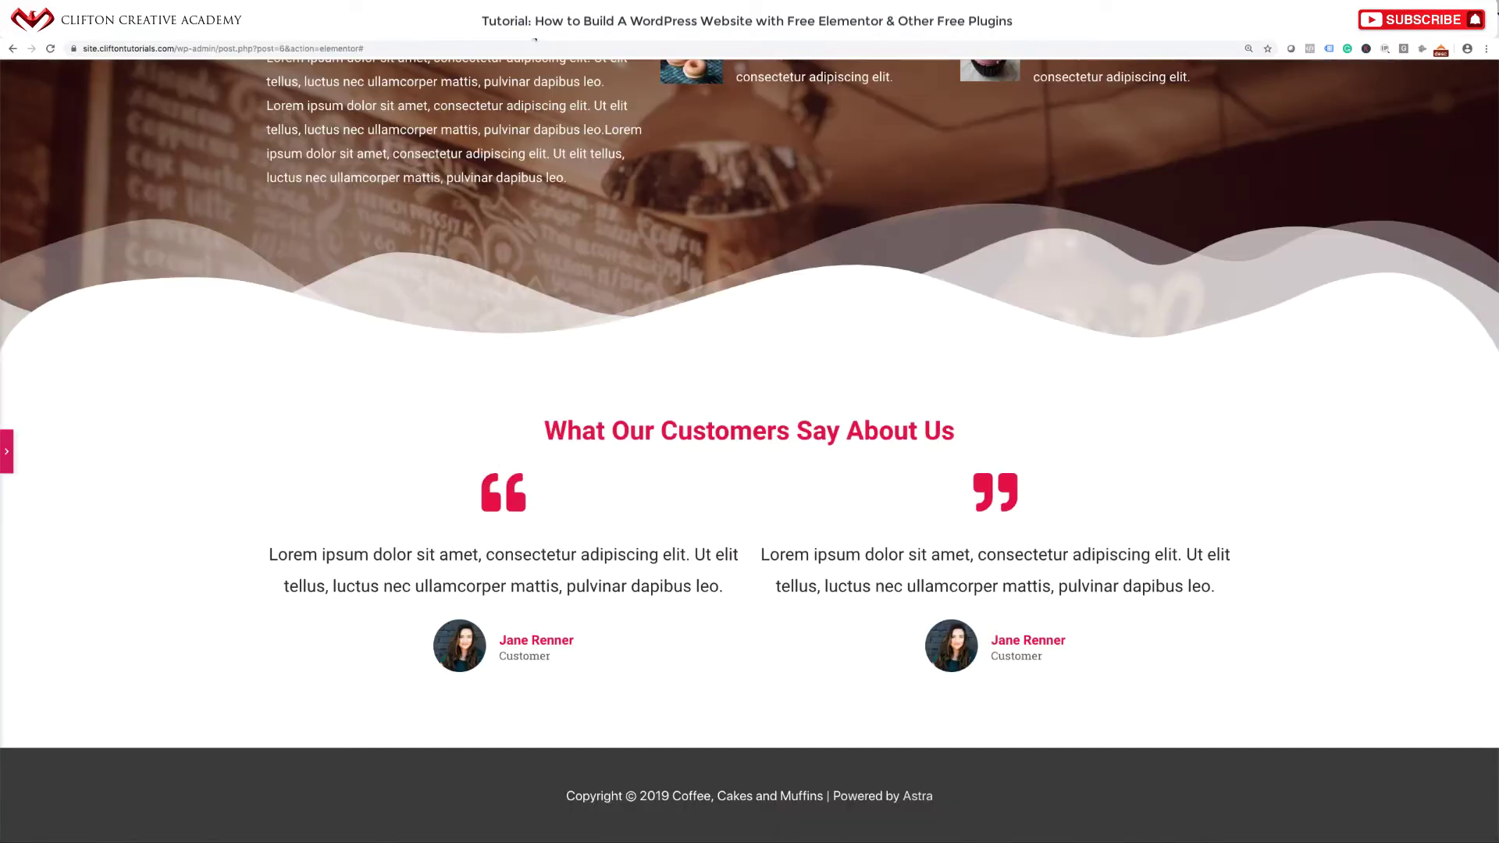
pyautogui.click(4, 460)
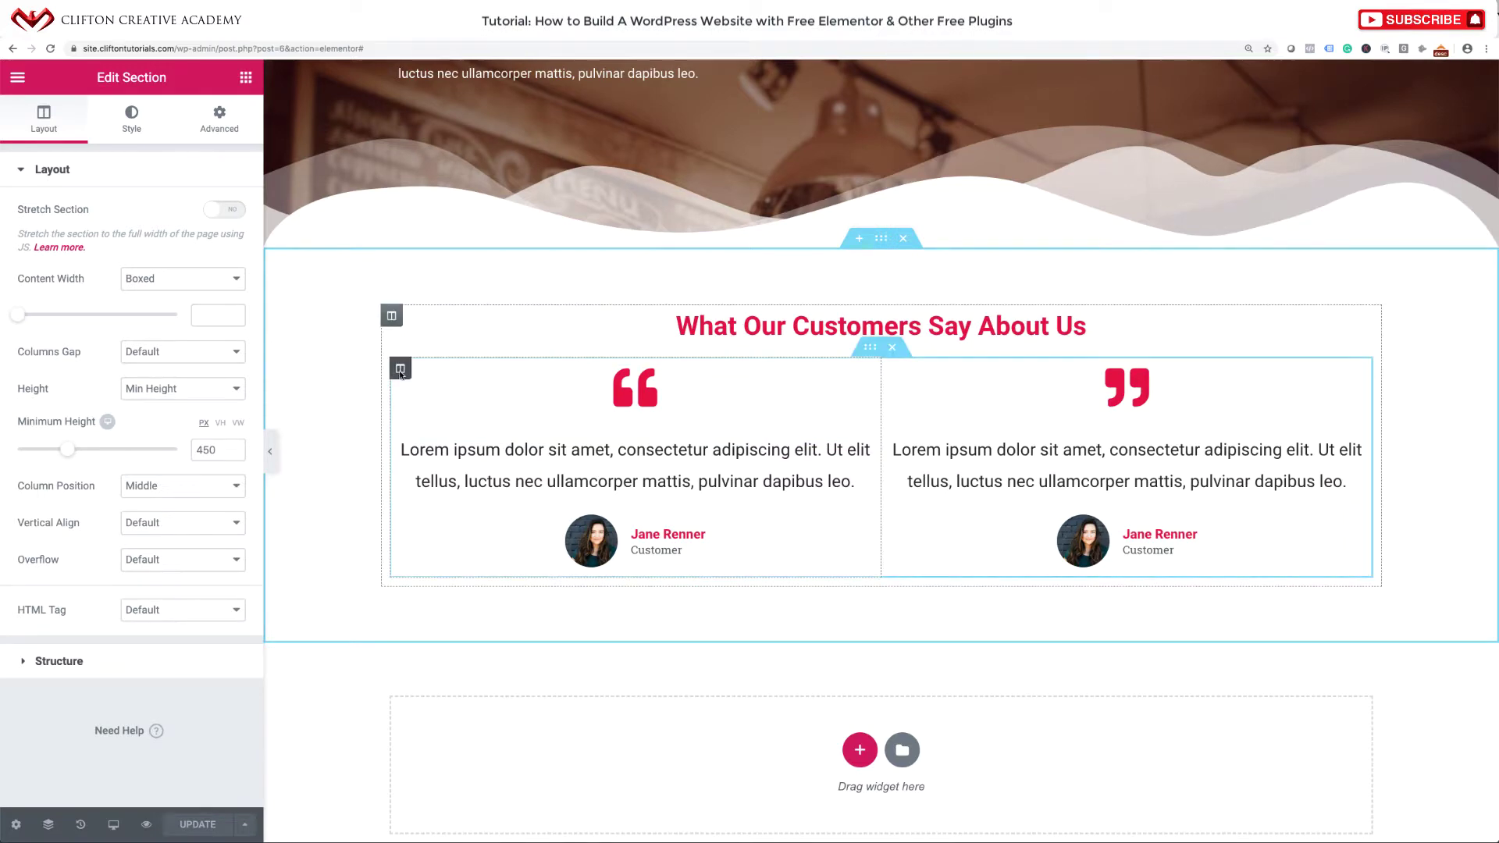
# Set the left testimonial column's margin to 20 on every side.
pyautogui.click(400, 368)
pyautogui.click(221, 125)
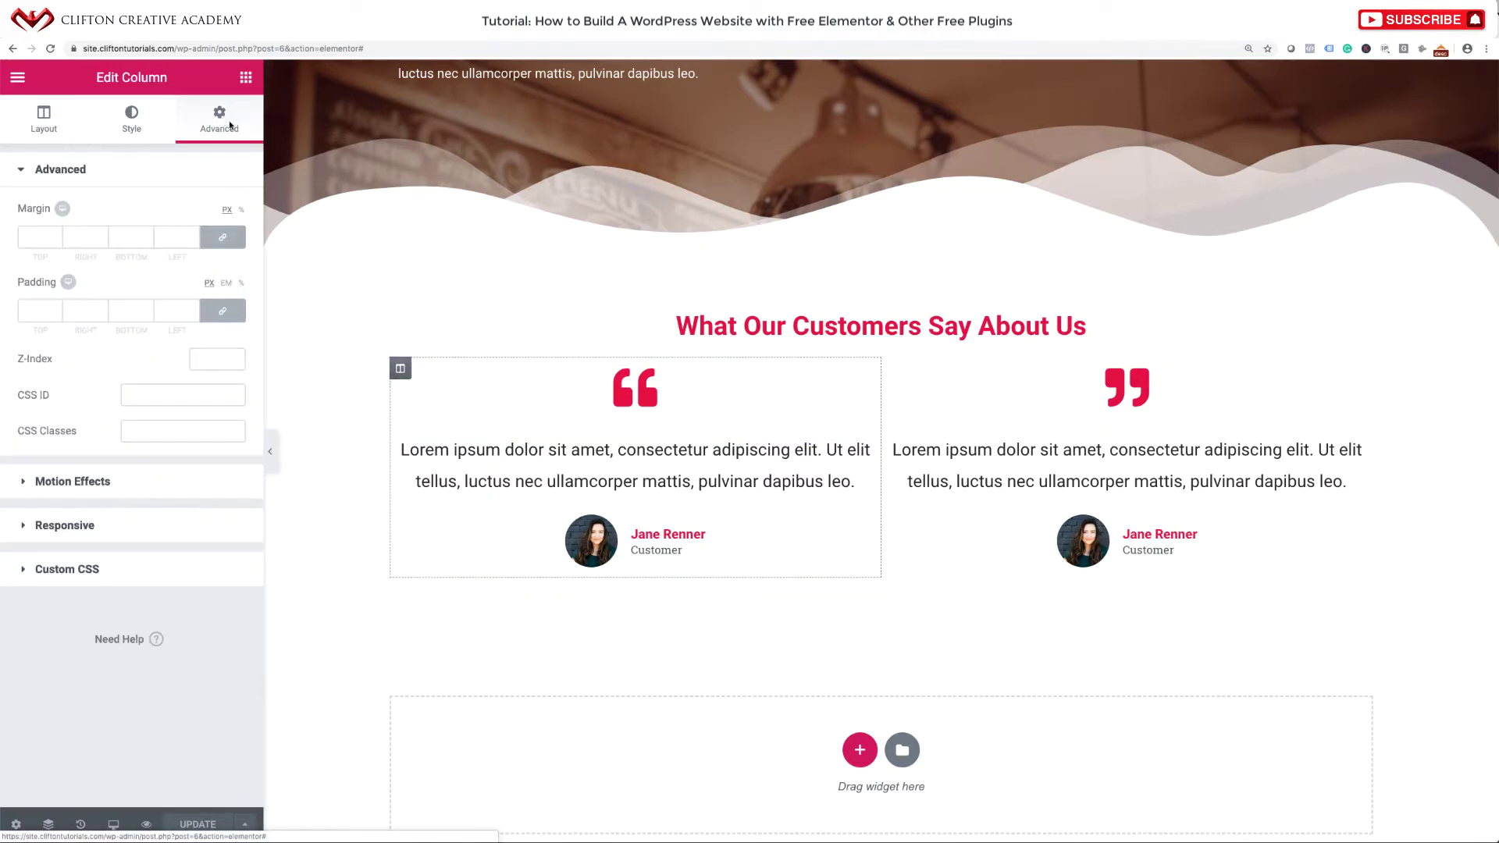
pyautogui.click(41, 239)
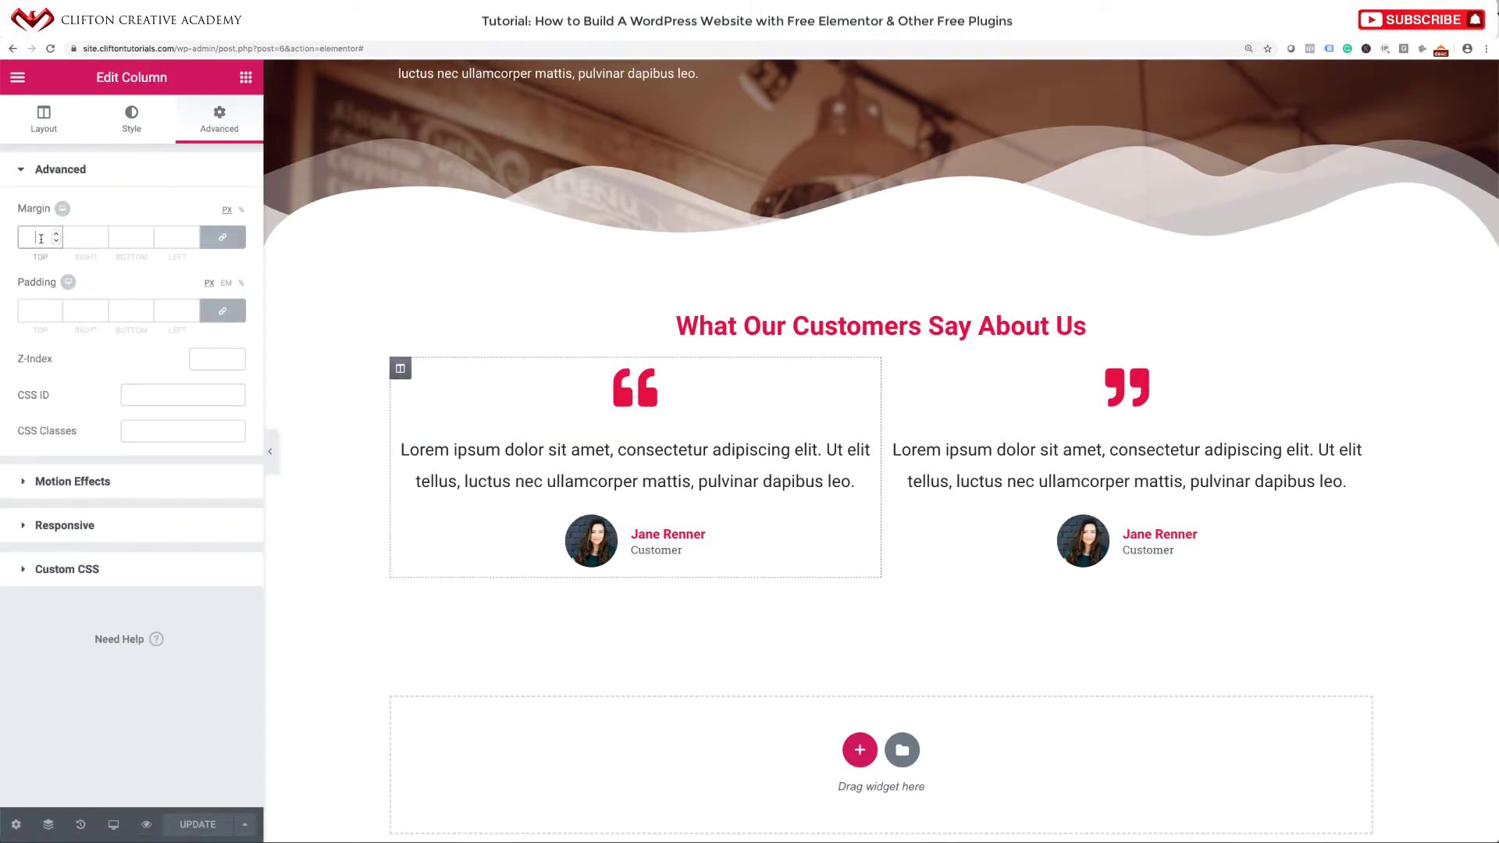
pyautogui.write('20')
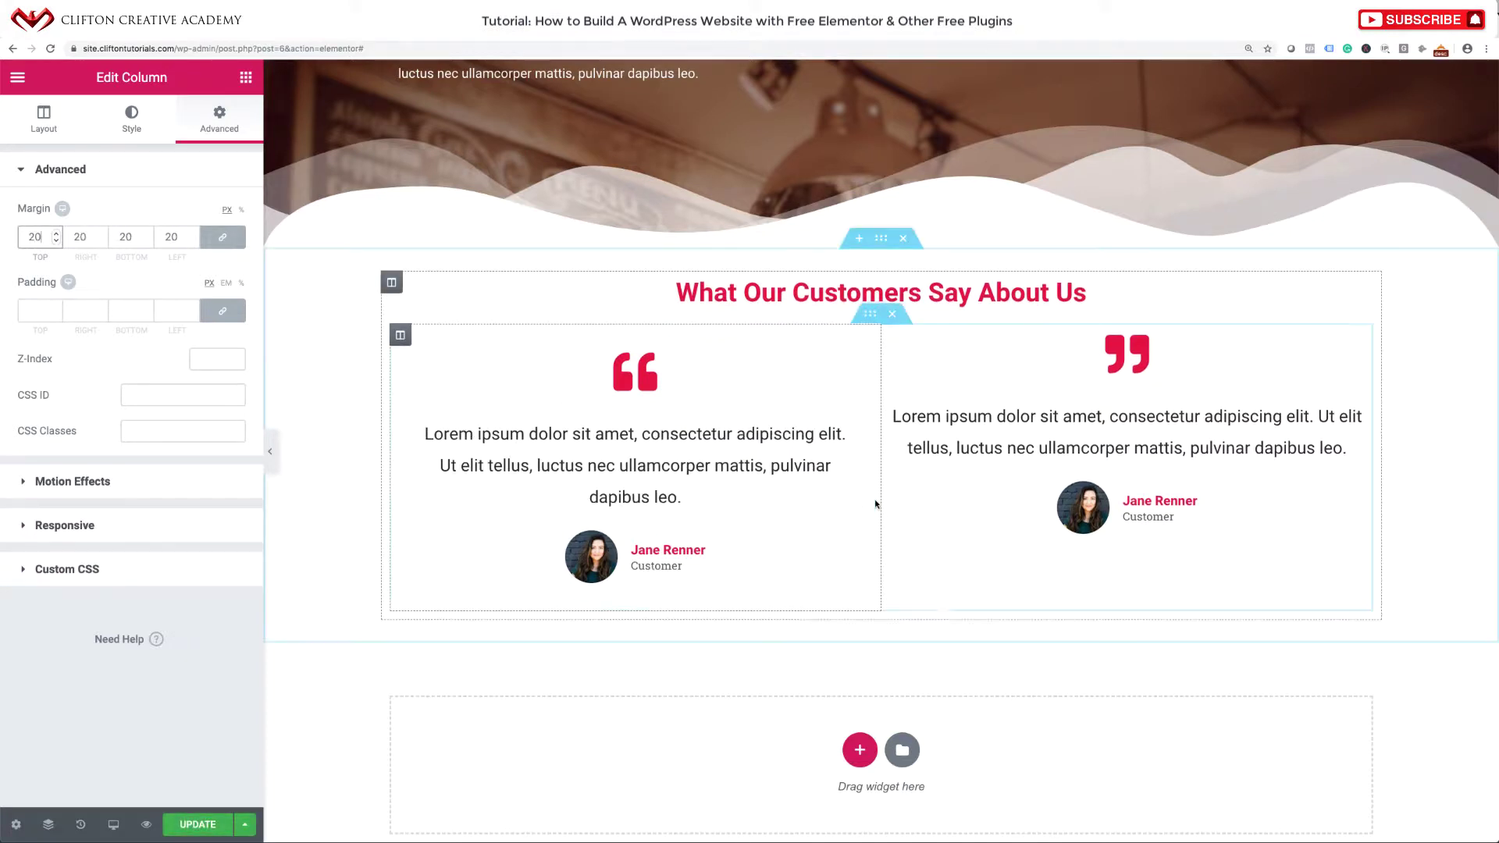
# Paste the left column's style onto the right column, save, and preview full width.
pyautogui.rightClick(399, 336)
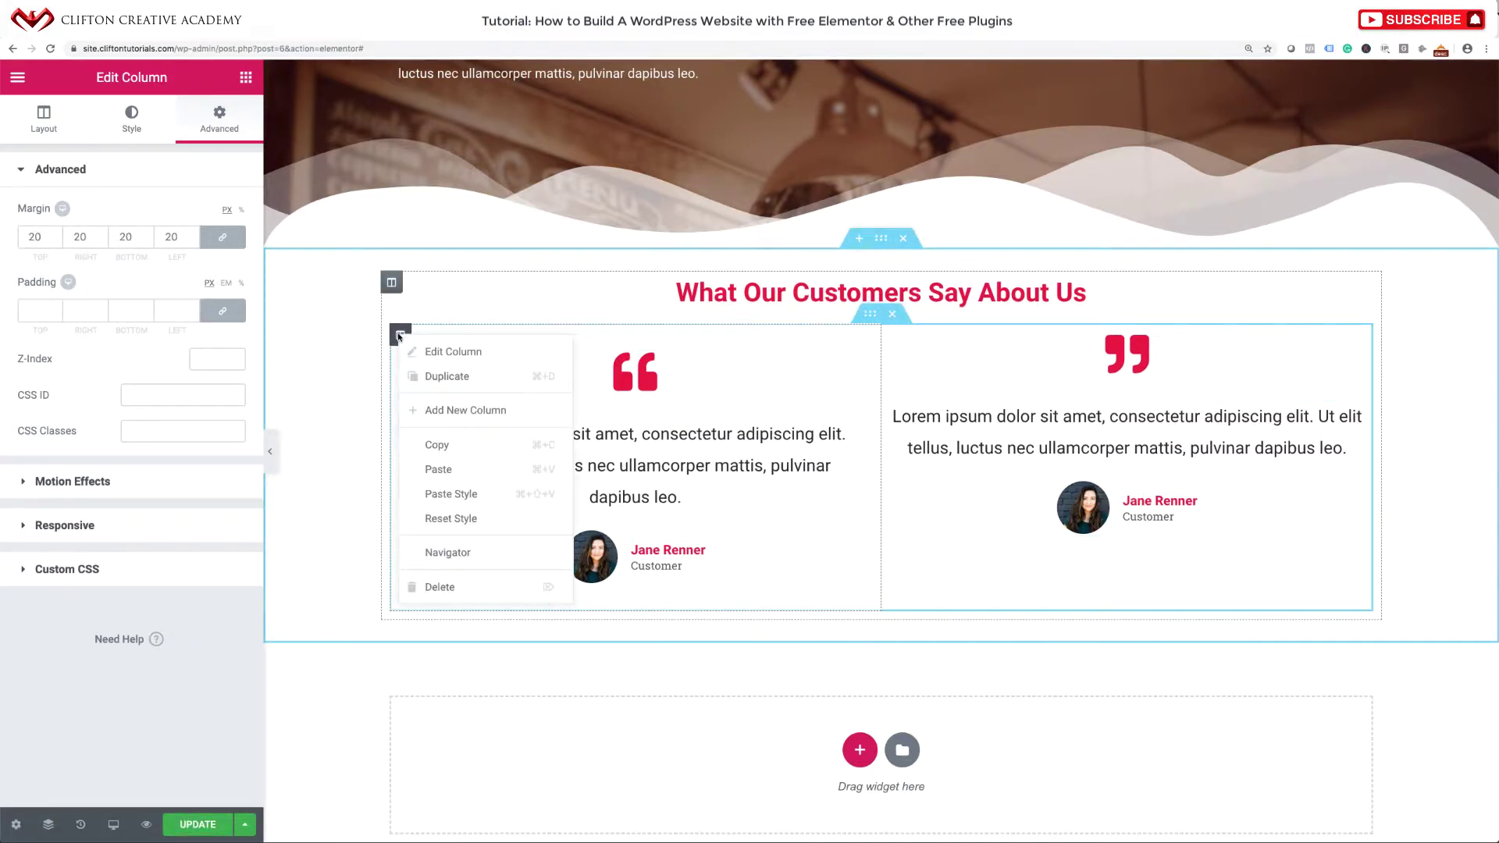
pyautogui.click(451, 446)
pyautogui.click(892, 336)
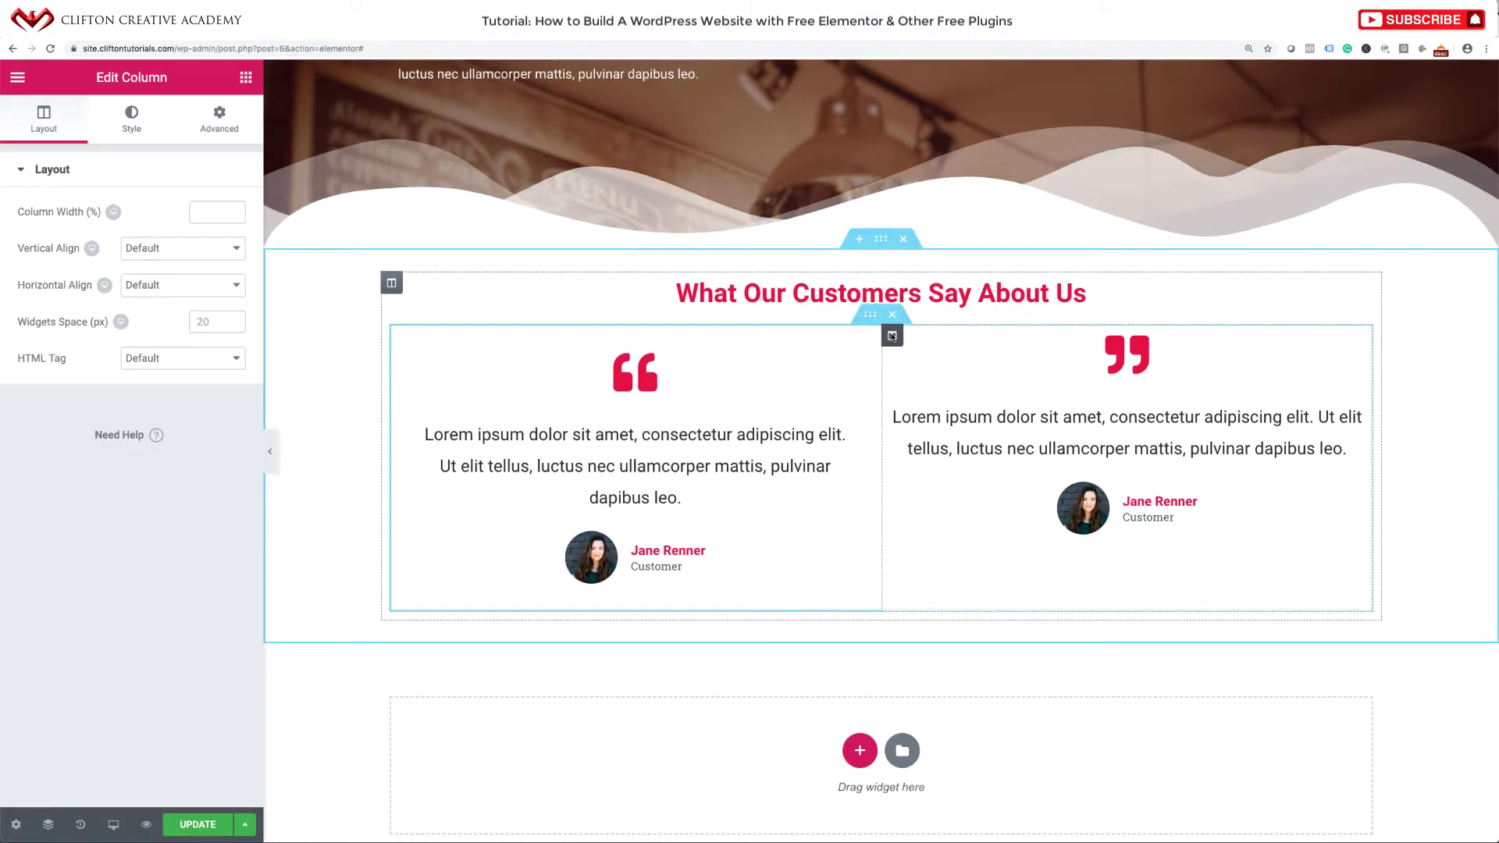
pyautogui.rightClick(892, 336)
pyautogui.click(934, 492)
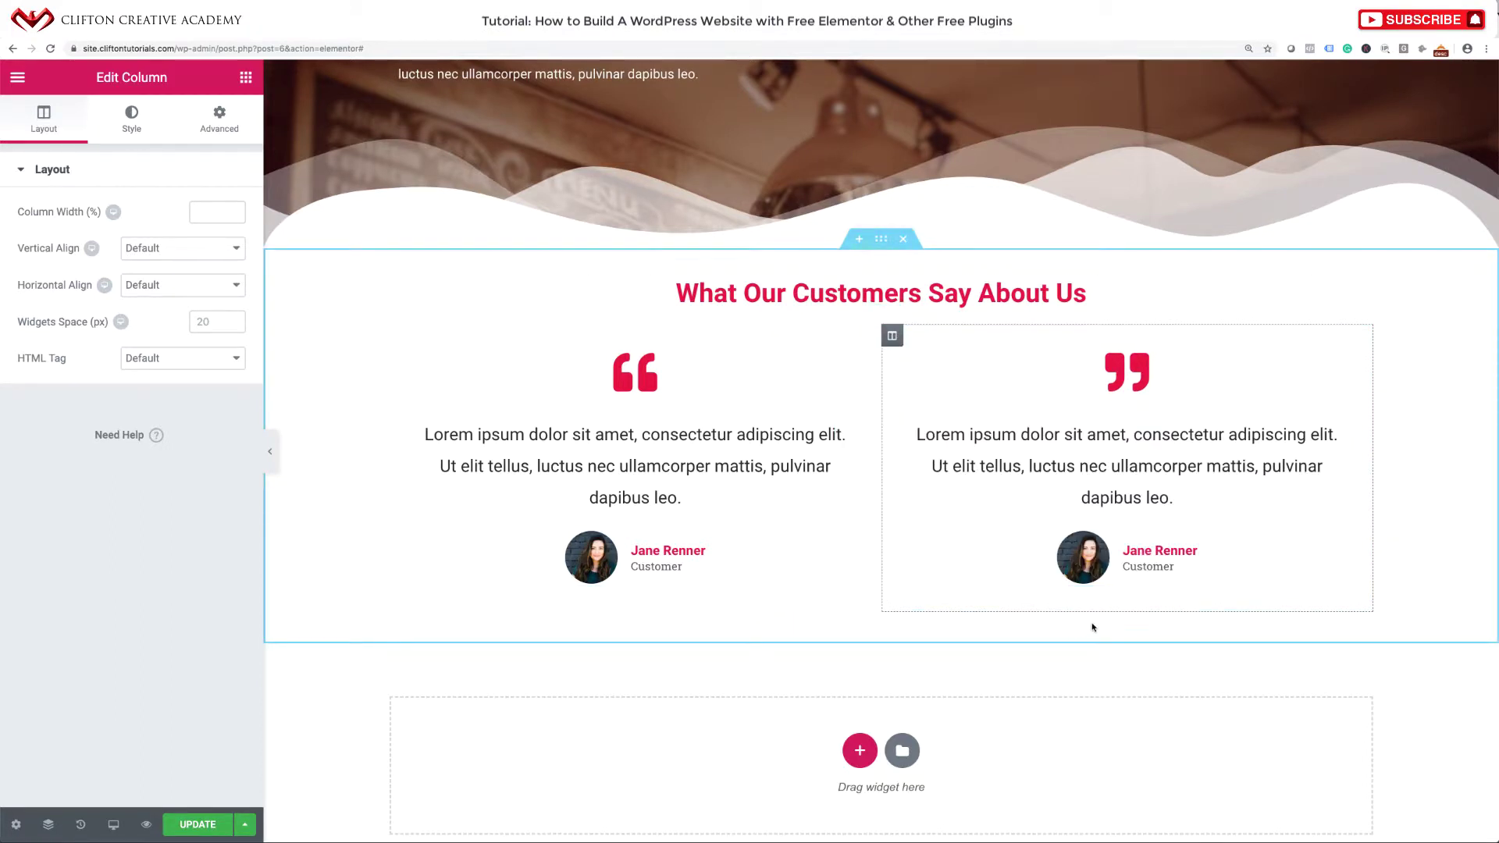
pyautogui.click(199, 824)
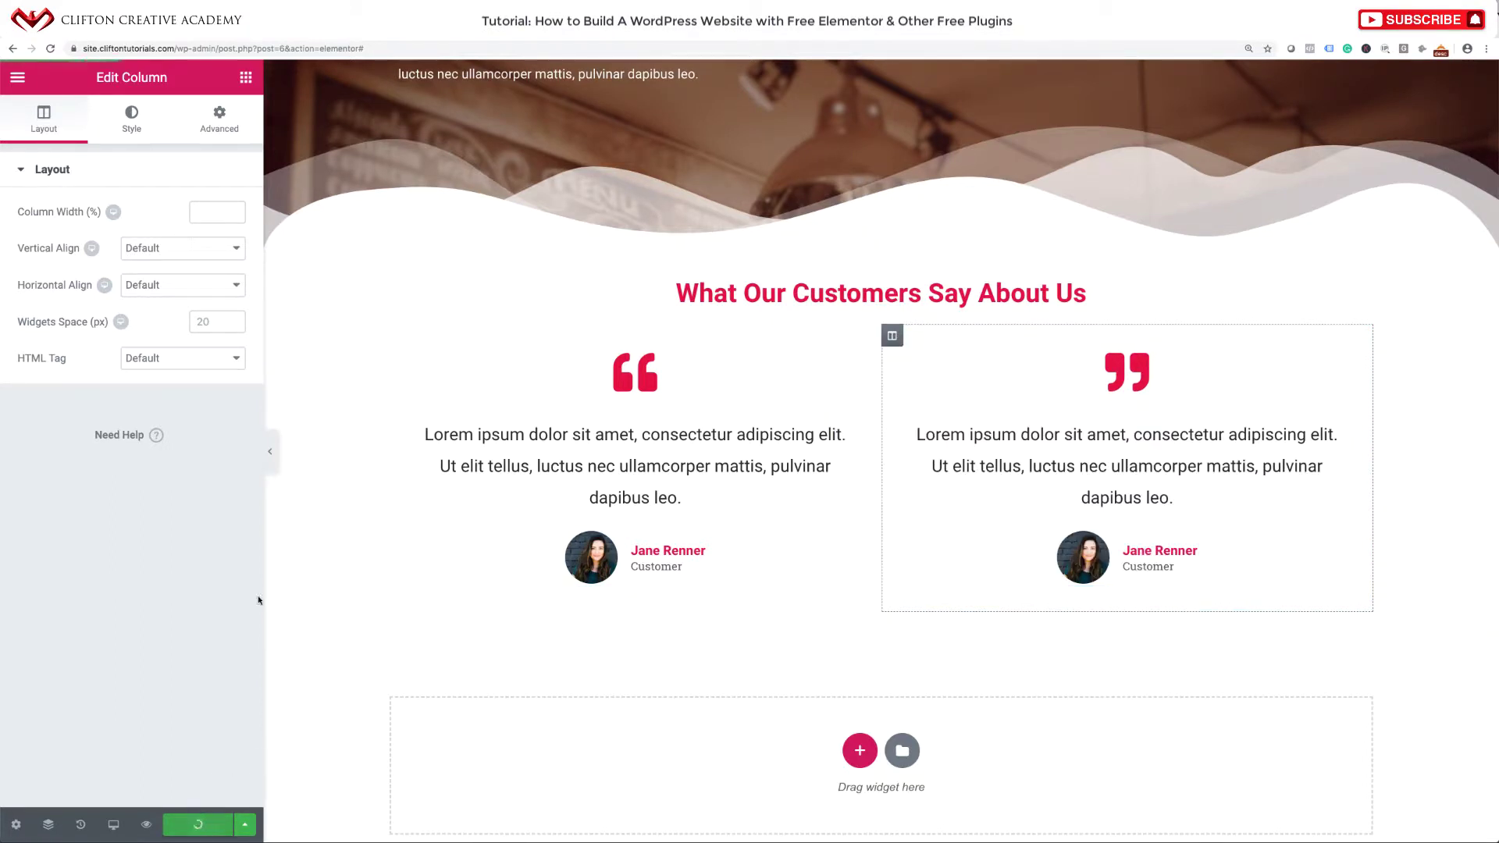
pyautogui.click(266, 450)
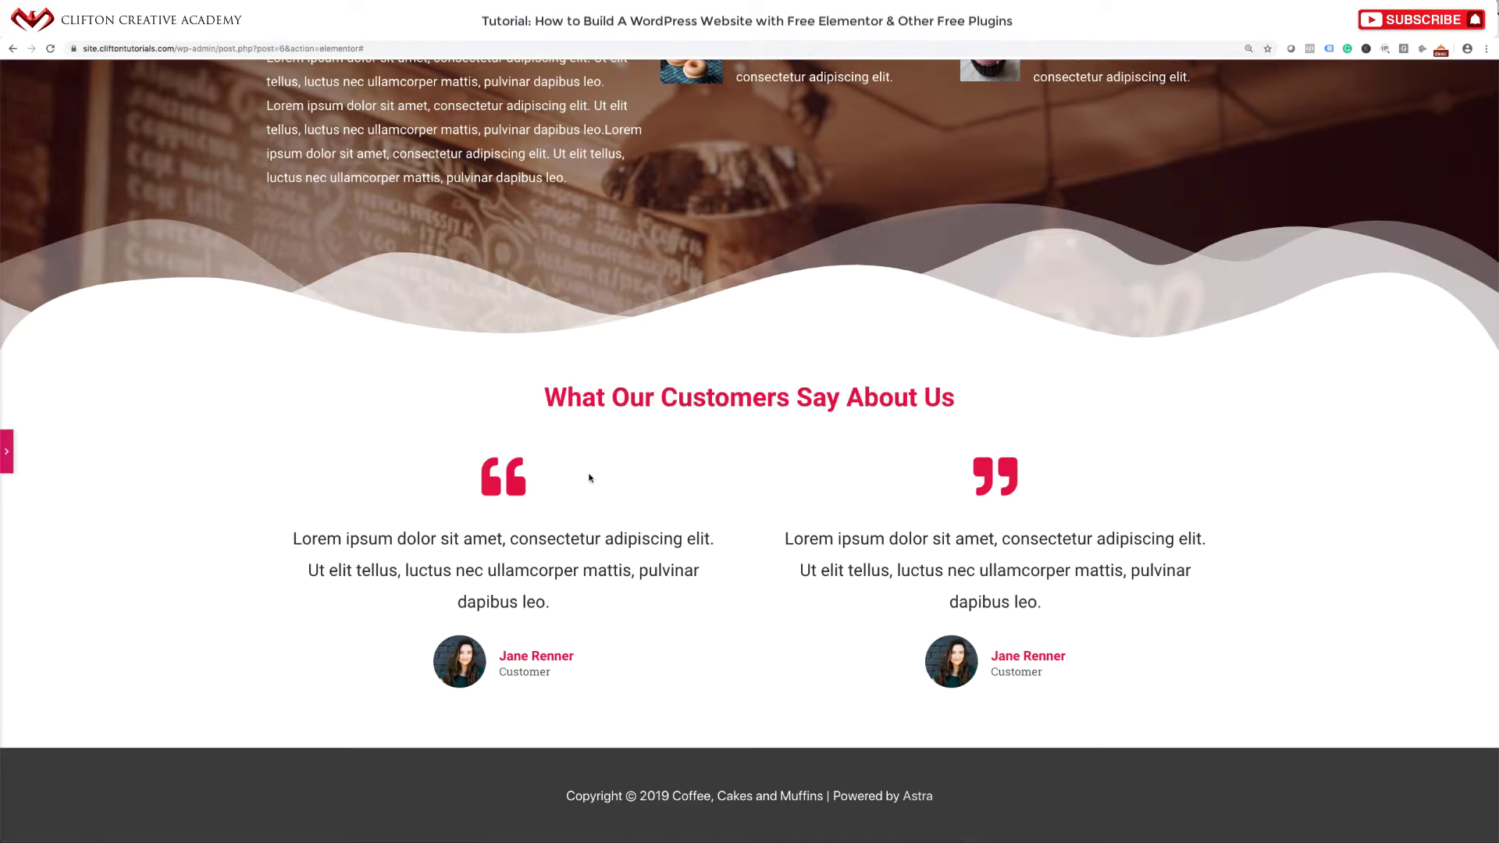
# Scroll through the page to review the finished testimonials section.
pyautogui.scroll(1, 692, 509)
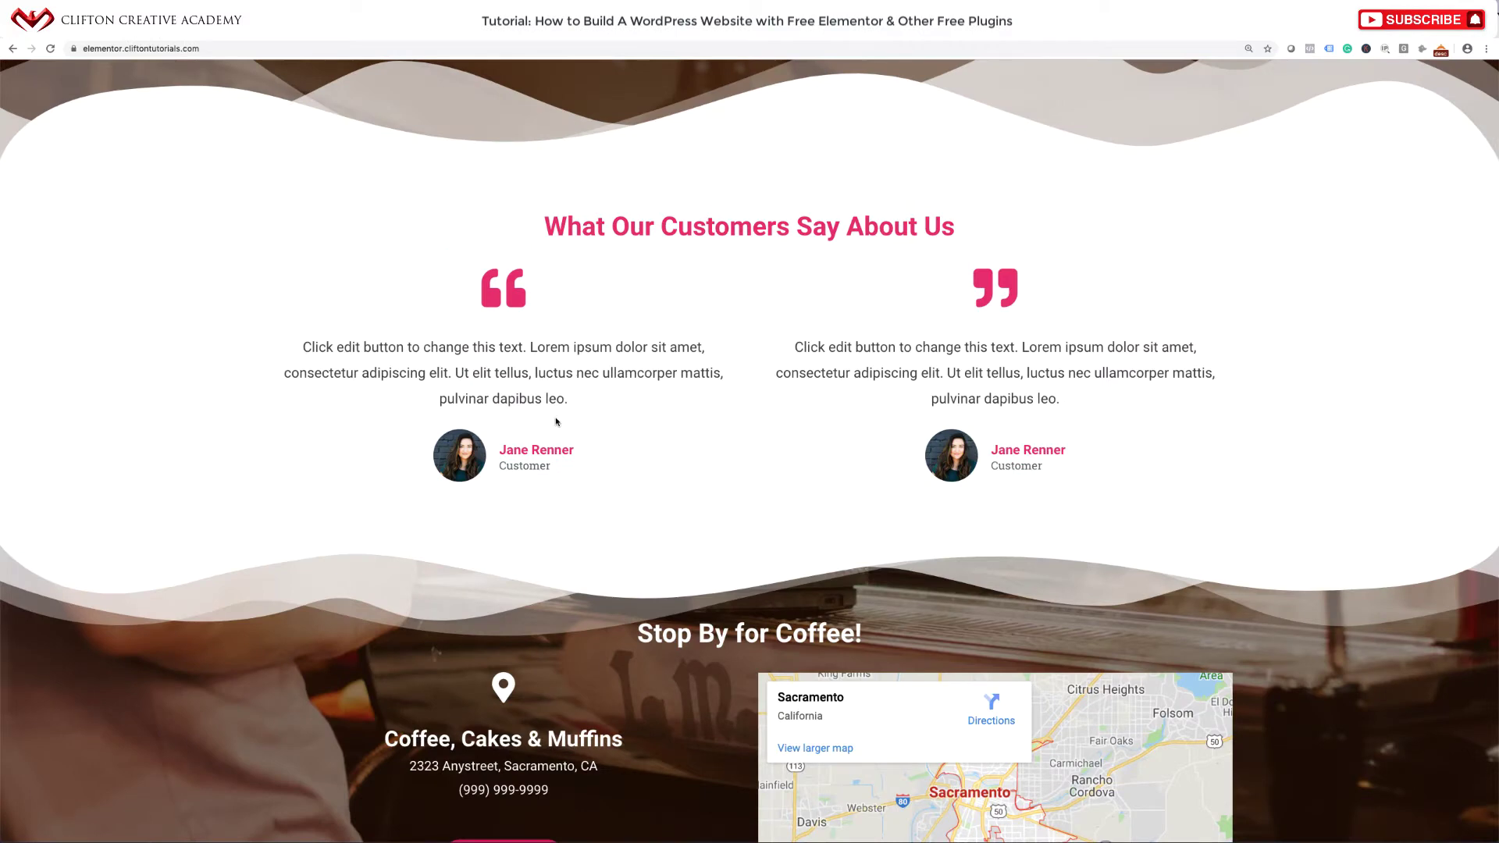
pyautogui.scroll(-4, 556, 421)
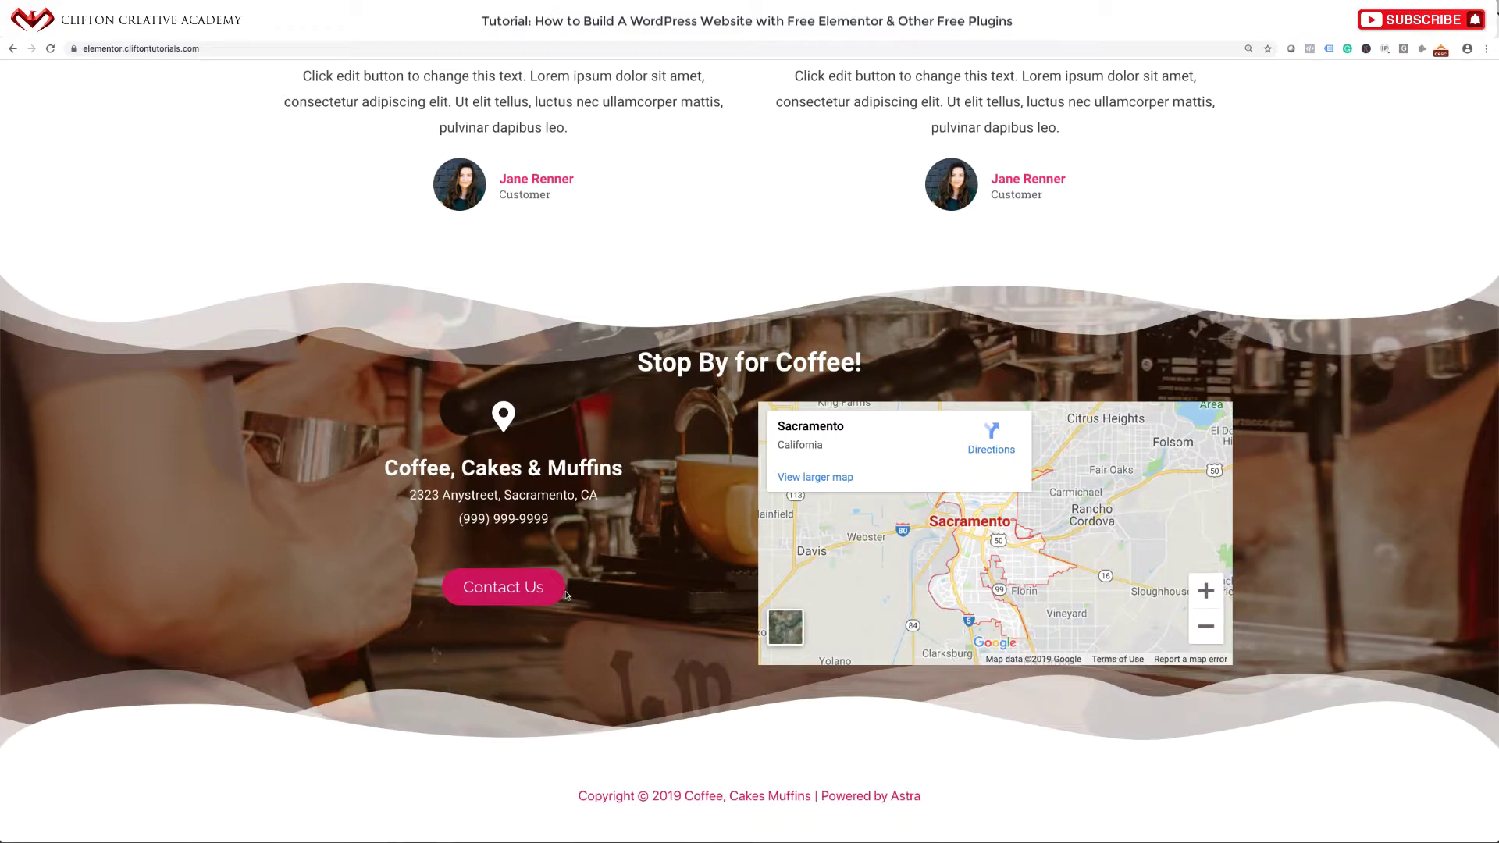
pyautogui.scroll(20, 566, 595)
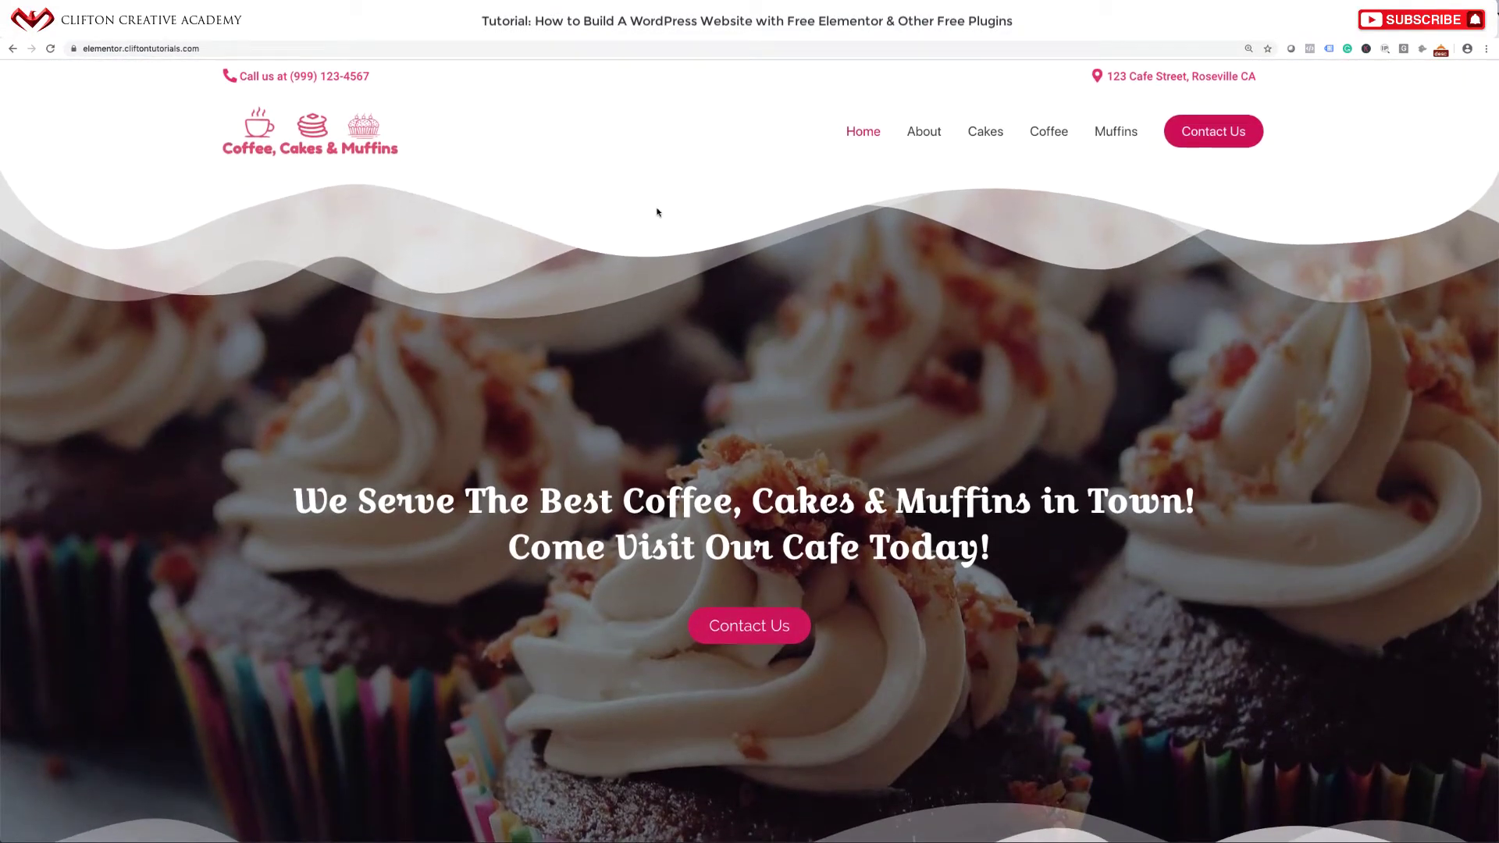
pyautogui.scroll(-20, 669, 237)
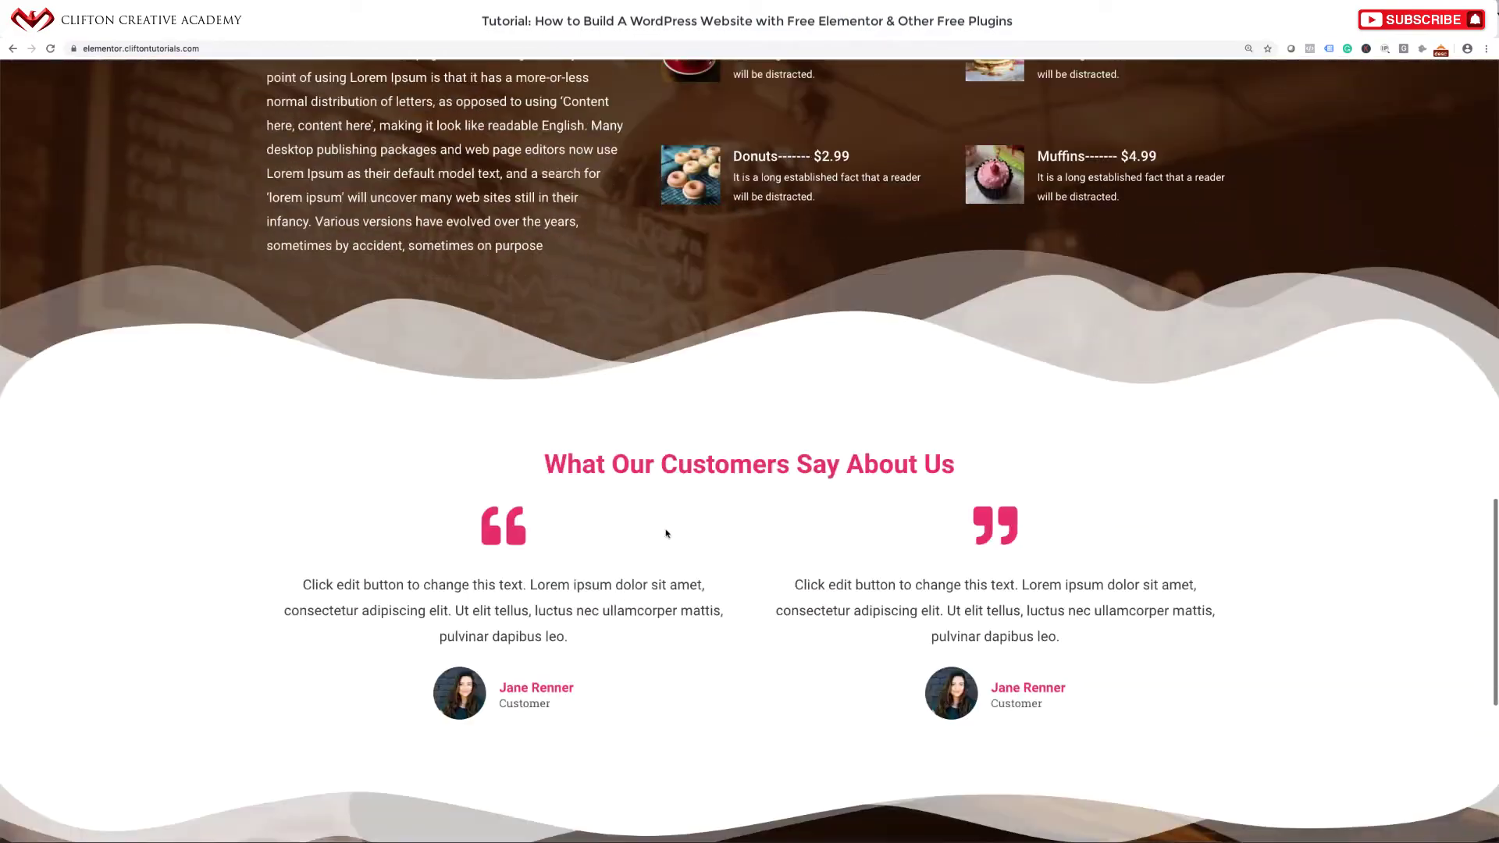
pyautogui.scroll(-7, 666, 533)
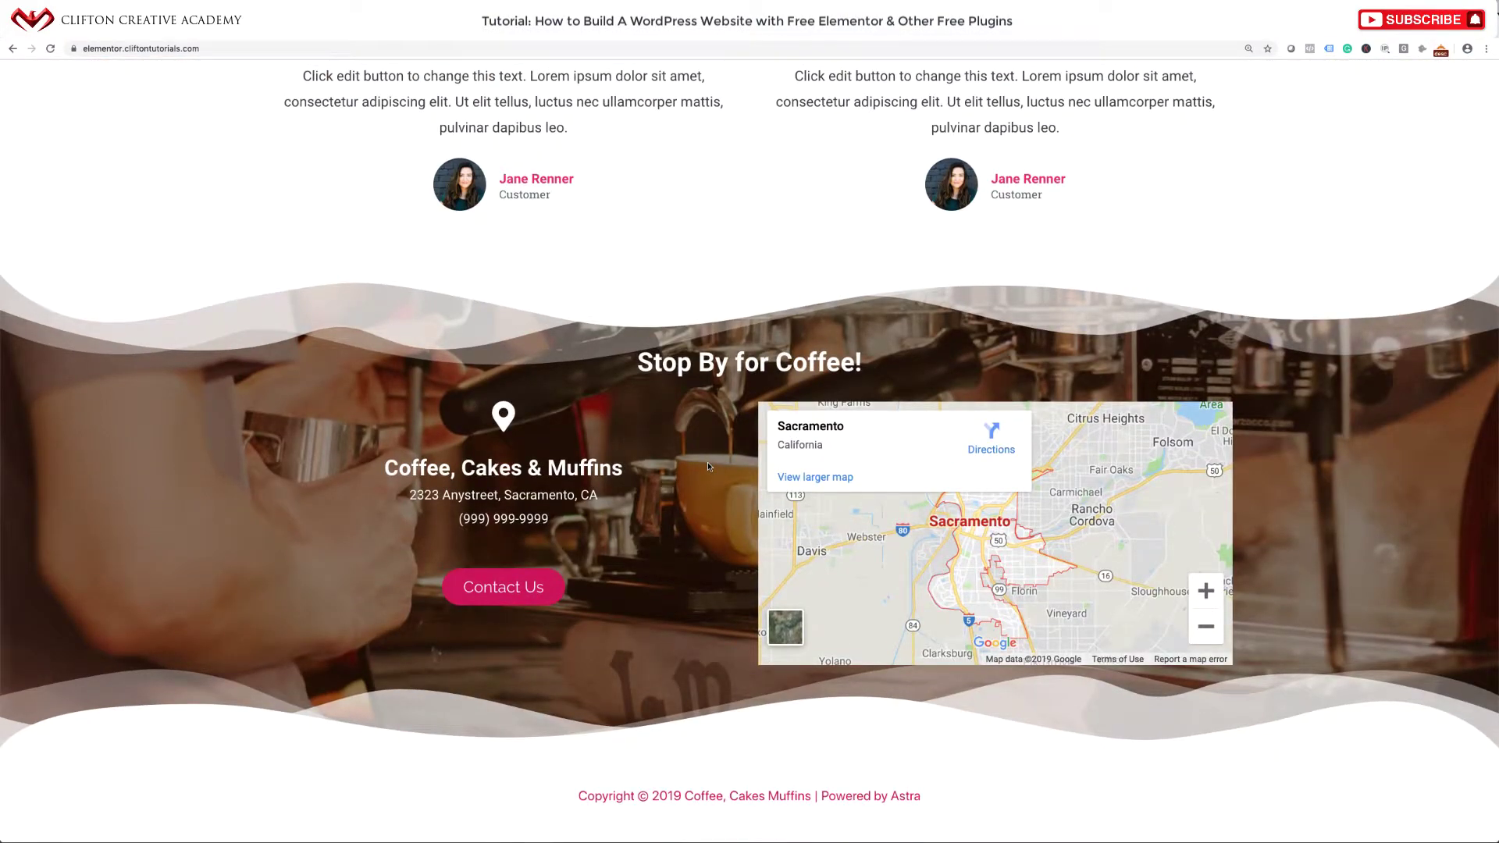
pyautogui.scroll(12, 708, 466)
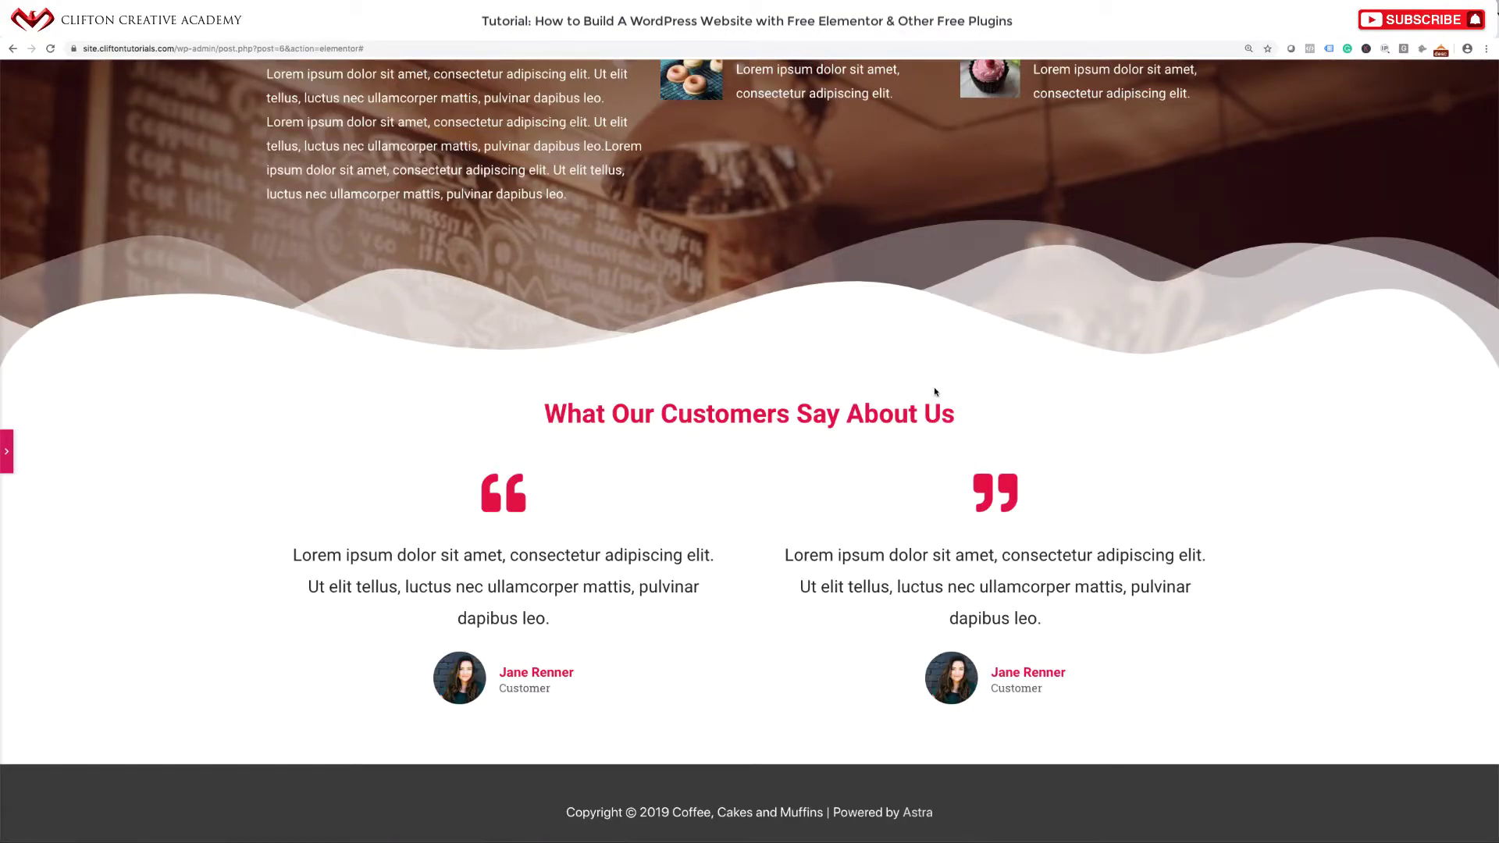
pyautogui.scroll(-1, 934, 387)
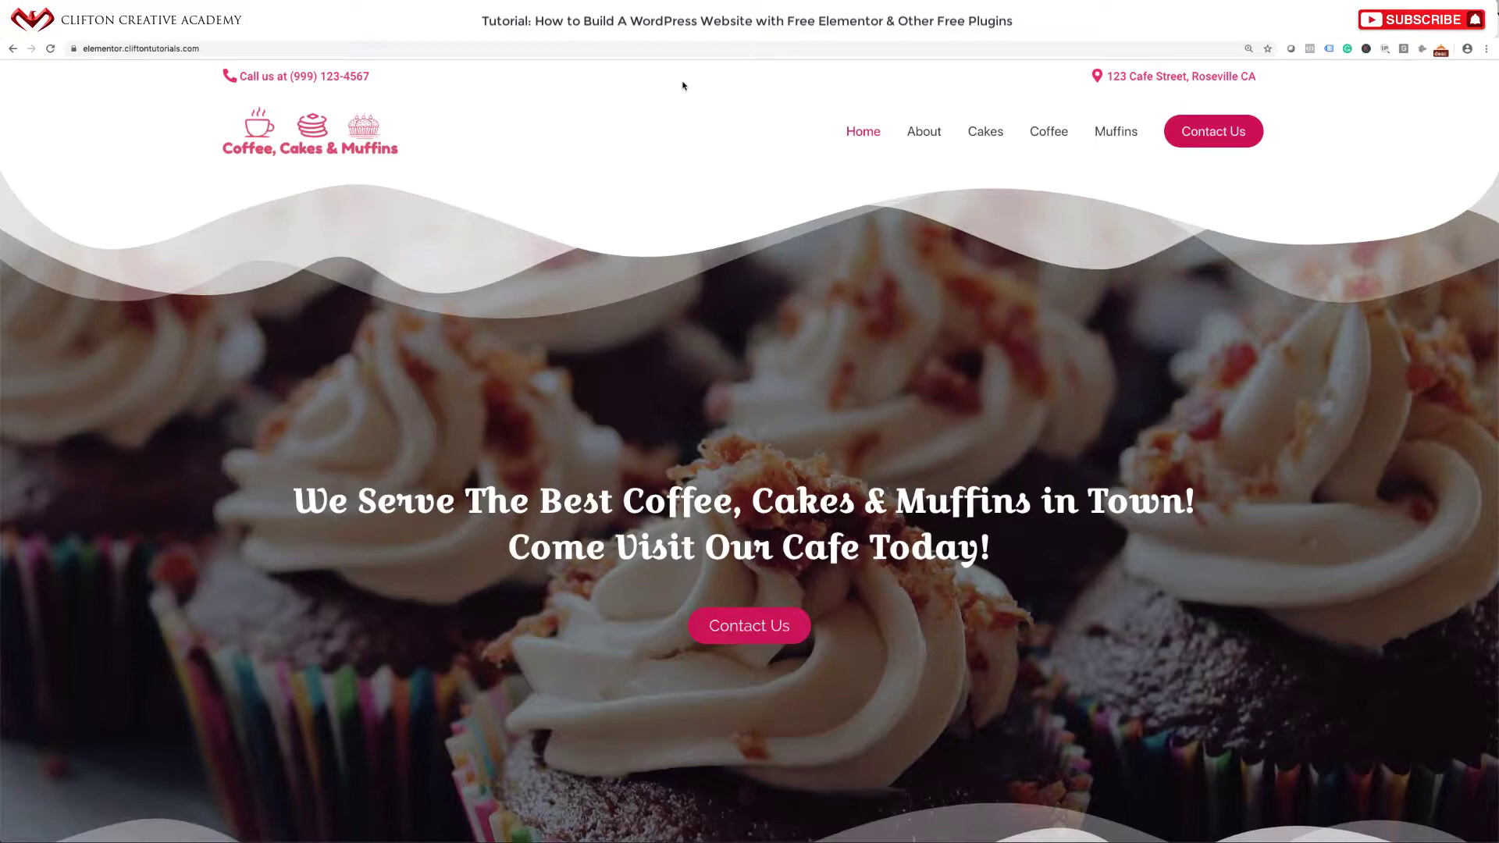
pyautogui.scroll(-15, 706, 391)
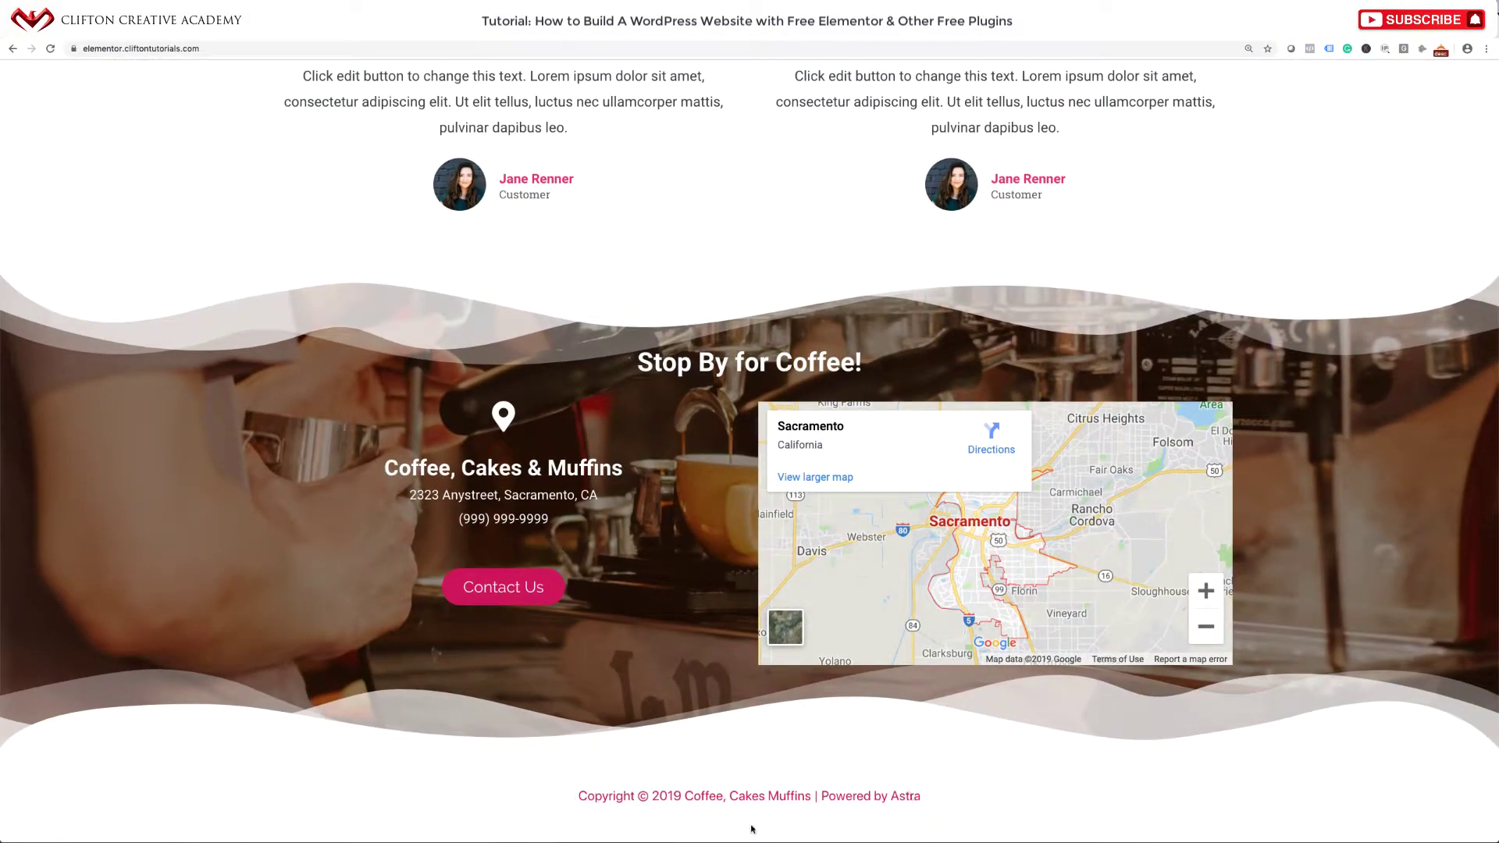
# Leave the editor via View Page and scroll the live home page to the footer.
pyautogui.click(550, 39)
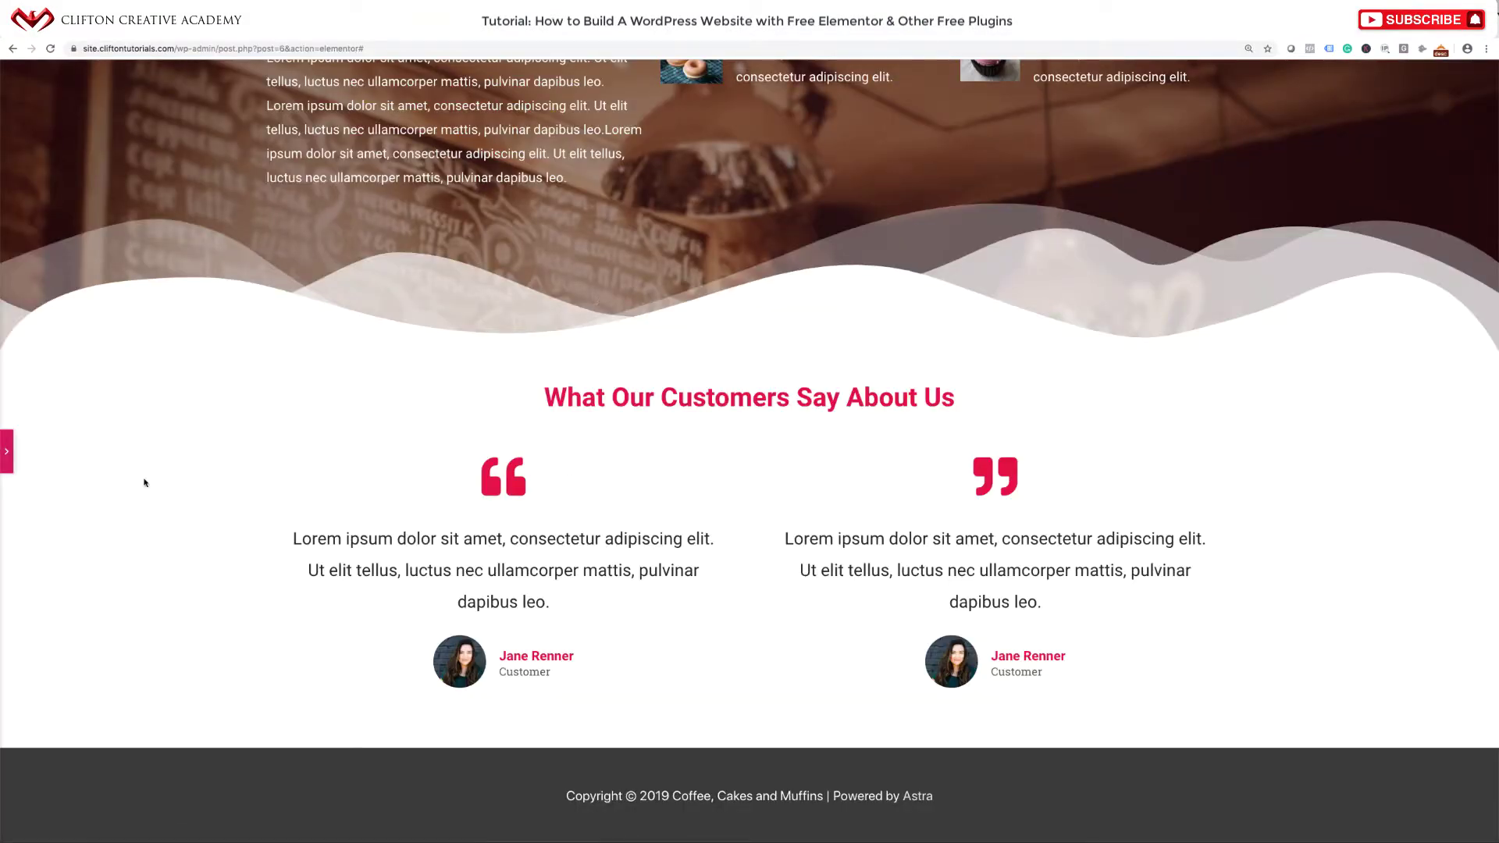
pyautogui.click(7, 451)
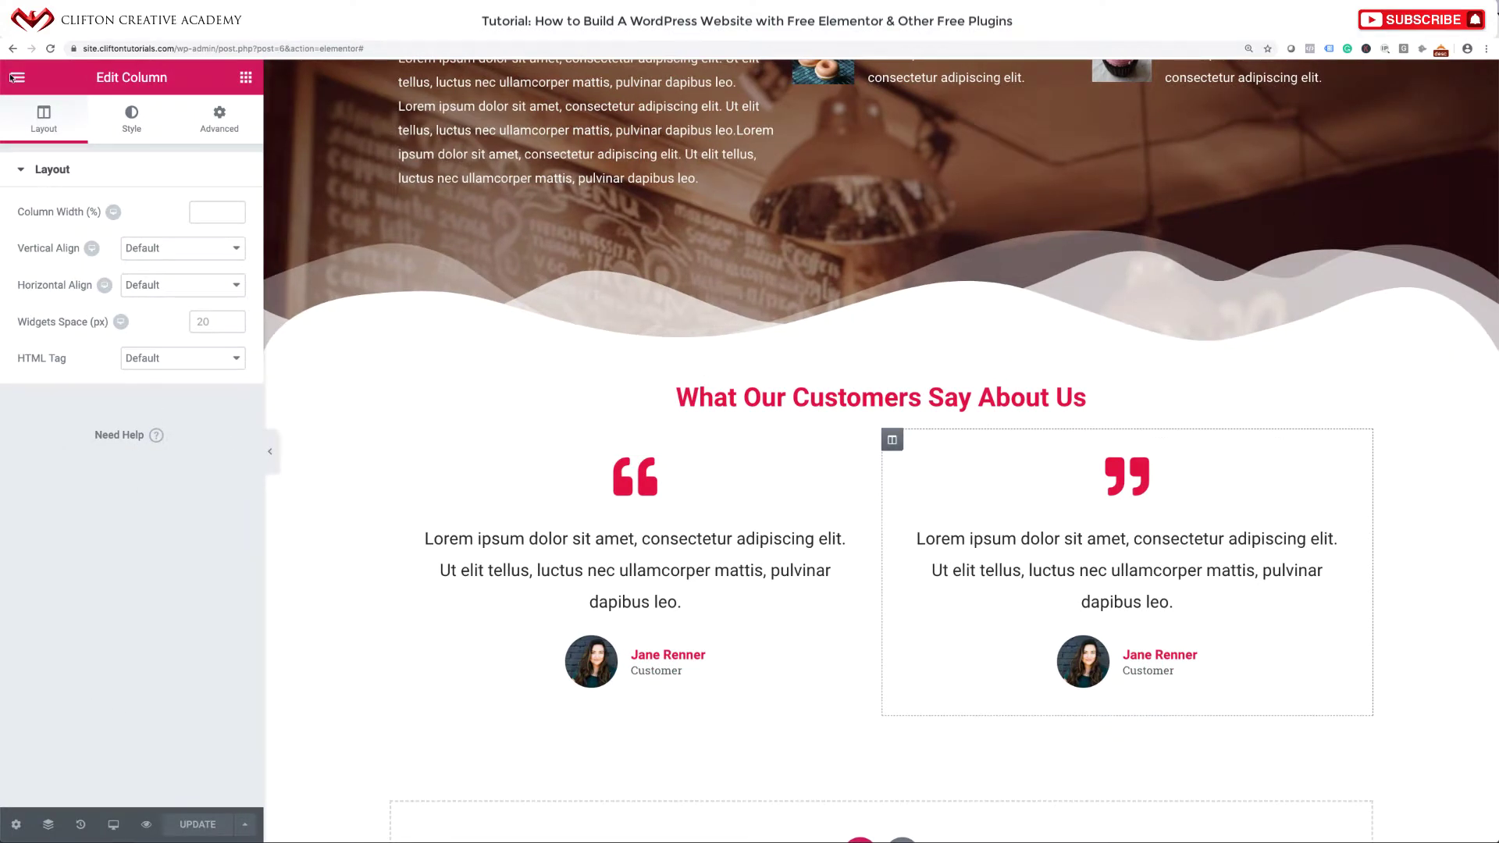
pyautogui.click(18, 76)
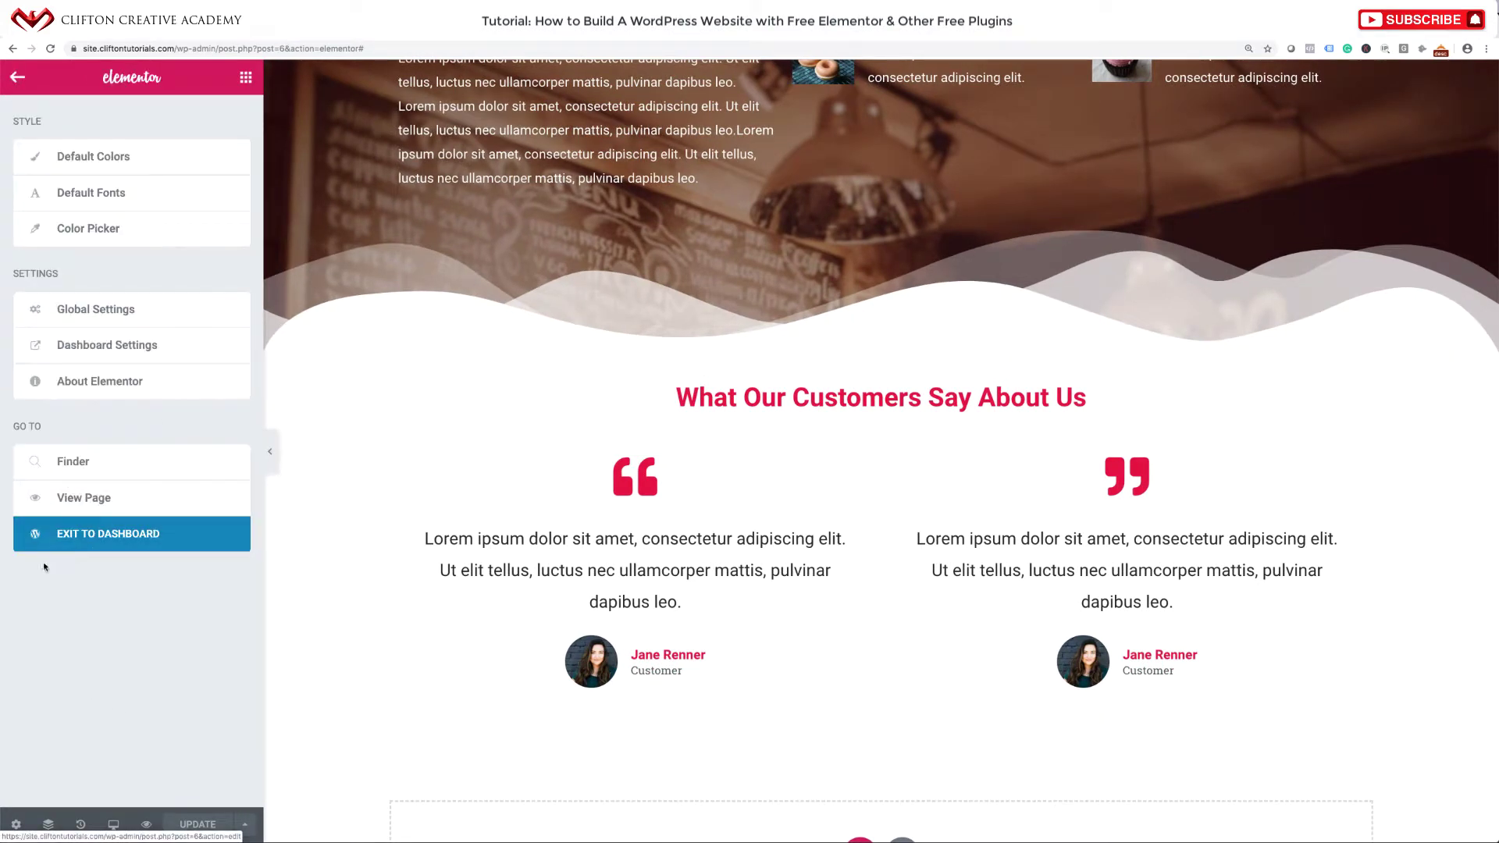
pyautogui.click(87, 539)
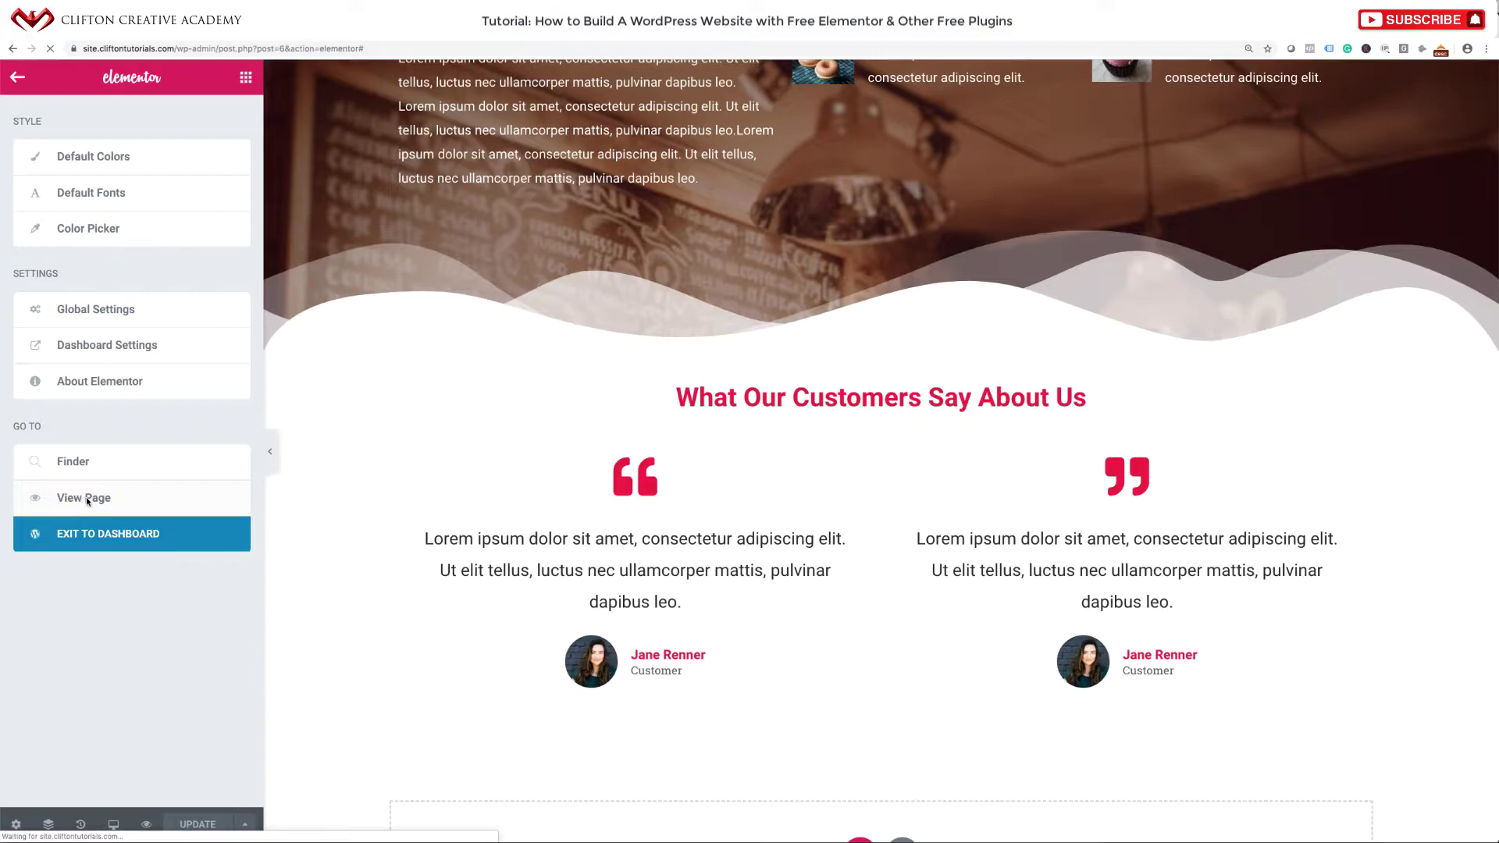
pyautogui.scroll(-15, 406, 634)
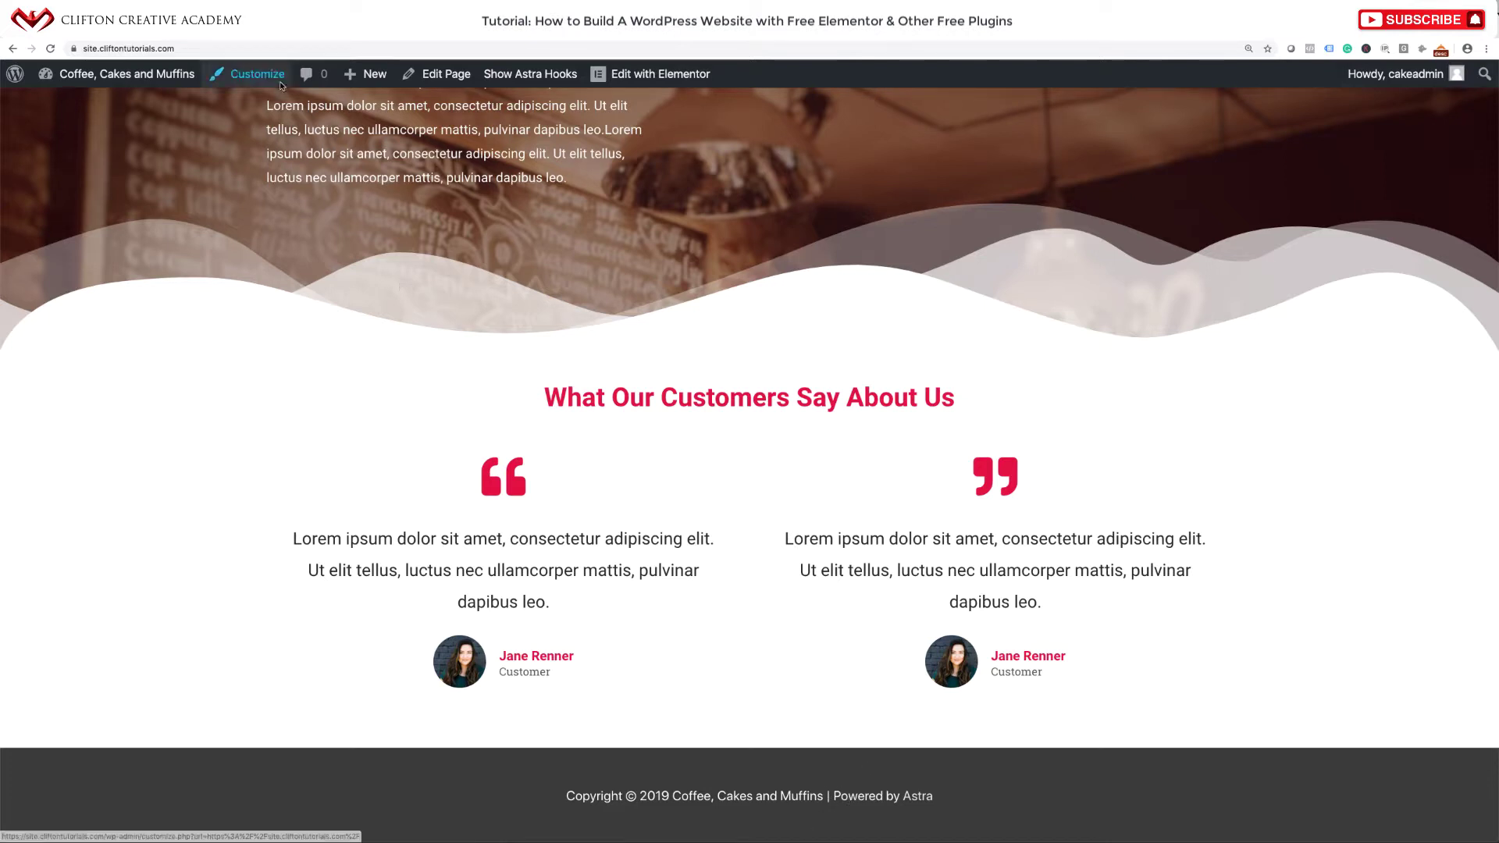
# In the Customizer, set the Footer Bar background colour to white #ffffff.
pyautogui.click(248, 81)
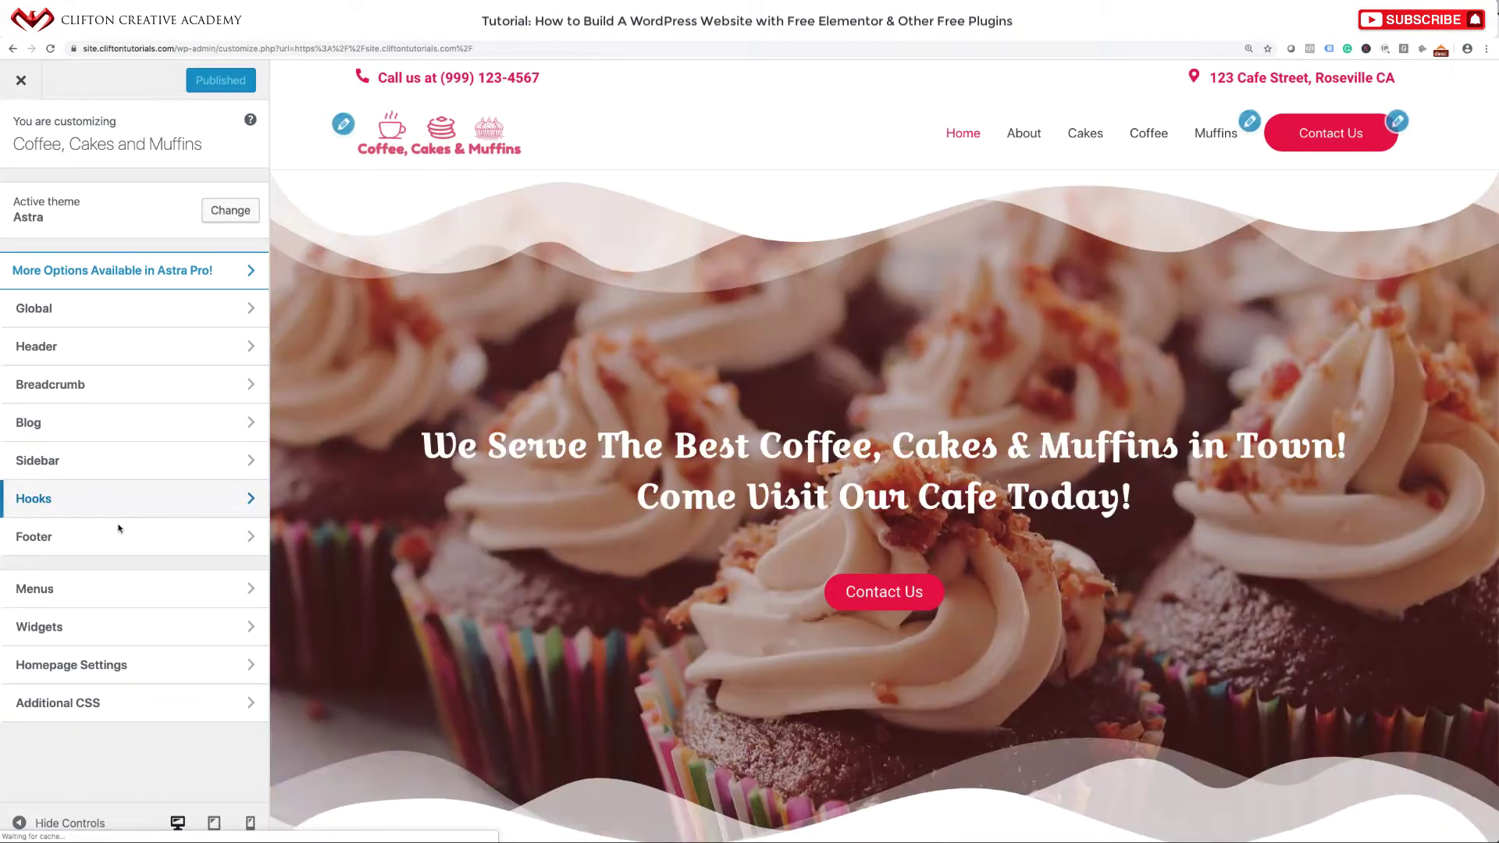
pyautogui.click(86, 539)
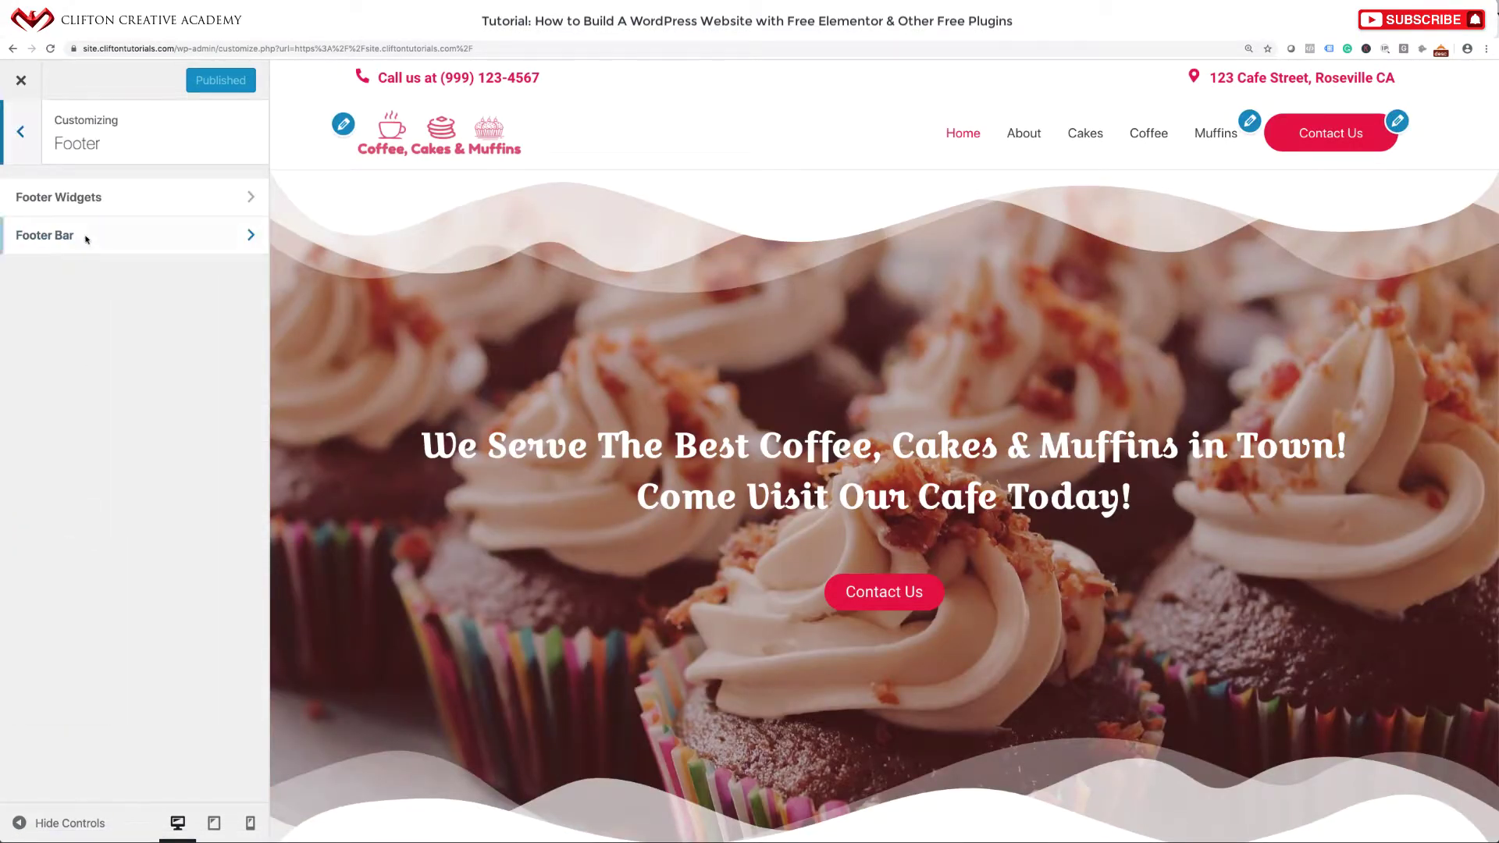
pyautogui.click(117, 233)
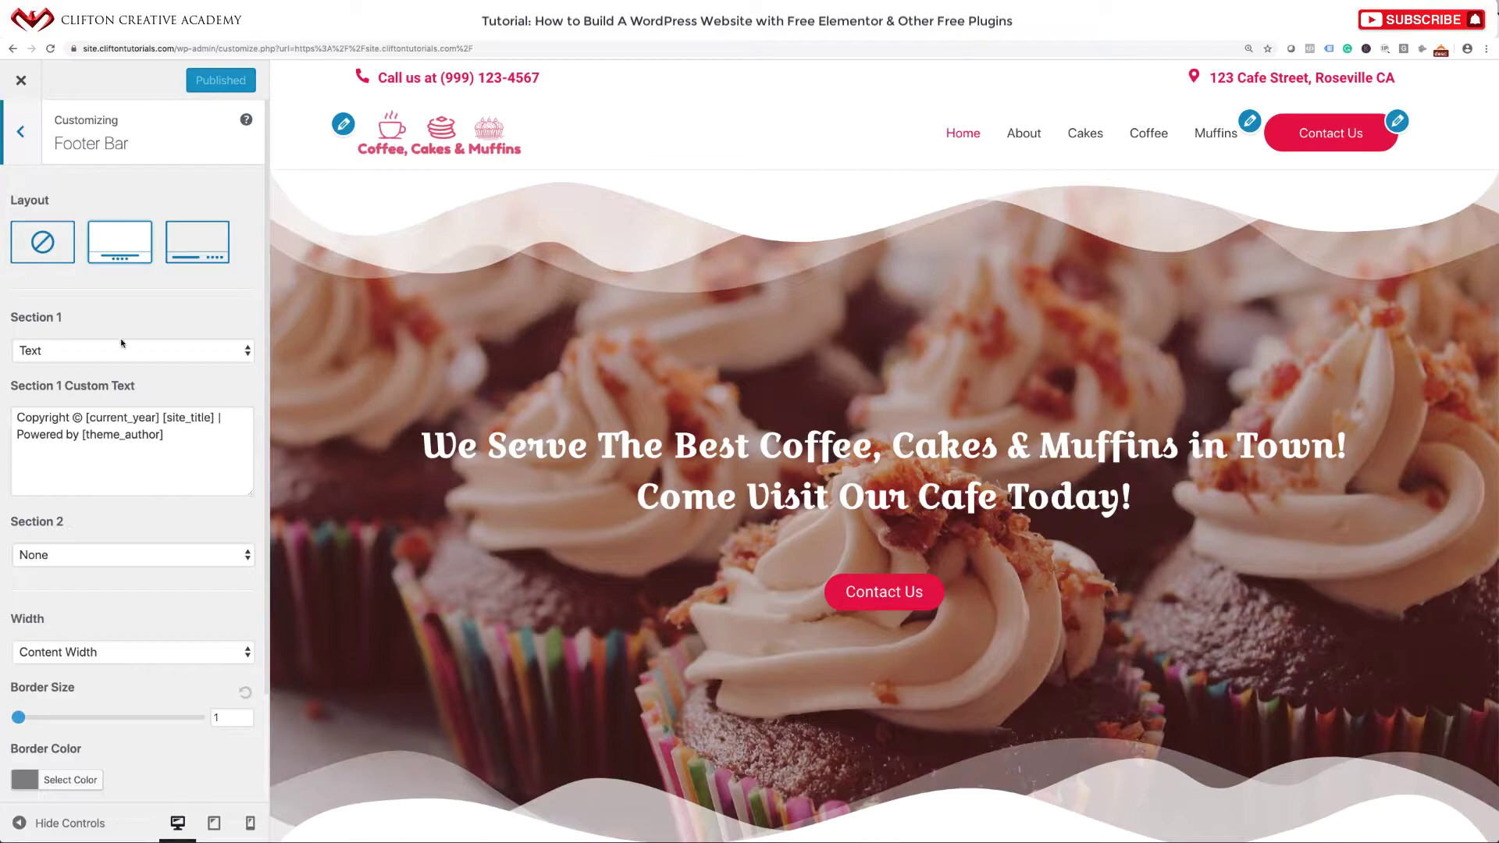
pyautogui.scroll(-3, 125, 359)
pyautogui.scroll(-15, 317, 447)
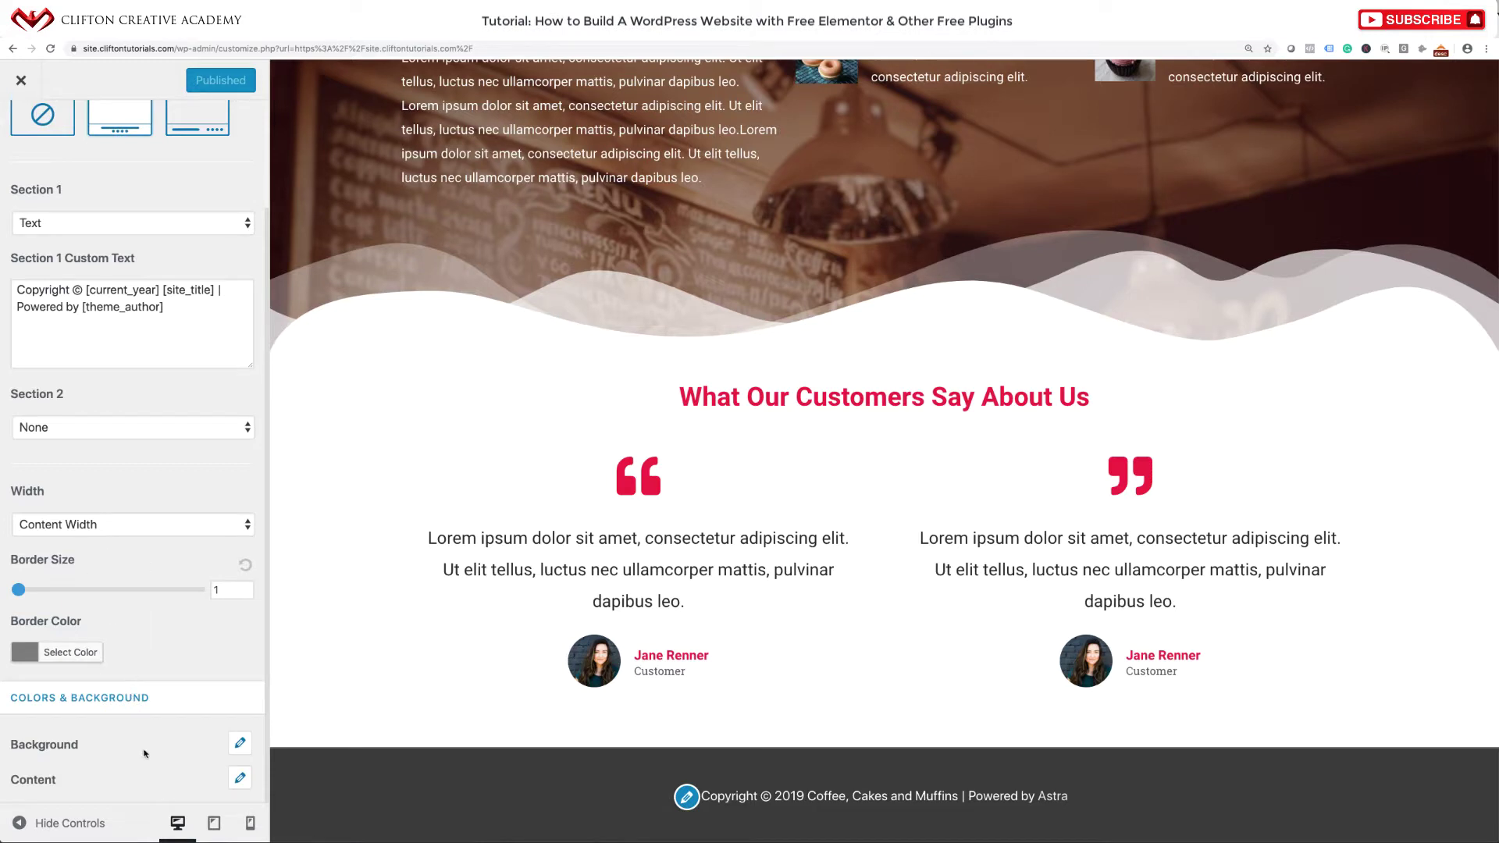
pyautogui.click(239, 742)
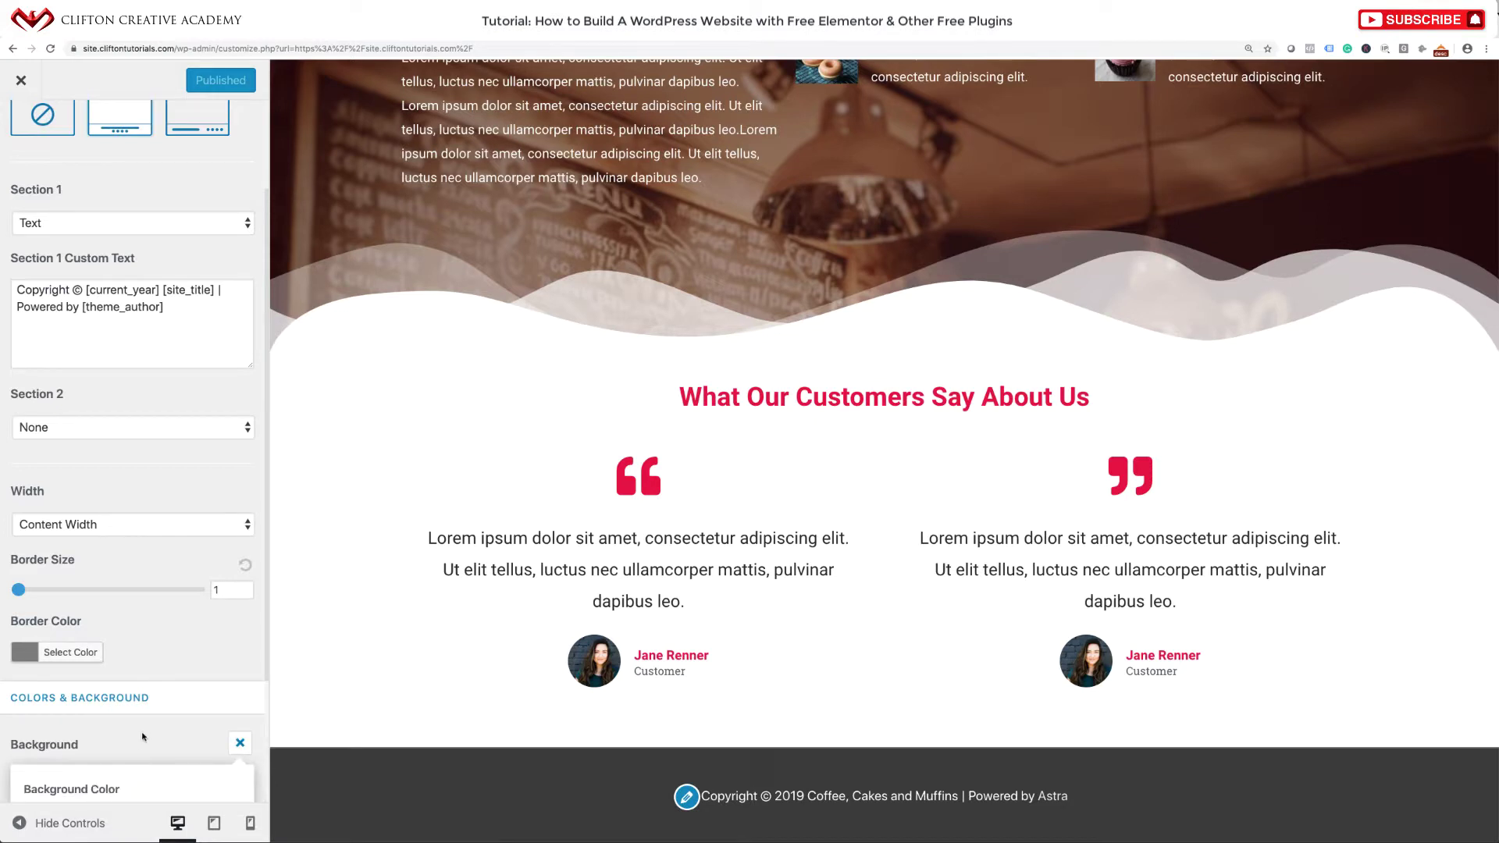
pyautogui.scroll(-3, 142, 736)
pyautogui.click(37, 647)
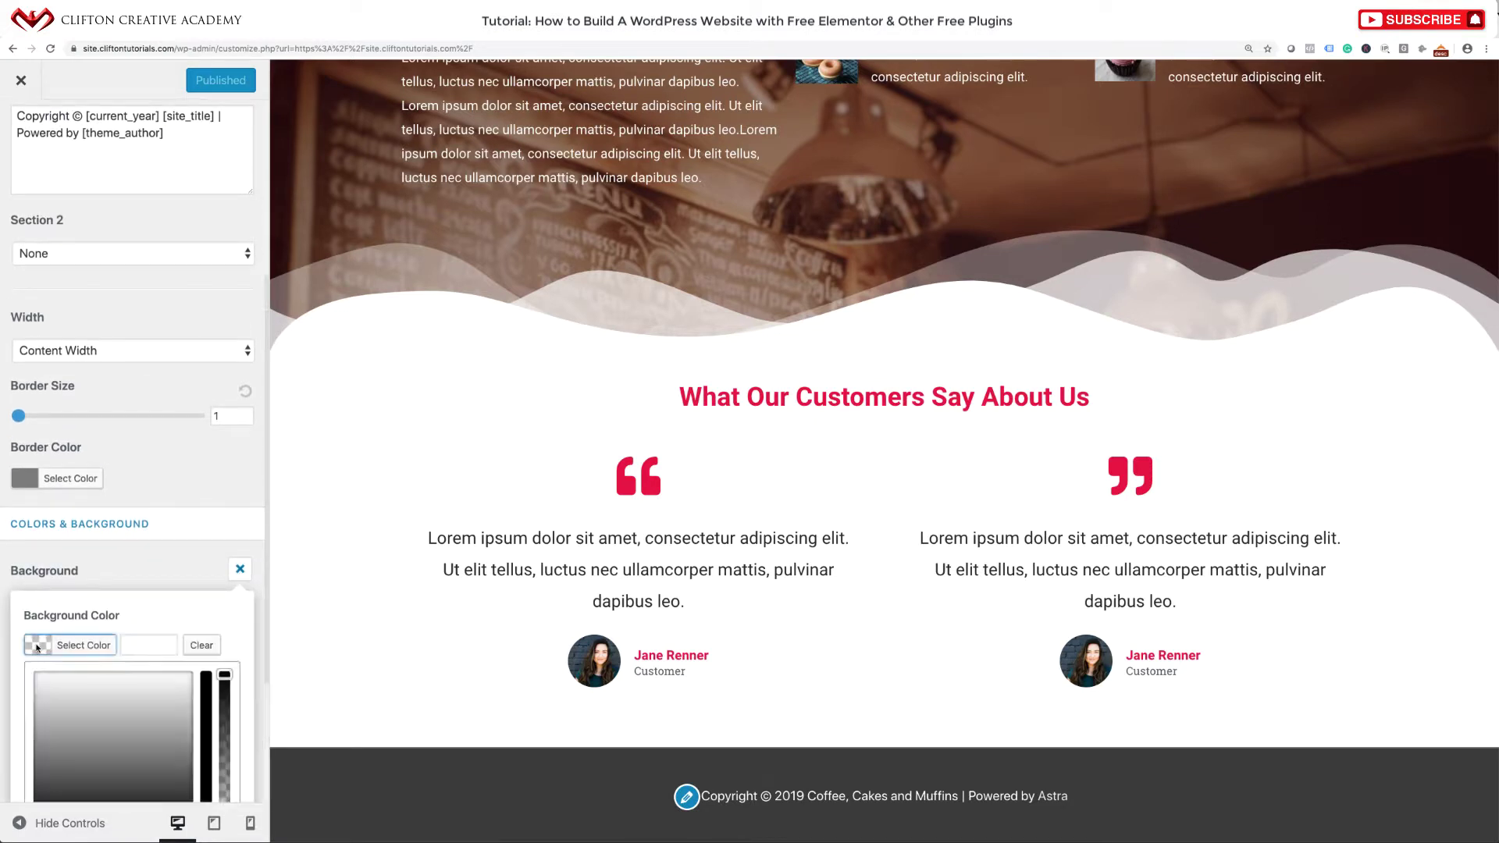
pyautogui.scroll(-3, 128, 694)
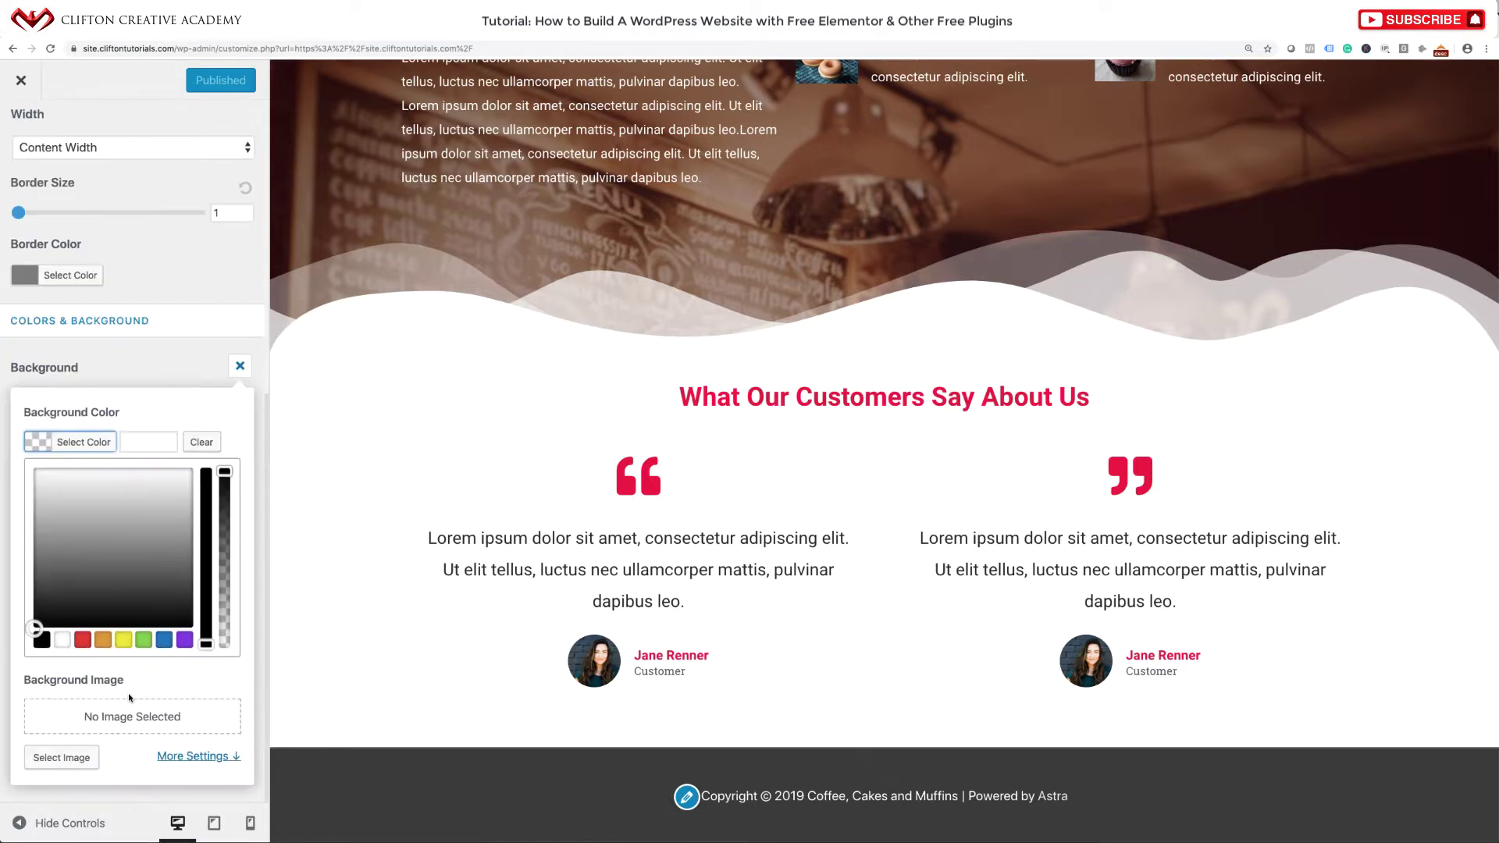
pyautogui.click(63, 641)
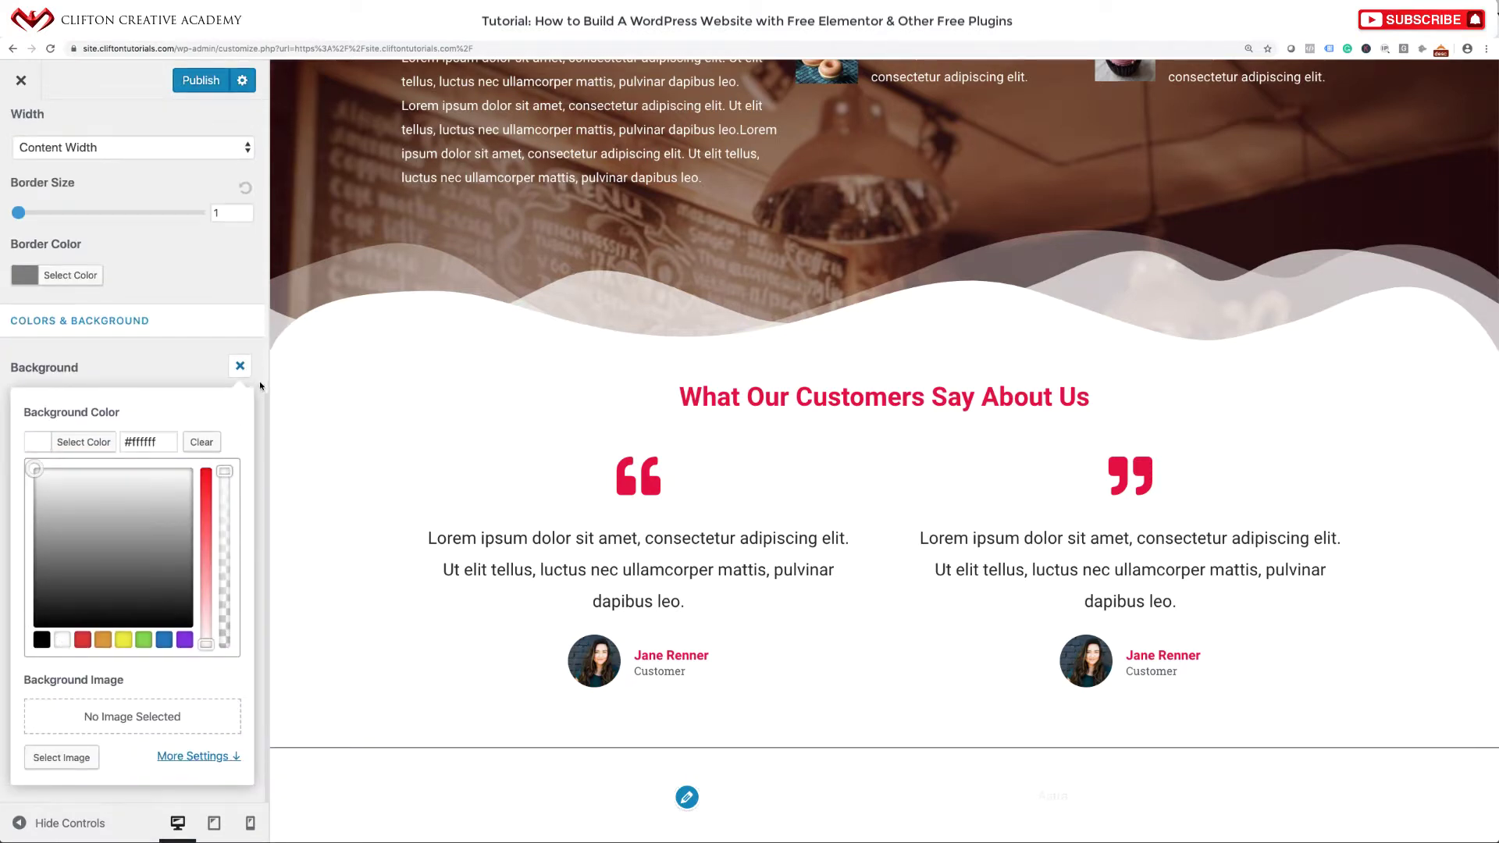
pyautogui.click(260, 384)
# Change the Footer Bar border size to 0.
pyautogui.scroll(-1, 181, 557)
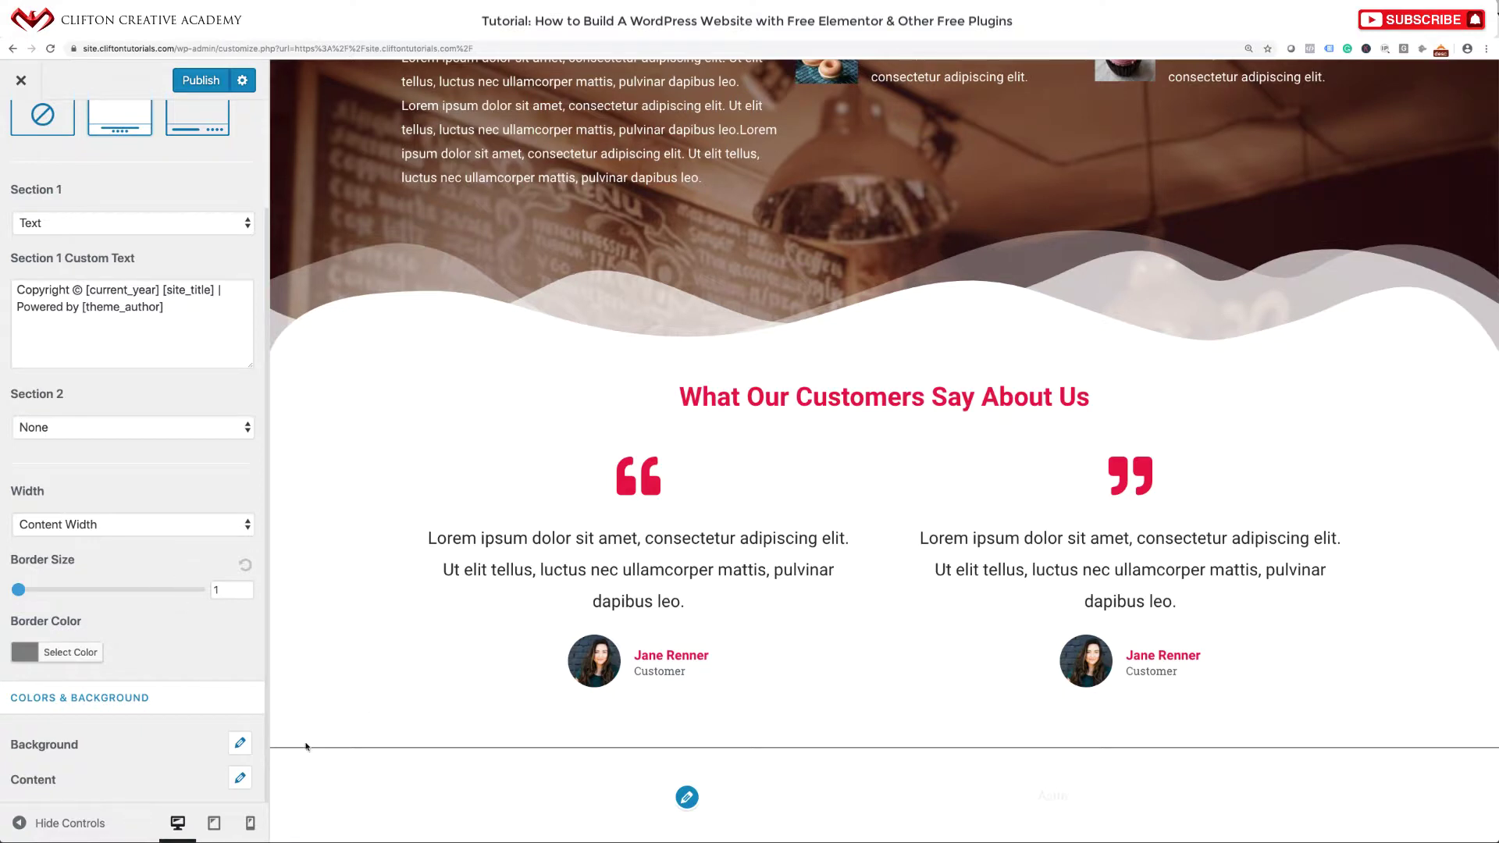
pyautogui.doubleClick(212, 590)
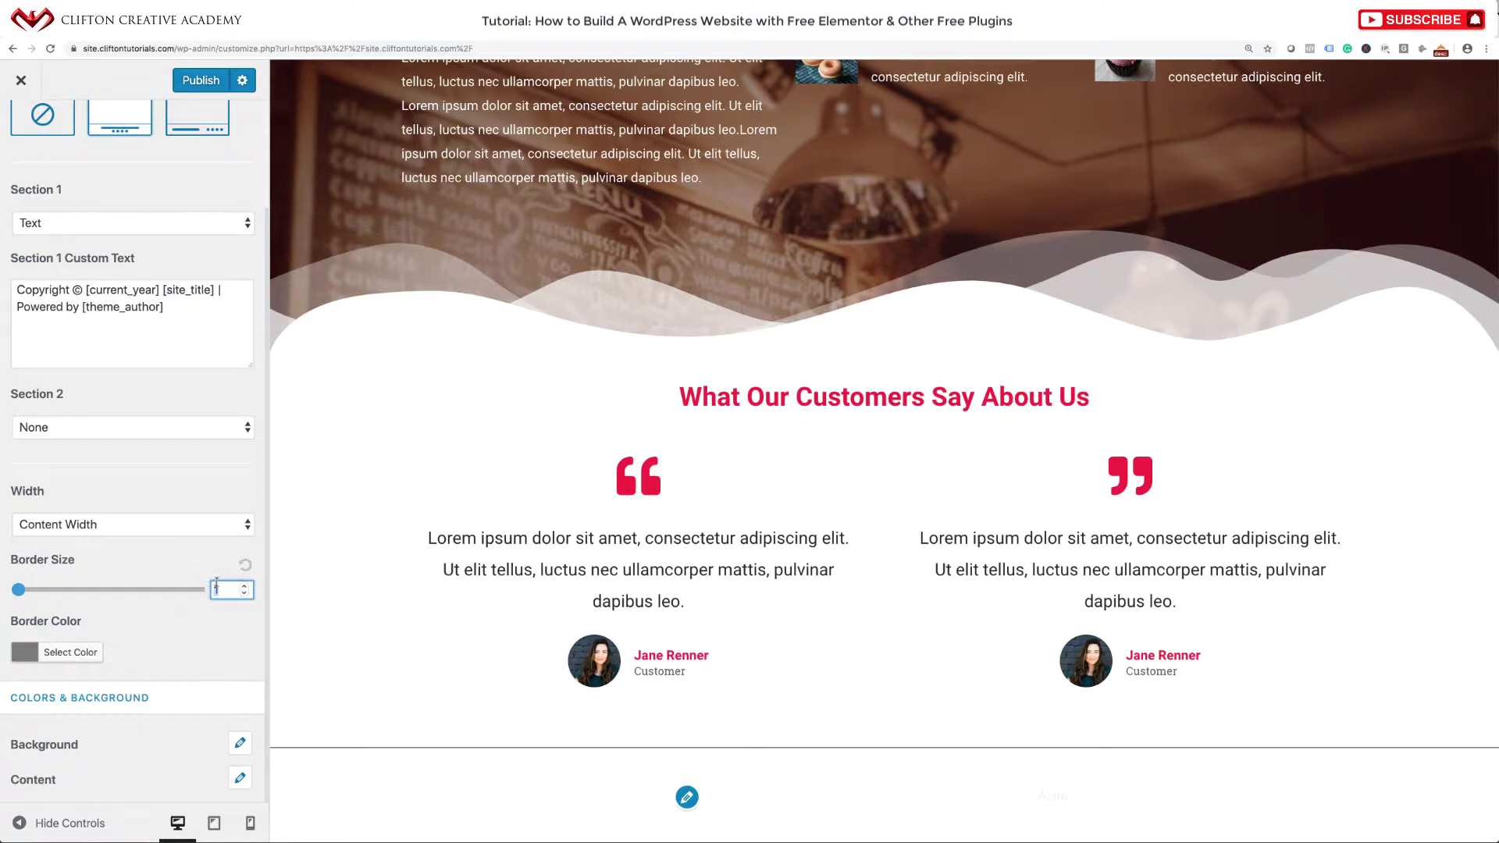
pyautogui.write('0')
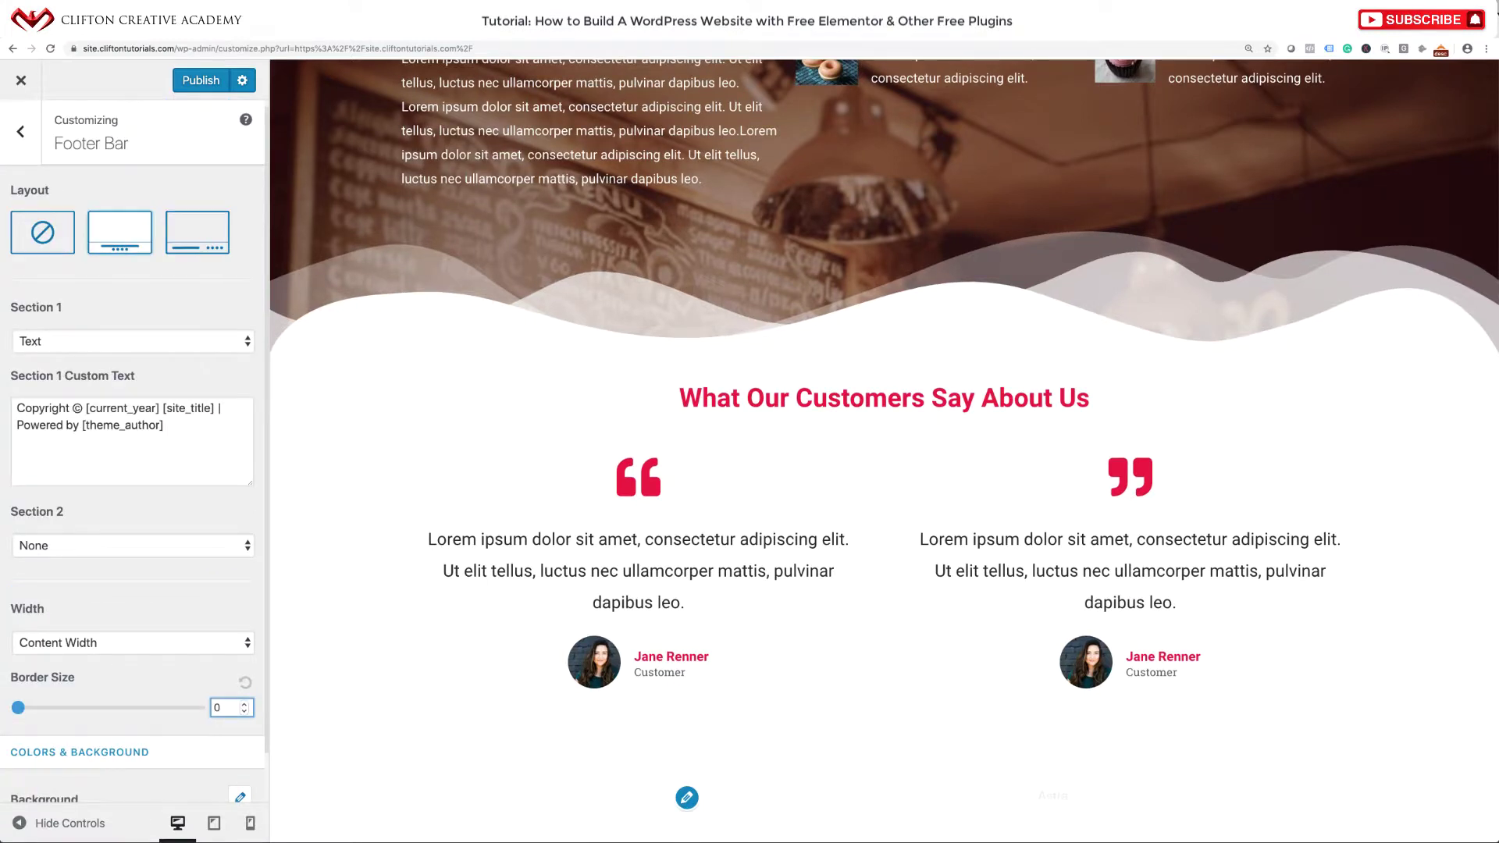
pyautogui.scroll(-2, 148, 693)
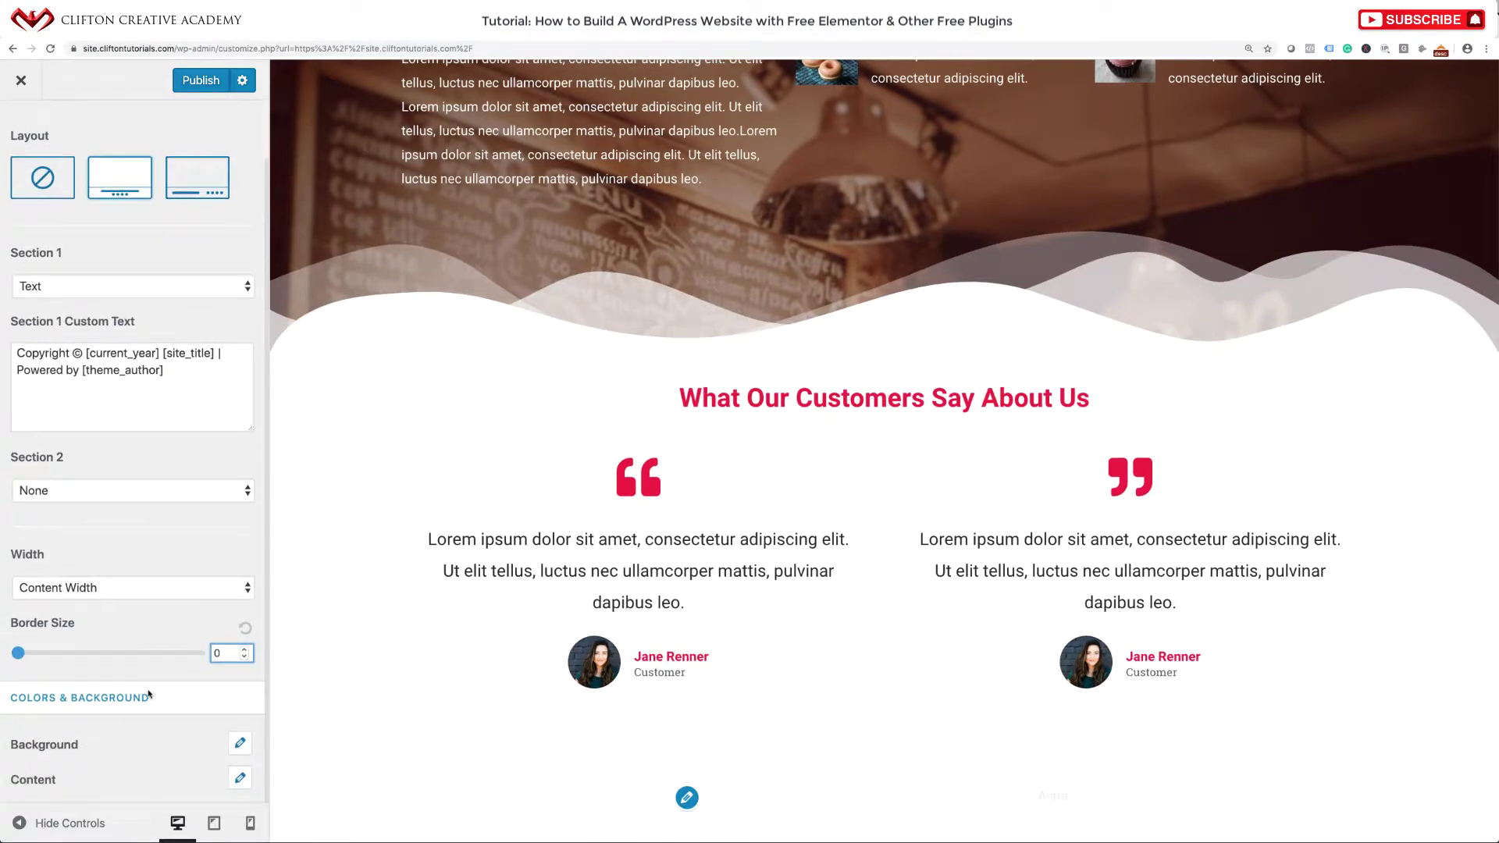
pyautogui.click(240, 778)
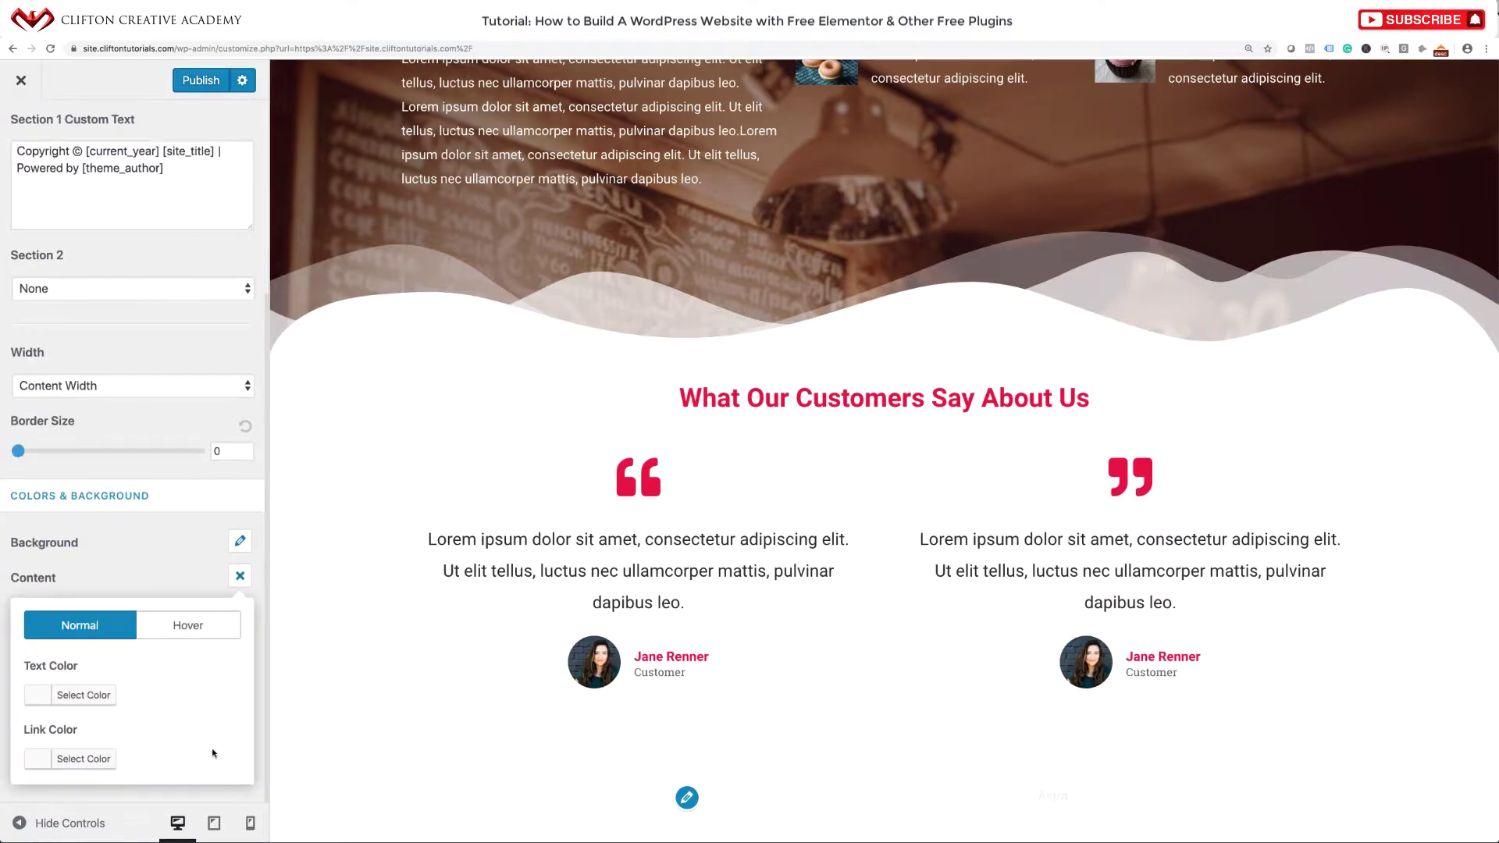
# Set the footer bar text and link colours to #ef0946.
pyautogui.click(35, 697)
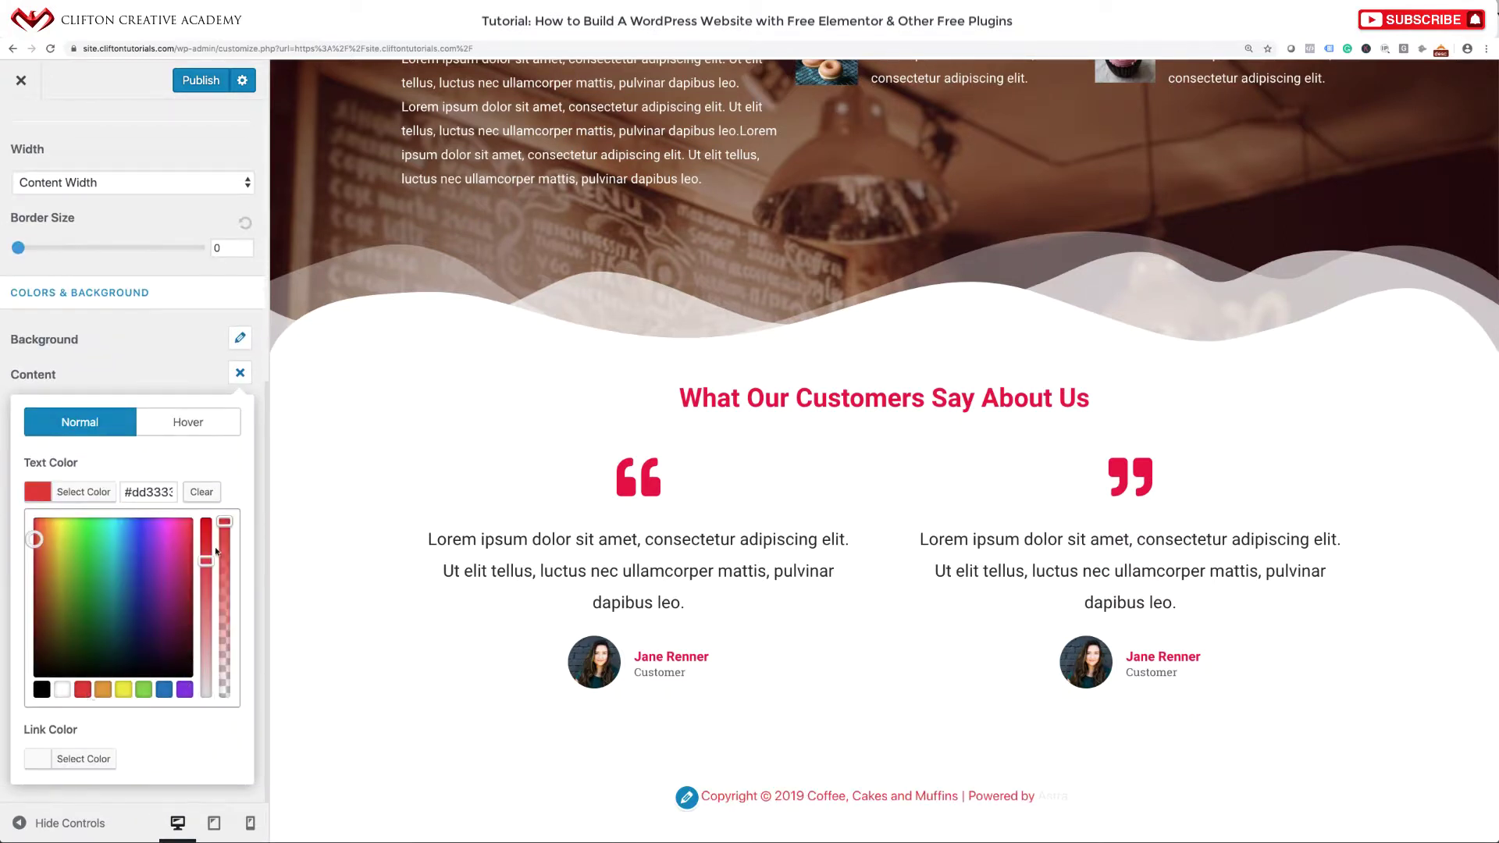
pyautogui.moveTo(189, 545); pyautogui.dragTo(195, 530)
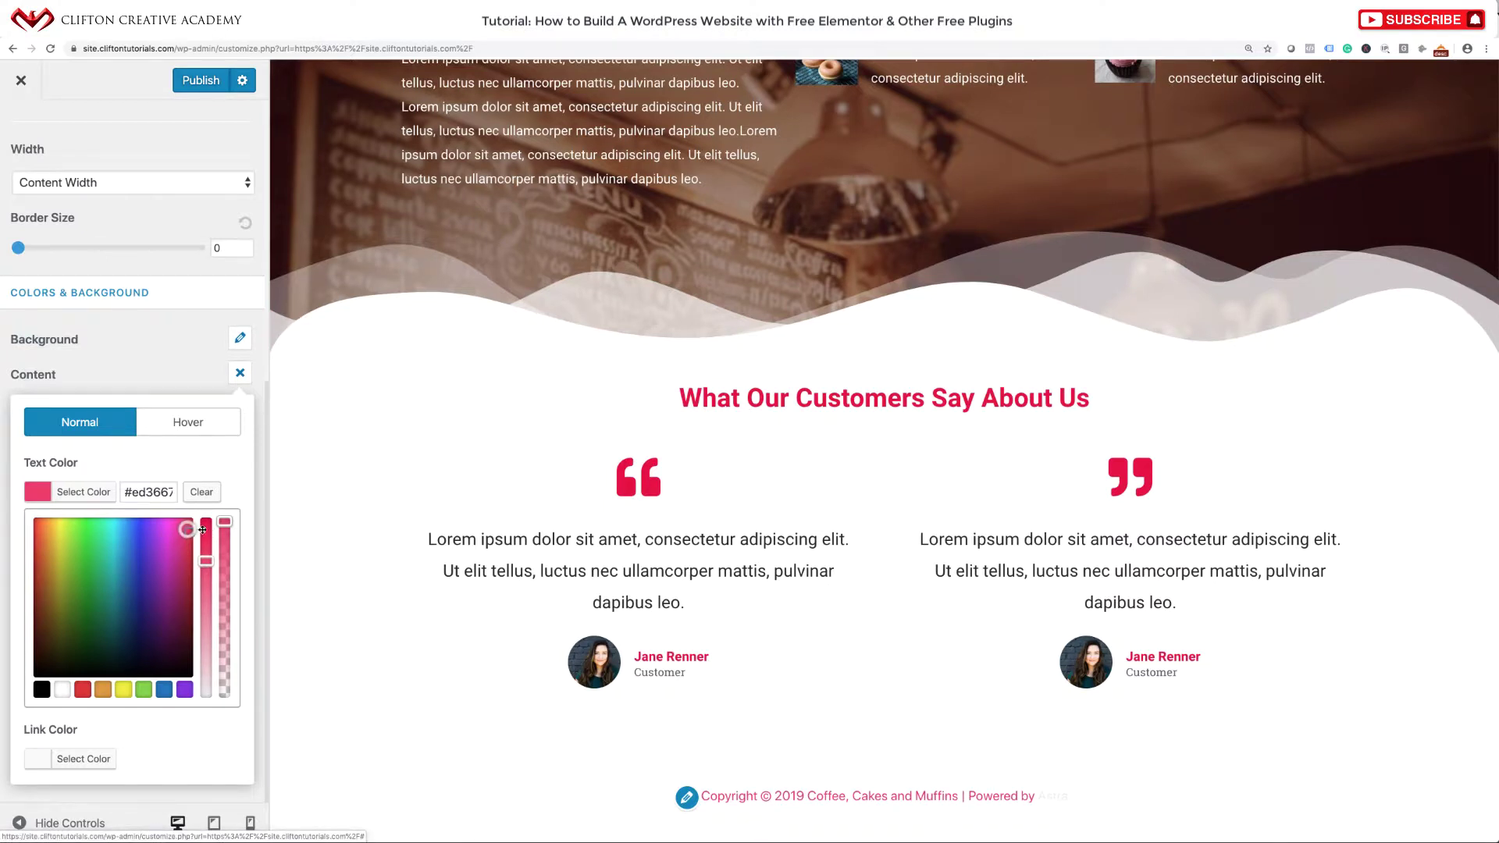
pyautogui.moveTo(206, 537); pyautogui.dragTo(206, 535)
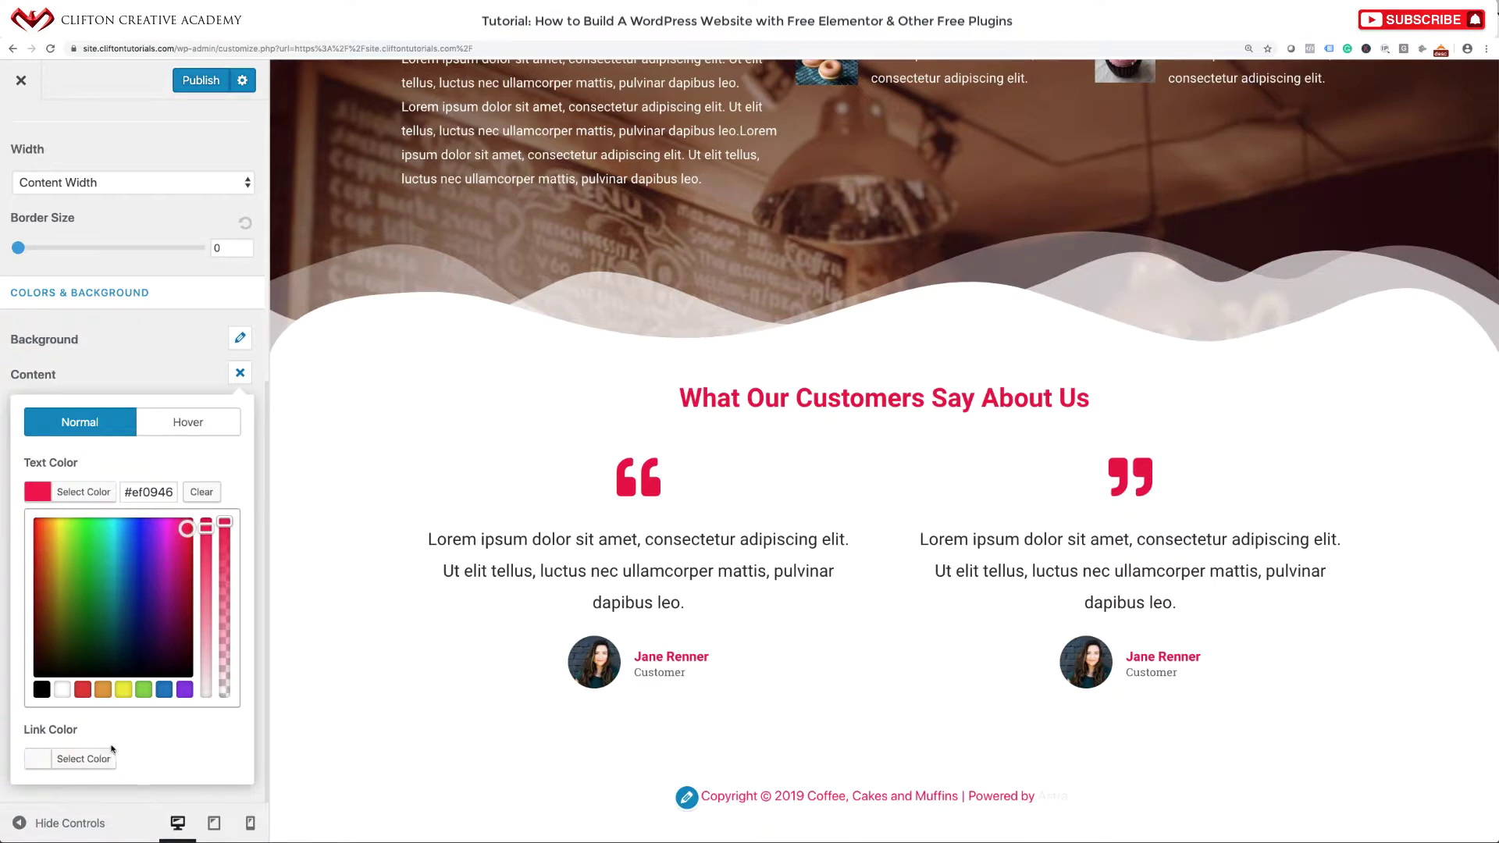
pyautogui.click(143, 492)
pyautogui.tripleClick(143, 492)
pyautogui.hotkey('ctrl', 'c')
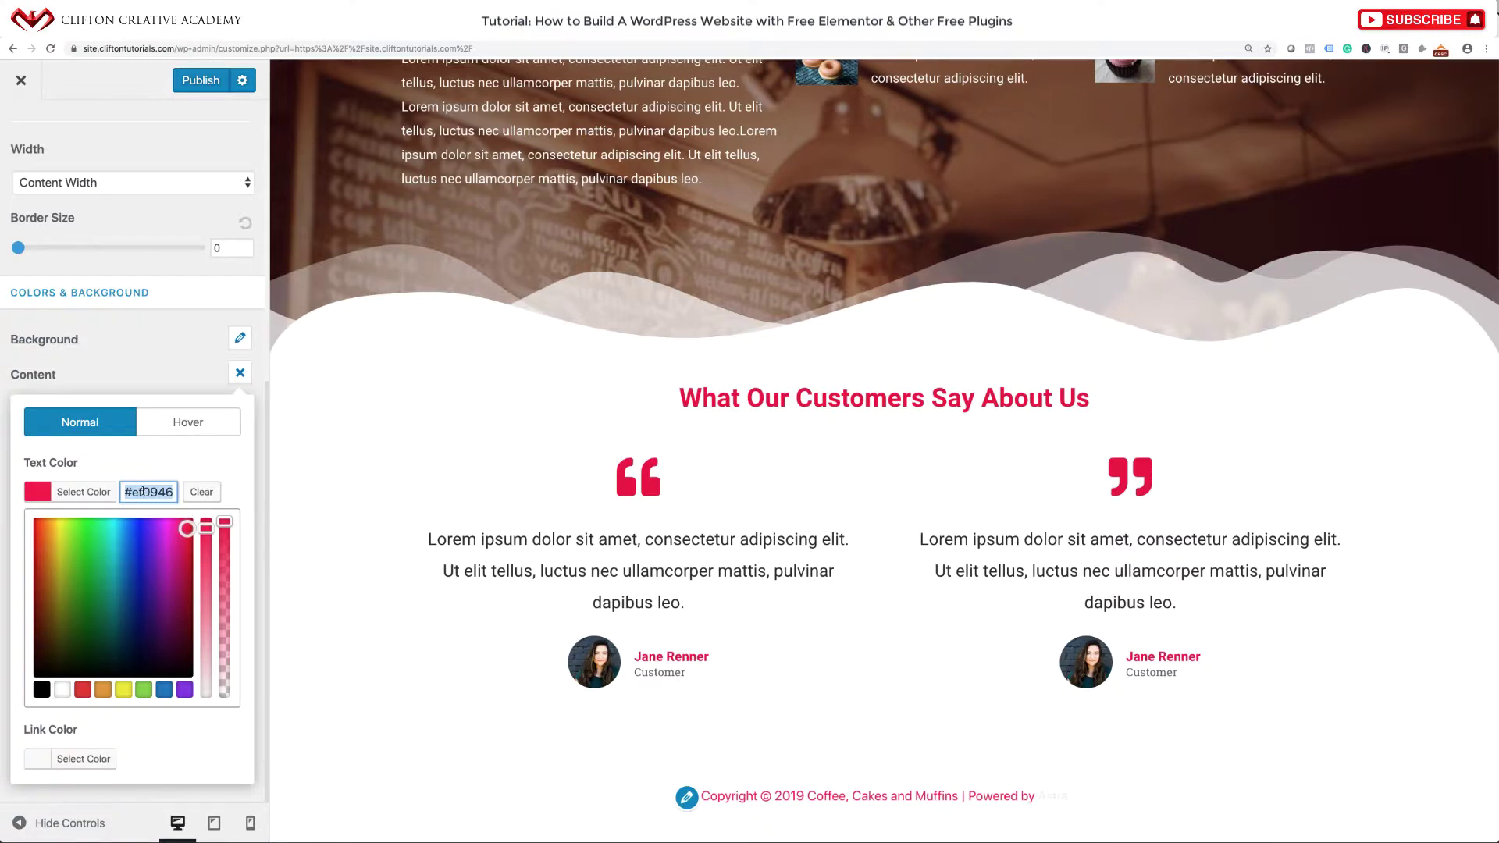
pyautogui.click(38, 759)
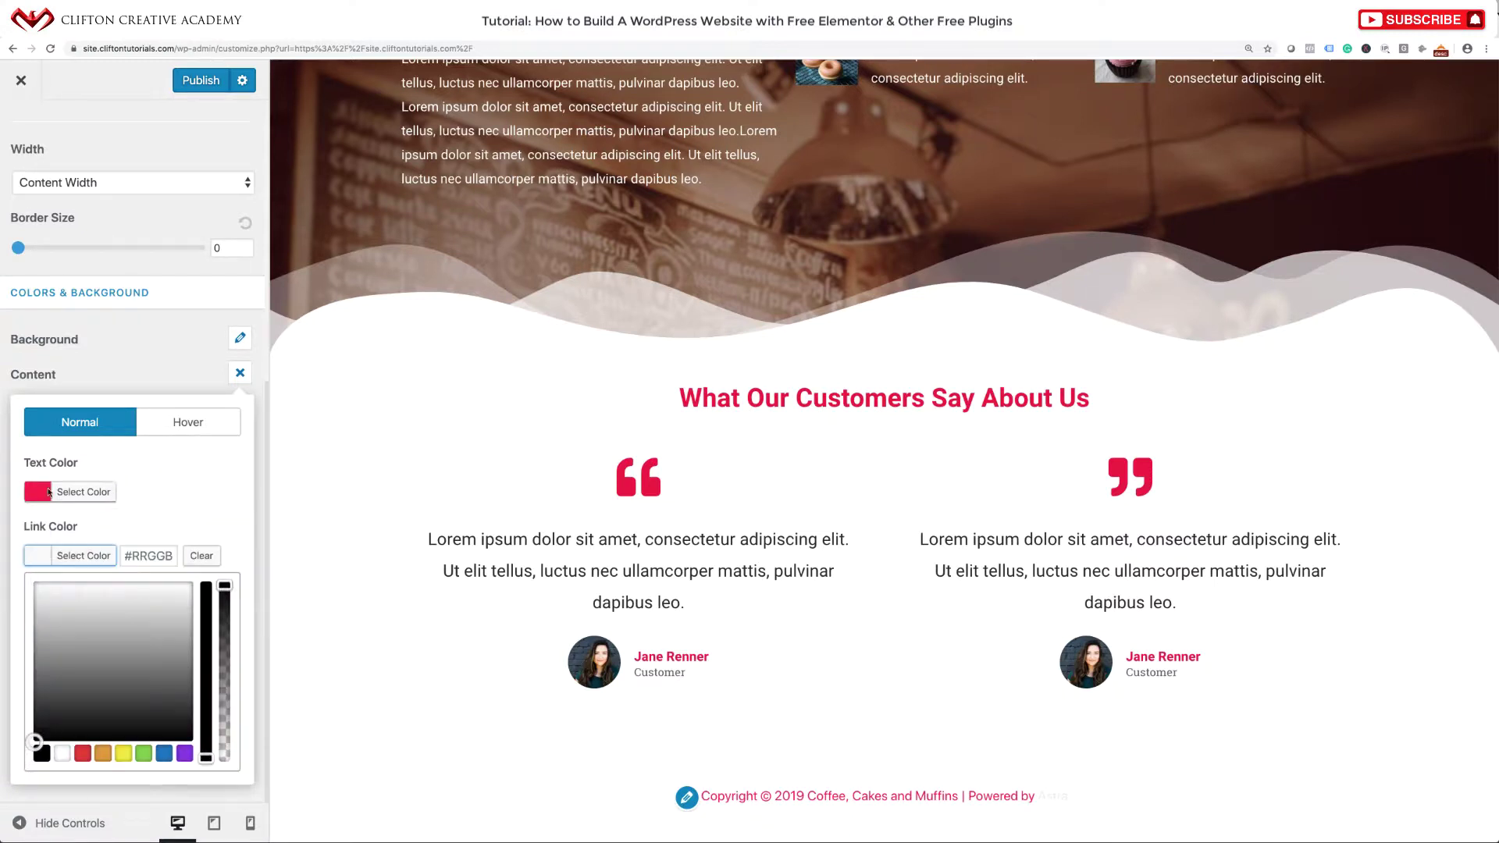
pyautogui.click(146, 555)
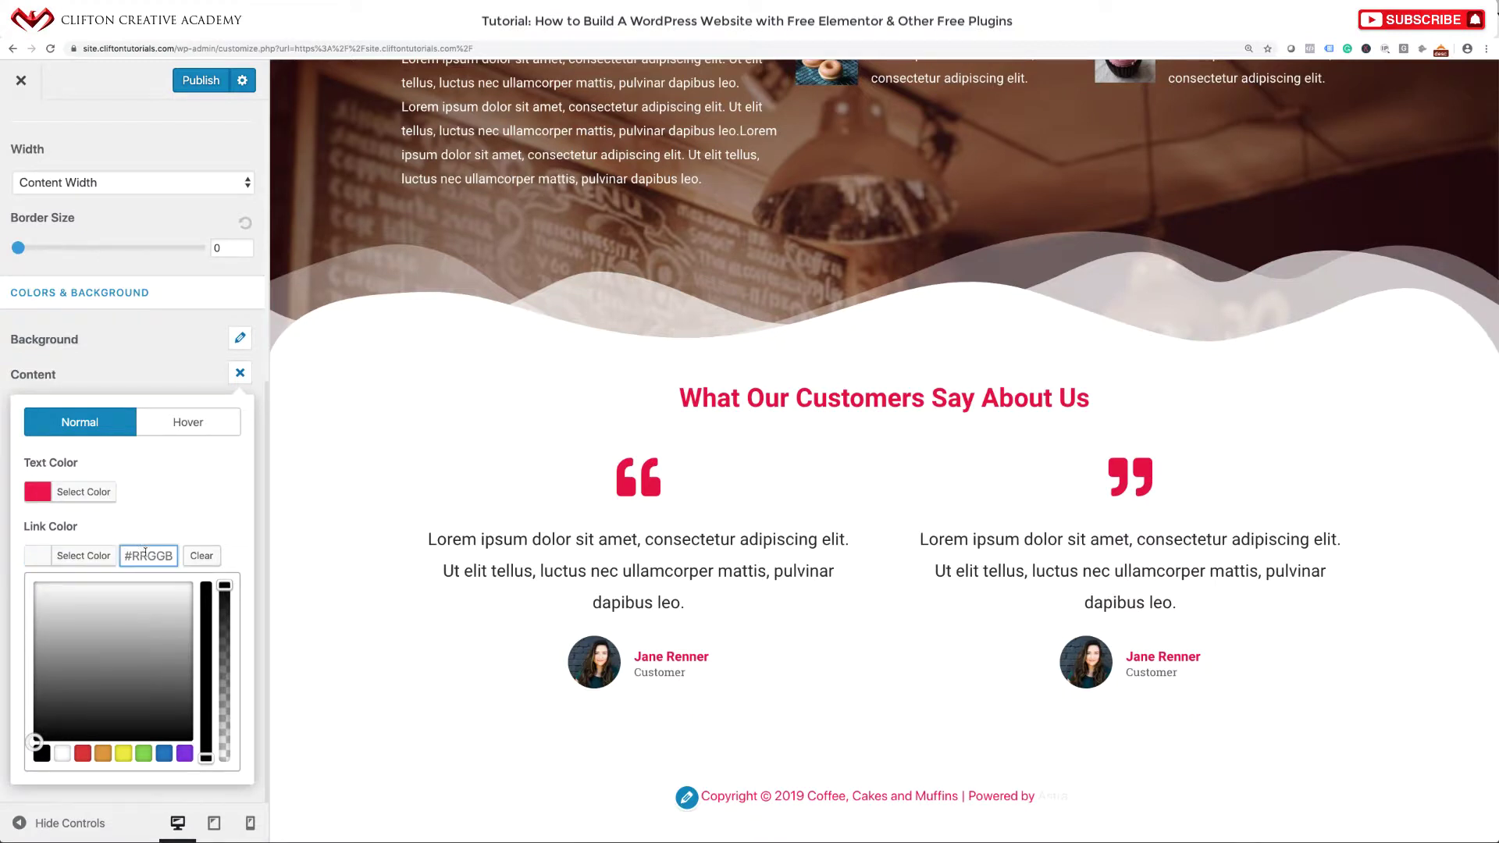
pyautogui.hotkey('ctrl', 'v')
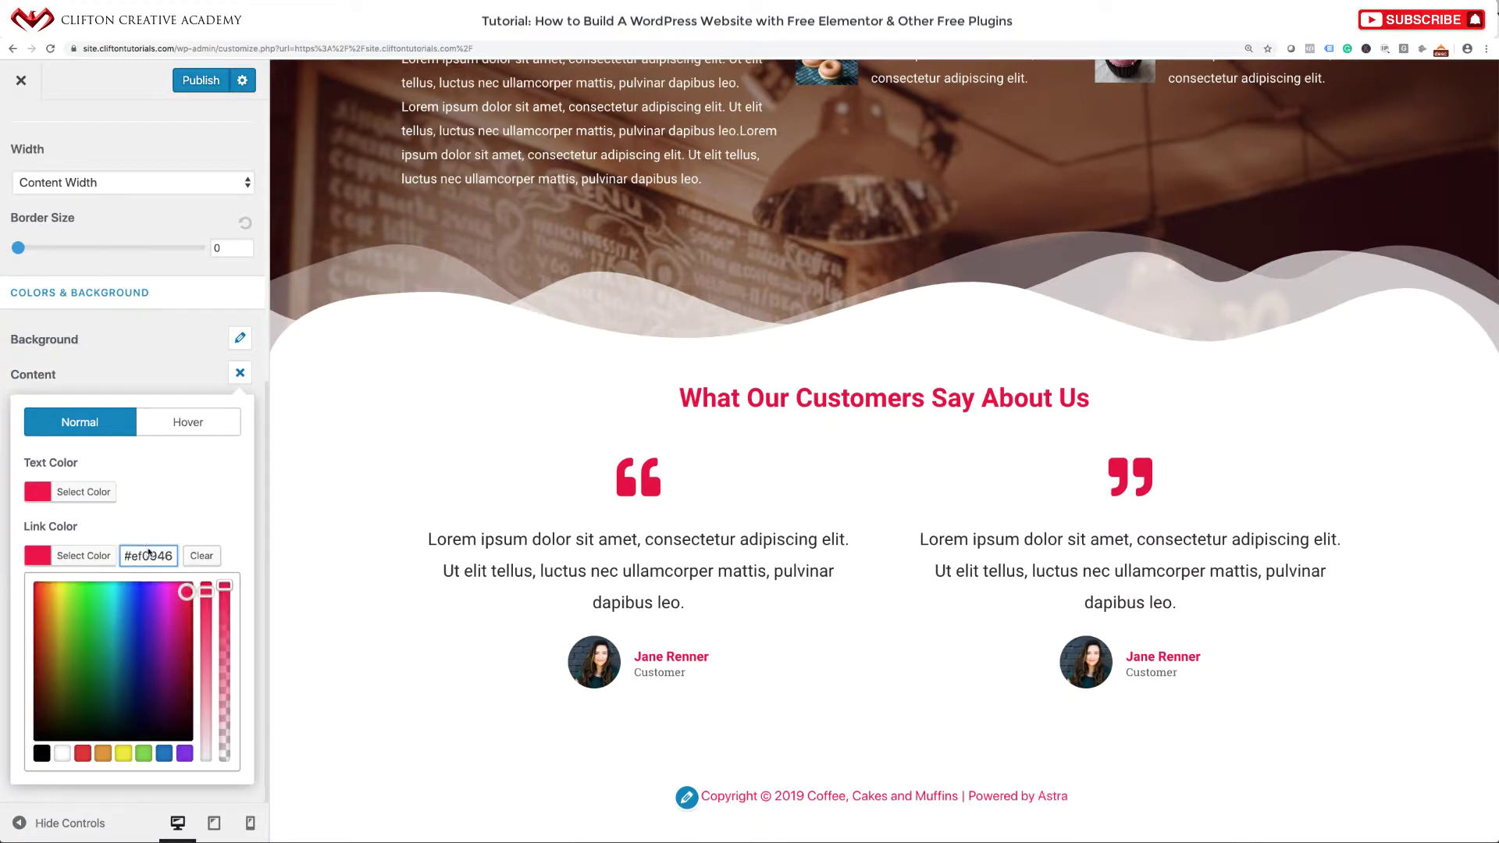
pyautogui.click(231, 492)
# Publish the footer changes and close the Customizer back to the live site.
pyautogui.scroll(3, 254, 454)
pyautogui.scroll(-1, 199, 662)
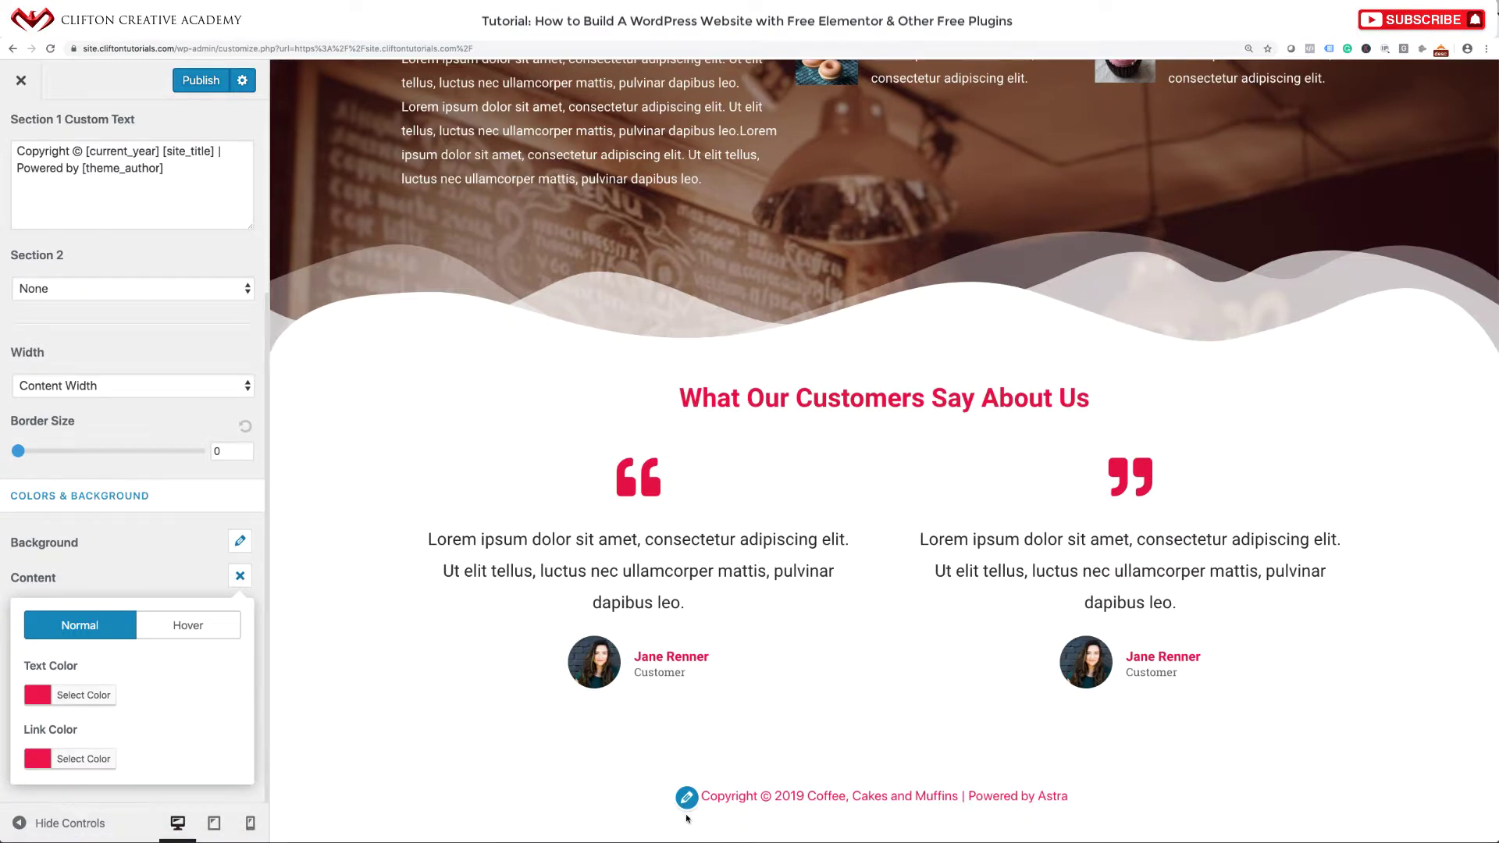
pyautogui.click(195, 86)
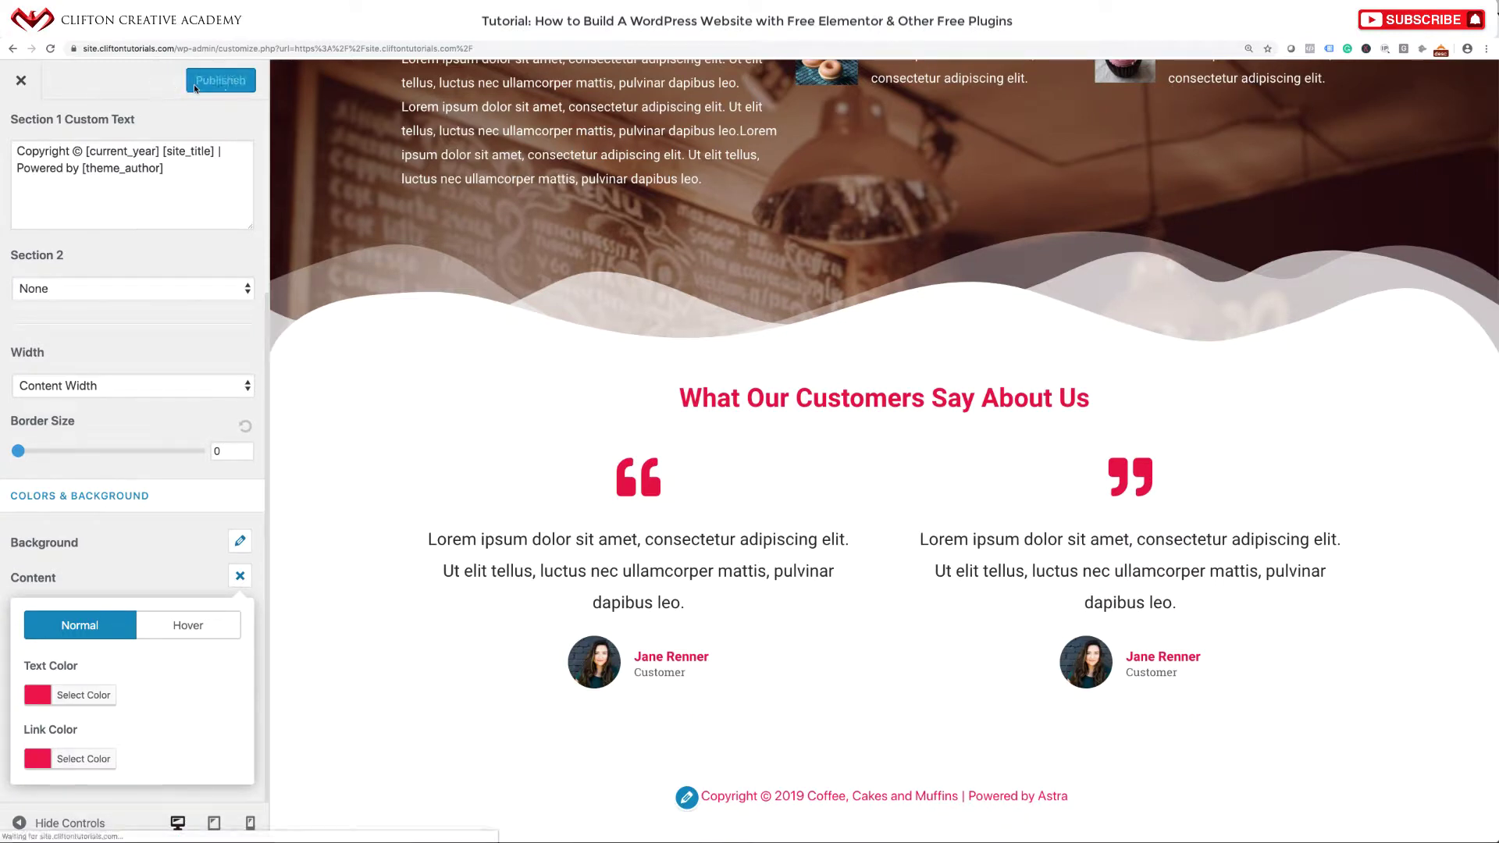
pyautogui.click(20, 89)
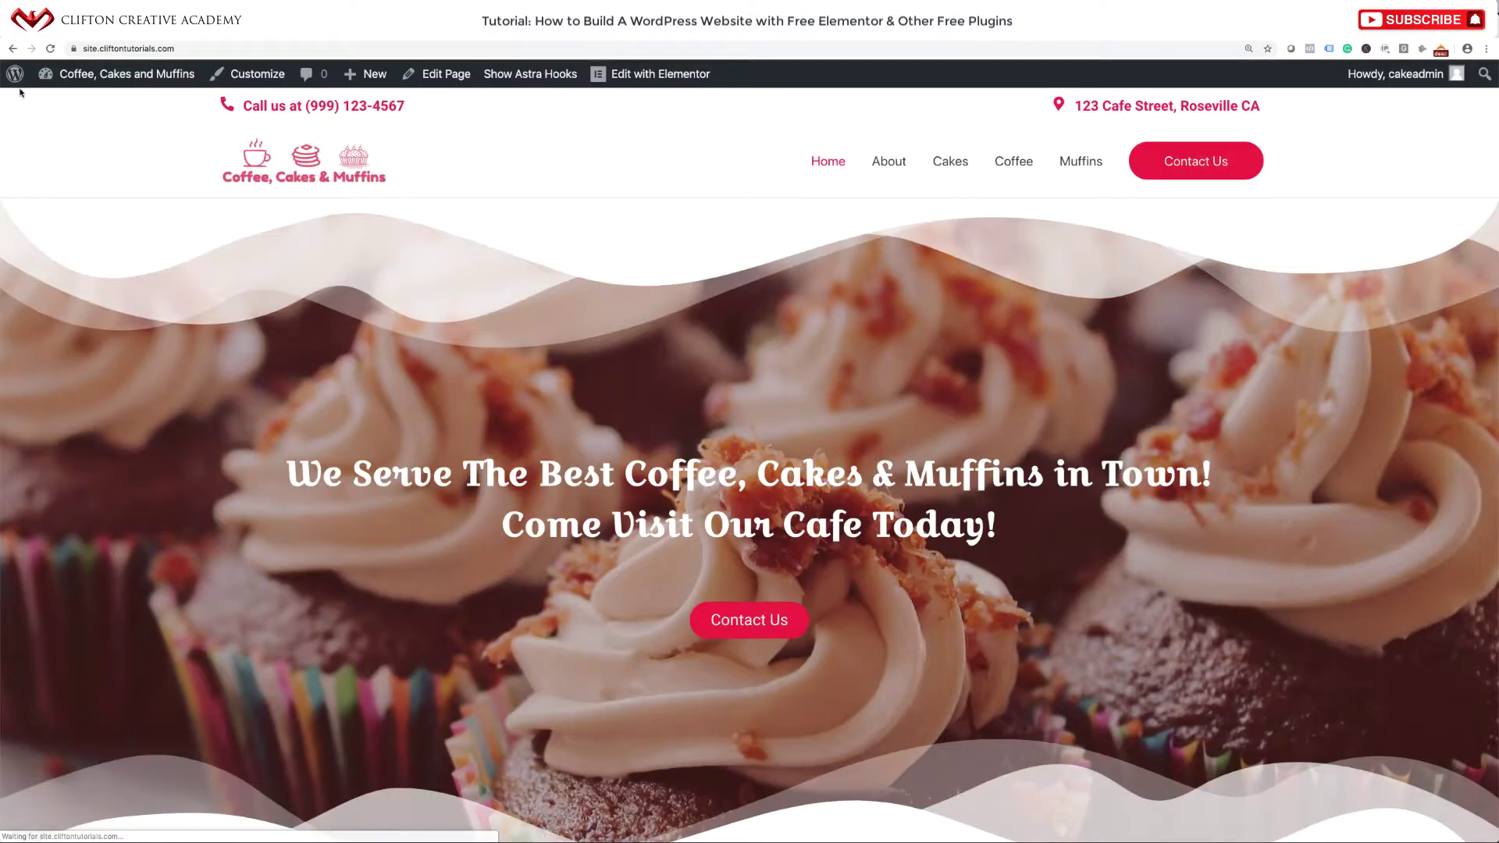
pyautogui.scroll(-15, 540, 303)
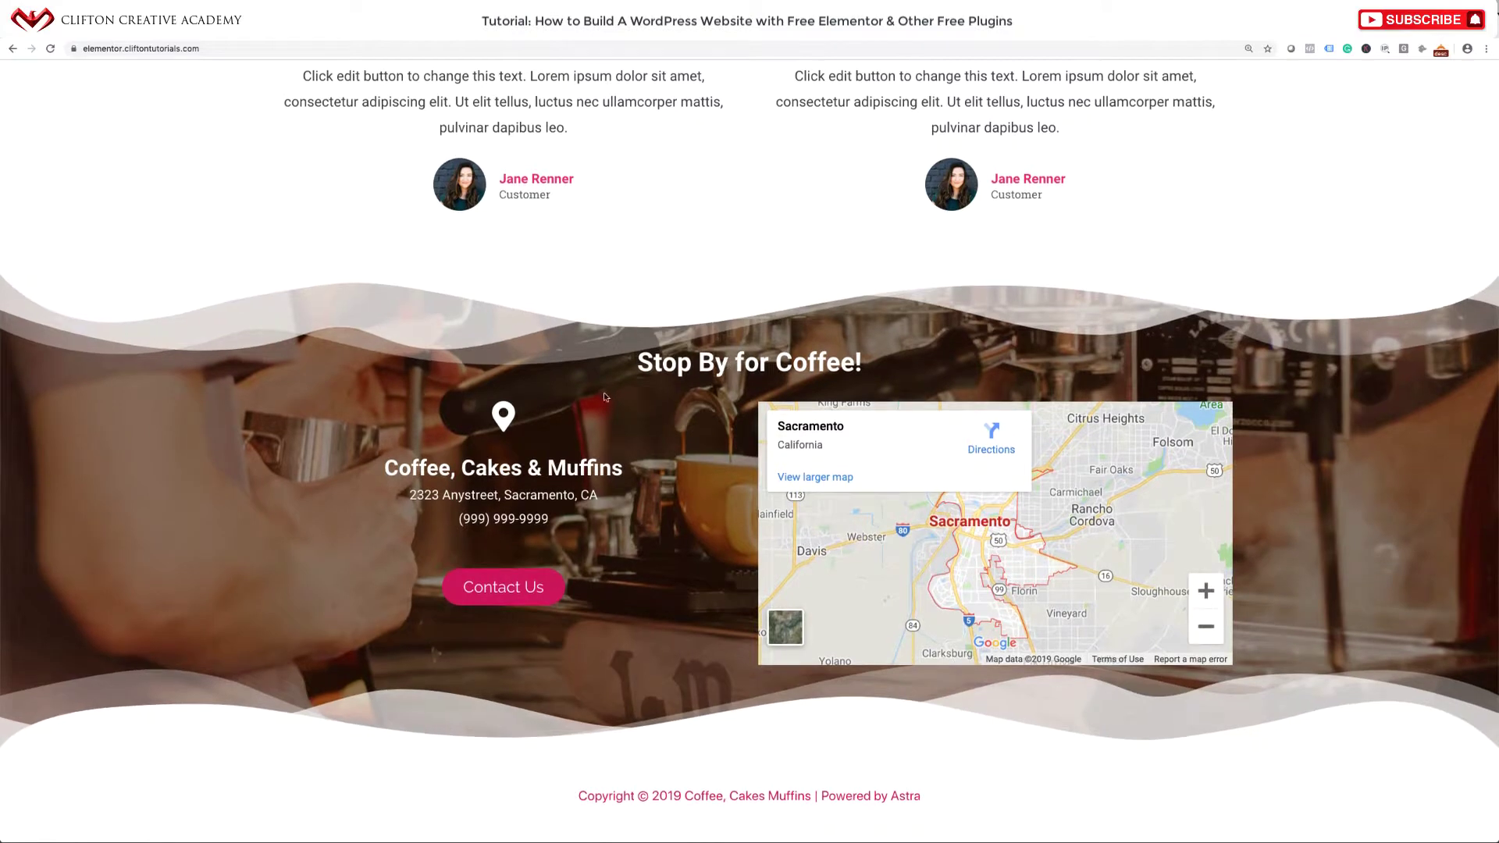
pyautogui.moveTo(638, 364); pyautogui.dragTo(902, 370)
pyautogui.click(205, 549)
pyautogui.moveTo(471, 428); pyautogui.dragTo(618, 522)
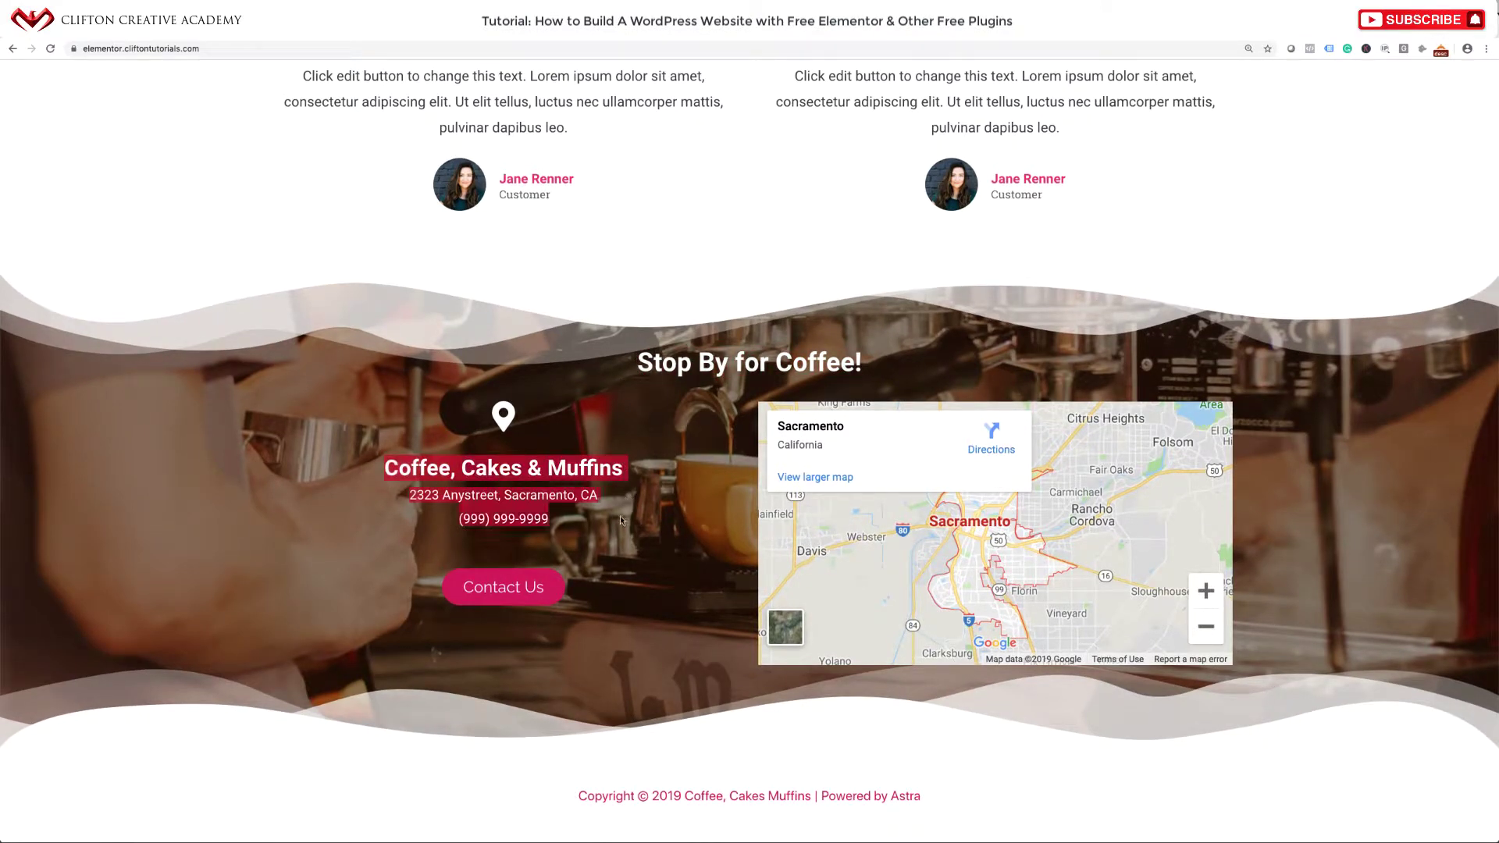
pyautogui.click(616, 524)
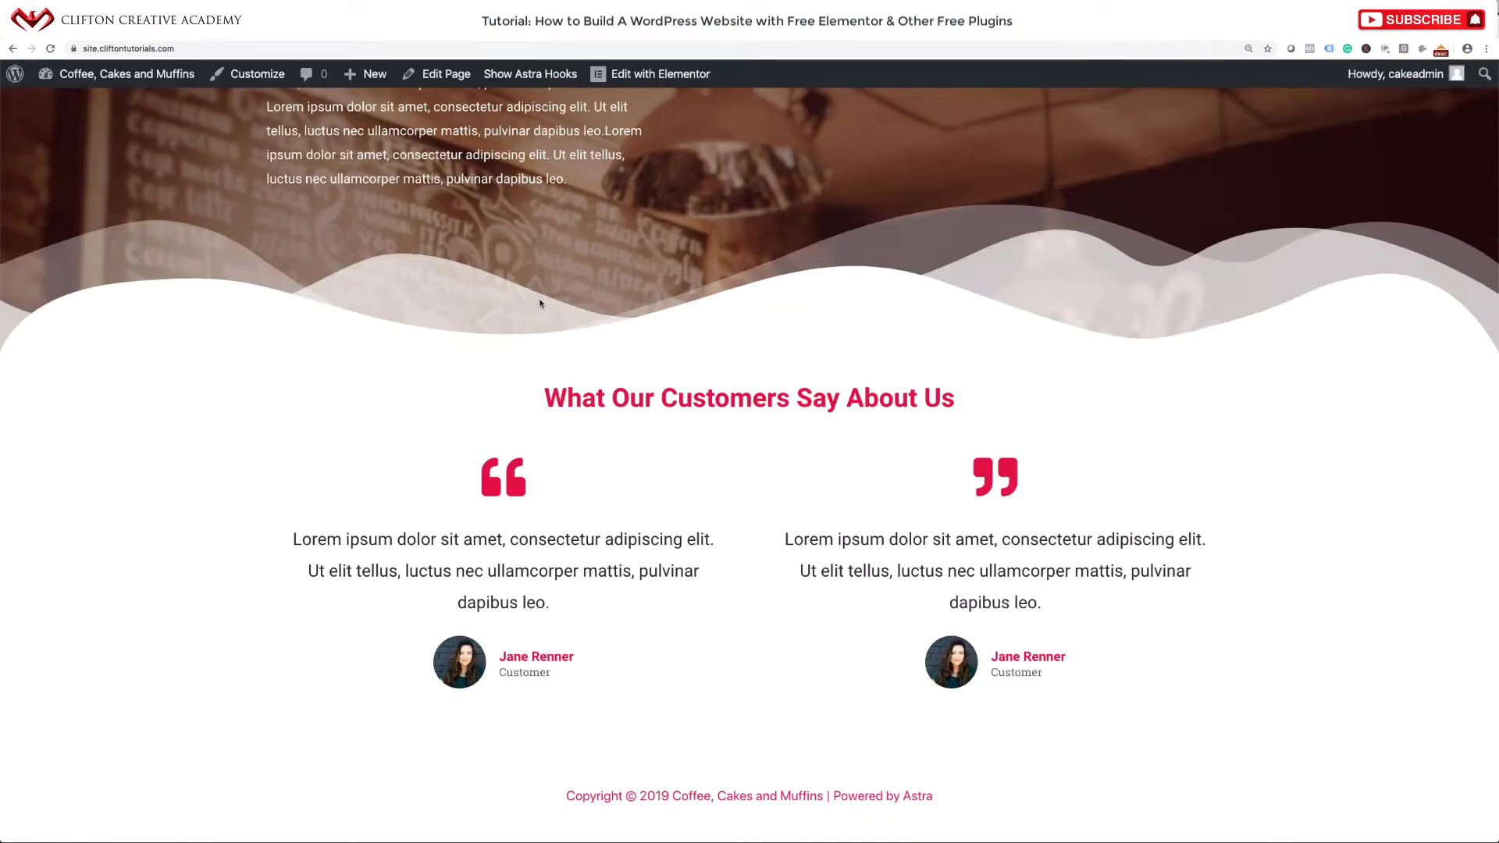
pyautogui.scroll(10, 539, 303)
pyautogui.scroll(15, 539, 304)
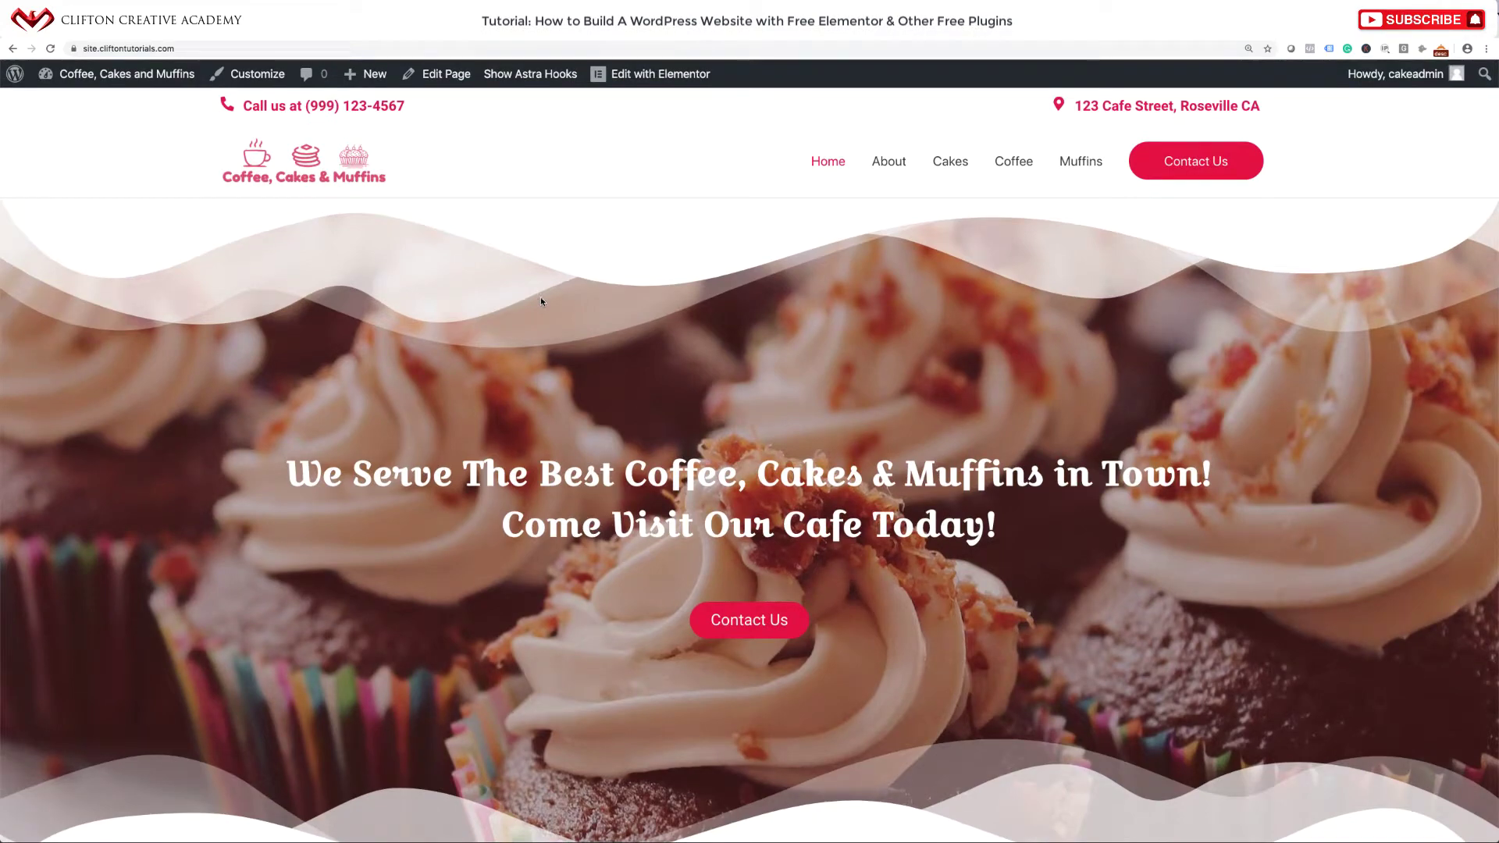
pyautogui.scroll(-10, 542, 286)
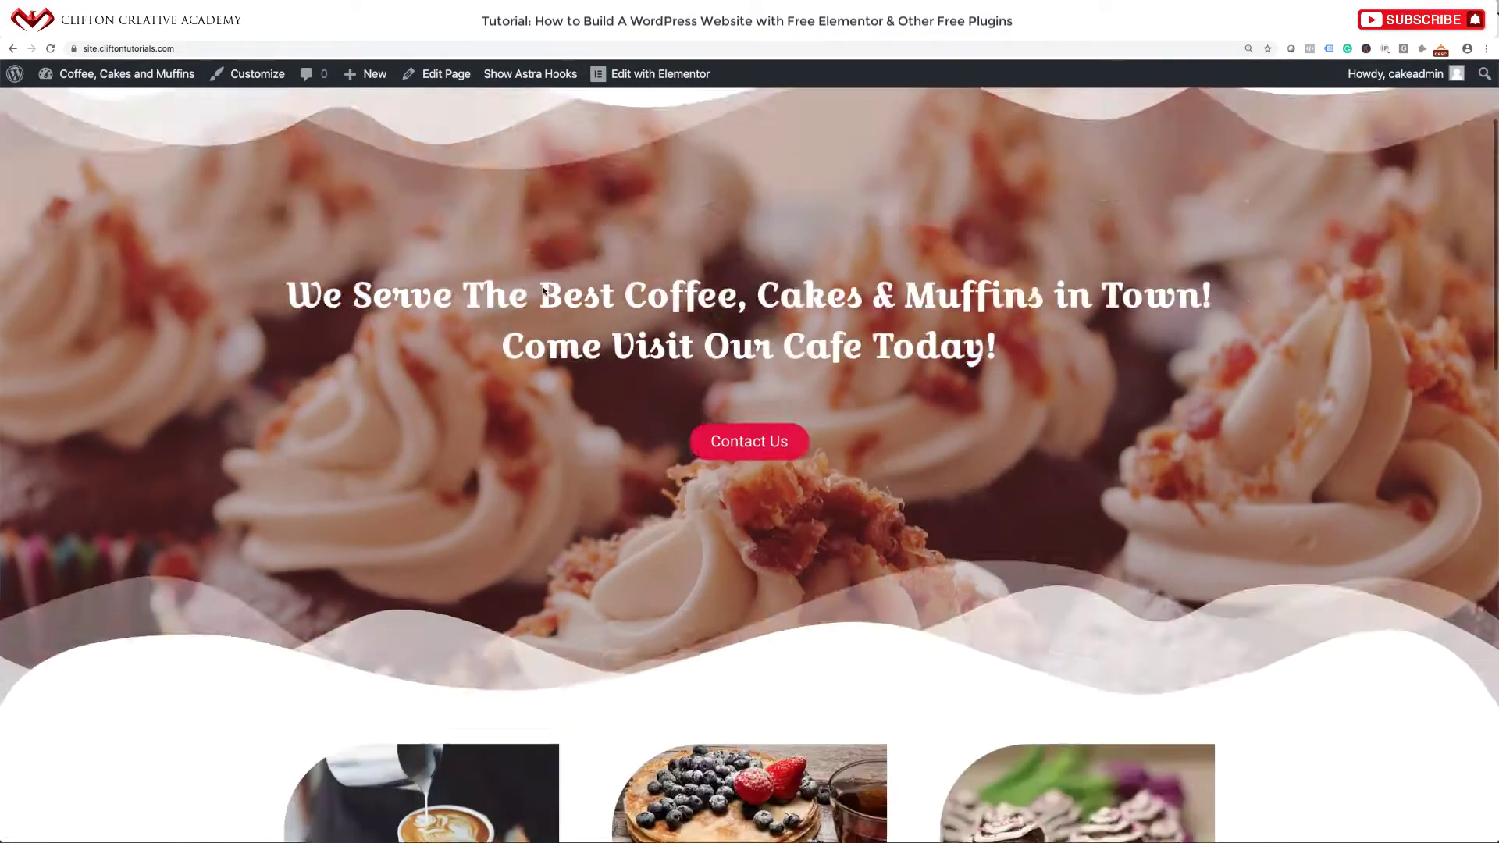
pyautogui.scroll(-10, 545, 291)
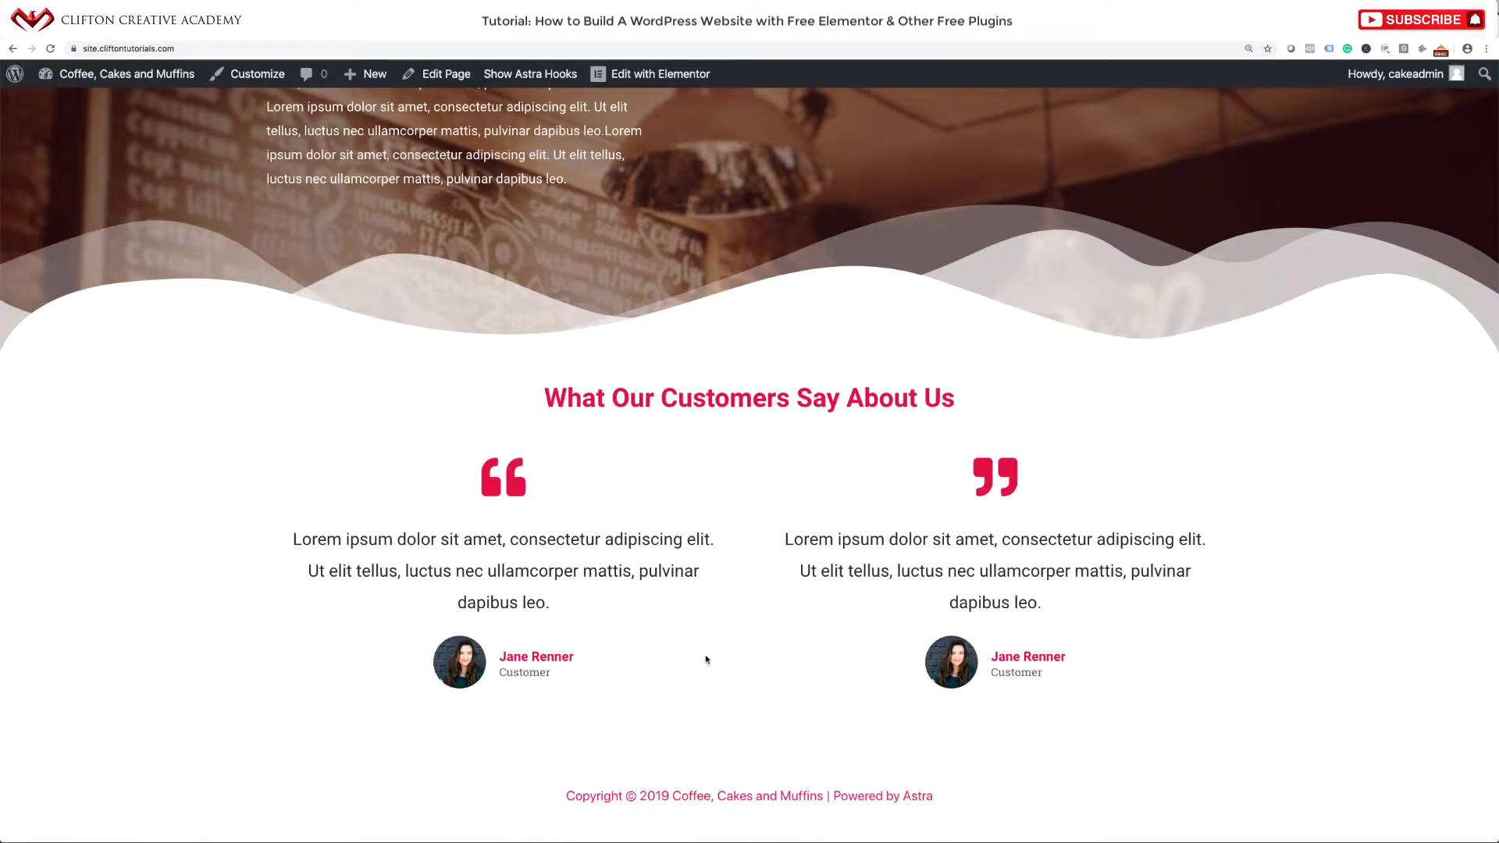
pyautogui.scroll(10, 706, 659)
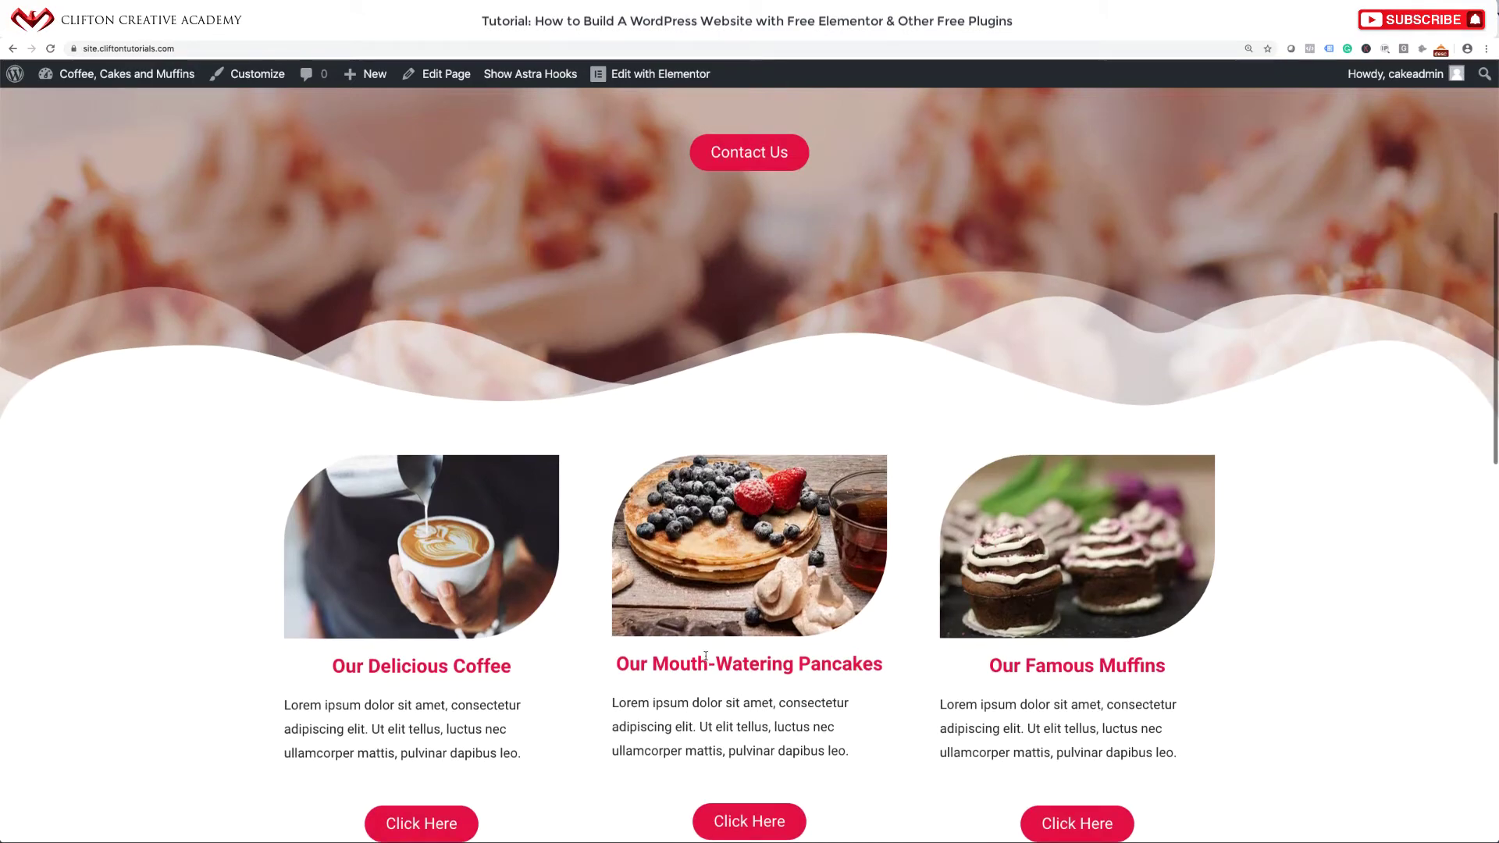
pyautogui.scroll(6, 706, 657)
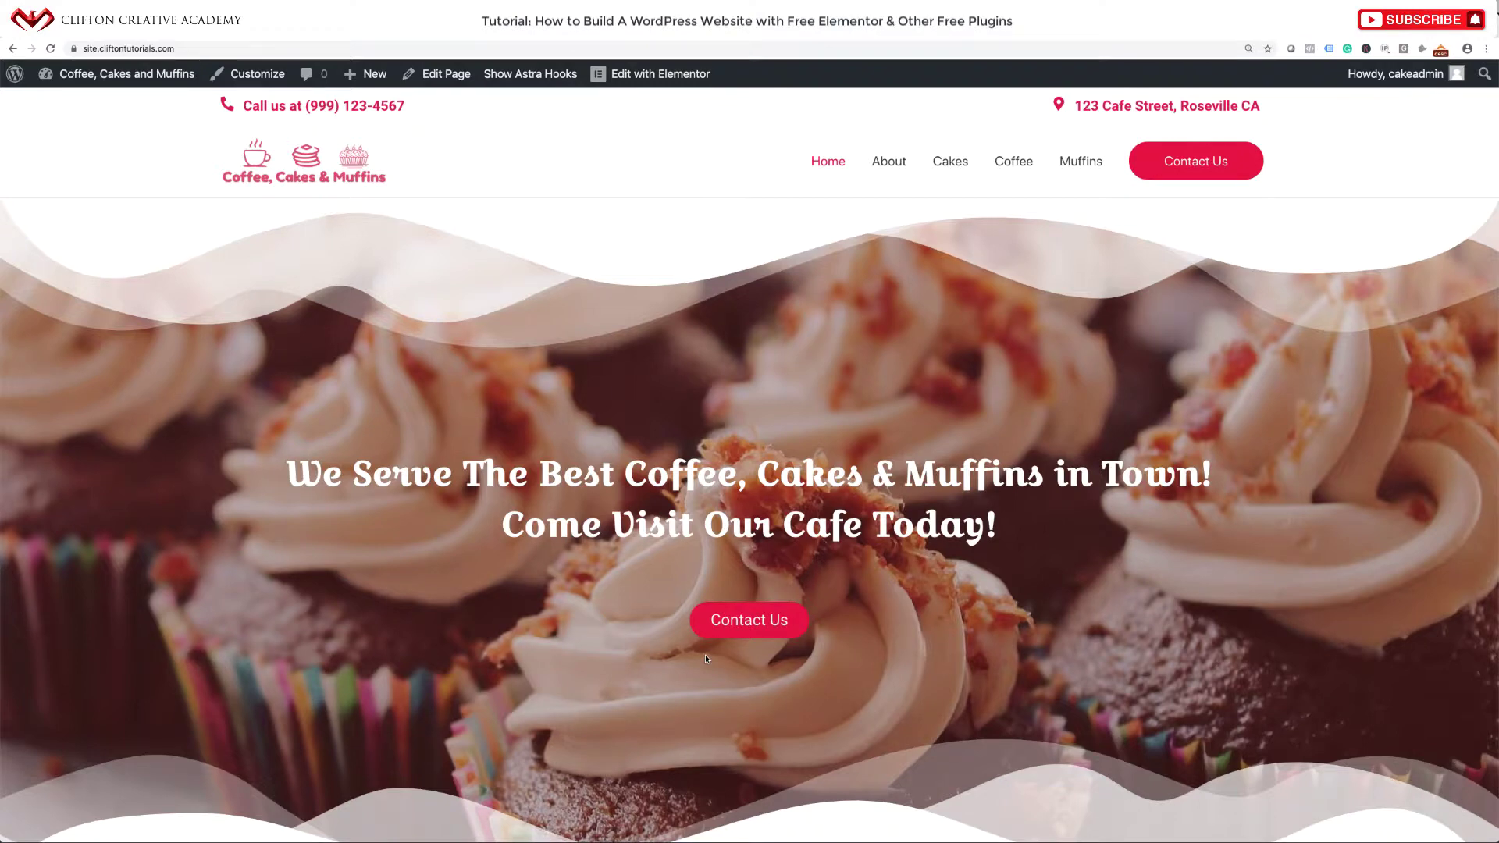
pyautogui.scroll(-4, 795, 529)
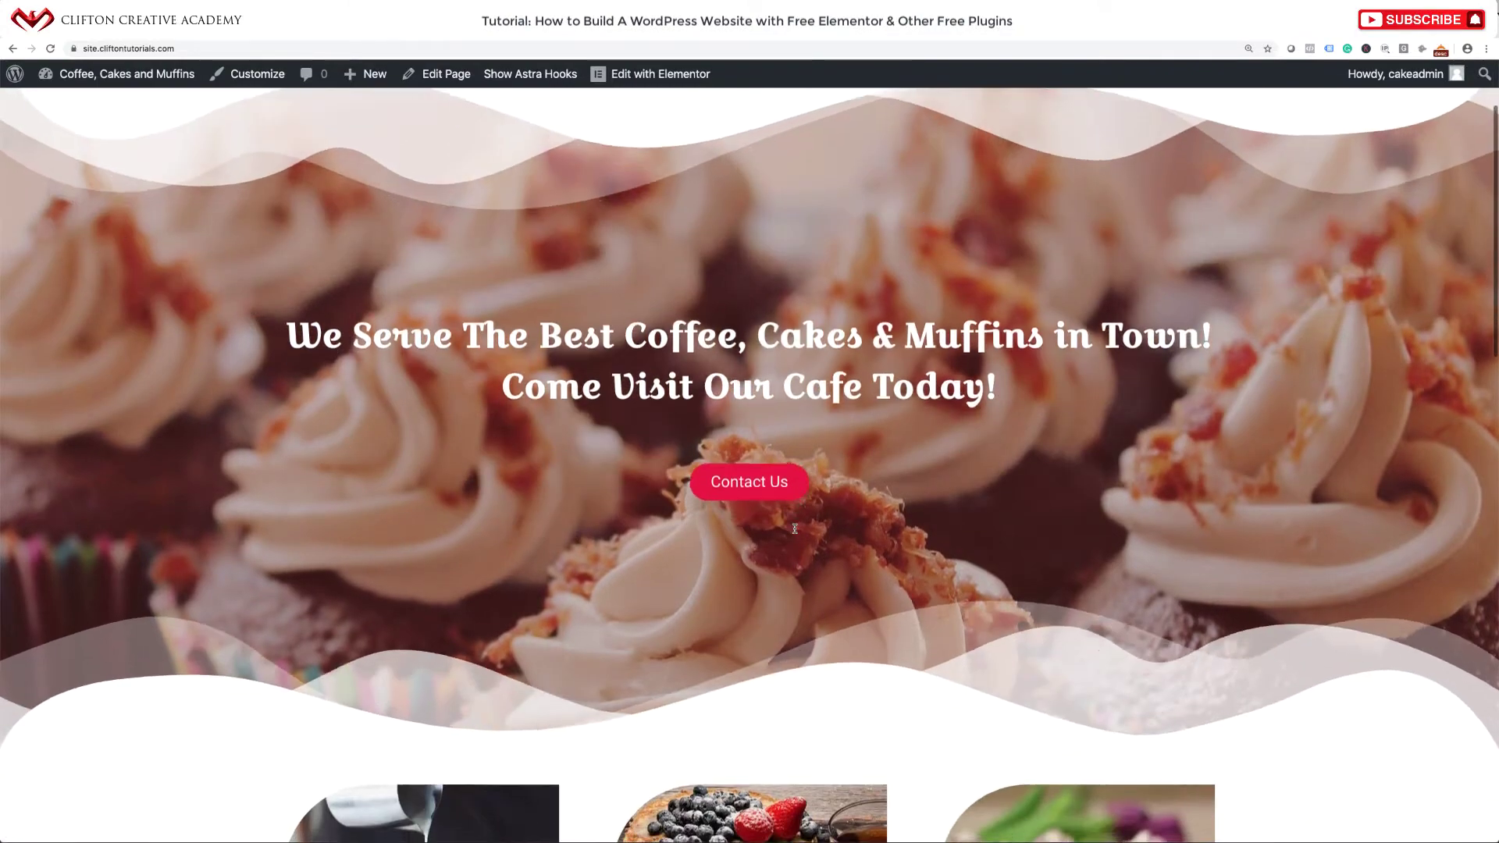
pyautogui.scroll(4, 795, 530)
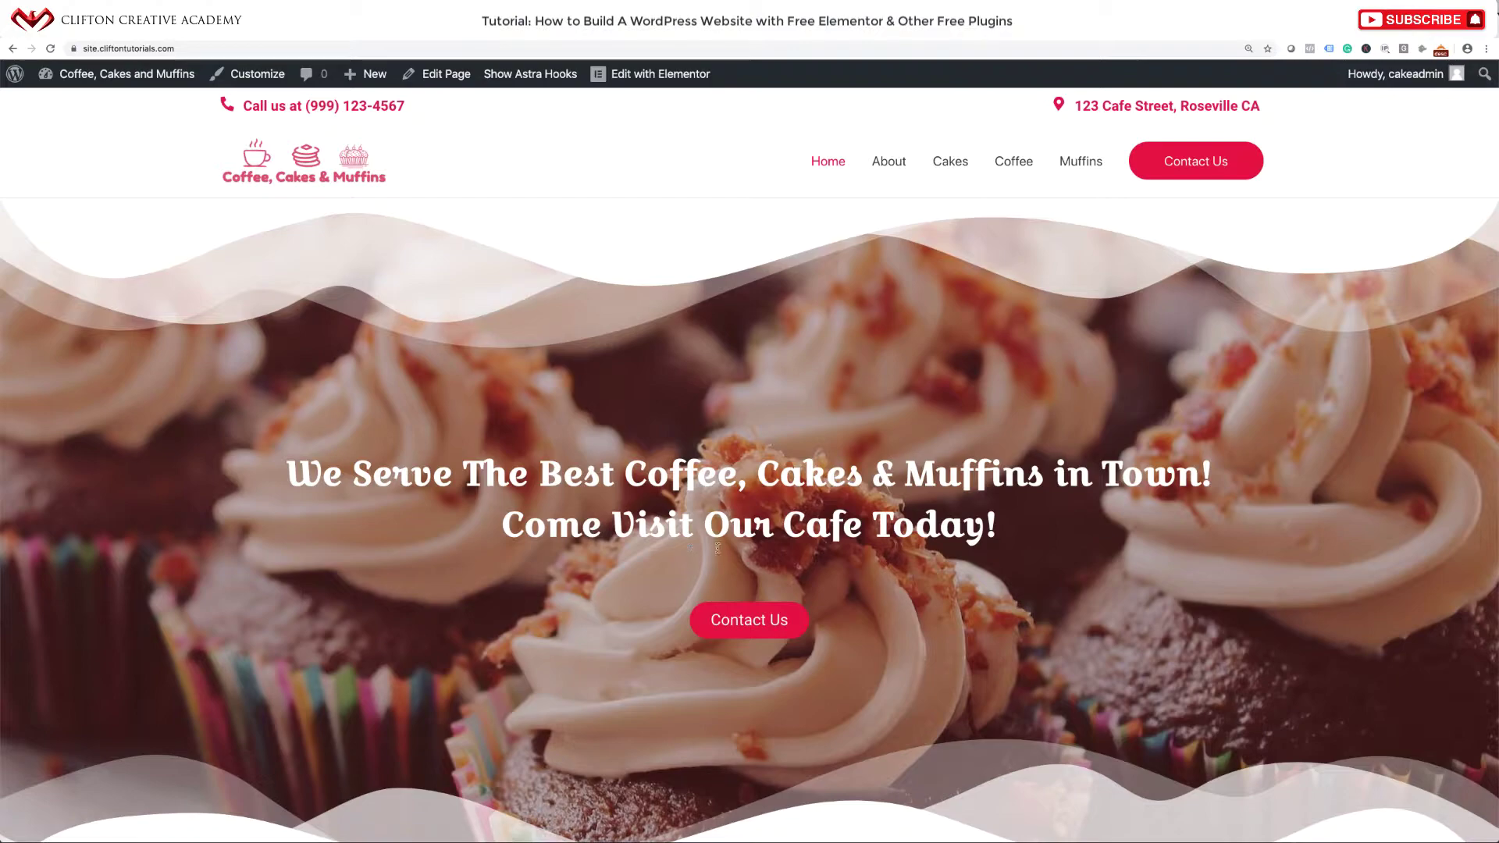
pyautogui.scroll(-20, 701, 589)
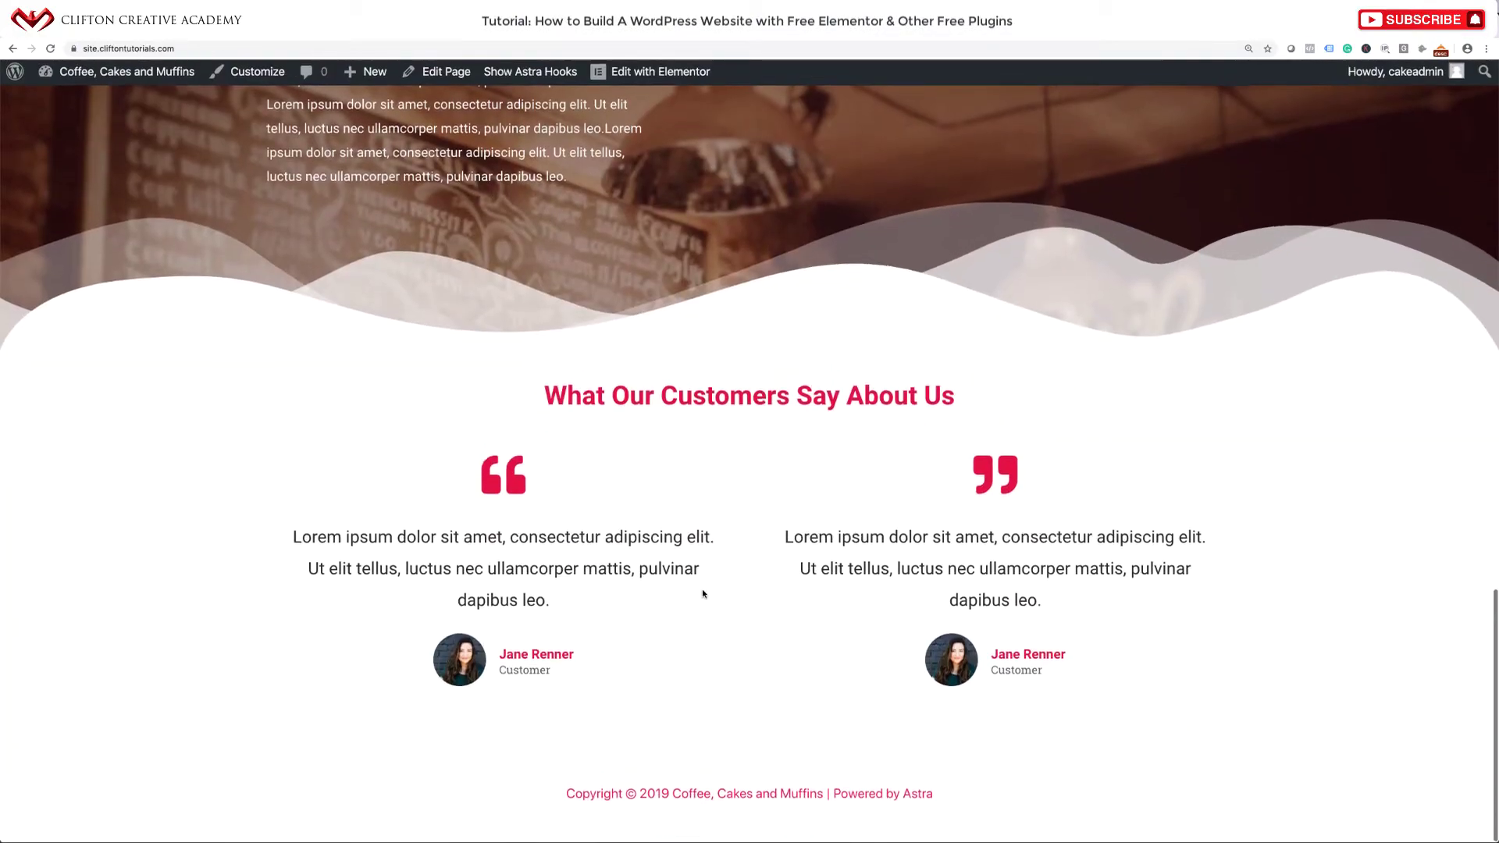
pyautogui.scroll(20, 720, 505)
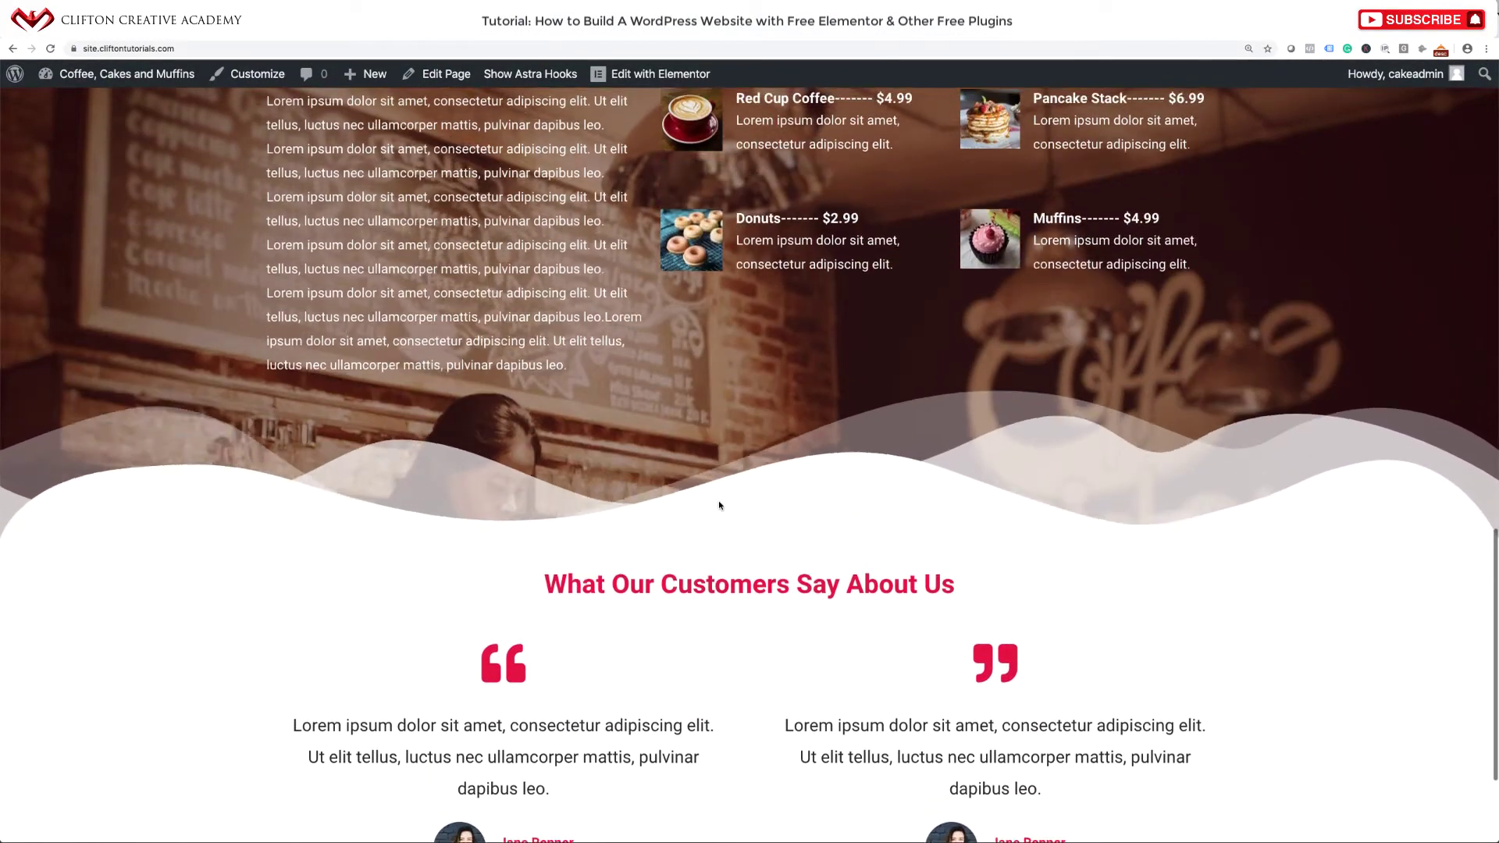
pyautogui.scroll(8, 719, 504)
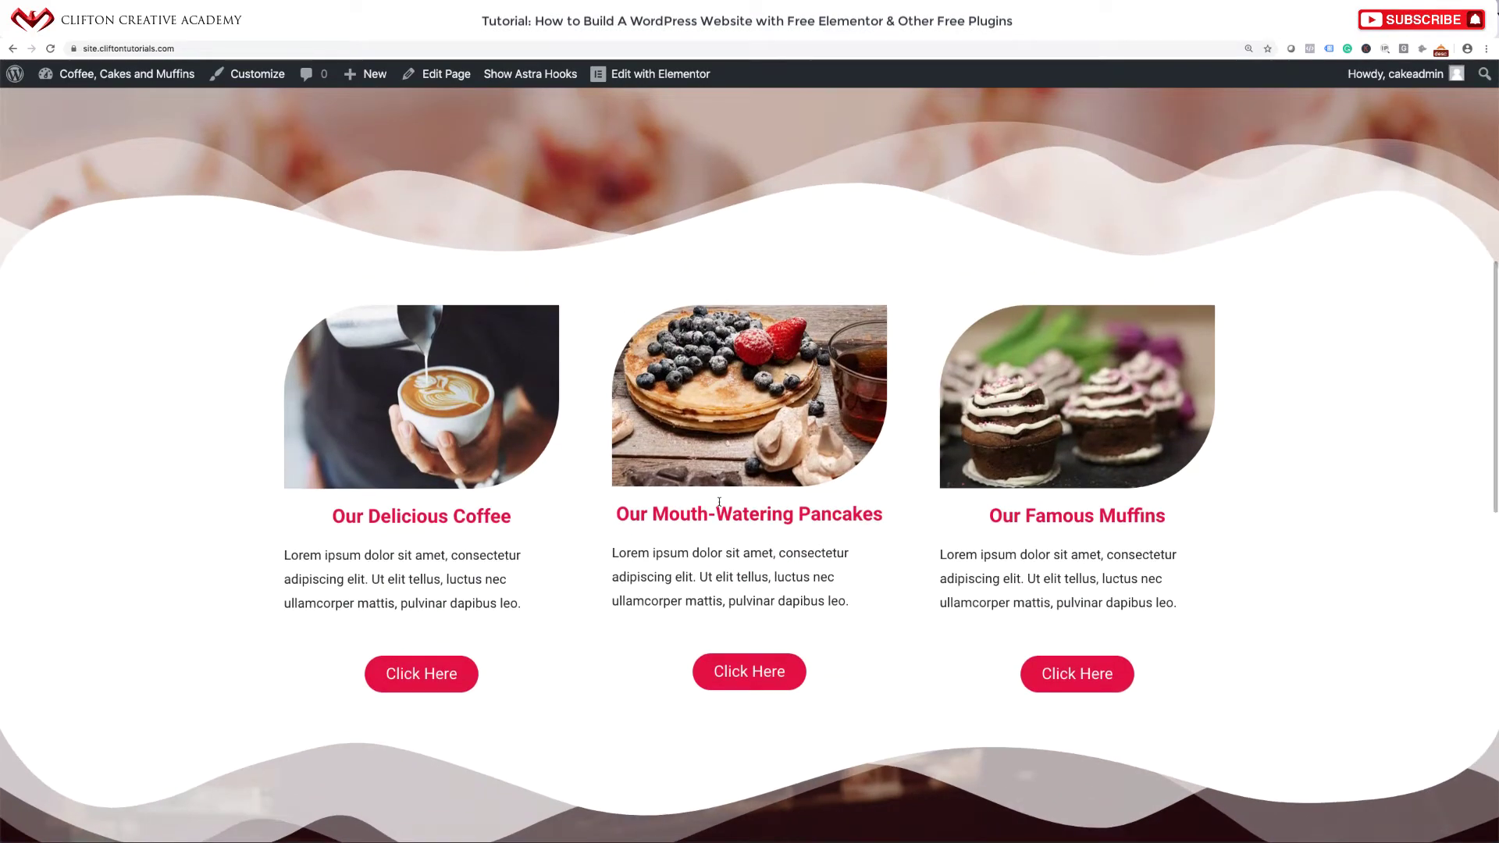
pyautogui.scroll(10, 719, 502)
pyautogui.scroll(5, 719, 502)
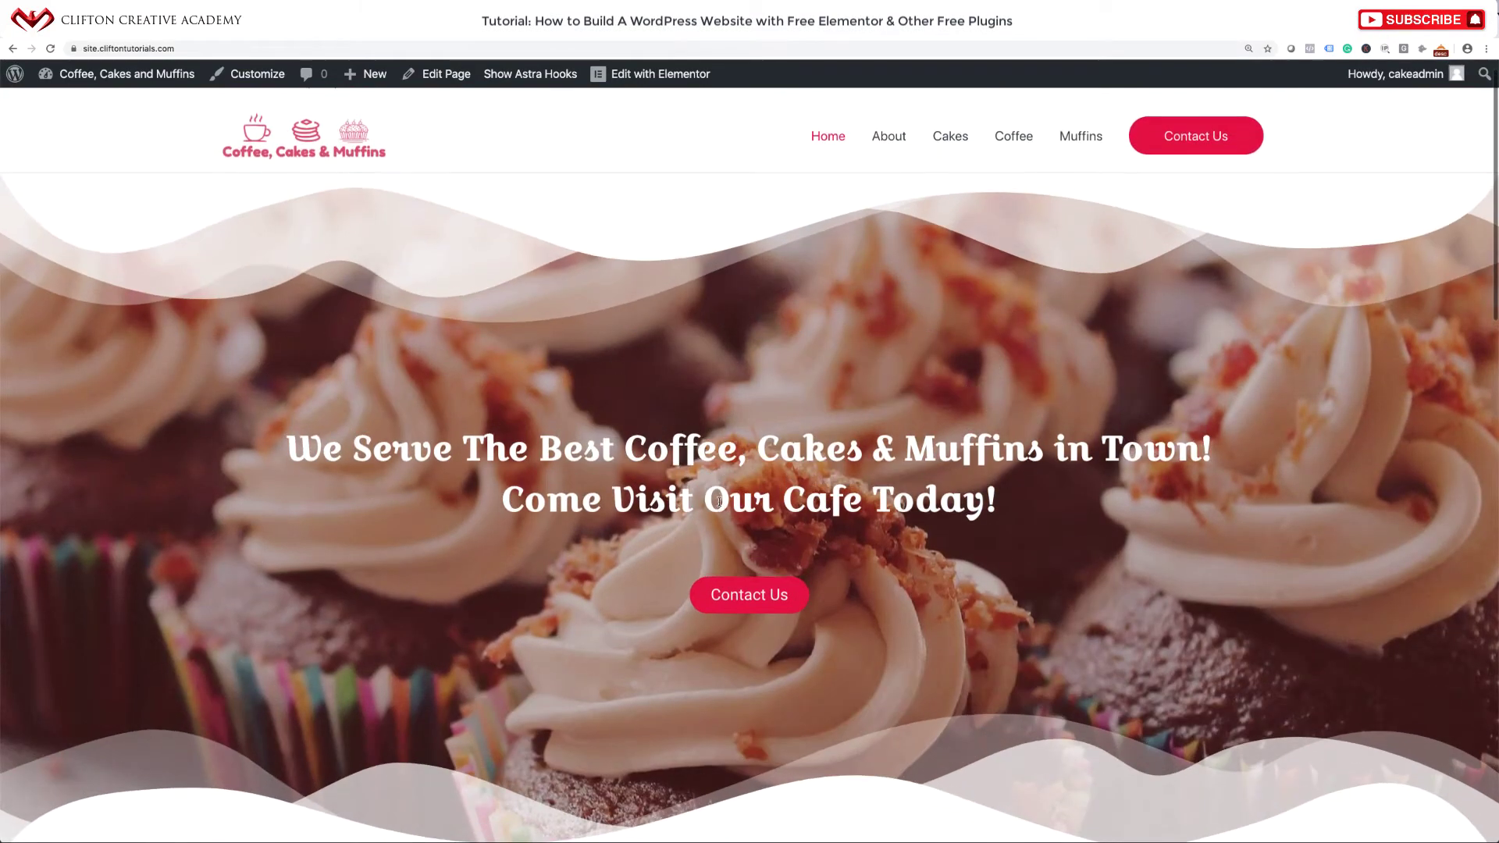
pyautogui.scroll(-5, 719, 502)
pyautogui.scroll(6, 723, 496)
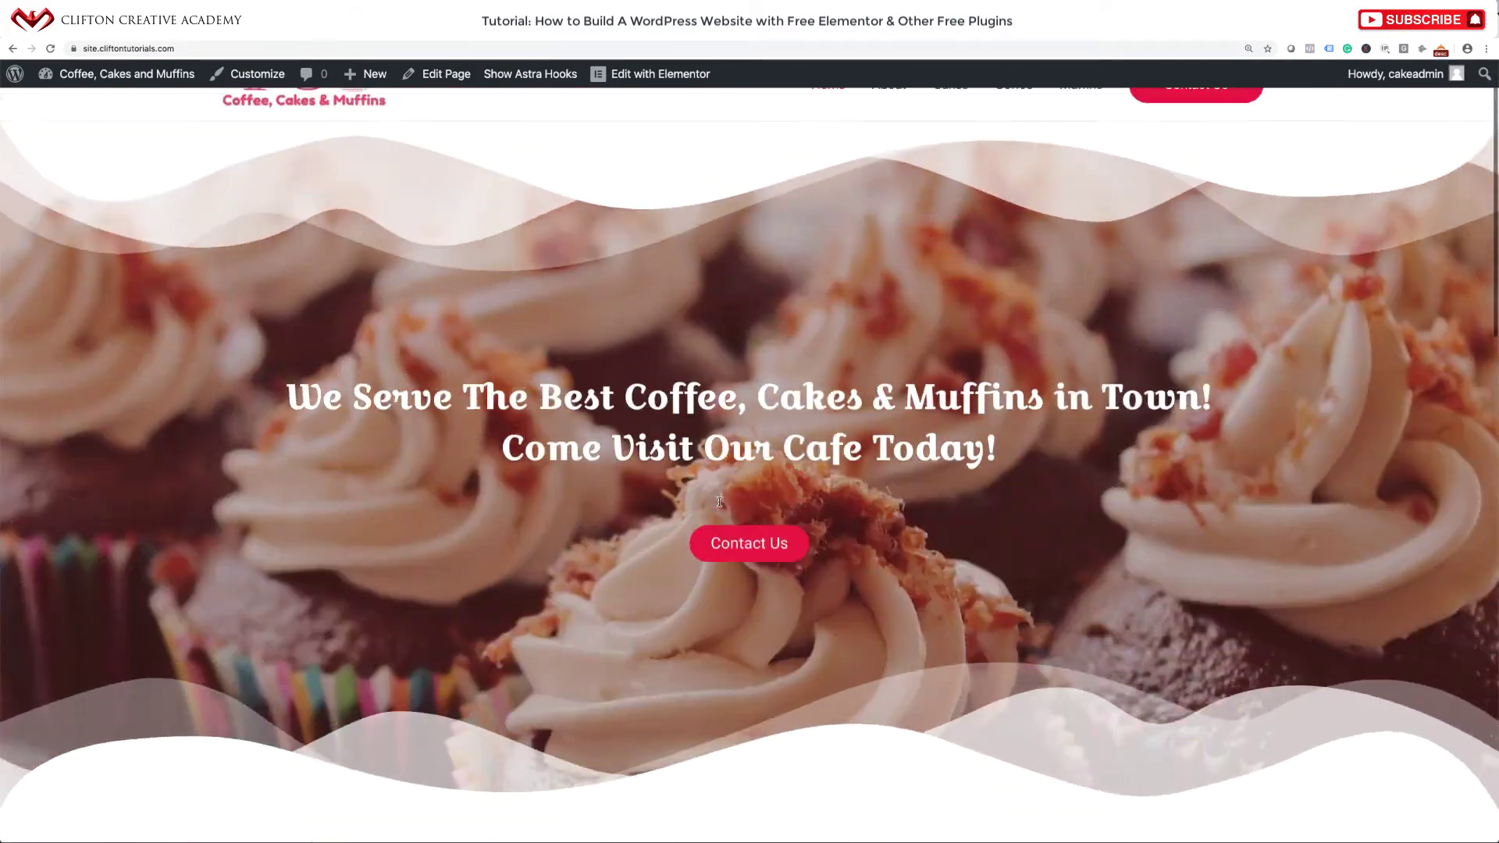
pyautogui.scroll(-14, 726, 491)
pyautogui.scroll(-5, 729, 487)
pyautogui.scroll(20, 728, 484)
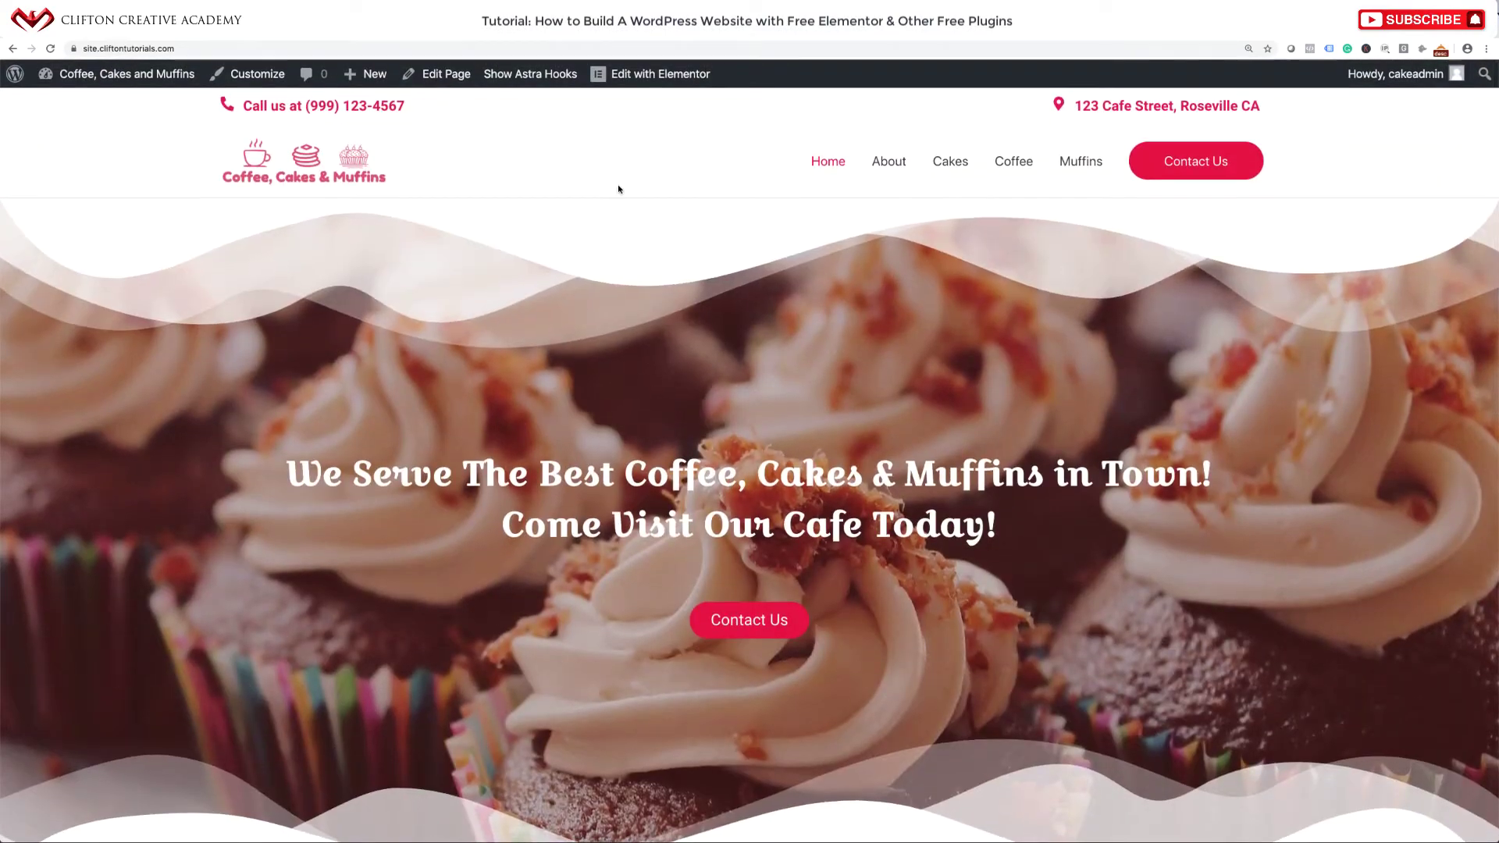
# Open the cafe home page in Elementor and scroll through its sections.
pyautogui.click(641, 78)
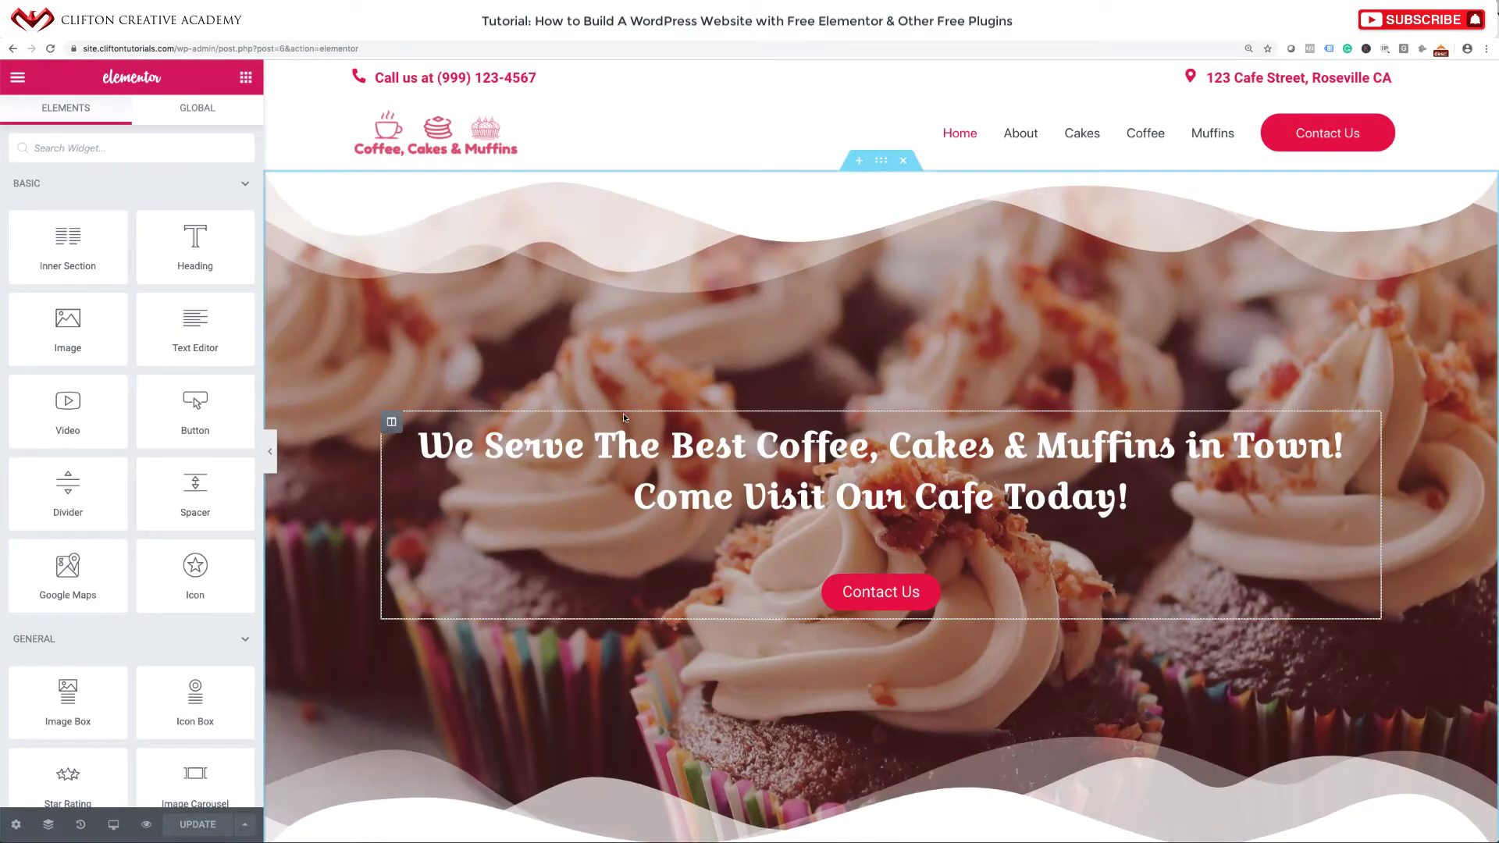
pyautogui.scroll(-3, 624, 418)
pyautogui.scroll(-1, 625, 418)
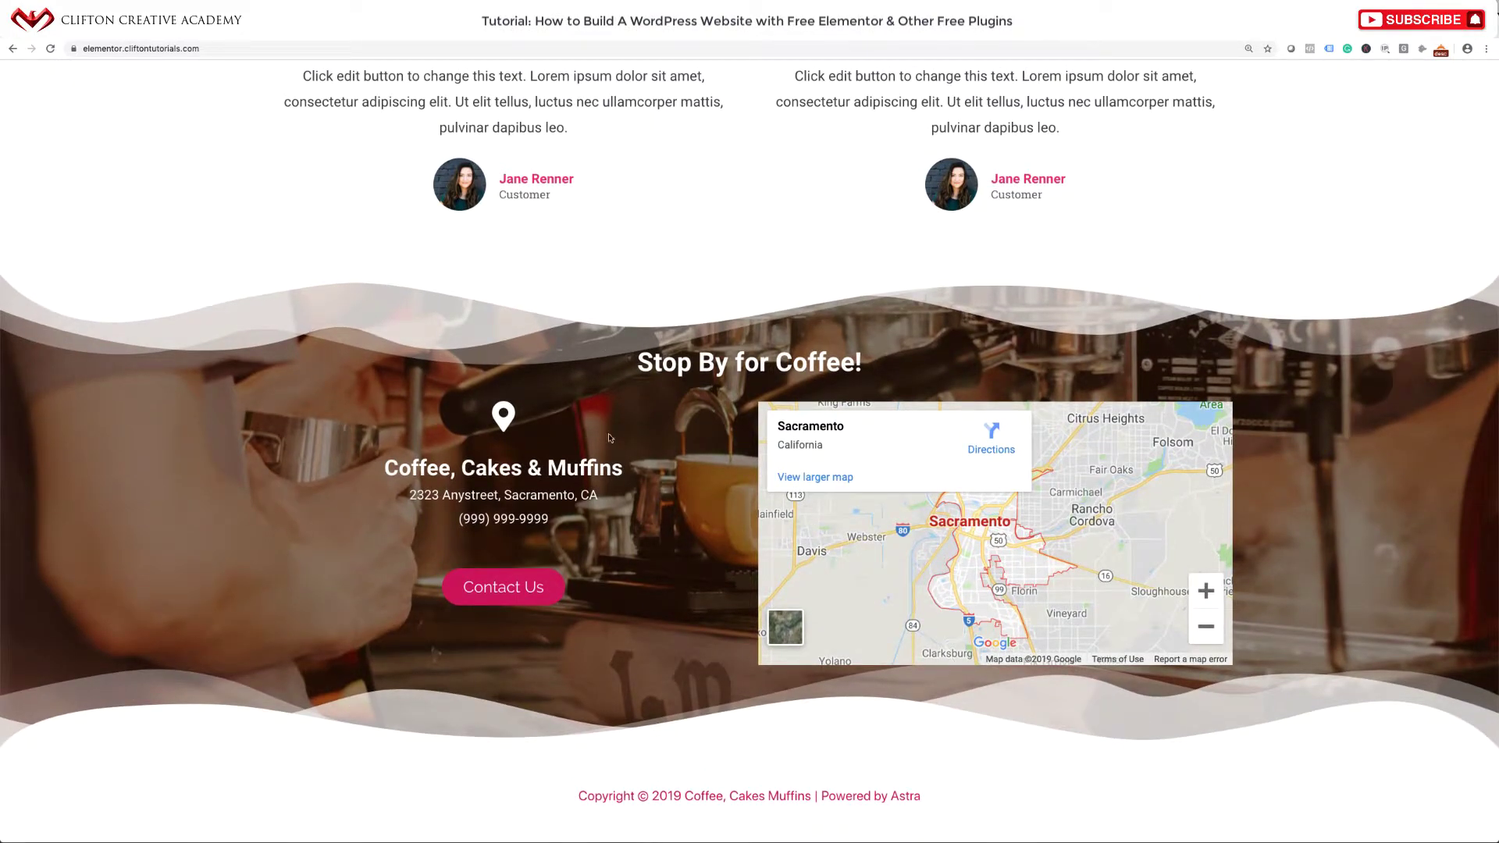
pyautogui.scroll(1, 610, 438)
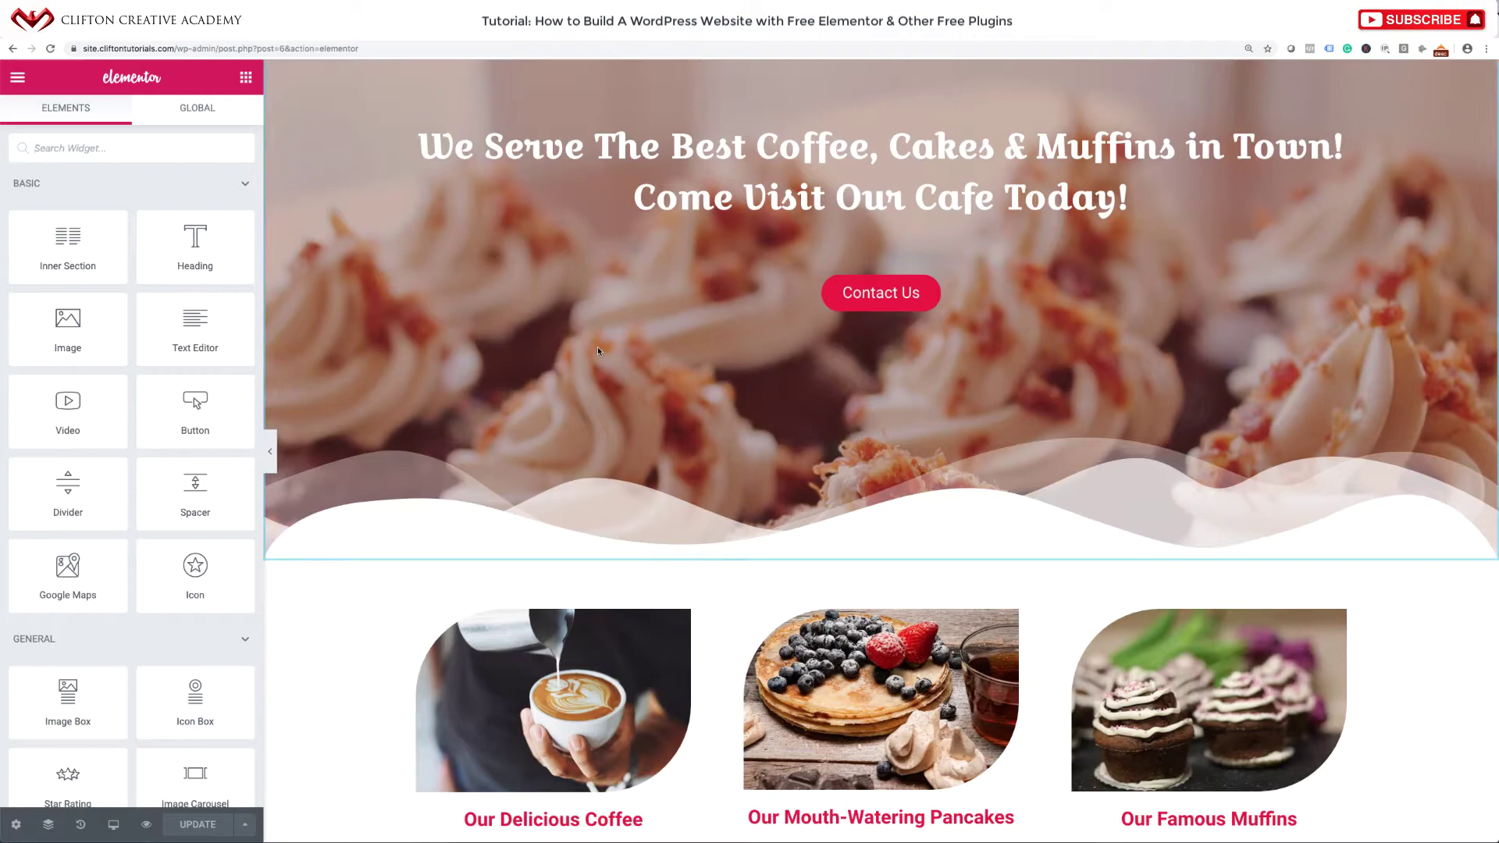
pyautogui.scroll(-8, 600, 352)
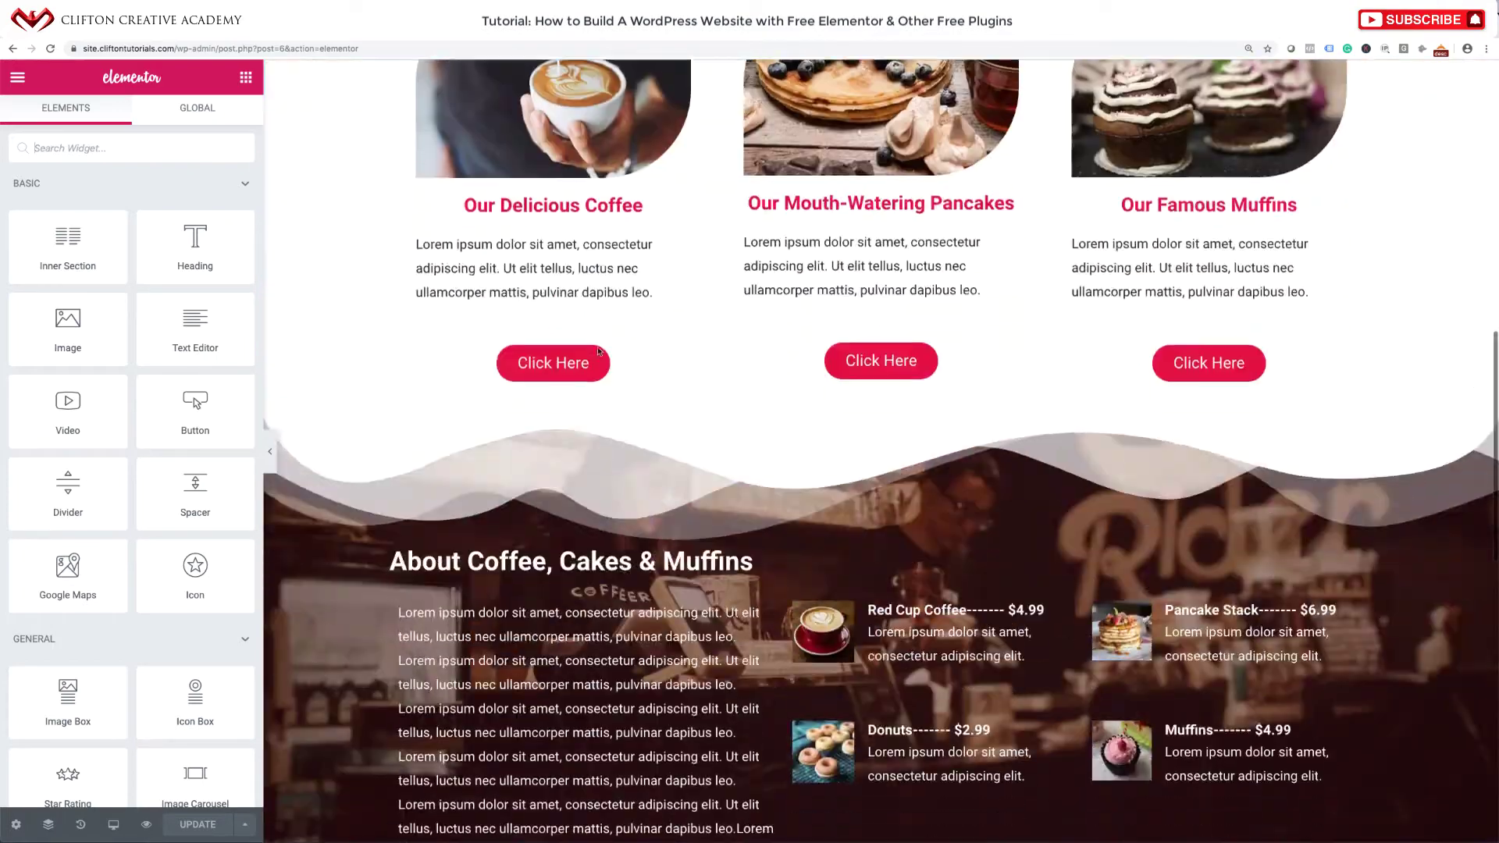
pyautogui.scroll(-9, 599, 351)
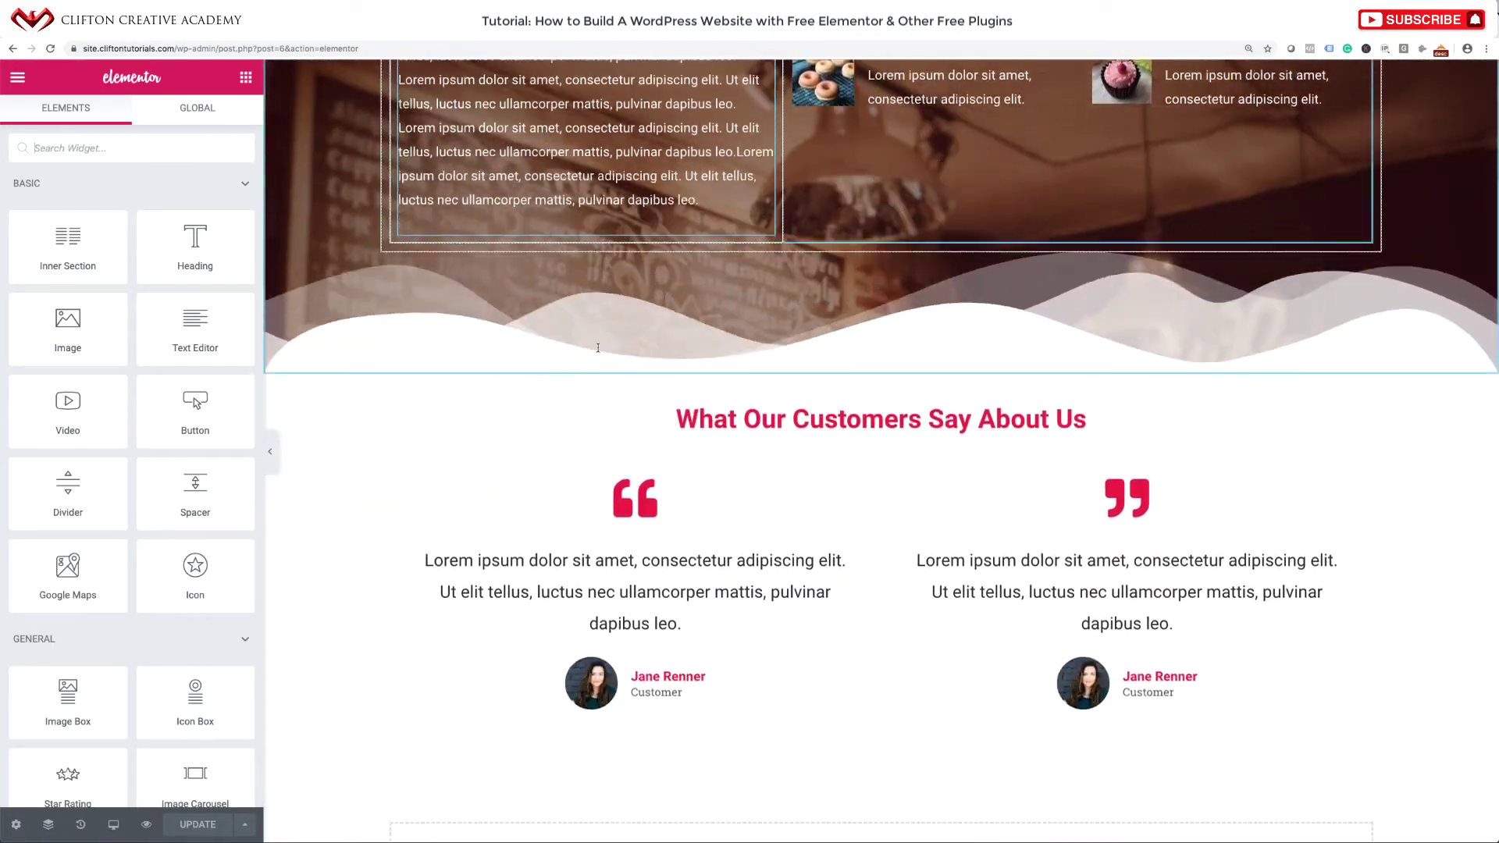
pyautogui.scroll(-4, 599, 347)
pyautogui.scroll(20, 599, 347)
pyautogui.scroll(-2, 597, 347)
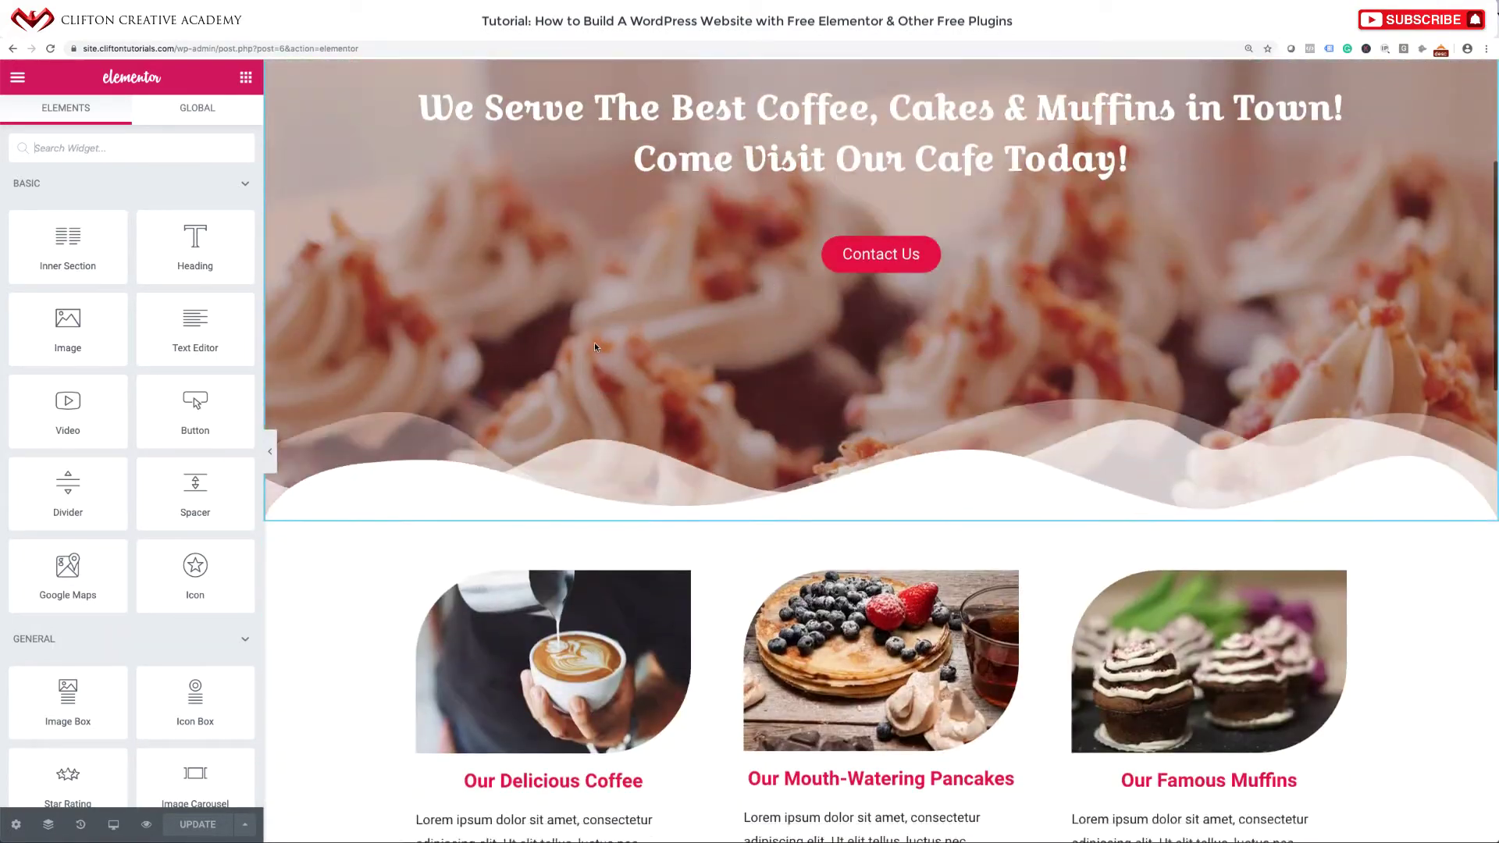
pyautogui.scroll(2, 595, 346)
pyautogui.scroll(3, 763, 211)
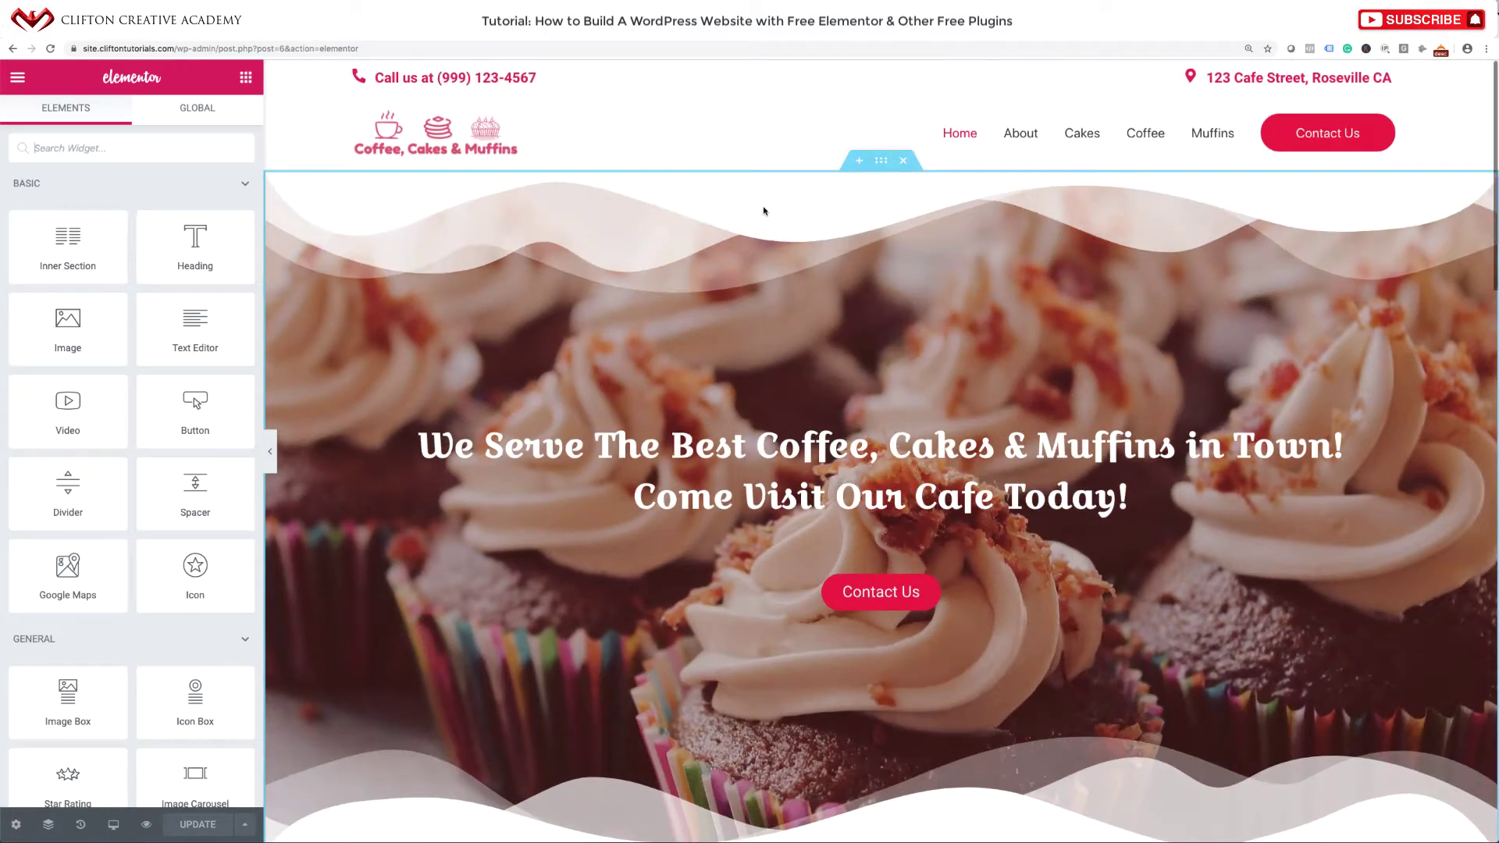
# Save the top hero section as a template named 'Wavy Section' and close the library.
pyautogui.rightClick(882, 162)
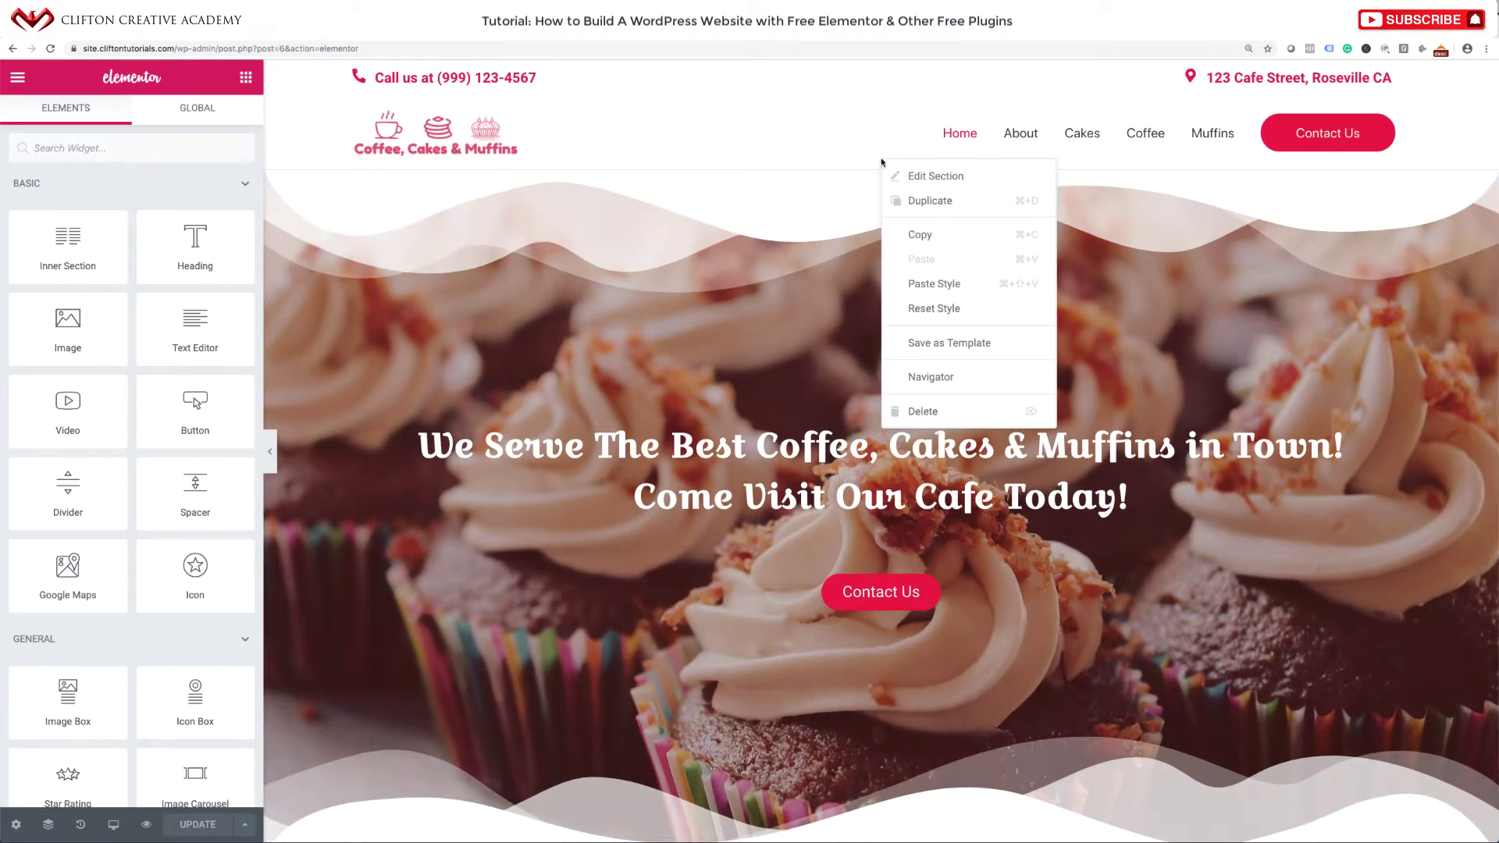
pyautogui.click(916, 340)
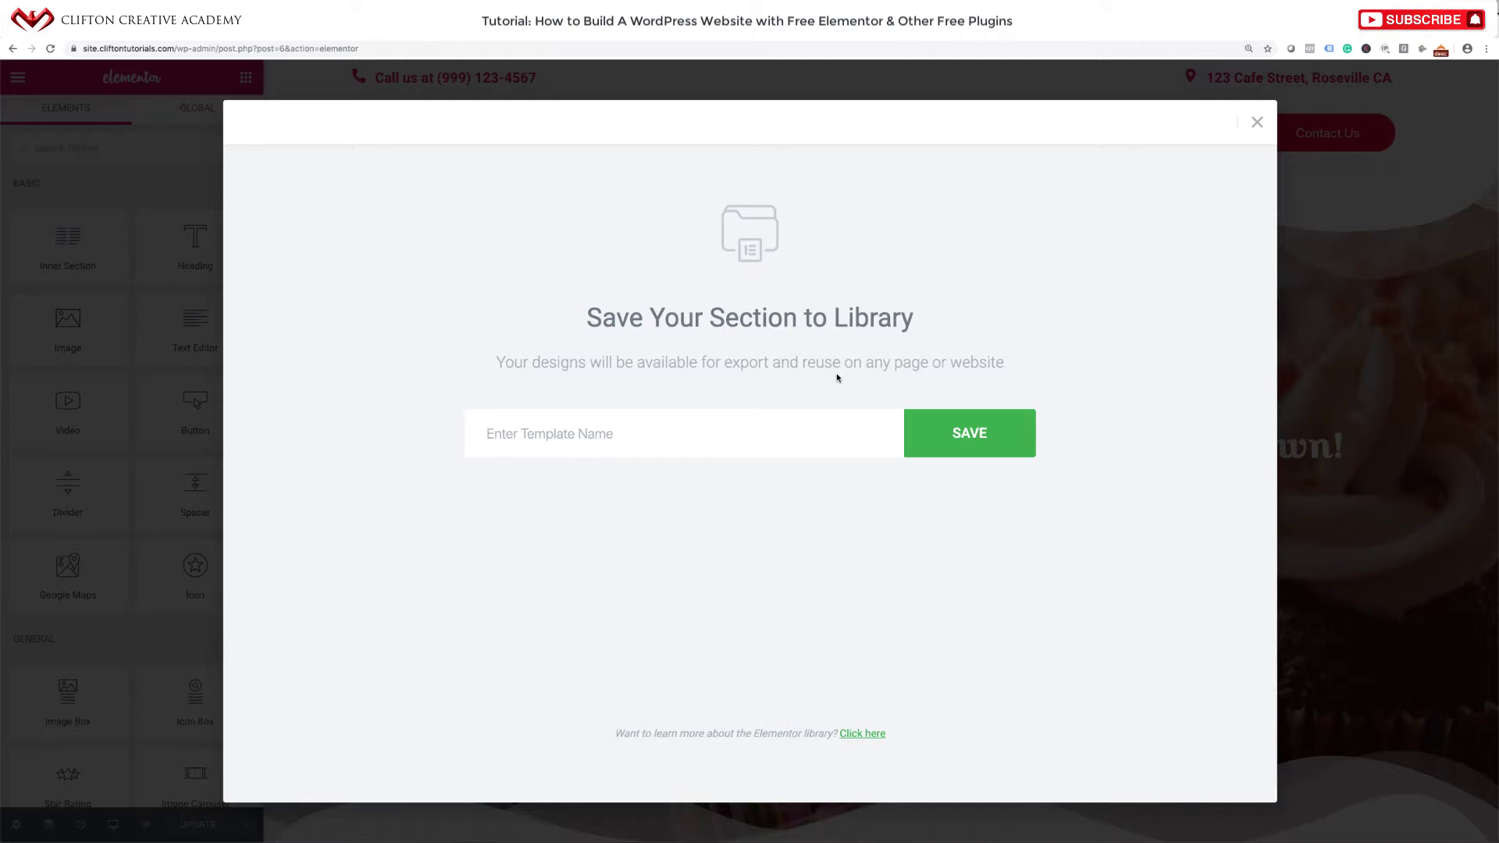
pyautogui.click(637, 445)
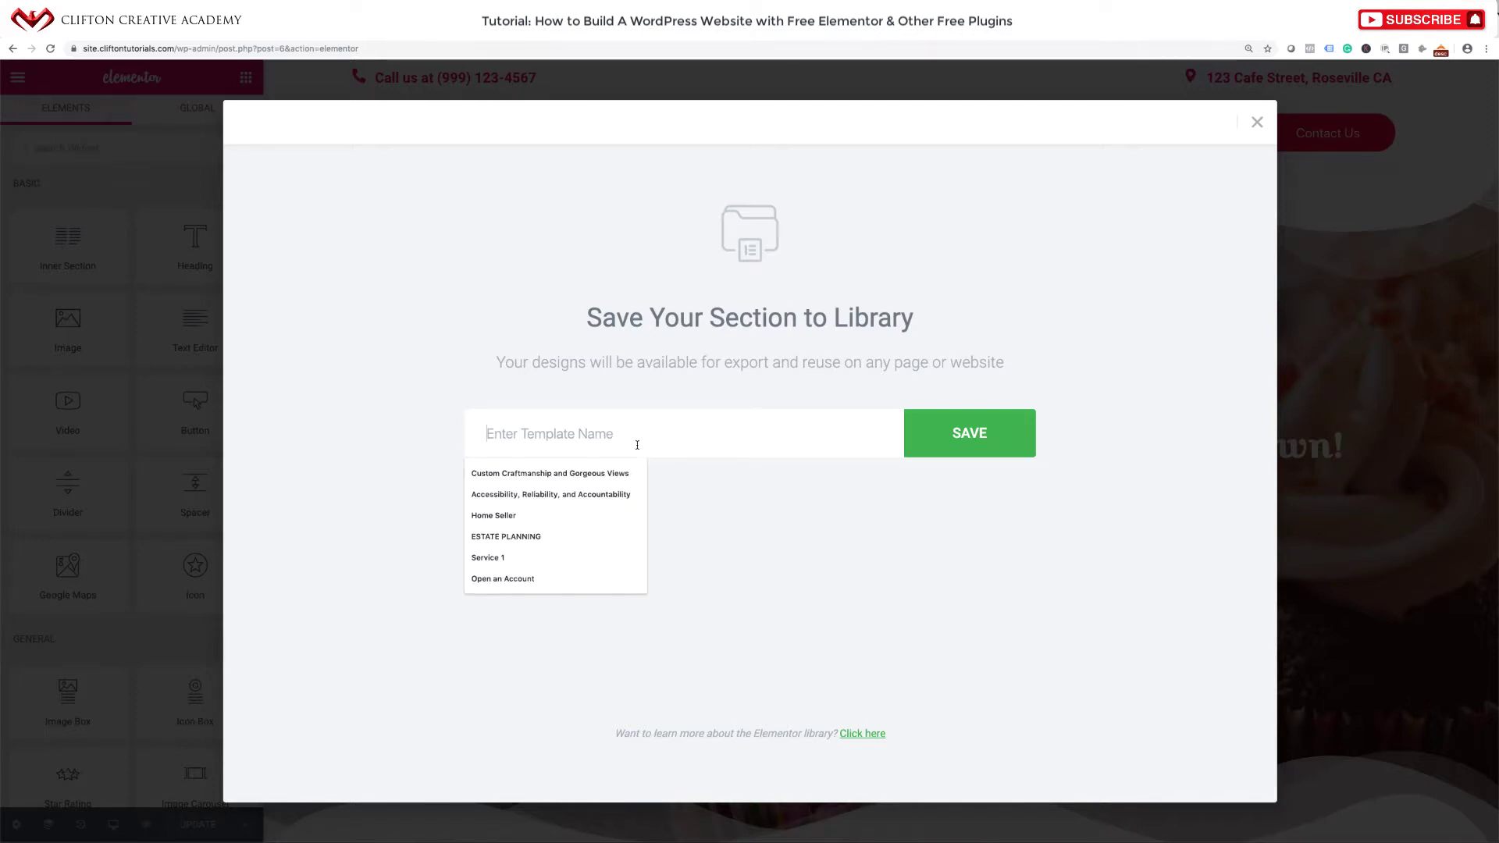
pyautogui.write('Wavy')
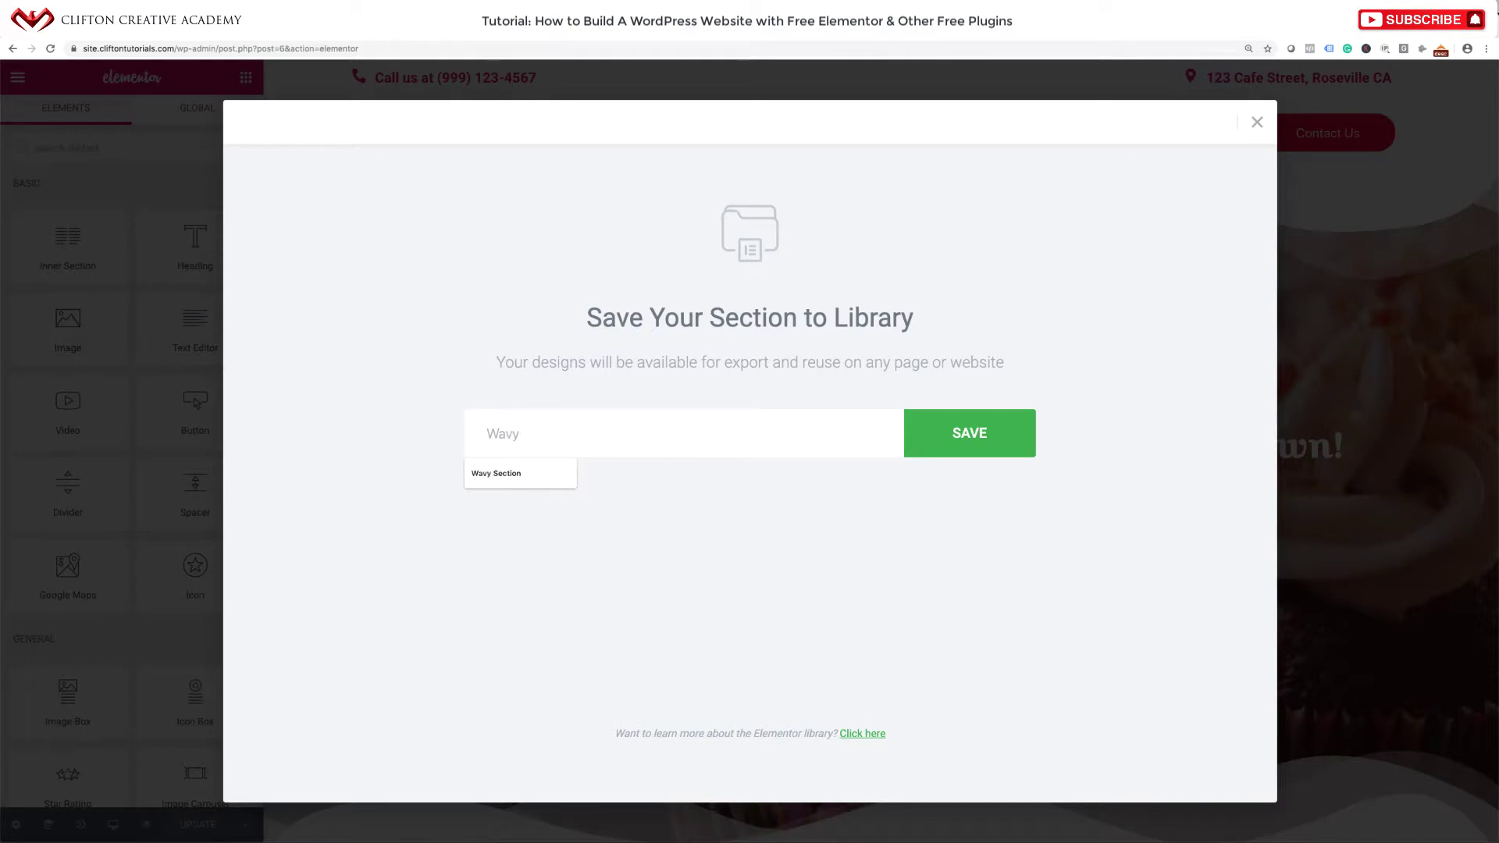
pyautogui.click(555, 473)
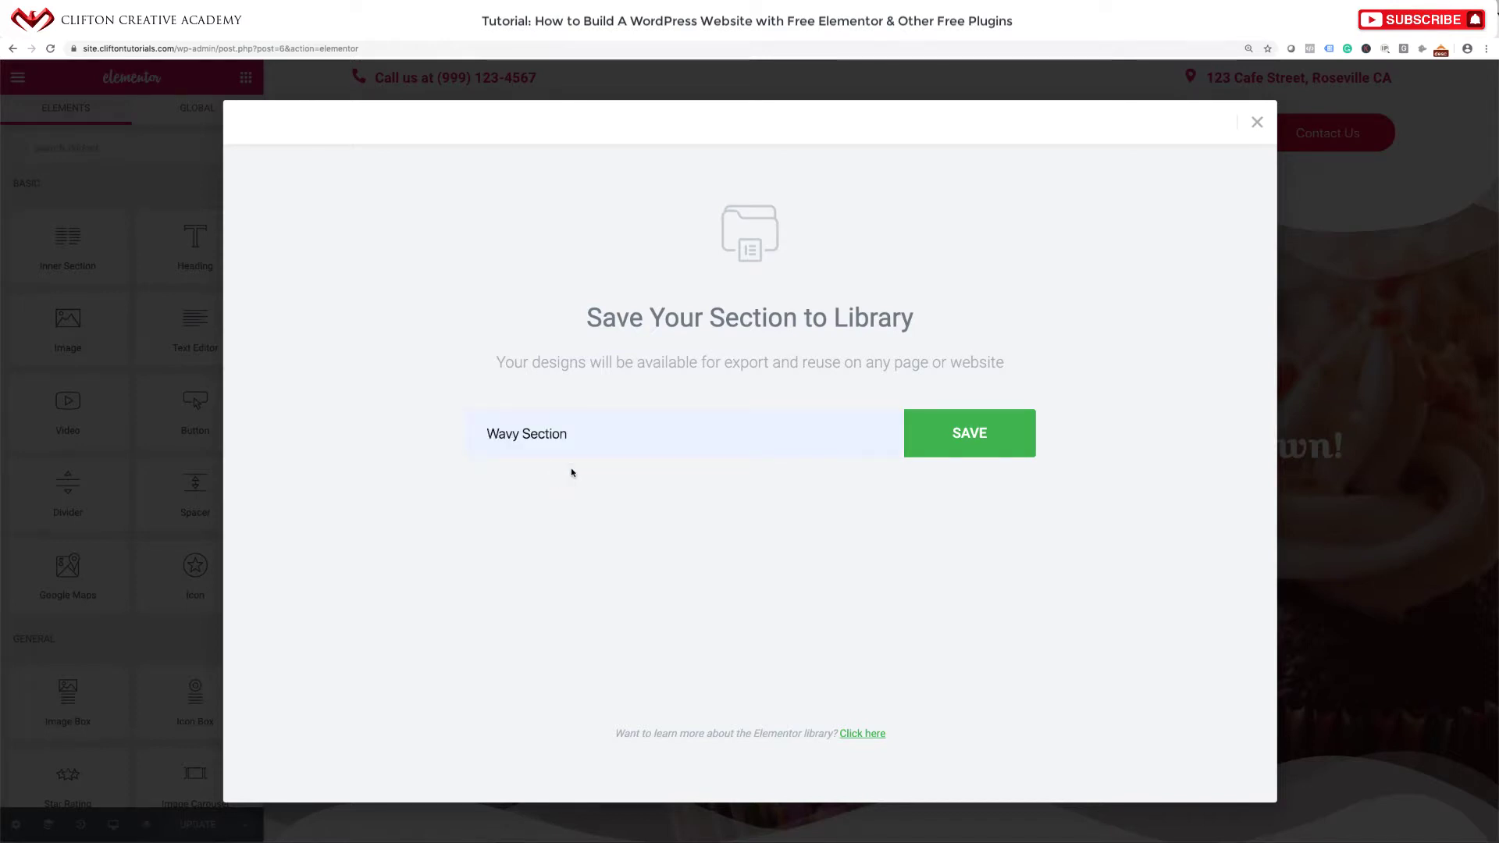
pyautogui.click(979, 452)
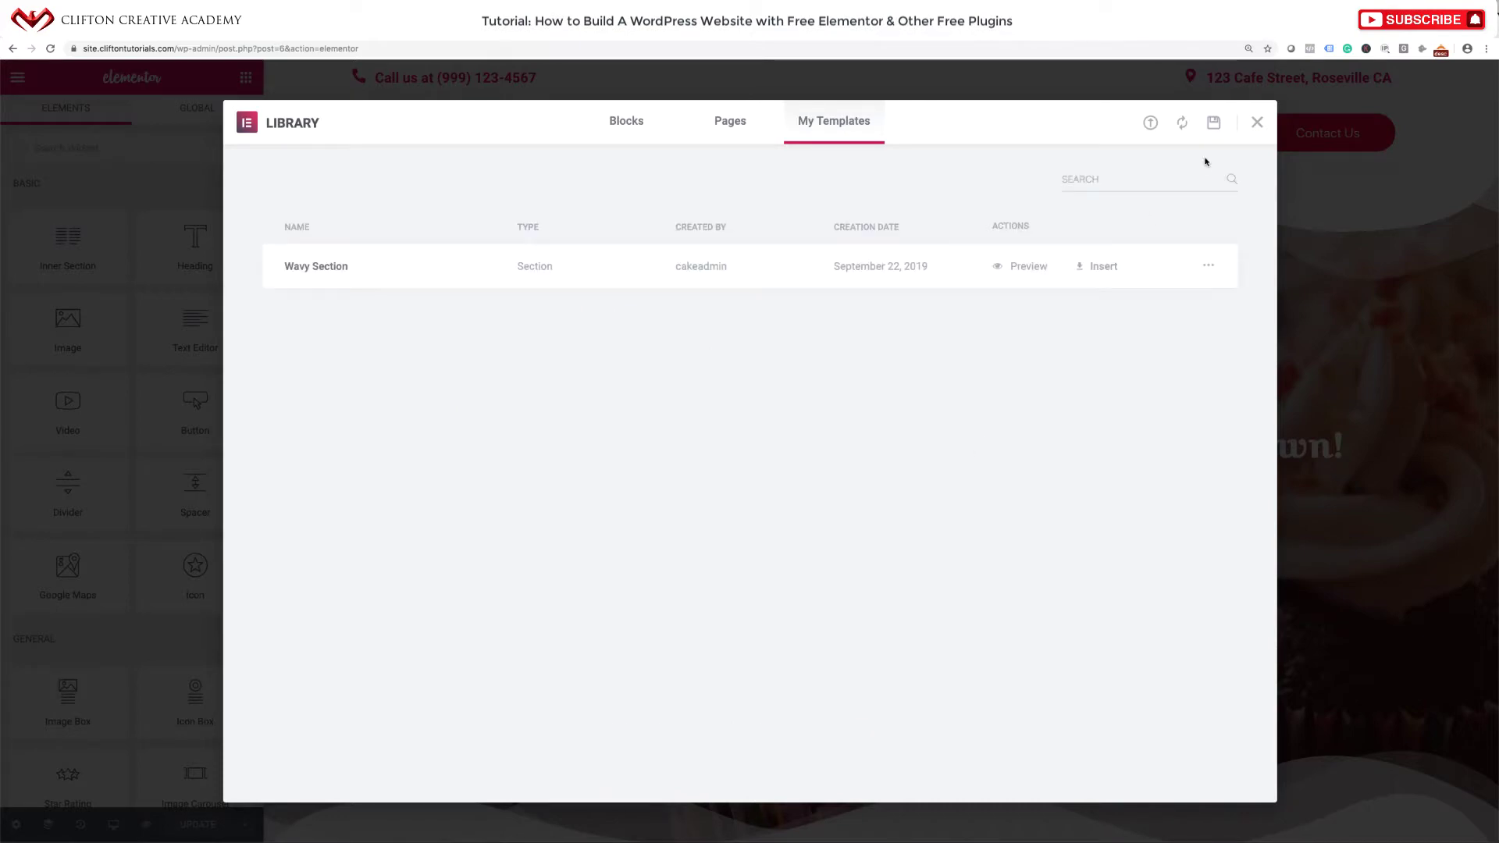
pyautogui.click(1257, 123)
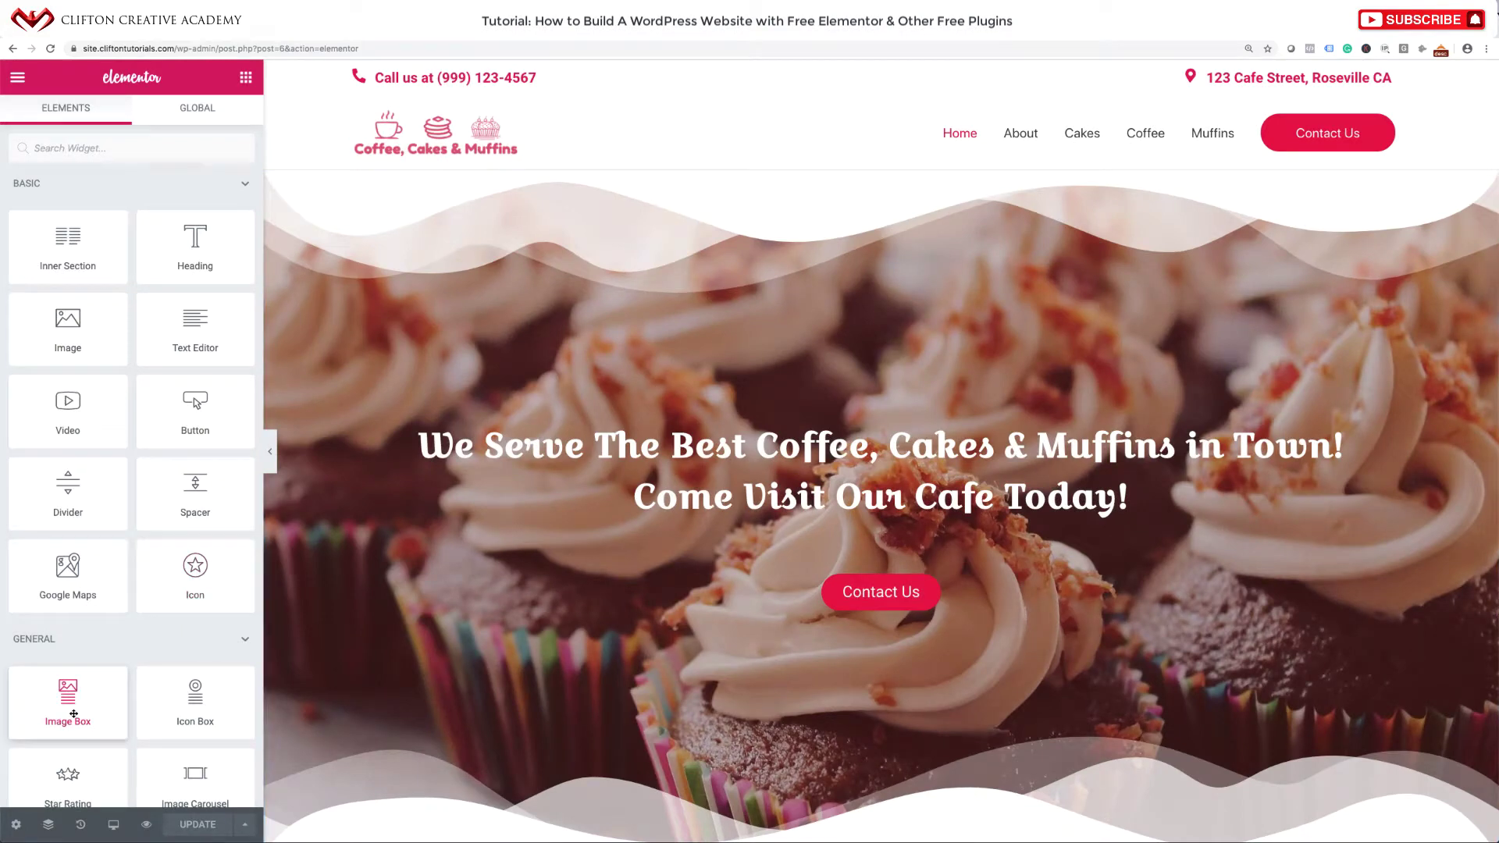
# Exit Elementor to the standard WordPress editor for the Home Page.
pyautogui.click(17, 78)
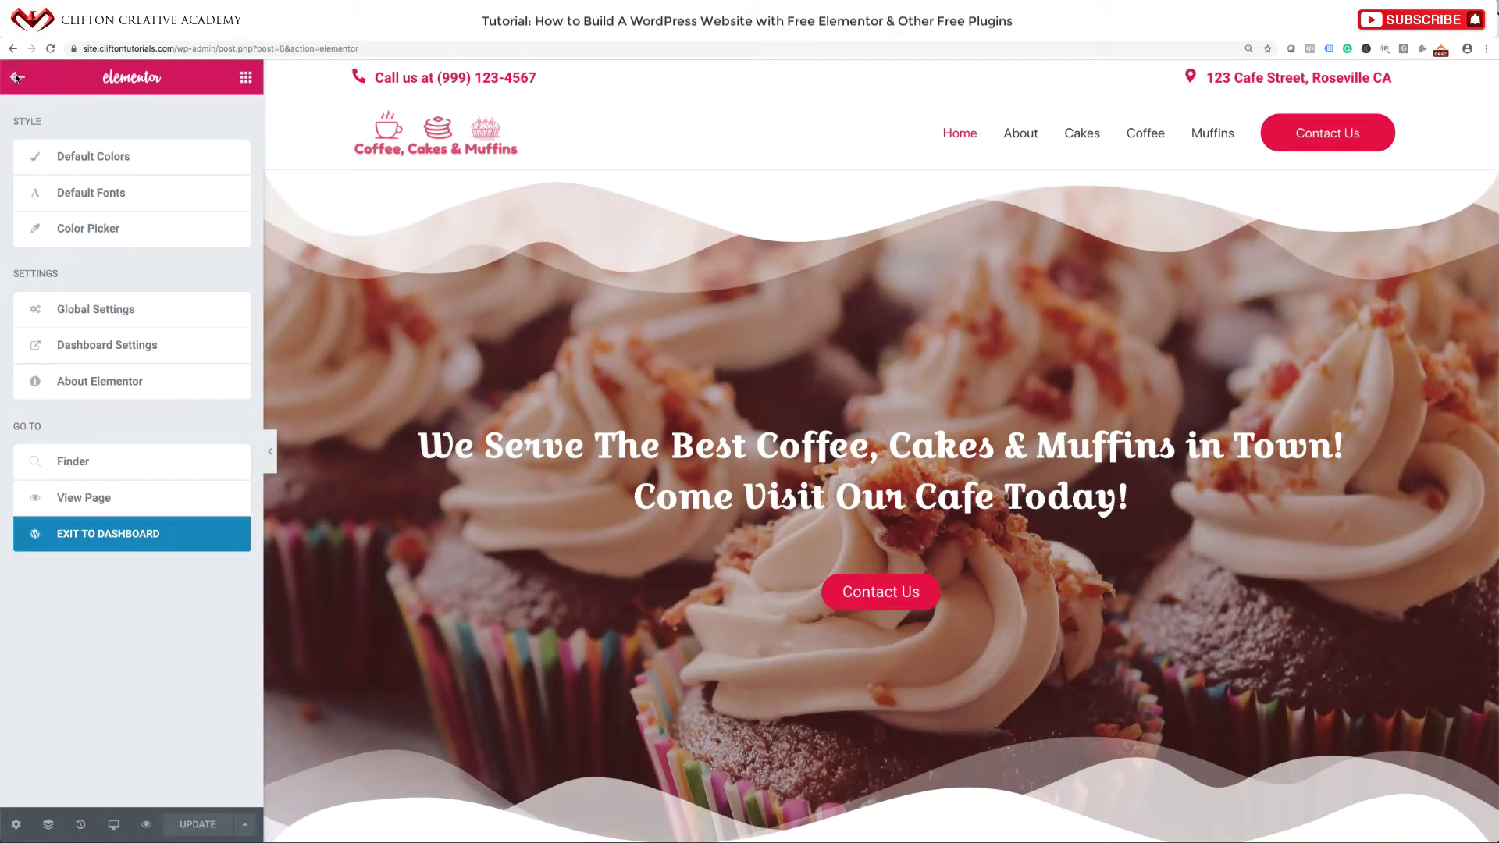
pyautogui.click(95, 536)
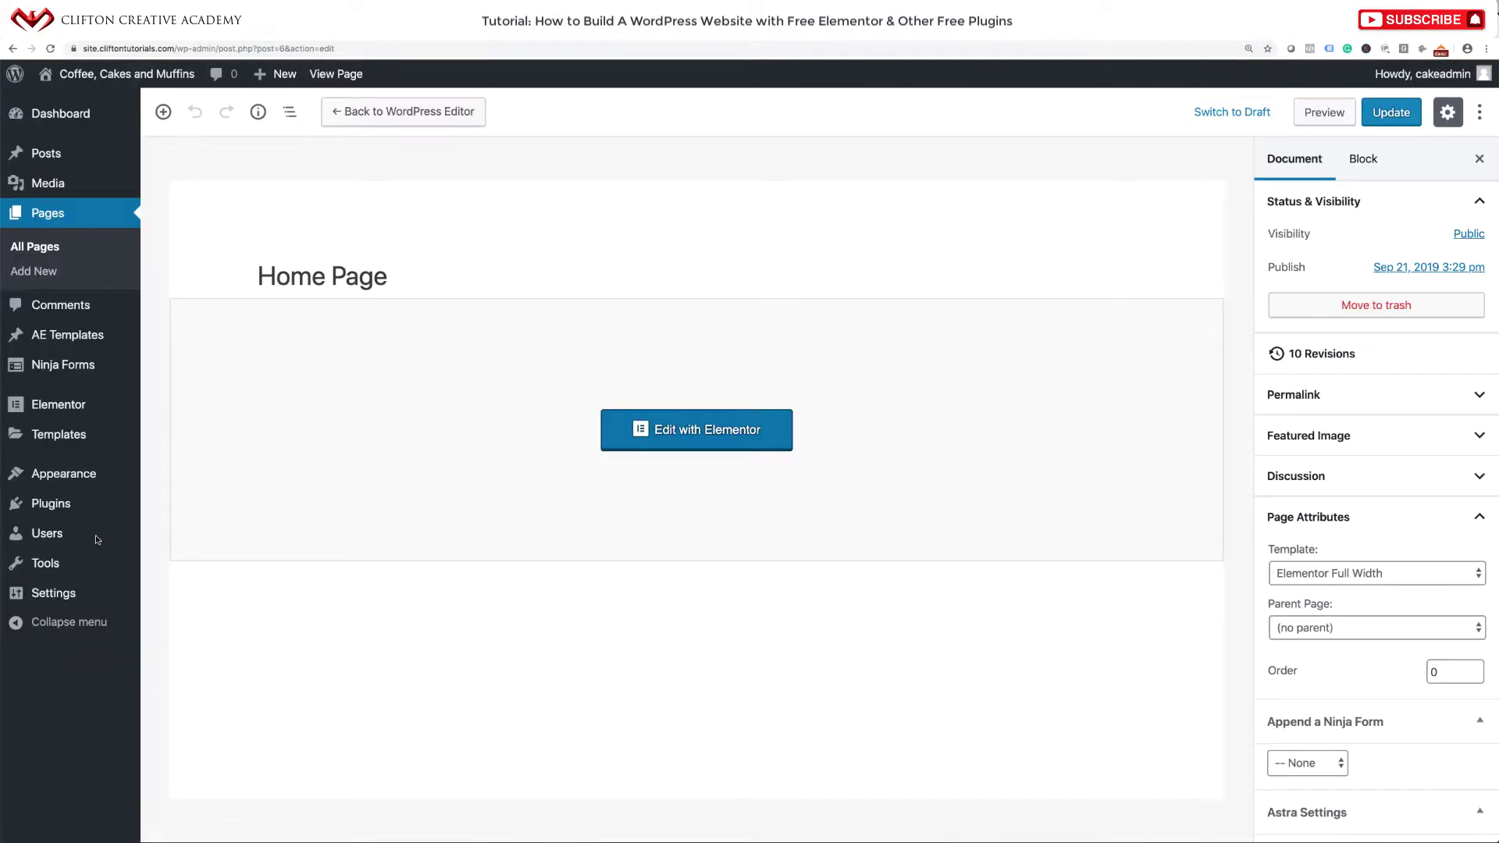
pyautogui.moveTo(99, 342)
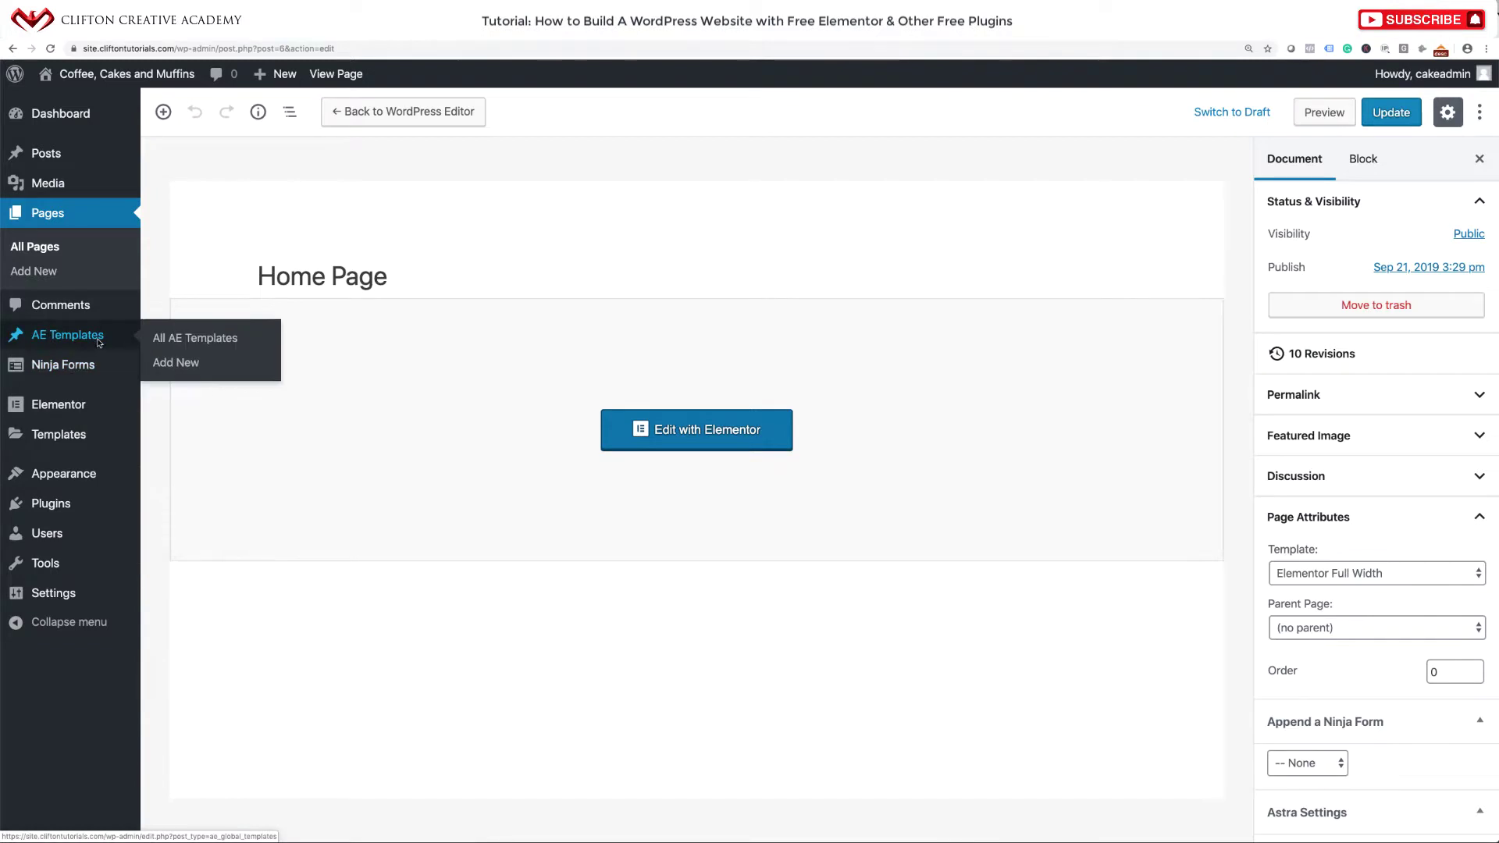
# Publish a new AE template titled 'Fat Footer', copy its shortcode, and open it in Elementor.
pyautogui.click(182, 365)
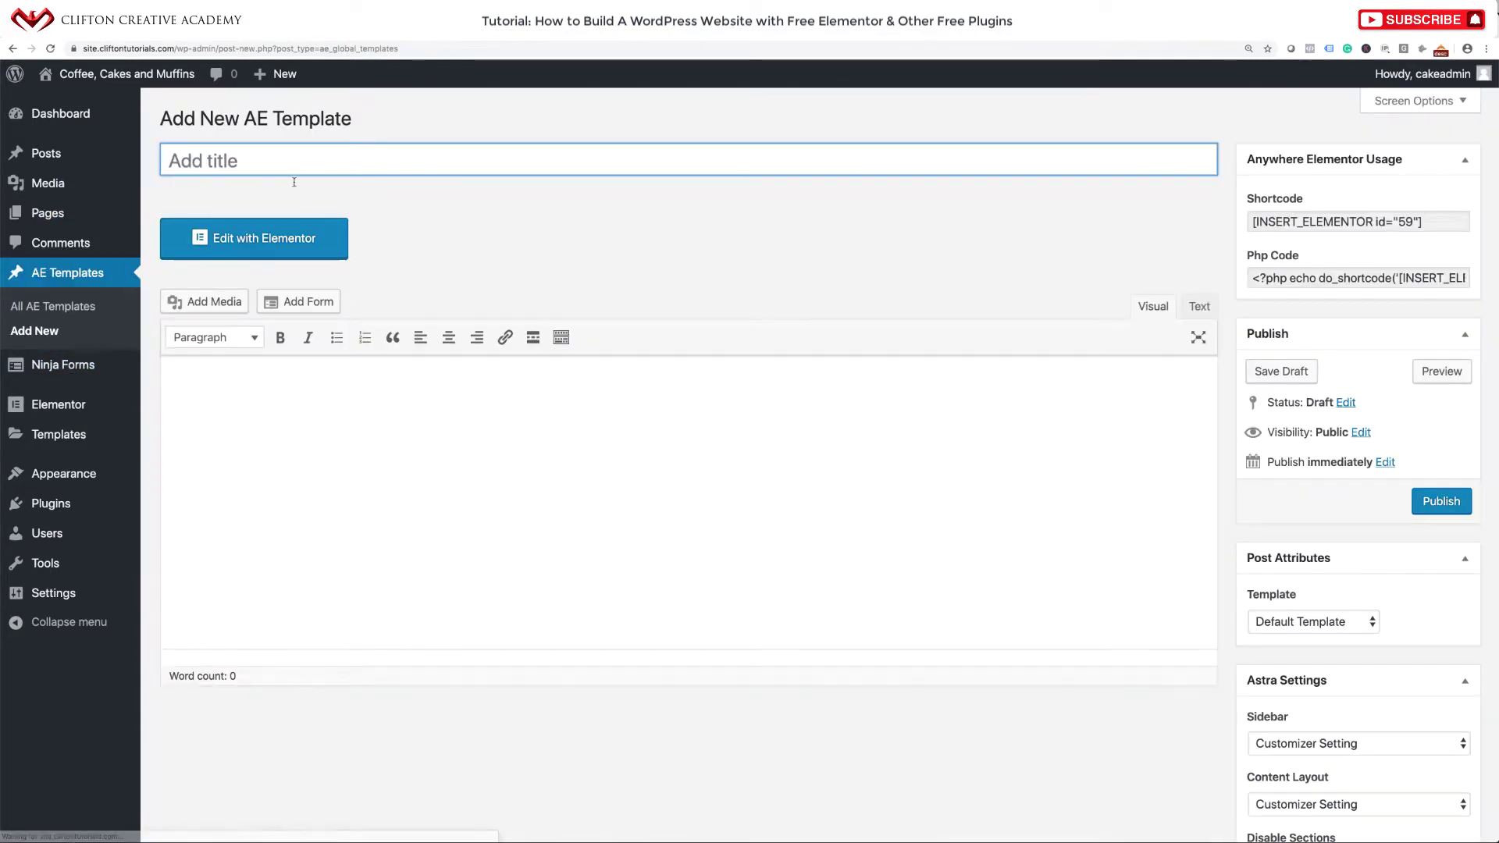
pyautogui.write('Fat')
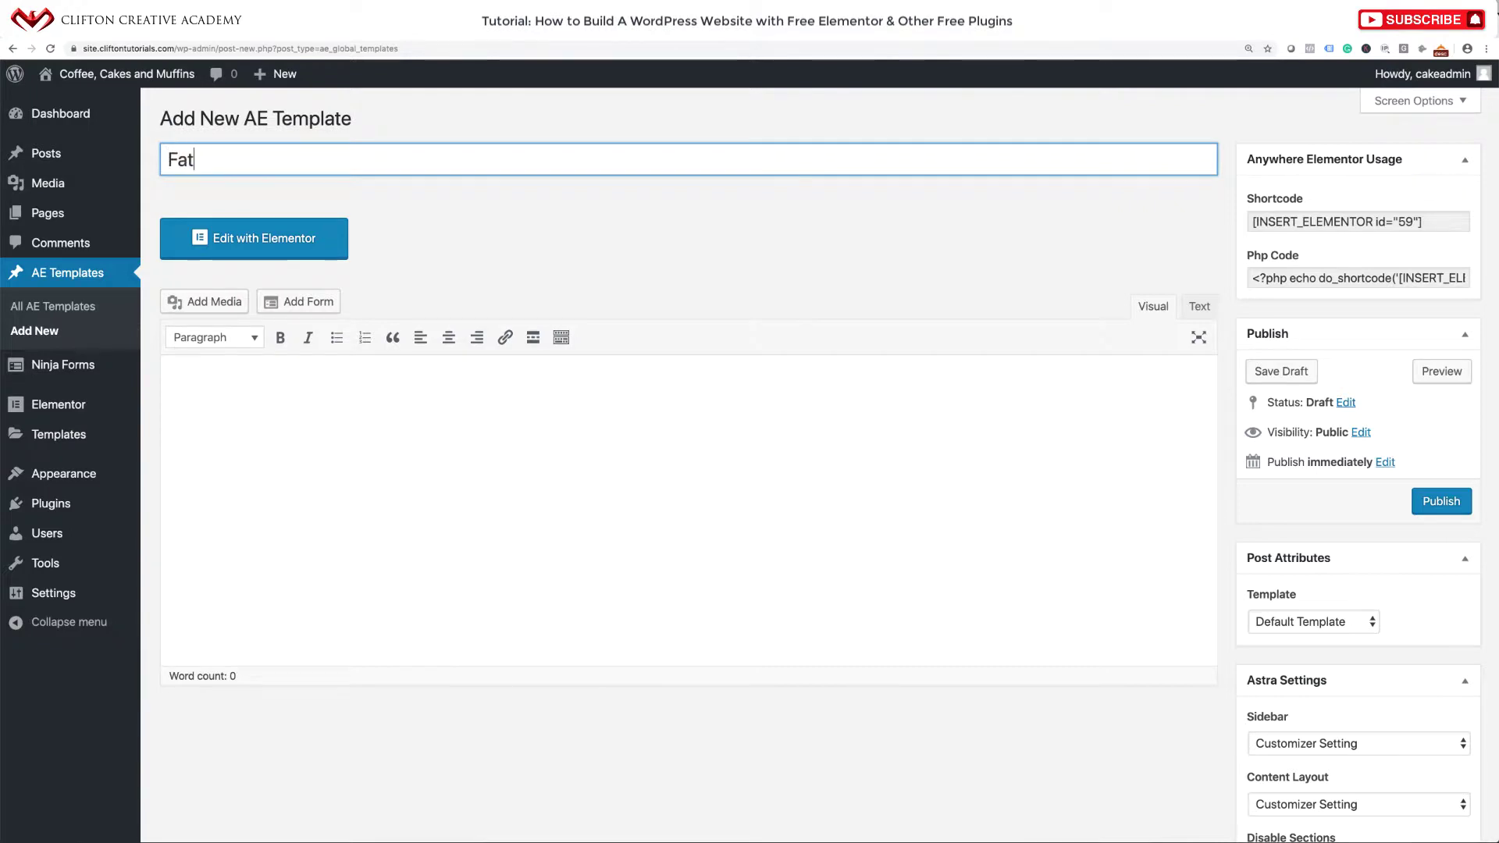
pyautogui.write(' Footer')
pyautogui.click(1432, 500)
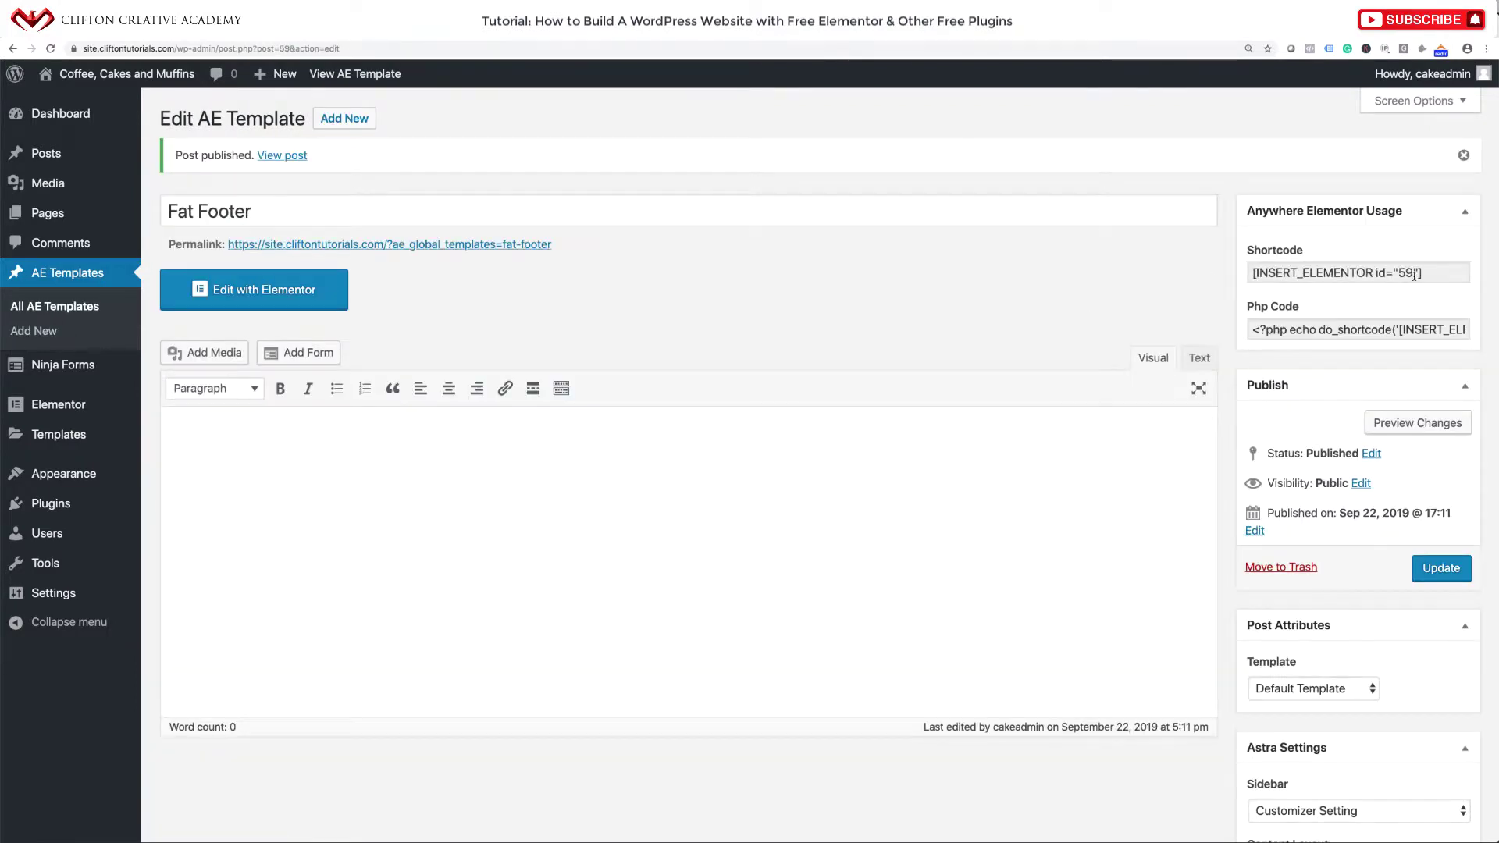
pyautogui.moveTo(1424, 273); pyautogui.dragTo(1250, 273)
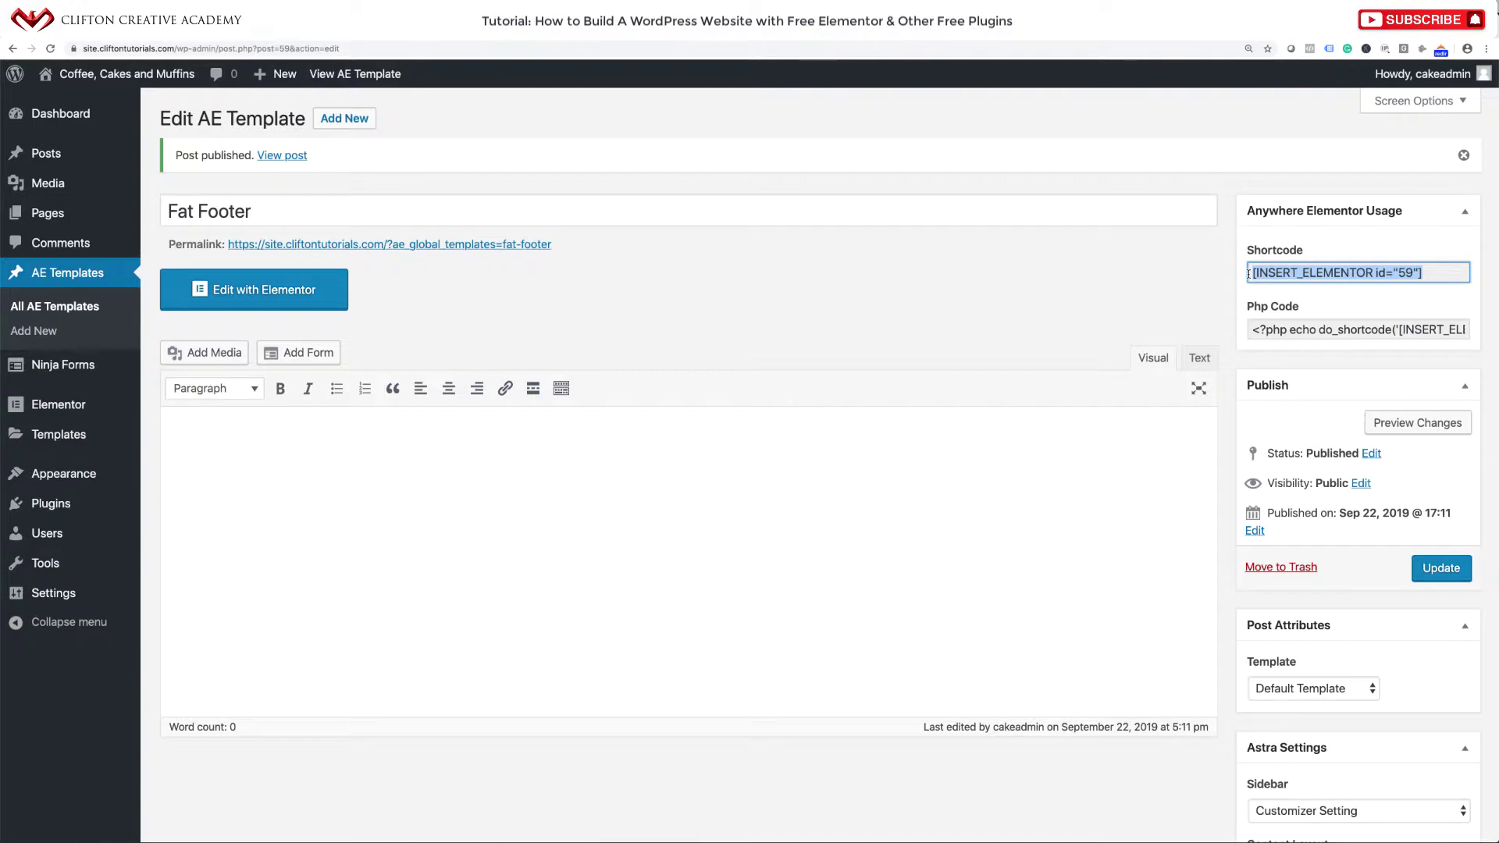
pyautogui.click(1425, 275)
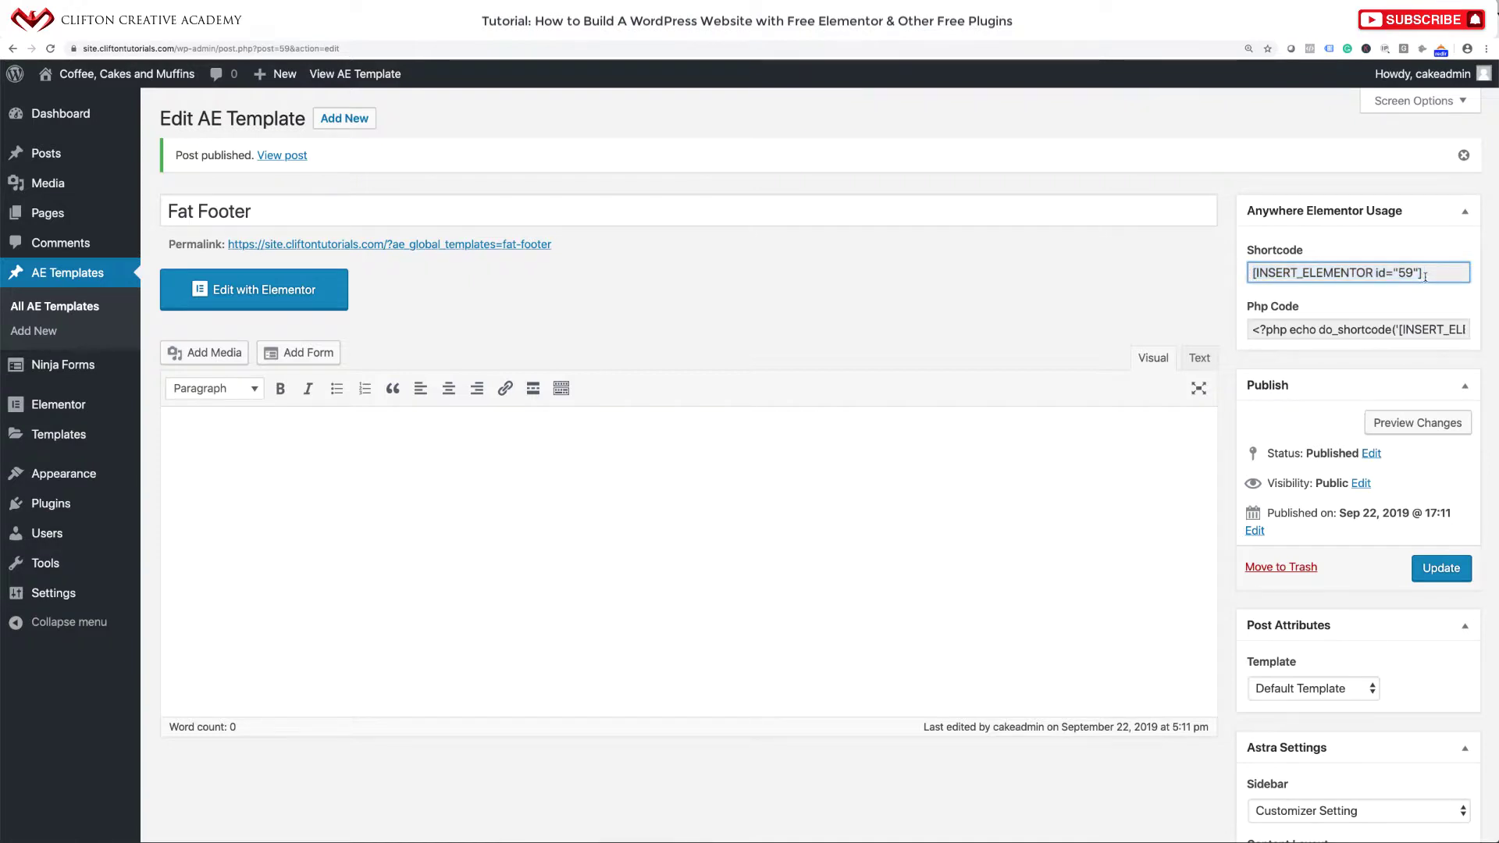
pyautogui.click(281, 296)
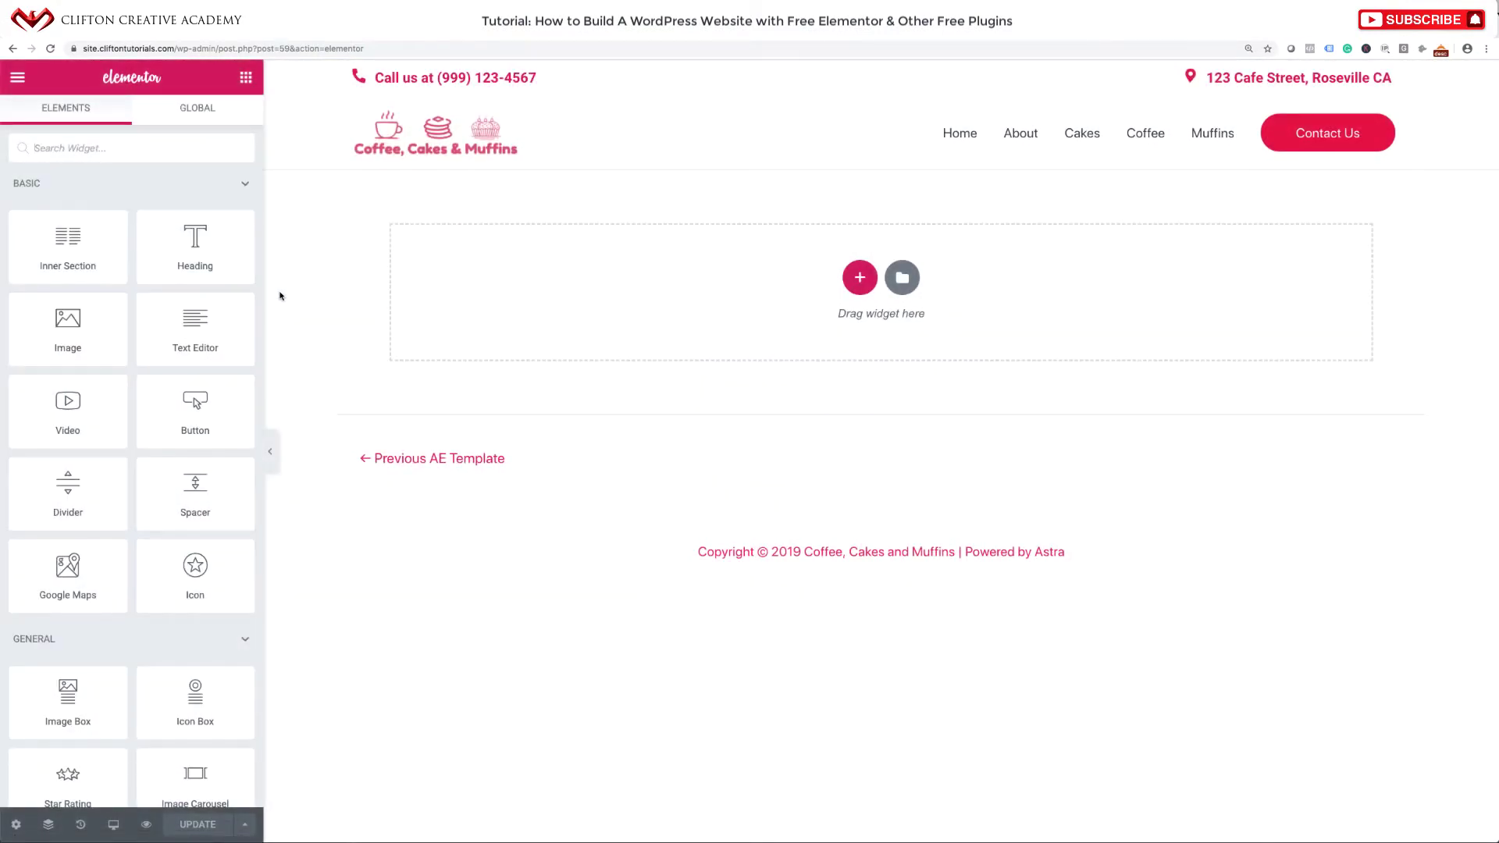
# Insert the saved Wavy Section from My Templates, importing its document settings.
pyautogui.click(868, 282)
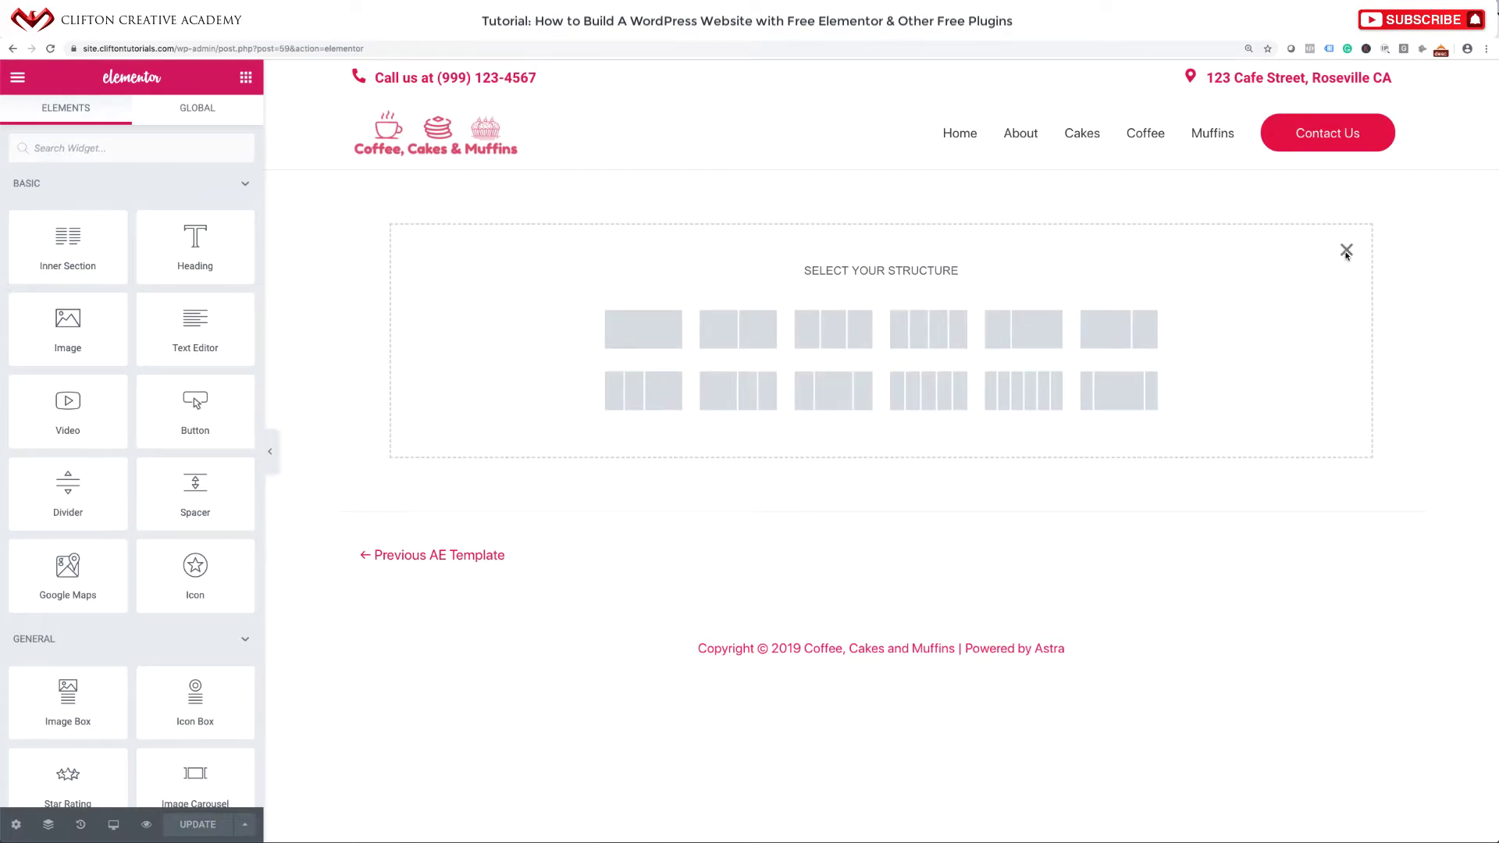
pyautogui.click(1347, 250)
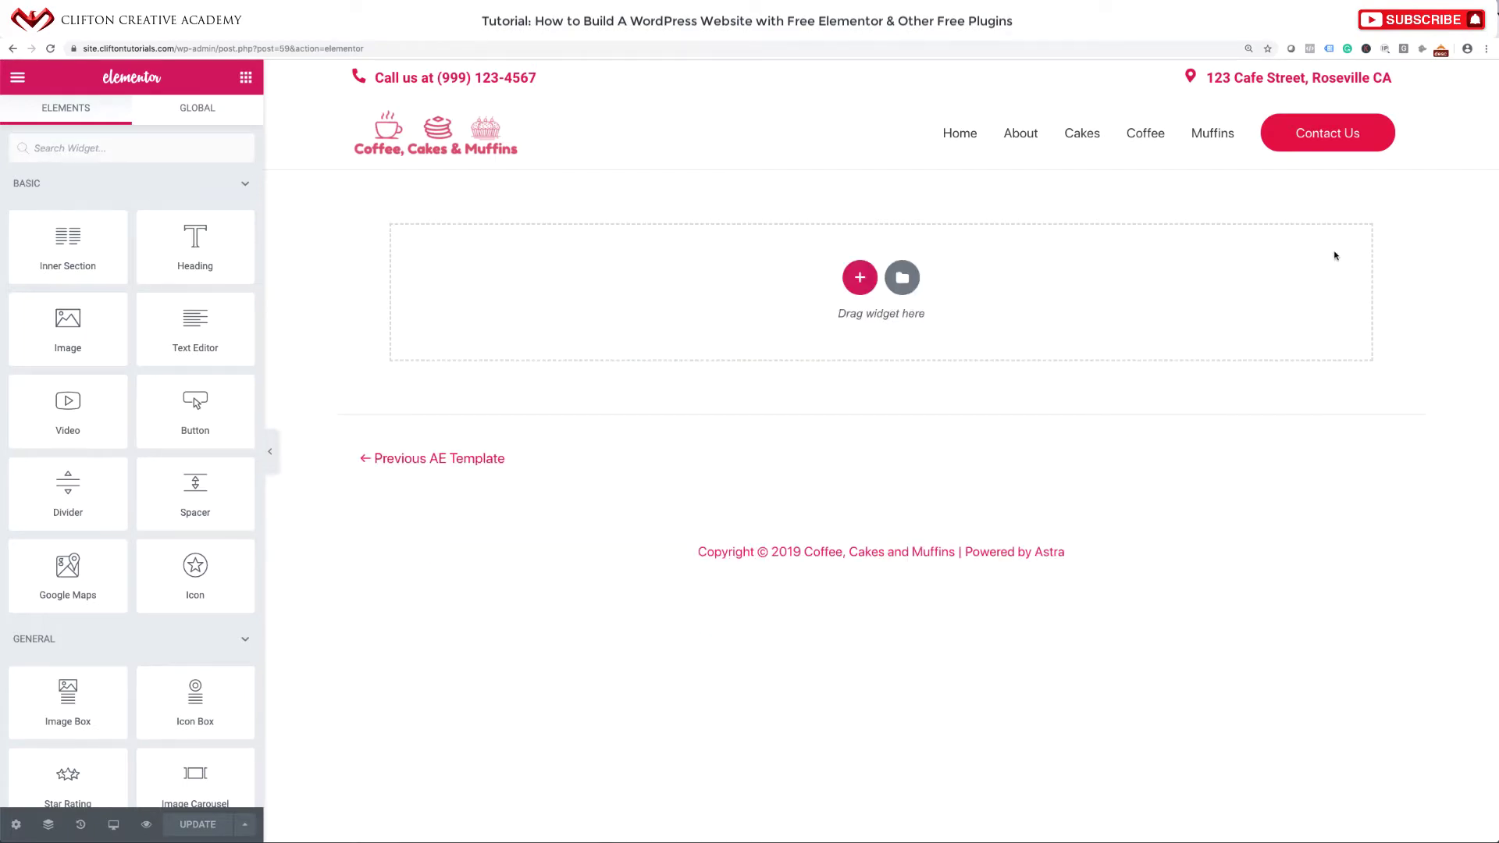
pyautogui.click(902, 281)
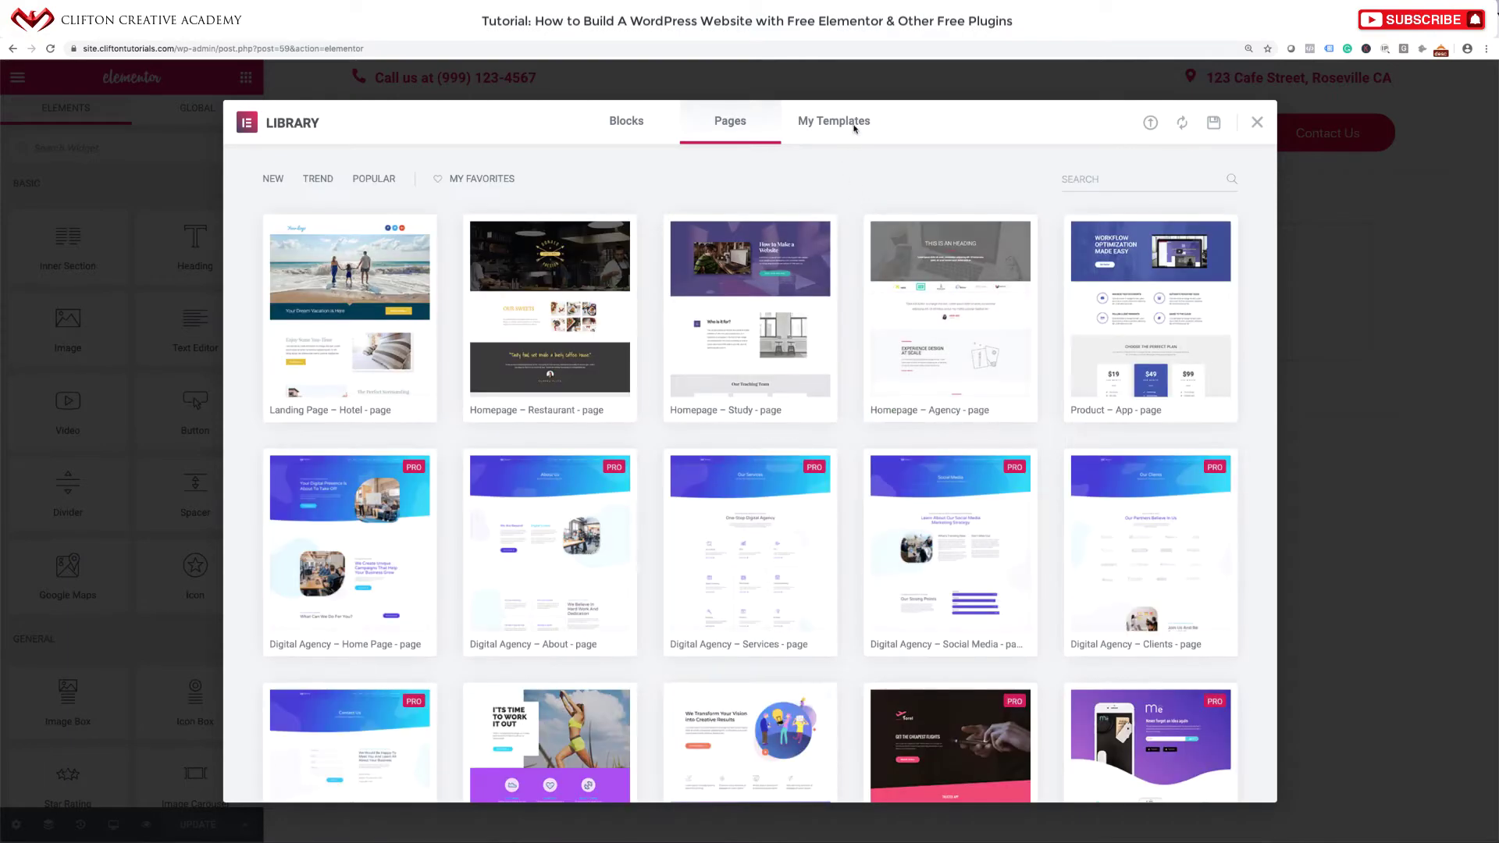
pyautogui.click(855, 121)
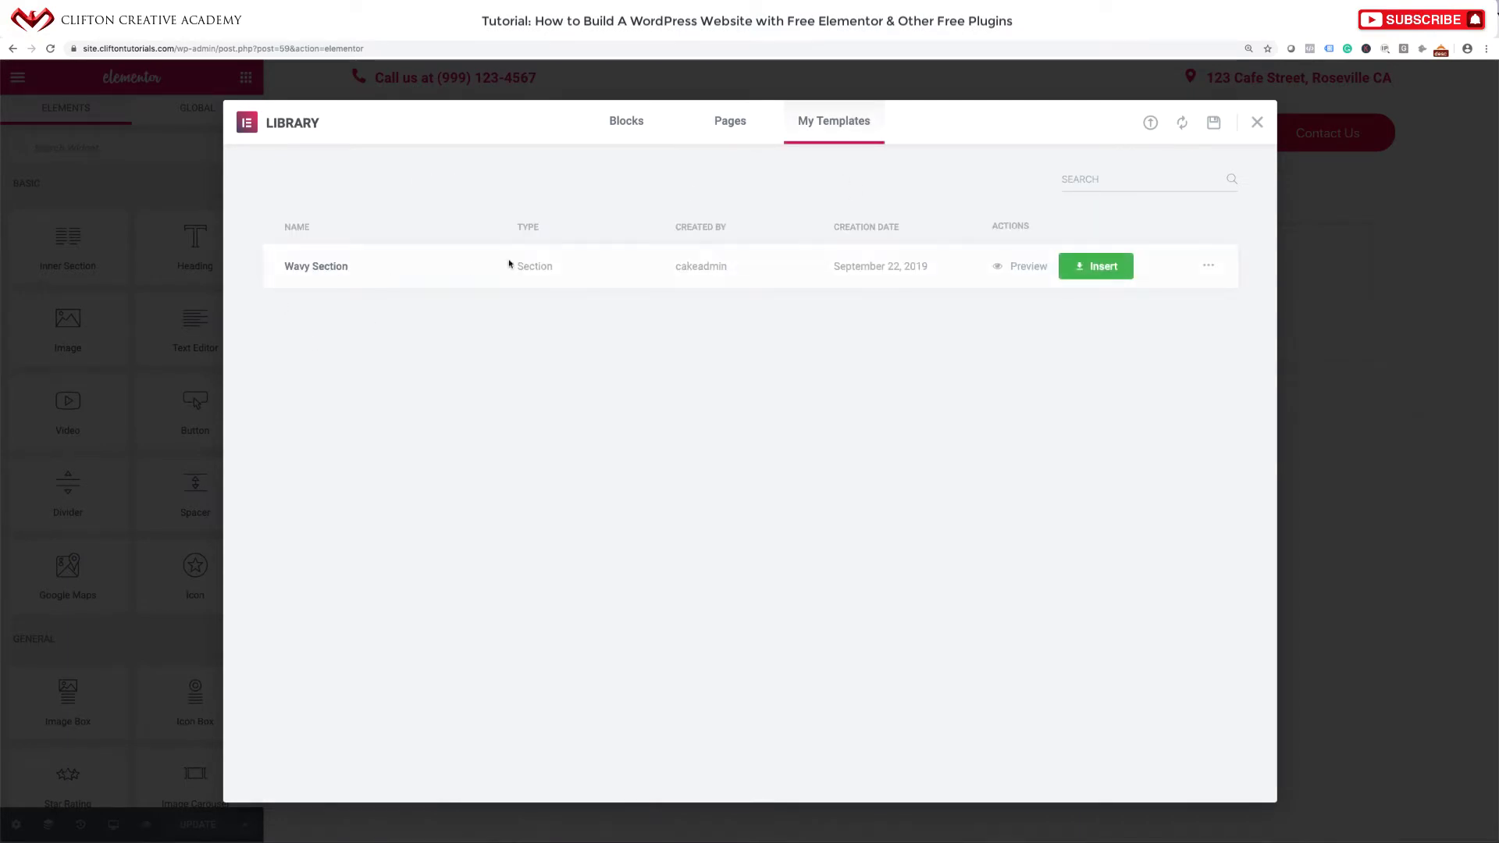
pyautogui.click(1257, 122)
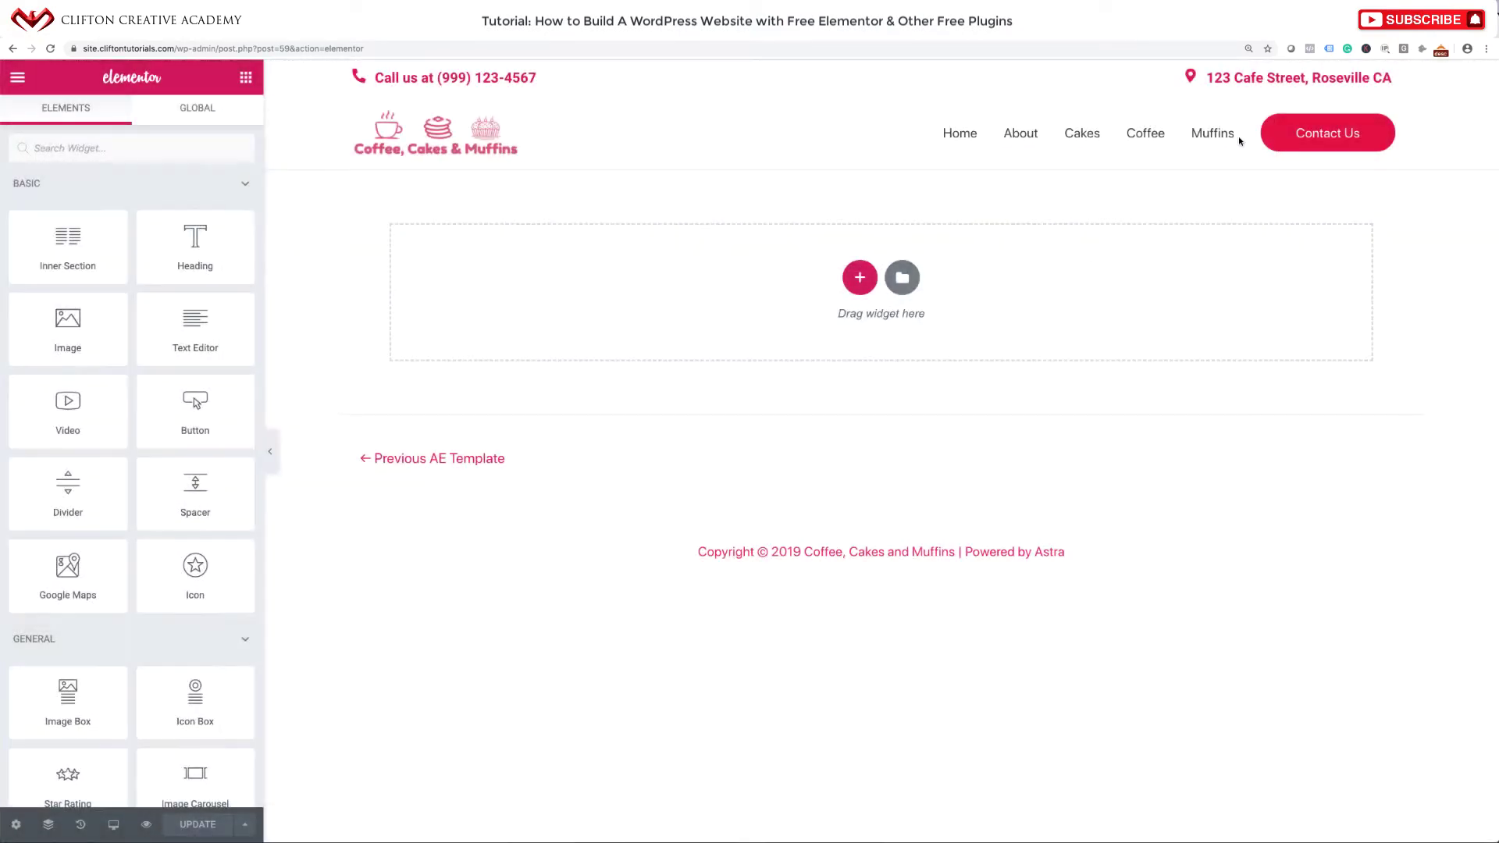
pyautogui.click(902, 278)
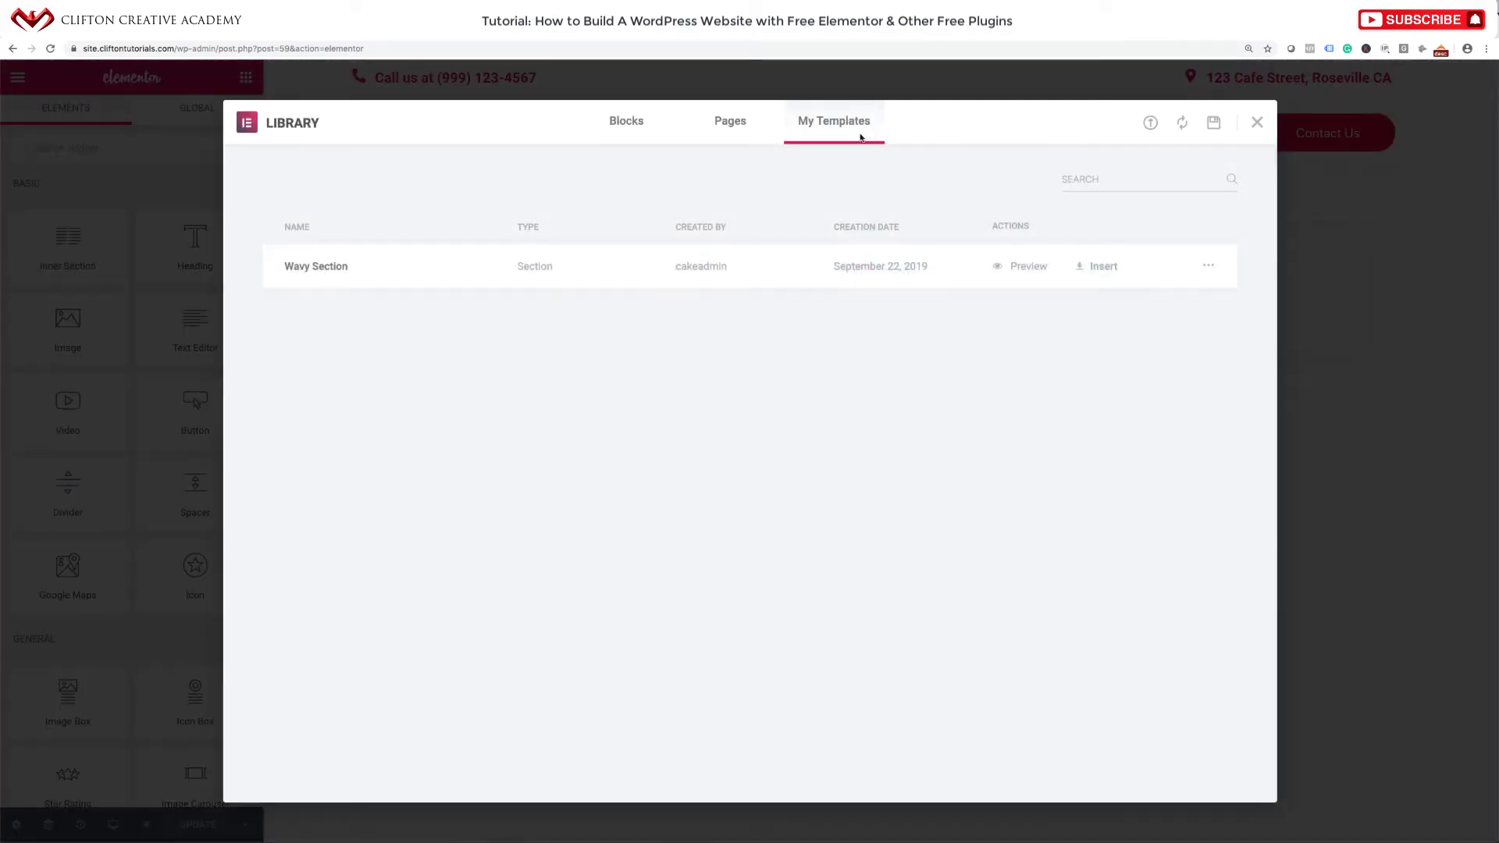
pyautogui.click(1093, 270)
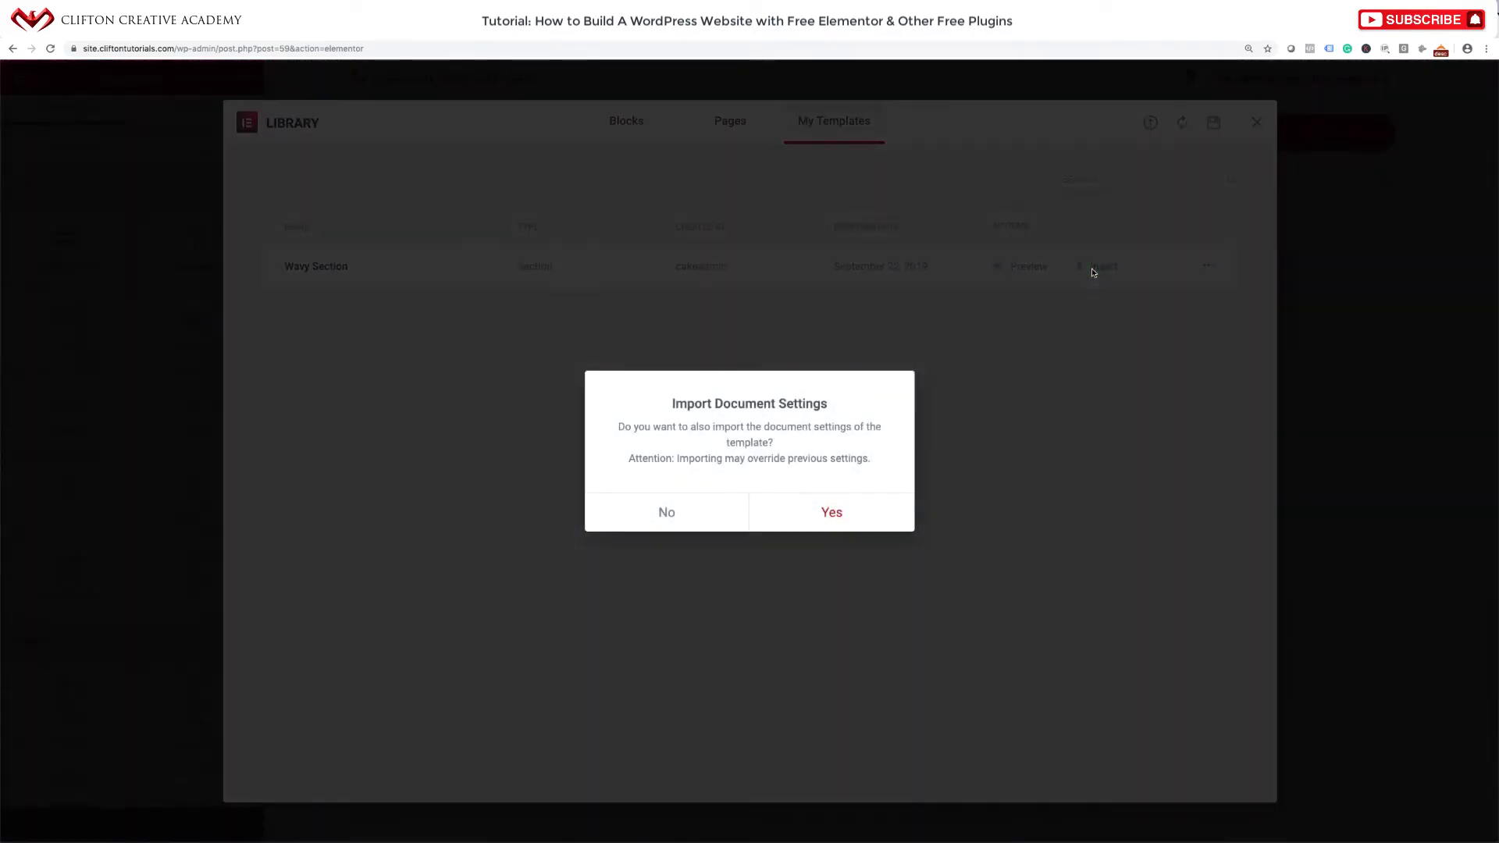
pyautogui.click(831, 513)
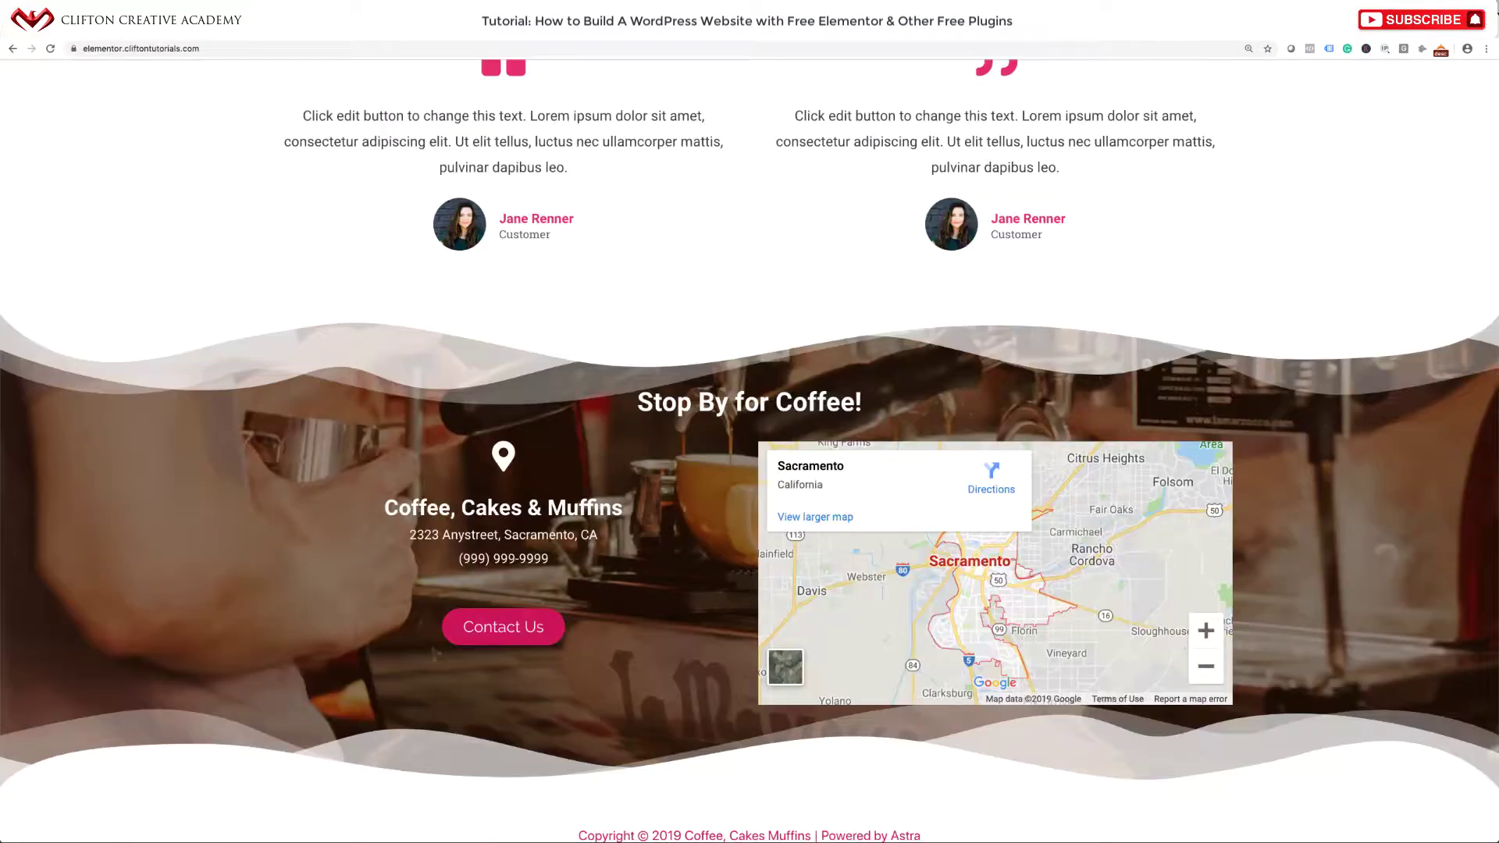
pyautogui.scroll(-1, 790, 366)
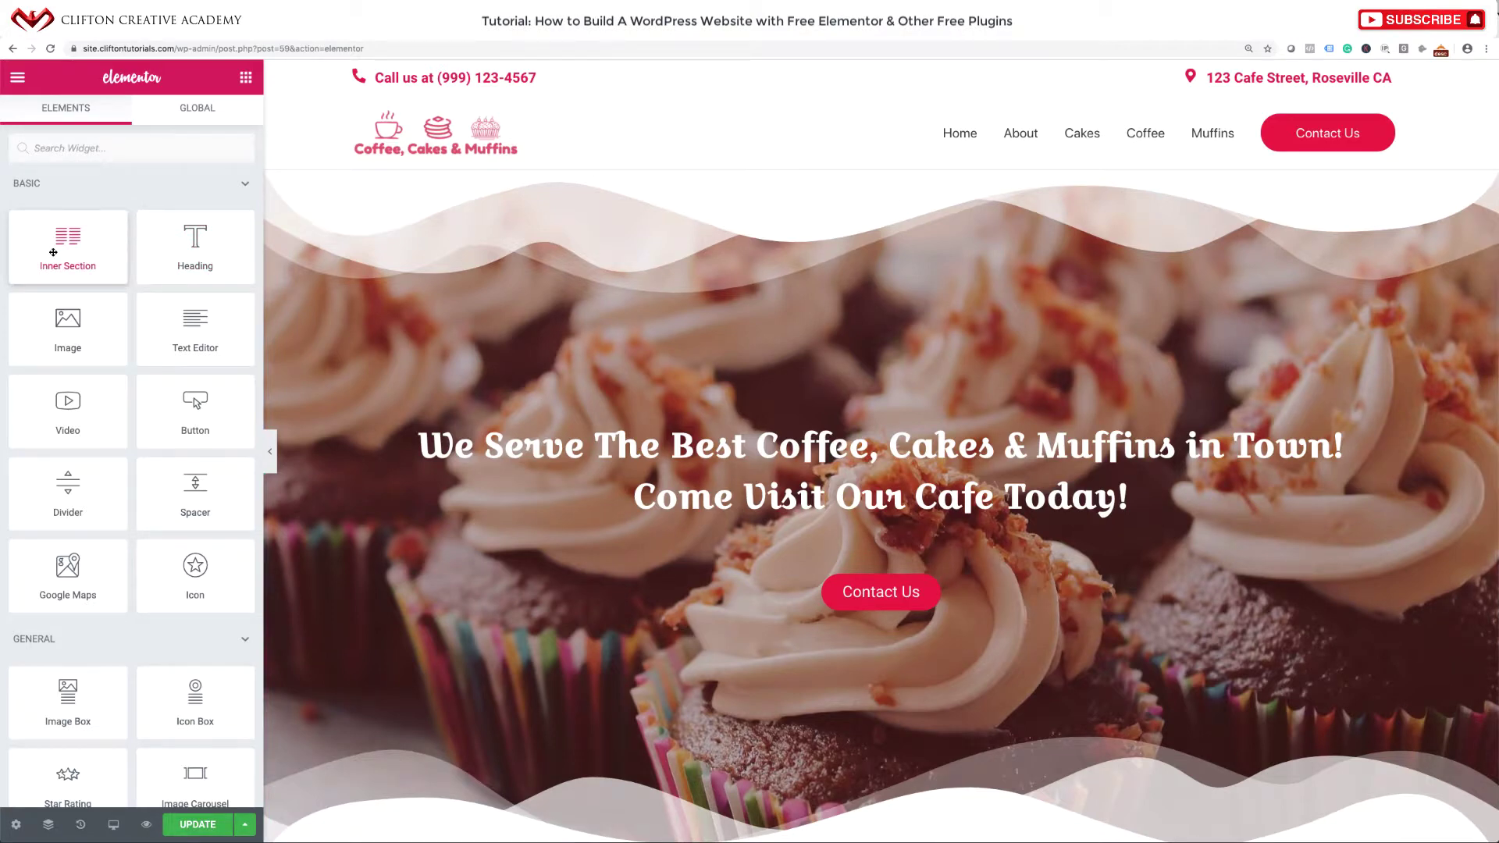
# Add a two-column inner section and a heading reading 'Stop By For Coffee' above it.
pyautogui.moveTo(54, 252); pyautogui.dragTo(826, 445)
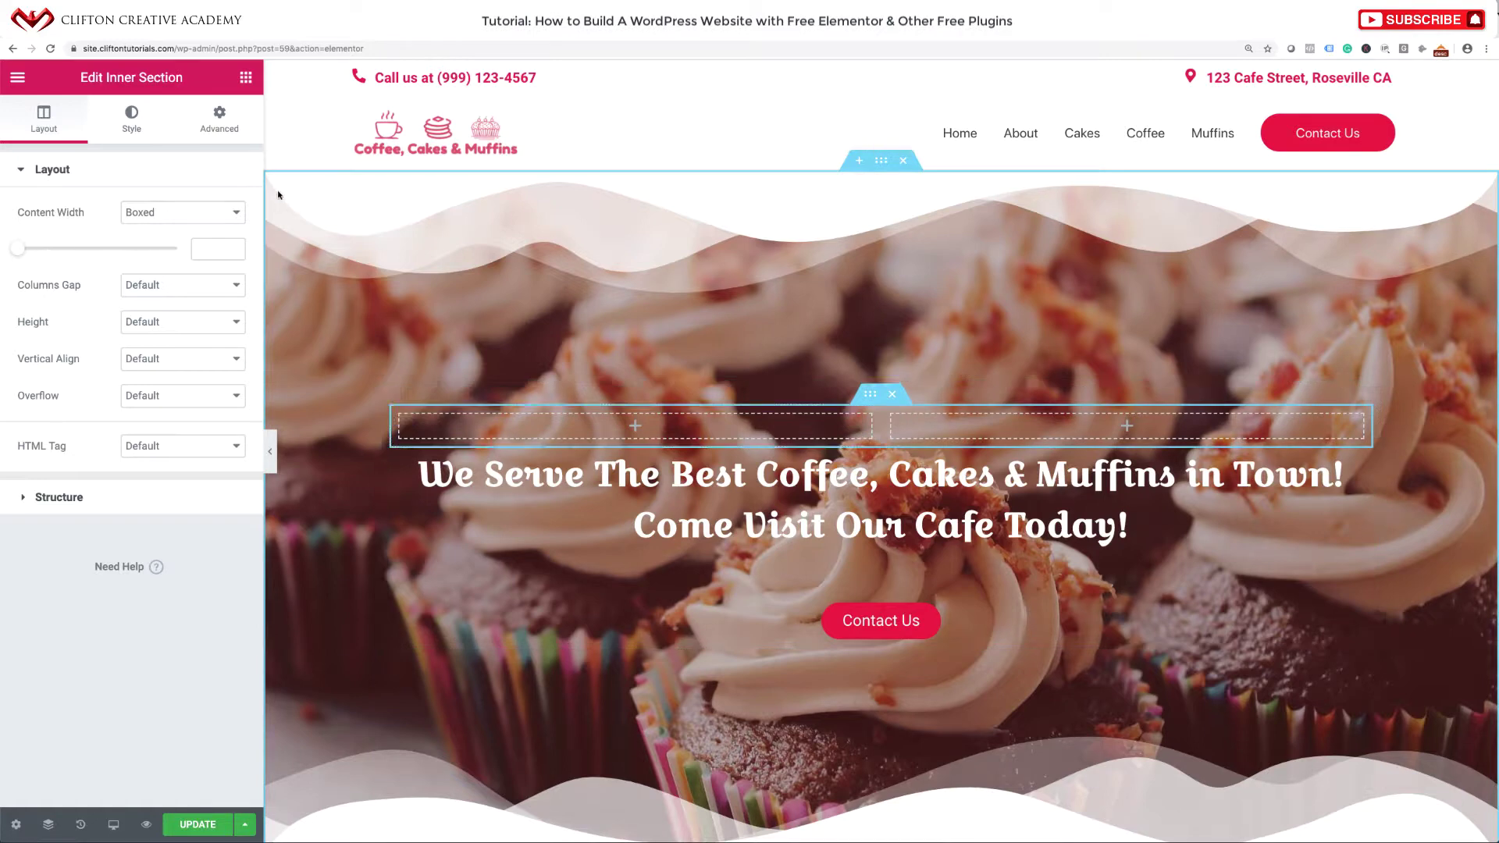
pyautogui.click(246, 78)
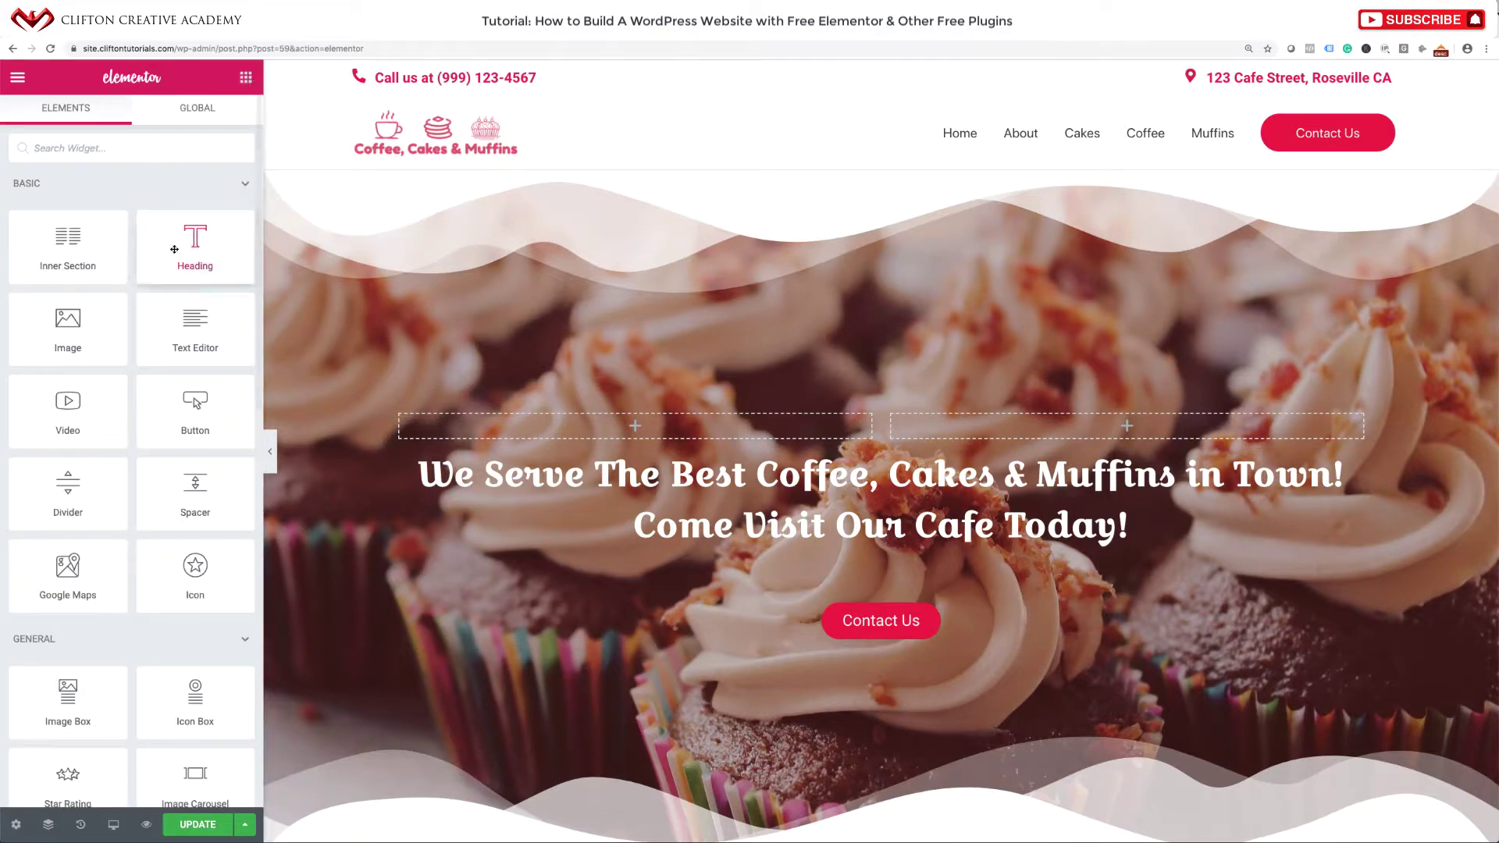
pyautogui.moveTo(196, 244); pyautogui.dragTo(875, 404)
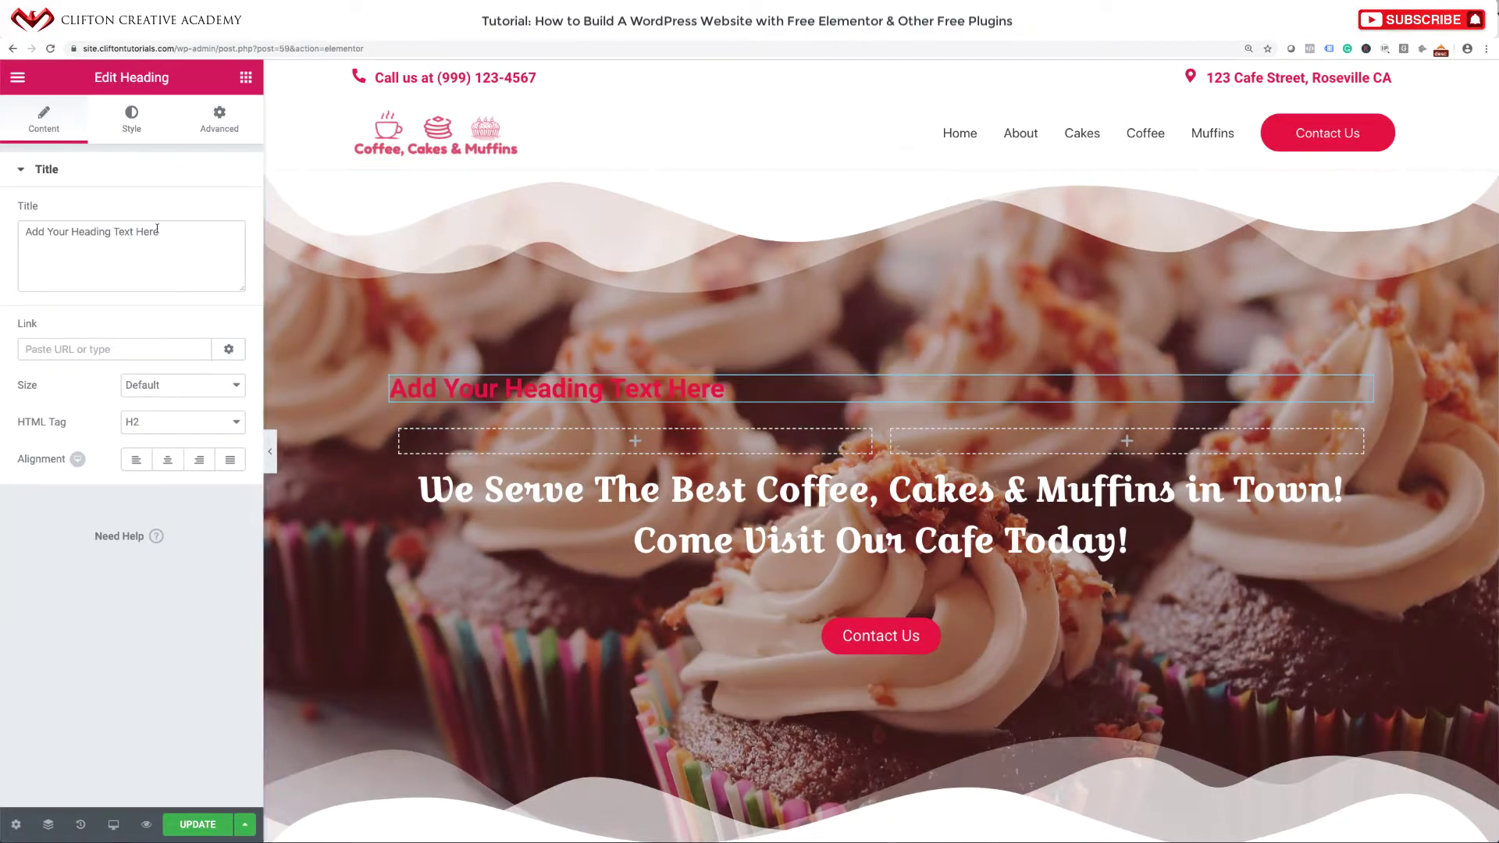
pyautogui.tripleClick(166, 233)
pyautogui.write('Stop')
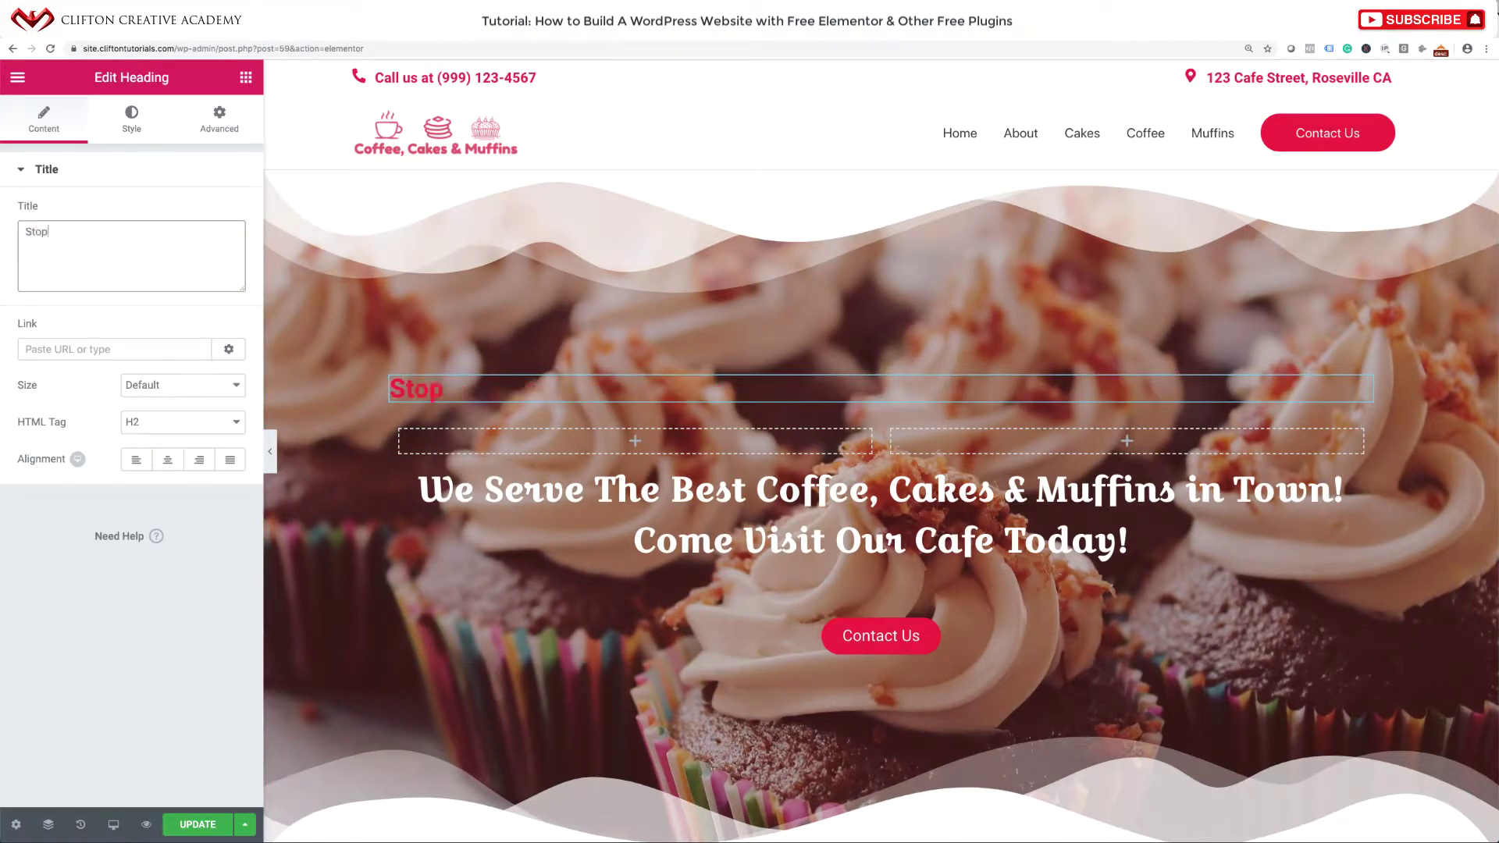
pyautogui.write(' By For Cofe')
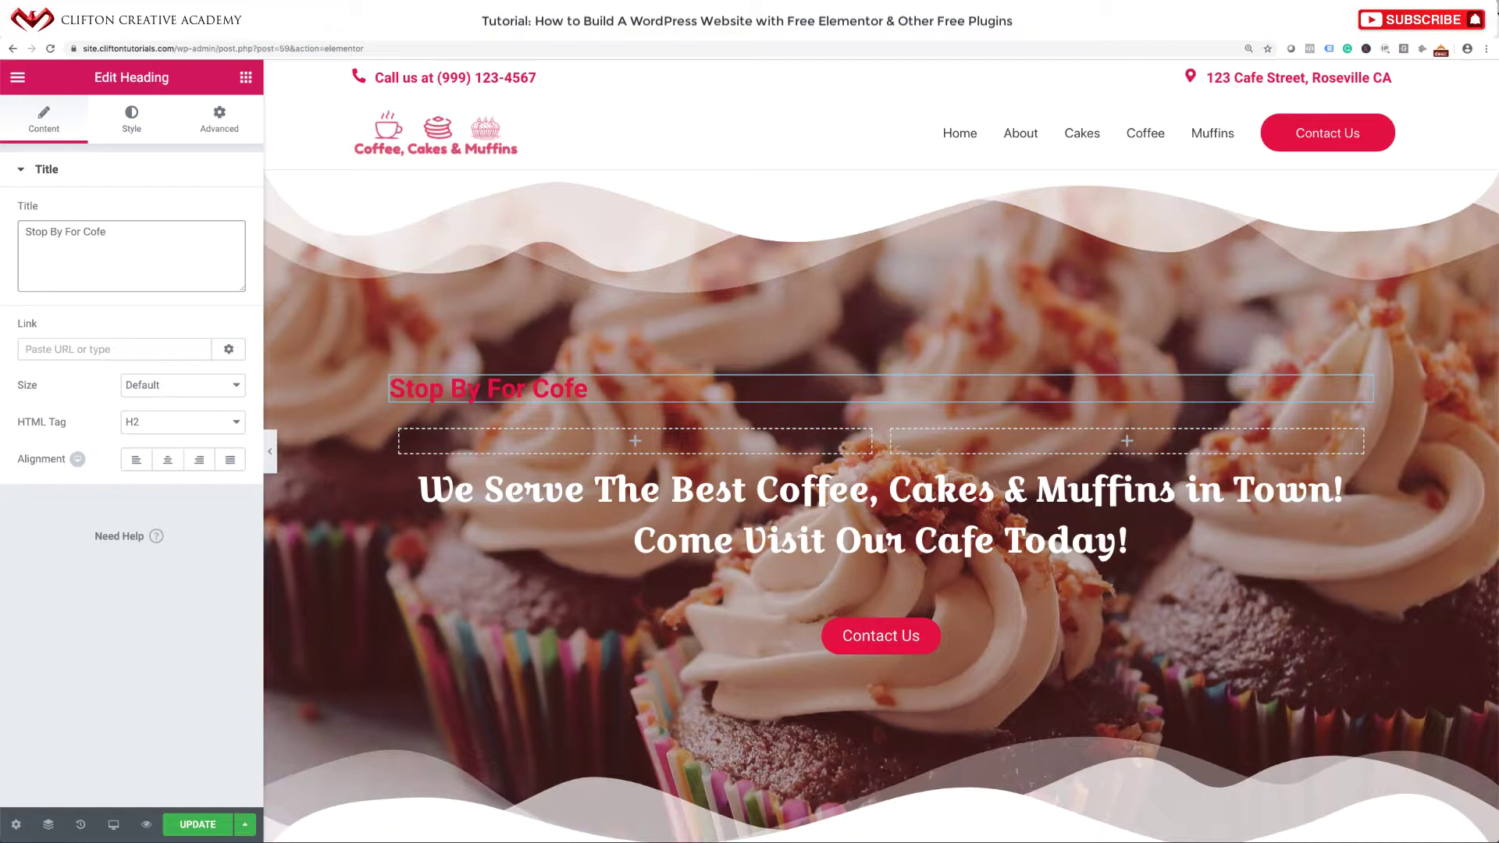
pyautogui.press('BackSpace')
pyautogui.write('fee')
# Center the 'Stop By For Coffee' heading and make its text white.
pyautogui.click(167, 460)
pyautogui.click(132, 123)
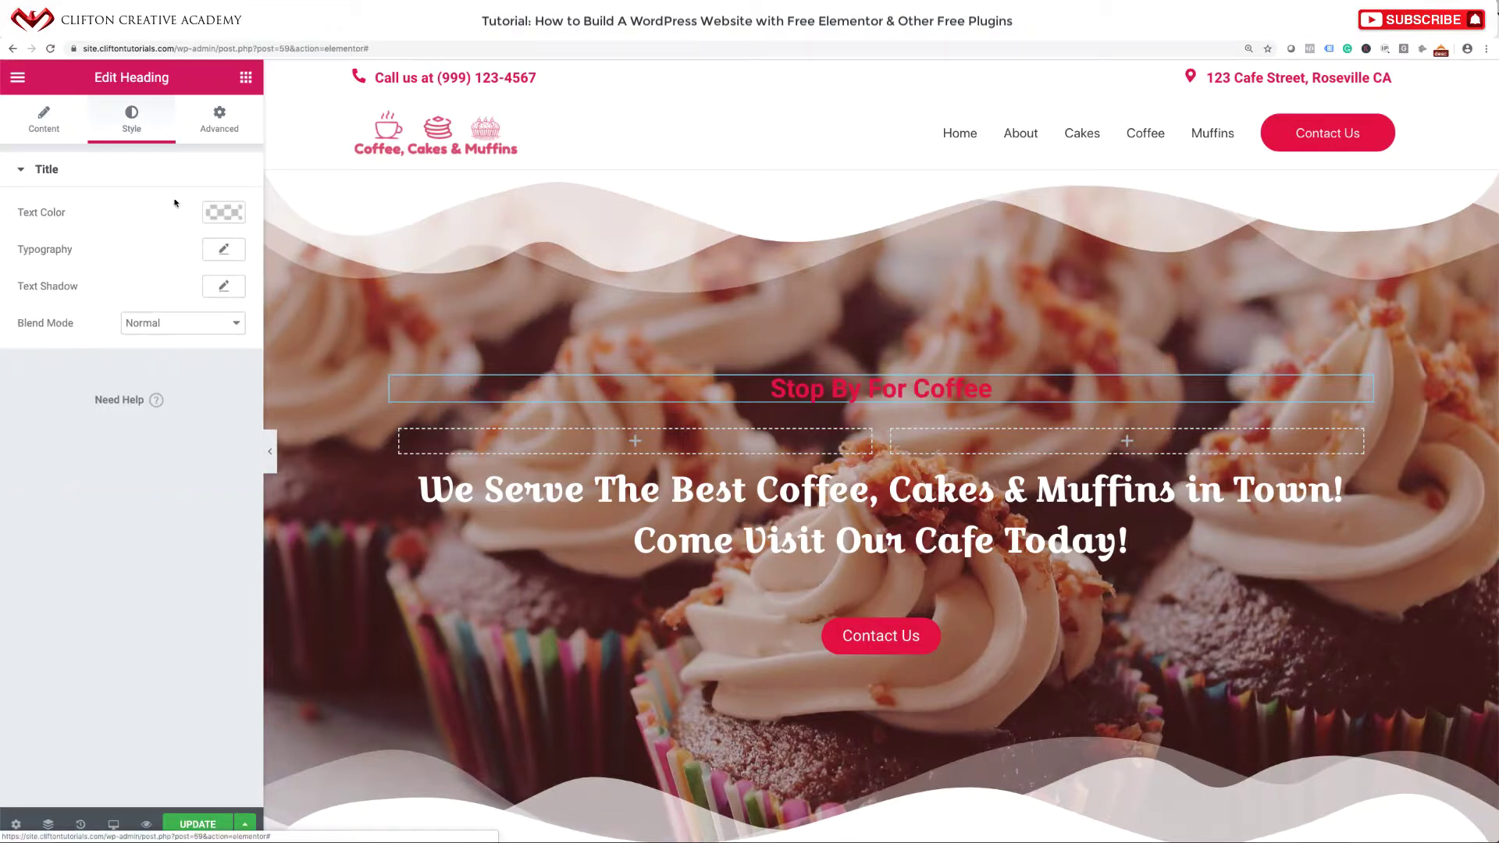
pyautogui.click(221, 209)
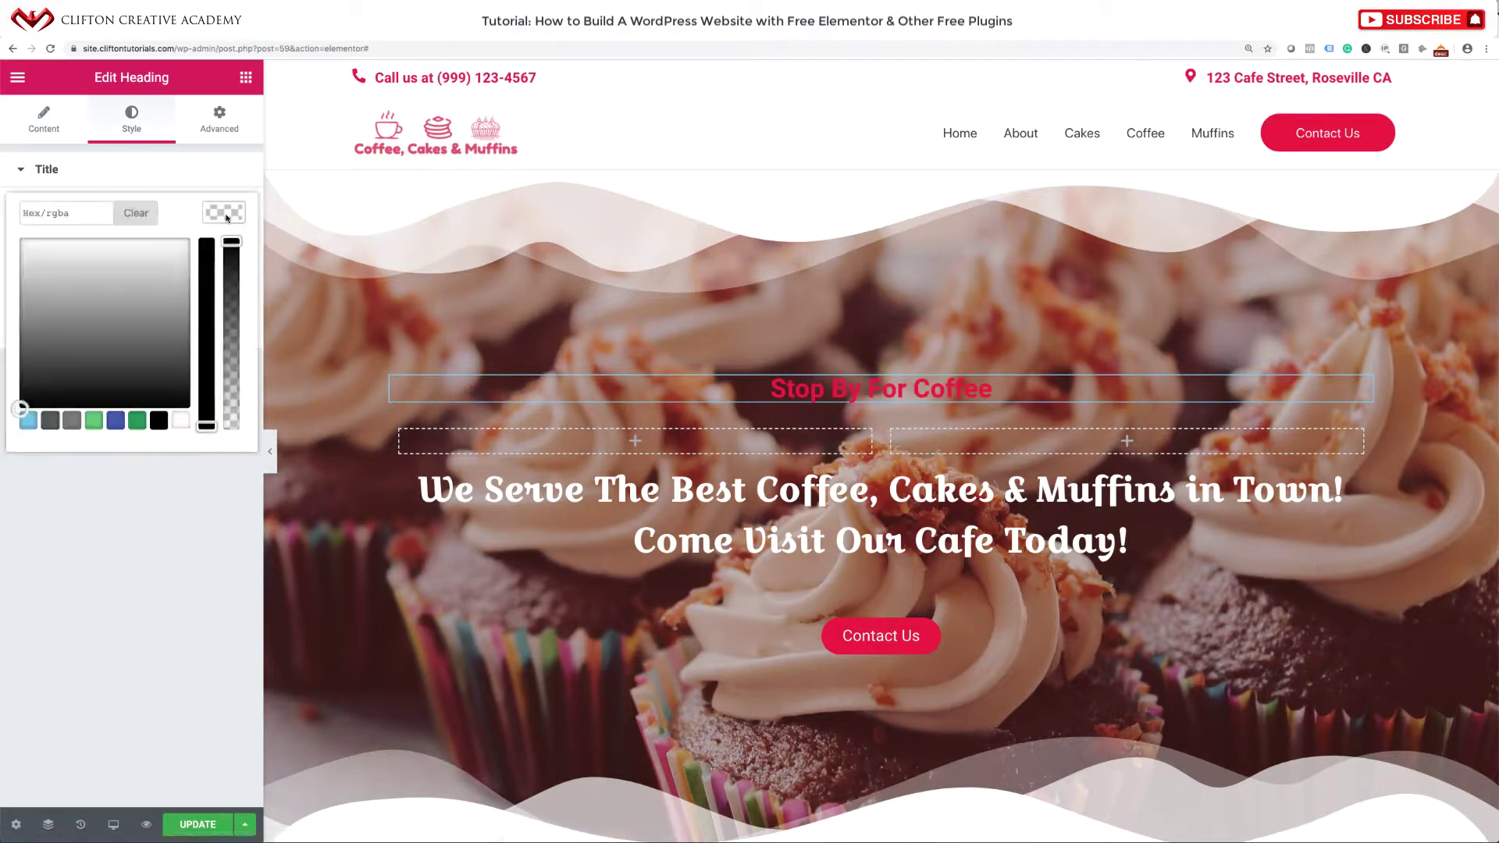
pyautogui.click(176, 422)
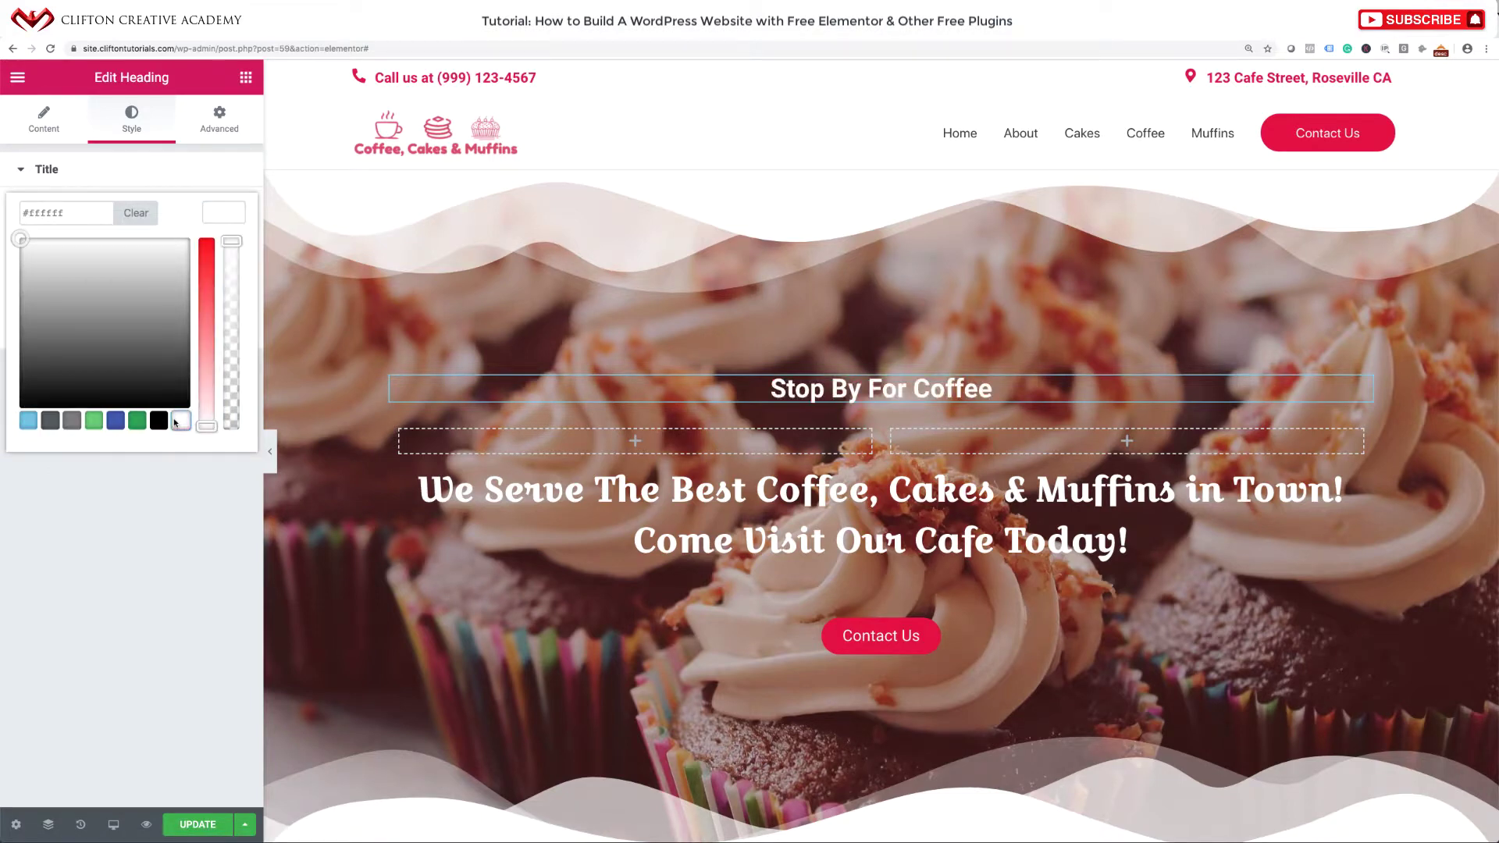
pyautogui.click(159, 660)
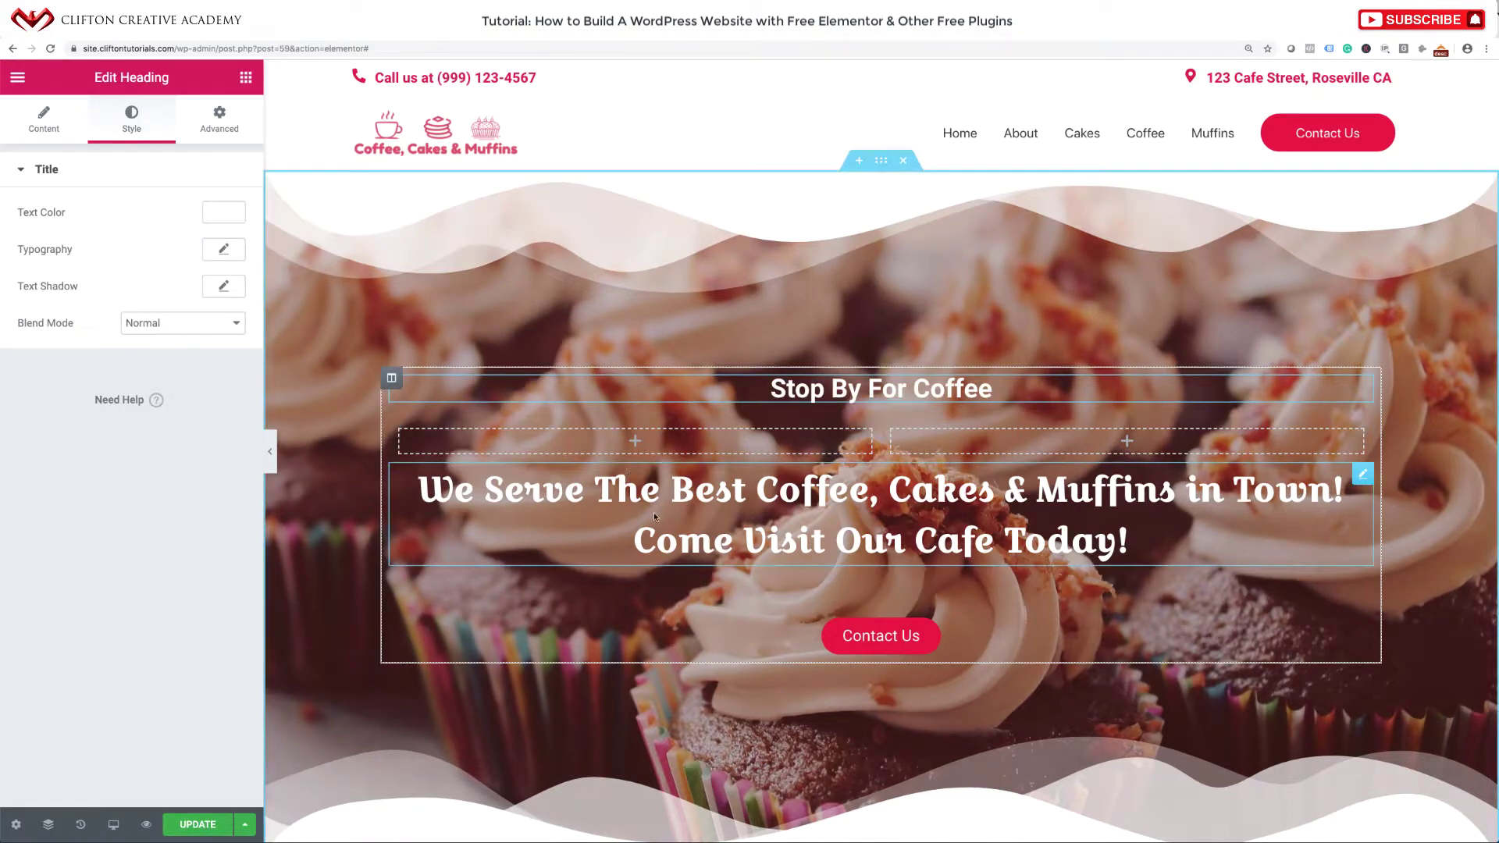
# Delete the large welcome heading and move the Contact Us button into the left column.
pyautogui.click(1363, 475)
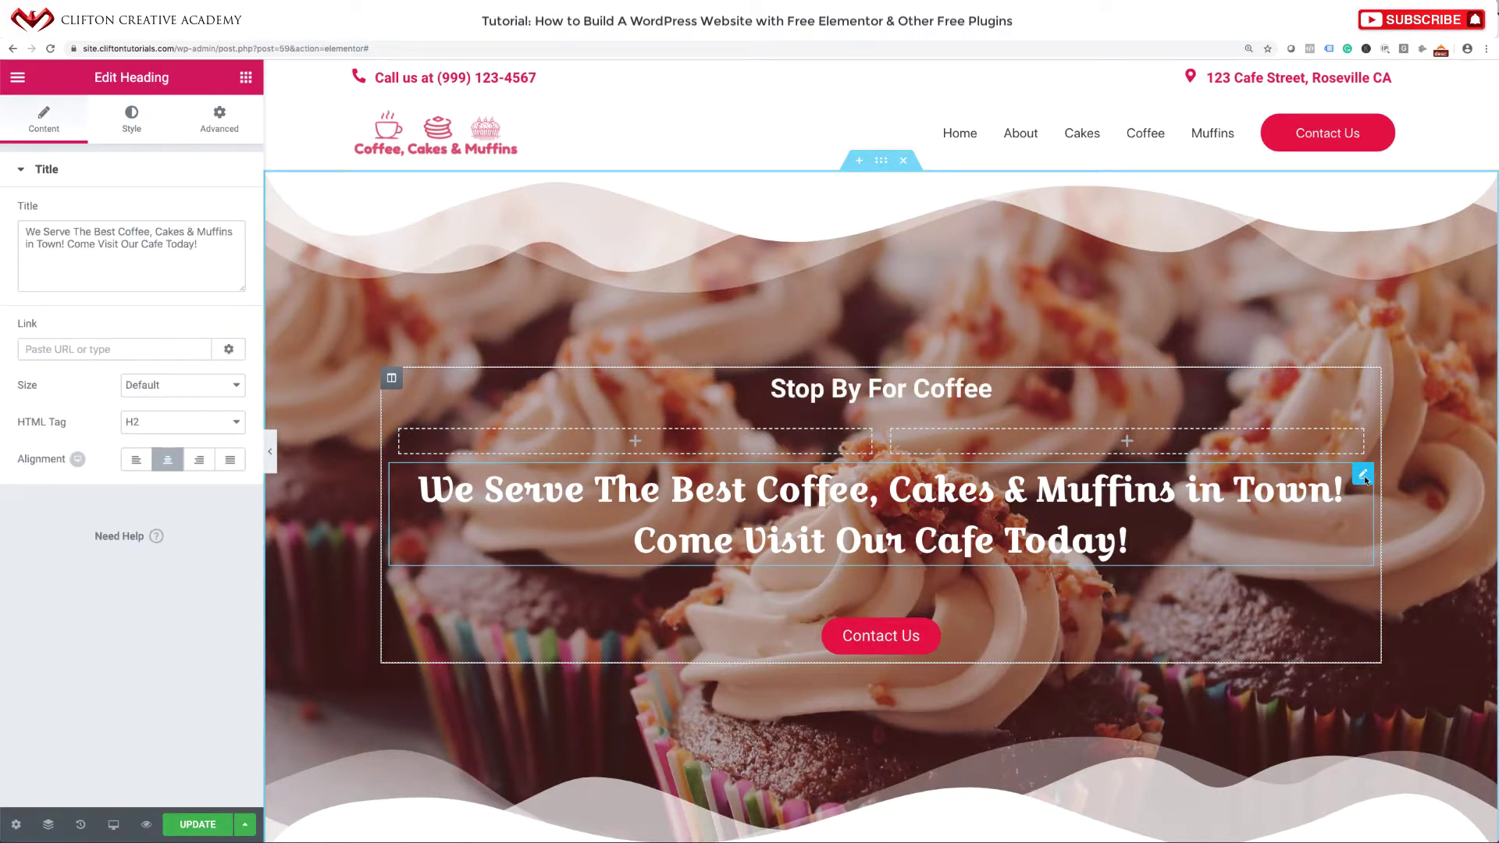
pyautogui.rightClick(1365, 477)
pyautogui.click(1370, 730)
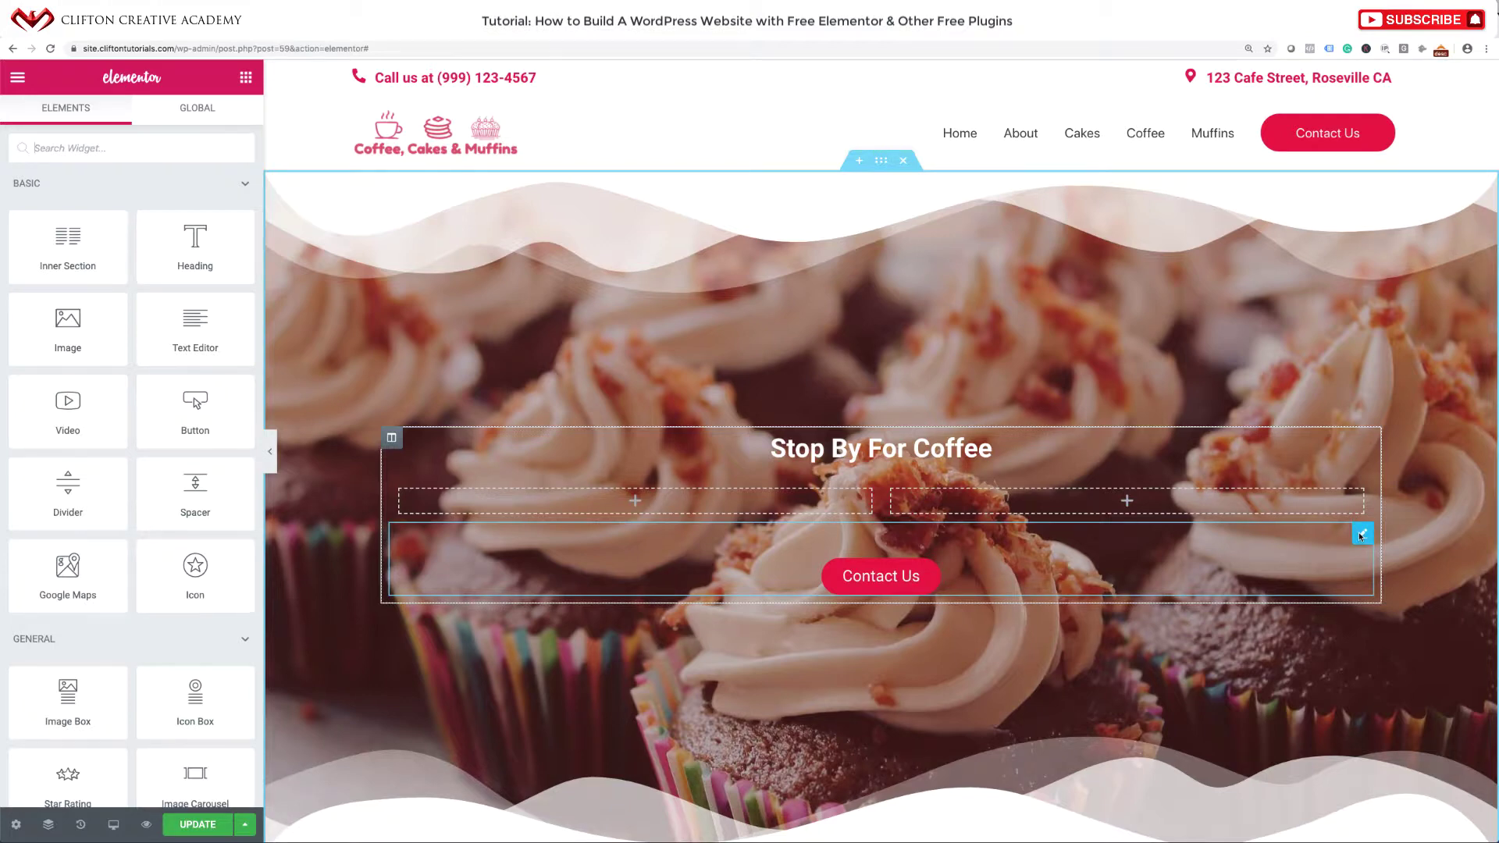
pyautogui.moveTo(1361, 535); pyautogui.dragTo(743, 543)
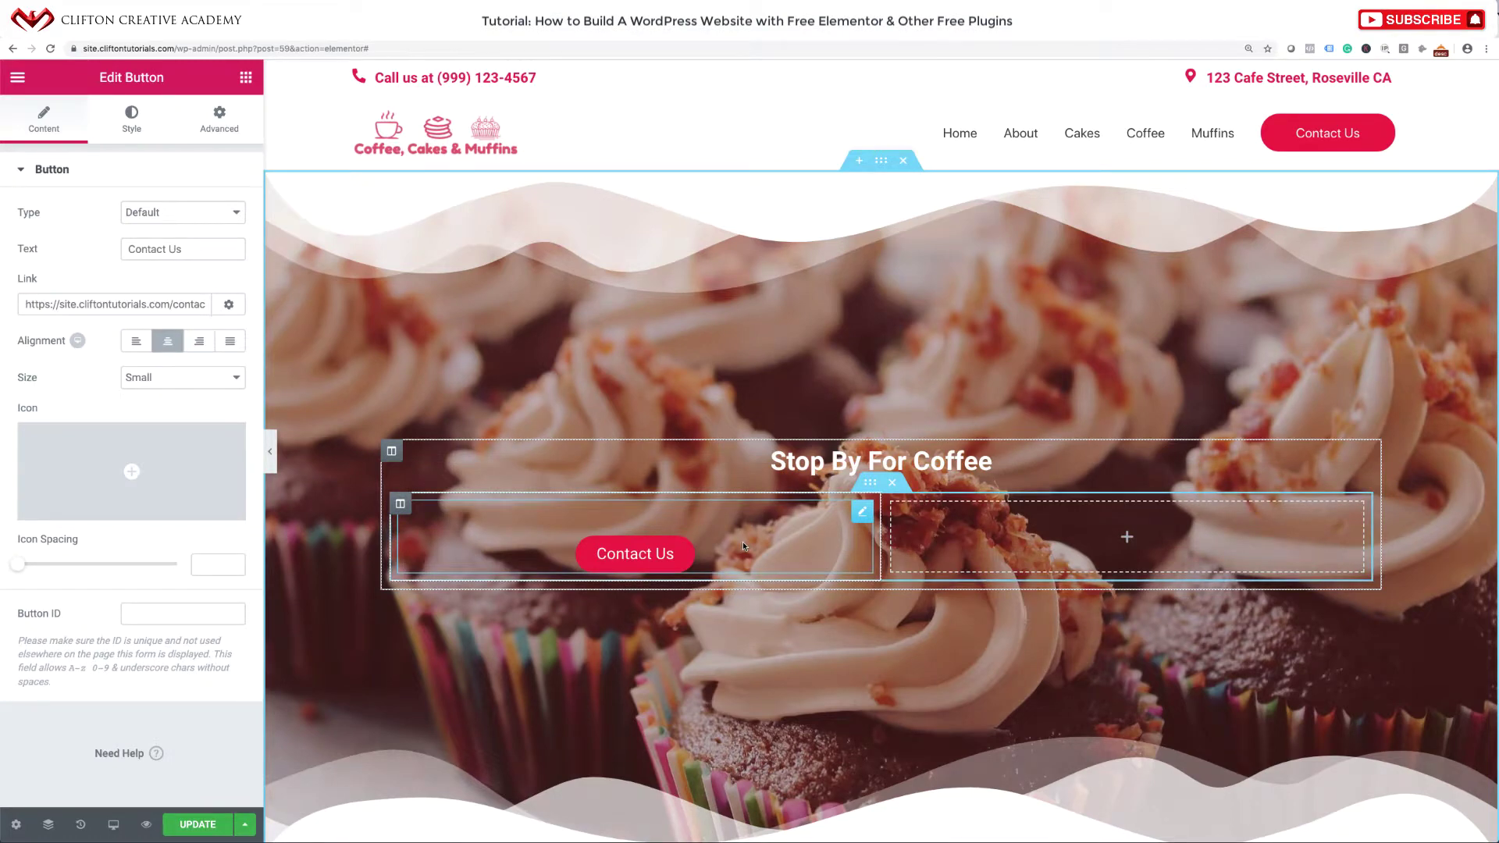
# Add an Icon Box to the left column and paste the café's name, address and phone into its description.
pyautogui.click(245, 78)
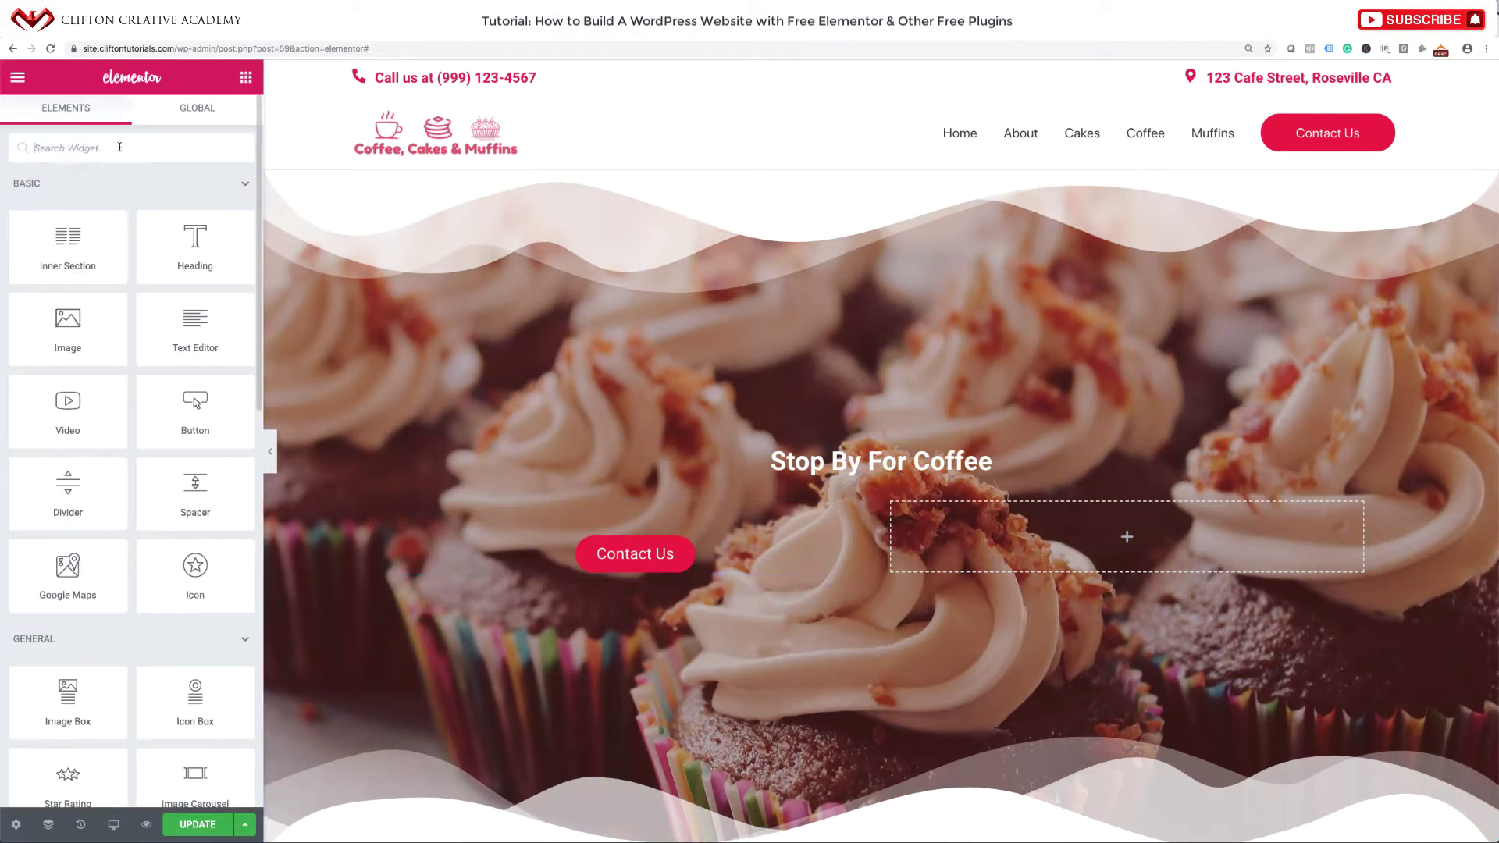
pyautogui.write('icon')
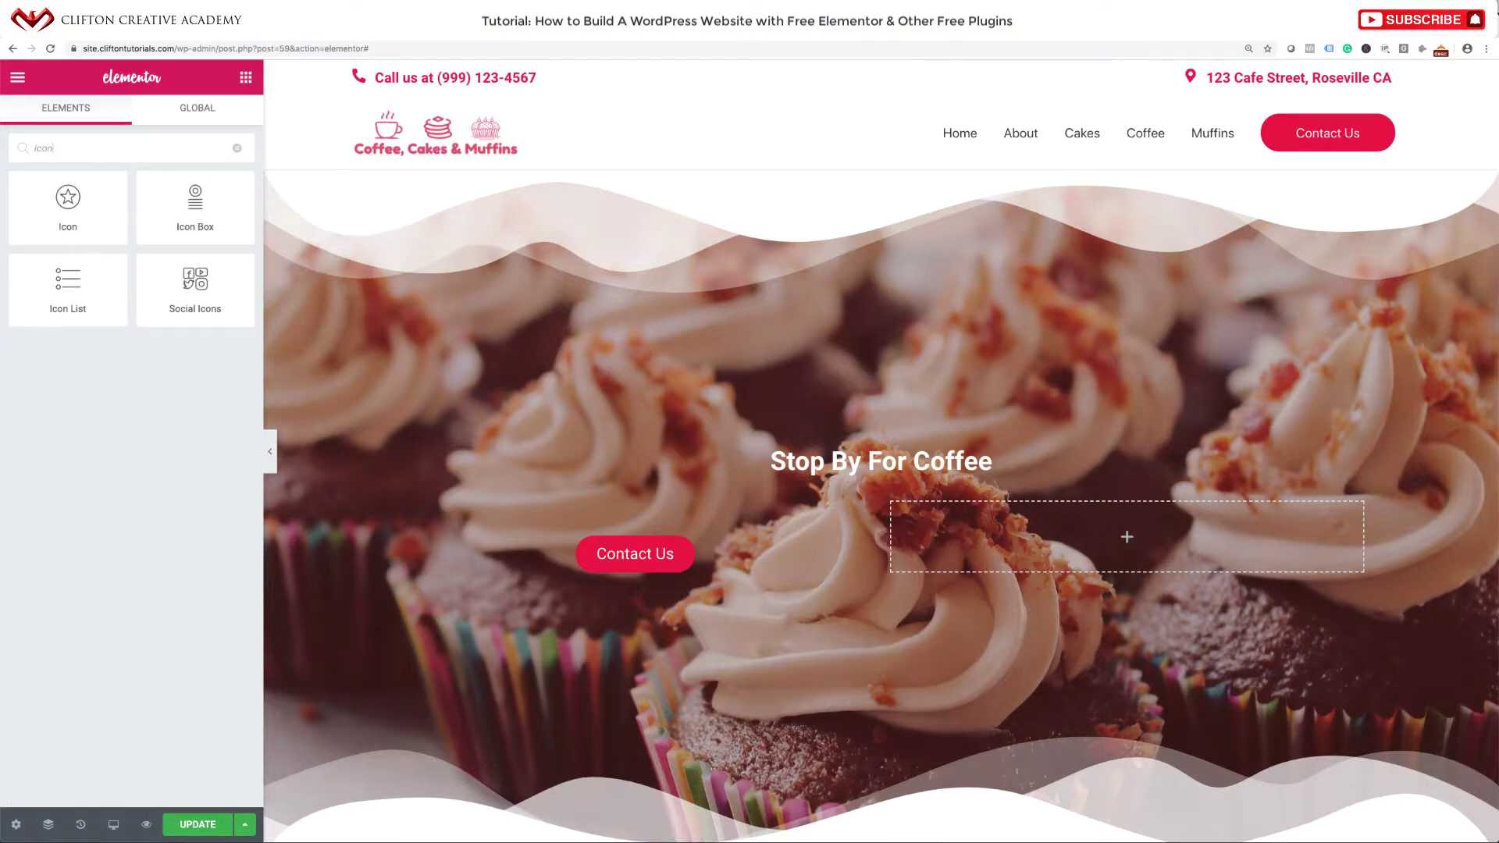
pyautogui.moveTo(196, 204); pyautogui.dragTo(593, 508)
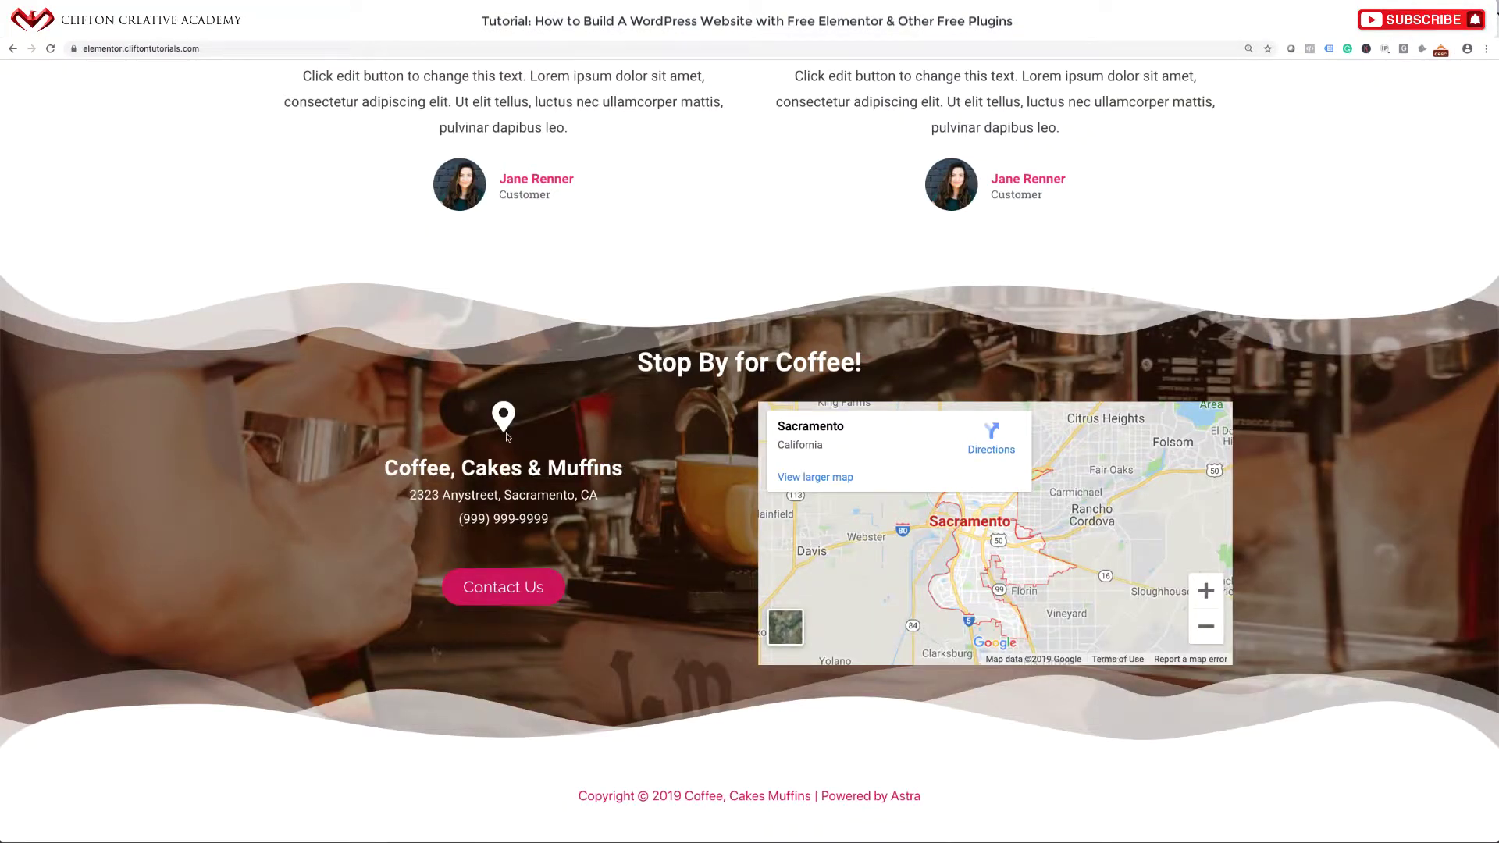
pyautogui.moveTo(378, 478); pyautogui.dragTo(613, 533)
pyautogui.hotkey('ctrl', 'c')
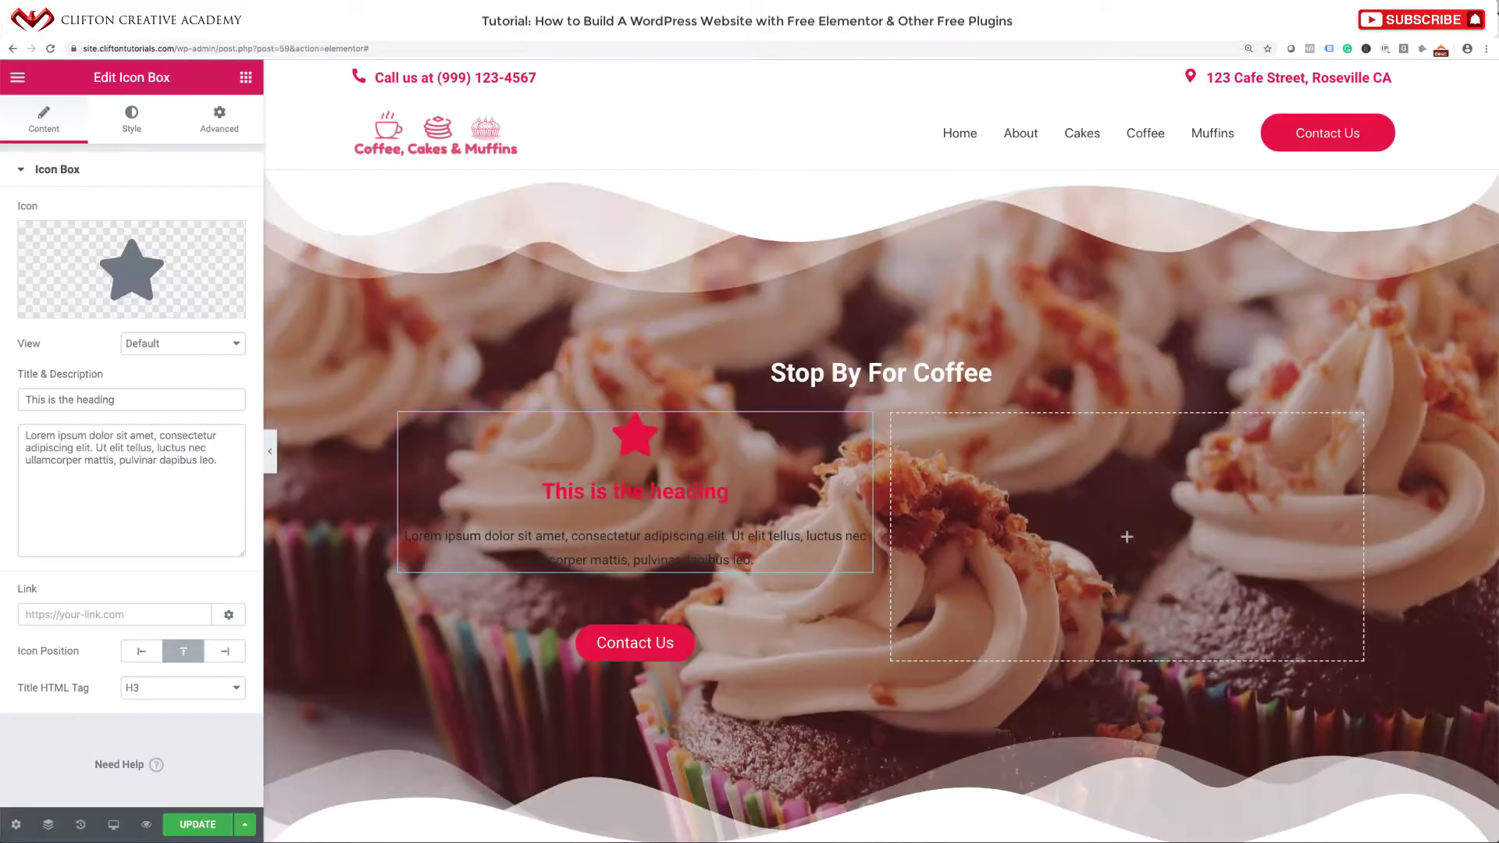
pyautogui.tripleClick(142, 449)
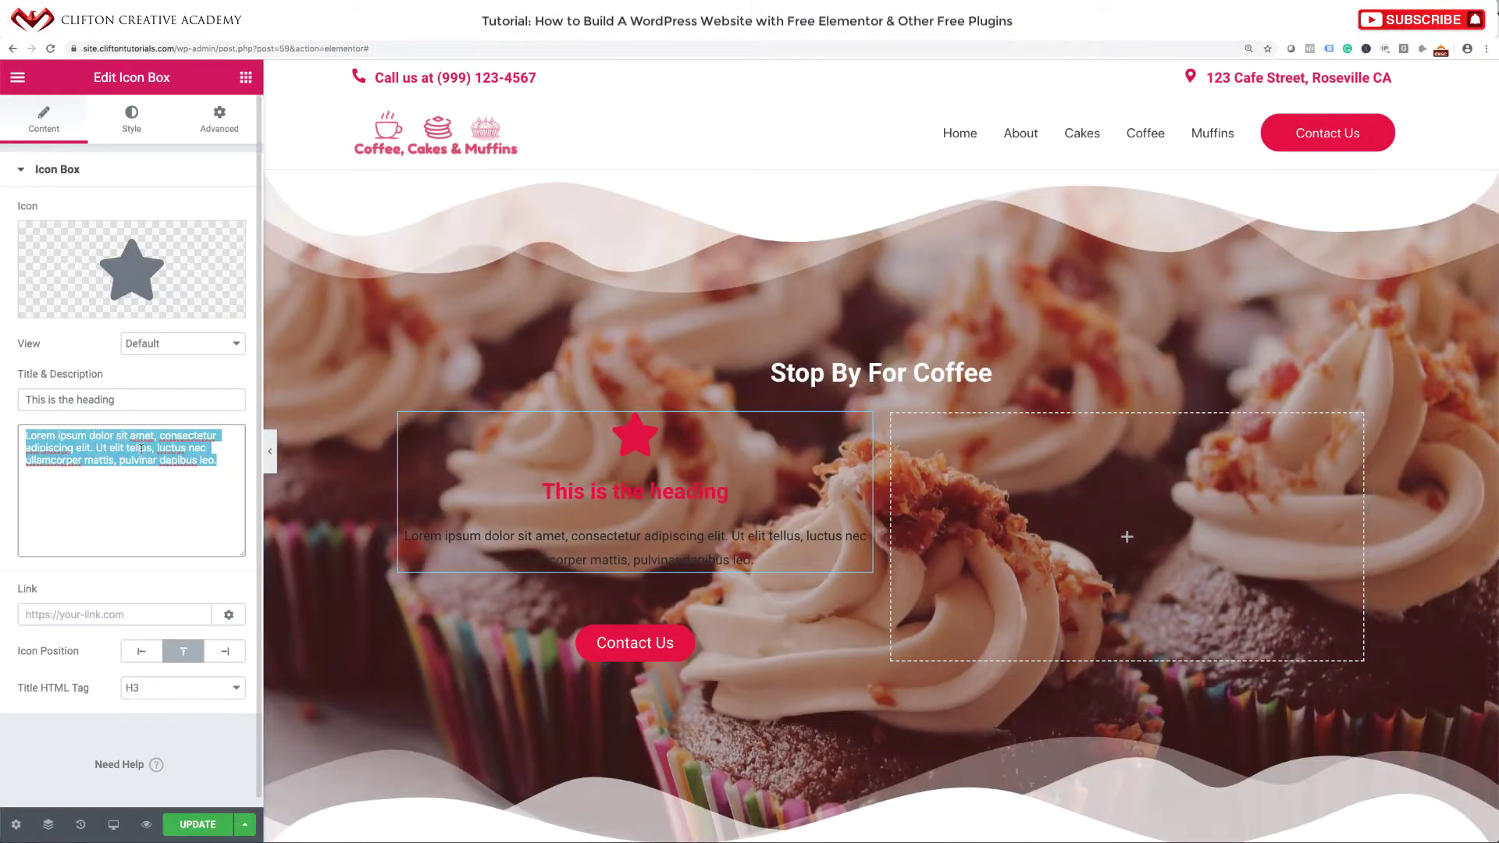
pyautogui.hotkey('ctrl', 'v')
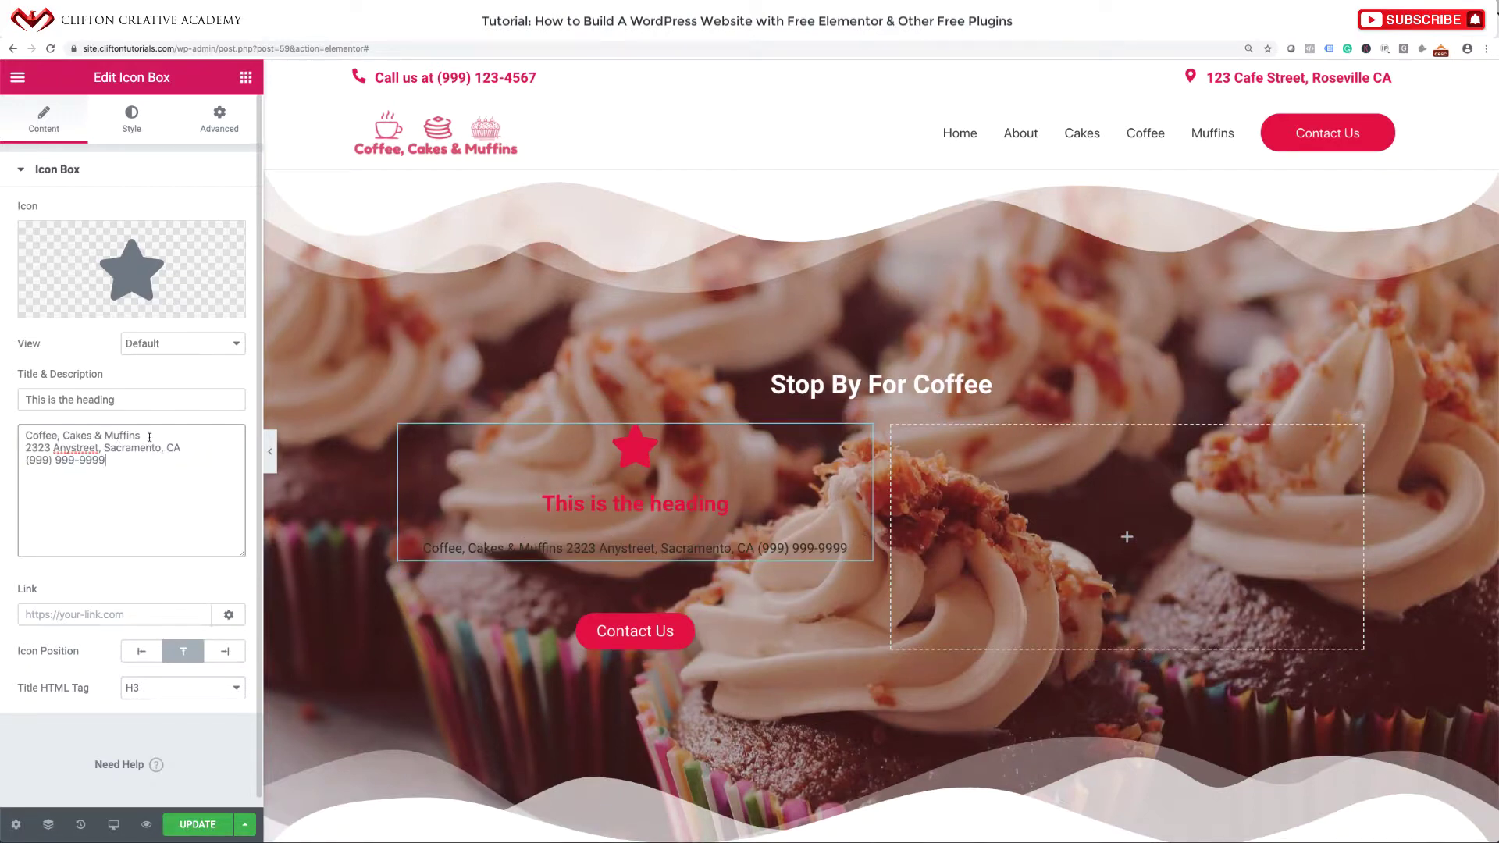
# Make 'Coffee, Cakes & Muffins' the icon box title and remove that line from the description.
pyautogui.moveTo(149, 437); pyautogui.dragTo(32, 427)
pyautogui.hotkey('ctrl', 'c')
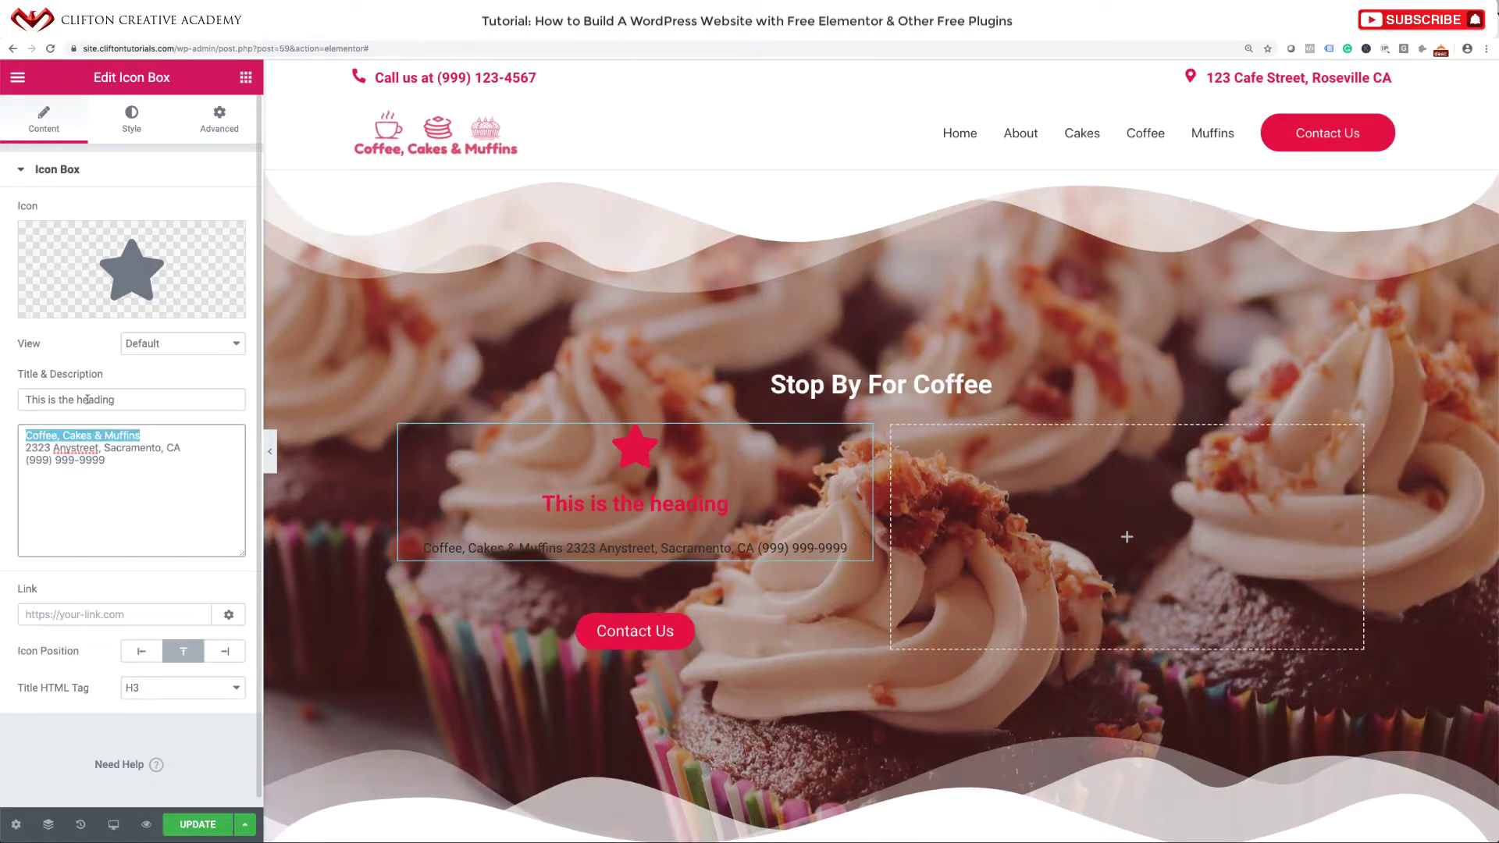
pyautogui.moveTo(117, 400); pyautogui.dragTo(16, 384)
pyautogui.hotkey('ctrl', 'v')
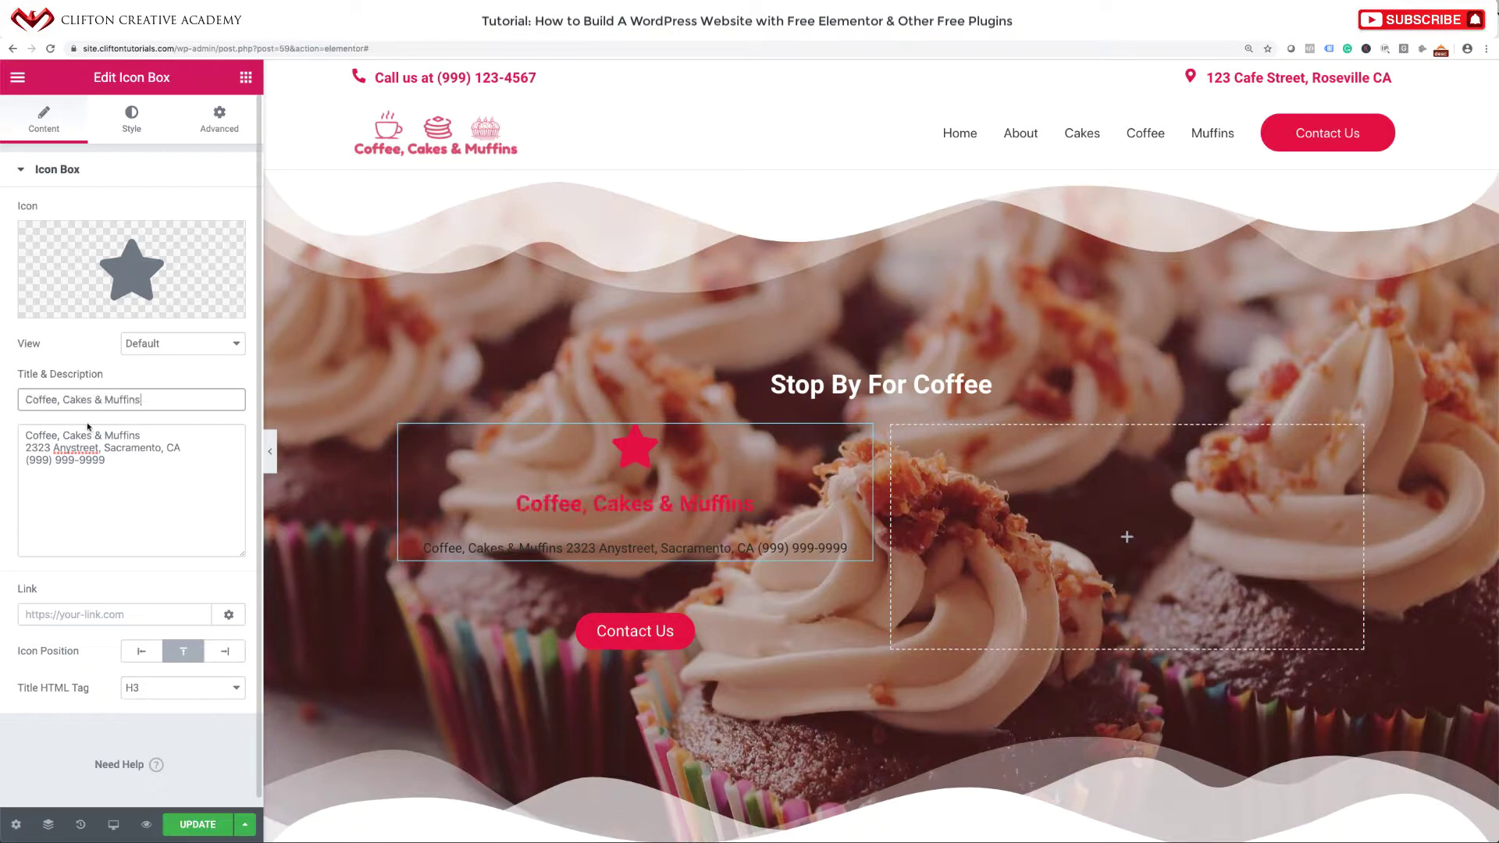
pyautogui.moveTo(143, 436); pyautogui.dragTo(1, 429)
pyautogui.press('BackSpace')
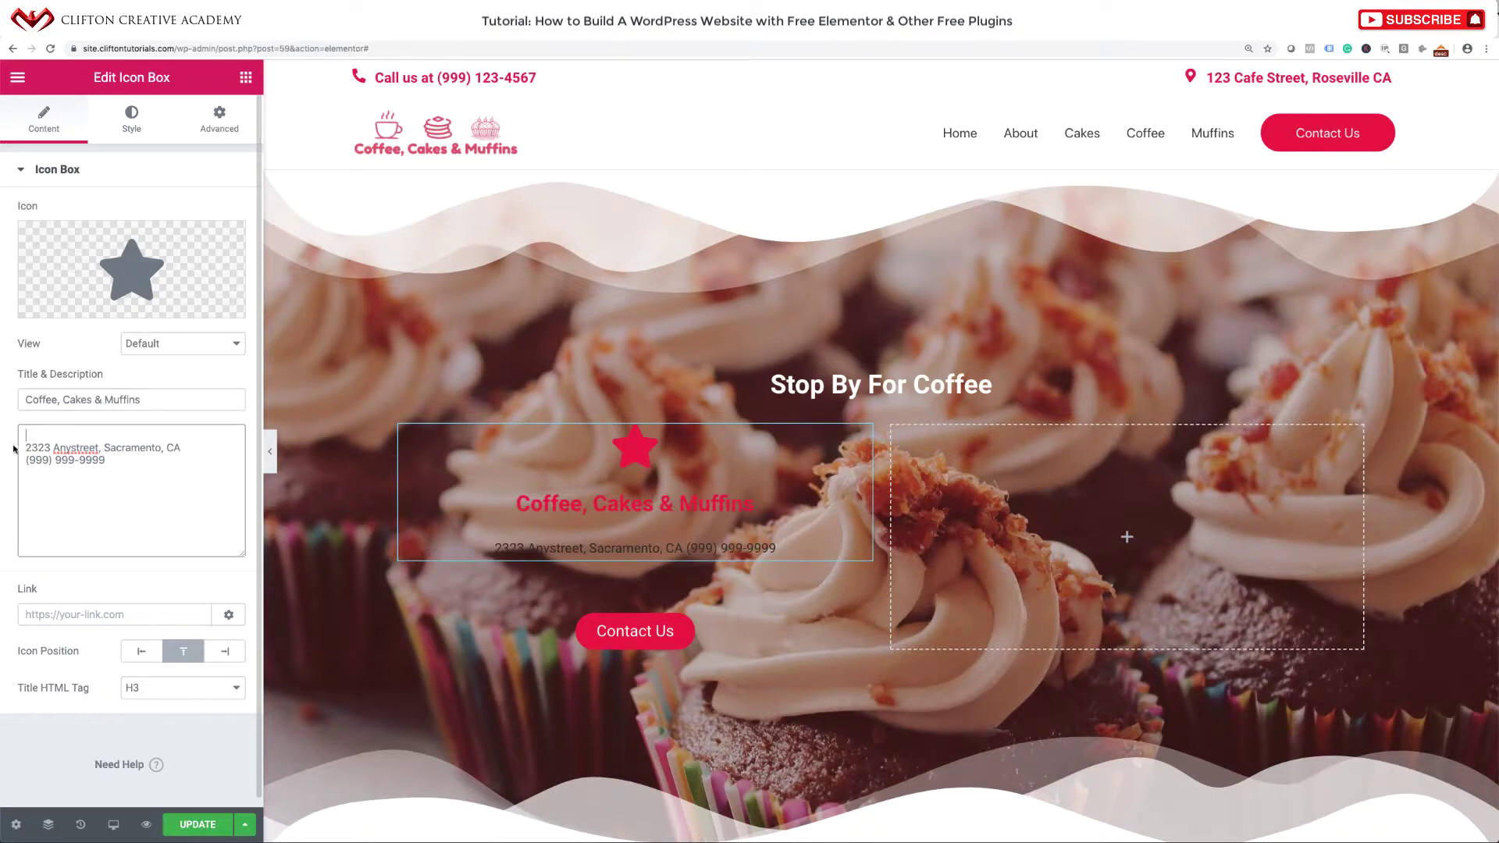
pyautogui.press('Delete')
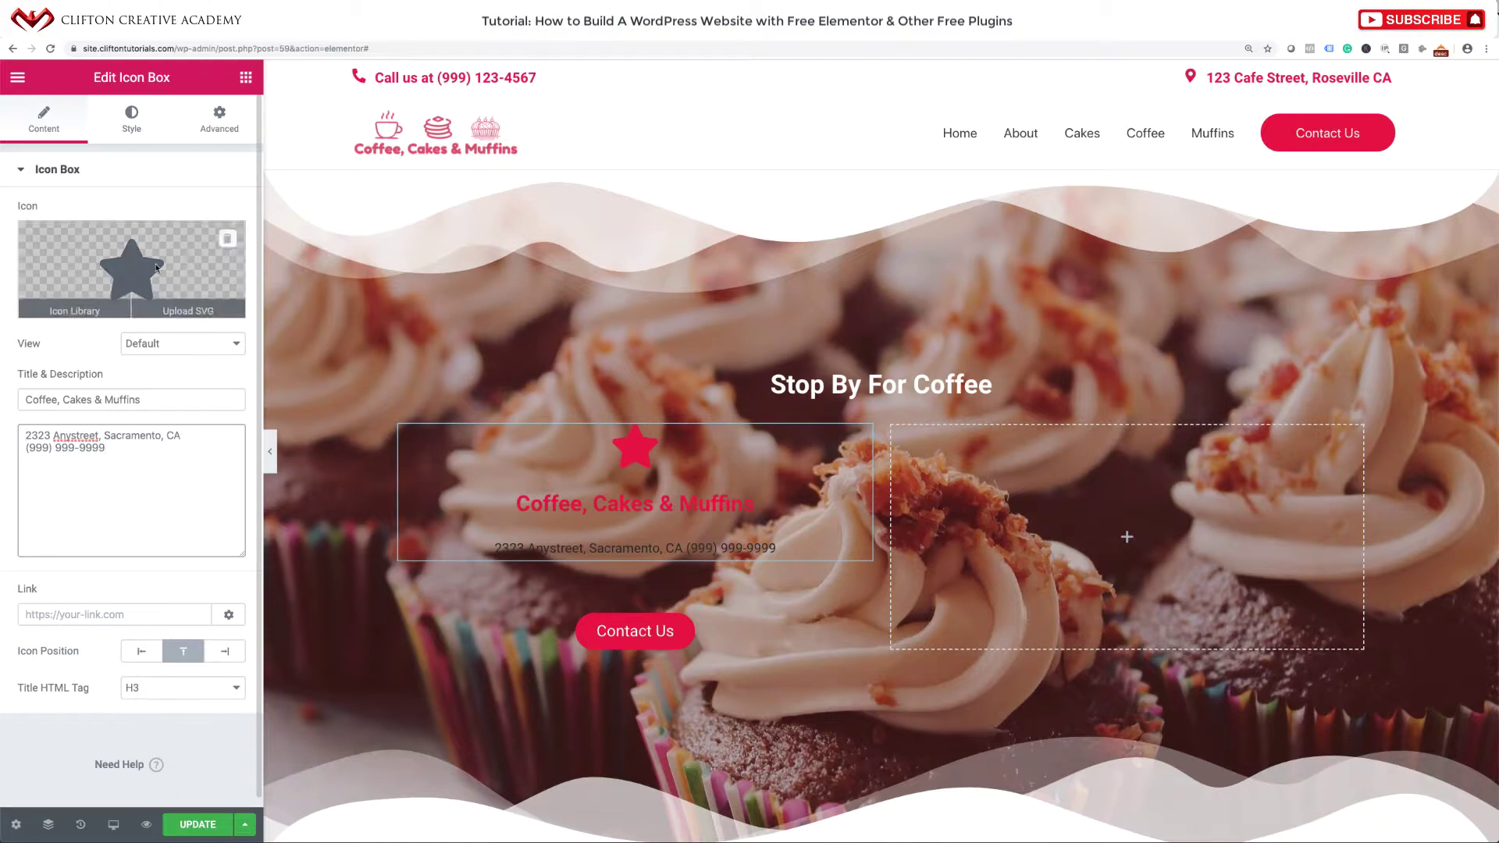
# Replace the icon box's star with the map-marker icon from the Icon Library.
pyautogui.click(137, 260)
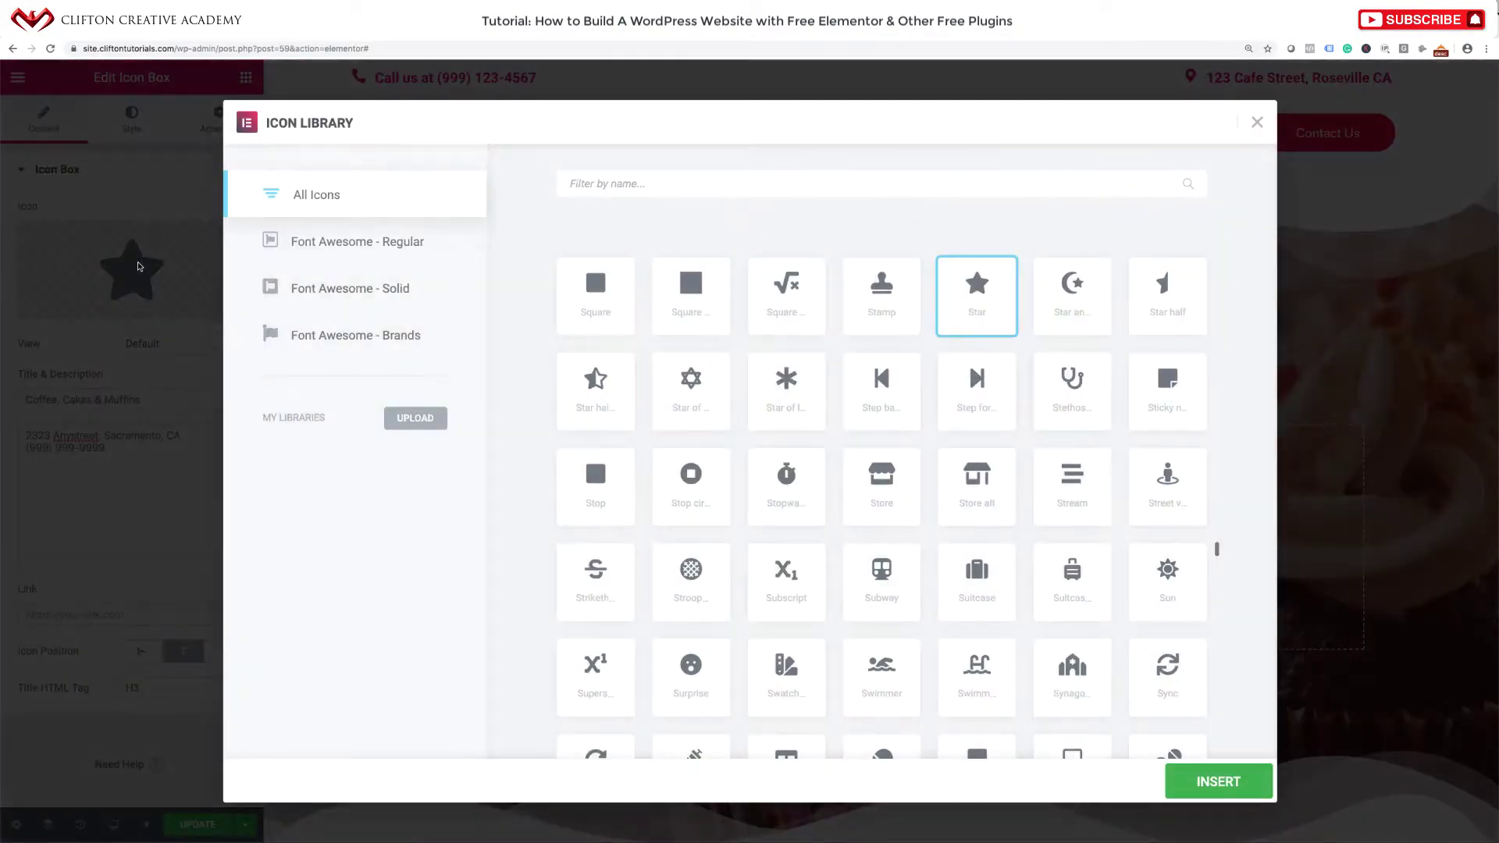
pyautogui.click(959, 175)
pyautogui.write('marke')
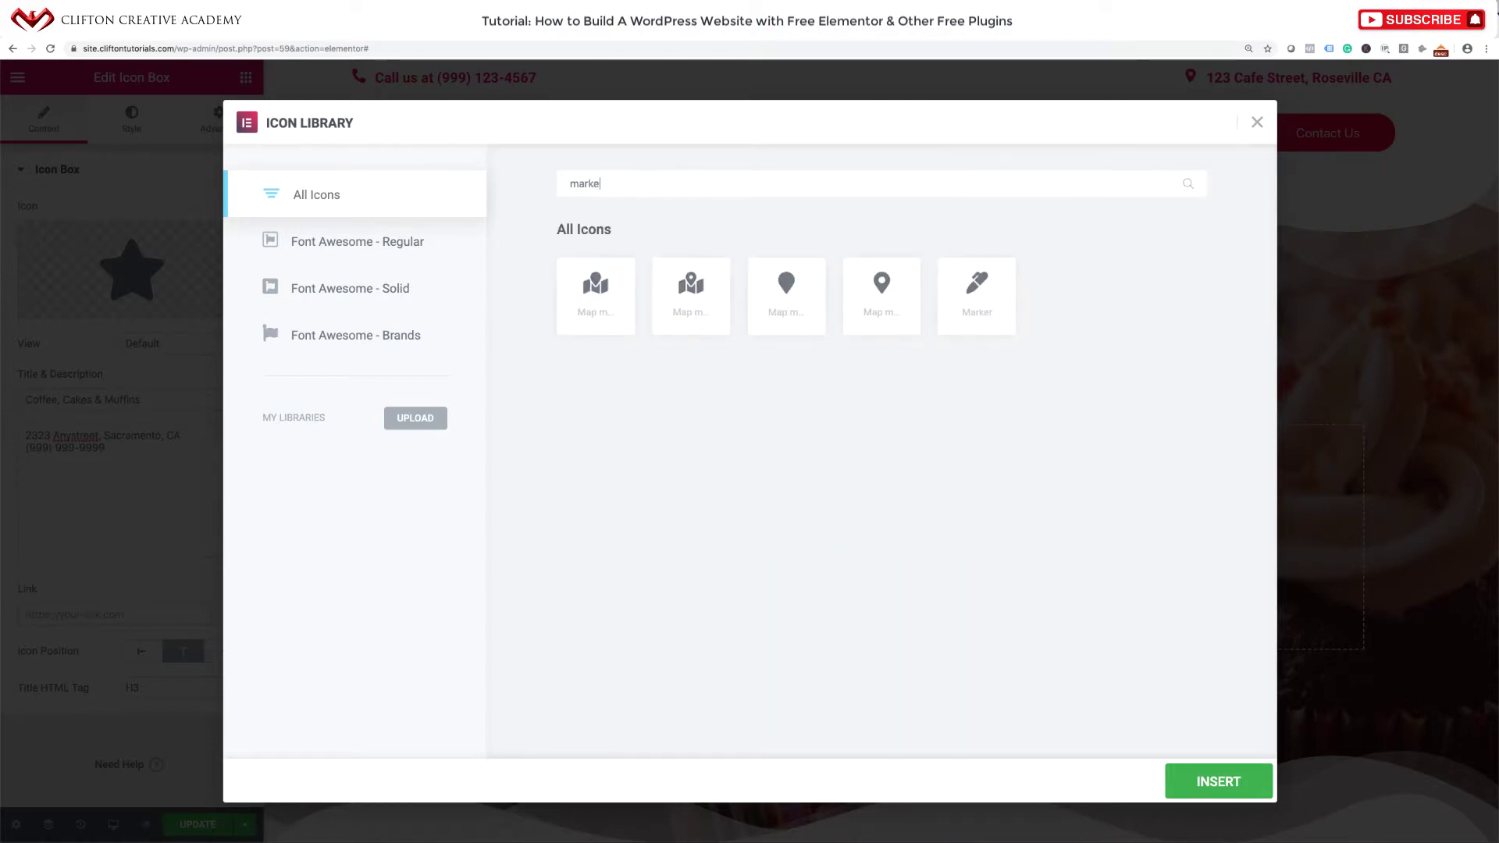
pyautogui.click(905, 304)
pyautogui.click(1219, 782)
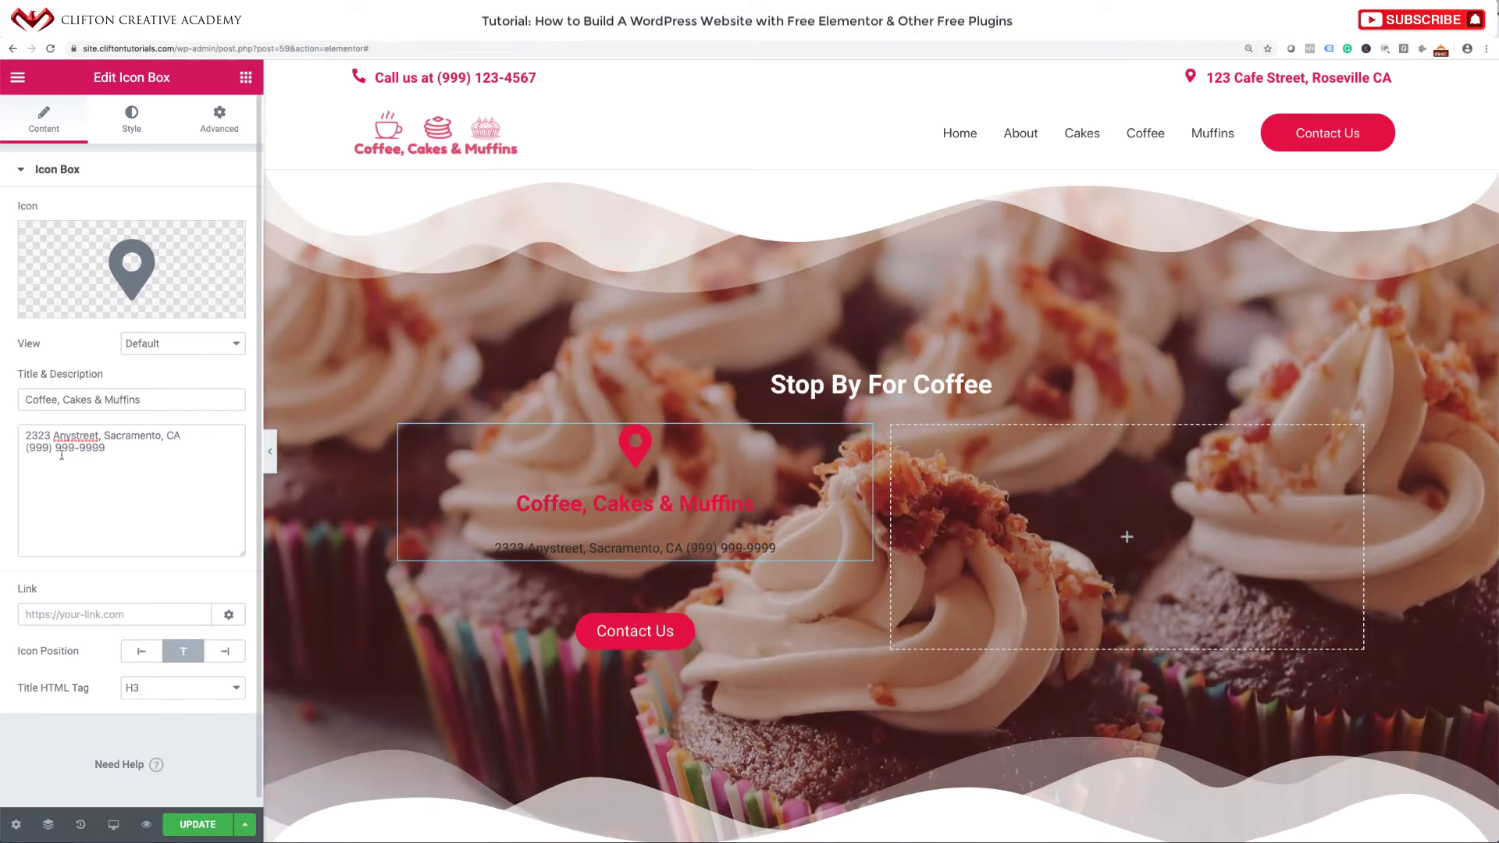
# Correct the phone number's last digit and keep the phone on its own line.
pyautogui.moveTo(100, 448); pyautogui.dragTo(105, 444)
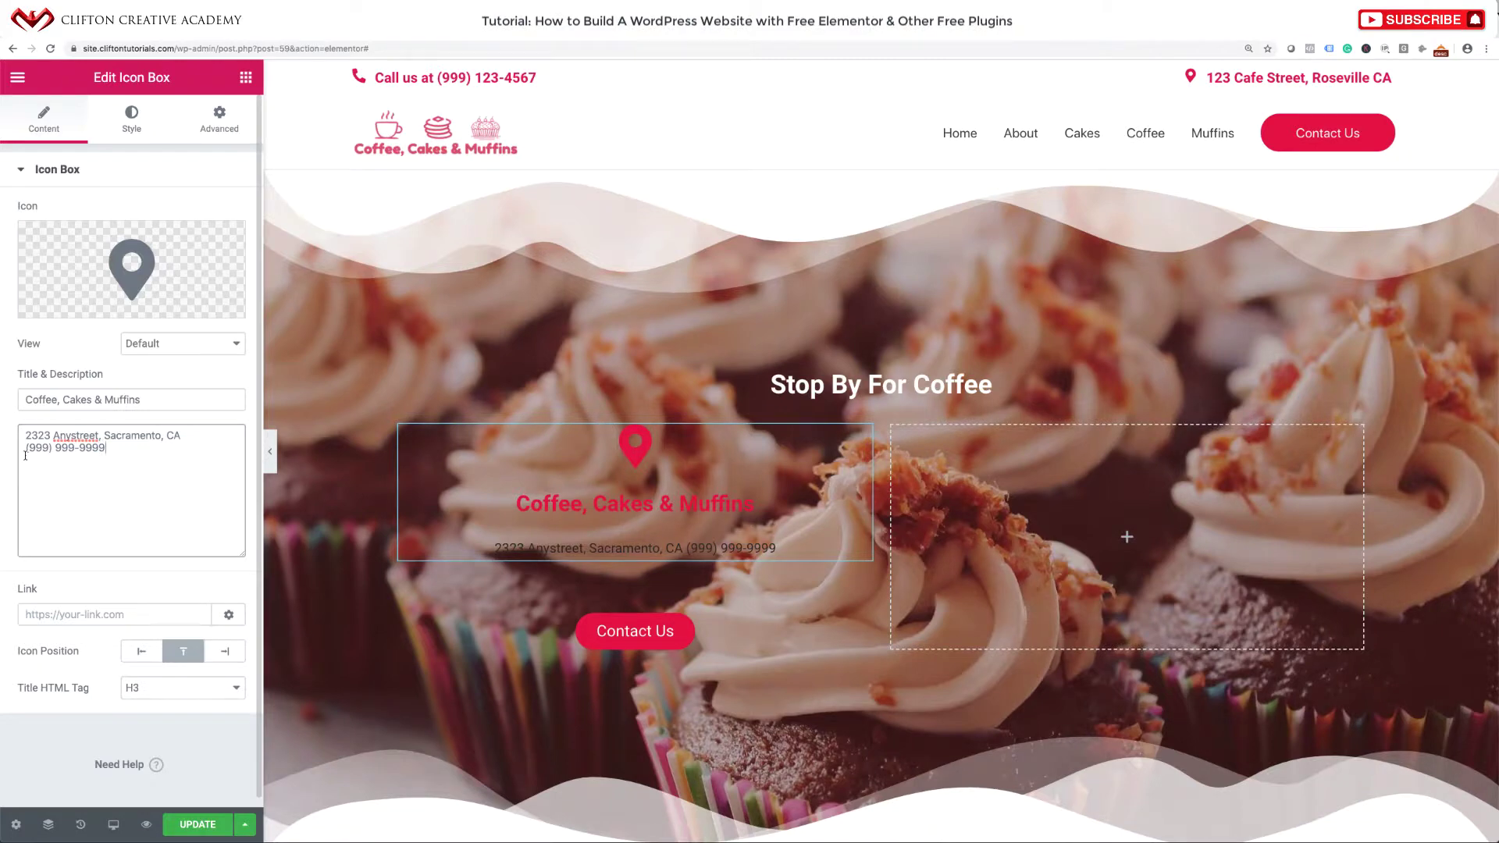
pyautogui.press('BackSpace')
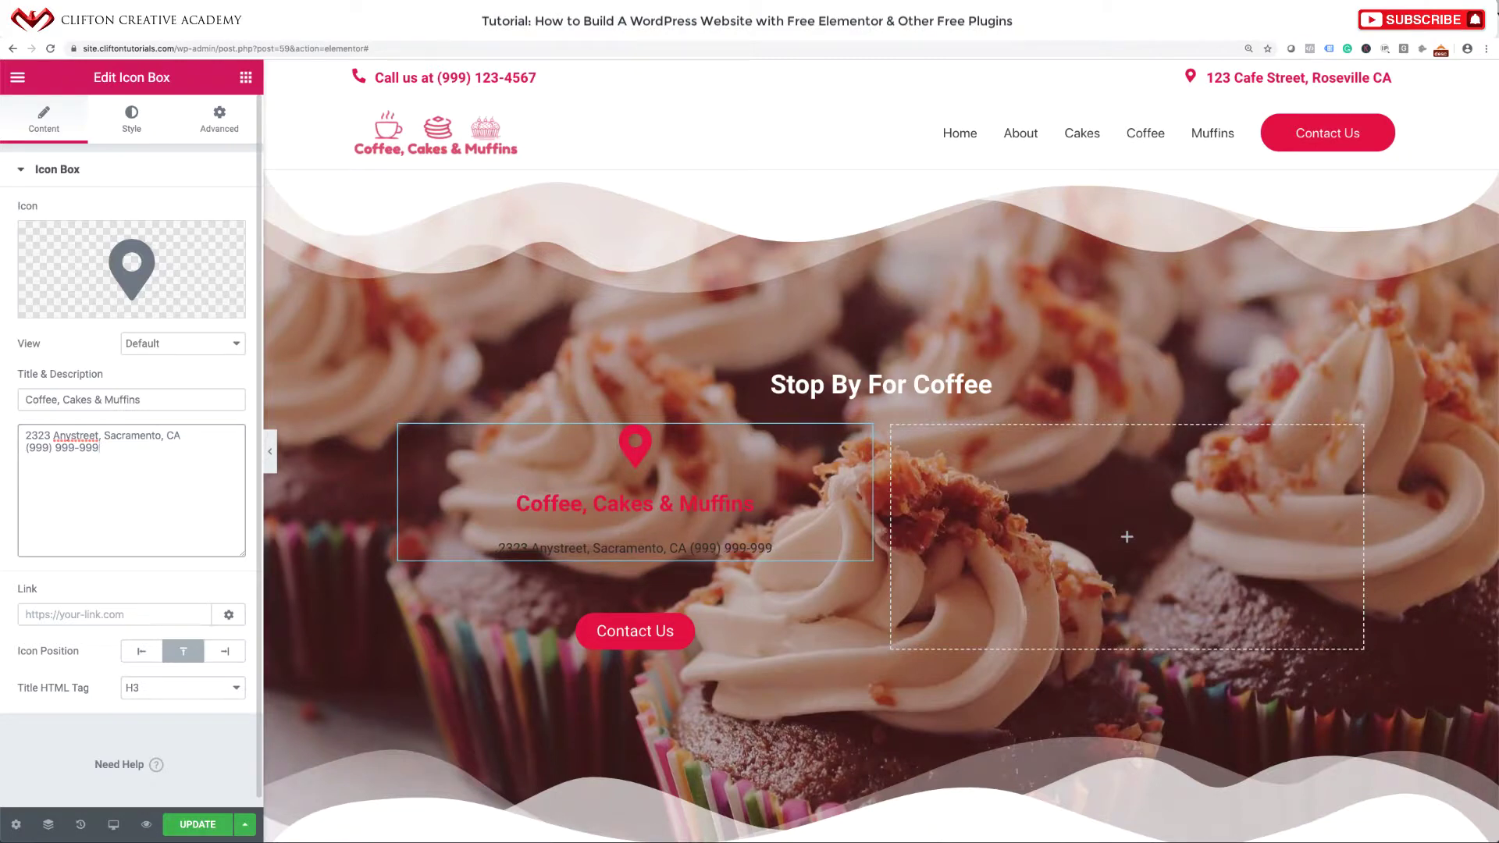
pyautogui.write('9')
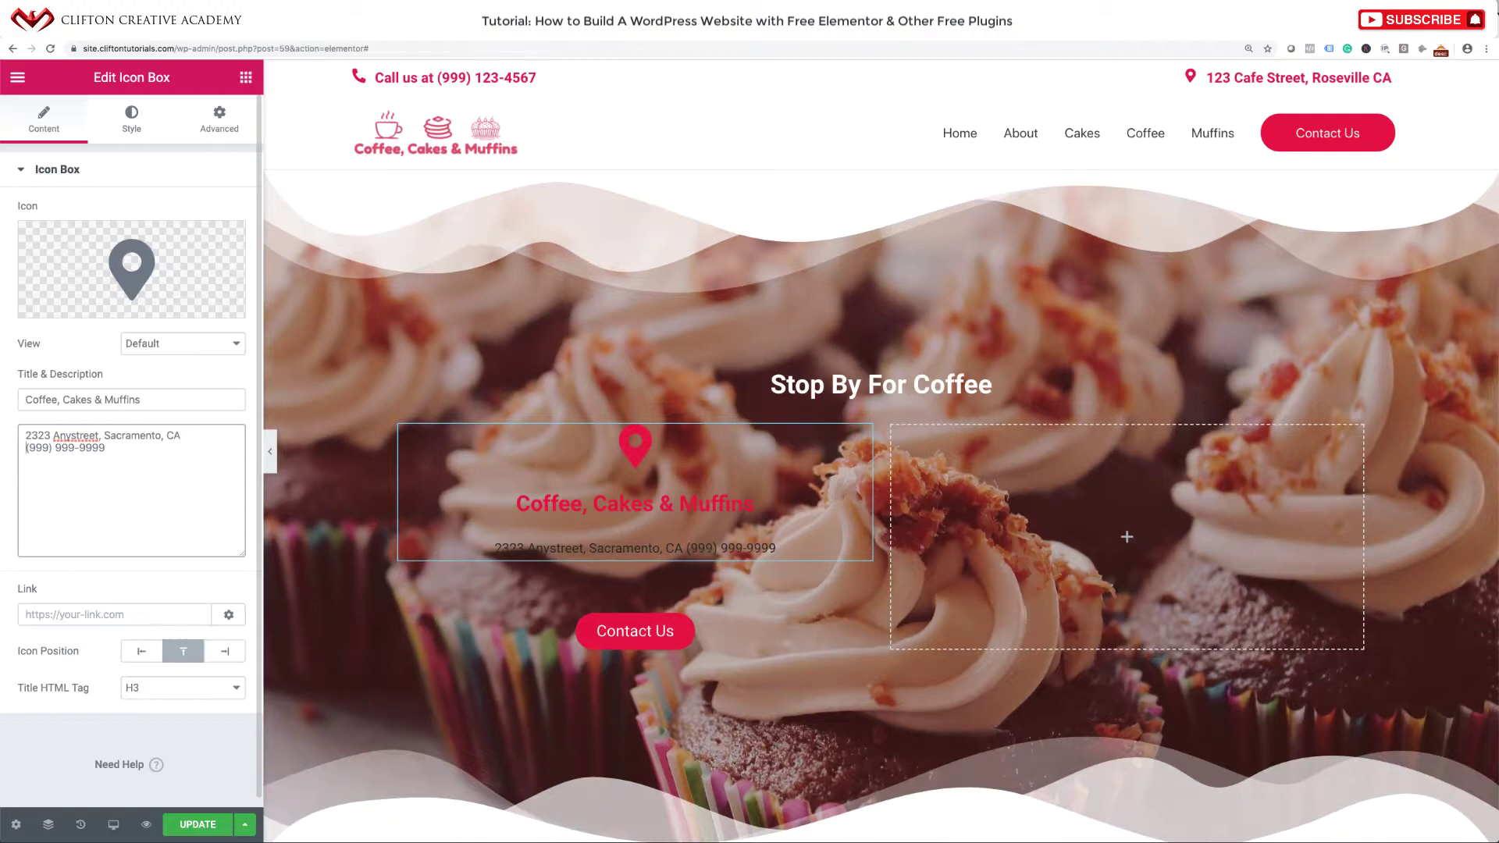
pyautogui.press('BackSpace')
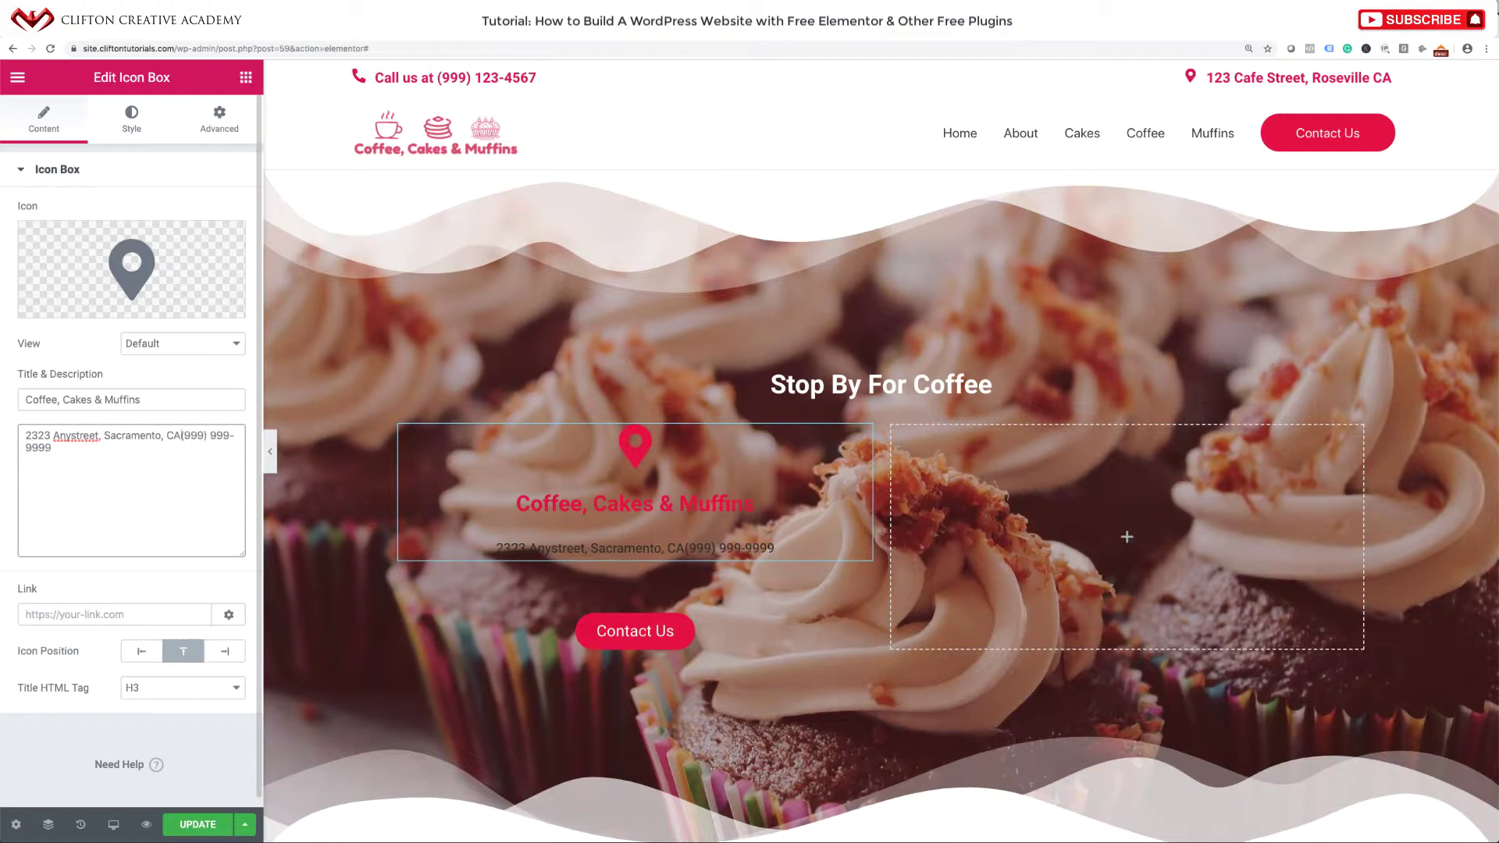
pyautogui.press('Return')
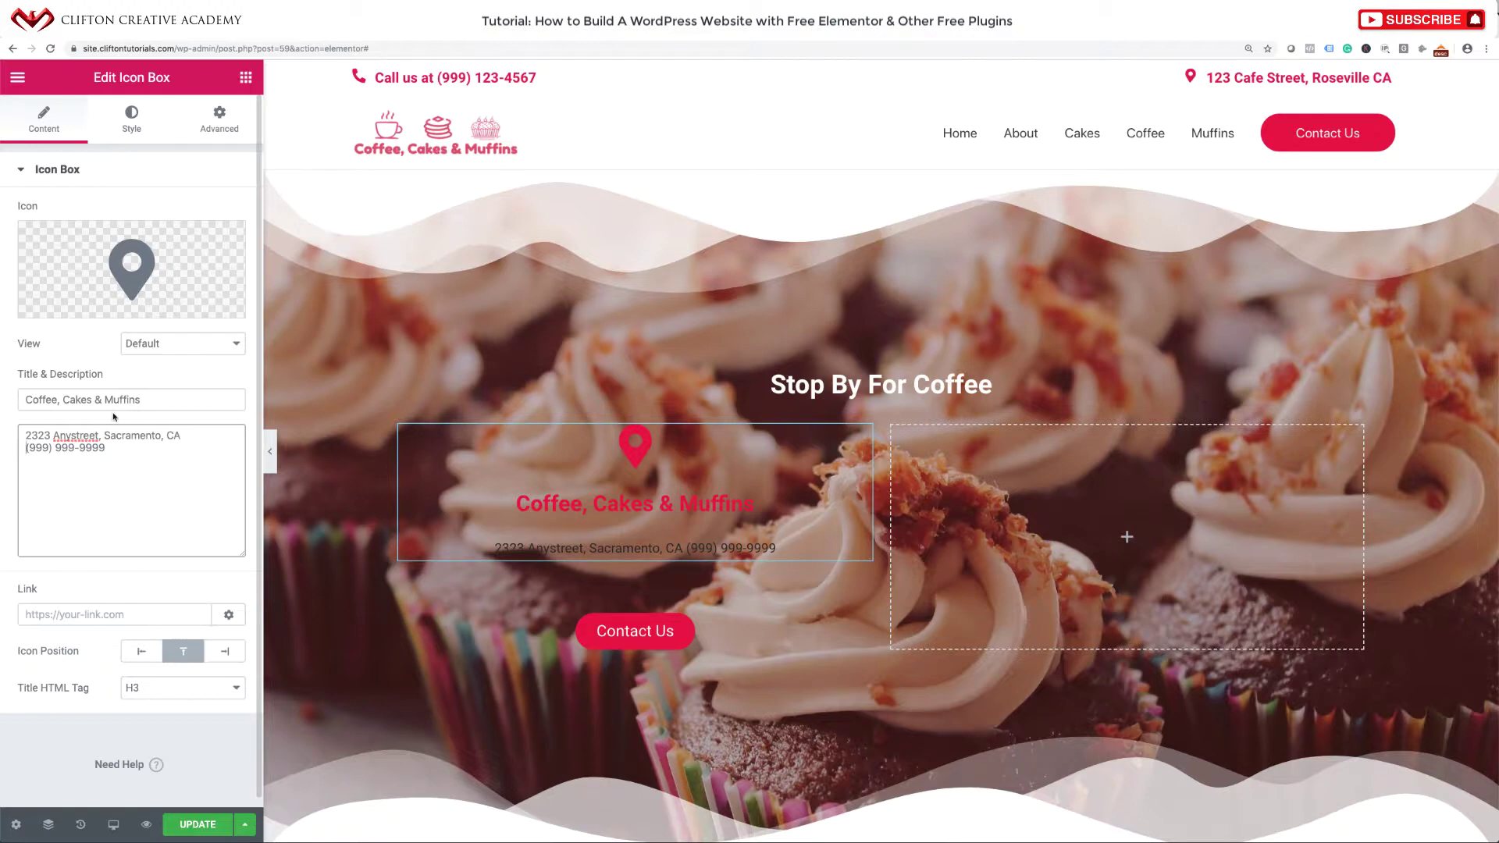
# Set the map-pin icon's primary colour to white.
pyautogui.click(135, 119)
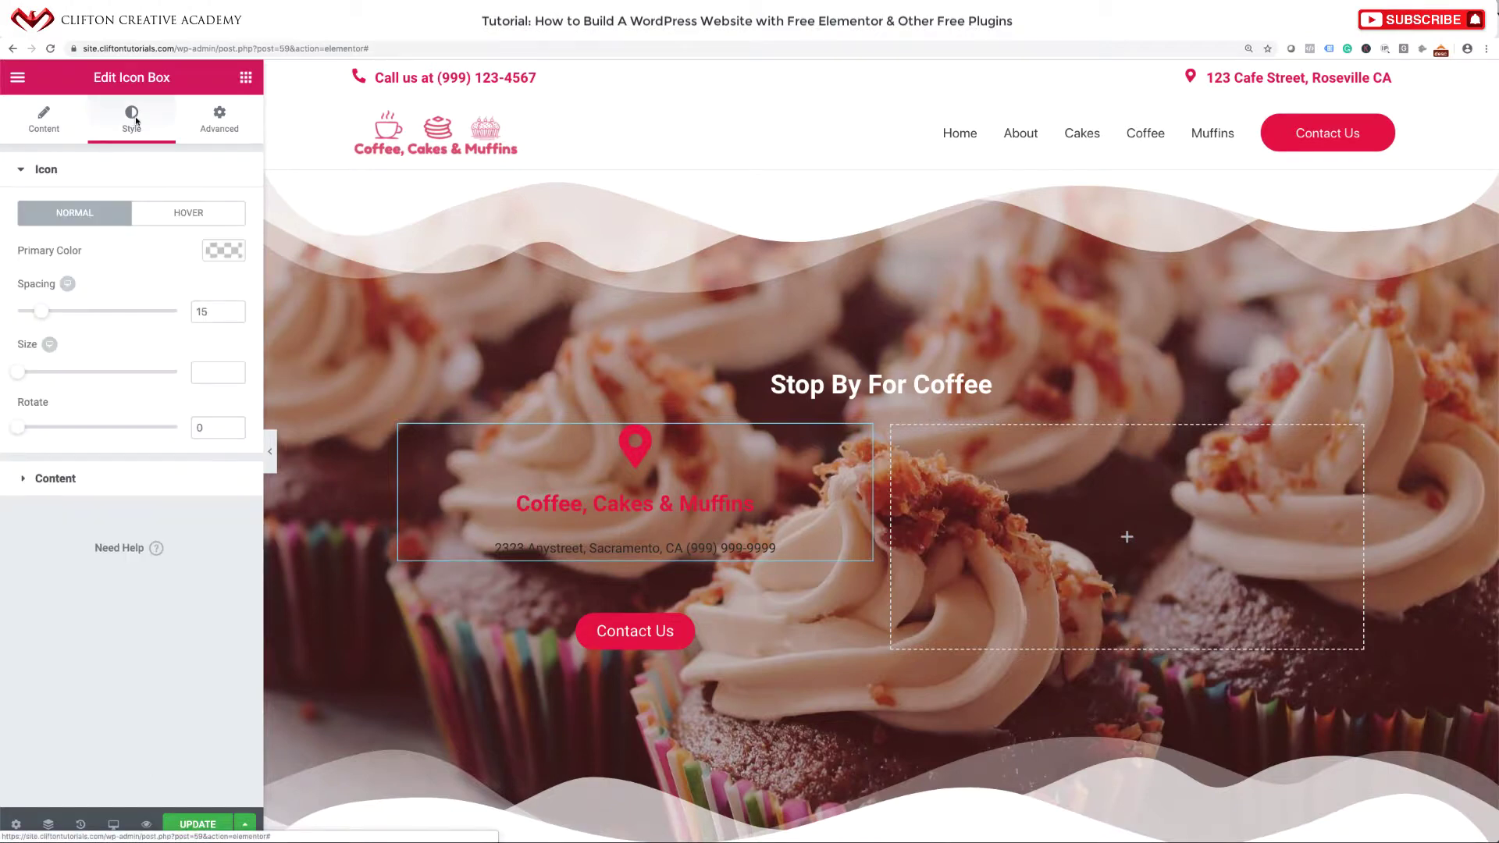
pyautogui.click(223, 250)
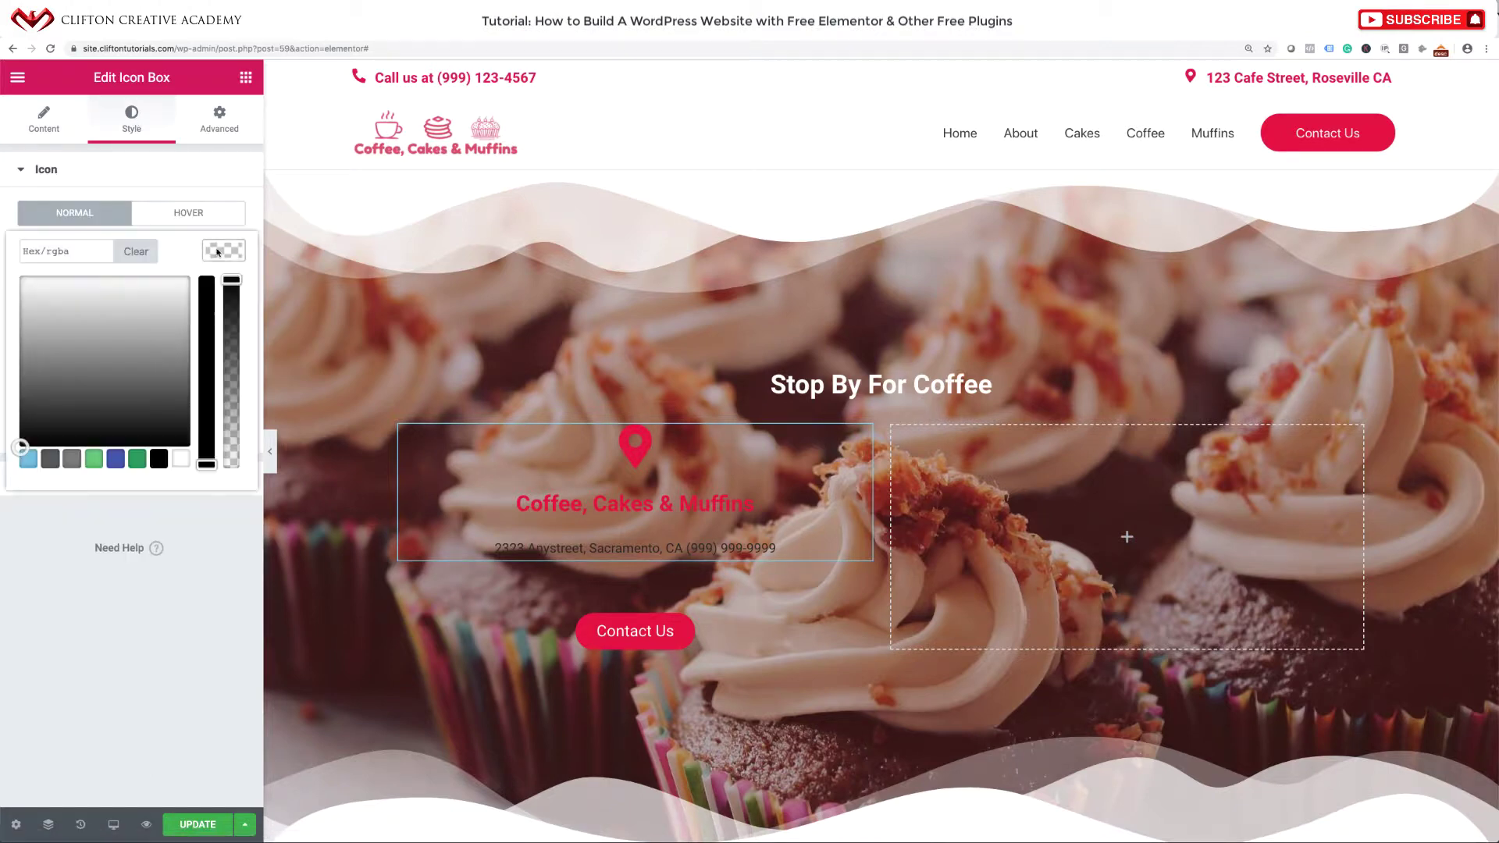
pyautogui.click(178, 461)
# Set the icon box's Title Color and Description Color to the white swatch.
pyautogui.click(232, 170)
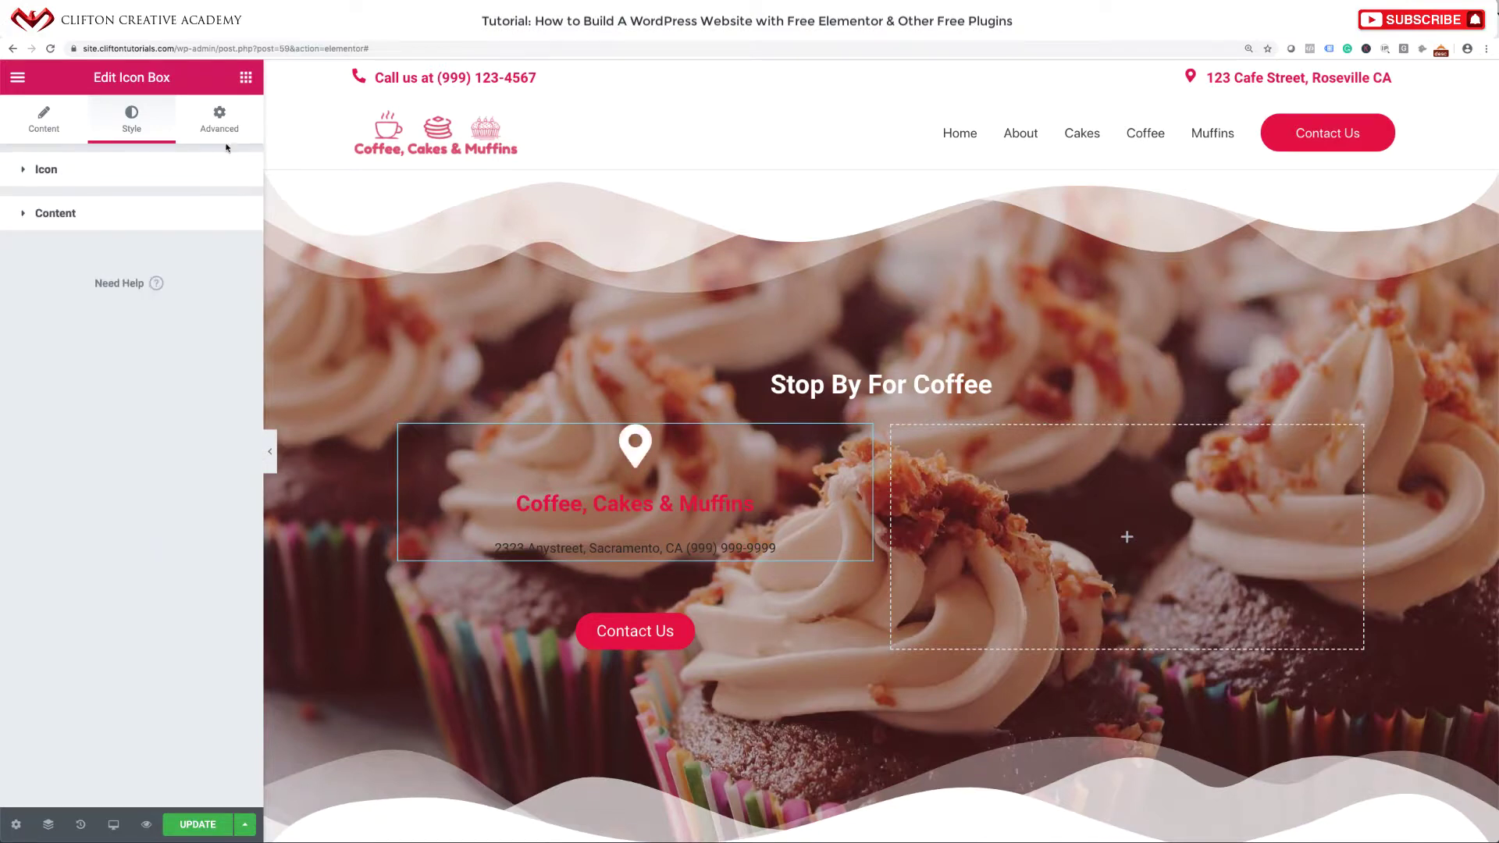
pyautogui.click(171, 216)
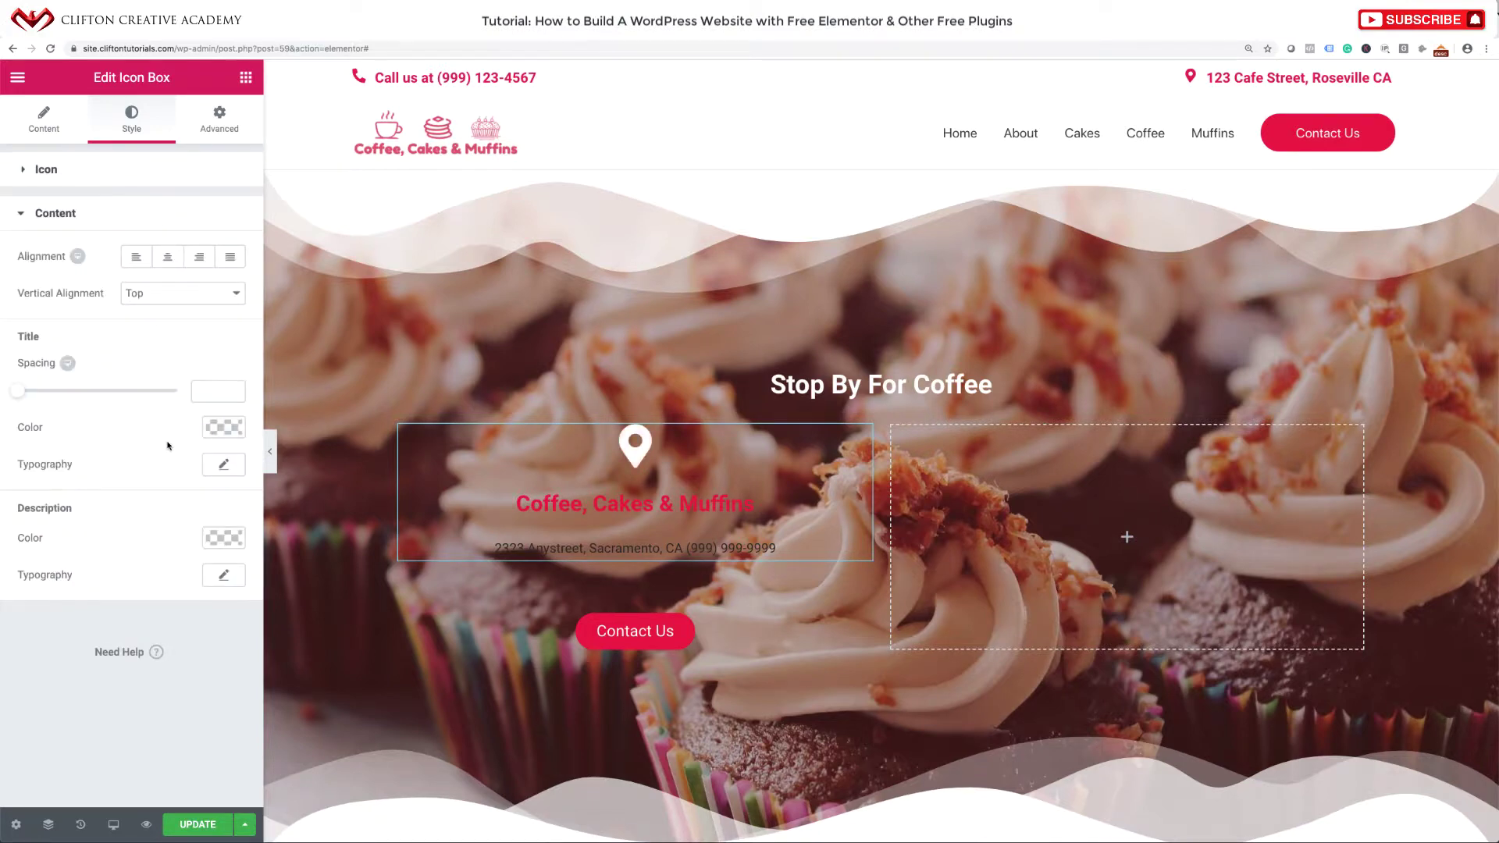
pyautogui.click(228, 437)
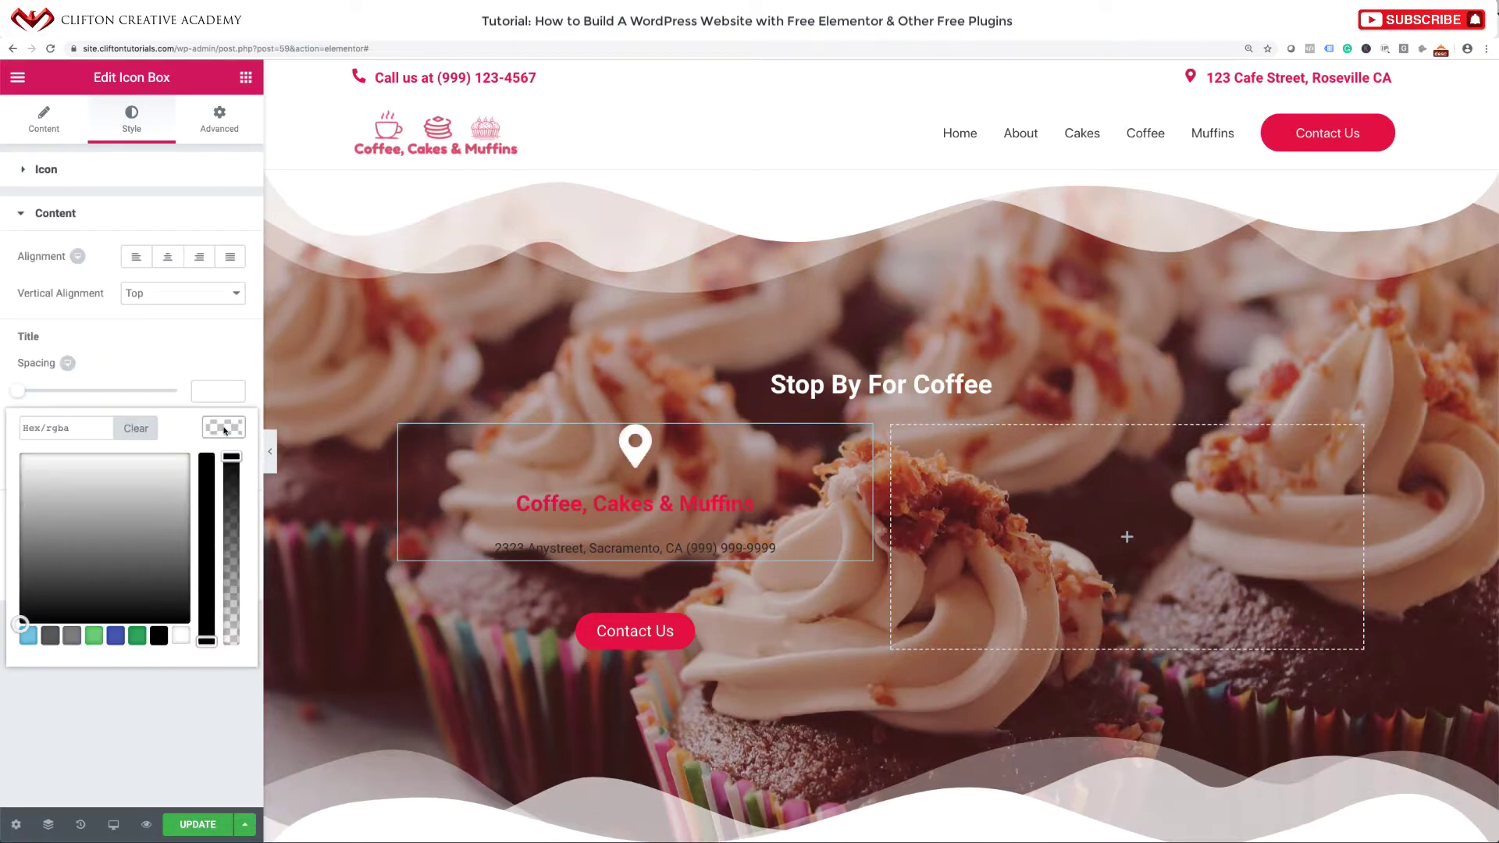
pyautogui.click(179, 636)
pyautogui.click(170, 681)
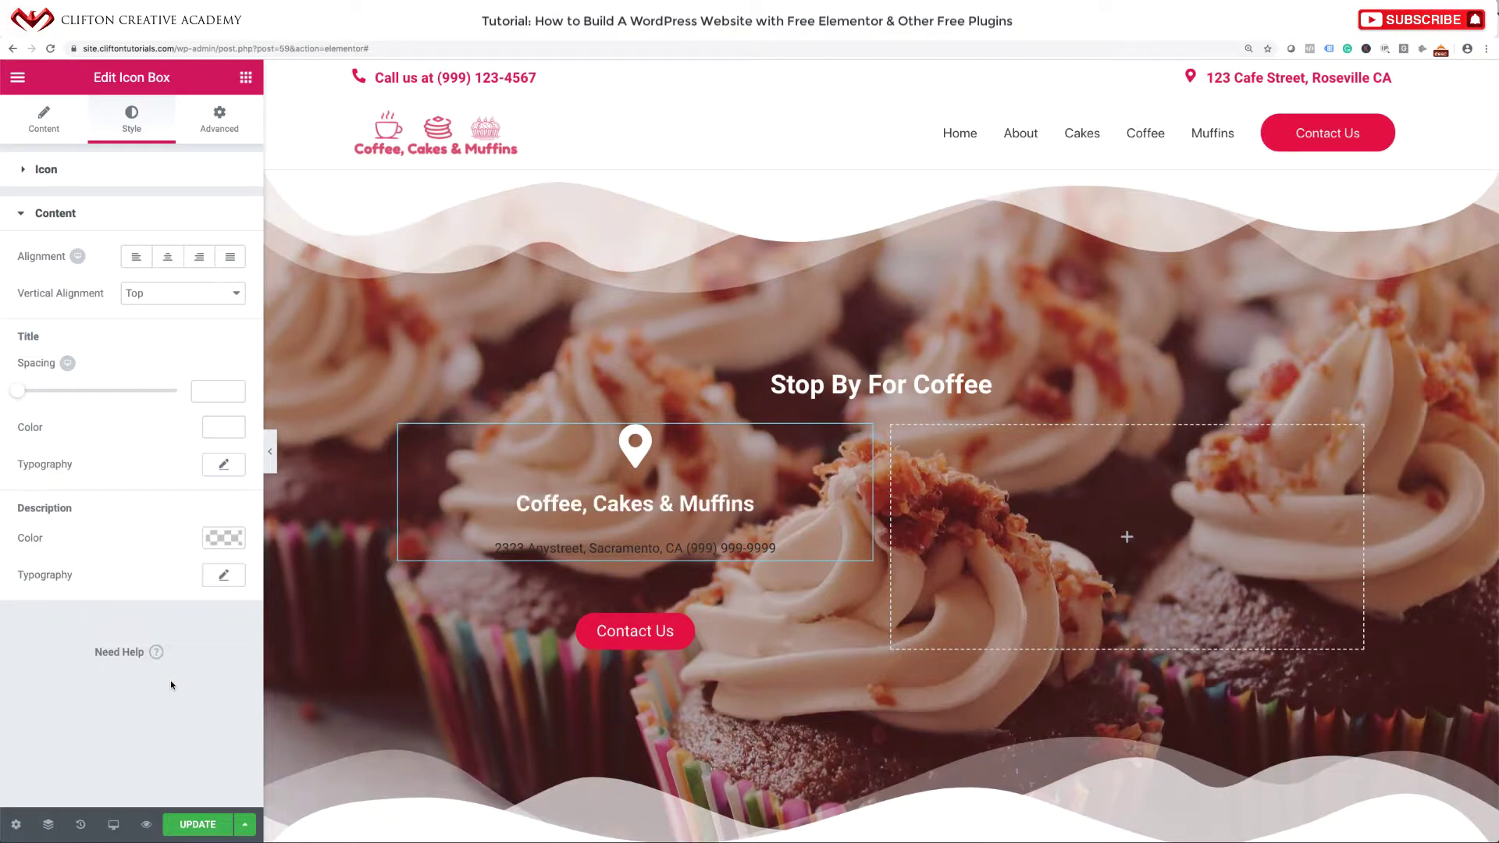
pyautogui.click(224, 538)
pyautogui.click(180, 747)
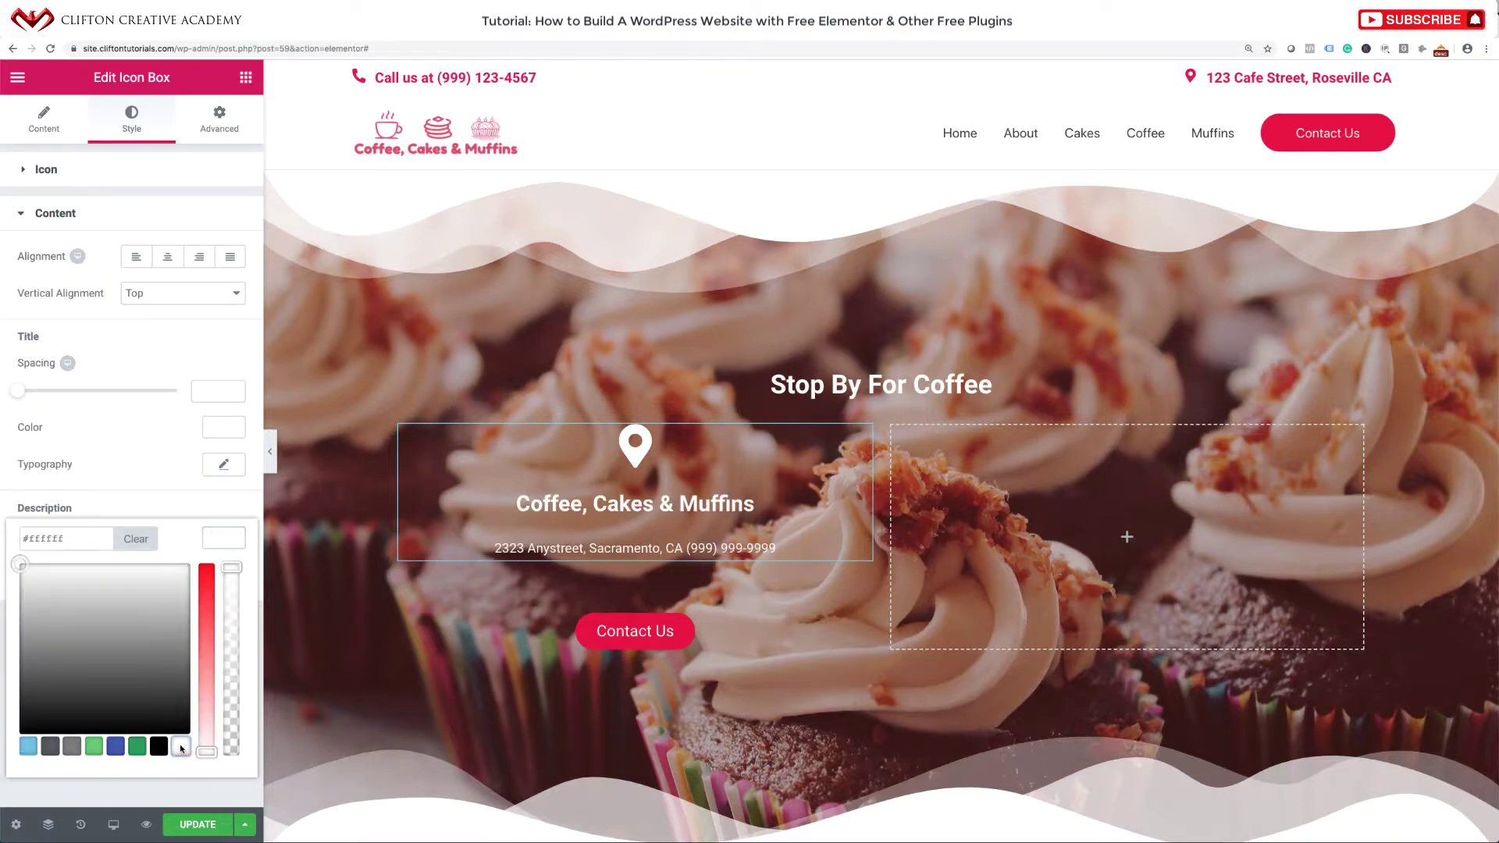
pyautogui.click(233, 346)
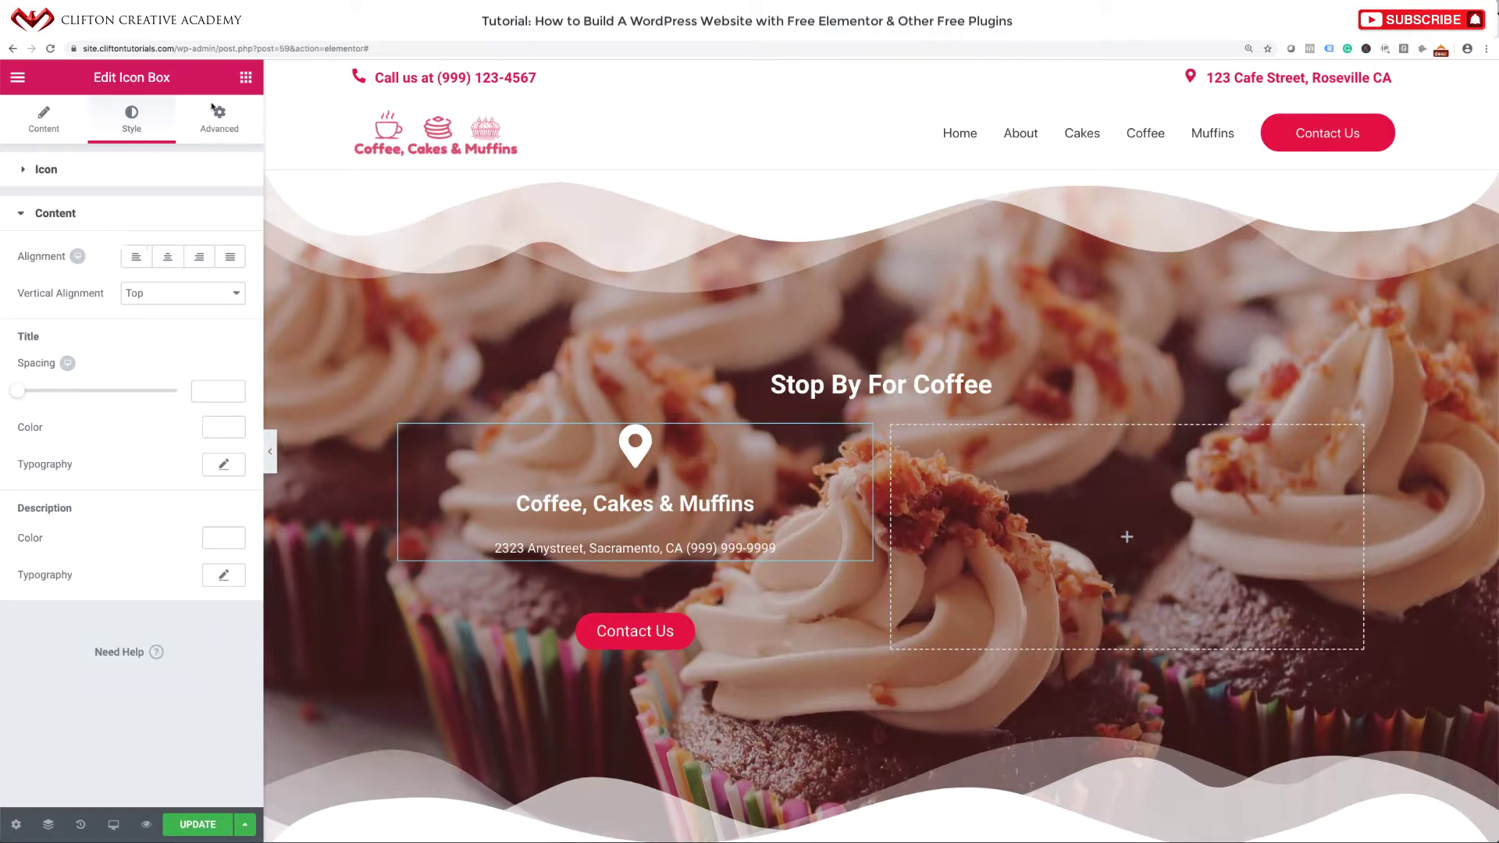
pyautogui.click(59, 125)
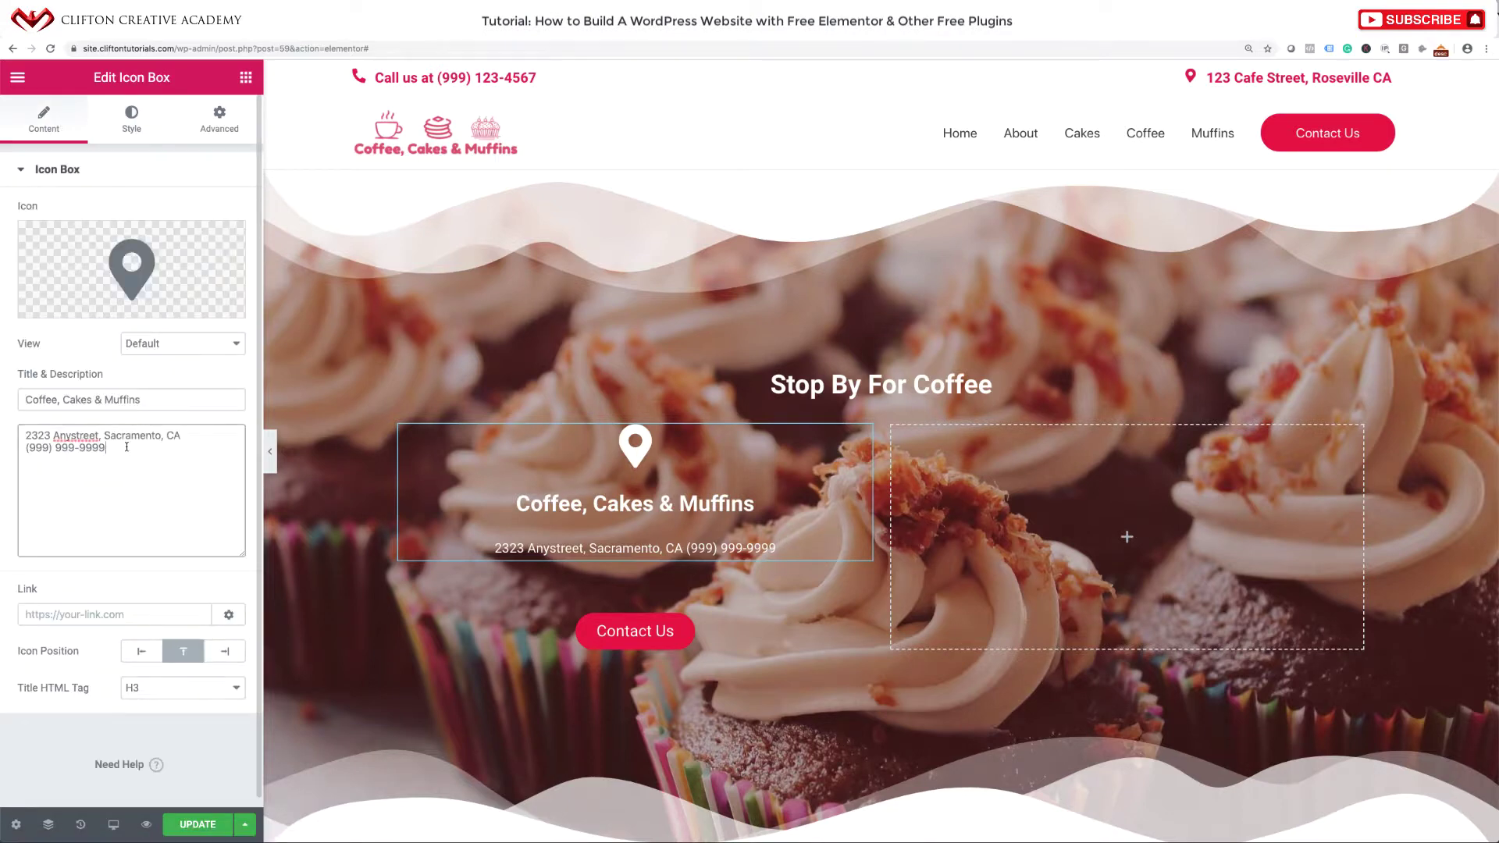
# Insert a </br> line break after 'CA' in the icon box description.
pyautogui.moveTo(108, 448); pyautogui.dragTo(38, 448)
pyautogui.click(96, 460)
pyautogui.write('</br')
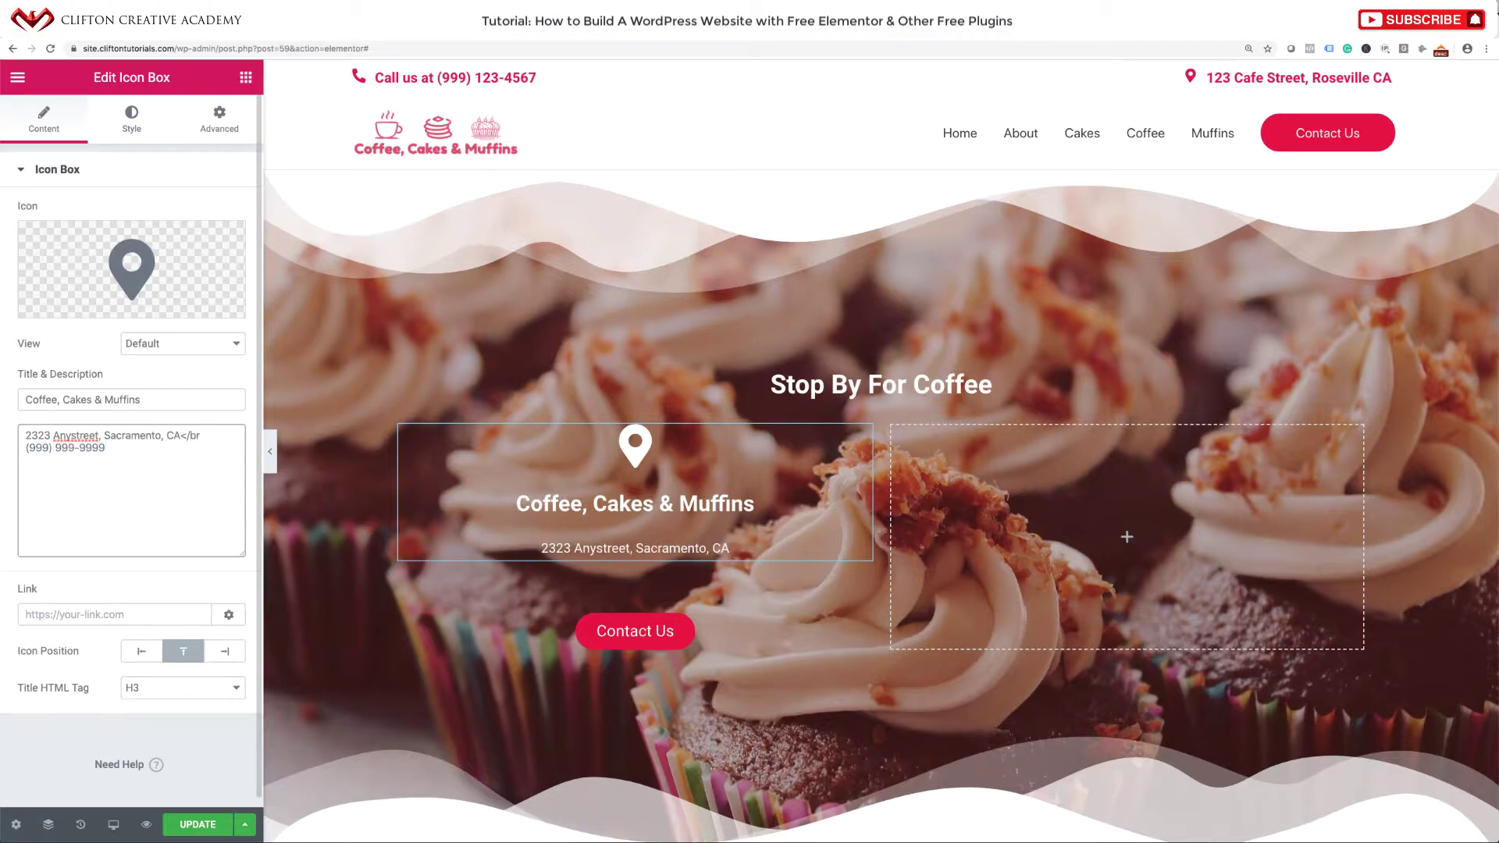
pyautogui.write('>')
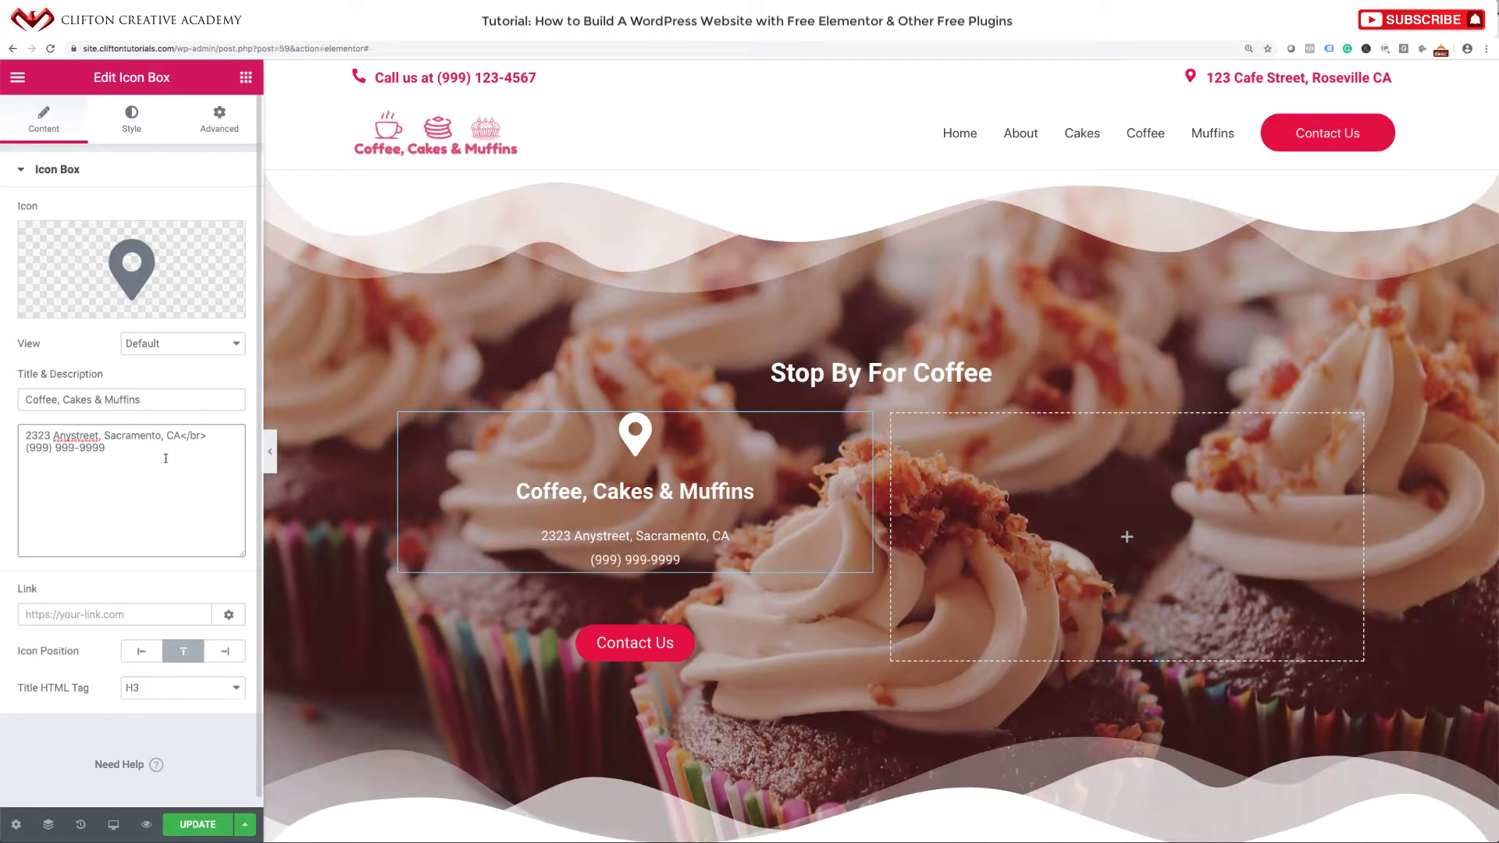
pyautogui.click(169, 462)
pyautogui.moveTo(181, 437); pyautogui.dragTo(208, 439)
pyautogui.click(188, 473)
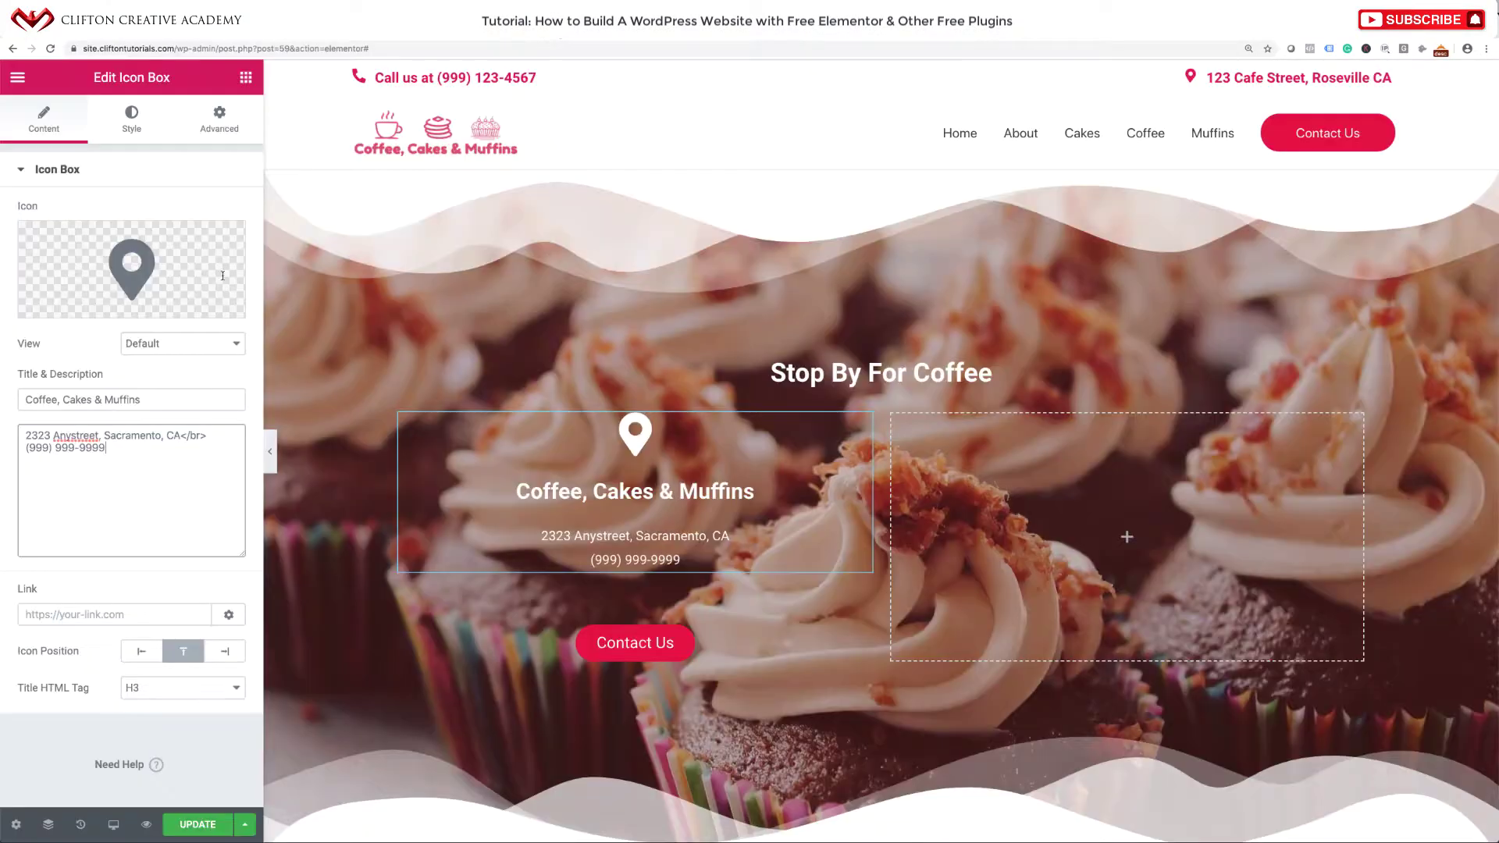
# Reduce the icon box's Title Spacing to 2 in the Content style settings.
pyautogui.click(131, 118)
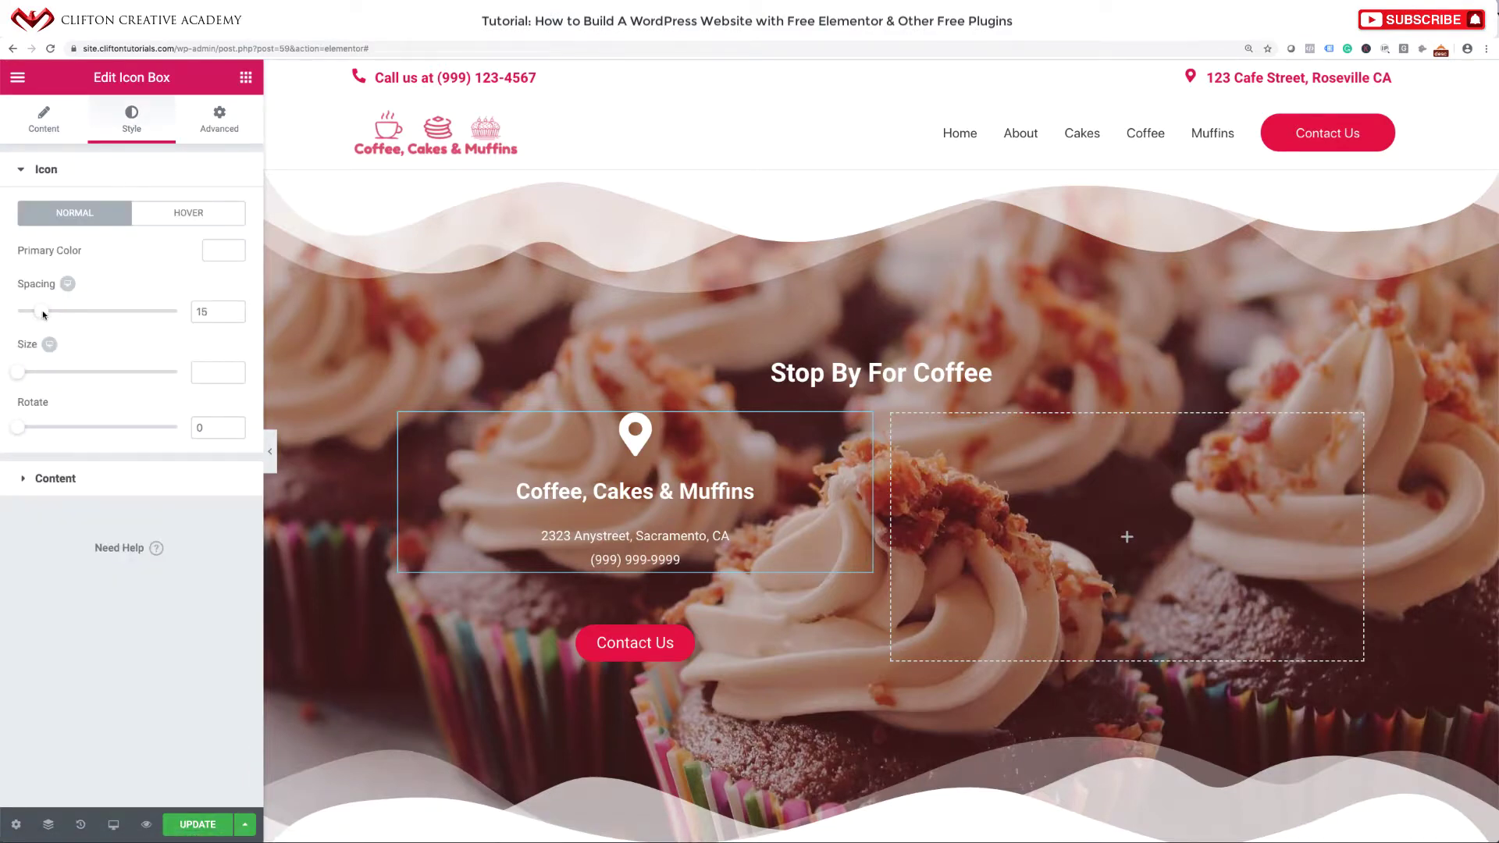
pyautogui.click(110, 467)
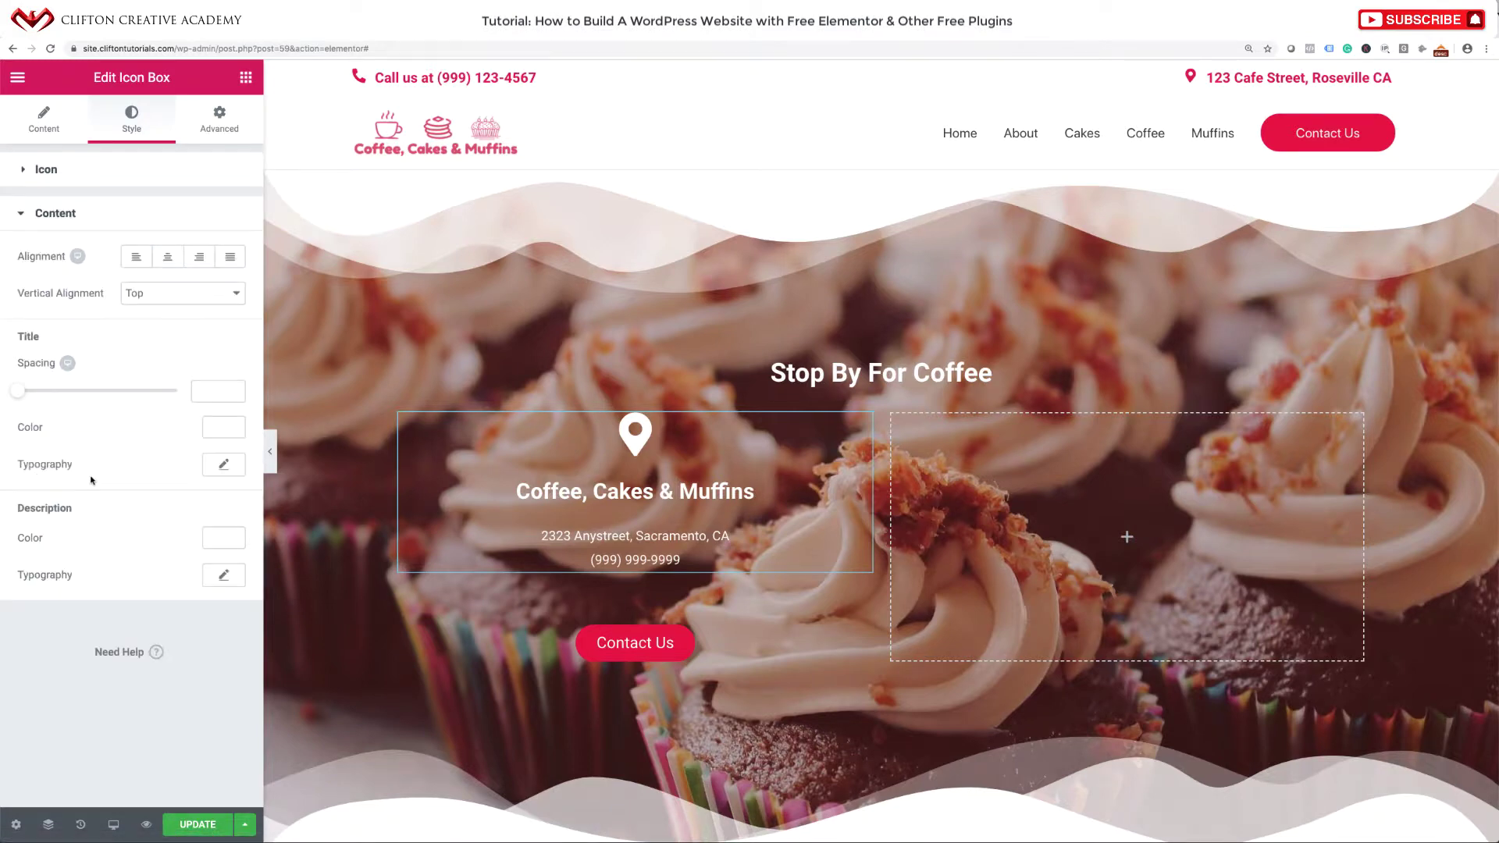
pyautogui.moveTo(18, 391); pyautogui.dragTo(22, 391)
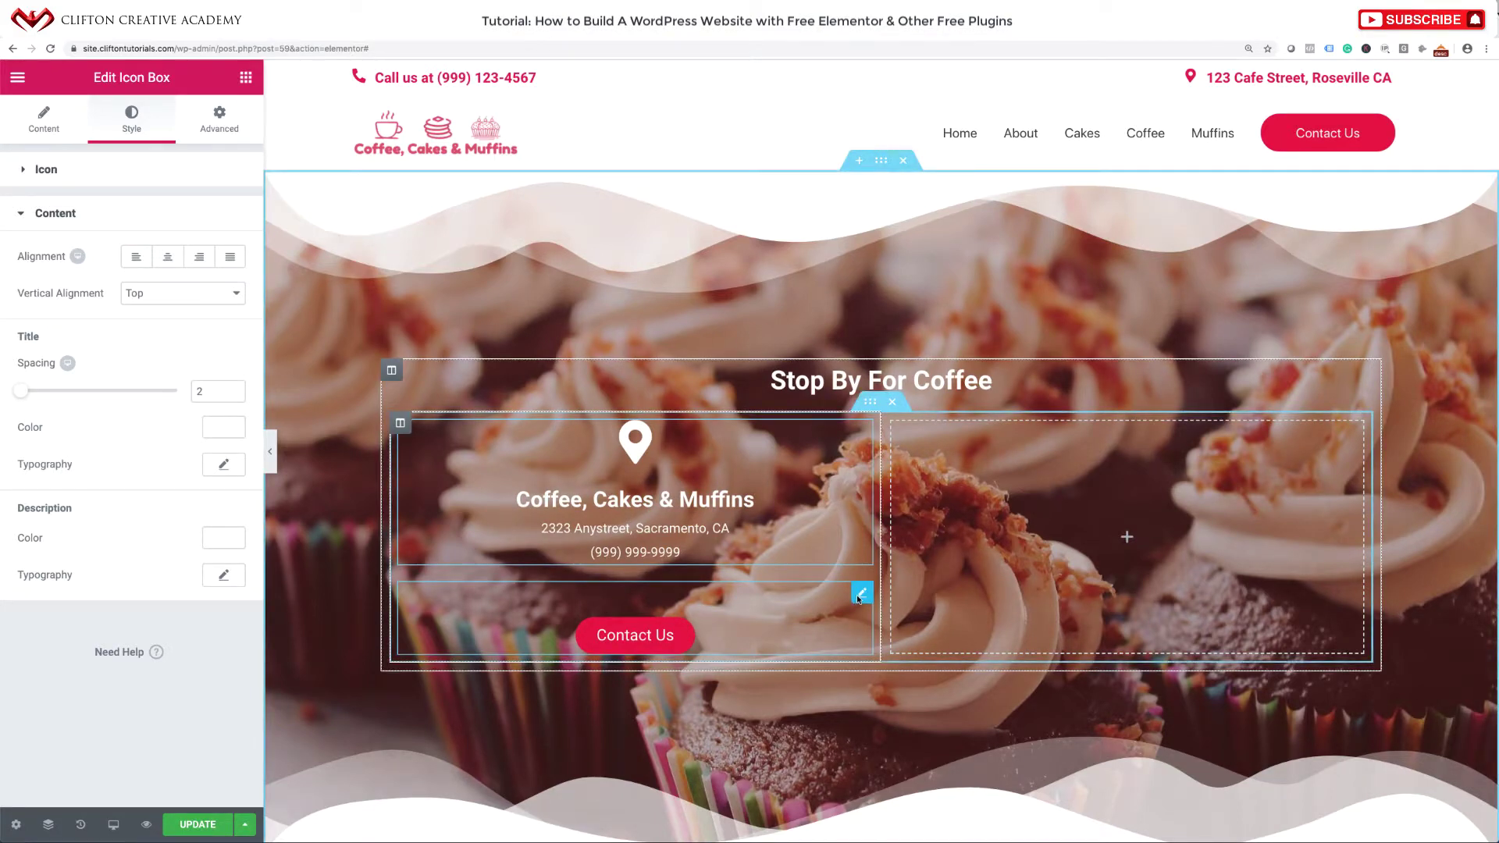
# Change the Contact Us button's top margin from 40 to 0.
pyautogui.click(861, 595)
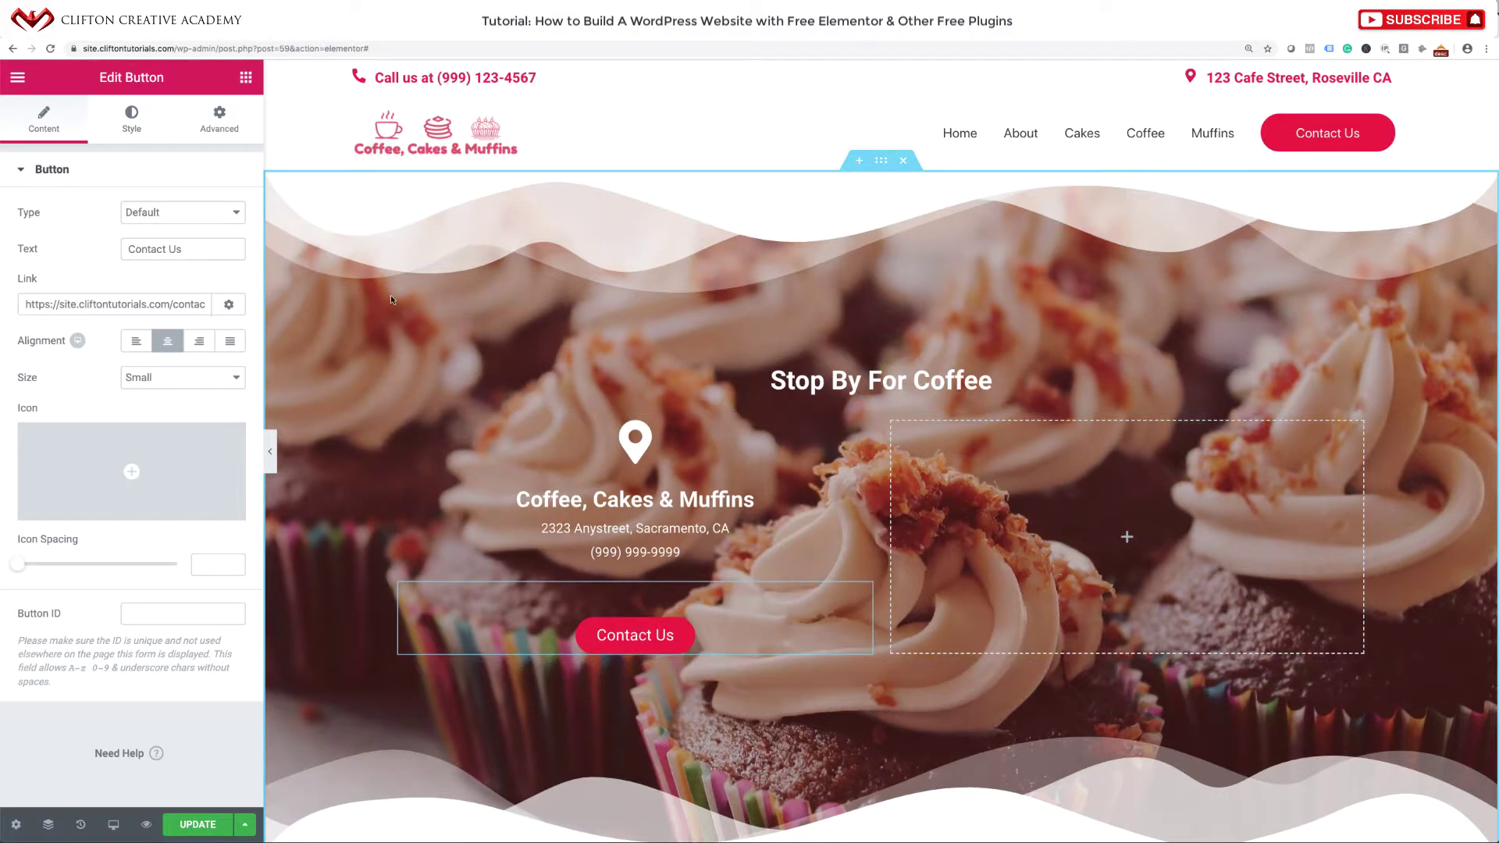
pyautogui.click(226, 128)
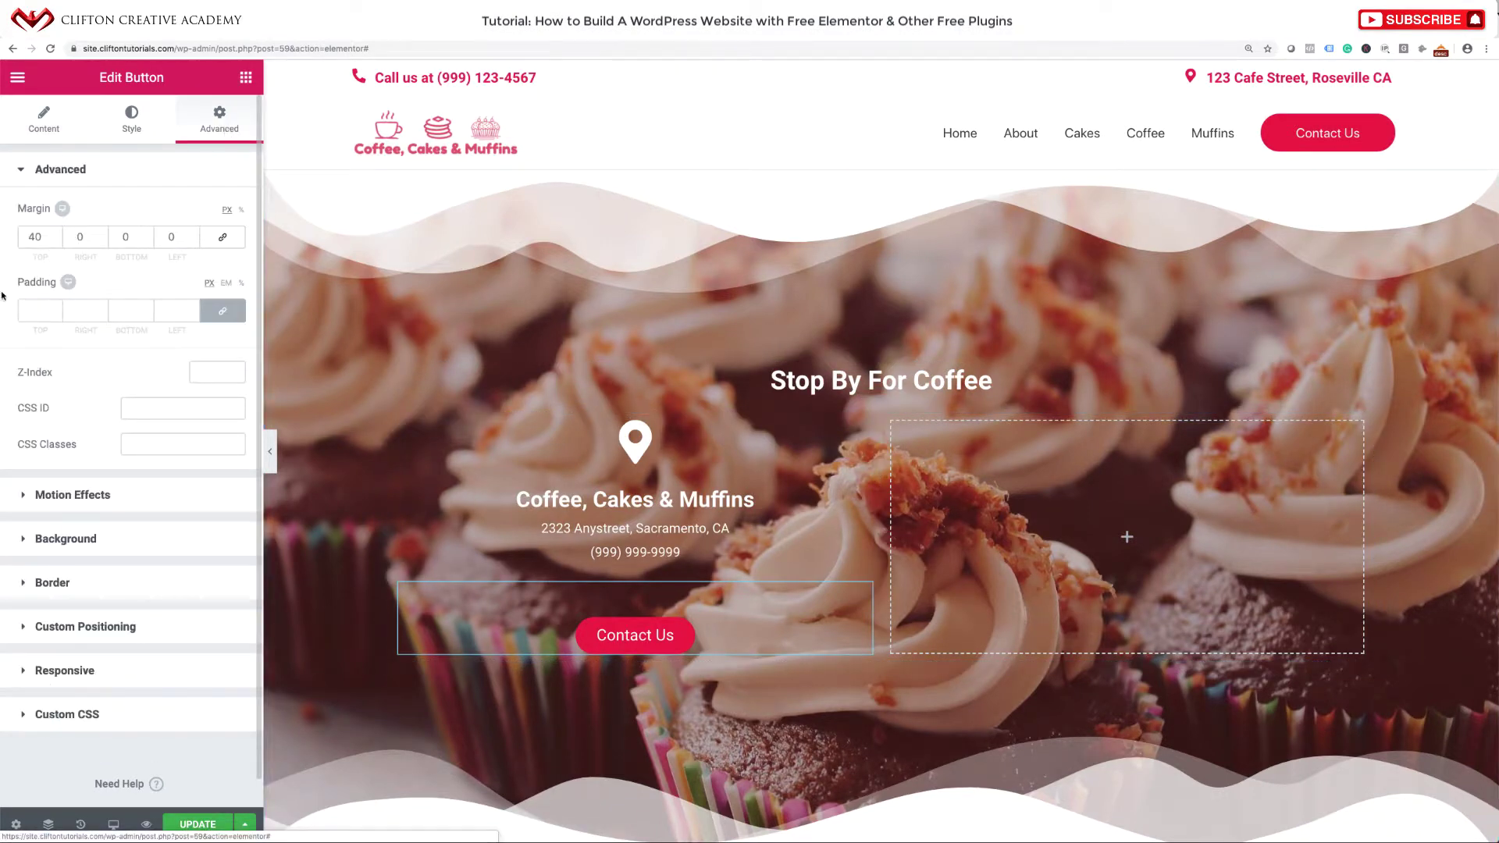
pyautogui.moveTo(45, 237); pyautogui.dragTo(2, 238)
pyautogui.write('0')
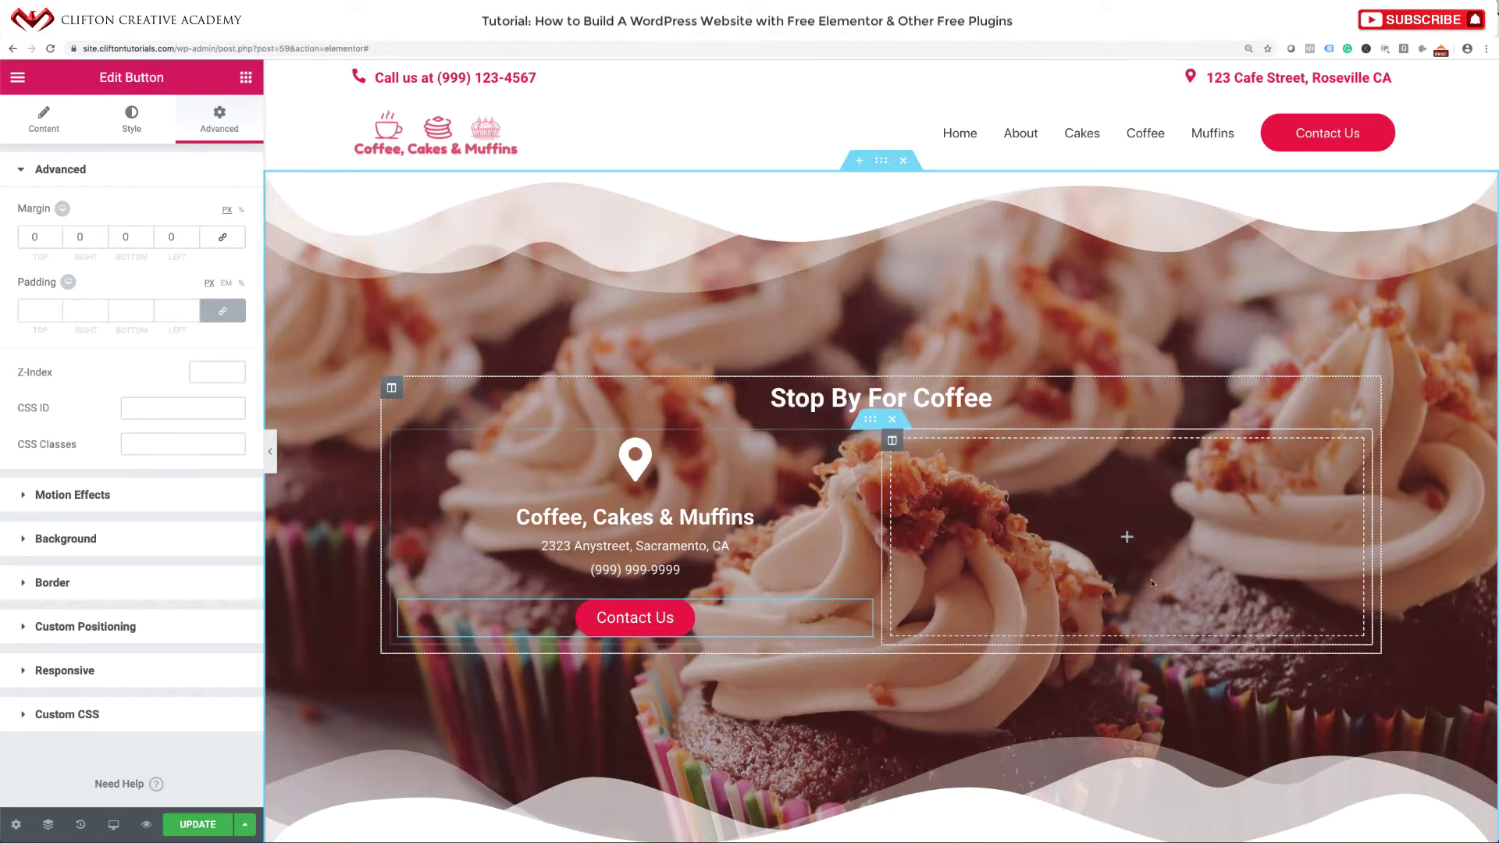
pyautogui.click(1127, 537)
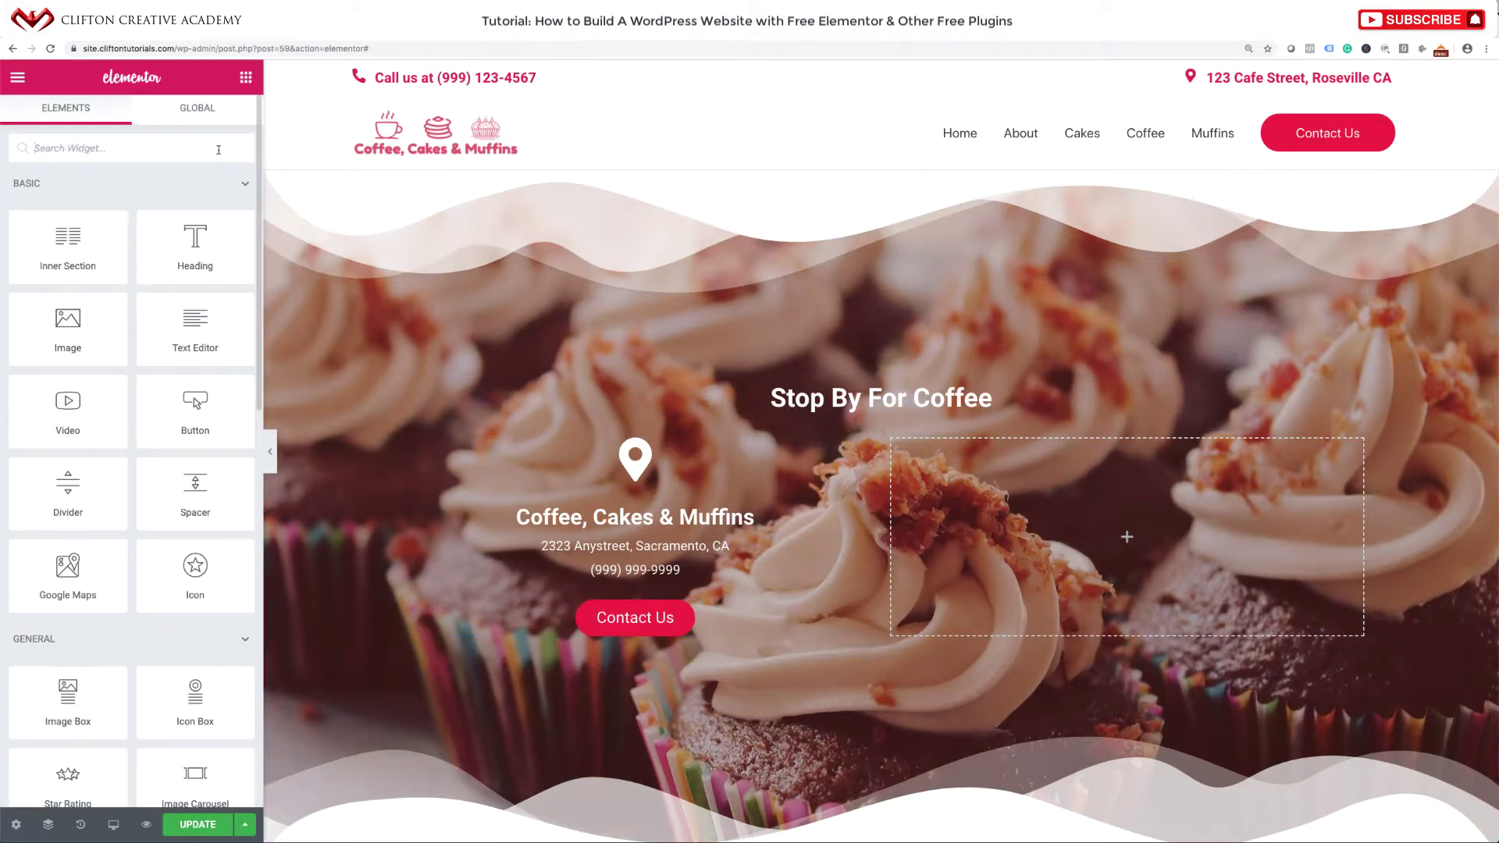
# Add a Google Maps widget to the right column set to 'Sacramento, CA', then save.
pyautogui.write('map')
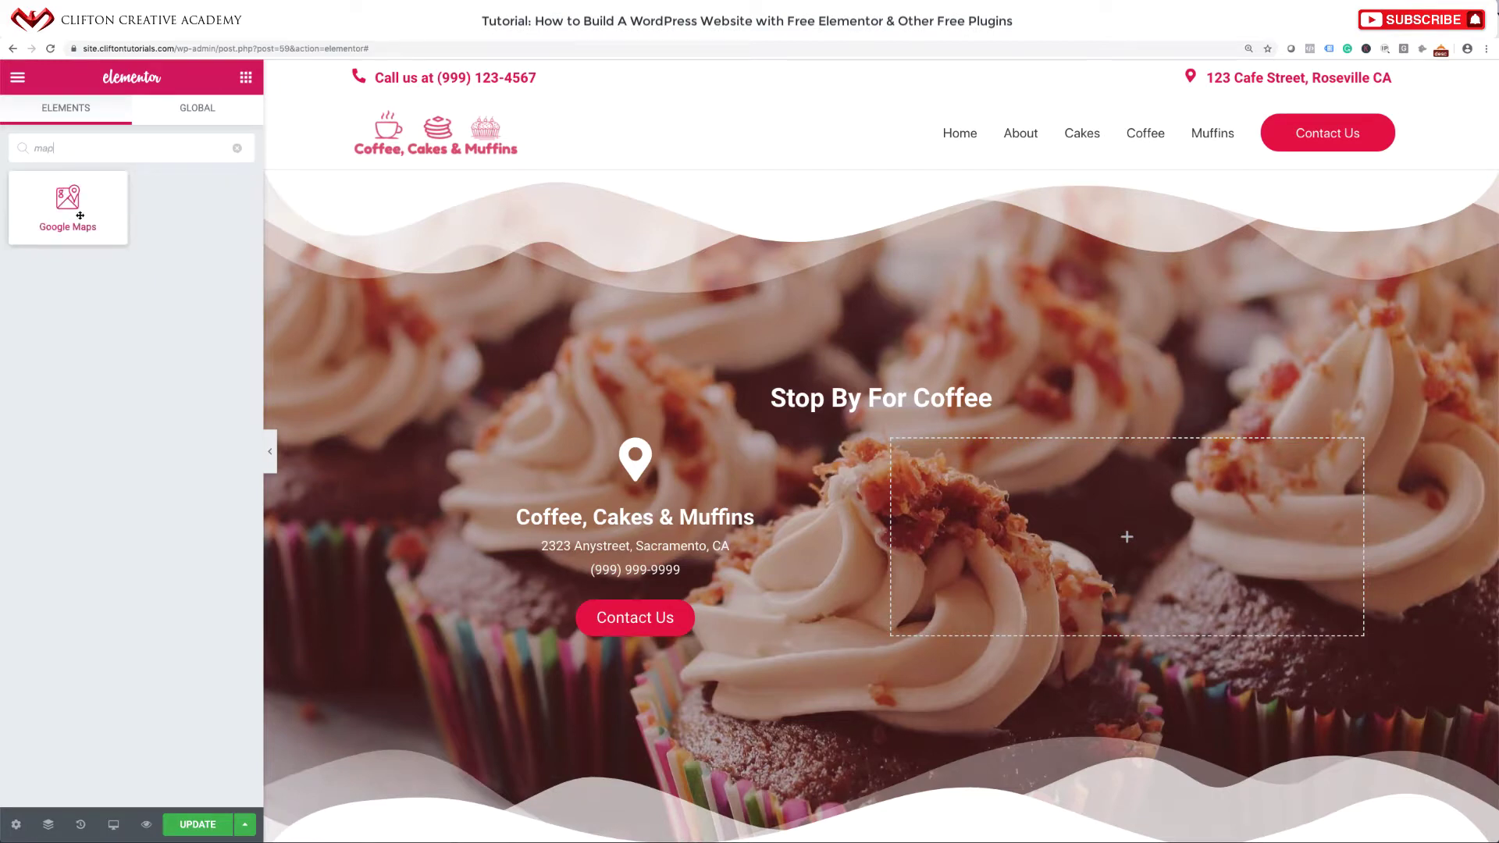
pyautogui.moveTo(68, 205); pyautogui.dragTo(1047, 611)
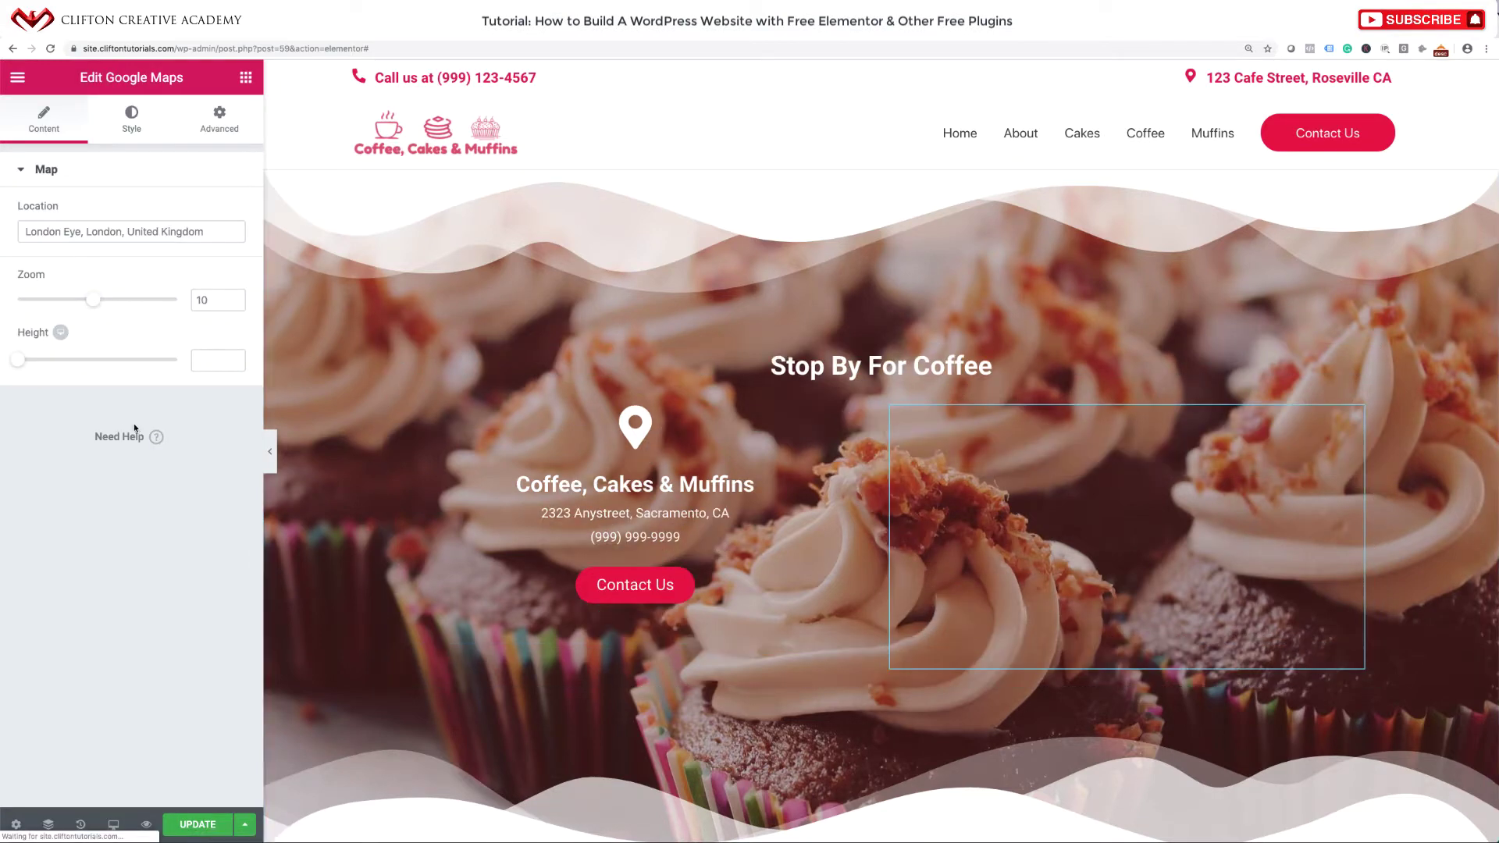
pyautogui.tripleClick(101, 229)
pyautogui.write('Sacrameno')
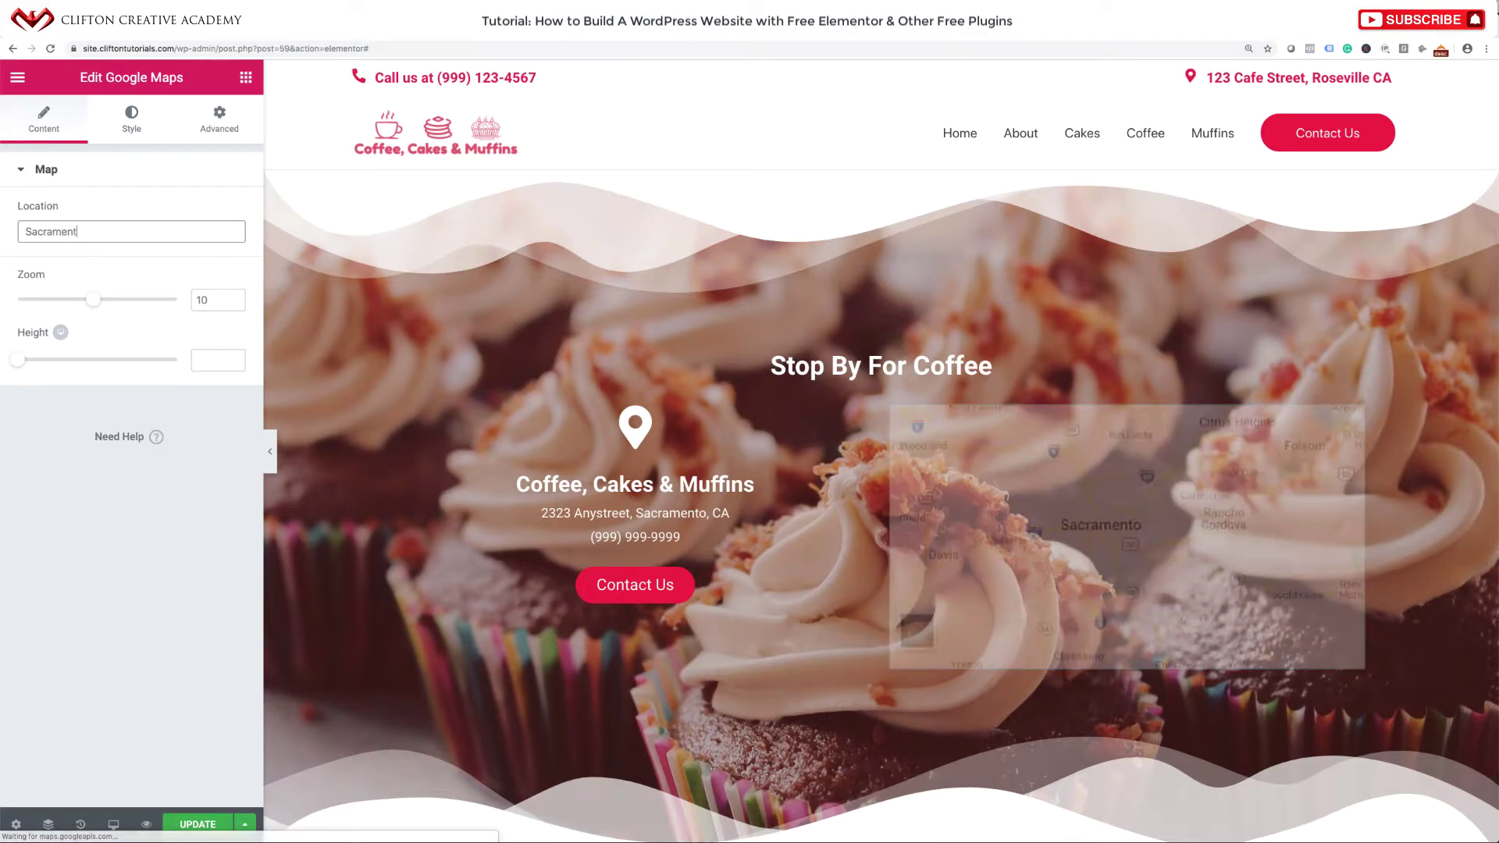
pyautogui.press('BackSpace')
pyautogui.write('to, CA')
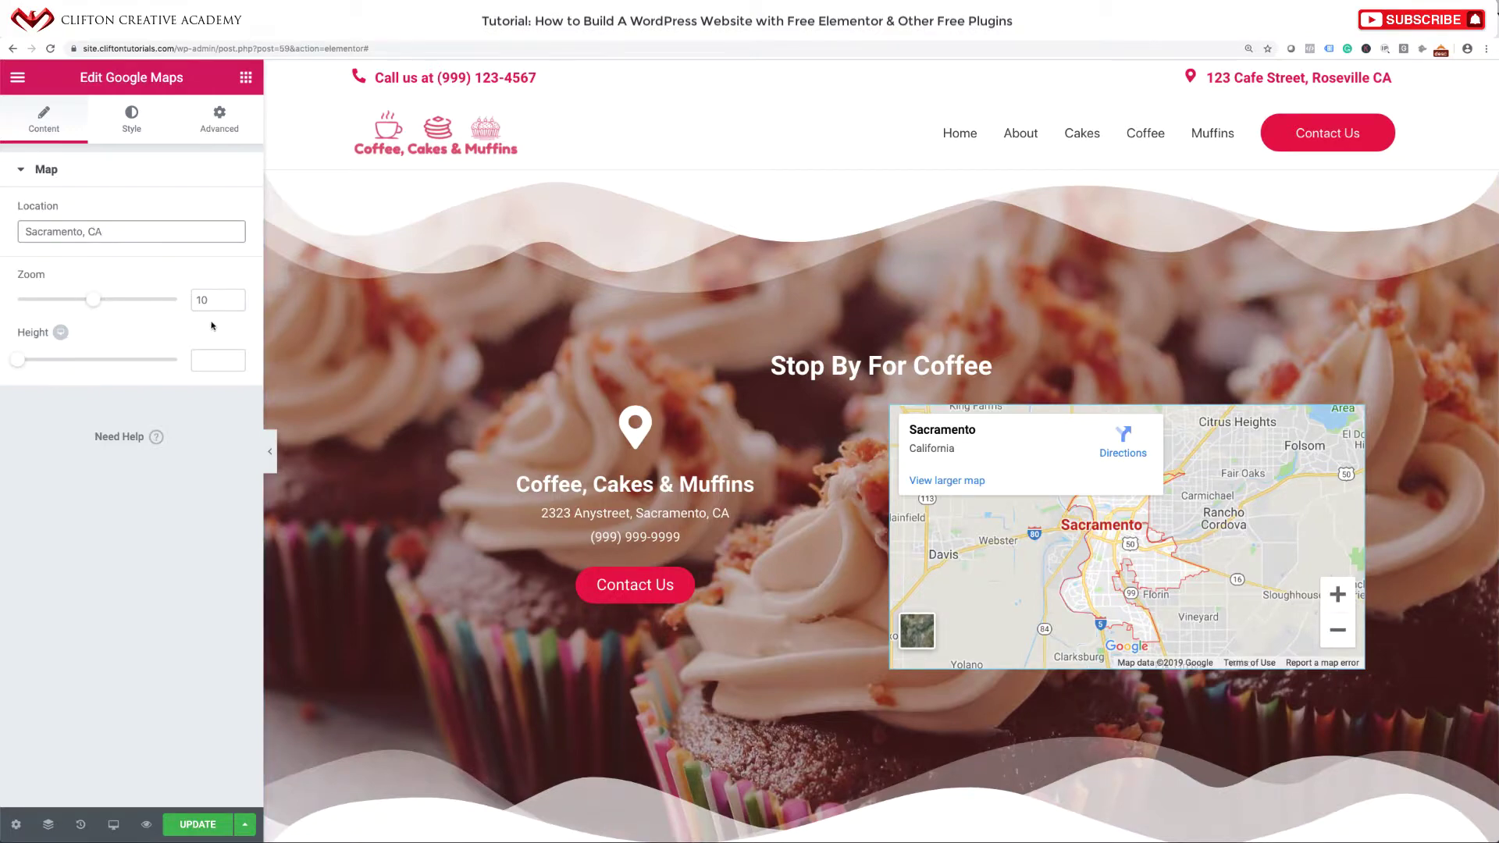
pyautogui.click(197, 825)
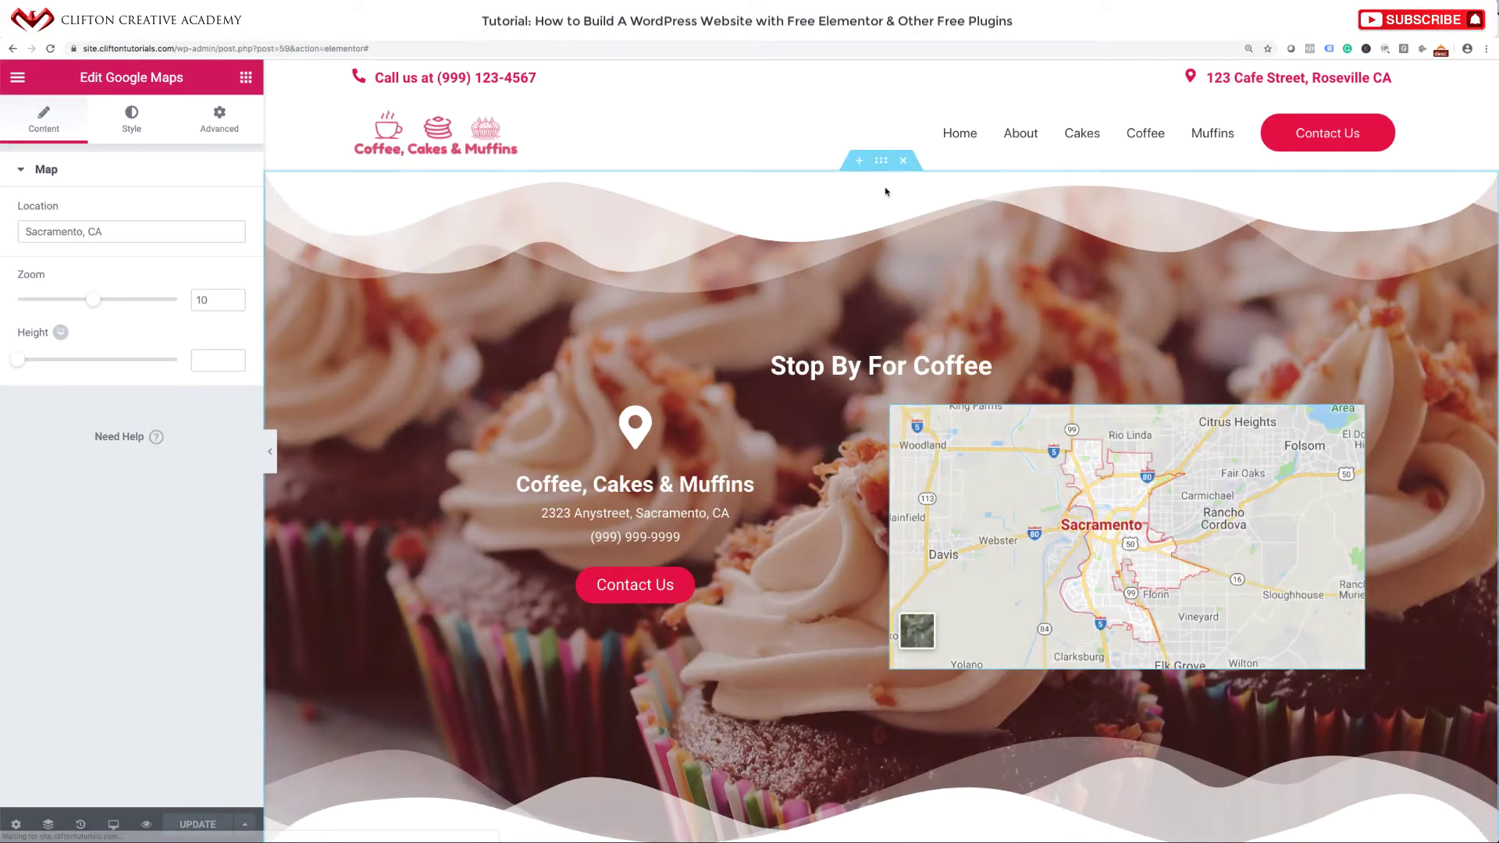
# Lower the section's minimum height from 785 to 603 px.
pyautogui.click(881, 160)
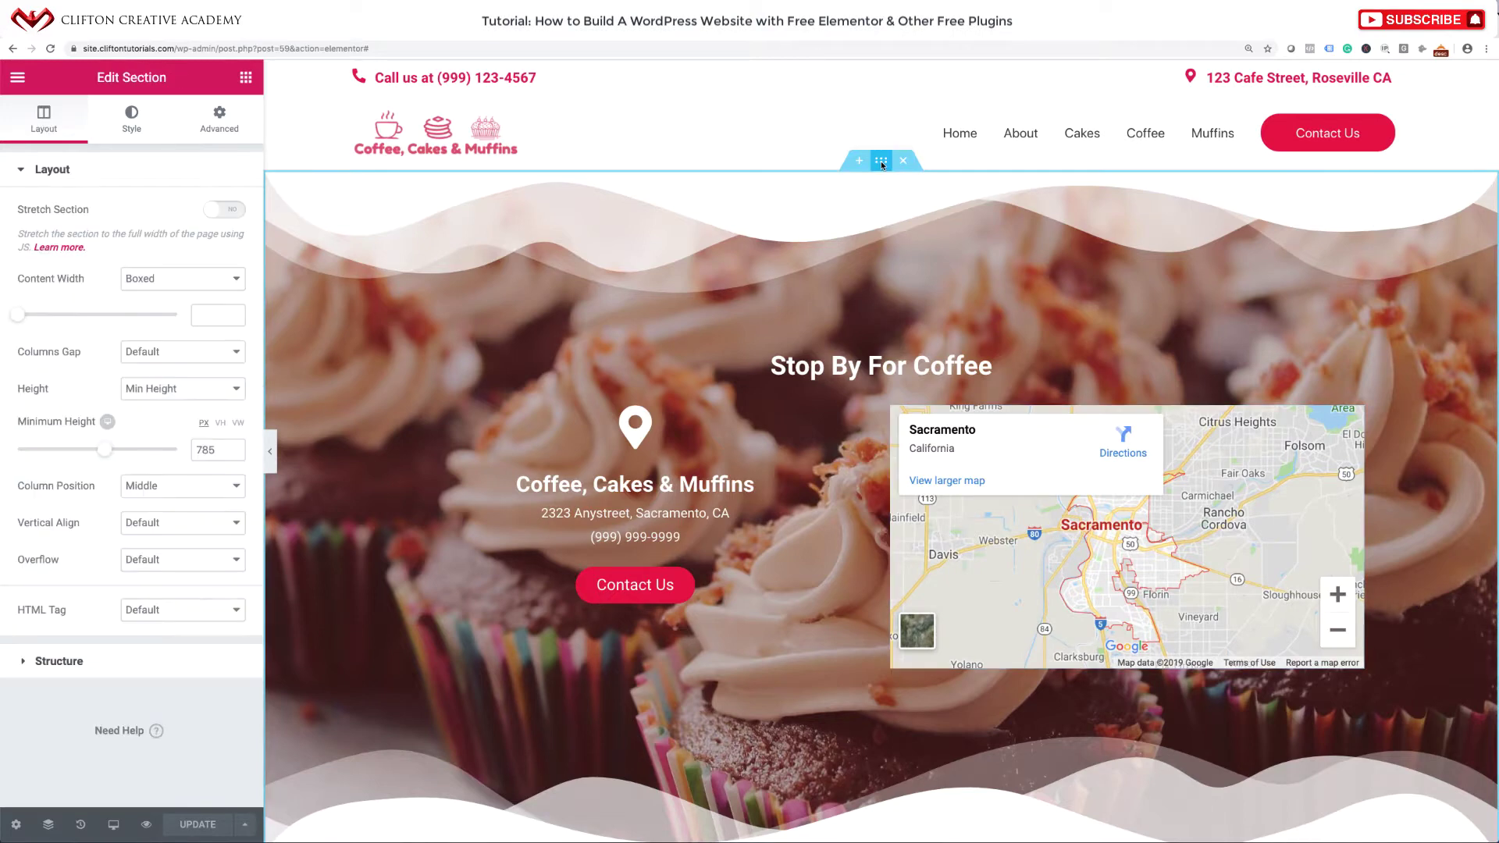
pyautogui.click(148, 388)
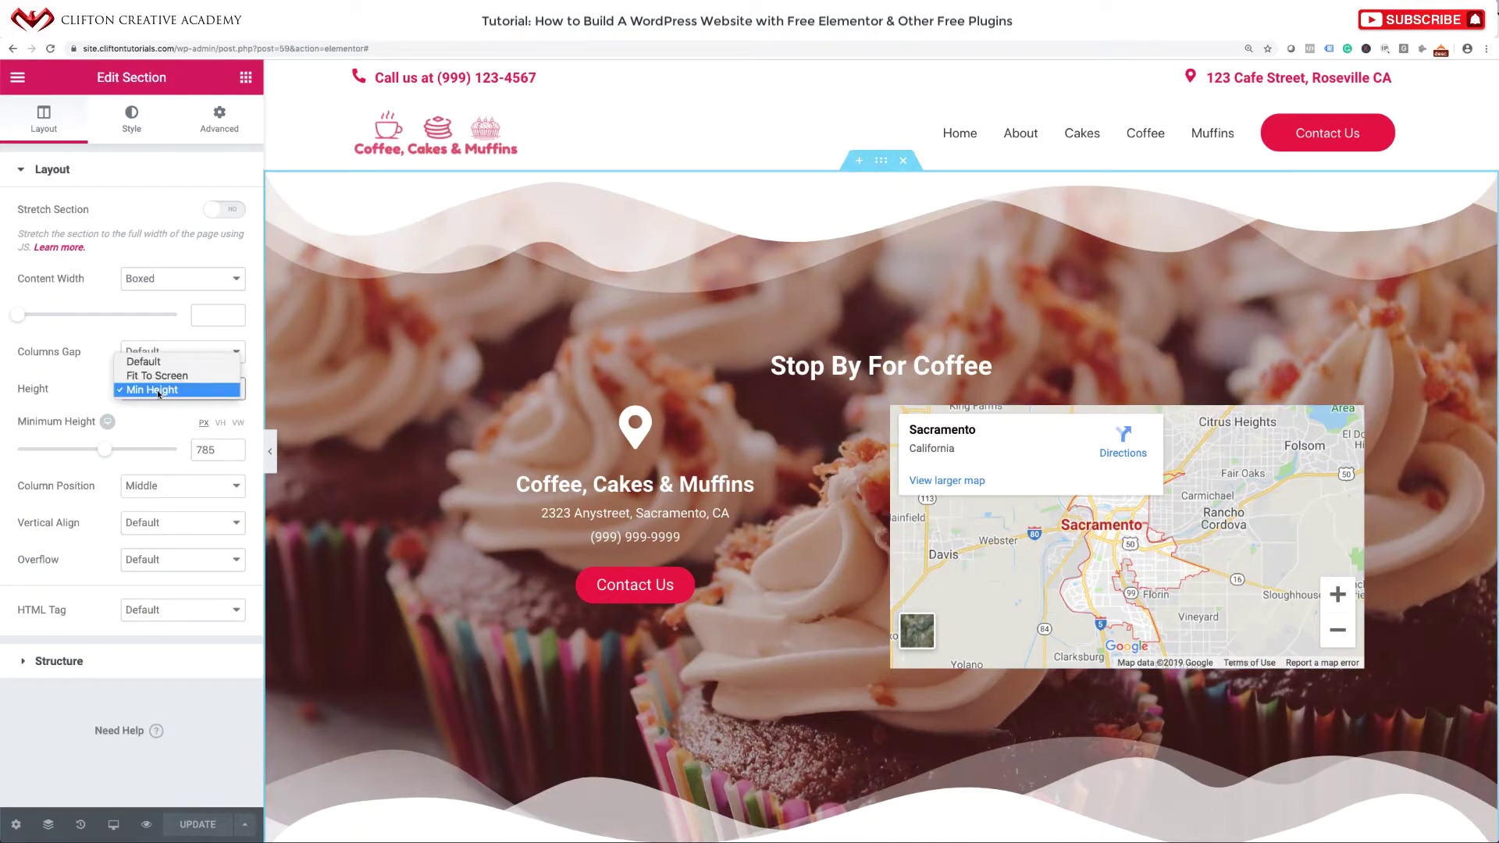
pyautogui.click(106, 448)
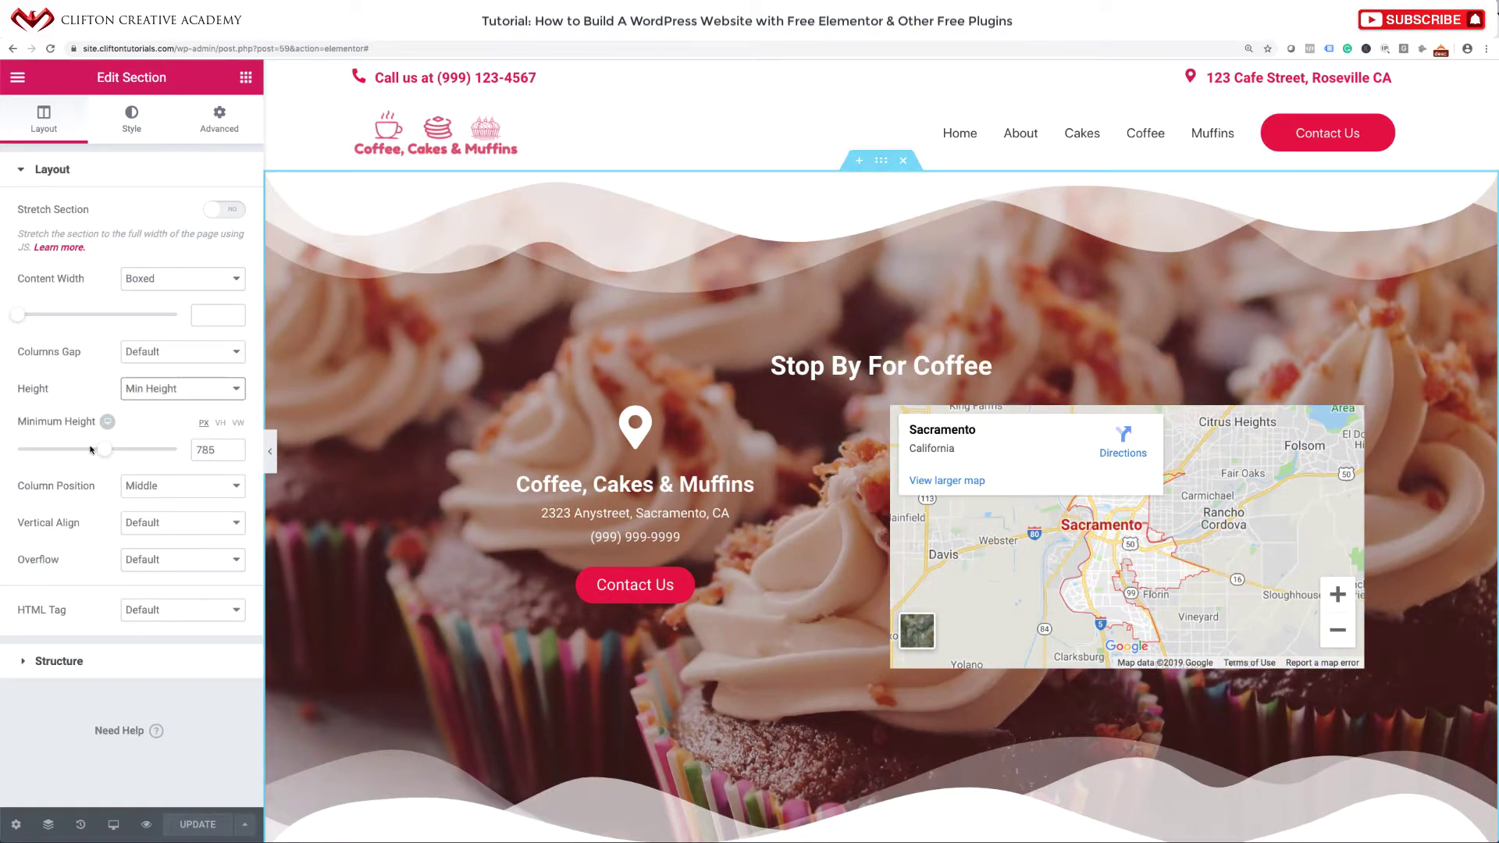
pyautogui.moveTo(102, 449)
pyautogui.mouseDown()
pyautogui.moveTo(65, 451)
pyautogui.moveTo(82, 450)
pyautogui.mouseUp()
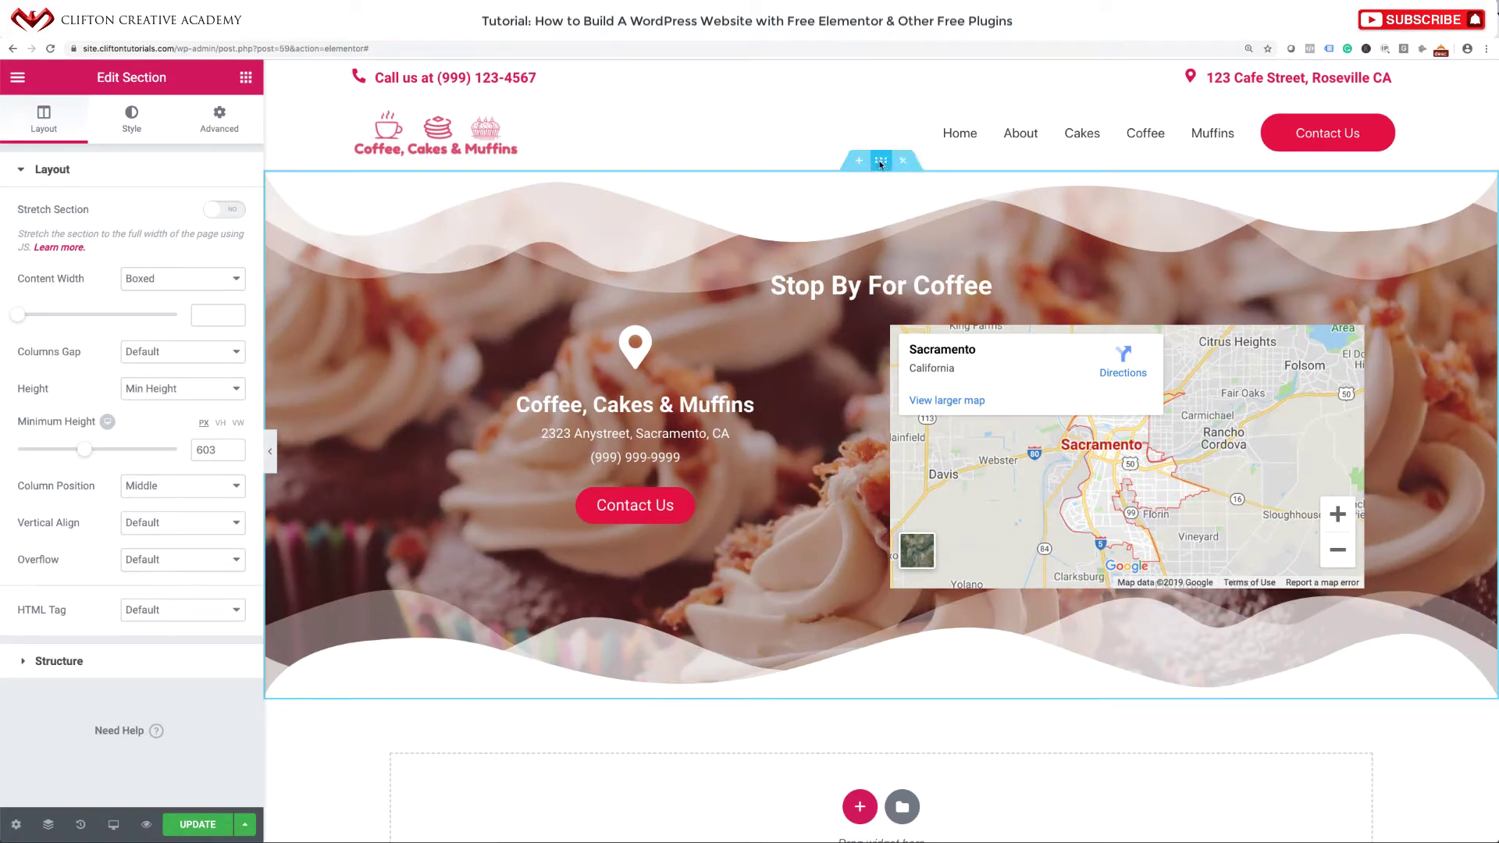
pyautogui.click(132, 131)
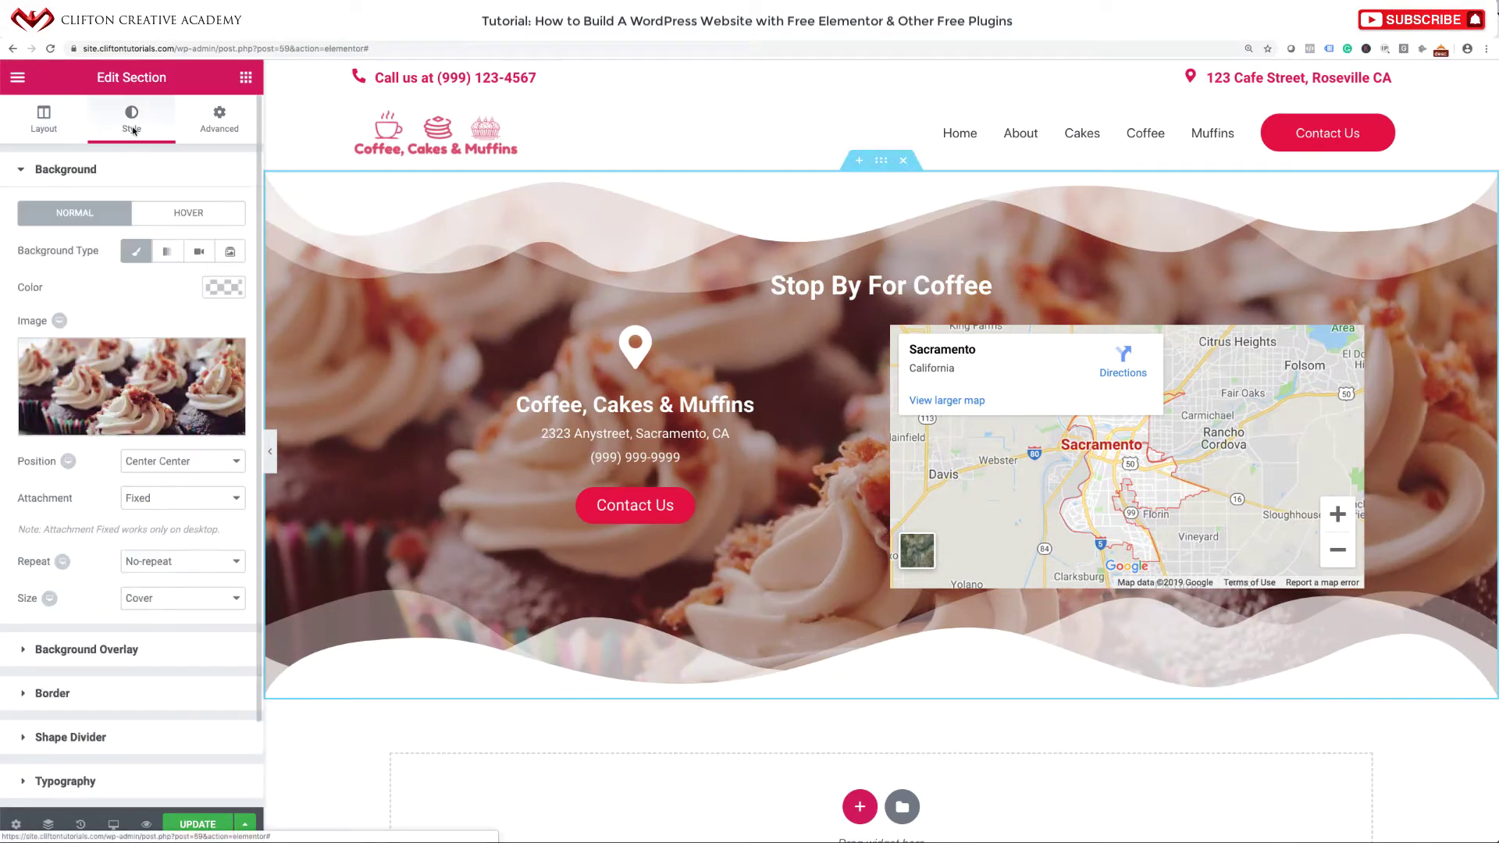
# Upload brewed coffee.jpg as the section background, copying its title 'brewed coffee' into Alt Text.
pyautogui.click(138, 388)
pyautogui.click(74, 144)
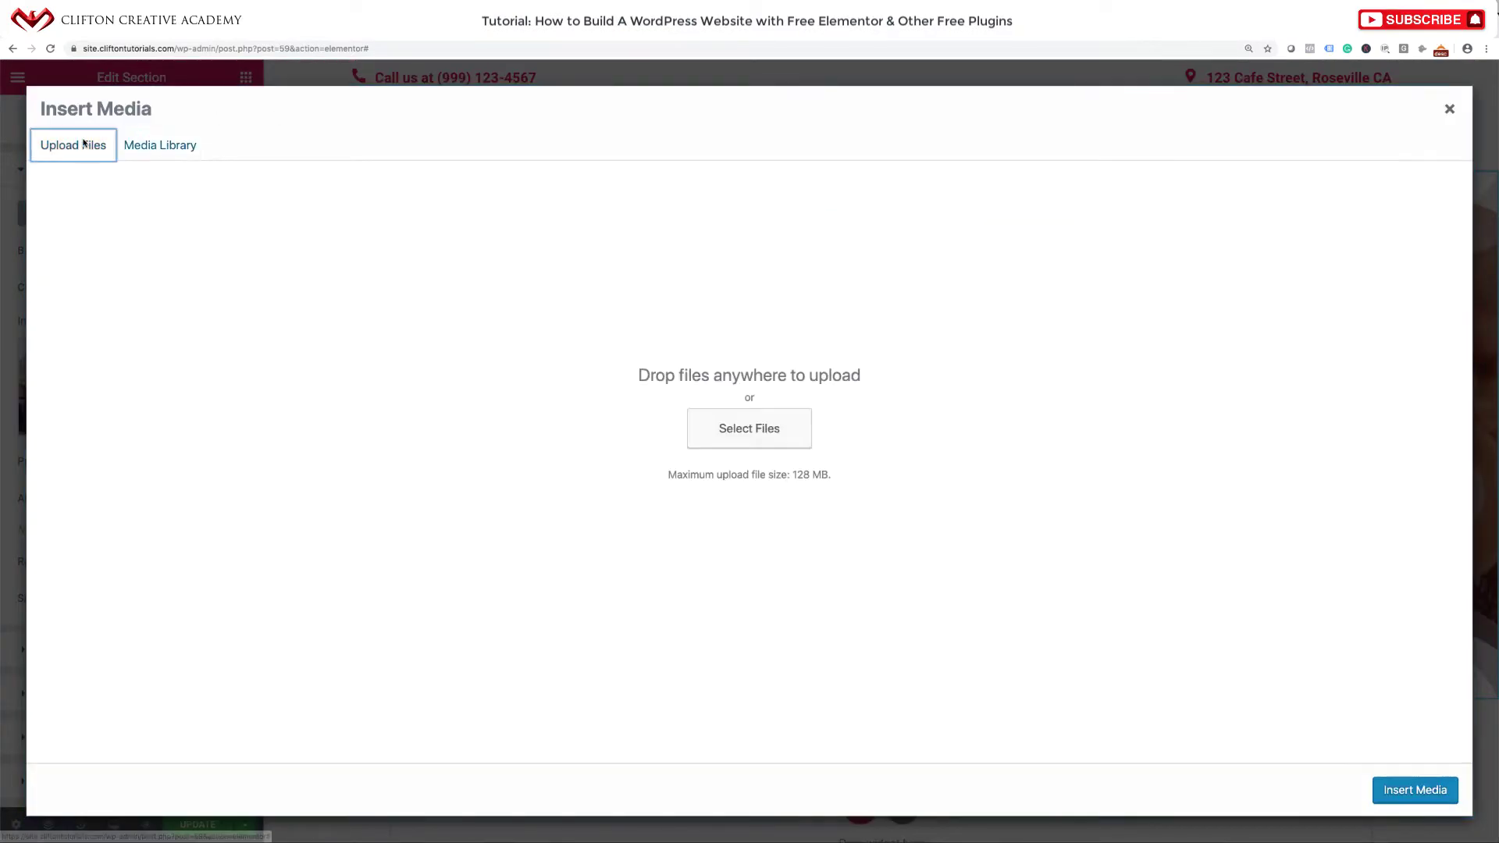
pyautogui.click(732, 427)
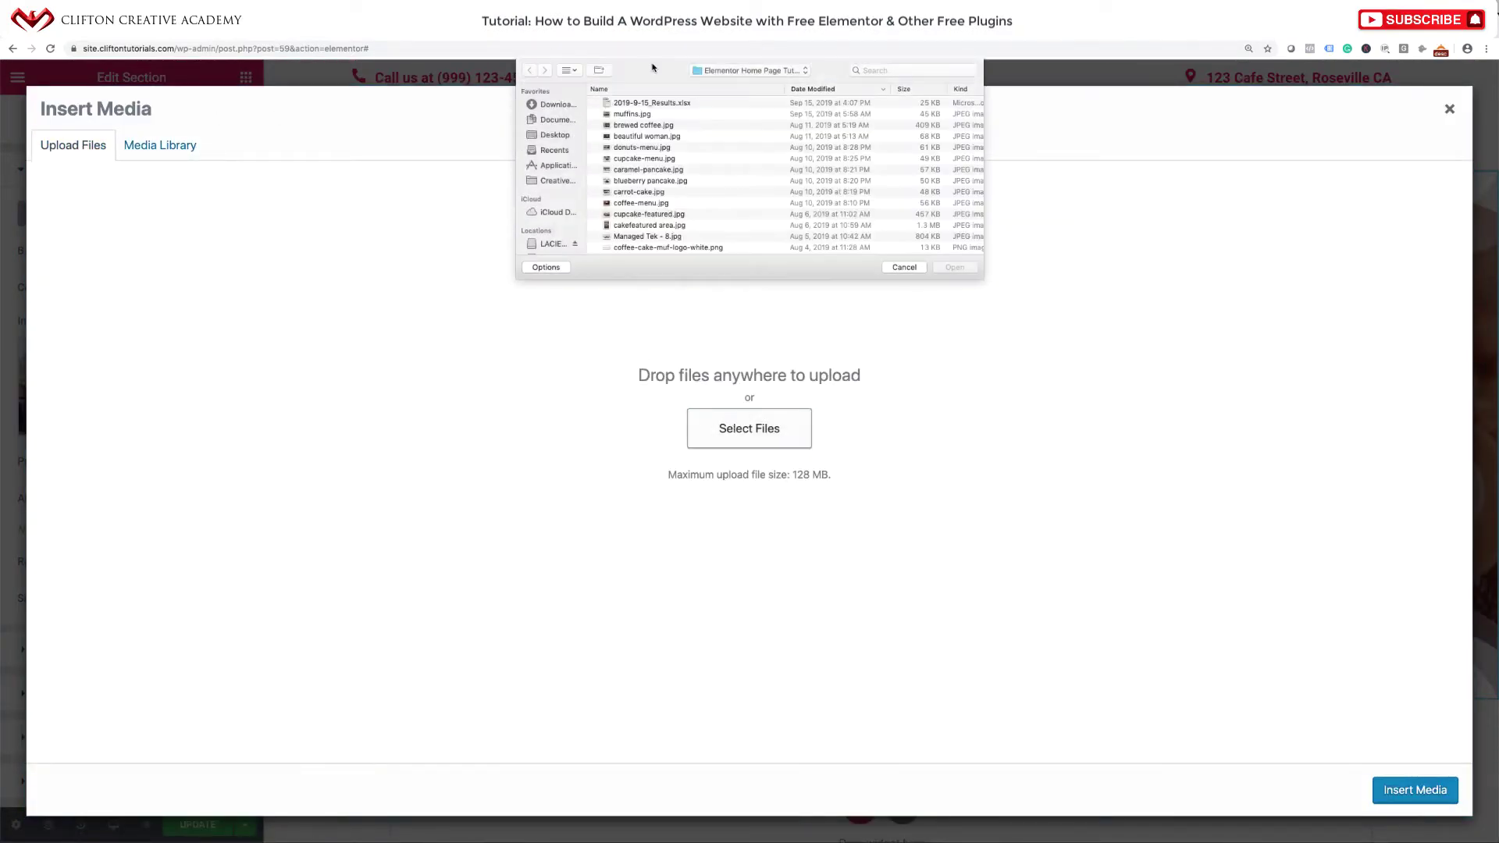
pyautogui.click(645, 127)
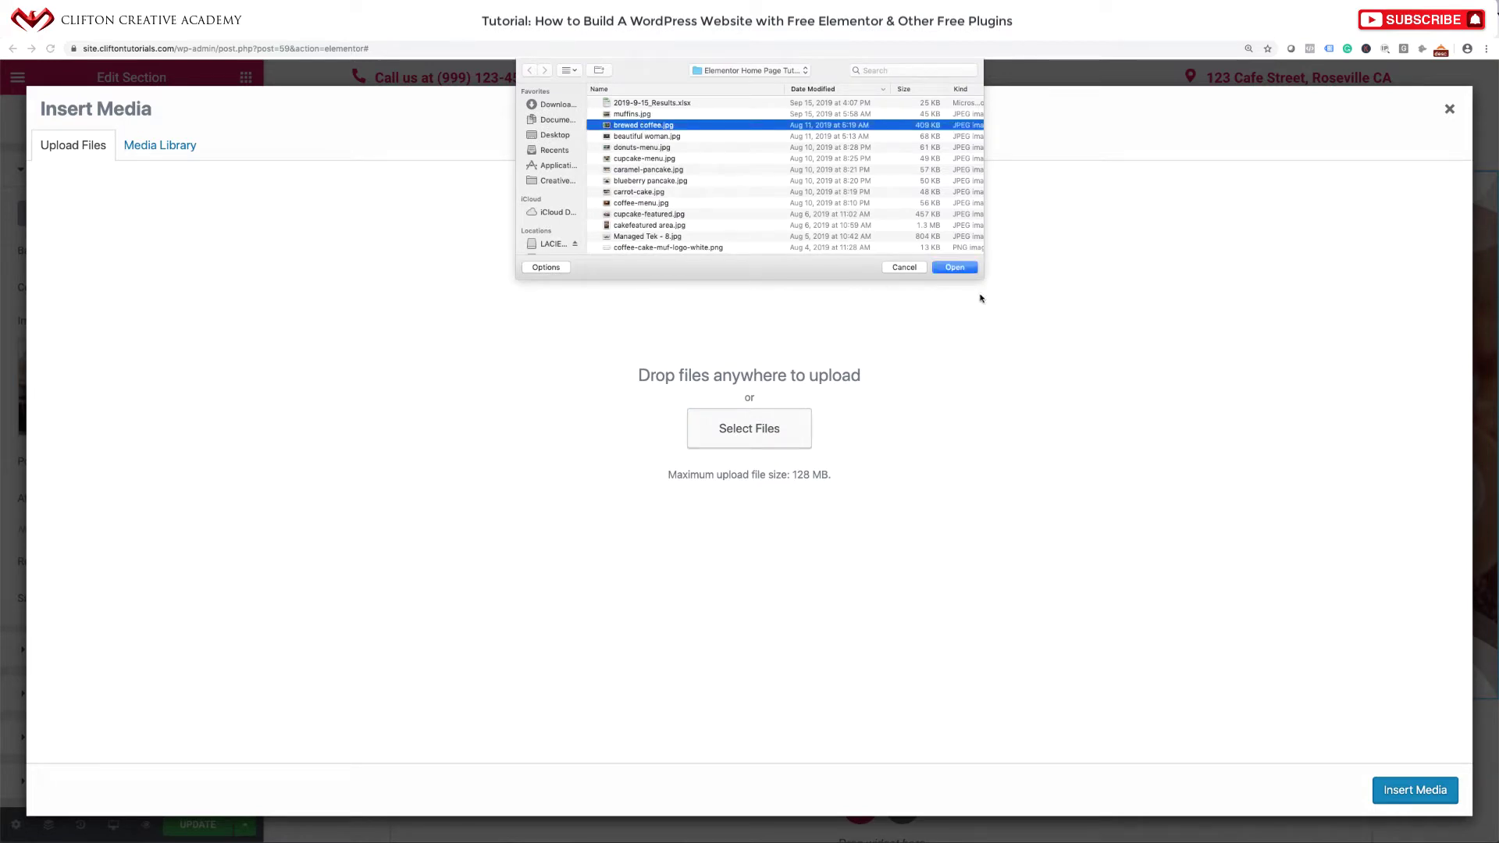
pyautogui.click(954, 268)
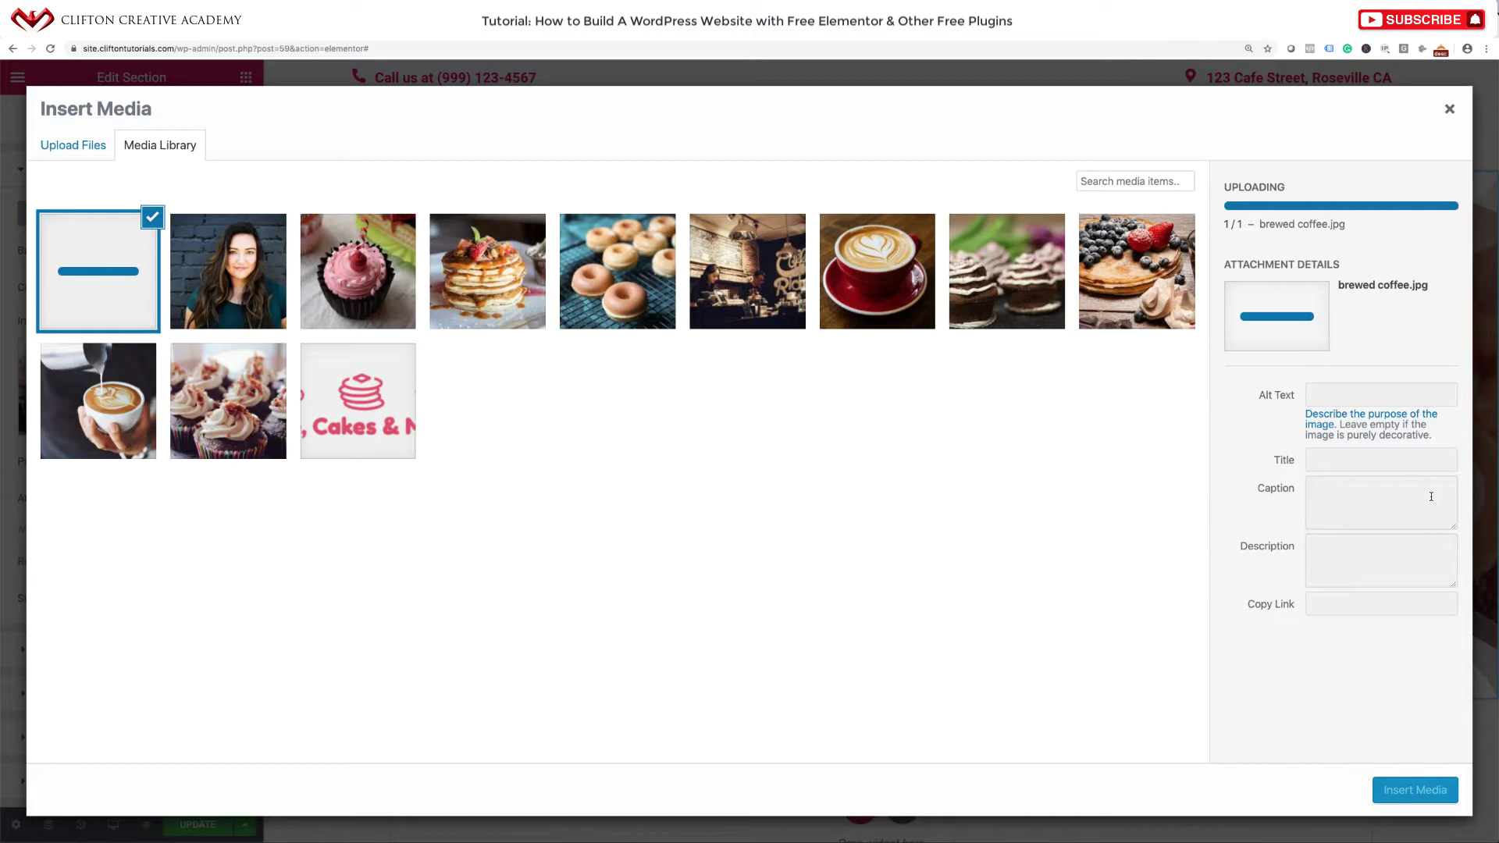
pyautogui.click(1383, 398)
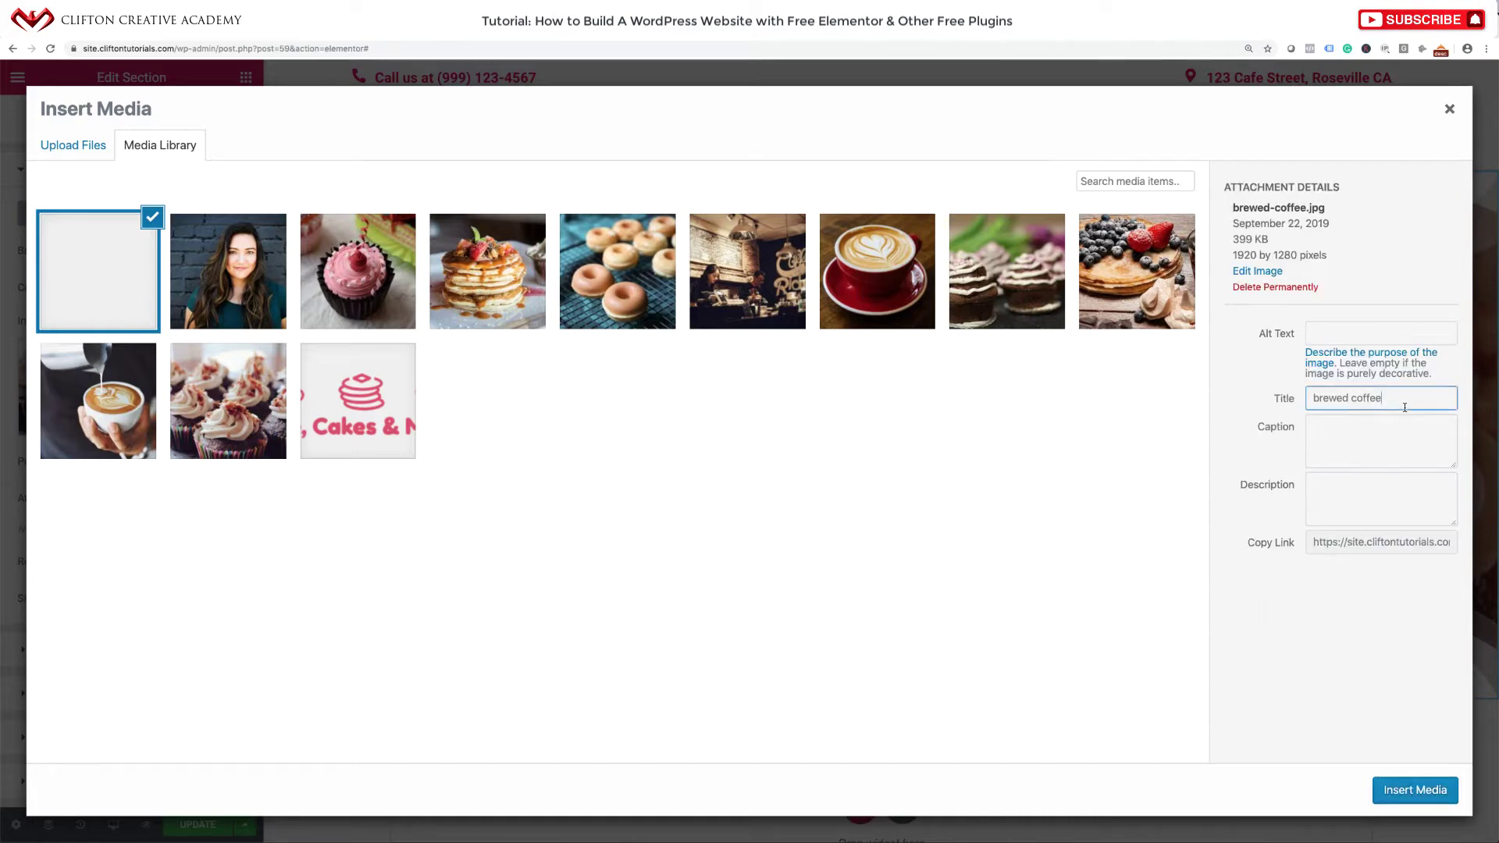
pyautogui.moveTo(1383, 402); pyautogui.dragTo(1253, 381)
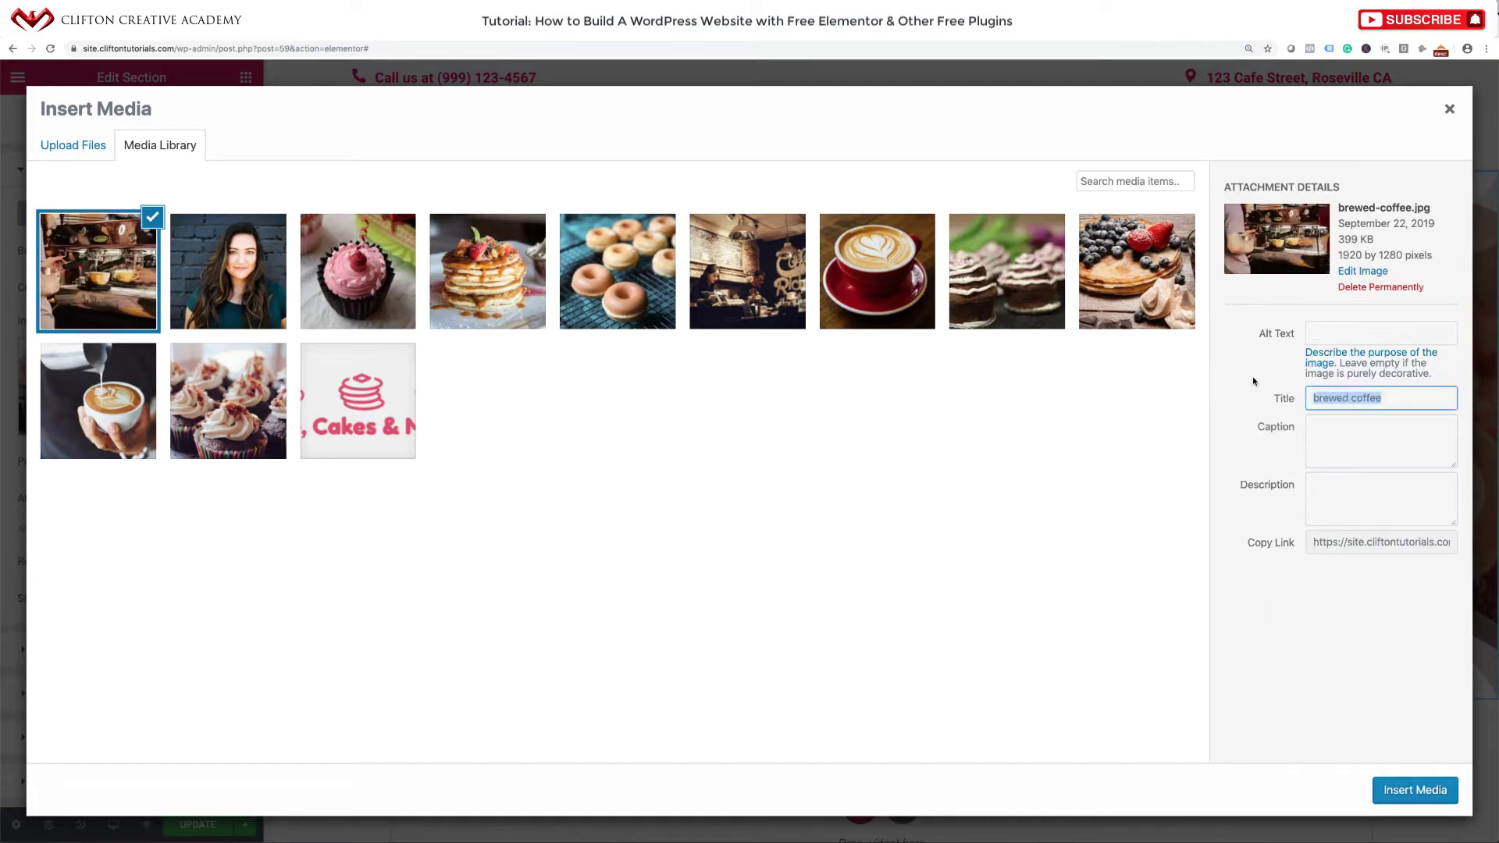
pyautogui.hotkey('ctrl', 'c')
pyautogui.click(1381, 333)
pyautogui.hotkey('ctrl', 'v')
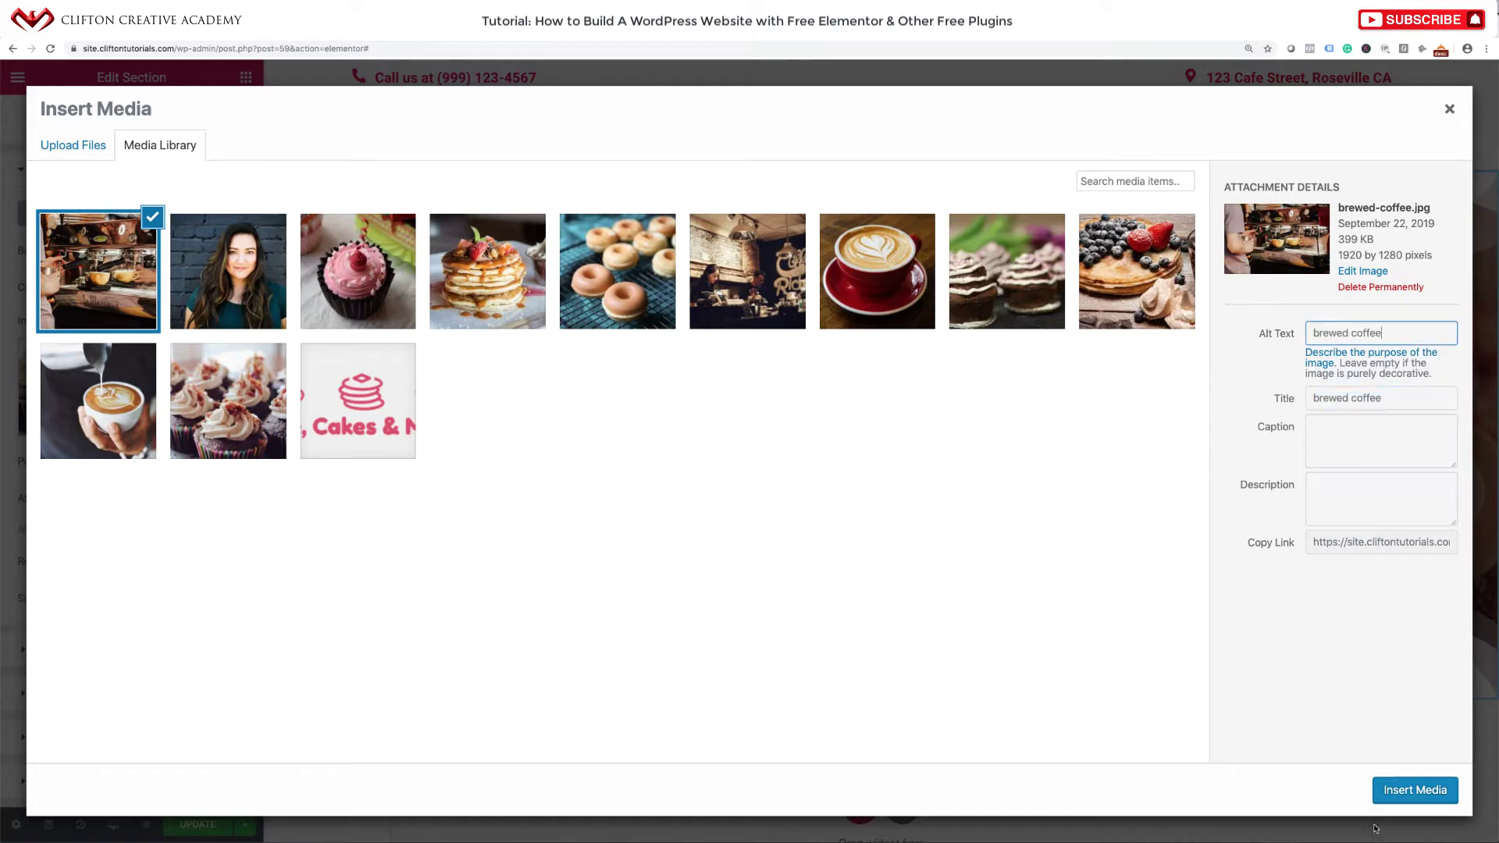
pyautogui.click(1403, 789)
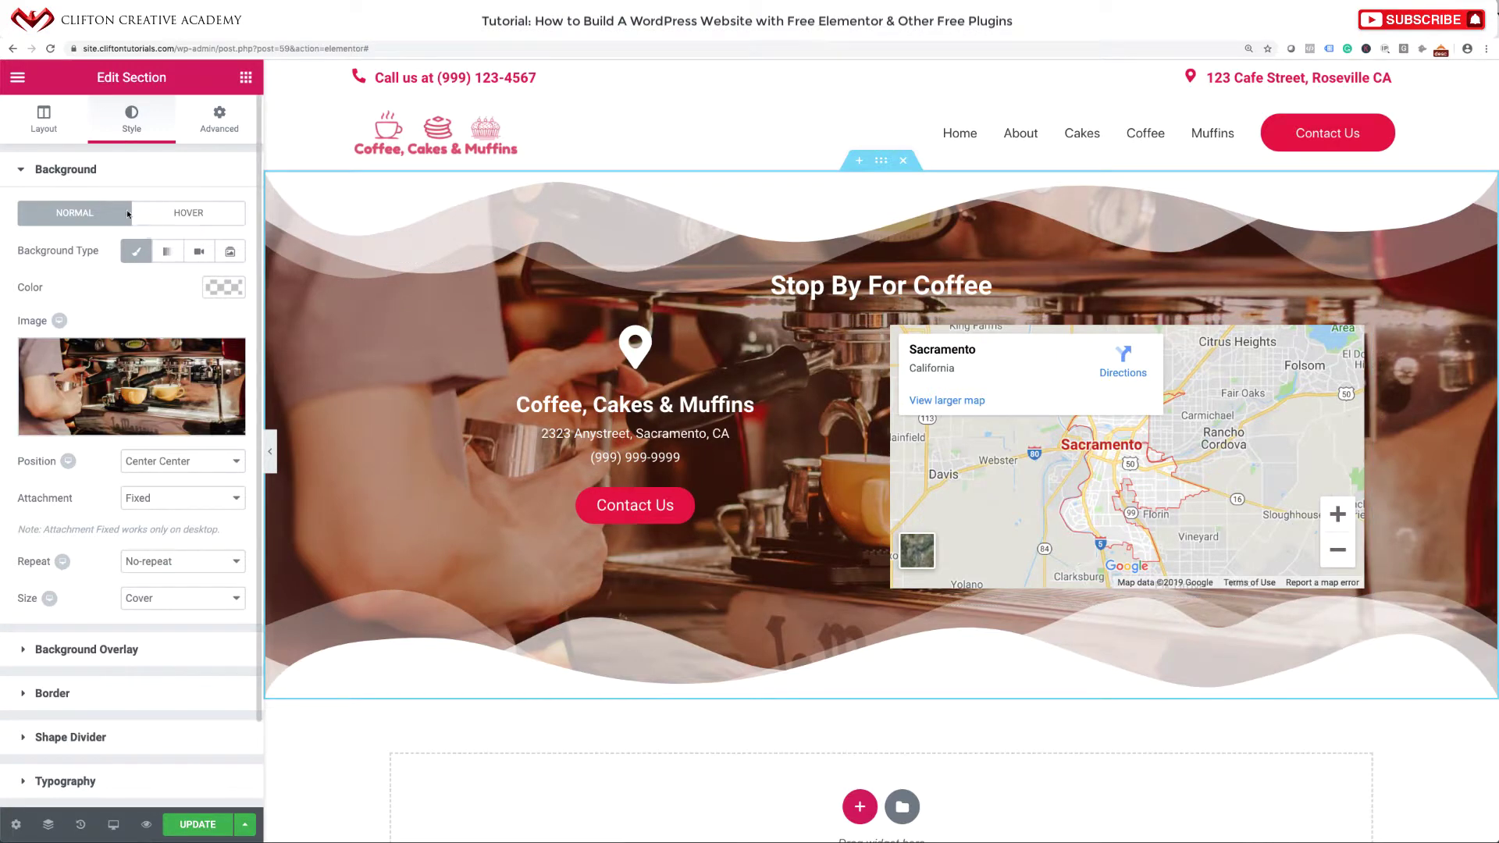
# Make the brown background overlay colour more opaque, set overlay Opacity to 0.69, and save the template.
pyautogui.click(101, 649)
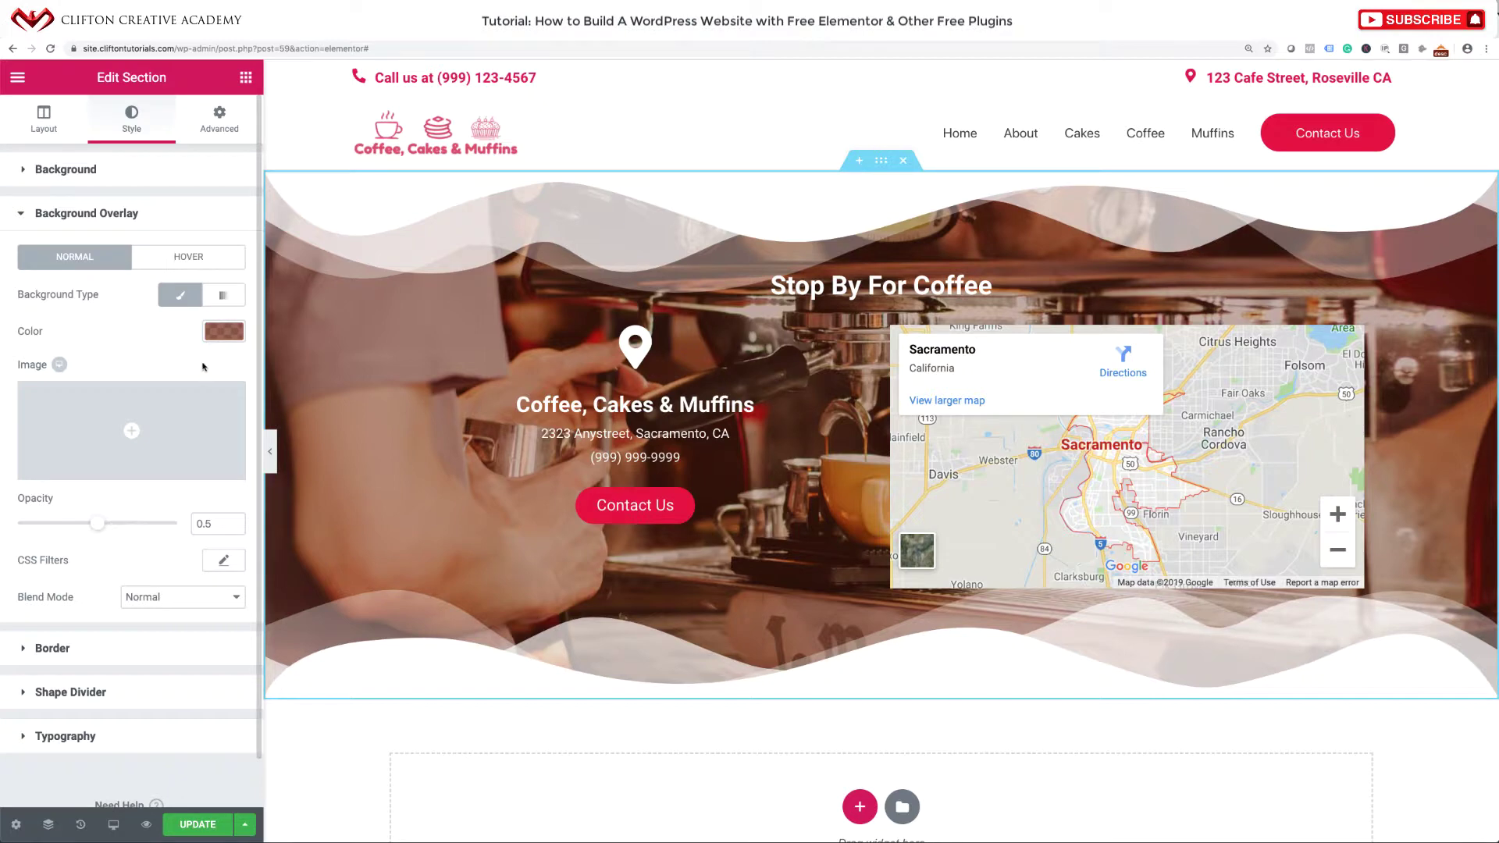
pyautogui.click(224, 331)
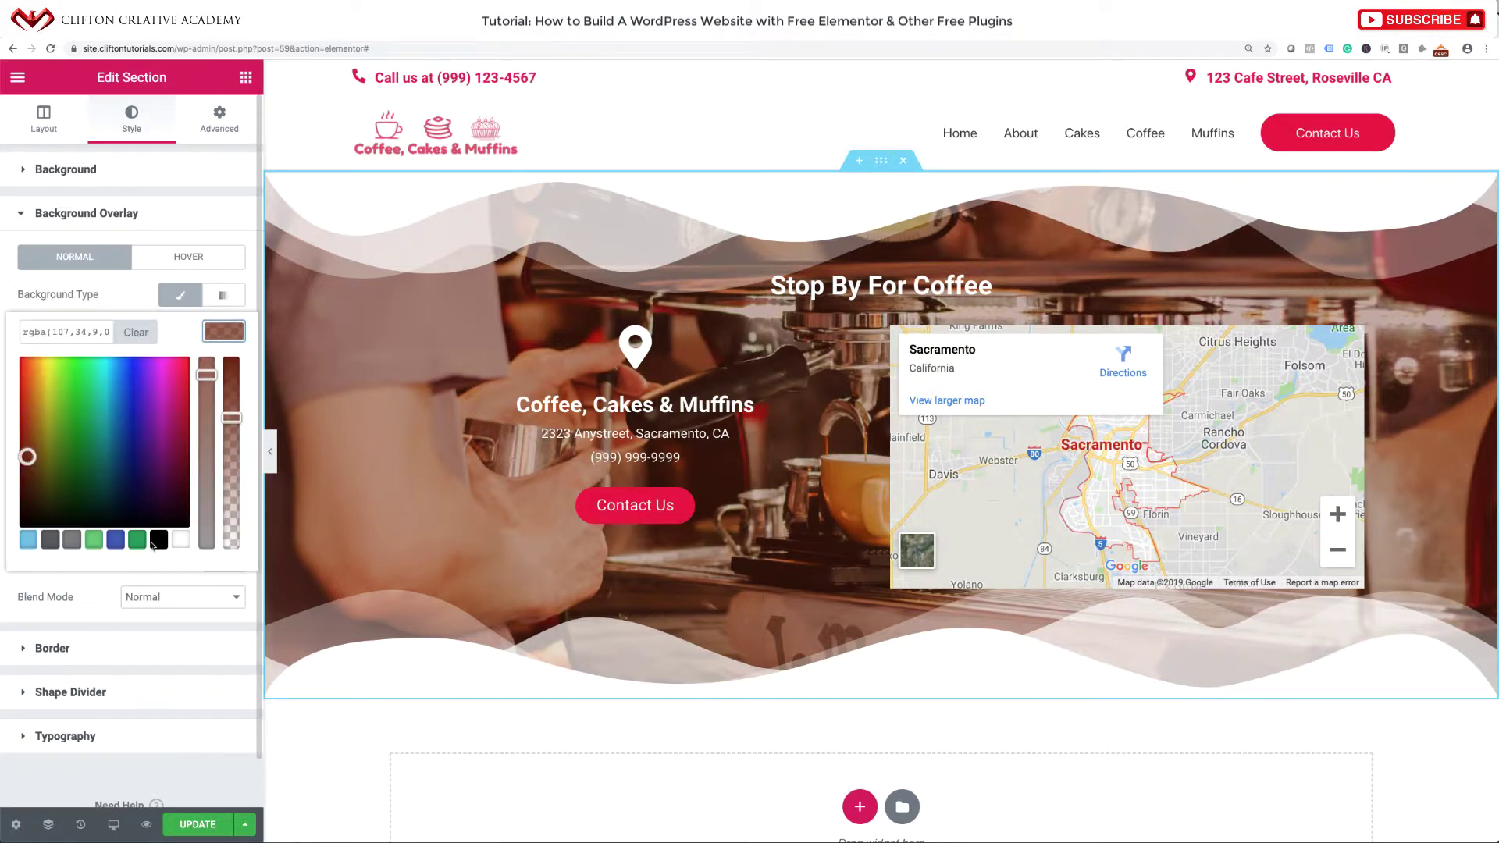
pyautogui.moveTo(233, 417); pyautogui.dragTo(211, 360)
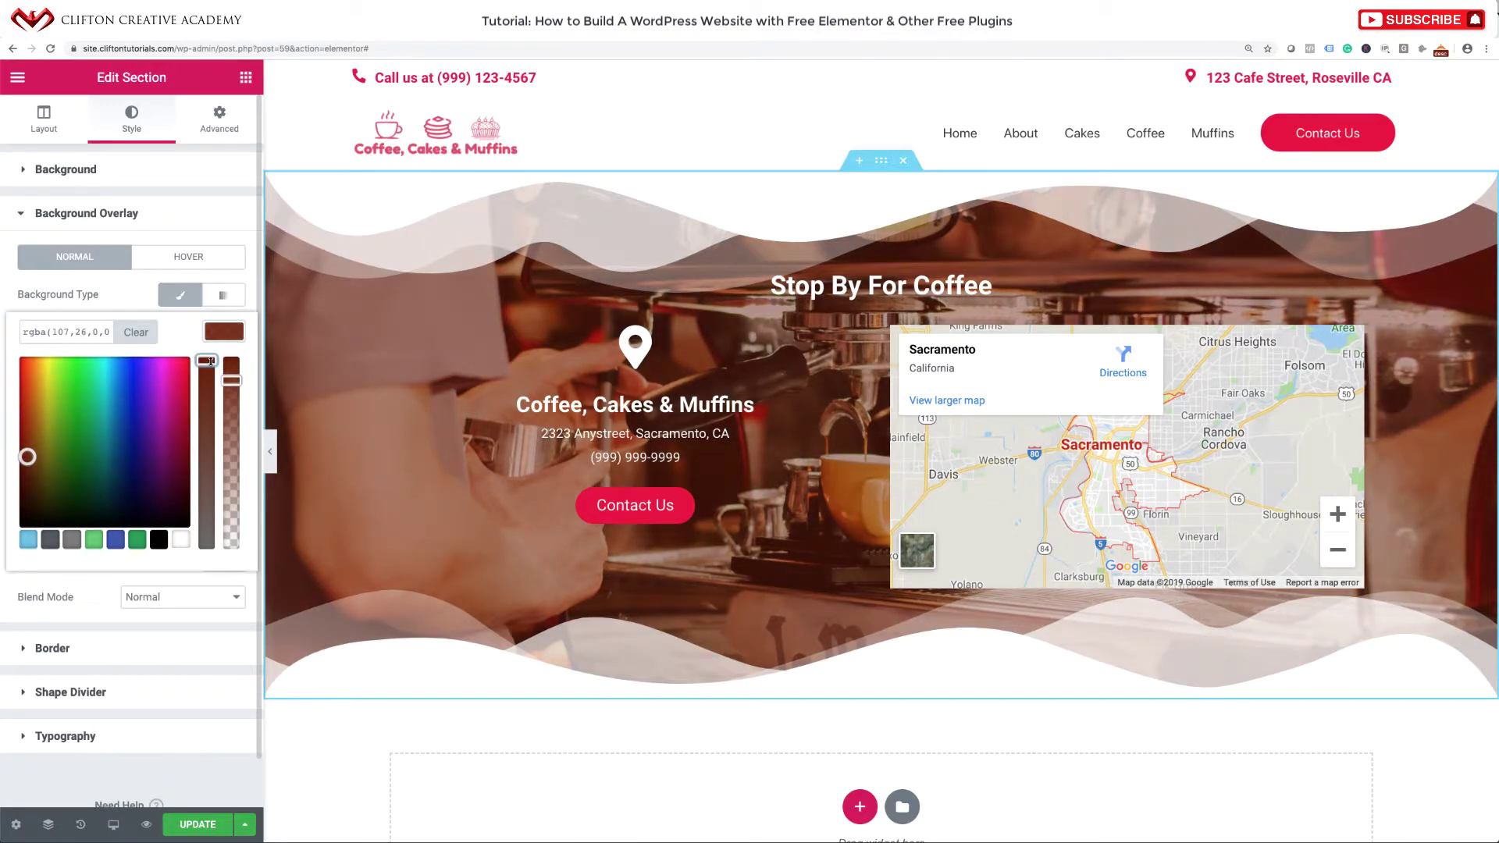
pyautogui.click(136, 302)
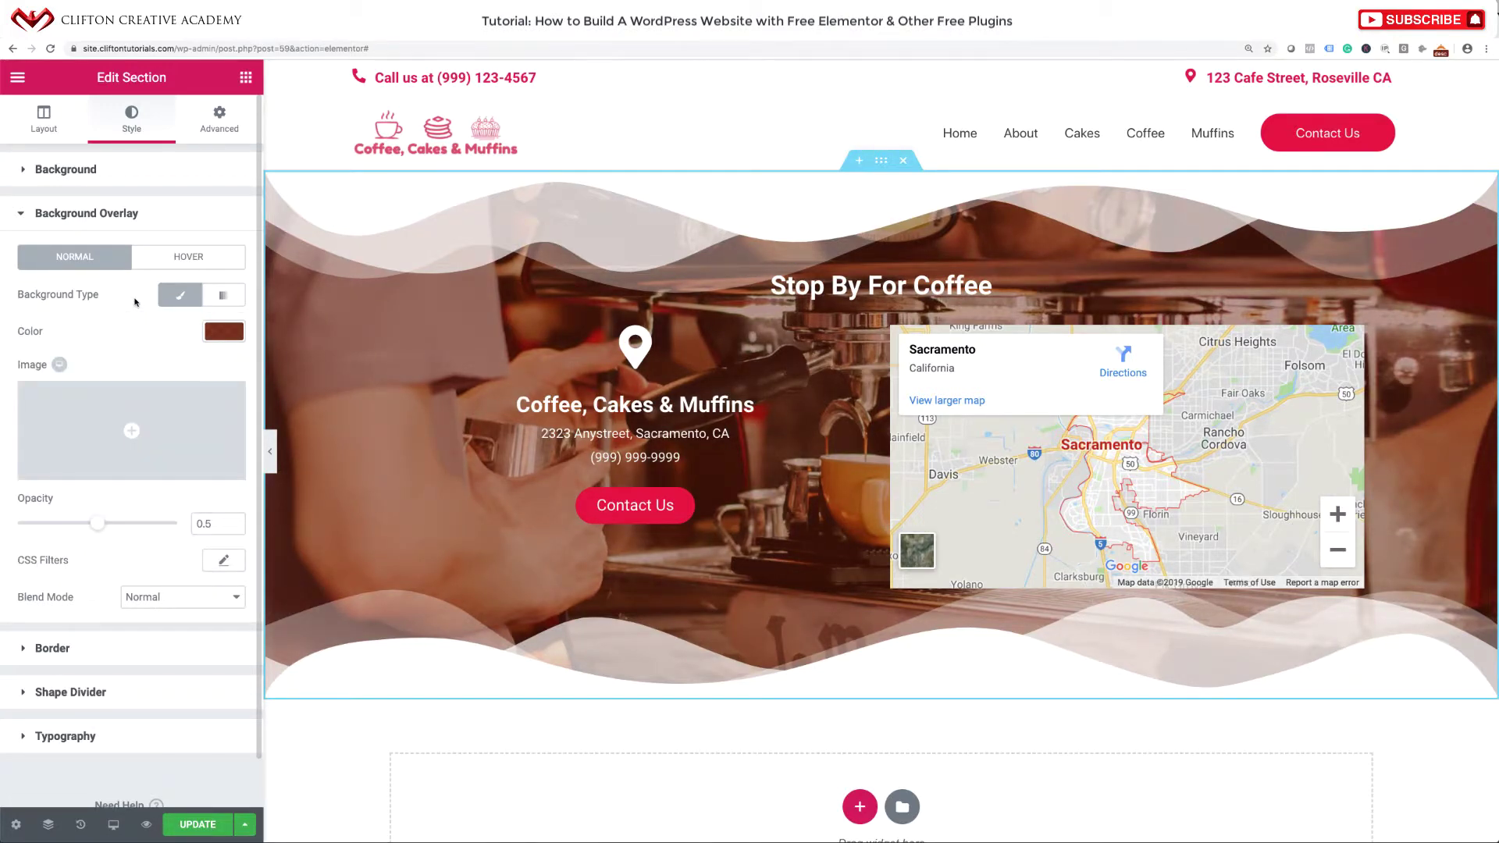
pyautogui.moveTo(97, 525); pyautogui.dragTo(128, 529)
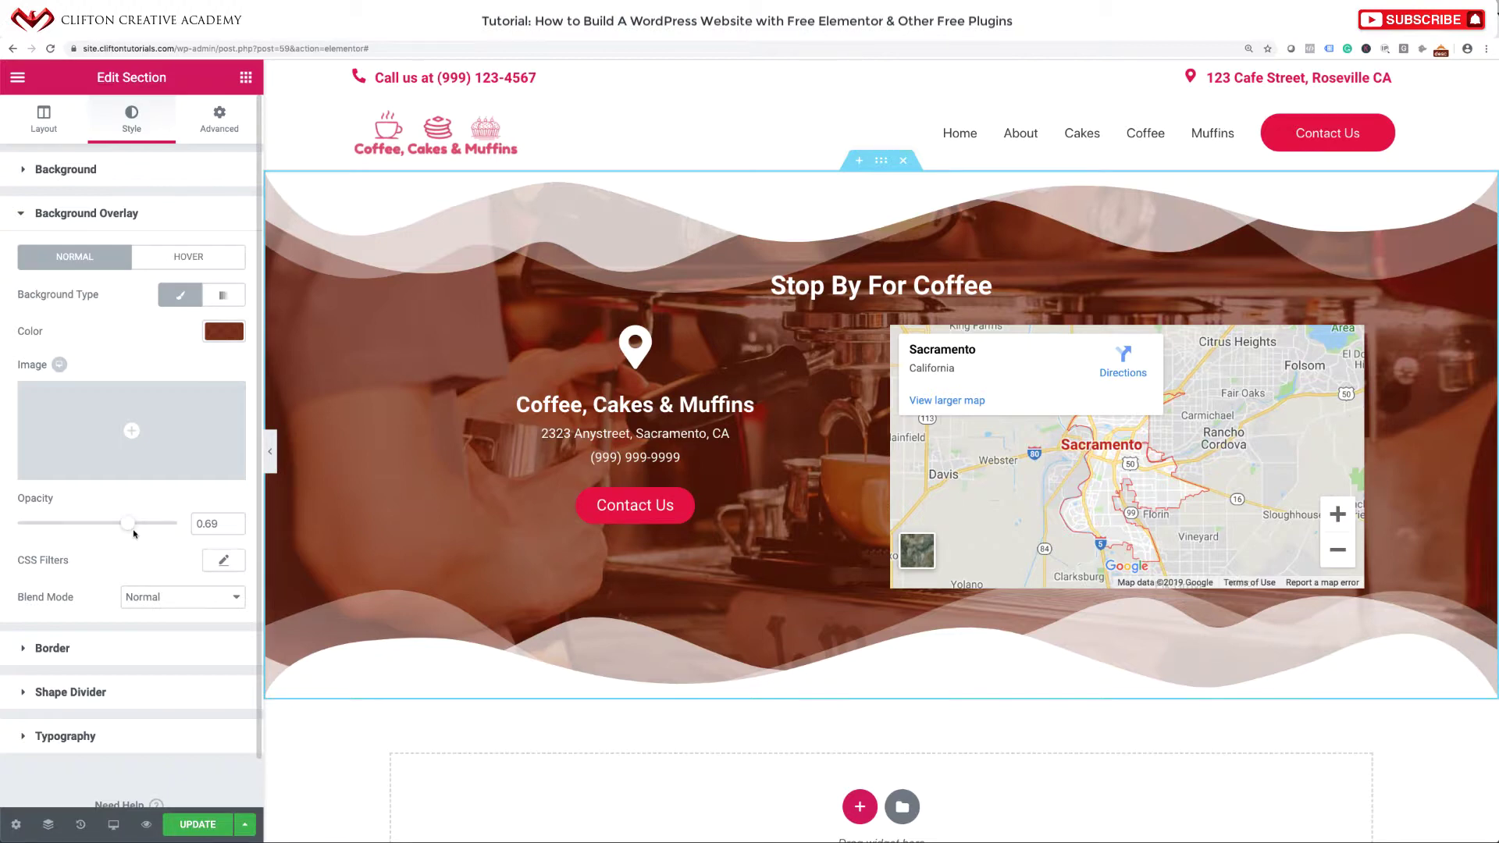
pyautogui.click(190, 825)
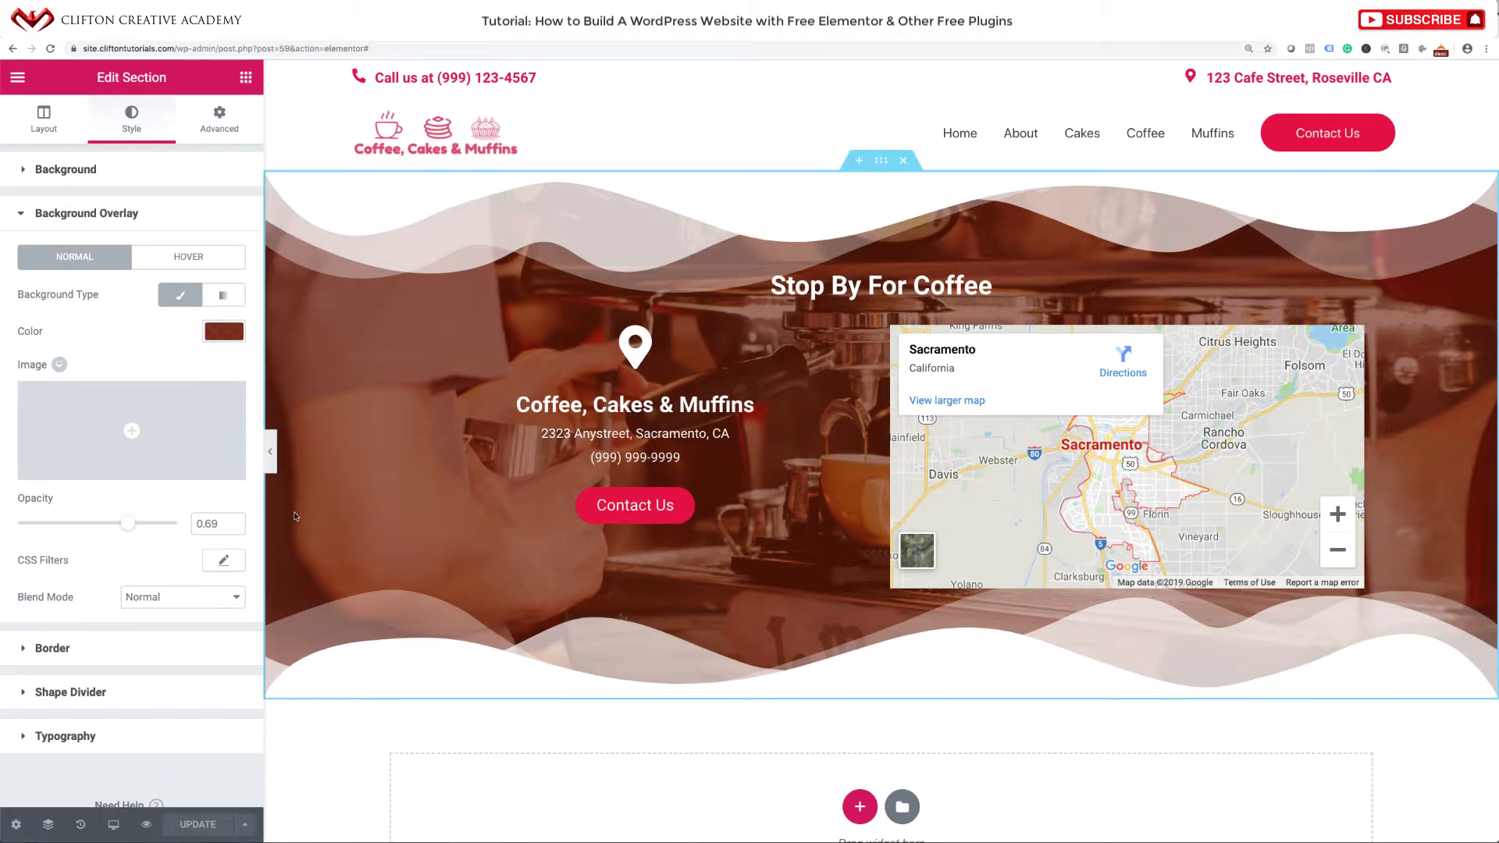
pyautogui.click(17, 78)
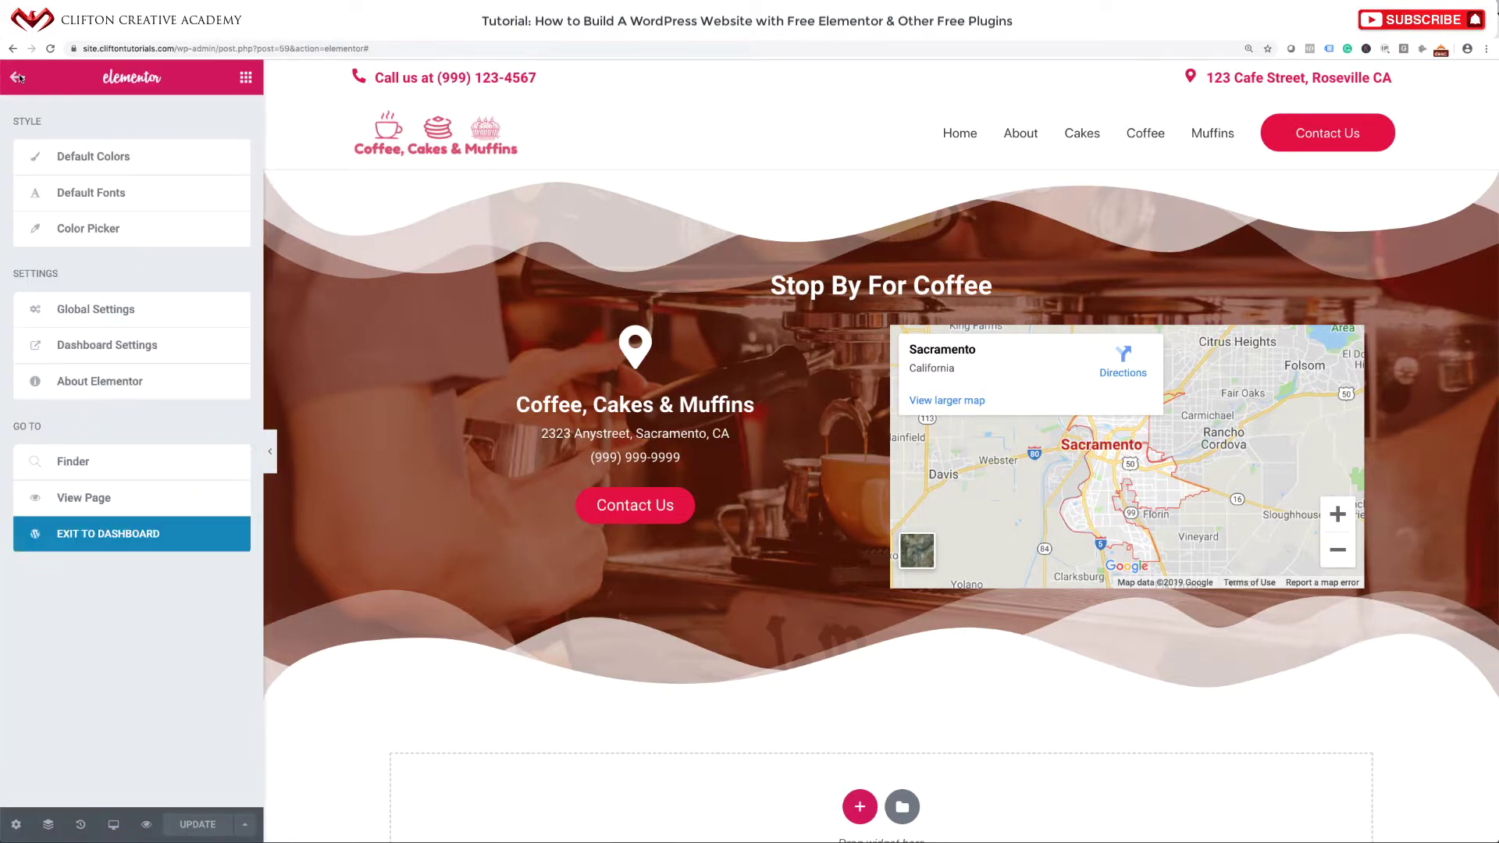
# Copy the Fat Footer template's shortcode from its admin page, then go to the live homepage.
pyautogui.click(62, 539)
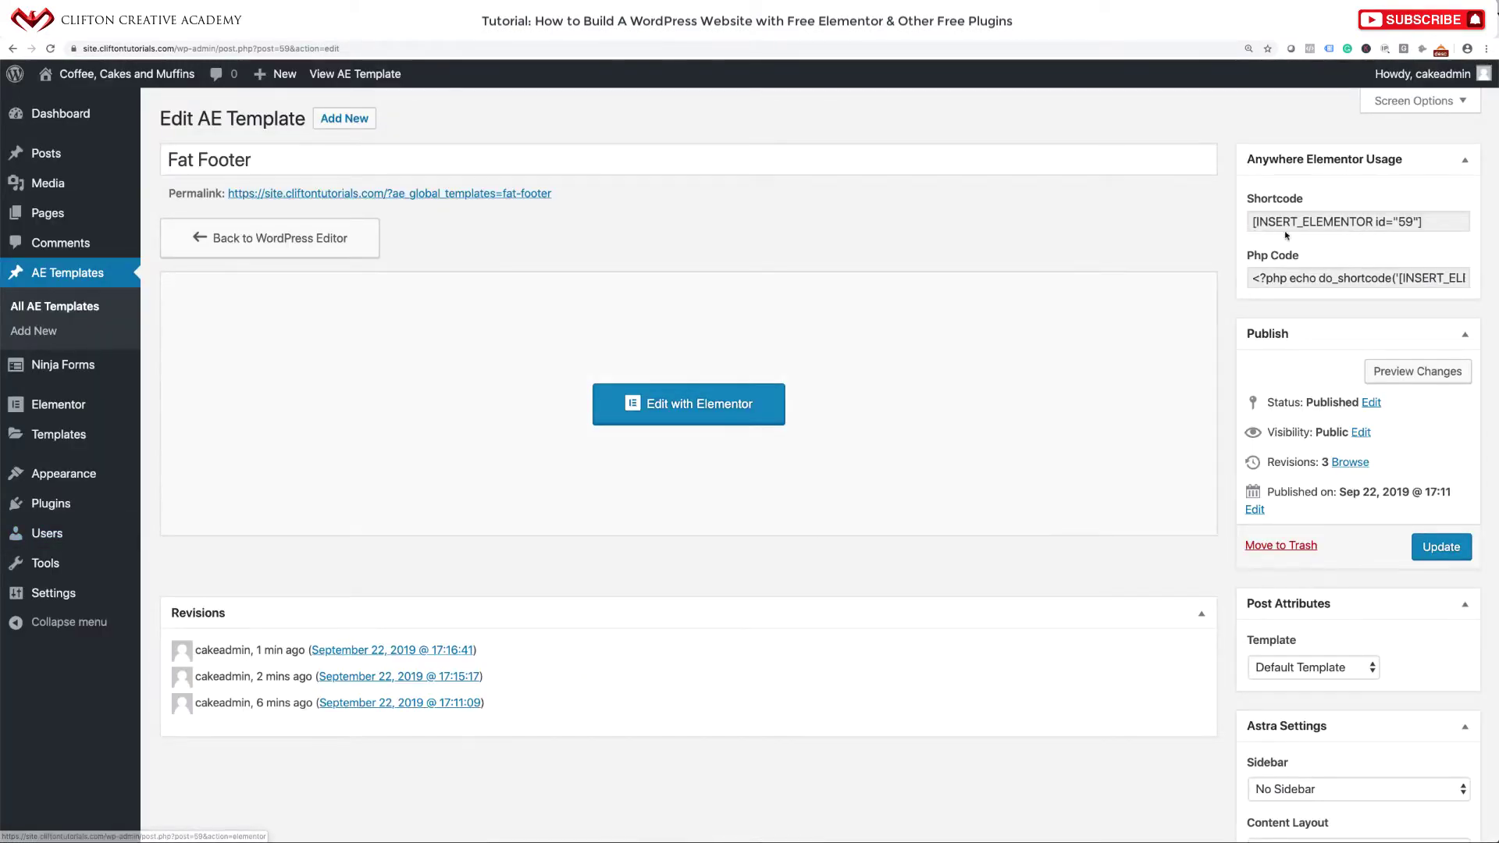
pyautogui.click(1397, 222)
pyautogui.moveTo(1398, 222); pyautogui.dragTo(1250, 220)
pyautogui.press('super+c')
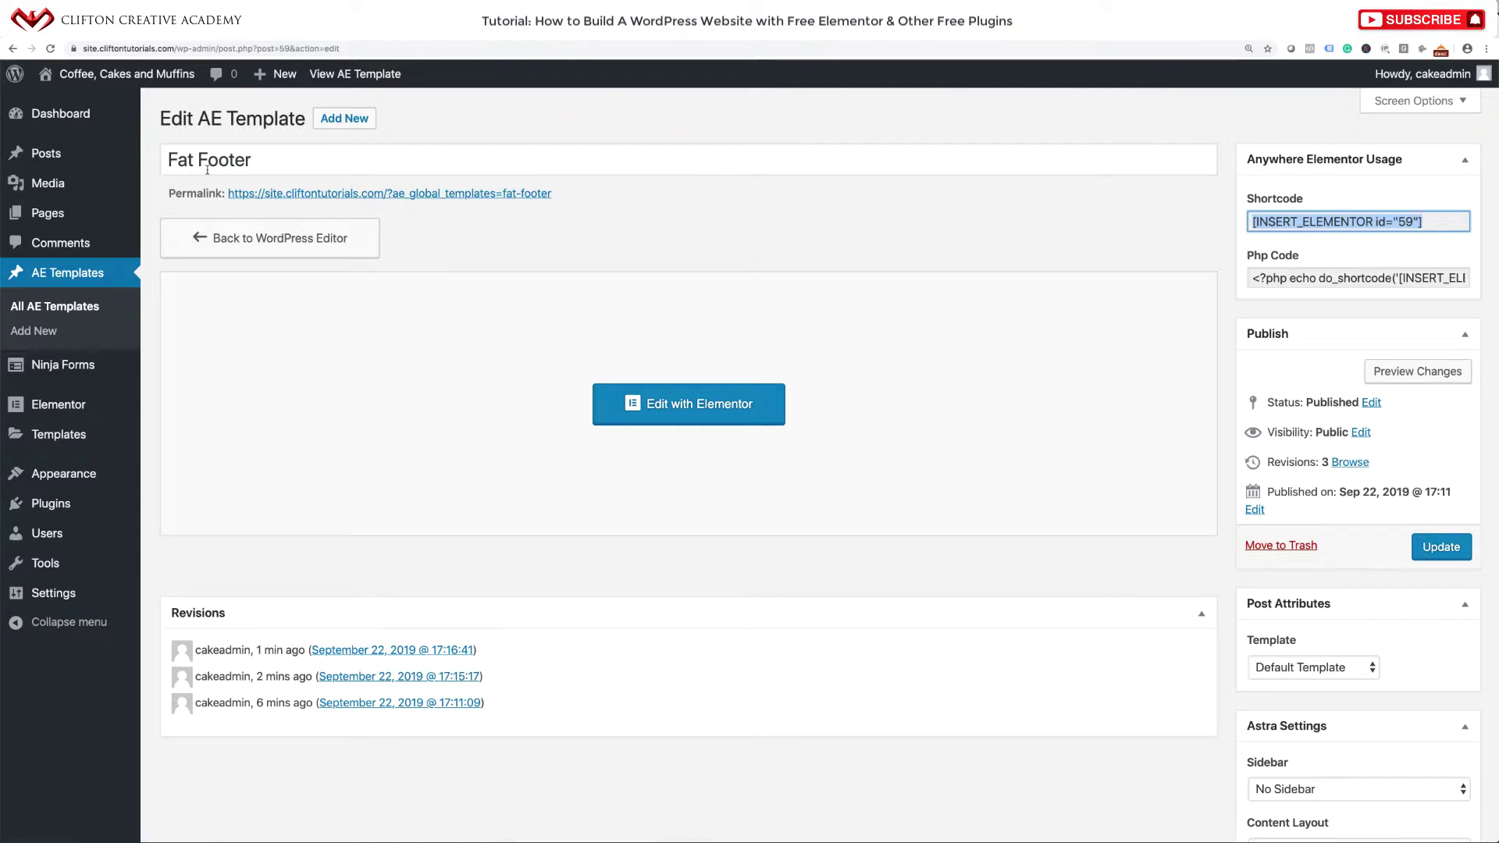
pyautogui.click(129, 78)
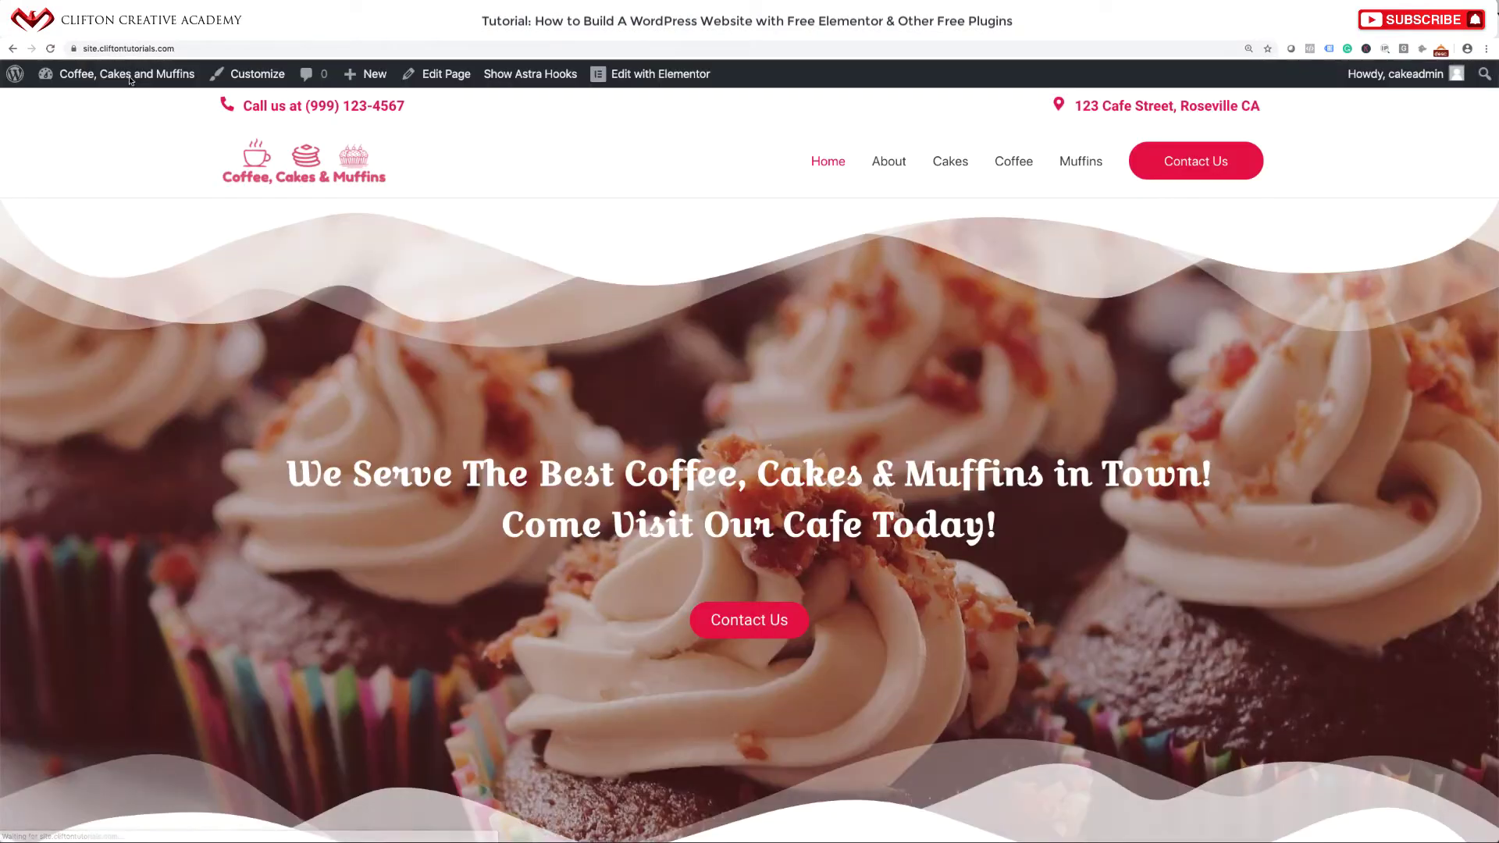
pyautogui.scroll(-20, 673, 396)
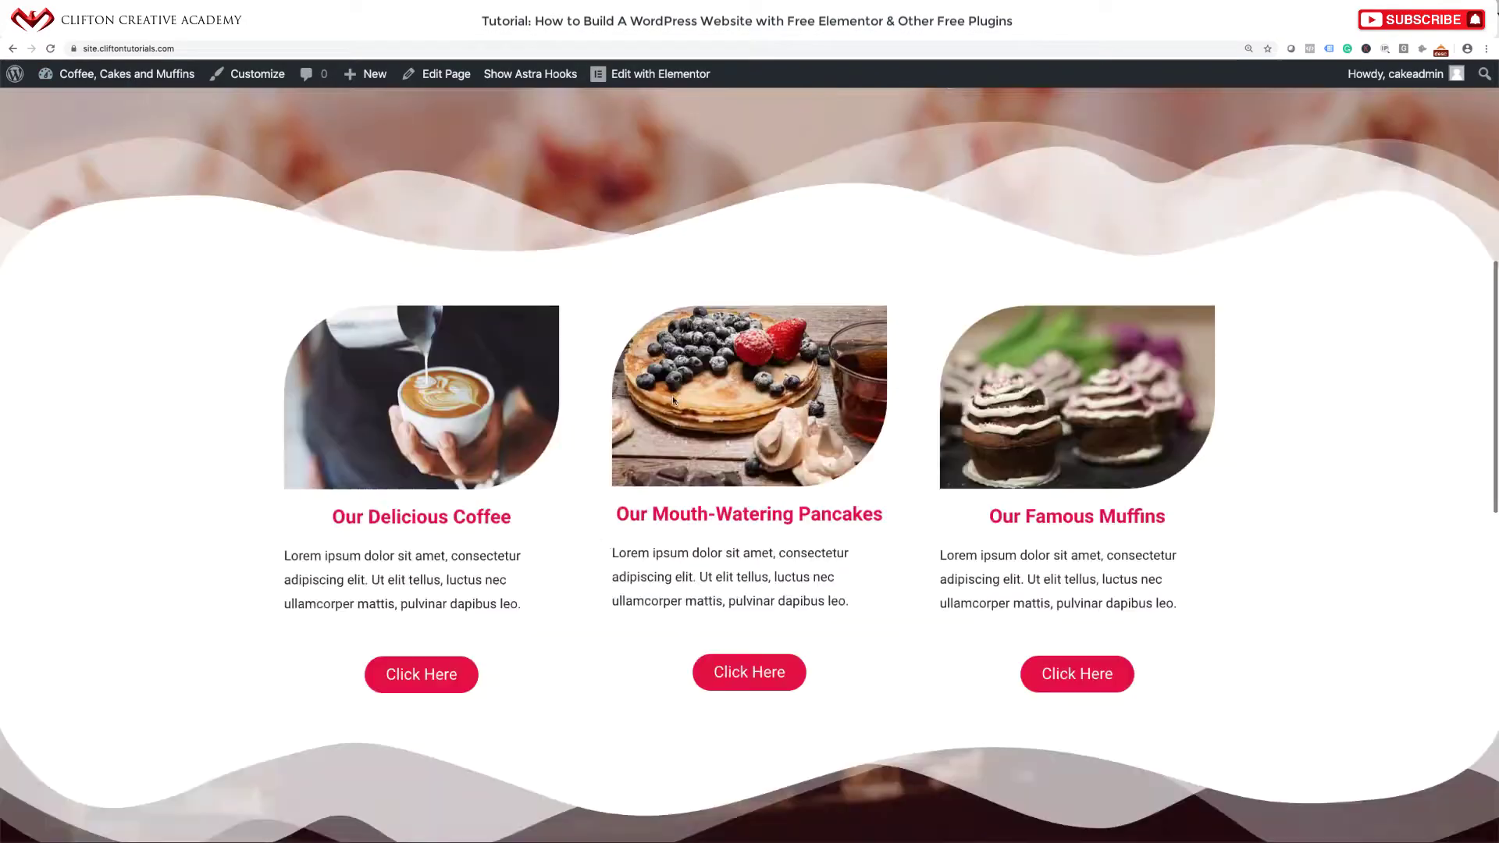
pyautogui.scroll(8, 672, 396)
pyautogui.scroll(8, 673, 396)
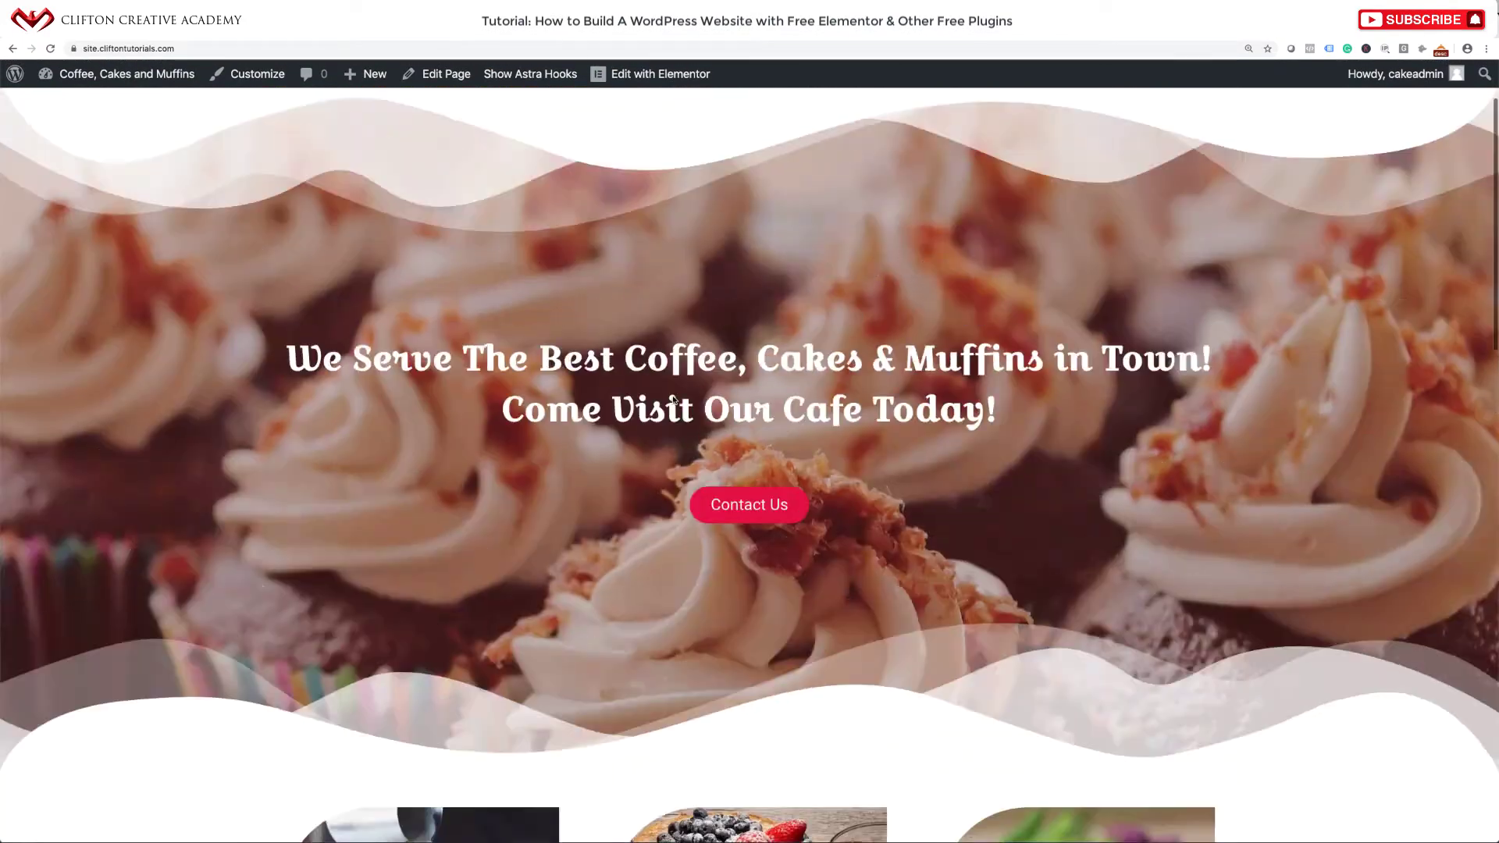
pyautogui.scroll(-4, 673, 396)
pyautogui.scroll(6, 675, 396)
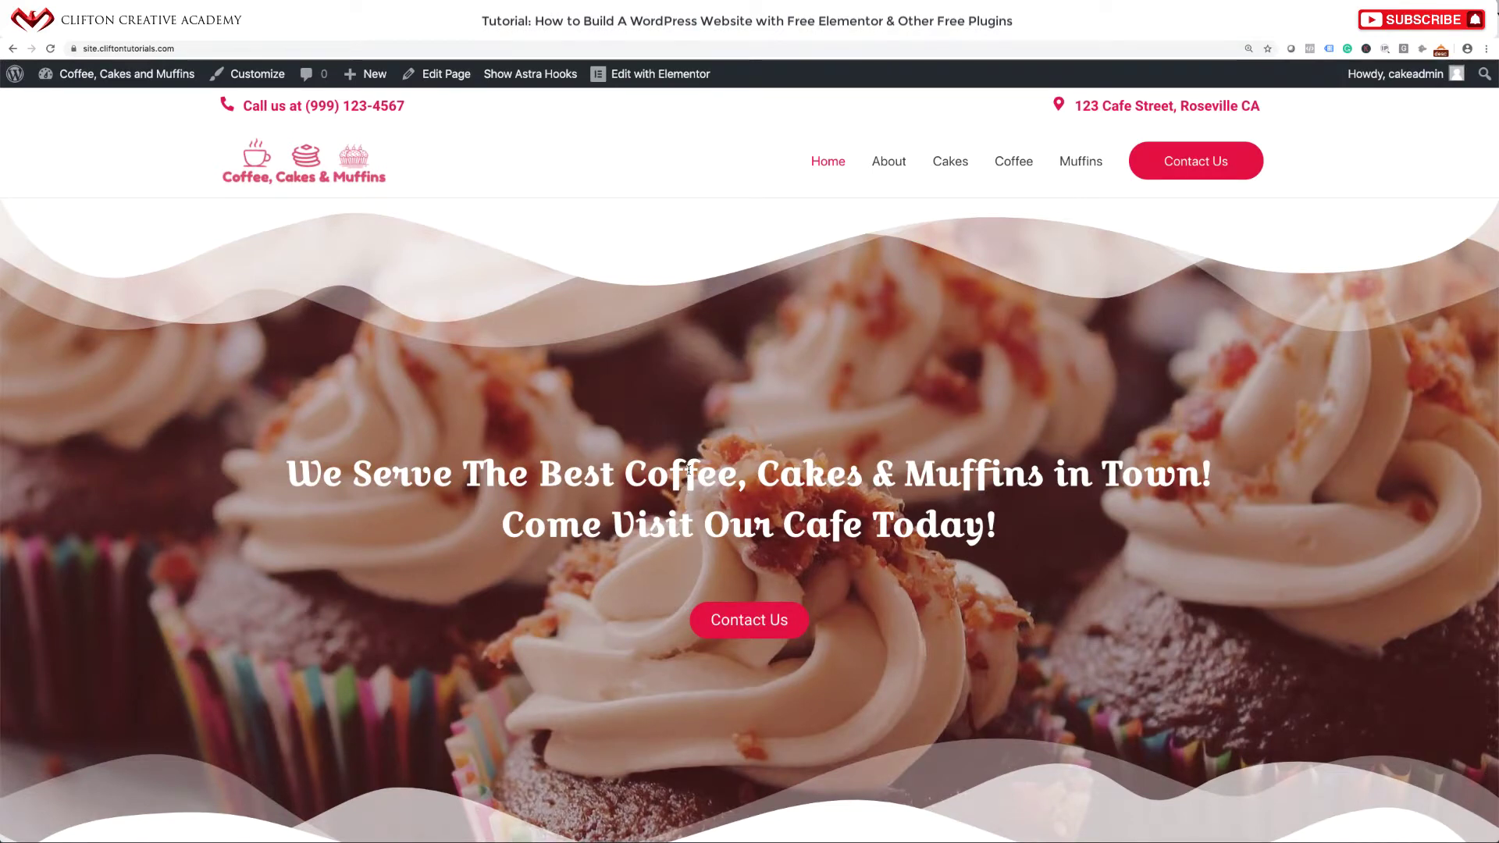
pyautogui.click(528, 74)
pyautogui.scroll(-8, 603, 482)
pyautogui.scroll(-8, 604, 482)
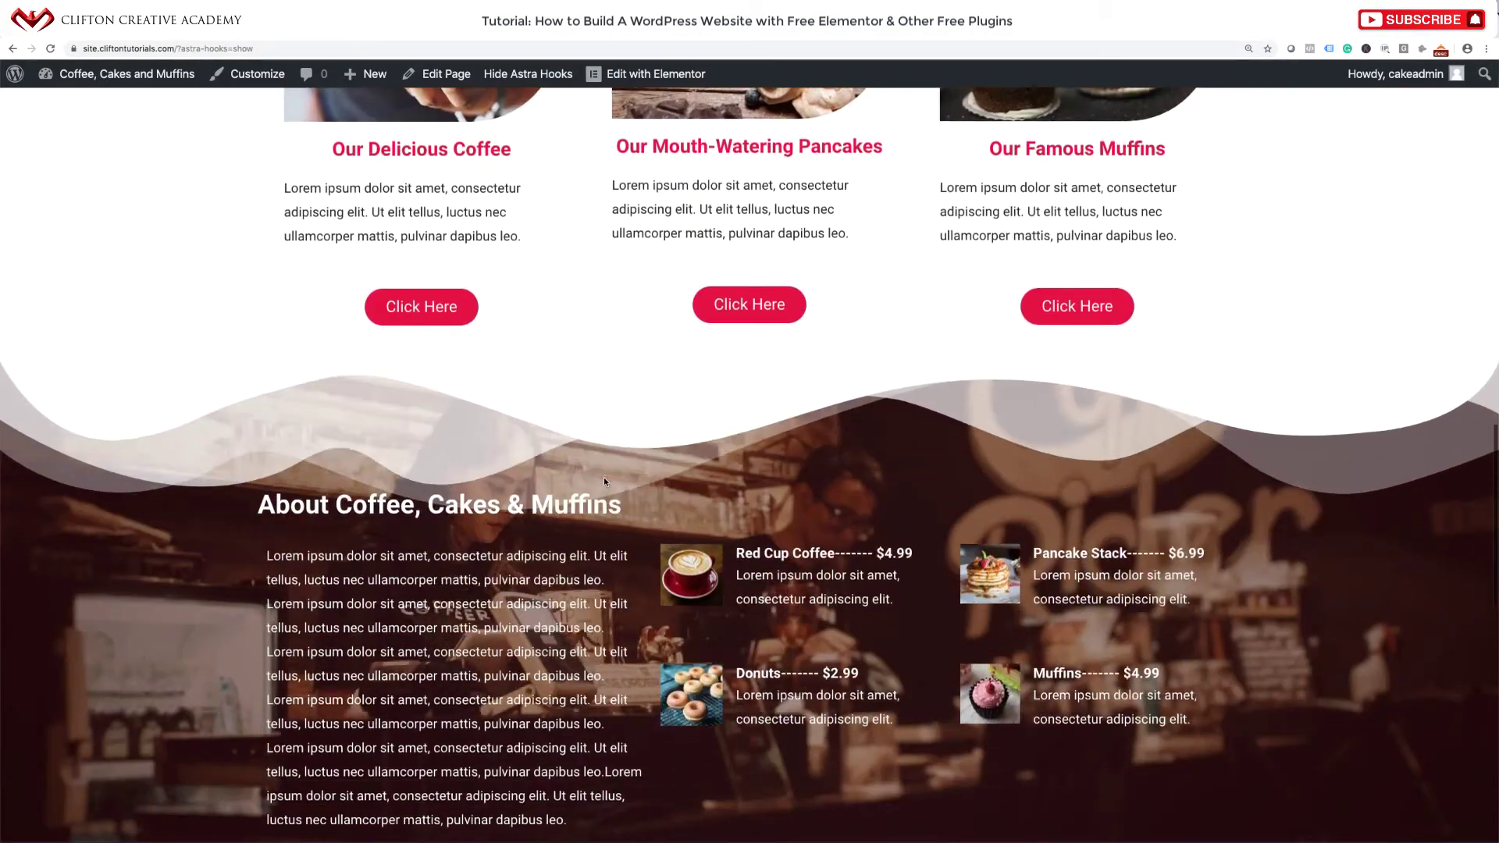
pyautogui.scroll(10, 604, 482)
pyautogui.scroll(-11, 604, 482)
pyautogui.scroll(-10, 603, 482)
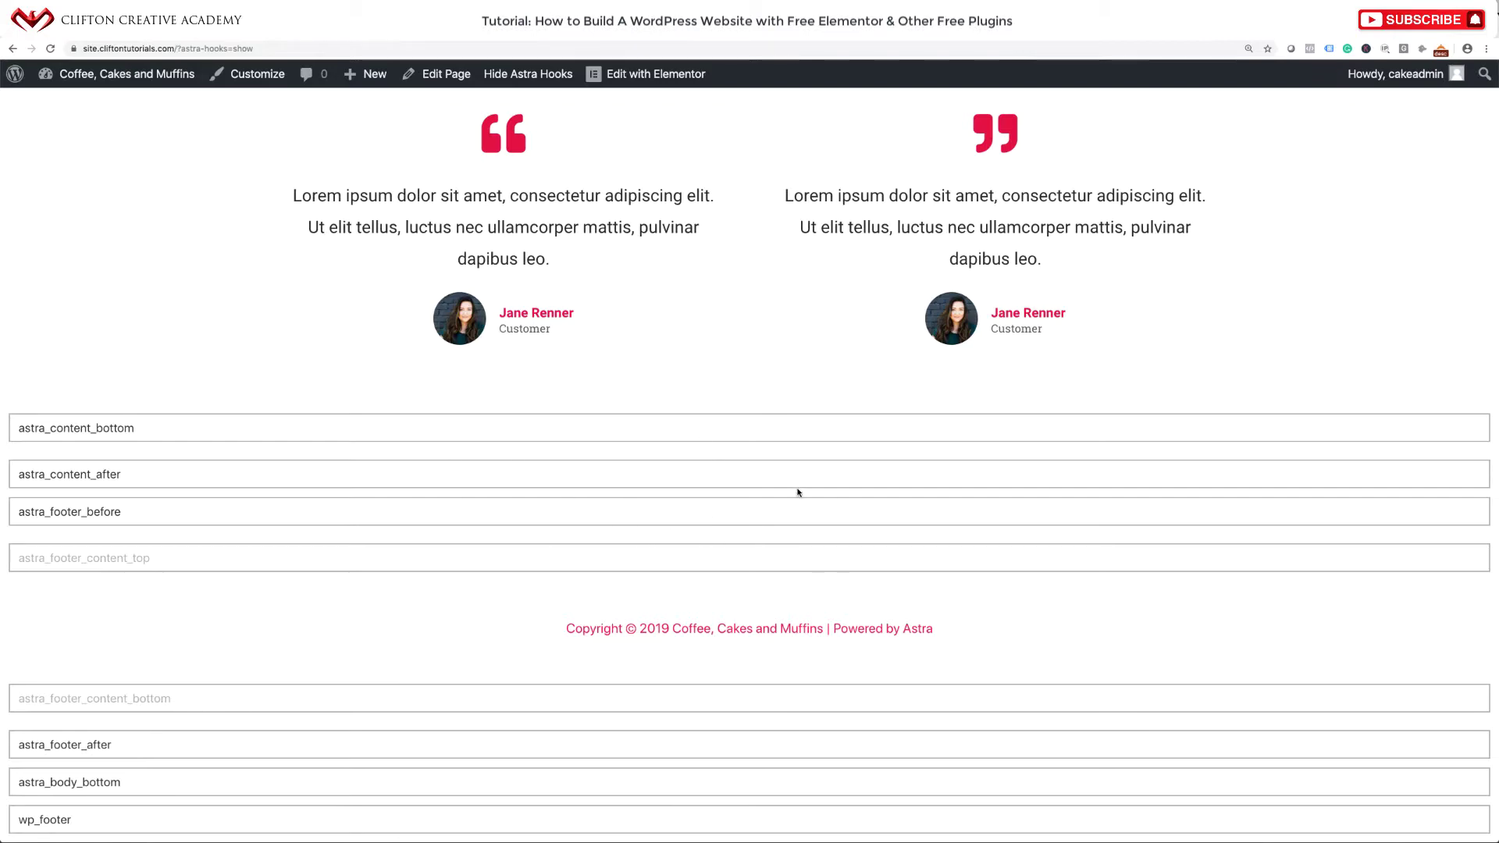
pyautogui.scroll(10, 720, 373)
pyautogui.click(538, 77)
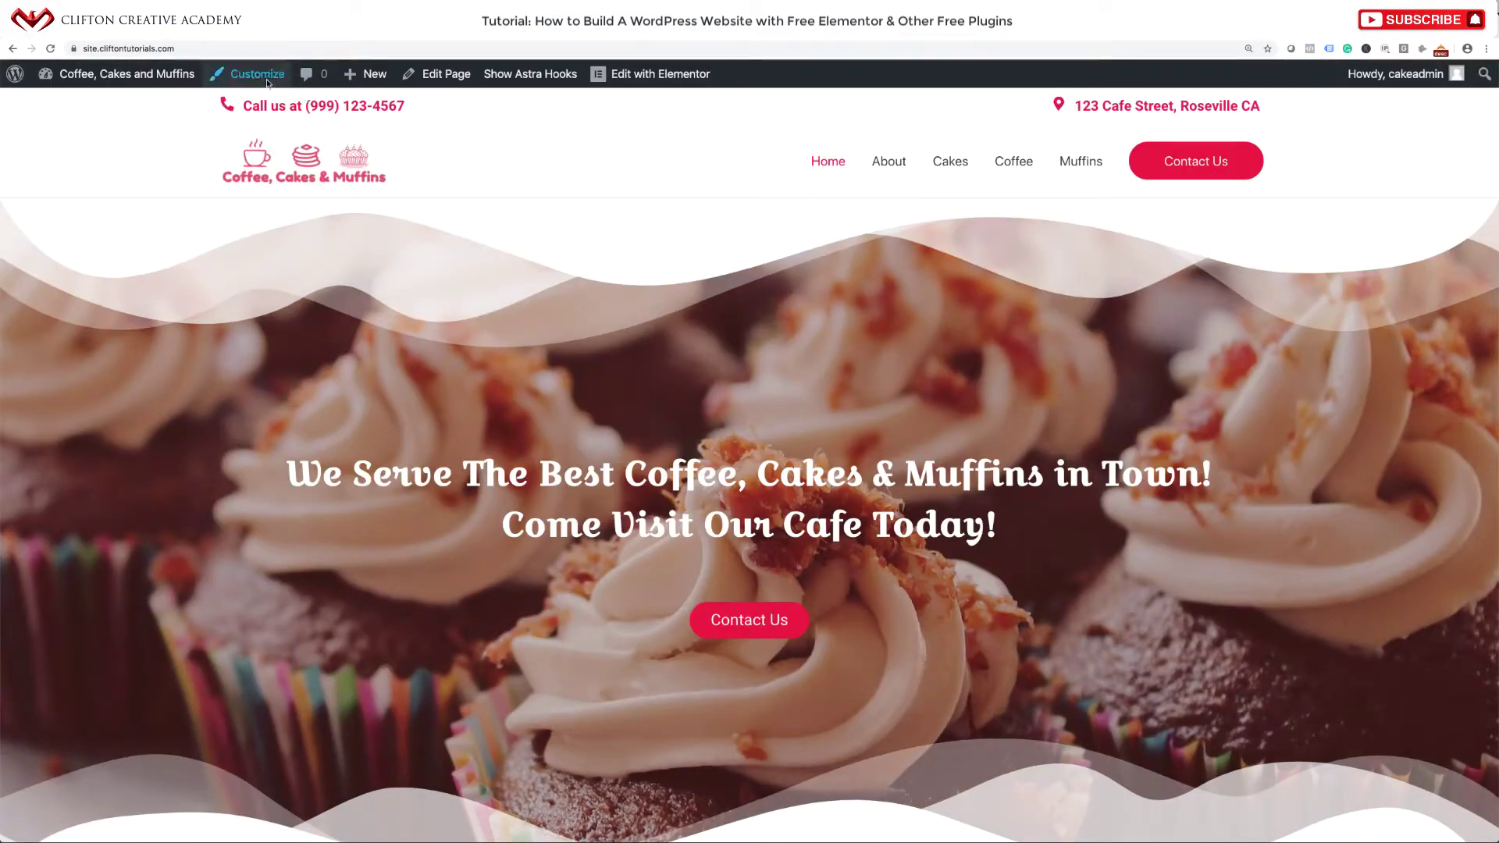
# Paste [INSERT_ELEMENTOR id="59"] into Astra's Before Footer hook in the Customizer and publish it.
pyautogui.click(259, 75)
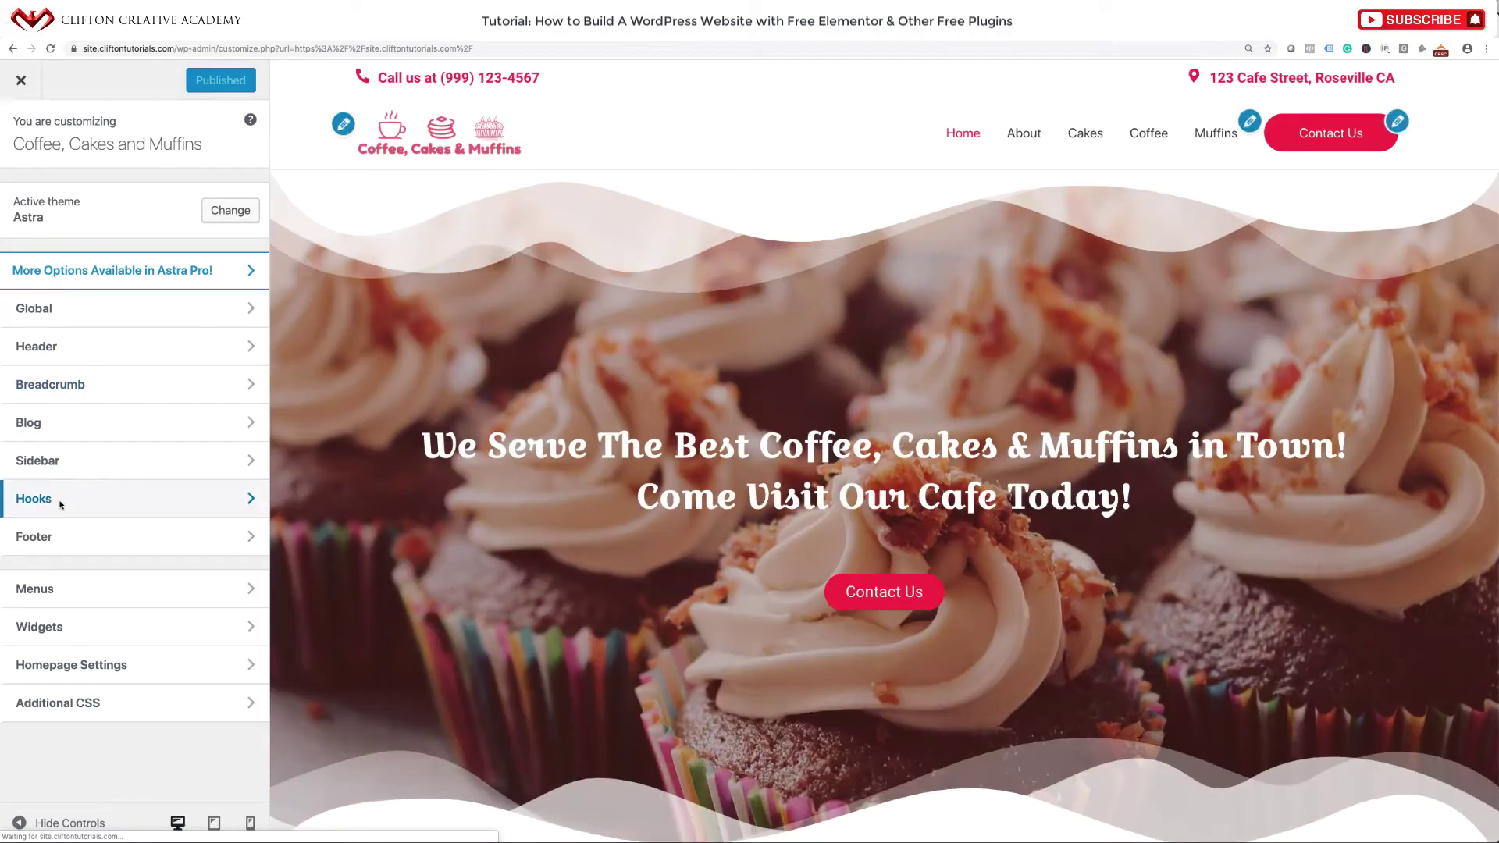
pyautogui.click(61, 504)
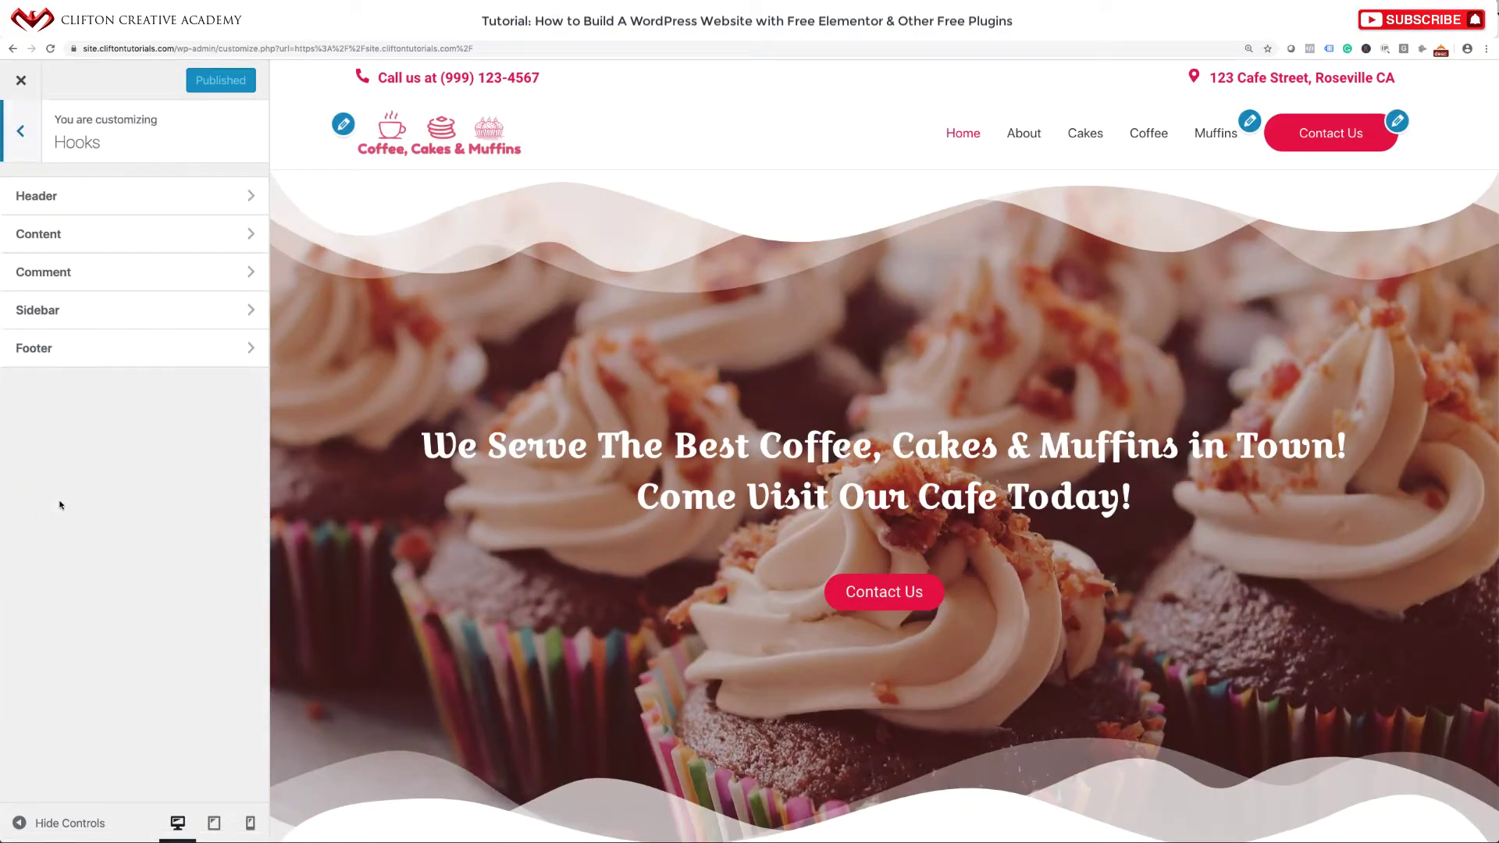
pyautogui.click(82, 350)
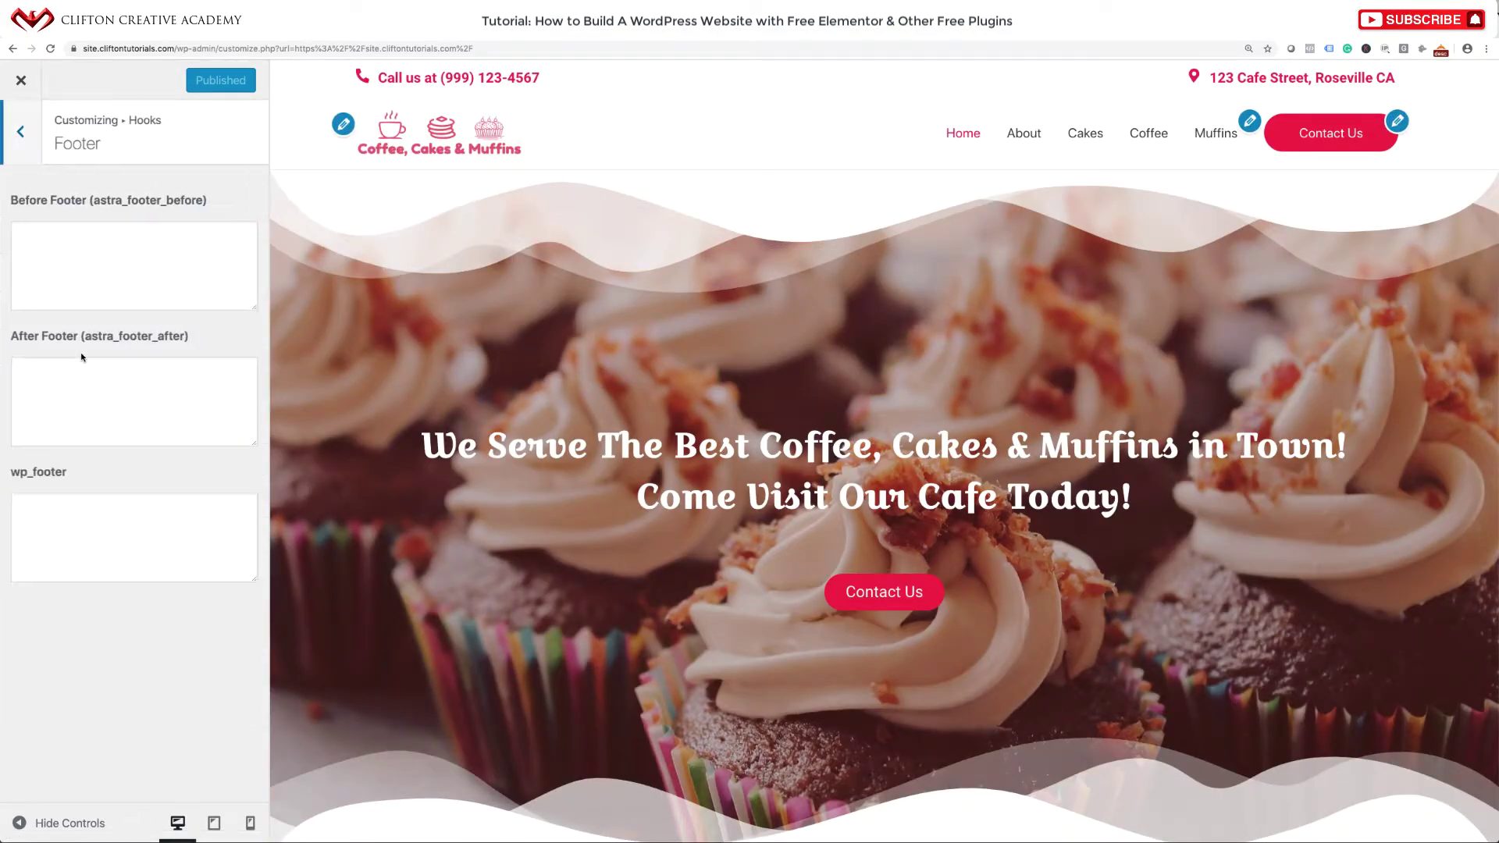
pyautogui.click(89, 262)
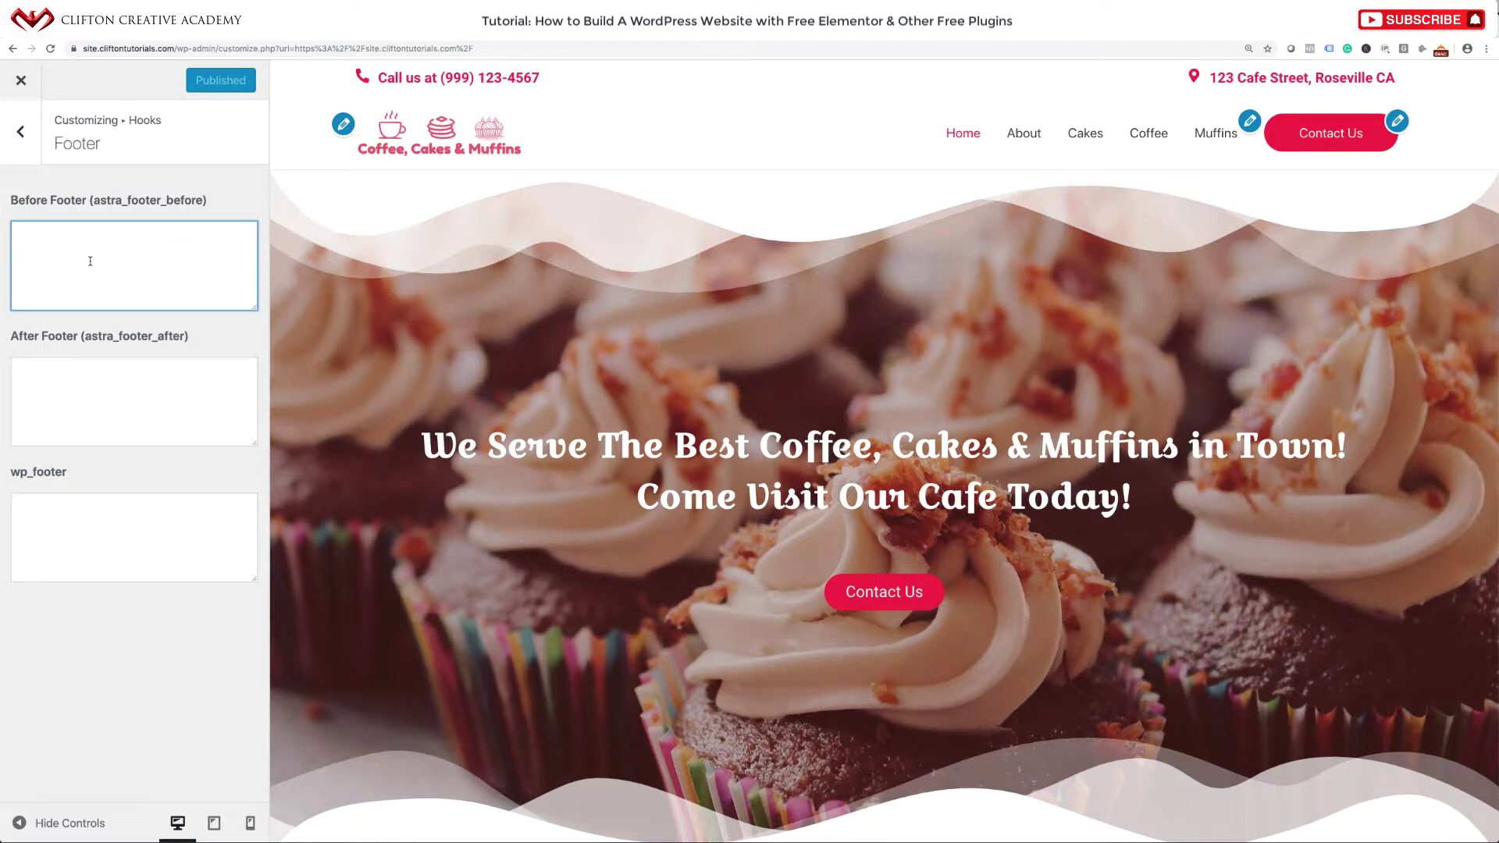
pyautogui.press('super+v')
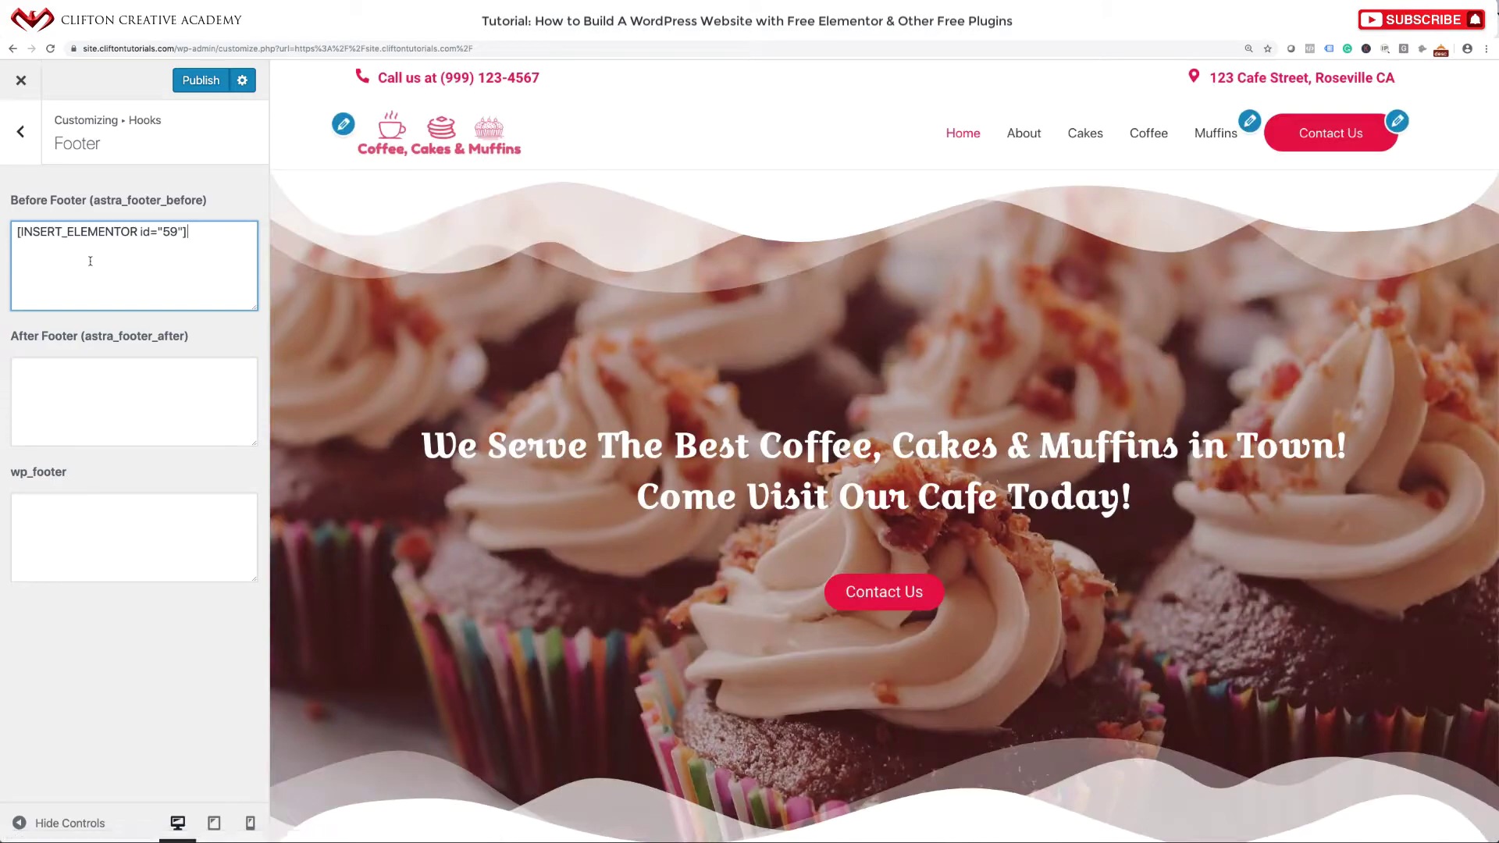
pyautogui.scroll(-15, 573, 351)
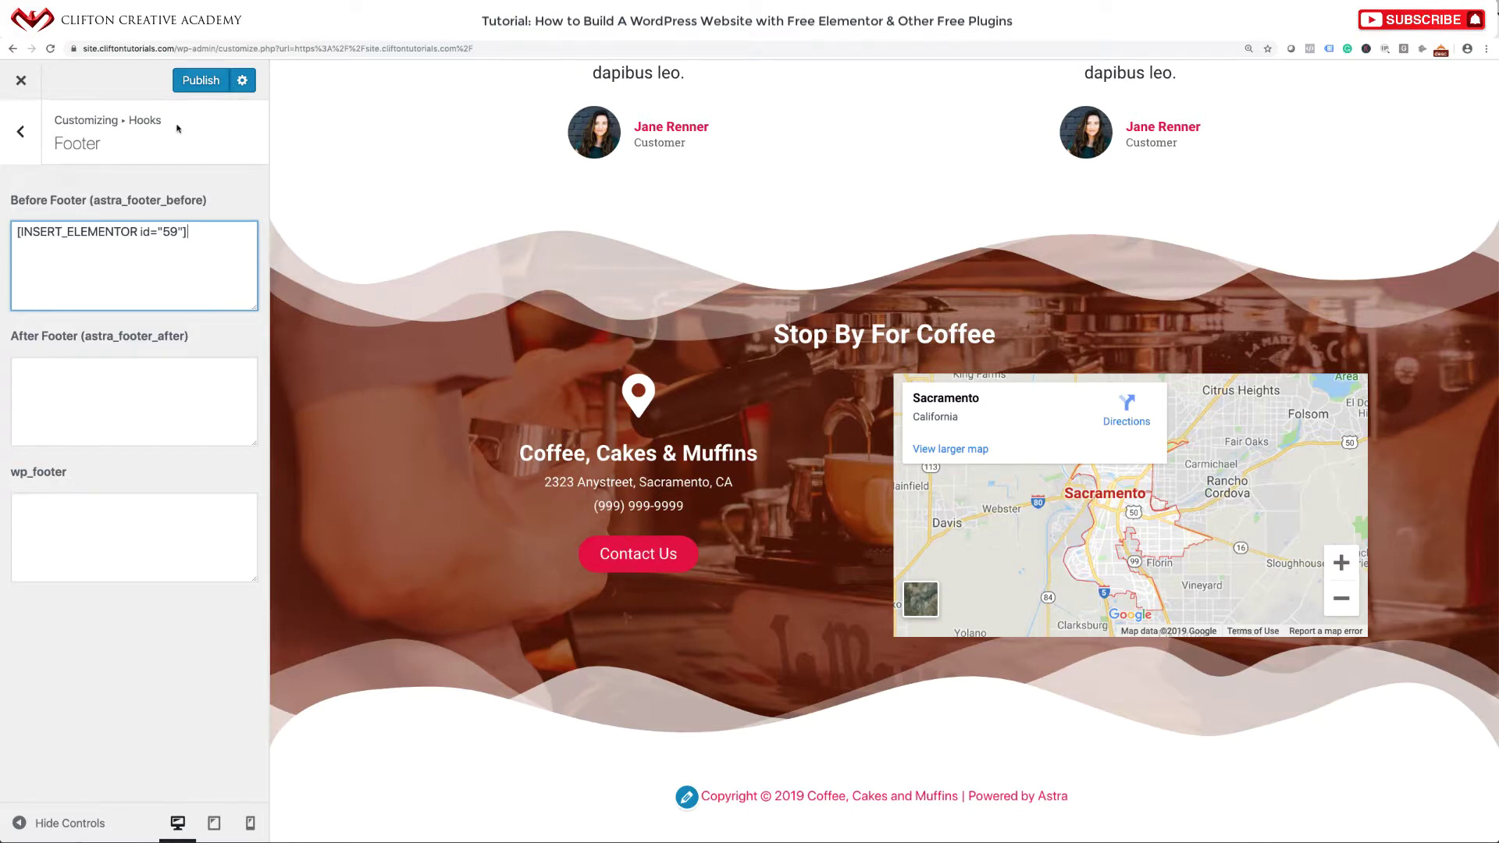
pyautogui.click(194, 79)
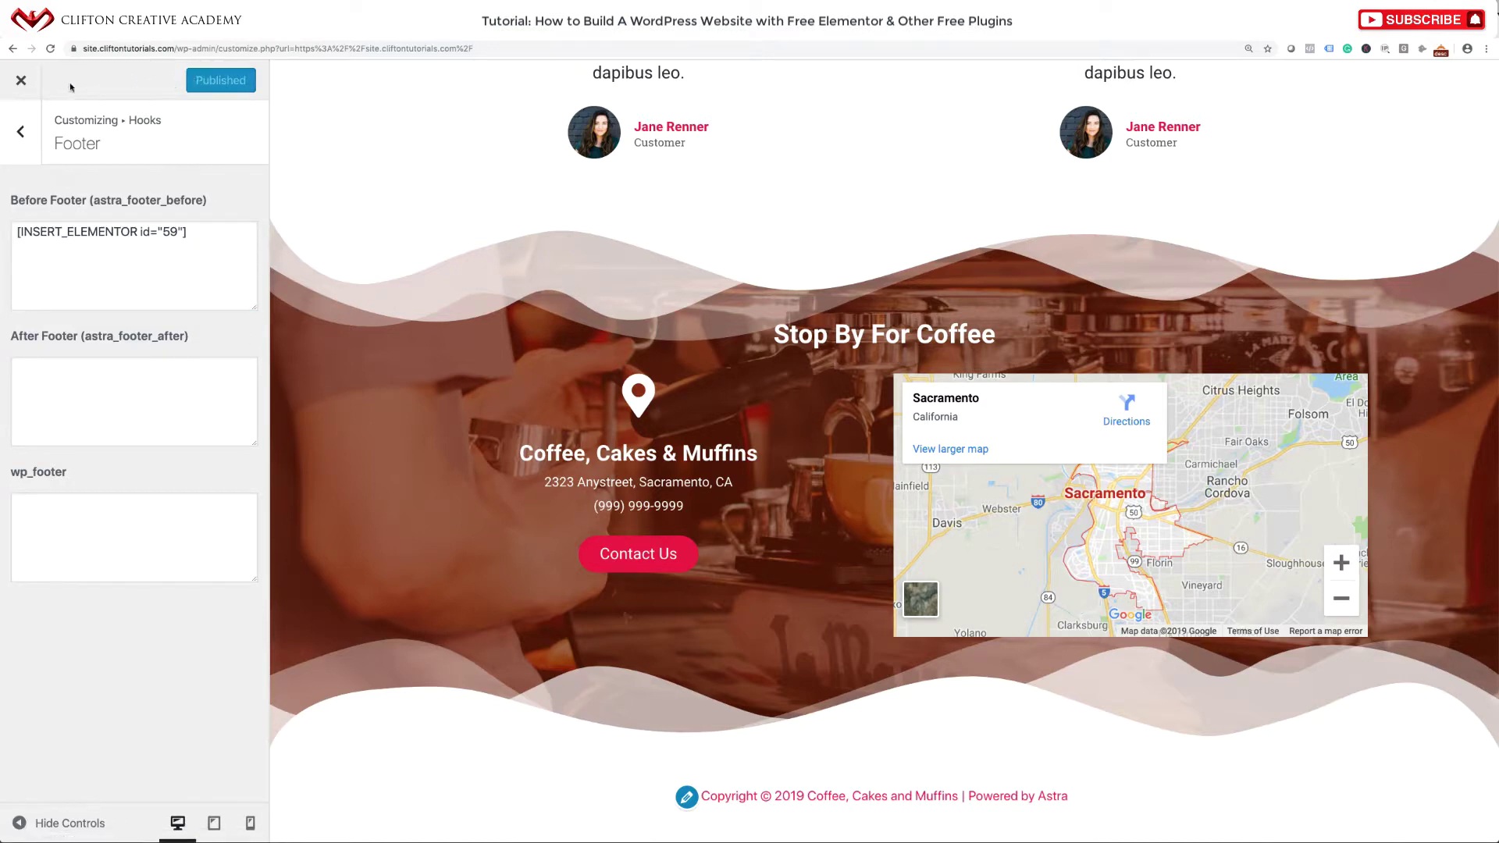
pyautogui.click(21, 81)
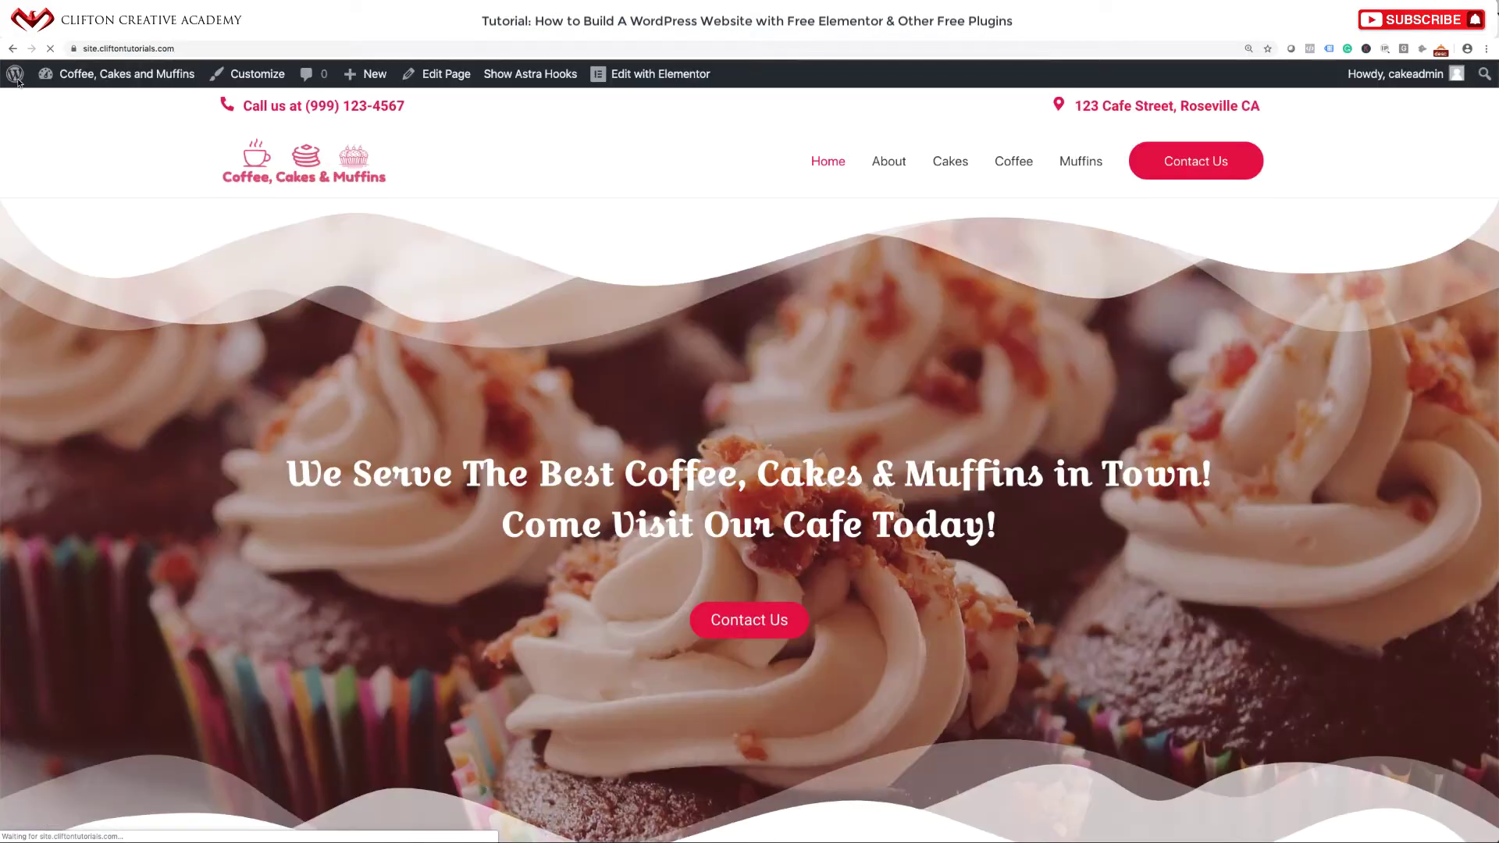
pyautogui.scroll(-10, 593, 381)
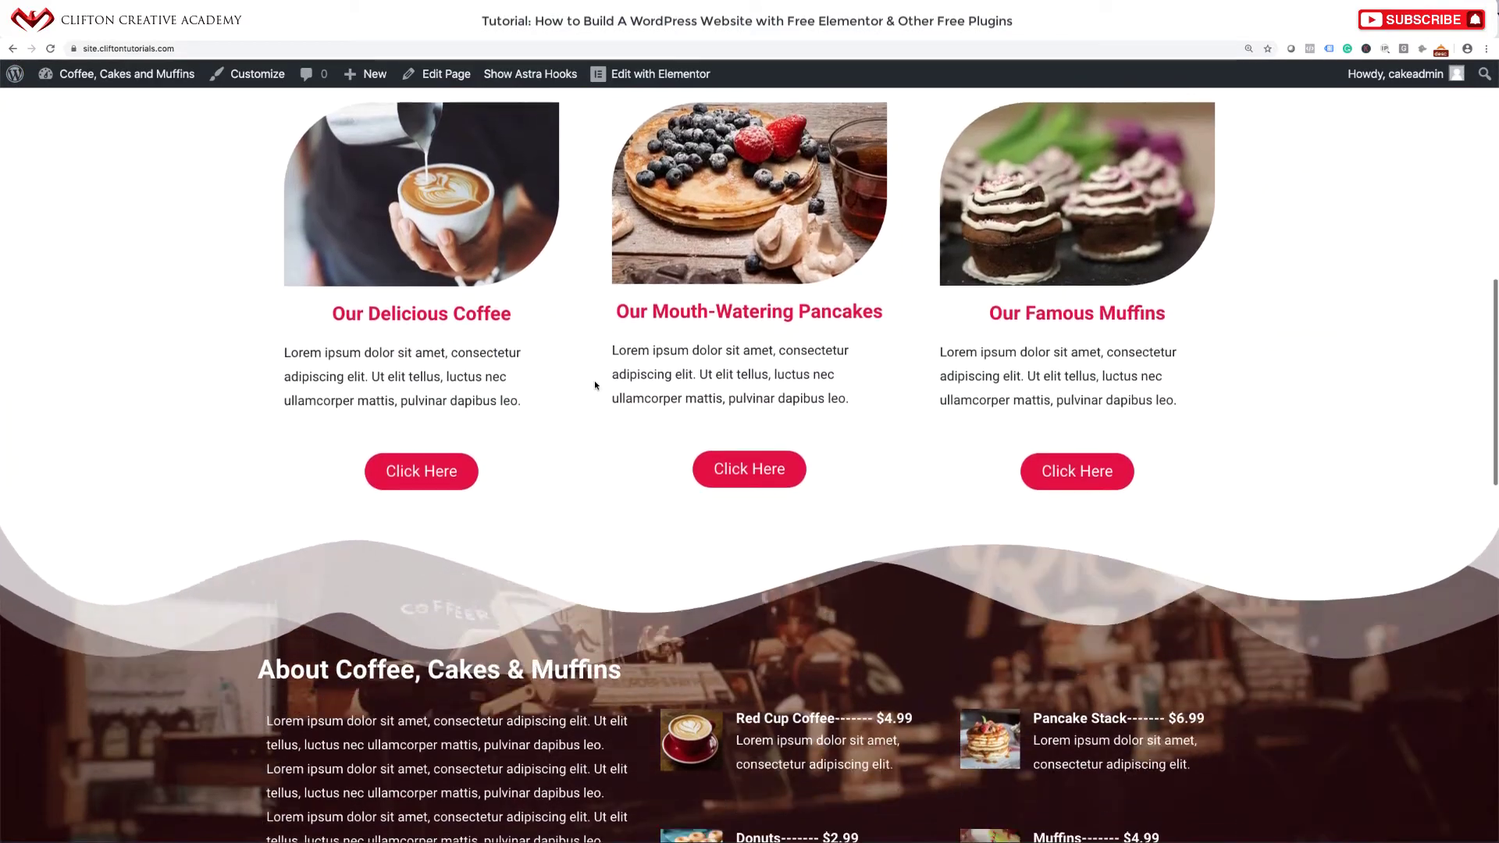
pyautogui.scroll(-10, 594, 382)
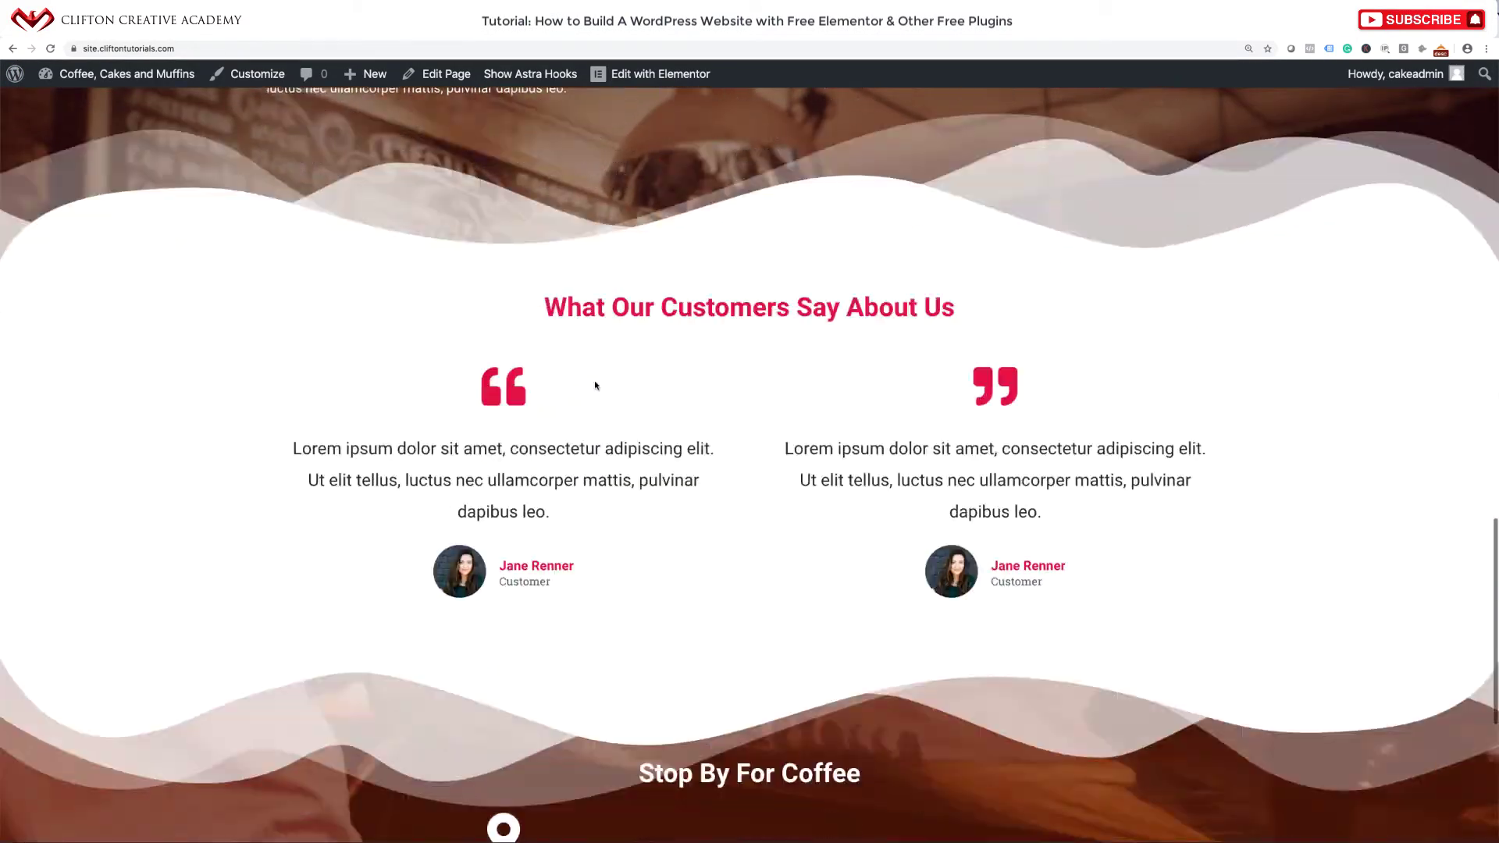
pyautogui.scroll(-6, 595, 385)
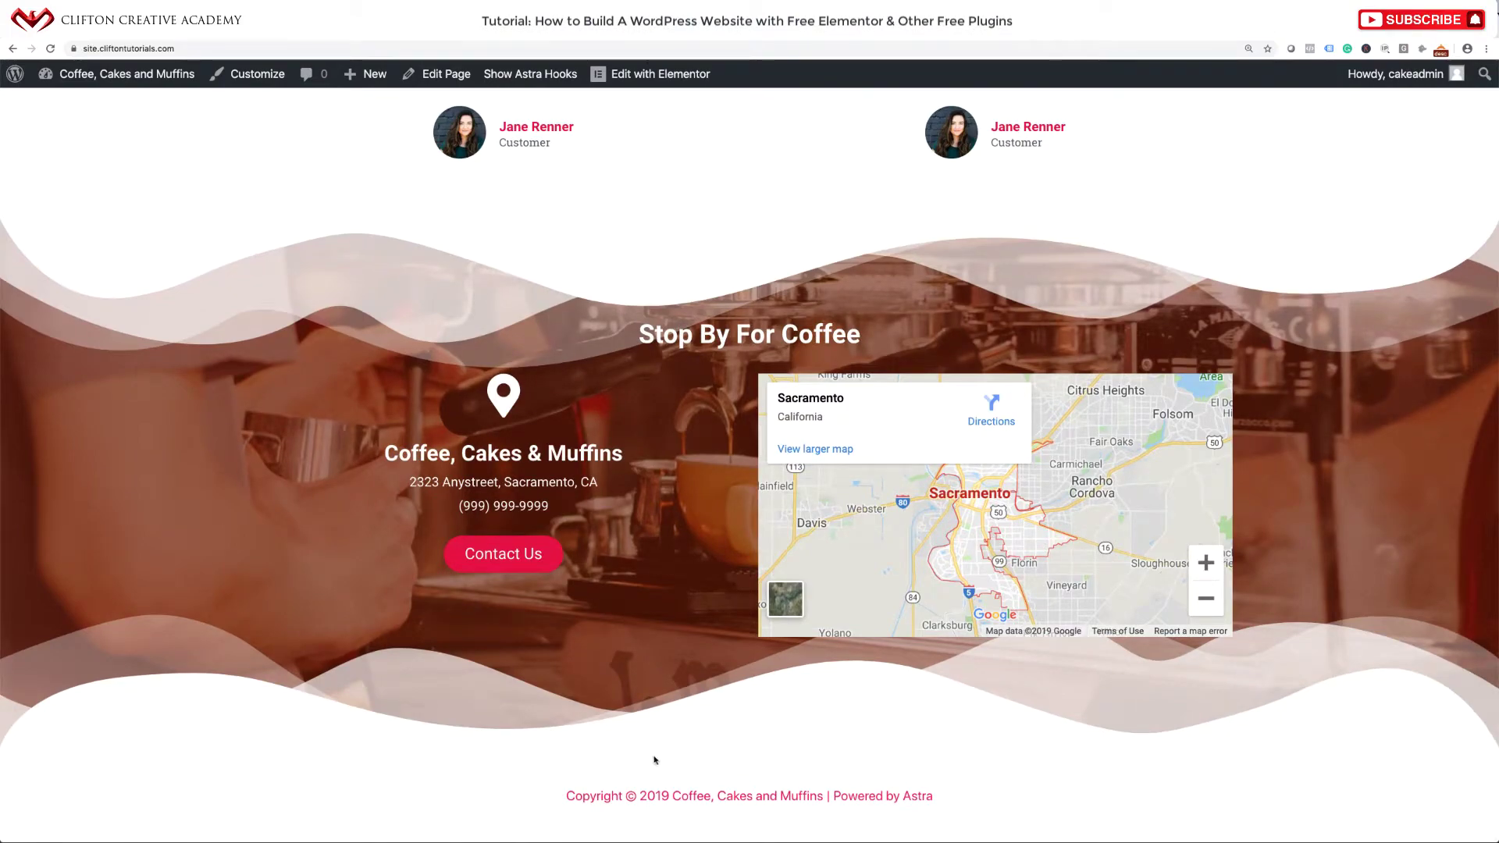
pyautogui.scroll(15, 822, 573)
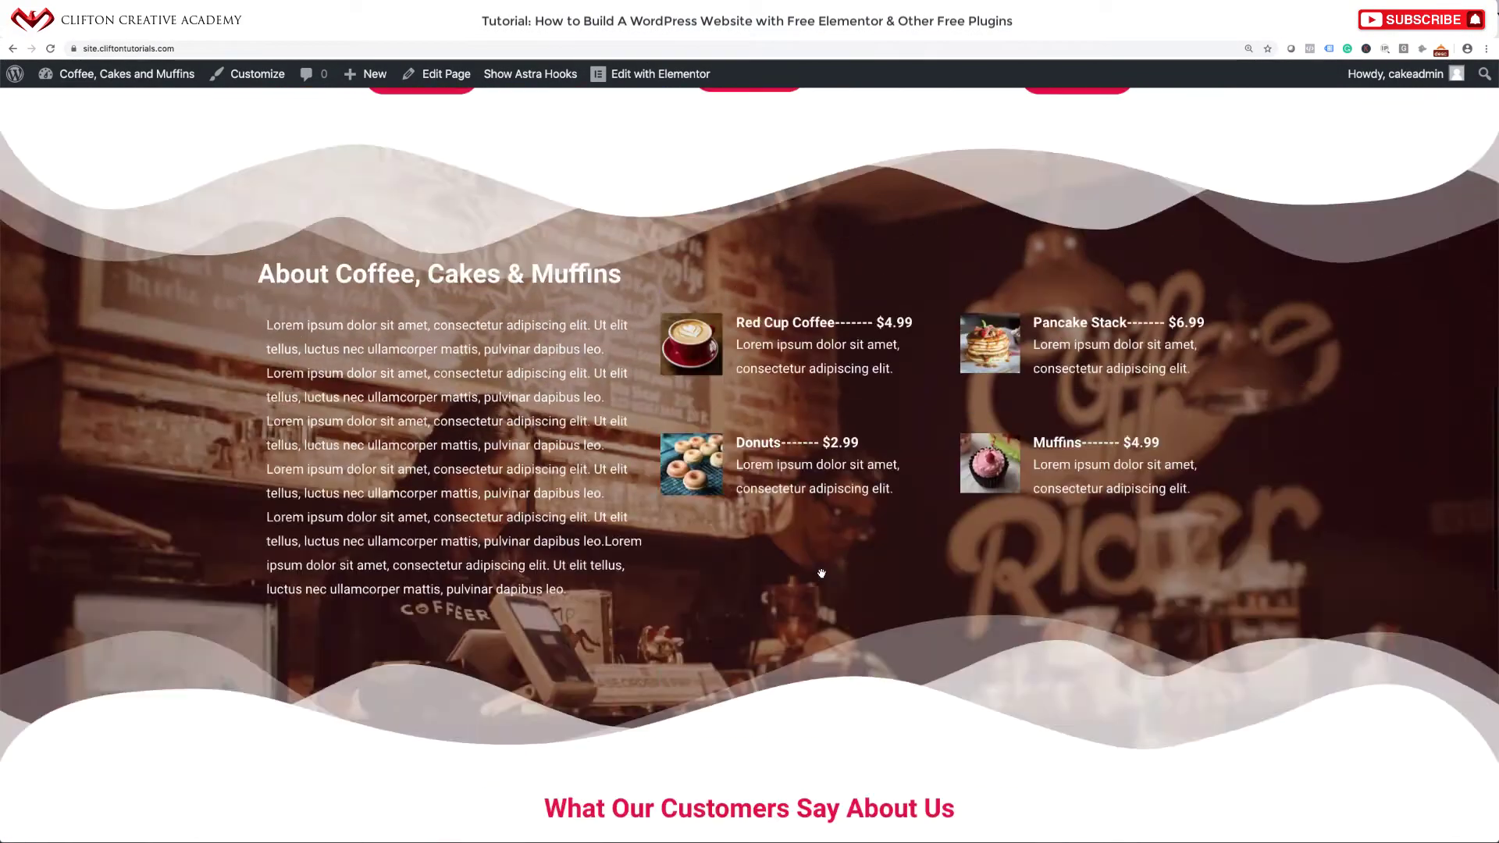
pyautogui.scroll(10, 822, 573)
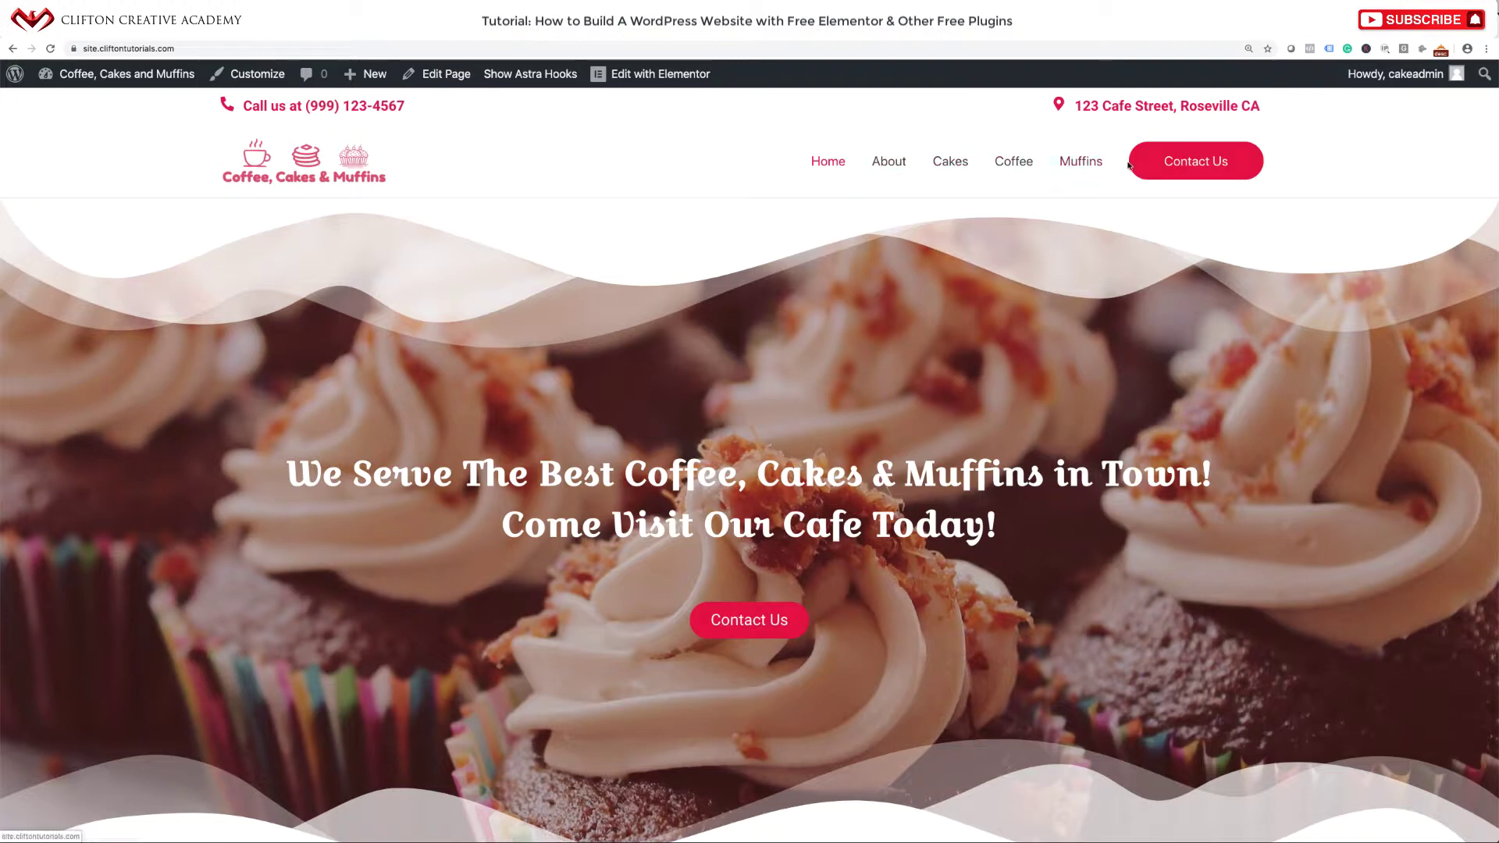
pyautogui.click(888, 164)
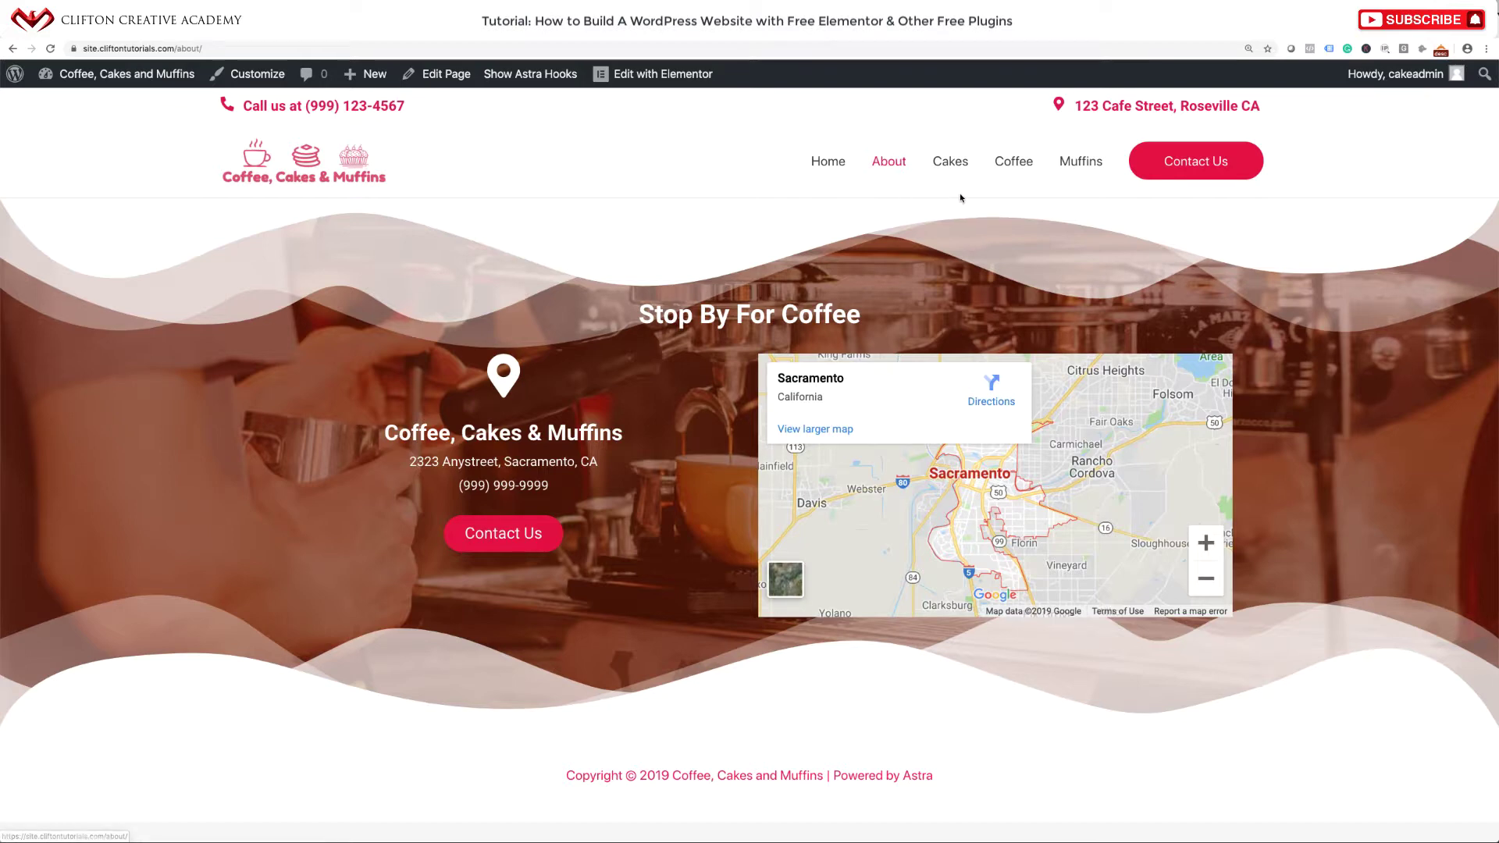
pyautogui.click(828, 161)
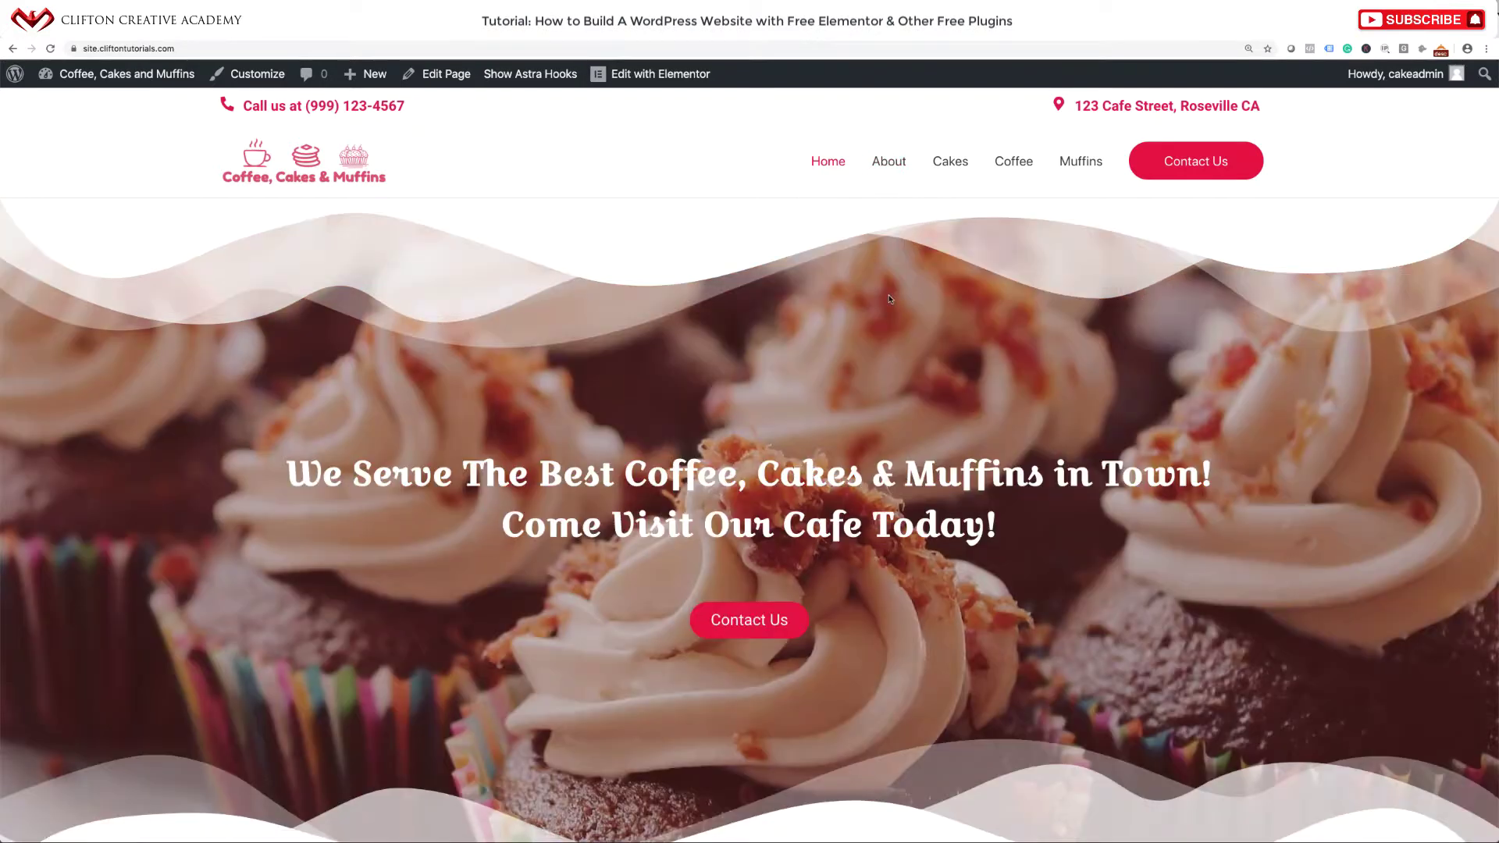
pyautogui.scroll(-20, 888, 299)
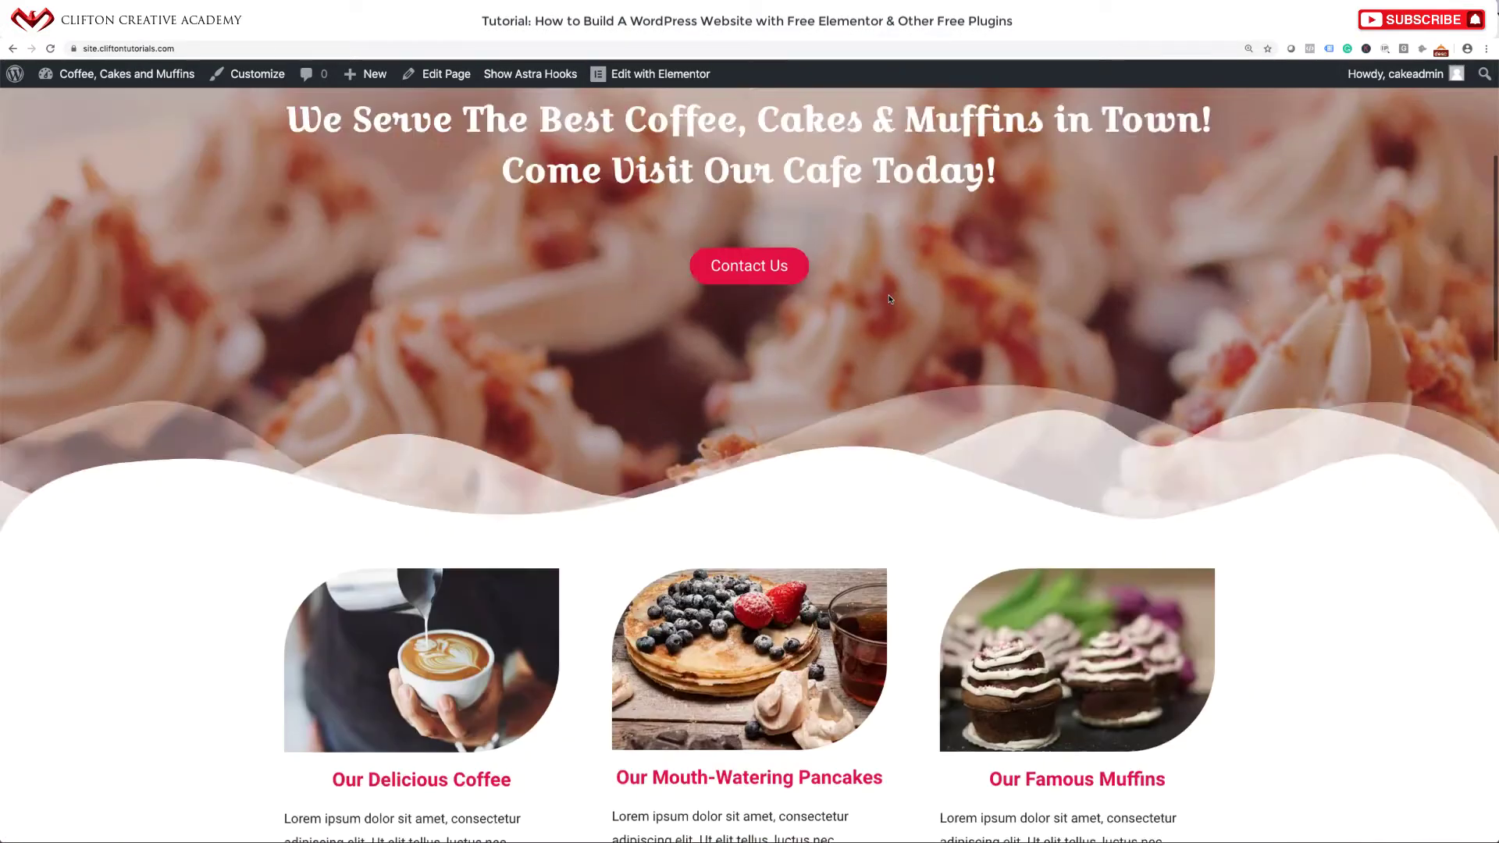
pyautogui.scroll(20, 889, 299)
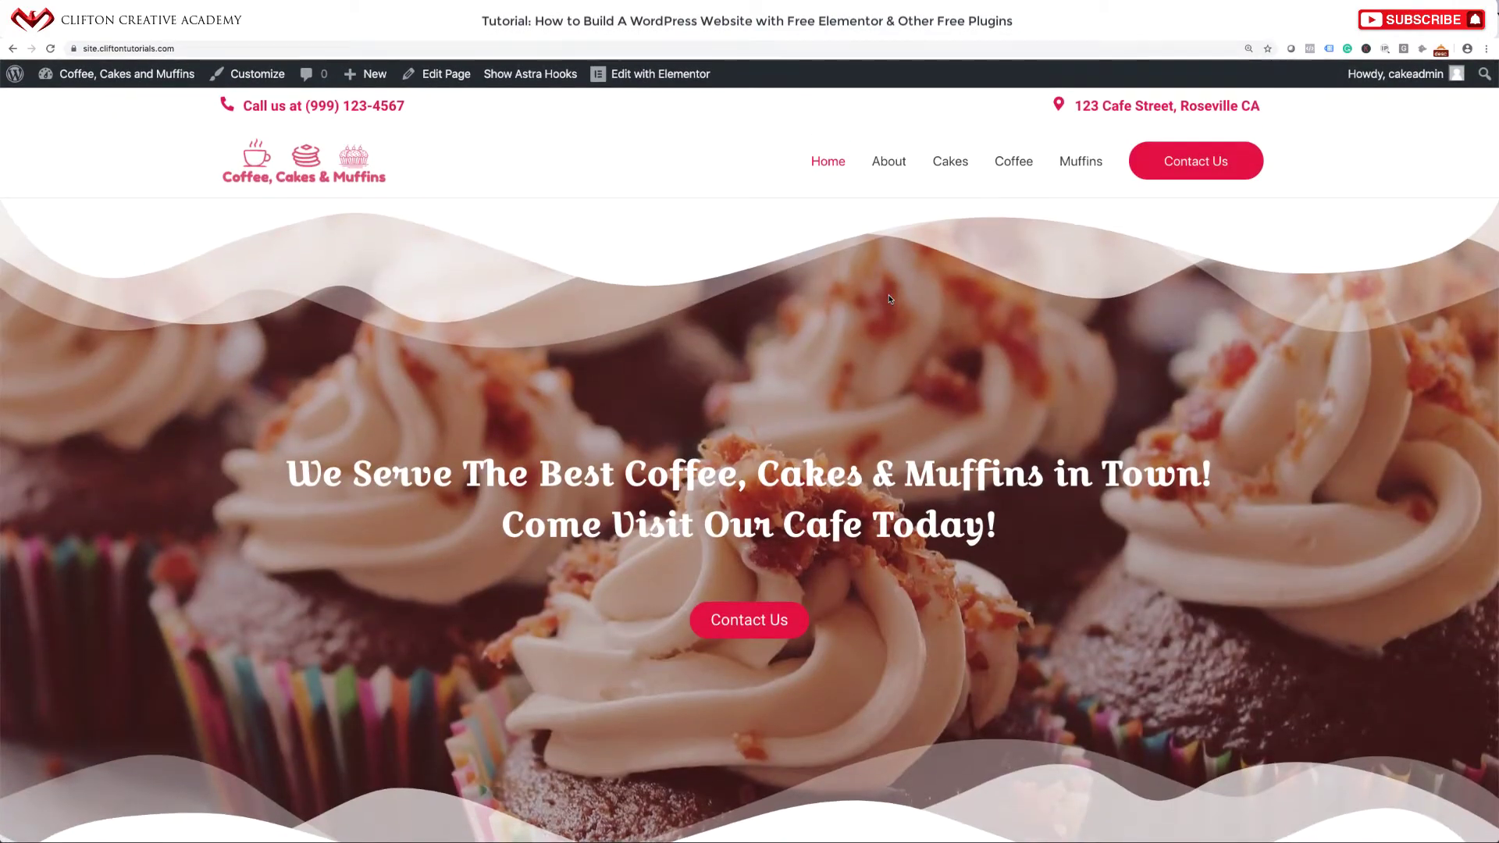
pyautogui.click(673, 28)
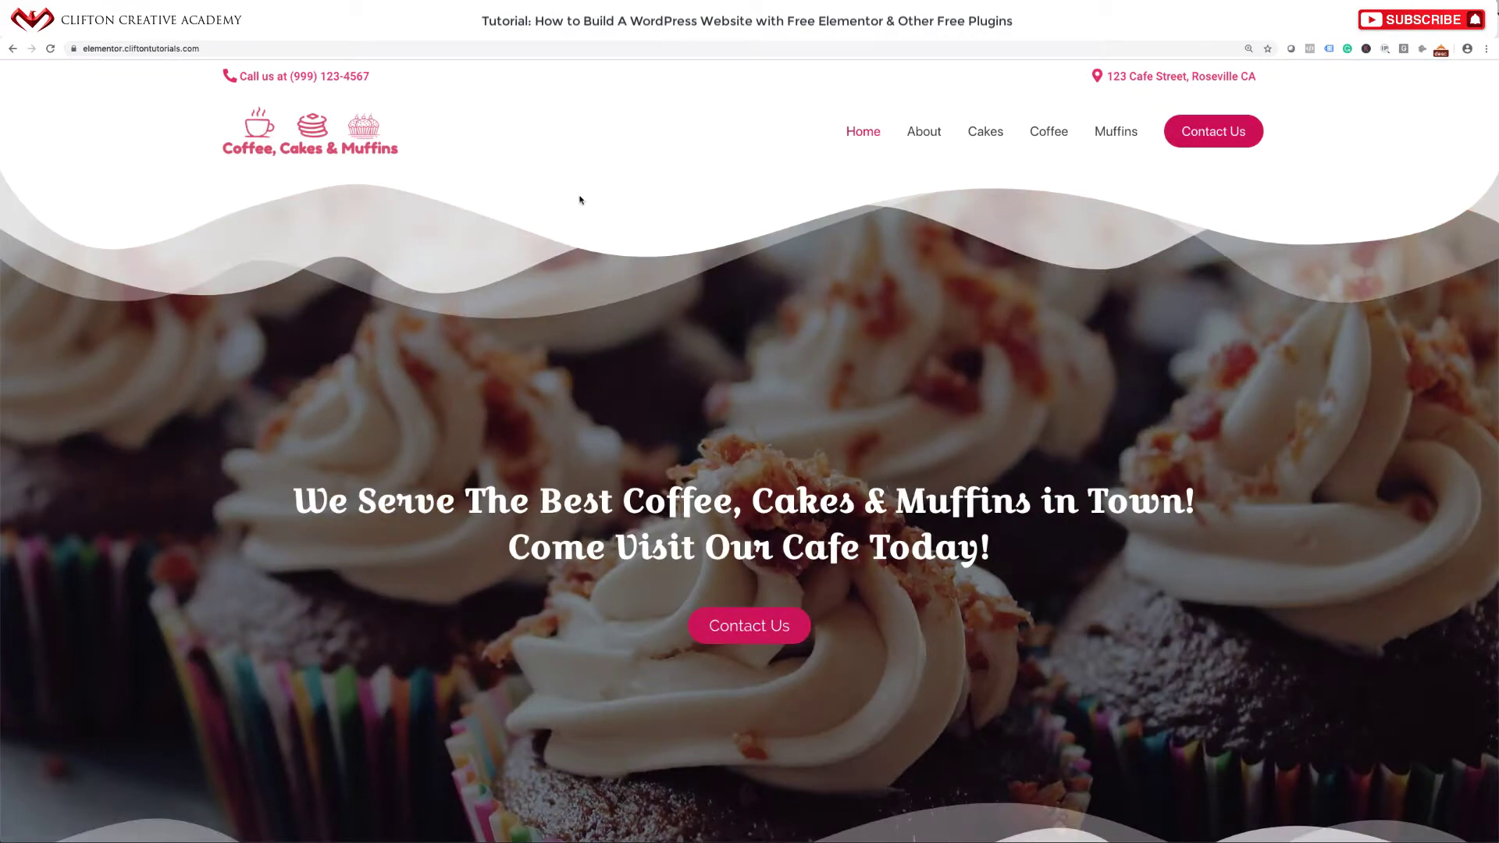
pyautogui.scroll(-4, 603, 235)
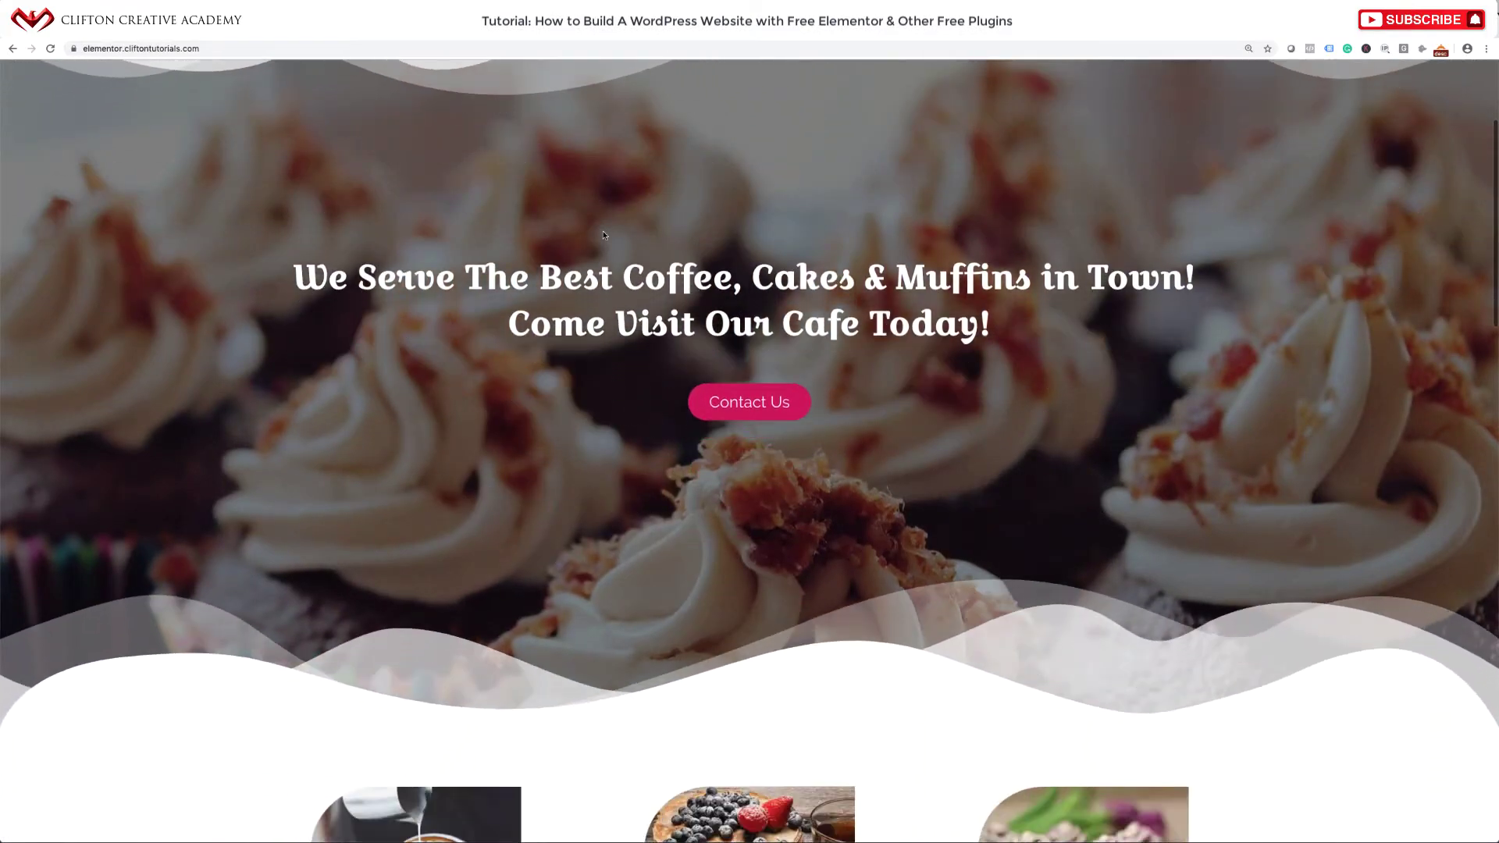
pyautogui.scroll(5, 603, 235)
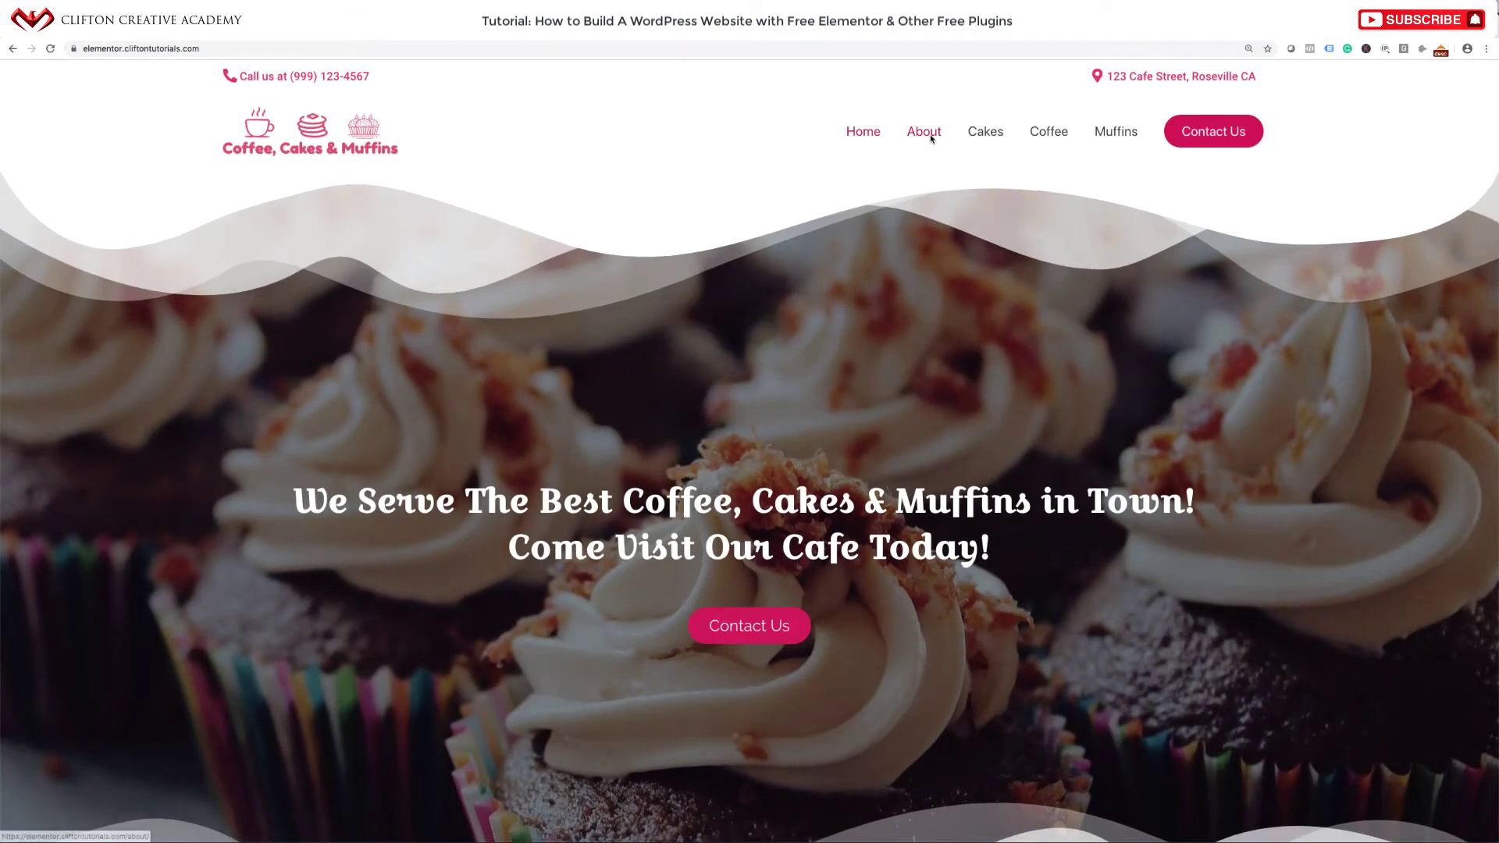
pyautogui.click(928, 138)
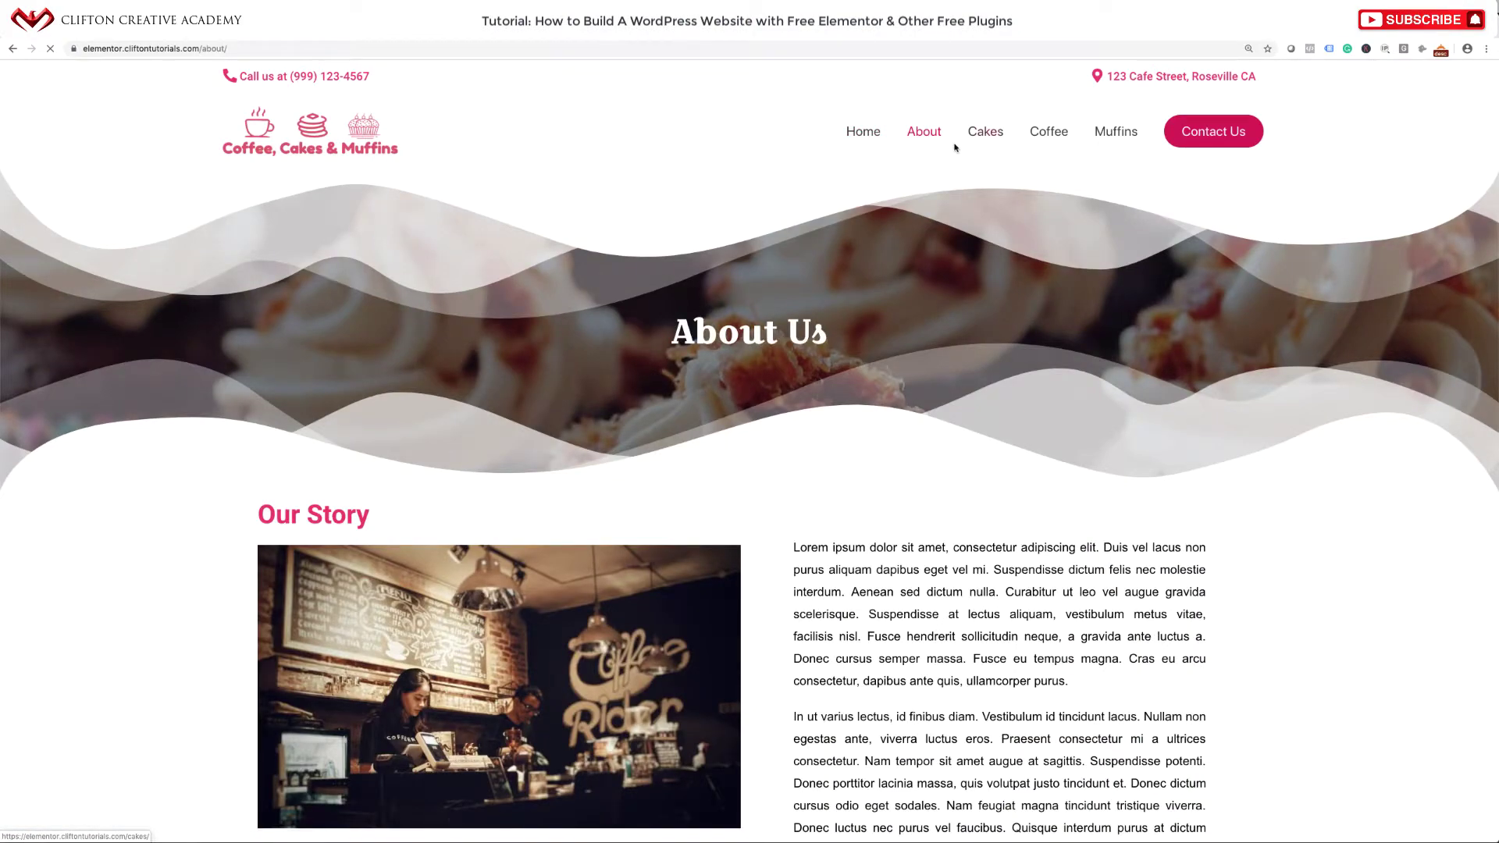
pyautogui.scroll(-9, 884, 284)
pyautogui.scroll(-8, 885, 285)
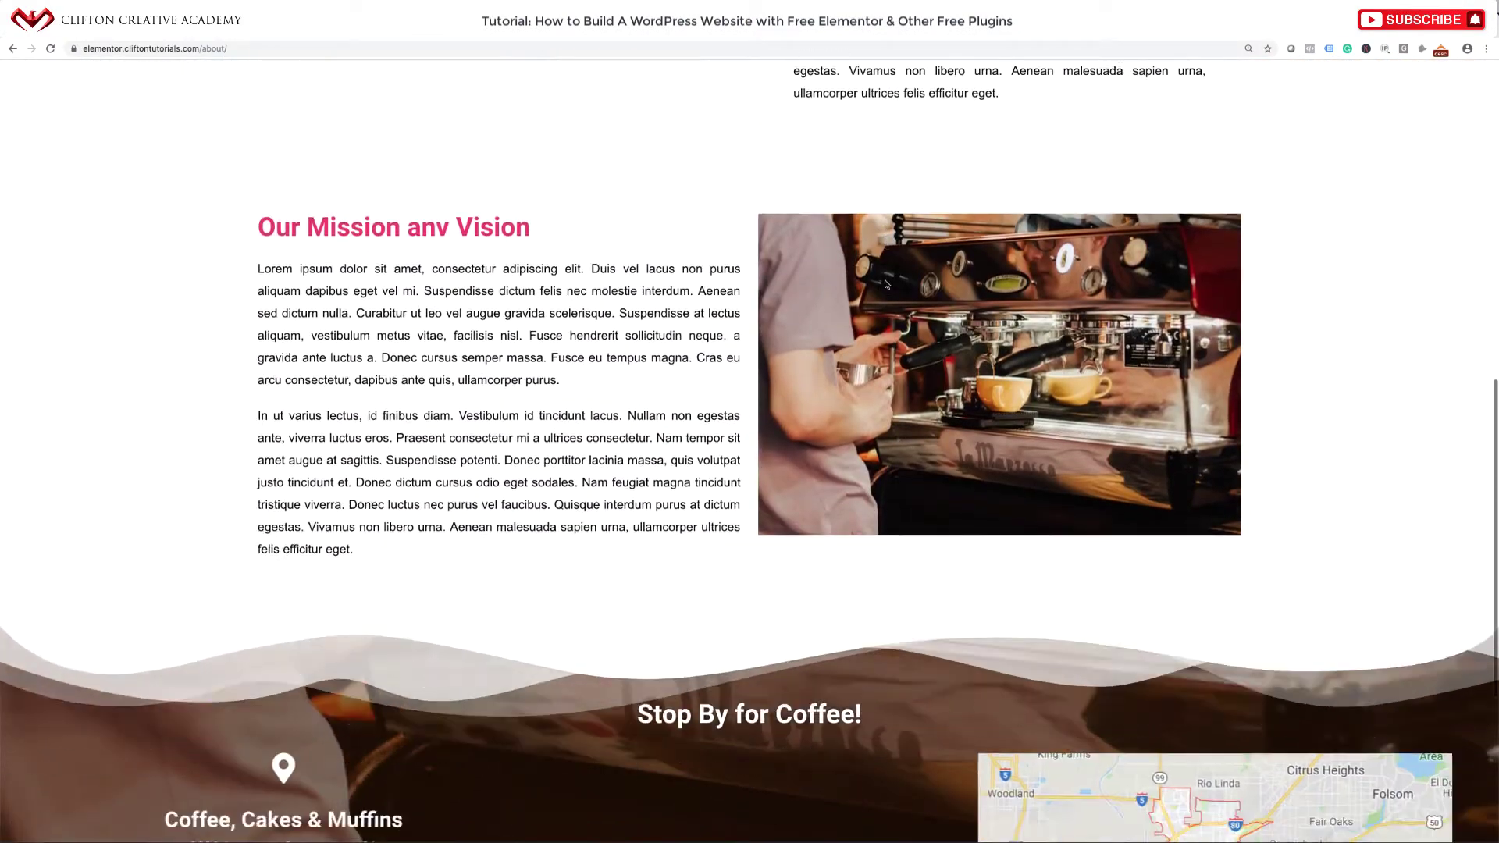
pyautogui.scroll(15, 886, 285)
pyautogui.scroll(-1, 885, 283)
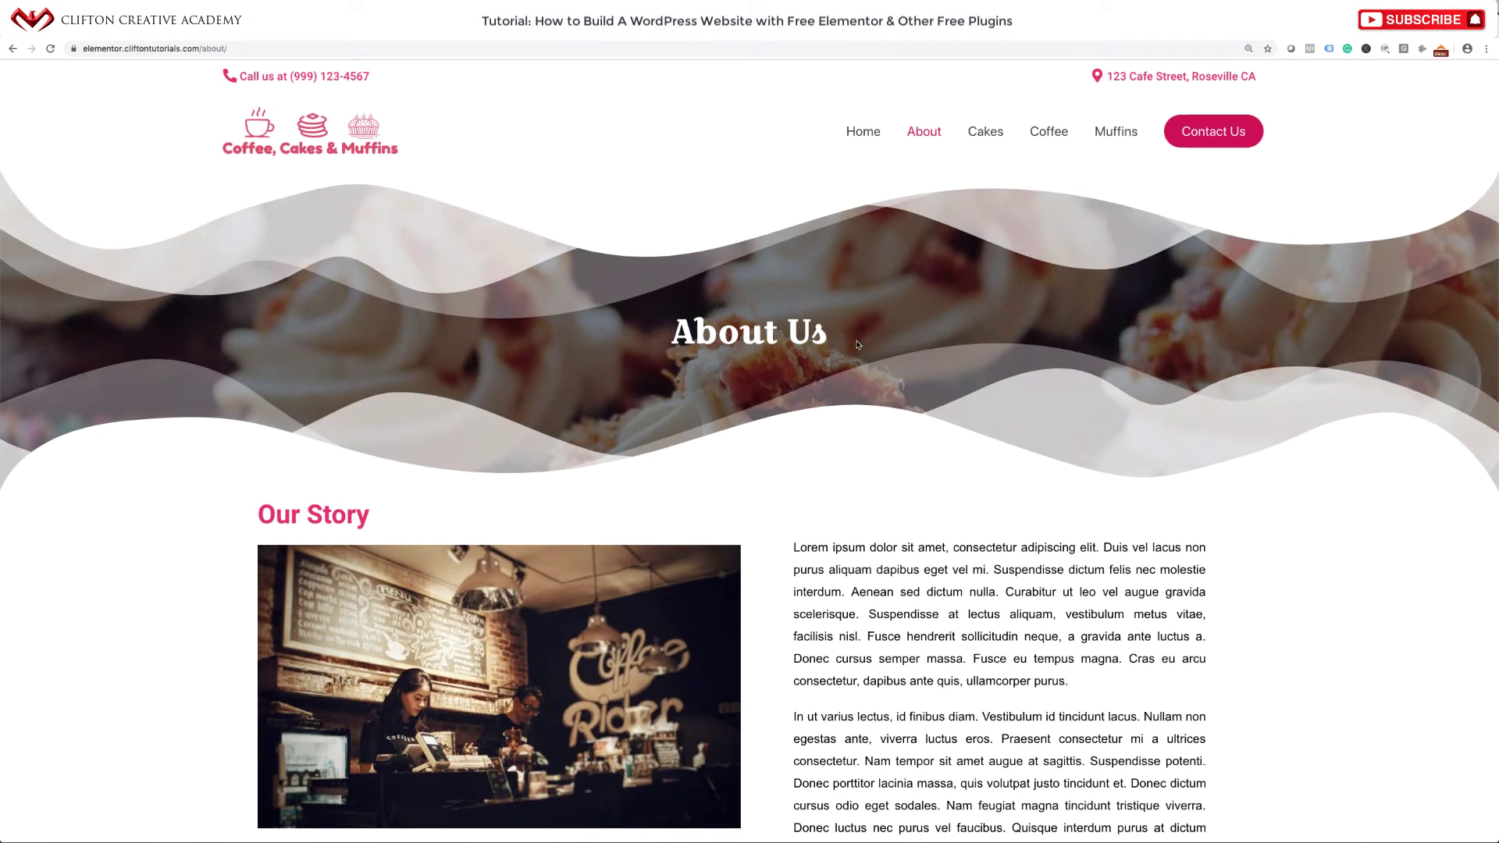
pyautogui.scroll(-4, 896, 475)
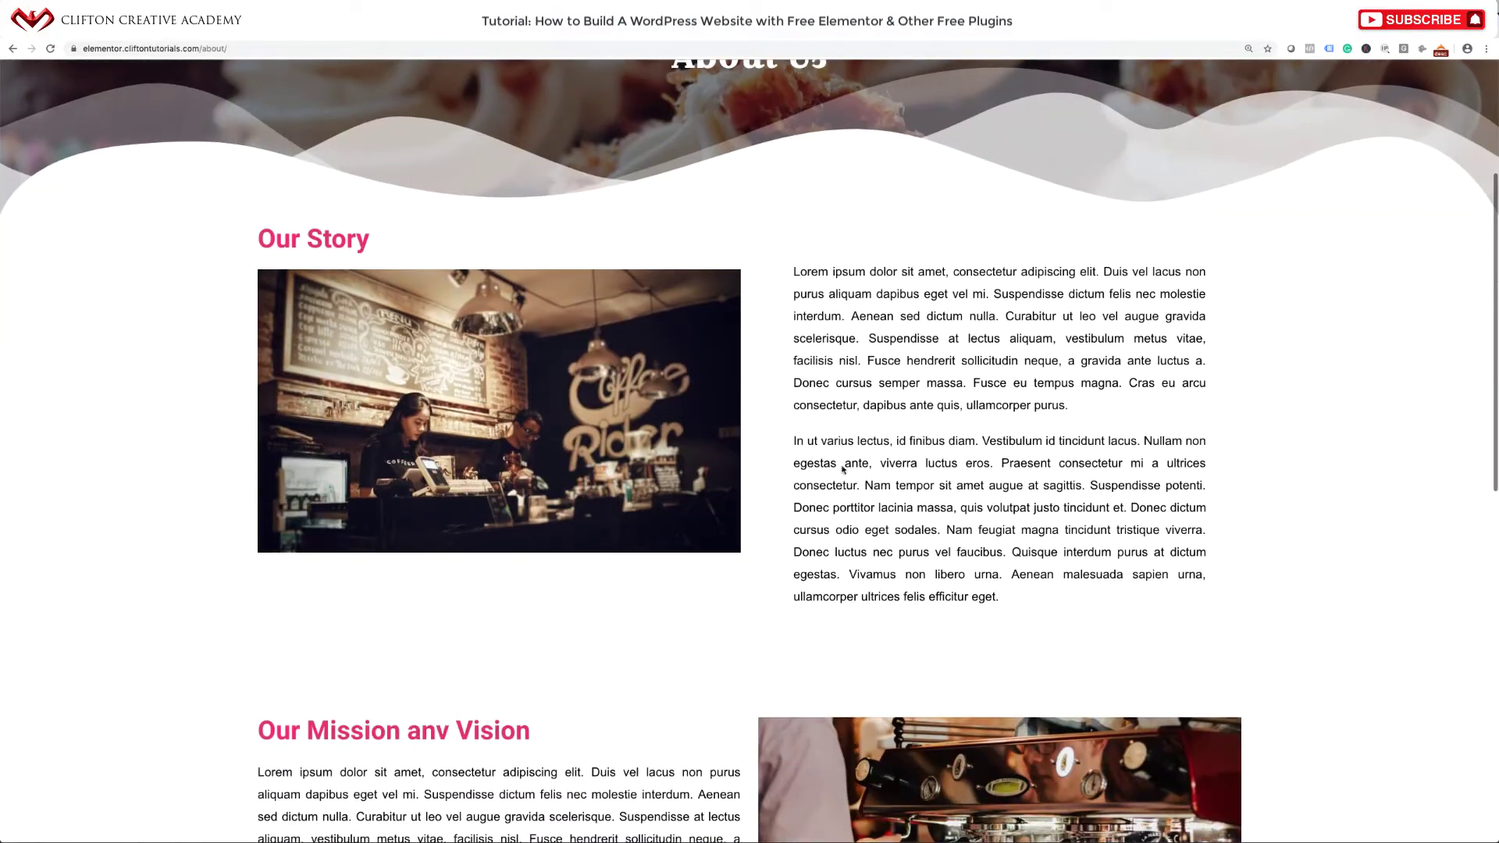
pyautogui.scroll(-5, 774, 611)
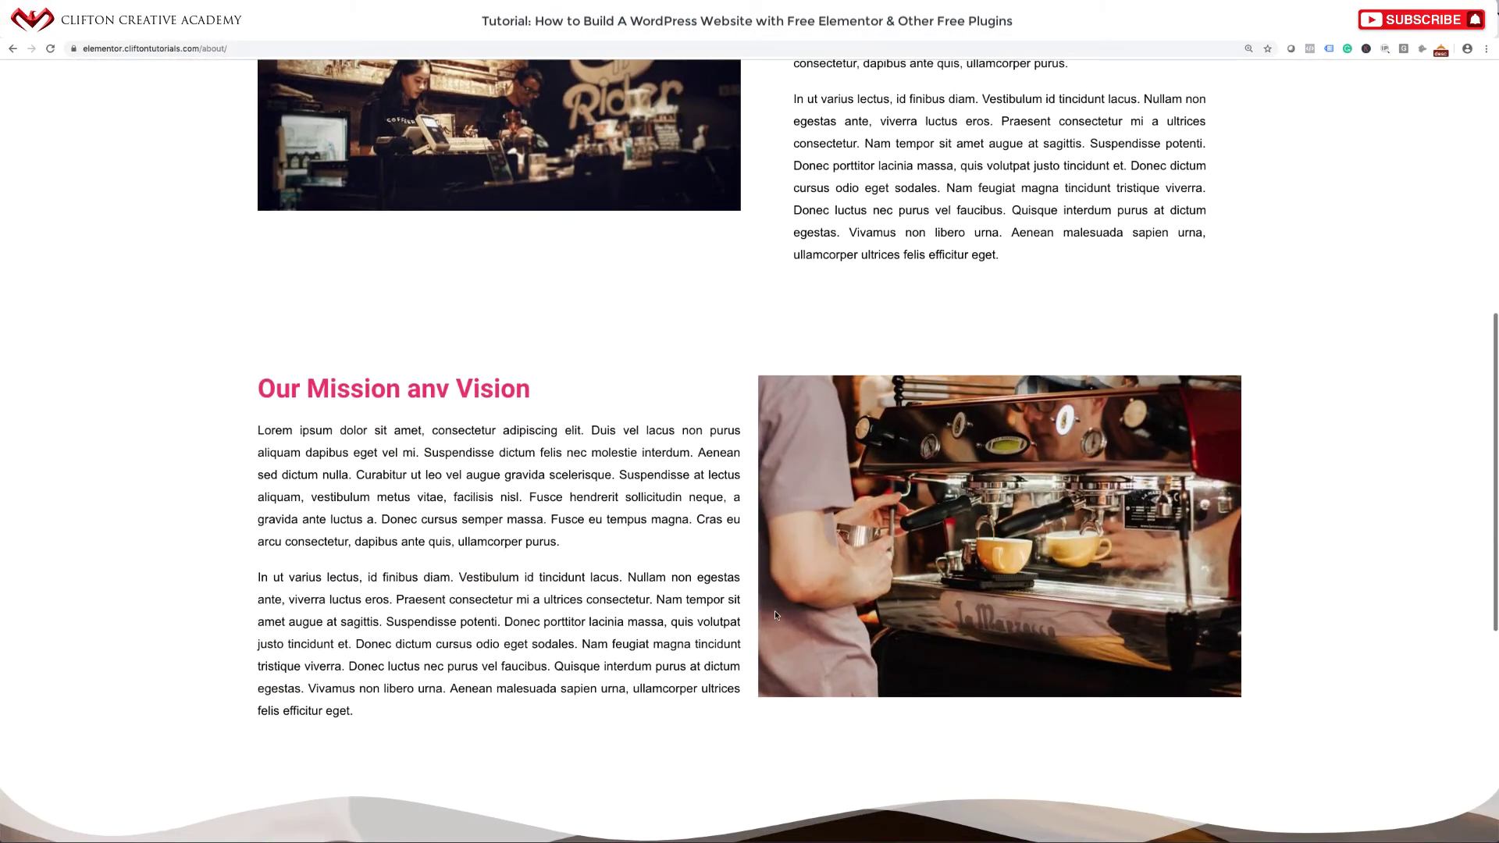
pyautogui.scroll(10, 784, 351)
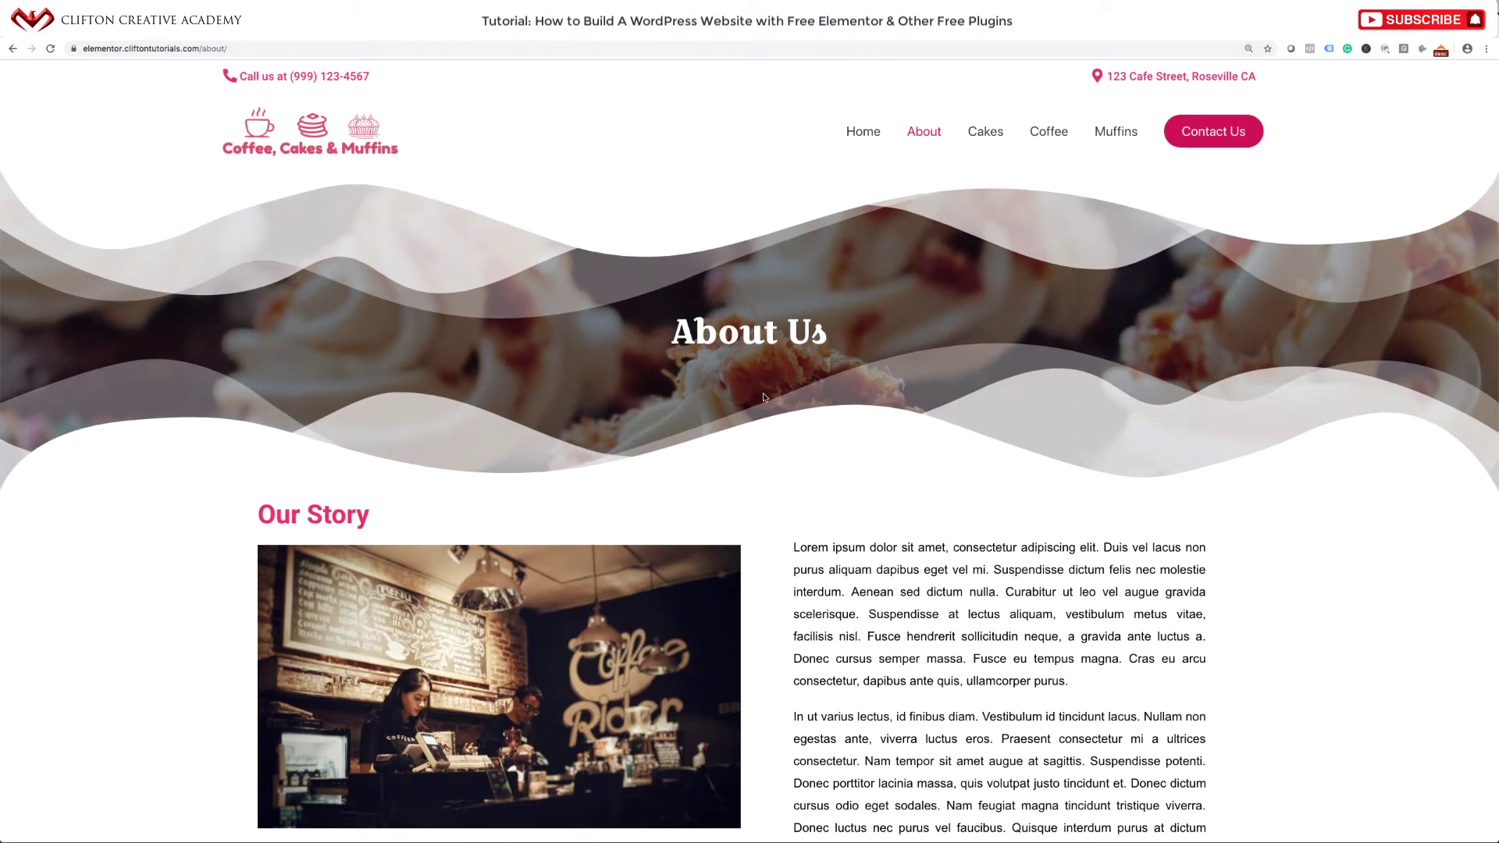
pyautogui.click(987, 132)
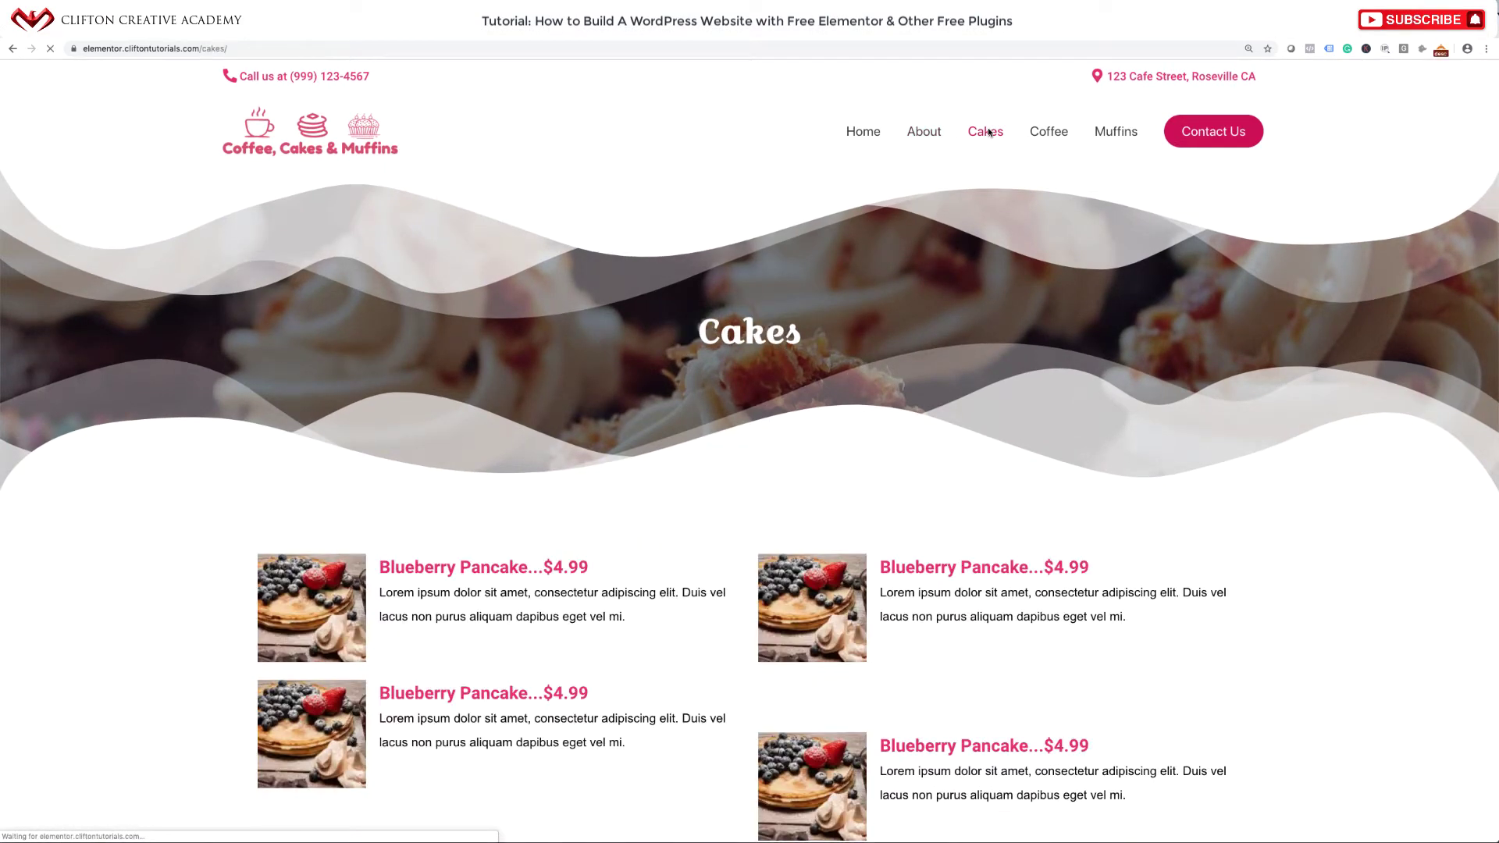
pyautogui.scroll(-3, 909, 375)
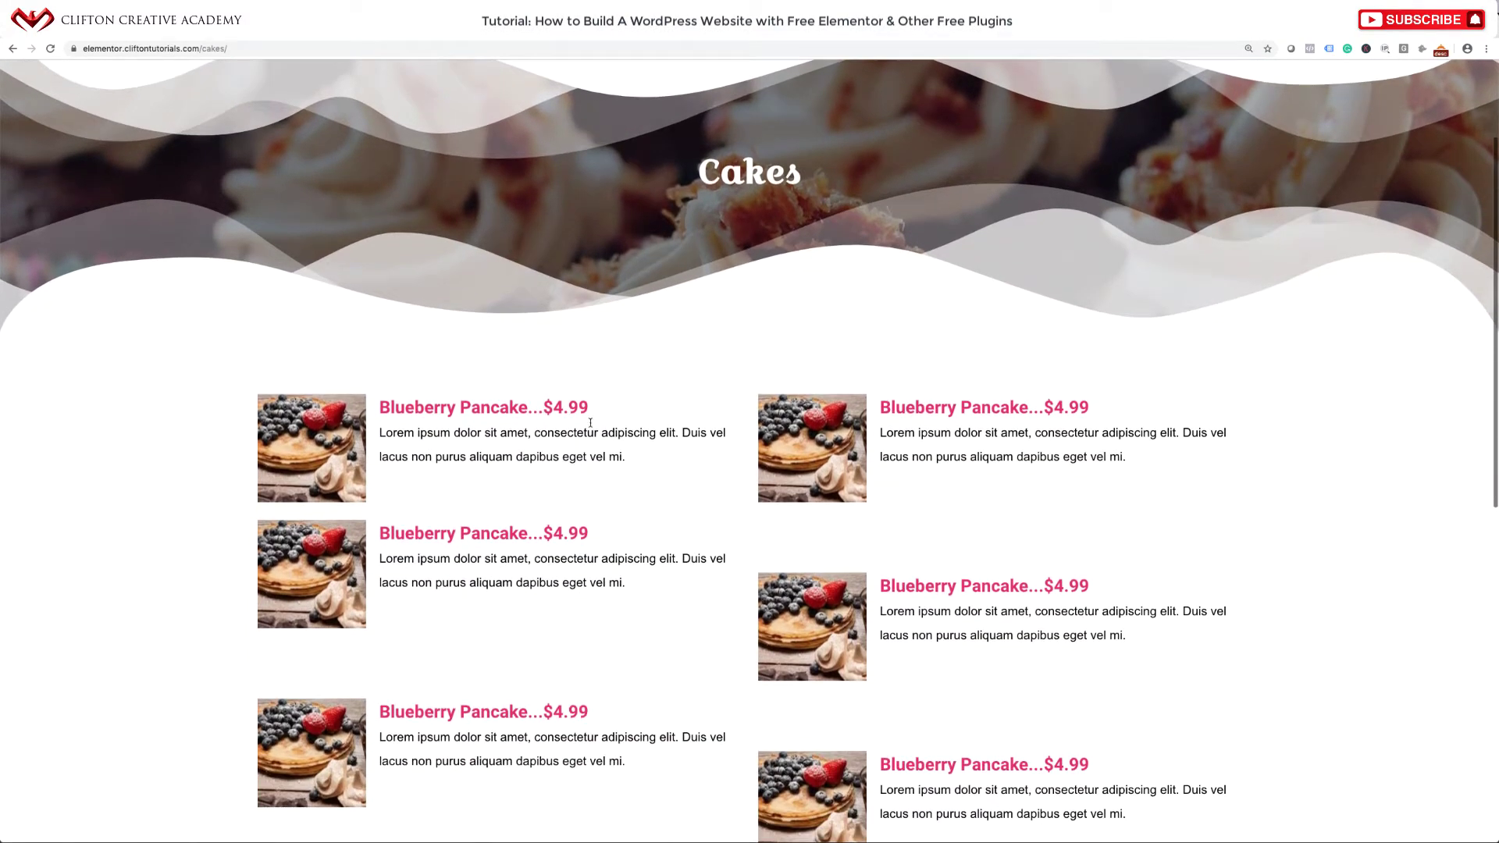
pyautogui.scroll(-3, 834, 543)
pyautogui.scroll(5, 834, 542)
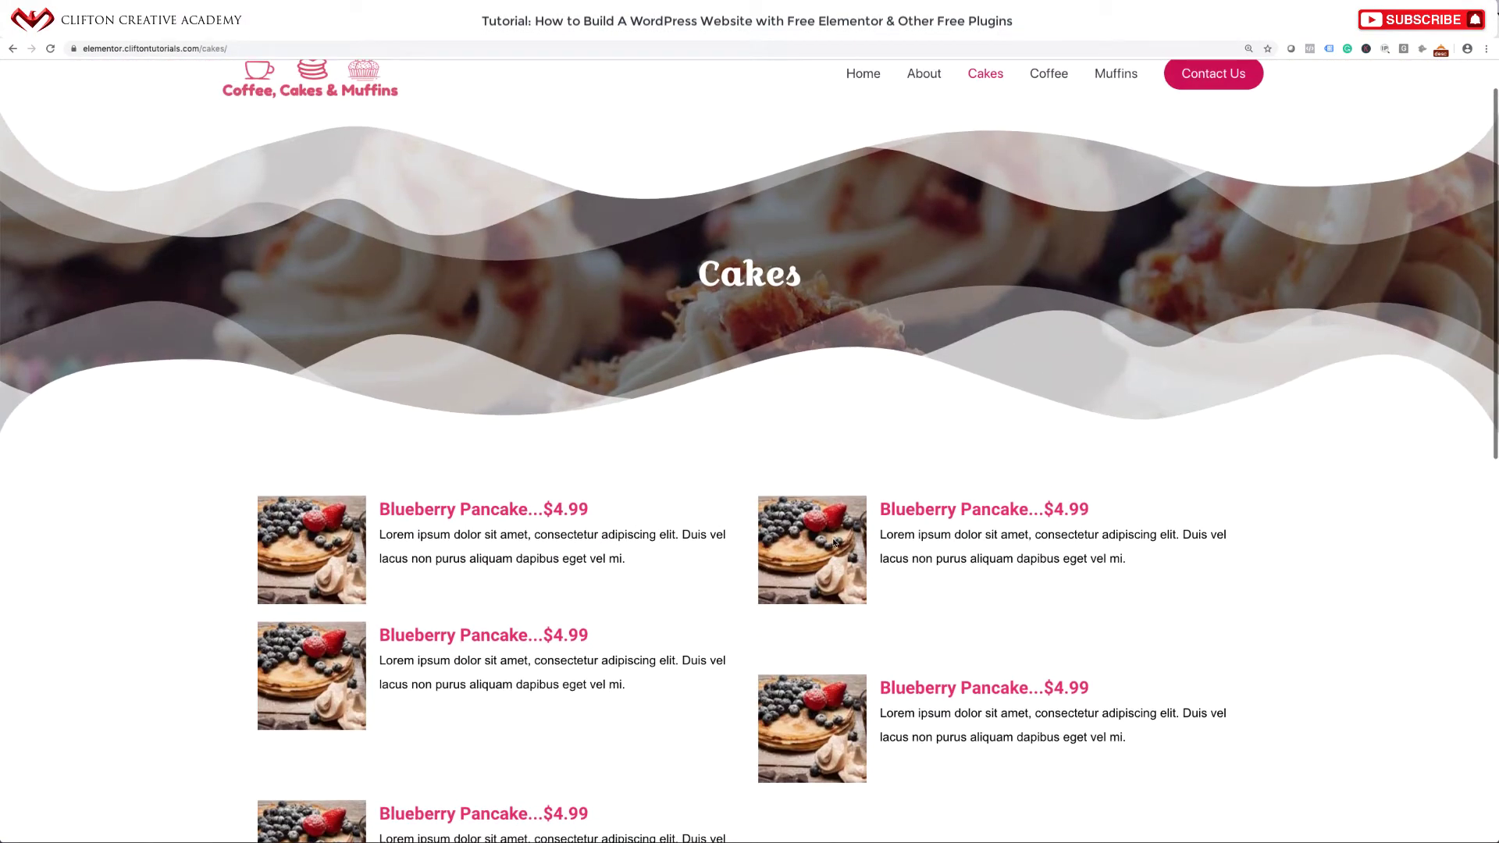
pyautogui.click(1053, 77)
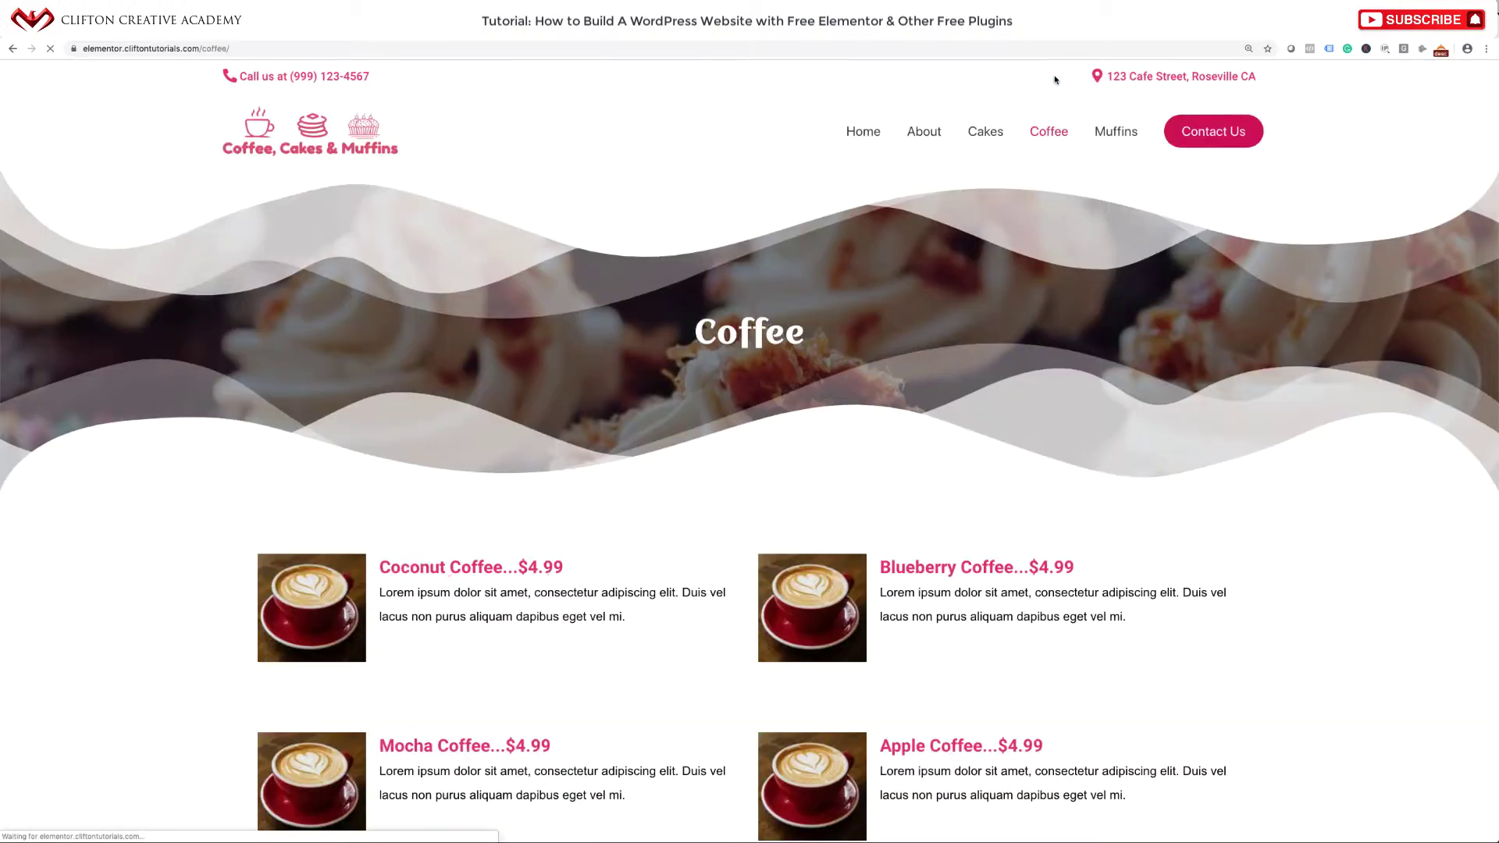
pyautogui.click(1106, 137)
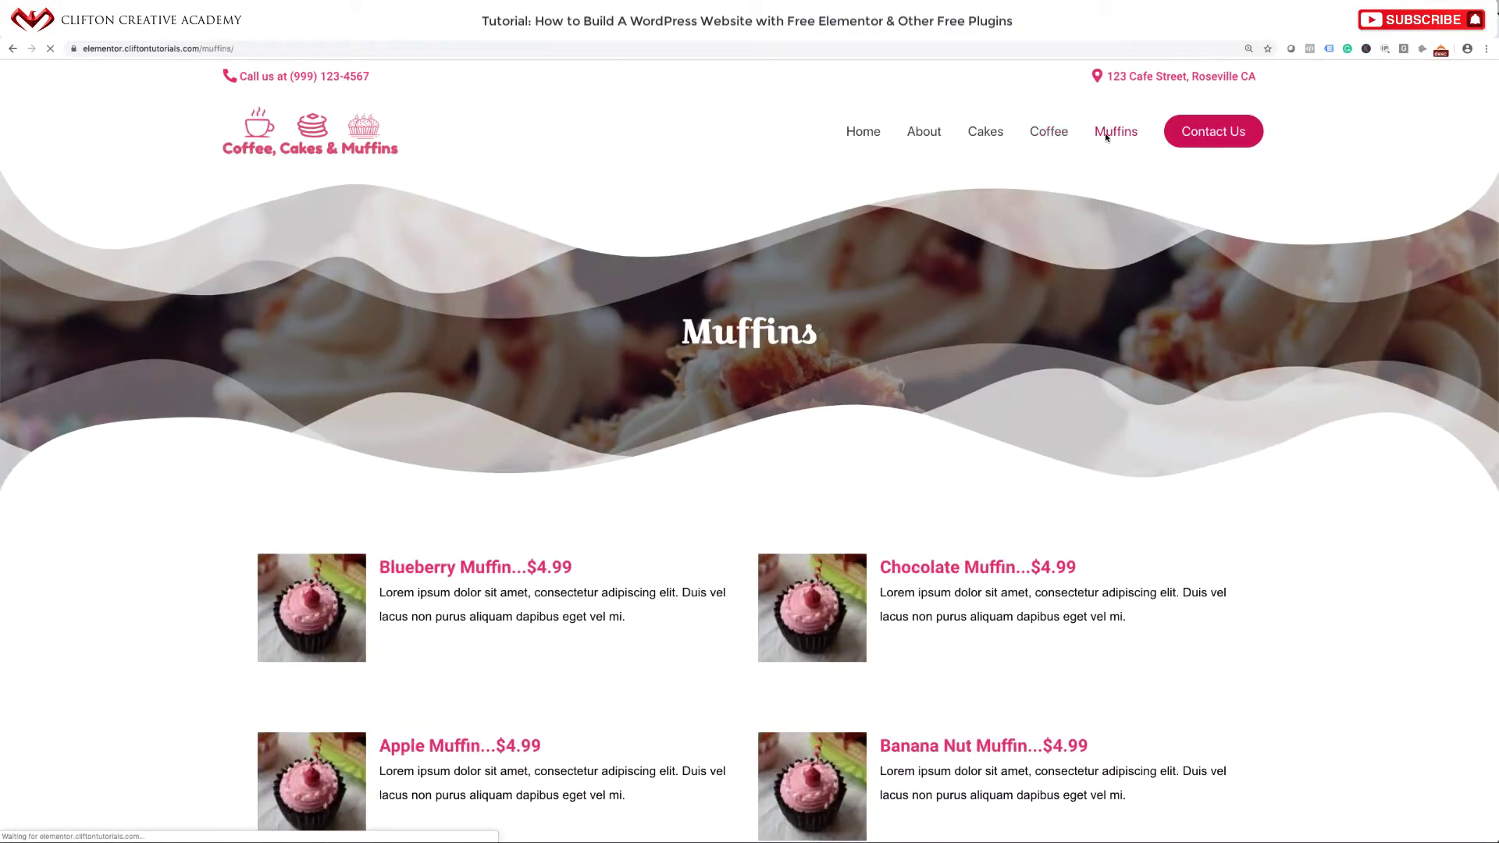
pyautogui.scroll(-3, 923, 434)
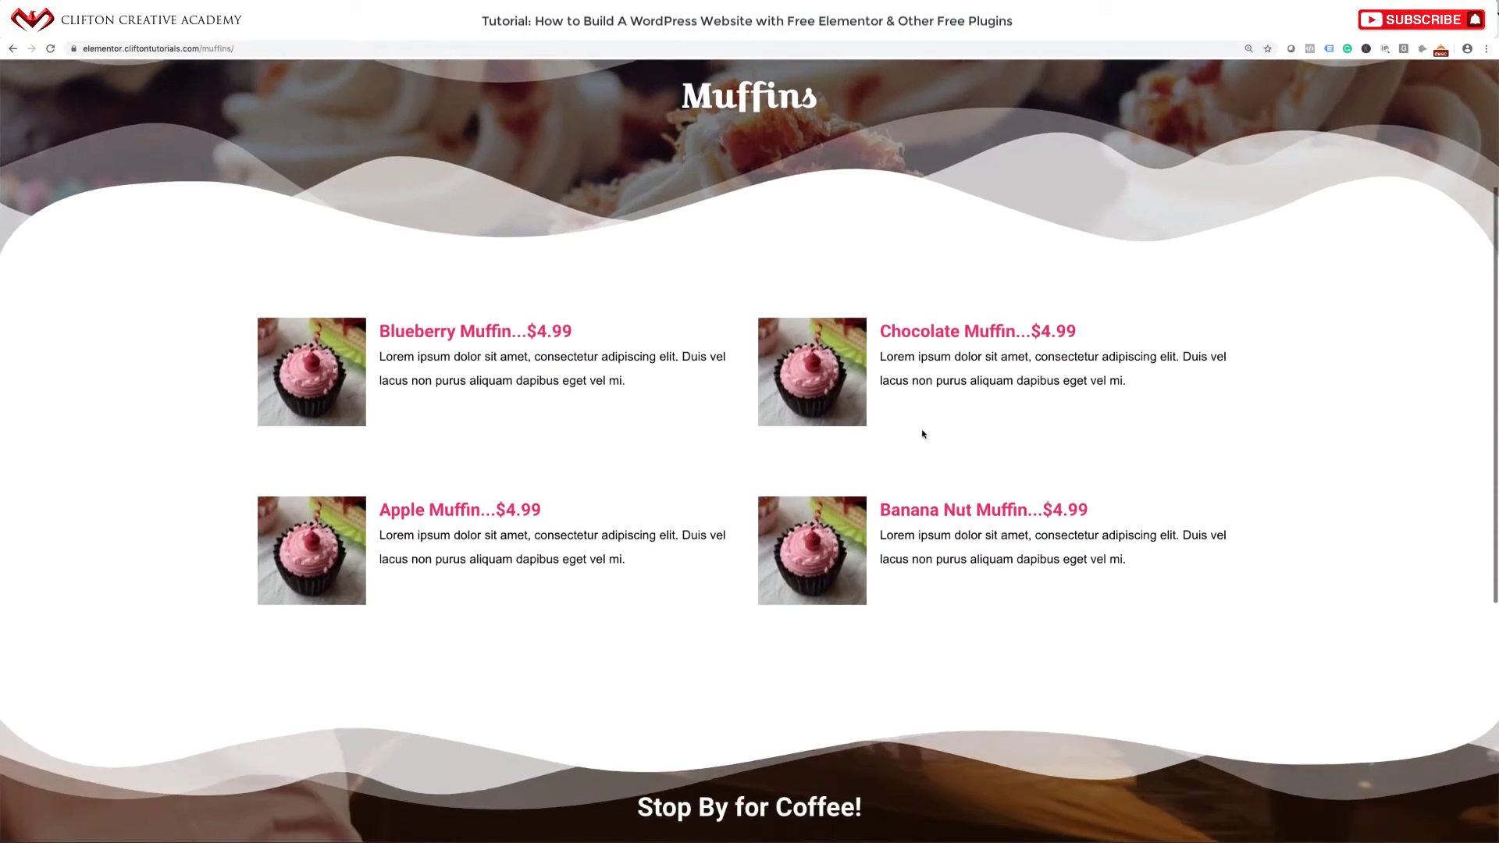
pyautogui.scroll(5, 923, 434)
pyautogui.click(1203, 134)
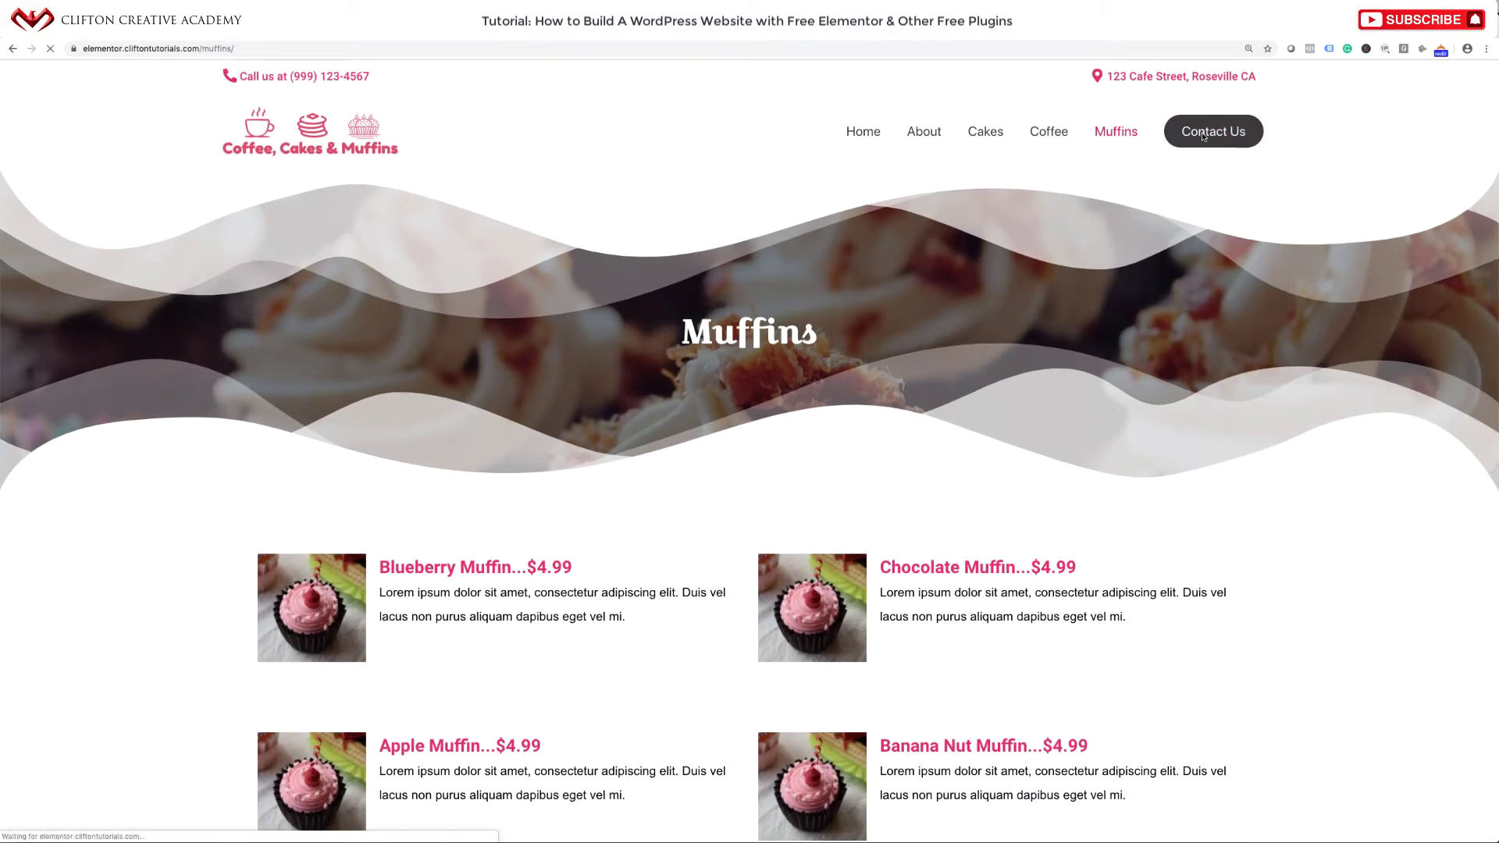
pyautogui.scroll(-3, 971, 425)
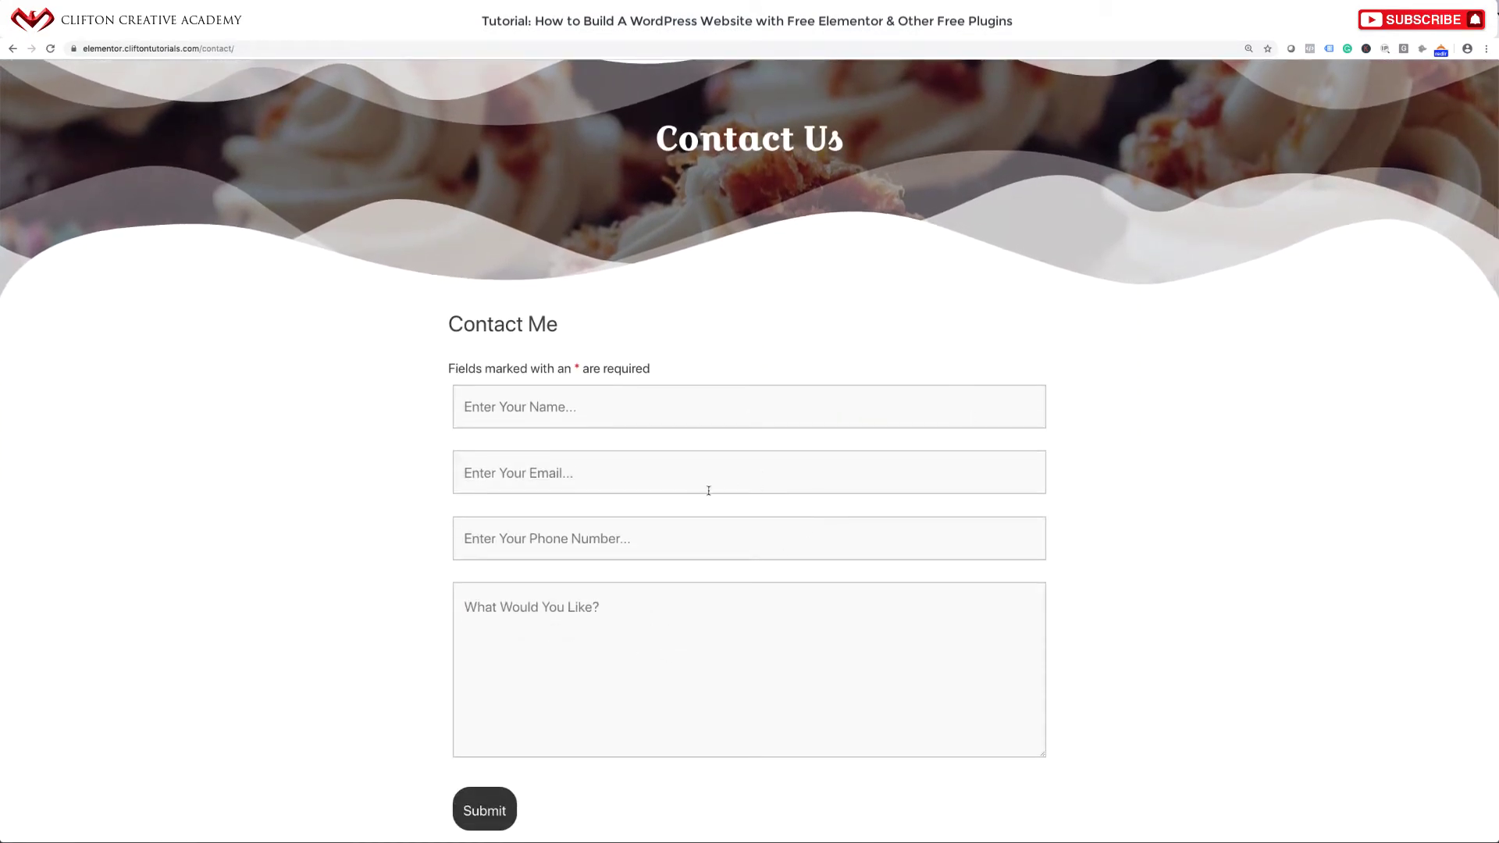
pyautogui.scroll(-2, 714, 519)
pyautogui.scroll(5, 714, 519)
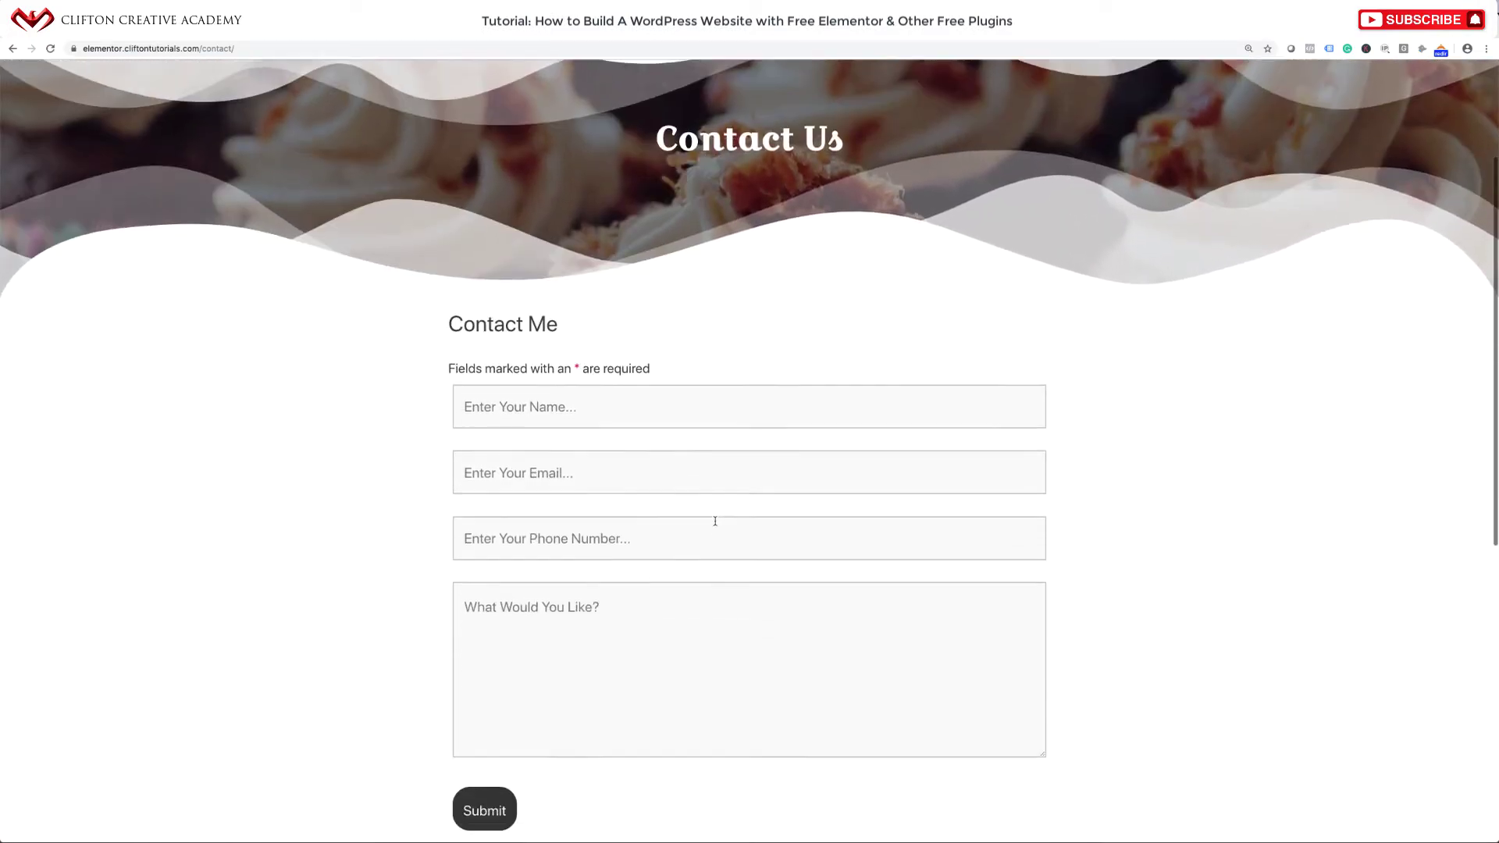
pyautogui.scroll(-1, 716, 525)
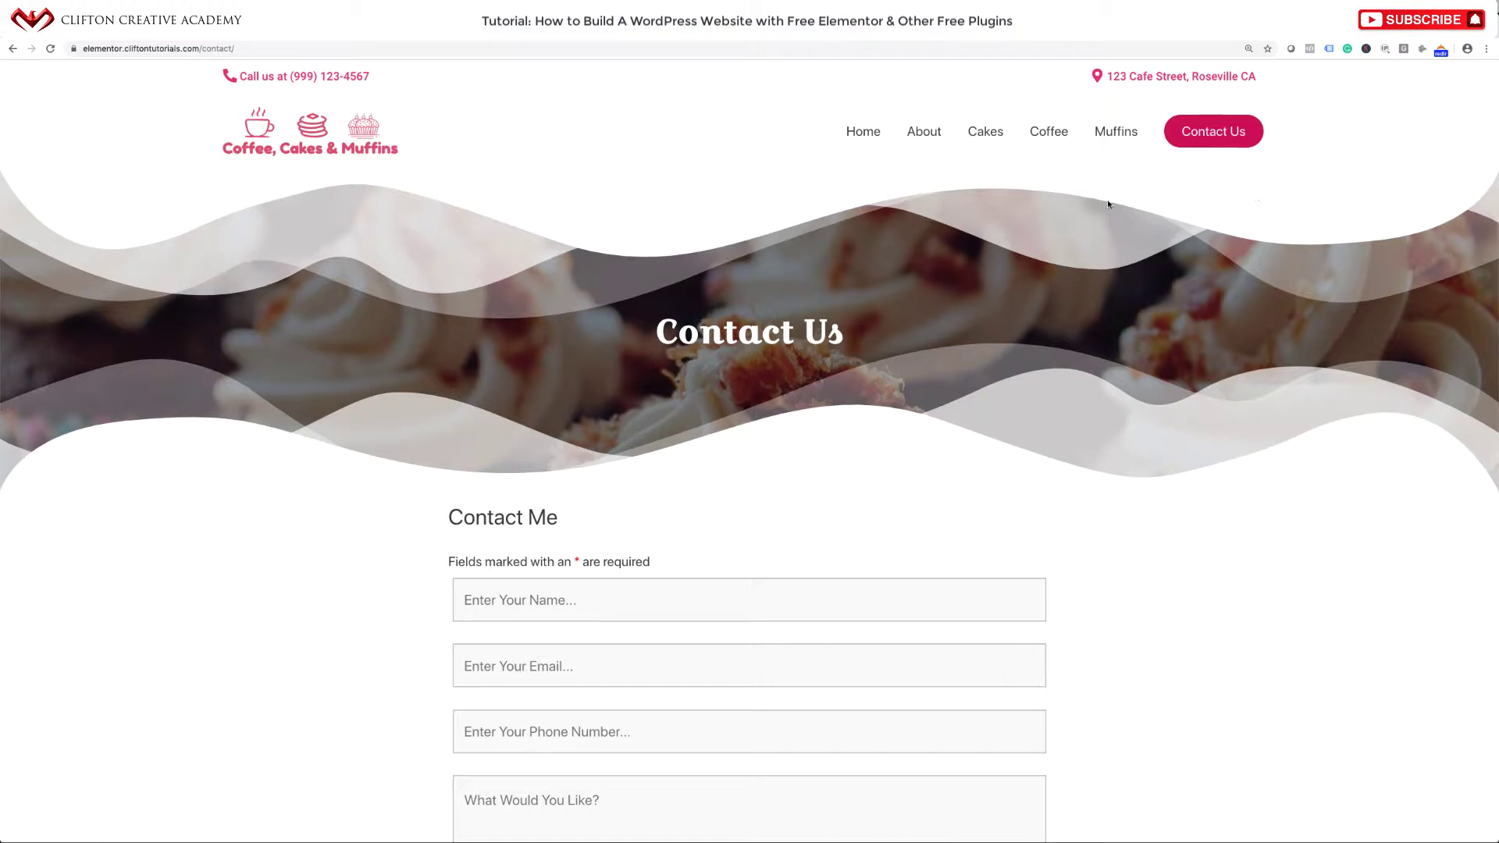
pyautogui.click(926, 132)
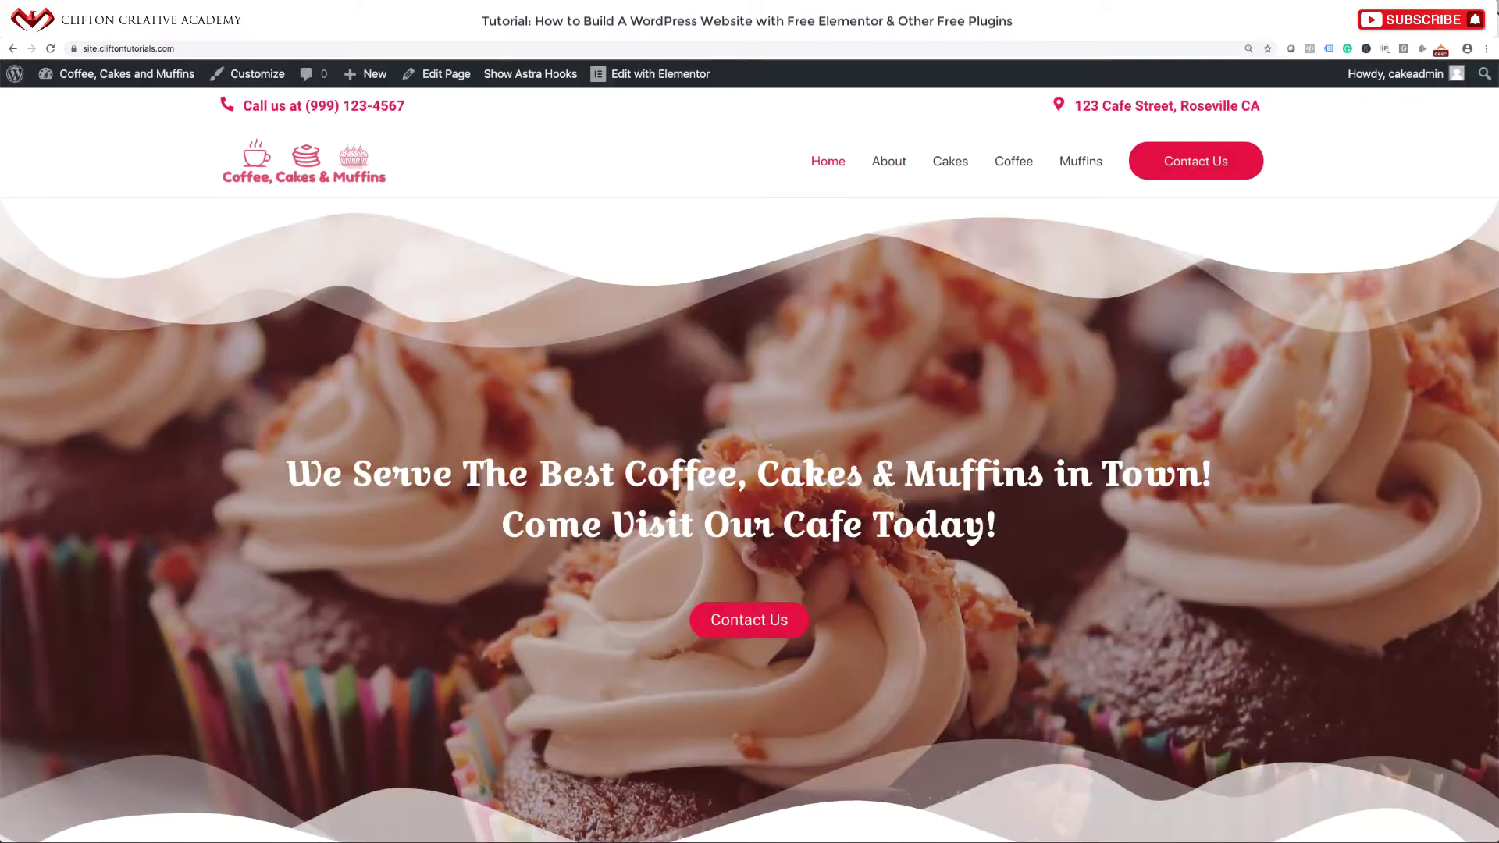
# Go to the site's About page and open it in the Elementor builder.
pyautogui.scroll(-3, 806, 208)
pyautogui.scroll(3, 859, 199)
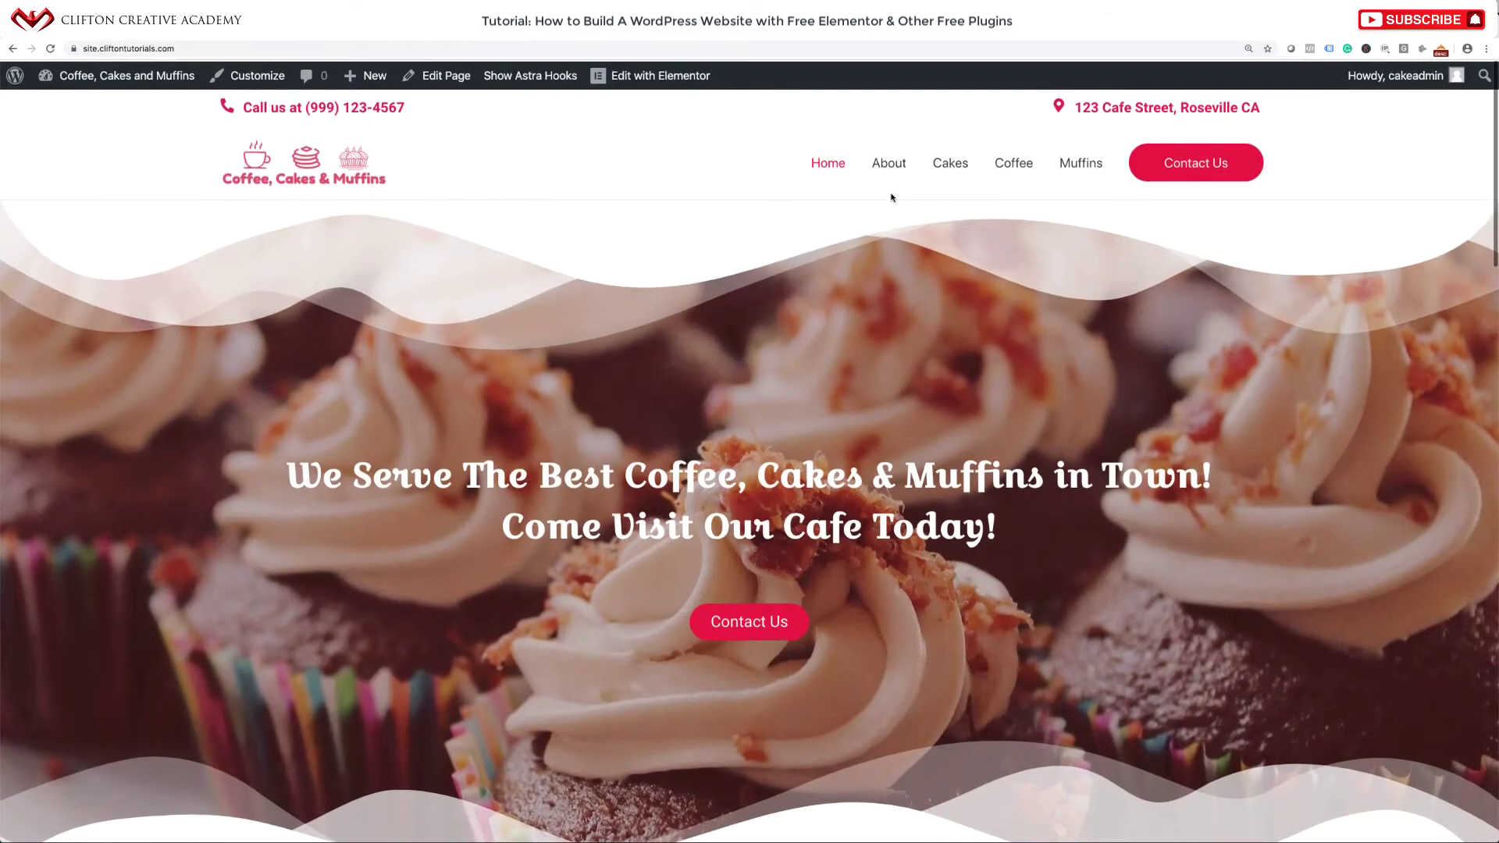
pyautogui.click(892, 168)
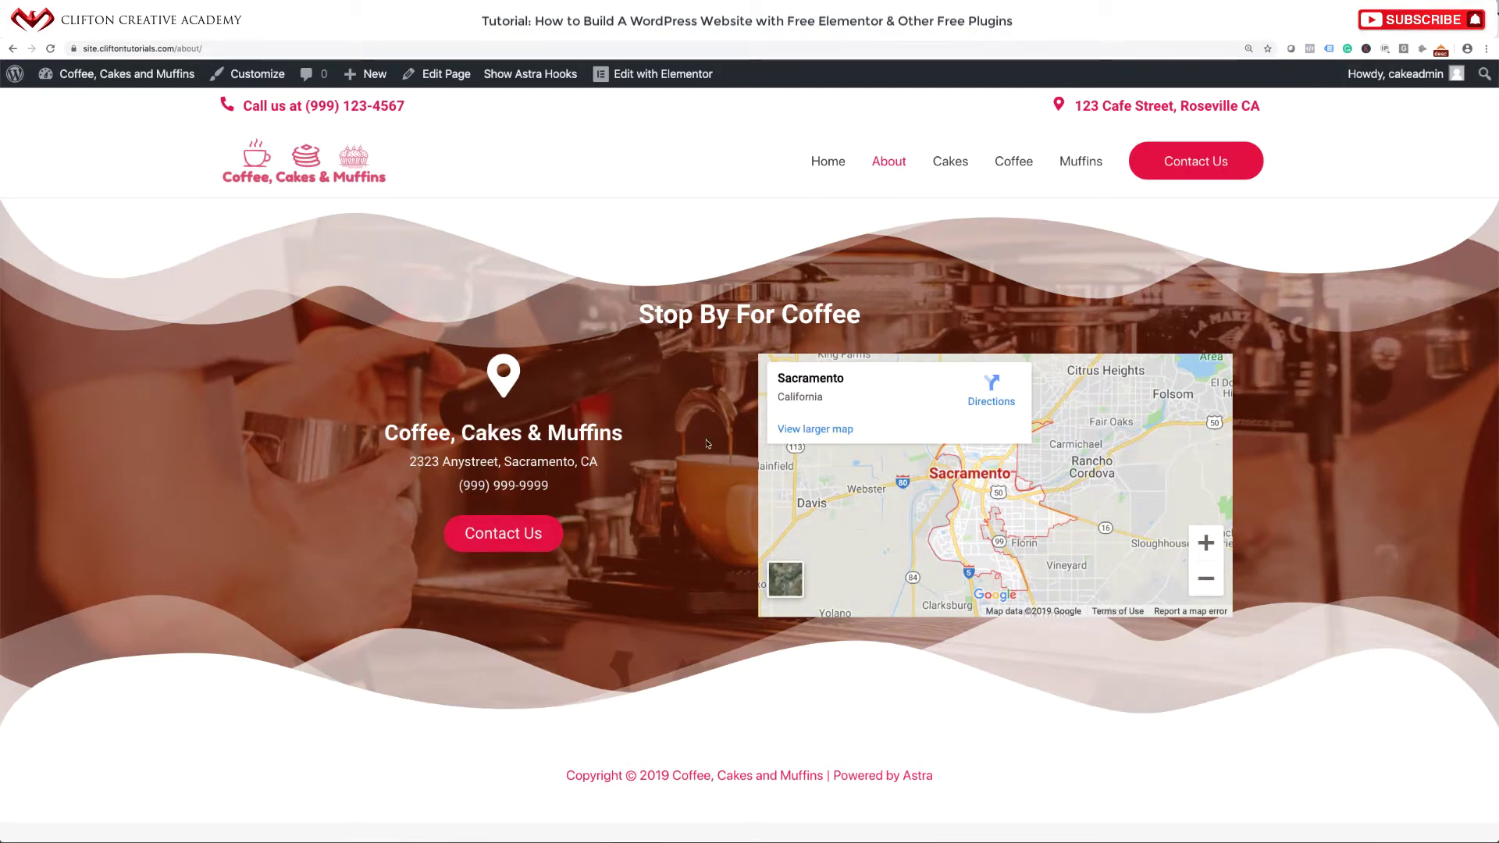
pyautogui.click(451, 80)
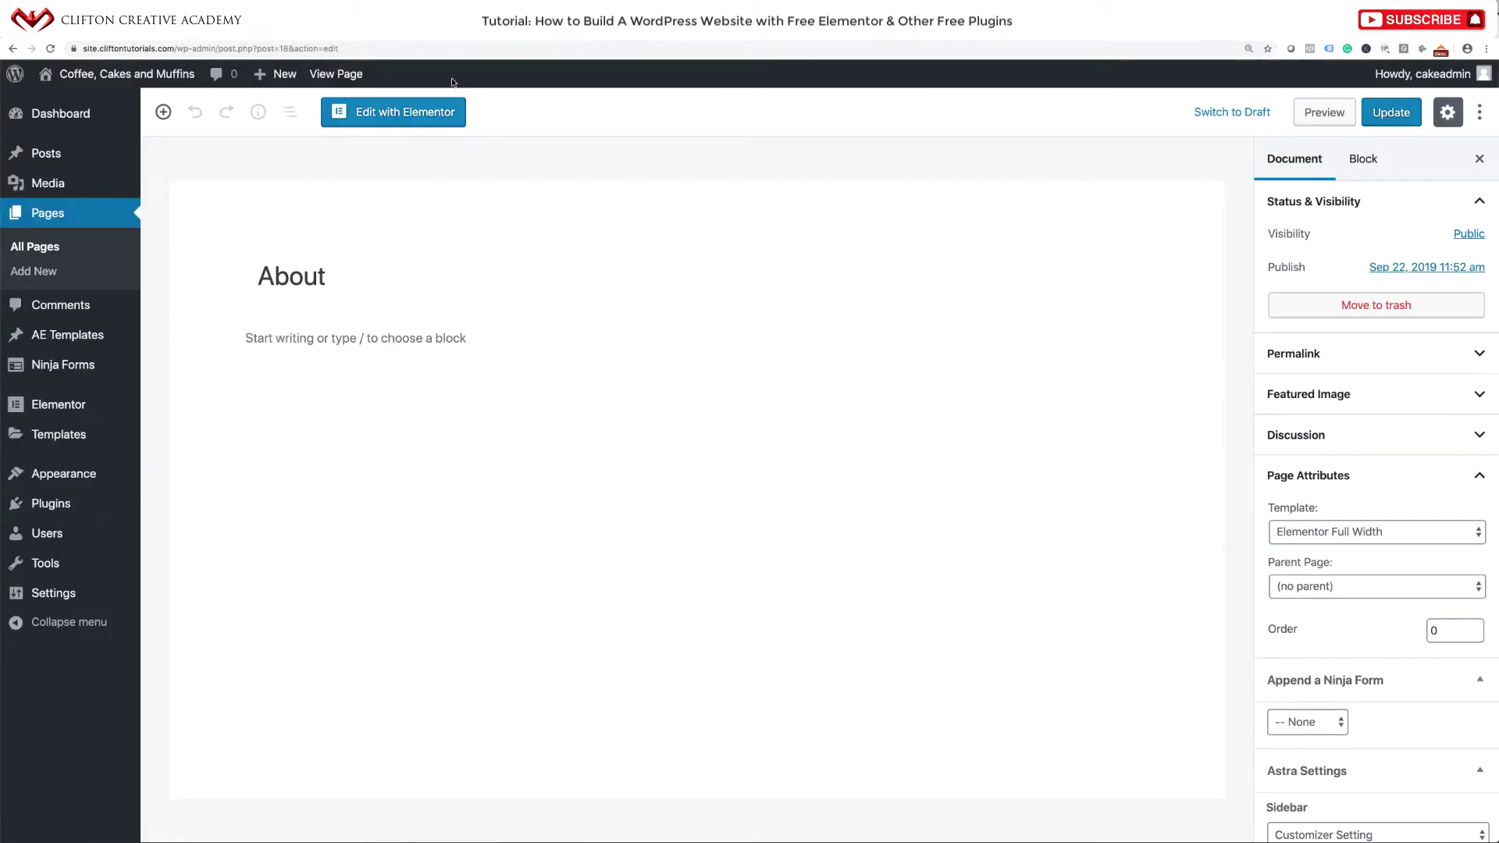
pyautogui.click(385, 115)
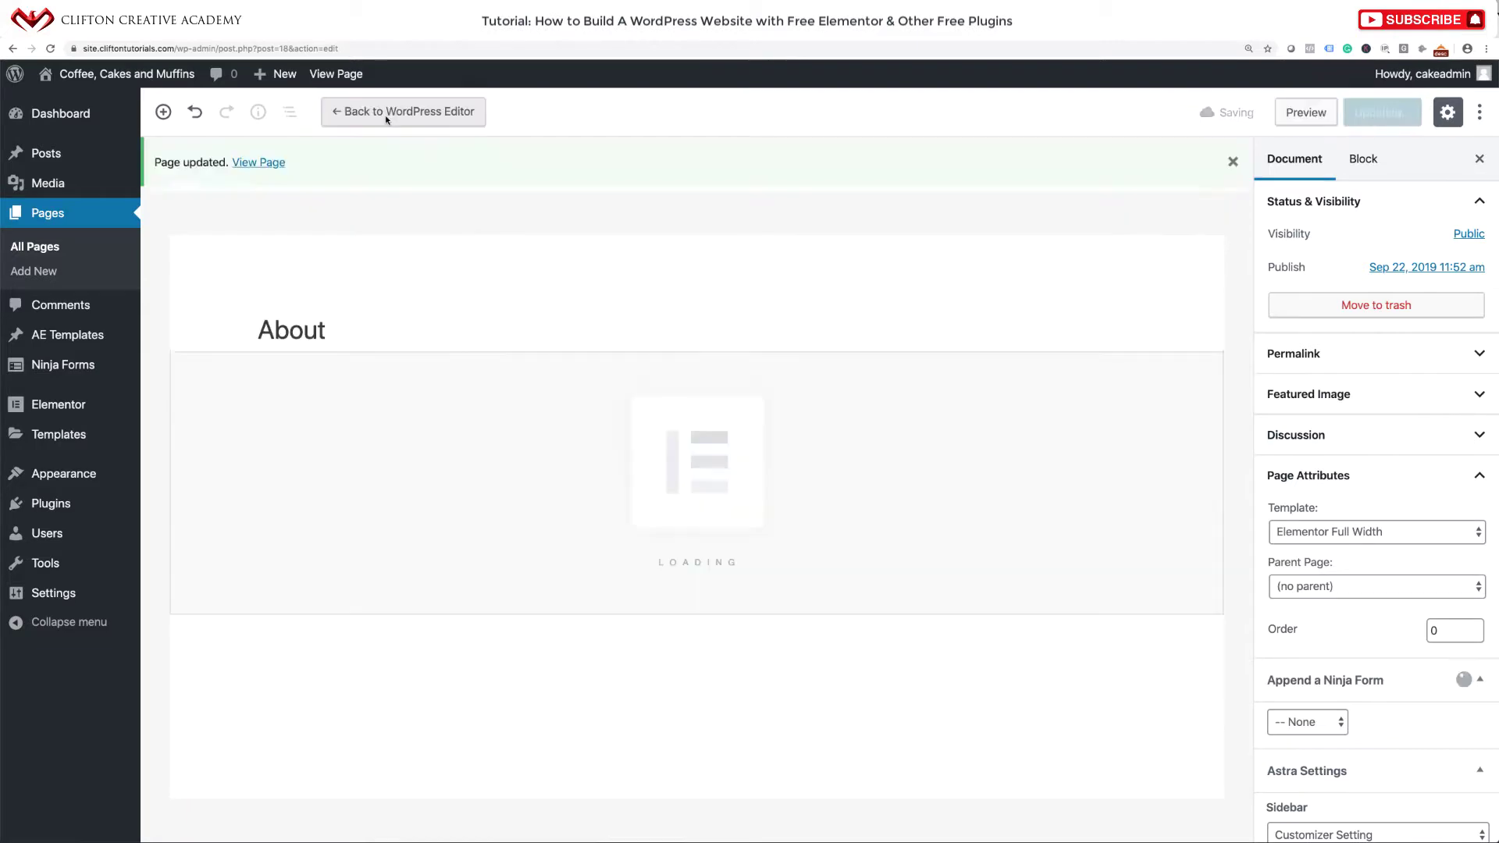
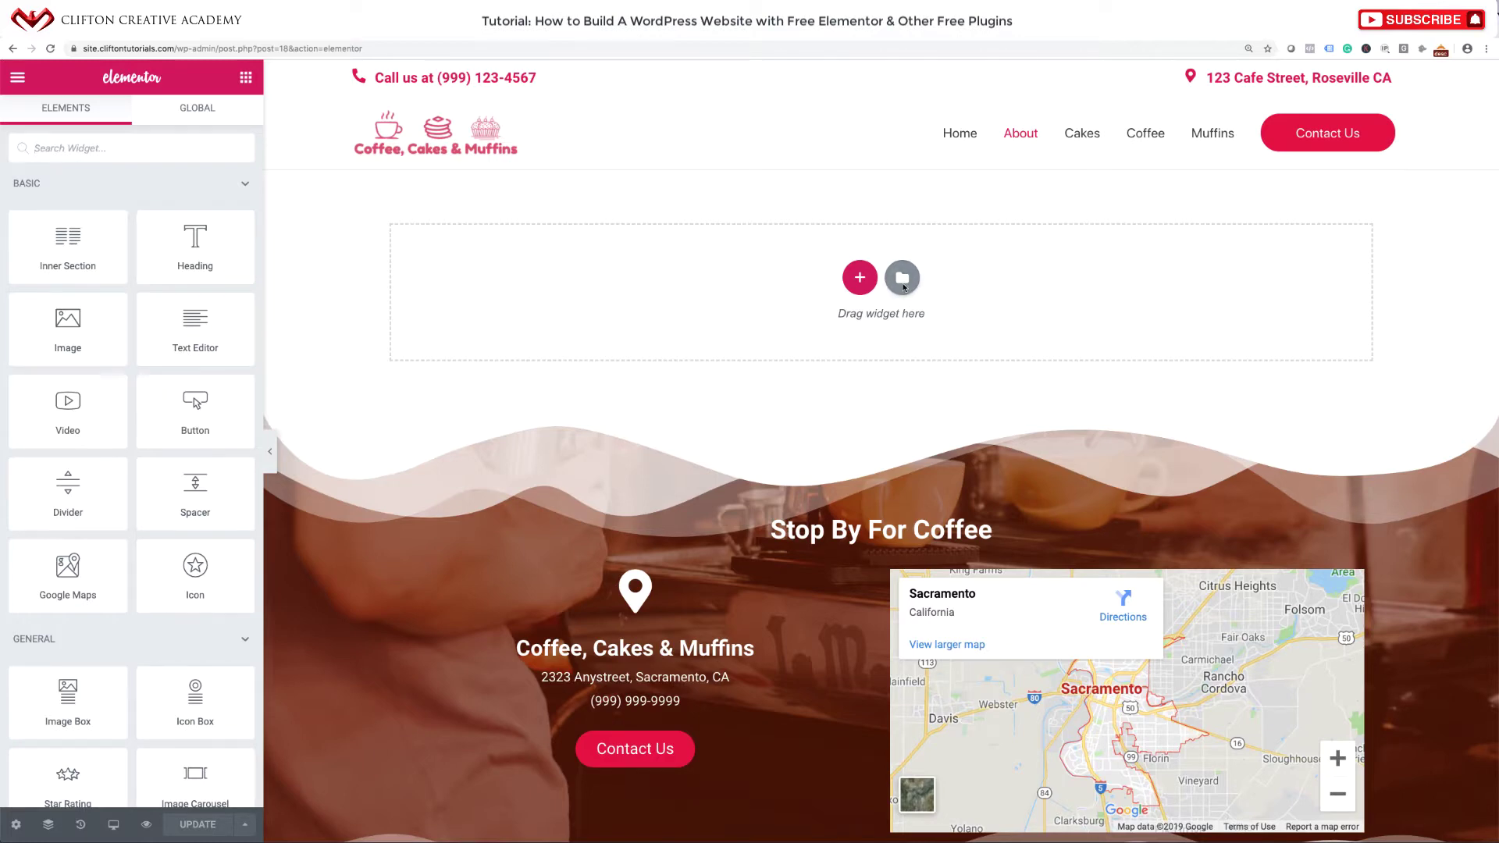
# Insert the saved Wavy Section template into the About page, importing its document settings.
pyautogui.click(904, 286)
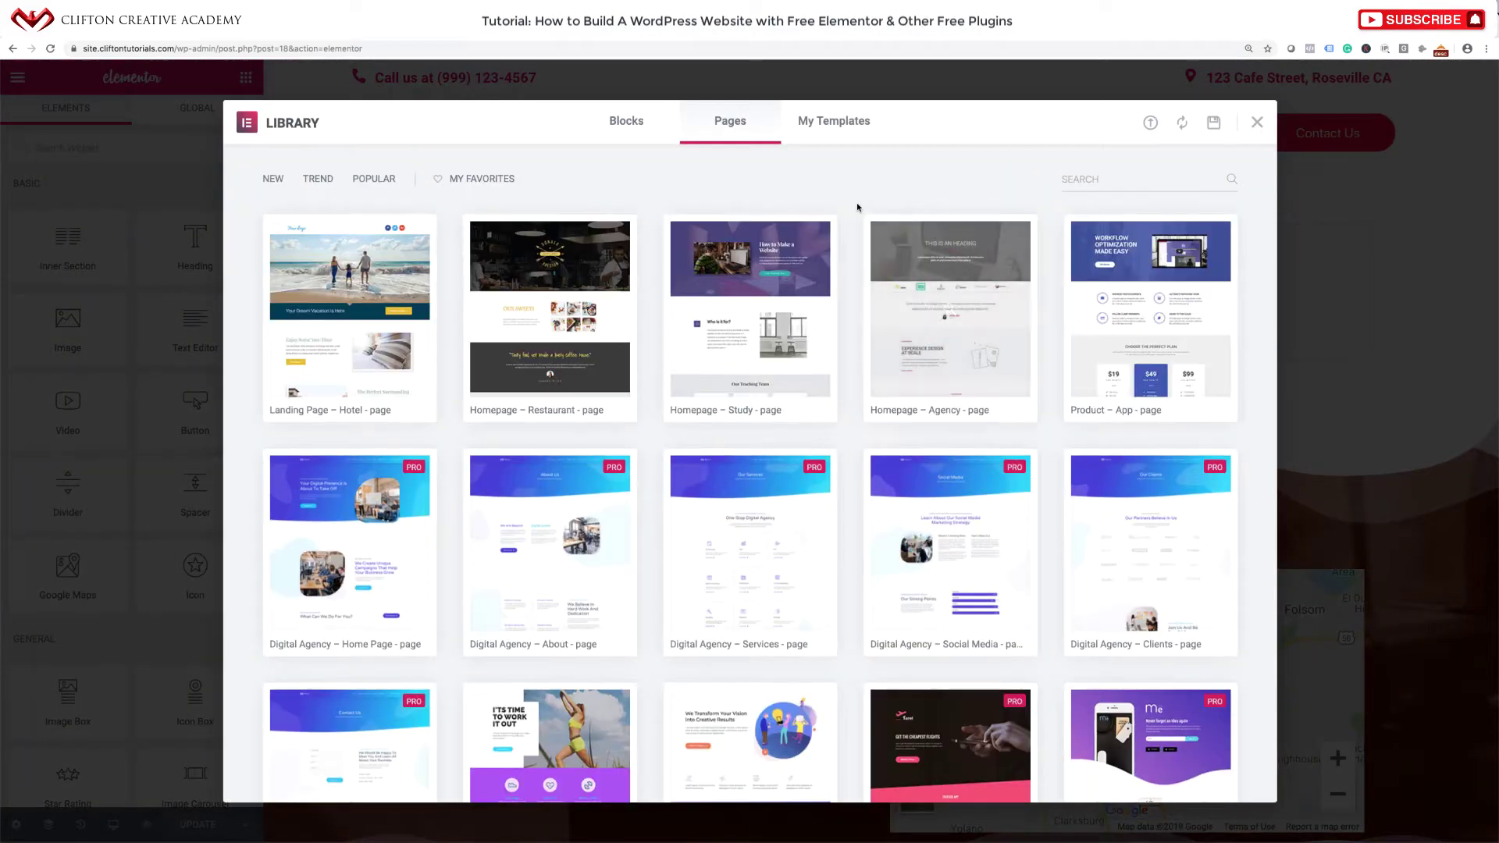
pyautogui.click(839, 132)
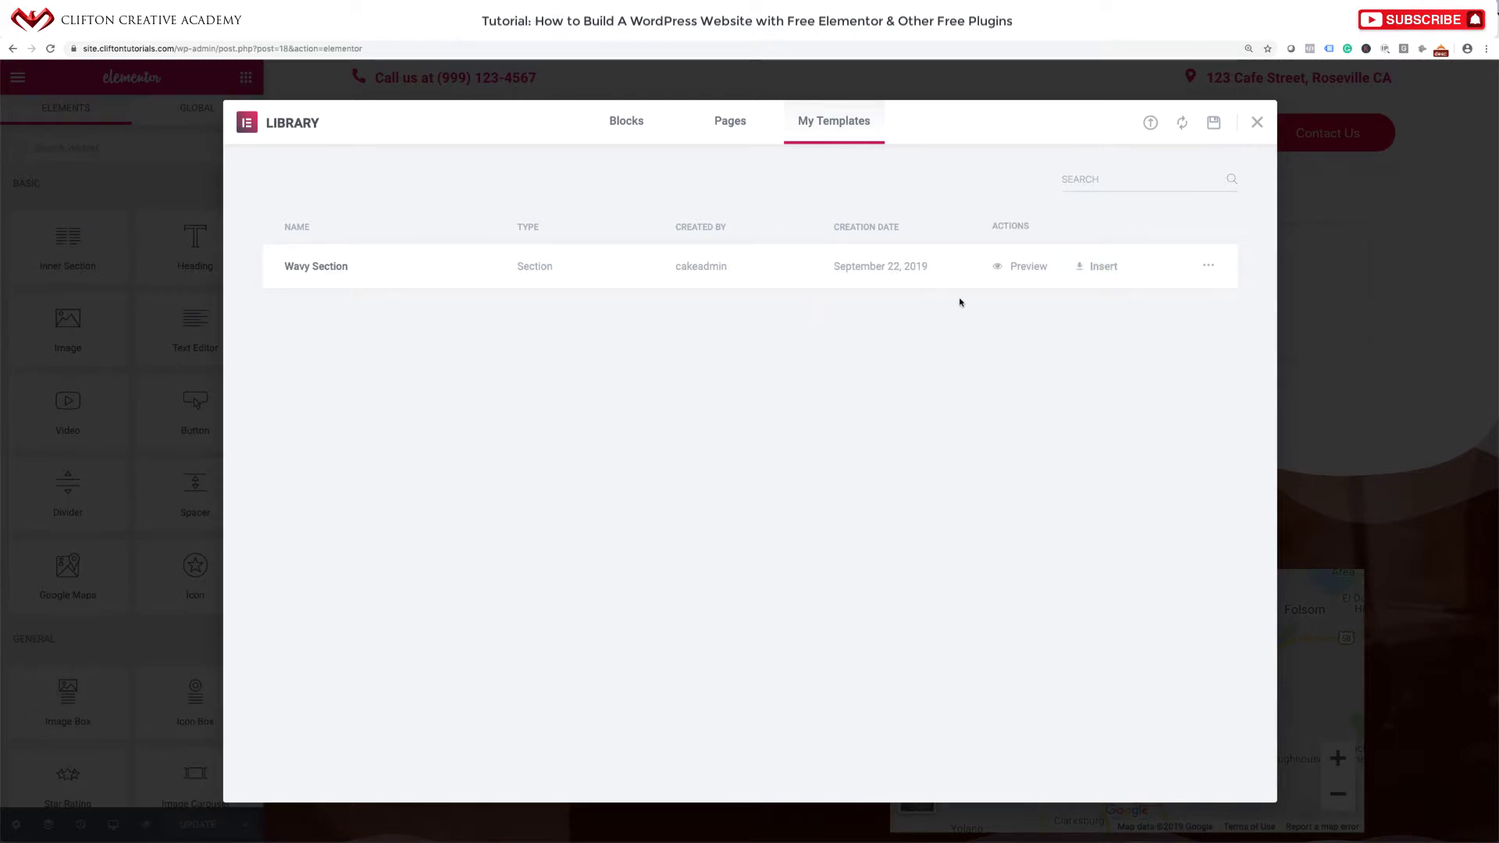
pyautogui.click(1101, 267)
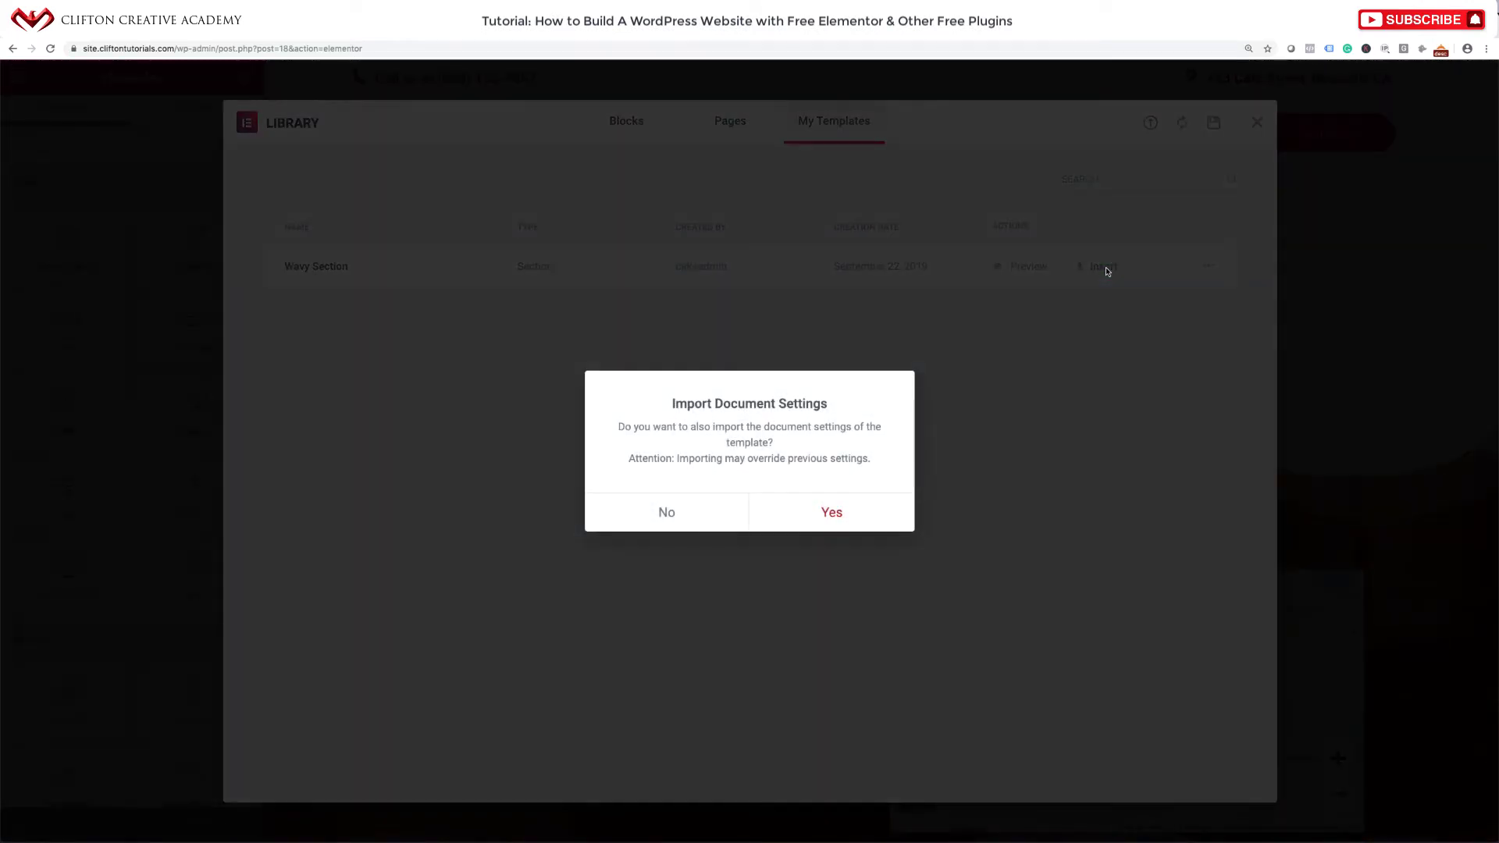
pyautogui.click(844, 523)
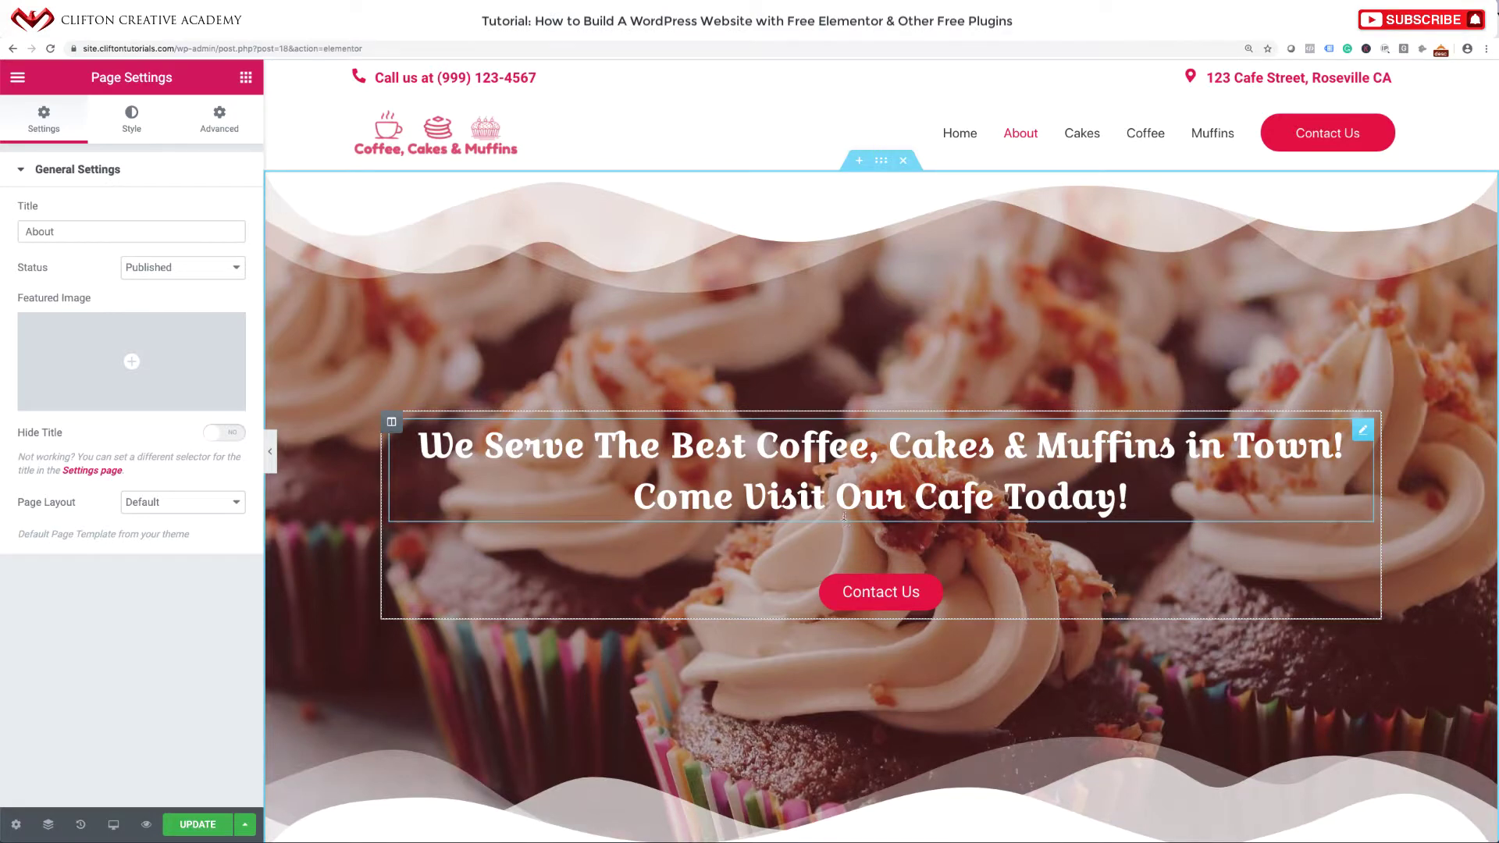
# Retitle the hero heading 'About' and delete the Contact Us button.
pyautogui.click(898, 463)
pyautogui.tripleClick(896, 462)
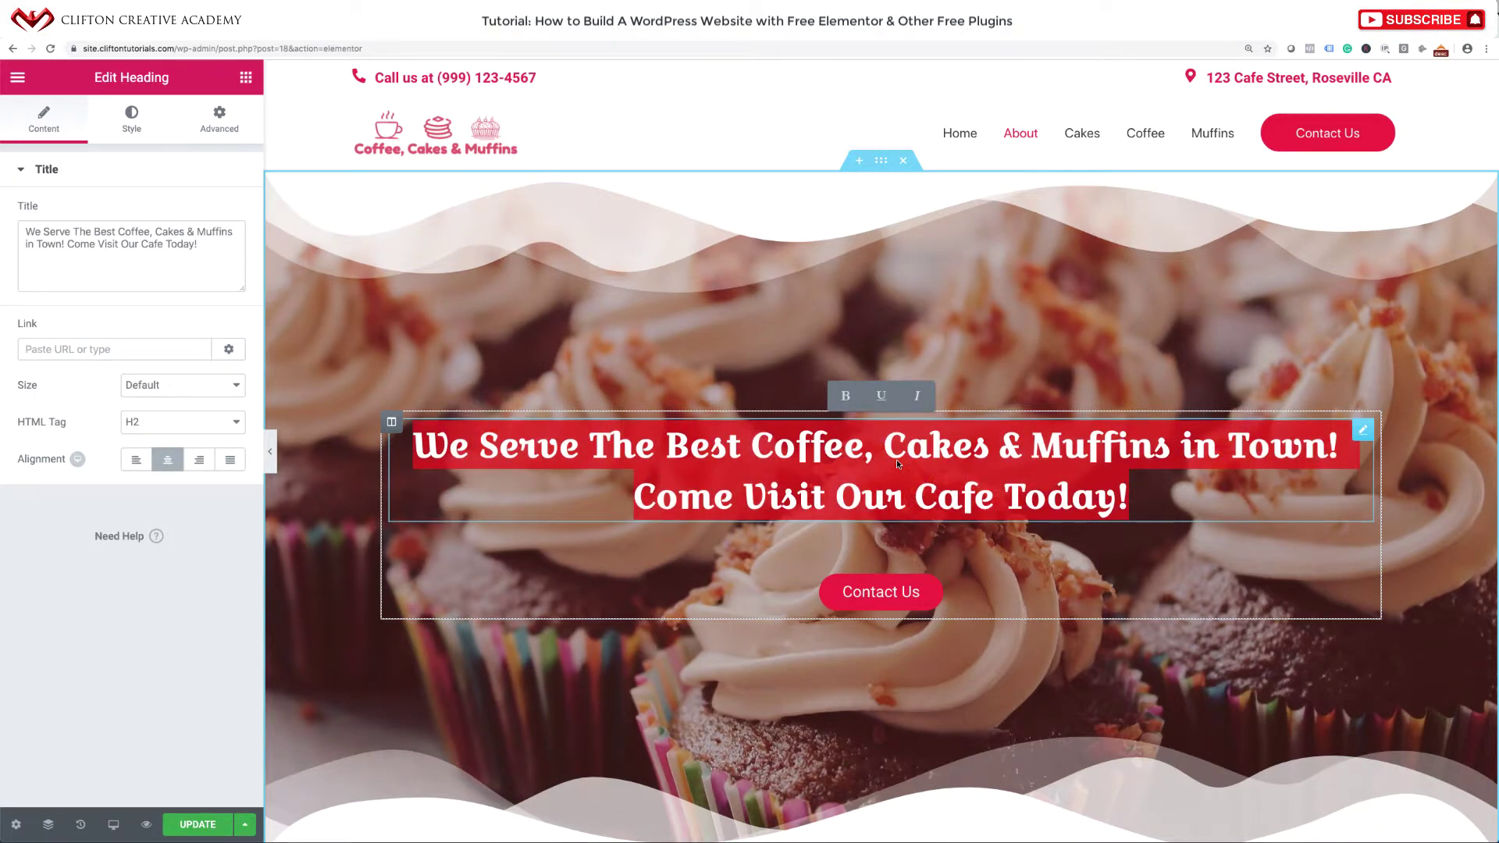
pyautogui.write('About')
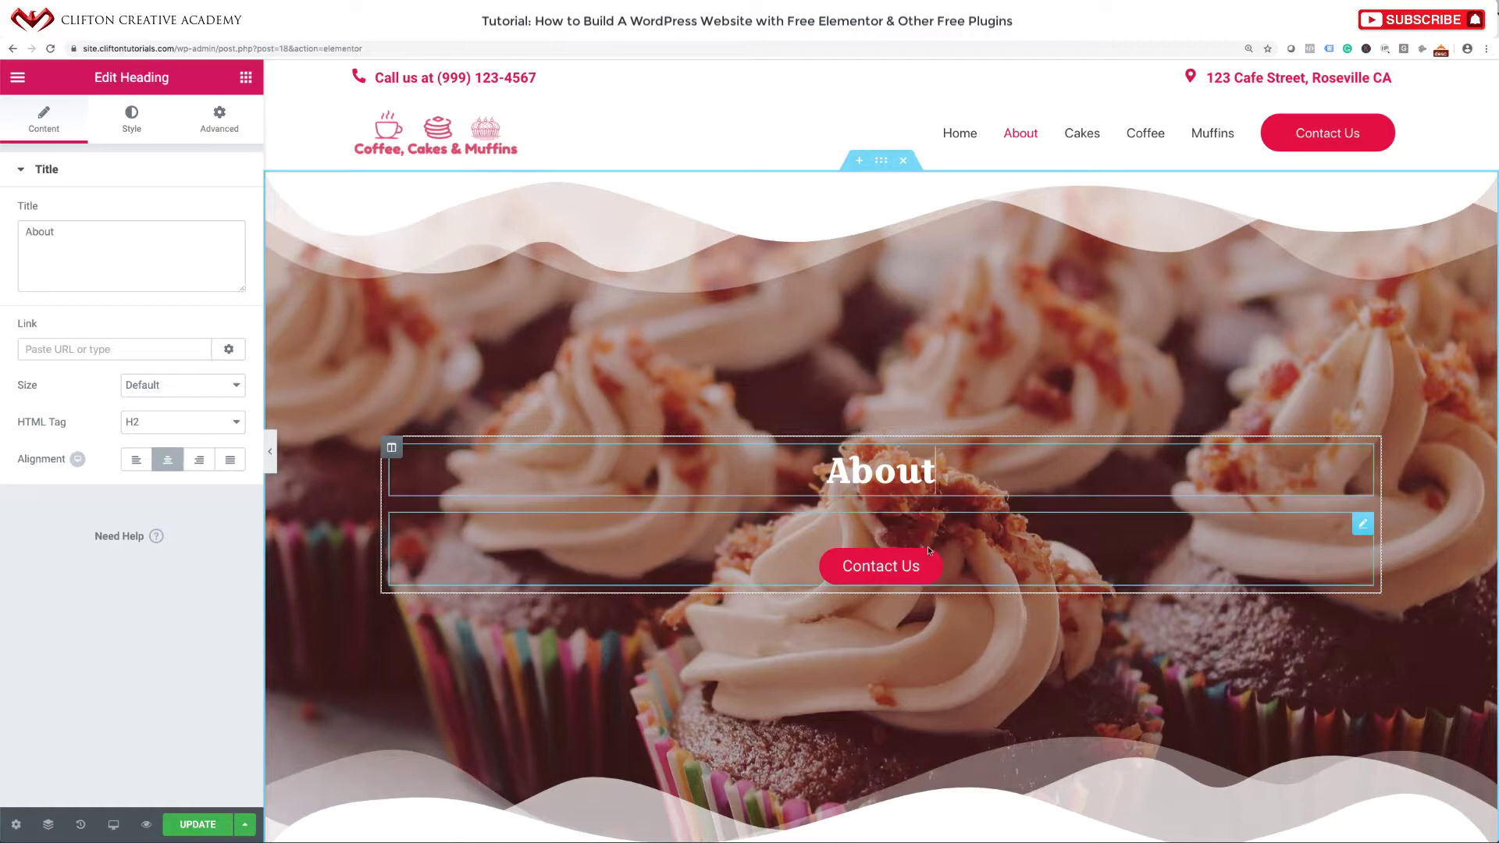
pyautogui.click(1364, 524)
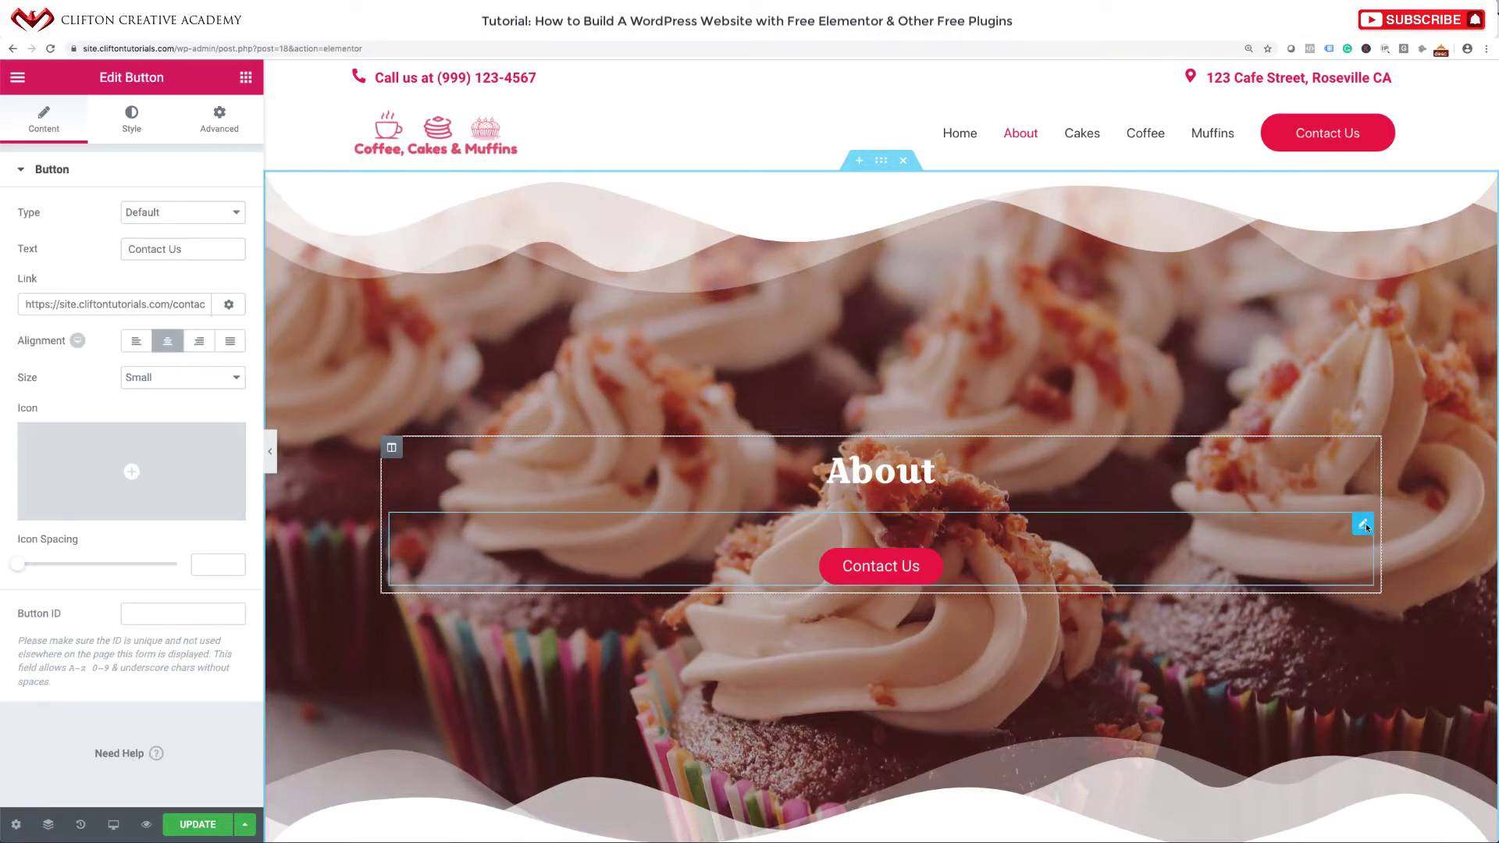
pyautogui.rightClick(1364, 526)
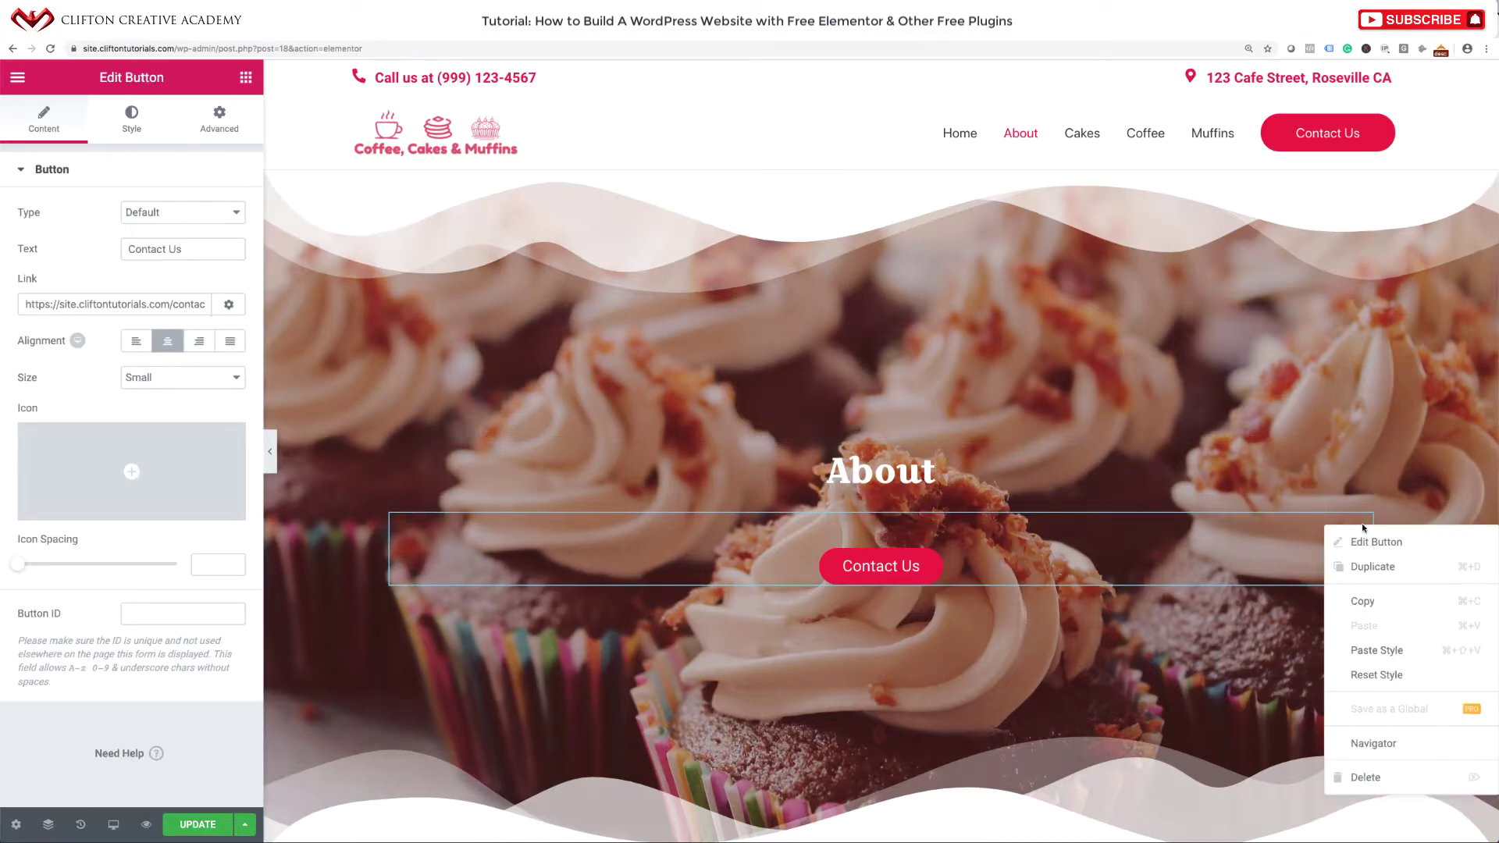
pyautogui.click(1359, 776)
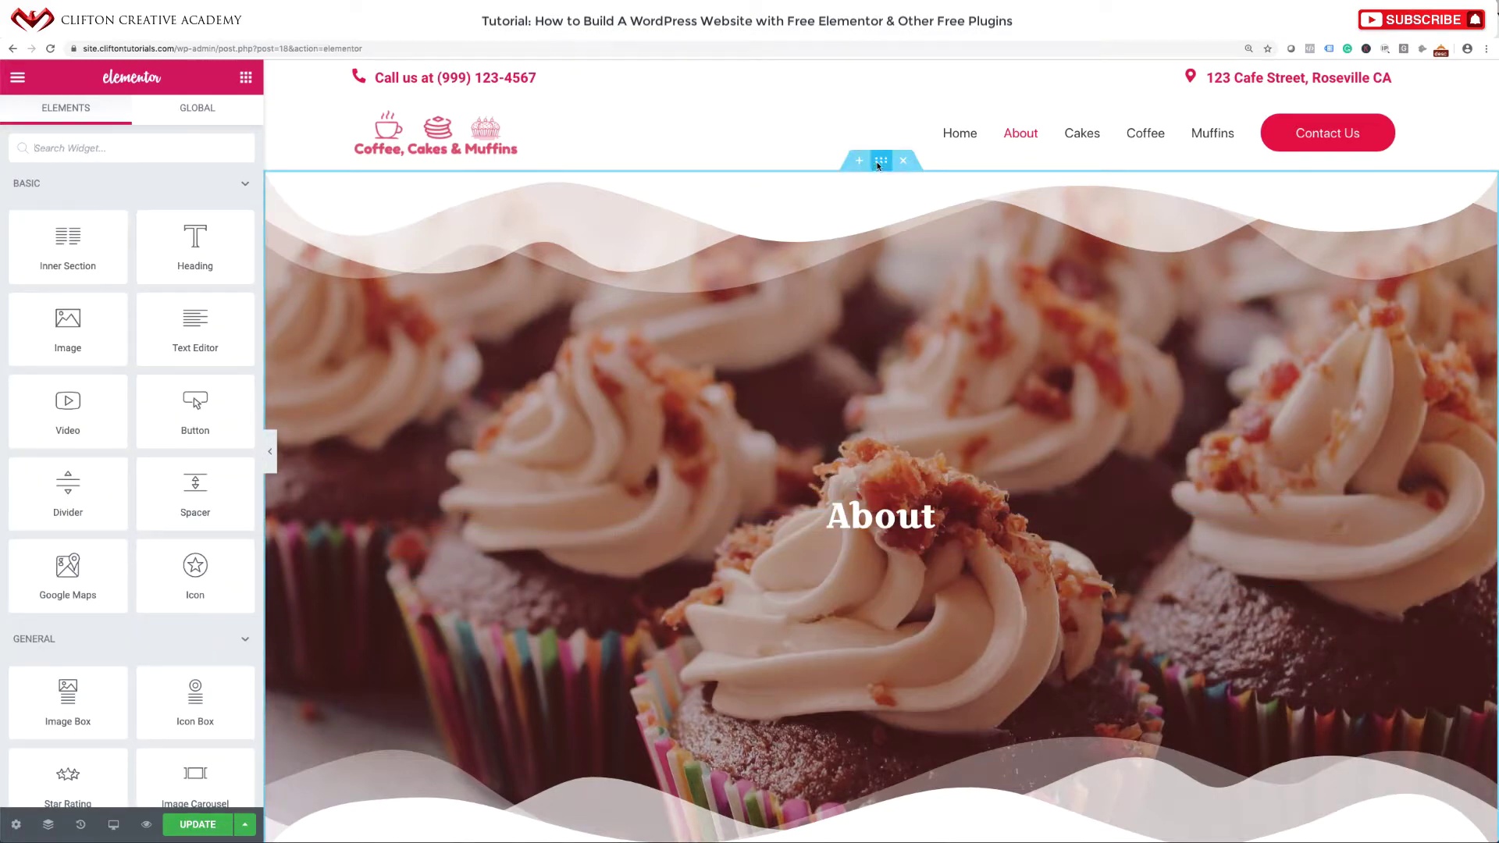
# Set the hero section's minimum height to 318 px and save the page.
pyautogui.click(880, 162)
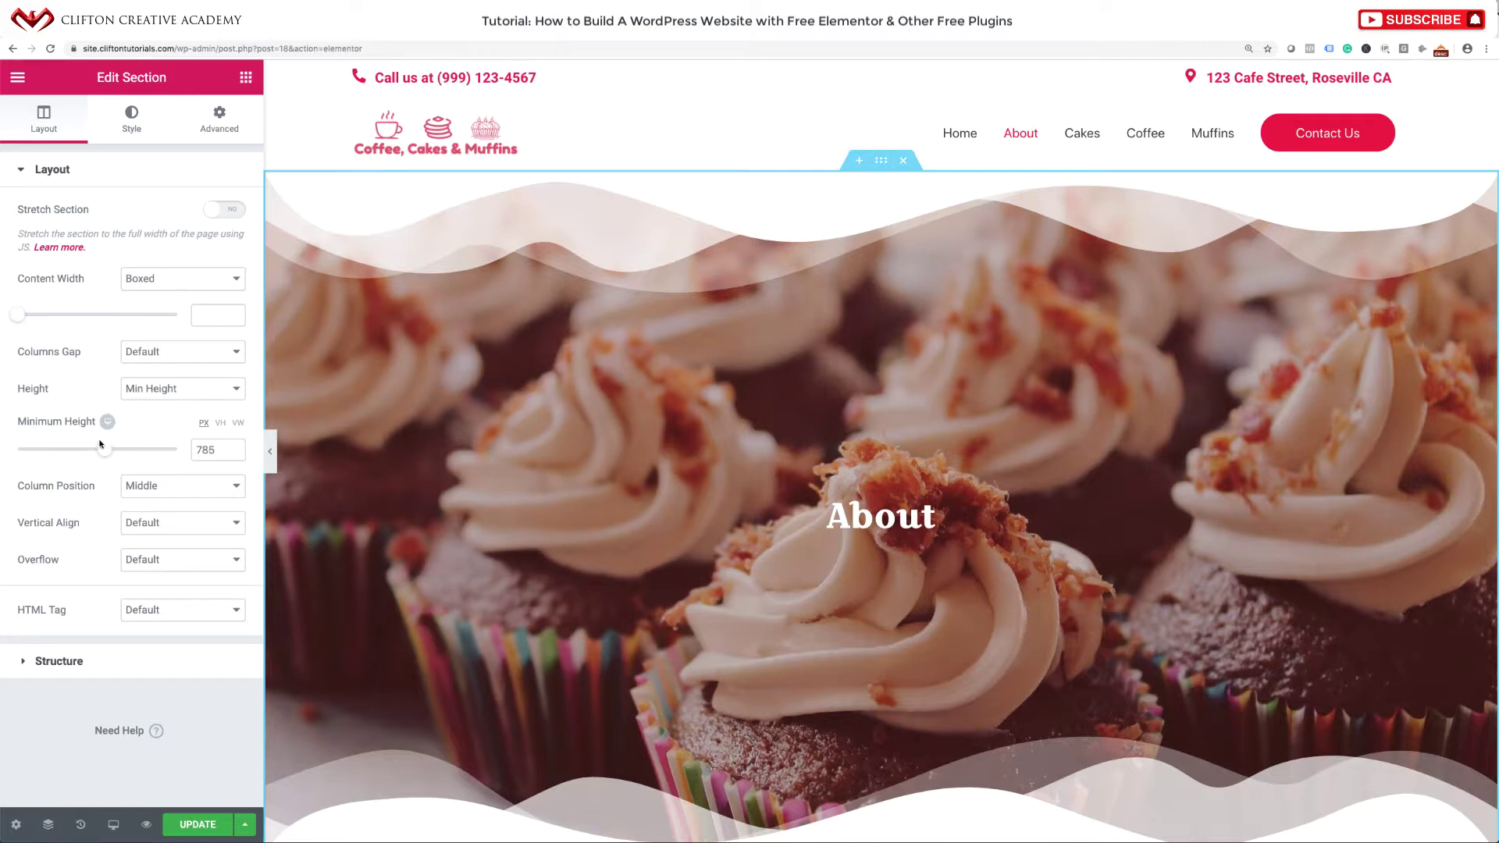
pyautogui.moveTo(101, 448); pyautogui.dragTo(51, 449)
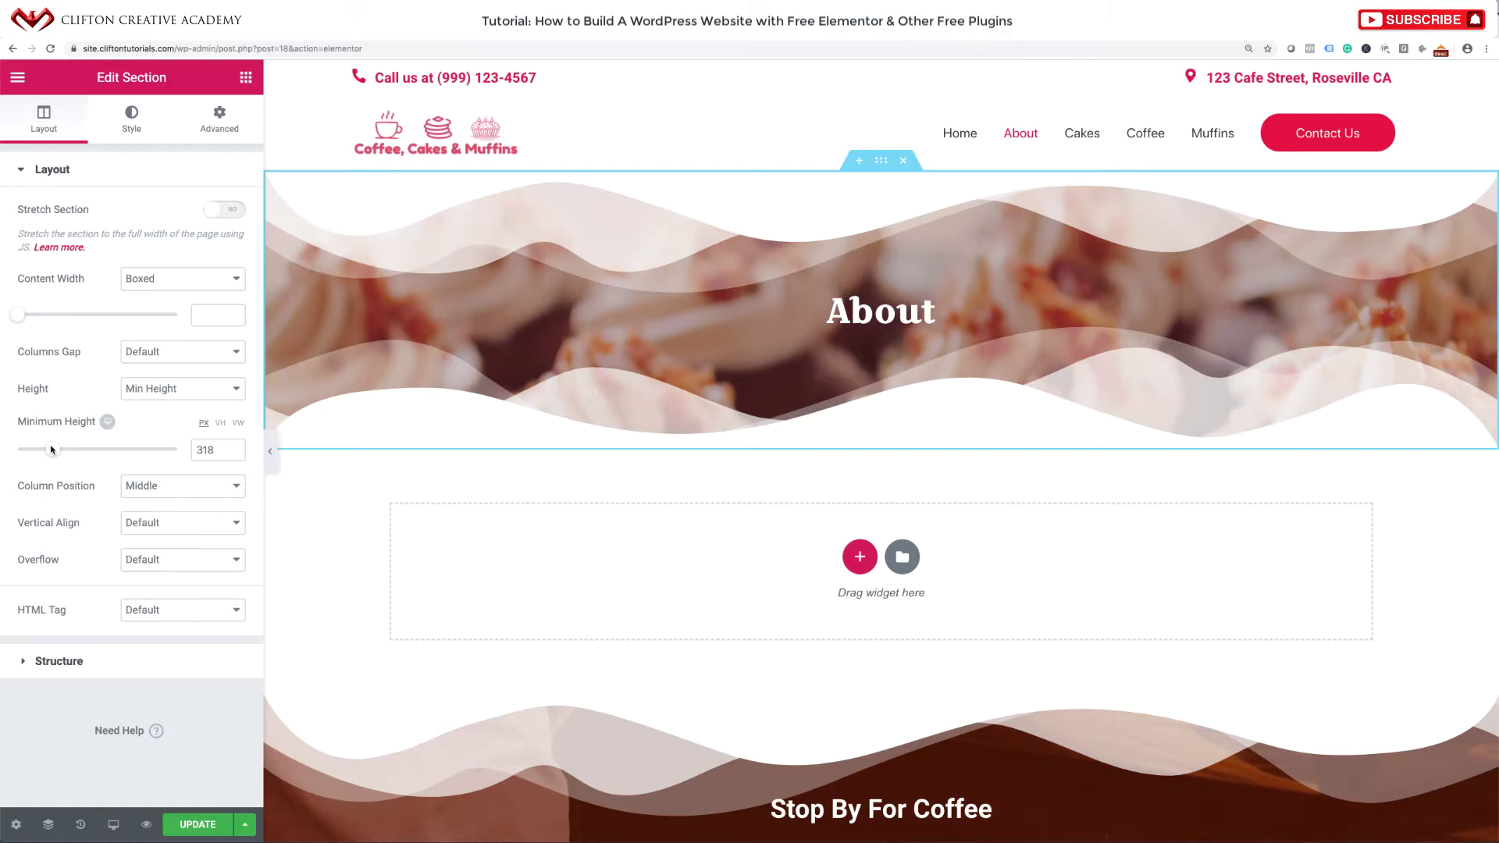
pyautogui.click(200, 824)
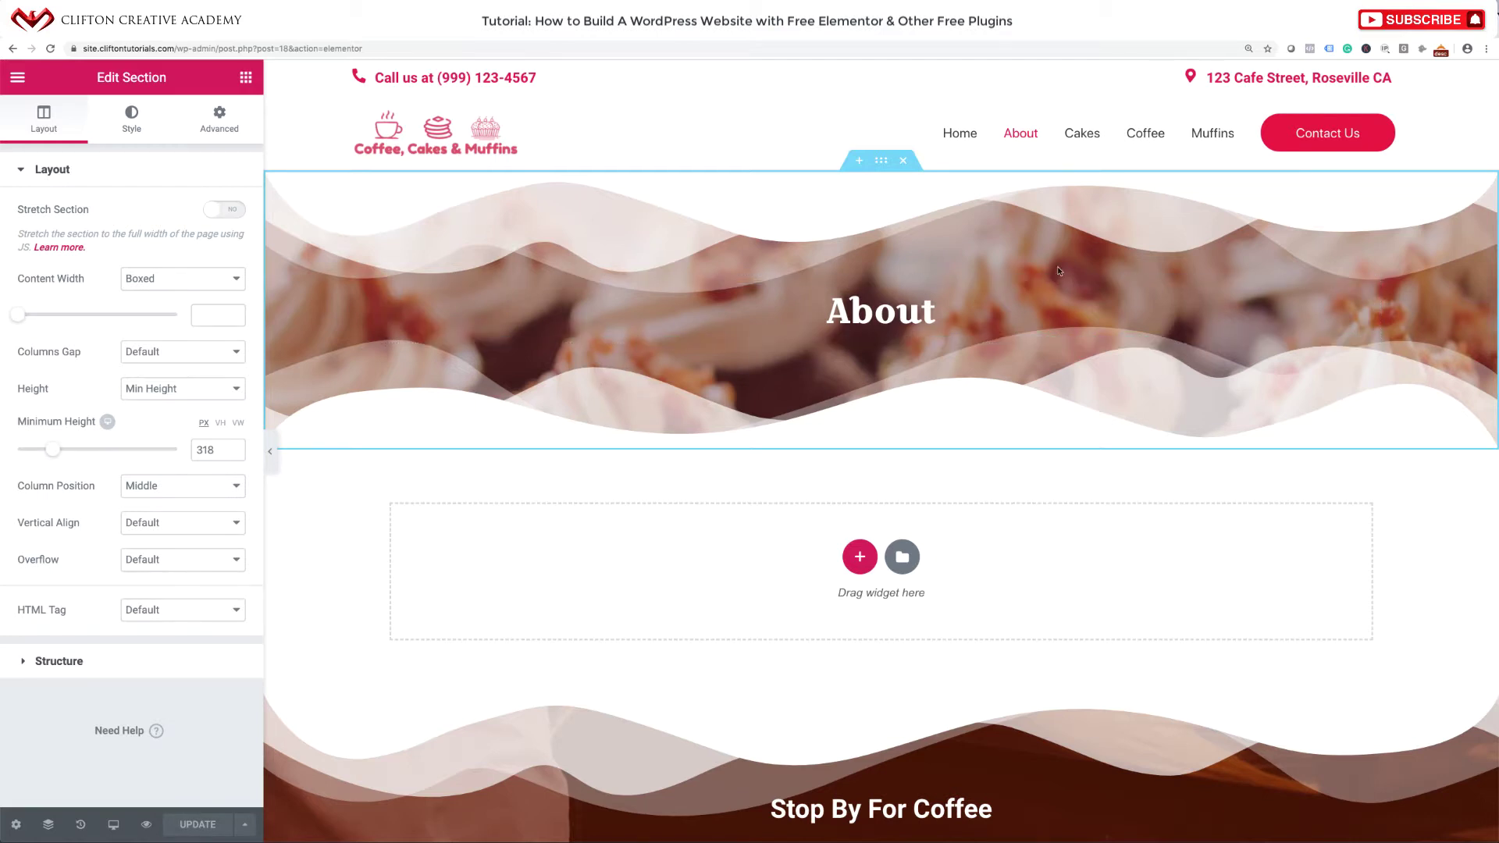
# Save the About hero section as a template named 'Inner Page Header', then close the library.
pyautogui.rightClick(882, 165)
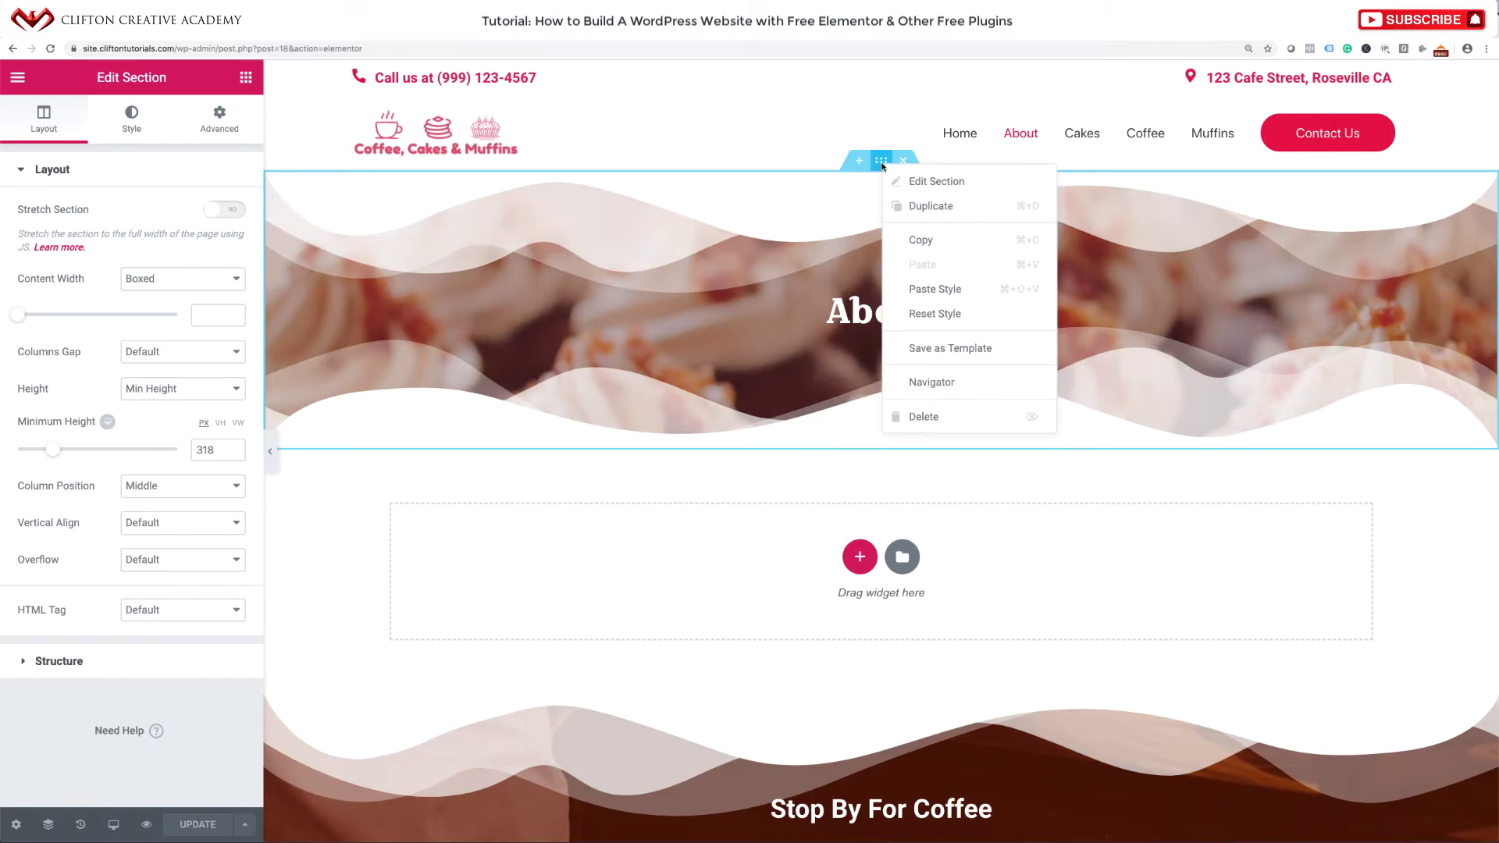
pyautogui.click(929, 339)
pyautogui.click(696, 444)
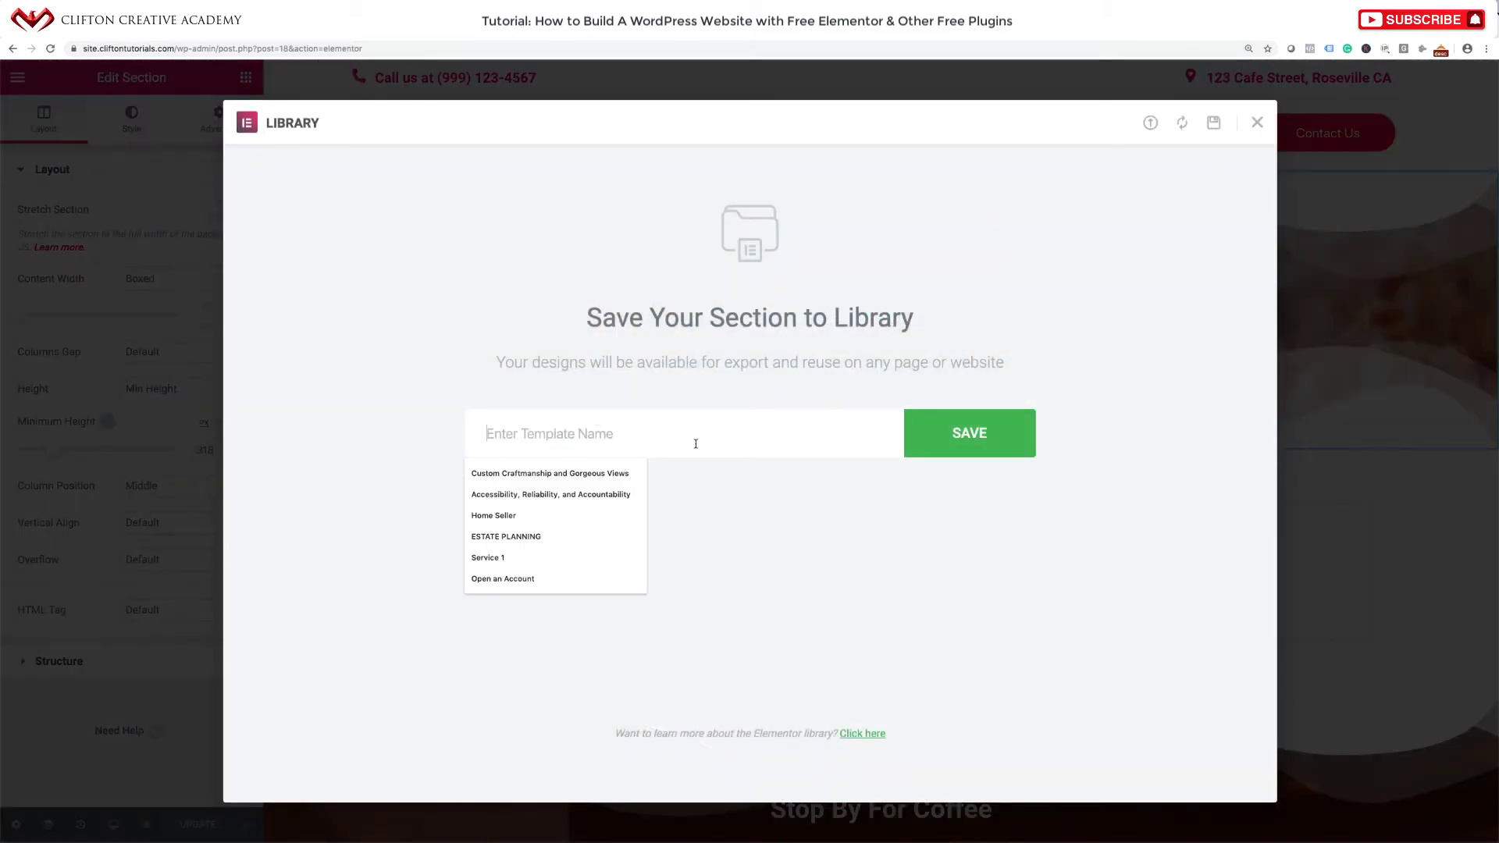
pyautogui.write('Page Header')
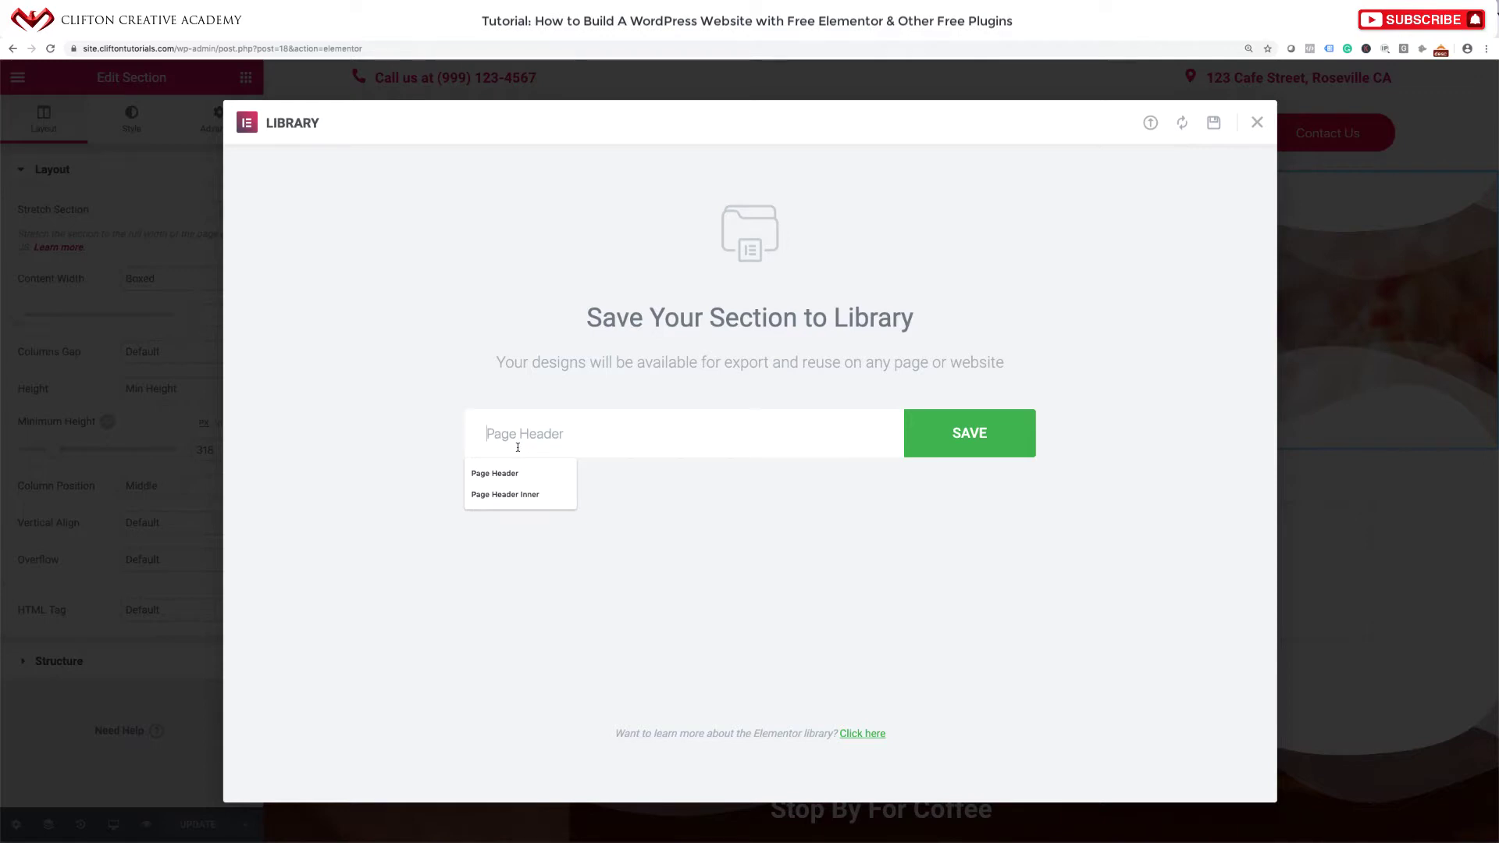
pyautogui.write('Inner')
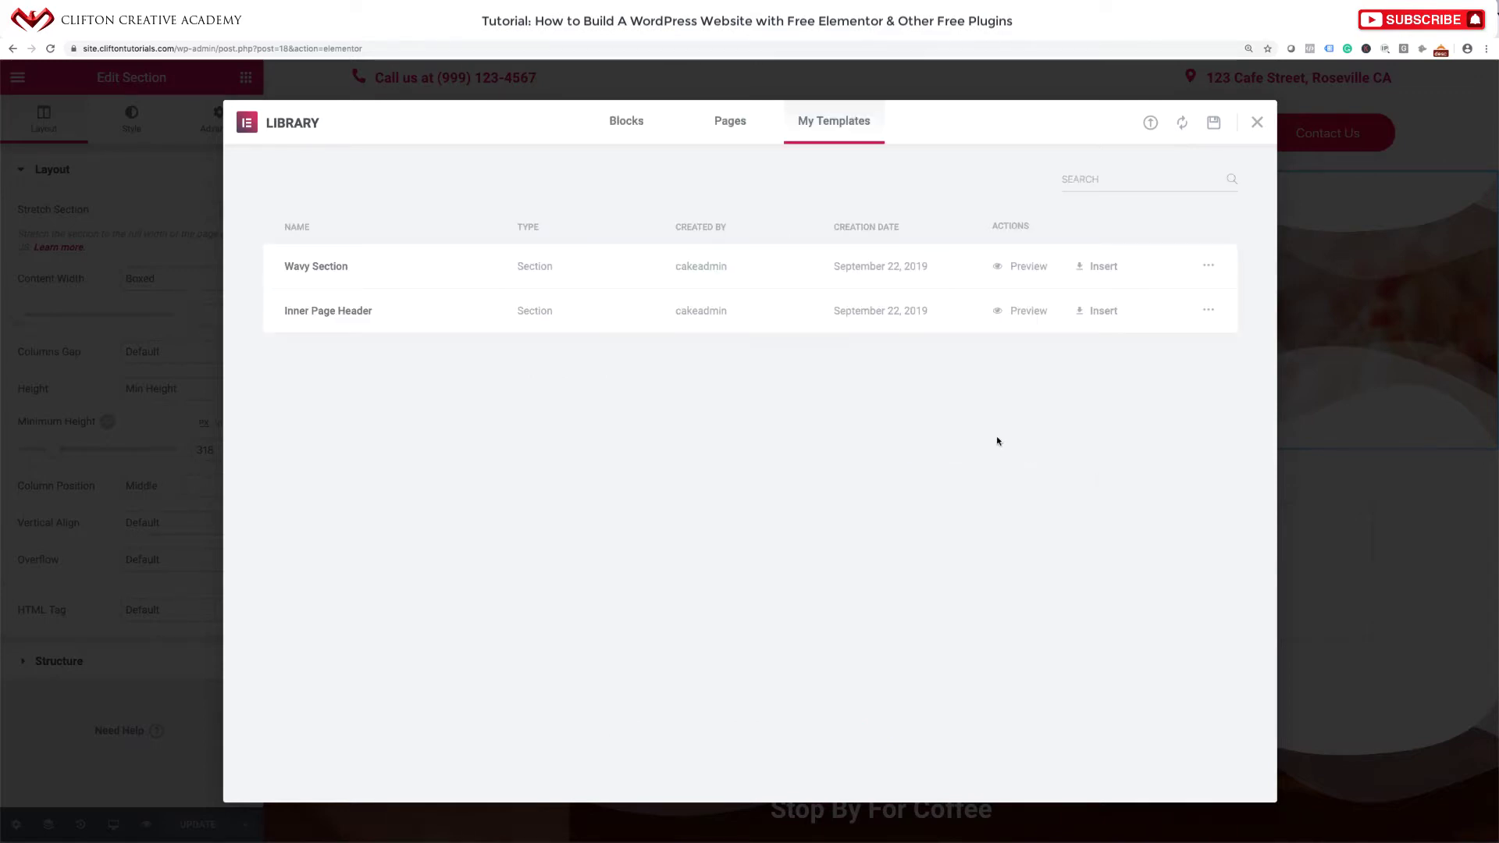
pyautogui.click(1258, 122)
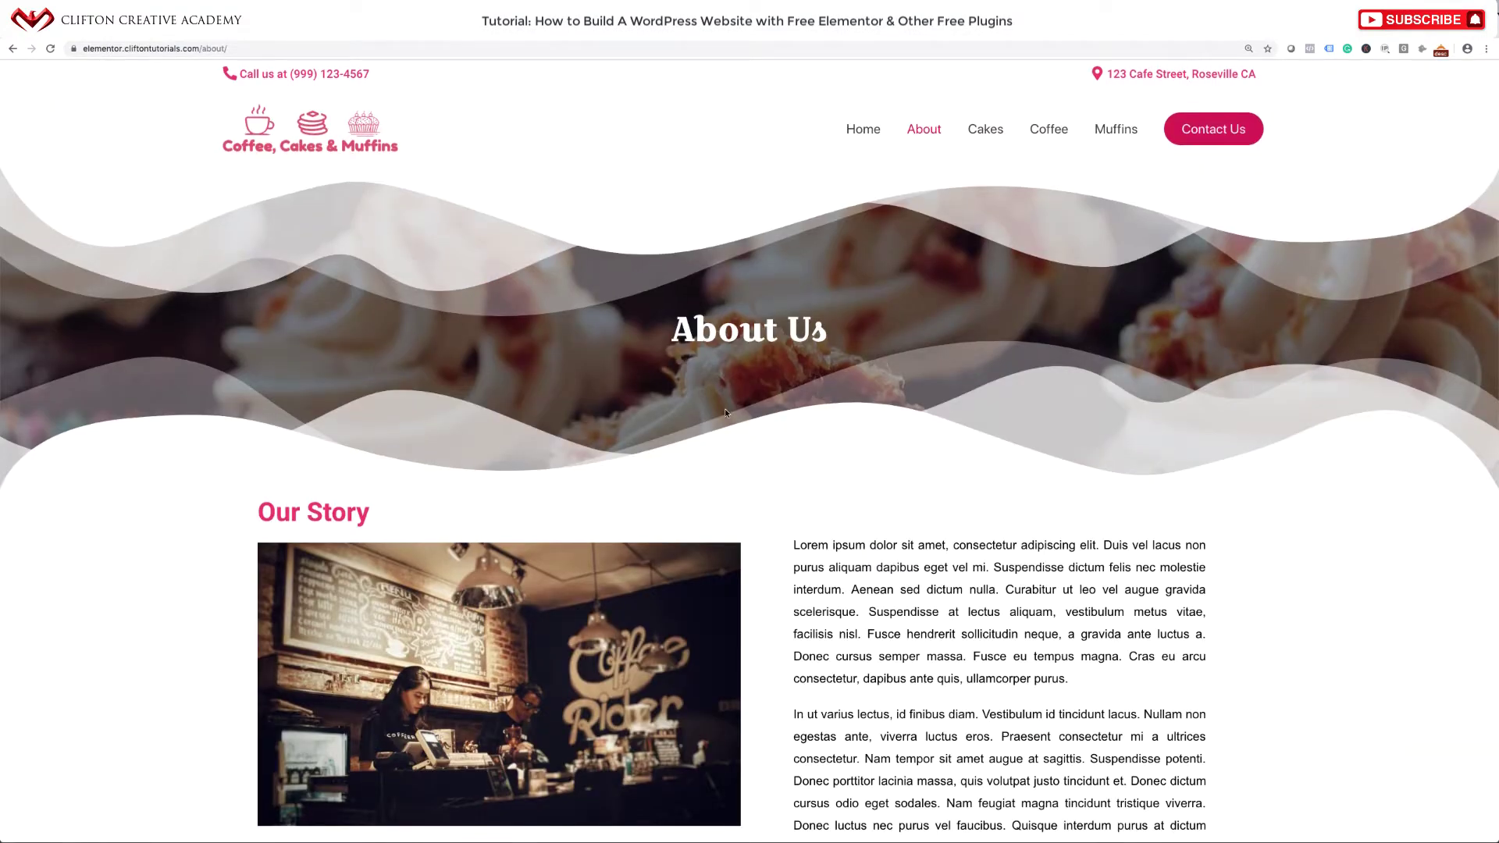
pyautogui.scroll(-1, 764, 502)
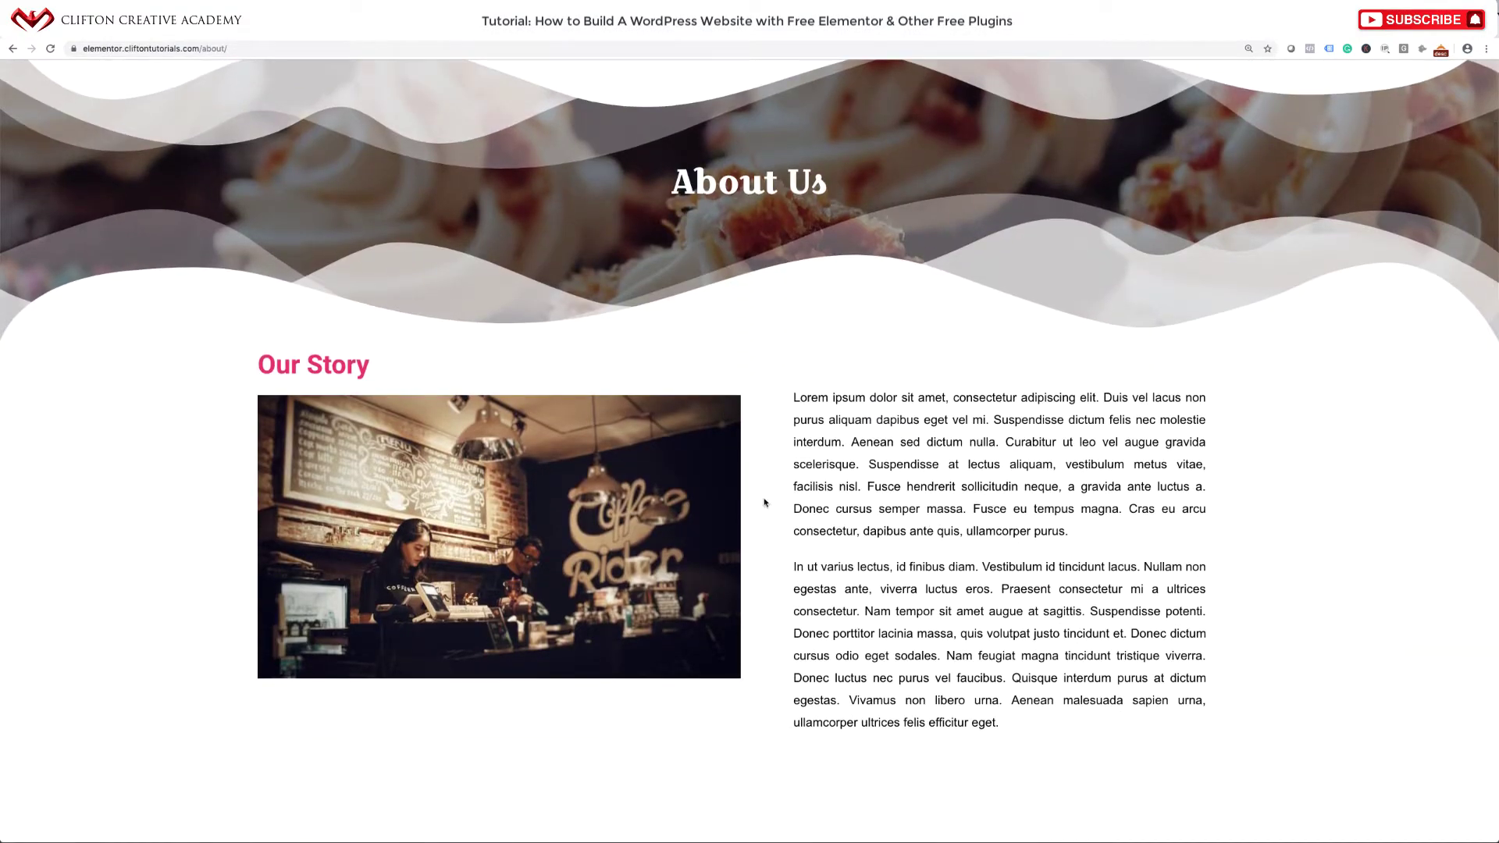
pyautogui.scroll(-5, 874, 578)
pyautogui.scroll(5, 920, 617)
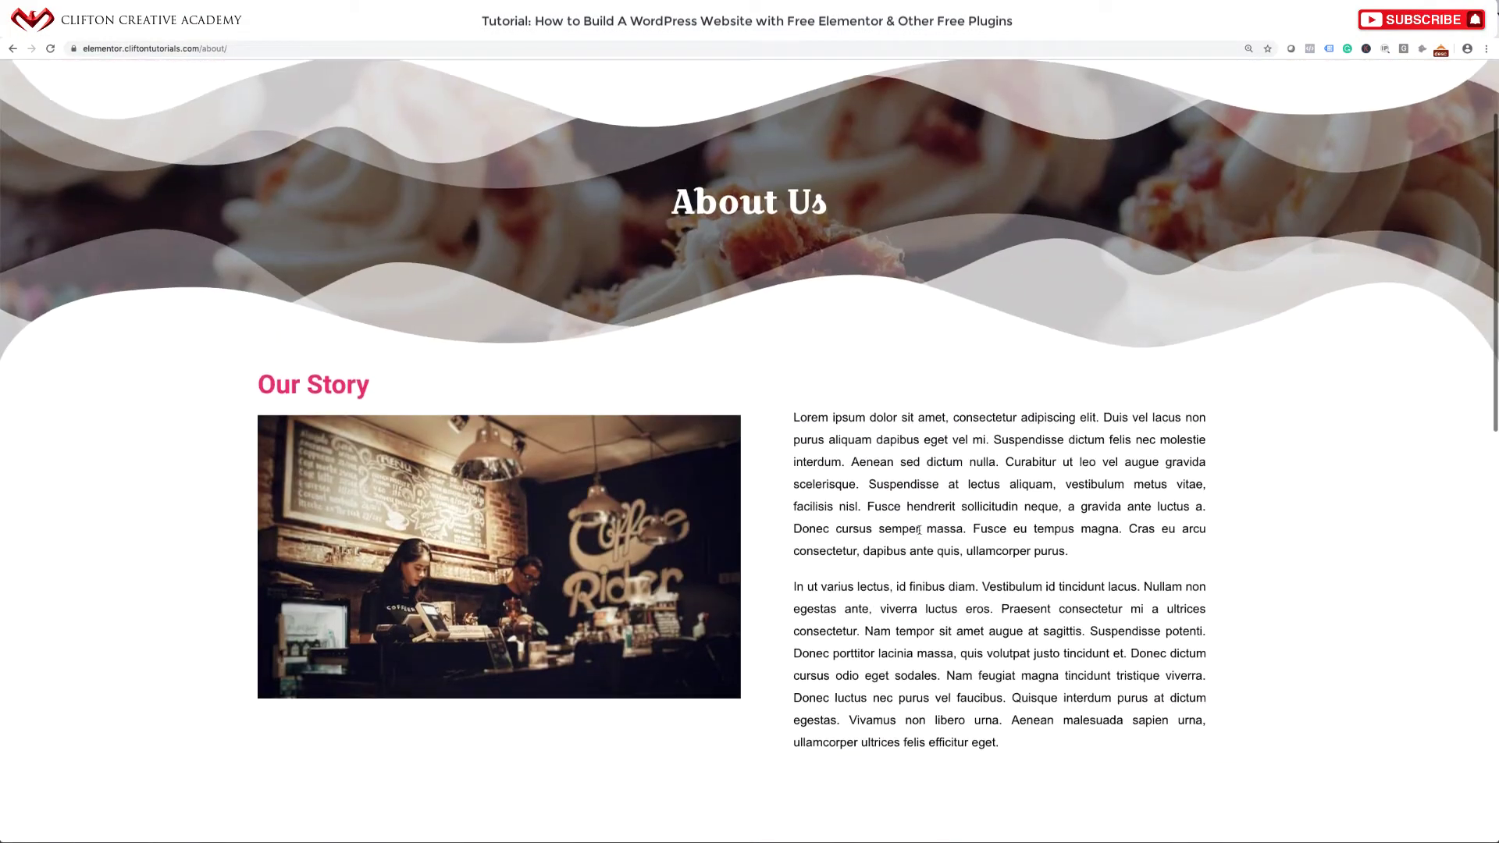
pyautogui.scroll(-4, 920, 546)
pyautogui.scroll(4, 920, 534)
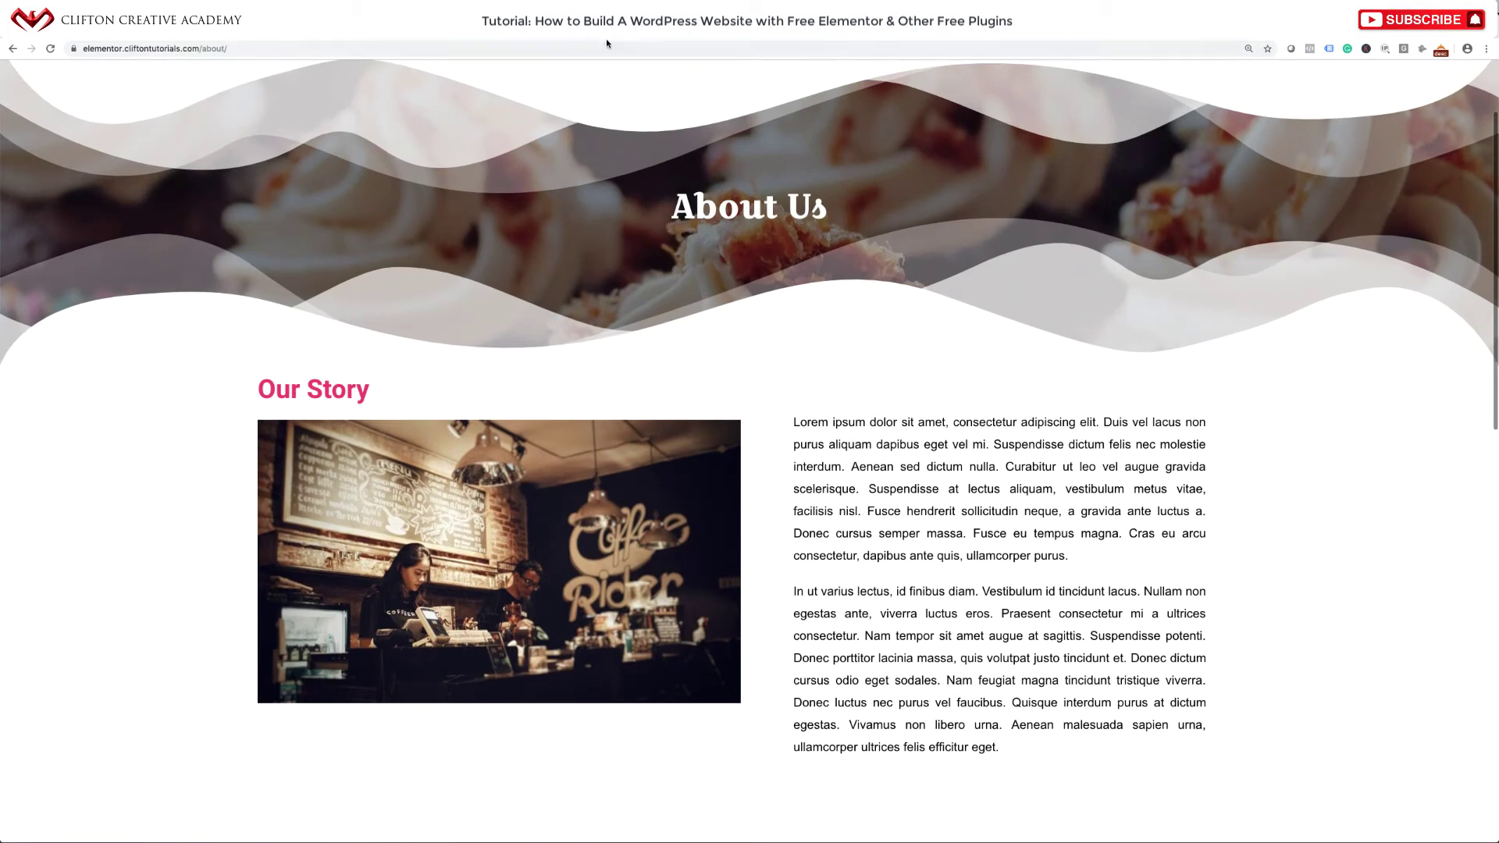
pyautogui.moveTo(788, 423); pyautogui.dragTo(1015, 754)
pyautogui.hotkey('ctrl', 'c')
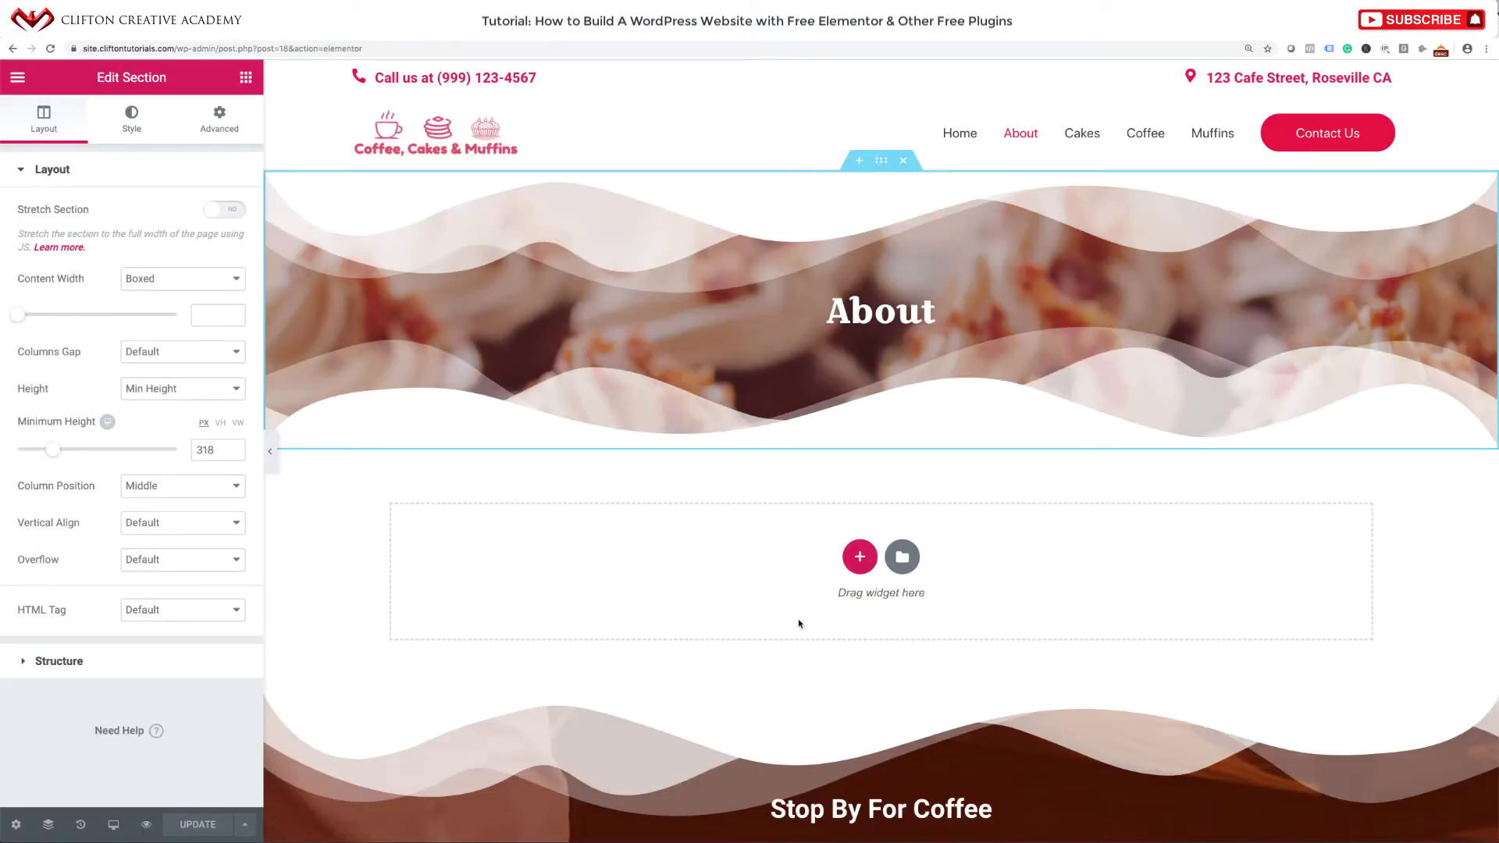
# Add a one-column section below the hero containing a two-column inner section.
pyautogui.click(859, 558)
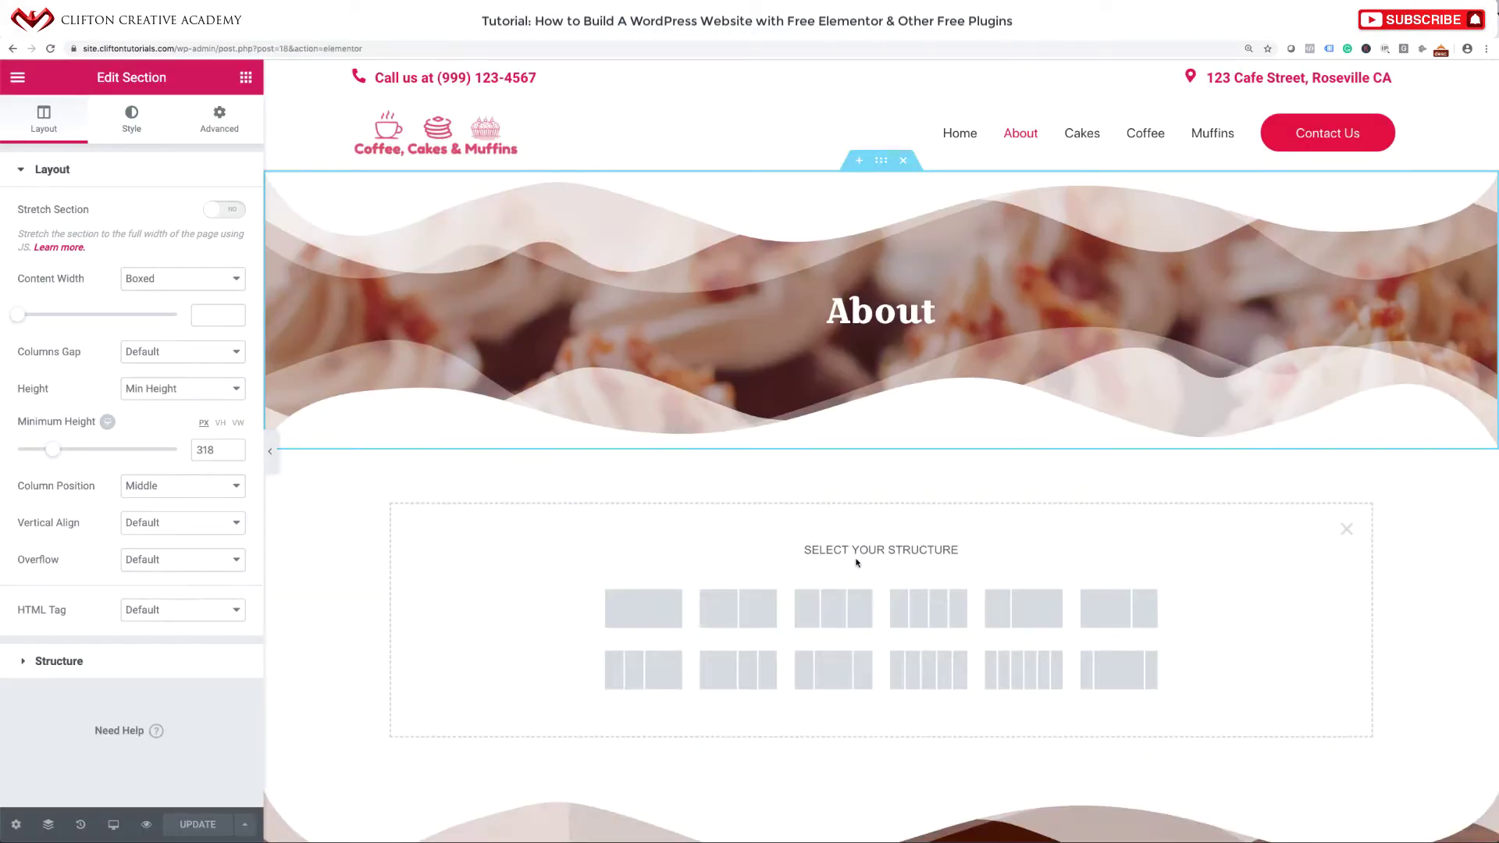
pyautogui.scroll(-3, 911, 583)
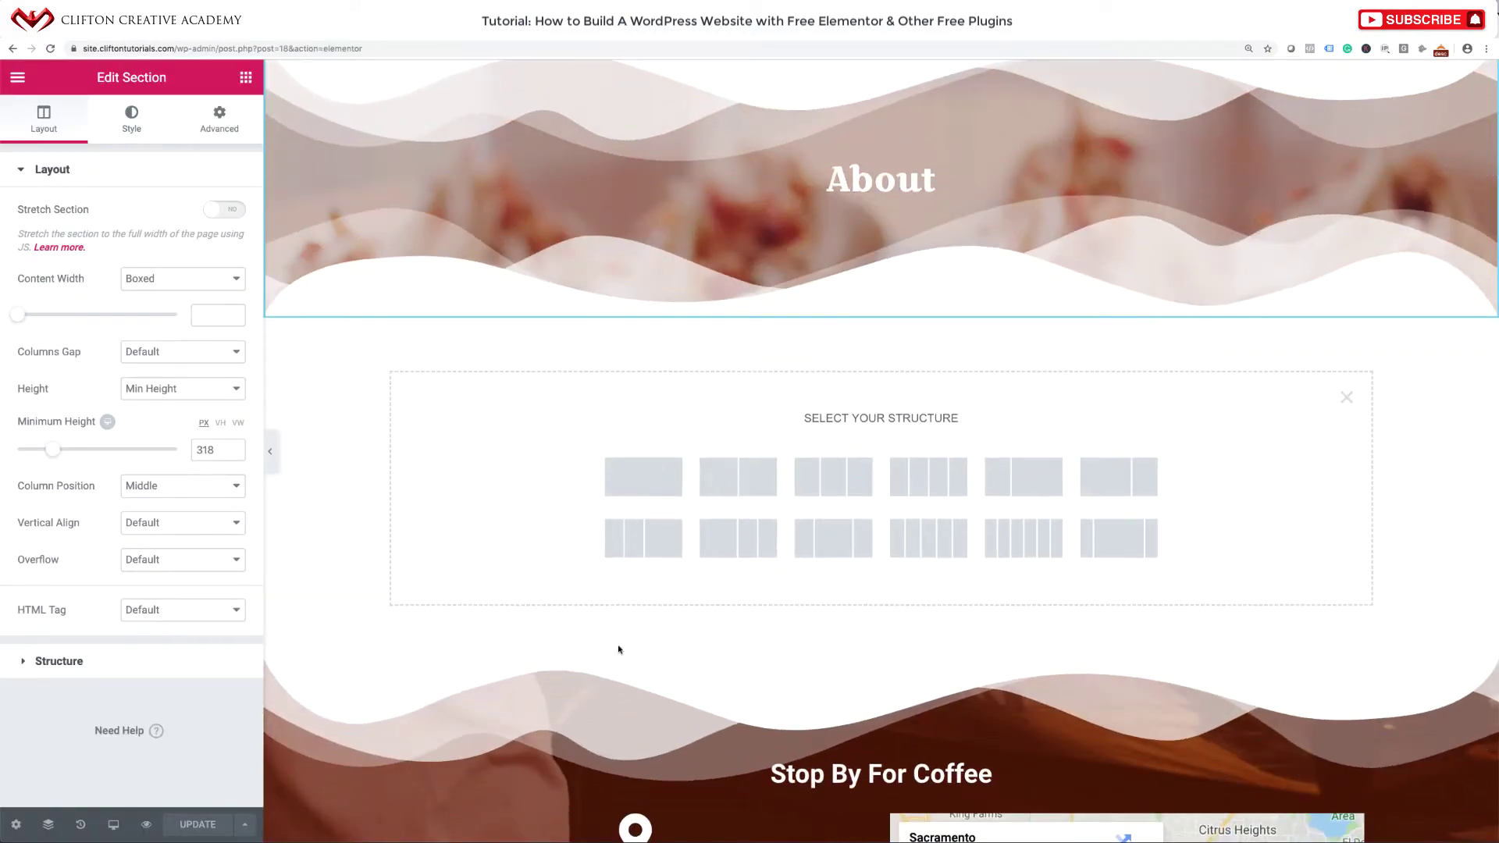
pyautogui.scroll(-5, 573, 512)
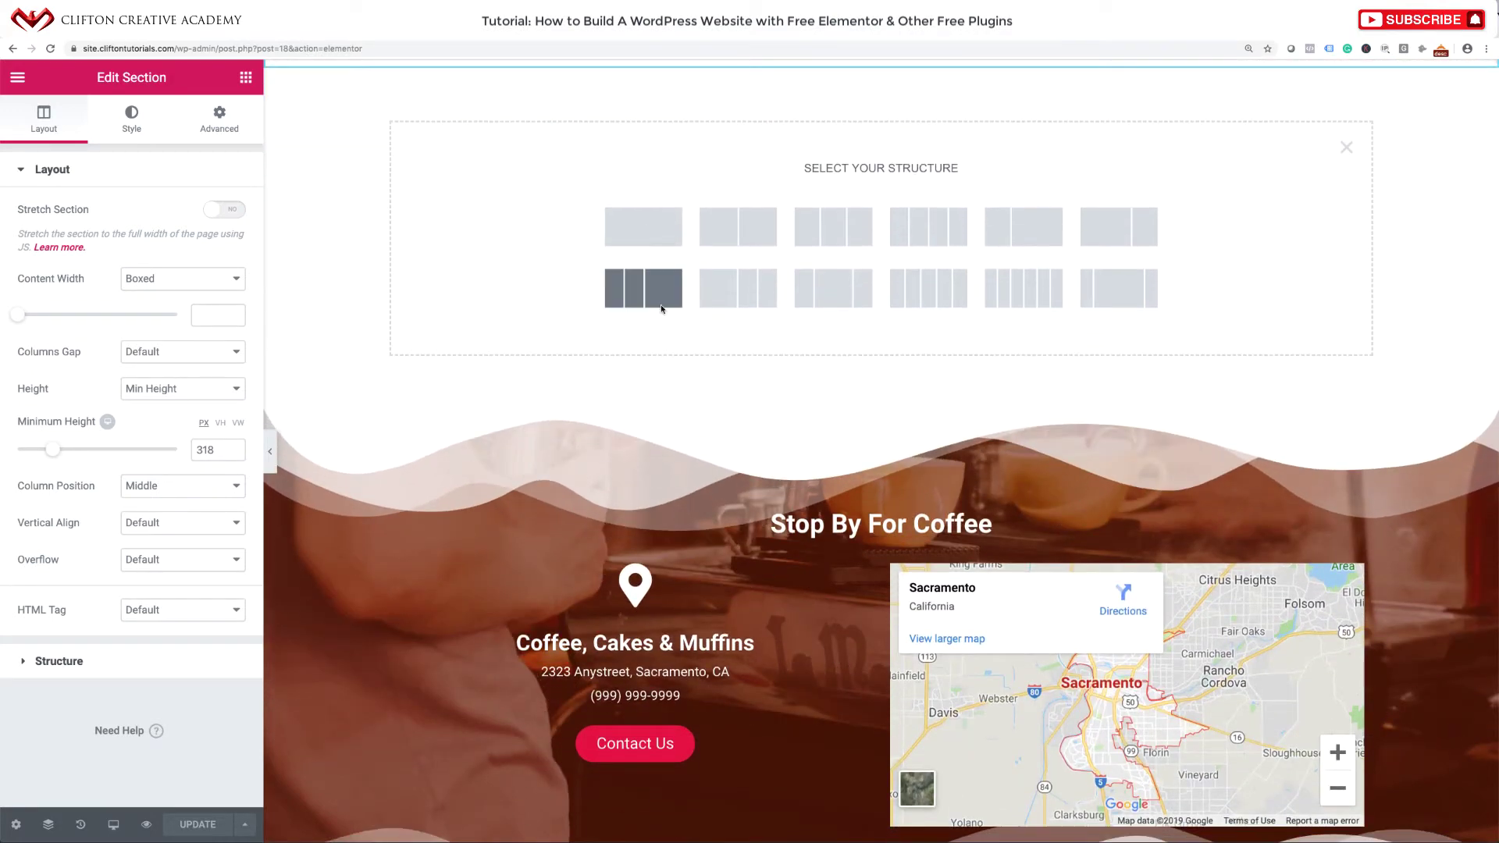
pyautogui.click(645, 241)
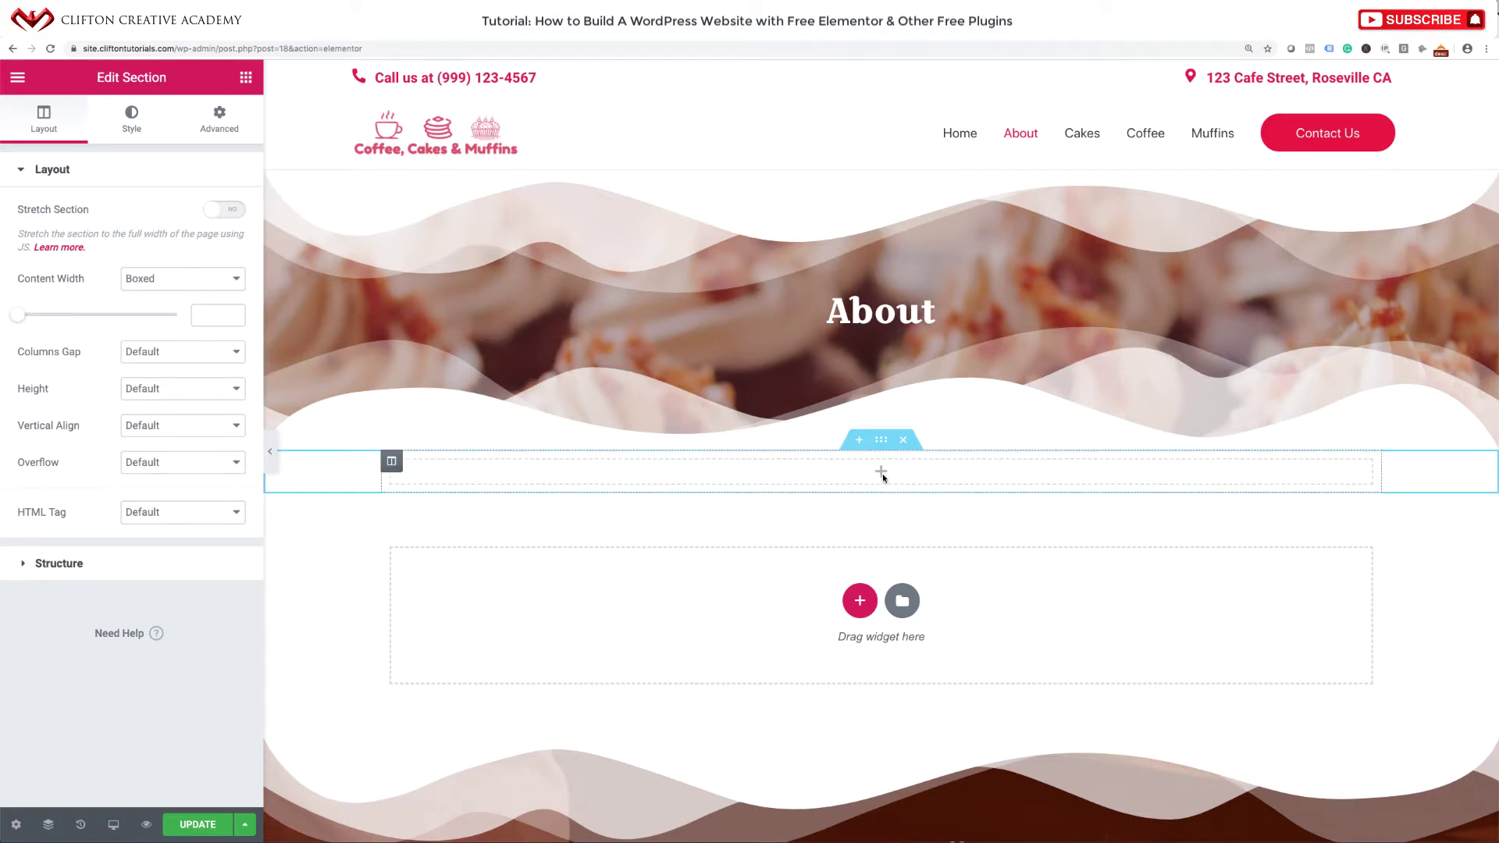
pyautogui.click(245, 78)
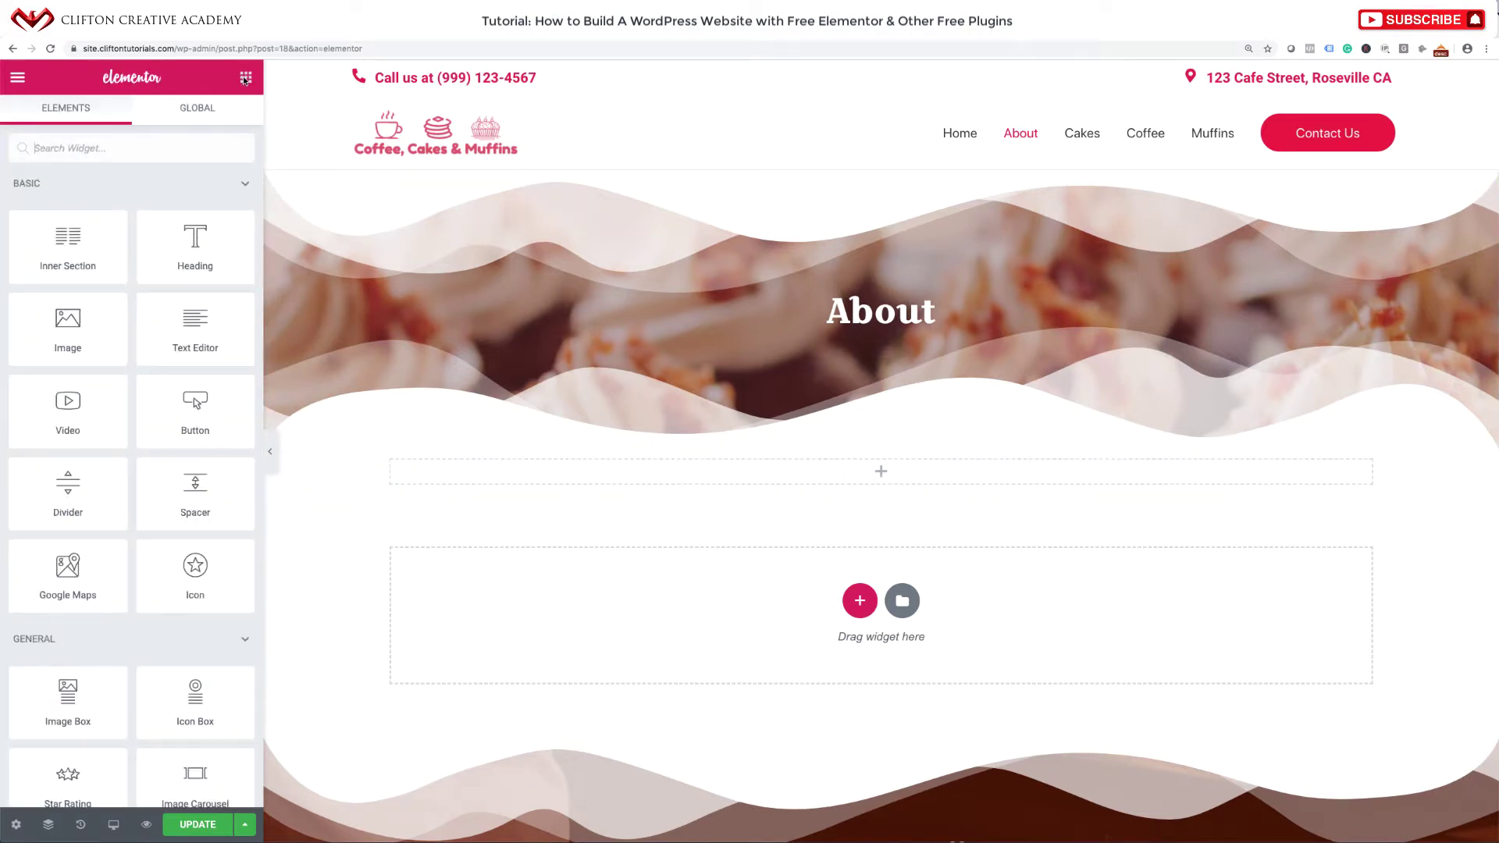
pyautogui.moveTo(76, 242); pyautogui.dragTo(842, 471)
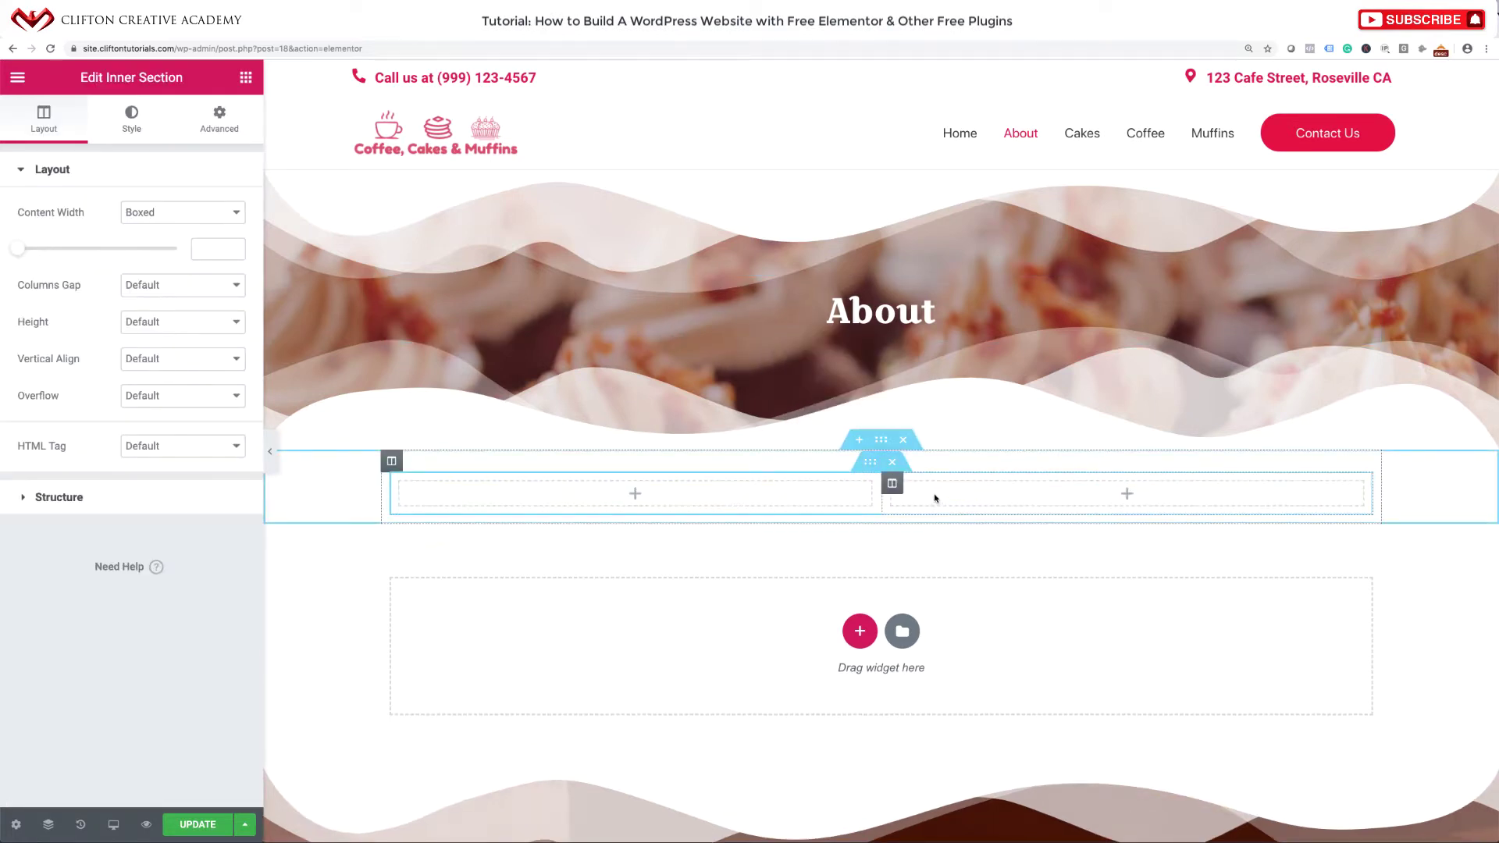
# Place the Featured-Hero-Coffee.jpg photo in an image widget in the left column.
pyautogui.click(634, 495)
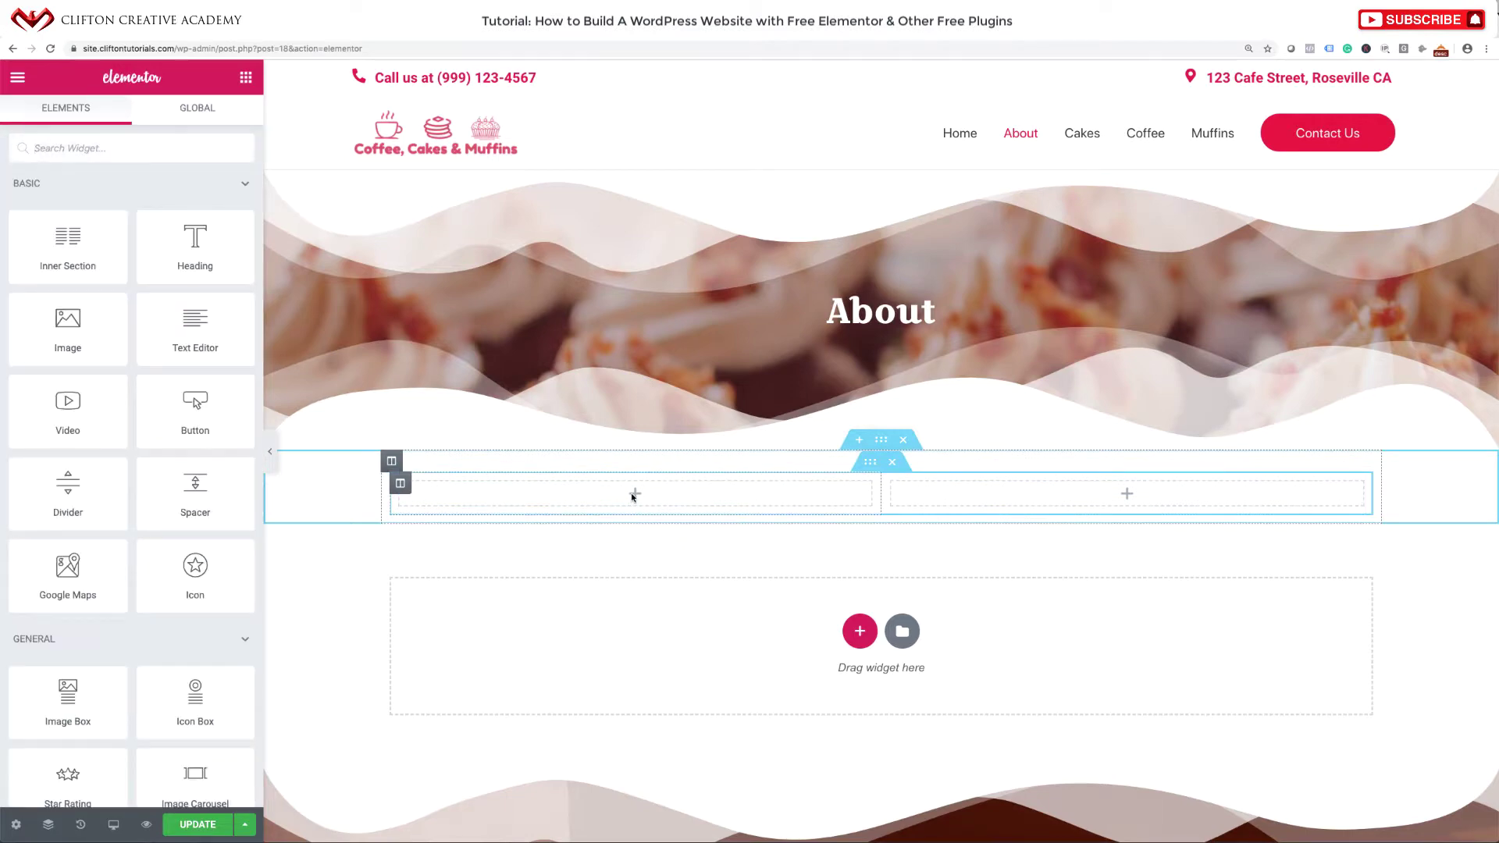
pyautogui.moveTo(120, 348); pyautogui.dragTo(669, 502)
pyautogui.click(152, 295)
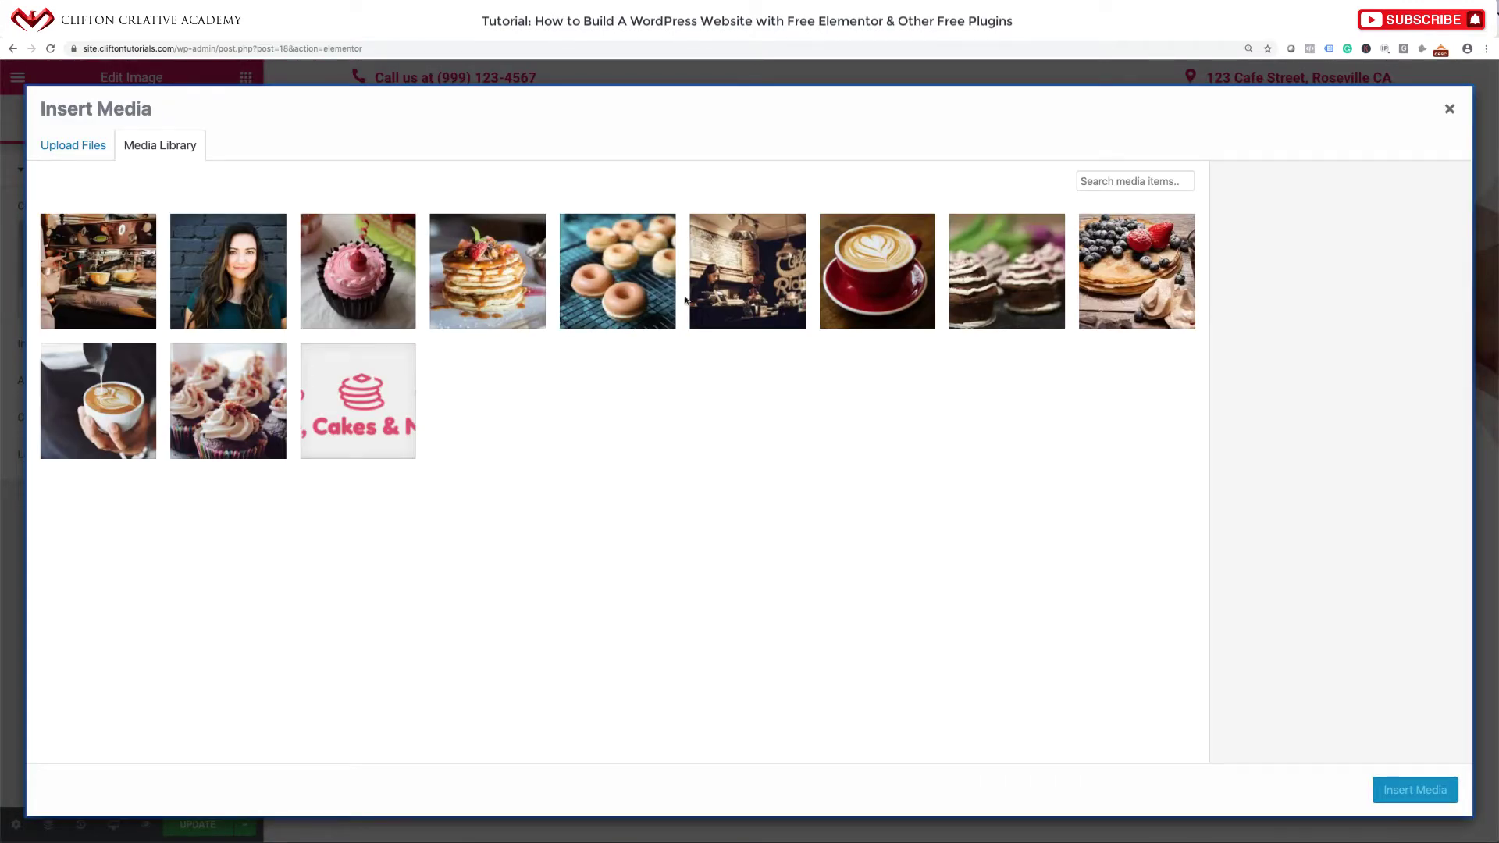
pyautogui.click(750, 285)
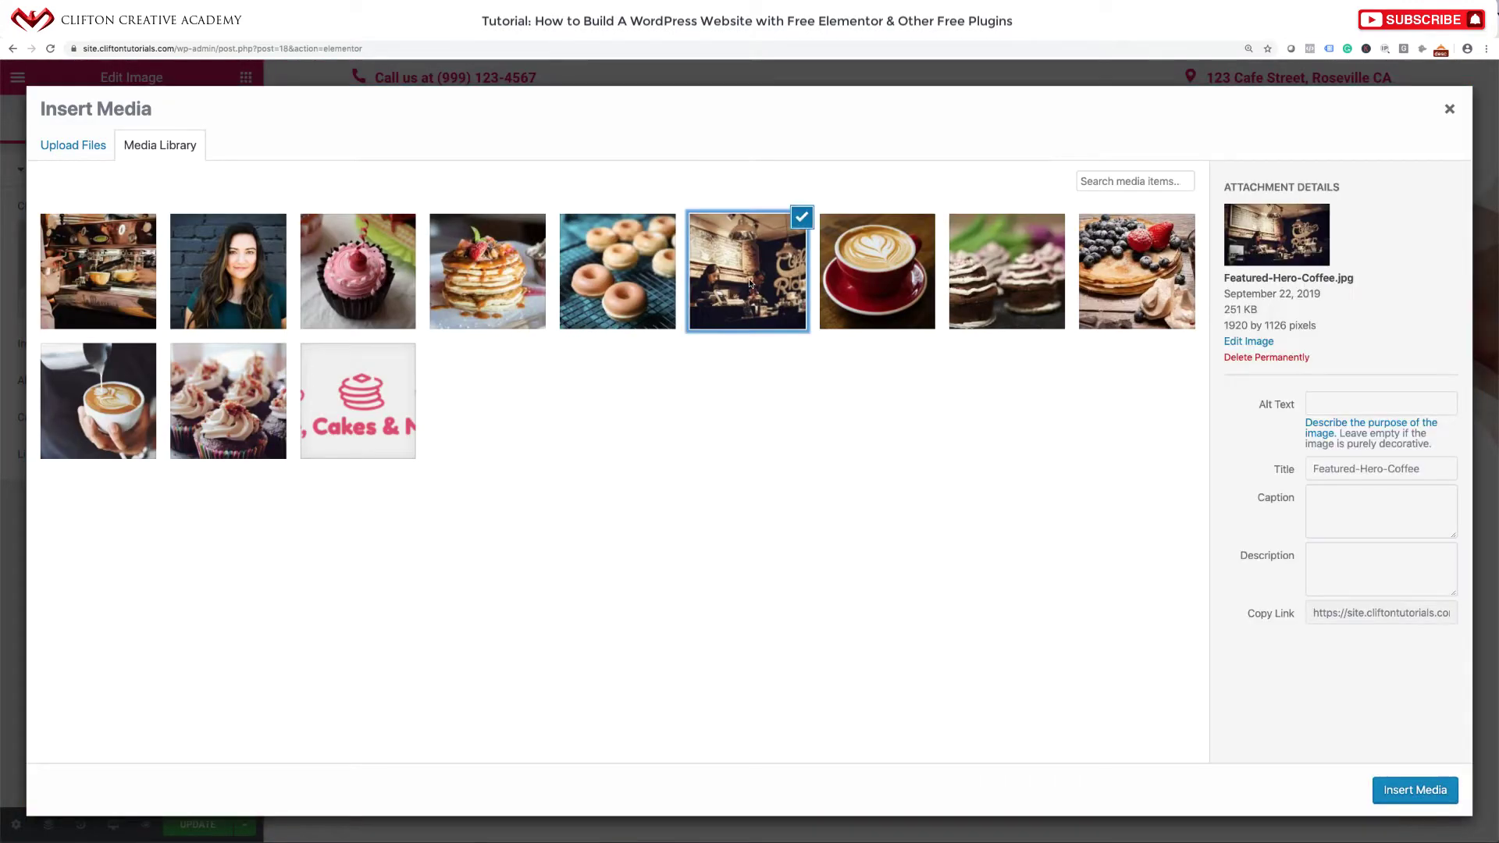
pyautogui.click(1398, 778)
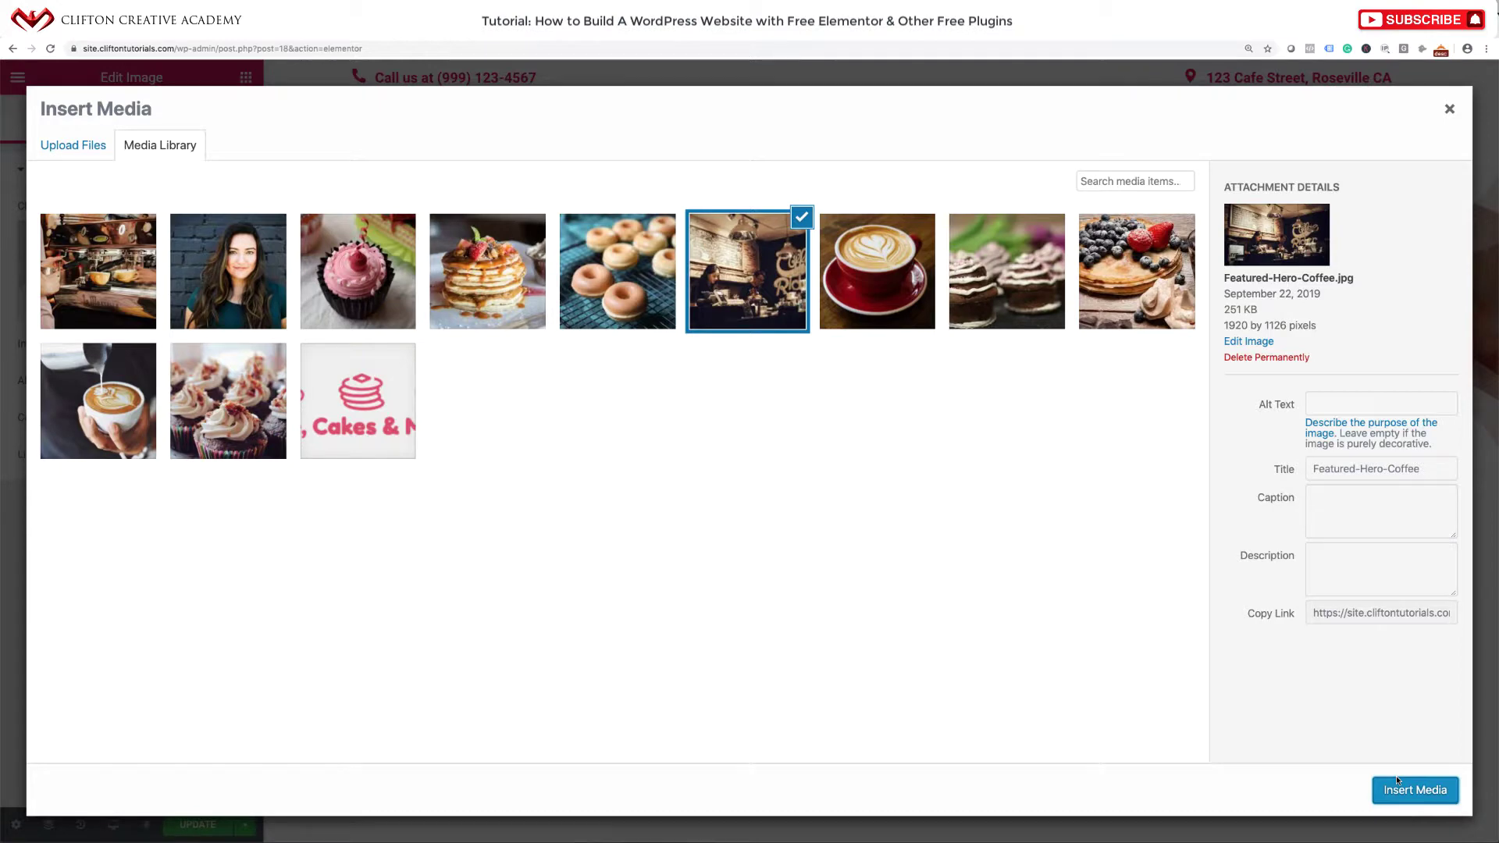
pyautogui.click(1398, 792)
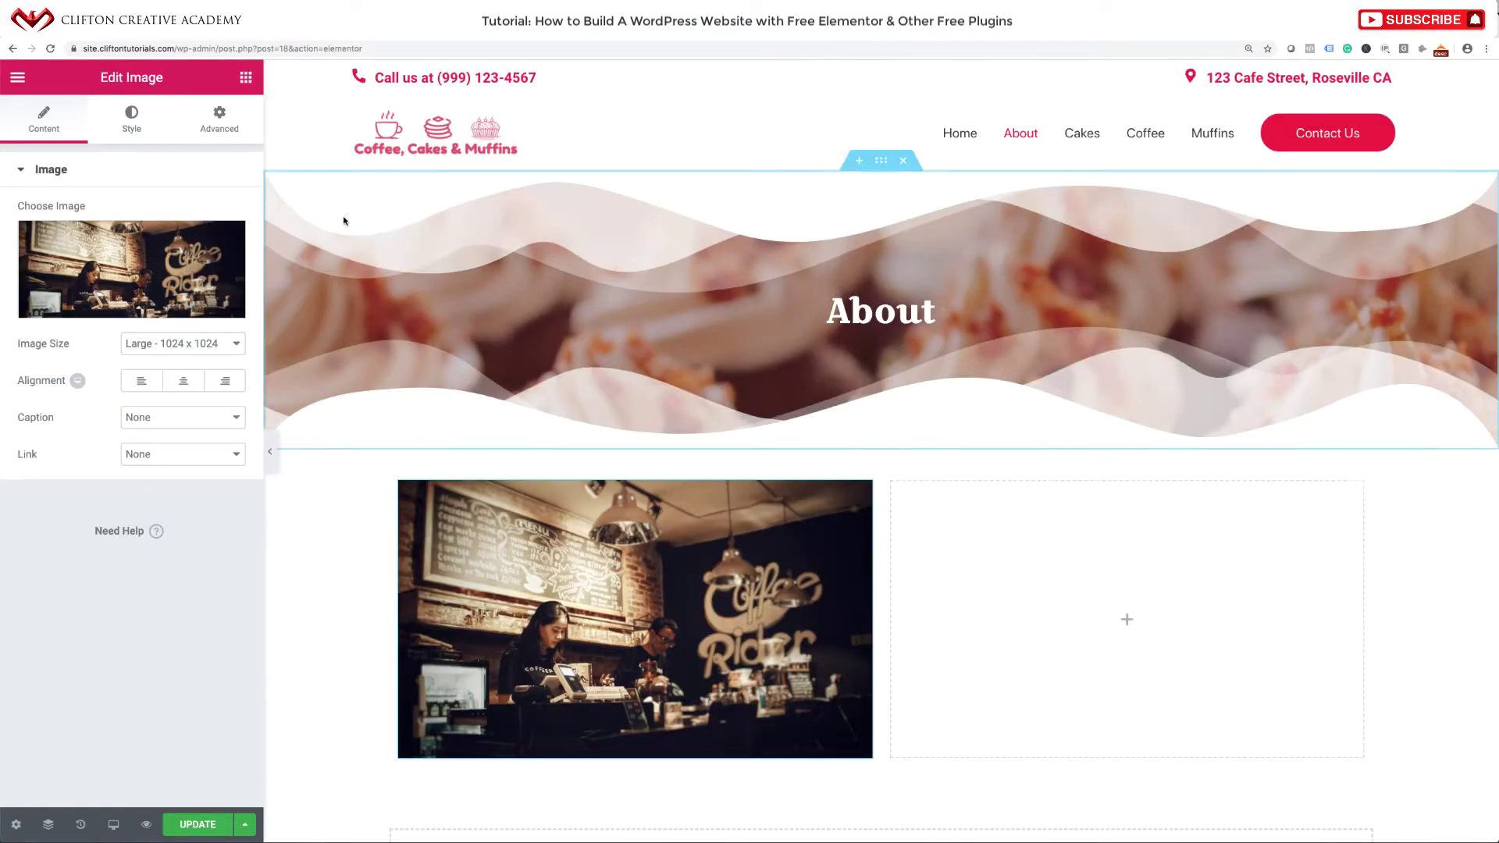
# Add a Text Editor to the right column and replace its text with a long Lorem ipsum paragraph.
pyautogui.click(245, 77)
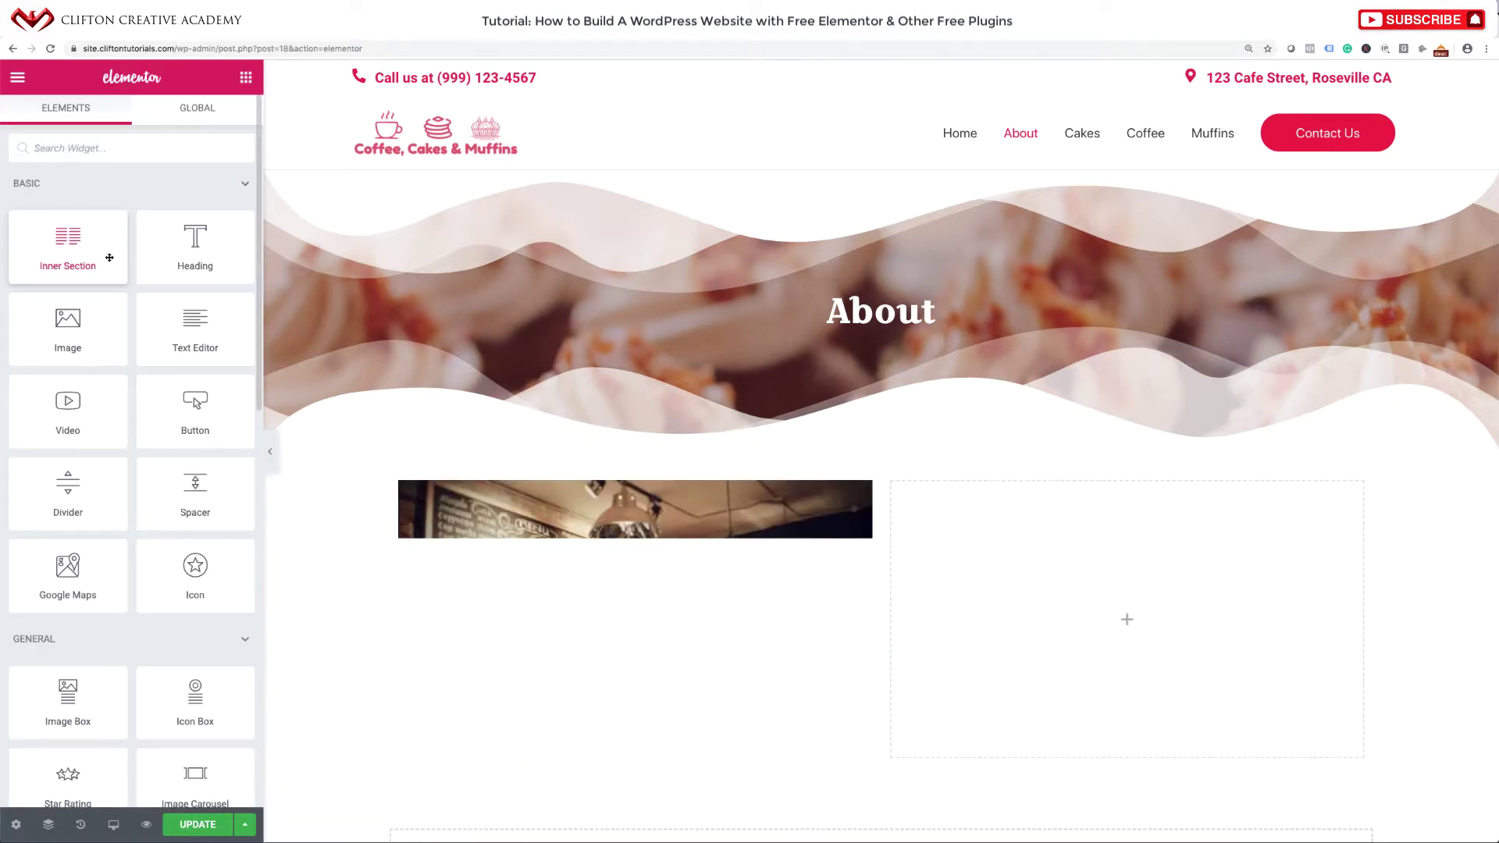
pyautogui.moveTo(188, 340); pyautogui.dragTo(1046, 529)
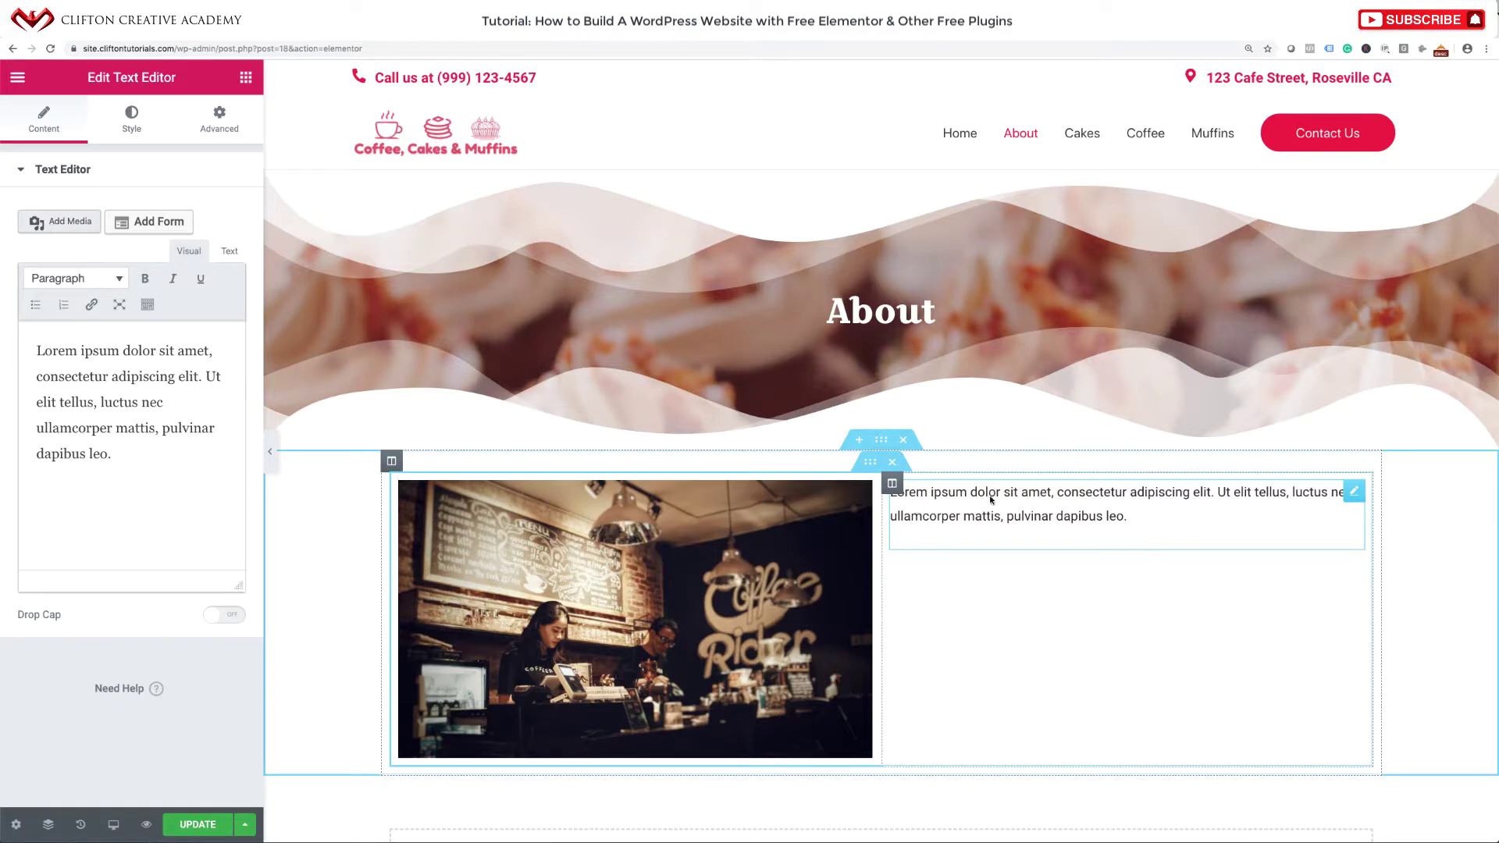
pyautogui.click(230, 251)
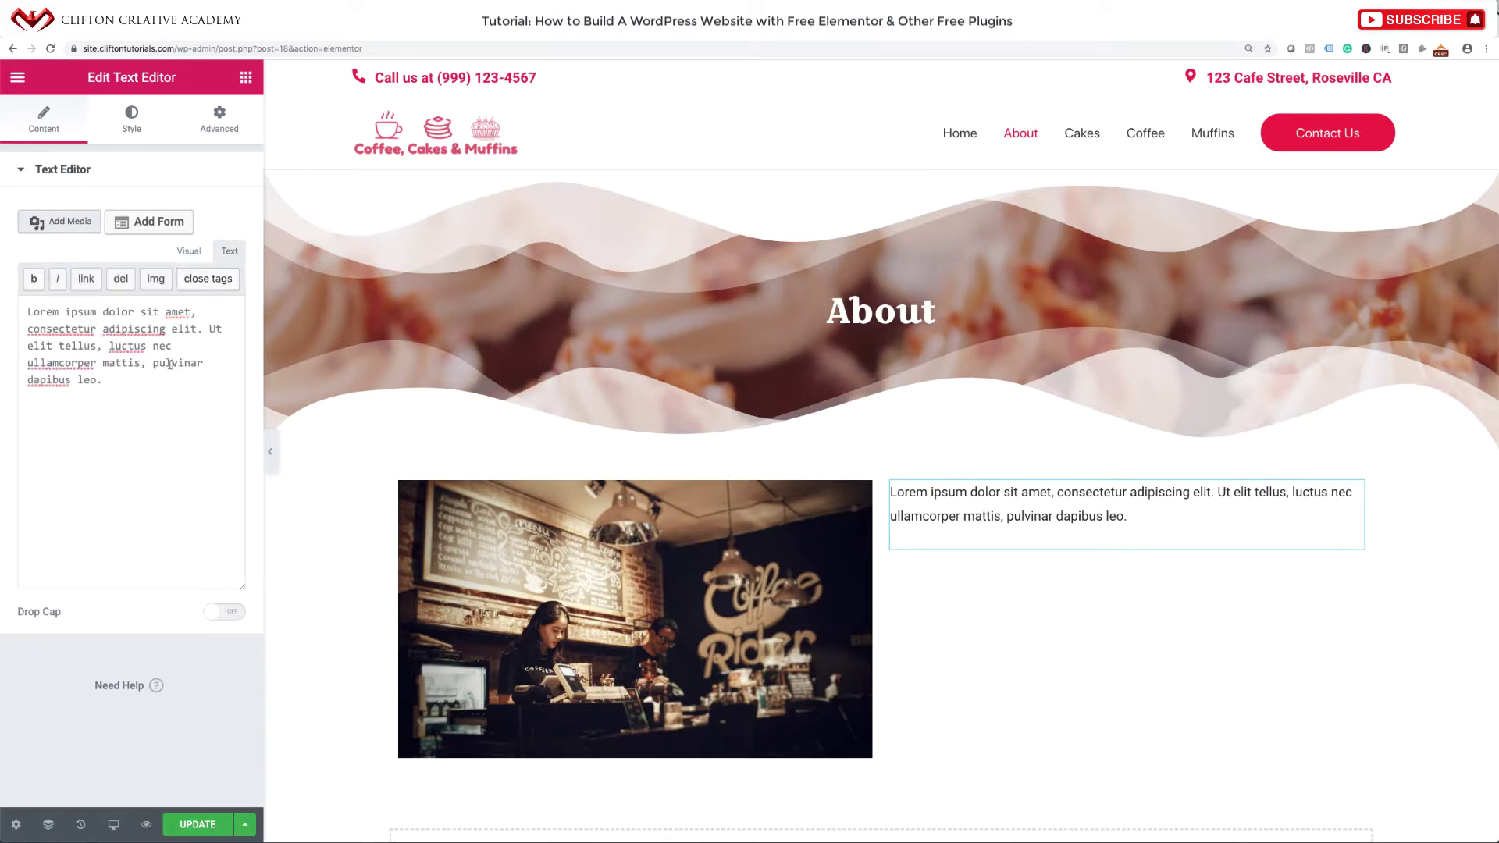
pyautogui.hotkey('ctrl', 'a')
pyautogui.hotkey('ctrl', 'v')
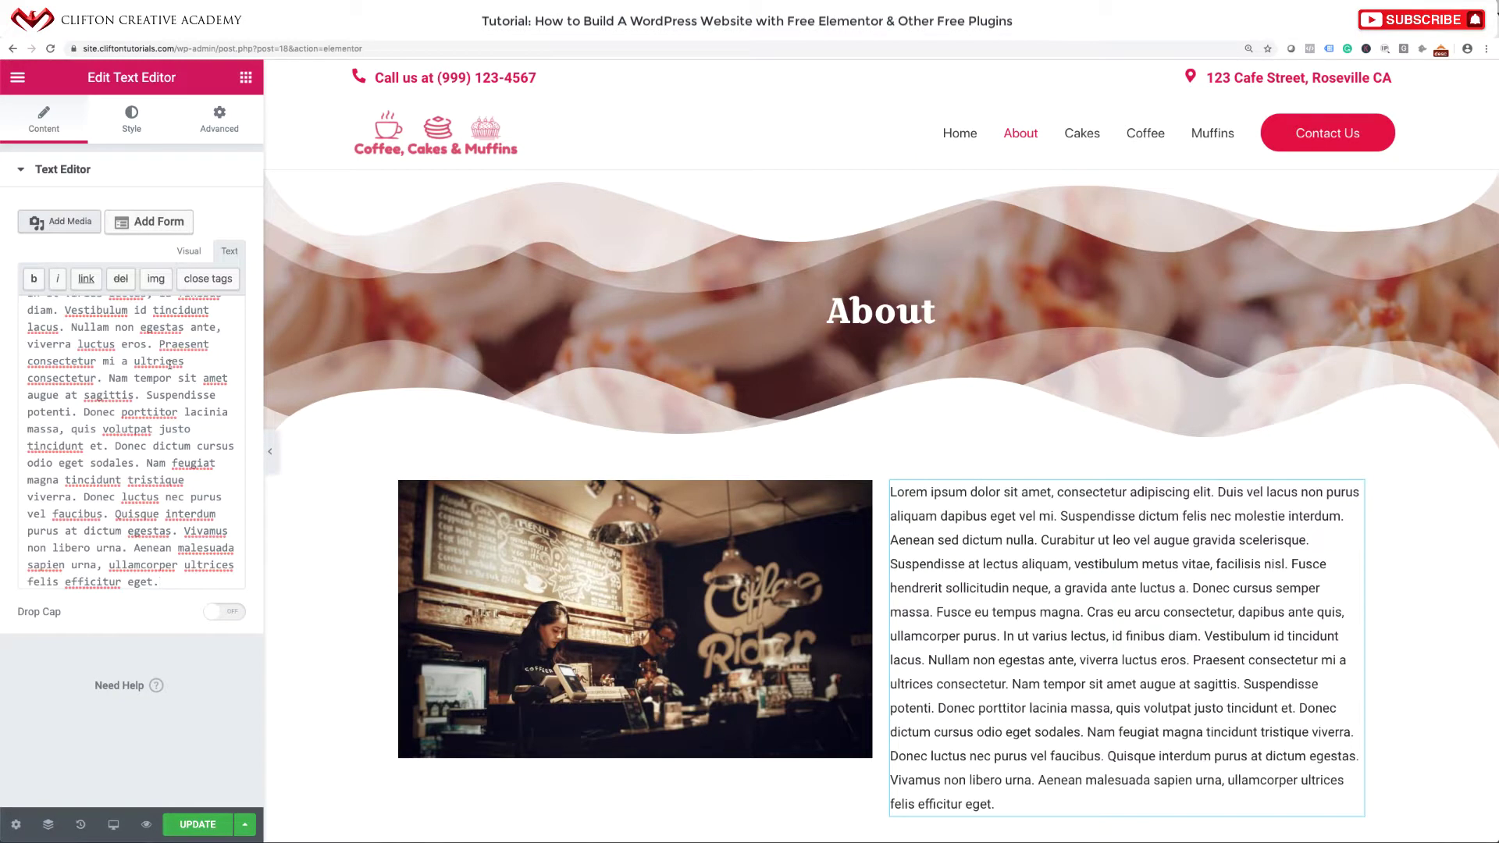
pyautogui.scroll(-3, 730, 567)
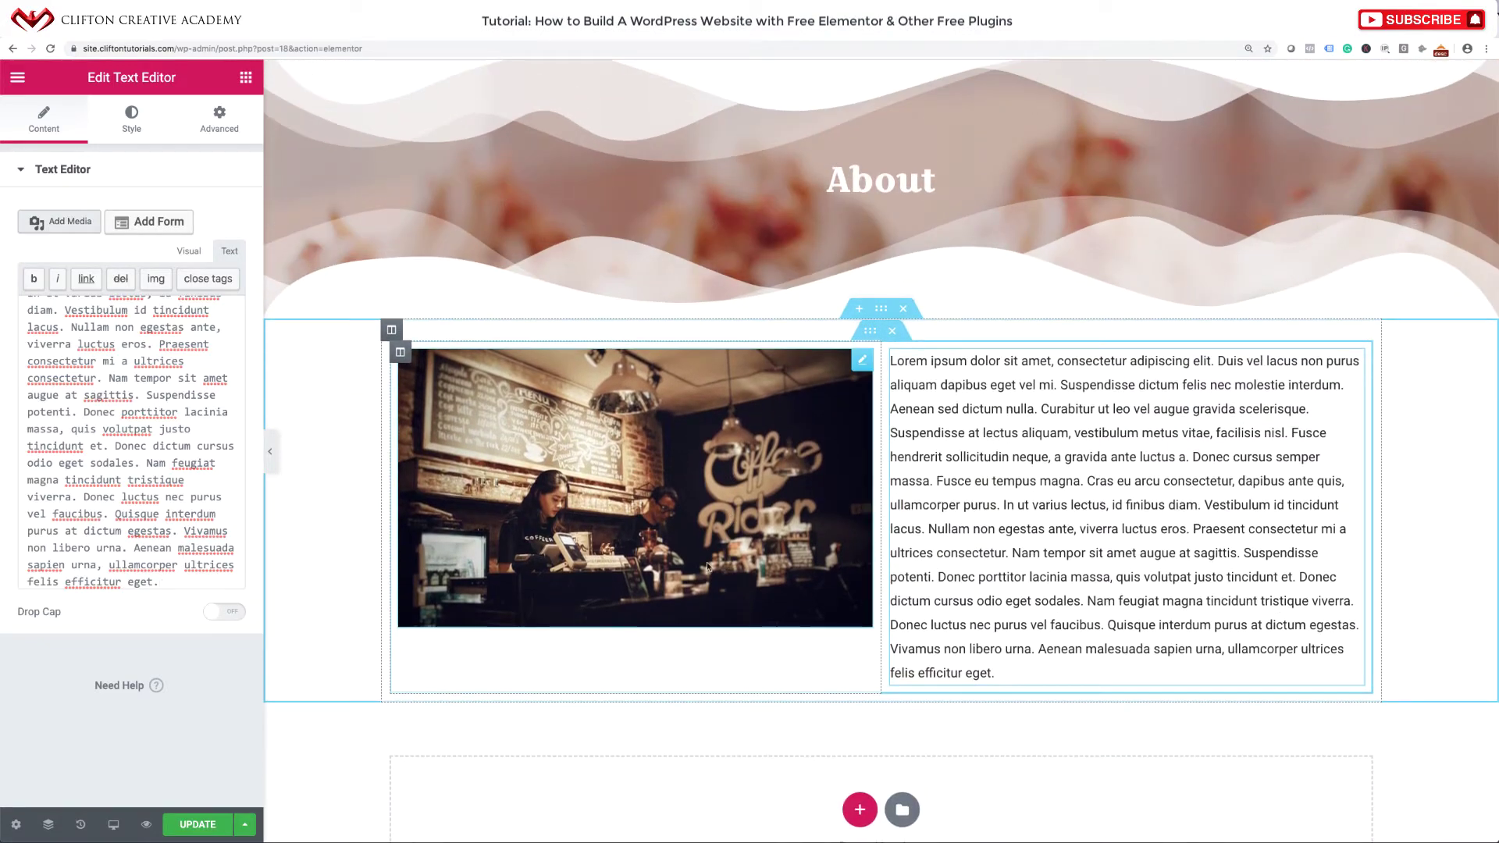
pyautogui.scroll(1, 650, 480)
pyautogui.scroll(1, 649, 480)
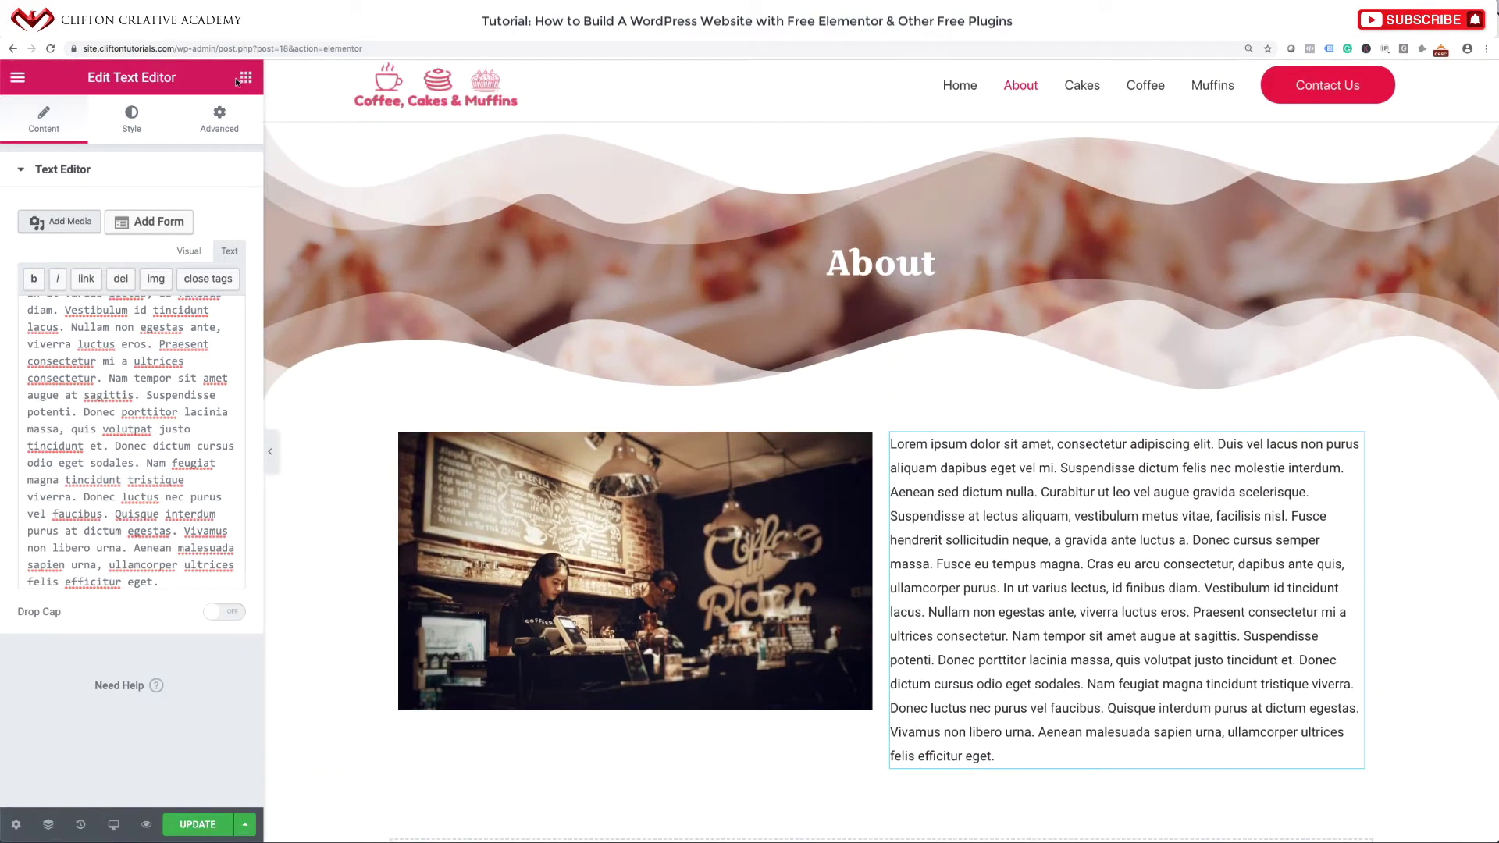
# Add an 'Our Story' heading above the photo and text columns.
pyautogui.click(244, 78)
pyautogui.moveTo(194, 246); pyautogui.dragTo(504, 435)
pyautogui.tripleClick(543, 427)
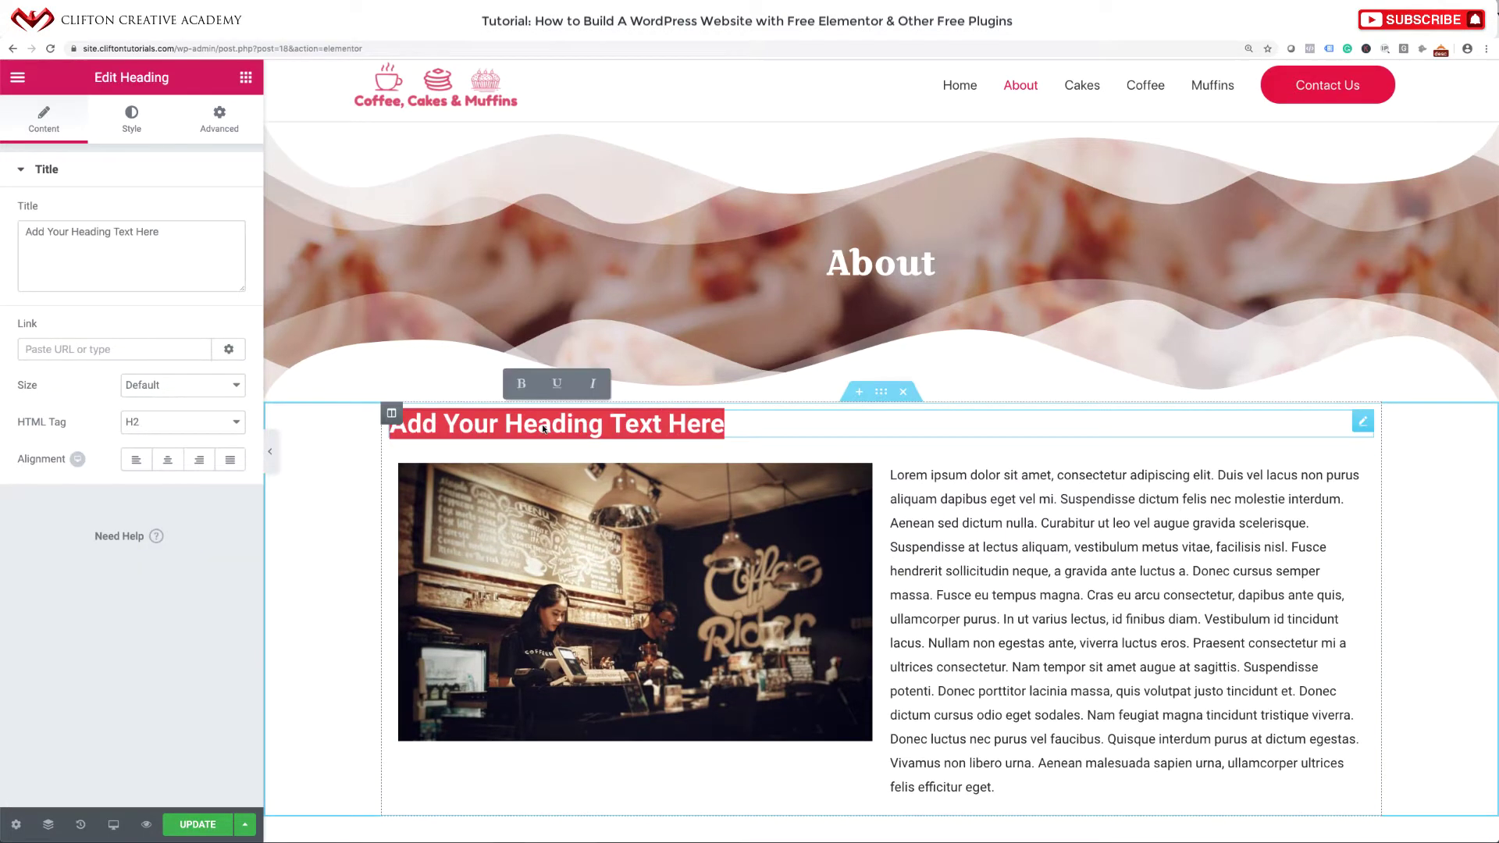
pyautogui.write('Our Story')
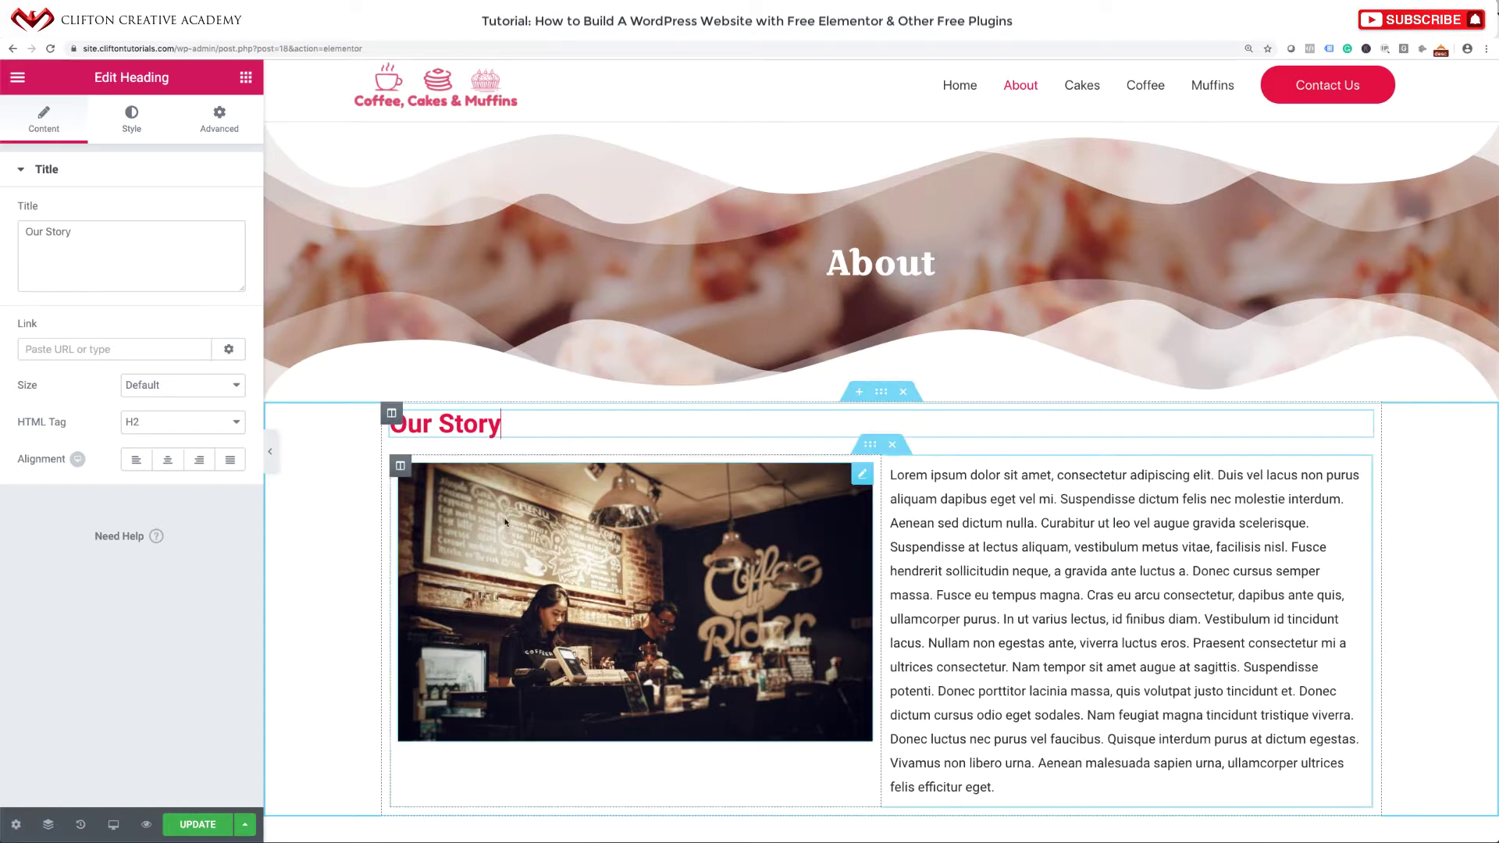
pyautogui.scroll(-3, 551, 587)
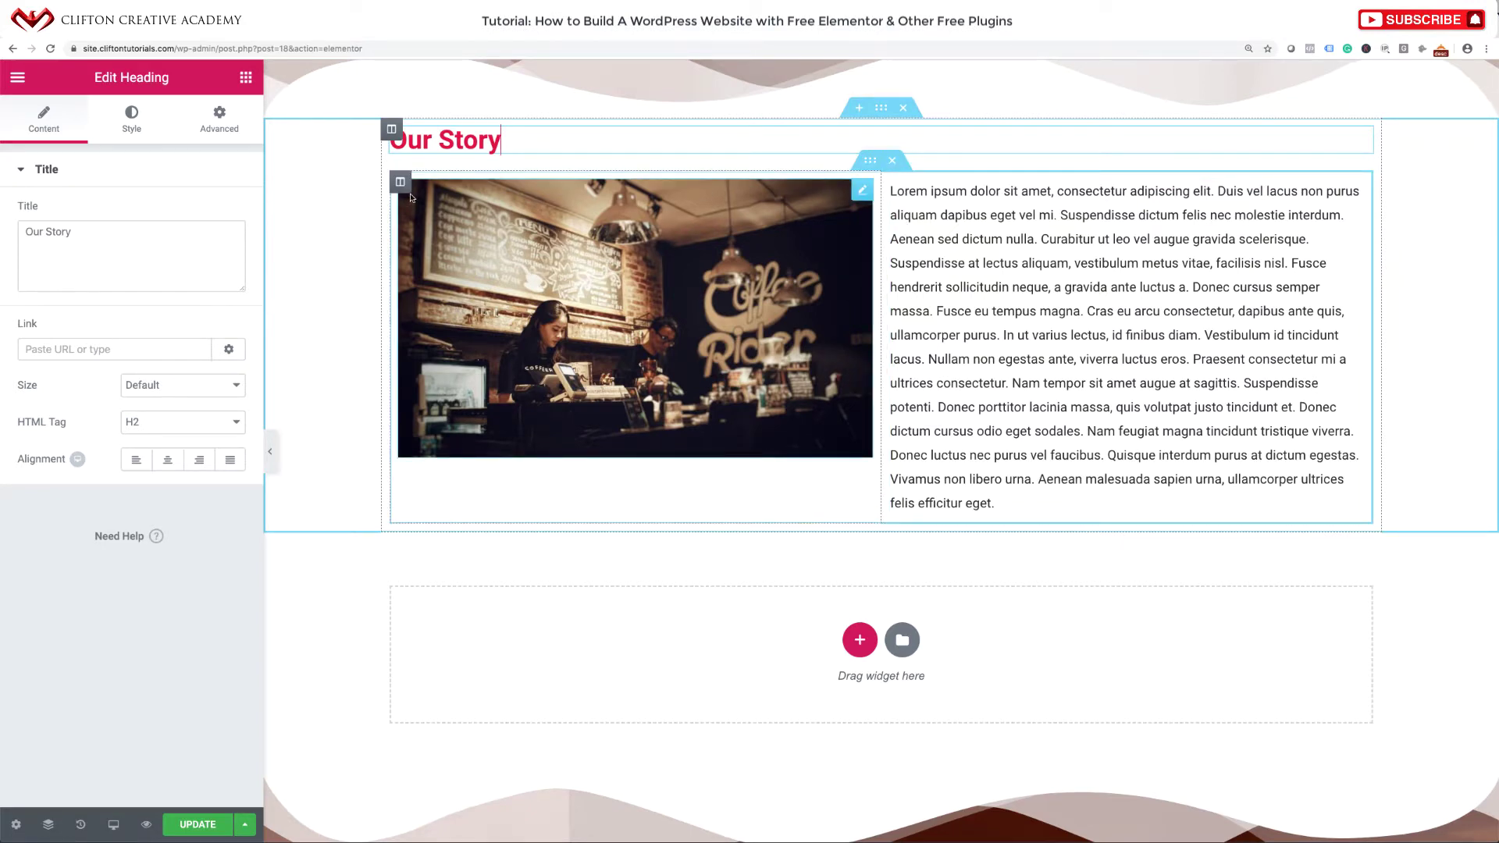
# Give both the photo column and the text column a 20 px margin on all sides.
pyautogui.click(403, 184)
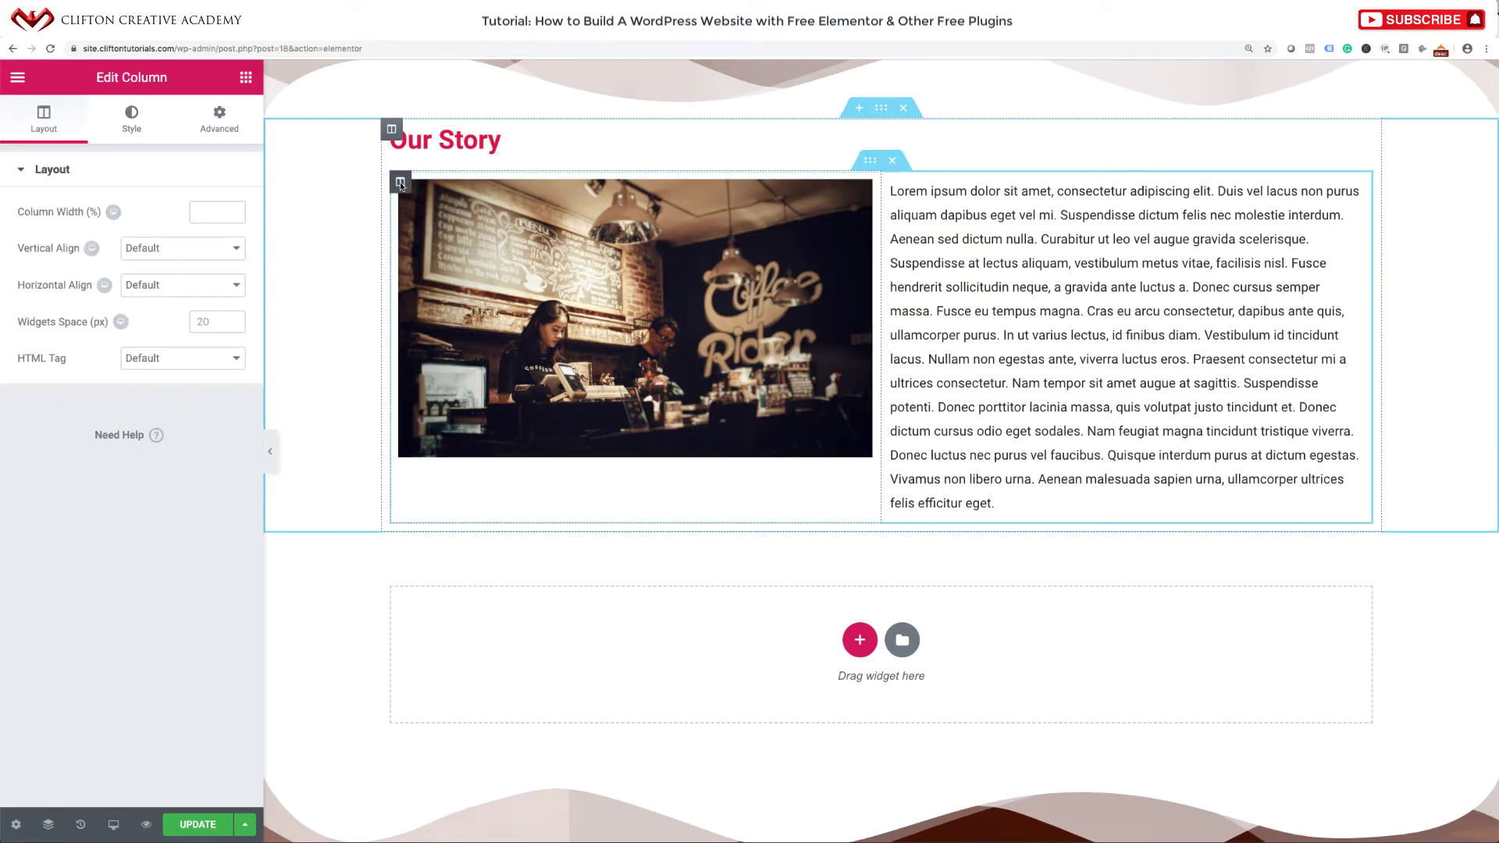
pyautogui.click(213, 131)
pyautogui.click(35, 237)
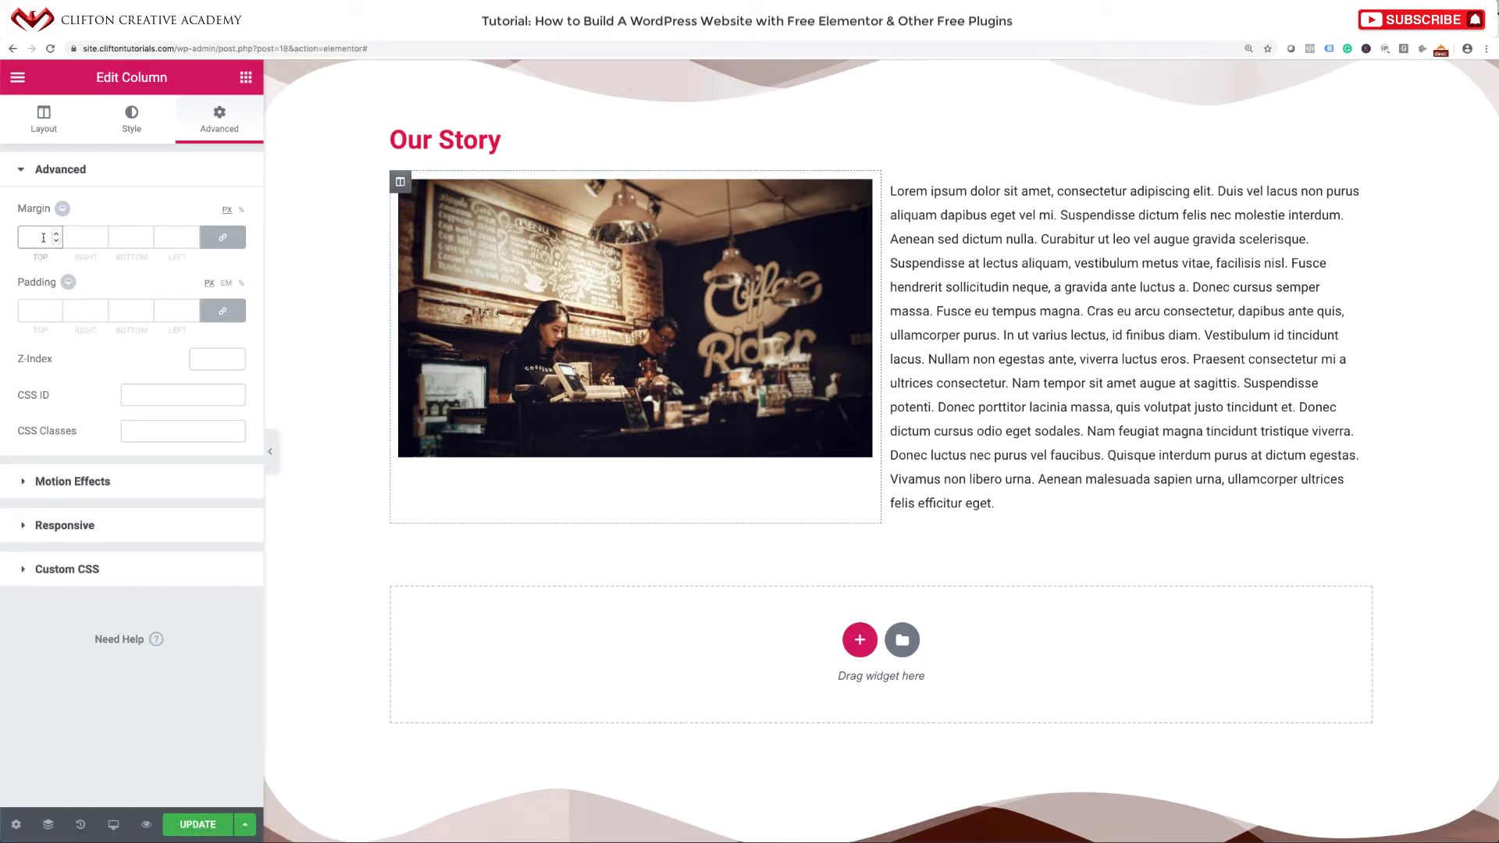
pyautogui.write('20')
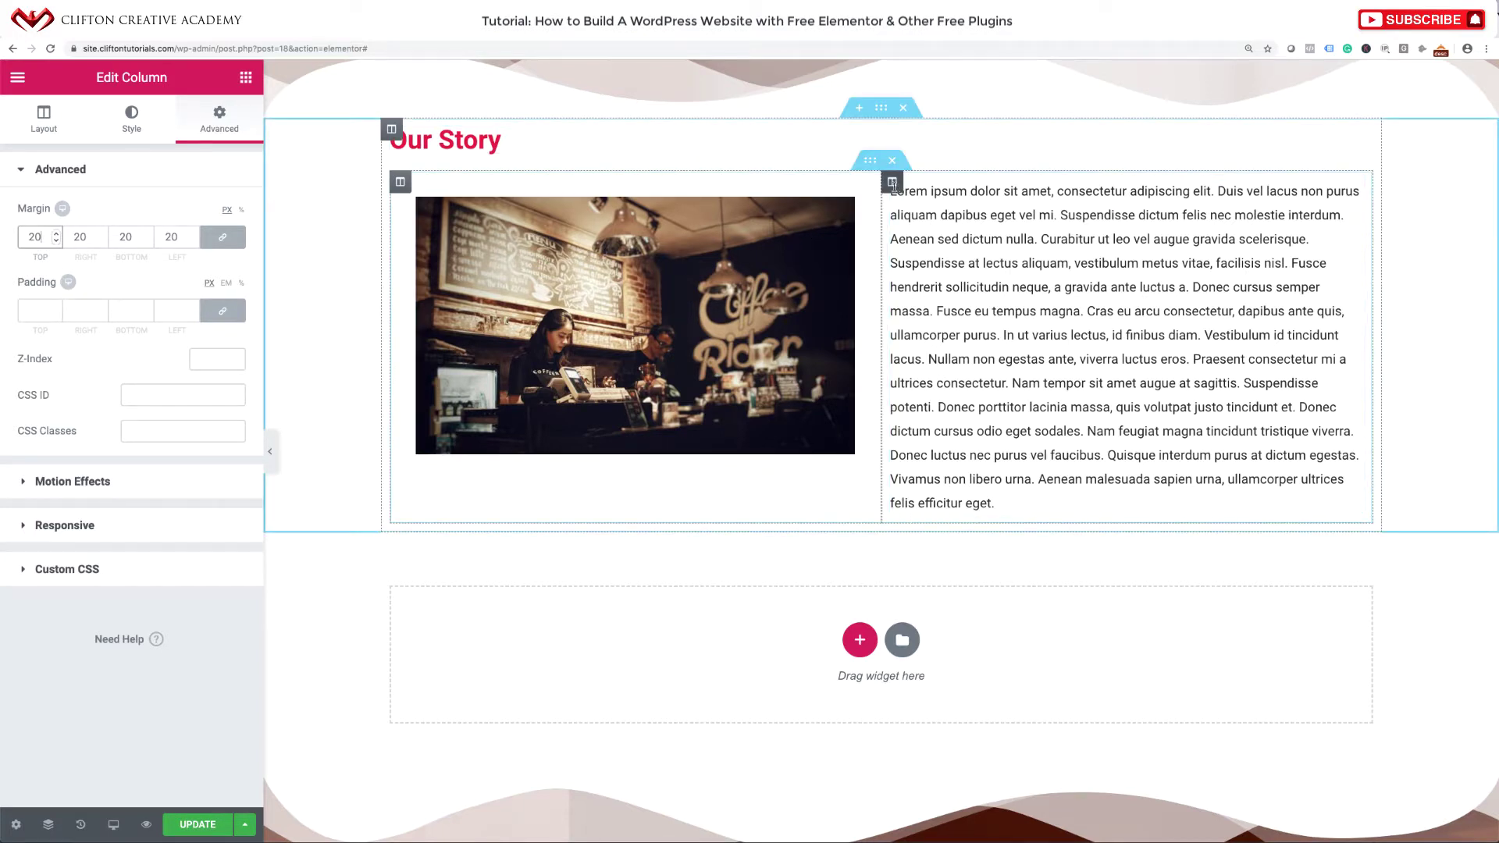
pyautogui.click(892, 183)
pyautogui.click(220, 119)
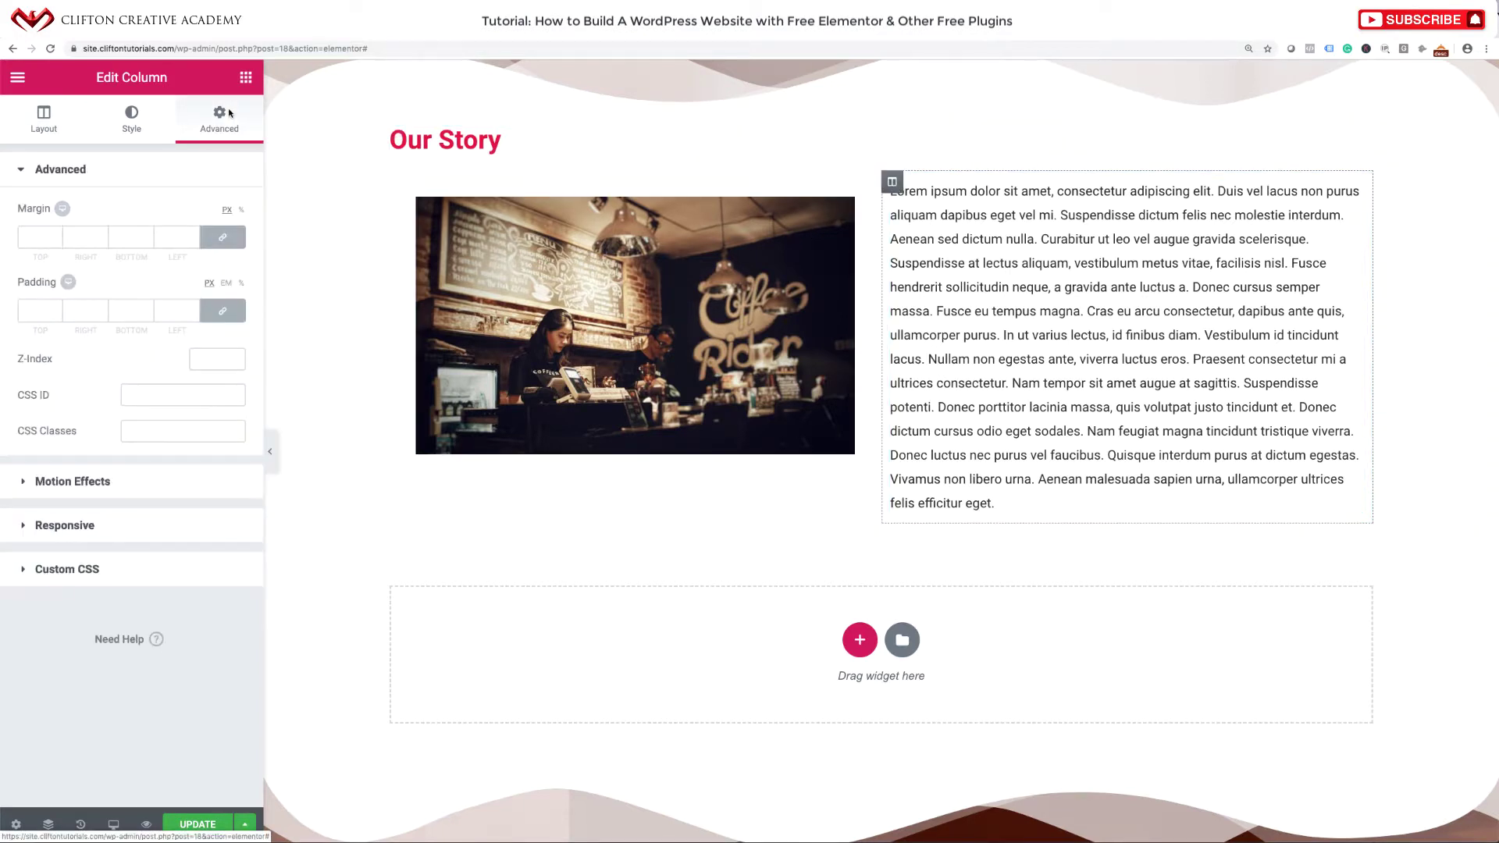
pyautogui.click(40, 228)
pyautogui.write('20')
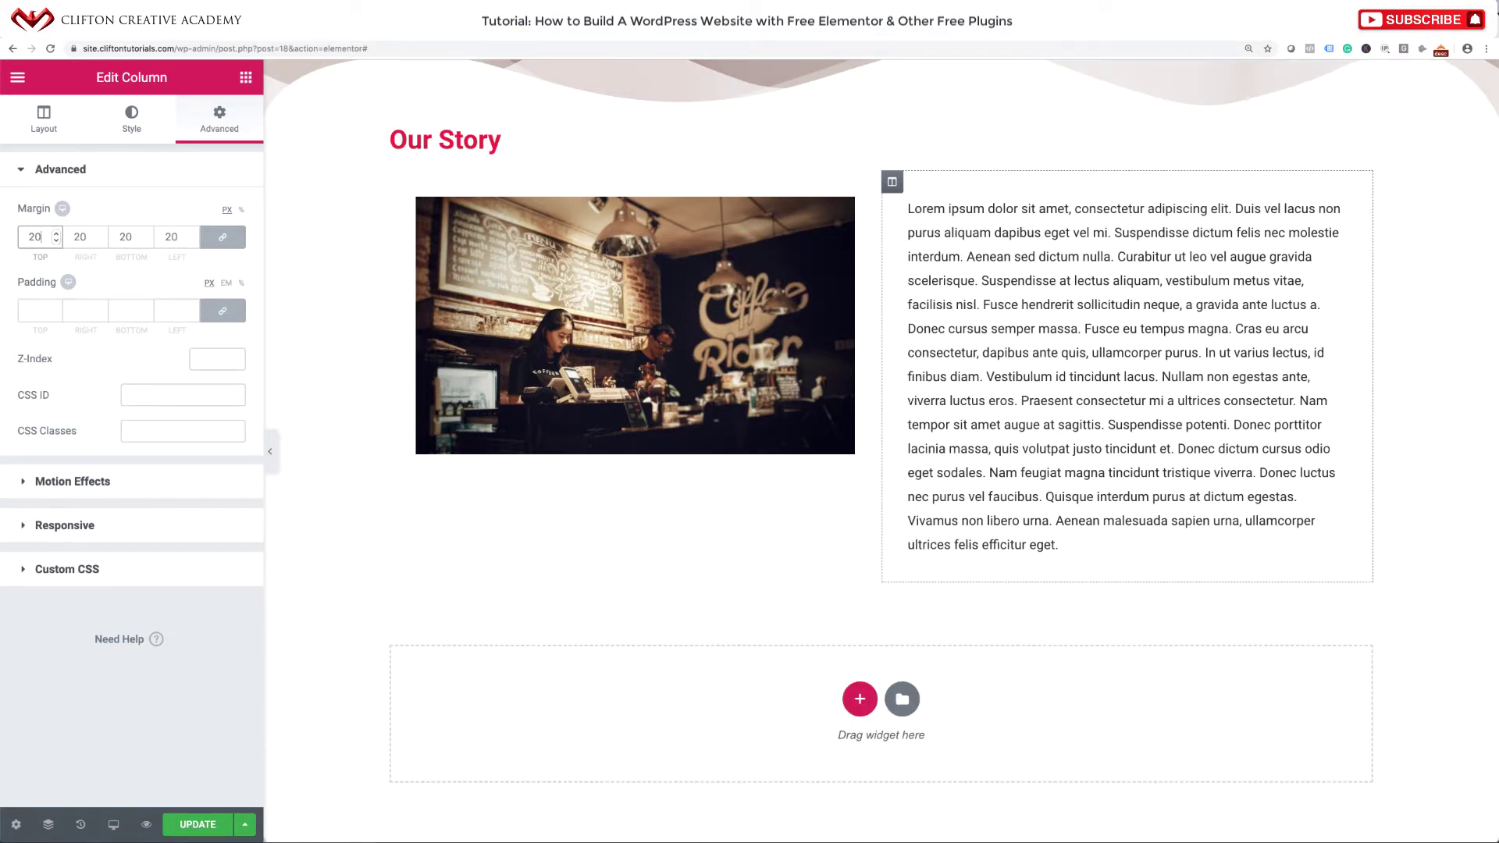
pyautogui.scroll(2, 351, 362)
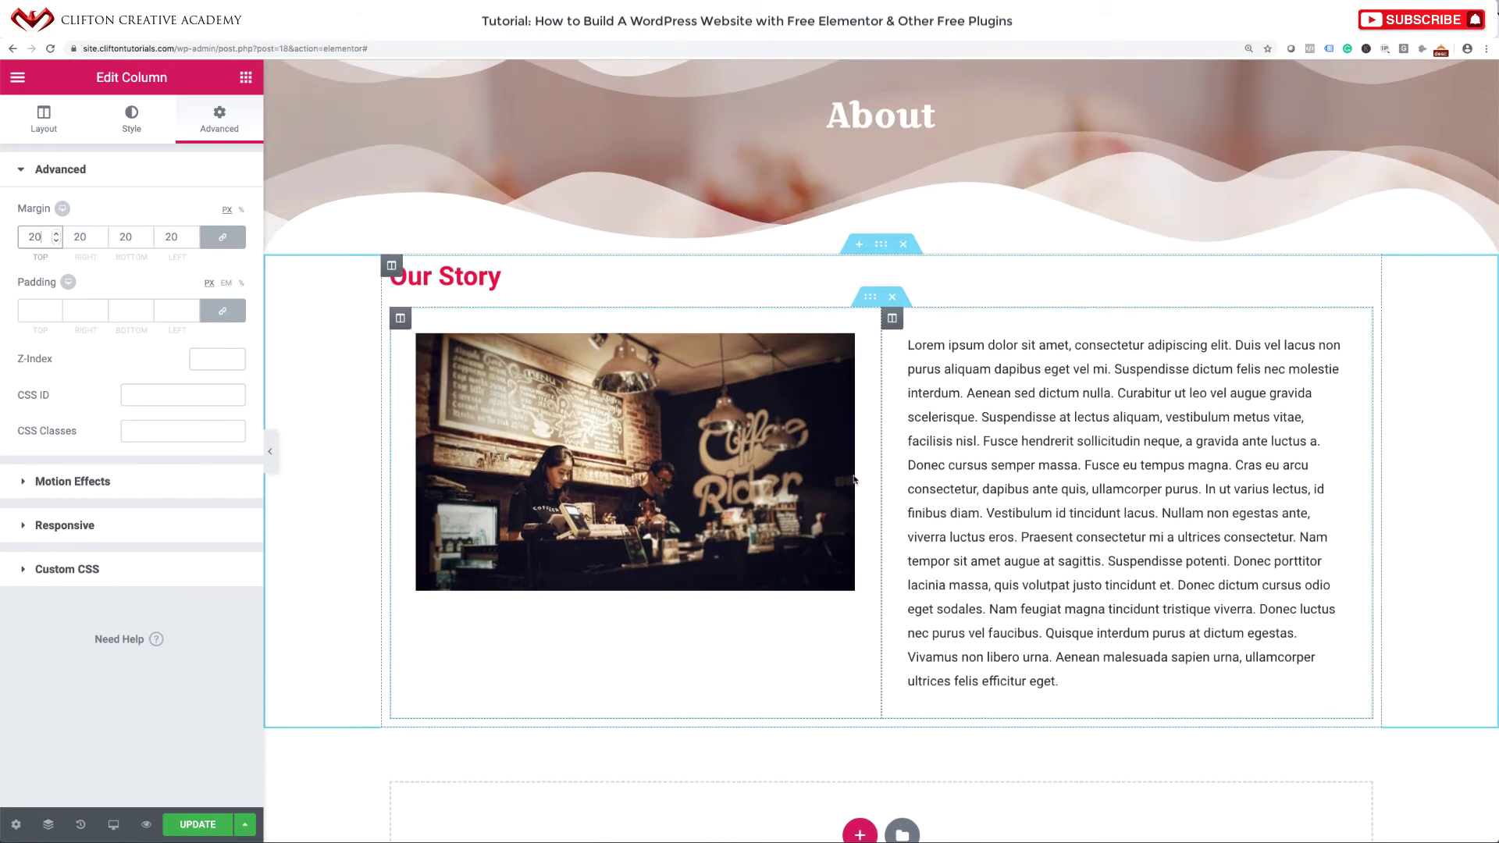
pyautogui.scroll(1, 811, 615)
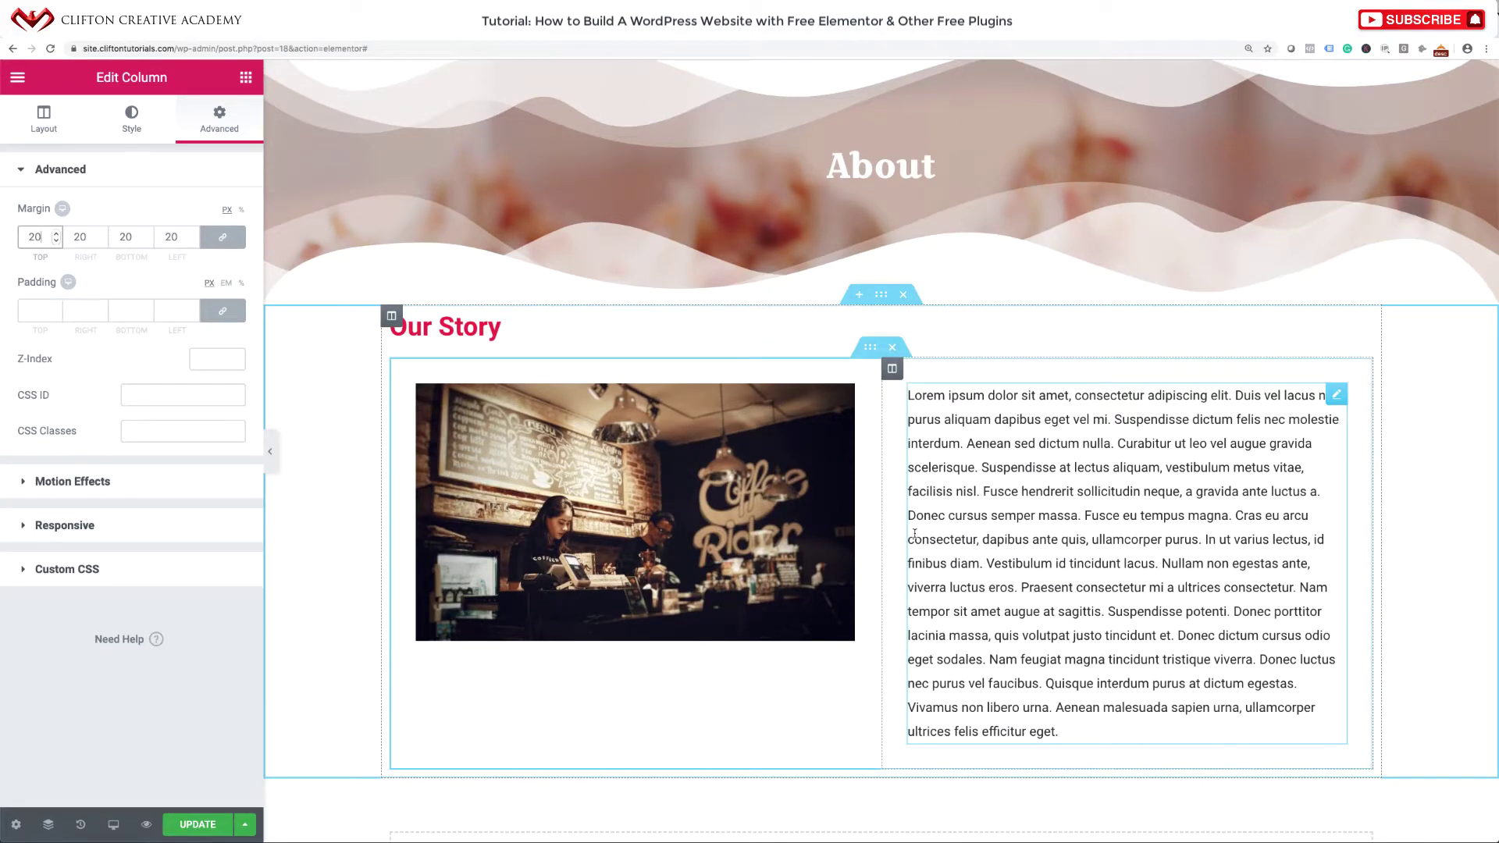
pyautogui.scroll(-3, 915, 533)
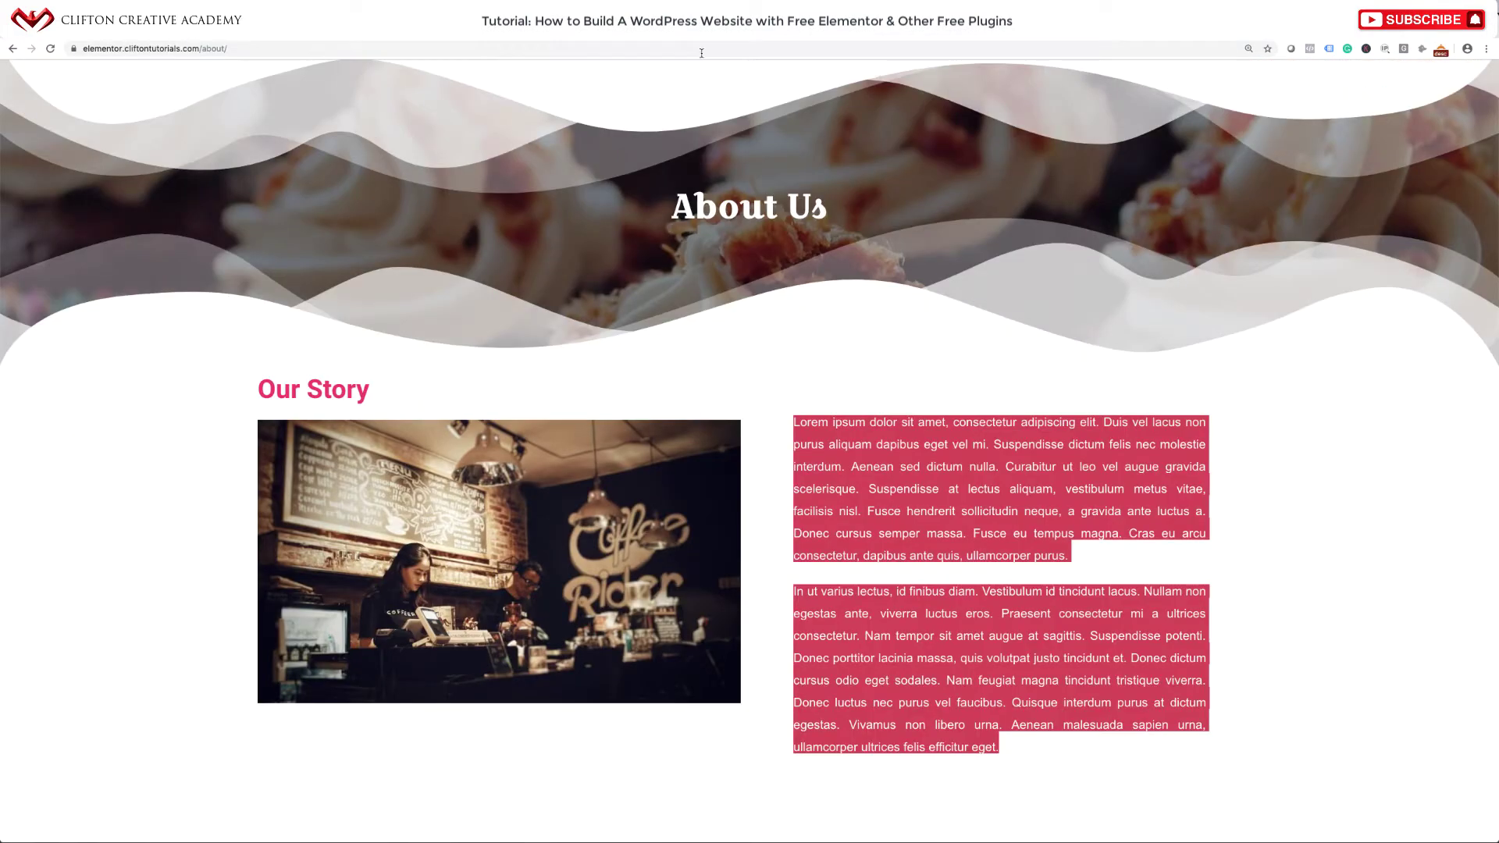
pyautogui.scroll(-6, 732, 400)
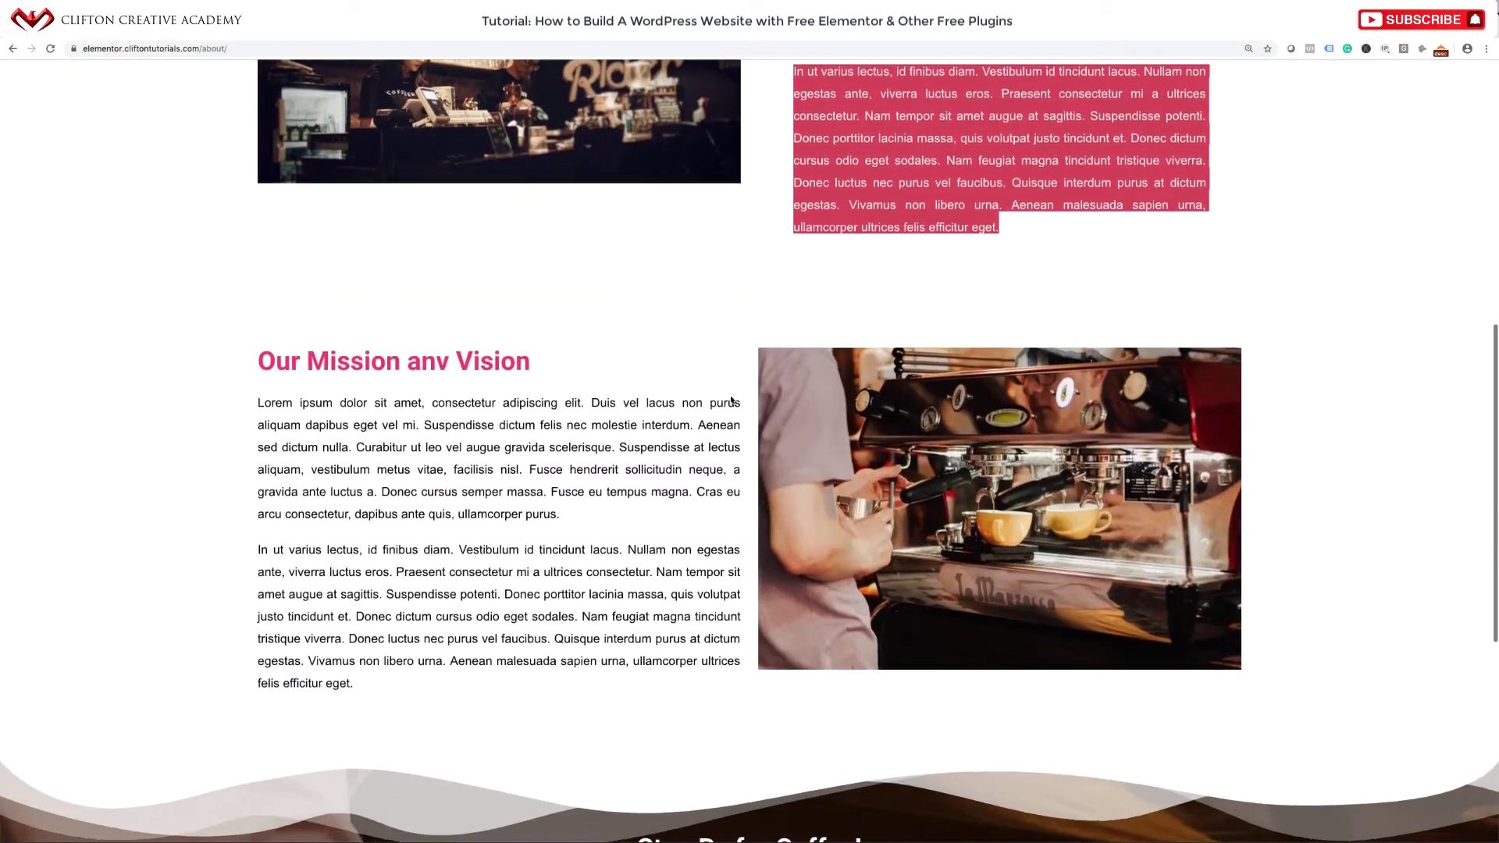
pyautogui.scroll(3, 790, 432)
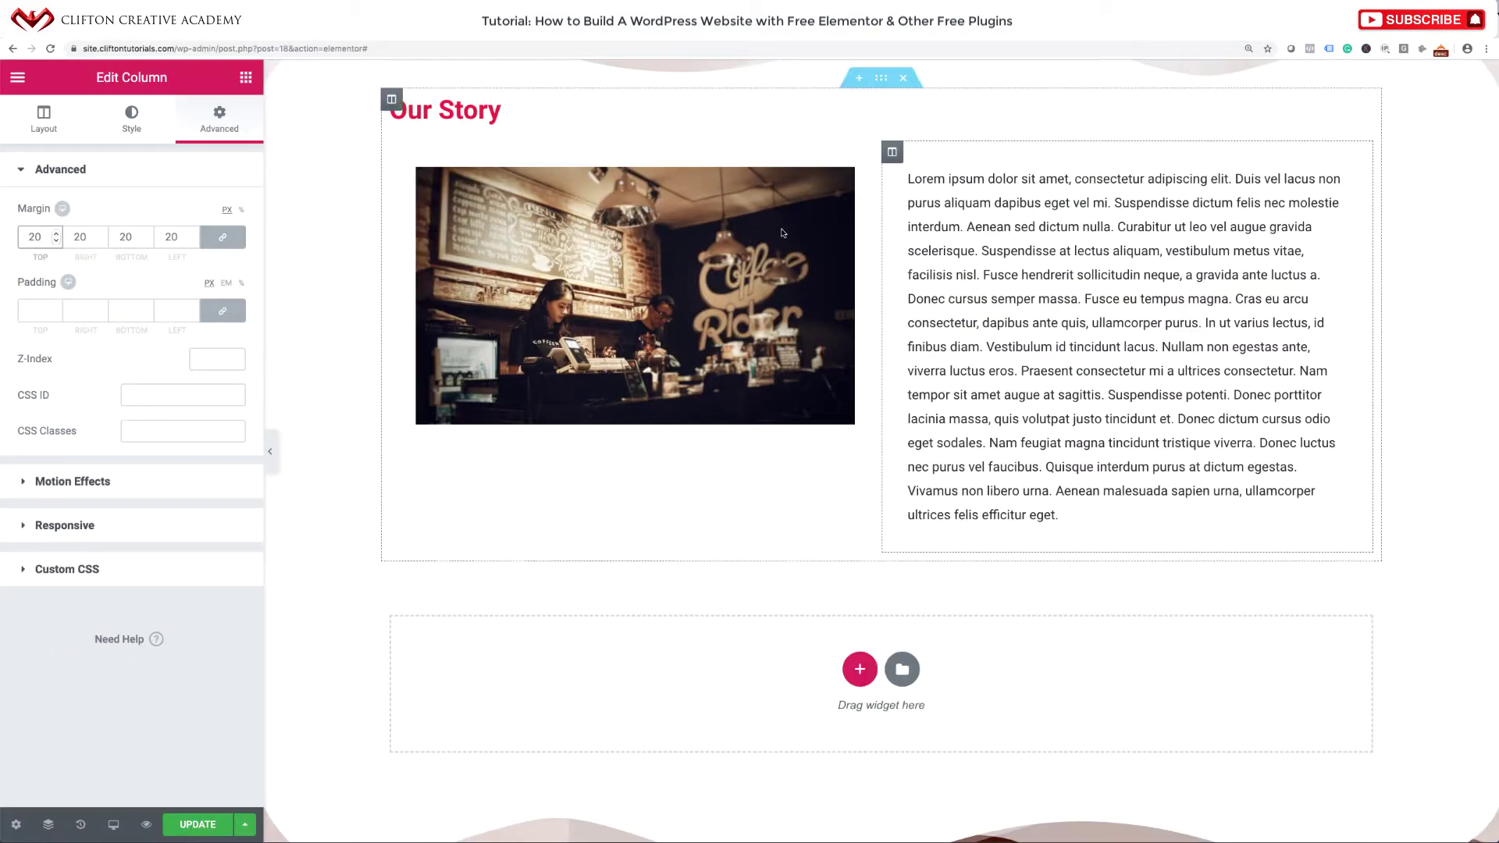
pyautogui.scroll(2, 816, 301)
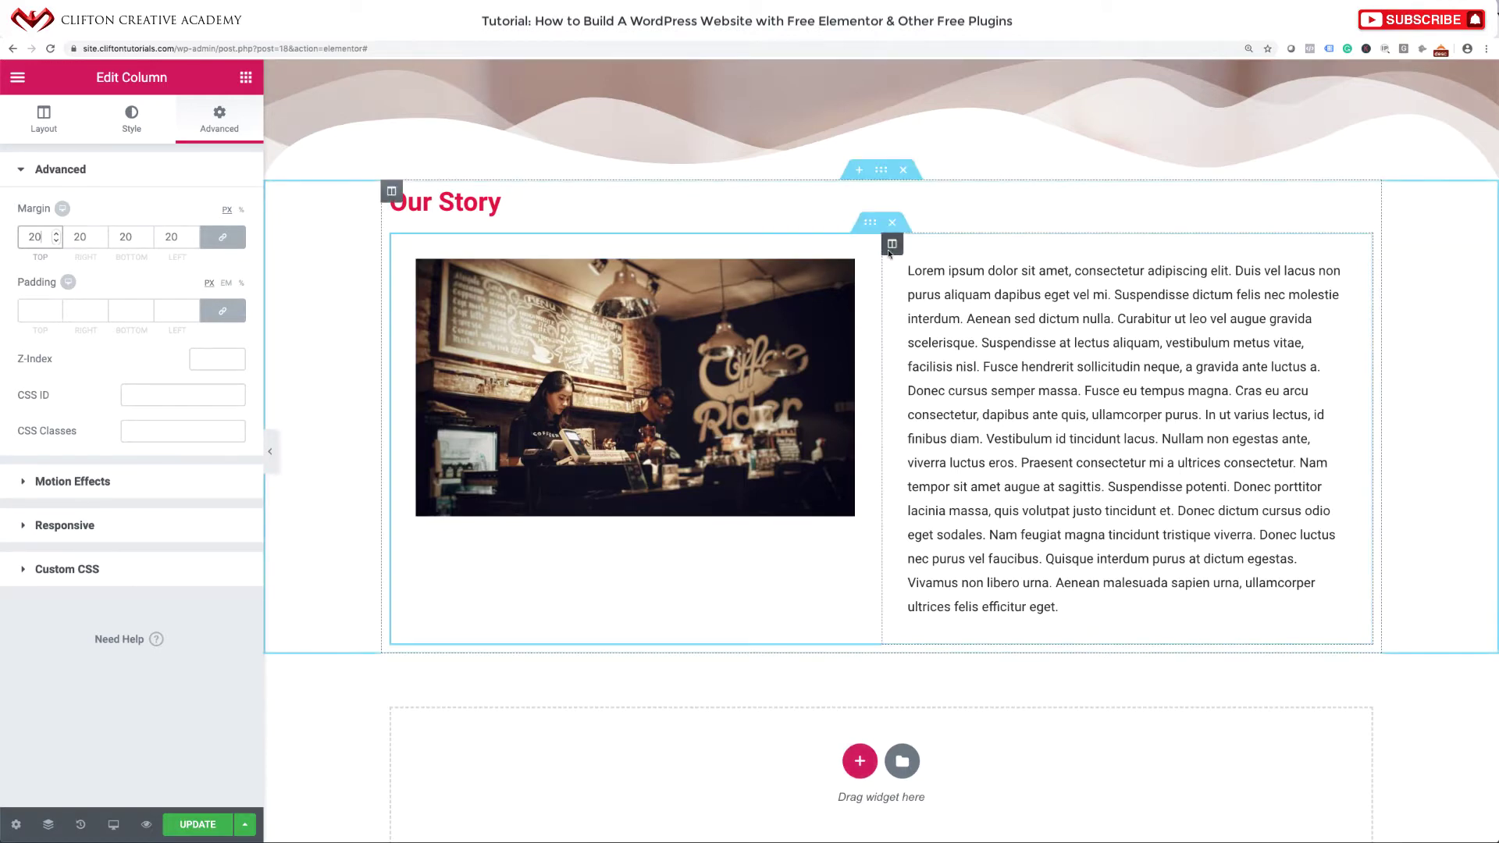
# Duplicate the Our Story section and swap its columns: text left, photo right.
pyautogui.rightClick(877, 168)
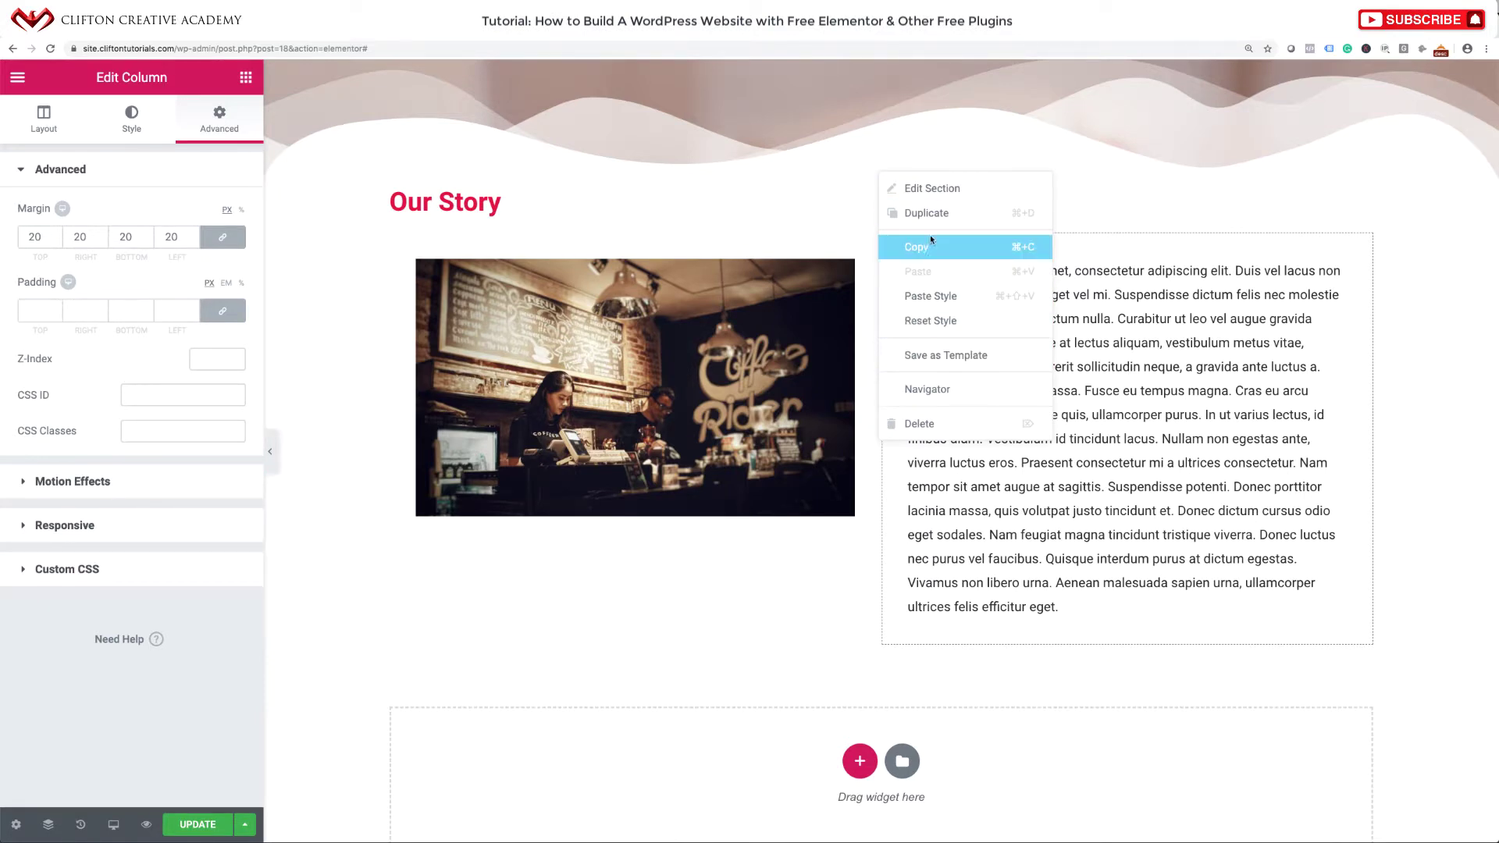
pyautogui.click(935, 214)
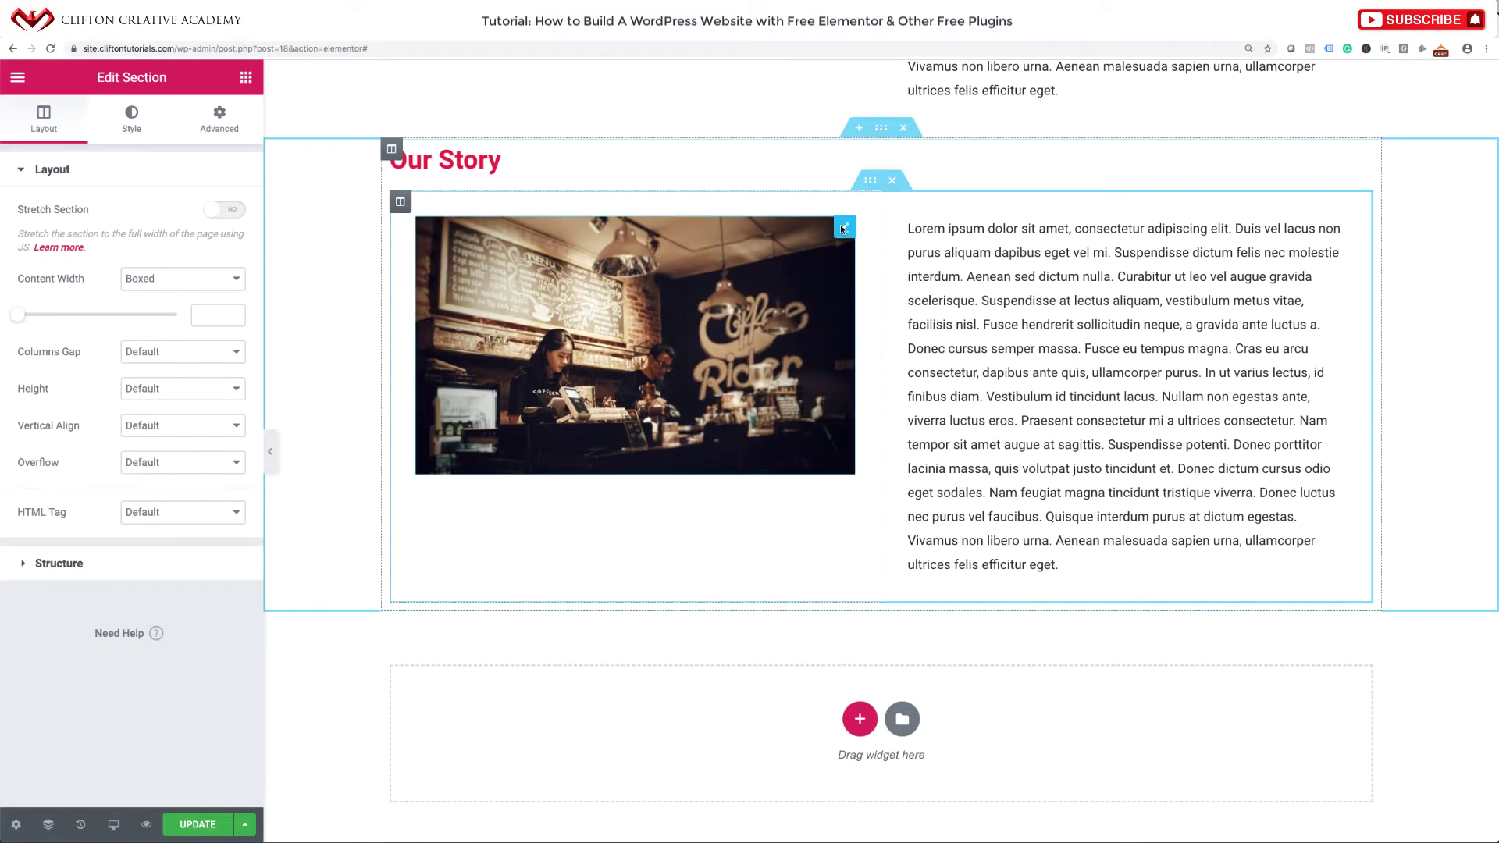
pyautogui.moveTo(840, 223); pyautogui.dragTo(995, 234)
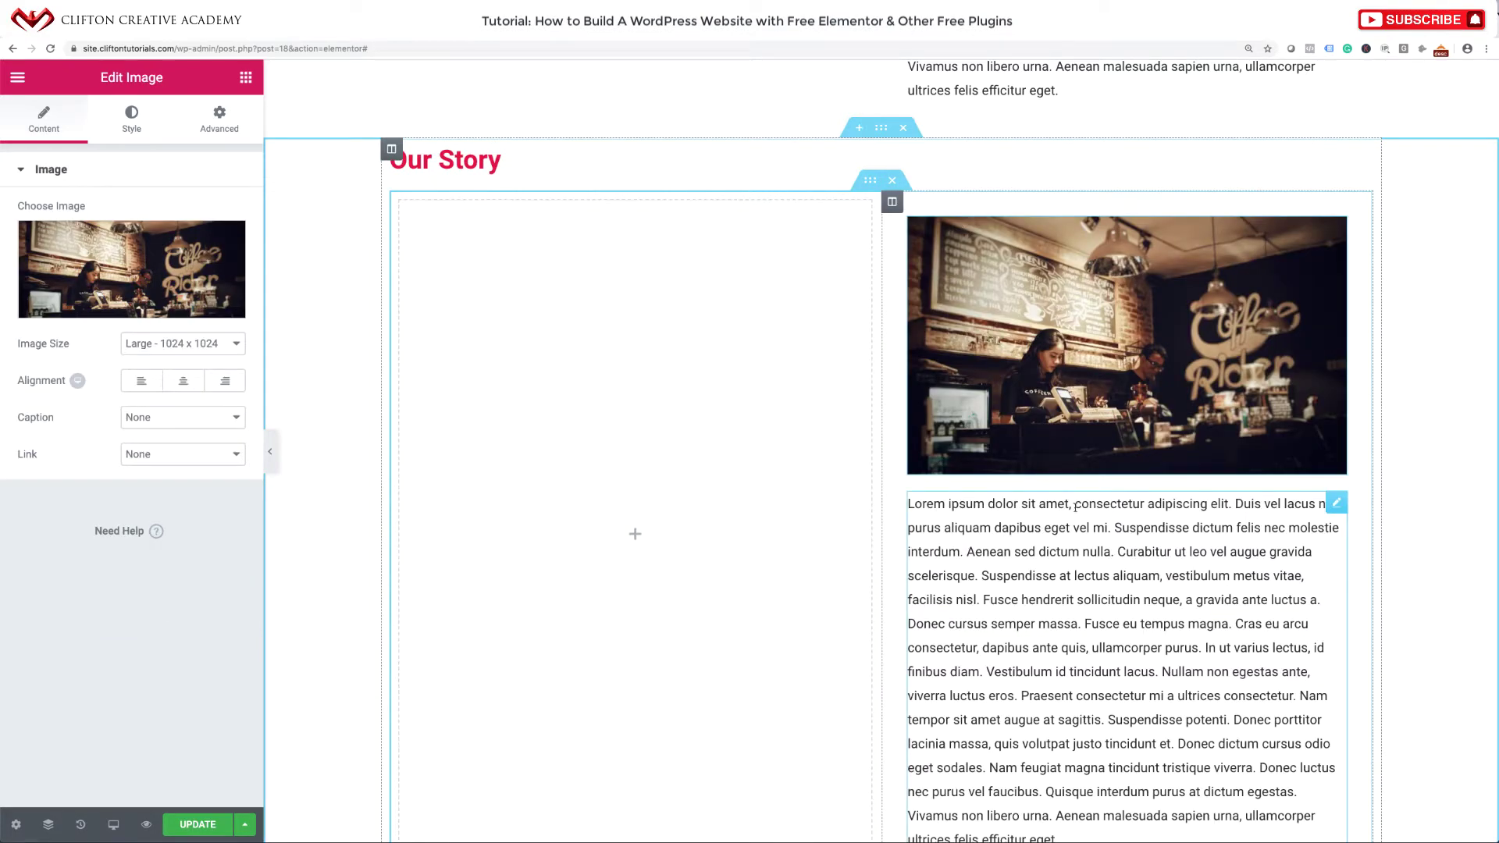
pyautogui.moveTo(1335, 504)
pyautogui.mouseDown()
pyautogui.moveTo(1328, 516)
pyautogui.moveTo(789, 448)
pyautogui.moveTo(760, 425)
pyautogui.mouseUp()
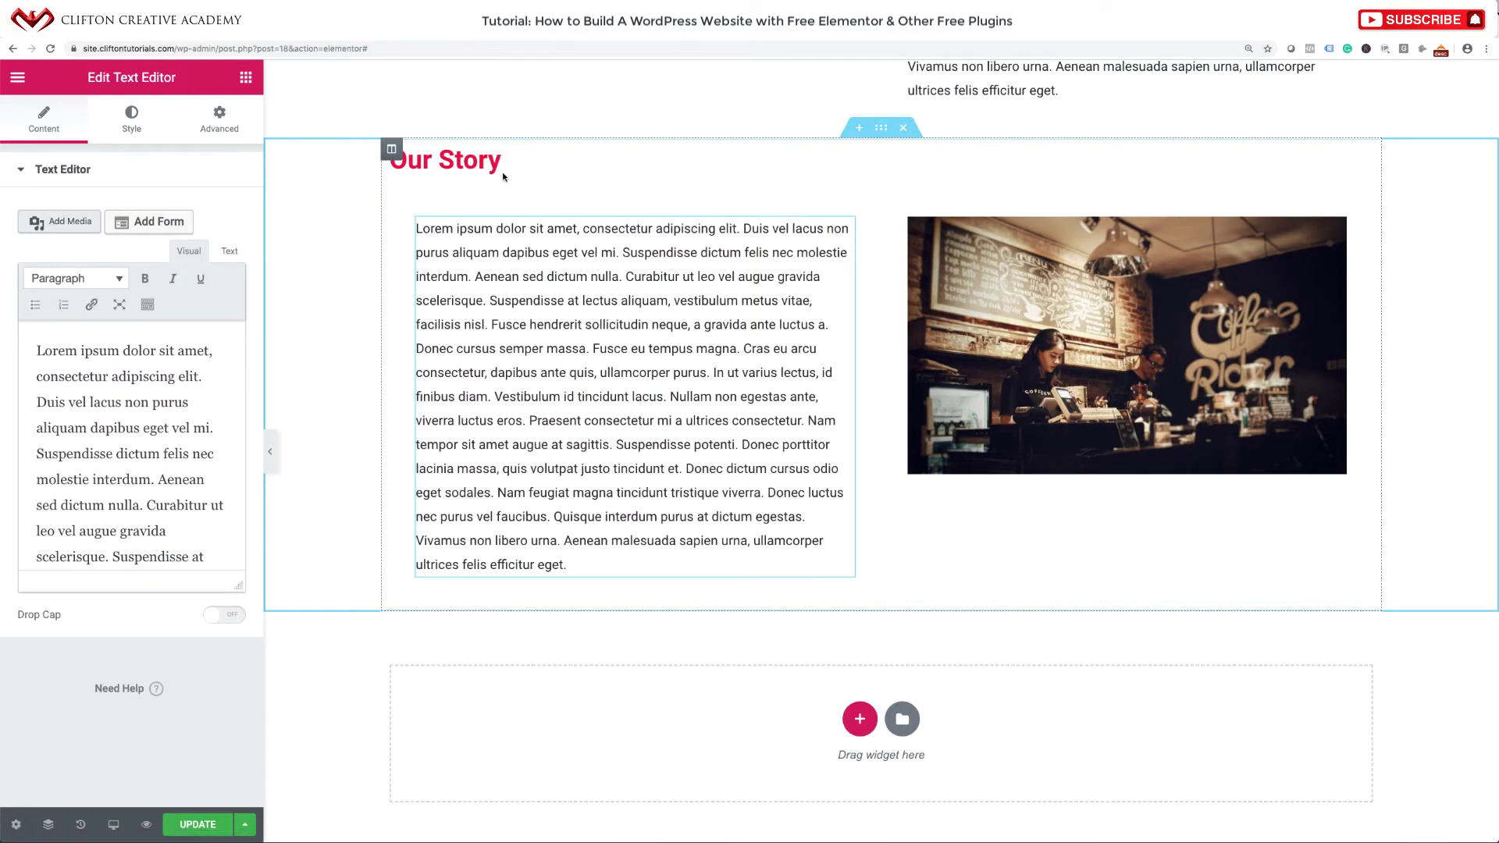
# Retitle the copied heading 'Our Mission and Vision'.
pyautogui.click(498, 164)
pyautogui.tripleClick(496, 164)
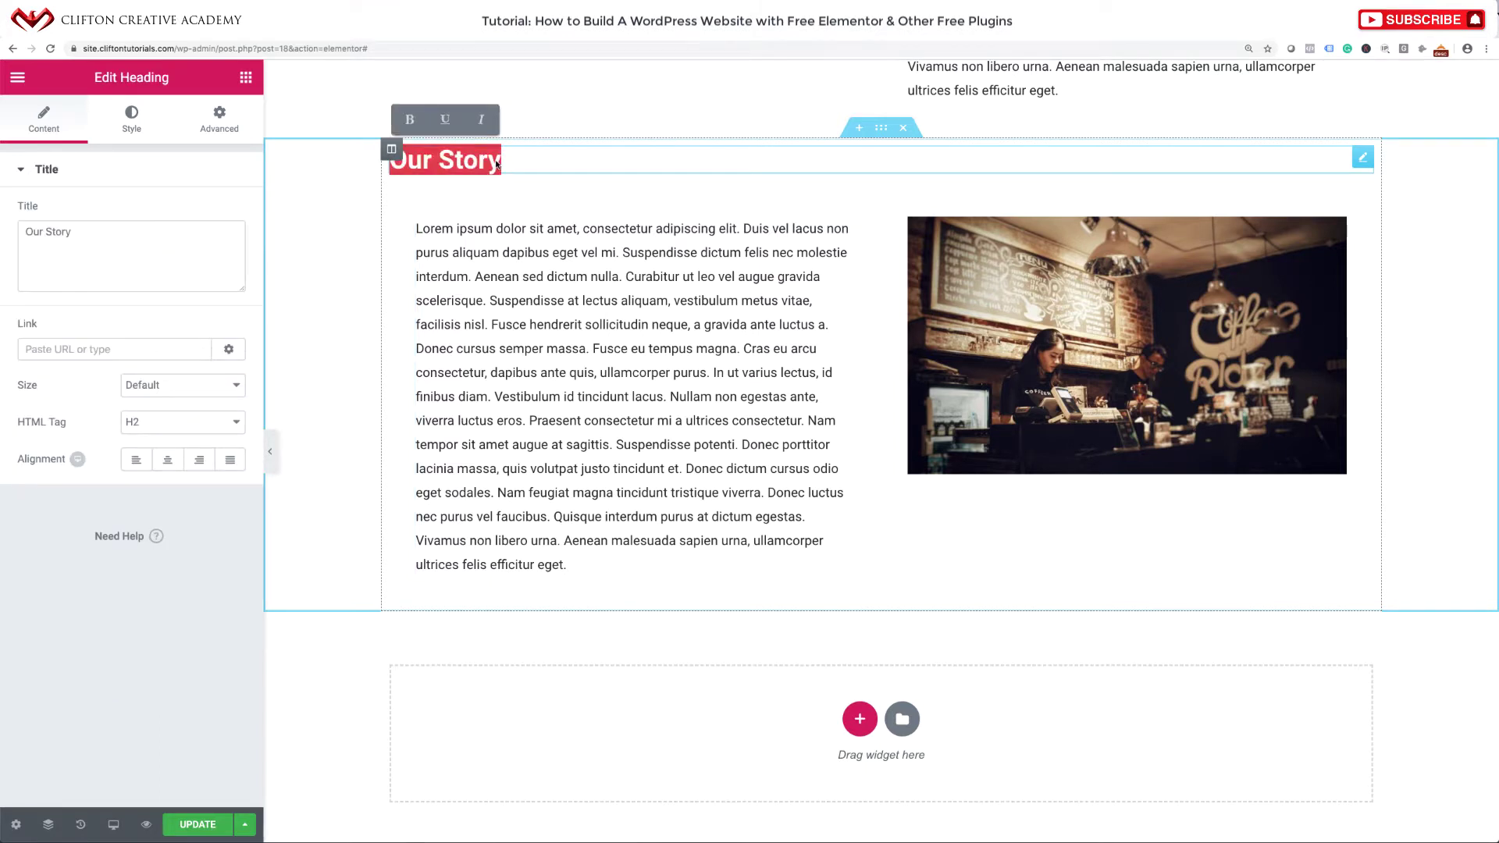
pyautogui.write('Our ')
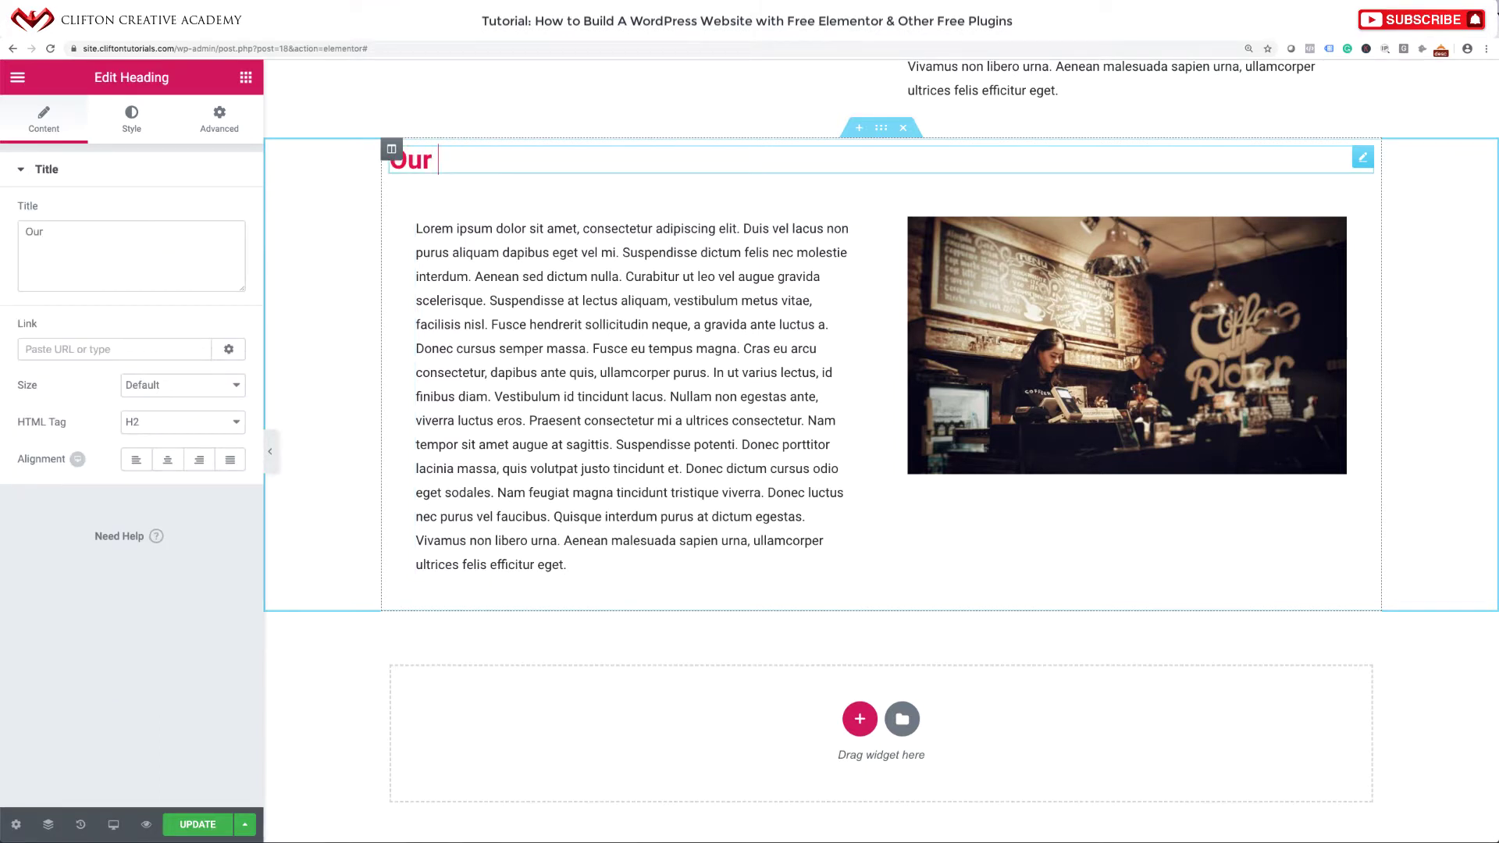
pyautogui.write('Mission')
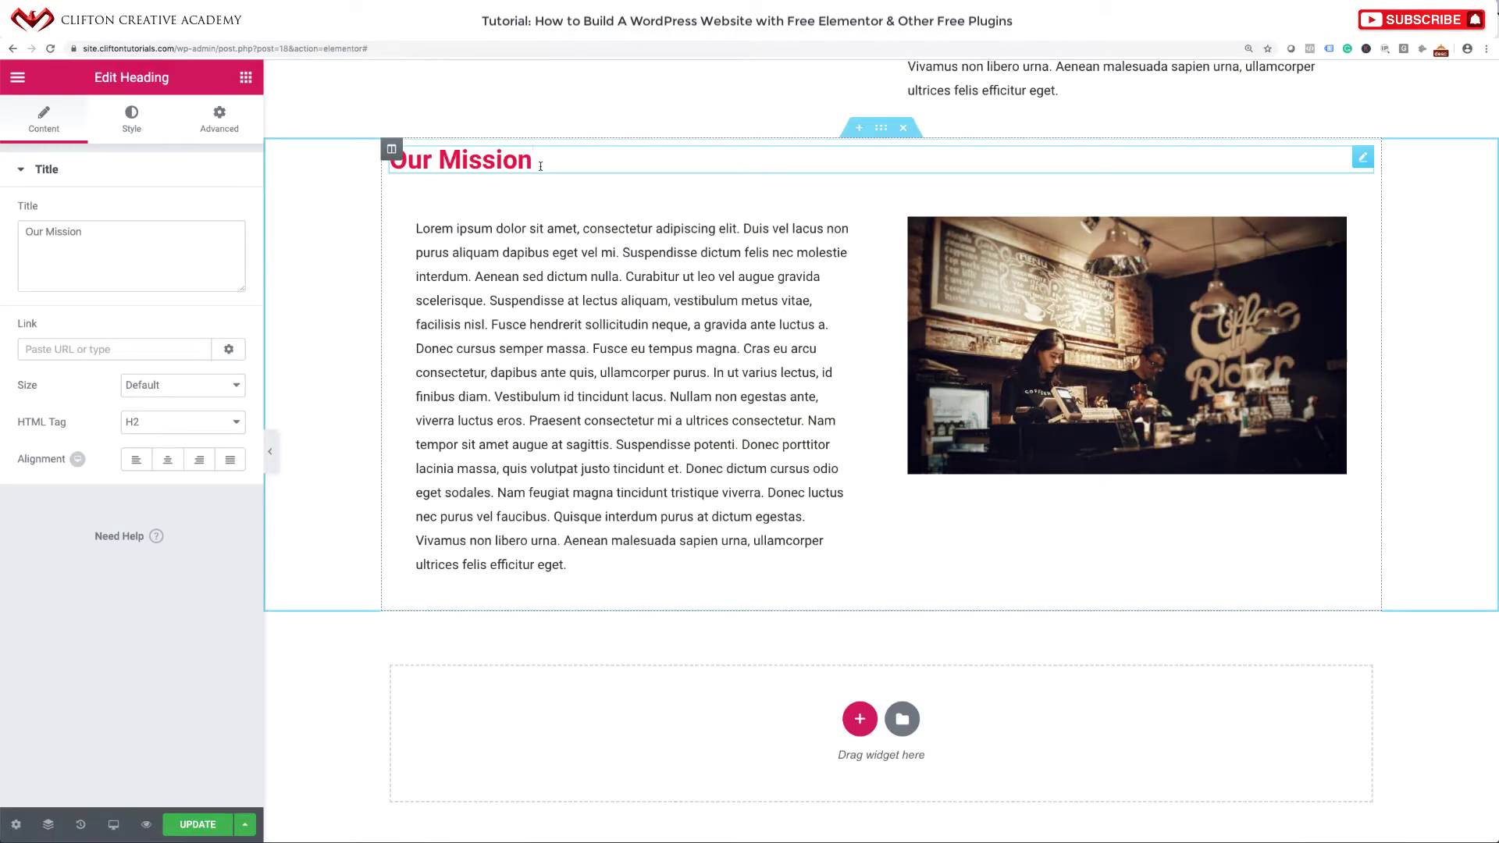
pyautogui.write('and Vision')
pyautogui.scroll(2, 898, 326)
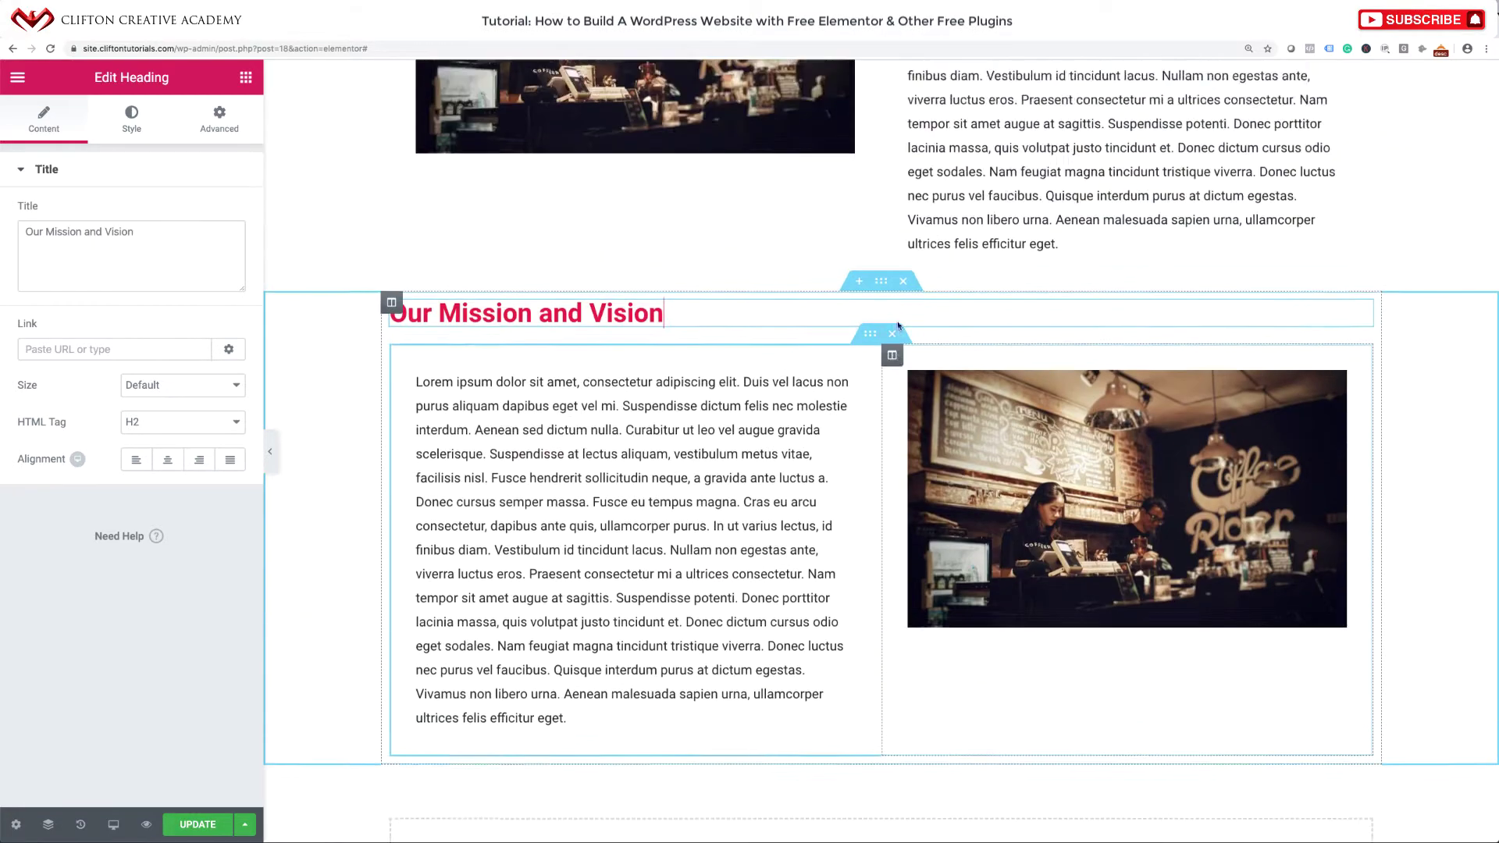
pyautogui.scroll(5, 898, 326)
pyautogui.scroll(-3, 1007, 391)
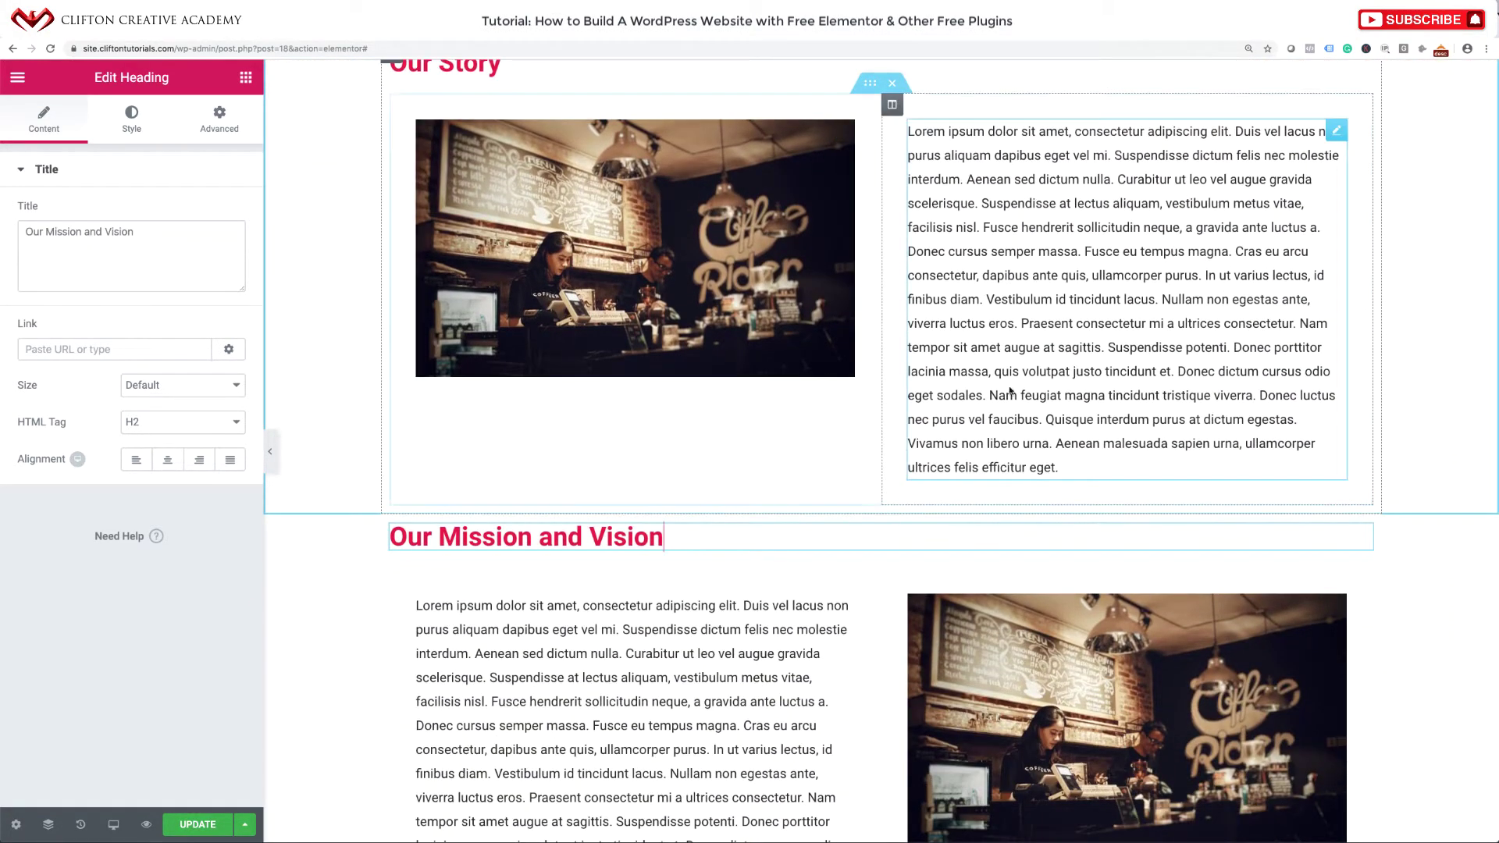
pyautogui.scroll(-10, 1010, 390)
pyautogui.scroll(6, 1007, 453)
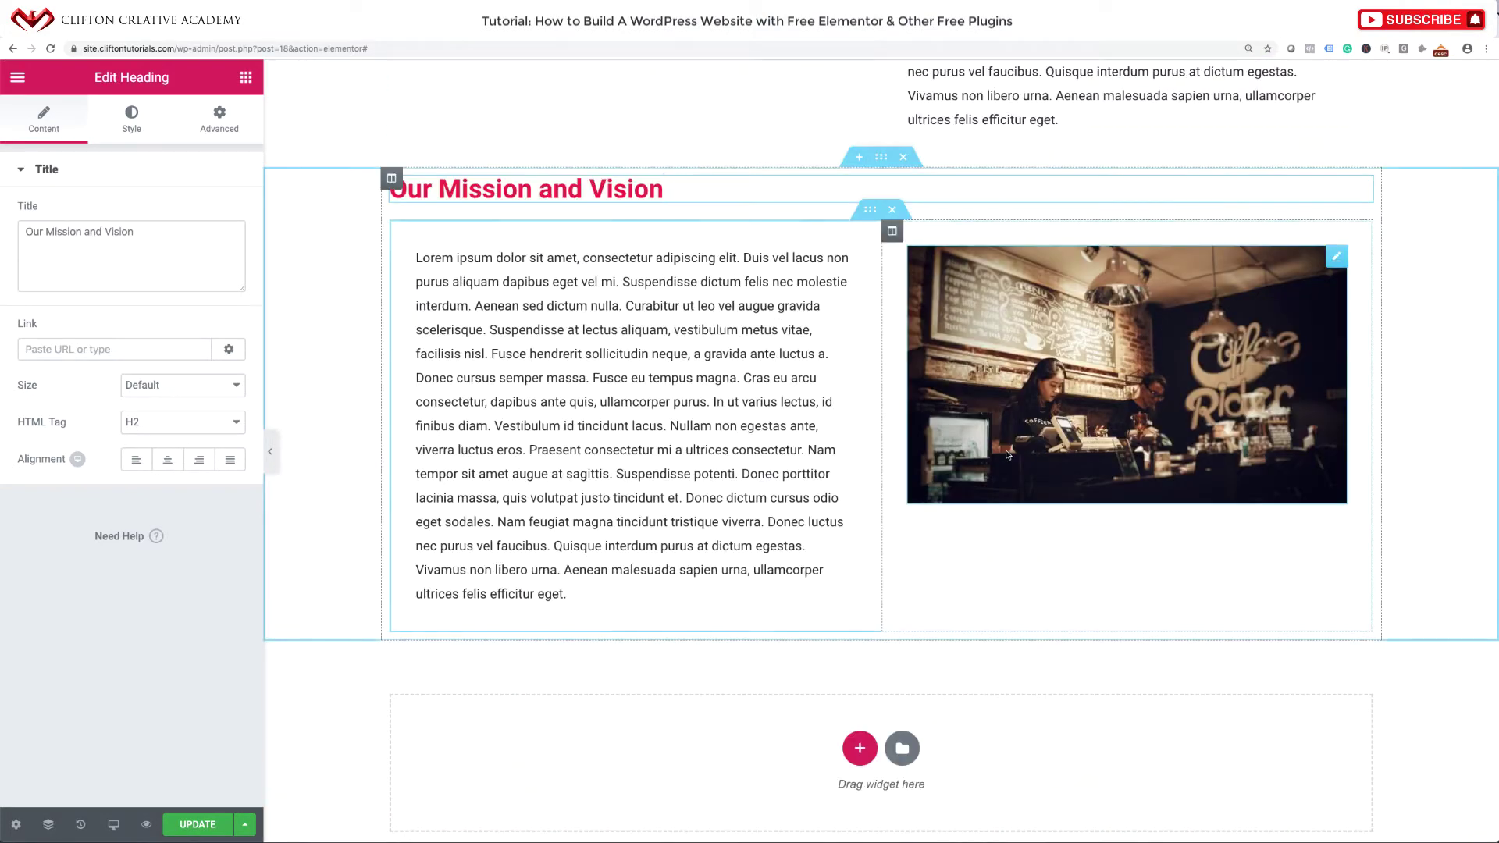
# Save the About page and preview it full-width with the Elementor panel hidden.
pyautogui.click(1008, 455)
pyautogui.scroll(10, 1007, 455)
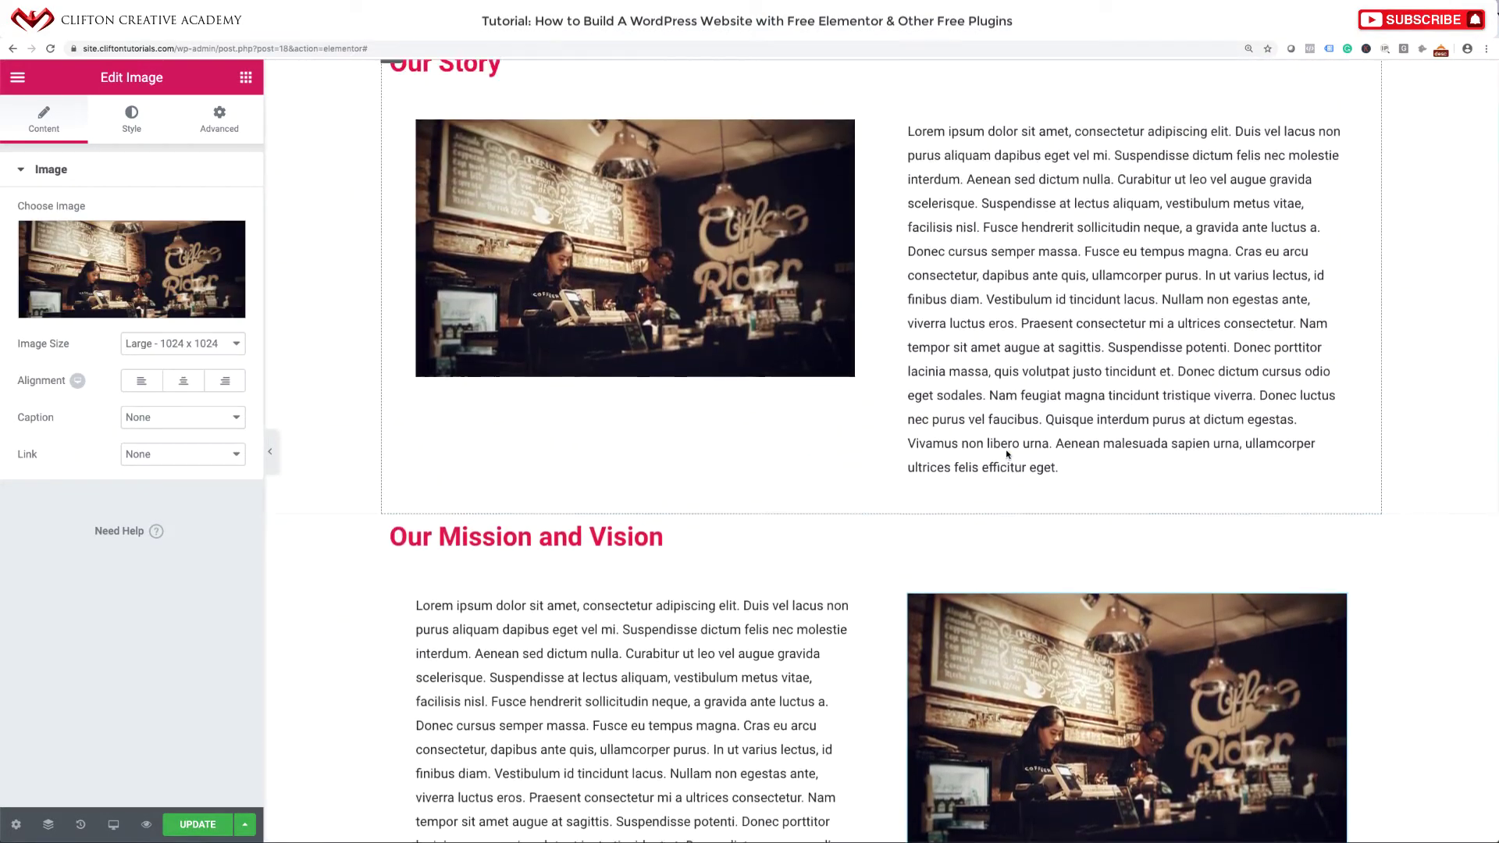
pyautogui.scroll(-10, 1007, 455)
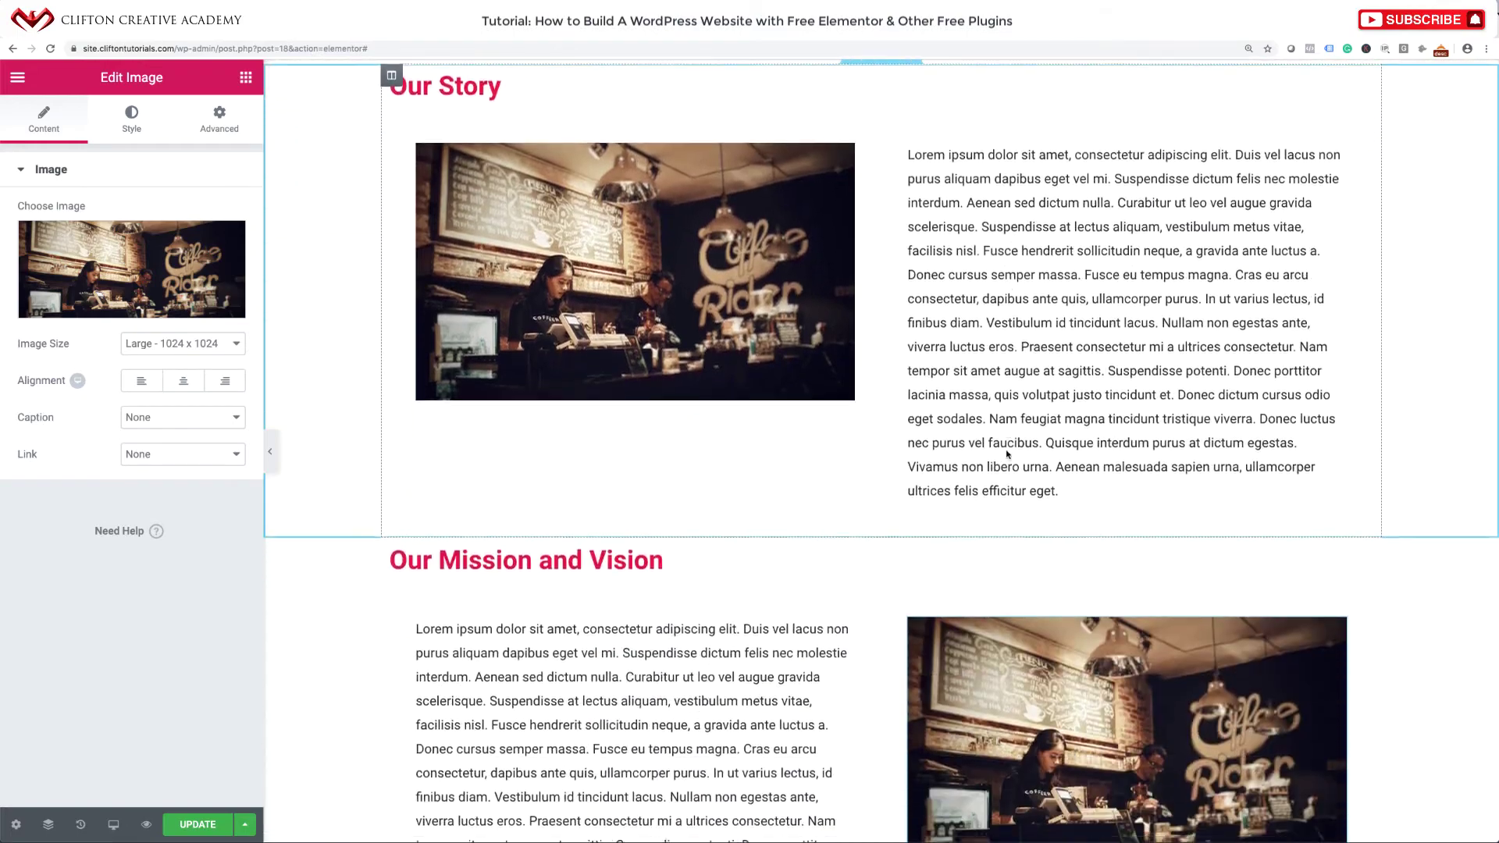
pyautogui.scroll(-4, 1007, 454)
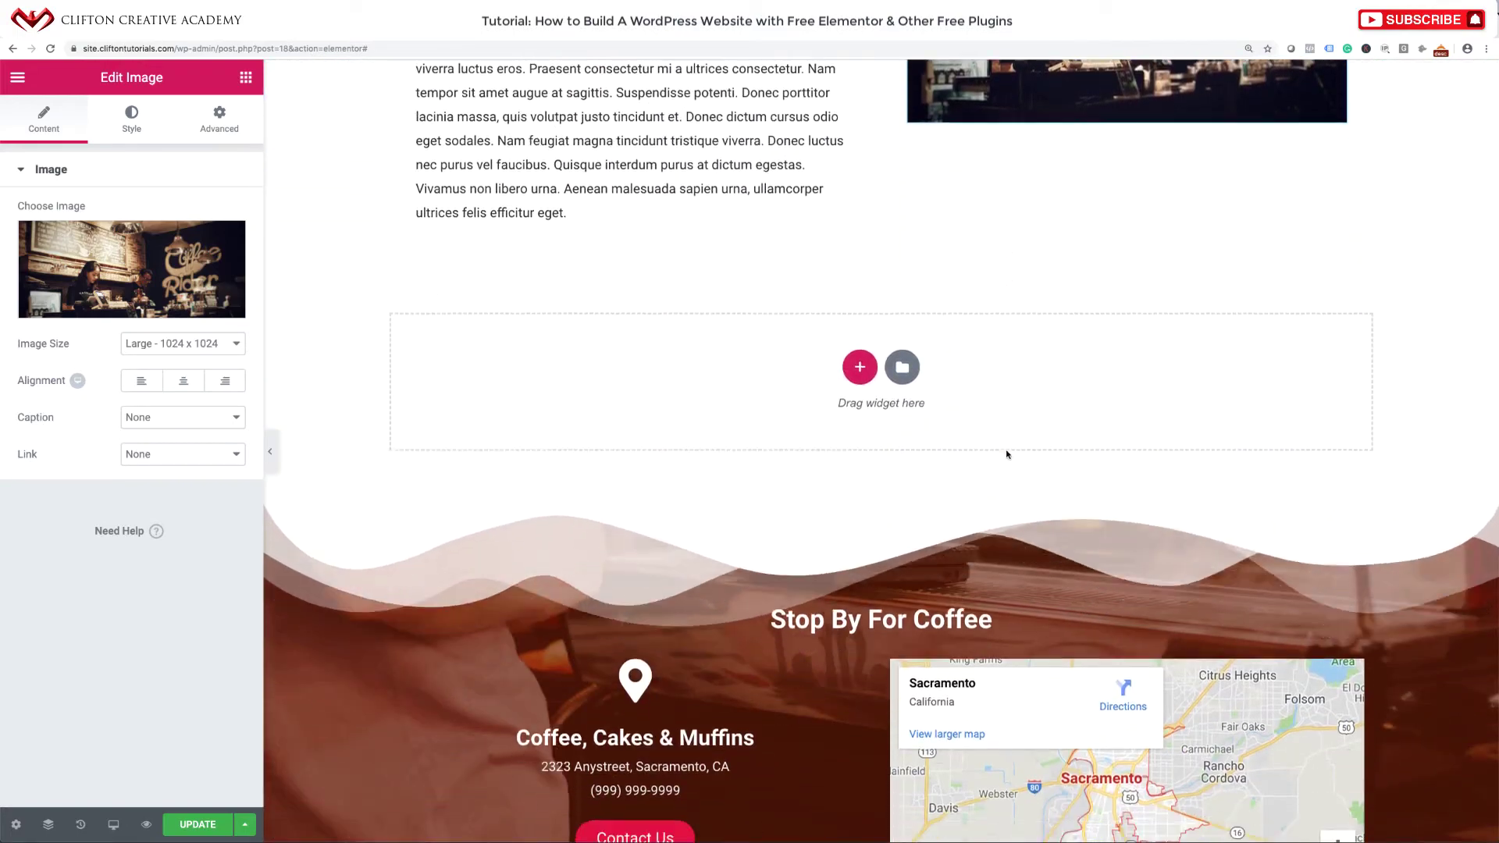
pyautogui.scroll(7, 1007, 454)
pyautogui.scroll(10, 1006, 455)
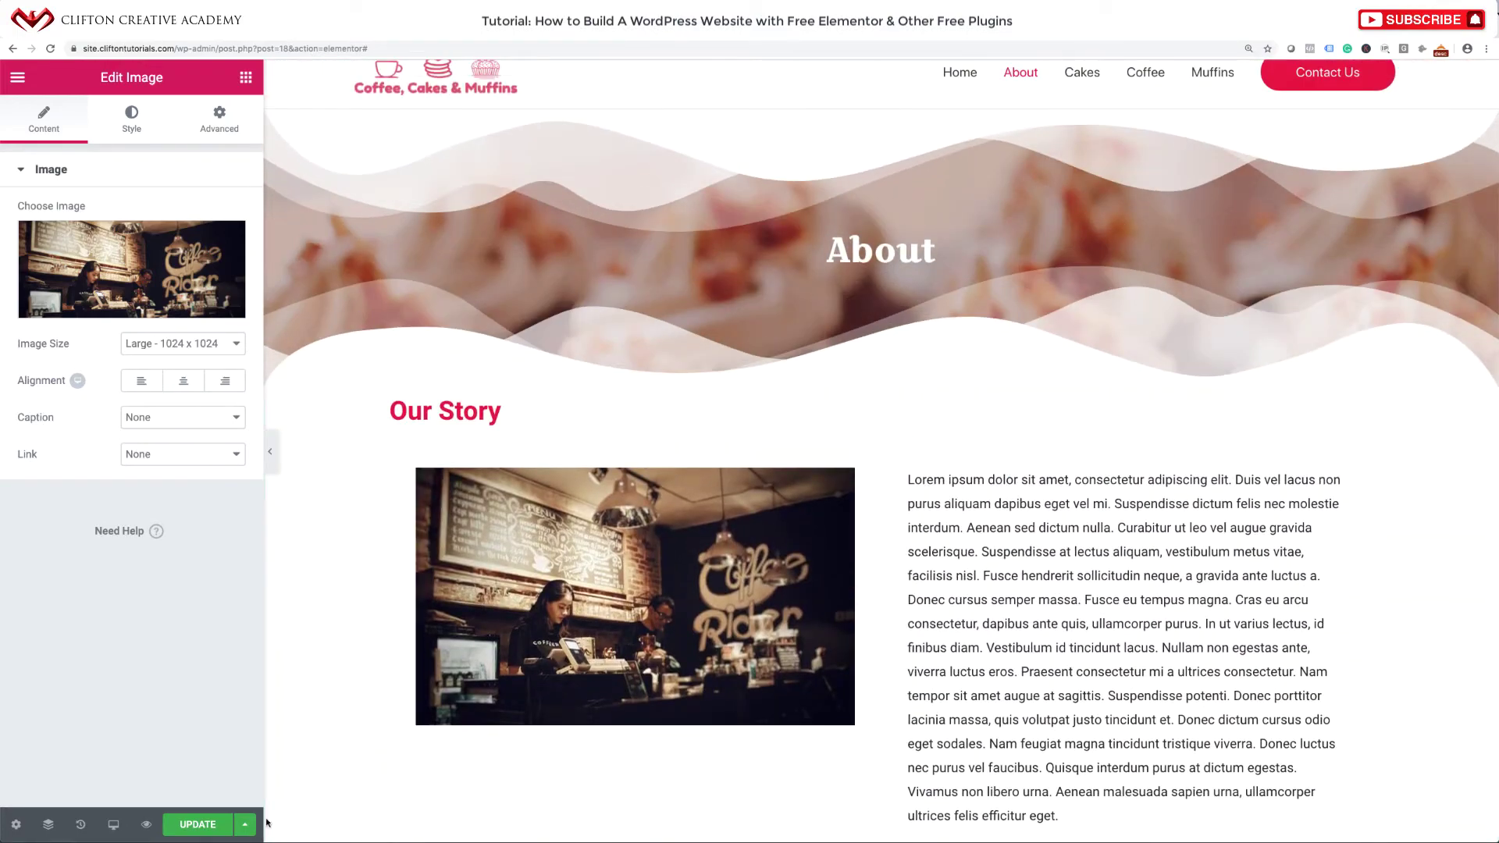
pyautogui.click(207, 825)
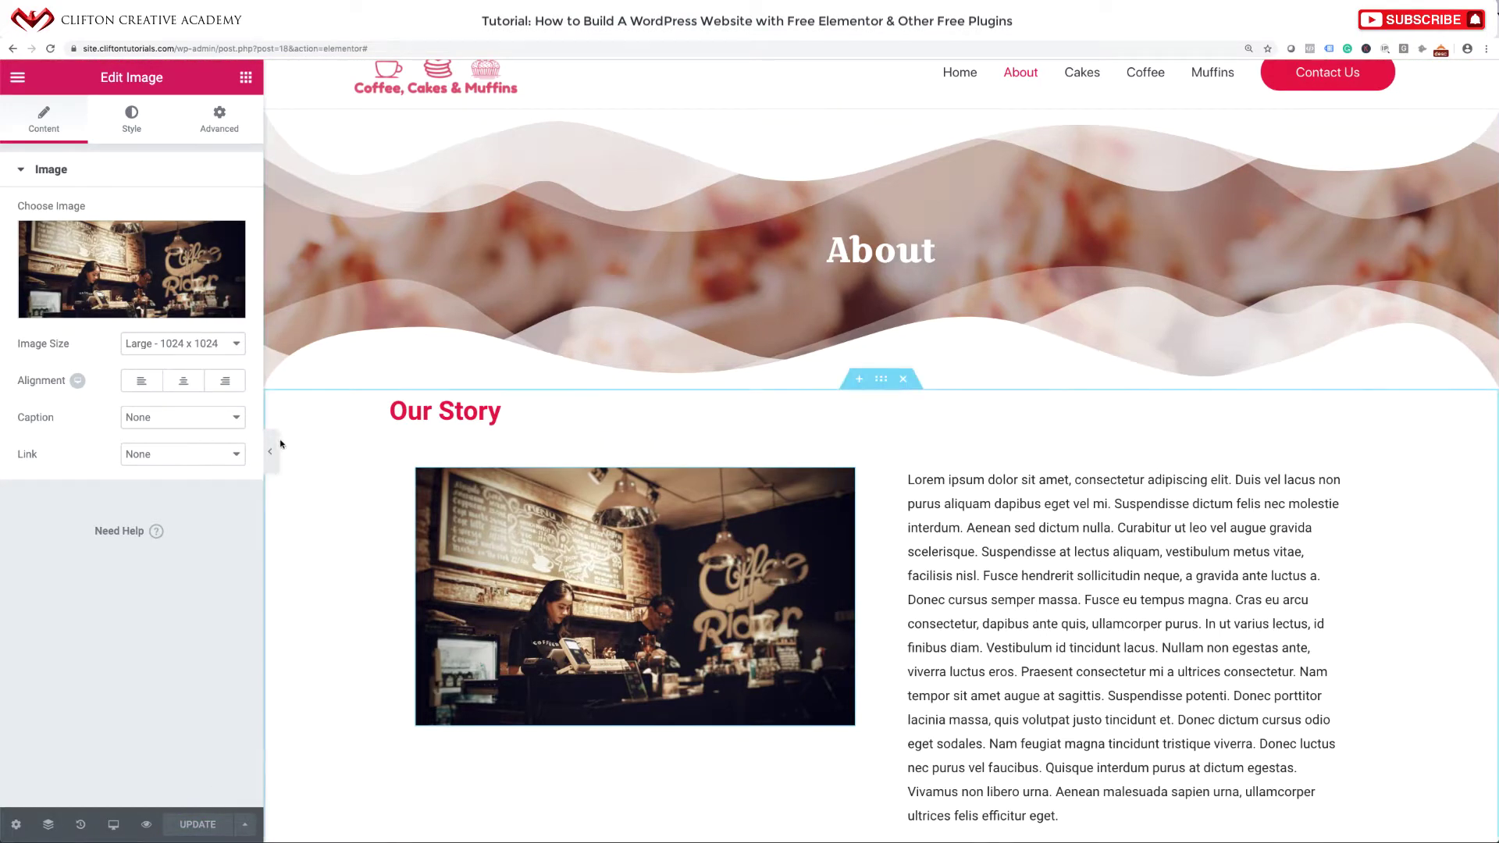
pyautogui.click(271, 451)
pyautogui.scroll(-9, 722, 576)
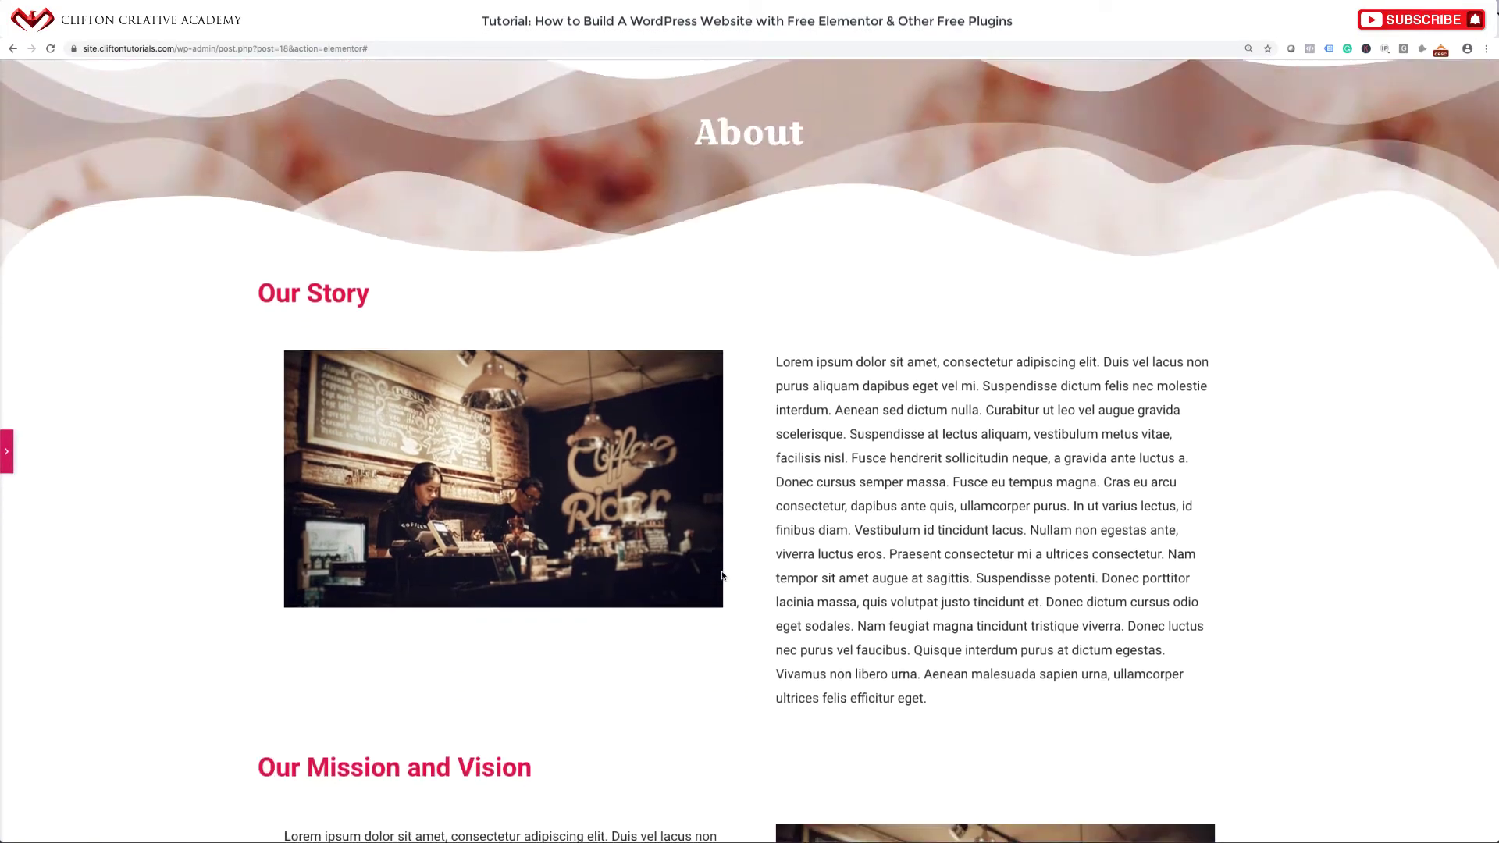
pyautogui.scroll(9, 723, 576)
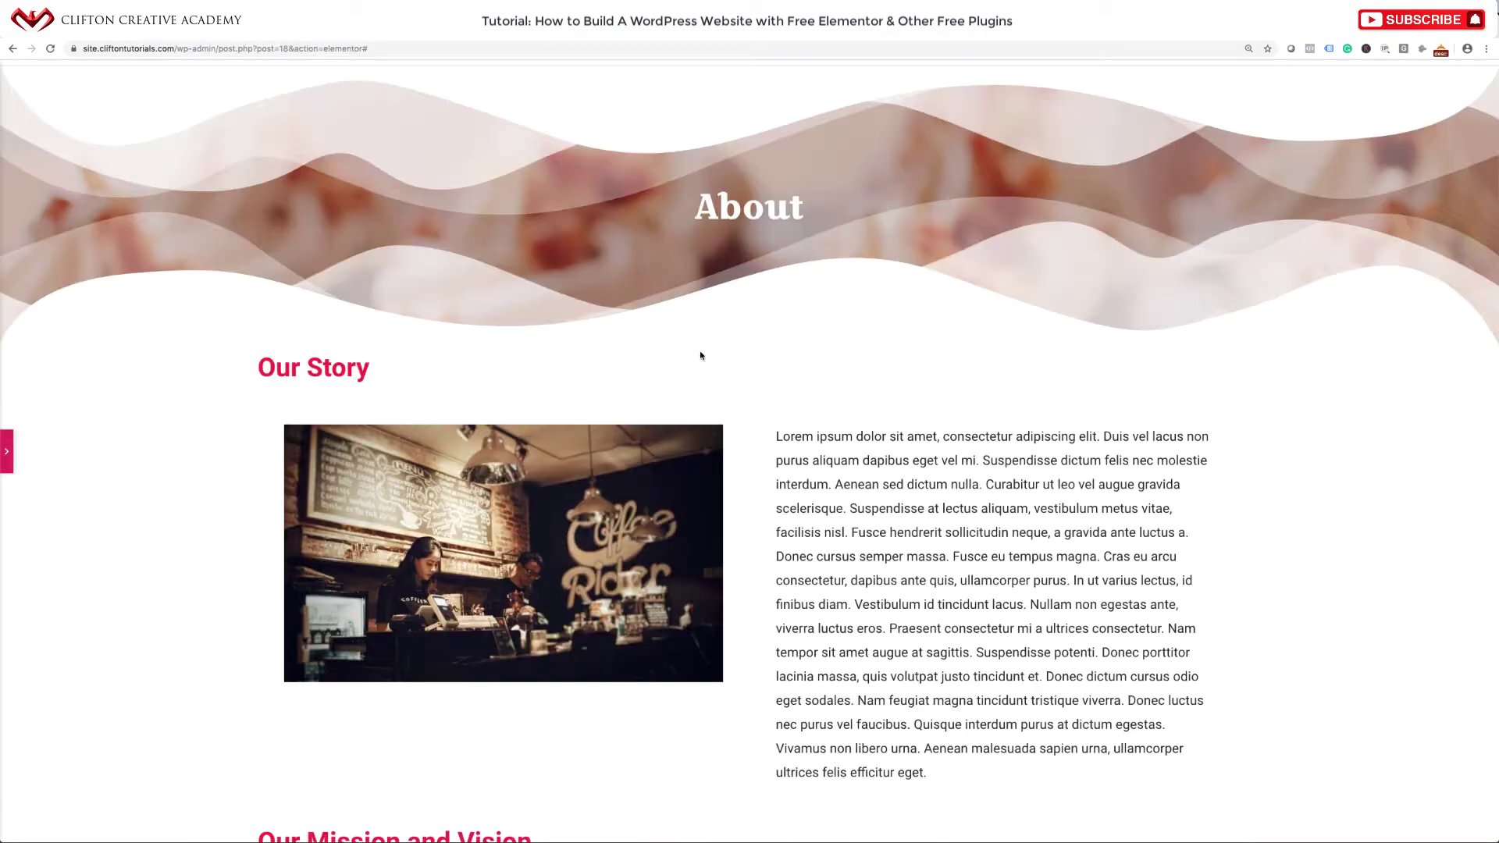
# Swap the Our Mission and Vision photo for brewed-coffee.jpg and save the page.
pyautogui.click(5, 451)
pyautogui.scroll(-8, 498, 504)
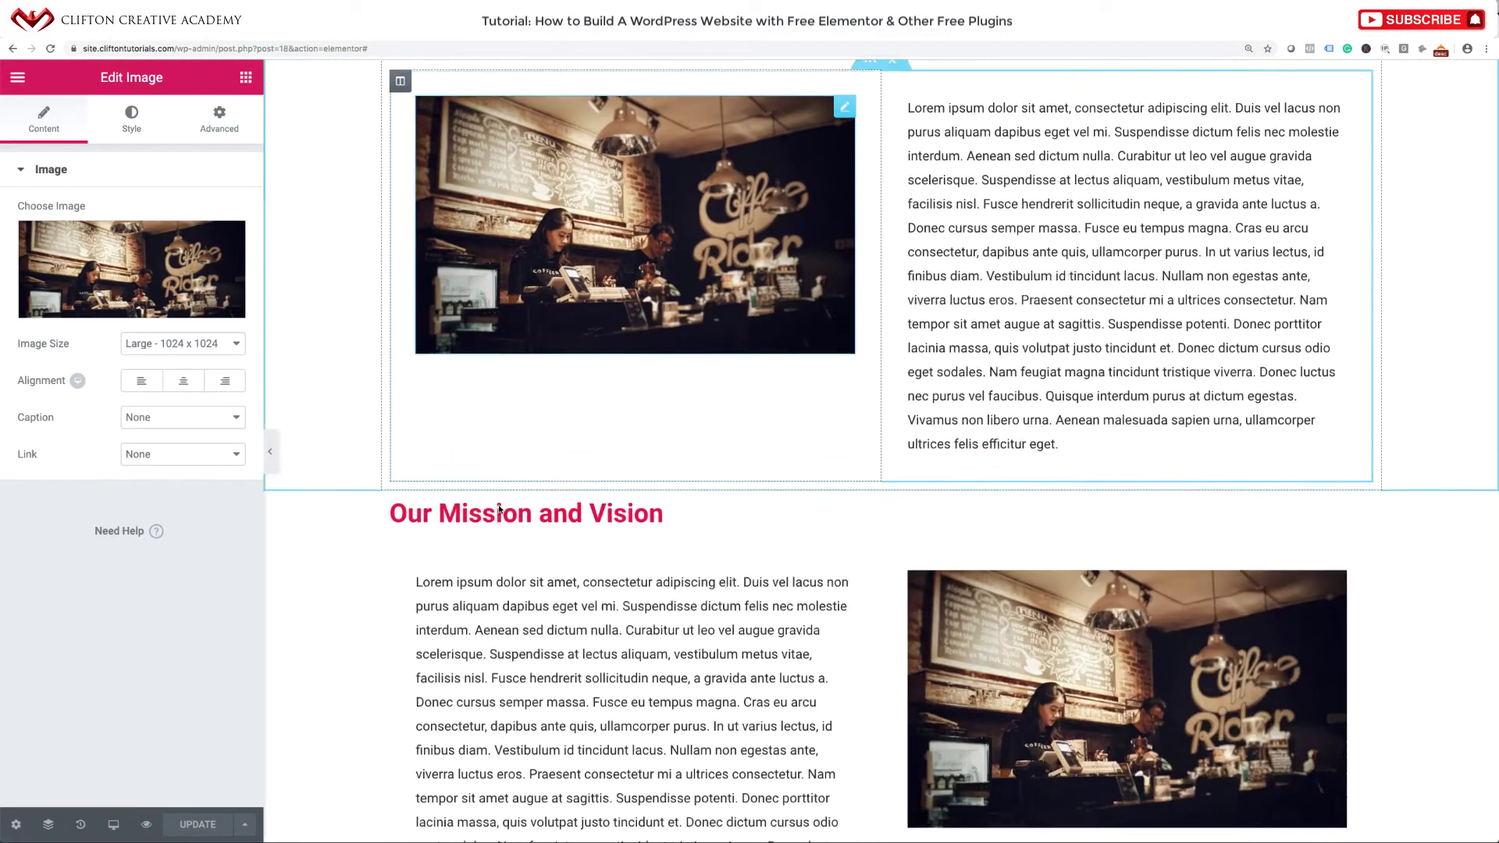
pyautogui.click(157, 268)
pyautogui.click(119, 285)
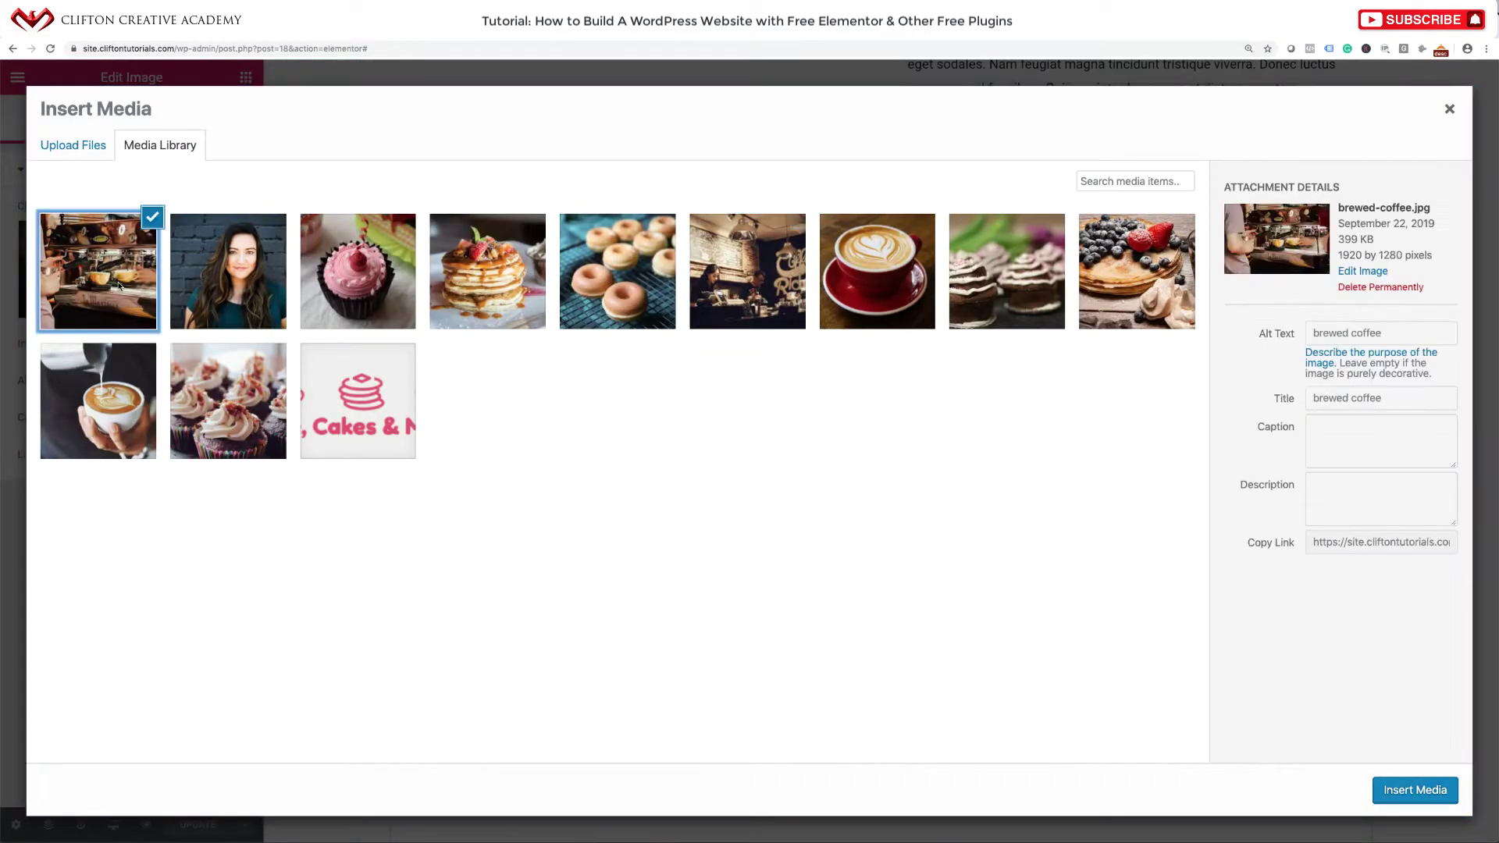
pyautogui.click(1414, 791)
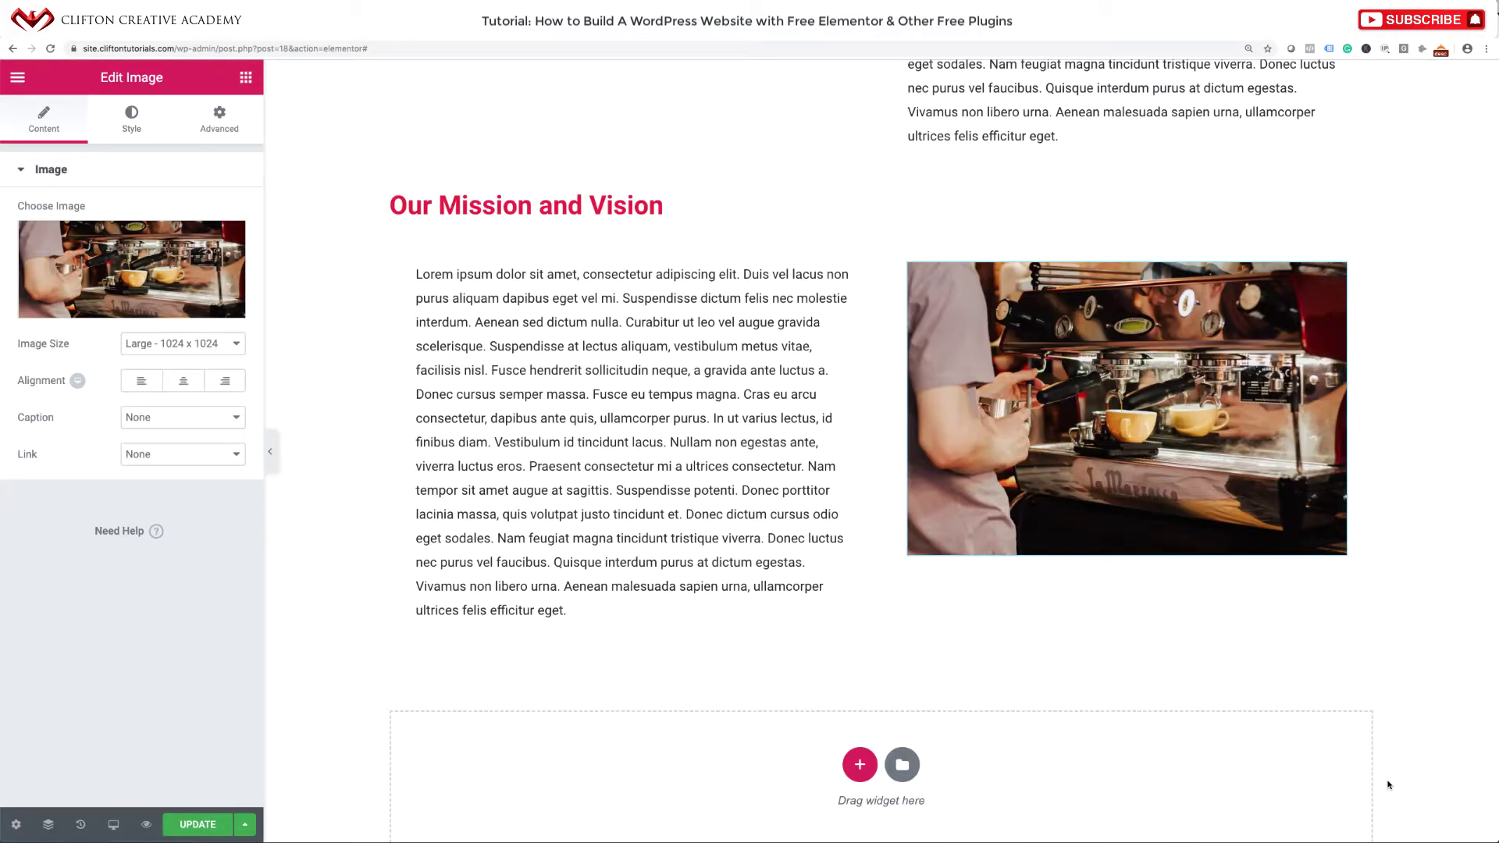
pyautogui.scroll(8, 995, 639)
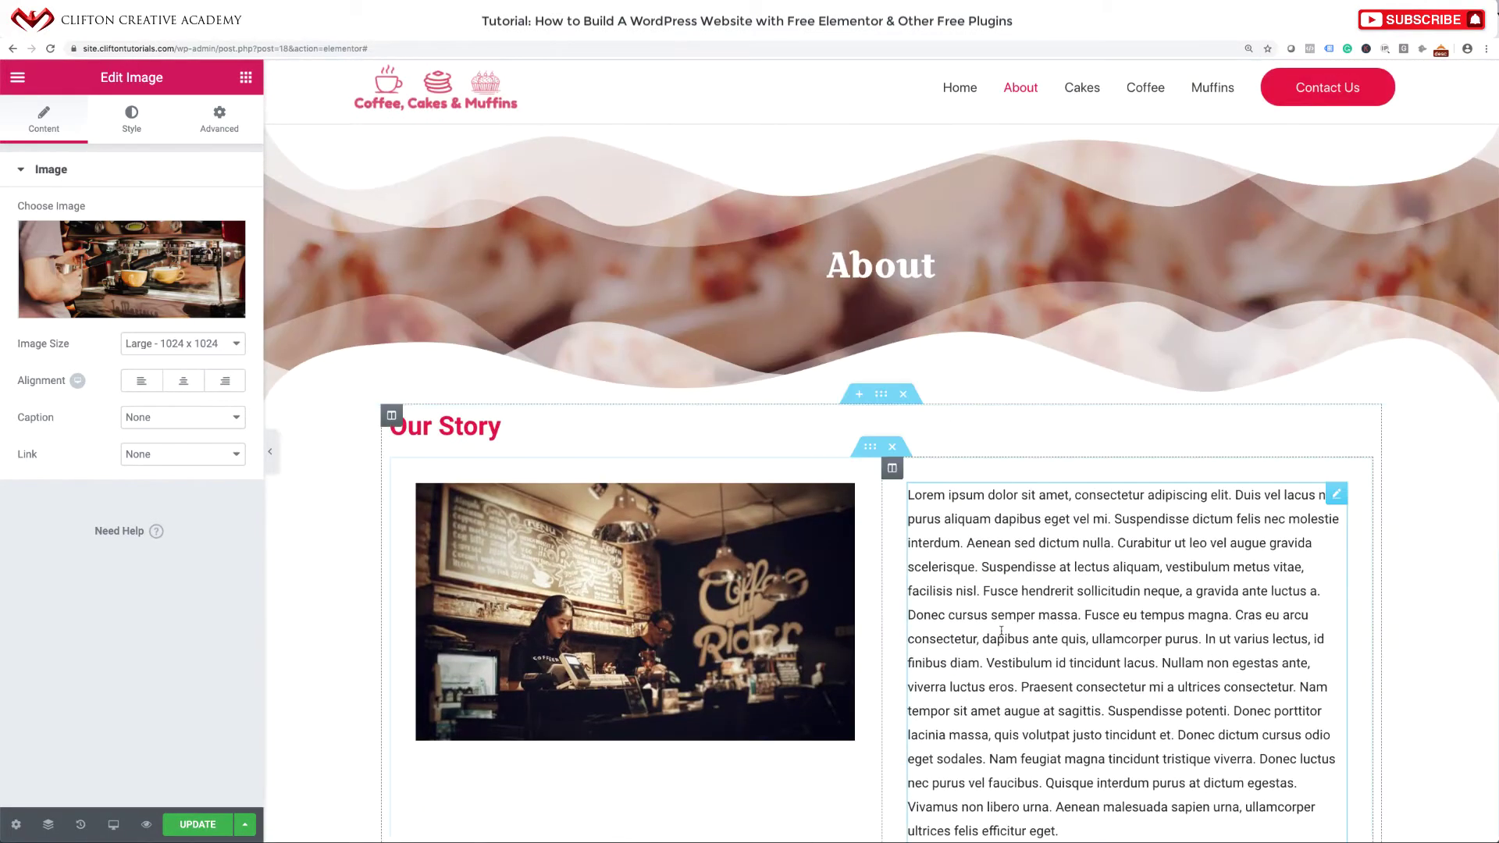
pyautogui.scroll(-8, 1001, 631)
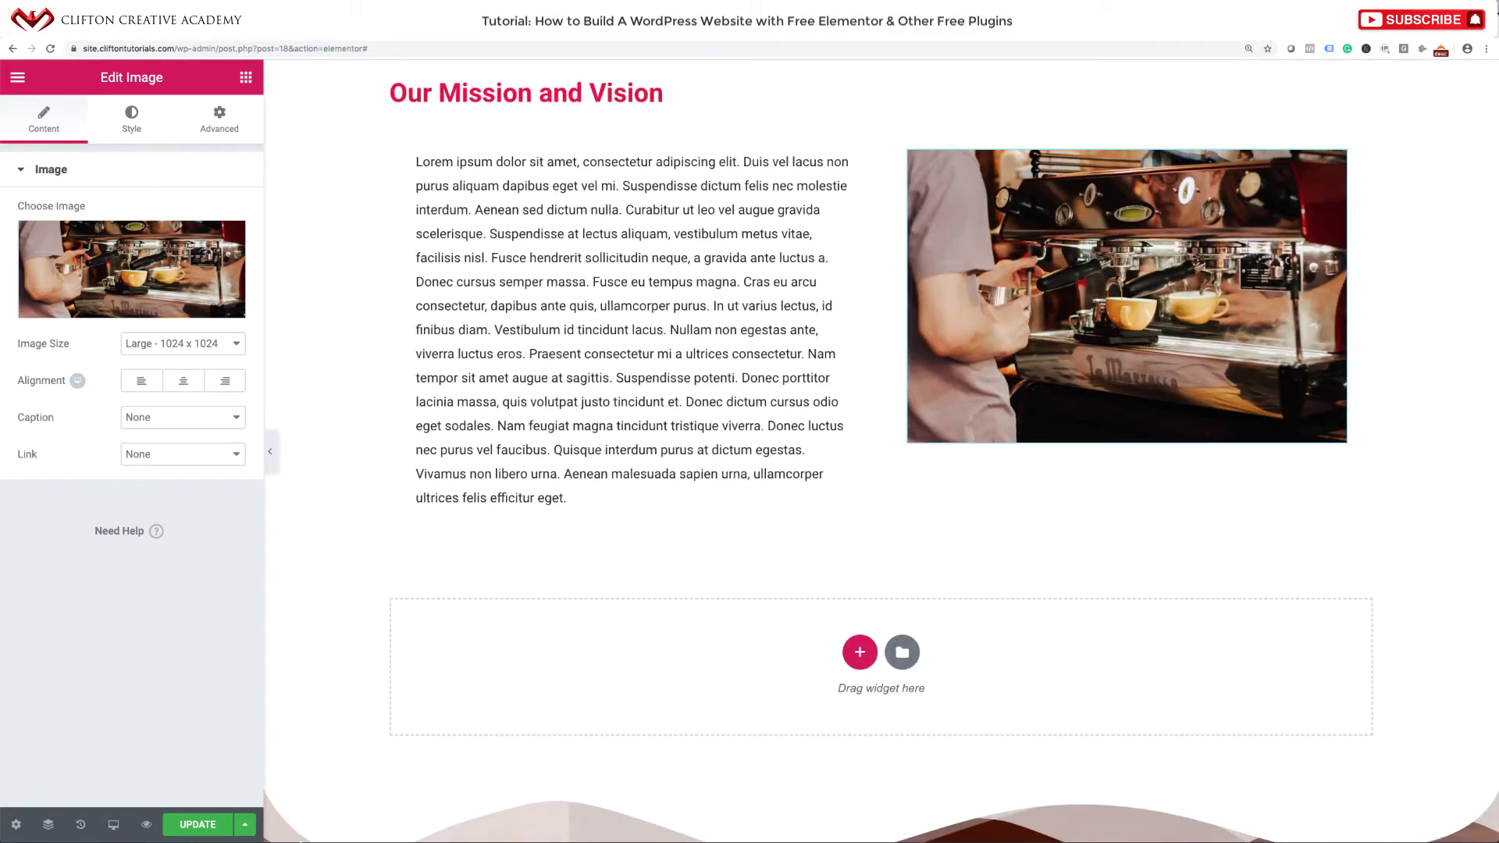
pyautogui.click(206, 818)
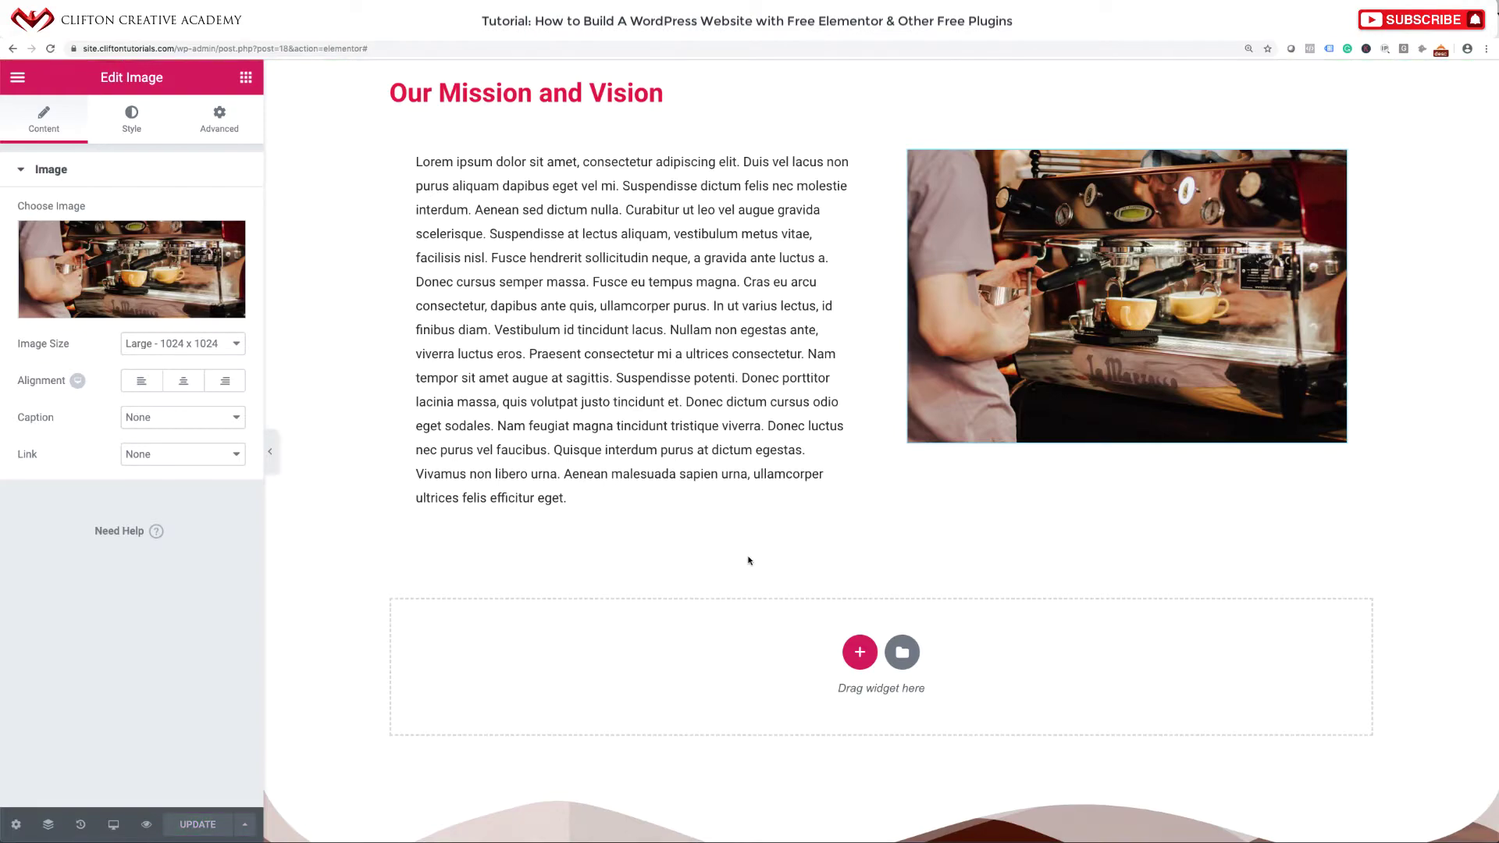
pyautogui.scroll(9, 749, 561)
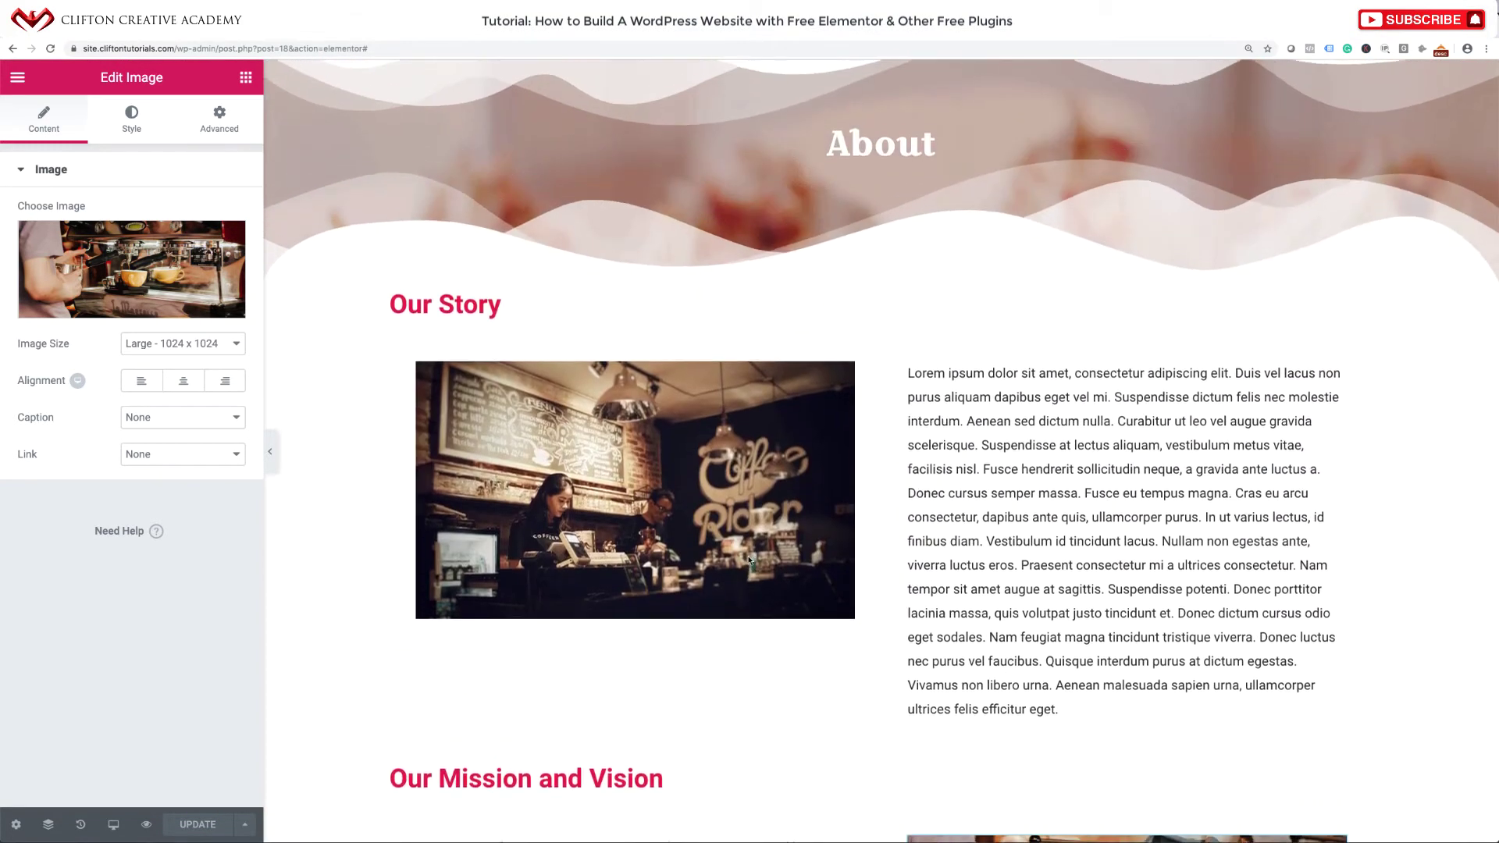
pyautogui.scroll(2, 748, 560)
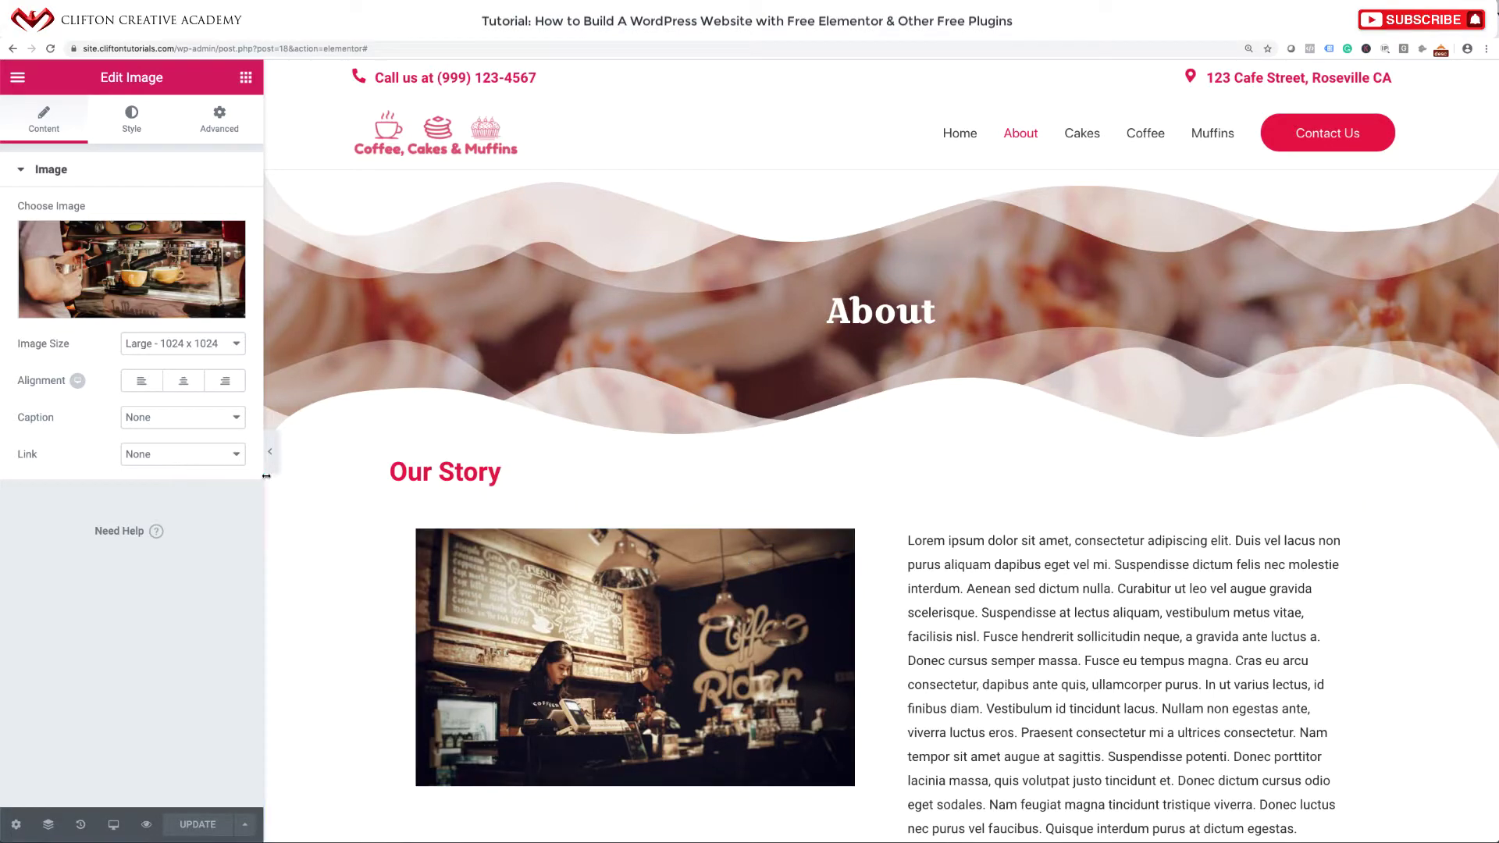
# View the finished site's Cakes page for reference, then return and open Elementor's main menu.
pyautogui.click(273, 450)
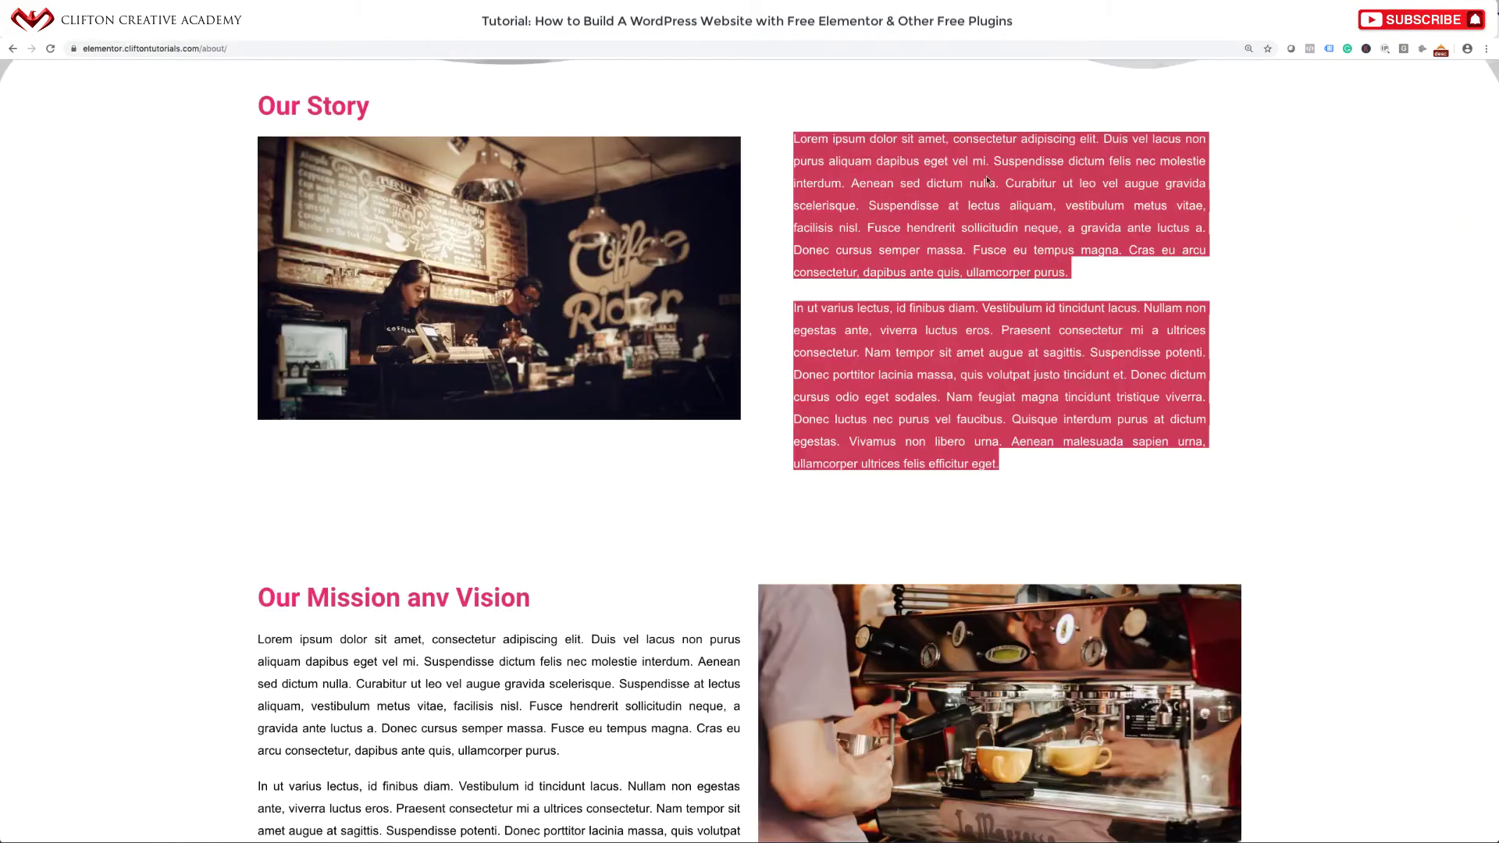
pyautogui.scroll(5, 990, 143)
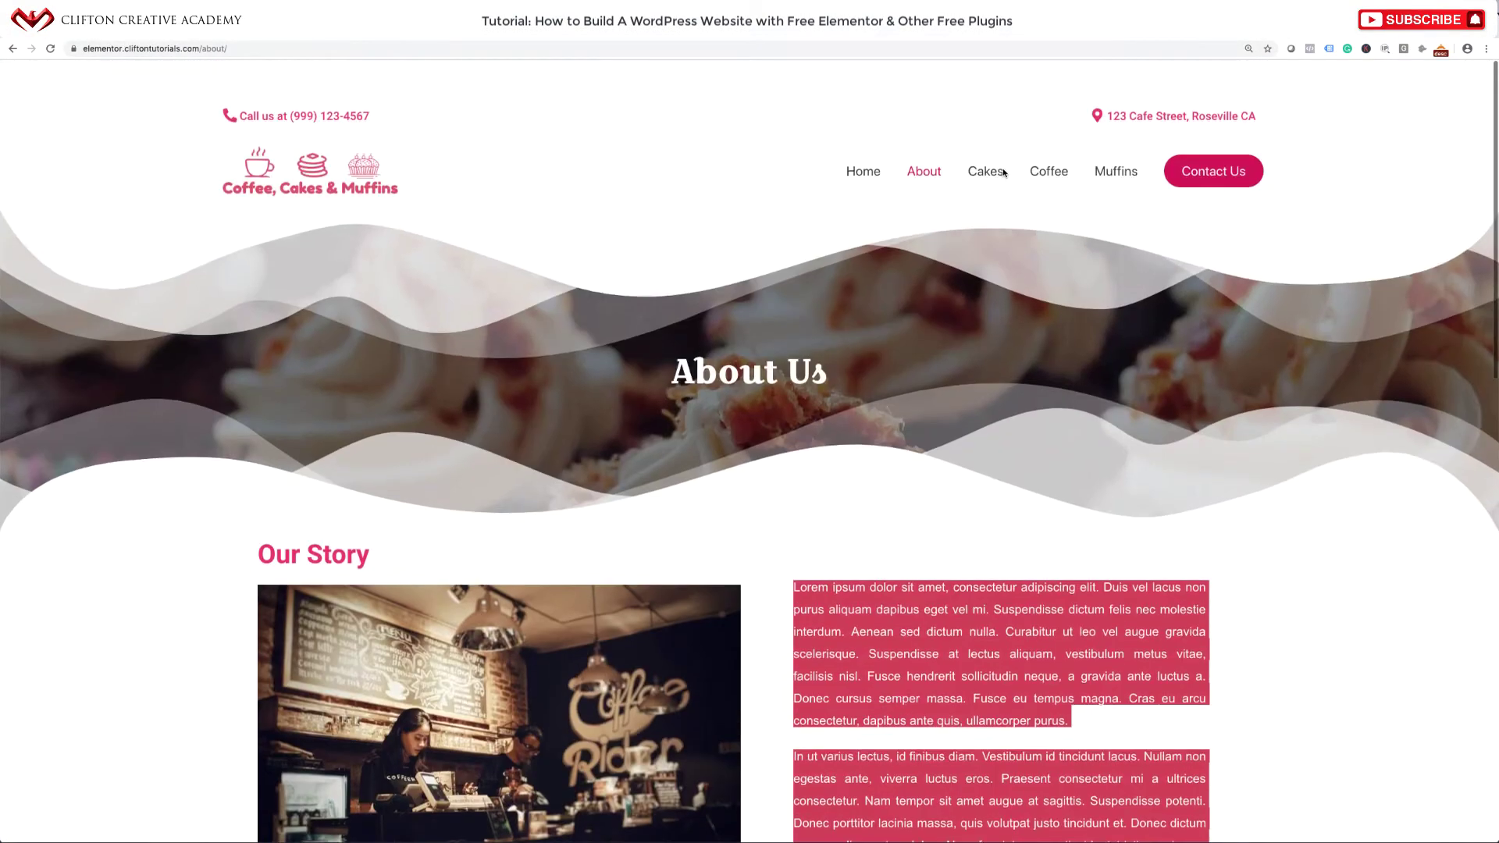
pyautogui.click(988, 135)
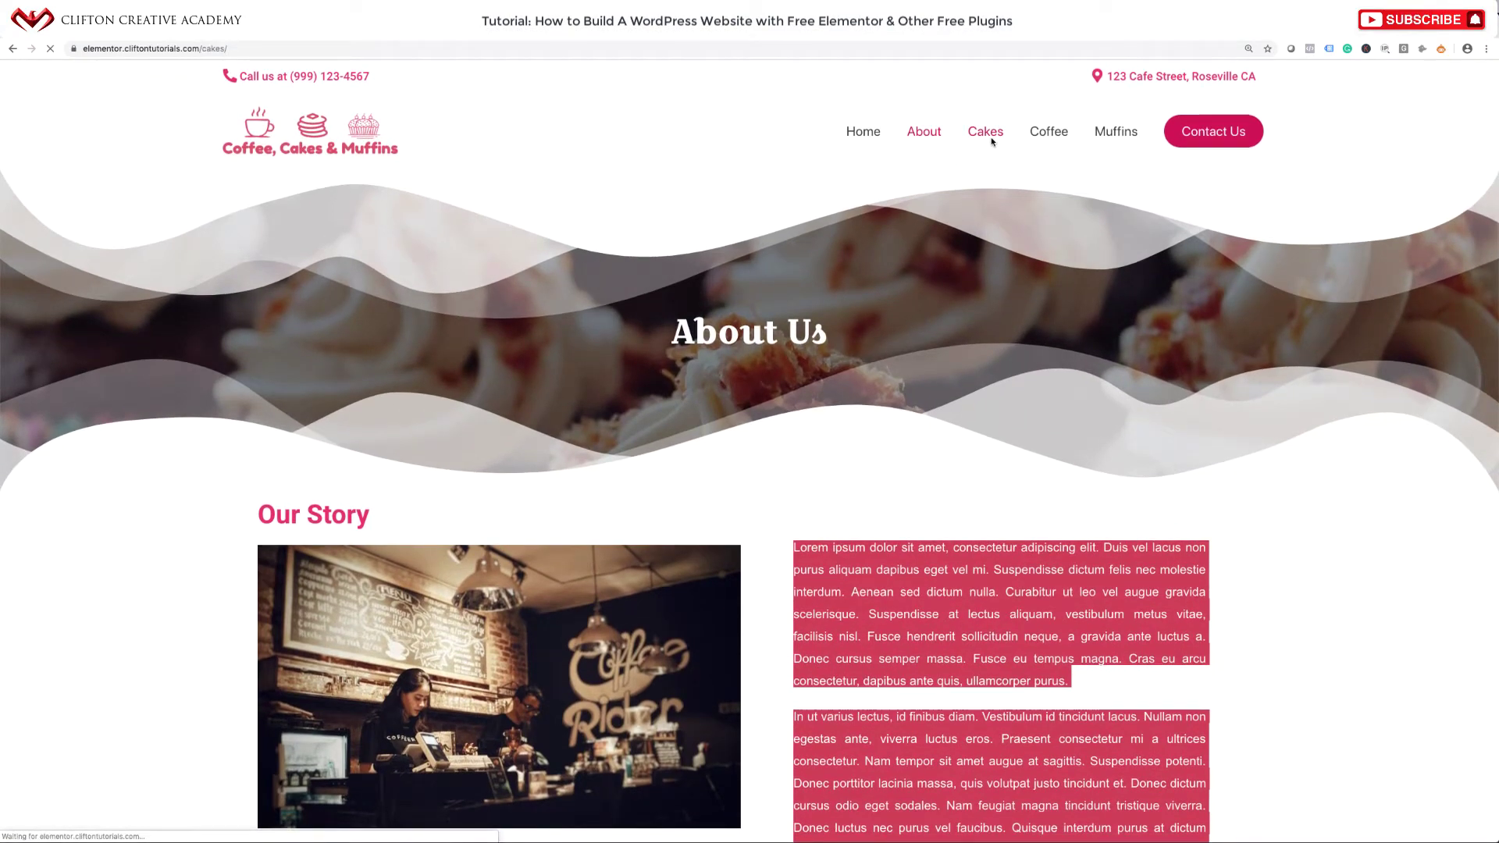
pyautogui.scroll(-3, 877, 436)
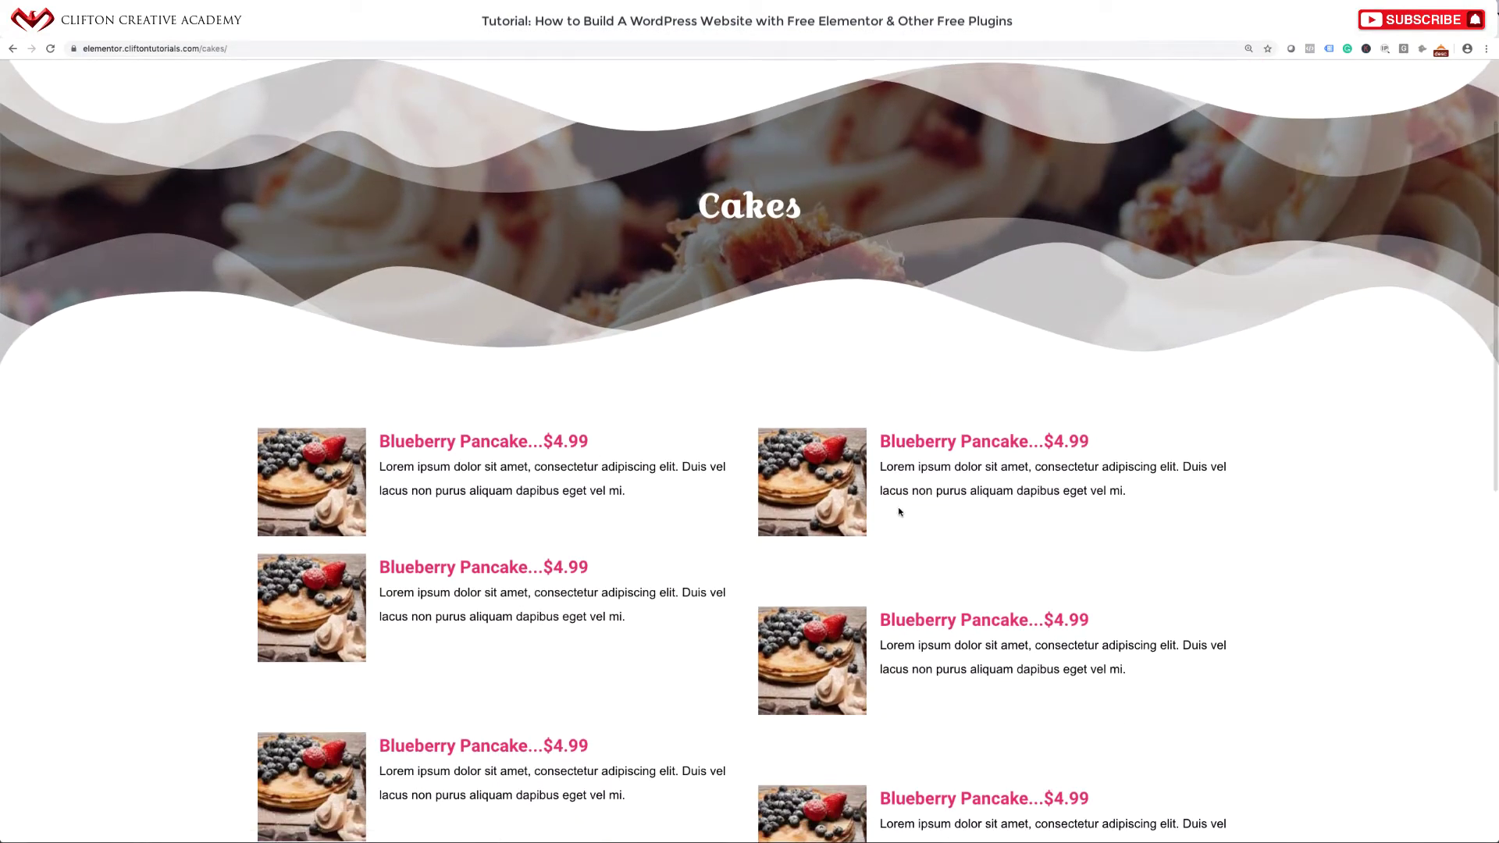
pyautogui.scroll(-5, 780, 567)
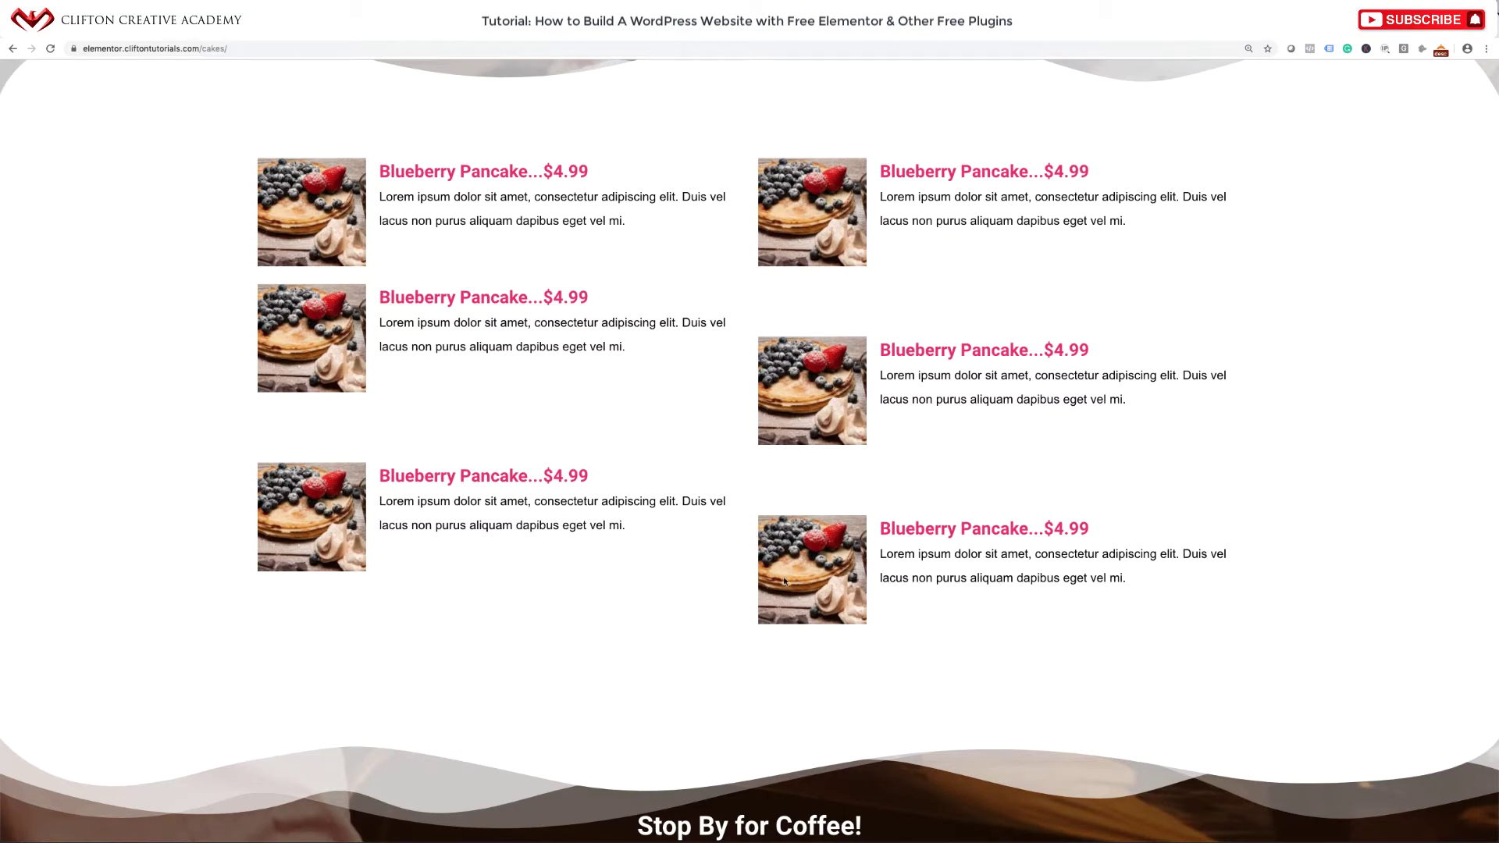
pyautogui.scroll(3, 819, 426)
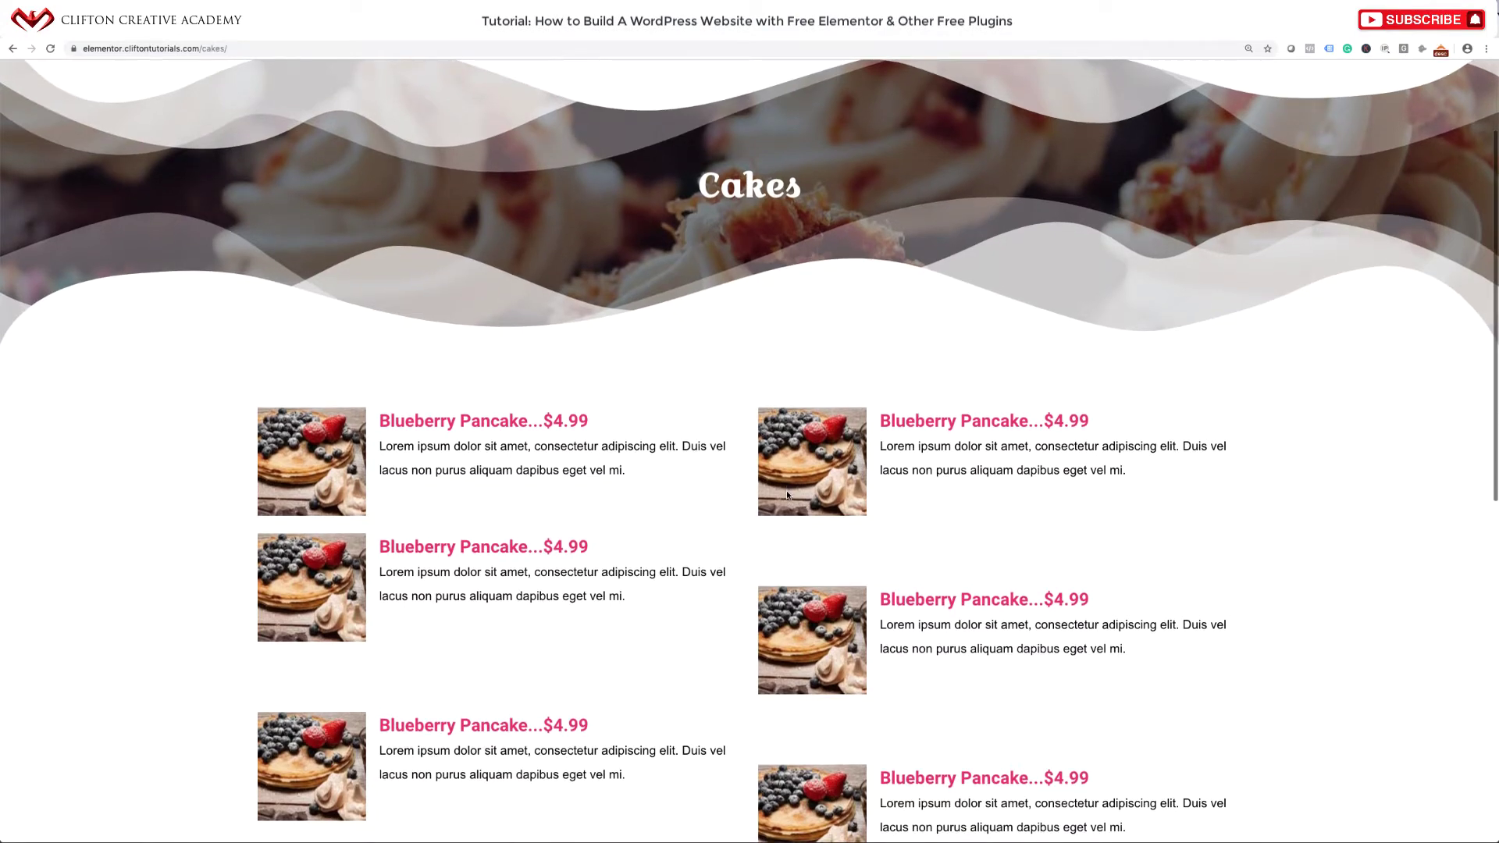
pyautogui.scroll(2, 786, 490)
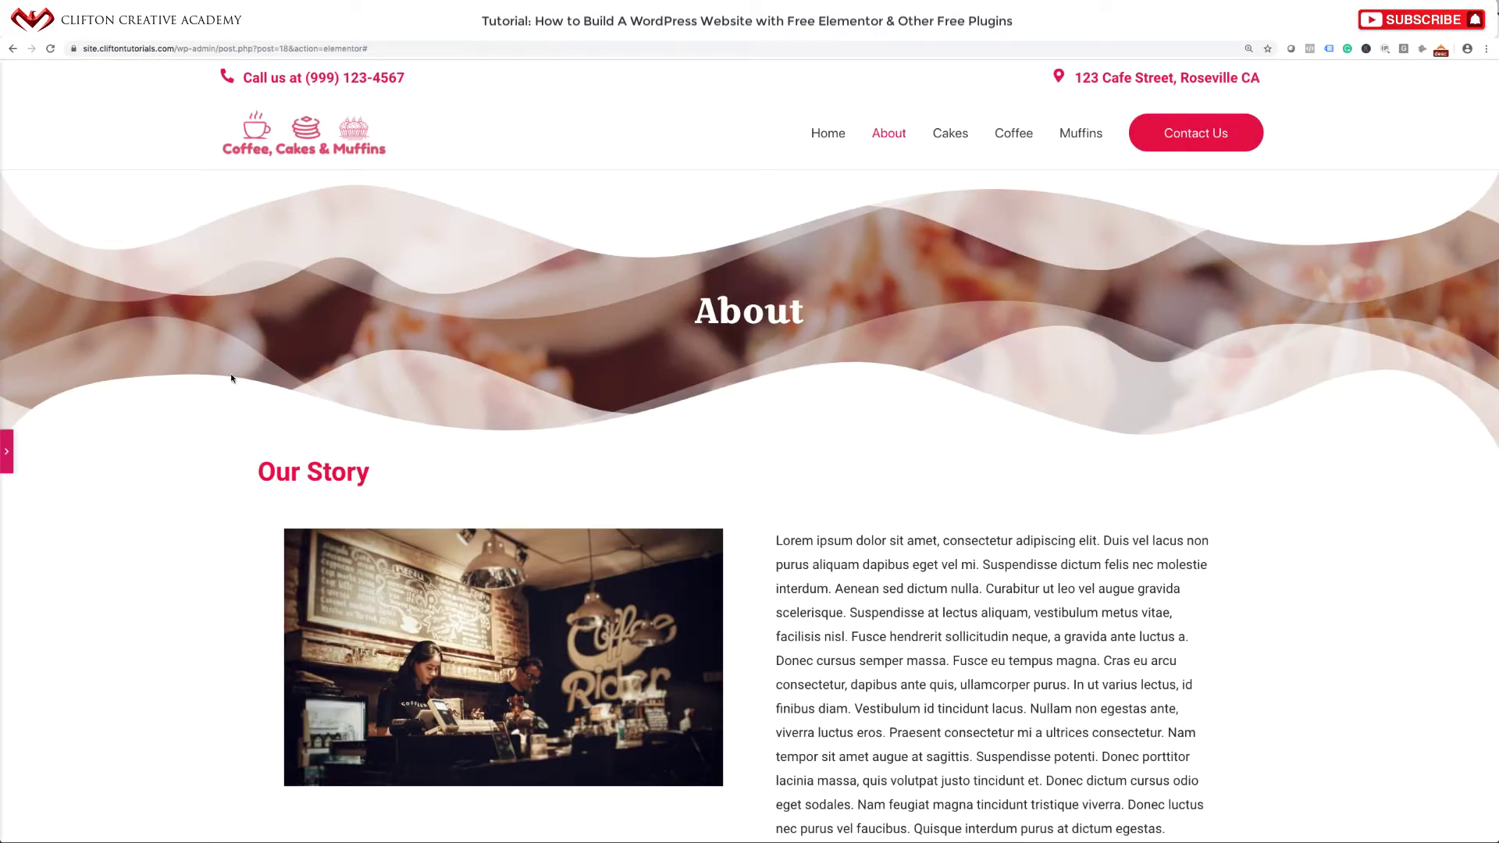
pyautogui.click(6, 451)
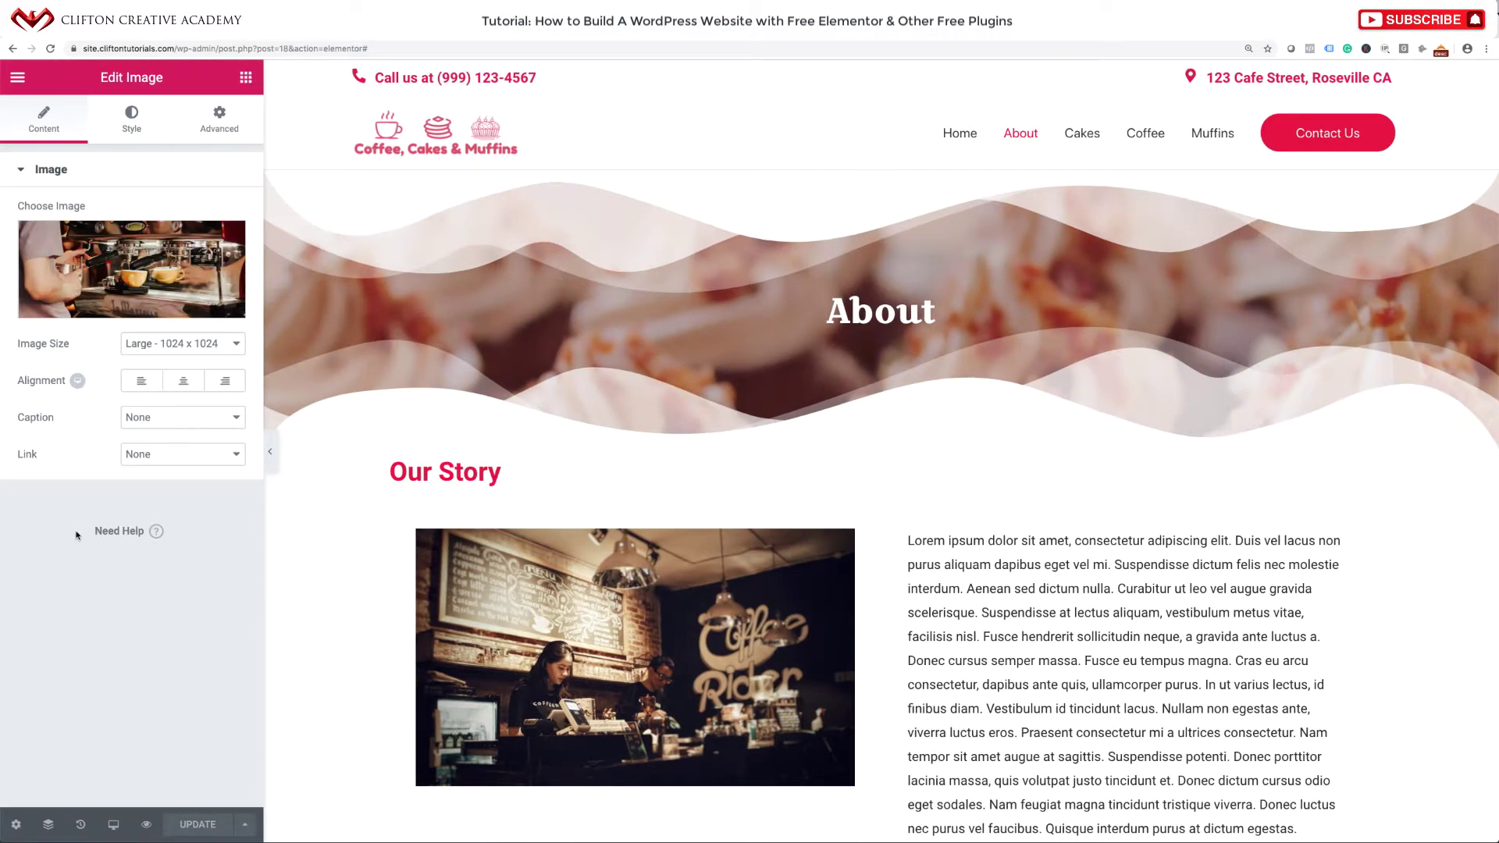
pyautogui.click(19, 80)
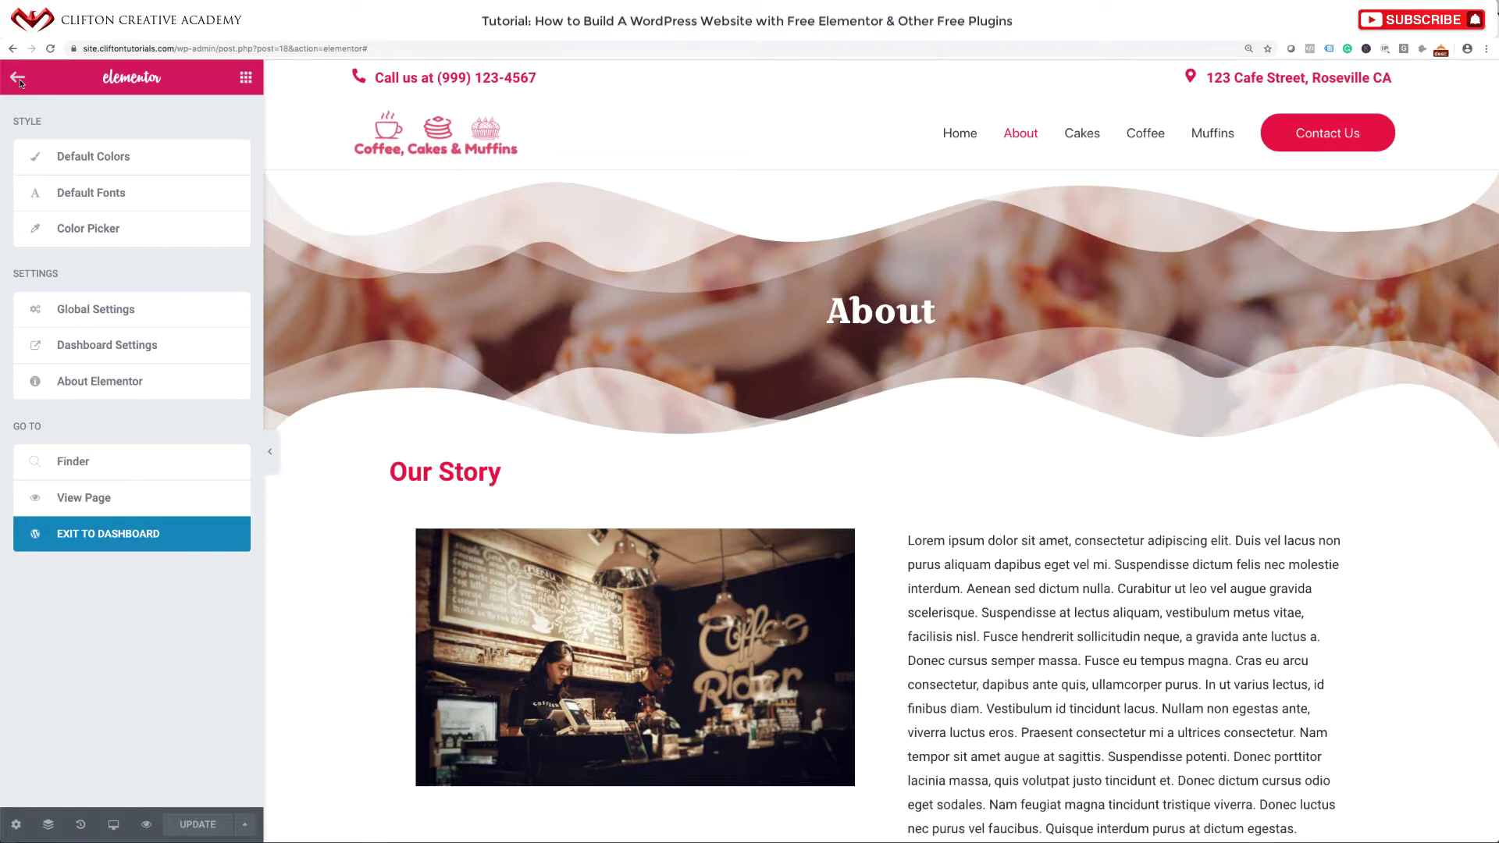
# Go from the live About page to the Cakes page, edit it in Elementor, and bring up the template library.
pyautogui.click(84, 500)
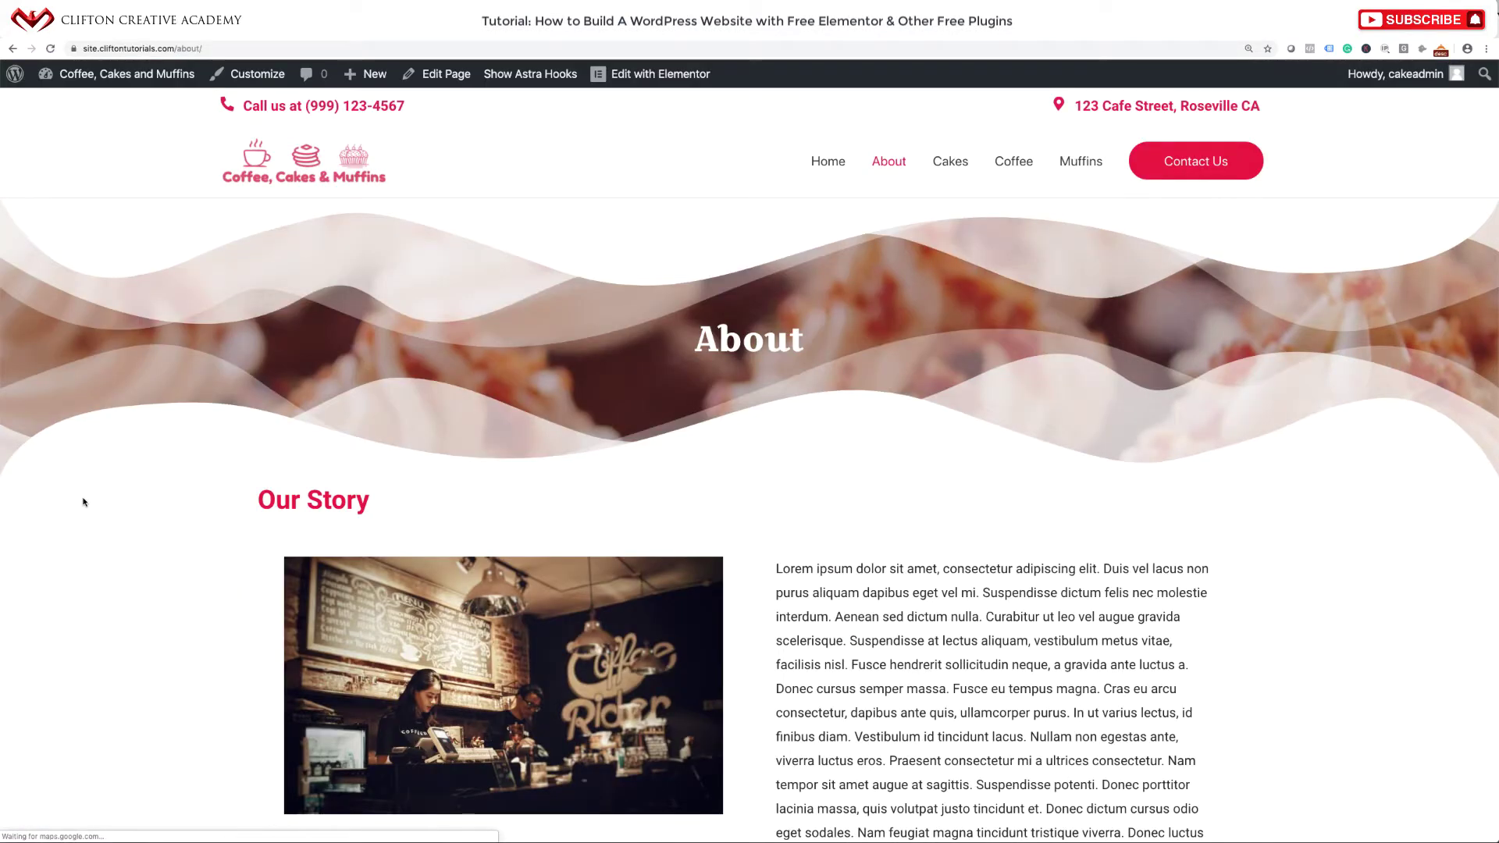
pyautogui.scroll(-1, 780, 481)
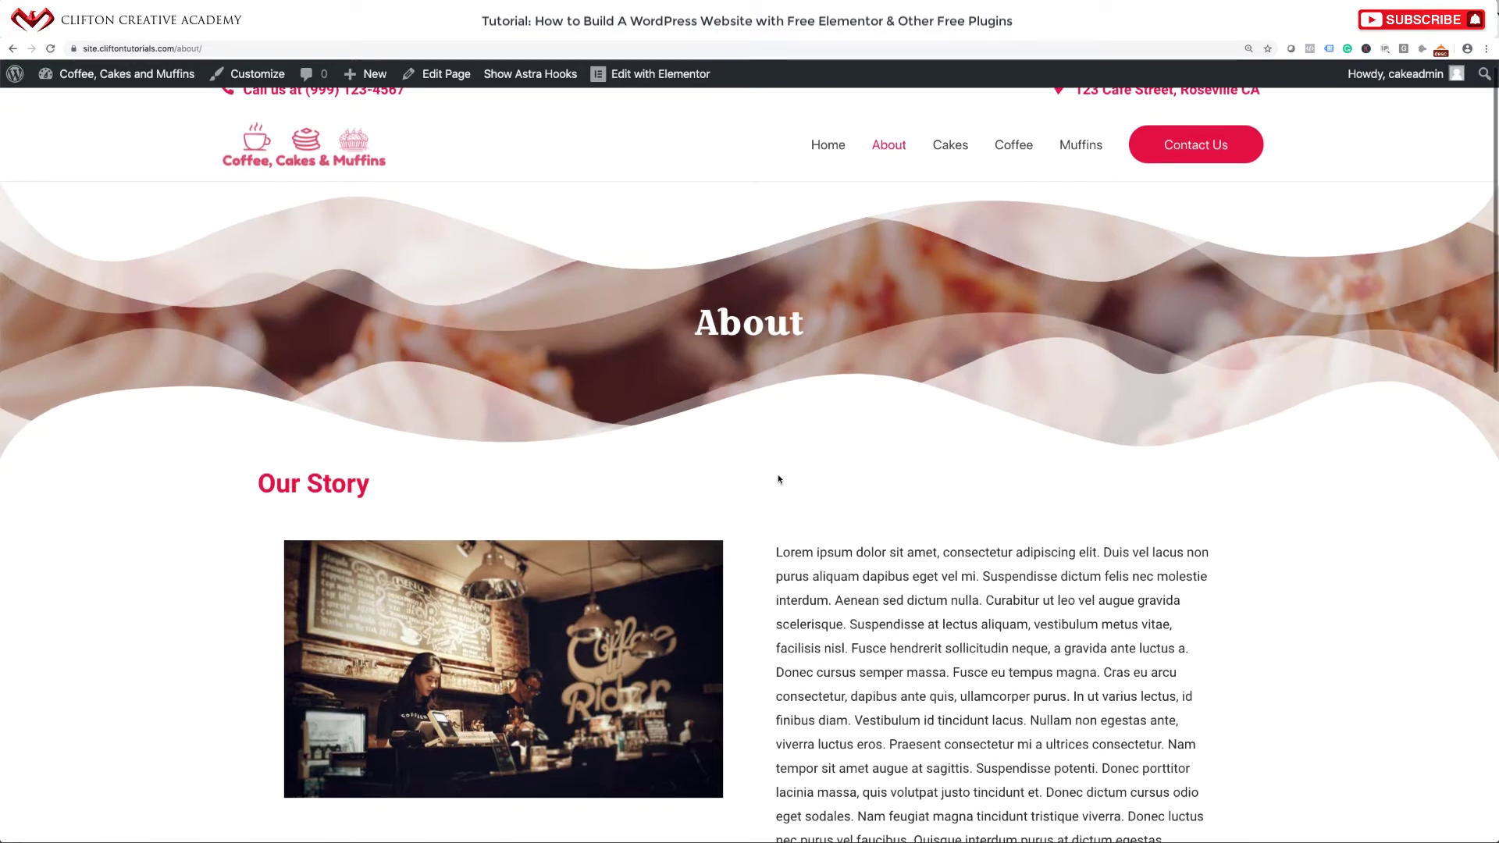
pyautogui.click(958, 137)
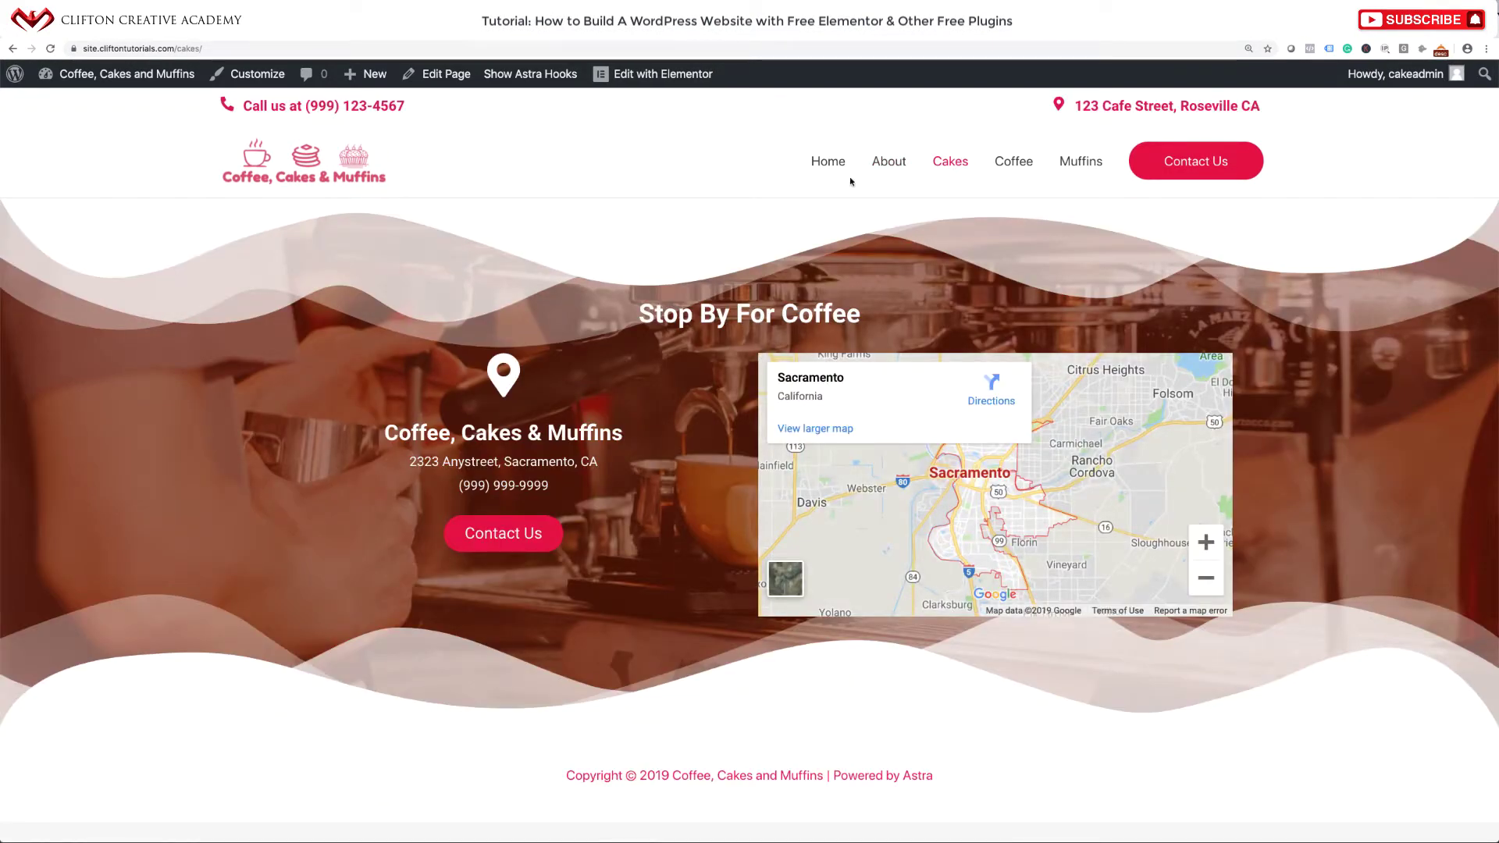
pyautogui.click(438, 78)
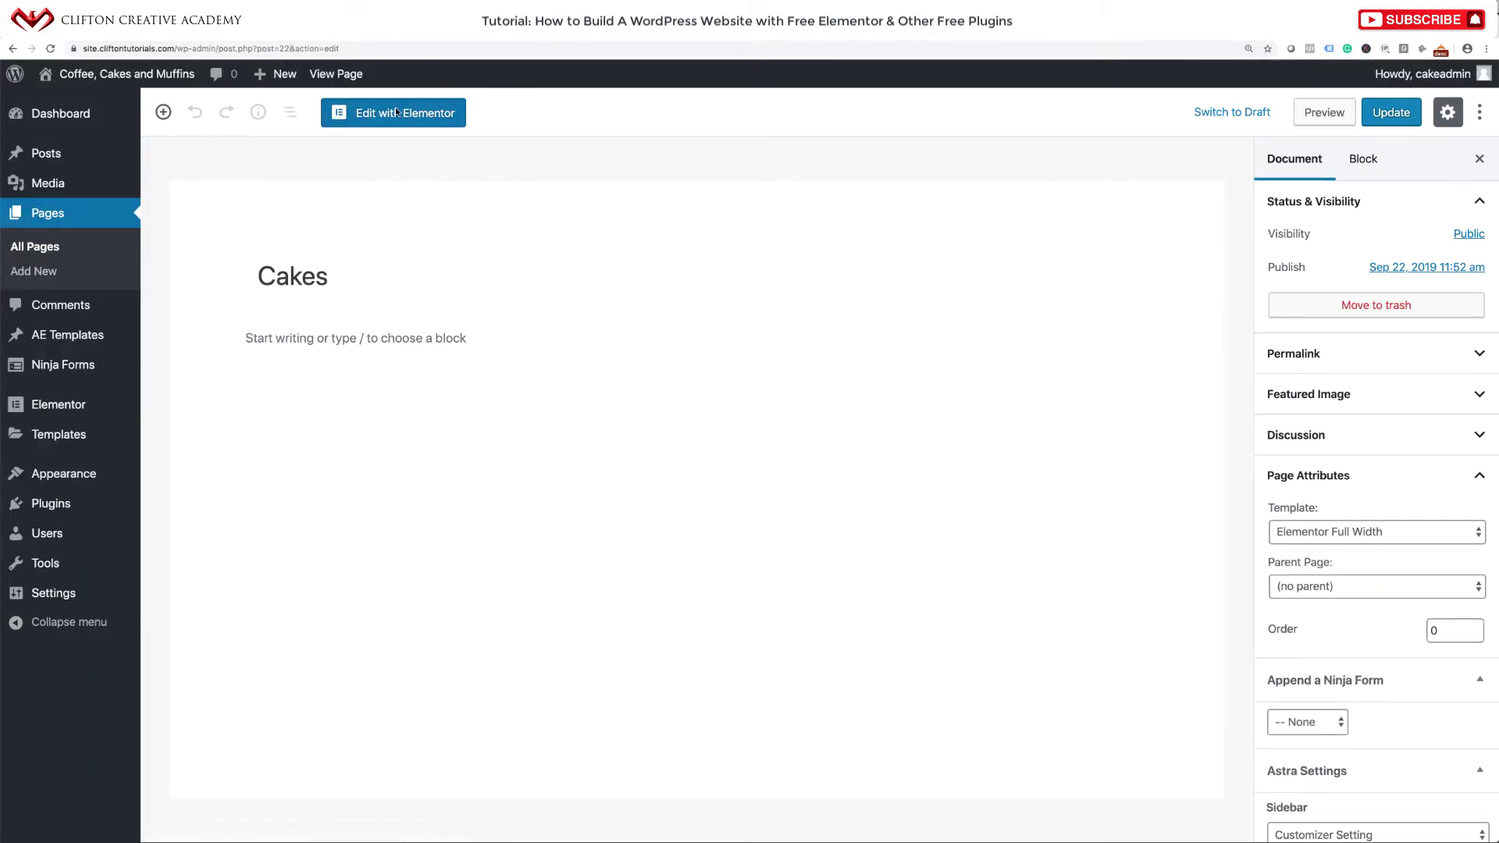
pyautogui.click(396, 111)
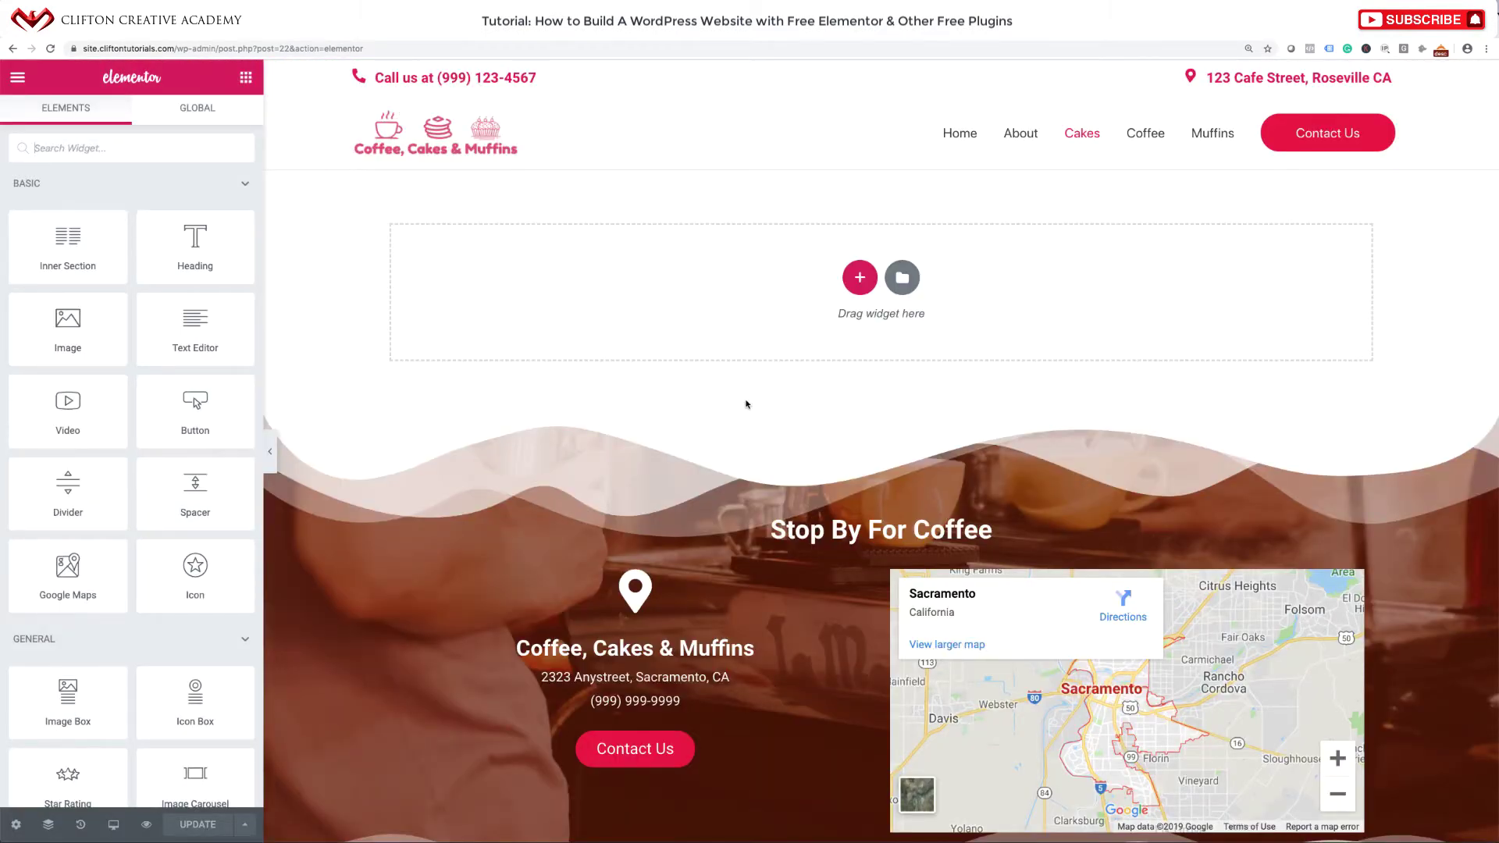
pyautogui.click(904, 280)
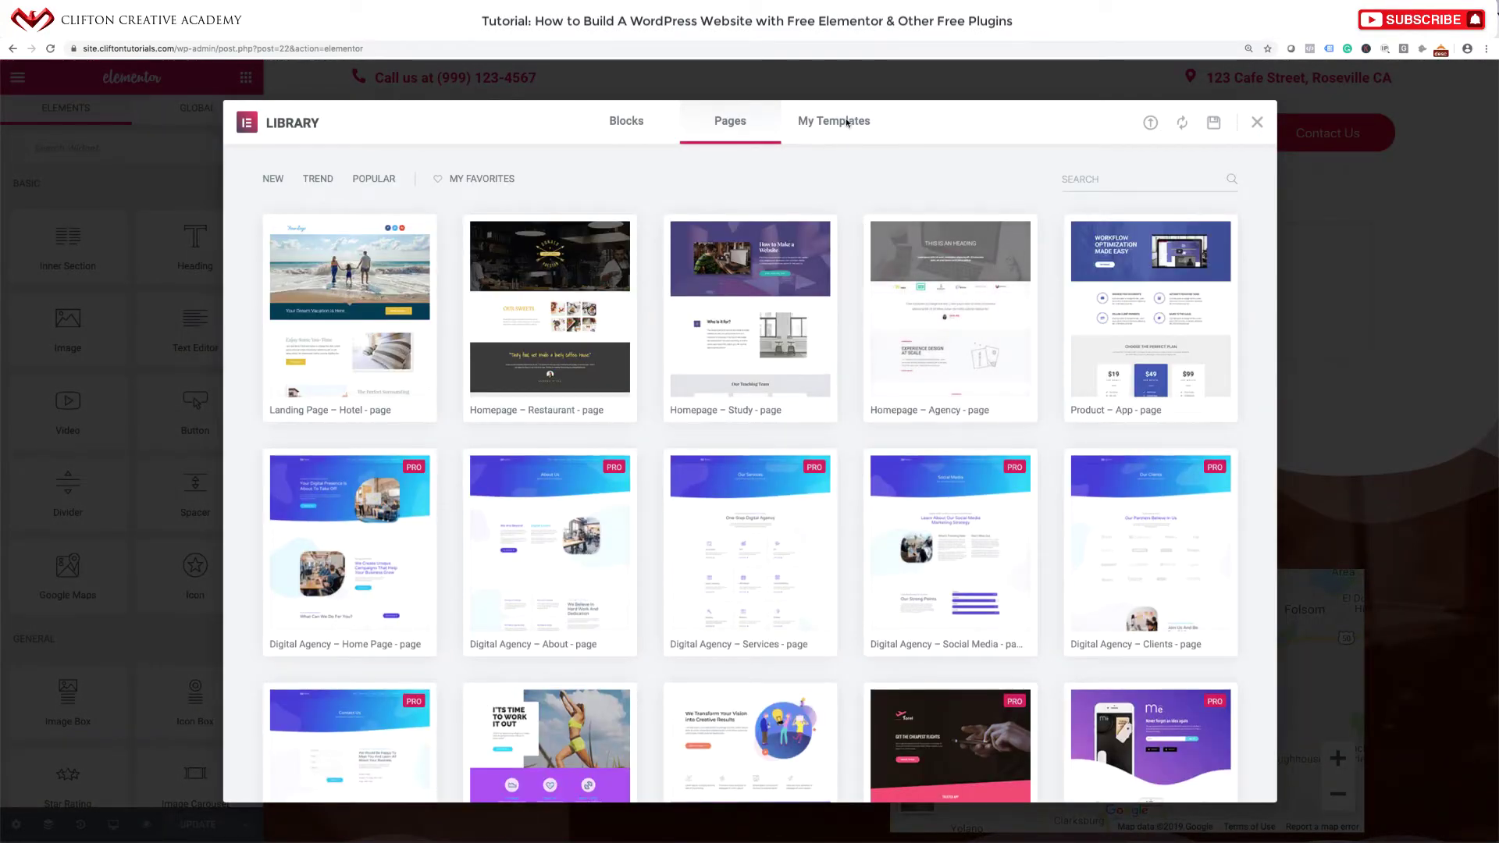
# Insert the saved Inner Page Header template from My Templates and accept its settings.
pyautogui.click(847, 122)
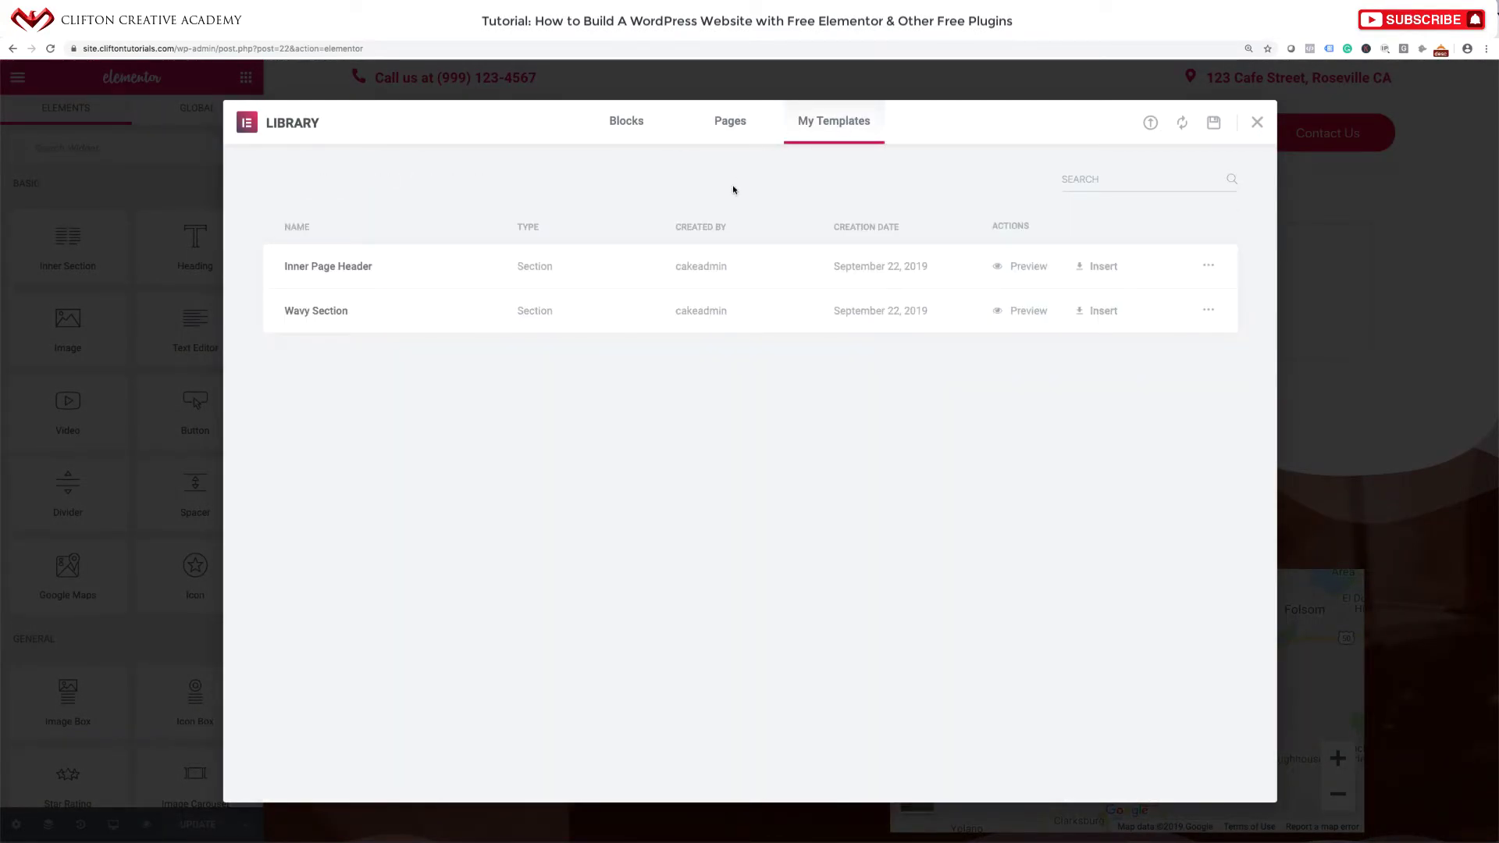
pyautogui.click(1118, 267)
pyautogui.click(862, 520)
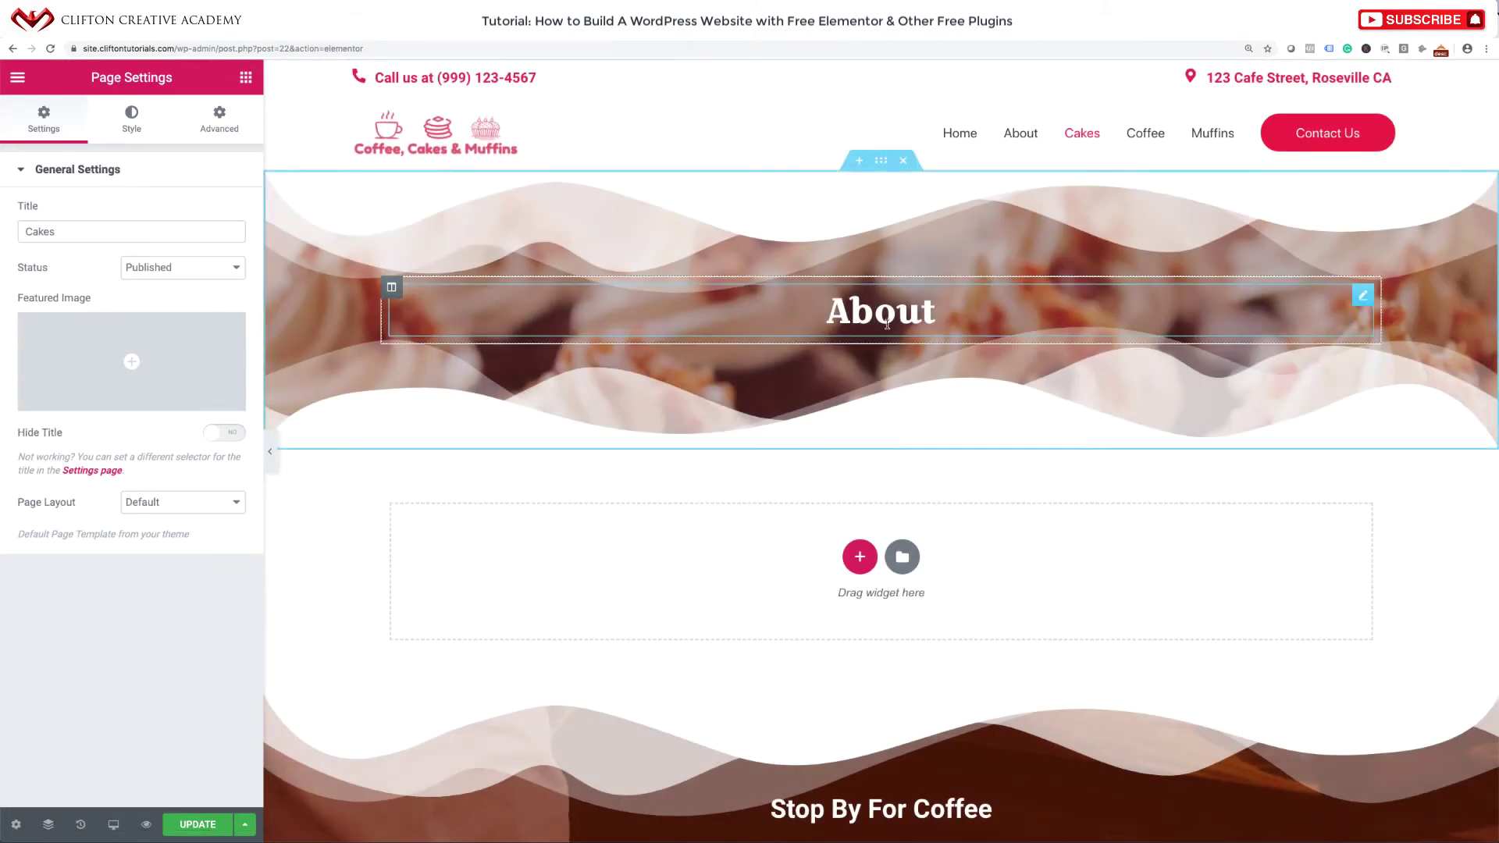
# Change the header heading from About to 'Cakes' and add a new section below.
pyautogui.click(887, 323)
pyautogui.doubleClick(887, 323)
pyautogui.write('C')
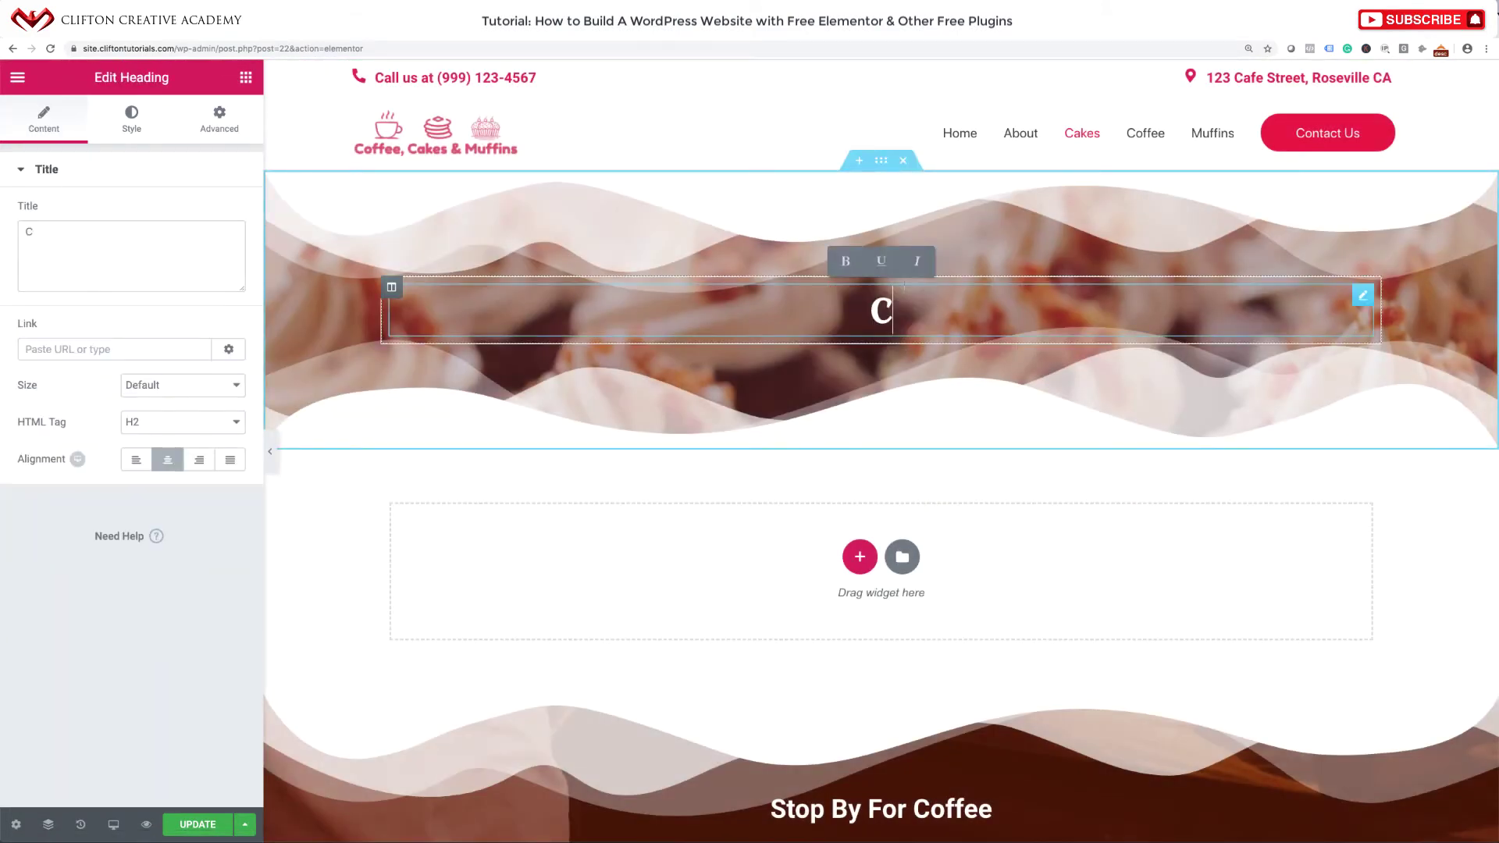
pyautogui.write('akes')
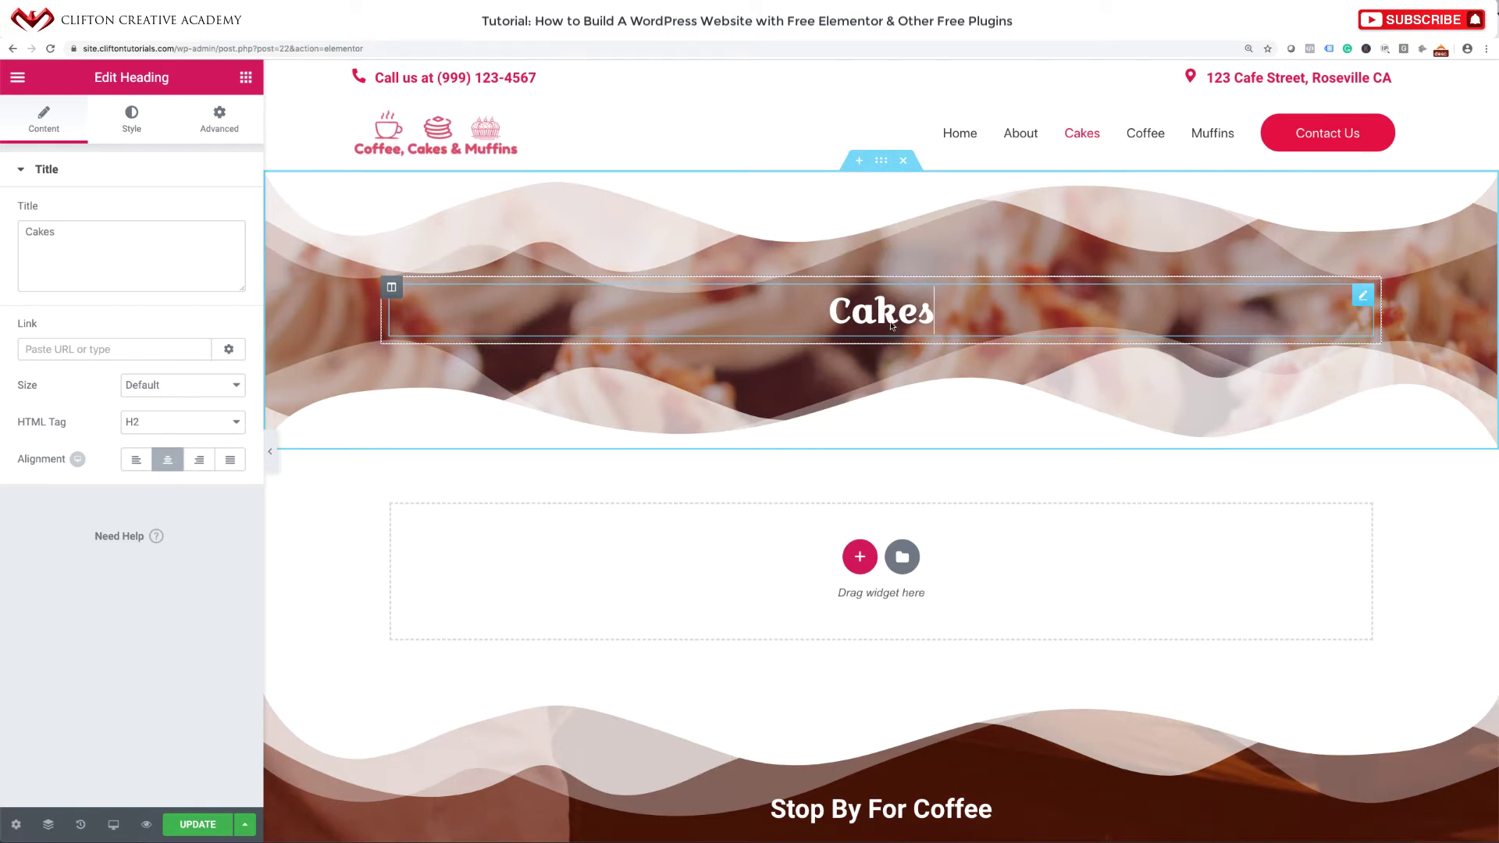
pyautogui.click(857, 558)
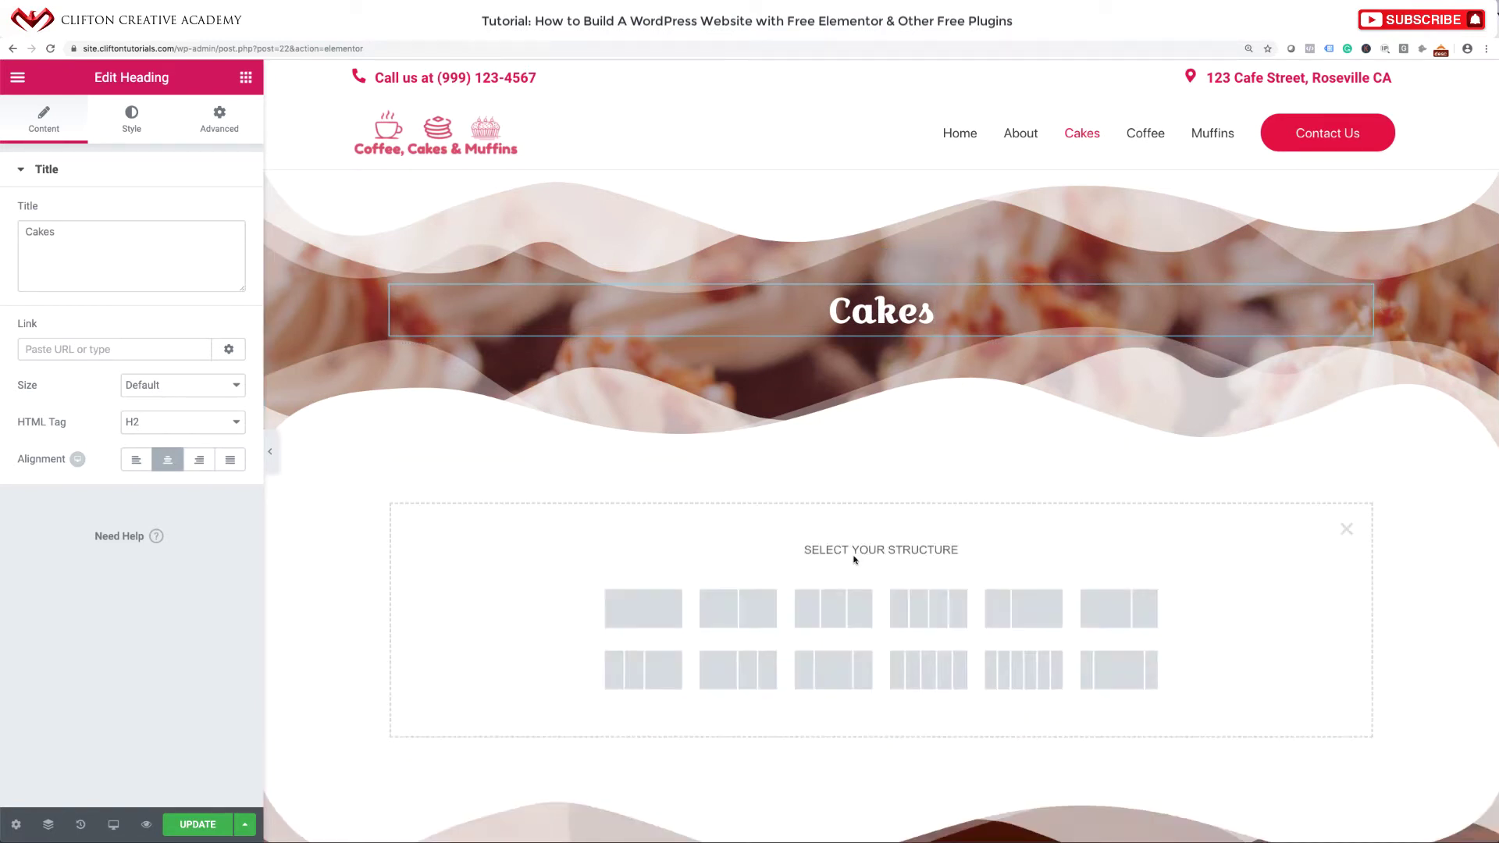
# Make the new section single-column and place a two-column Inner Section in it.
pyautogui.click(654, 602)
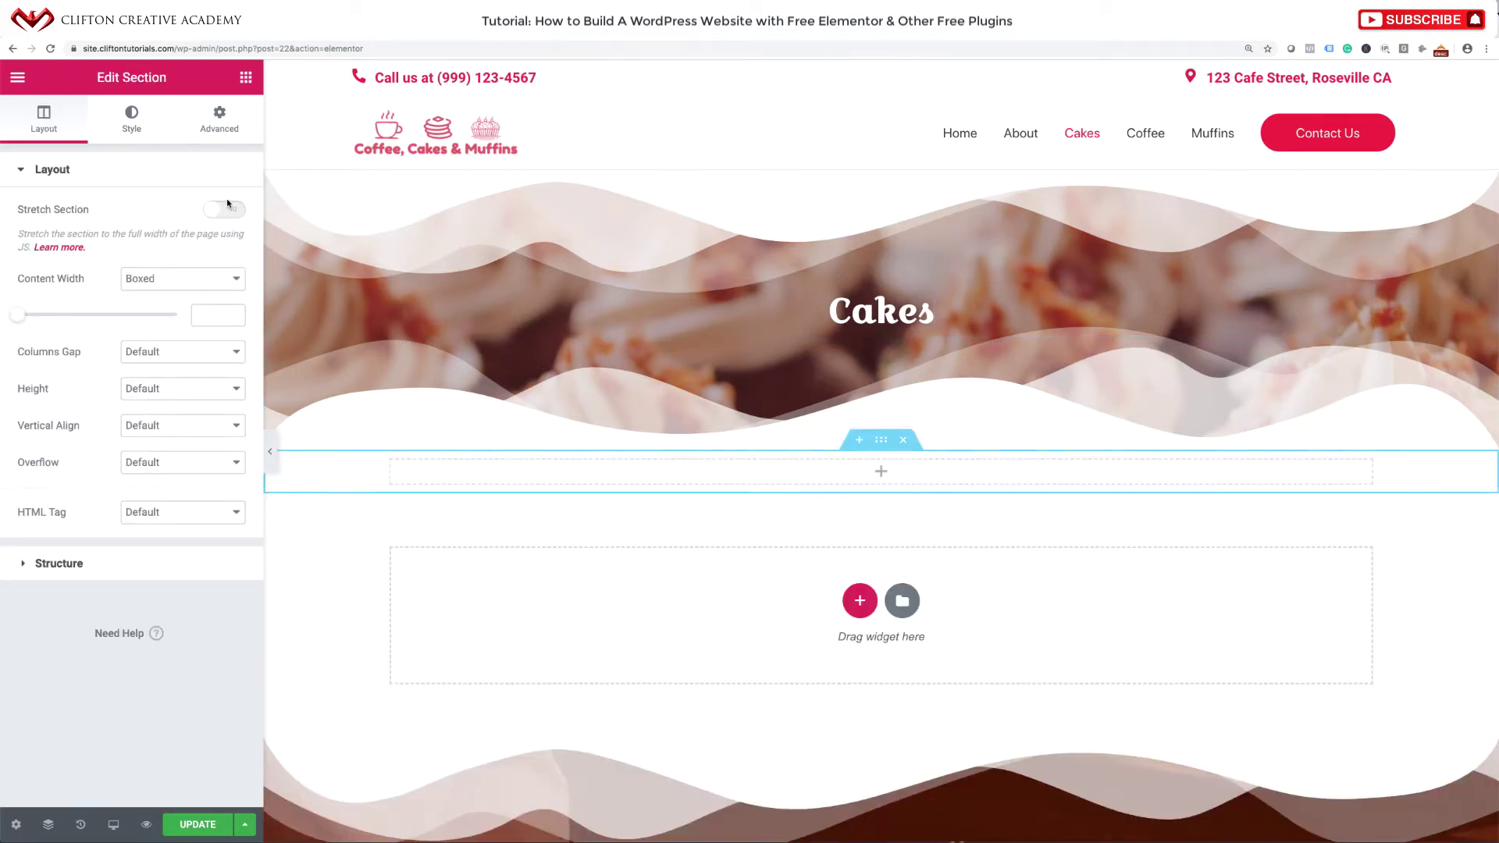
pyautogui.click(246, 78)
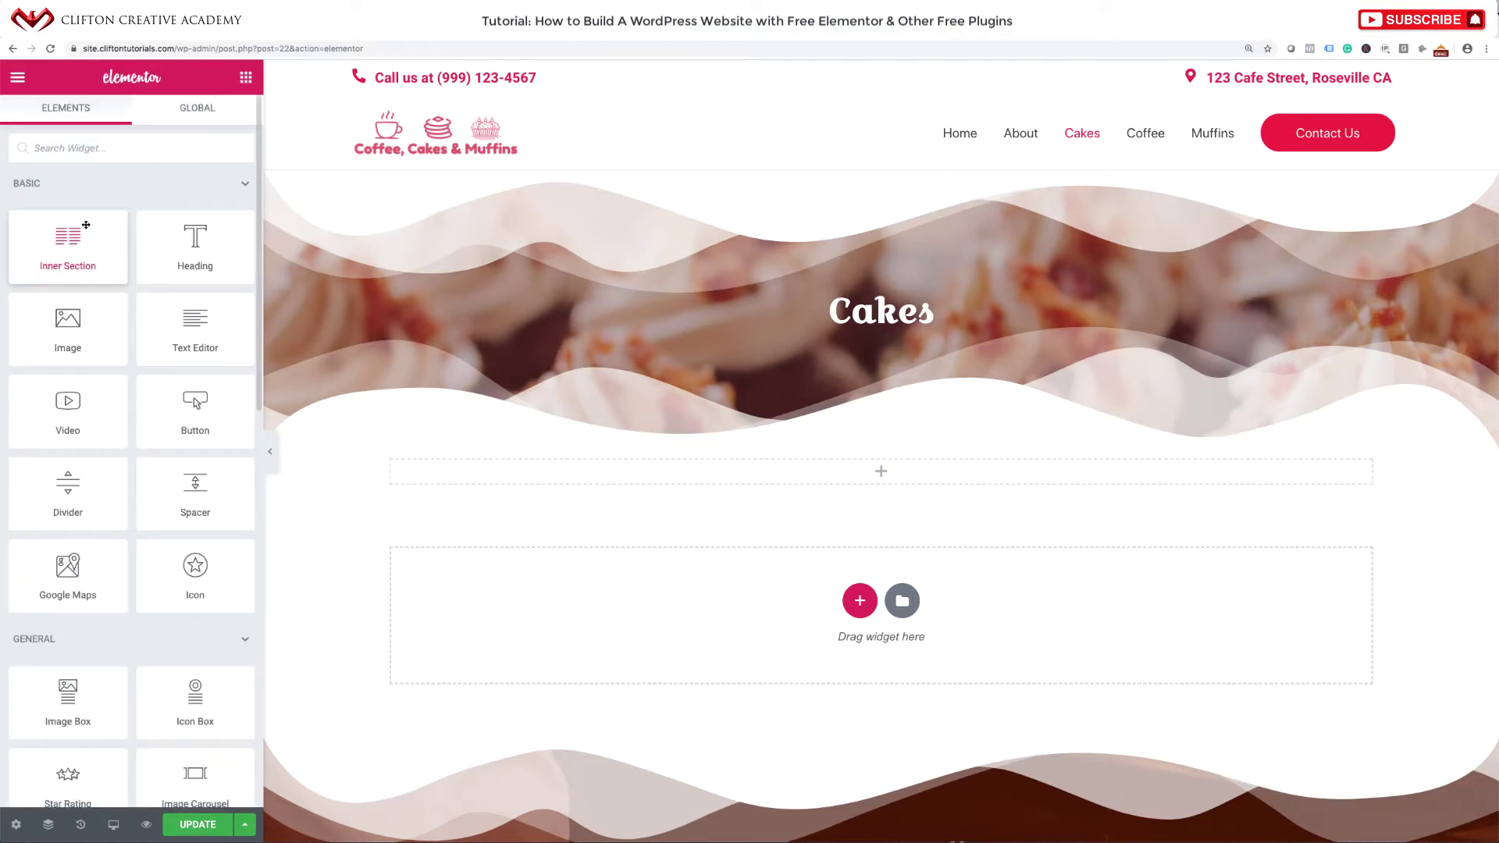
pyautogui.moveTo(68, 245); pyautogui.dragTo(865, 467)
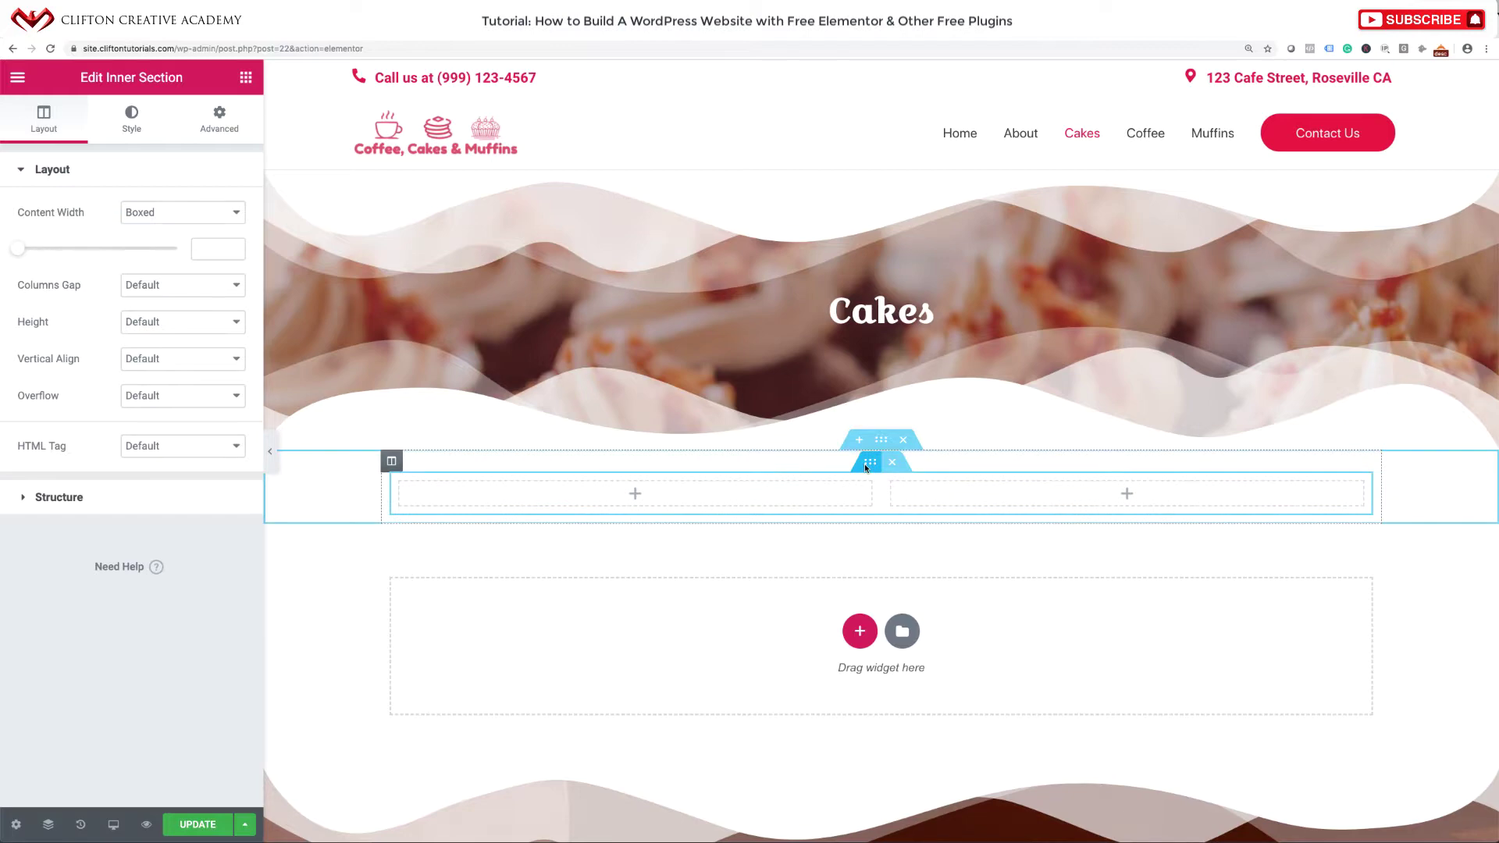
# Search widgets for 'image' and put an Image Box in the left column.
pyautogui.click(635, 493)
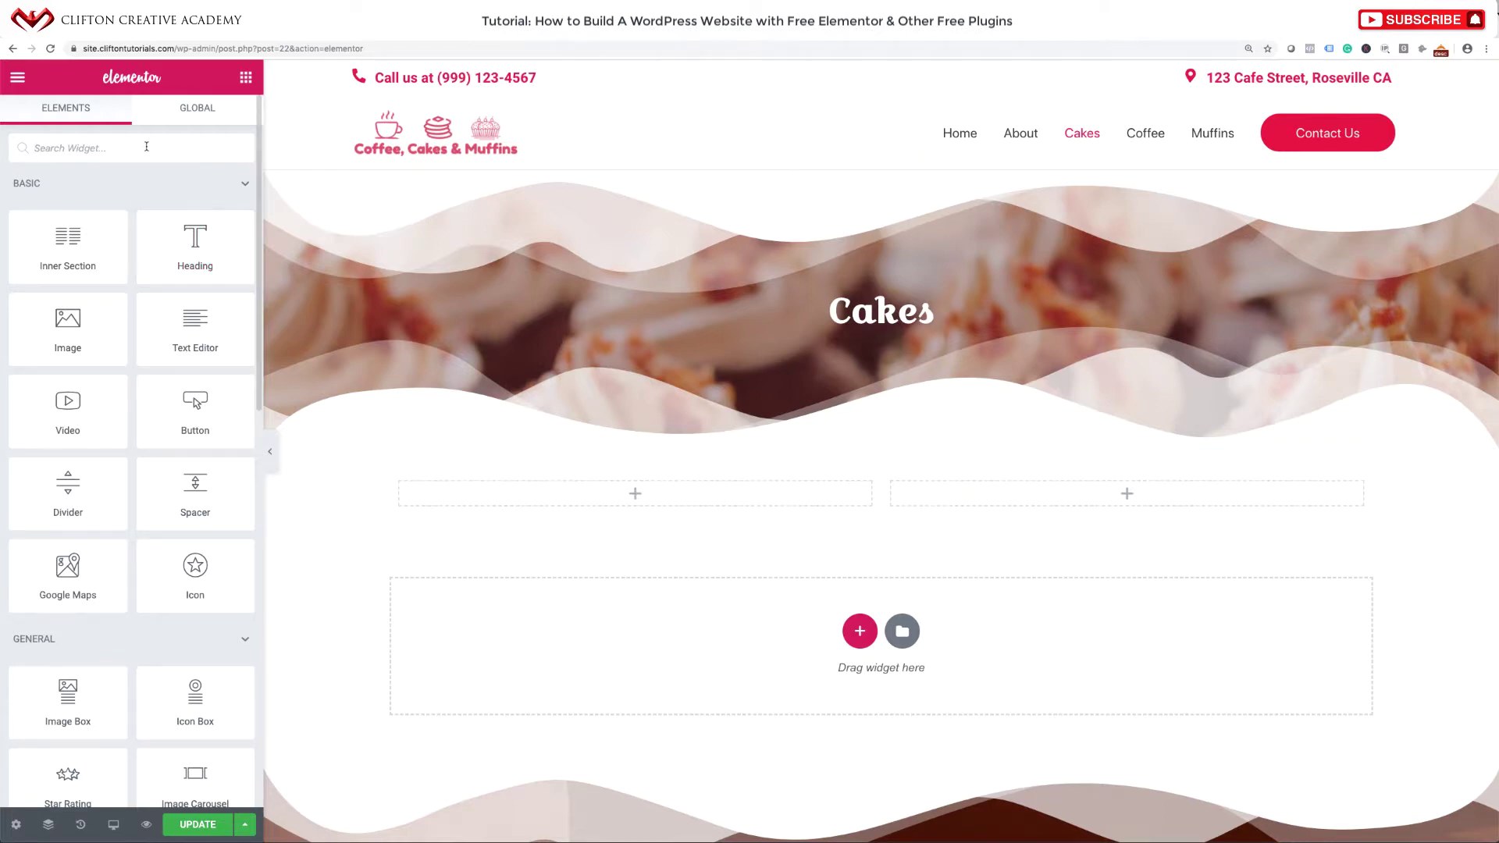
pyautogui.write('image')
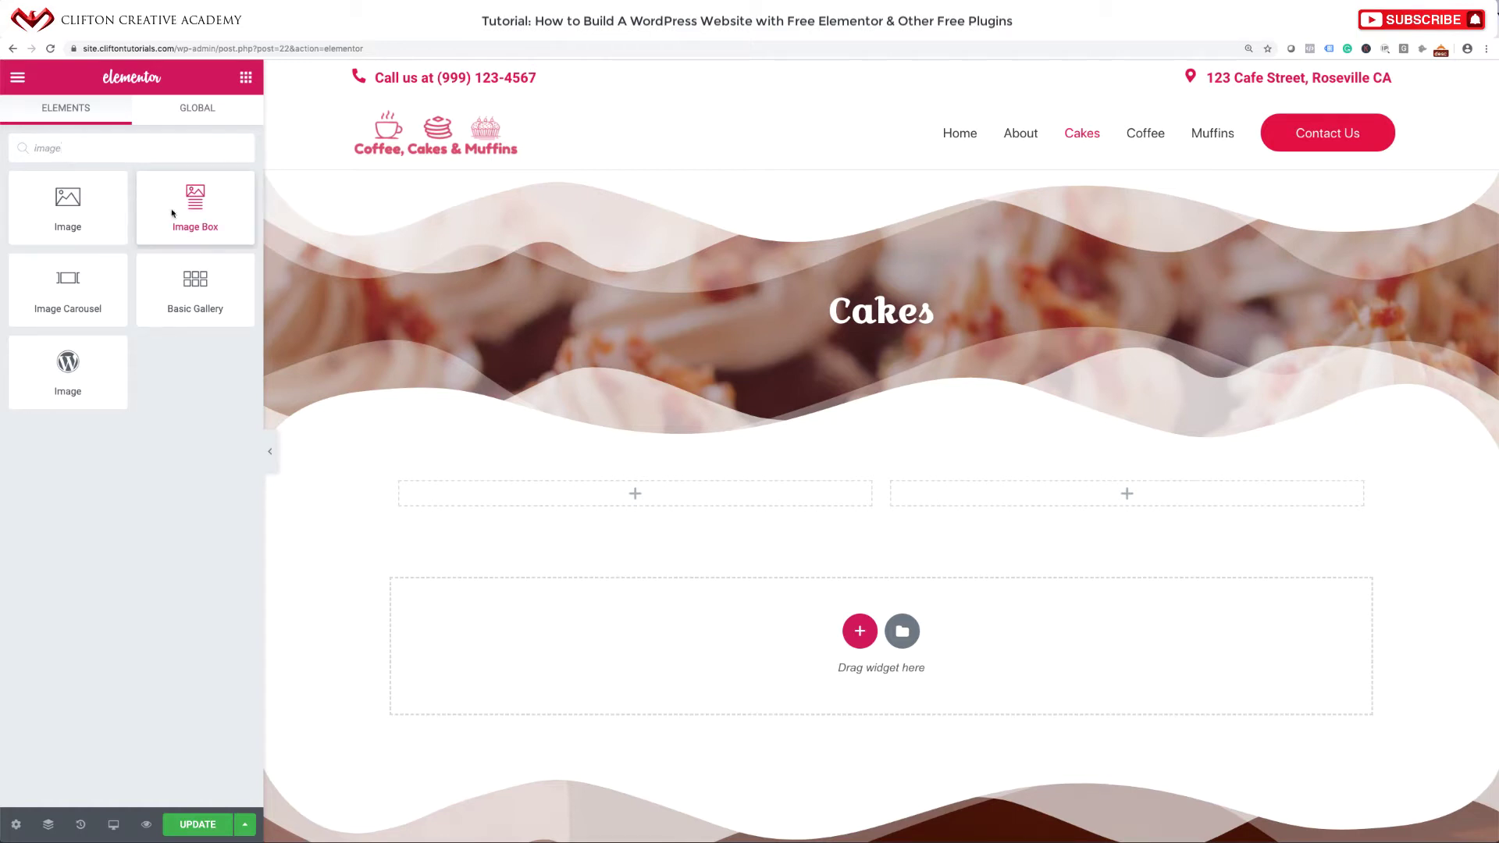
pyautogui.moveTo(172, 209); pyautogui.dragTo(596, 494)
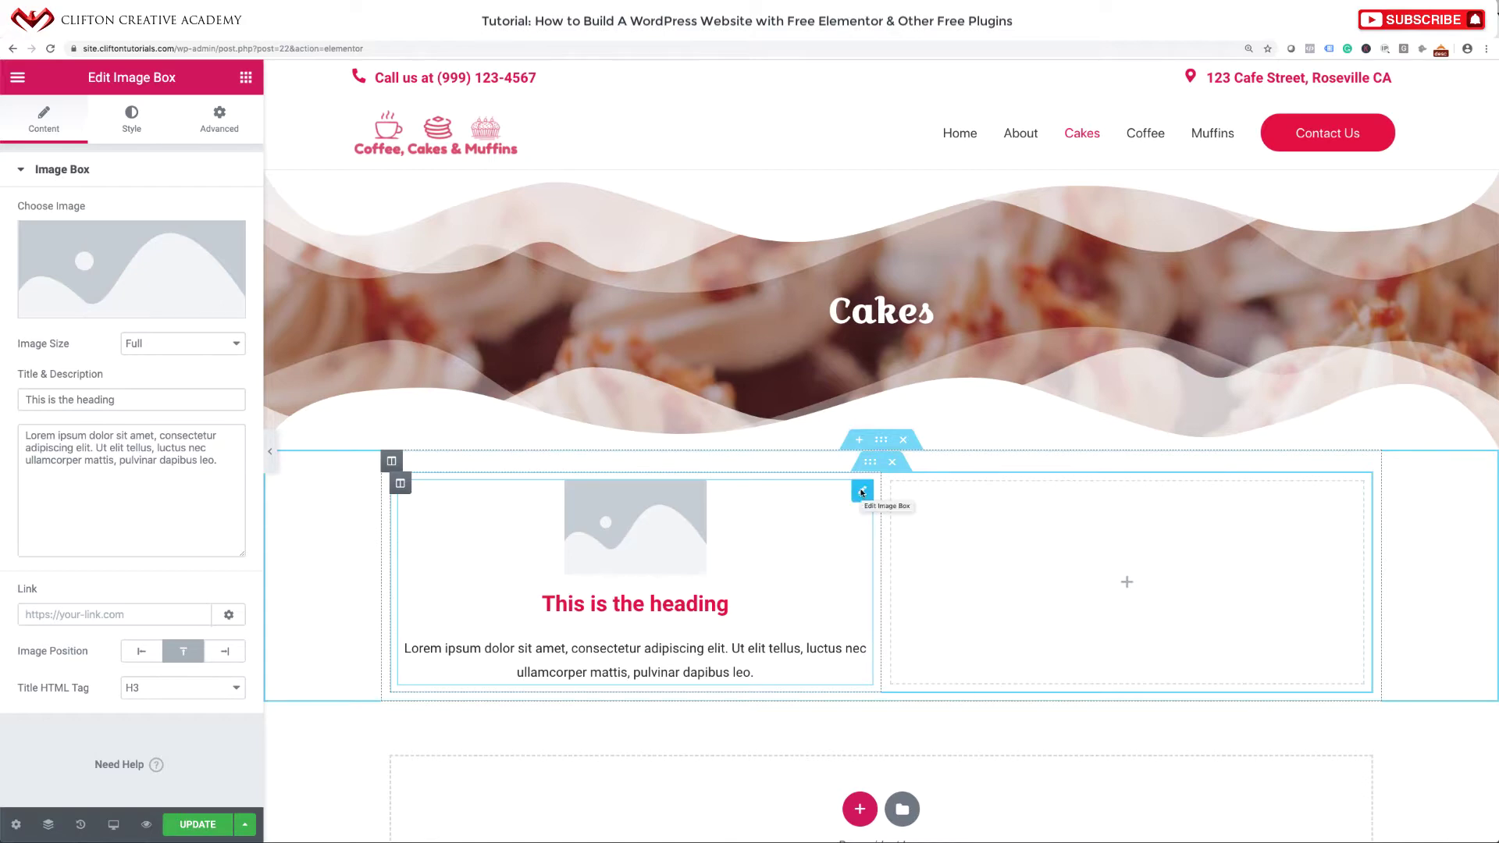
# Insert the pancakes photo into the image box with alt text 'Our Pancakes'.
pyautogui.click(156, 275)
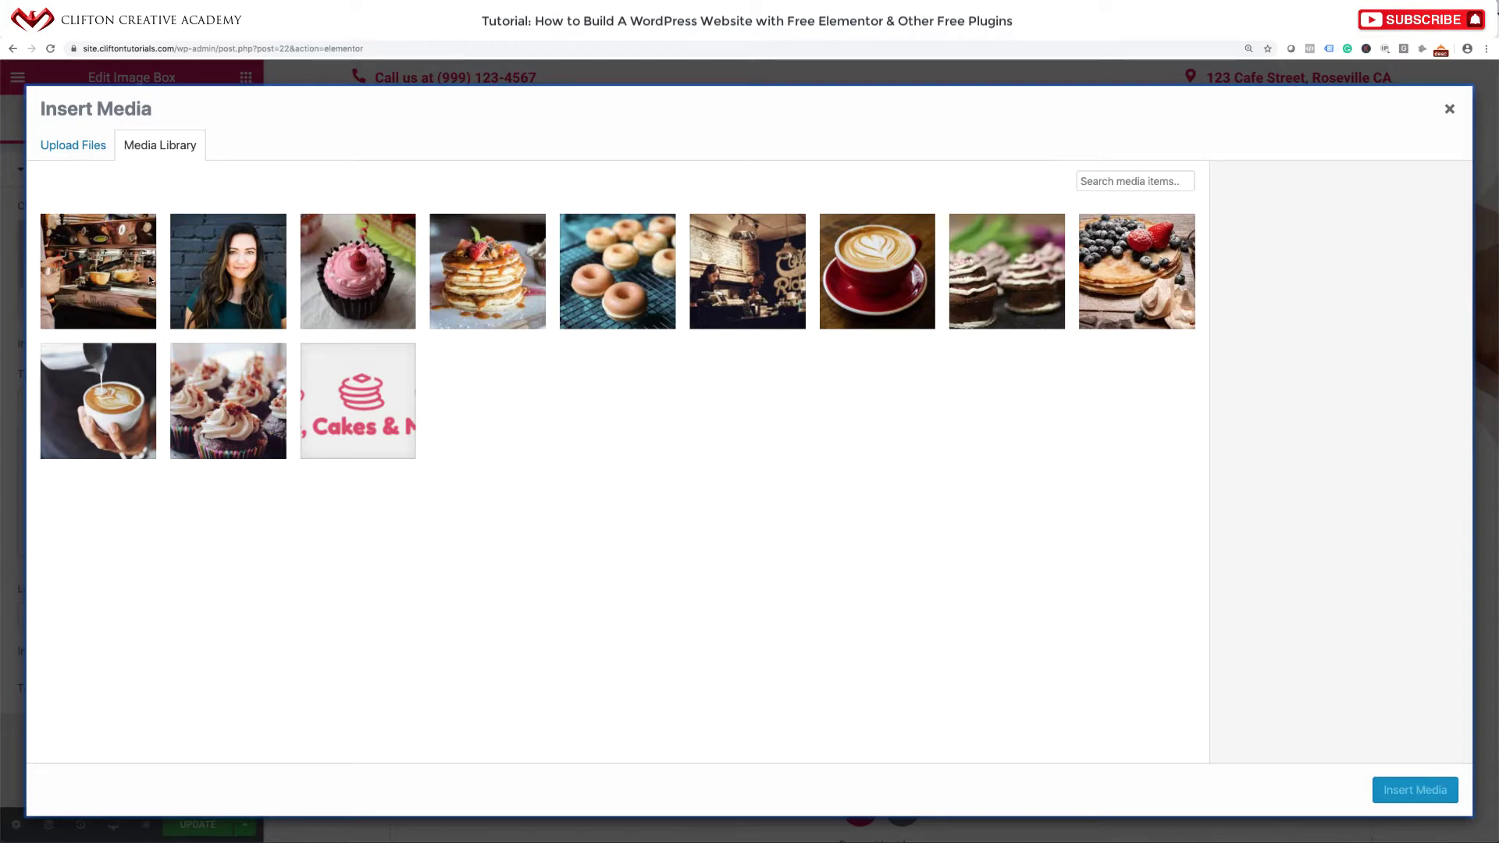
pyautogui.click(1130, 254)
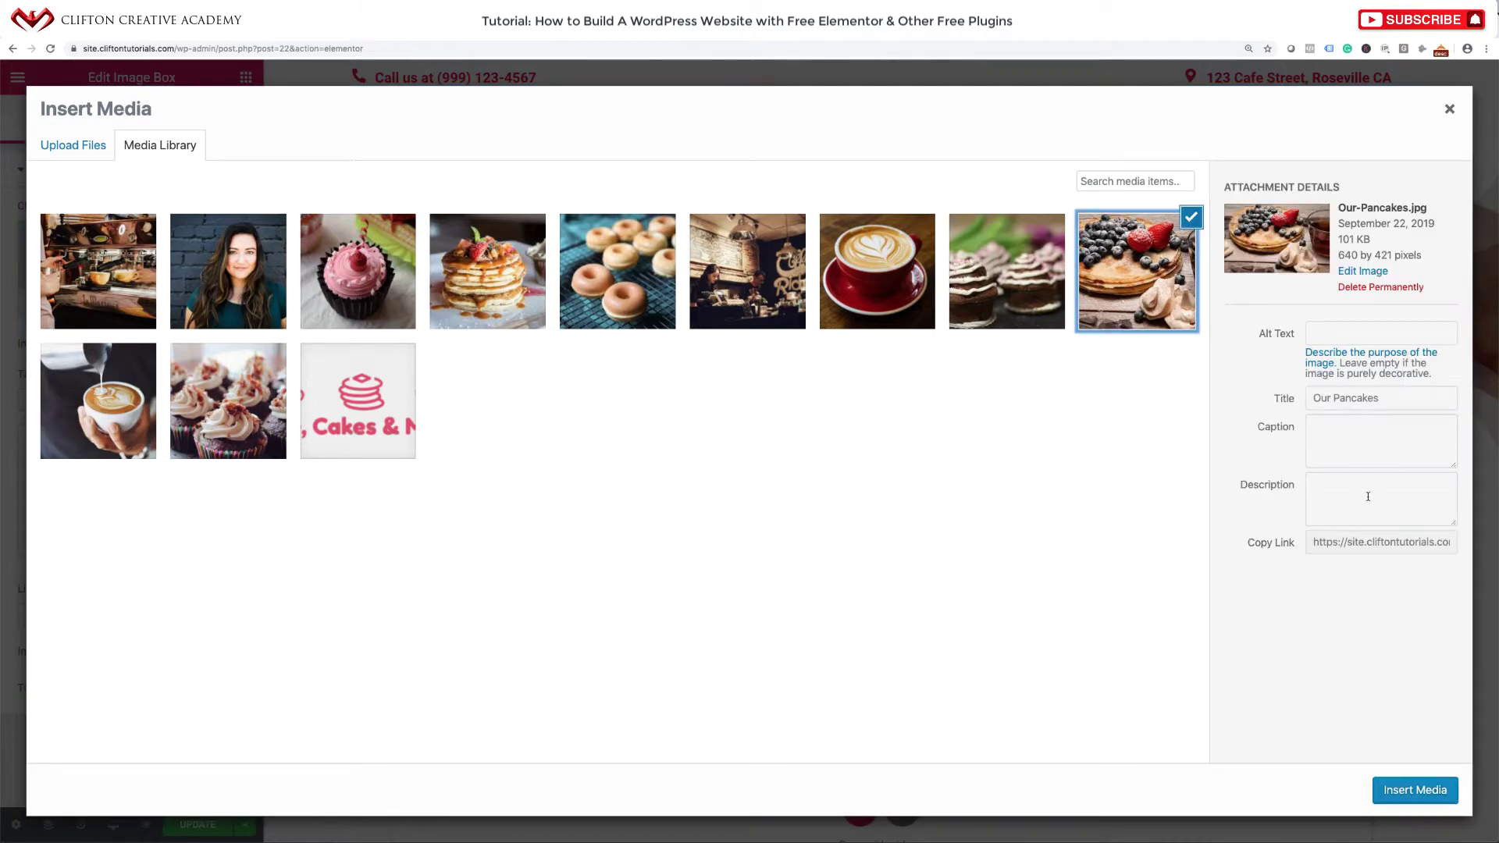
pyautogui.click(1398, 395)
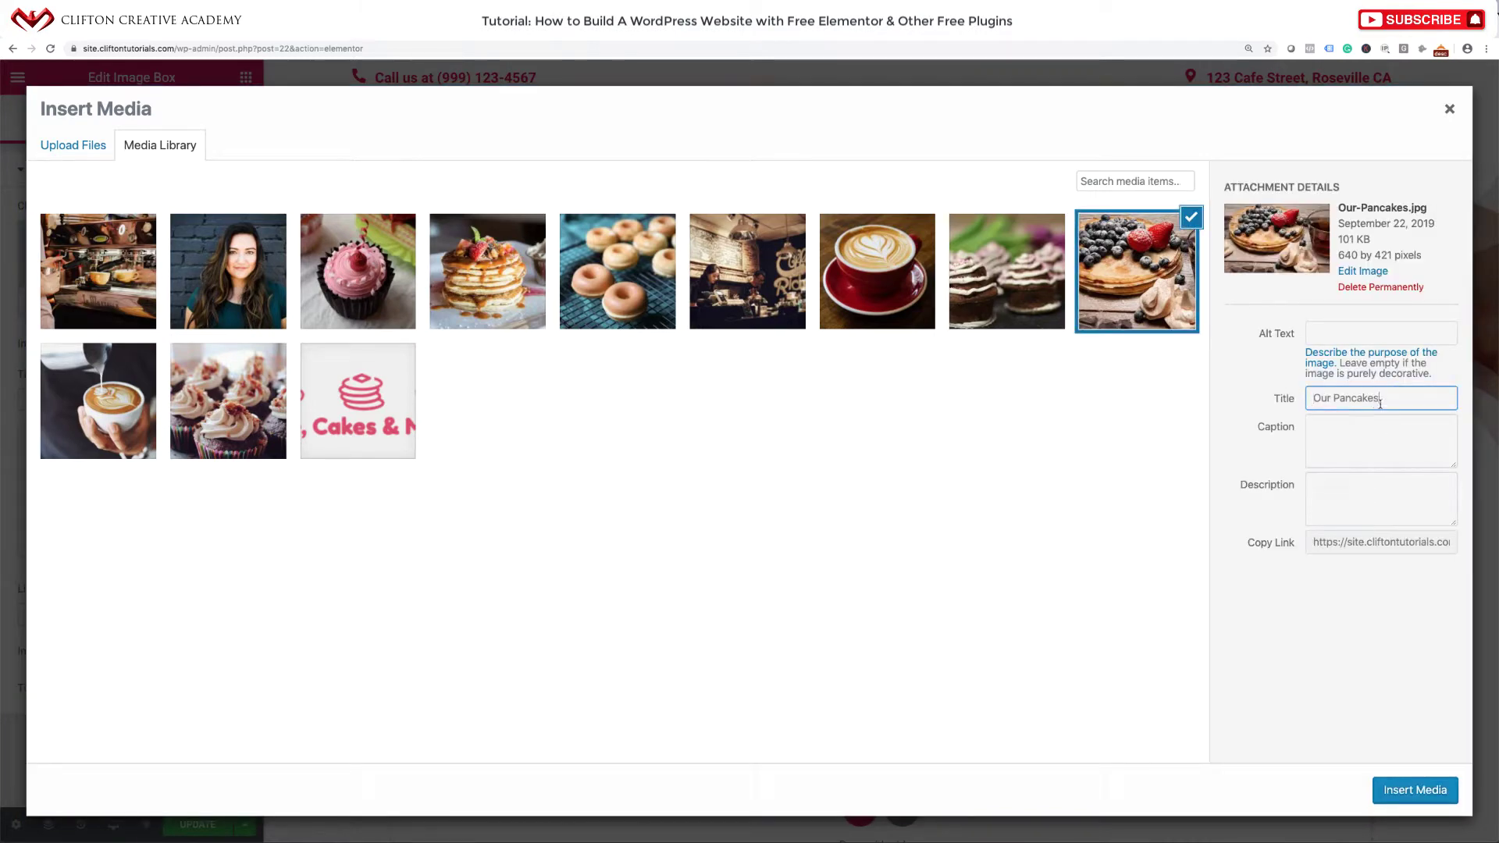
pyautogui.moveTo(1380, 402); pyautogui.dragTo(1278, 399)
pyautogui.hotkey('ctrl', 'c')
pyautogui.click(1362, 336)
pyautogui.hotkey('ctrl', 'v')
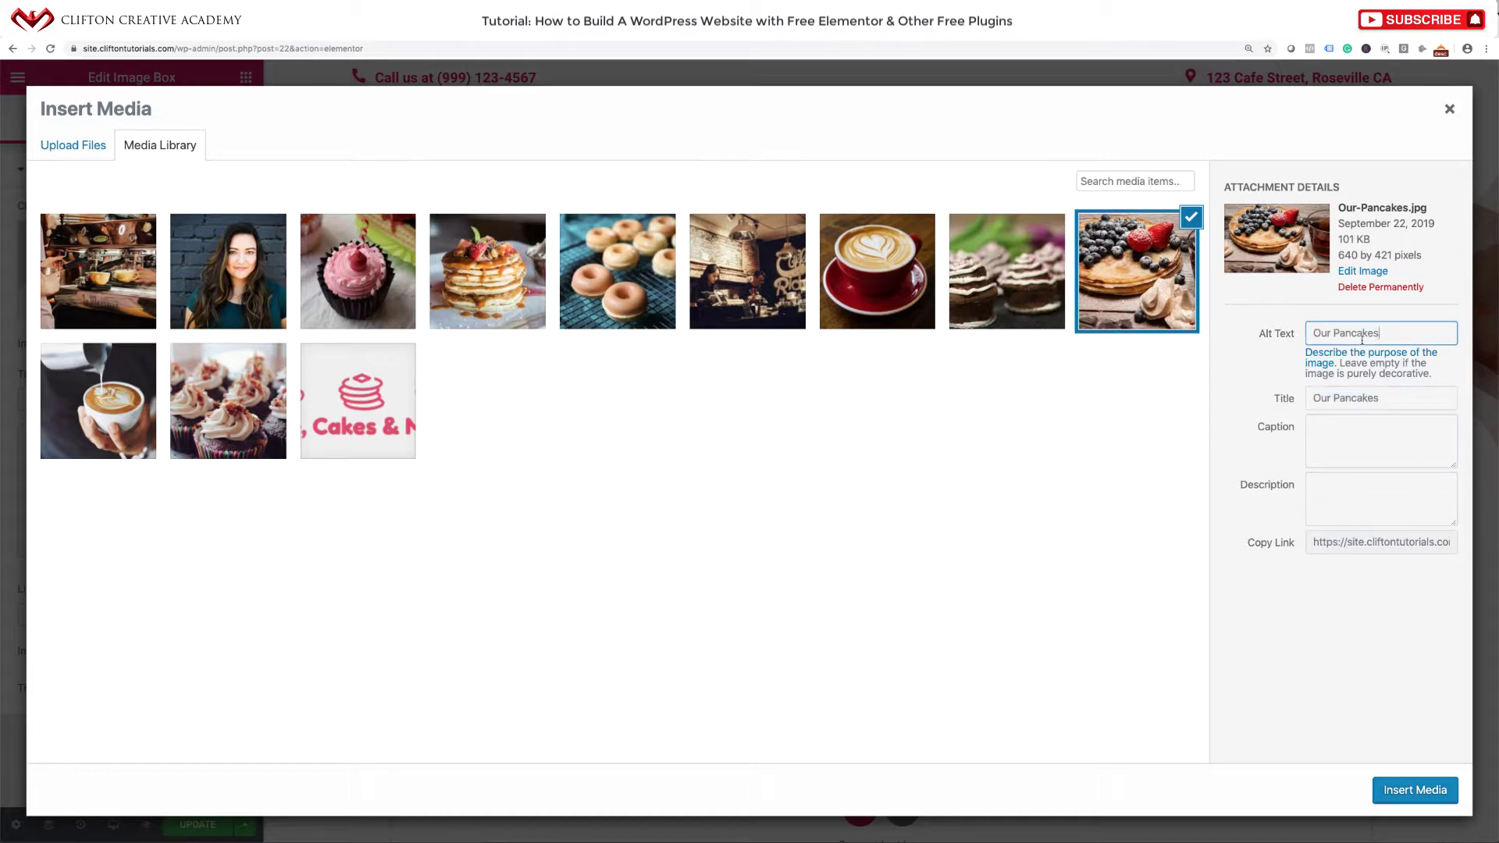
pyautogui.click(1409, 783)
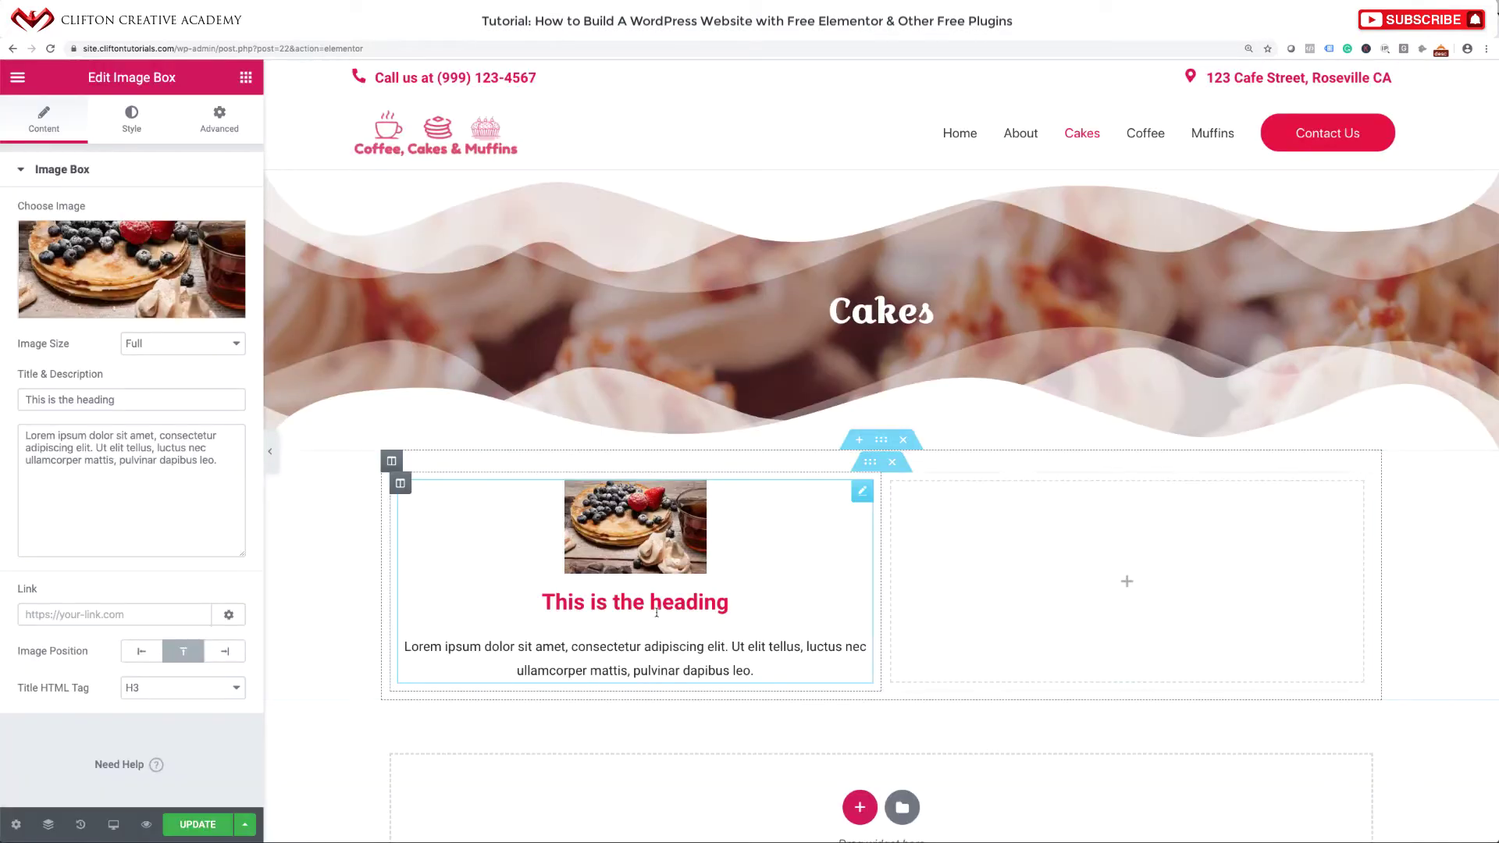
# Set the image size to Thumbnail (150×150) and the image position to Left.
pyautogui.click(185, 349)
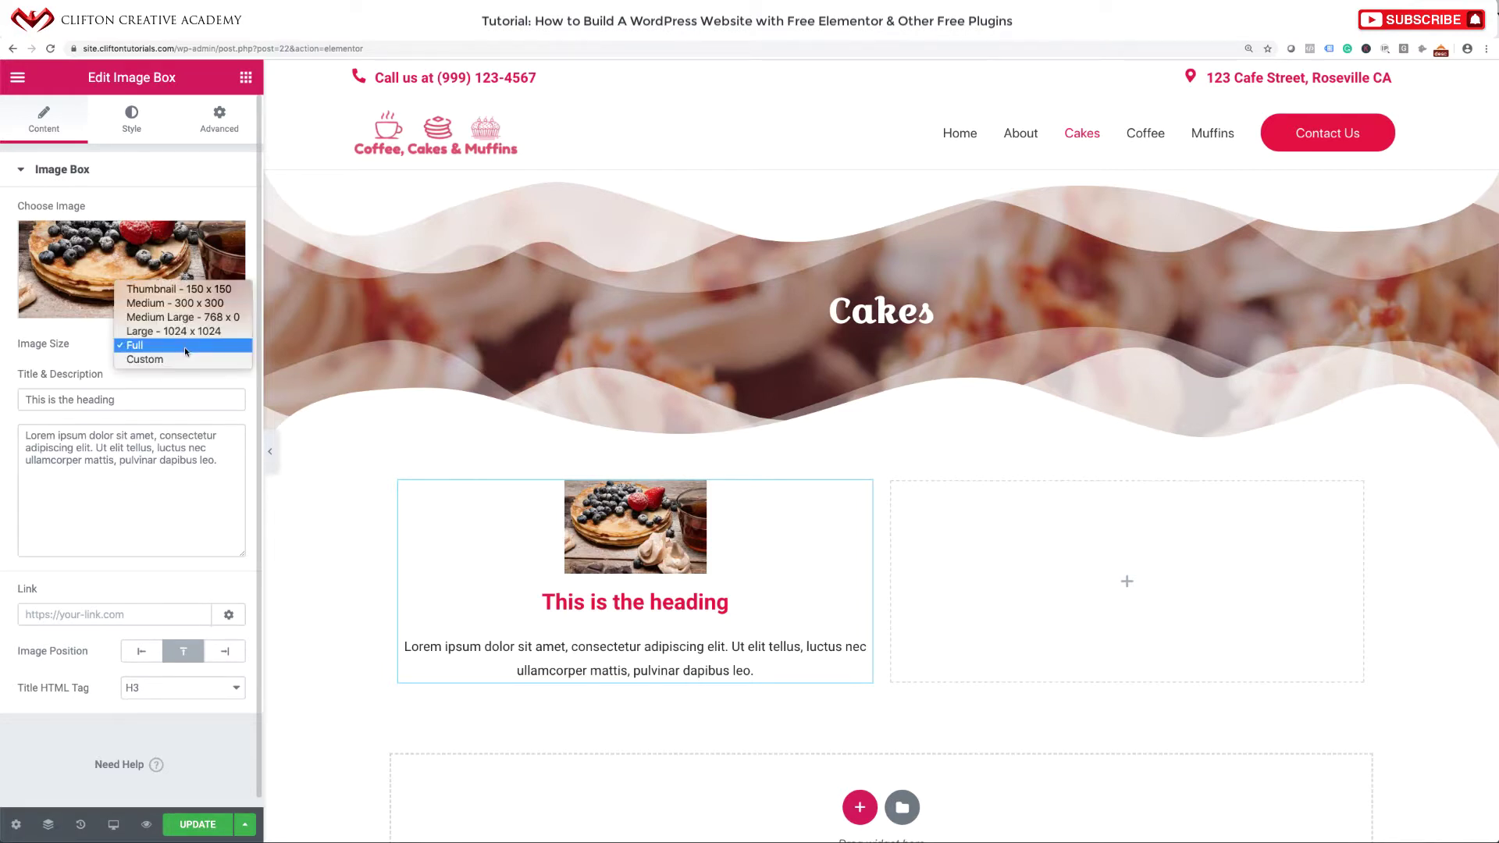
pyautogui.click(201, 291)
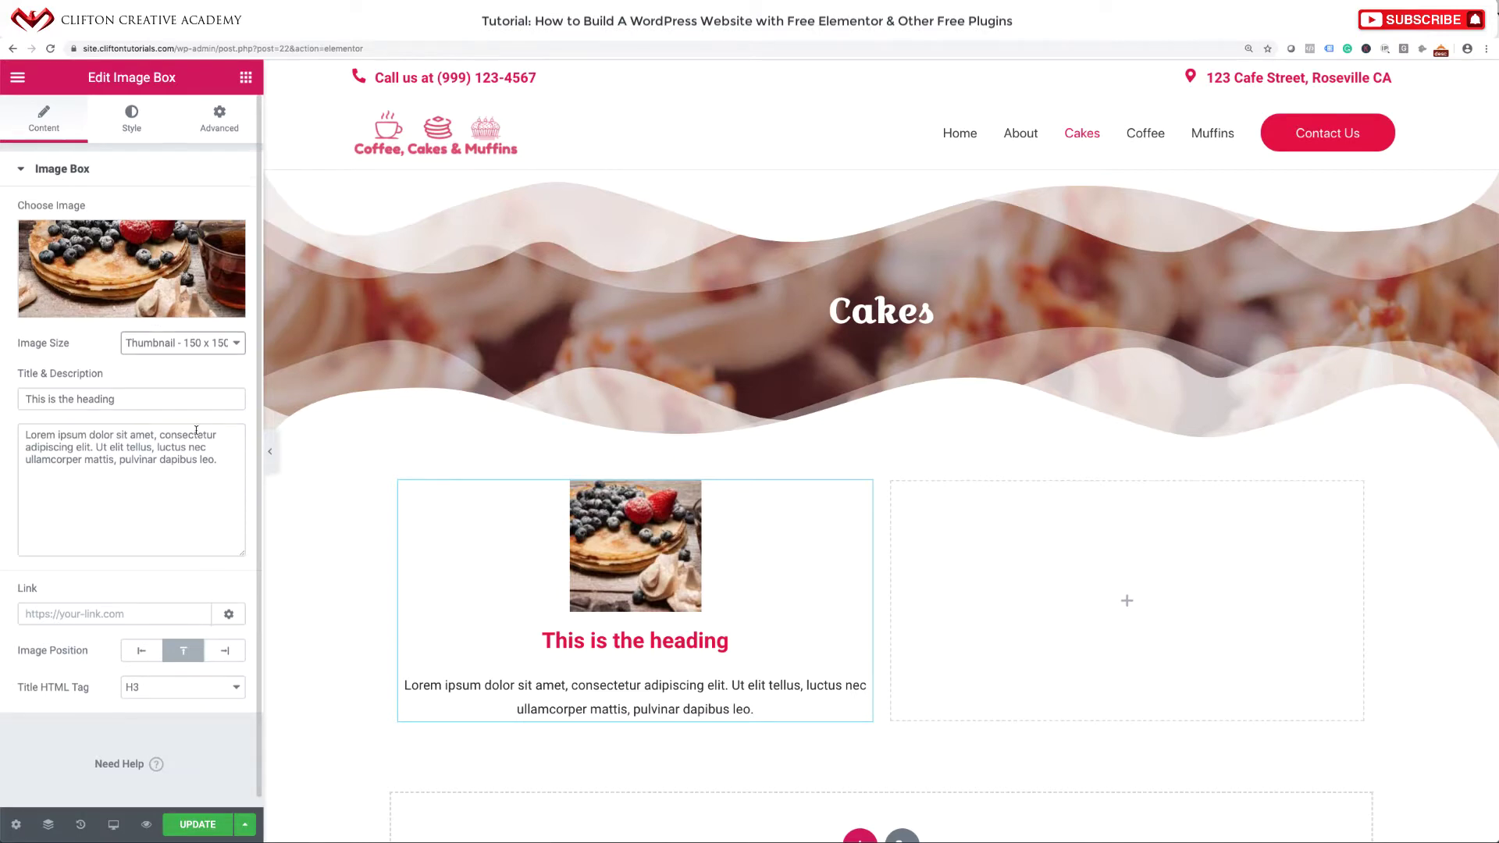
pyautogui.scroll(-1, 195, 445)
pyautogui.click(138, 641)
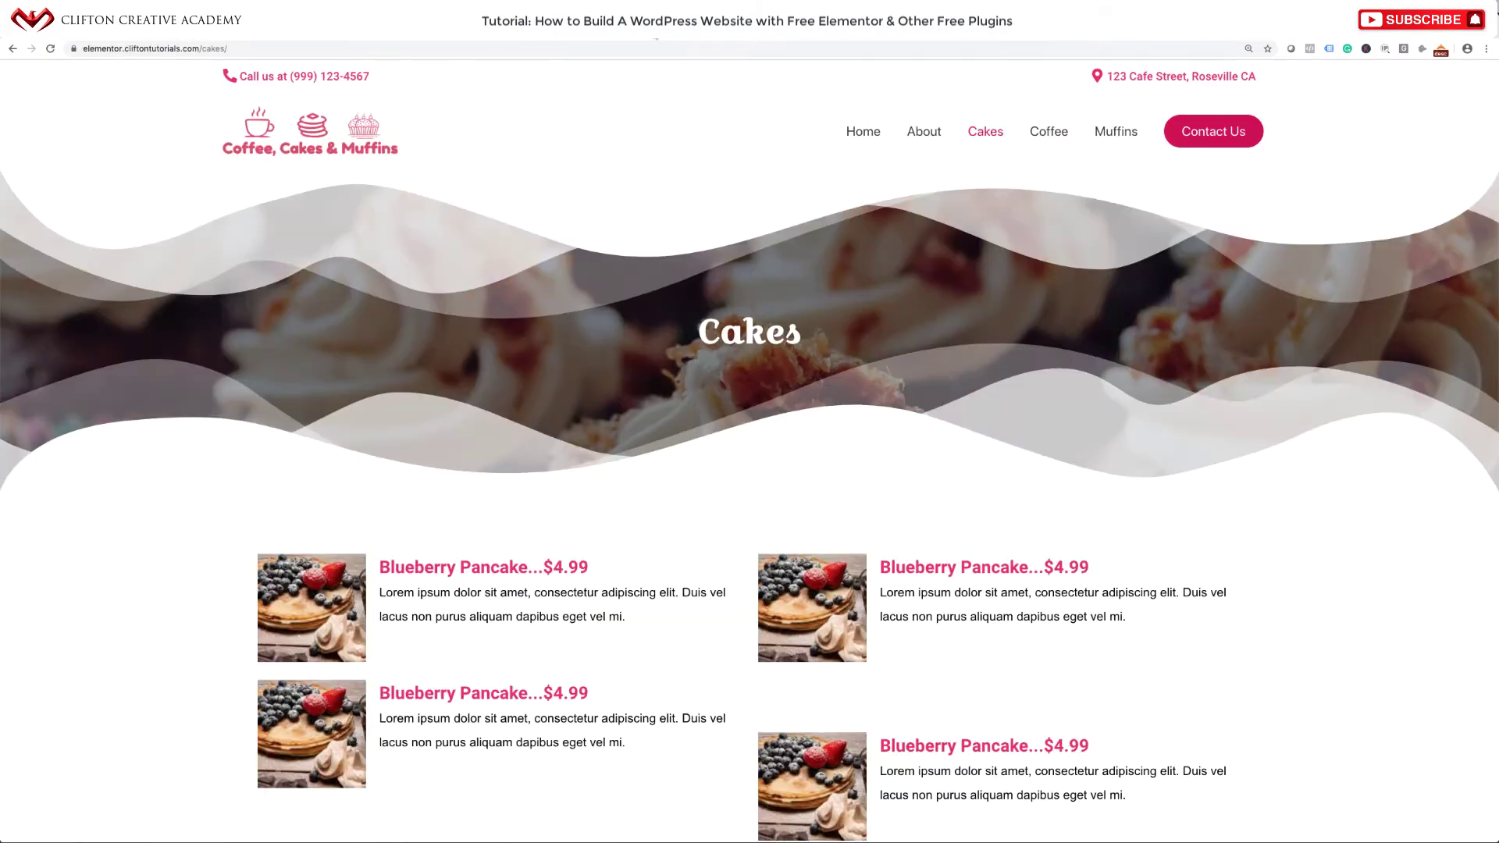
# Replace the image box title with 'Blueberry Pancake...$4.99' copied from the live site.
pyautogui.moveTo(601, 574); pyautogui.dragTo(380, 567)
pyautogui.press('super+c')
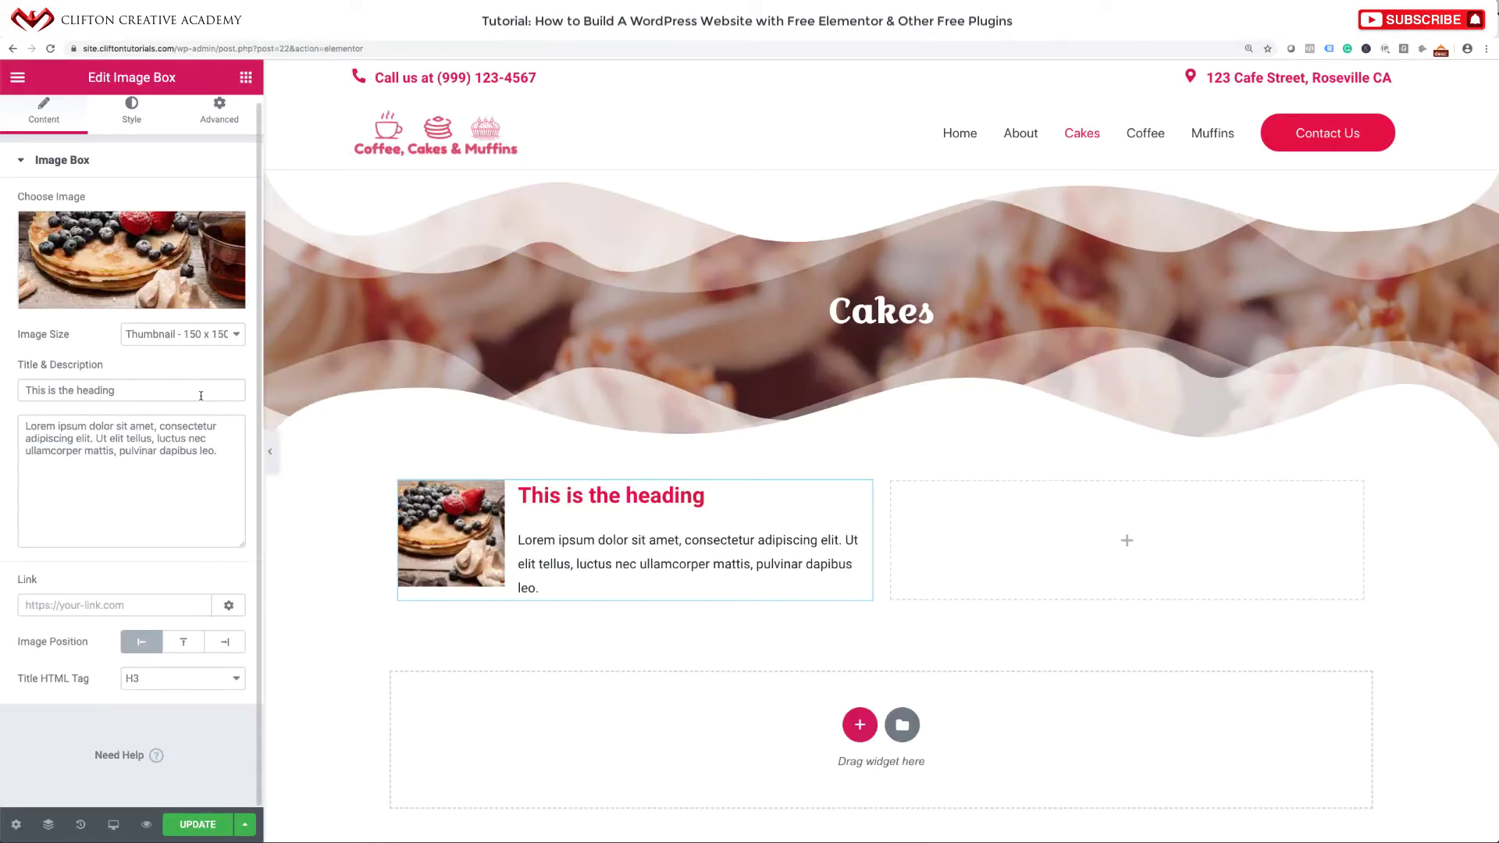
pyautogui.moveTo(117, 390); pyautogui.dragTo(27, 390)
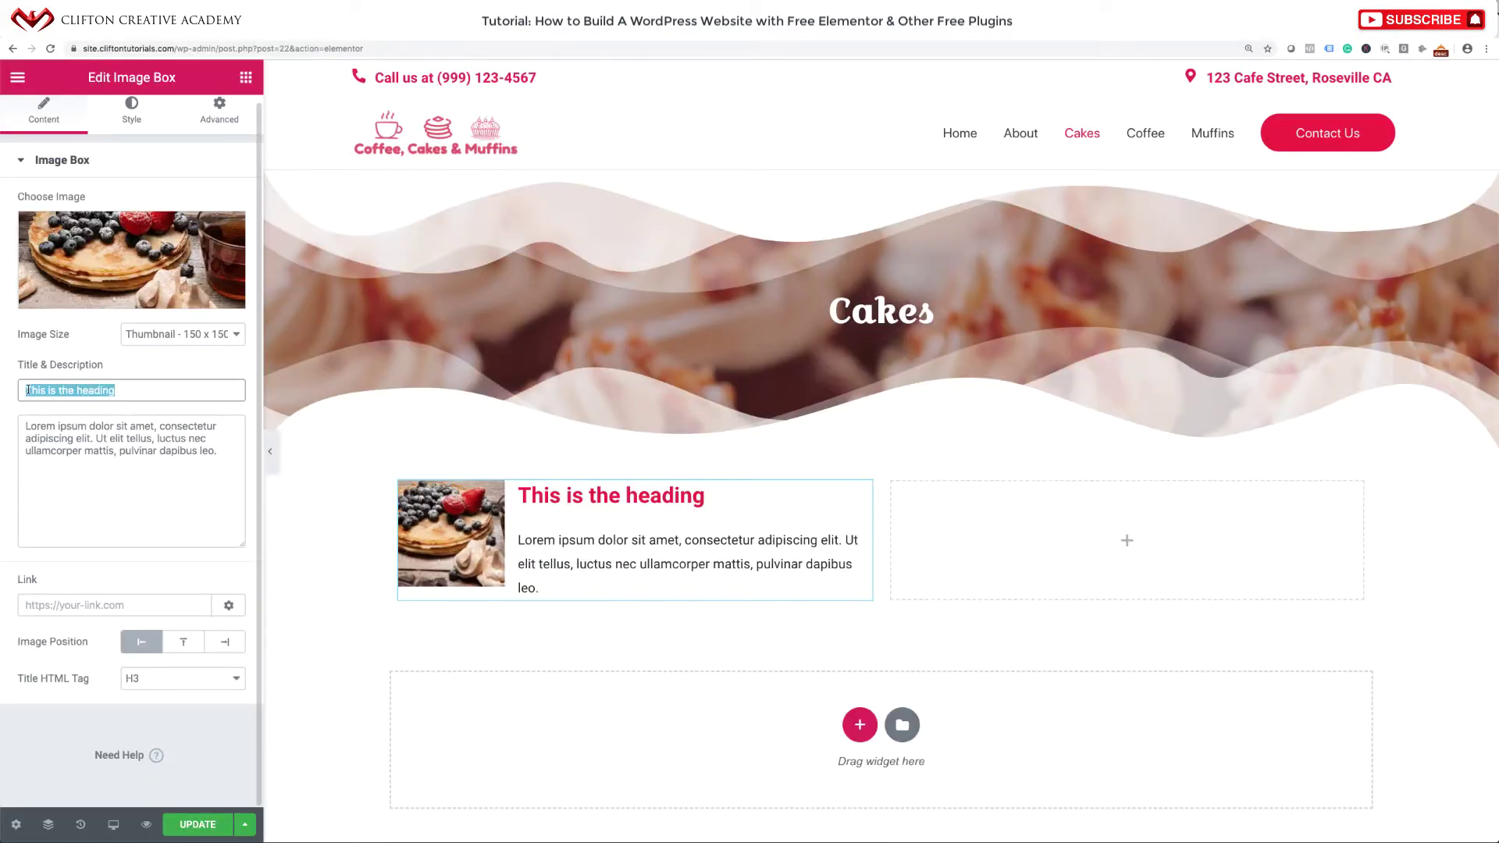
pyautogui.press('super+v')
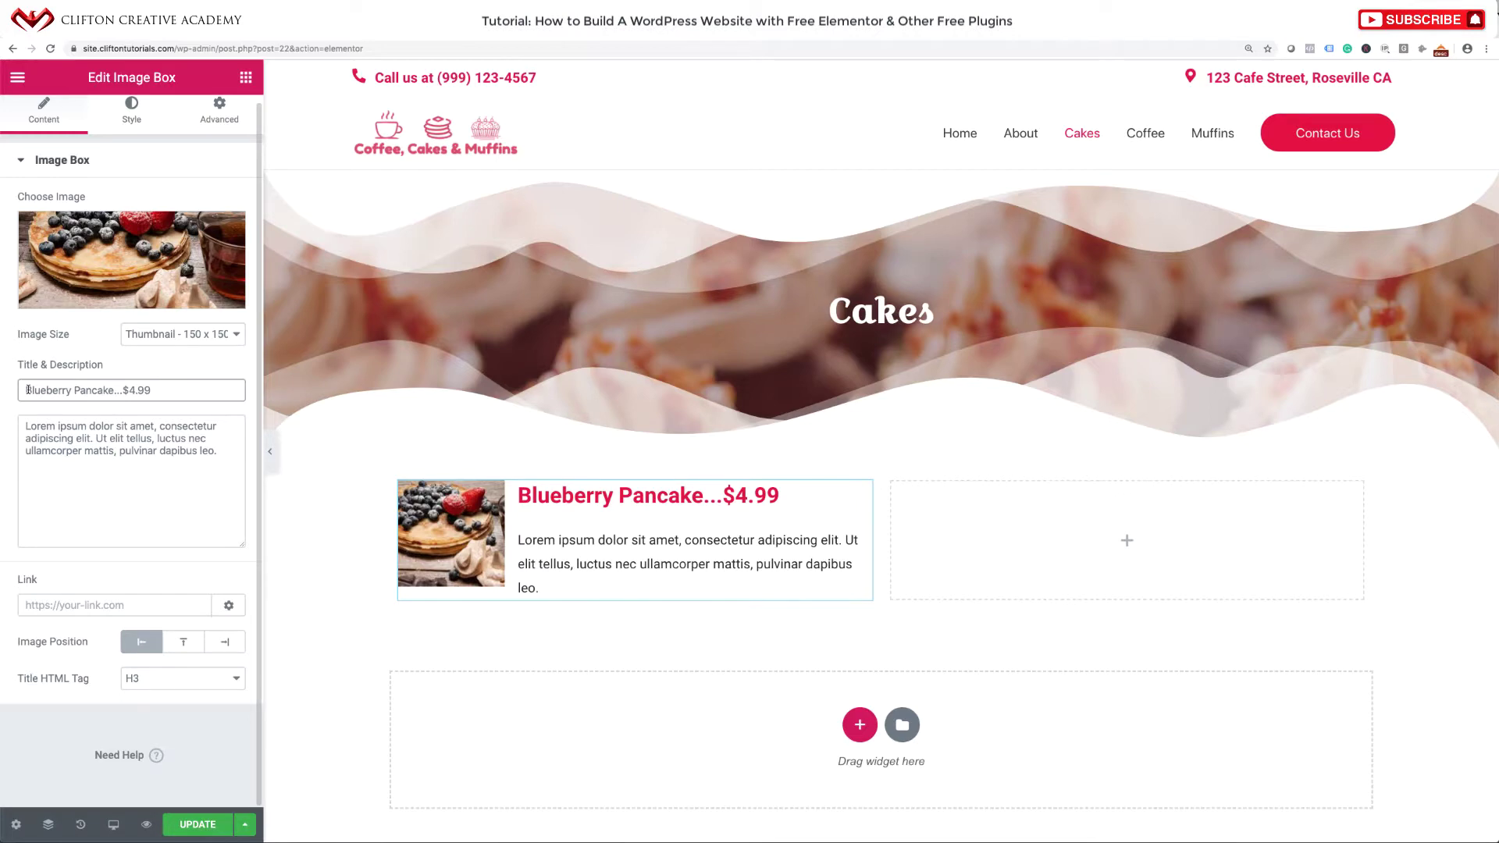
# Set the image box's title spacing to 5 under Style > Content.
pyautogui.click(128, 124)
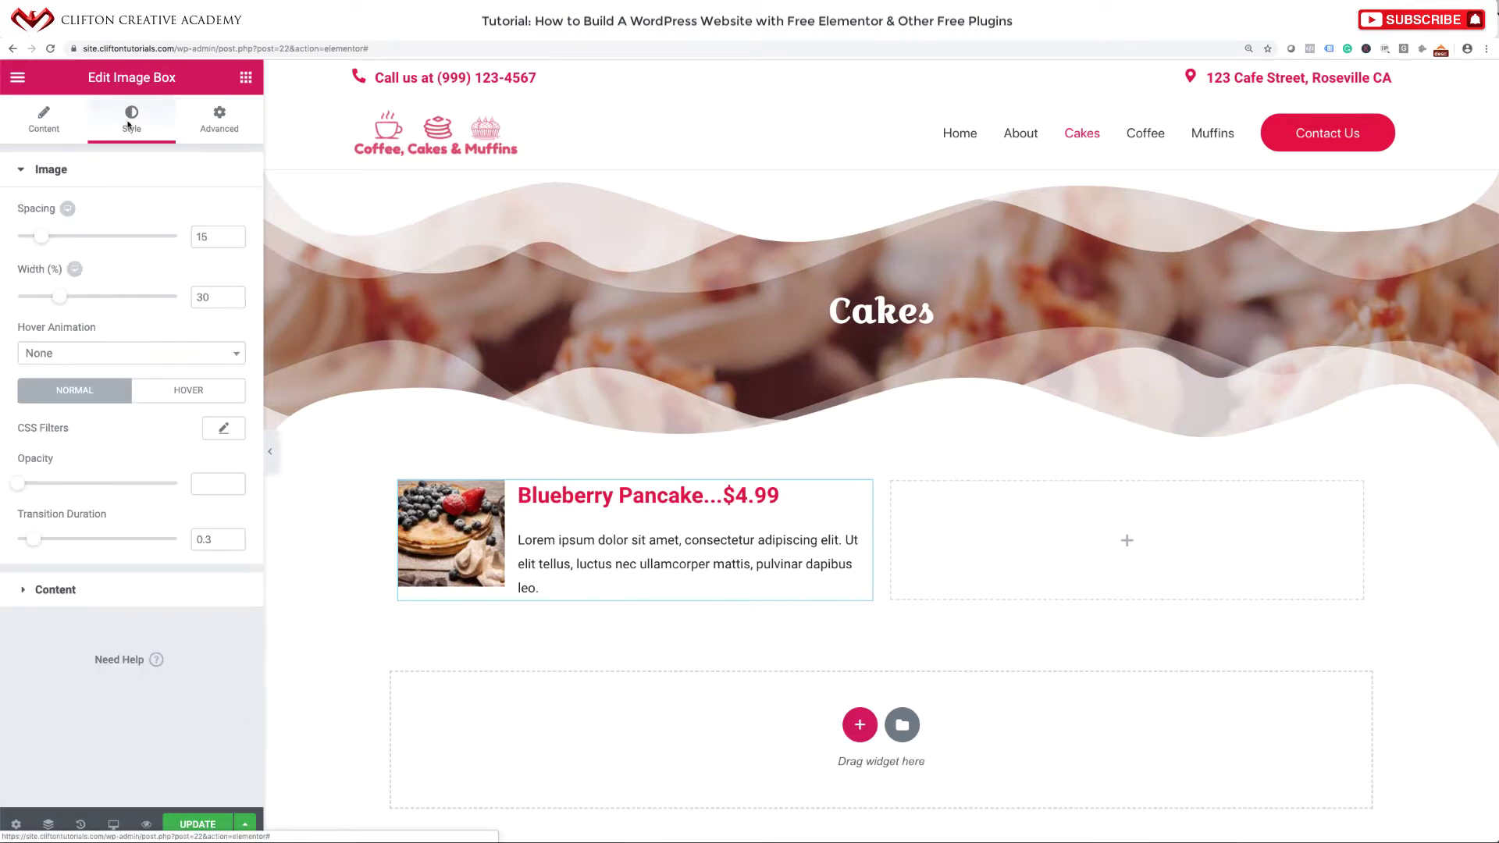
pyautogui.click(90, 590)
pyautogui.click(25, 395)
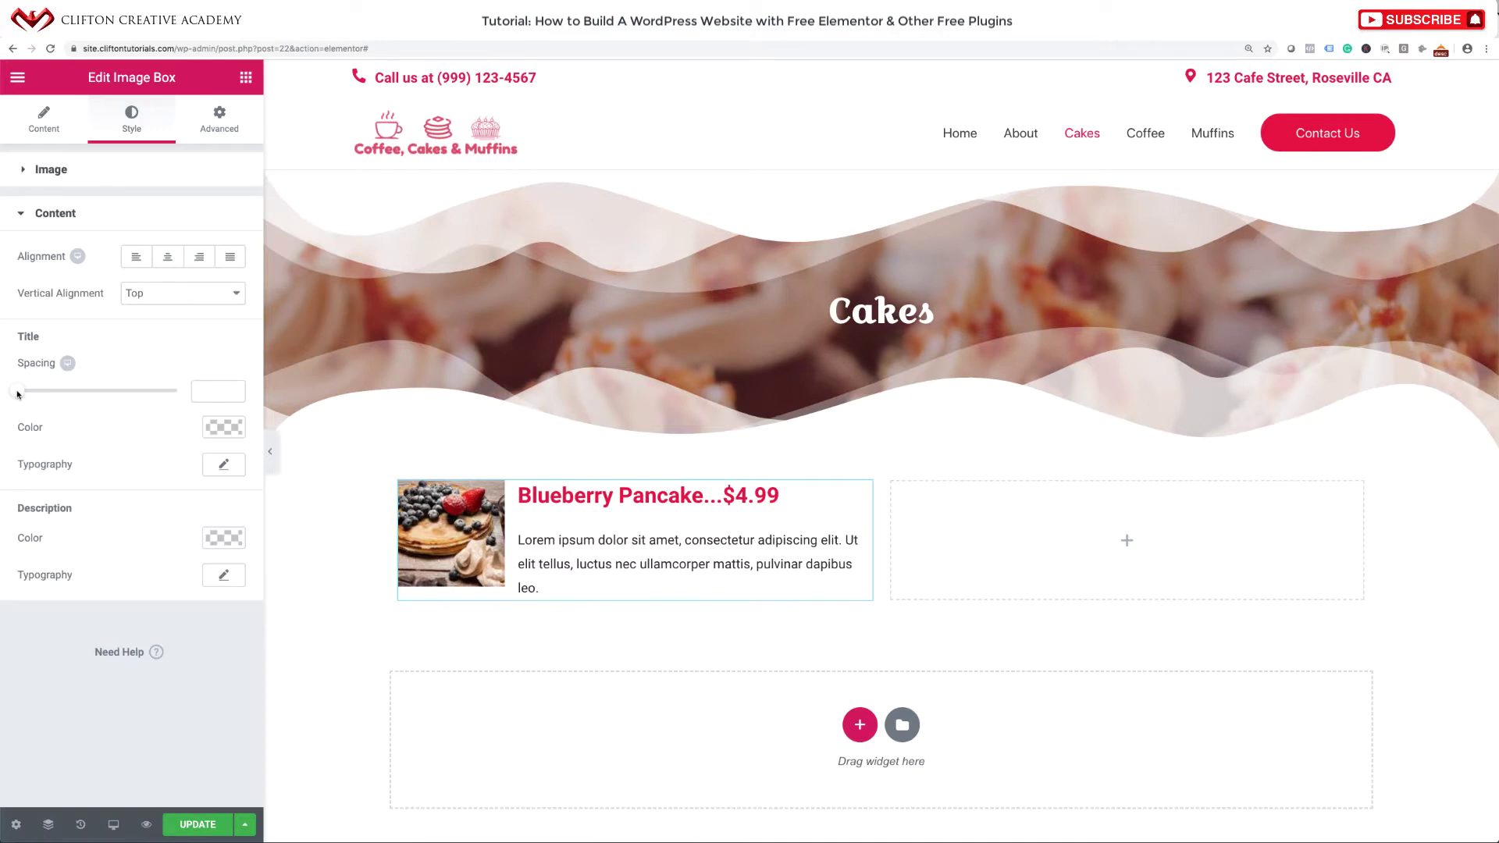
pyautogui.moveTo(25, 394); pyautogui.dragTo(25, 395)
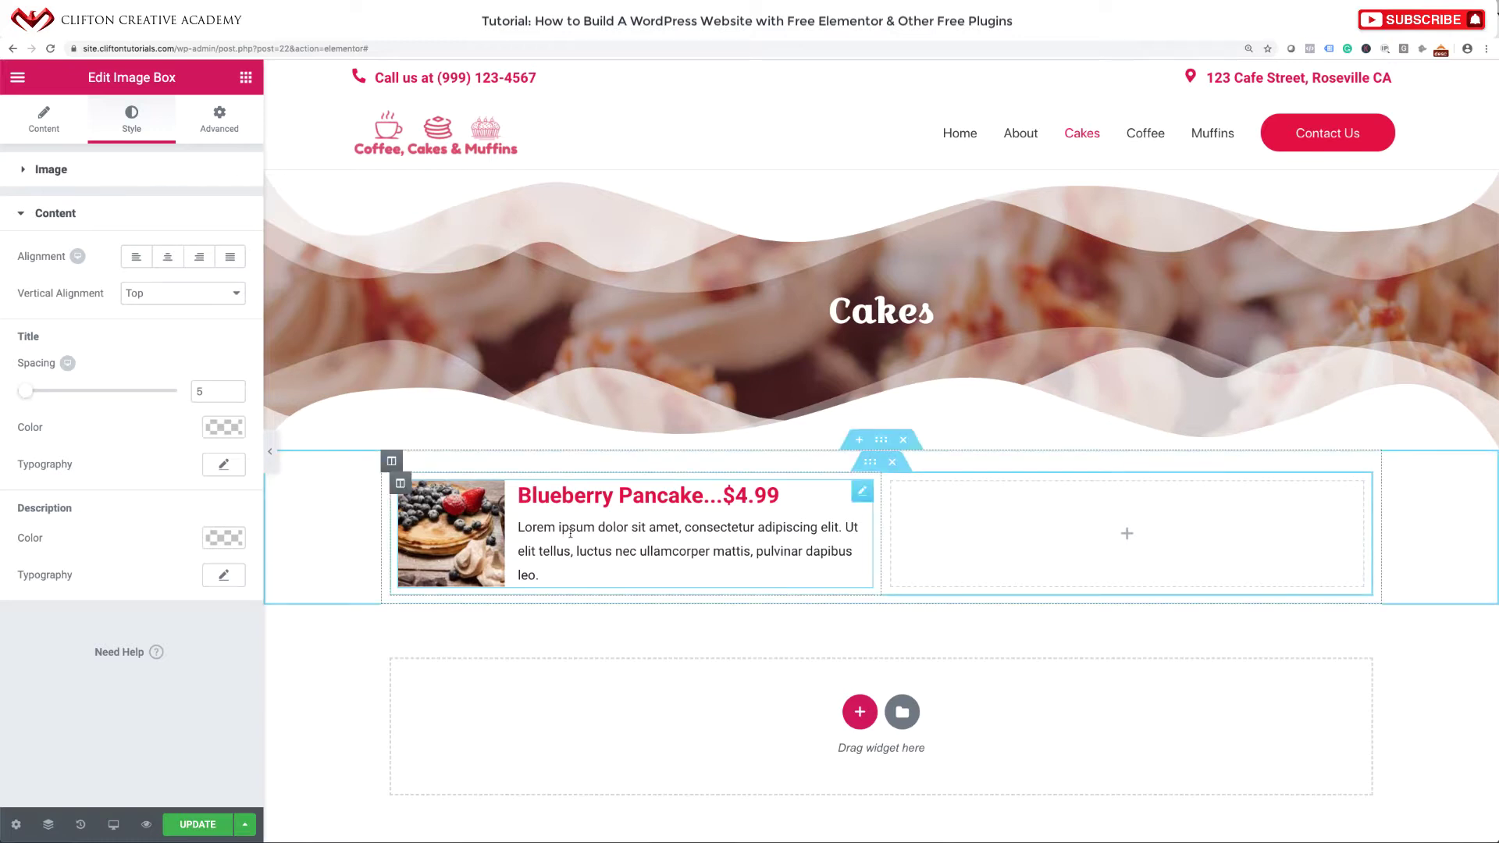
# Duplicate the pancake image box to make three boxes in the left column.
pyautogui.rightClick(862, 495)
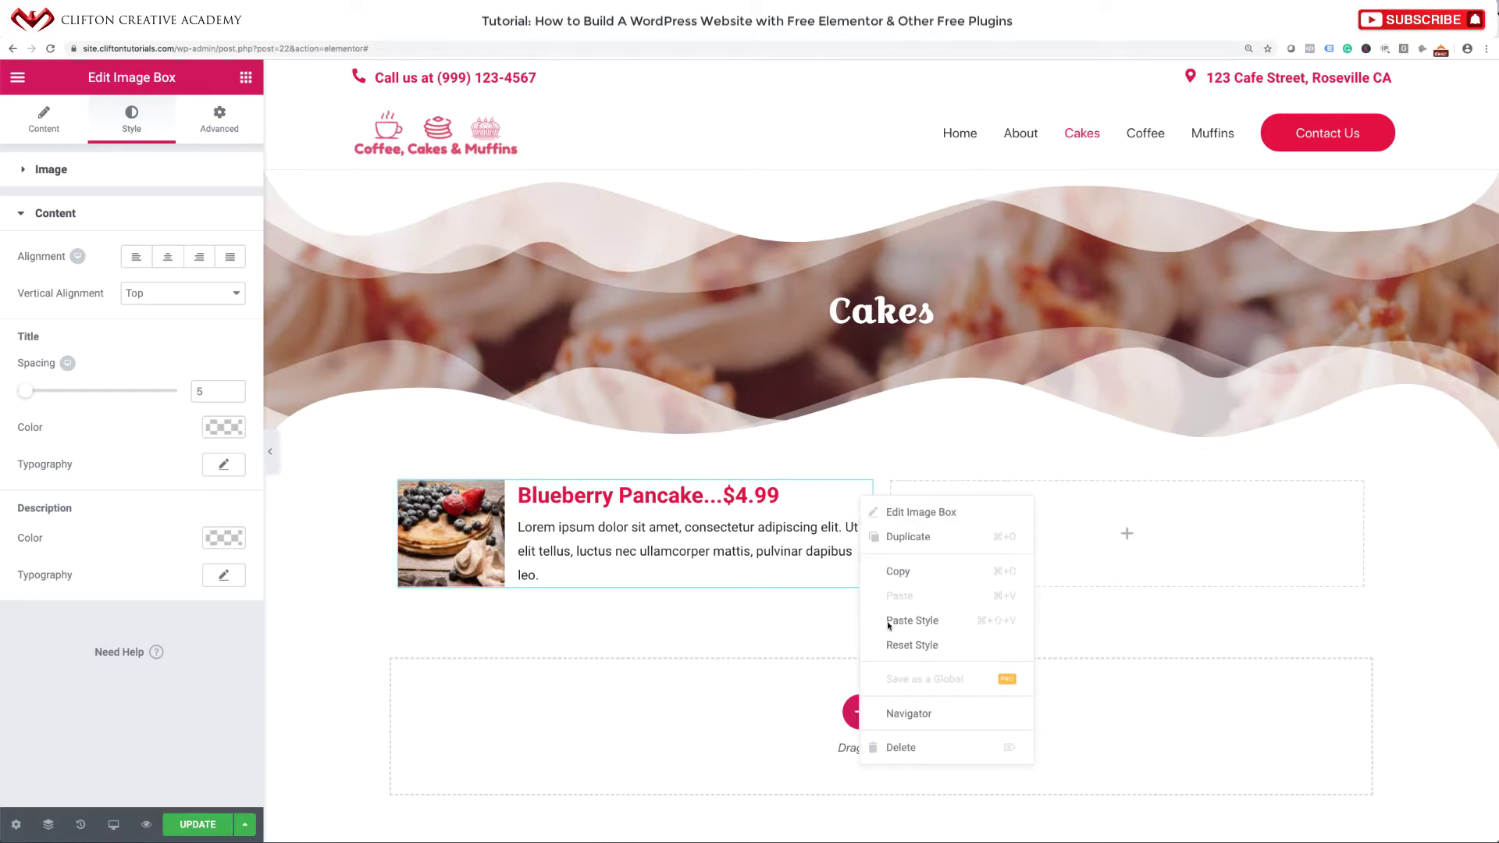
pyautogui.click(906, 539)
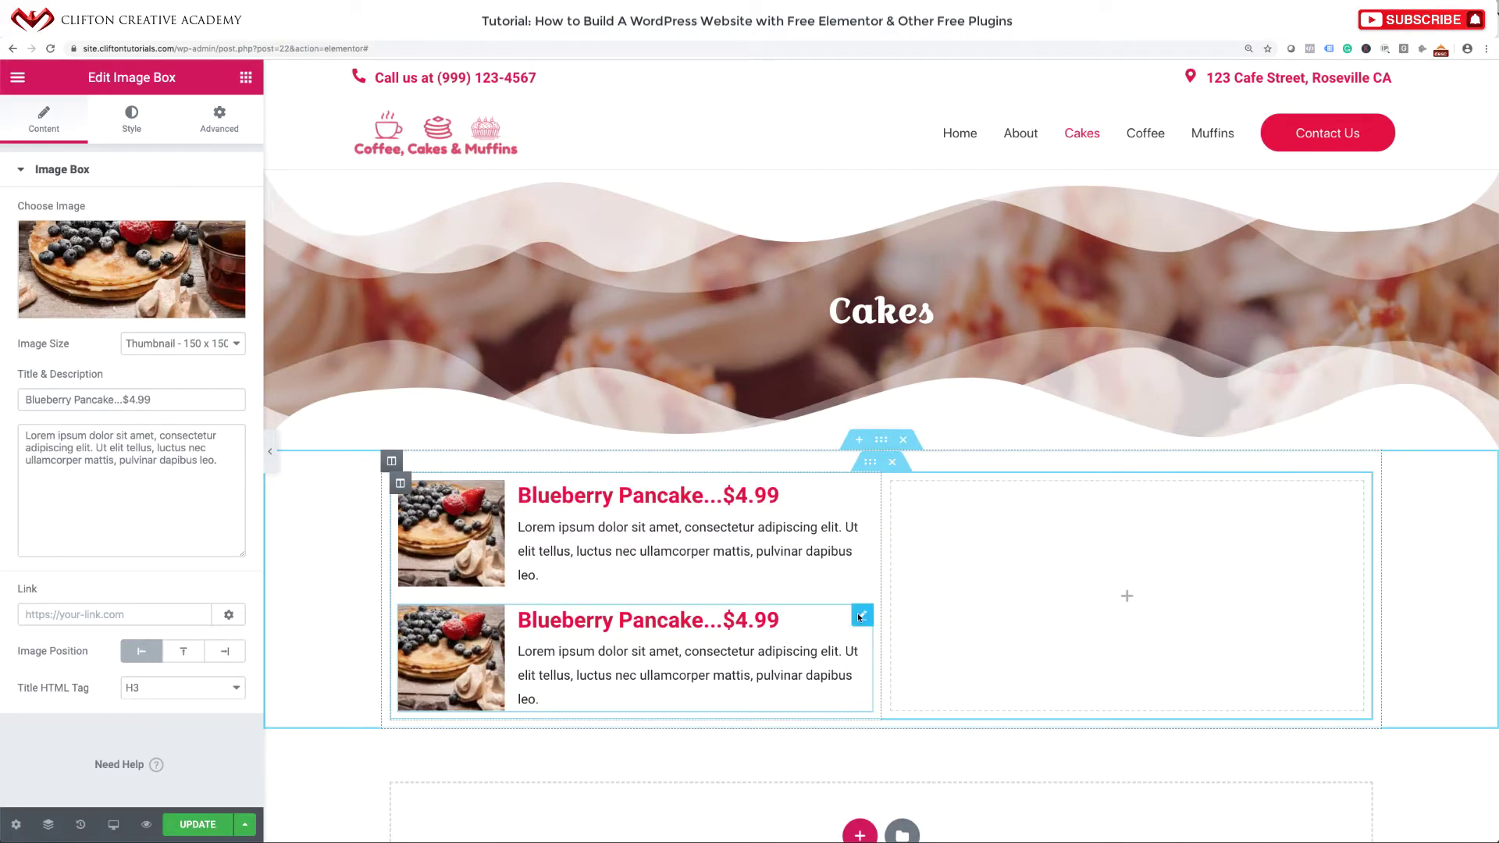
pyautogui.rightClick(860, 617)
pyautogui.click(887, 614)
pyautogui.scroll(-3, 879, 620)
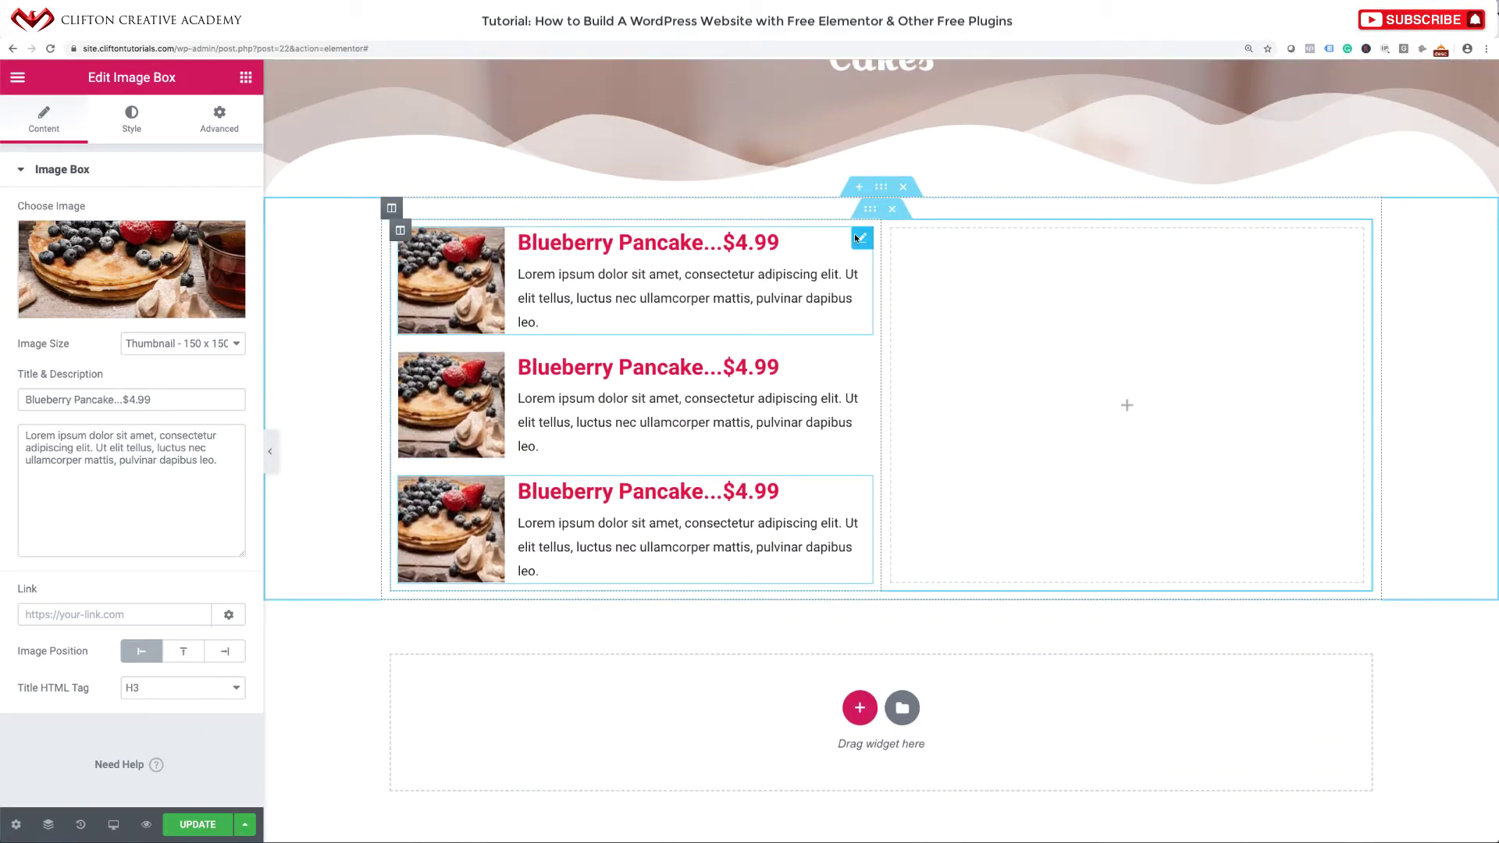
# Move a fourth copy into the right column and duplicate it to three boxes.
pyautogui.rightClick(855, 235)
pyautogui.click(874, 277)
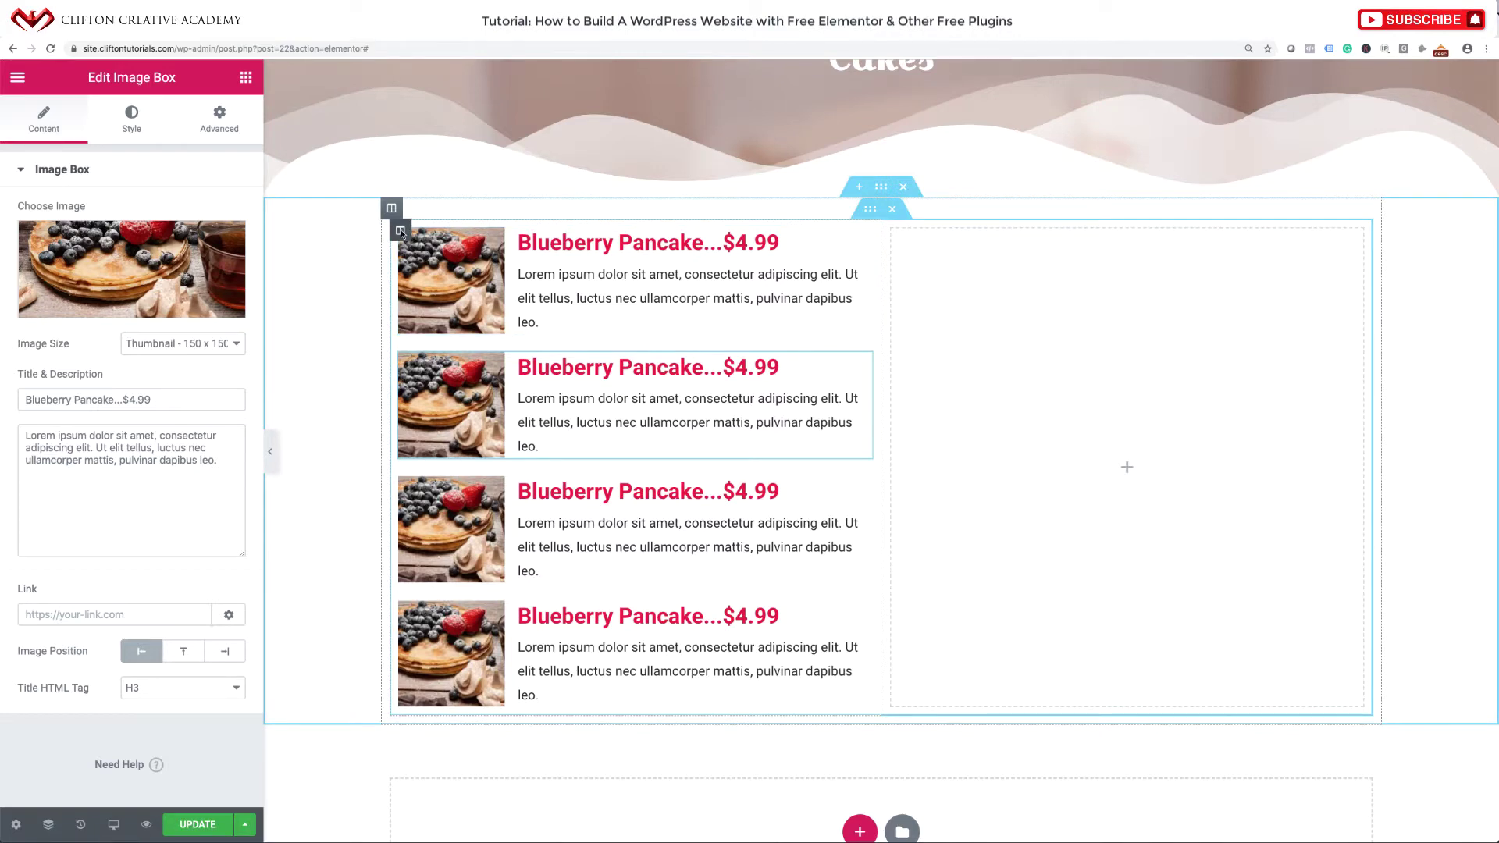
pyautogui.moveTo(863, 237)
pyautogui.mouseDown()
pyautogui.moveTo(1028, 278)
pyautogui.moveTo(998, 272)
pyautogui.mouseUp()
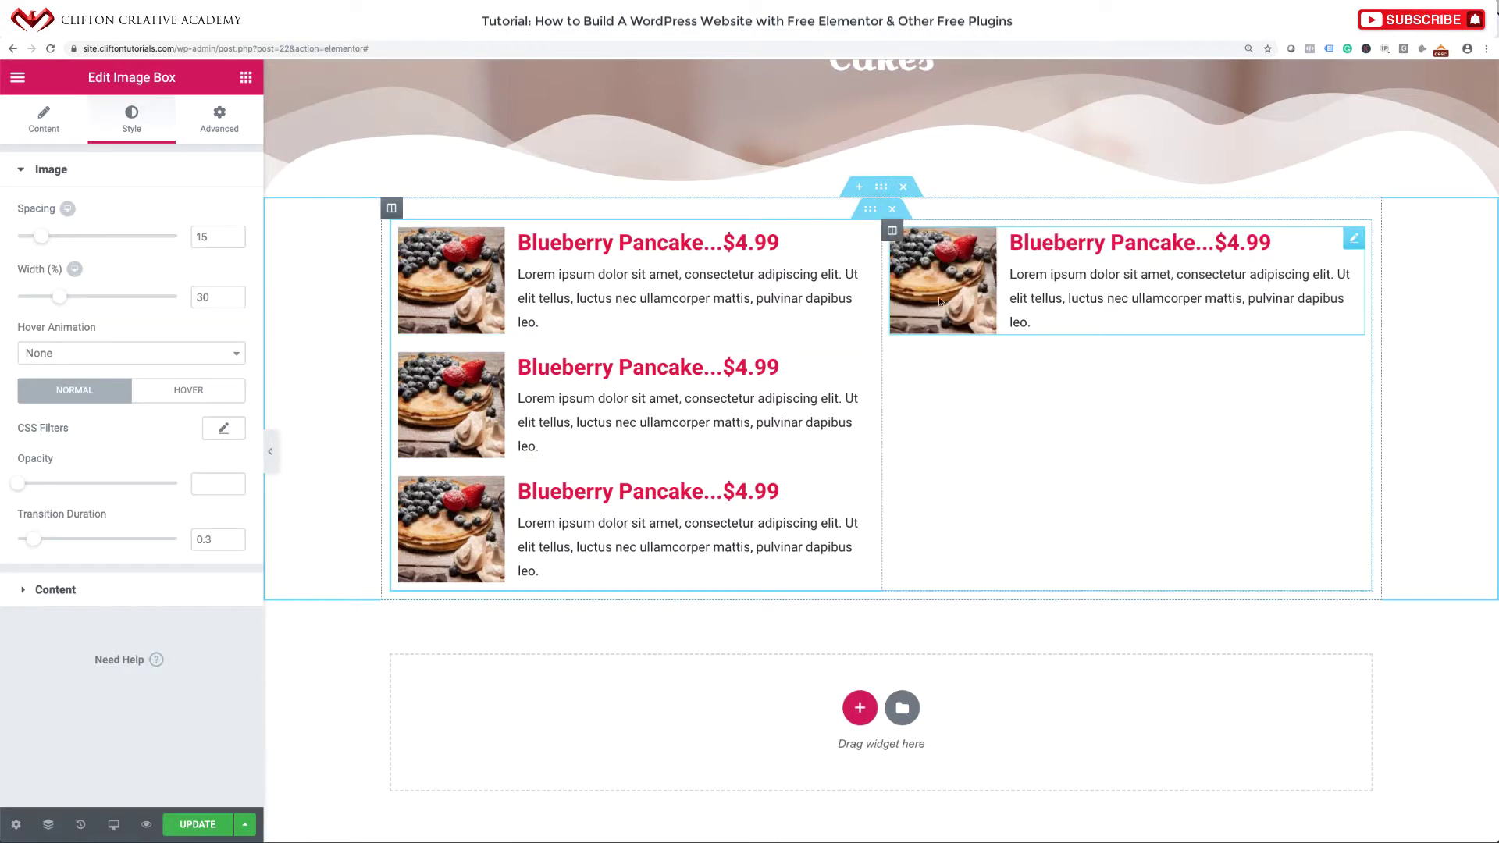
pyautogui.rightClick(1355, 240)
pyautogui.click(1377, 281)
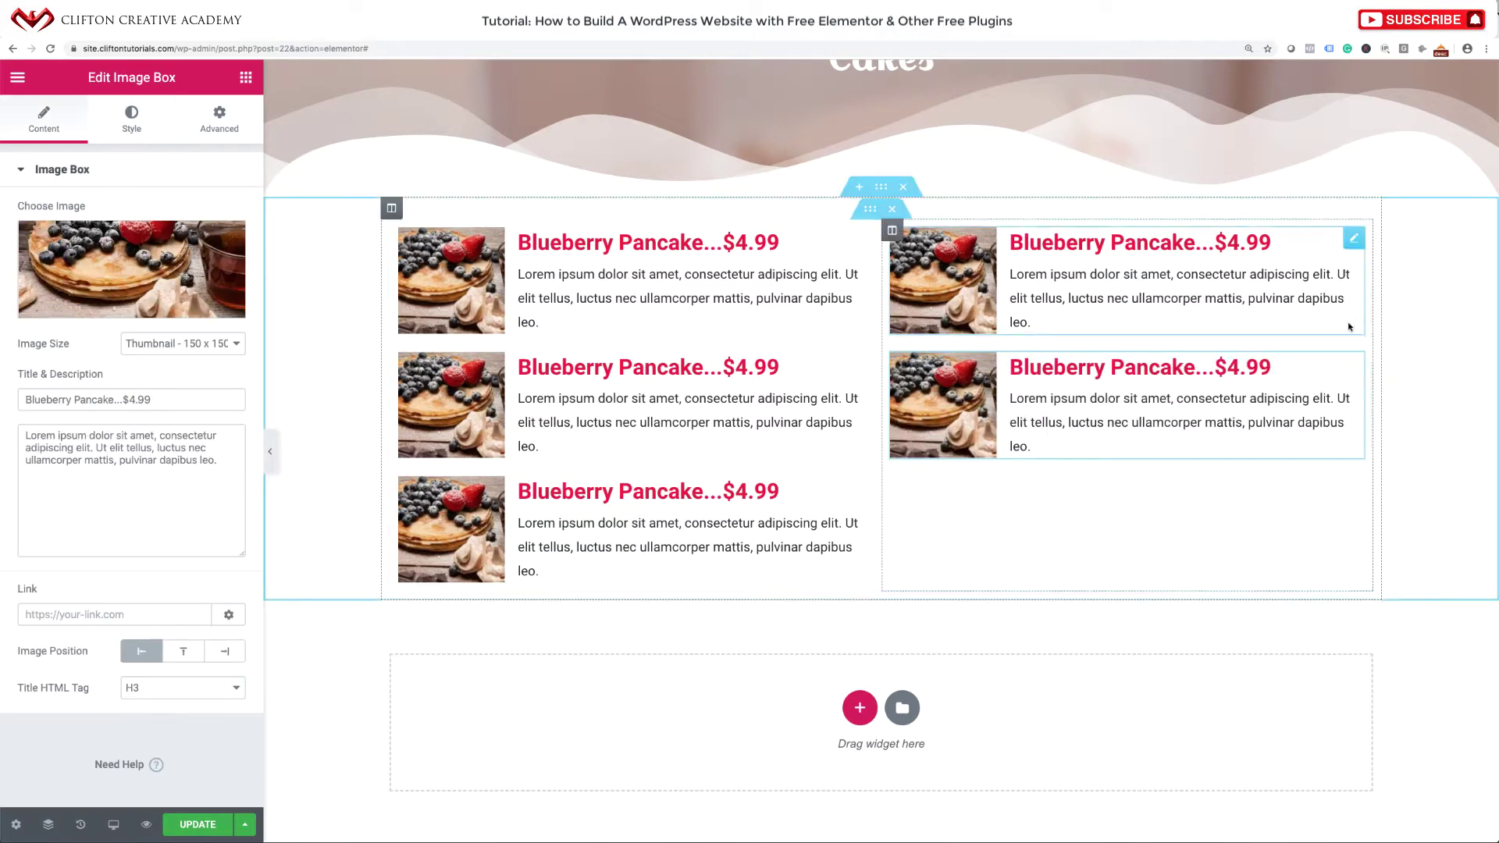
pyautogui.rightClick(1351, 367)
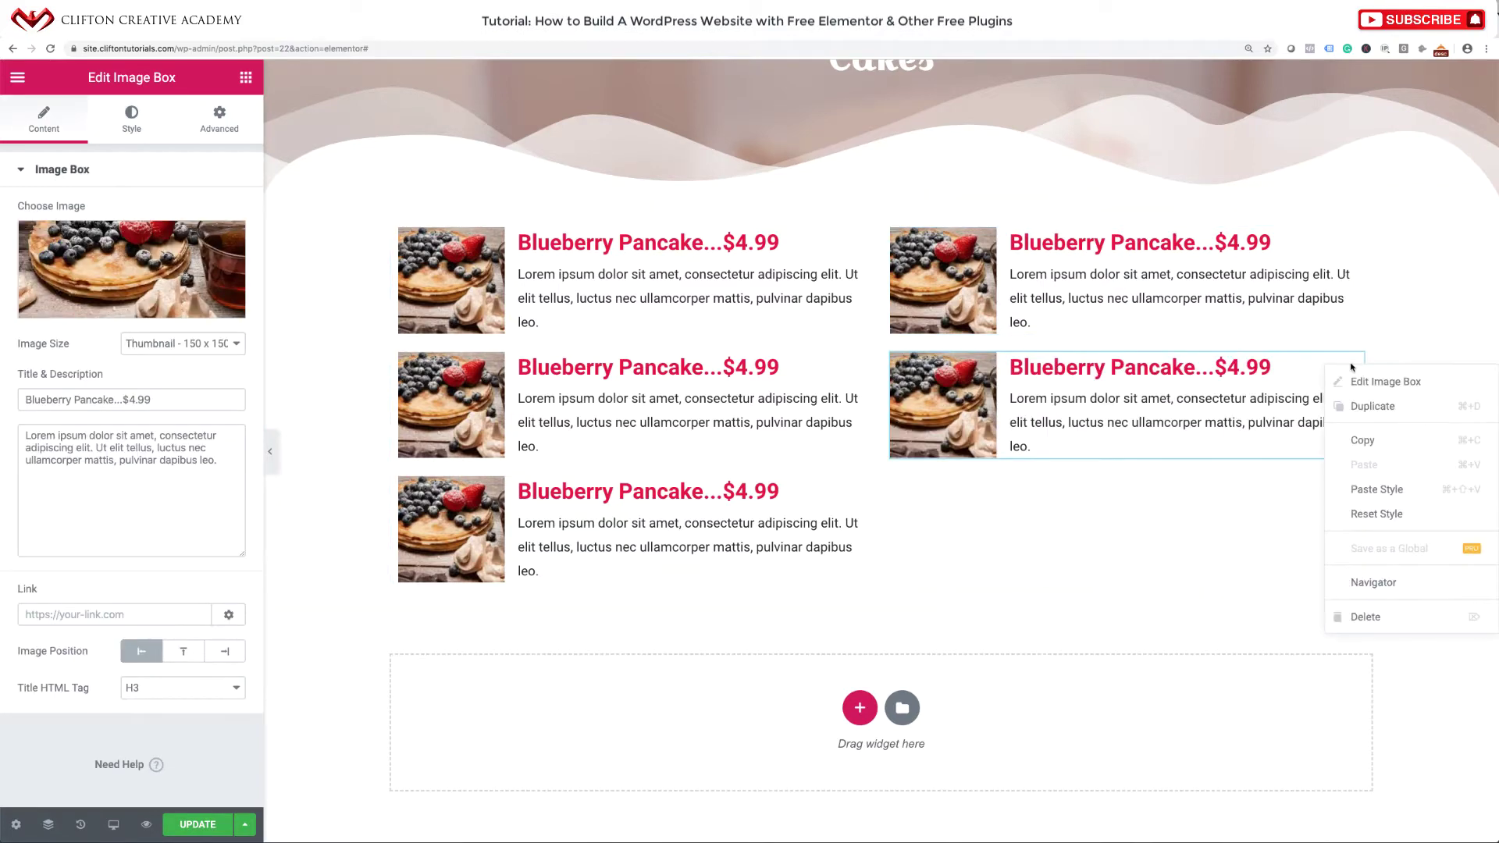
pyautogui.click(1372, 406)
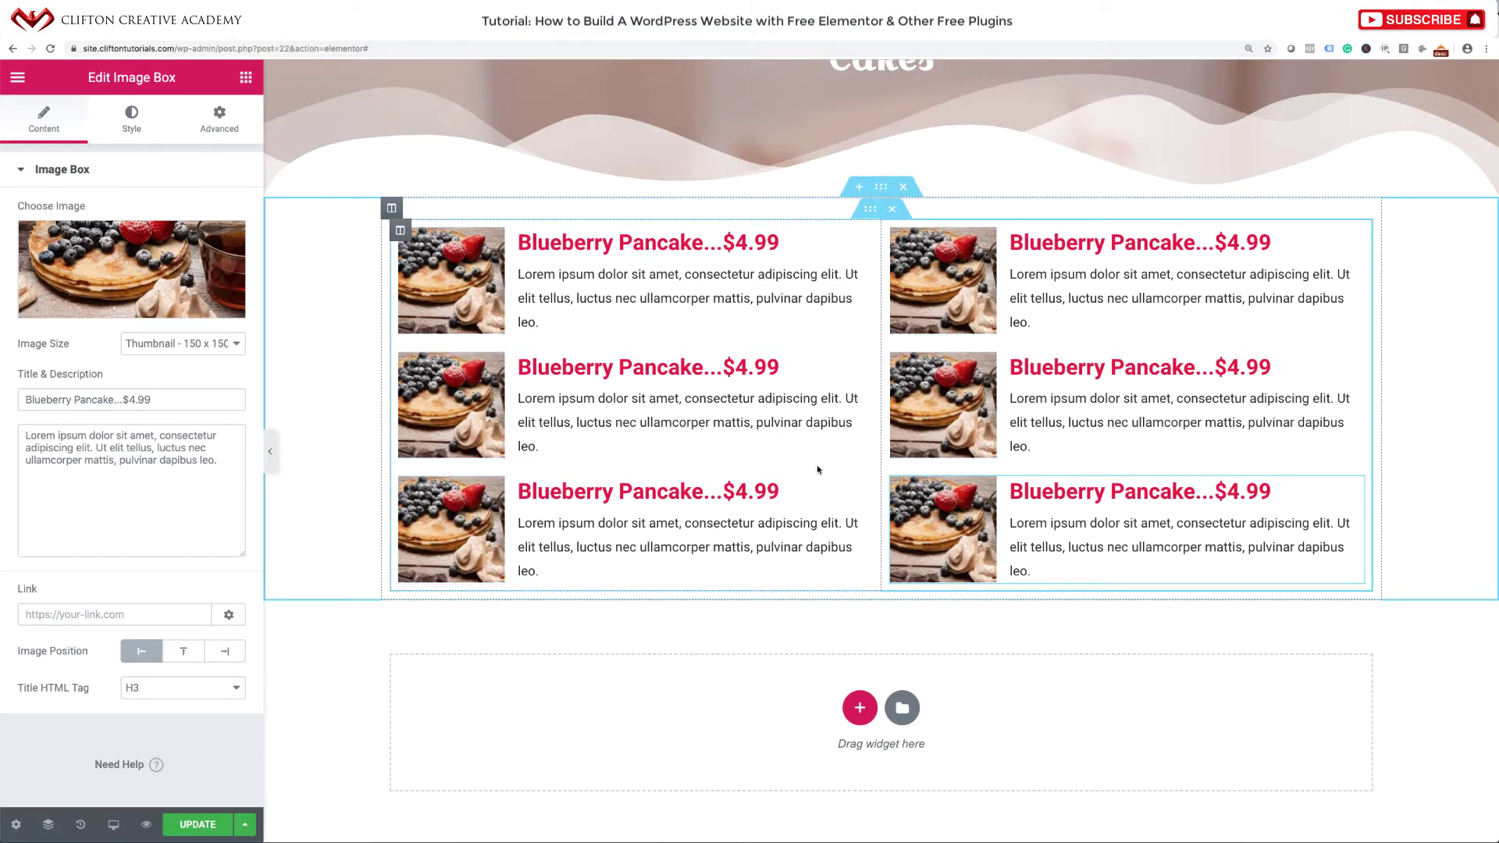
pyautogui.scroll(-3, 817, 466)
pyautogui.scroll(2, 798, 484)
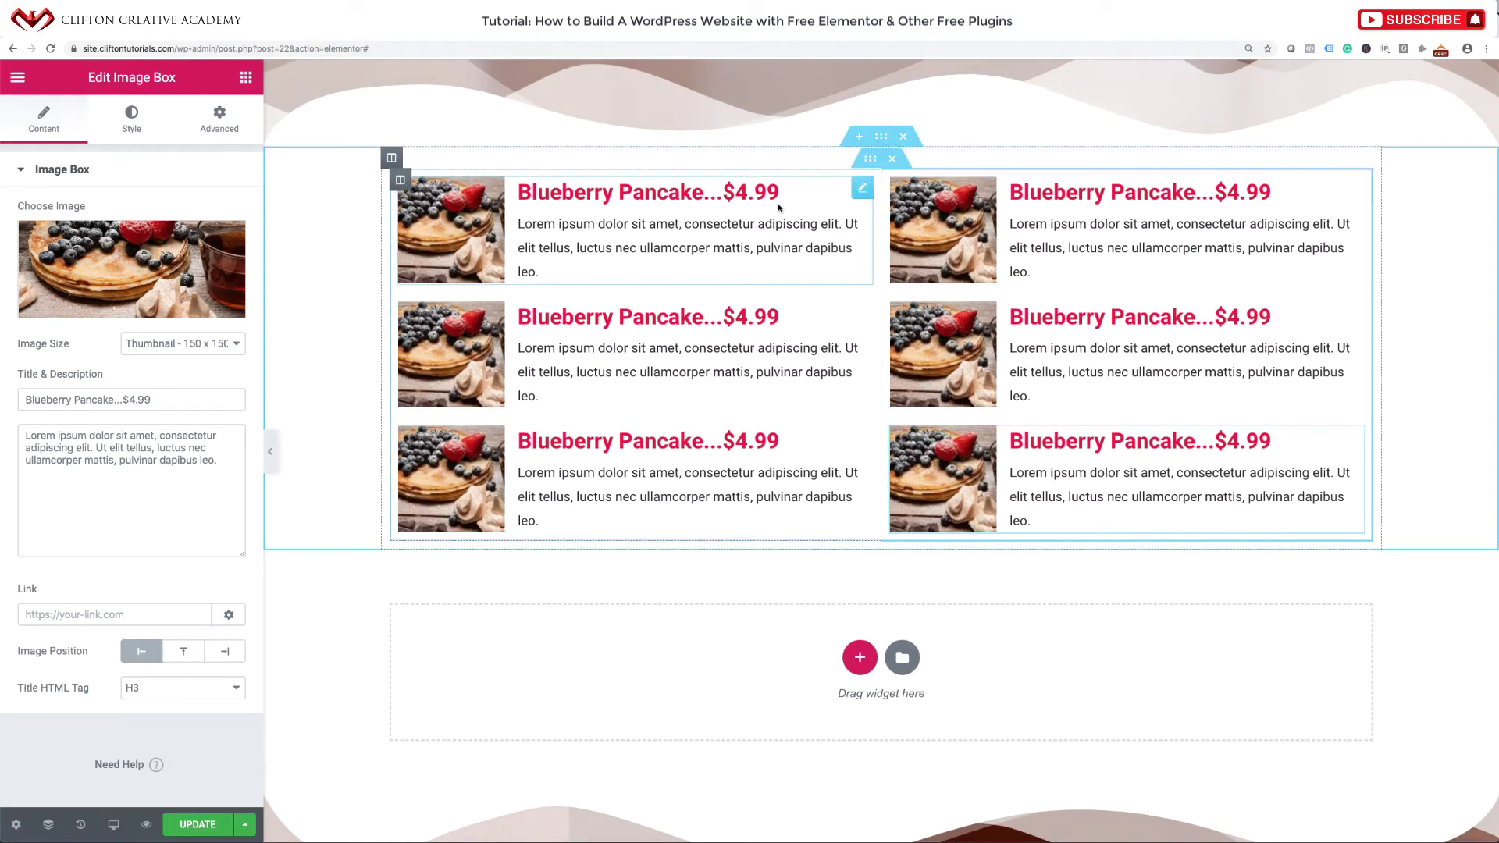
# Give both the left and right menu columns a 20 px margin on every side.
pyautogui.click(400, 181)
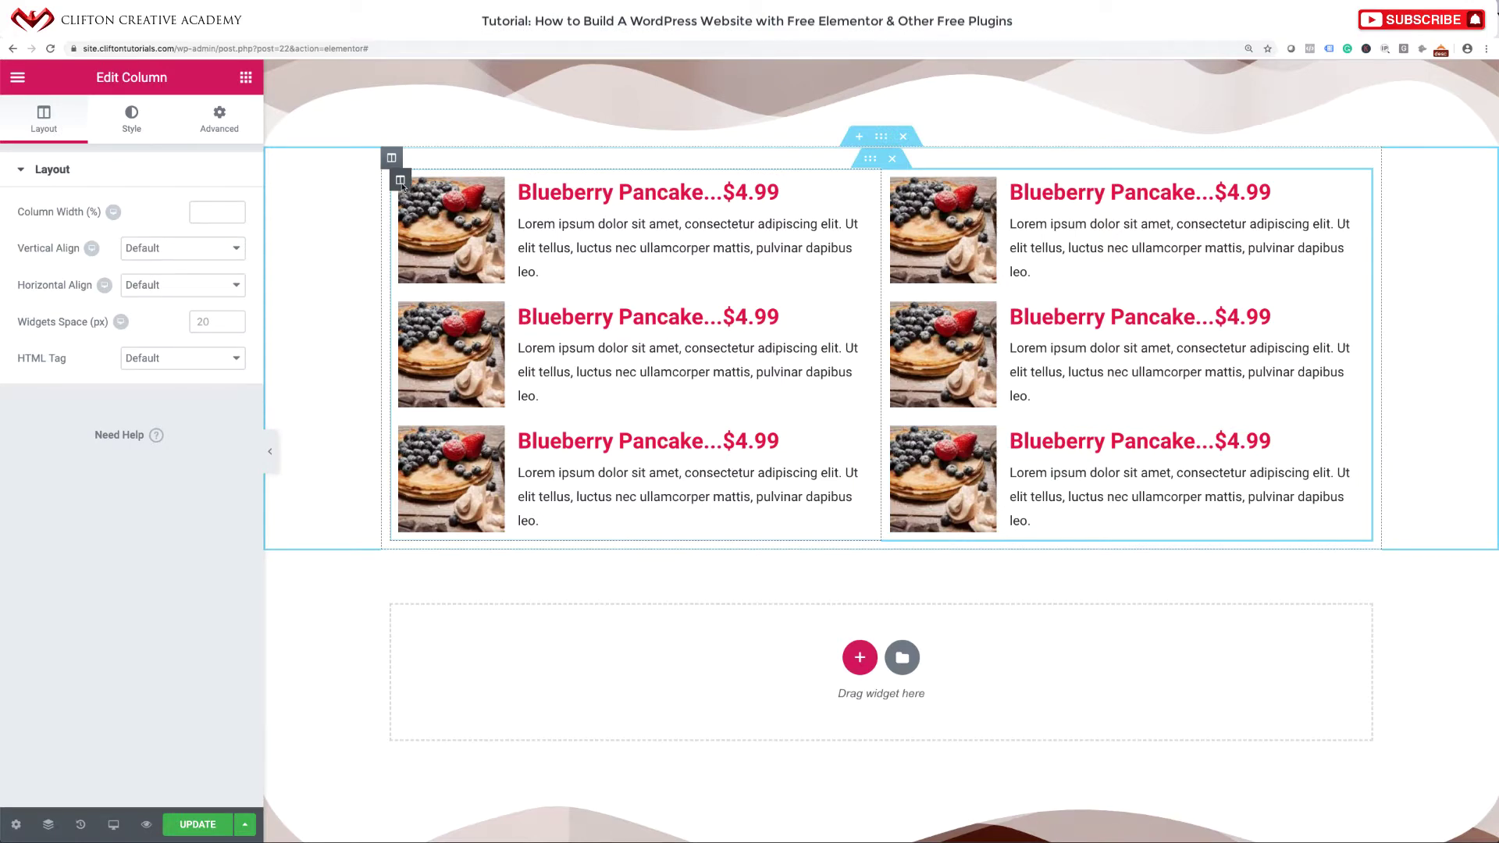
pyautogui.click(217, 127)
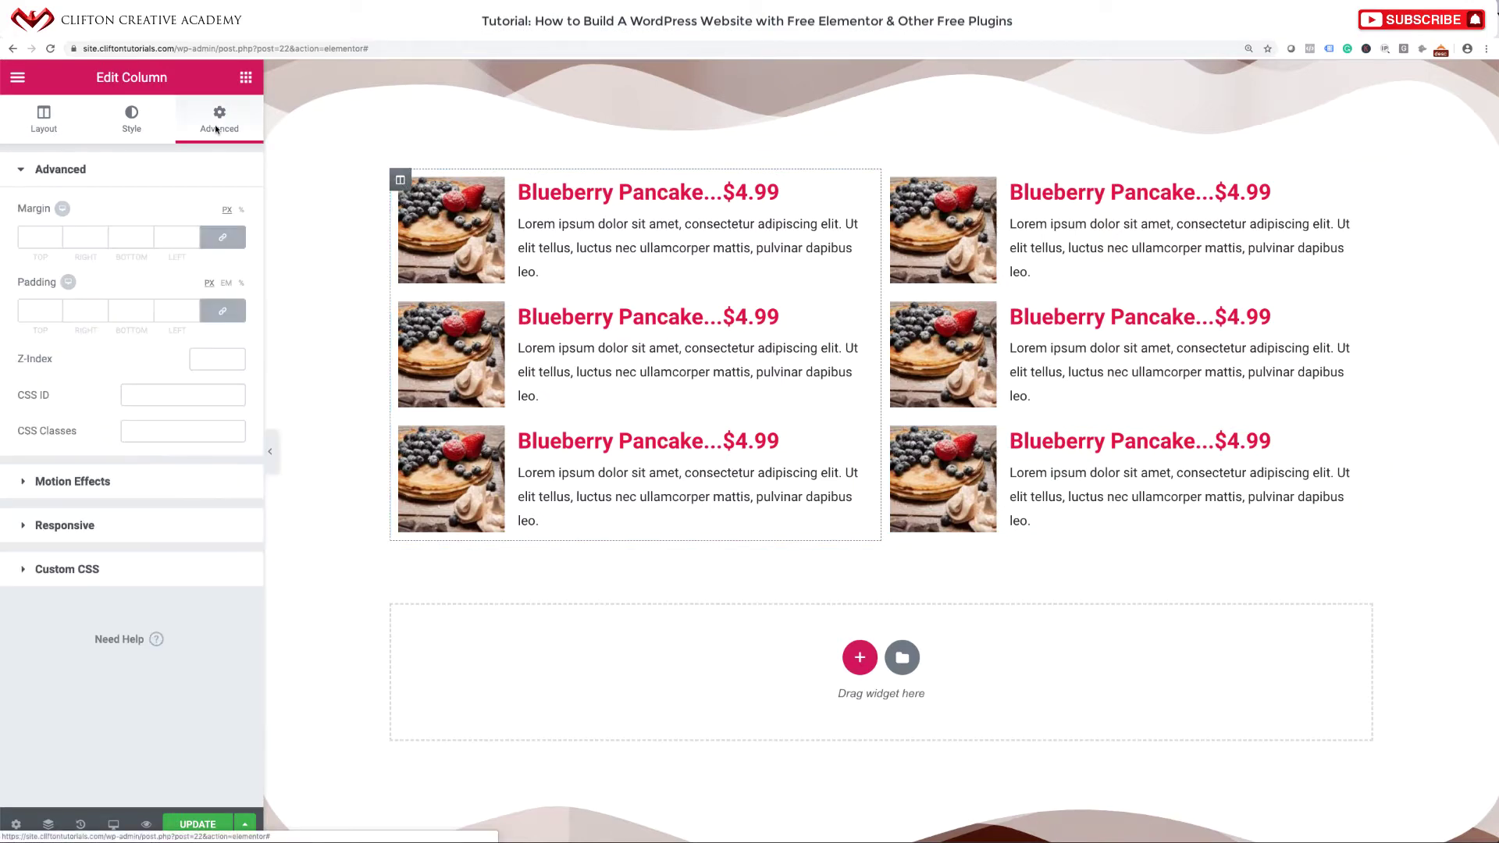
pyautogui.click(43, 236)
pyautogui.write('20')
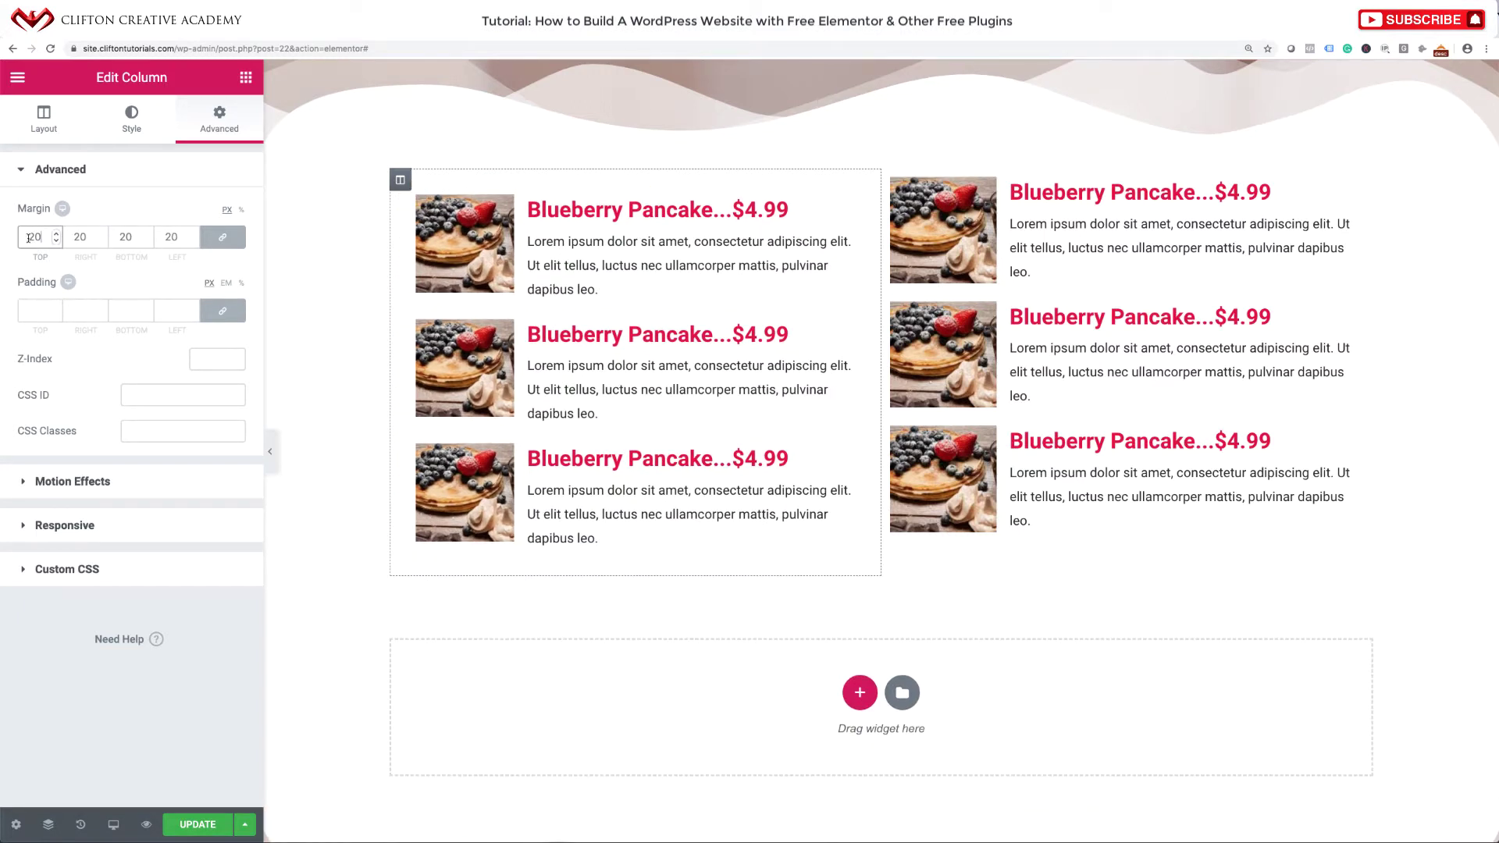
pyautogui.click(895, 181)
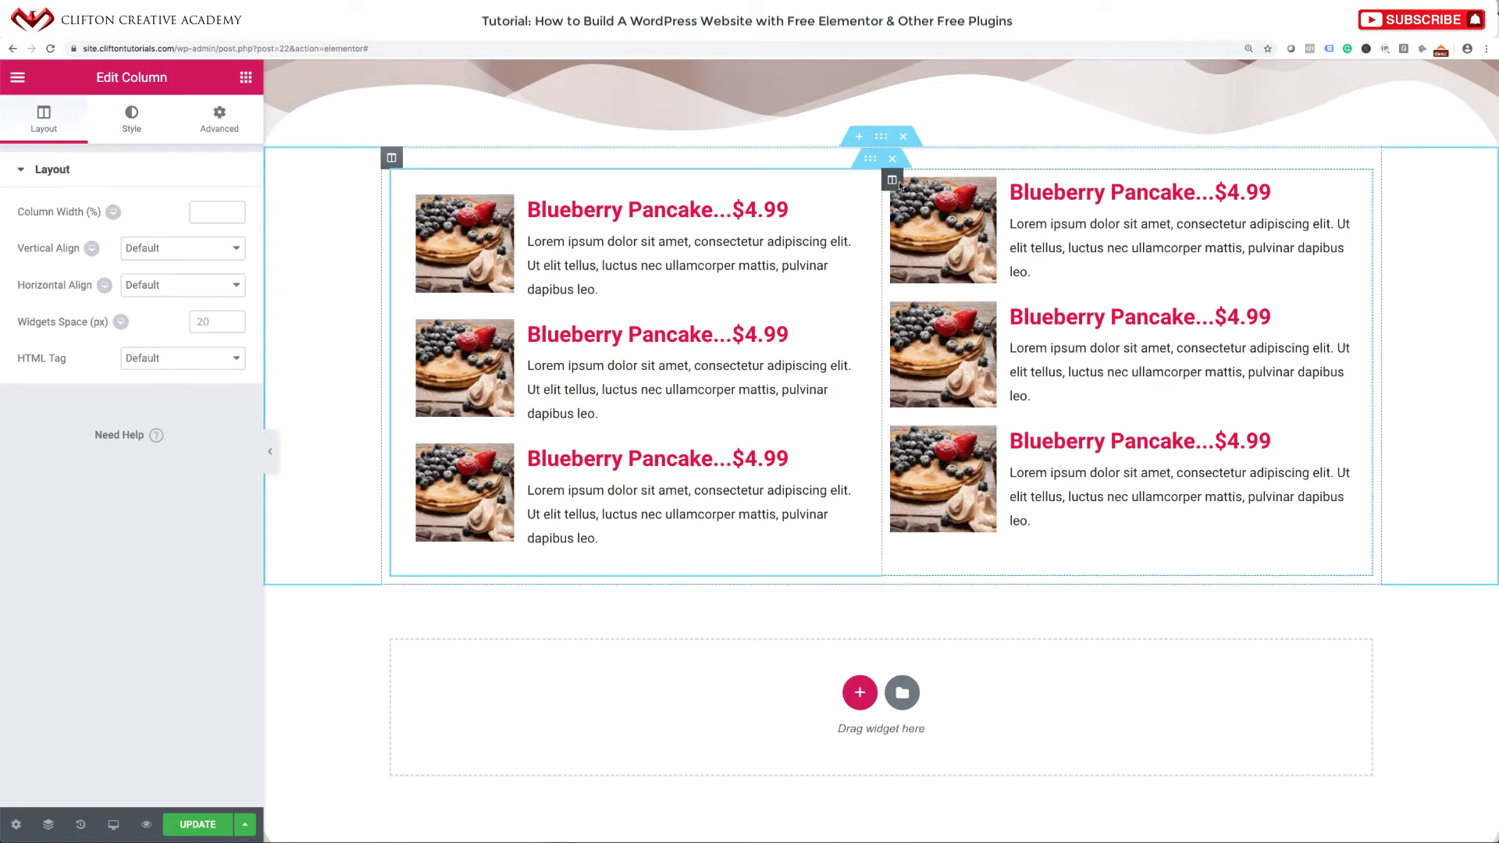
pyautogui.click(220, 125)
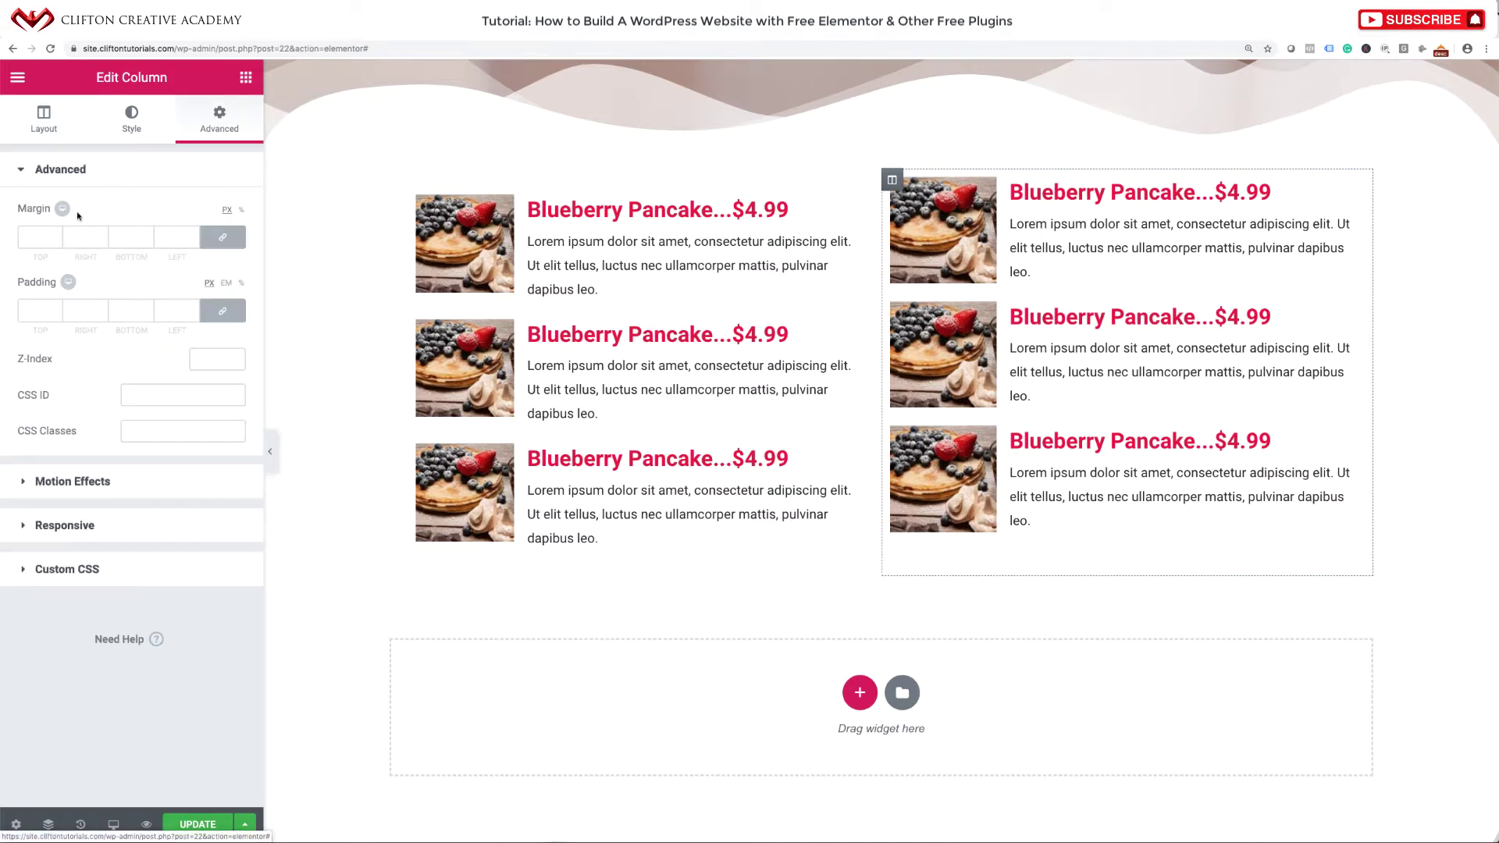
pyautogui.click(50, 235)
pyautogui.write('0')
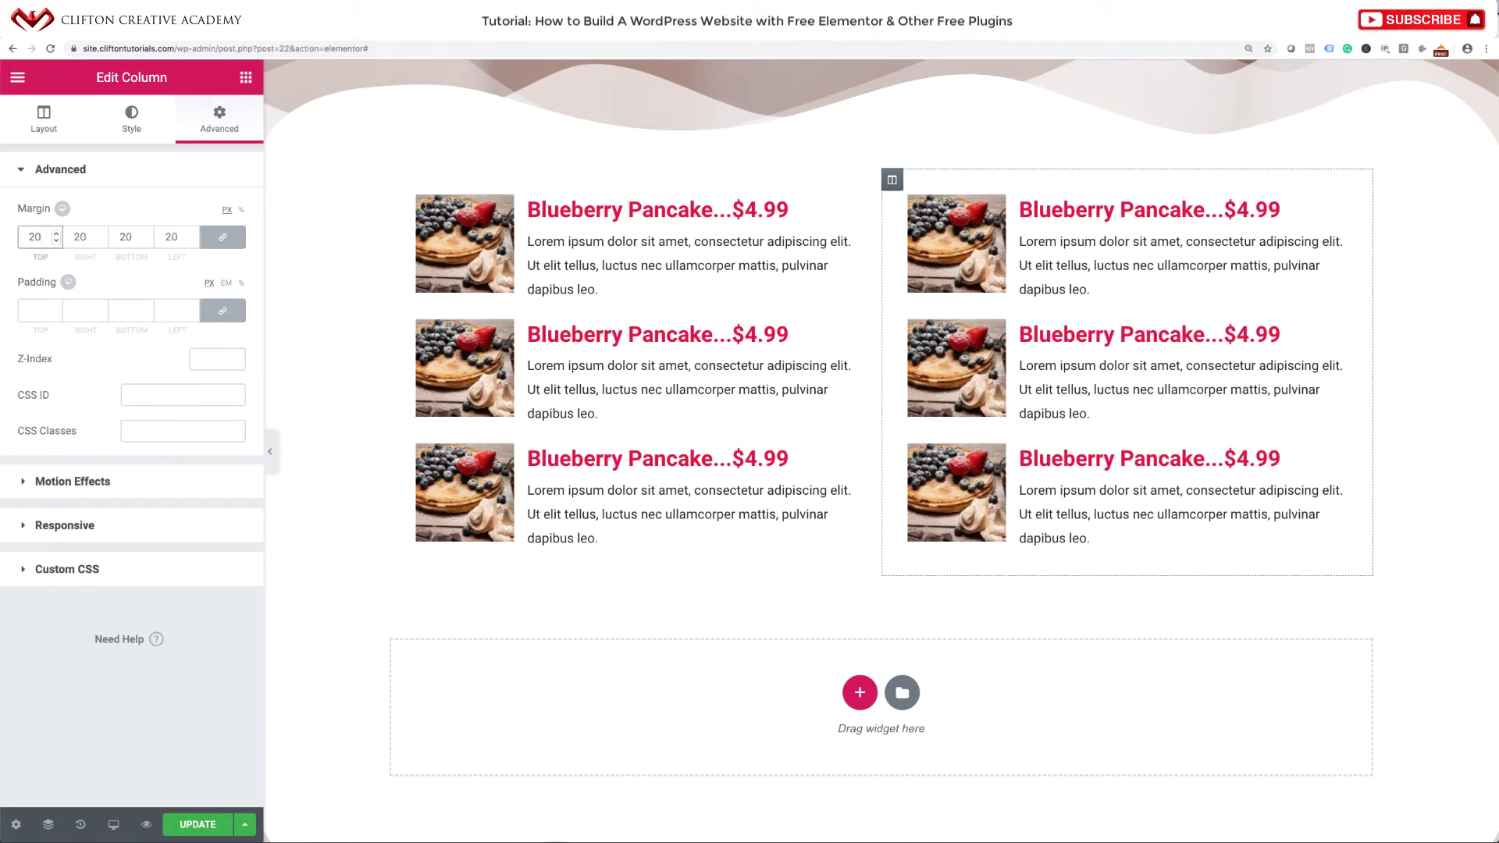
pyautogui.scroll(-2, 360, 458)
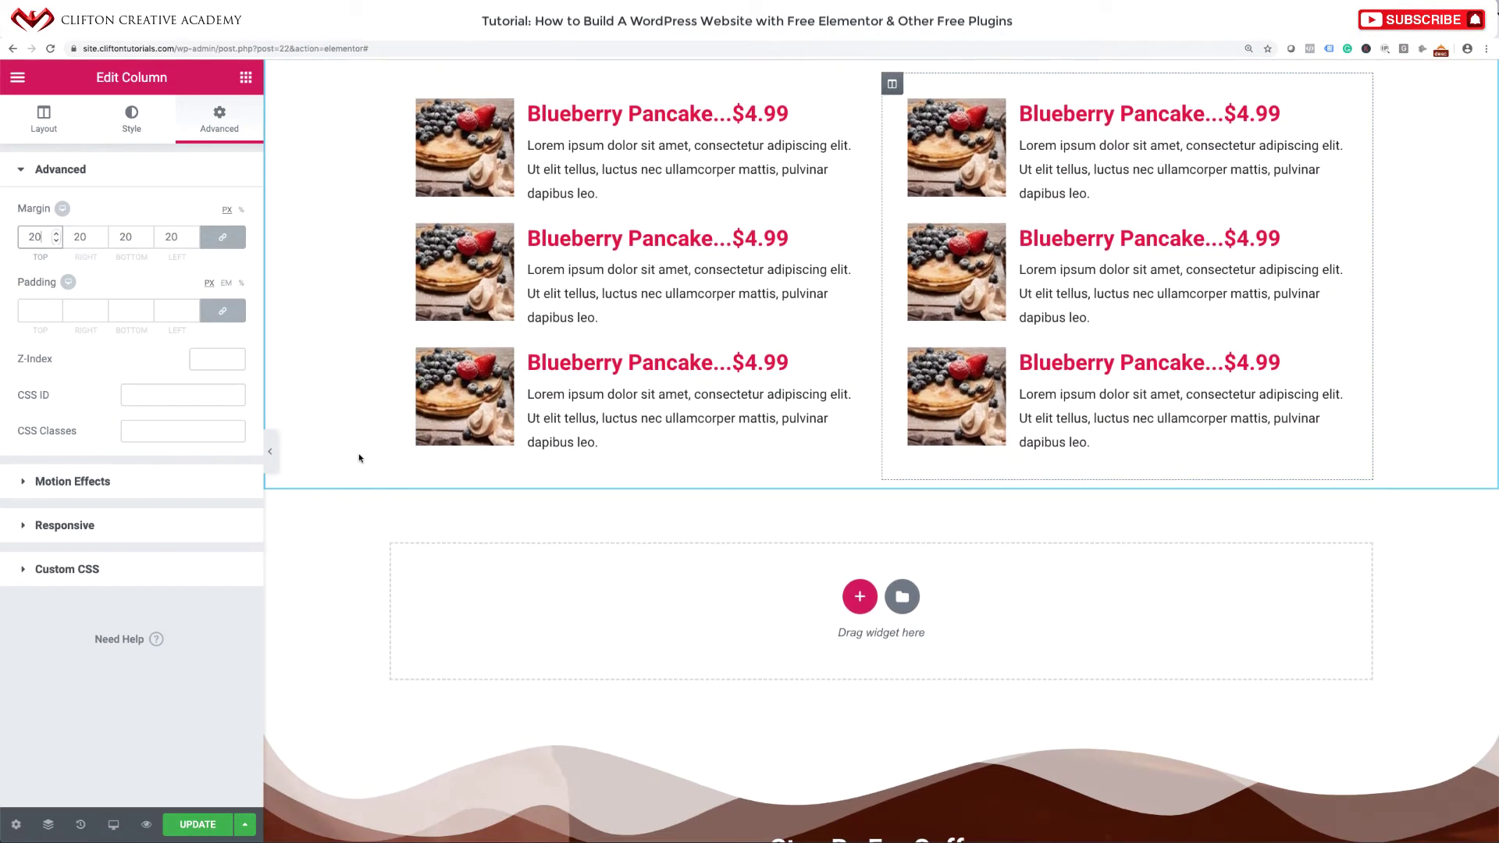
pyautogui.scroll(3, 663, 338)
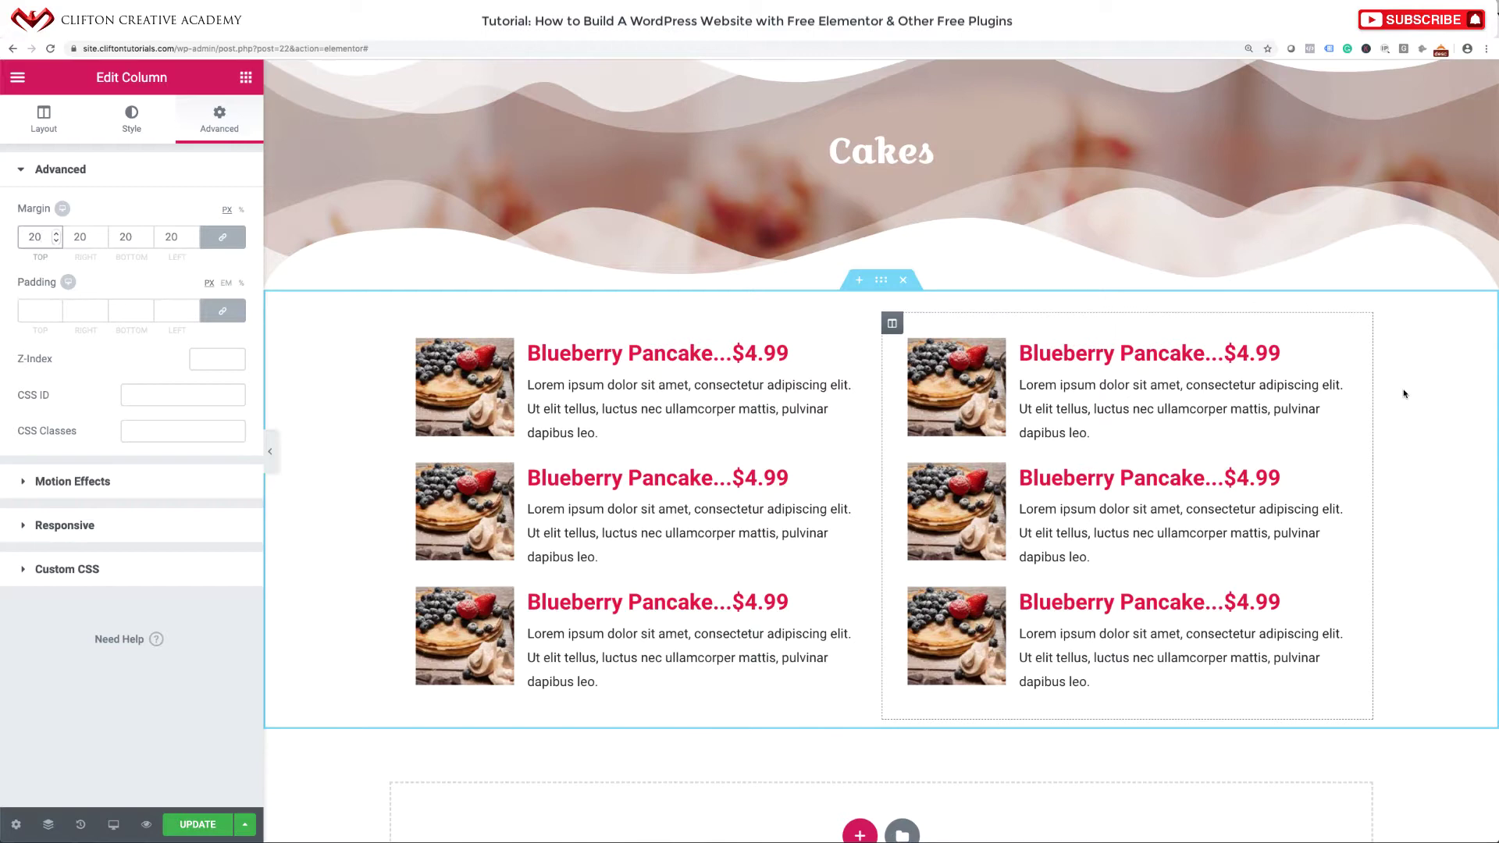
# Preview the Cakes page full-width, then save it with Update.
pyautogui.click(271, 451)
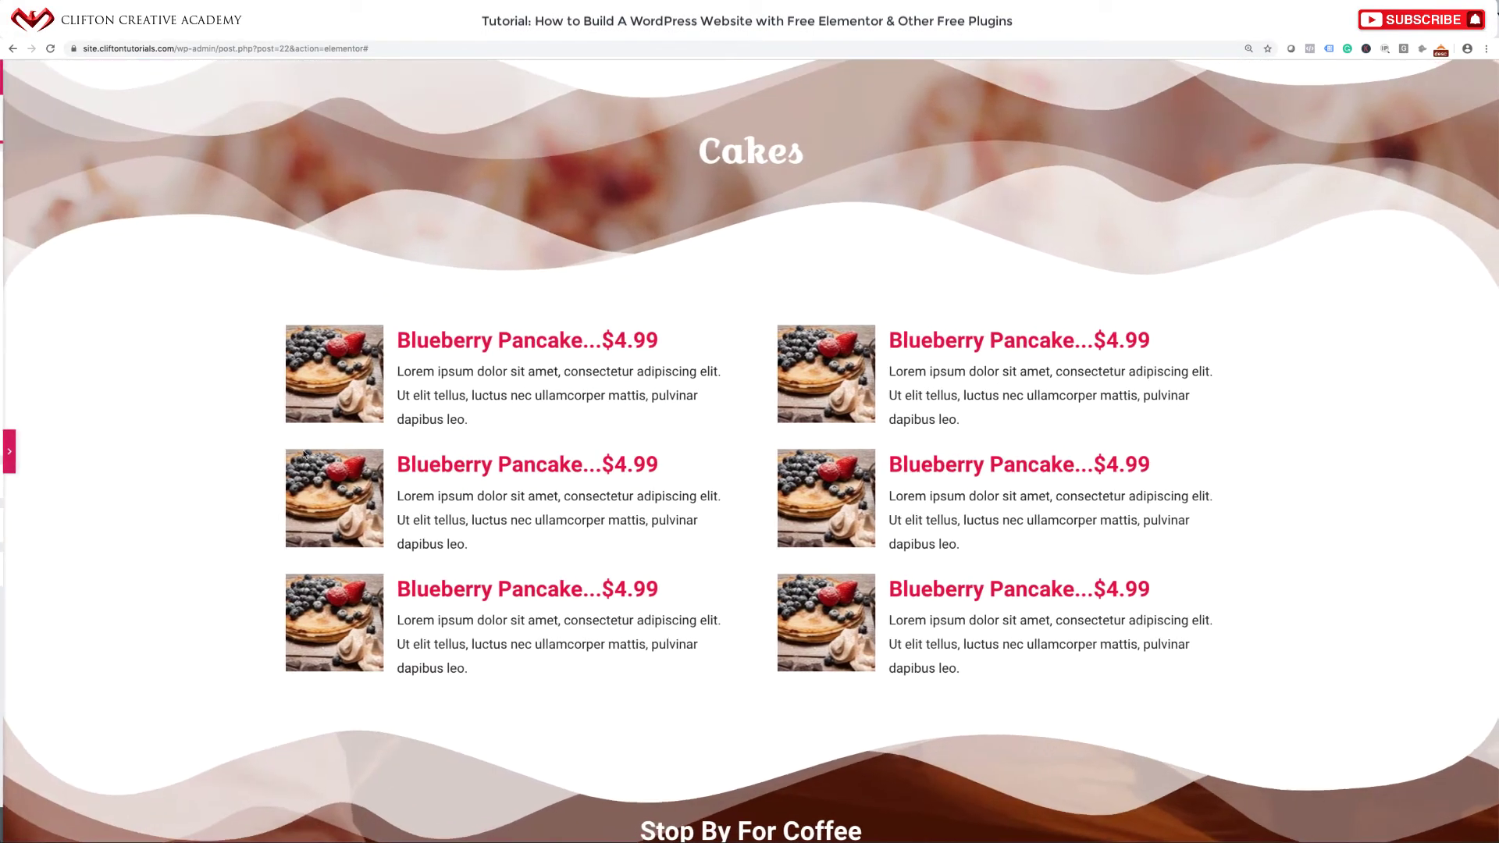
pyautogui.scroll(2, 595, 458)
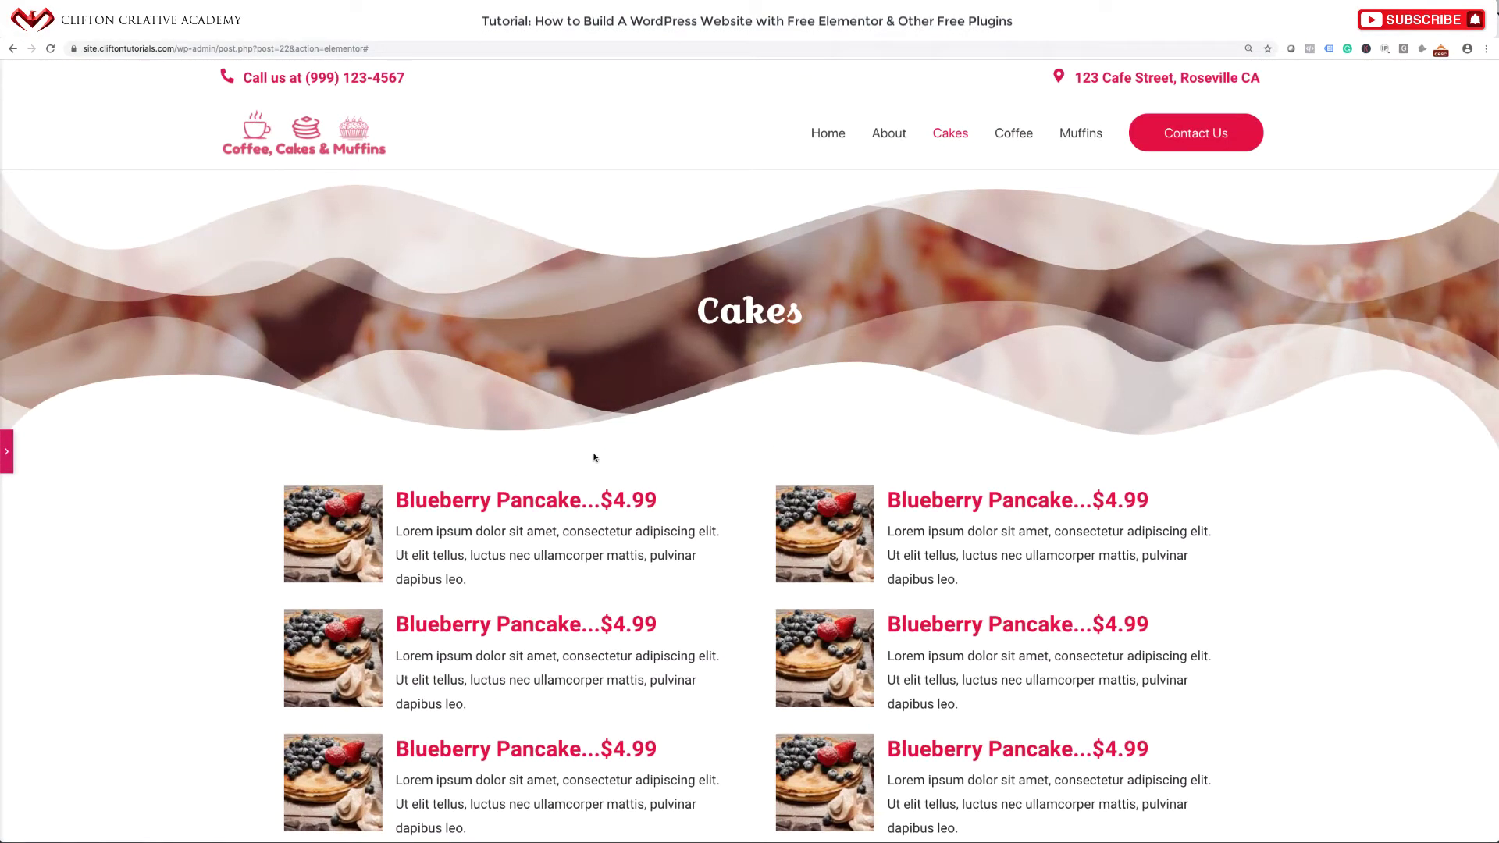
pyautogui.scroll(-6, 593, 457)
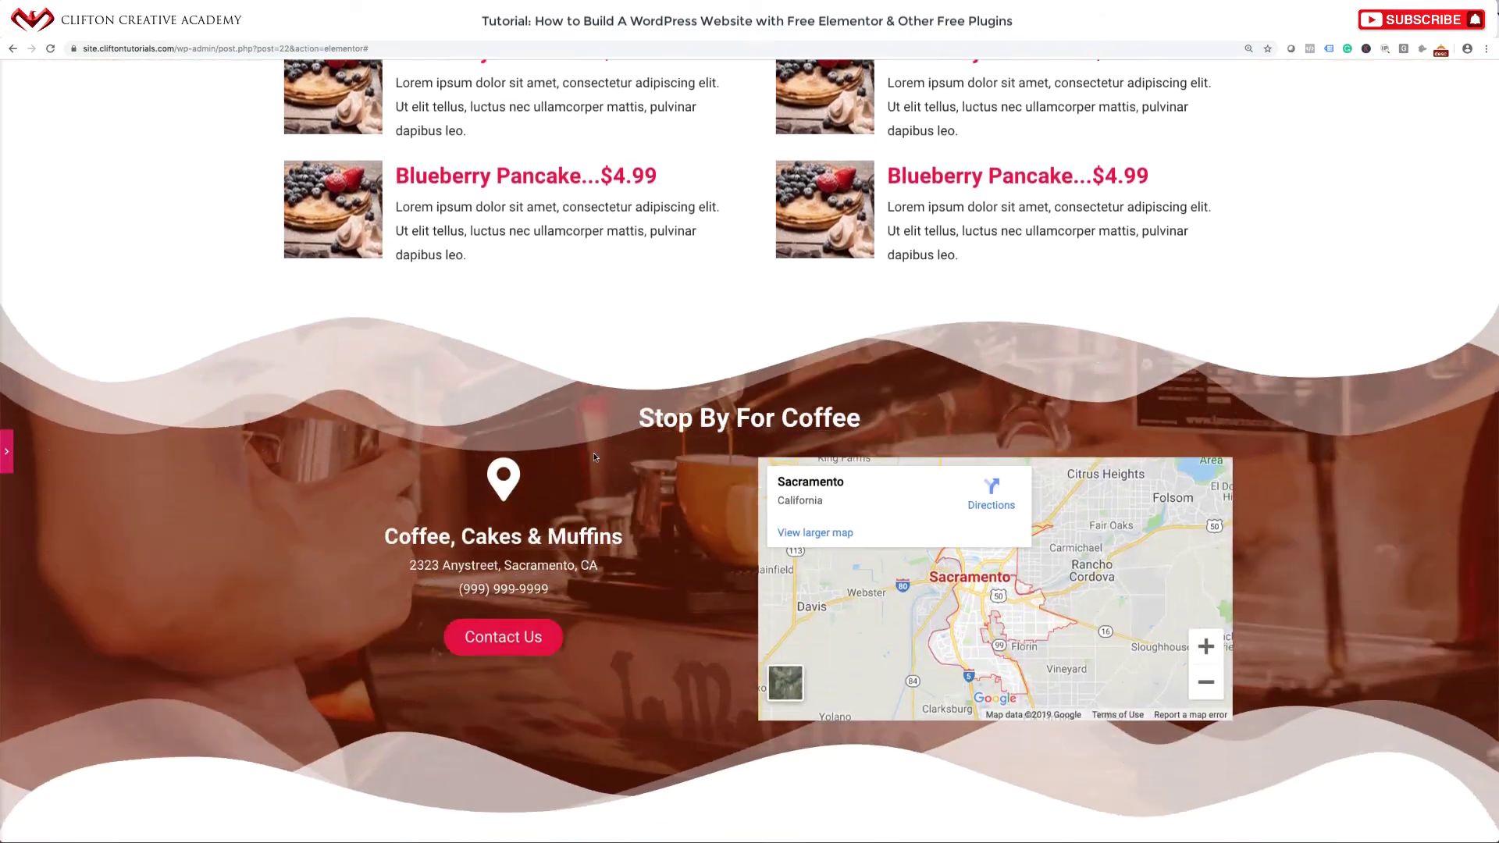
pyautogui.scroll(6, 594, 458)
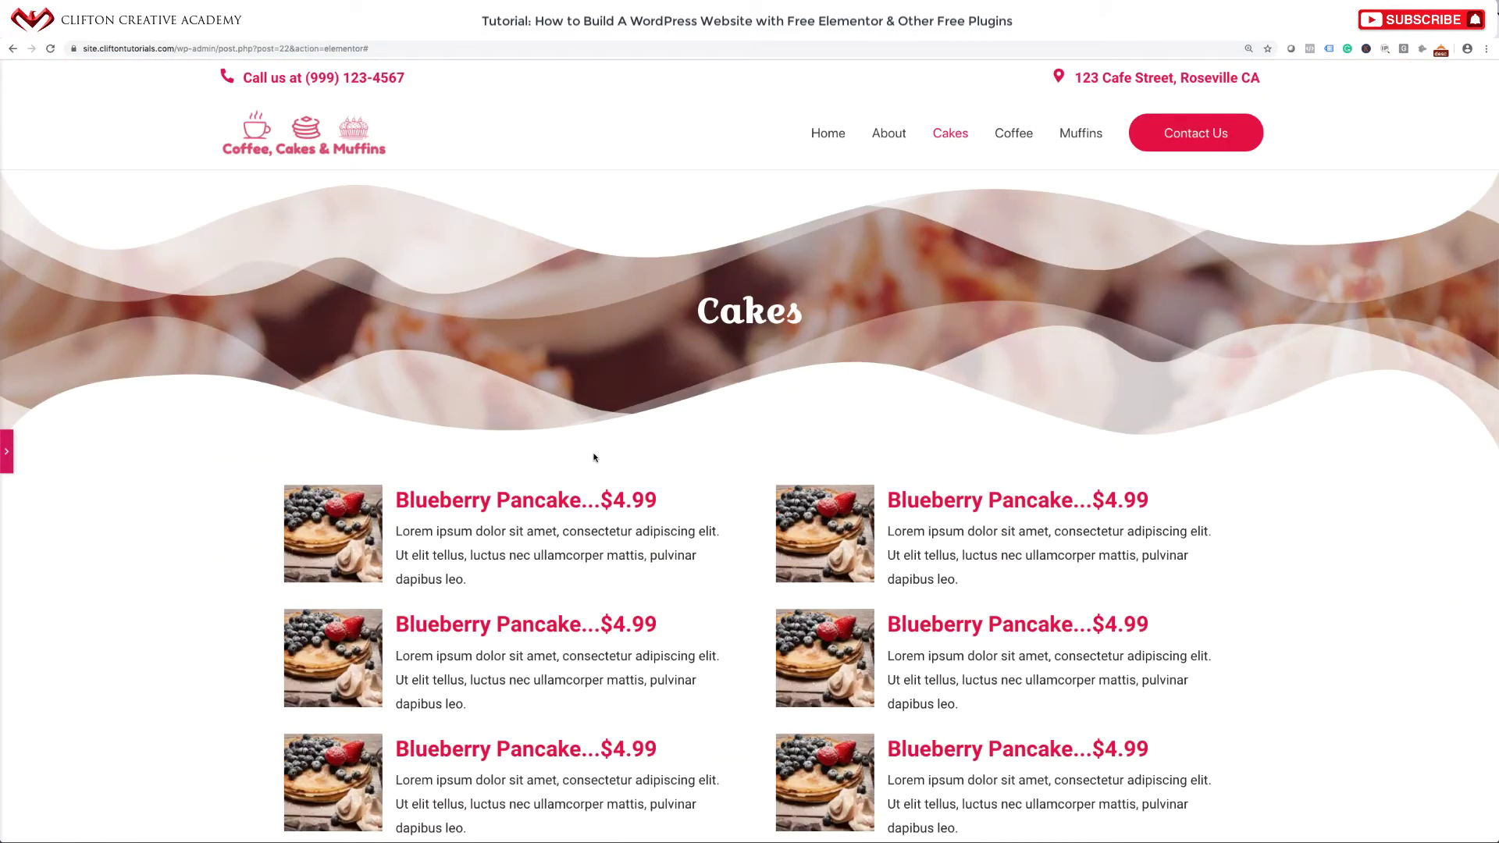
pyautogui.click(7, 451)
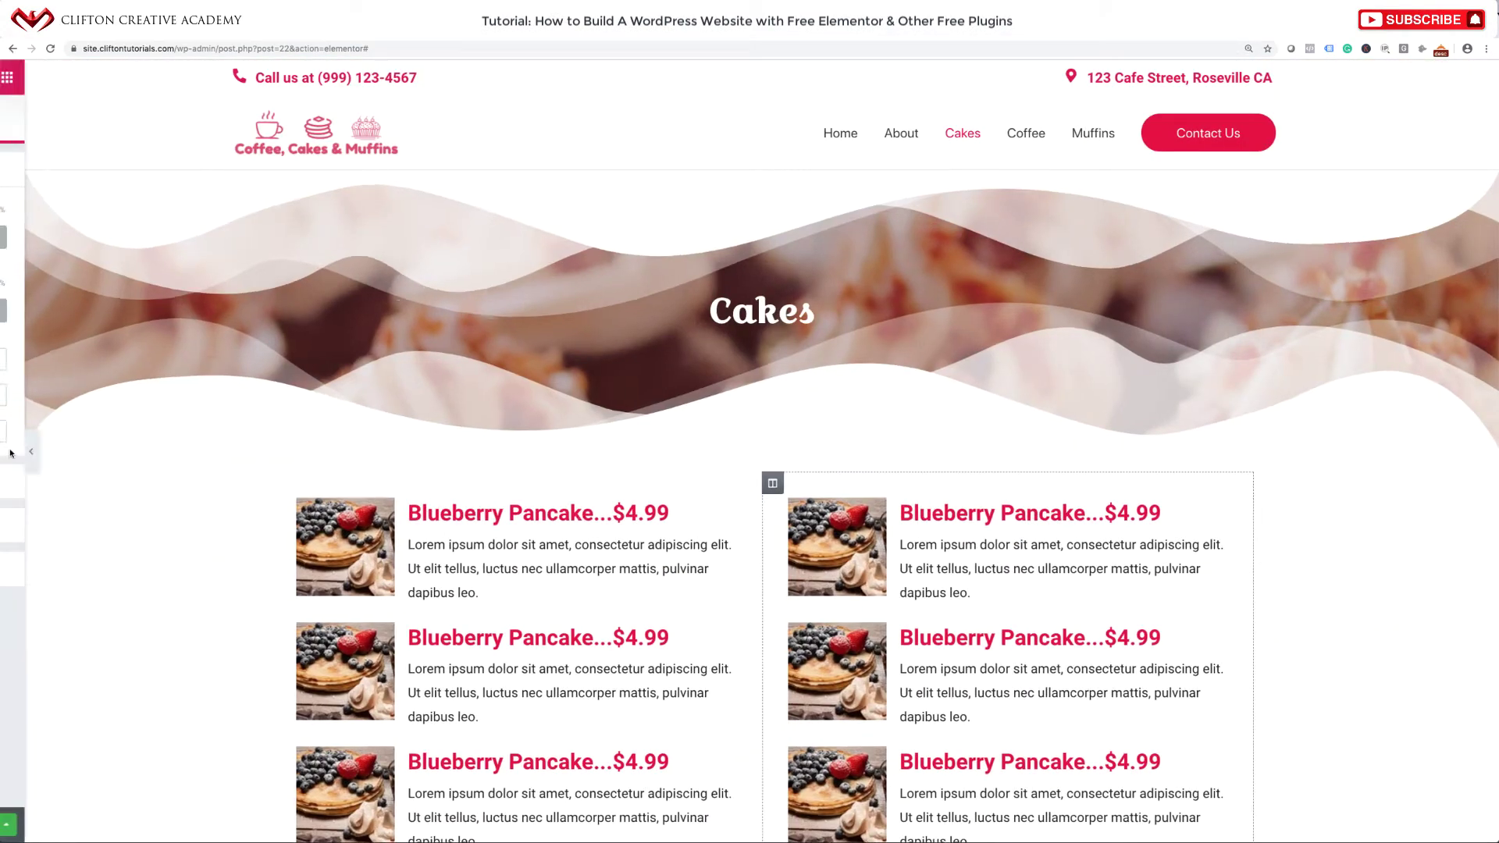
pyautogui.scroll(-2, 311, 756)
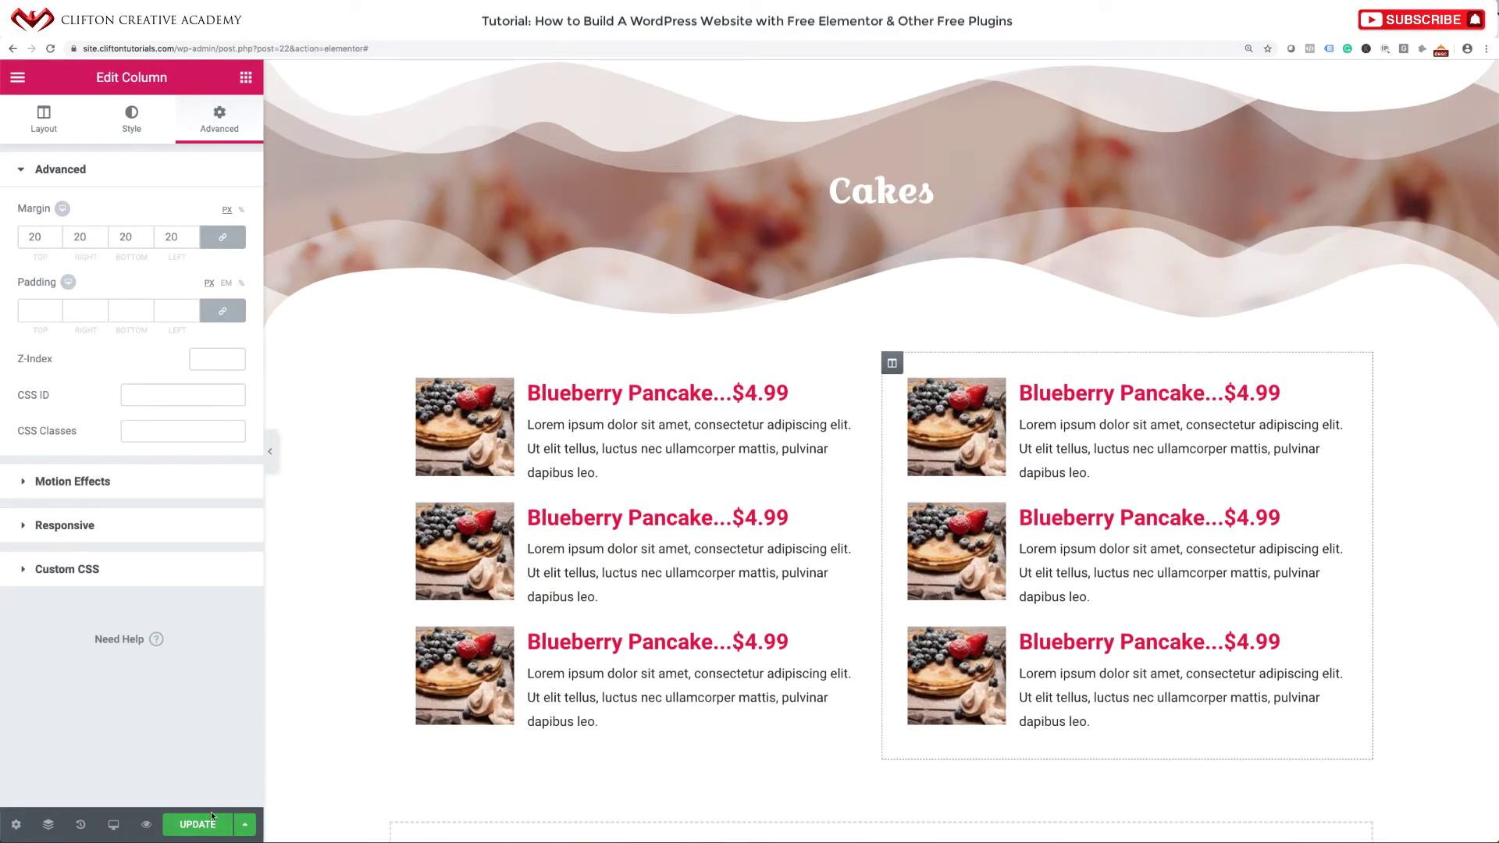
pyautogui.click(205, 823)
pyautogui.scroll(2, 659, 521)
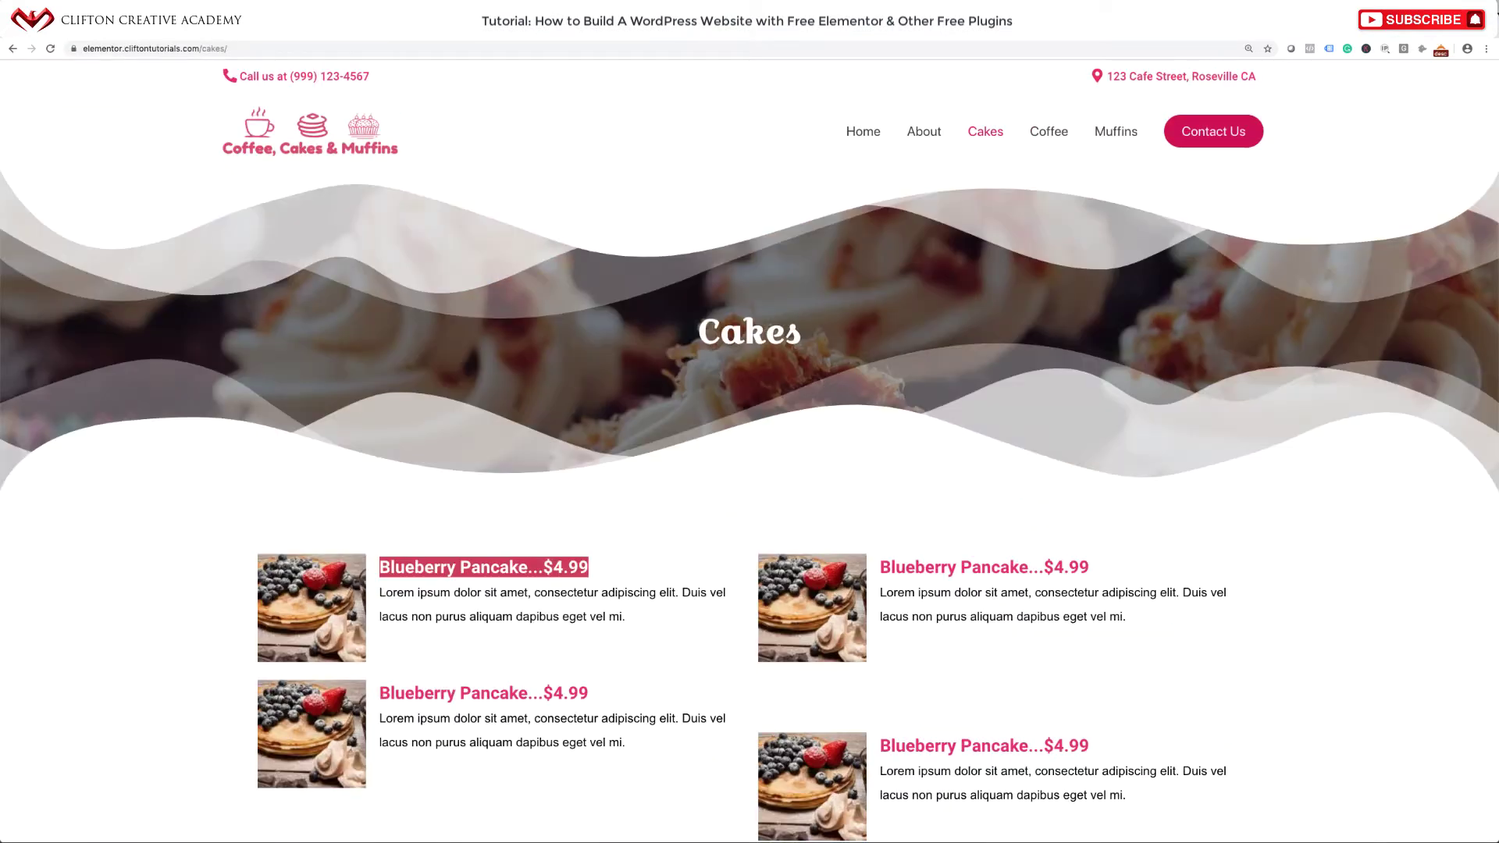
# Check the live Coffee and Muffins pages, then return to Cakes.
pyautogui.click(1046, 133)
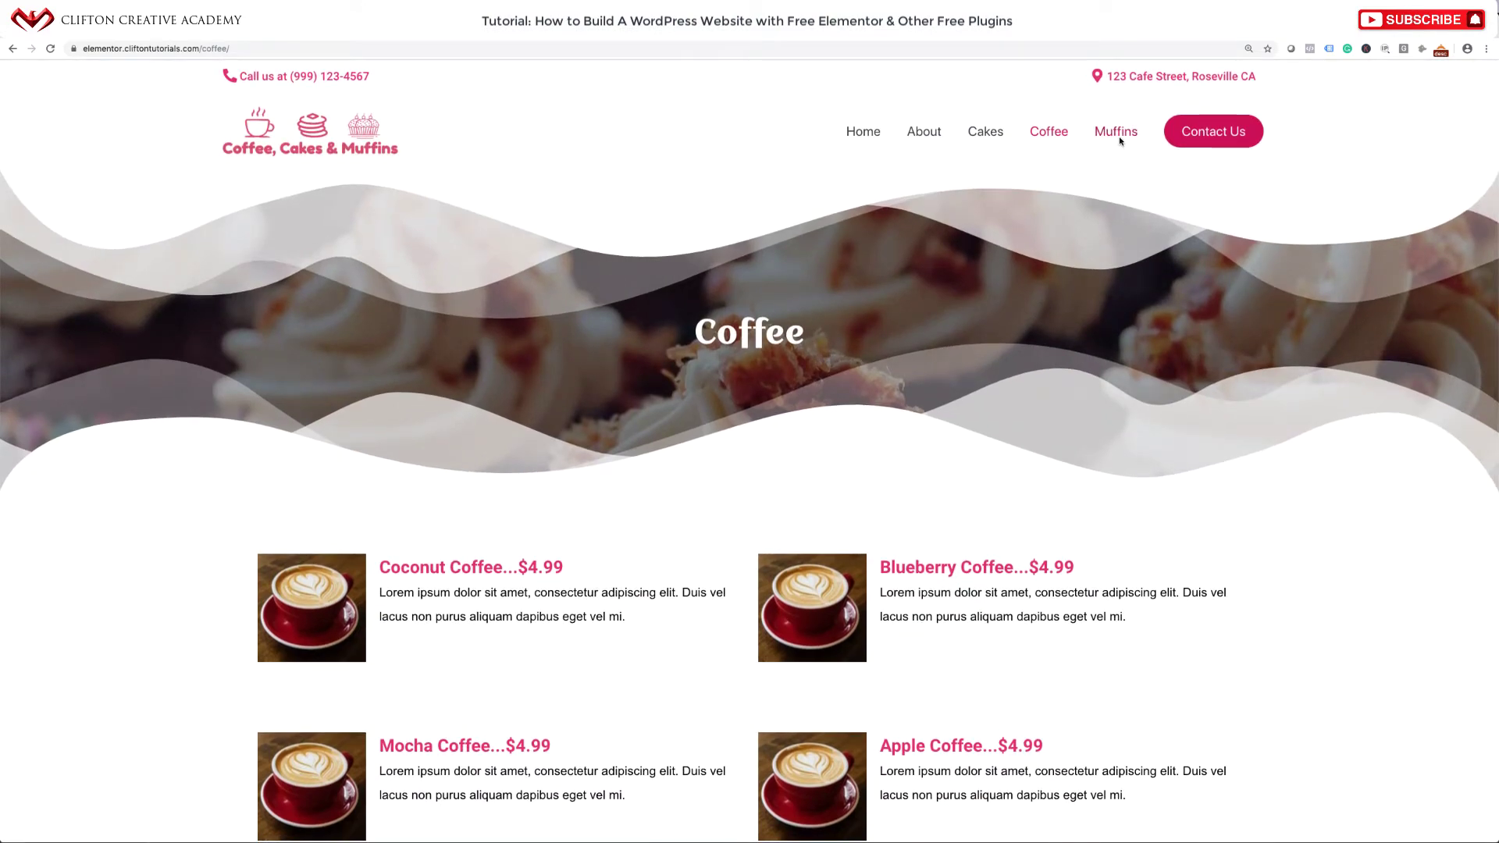
pyautogui.click(1118, 136)
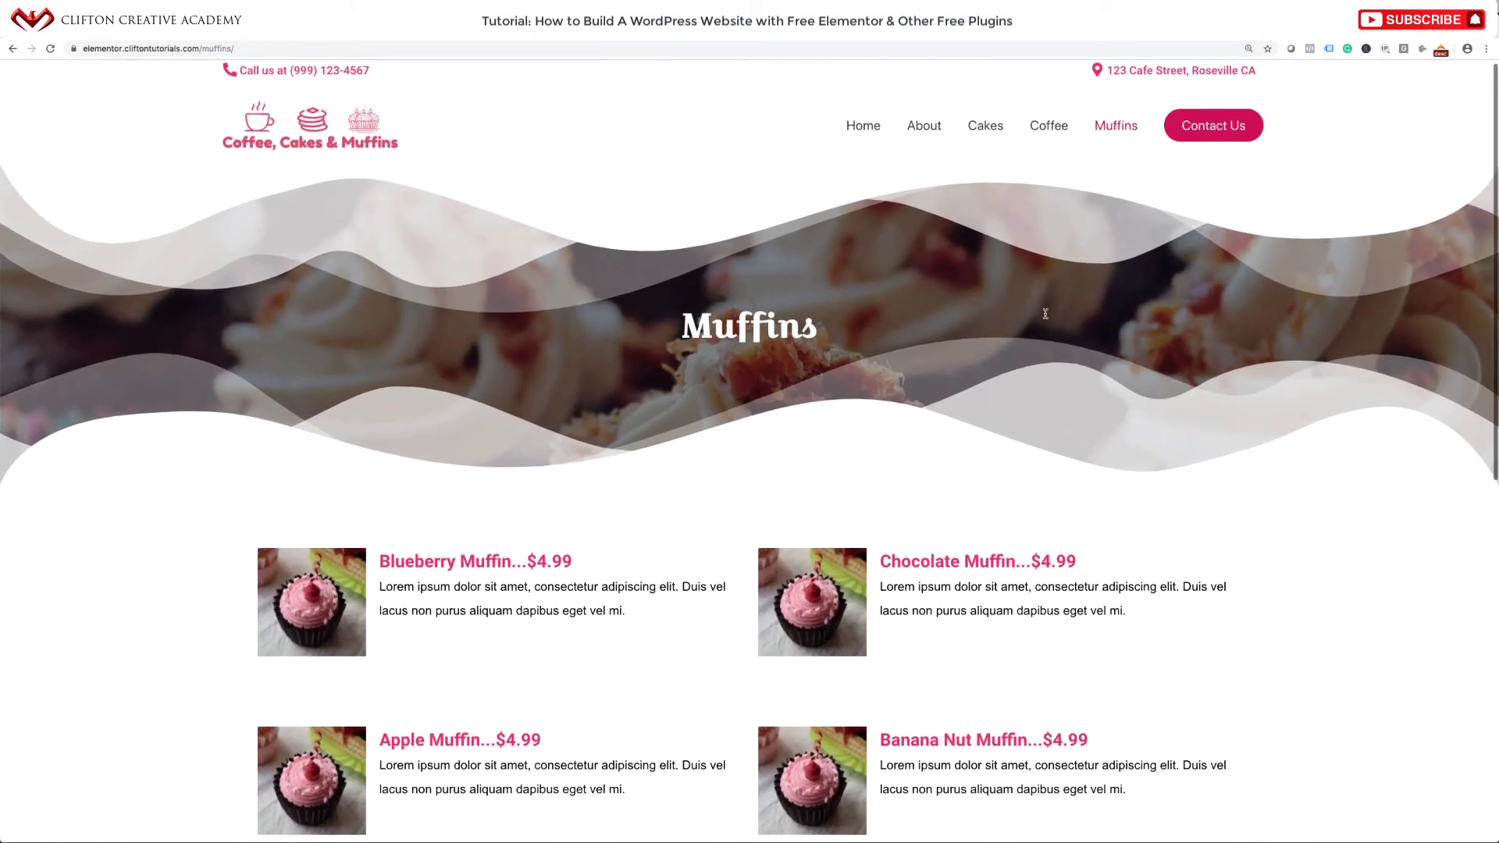
pyautogui.click(987, 129)
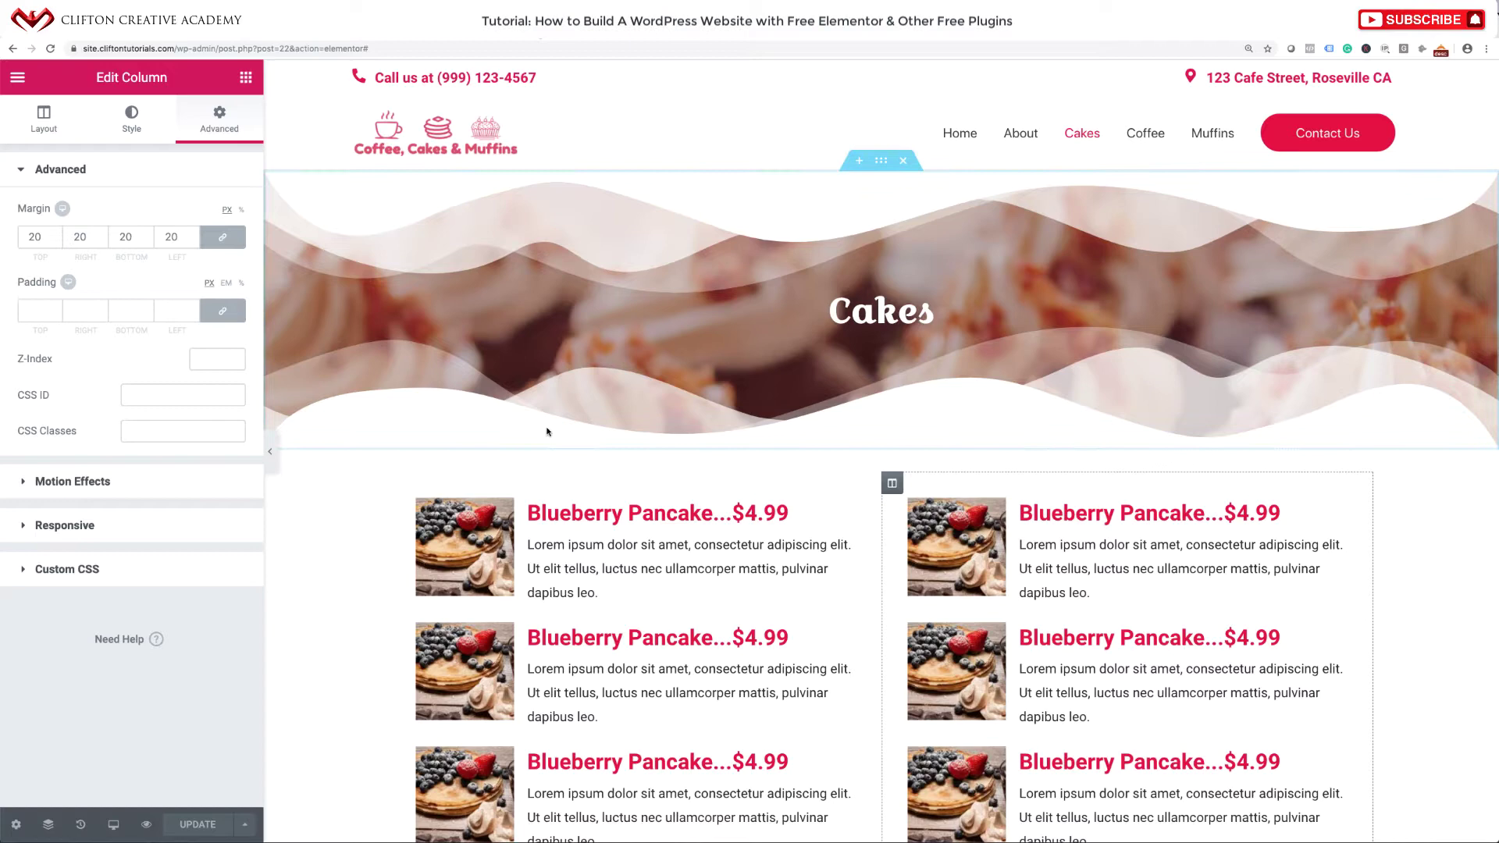
pyautogui.scroll(-3, 904, 283)
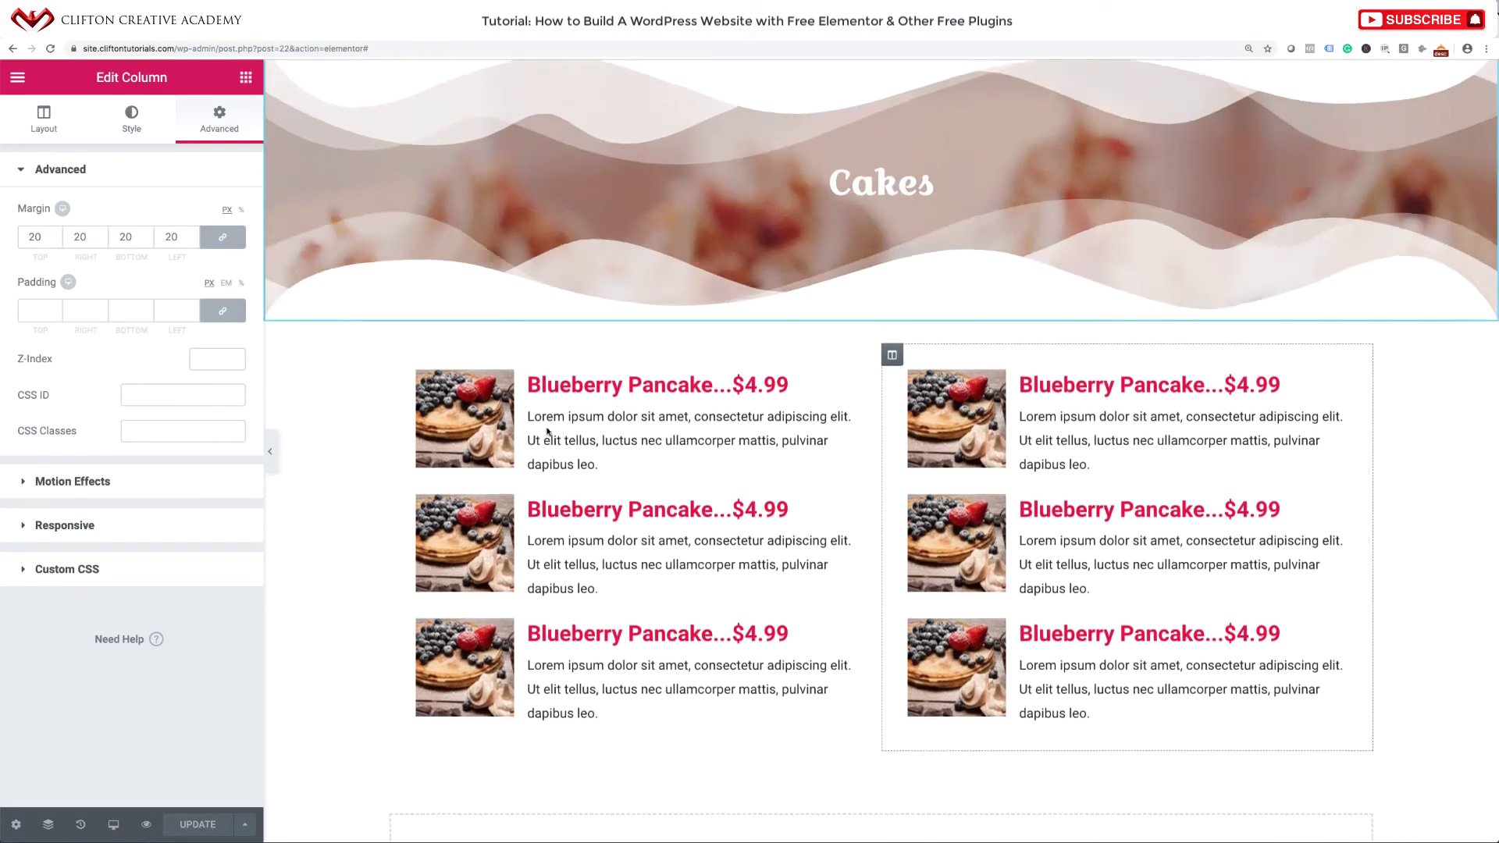
# Save the pancake menu section as a library template named 'Food Menu'.
pyautogui.scroll(-1, 890, 258)
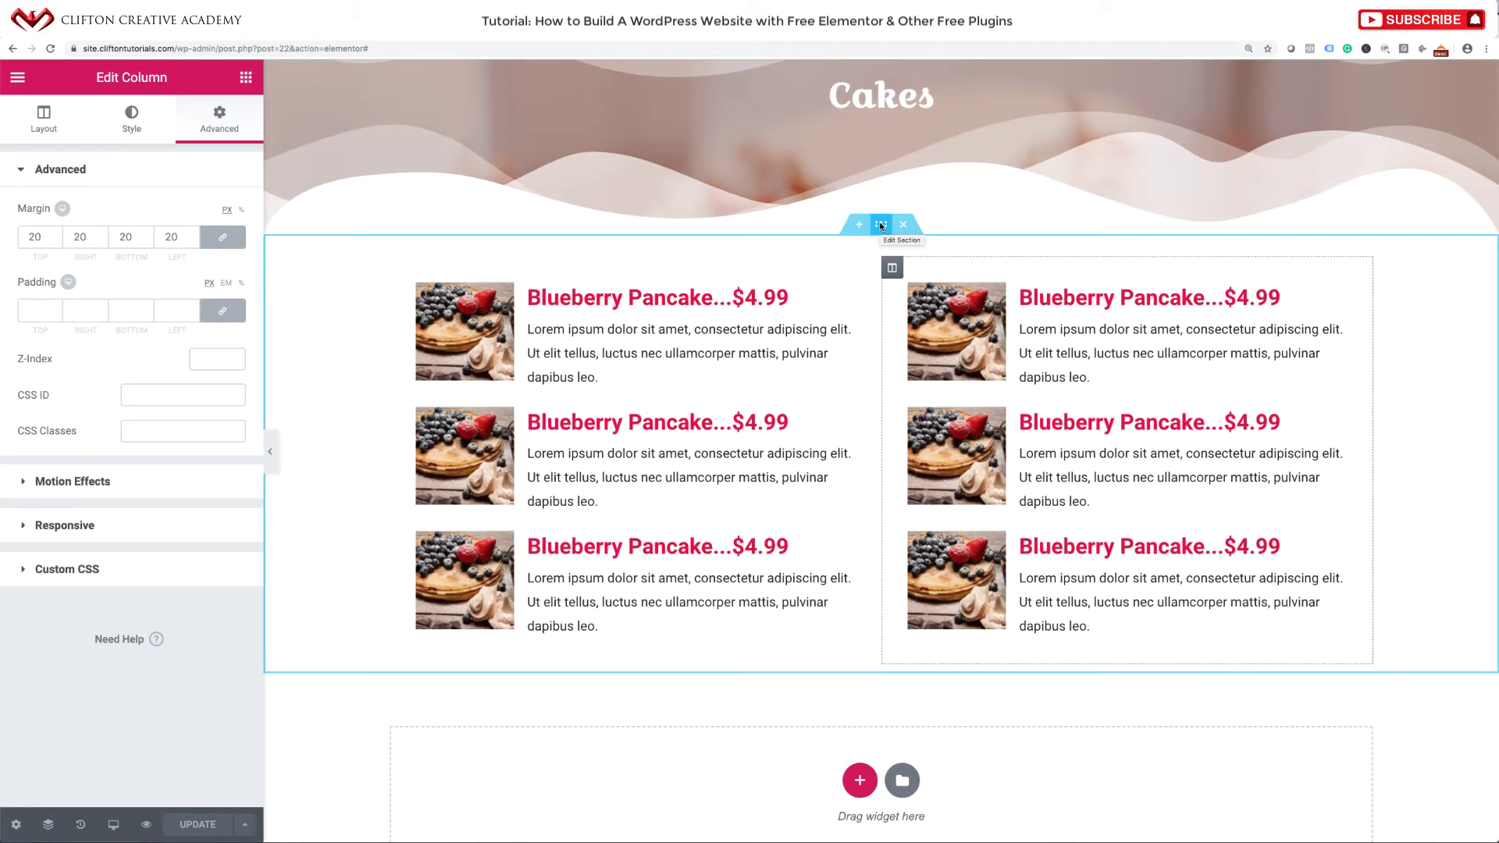
pyautogui.rightClick(881, 226)
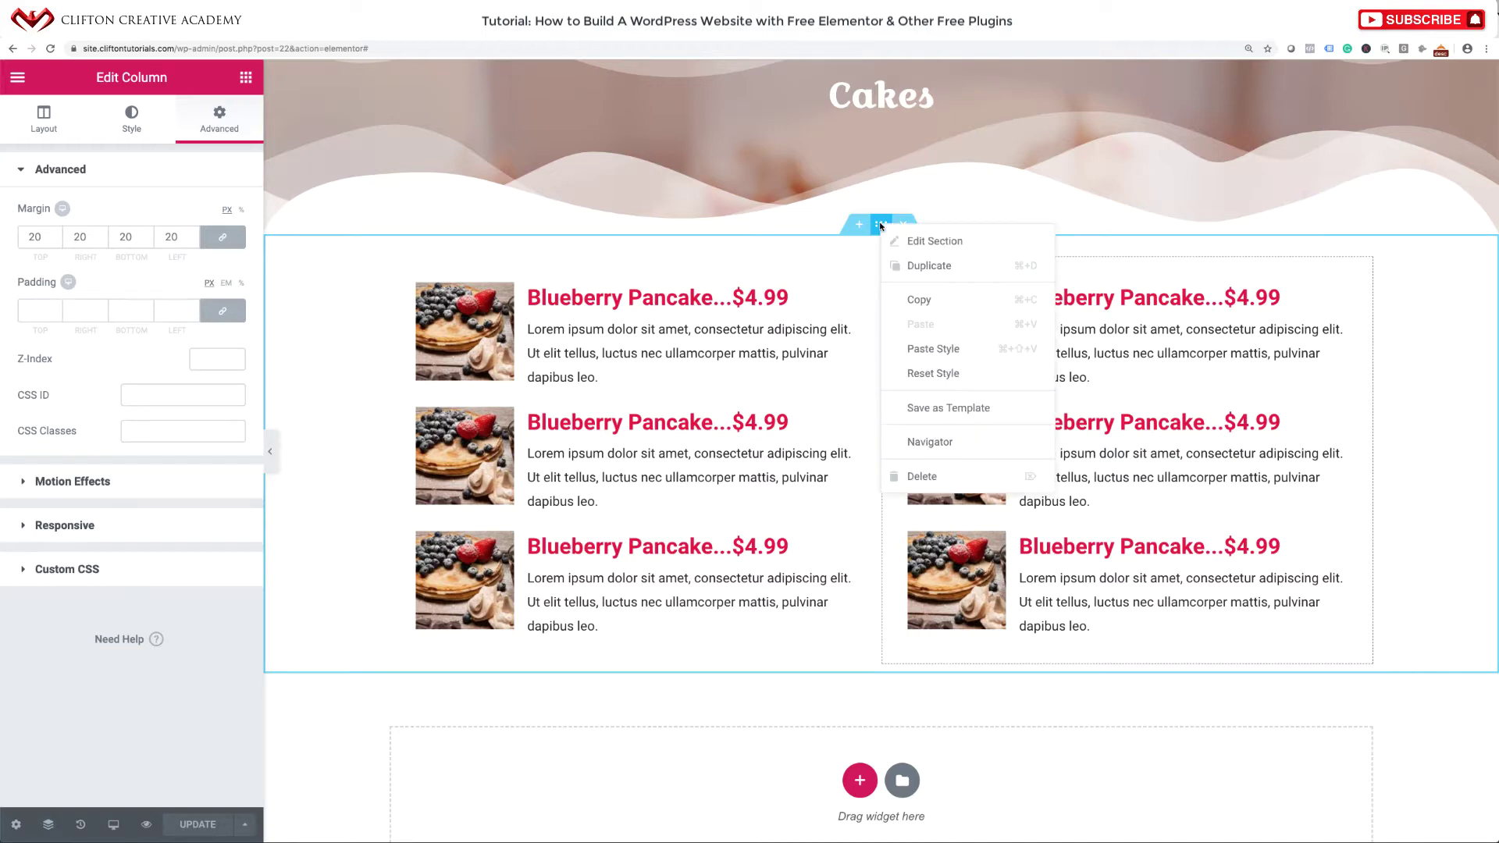
pyautogui.click(923, 406)
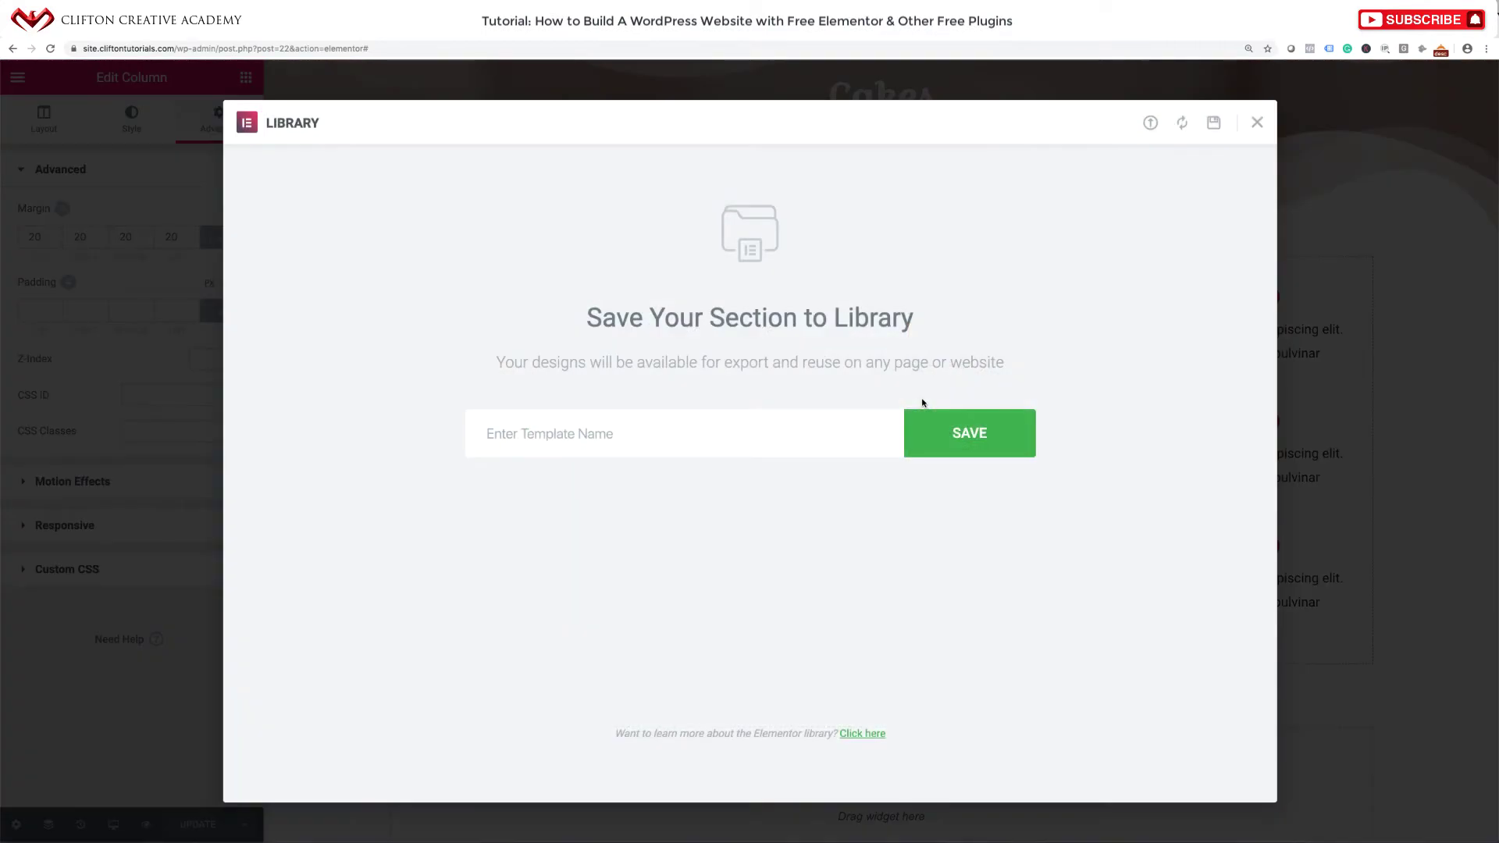
pyautogui.click(761, 443)
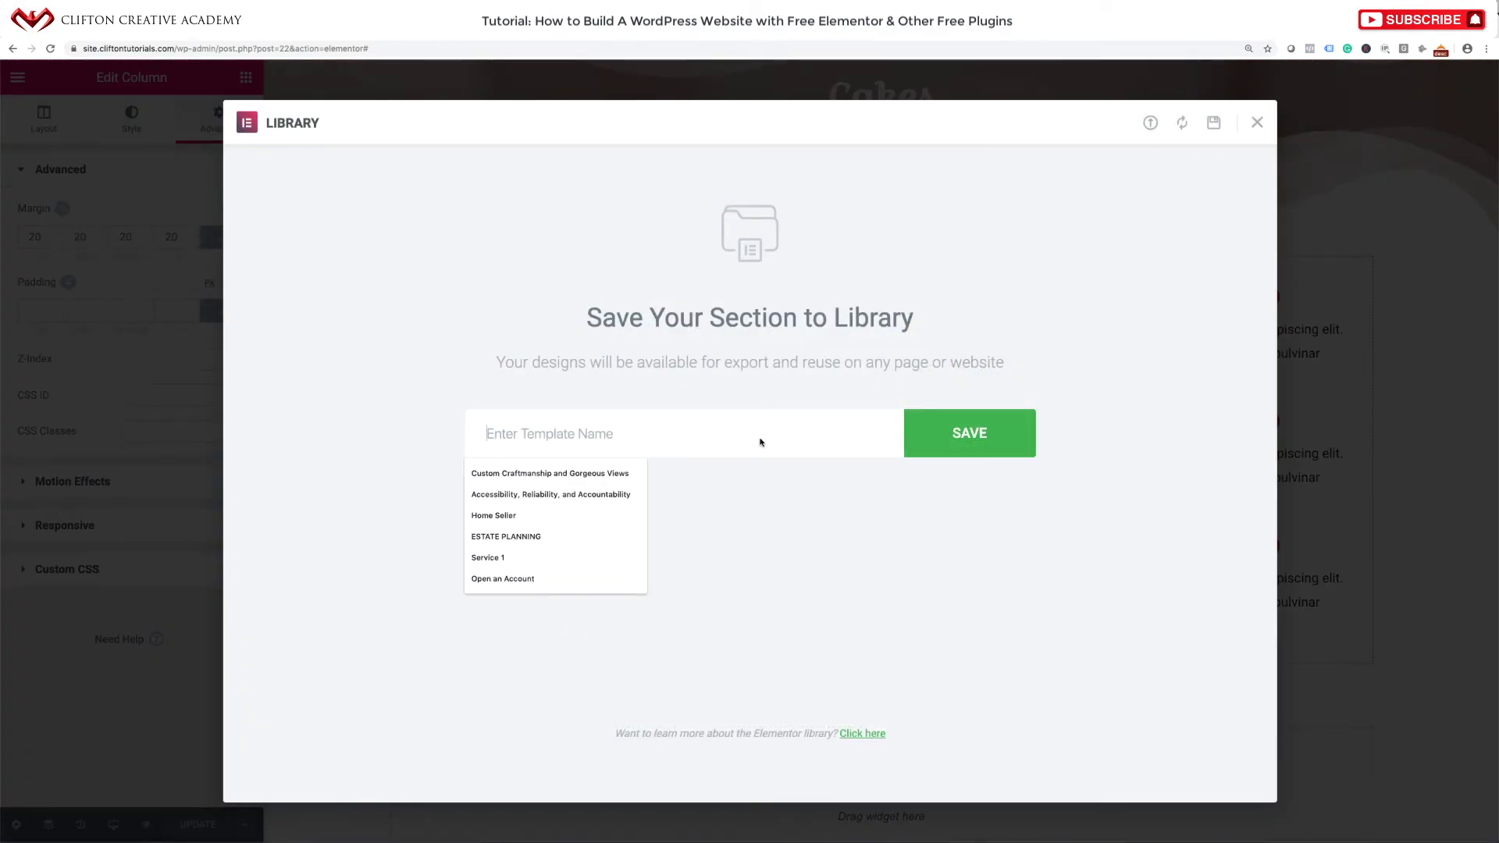
pyautogui.write('Food Menu')
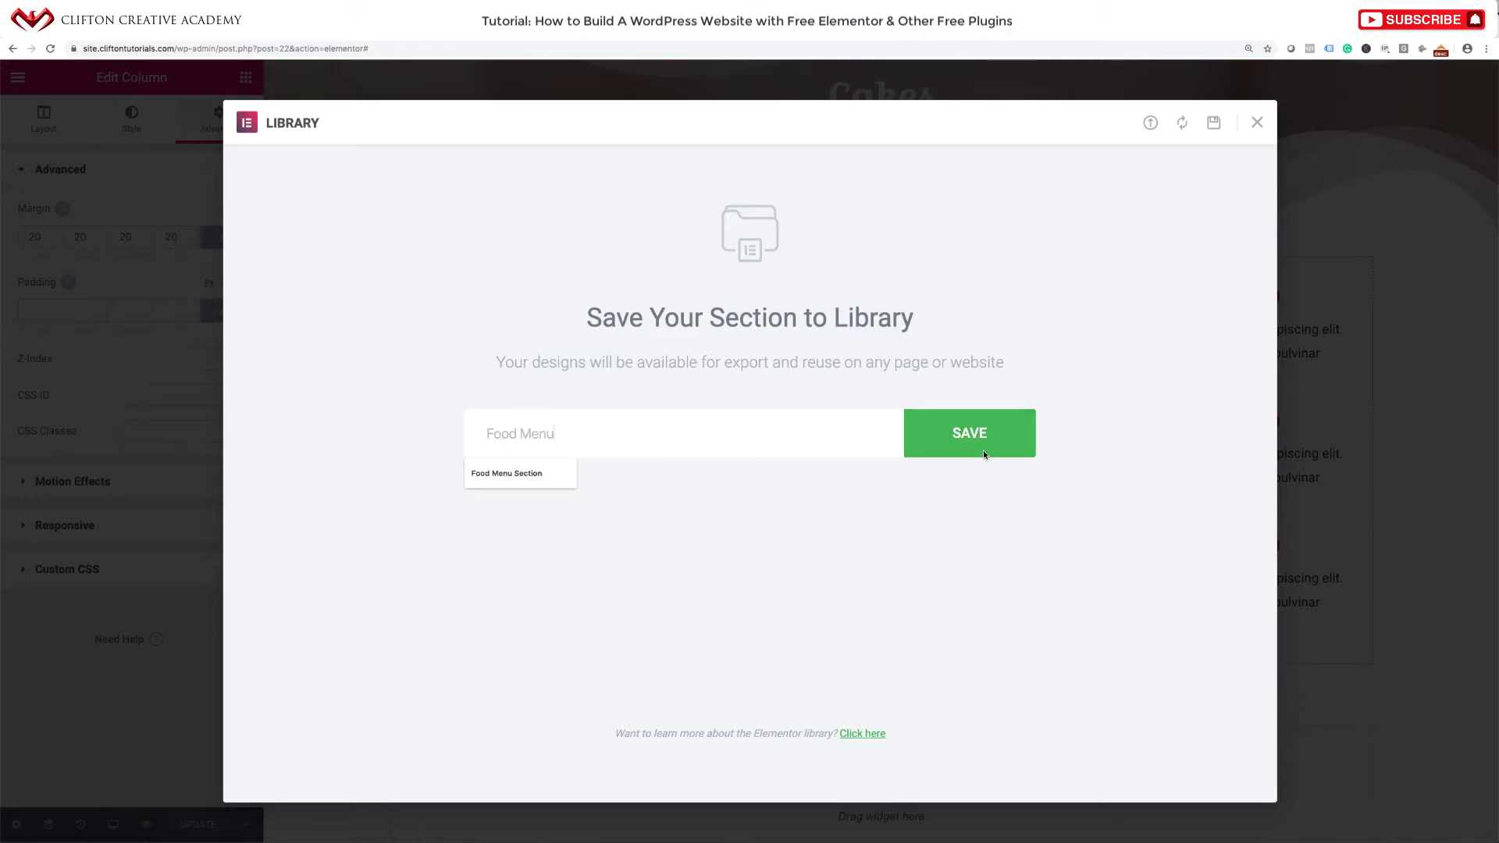
pyautogui.click(983, 451)
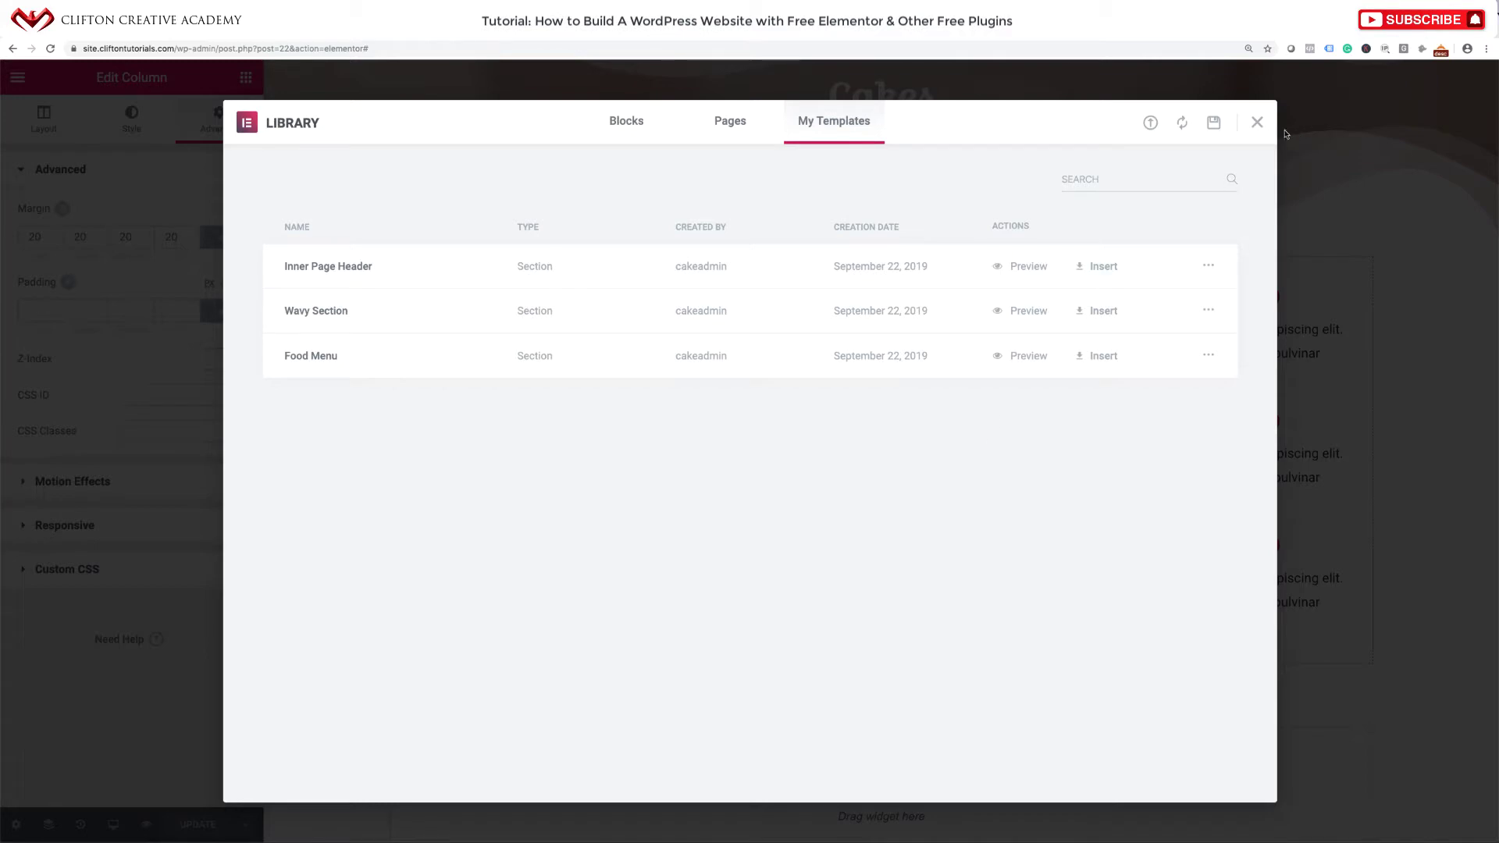
pyautogui.click(1259, 123)
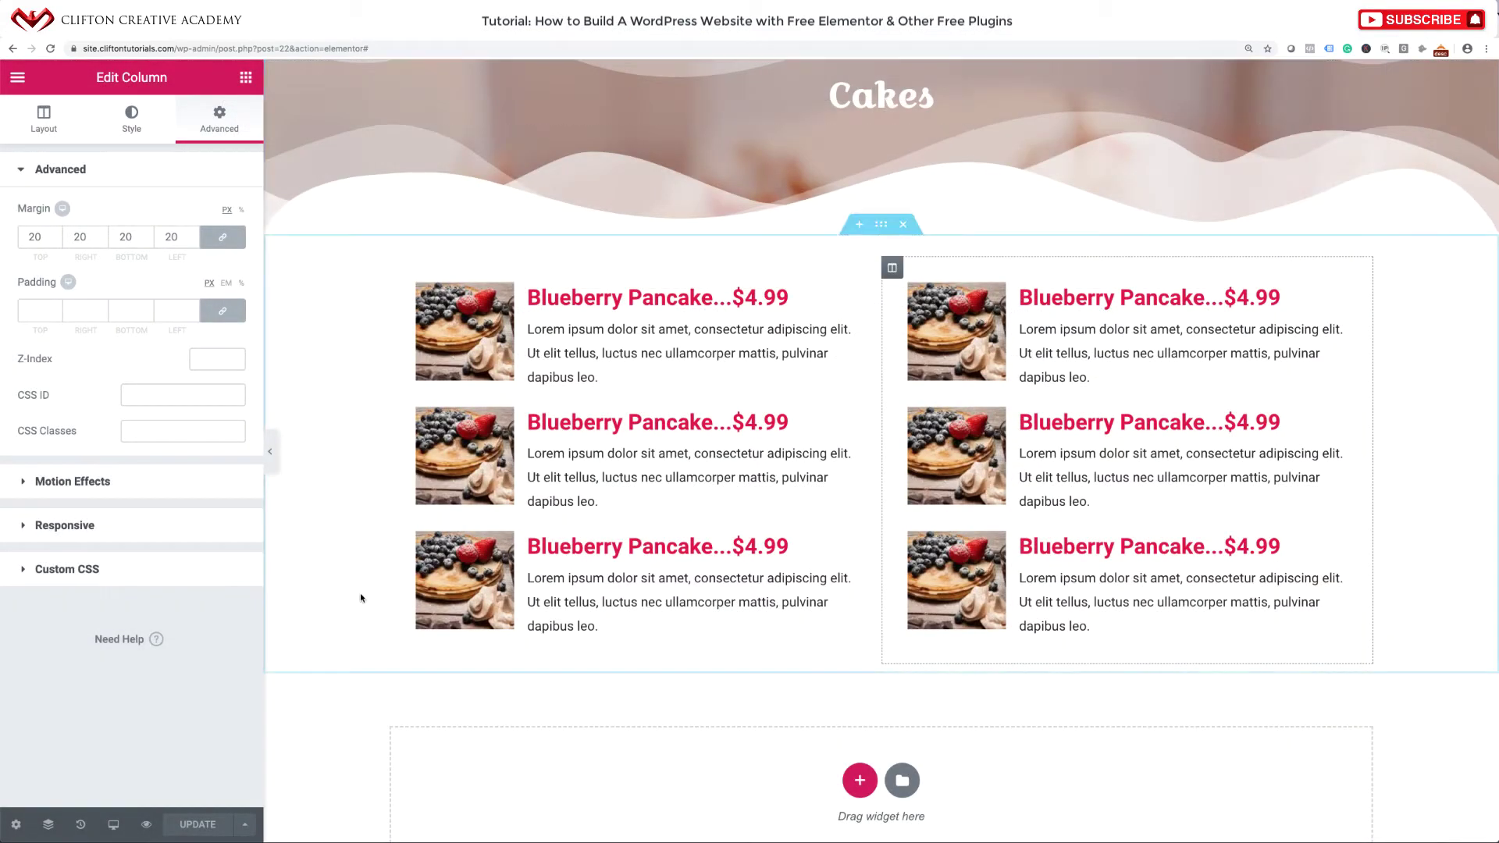
# View the published Cakes page, then open the Coffee page in Elementor.
pyautogui.scroll(3, 601, 433)
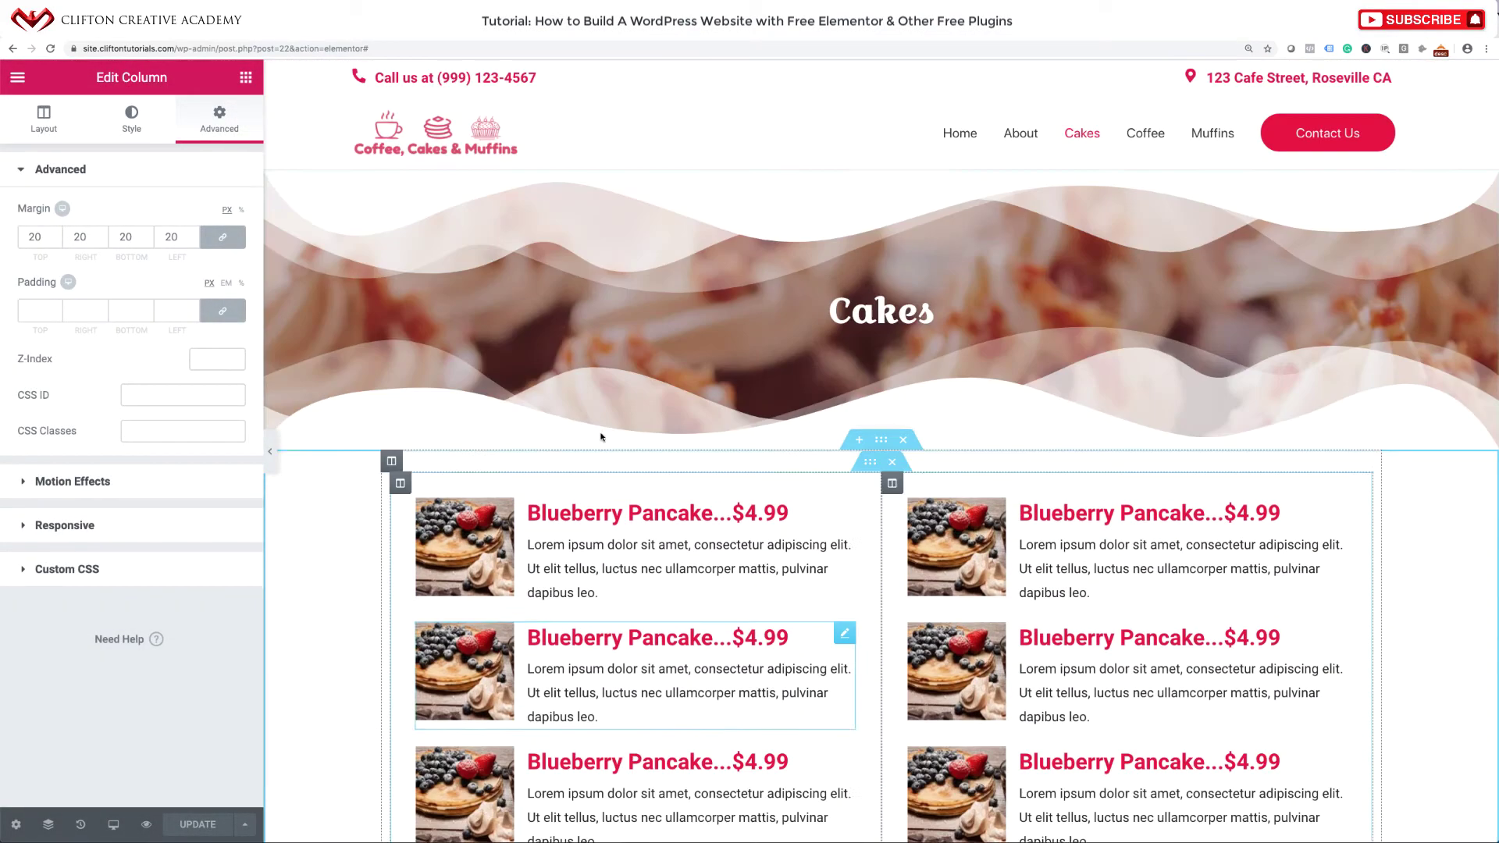
pyautogui.click(17, 86)
pyautogui.click(91, 498)
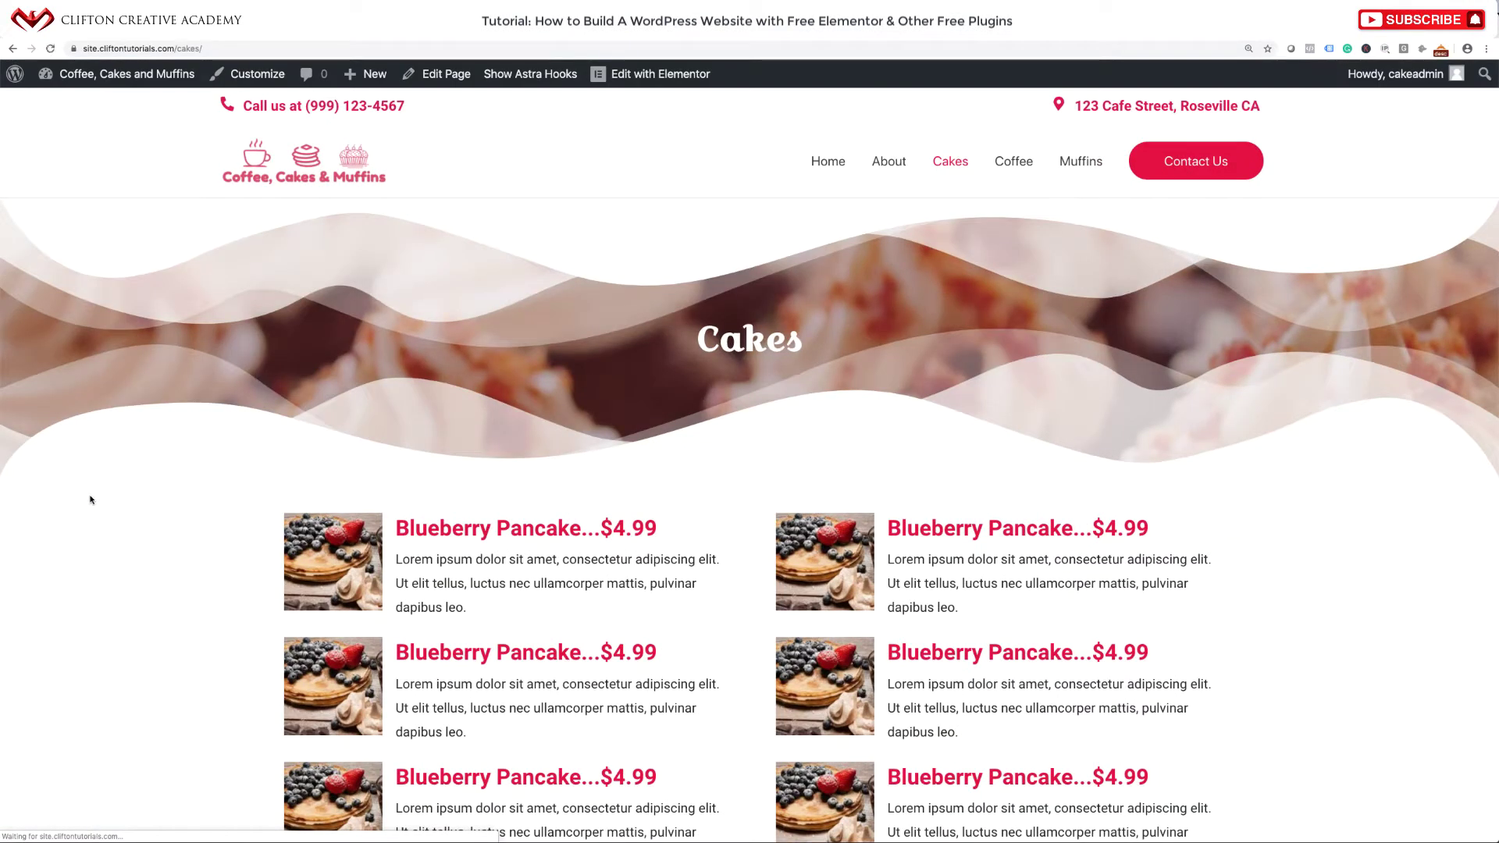
pyautogui.click(1020, 166)
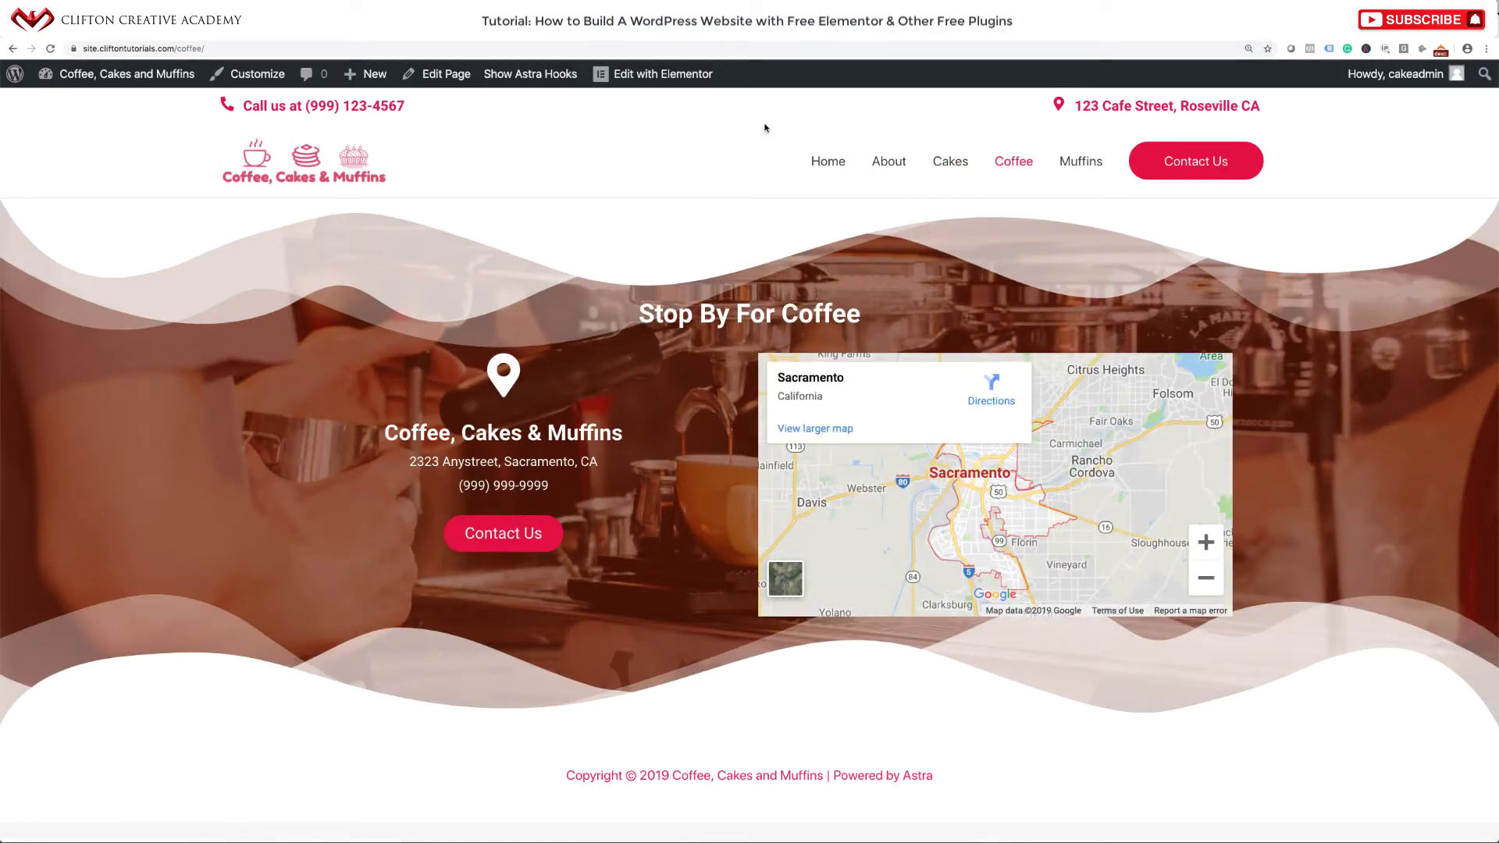
pyautogui.click(457, 81)
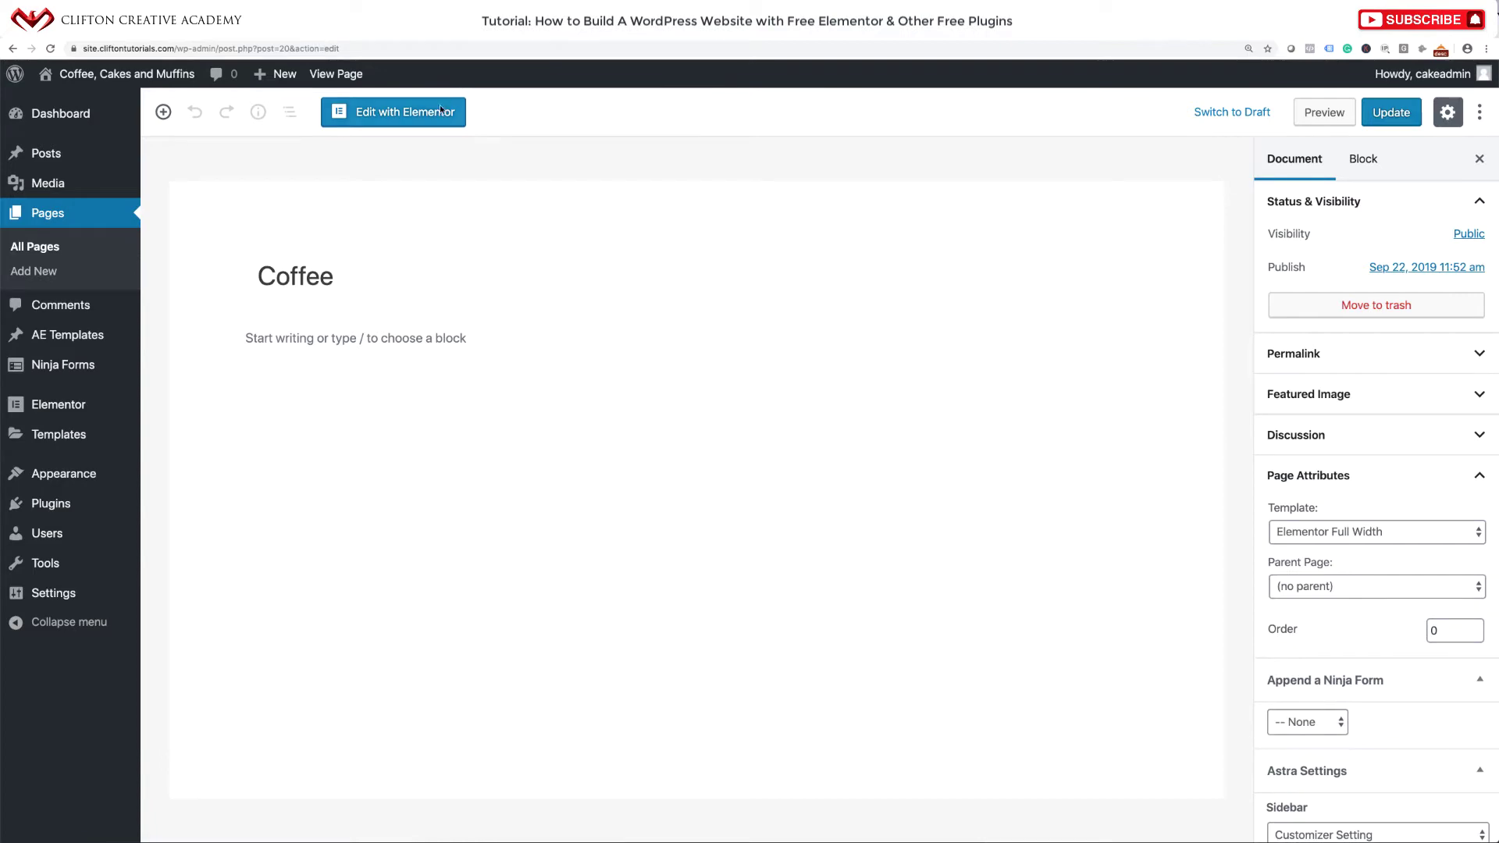
pyautogui.click(392, 114)
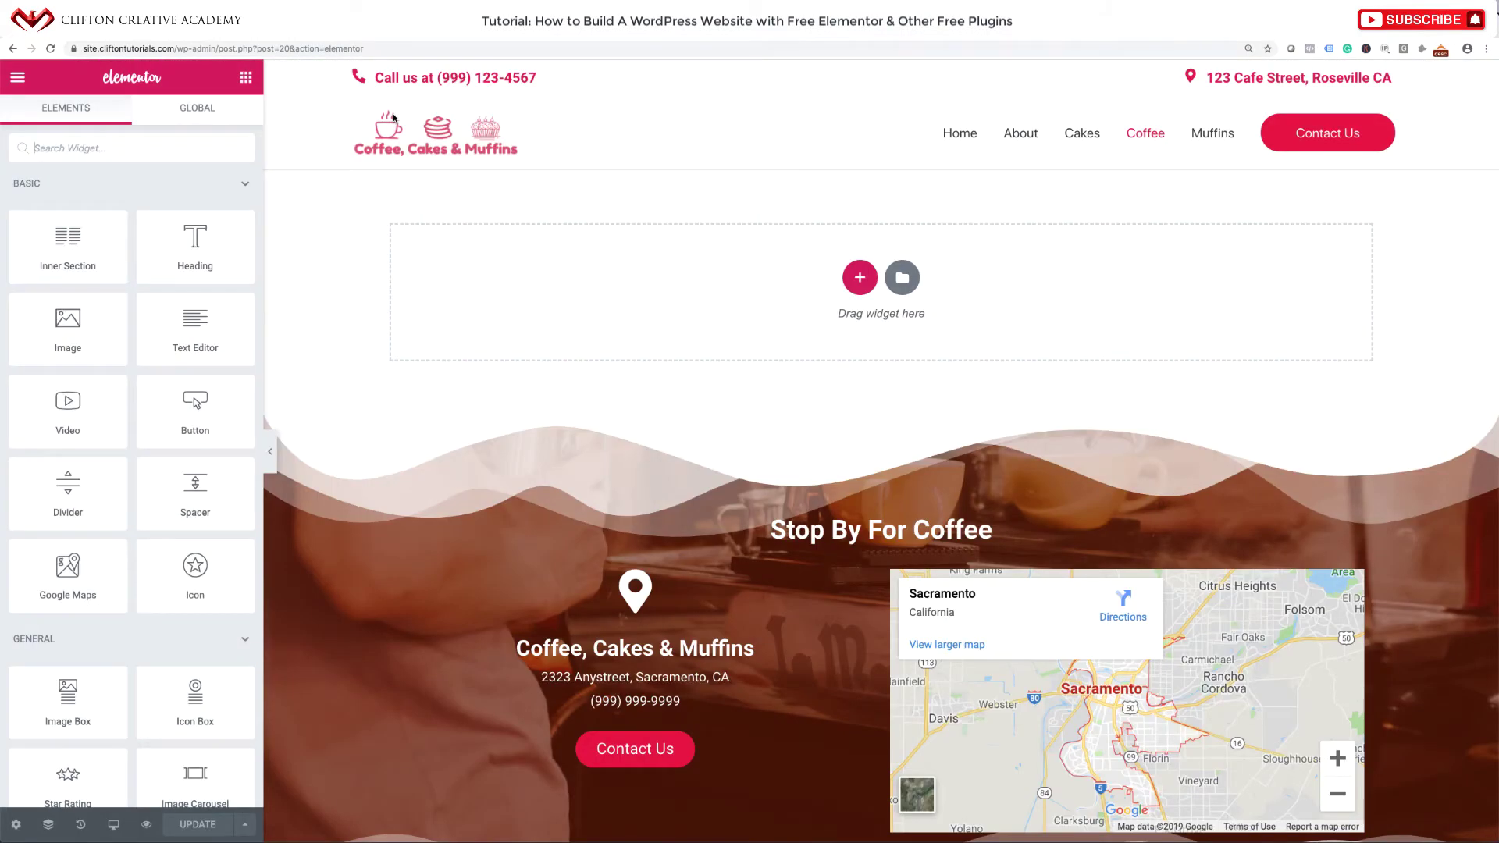
# Insert the Inner Page Header template and retitle its heading 'Coffee'.
pyautogui.click(902, 279)
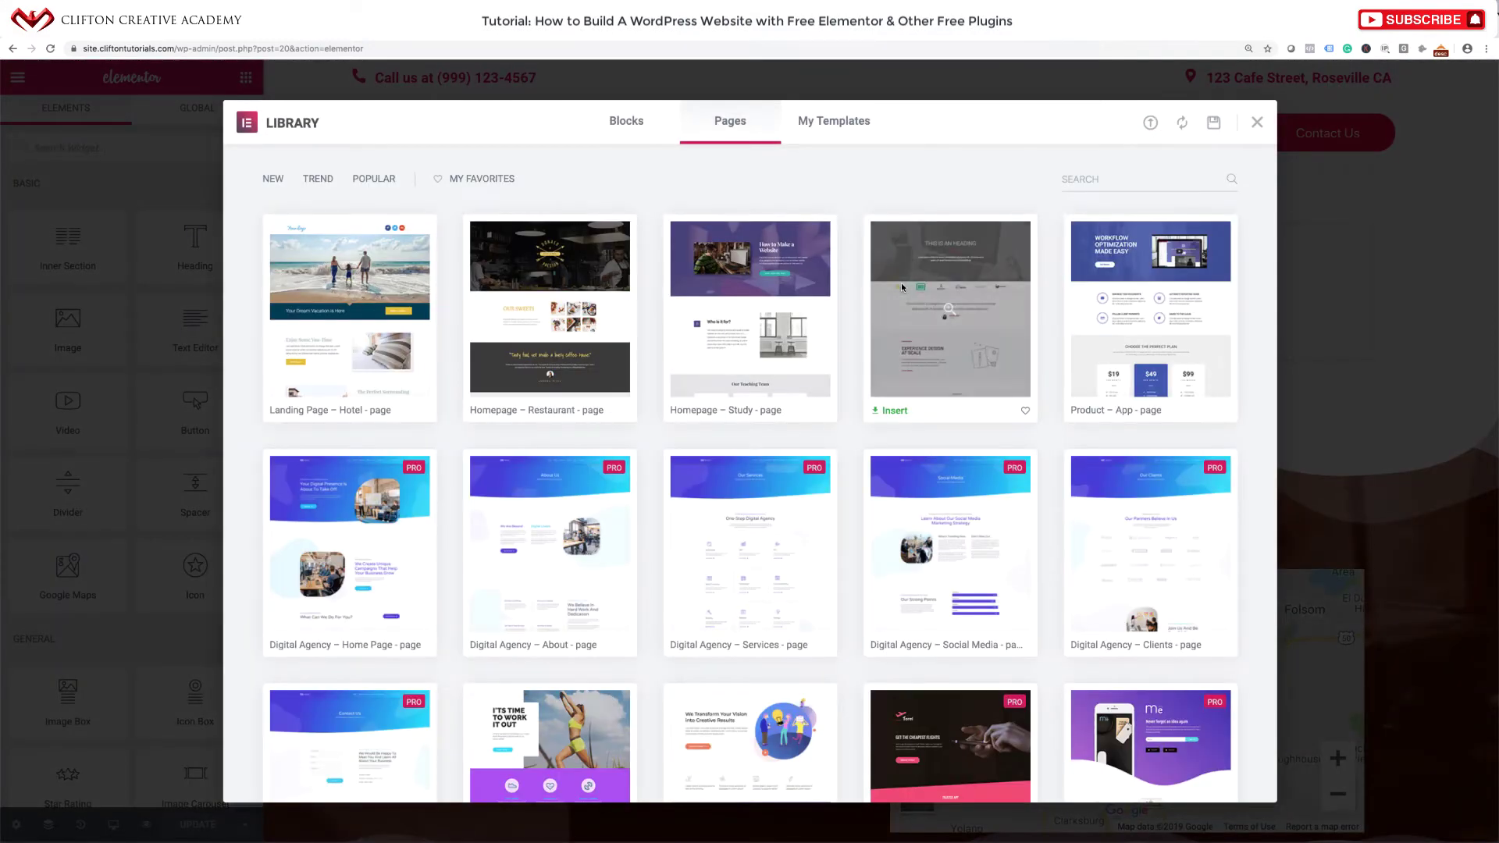
pyautogui.click(862, 129)
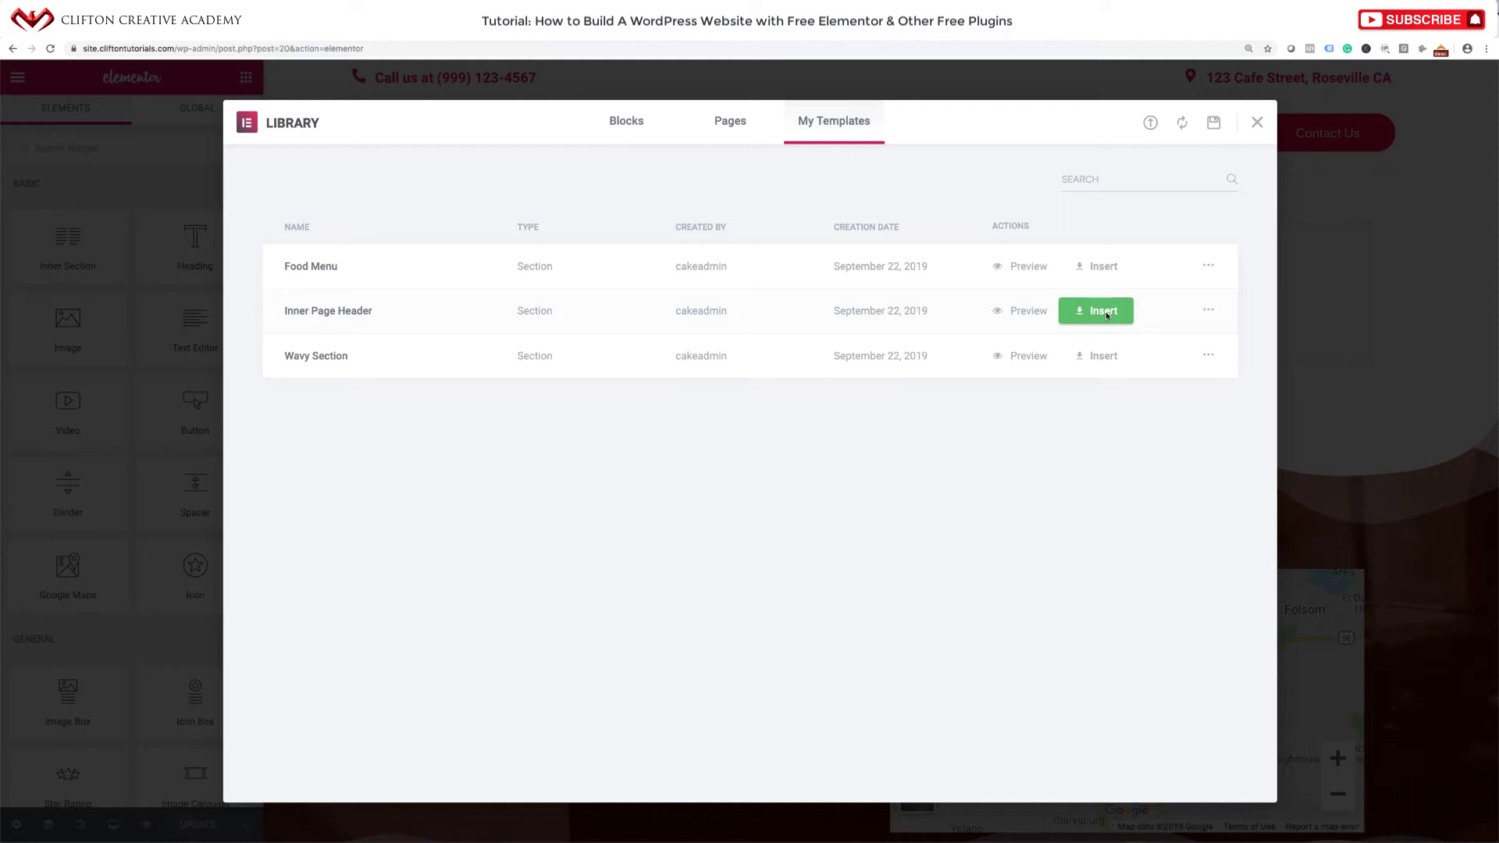
pyautogui.click(1105, 311)
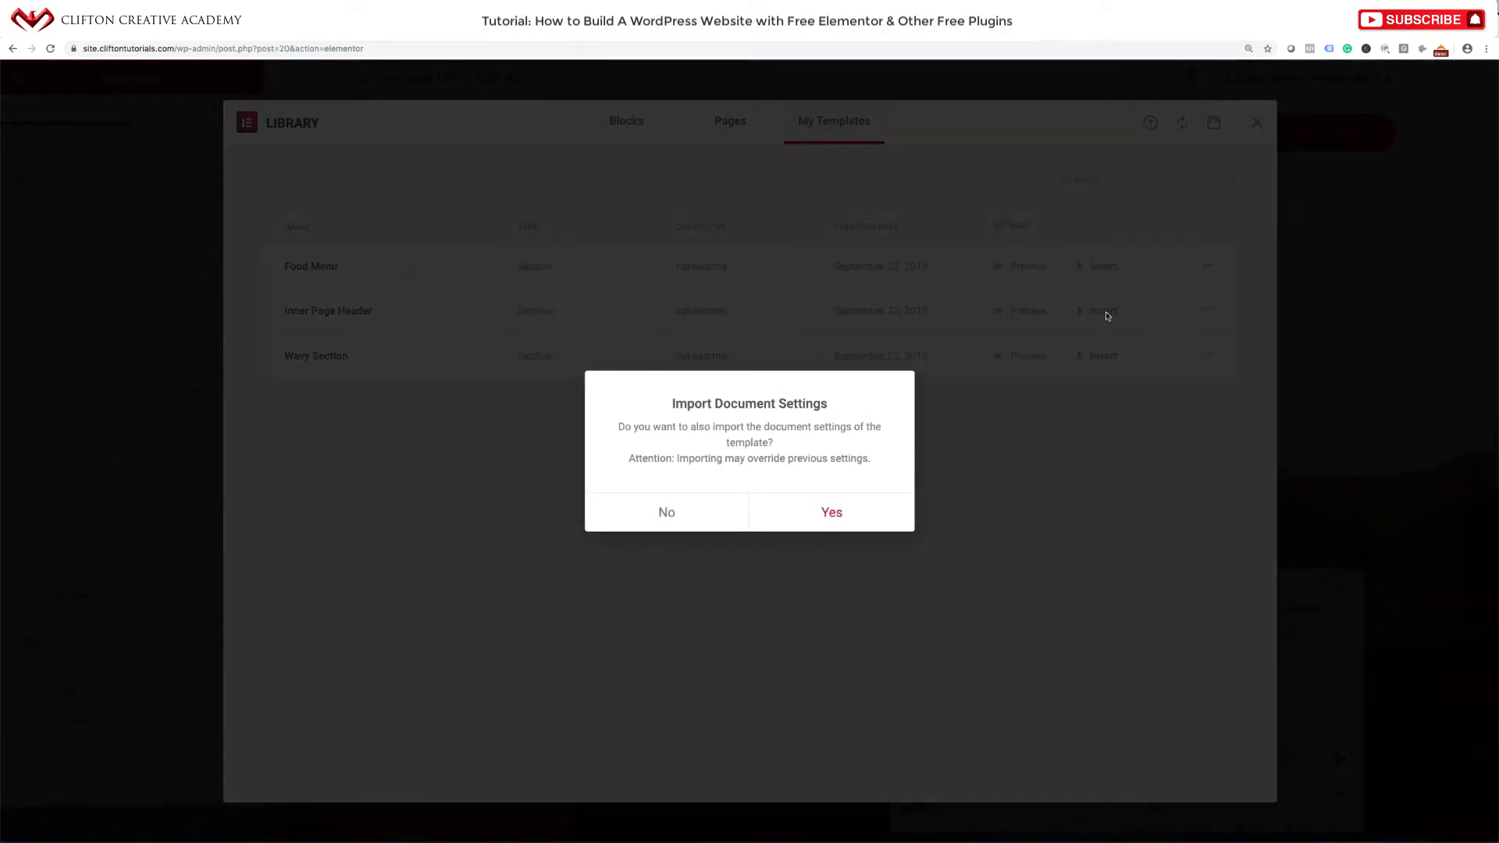
pyautogui.click(826, 511)
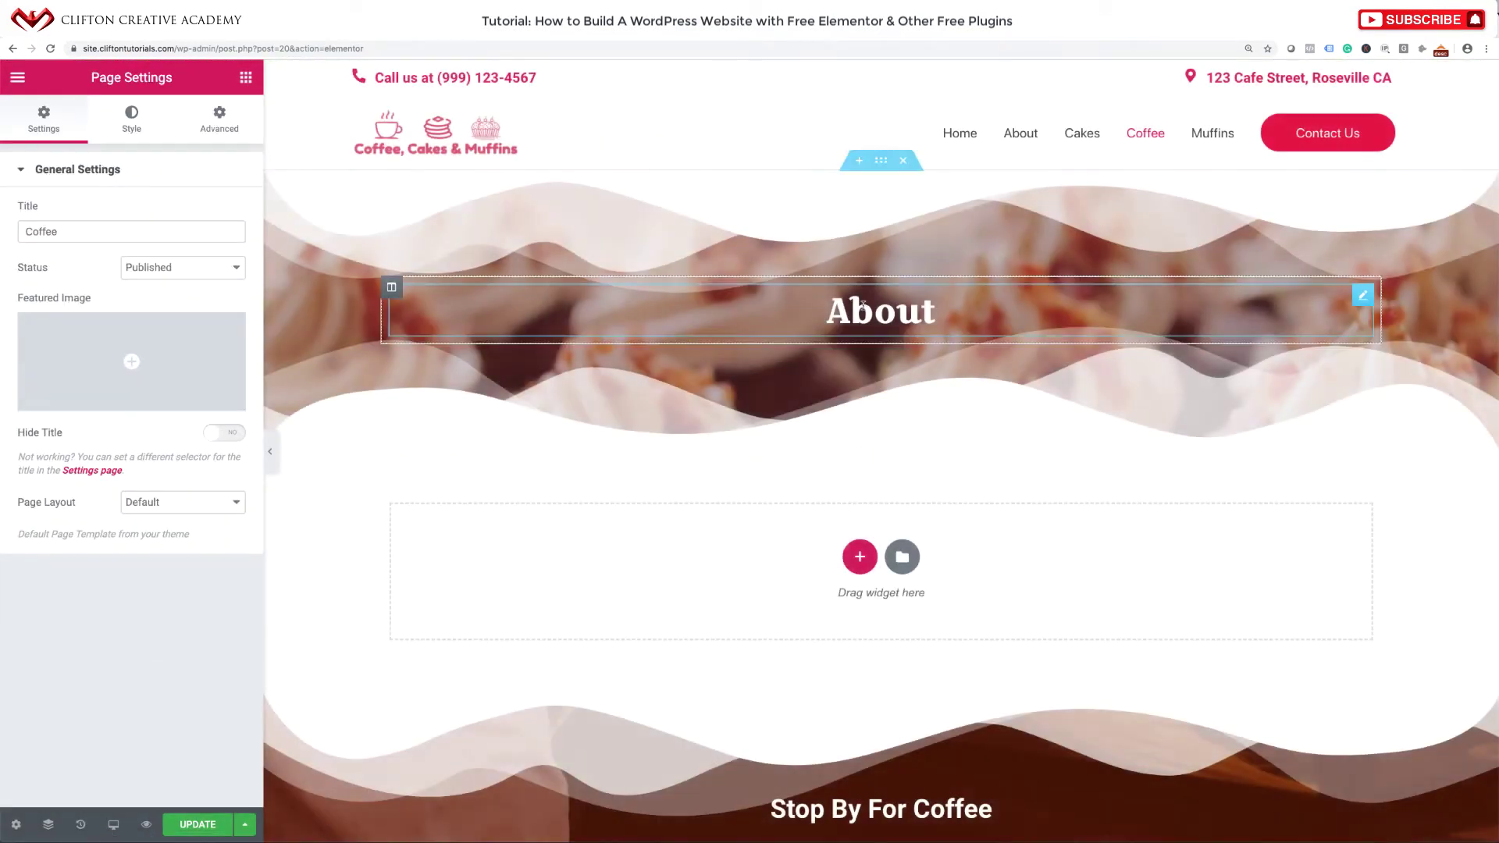
pyautogui.doubleClick(865, 313)
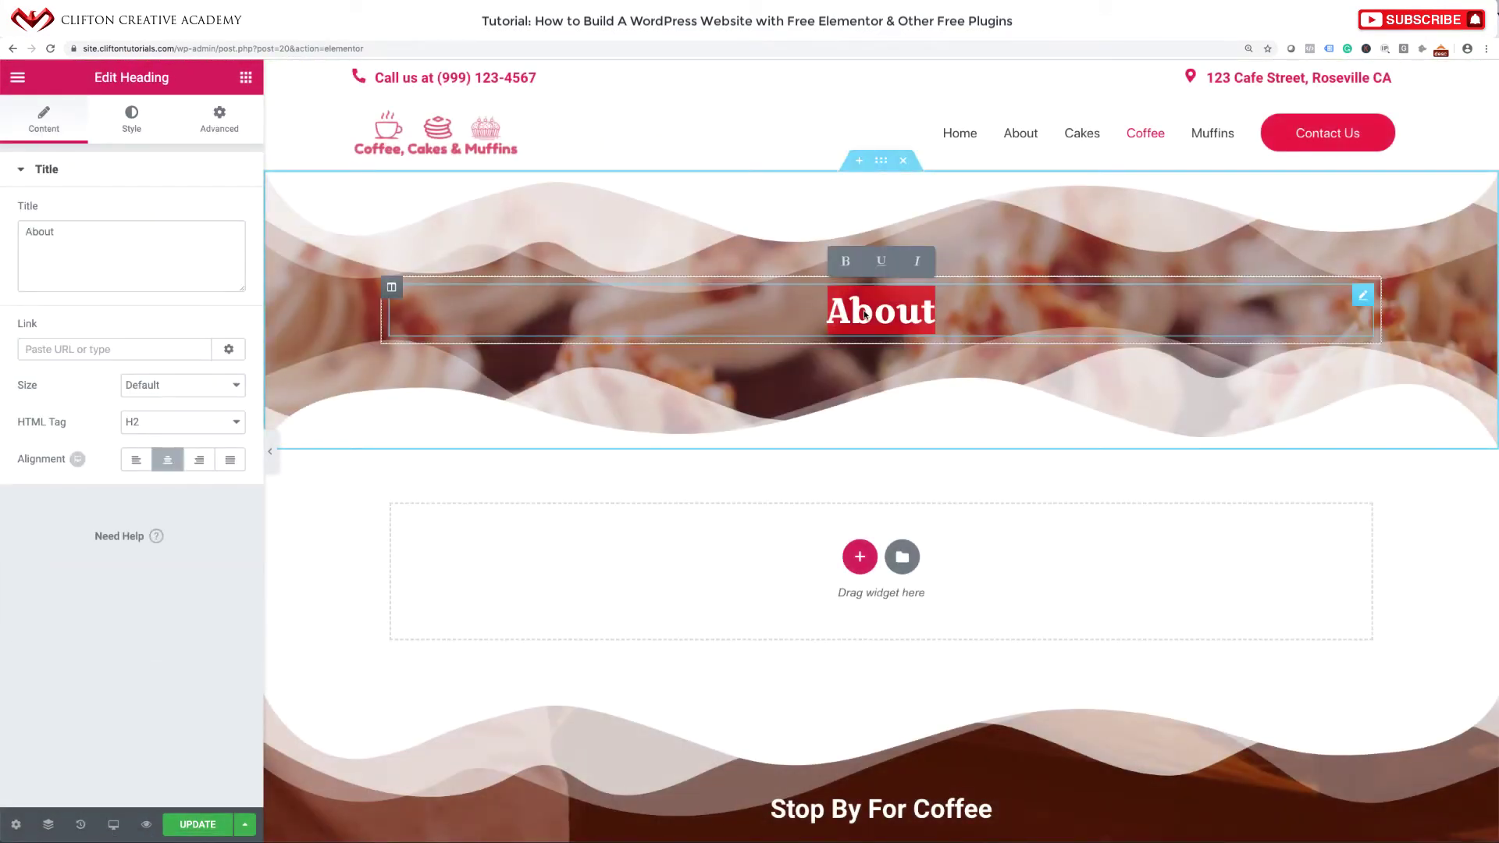
pyautogui.write('Coffee')
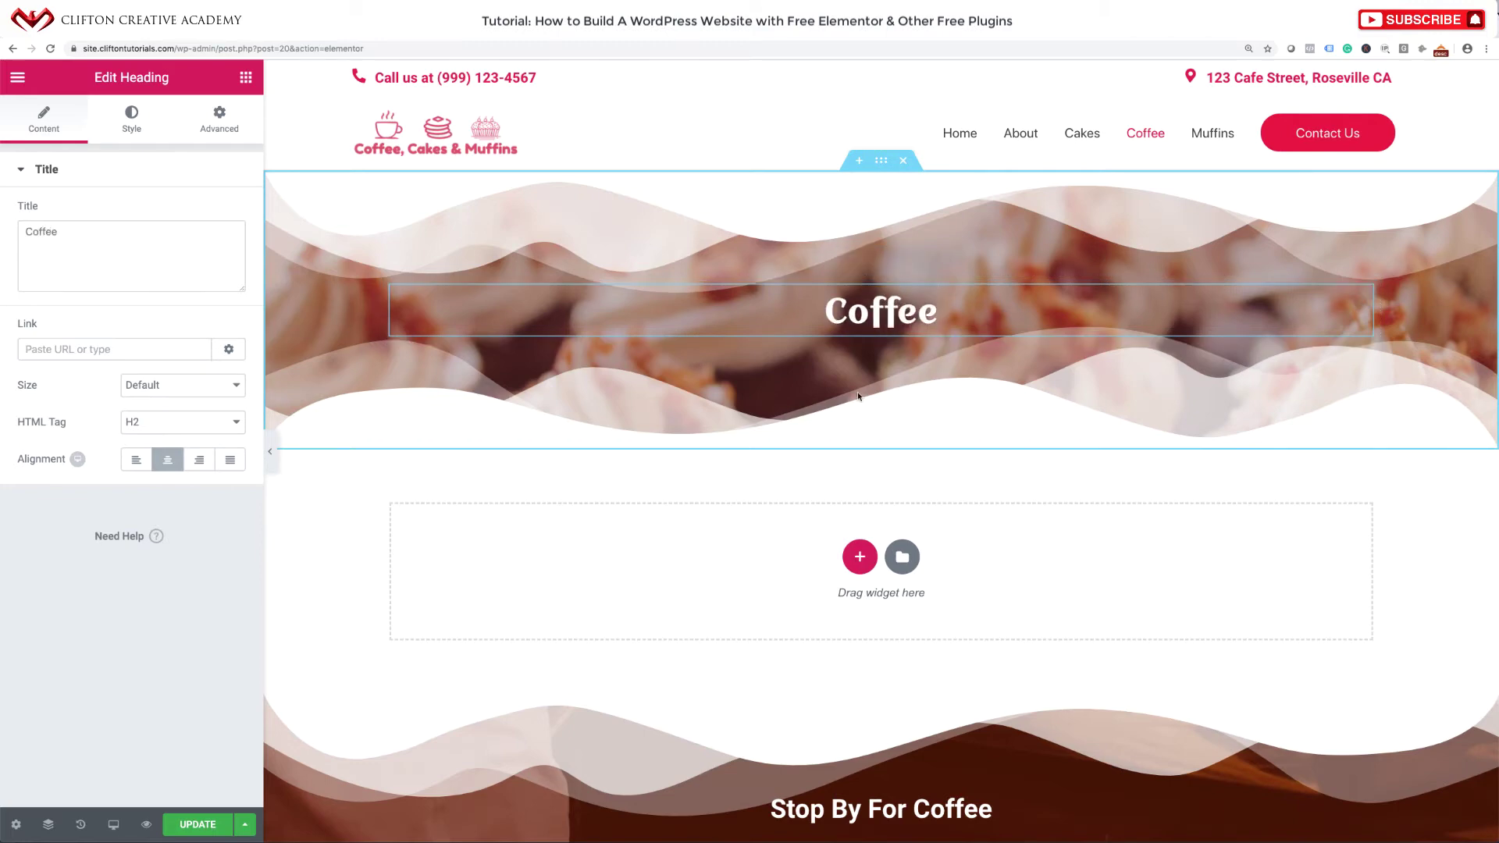
# Insert the saved Food Menu template below the Coffee header.
pyautogui.click(897, 564)
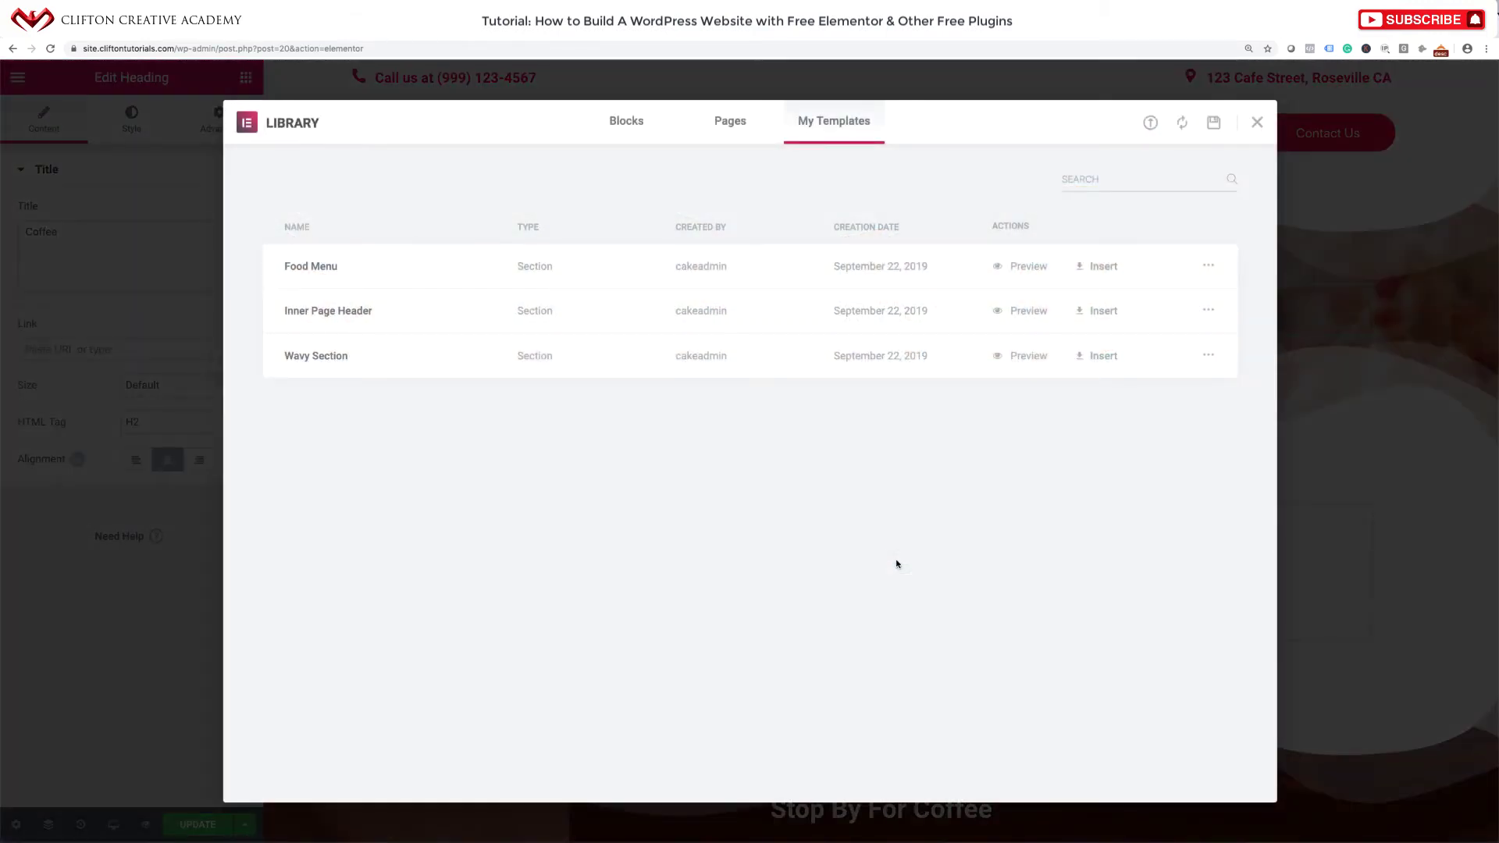
pyautogui.click(1102, 267)
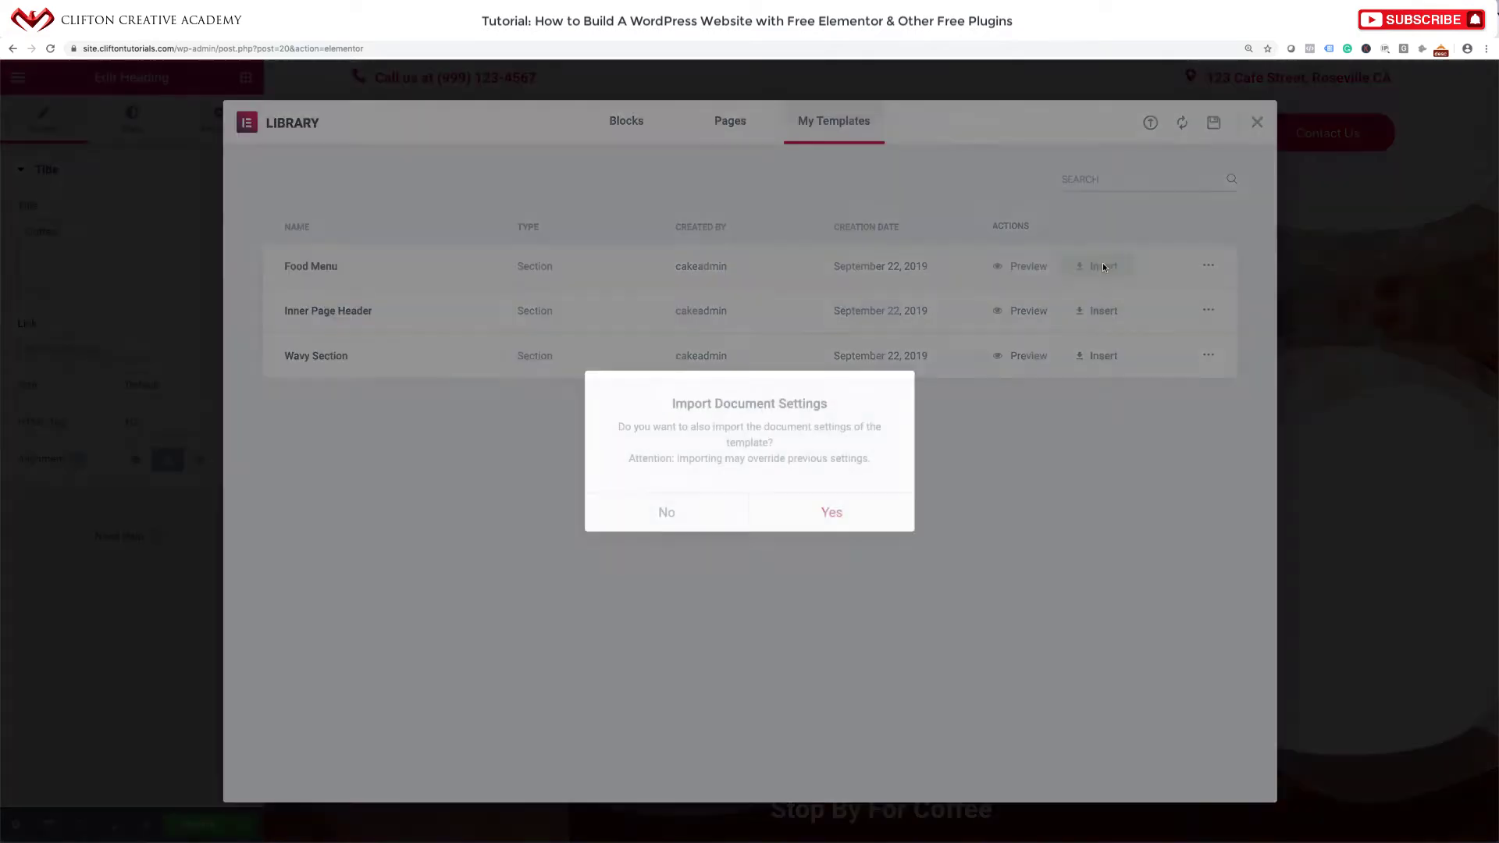
pyautogui.click(815, 522)
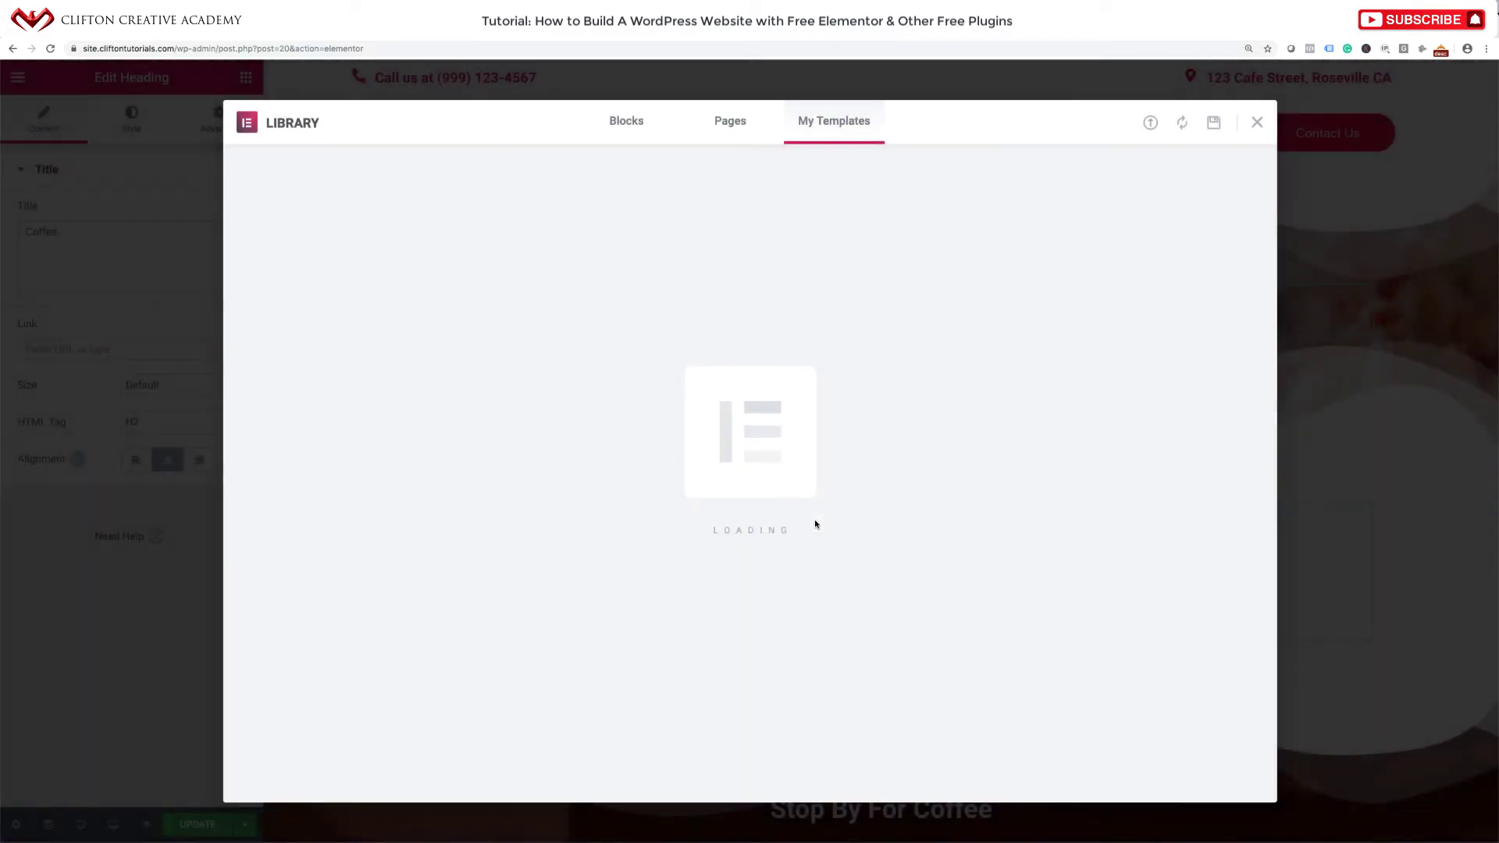
pyautogui.scroll(-3, 859, 484)
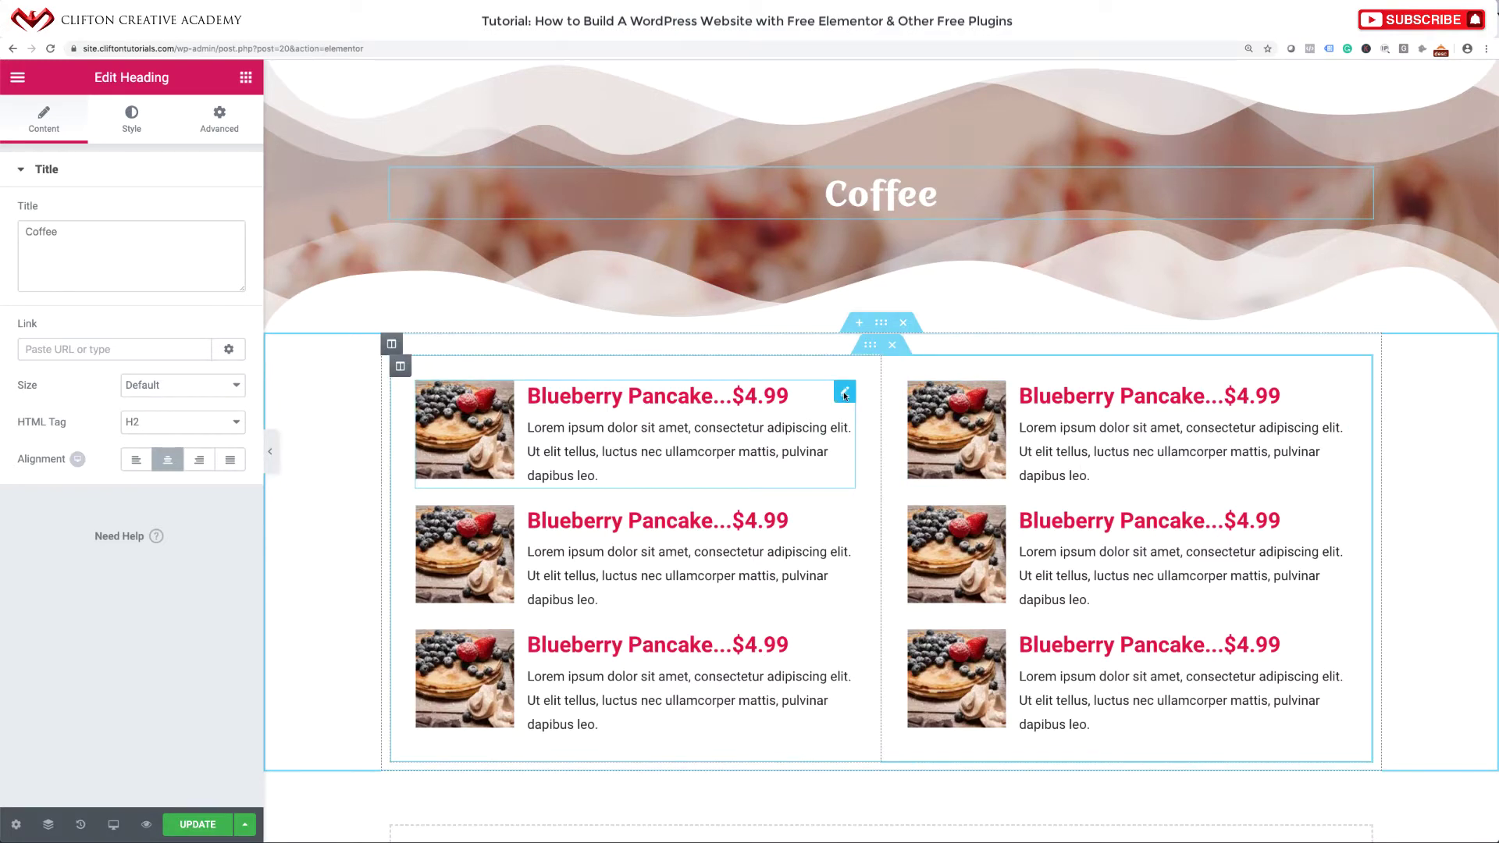
# Replace the first menu box's image with the coffee cup photo.
pyautogui.click(844, 395)
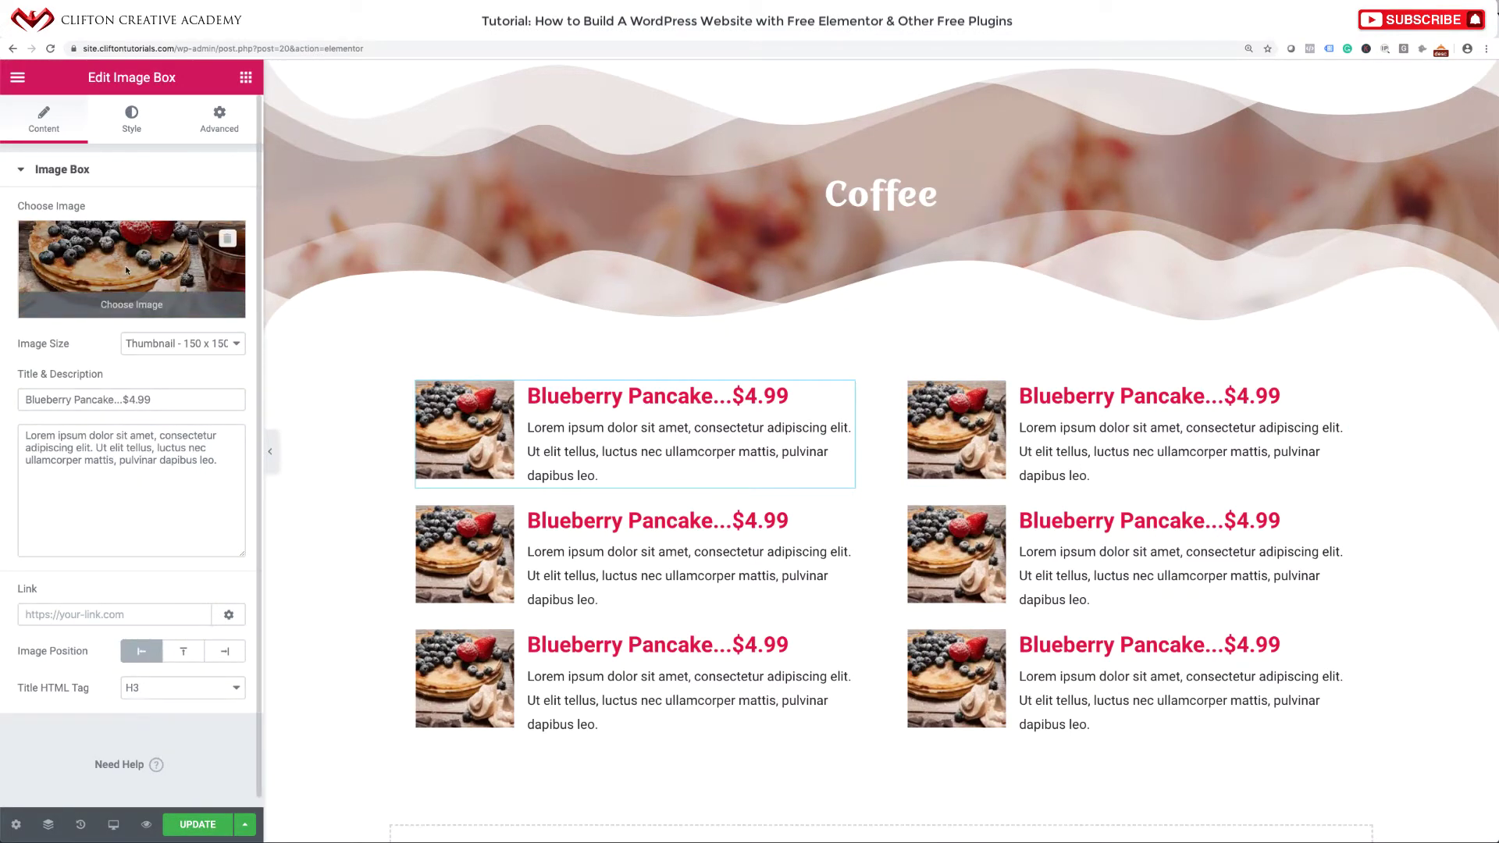
pyautogui.click(127, 270)
pyautogui.click(872, 255)
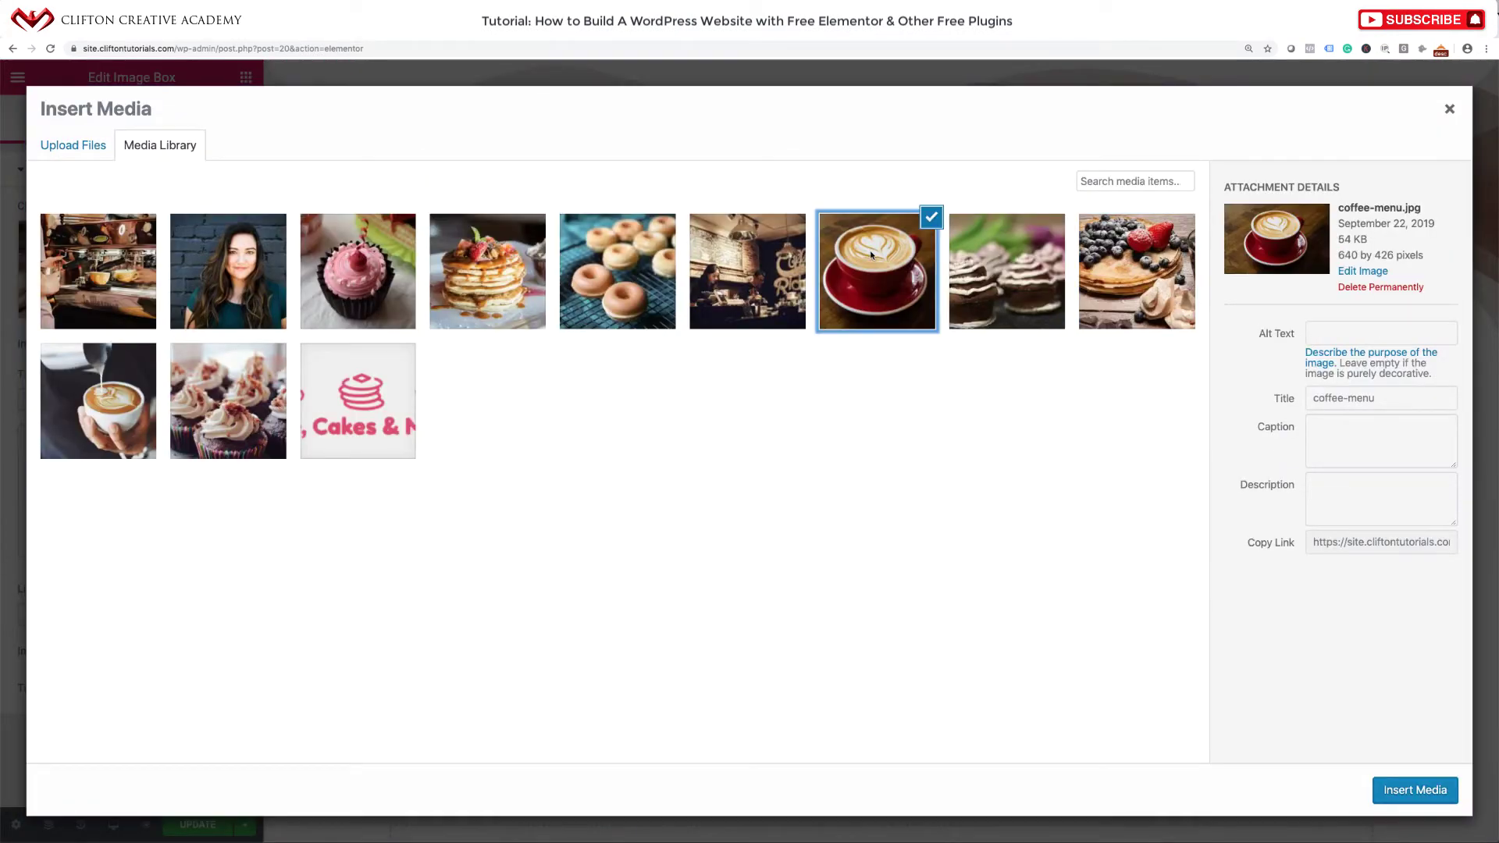
pyautogui.click(1405, 787)
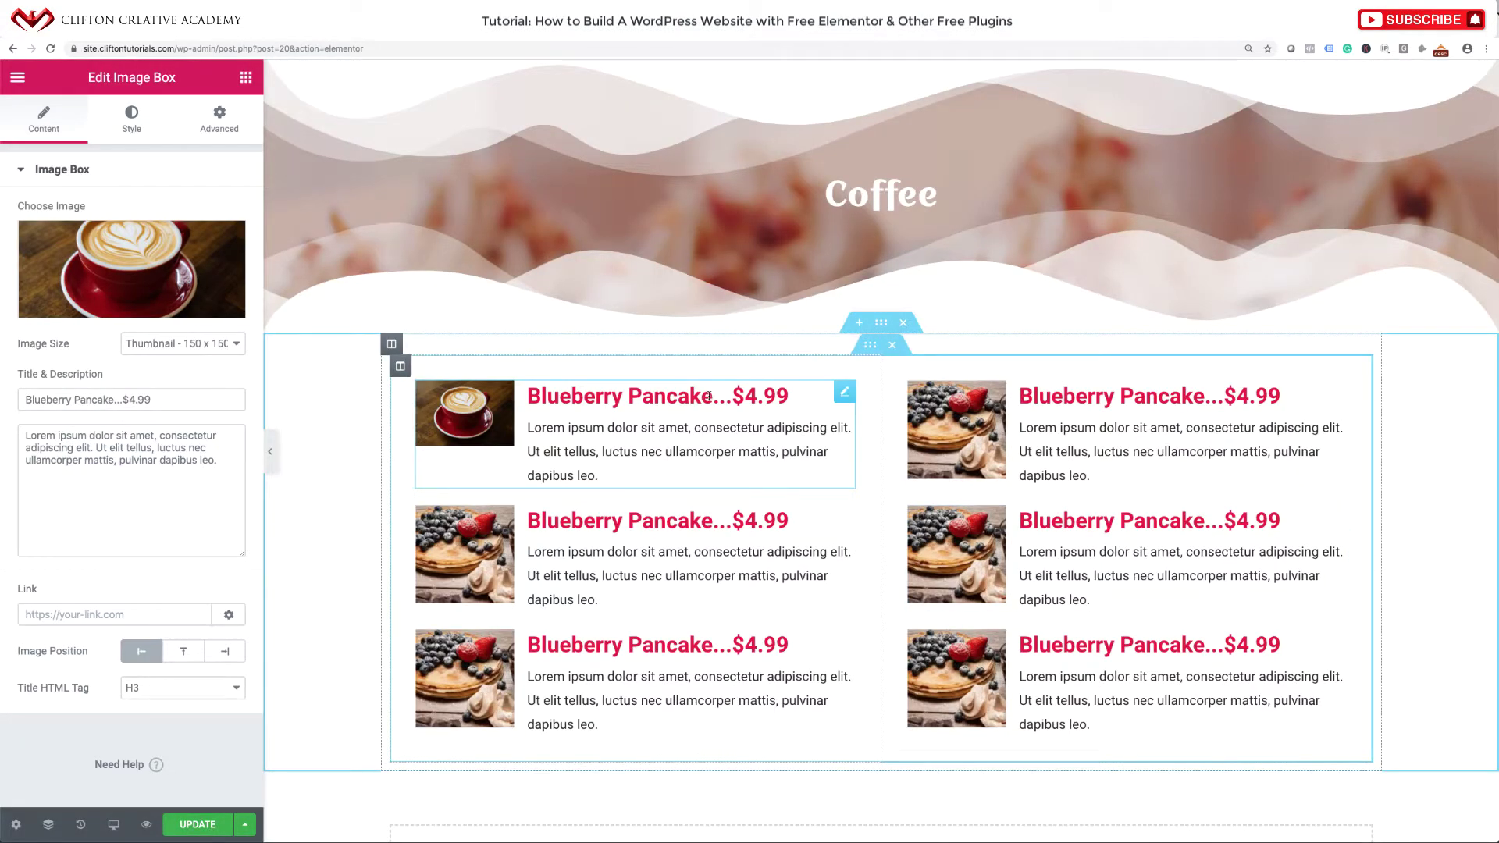
# Title the first box 'Coconut Coffee...$4.99', copied from the live Coffee page.
pyautogui.click(676, 39)
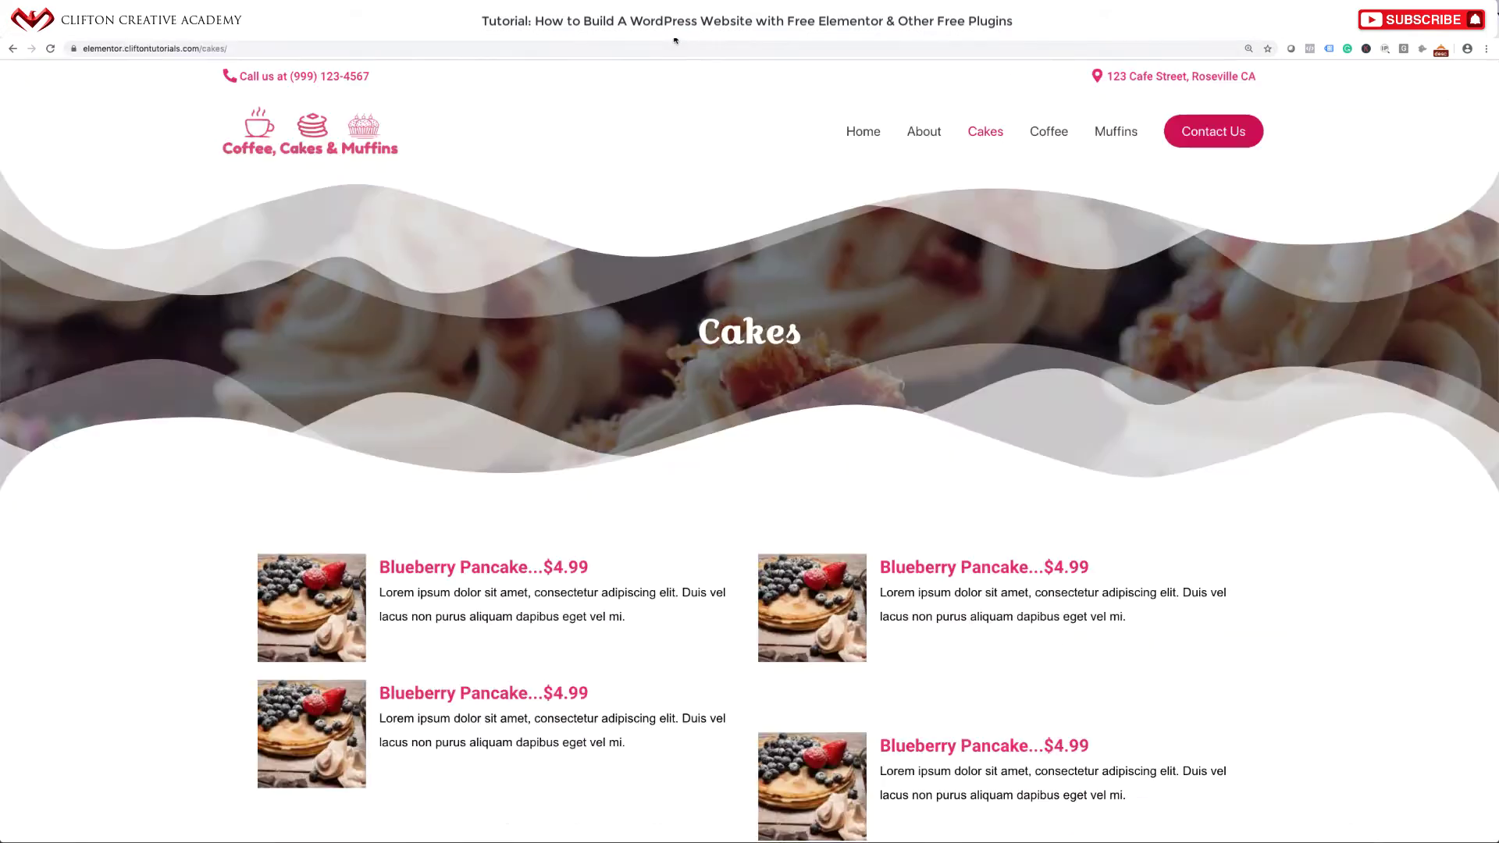
pyautogui.click(1048, 133)
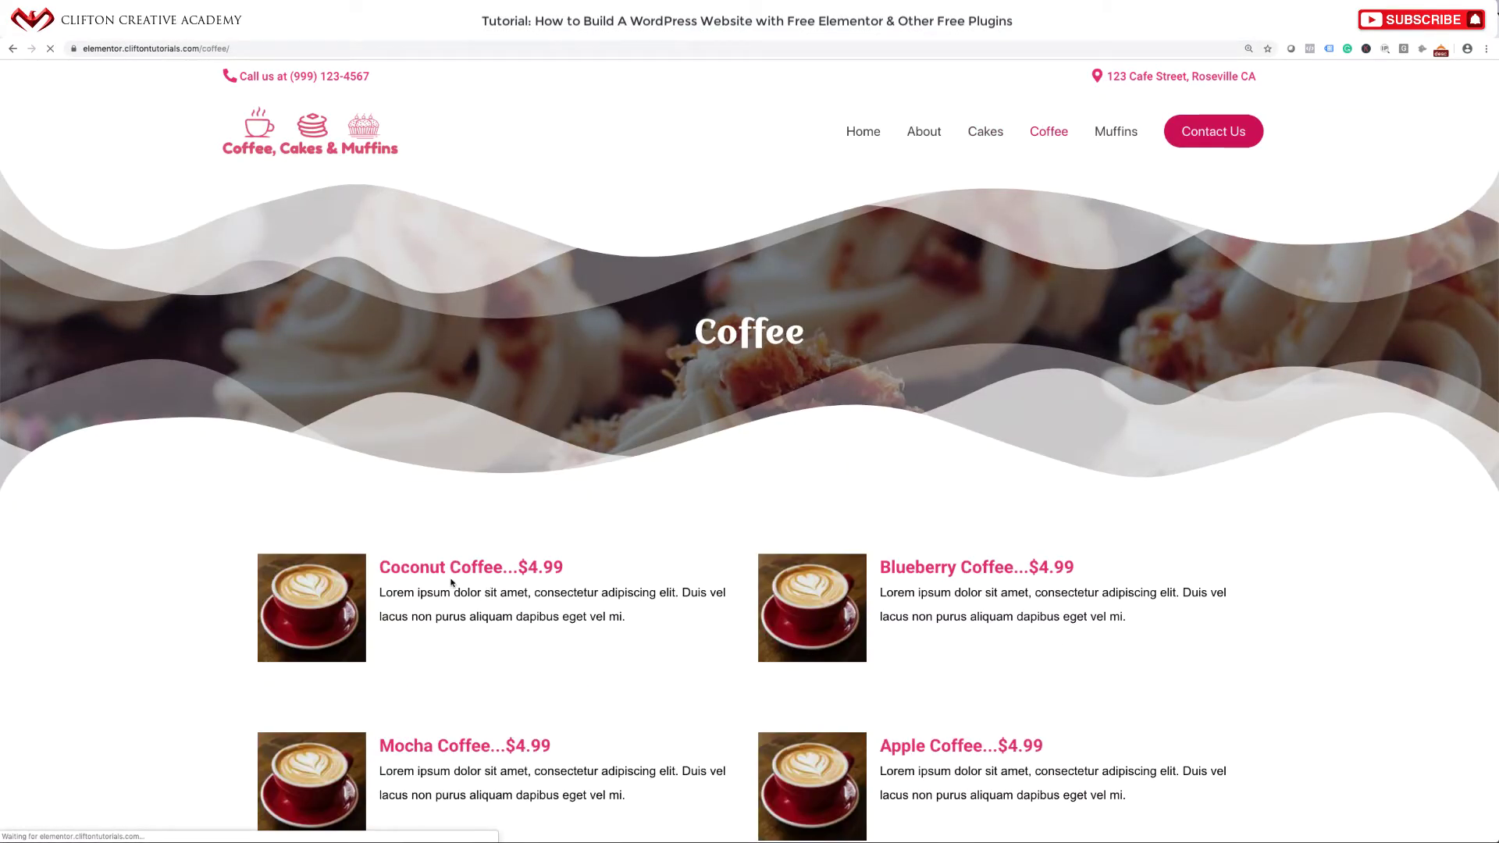
pyautogui.moveTo(382, 568); pyautogui.dragTo(572, 574)
pyautogui.press('super+c')
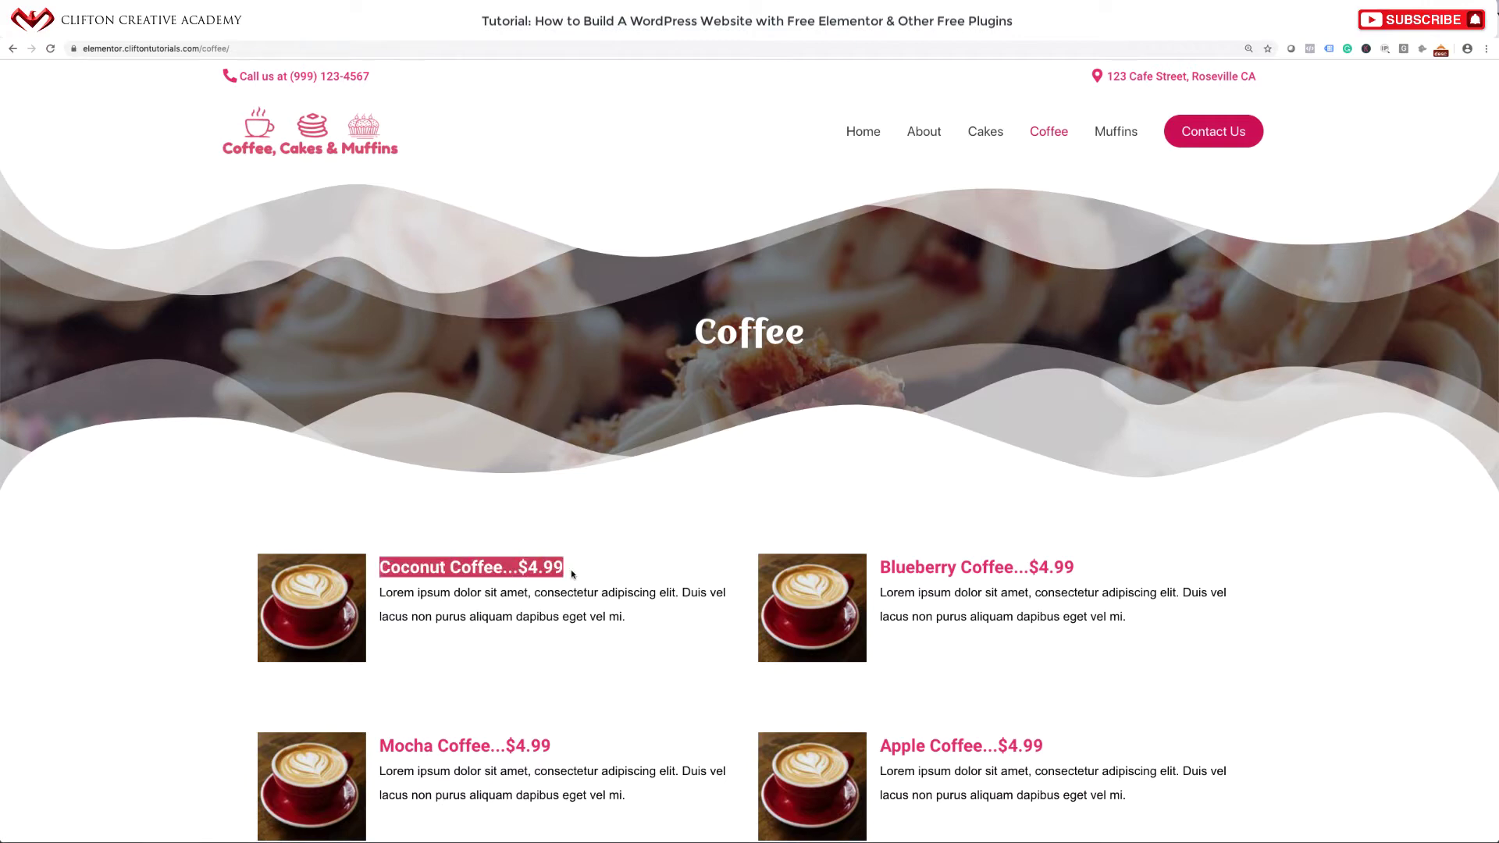
pyautogui.hotkey('ctrl', 'Tab')
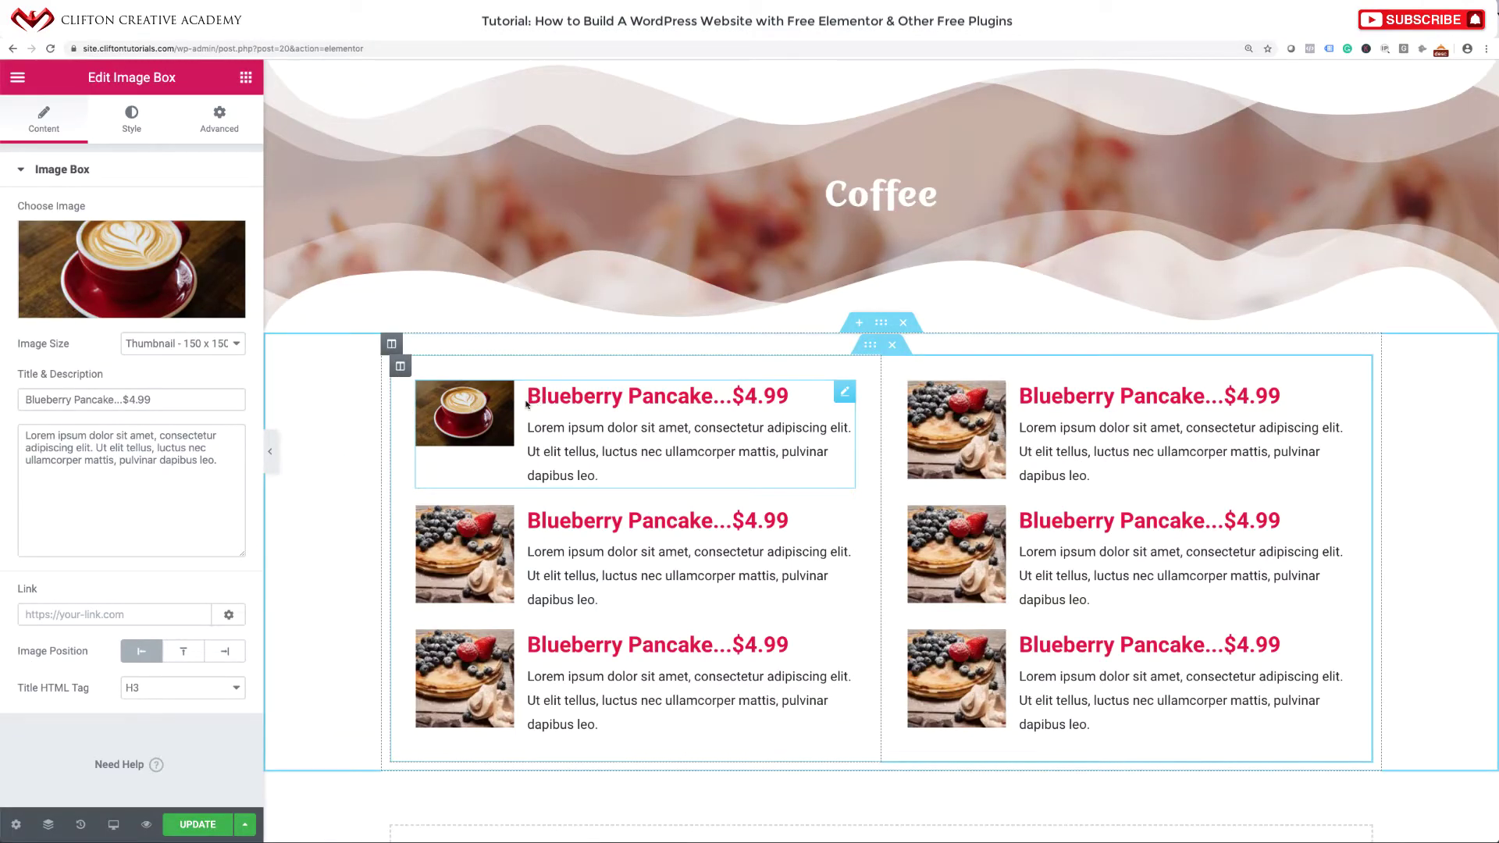
pyautogui.moveTo(527, 404); pyautogui.dragTo(777, 398)
pyautogui.click(778, 399)
pyautogui.tripleClick(149, 399)
pyautogui.press('super+v')
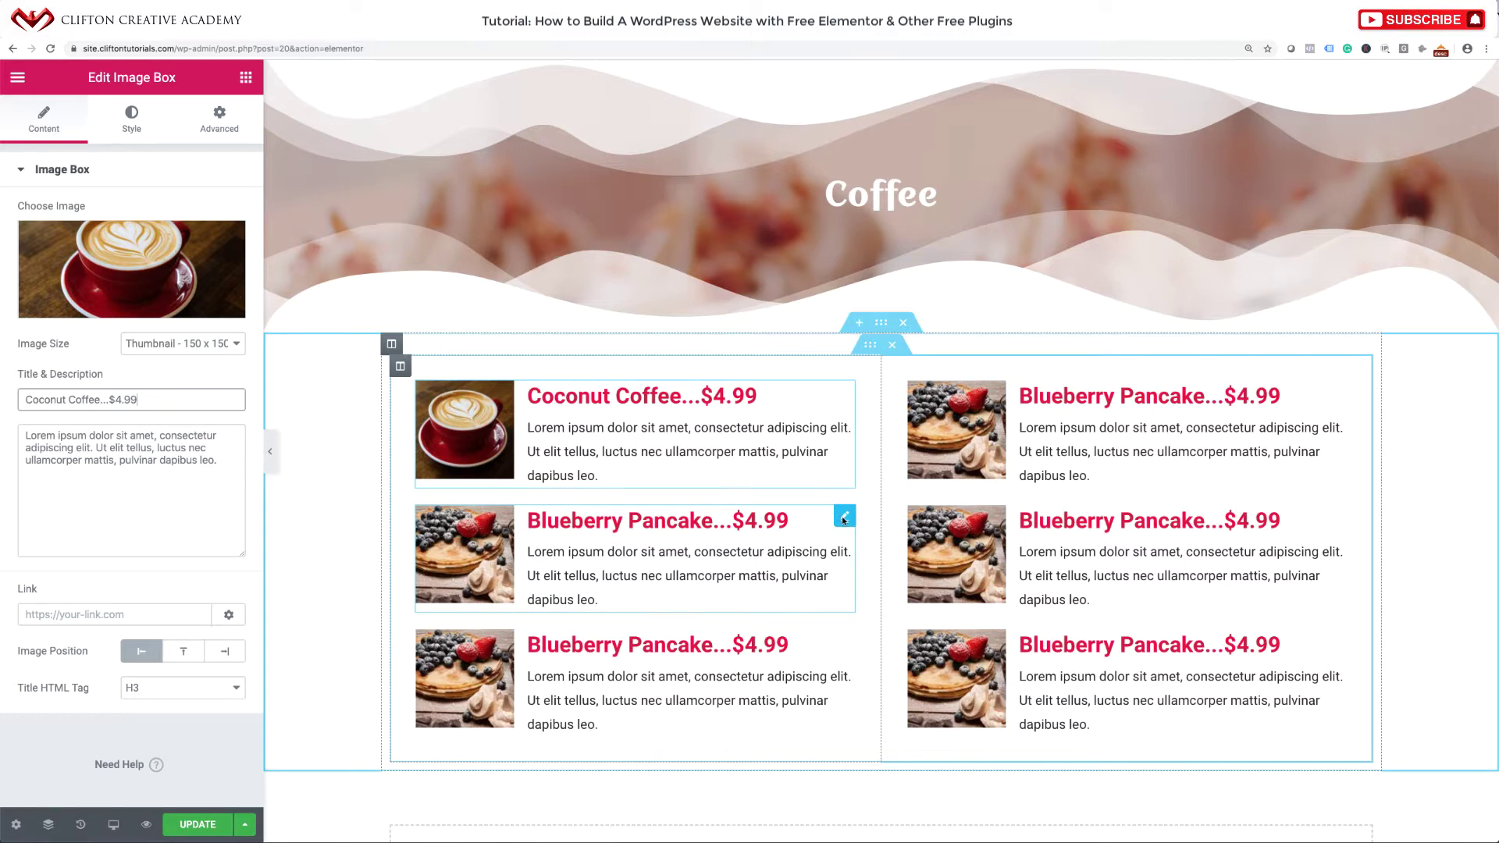
# Swap the second and third menu boxes' images for the coffee cup photo.
pyautogui.click(844, 518)
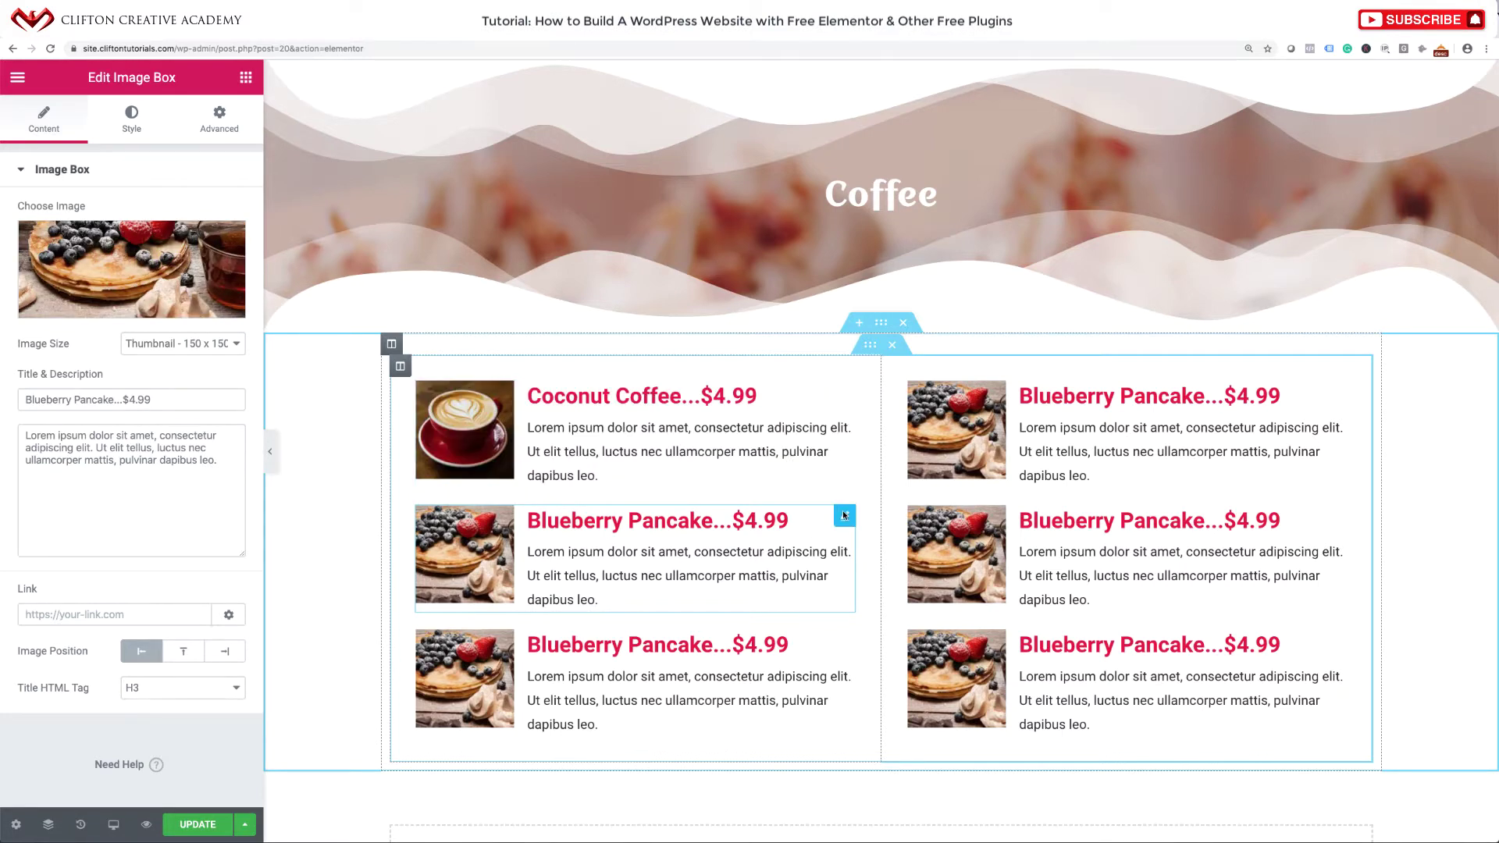
pyautogui.rightClick(842, 510)
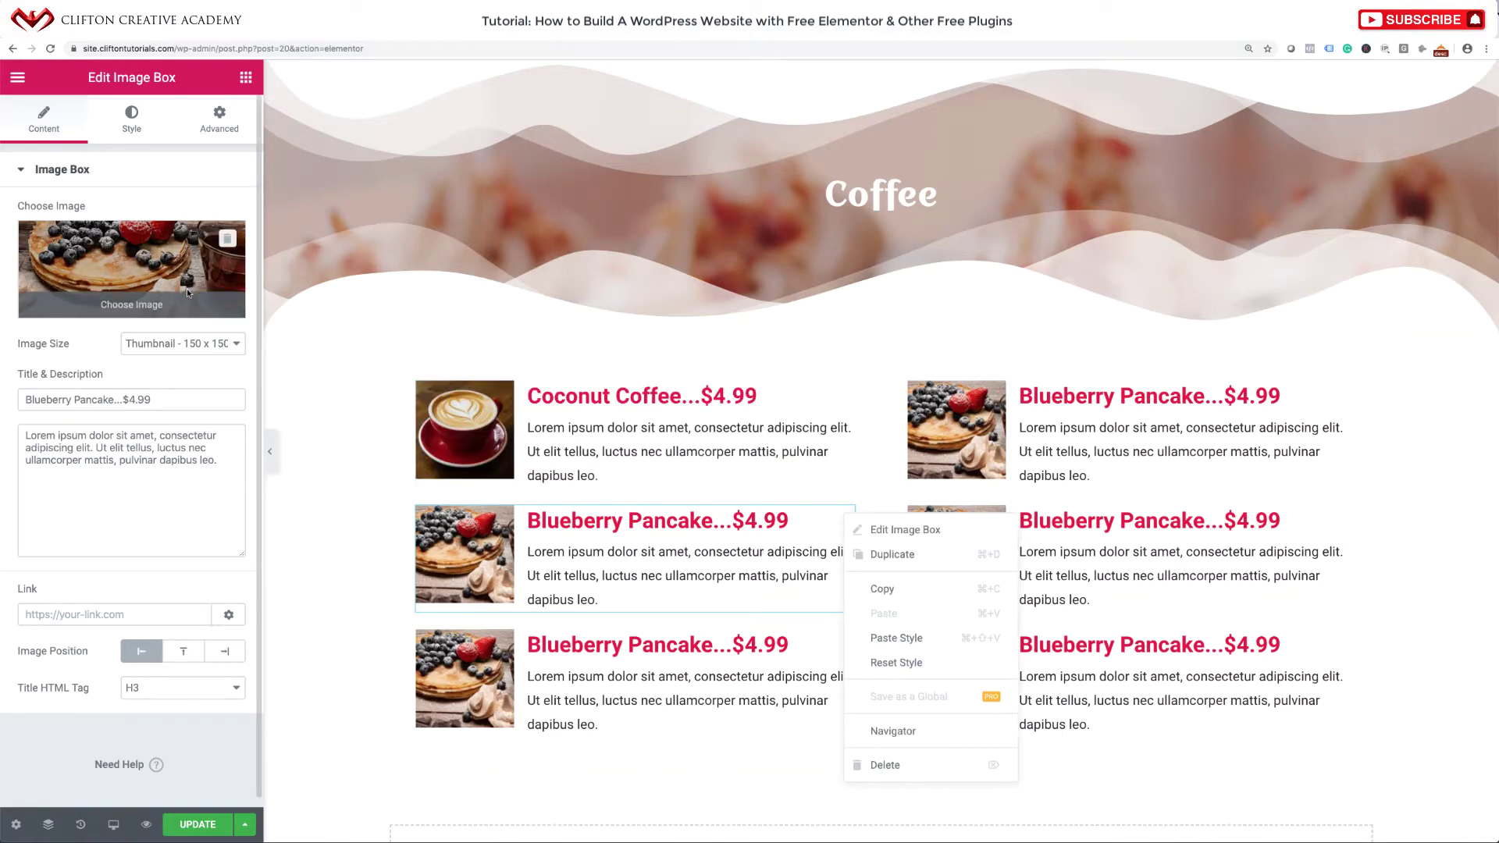
pyautogui.click(186, 288)
pyautogui.click(904, 284)
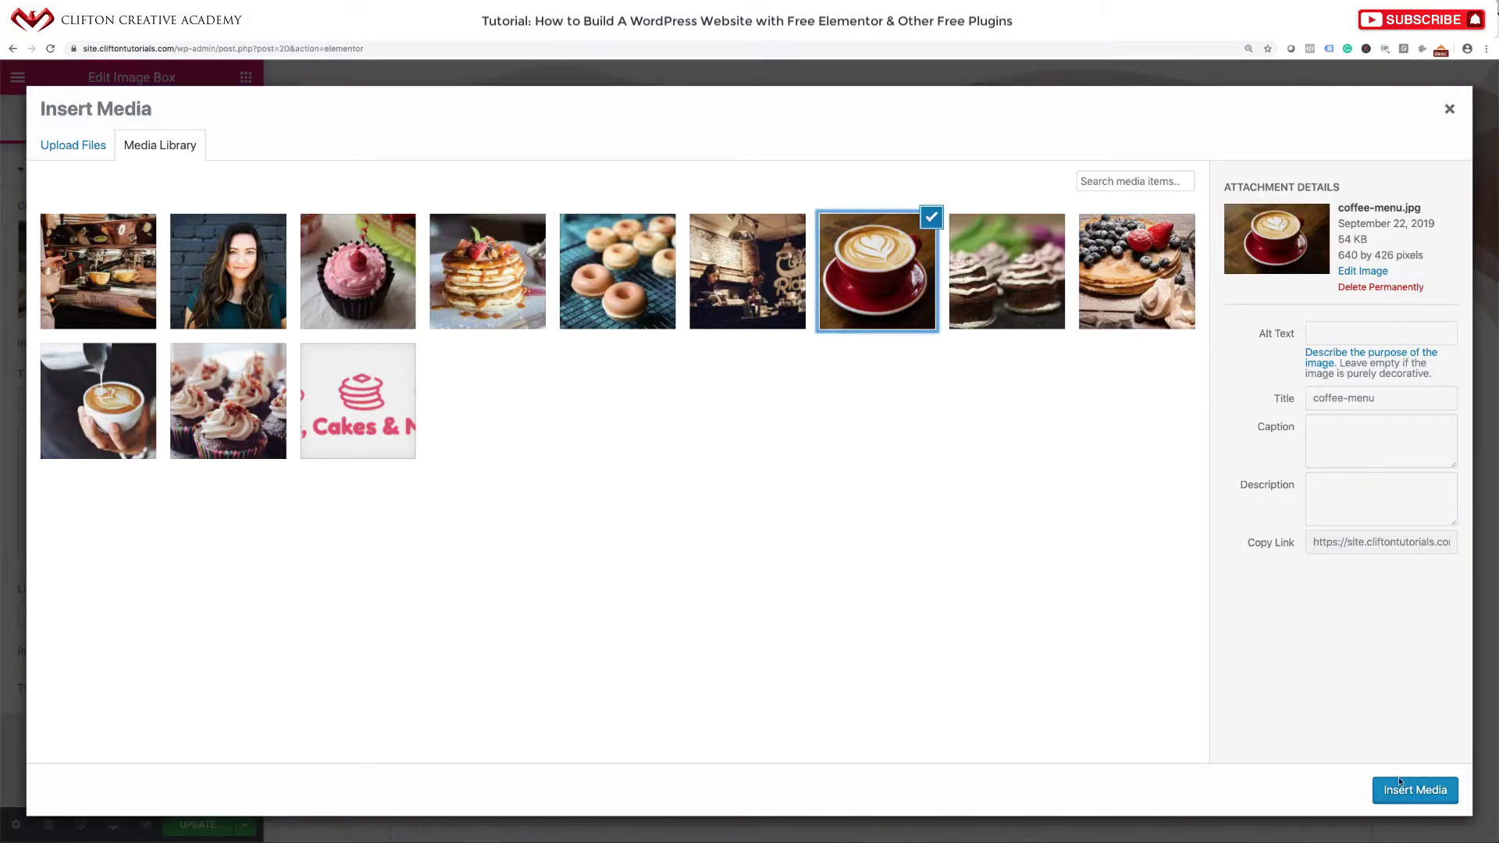
pyautogui.click(1401, 784)
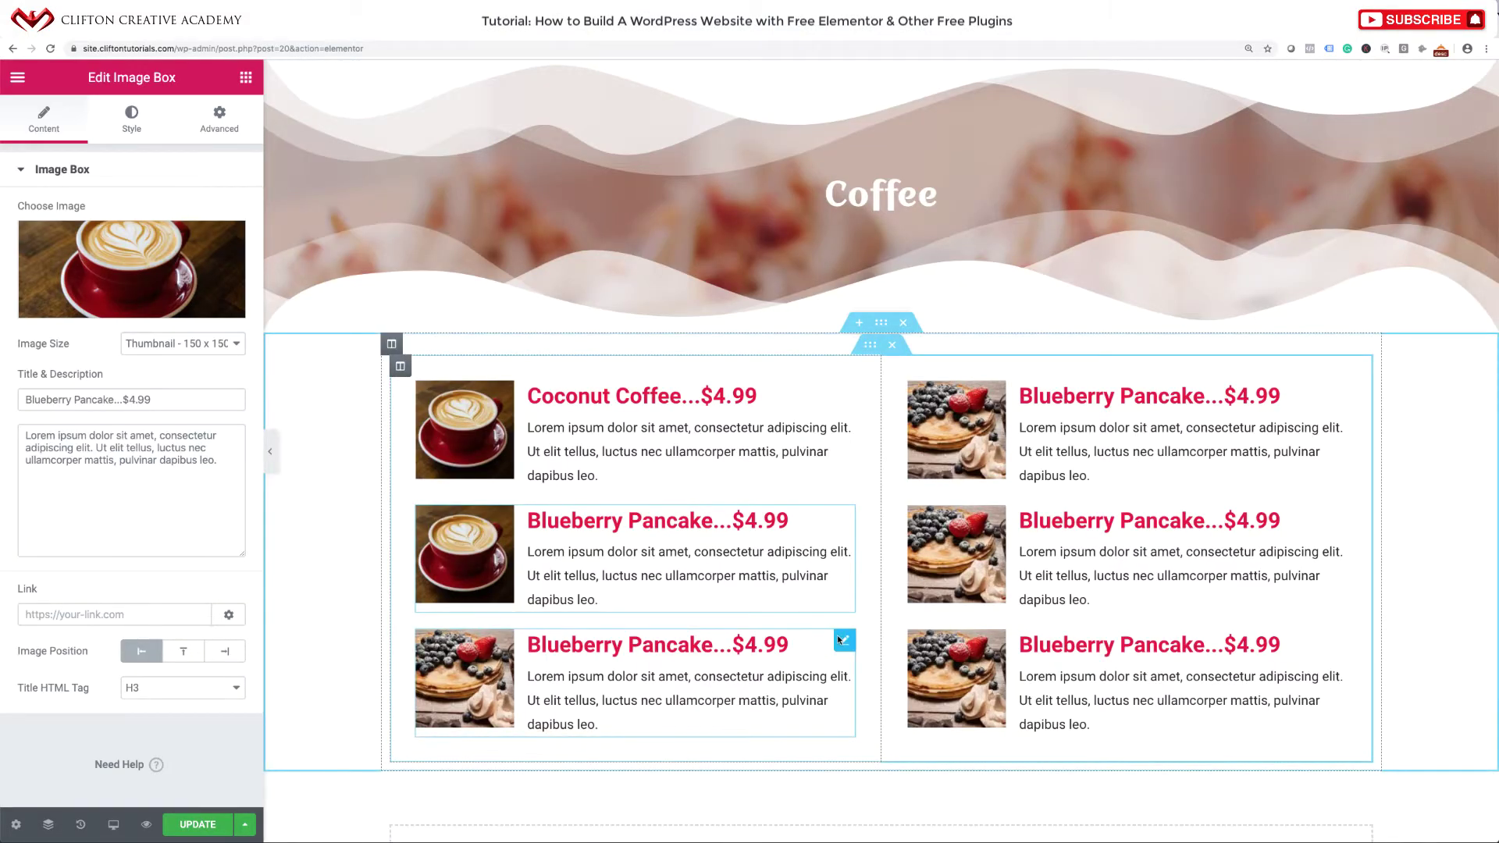
pyautogui.click(842, 641)
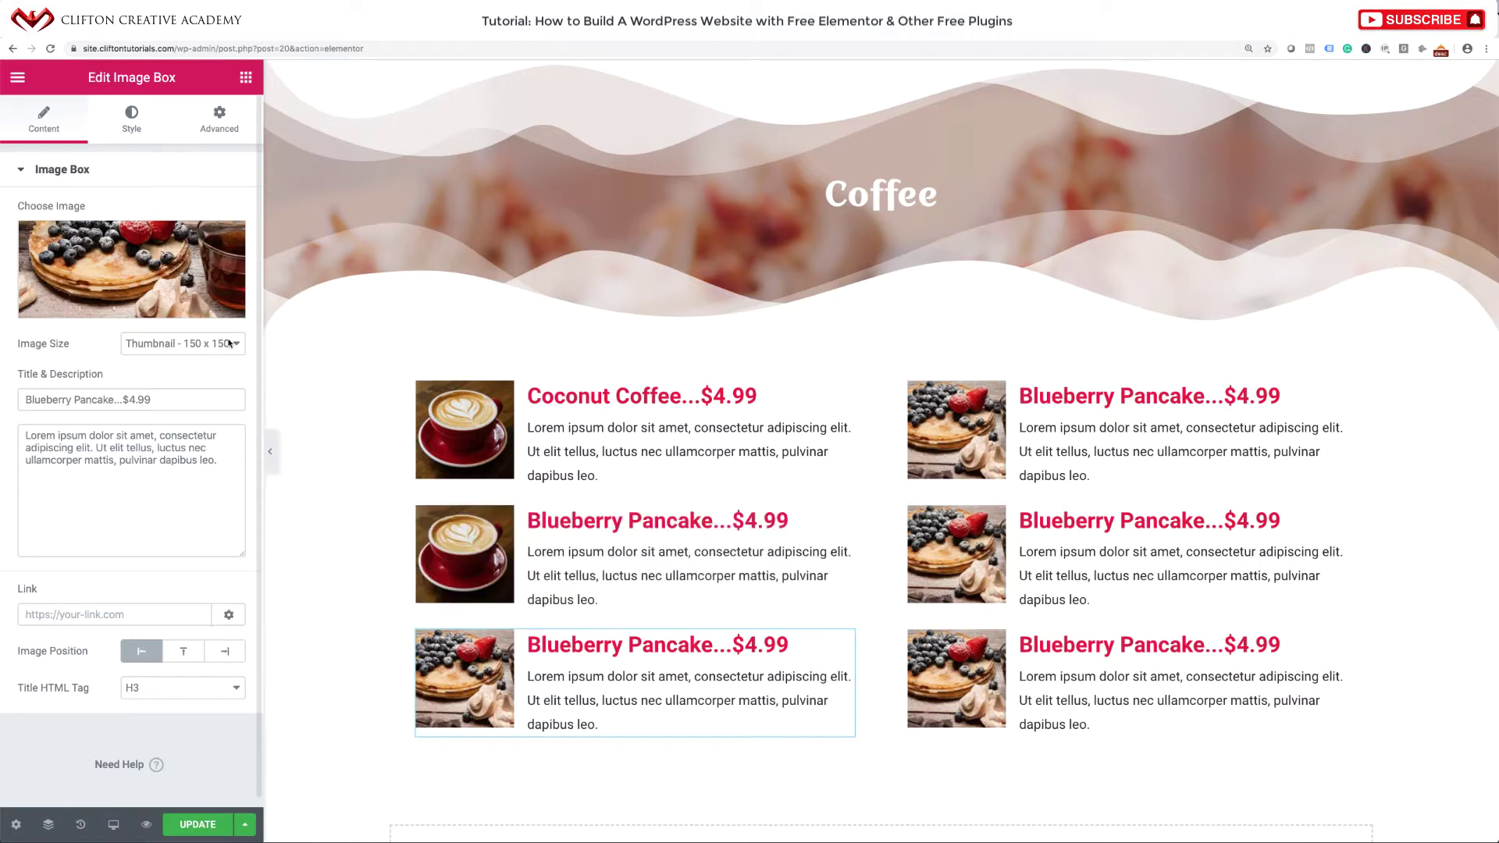
pyautogui.click(195, 274)
pyautogui.click(934, 278)
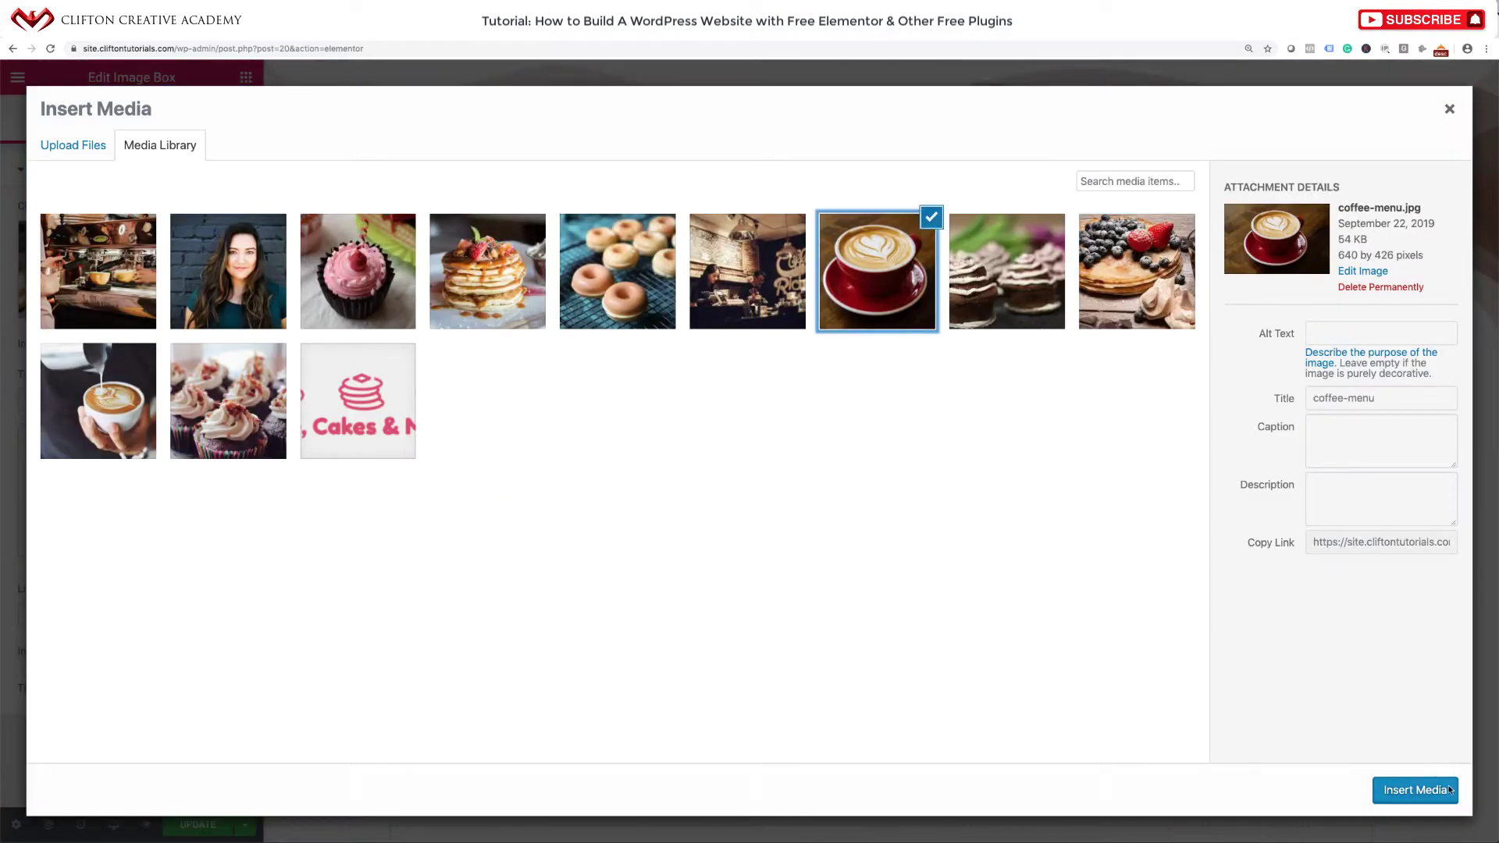
pyautogui.click(1449, 791)
# Move the misplaced top-right pancake box back into the right column.
pyautogui.moveTo(1336, 394); pyautogui.dragTo(881, 329)
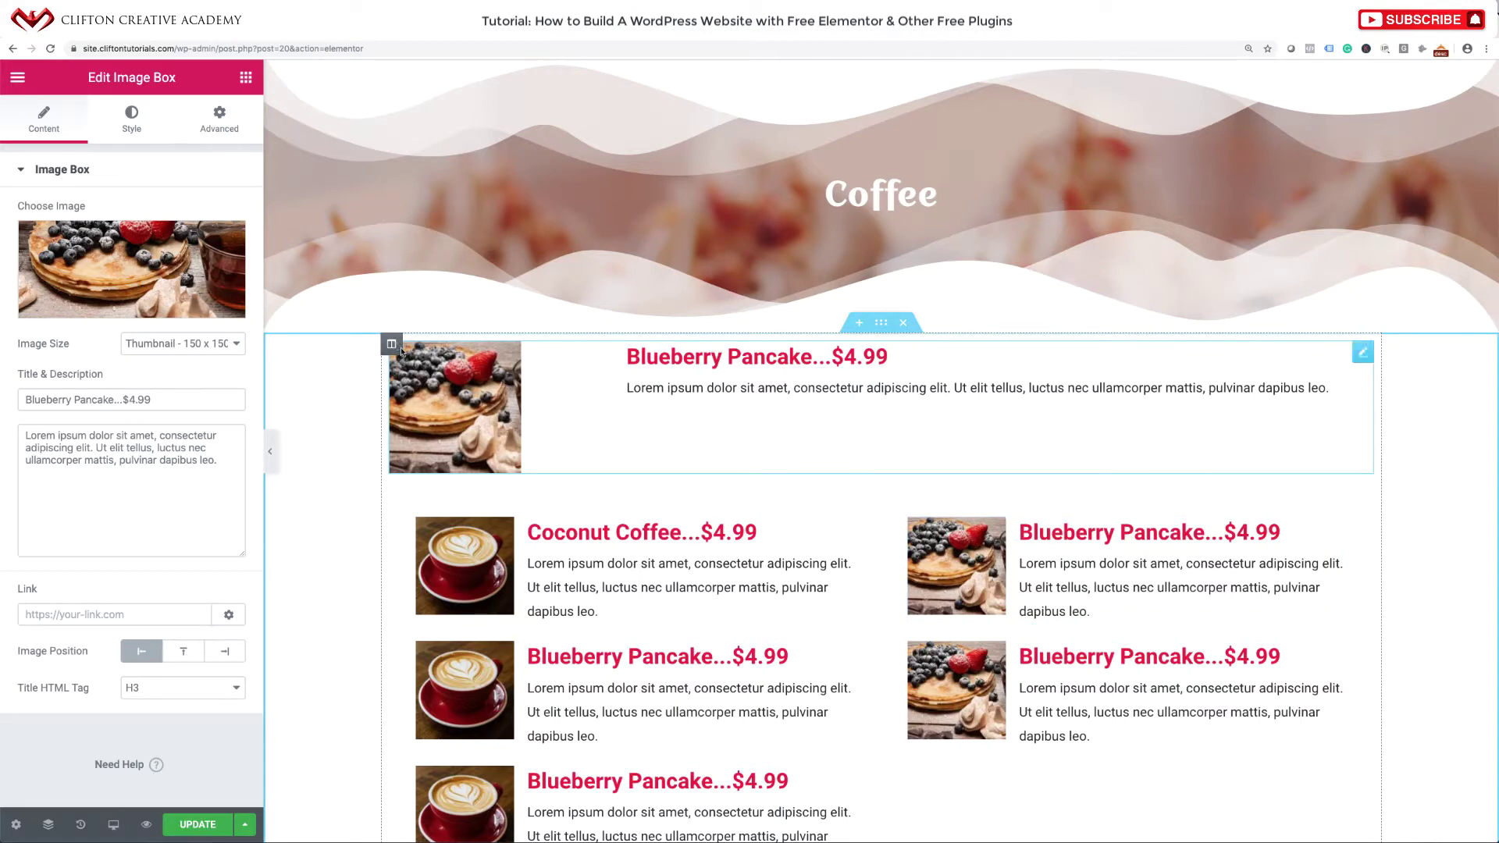
pyautogui.moveTo(1362, 353); pyautogui.dragTo(1281, 399)
pyautogui.hotkey('ctrl', 'z')
pyautogui.moveTo(1363, 353); pyautogui.dragTo(1134, 585)
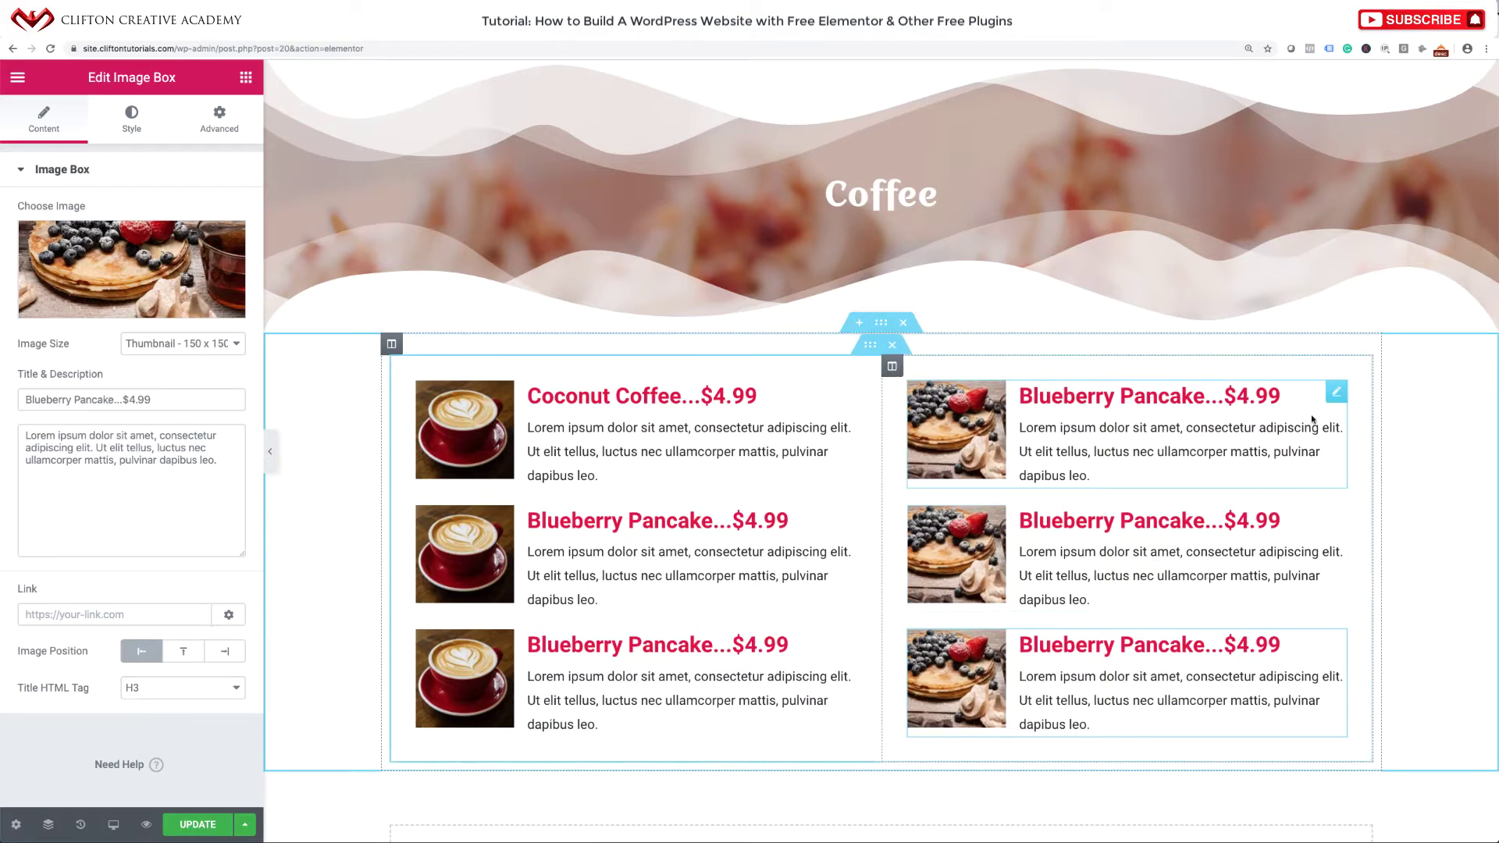
# Give the three right-column boxes the coffee cup photo too.
pyautogui.click(199, 294)
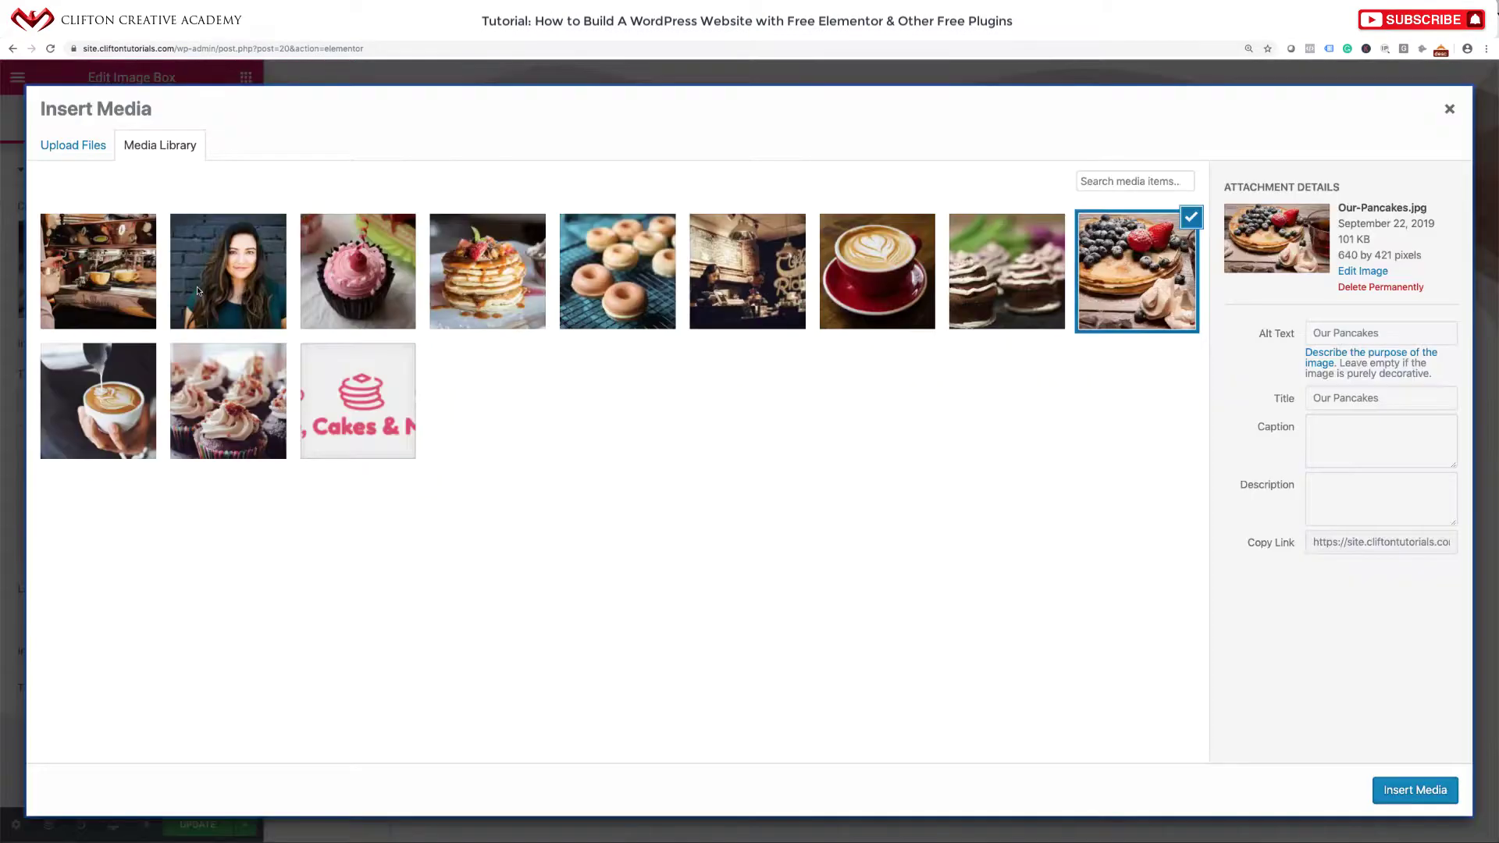
pyautogui.click(898, 286)
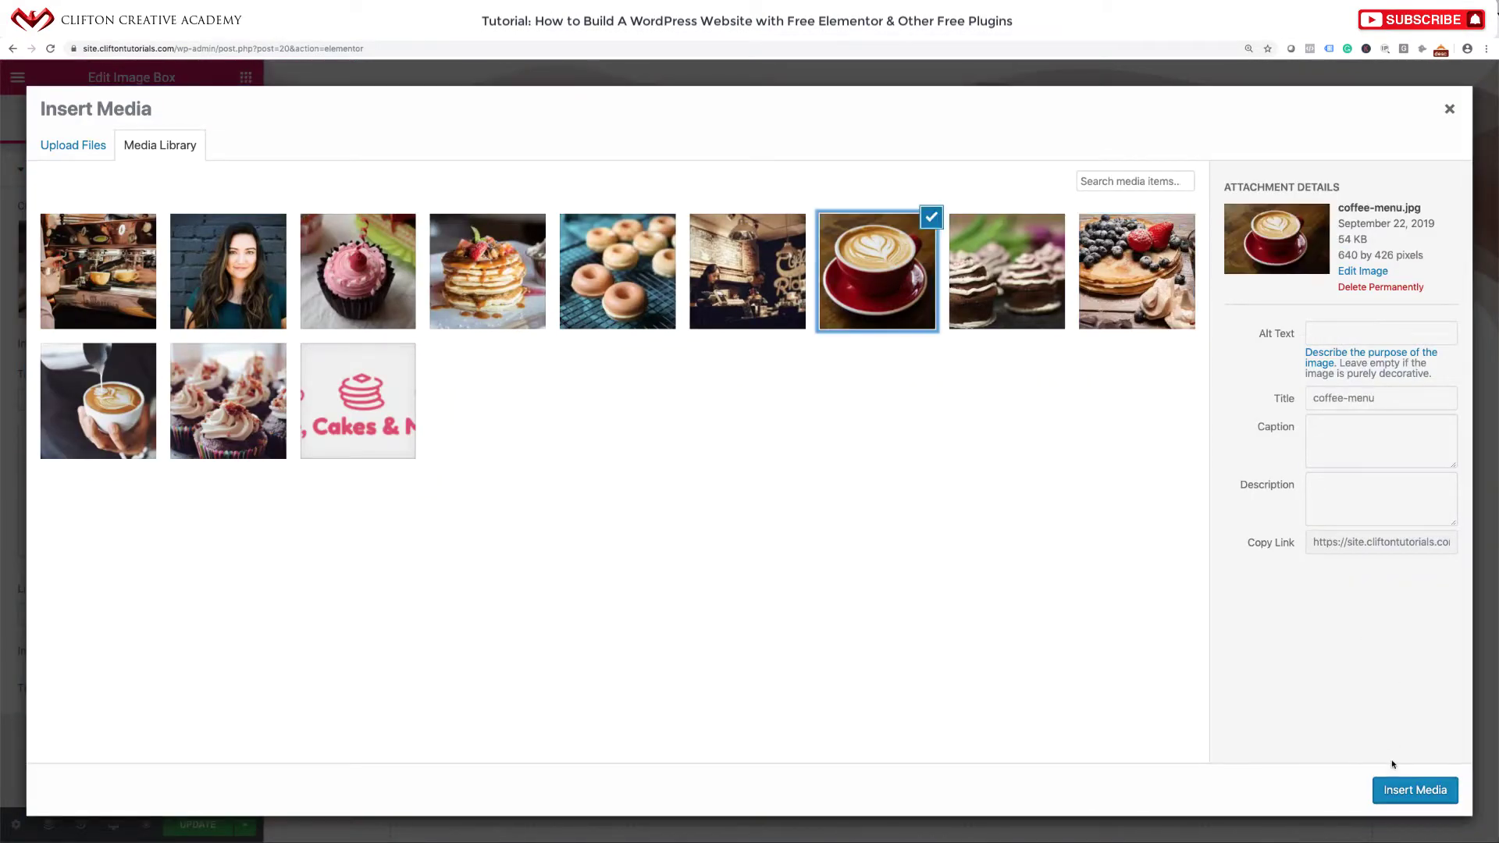
pyautogui.click(1406, 789)
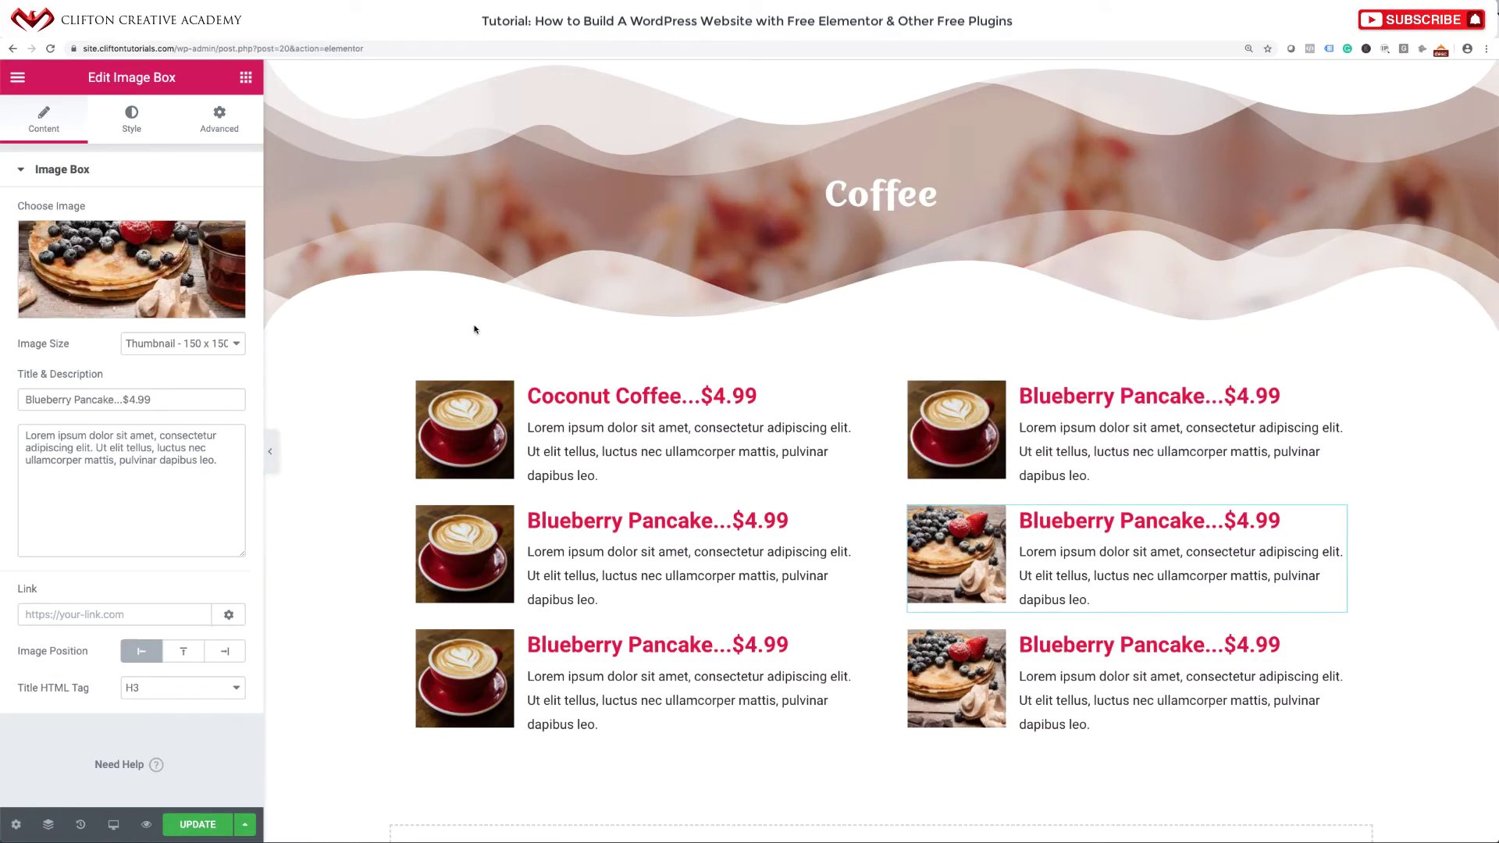
pyautogui.click(125, 263)
pyautogui.click(848, 282)
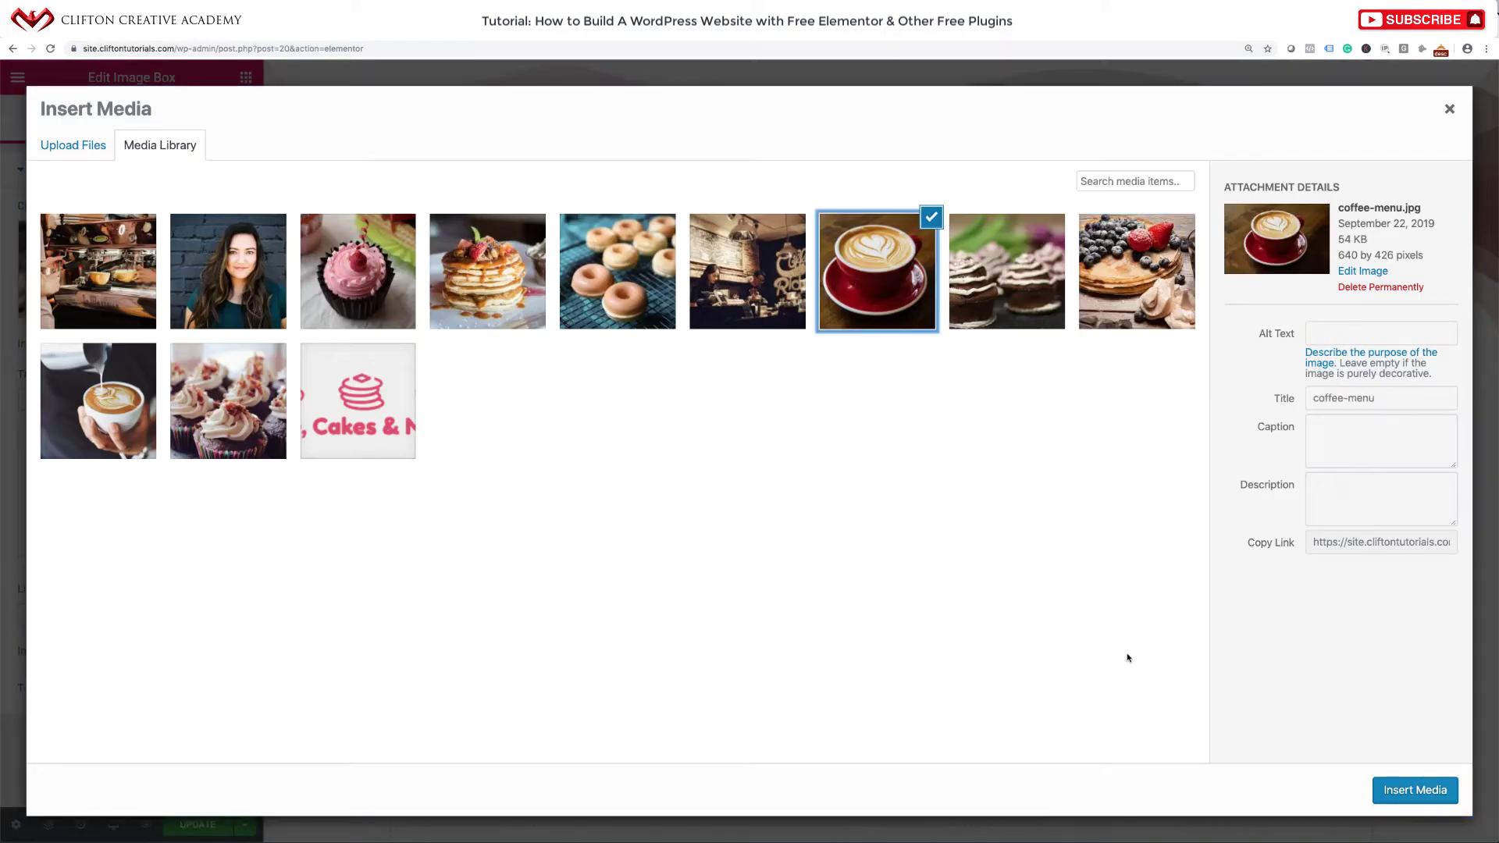
pyautogui.click(1403, 790)
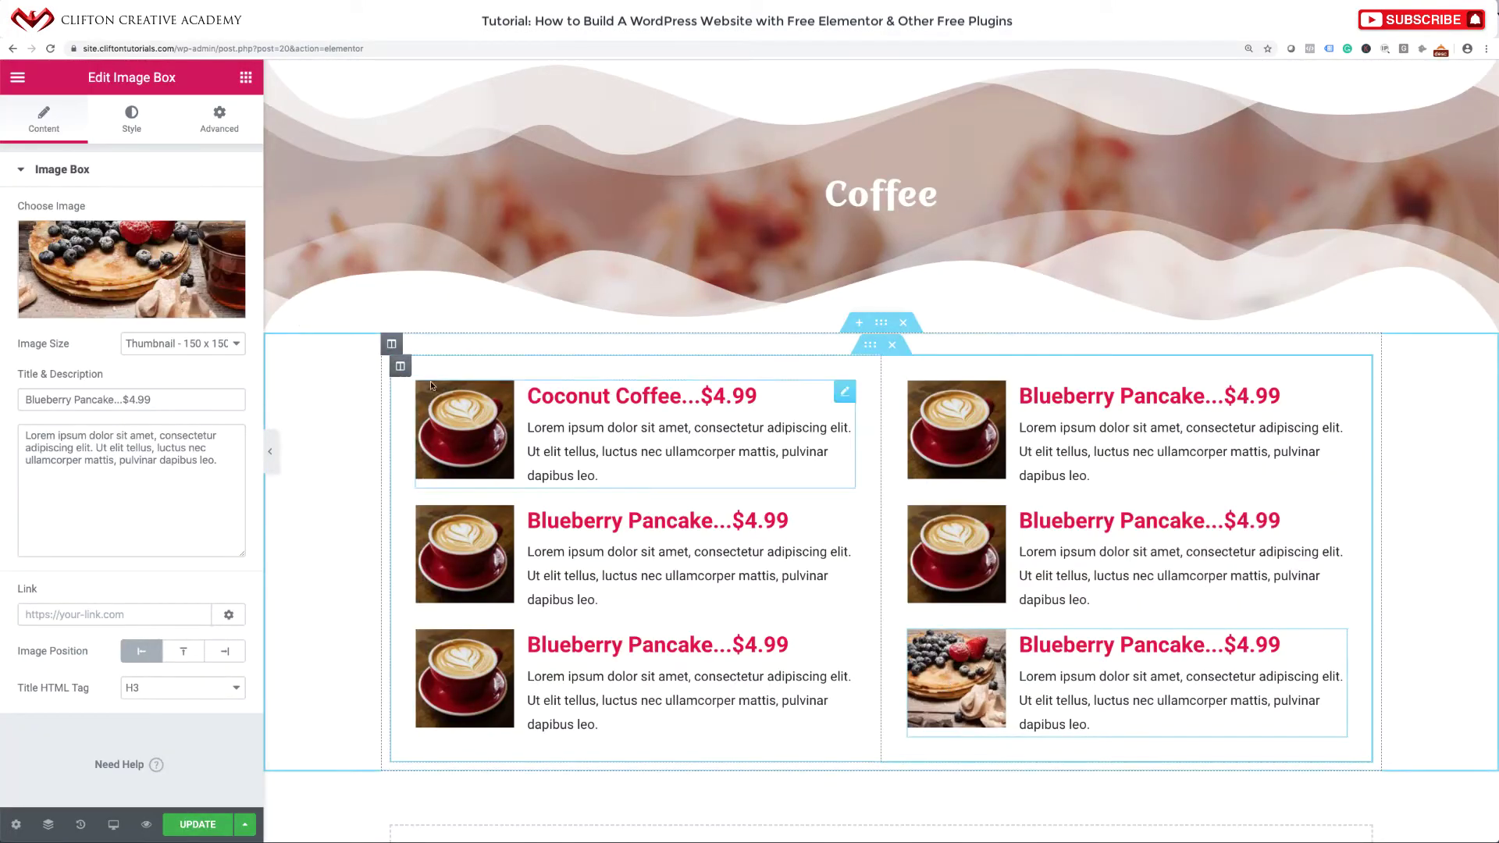
pyautogui.click(170, 268)
pyautogui.click(898, 316)
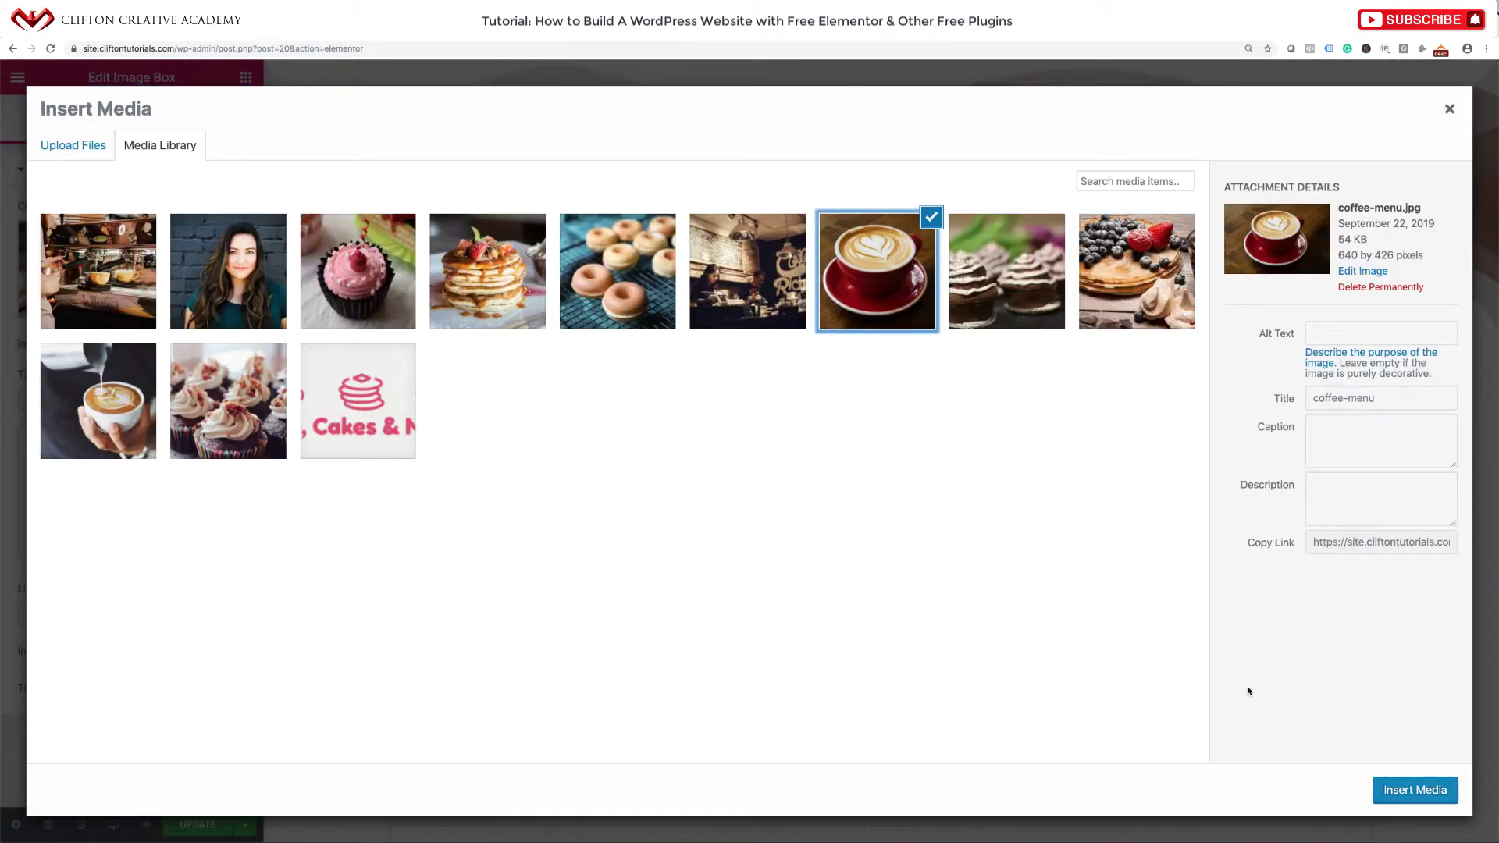
pyautogui.click(1378, 792)
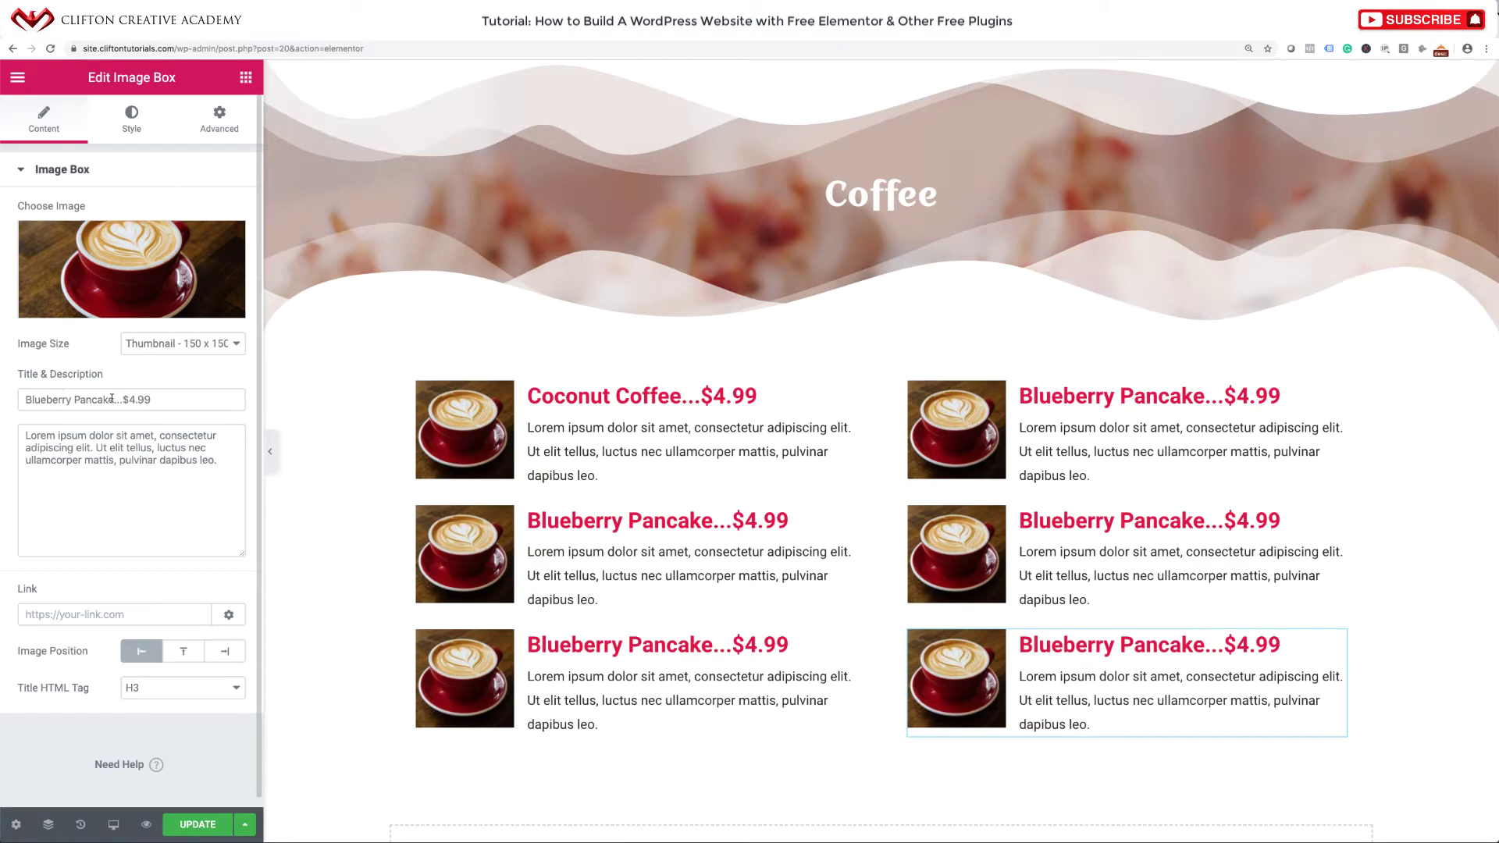
# Retitle the first two boxes 'Mocha Coffee' and 'Blueberry Coffee'.
pyautogui.moveTo(114, 399); pyautogui.dragTo(23, 400)
pyautogui.write('Mocha ')
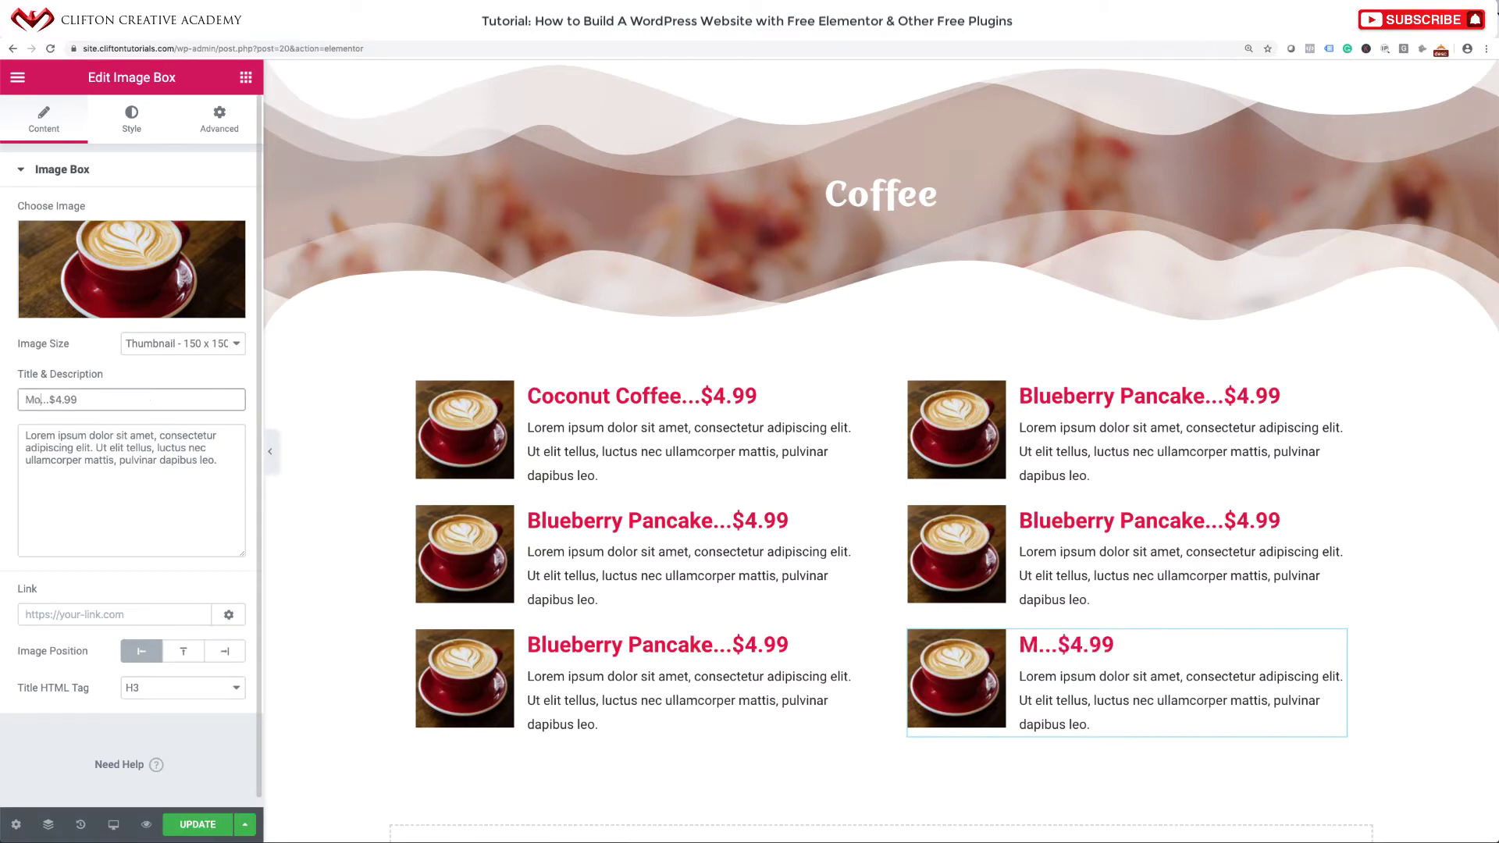
pyautogui.write('Cofee')
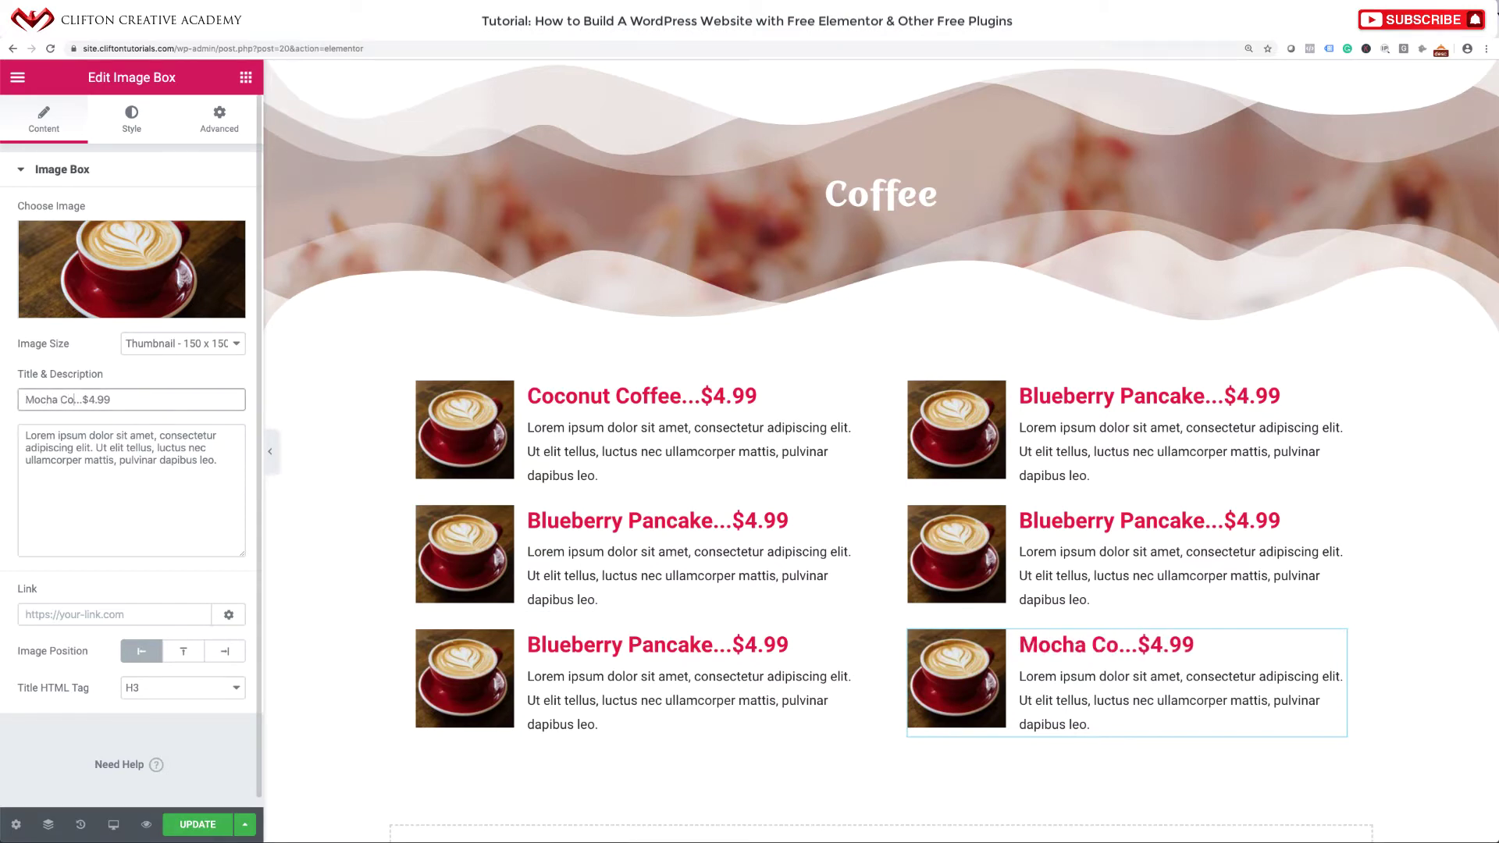
pyautogui.press('BackSpace')
pyautogui.press('BackSpace')
pyautogui.press('BackSpace')
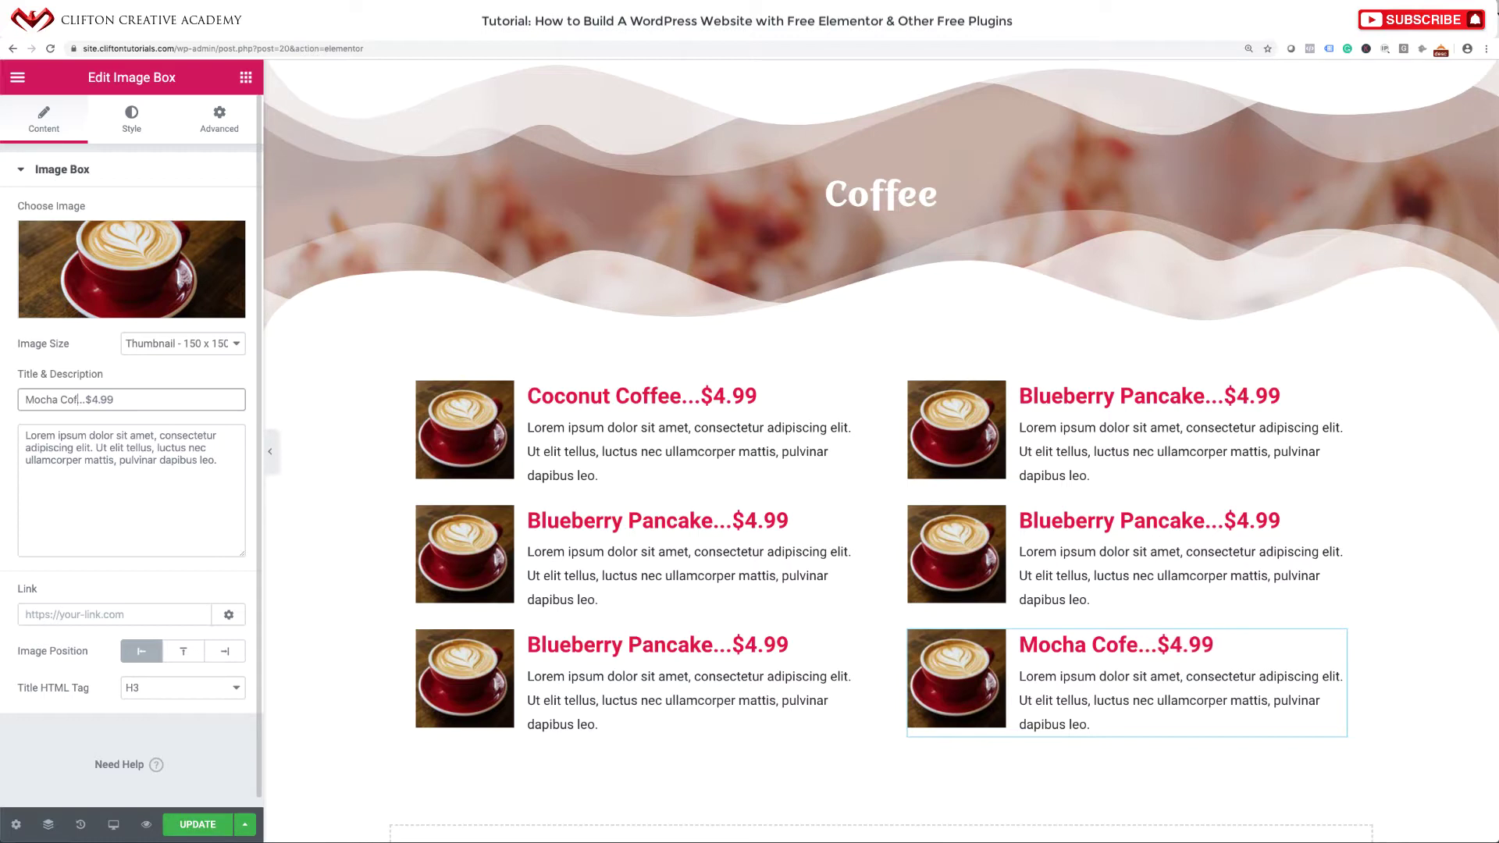
pyautogui.write('ffee')
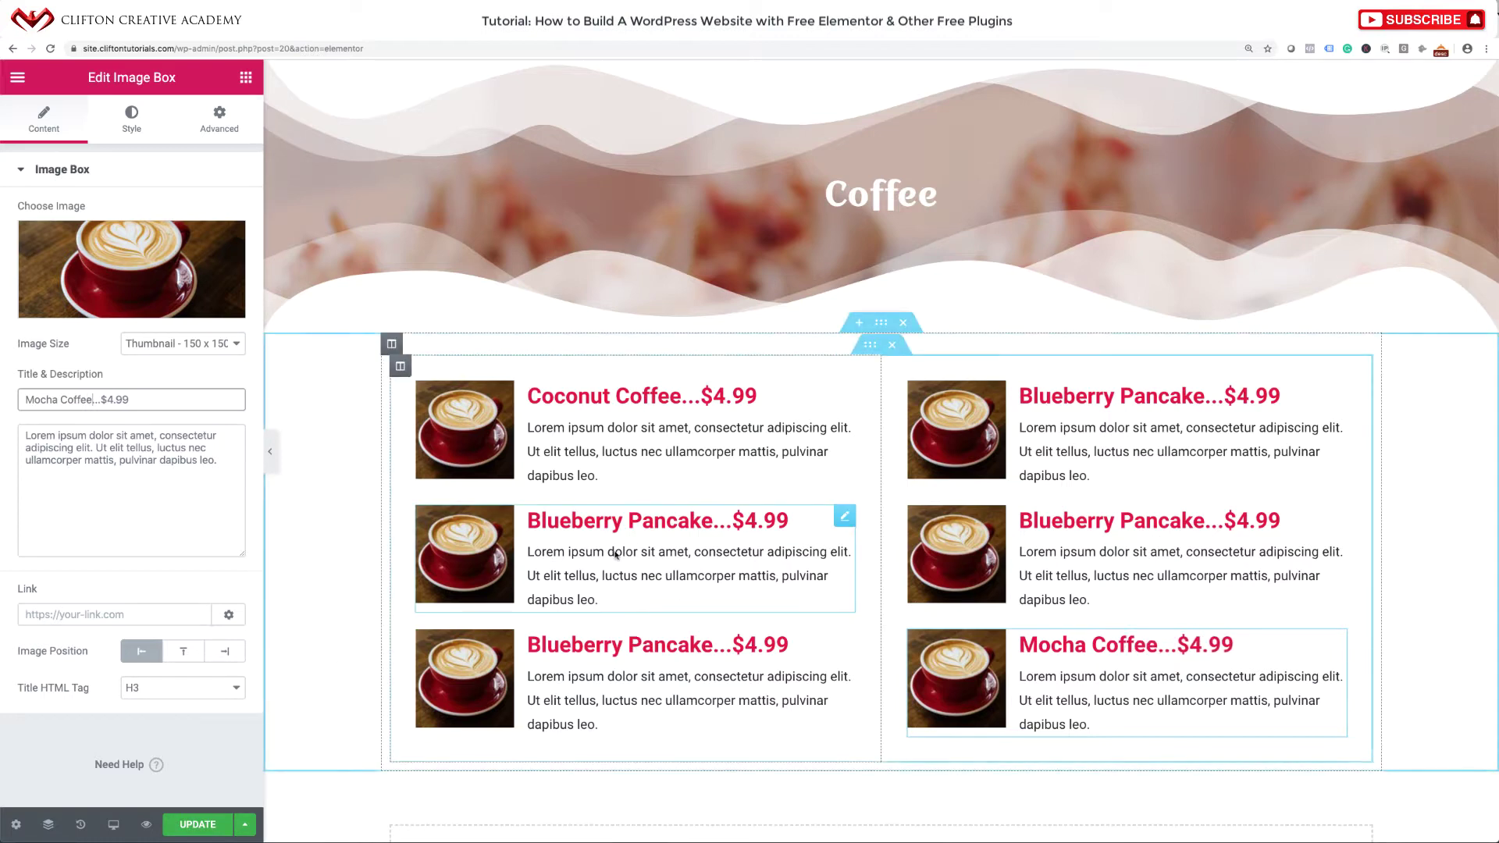
pyautogui.click(785, 521)
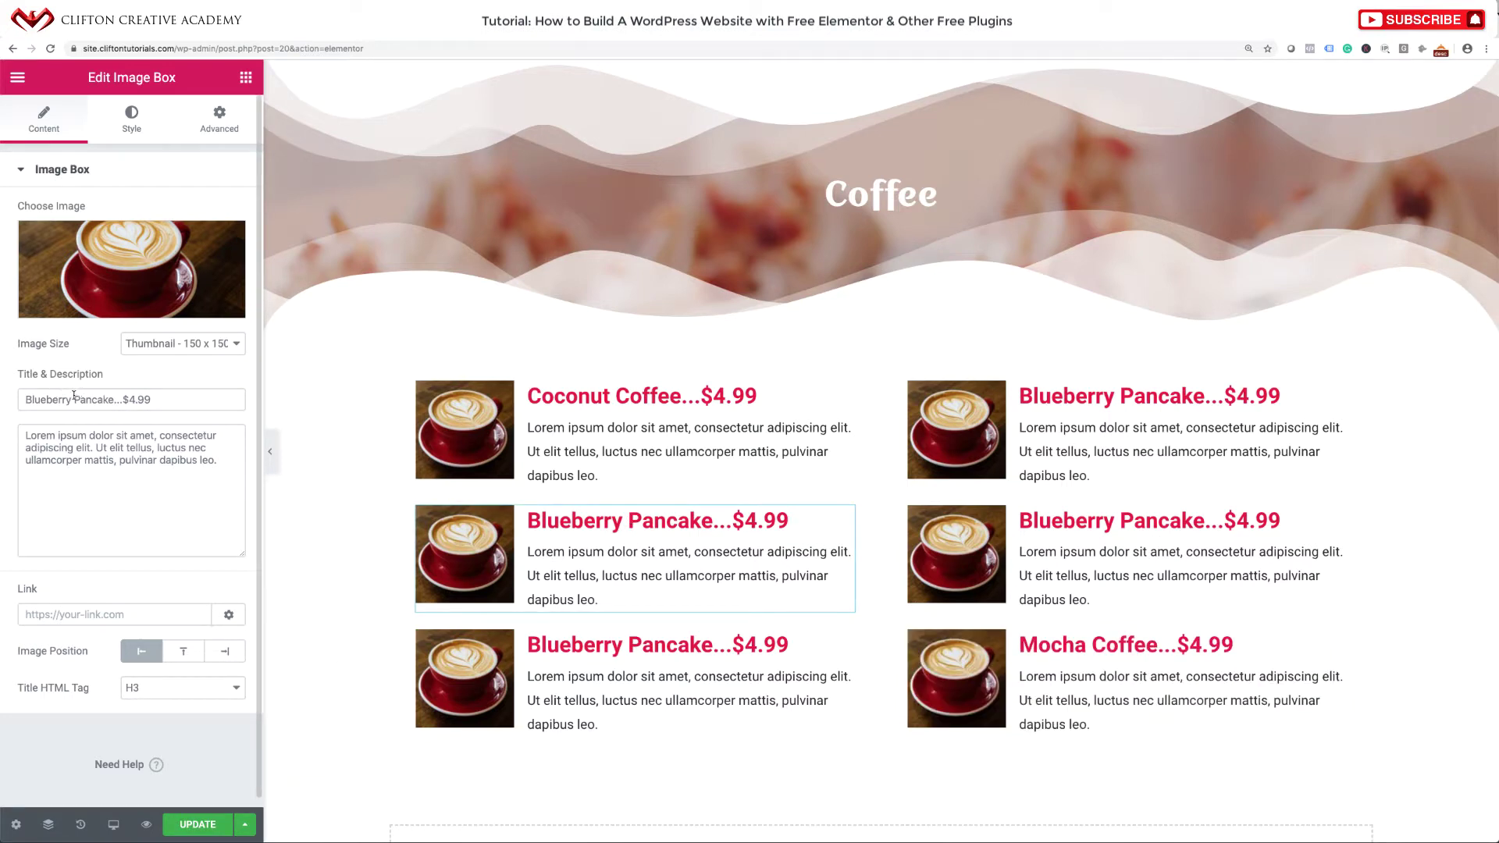
pyautogui.moveTo(74, 395); pyautogui.dragTo(109, 395)
pyautogui.write('Coffee')
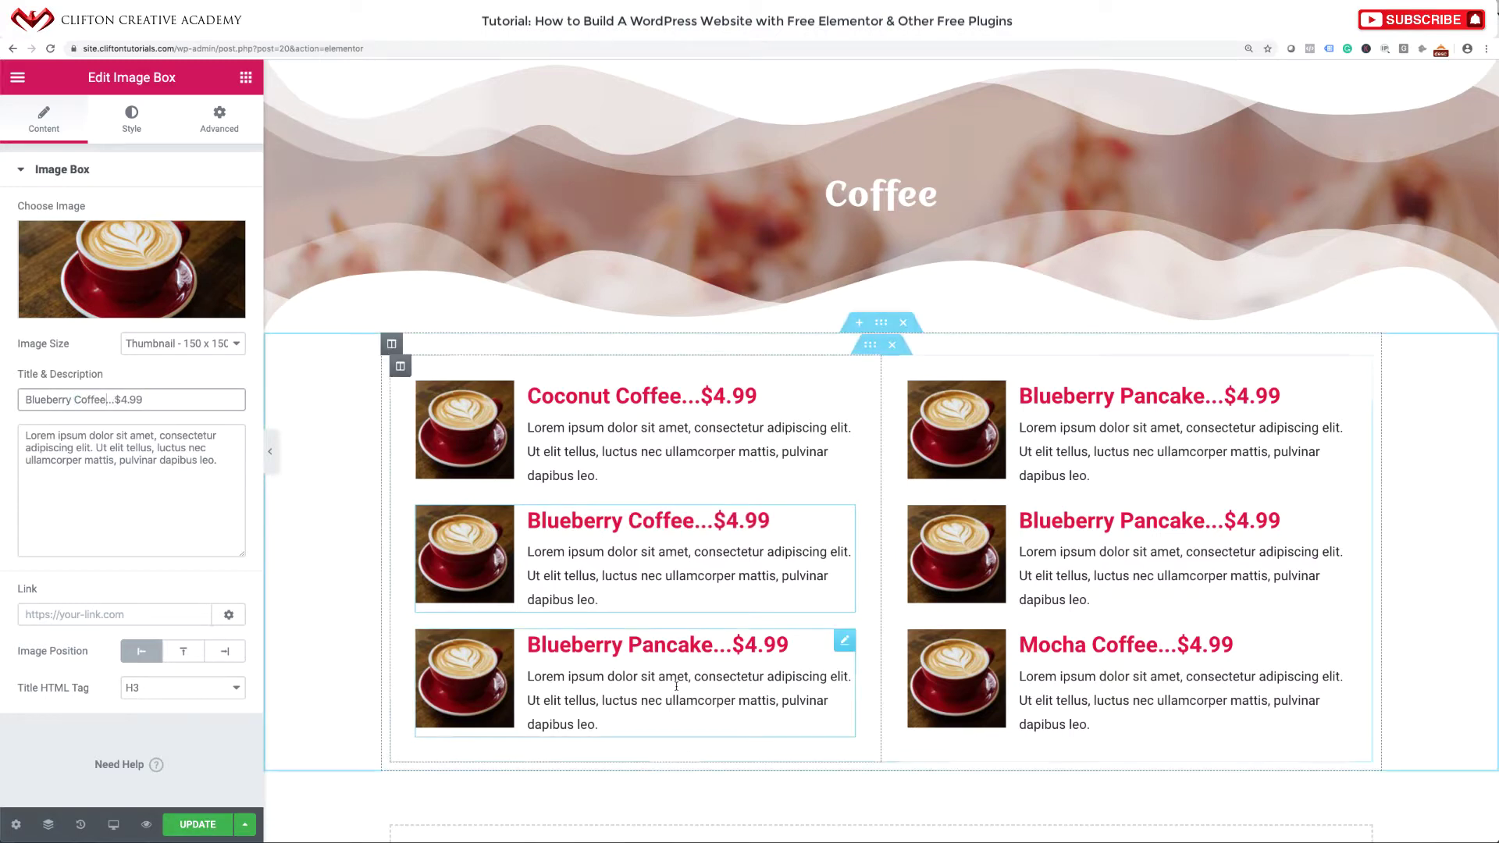
# Rename the bottom-left box title to 'Chocolate Coffee'.
pyautogui.click(845, 640)
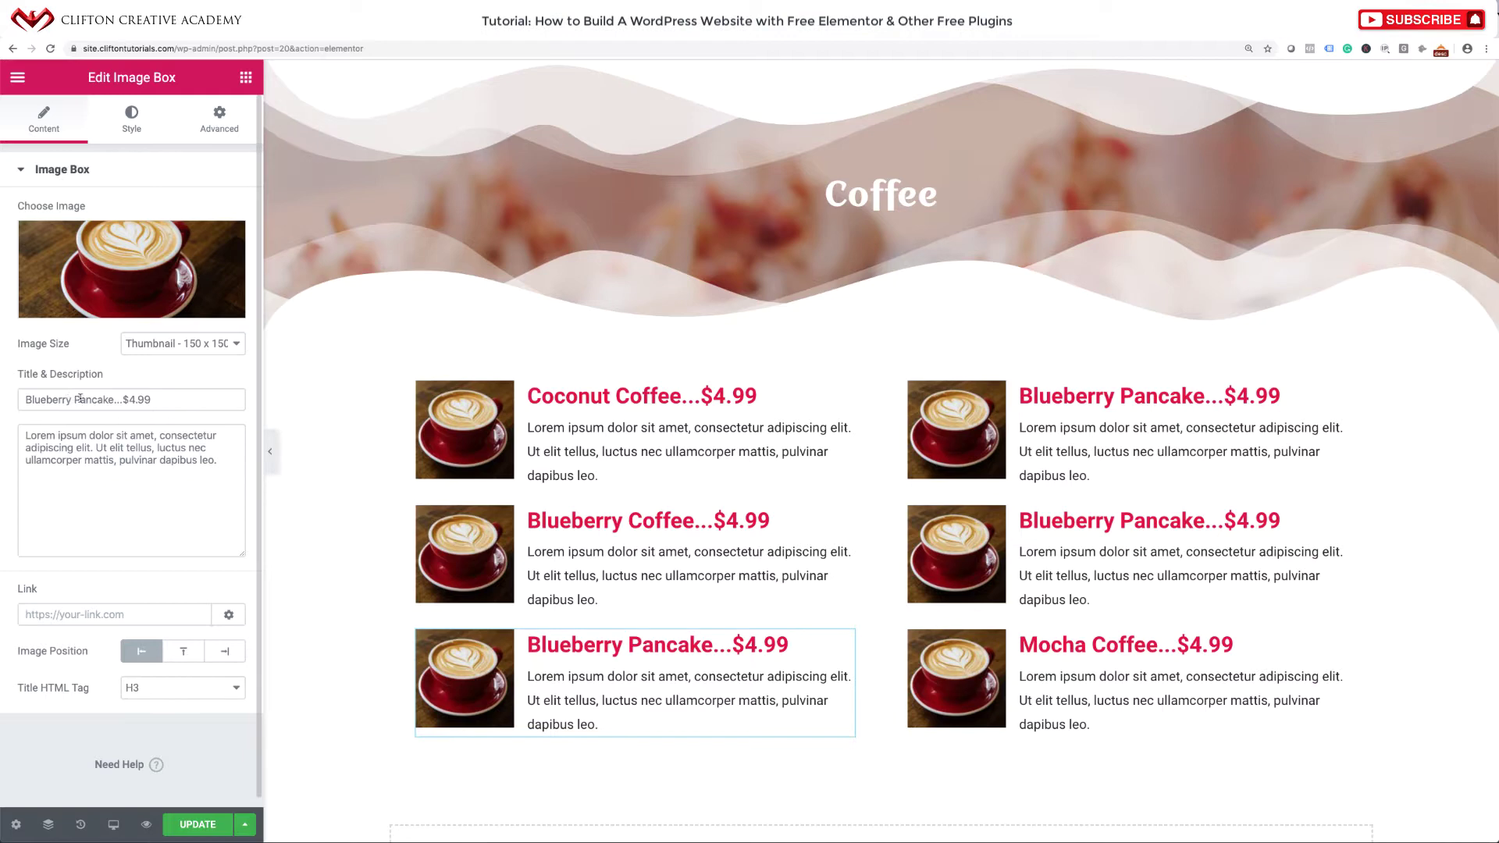
pyautogui.click(114, 398)
pyautogui.moveTo(114, 398); pyautogui.dragTo(14, 388)
pyautogui.write('Choc')
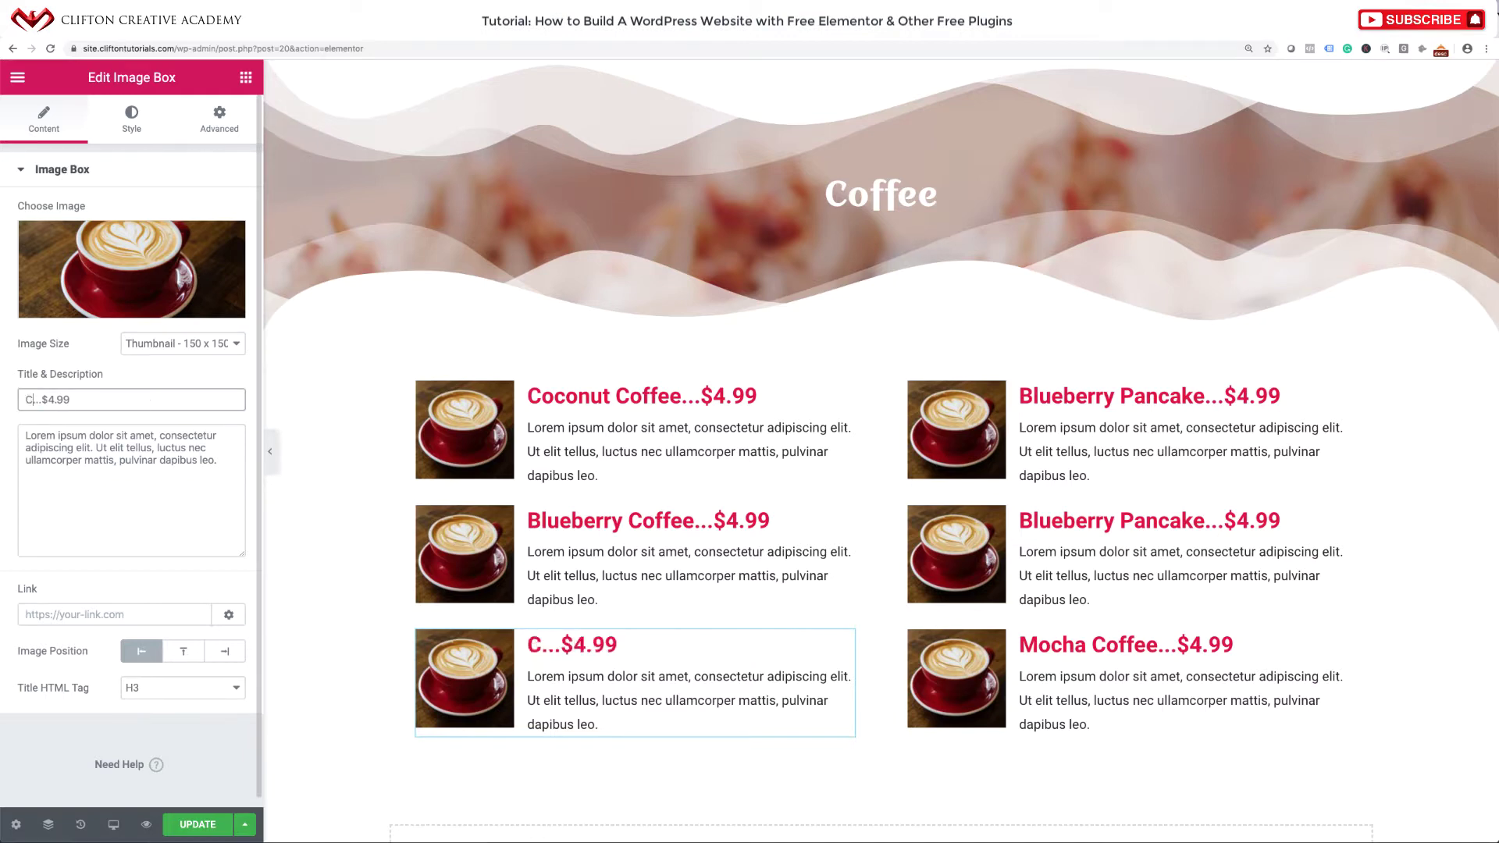
pyautogui.write('olat')
pyautogui.press('BackSpace')
pyautogui.press('BackSpace')
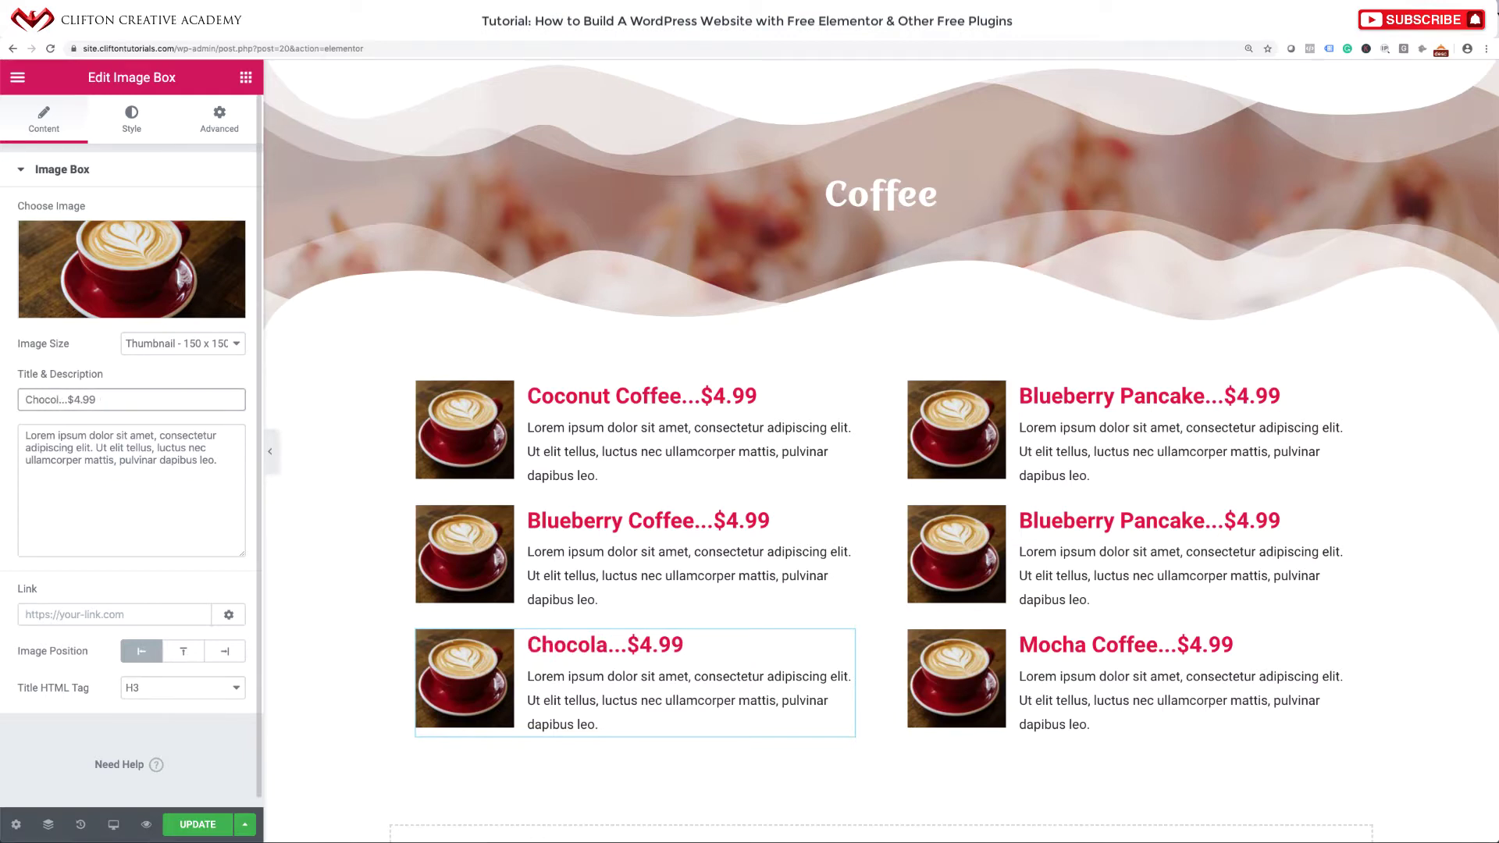
pyautogui.write('ate')
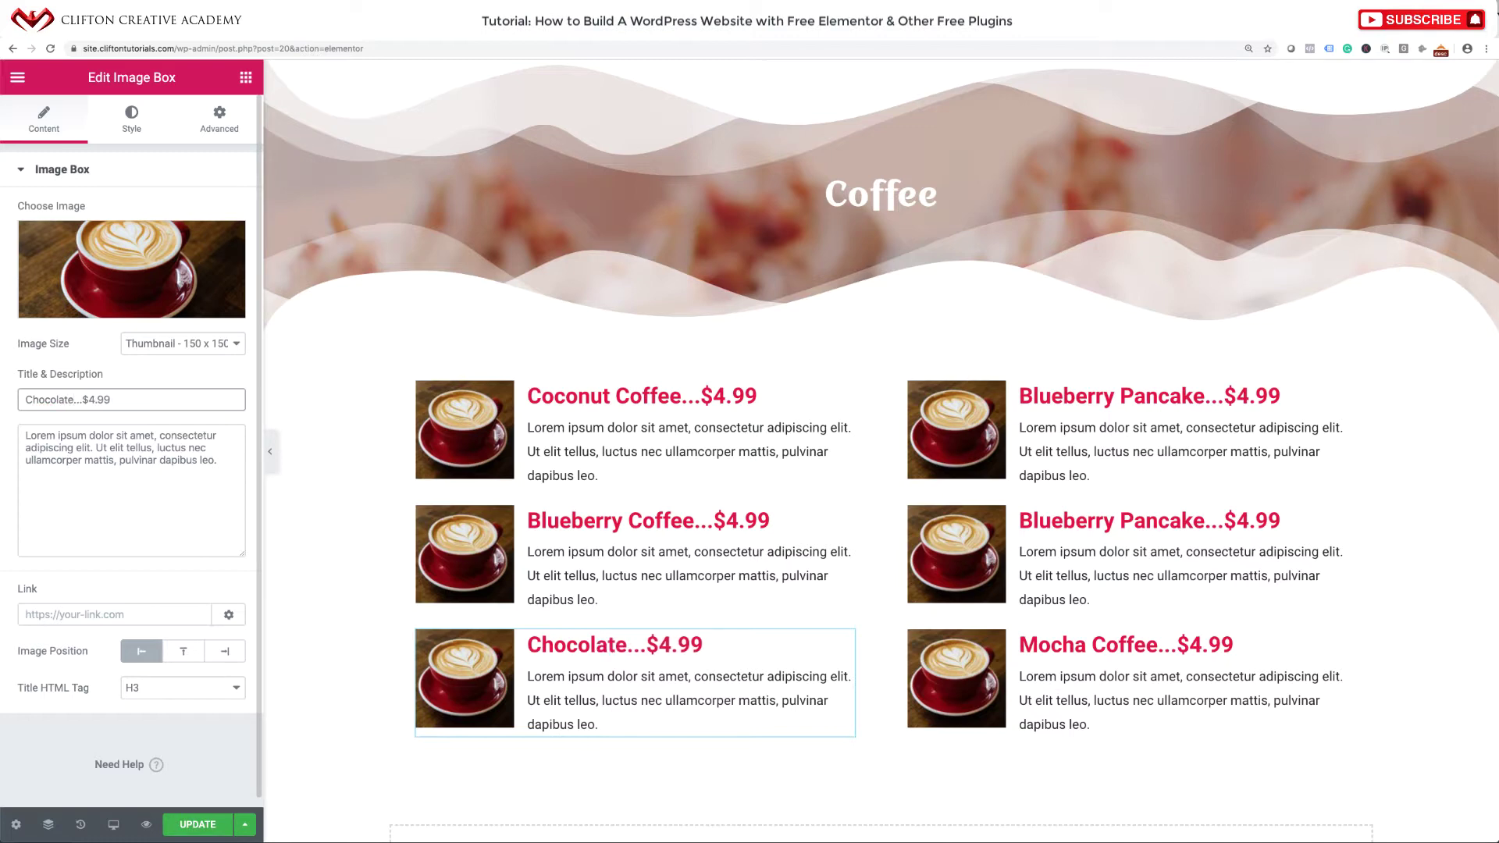
pyautogui.write(' Coffee')
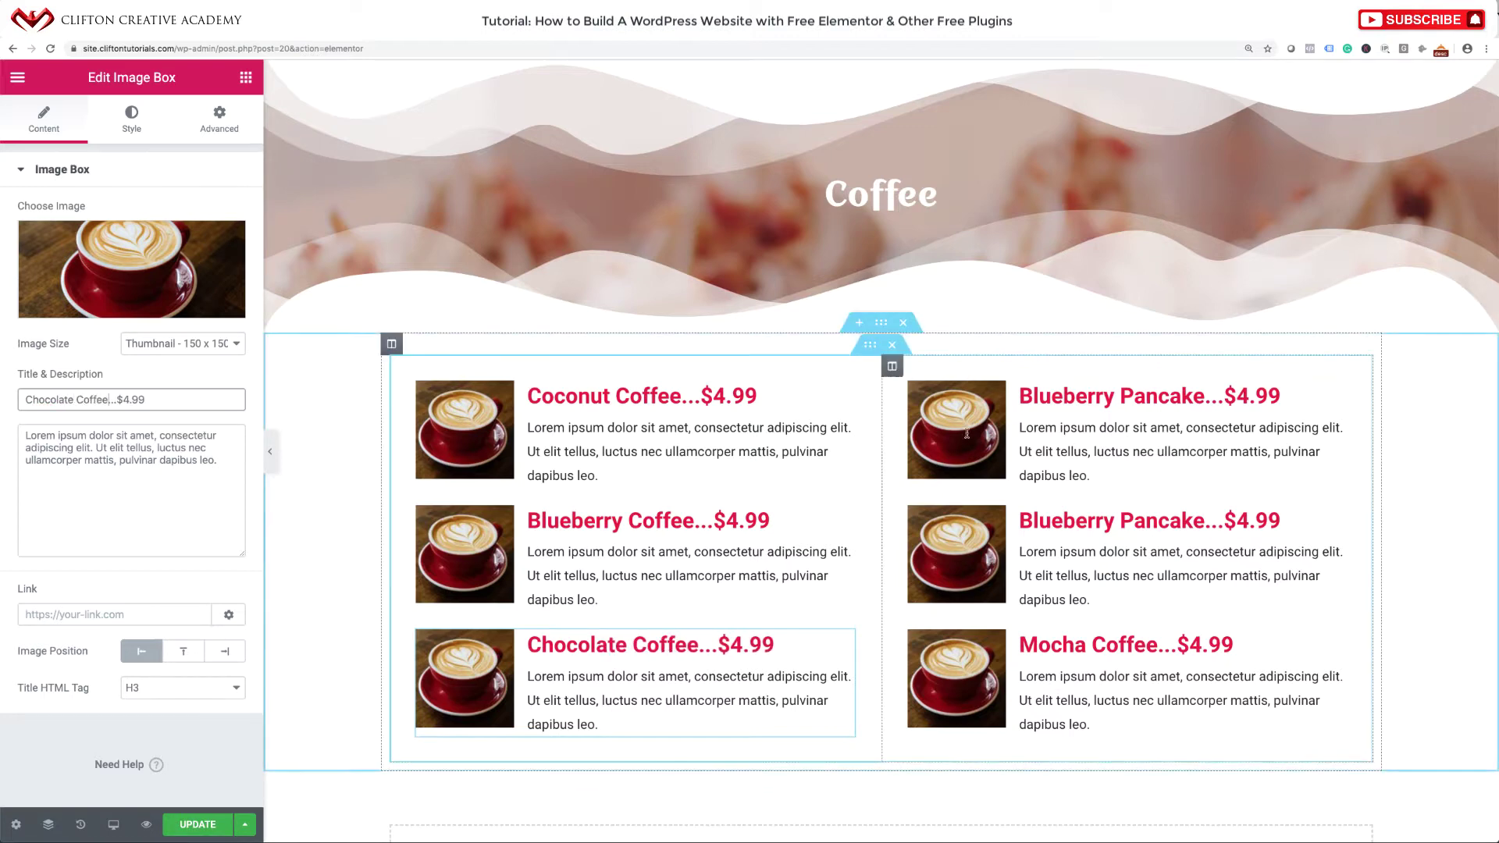
# Retitle the top-right and middle-right boxes 'Keylime Coffee' and 'Vanilla Coffee'.
pyautogui.click(1171, 400)
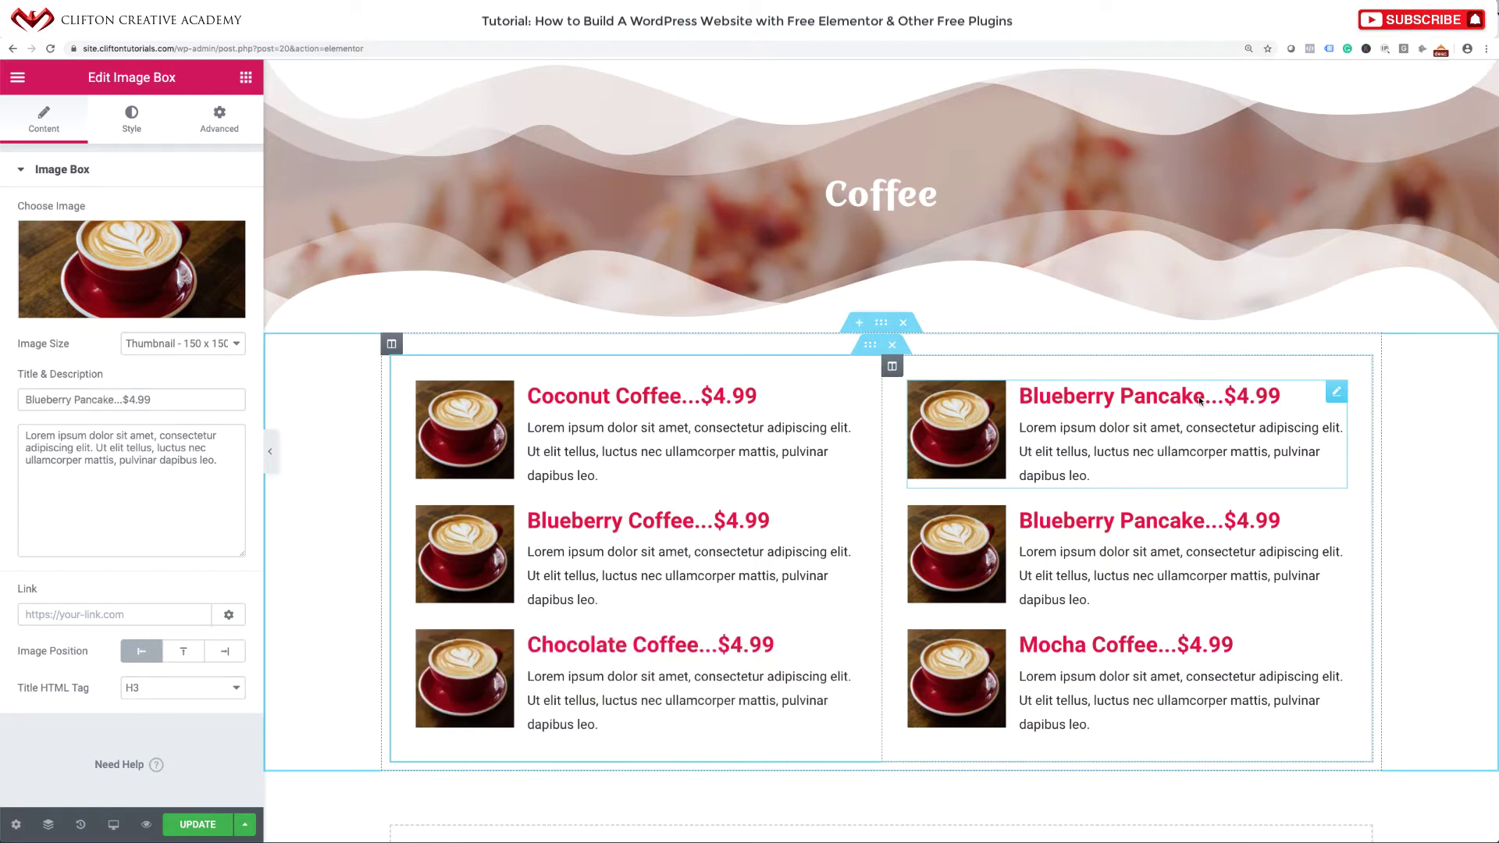
pyautogui.moveTo(1200, 401); pyautogui.dragTo(1021, 400)
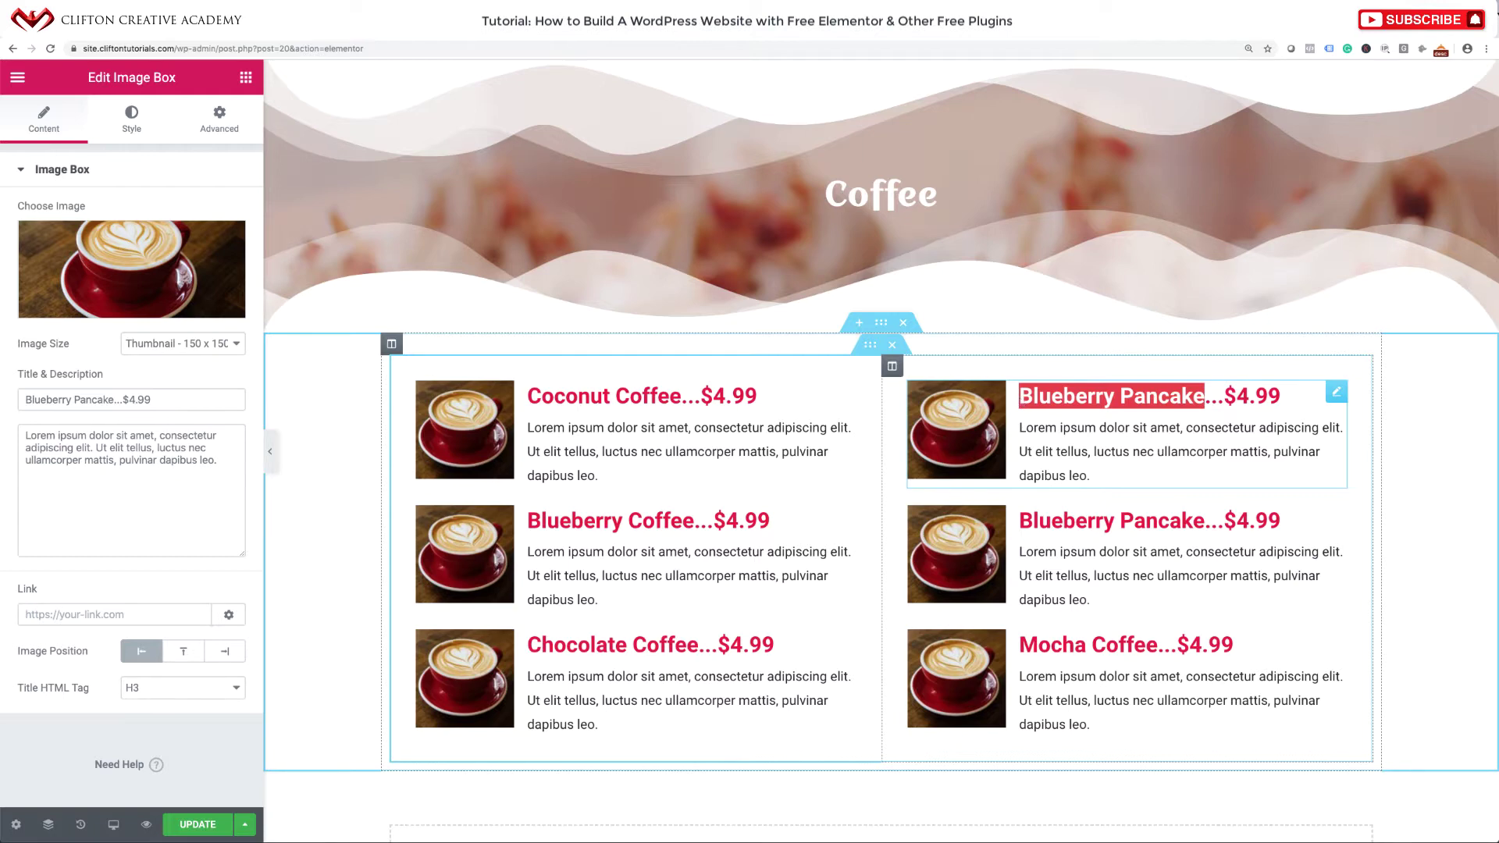
pyautogui.write('Key')
pyautogui.write('lime Co')
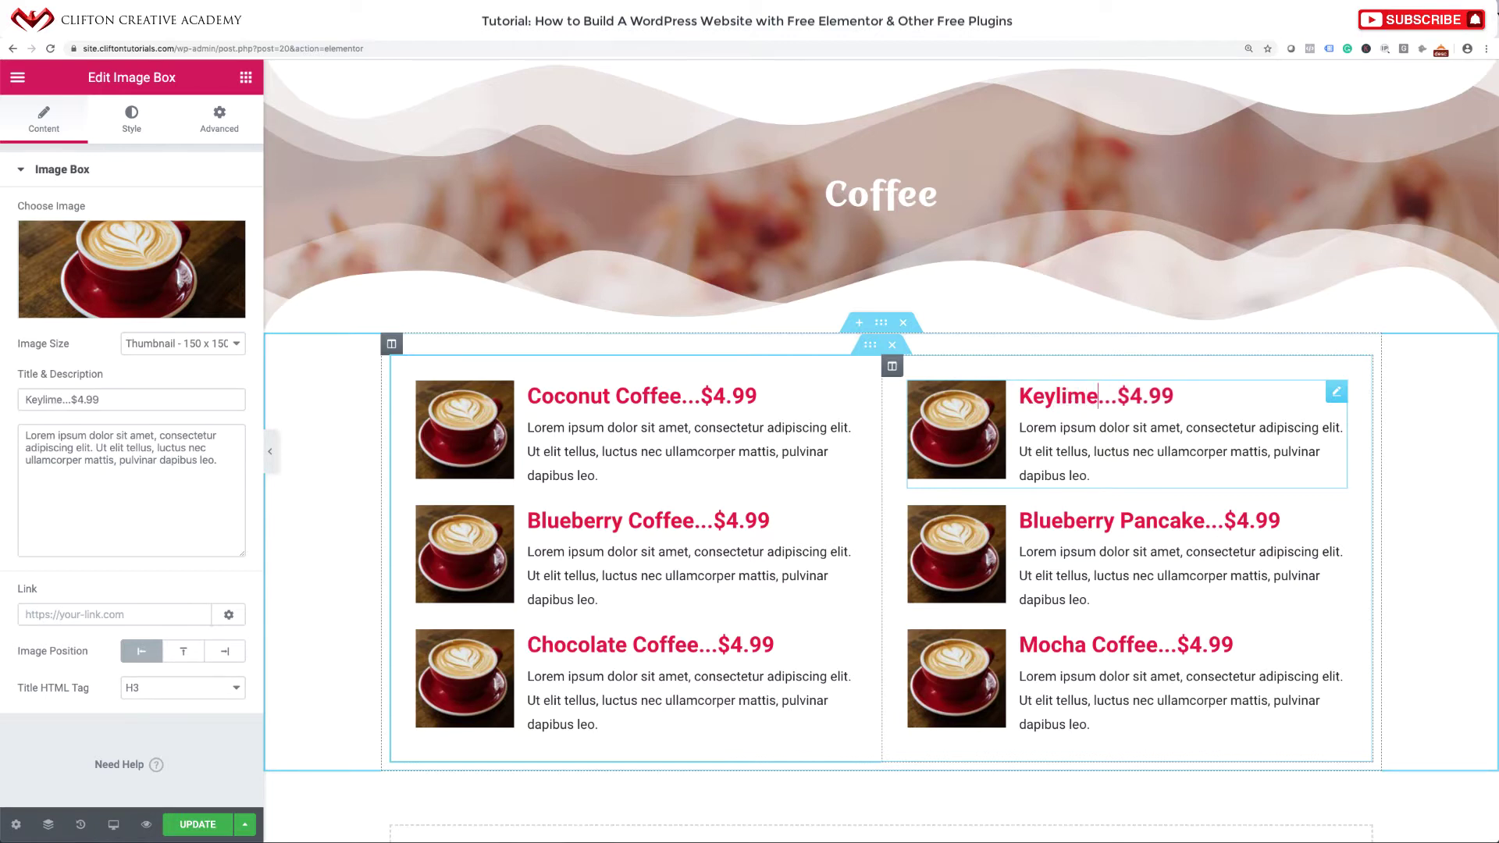
pyautogui.write('ffee')
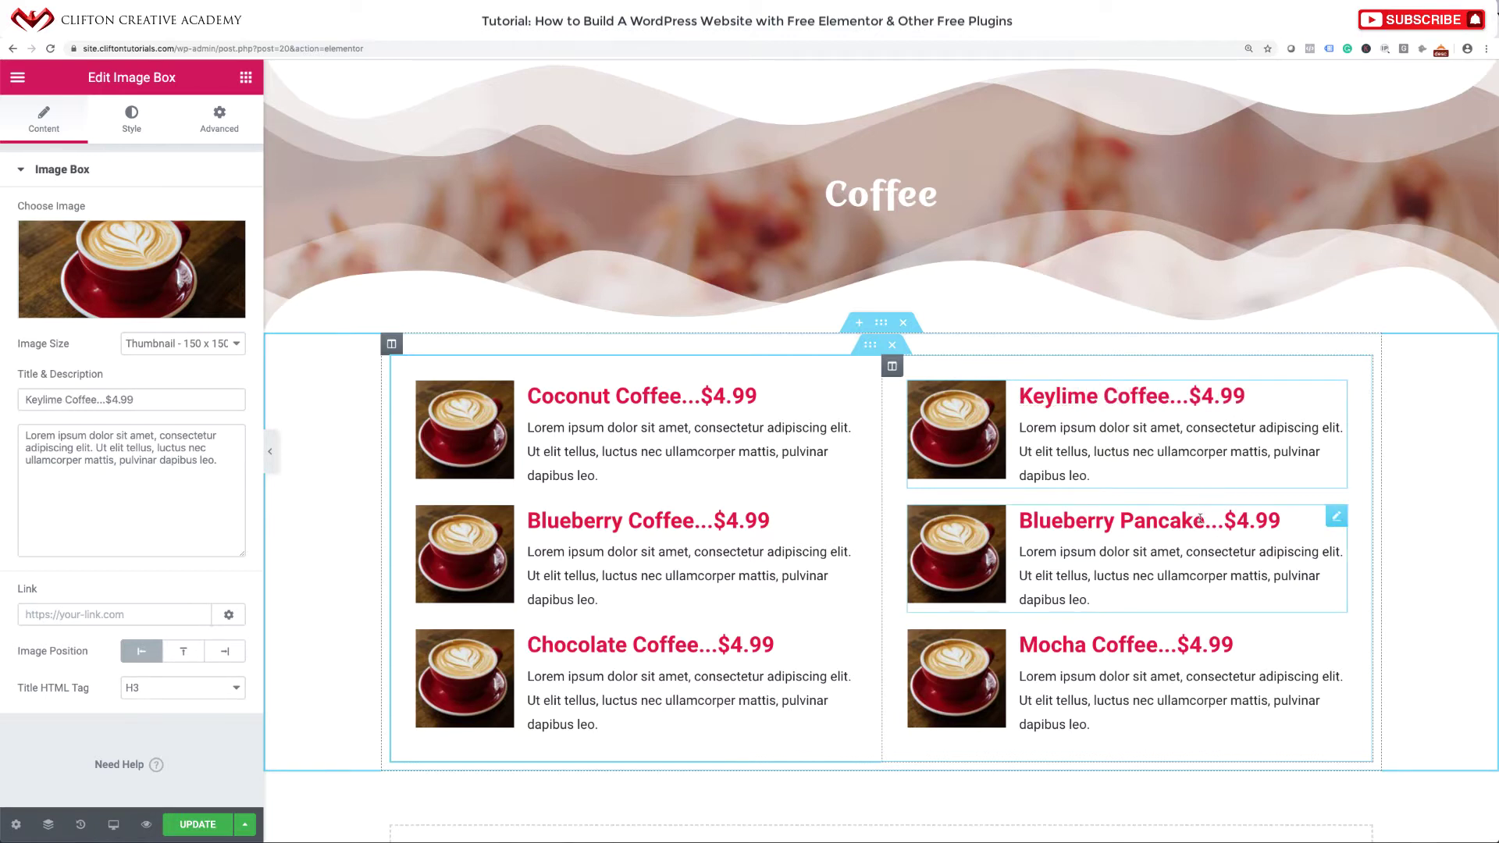
pyautogui.click(1141, 520)
pyautogui.moveTo(1205, 522); pyautogui.dragTo(1014, 533)
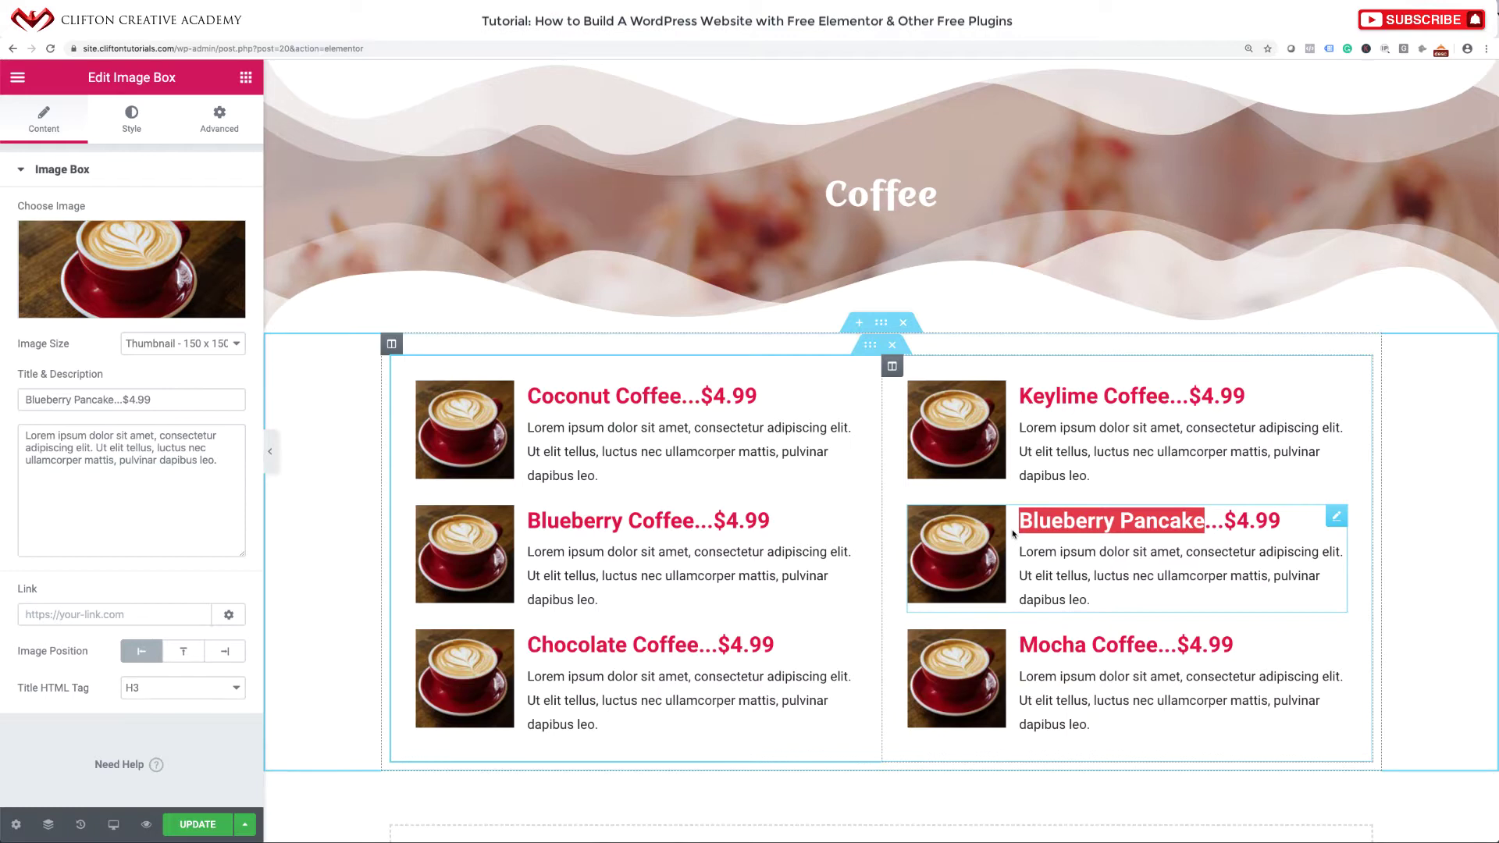
pyautogui.write('Vanilla ')
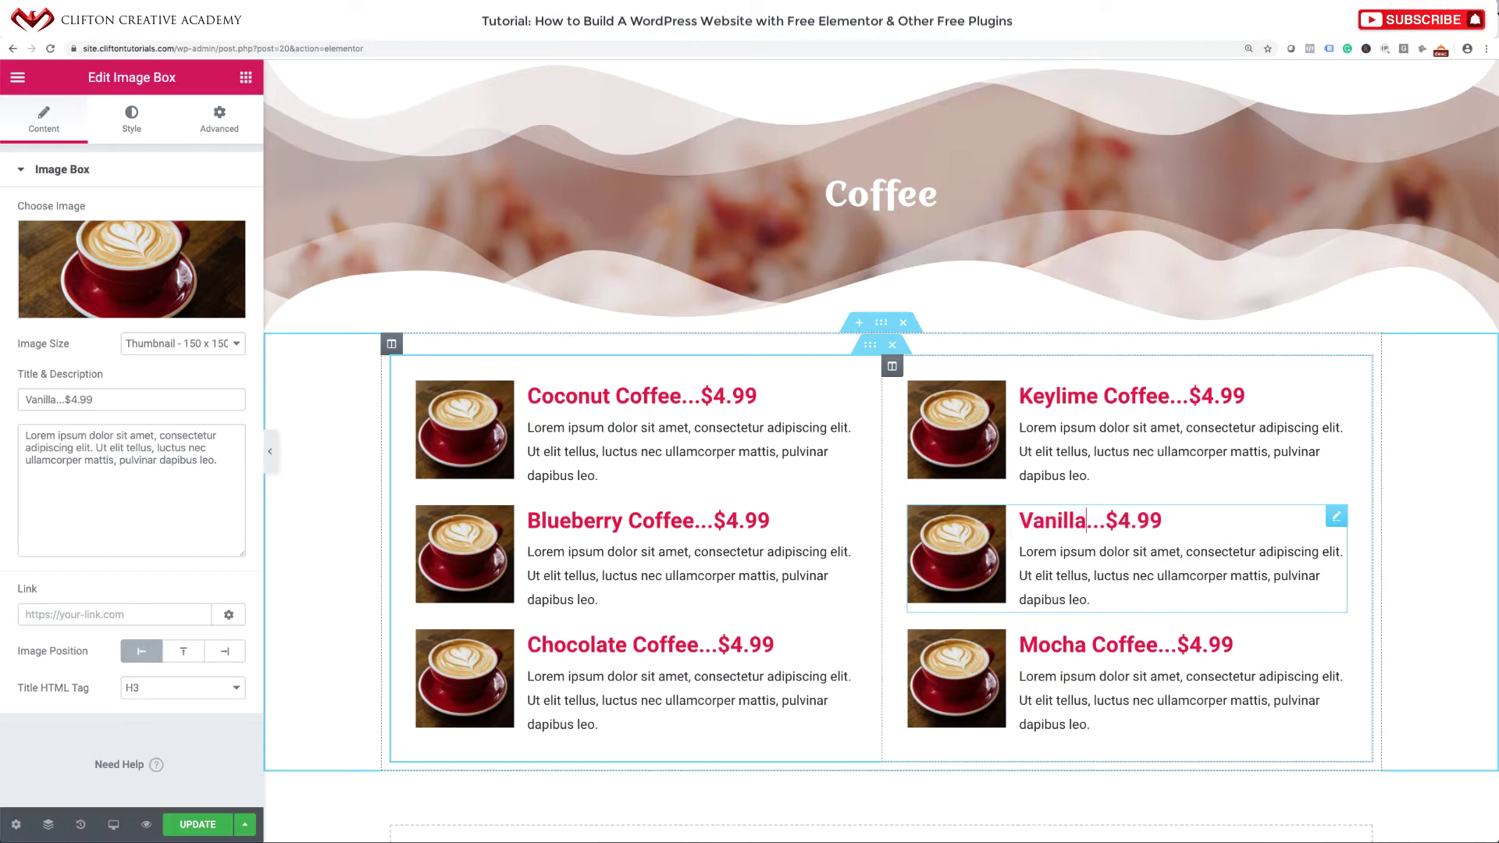
pyautogui.write('Coffee')
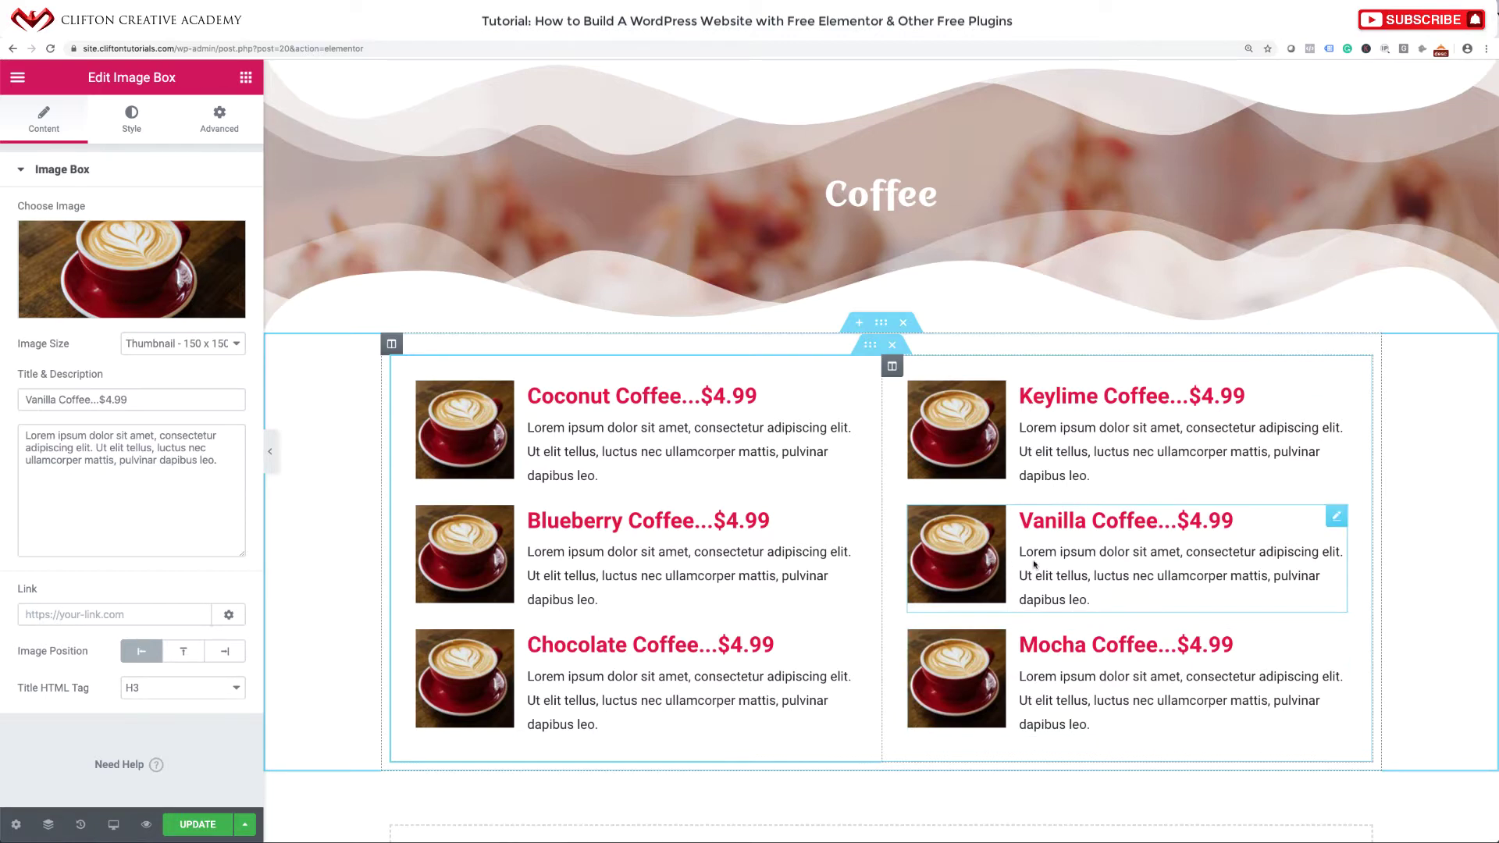
# Save the Coffee page and preview it with the editing panel hidden.
pyautogui.click(192, 825)
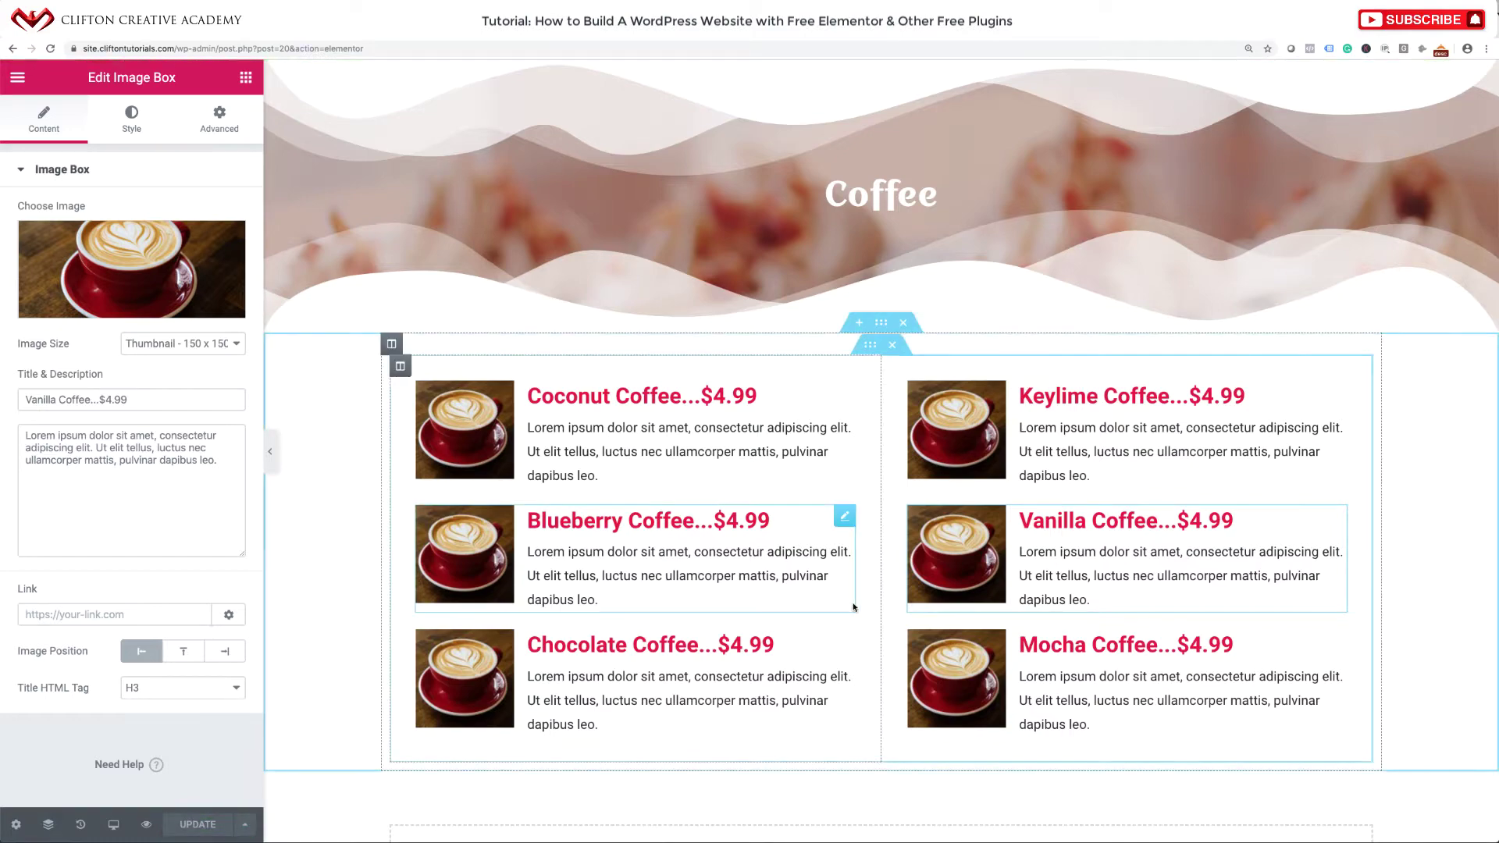
pyautogui.scroll(-5, 854, 607)
pyautogui.scroll(10, 853, 609)
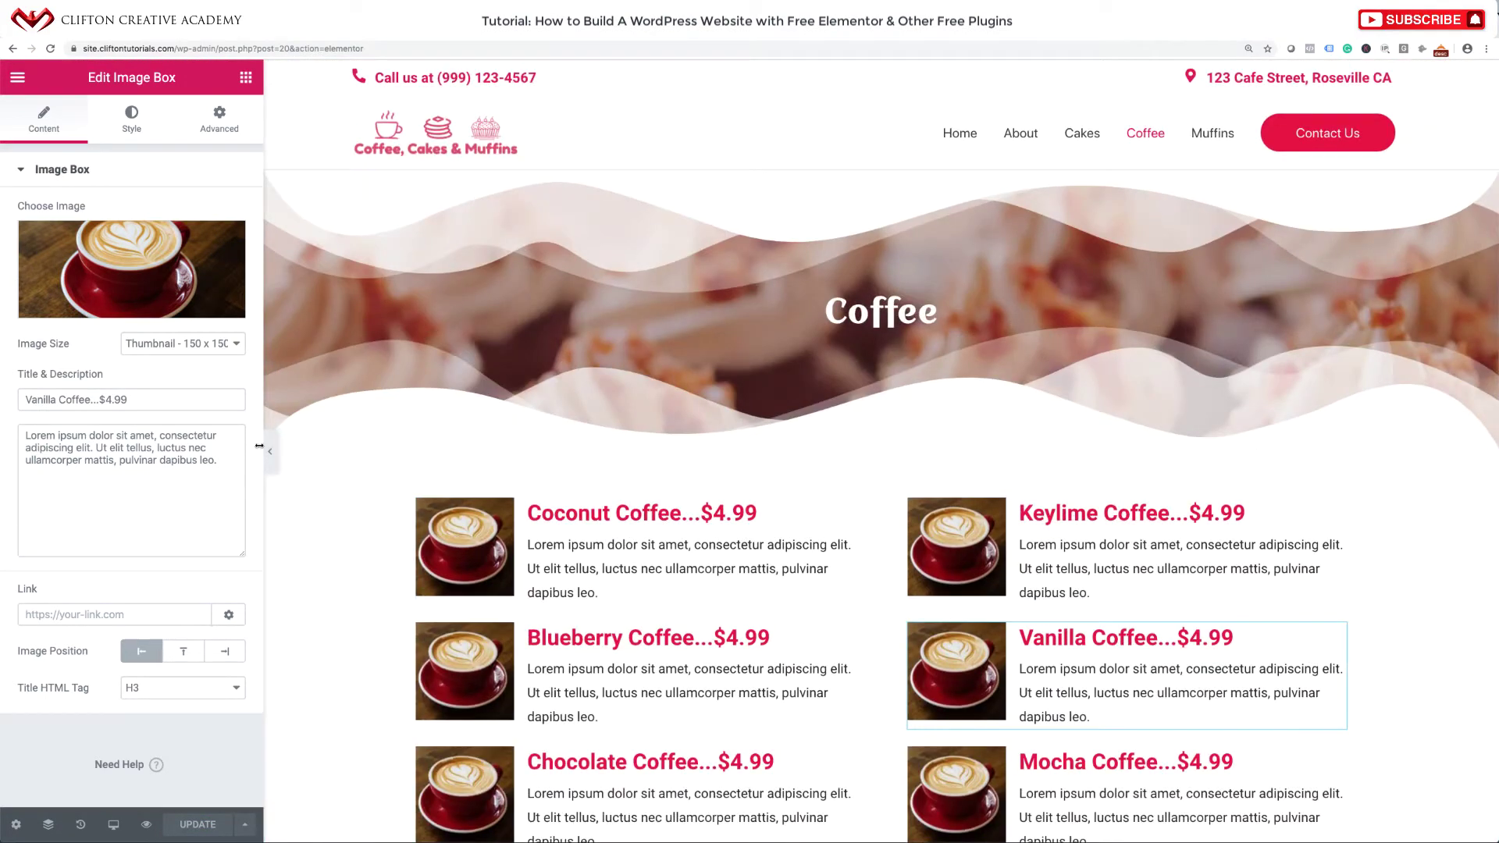
pyautogui.click(271, 452)
pyautogui.scroll(-6, 878, 549)
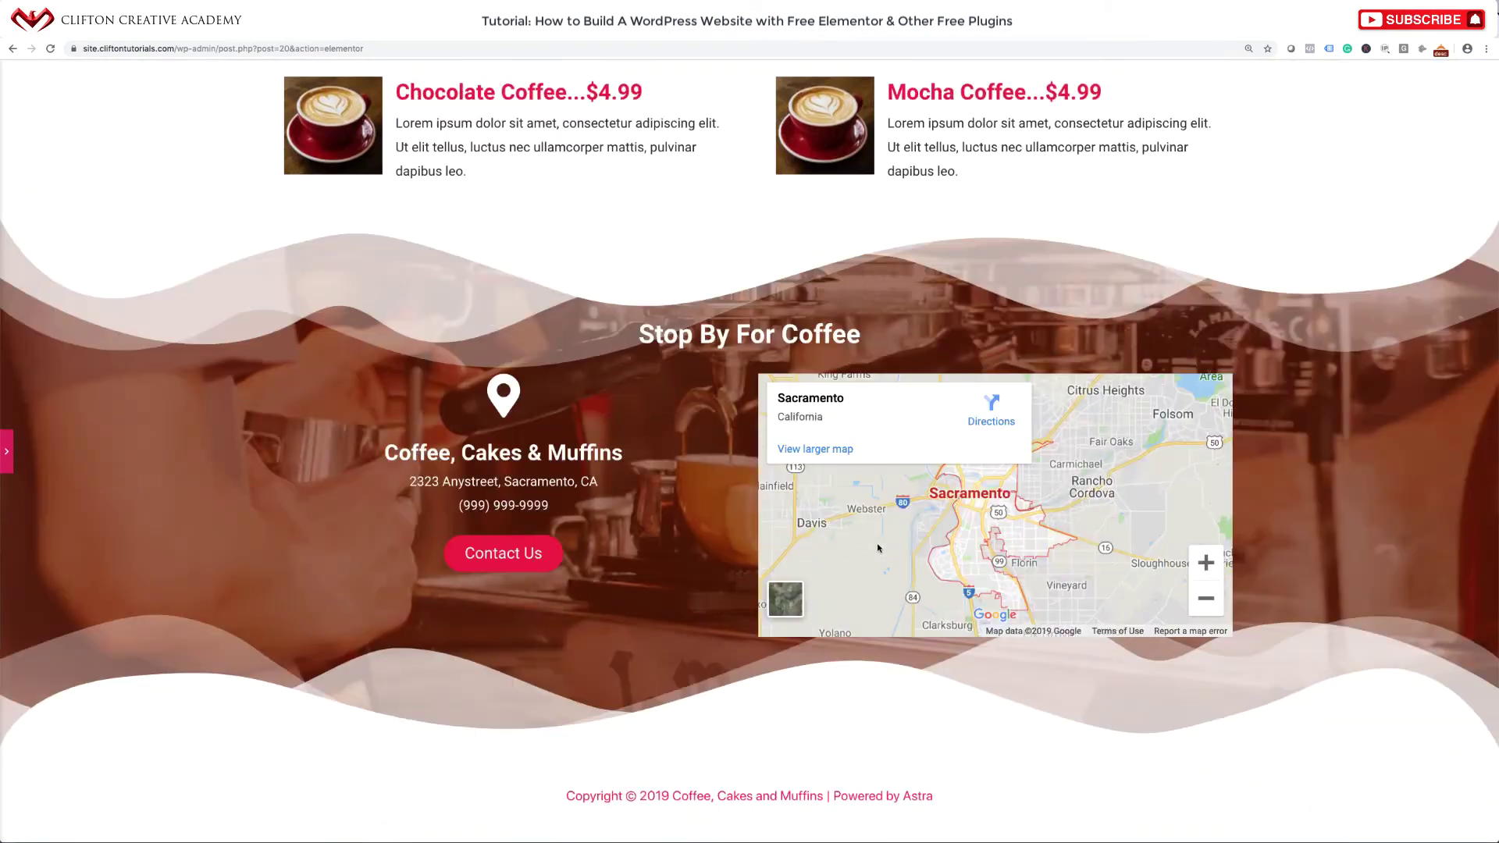
pyautogui.scroll(6, 878, 549)
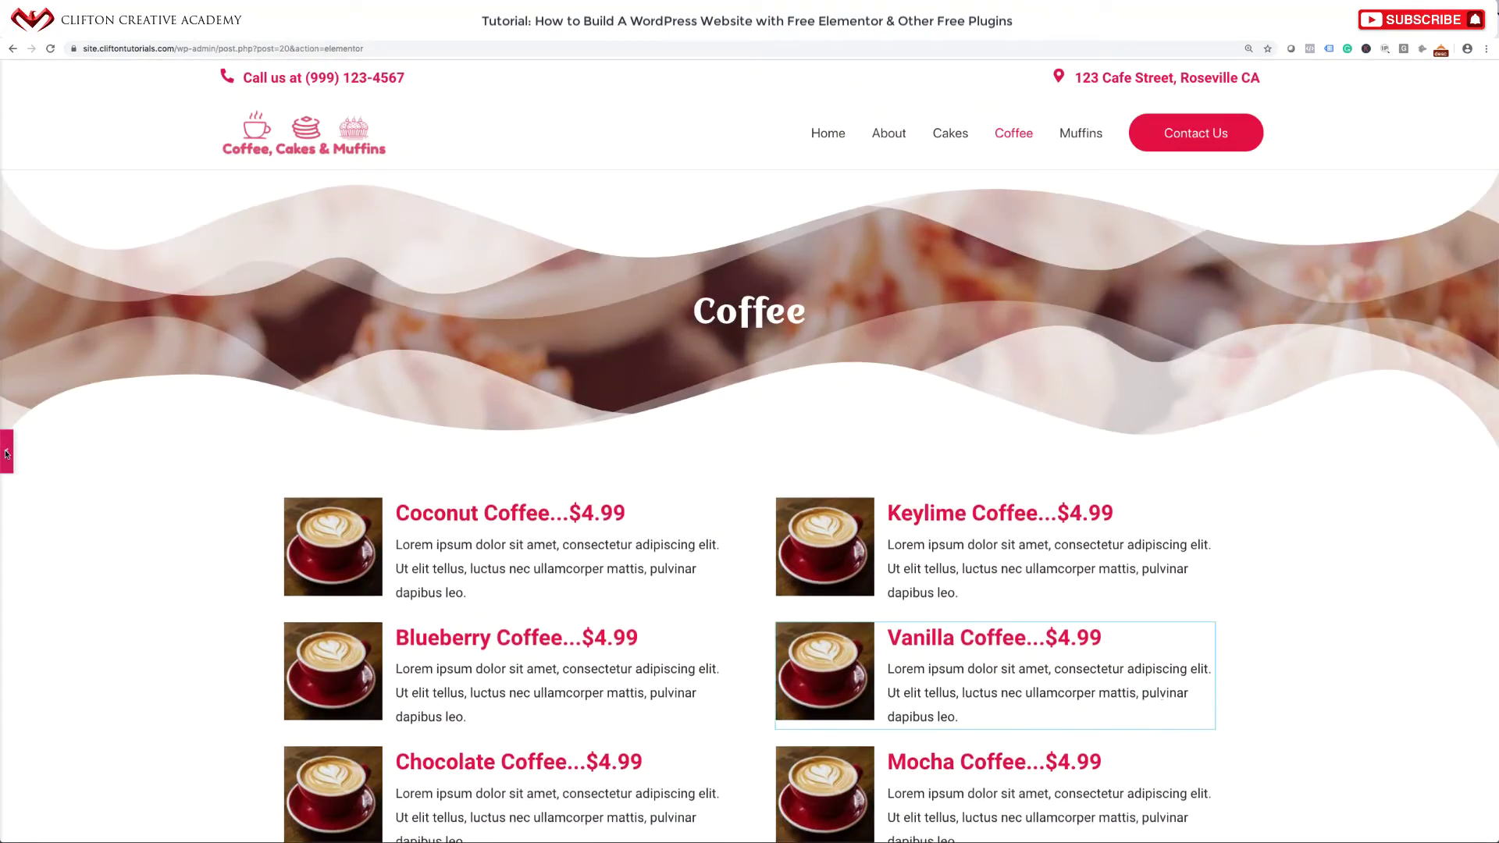
pyautogui.click(899, 656)
# View the live site, go to the Muffins page and open it for editing.
pyautogui.click(16, 78)
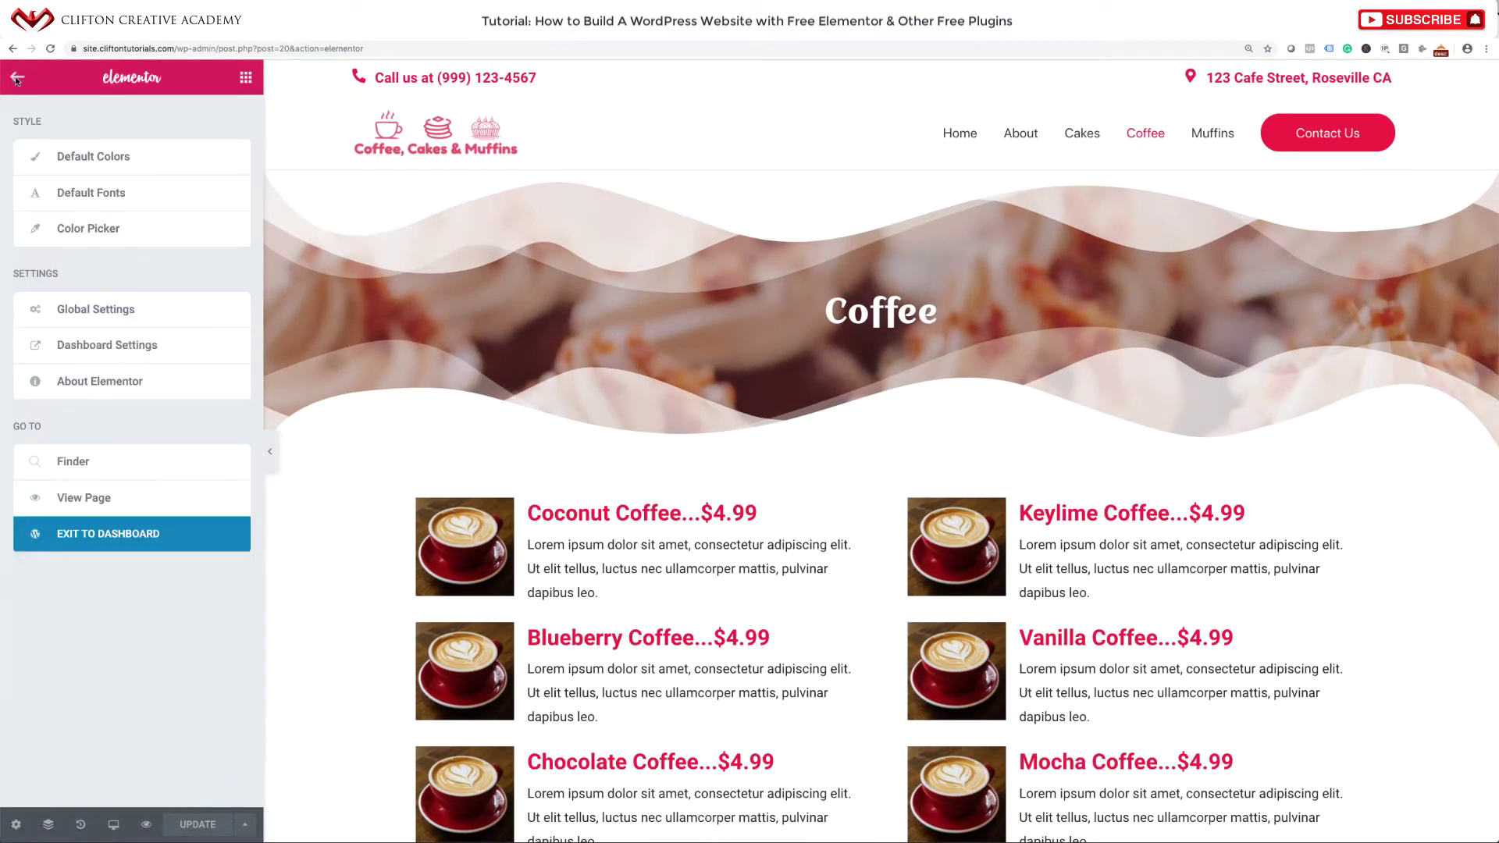
pyautogui.click(72, 498)
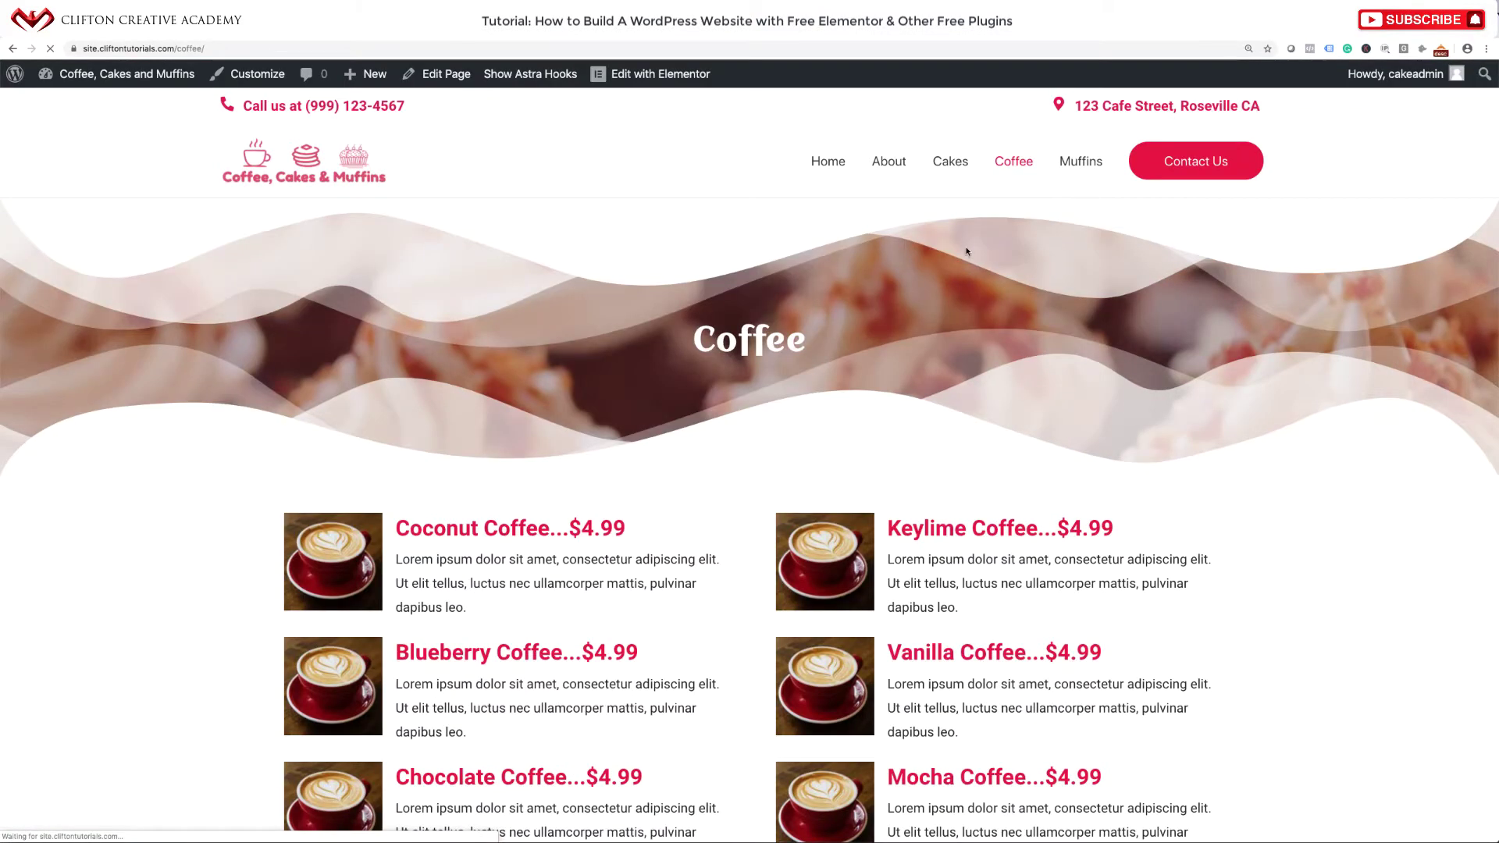
pyautogui.click(1092, 160)
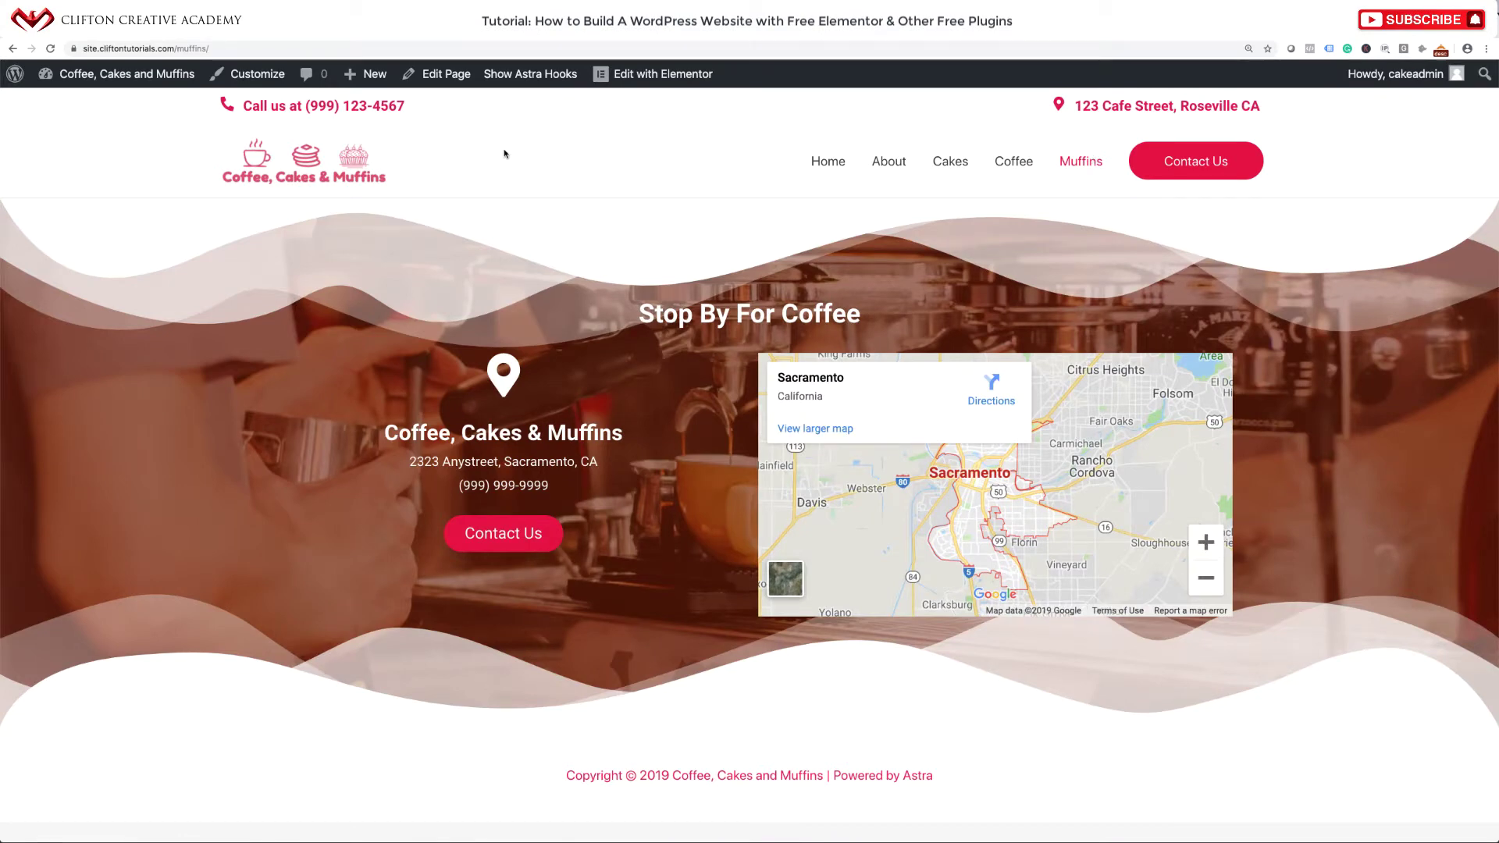
pyautogui.click(456, 78)
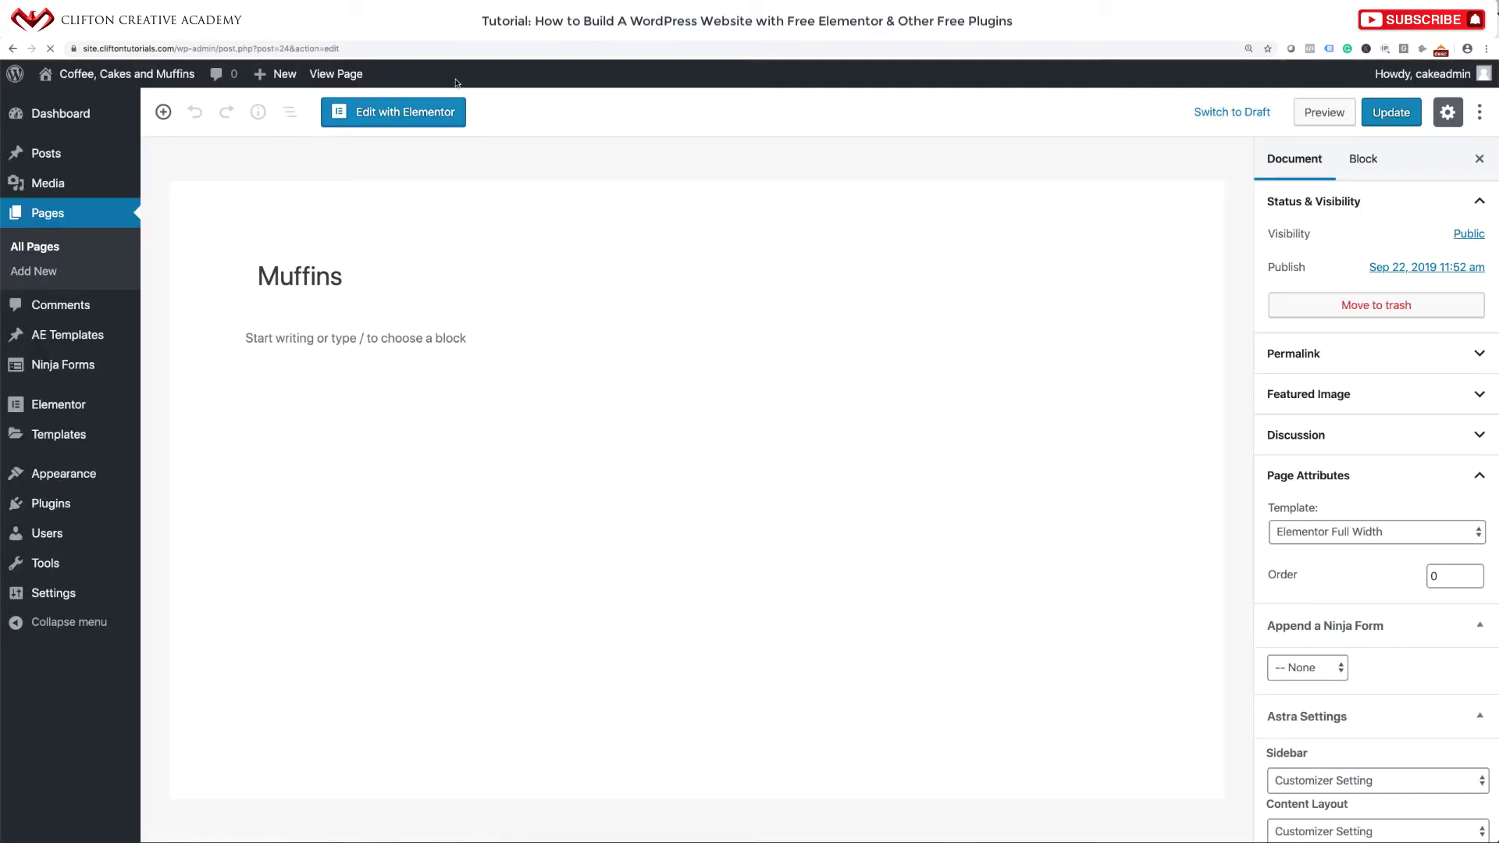
# Edit the Muffins page in Elementor and insert the Inner Page Header template with its document settings.
pyautogui.click(395, 125)
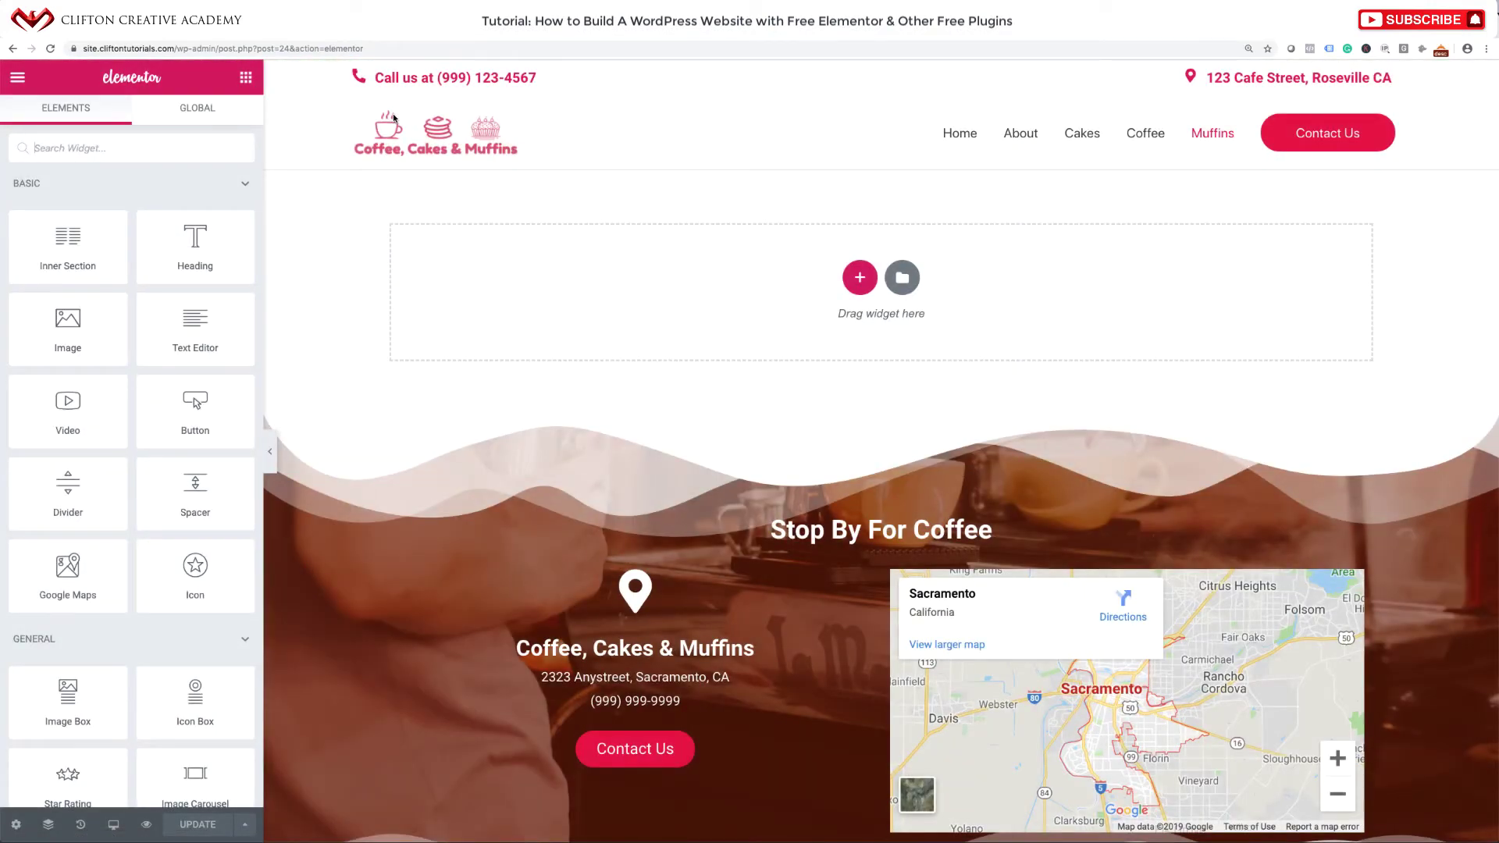
pyautogui.click(902, 277)
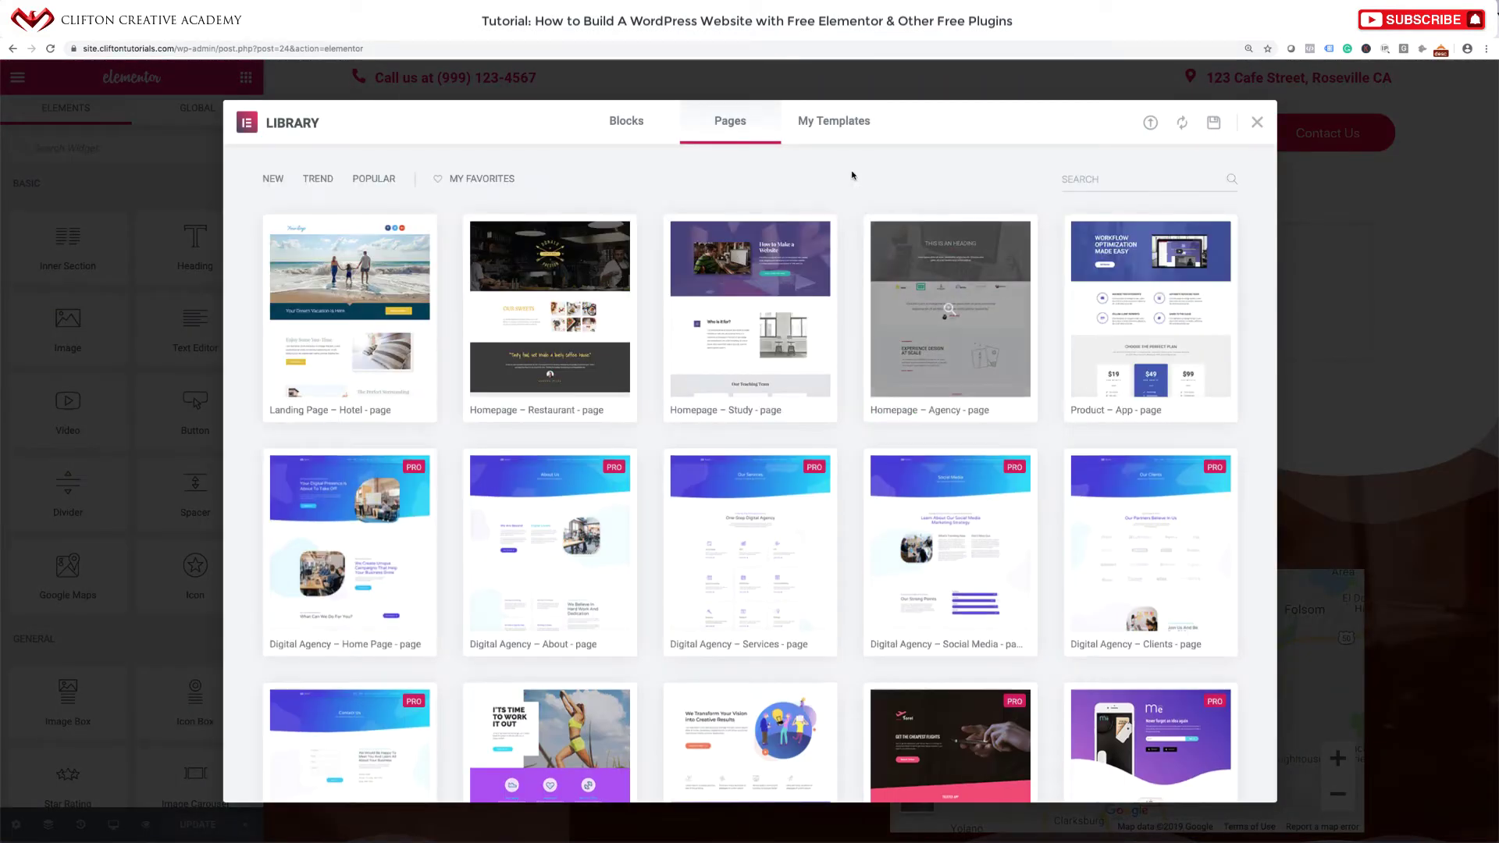
pyautogui.click(843, 125)
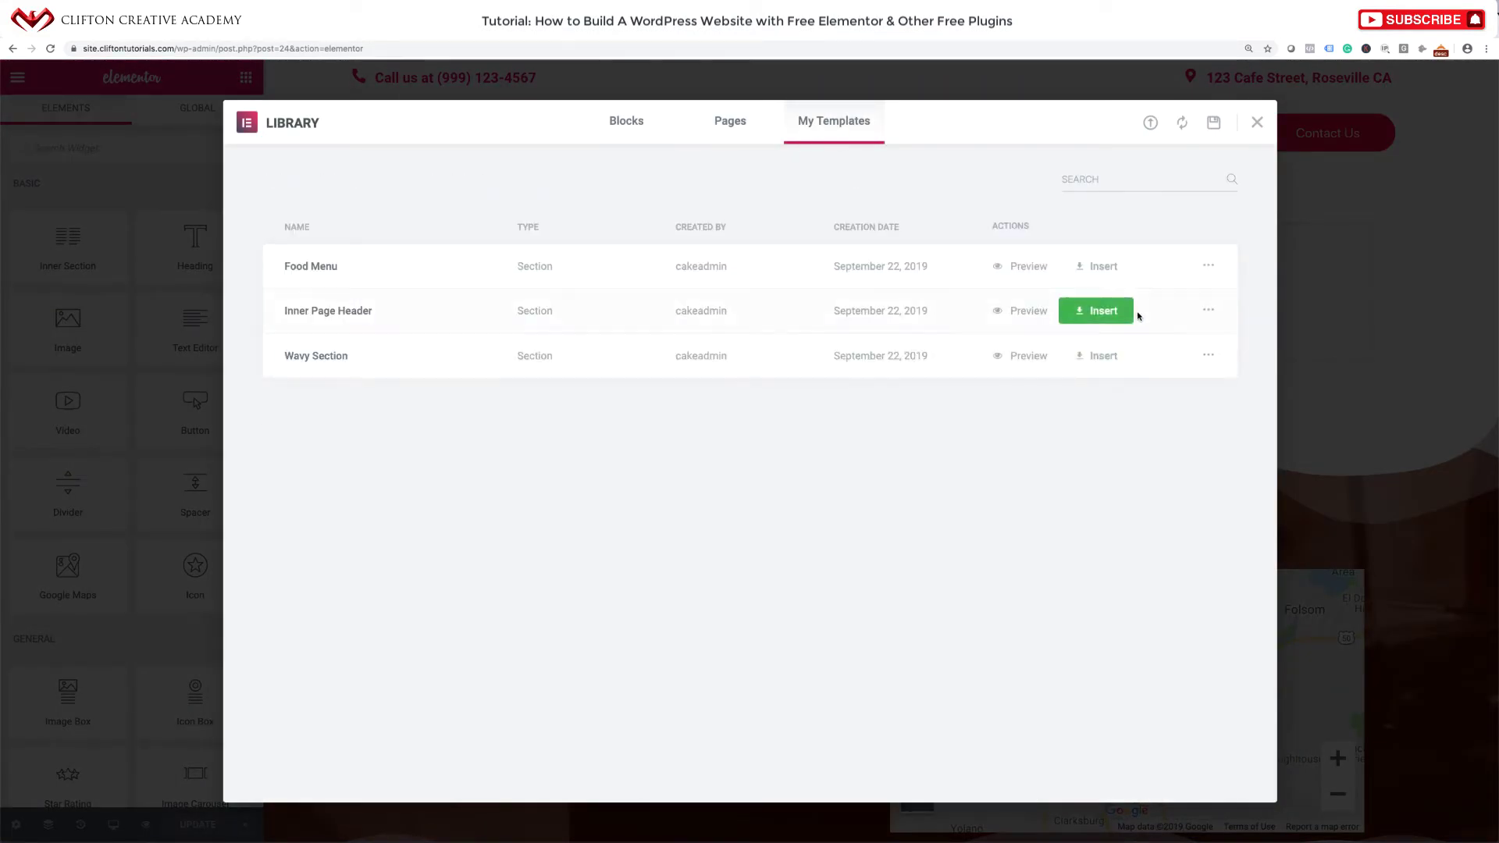
pyautogui.click(1110, 310)
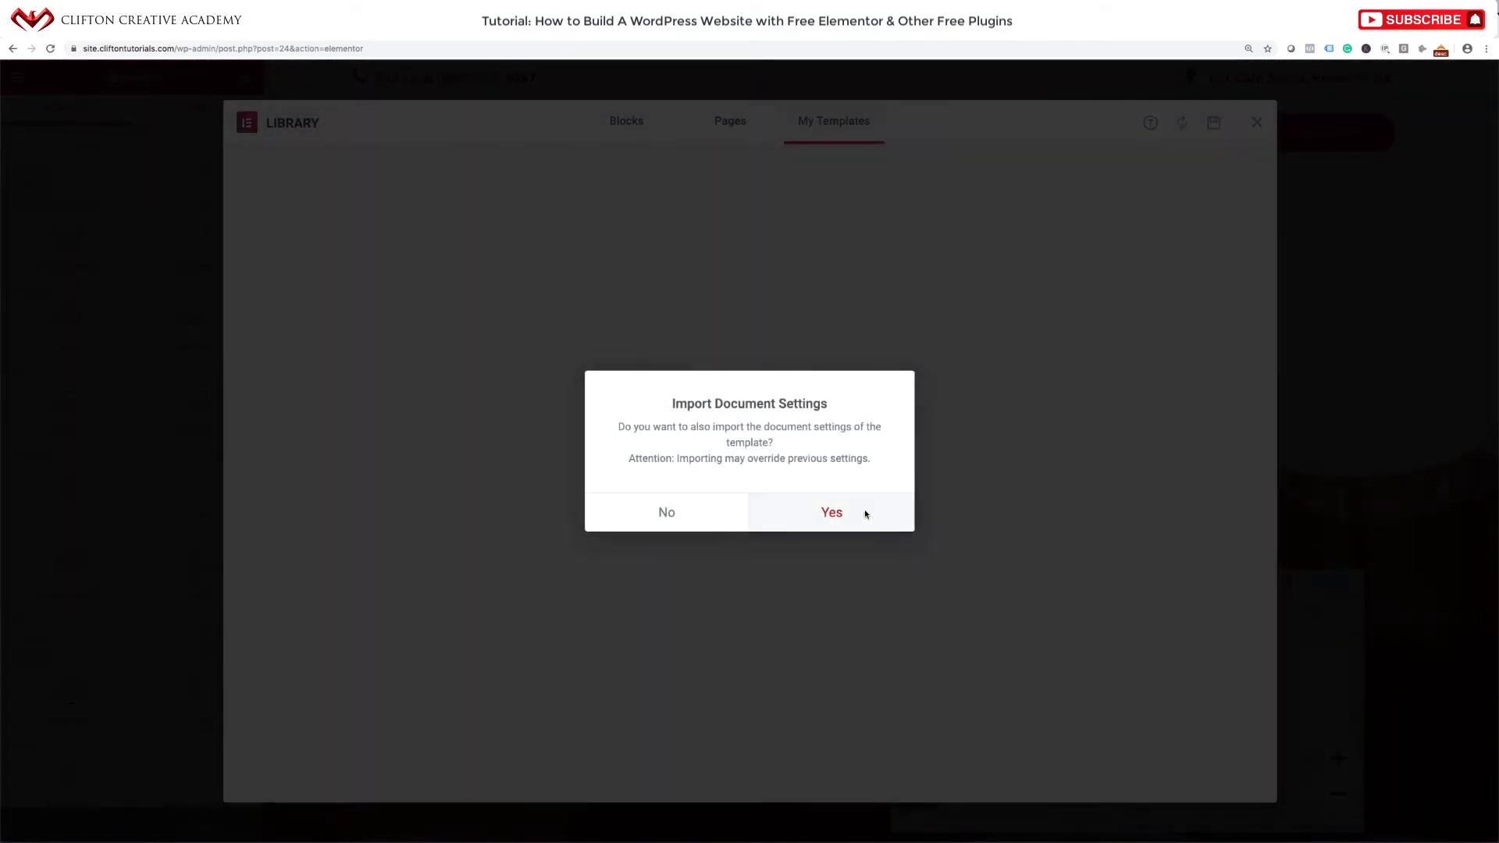
pyautogui.click(865, 512)
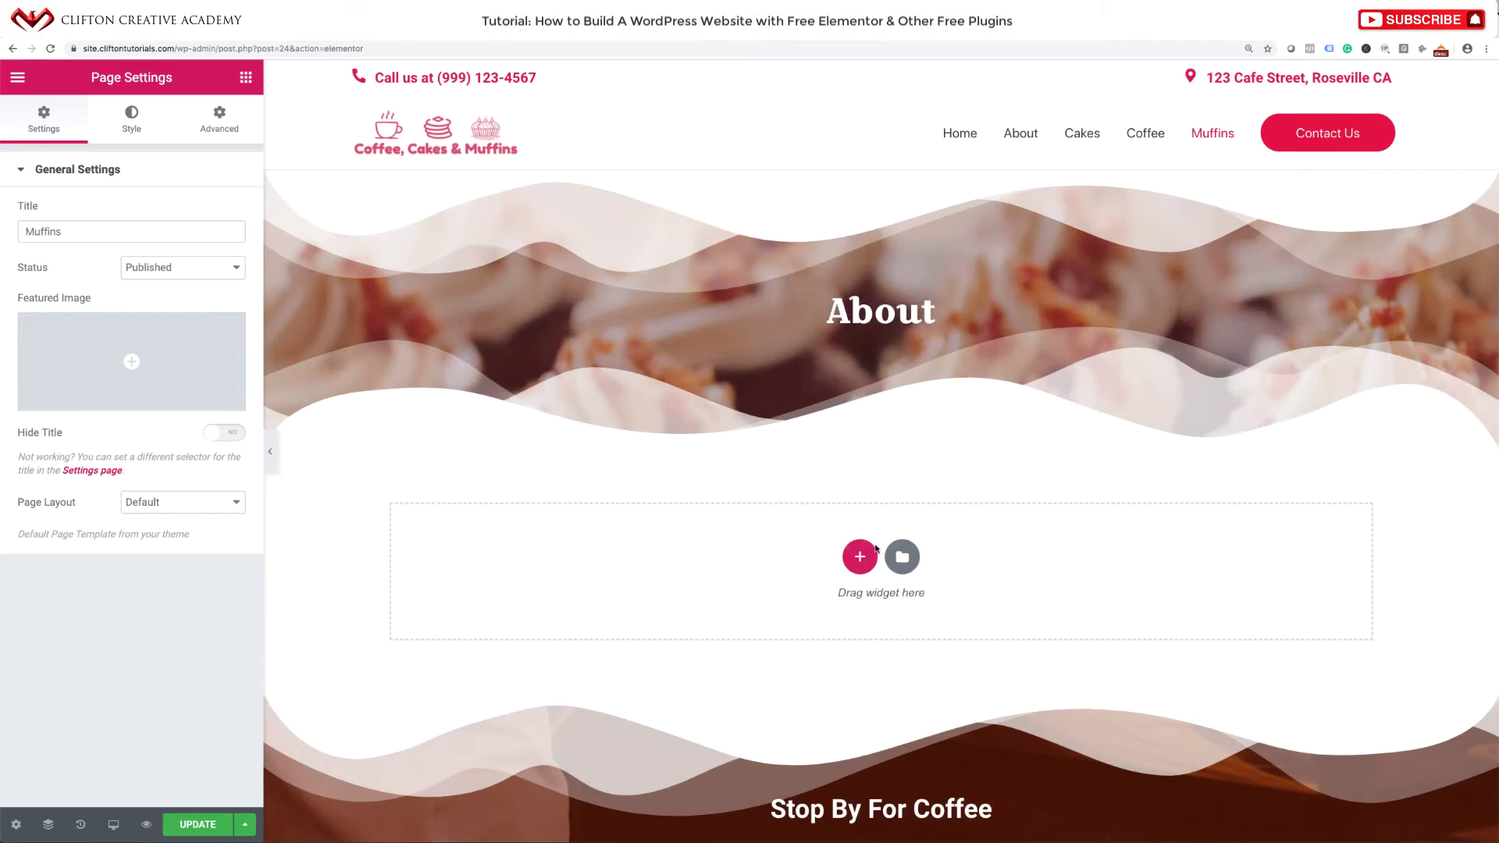
# Insert the Food Menu template below it, also importing its document settings.
pyautogui.click(904, 555)
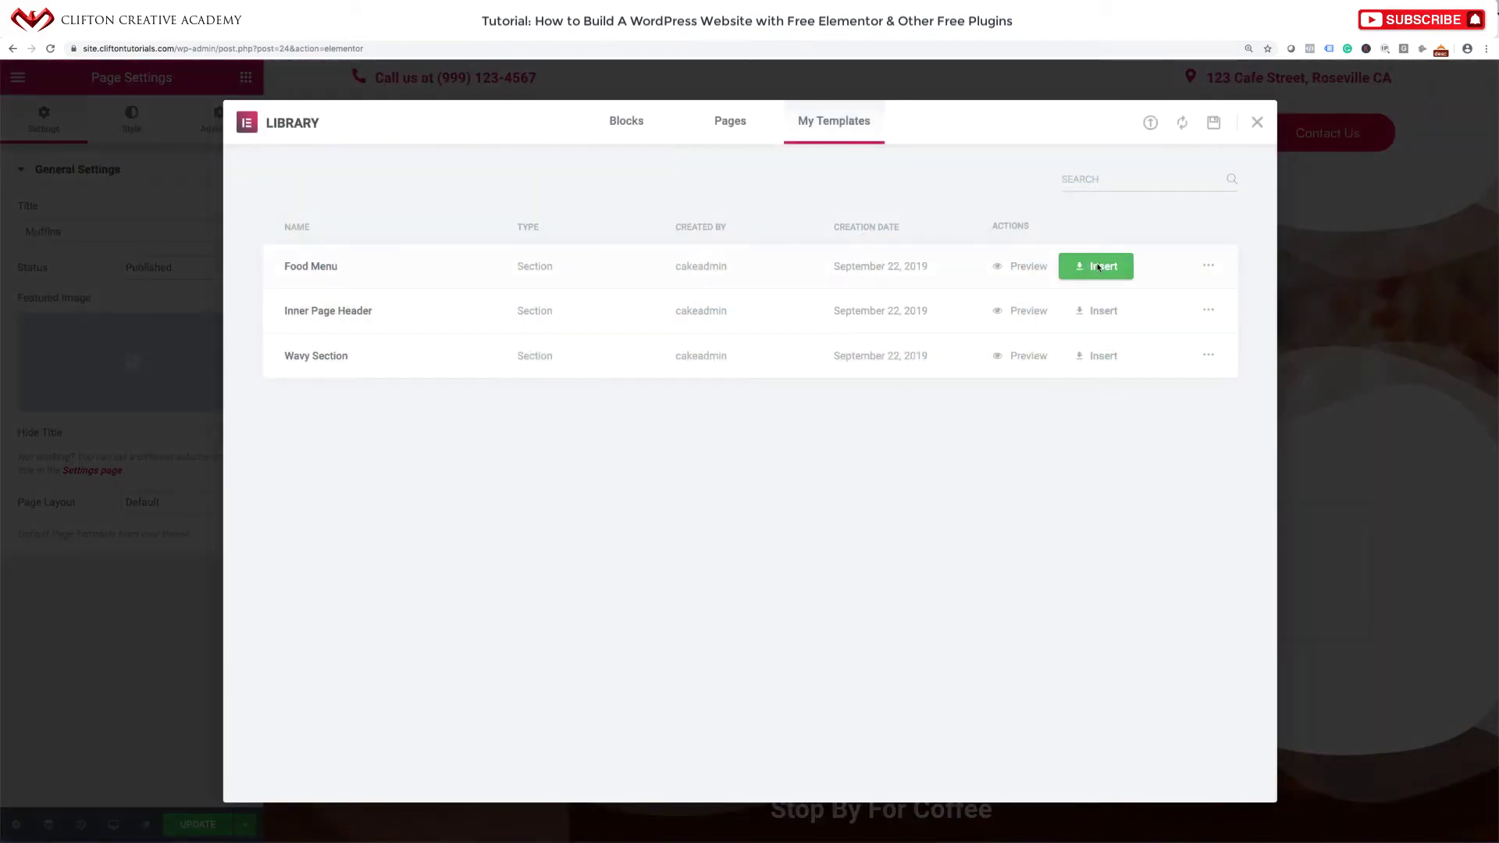
pyautogui.click(1098, 267)
pyautogui.click(833, 513)
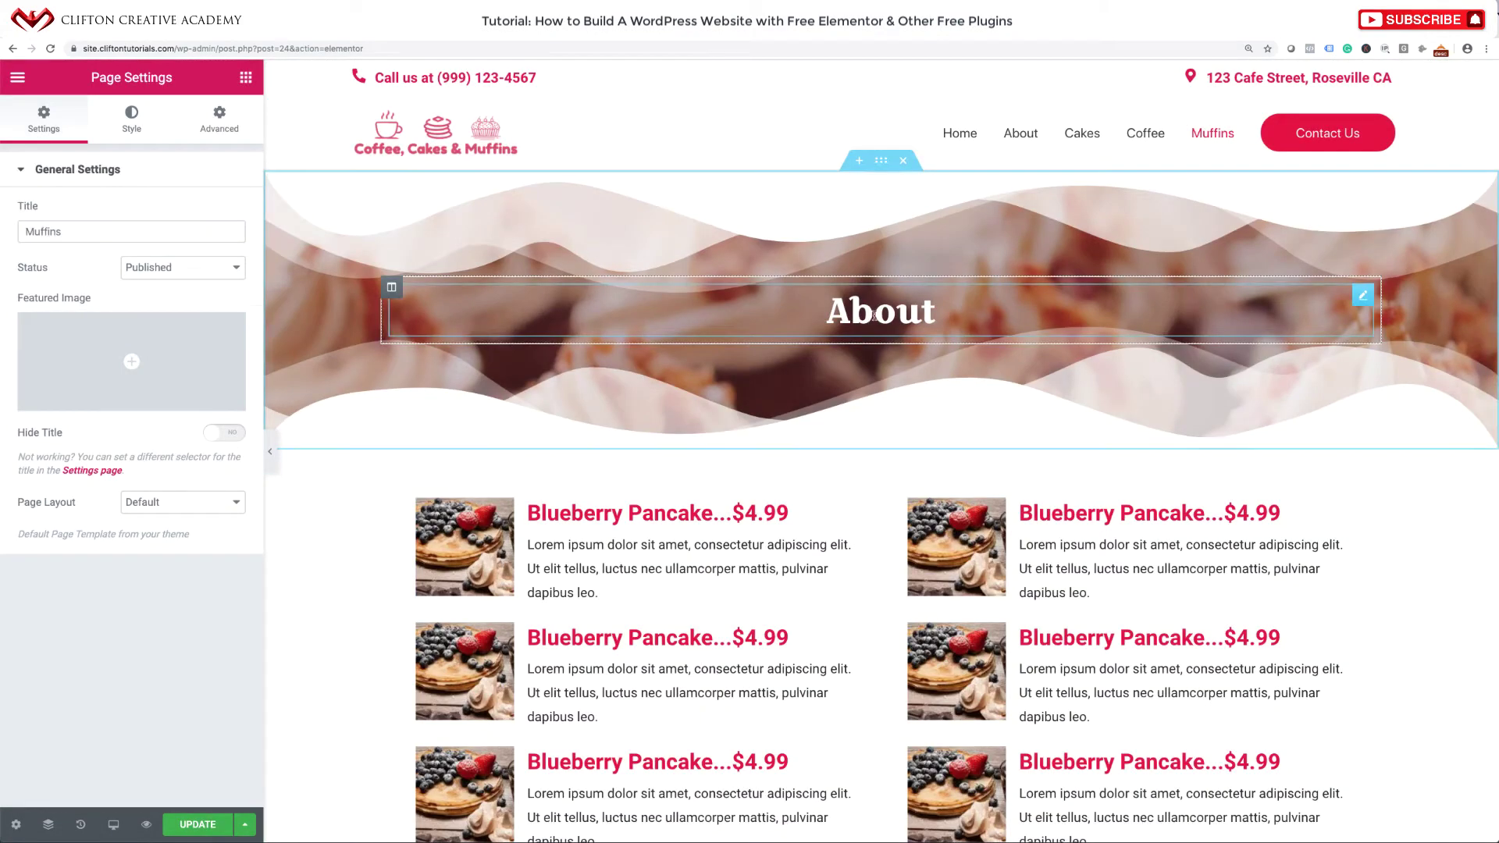
# Change the header text to 'Muffins' and give the first image box the cupcake photo.
pyautogui.doubleClick(877, 317)
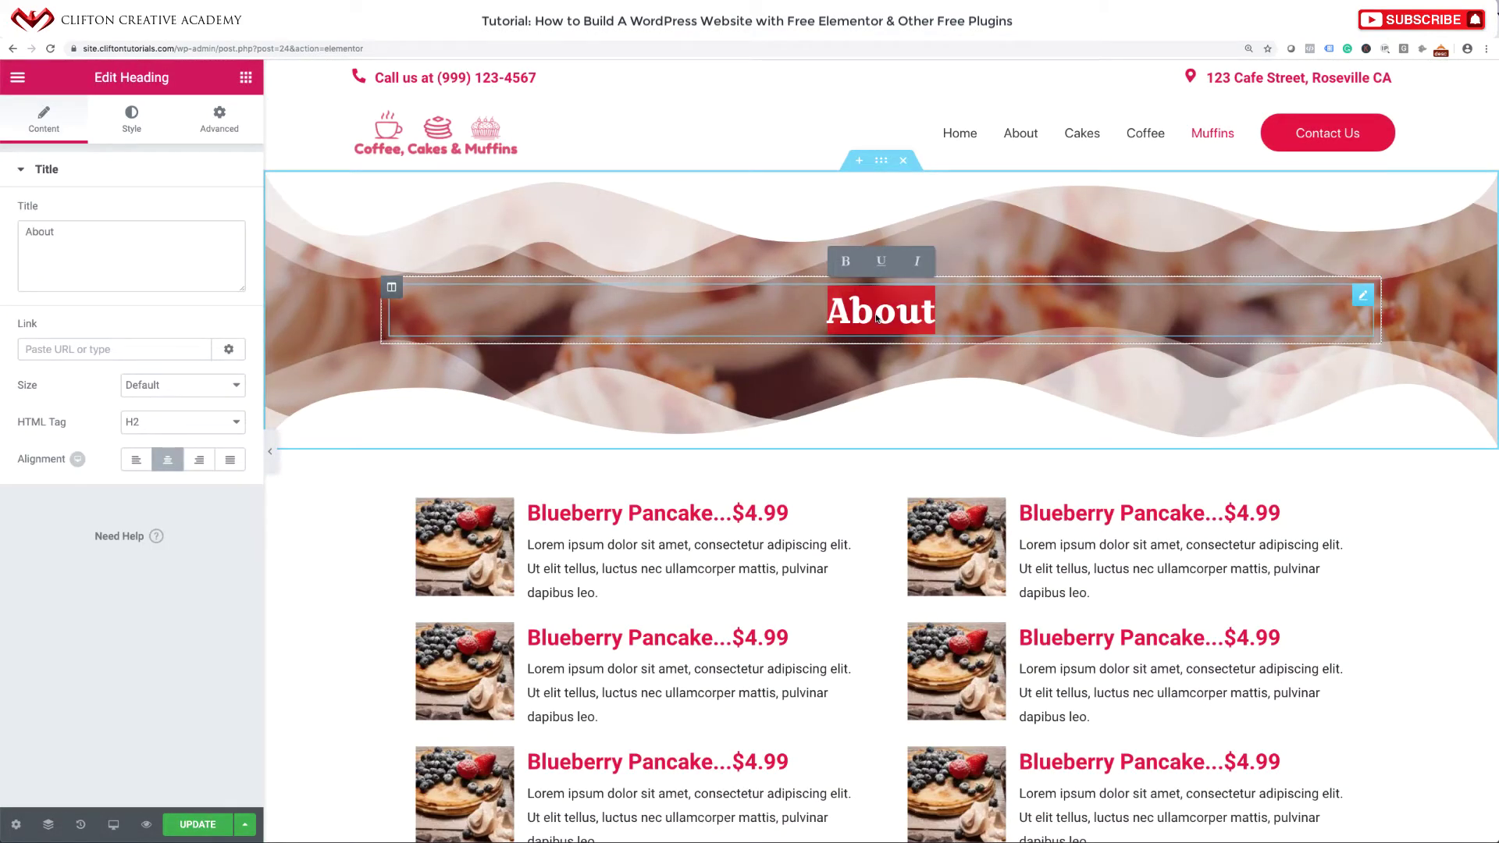
pyautogui.write('Muffins')
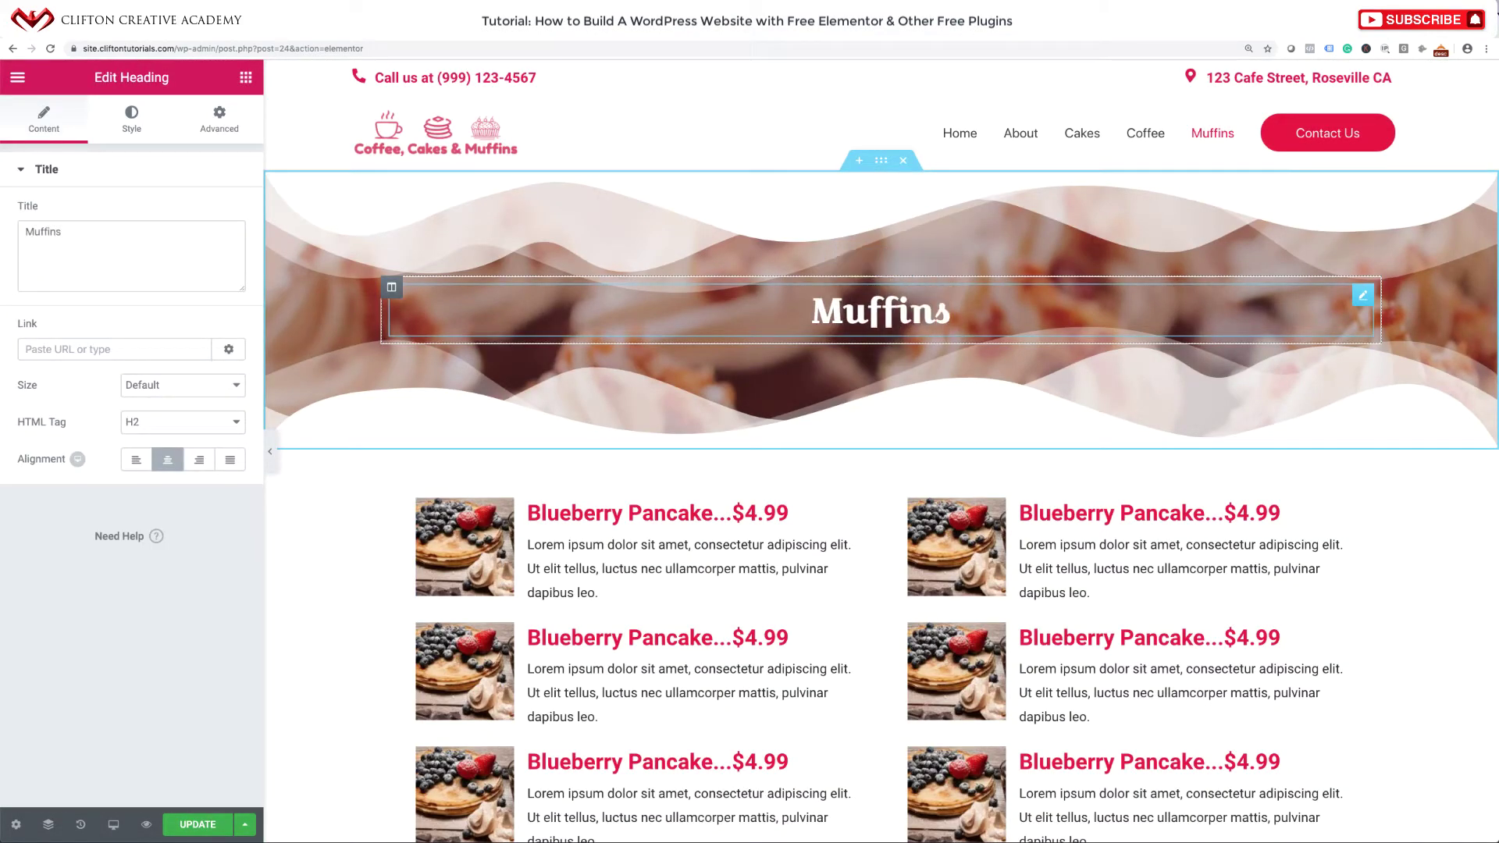
pyautogui.click(462, 559)
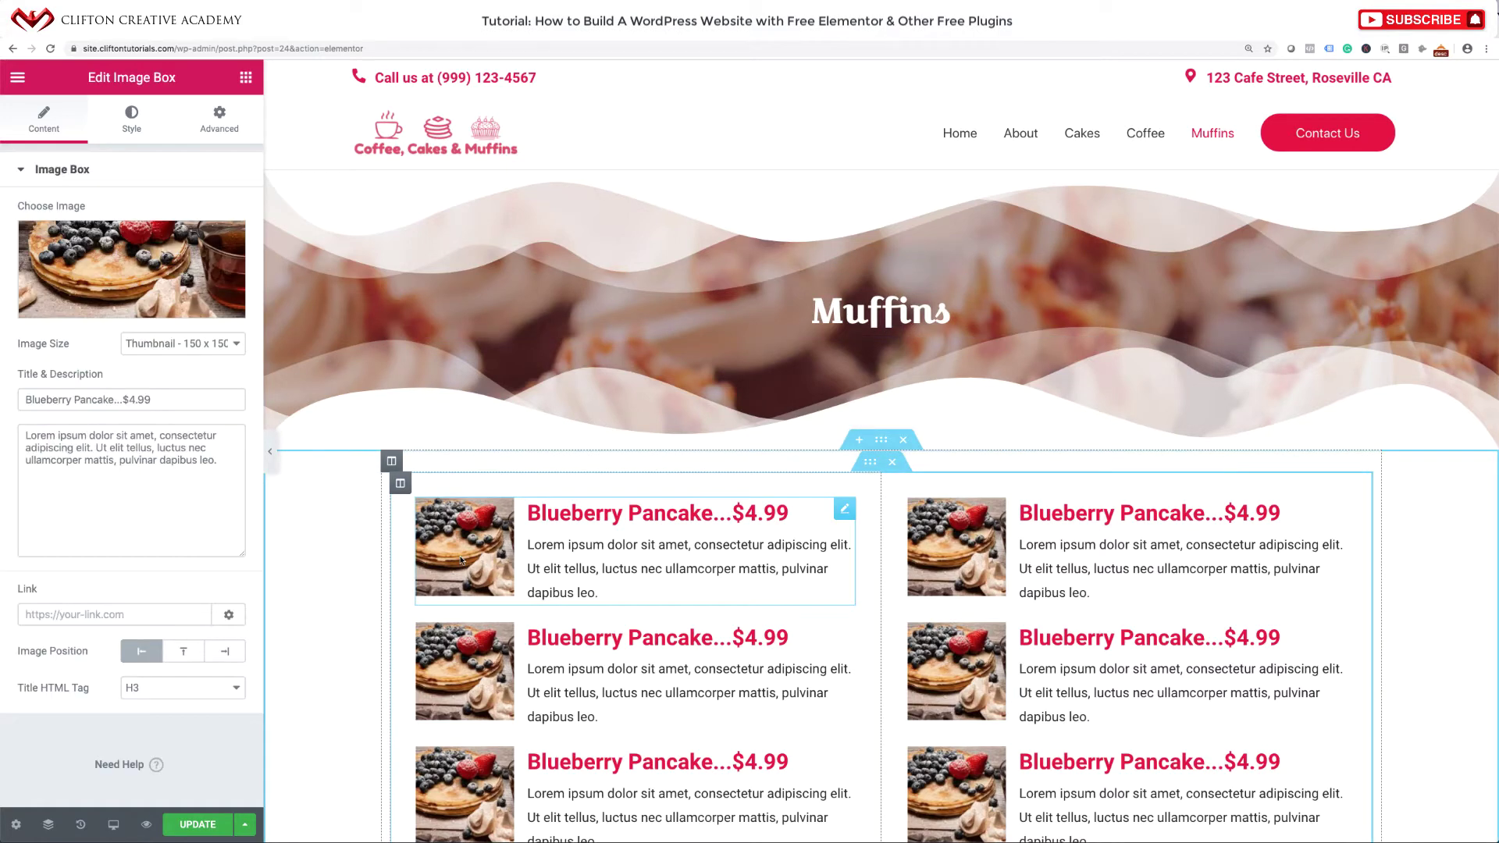
pyautogui.click(185, 303)
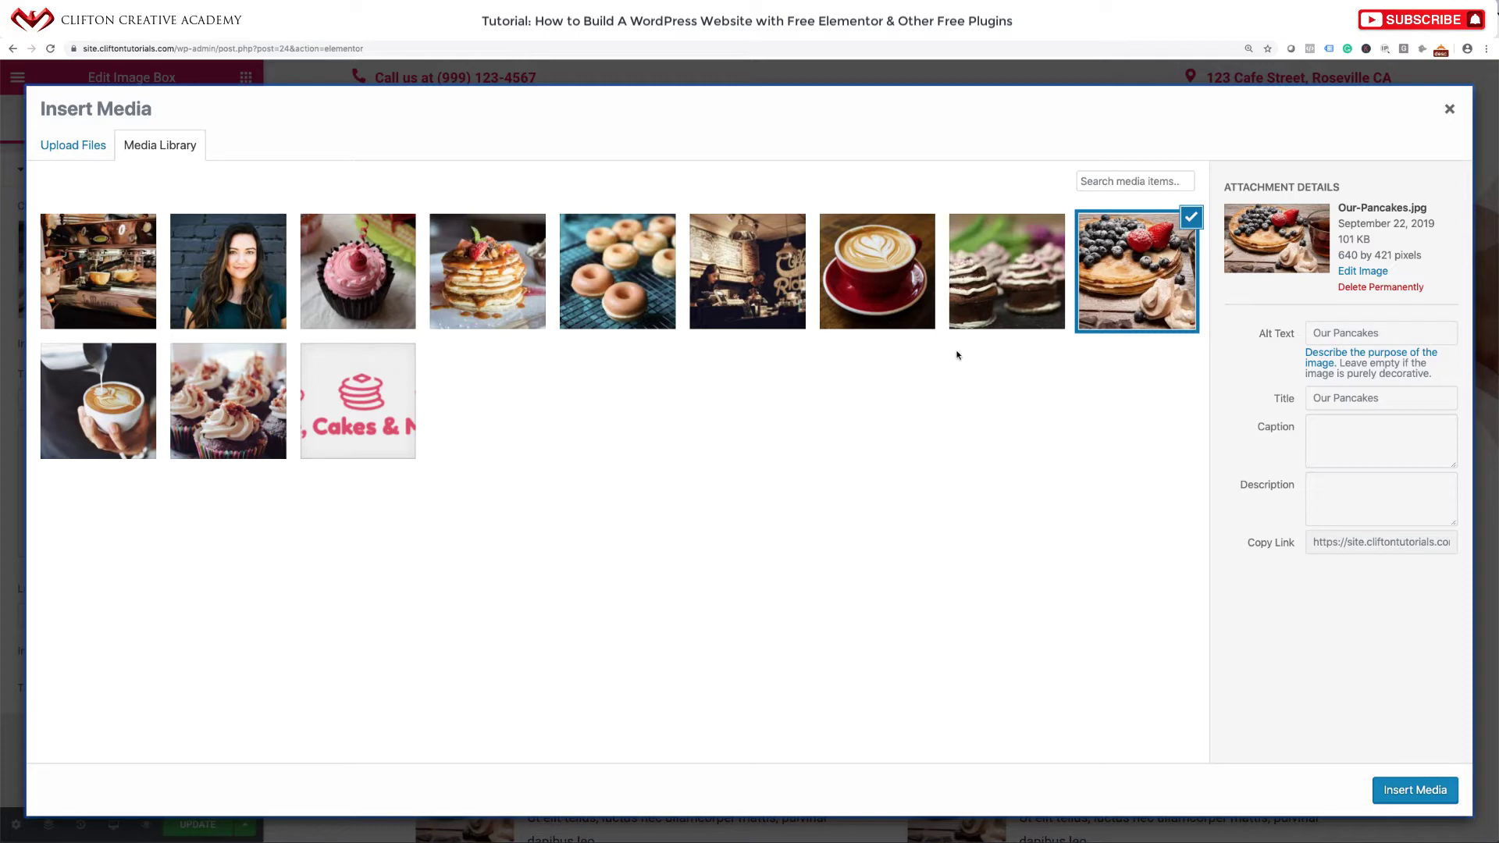
pyautogui.click(358, 308)
pyautogui.click(1415, 789)
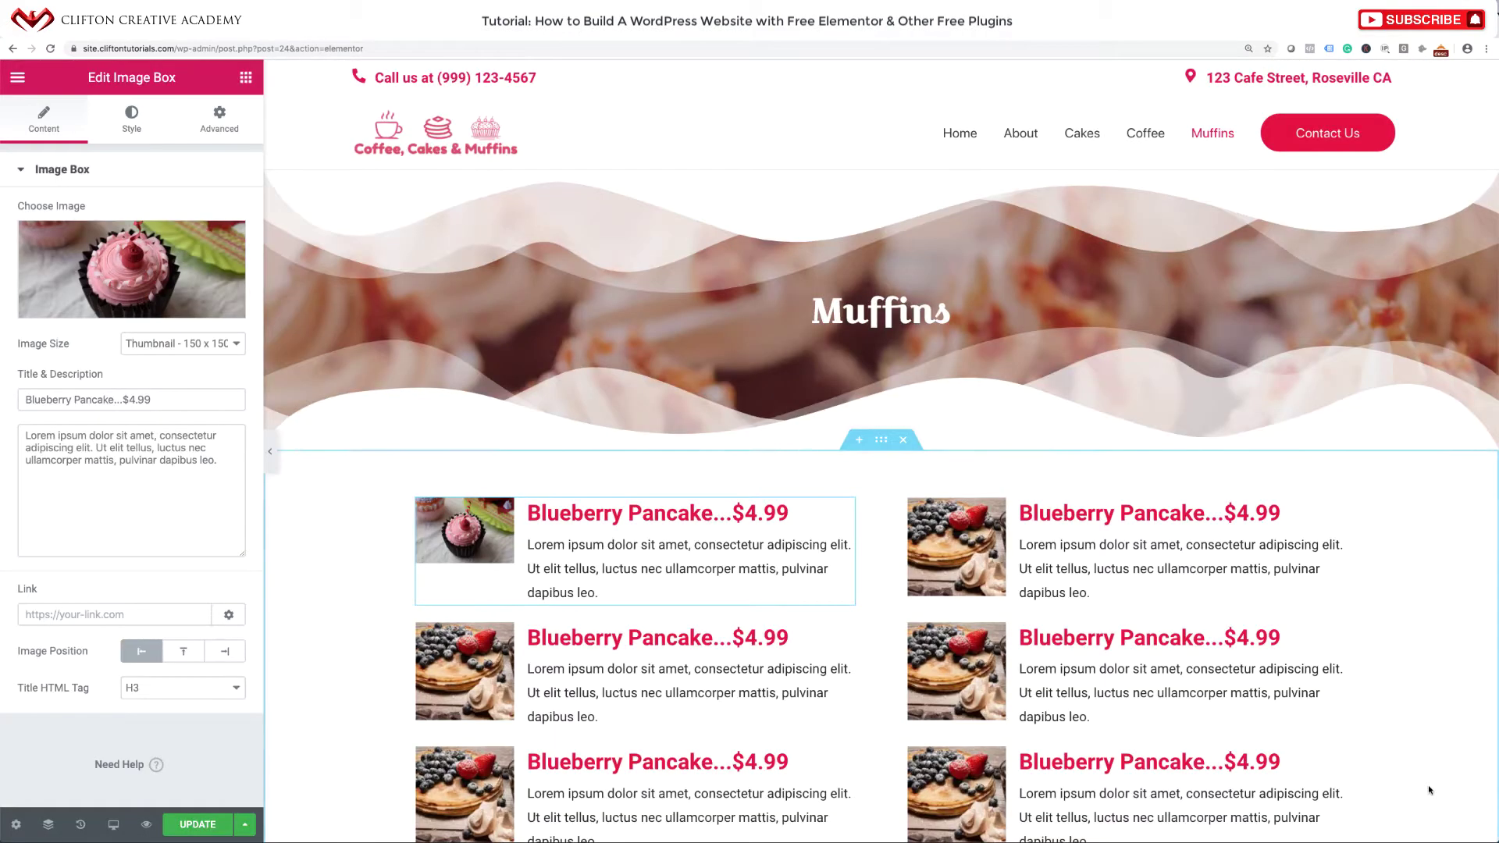
# Set the cupcake-menu.jpg photo on the second and third left-column boxes.
pyautogui.click(492, 681)
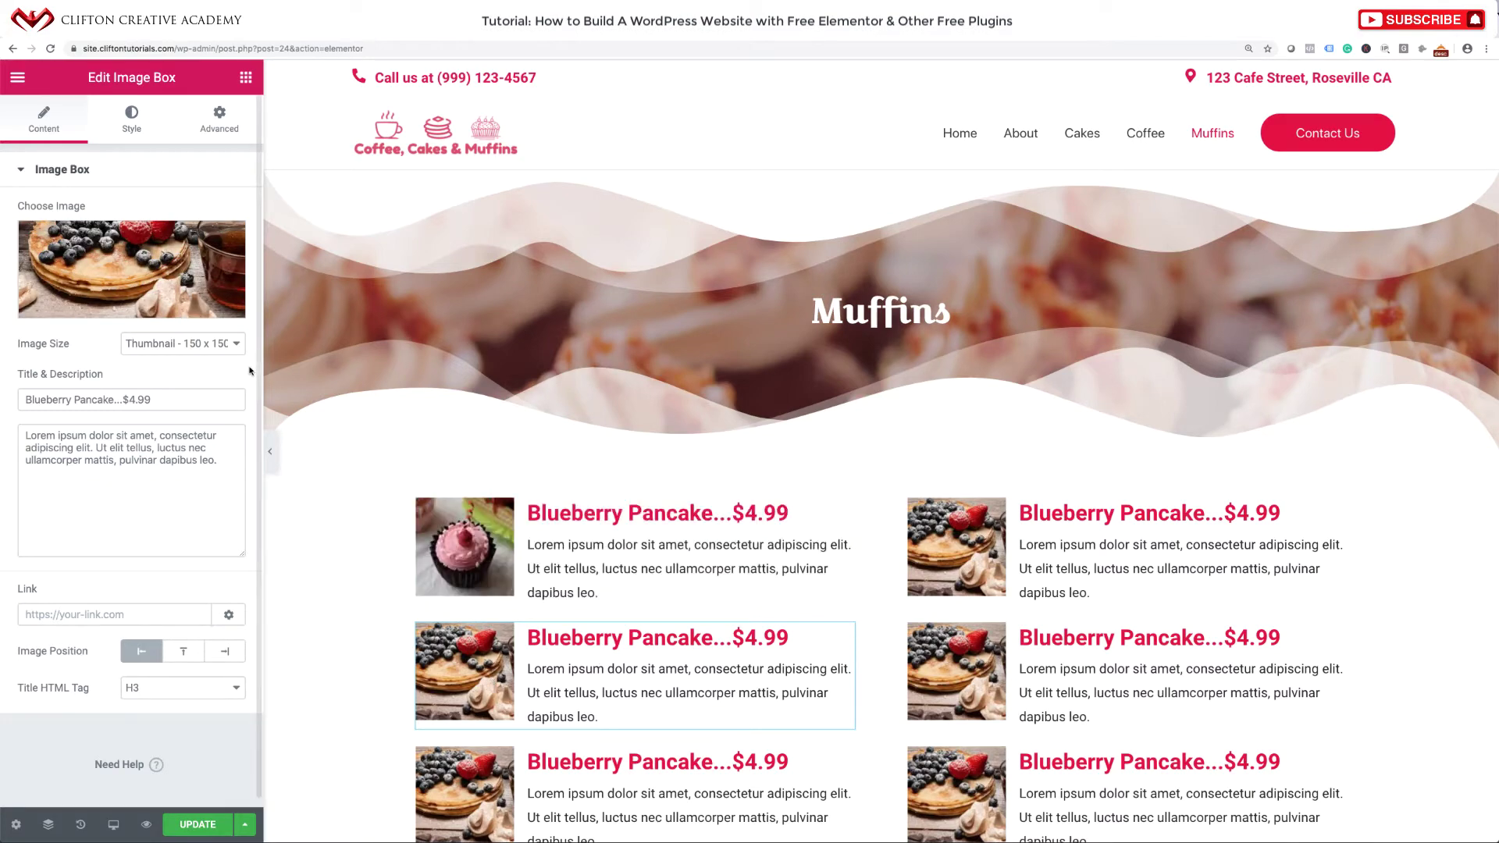
pyautogui.click(131, 269)
pyautogui.click(358, 272)
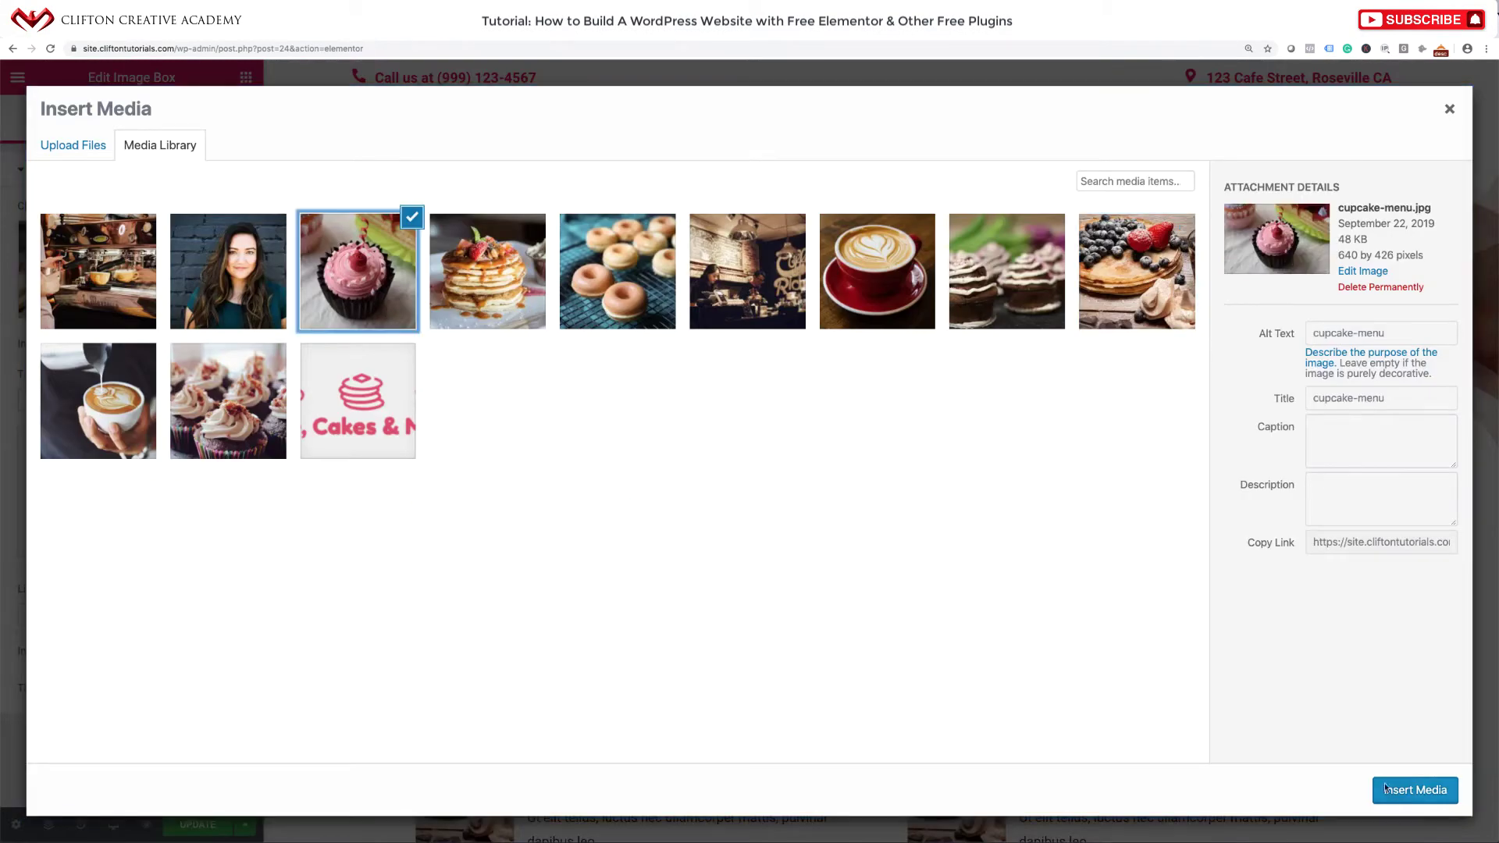
pyautogui.click(1386, 788)
pyautogui.scroll(-3, 493, 556)
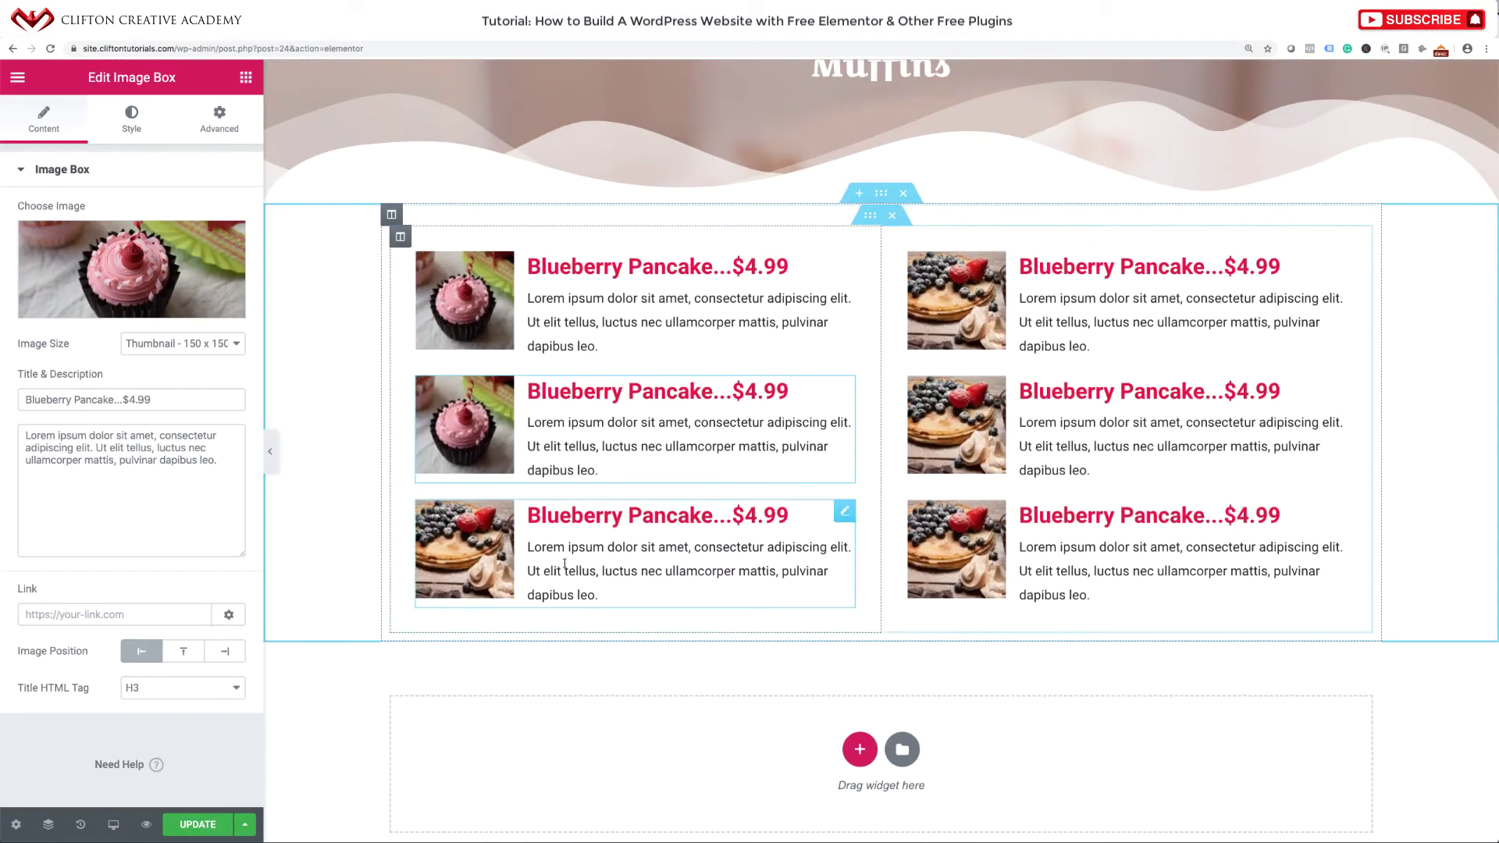
pyautogui.click(493, 556)
pyautogui.click(132, 270)
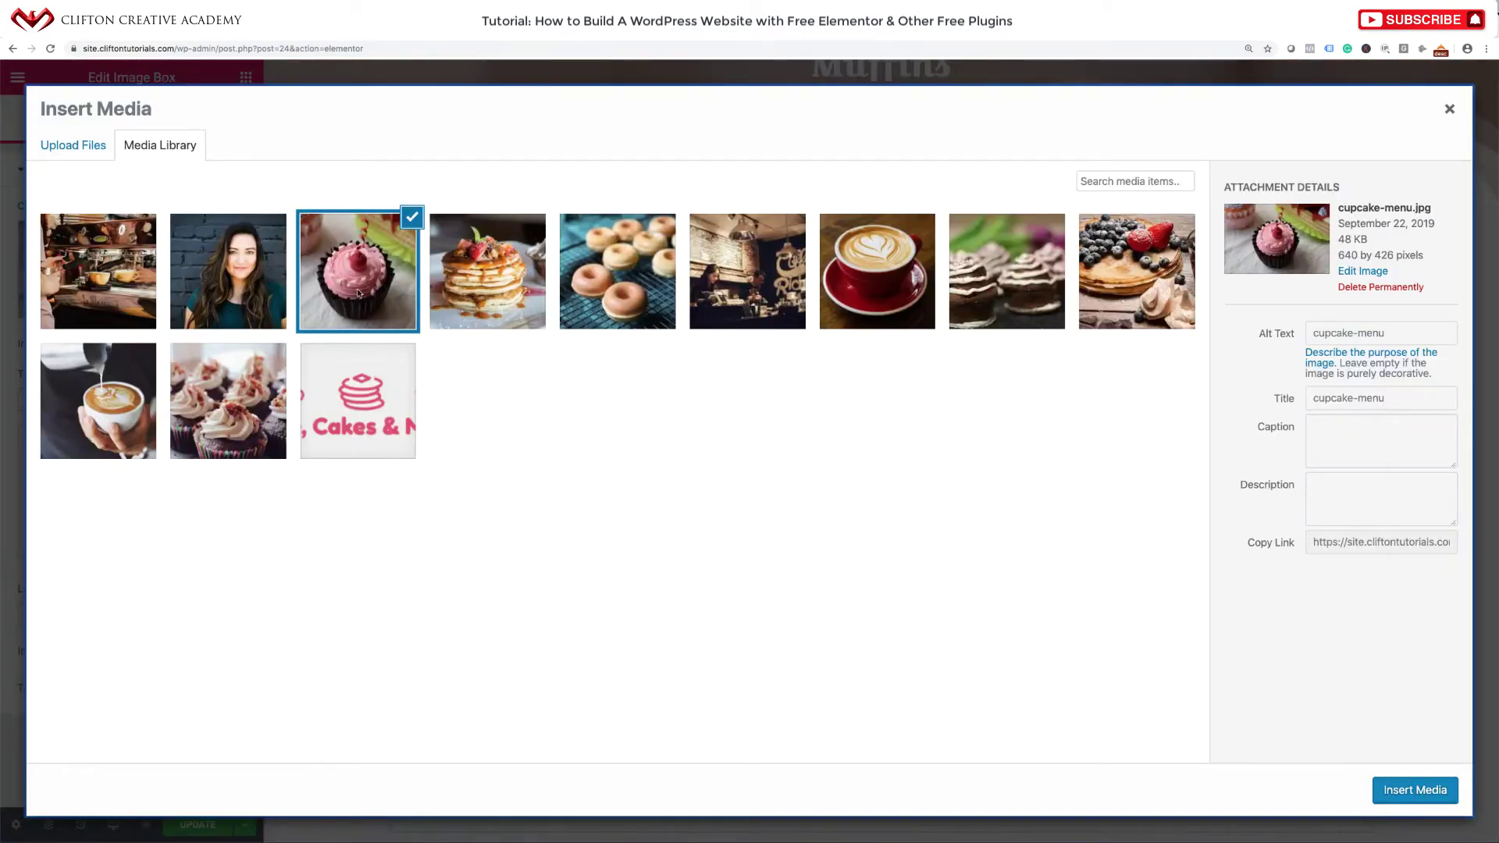
pyautogui.click(359, 294)
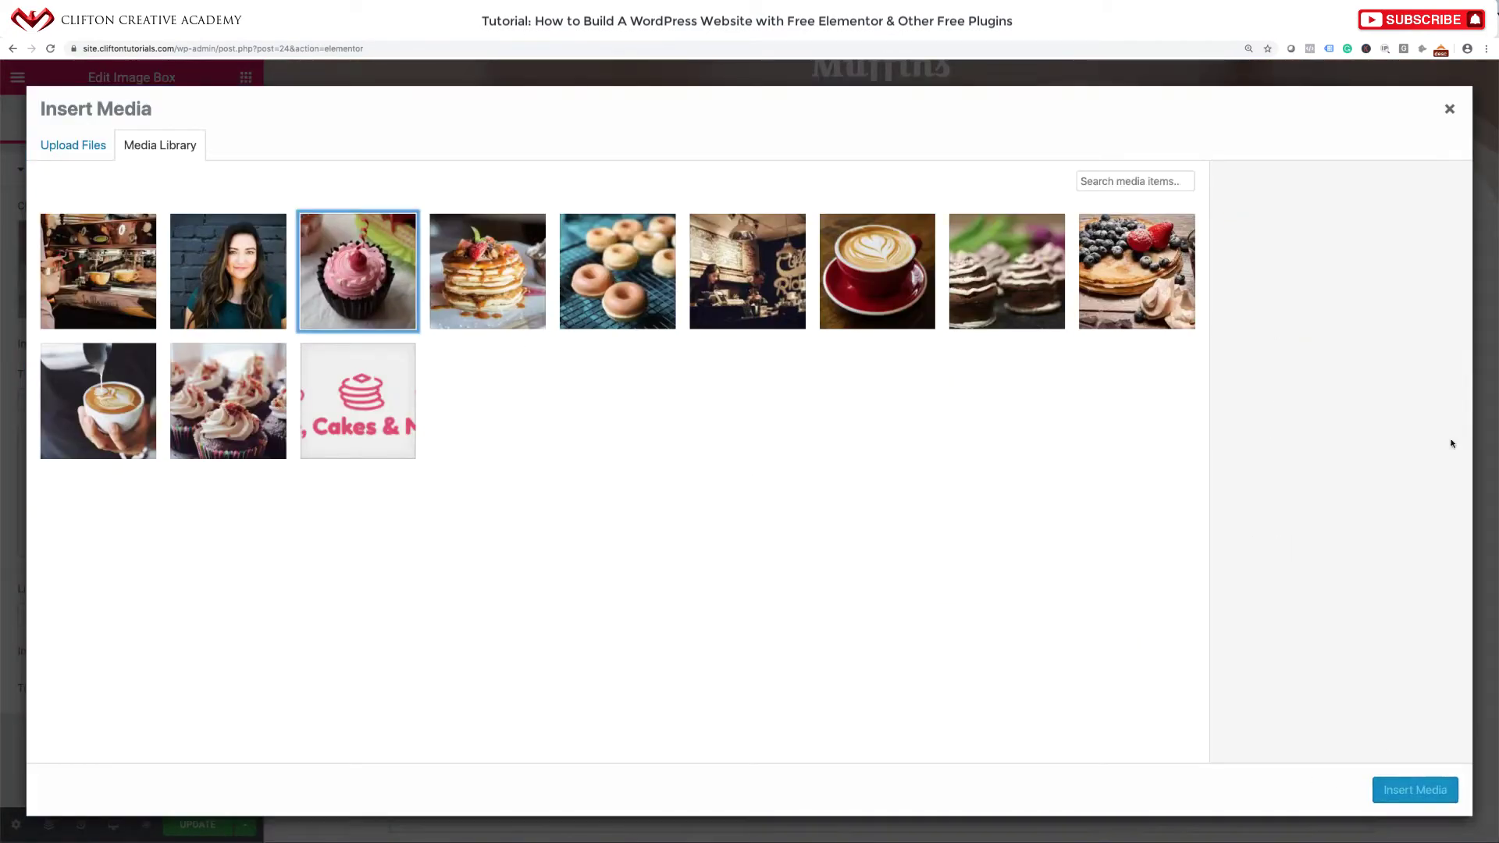
pyautogui.click(1449, 109)
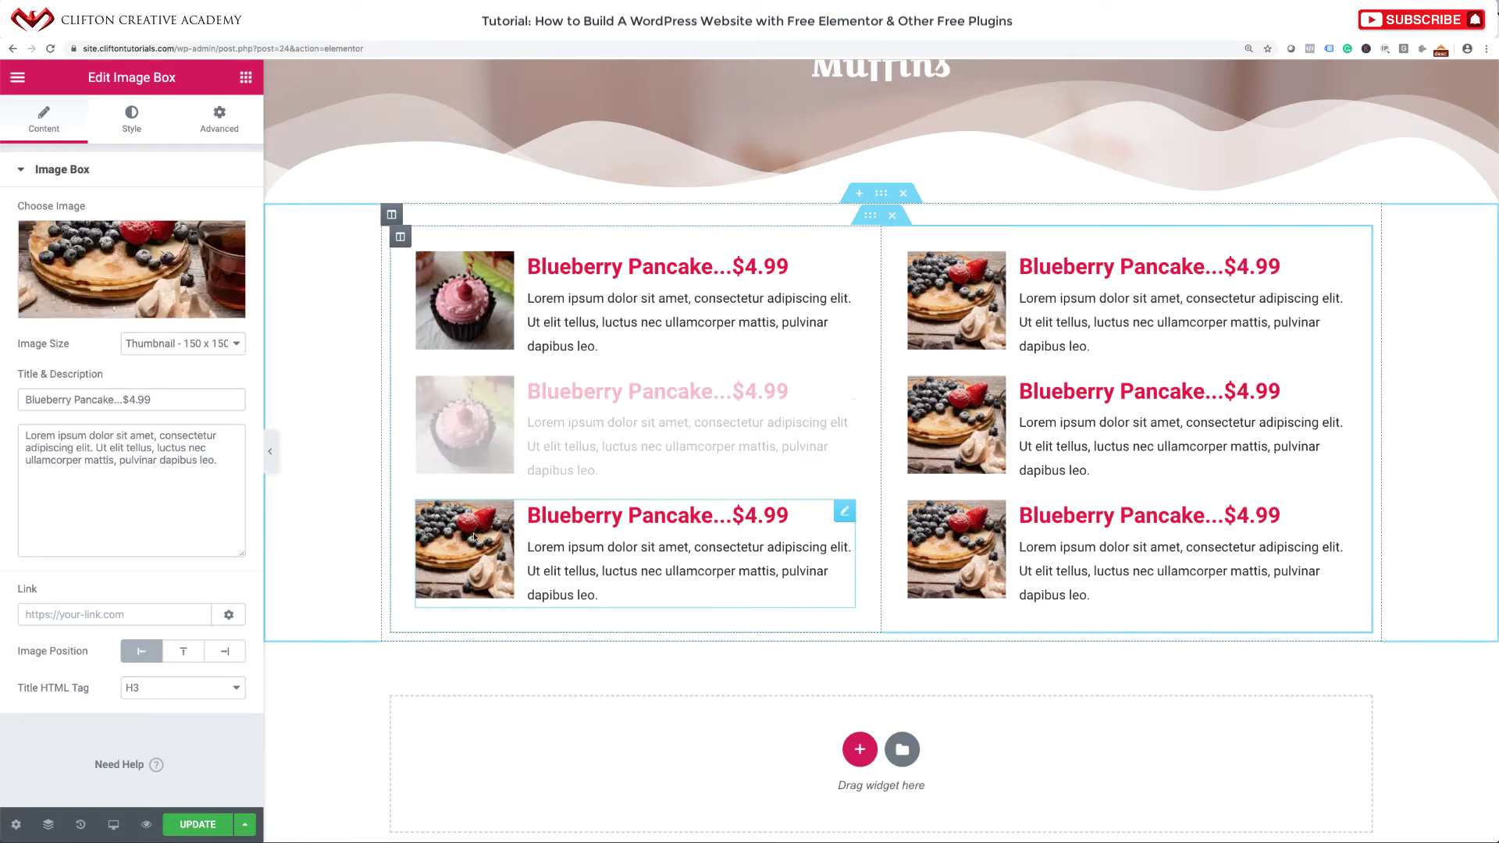
pyautogui.click(145, 263)
pyautogui.click(359, 271)
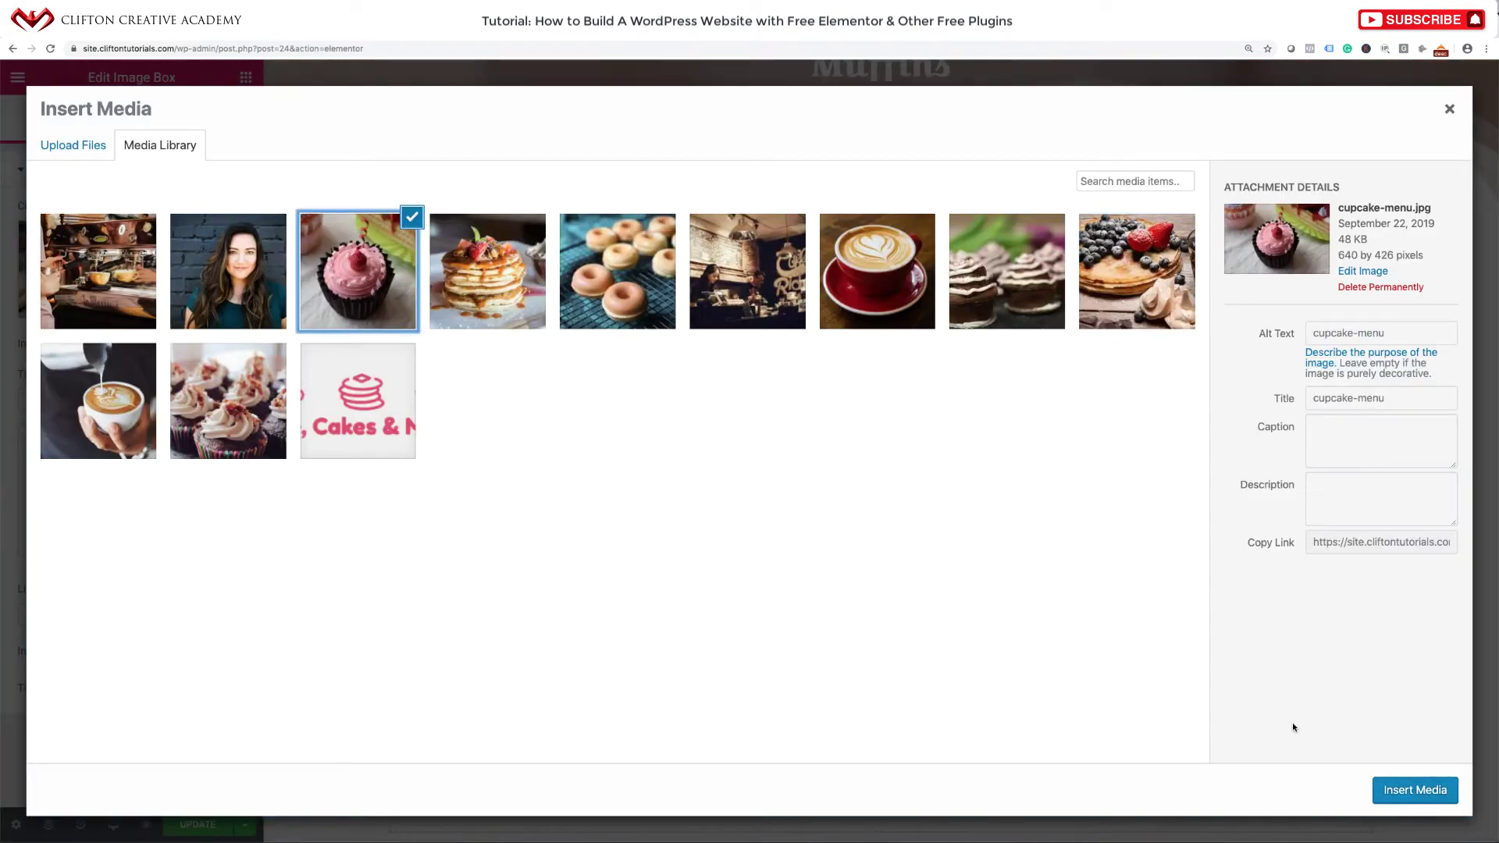
pyautogui.click(1413, 791)
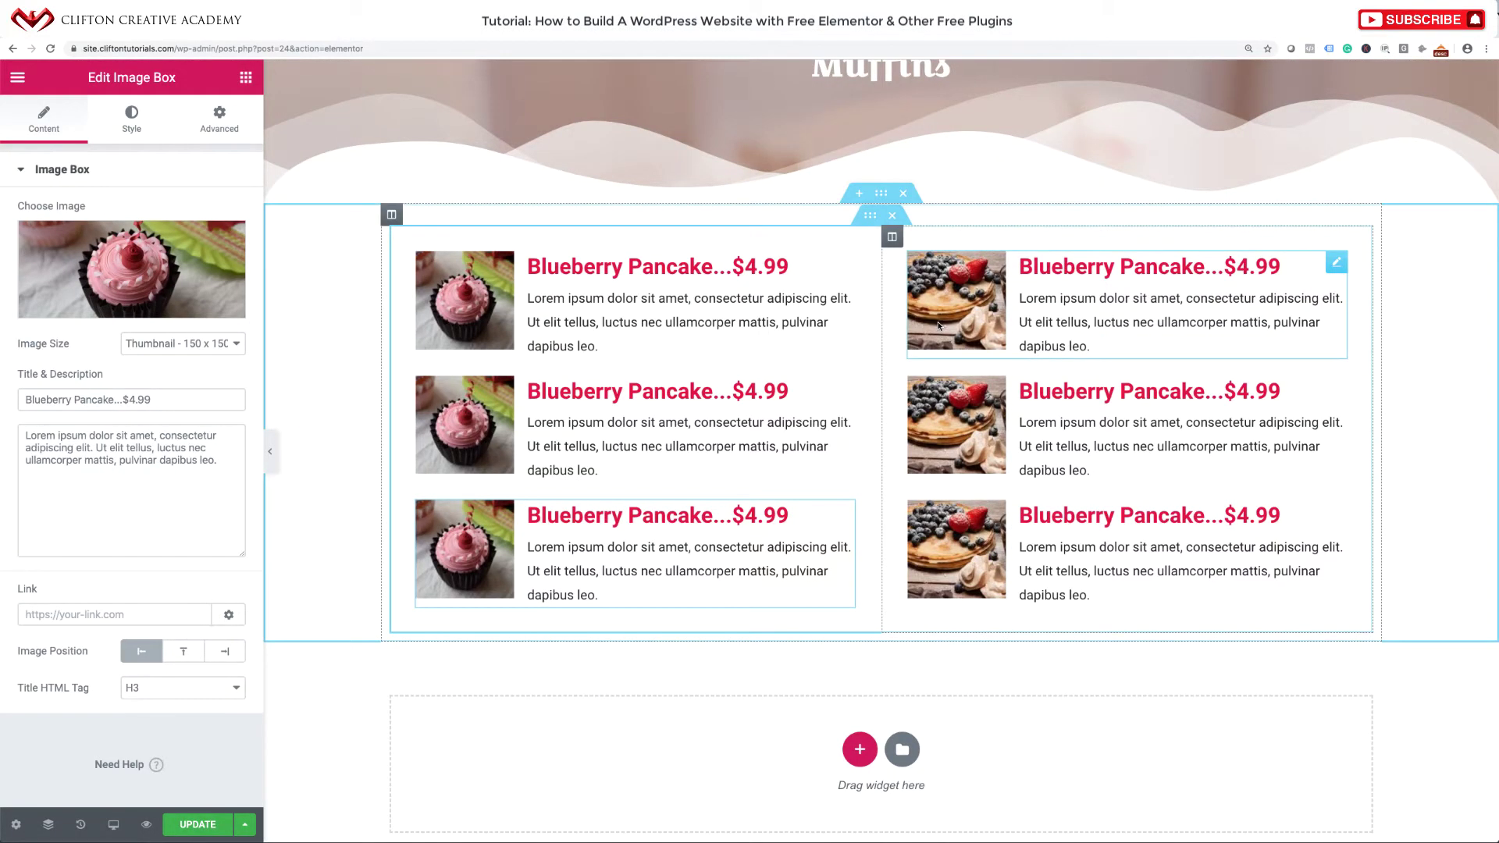
# Set the cupcake-menu.jpg photo on all three right-column boxes.
pyautogui.click(951, 291)
pyautogui.click(159, 271)
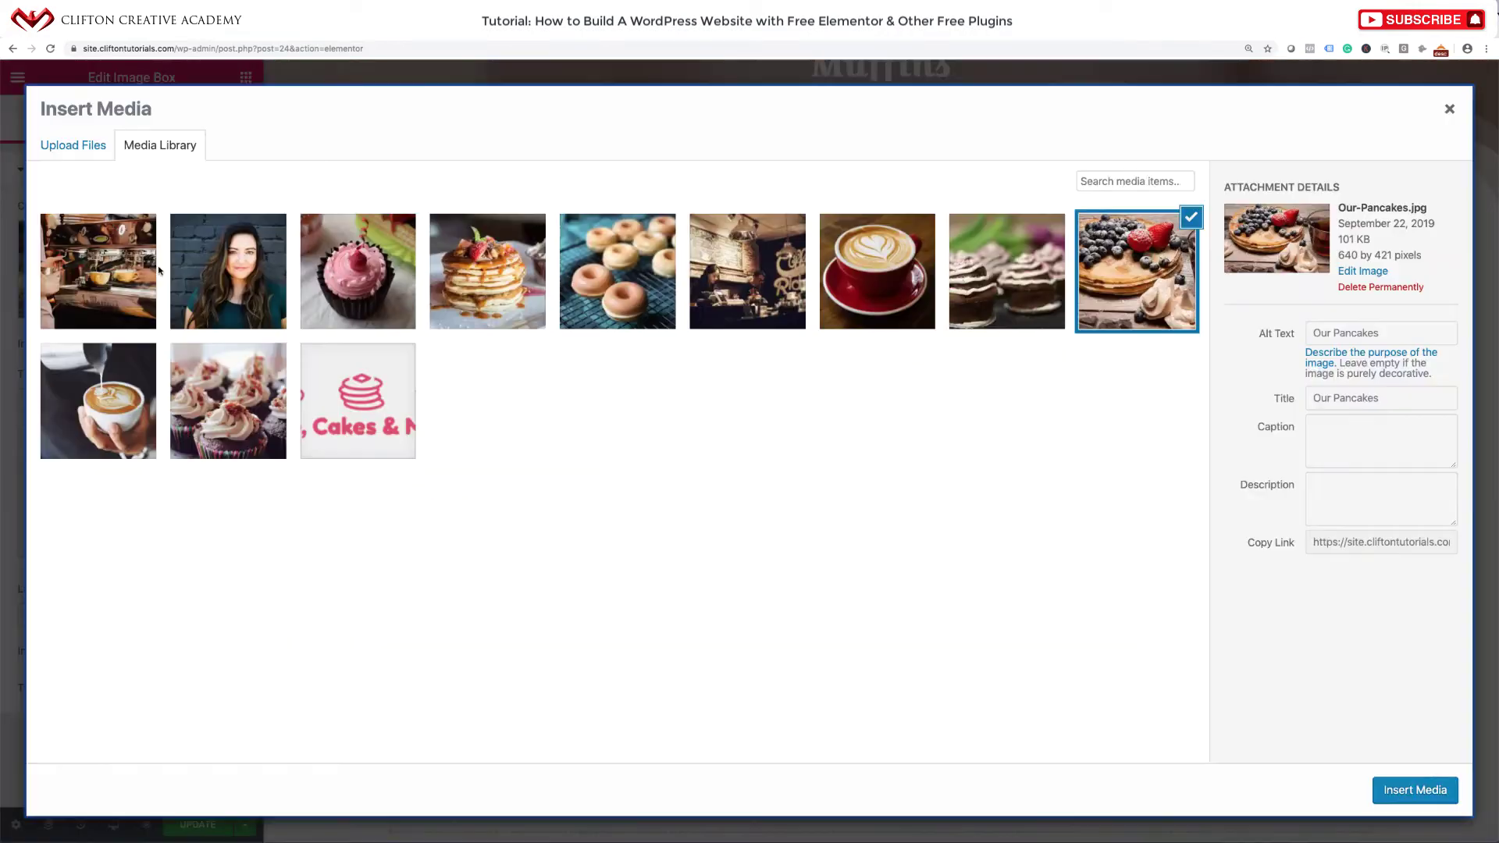
pyautogui.click(331, 302)
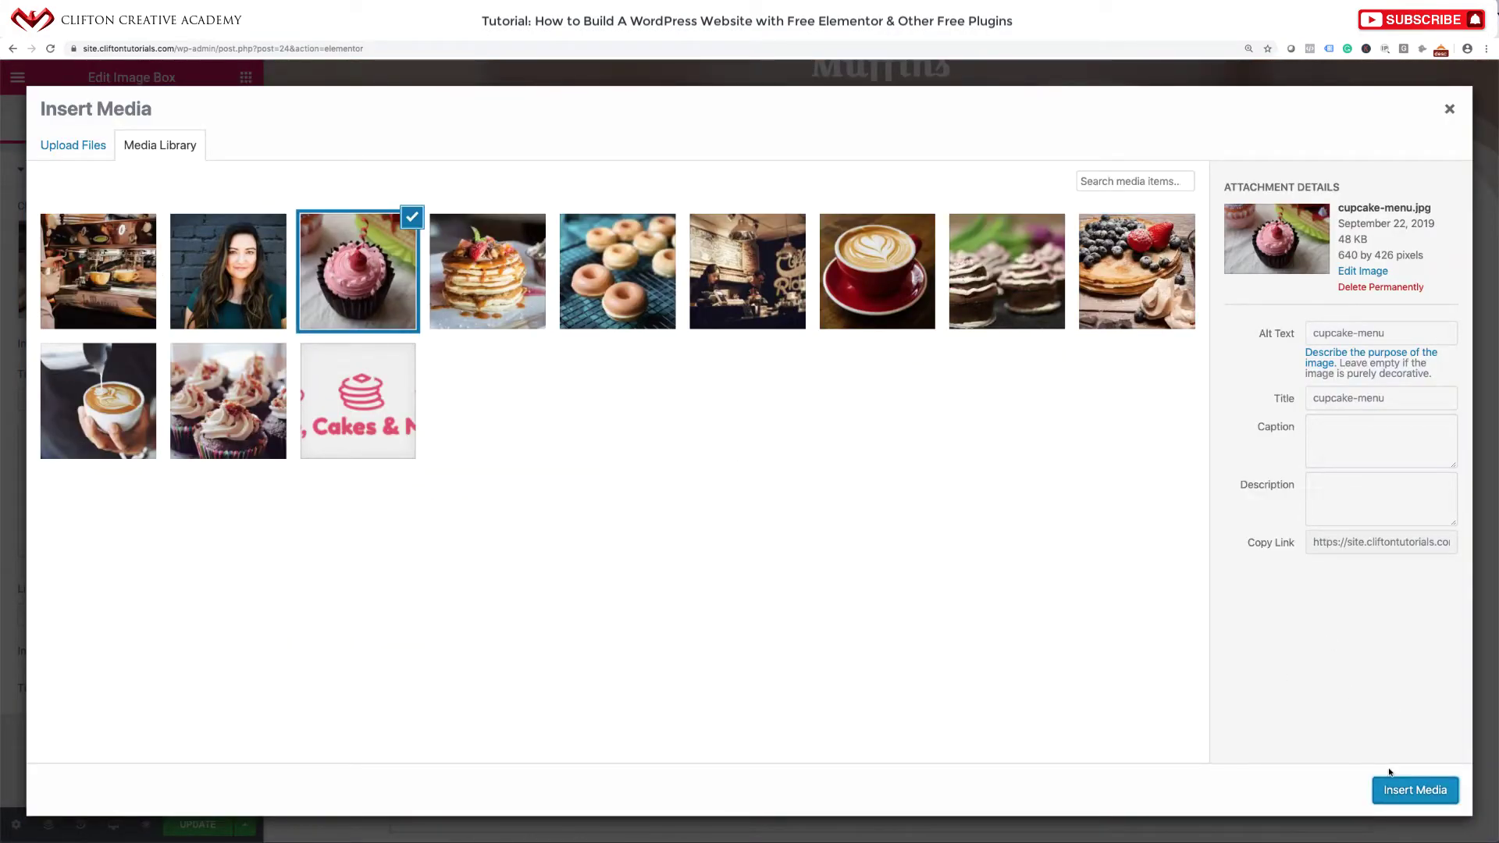
pyautogui.click(1394, 785)
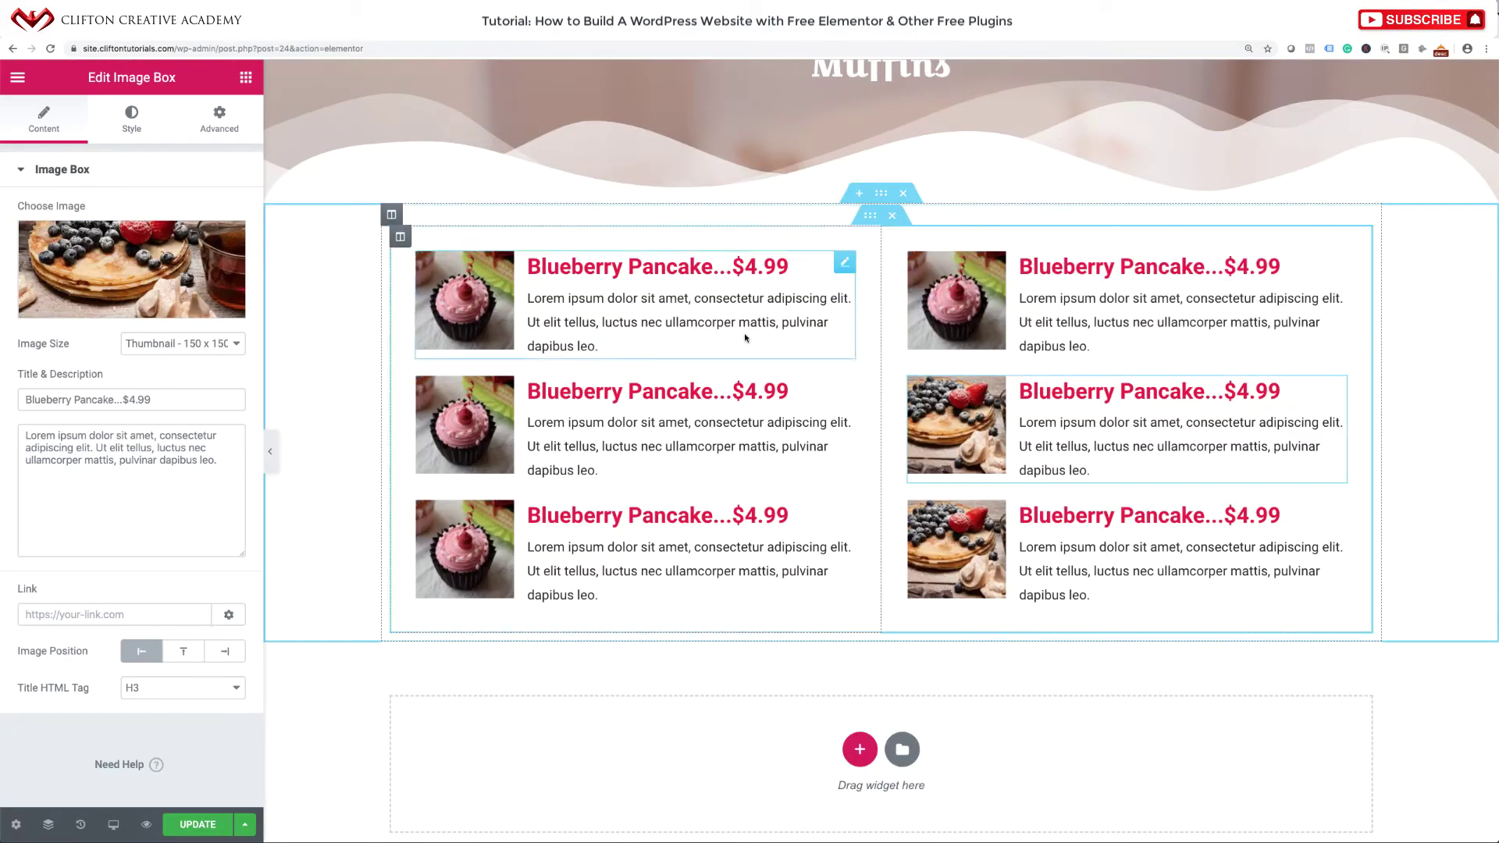
pyautogui.click(132, 268)
pyautogui.click(377, 280)
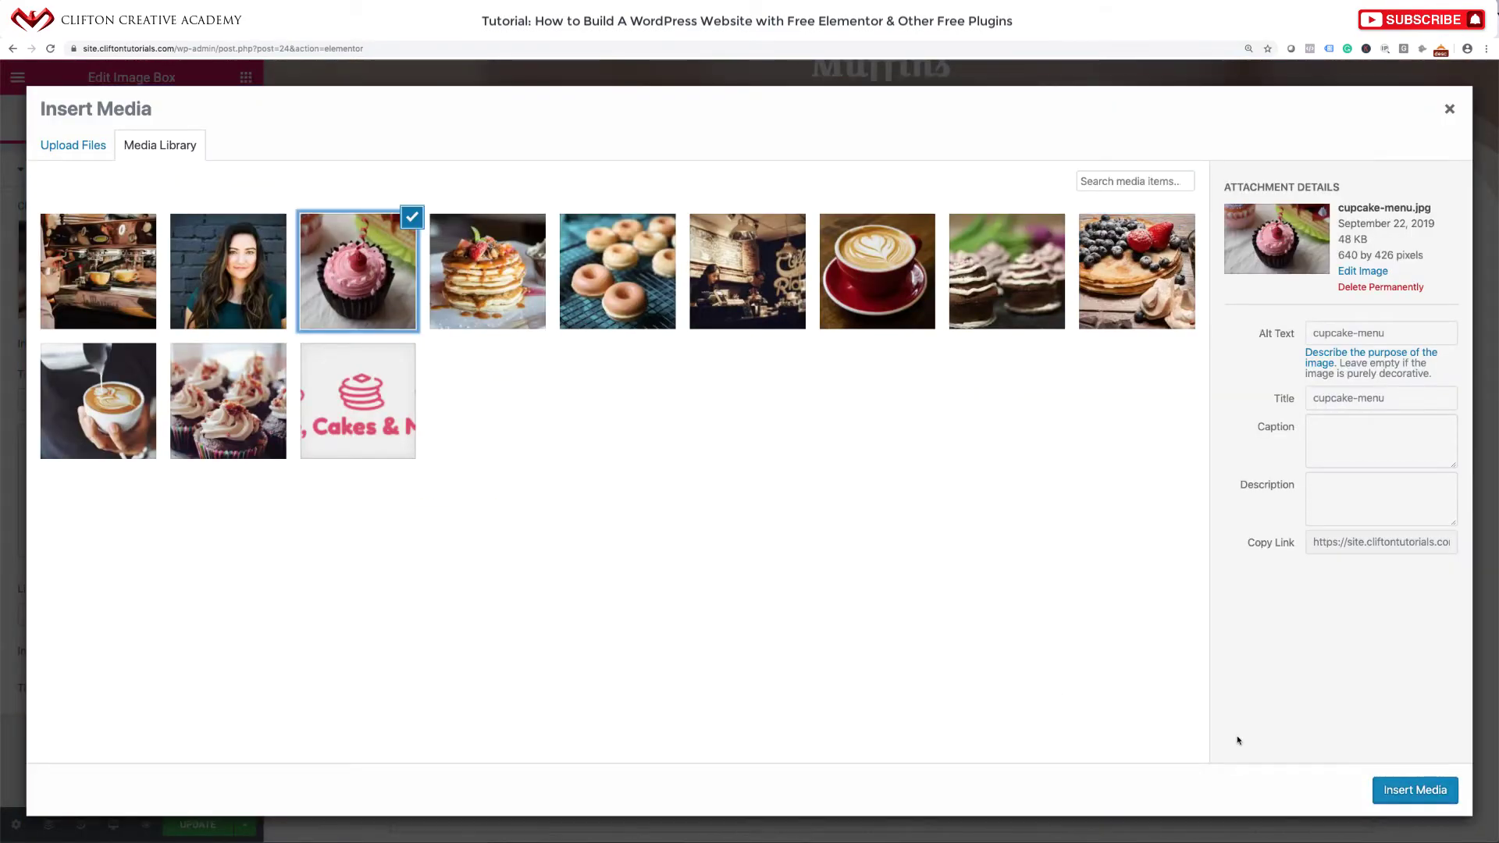
pyautogui.click(1406, 790)
pyautogui.click(971, 574)
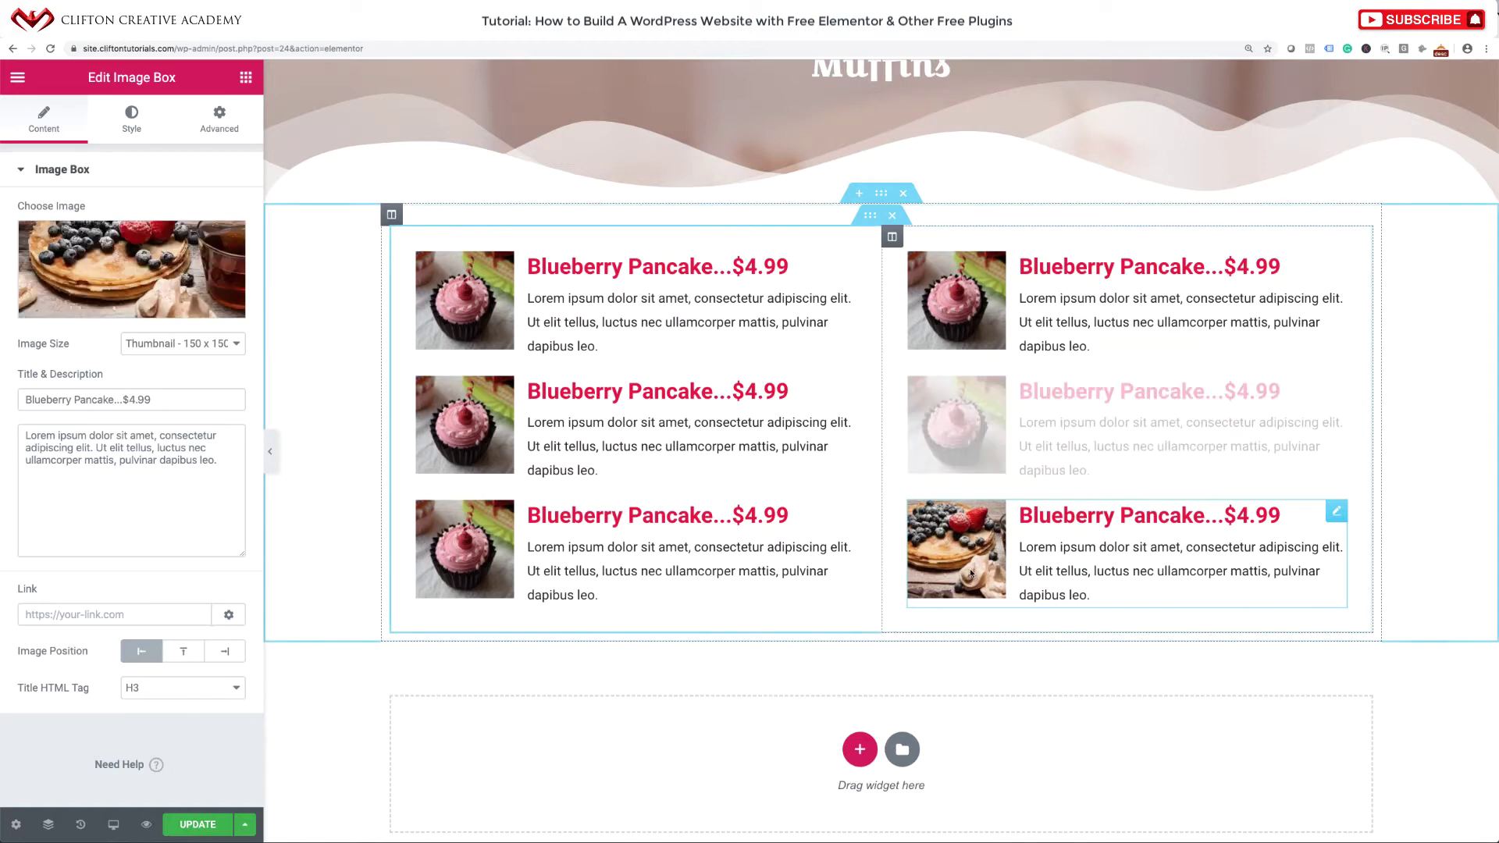
pyautogui.click(143, 280)
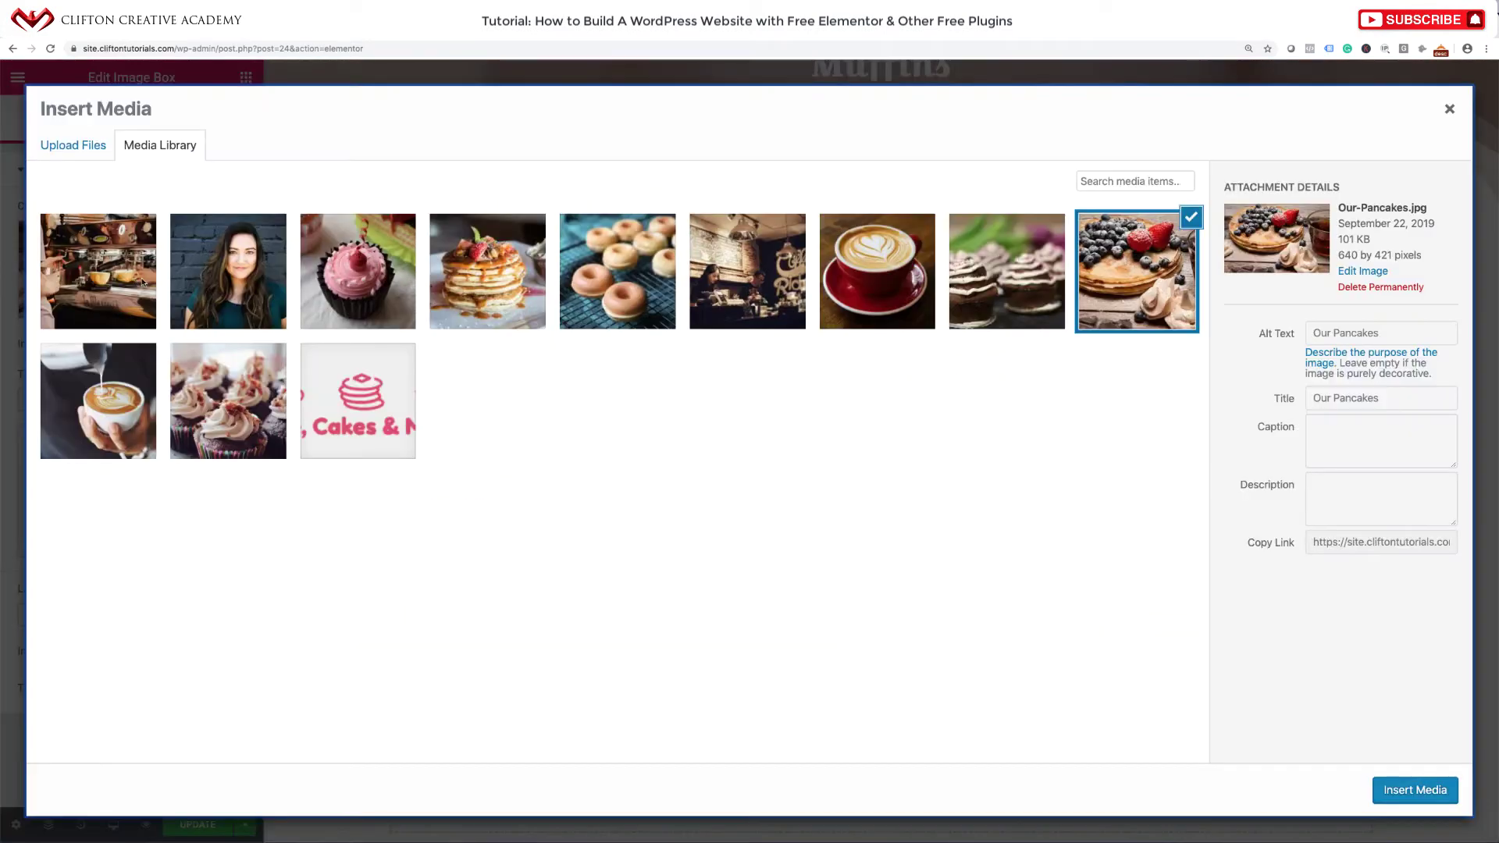
pyautogui.click(355, 289)
pyautogui.click(1417, 791)
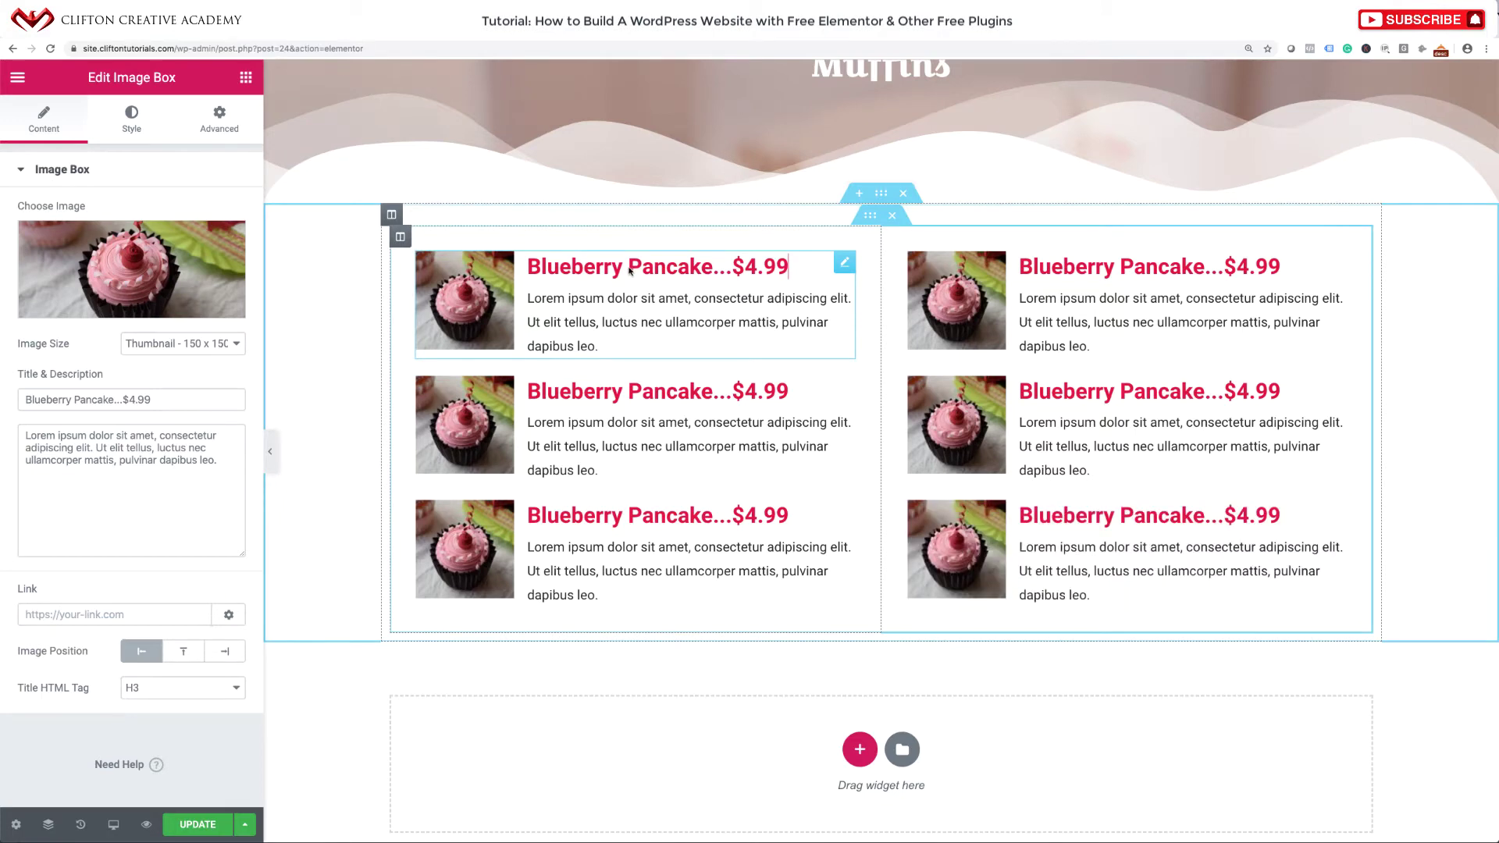
# Retitle the first two left boxes 'Blueberry Muffin' and 'Chocolate Muffin'.
pyautogui.moveTo(630, 271); pyautogui.dragTo(711, 271)
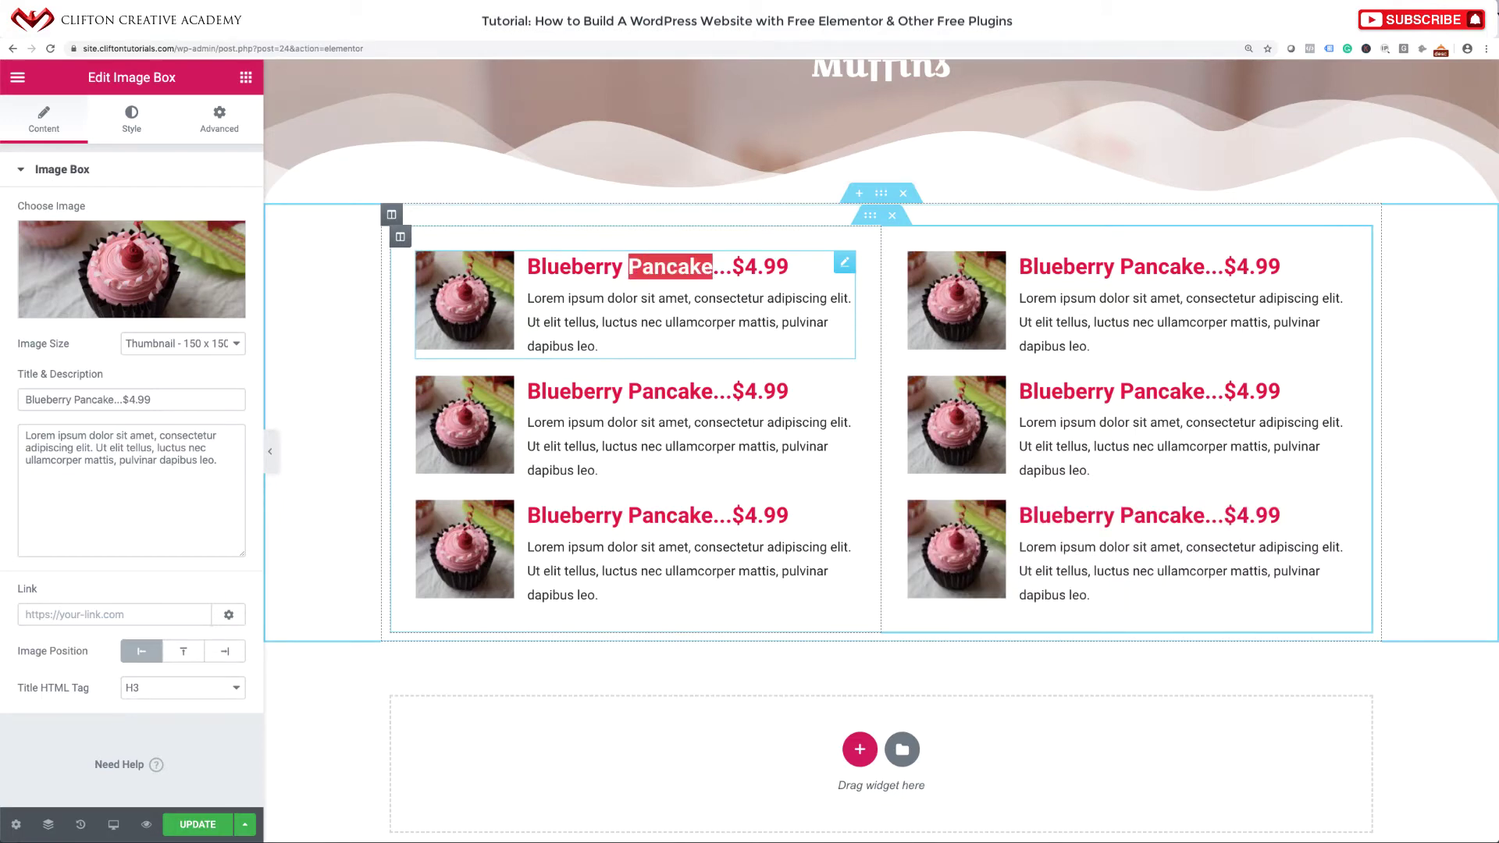
pyautogui.write('Muffin')
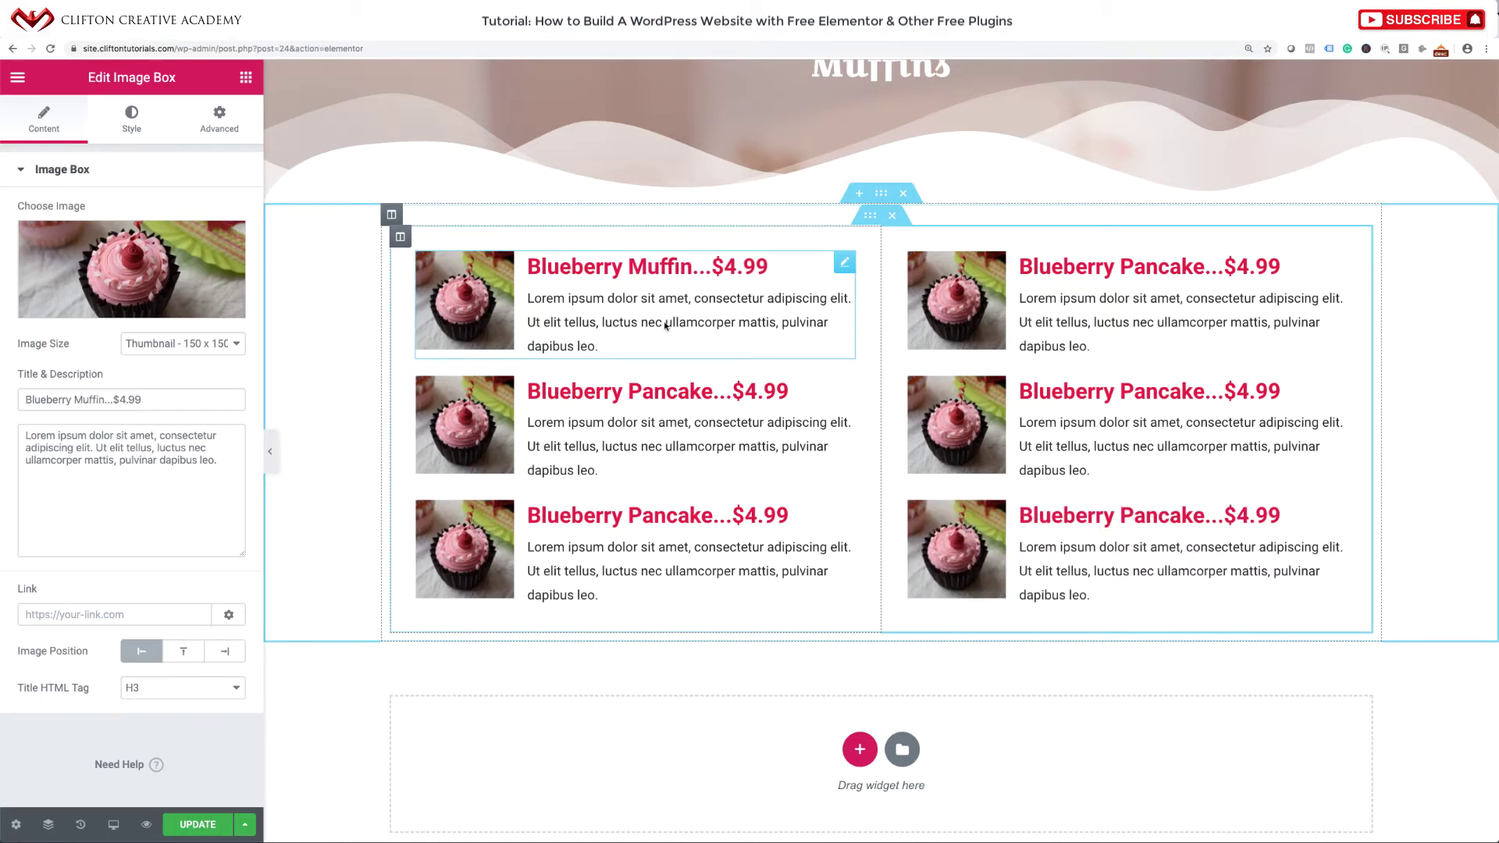
pyautogui.click(708, 392)
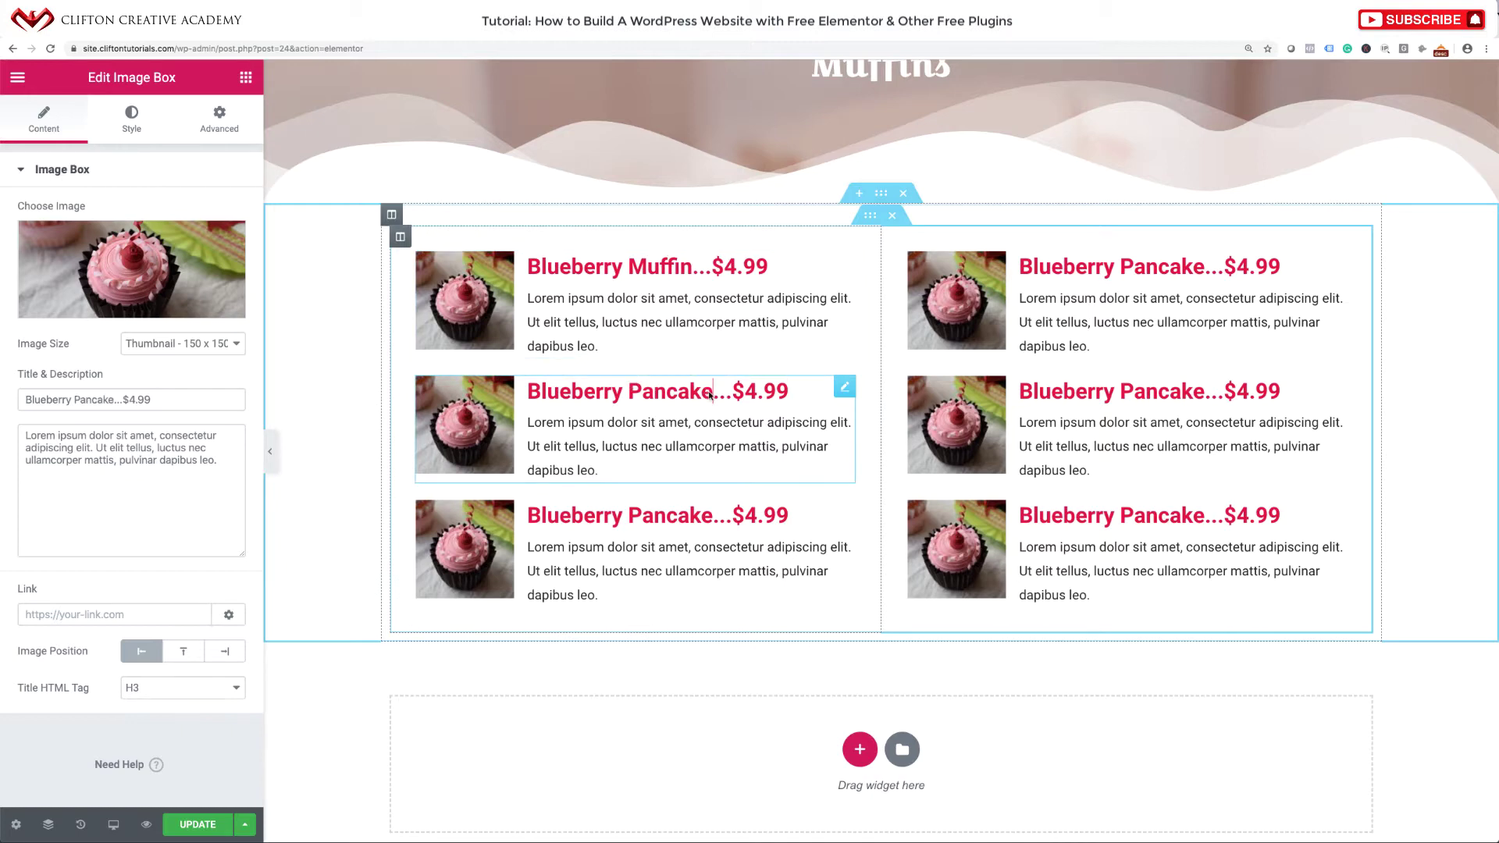
pyautogui.moveTo(712, 399); pyautogui.dragTo(526, 384)
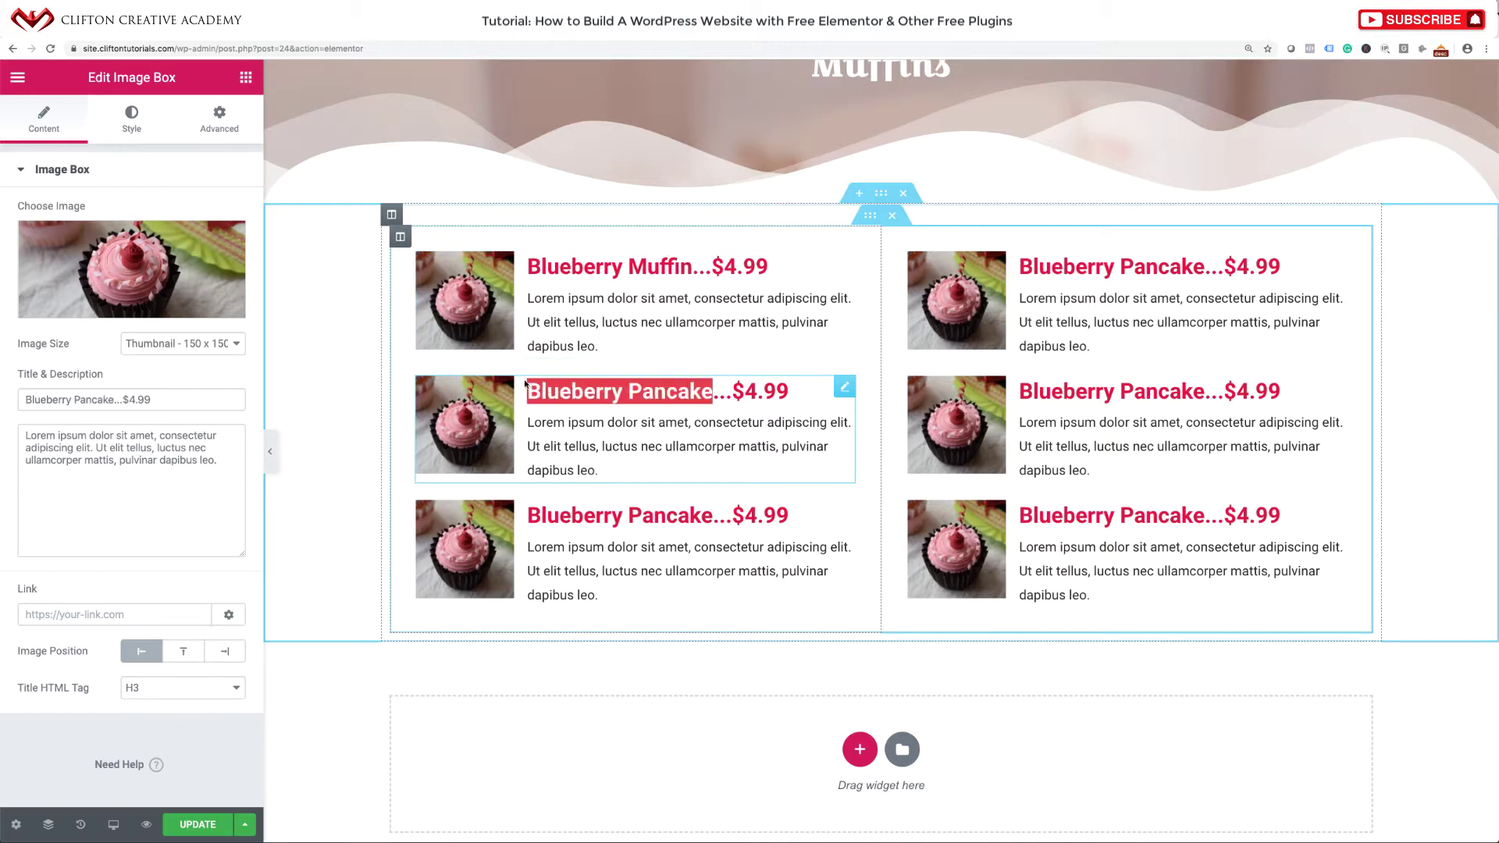
pyautogui.write('Cocolate')
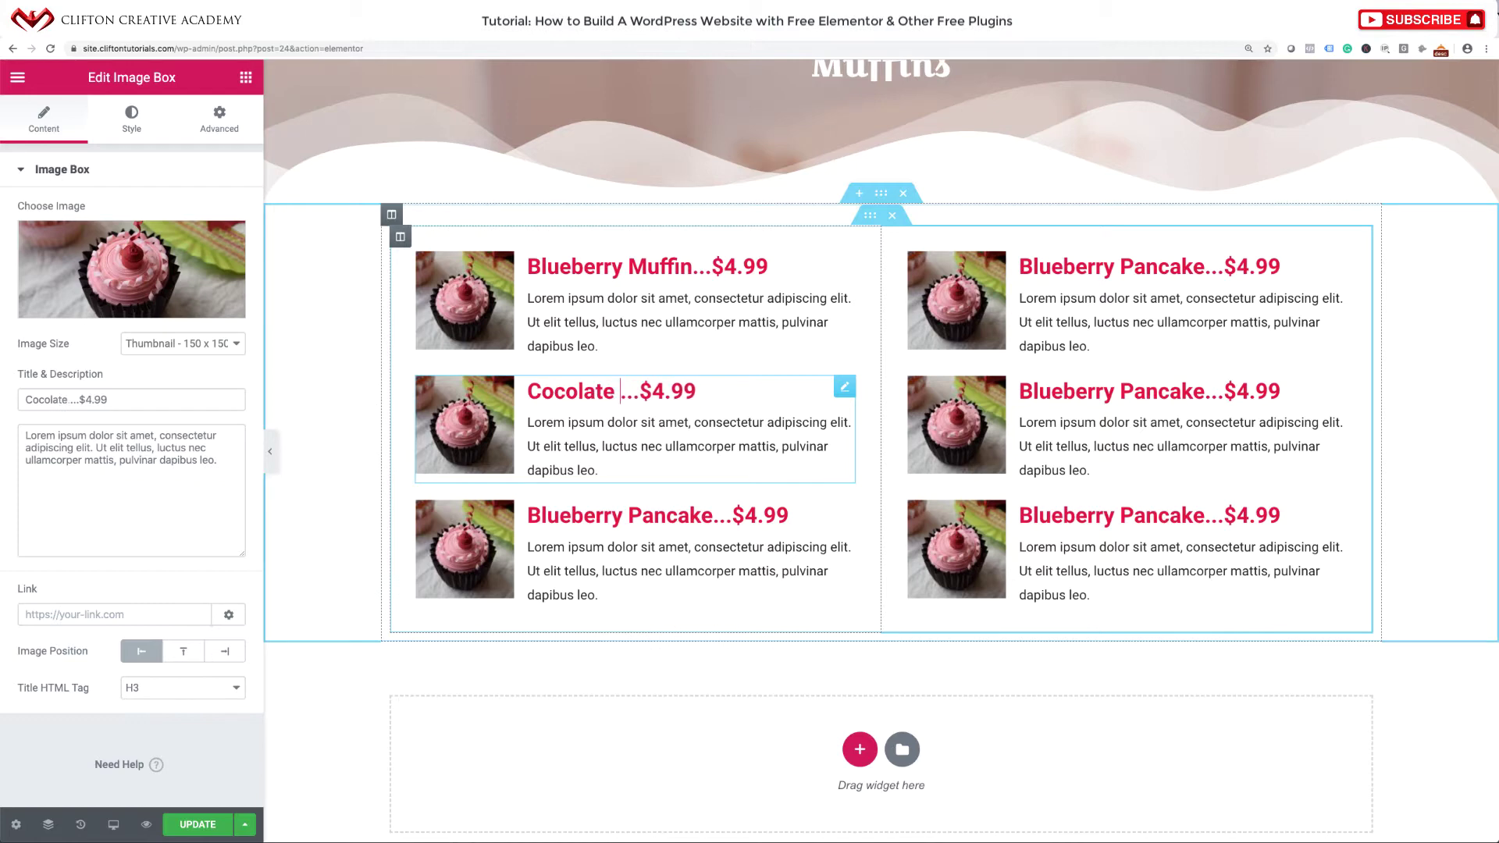
pyautogui.press('BackSpace')
pyautogui.press('BackSpace')
pyautogui.press('BackSpace')
pyautogui.press('BackSpace')
pyautogui.press('BackSpace')
pyautogui.press('BackSpace')
pyautogui.press('BackSpace')
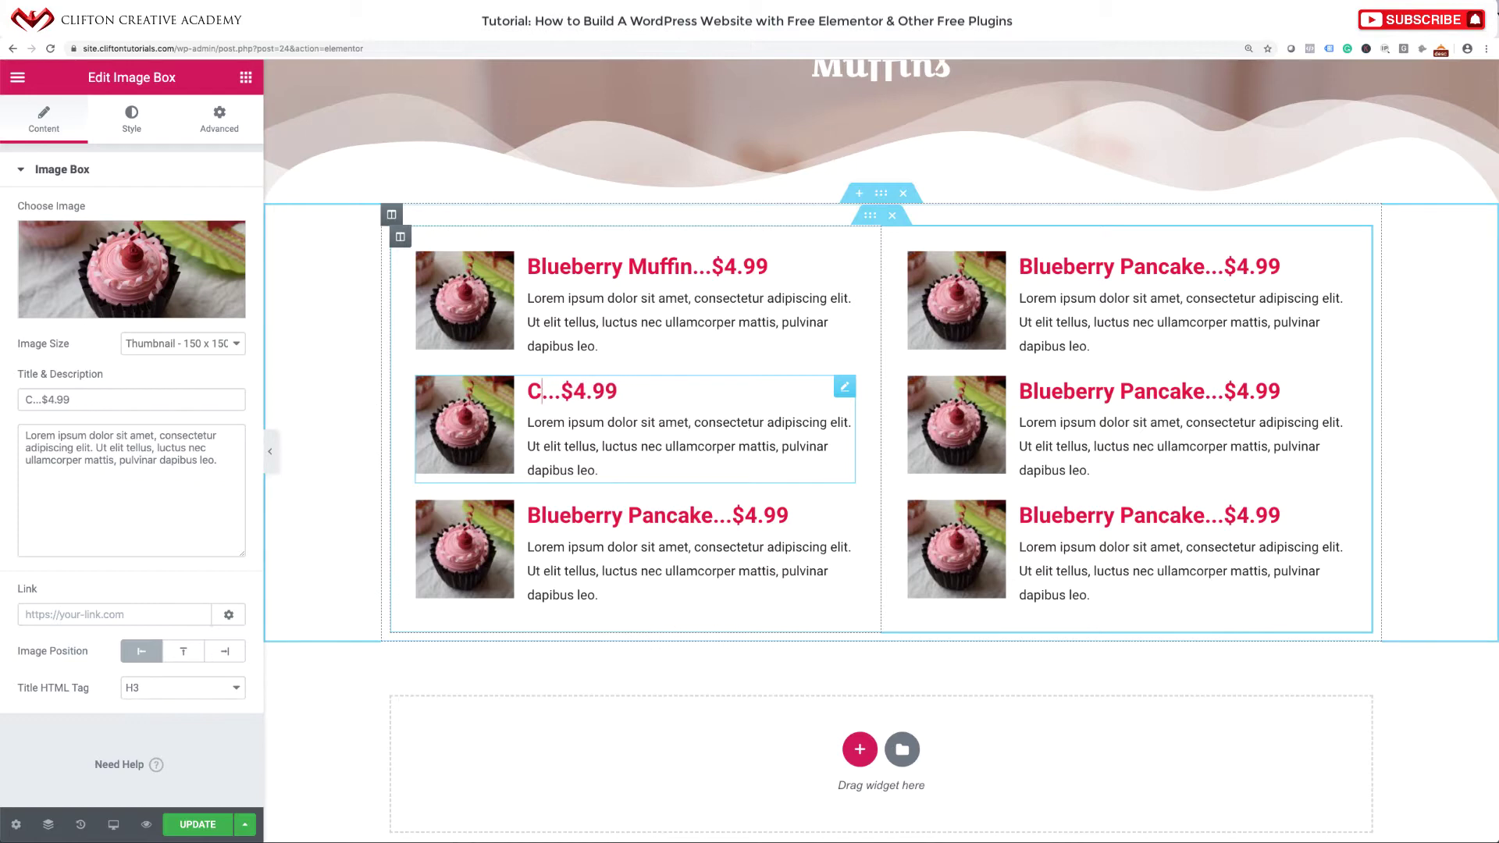
pyautogui.write('hocolate Mu')
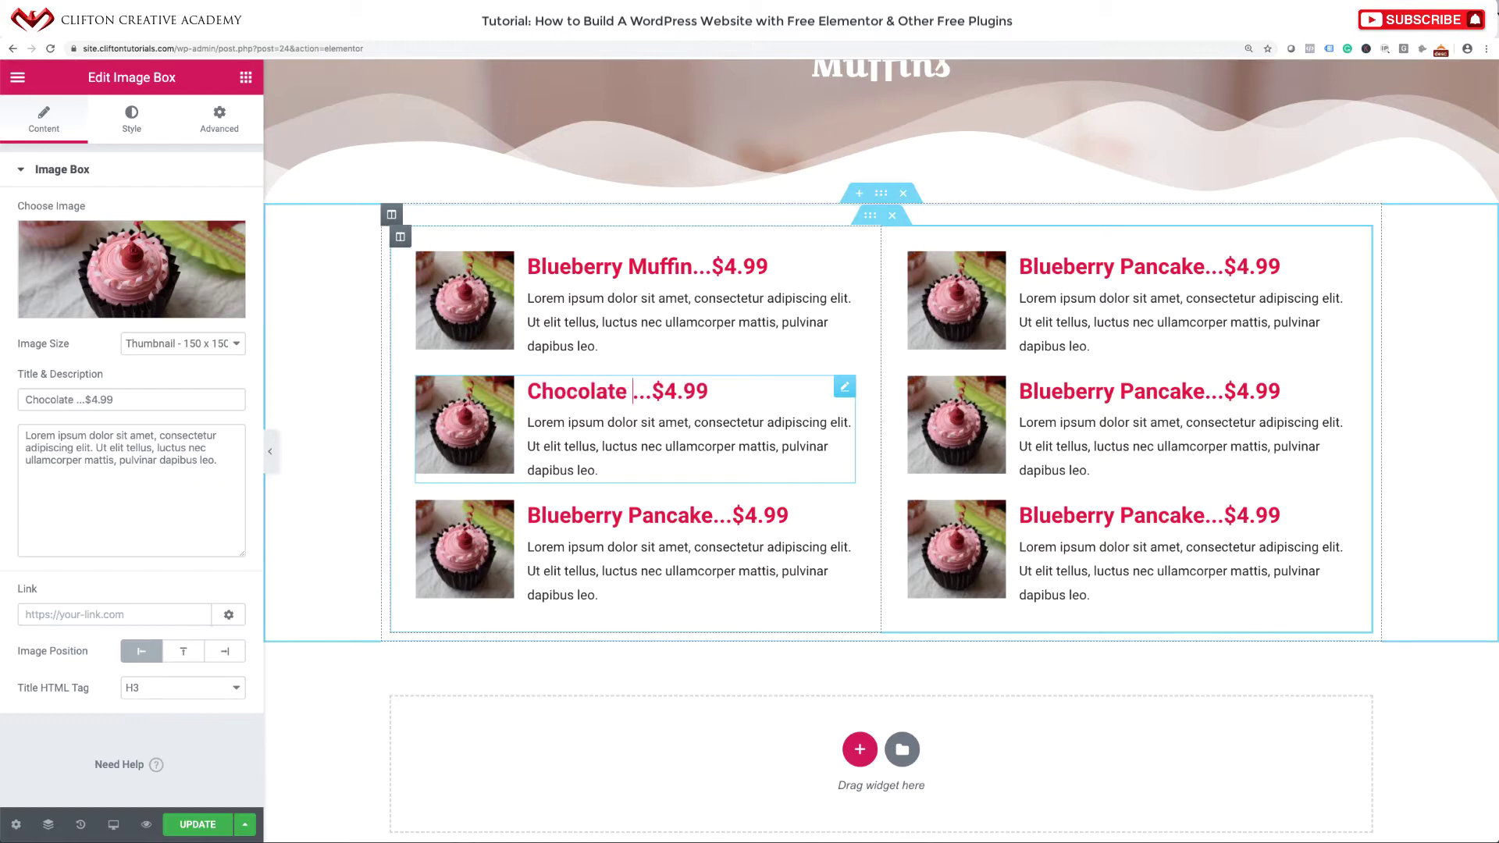
pyautogui.write('ffin')
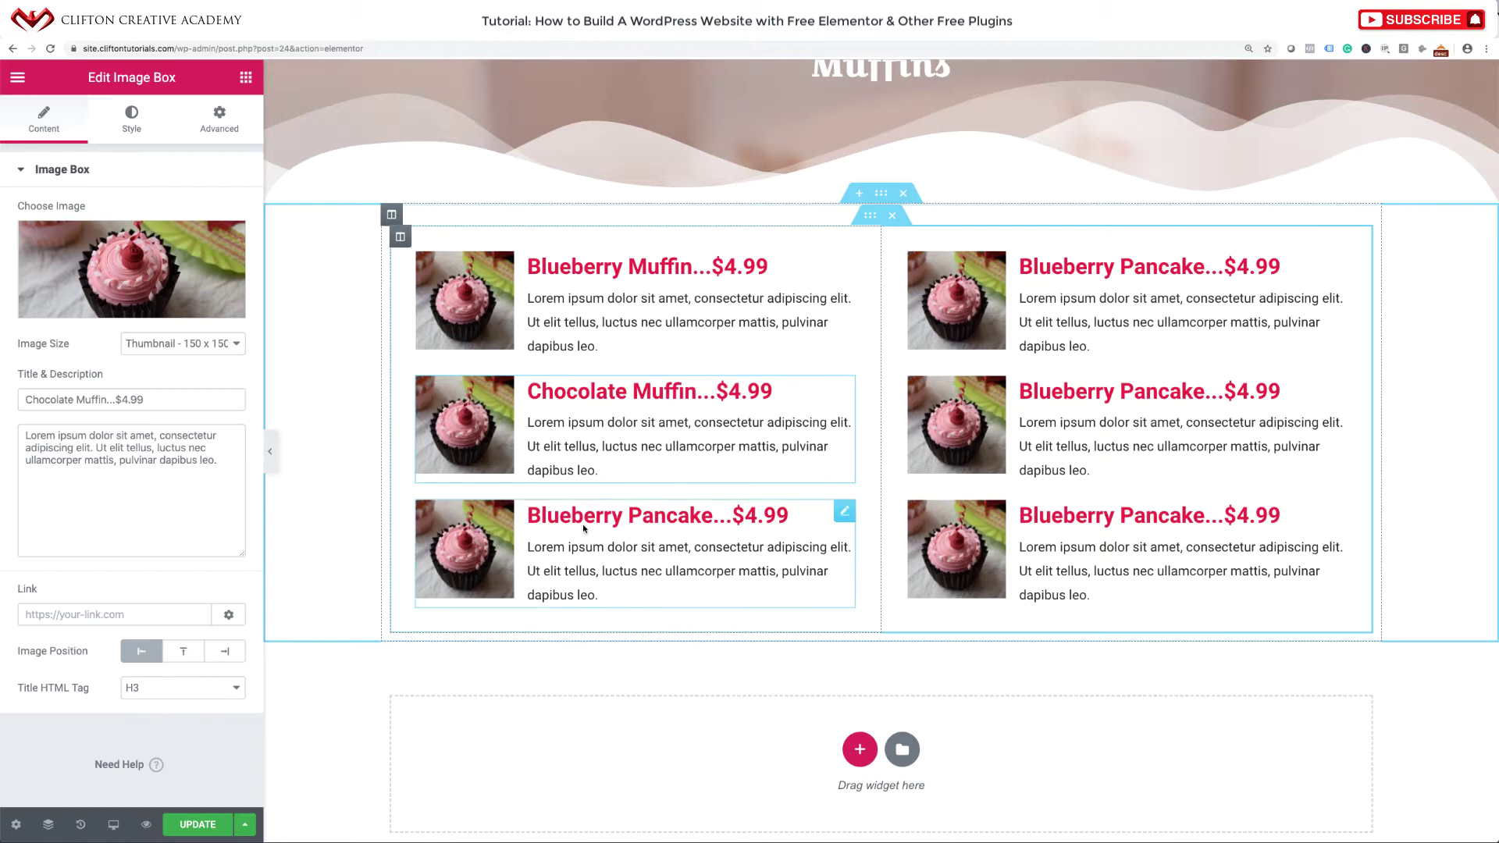
# Retitle the bottom-left and top-right boxes 'Strawberry Muffin' and 'Banana Muffin'.
pyautogui.click(618, 519)
pyautogui.moveTo(622, 519); pyautogui.dragTo(527, 518)
pyautogui.write('Stra')
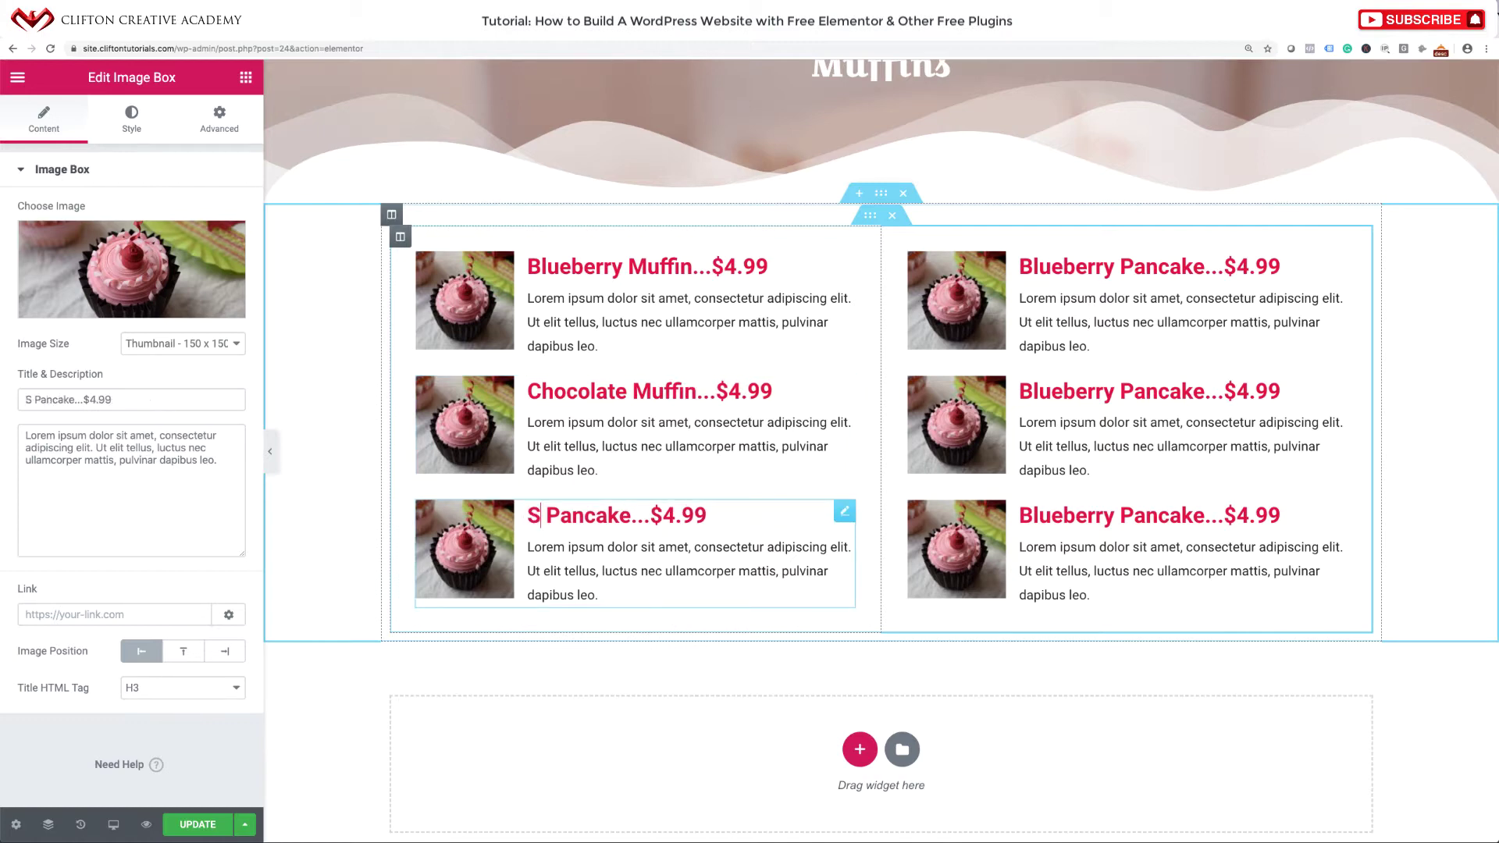
pyautogui.write('wberry')
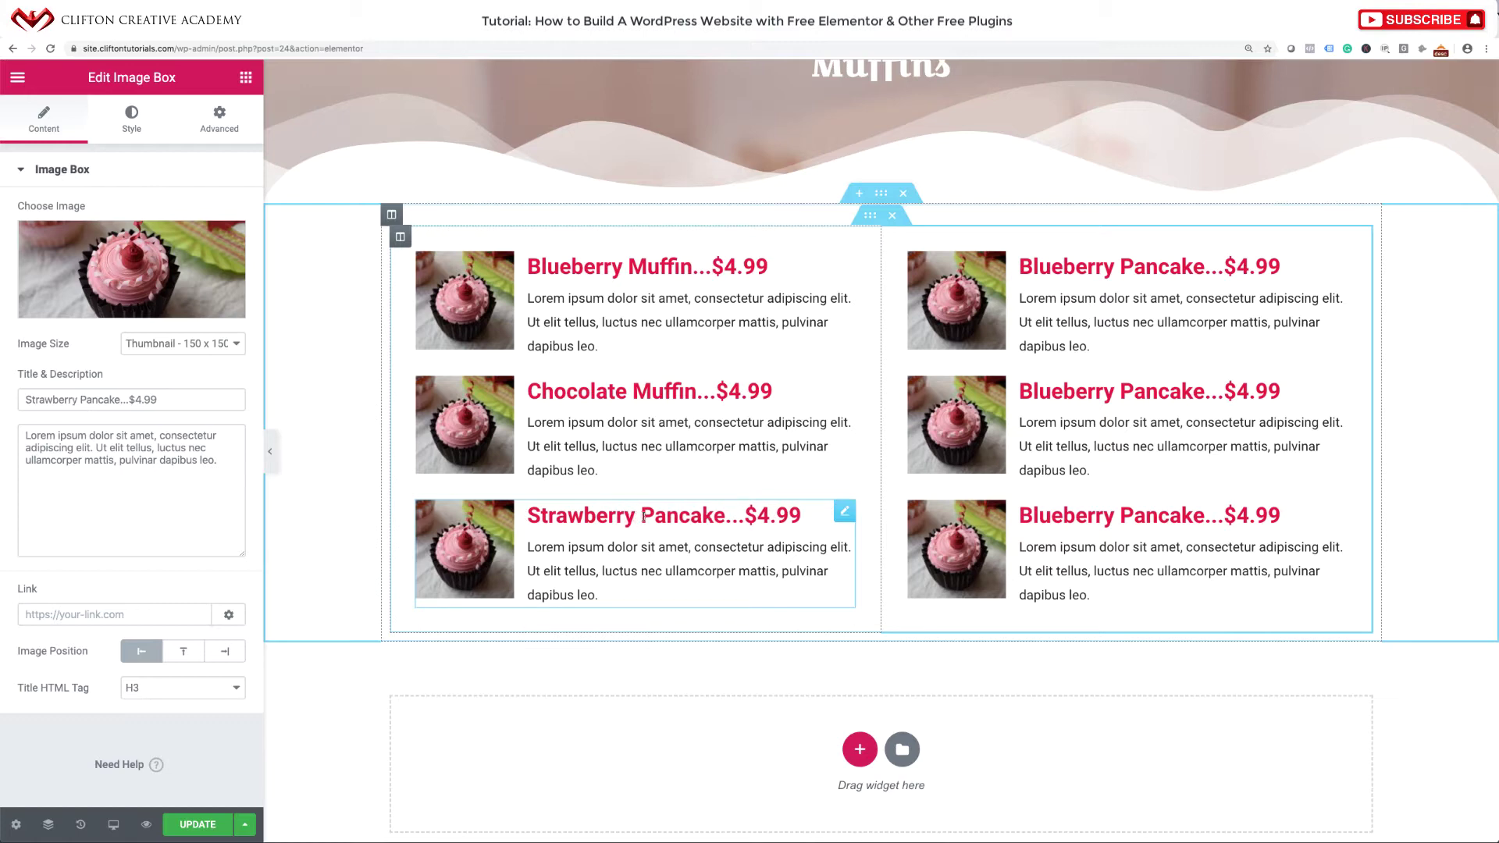
pyautogui.moveTo(643, 516); pyautogui.dragTo(724, 519)
pyautogui.write('Muffin')
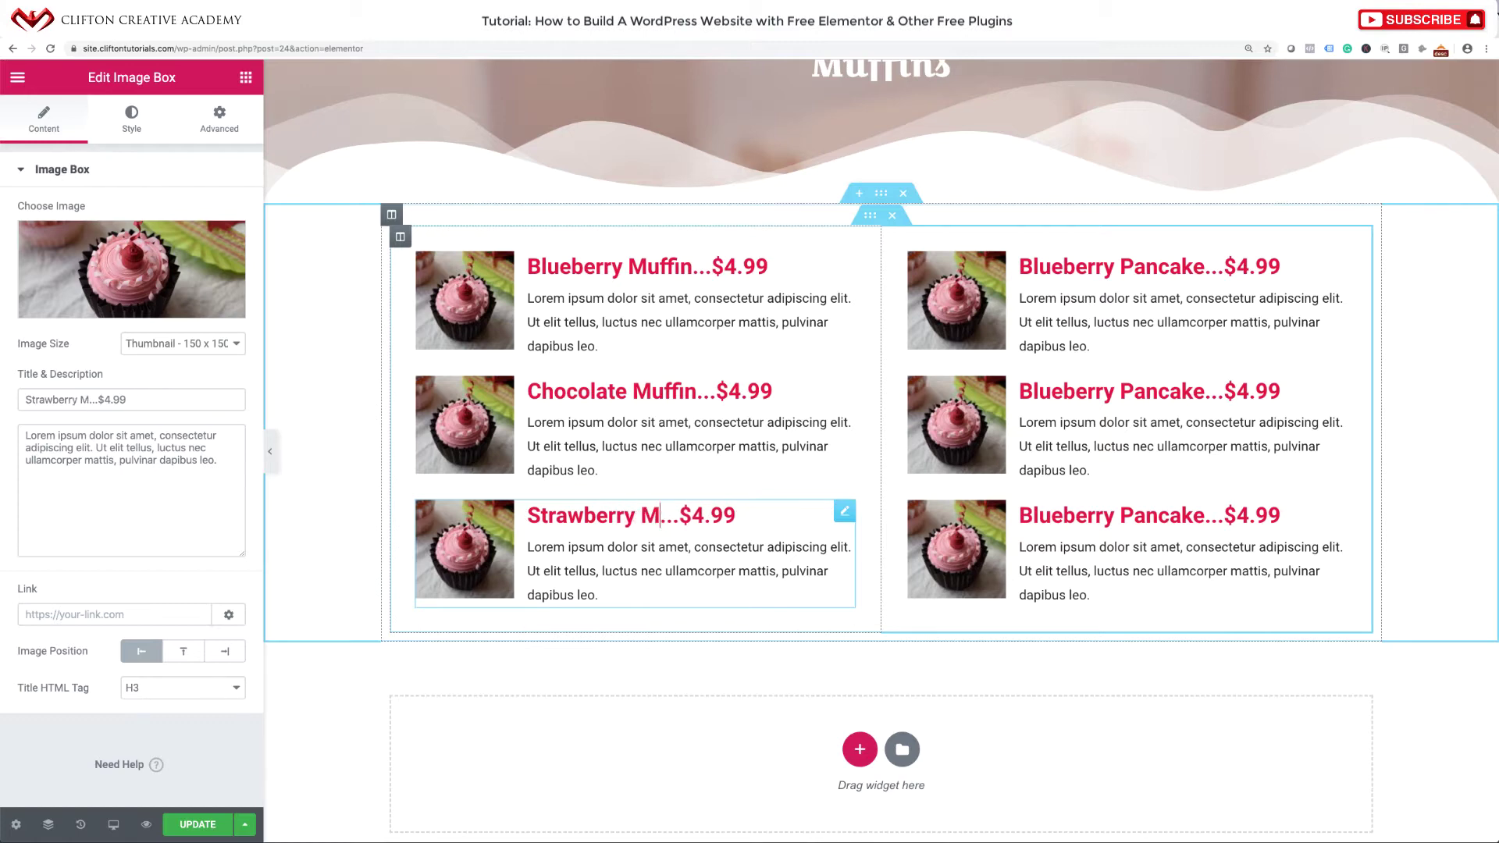
pyautogui.click(1174, 266)
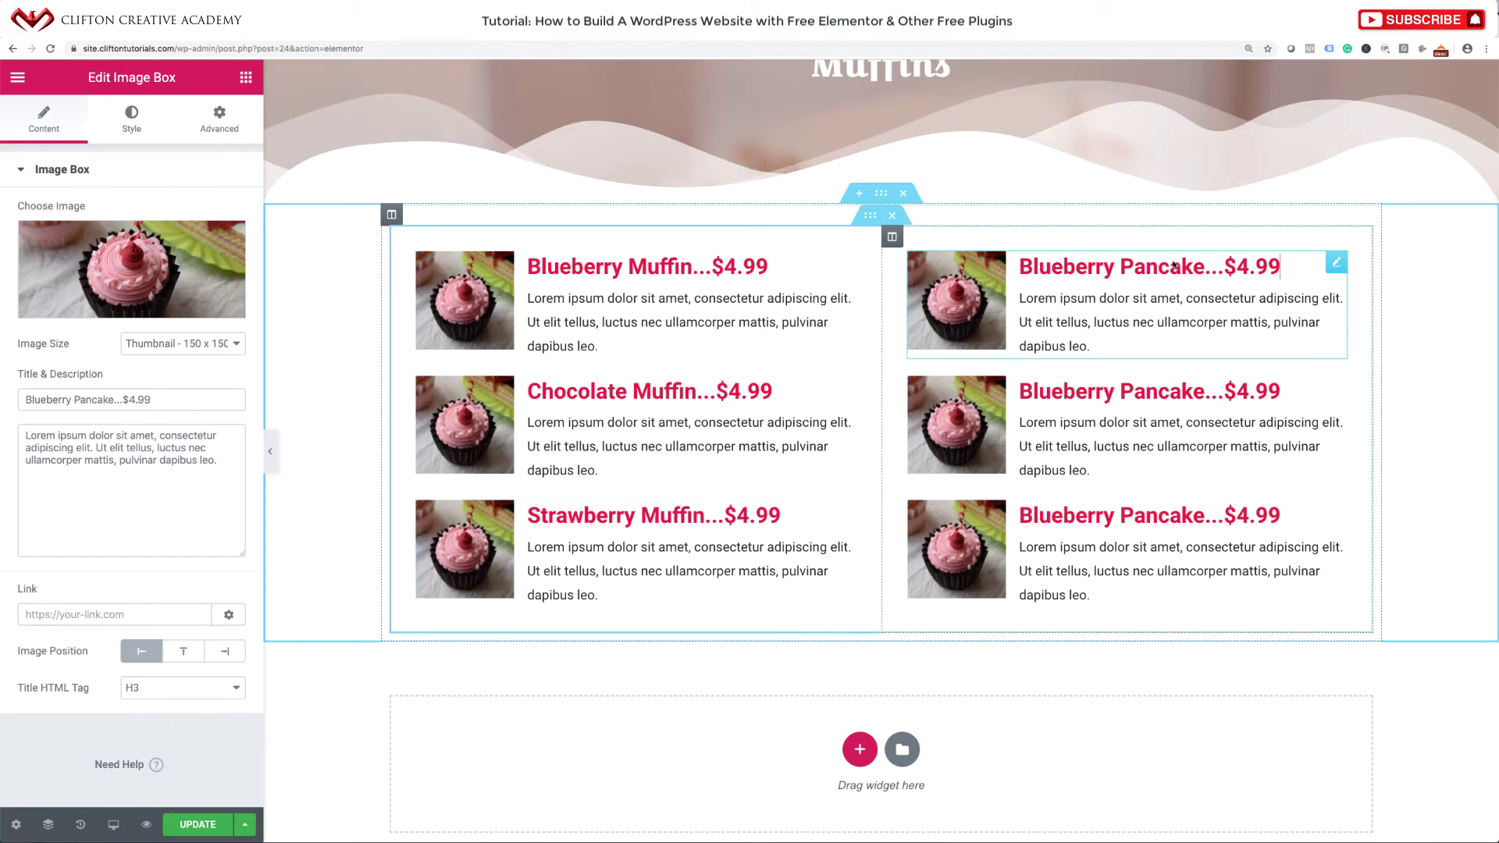
pyautogui.moveTo(1204, 272); pyautogui.dragTo(1007, 278)
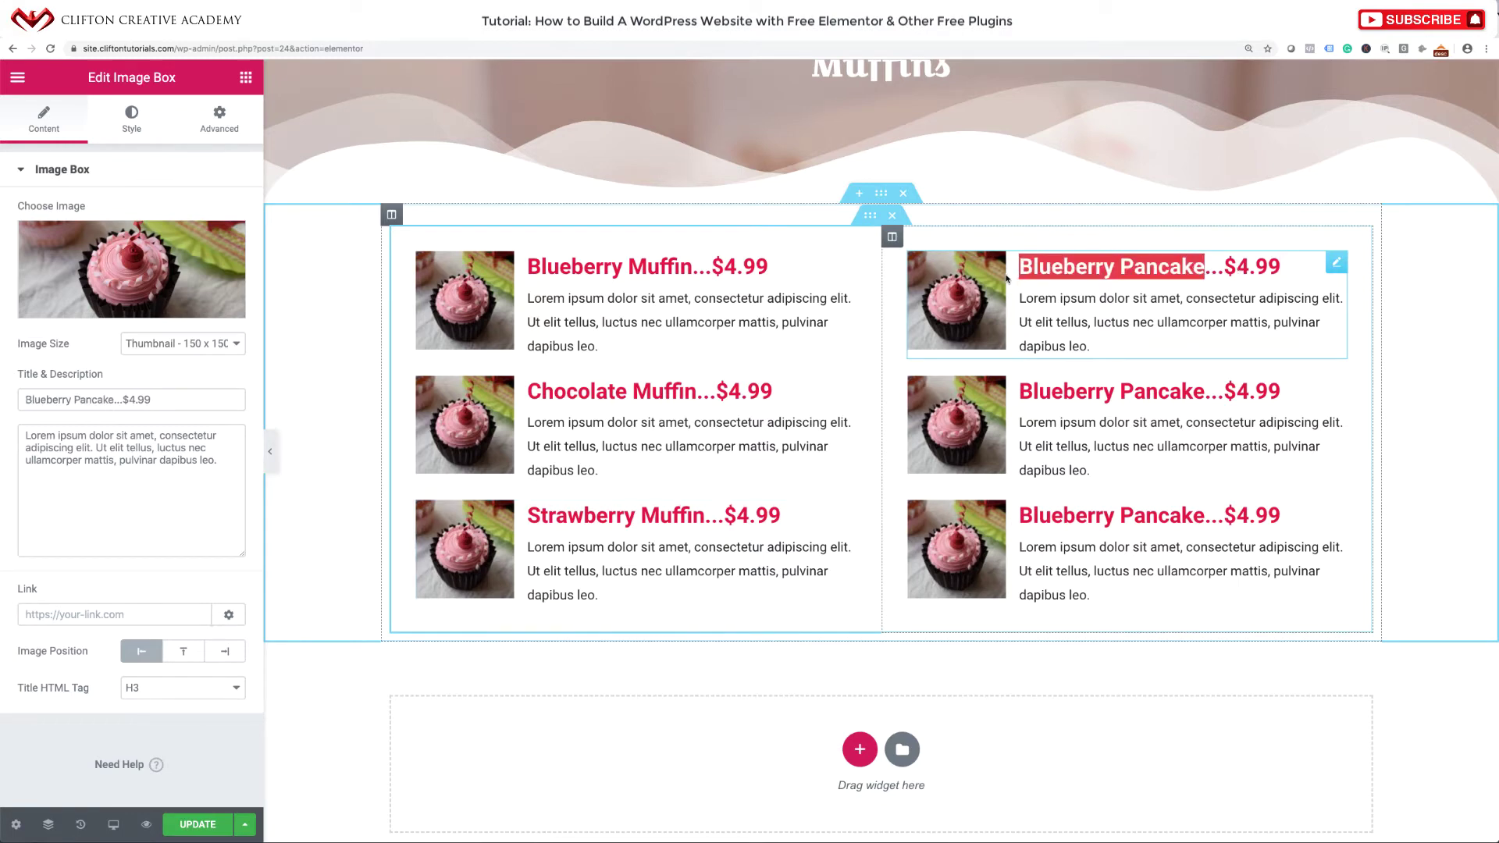
pyautogui.write('Bannana Muffin')
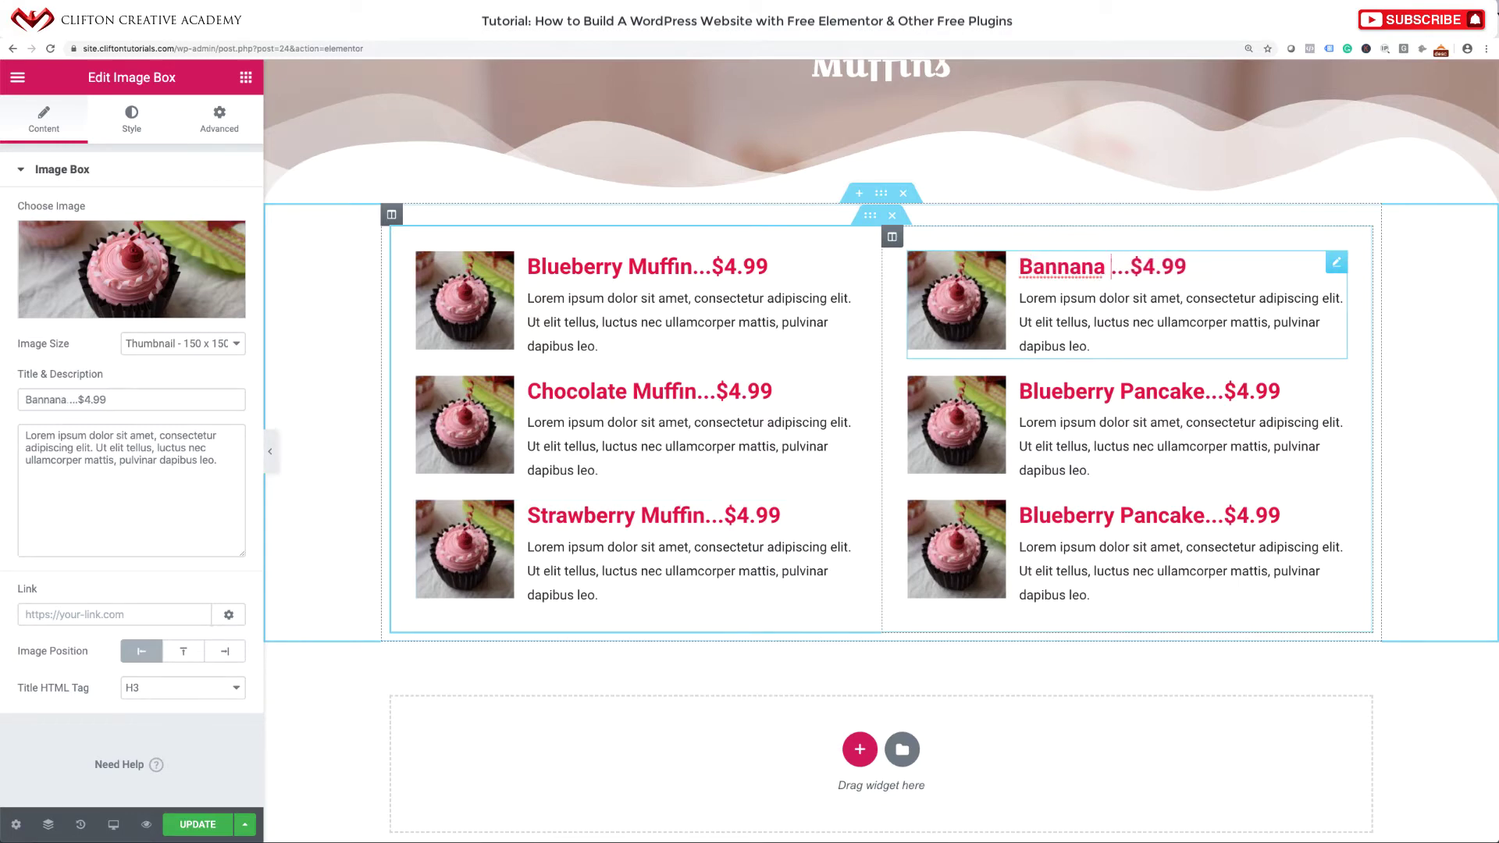
pyautogui.click(1059, 273)
pyautogui.press('BackSpace')
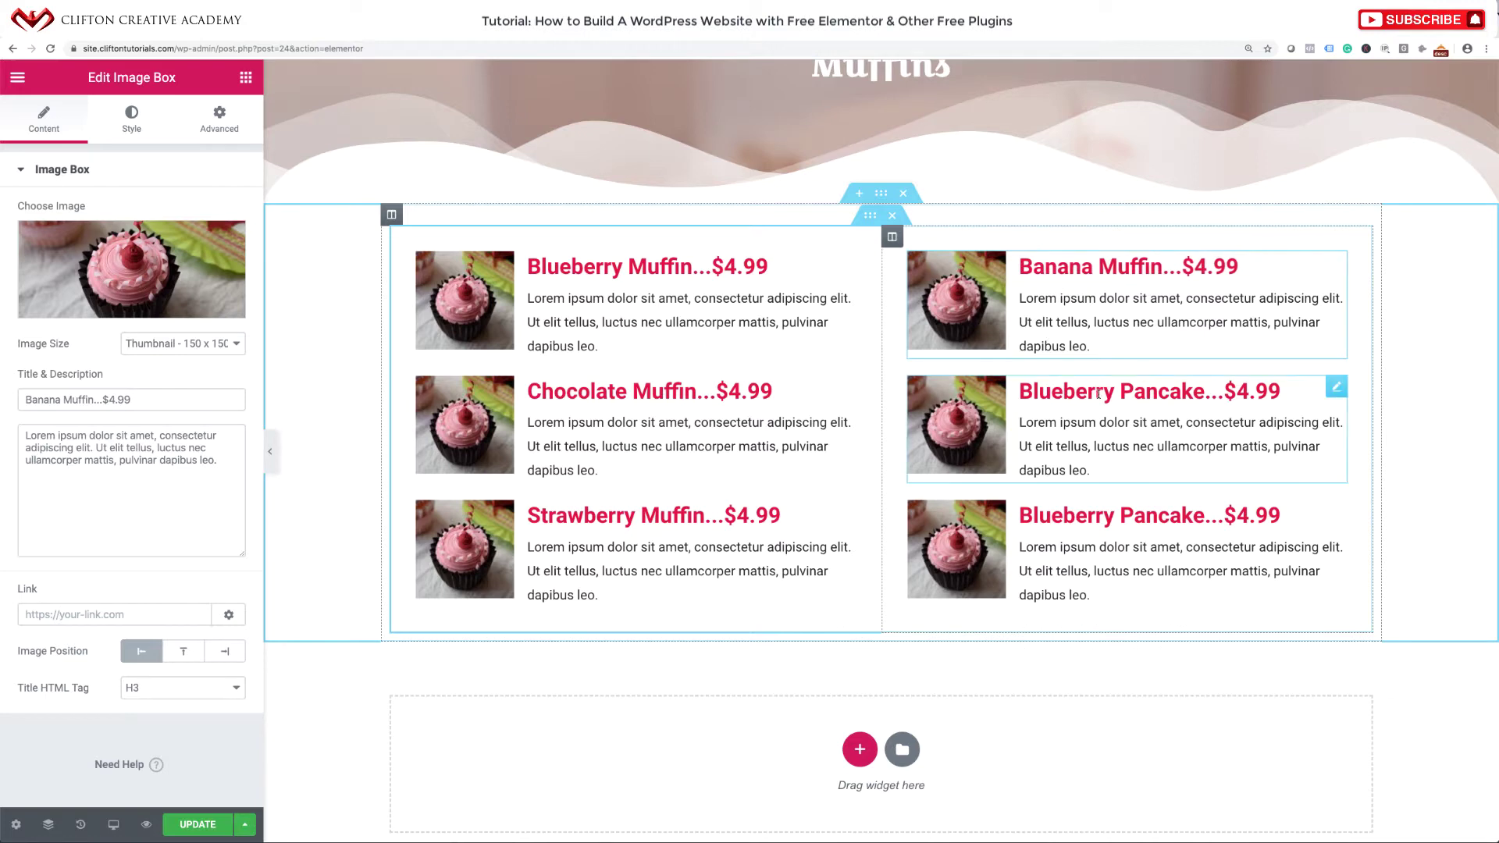
# Retitle the middle-right and bottom-right boxes 'Vanilla Muffin' and 'Almond Muffin'.
pyautogui.click(1082, 397)
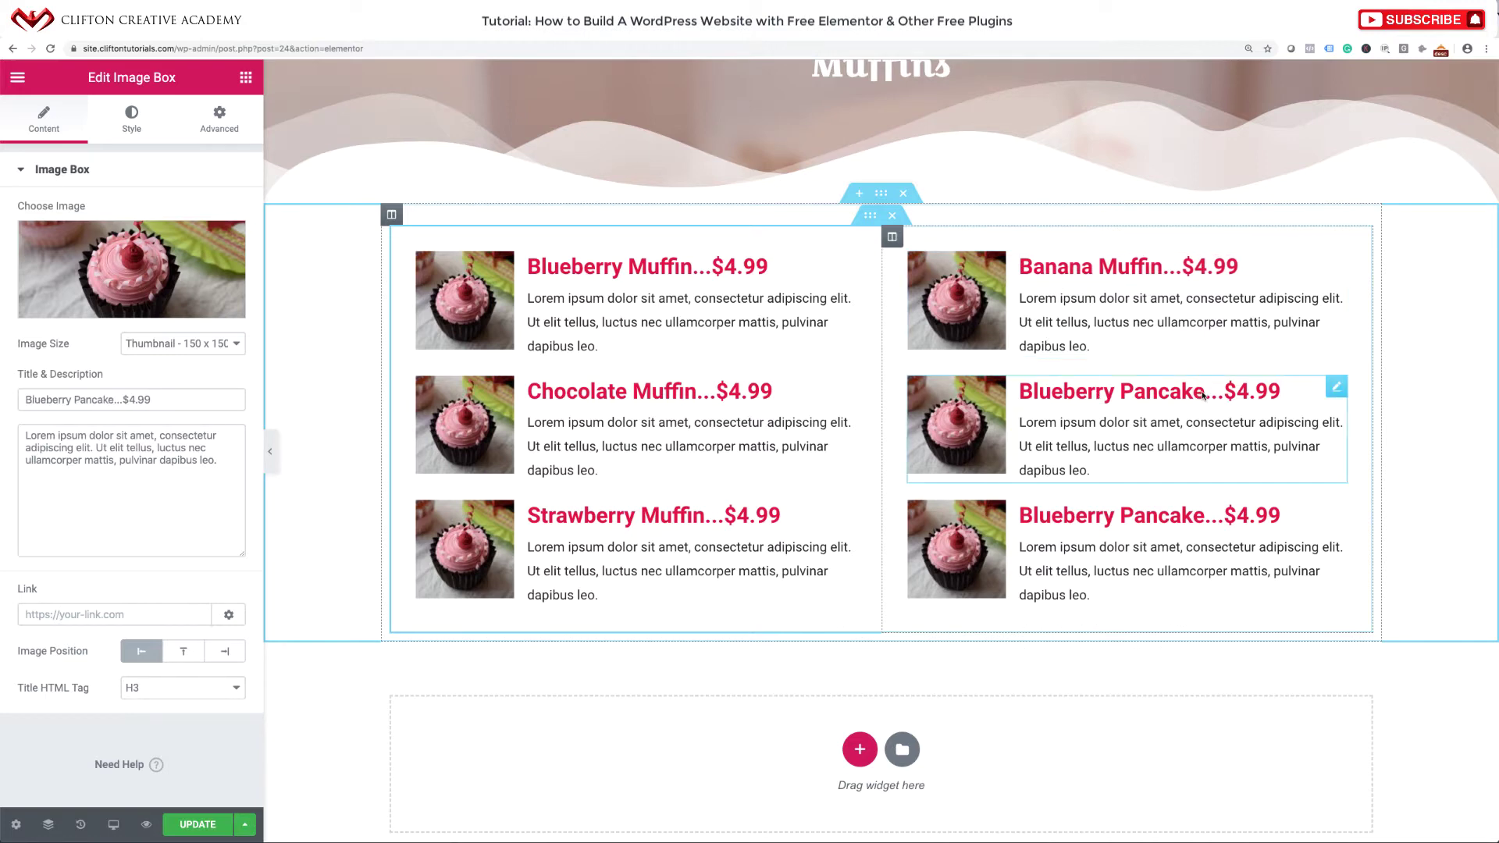
pyautogui.moveTo(1203, 394); pyautogui.dragTo(1026, 396)
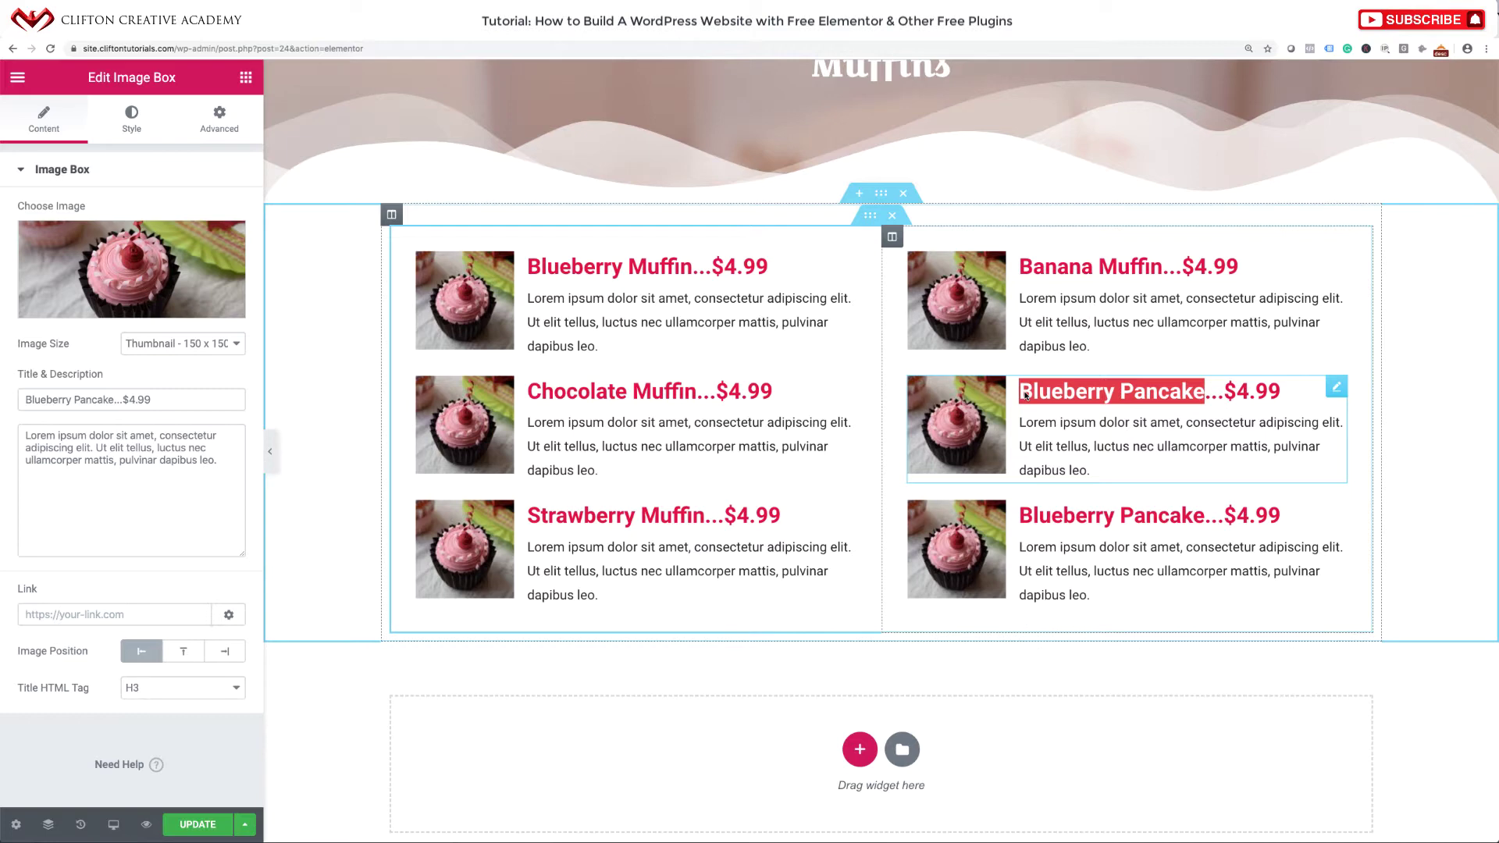
pyautogui.write('Vanilla M')
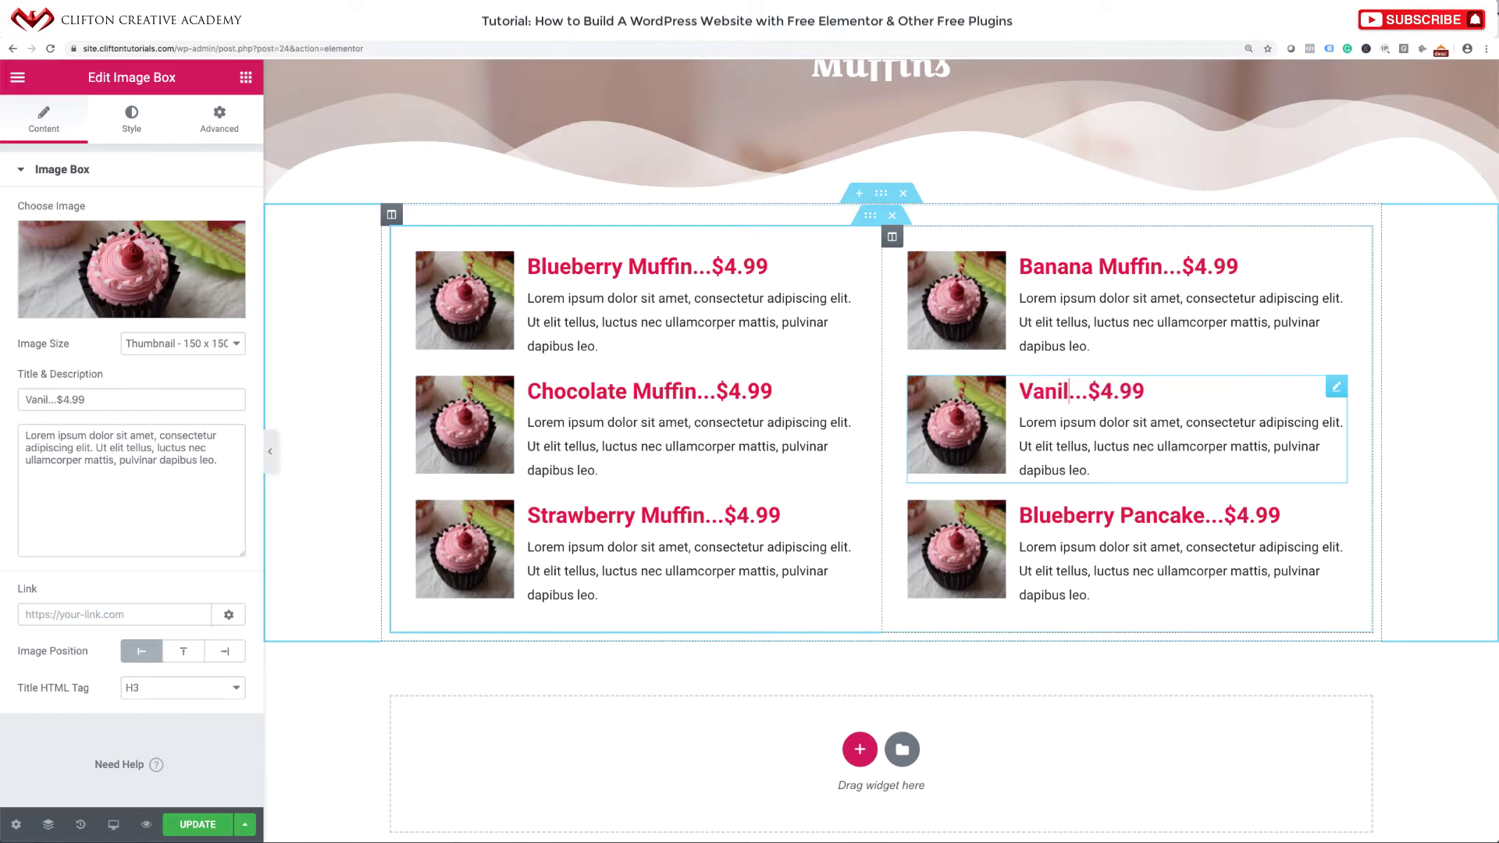
pyautogui.write('uffin')
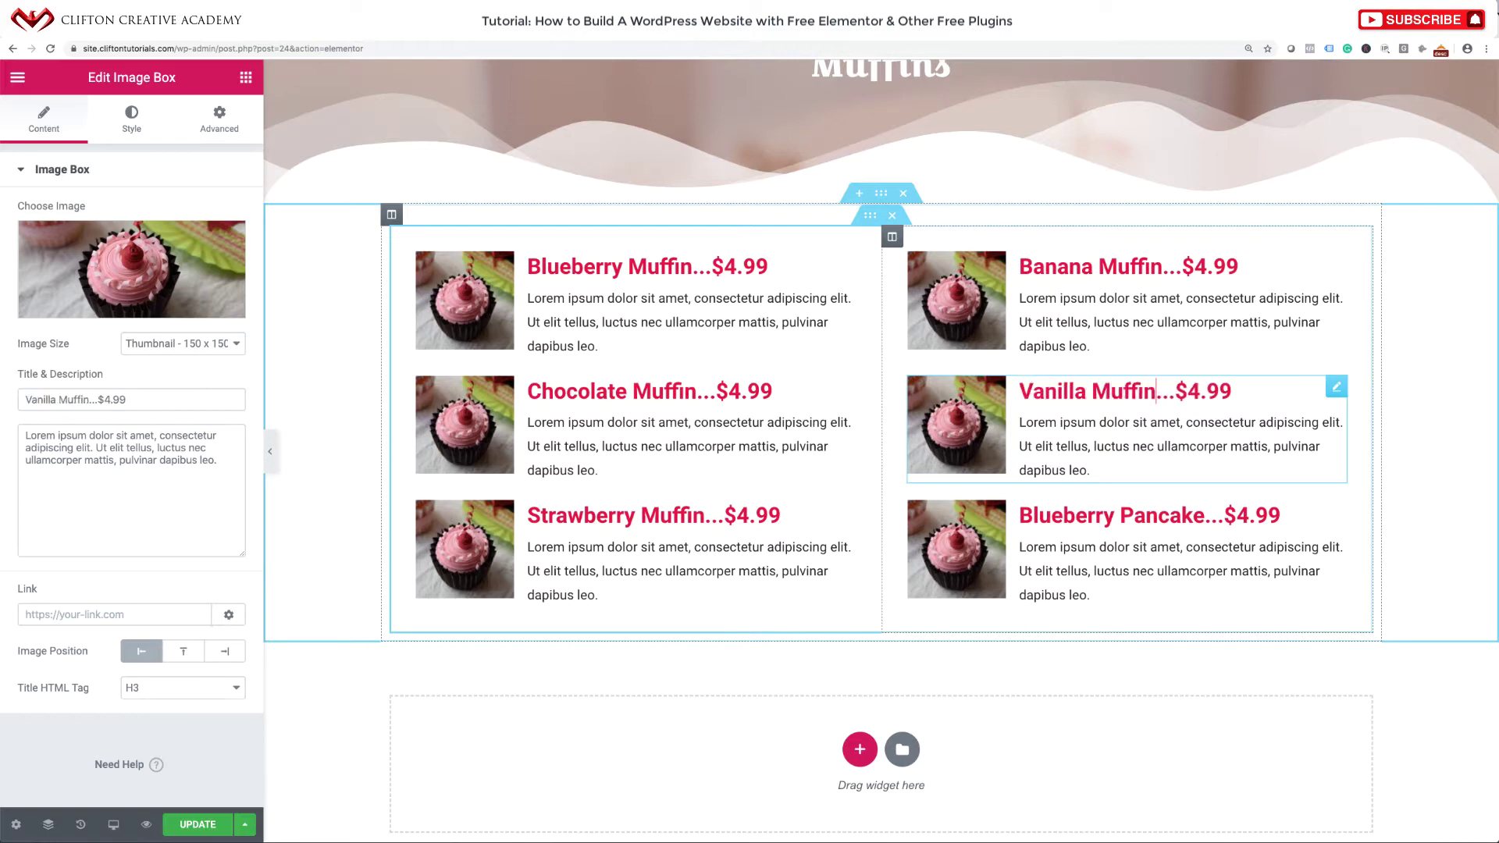
pyautogui.click(1204, 517)
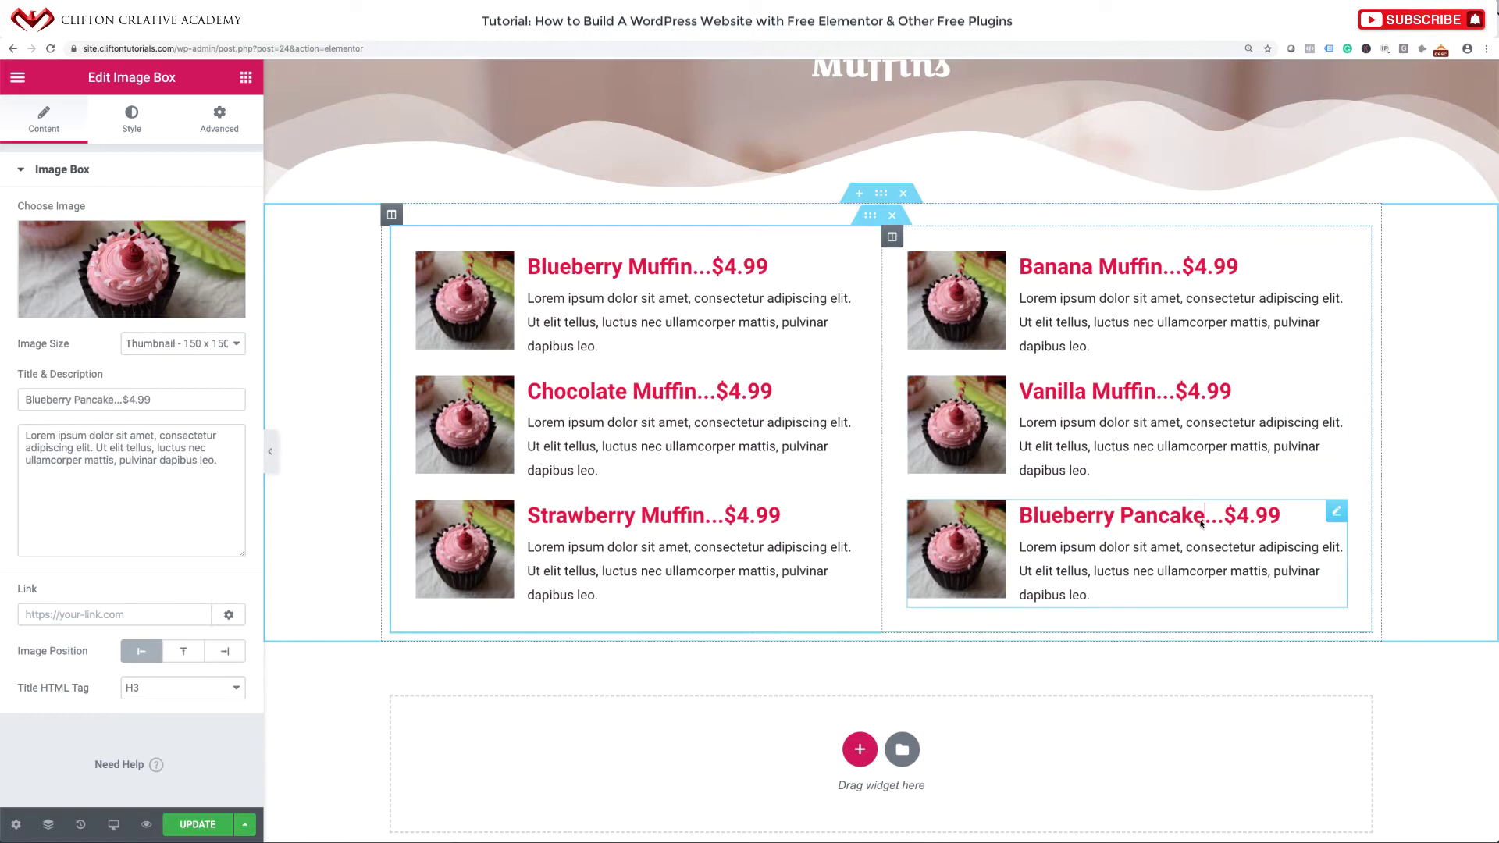
pyautogui.moveTo(1203, 517); pyautogui.dragTo(1015, 519)
pyautogui.write('Jalapeno')
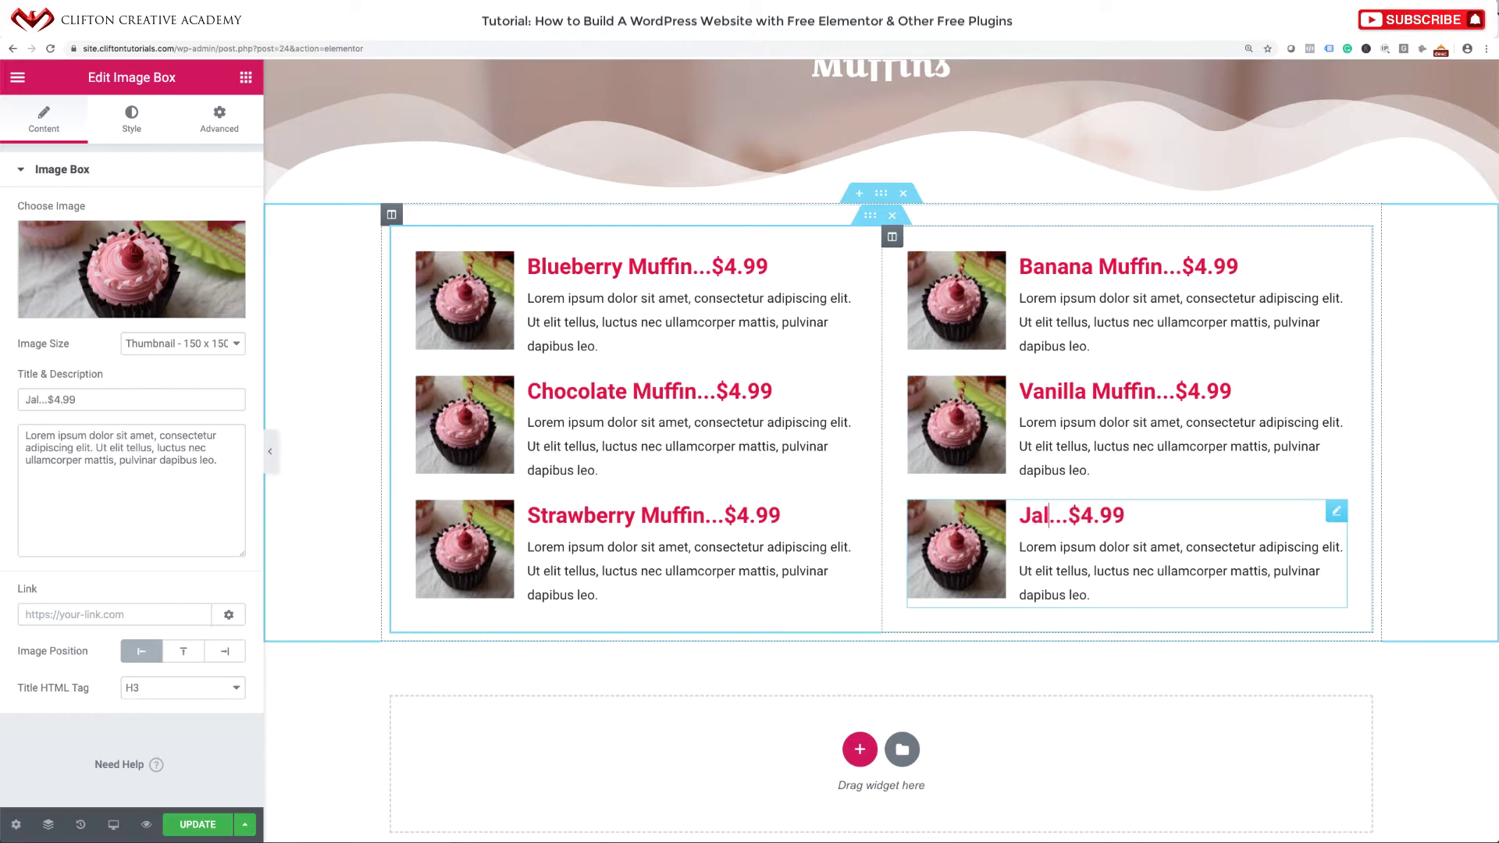
pyautogui.write(' Muffin')
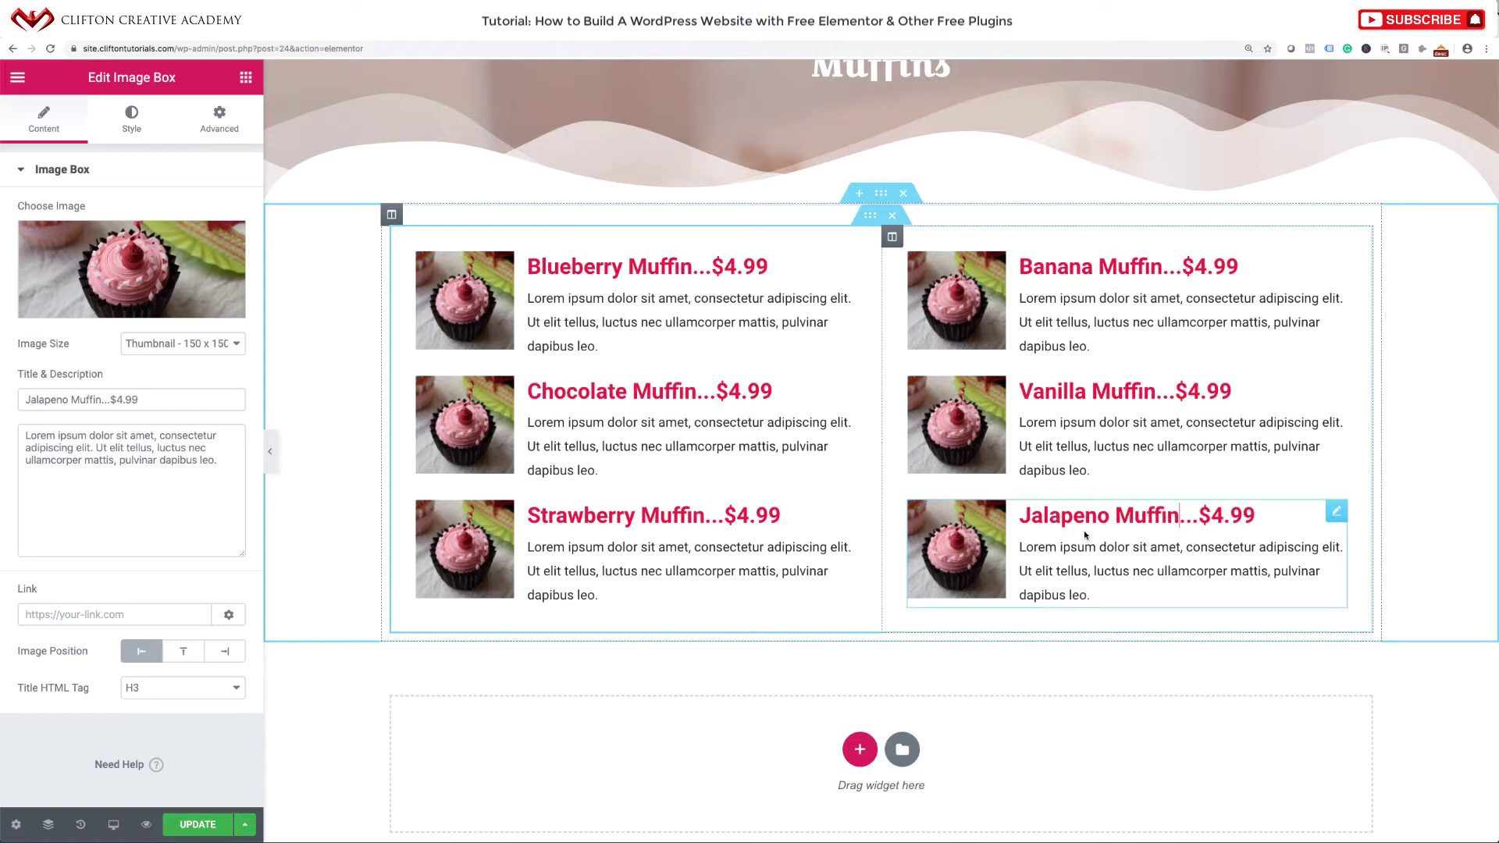
pyautogui.moveTo(1108, 518); pyautogui.dragTo(1018, 517)
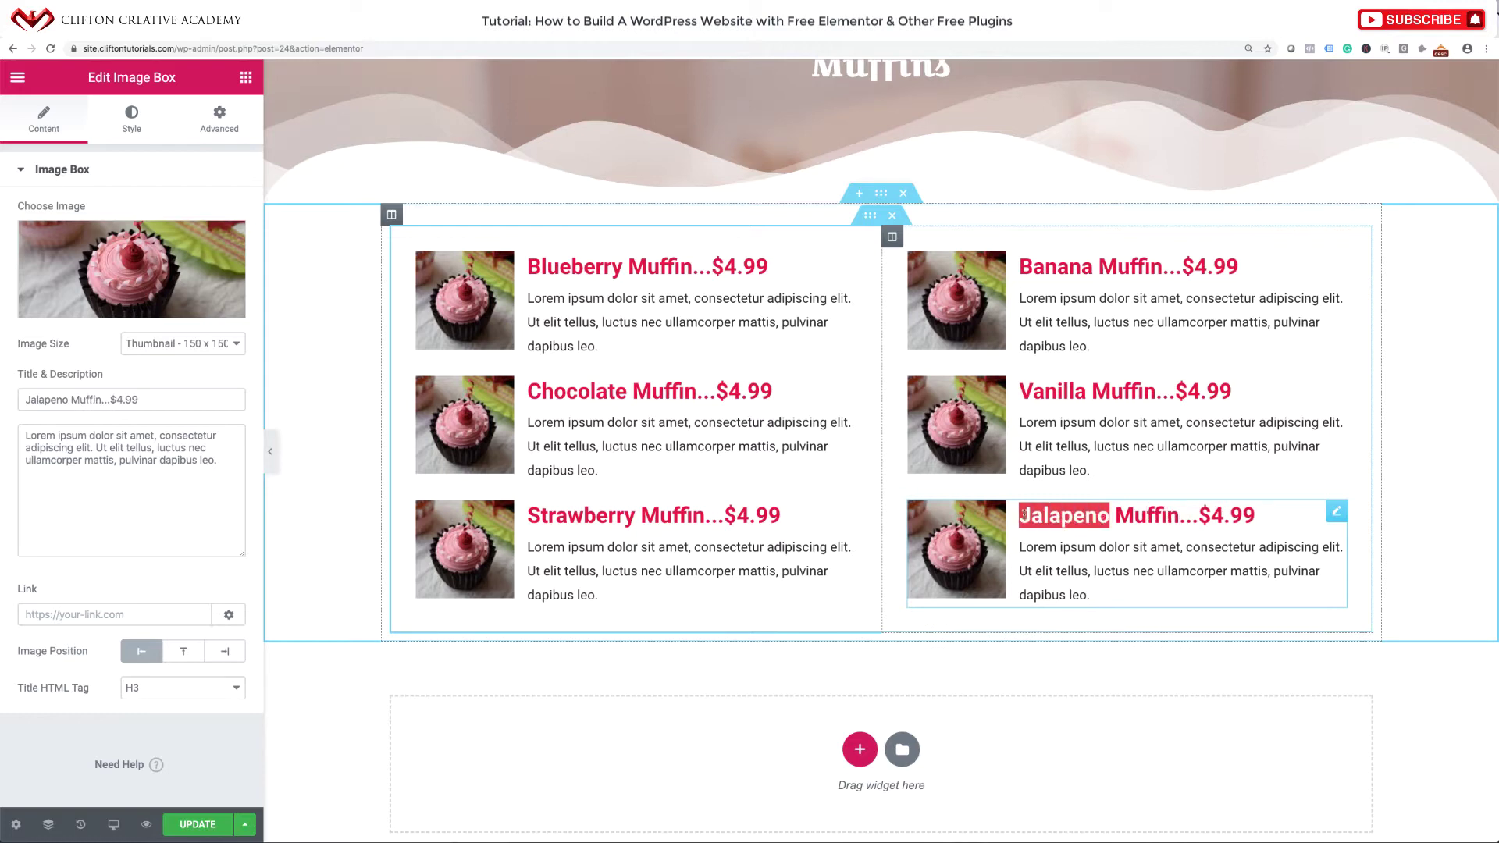
pyautogui.write('Almond')
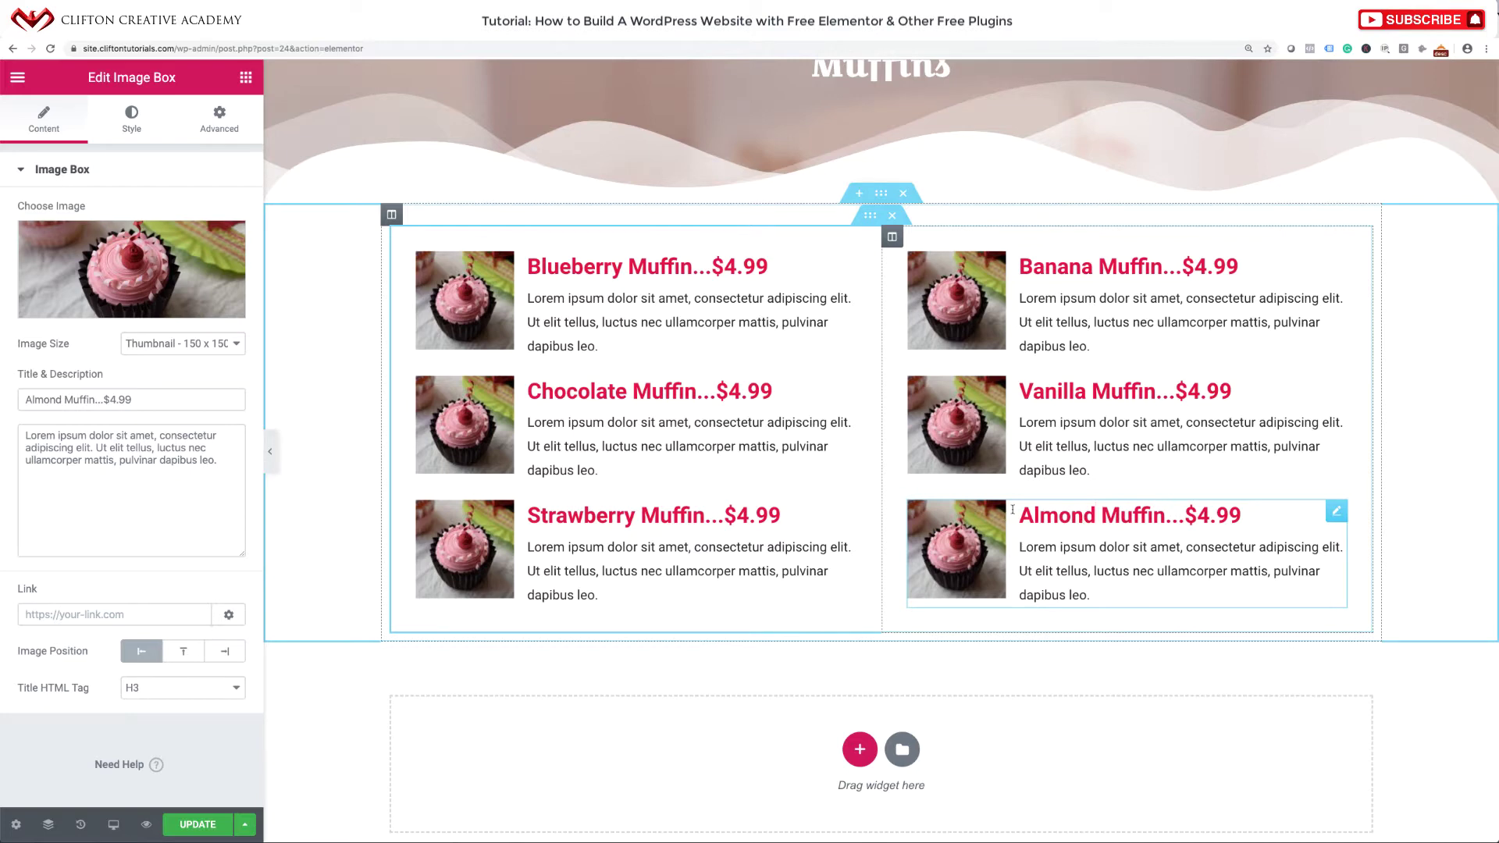
pyautogui.scroll(3, 1045, 549)
pyautogui.scroll(-3, 467, 746)
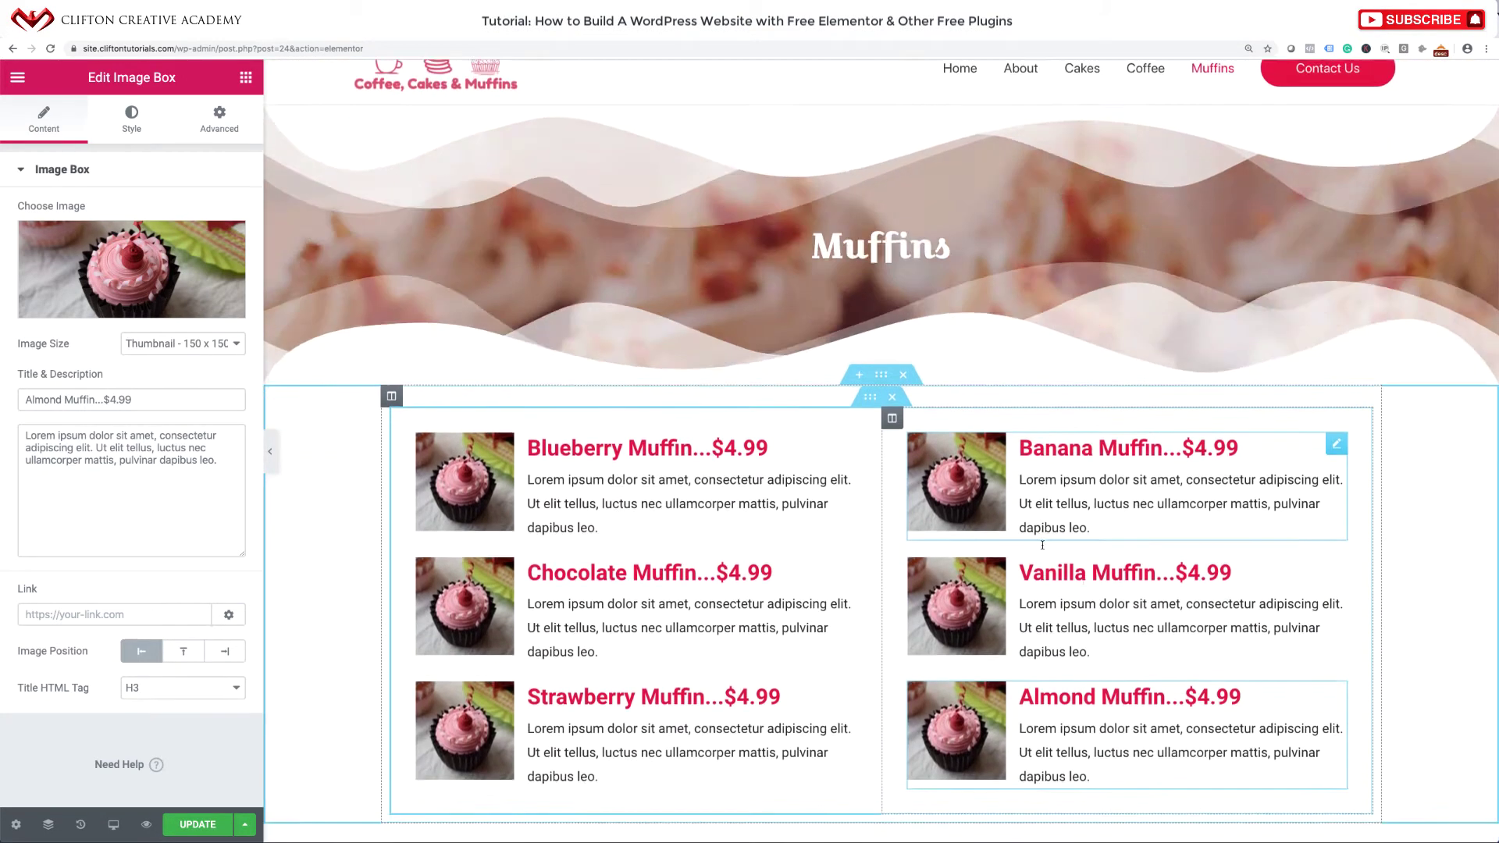
# Save the Muffins page and collapse the Elementor panel for a full-width preview.
pyautogui.click(214, 820)
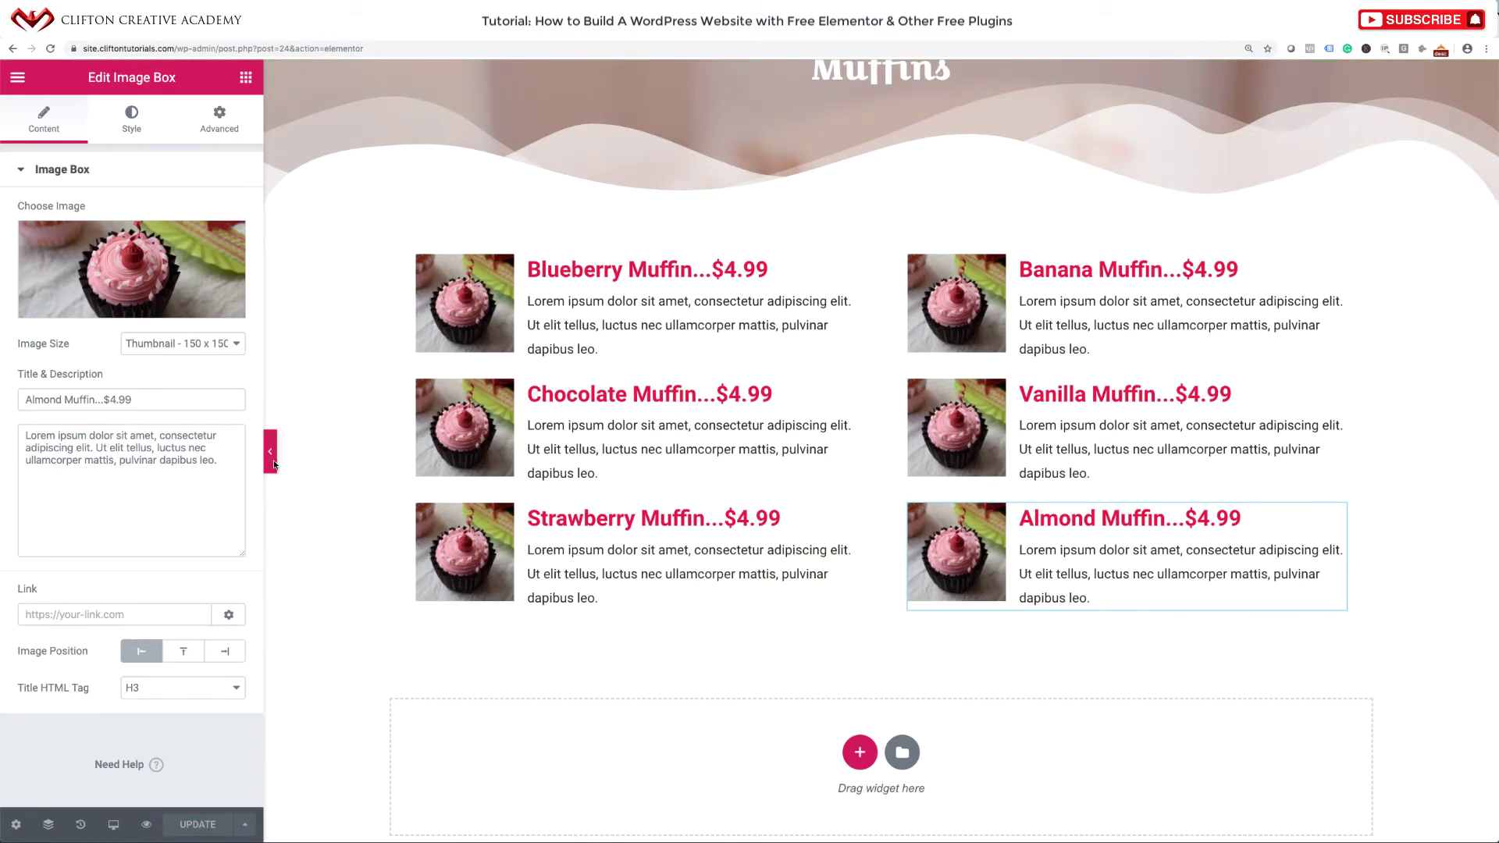
pyautogui.click(271, 453)
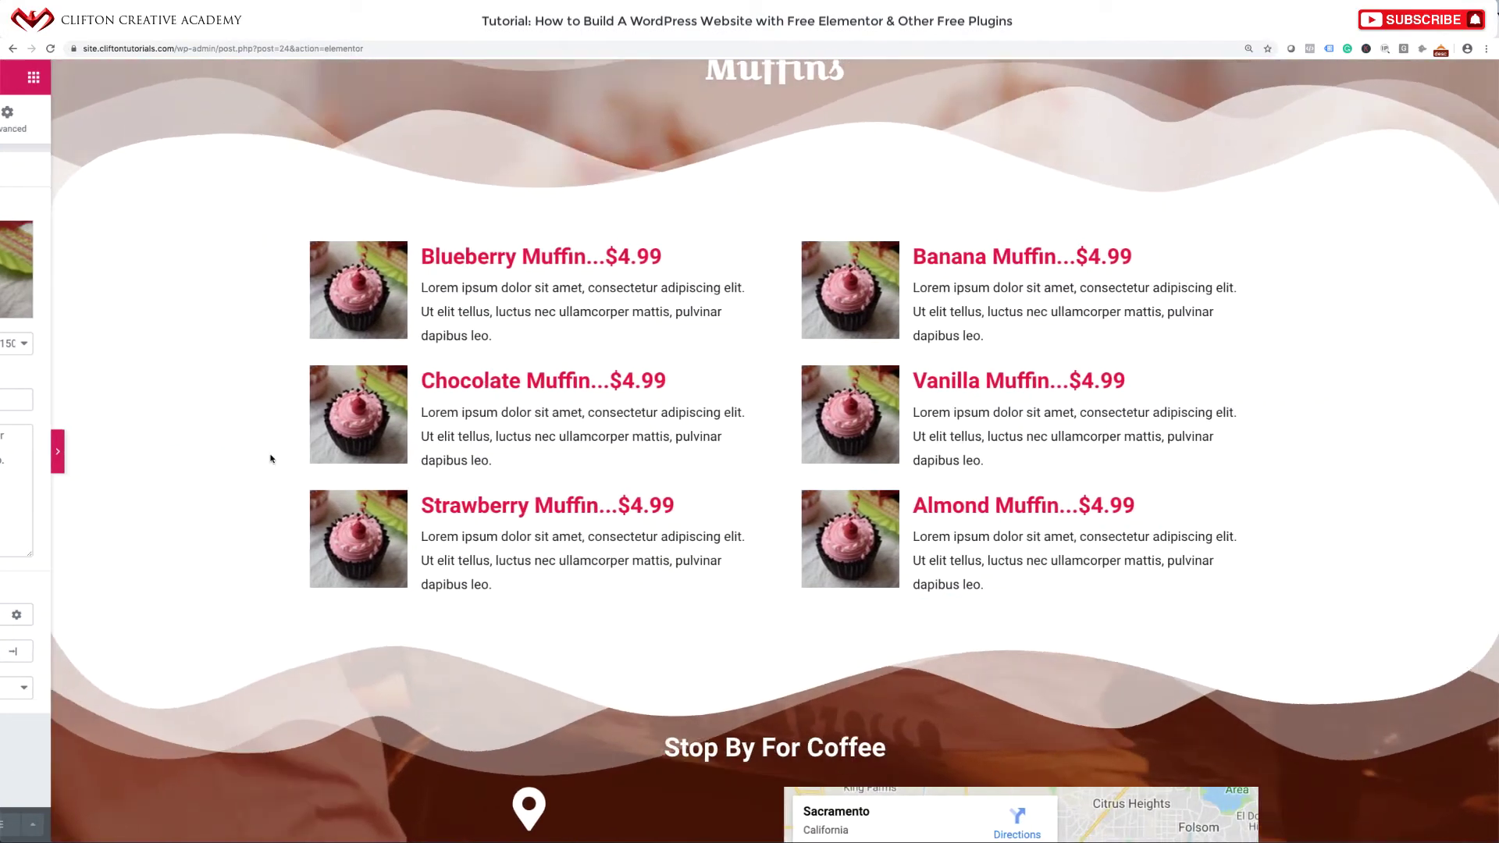
pyautogui.scroll(3, 1163, 150)
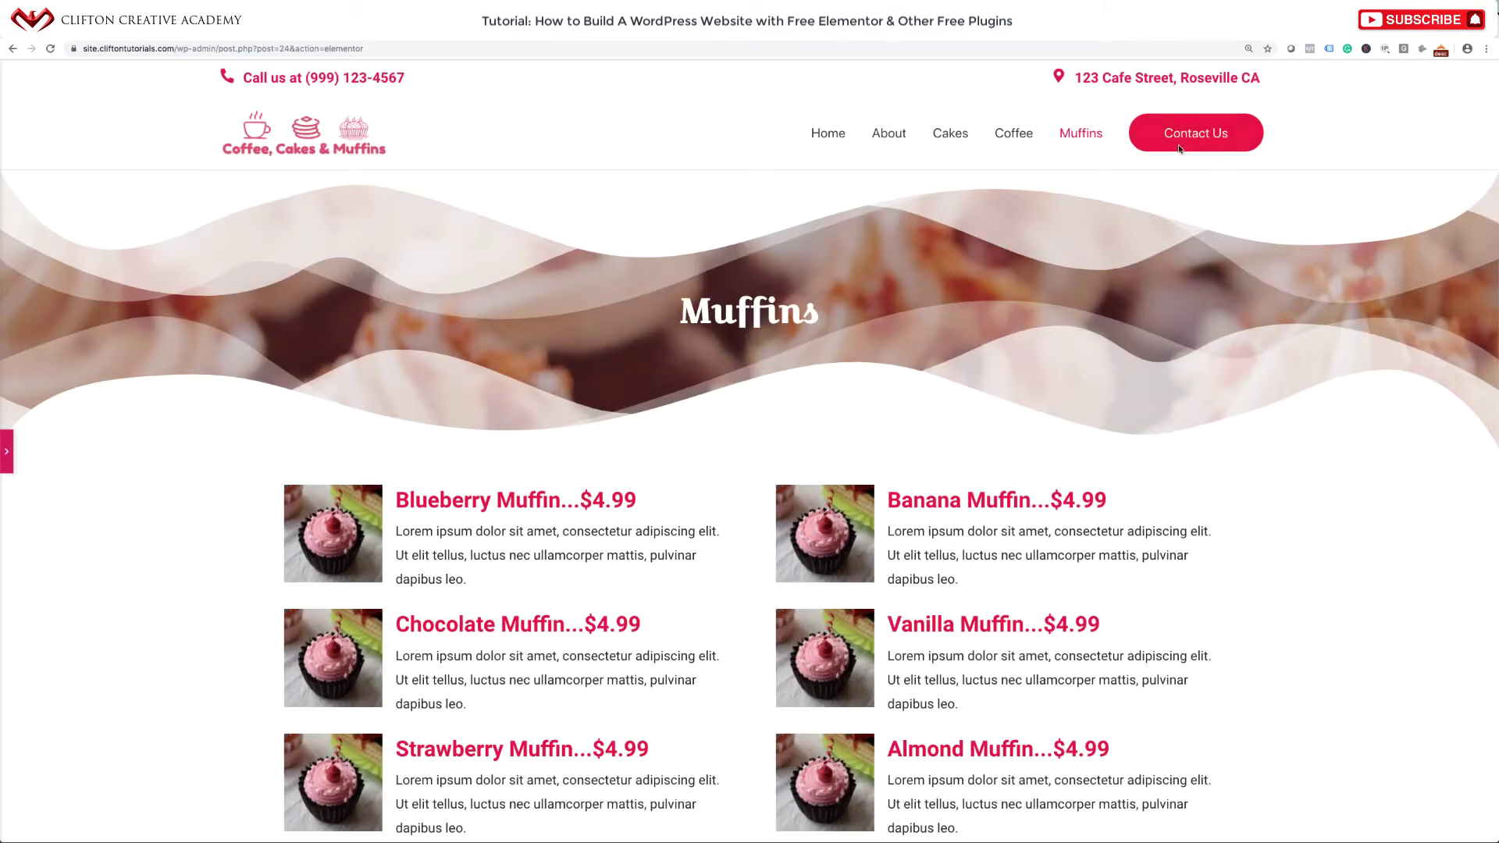
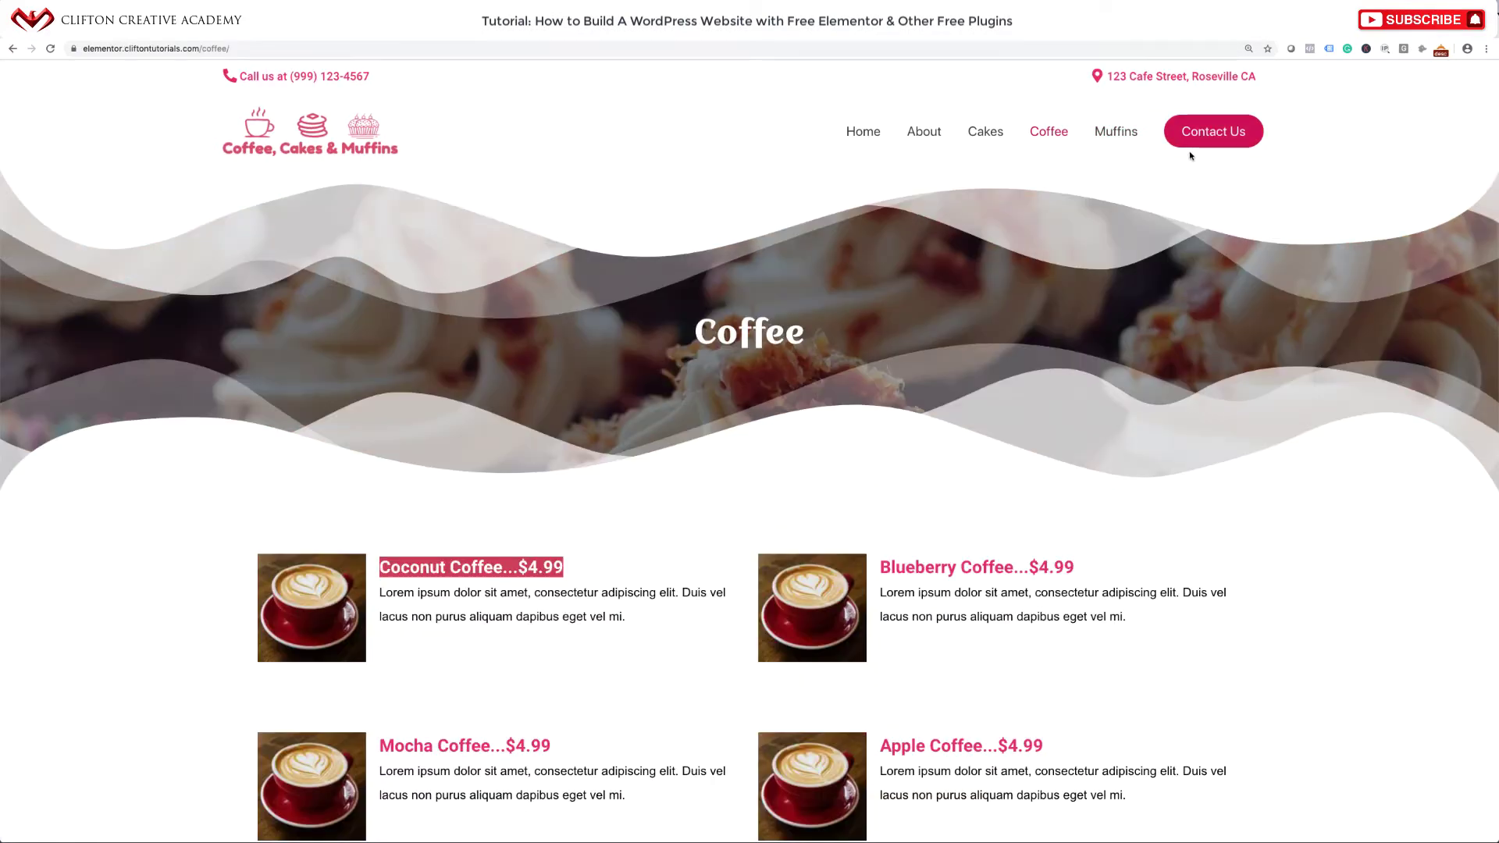
# Open the demo site's Contact Us page and scroll through its contact form.
pyautogui.click(1201, 141)
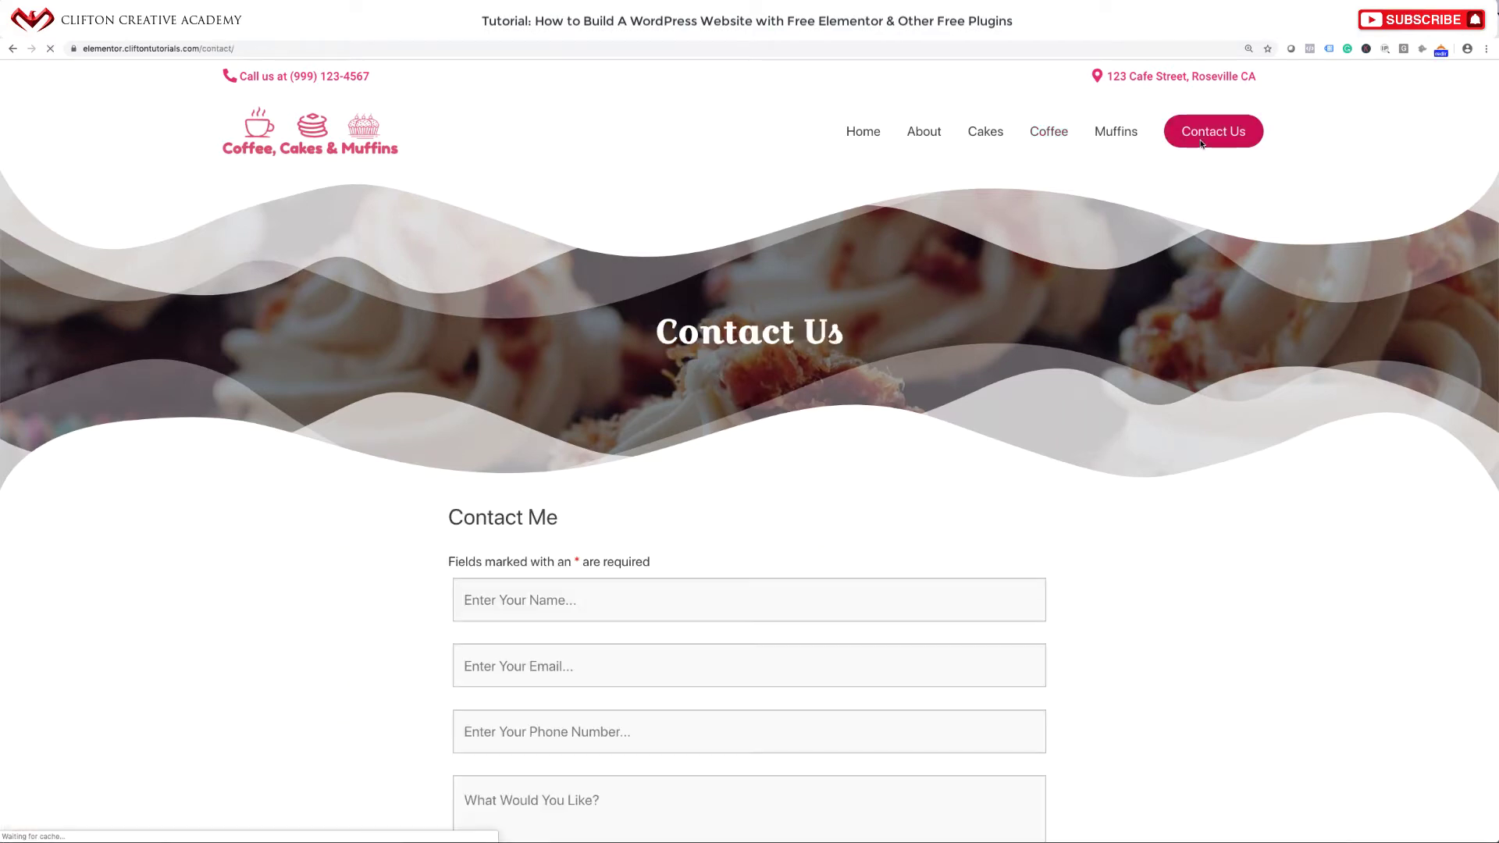
pyautogui.scroll(-3, 818, 472)
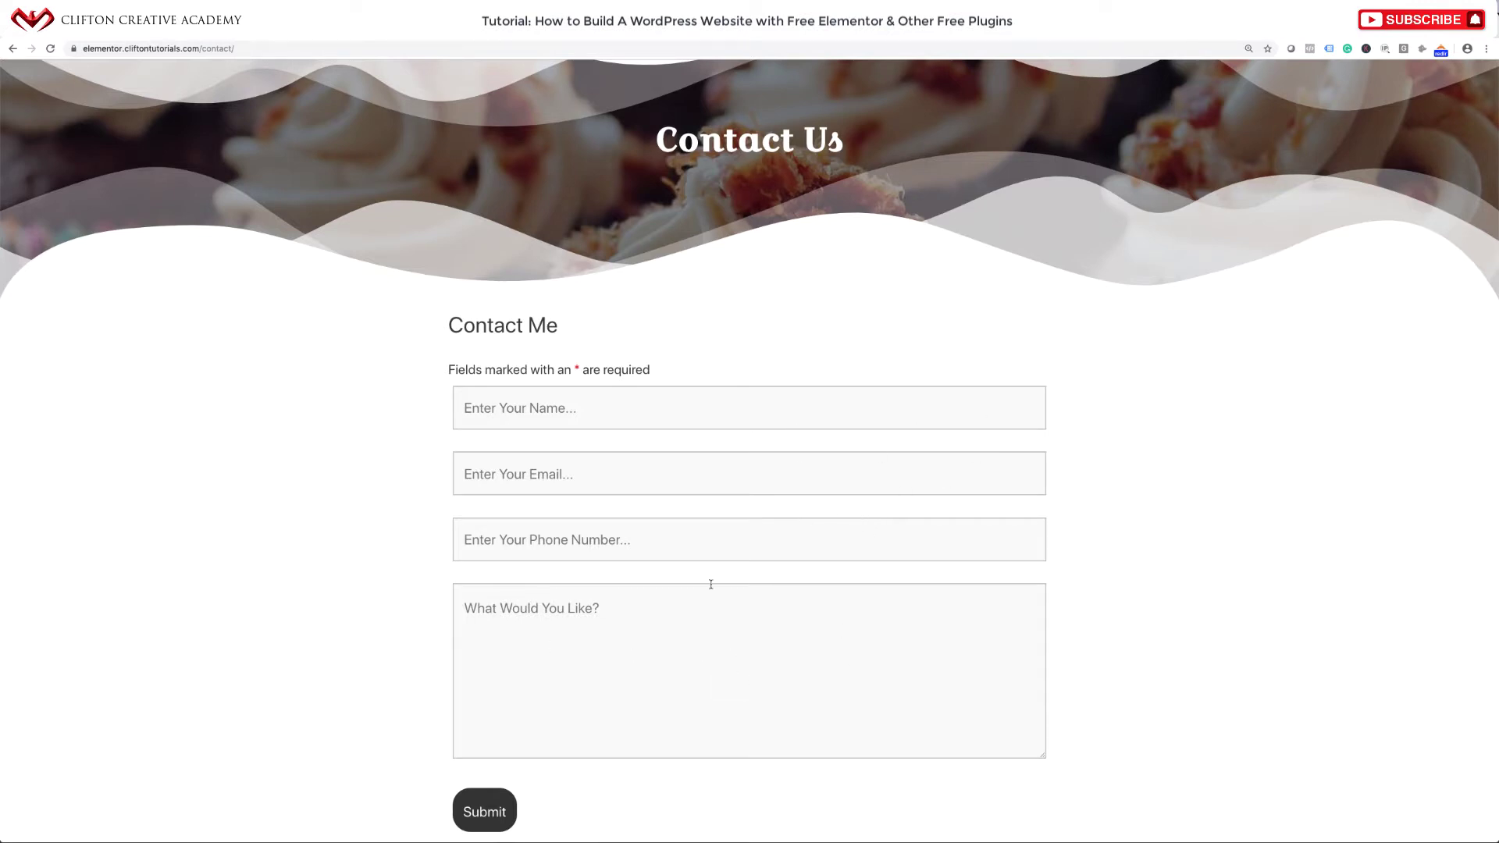
pyautogui.scroll(5, 716, 552)
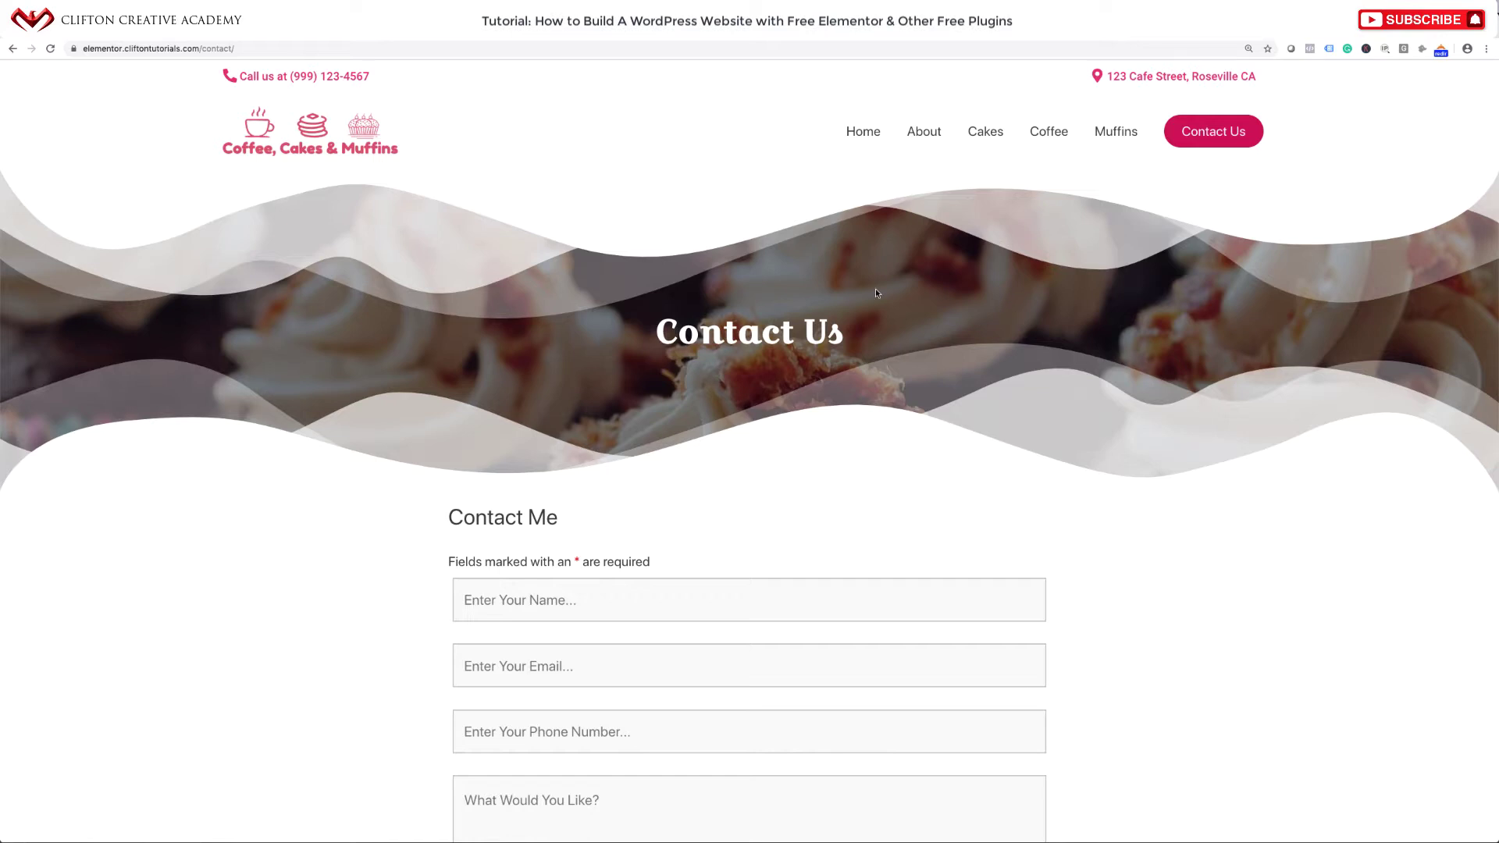
pyautogui.scroll(-3, 790, 401)
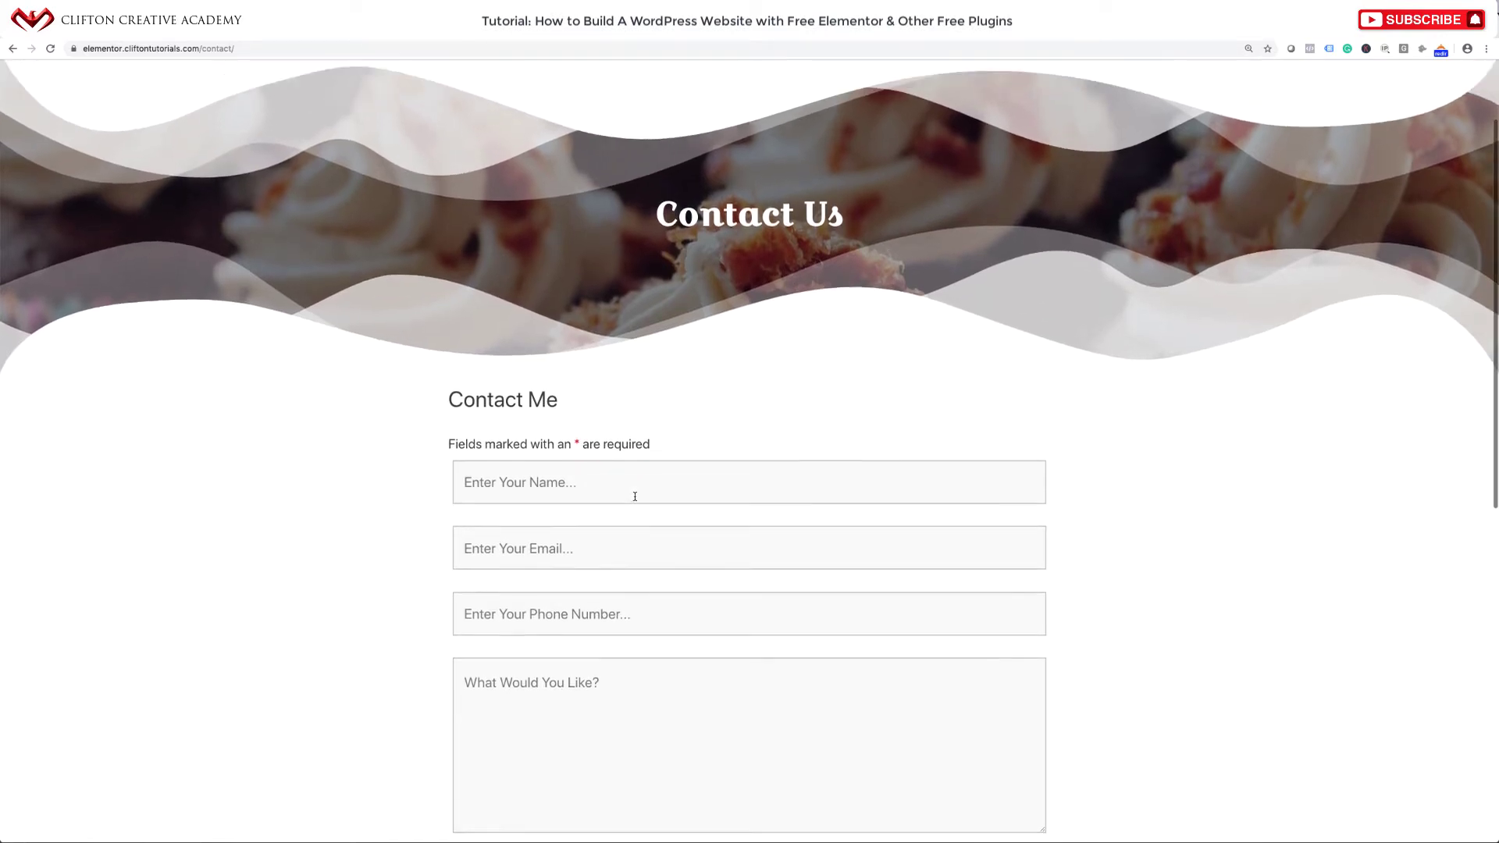
pyautogui.scroll(3, 635, 497)
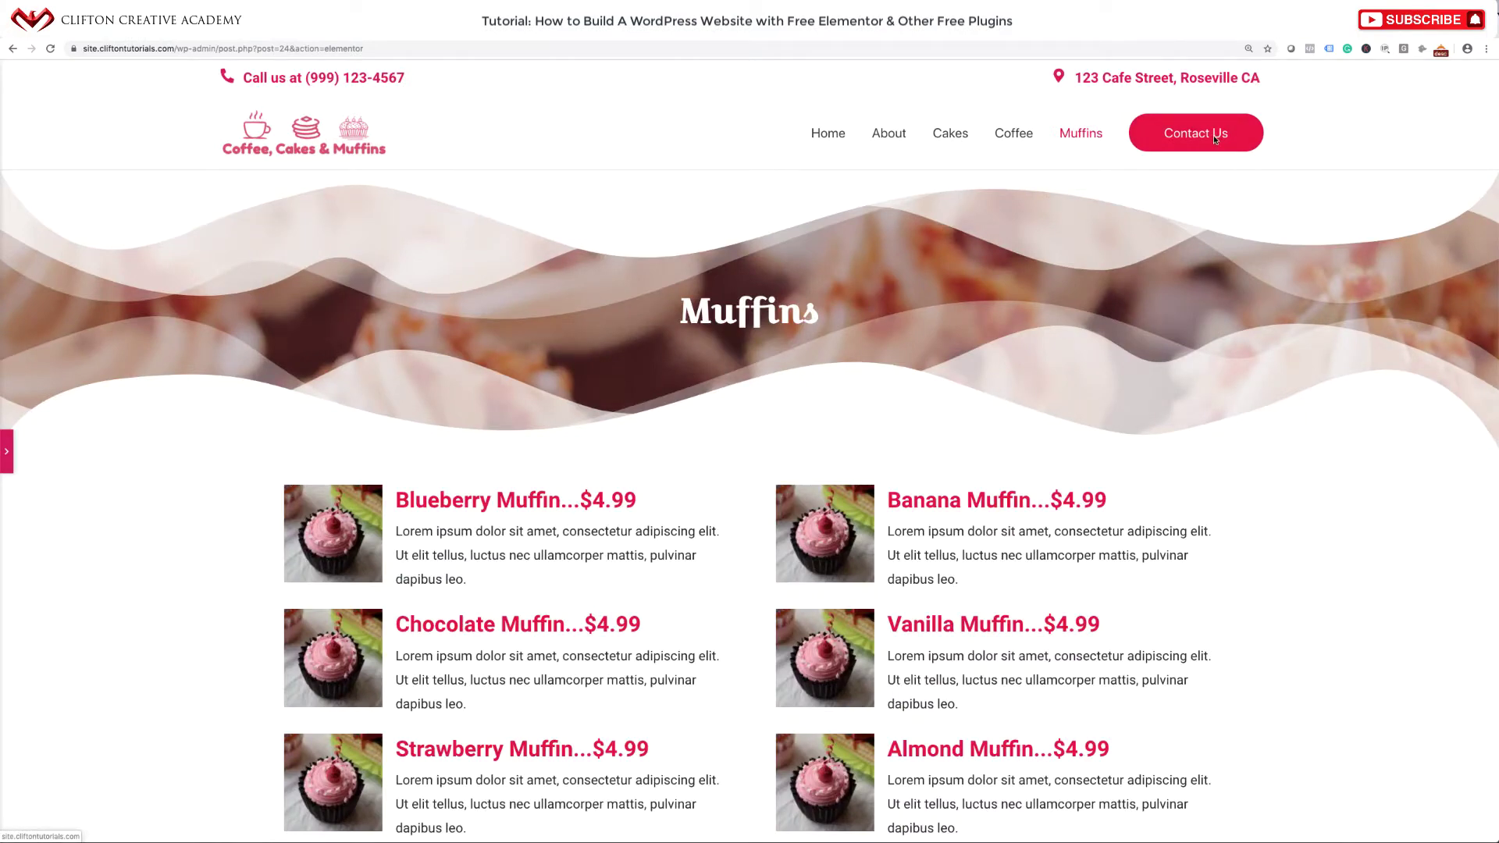
# View the Muffins page on the live site, then go to the home page.
pyautogui.click(7, 453)
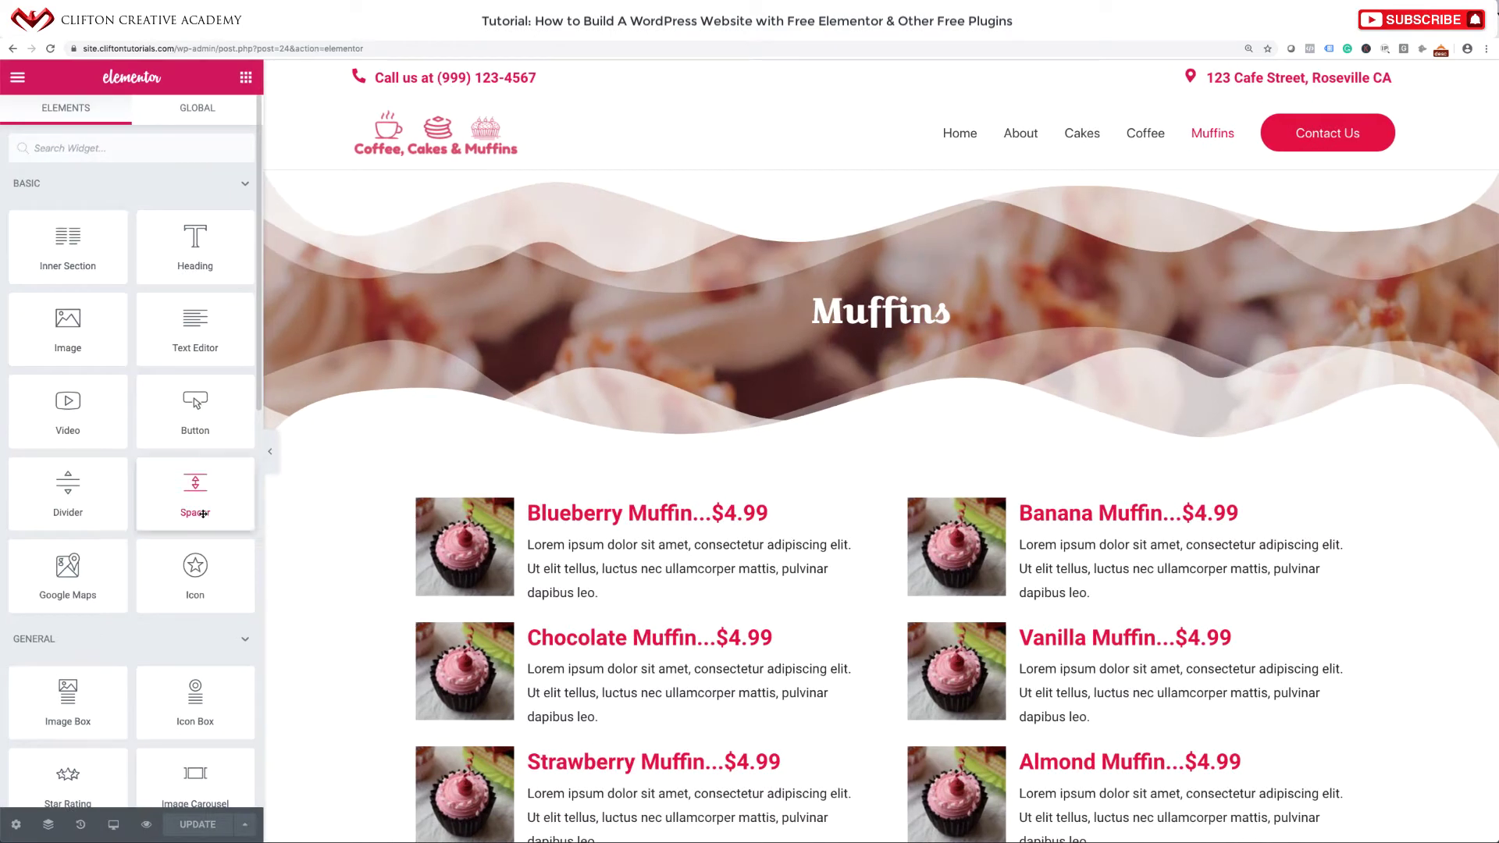
pyautogui.click(14, 80)
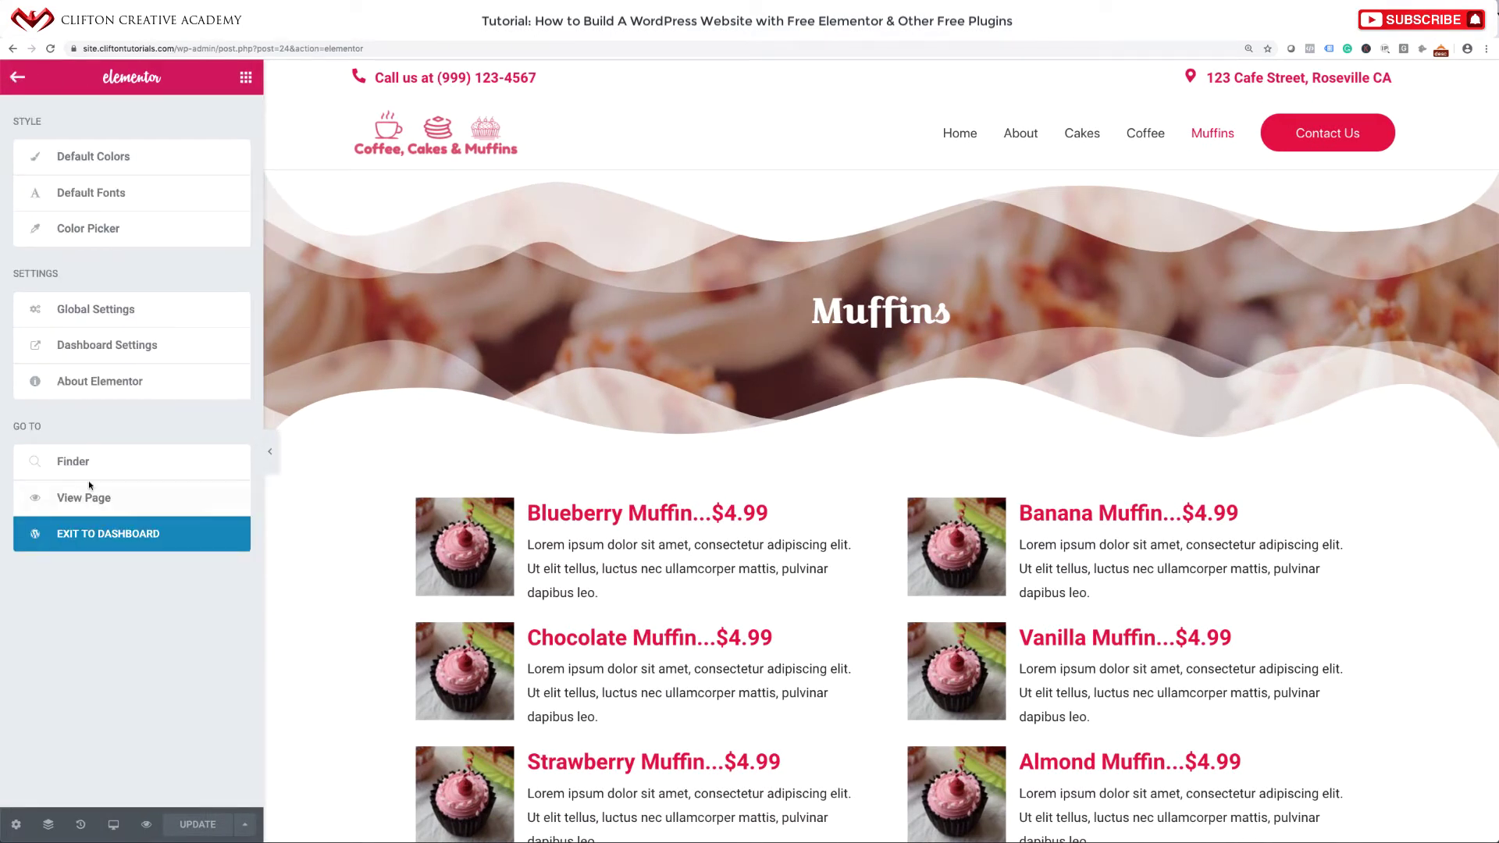
pyautogui.click(89, 506)
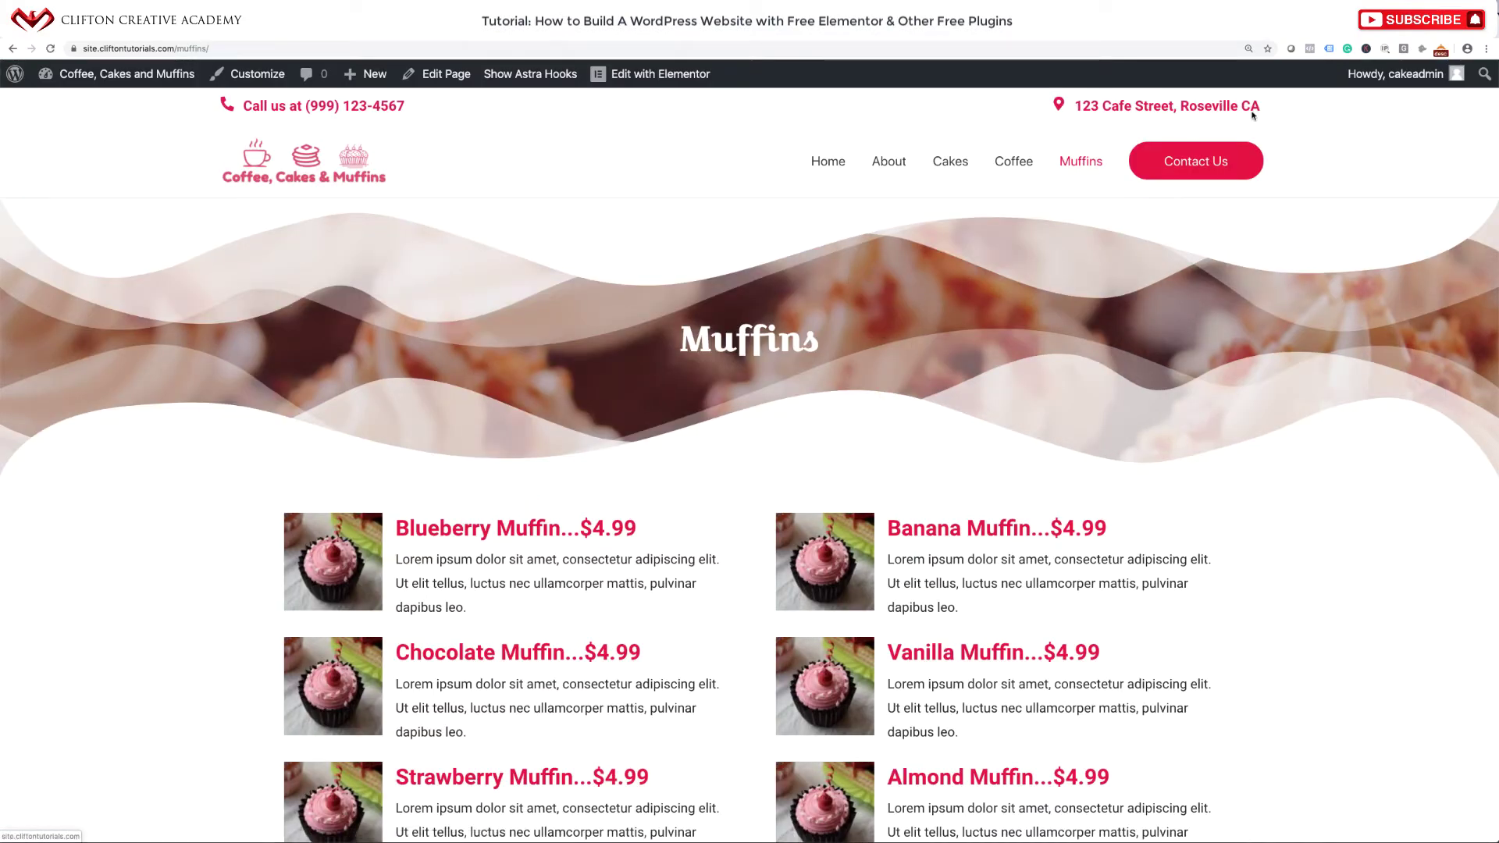
pyautogui.click(1213, 168)
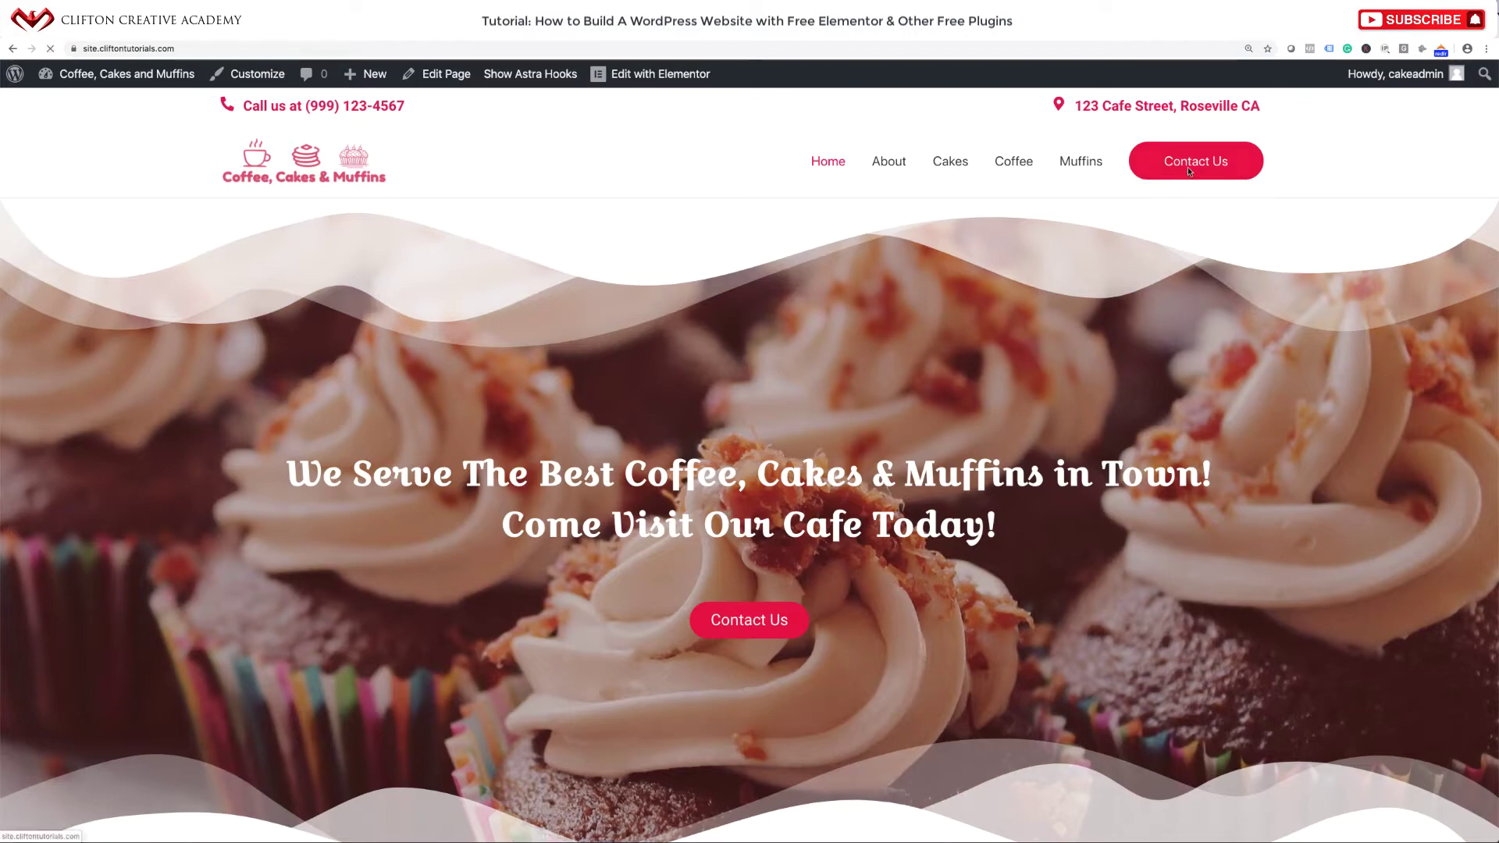
# Scroll through the live home page and open the site Customizer.
pyautogui.scroll(-1, 1009, 396)
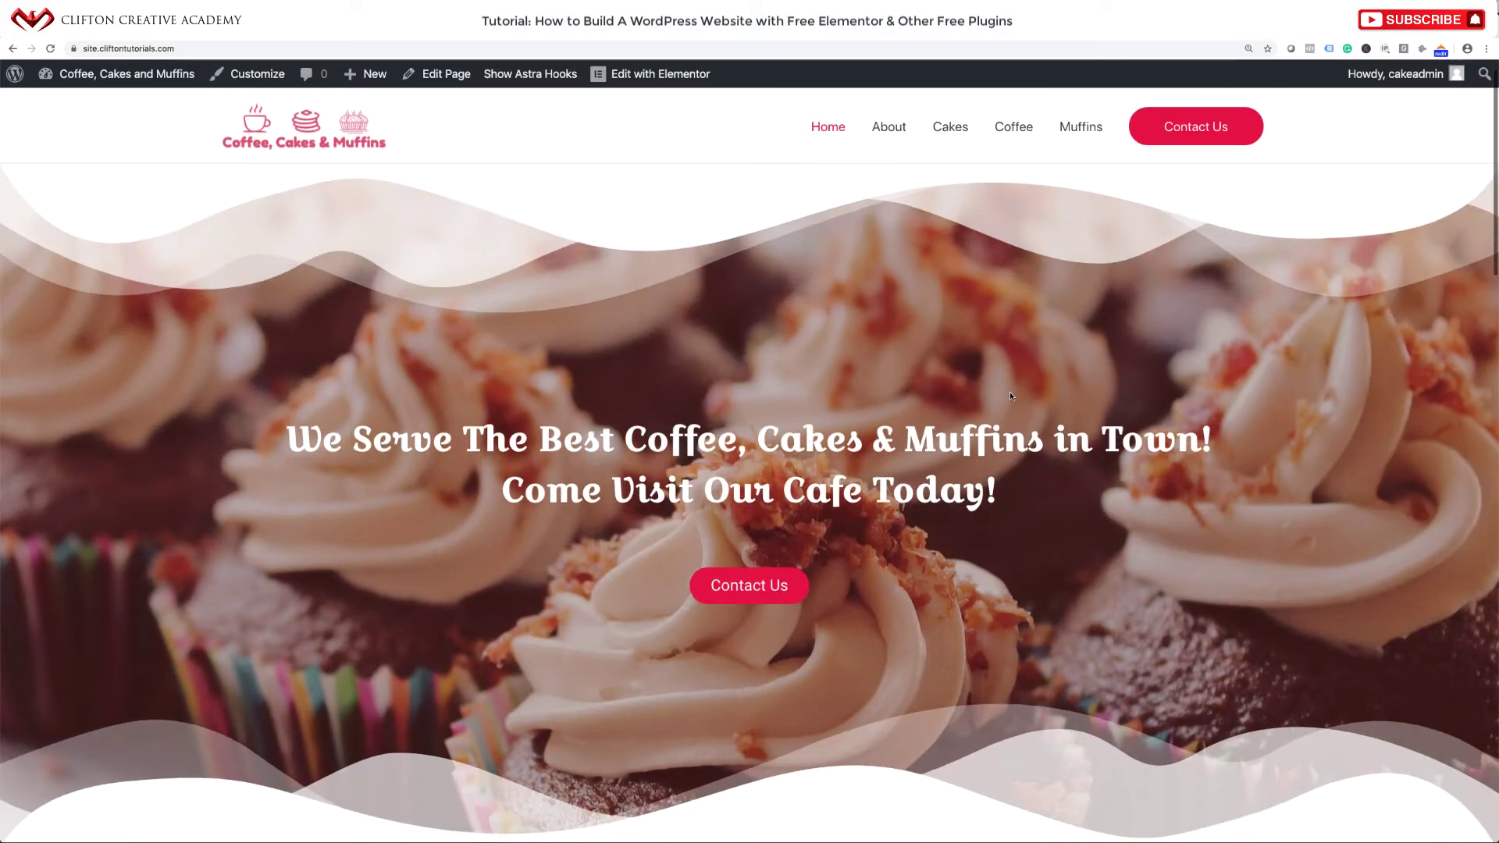
pyautogui.scroll(-20, 1010, 396)
pyautogui.scroll(16, 1010, 396)
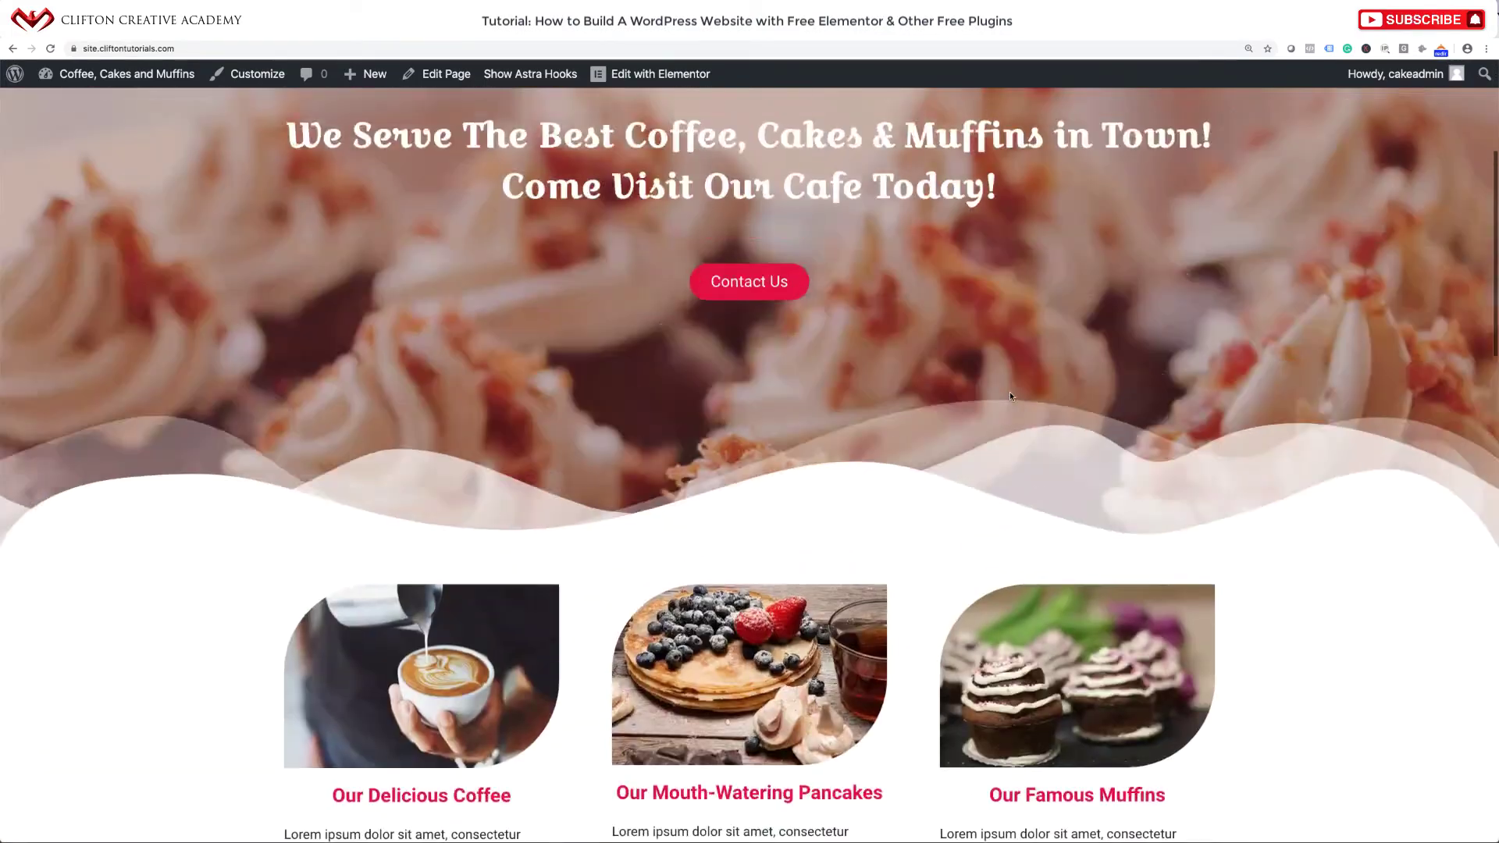
pyautogui.scroll(1, 1010, 396)
pyautogui.scroll(-15, 1006, 282)
pyautogui.scroll(12, 1005, 282)
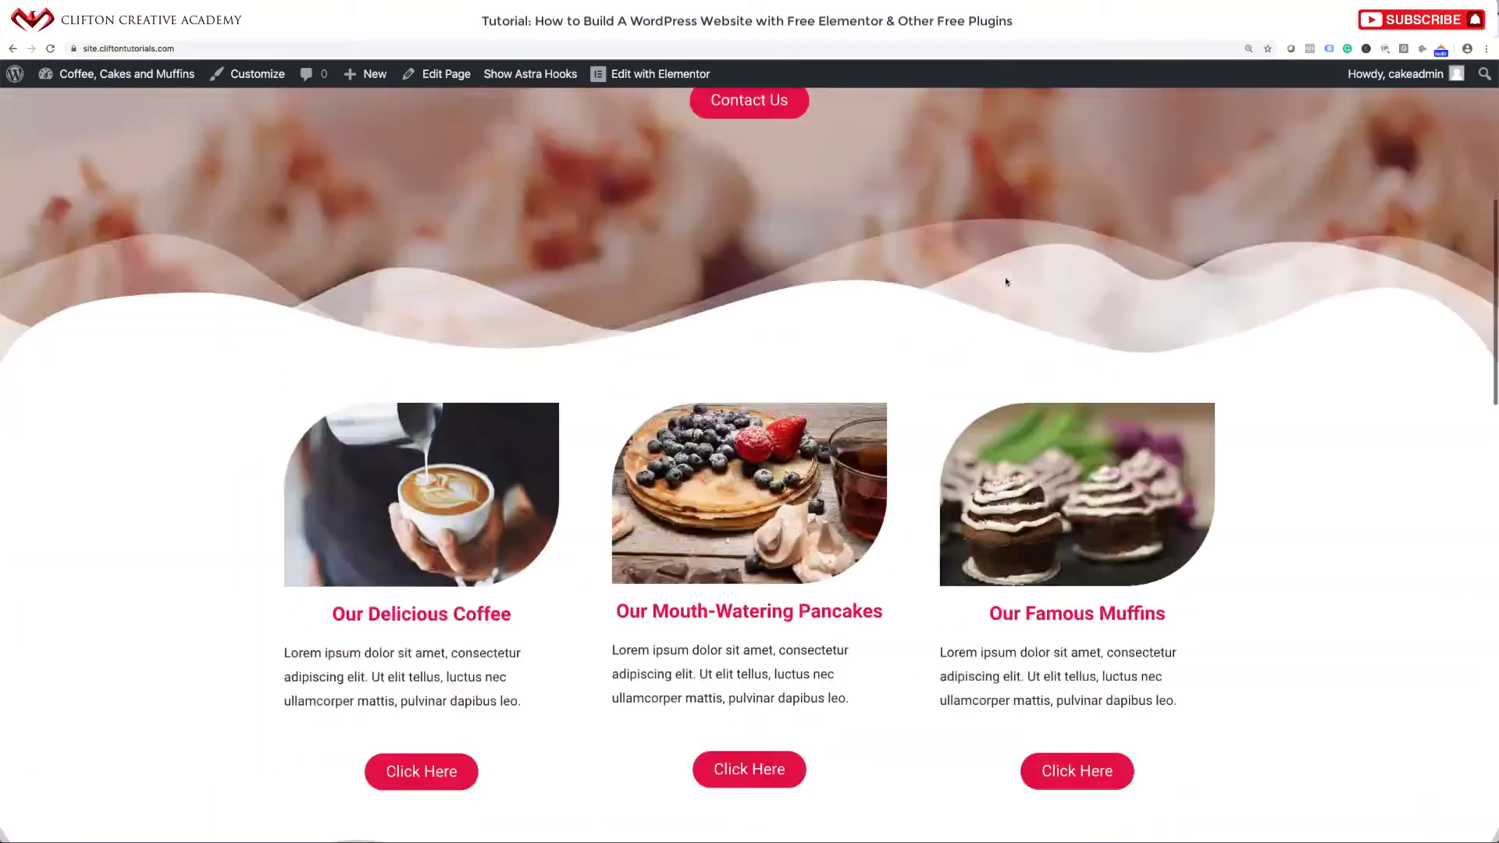
pyautogui.scroll(6, 1006, 282)
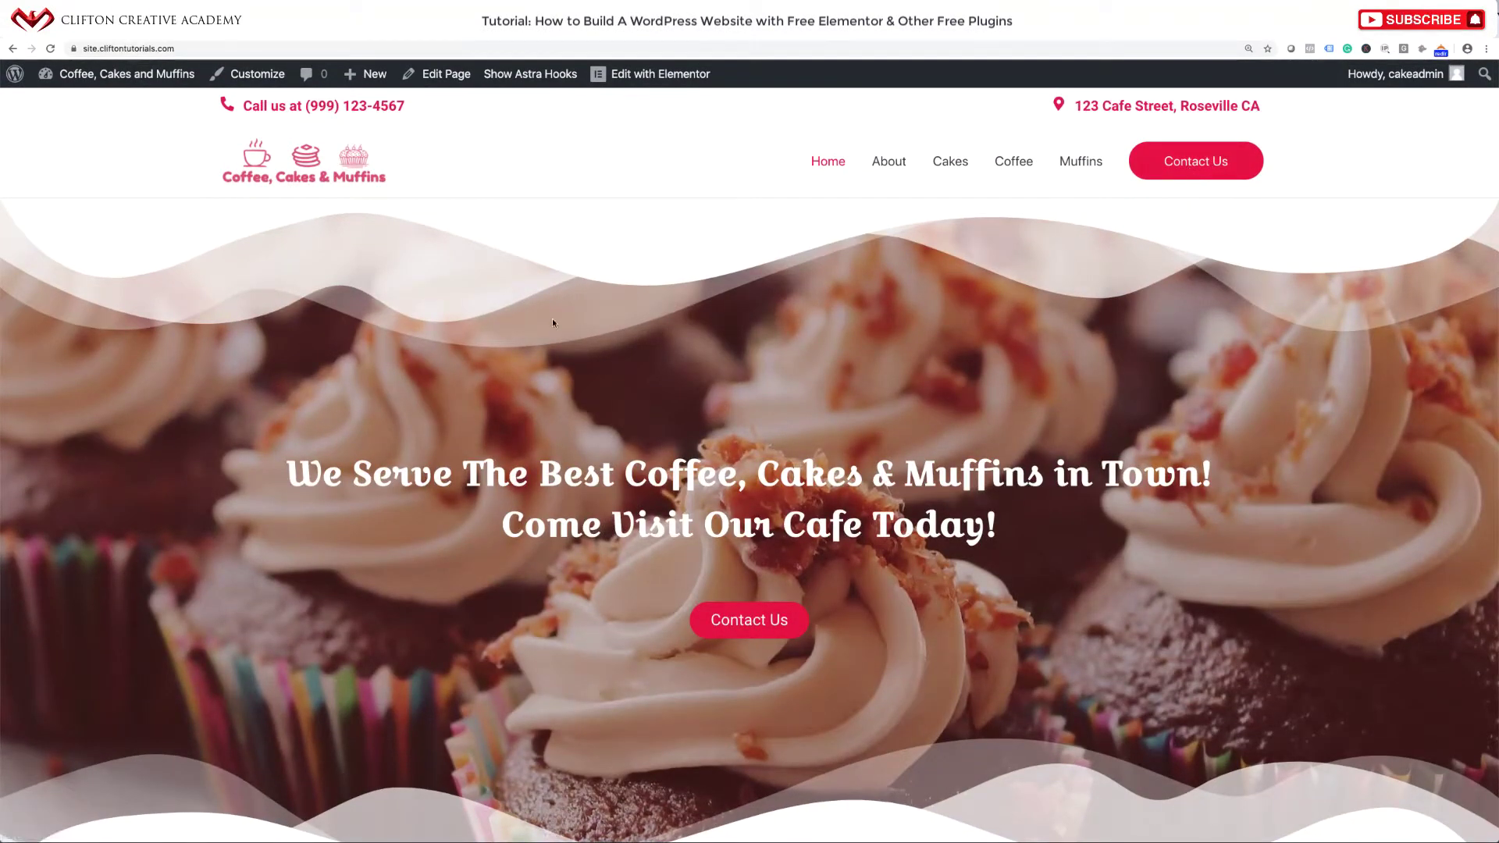
pyautogui.click(260, 81)
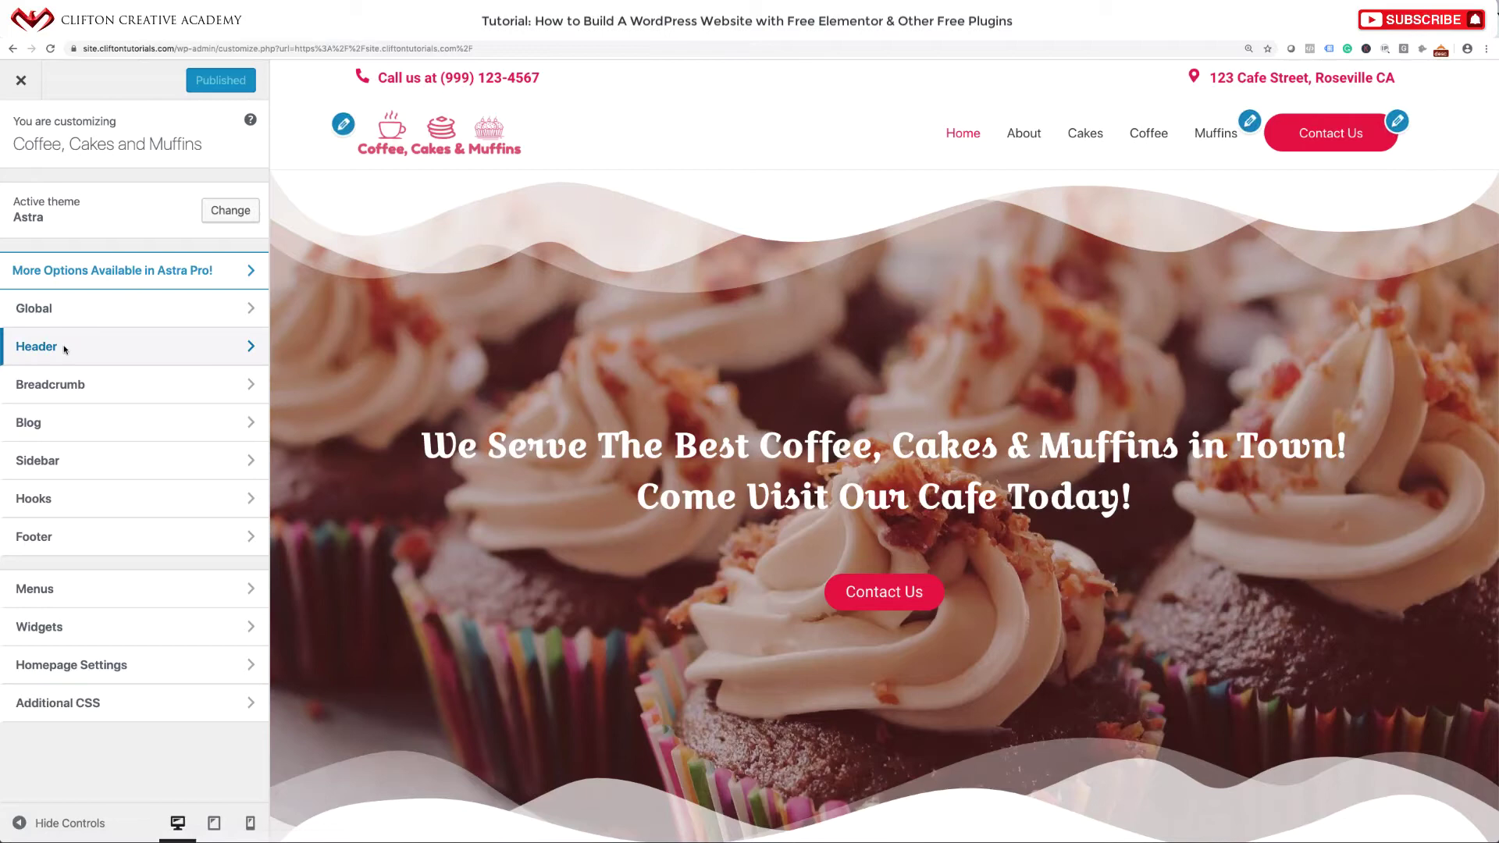
# Append /contact-us to the Primary Menu button link, publish, and close the Customizer.
pyautogui.click(64, 349)
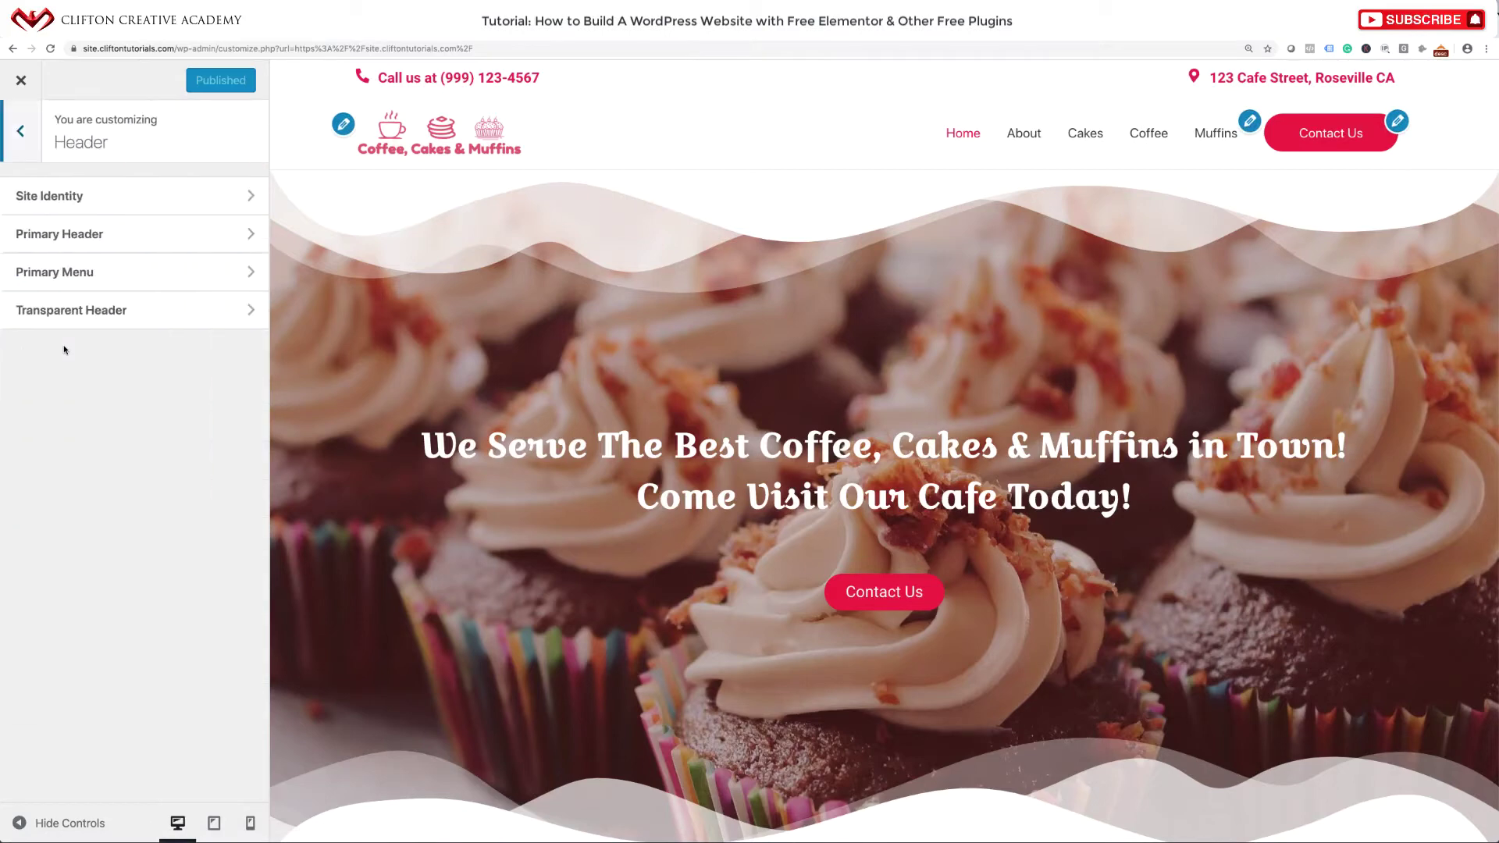
pyautogui.click(68, 272)
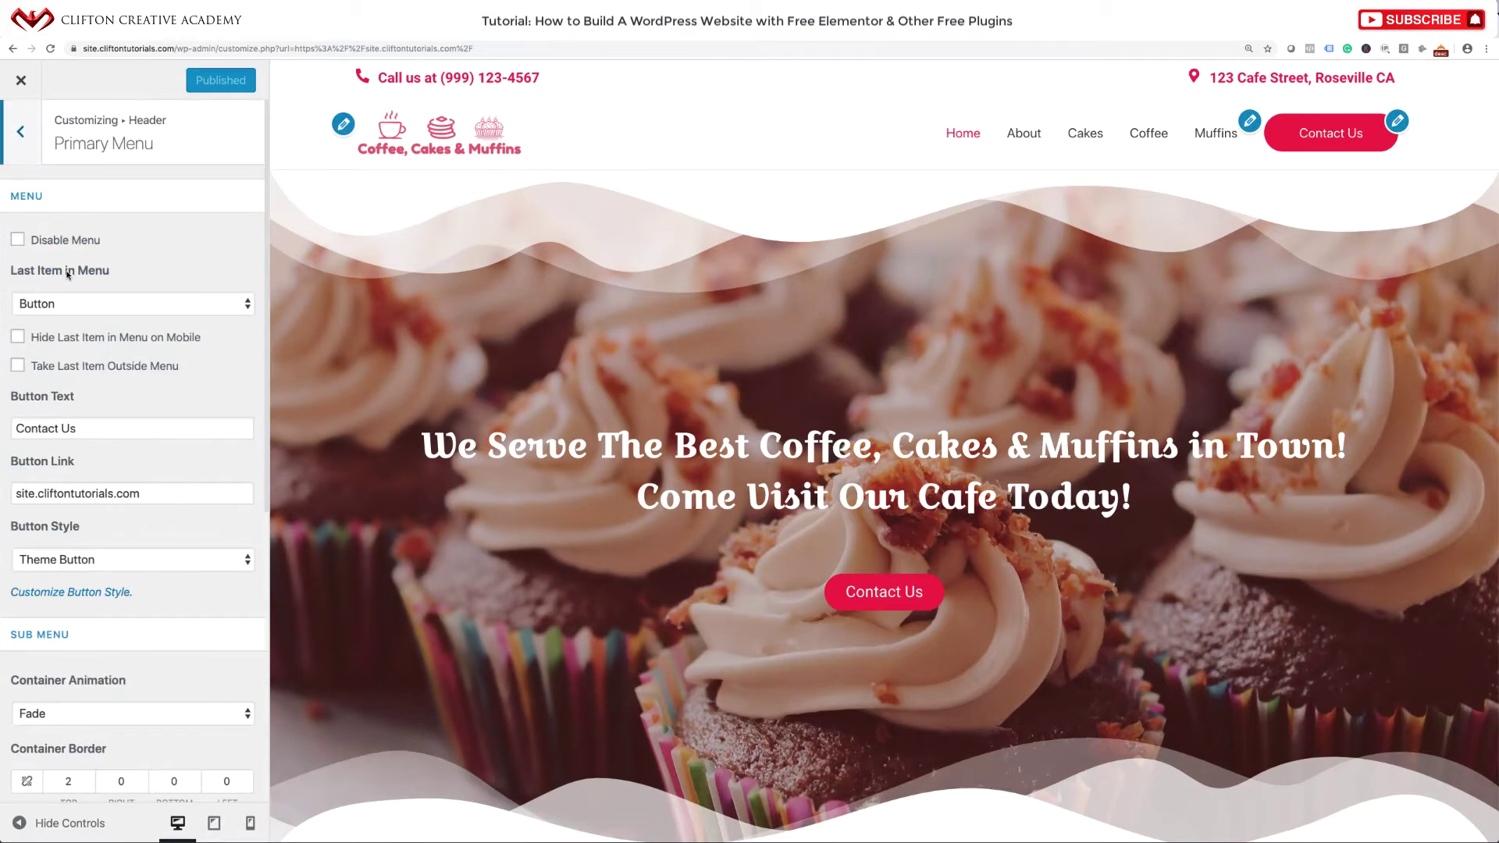
pyautogui.scroll(-2, 107, 328)
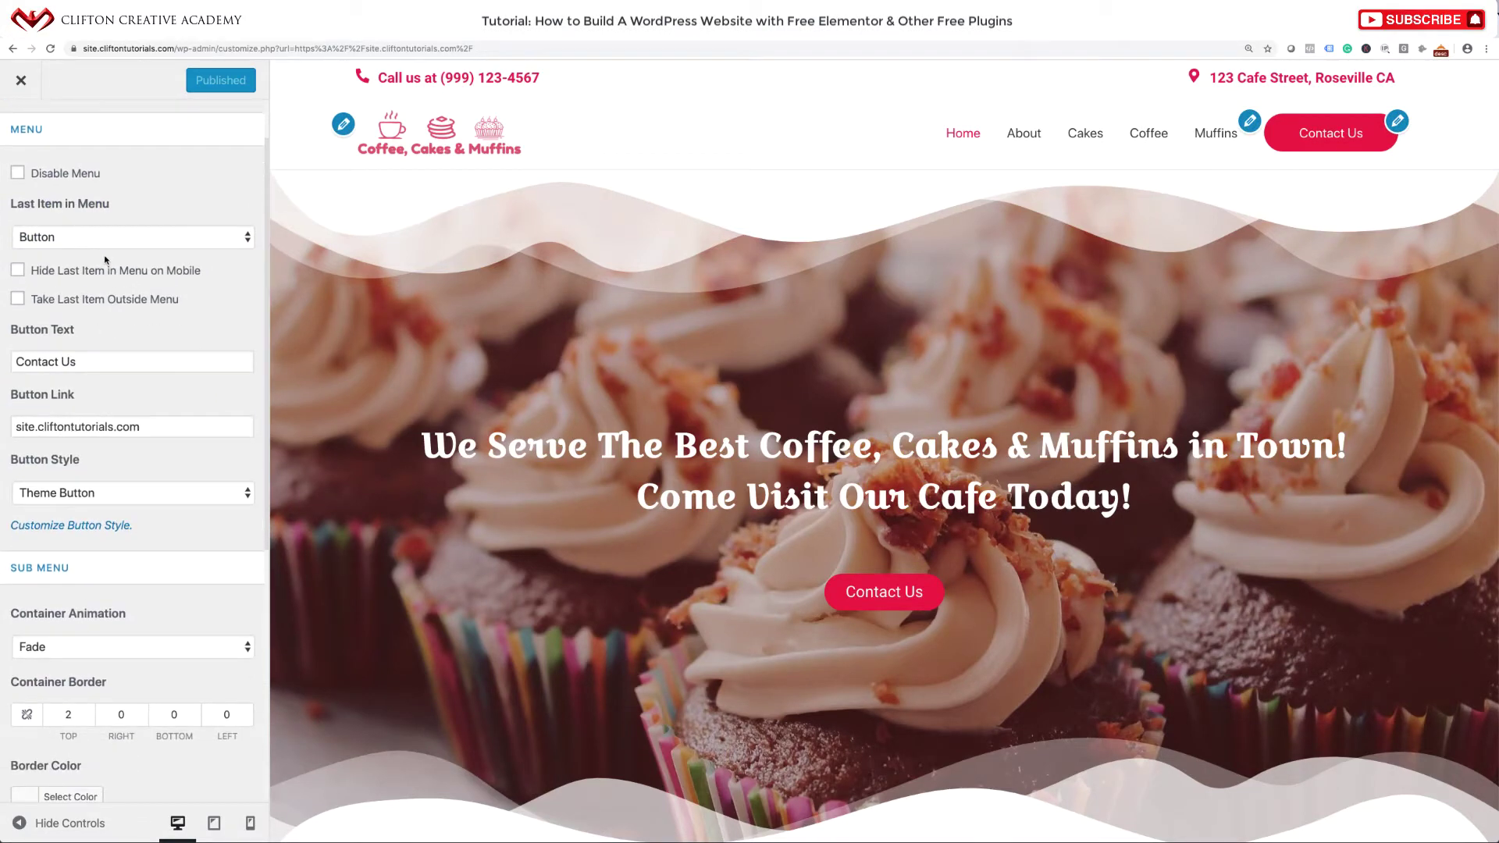
pyautogui.scroll(-3, 87, 386)
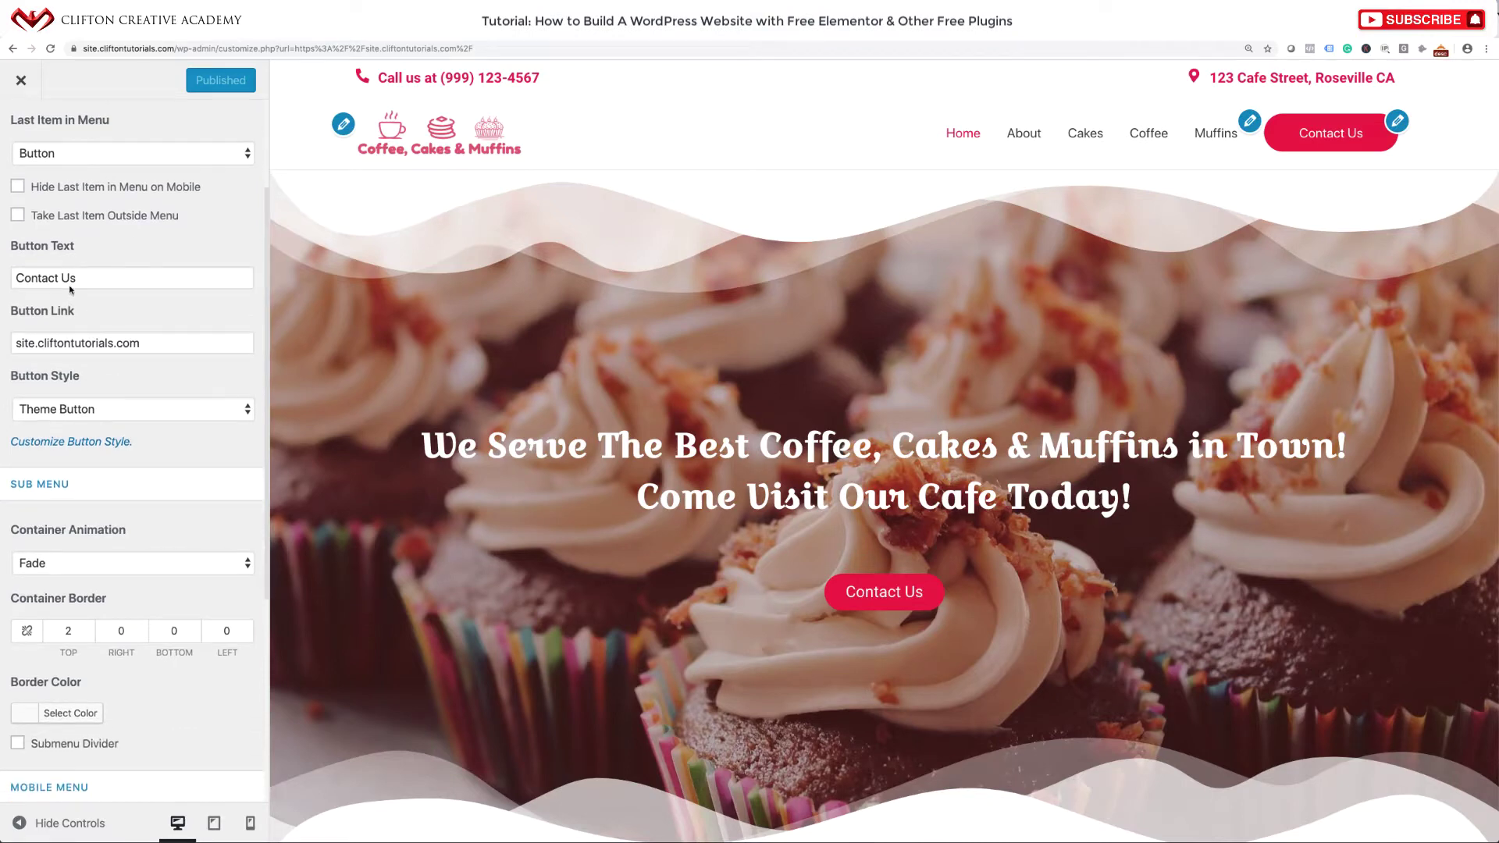
pyautogui.click(165, 347)
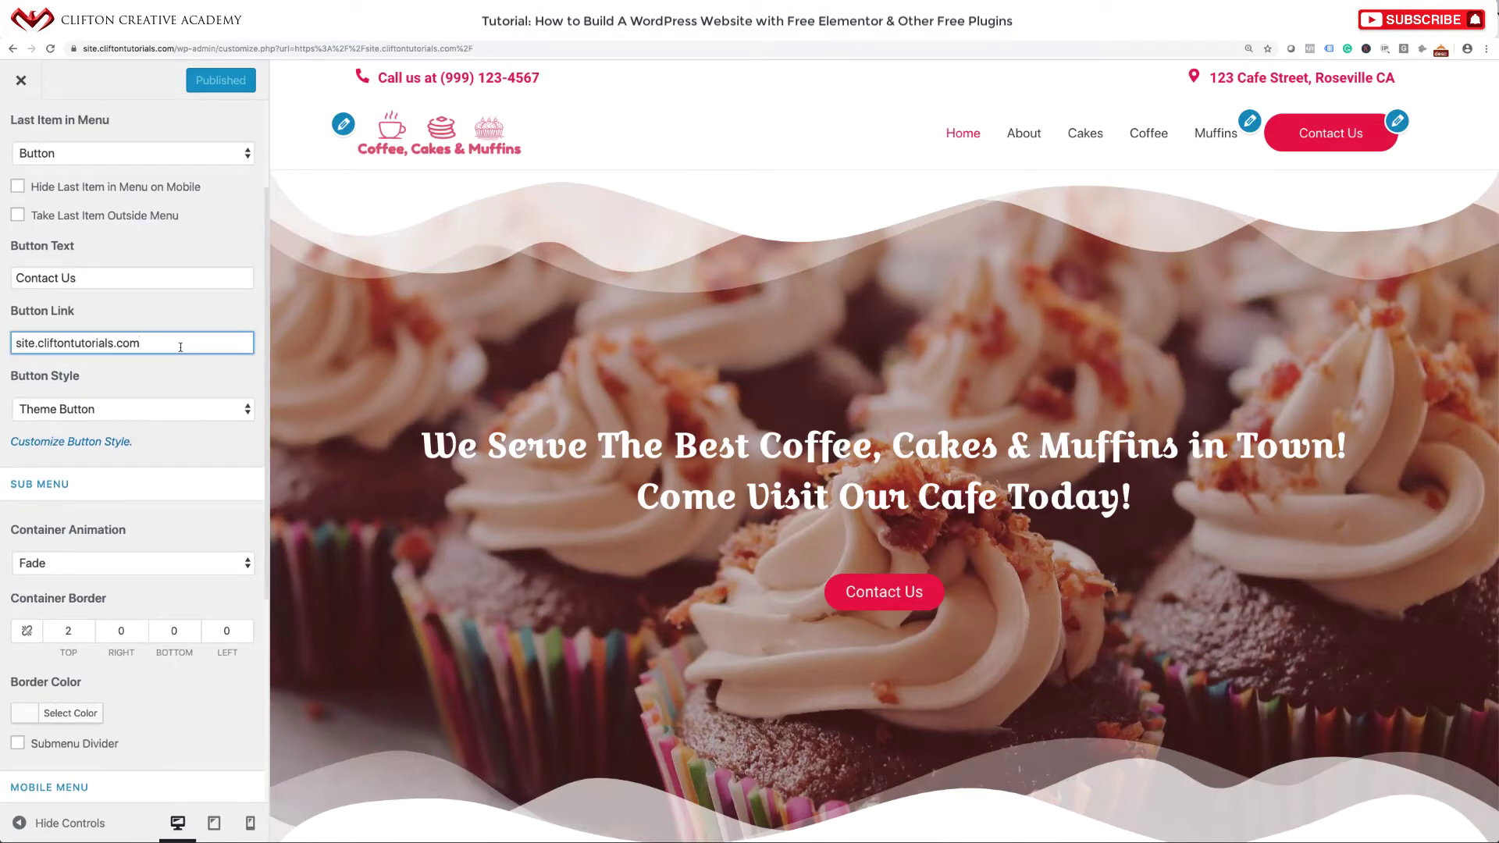
pyautogui.write('/')
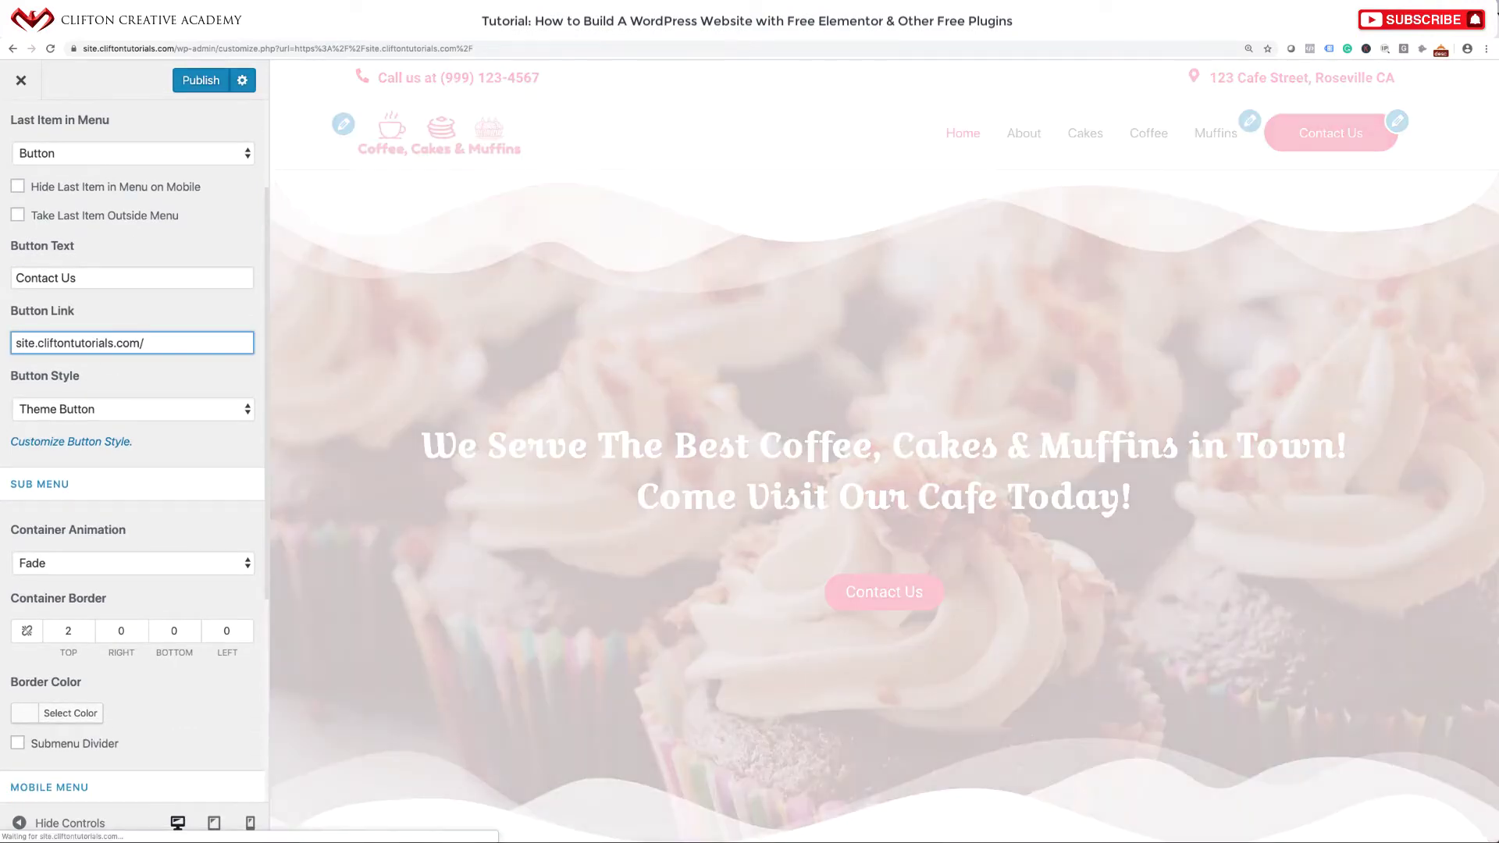
pyautogui.write('contact-us')
pyautogui.click(204, 81)
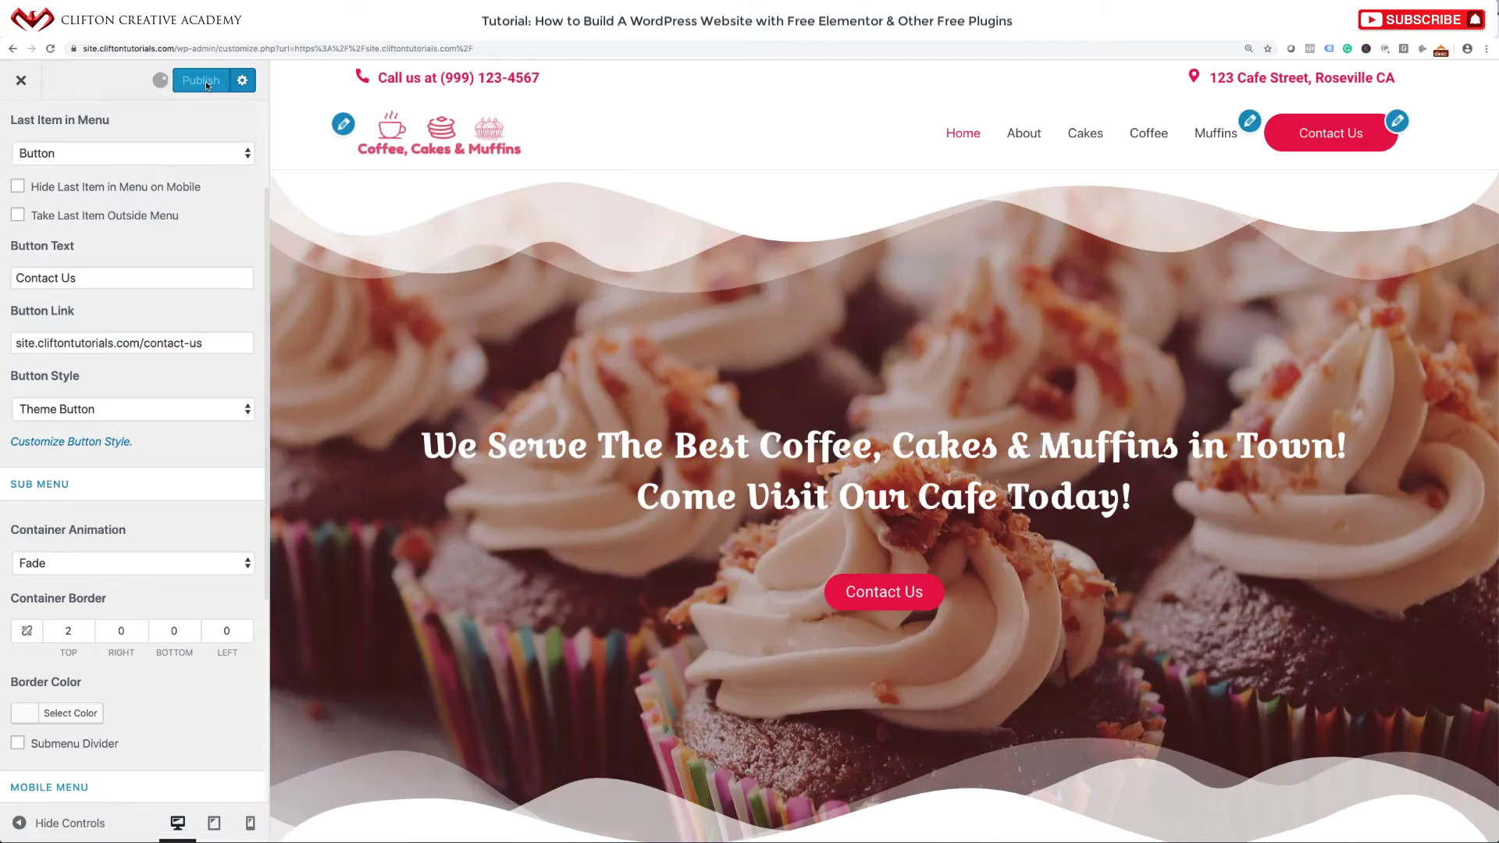
pyautogui.click(17, 80)
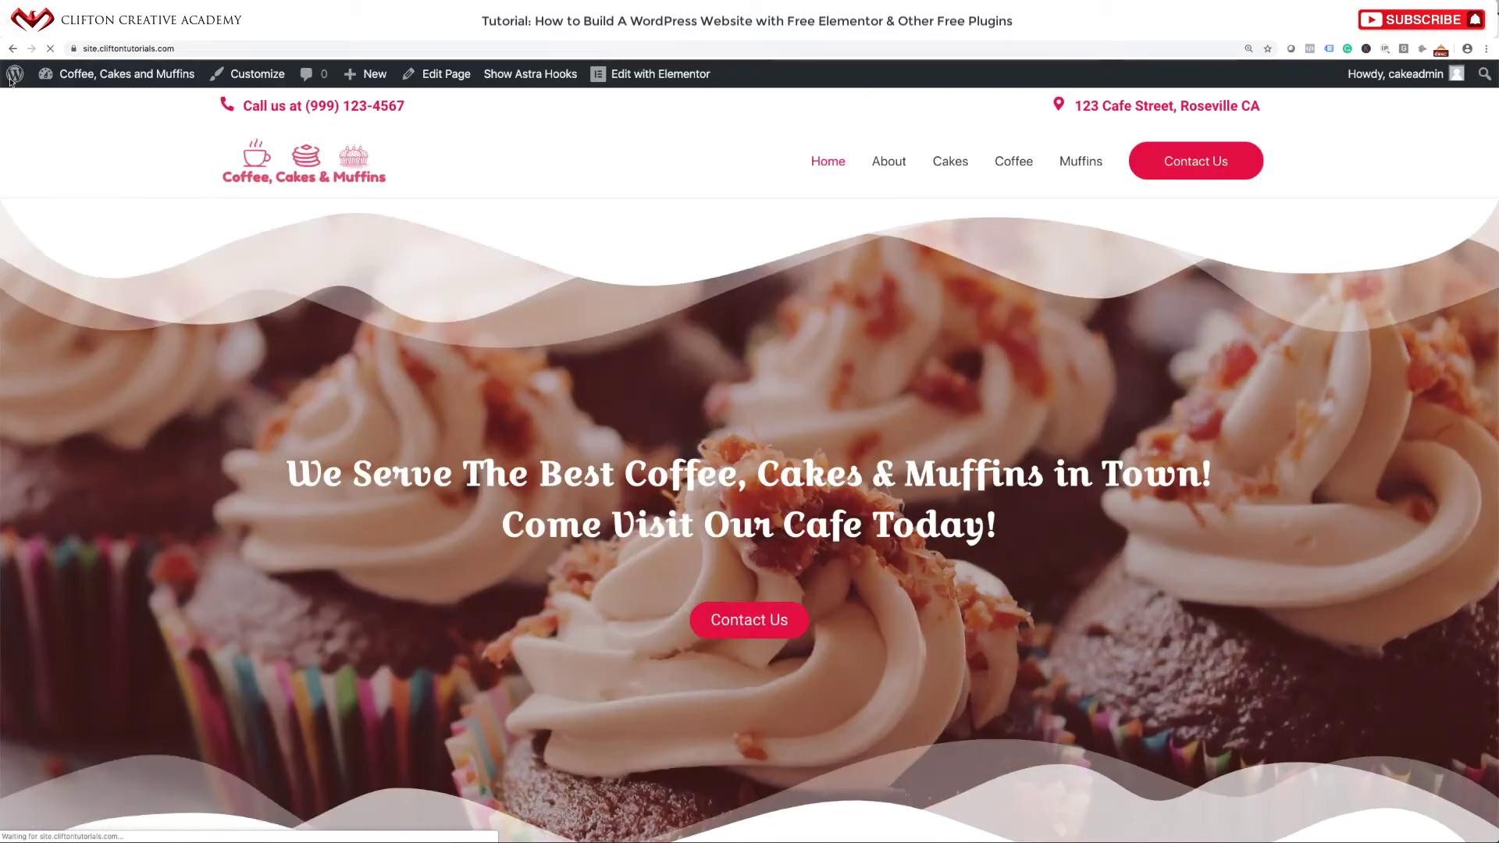
# Go to the Contact Us page and open it in the Elementor editor.
pyautogui.click(1188, 163)
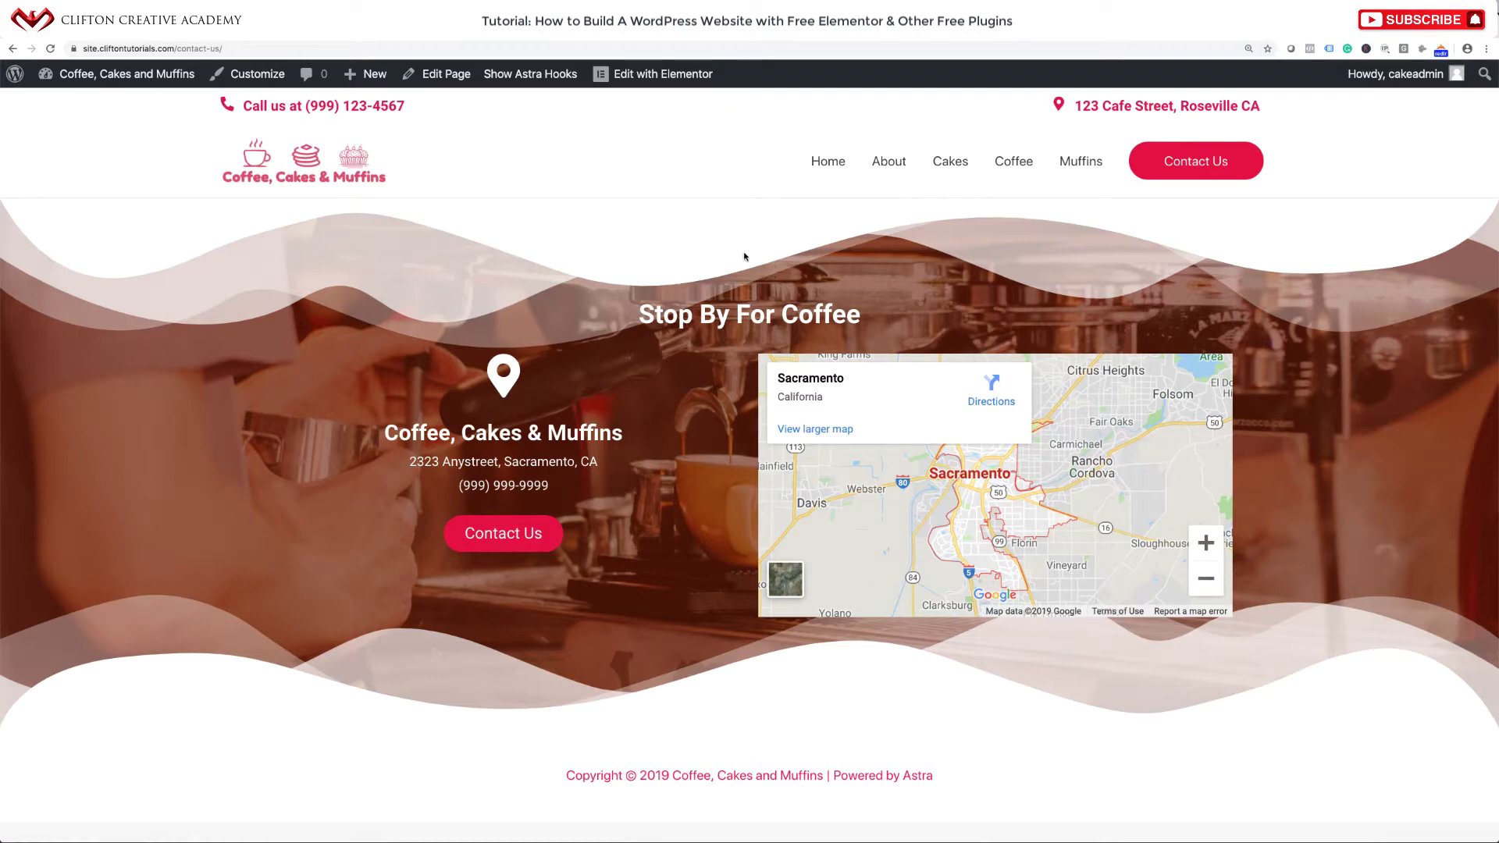
pyautogui.click(443, 79)
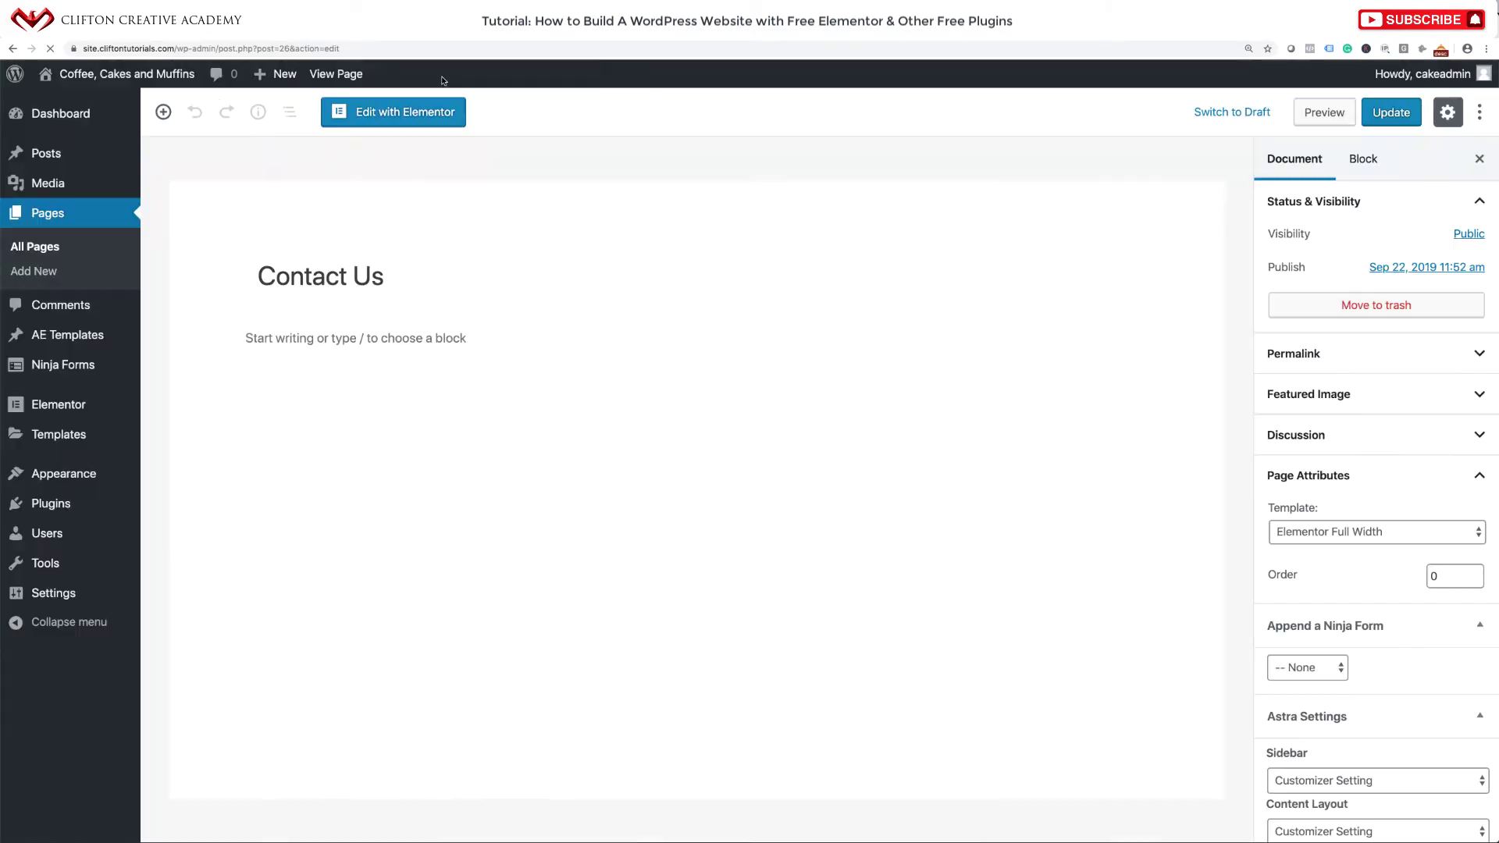
pyautogui.click(394, 117)
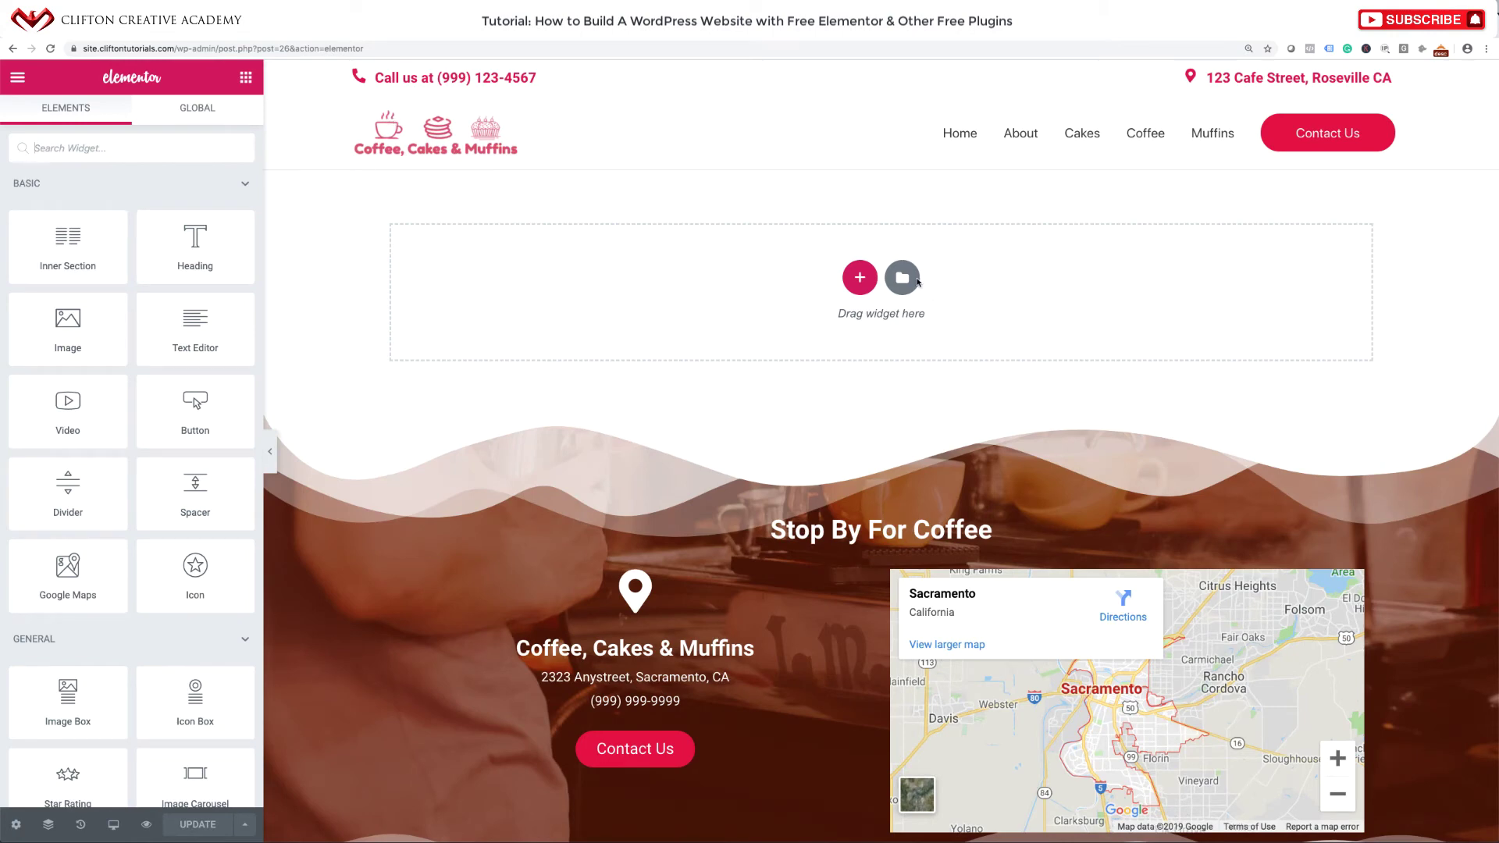
# Insert the saved Inner Page Header template, including its document settings.
pyautogui.click(907, 279)
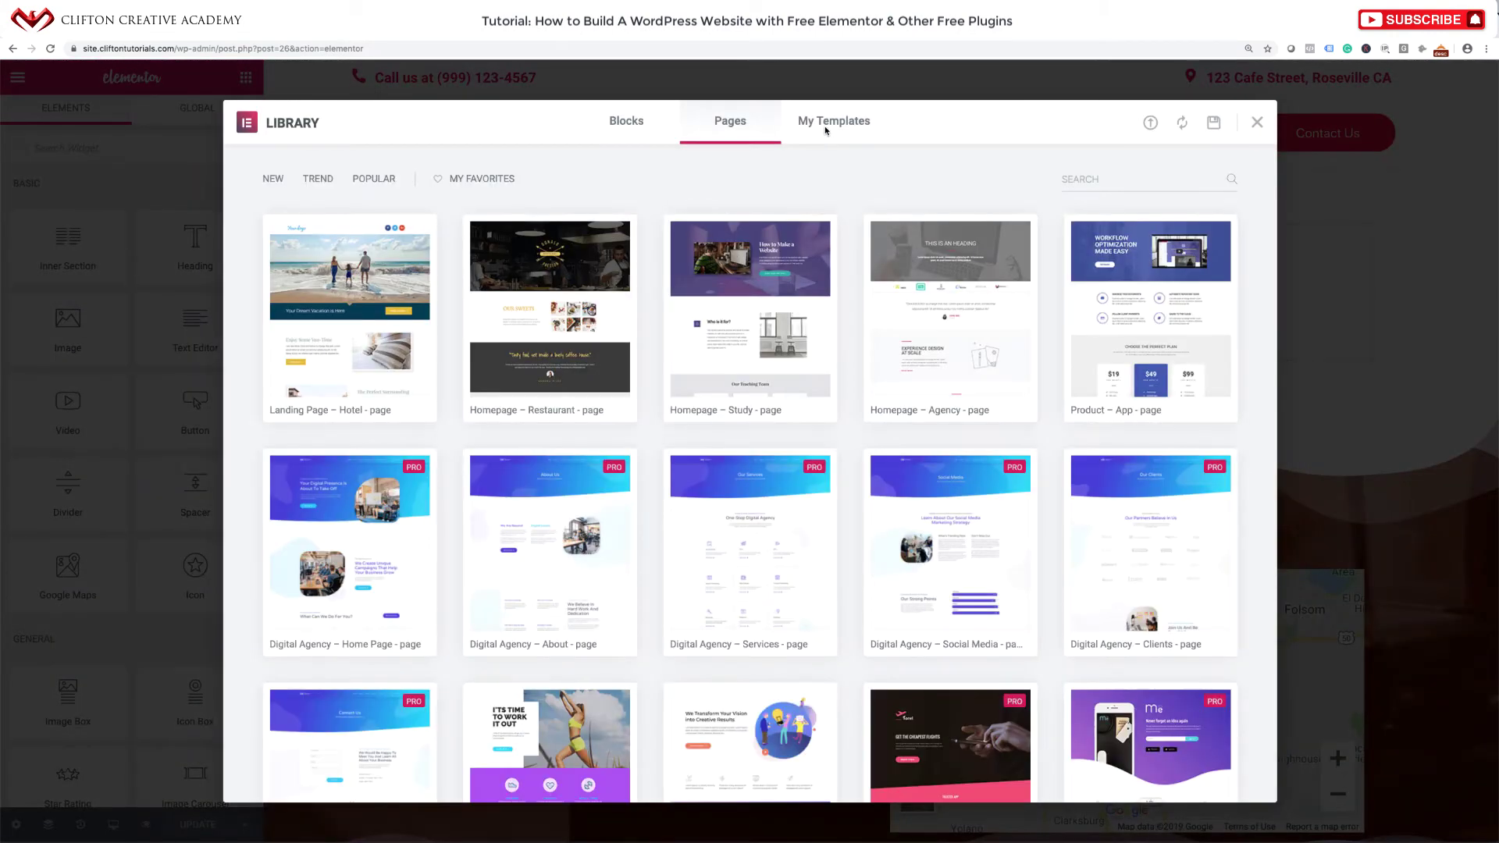
pyautogui.click(826, 127)
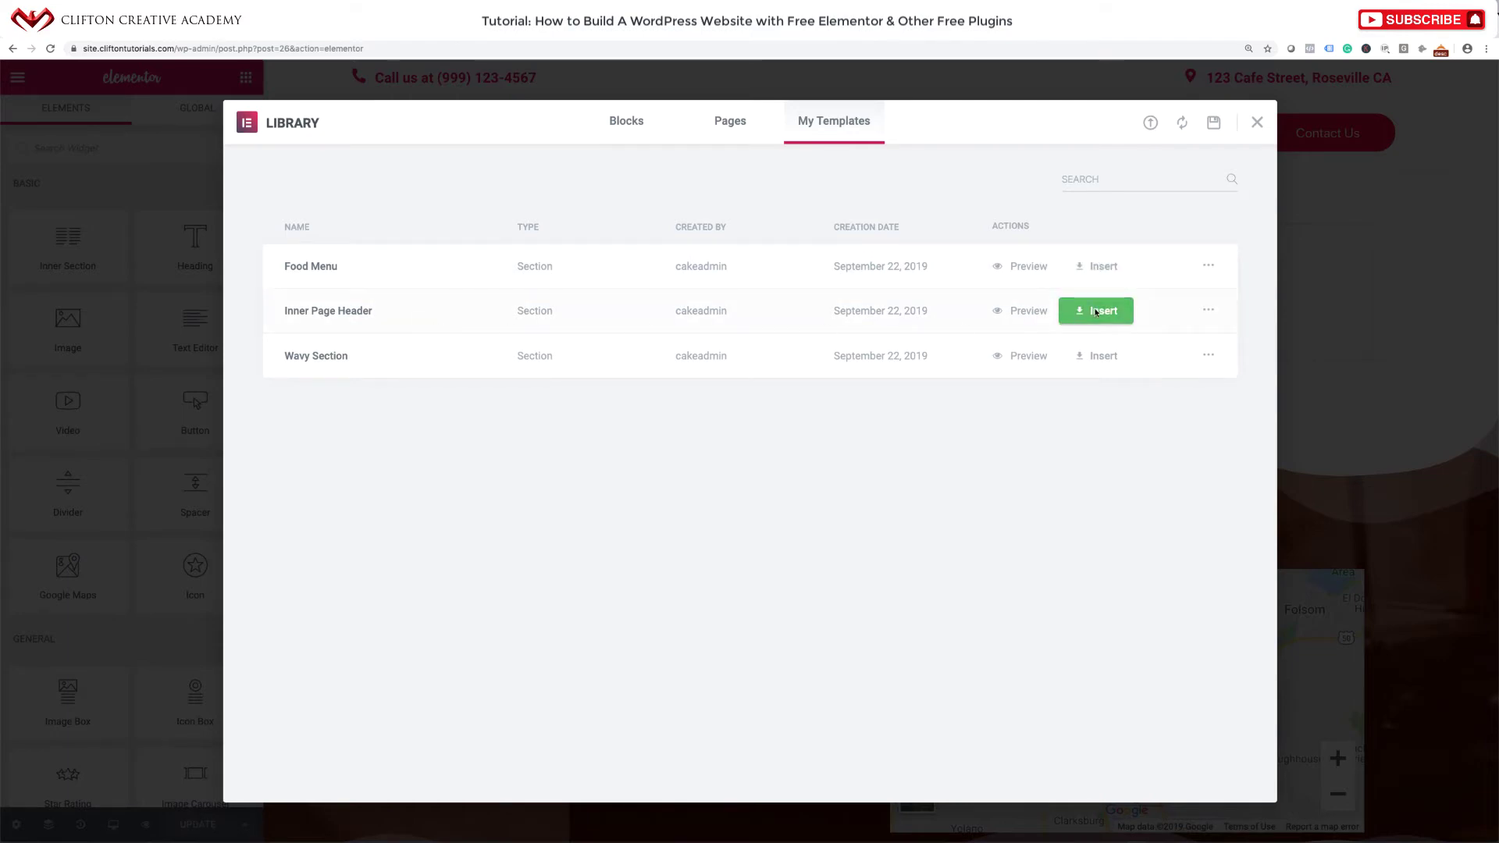
pyautogui.click(1096, 311)
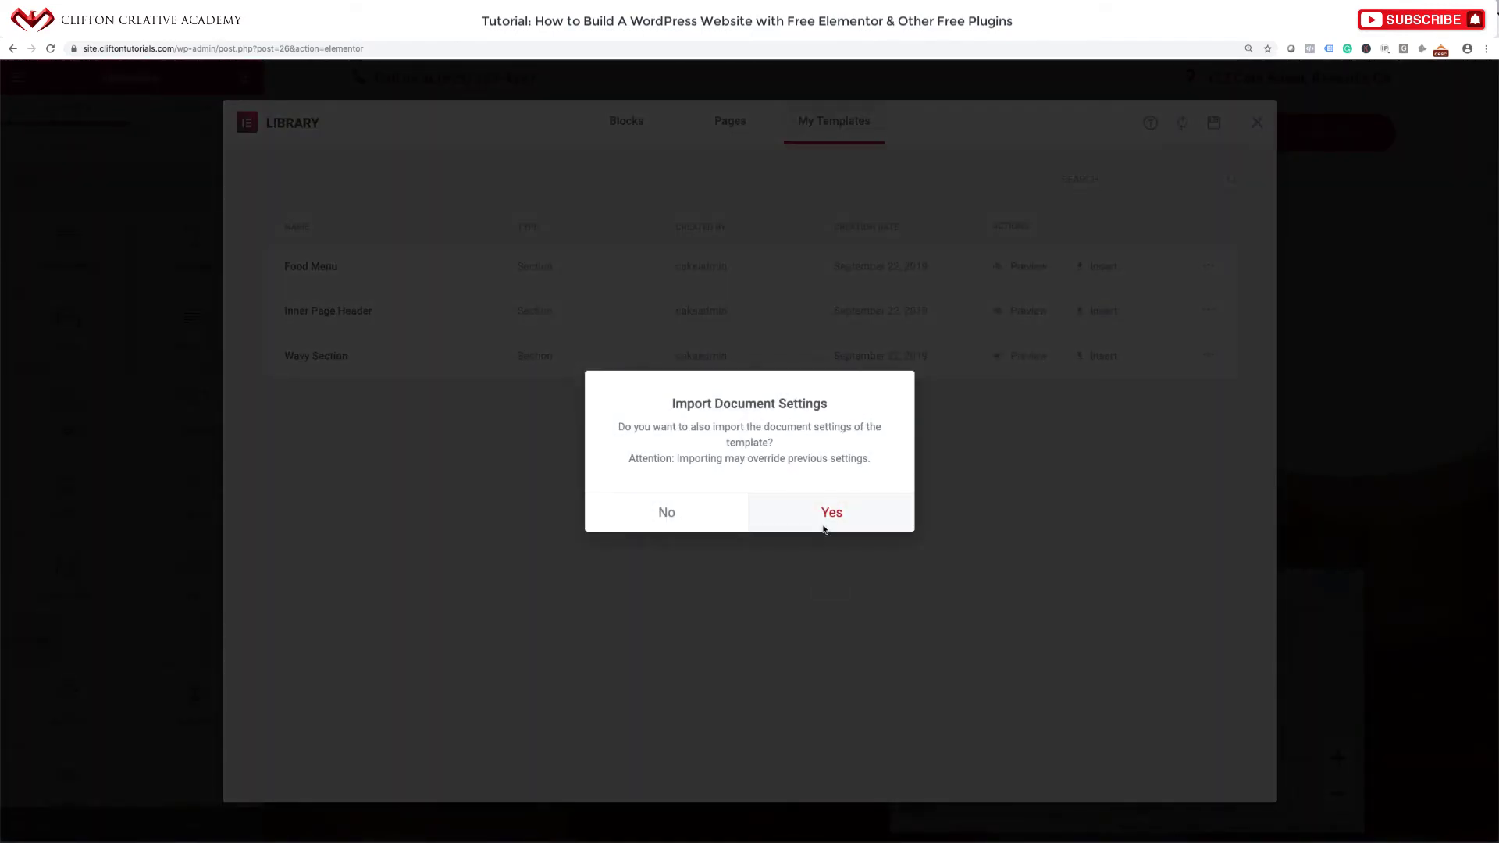
pyautogui.click(826, 527)
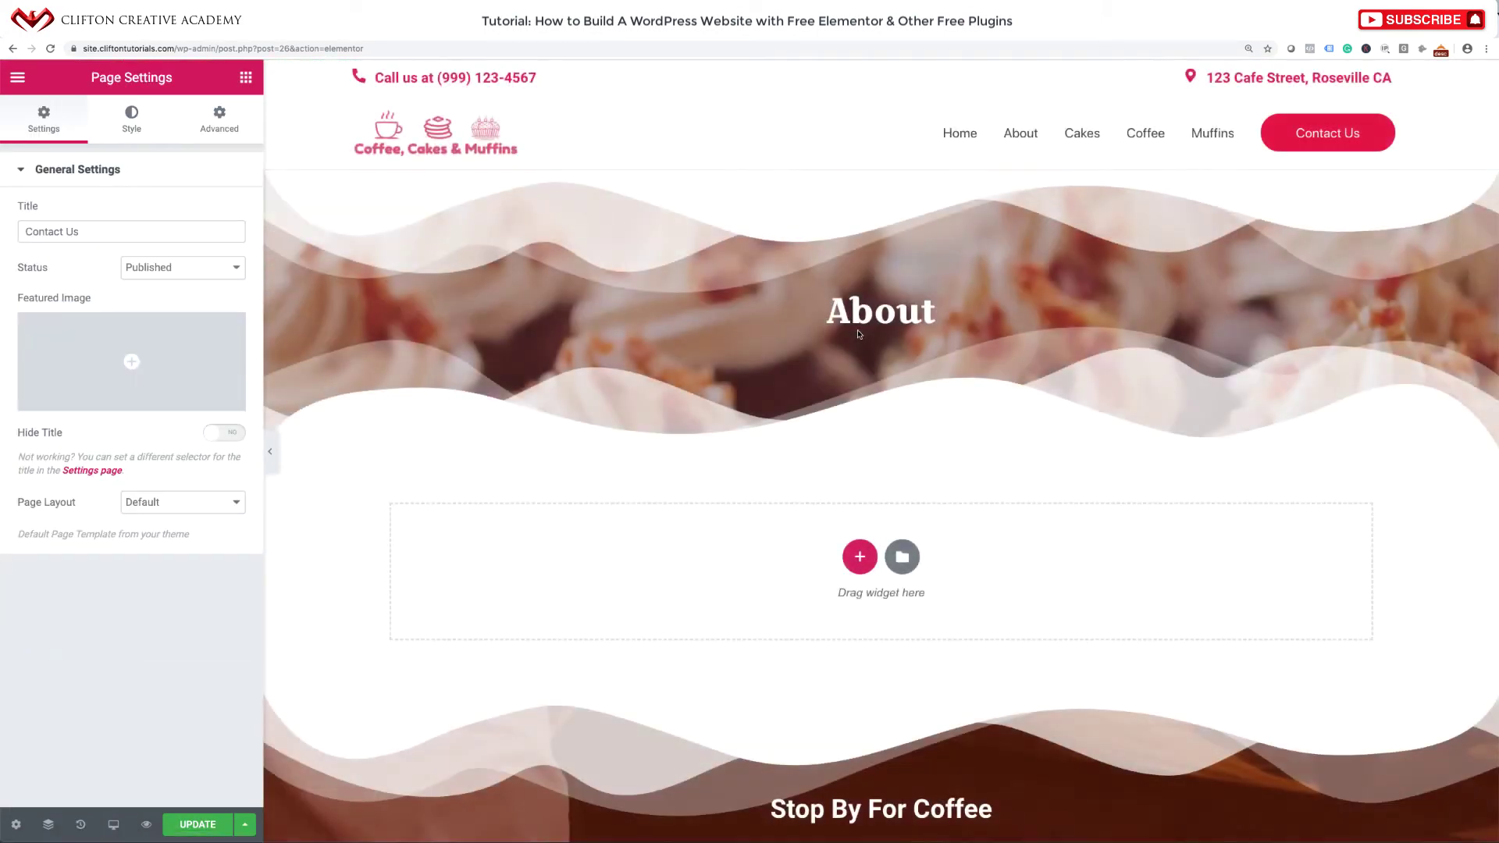
# Change the banner heading from 'About' to 'Contact Us' and update the page.
pyautogui.click(859, 334)
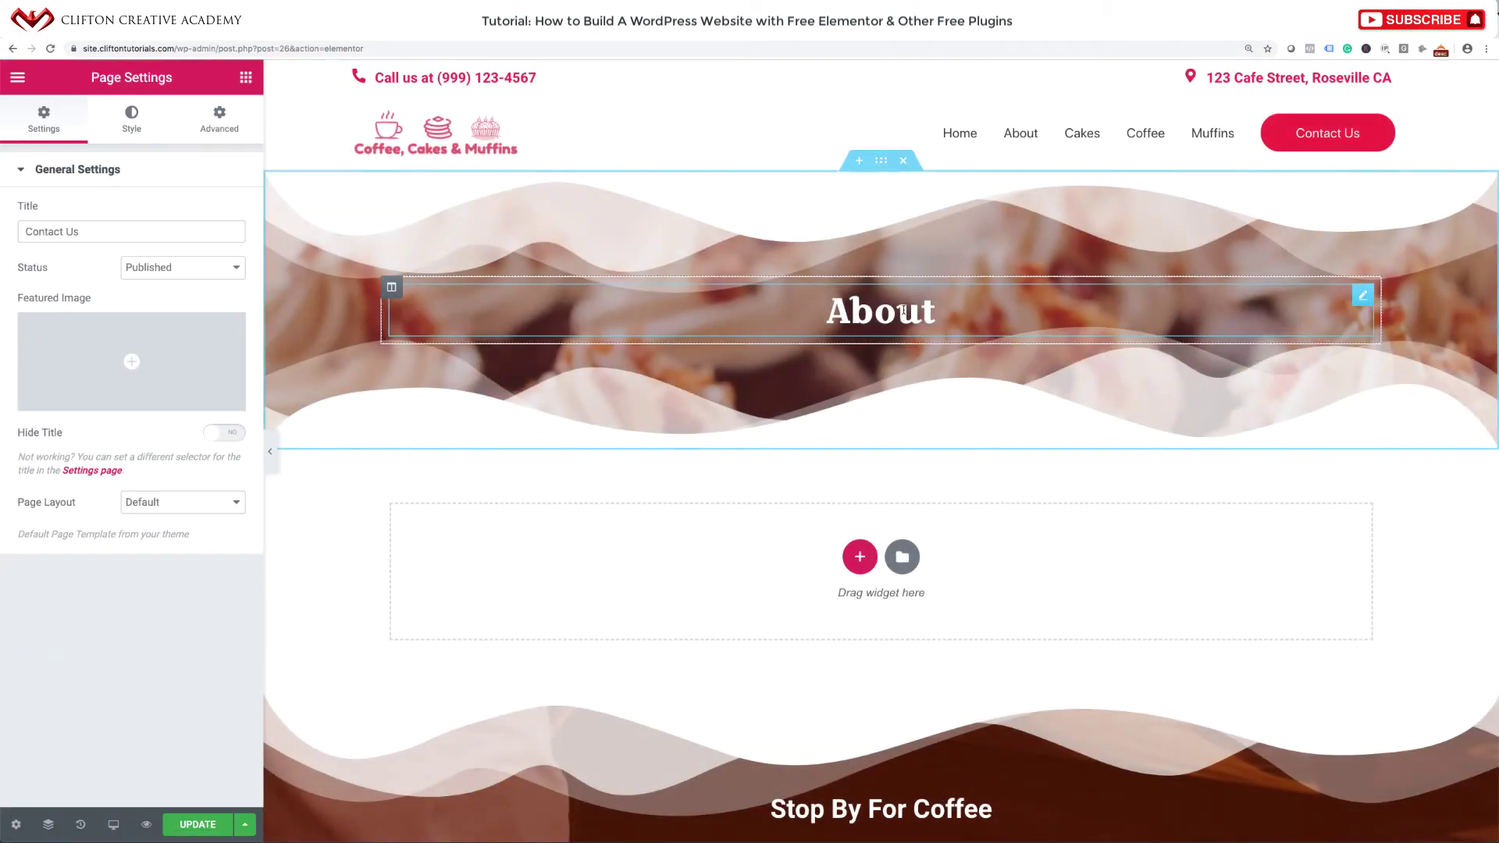
pyautogui.doubleClick(859, 335)
pyautogui.write('Contact us')
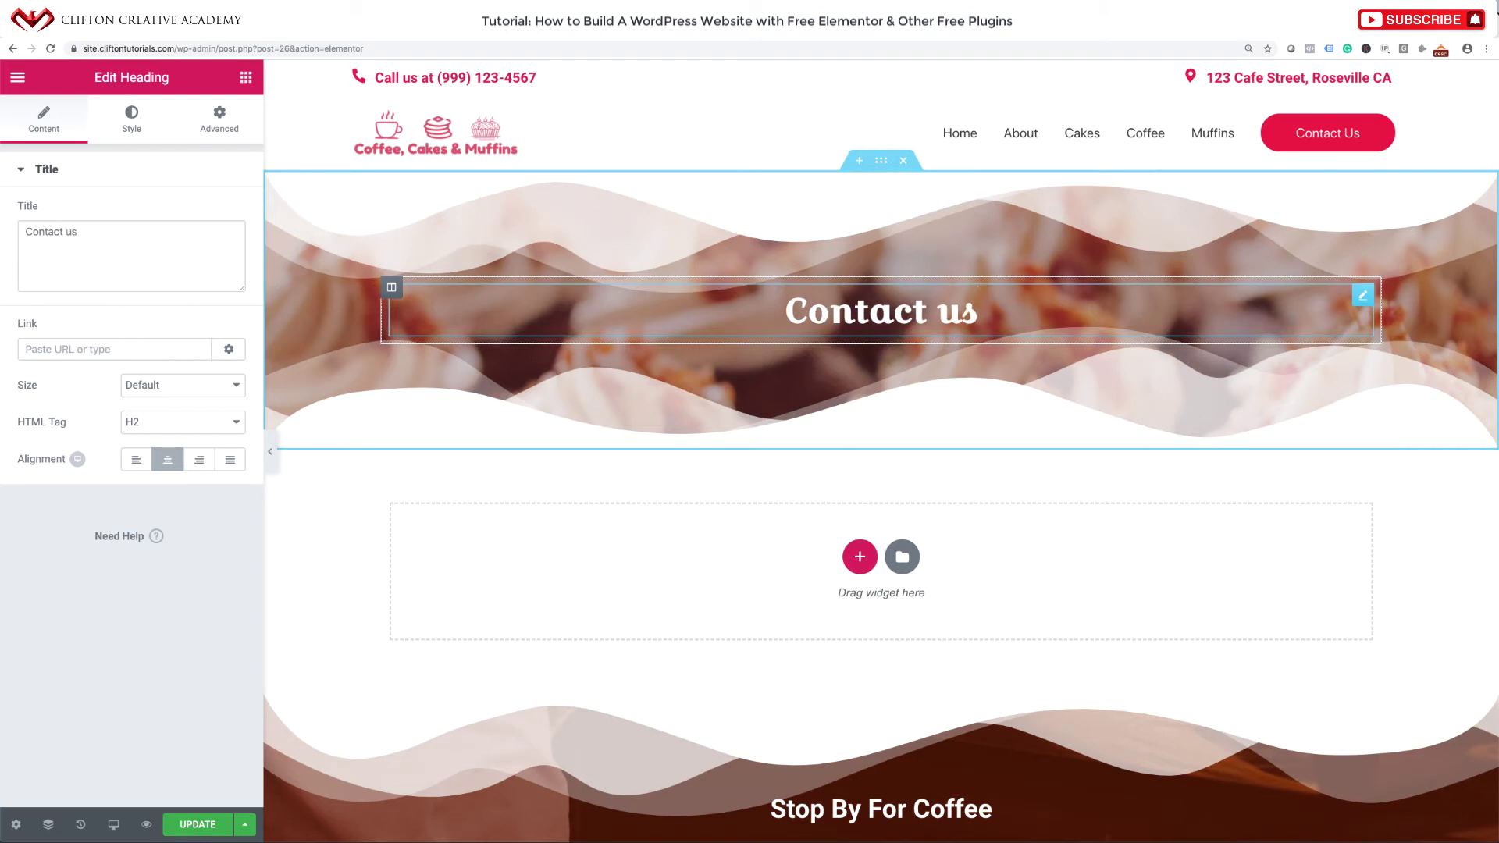
pyautogui.press('BackSpace')
pyautogui.press('BackSpace')
pyautogui.write('Us')
pyautogui.click(200, 822)
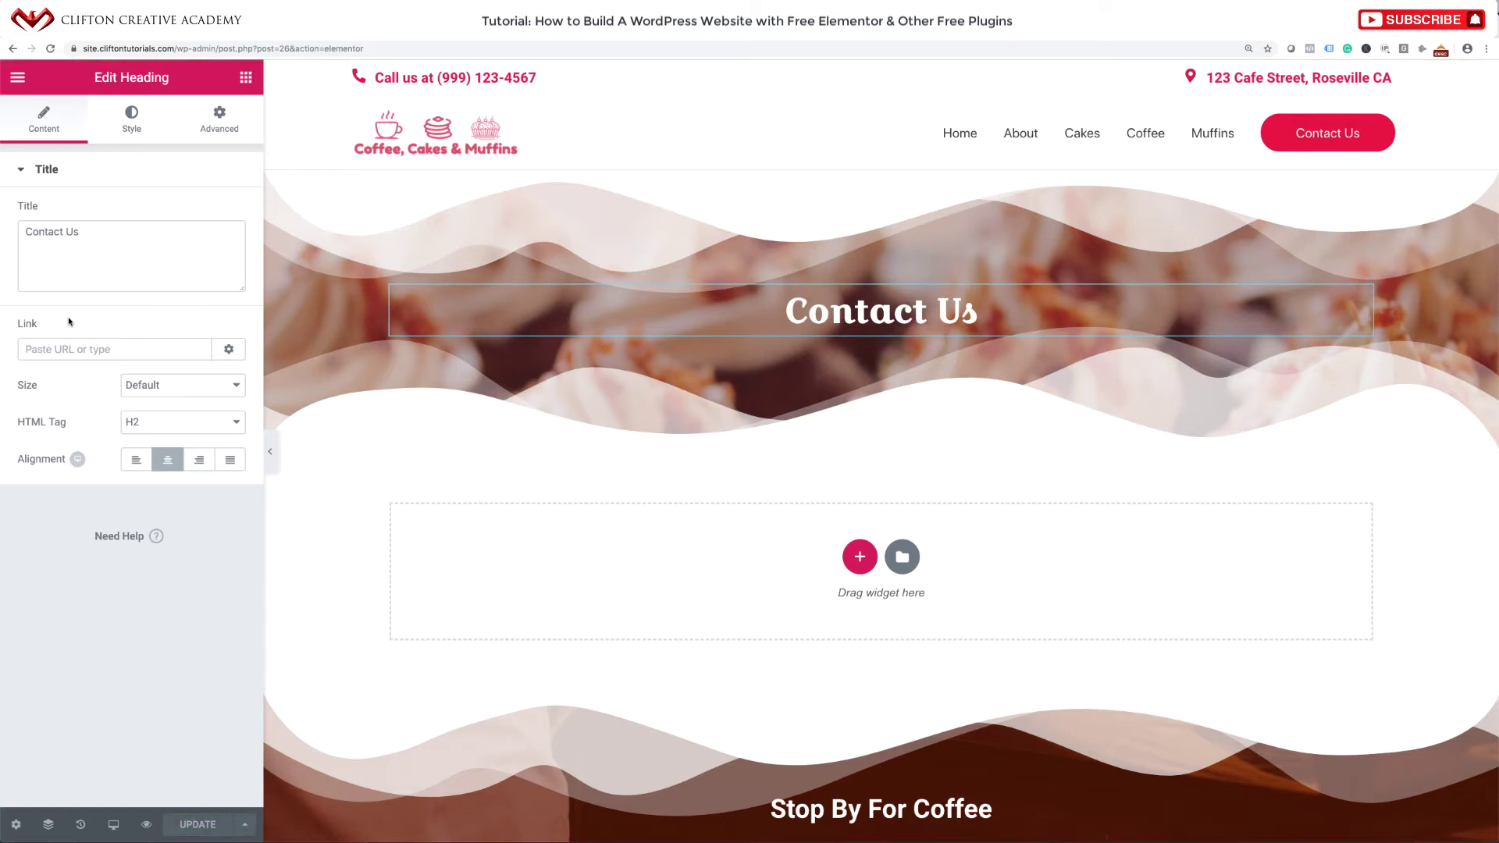
pyautogui.click(17, 78)
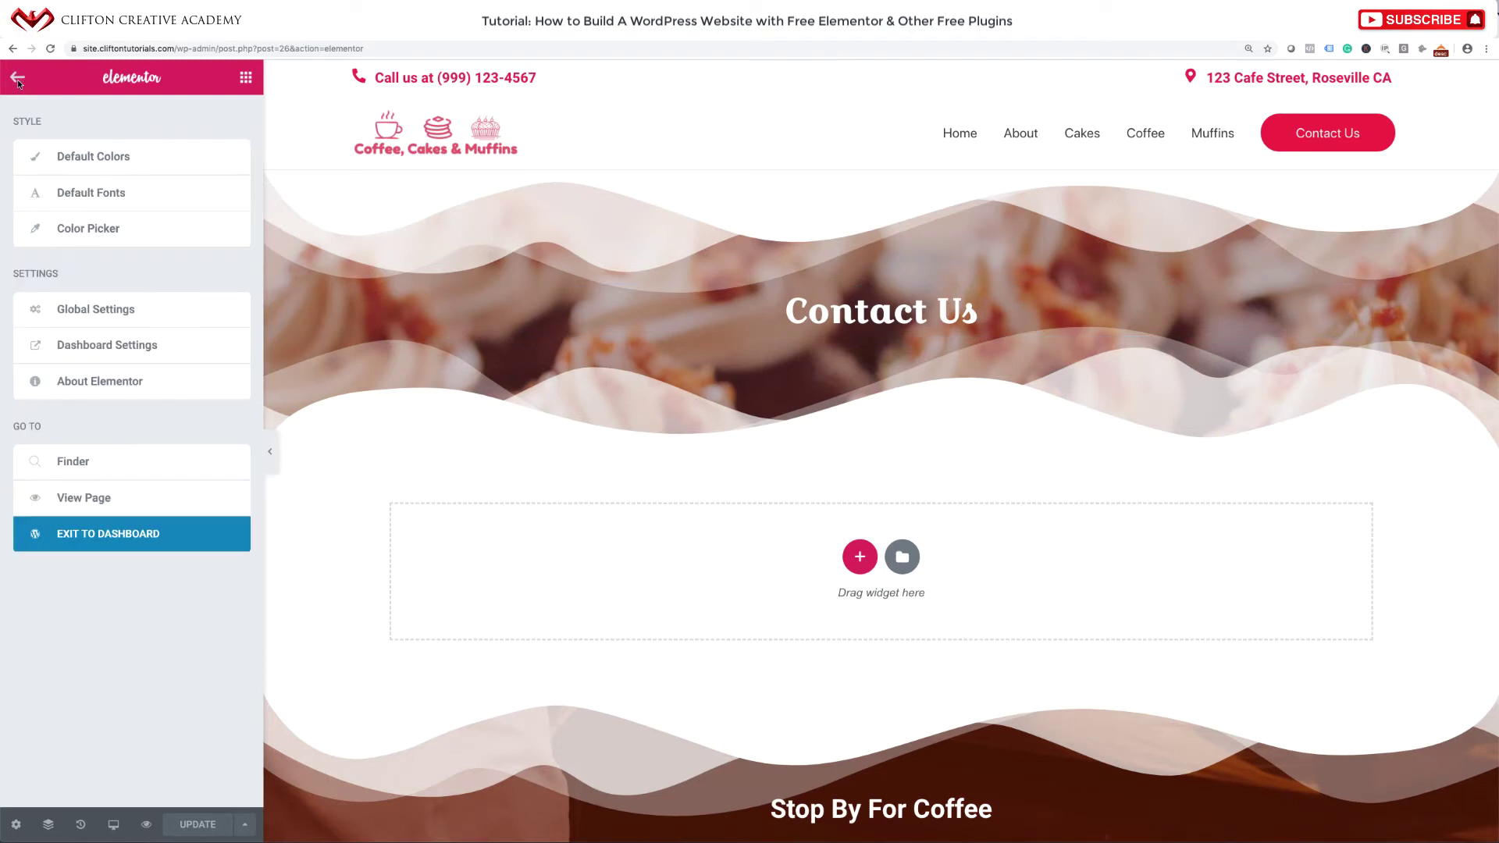
# Return to the dashboard and start a new Ninja Forms form, declining data sharing.
pyautogui.click(76, 536)
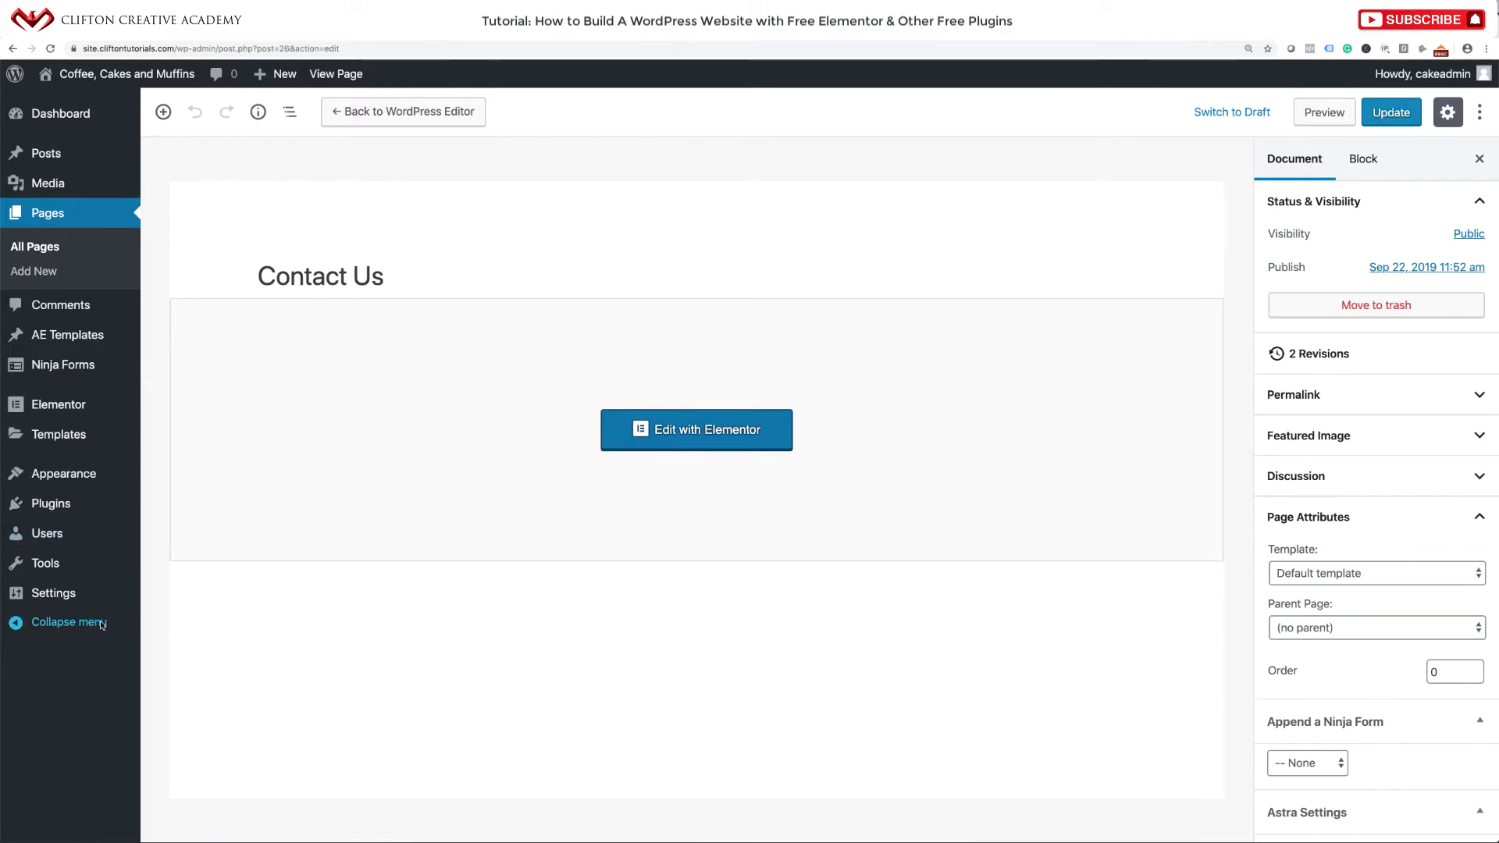
pyautogui.moveTo(68, 374)
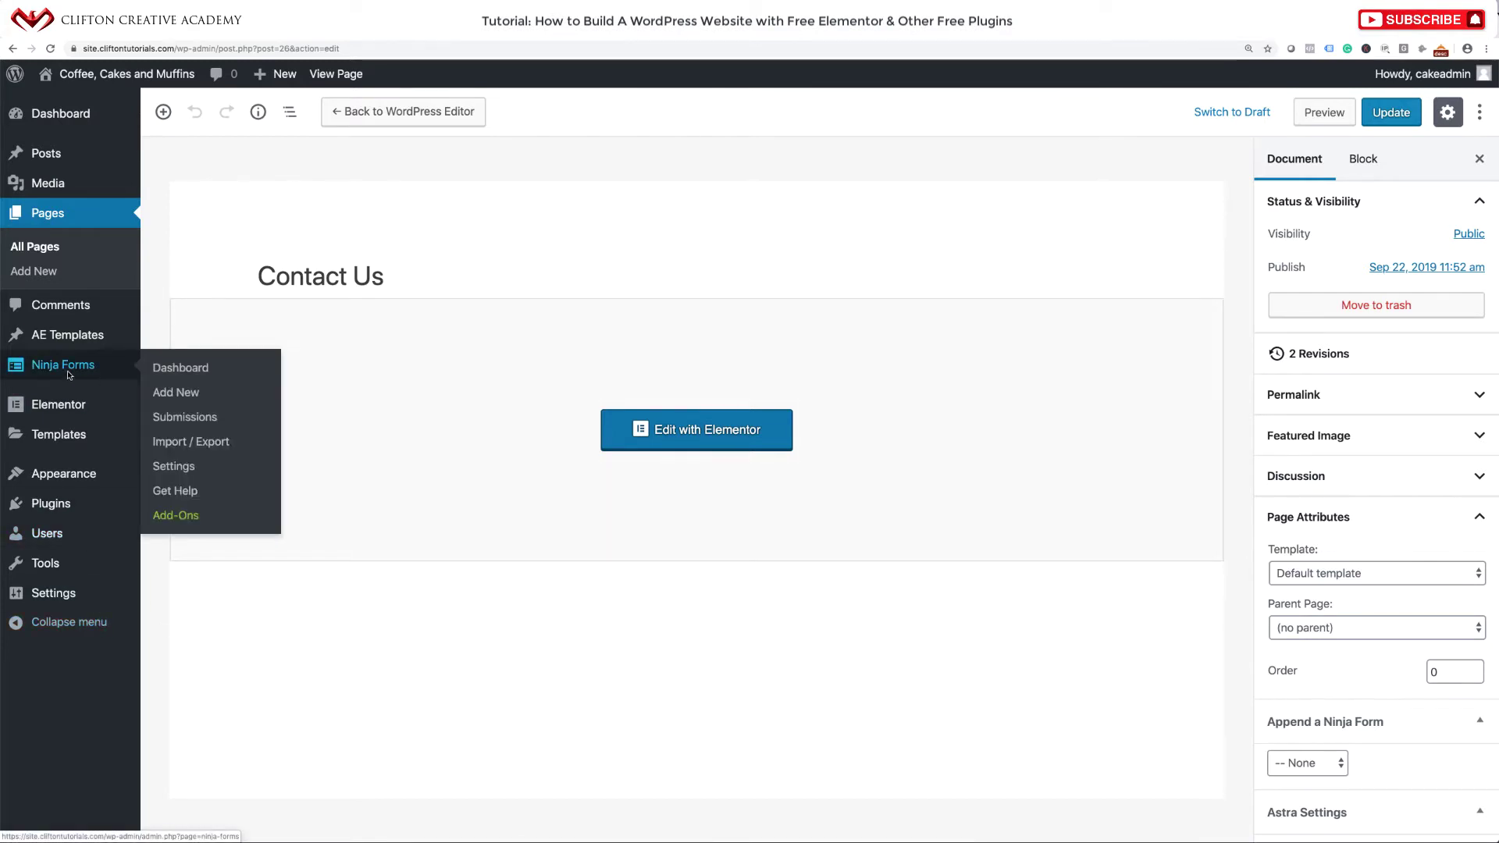
pyautogui.click(177, 395)
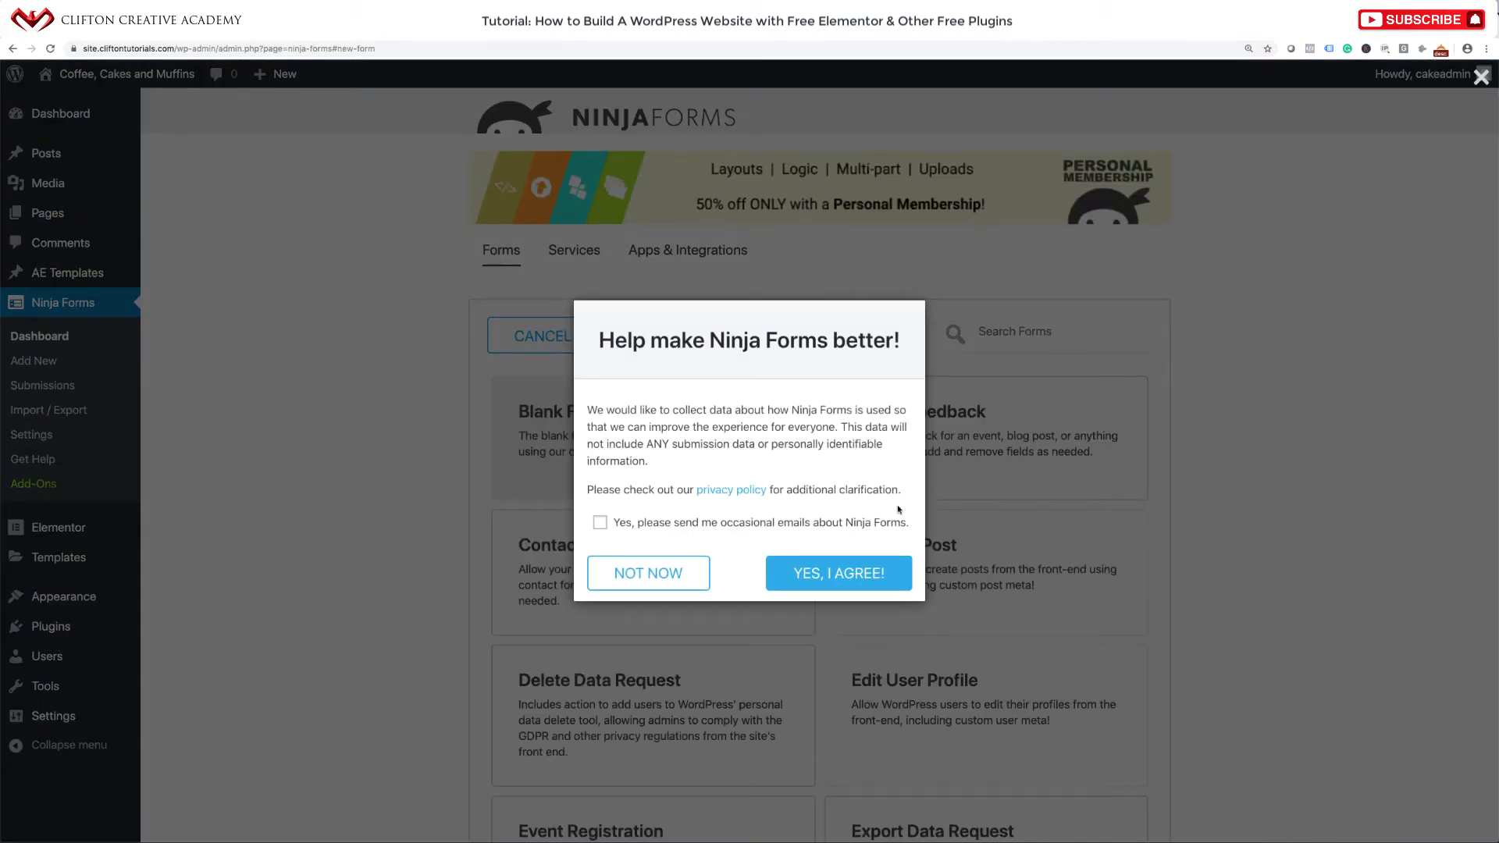
pyautogui.click(659, 565)
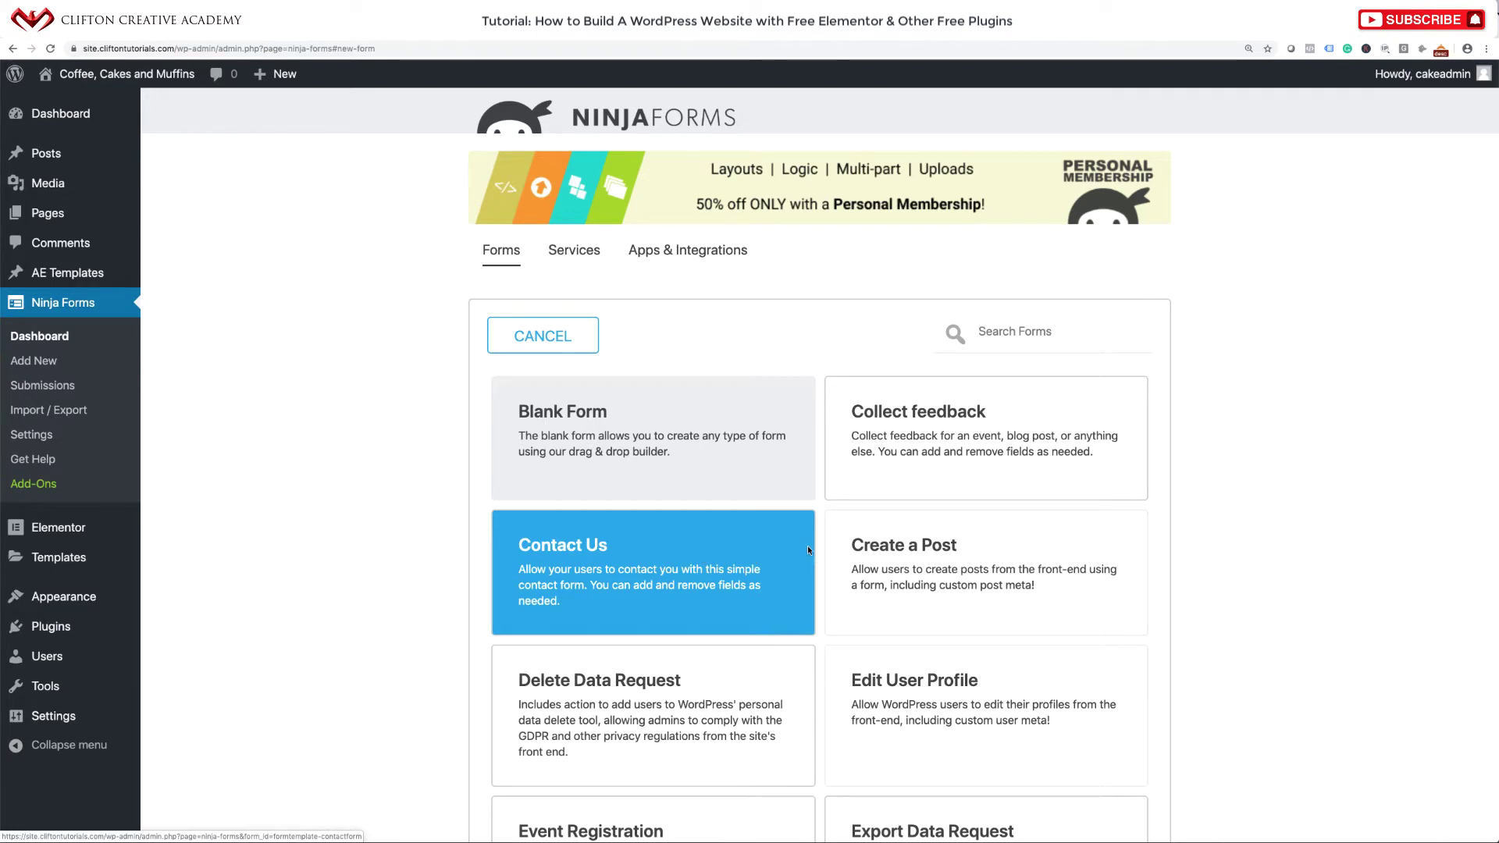
# Browse the form templates and create the form from the Contact Us template.
pyautogui.scroll(-3, 808, 550)
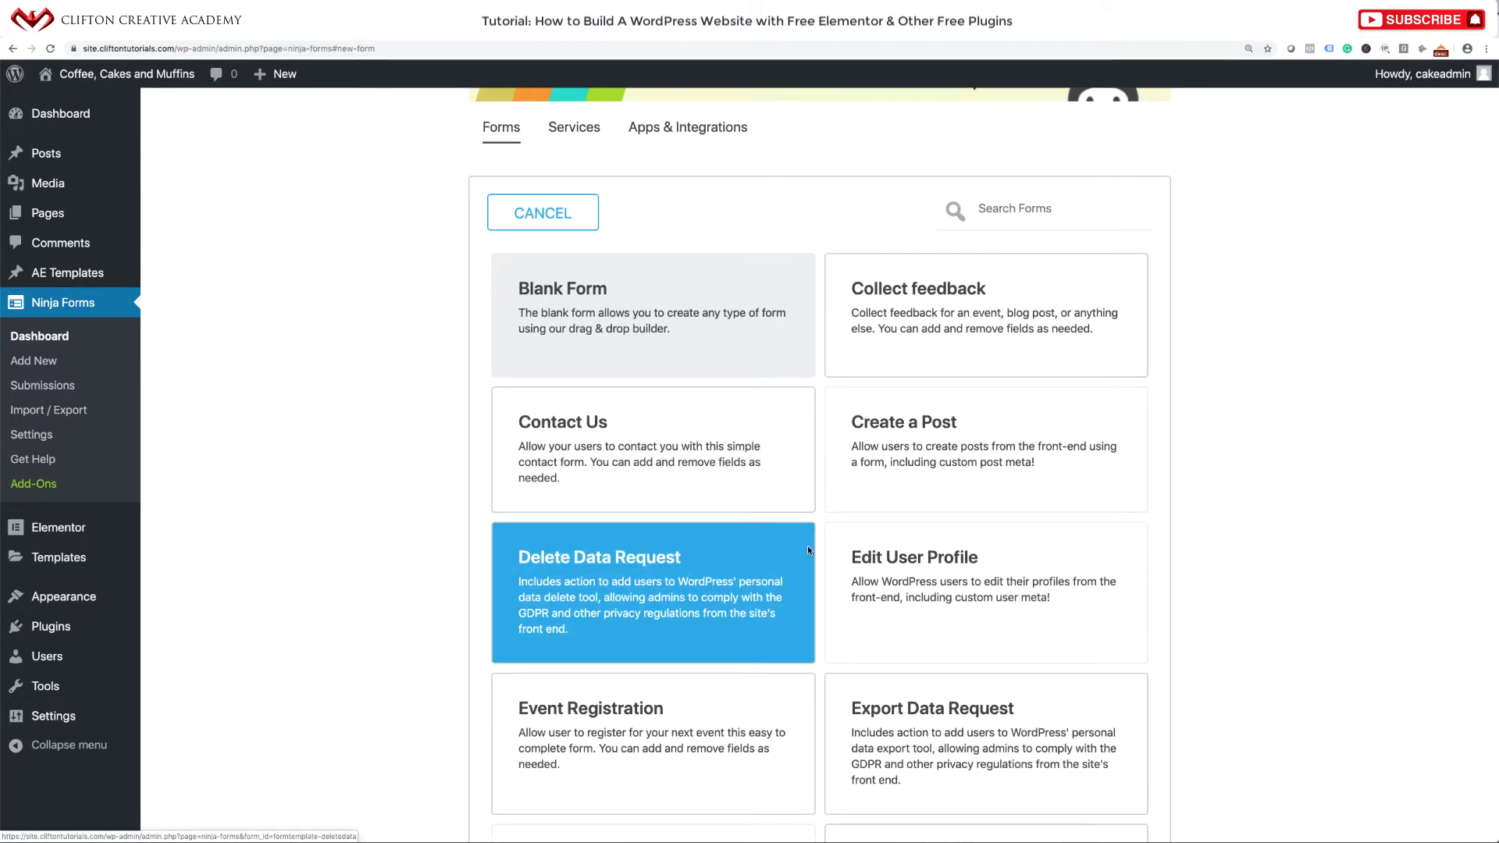
pyautogui.scroll(-1, 808, 549)
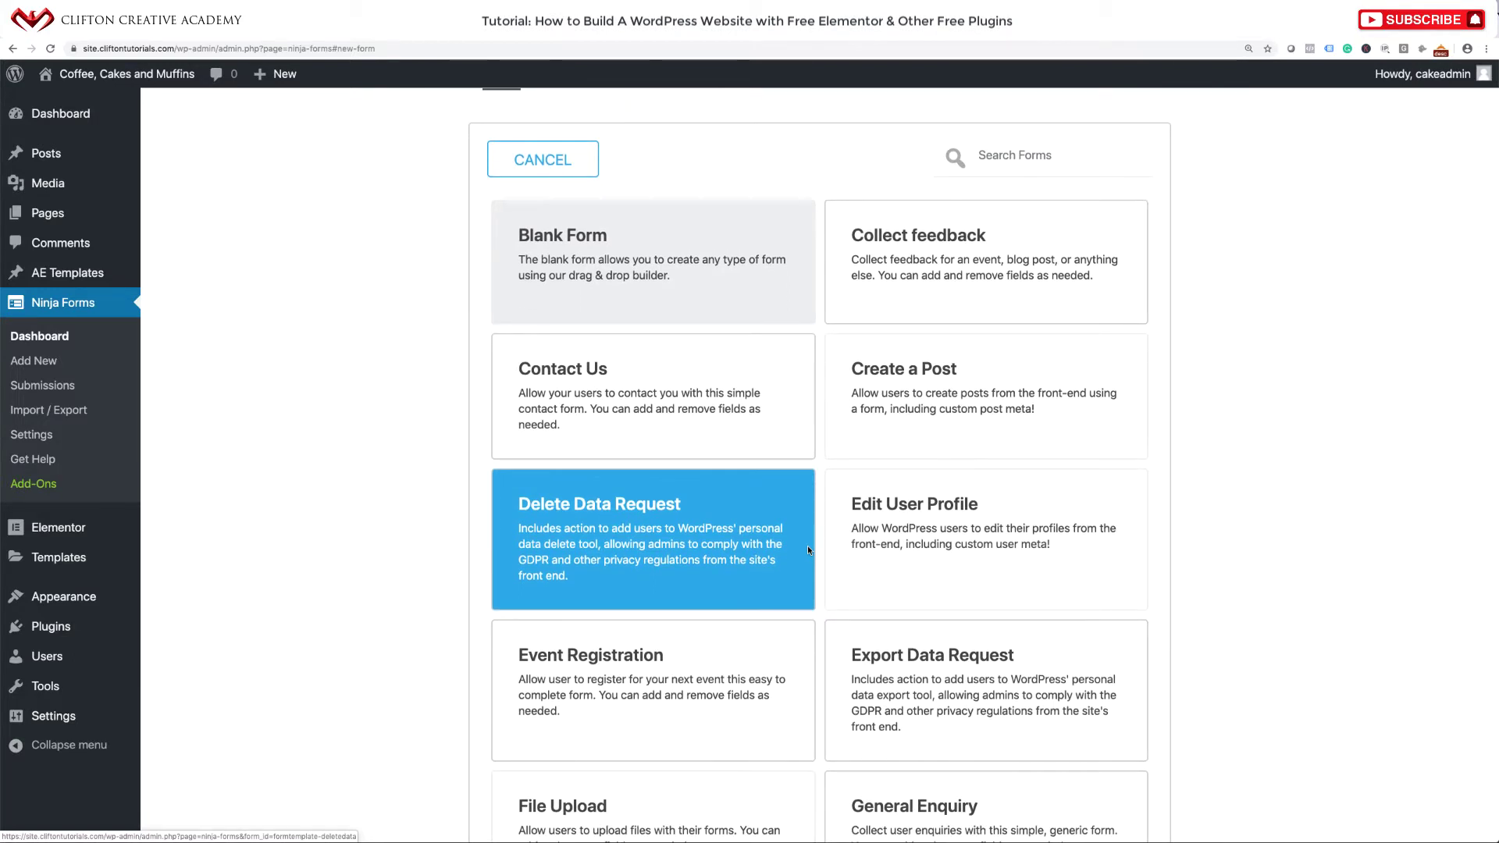
pyautogui.scroll(1, 807, 550)
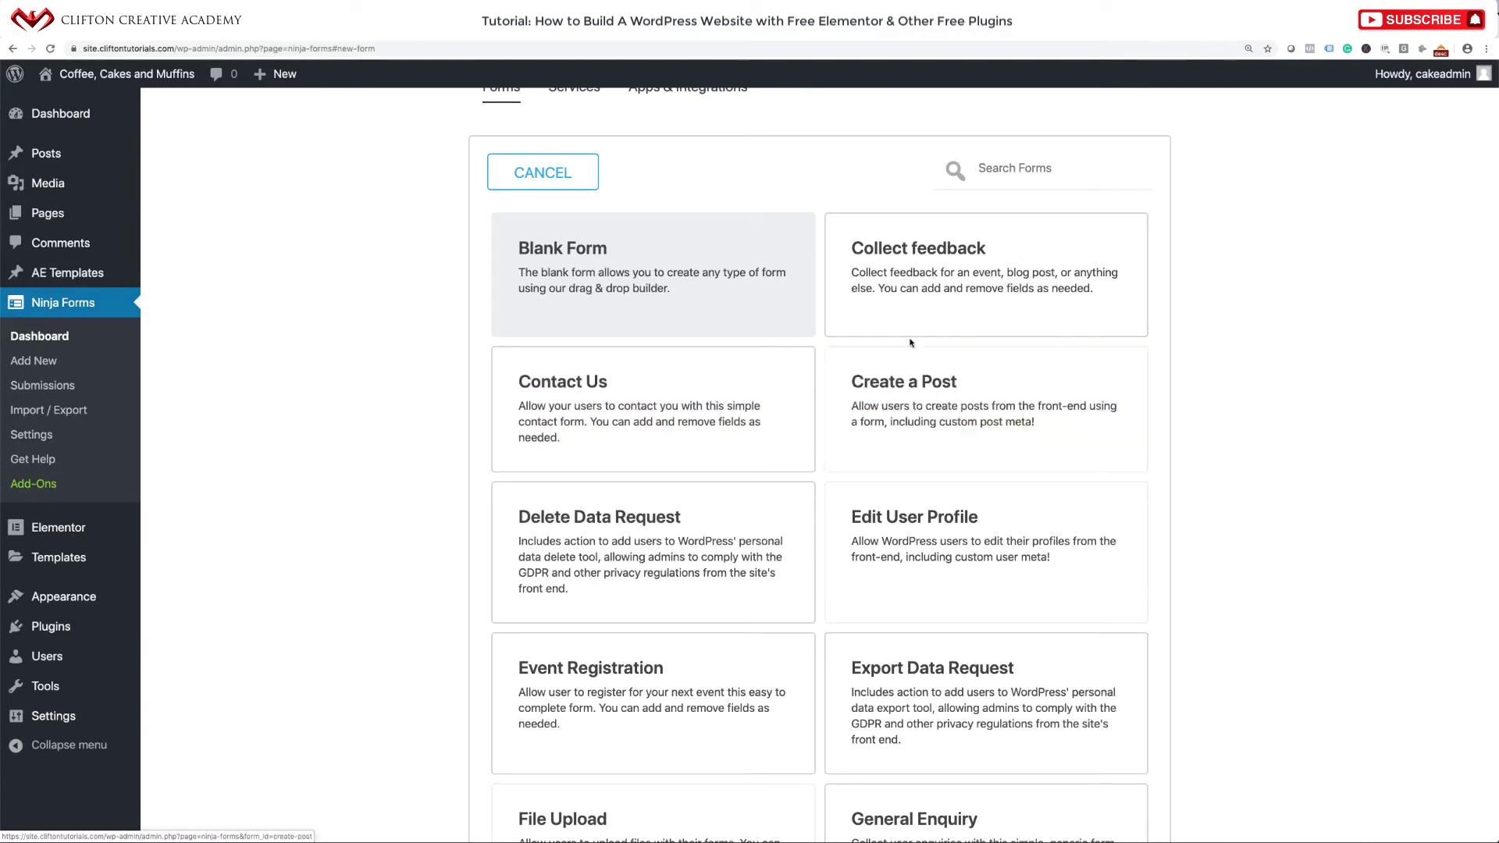
pyautogui.scroll(-10, 881, 409)
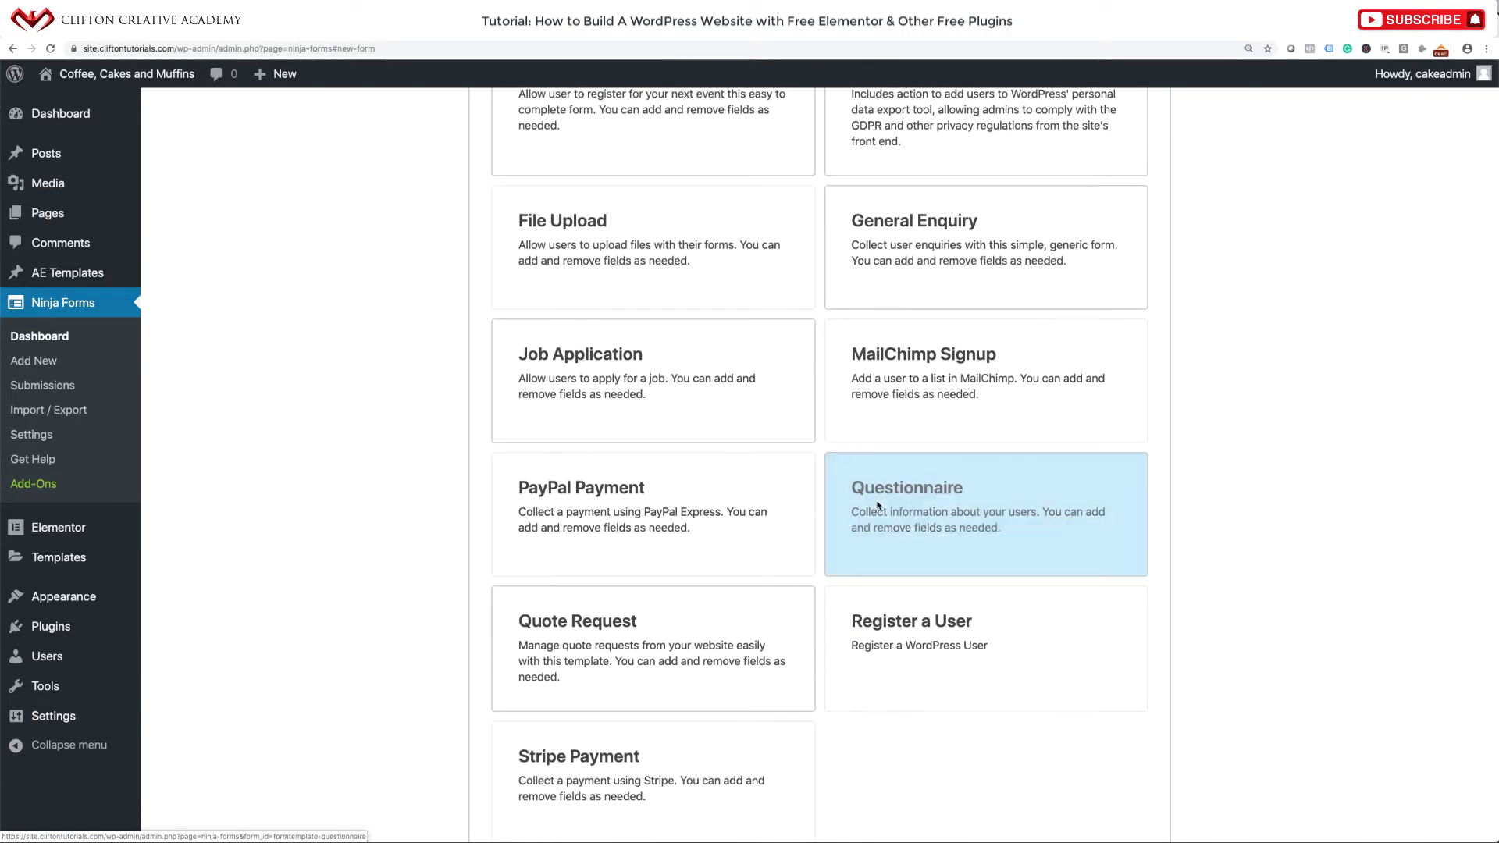
pyautogui.scroll(5, 776, 570)
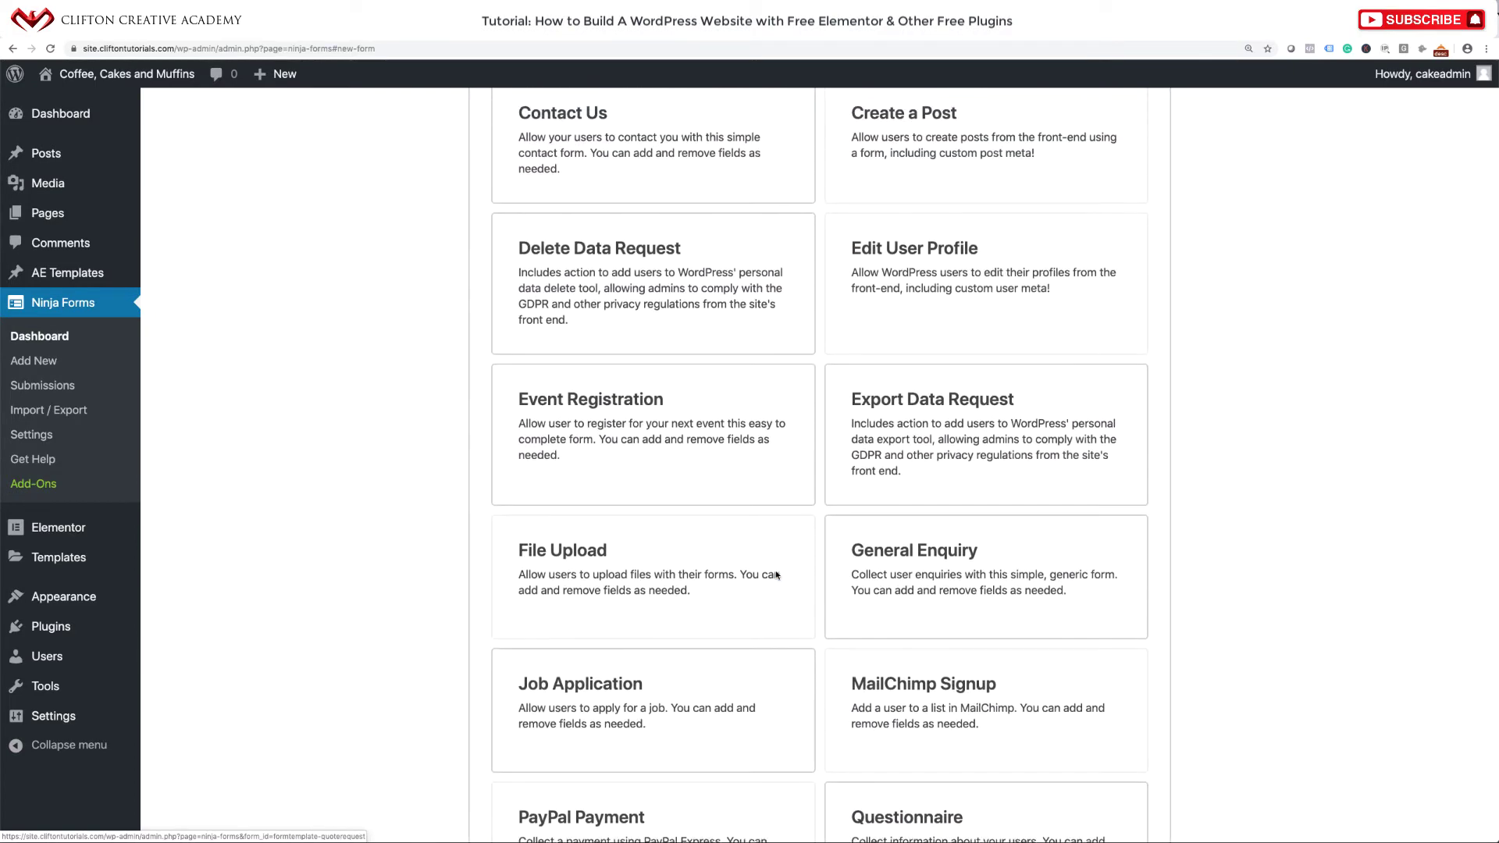
pyautogui.scroll(5, 776, 575)
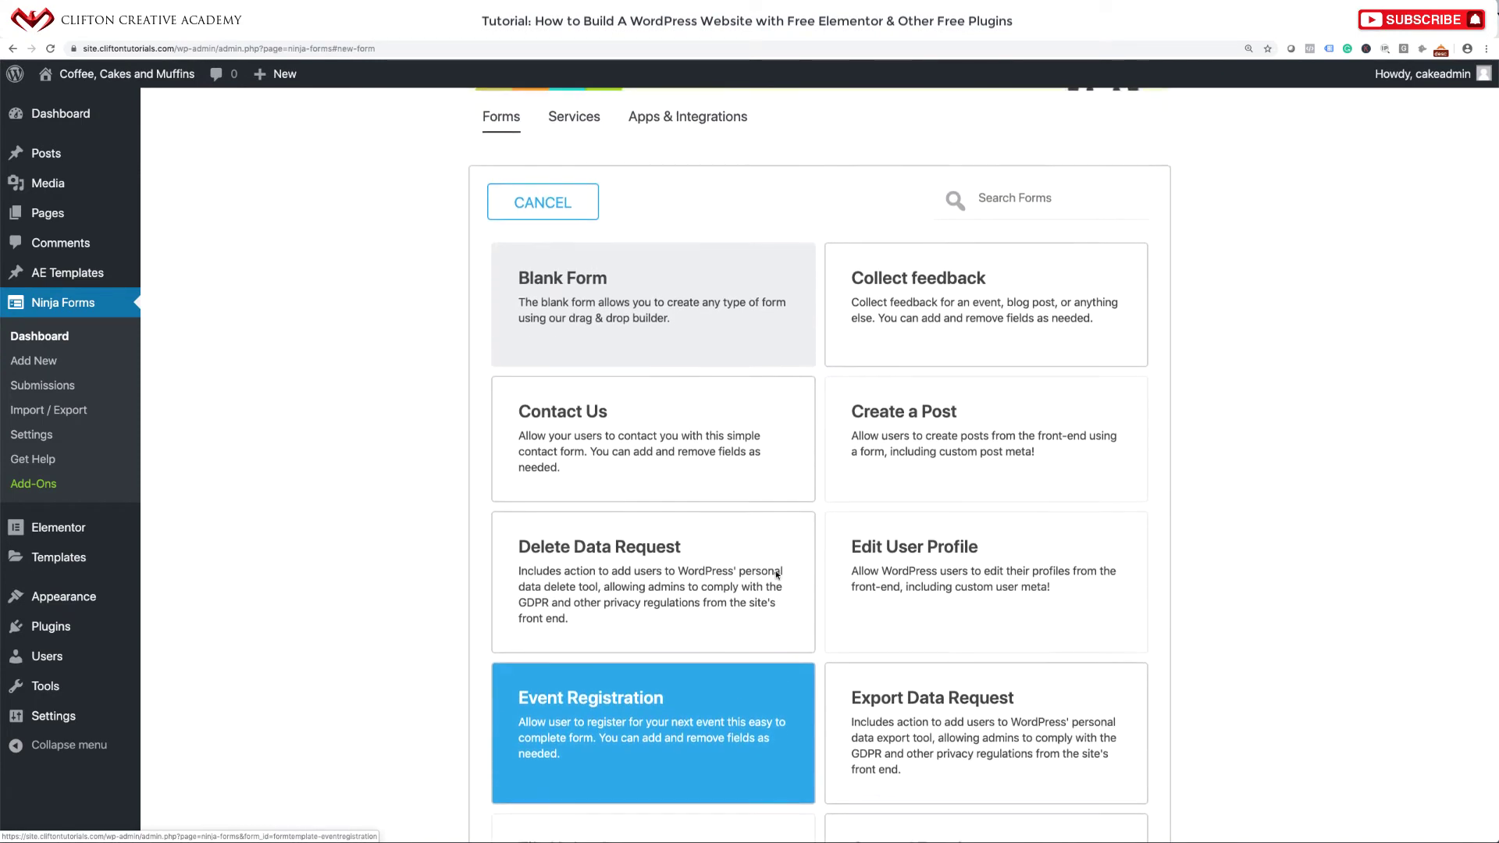
pyautogui.scroll(1, 777, 575)
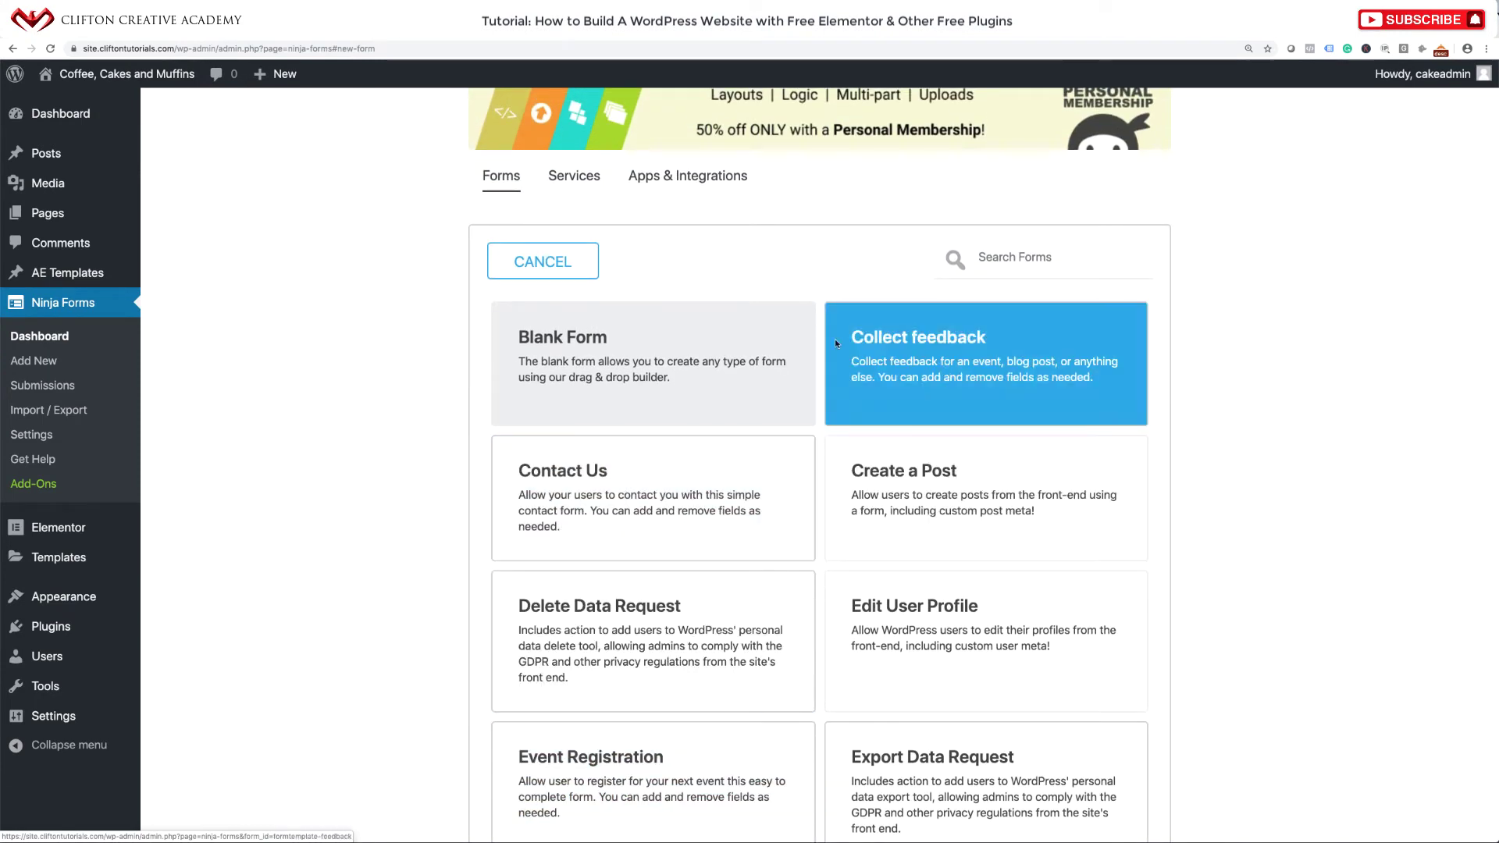
pyautogui.click(664, 513)
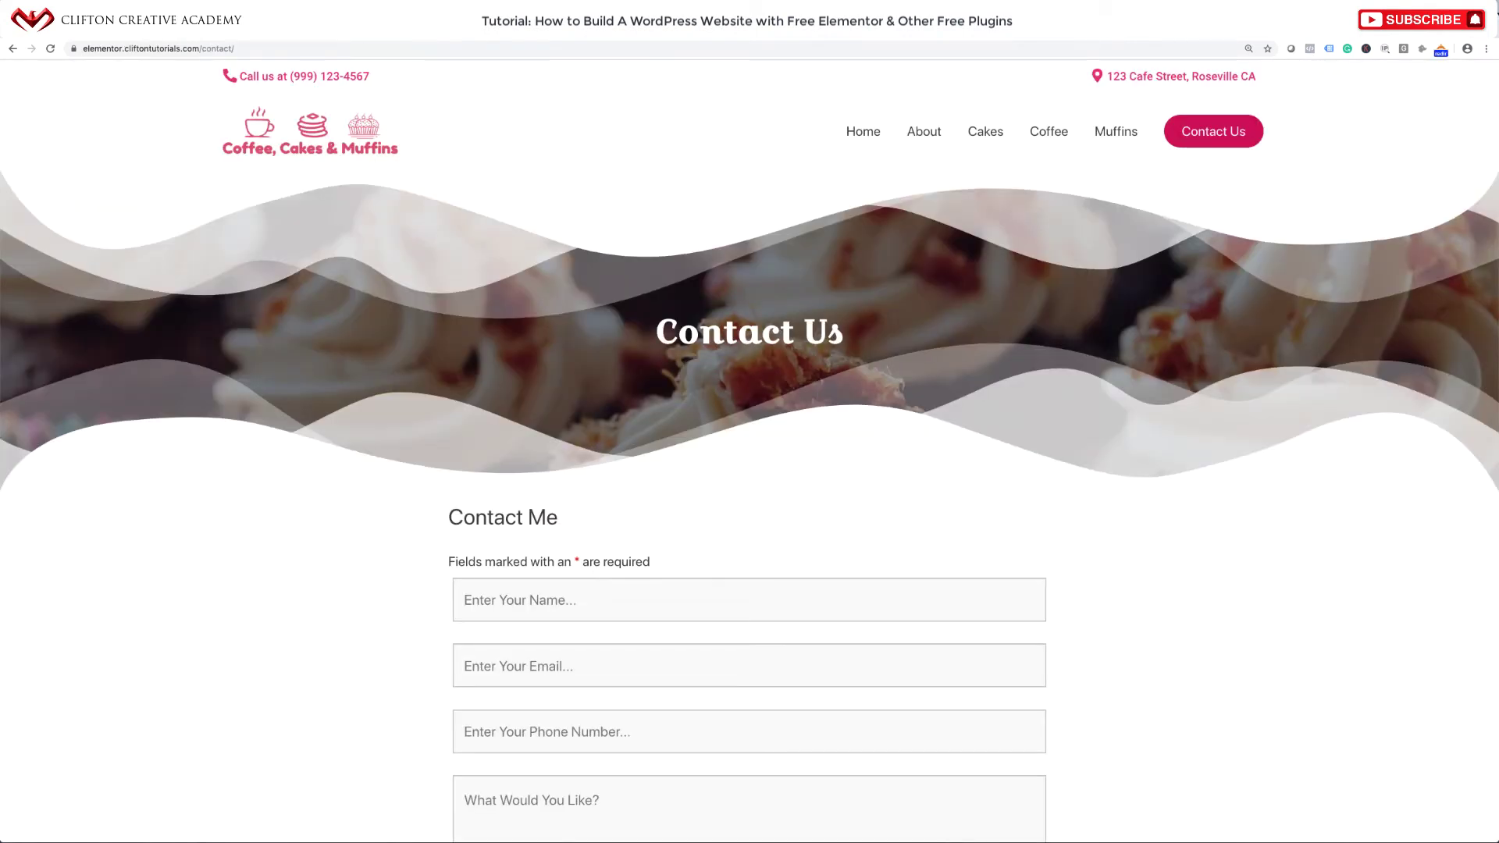
pyautogui.scroll(-5, 668, 338)
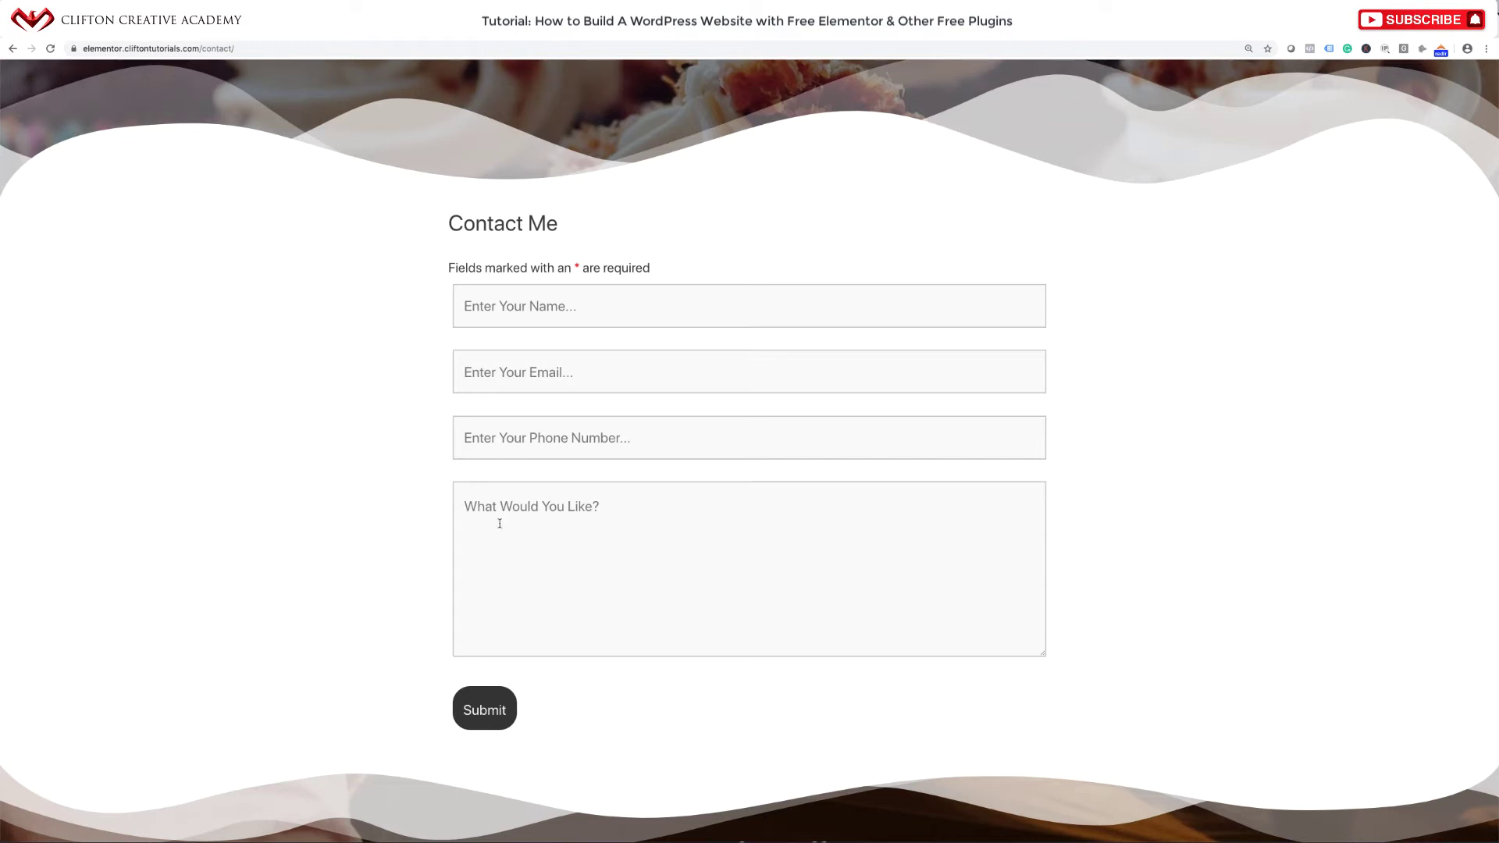
pyautogui.click(595, 516)
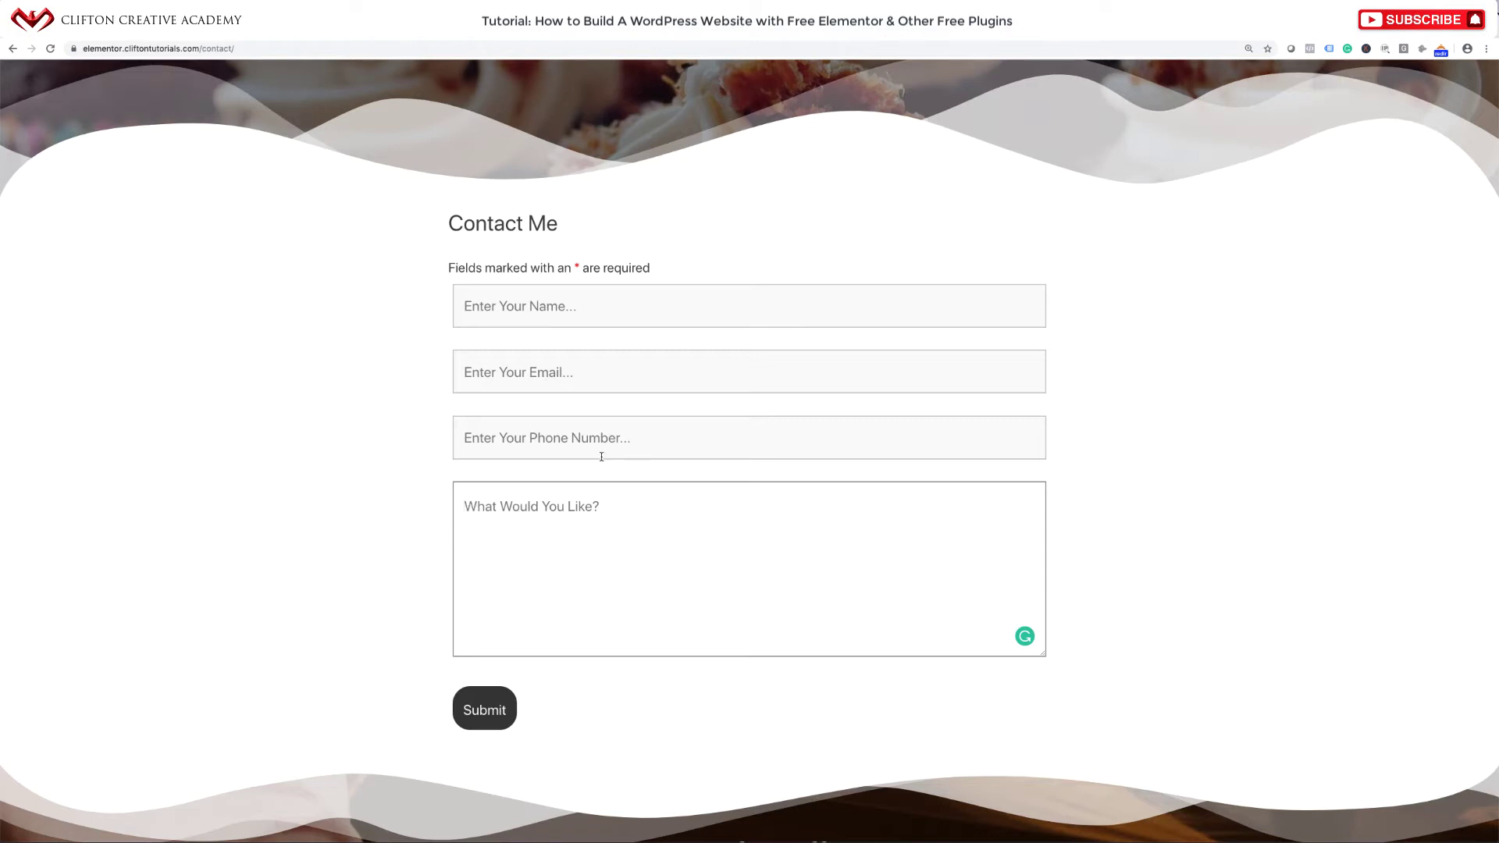
pyautogui.scroll(3, 594, 478)
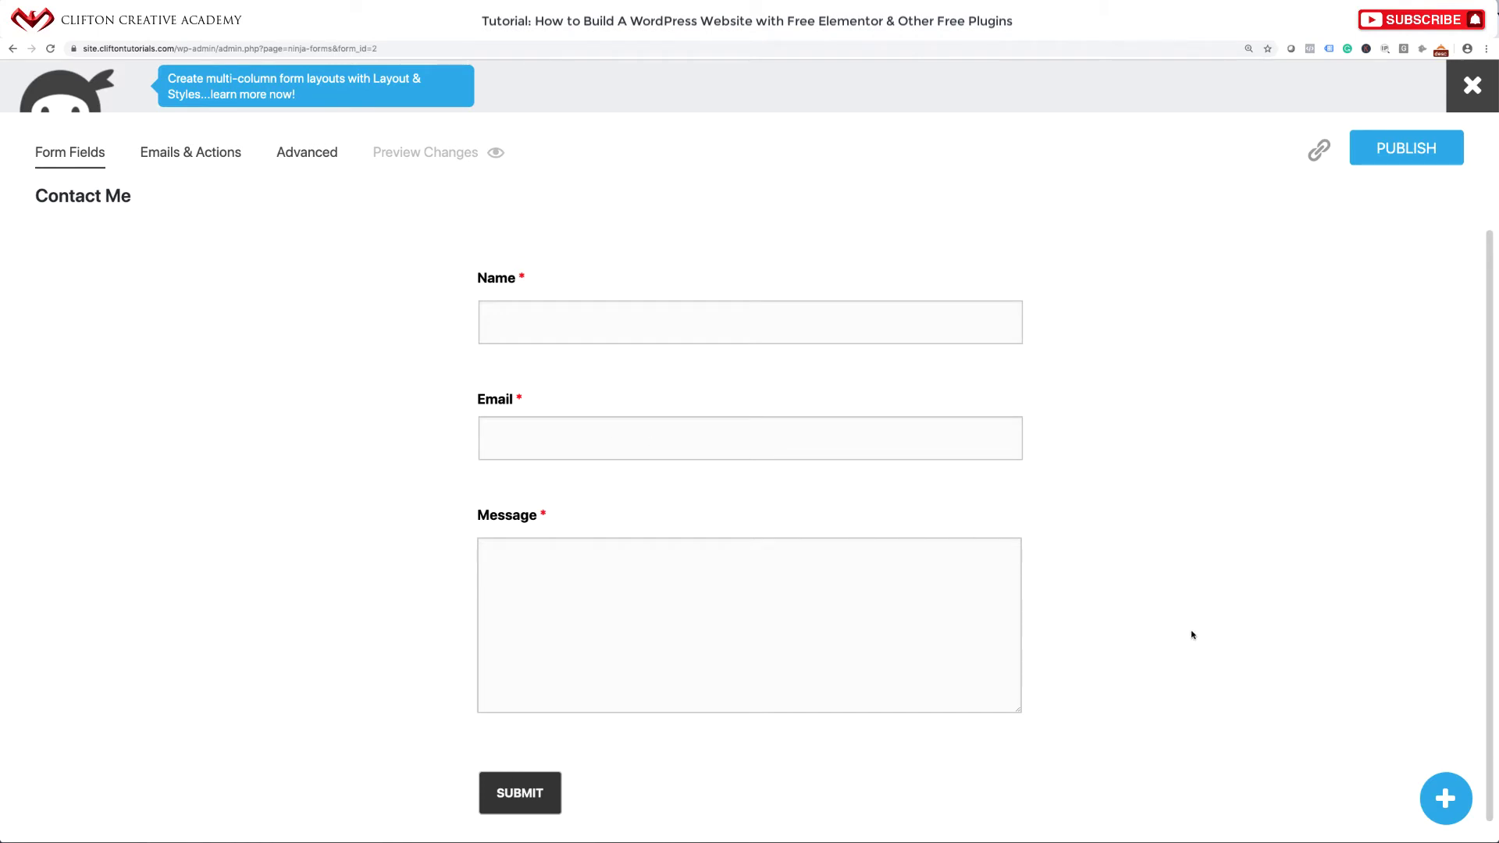
# Add a required Phone field above Message with placeholder 'Enter Your Phone Number'.
pyautogui.click(1446, 800)
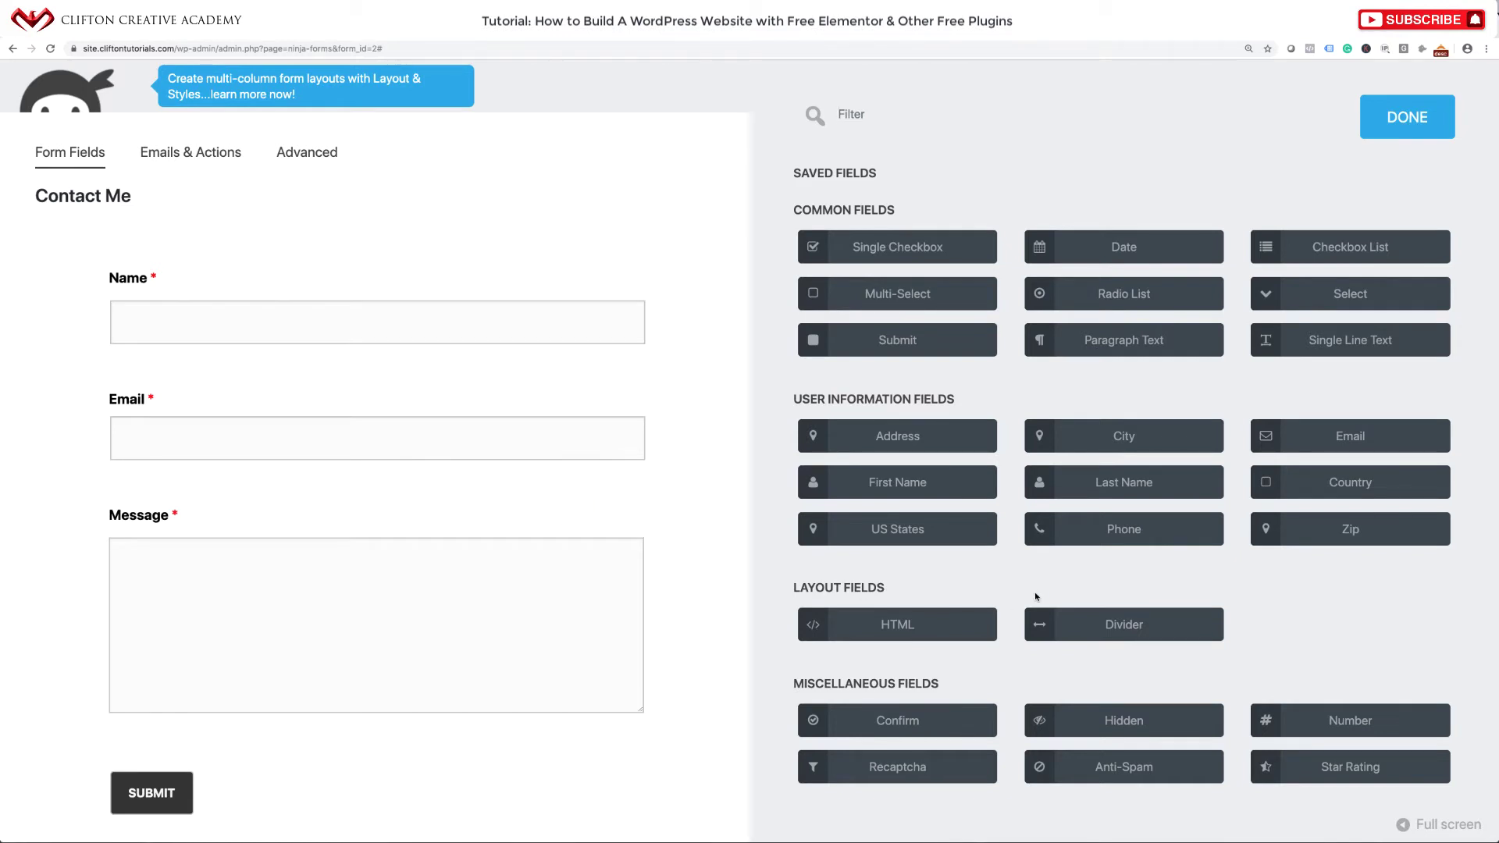
pyautogui.moveTo(1094, 538); pyautogui.dragTo(312, 461)
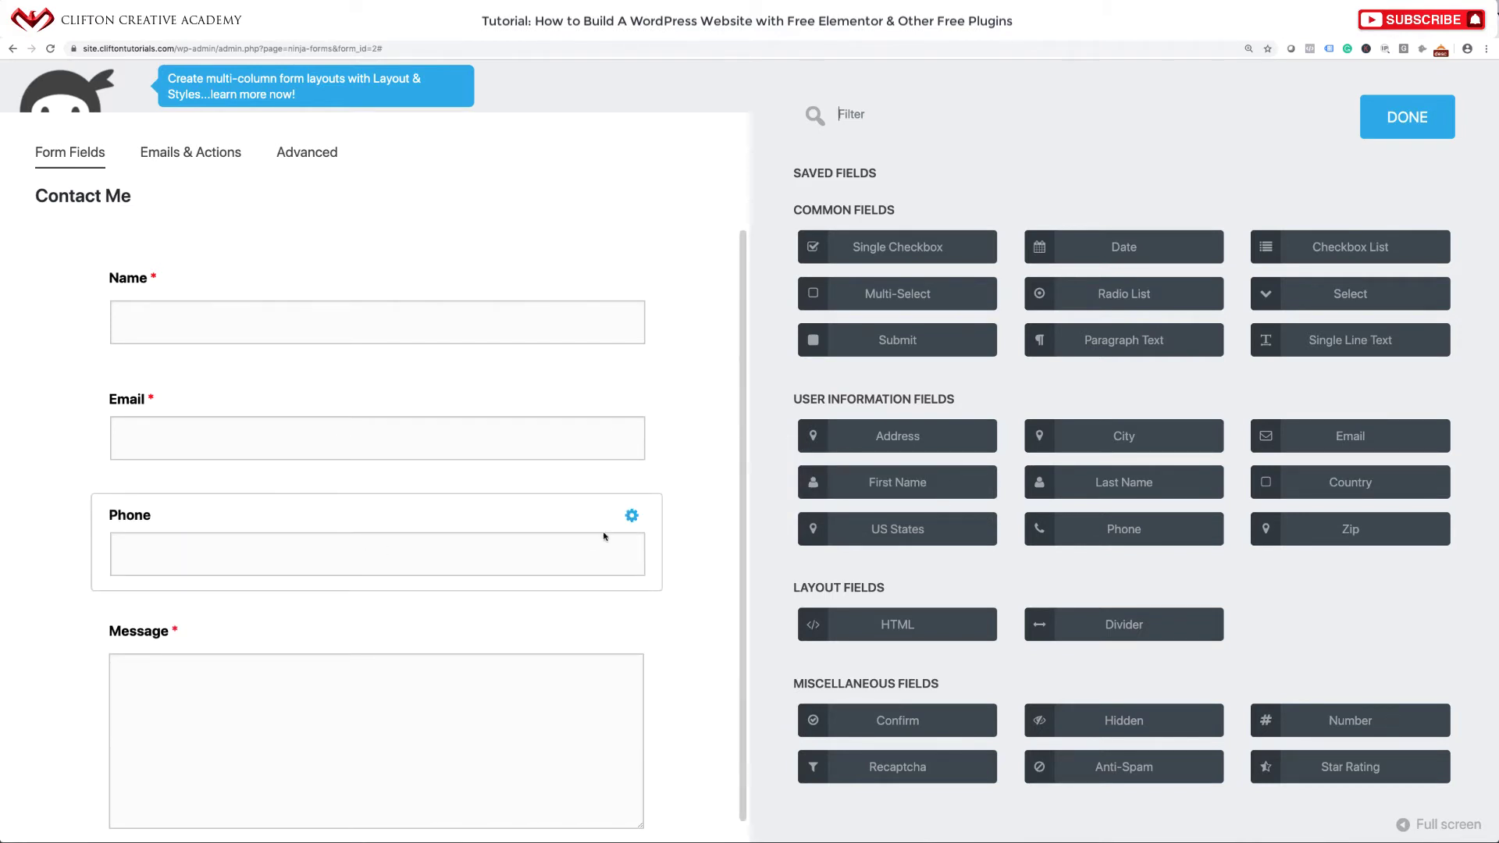
pyautogui.click(632, 516)
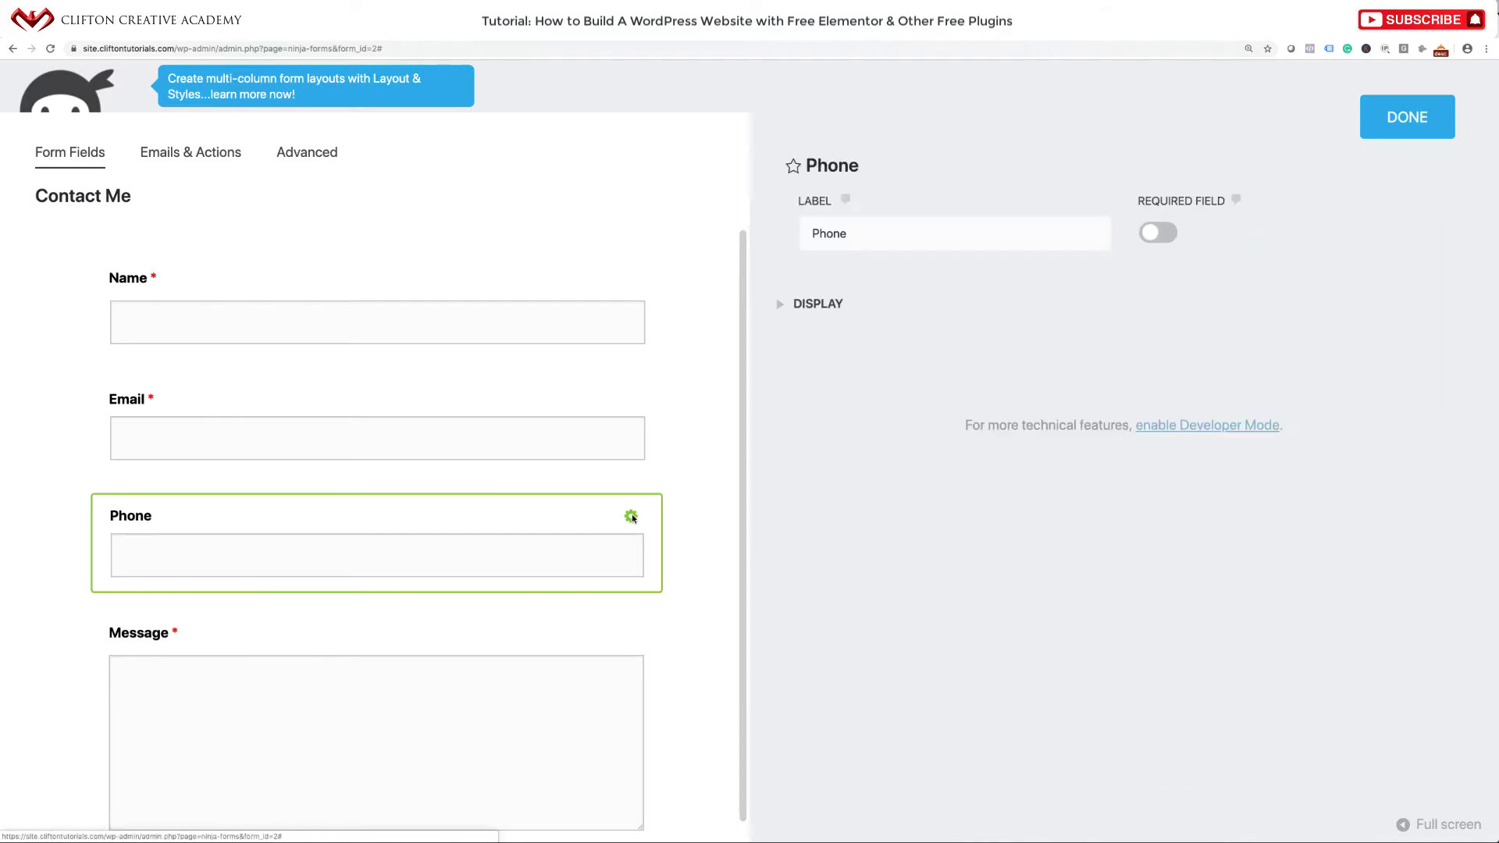
pyautogui.click(1168, 233)
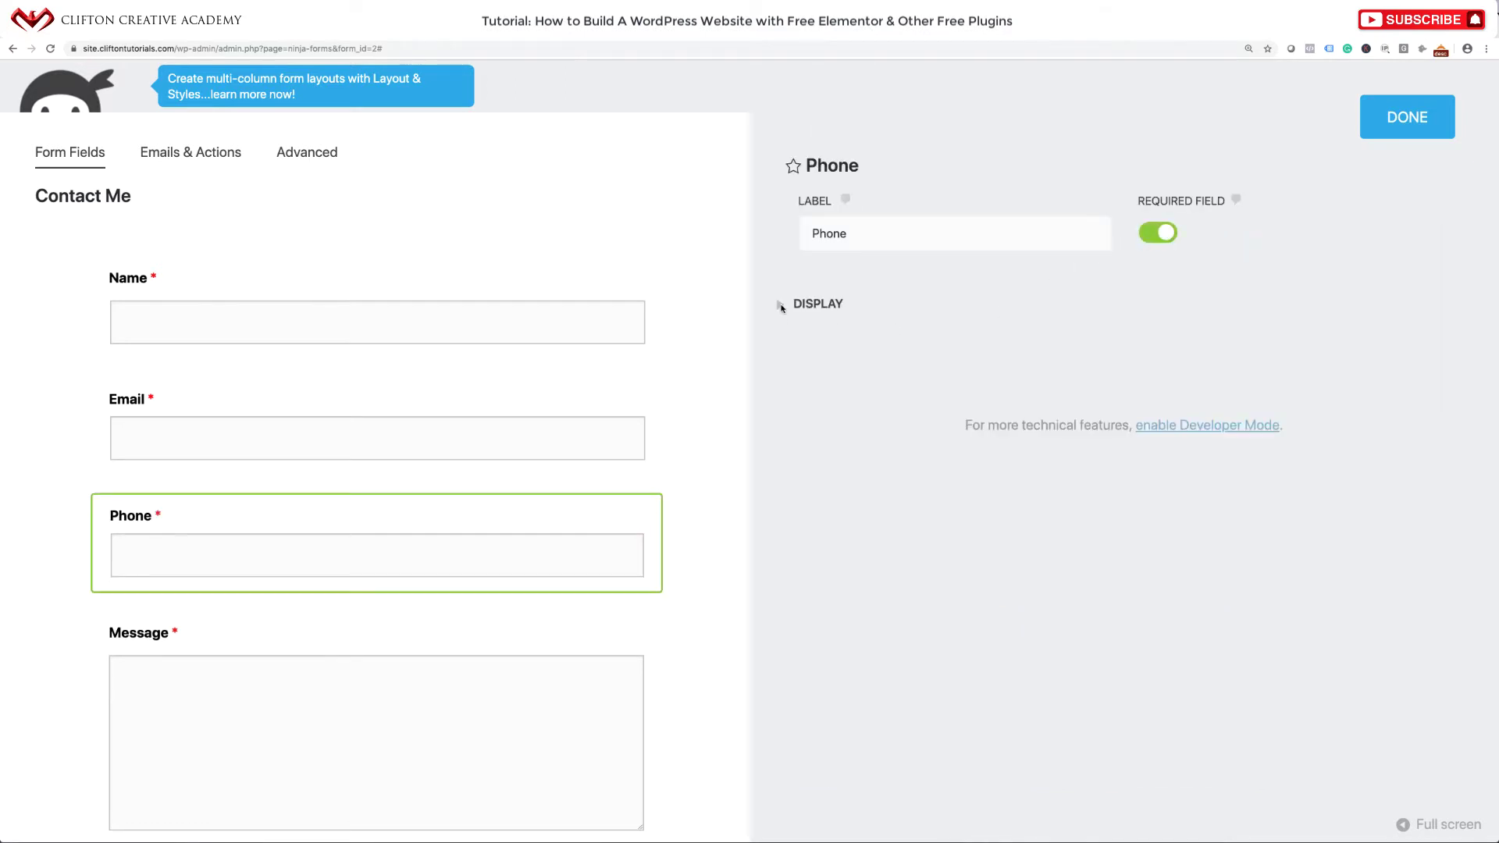
pyautogui.click(781, 305)
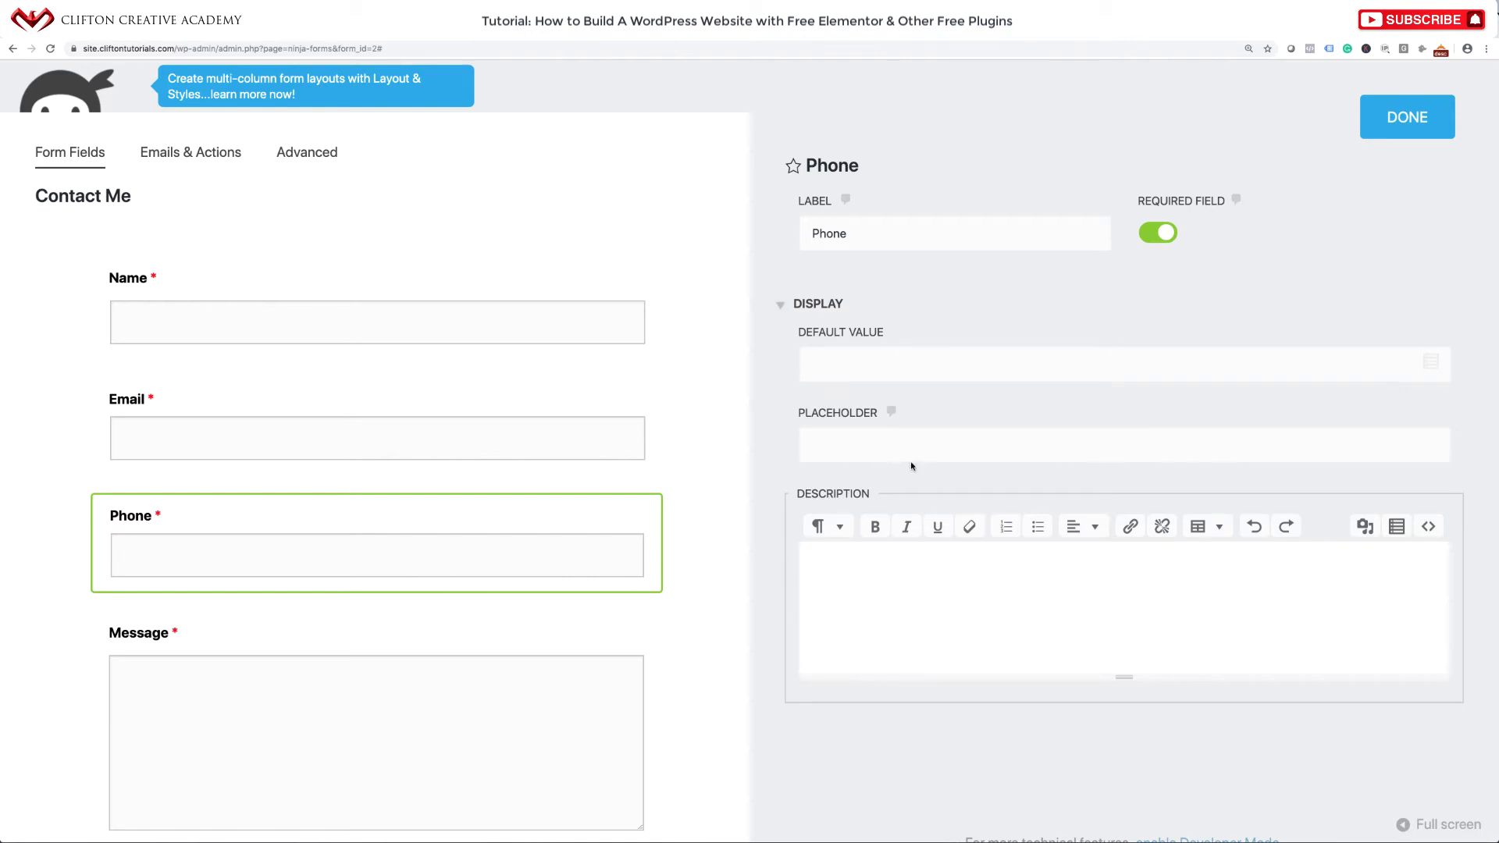
pyautogui.click(836, 446)
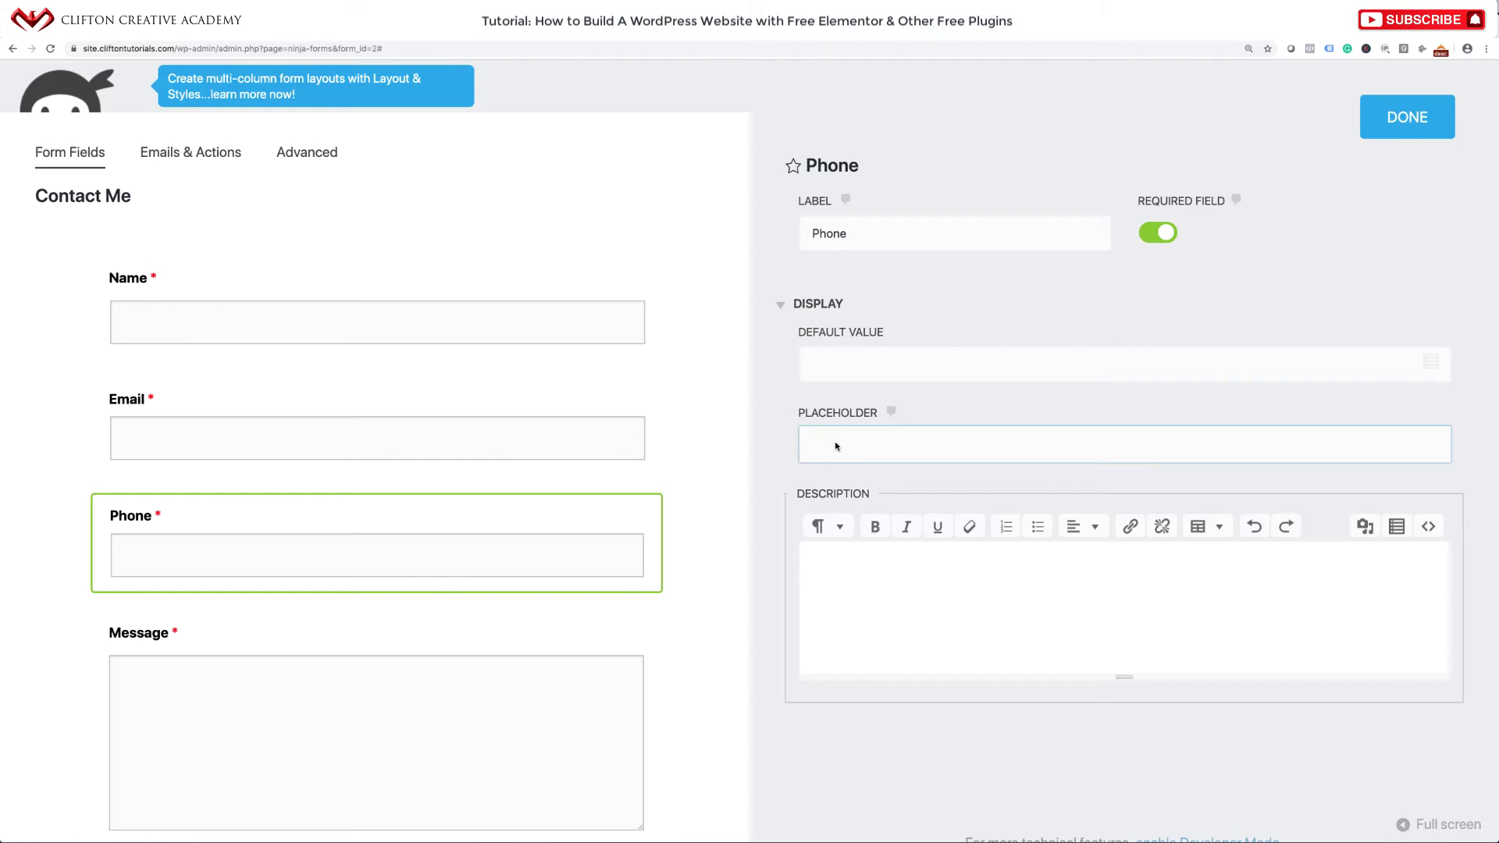
pyautogui.write('Enter Your Phone Number')
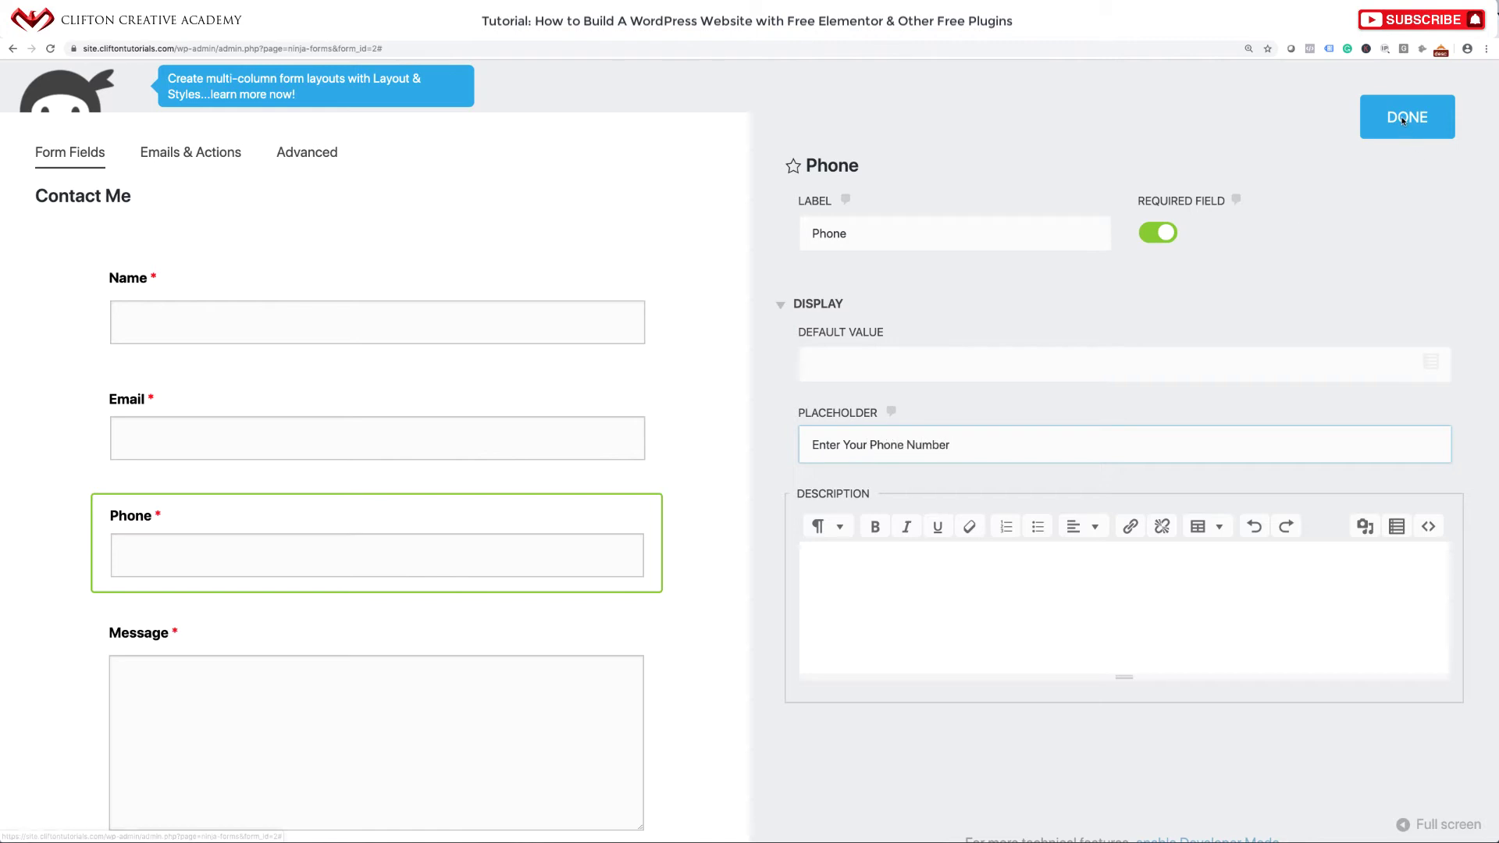
pyautogui.click(1404, 121)
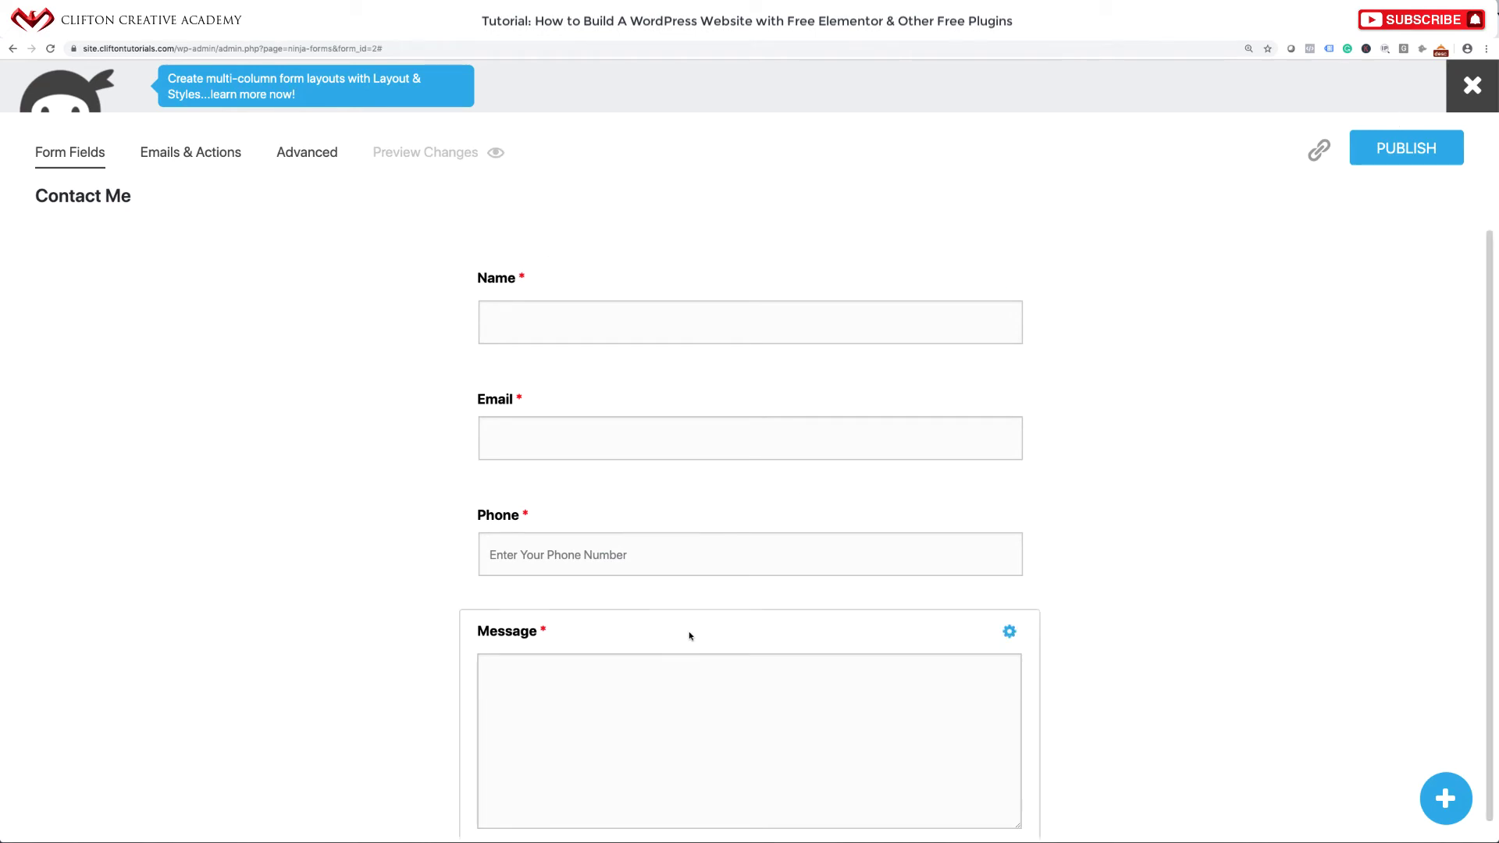
# Give the Message field the placeholder 'What can we do for you?'.
pyautogui.click(1008, 632)
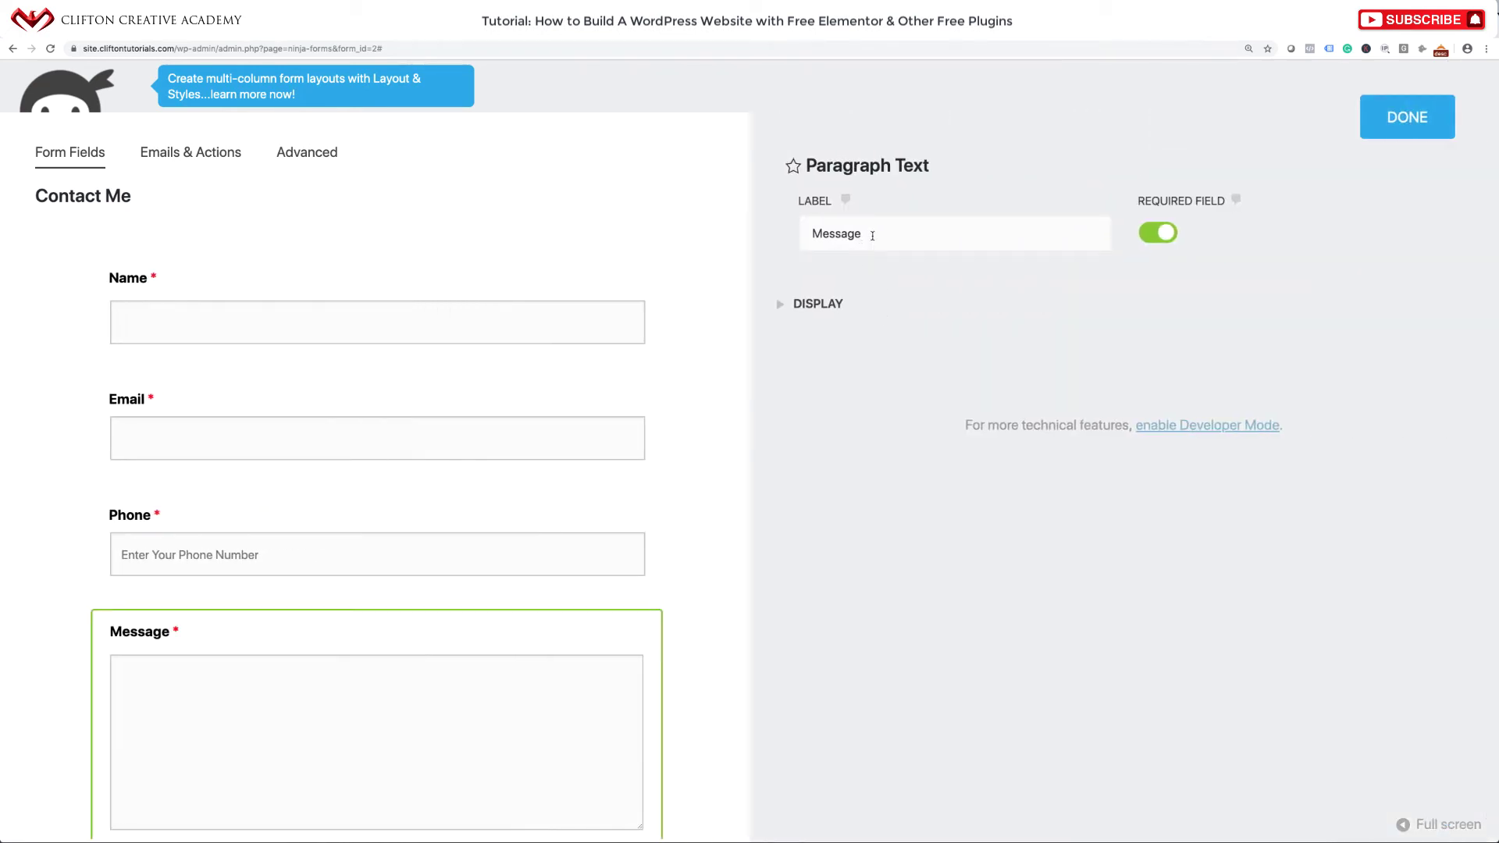
pyautogui.moveTo(865, 235); pyautogui.dragTo(798, 241)
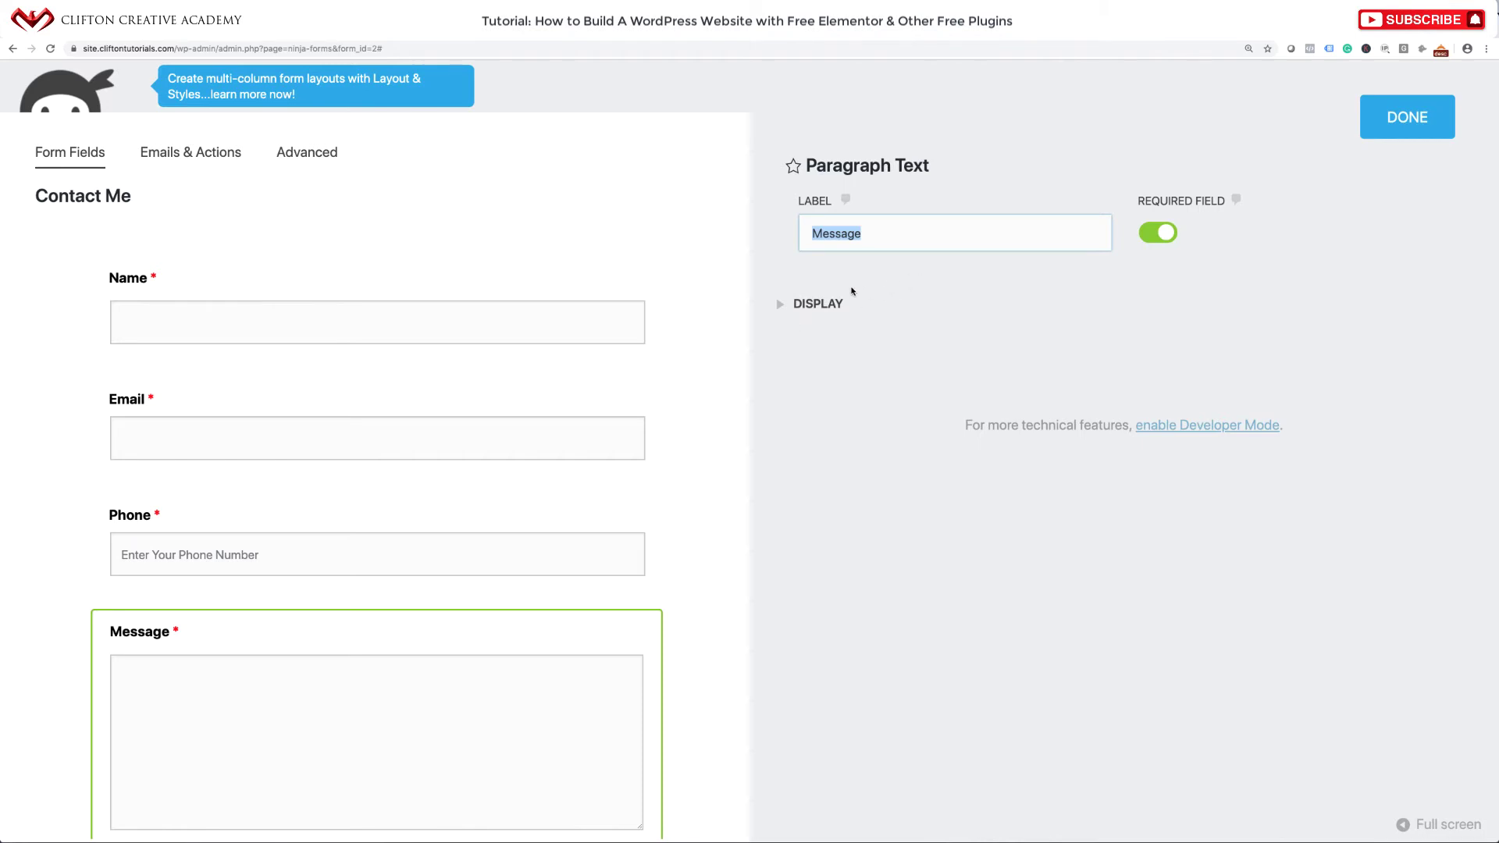
pyautogui.click(797, 306)
pyautogui.scroll(-3, 806, 310)
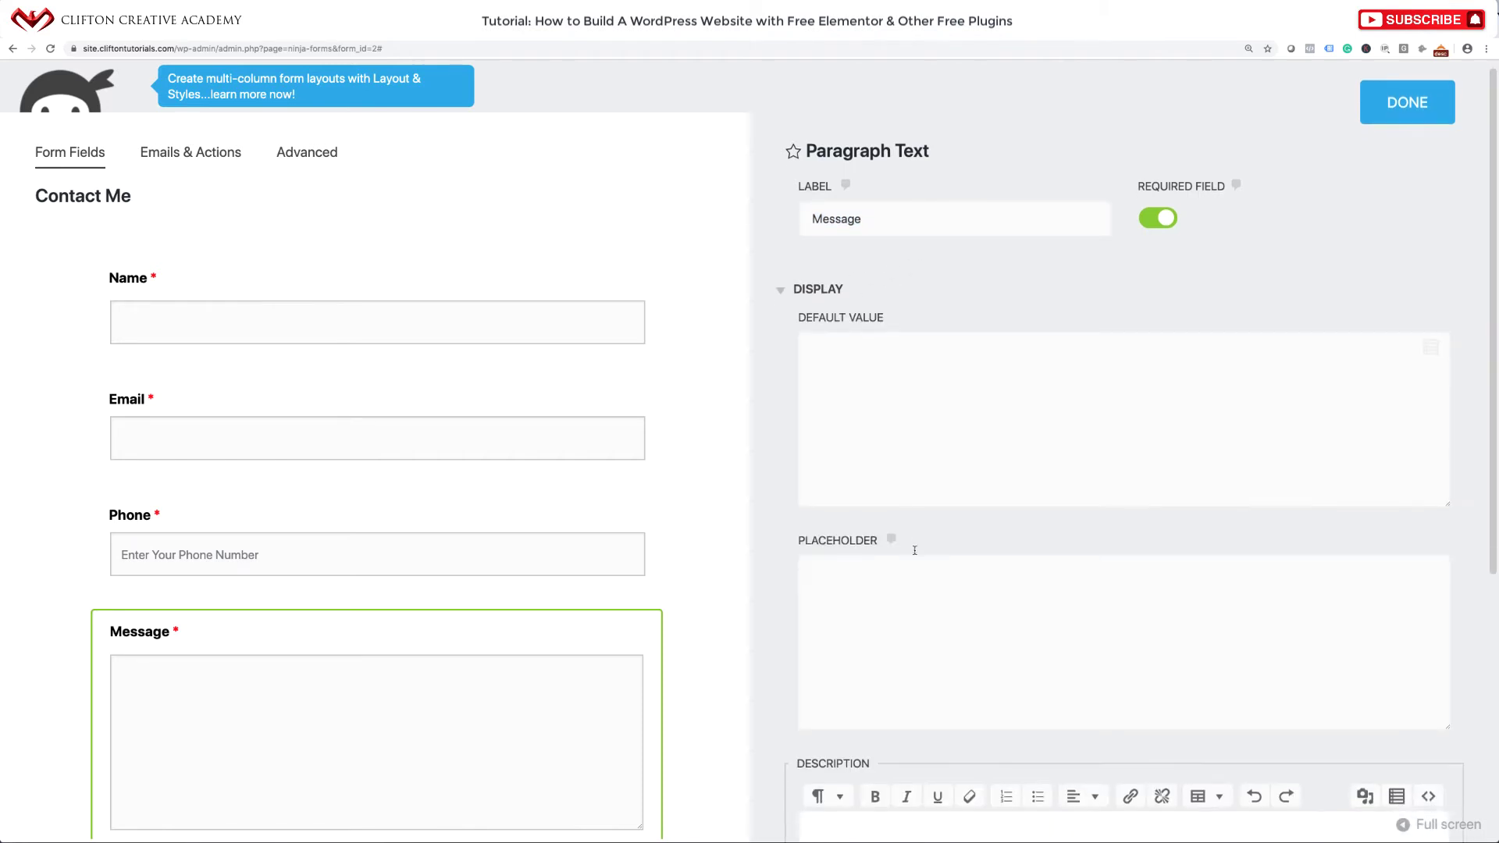
pyautogui.click(860, 471)
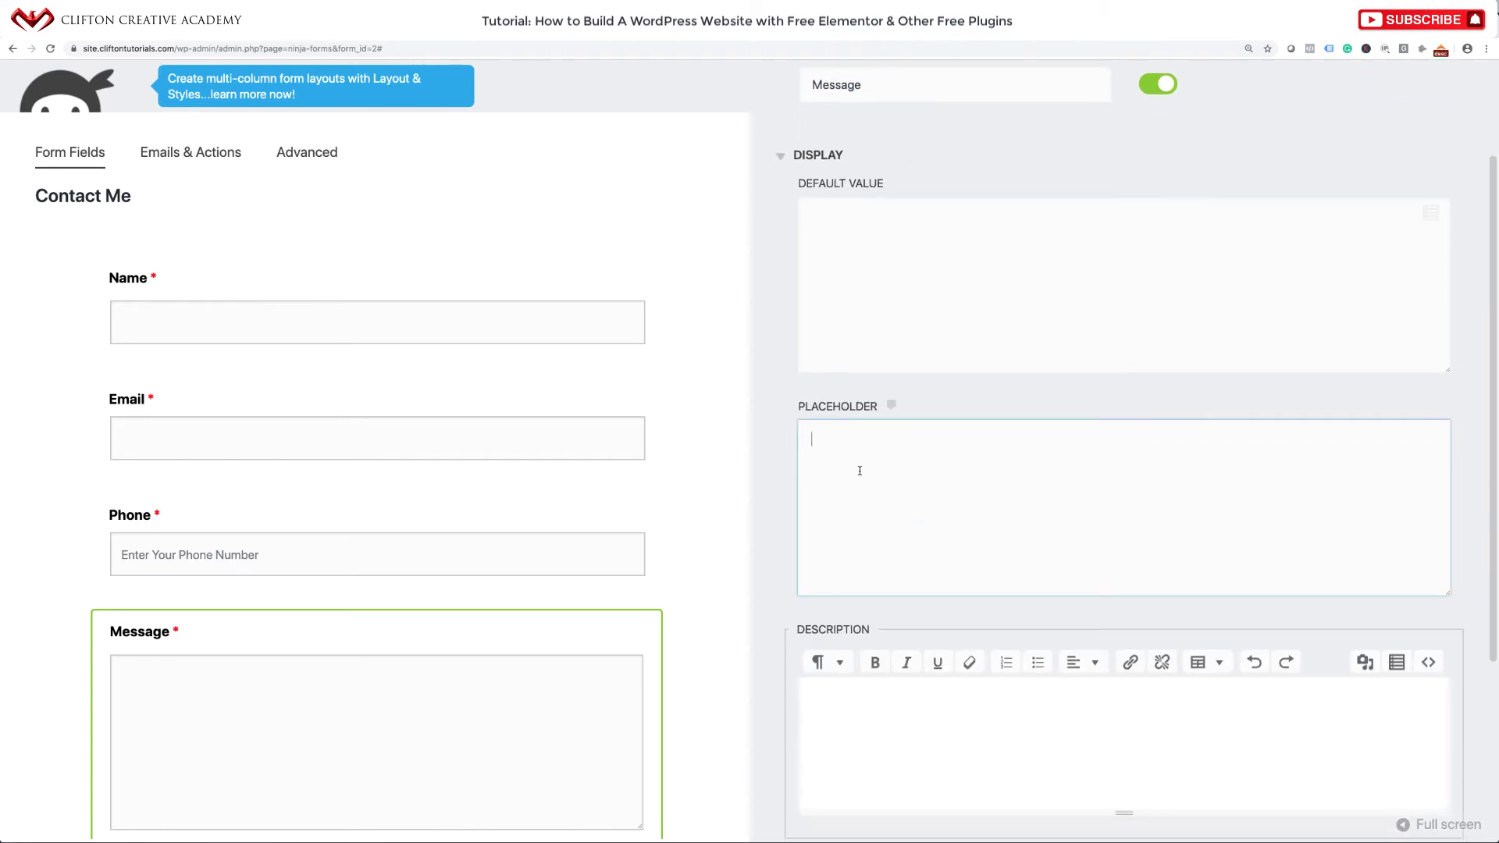
pyautogui.write('What can we do for you?')
pyautogui.scroll(-2, 1185, 298)
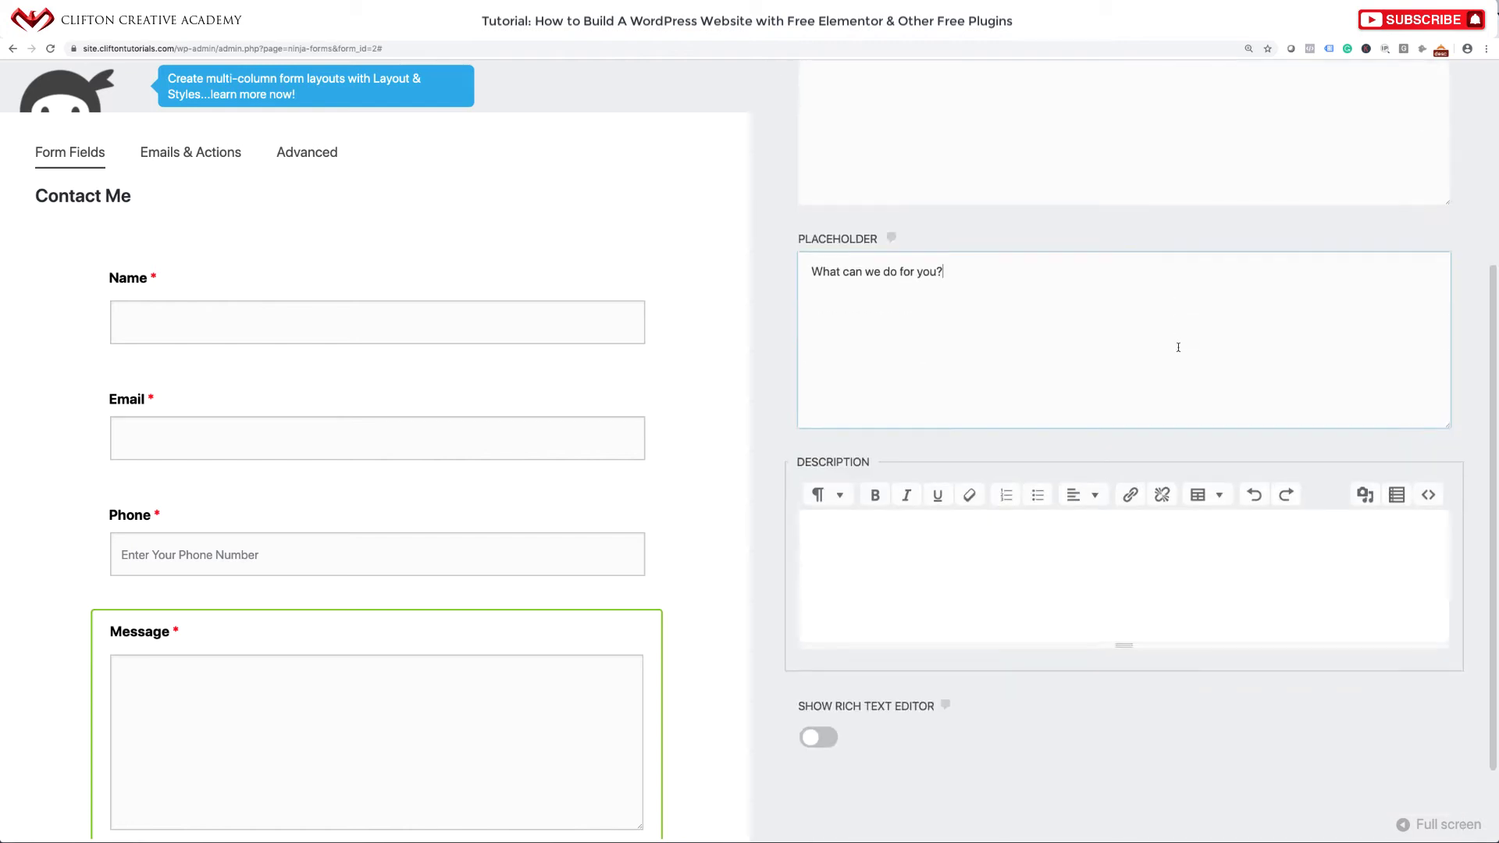
pyautogui.scroll(4, 1178, 345)
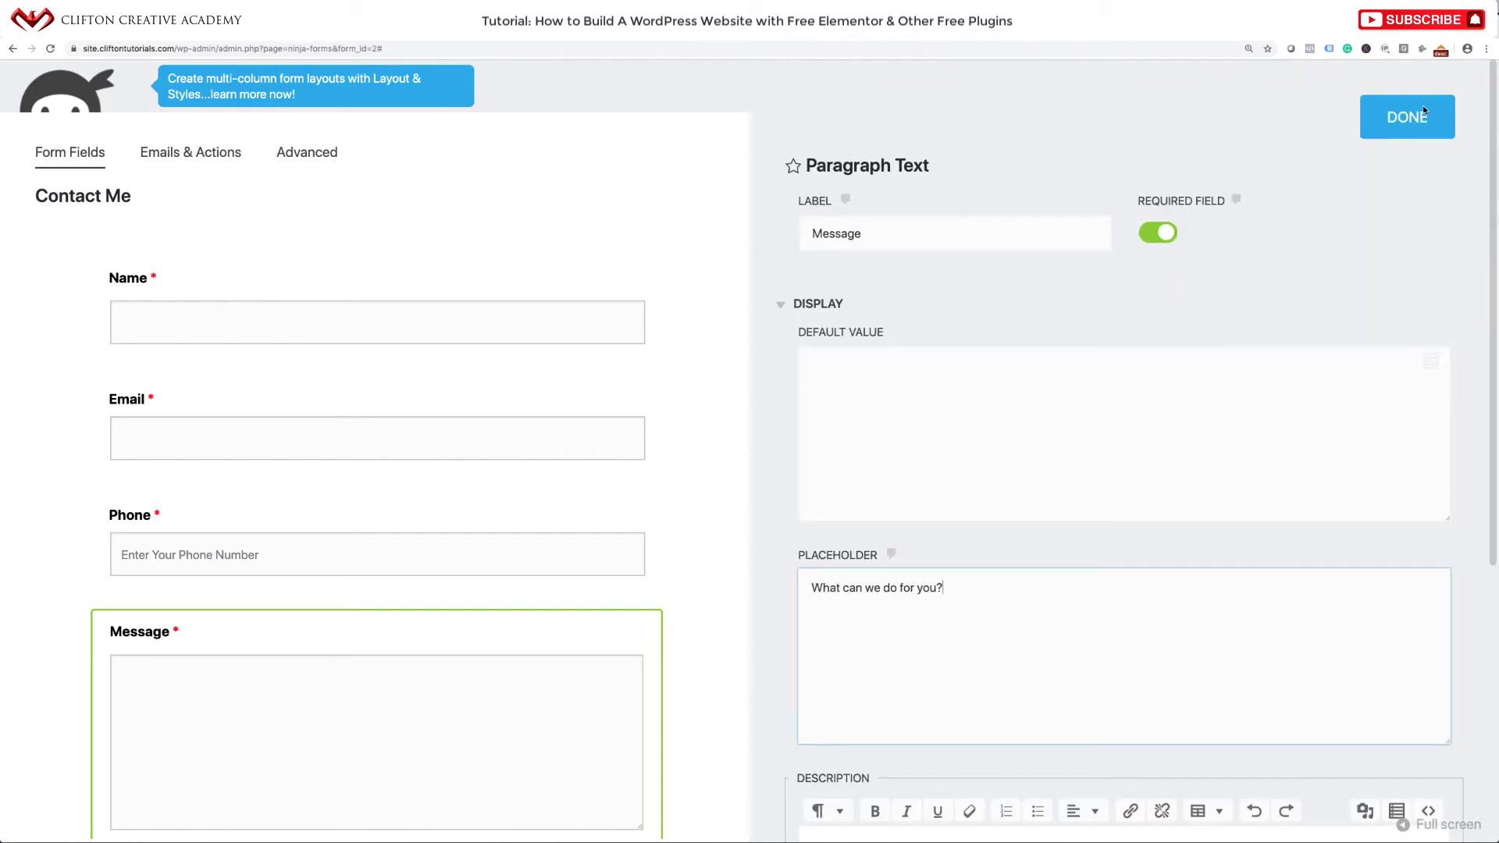
pyautogui.click(1412, 118)
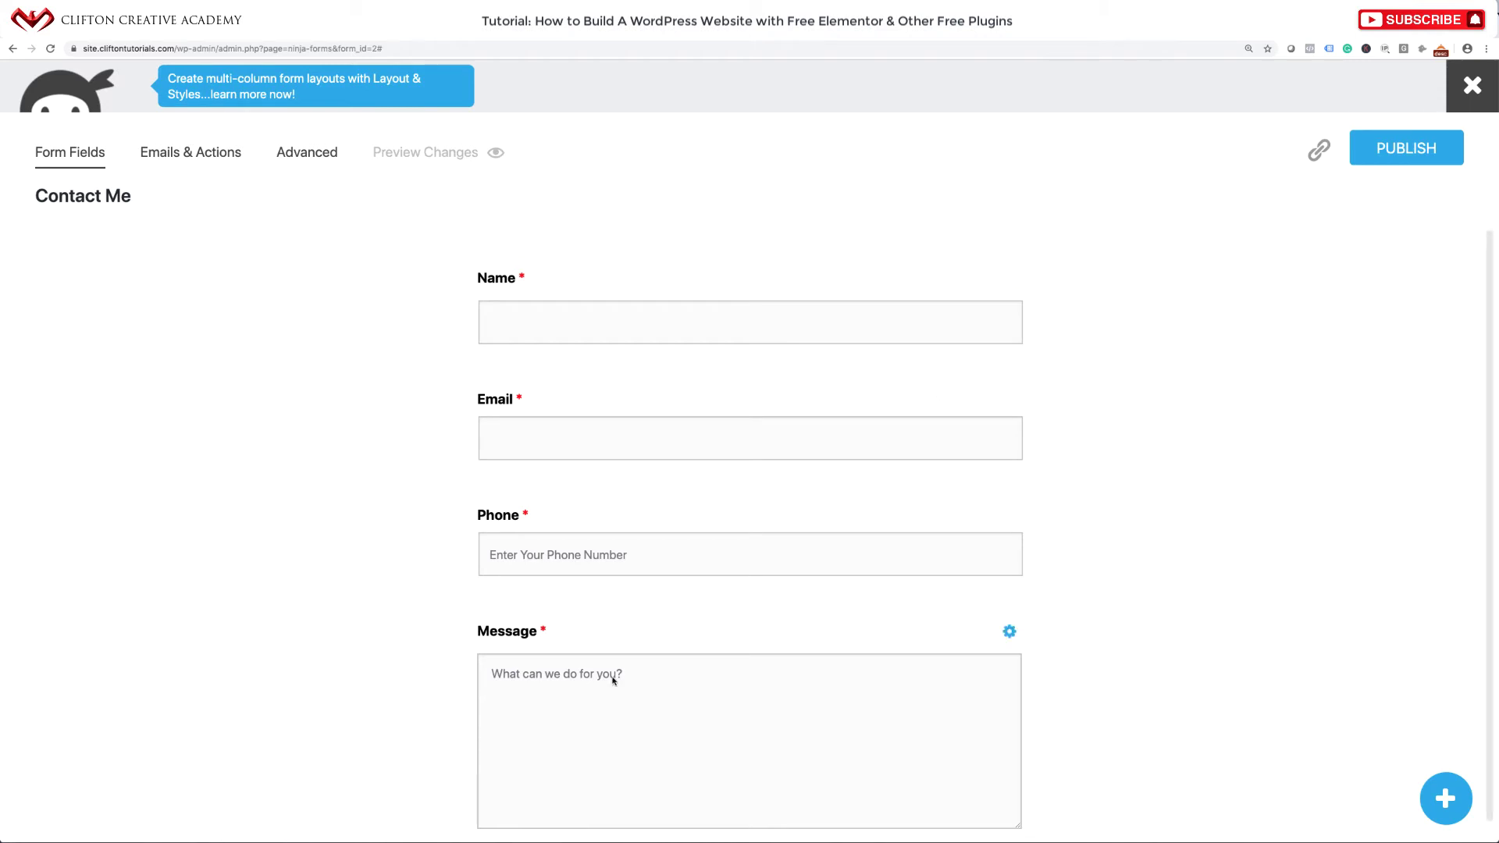
# Give the Email field the placeholder 'Enter Your Email'.
pyautogui.moveTo(954, 395)
pyautogui.click(1005, 402)
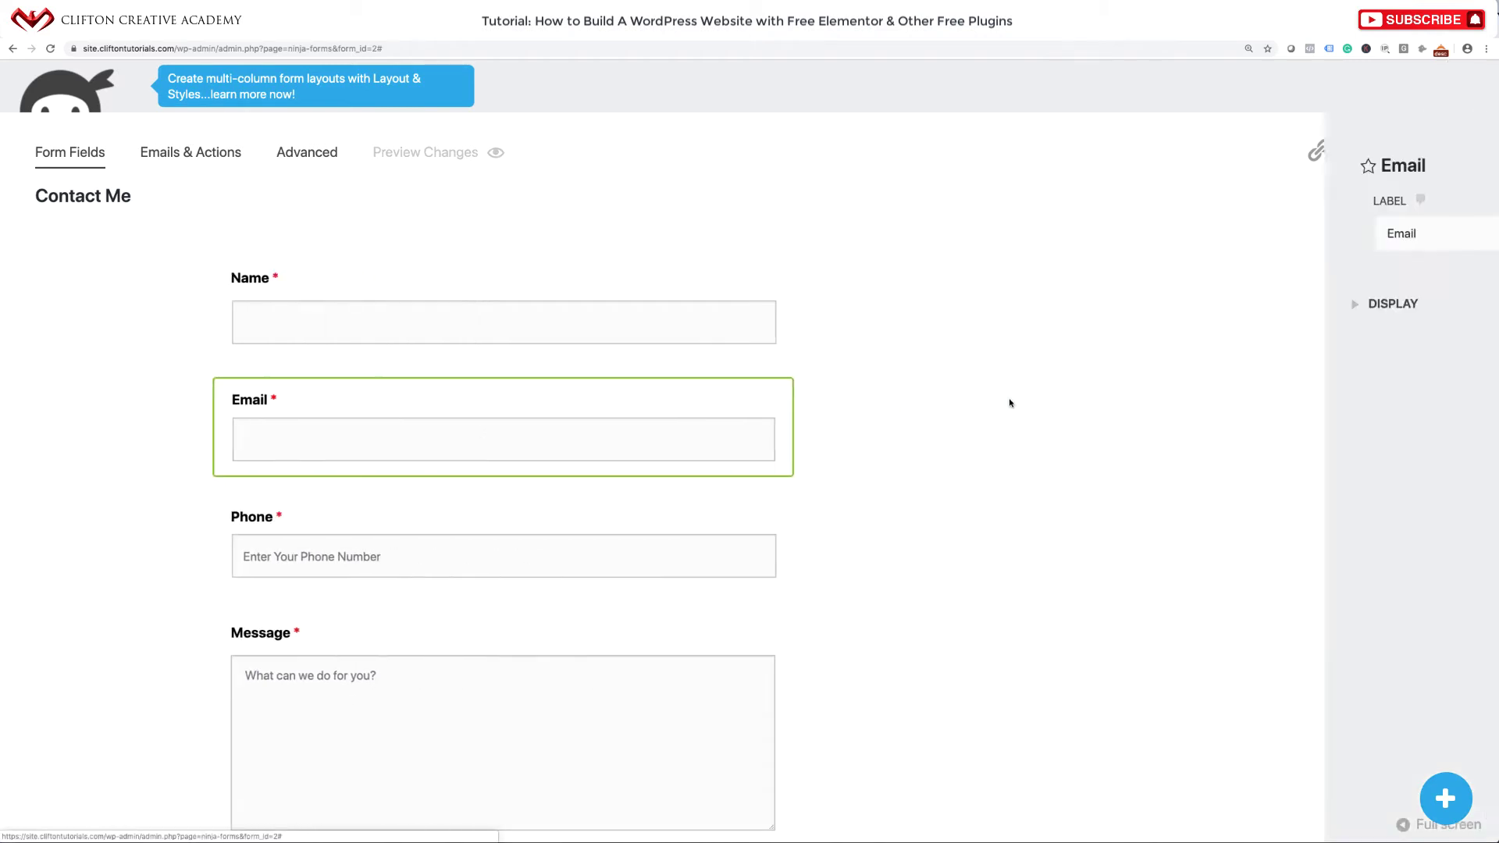
pyautogui.click(797, 305)
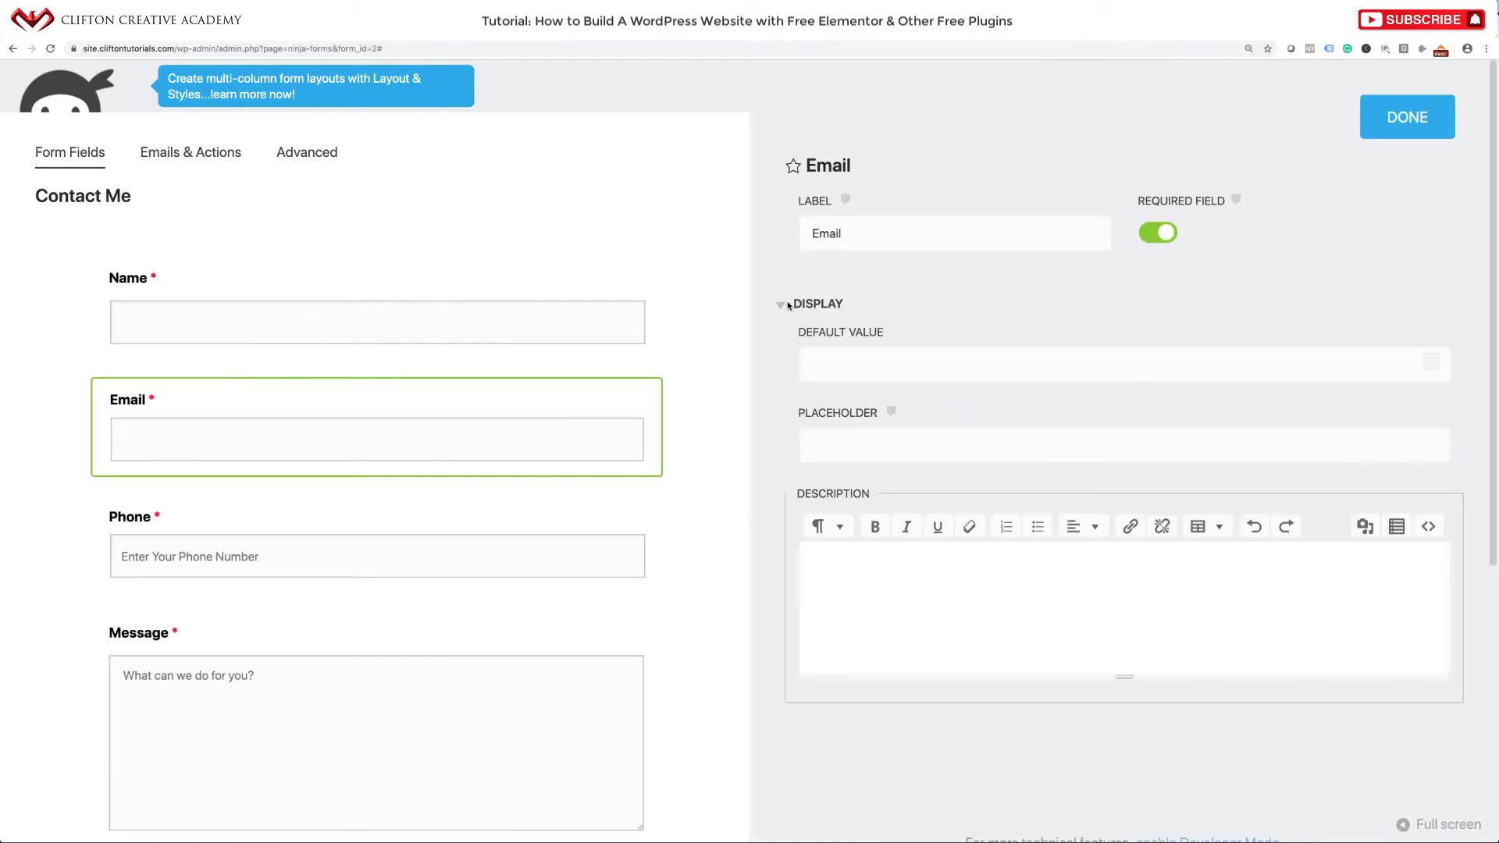
pyautogui.click(838, 438)
pyautogui.write('E')
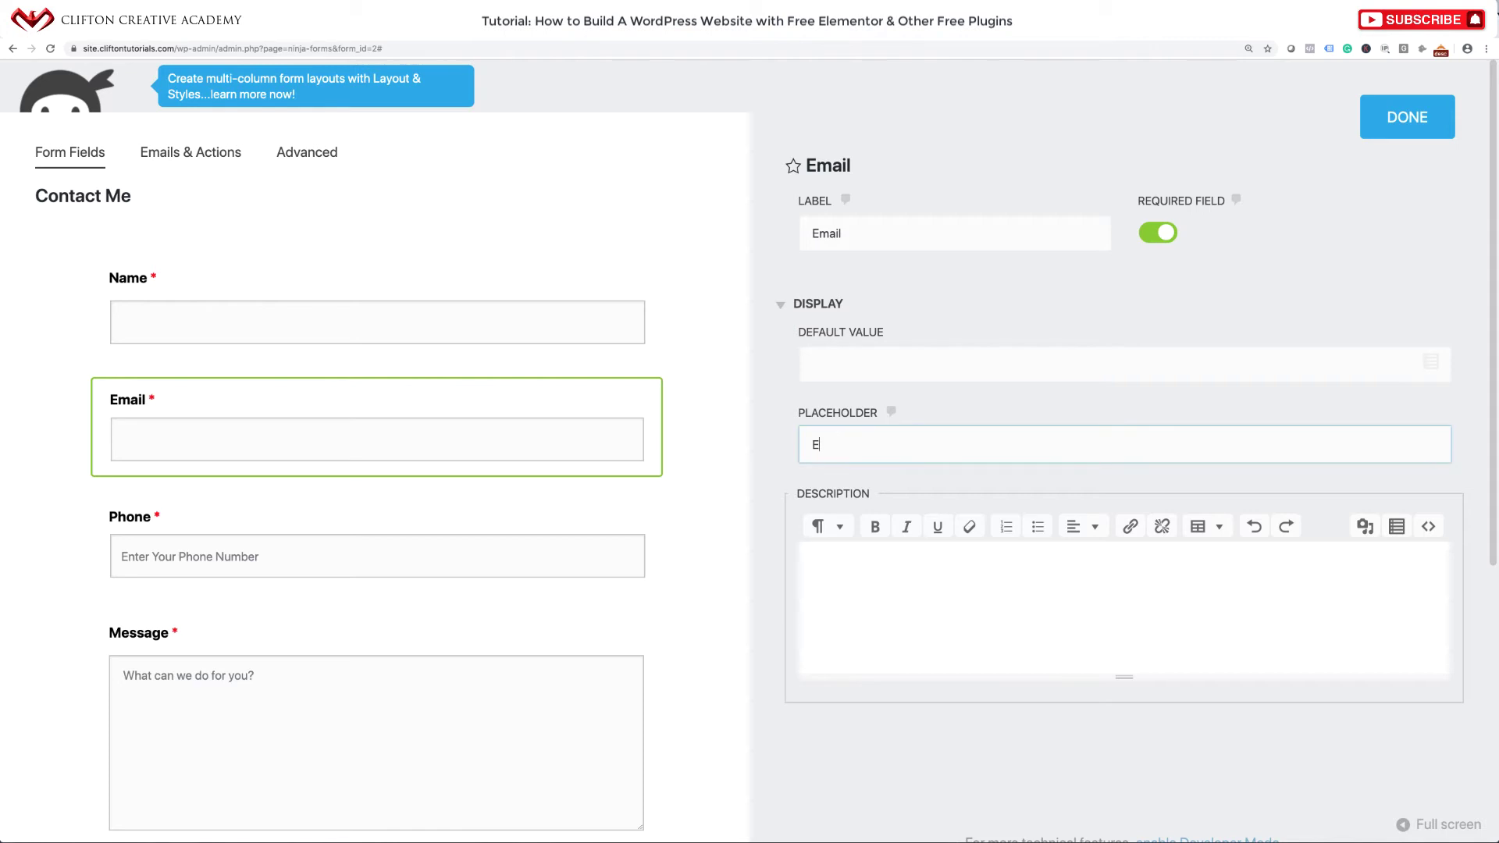
pyautogui.write('nter Your Email')
pyautogui.click(1408, 121)
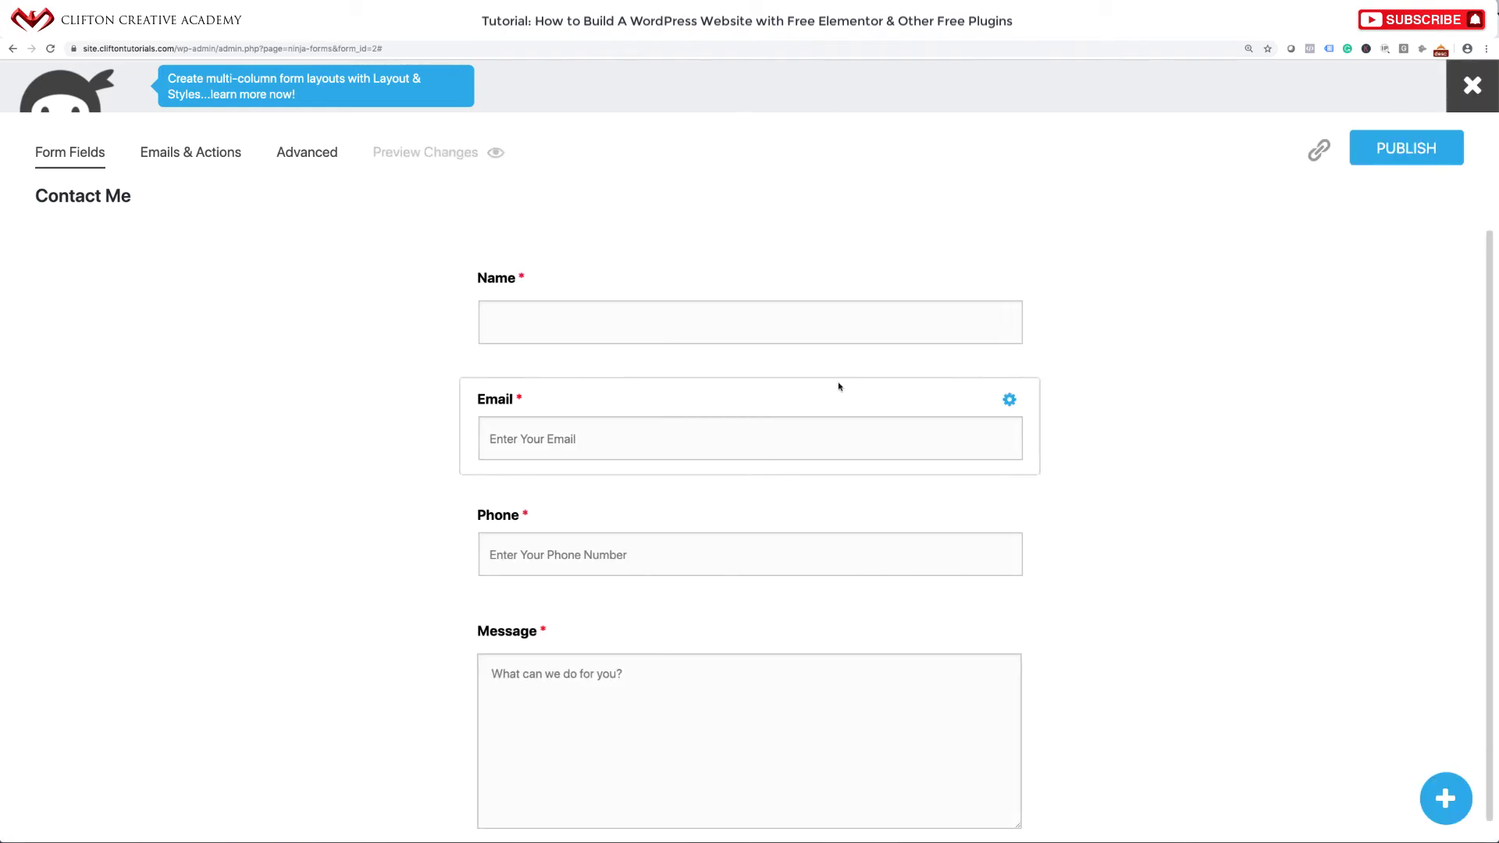
pyautogui.click(1010, 279)
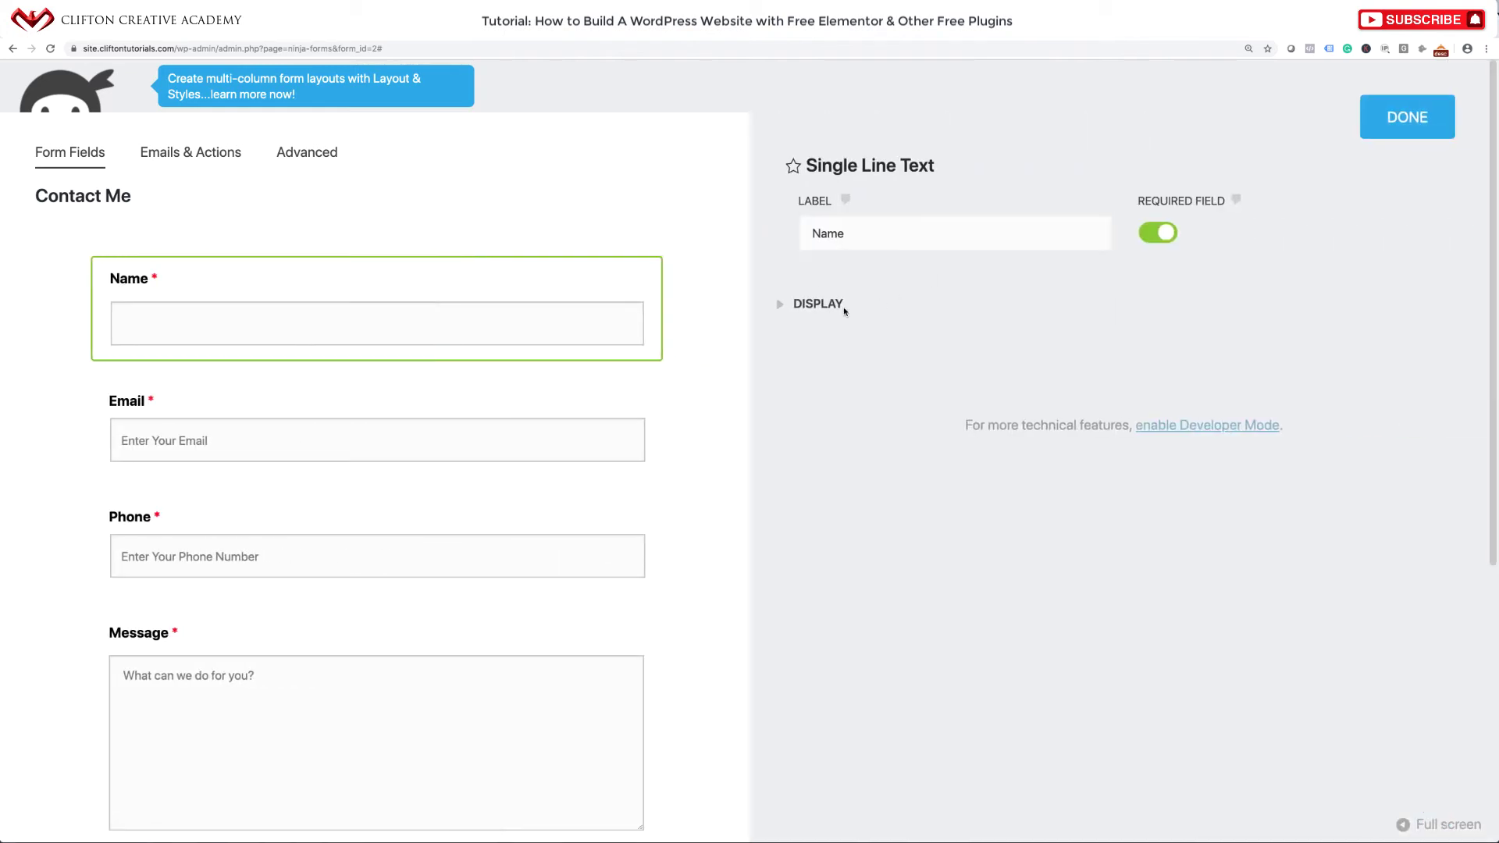
# Set the Name field's placeholder to 'Enter Your Name'.
pyautogui.click(823, 307)
pyautogui.click(835, 440)
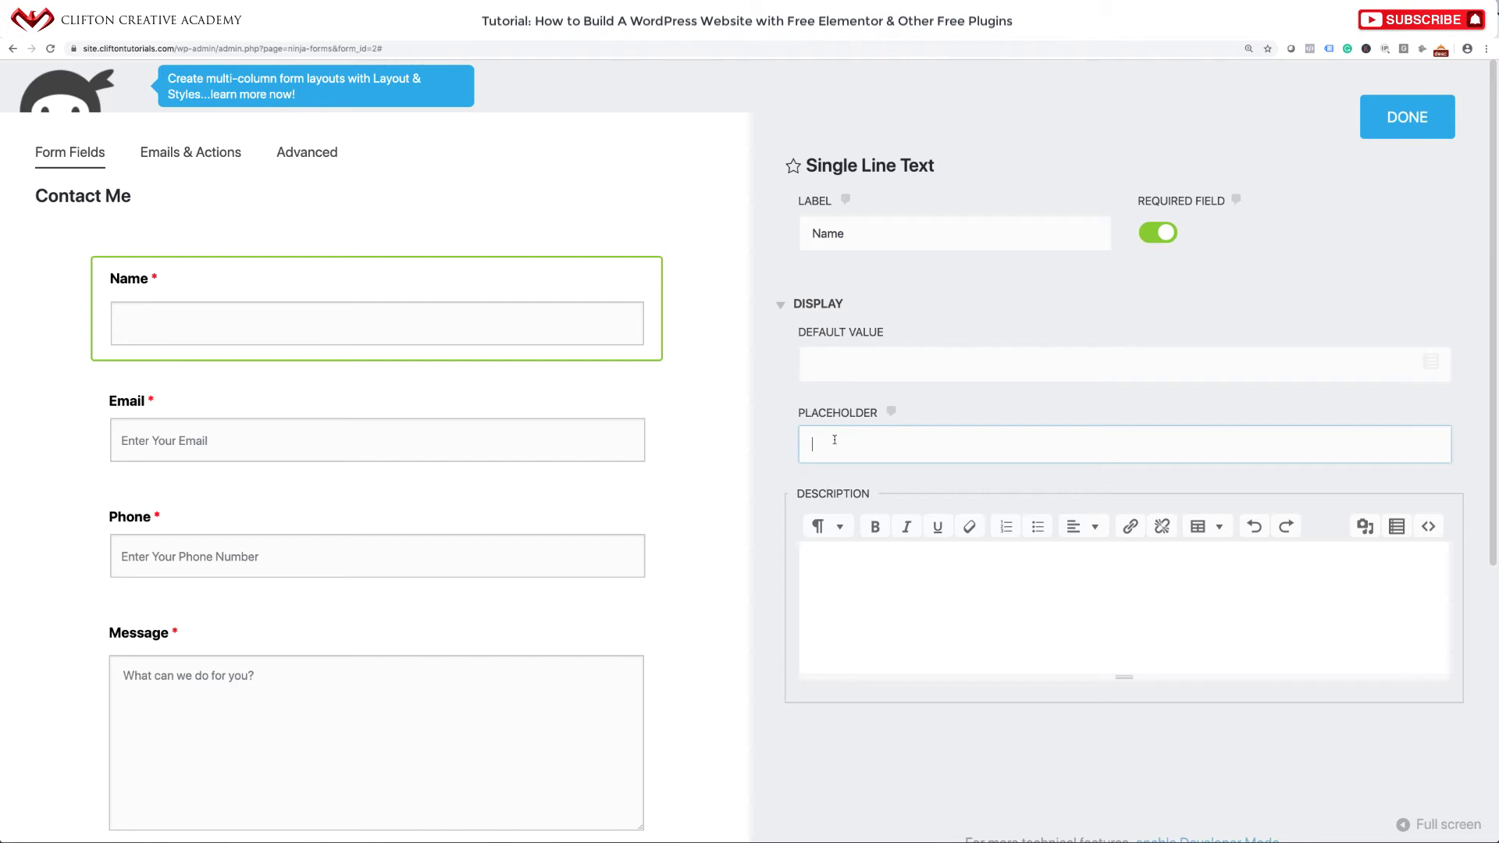
pyautogui.write('Enter Your Name')
pyautogui.click(1423, 121)
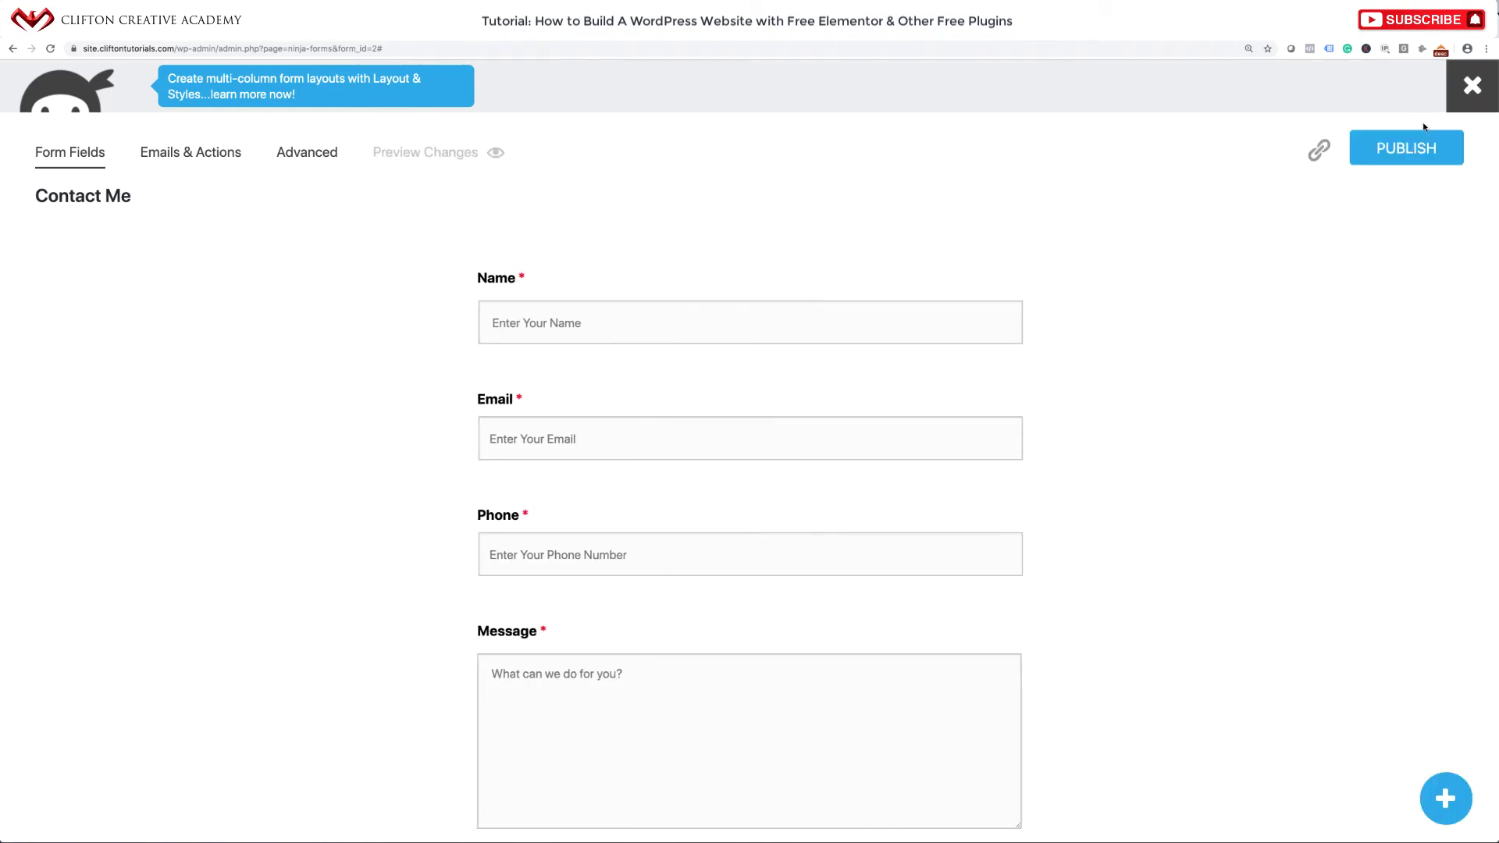
# Review the Submit button settings and open the Emails & Actions list.
pyautogui.scroll(-2, 920, 461)
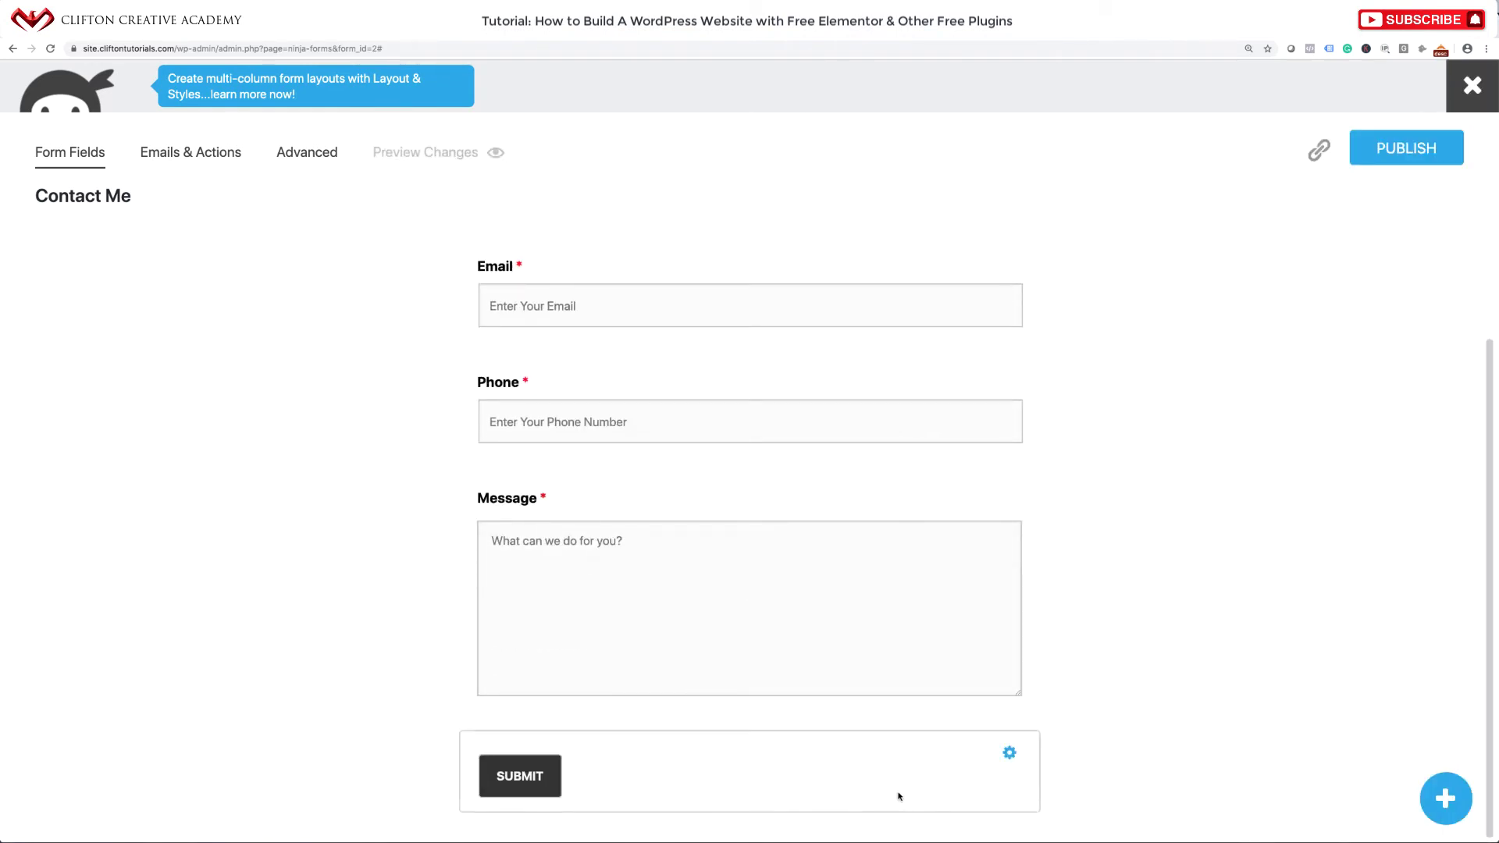
pyautogui.click(1008, 754)
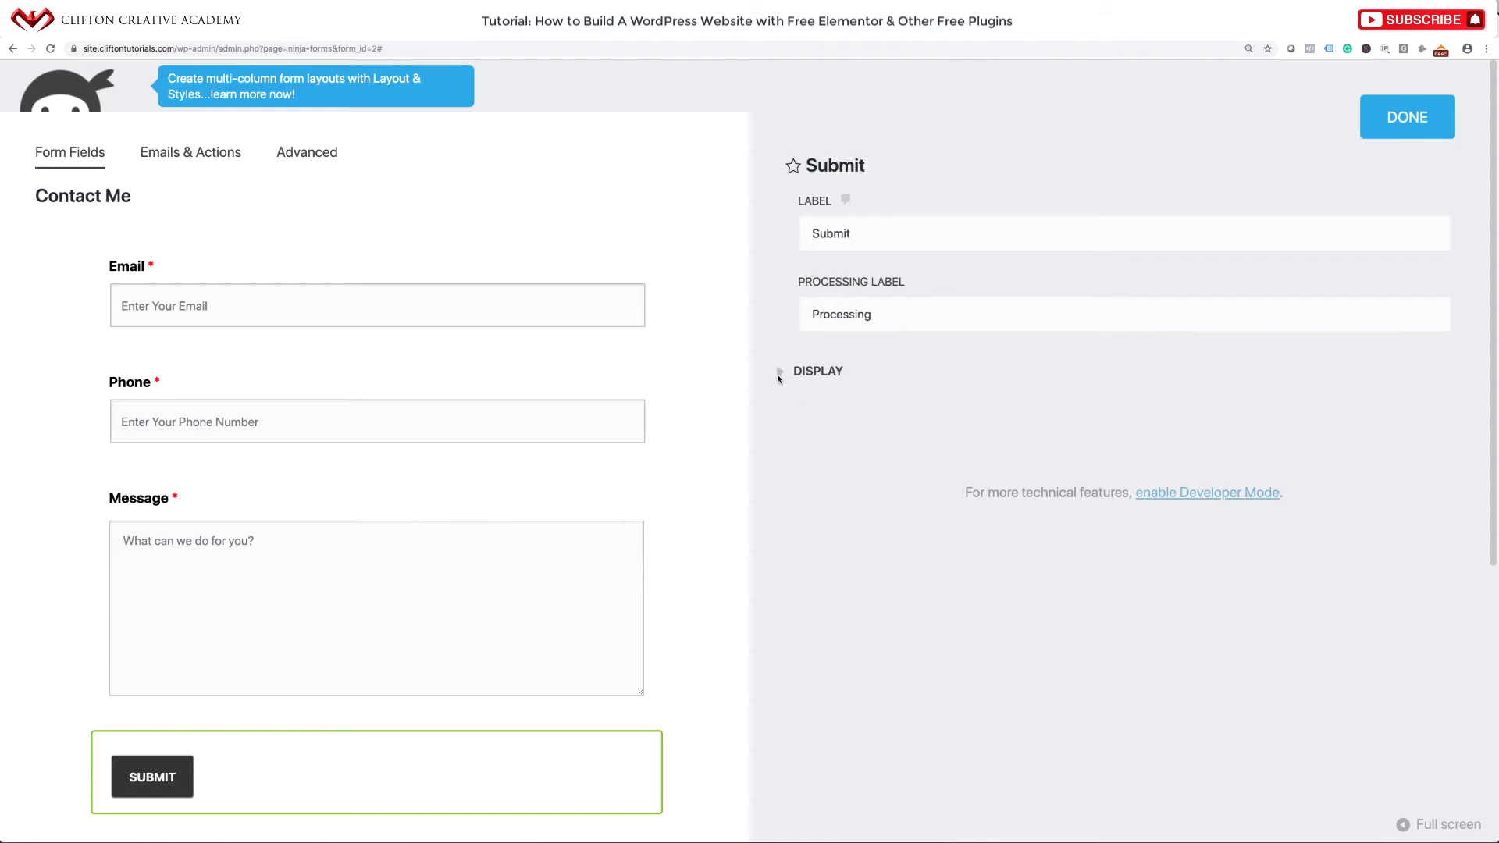
pyautogui.click(1389, 120)
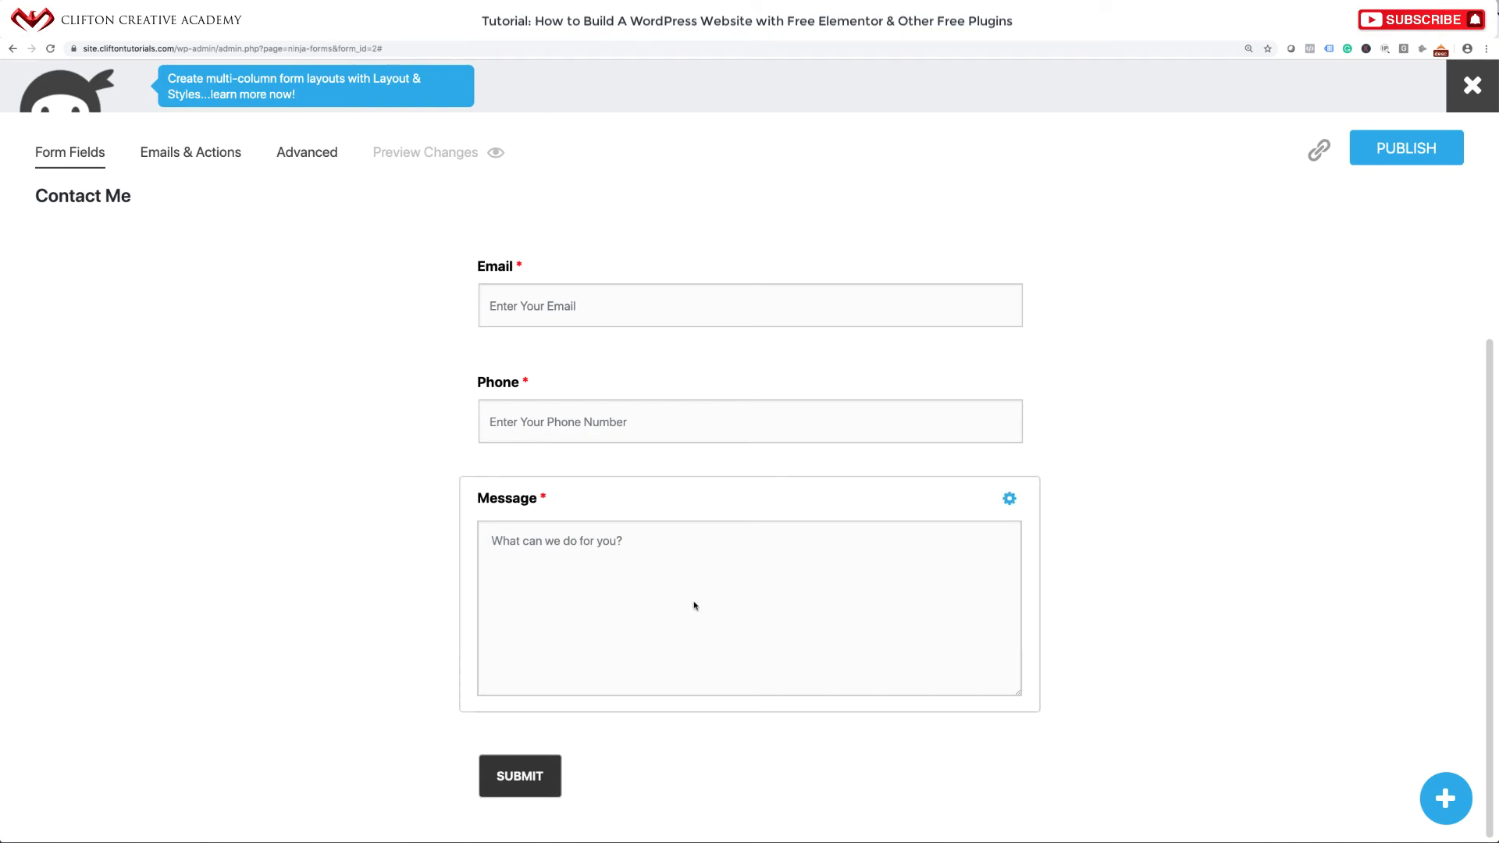
pyautogui.click(220, 157)
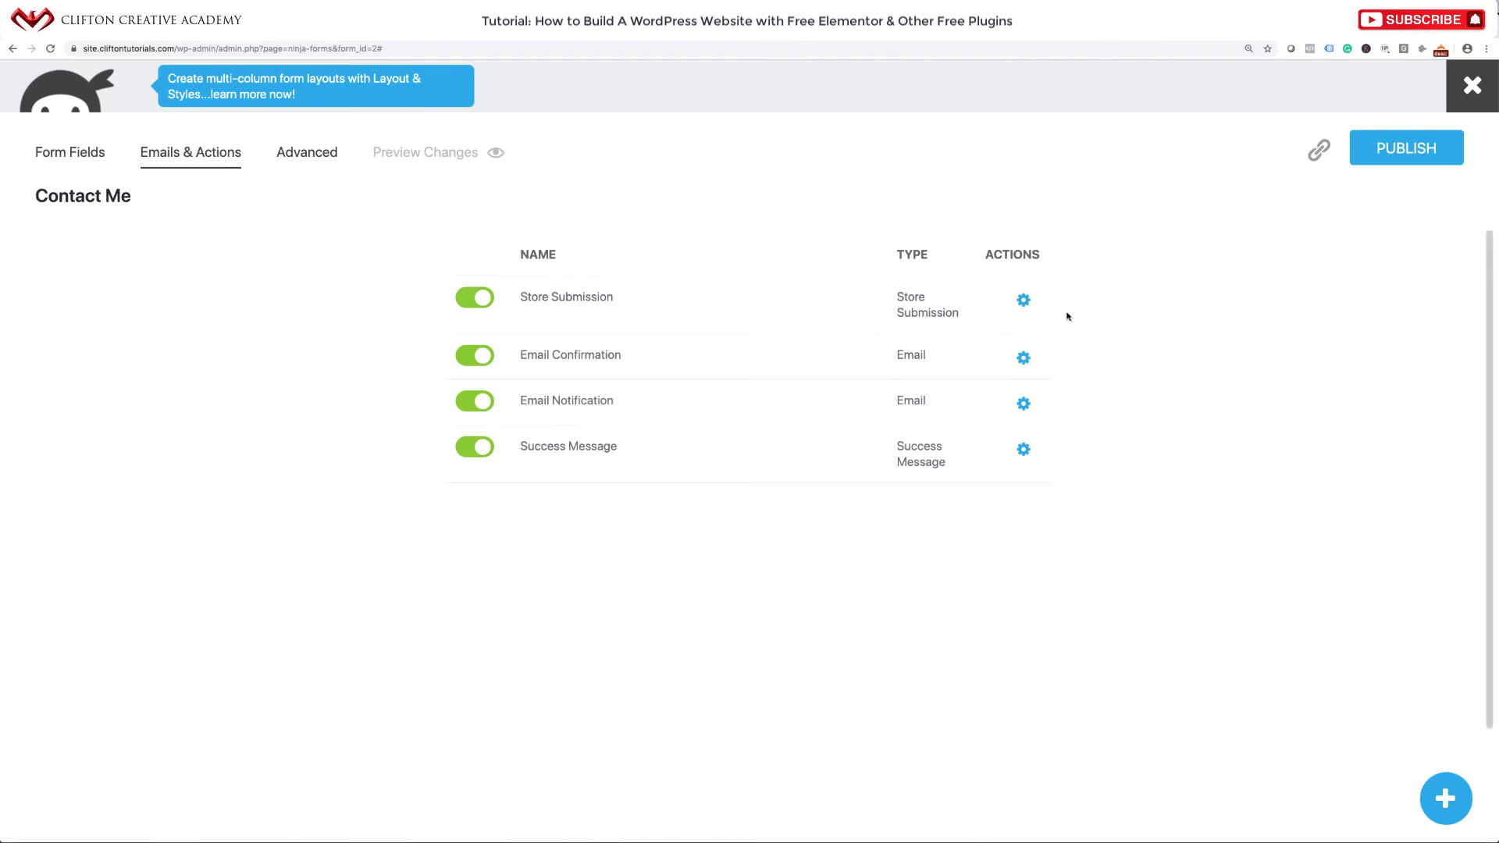
# Inspect the Store Submission and Email Confirmation action settings, leaving them unchanged.
pyautogui.click(1023, 301)
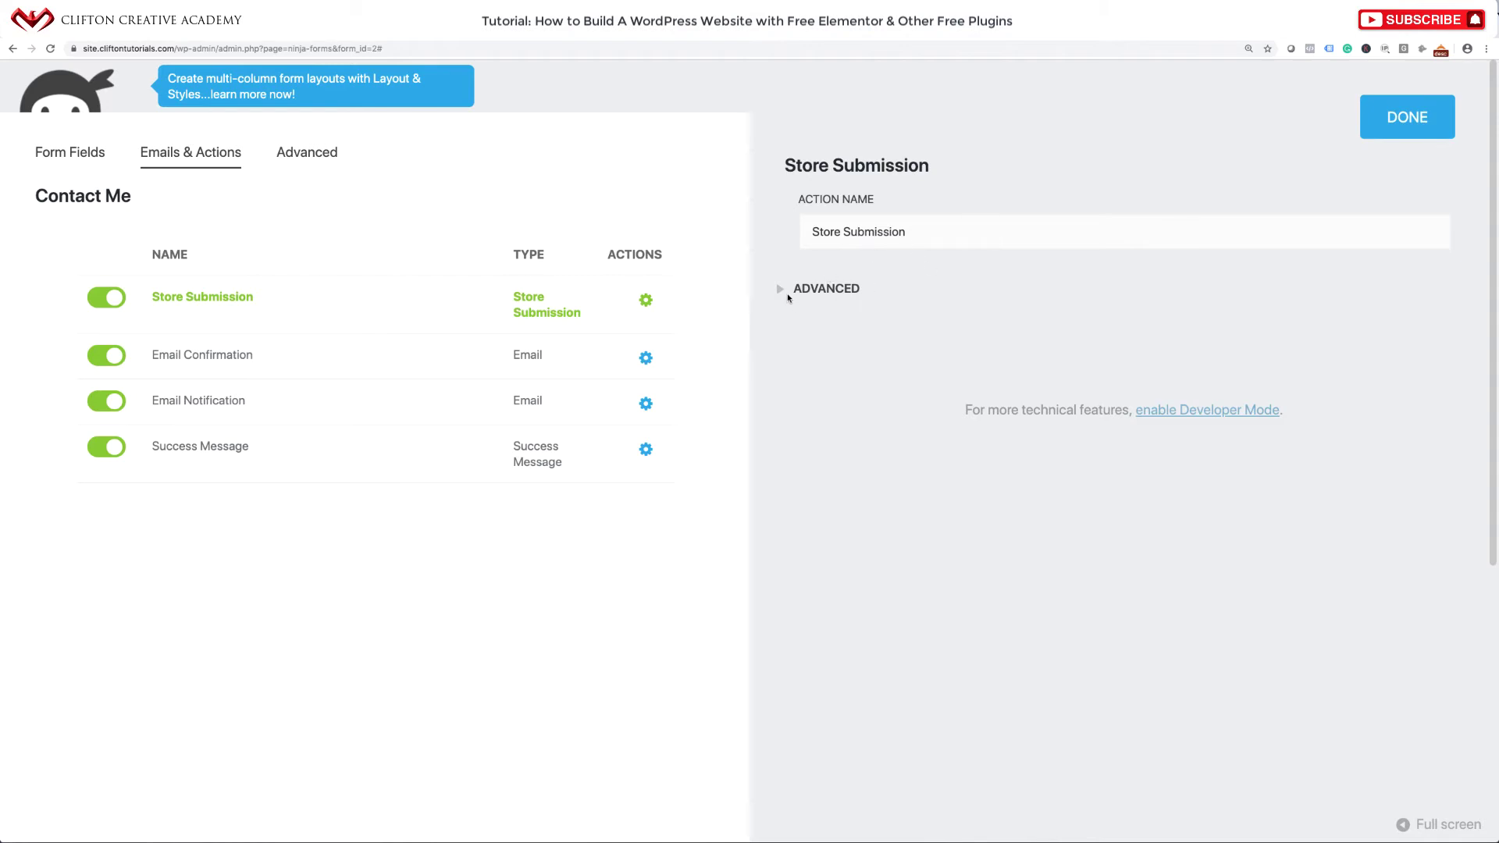
pyautogui.click(787, 295)
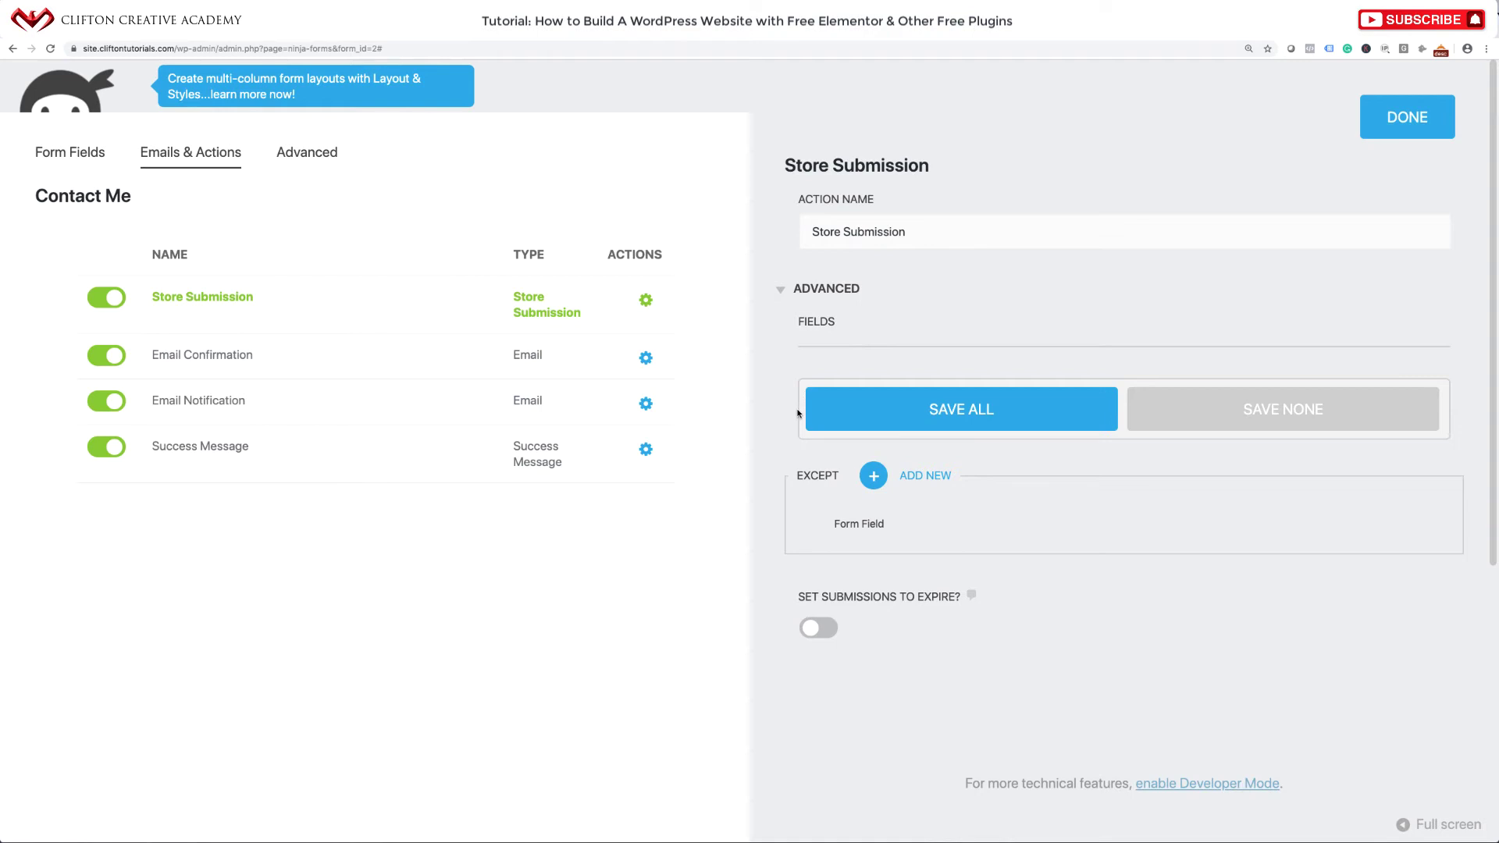
pyautogui.click(642, 363)
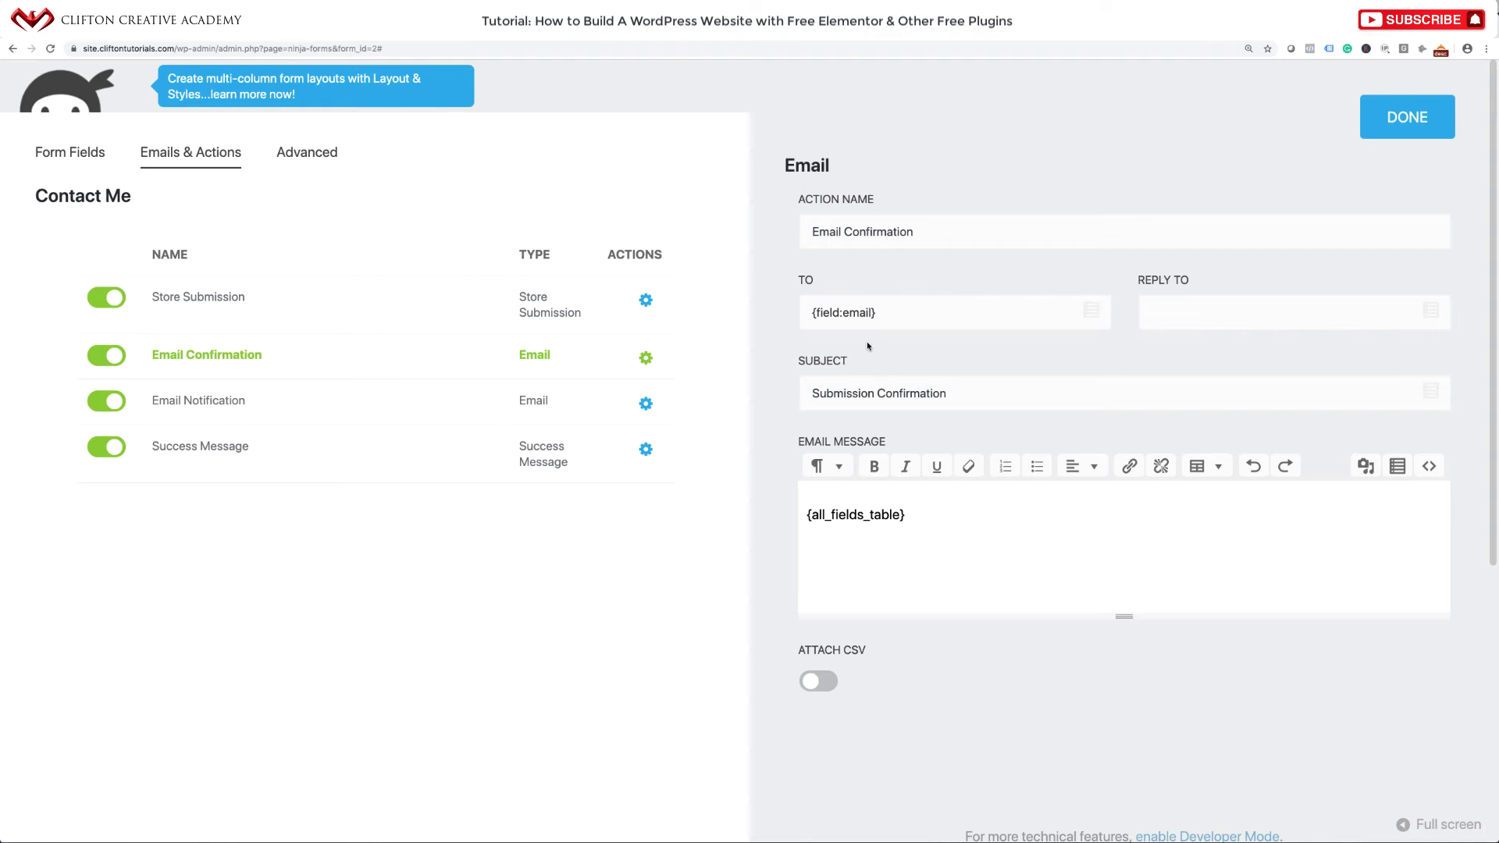
pyautogui.click(1420, 119)
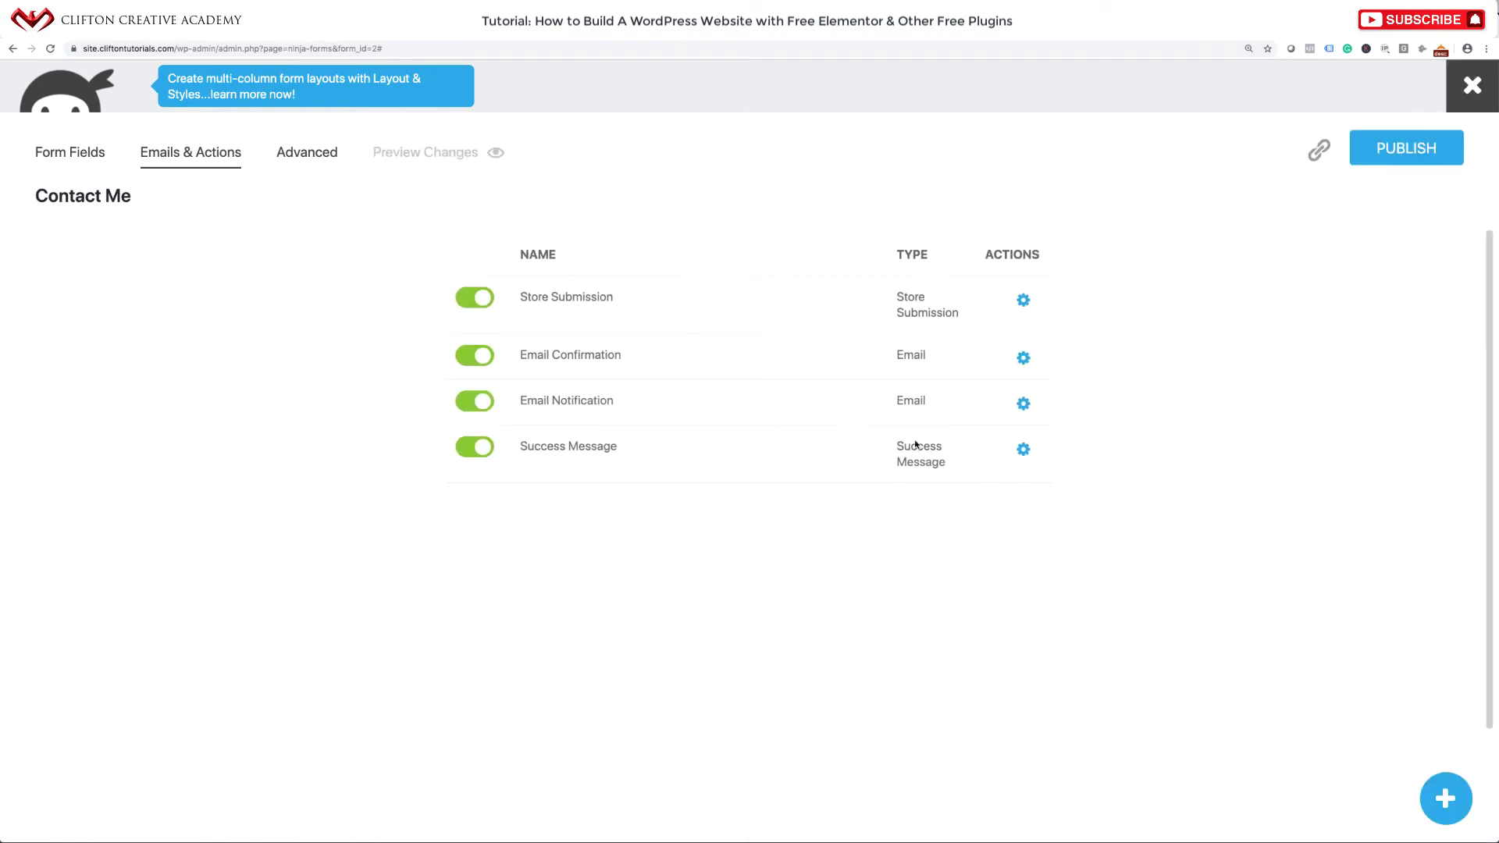
# Inspect the Email Notification and Success Message actions, then open the Advanced tab.
pyautogui.moveTo(1014, 406)
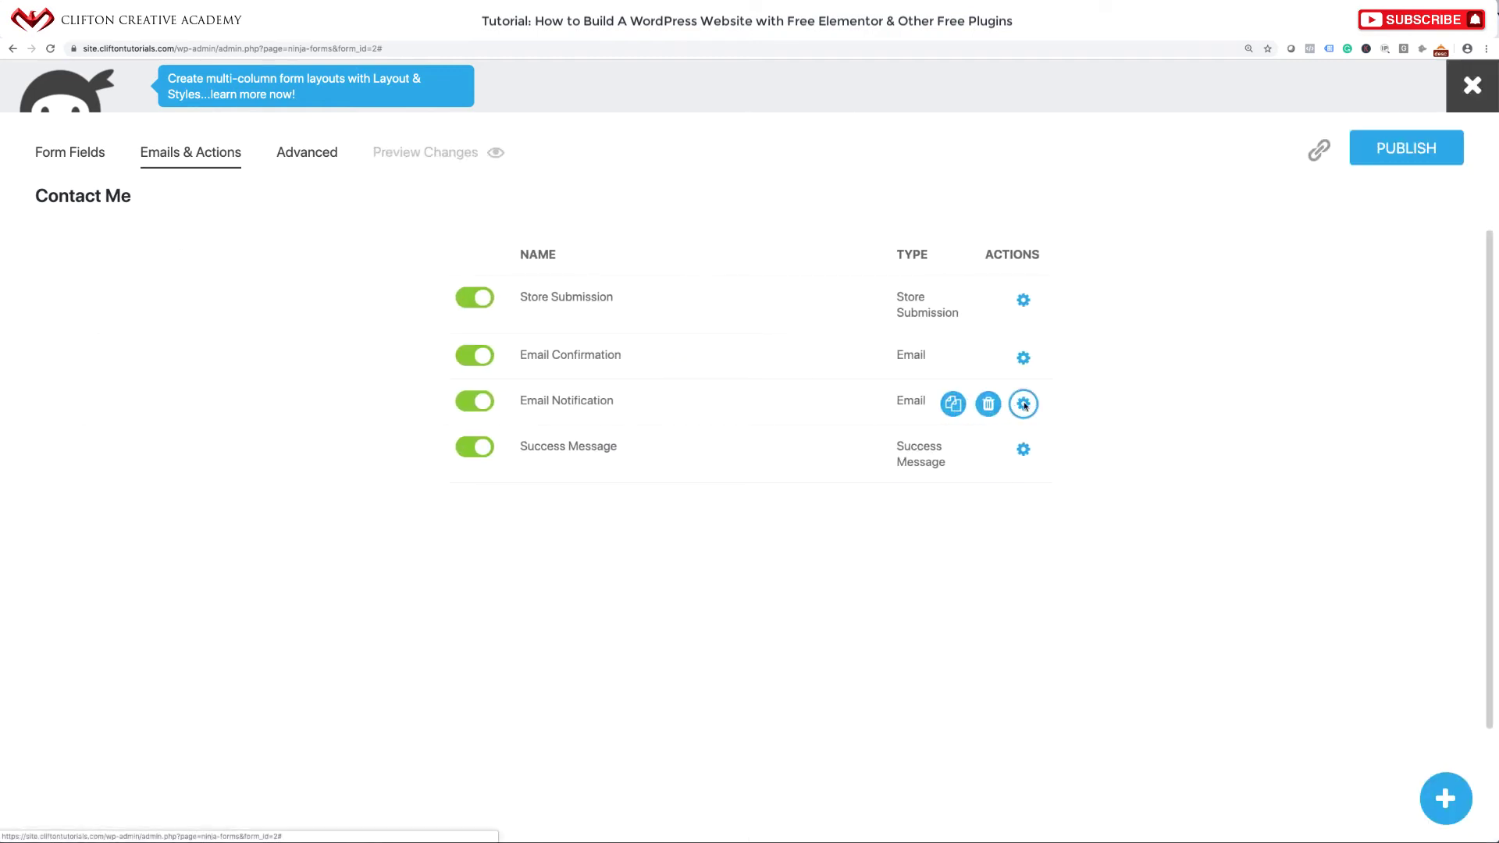
pyautogui.click(1023, 405)
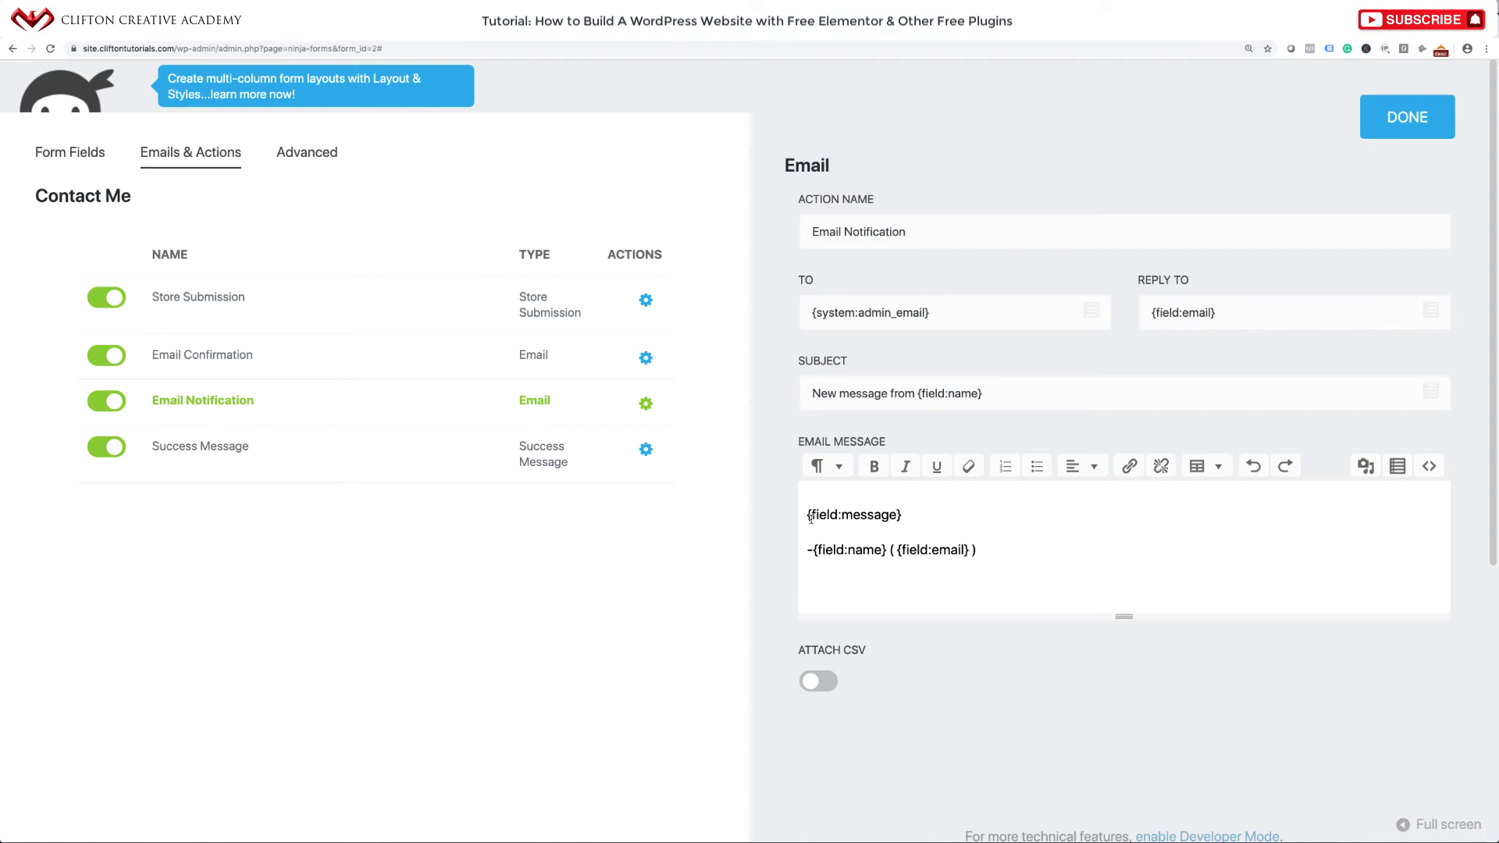
pyautogui.click(642, 450)
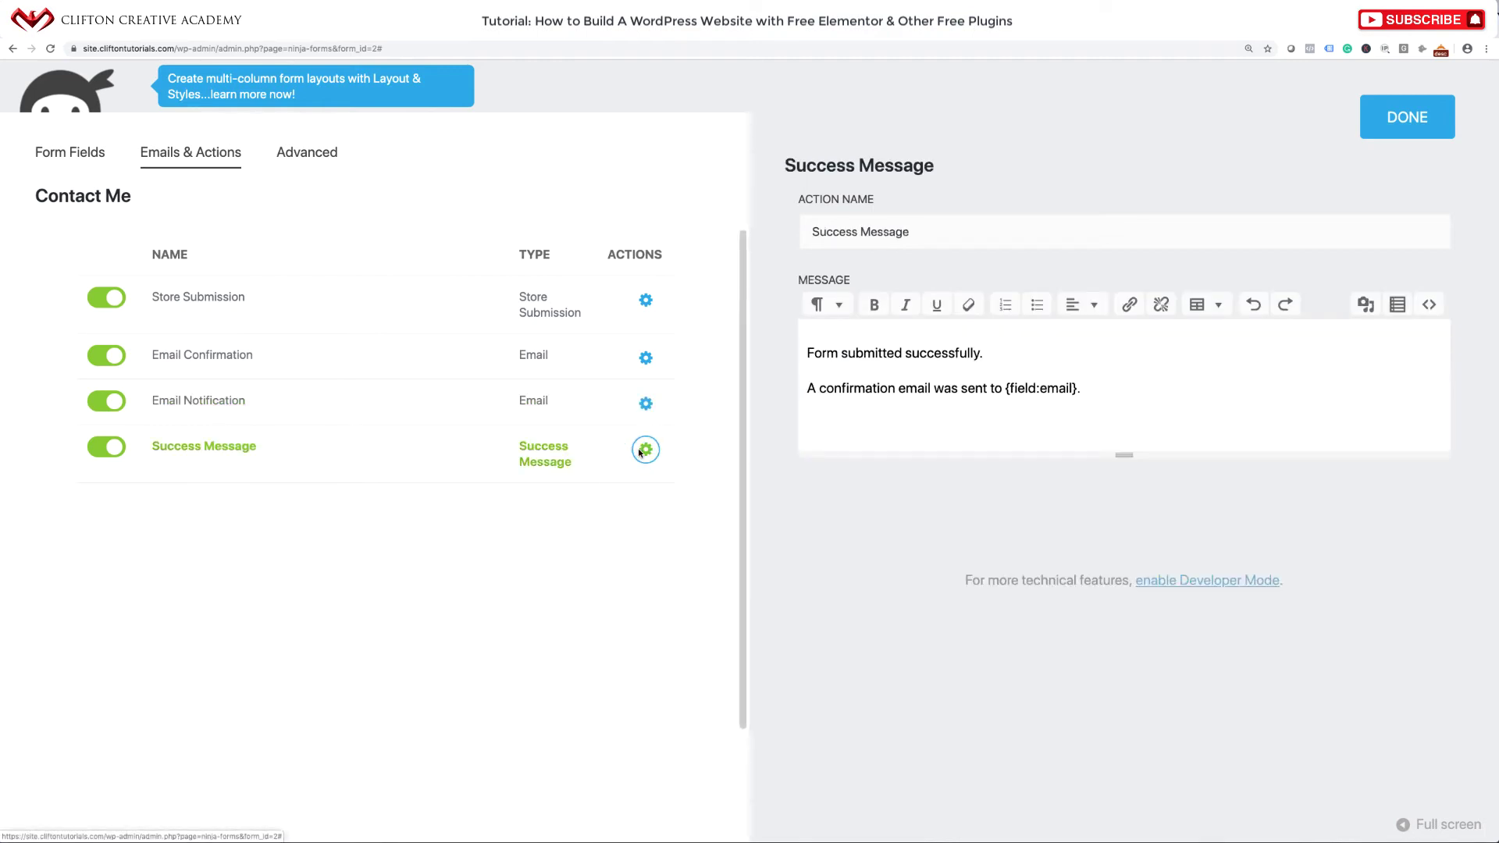
pyautogui.click(1399, 120)
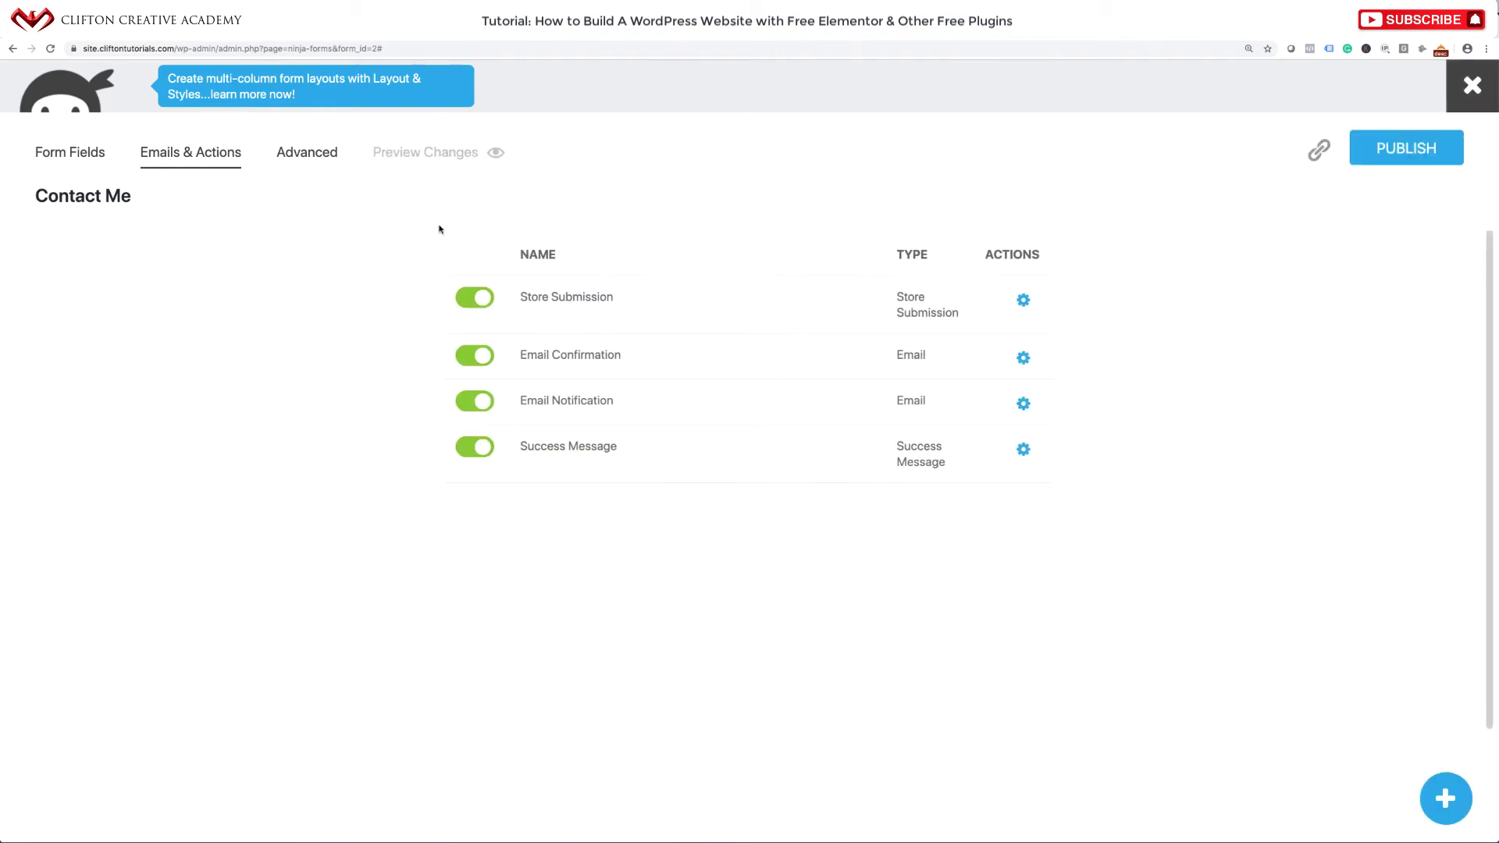
pyautogui.click(320, 158)
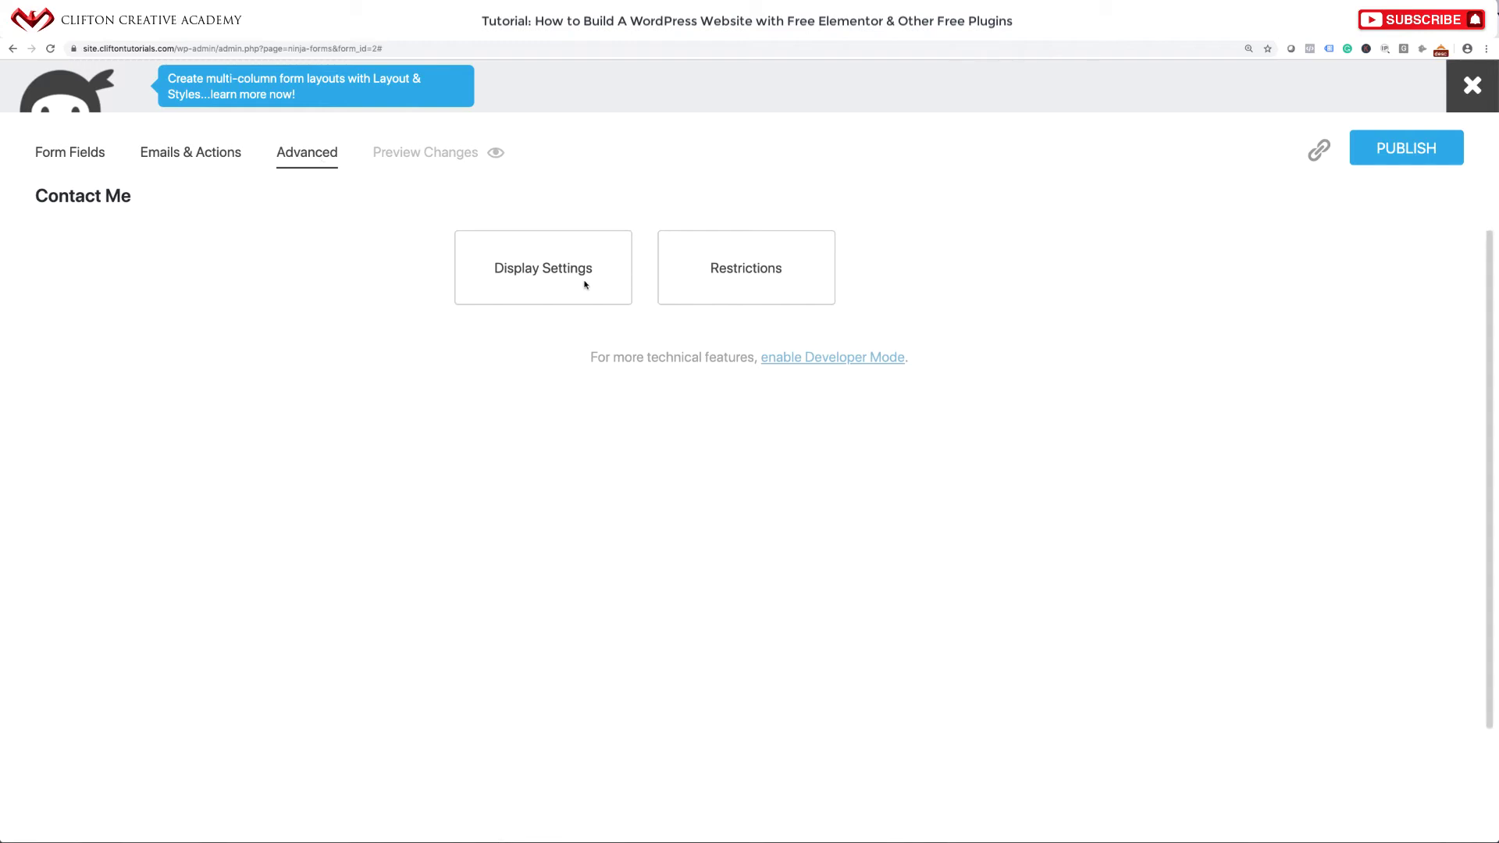
# In Display Settings, retitle the form 'Contact Coffee, Cakes & Muffins'.
pyautogui.click(512, 283)
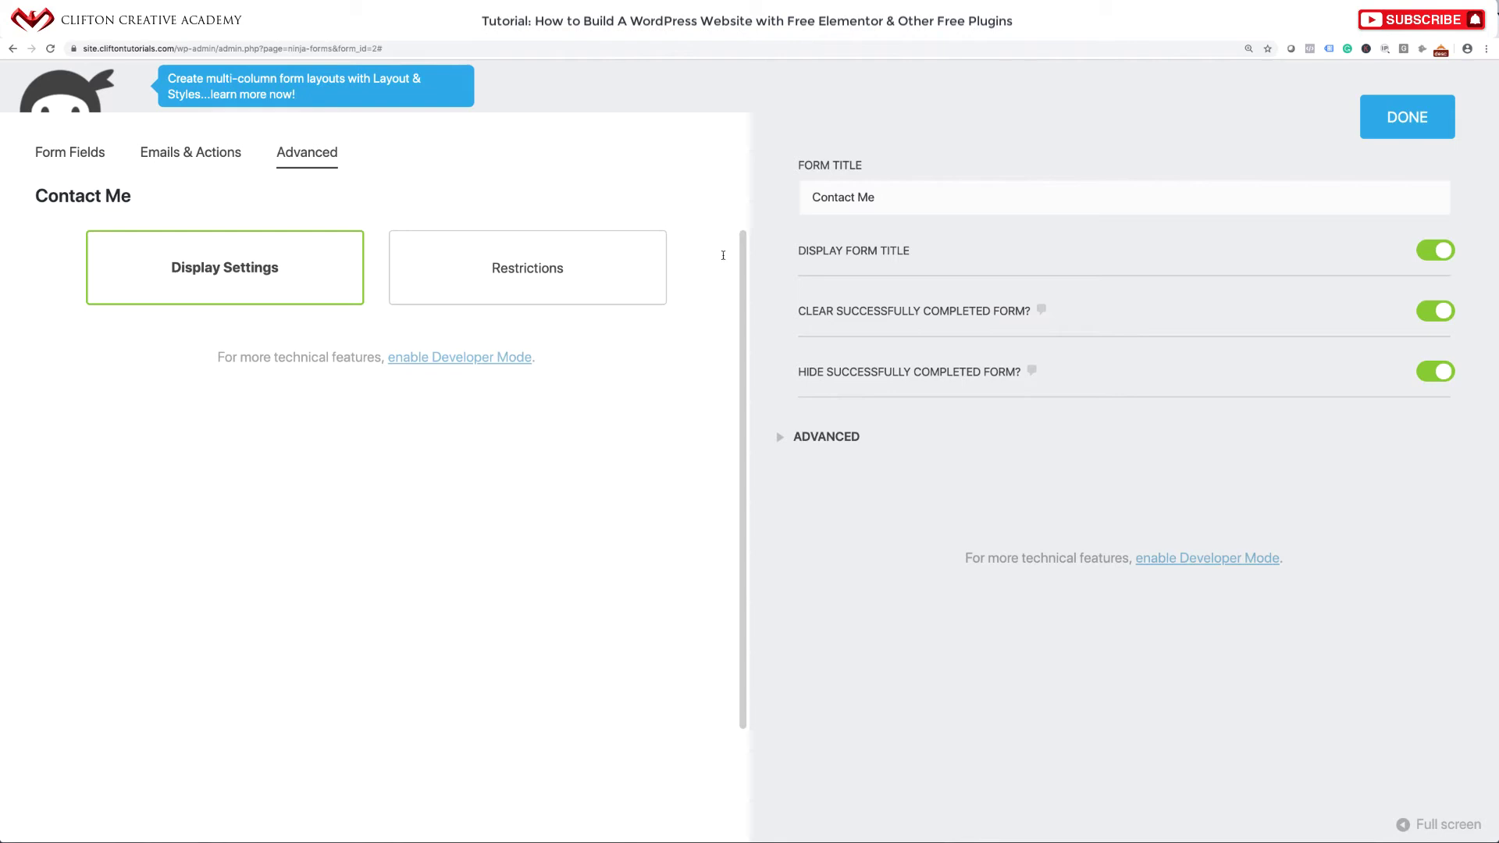
pyautogui.click(880, 201)
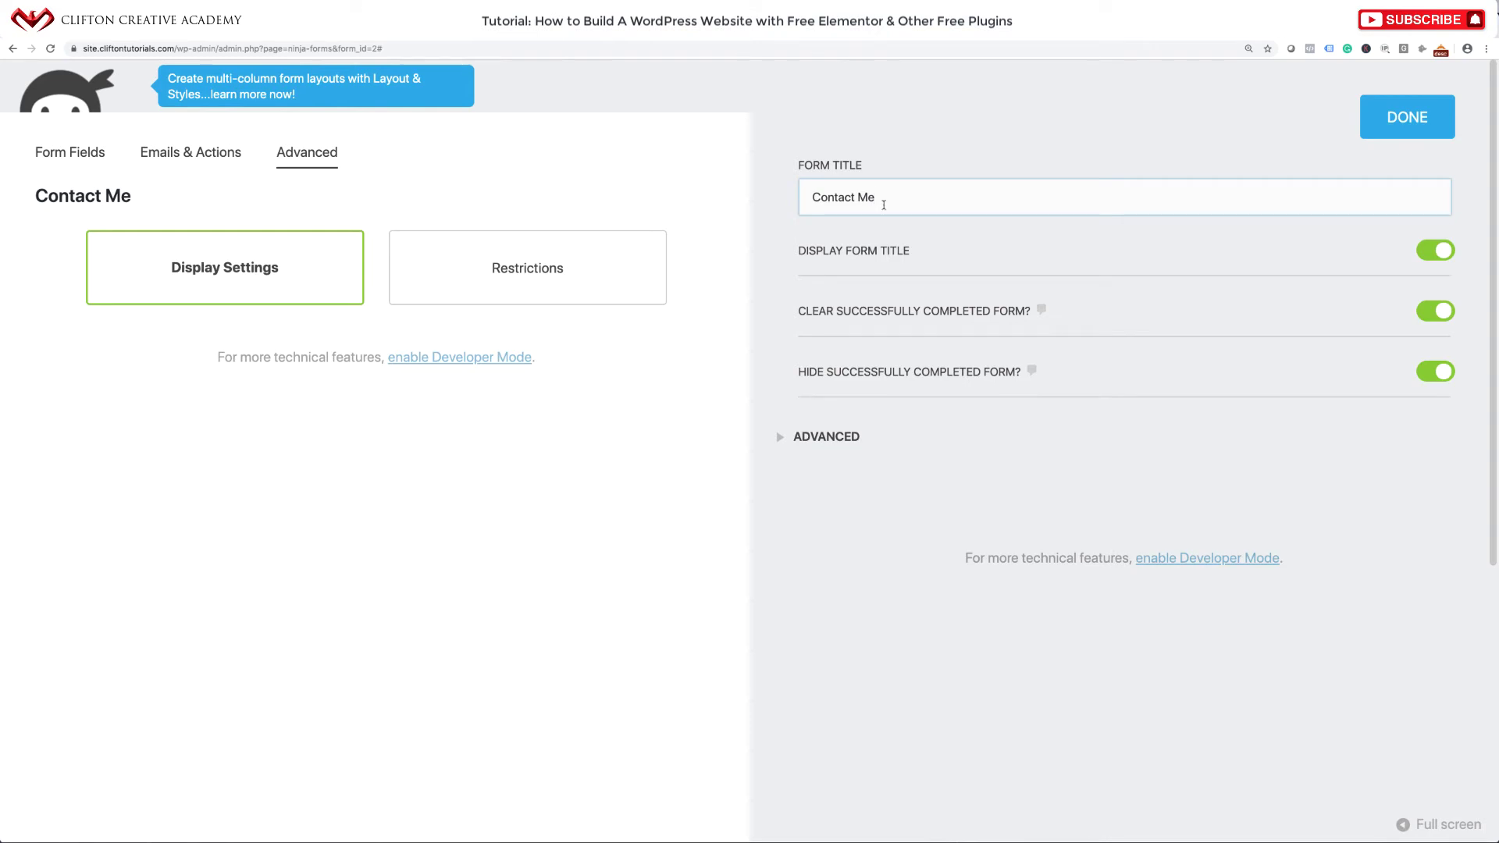
pyautogui.press('BackSpace')
pyautogui.press('BackSpace')
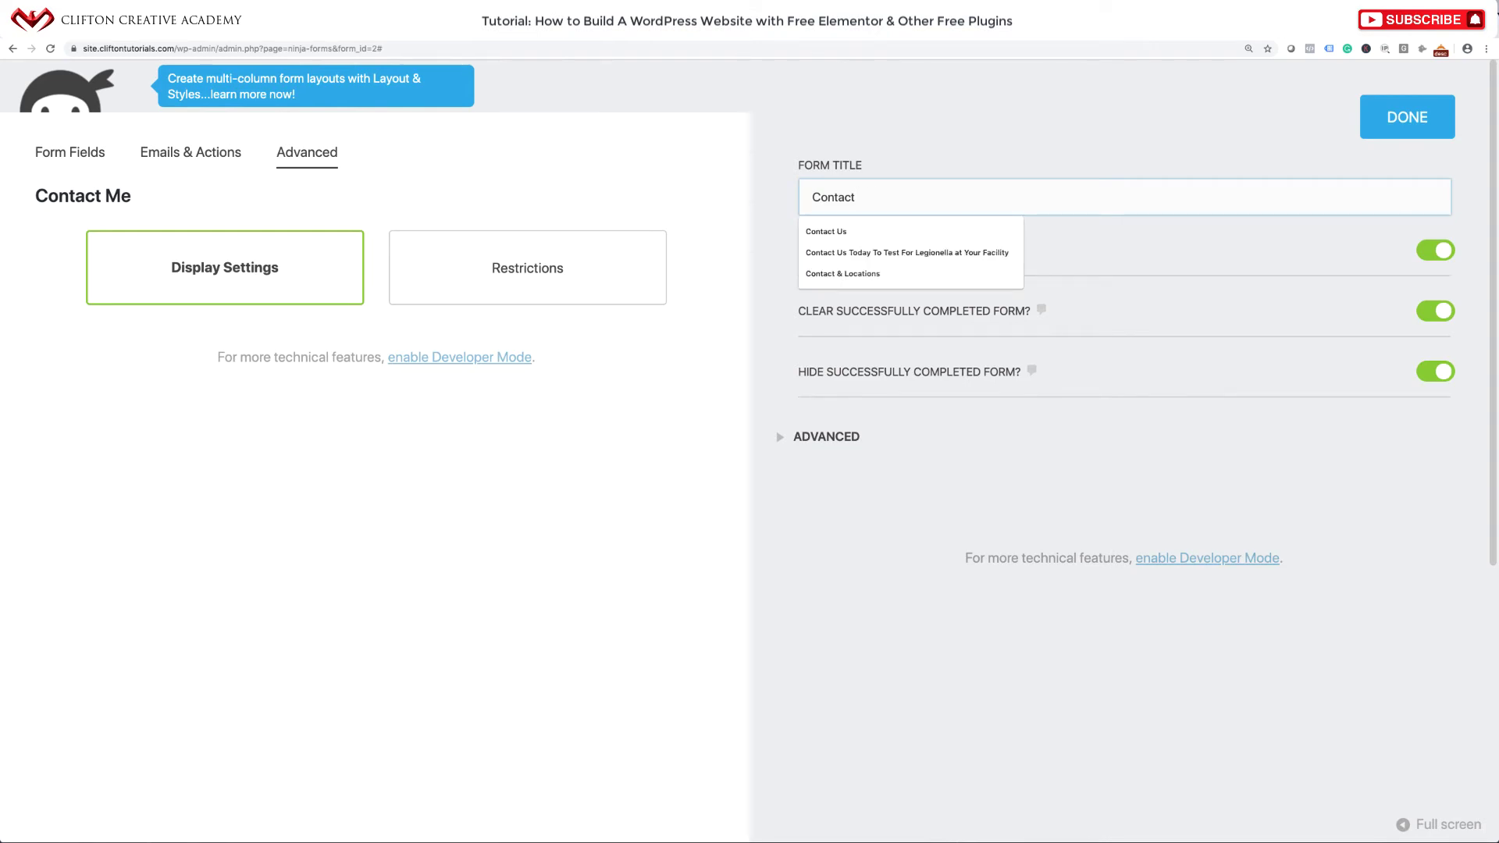
pyautogui.write('Cof')
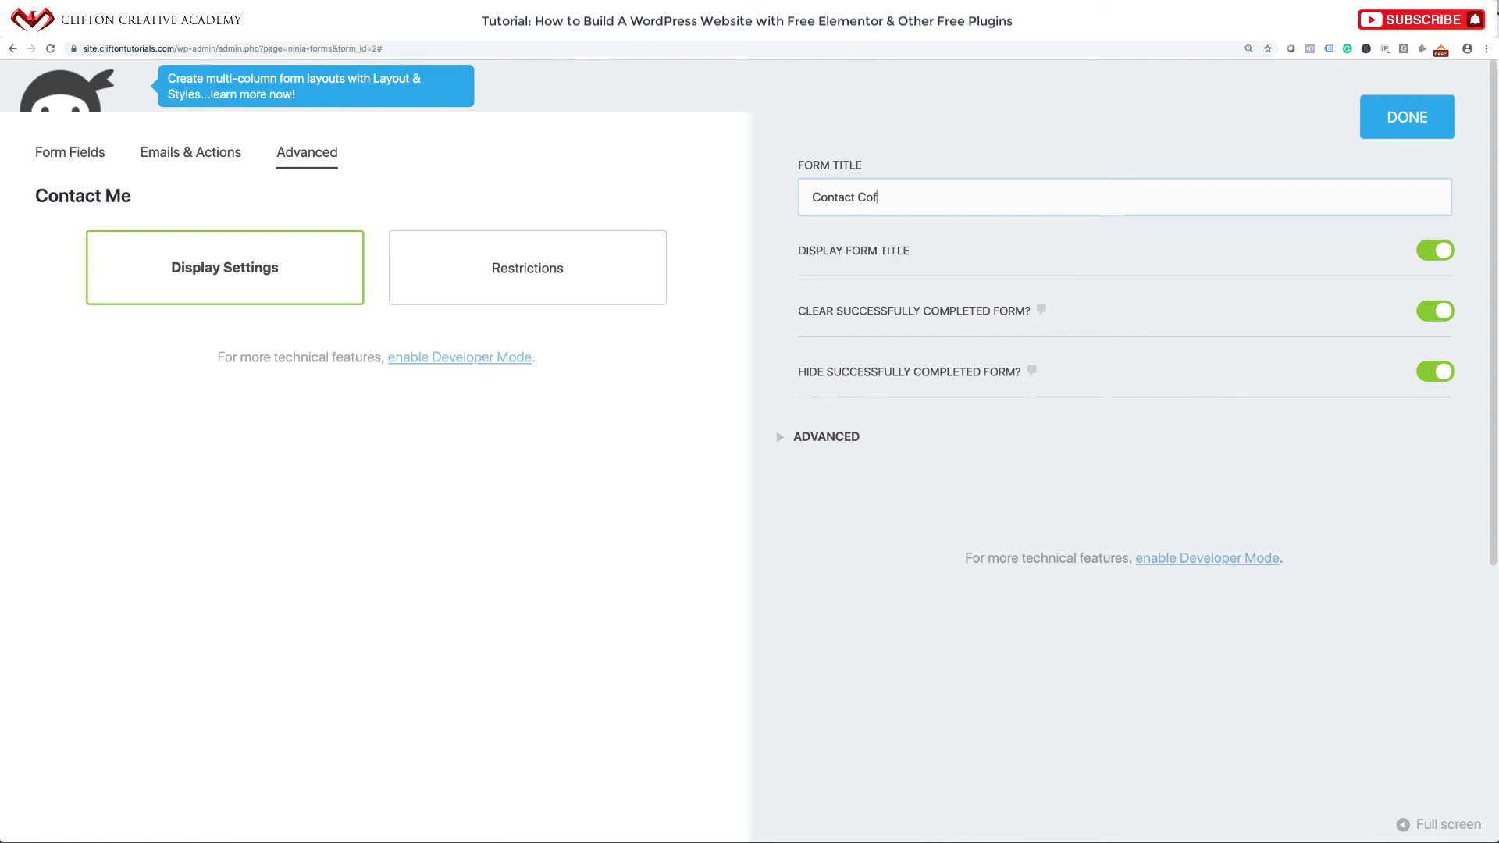
pyautogui.write('fee, Cakes & Muffins')
# Set the form's default label position to Hidden and close Display Settings.
pyautogui.click(781, 438)
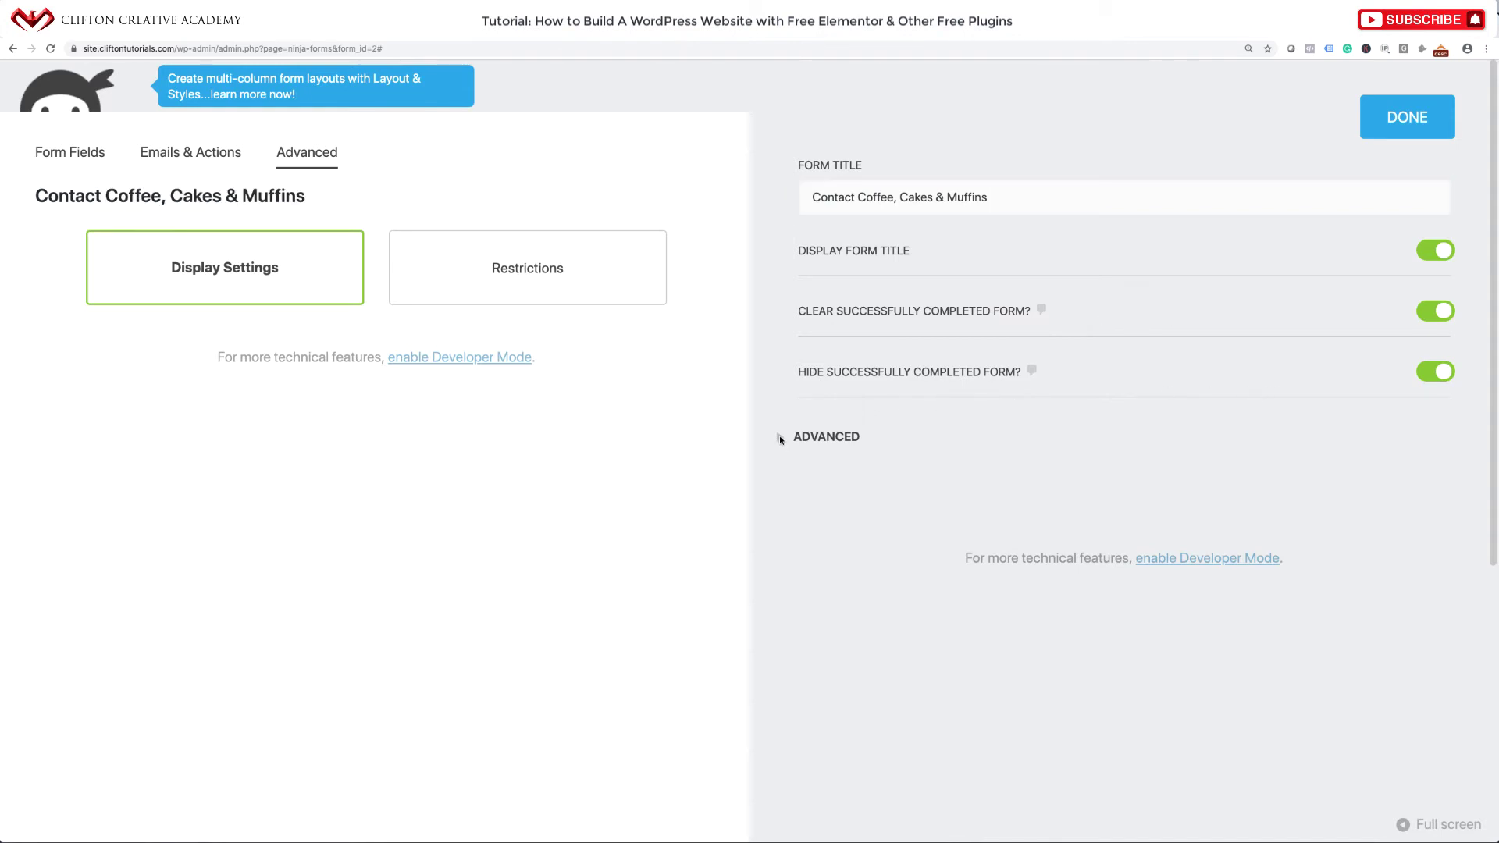
pyautogui.scroll(-3, 785, 515)
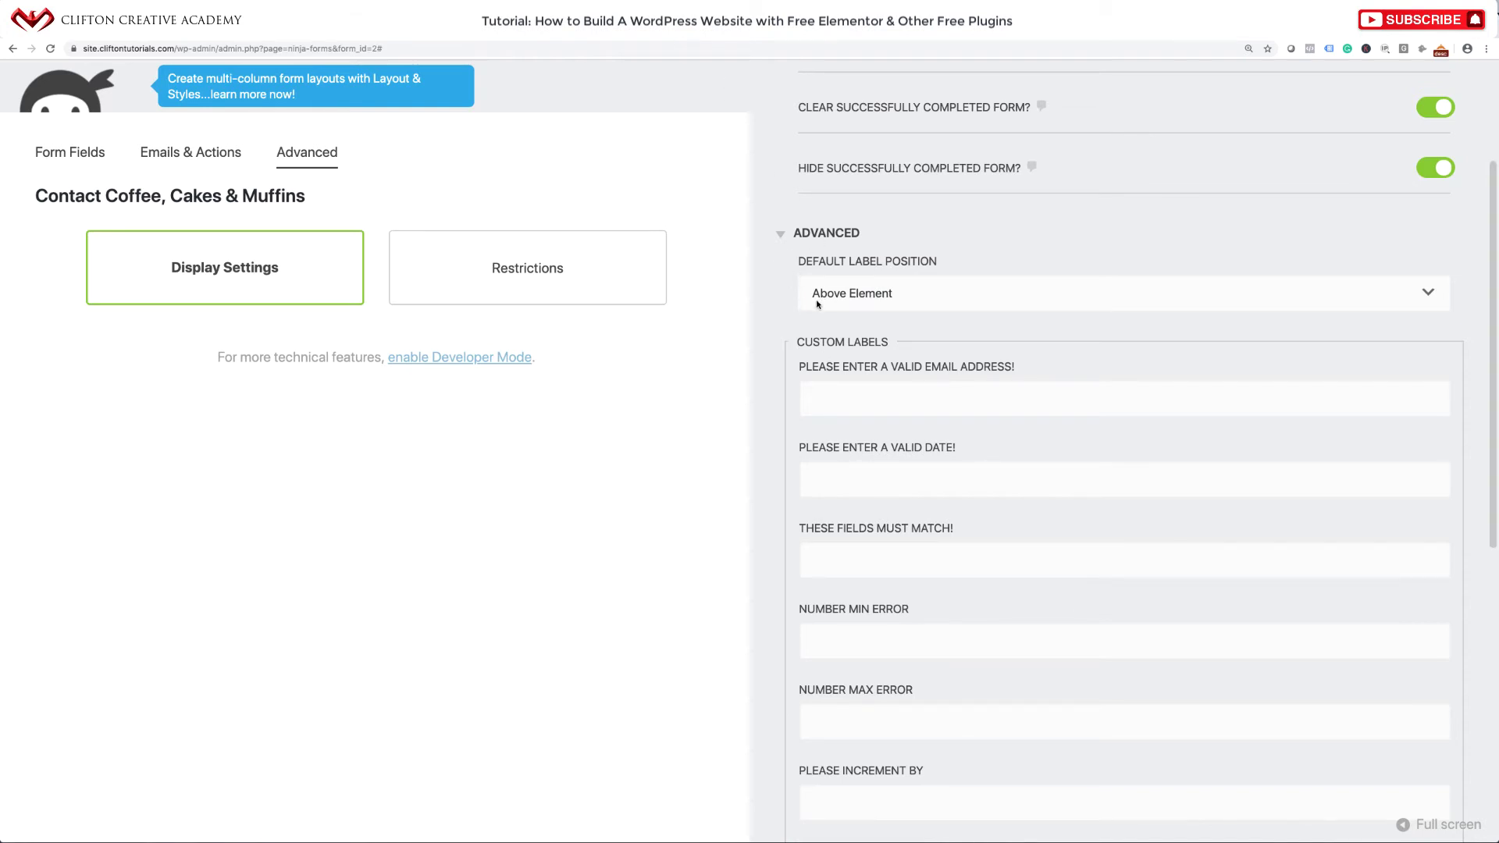
pyautogui.click(874, 295)
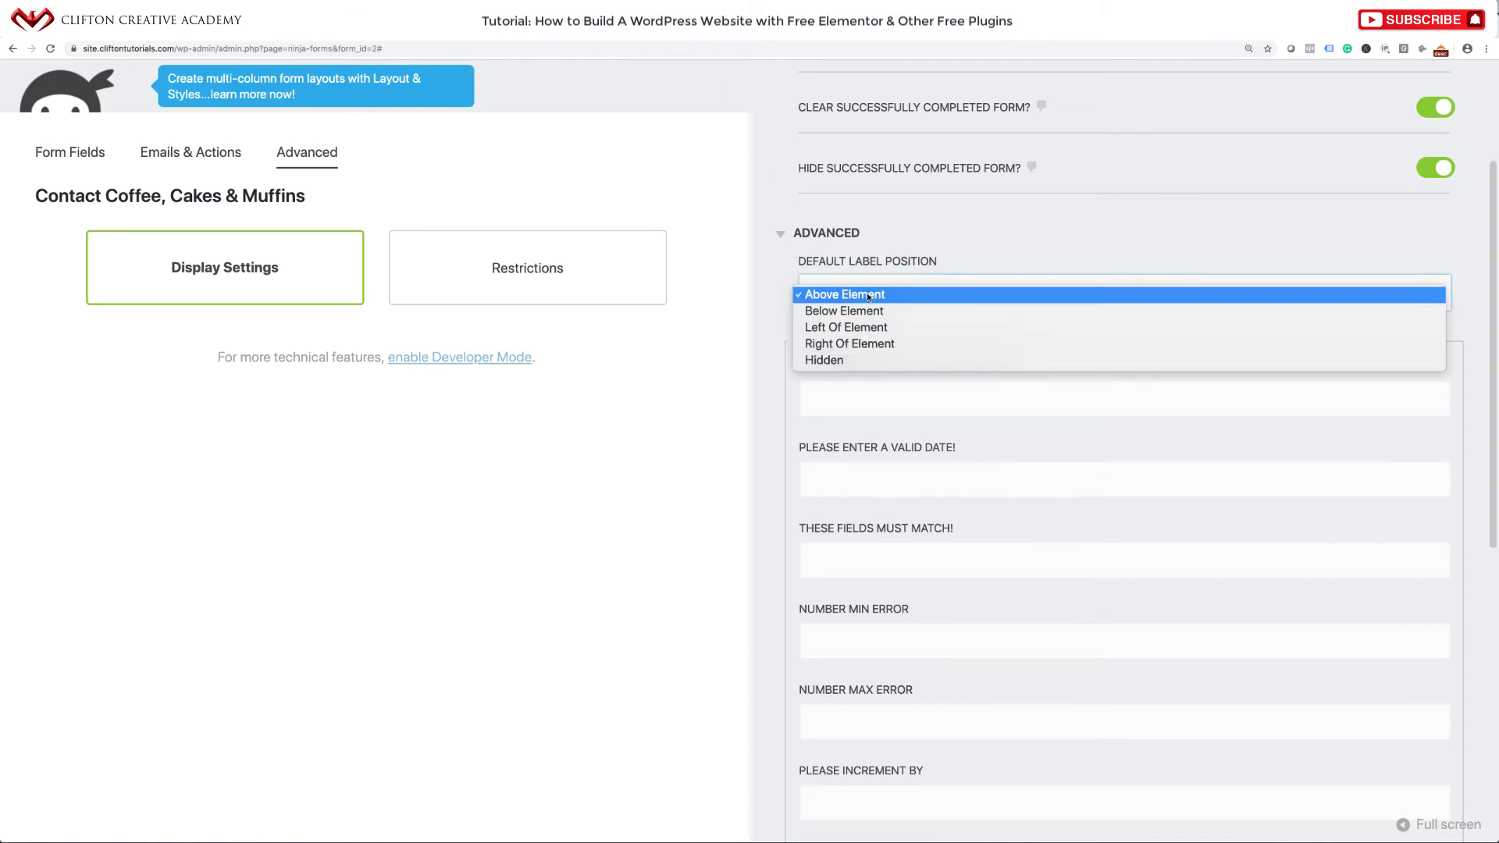
pyautogui.click(838, 361)
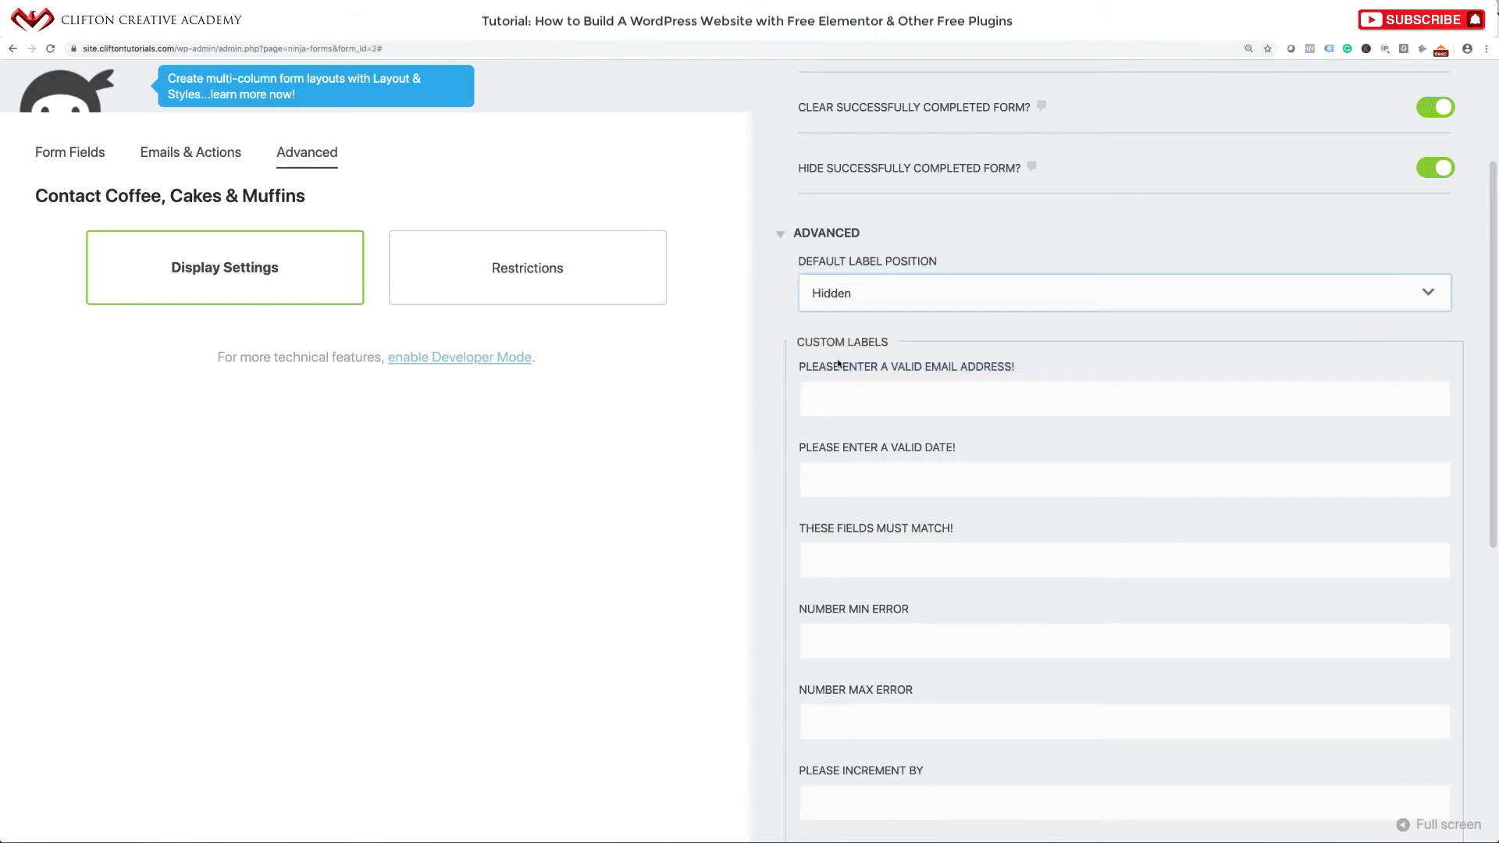
pyautogui.scroll(-8, 838, 363)
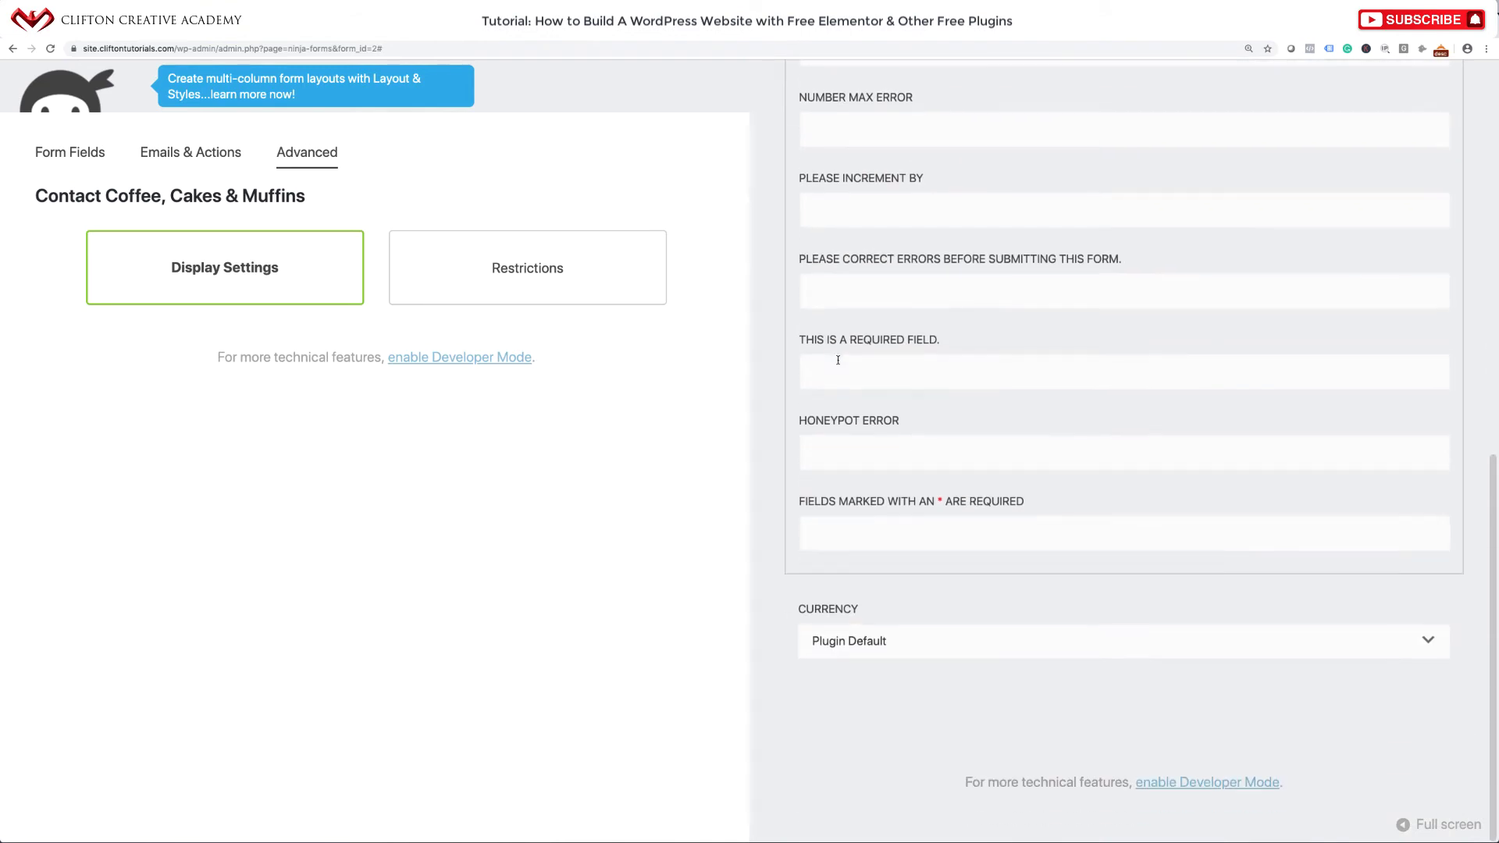
pyautogui.scroll(8, 838, 360)
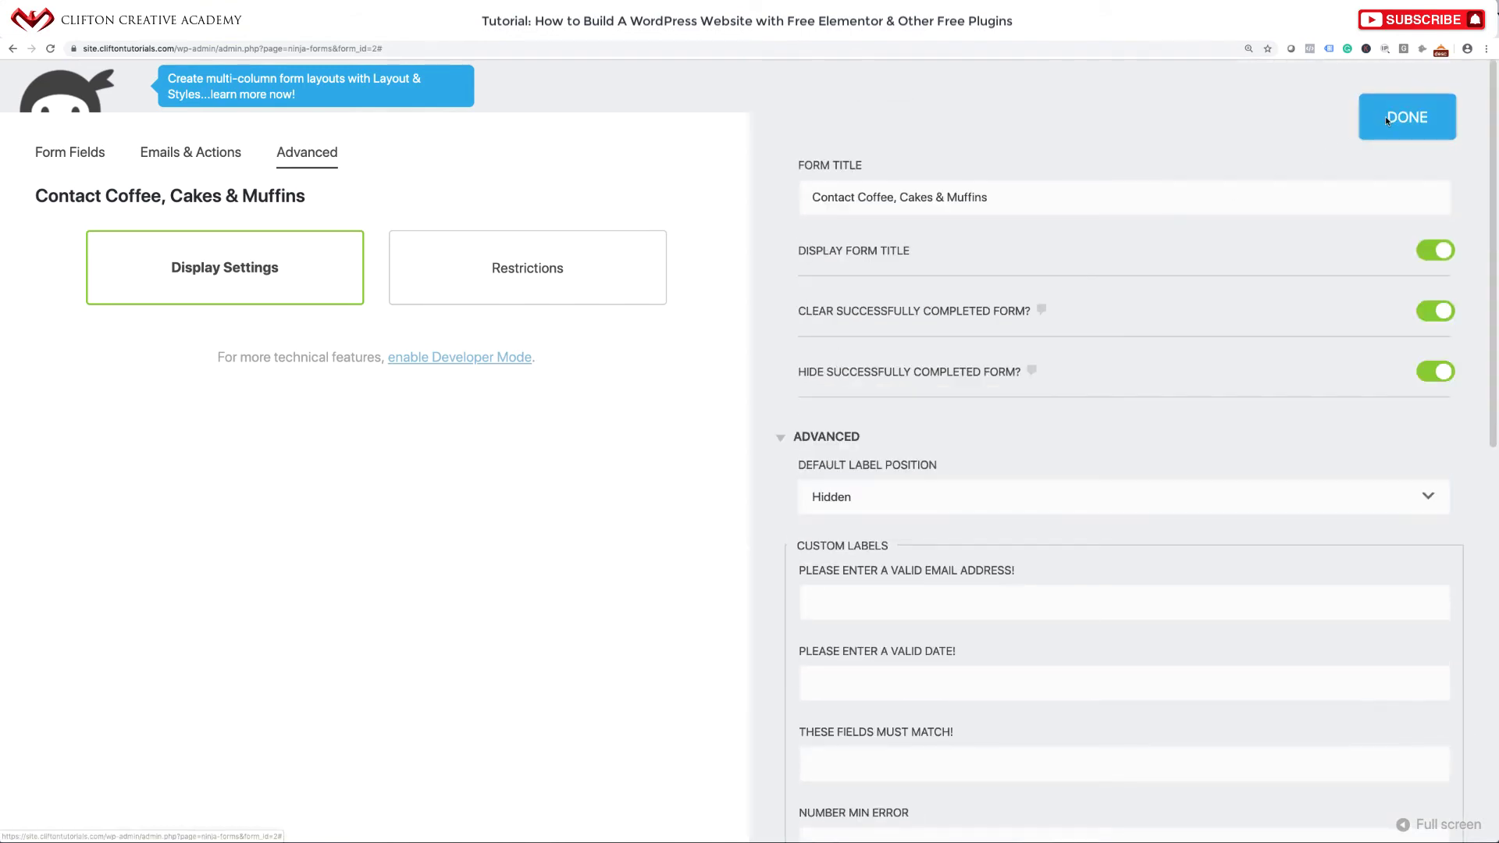
pyautogui.click(1387, 121)
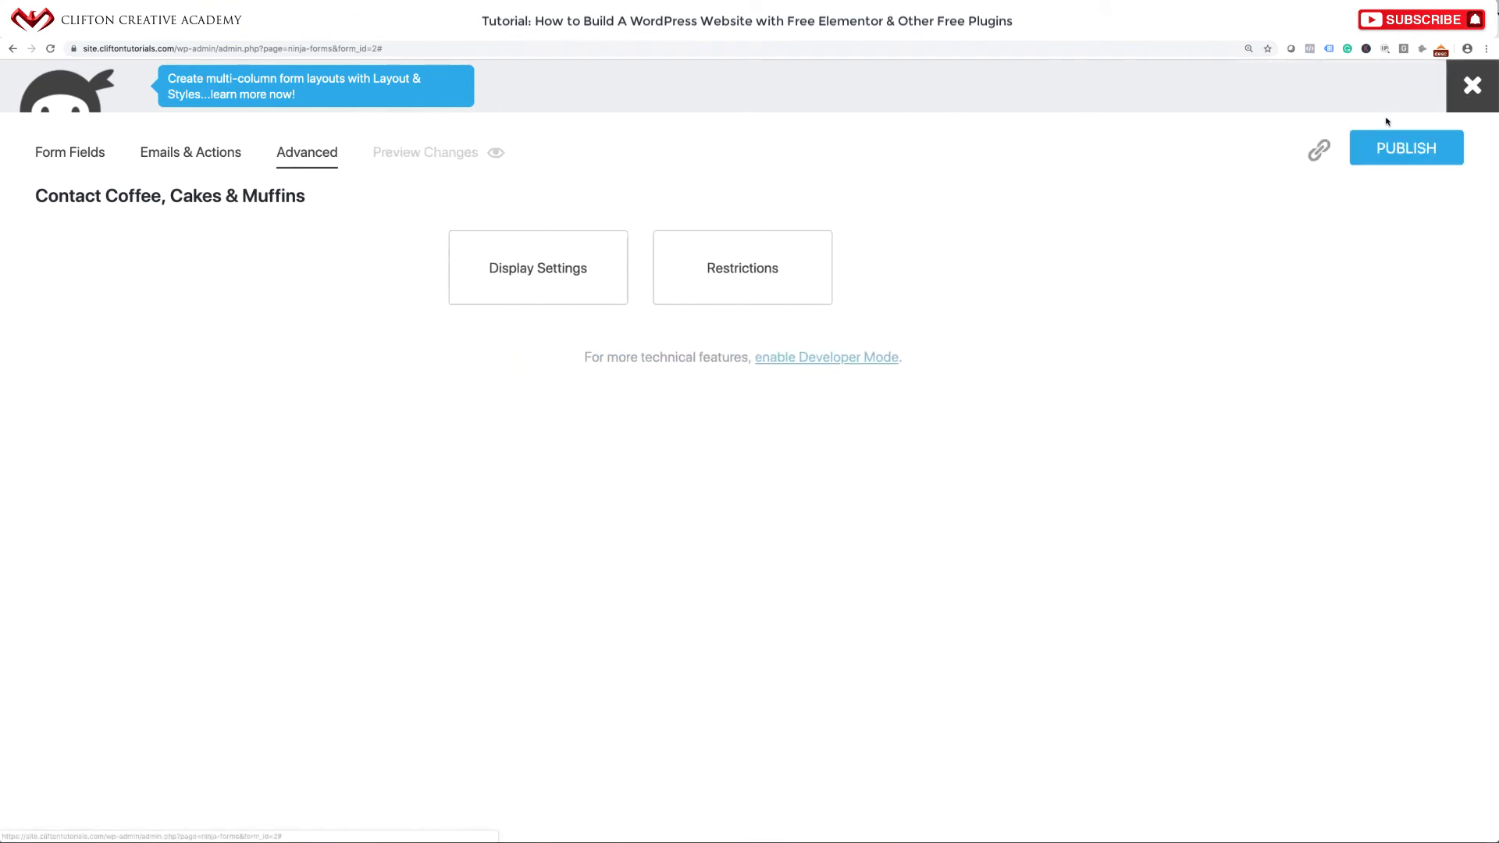
pyautogui.click(765, 278)
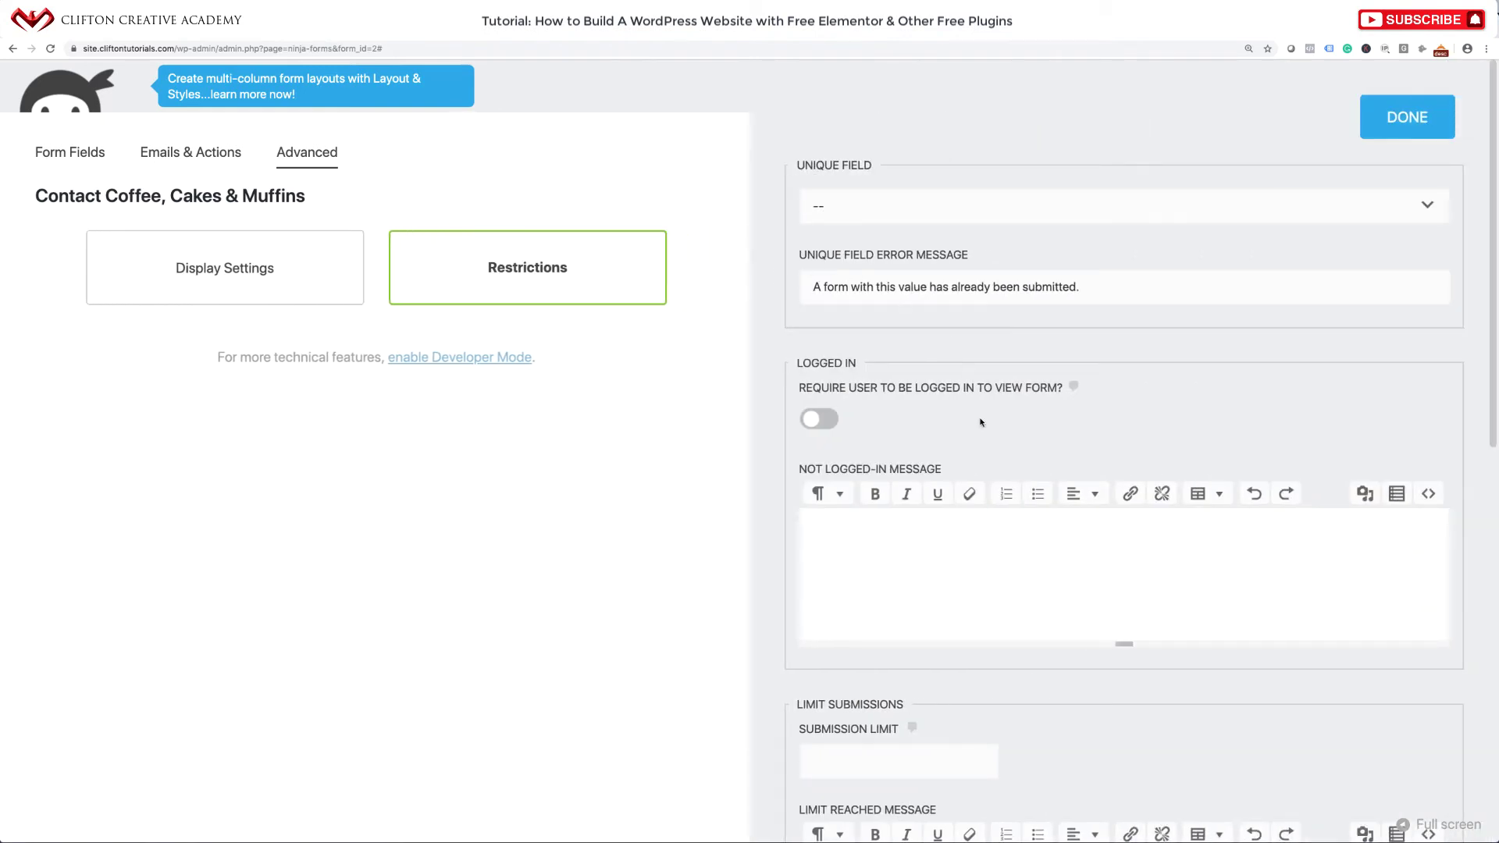
# Close Restrictions with its defaults unchanged and publish the form.
pyautogui.scroll(-5, 982, 423)
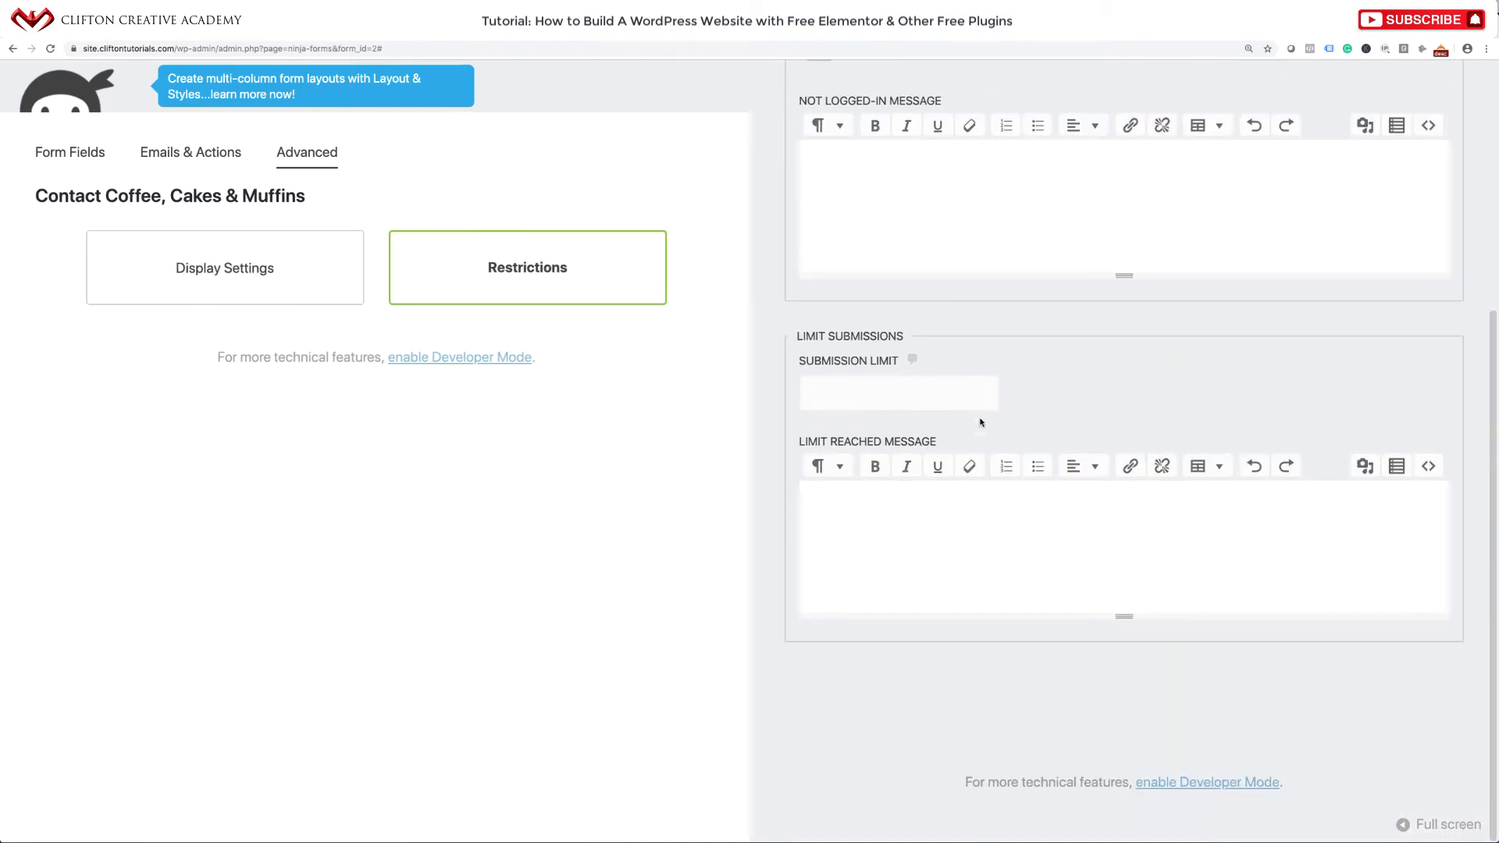
pyautogui.scroll(5, 981, 422)
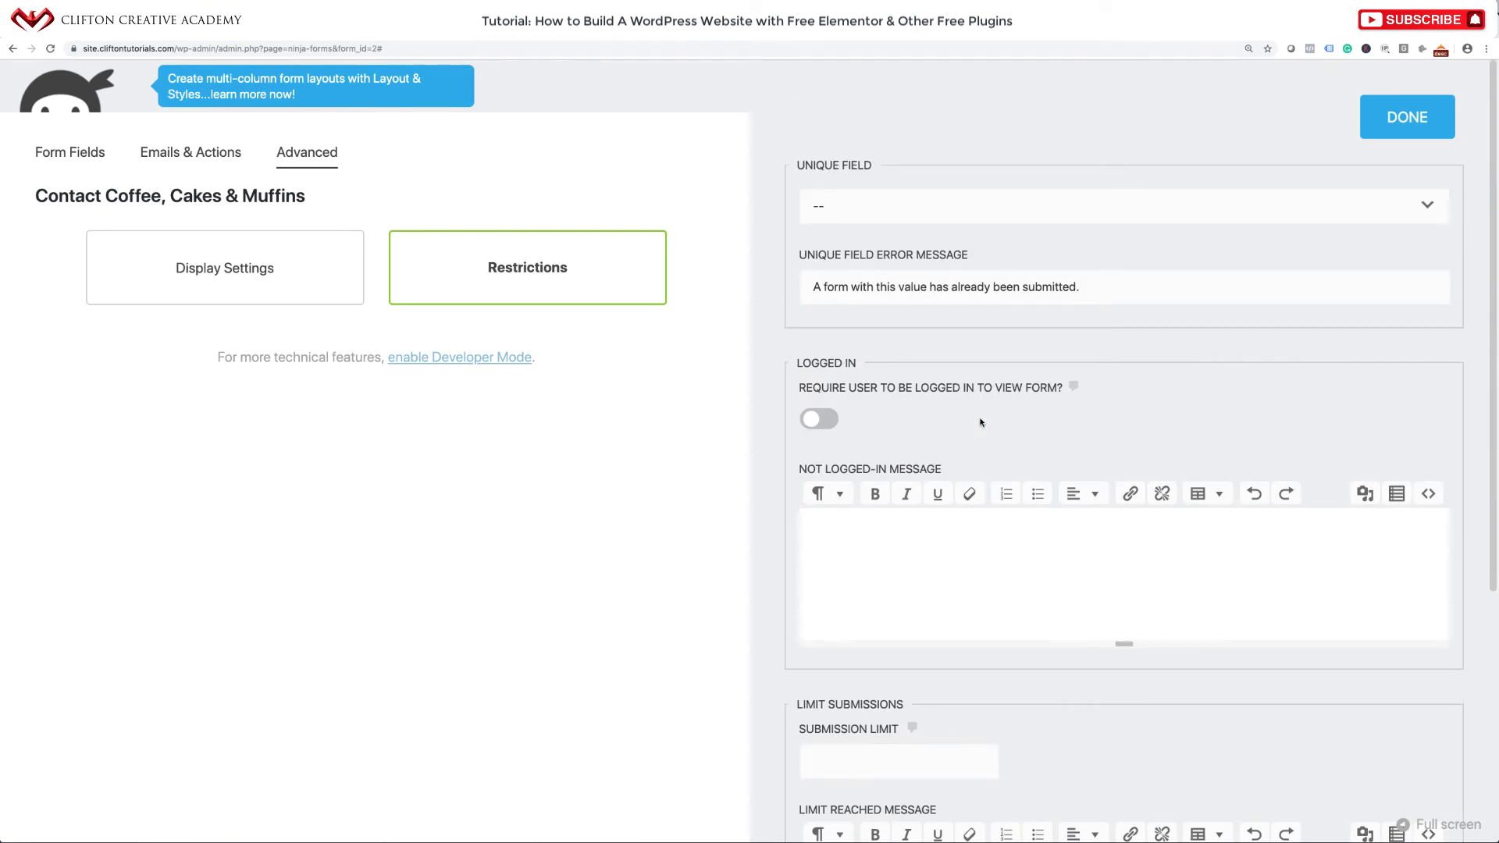
pyautogui.click(1409, 124)
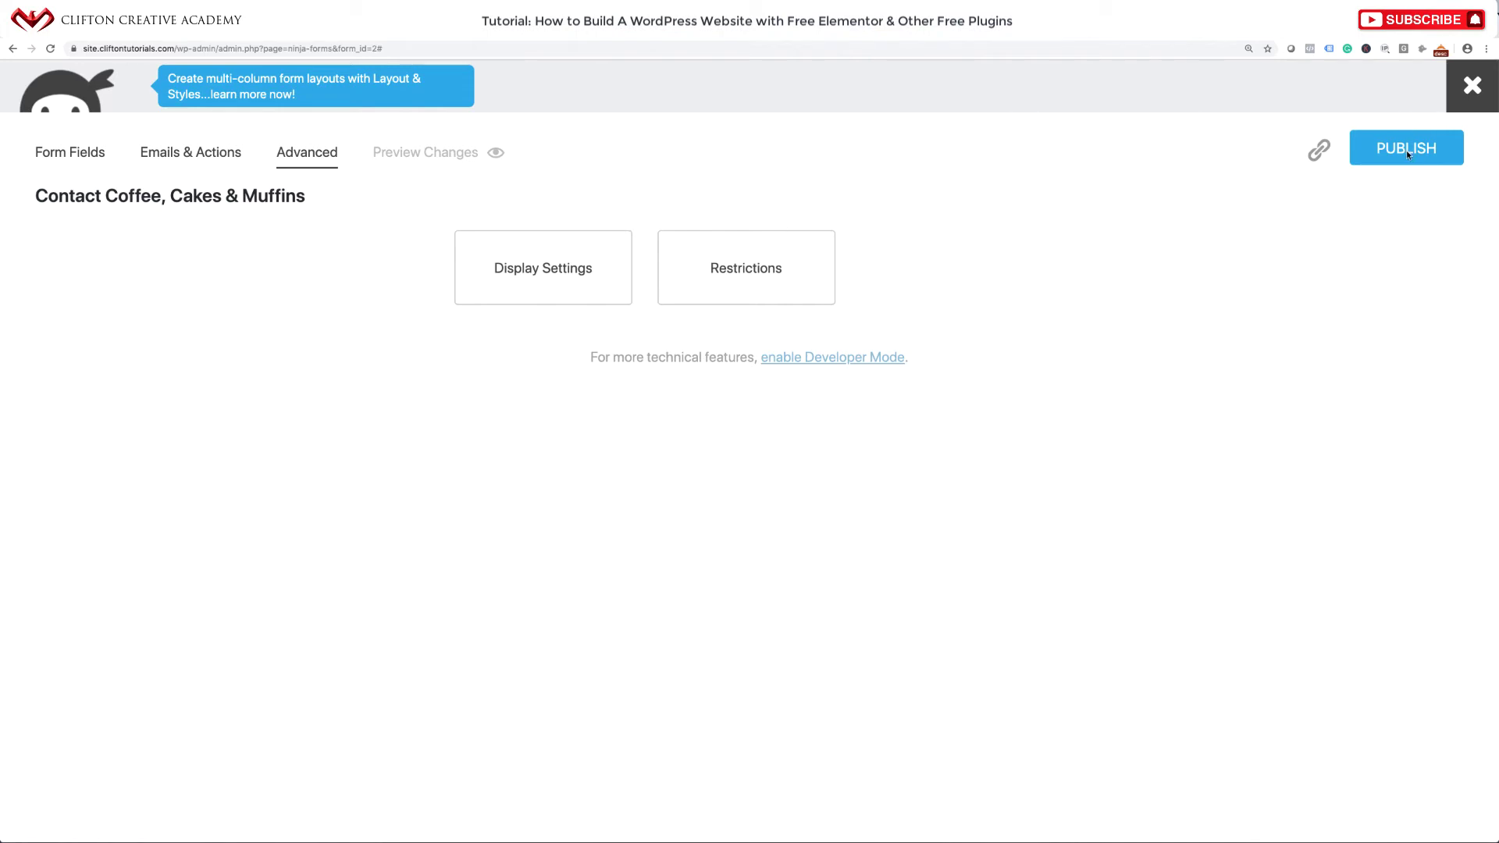
pyautogui.click(1407, 152)
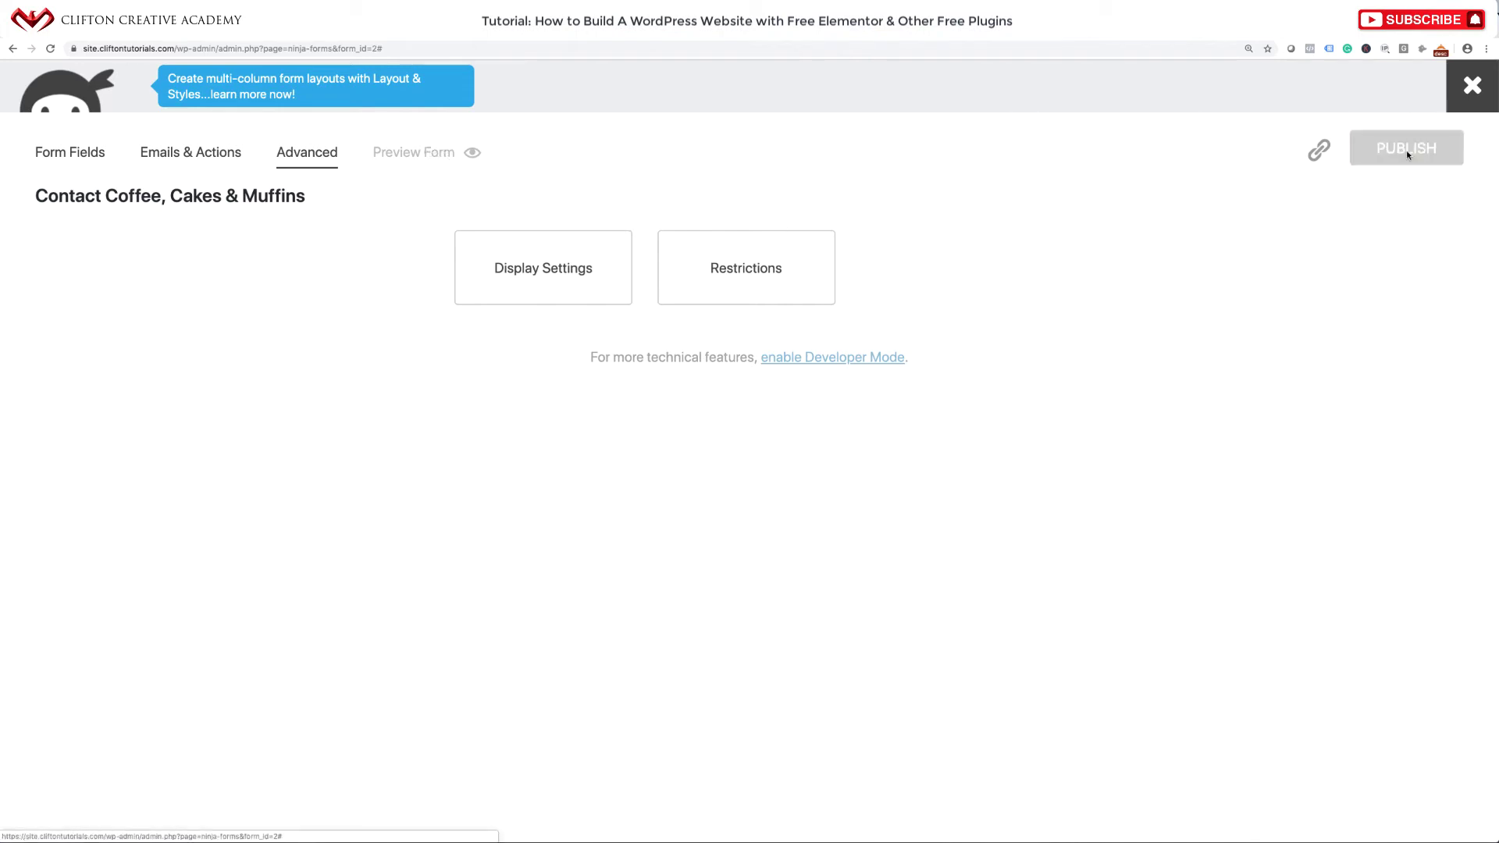
# Select the [ninja_form id=2] shortcode, then open the live Contact Us page in Elementor.
pyautogui.click(1472, 91)
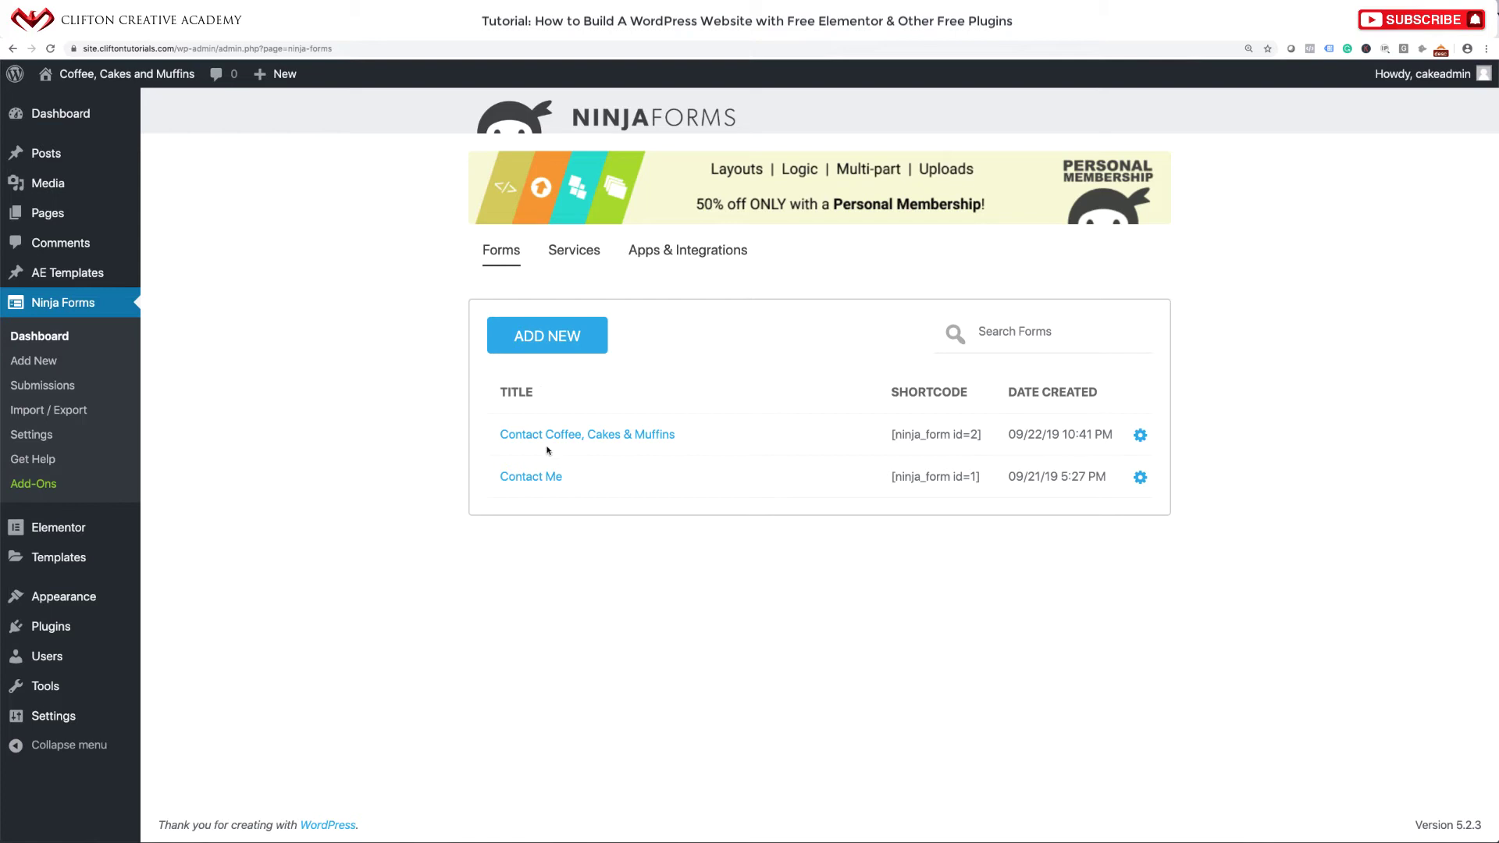
pyautogui.moveTo(984, 436); pyautogui.dragTo(888, 439)
pyautogui.click(153, 72)
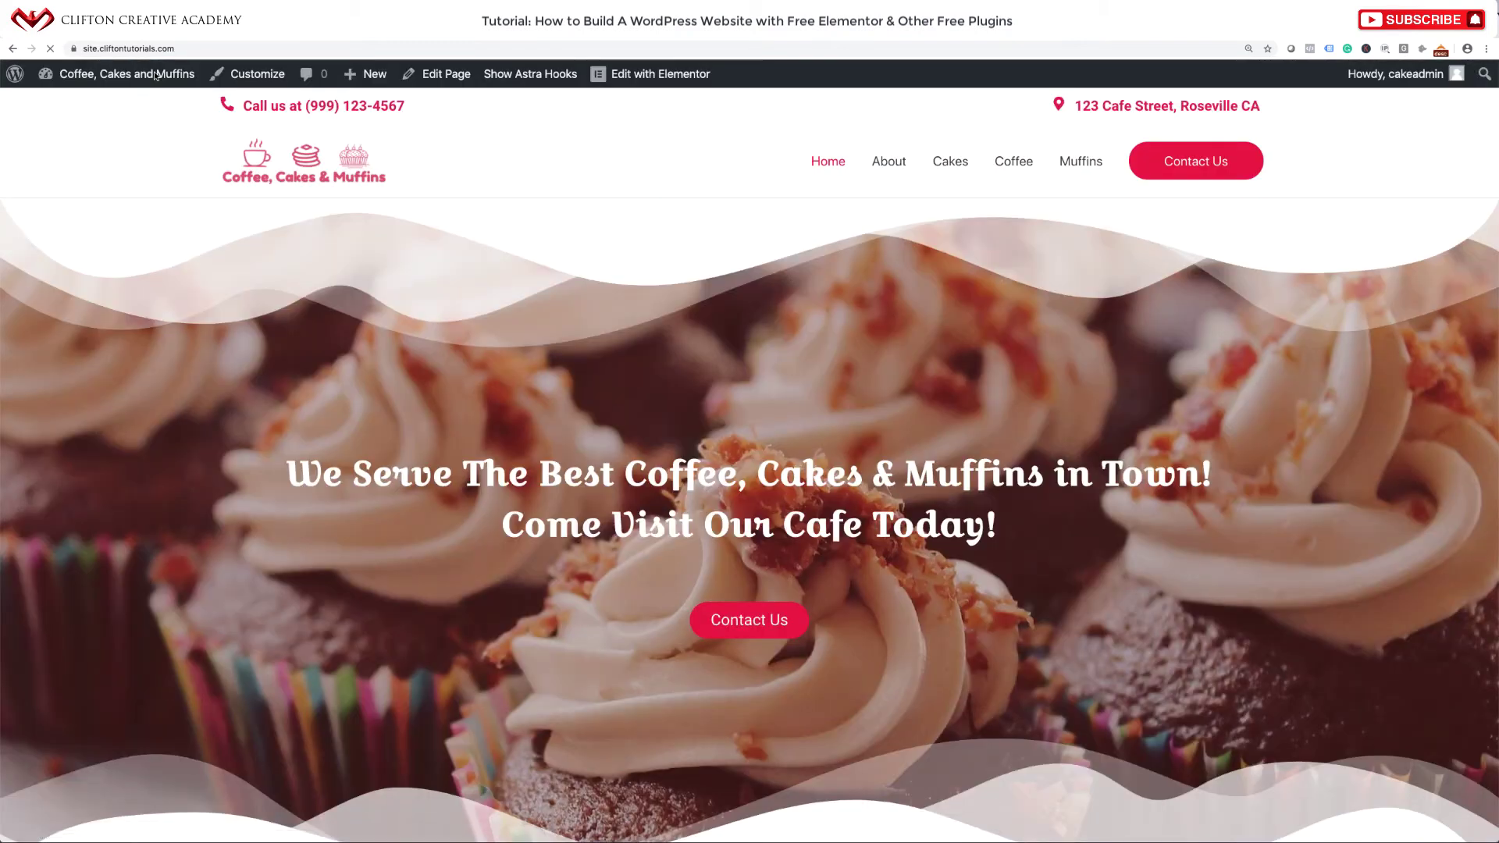
pyautogui.click(1190, 162)
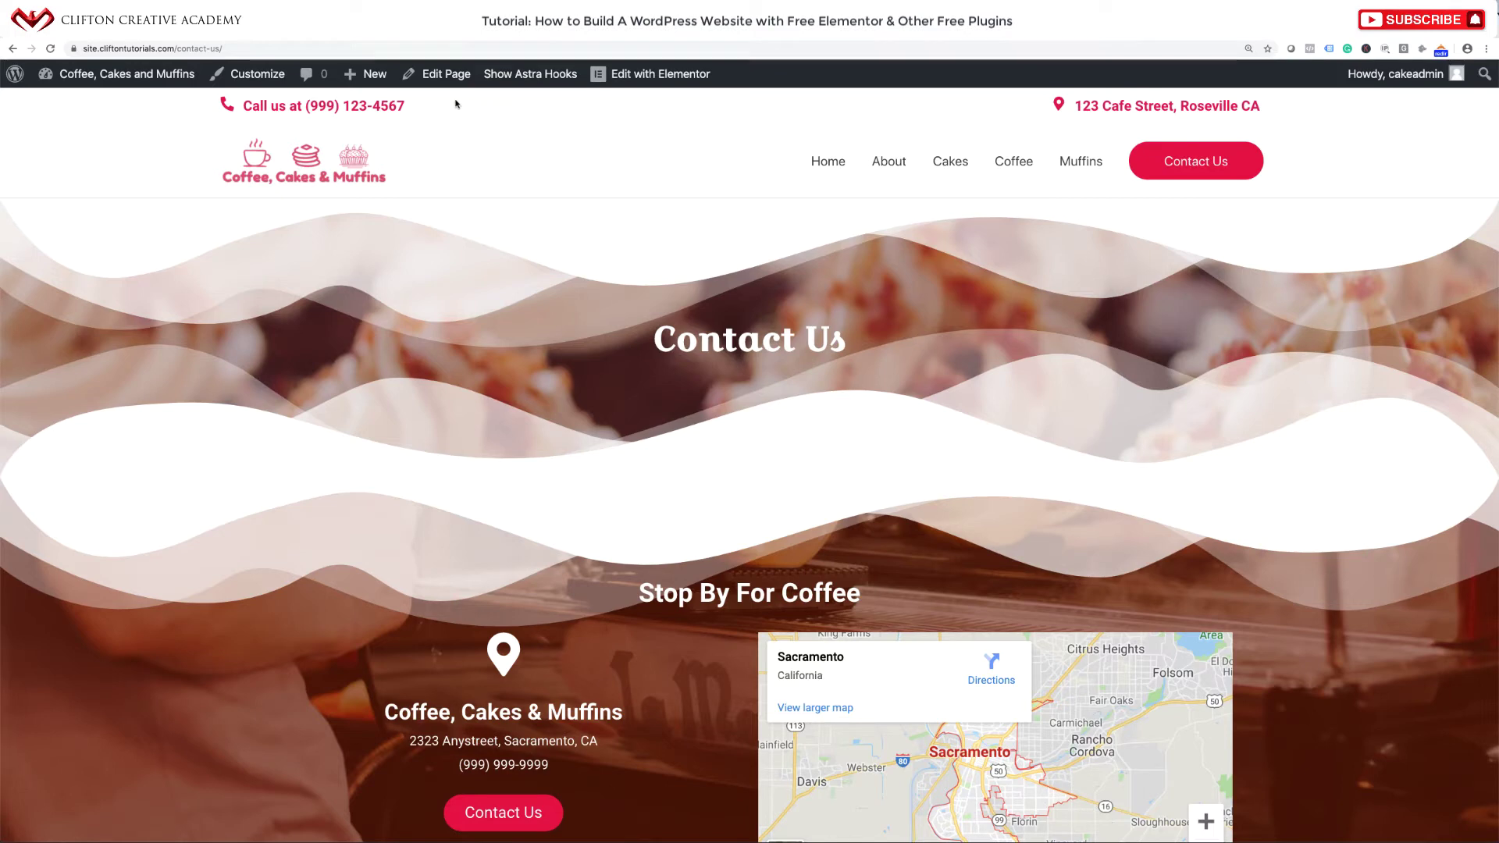
pyautogui.click(639, 74)
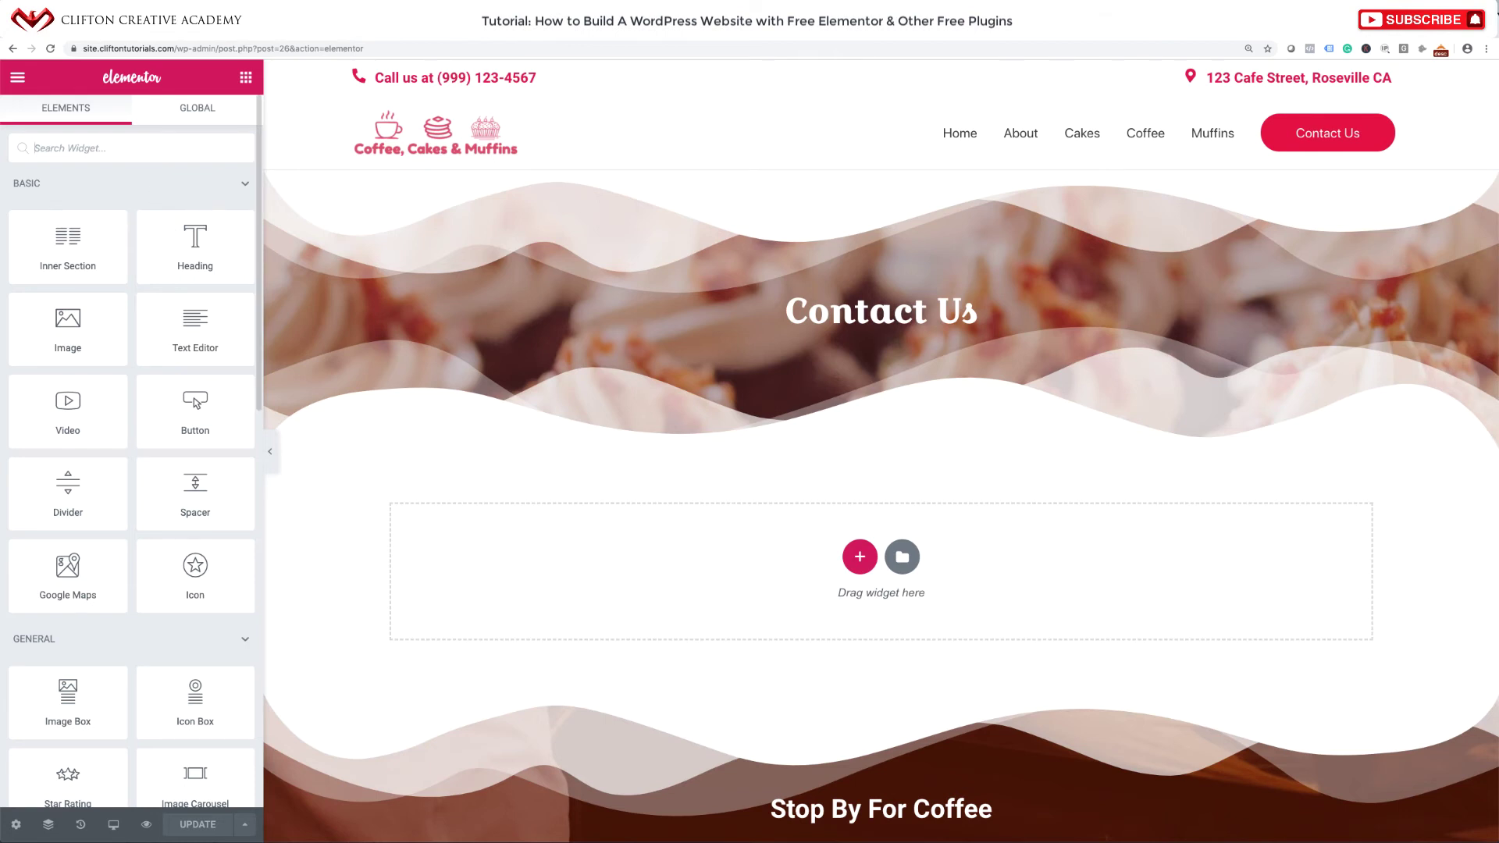
# Search the Elementor widget panel for the Shortcode widget.
pyautogui.click(150, 148)
pyautogui.write('sho')
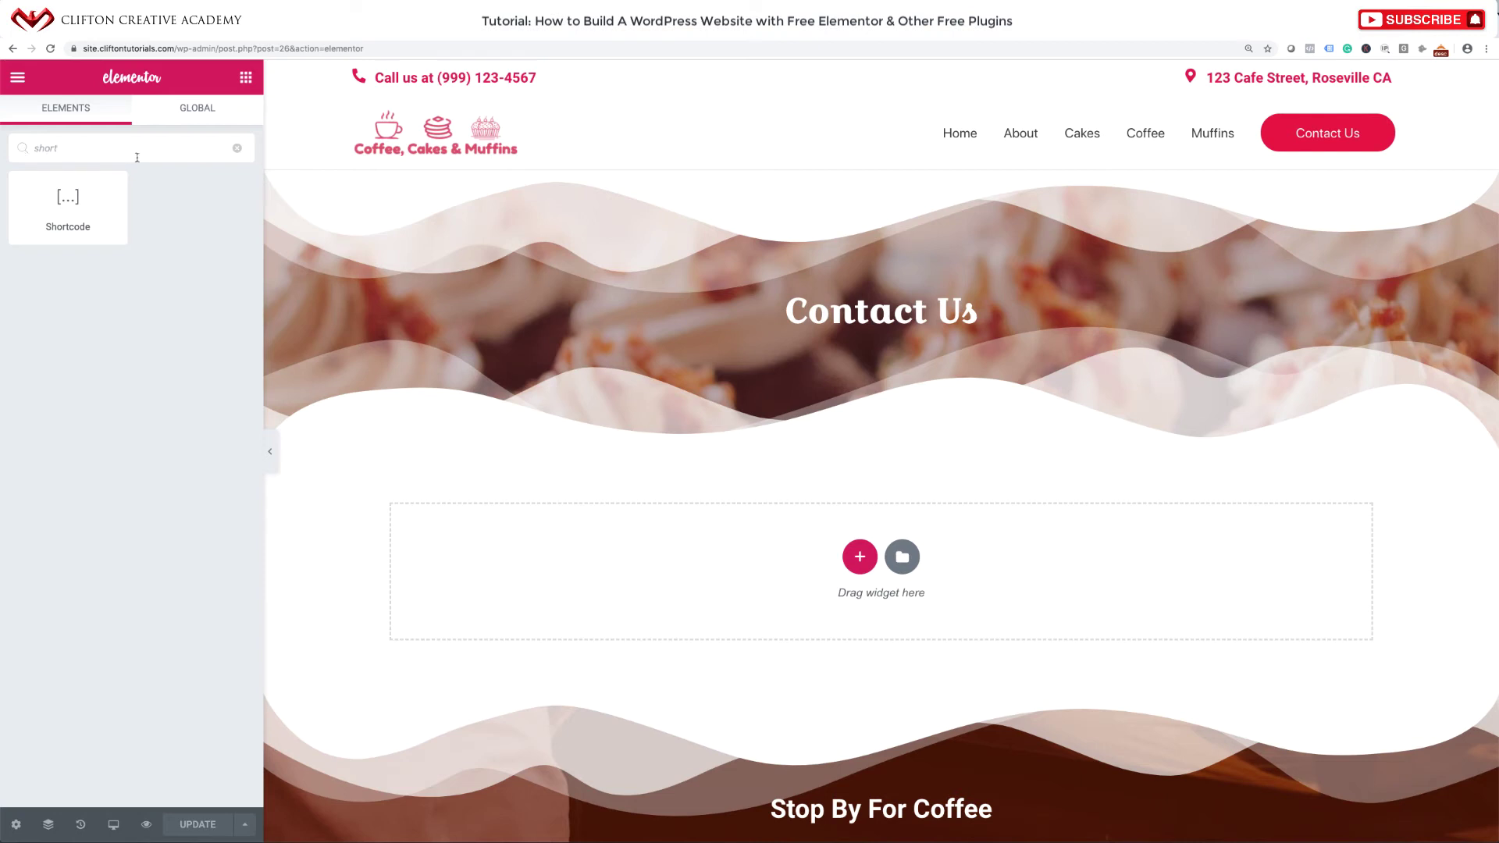
pyautogui.write('rt')
pyautogui.write('h')
pyautogui.press('BackSpace')
pyautogui.press('BackSpace')
pyautogui.press('BackSpace')
pyautogui.press('BackSpace')
pyautogui.press('BackSpace')
pyautogui.press('BackSpace')
pyautogui.write('htms')
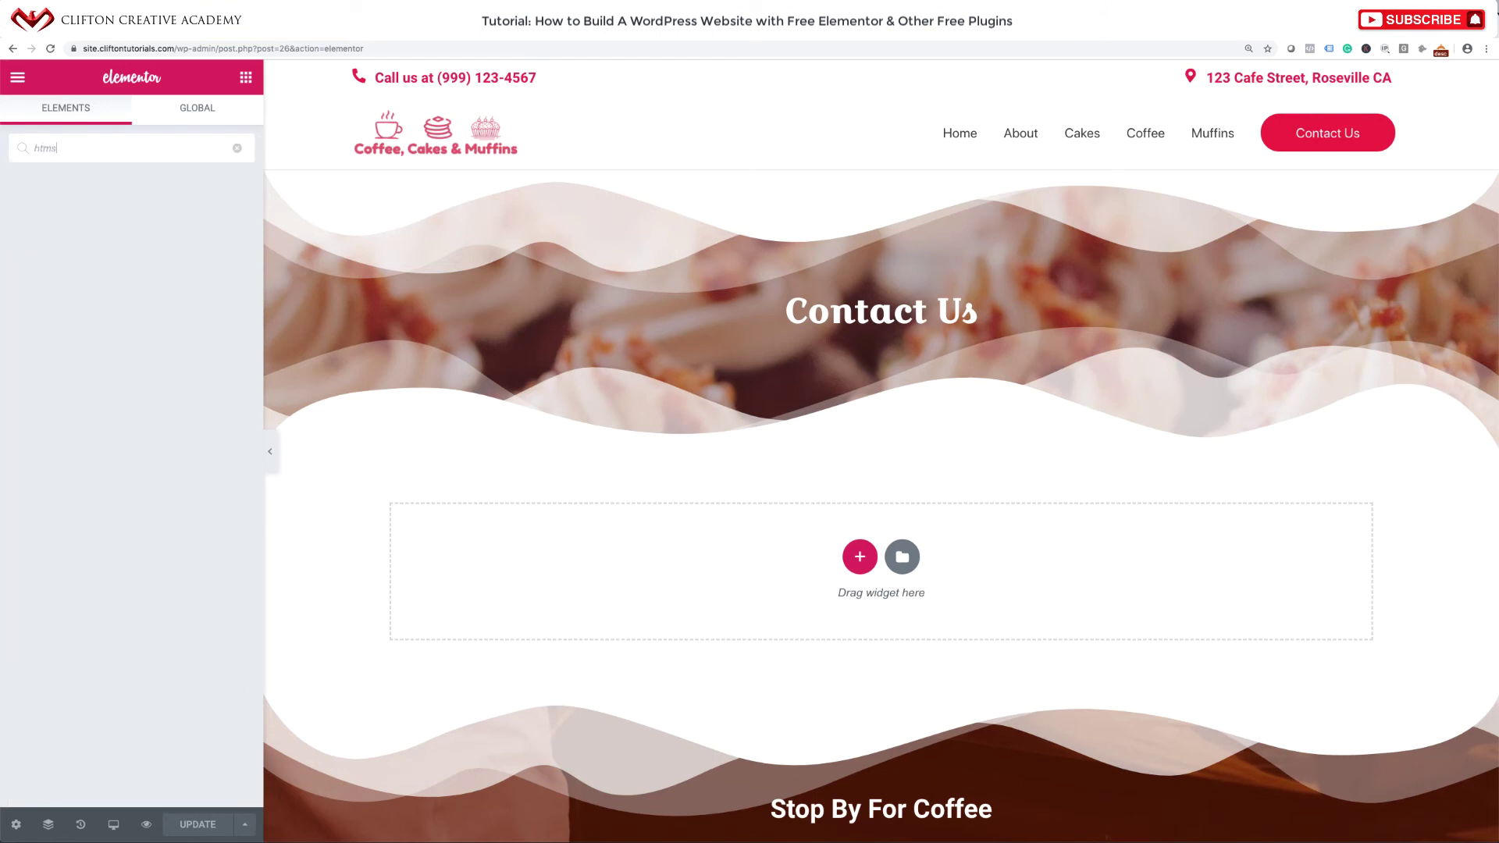
pyautogui.write('l')
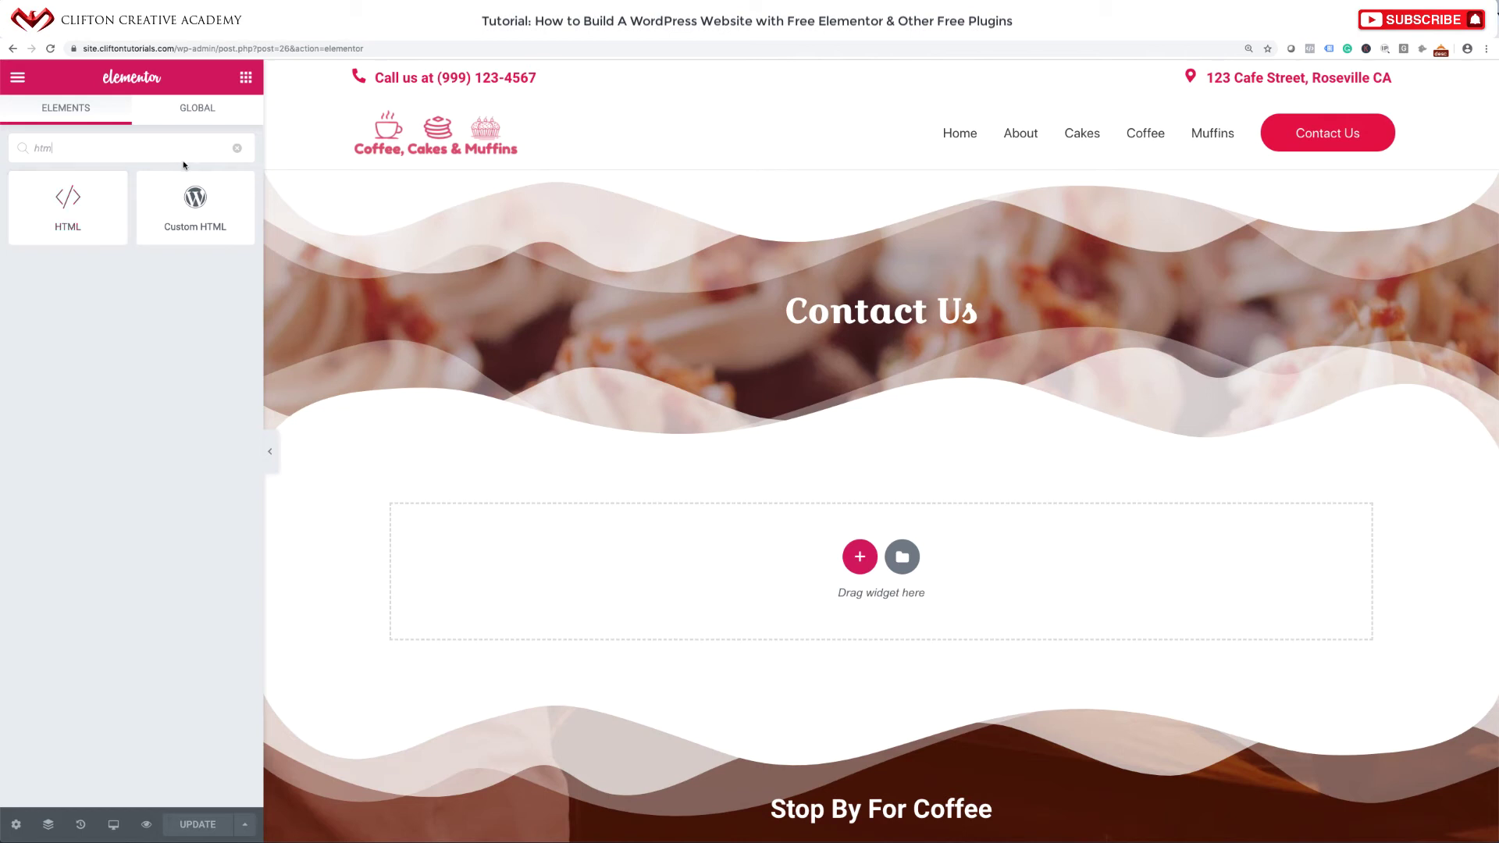
pyautogui.doubleClick(133, 151)
pyautogui.write('sh')
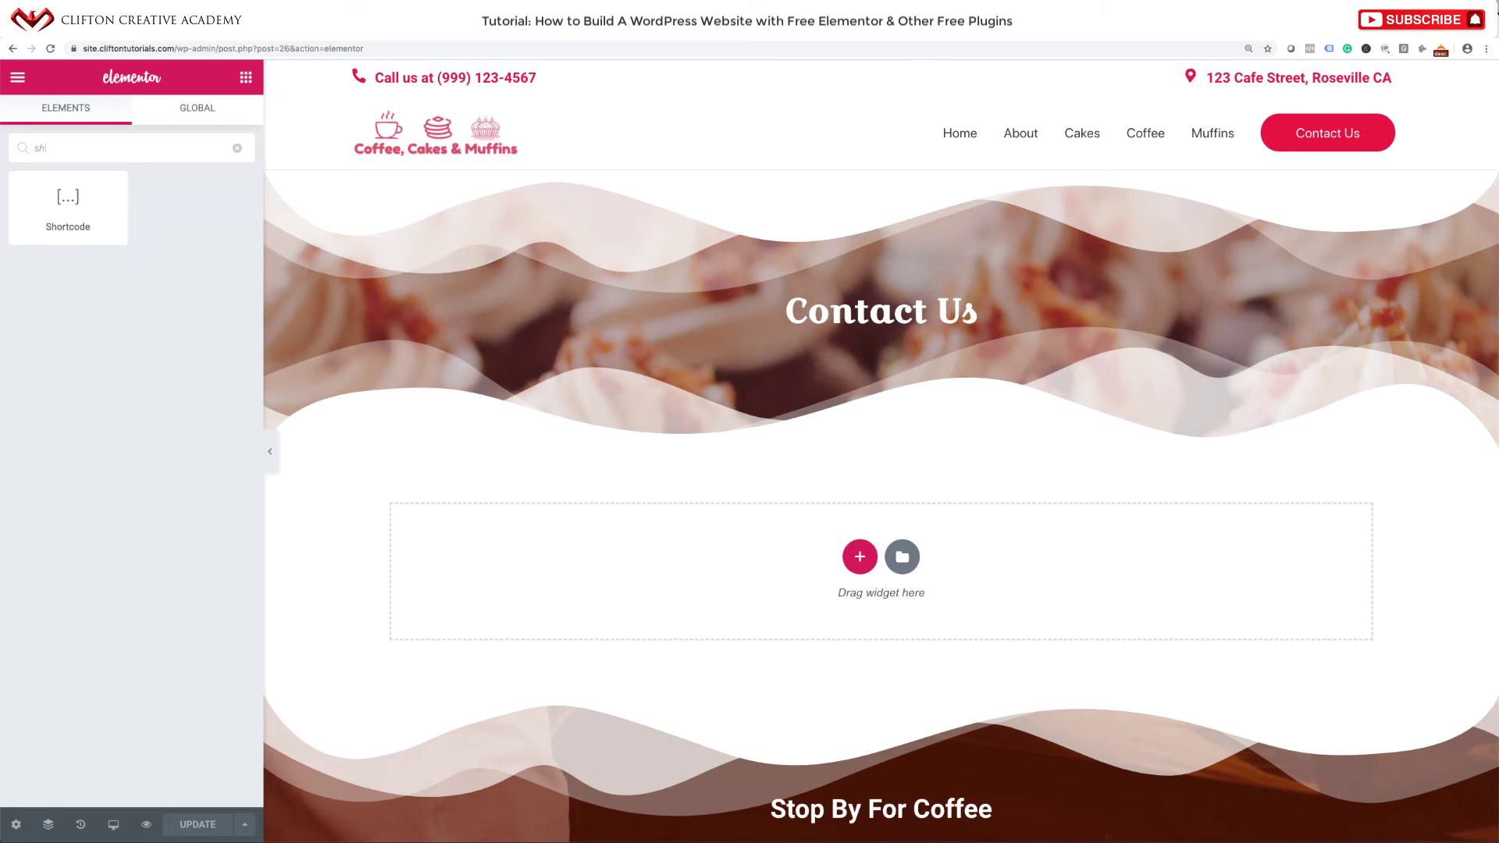
pyautogui.write('ortcod')
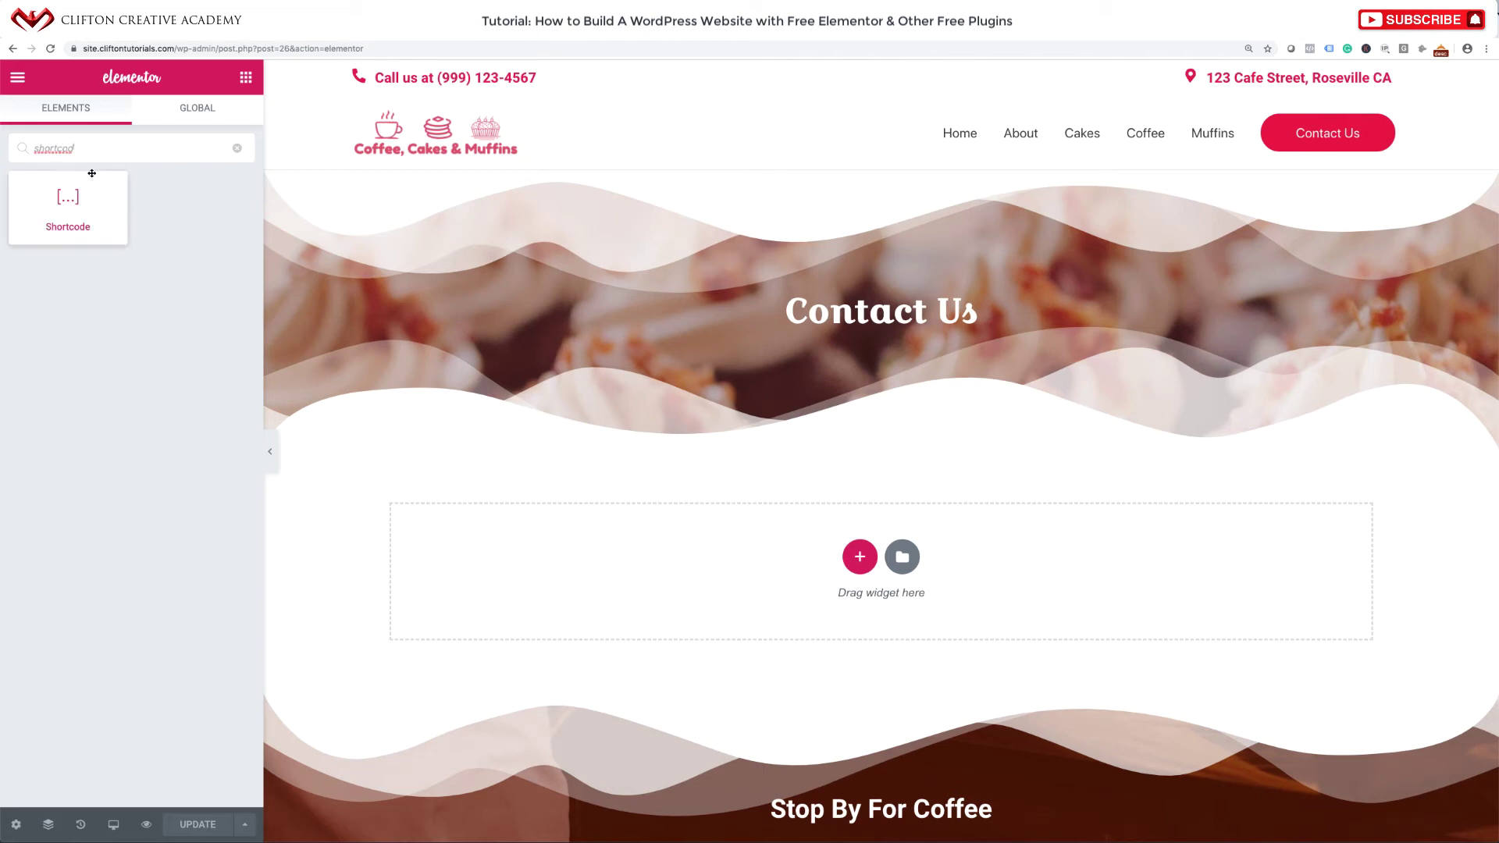
# Add a one-column section below the banner containing a three-column inner section.
pyautogui.click(860, 562)
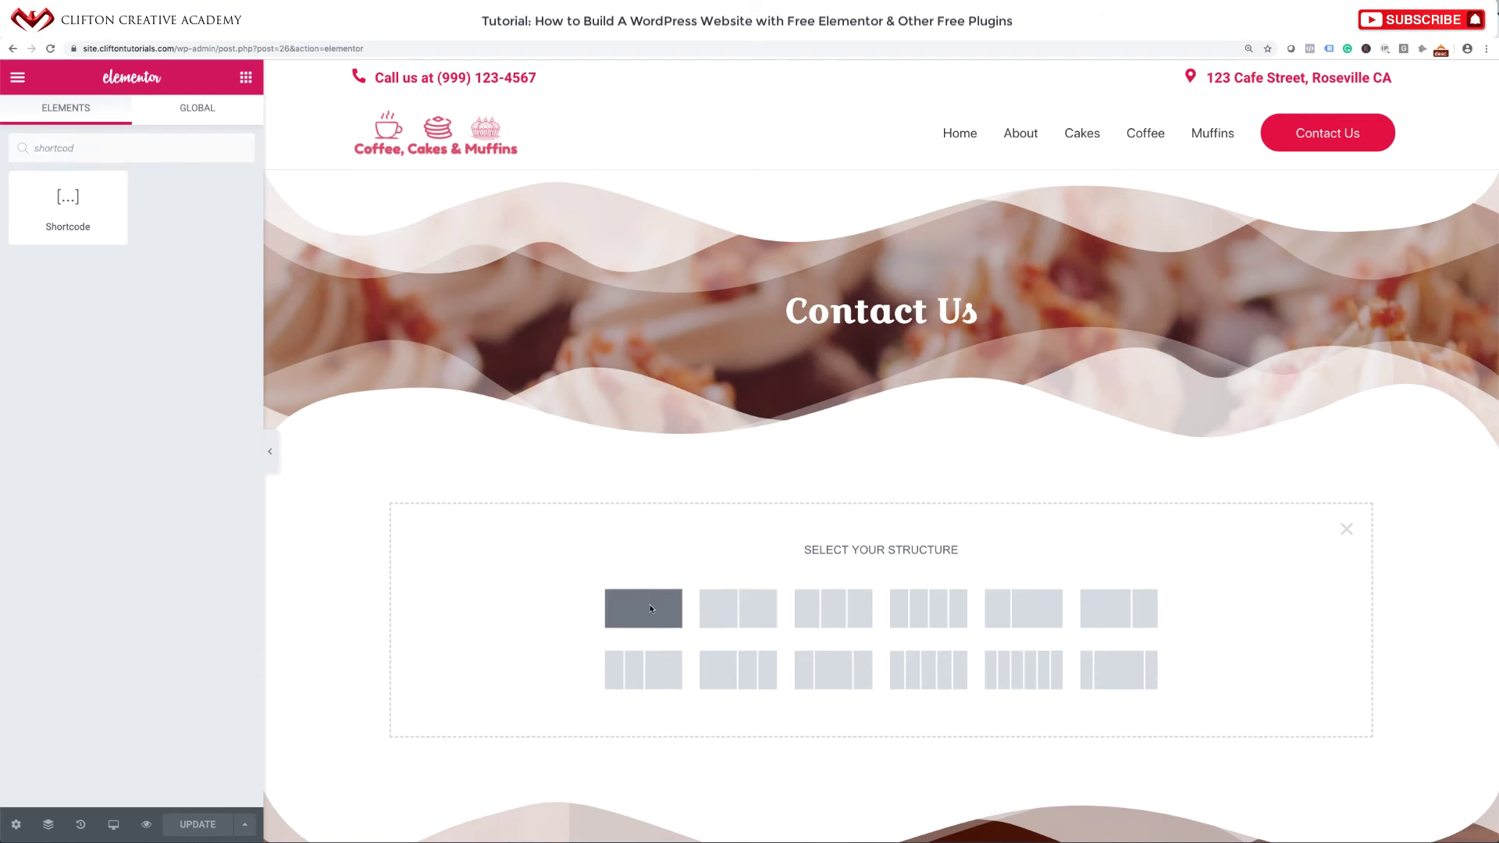
pyautogui.click(650, 609)
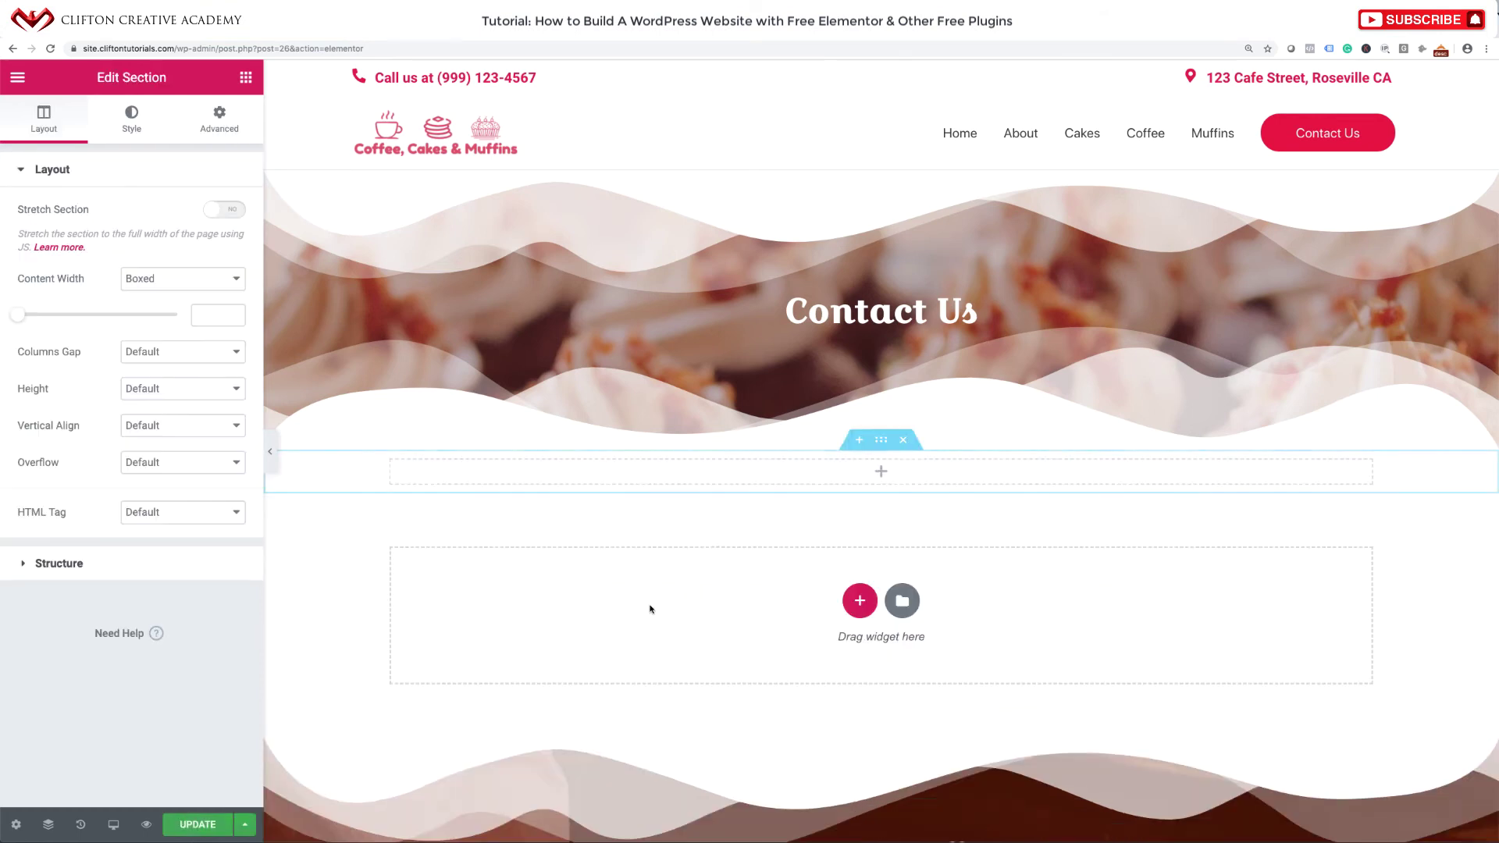
pyautogui.click(246, 77)
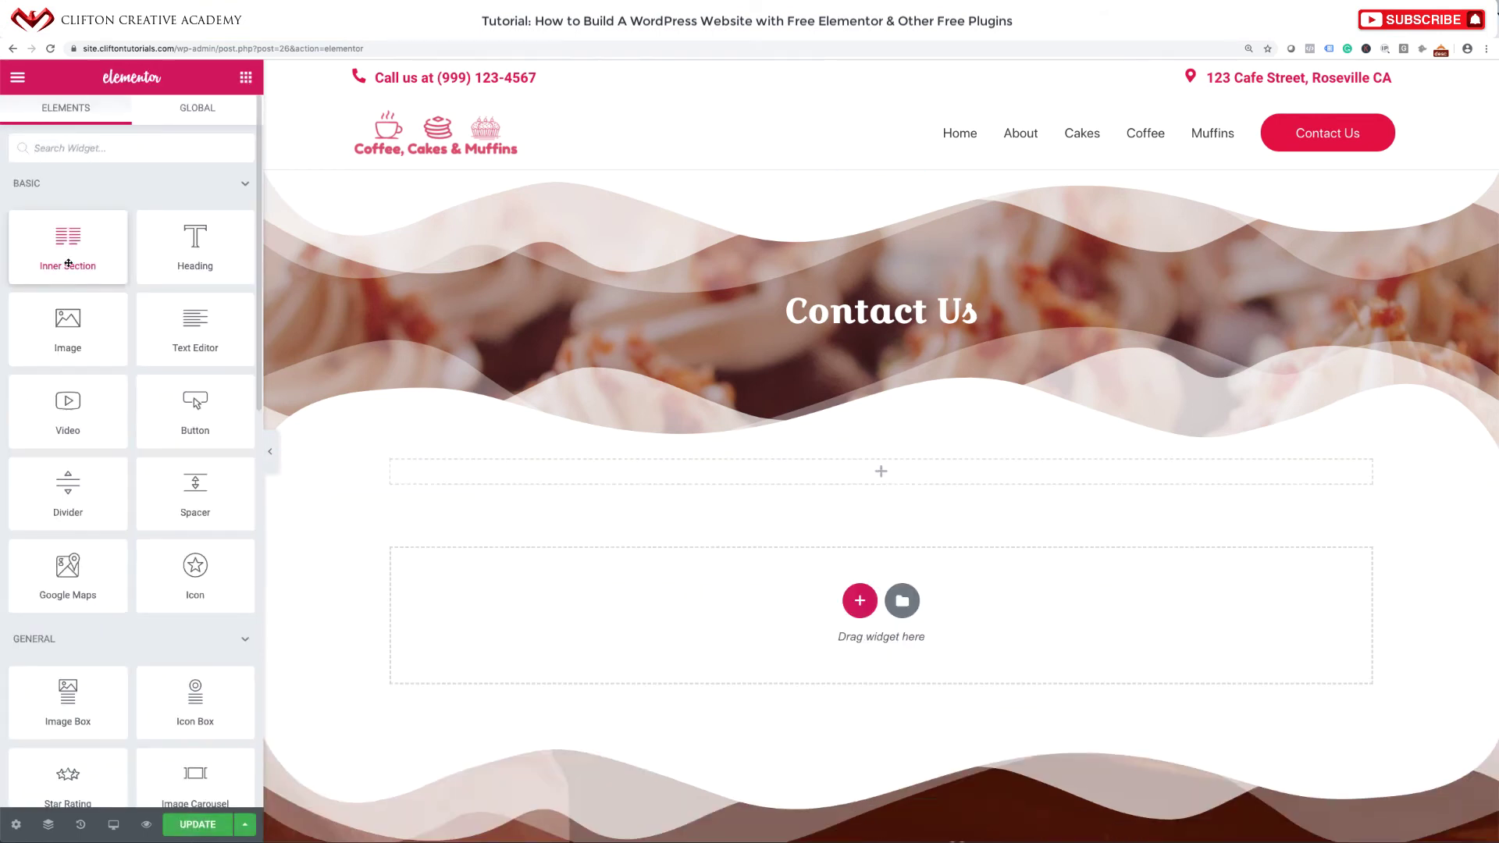
pyautogui.moveTo(68, 267); pyautogui.dragTo(874, 464)
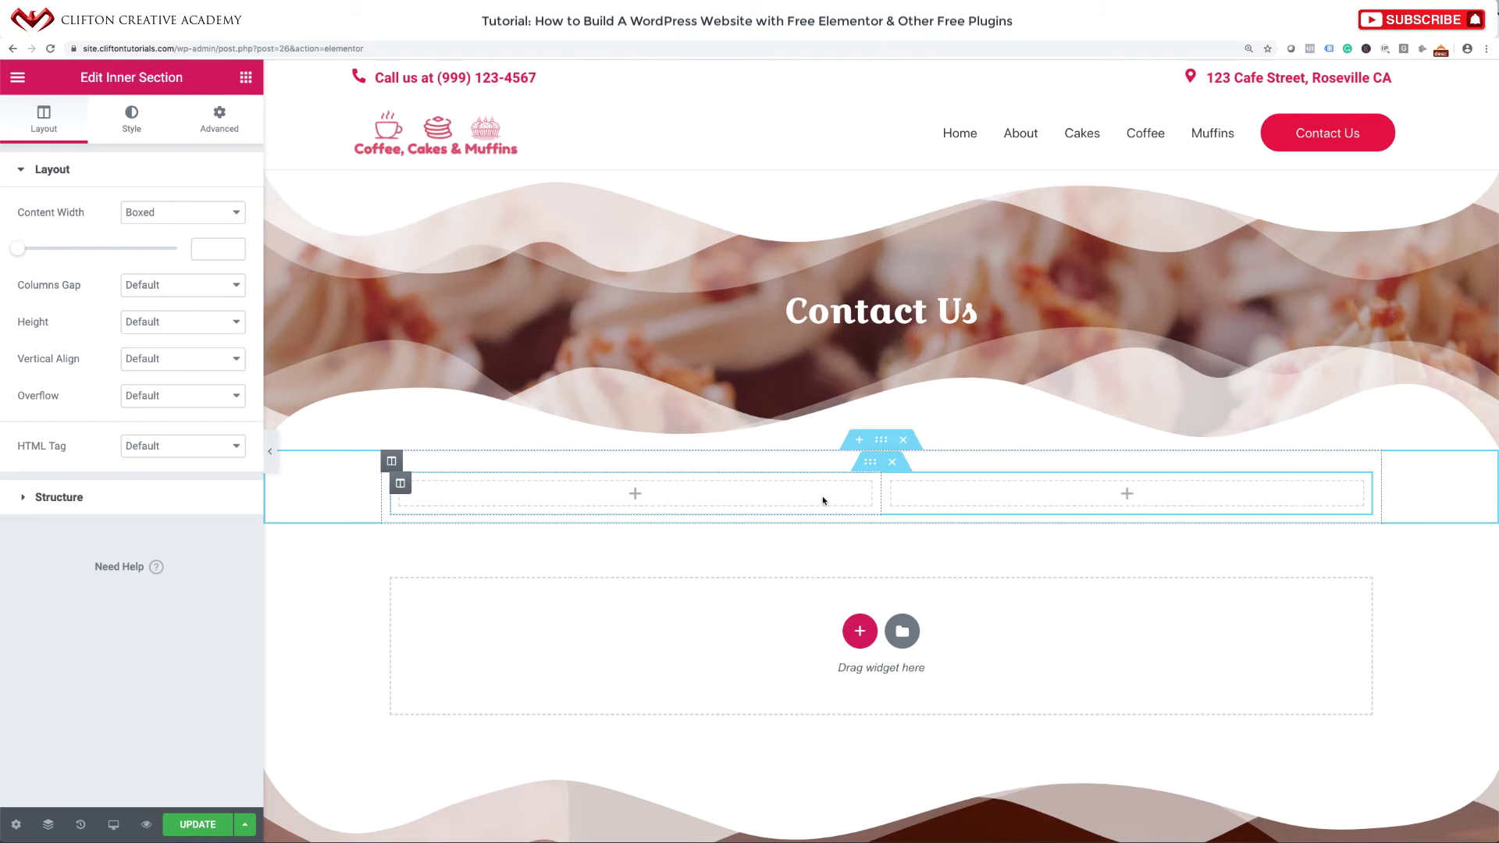
pyautogui.rightClick(401, 485)
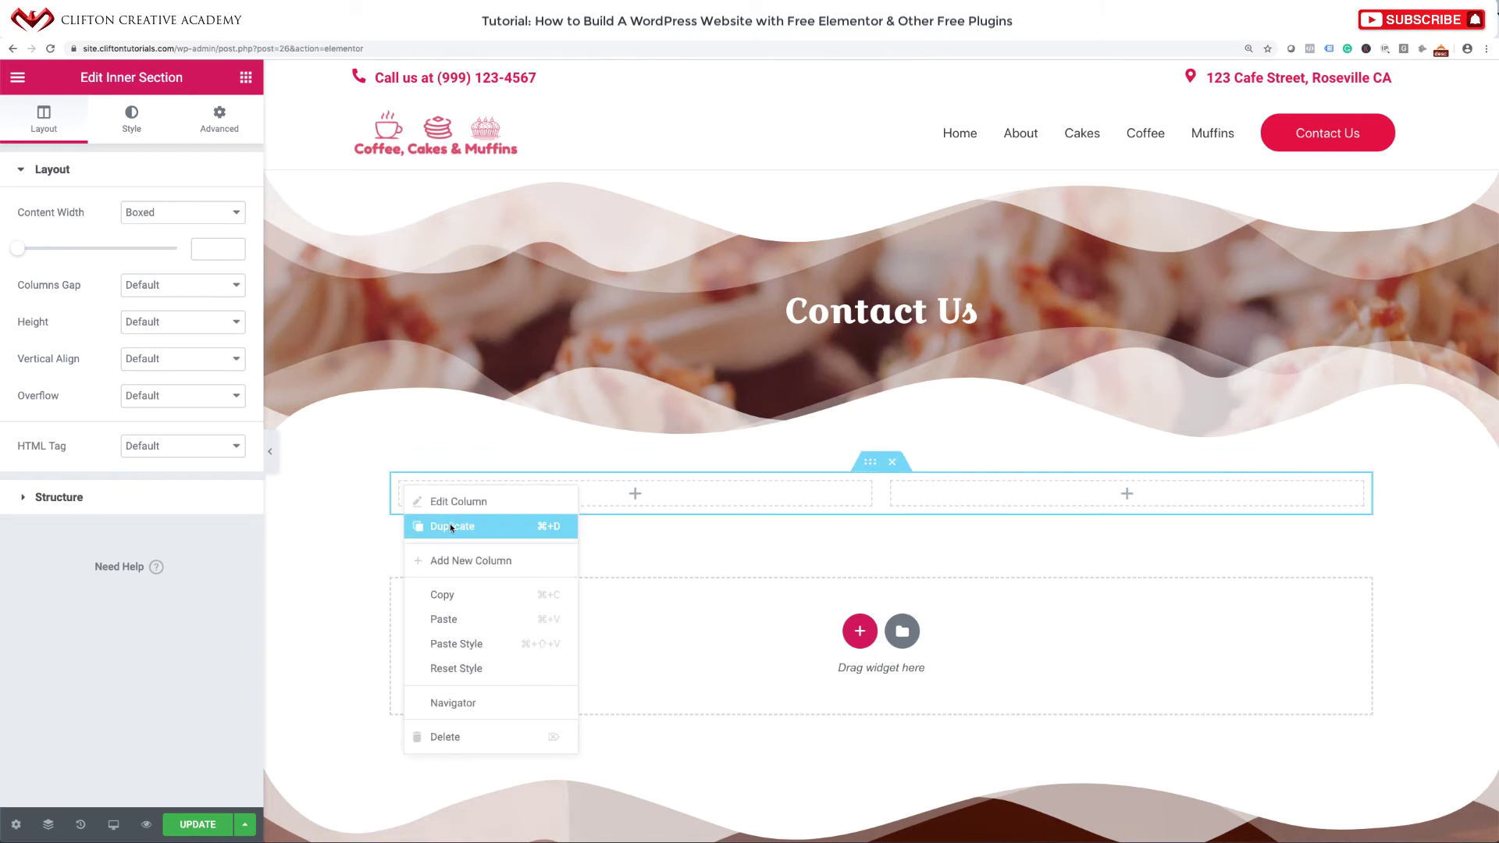
pyautogui.click(454, 559)
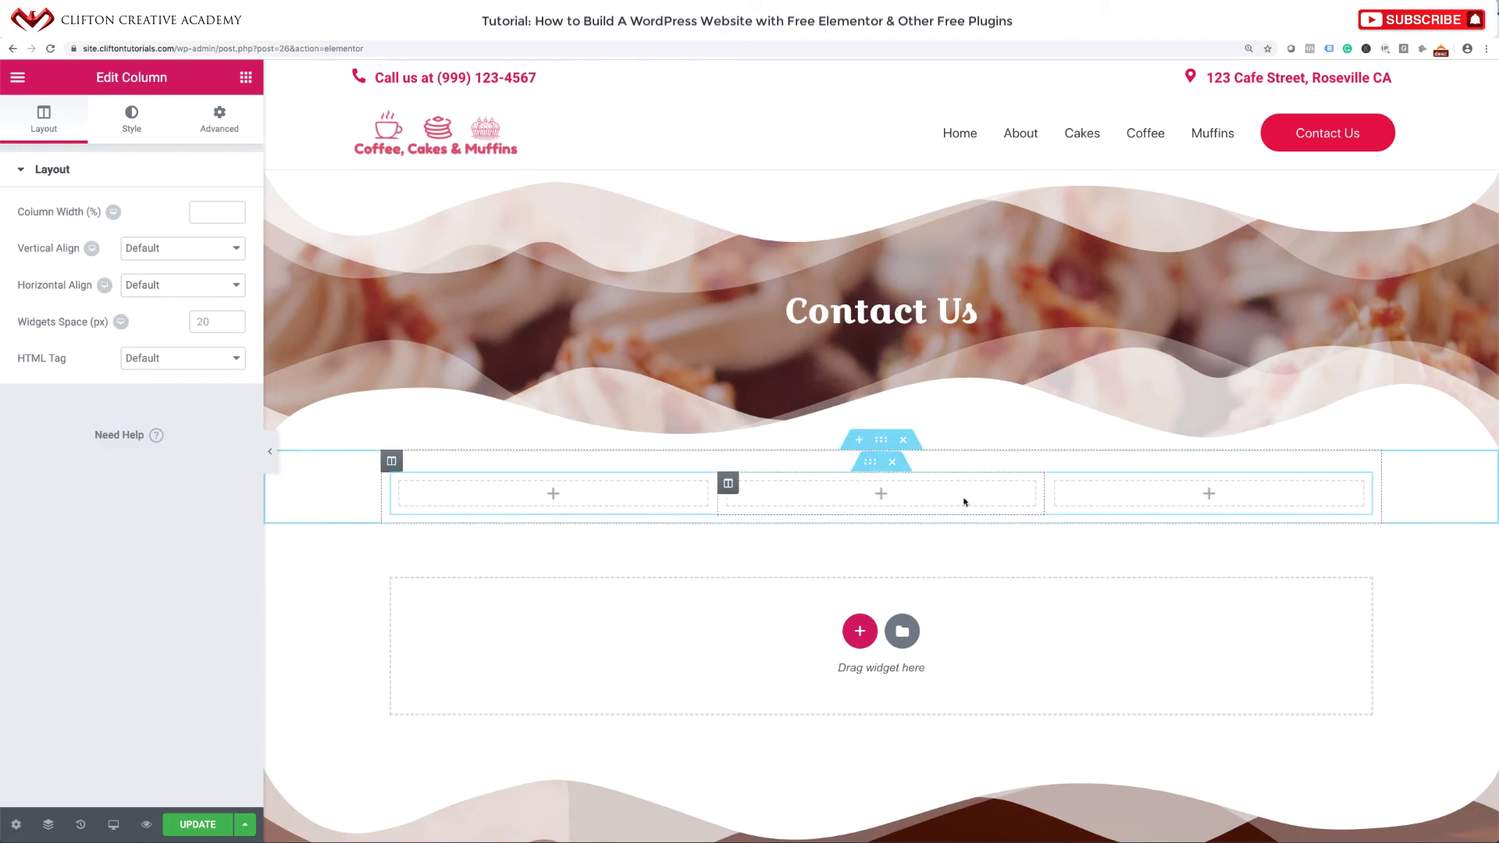
pyautogui.click(880, 495)
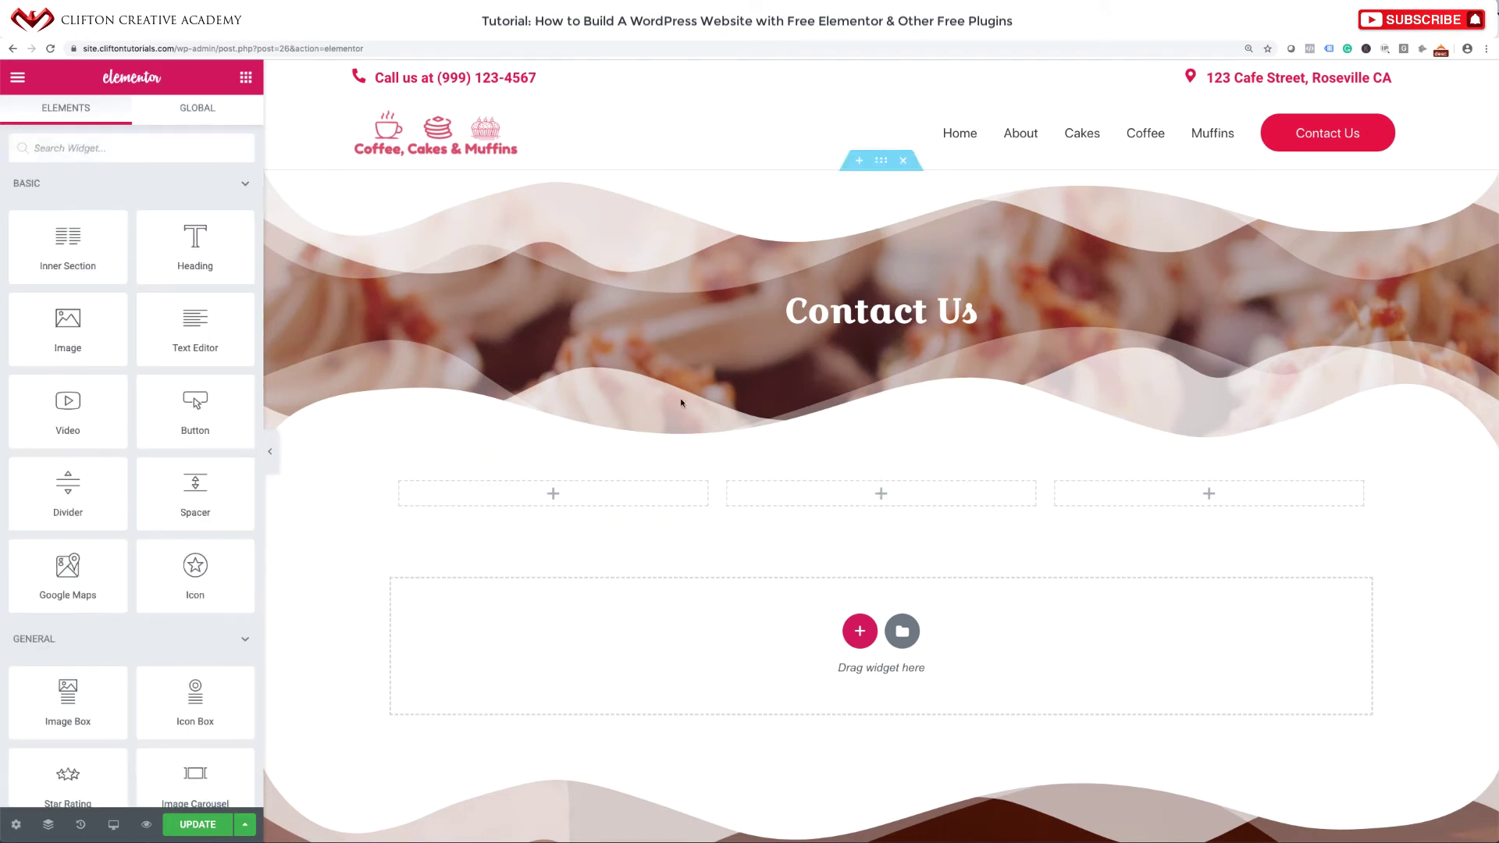
pyautogui.write('short')
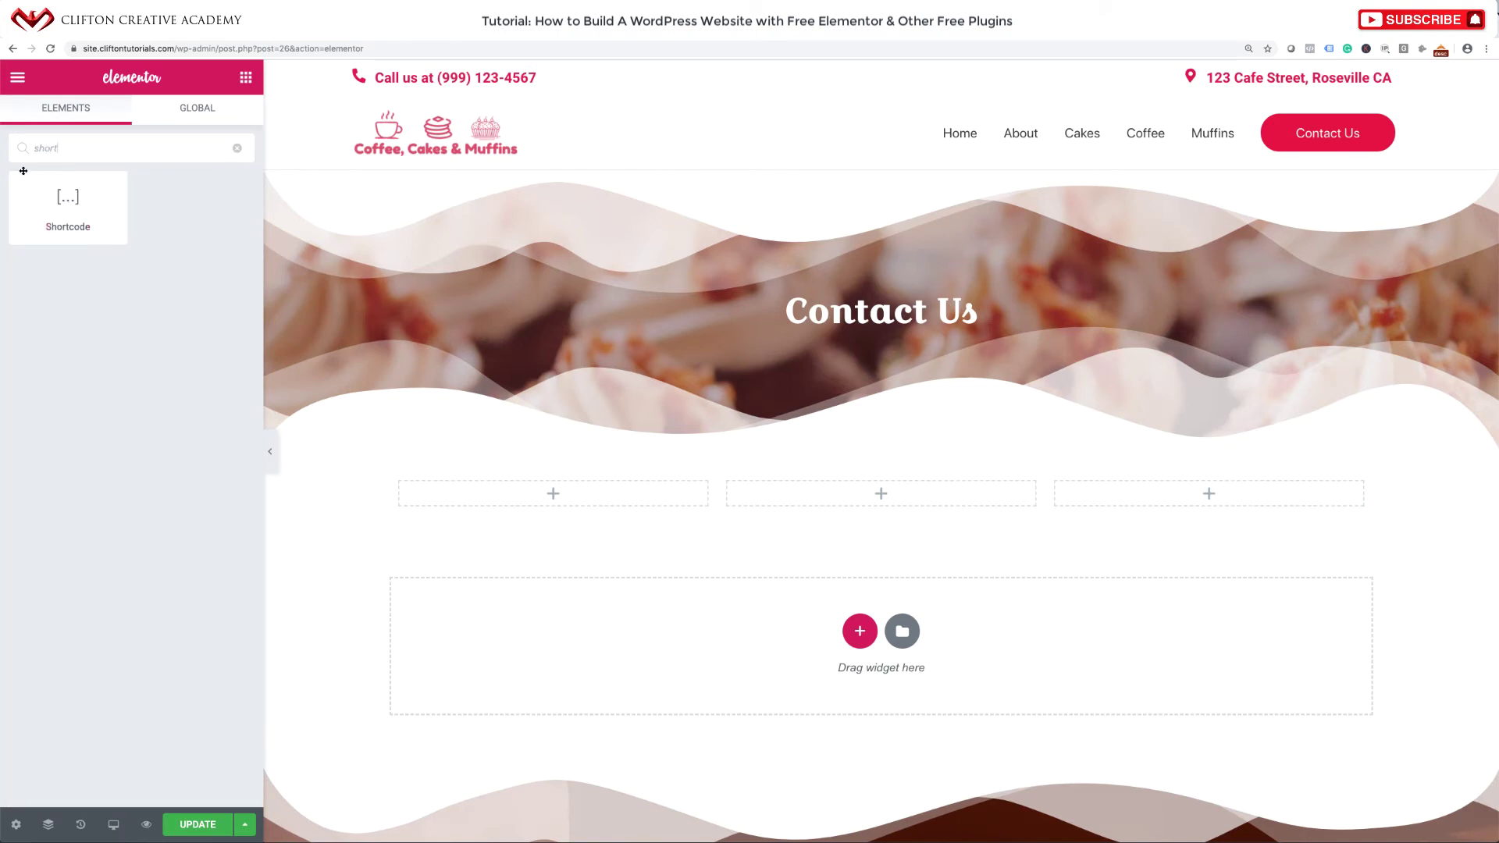
# Put a Shortcode widget with [ninja_form id=2] in the middle column and save.
pyautogui.moveTo(63, 205); pyautogui.dragTo(843, 493)
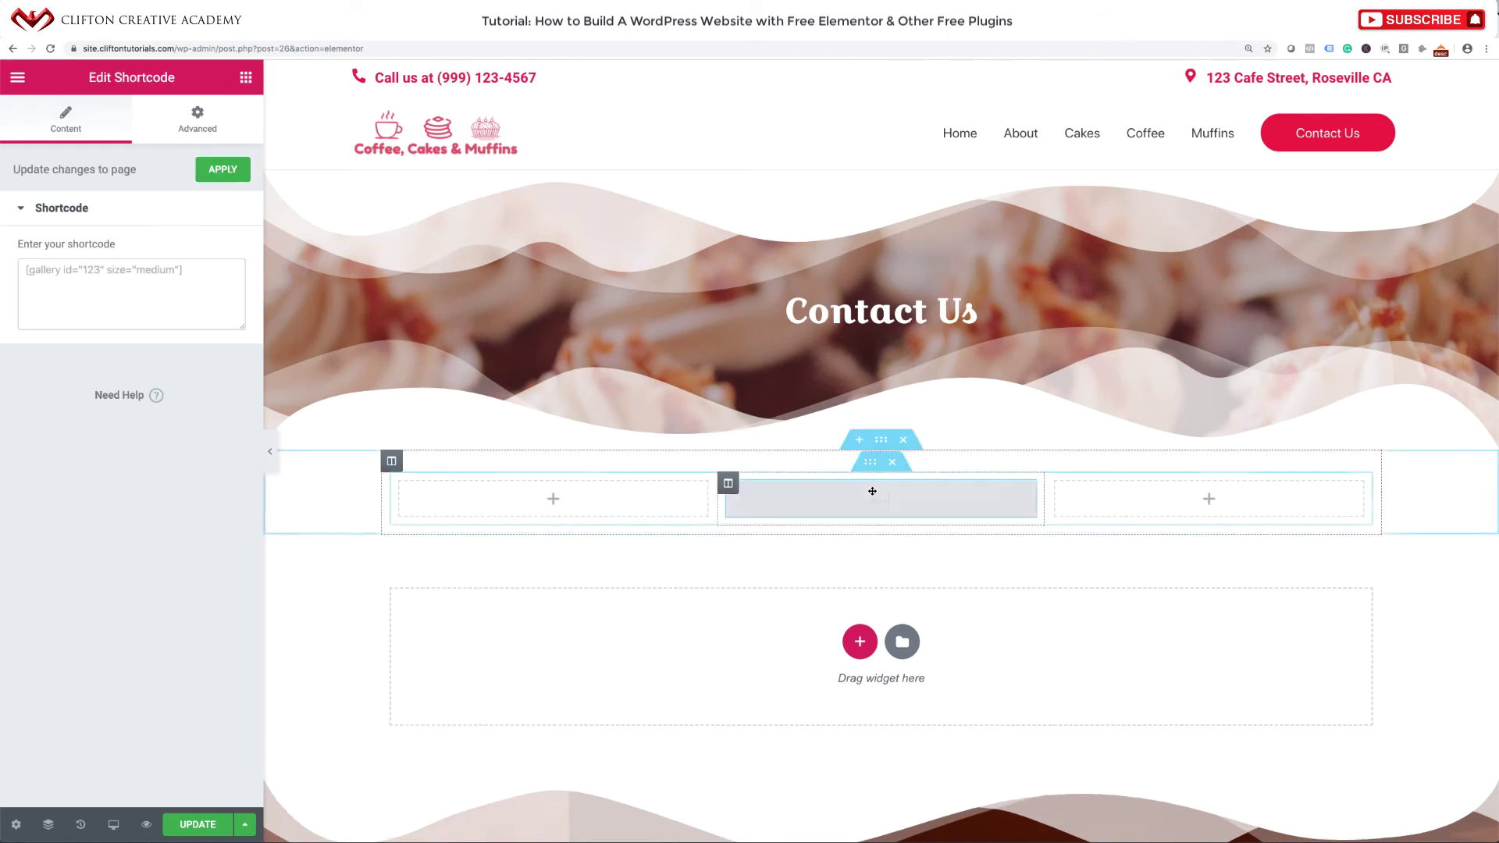
pyautogui.click(190, 283)
pyautogui.write('[ninja_form id=2]')
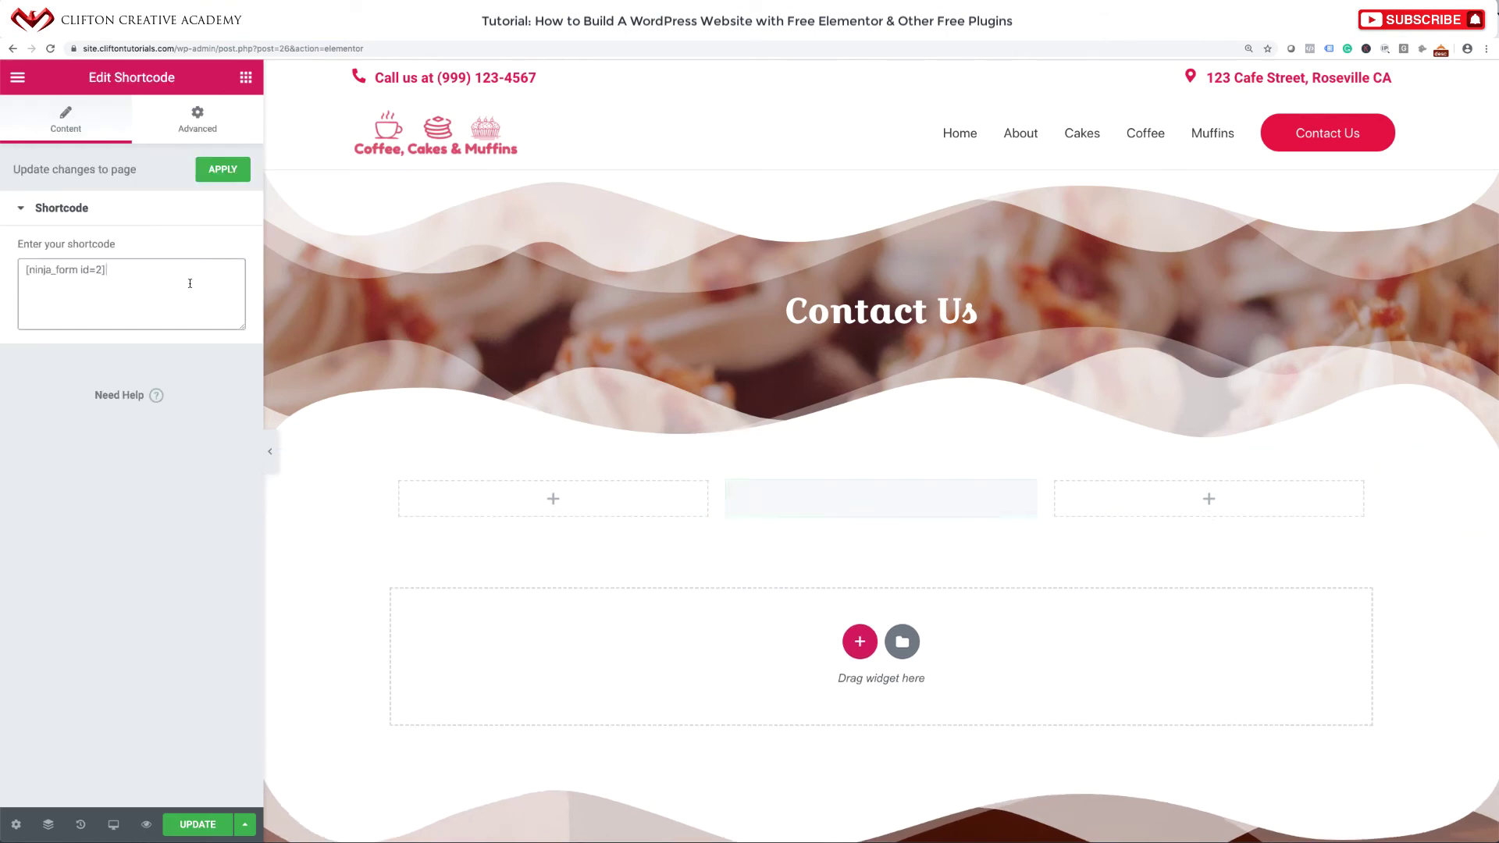
pyautogui.click(228, 168)
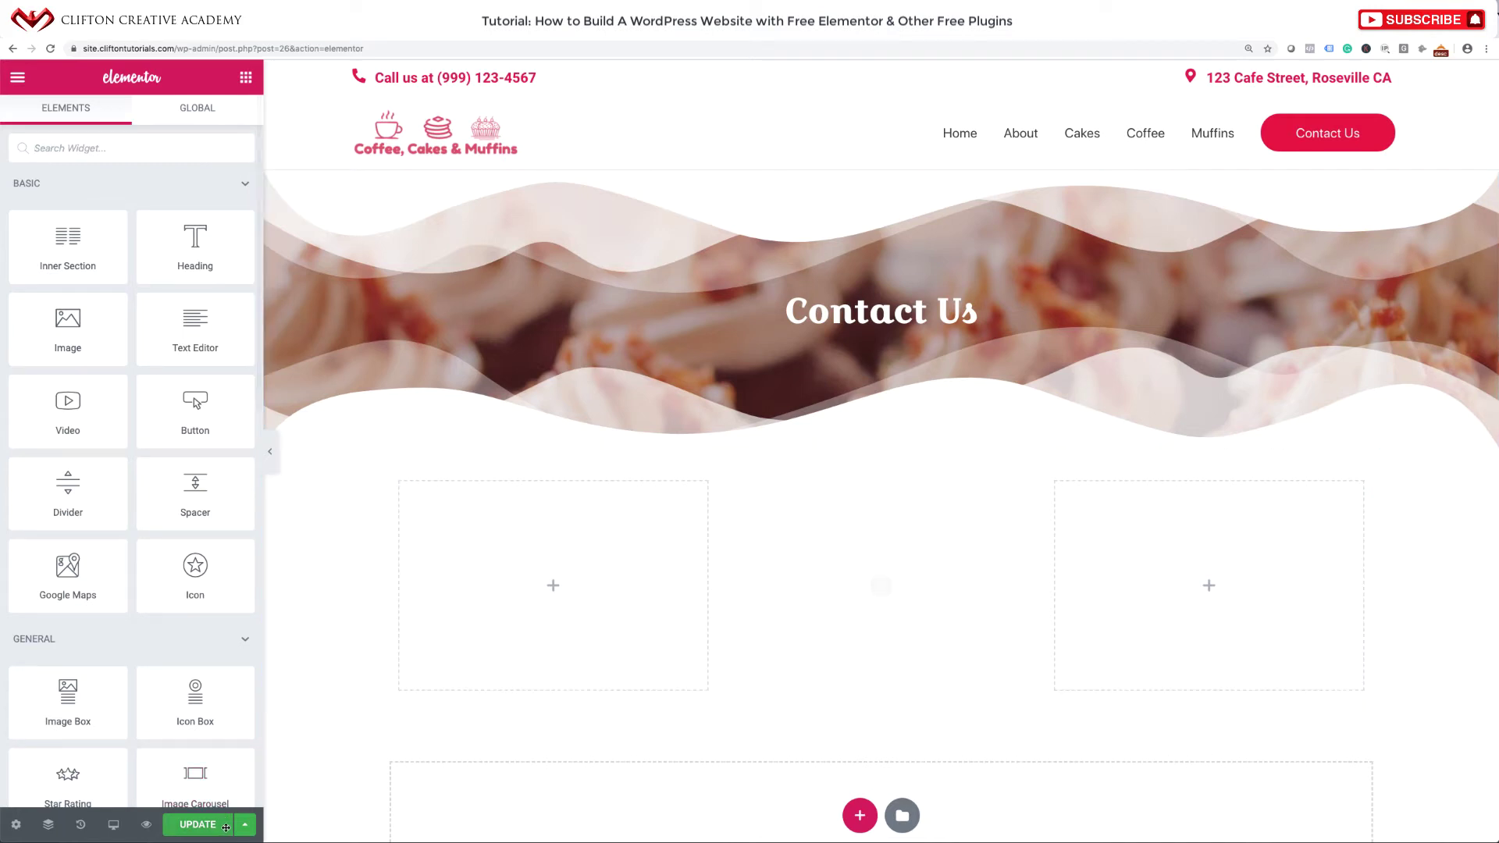
pyautogui.click(207, 834)
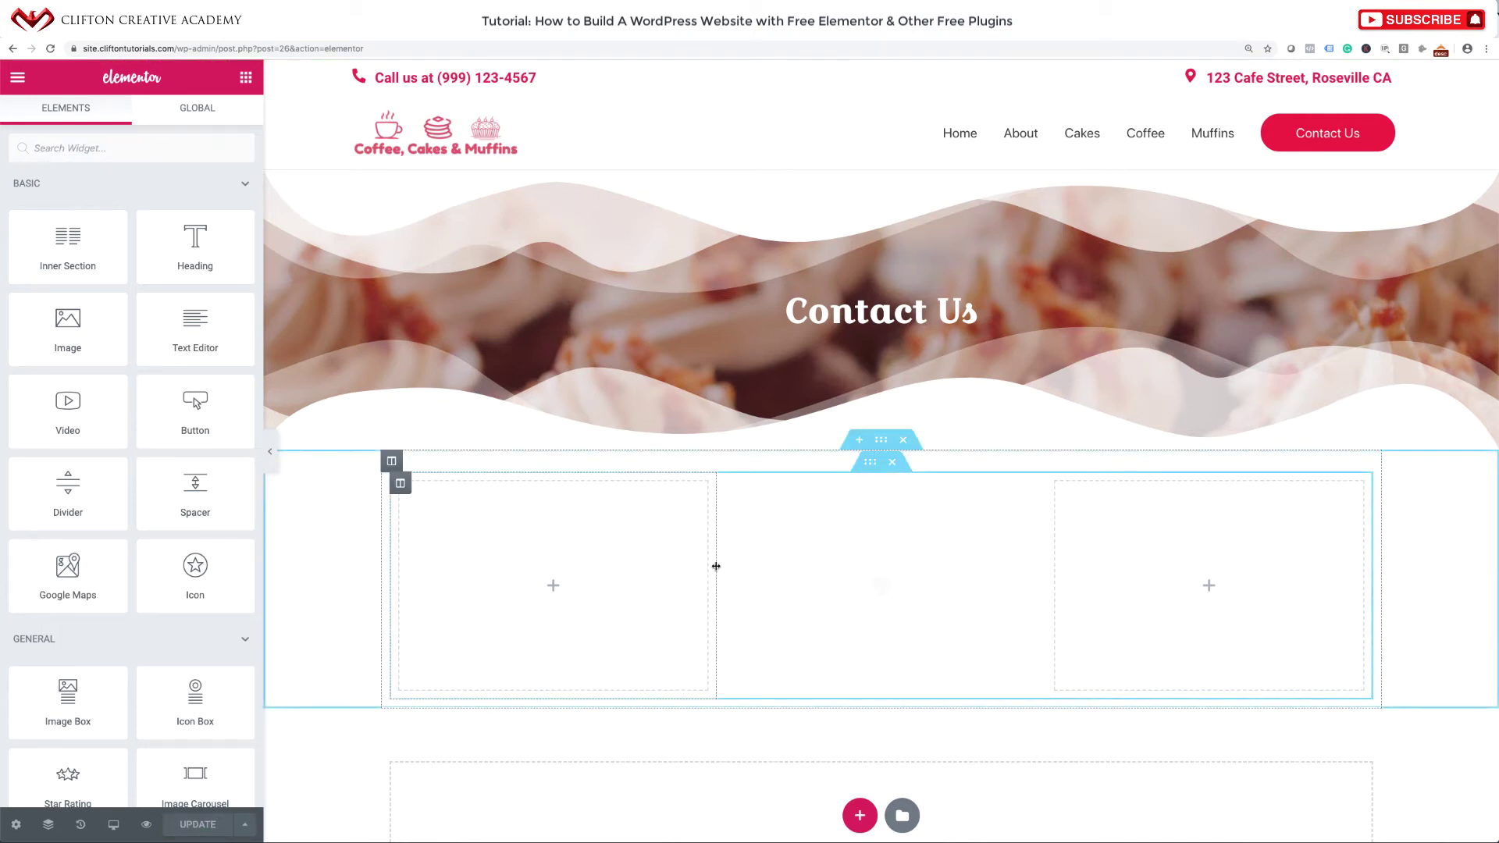
# Widen the middle column by dragging both its borders outward, then save the page.
pyautogui.moveTo(716, 565); pyautogui.dragTo(637, 574)
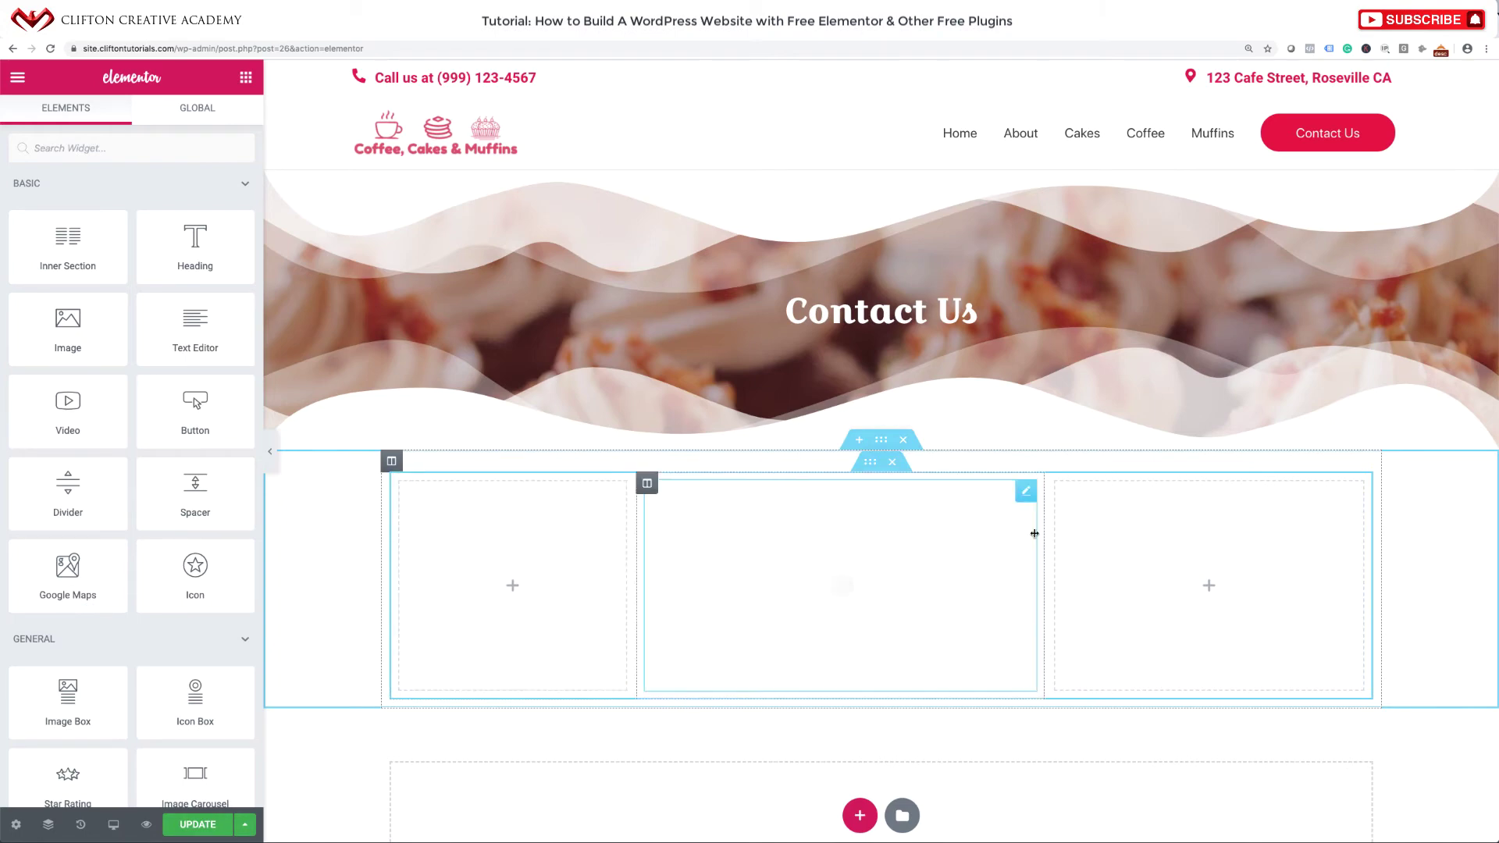
pyautogui.moveTo(1044, 559); pyautogui.dragTo(1119, 559)
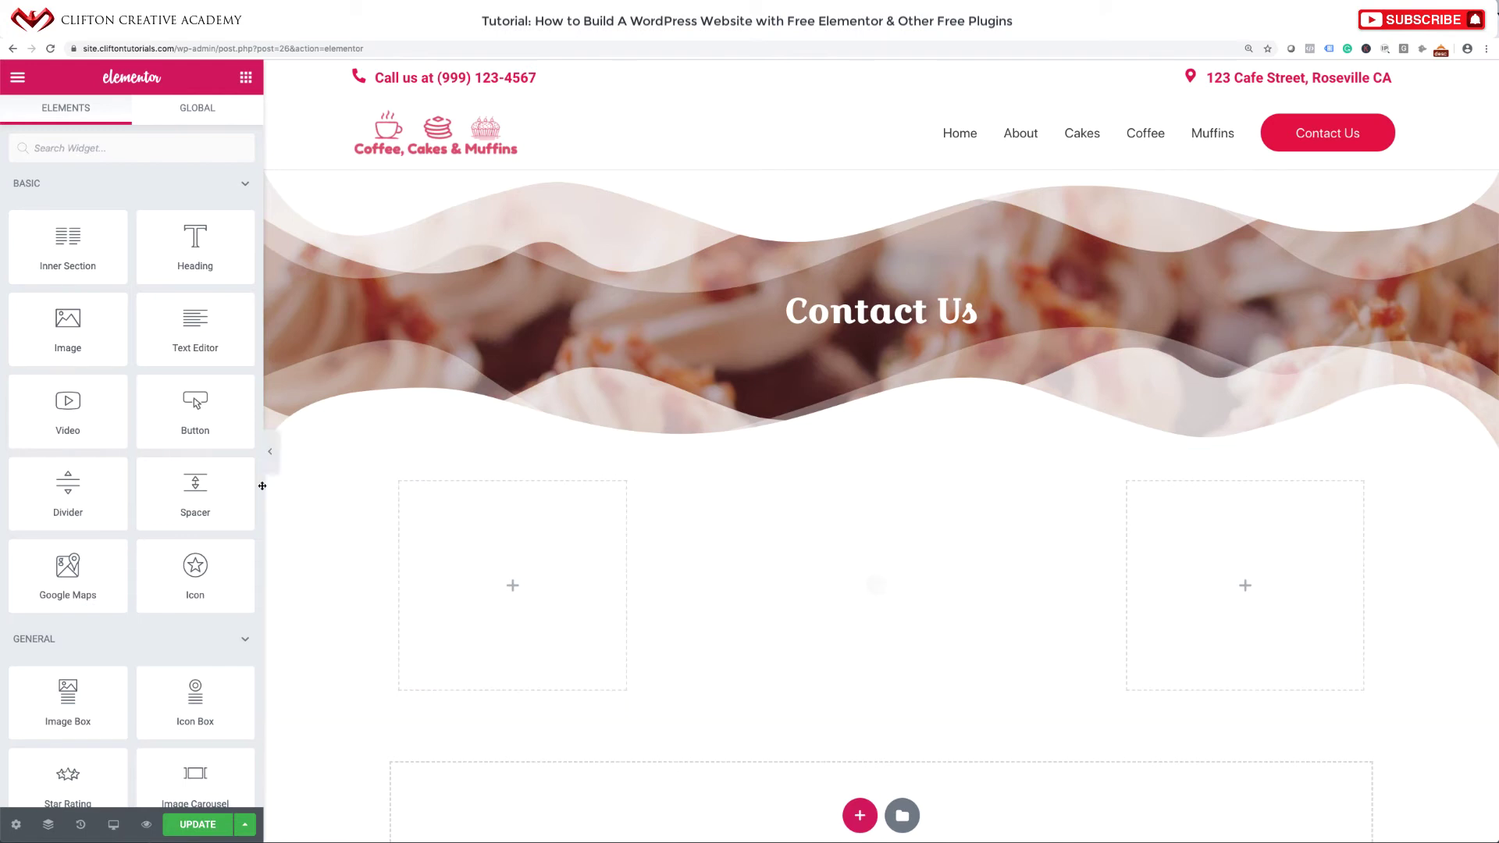
pyautogui.click(202, 824)
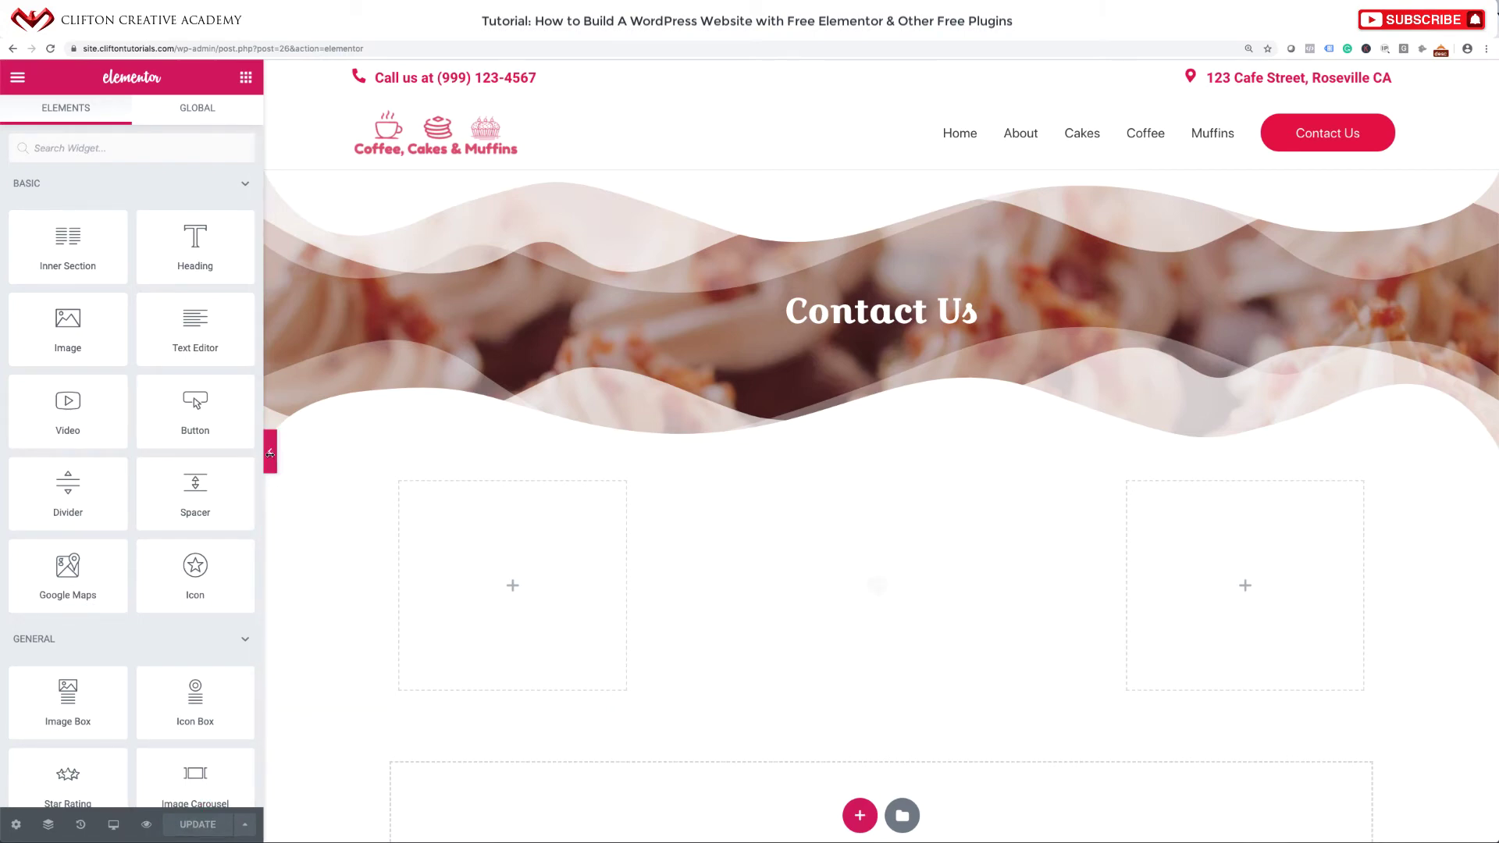
pyautogui.click(269, 451)
pyautogui.click(25, 452)
pyautogui.click(18, 78)
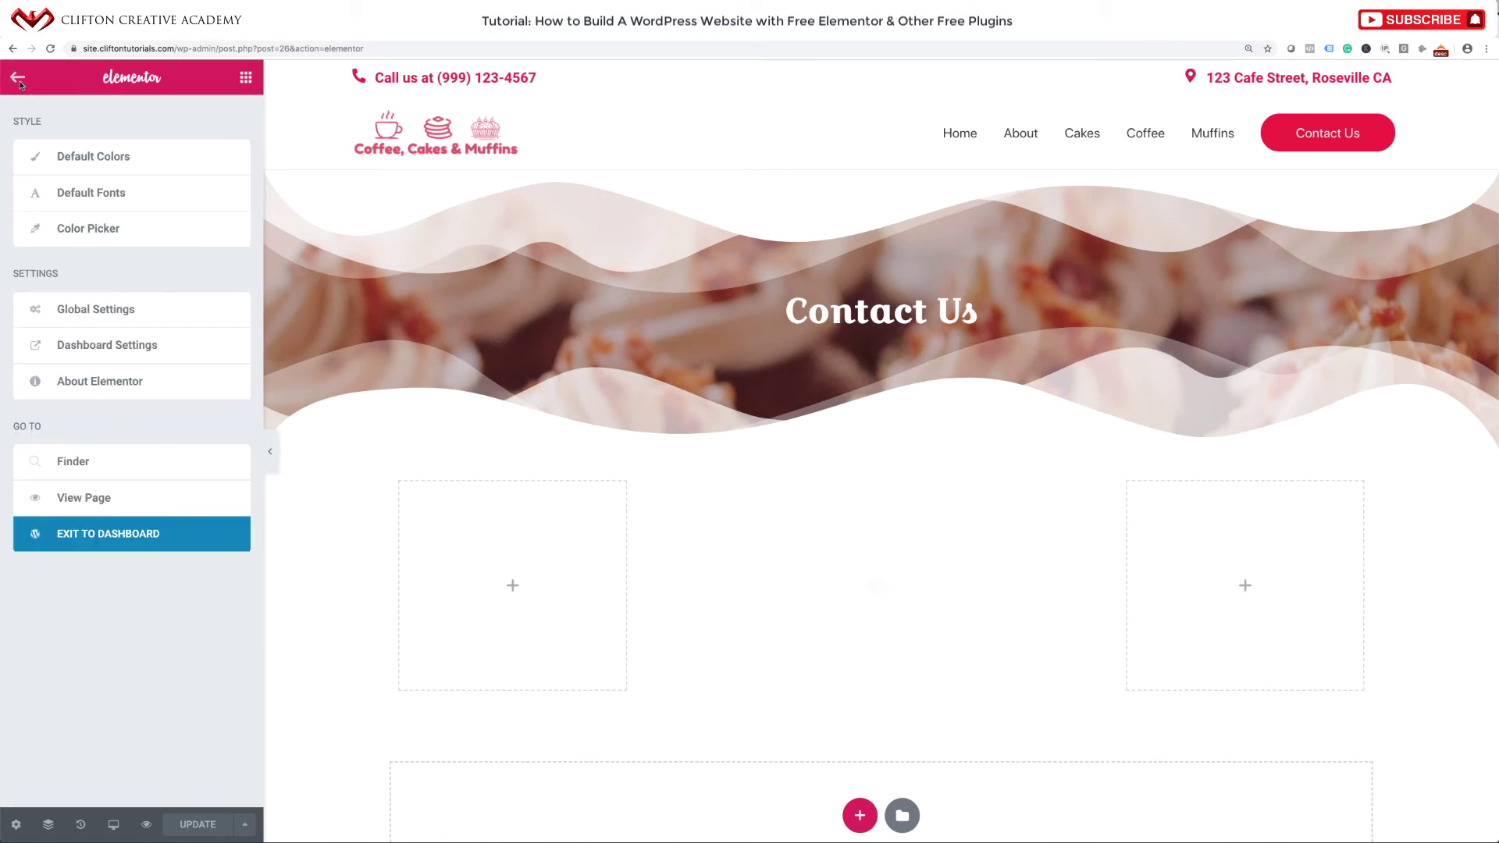
pyautogui.click(93, 499)
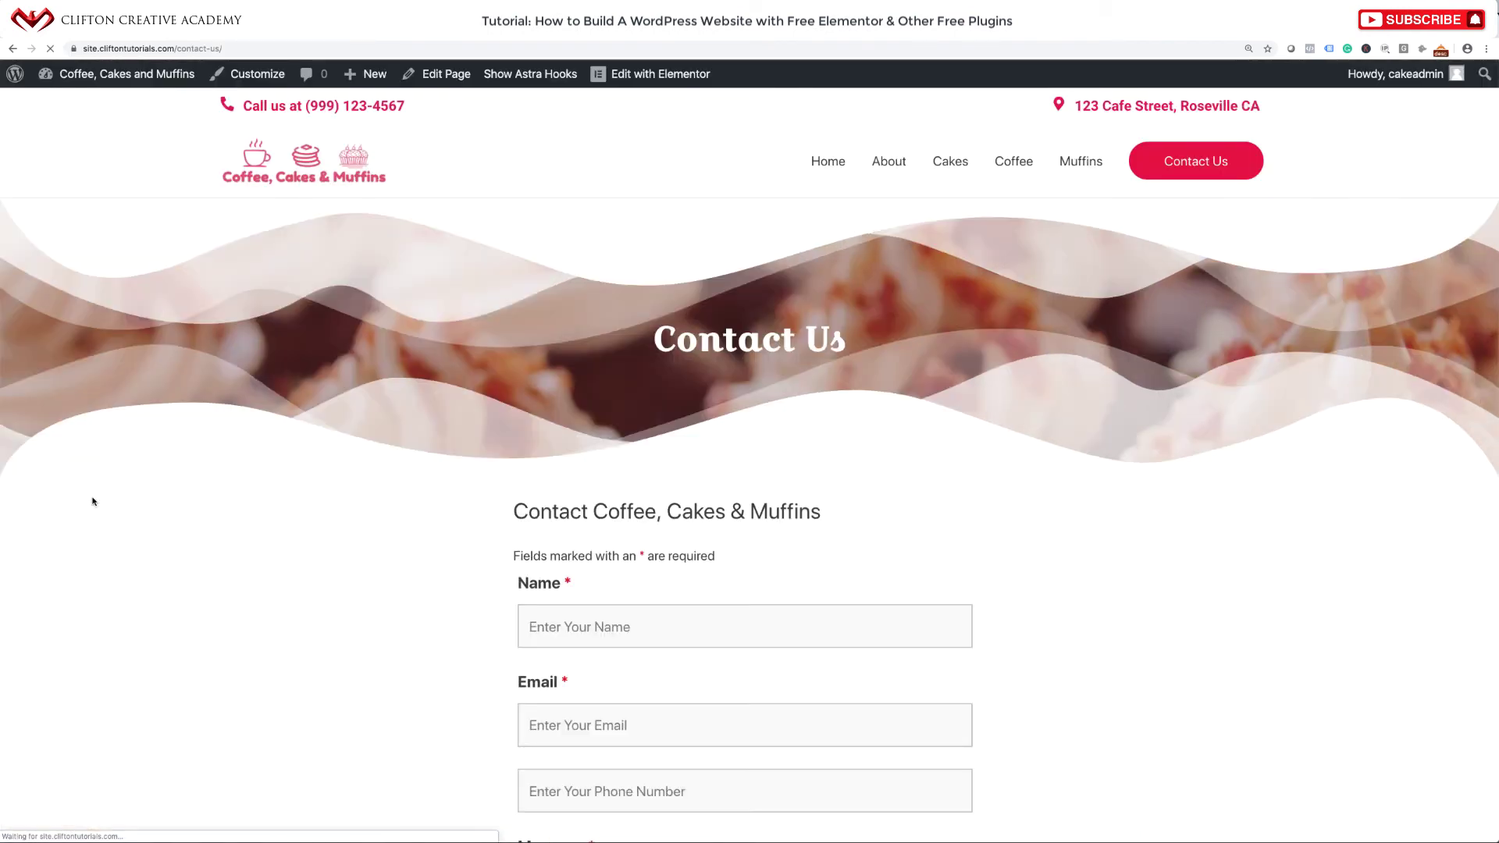
pyautogui.scroll(-6, 93, 502)
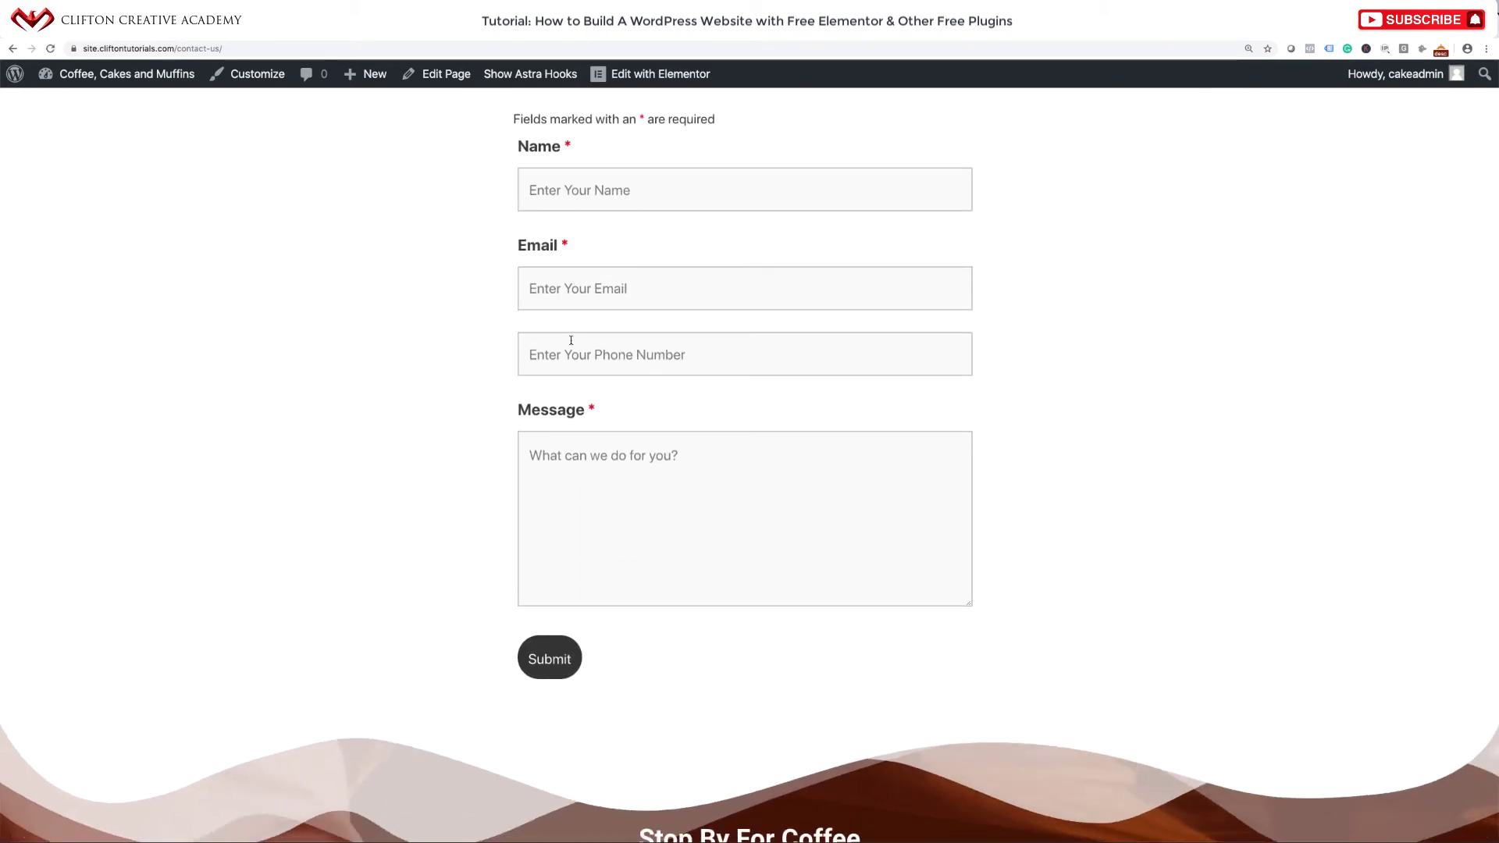
pyautogui.scroll(3, 571, 341)
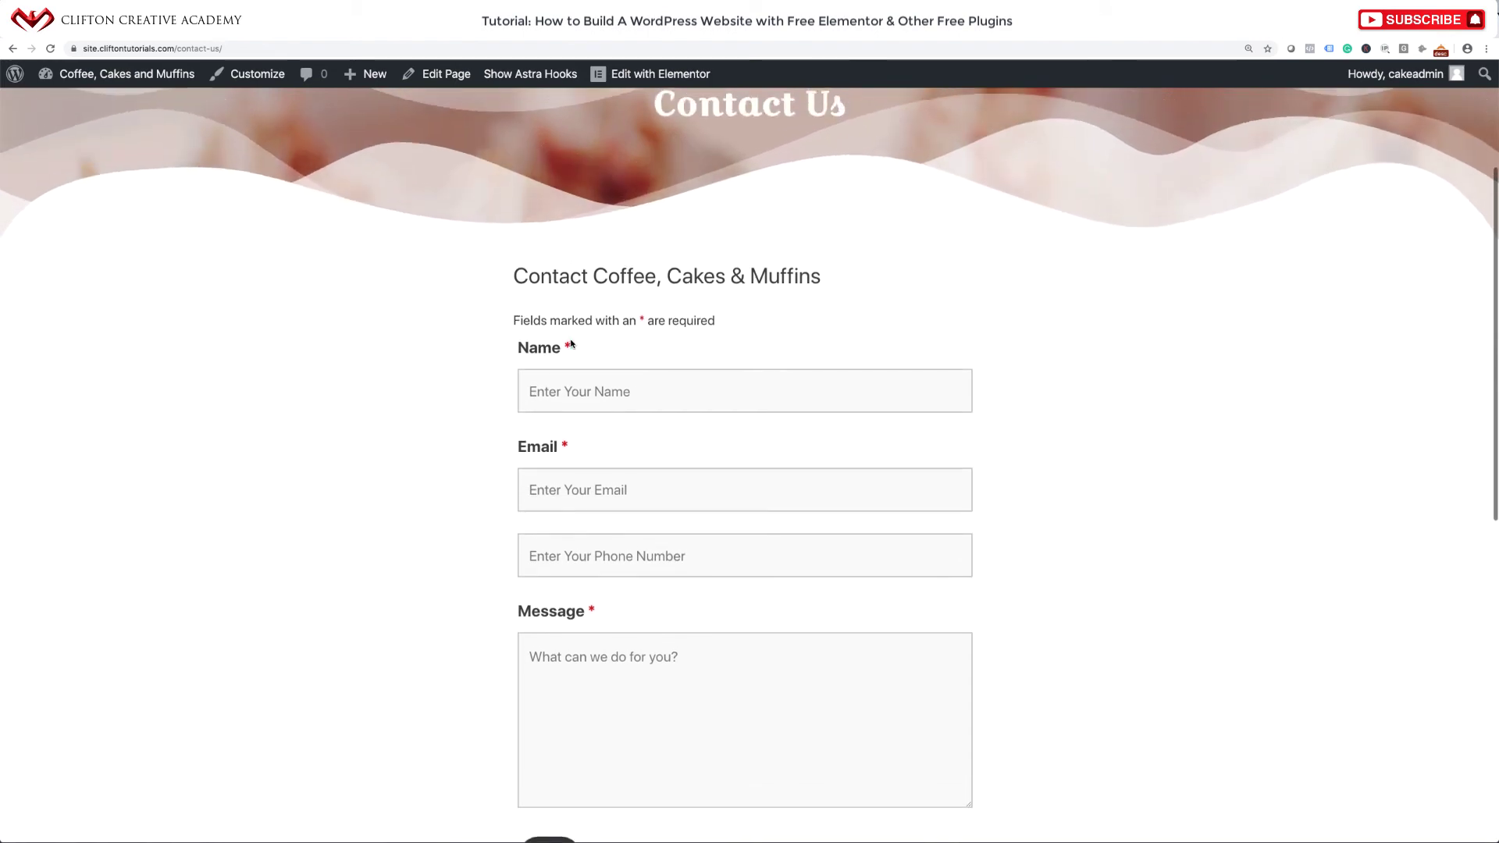
pyautogui.scroll(-1, 571, 344)
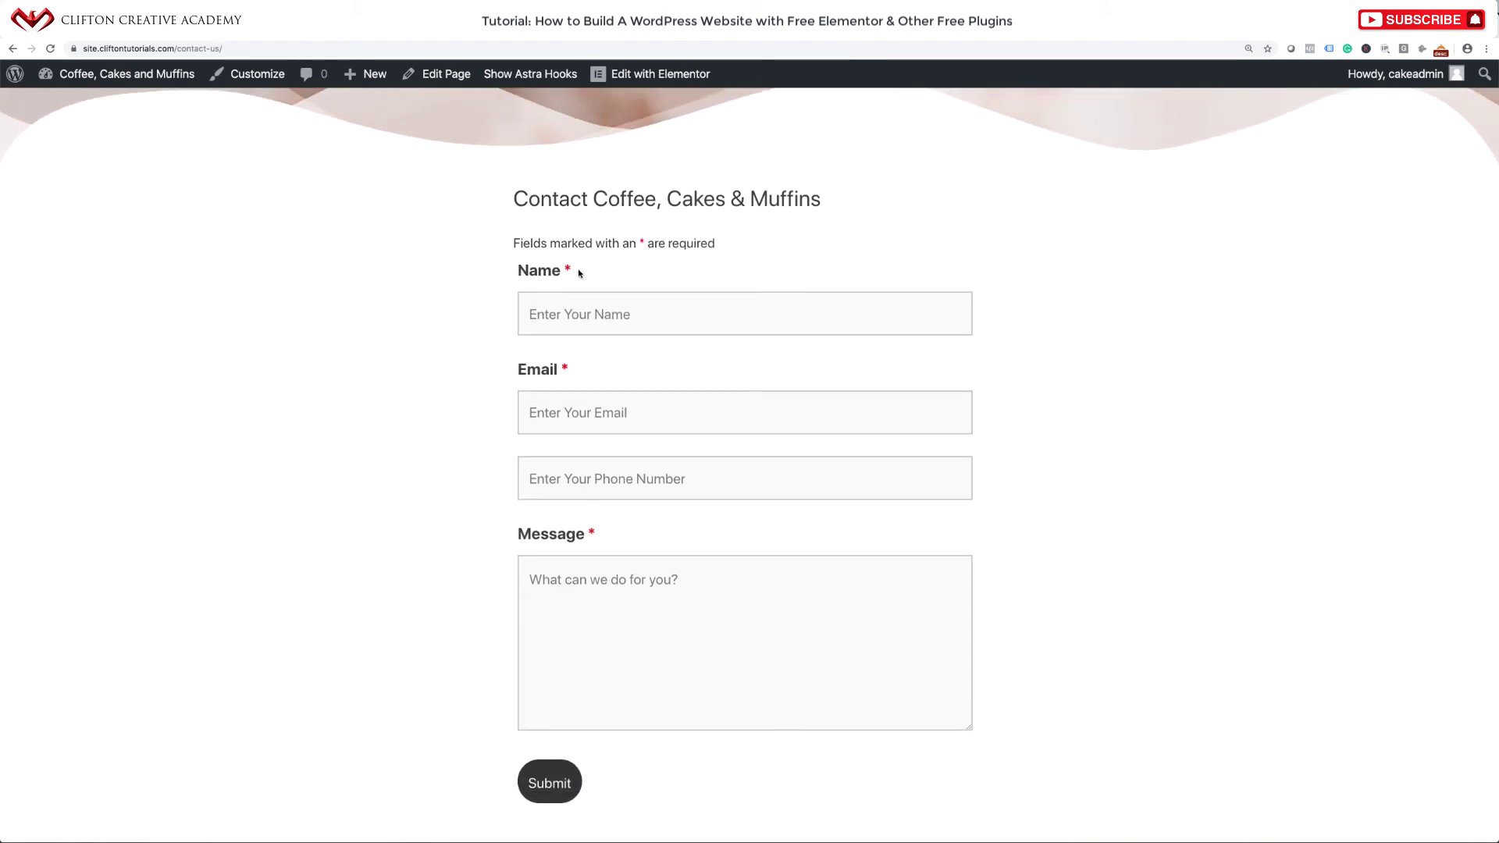
pyautogui.moveTo(574, 273); pyautogui.dragTo(519, 277)
pyautogui.moveTo(569, 373); pyautogui.dragTo(509, 378)
pyautogui.click(610, 538)
pyautogui.moveTo(610, 538); pyautogui.dragTo(523, 536)
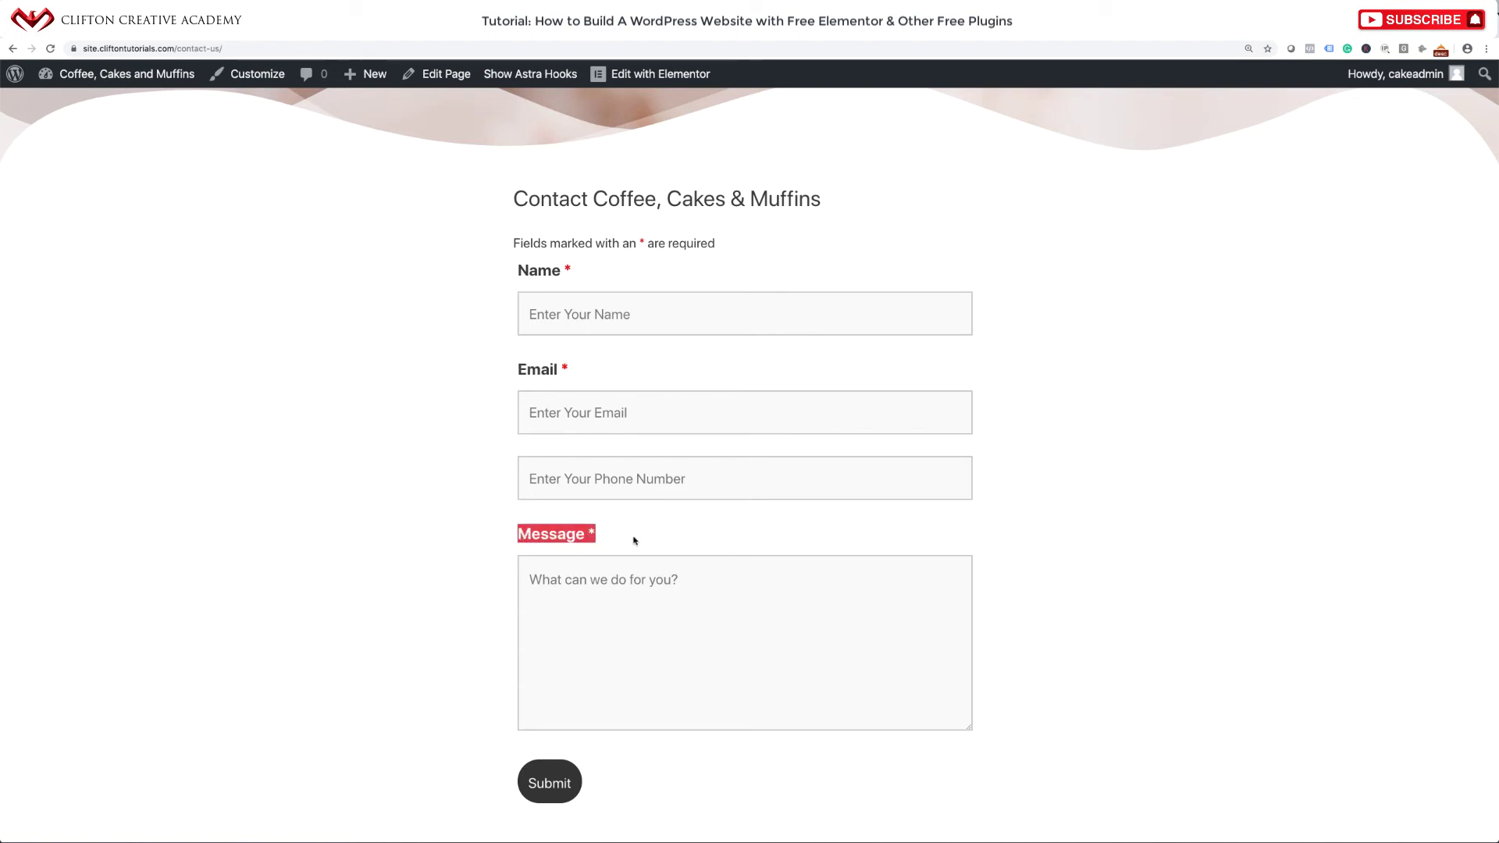
pyautogui.click(634, 541)
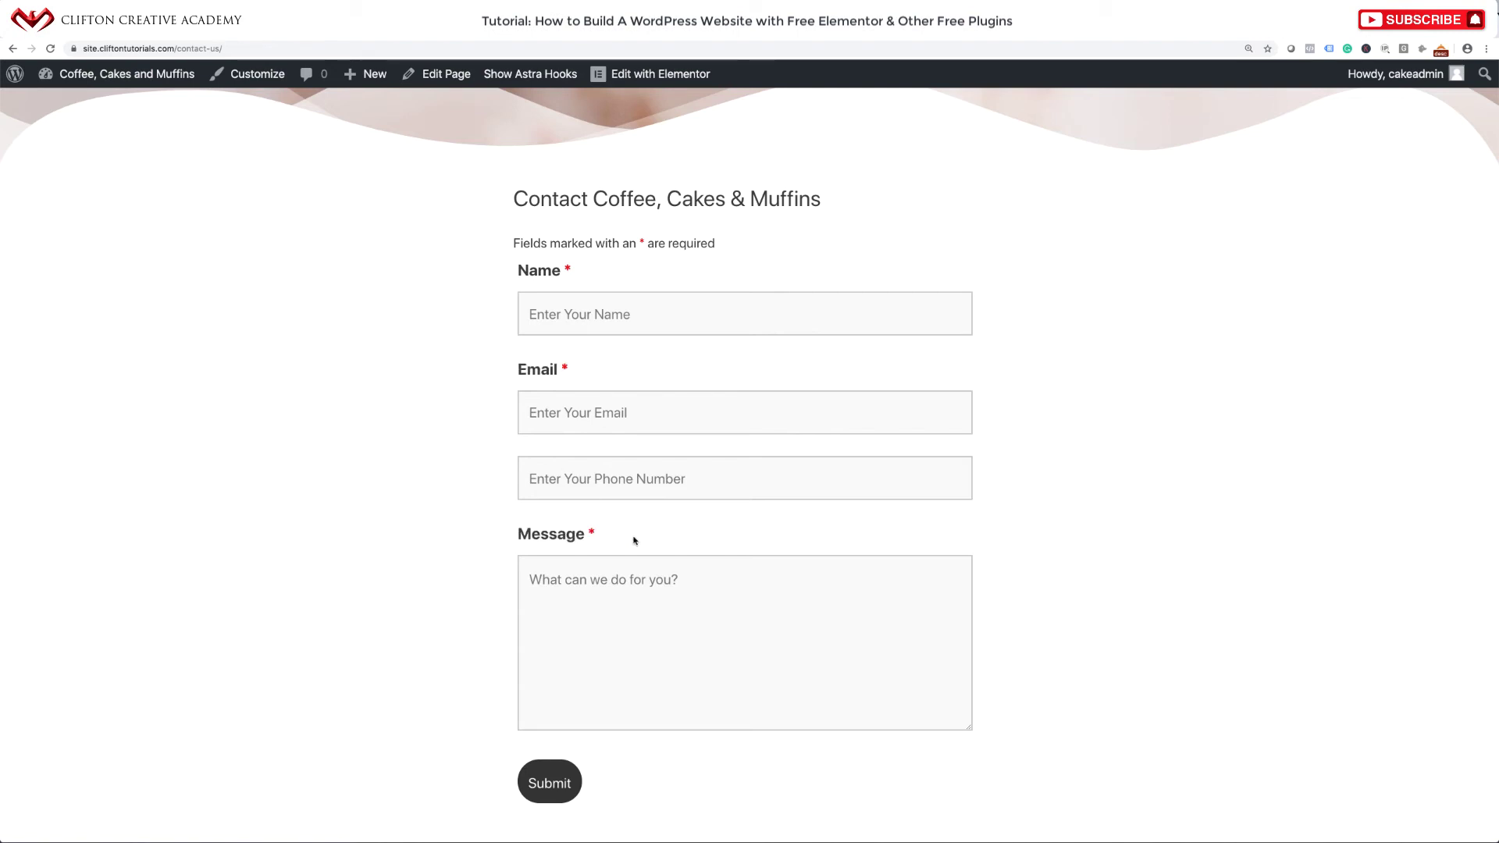
pyautogui.scroll(5, 634, 540)
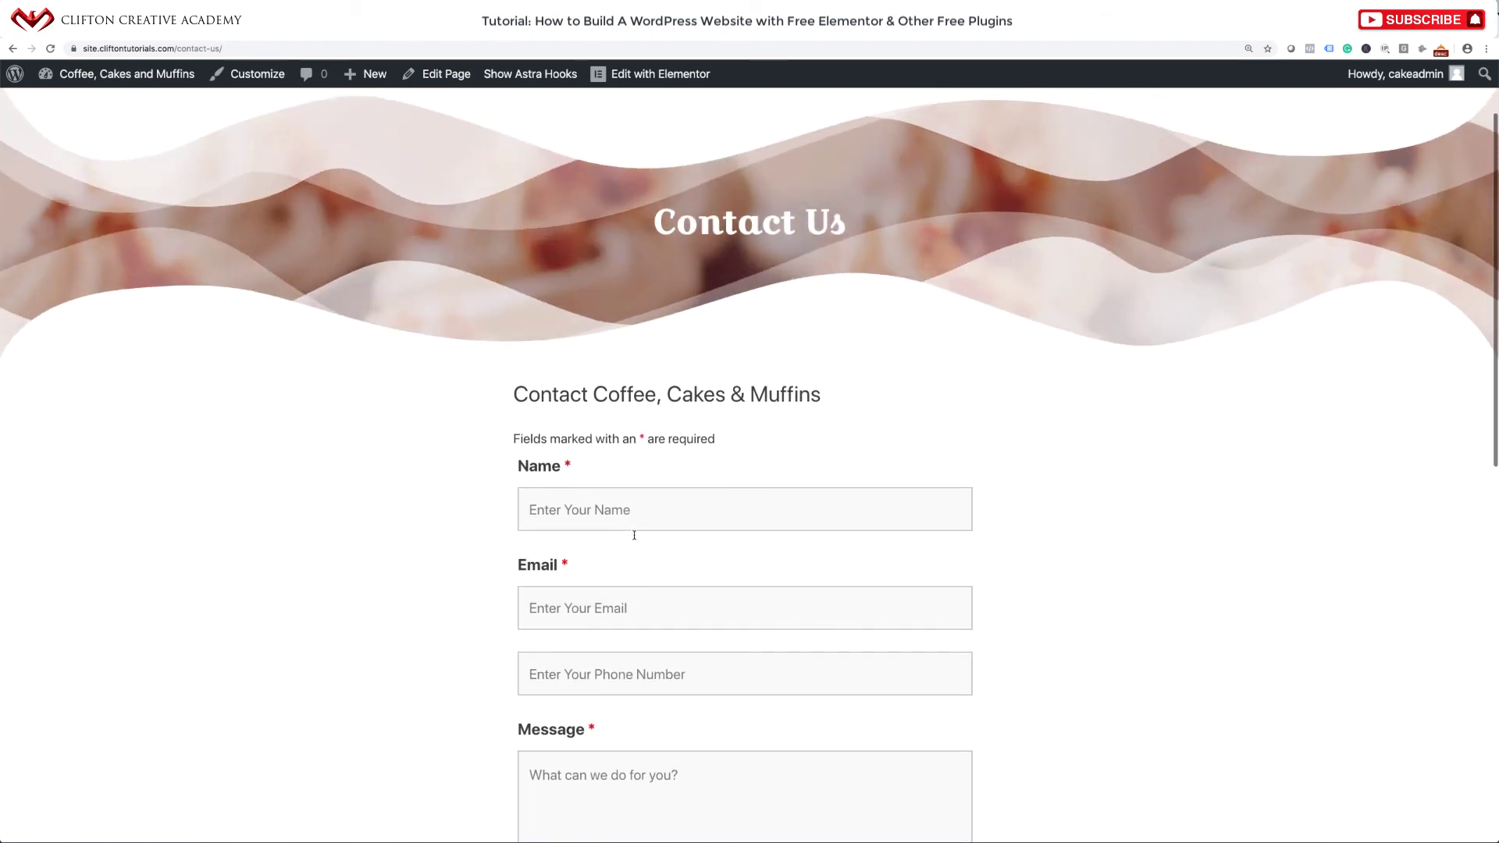
pyautogui.moveTo(576, 572); pyautogui.dragTo(522, 572)
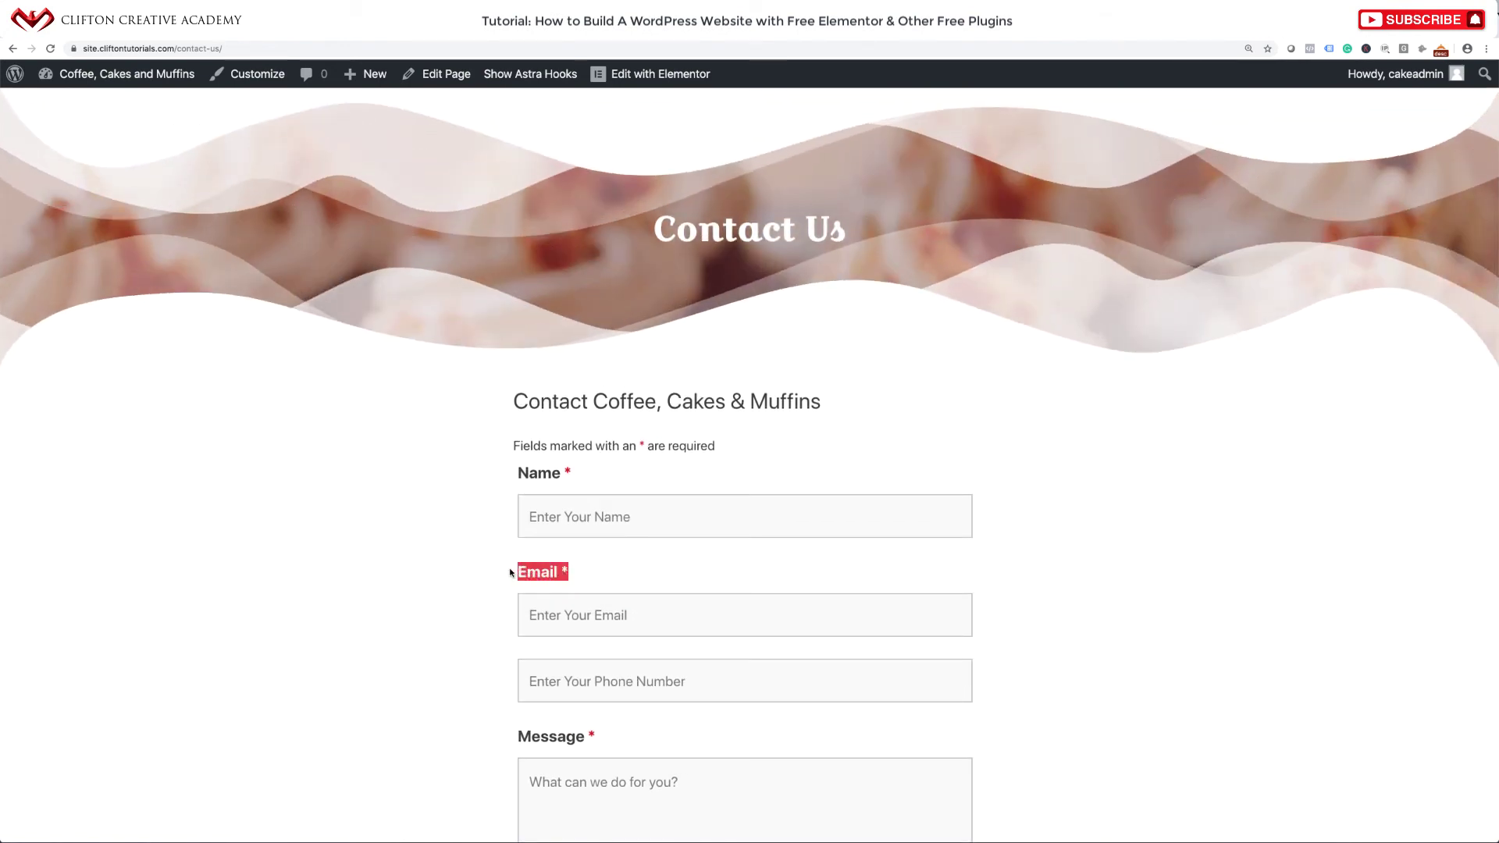
pyautogui.click(622, 574)
pyautogui.scroll(-6, 622, 573)
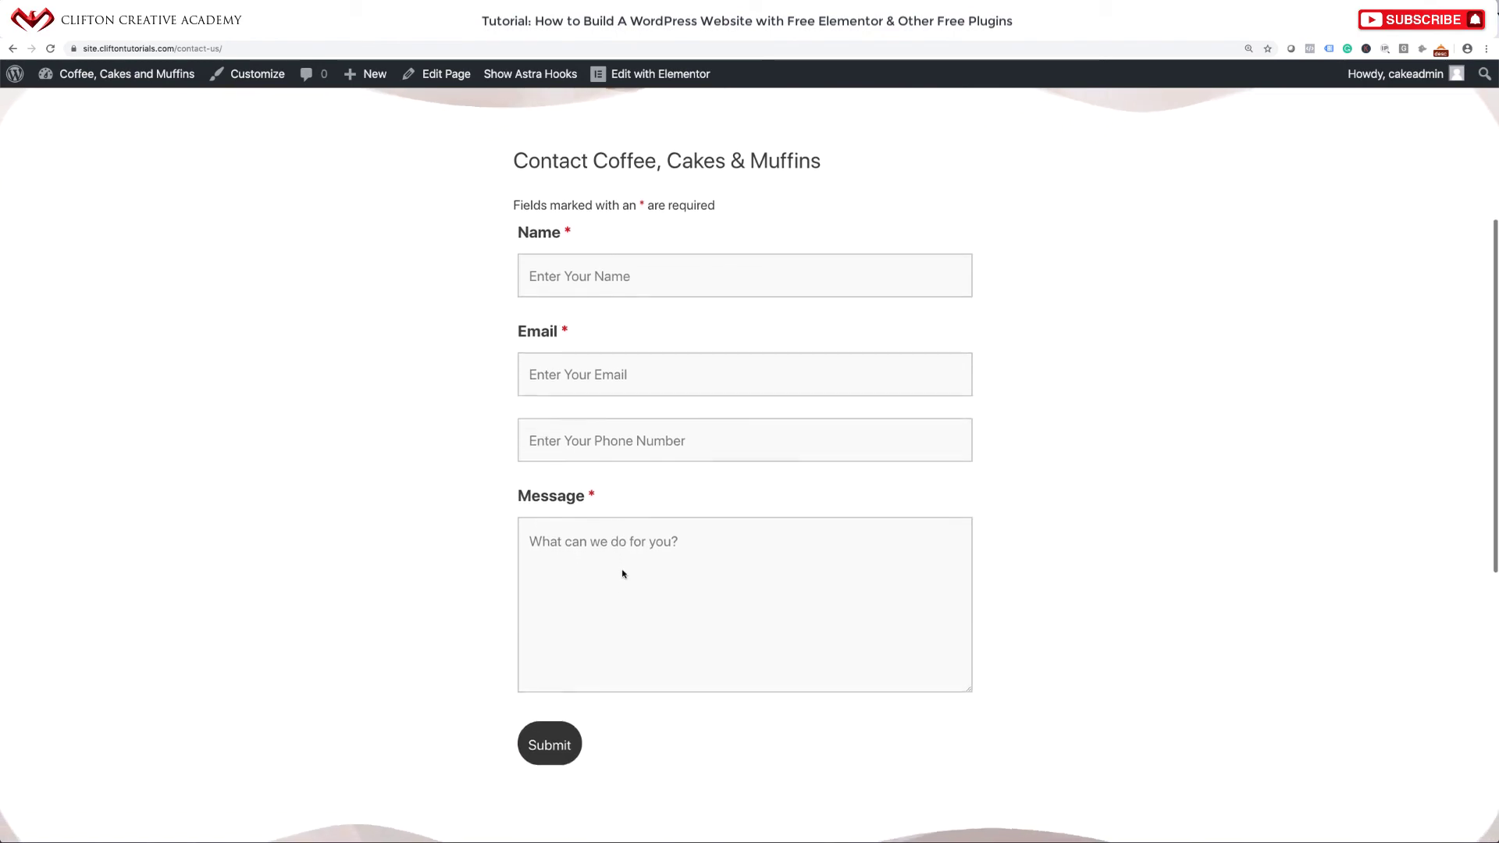
pyautogui.scroll(7, 622, 573)
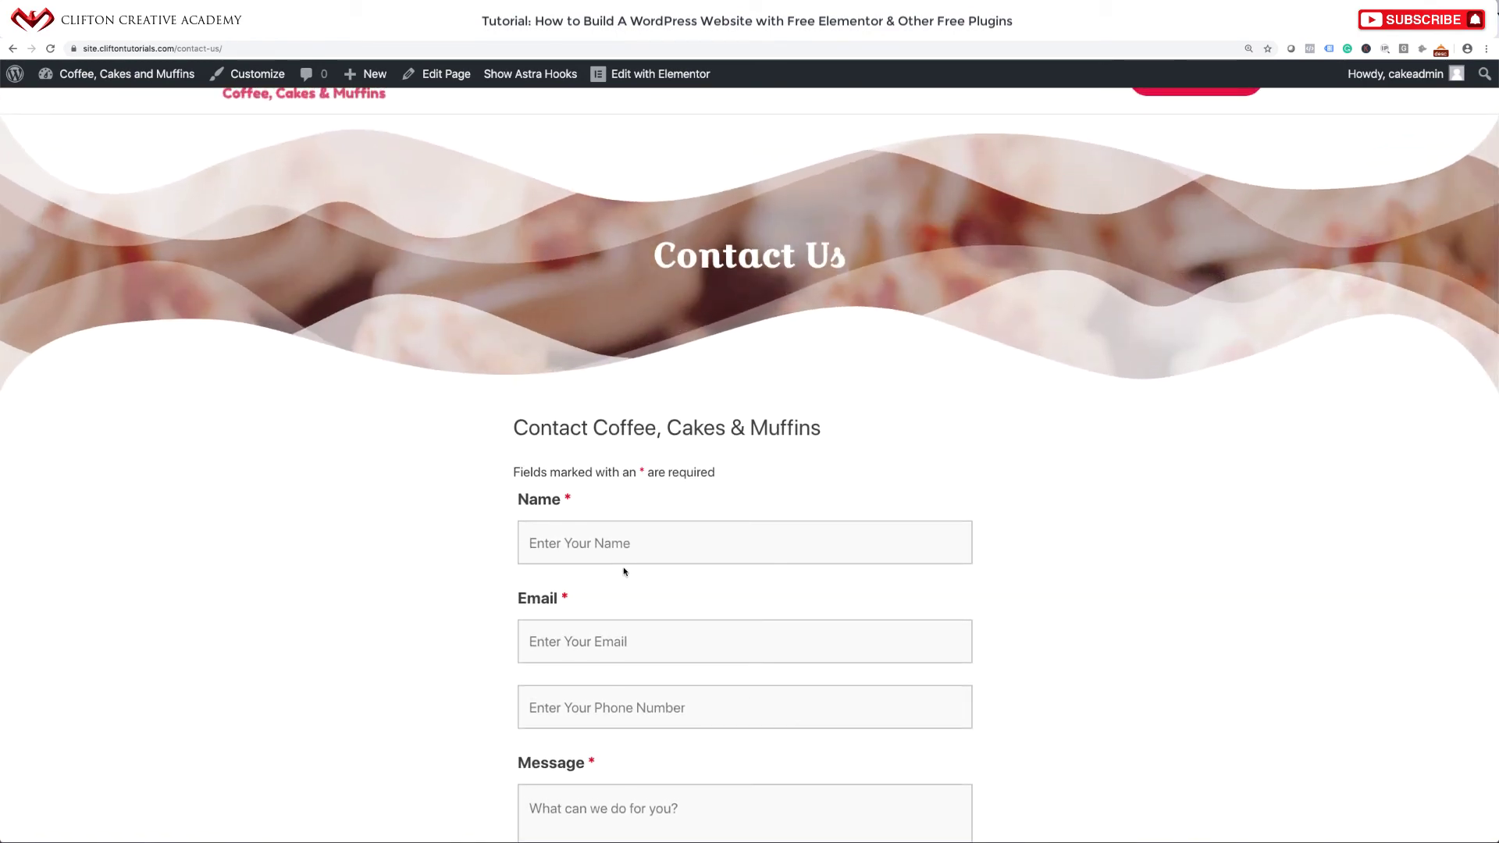
pyautogui.scroll(-6, 624, 572)
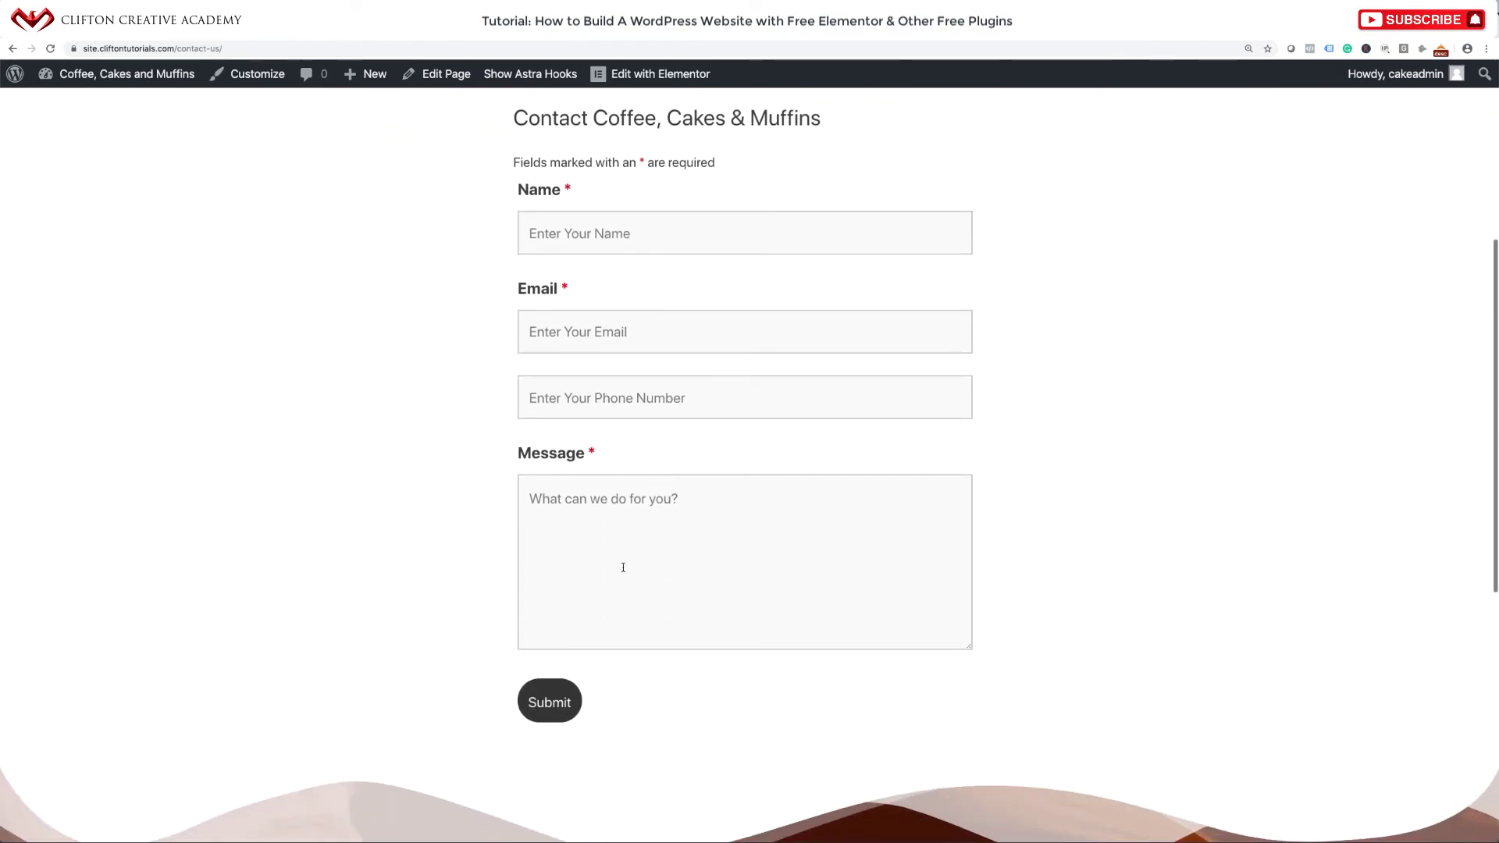
pyautogui.scroll(1, 623, 568)
pyautogui.moveTo(597, 533); pyautogui.dragTo(513, 530)
pyautogui.moveTo(576, 371); pyautogui.dragTo(514, 372)
pyautogui.click(572, 272)
pyautogui.moveTo(572, 272); pyautogui.dragTo(515, 271)
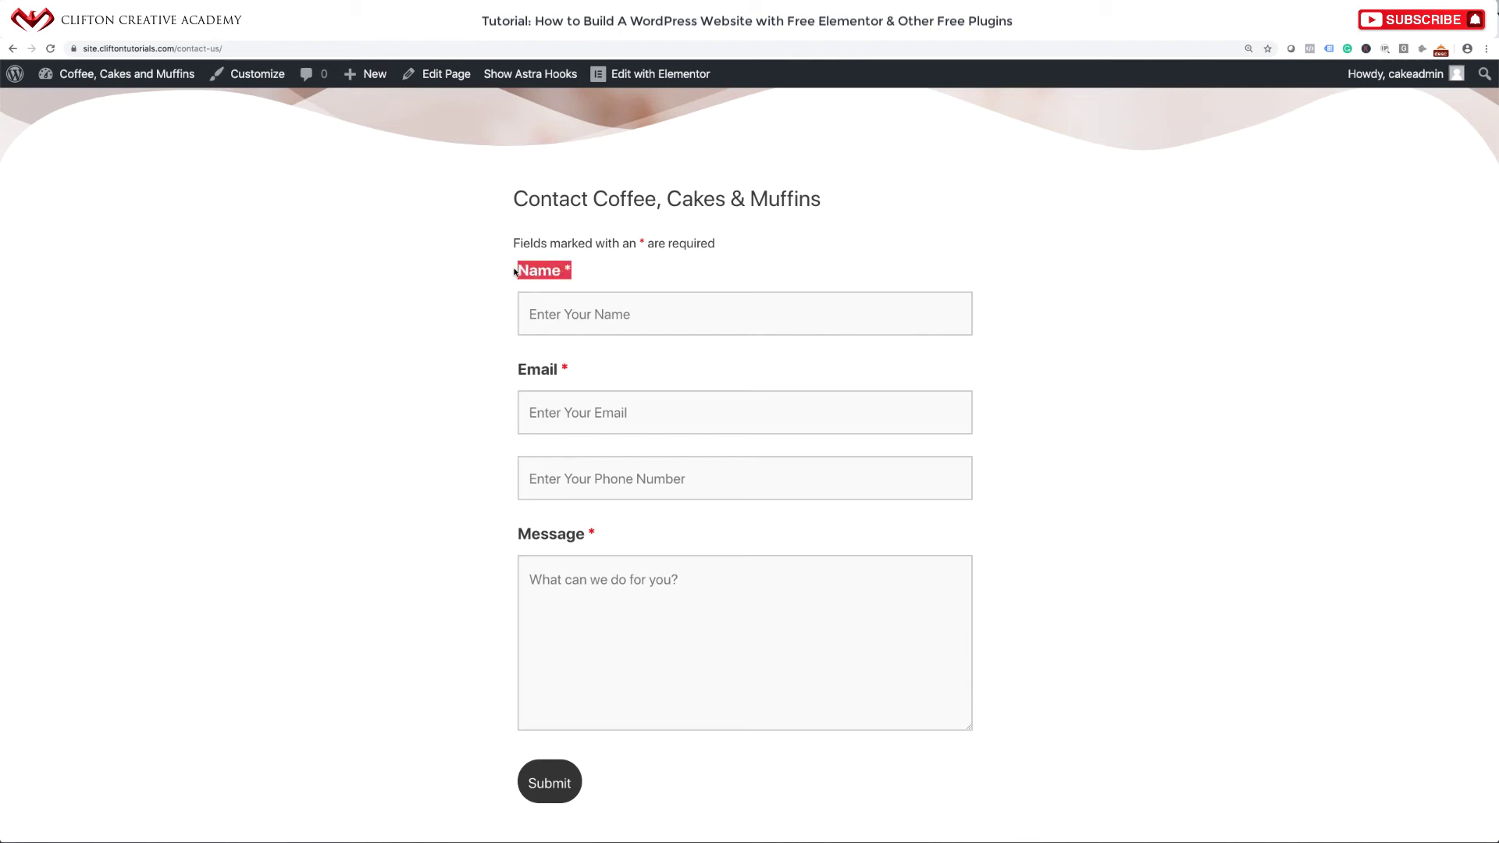
pyautogui.click(639, 272)
pyautogui.scroll(3, 435, 435)
pyautogui.scroll(-1, 435, 435)
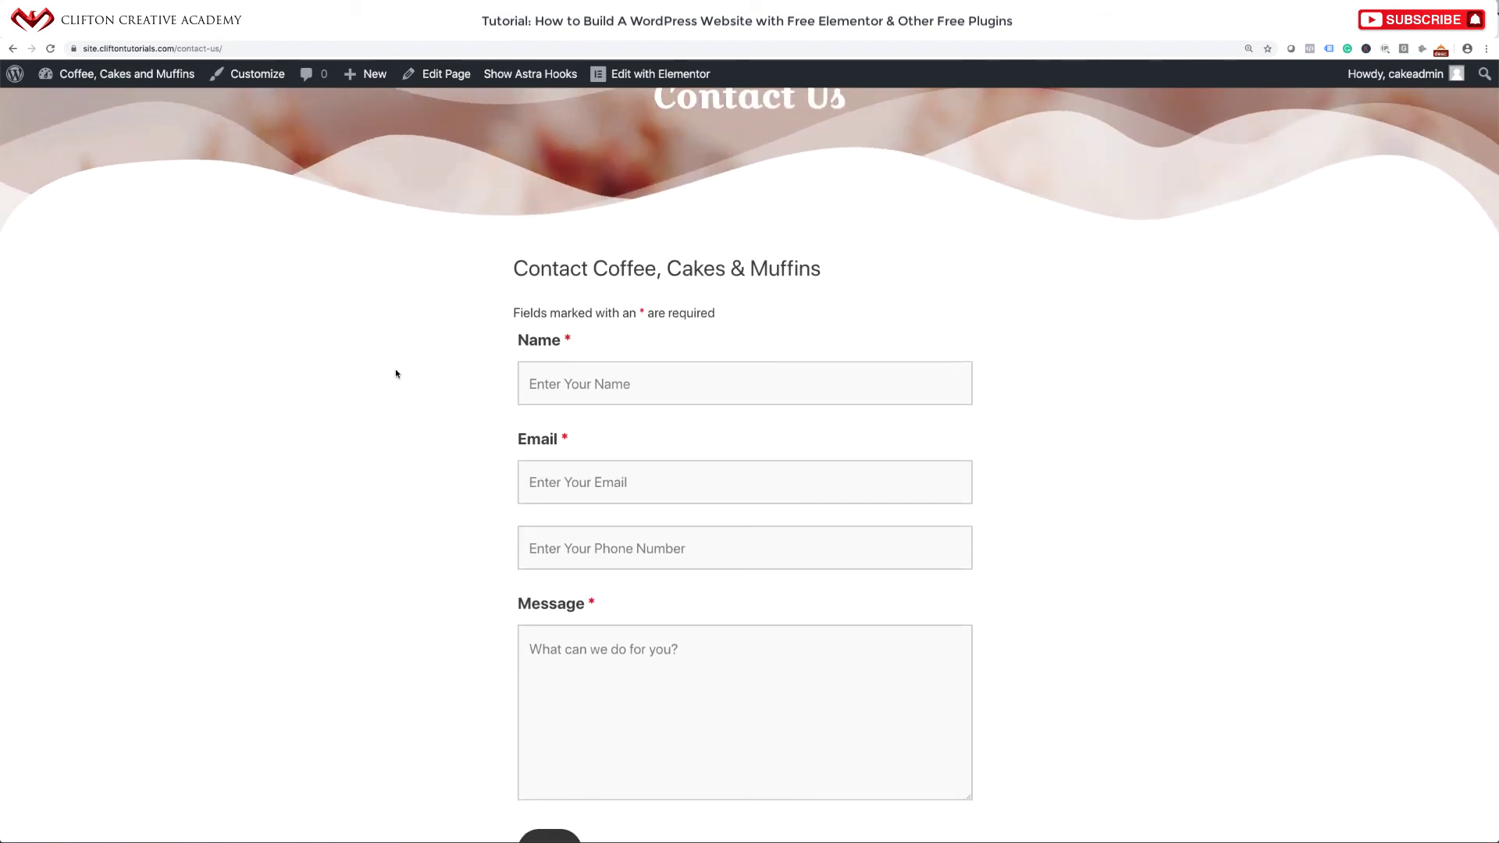
pyautogui.rightClick(396, 373)
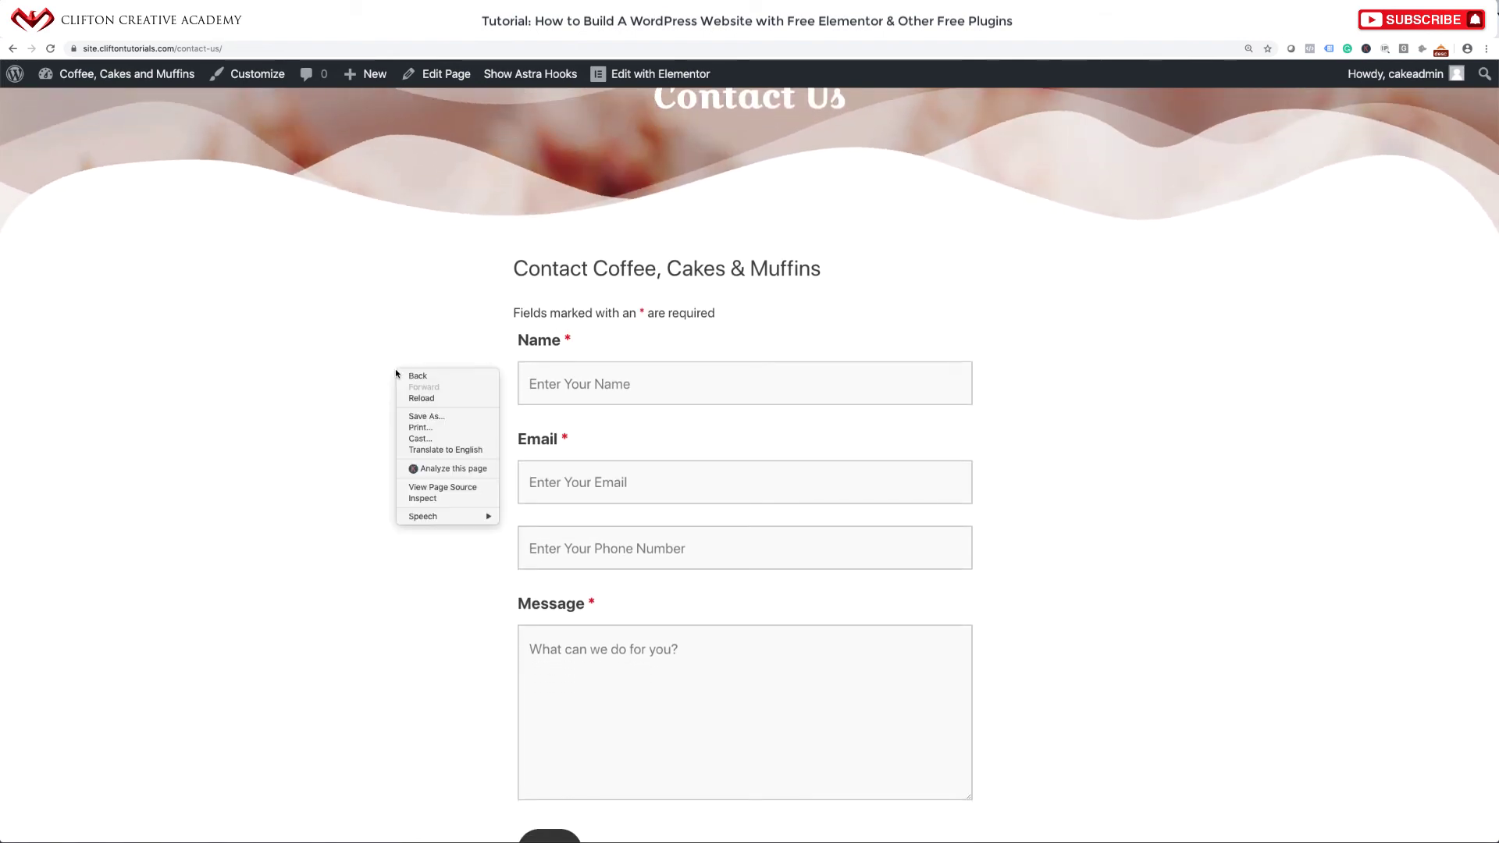
pyautogui.click(420, 500)
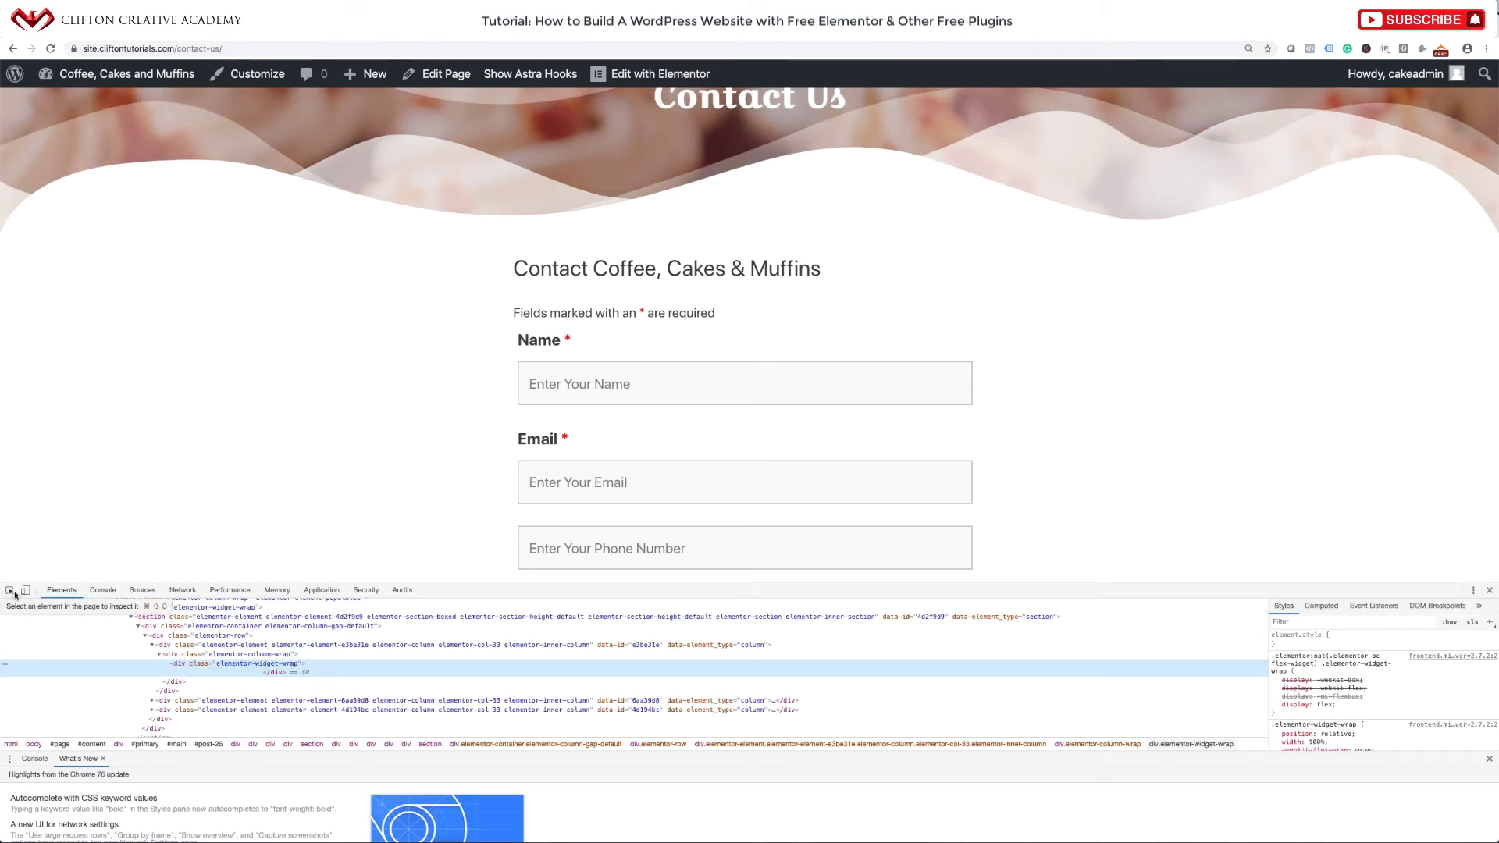
pyautogui.click(10, 591)
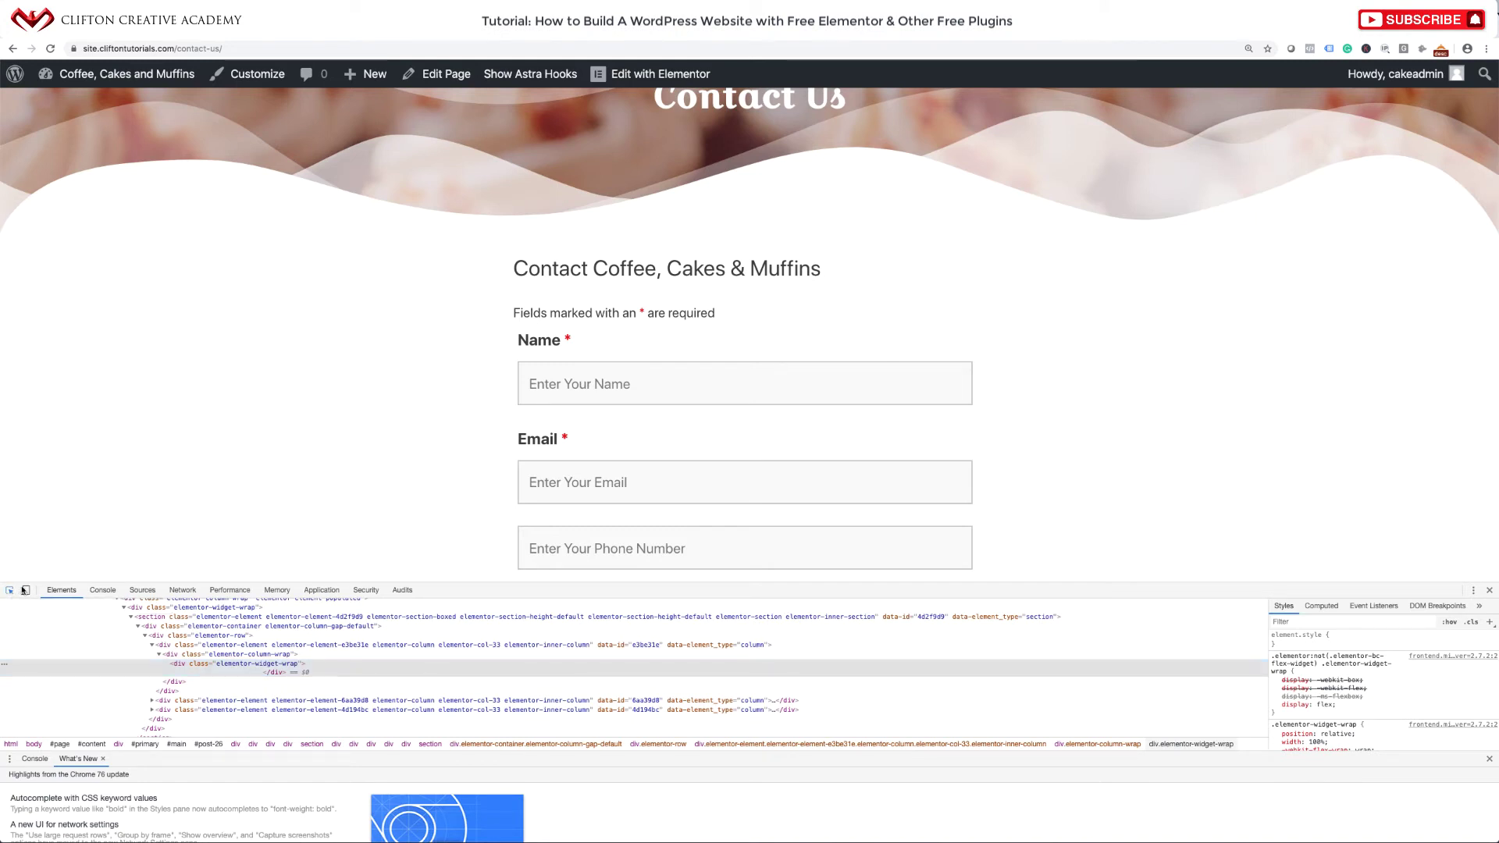
pyautogui.click(561, 349)
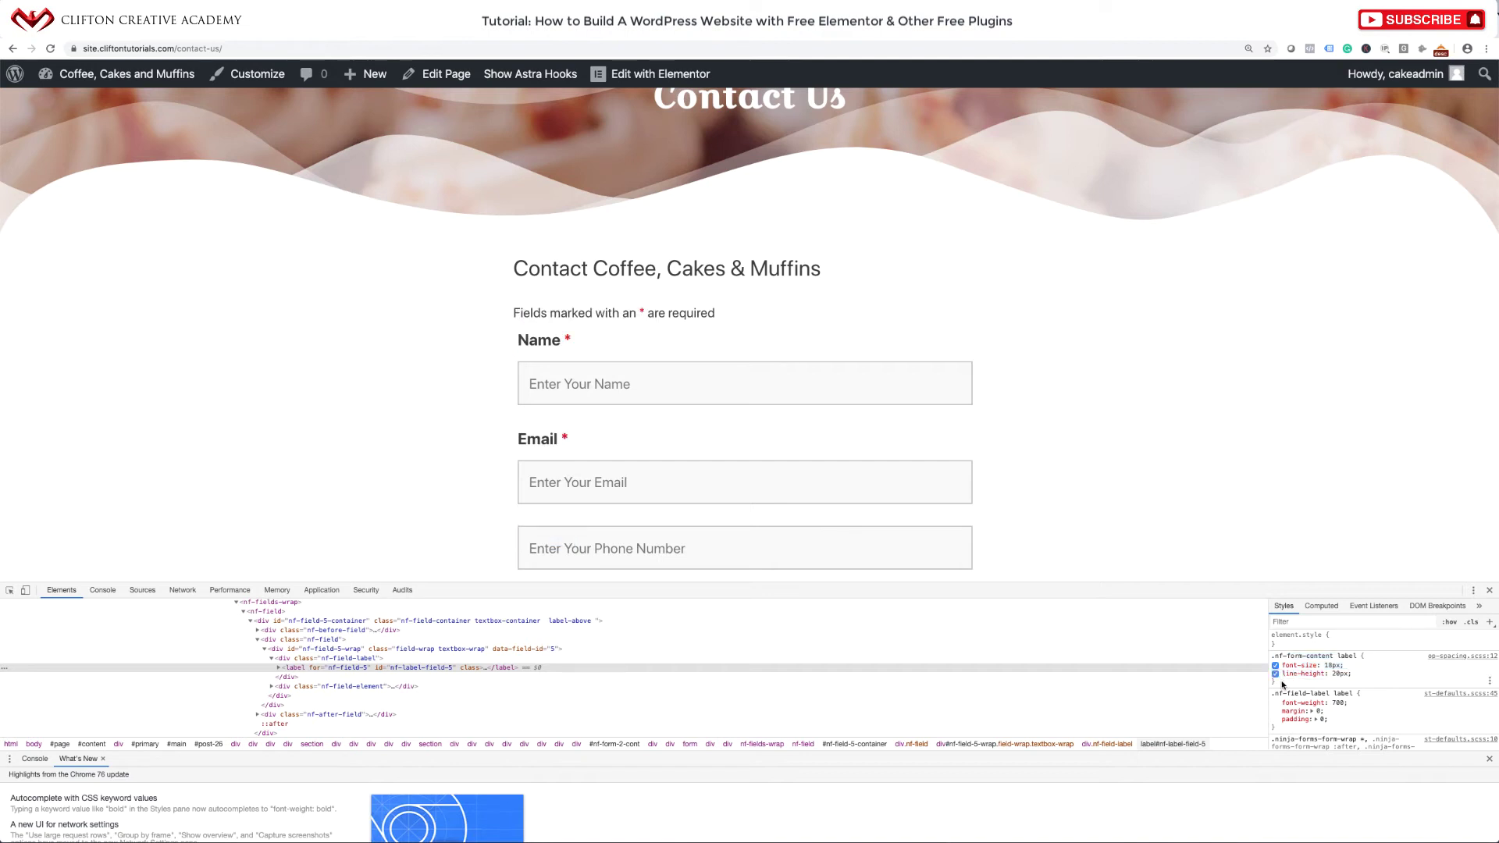
pyautogui.moveTo(1278, 684); pyautogui.dragTo(1272, 658)
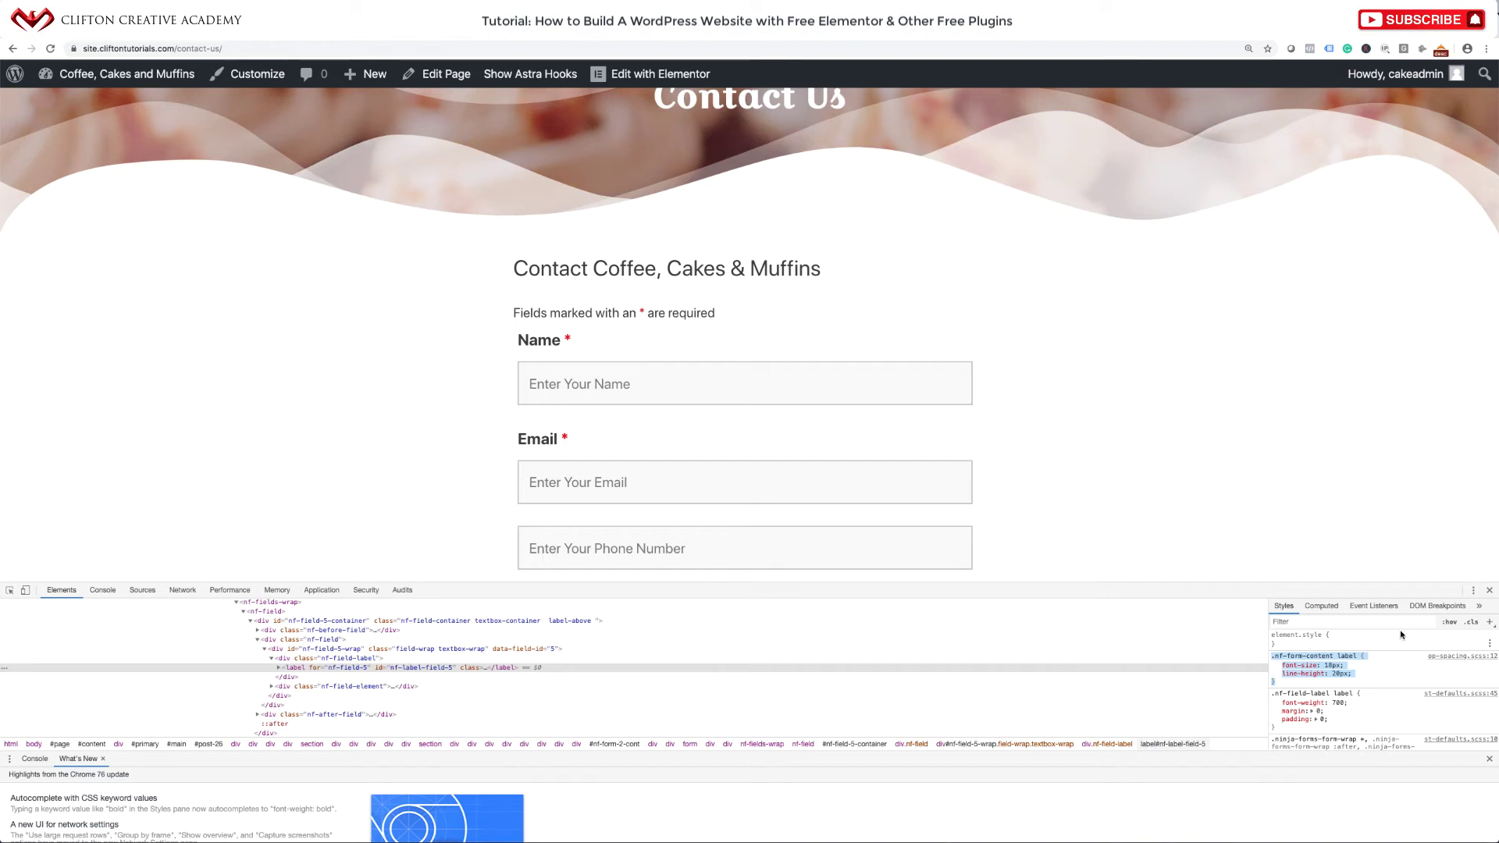
pyautogui.click(1489, 593)
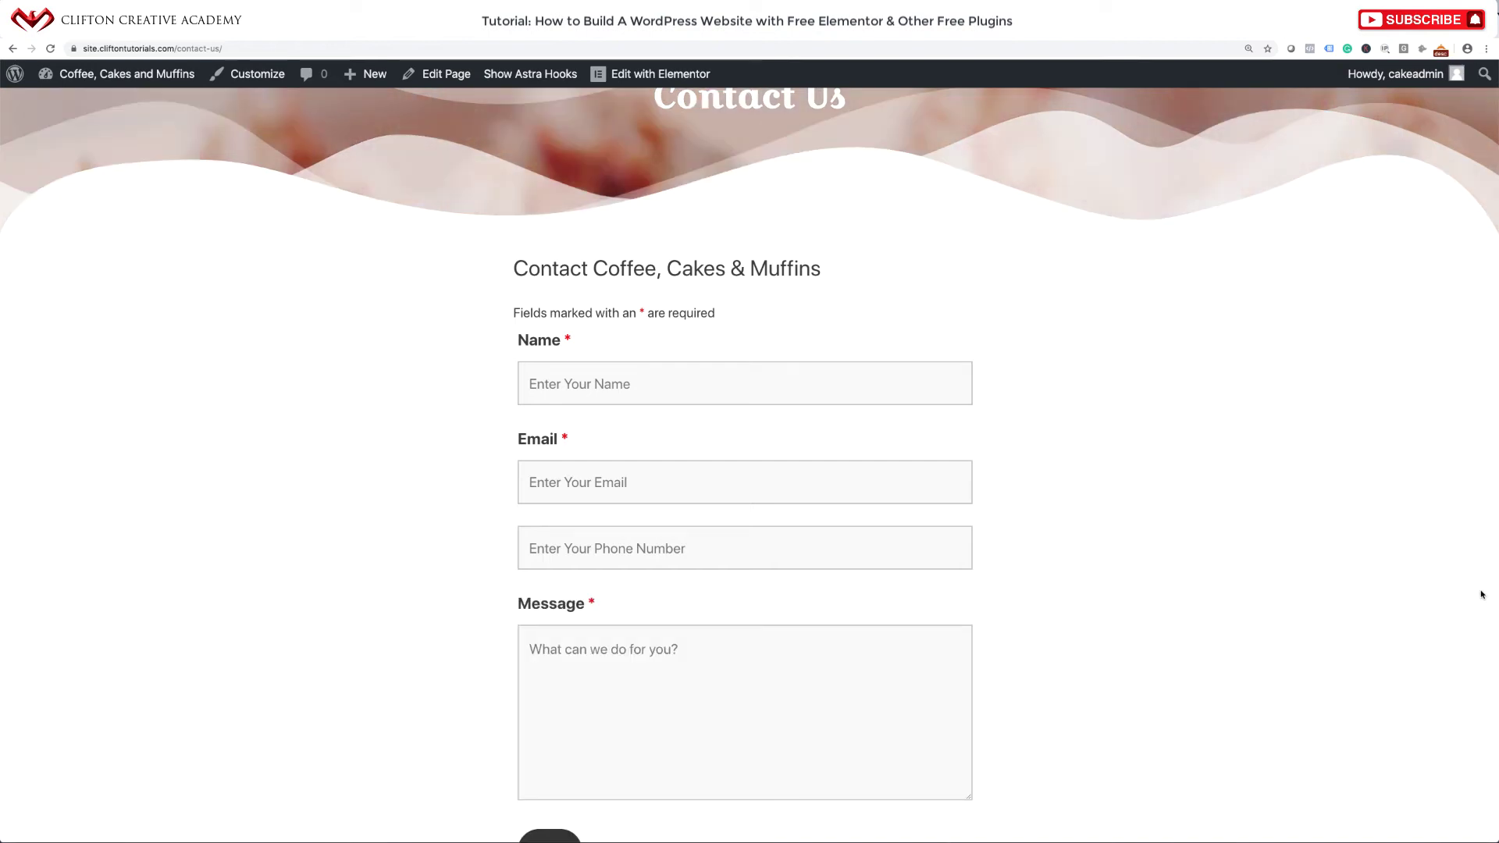
# Open the Customizer for the Contact Us page and place the cursor in the empty Additional CSS editor.
pyautogui.scroll(5, 985, 504)
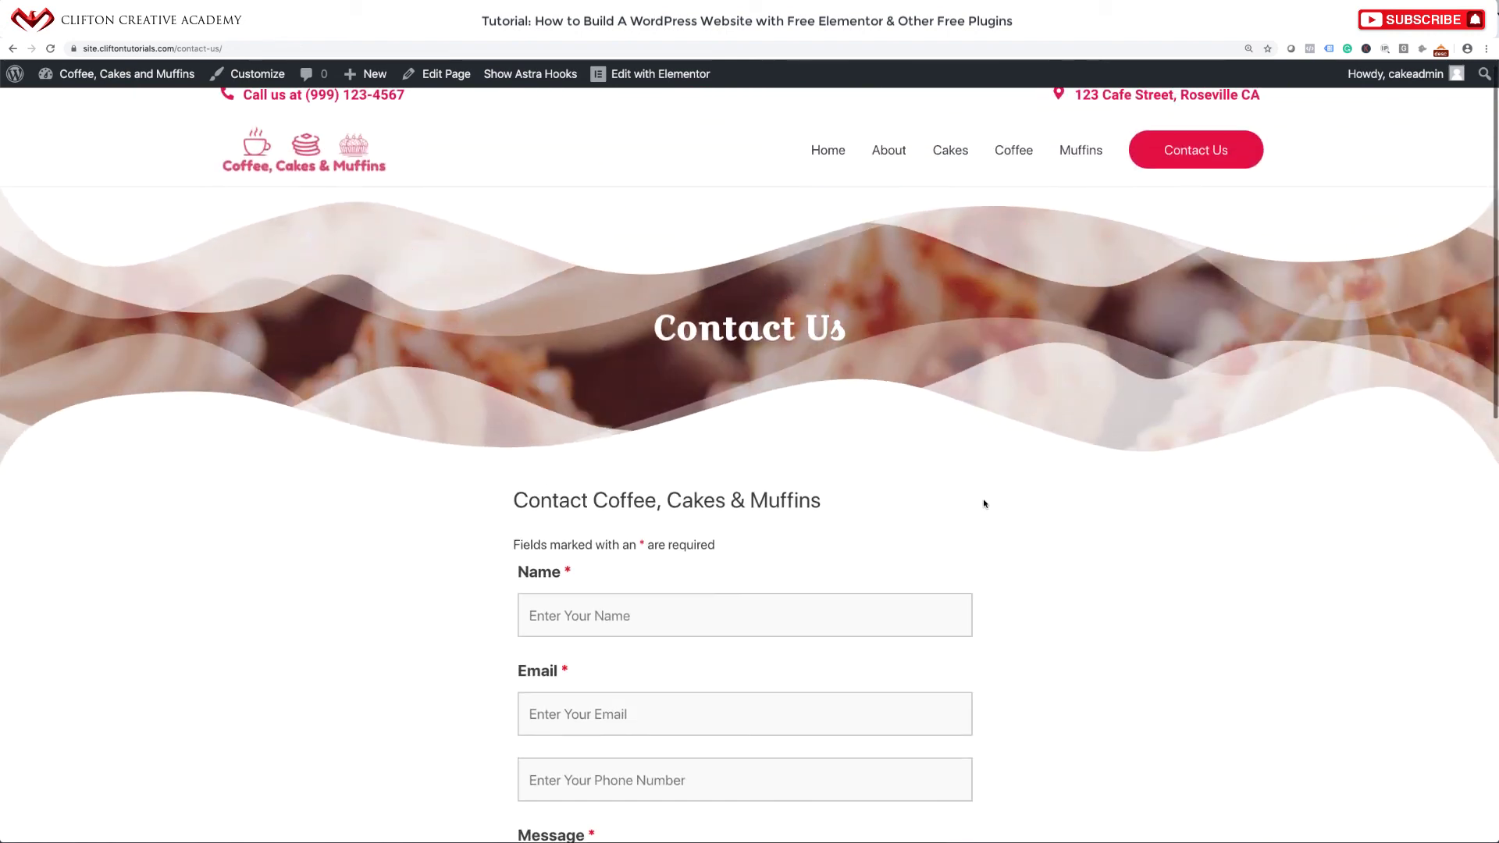
pyautogui.click(258, 78)
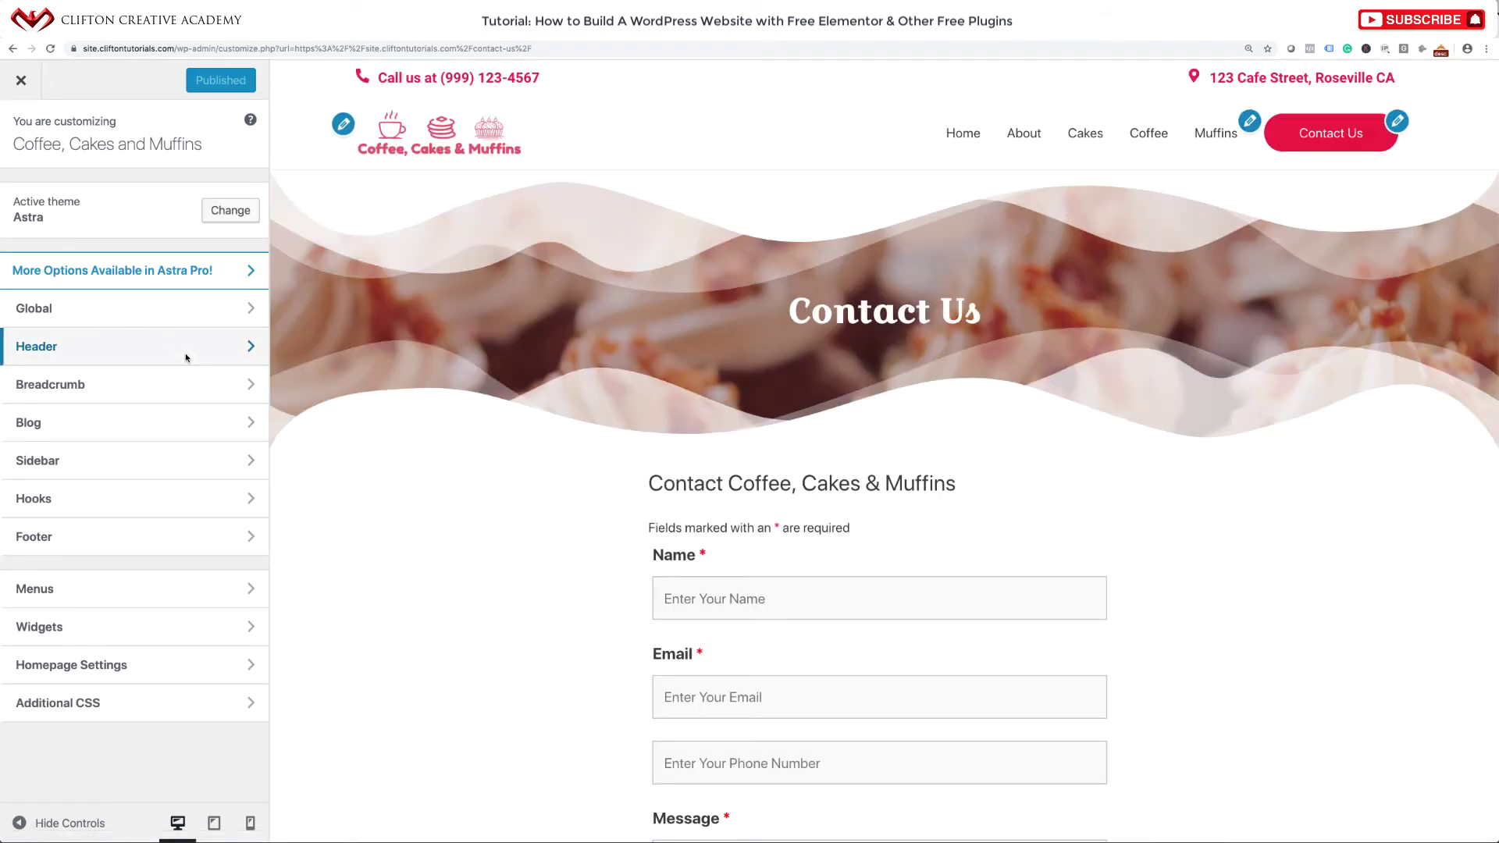
pyautogui.click(110, 701)
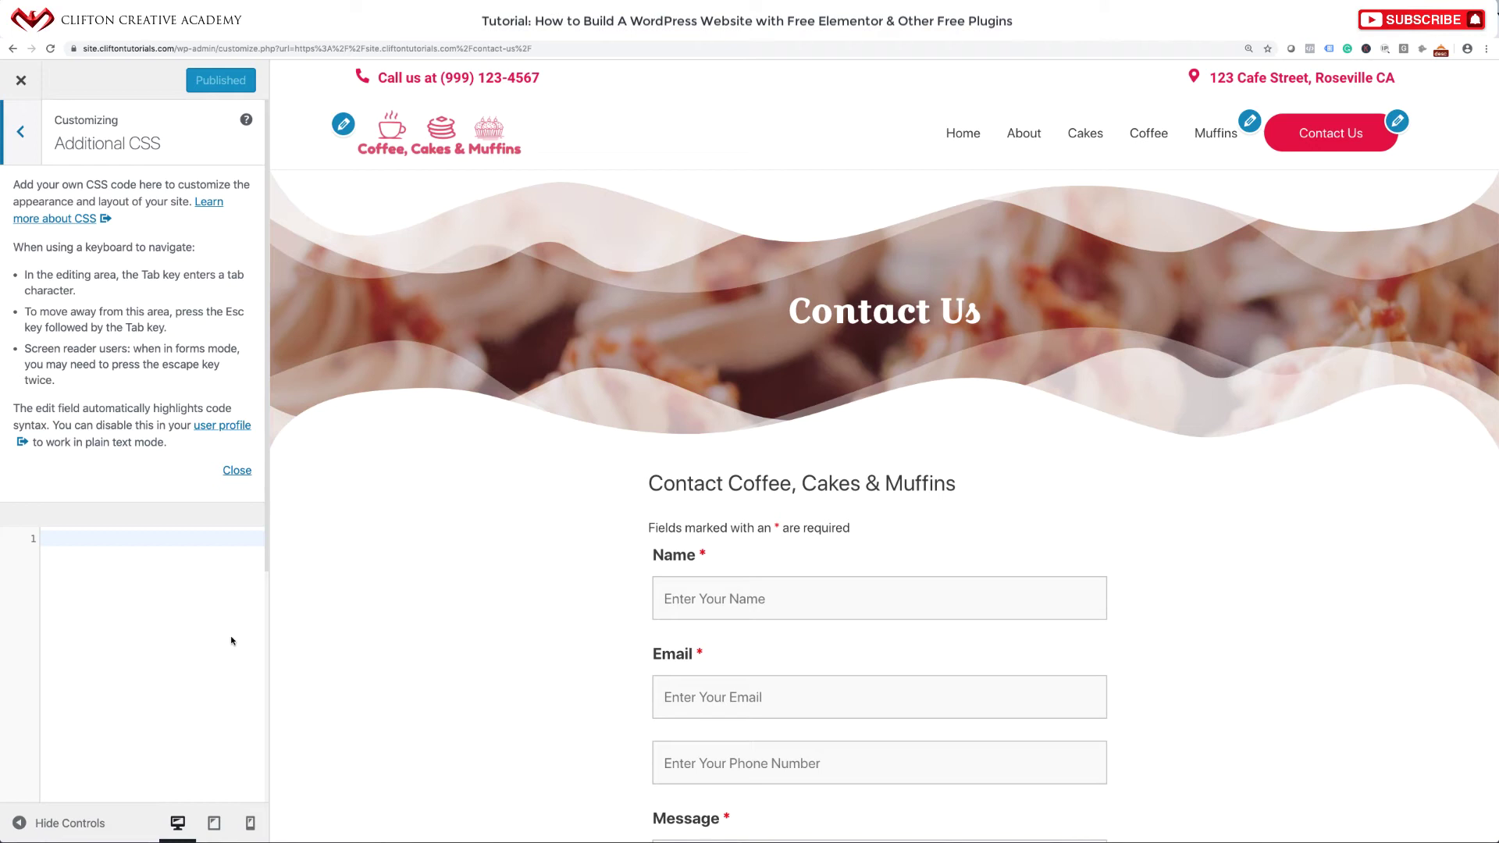
pyautogui.scroll(-3, 647, 572)
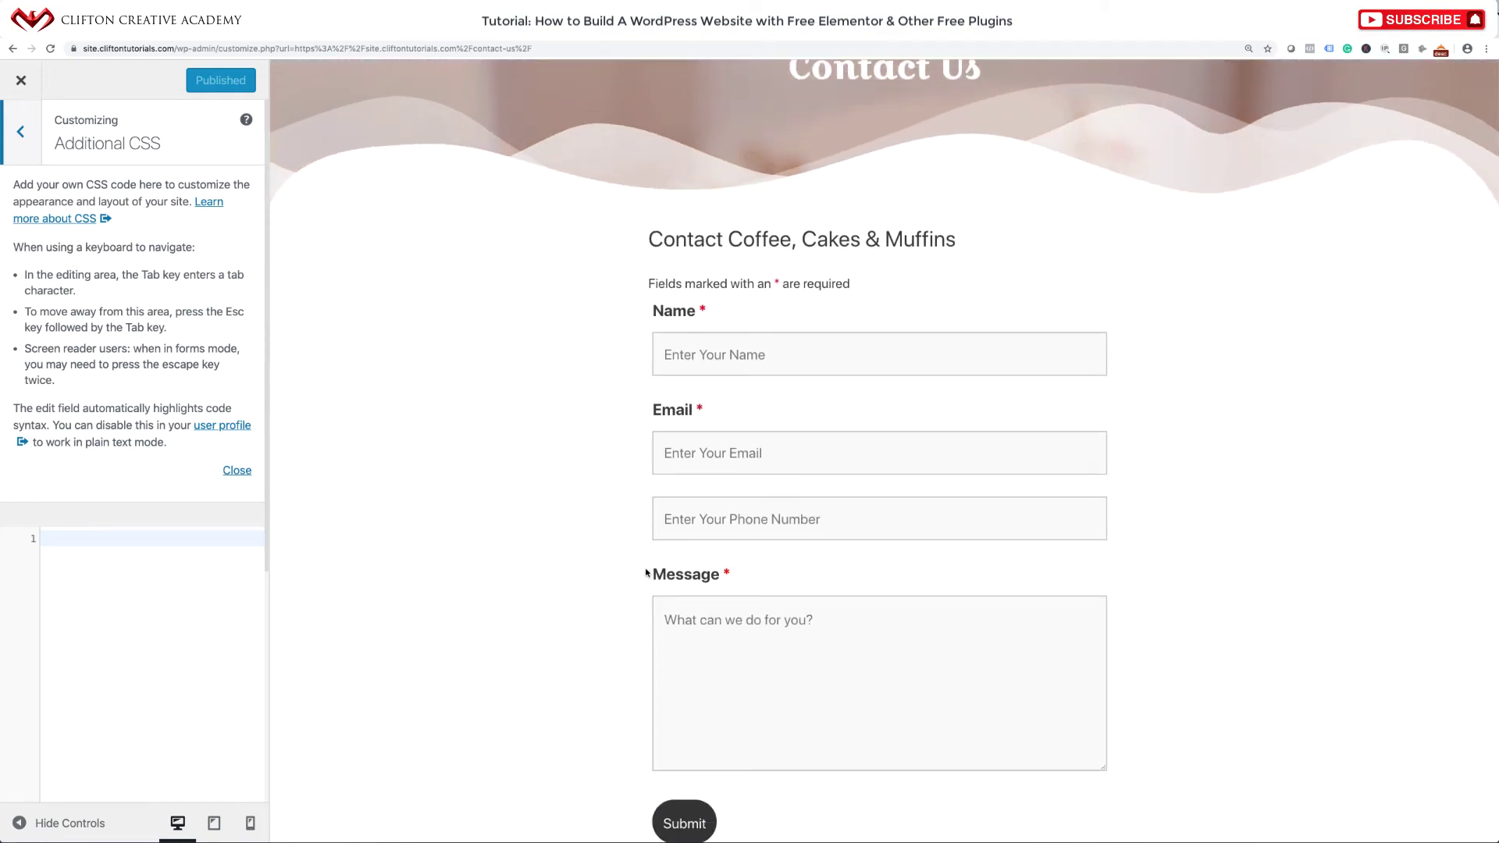
pyautogui.scroll(-1, 647, 572)
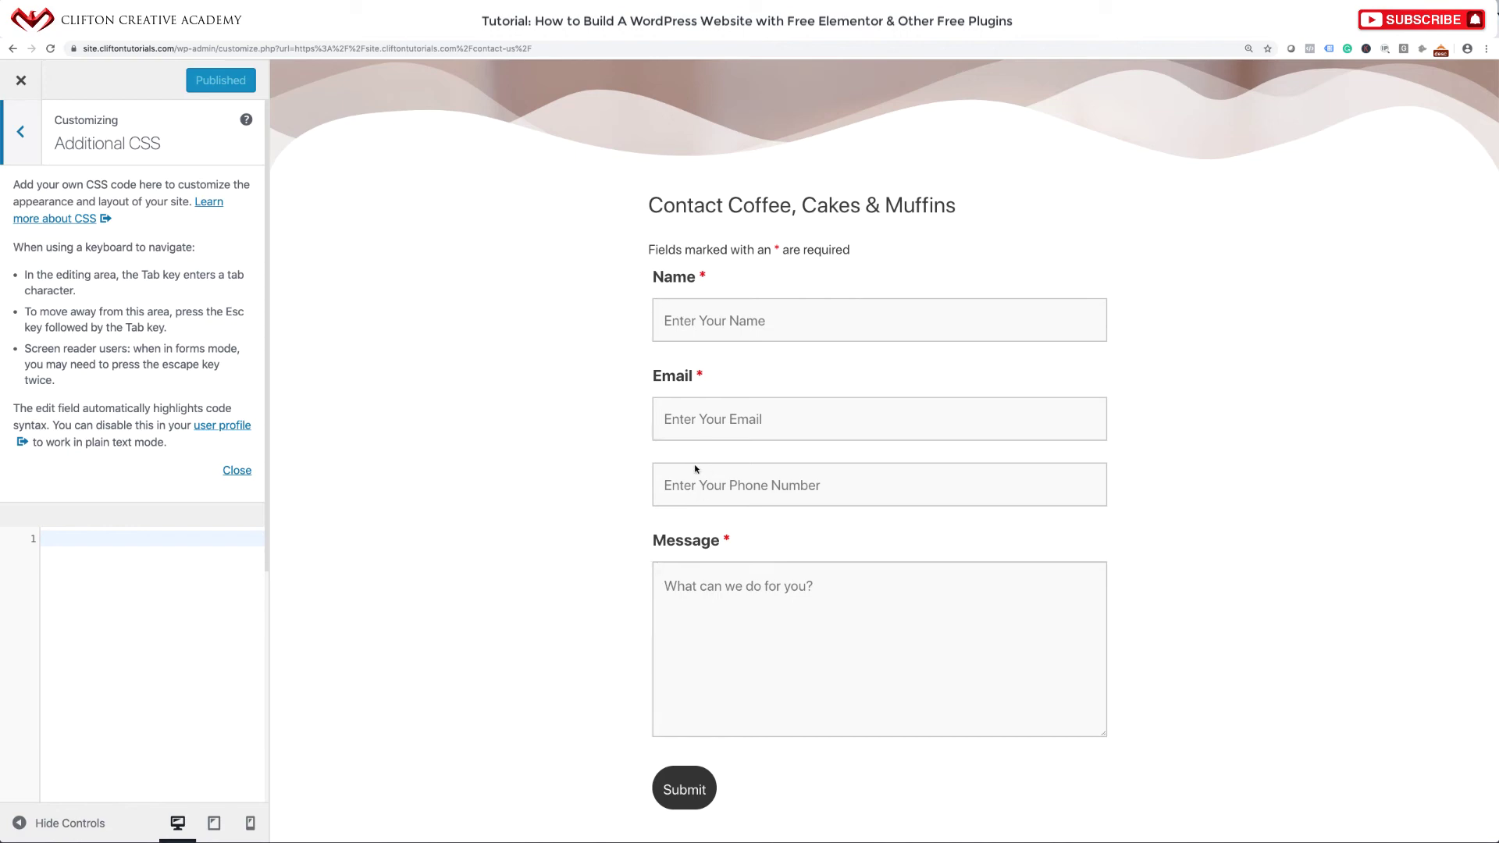
pyautogui.scroll(5, 691, 418)
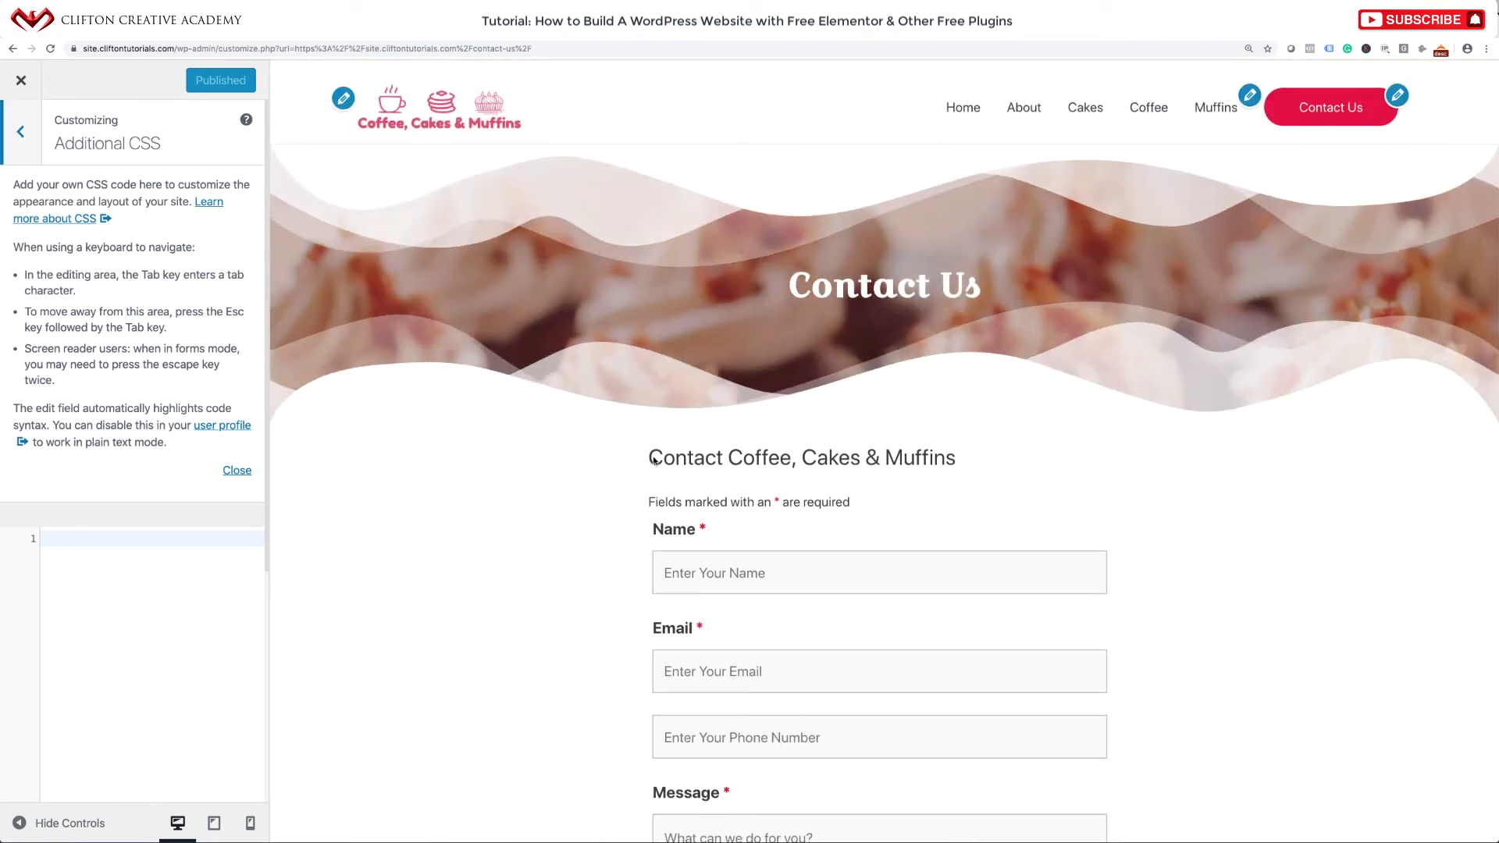
pyautogui.scroll(-4, 667, 469)
pyautogui.scroll(-2, 671, 472)
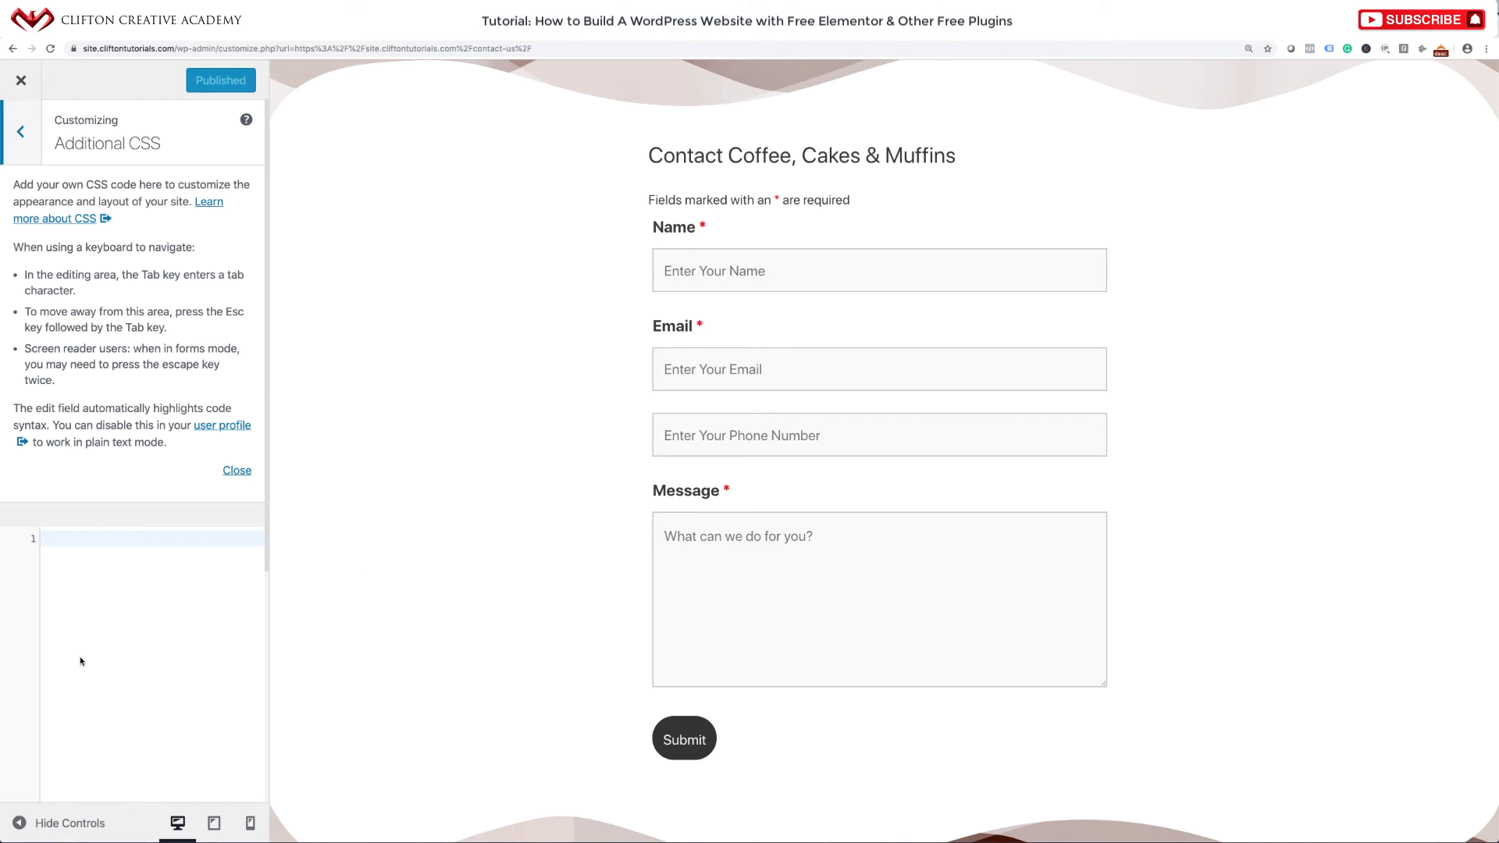
pyautogui.click(133, 567)
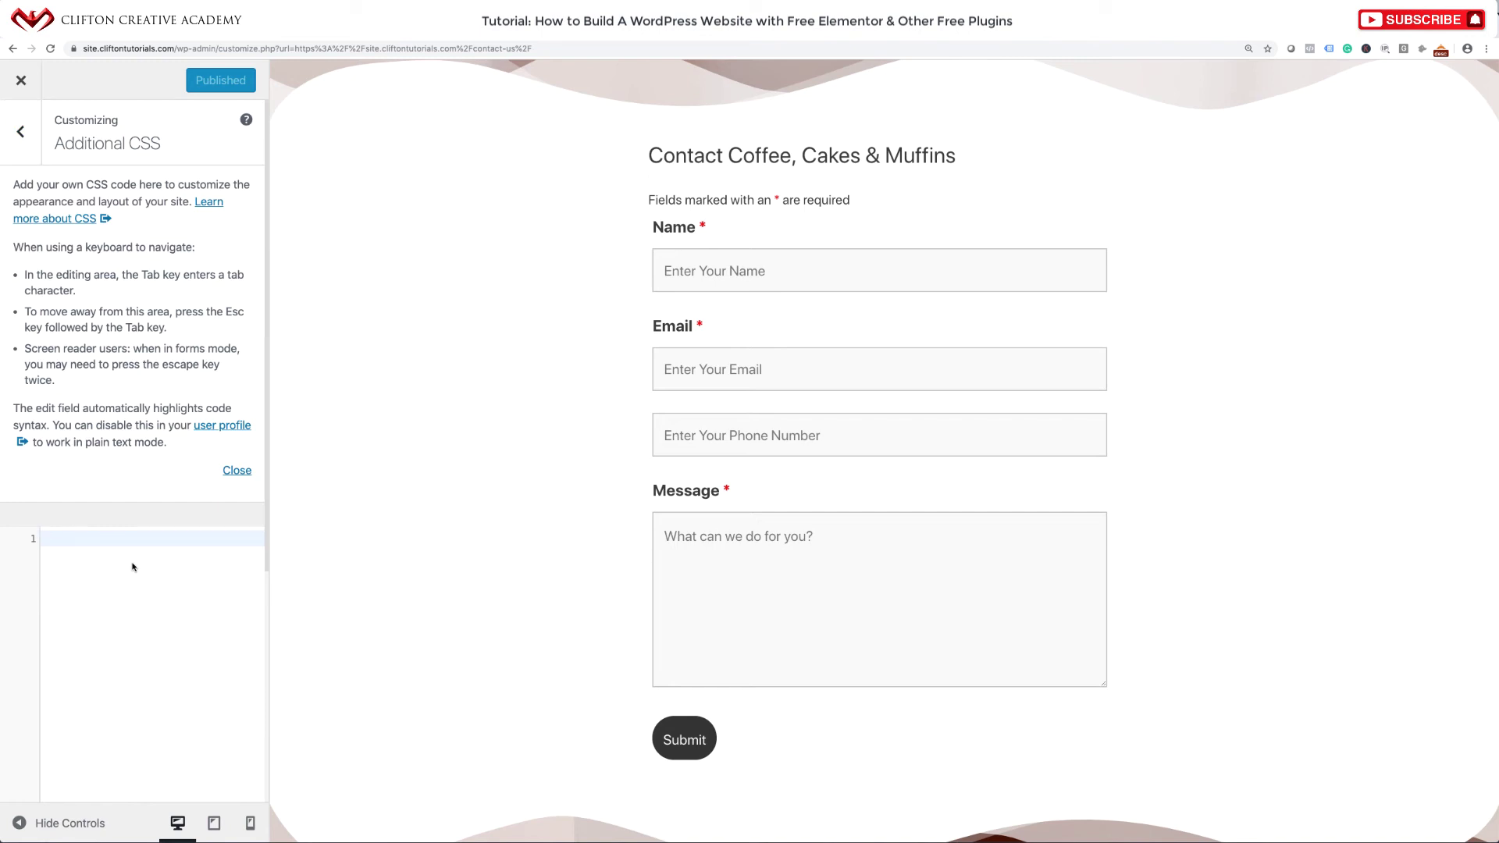
# Paste the label CSS, replace its font-size and line-height with display: none;, and publish.
pyautogui.write('.nf-form-content label {     font-size: 18px;     line-height: 20px; }')
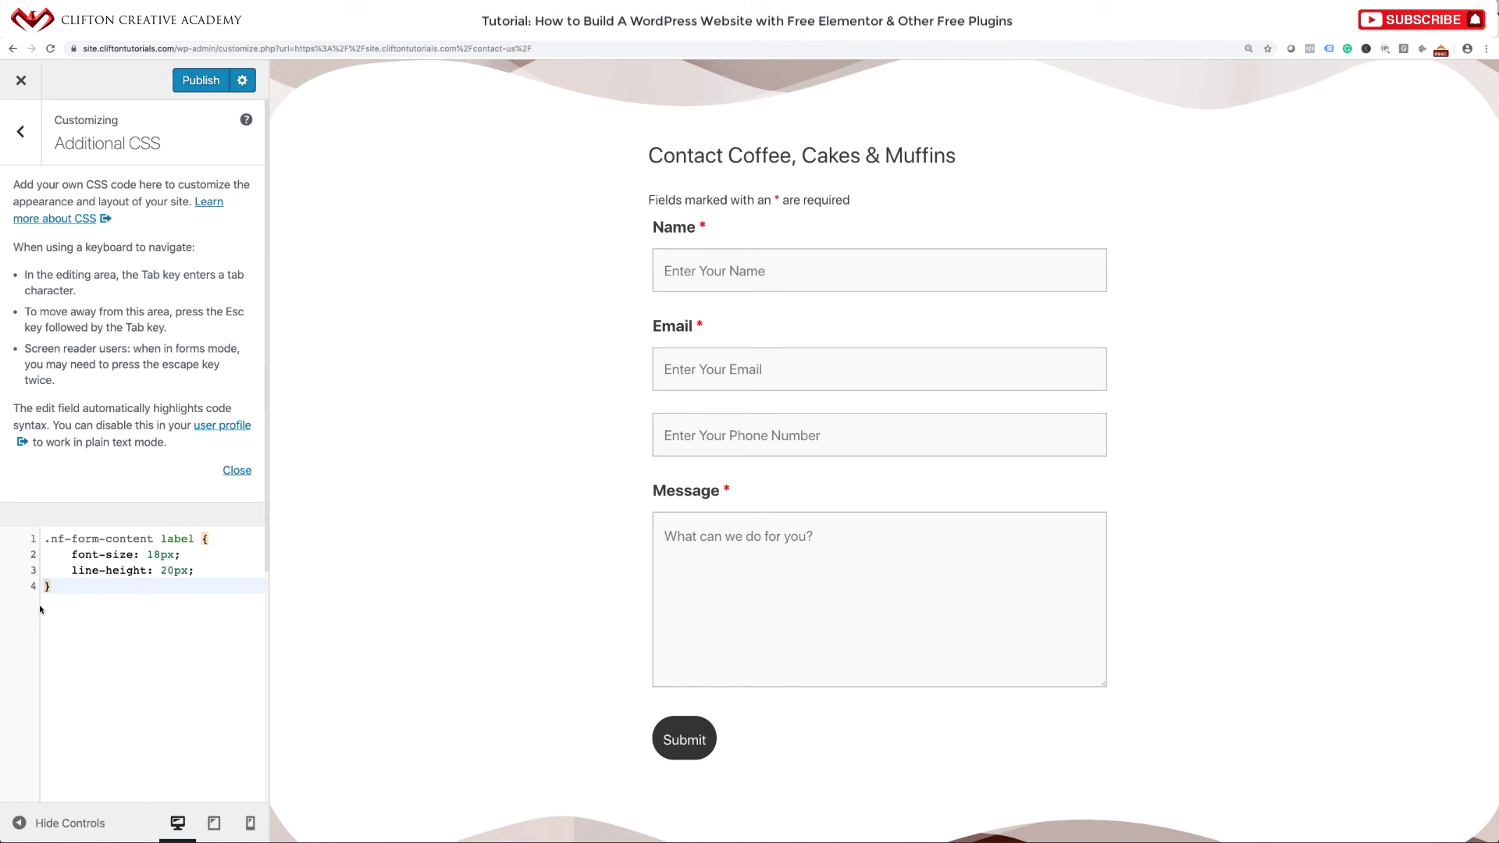
pyautogui.click(71, 555)
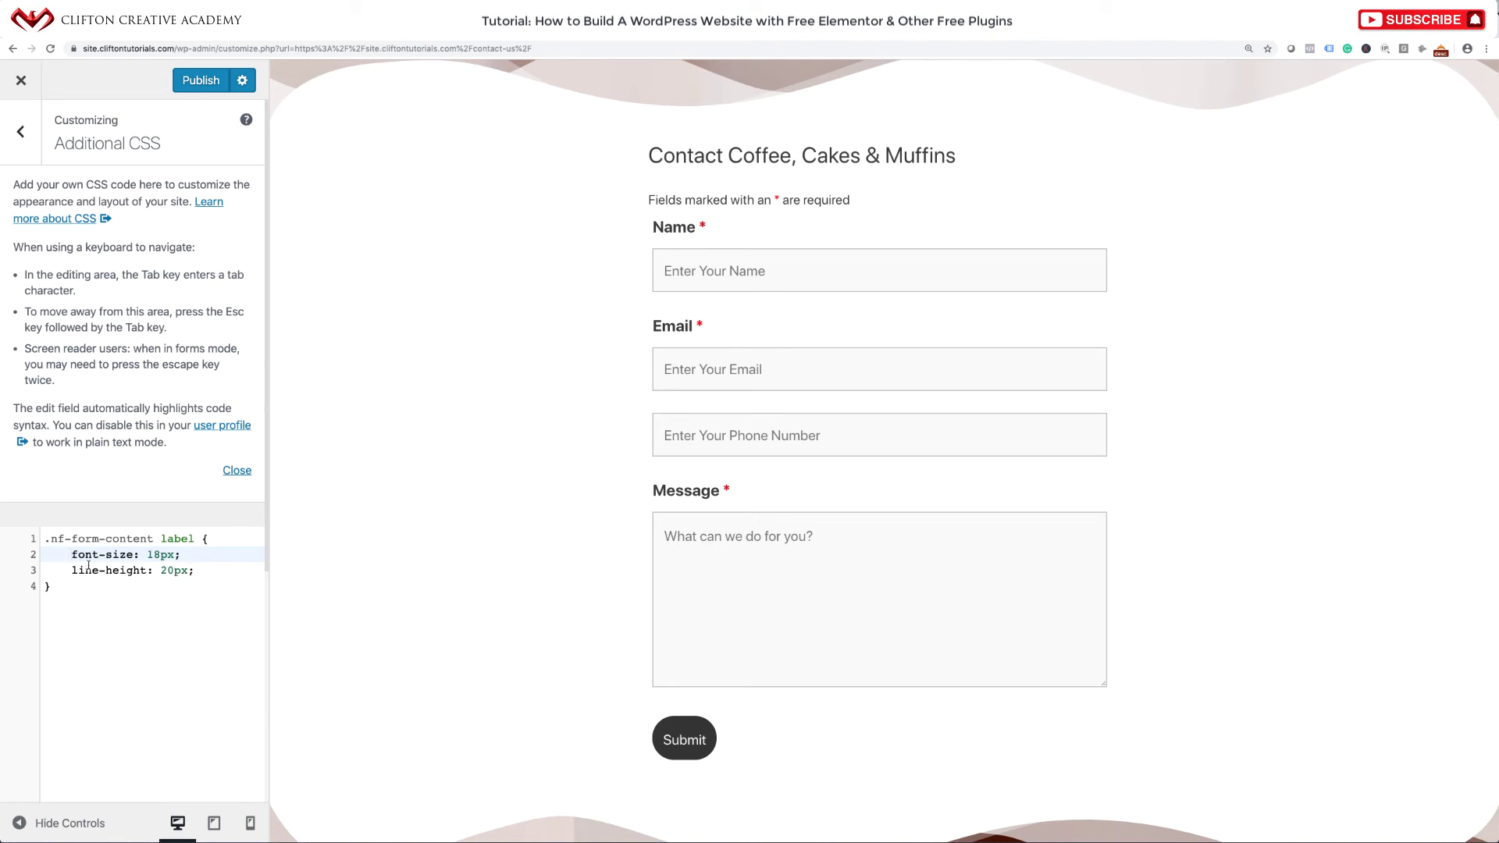
pyautogui.moveTo(69, 557); pyautogui.dragTo(199, 566)
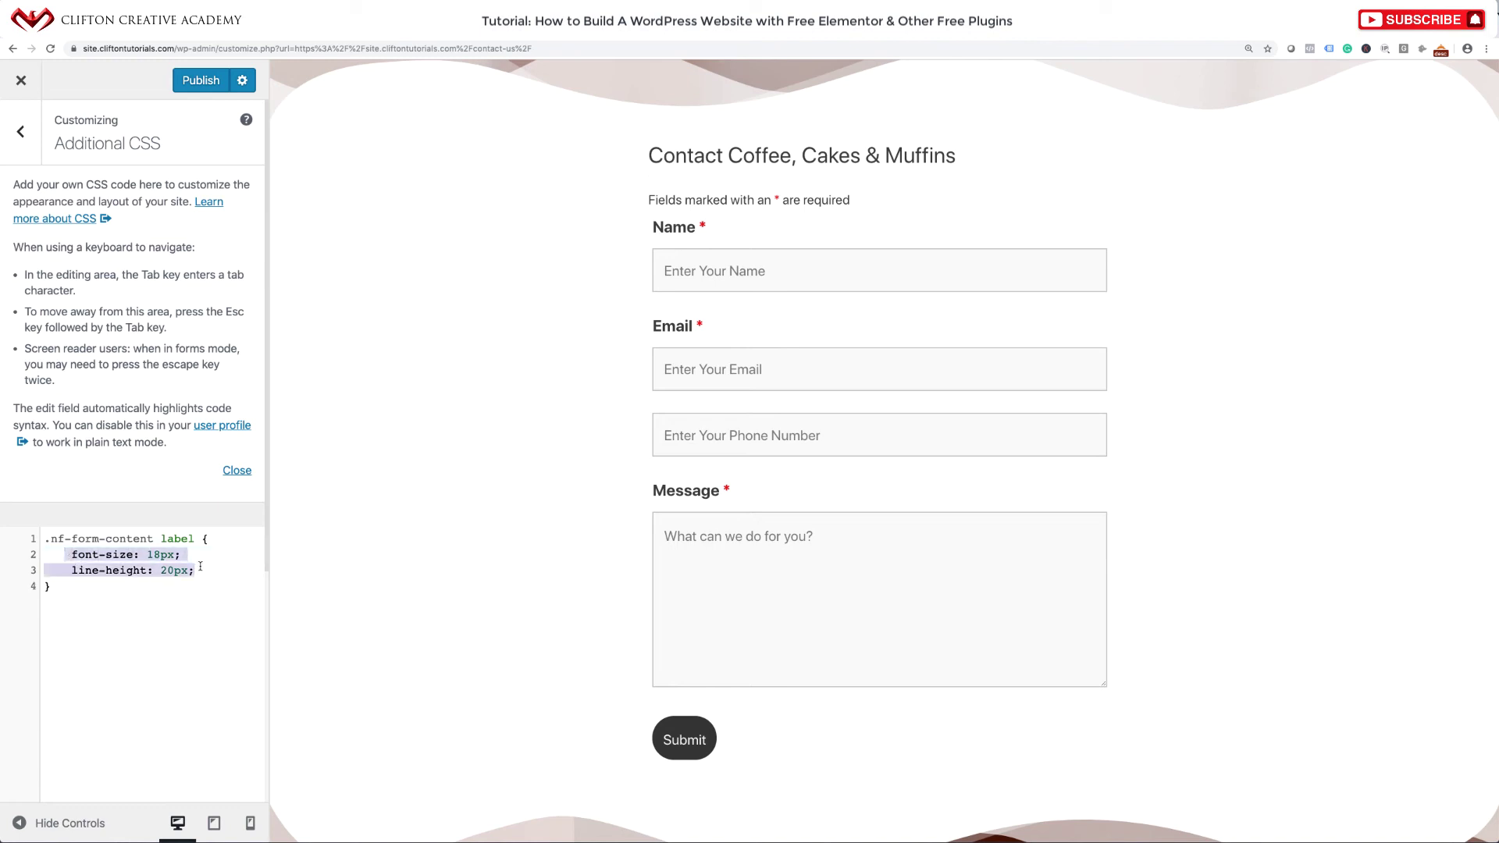
pyautogui.press('BackSpace')
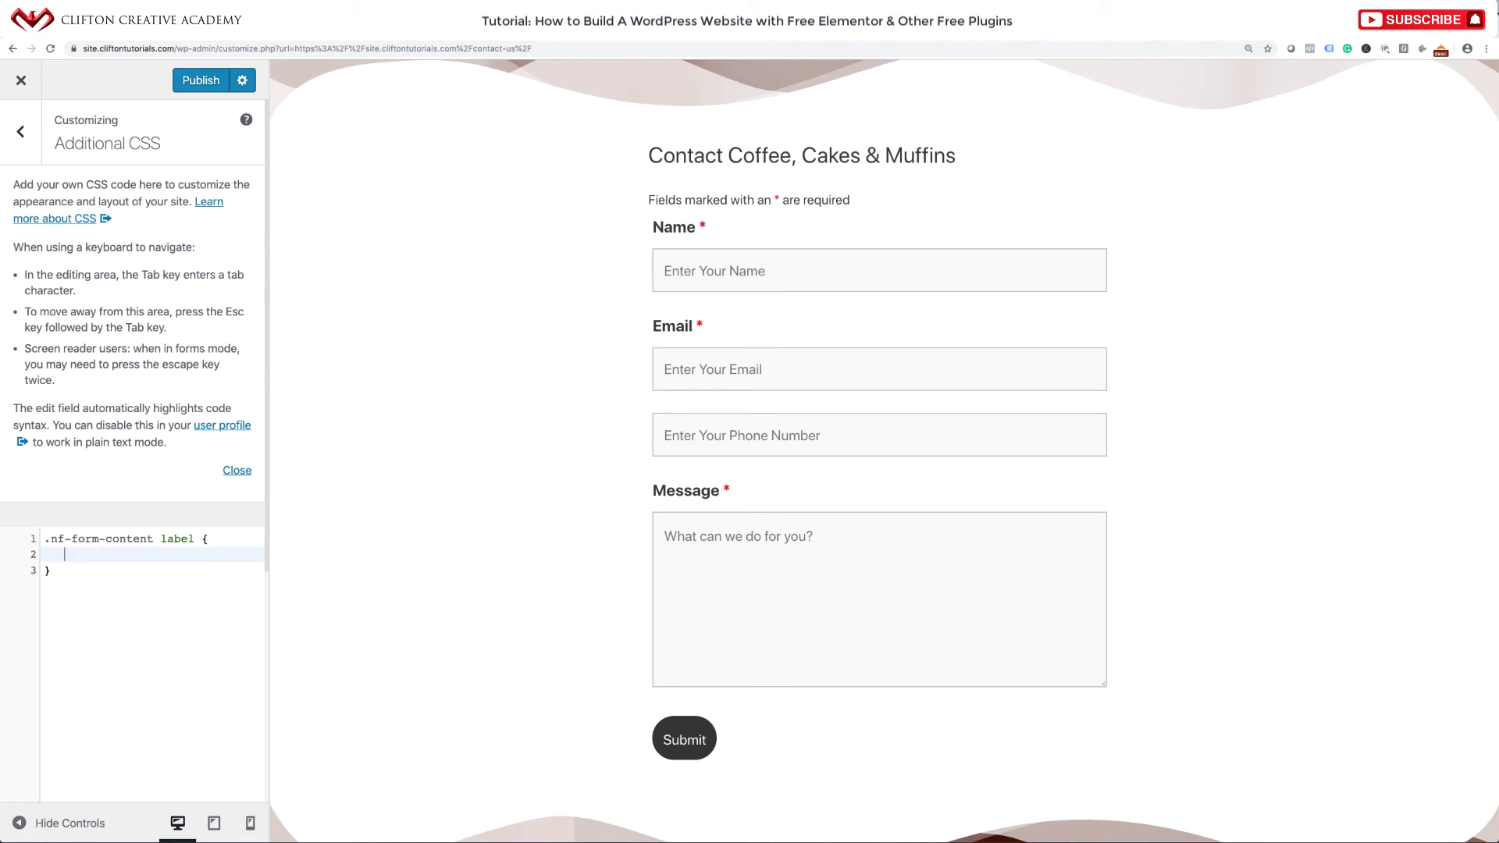
pyautogui.write('dis')
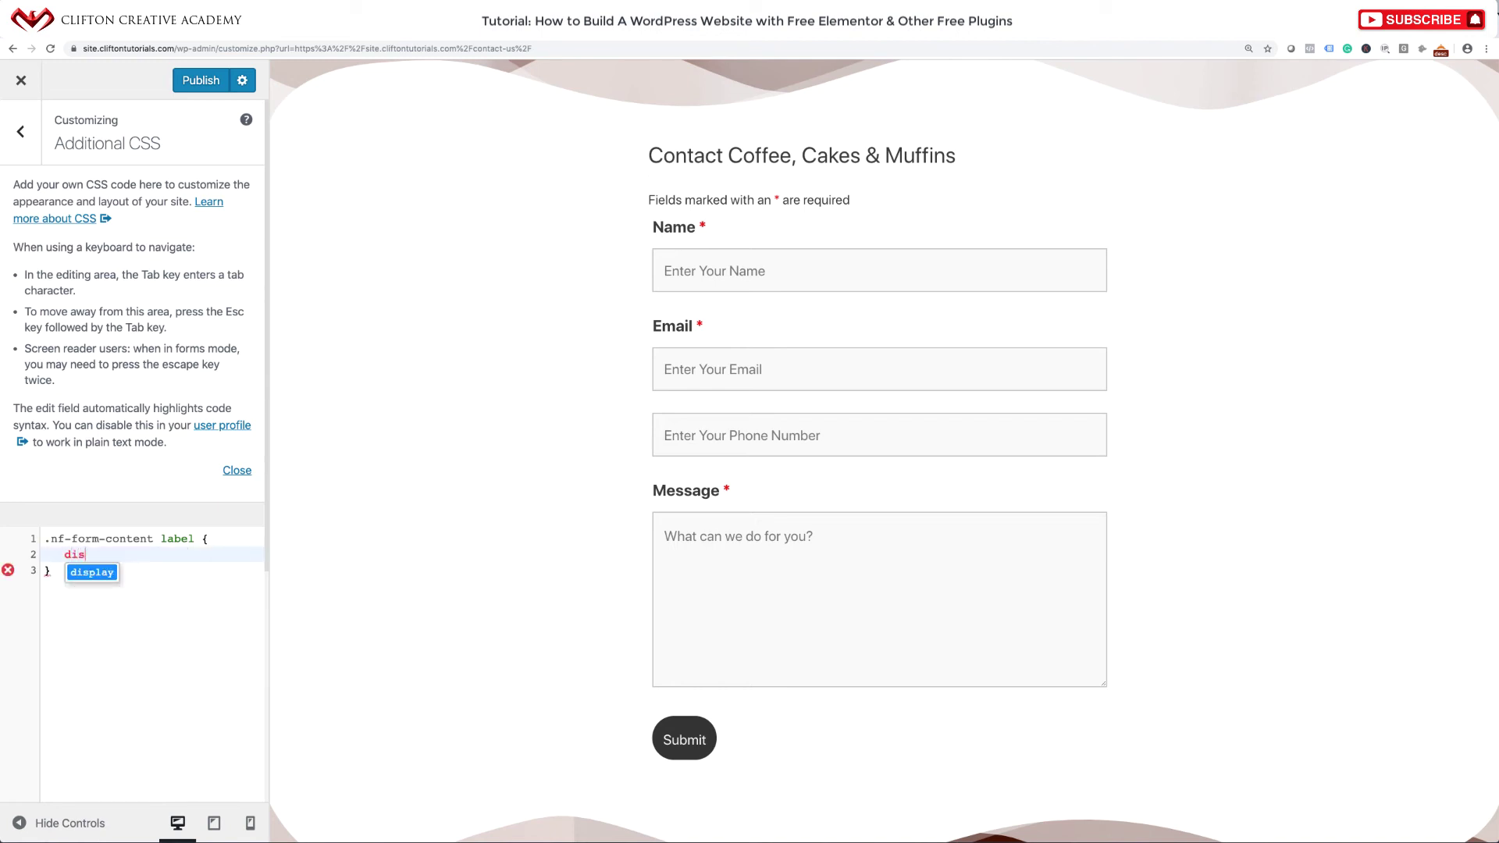
pyautogui.write('play: none')
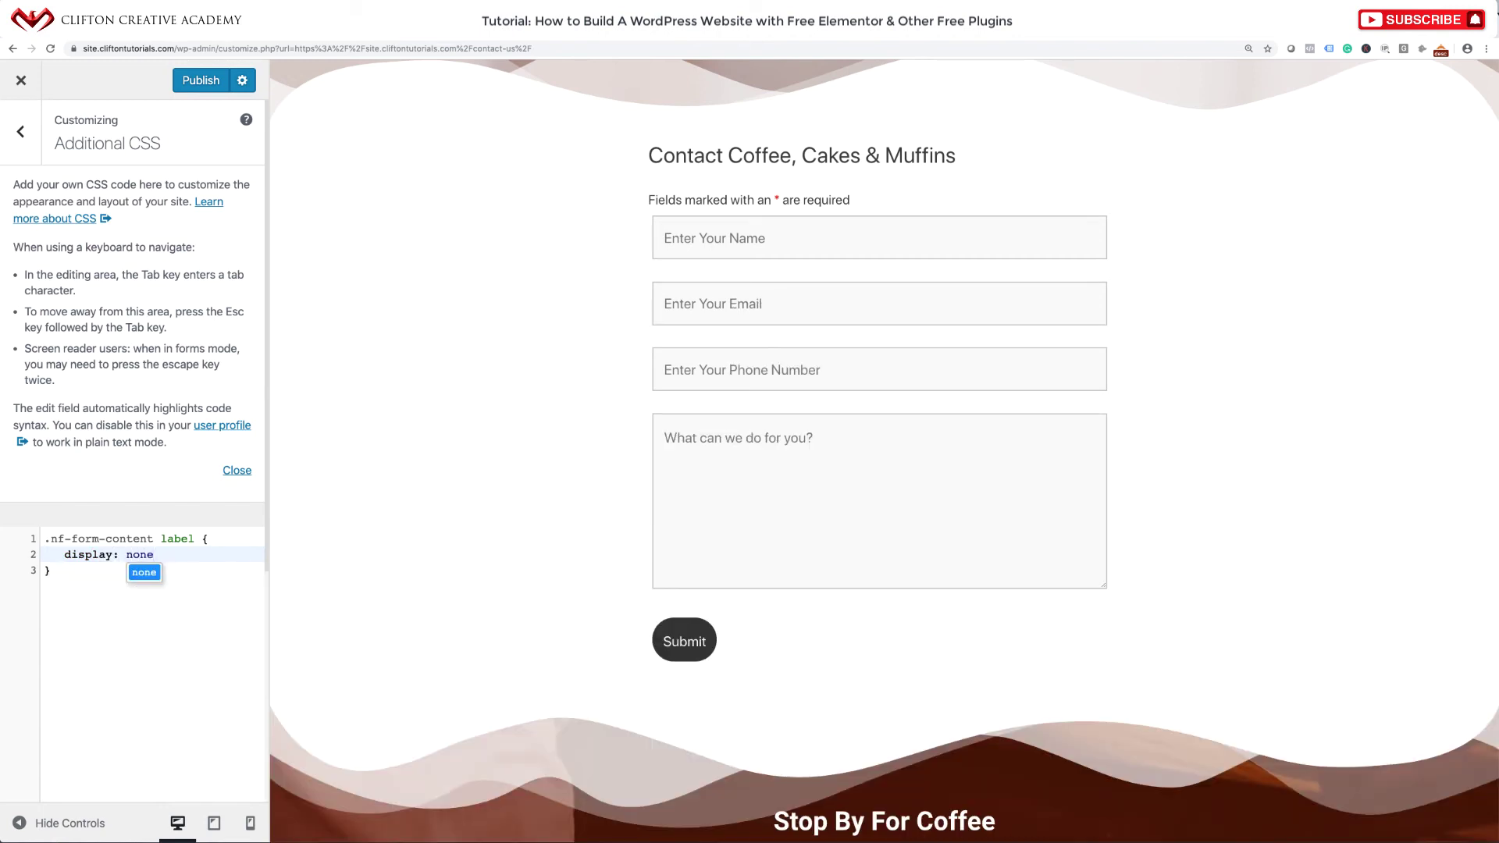
pyautogui.write(';')
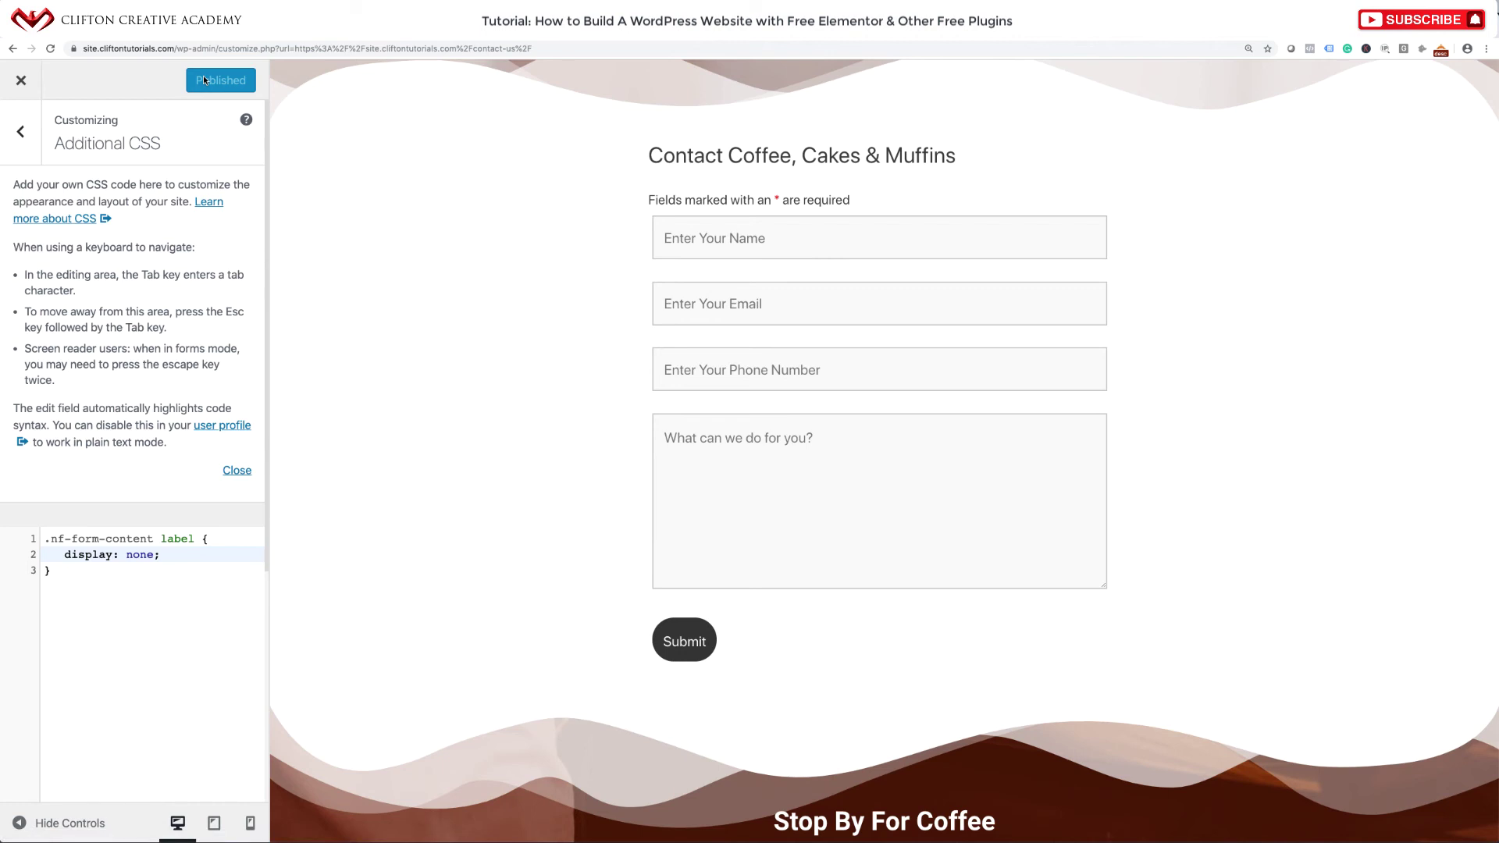
pyautogui.click(22, 81)
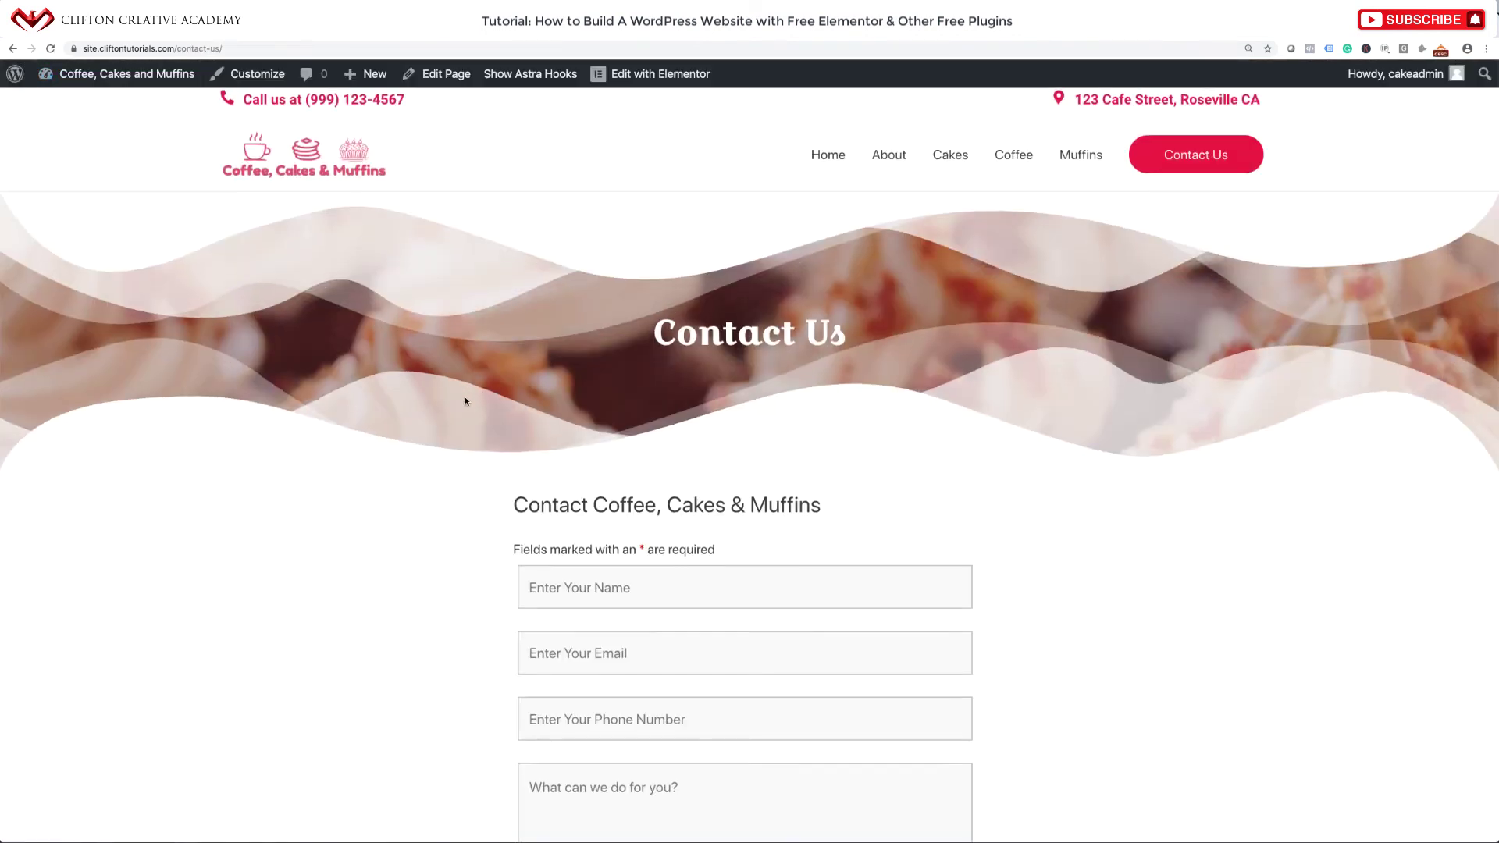
# Review the labelless form on the live Contact Us page, then go to the Home page.
pyautogui.scroll(-4, 464, 400)
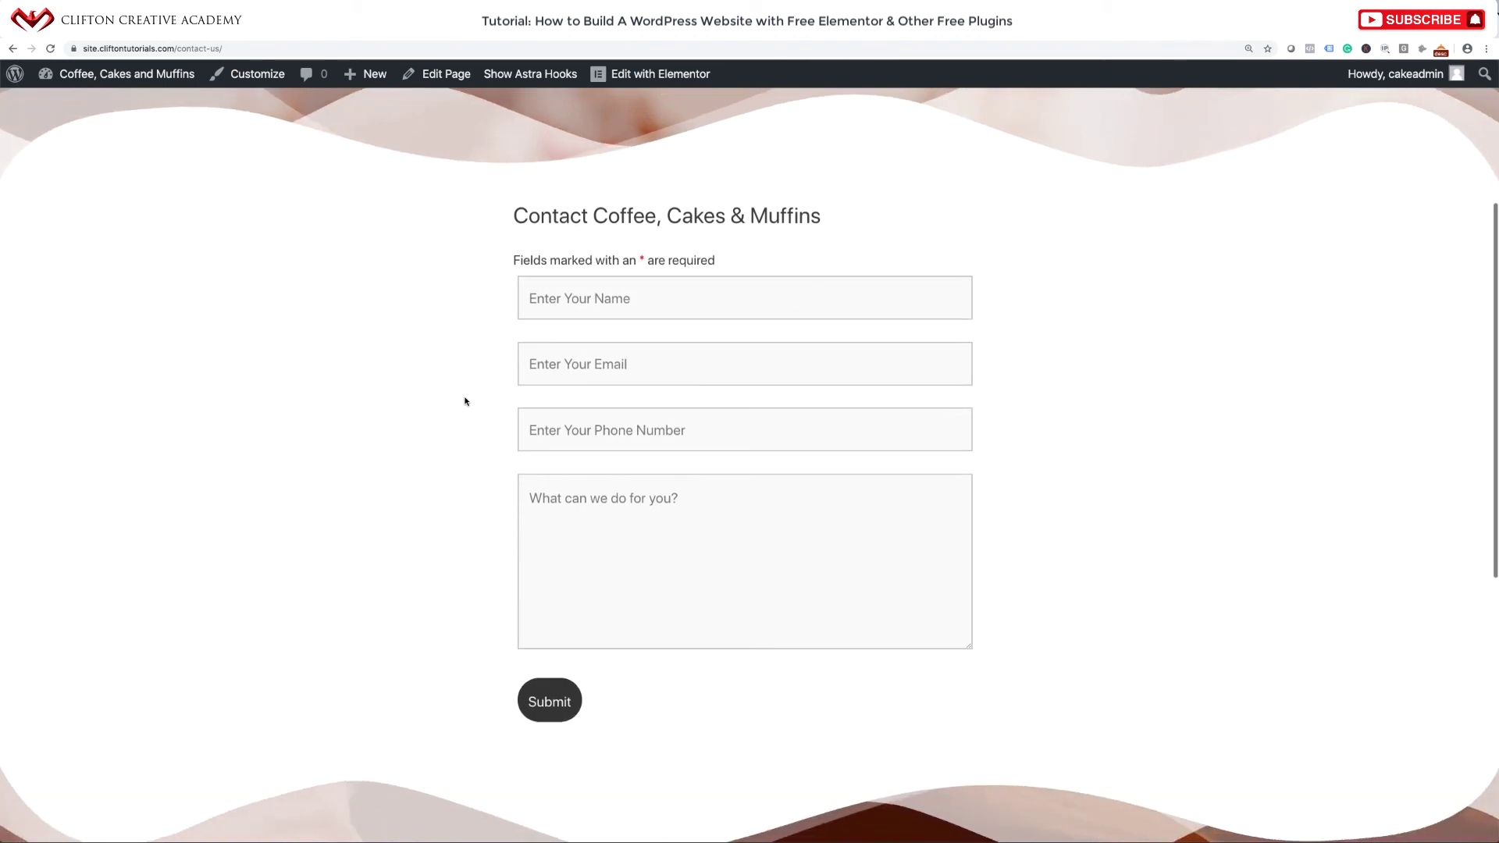
pyautogui.scroll(4, 464, 400)
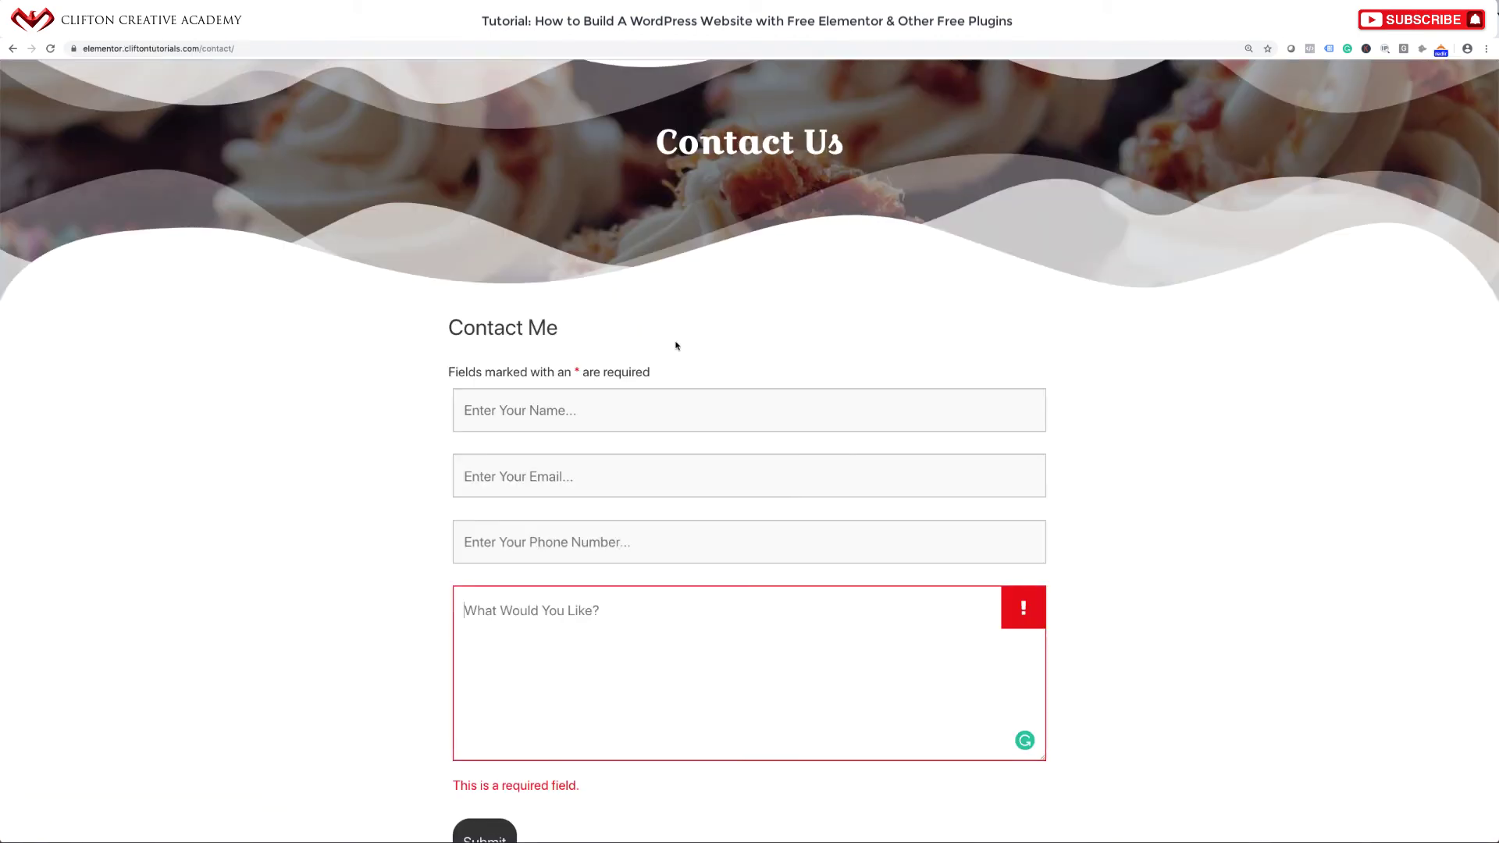
pyautogui.scroll(-5, 676, 341)
pyautogui.scroll(4, 676, 341)
pyautogui.scroll(2, 677, 341)
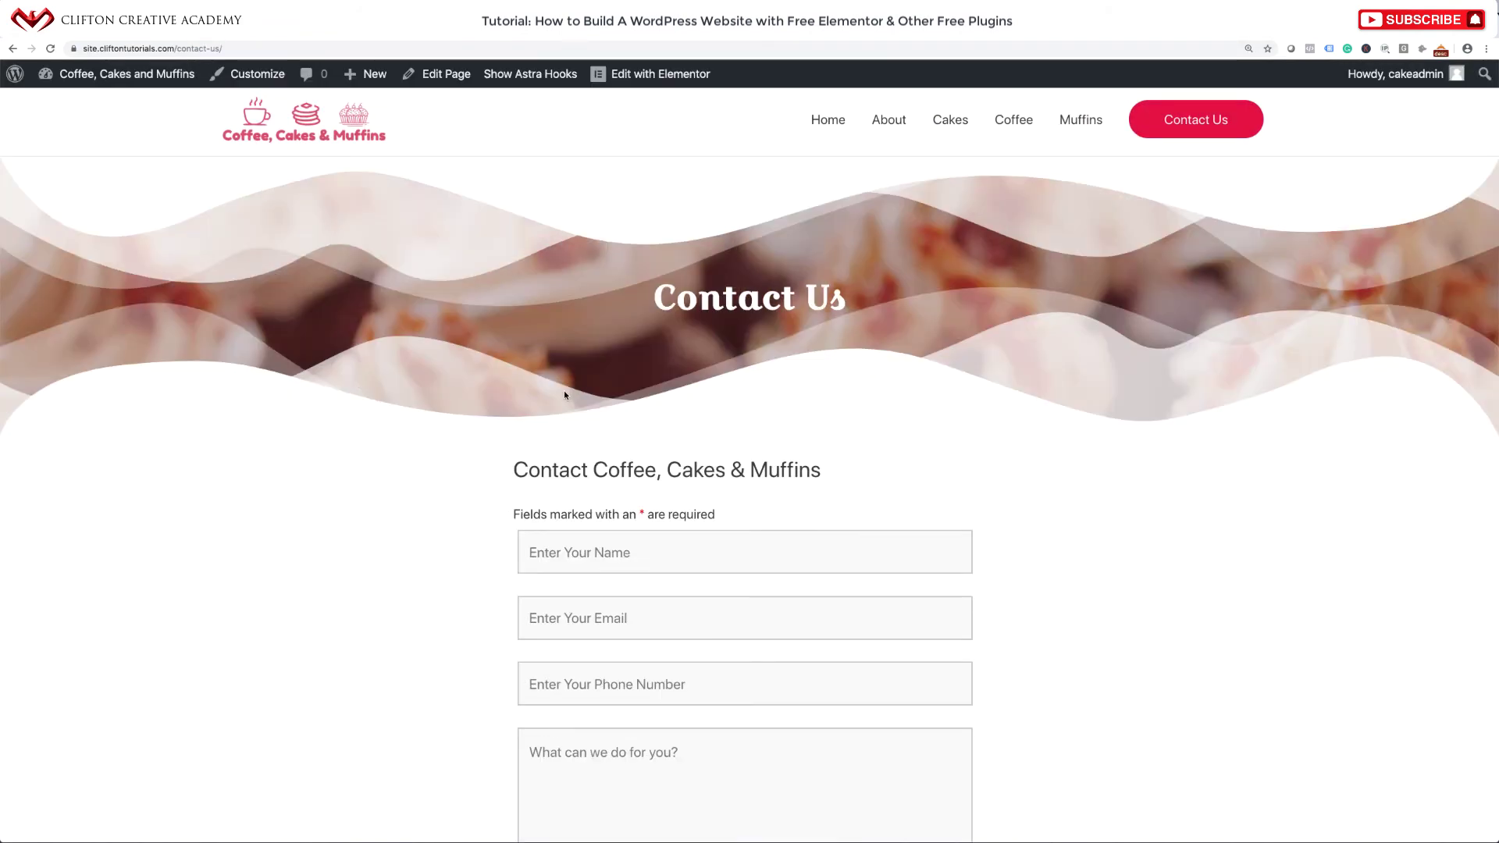
pyautogui.scroll(-10, 564, 395)
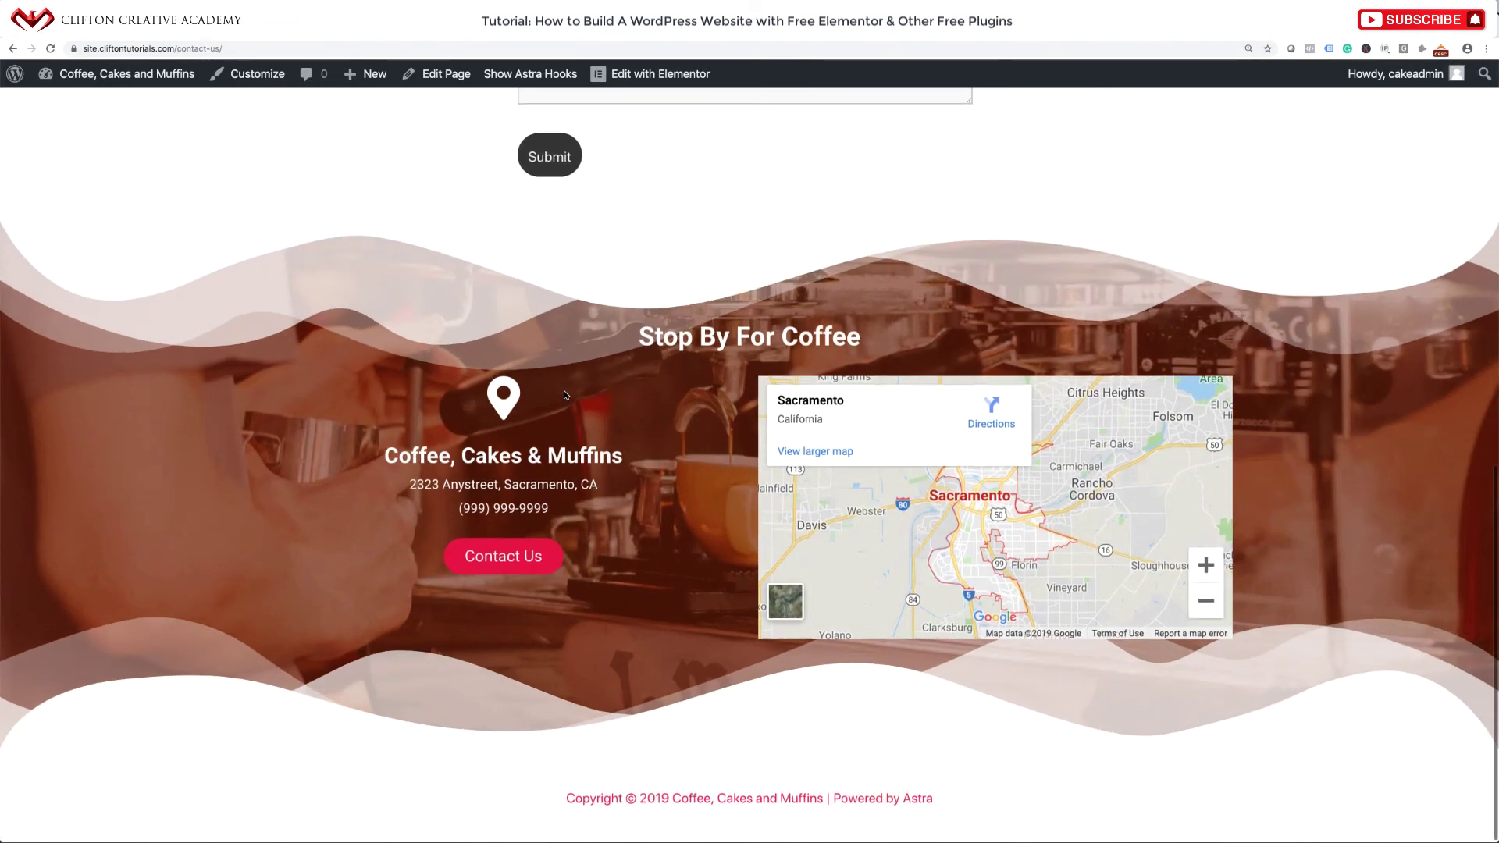
pyautogui.scroll(10, 565, 395)
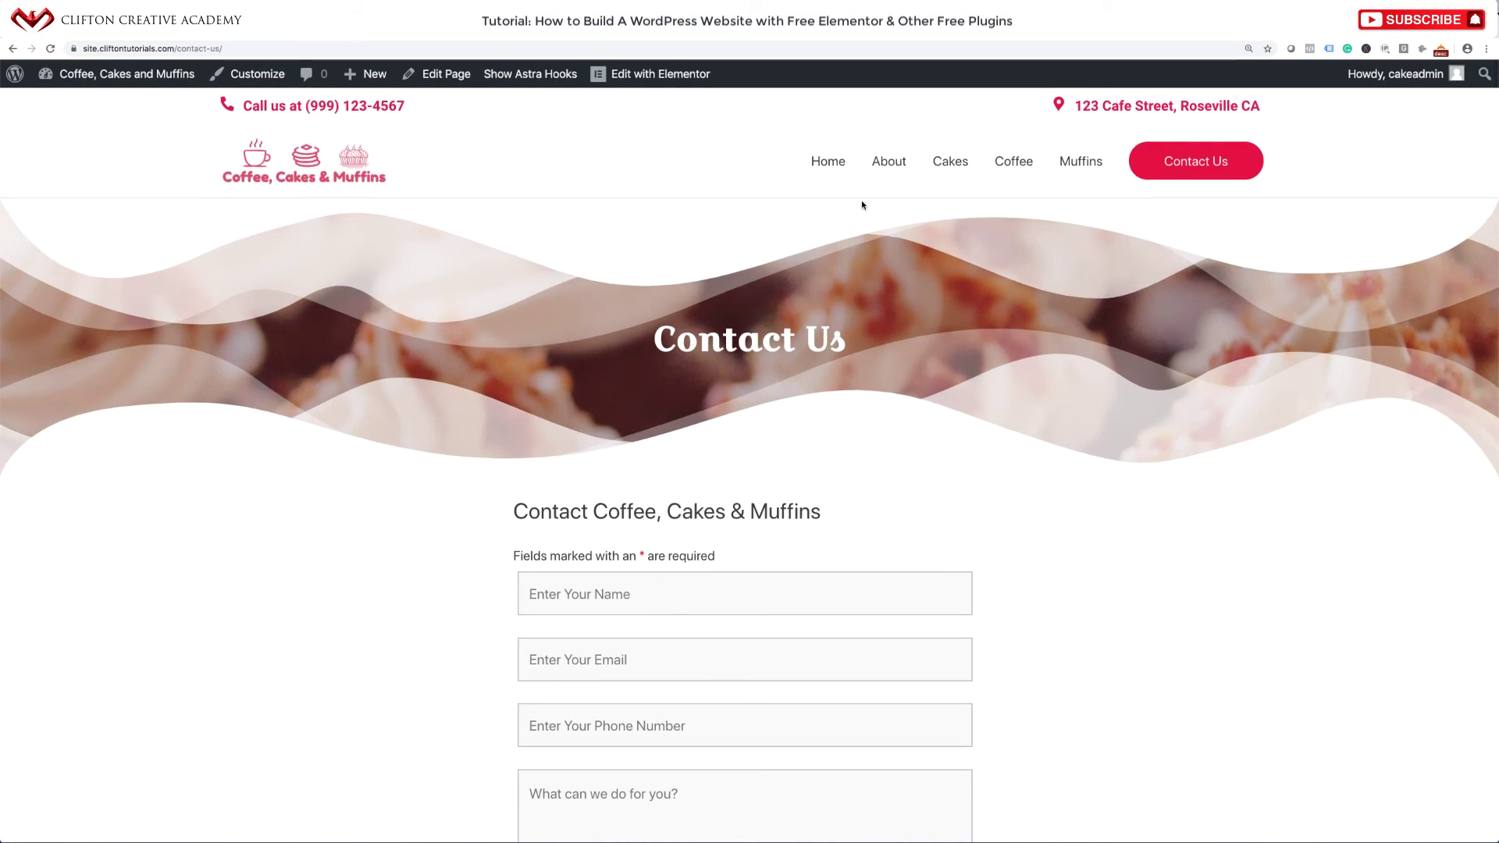
pyautogui.click(831, 165)
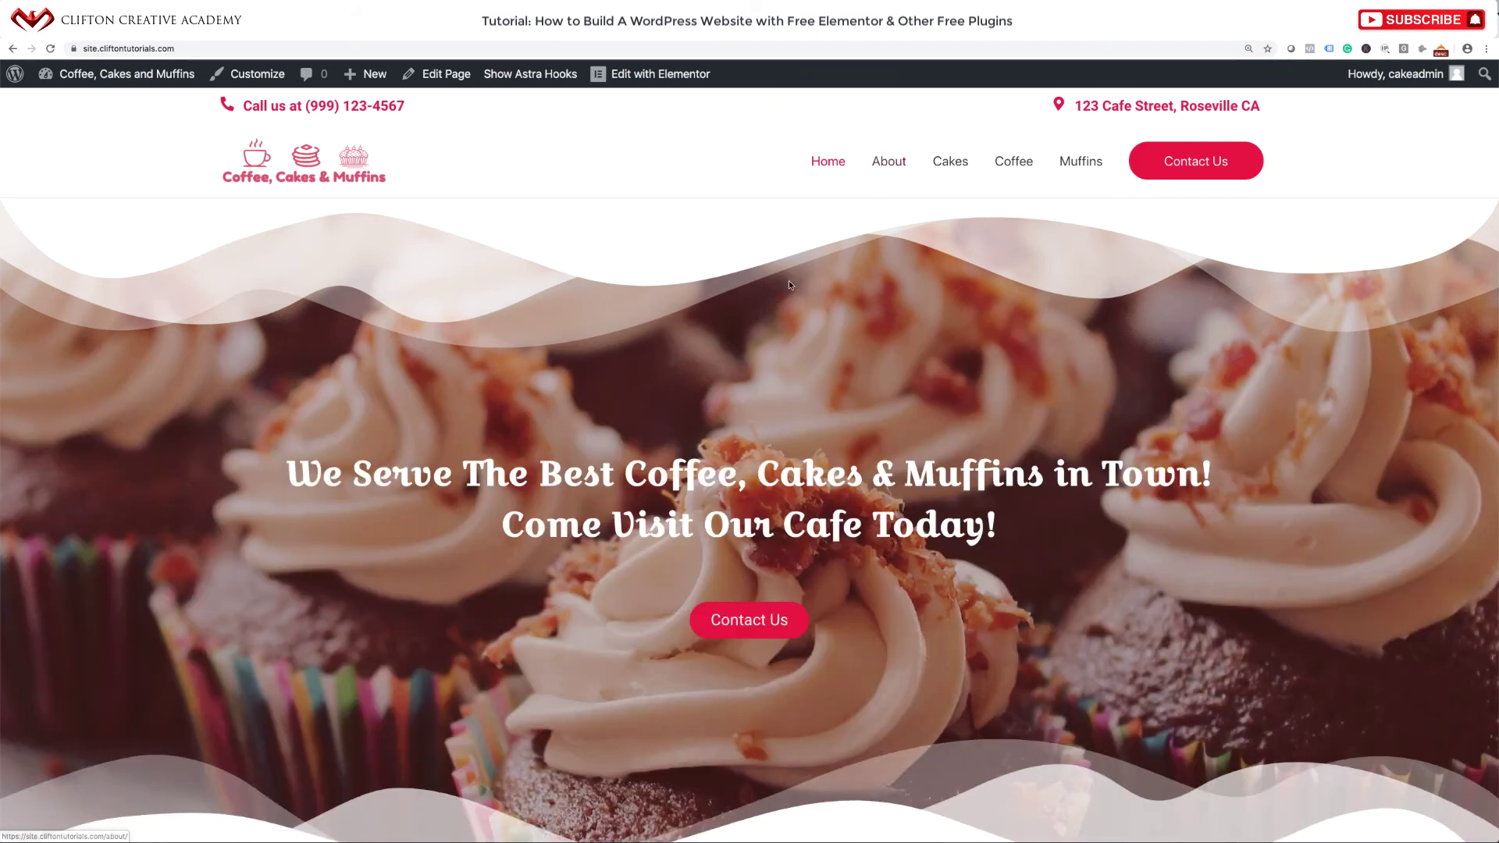
pyautogui.scroll(-5, 789, 281)
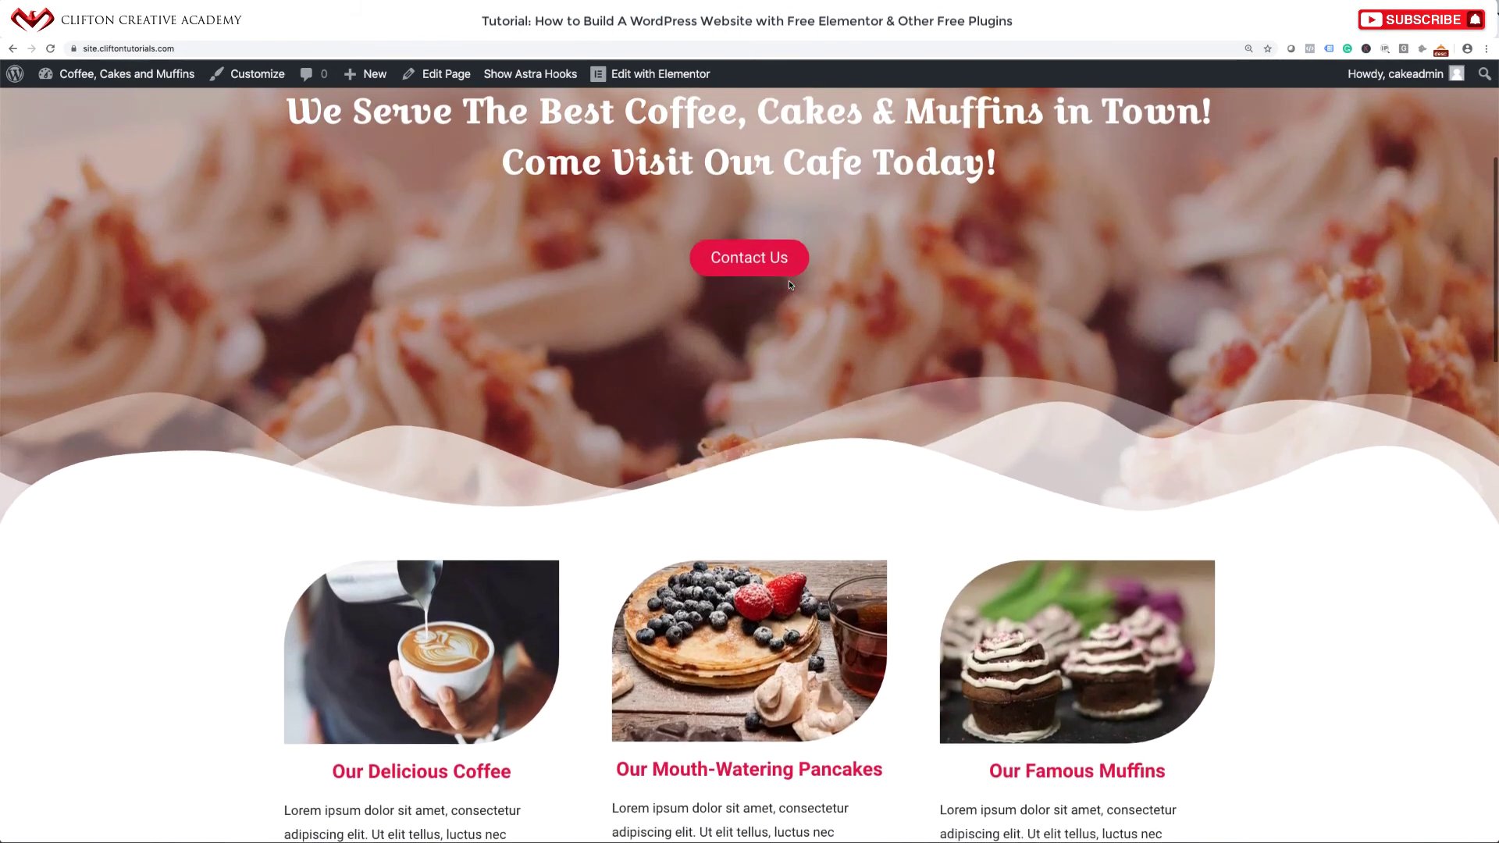
pyautogui.scroll(5, 788, 283)
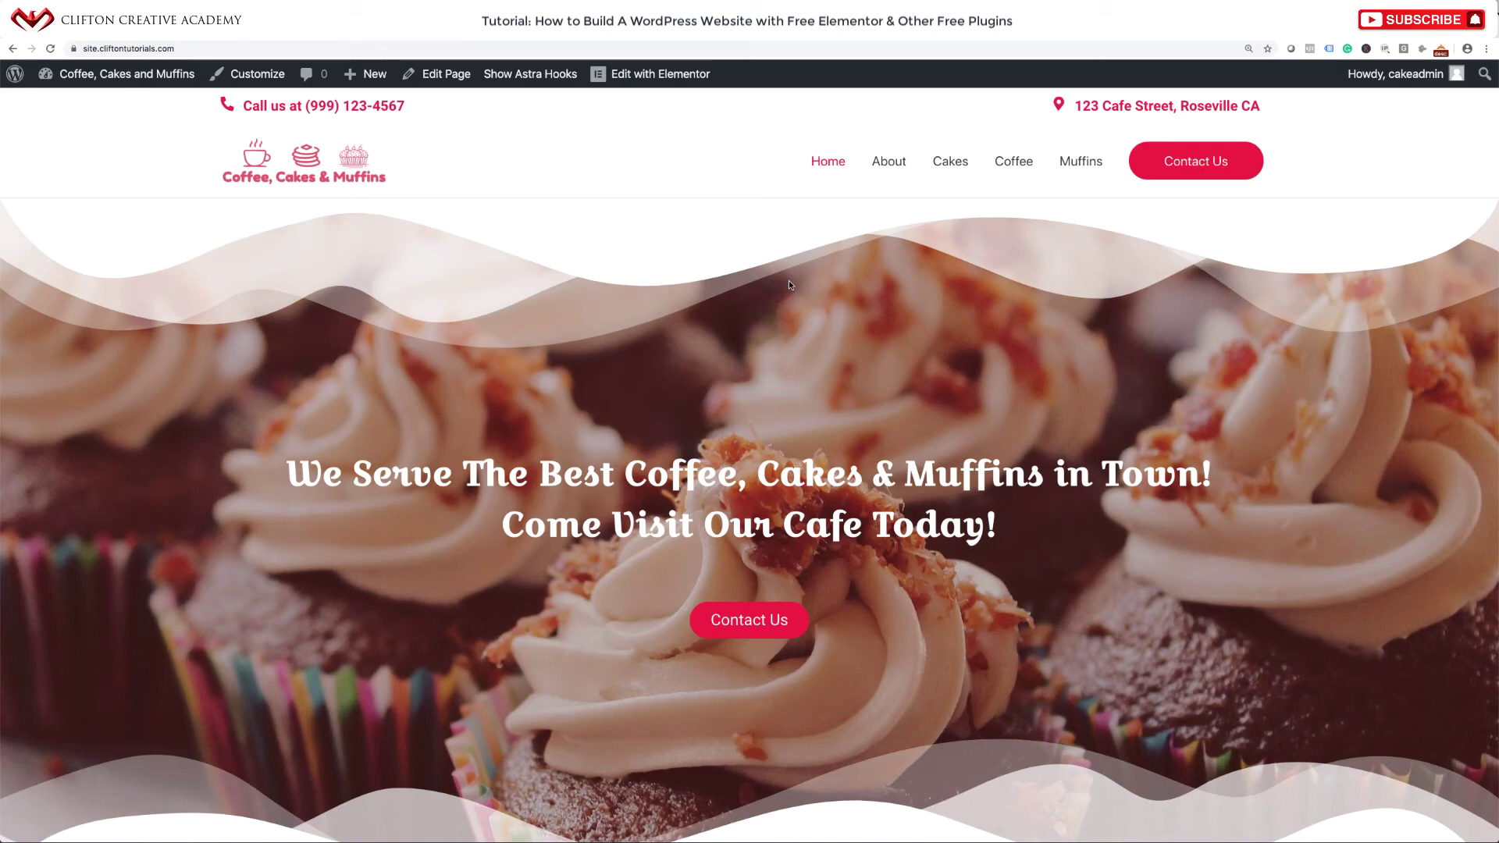
pyautogui.scroll(-10, 789, 285)
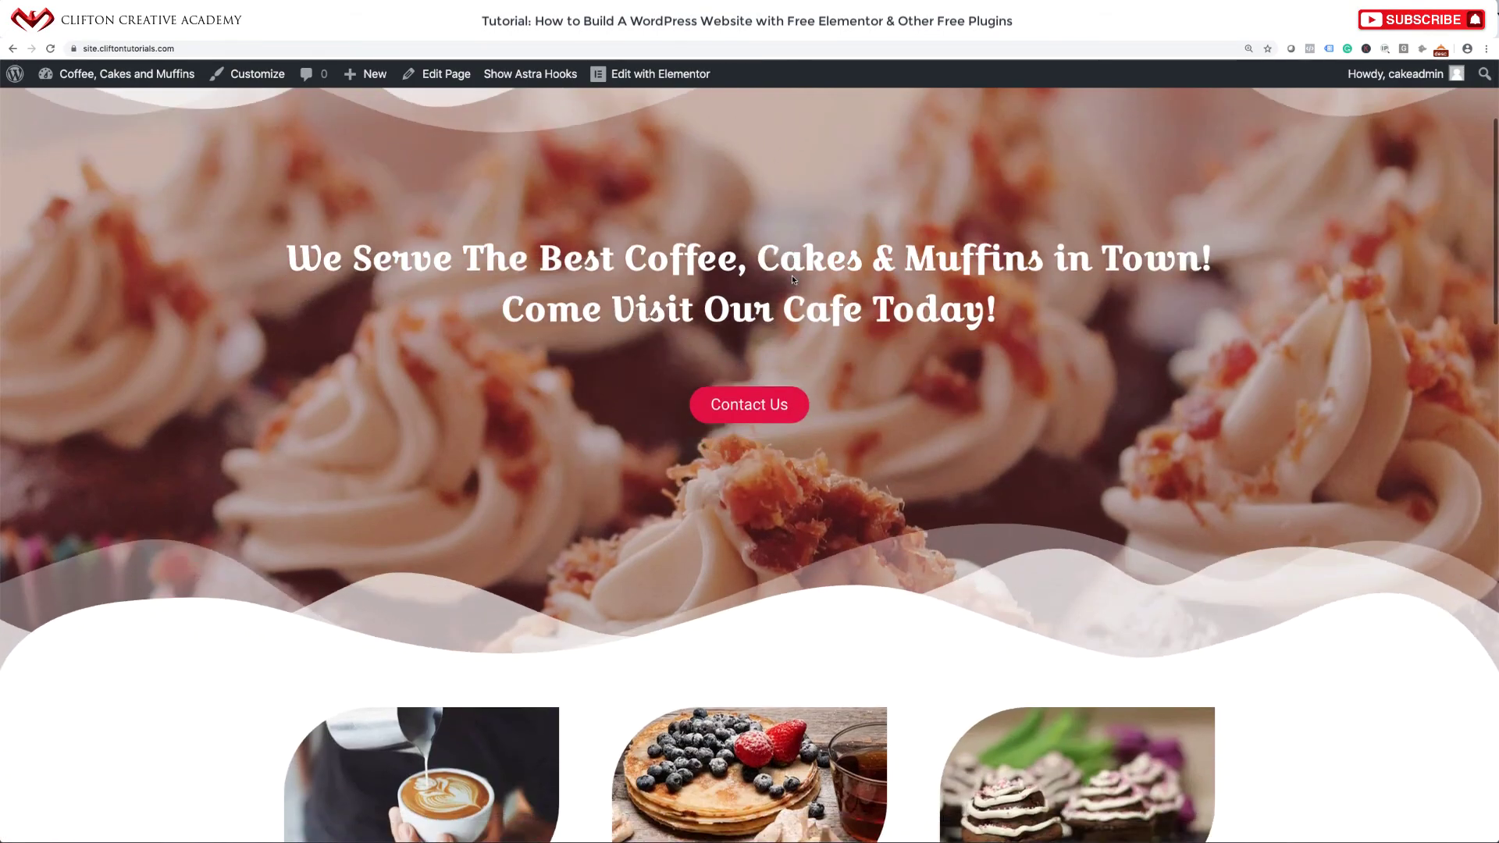
pyautogui.scroll(-10, 791, 275)
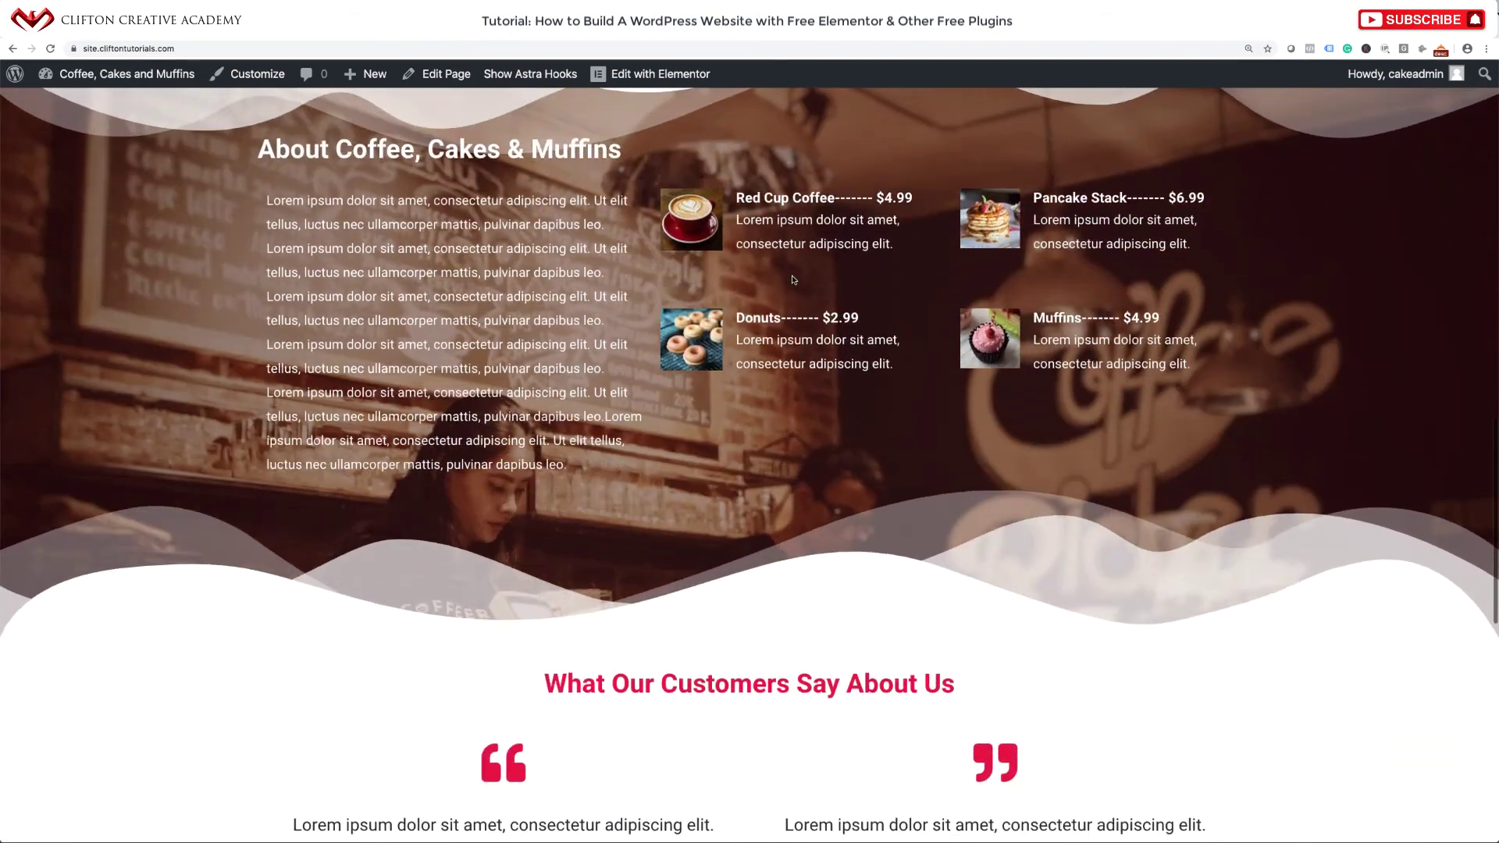
pyautogui.scroll(-5, 793, 276)
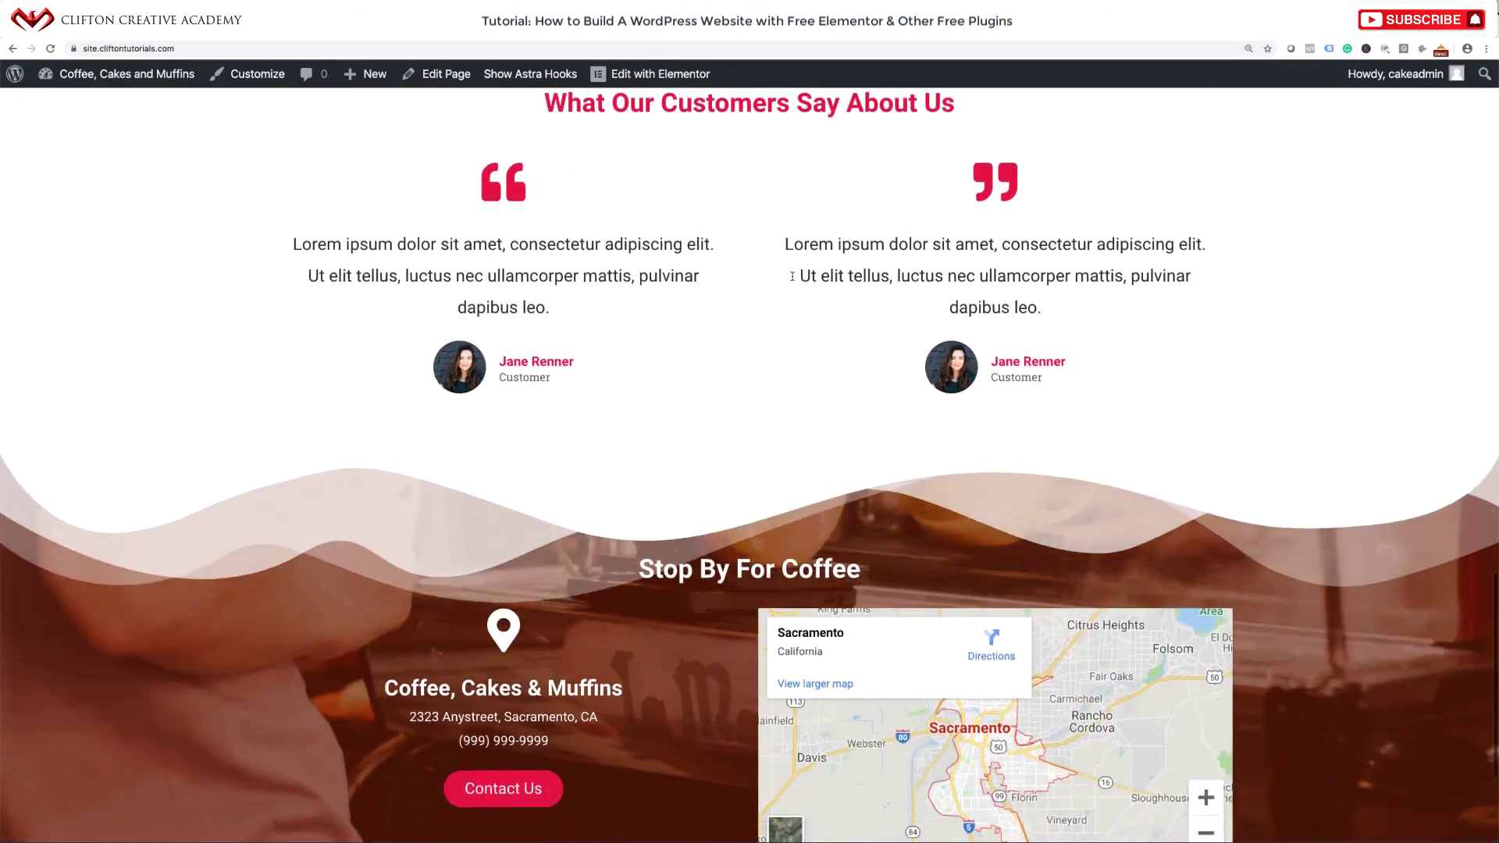
pyautogui.scroll(-3, 793, 281)
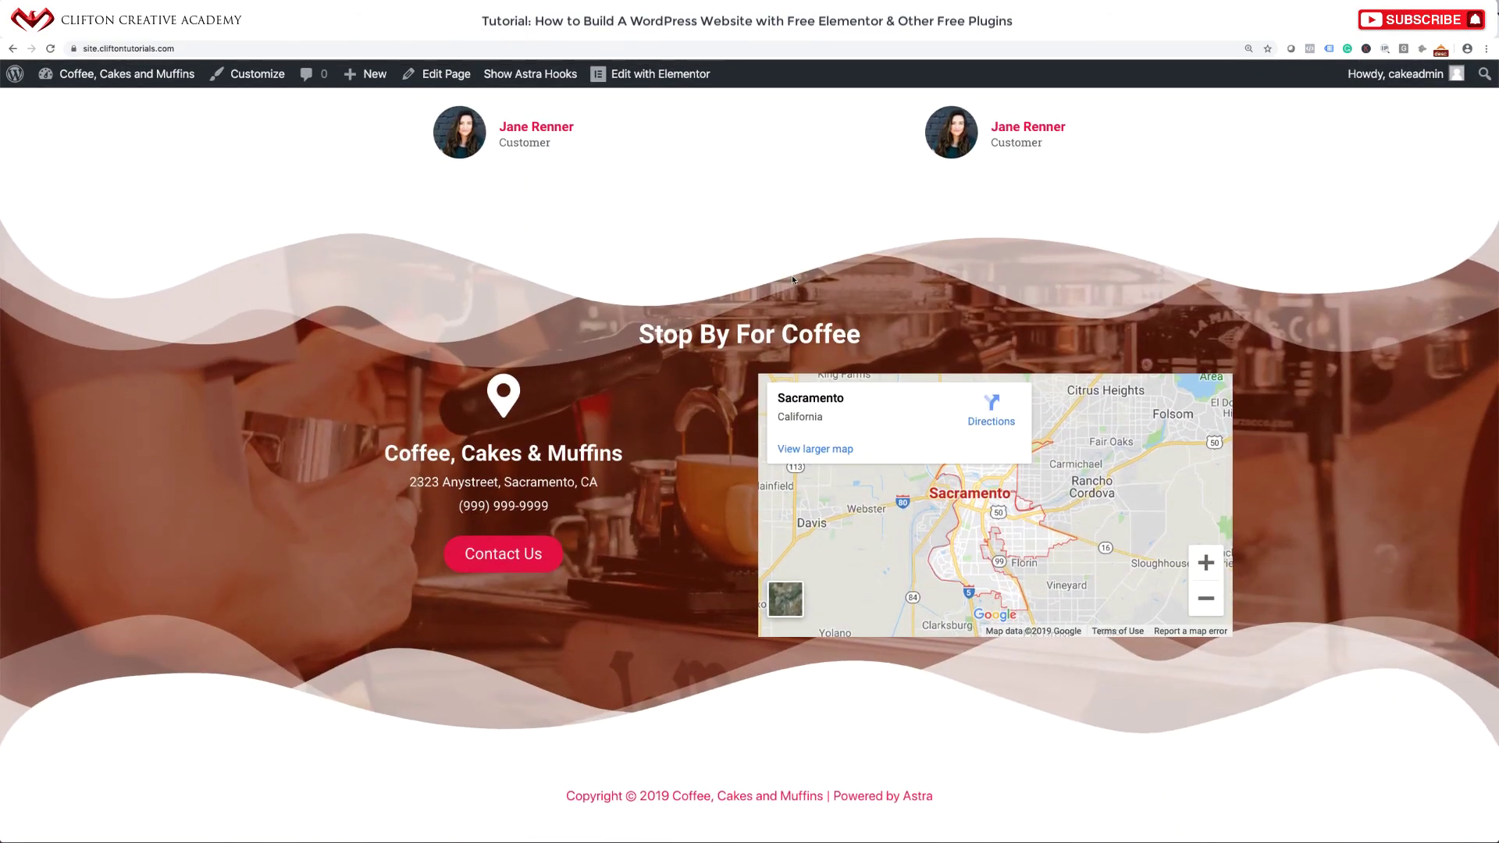
pyautogui.scroll(15, 792, 280)
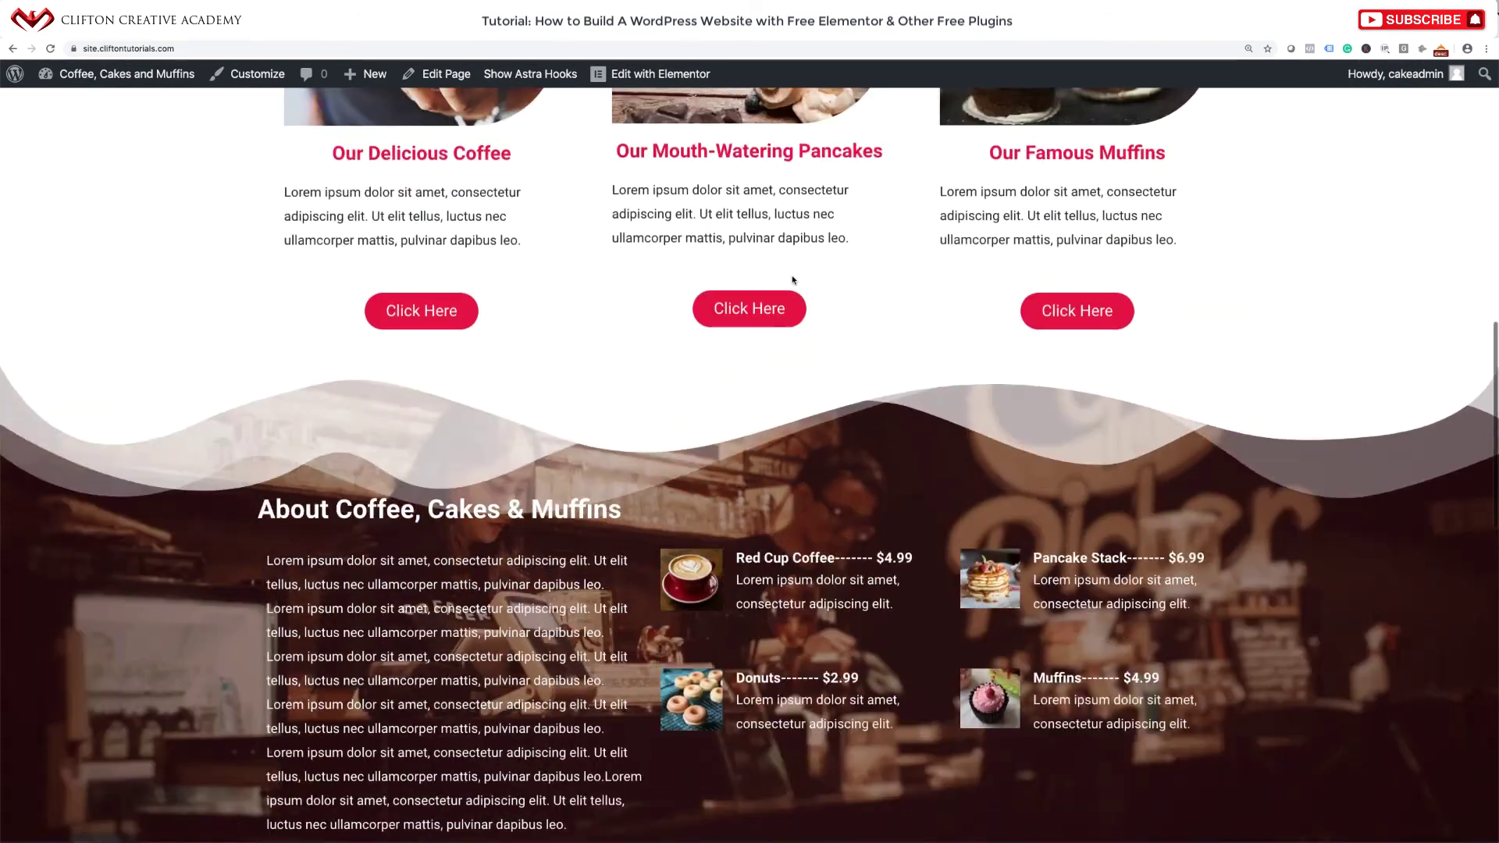
pyautogui.scroll(8, 792, 274)
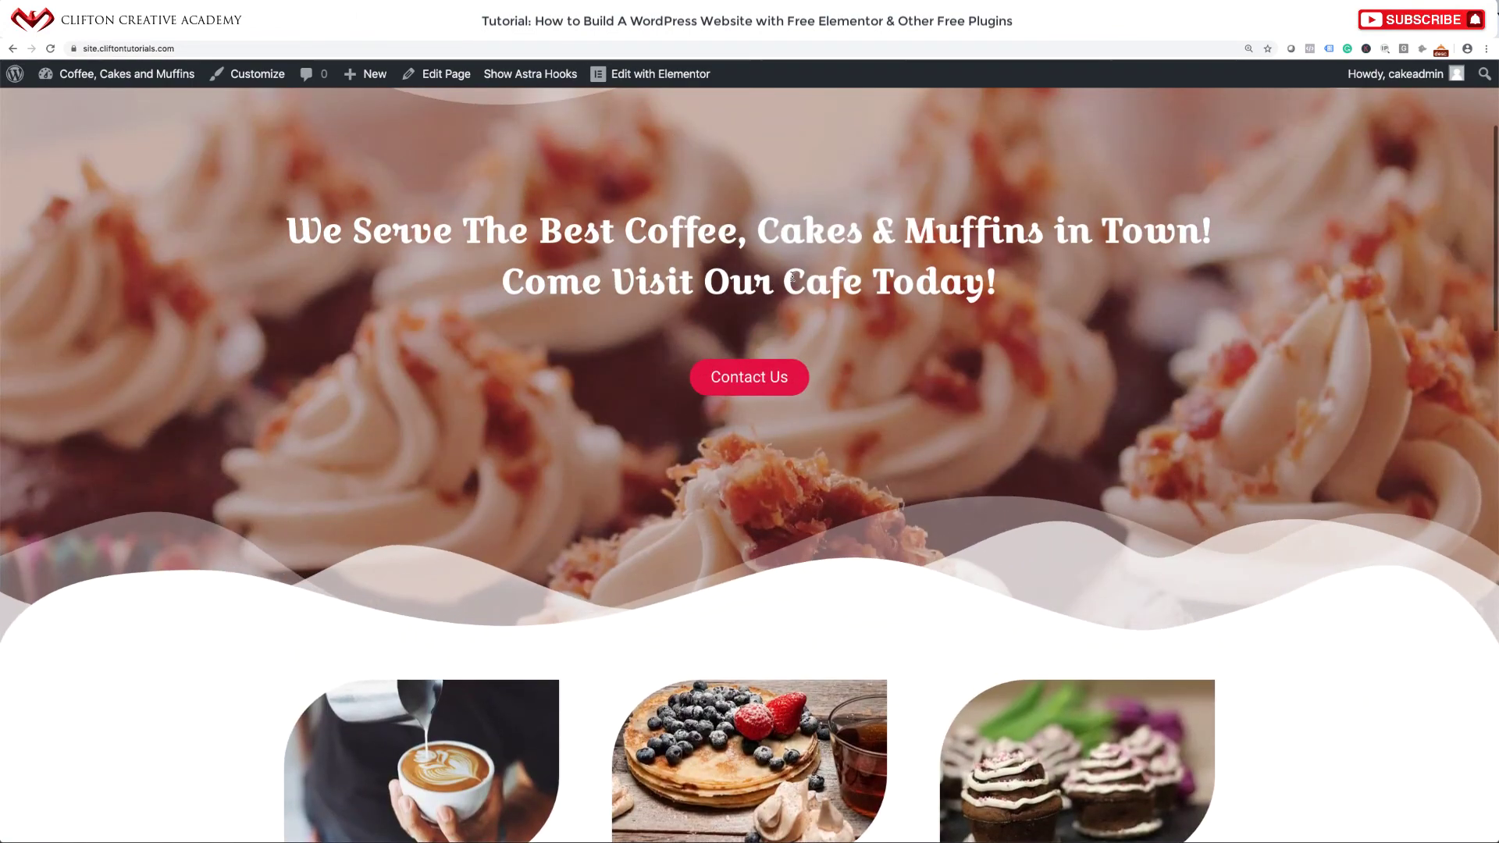
pyautogui.scroll(3, 792, 277)
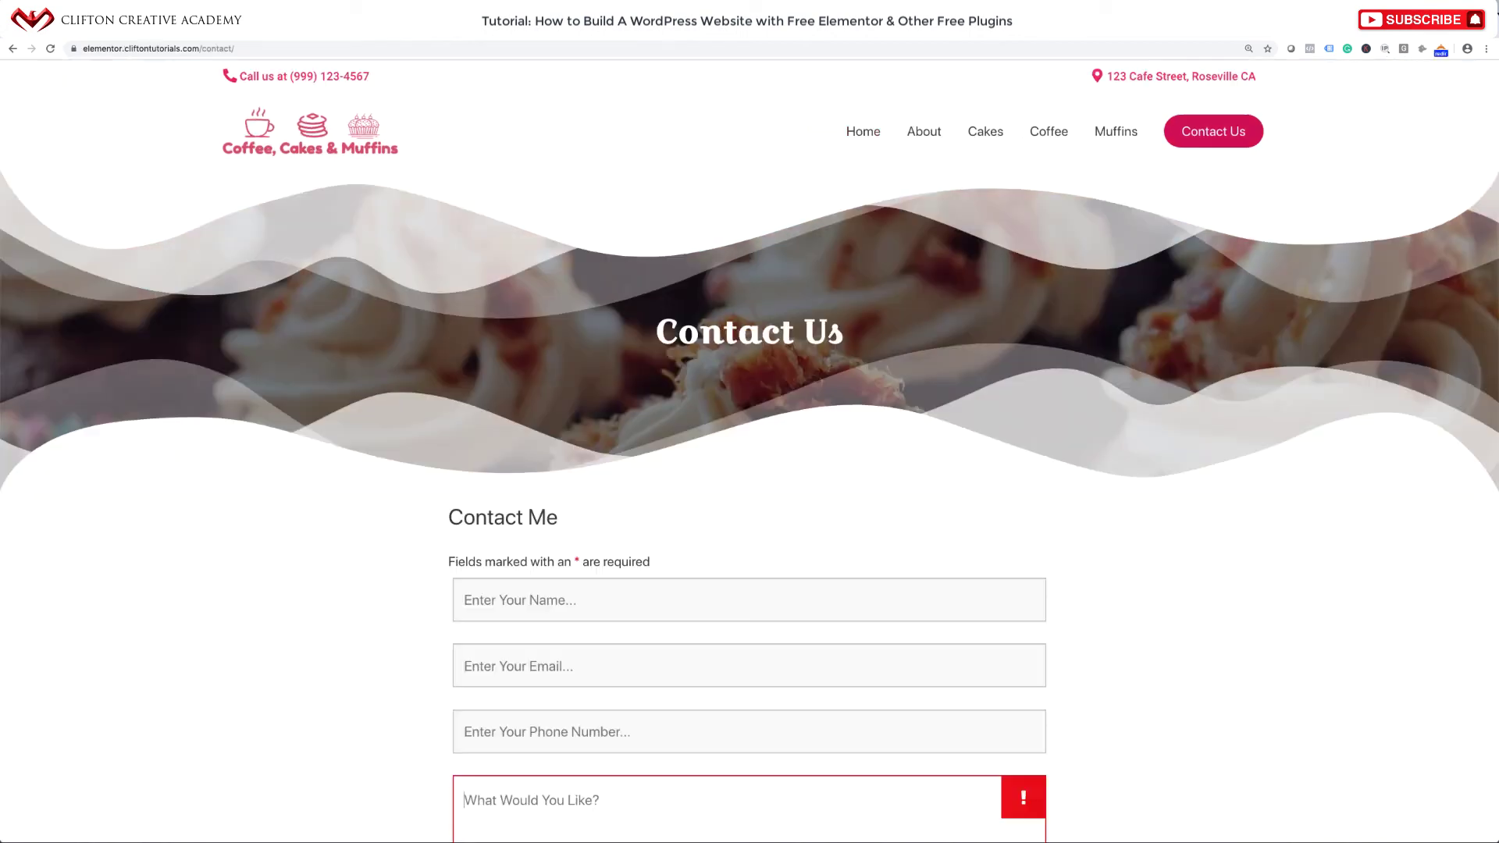
pyautogui.click(305, 154)
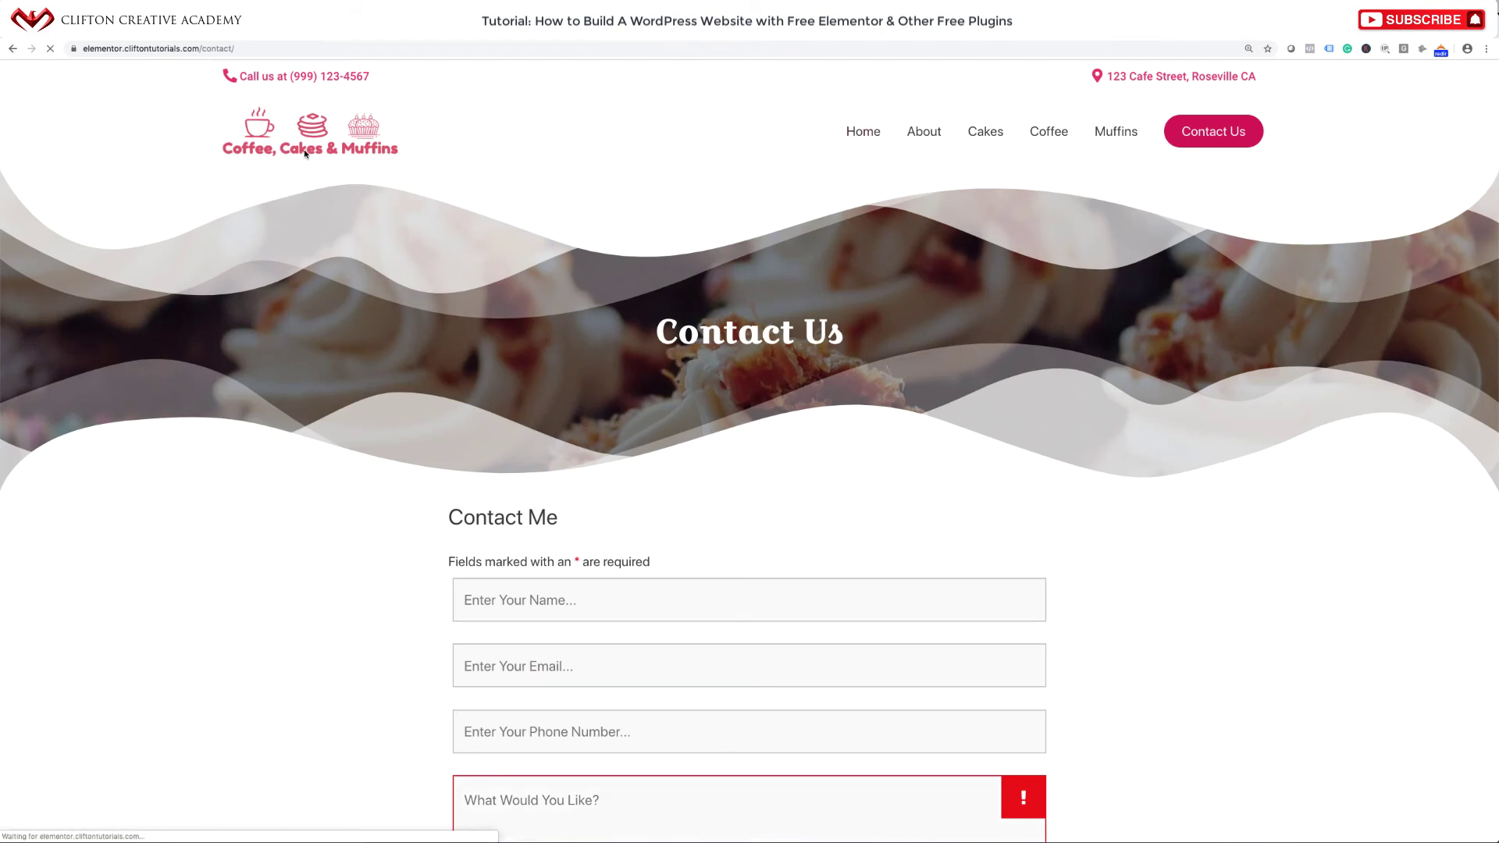
pyautogui.scroll(-3, 312, 314)
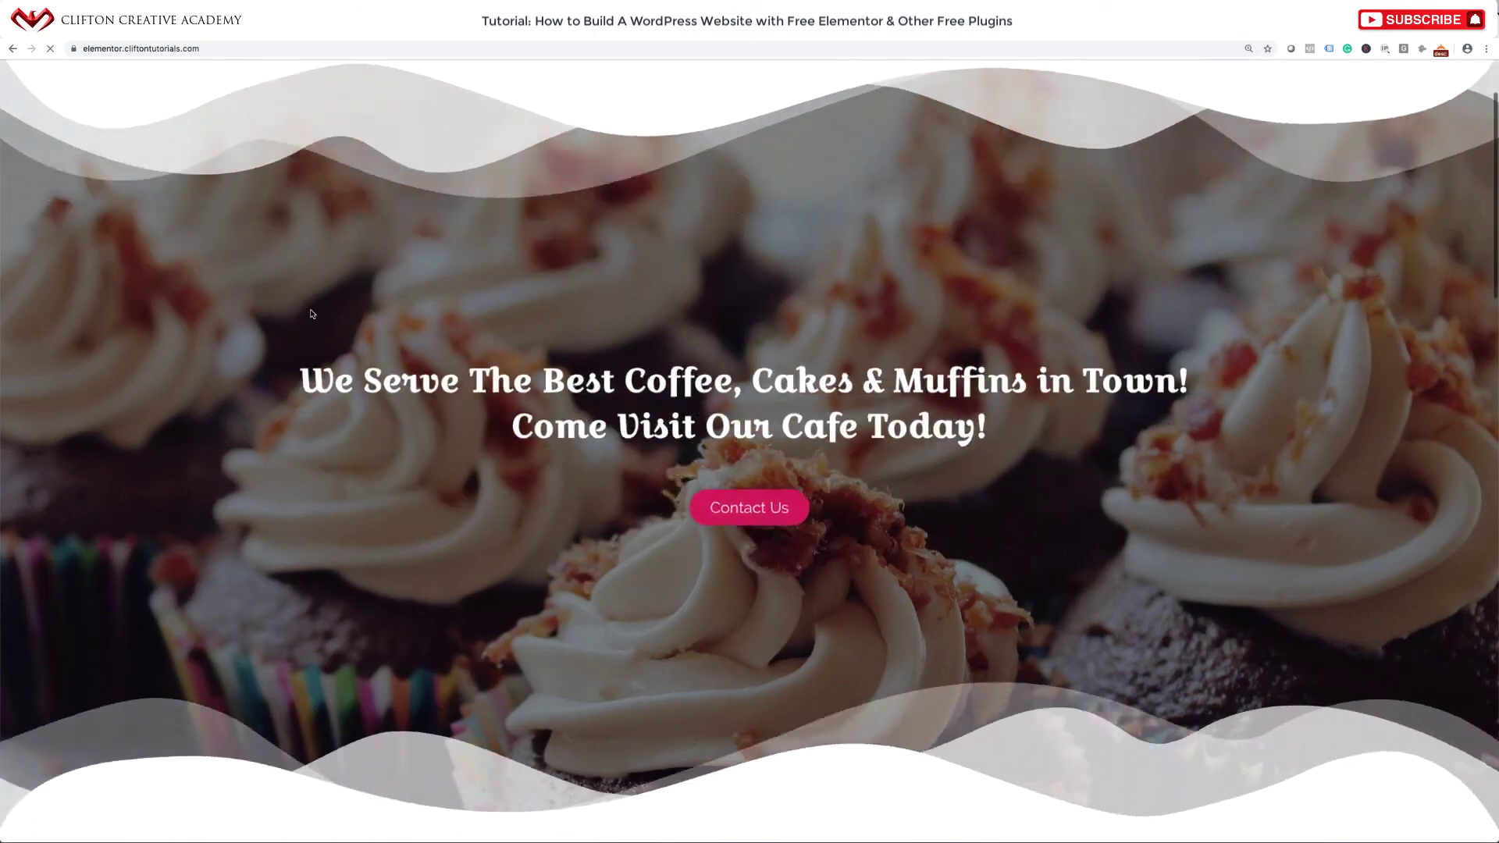
pyautogui.scroll(-15, 311, 314)
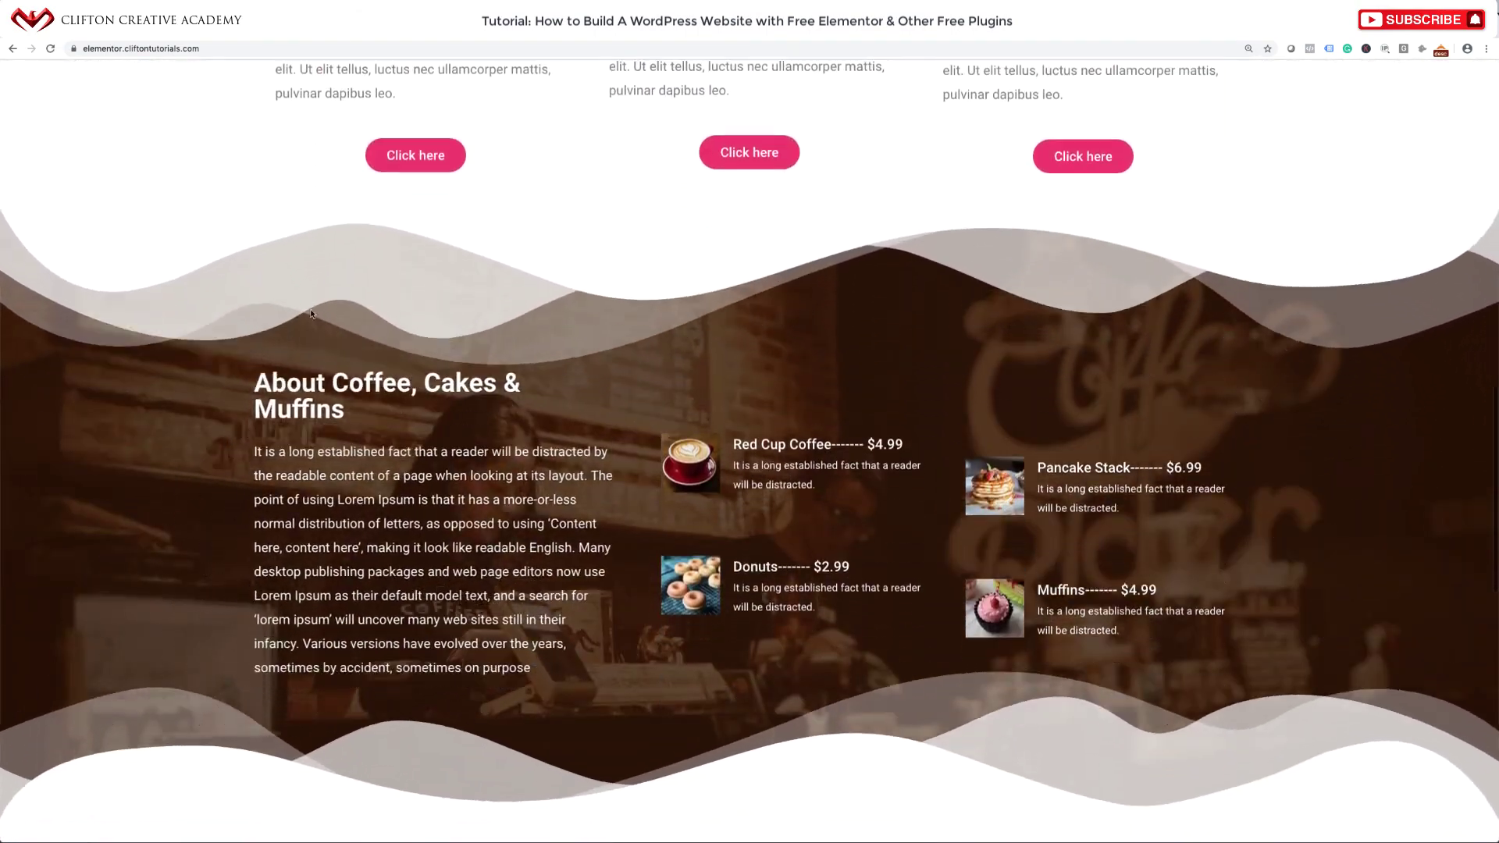
pyautogui.scroll(-10, 311, 314)
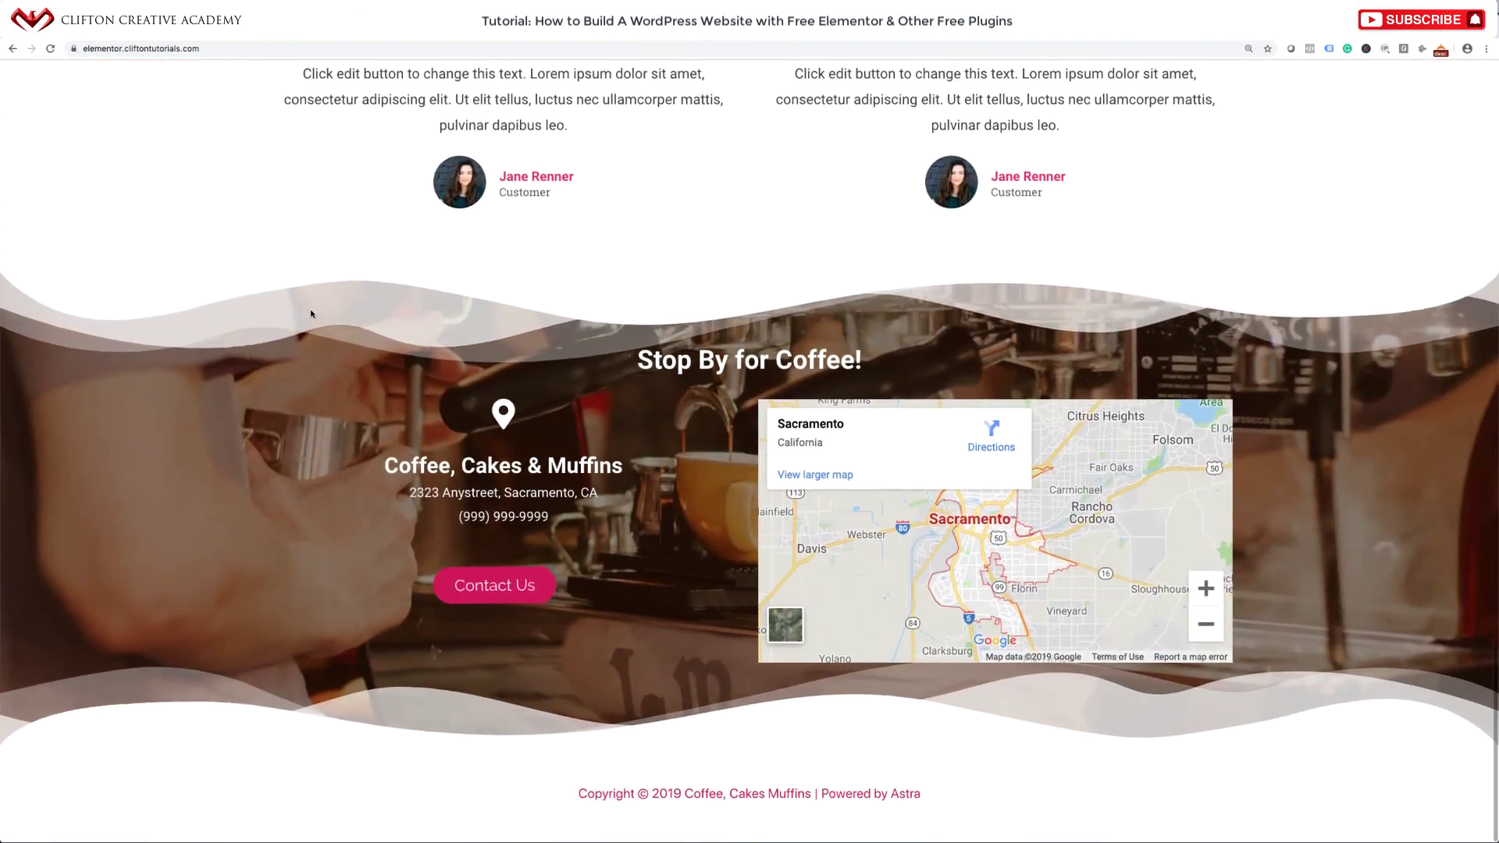
pyautogui.scroll(20, 310, 314)
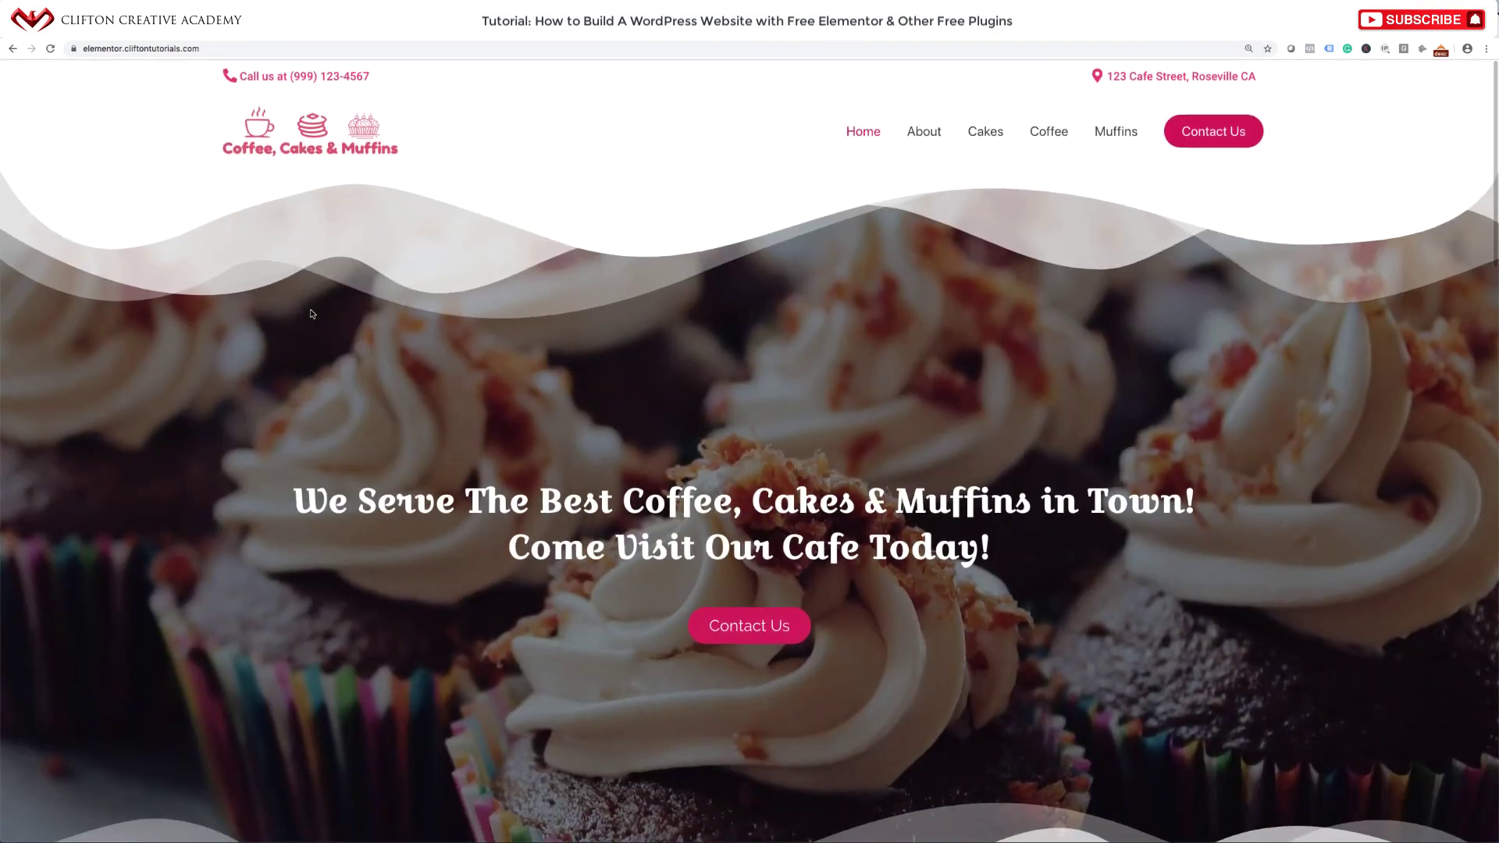
pyautogui.click(515, 39)
pyautogui.scroll(-15, 428, 509)
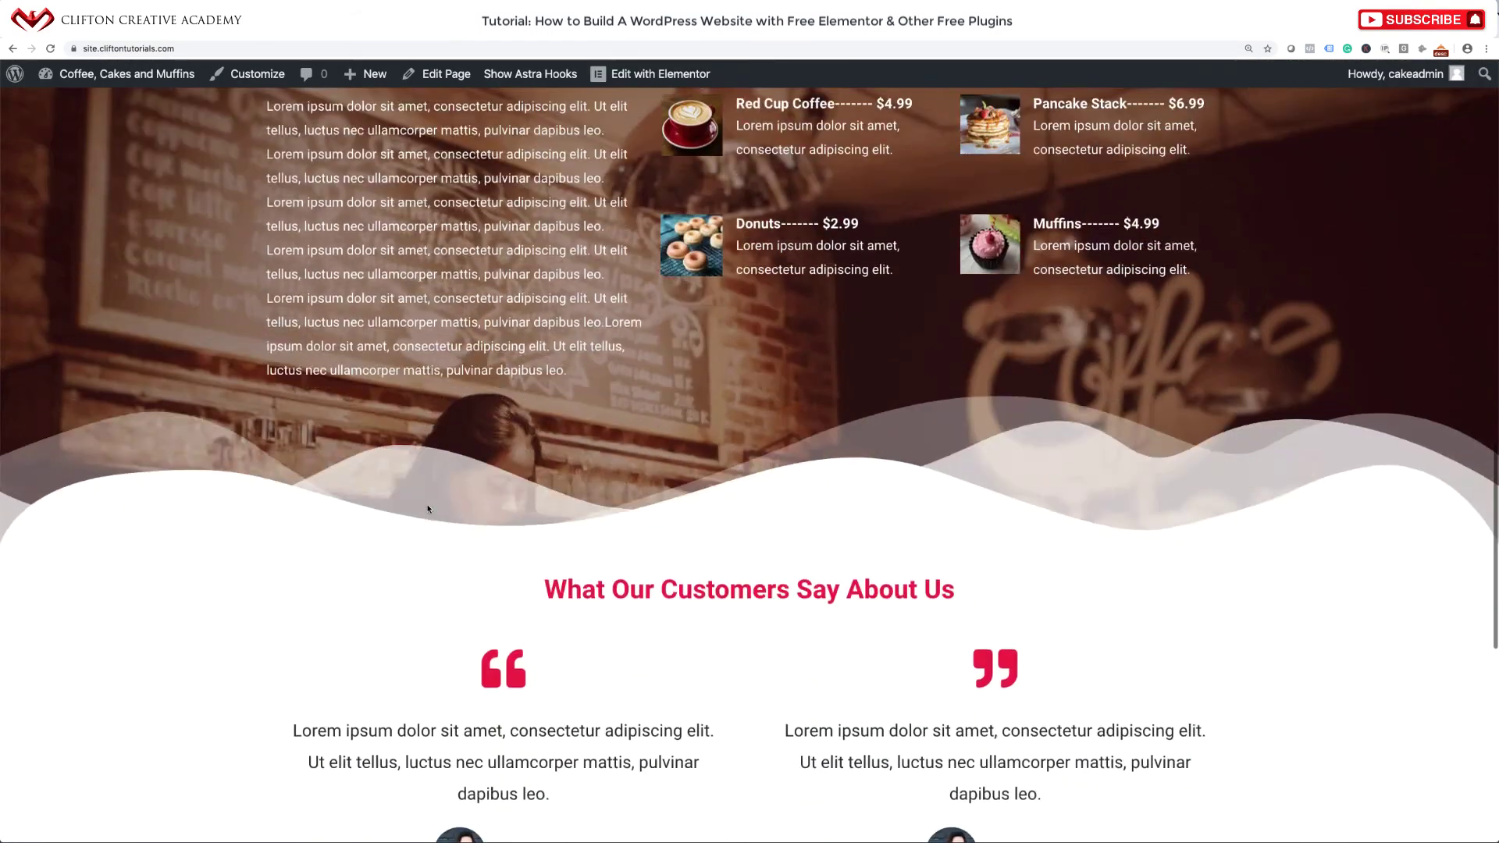
pyautogui.scroll(15, 428, 509)
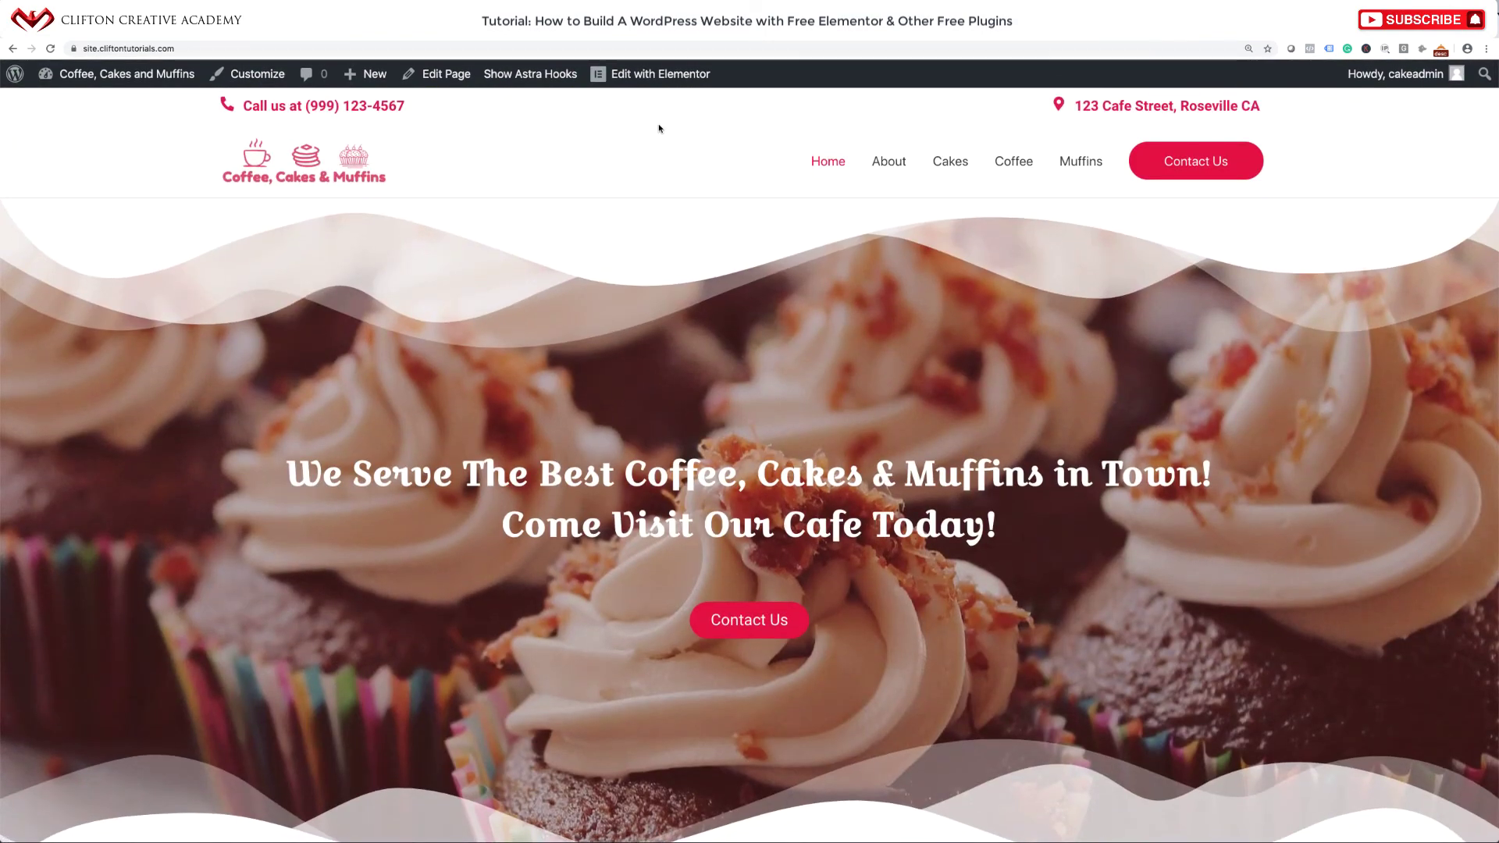
# Open the home page in Elementor and set the hero heading's Entrance Animation to Zoom In Down.
pyautogui.click(664, 73)
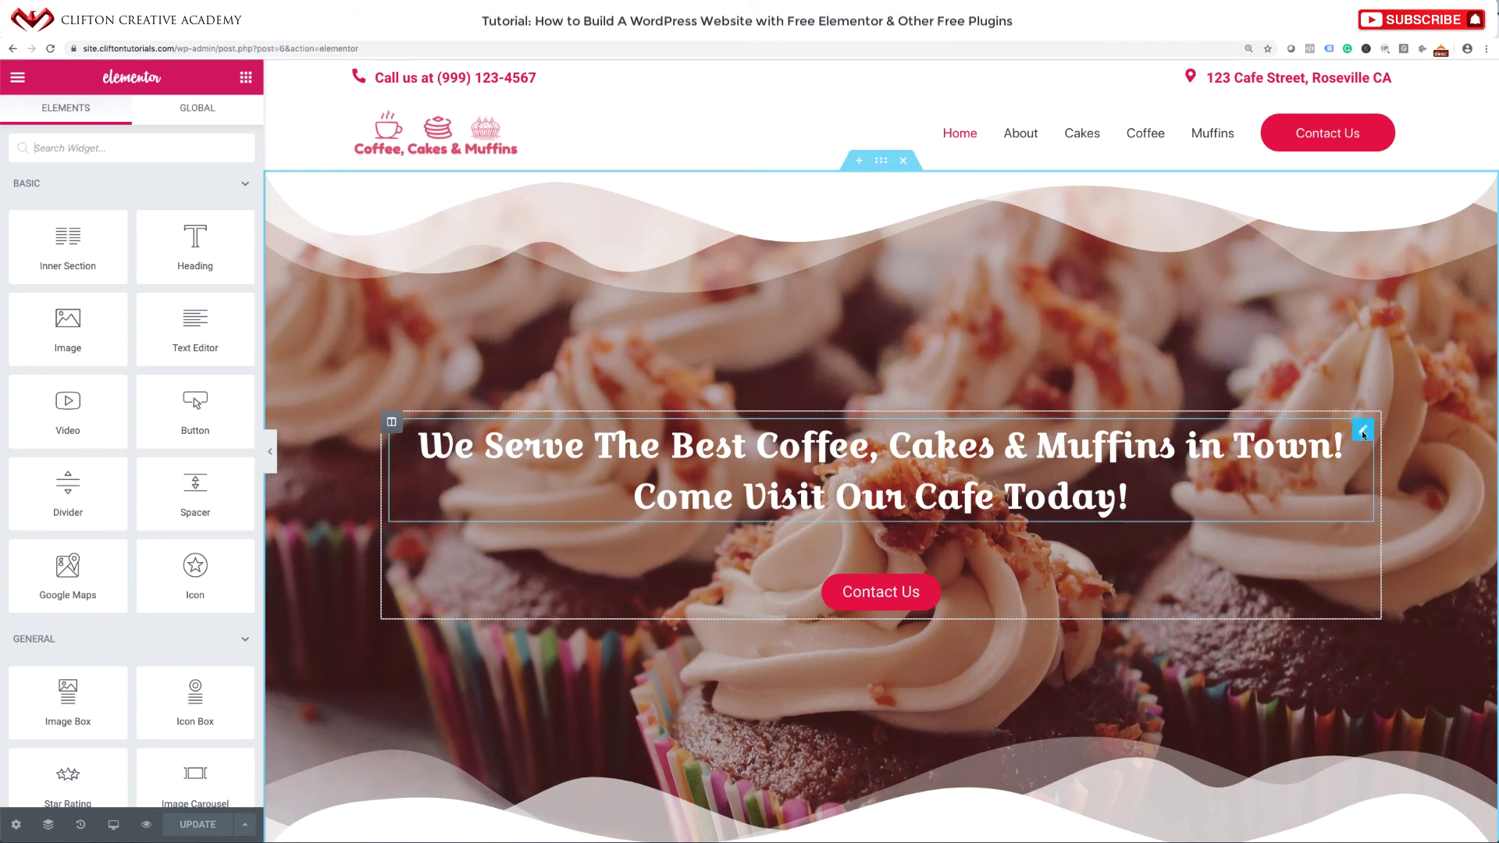
pyautogui.click(1363, 430)
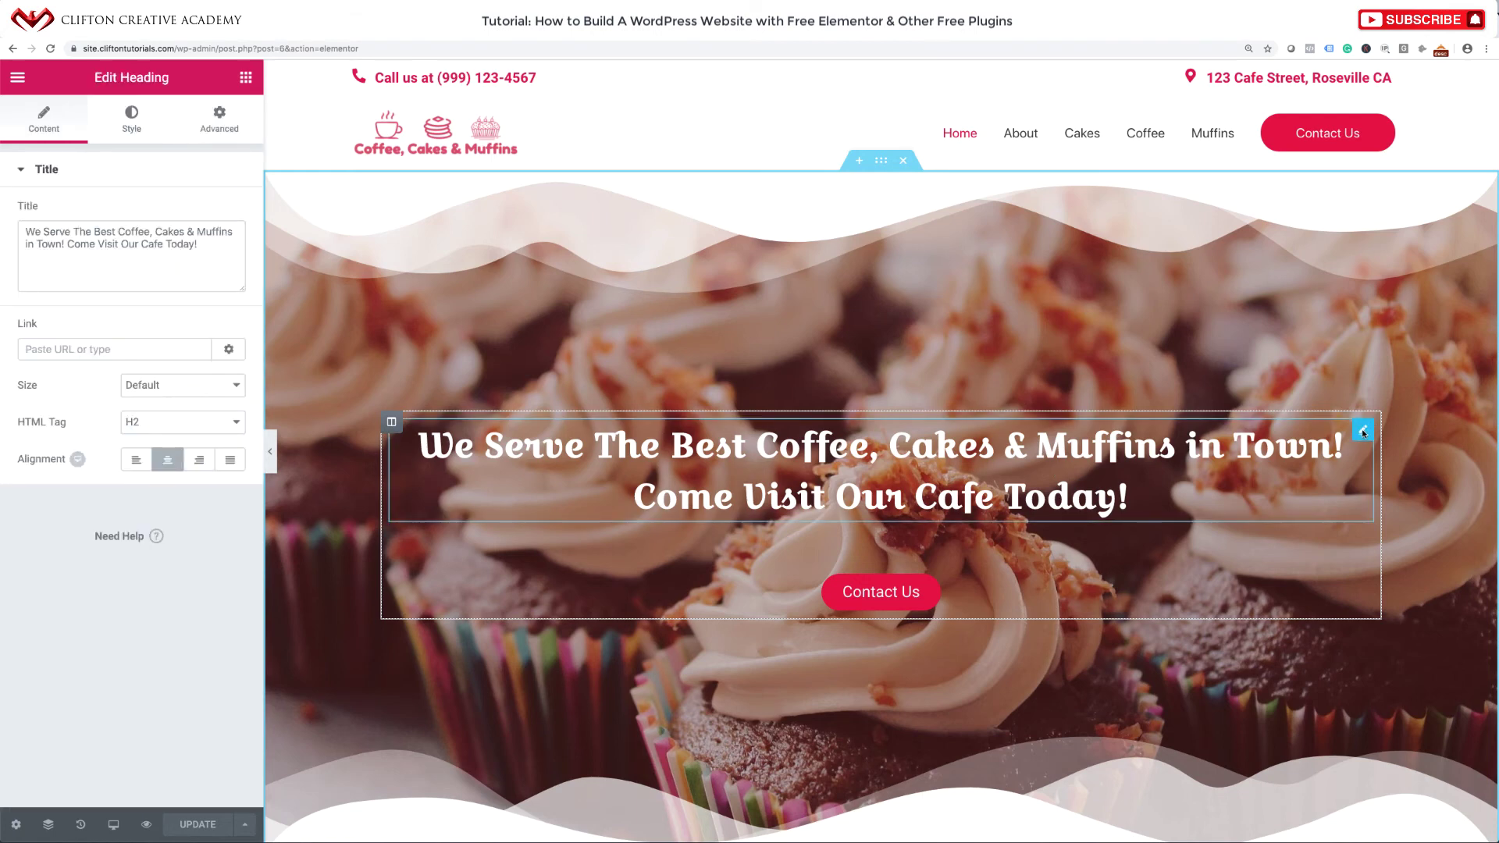
pyautogui.click(211, 120)
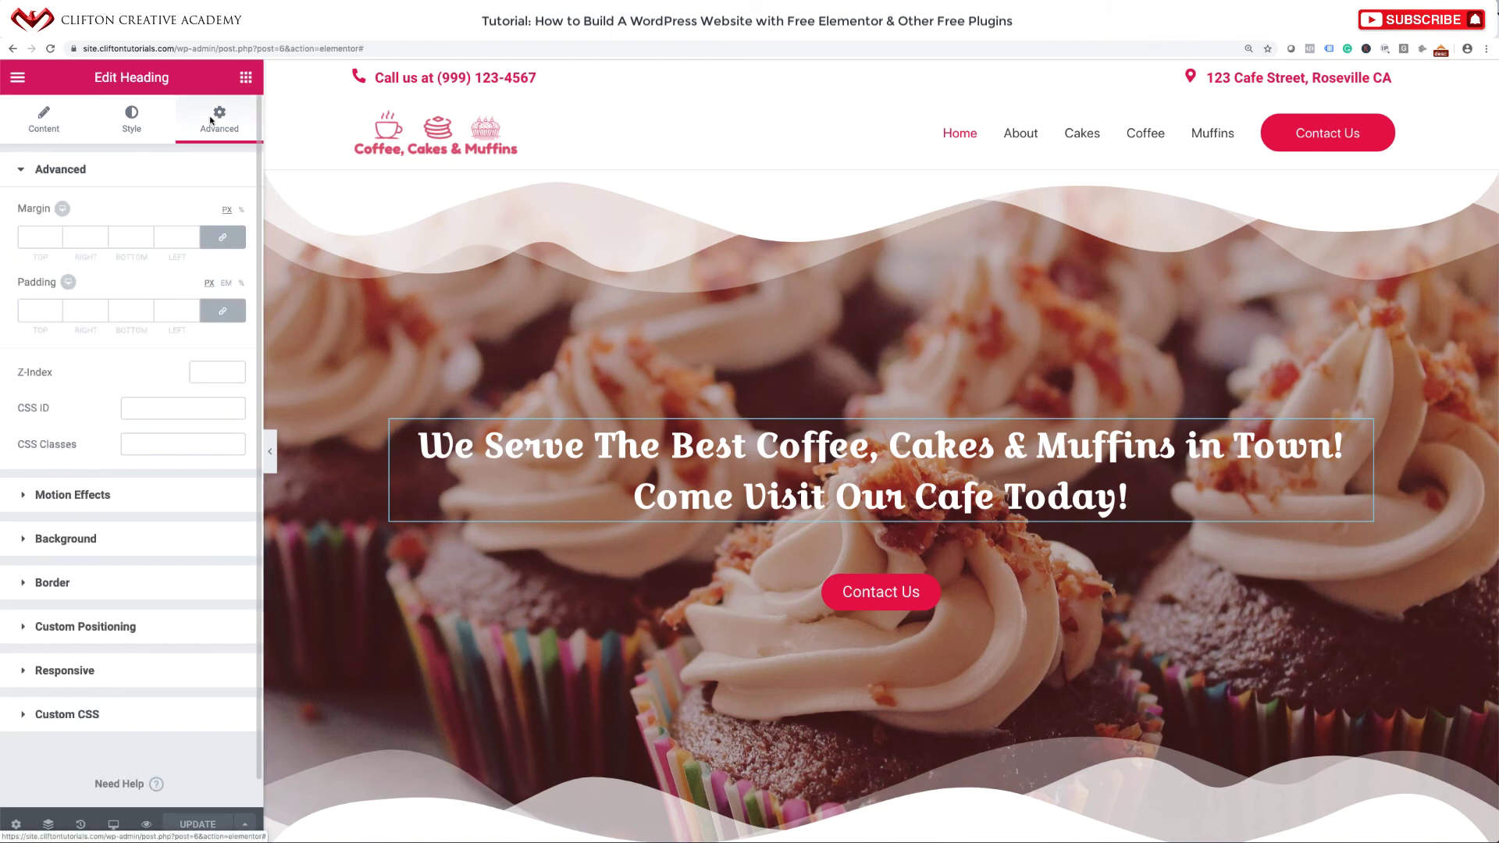
pyautogui.click(50, 497)
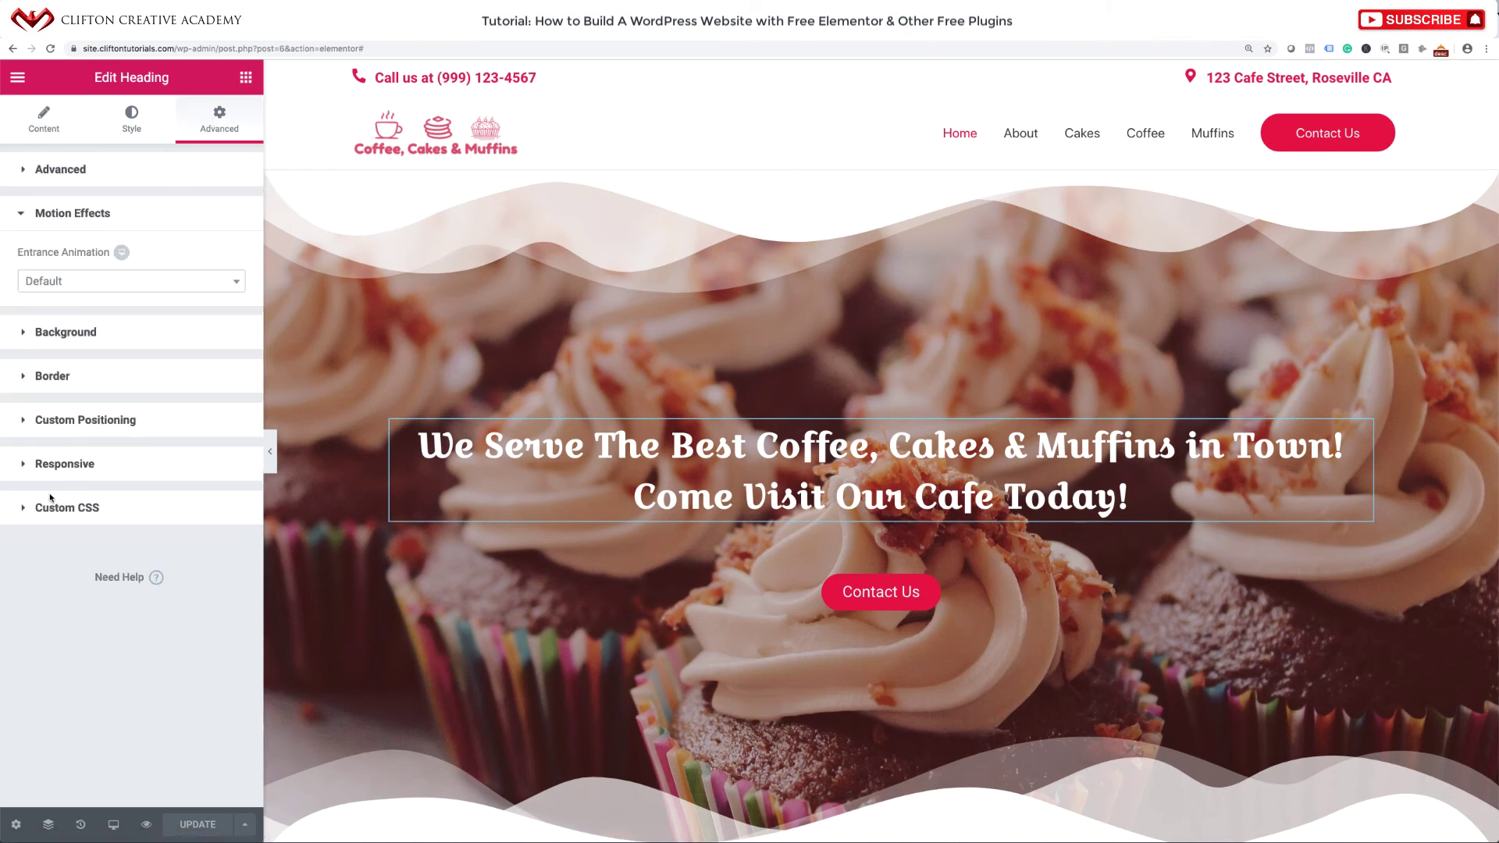
pyautogui.click(115, 282)
pyautogui.scroll(-5, 78, 406)
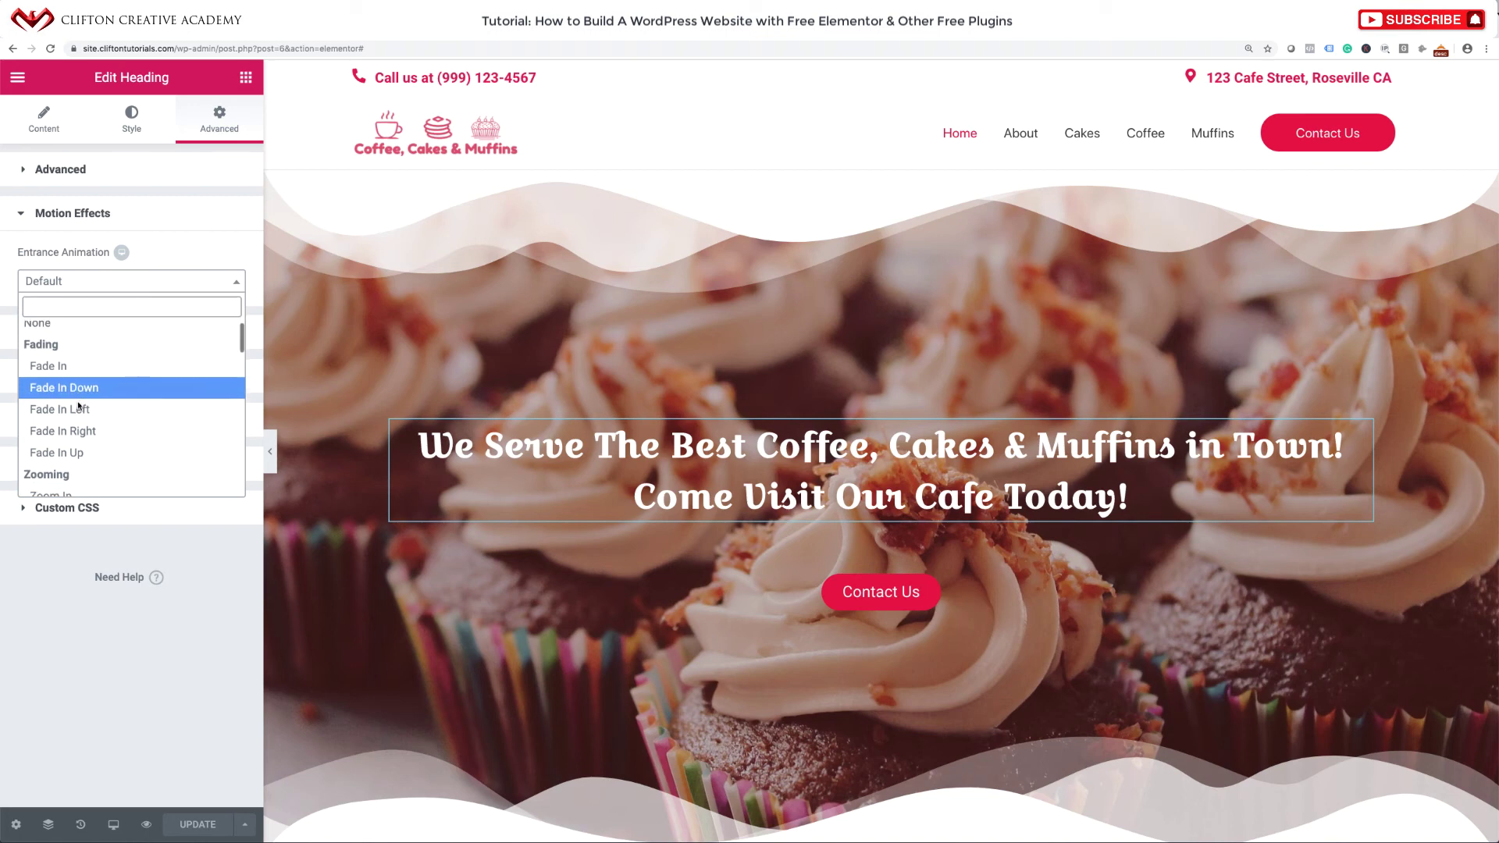
pyautogui.scroll(-2, 78, 406)
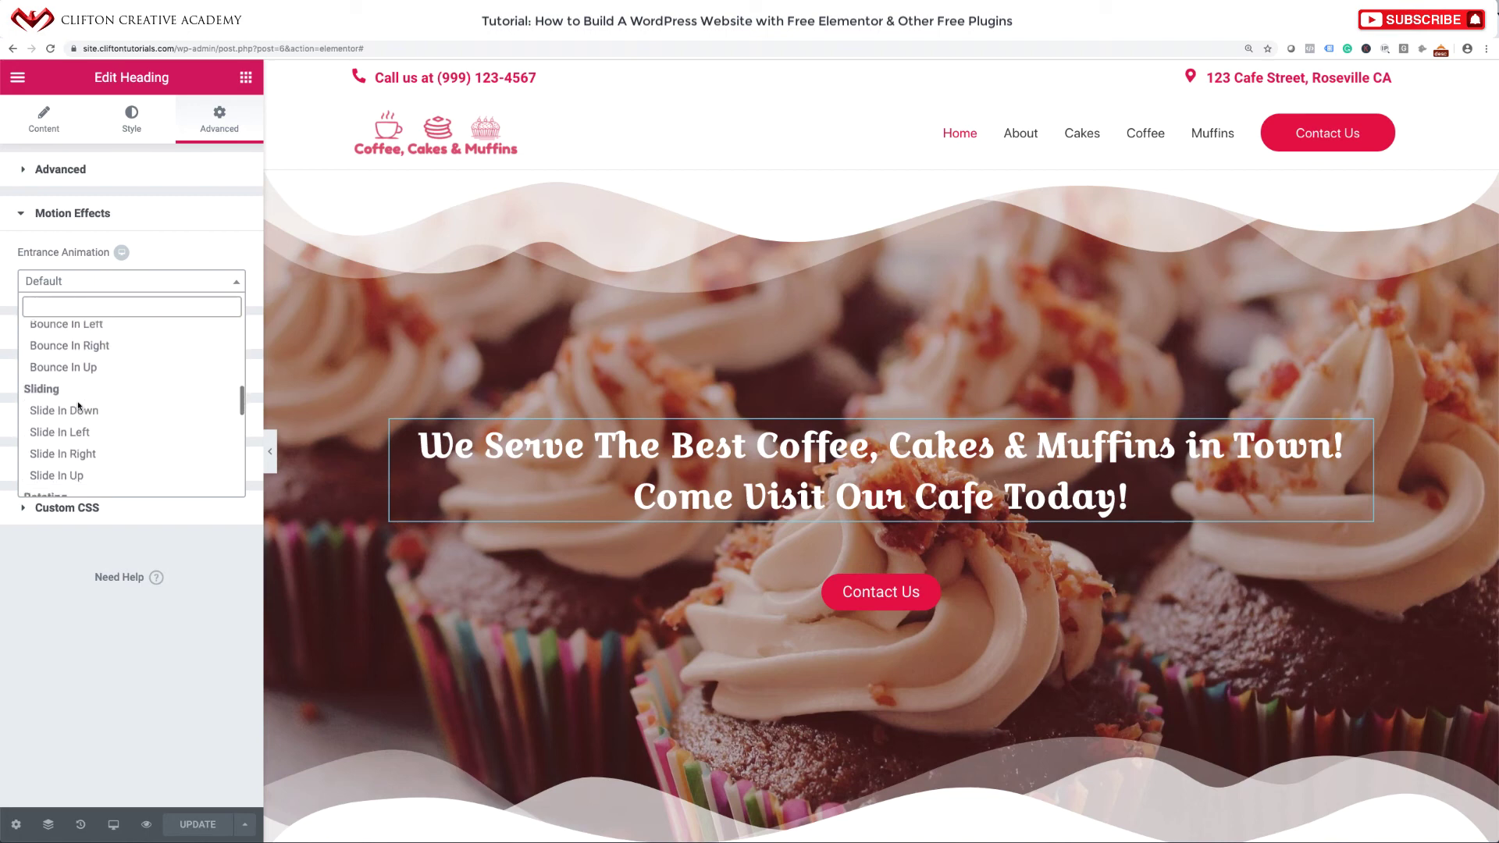
pyautogui.scroll(5, 90, 395)
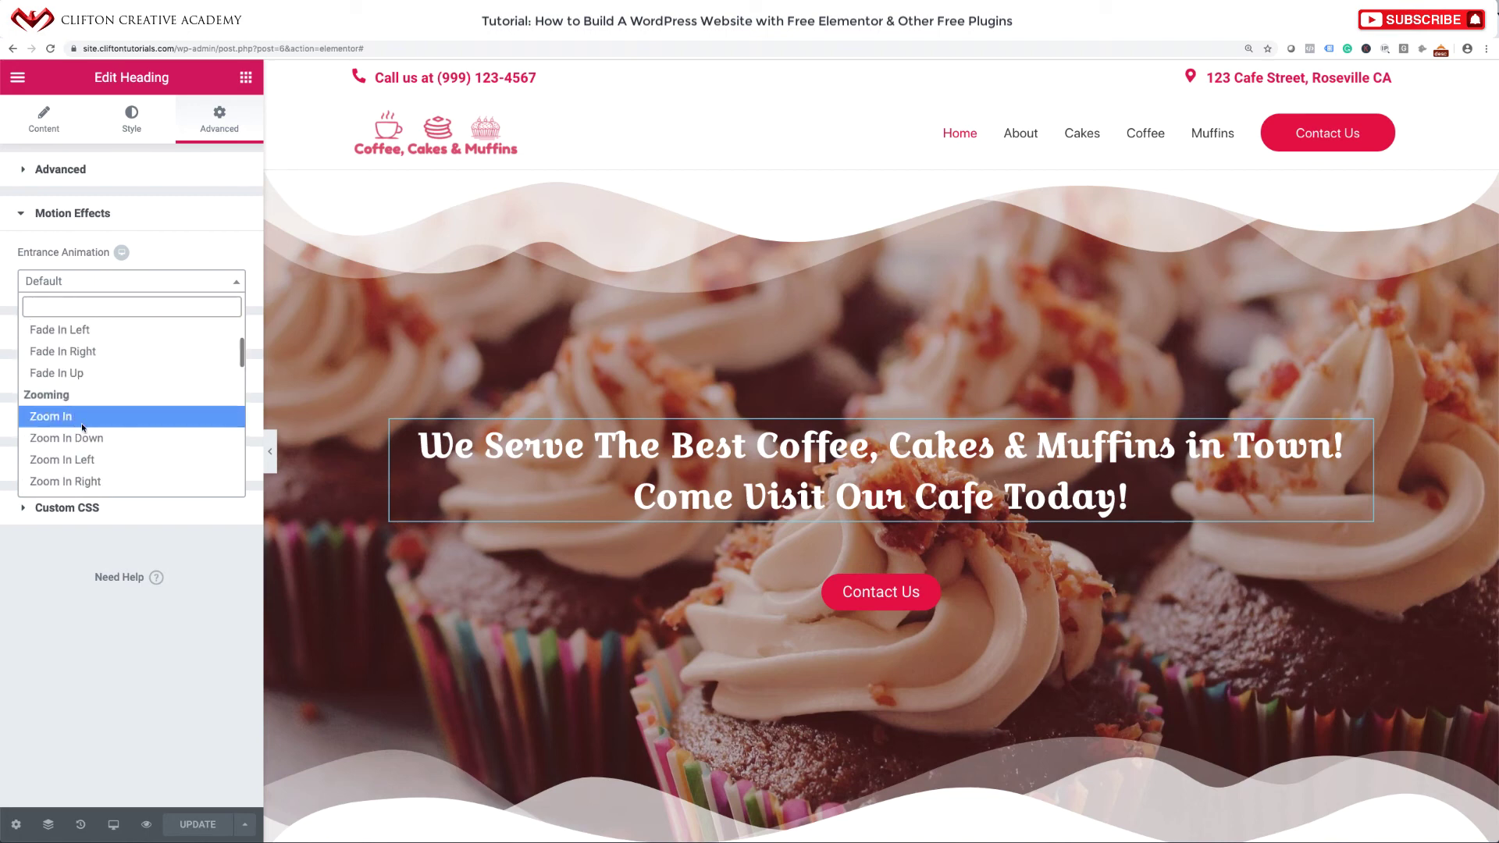
pyautogui.click(75, 439)
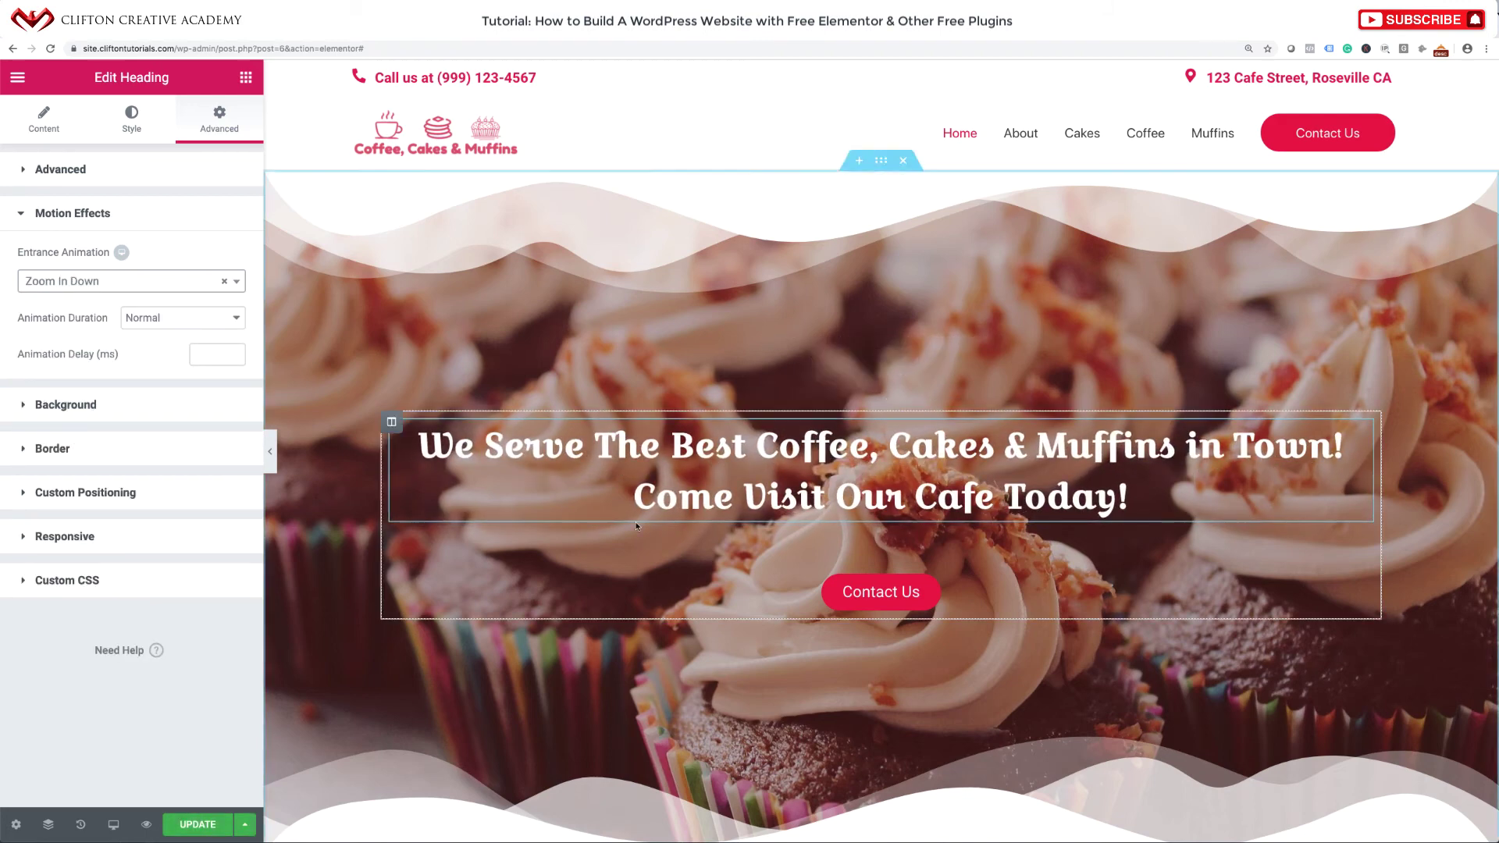
# Under the Contact Us button's Advanced > Motion Effects, choose Zoom In Down as its Entrance Animation.
pyautogui.click(1358, 549)
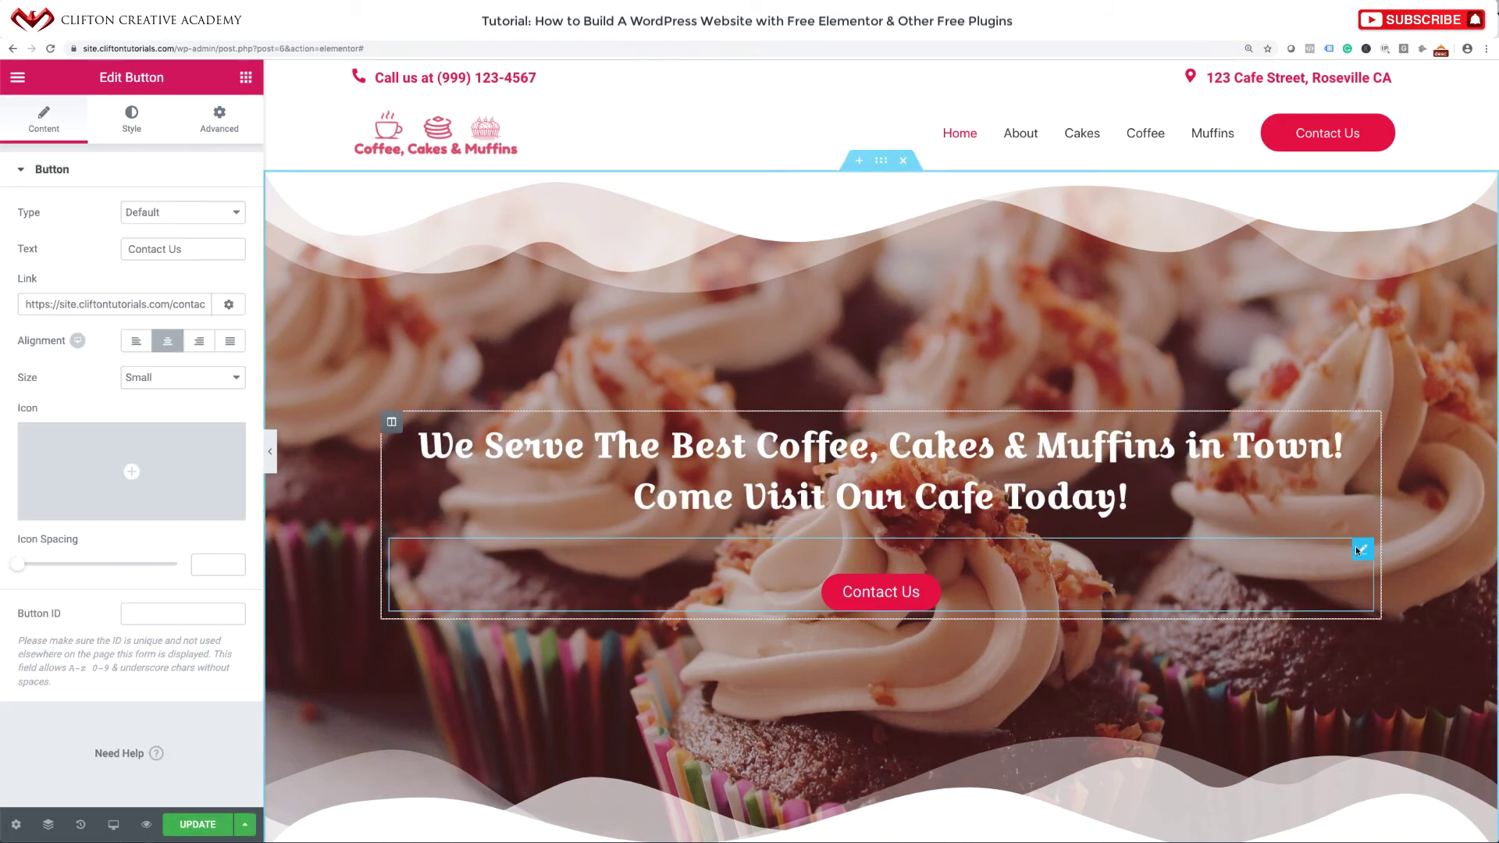
pyautogui.click(231, 128)
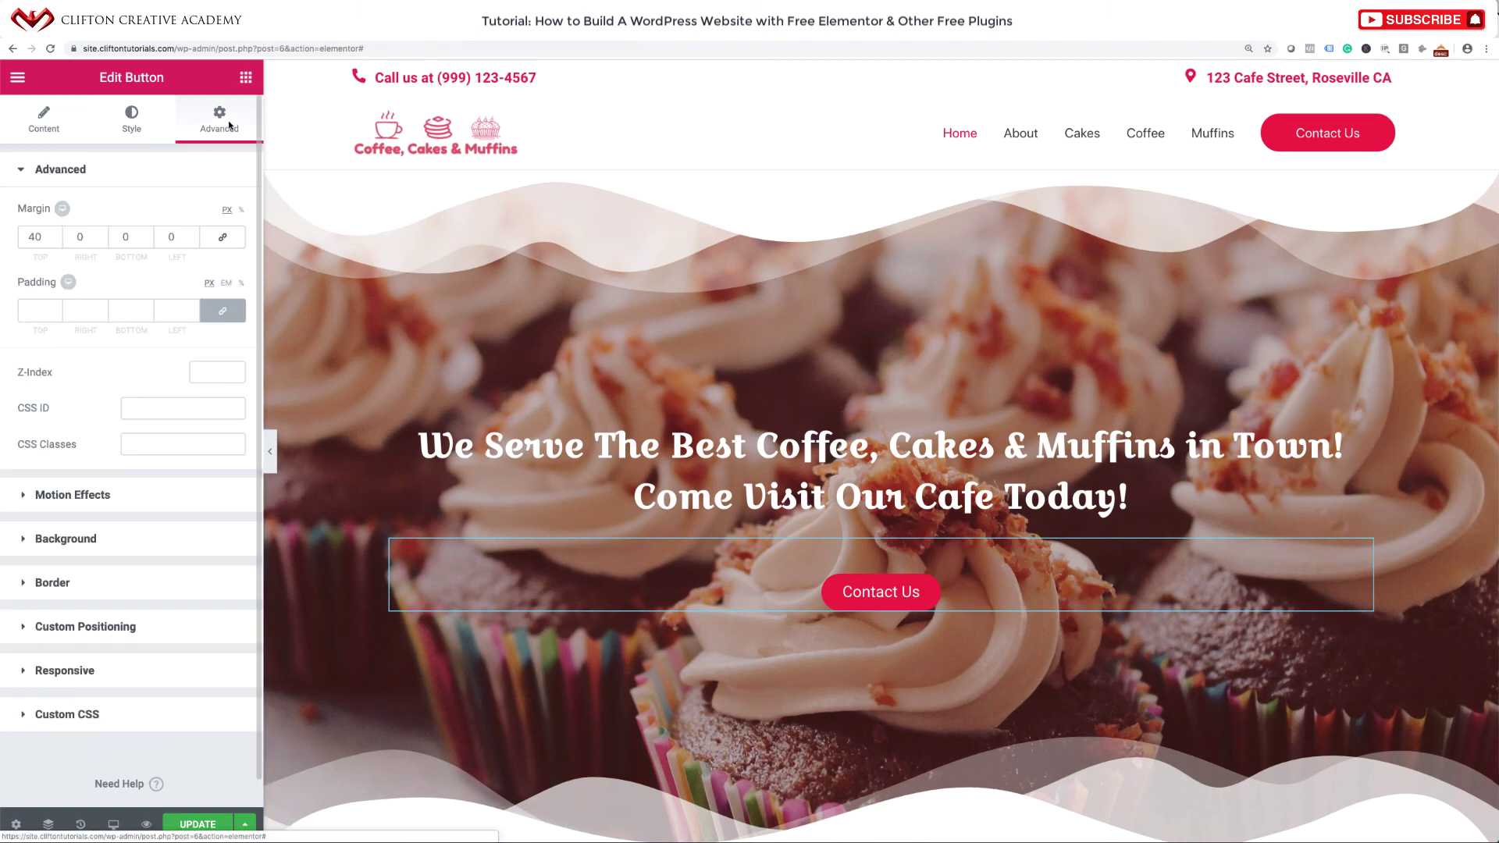
pyautogui.click(147, 507)
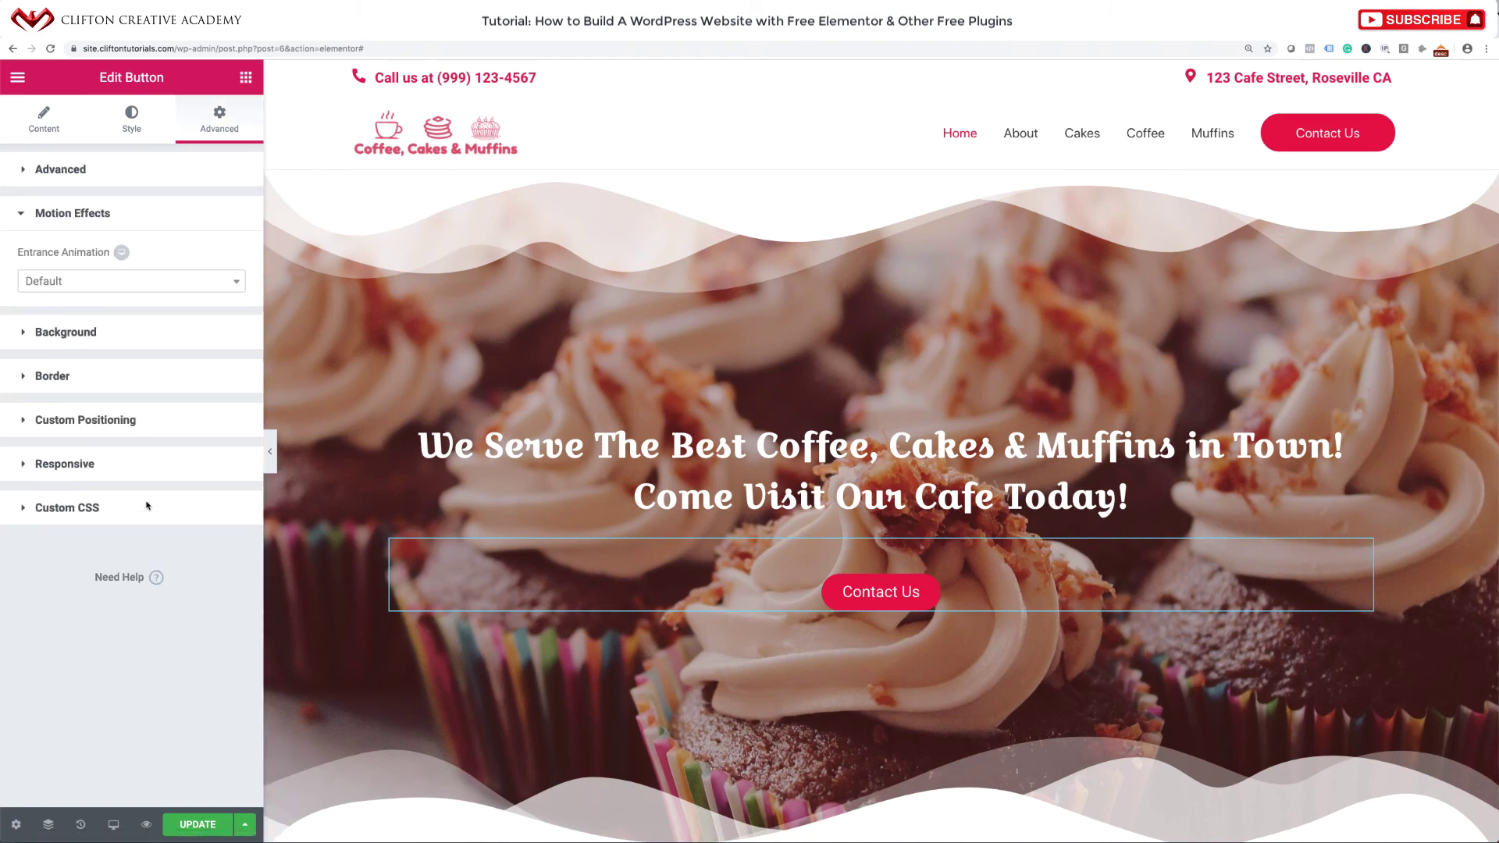
pyautogui.click(145, 284)
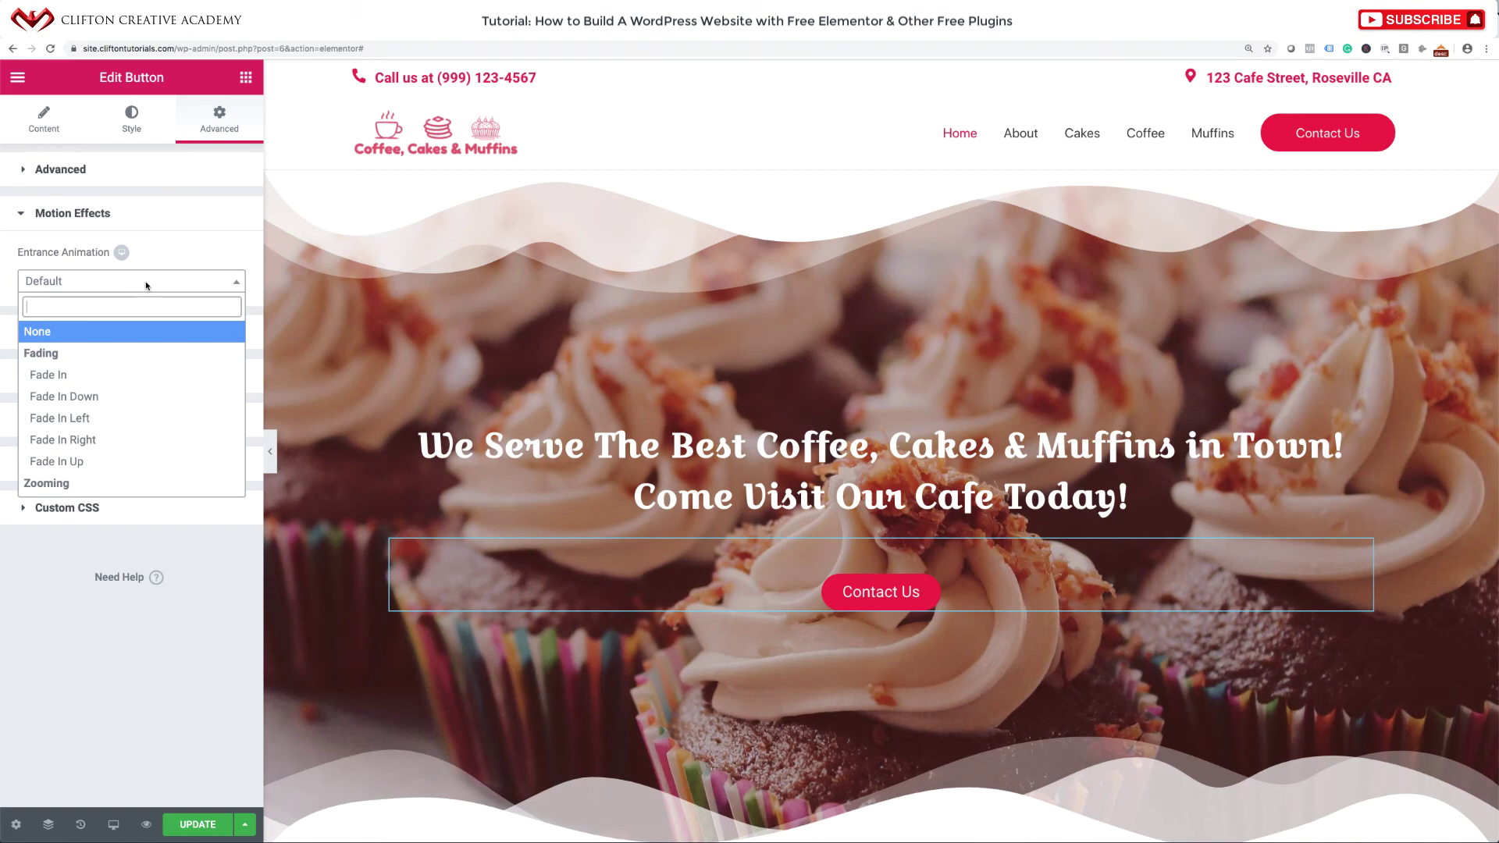
pyautogui.scroll(-3, 70, 437)
pyautogui.click(76, 426)
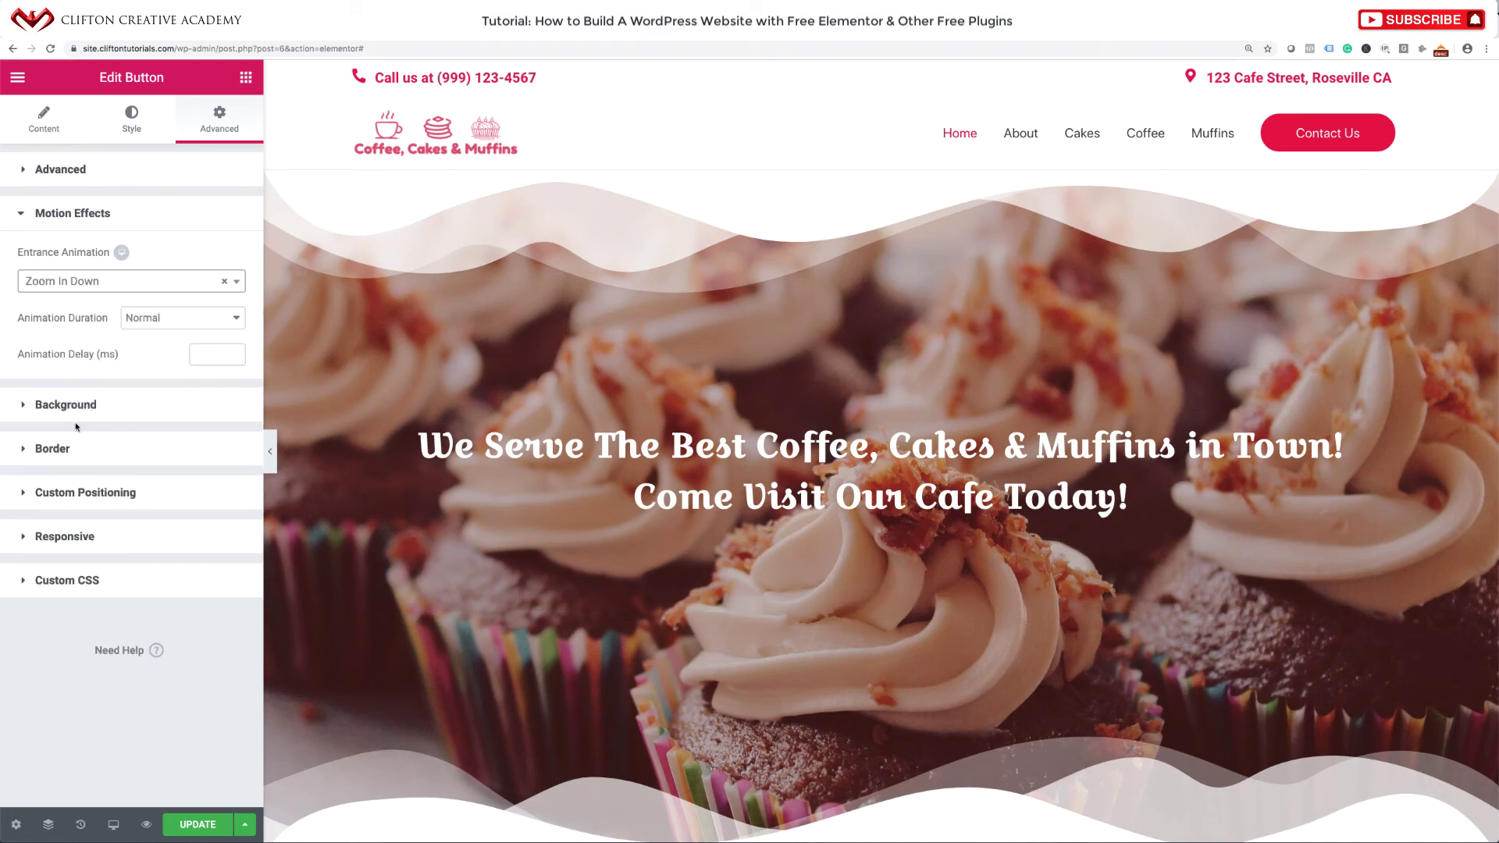
pyautogui.scroll(-1, 631, 535)
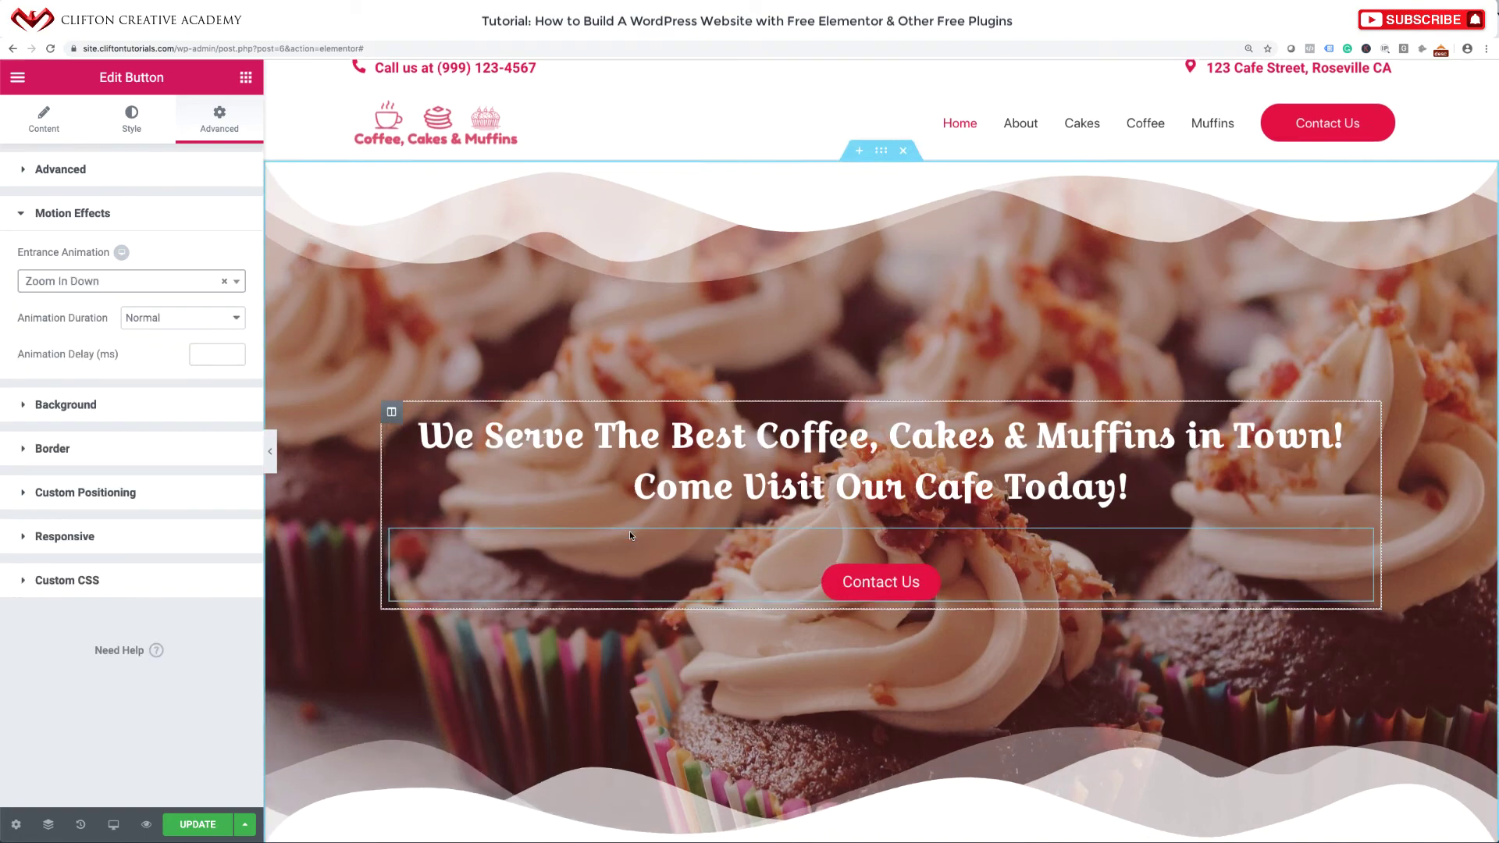
pyautogui.scroll(-5, 631, 536)
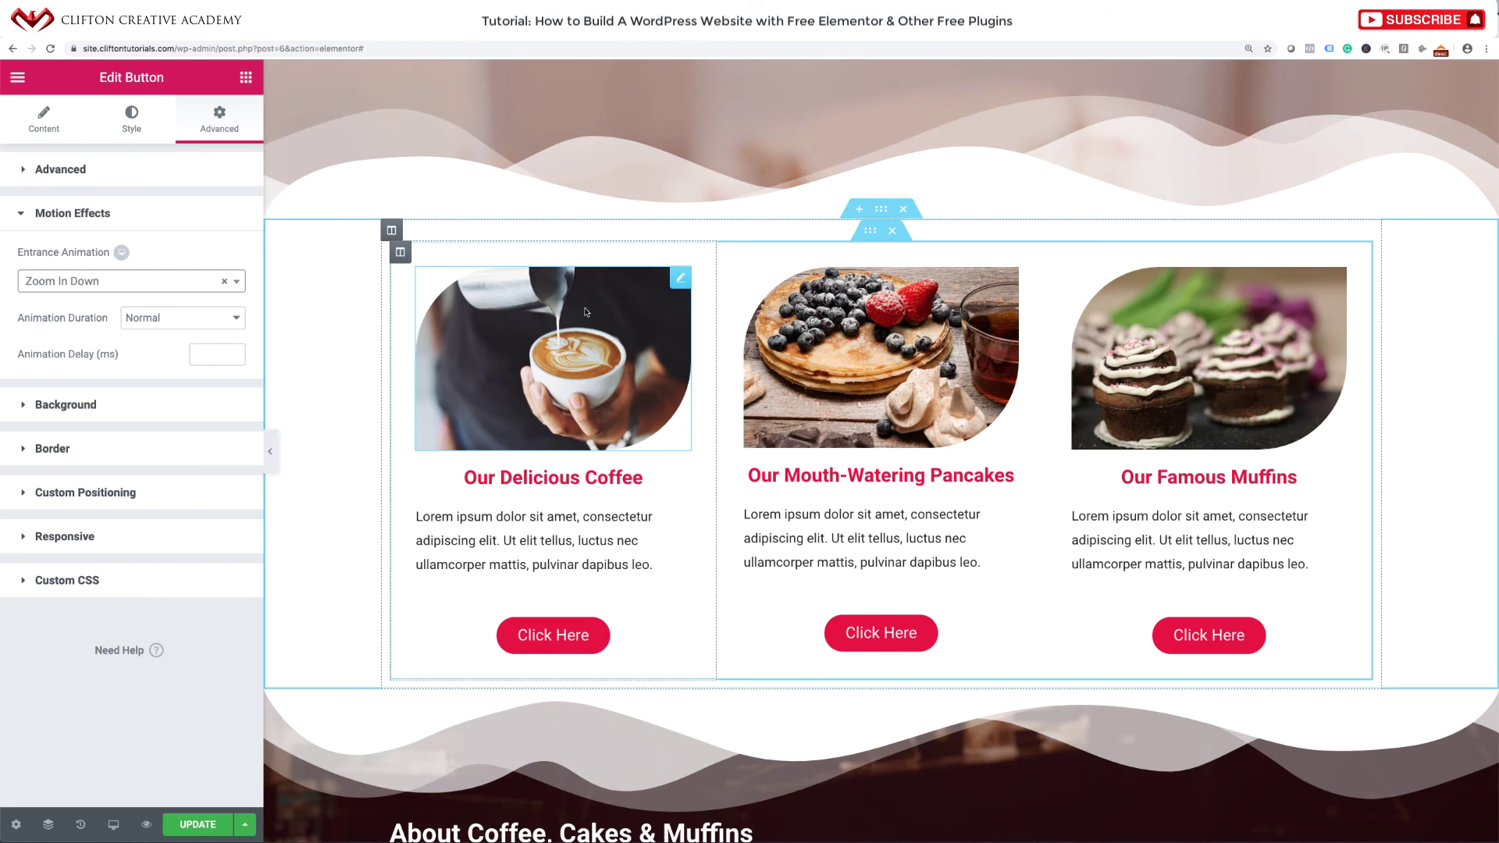
# Give the coffee column a Zoom In entrance animation.
pyautogui.click(400, 253)
pyautogui.click(232, 124)
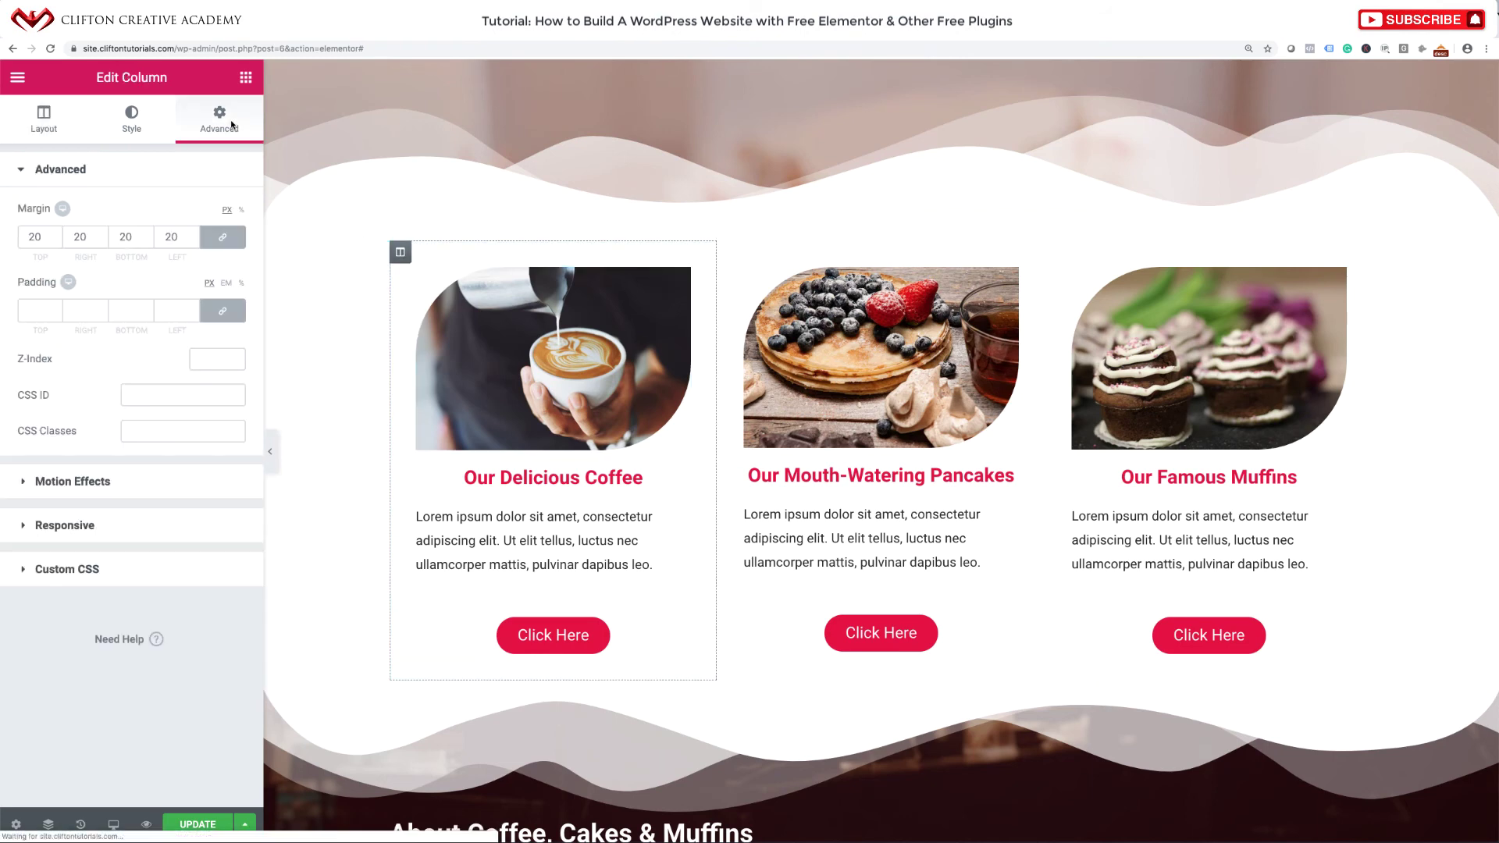
pyautogui.click(135, 487)
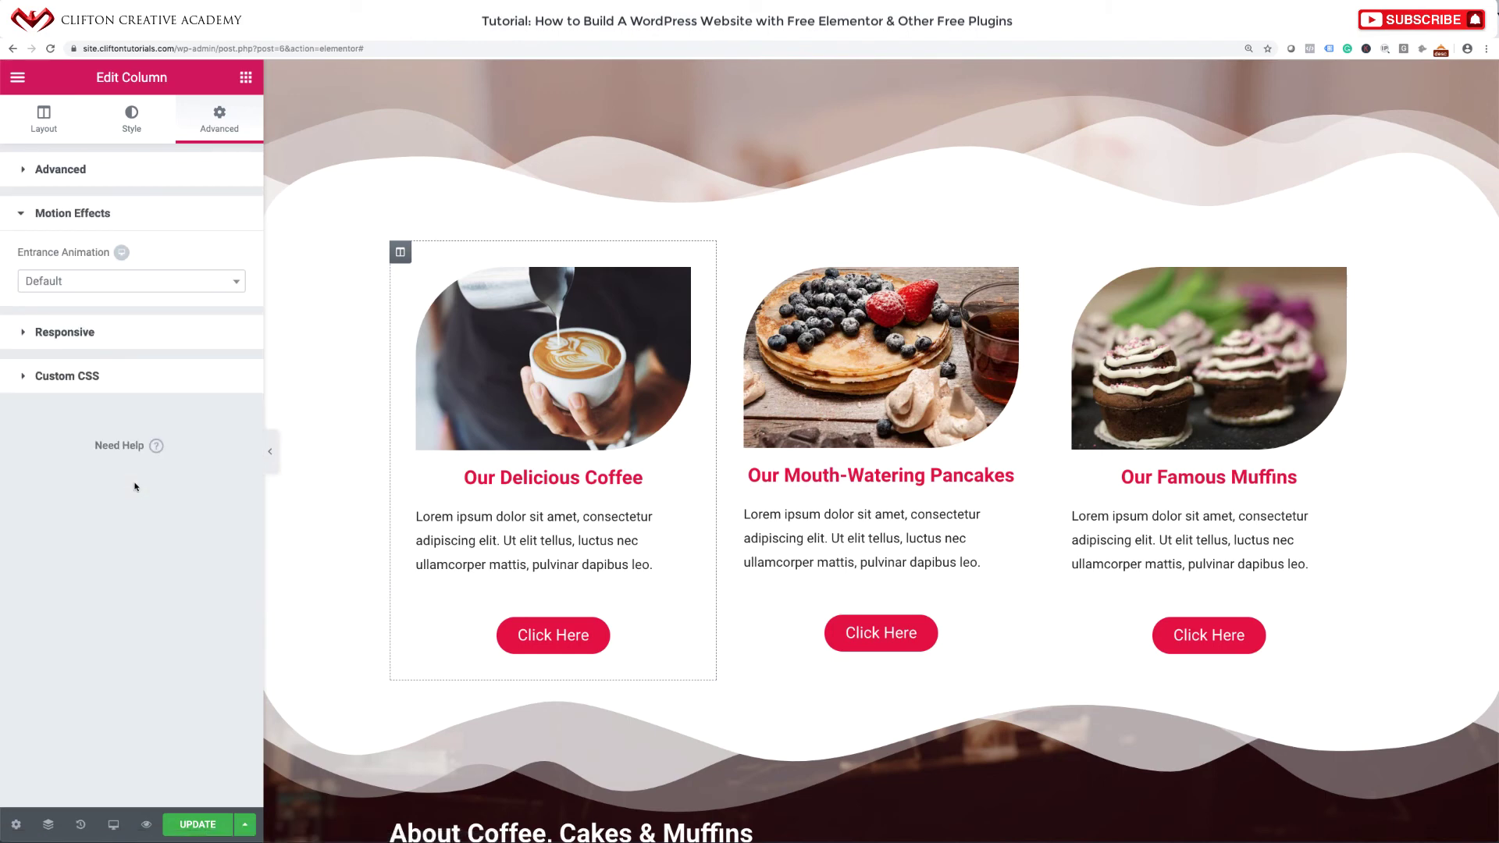
pyautogui.click(139, 281)
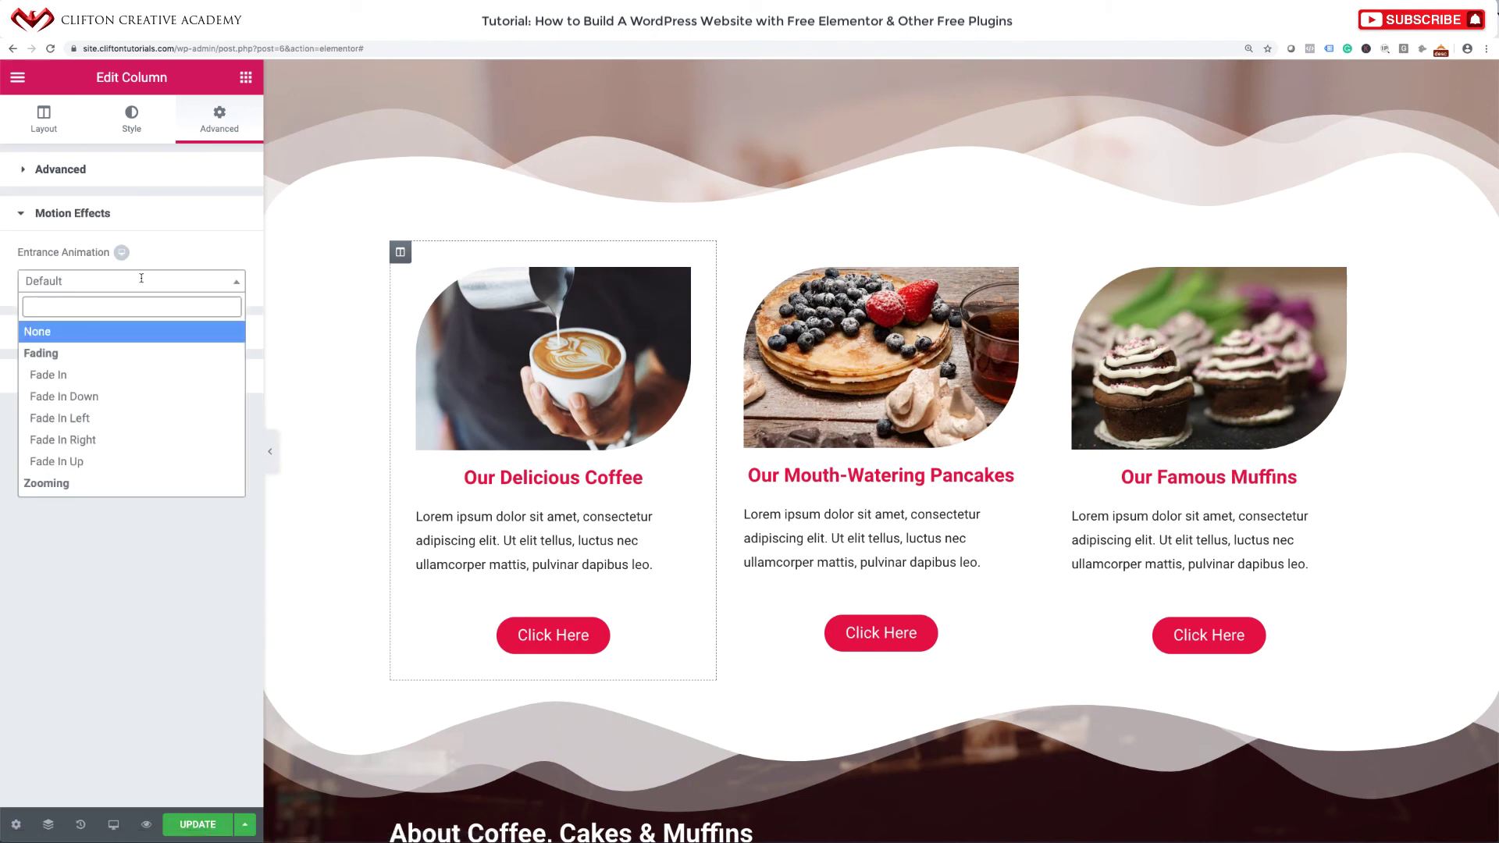
pyautogui.scroll(-4, 102, 449)
pyautogui.click(74, 419)
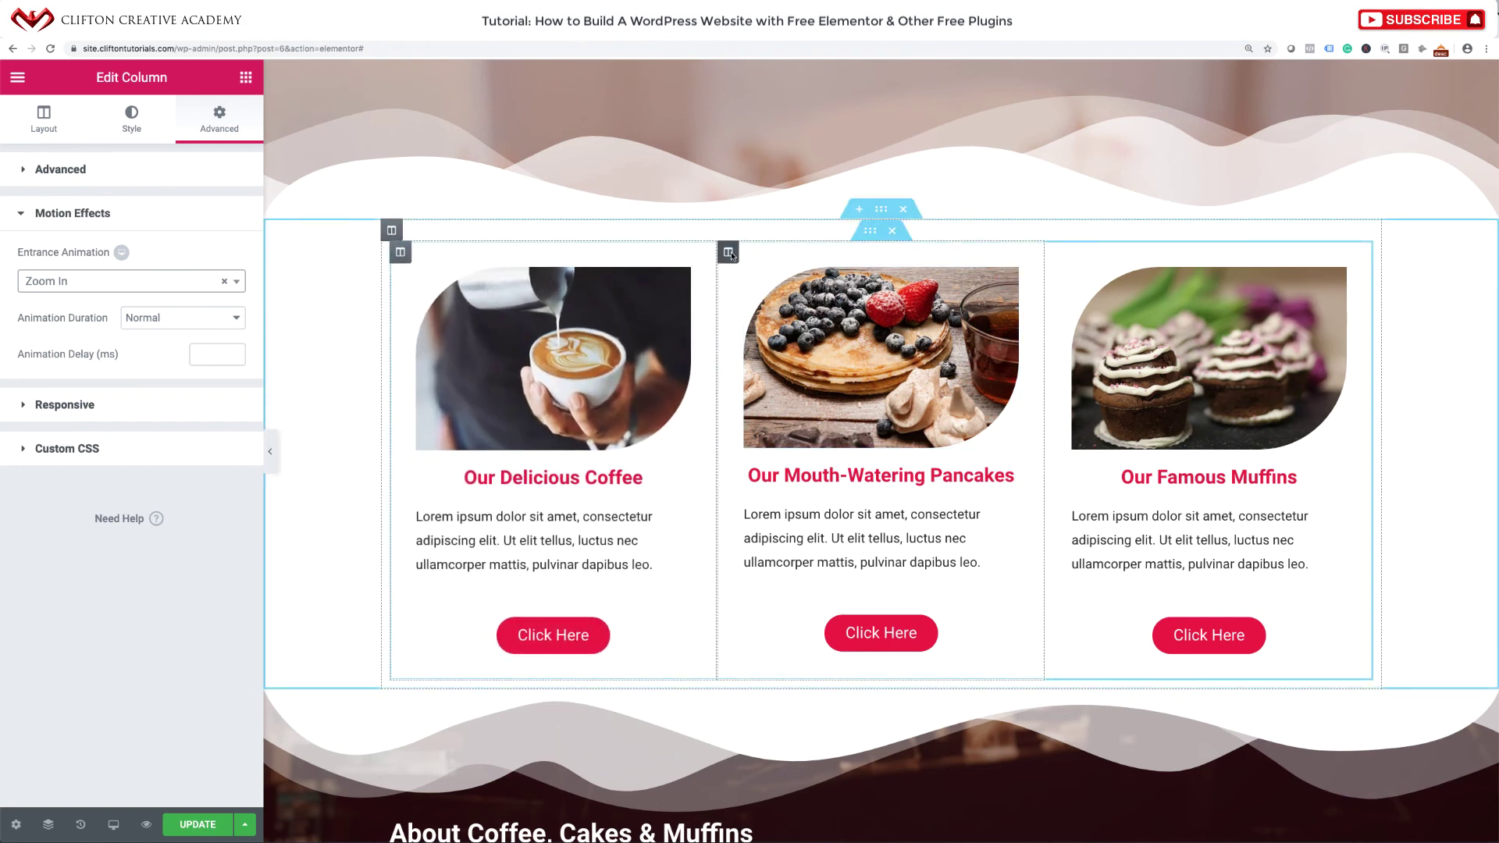
# Give the pancakes column a Zoom In entrance animation.
pyautogui.click(728, 253)
pyautogui.click(221, 121)
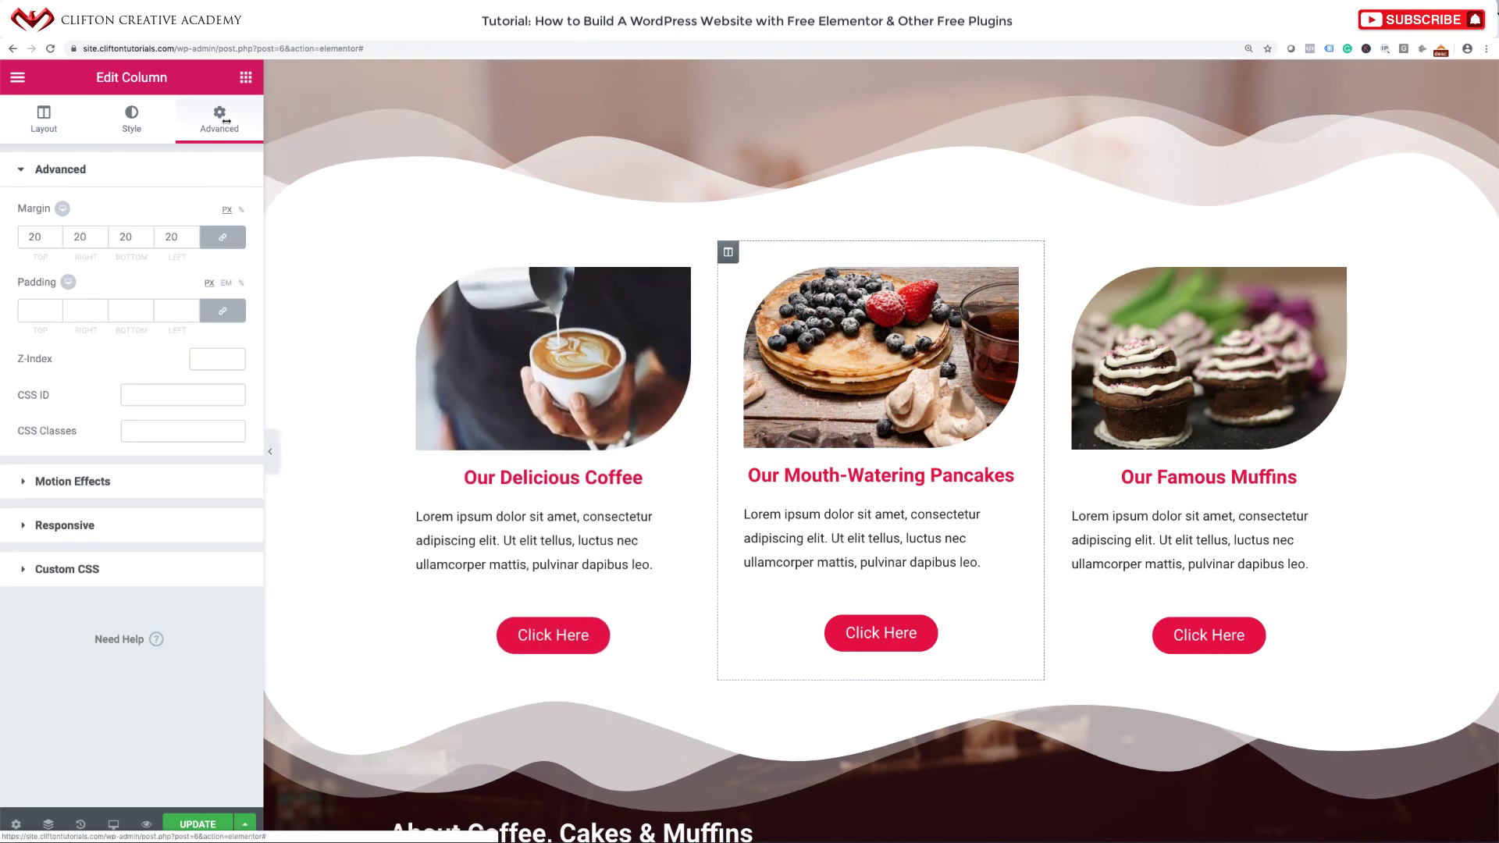
pyautogui.click(77, 479)
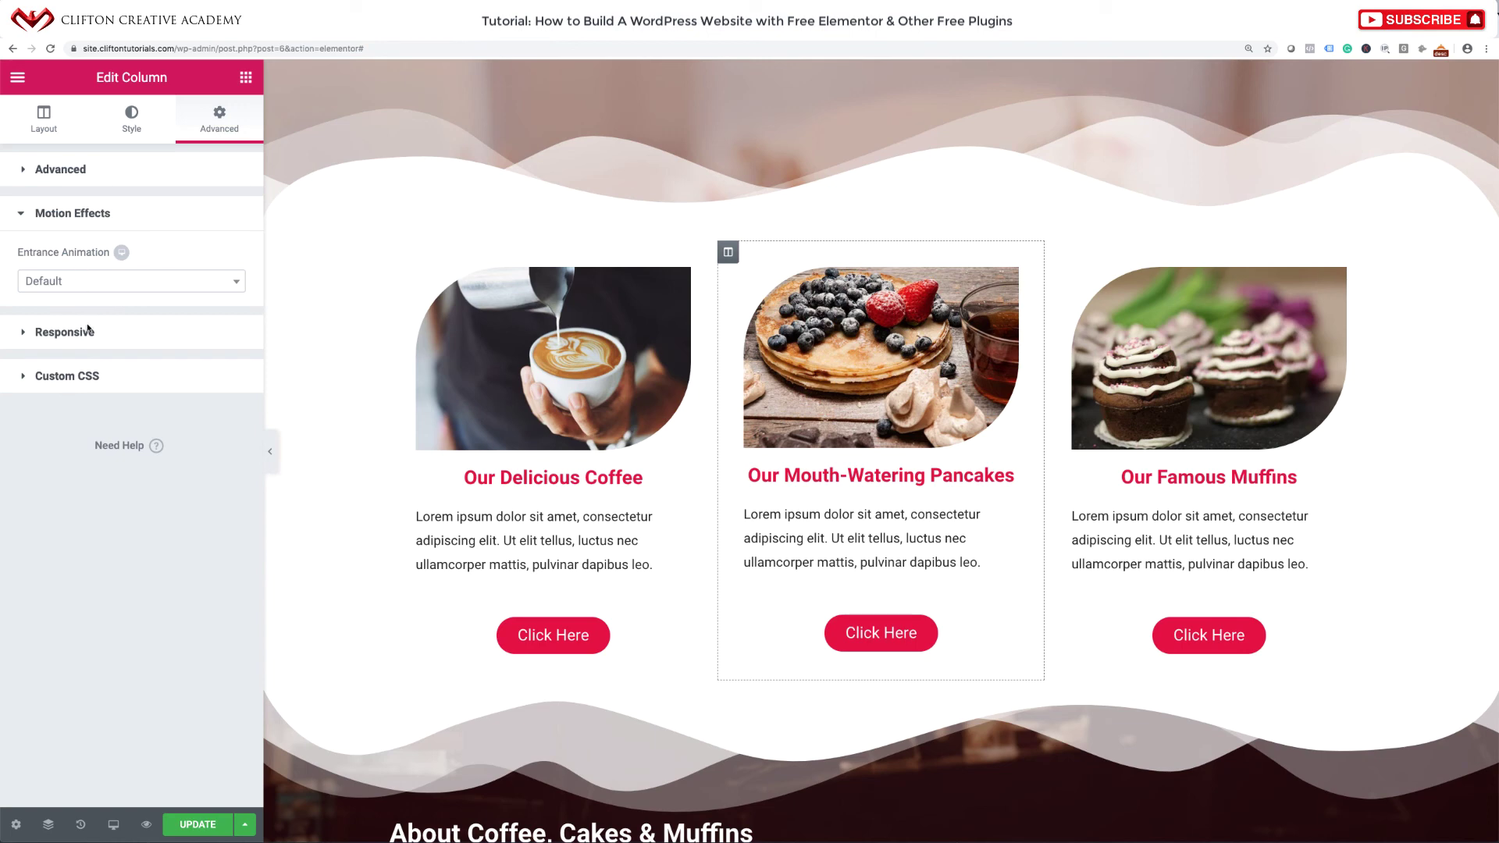
pyautogui.click(89, 289)
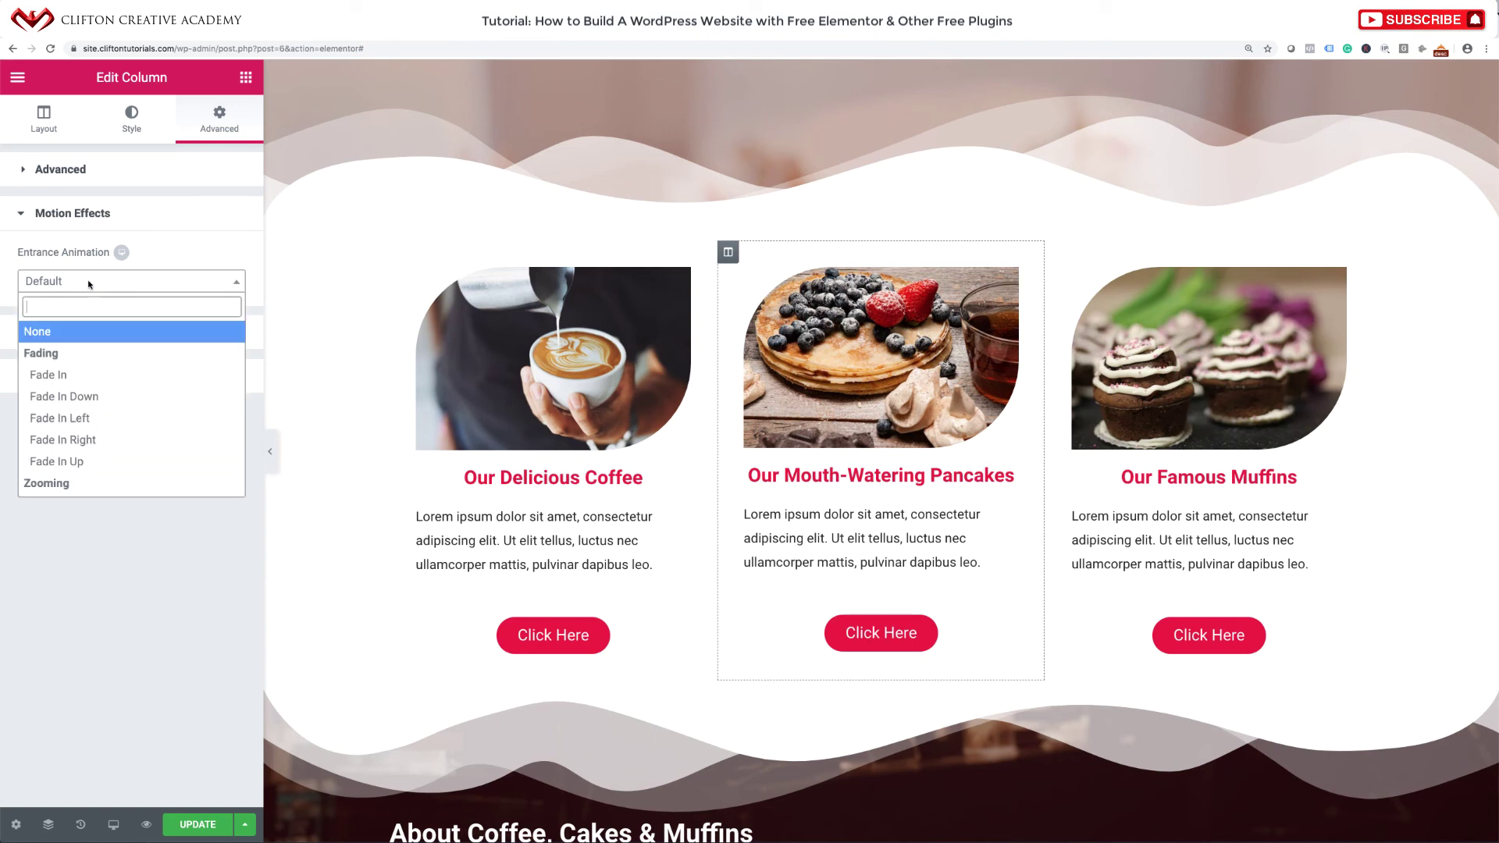
pyautogui.scroll(-3, 63, 382)
pyautogui.click(60, 373)
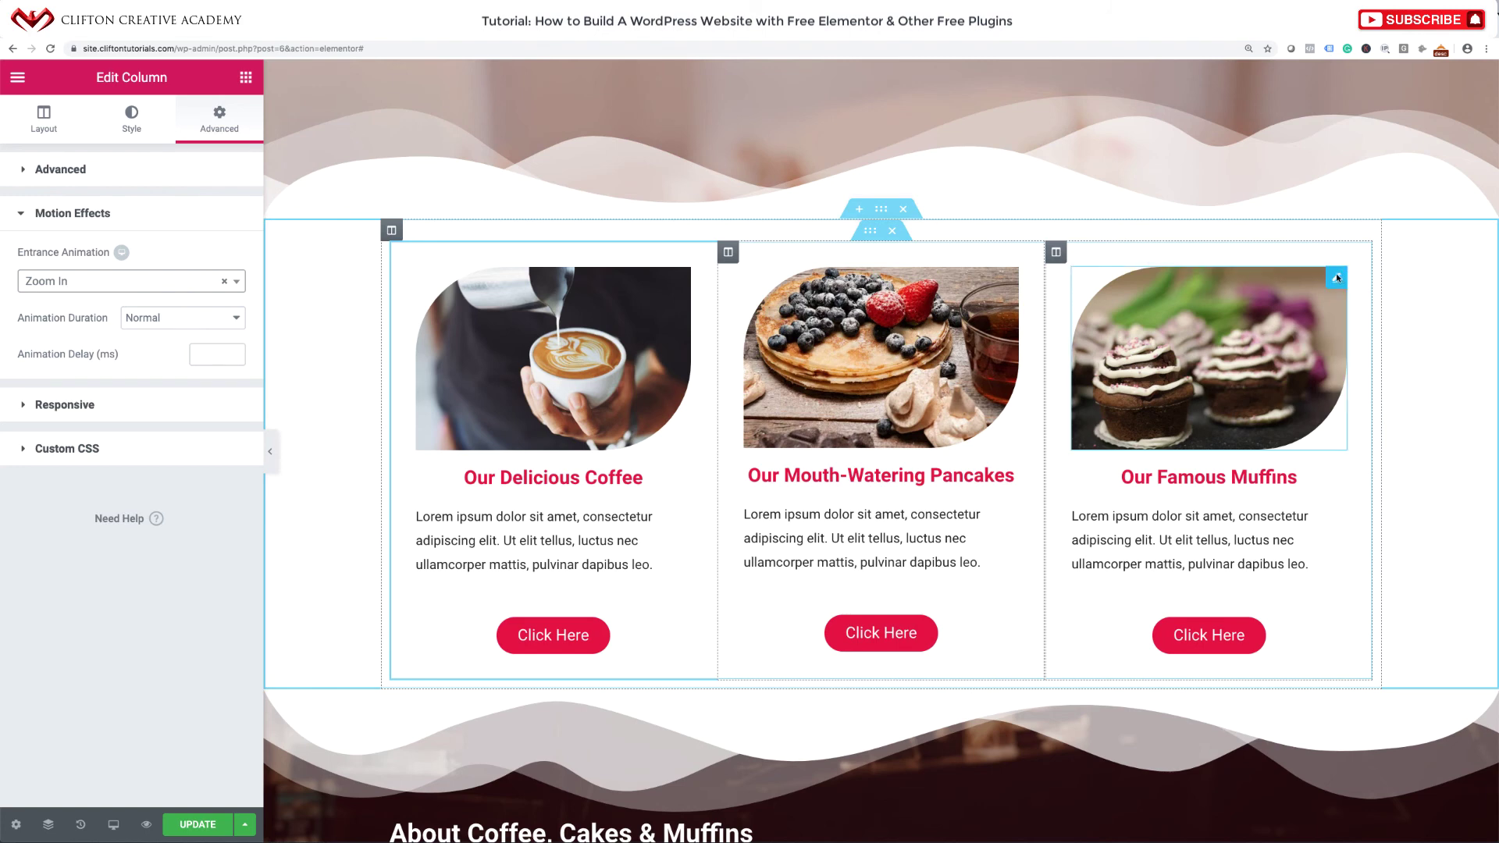
# Give the muffins column a Zoom In entrance animation.
pyautogui.click(1056, 252)
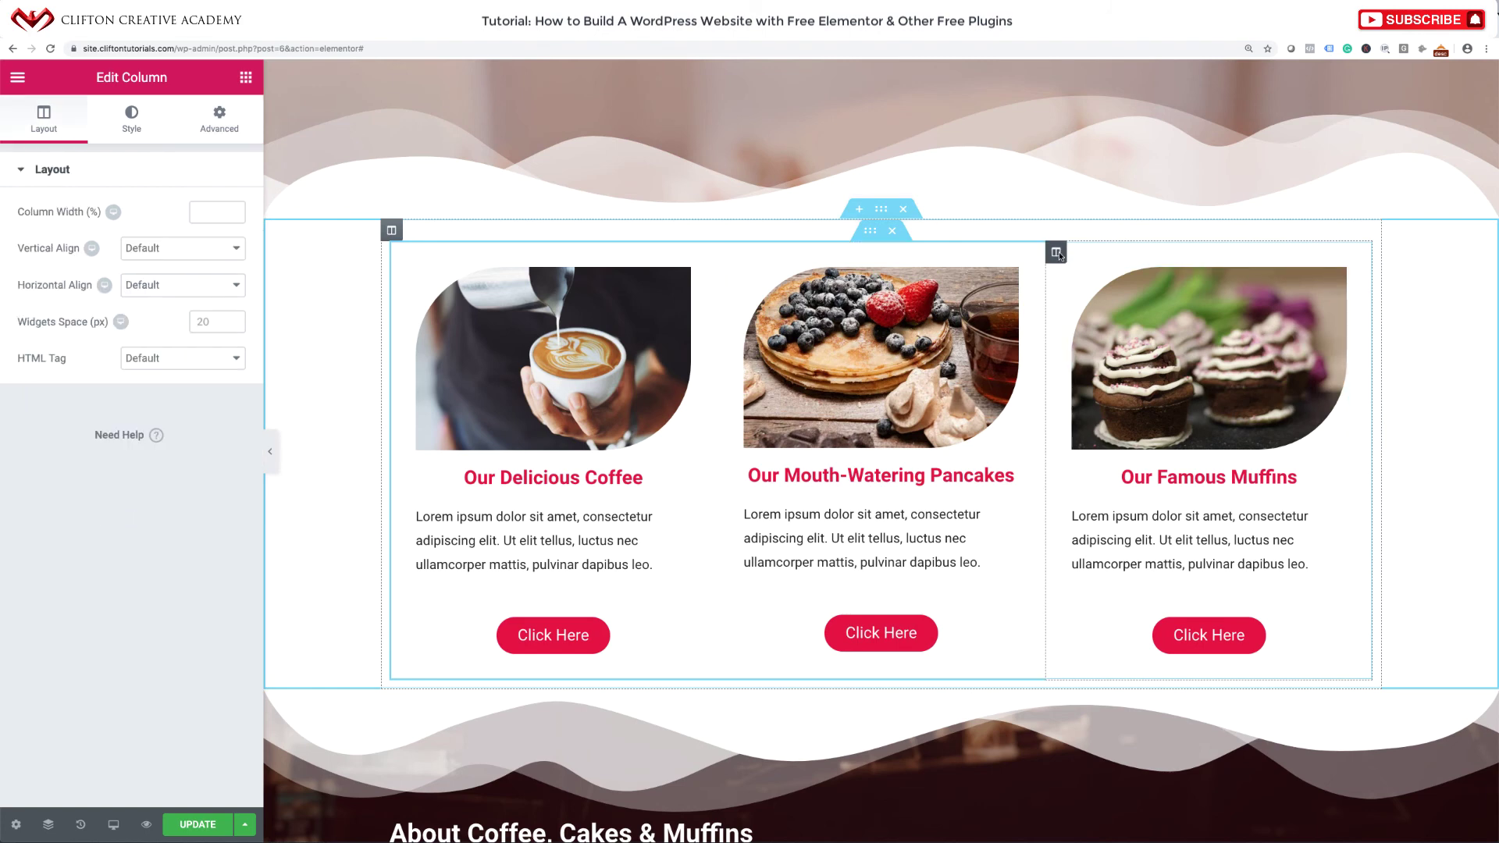
pyautogui.click(222, 125)
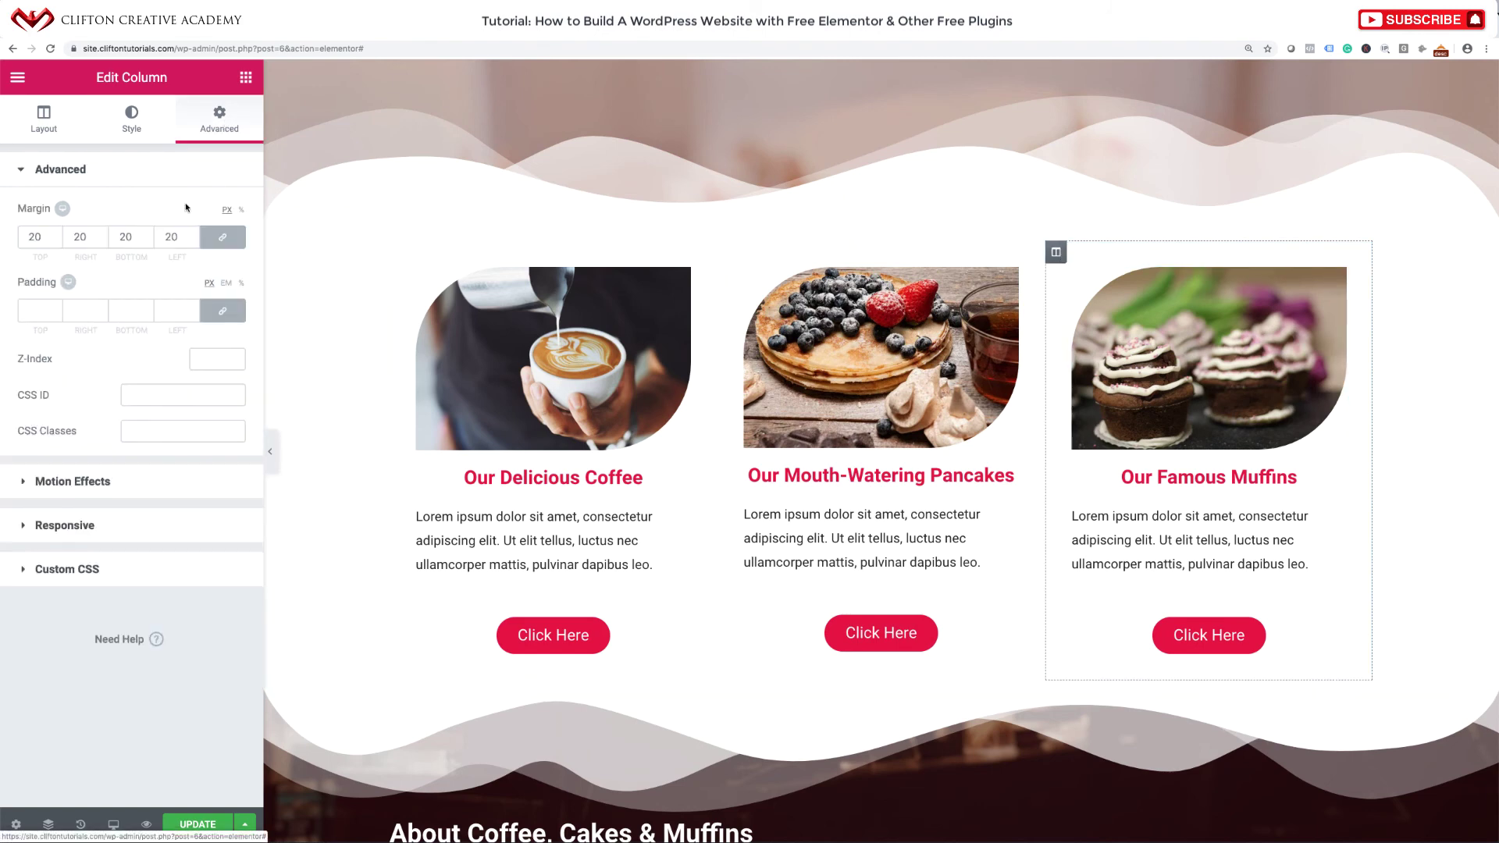
pyautogui.click(86, 481)
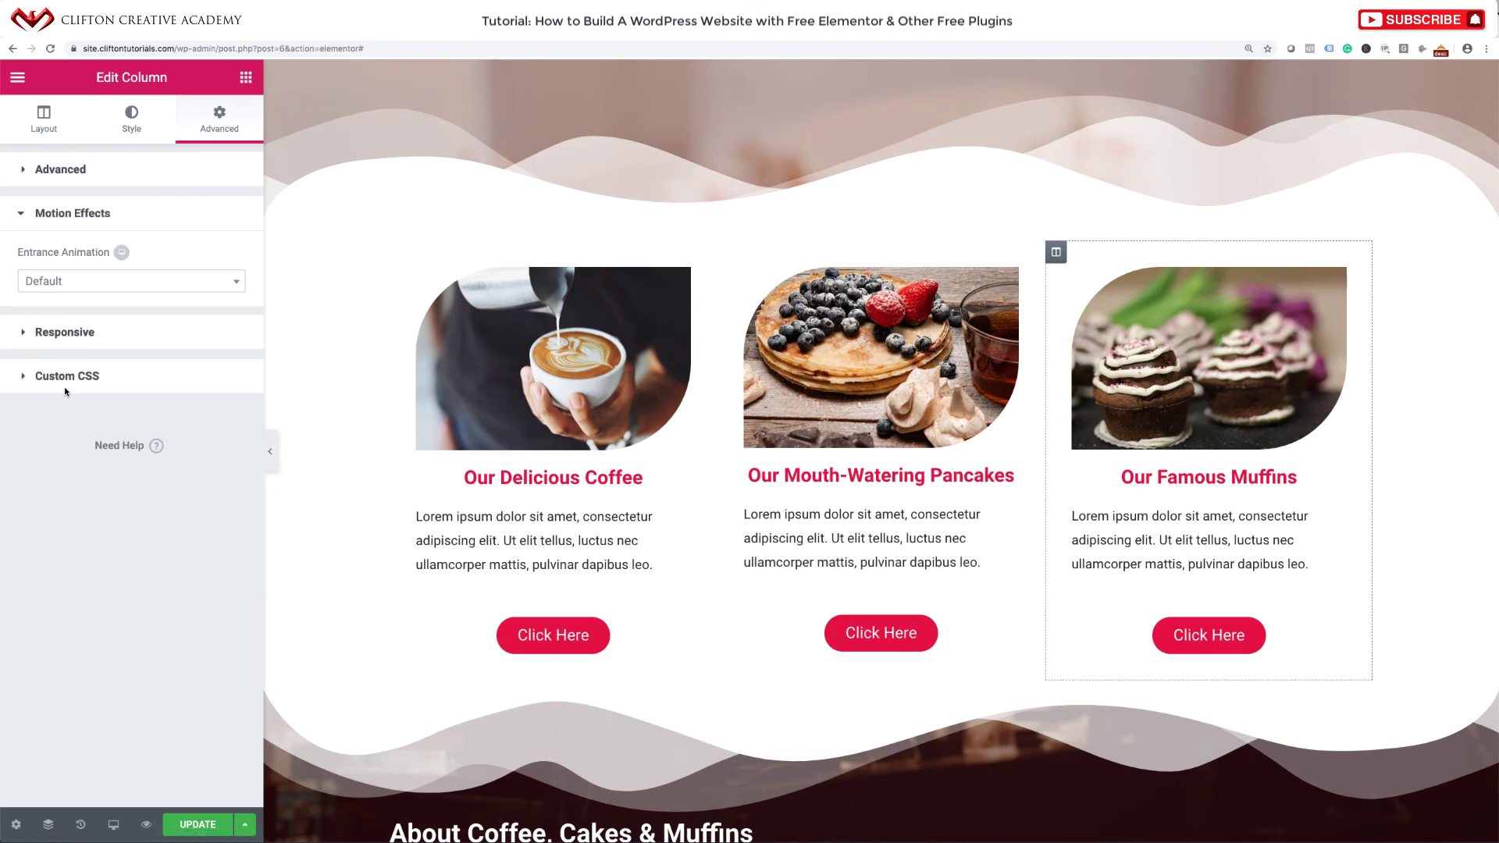
pyautogui.click(67, 281)
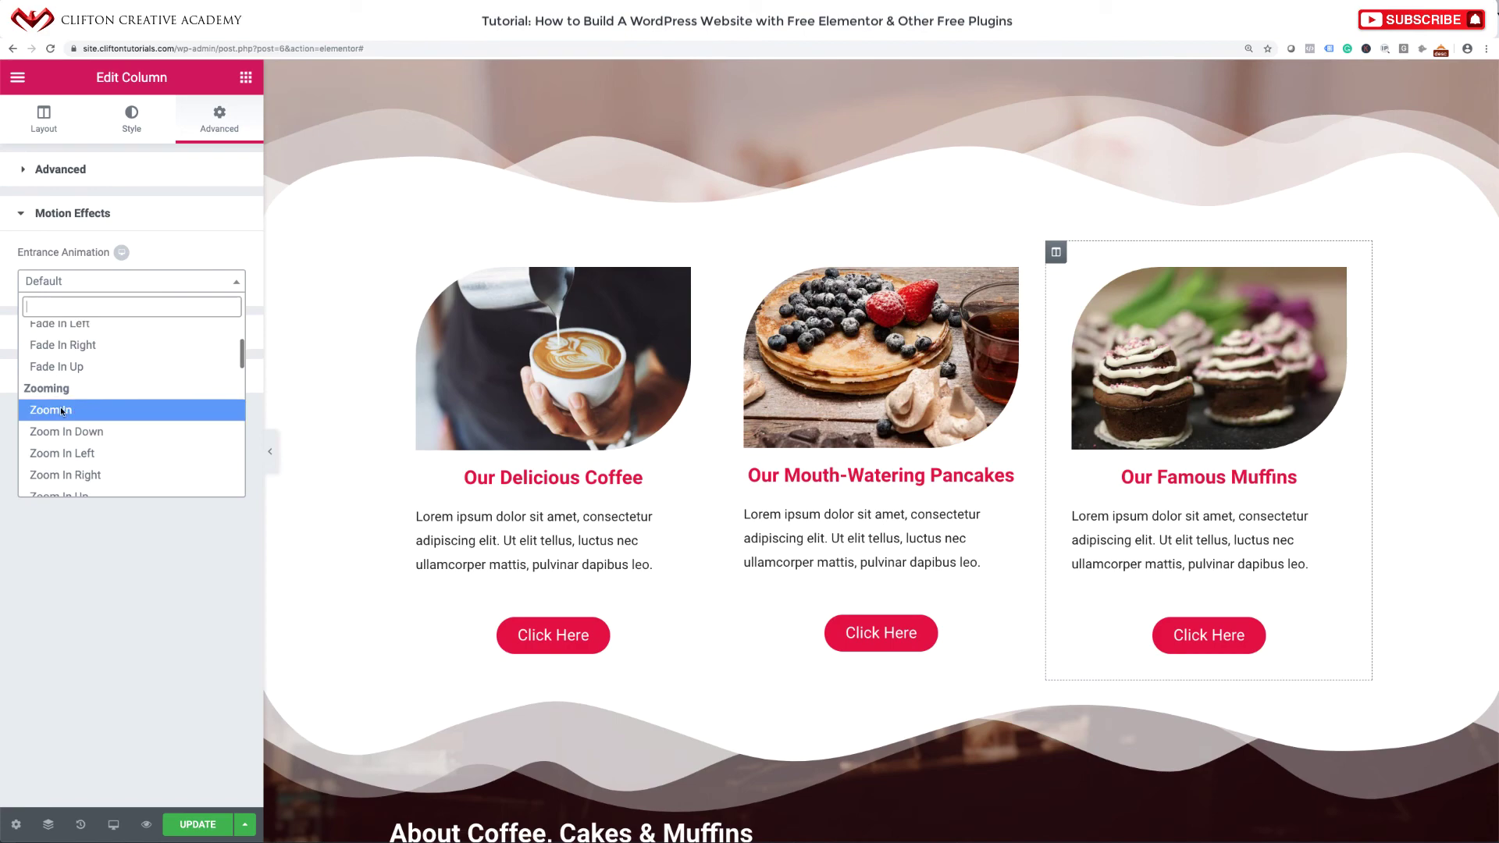
pyautogui.click(61, 409)
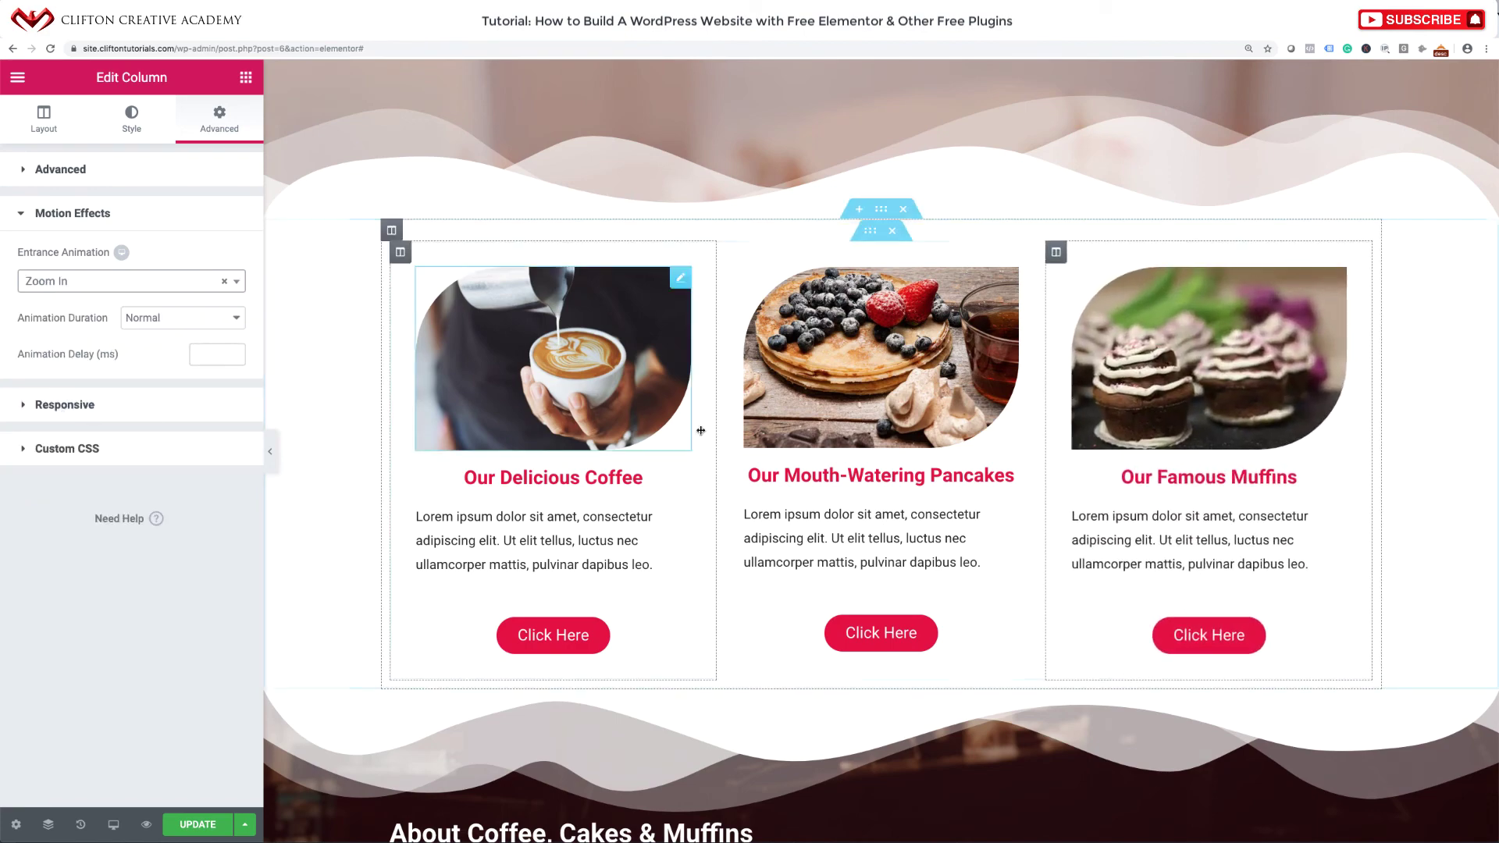
pyautogui.scroll(-7, 723, 416)
pyautogui.scroll(-2, 720, 411)
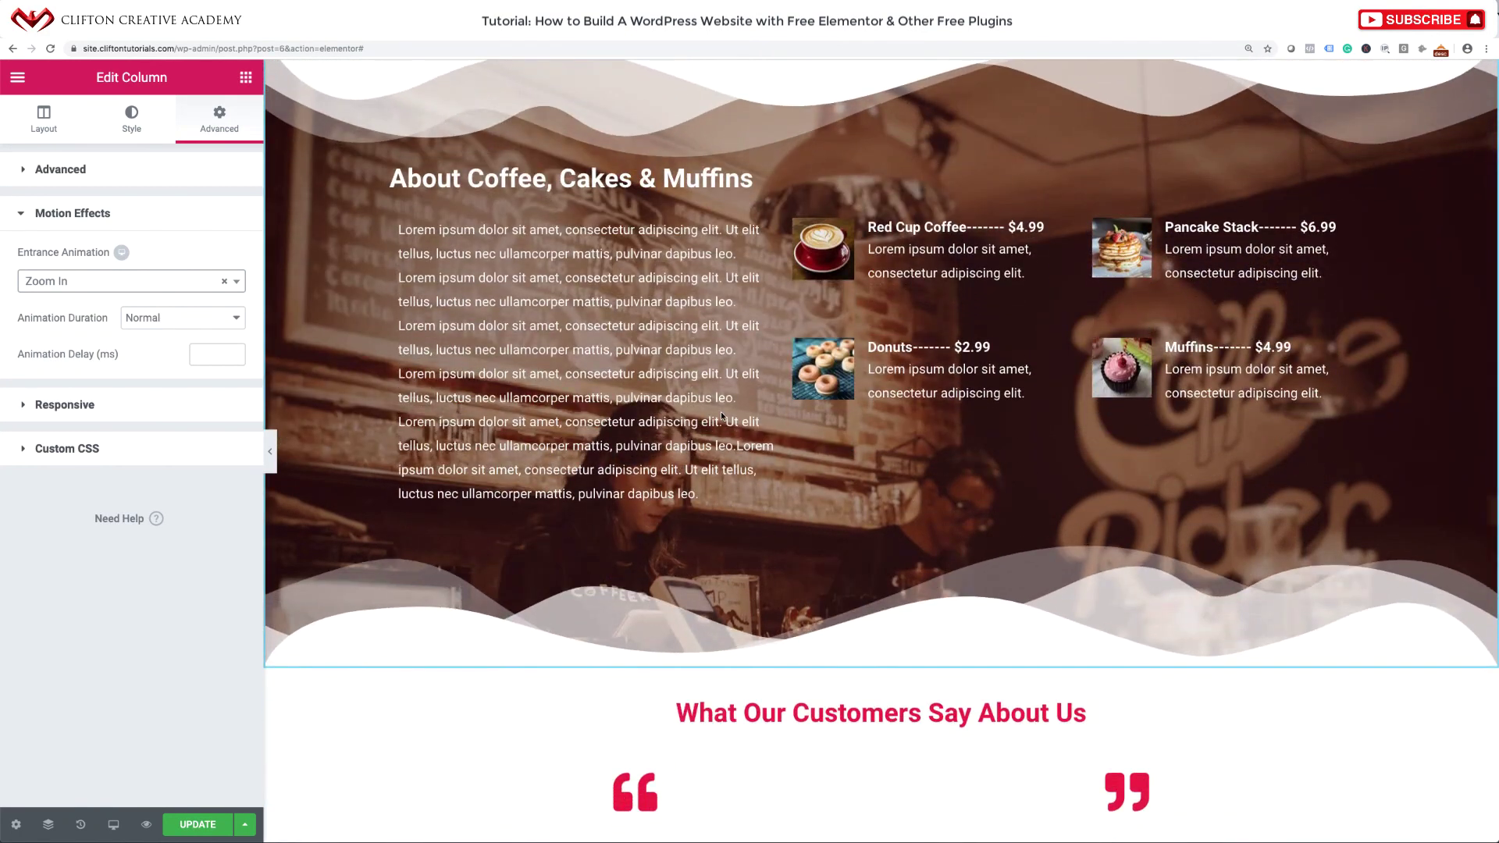
# Make the About Coffee, Cakes & Muffins heading Slide In Left on entrance.
pyautogui.scroll(3, 720, 434)
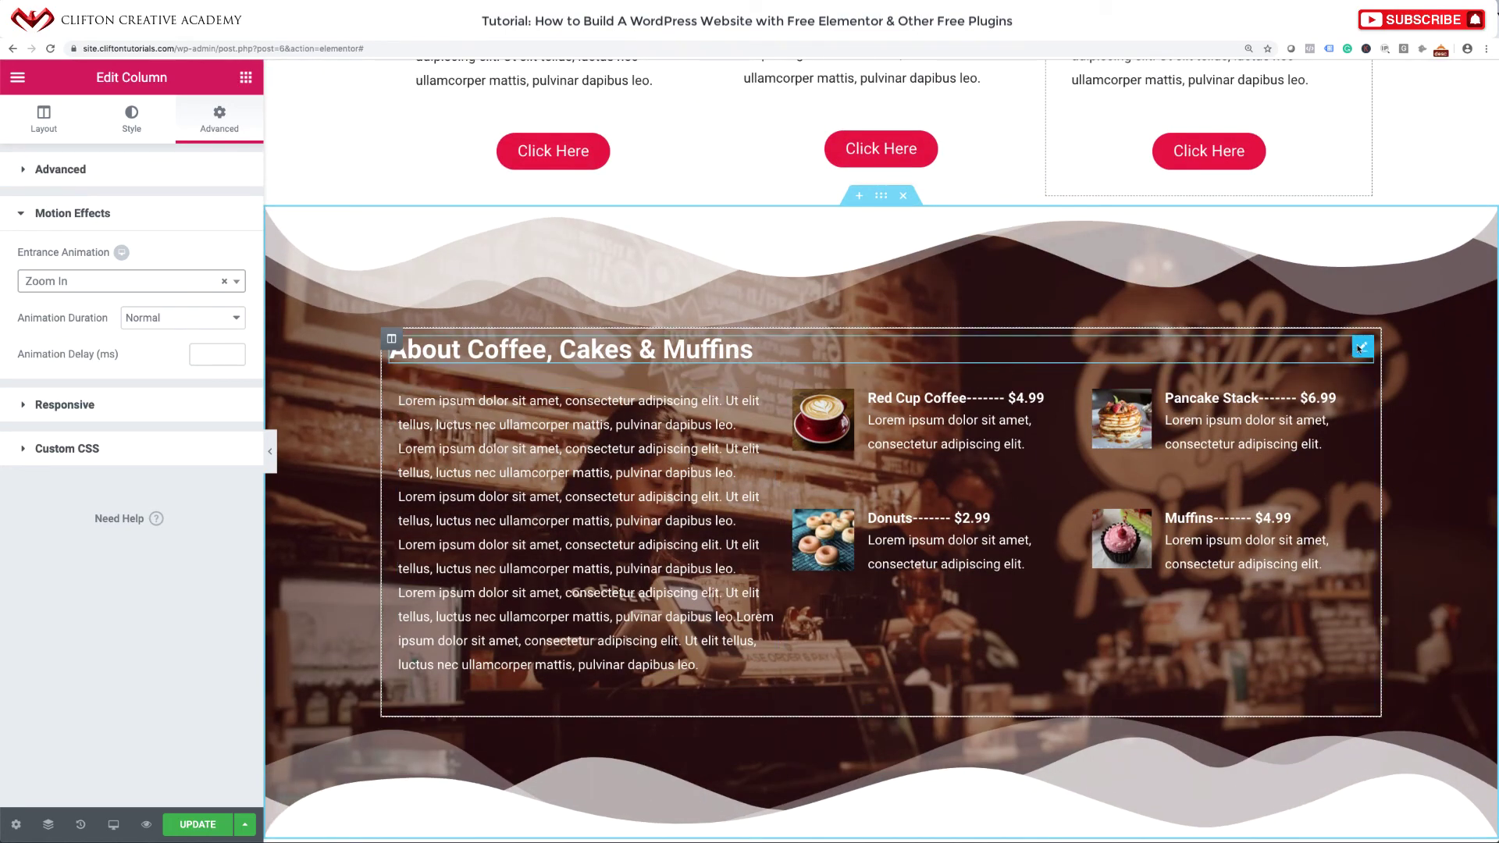
pyautogui.click(1361, 347)
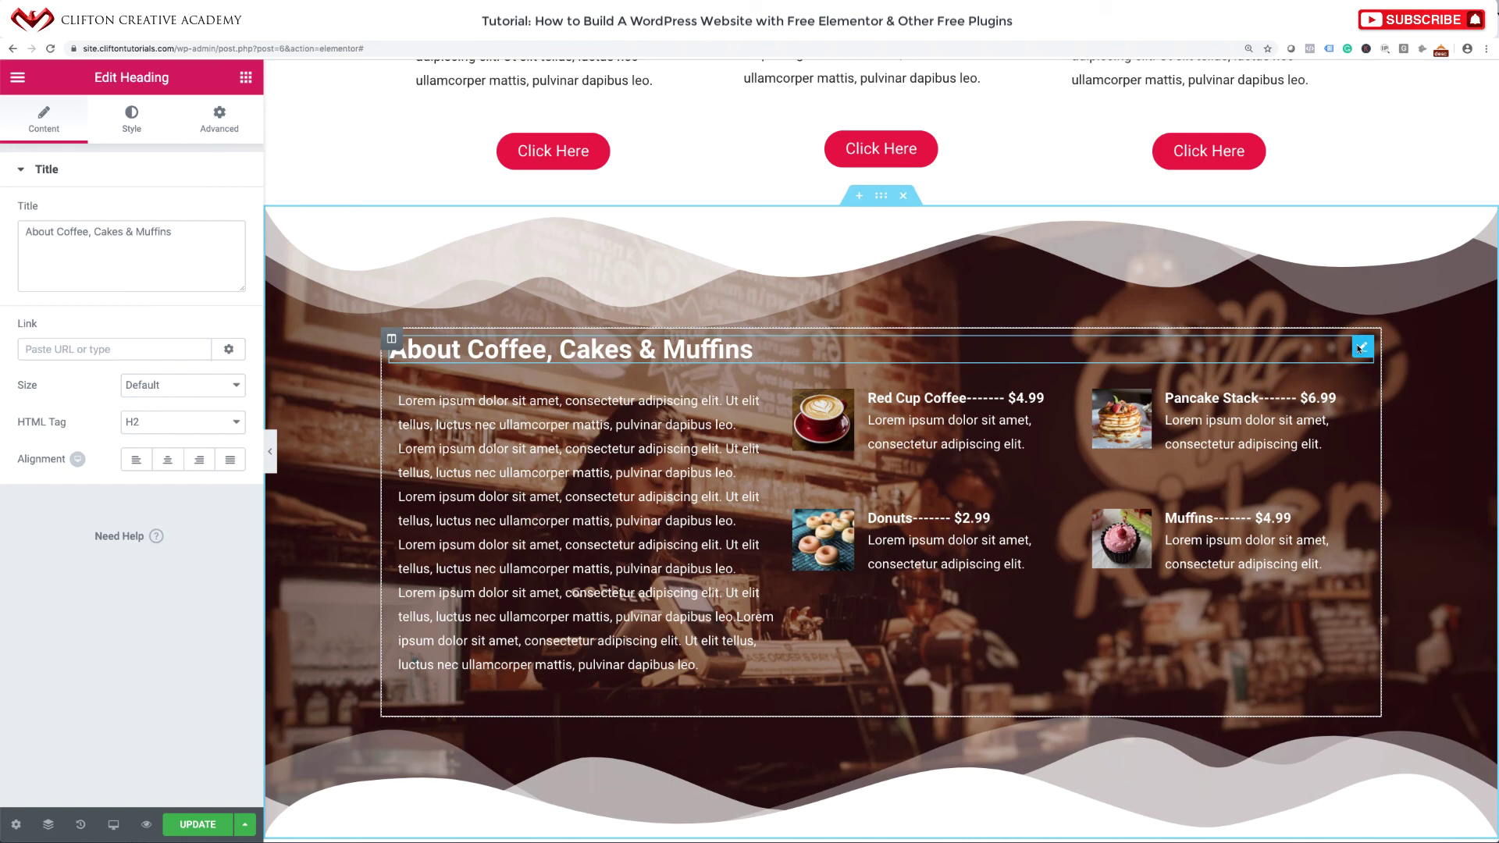
pyautogui.click(224, 132)
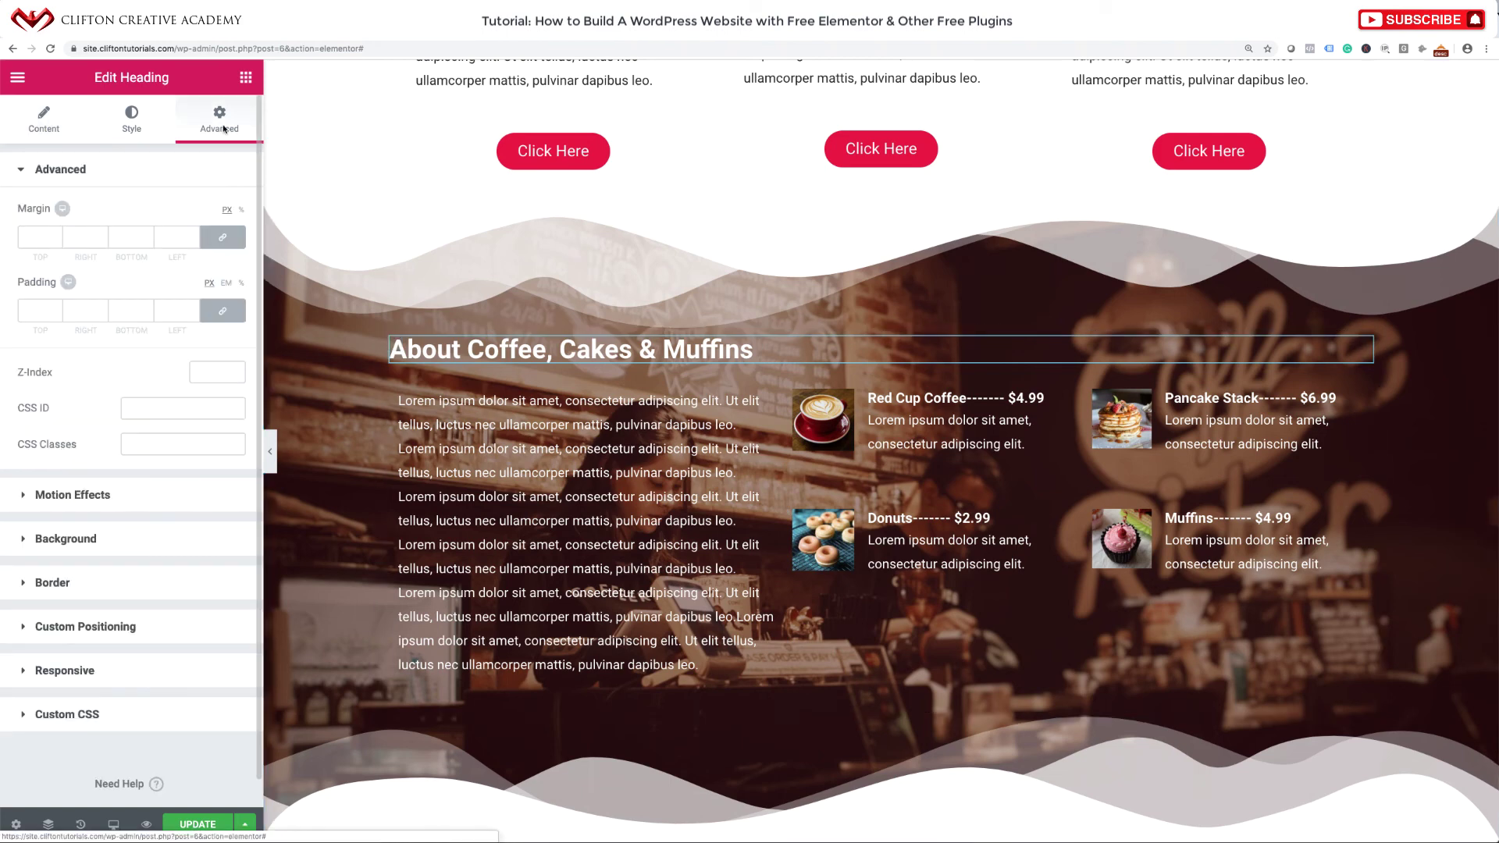
pyautogui.click(142, 491)
pyautogui.click(144, 283)
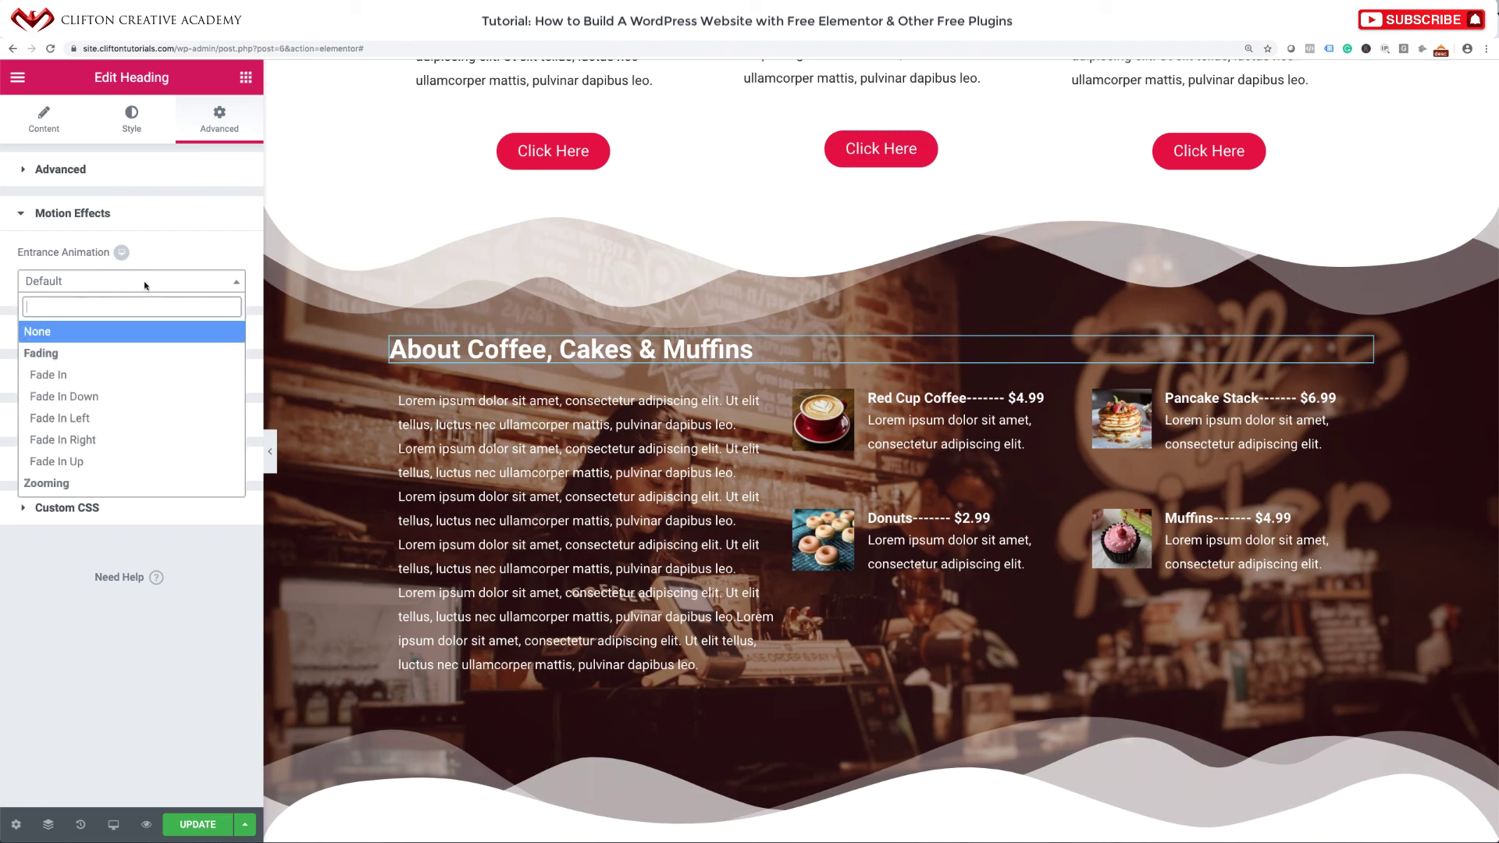
pyautogui.scroll(-10, 80, 418)
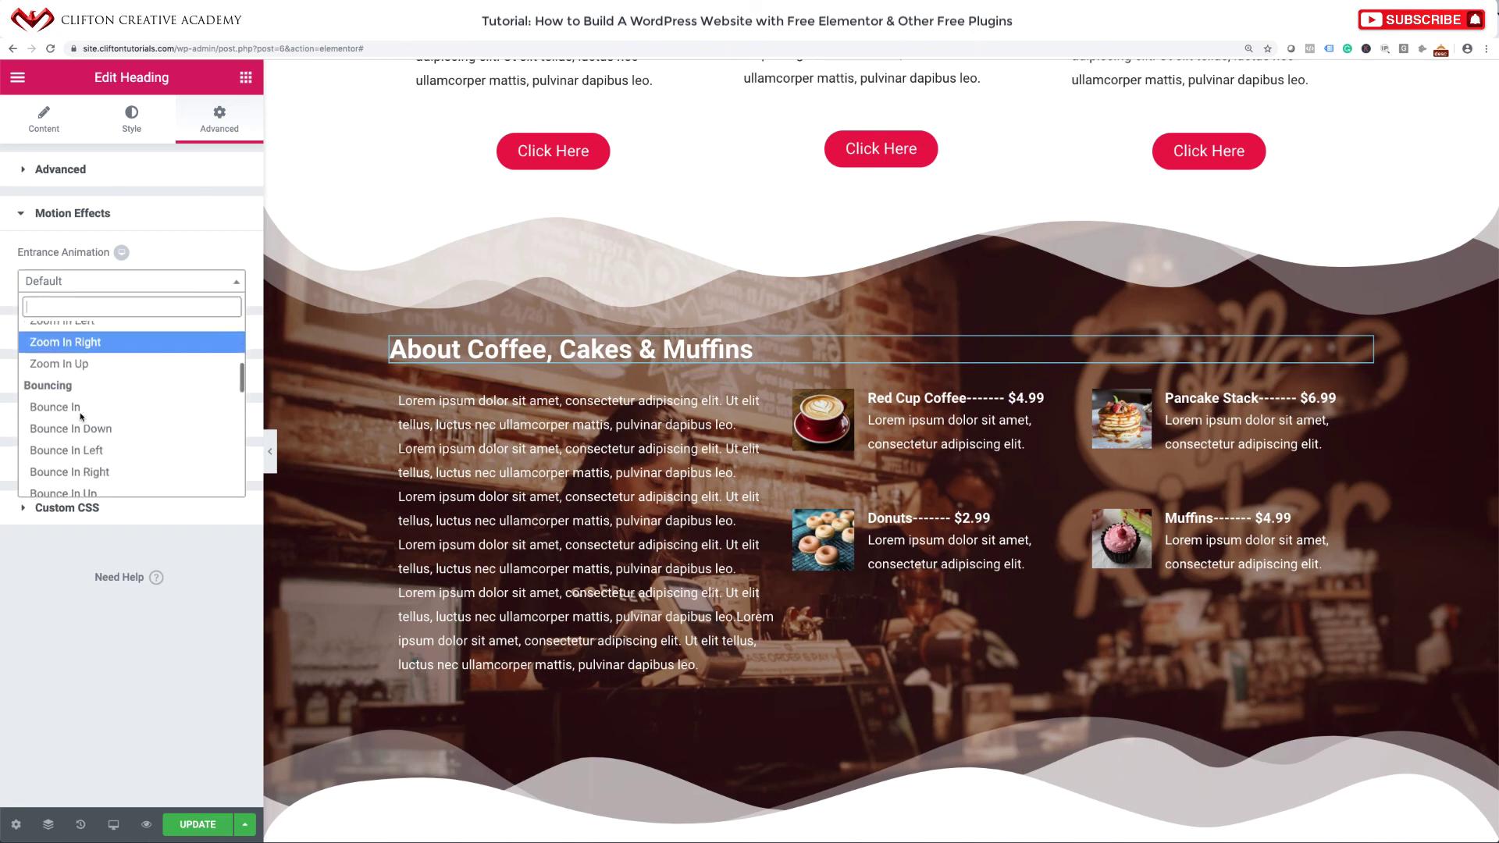
pyautogui.scroll(2, 82, 418)
pyautogui.scroll(-5, 81, 414)
pyautogui.scroll(1, 82, 406)
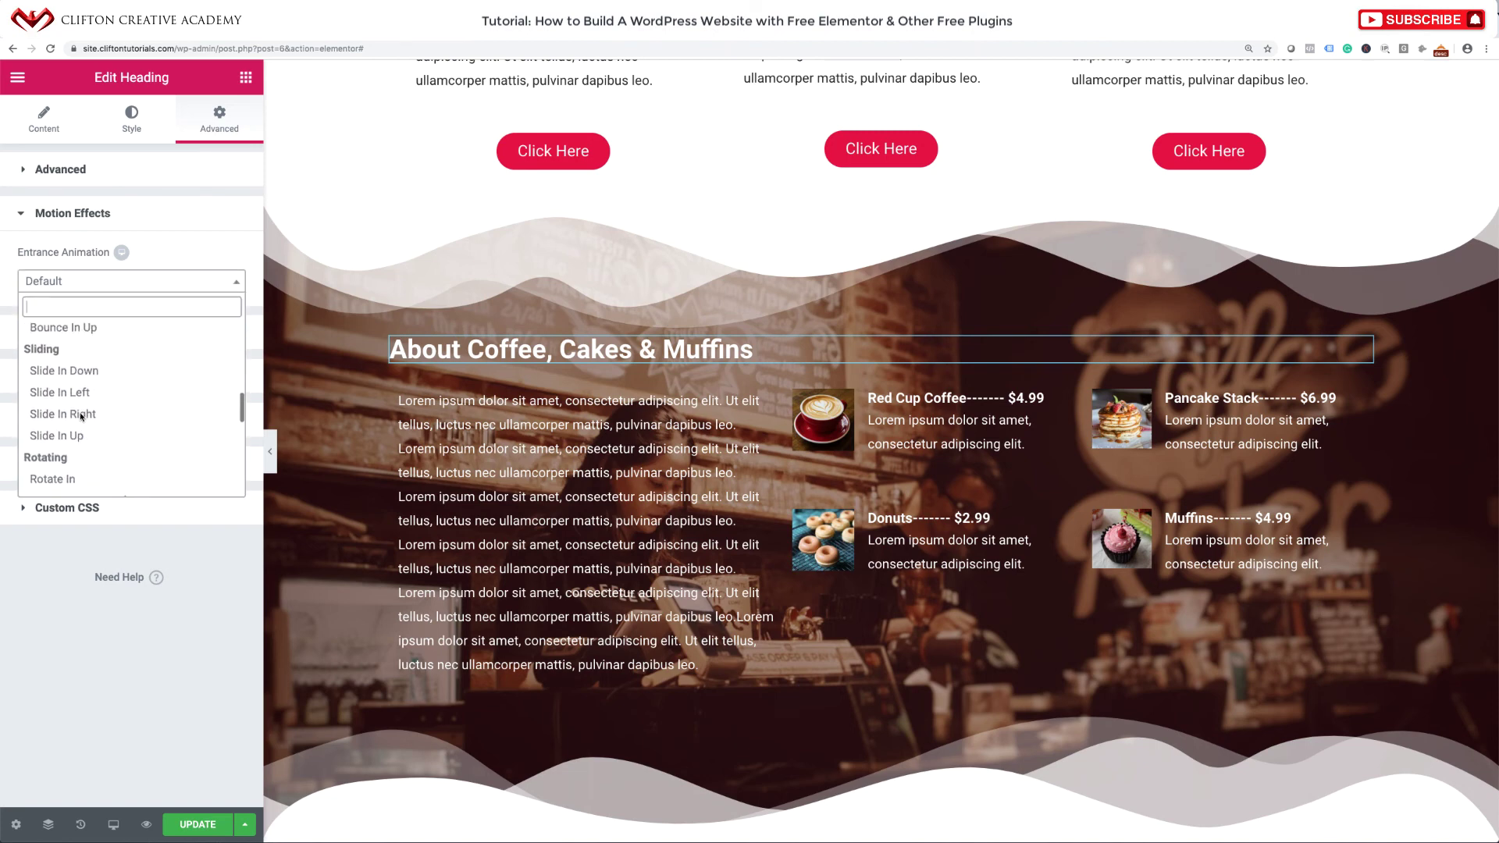
pyautogui.click(81, 394)
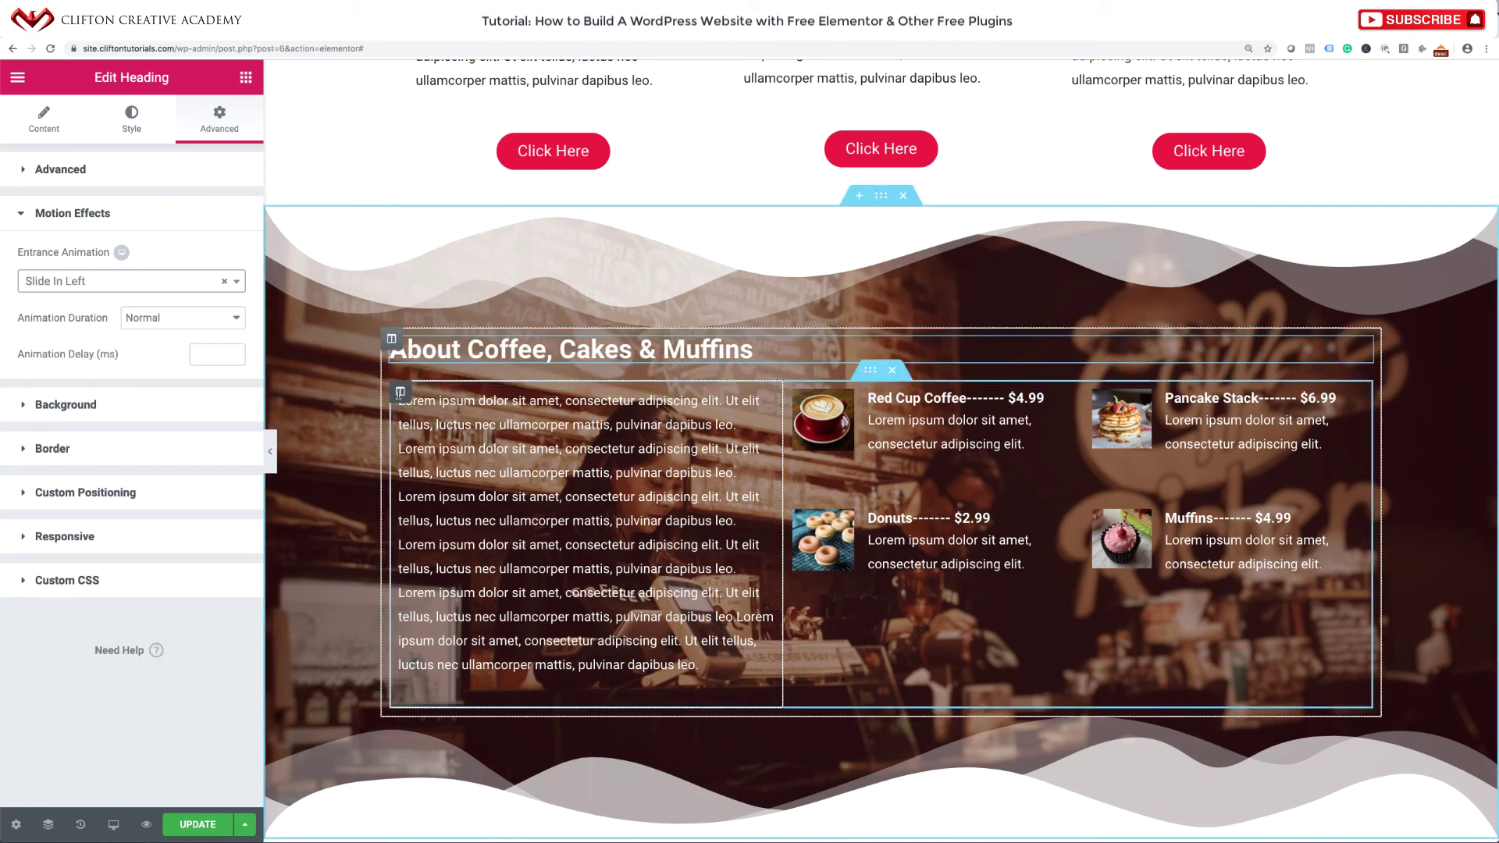
# Set the About text column's entrance animation to Slide In Left.
pyautogui.click(399, 392)
pyautogui.click(228, 124)
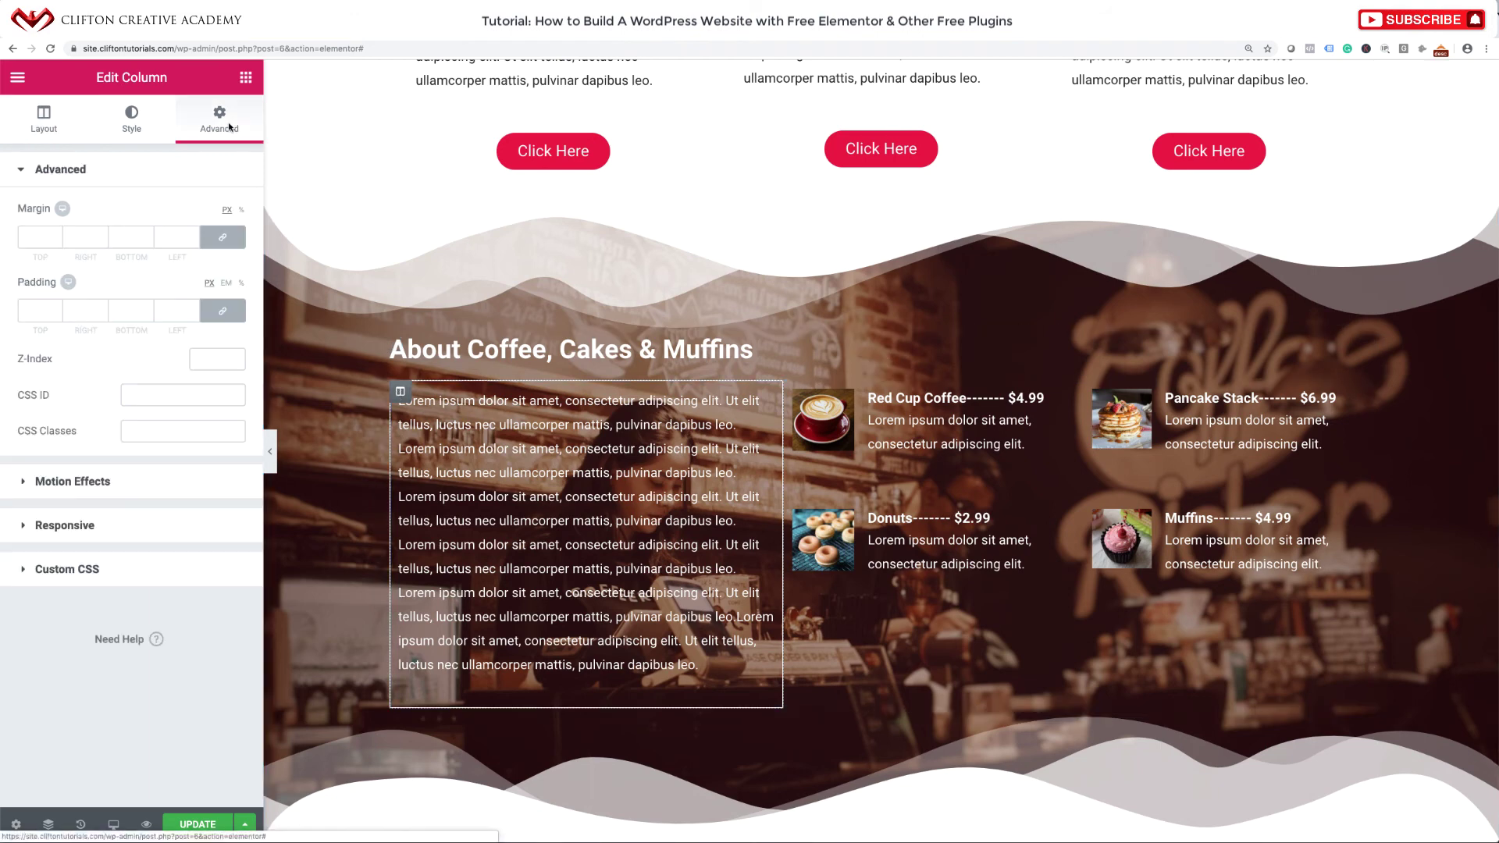
pyautogui.click(161, 479)
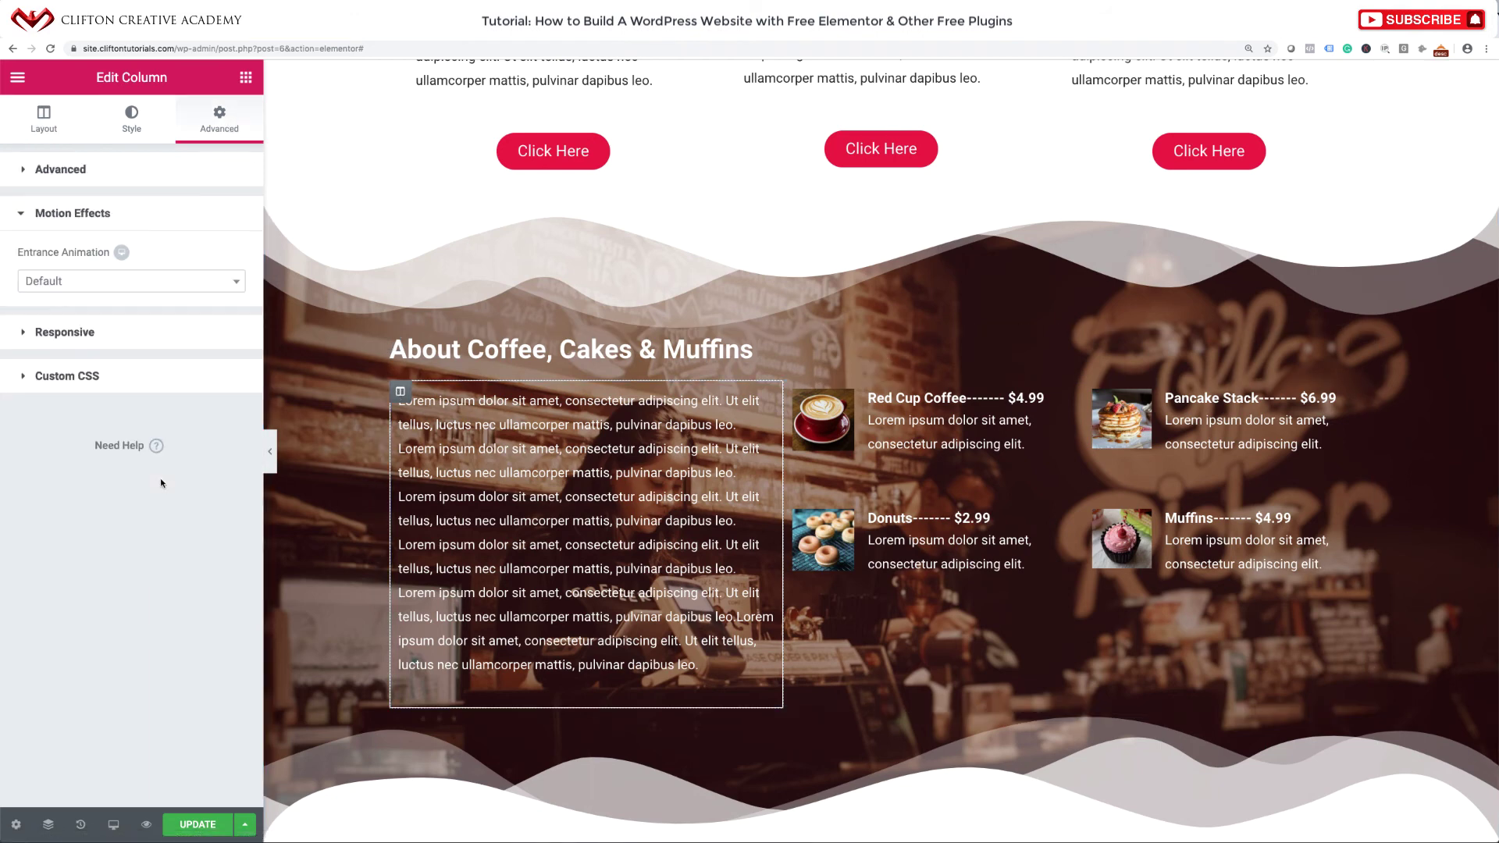
pyautogui.click(123, 283)
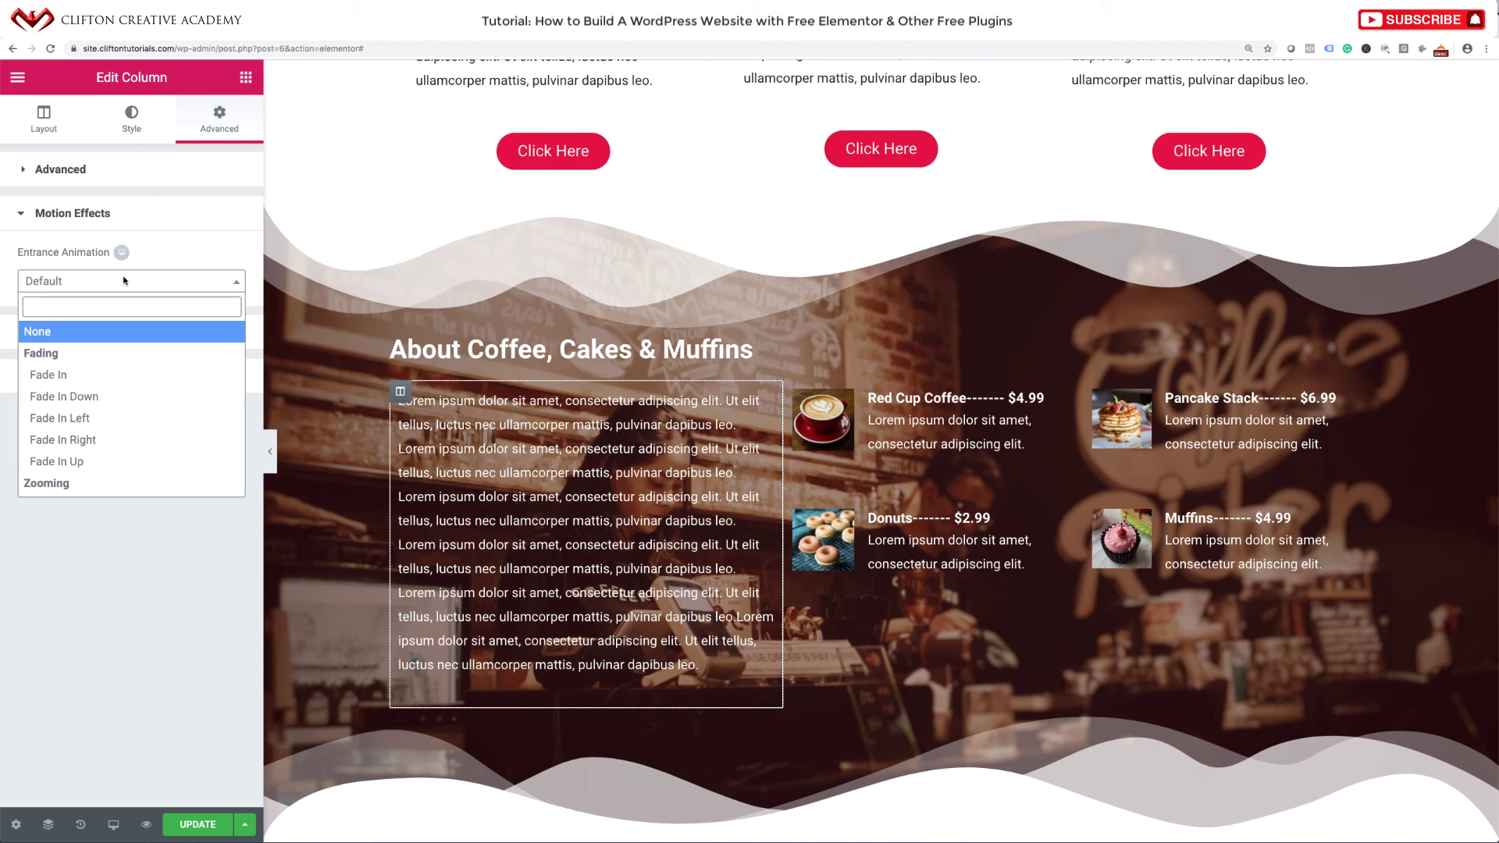
pyautogui.scroll(-3, 84, 445)
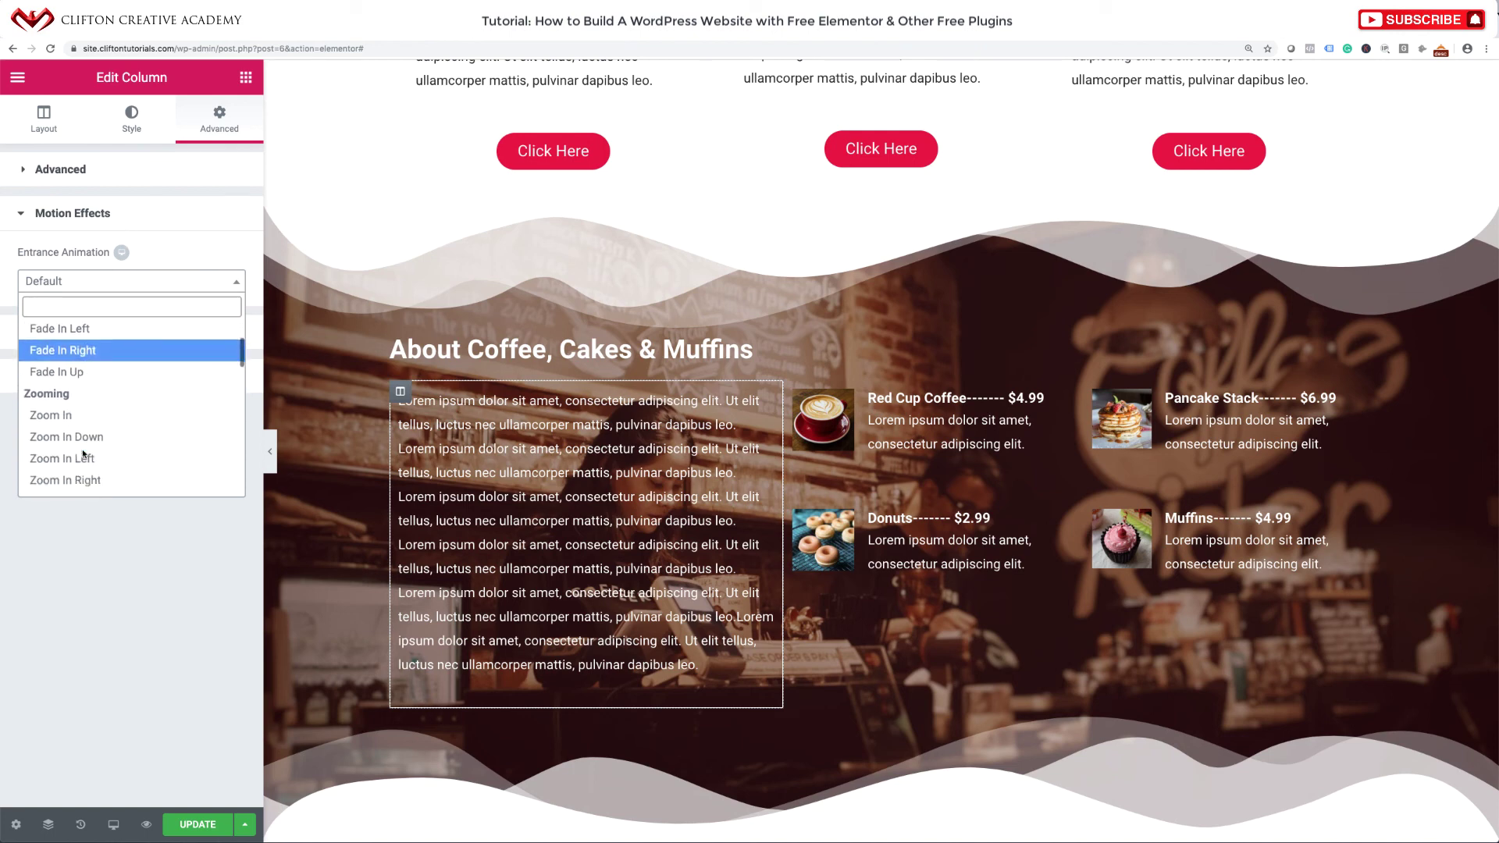
pyautogui.scroll(-4, 84, 453)
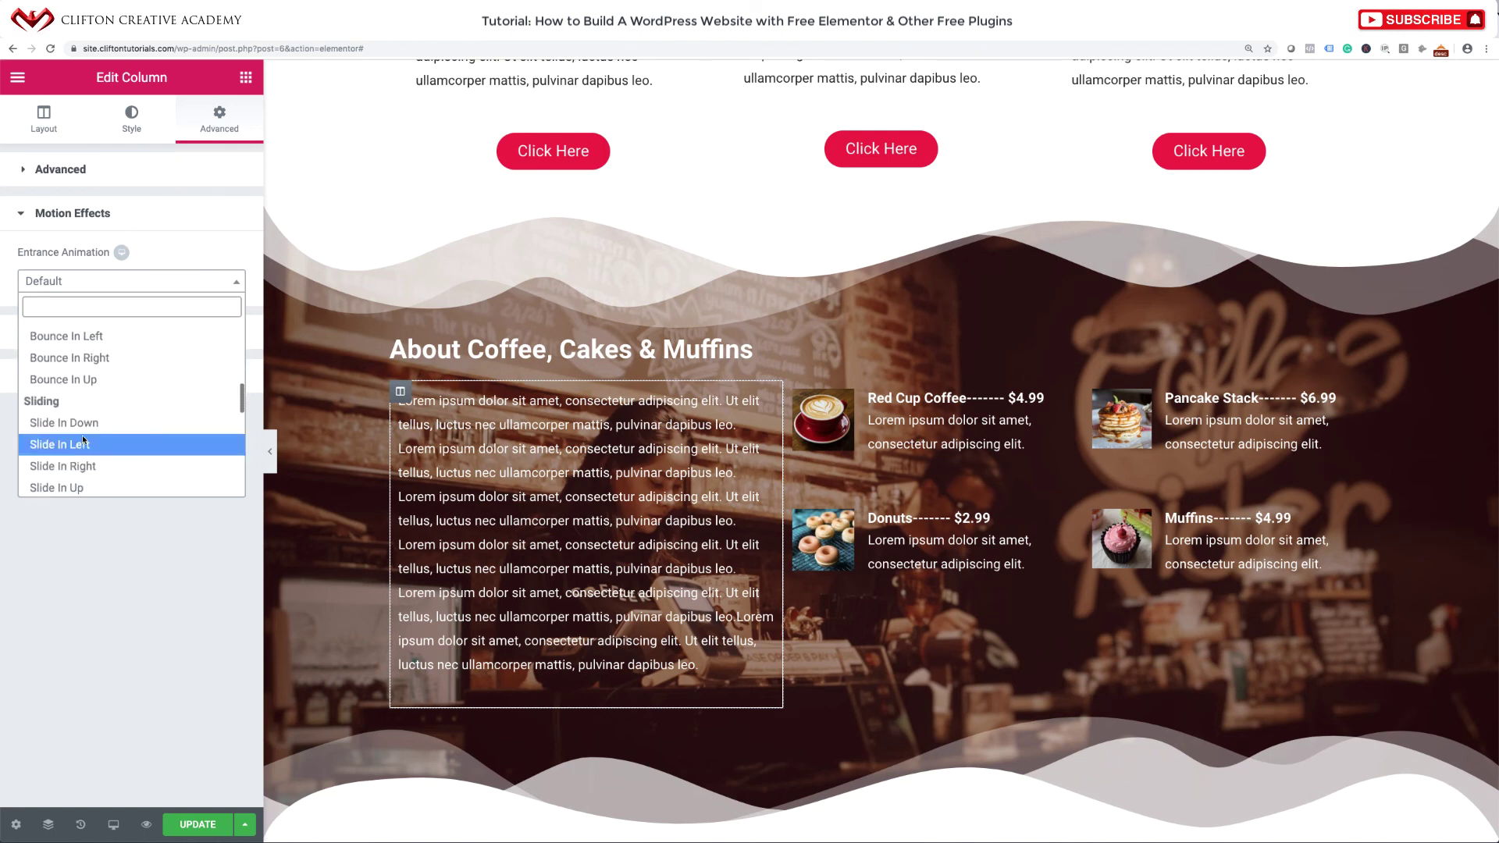
pyautogui.click(83, 441)
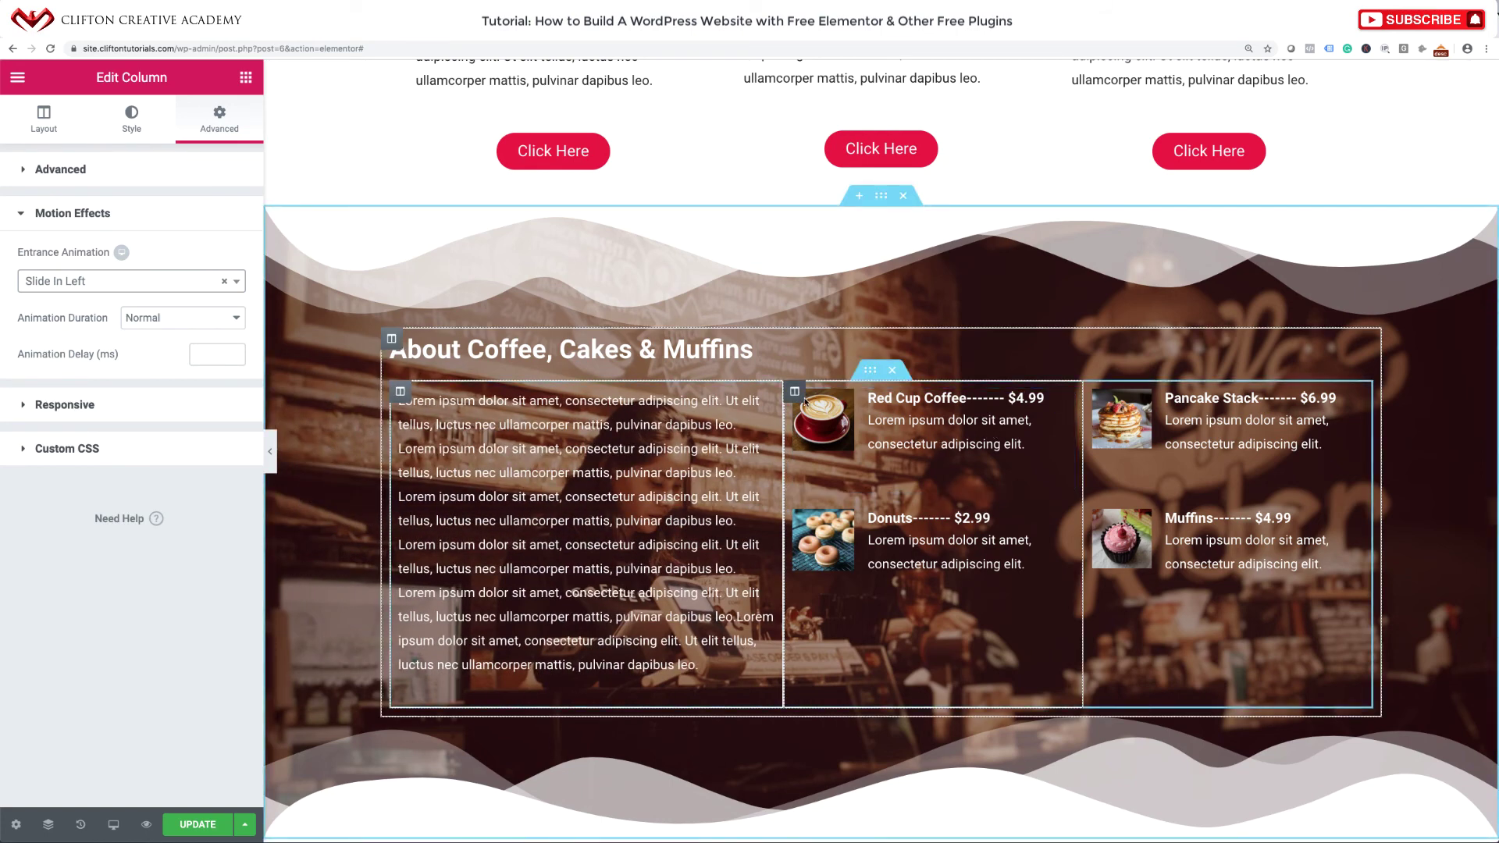
# Set the middle menu column's entrance animation to Slide In Down.
pyautogui.click(798, 395)
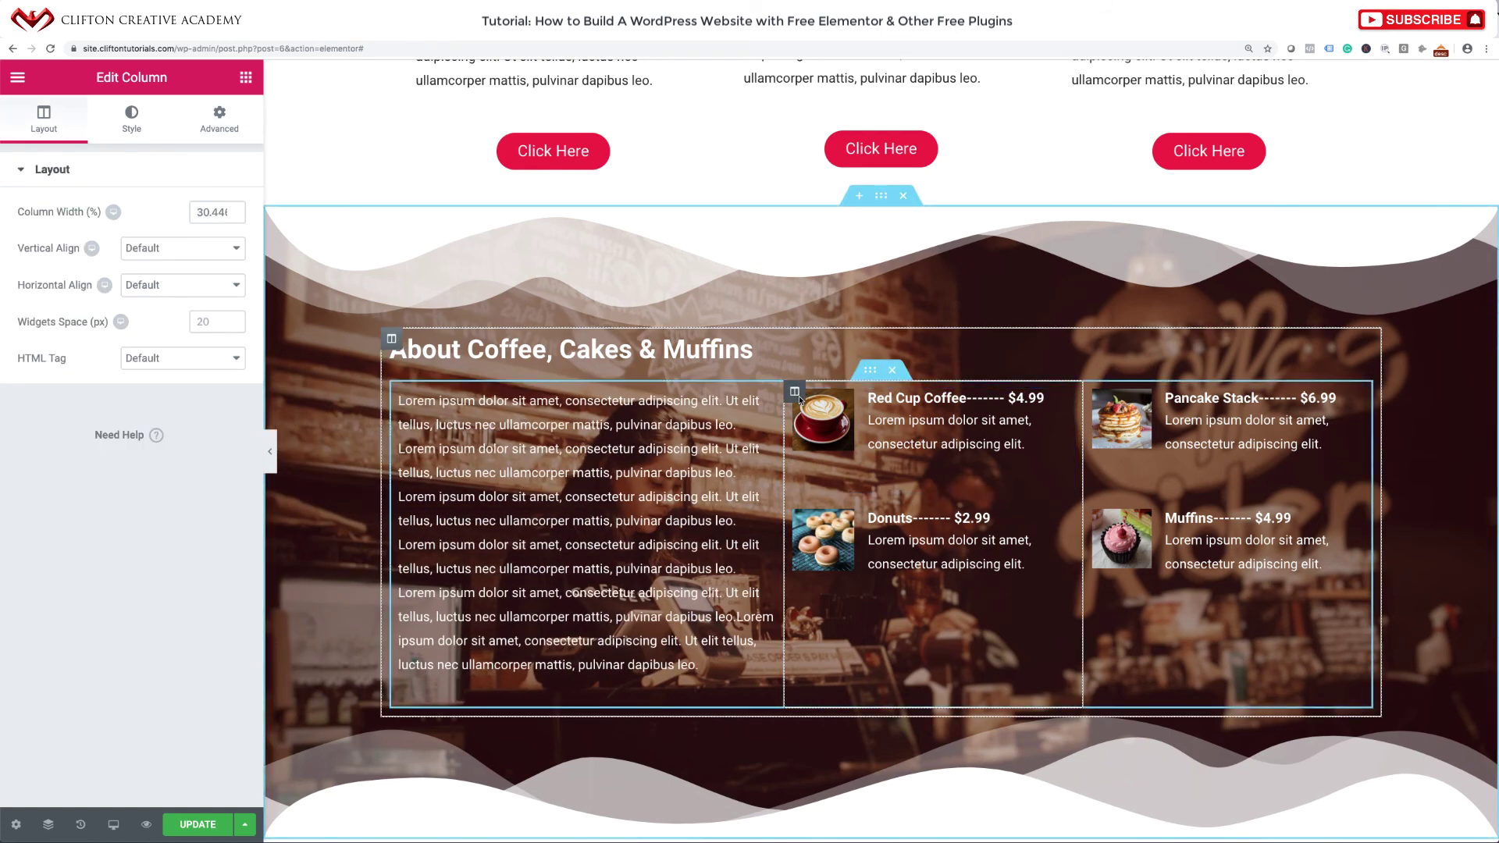
pyautogui.click(217, 121)
pyautogui.click(94, 478)
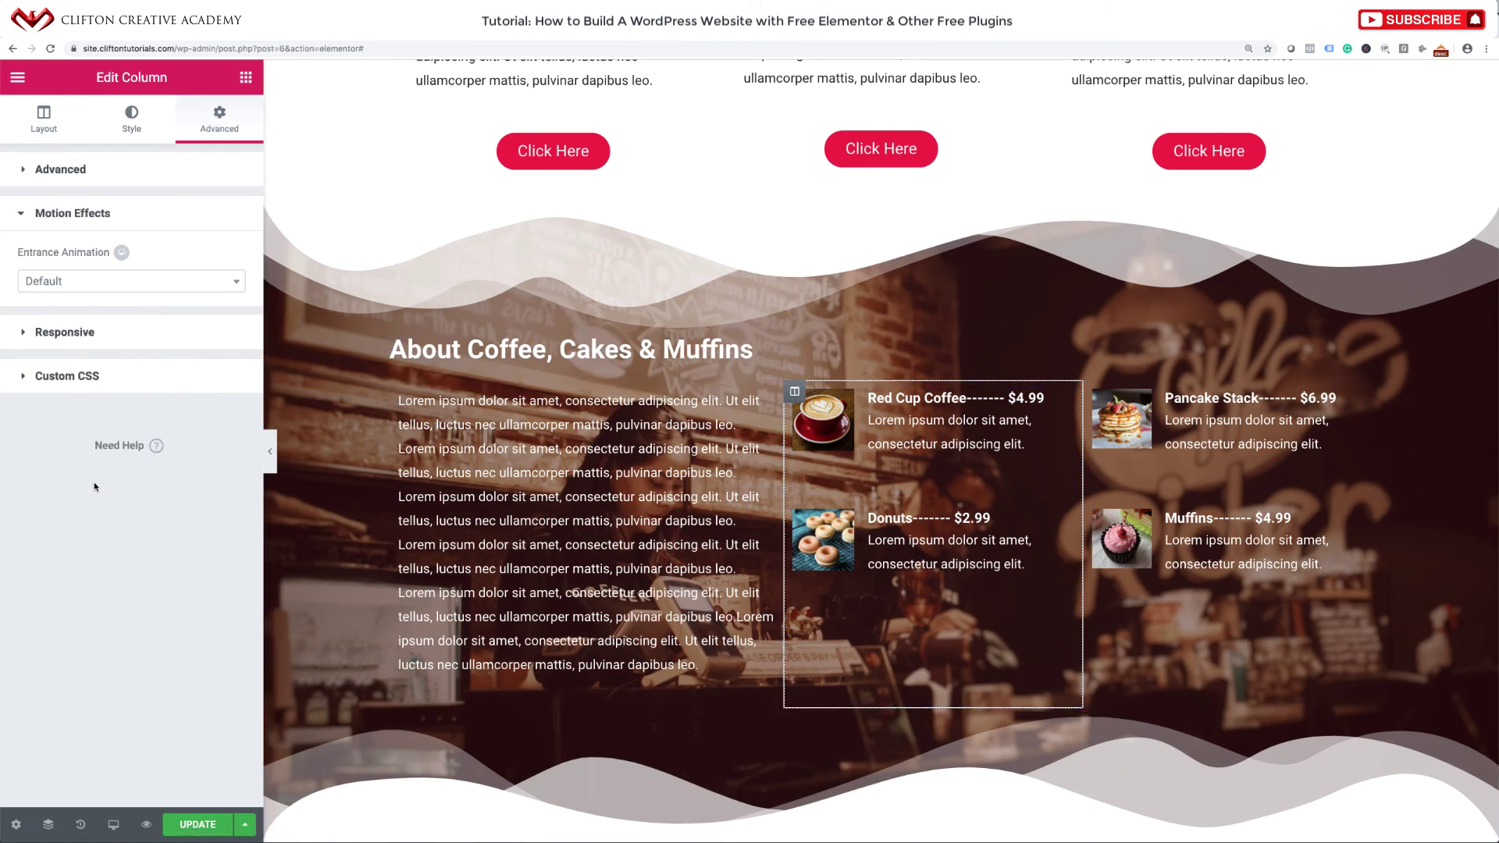
pyautogui.click(87, 282)
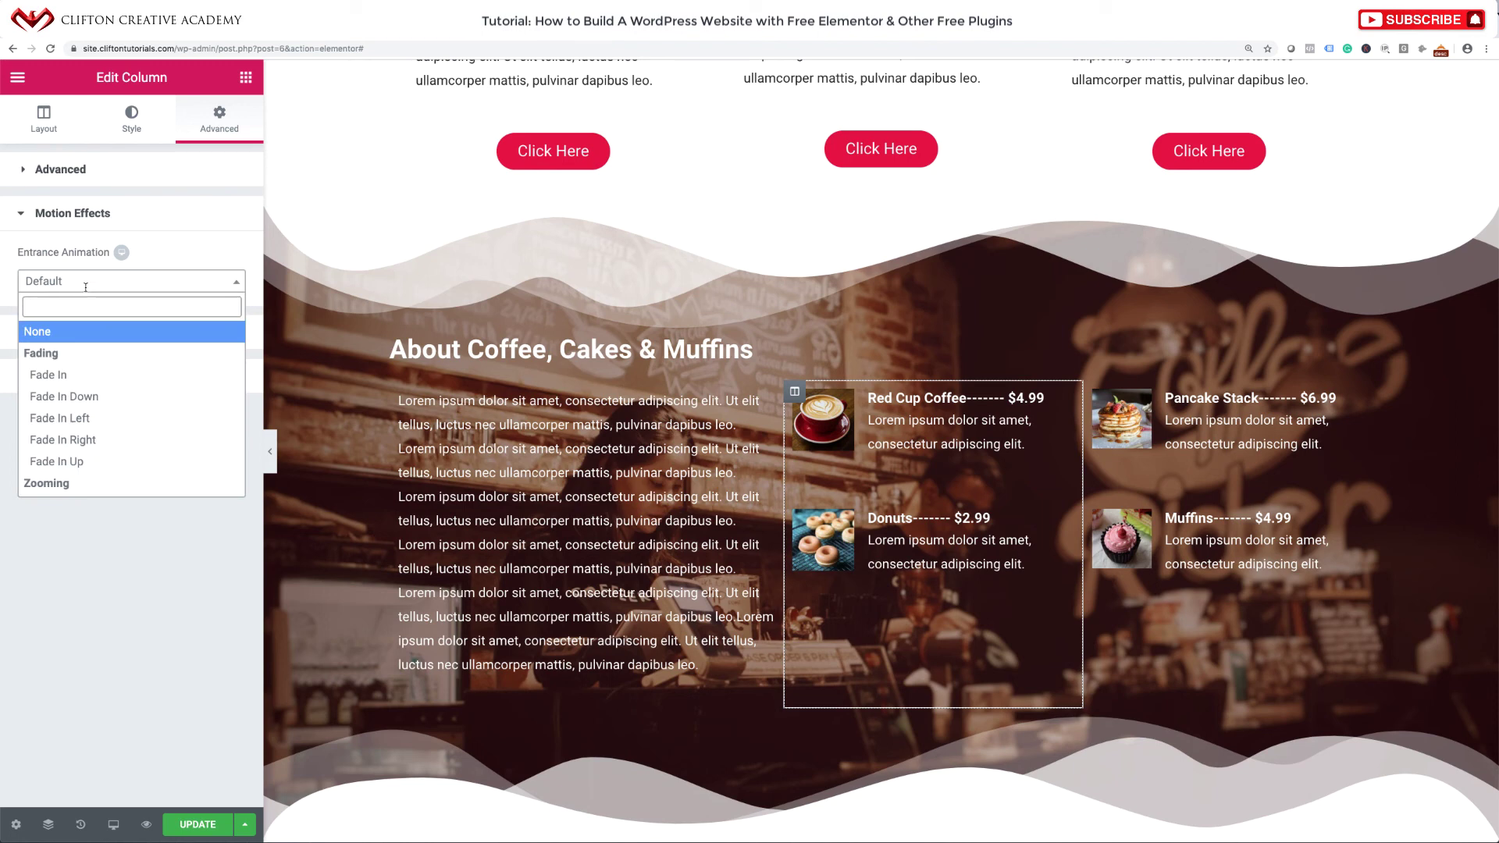
pyautogui.scroll(-5, 73, 463)
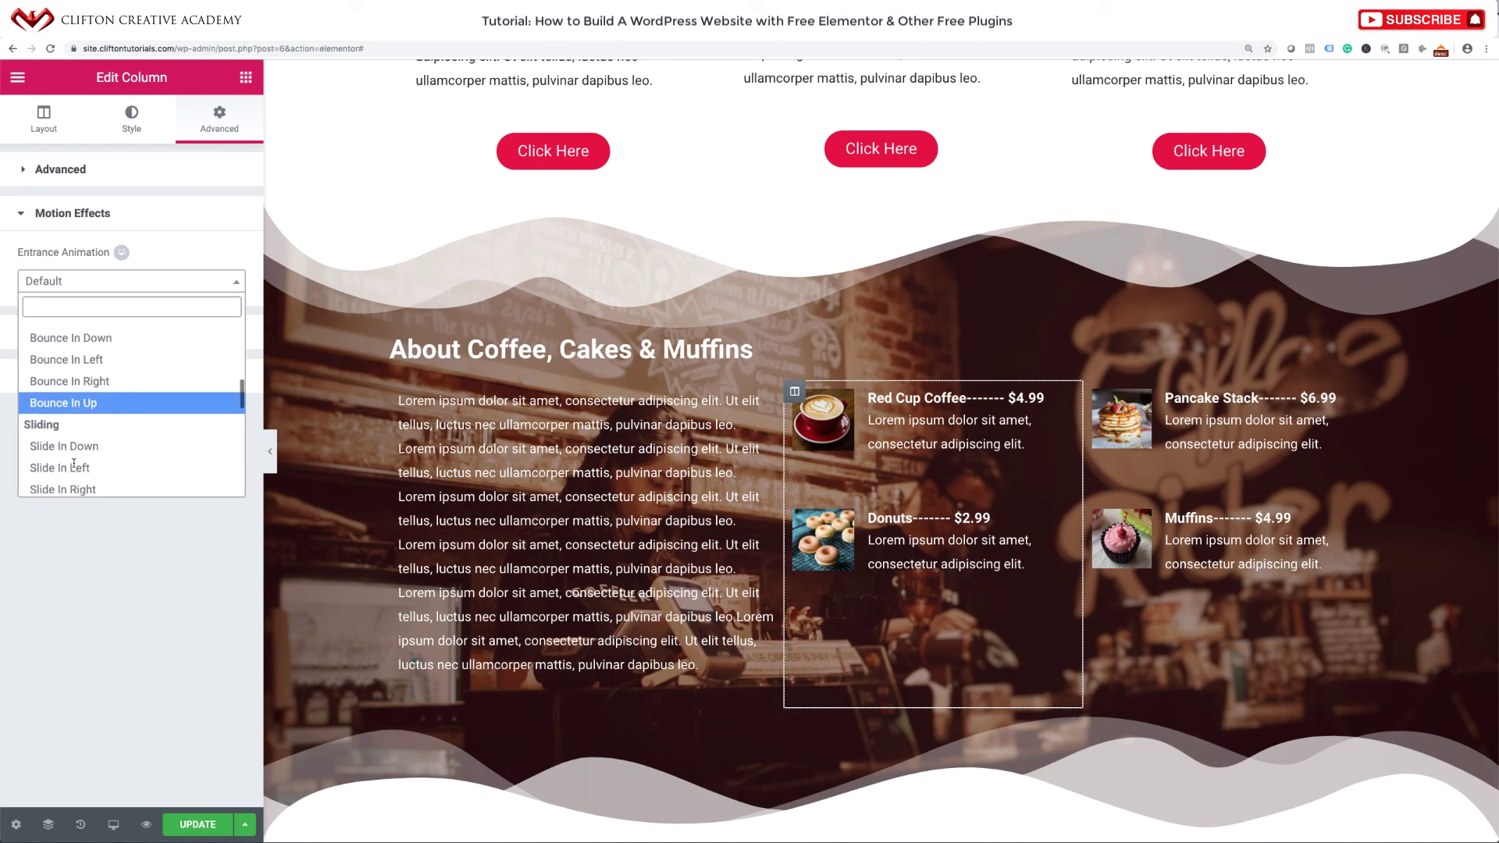
pyautogui.scroll(-1, 74, 463)
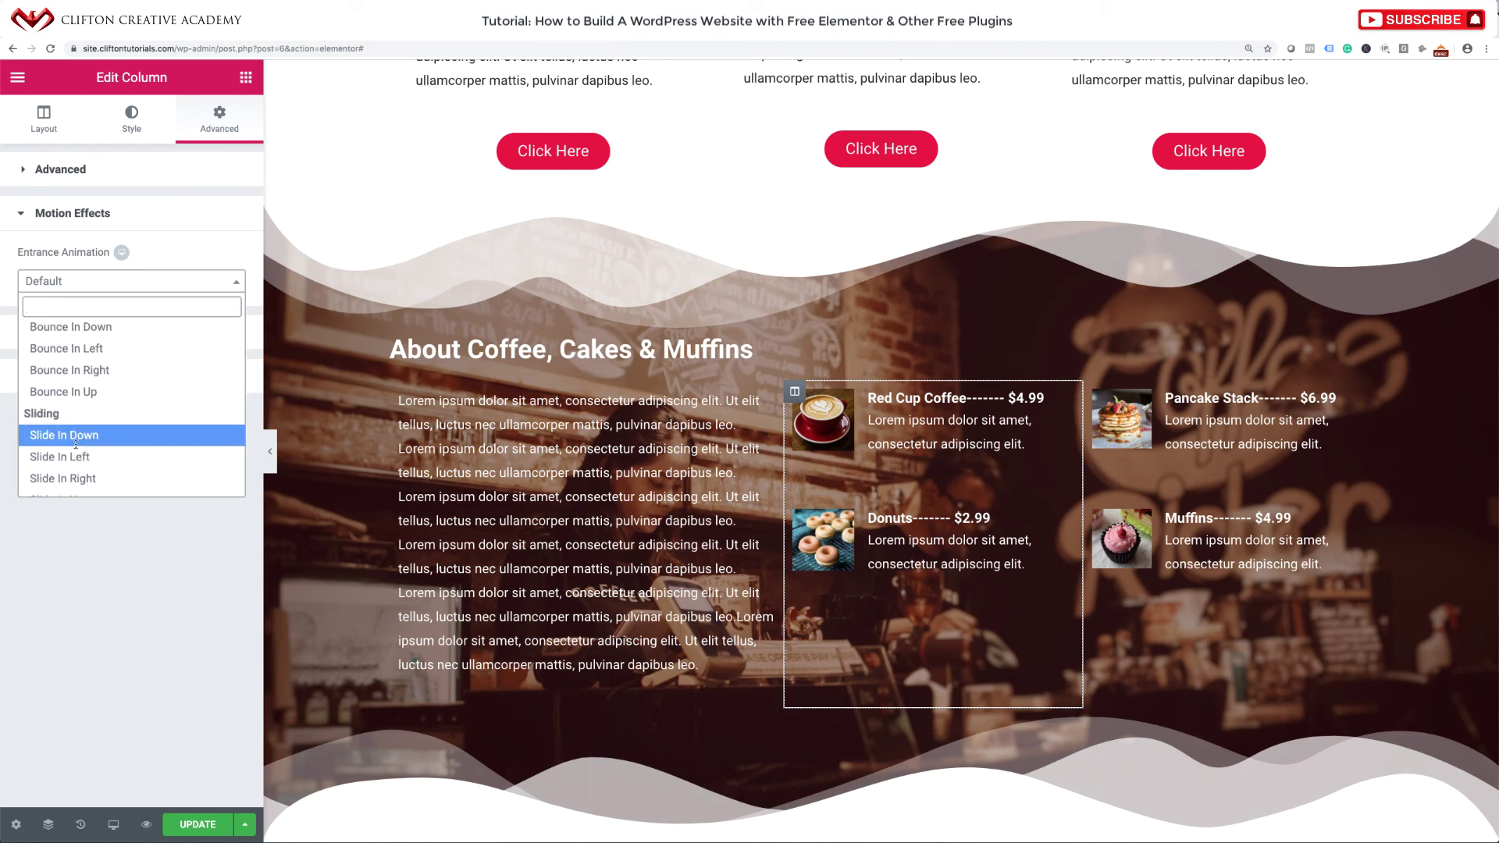
pyautogui.click(76, 436)
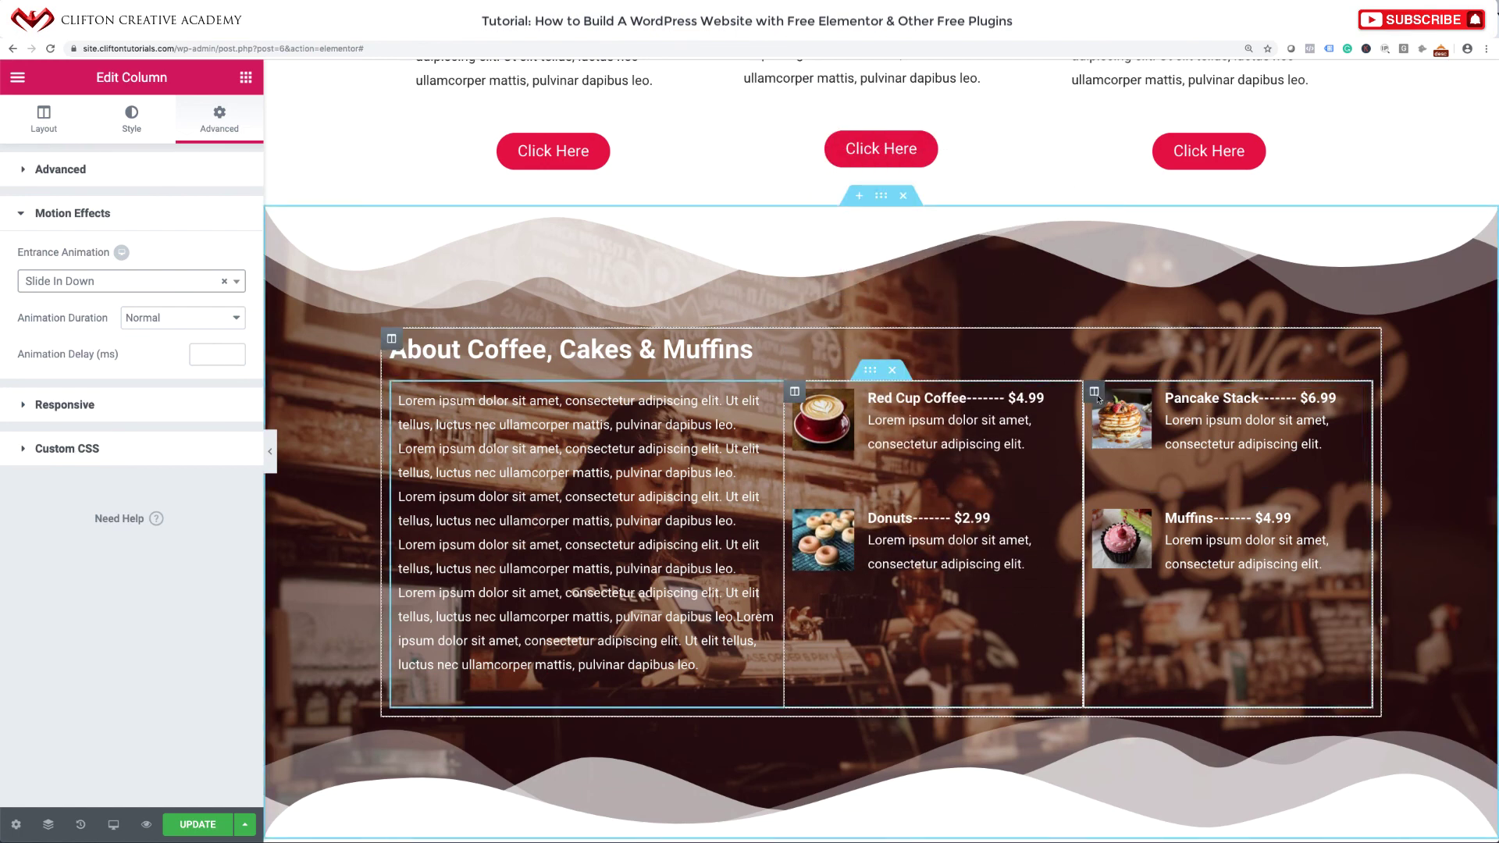
# Set the right menu column's entrance animation to Slide In Up.
pyautogui.click(1096, 394)
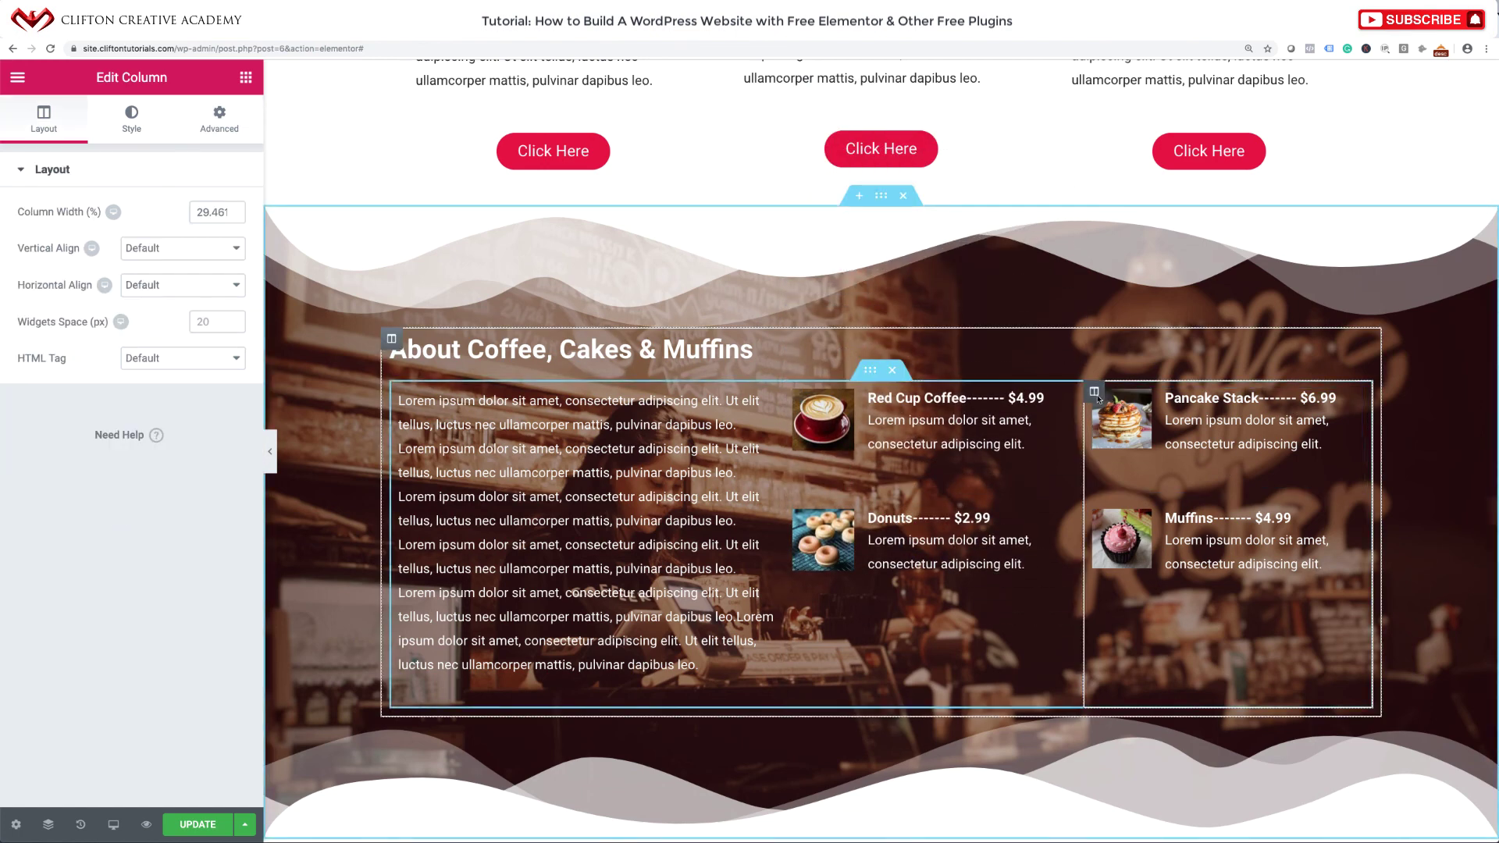
pyautogui.click(227, 123)
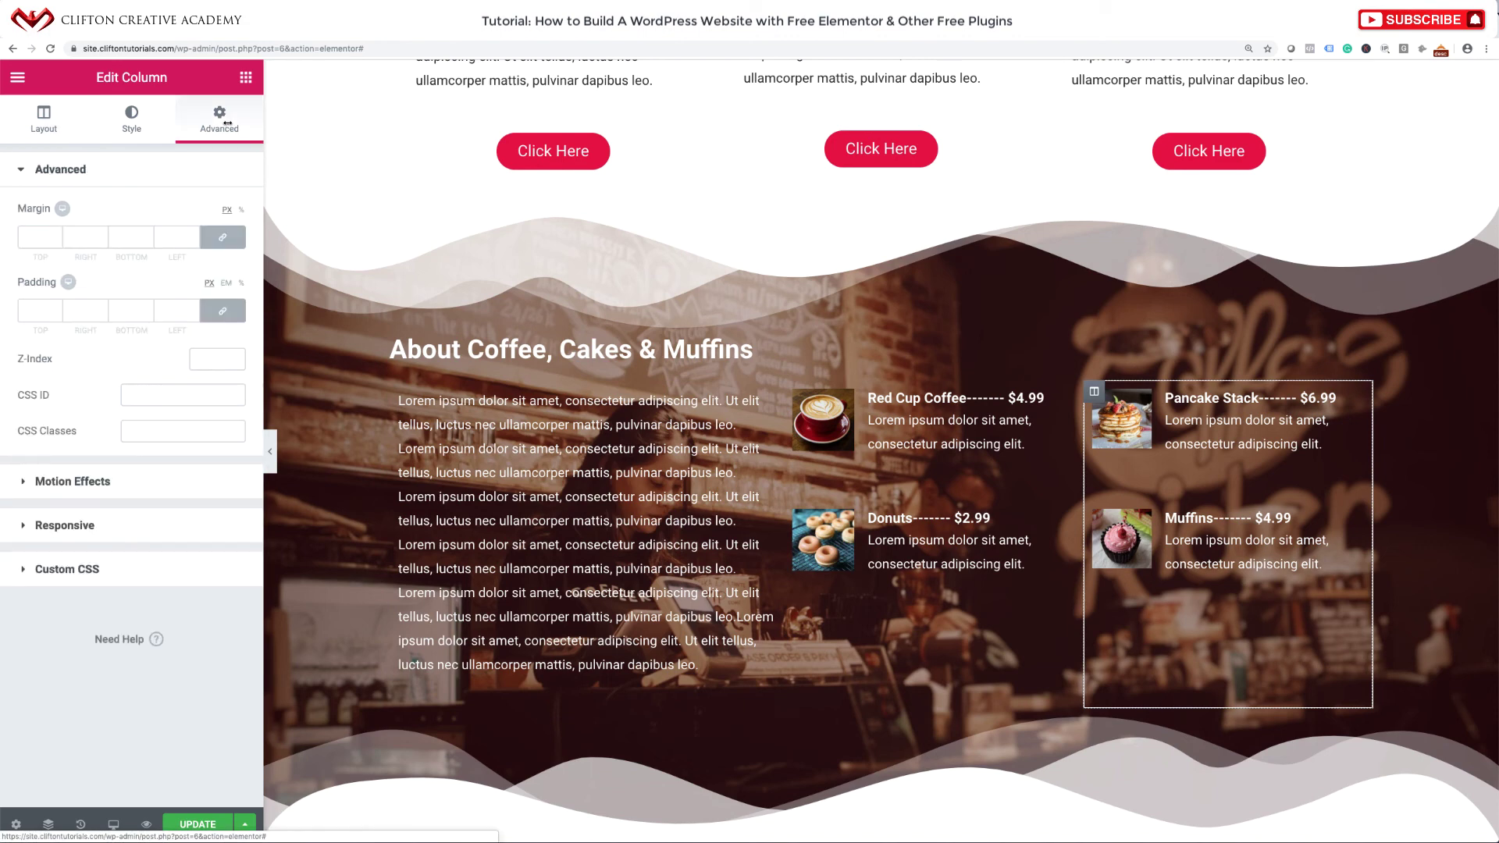
pyautogui.click(66, 482)
pyautogui.click(91, 280)
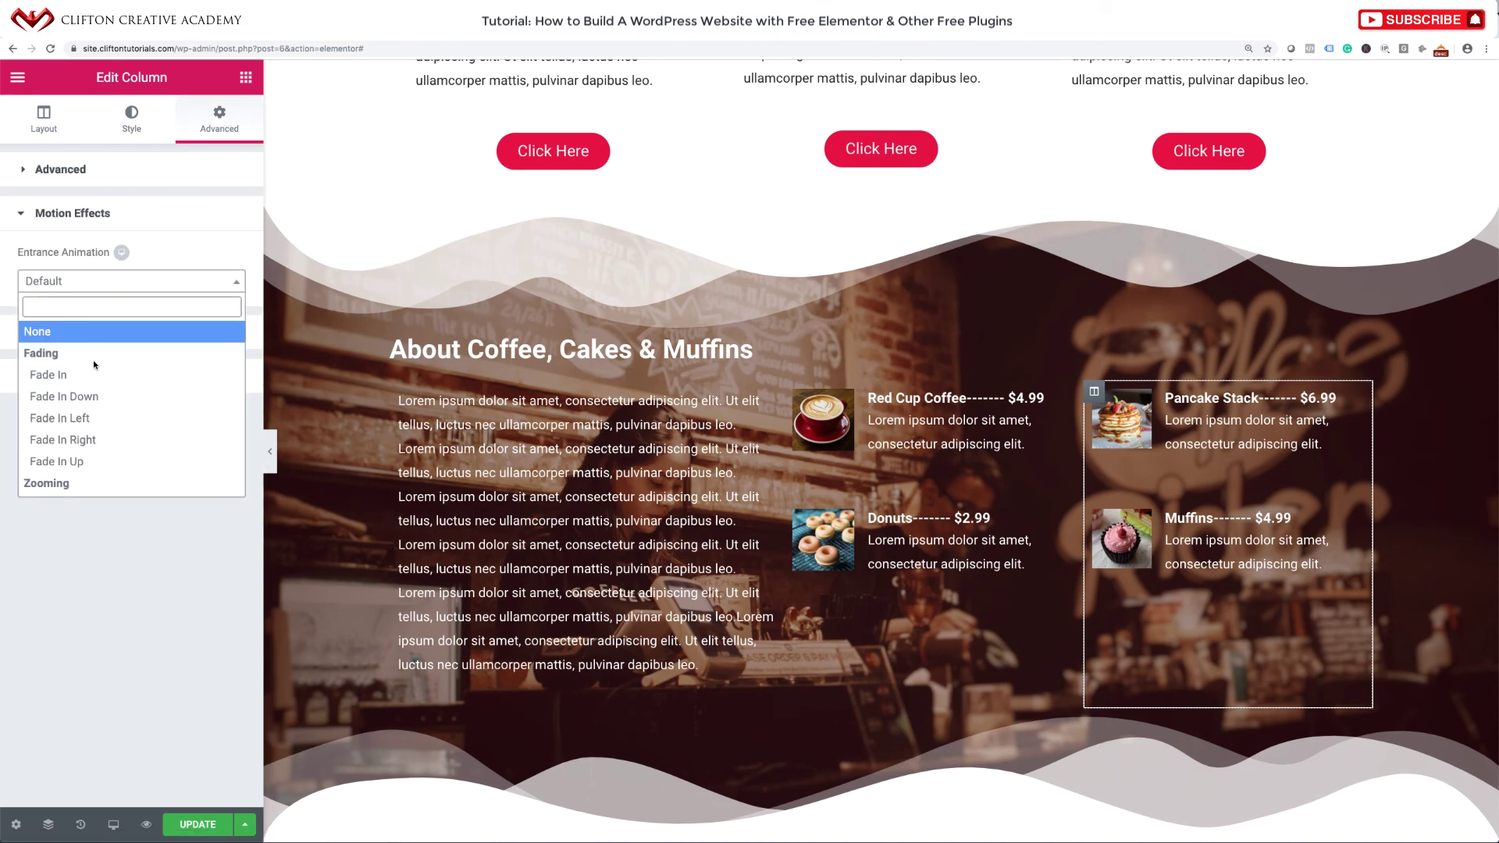
pyautogui.scroll(-5, 92, 434)
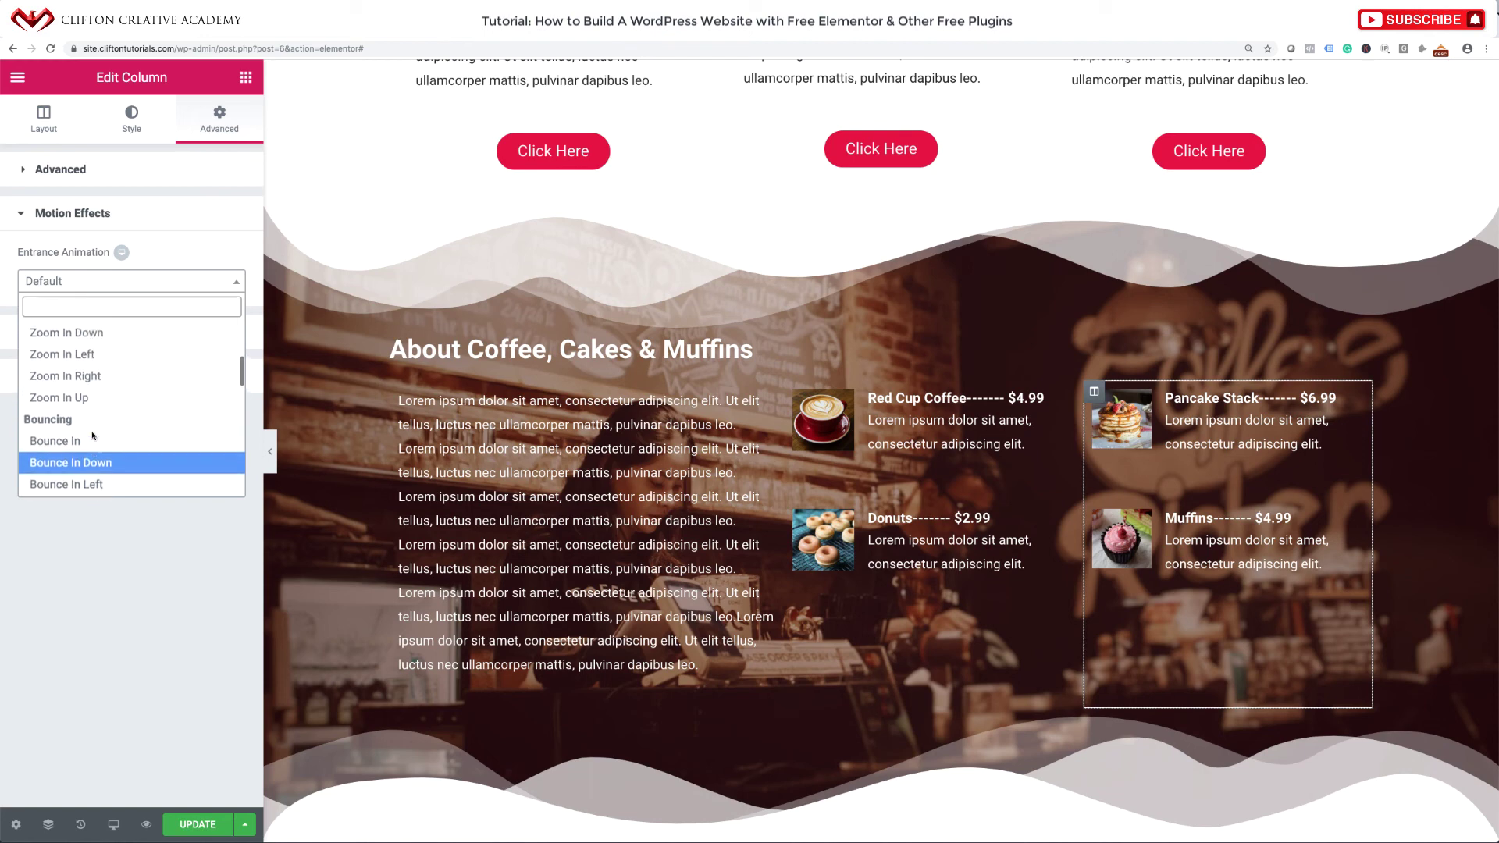
pyautogui.scroll(1, 92, 436)
pyautogui.scroll(-5, 86, 435)
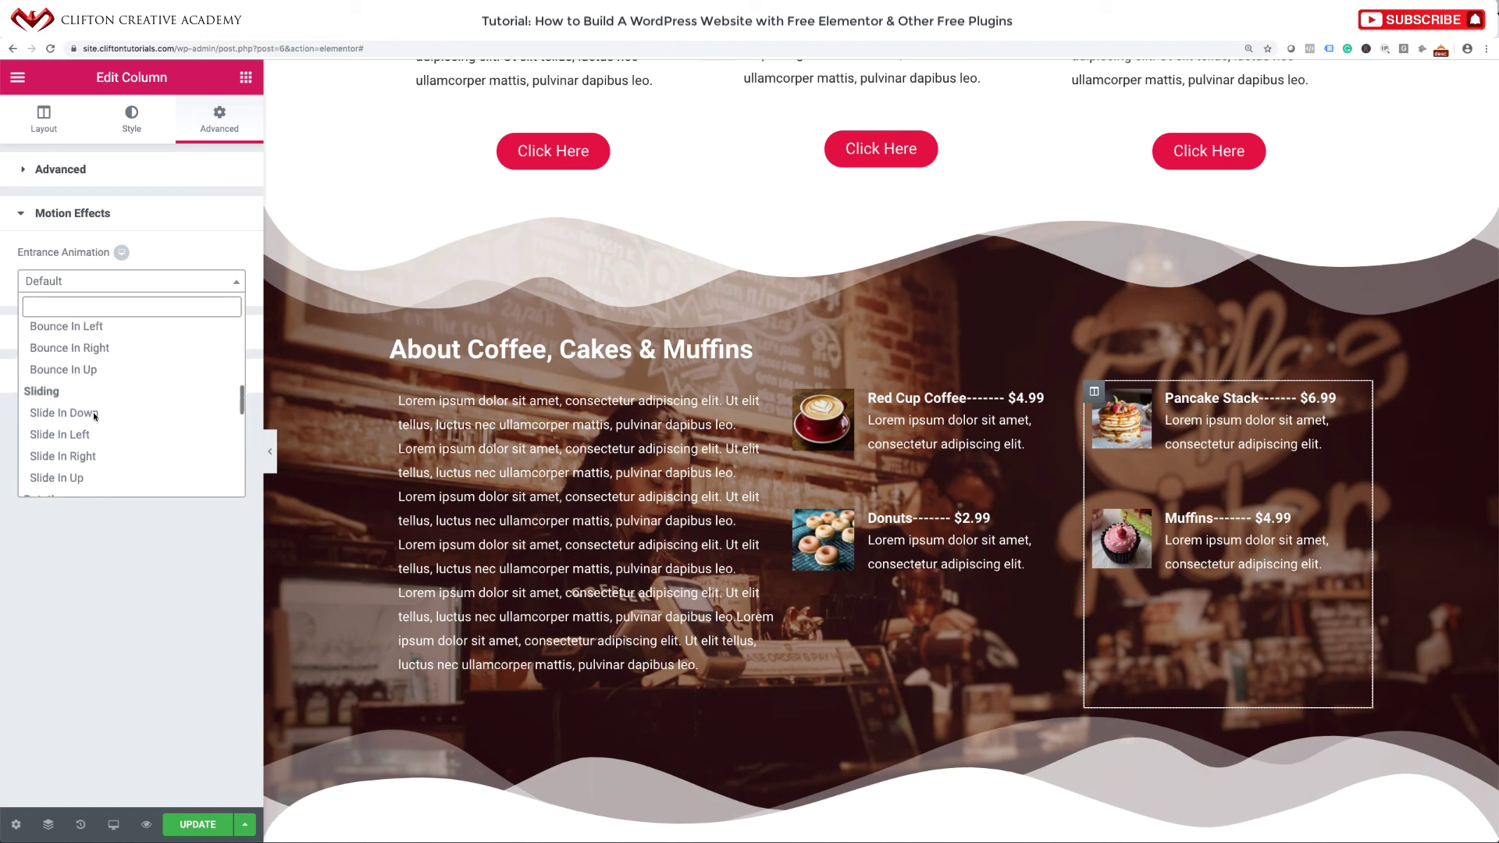
pyautogui.click(72, 438)
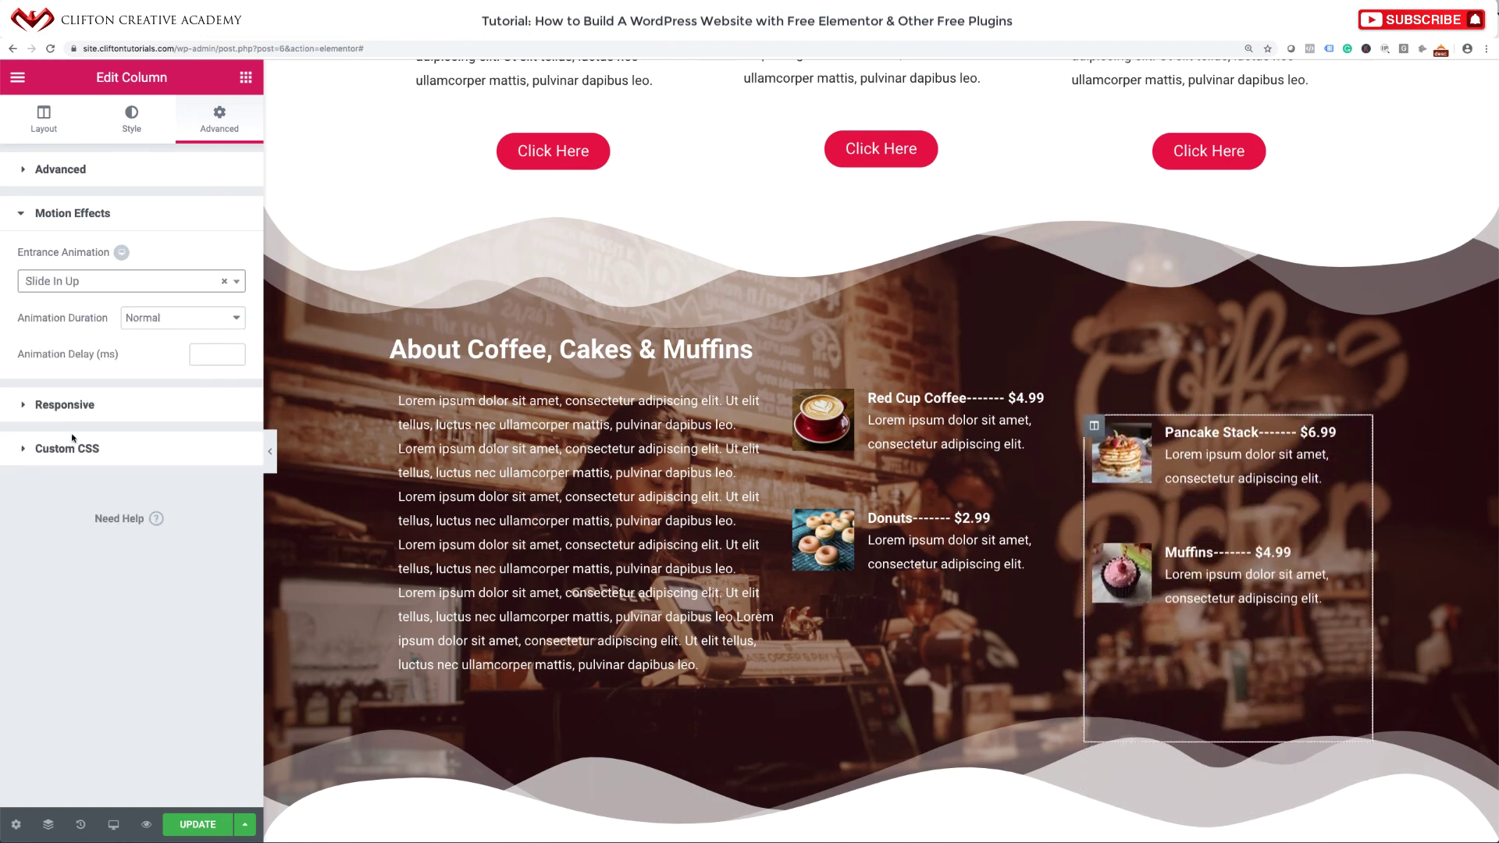
pyautogui.scroll(-6, 759, 443)
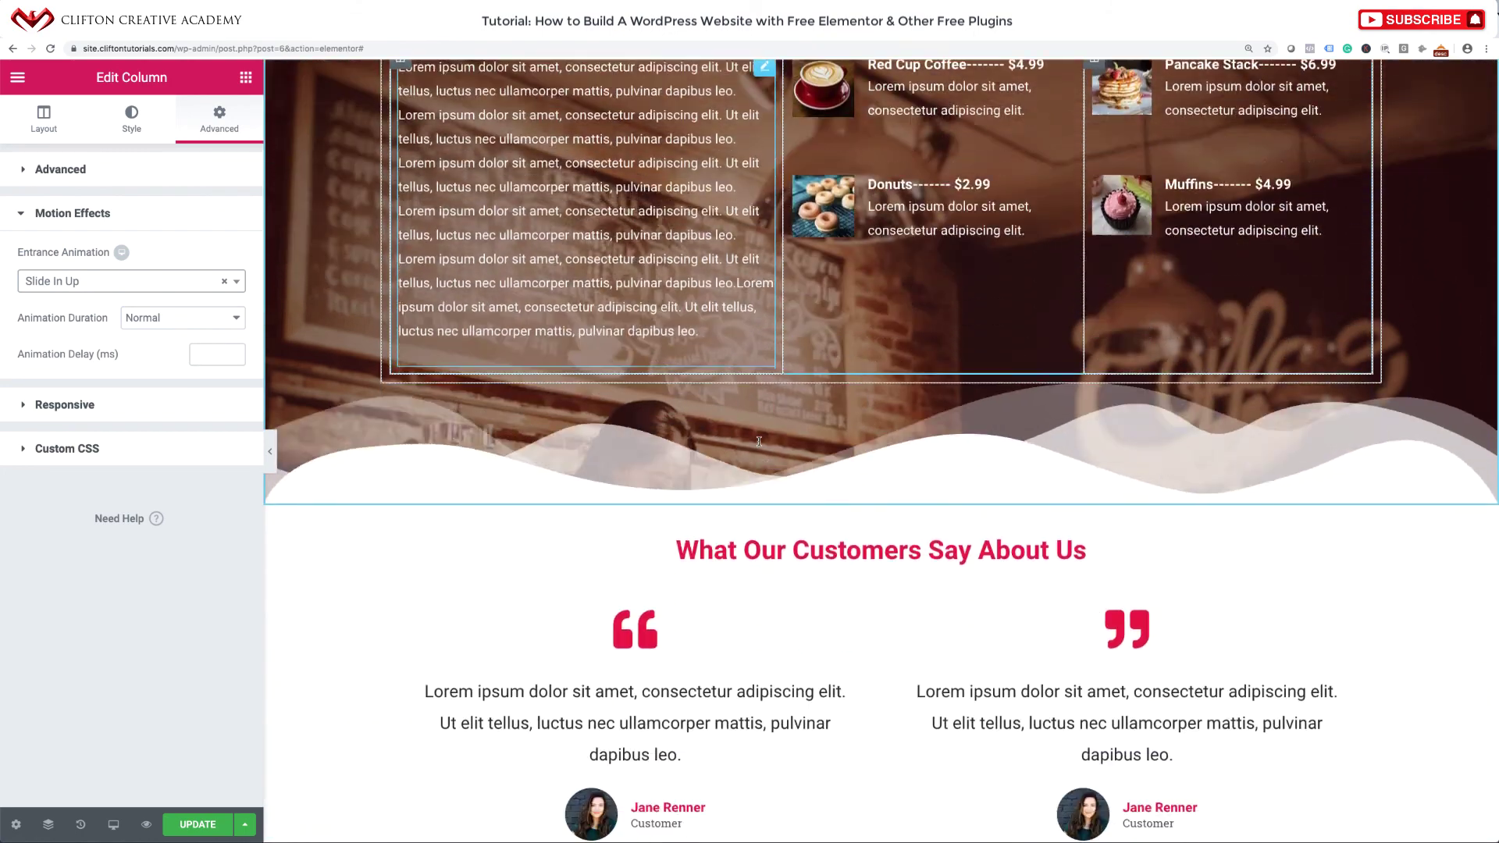
# Give the left testimonial column a Zoom In entrance animation.
pyautogui.scroll(-3, 759, 445)
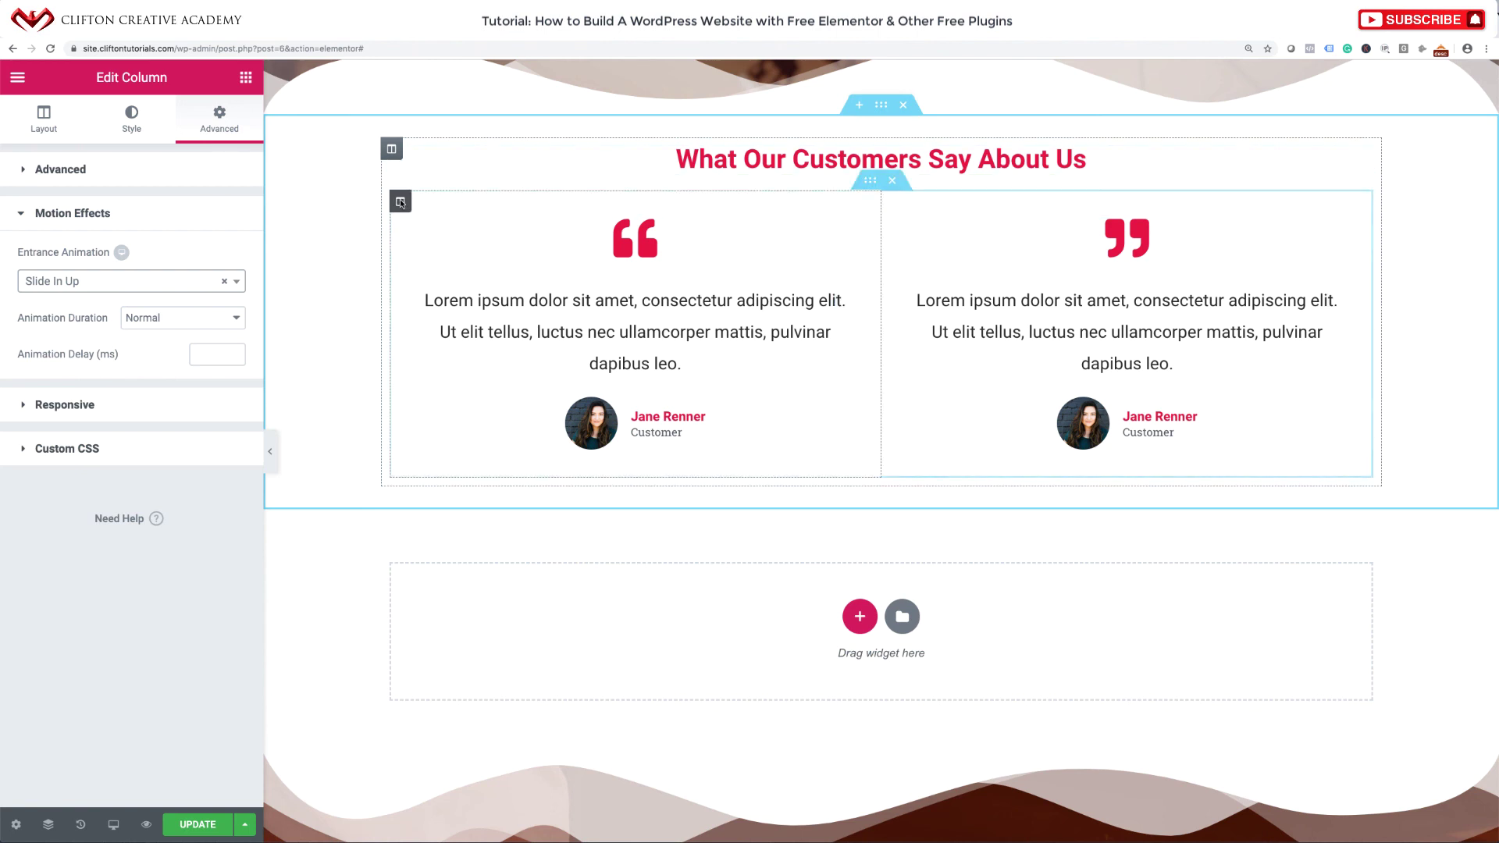
pyautogui.click(401, 203)
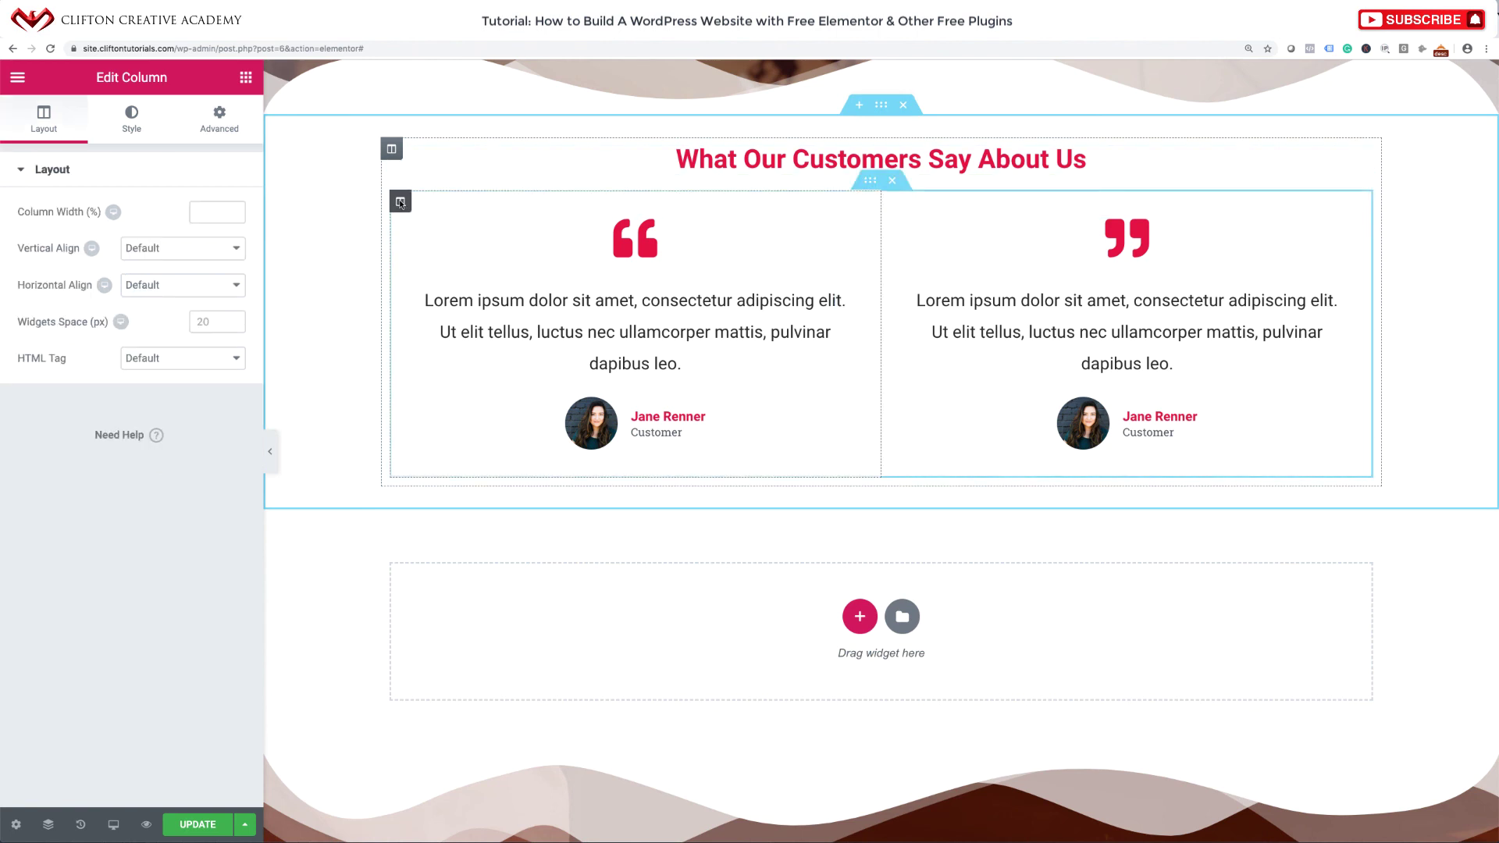
pyautogui.click(210, 124)
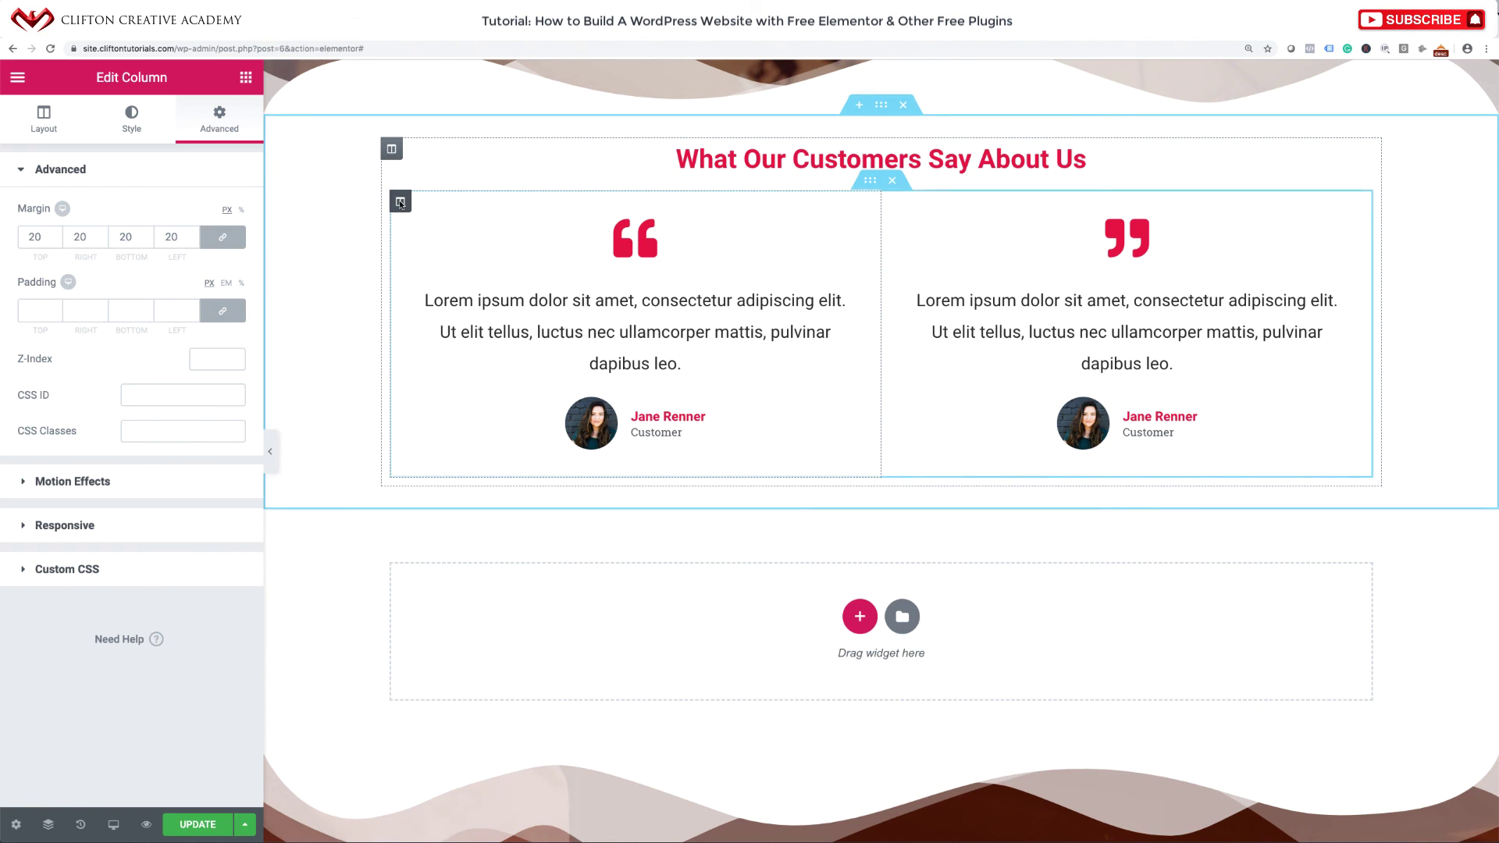
pyautogui.click(96, 484)
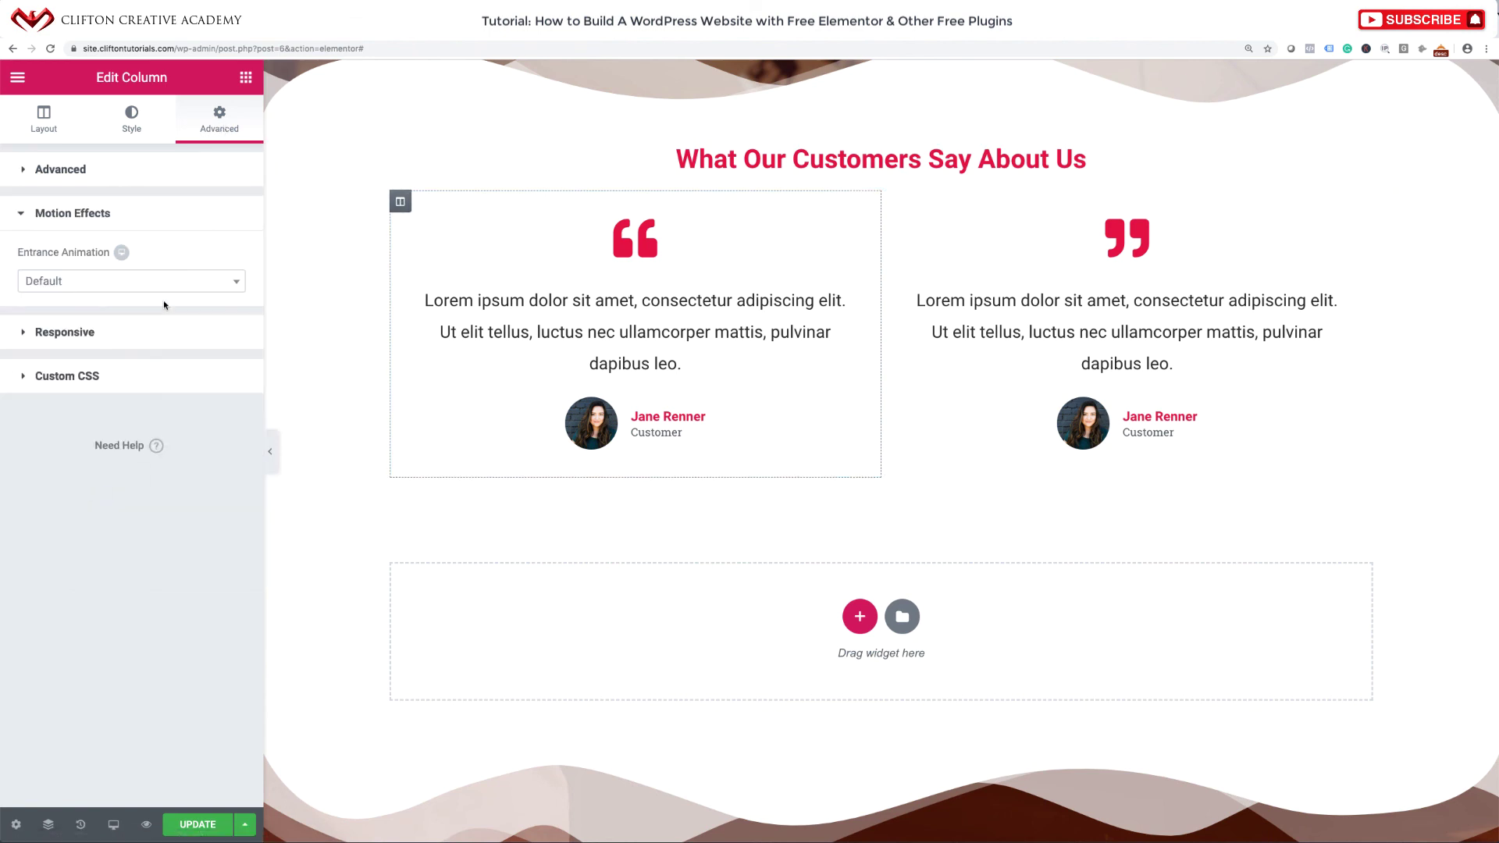
pyautogui.click(171, 279)
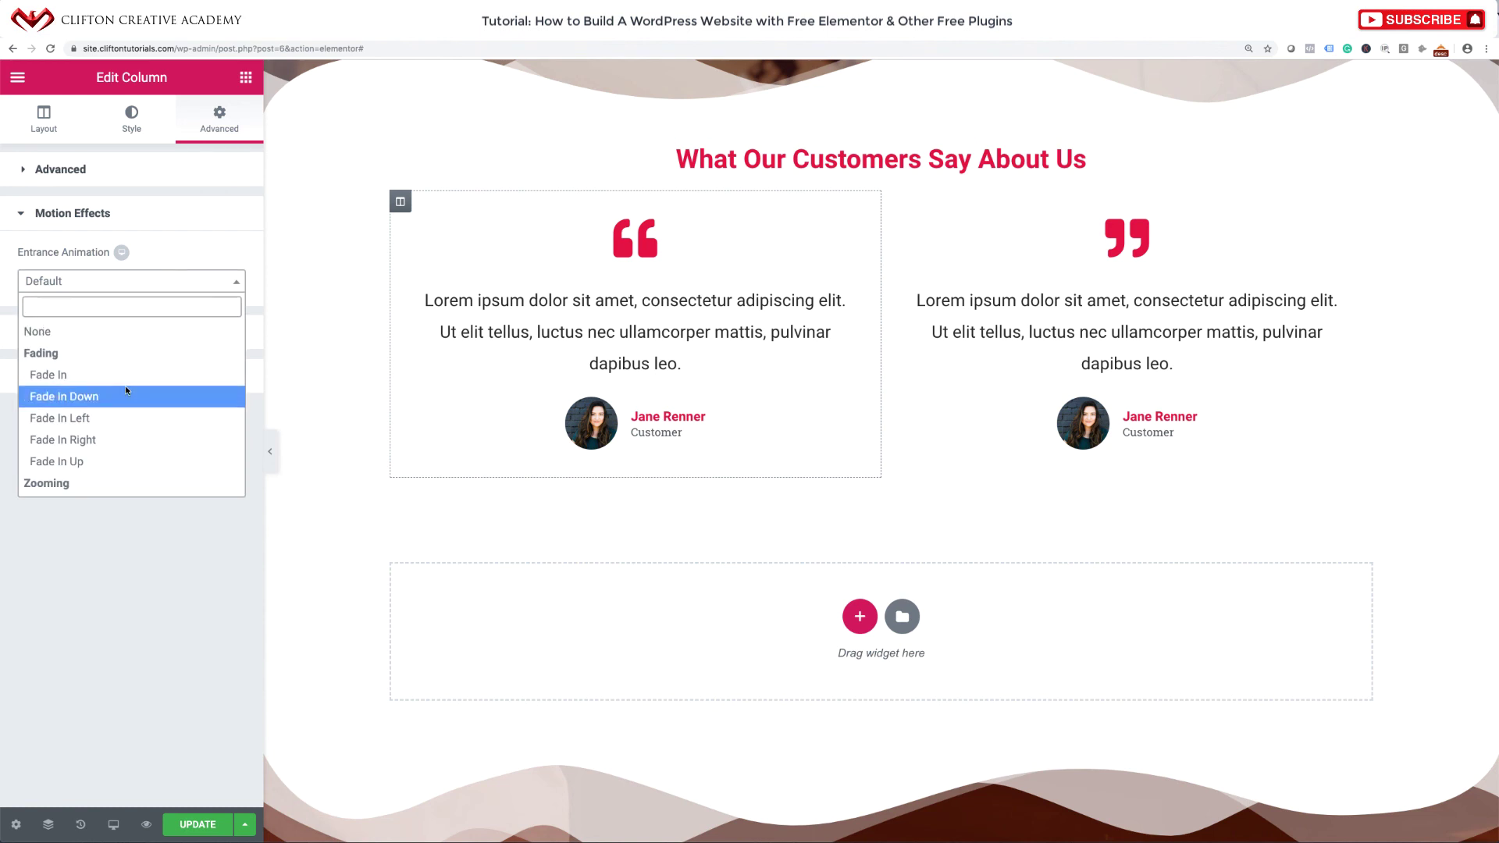
pyautogui.scroll(-3, 102, 411)
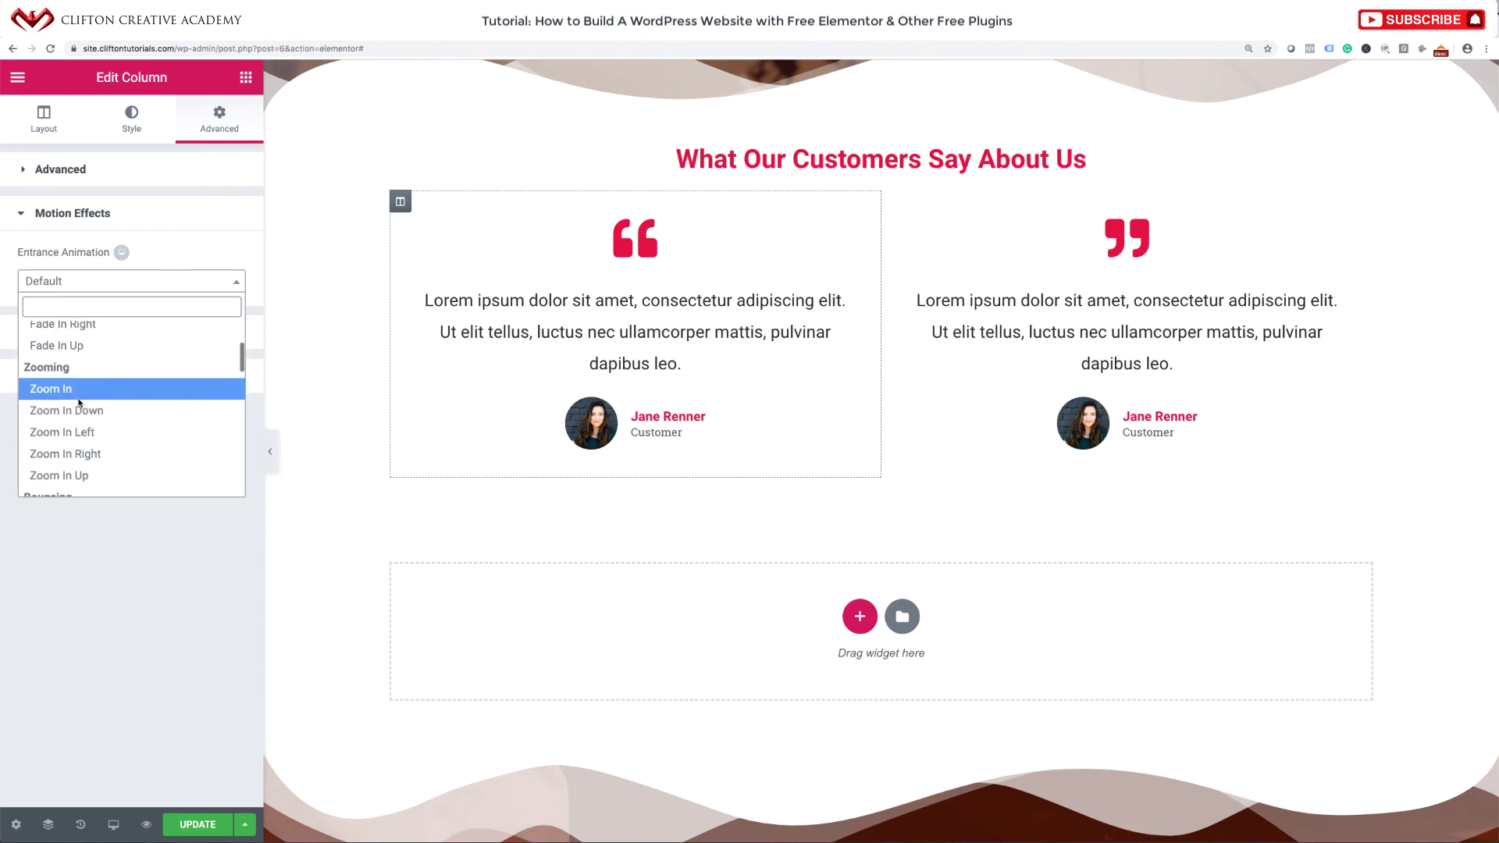
pyautogui.click(63, 384)
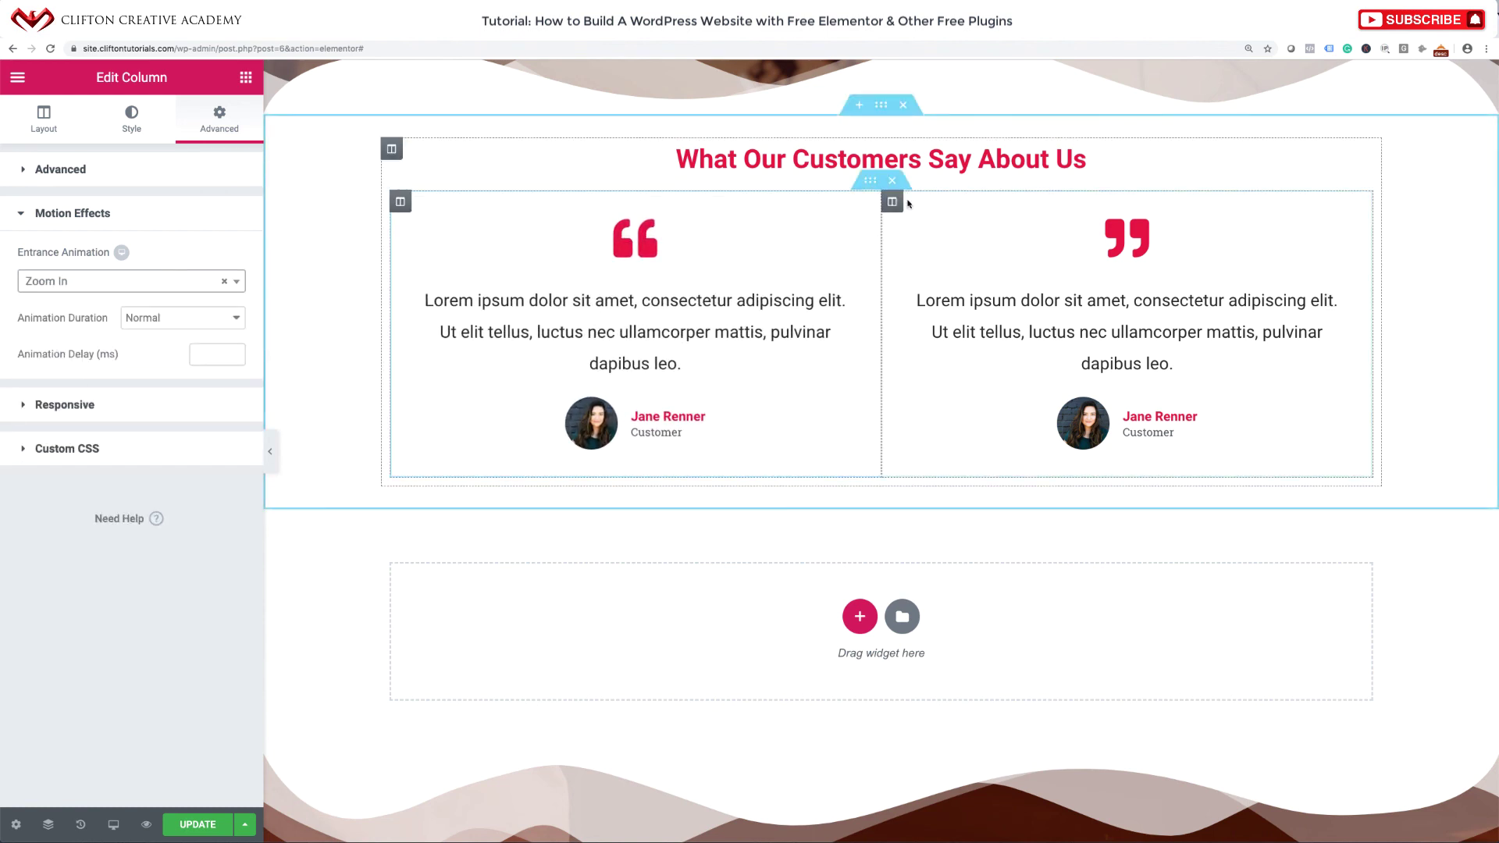
# Give the right testimonial column a Zoom In entrance animation.
pyautogui.click(892, 203)
pyautogui.click(221, 115)
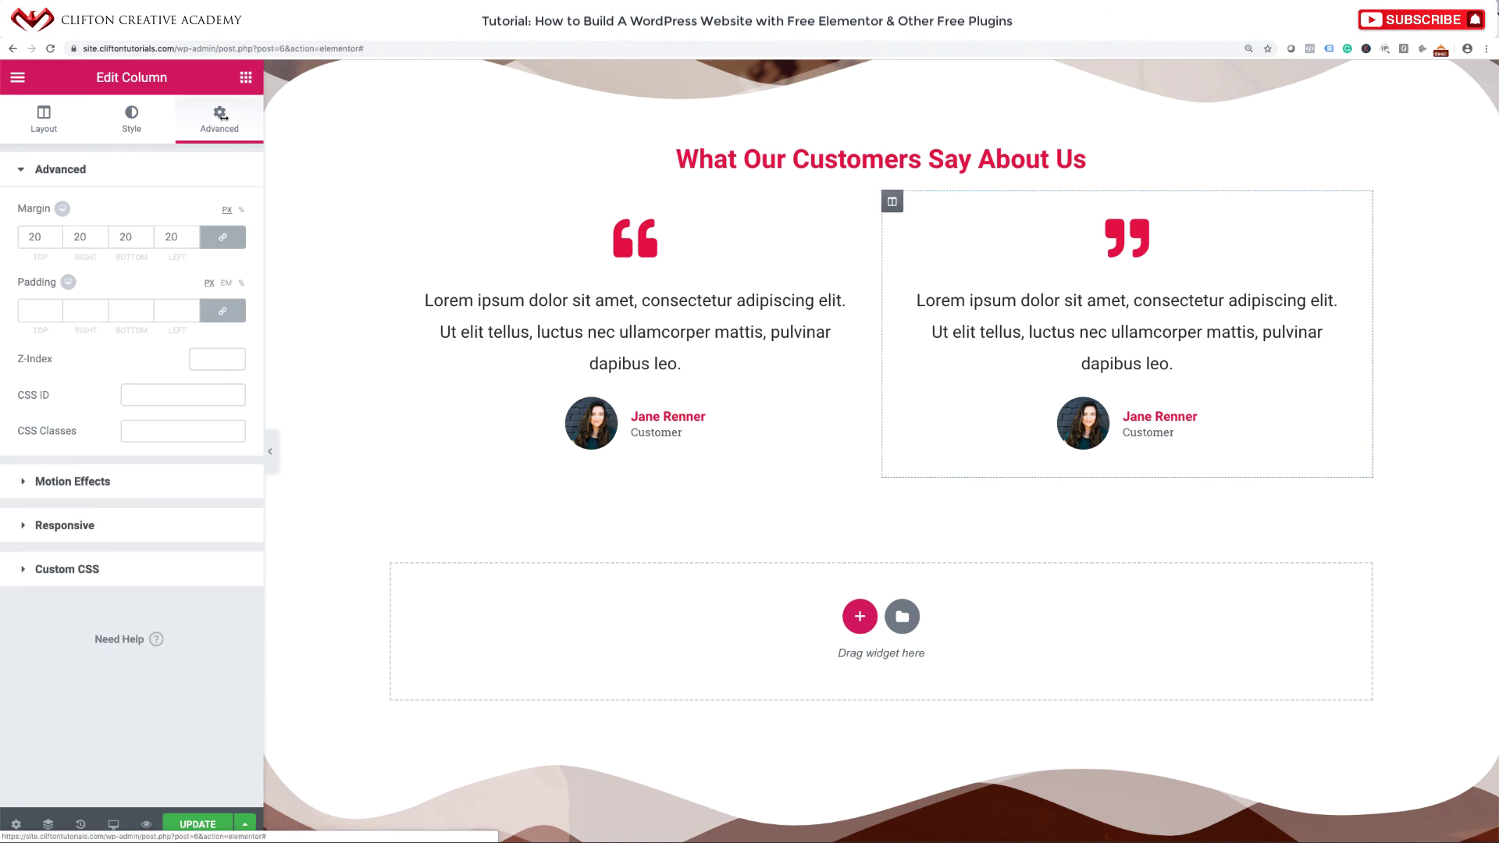
pyautogui.click(101, 480)
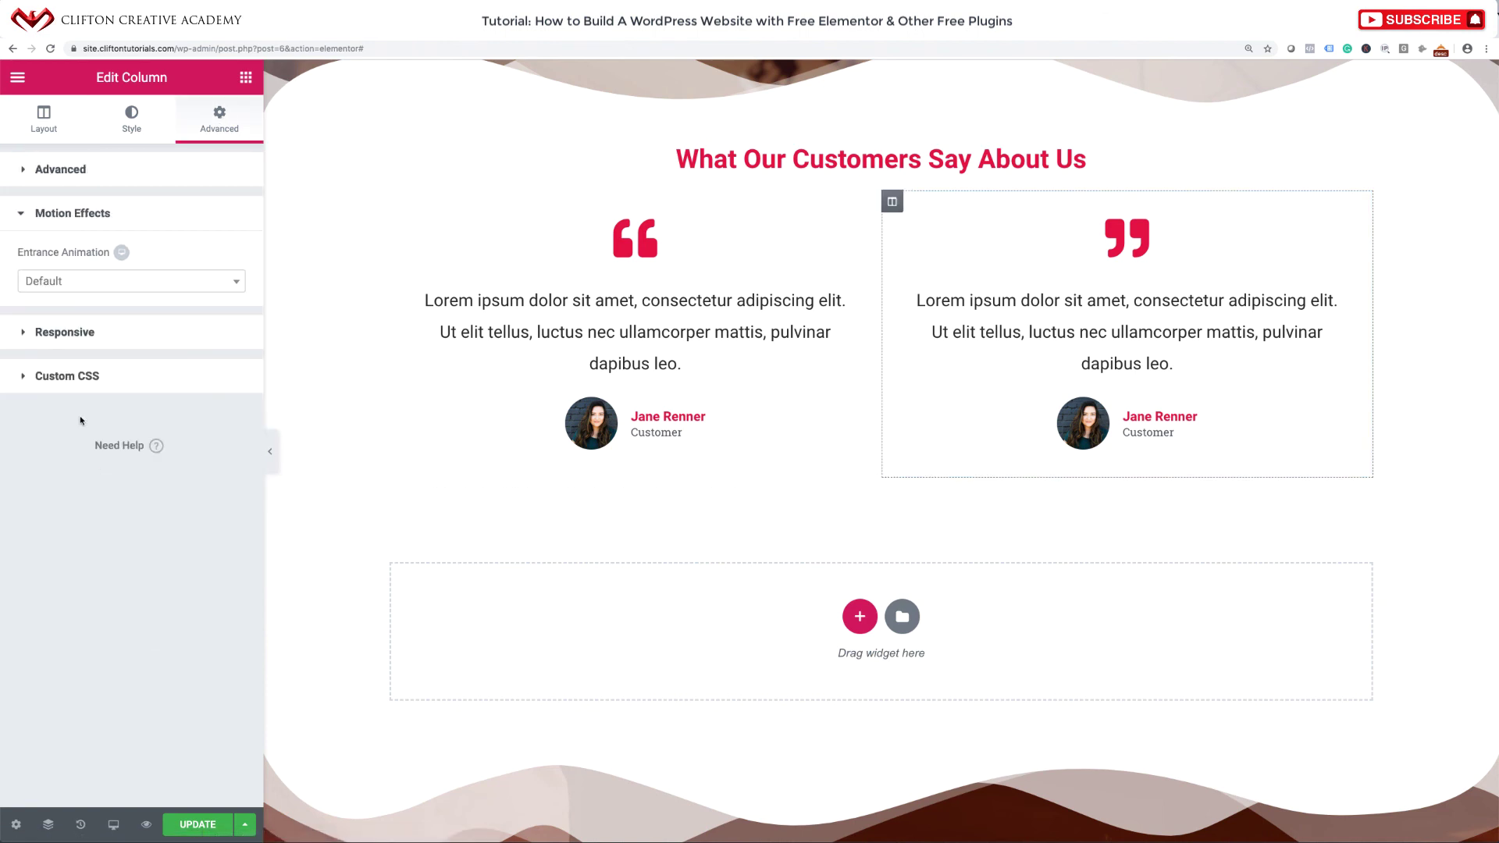
pyautogui.click(96, 283)
pyautogui.scroll(-4, 69, 390)
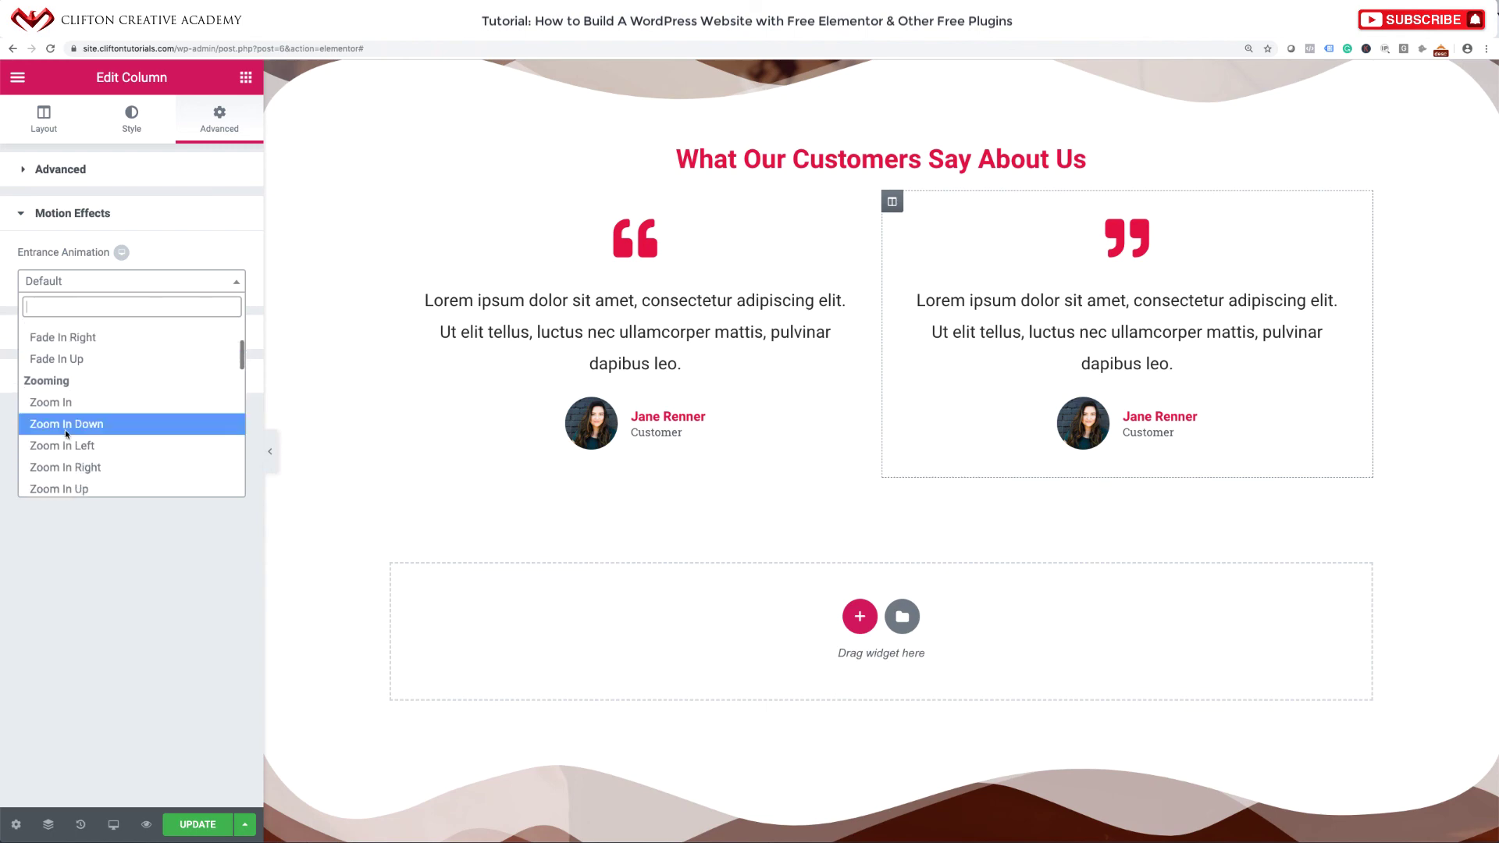
pyautogui.click(66, 404)
pyautogui.scroll(-6, 787, 489)
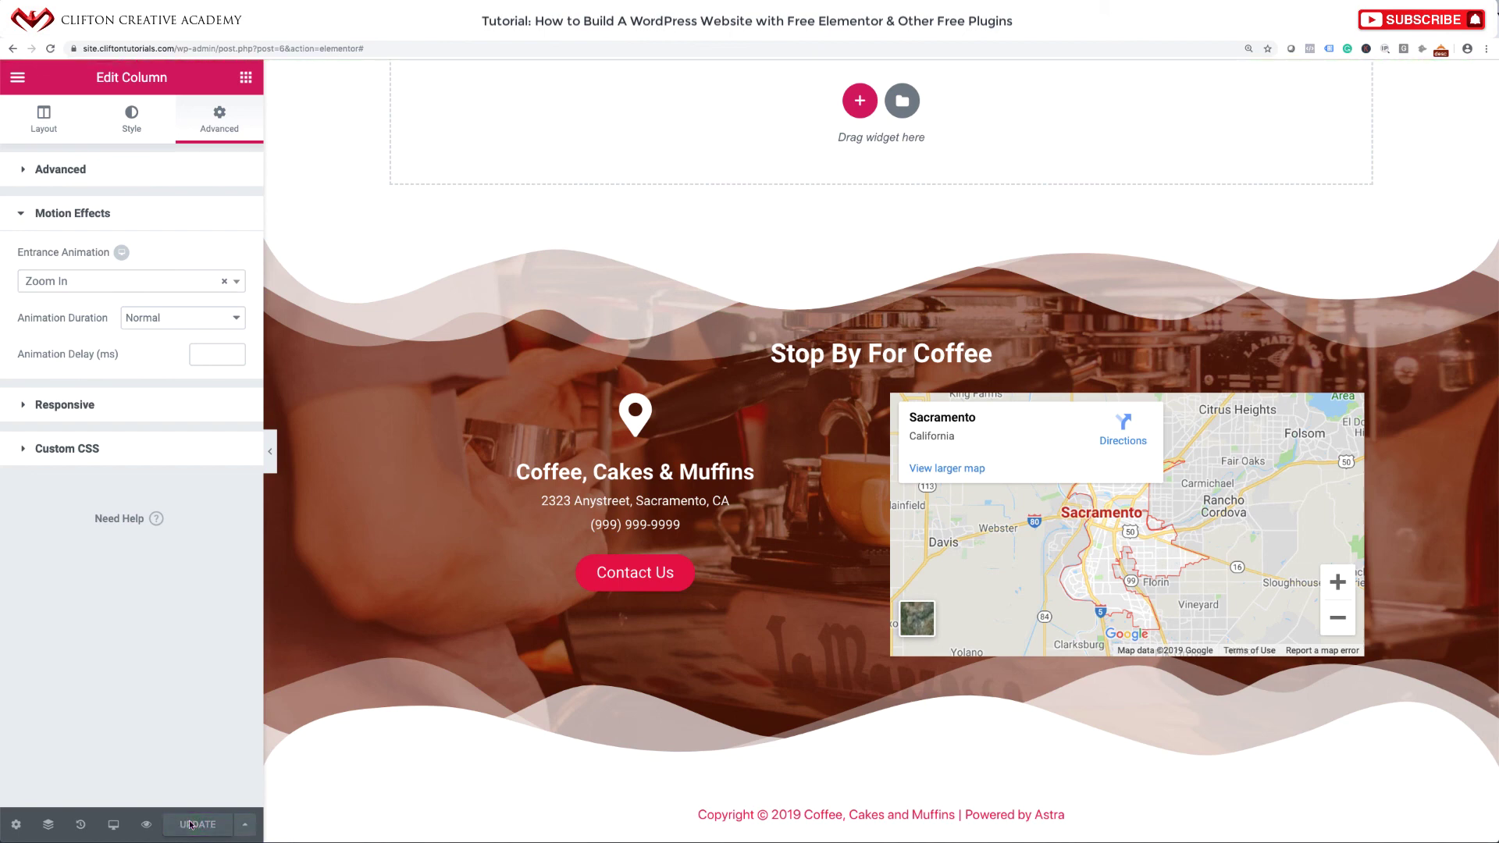
# Exit the editor to the live home page, scroll through it, and show the Edit with Elementor templates.
pyautogui.click(17, 77)
pyautogui.click(49, 519)
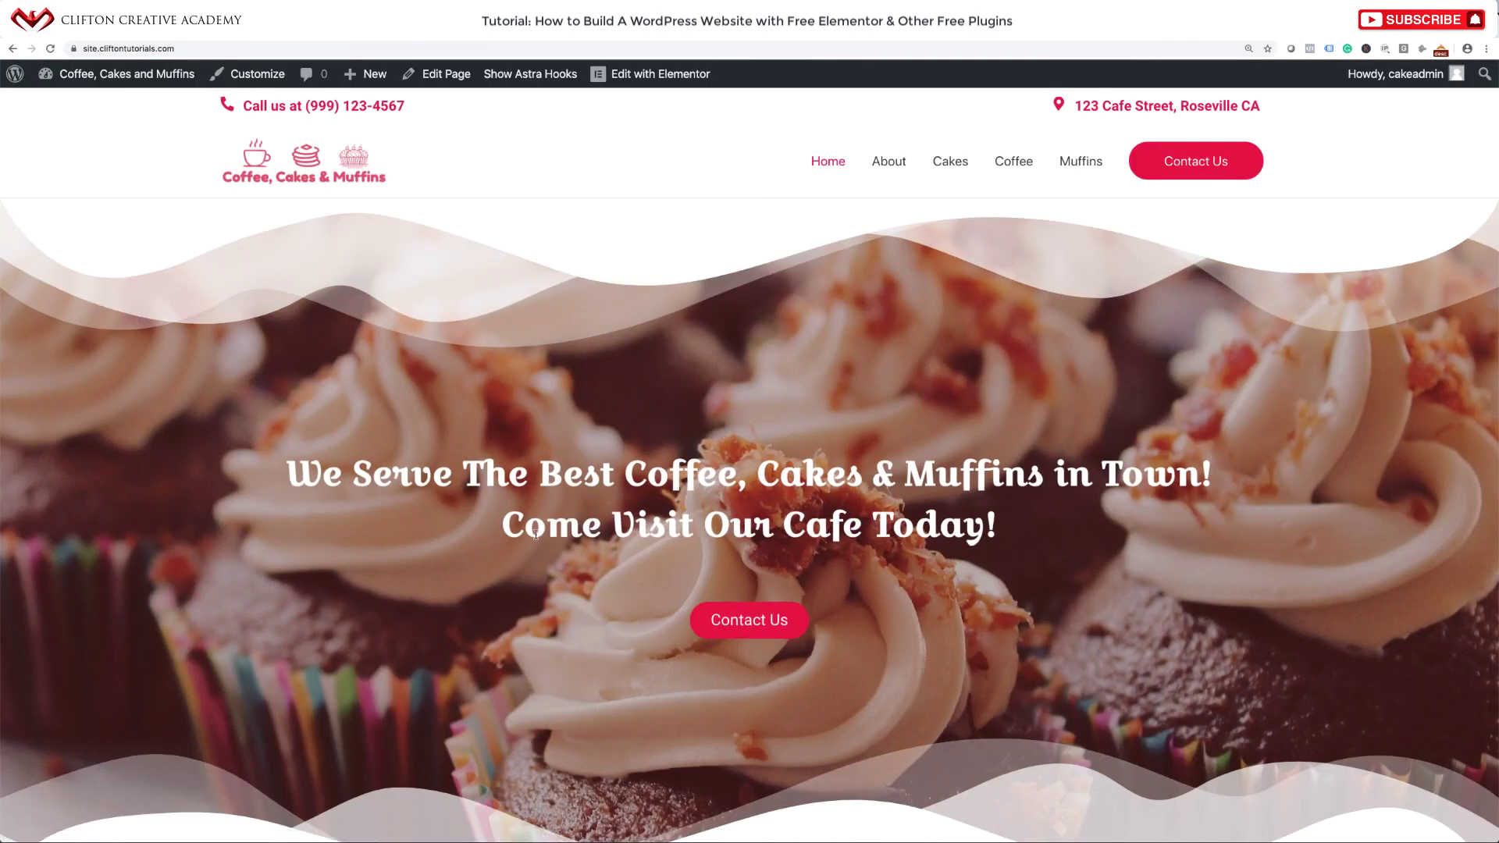
pyautogui.scroll(-15, 536, 534)
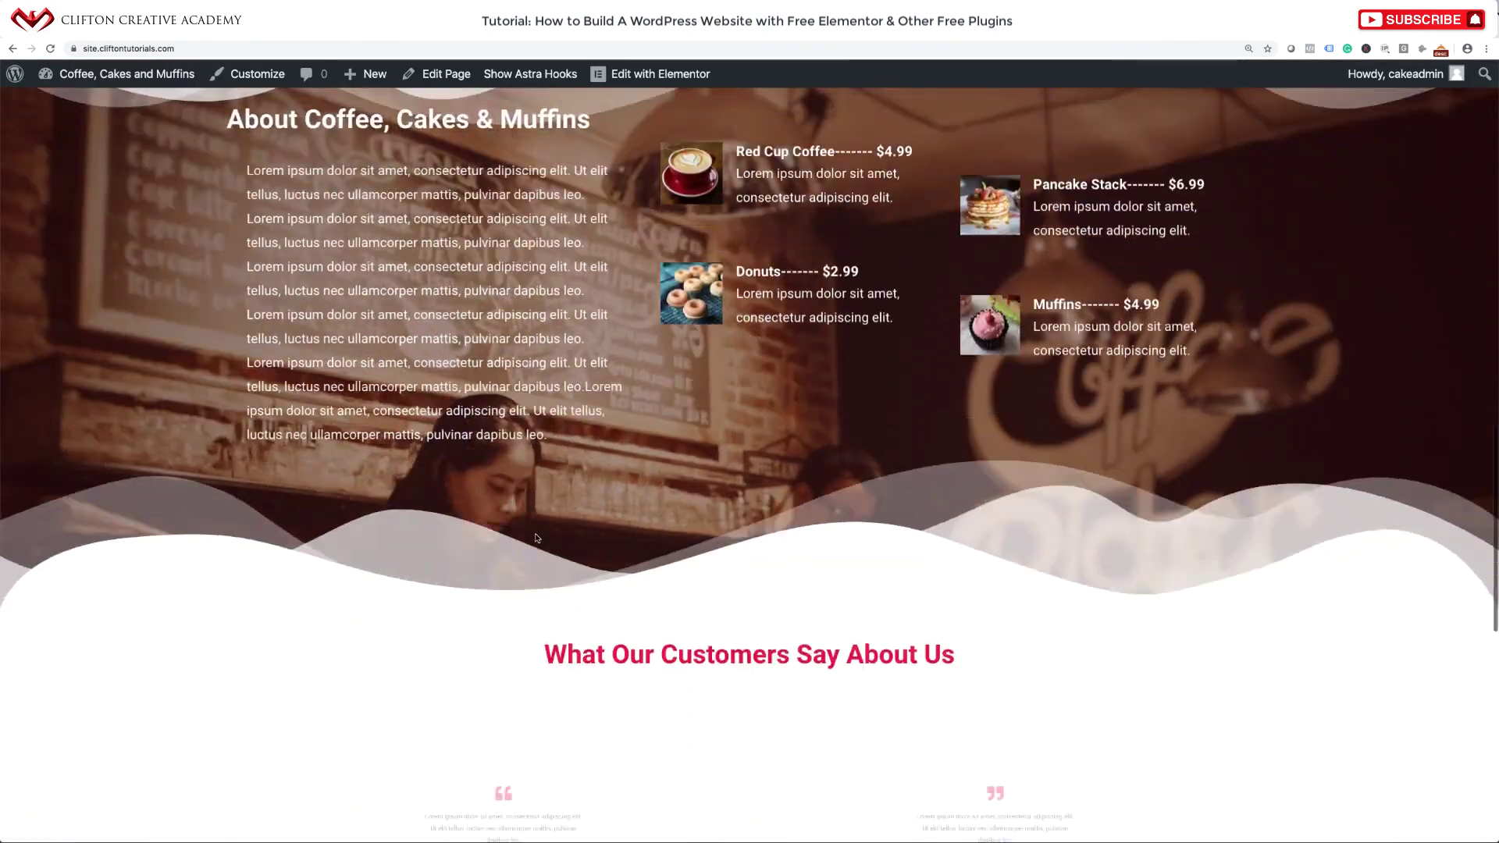
pyautogui.scroll(-10, 536, 538)
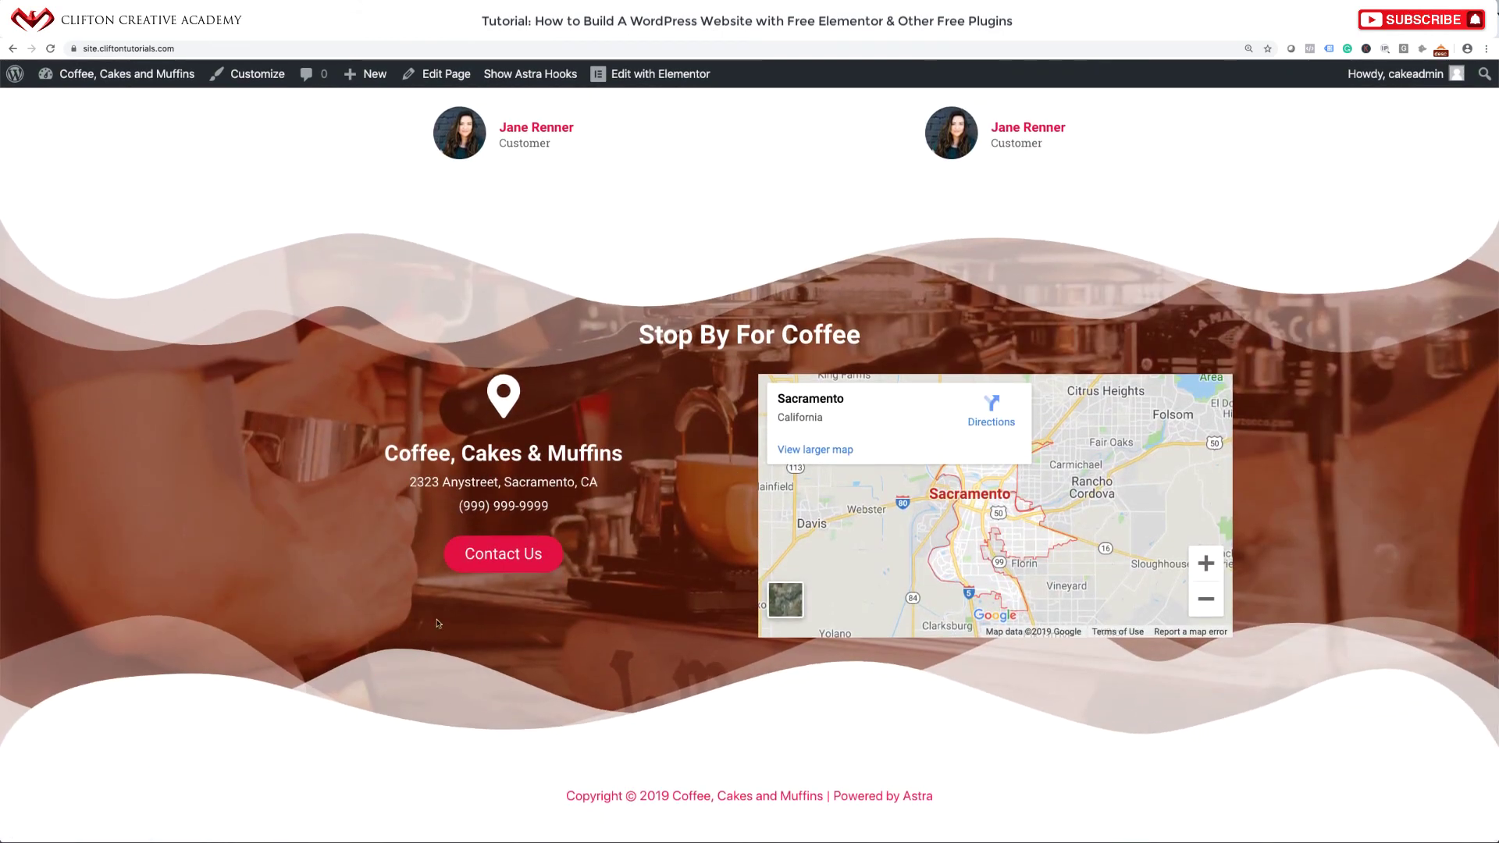
pyautogui.scroll(15, 711, 439)
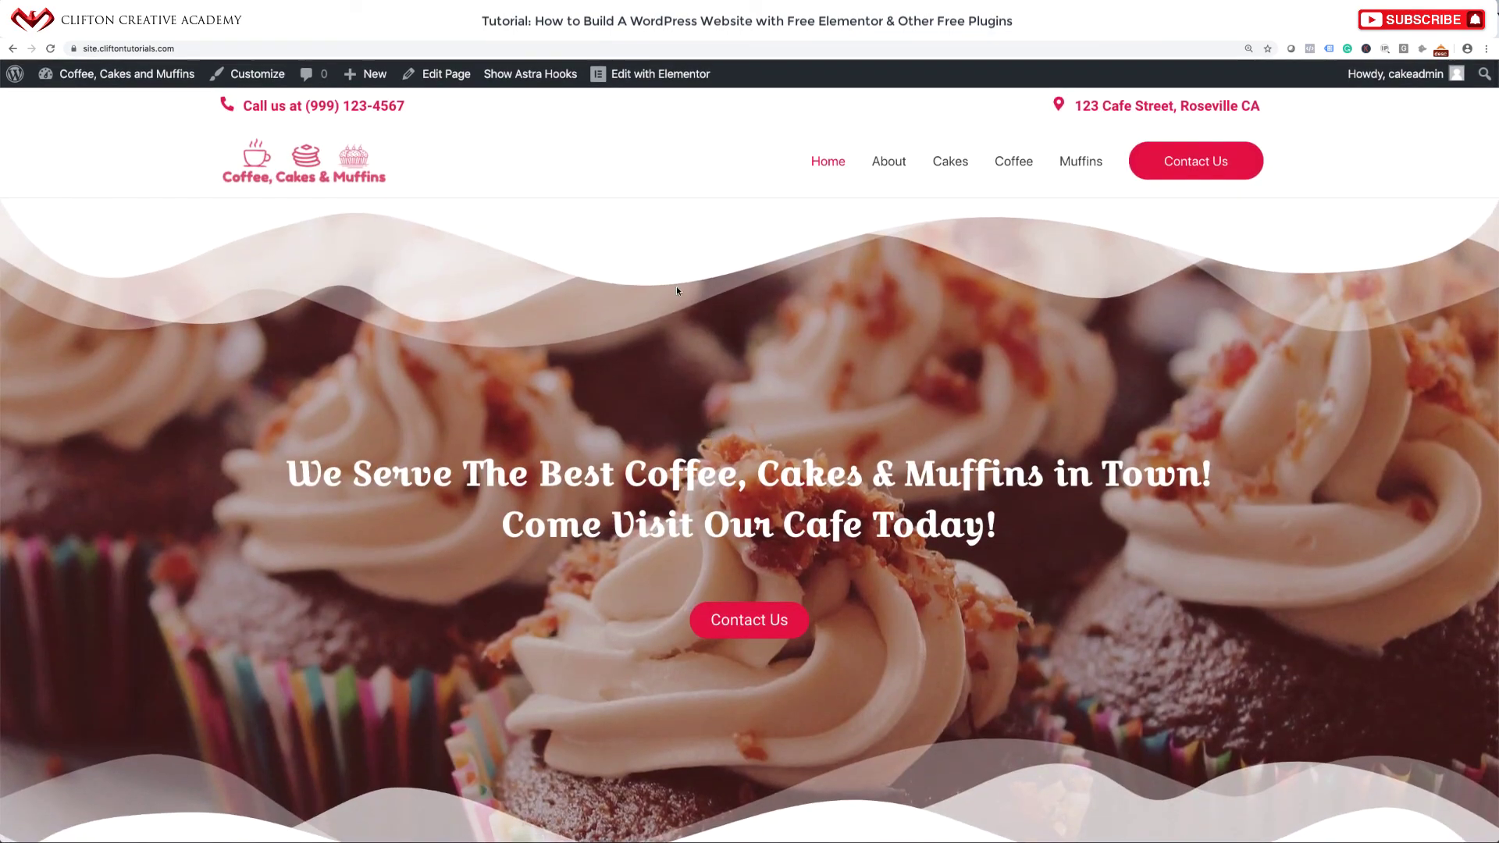
pyautogui.moveTo(649, 78)
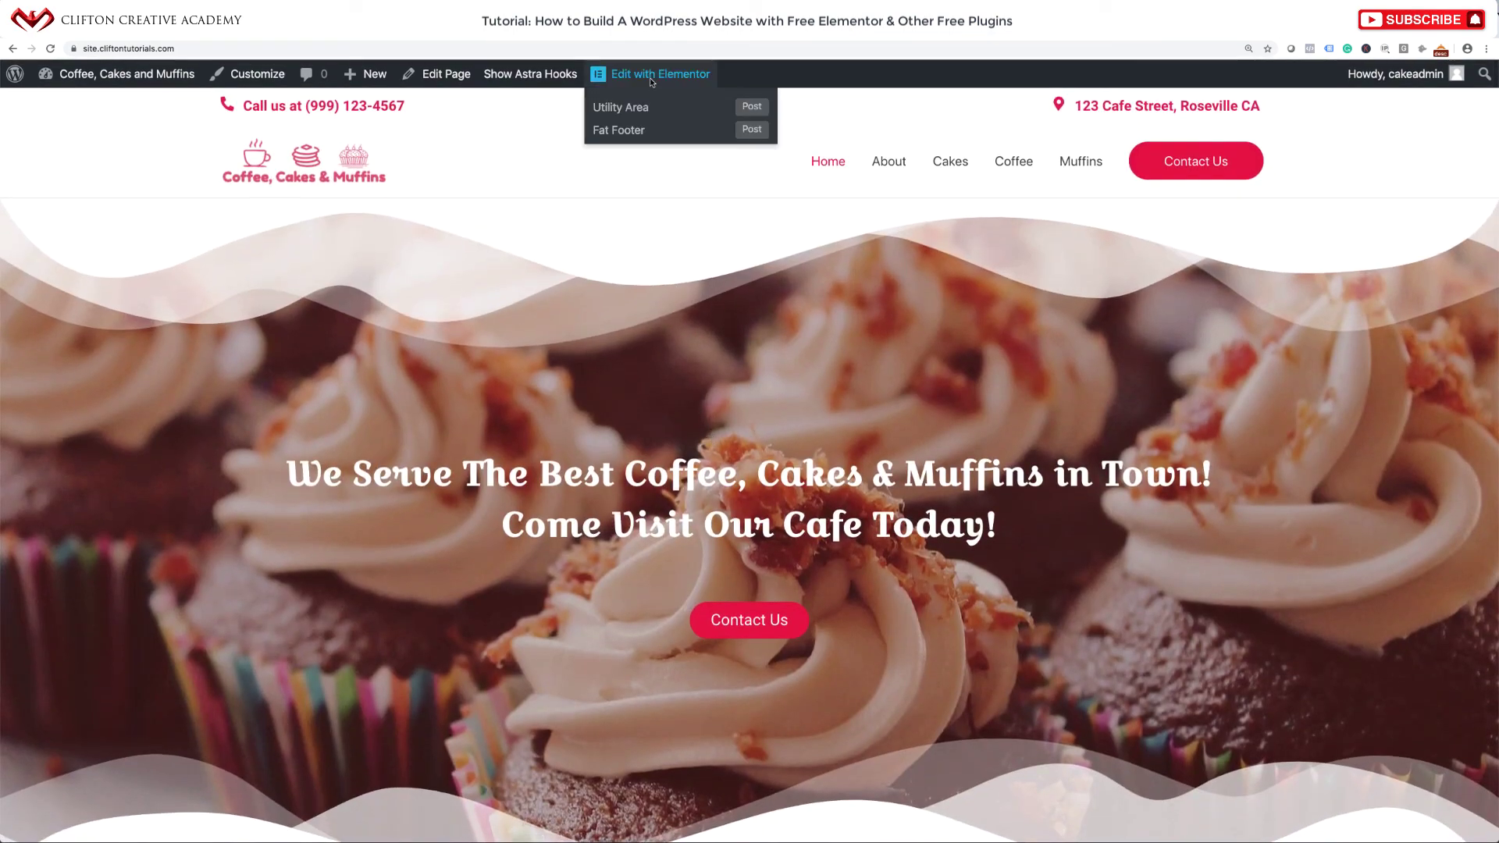
# Open the Fat Footer template and give its address column a Zoom In entrance.
pyautogui.click(640, 137)
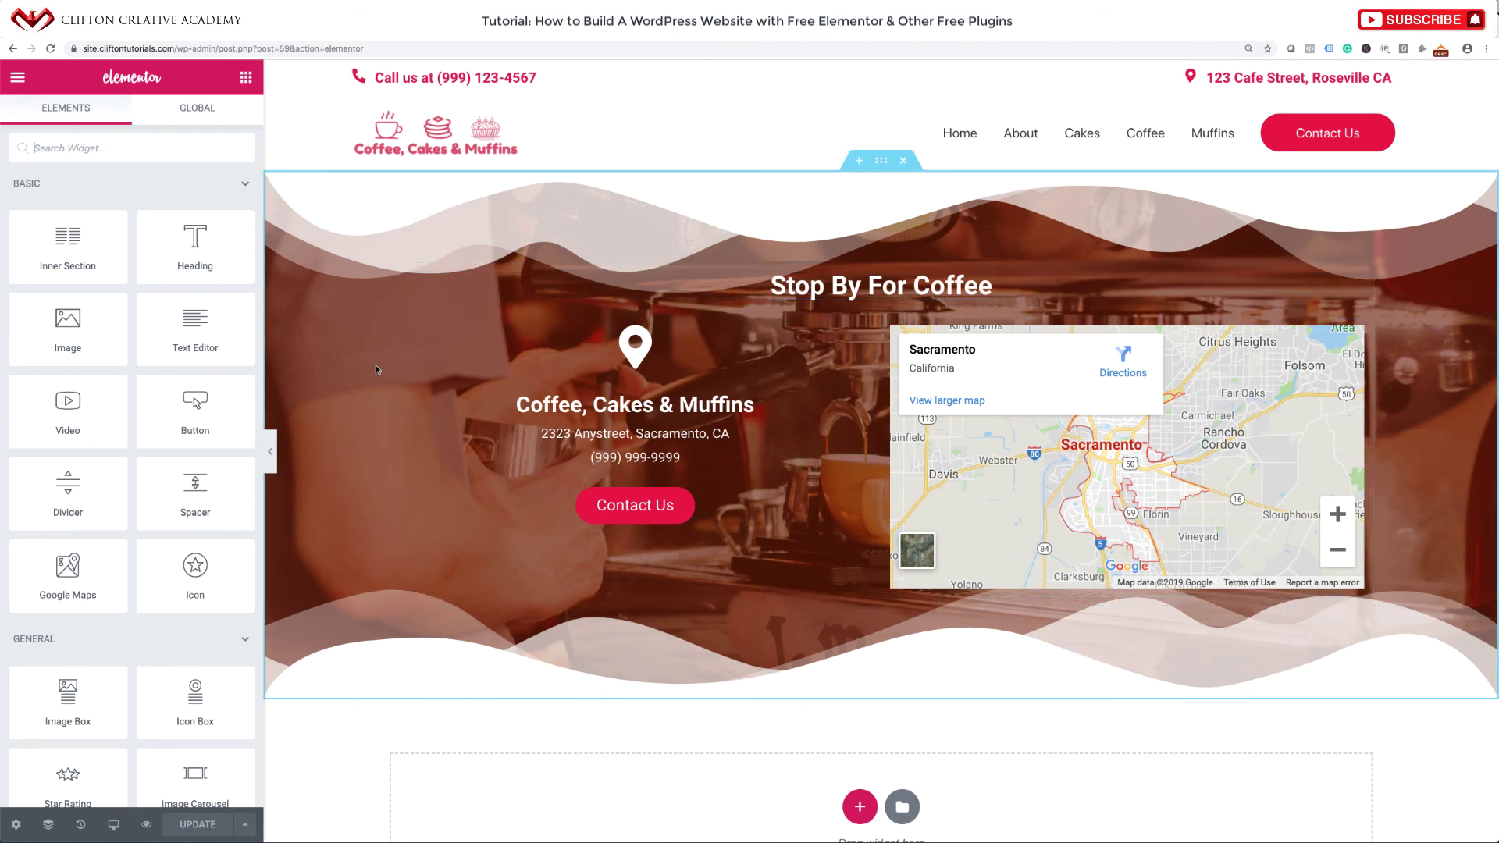
pyautogui.click(400, 328)
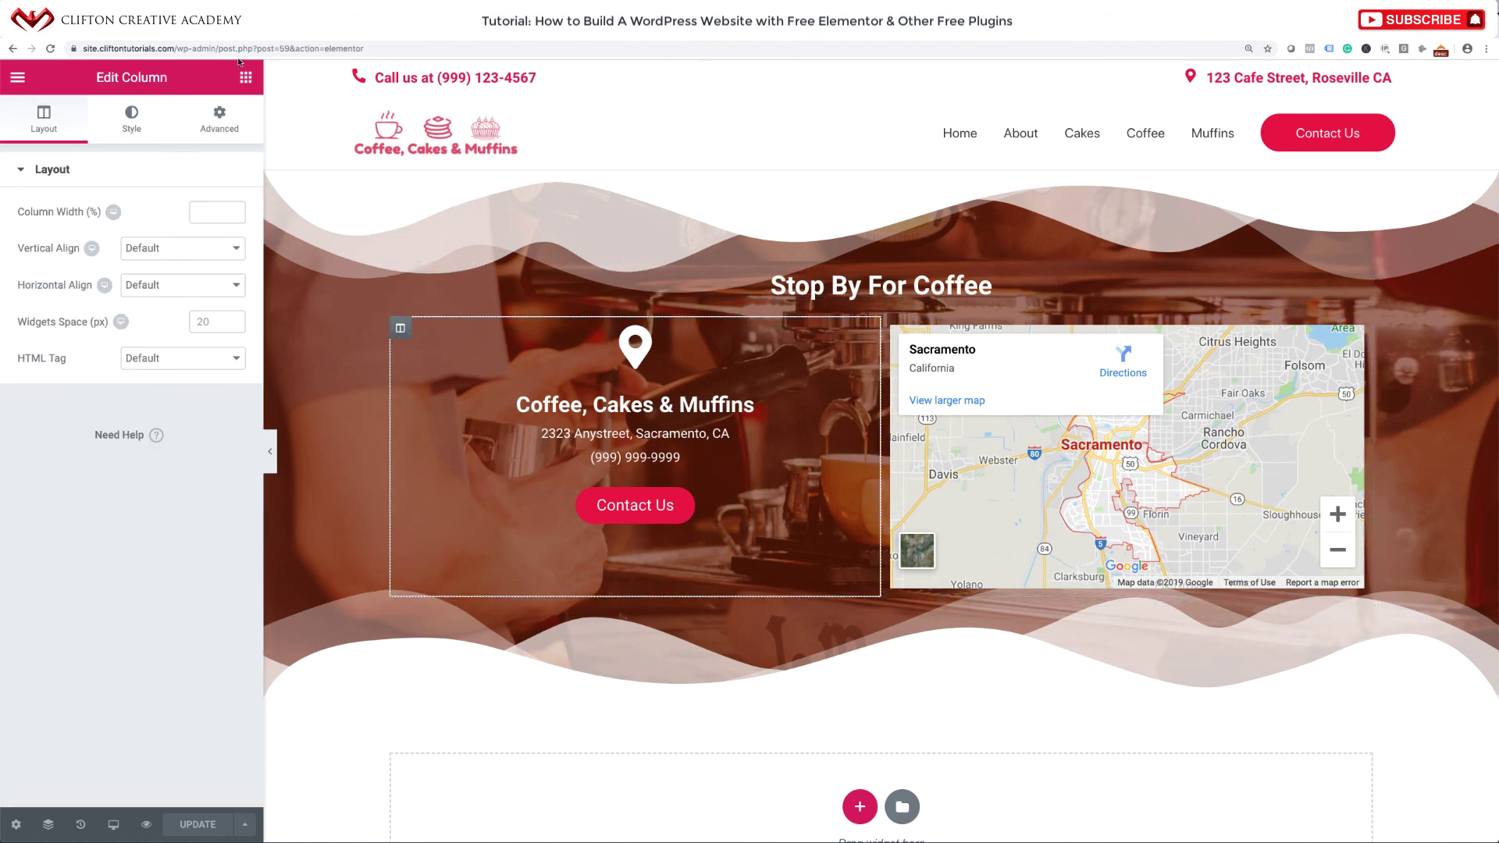
pyautogui.click(222, 121)
pyautogui.click(100, 483)
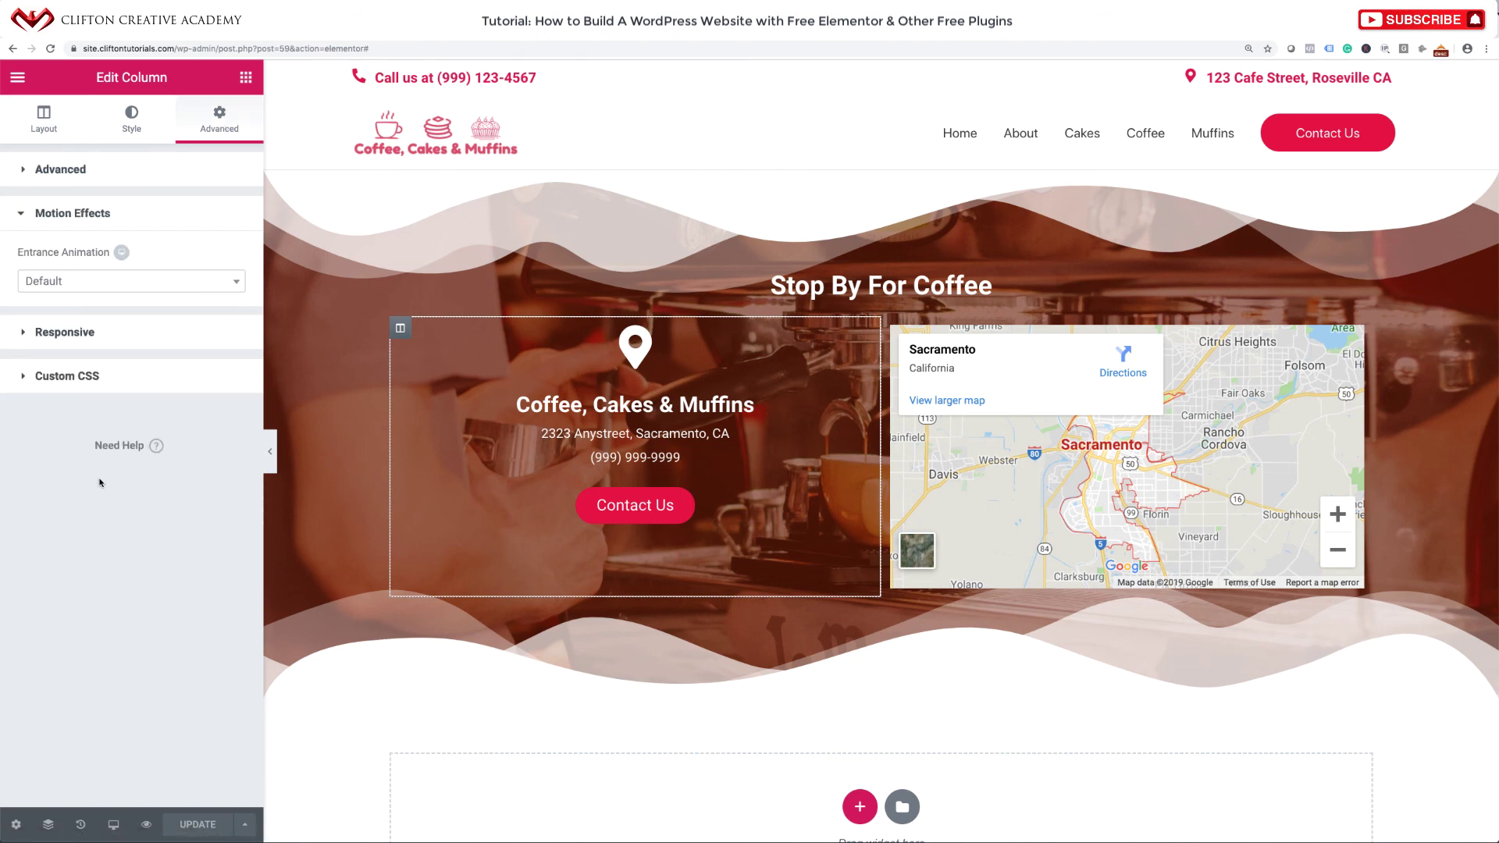
pyautogui.click(138, 290)
pyautogui.scroll(-3, 70, 433)
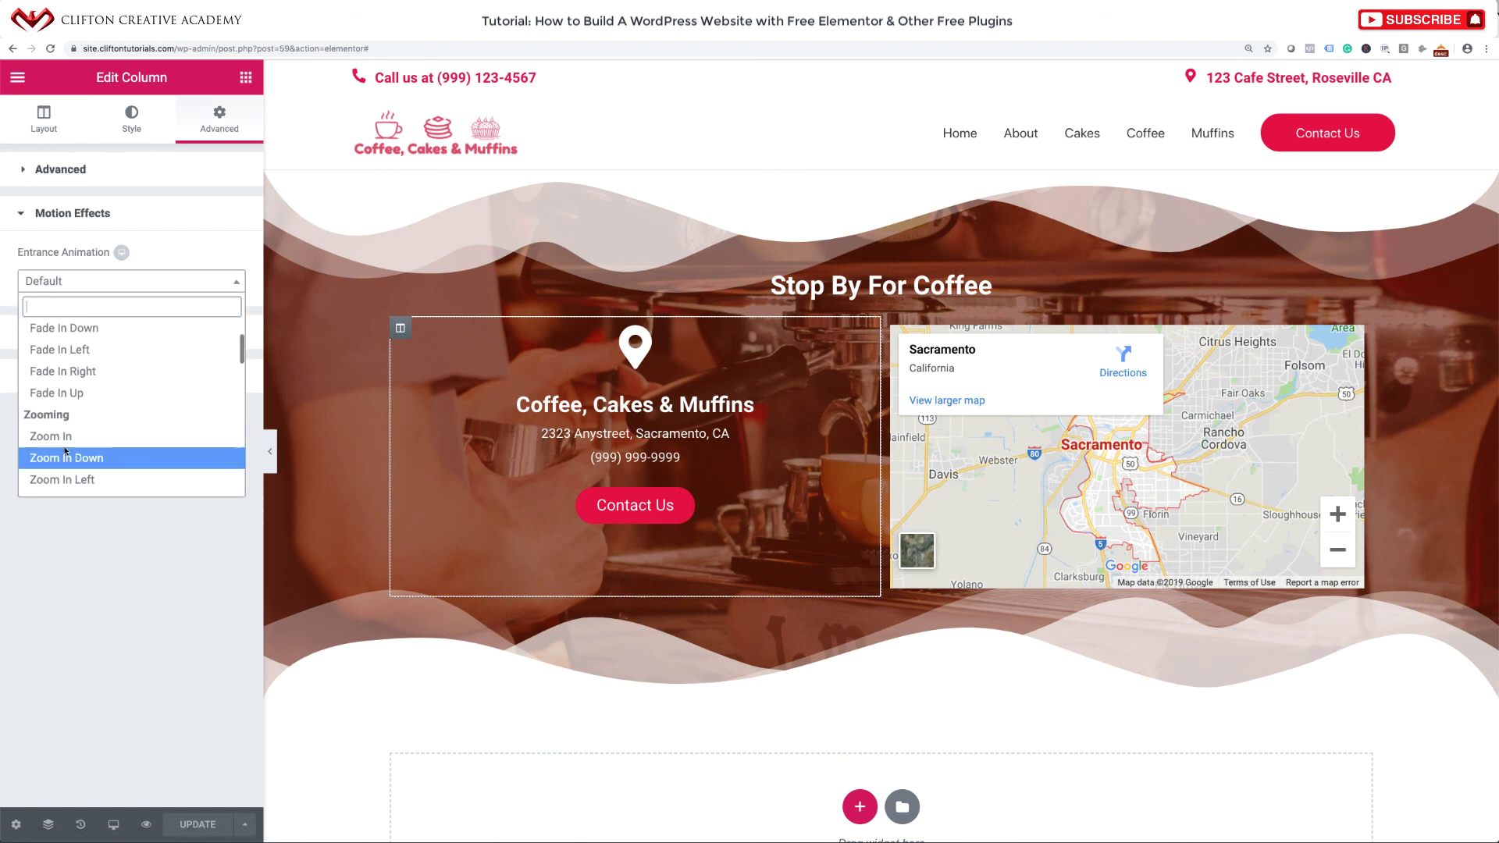
pyautogui.click(68, 434)
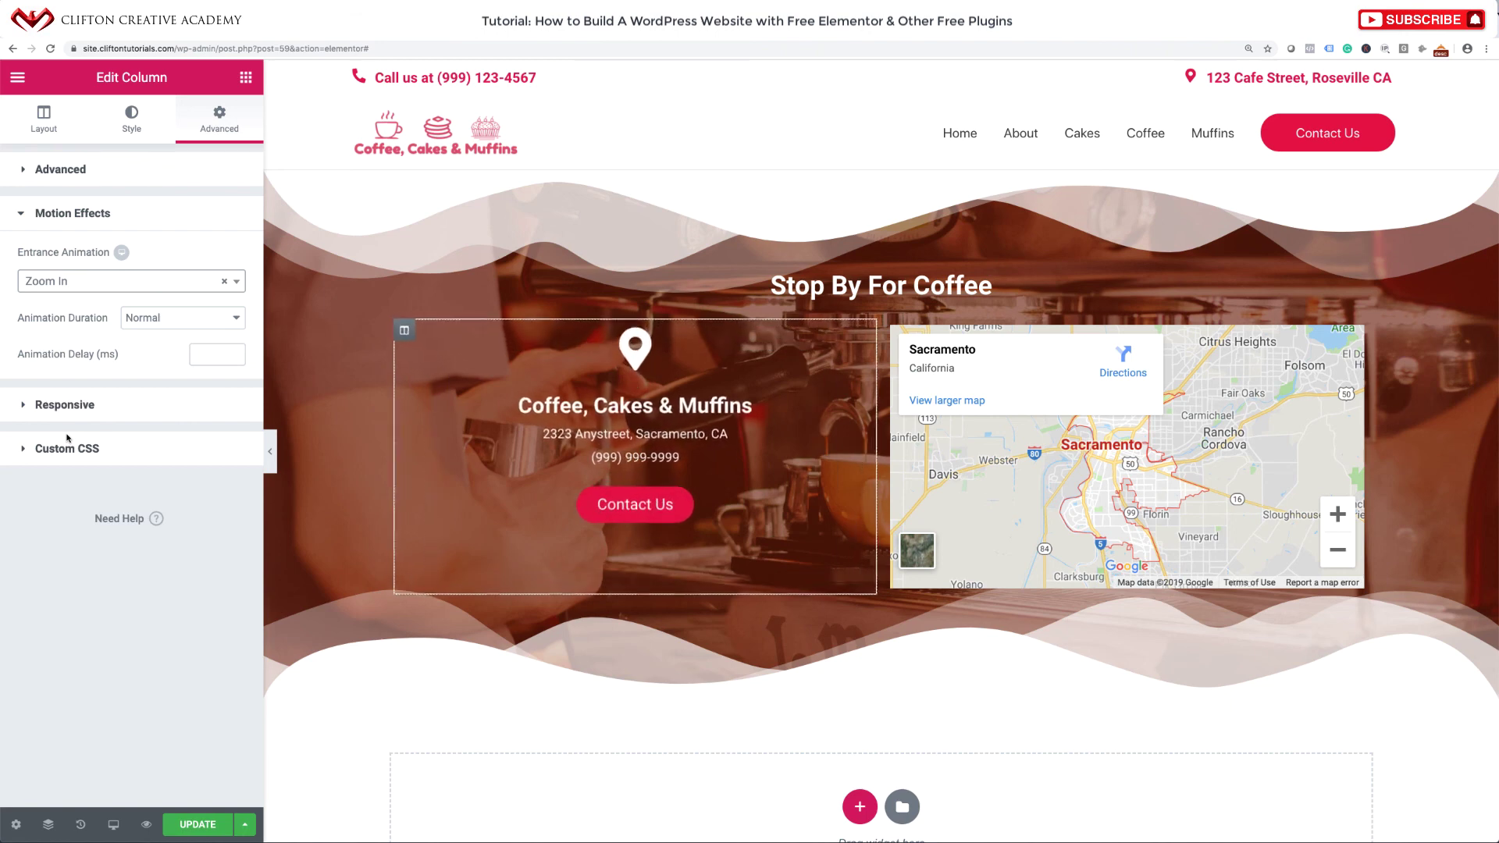
# Give the footer's map column a Zoom In entrance animation.
pyautogui.click(893, 329)
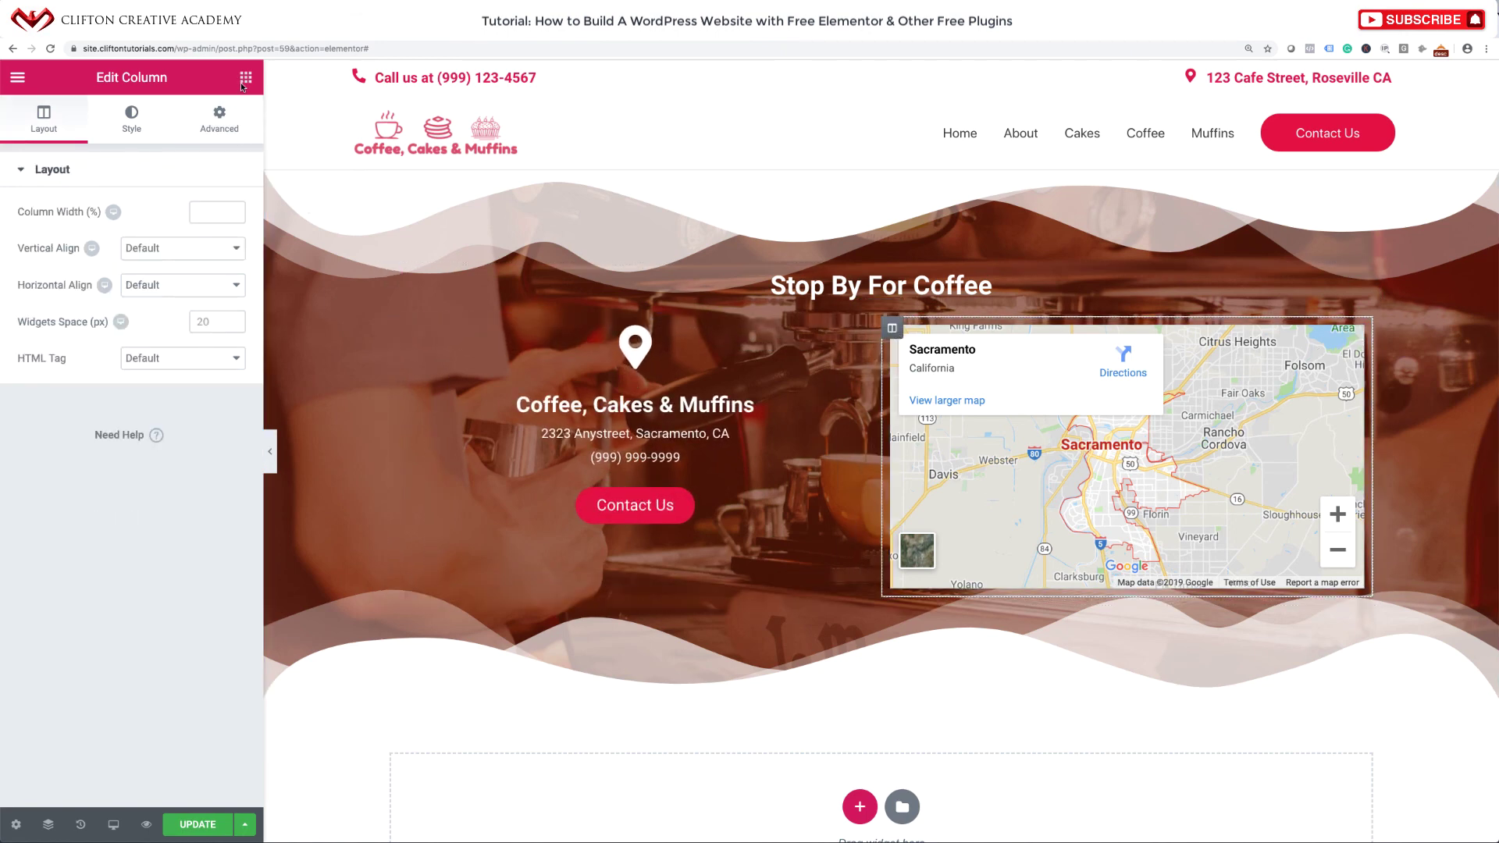
pyautogui.click(220, 123)
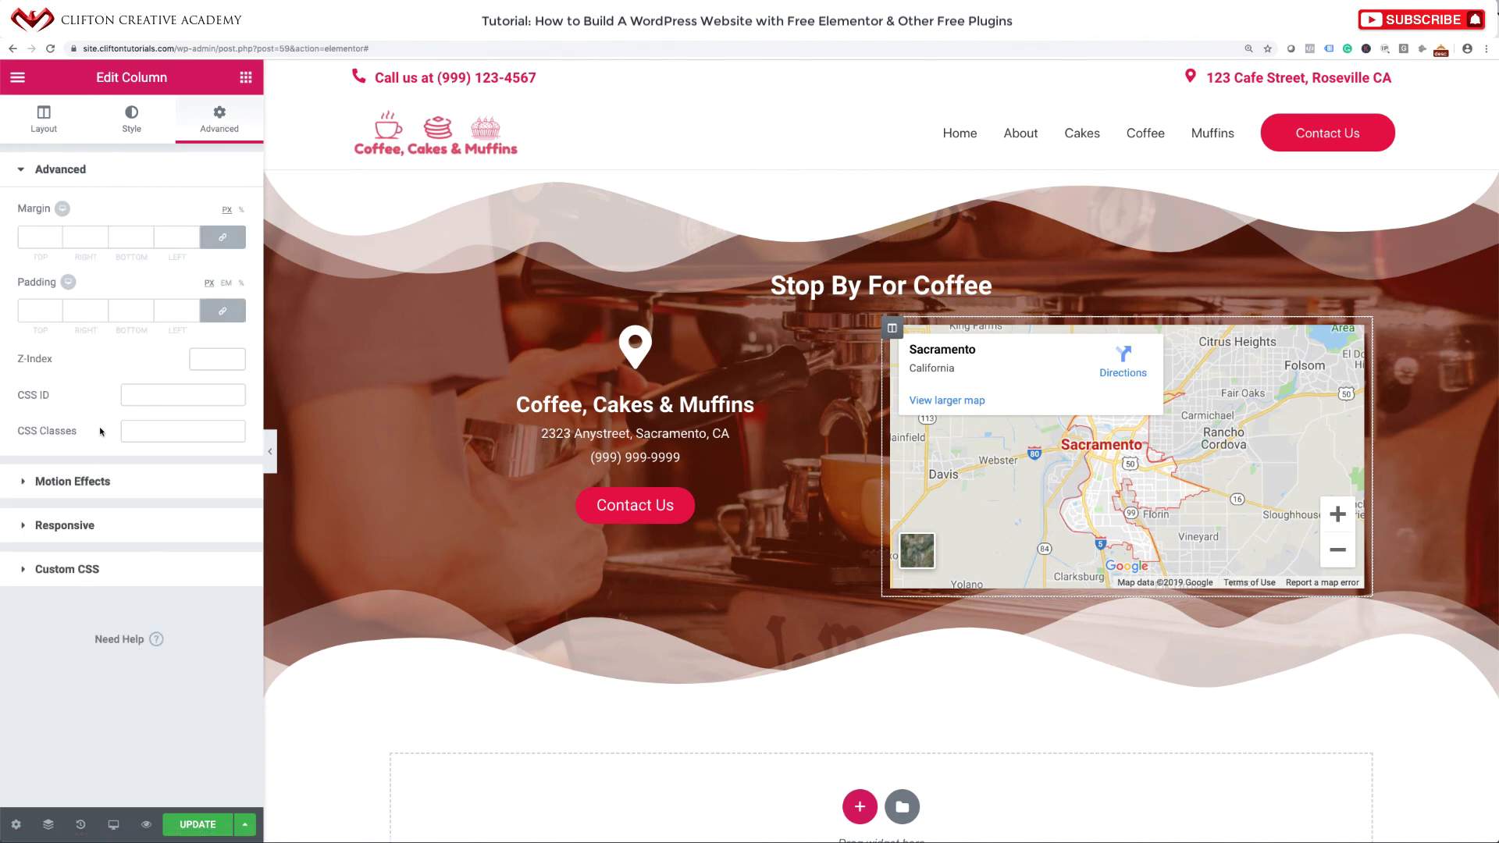
pyautogui.click(100, 479)
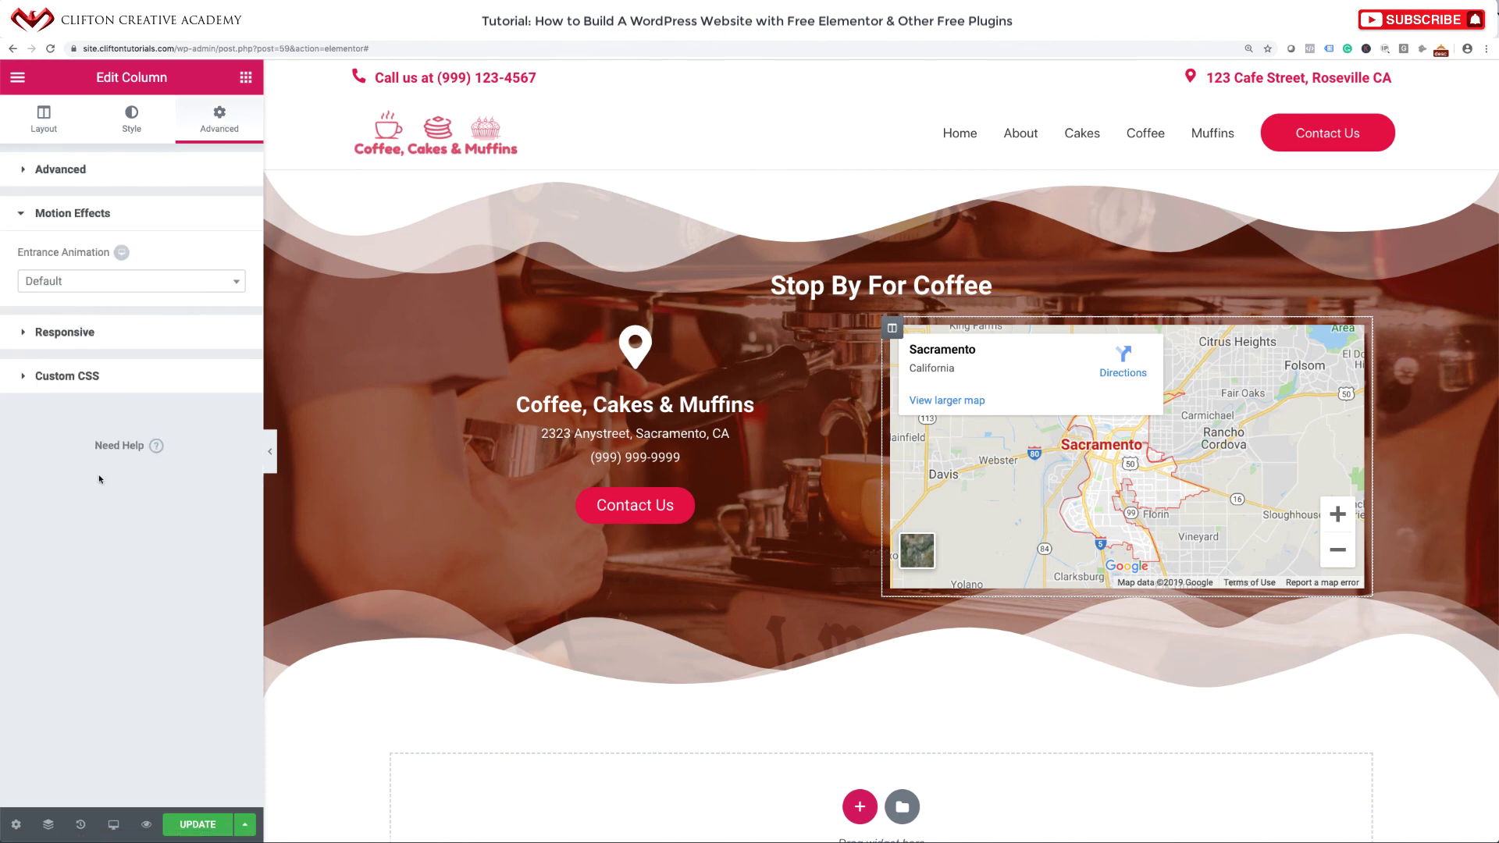
pyautogui.click(116, 291)
pyautogui.scroll(-2, 78, 414)
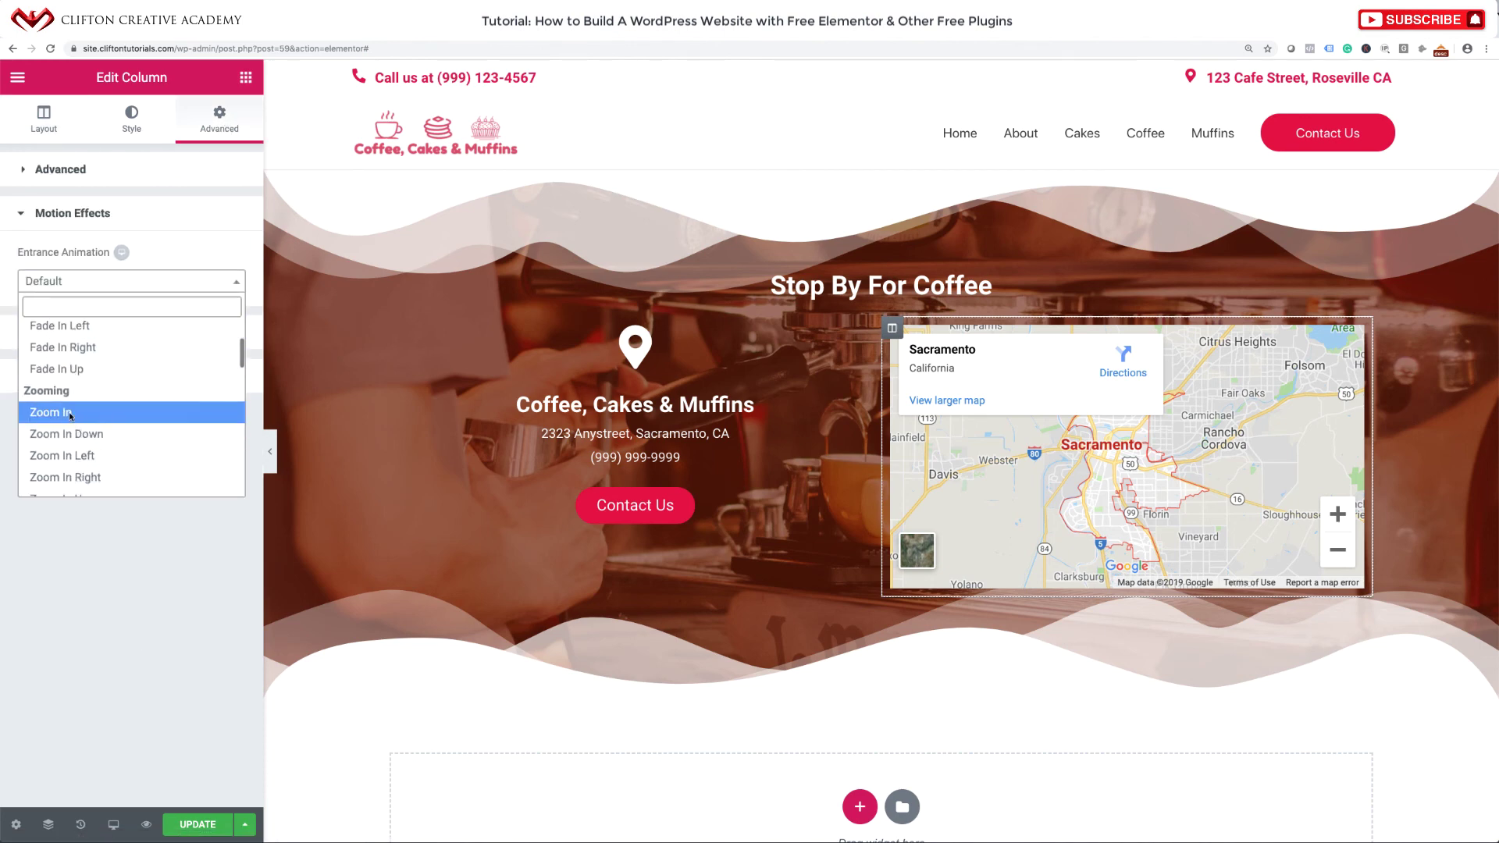
pyautogui.click(71, 414)
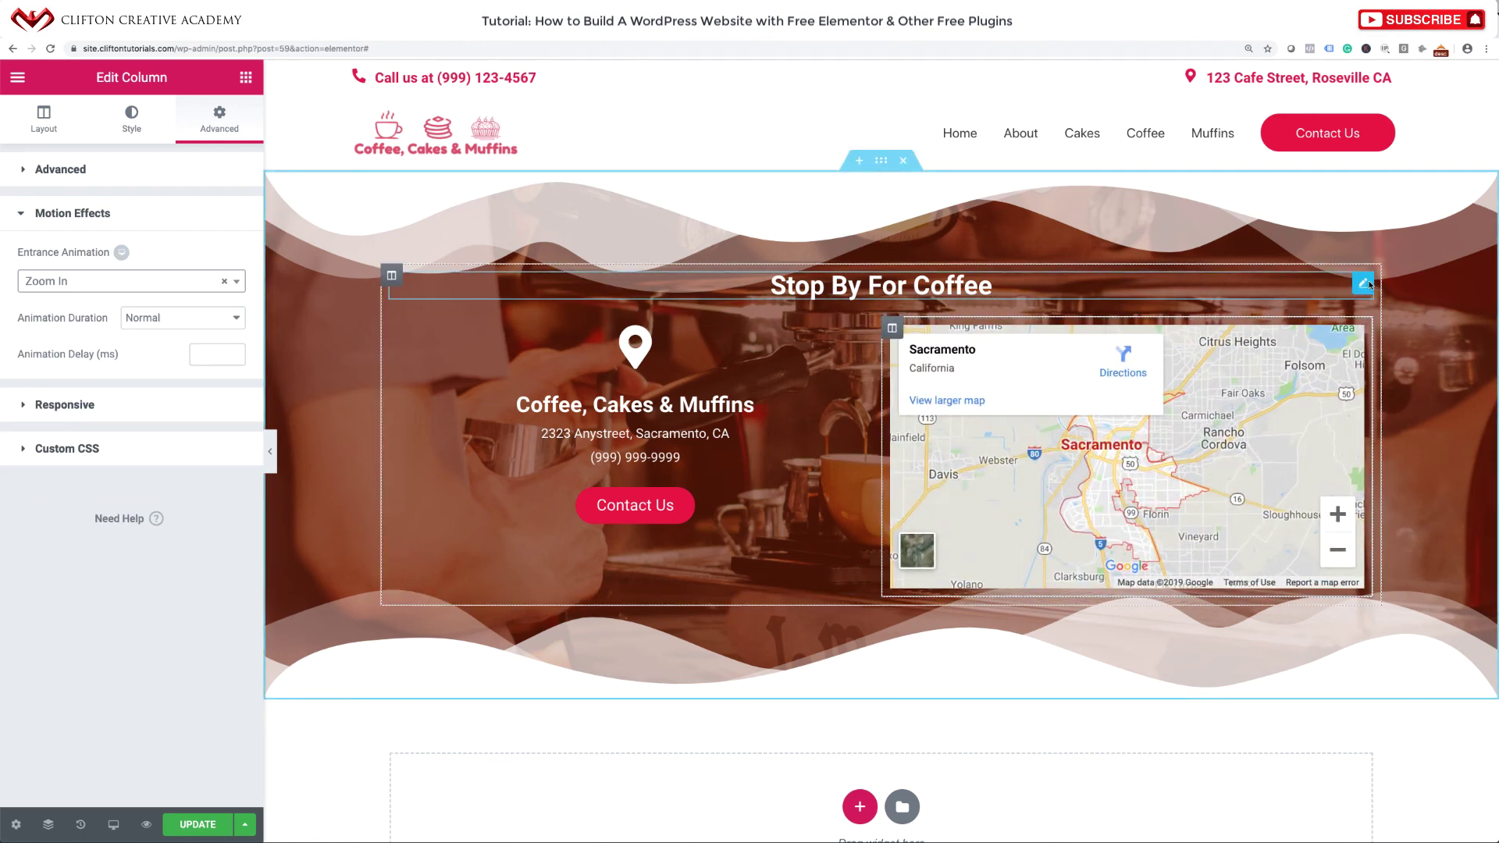
# Make the Stop By For Coffee heading Slide In Down on entrance.
pyautogui.click(1364, 285)
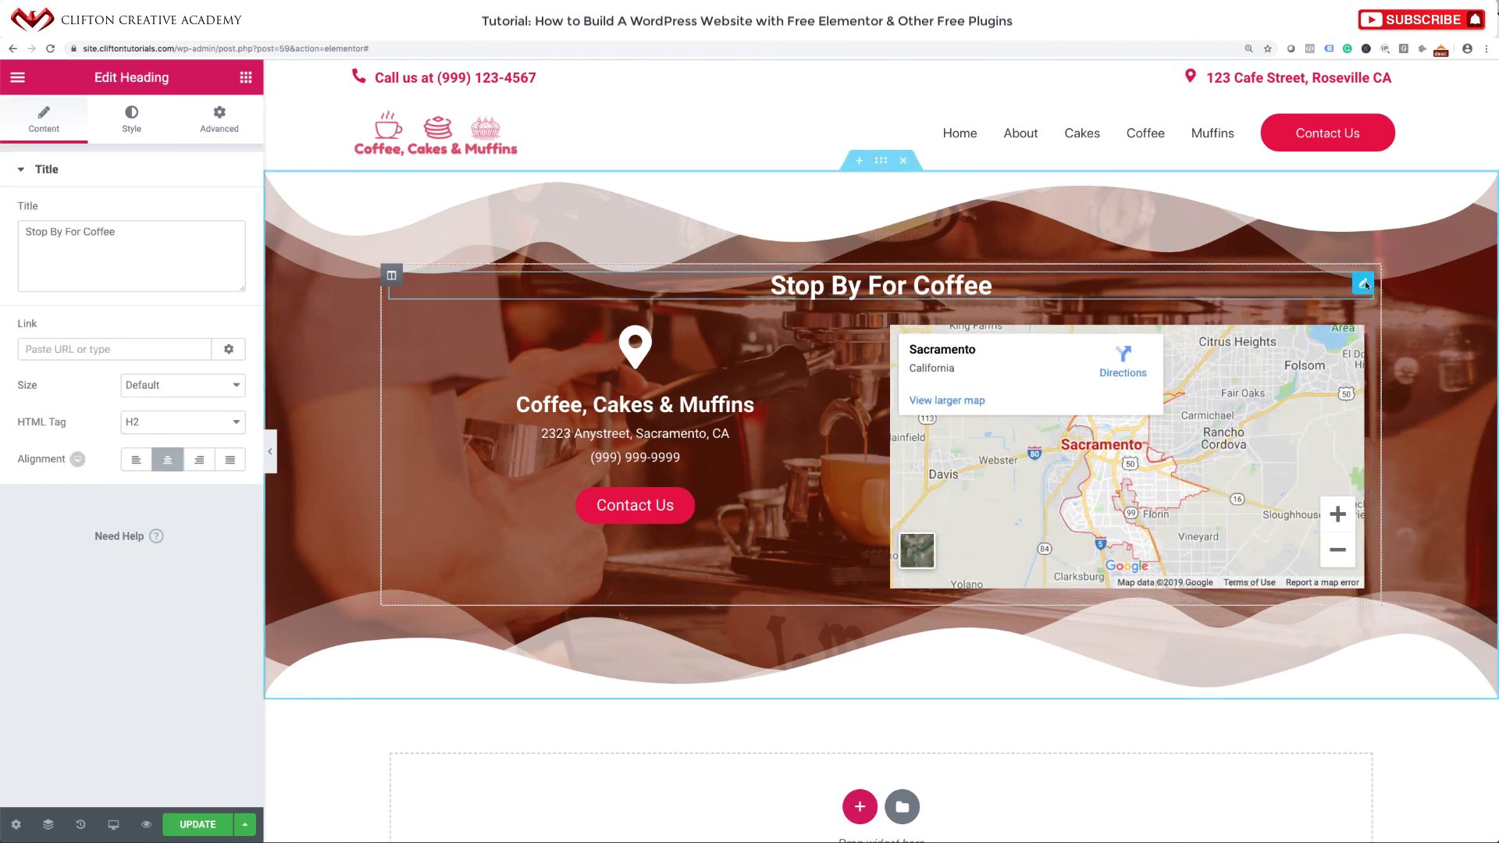
pyautogui.click(221, 119)
pyautogui.click(109, 508)
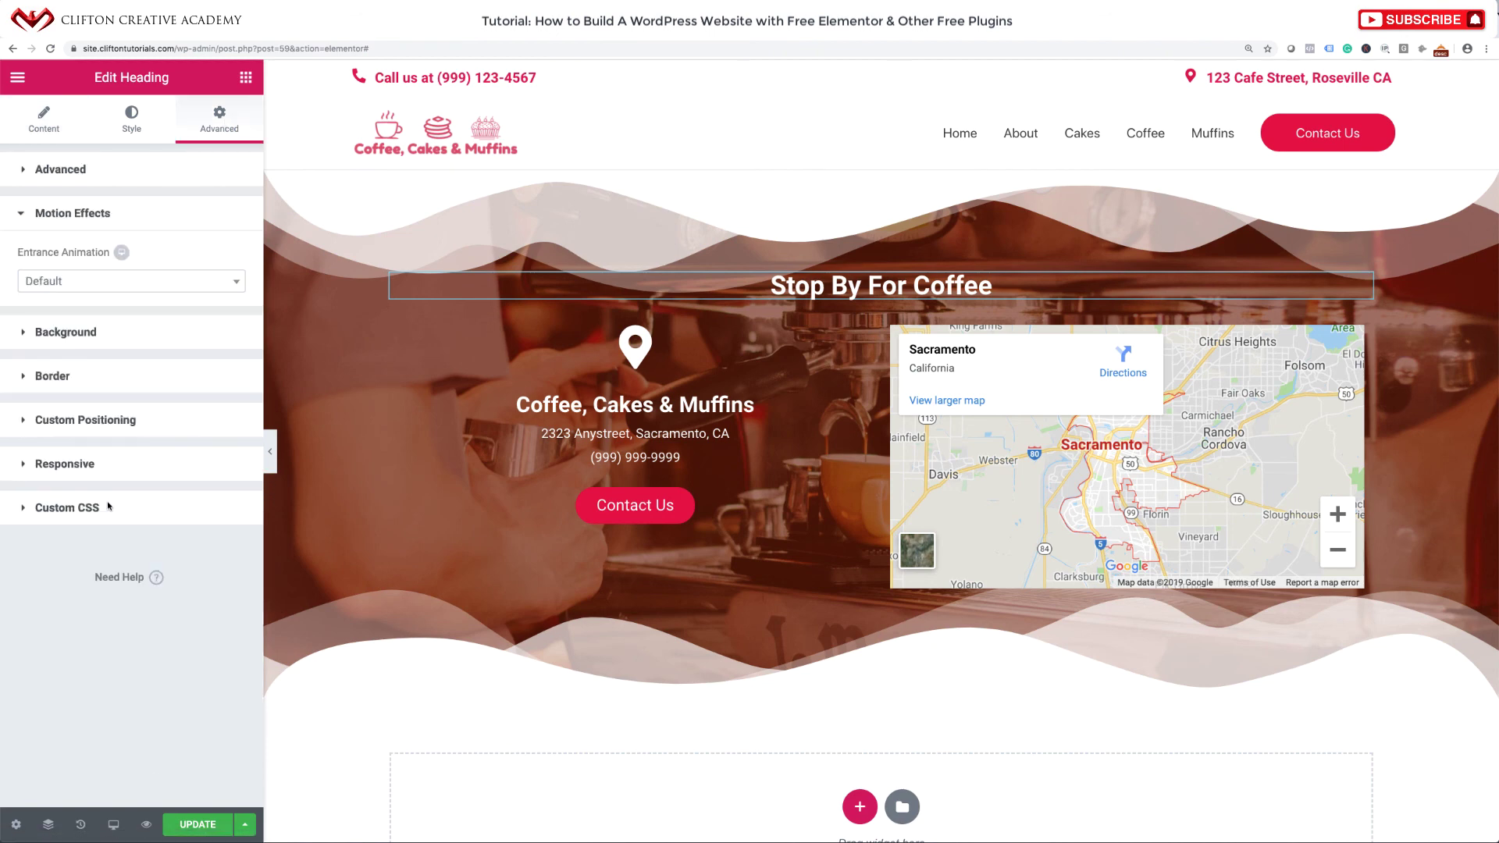
pyautogui.click(135, 290)
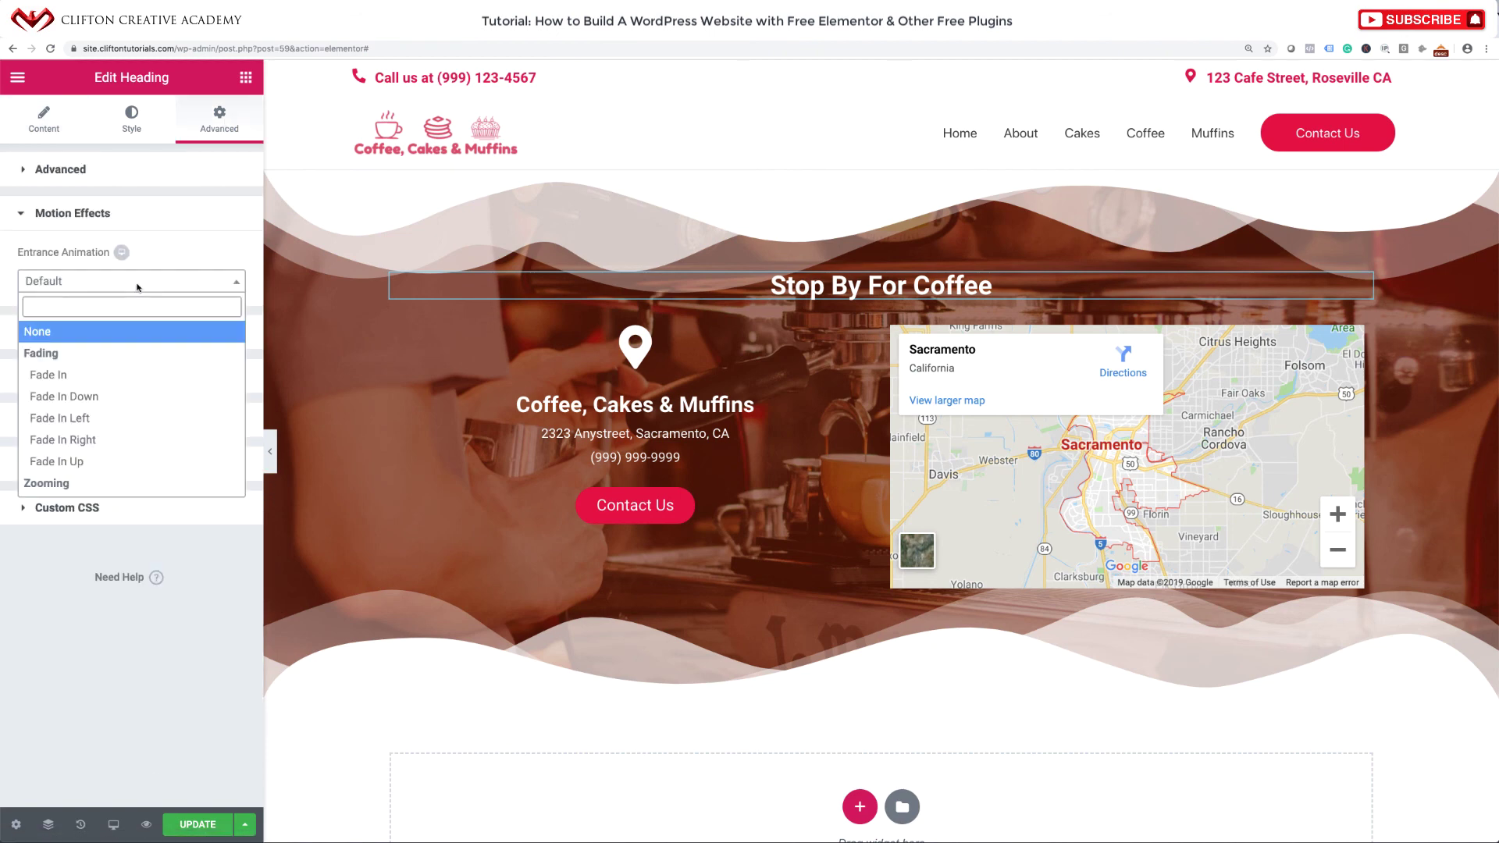
pyautogui.scroll(-8, 102, 427)
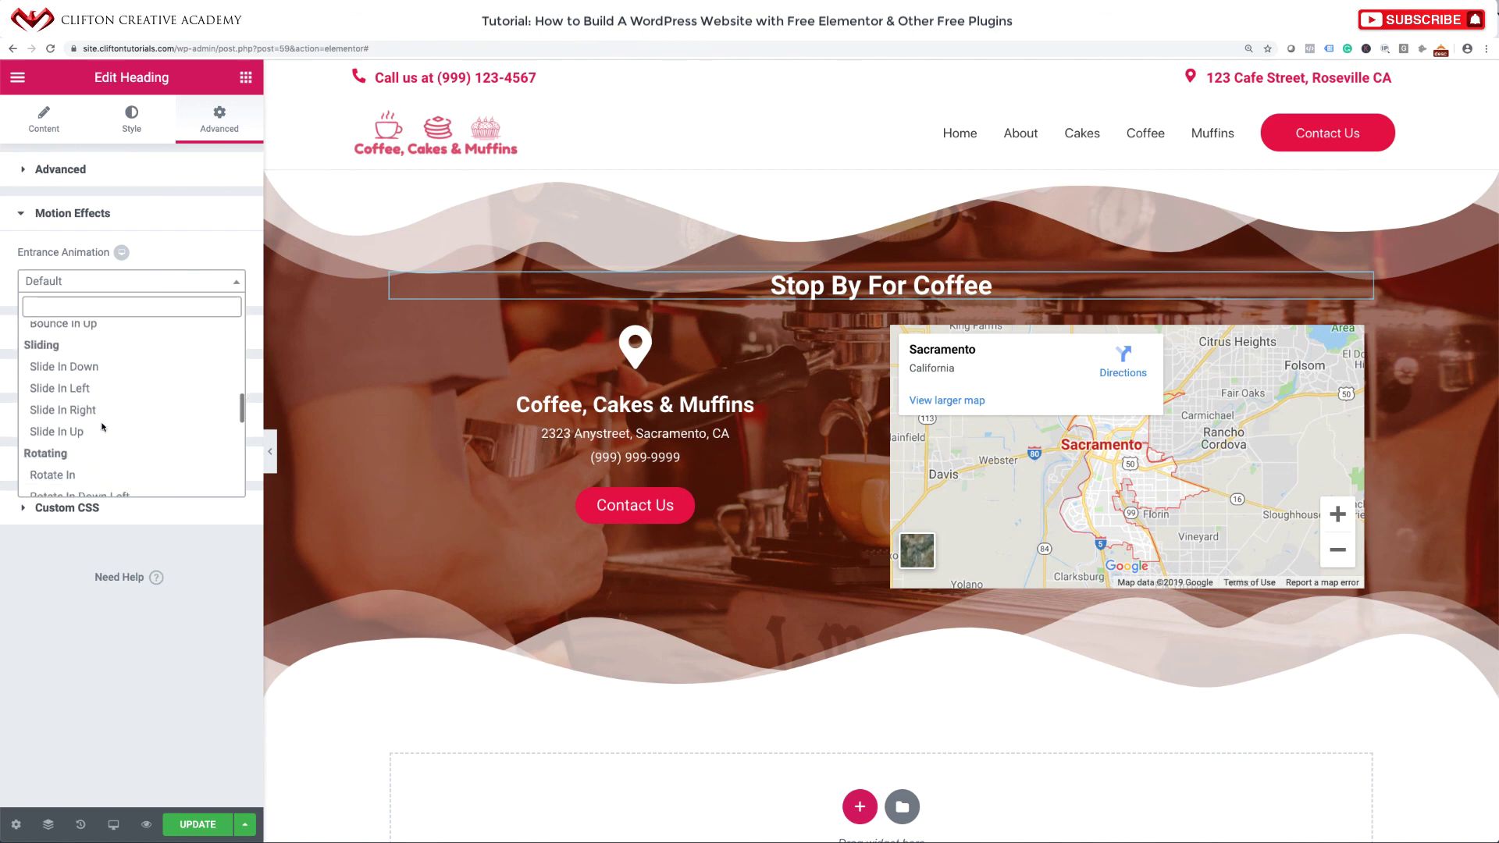
pyautogui.scroll(-1, 102, 427)
pyautogui.click(89, 340)
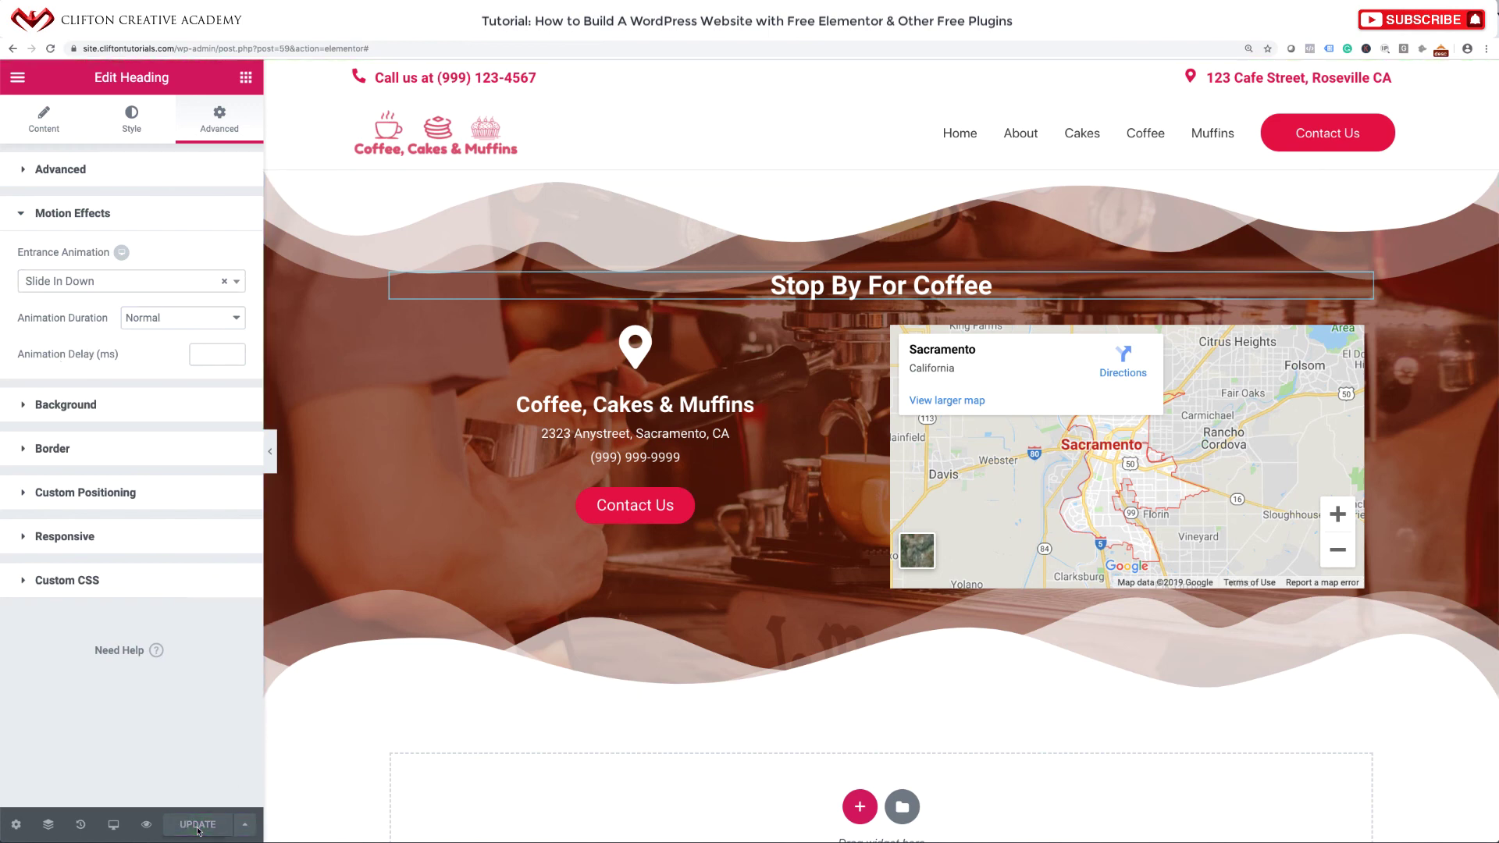
pyautogui.click(17, 78)
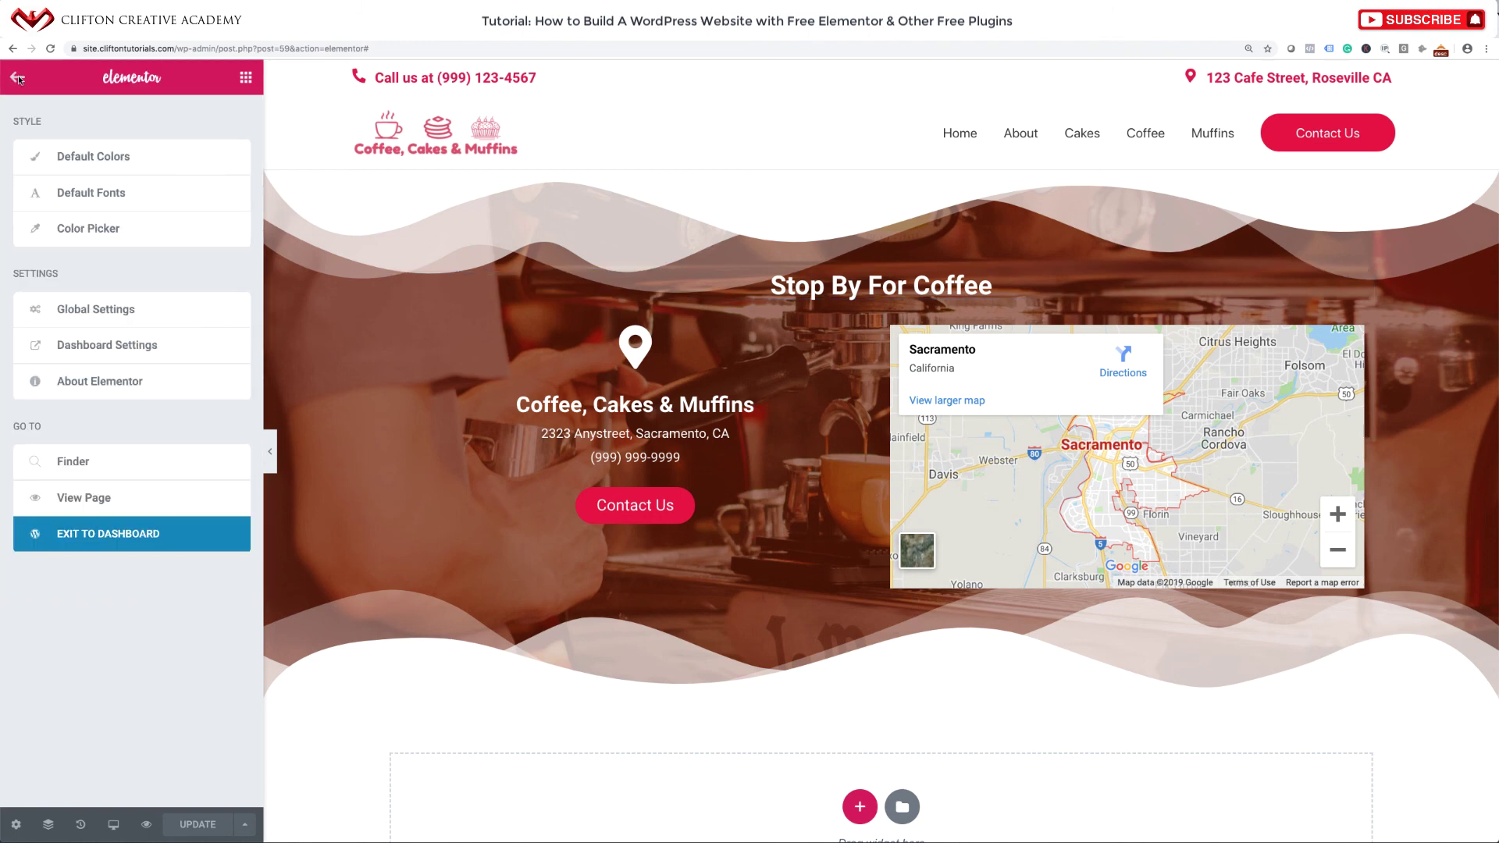
# Exit to the dashboard, view the live front page, and scroll to the footer and back.
pyautogui.click(92, 533)
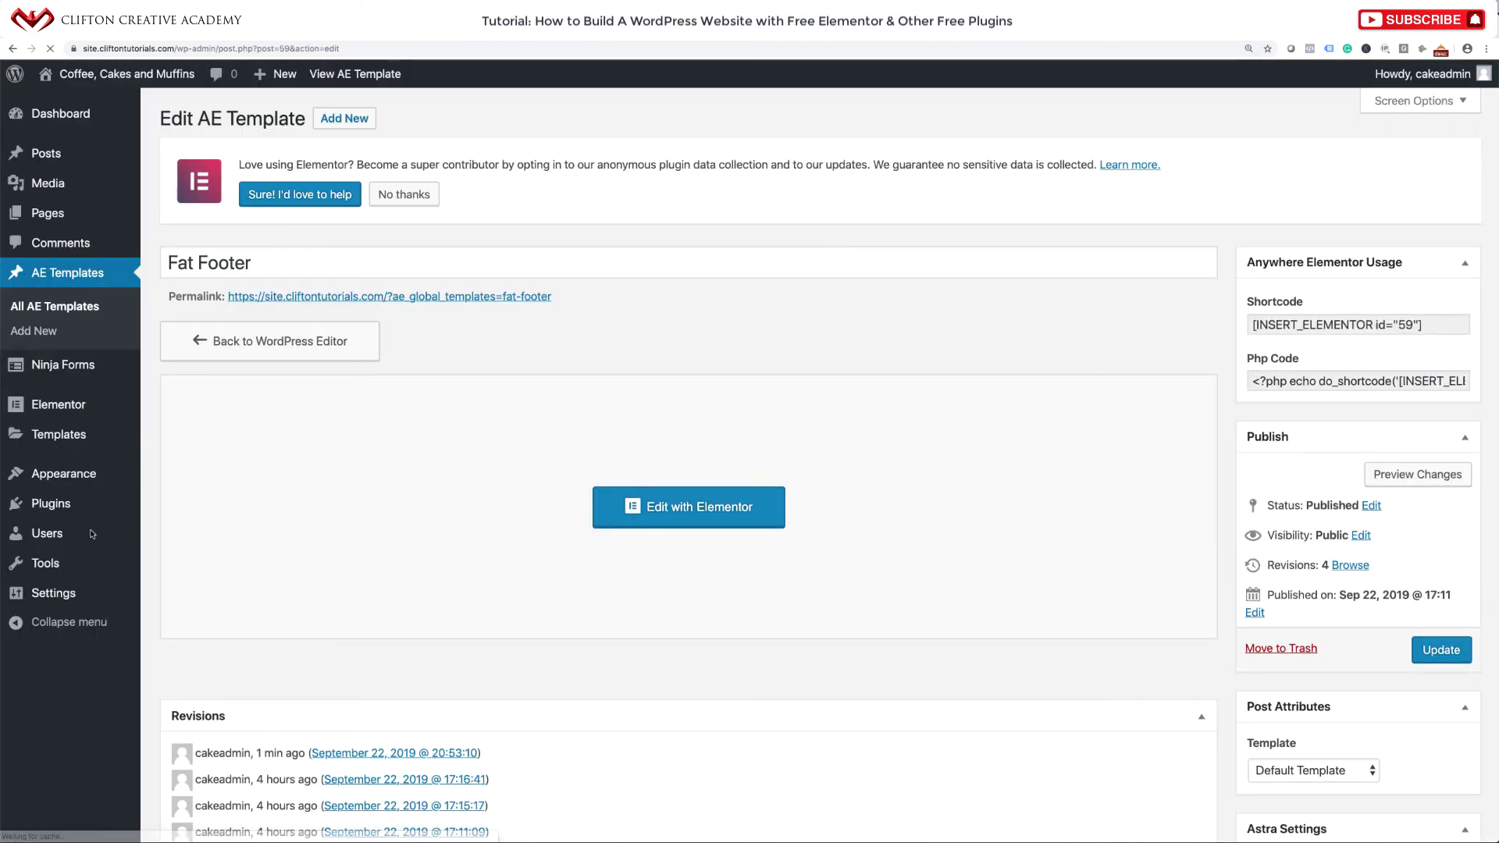
pyautogui.click(145, 76)
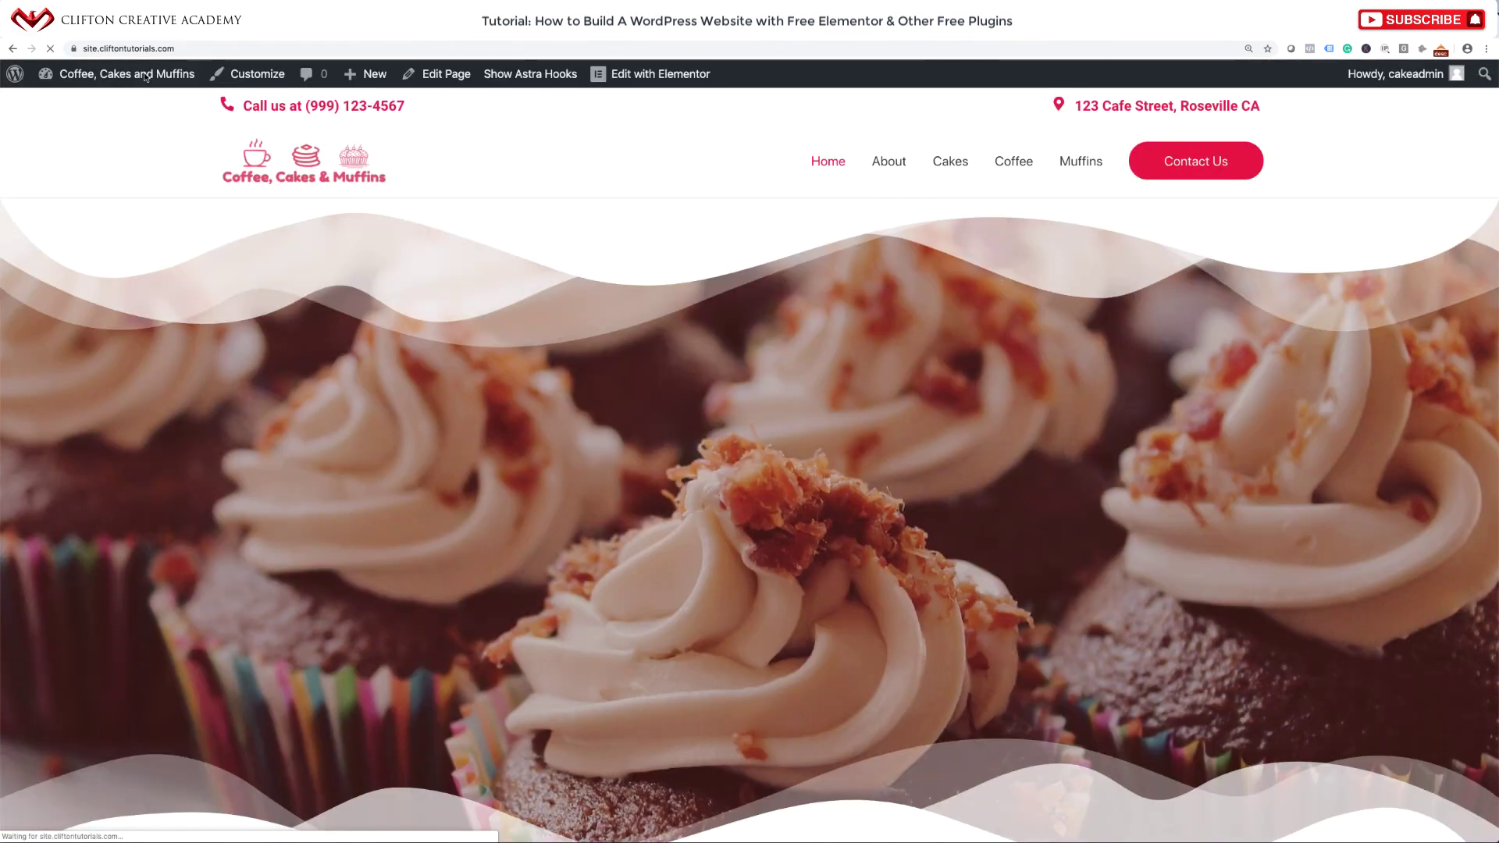
pyautogui.scroll(-10, 268, 388)
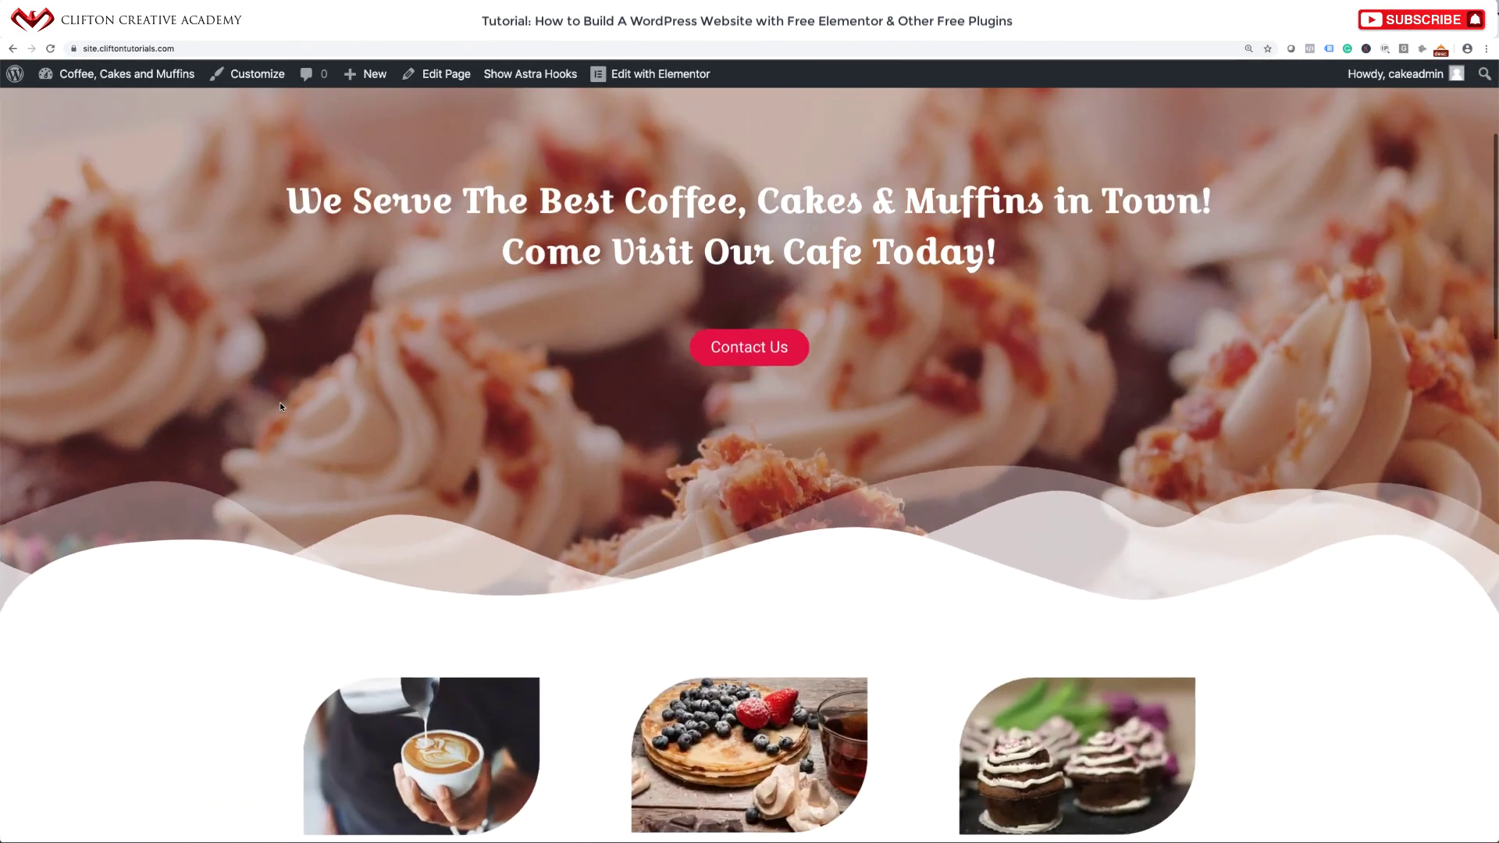
pyautogui.scroll(-10, 280, 407)
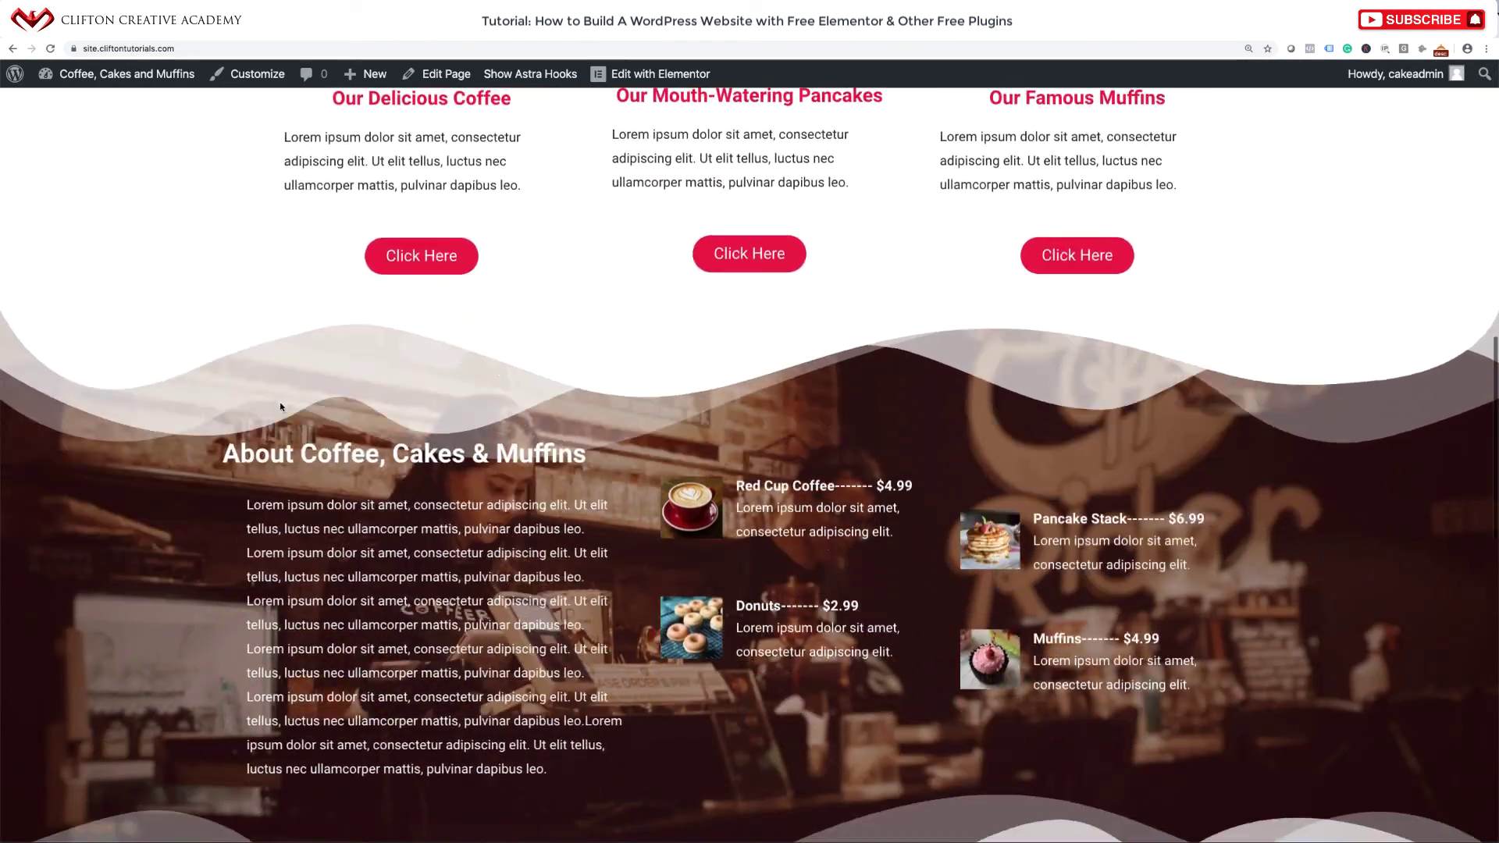
pyautogui.scroll(-8, 280, 407)
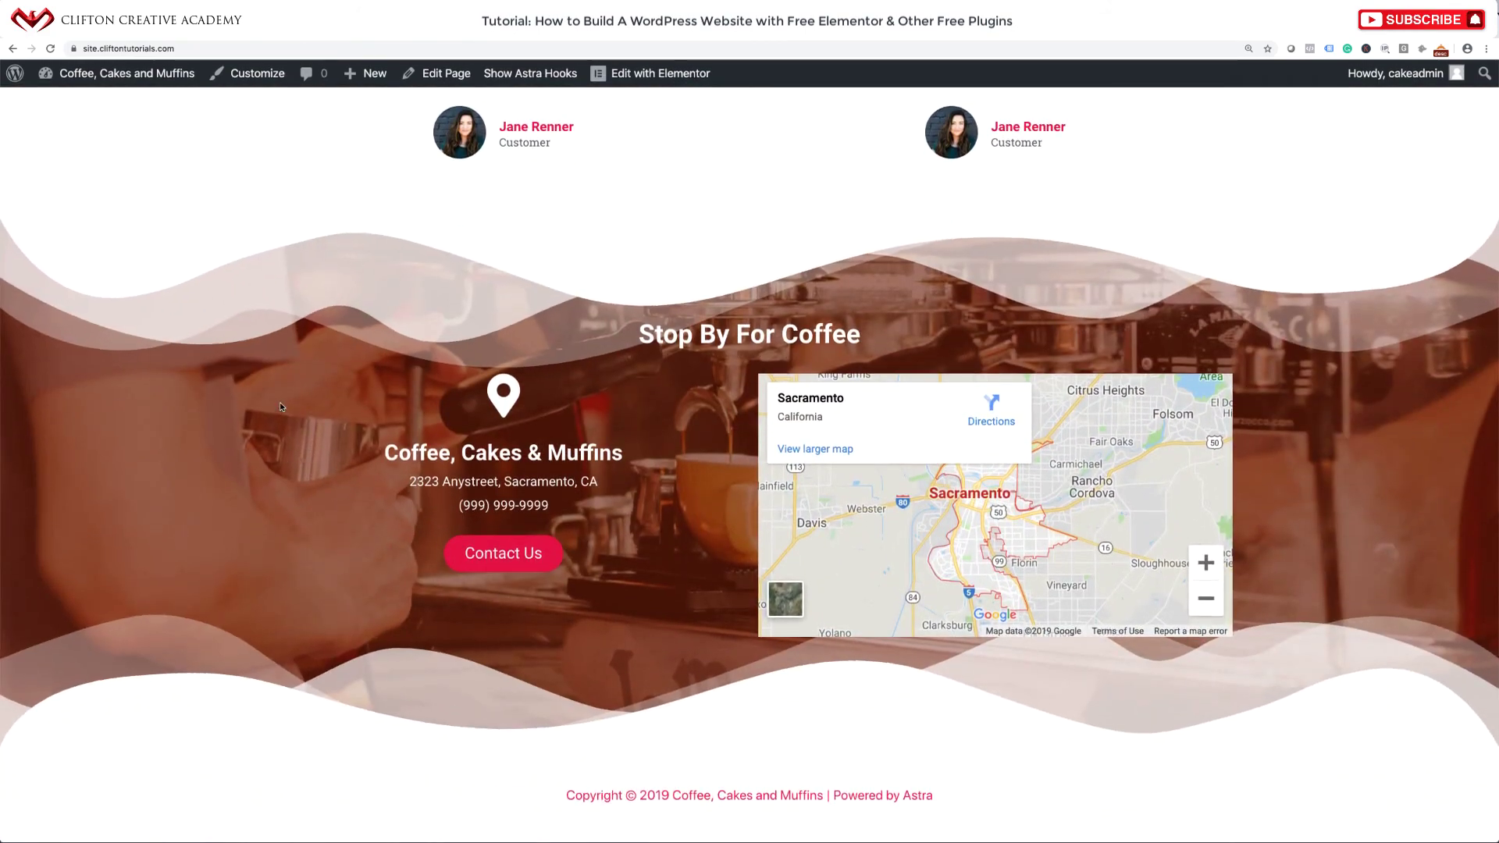
pyautogui.scroll(20, 281, 407)
pyautogui.scroll(8, 280, 407)
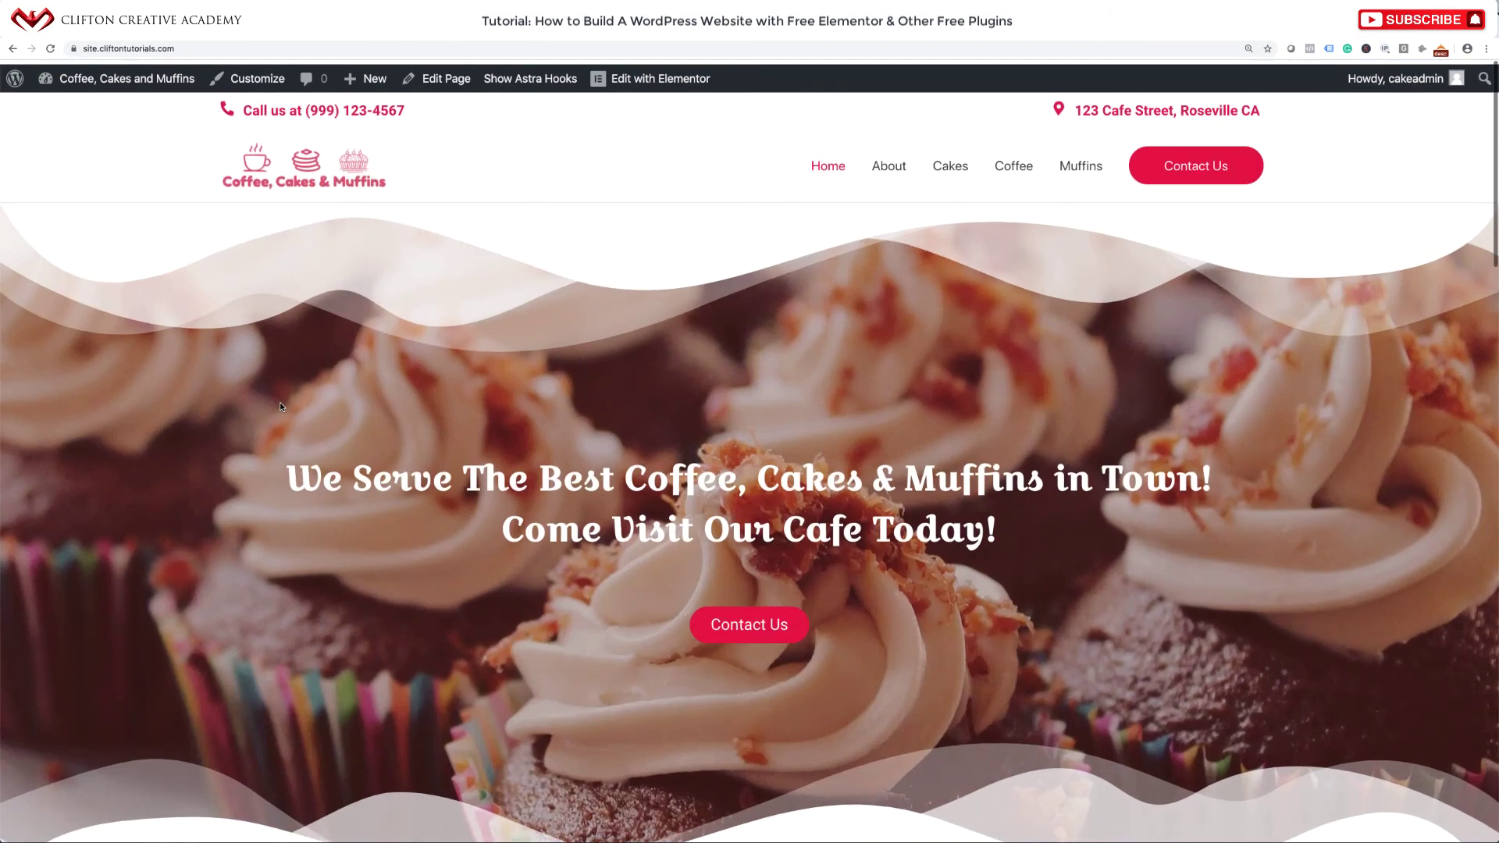